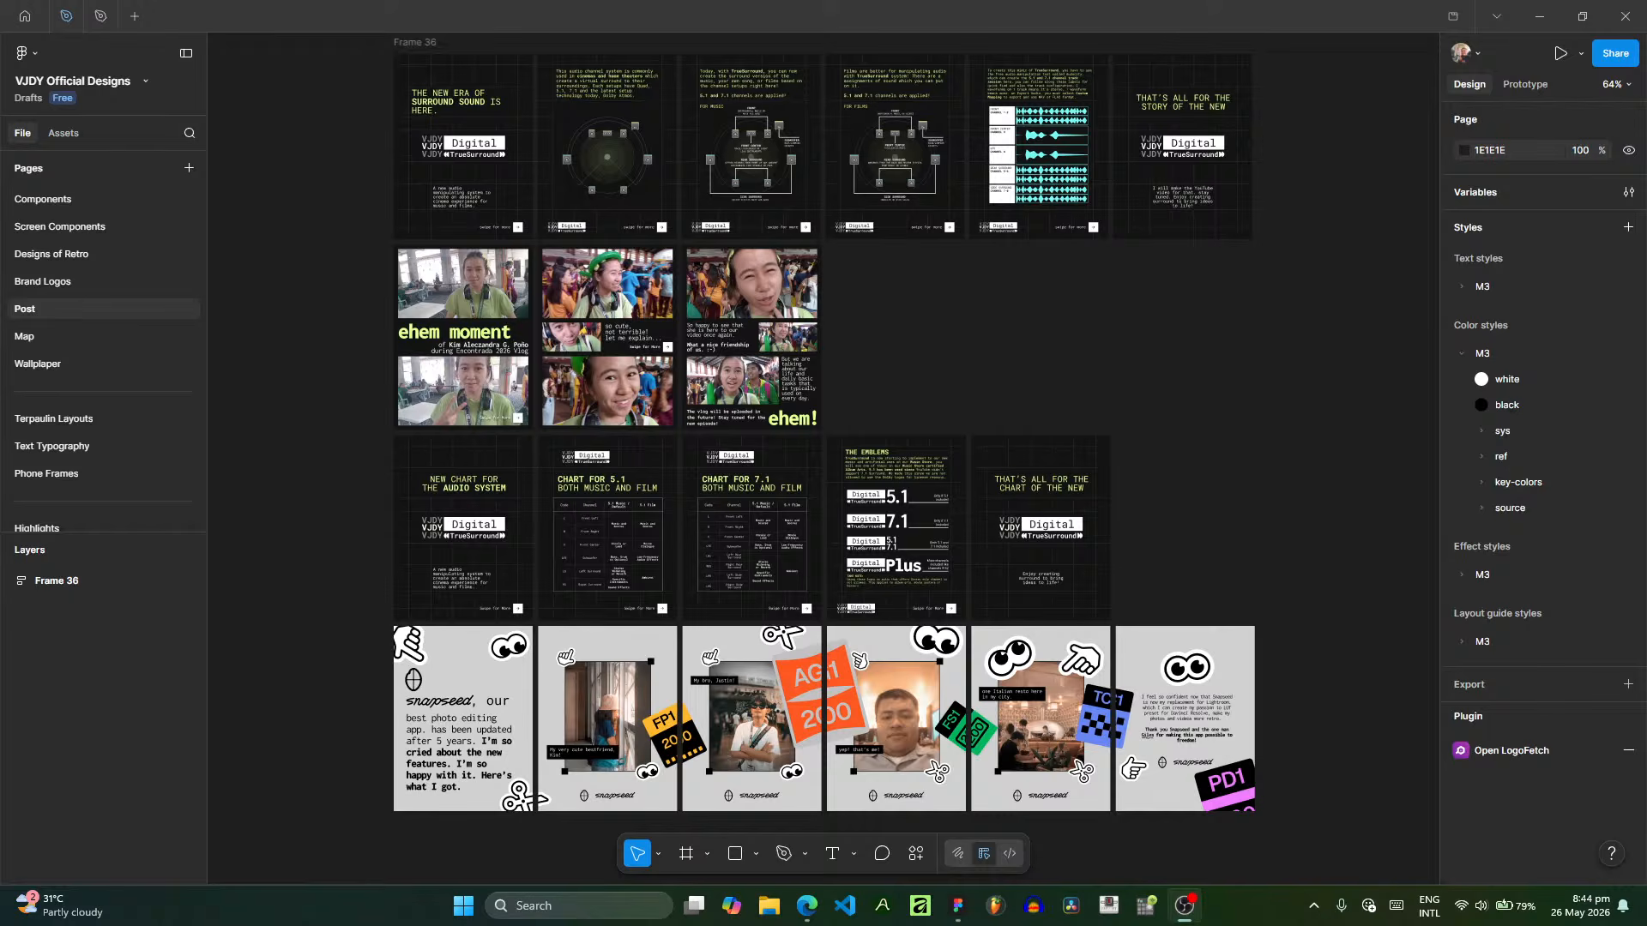
- Set the OBS audio source's device to Microphone Array (AMD Audio Device) in its properties
{"action": "right_click", "coordinate": [1580, 79]}
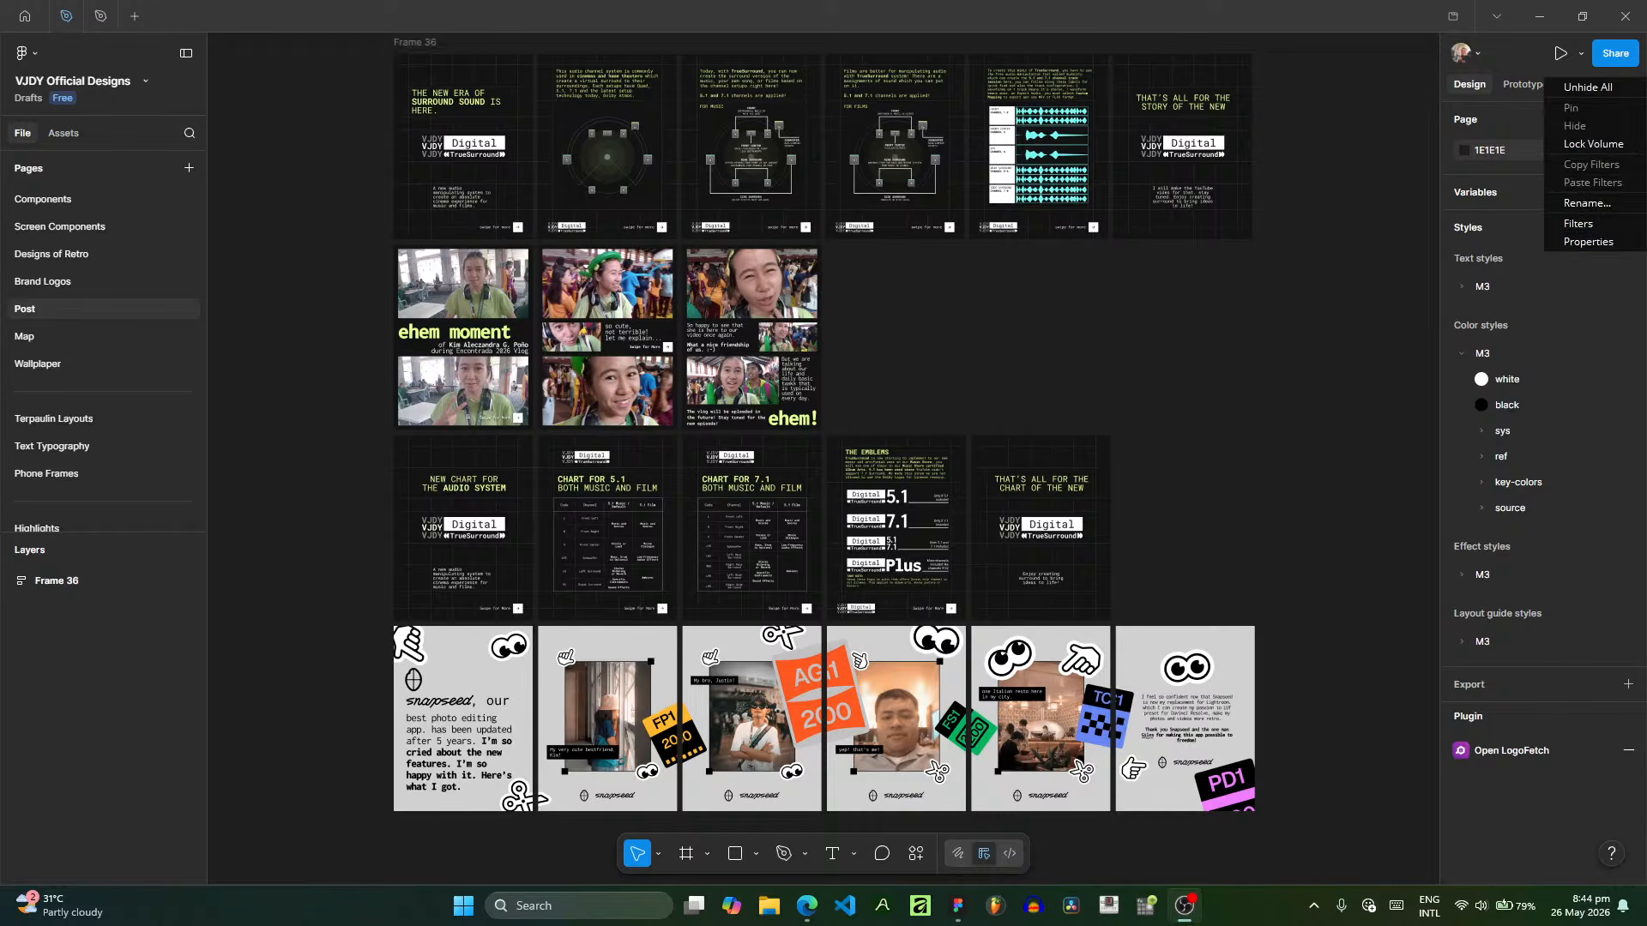
{"action": "left_click", "coordinate": [1587, 242]}
{"action": "left_click", "coordinate": [833, 132]}
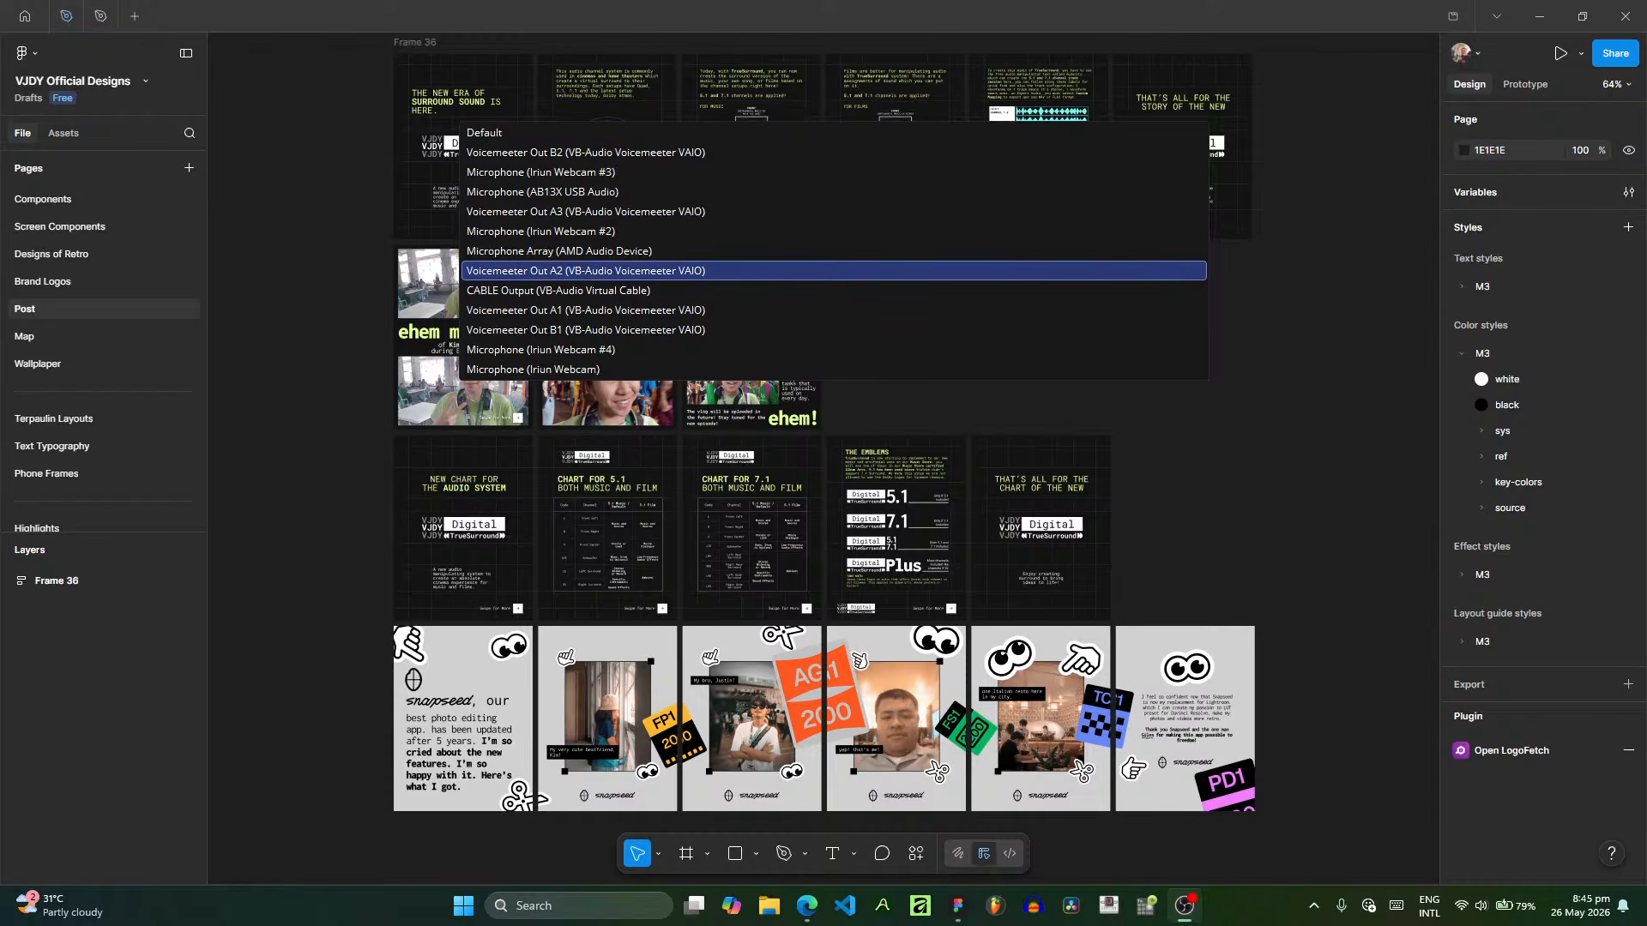
{"action": "left_click", "coordinate": [834, 251]}
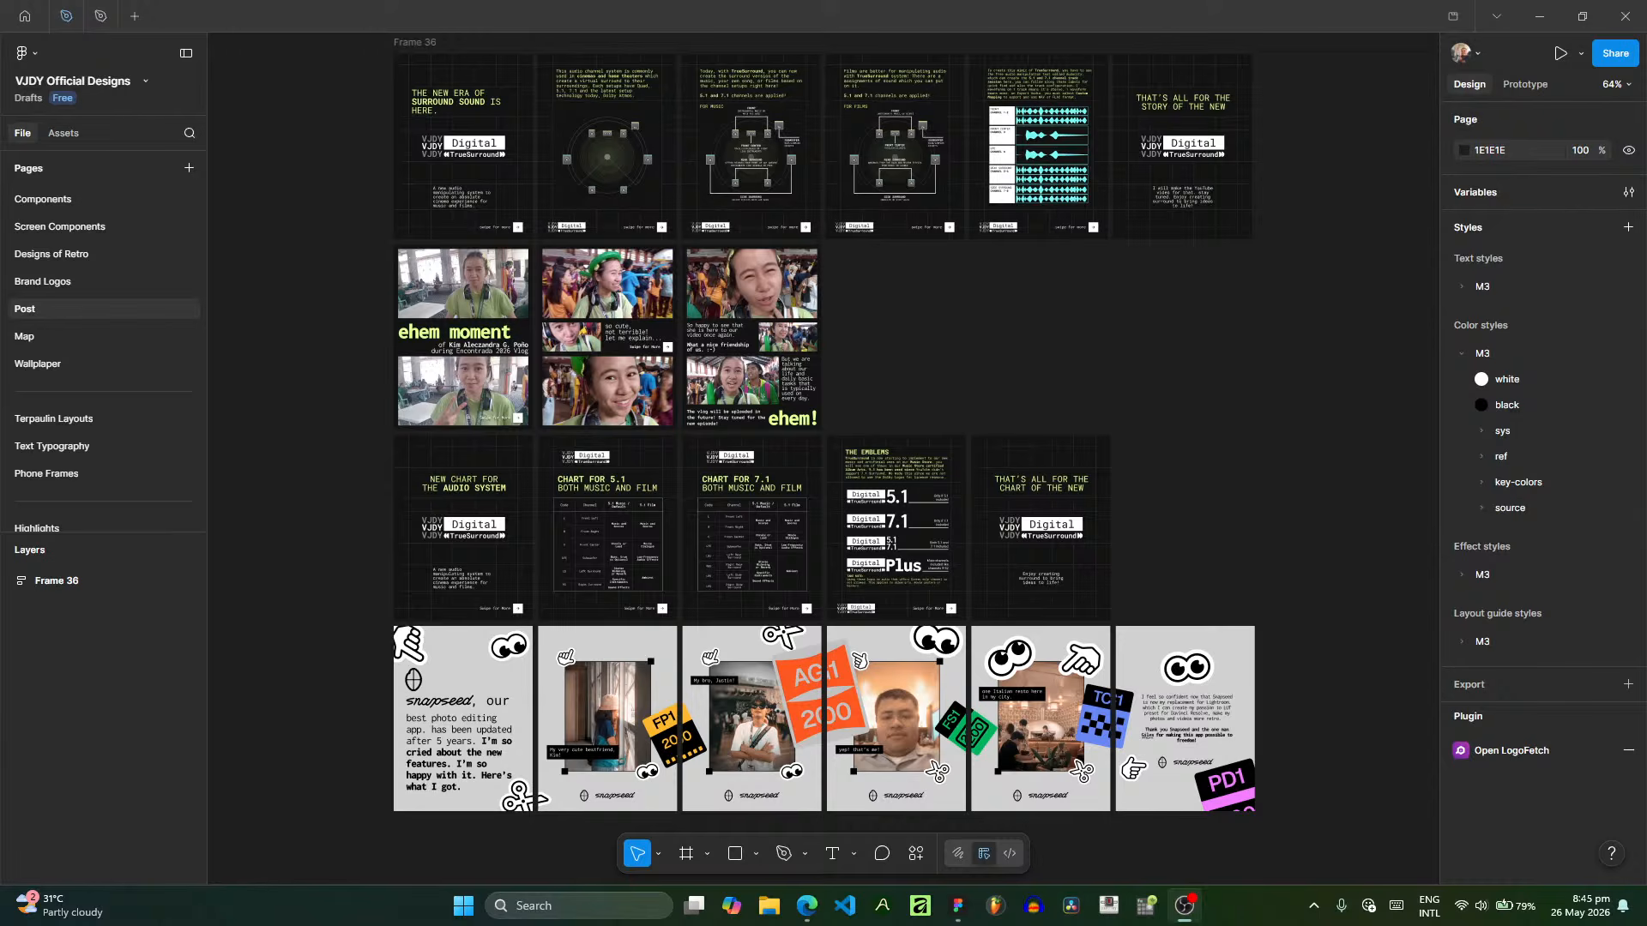
- Open Realtek Audio Console, check the Microphone Array's effect settings, and close the console
{"action": "left_click", "coordinate": [463, 905]}
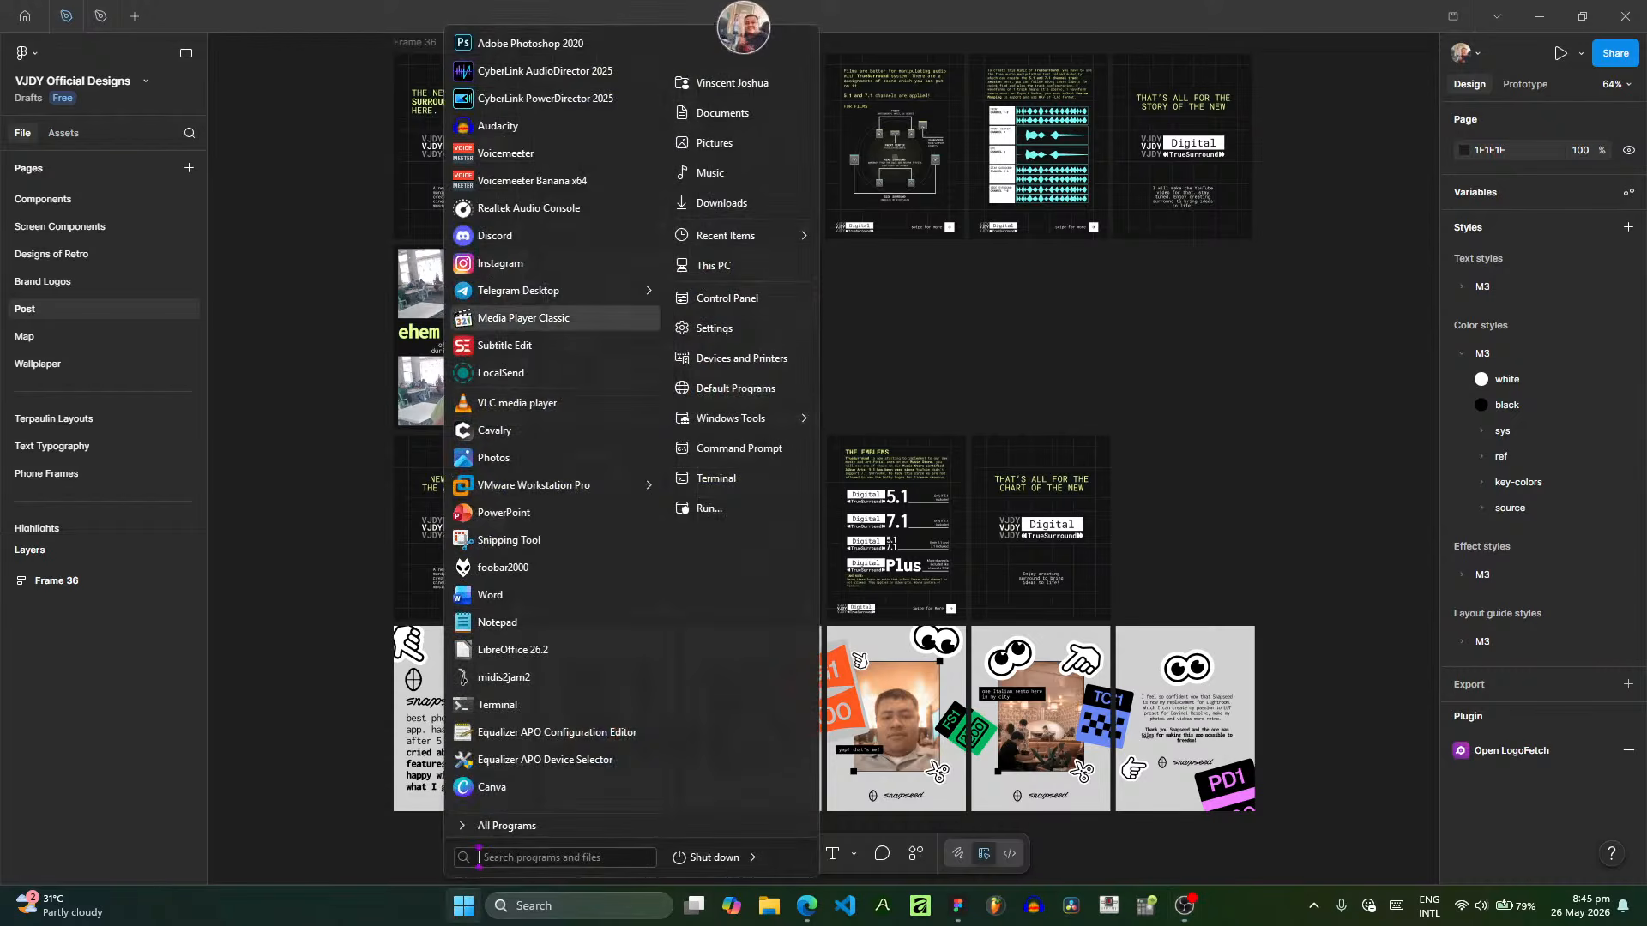
{"action": "left_click", "coordinate": [529, 208]}
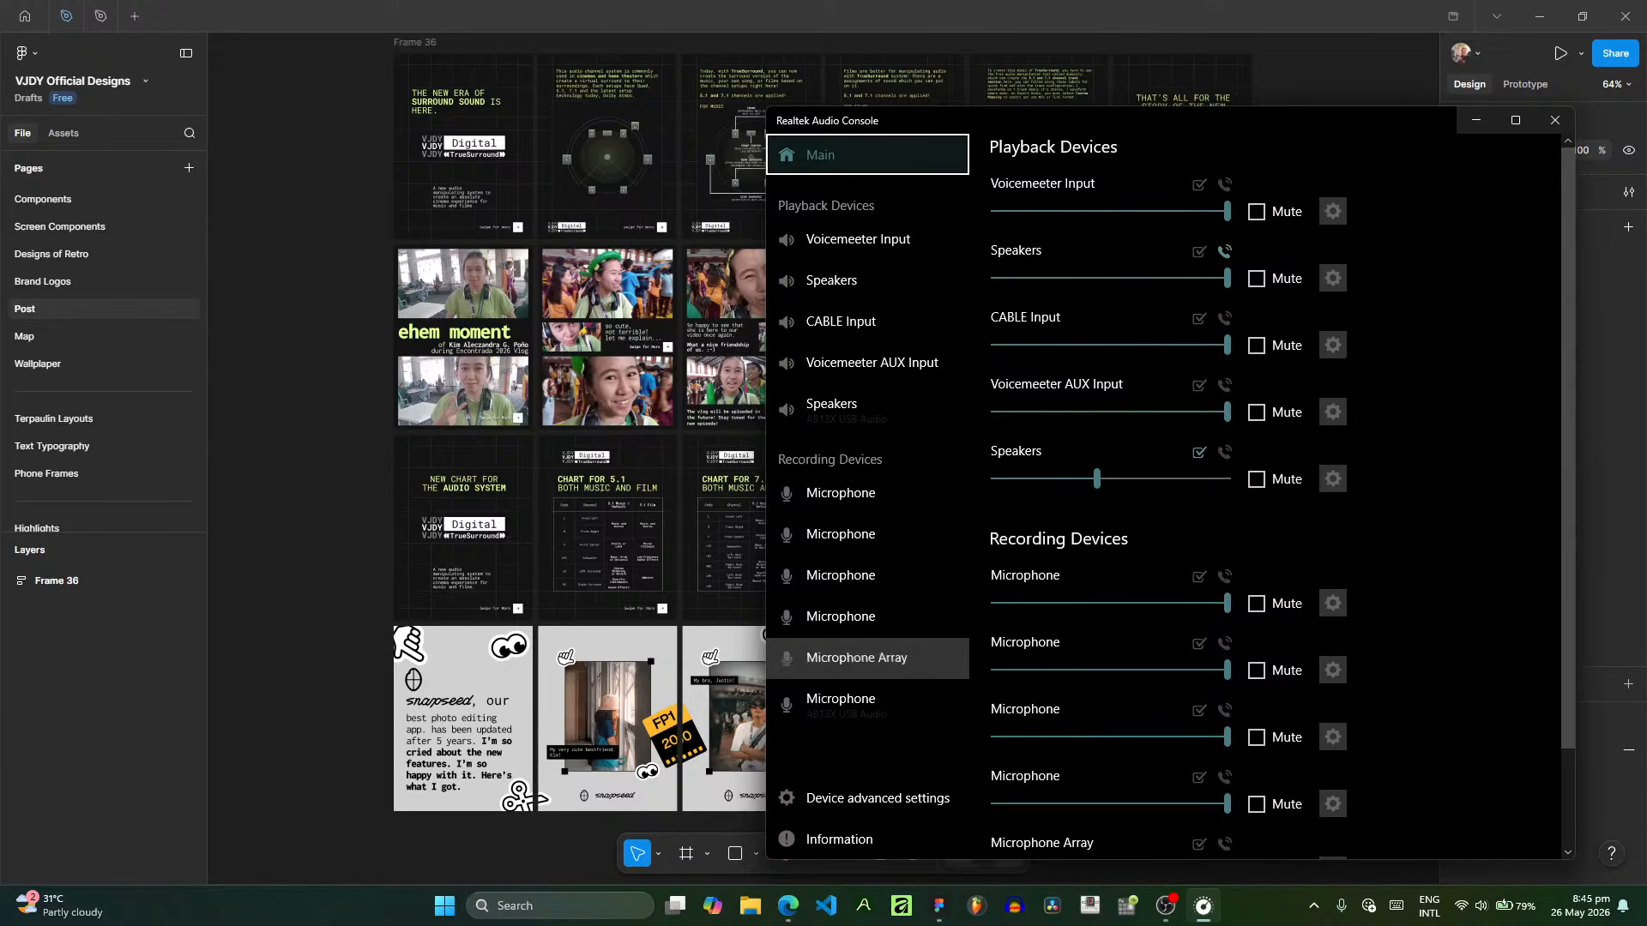
{"action": "left_click", "coordinate": [857, 657]}
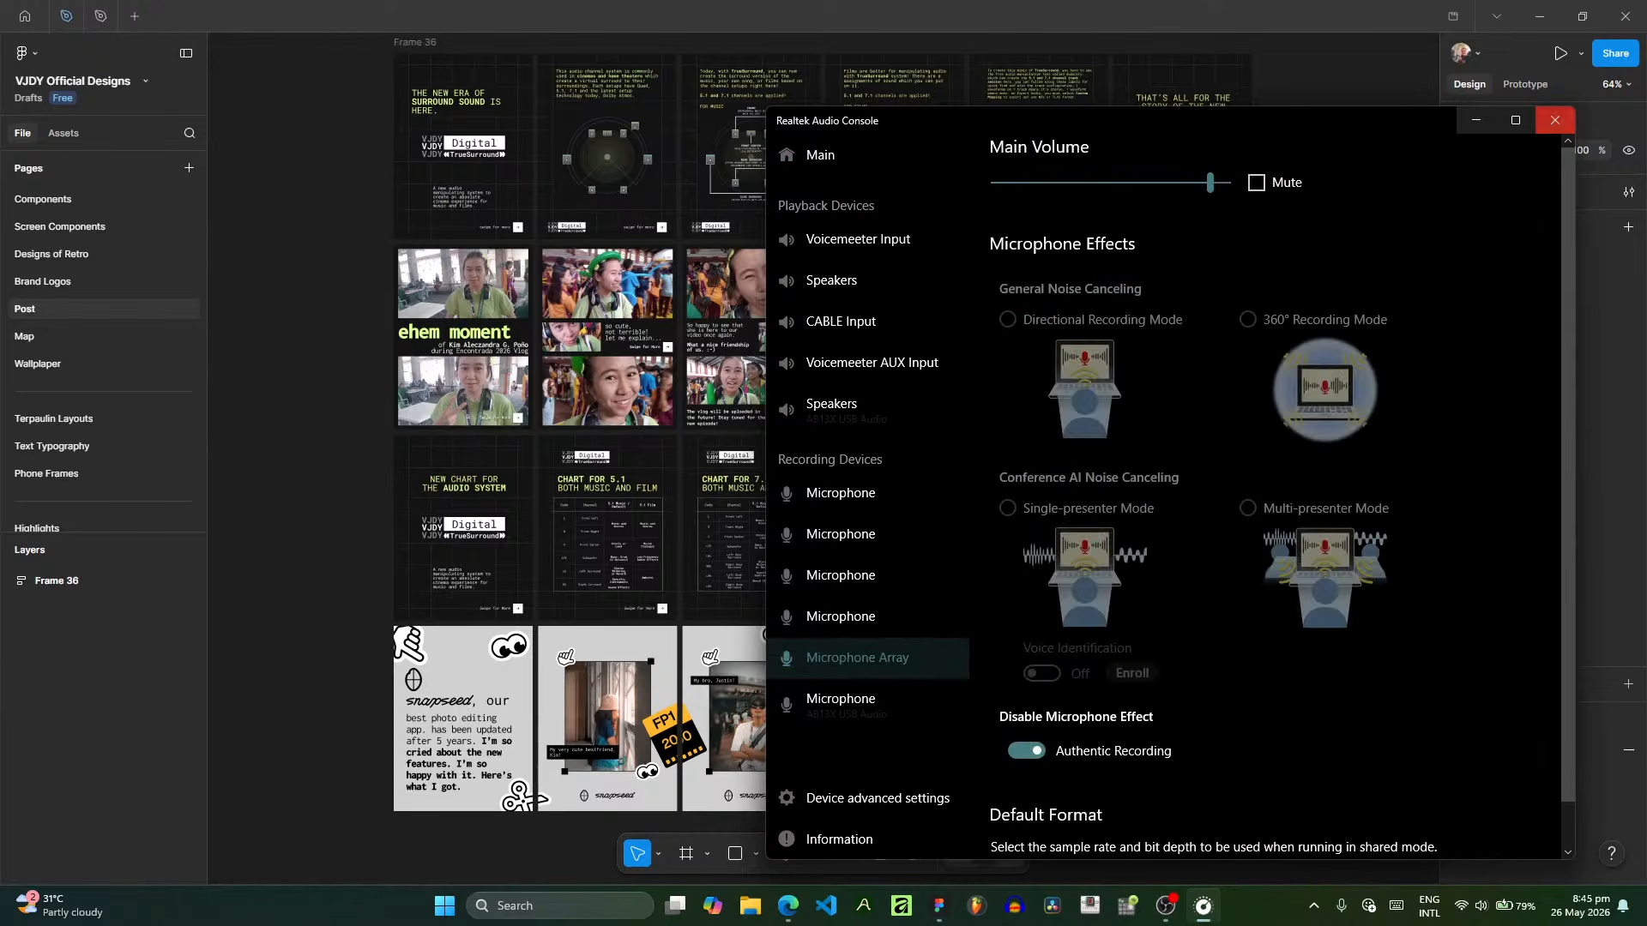
{"action": "left_click", "coordinate": [1554, 120]}
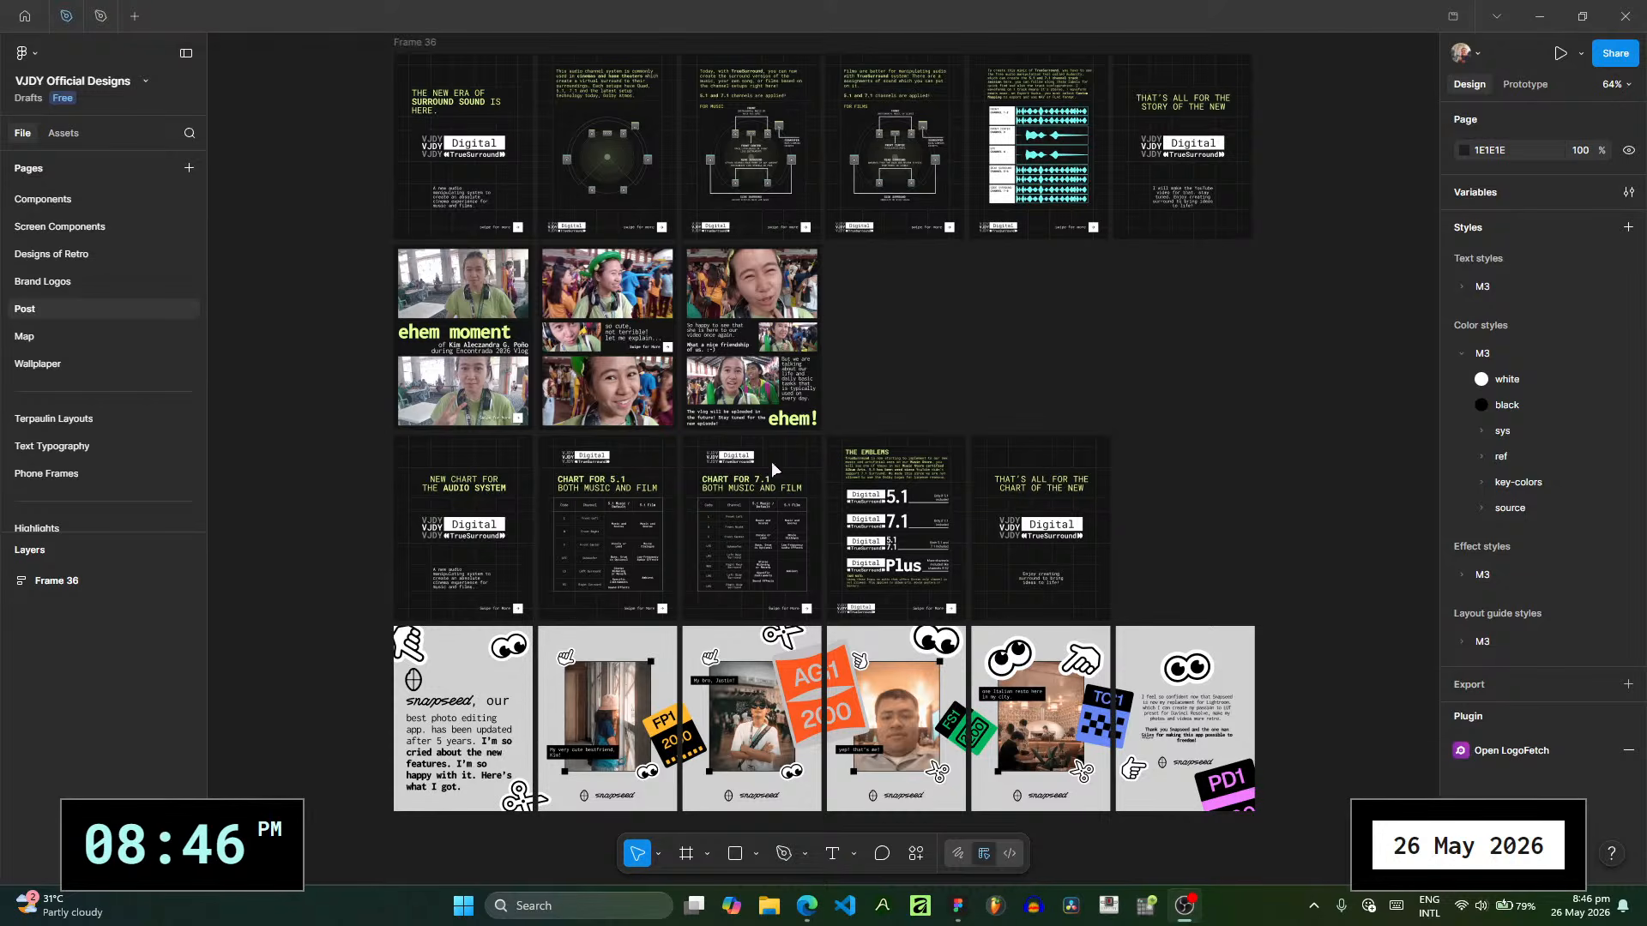
{"action": "left_click", "coordinate": [111, 27]}
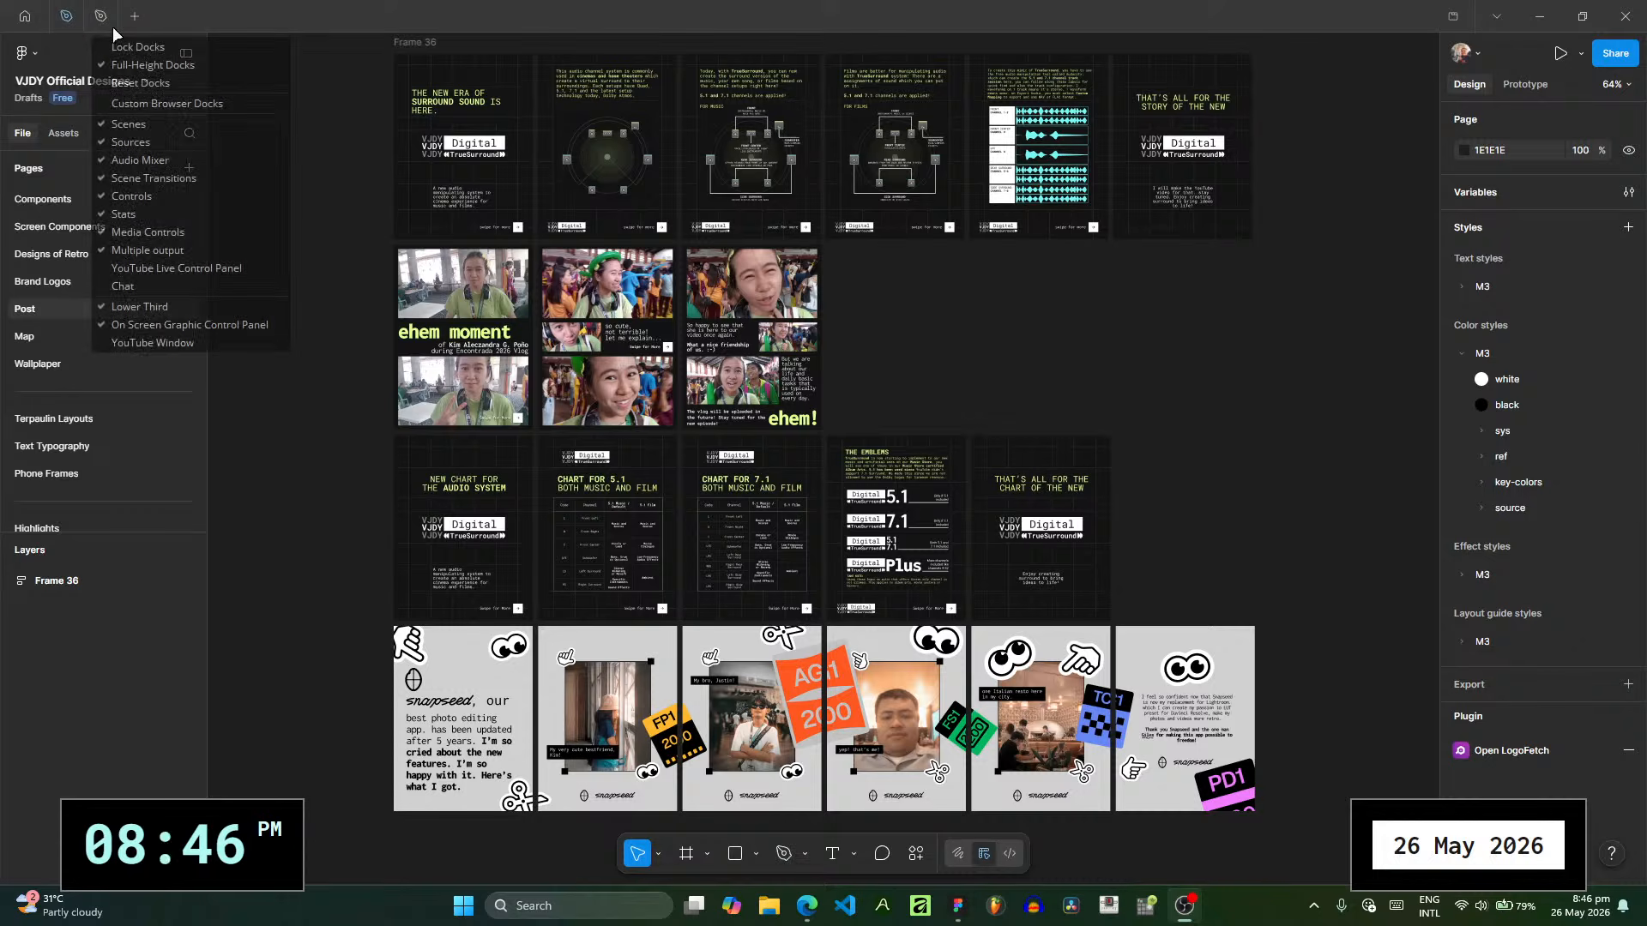
{"action": "left_click", "coordinate": [179, 281]}
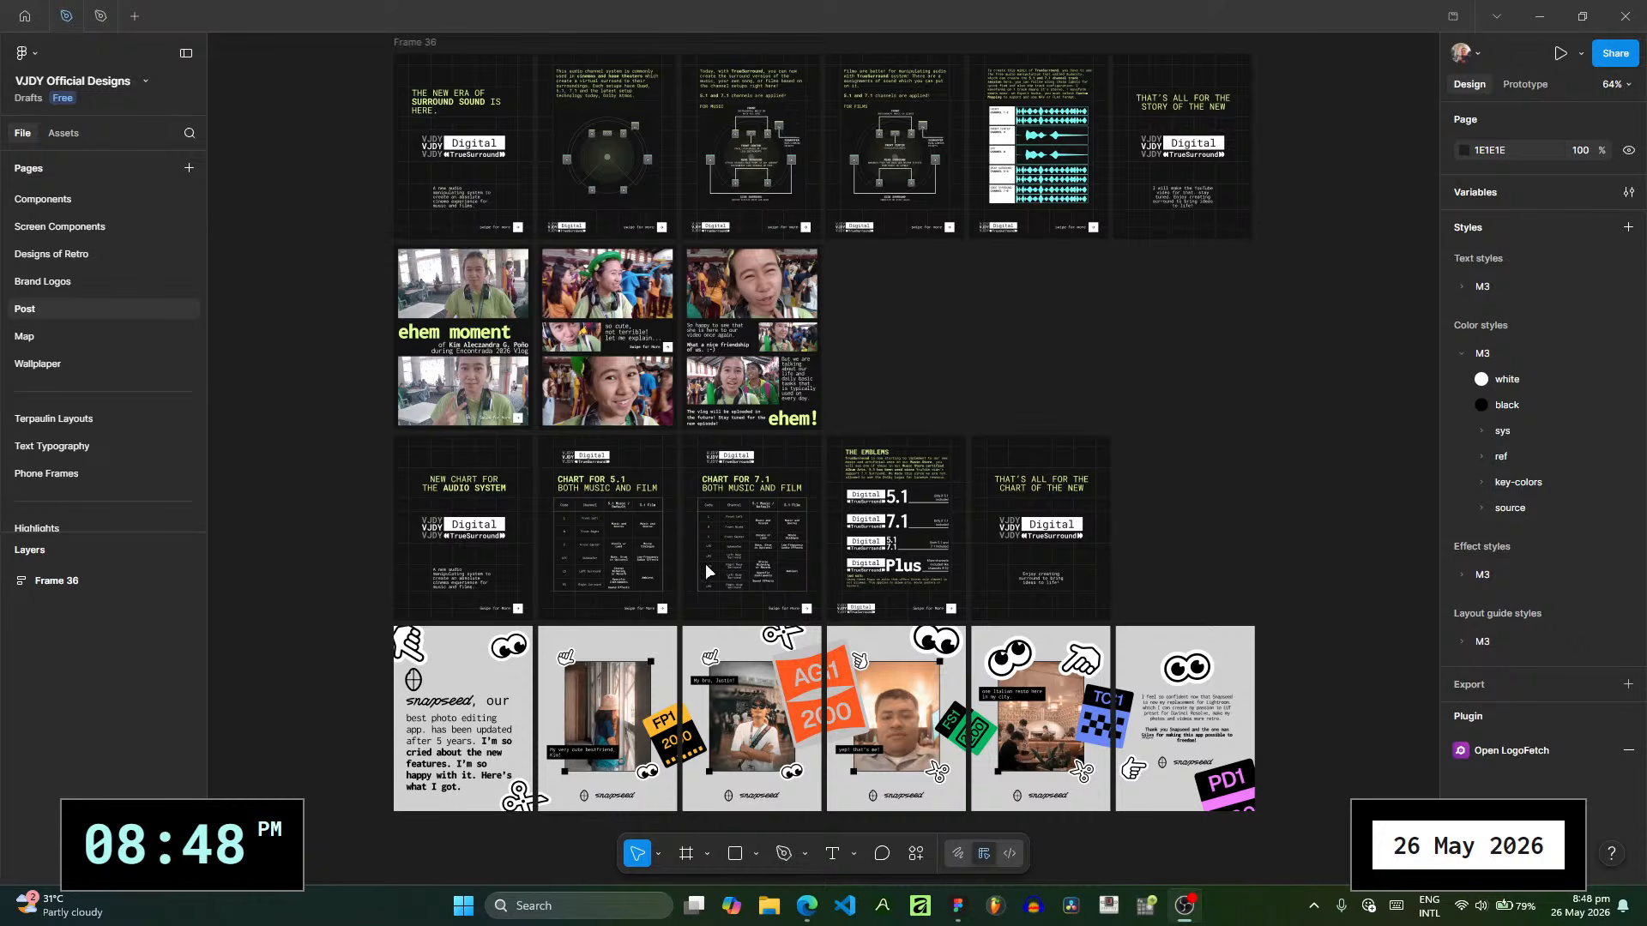
- Switch to Figma and look over the TrueSurround, ehem moment, audio chart and snapseed carousel rows on the Post page
{"action": "left_click", "coordinate": [965, 914]}
{"action": "scroll", "coordinate": [729, 592], "scroll_direction": "up", "scroll_amount": 1}
{"action": "left_click_drag", "start_coordinate": [911, 406], "coordinate": [930, 407]}
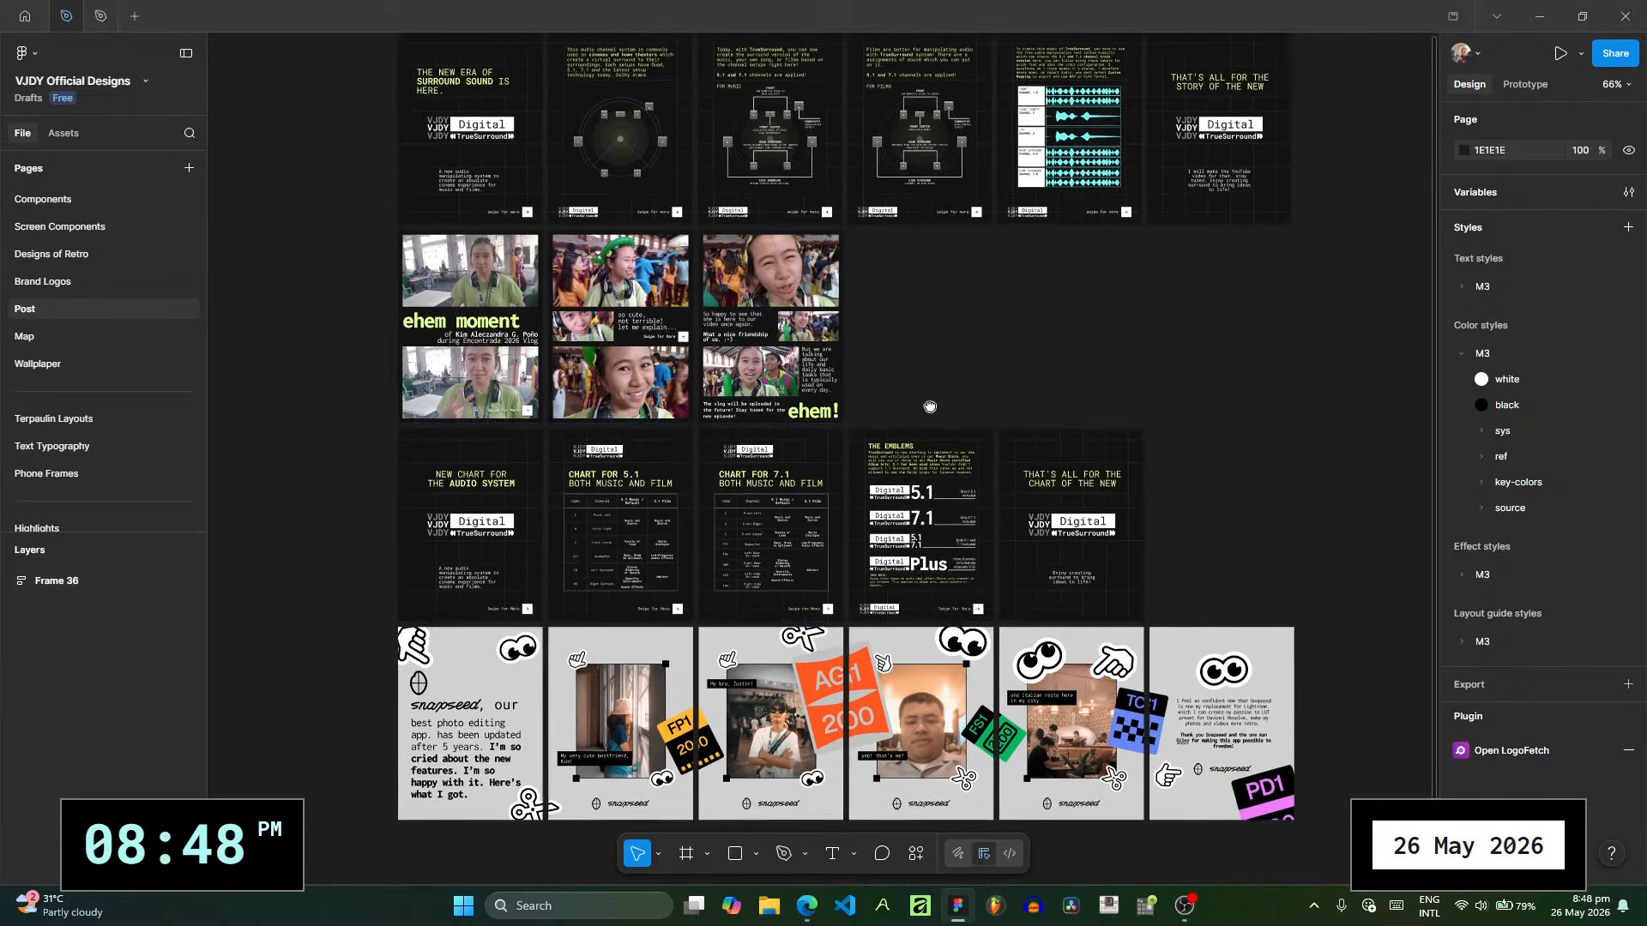
{"action": "left_click", "coordinate": [932, 409]}
{"action": "scroll", "coordinate": [475, 496], "scroll_direction": "up", "scroll_amount": 3}
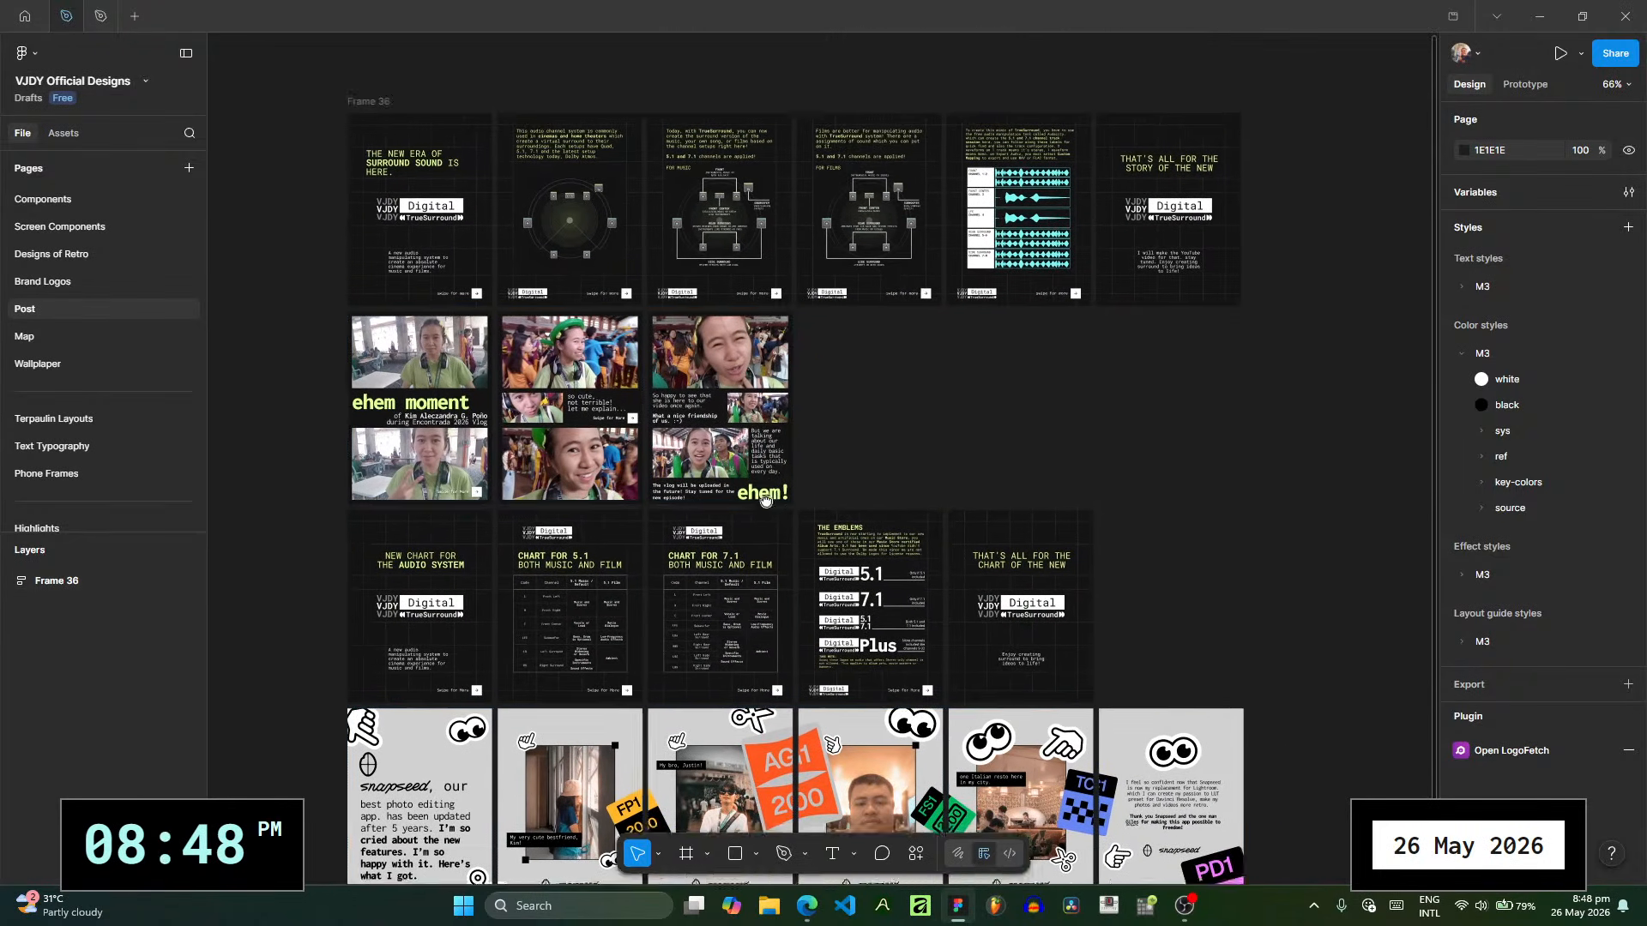
{"action": "left_click", "coordinate": [474, 496]}
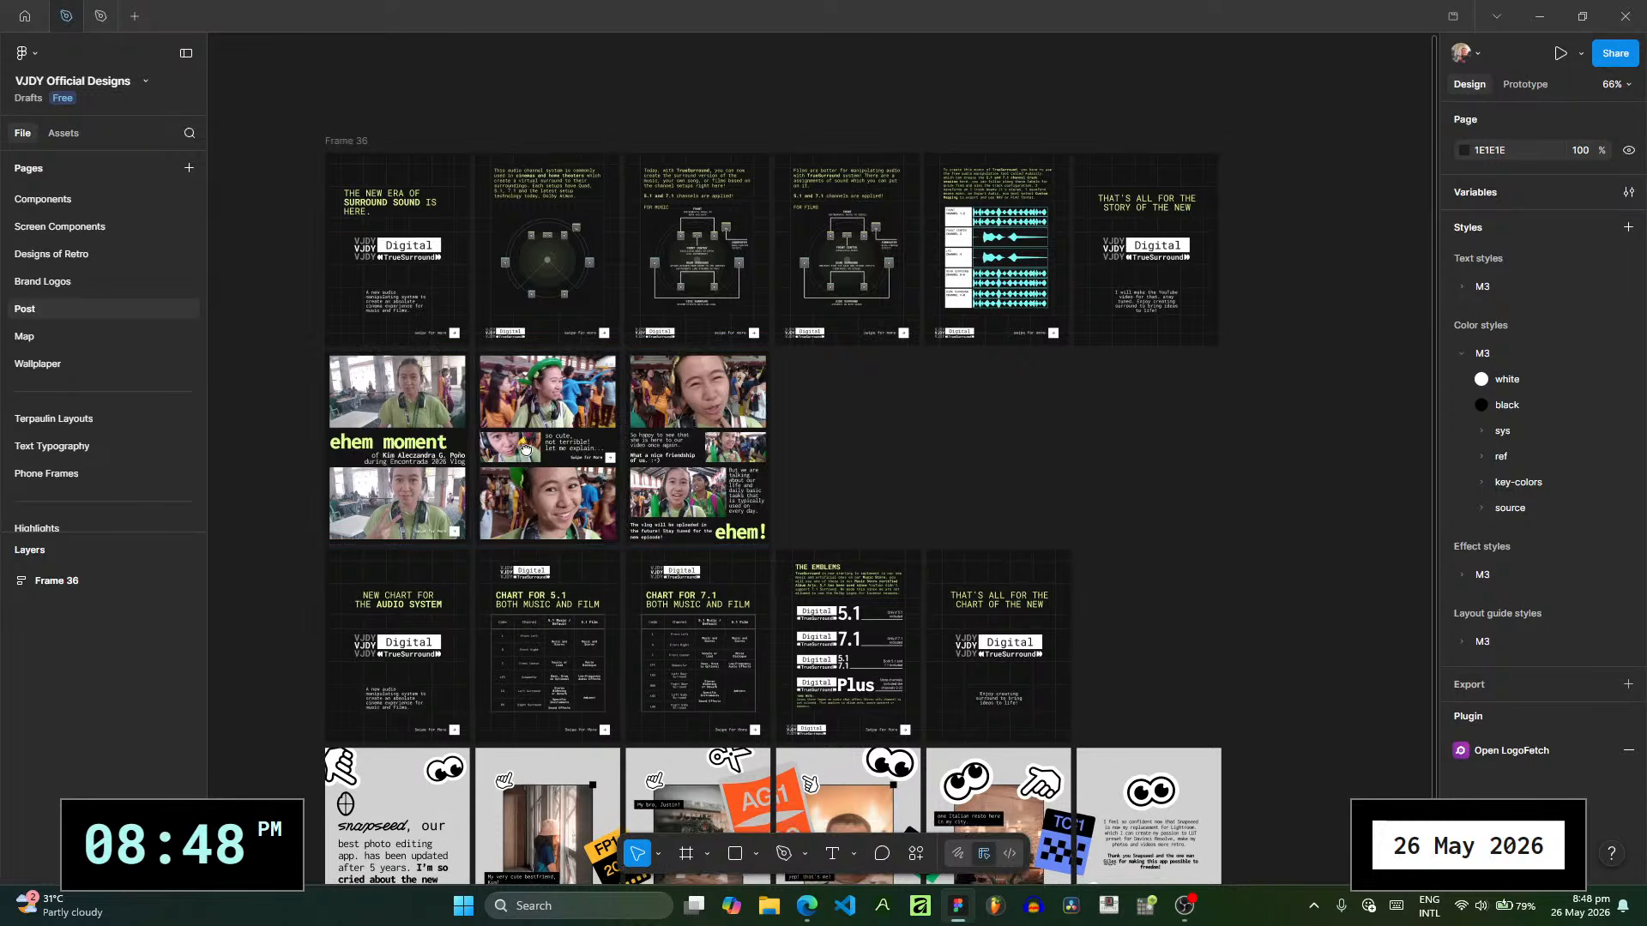
{"action": "scroll", "coordinate": [481, 438], "scroll_direction": "down", "scroll_amount": 1}
{"action": "scroll", "coordinate": [399, 398], "scroll_direction": "up", "scroll_amount": 5}
{"action": "left_click_drag", "start_coordinate": [399, 405], "coordinate": [410, 404]}
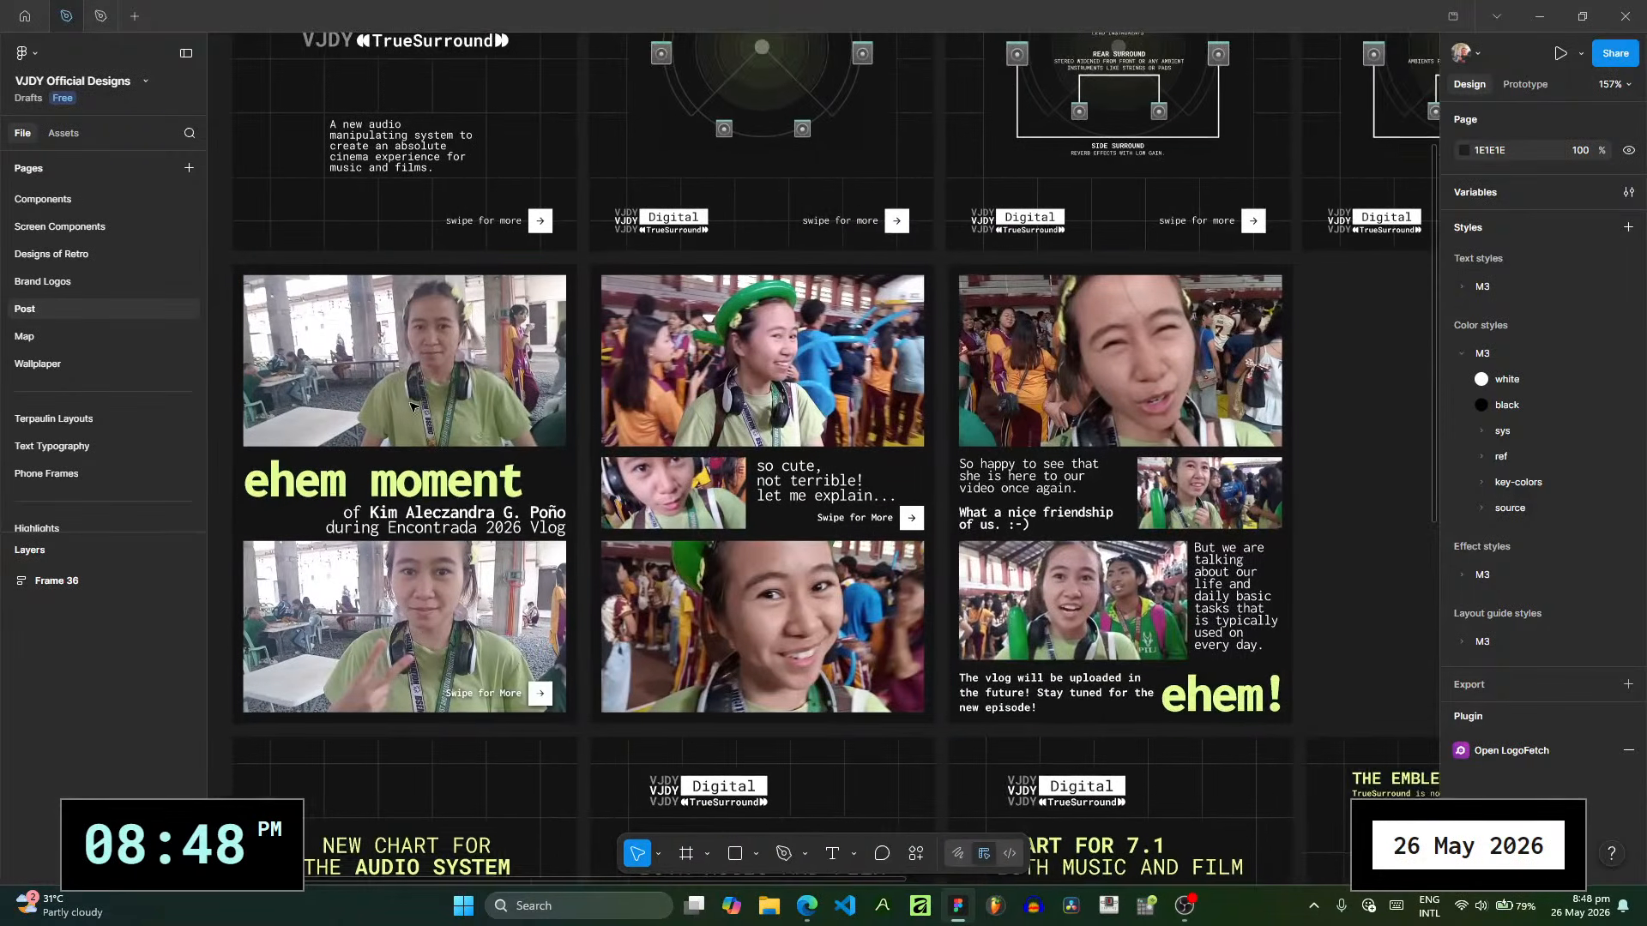
{"action": "left_click_drag", "start_coordinate": [499, 321], "coordinate": [540, 190]}
{"action": "left_click_drag", "start_coordinate": [771, 491], "coordinate": [609, 165]}
{"action": "scroll", "coordinate": [610, 165], "scroll_direction": "down", "scroll_amount": 2}
{"action": "left_click_drag", "start_coordinate": [507, 505], "coordinate": [452, 570]}
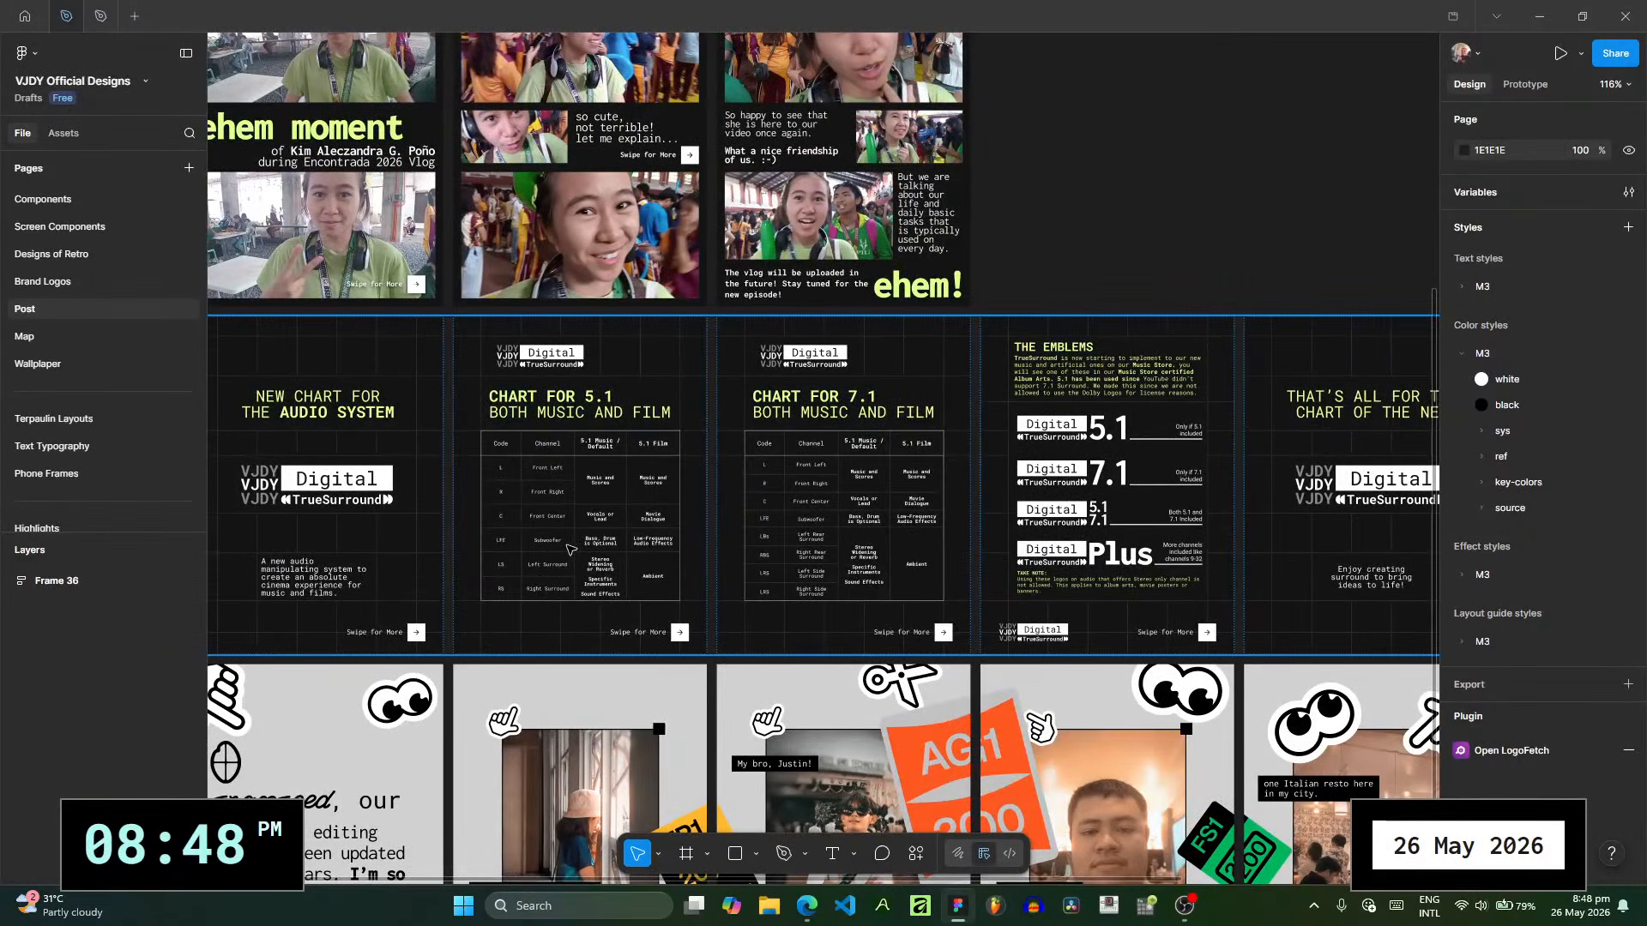
{"action": "left_click_drag", "start_coordinate": [672, 485], "coordinate": [704, 878]}
{"action": "left_click_drag", "start_coordinate": [333, 182], "coordinate": [399, 300]}
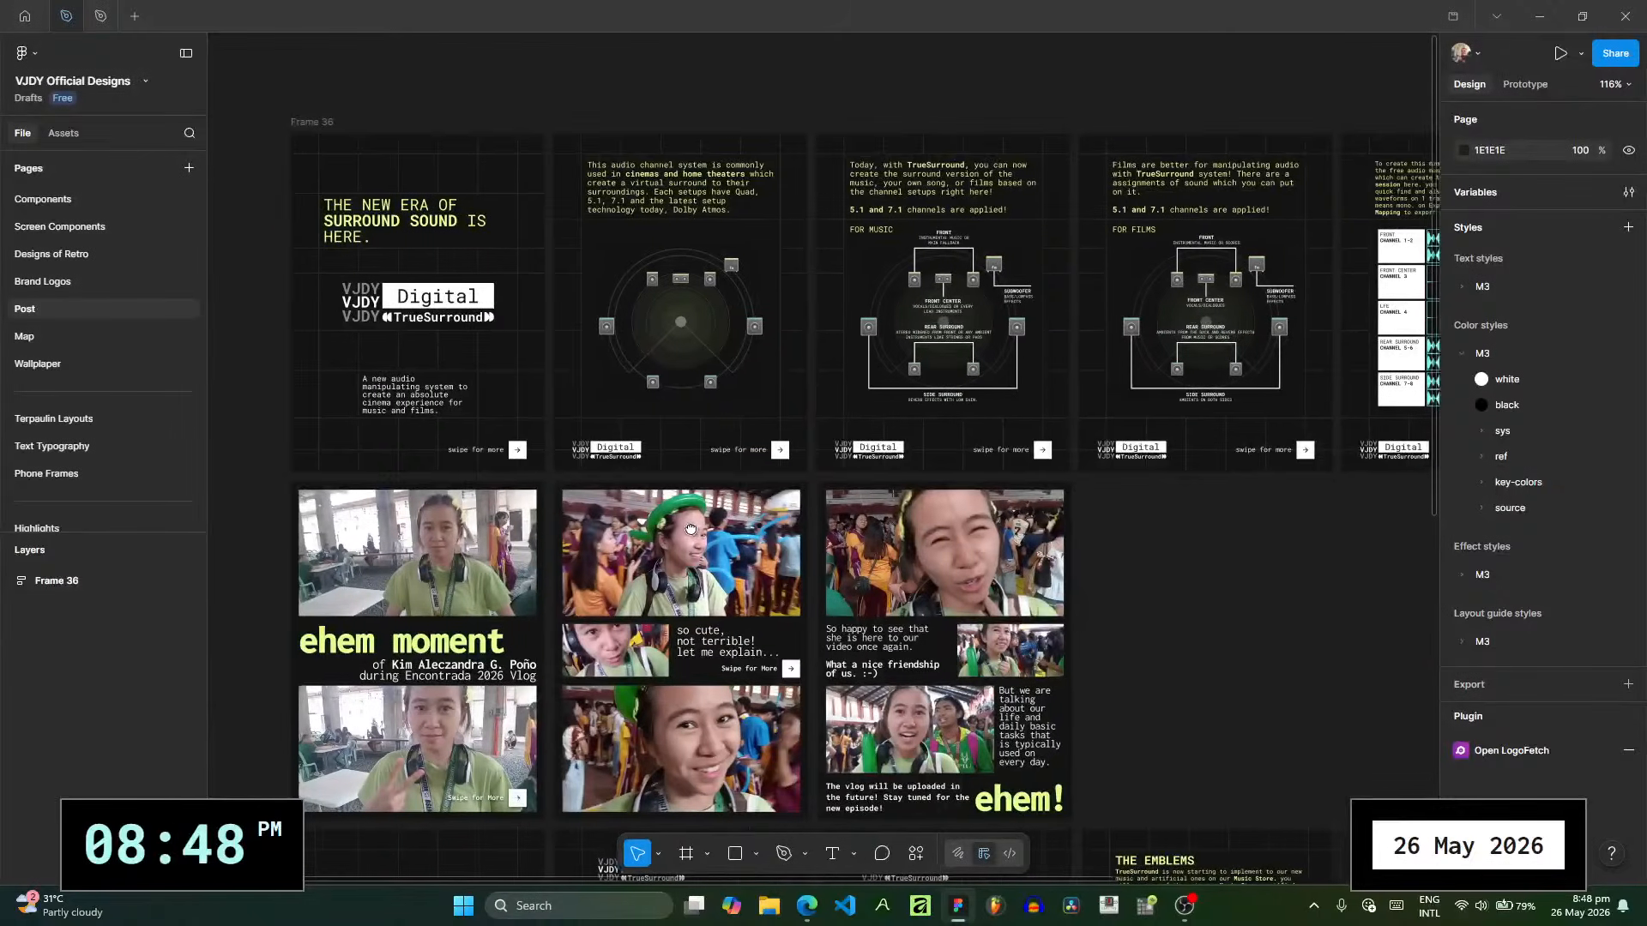
{"action": "left_click_drag", "start_coordinate": [1177, 510], "coordinate": [1170, 513]}
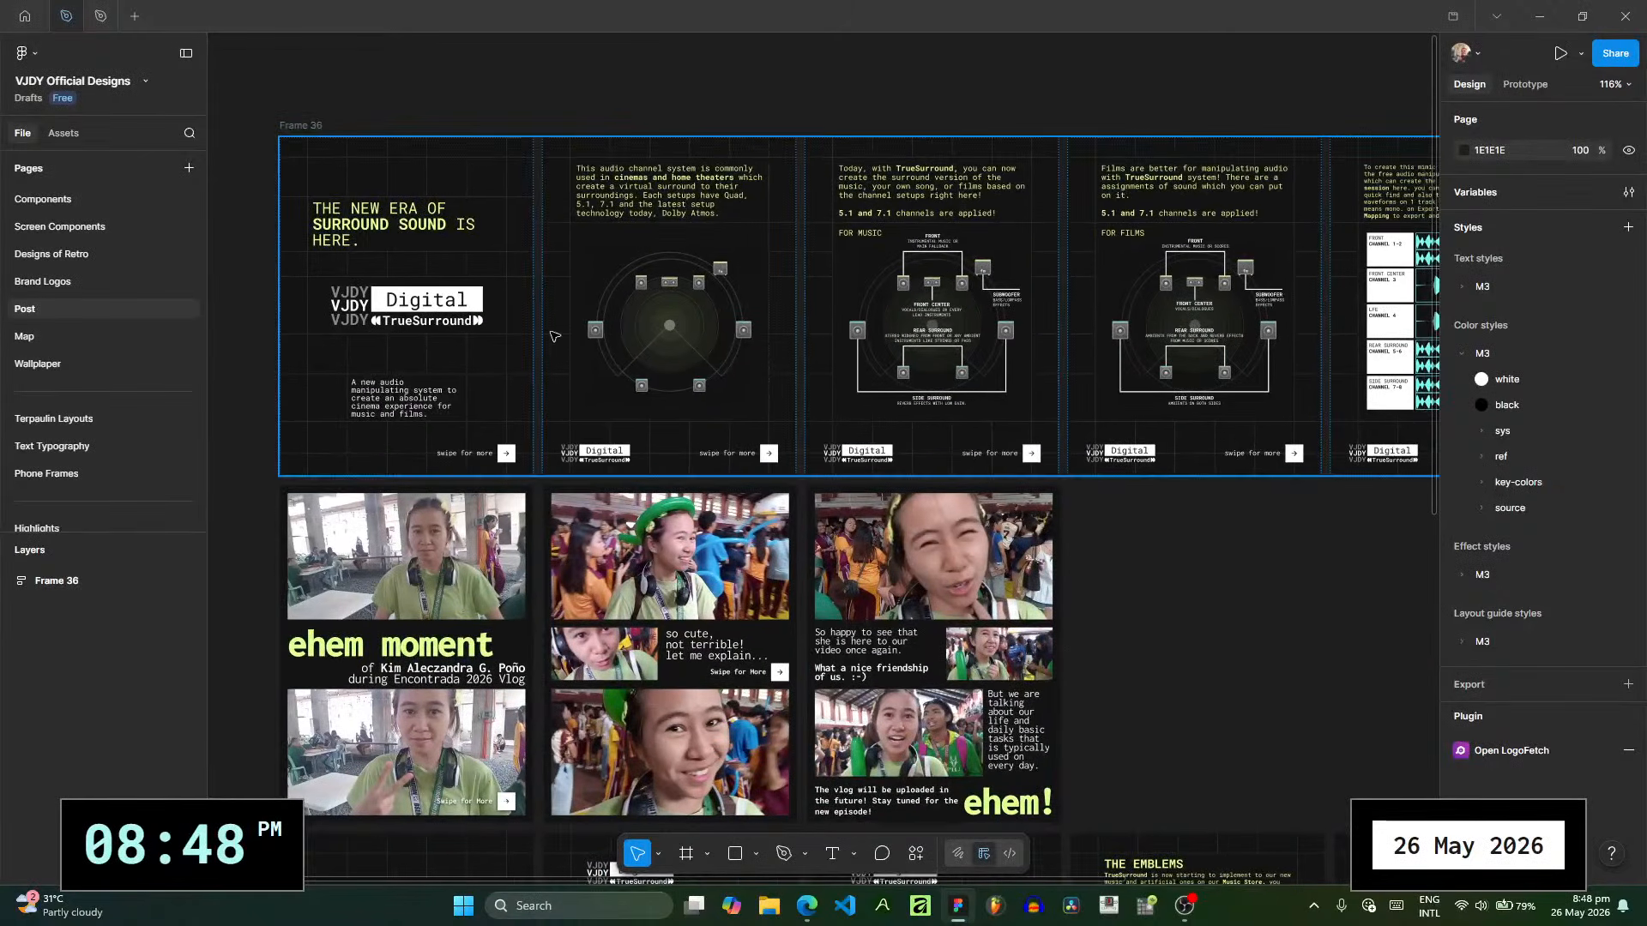
{"action": "scroll", "coordinate": [793, 347], "scroll_direction": "down", "scroll_amount": 2}
{"action": "scroll", "coordinate": [794, 347], "scroll_direction": "right", "scroll_amount": 2}
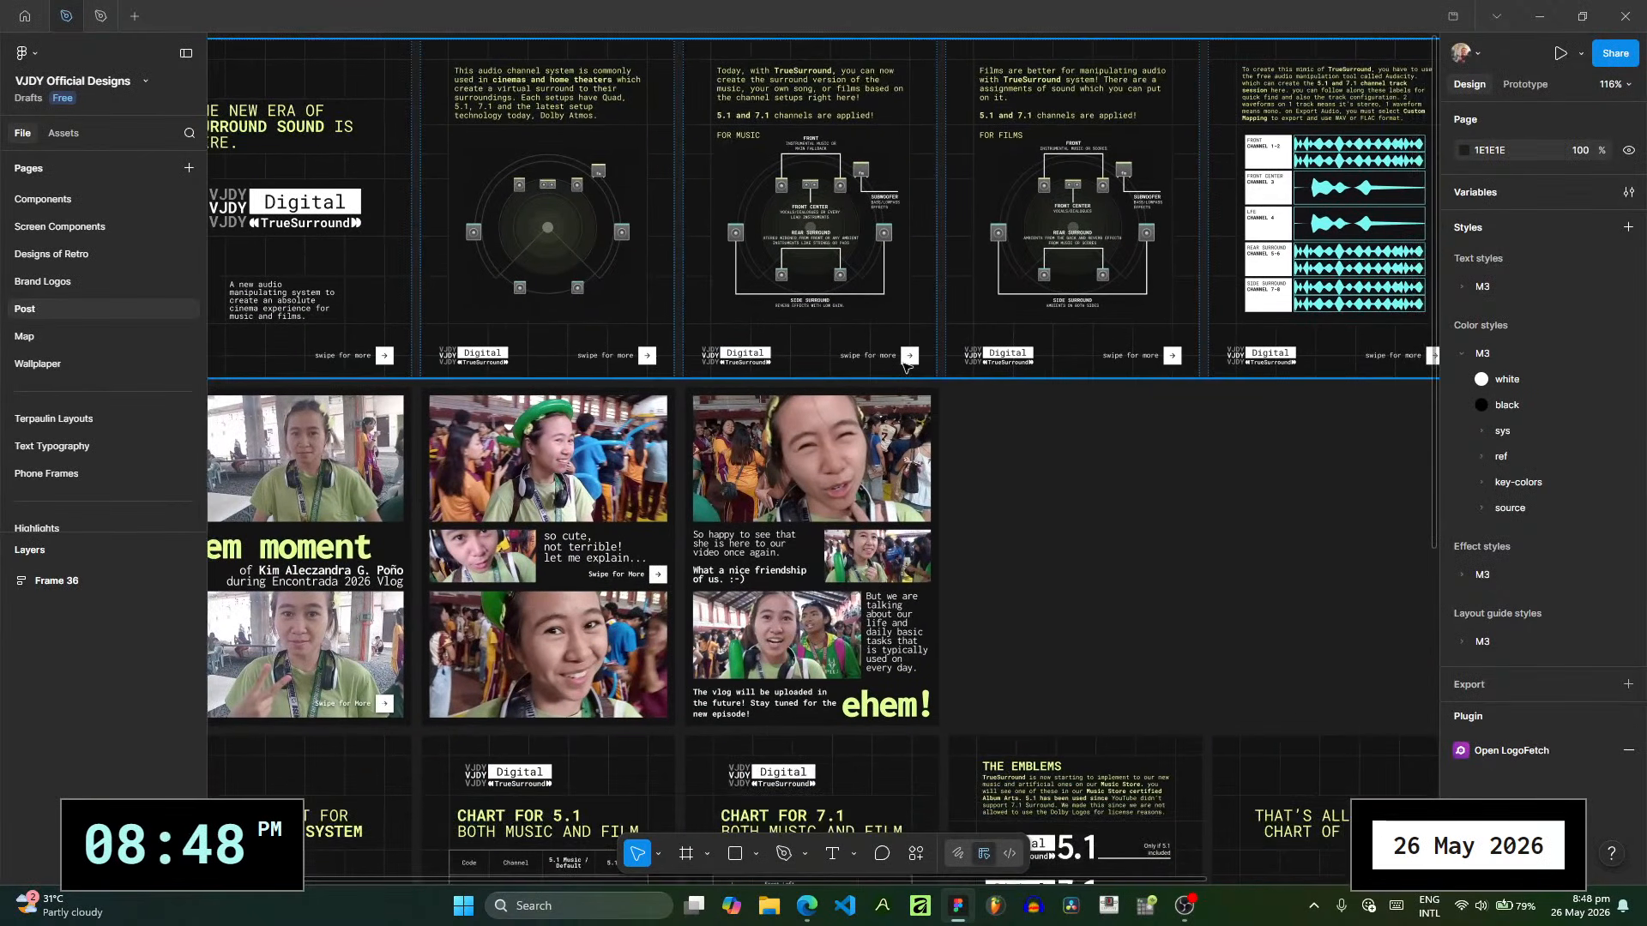
{"action": "scroll", "coordinate": [904, 367], "scroll_direction": "down", "scroll_amount": 10}
{"action": "scroll", "coordinate": [905, 367], "scroll_direction": "left", "scroll_amount": 2}
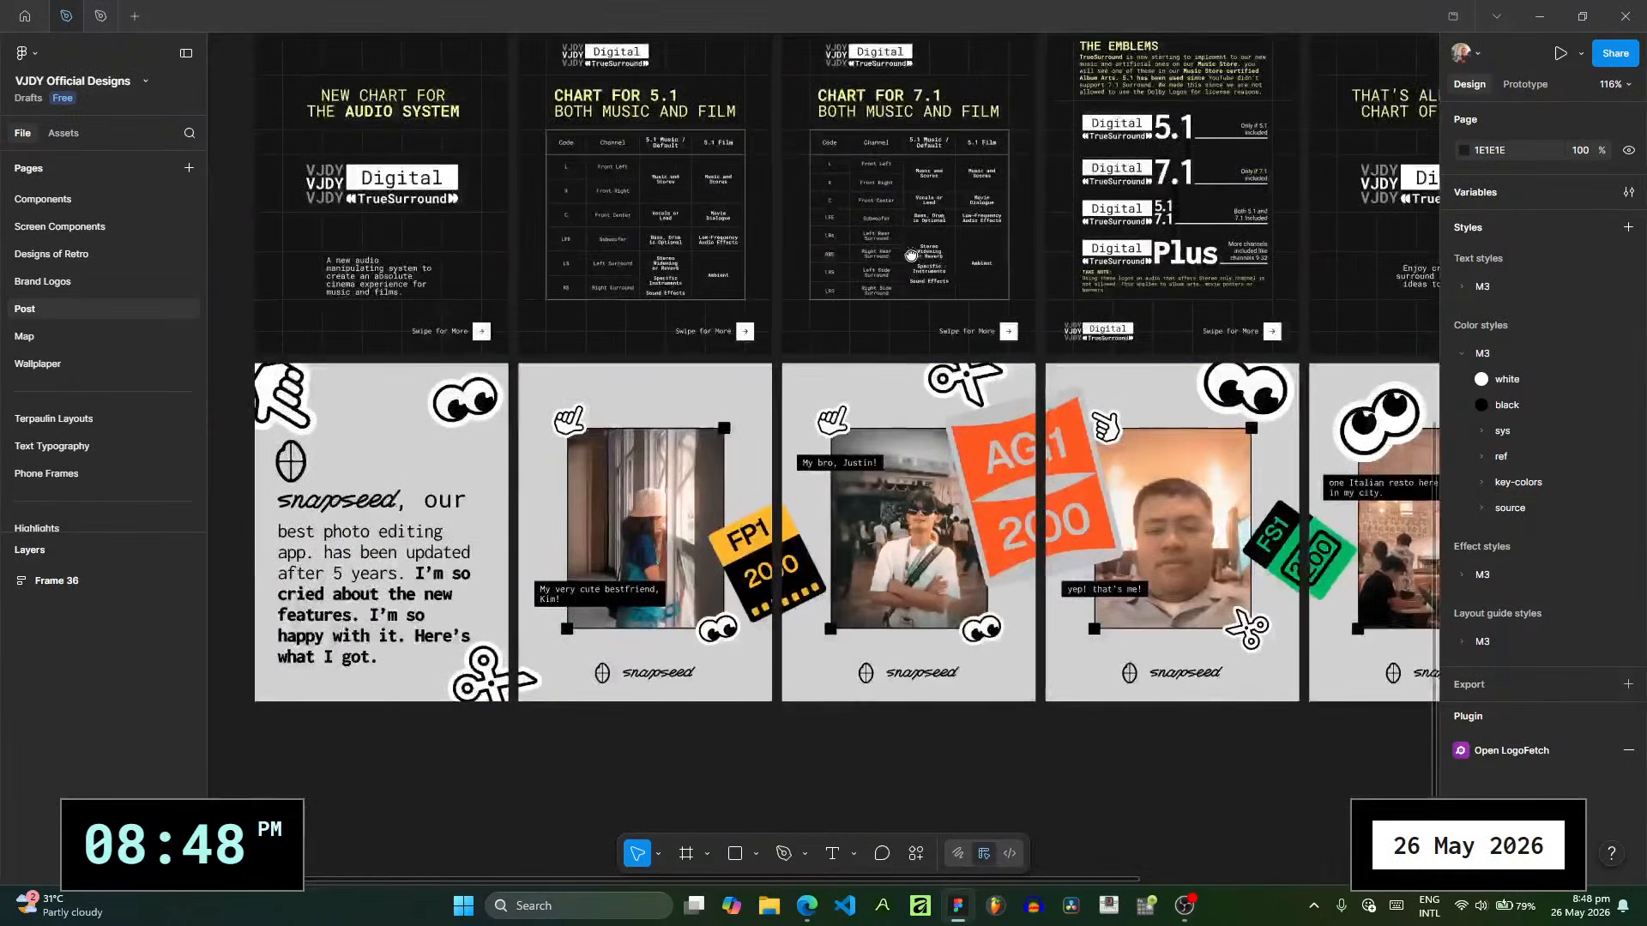
{"action": "left_click_drag", "start_coordinate": [472, 637], "coordinate": [647, 736]}
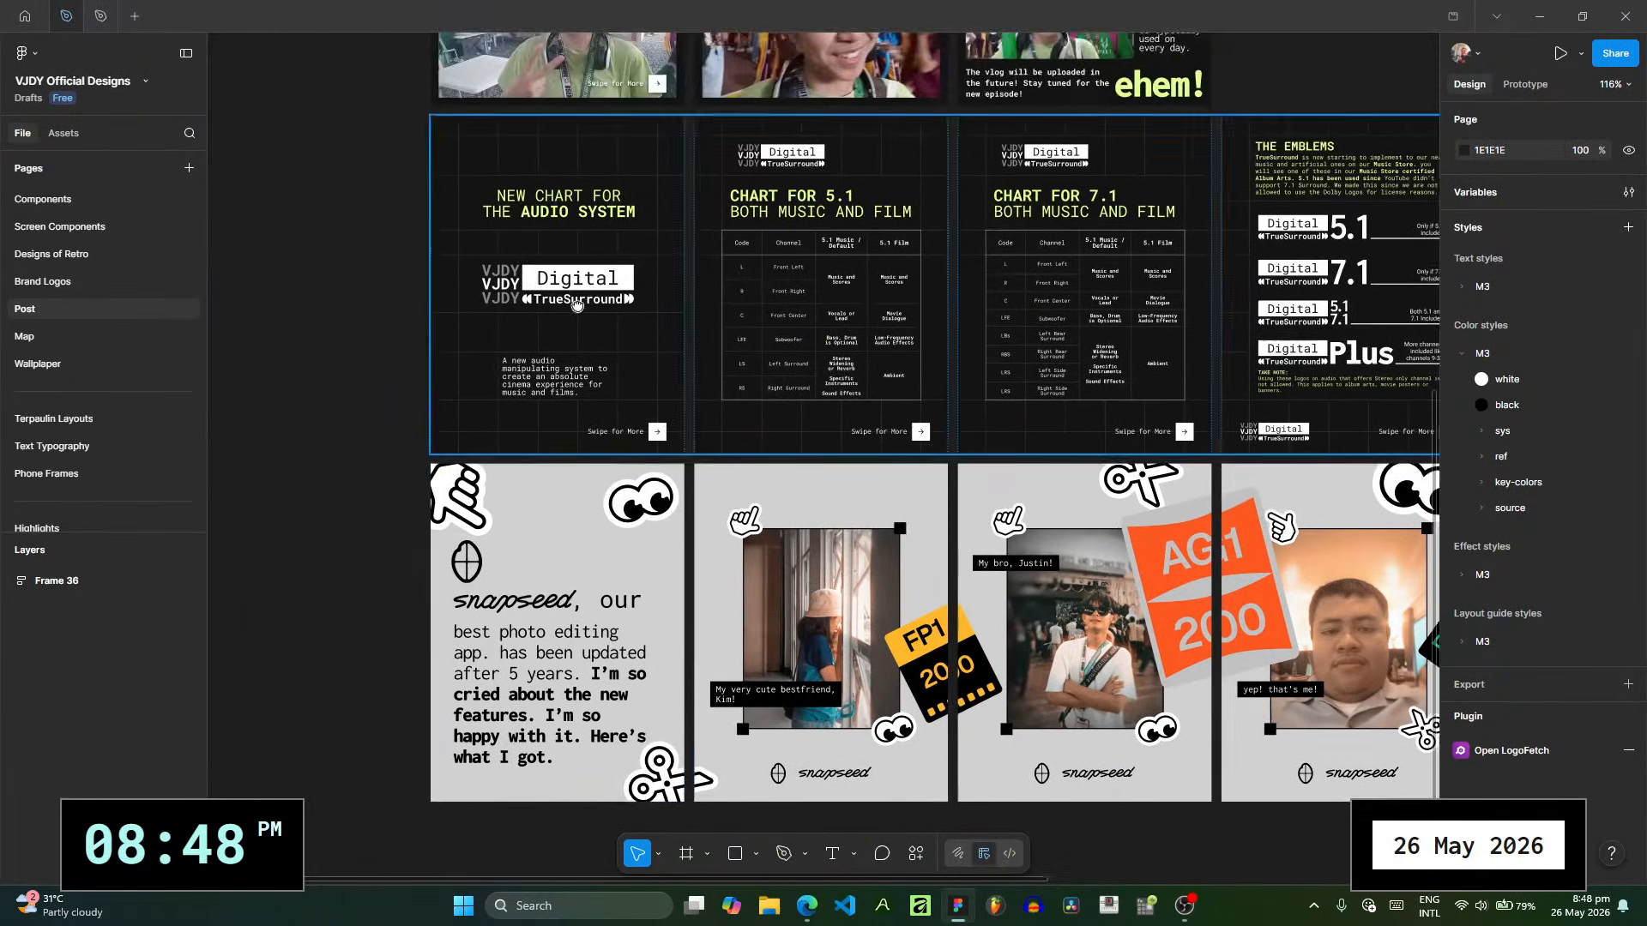
{"action": "left_click_drag", "start_coordinate": [567, 287], "coordinate": [471, 455]}
{"action": "left_click_drag", "start_coordinate": [437, 343], "coordinate": [415, 15]}
{"action": "left_click_drag", "start_coordinate": [462, 455], "coordinate": [385, 559]}
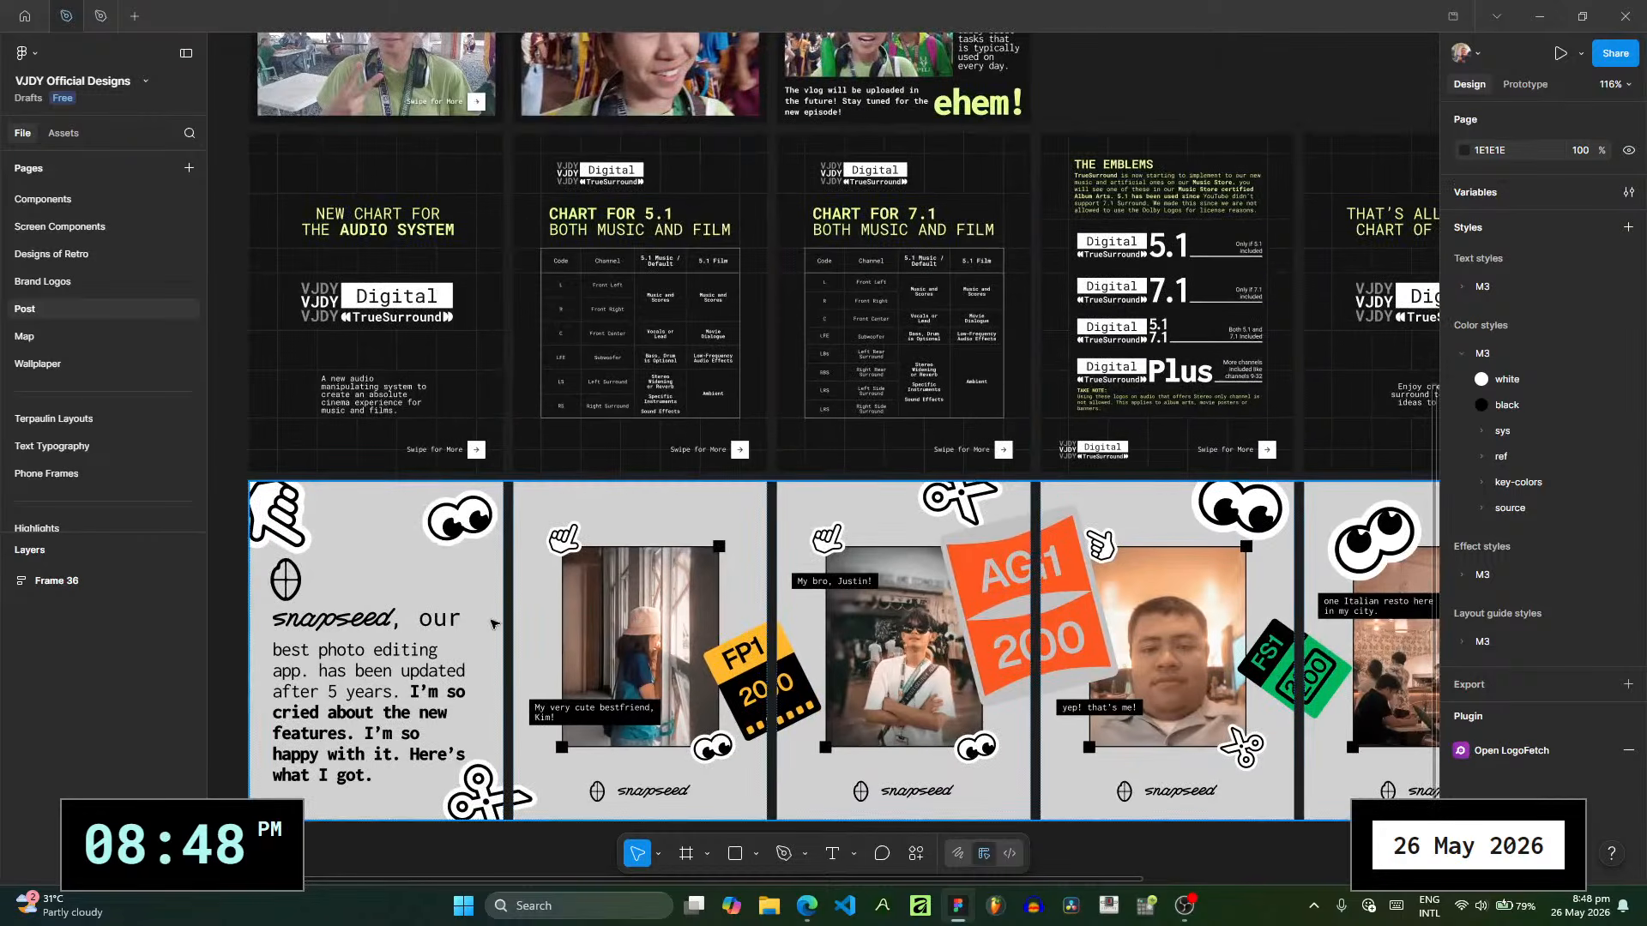
{"action": "mouse_move", "coordinate": [494, 625]}
{"action": "left_mouse_down"}
{"action": "mouse_move", "coordinate": [419, 617]}
{"action": "mouse_move", "coordinate": [523, 614]}
{"action": "left_mouse_up"}
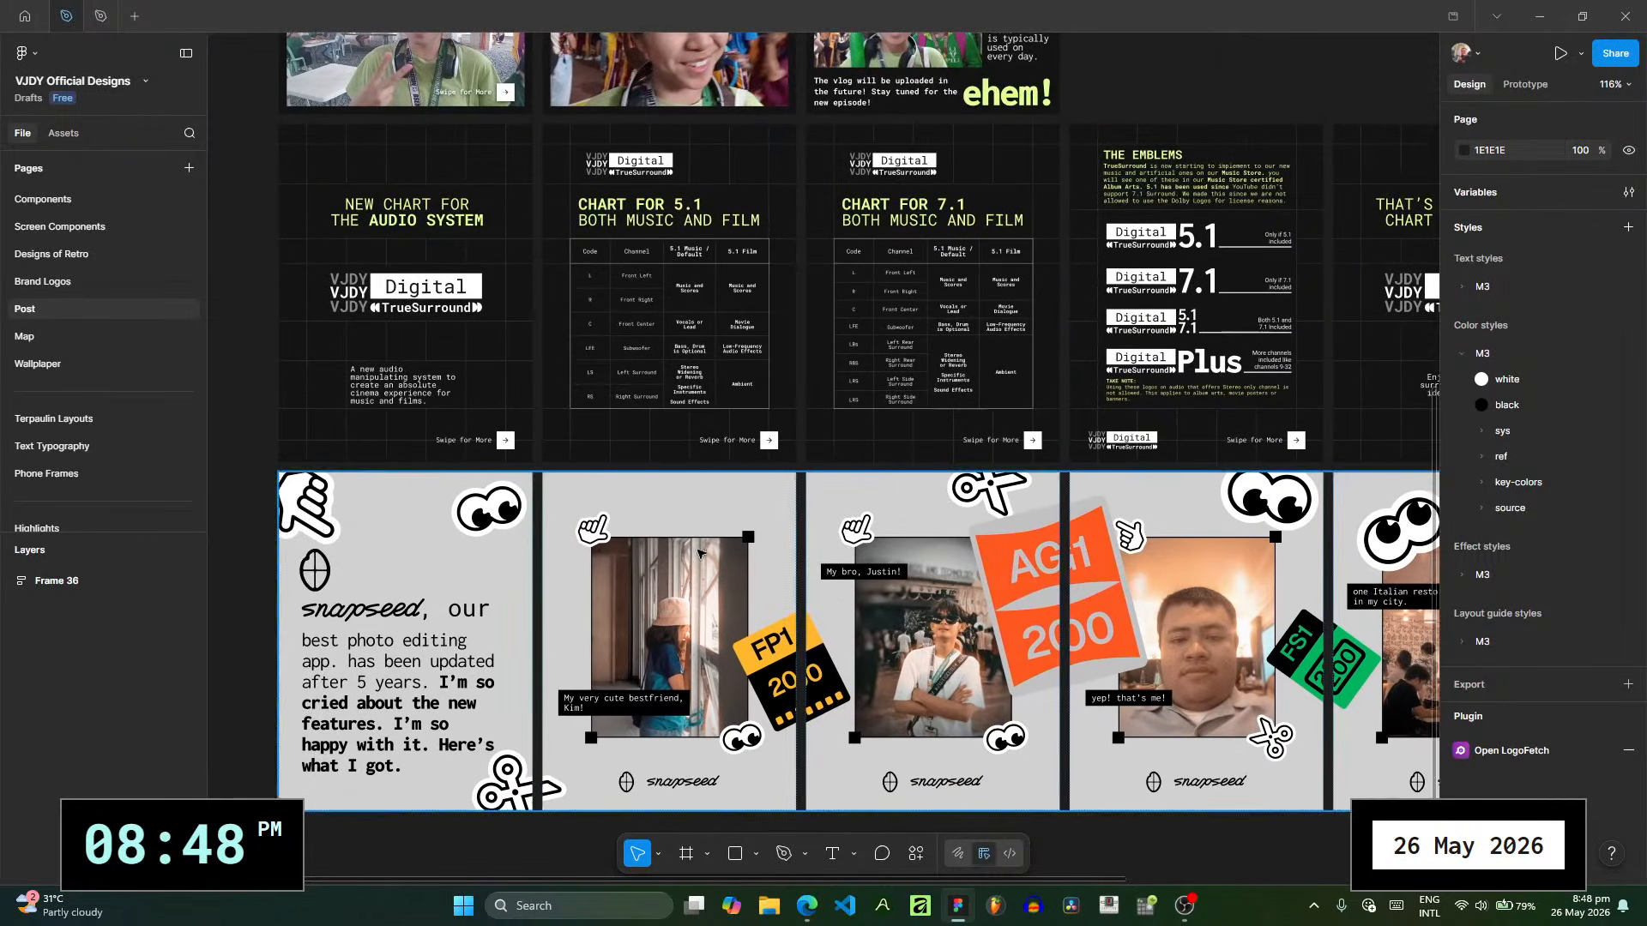
- Duplicate the "New chart for the audio system" carousel row and place the copy below the snapseed row in Frame 36
{"action": "left_click", "coordinate": [744, 417]}
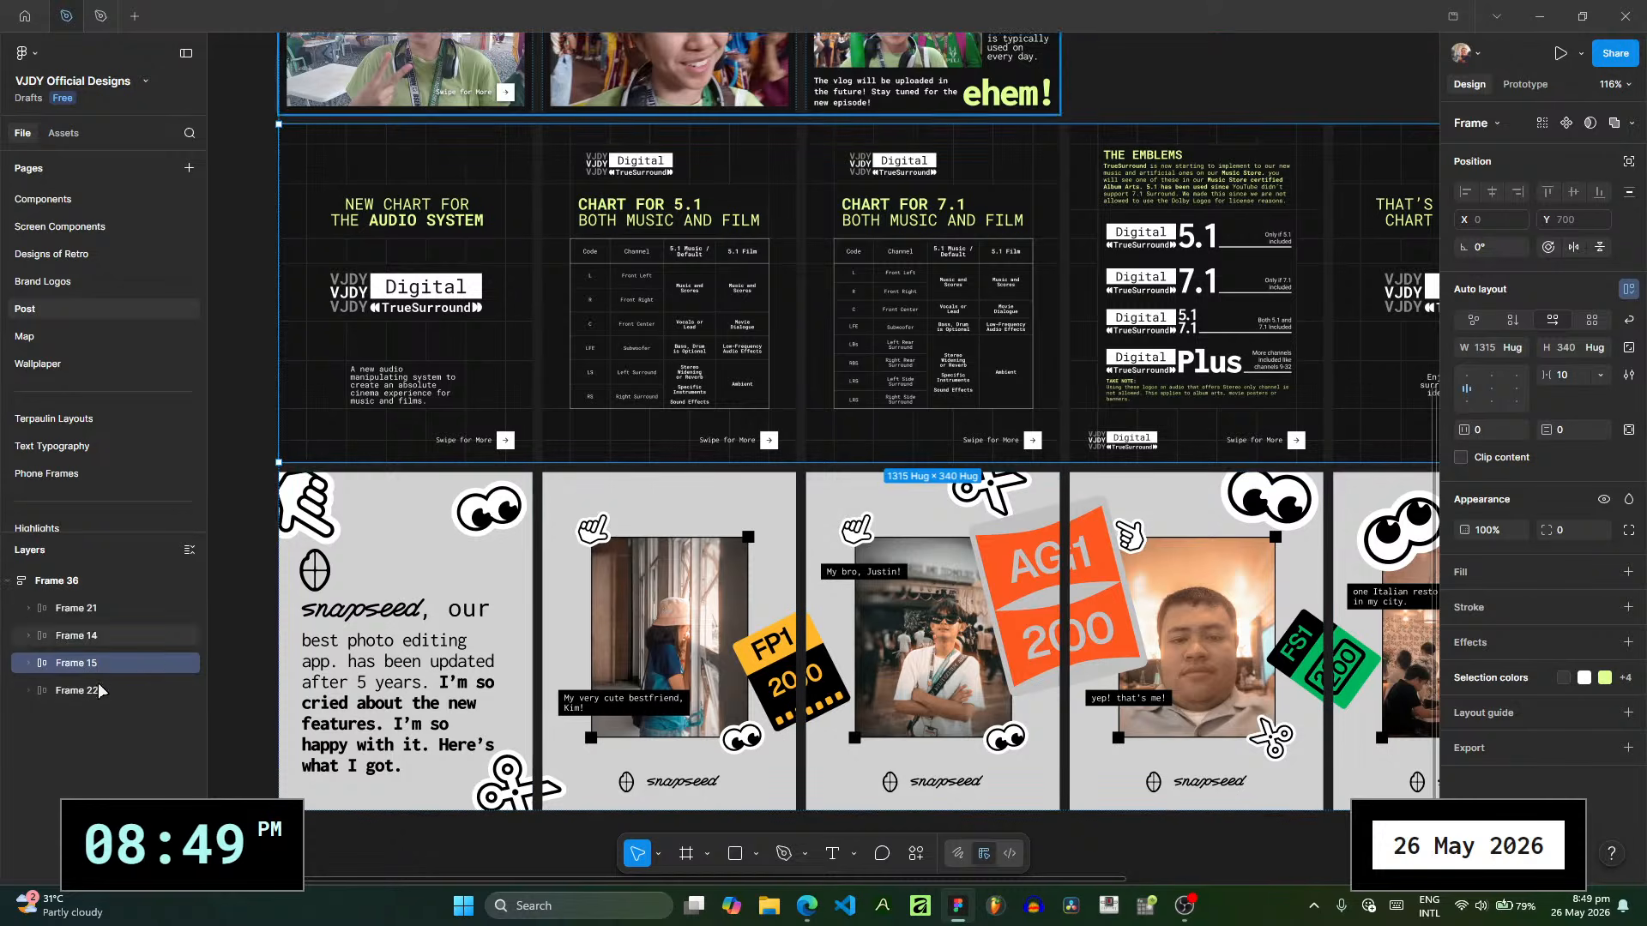
{"action": "key", "text": "ctrl+d"}
{"action": "left_click_drag", "start_coordinate": [110, 692], "coordinate": [110, 732]}
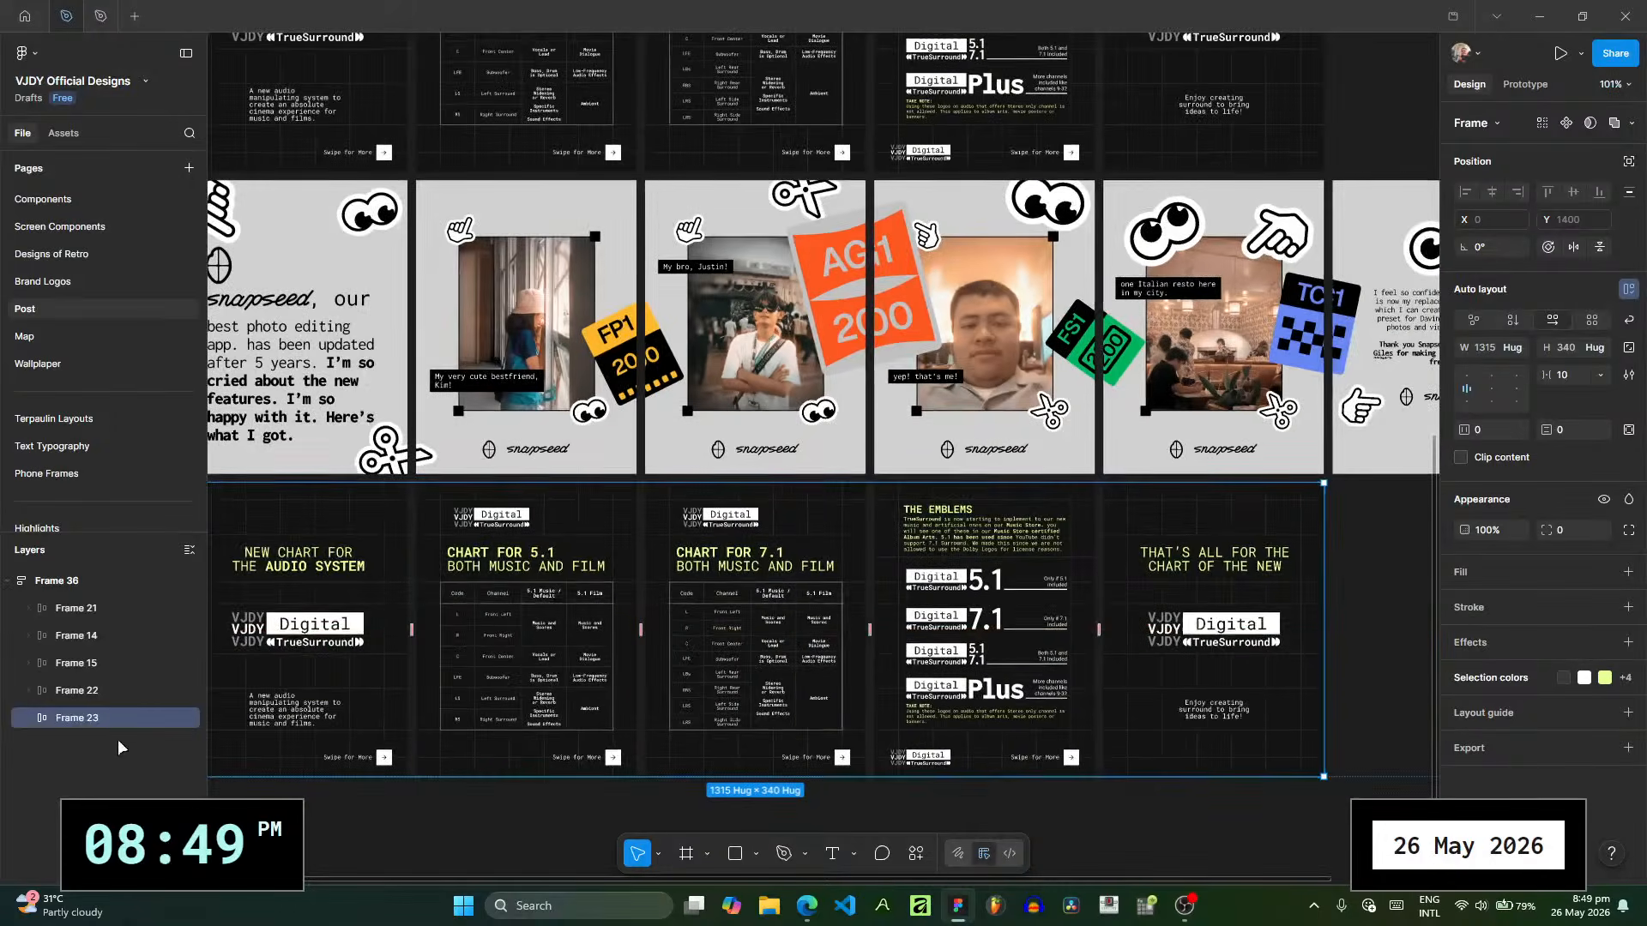
{"action": "left_click_drag", "start_coordinate": [506, 698], "coordinate": [603, 656]}
{"action": "scroll", "coordinate": [597, 656], "scroll_direction": "down", "scroll_amount": 1}
{"action": "scroll", "coordinate": [630, 435], "scroll_direction": "down", "scroll_amount": 1}
{"action": "left_click_drag", "start_coordinate": [627, 435], "coordinate": [597, 551]}
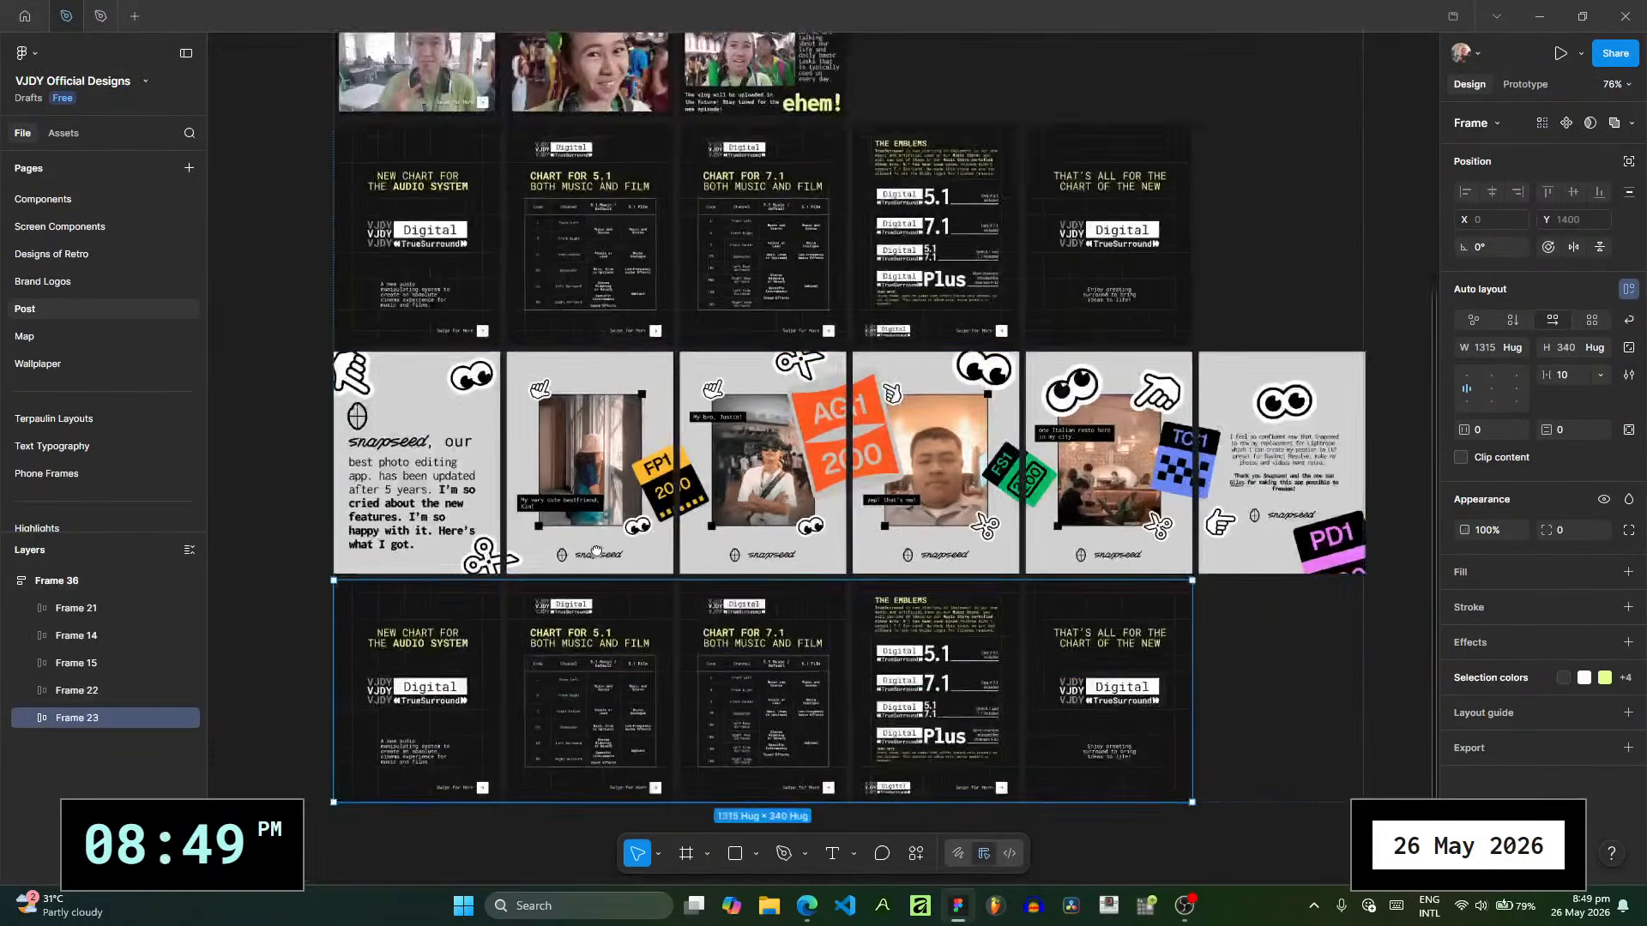
{"action": "scroll", "coordinate": [597, 552], "scroll_direction": "down", "scroll_amount": 2}
{"action": "scroll", "coordinate": [634, 481], "scroll_direction": "up", "scroll_amount": 2}
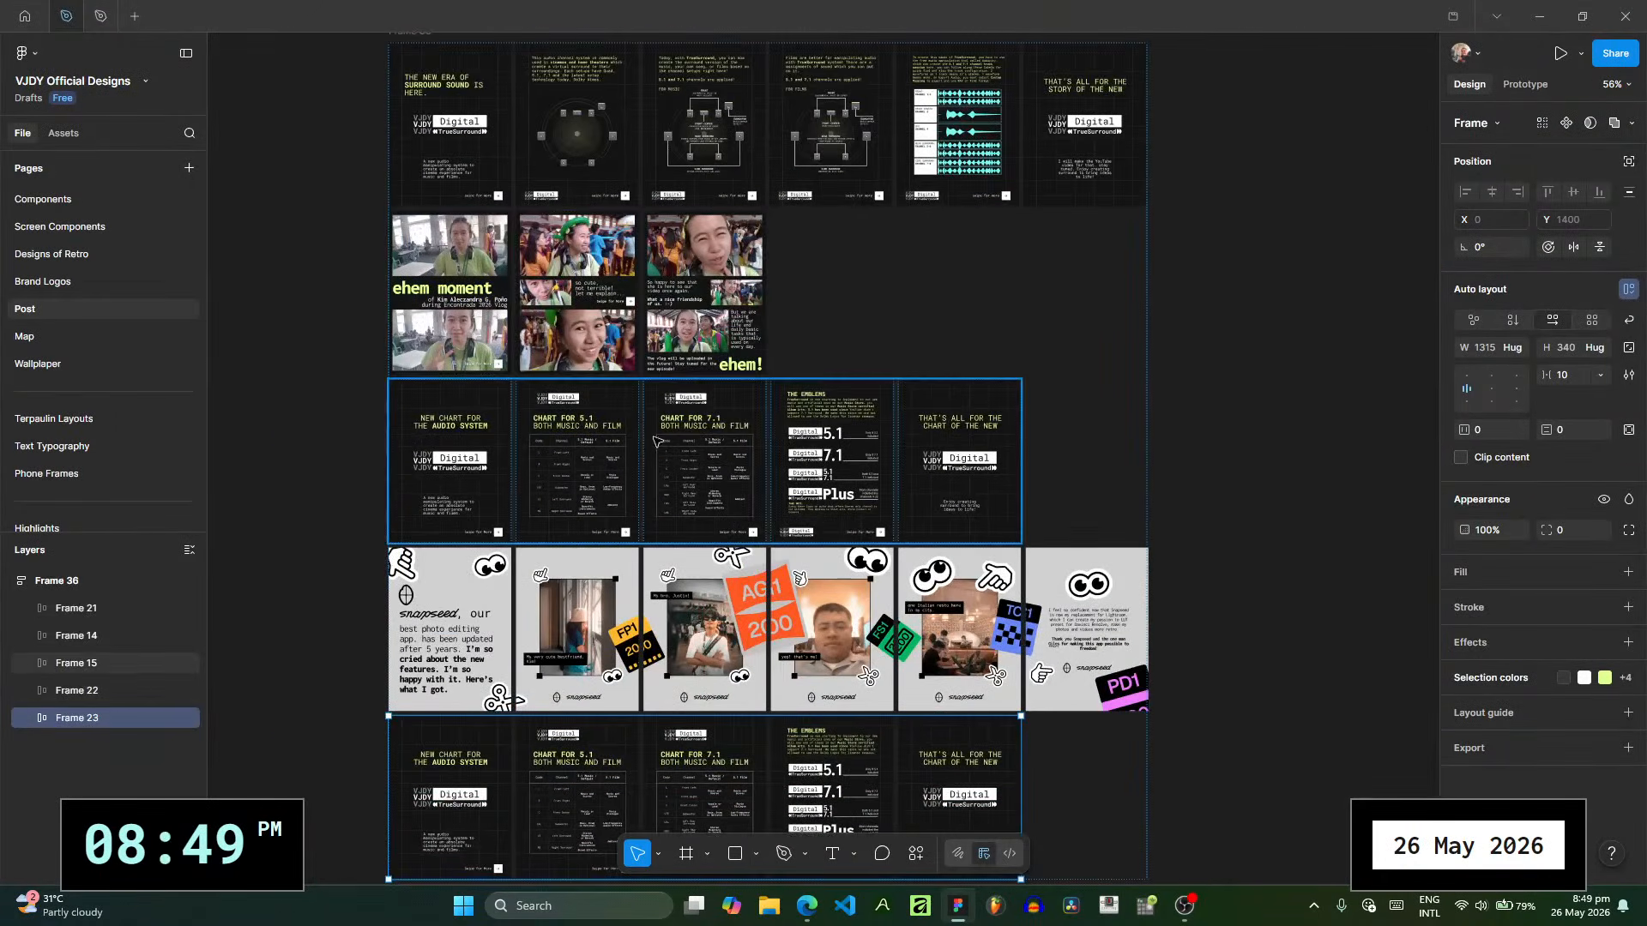
{"action": "scroll", "coordinate": [708, 581], "scroll_direction": "down", "scroll_amount": 4}
{"action": "scroll", "coordinate": [712, 562], "scroll_direction": "up", "scroll_amount": 3}
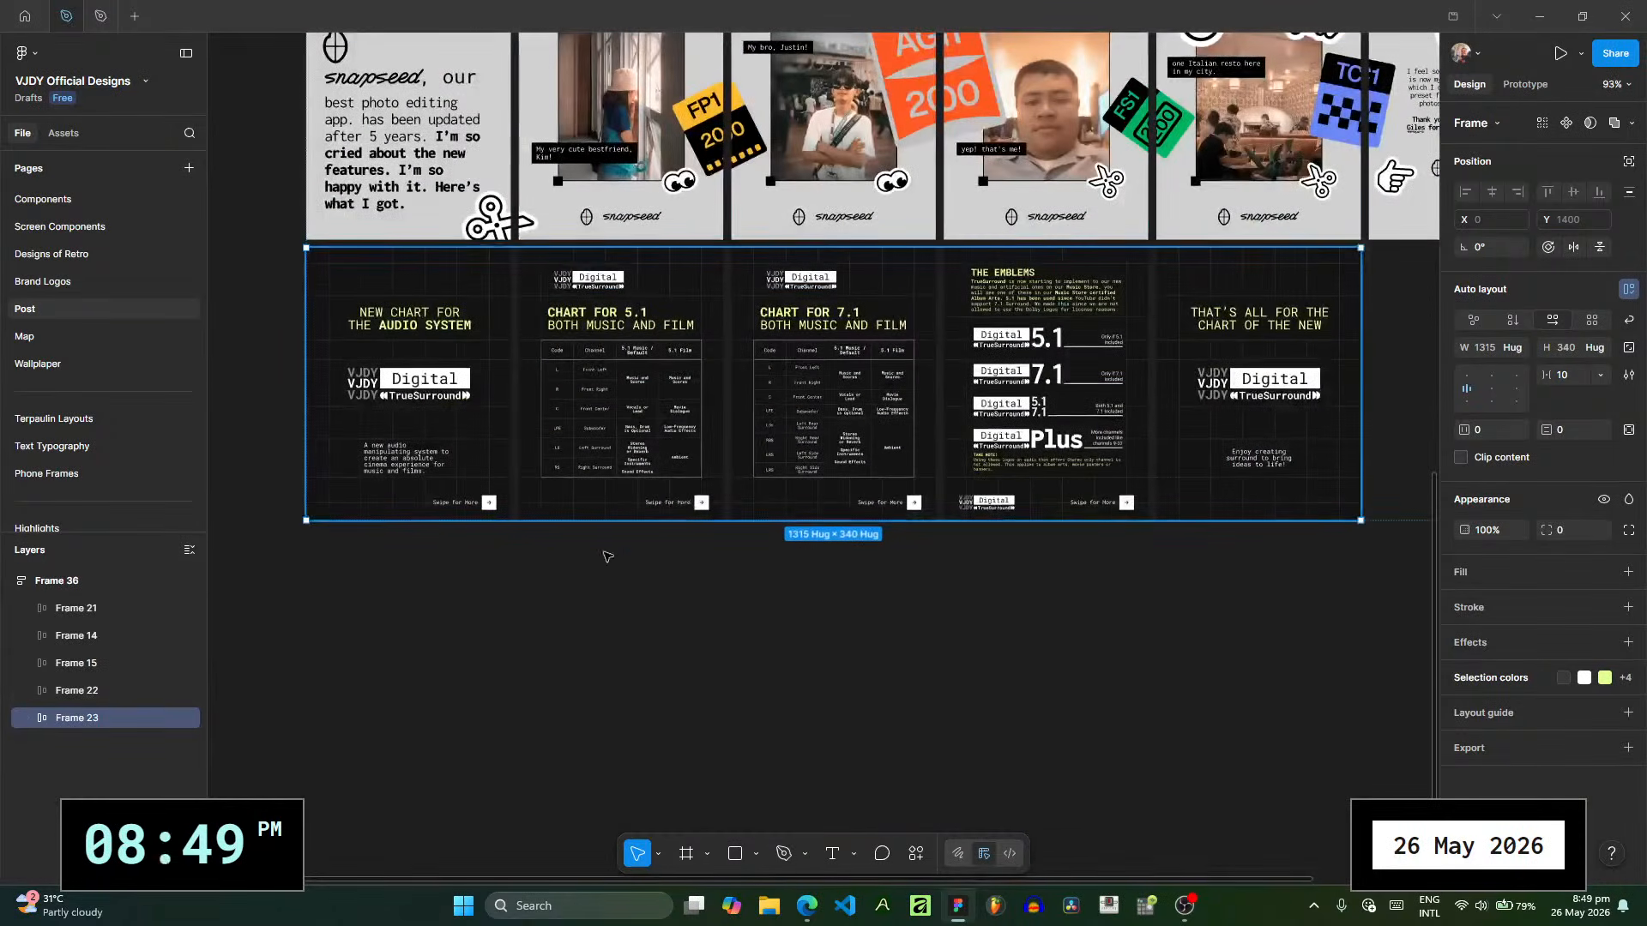
- Delete all slides after POST TRUESRS 1 from the duplicated row, Frame 23
{"action": "left_click", "coordinate": [29, 719]}
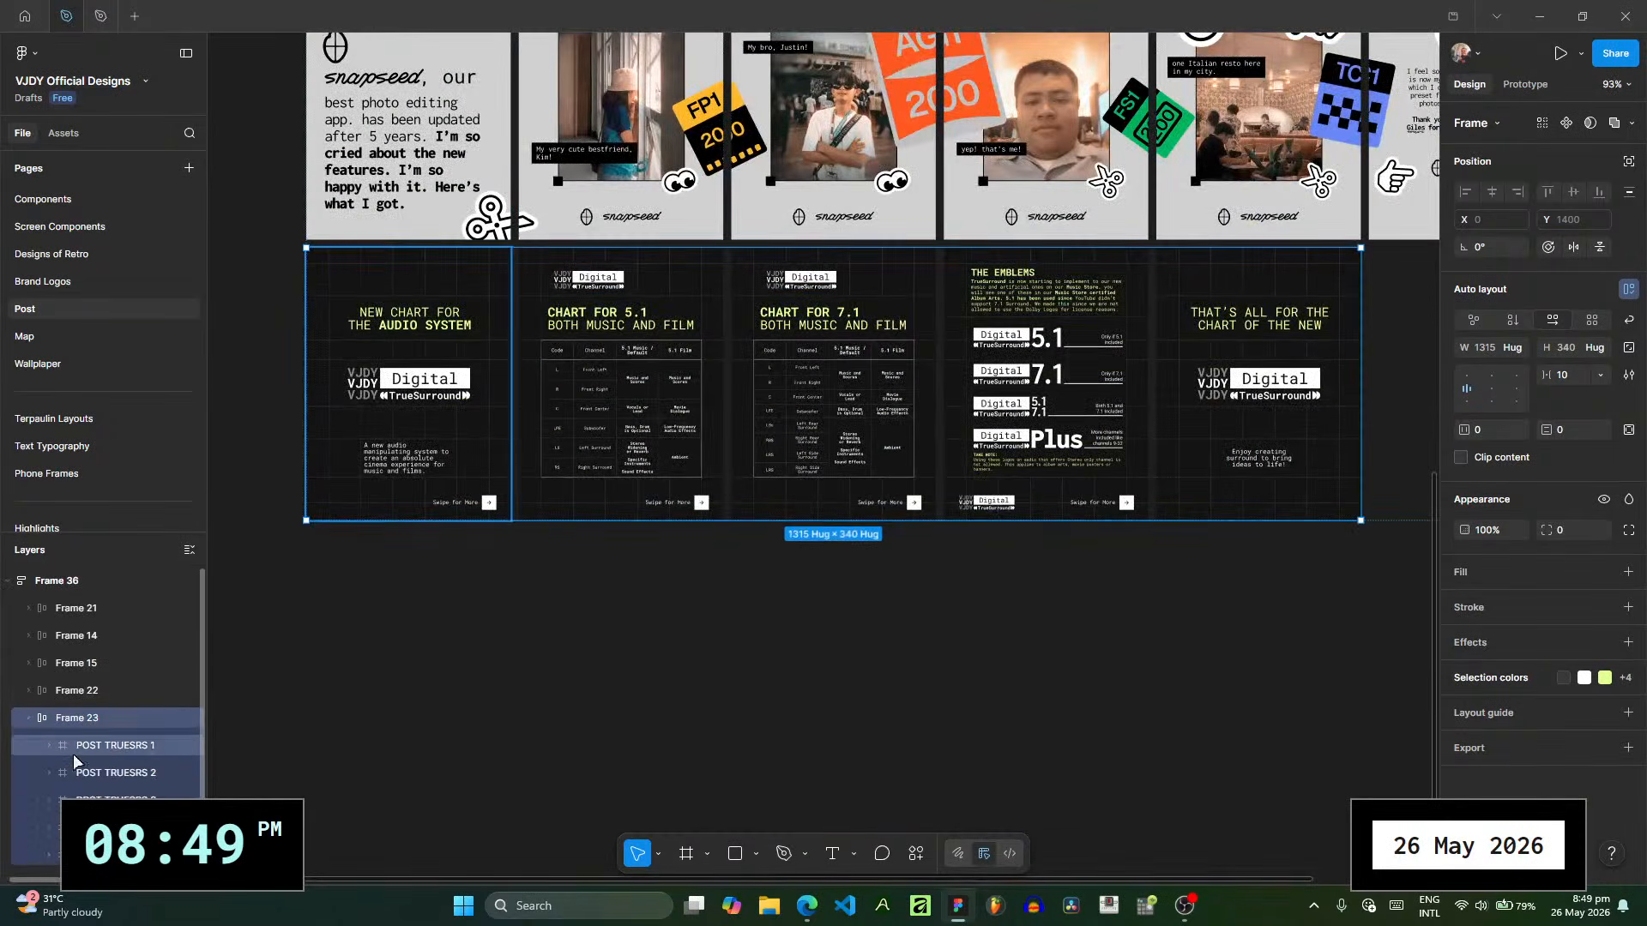
{"action": "scroll", "coordinate": [90, 782], "scroll_direction": "down", "scroll_amount": 1}
{"action": "left_click", "coordinate": [121, 750]}
{"action": "left_click", "coordinate": [118, 824], "text": "shift"}
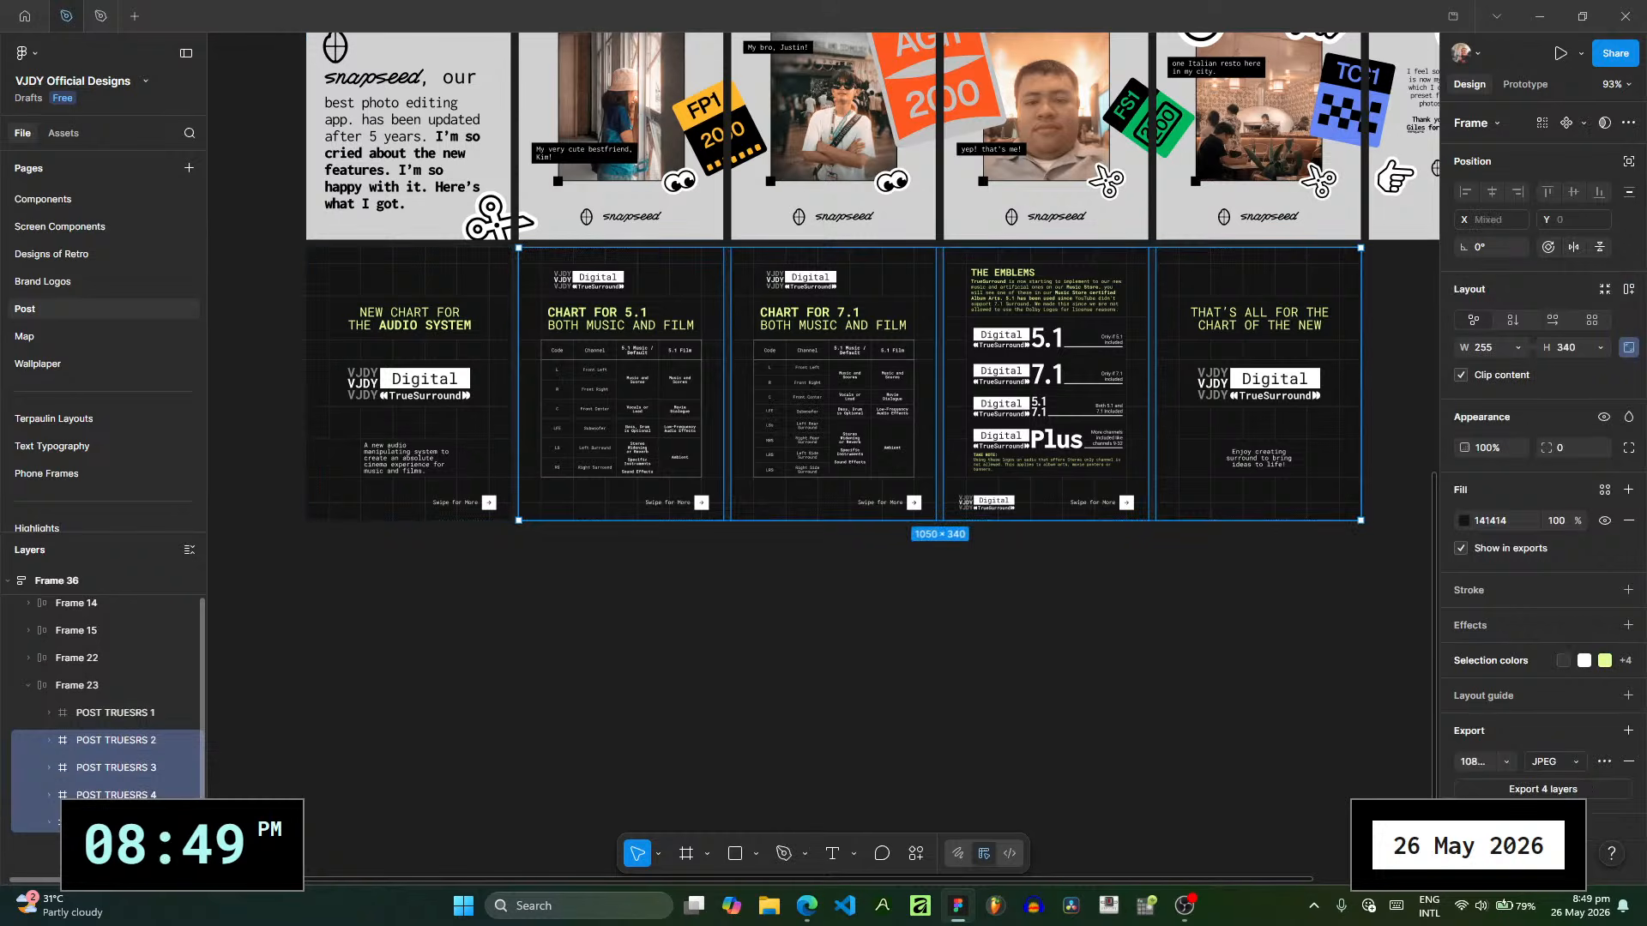
{"action": "key", "text": "Delete"}
- Rename the remaining slide in Frame 23 as "POST RECAP 1"
{"action": "left_click", "coordinate": [155, 716]}
{"action": "double_click", "coordinate": [156, 715]}
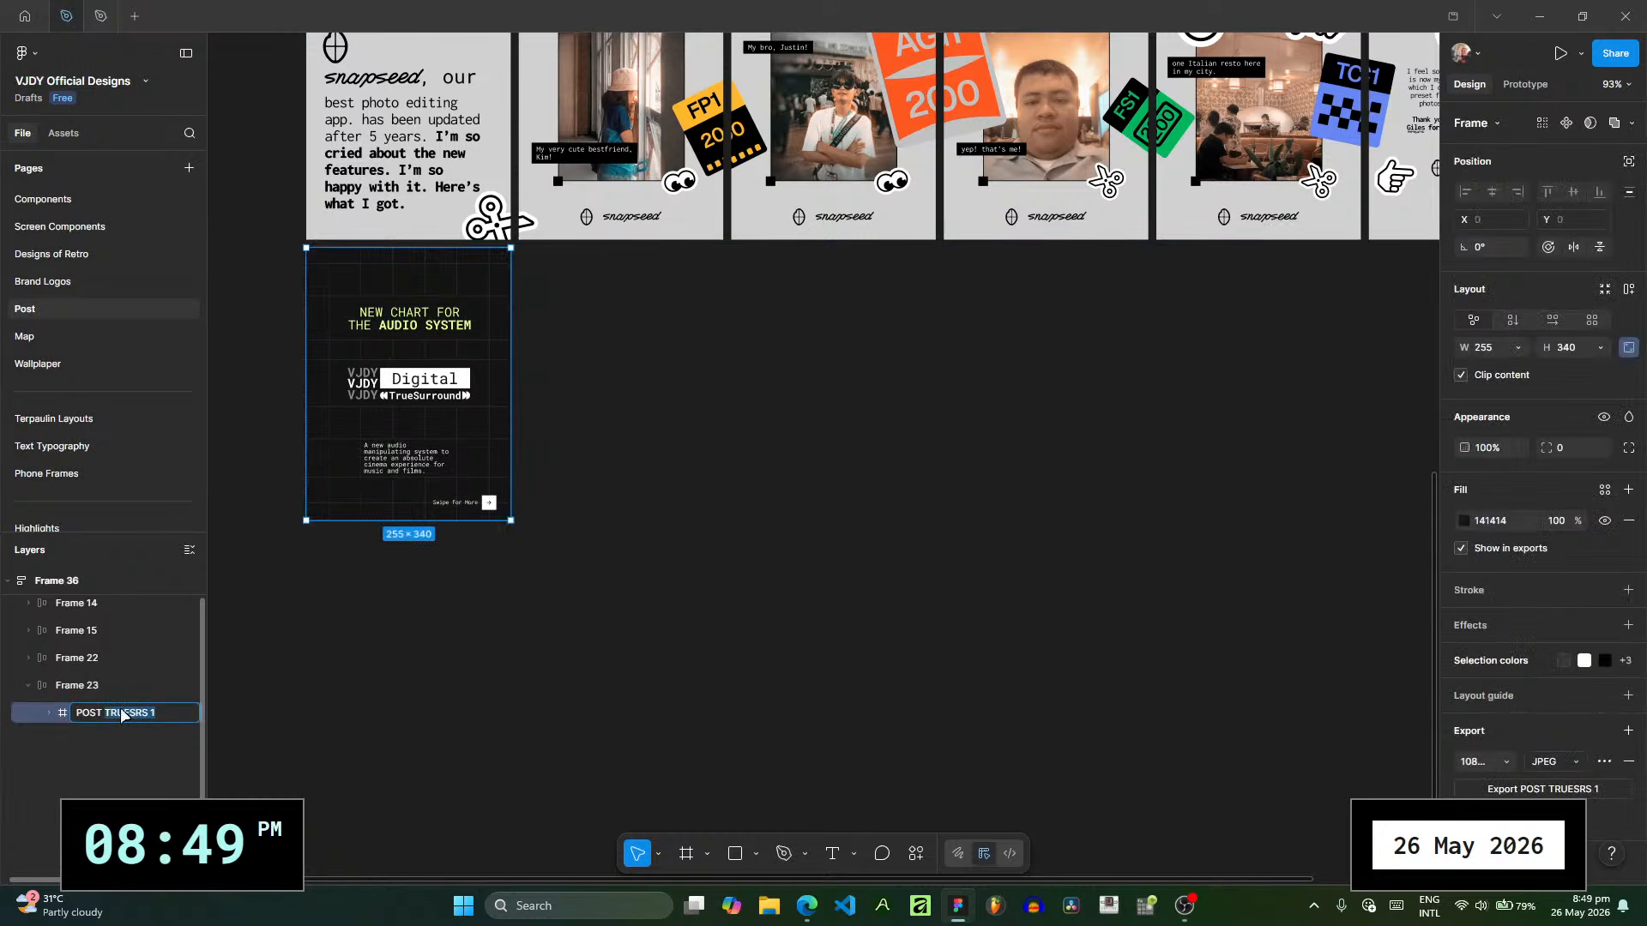
{"action": "type", "text": "POST RECAP 1"}
{"action": "key", "text": "Return"}
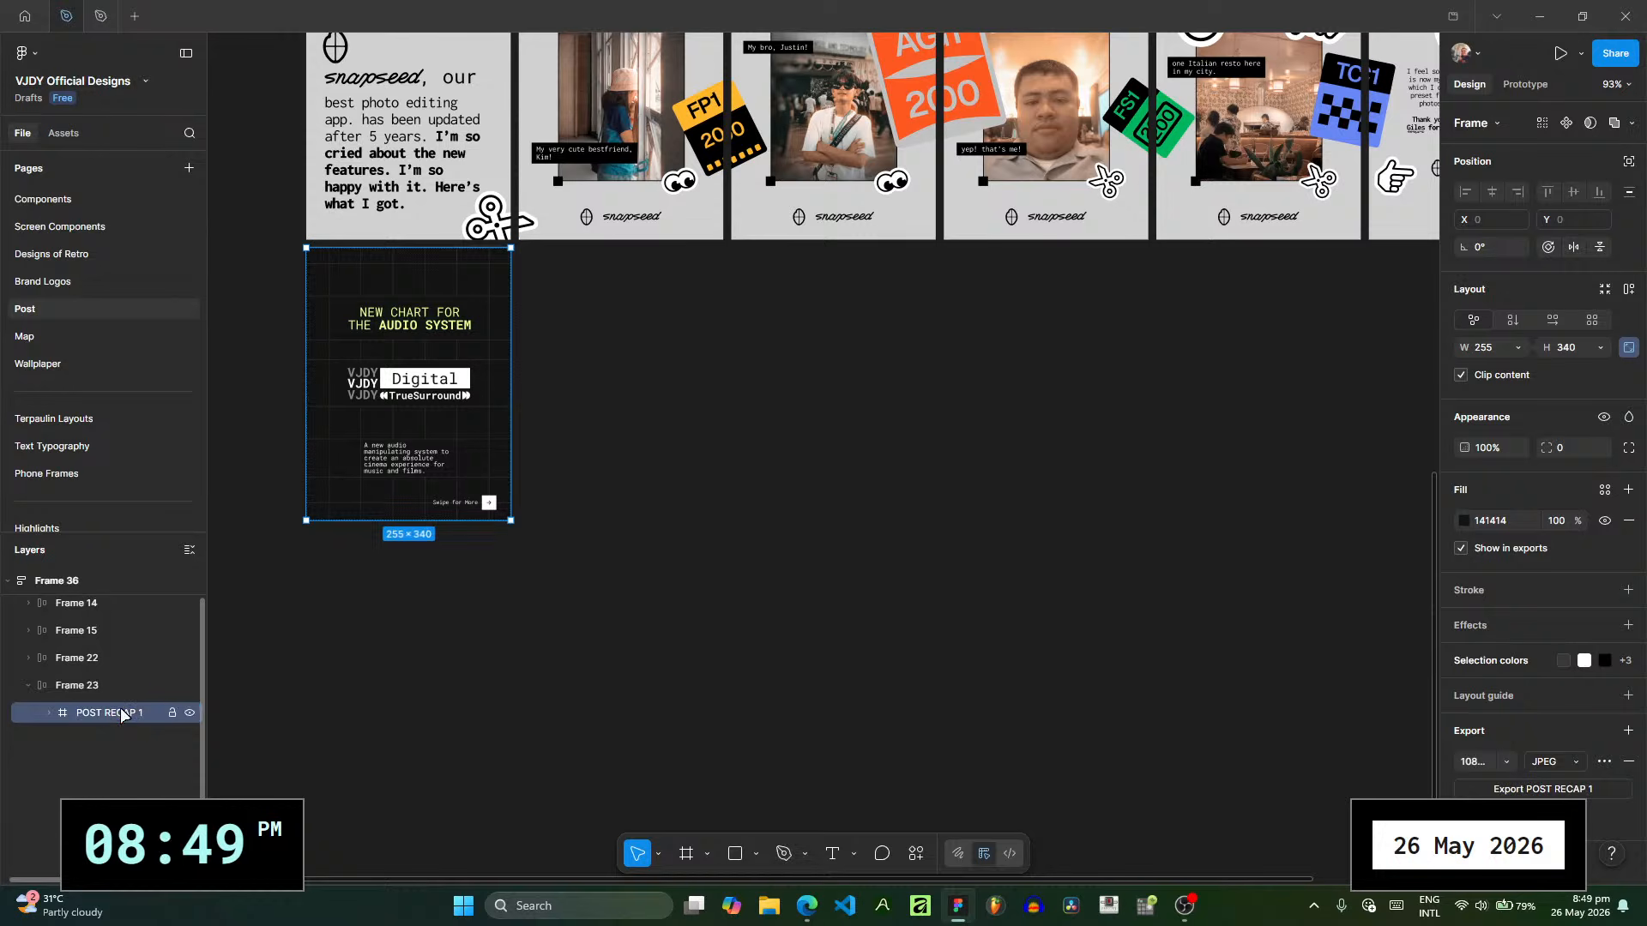
{"action": "left_click", "coordinate": [615, 412]}
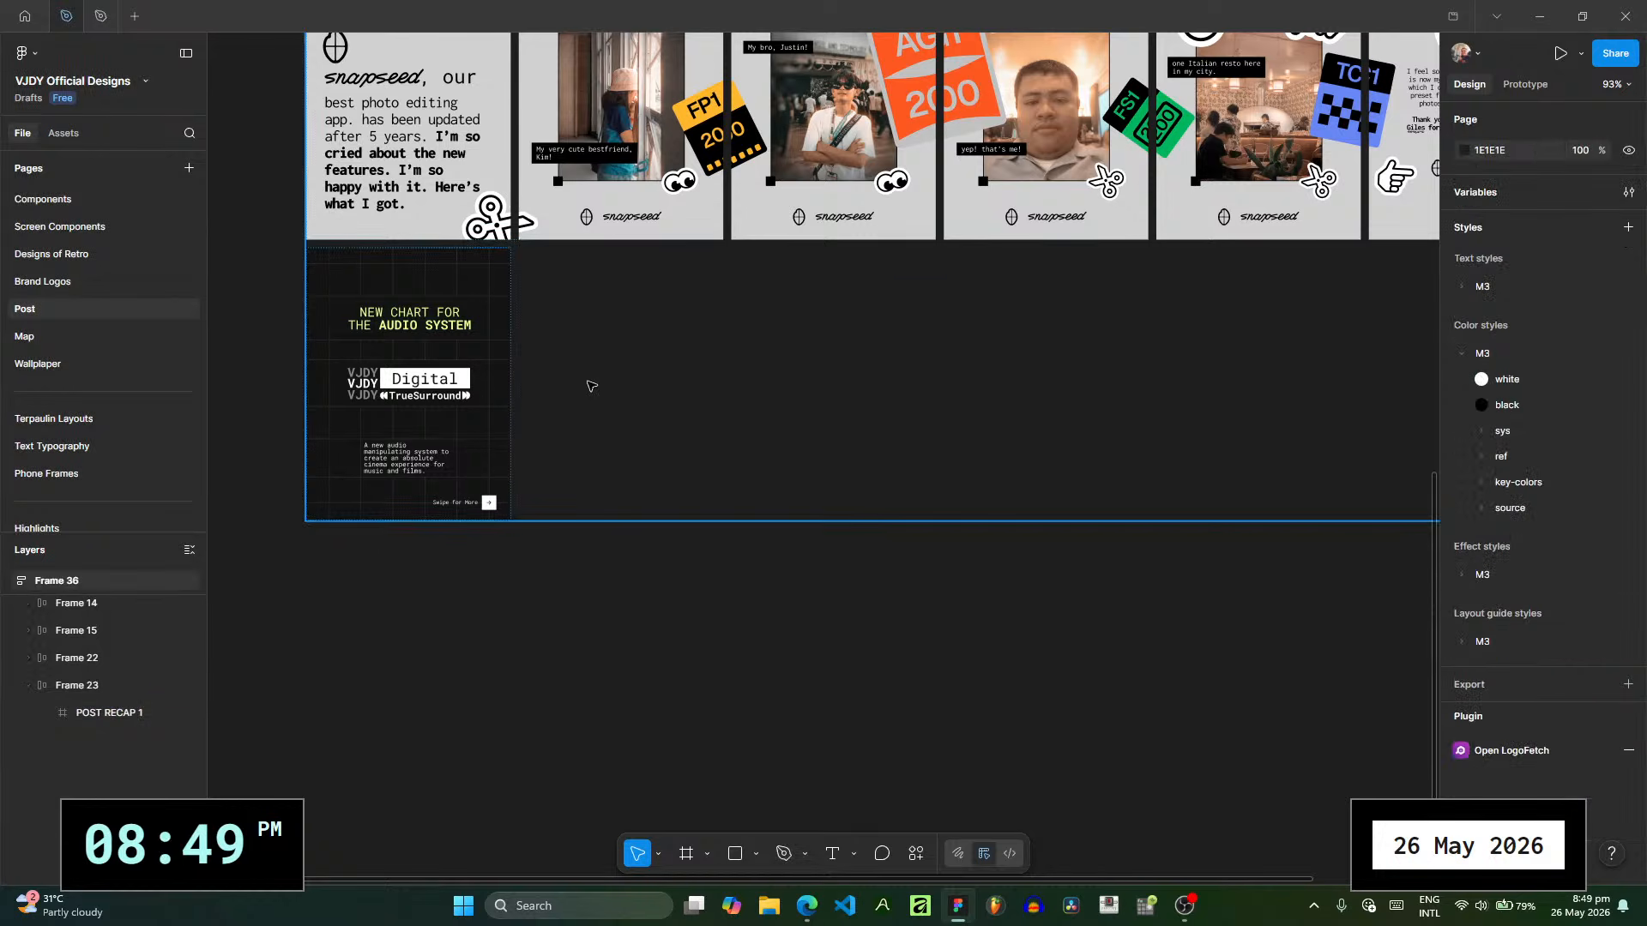
{"action": "scroll", "coordinate": [591, 386], "scroll_direction": "left", "scroll_amount": 2}
{"action": "scroll", "coordinate": [591, 386], "scroll_direction": "up", "scroll_amount": 1}
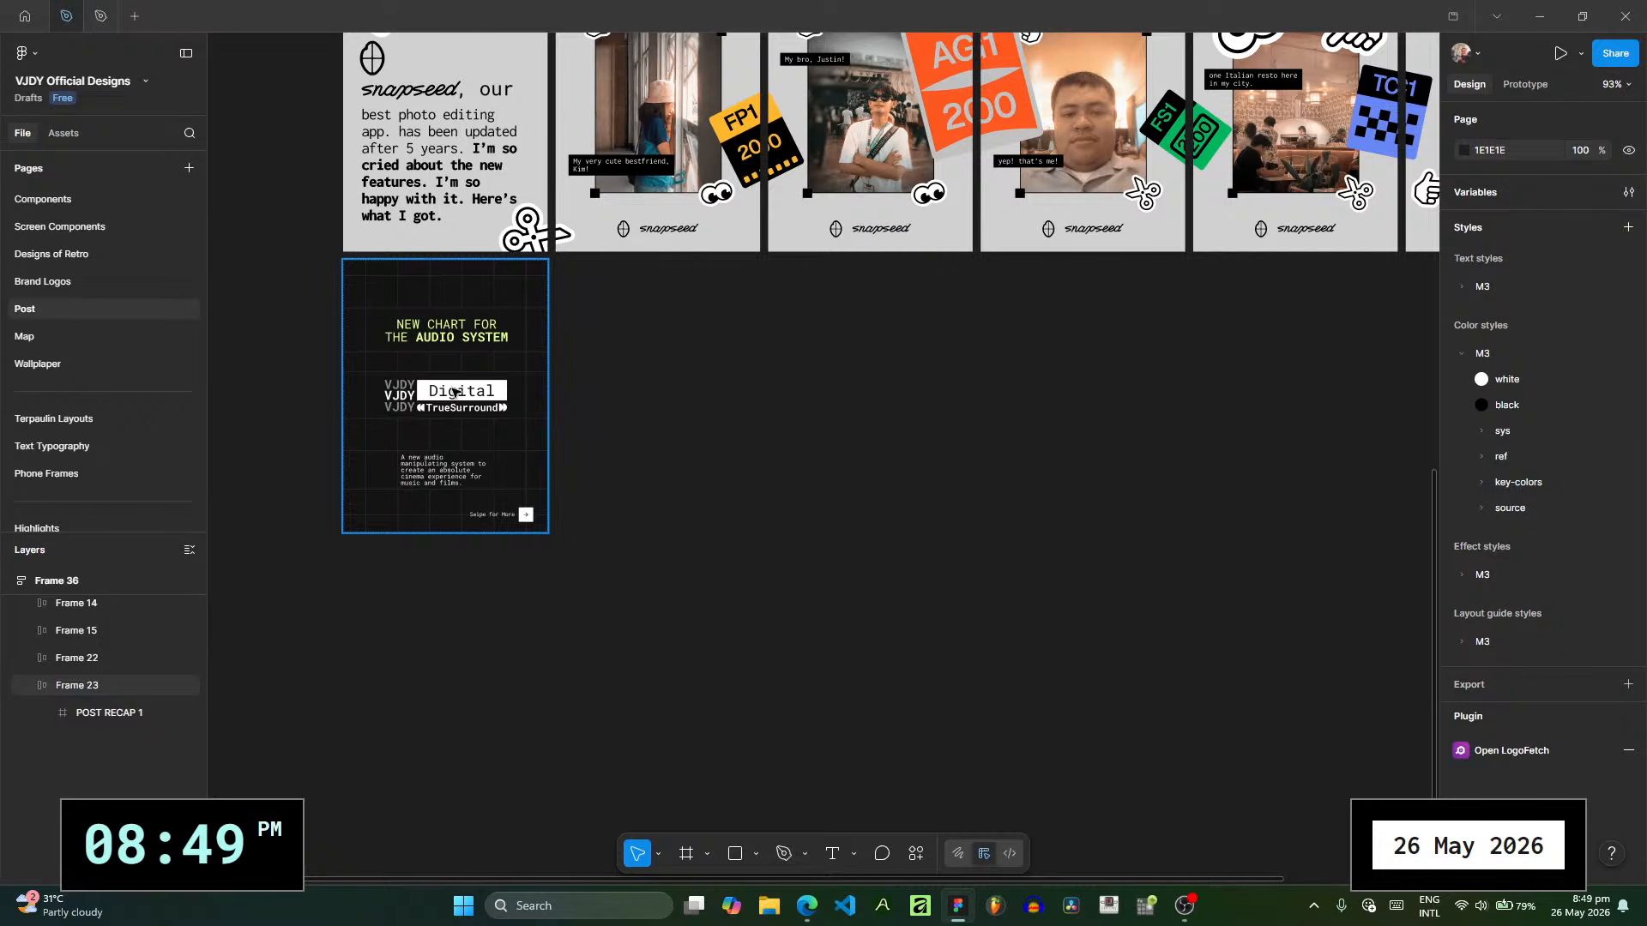
{"action": "scroll", "coordinate": [434, 322], "scroll_direction": "up", "scroll_amount": 5, "text": "ctrl"}
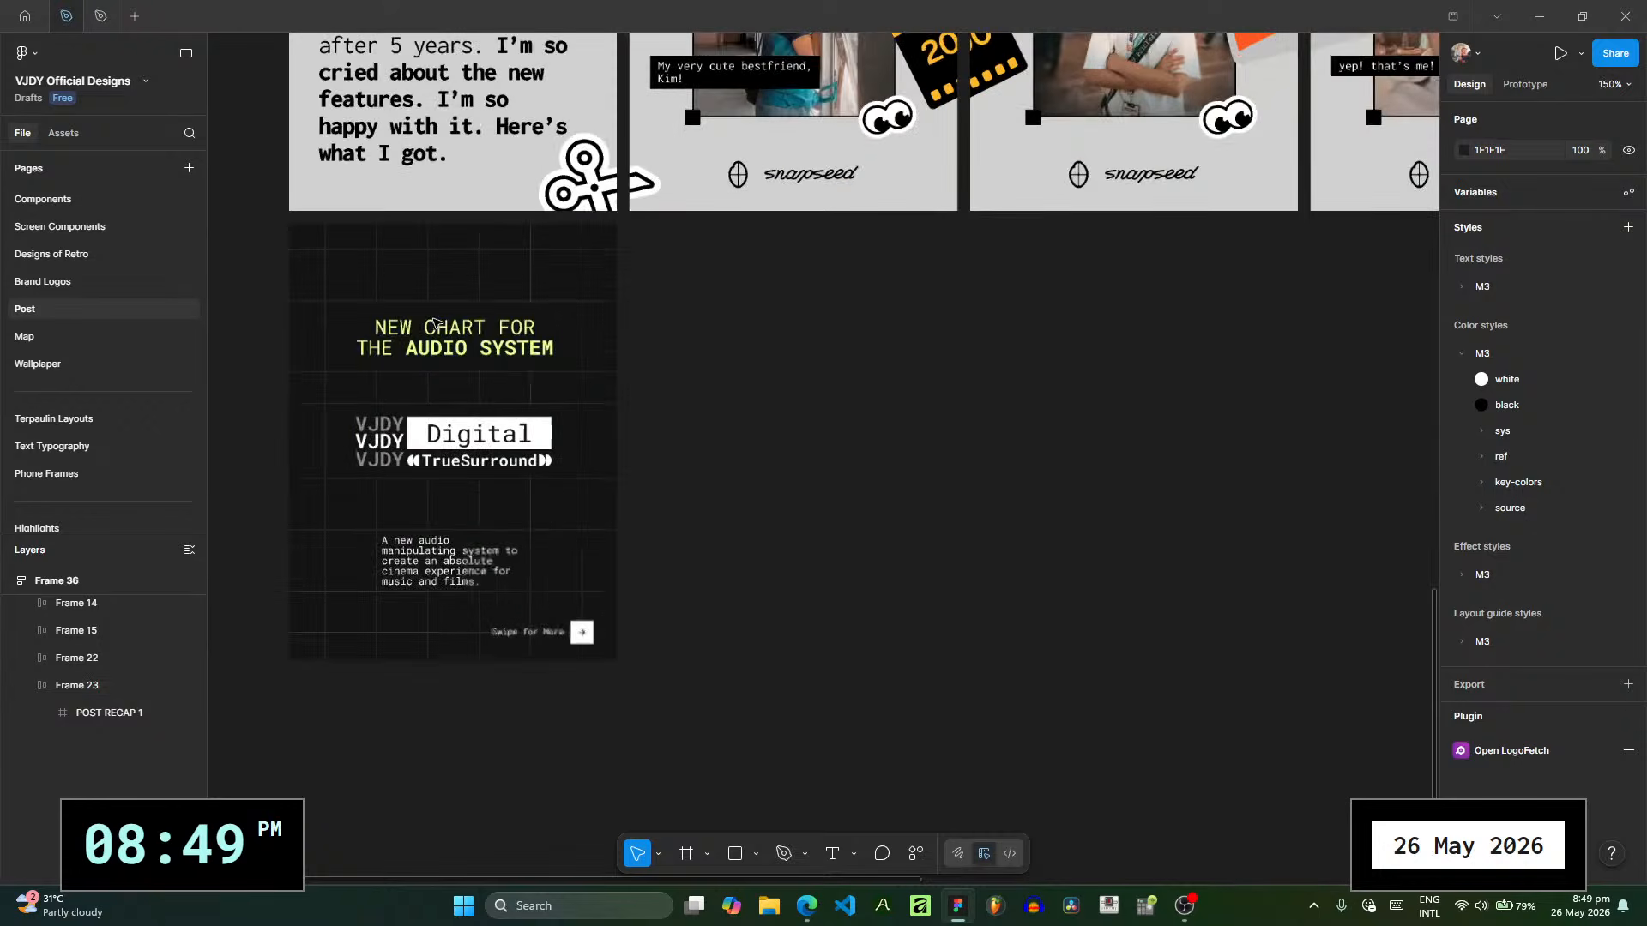
{"action": "left_click_drag", "start_coordinate": [434, 533], "coordinate": [504, 435]}
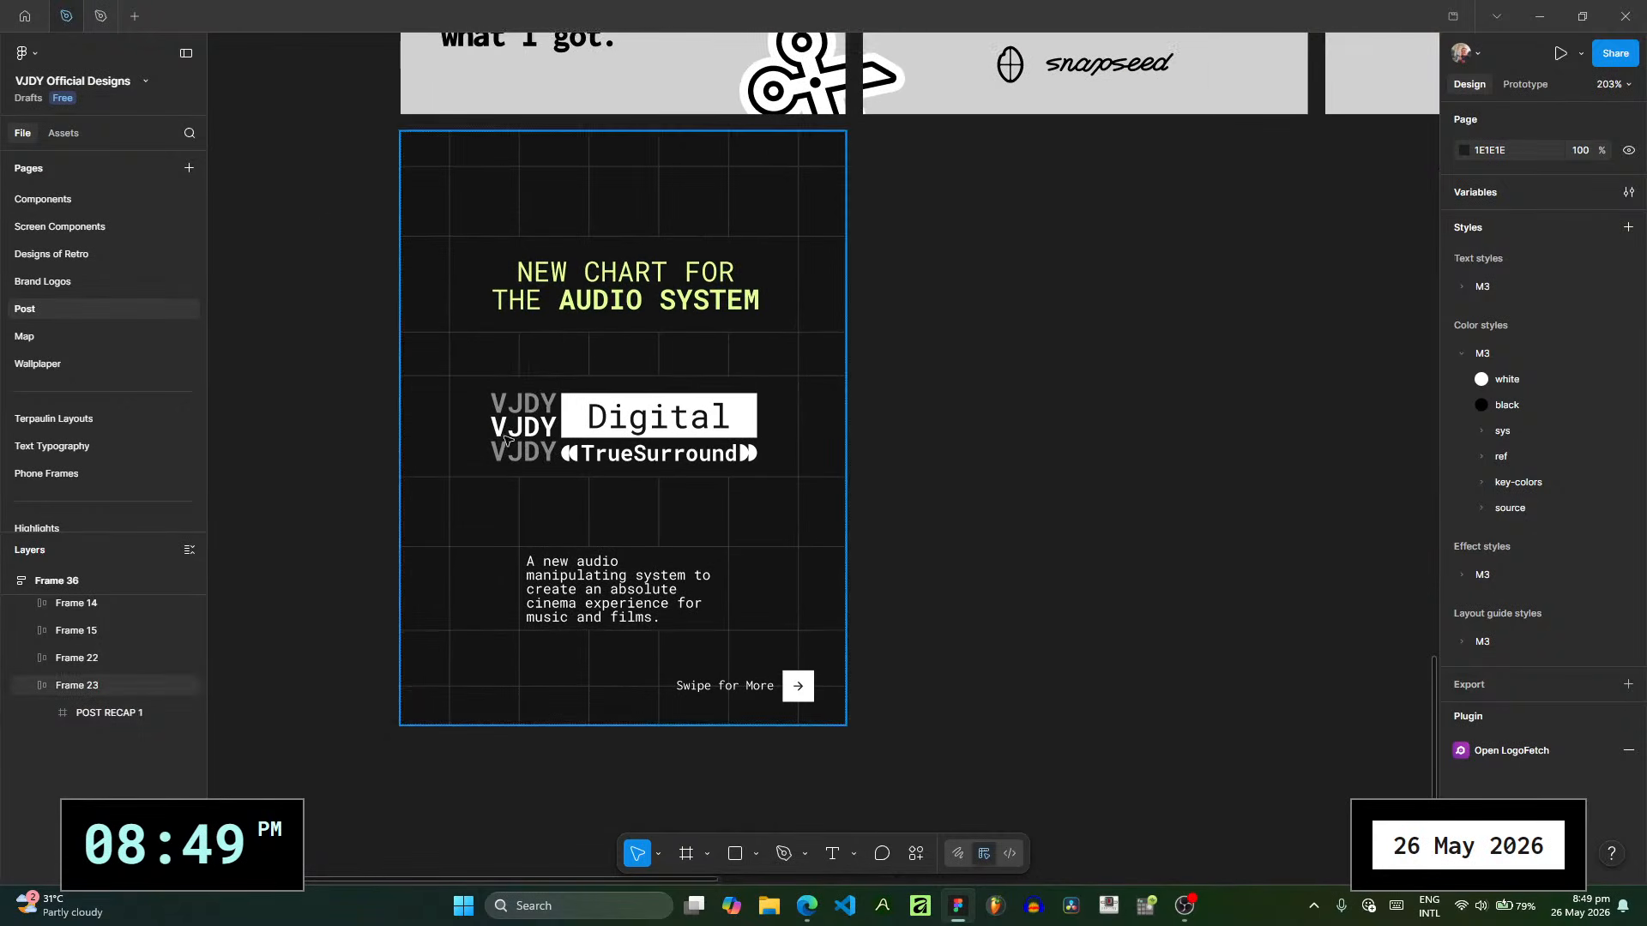
{"action": "scroll", "coordinate": [525, 500], "scroll_direction": "up", "scroll_amount": 1, "text": "ctrl"}
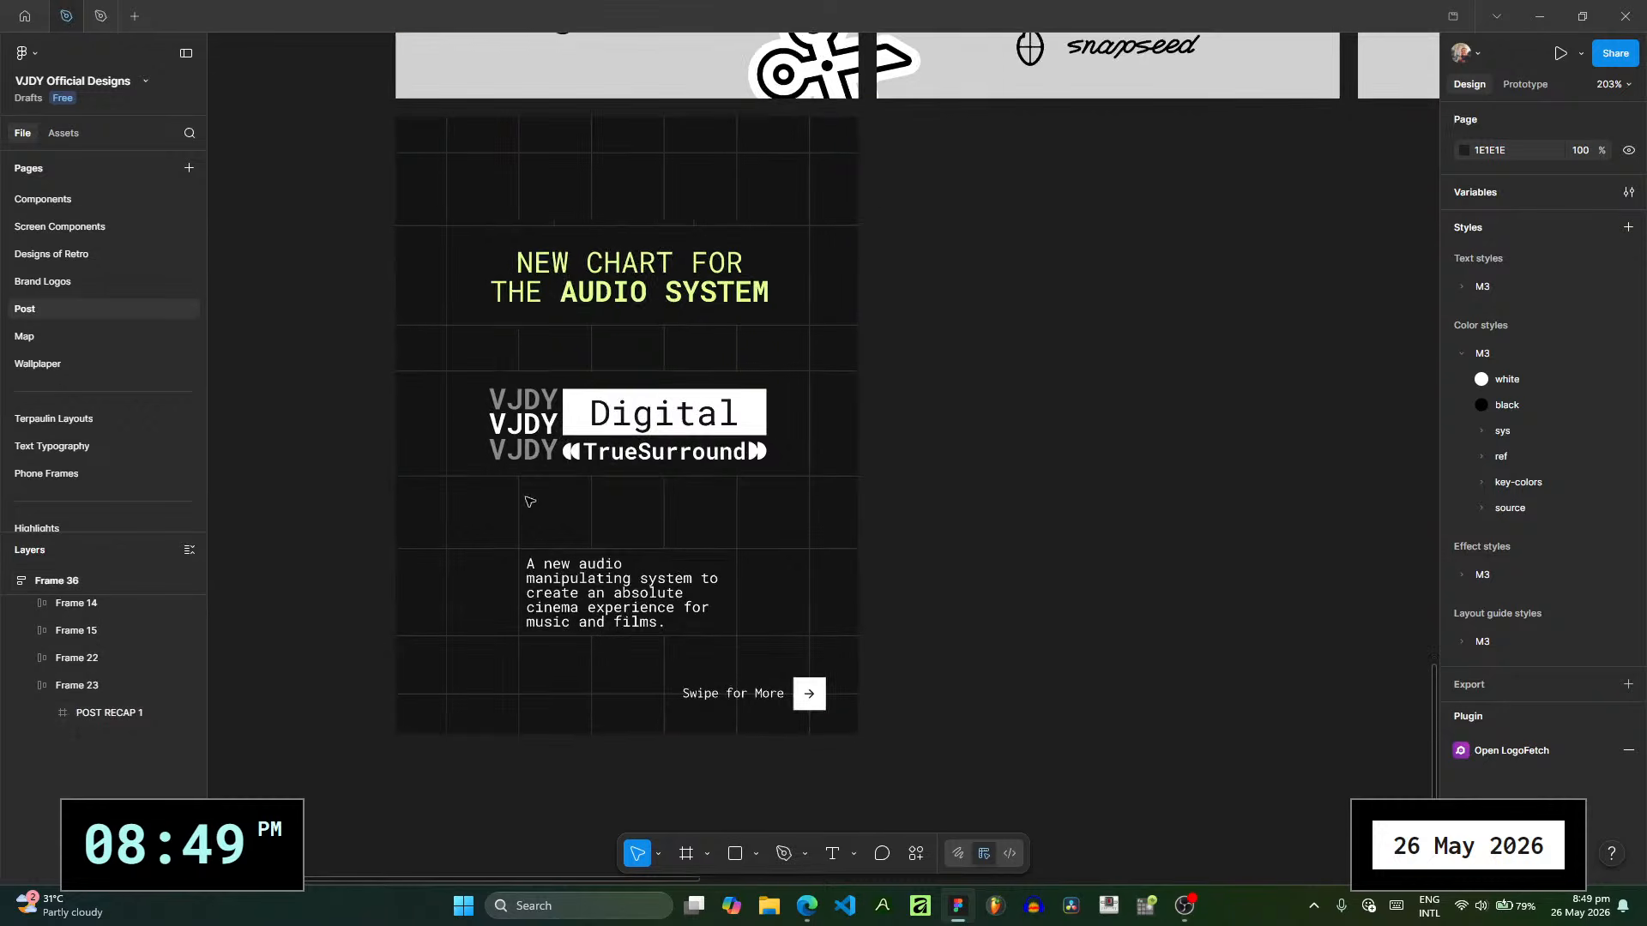
- Delete the "NEW CHART FOR THE AUDIO SYSTEM" headline from the POST RECAP 1 slide
{"action": "left_click", "coordinate": [1184, 922]}
{"action": "left_click", "coordinate": [957, 906]}
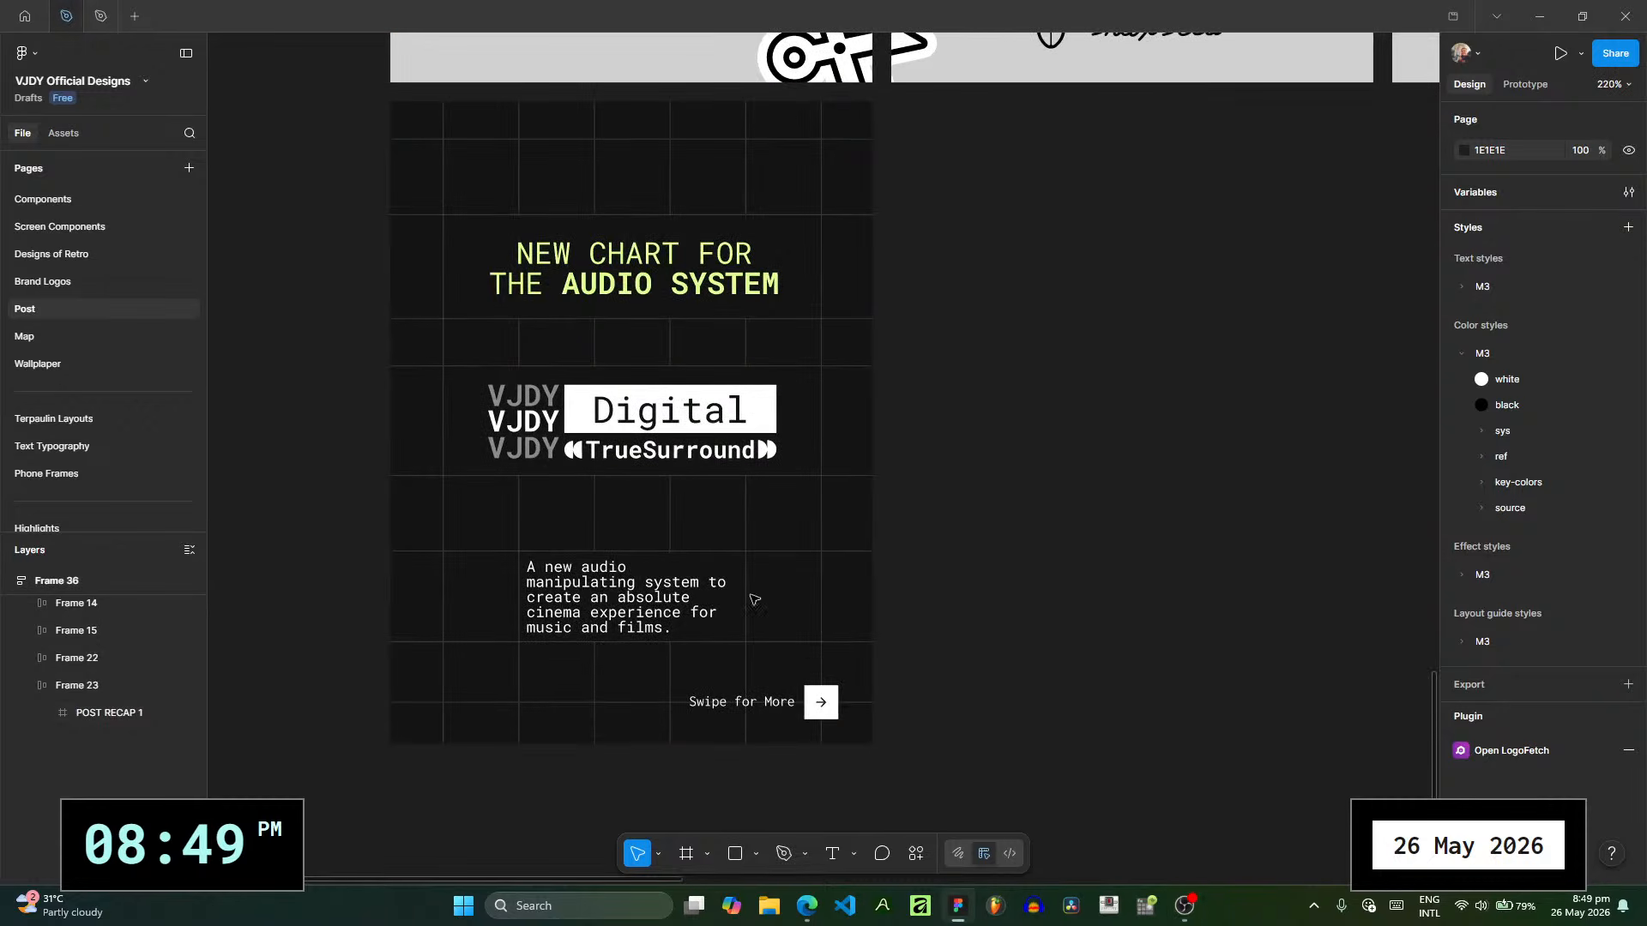
{"action": "scroll", "coordinate": [649, 432], "scroll_direction": "up", "scroll_amount": 2, "text": "ctrl"}
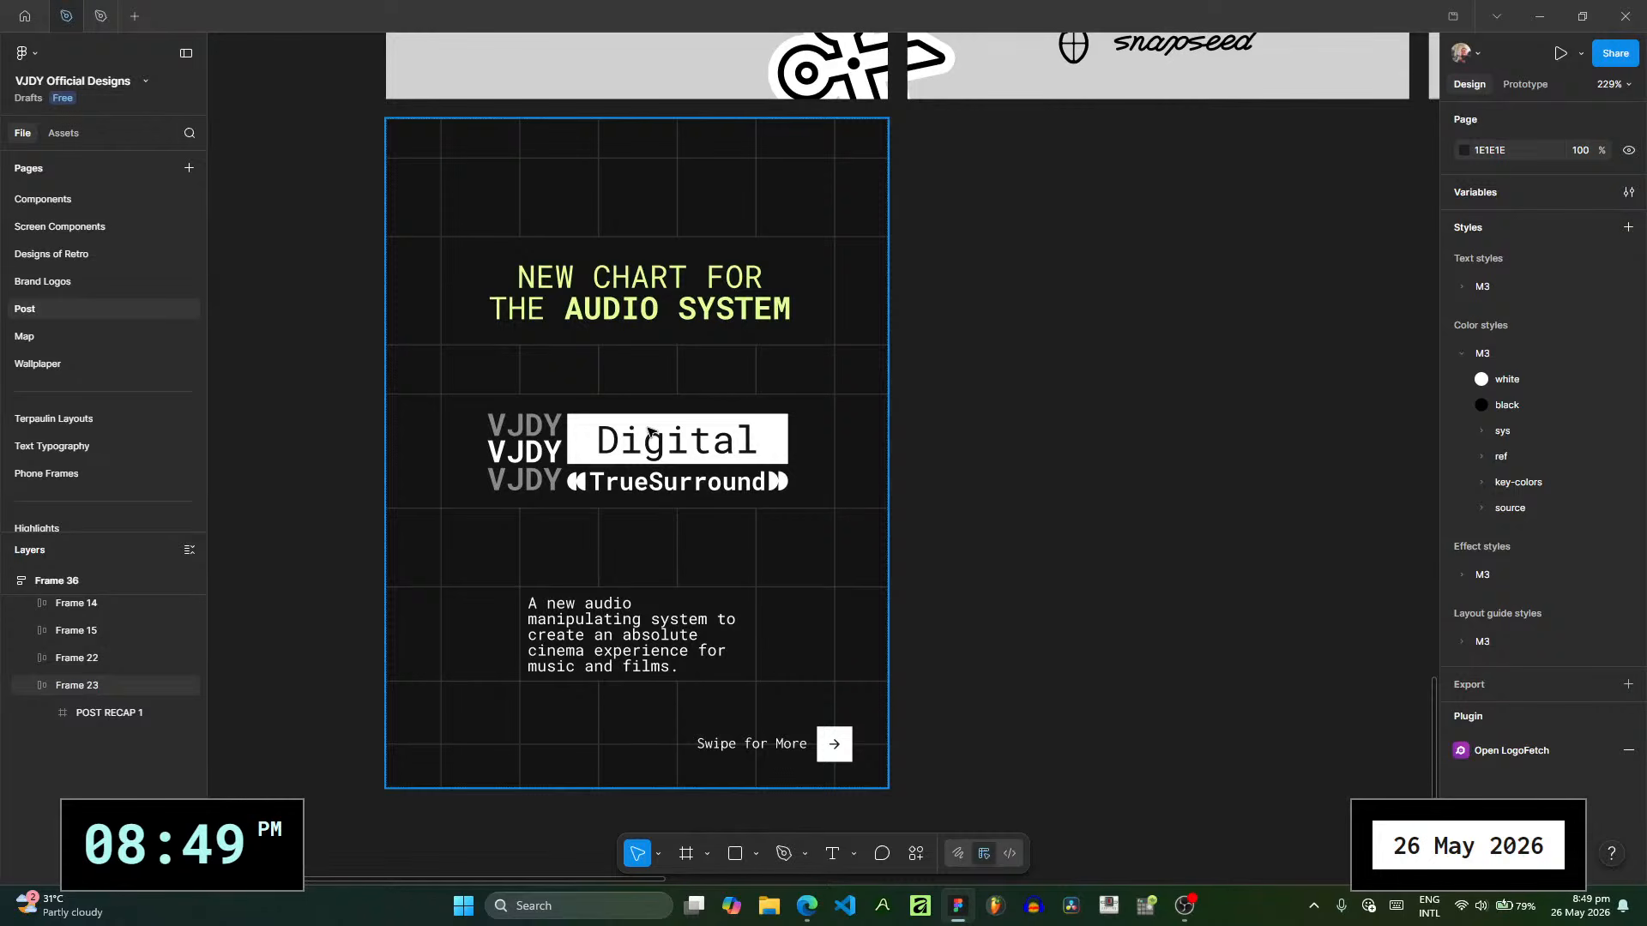
{"action": "left_click", "coordinate": [659, 314]}
{"action": "double_click", "coordinate": [634, 319]}
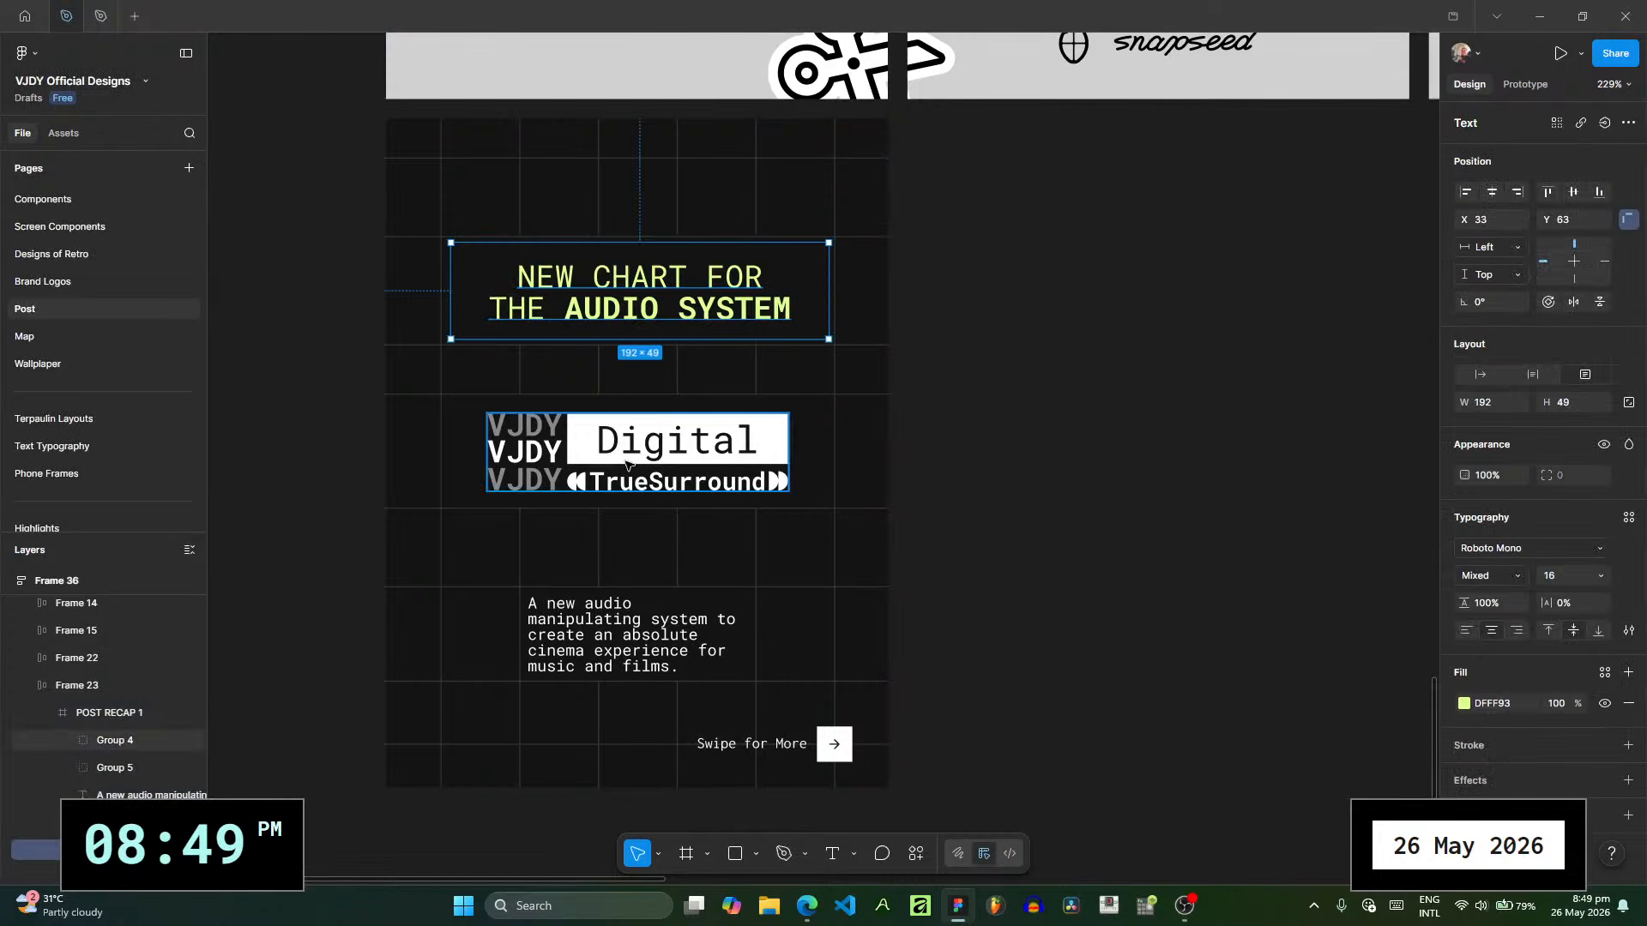
{"action": "key", "text": "Delete"}
- Try deleting the "Swipe for More" group from POST RECAP 1, and undo the deletion
{"action": "left_click", "coordinate": [680, 352]}
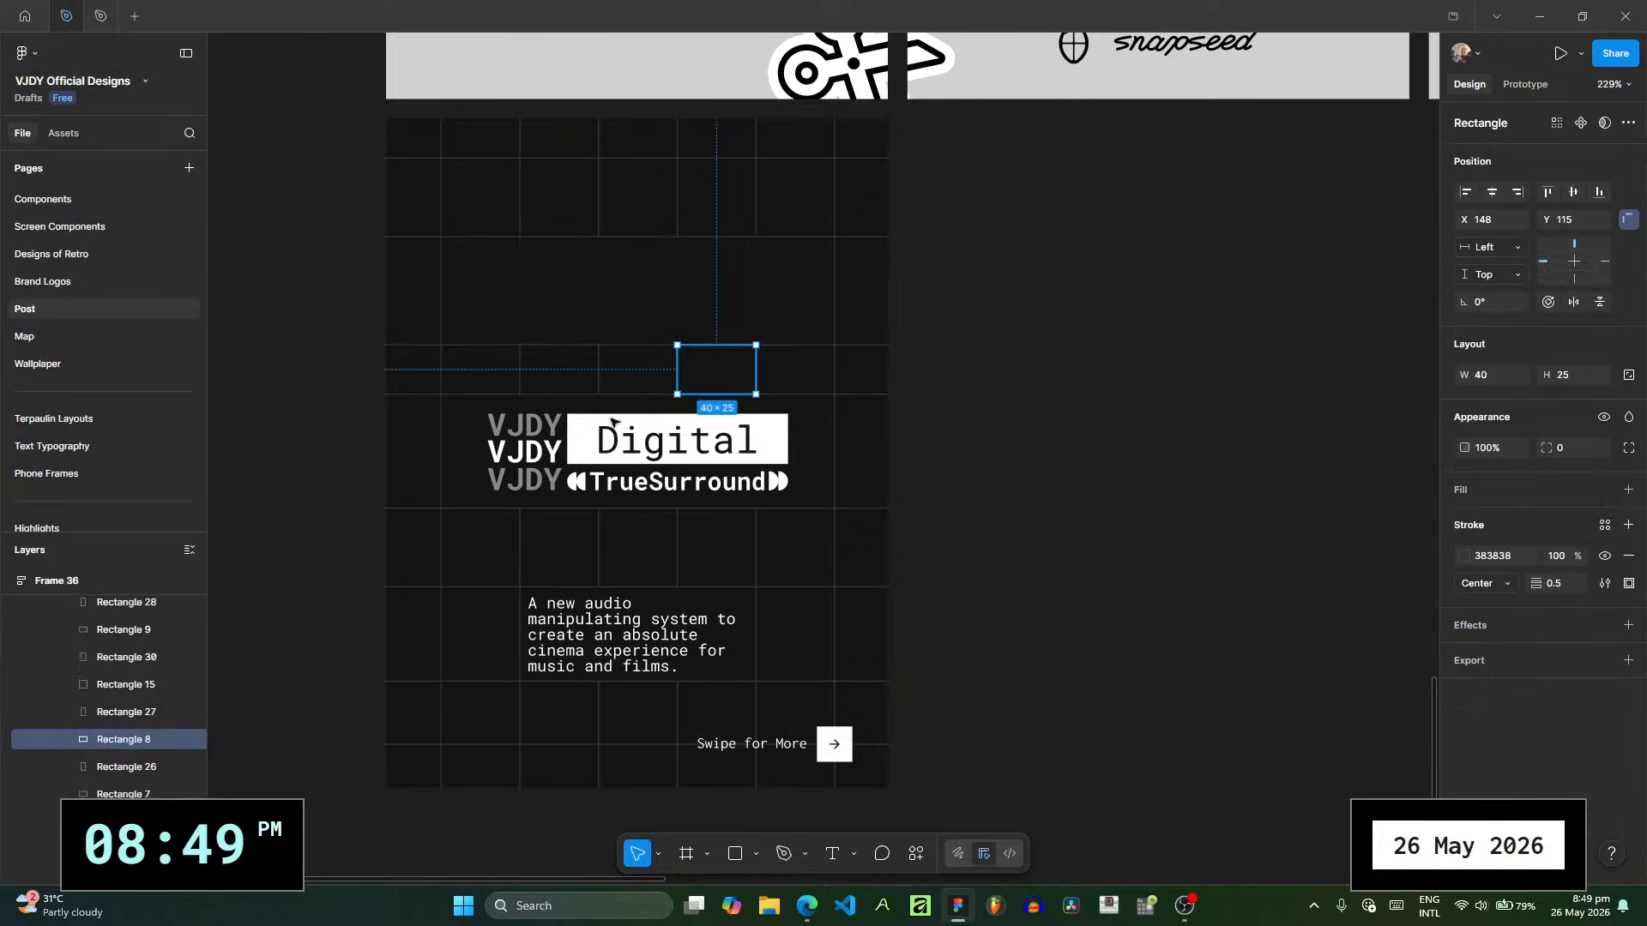
{"action": "scroll", "coordinate": [161, 693], "scroll_direction": "up", "scroll_amount": 10}
{"action": "left_click", "coordinate": [49, 746]}
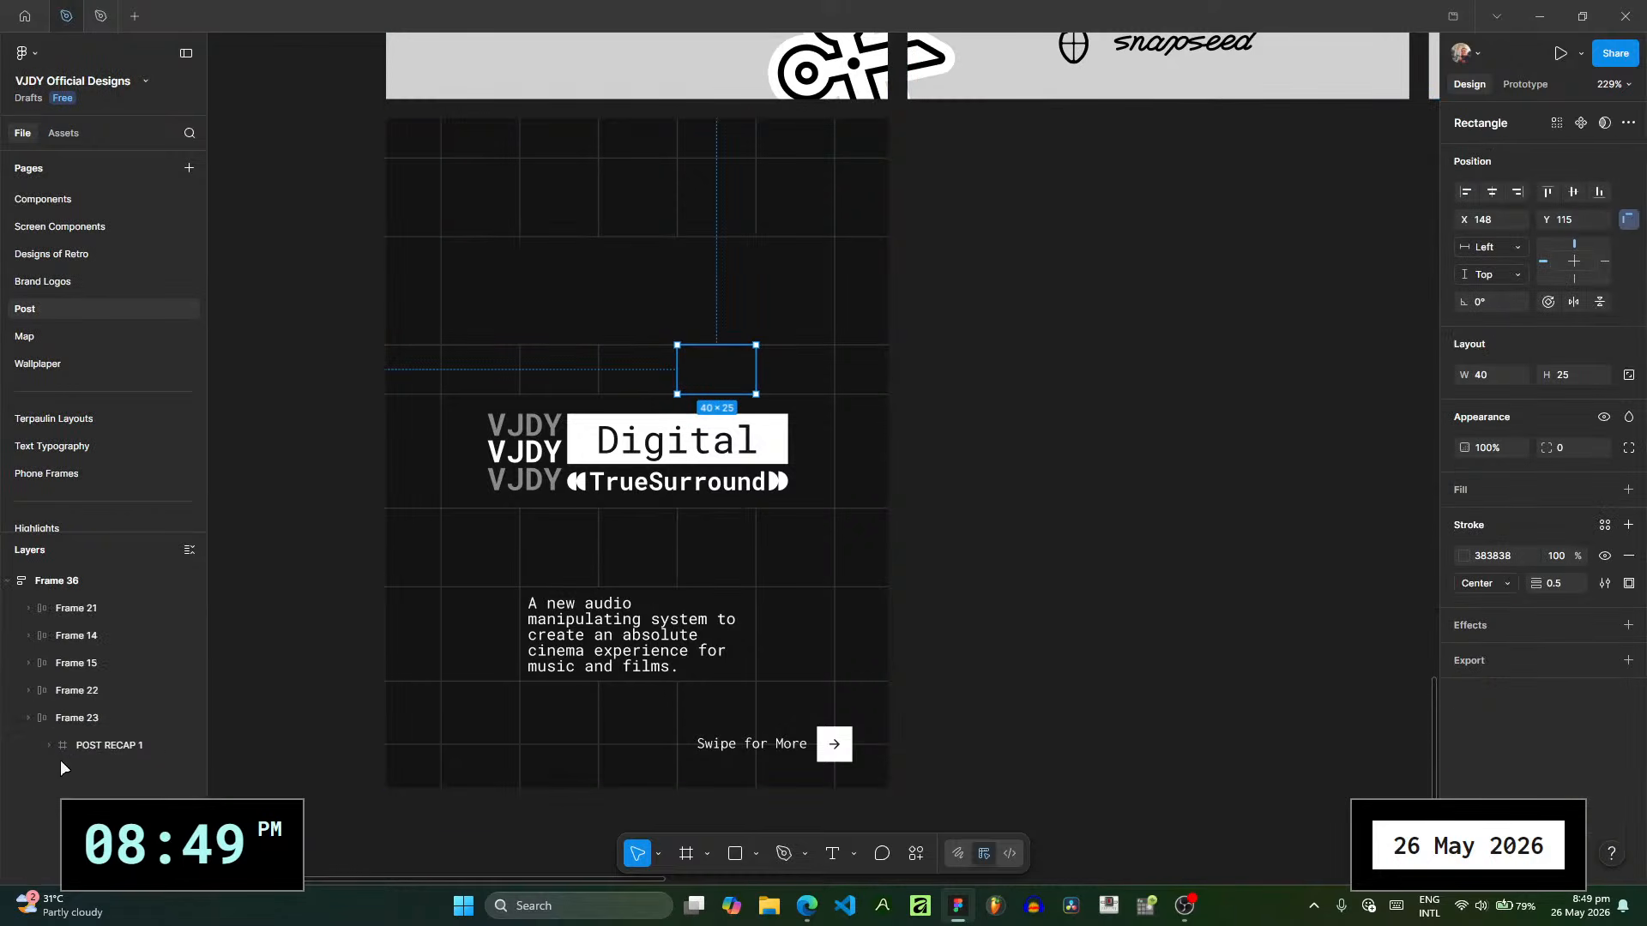
{"action": "left_click", "coordinate": [27, 749]}
{"action": "left_click", "coordinate": [48, 748]}
{"action": "left_click", "coordinate": [75, 803]}
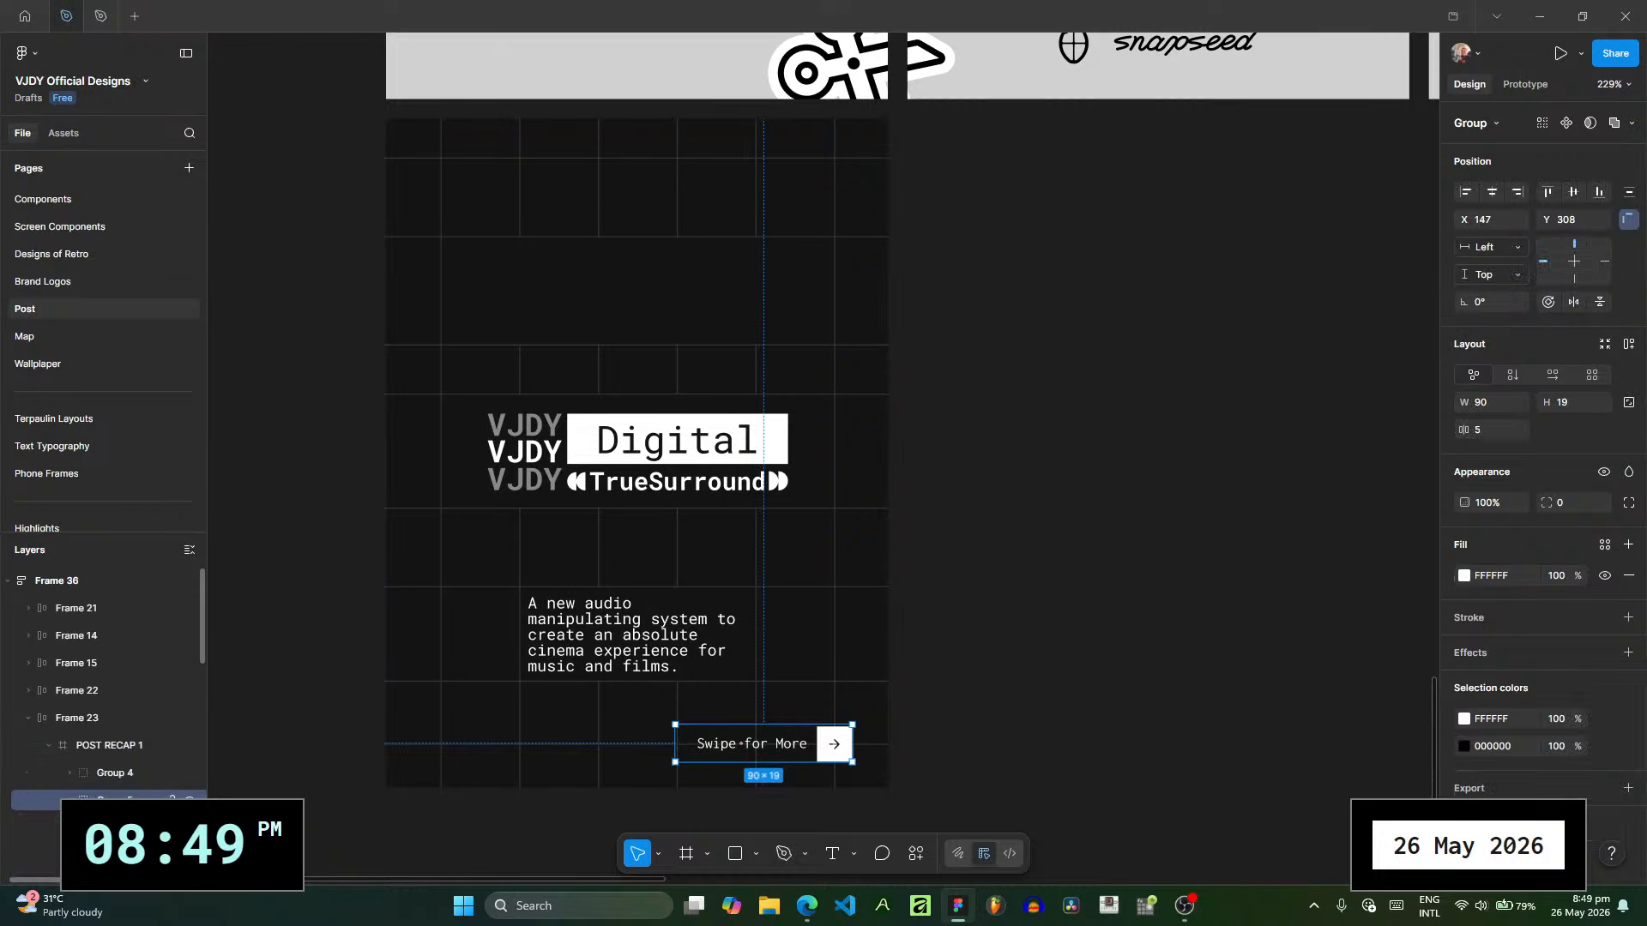
{"action": "scroll", "coordinate": [135, 747], "scroll_direction": "down", "scroll_amount": 4}
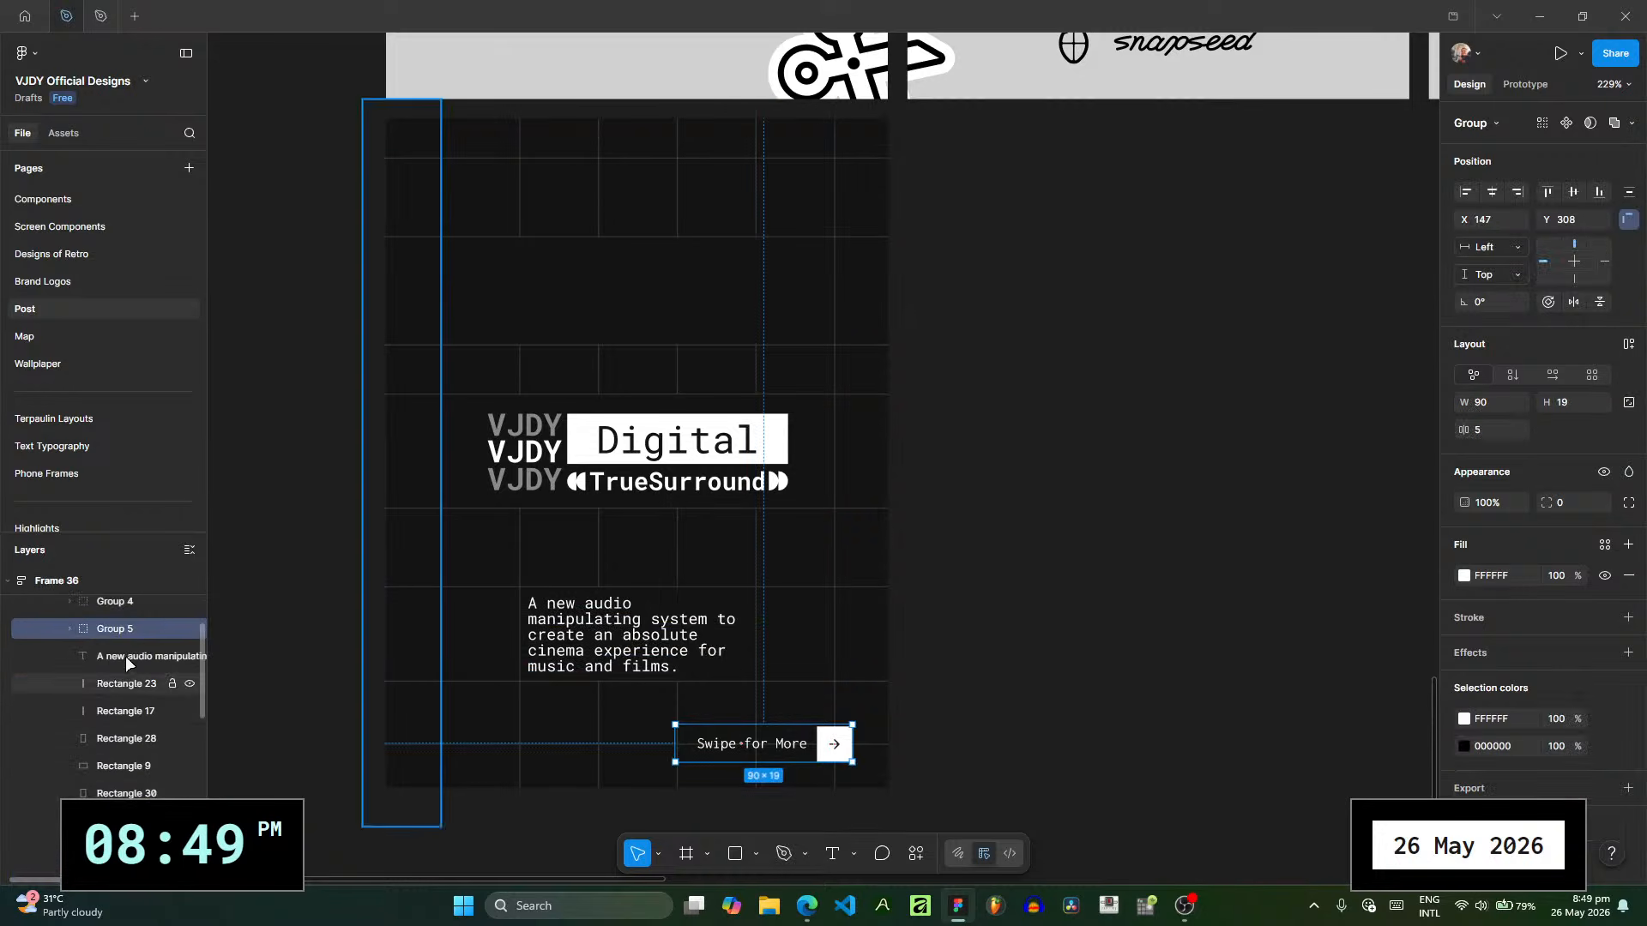
{"action": "key", "text": "Delete"}
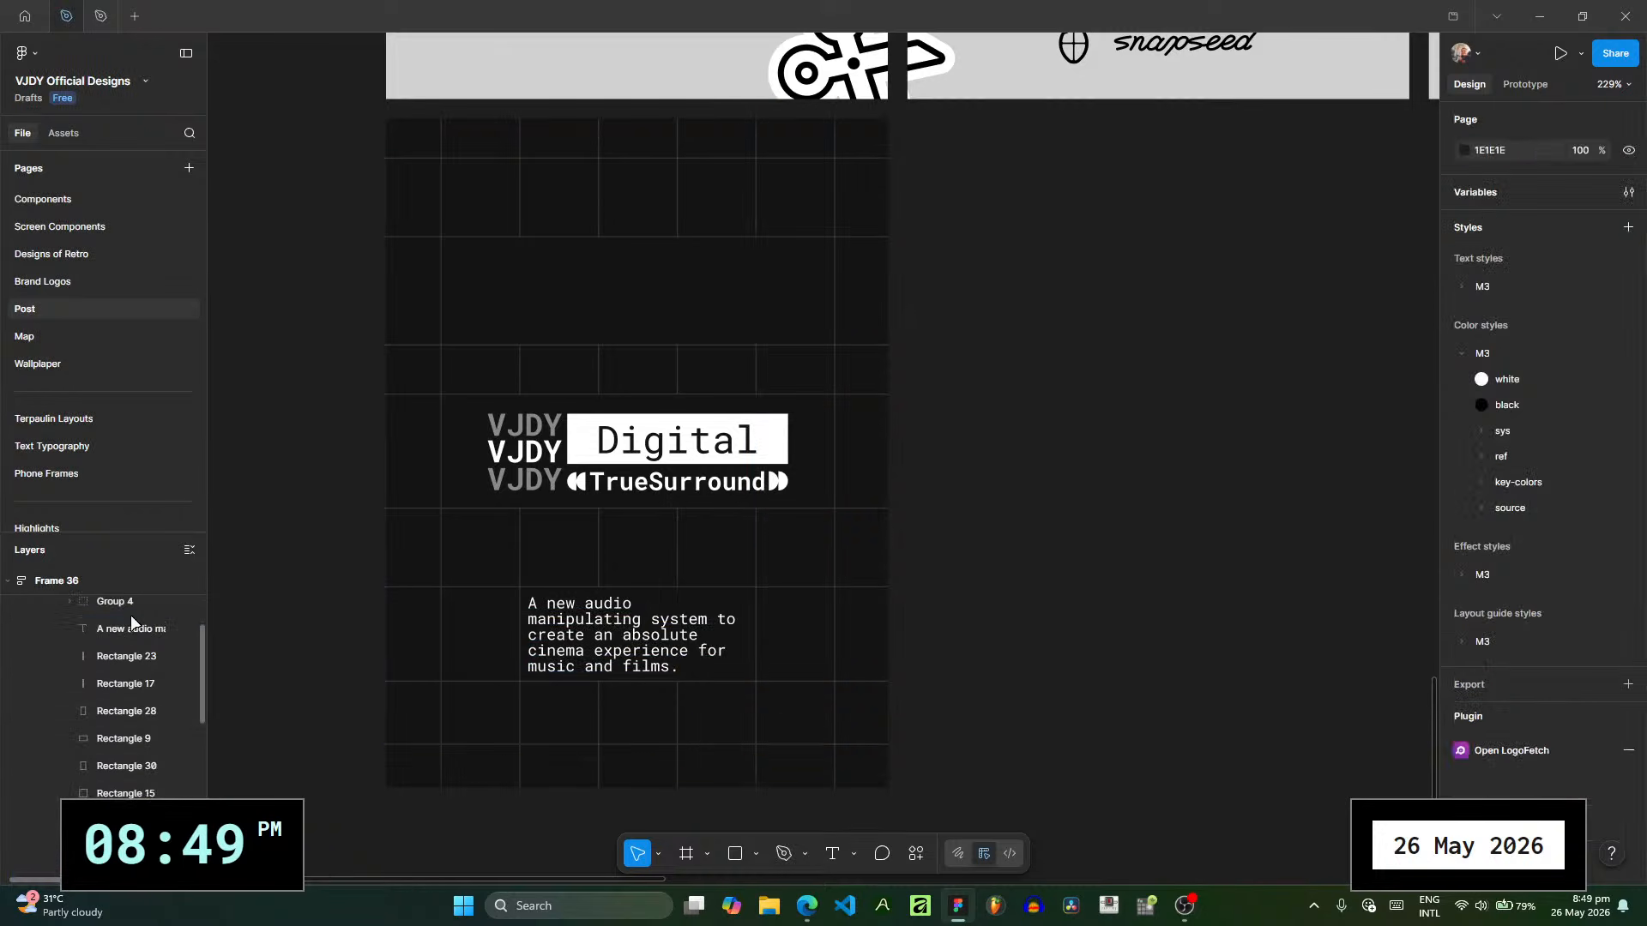
{"action": "key", "text": "ctrl+z"}
- Delete the description text, all grid rectangles and the VJDY Digital TrueSurround logo group from POST RECAP 1, keeping only "Swipe for More"
{"action": "left_click", "coordinate": [127, 610]}
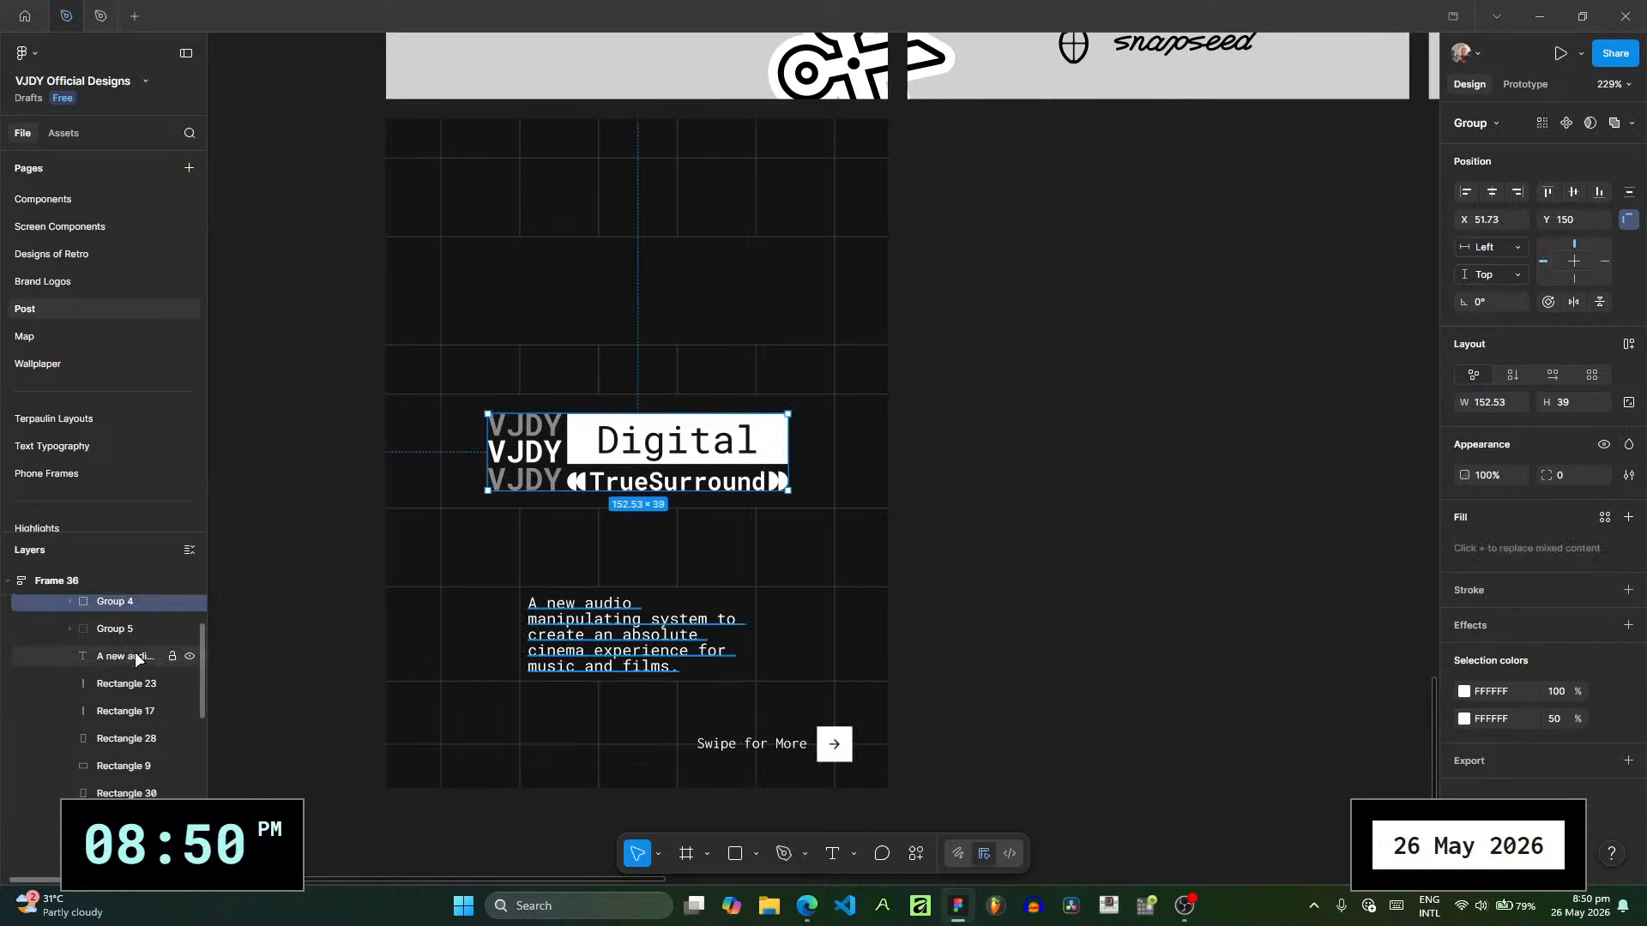
{"action": "left_click", "coordinate": [135, 654]}
{"action": "left_click", "coordinate": [132, 622]}
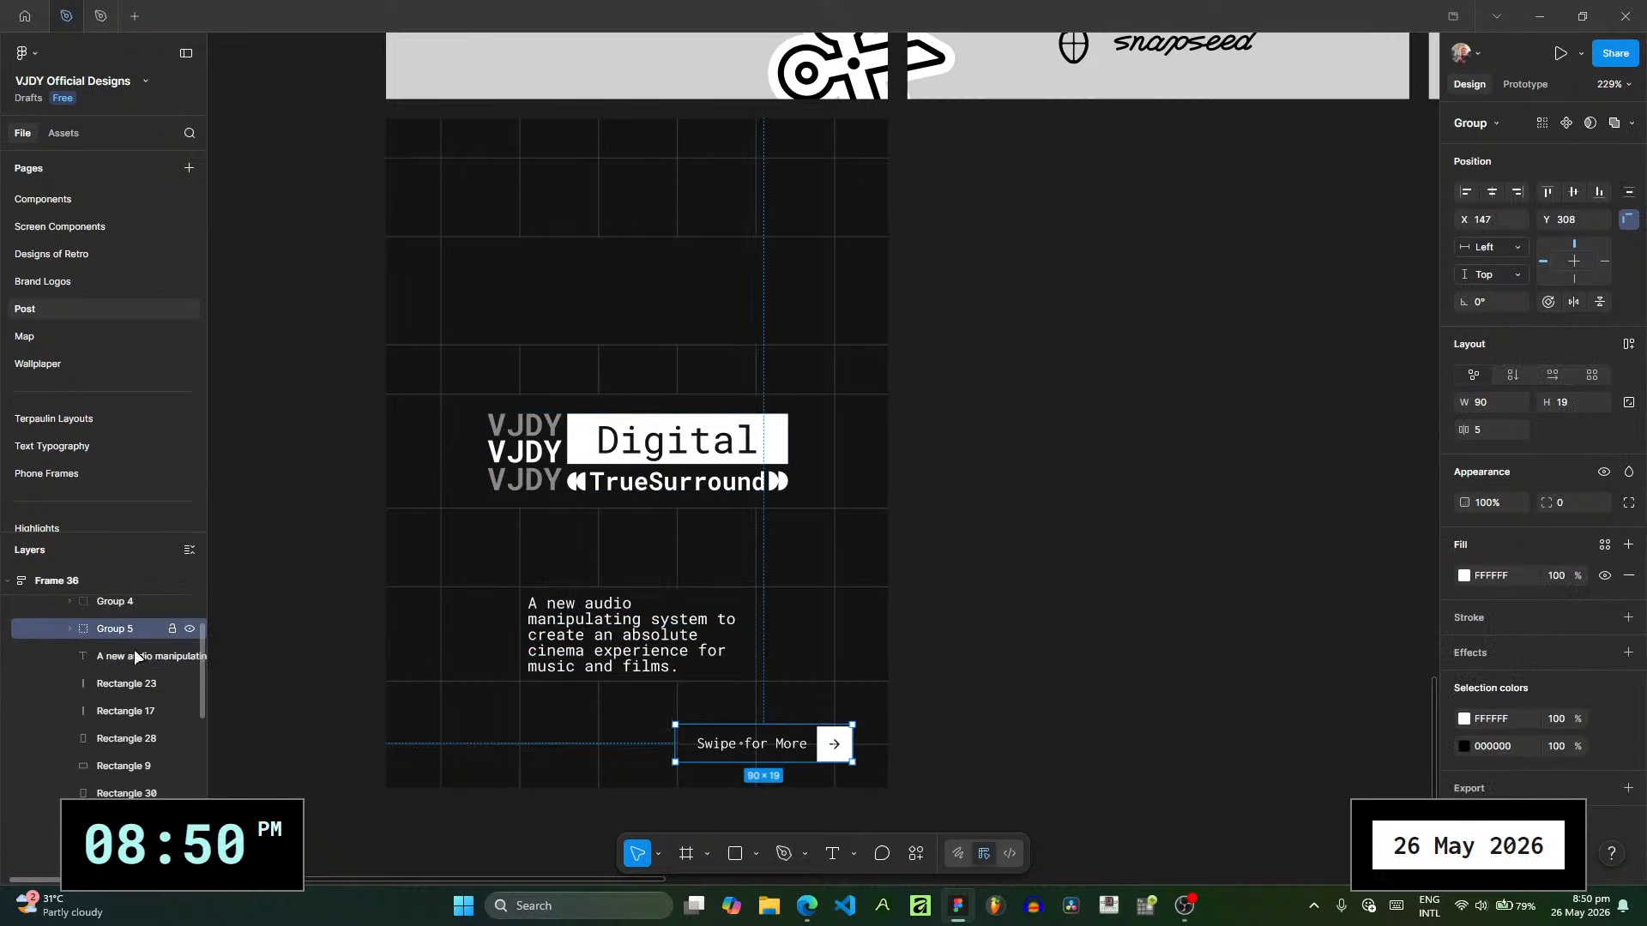
{"action": "left_click", "coordinate": [131, 645]}
{"action": "scroll", "coordinate": [132, 732], "scroll_direction": "down", "scroll_amount": 3}
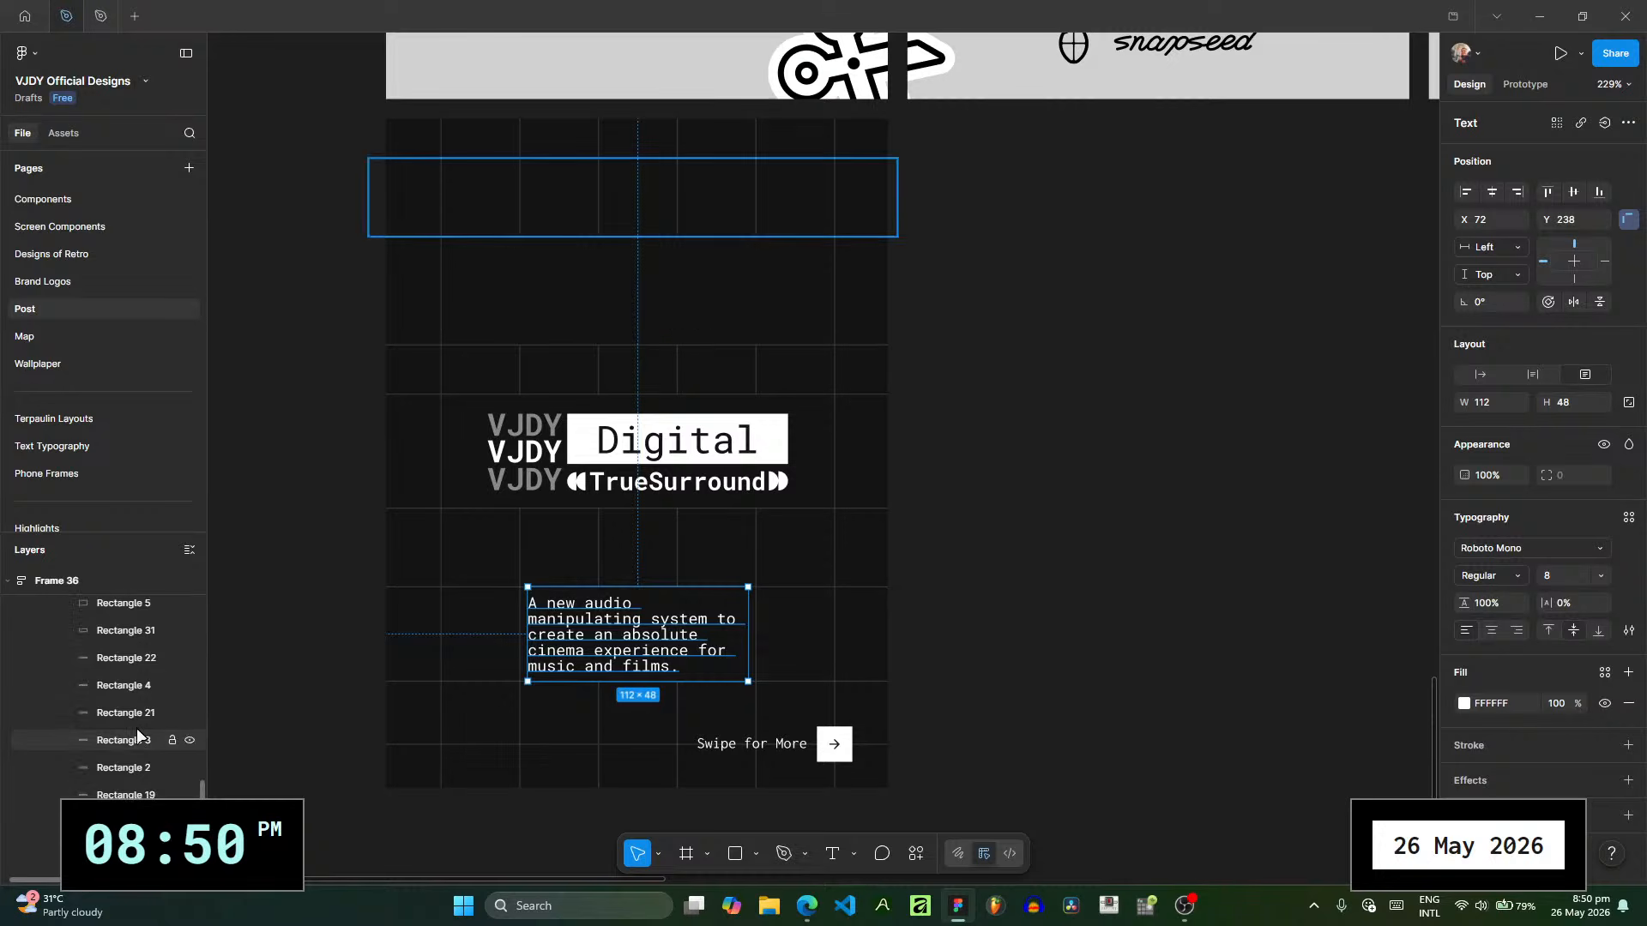
{"action": "key", "text": "ctrl+a"}
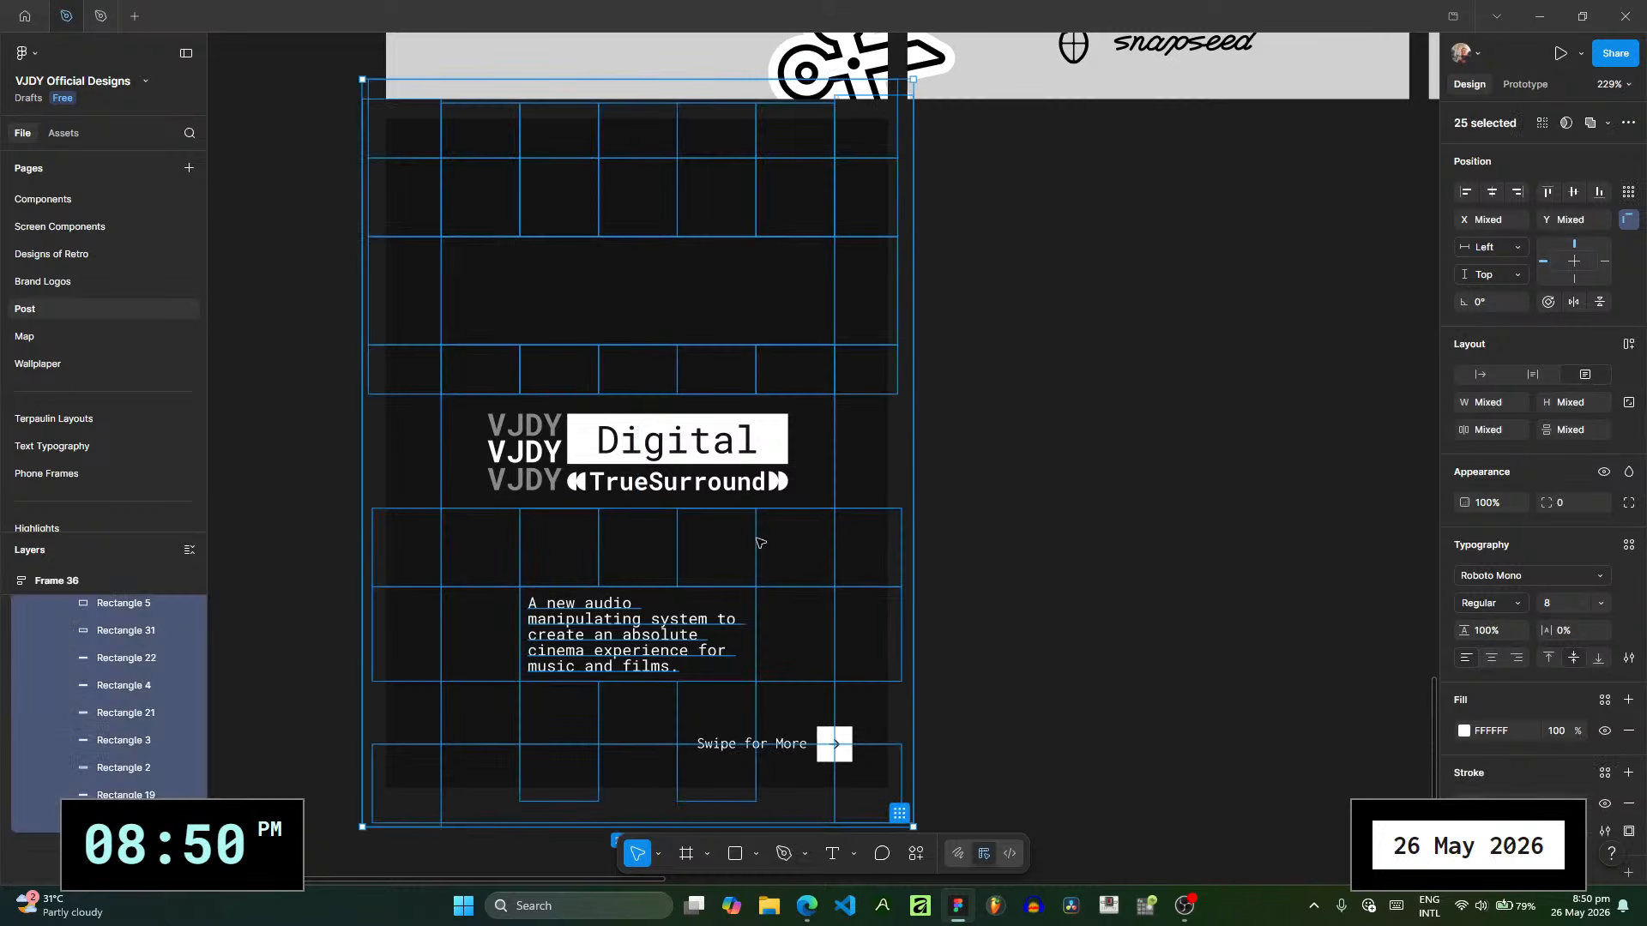
{"action": "key", "text": "Delete"}
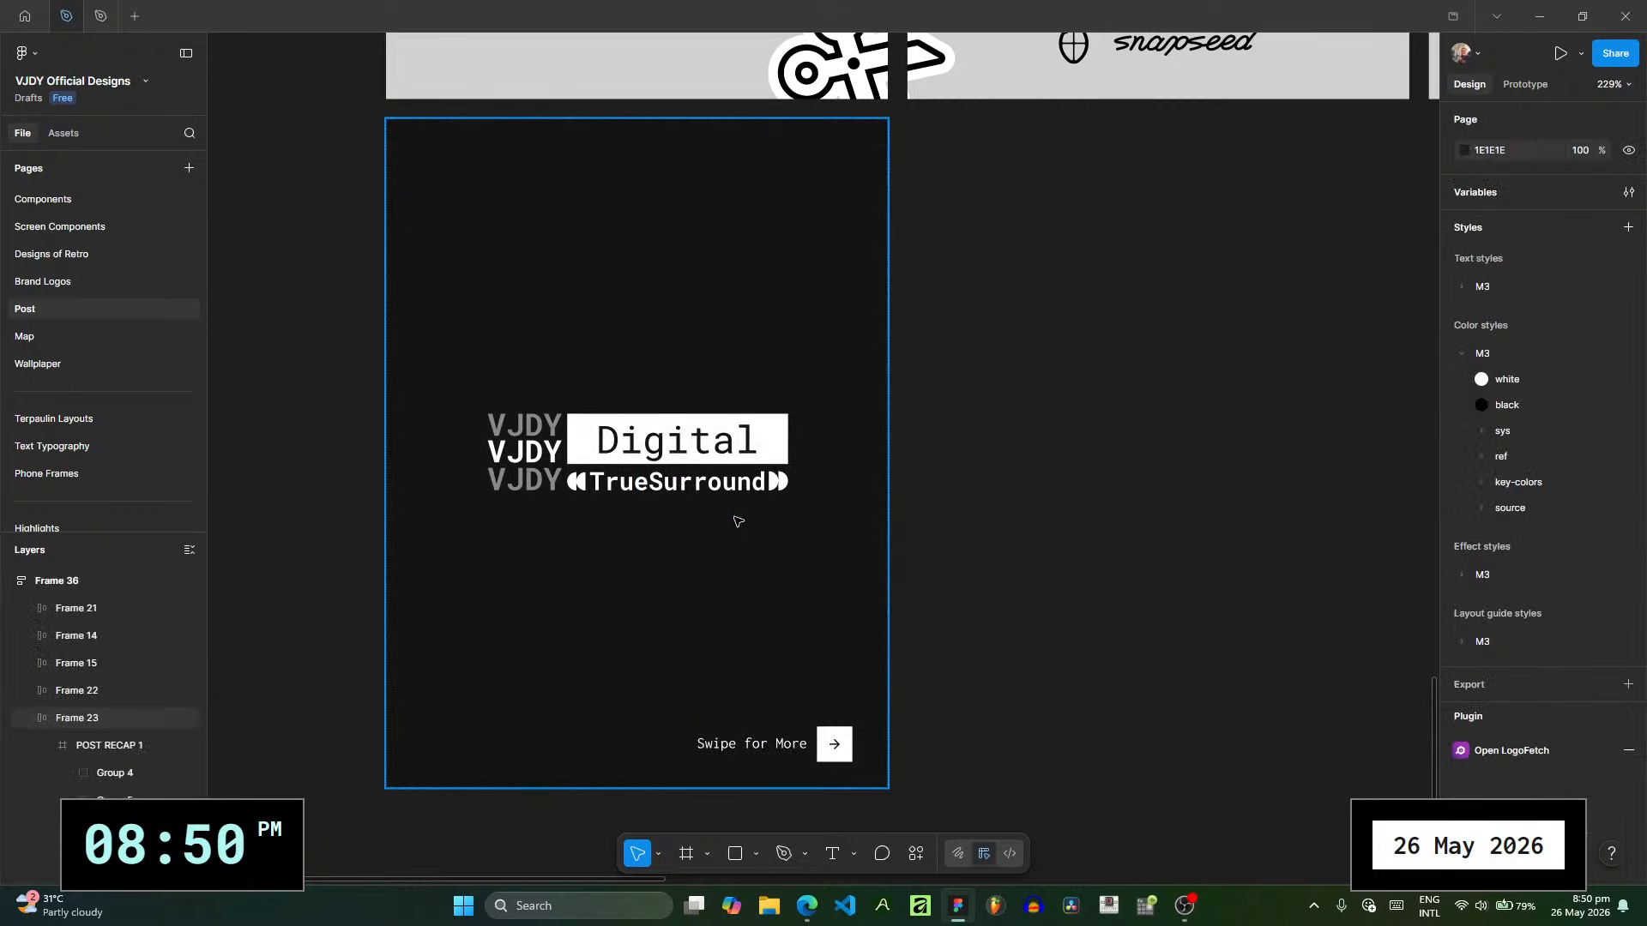
{"action": "left_click", "coordinate": [146, 774]}
{"action": "key", "text": "Delete"}
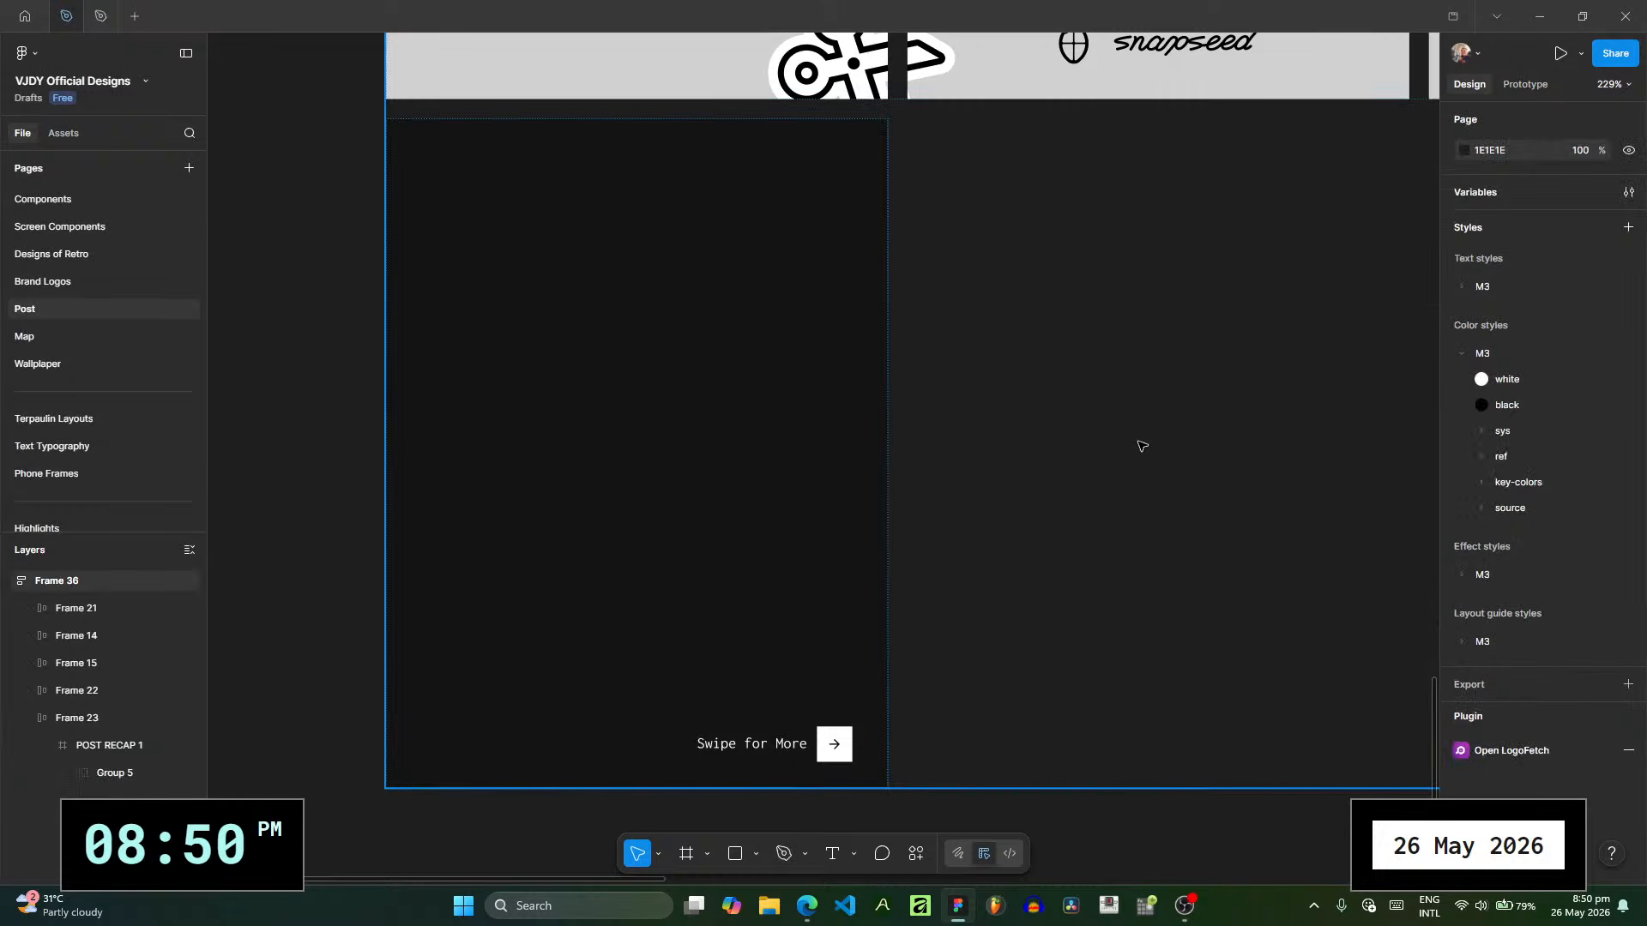
- Open the New YouTube Banner page and look over the background grid in its "my thumbnail" and "cover" frames
{"action": "scroll", "coordinate": [117, 419], "scroll_direction": "down", "scroll_amount": 8}
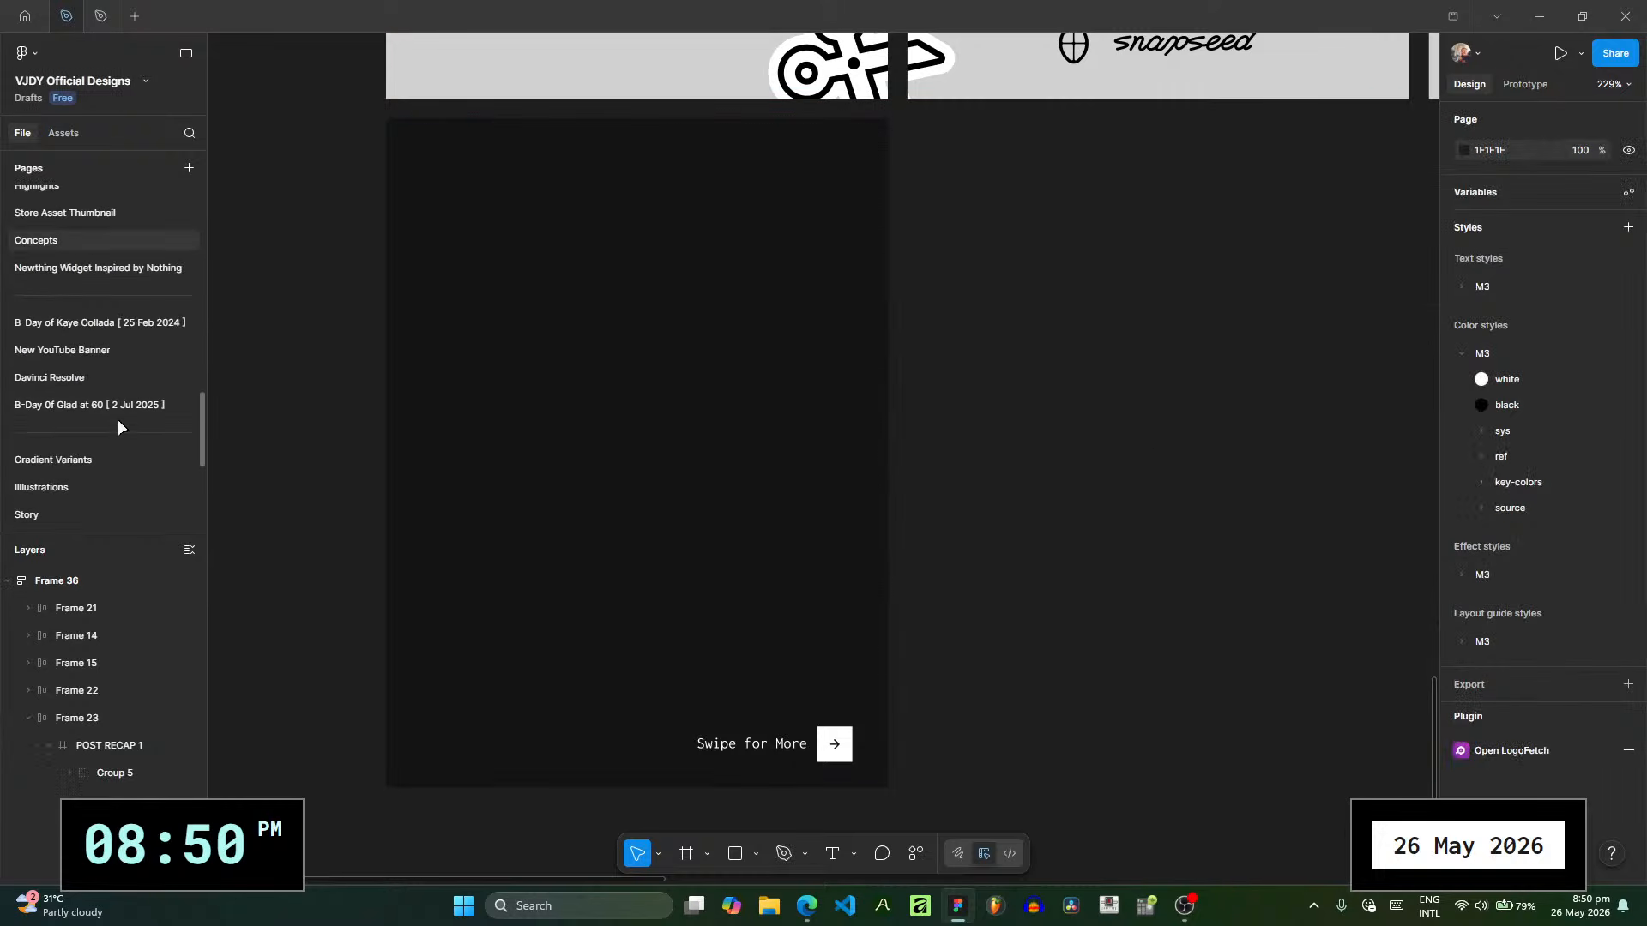
{"action": "scroll", "coordinate": [146, 386], "scroll_direction": "down", "scroll_amount": 5}
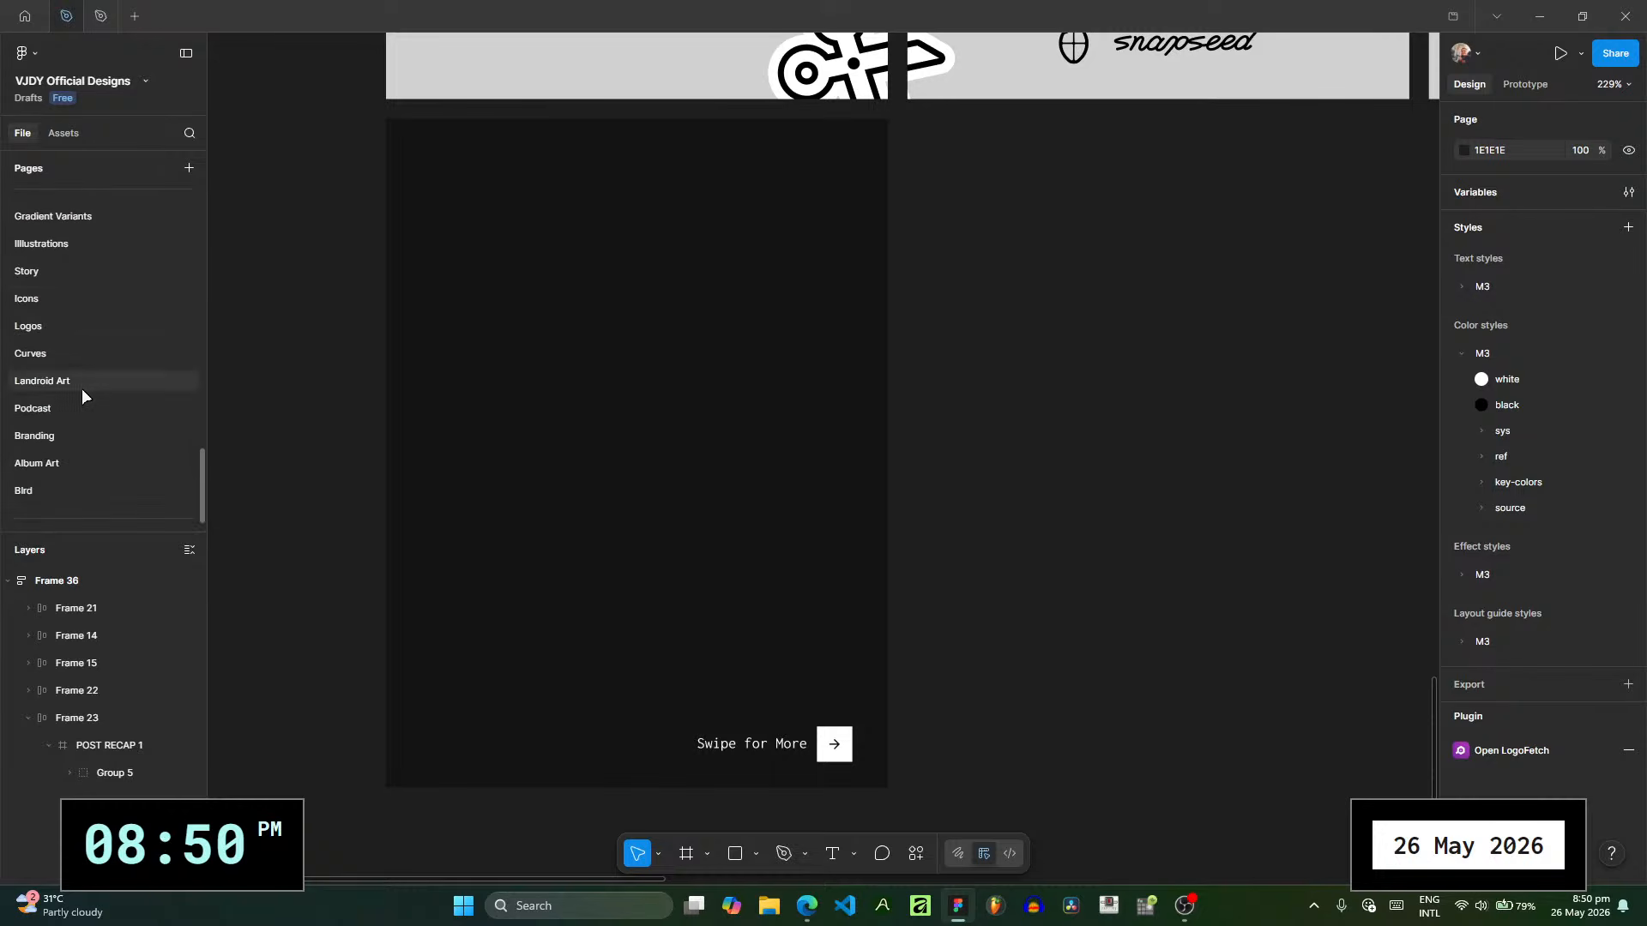
{"action": "scroll", "coordinate": [83, 433], "scroll_direction": "up", "scroll_amount": 5}
{"action": "left_click", "coordinate": [95, 364]}
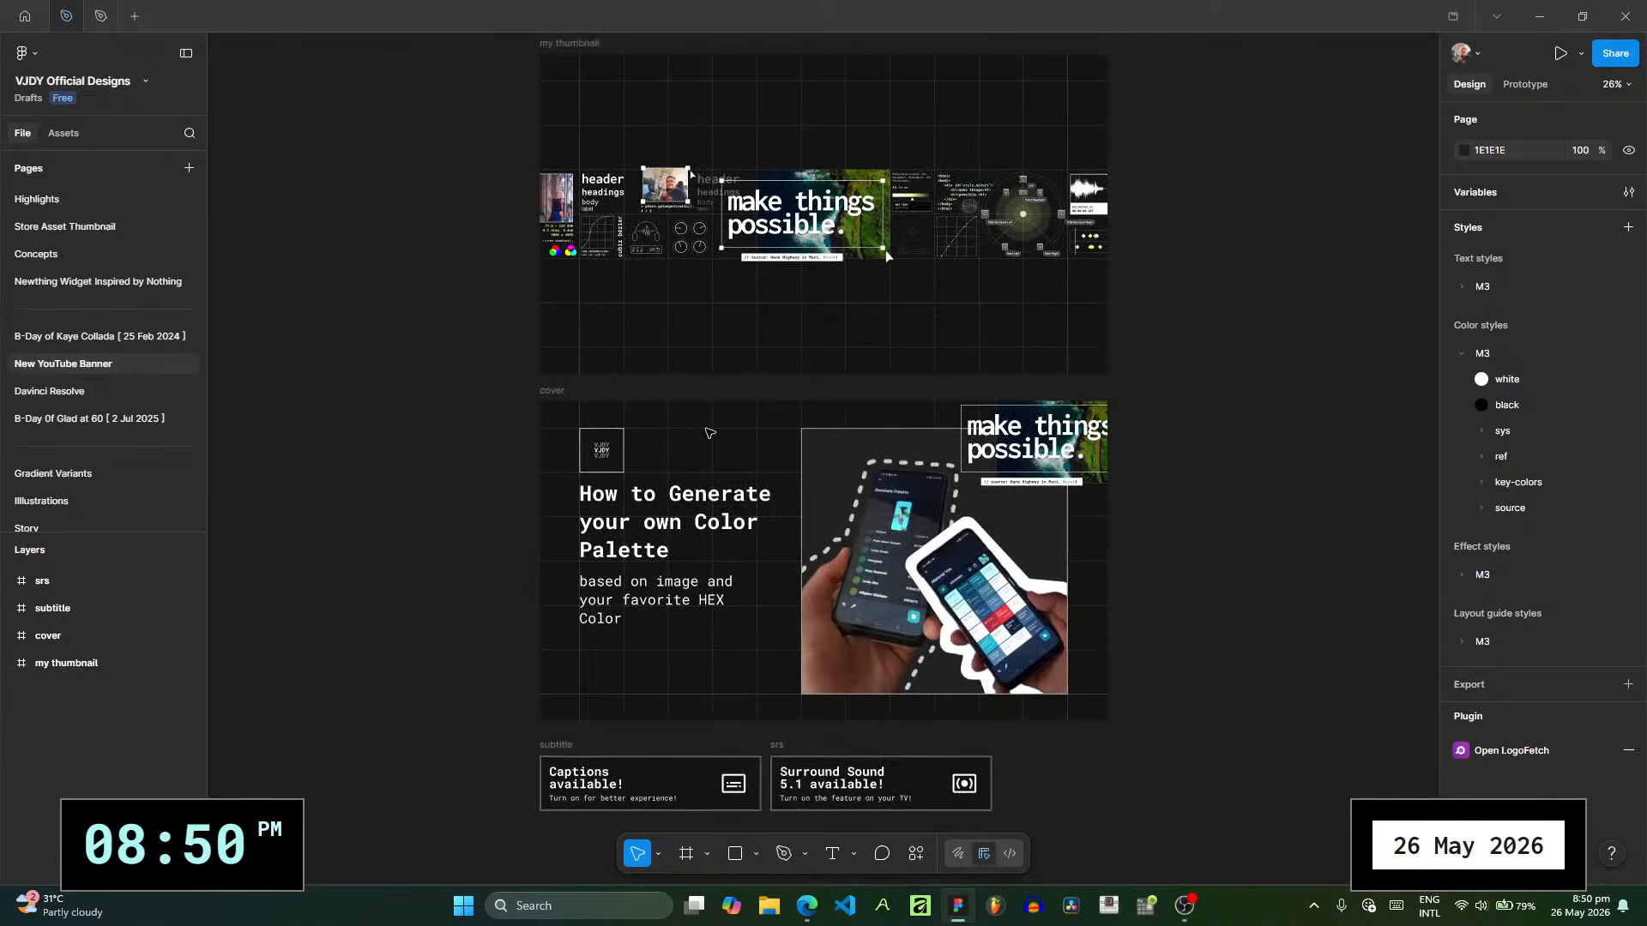
{"action": "left_click_drag", "start_coordinate": [705, 429], "coordinate": [635, 459]}
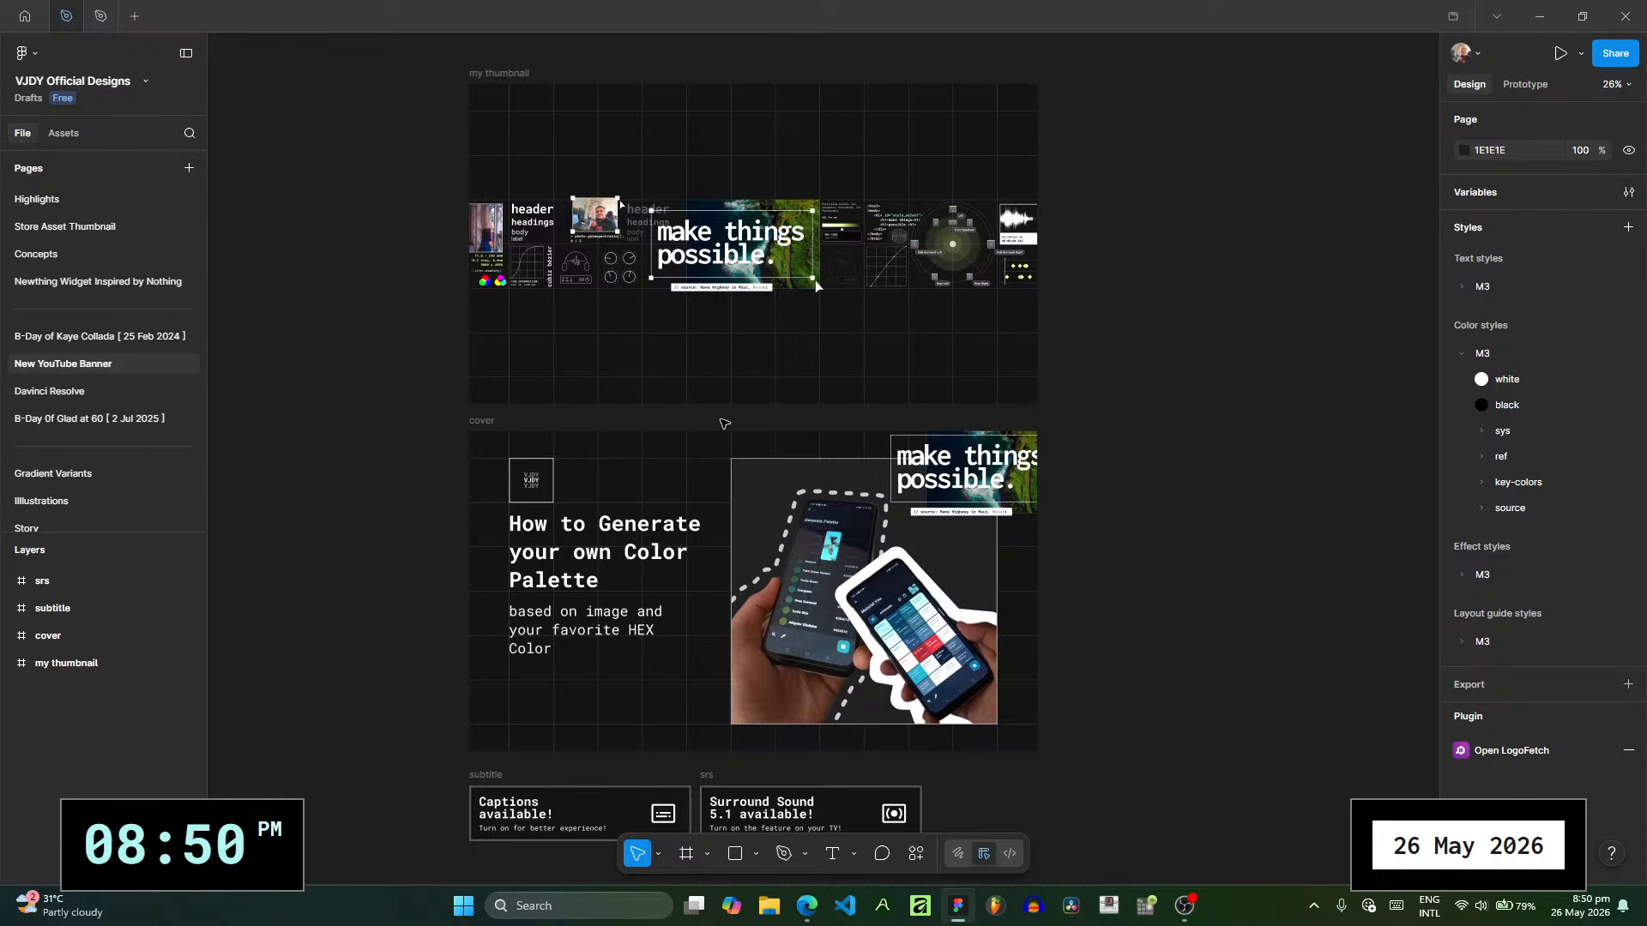
{"action": "left_click_drag", "start_coordinate": [675, 460], "coordinate": [716, 491]}
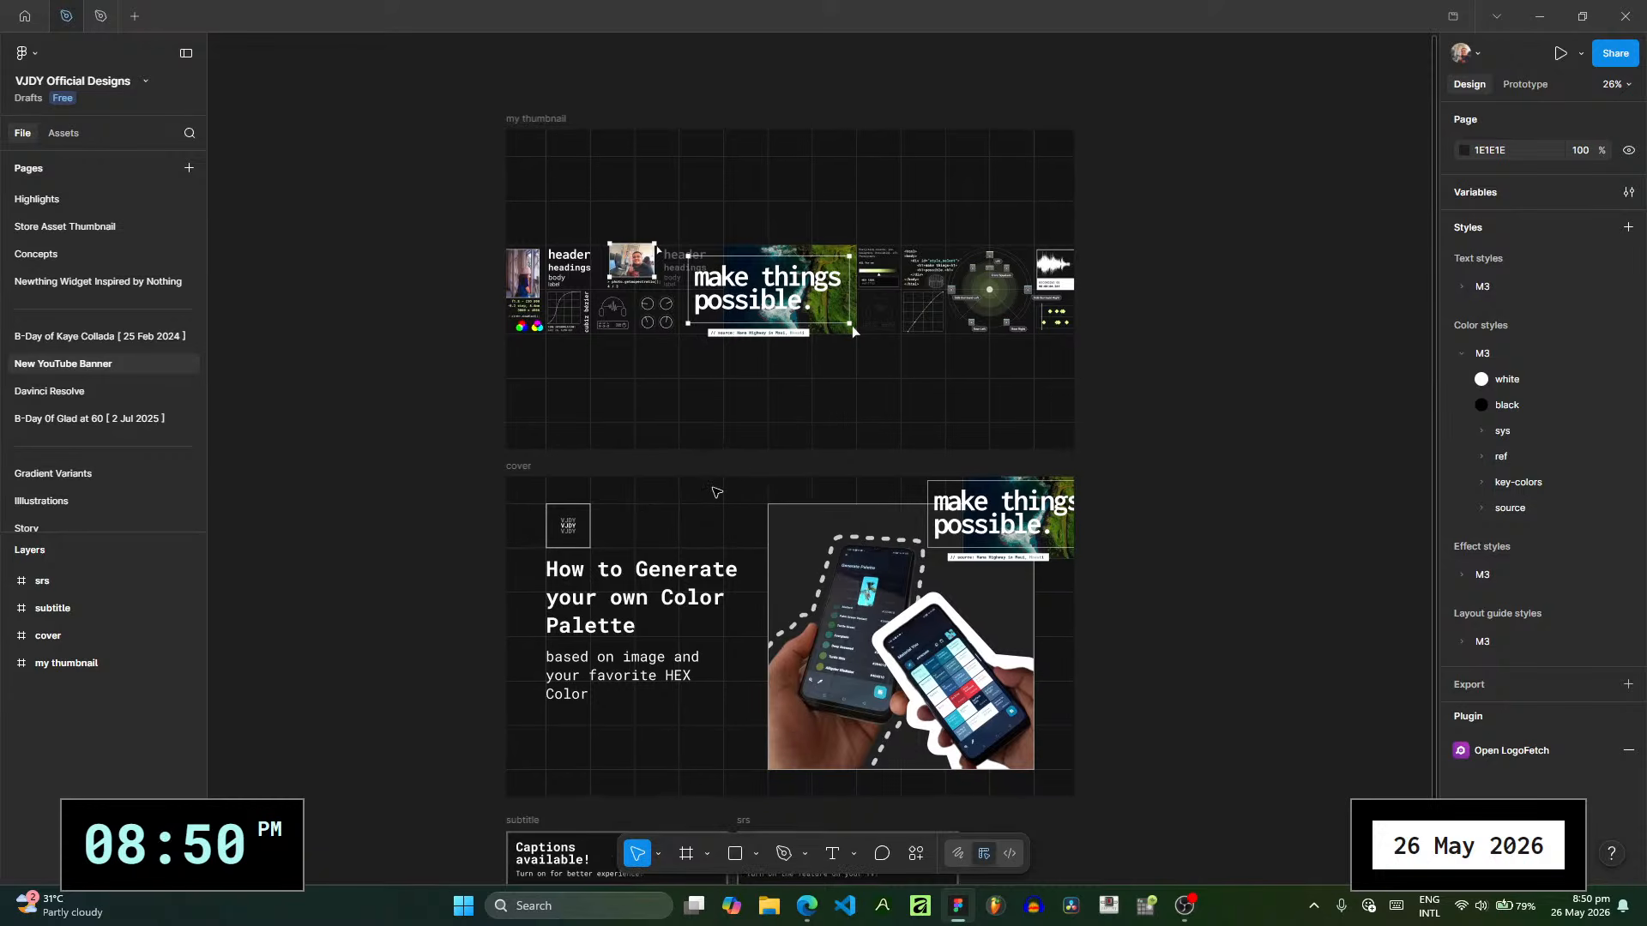
{"action": "left_click", "coordinate": [769, 398]}
{"action": "scroll", "coordinate": [772, 395], "scroll_direction": "up", "scroll_amount": 5}
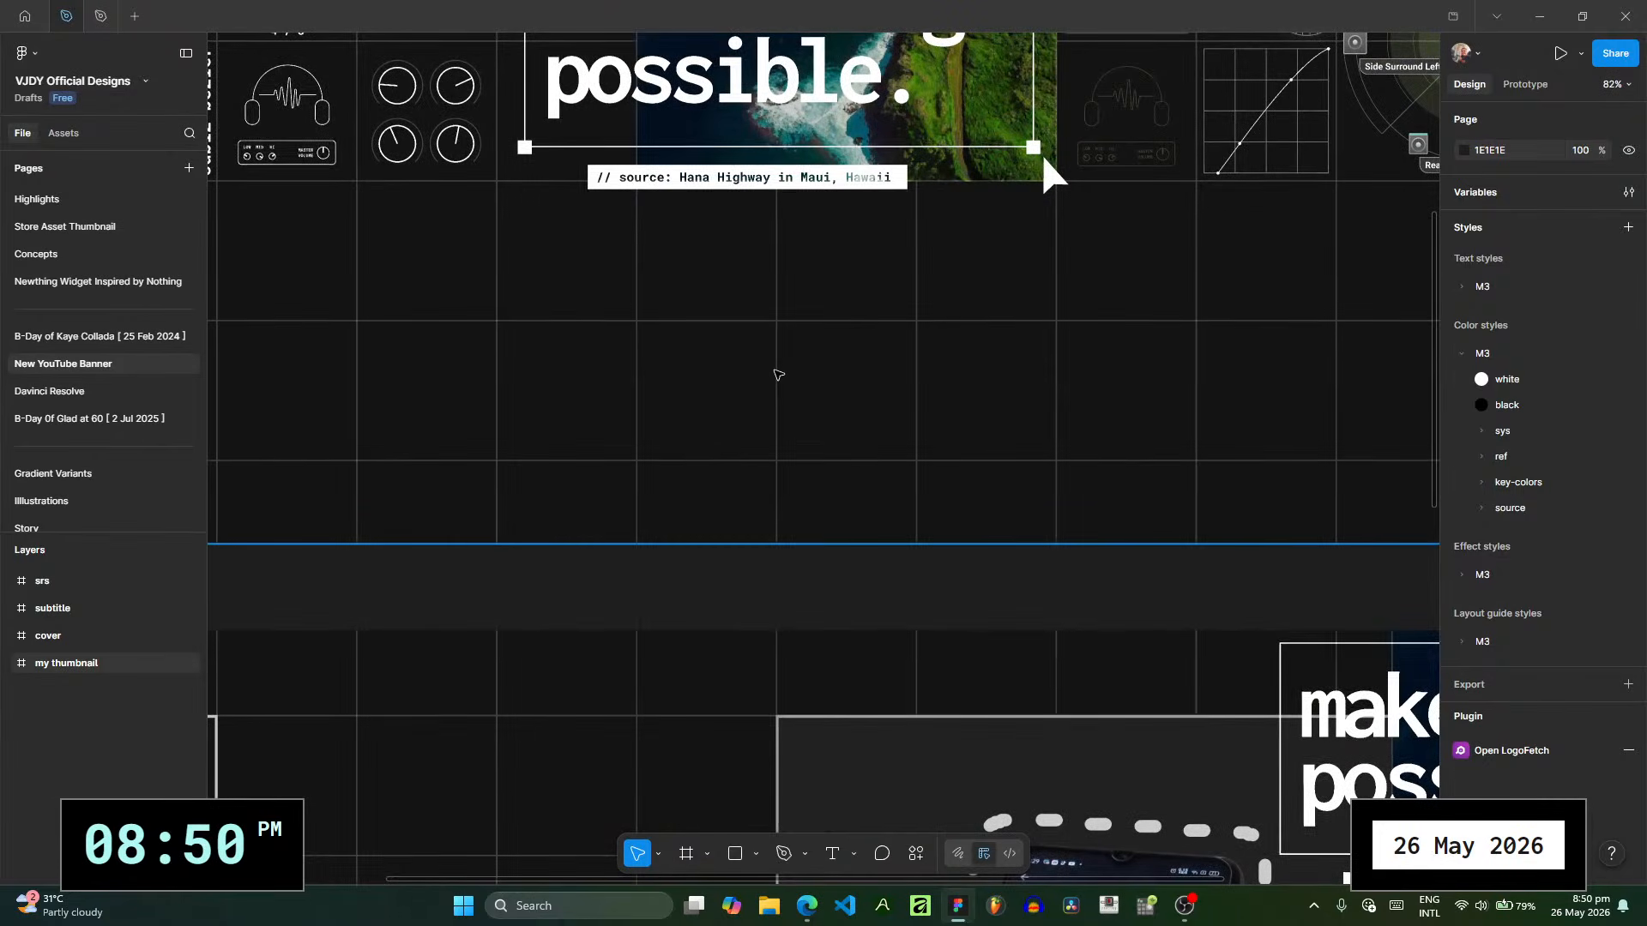
- Find the background grid inside the "my thumbnail" frame and select its whole group, Group 9
{"action": "left_click", "coordinate": [17, 663]}
{"action": "left_click", "coordinate": [9, 666]}
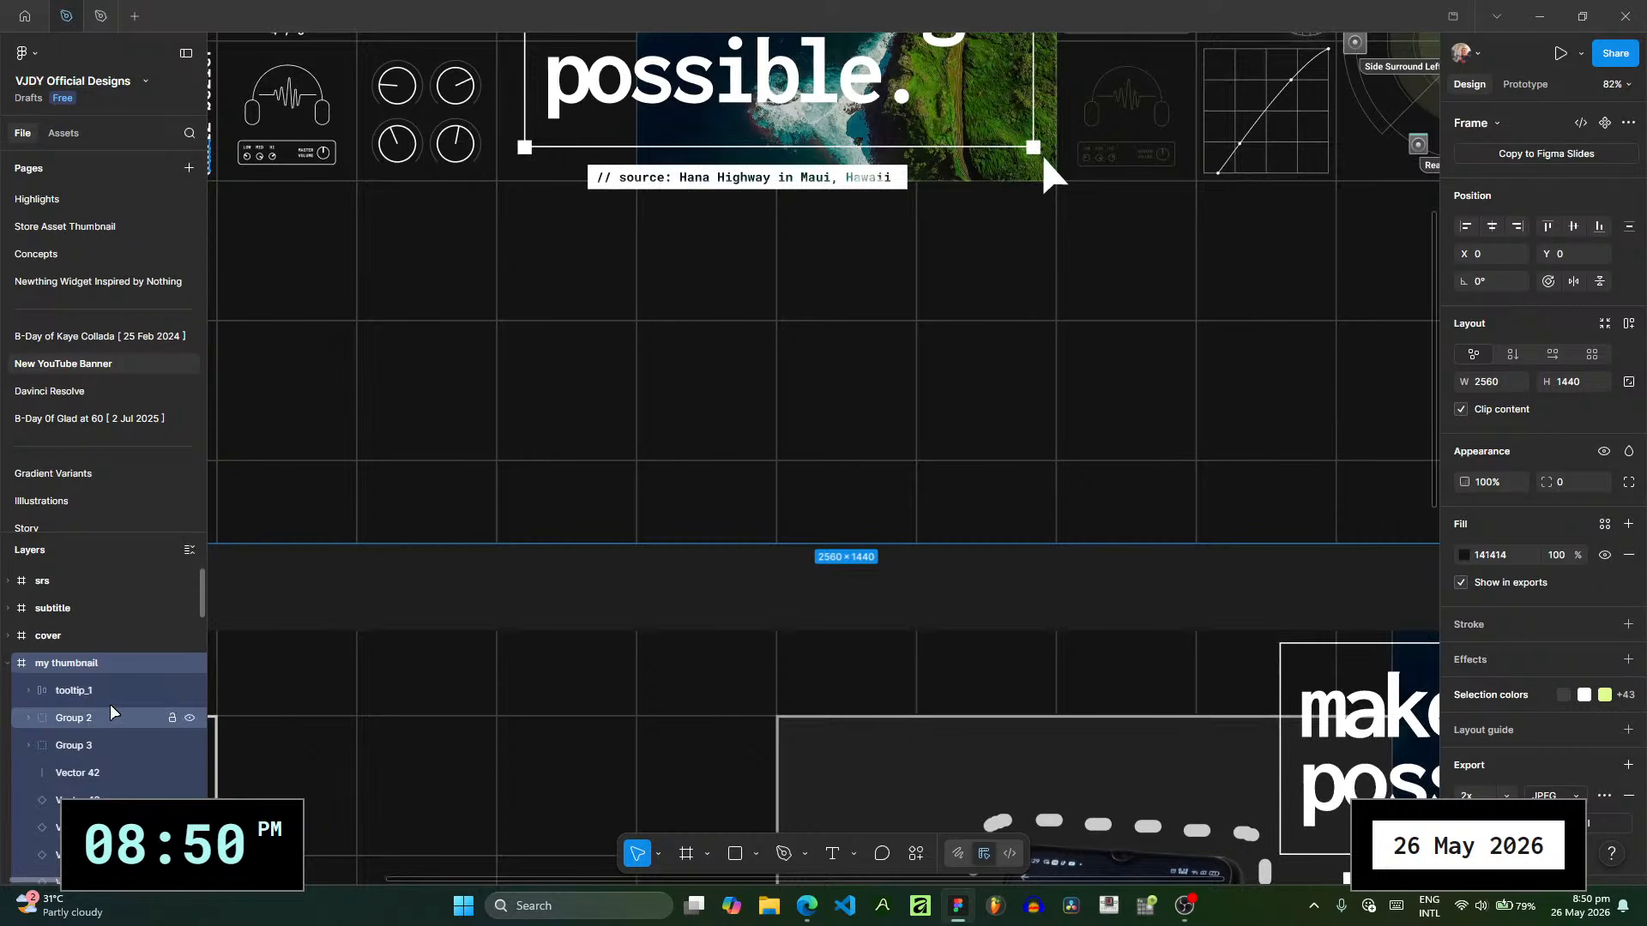
{"action": "scroll", "coordinate": [109, 710], "scroll_direction": "down", "scroll_amount": 5}
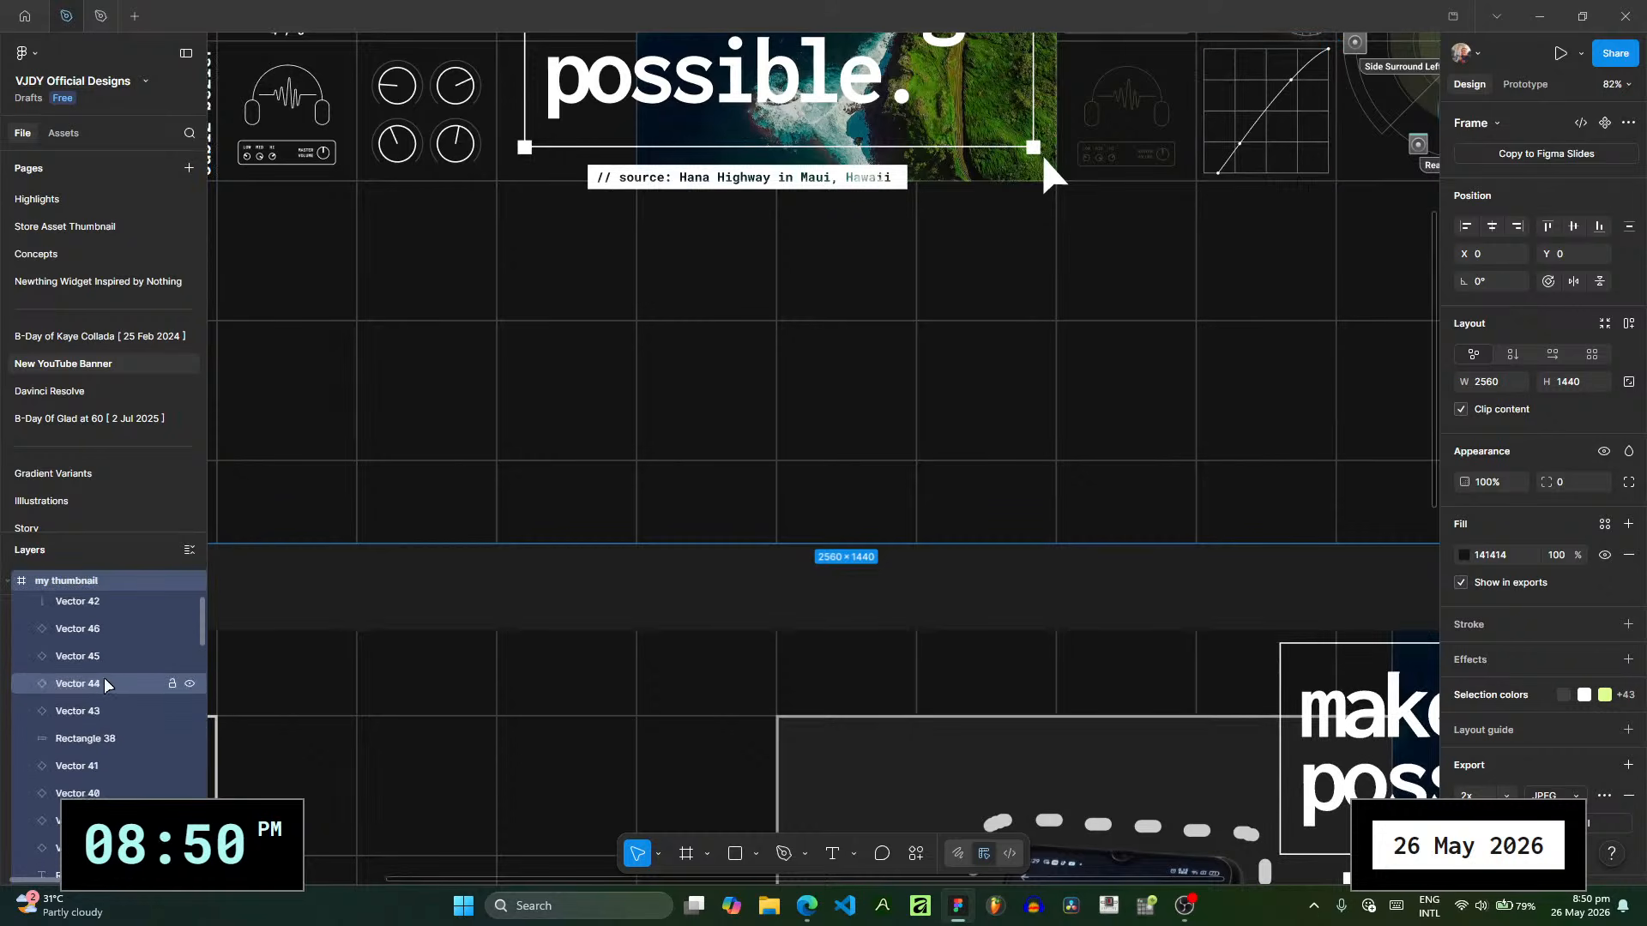
{"action": "scroll", "coordinate": [105, 683], "scroll_direction": "up", "scroll_amount": 5}
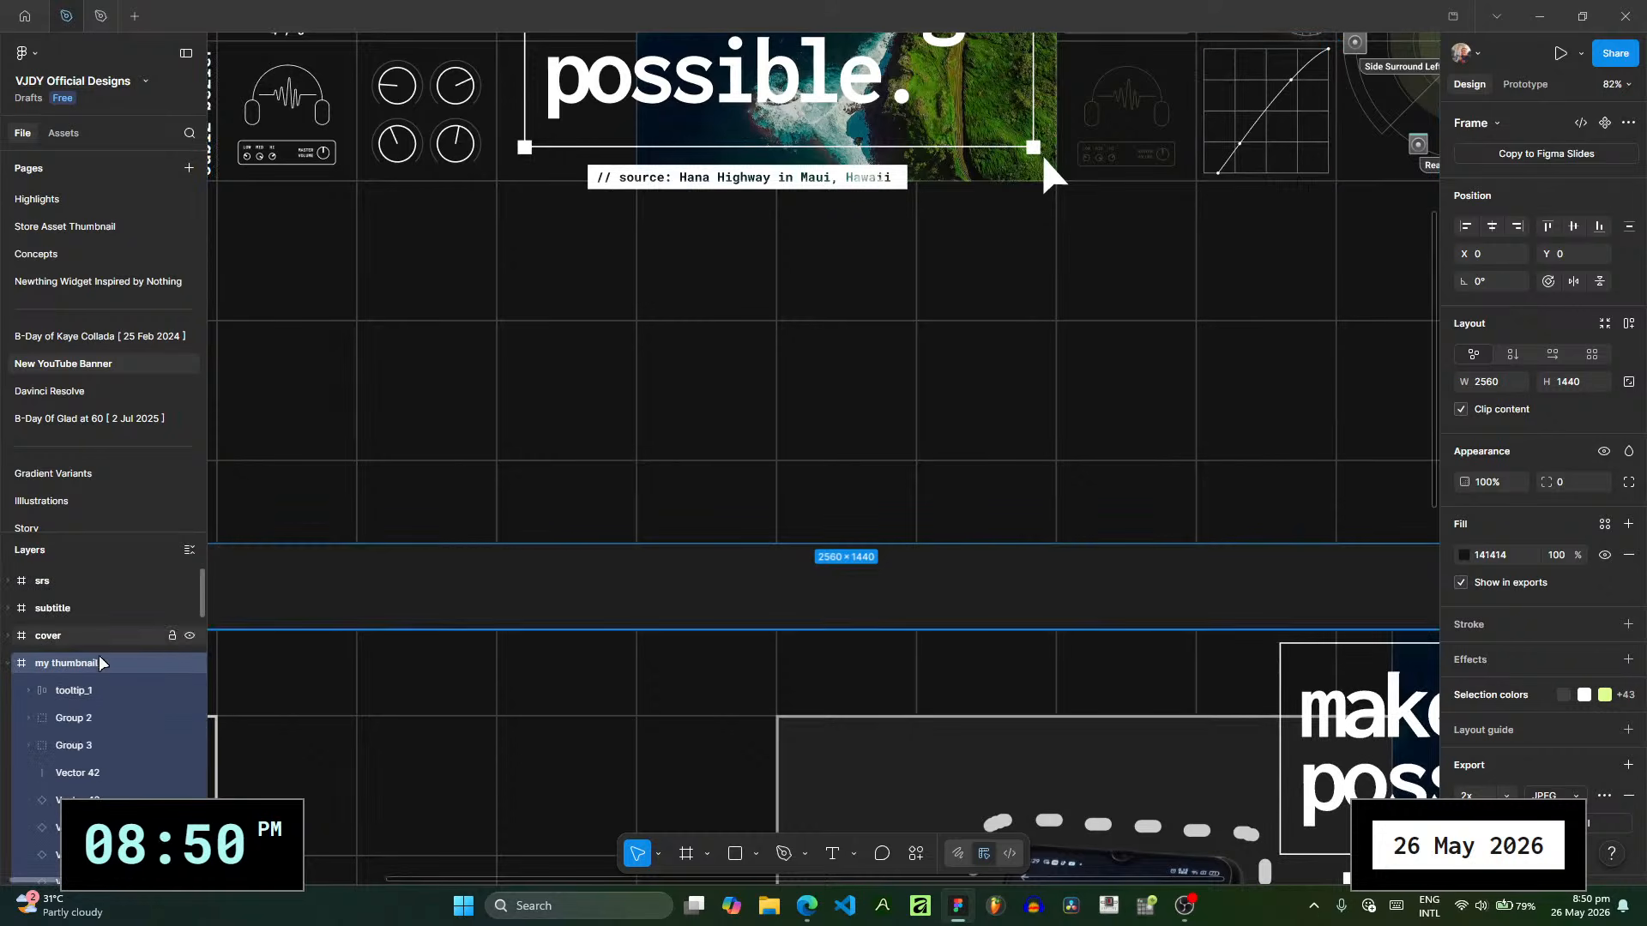
{"action": "scroll", "coordinate": [120, 729], "scroll_direction": "down", "scroll_amount": 8}
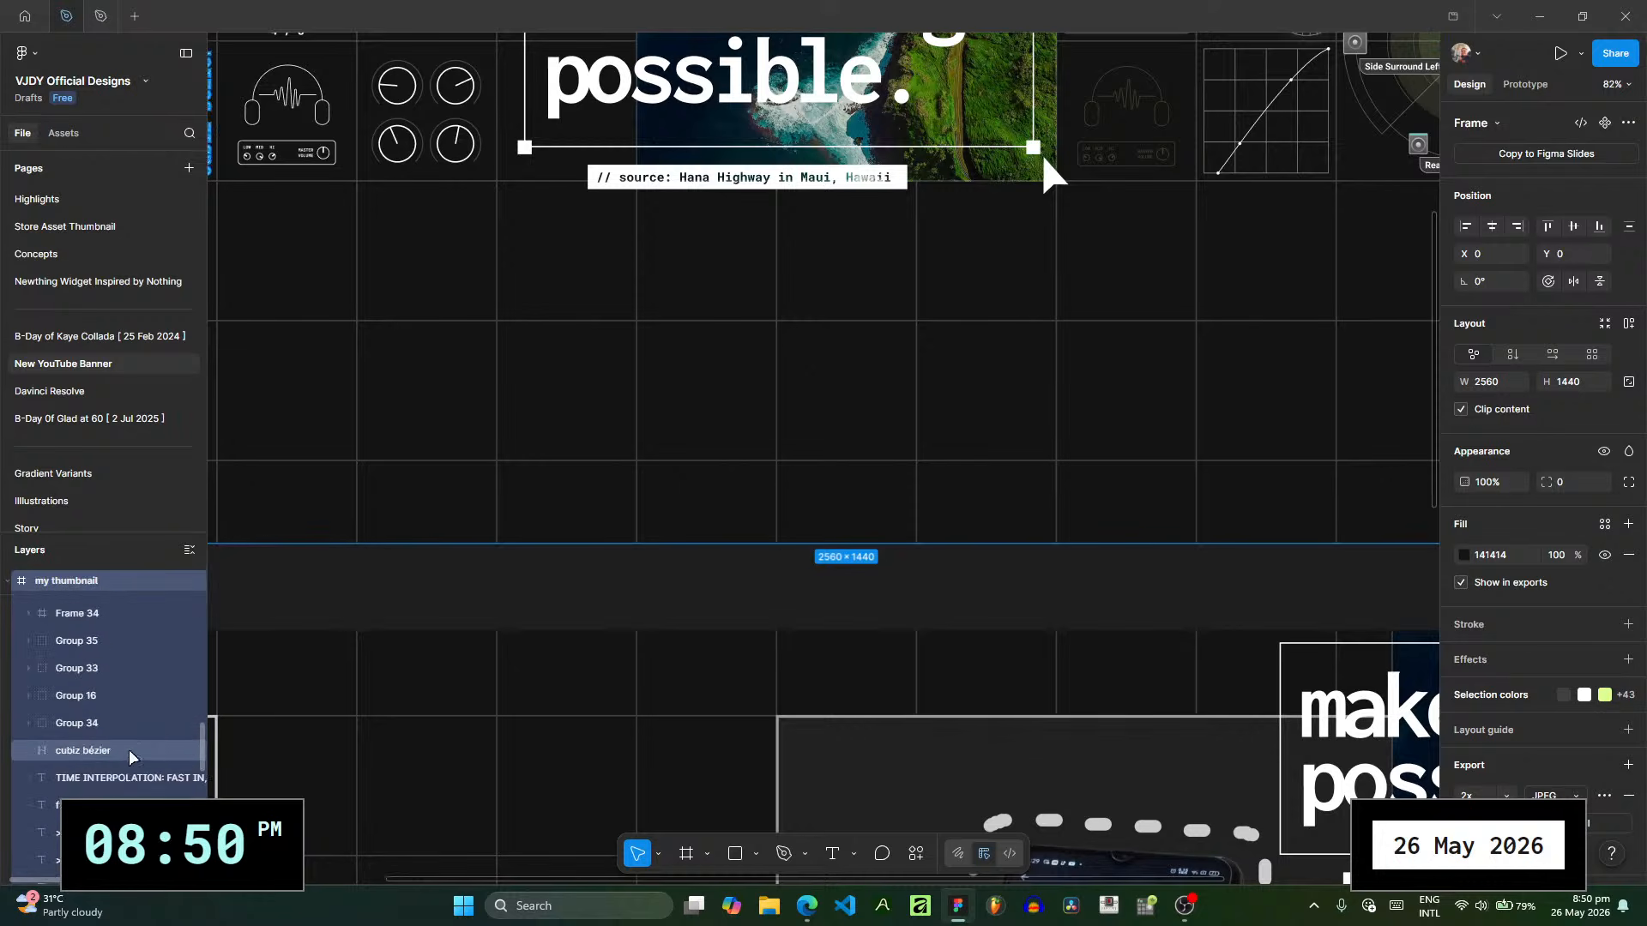
{"action": "scroll", "coordinate": [129, 754], "scroll_direction": "down", "scroll_amount": 10}
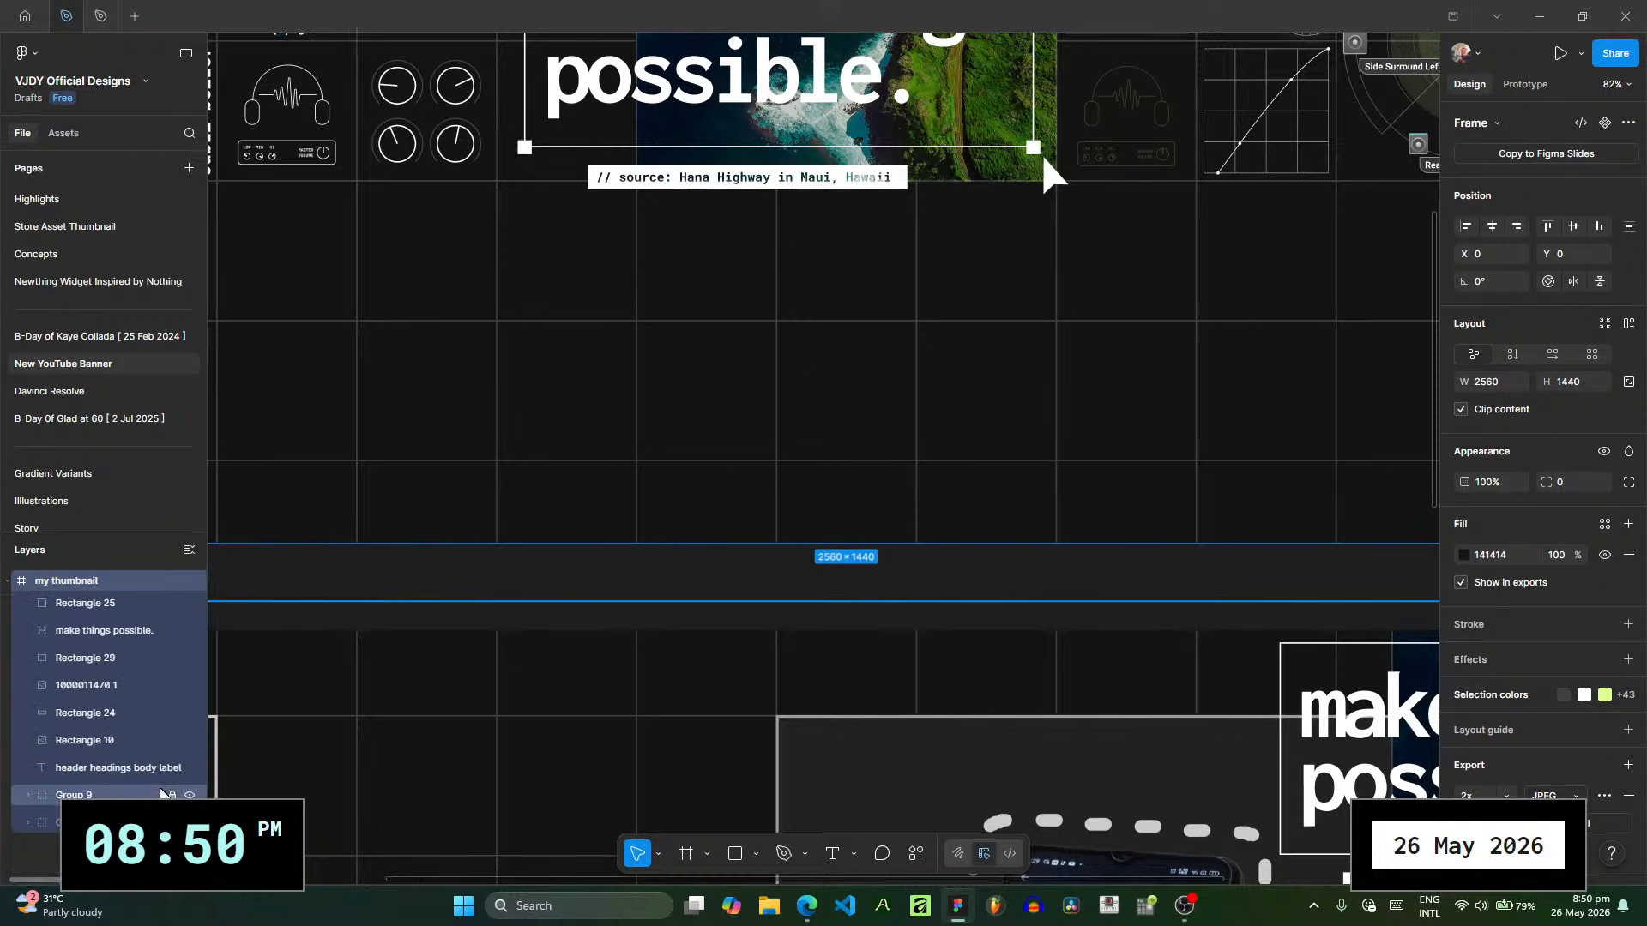
{"action": "left_click", "coordinate": [57, 798]}
{"action": "left_click", "coordinate": [29, 802]}
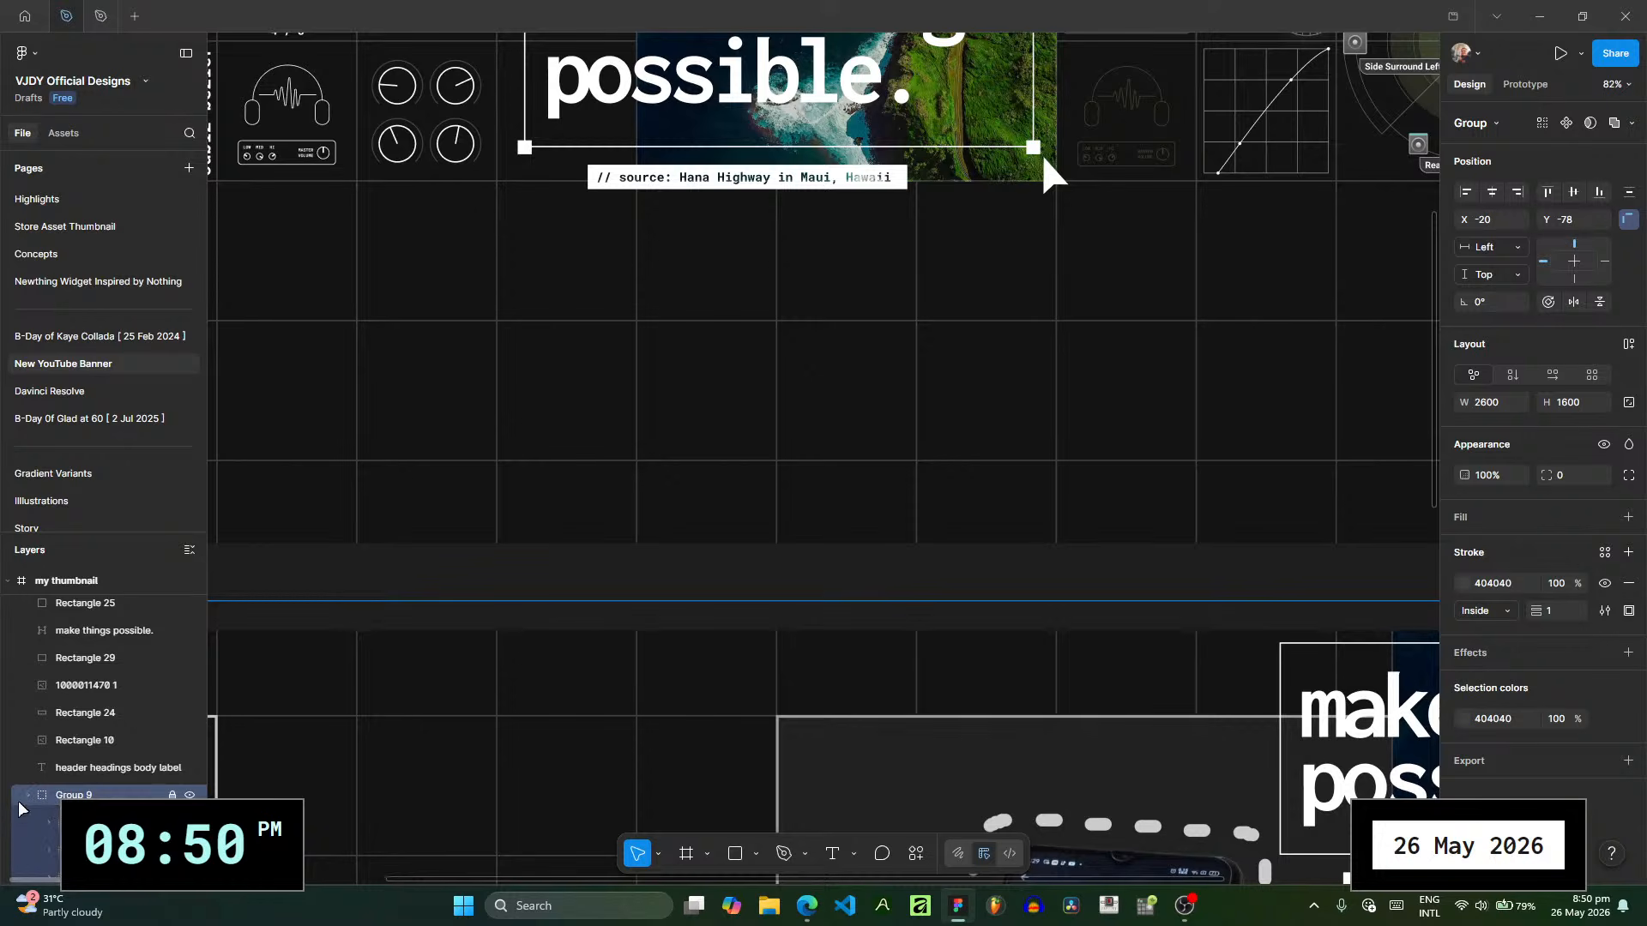
{"action": "left_click", "coordinate": [33, 823]}
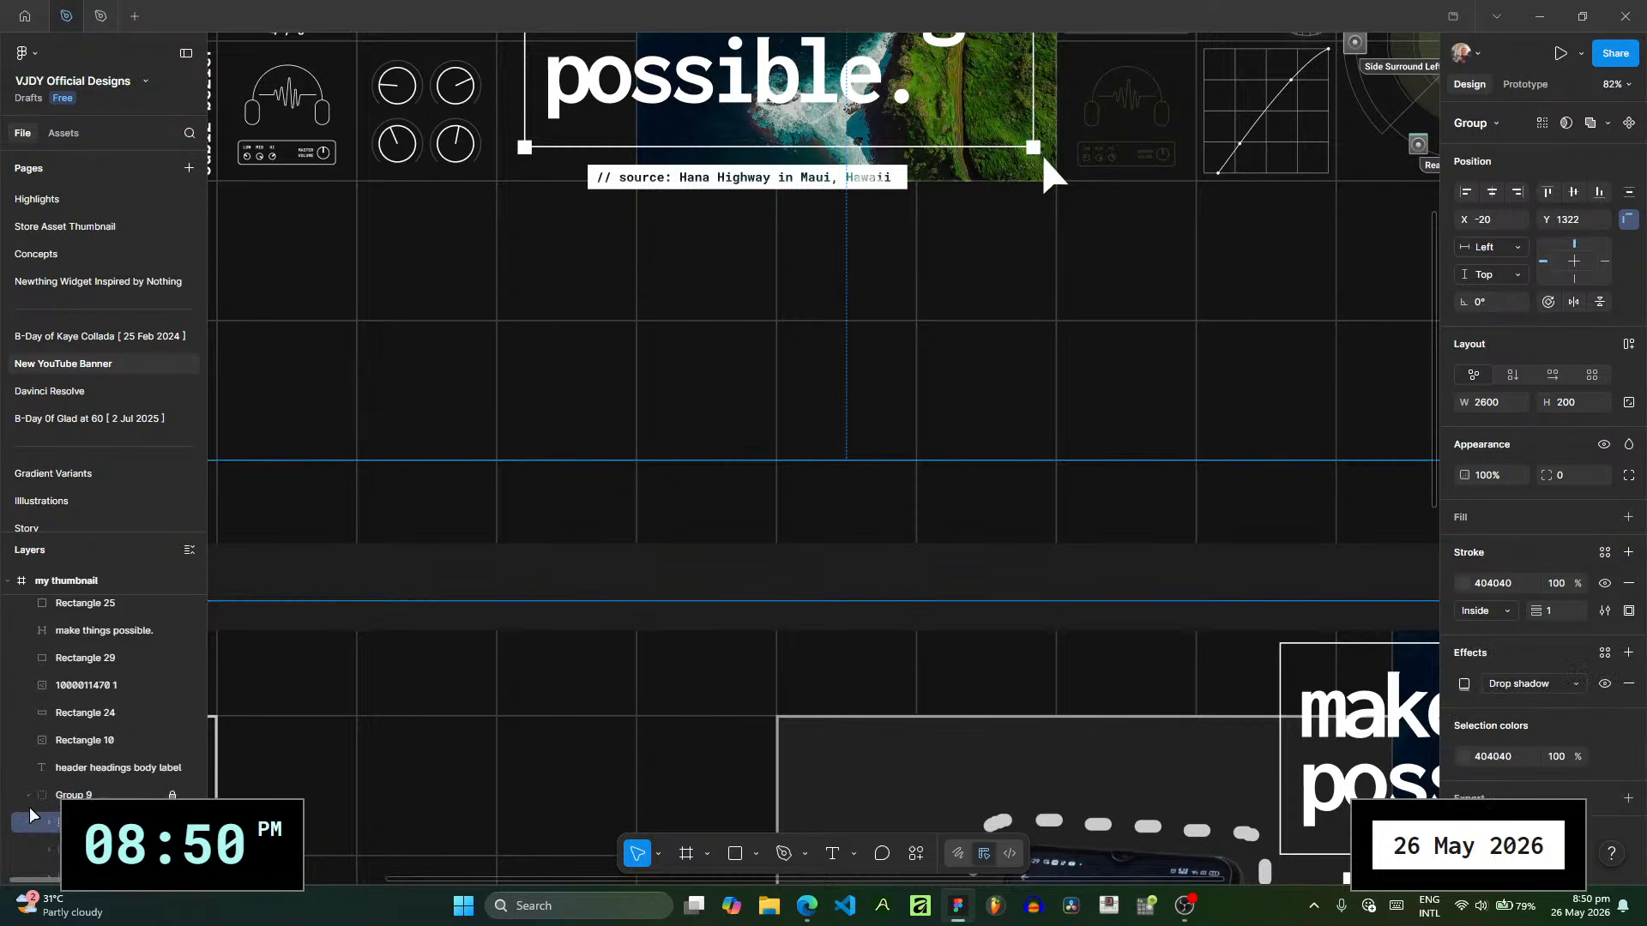
{"action": "left_click", "coordinate": [847, 337]}
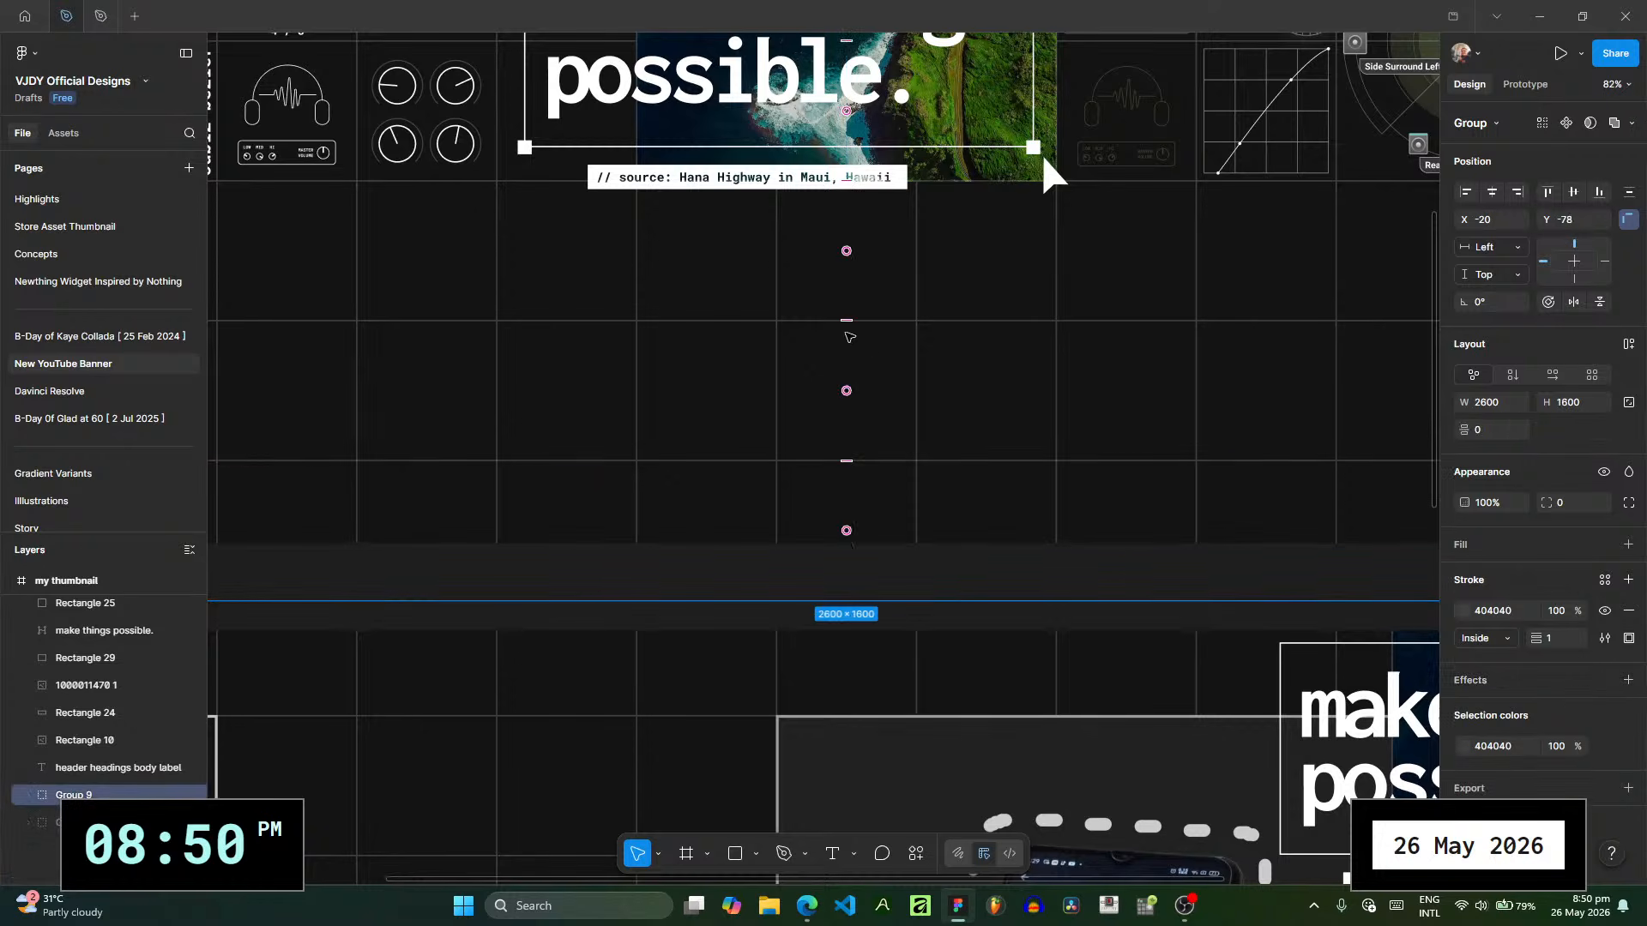
- Try combining the grid lines of Group 9 with a Union operation, and undo it
{"action": "scroll", "coordinate": [849, 337], "scroll_direction": "down", "scroll_amount": 5}
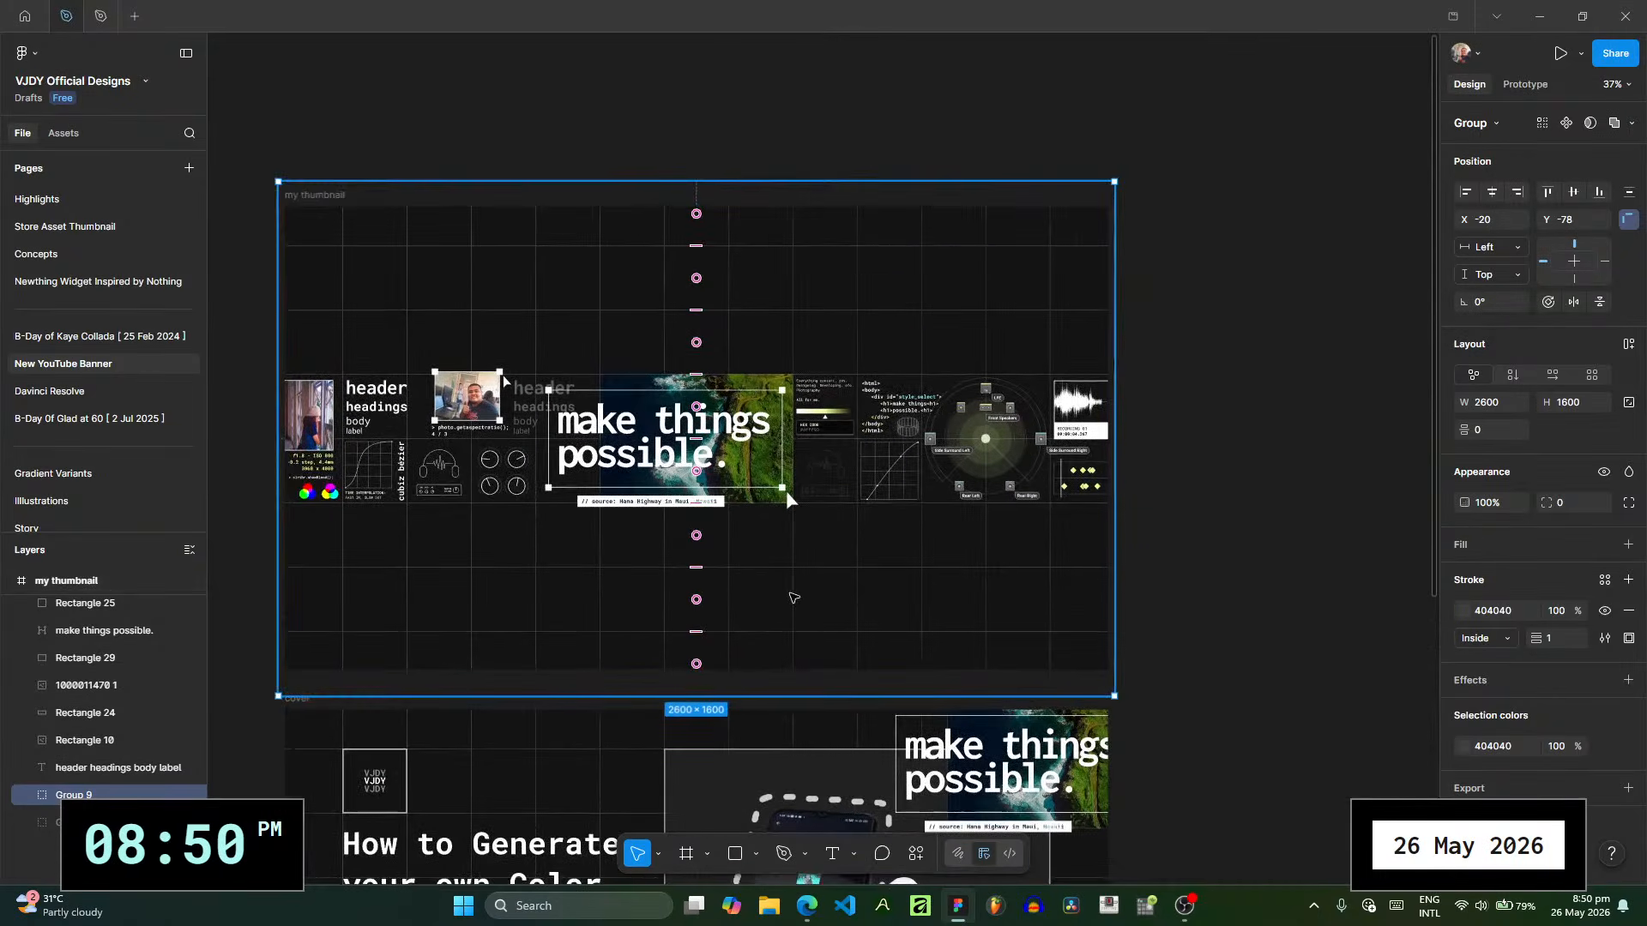
{"action": "left_click", "coordinate": [1615, 124]}
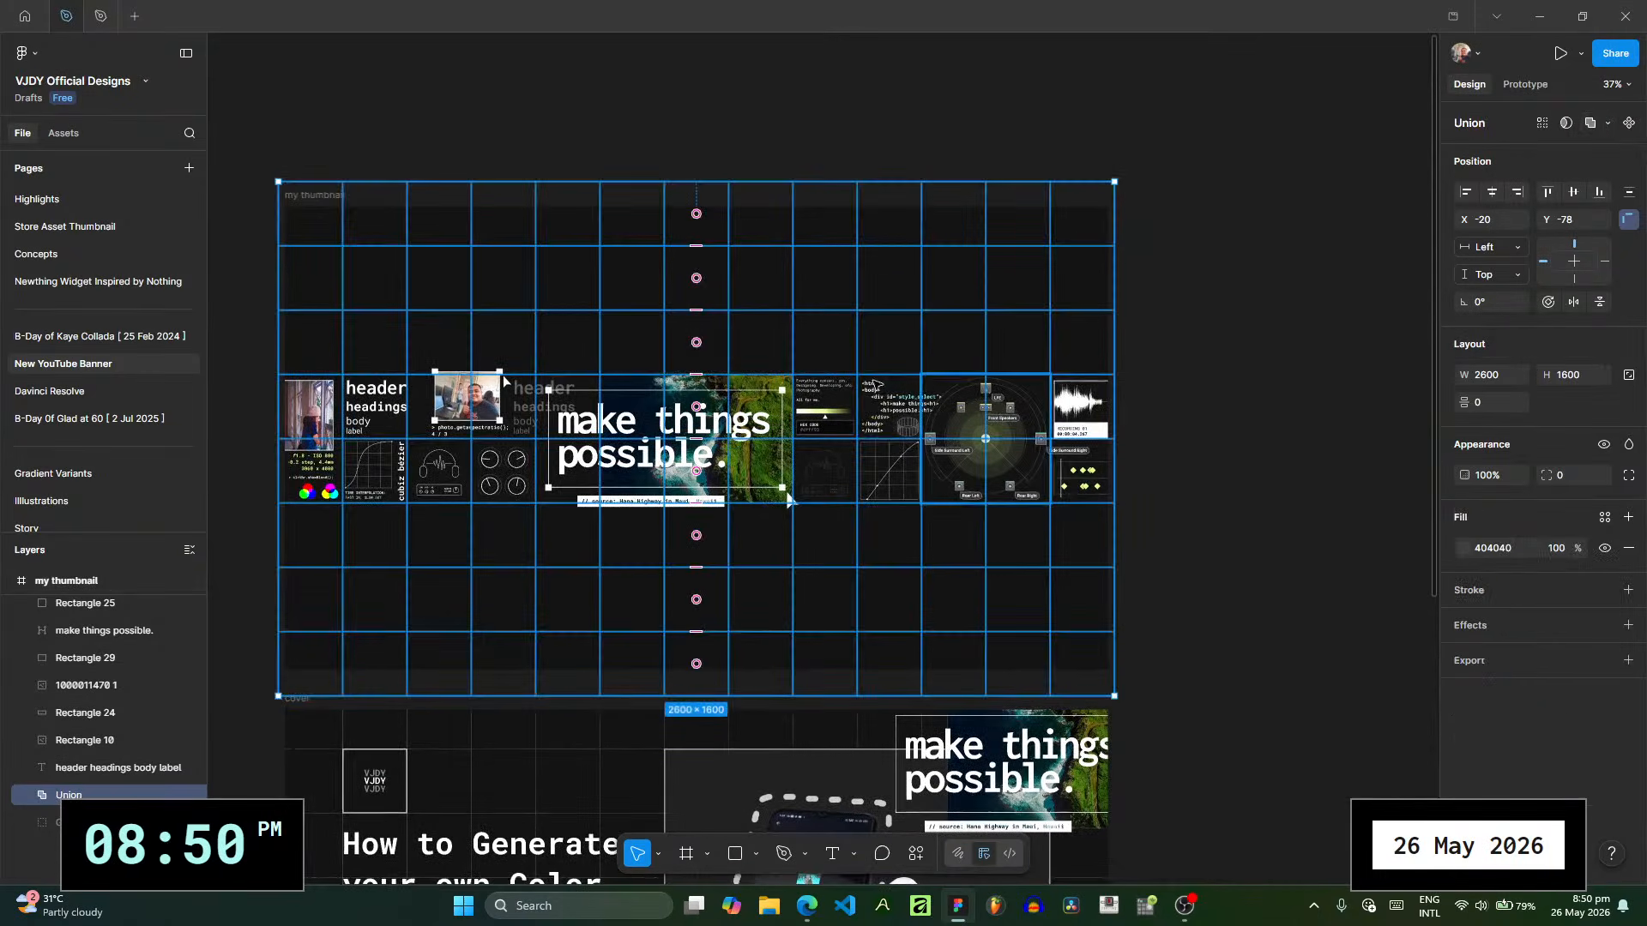
{"action": "scroll", "coordinate": [502, 374], "scroll_direction": "up", "scroll_amount": 6}
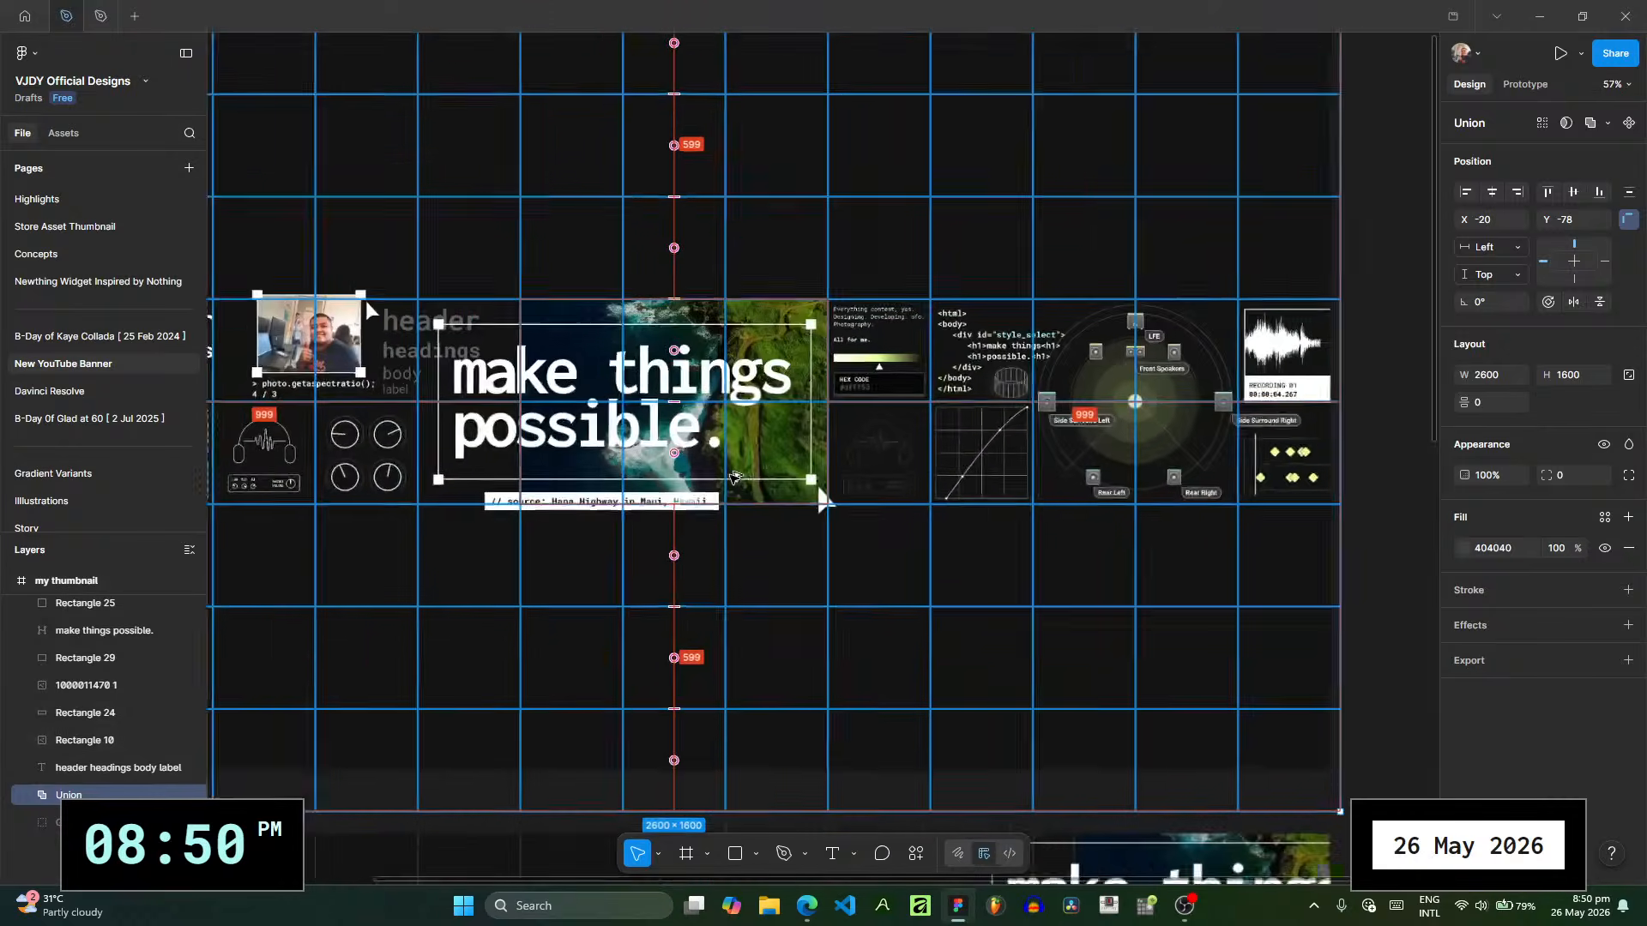
{"action": "key", "text": "ctrl+z"}
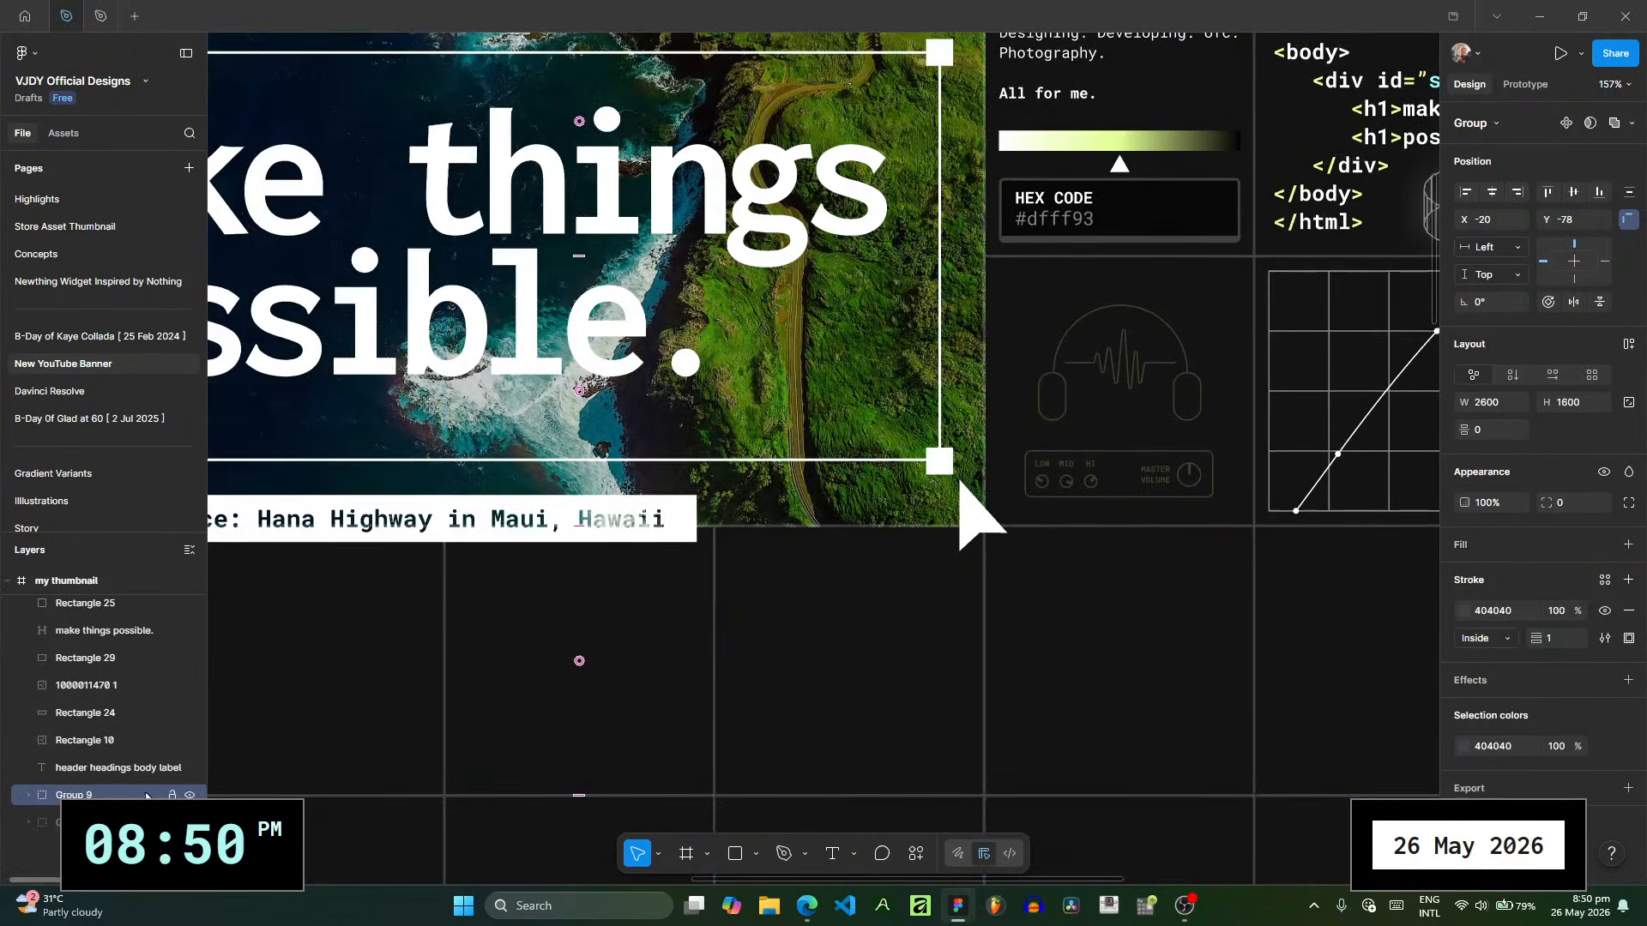
- Flatten the grid group, Group 9, in the "my thumbnail" frame into a single vector path
{"action": "scroll", "coordinate": [779, 611], "scroll_direction": "down", "scroll_amount": 3}
{"action": "key", "text": "ctrl+e"}
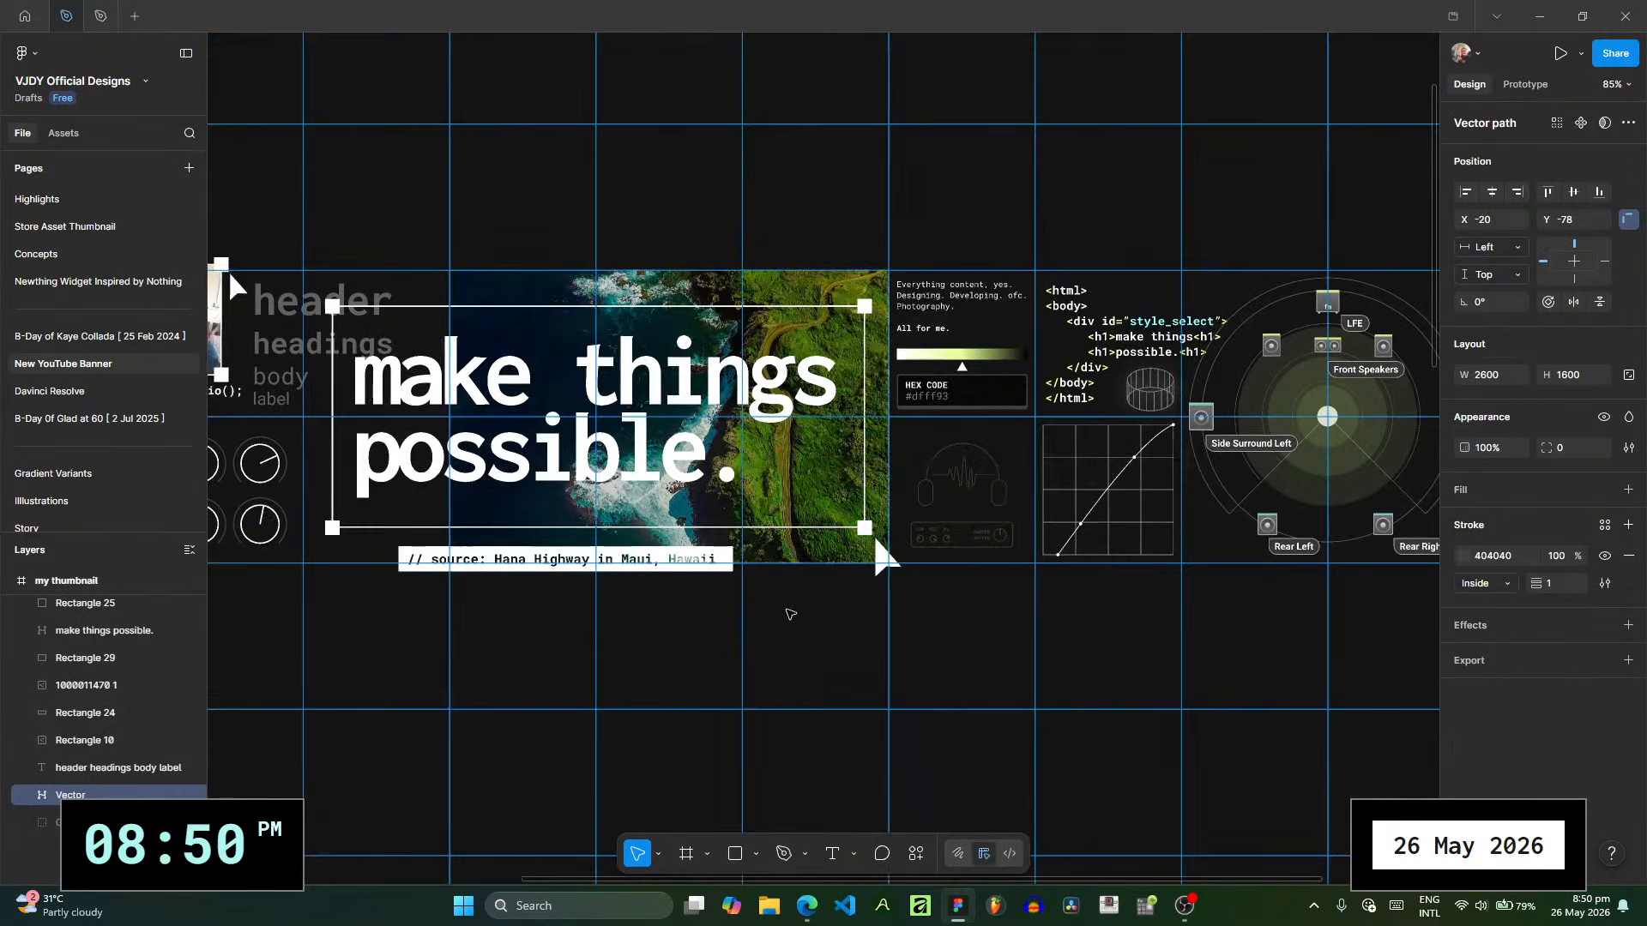
{"action": "scroll", "coordinate": [1042, 629], "scroll_direction": "down", "scroll_amount": 2}
{"action": "scroll", "coordinate": [1115, 635], "scroll_direction": "down", "scroll_amount": 2}
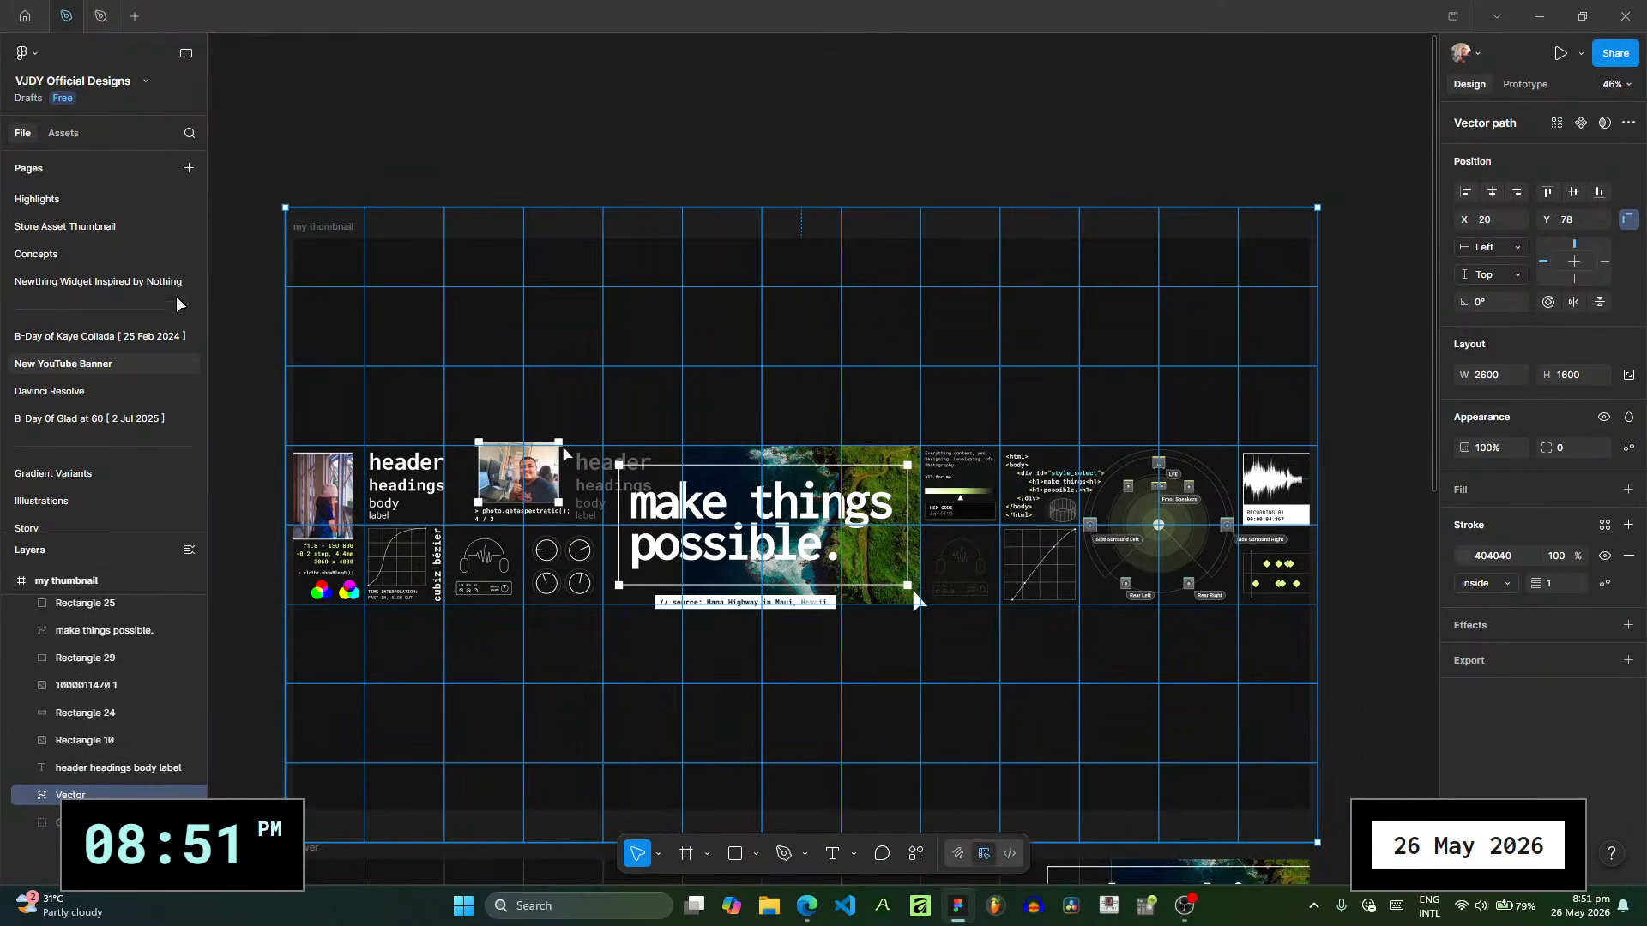
- Return to the Post page with the emptied POST RECAP 1 slide
{"action": "scroll", "coordinate": [103, 308], "scroll_direction": "up", "scroll_amount": 3}
{"action": "scroll", "coordinate": [110, 321], "scroll_direction": "up", "scroll_amount": 3}
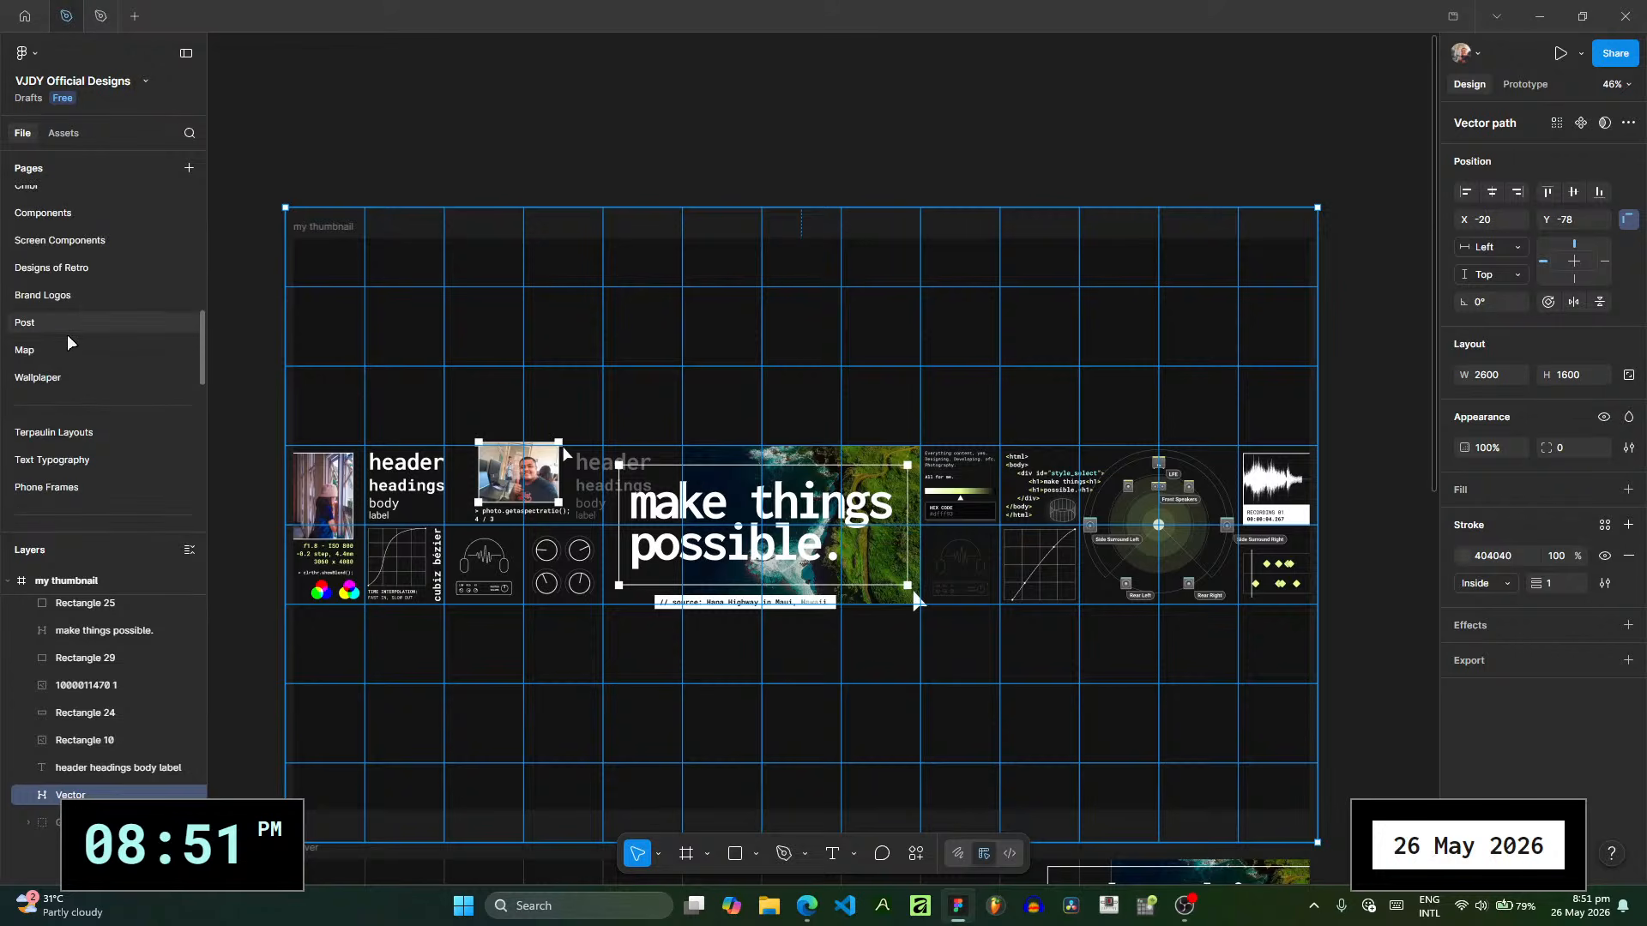
{"action": "left_click", "coordinate": [68, 326]}
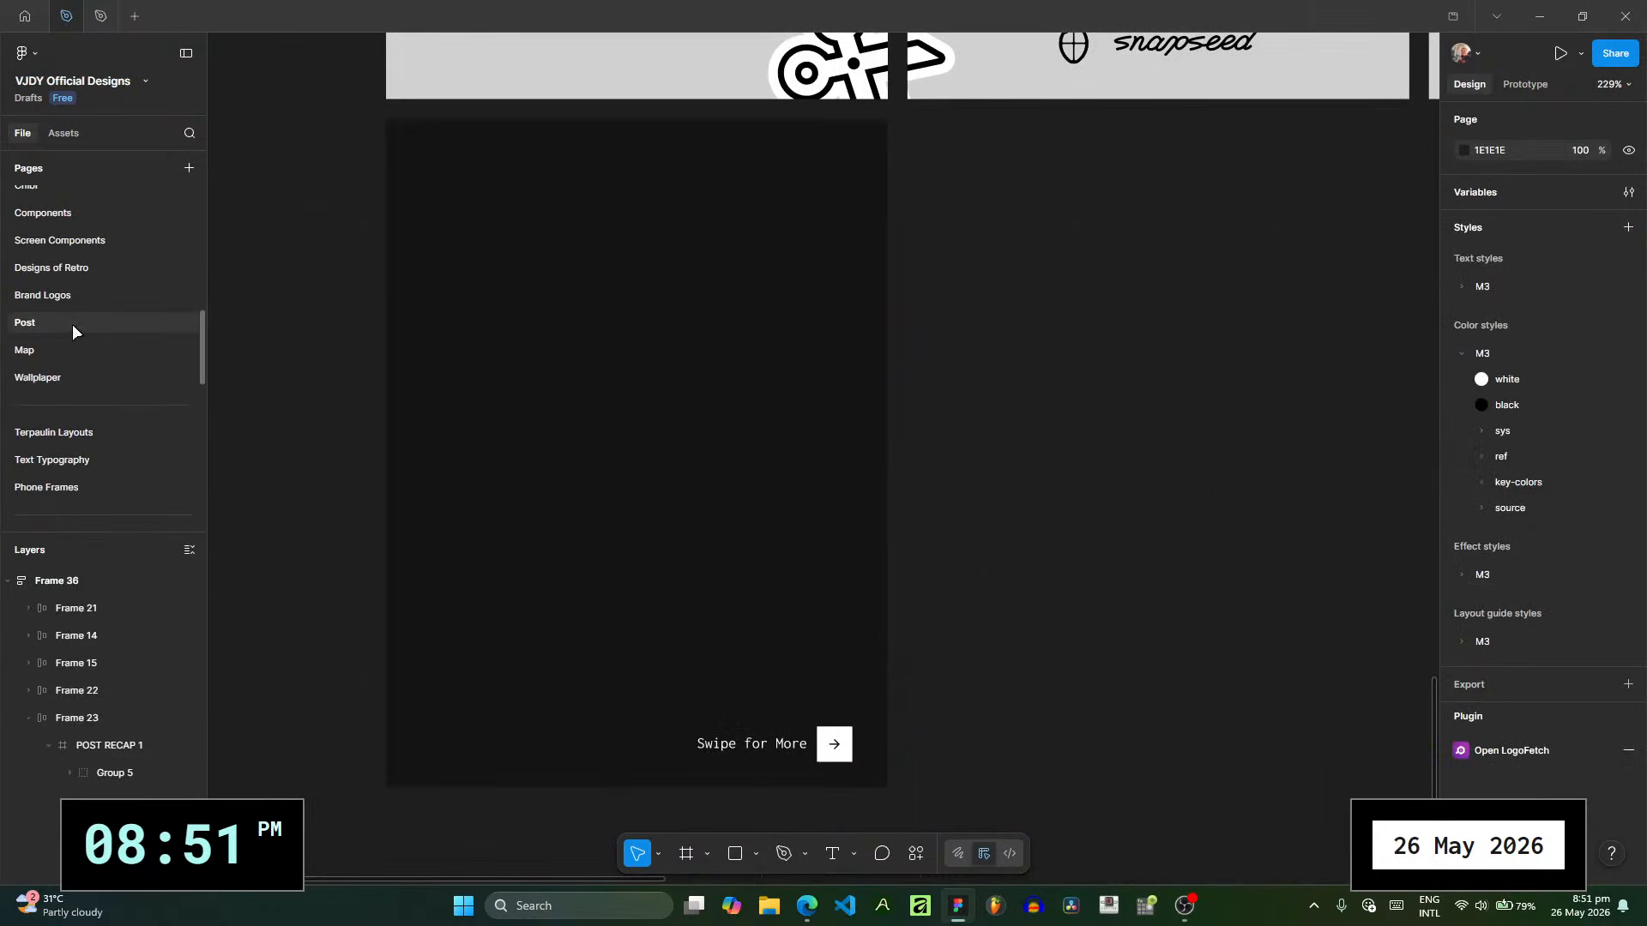
- Paste the flattened grid vector onto the Post page and nest it inside the POST RECAP 1 frame
{"action": "left_click", "coordinate": [790, 419]}
{"action": "key", "text": "ctrl+v"}
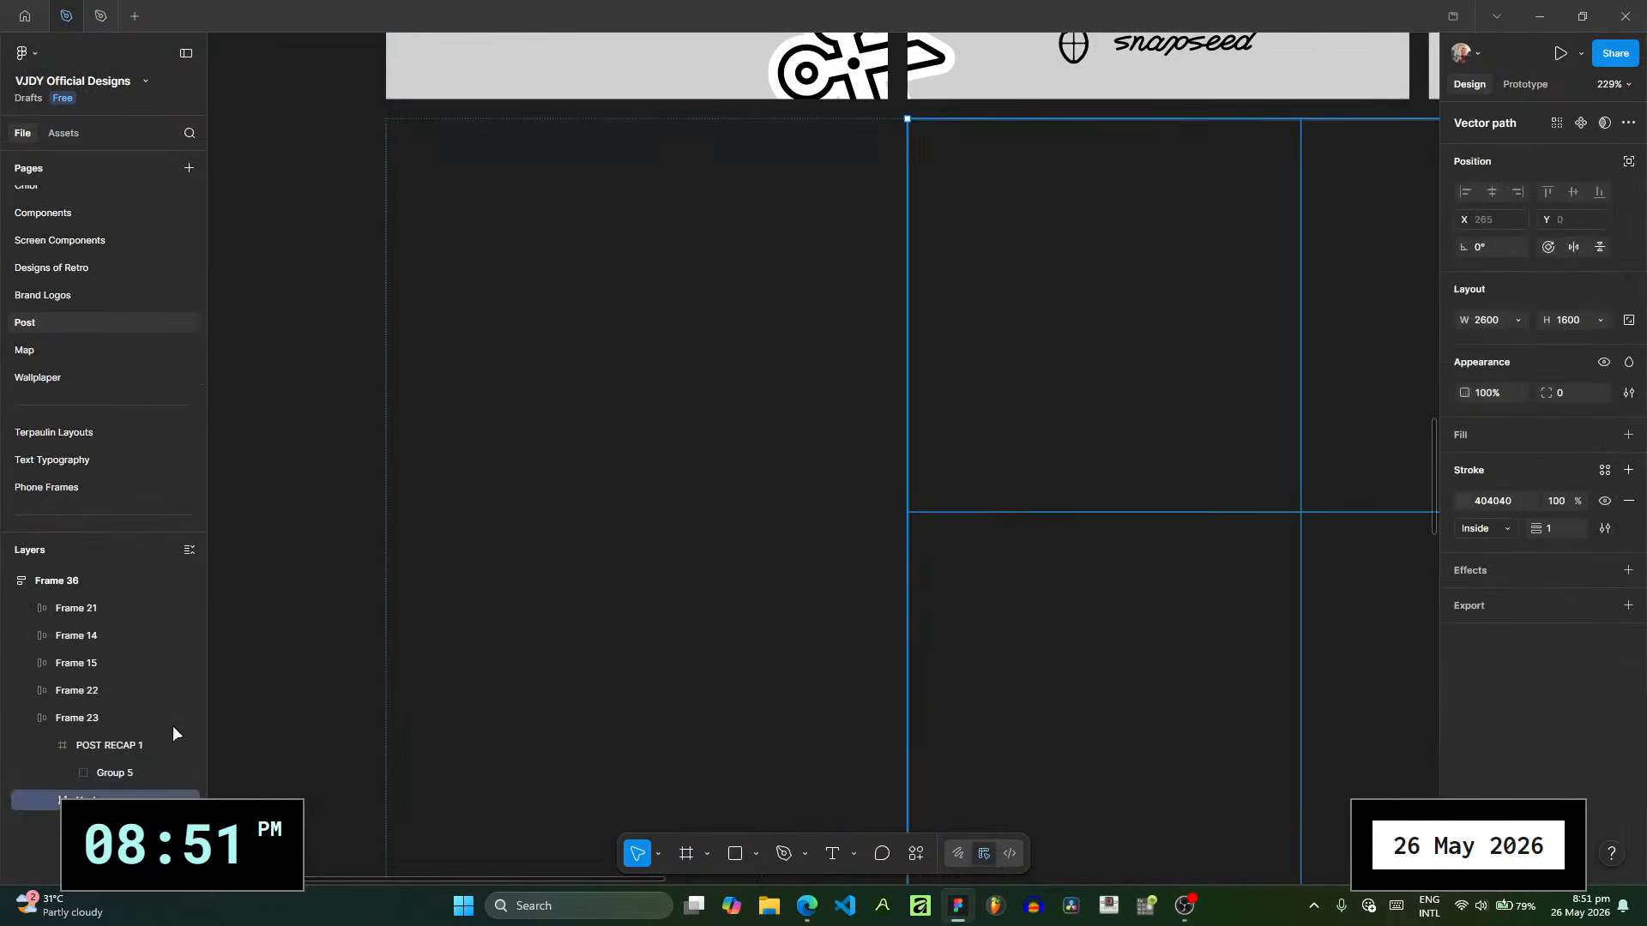
{"action": "left_click_drag", "start_coordinate": [142, 802], "coordinate": [140, 758]}
- Scale the pasted grid vector down to 483 × 297
{"action": "scroll", "coordinate": [945, 555], "scroll_direction": "down", "scroll_amount": 10}
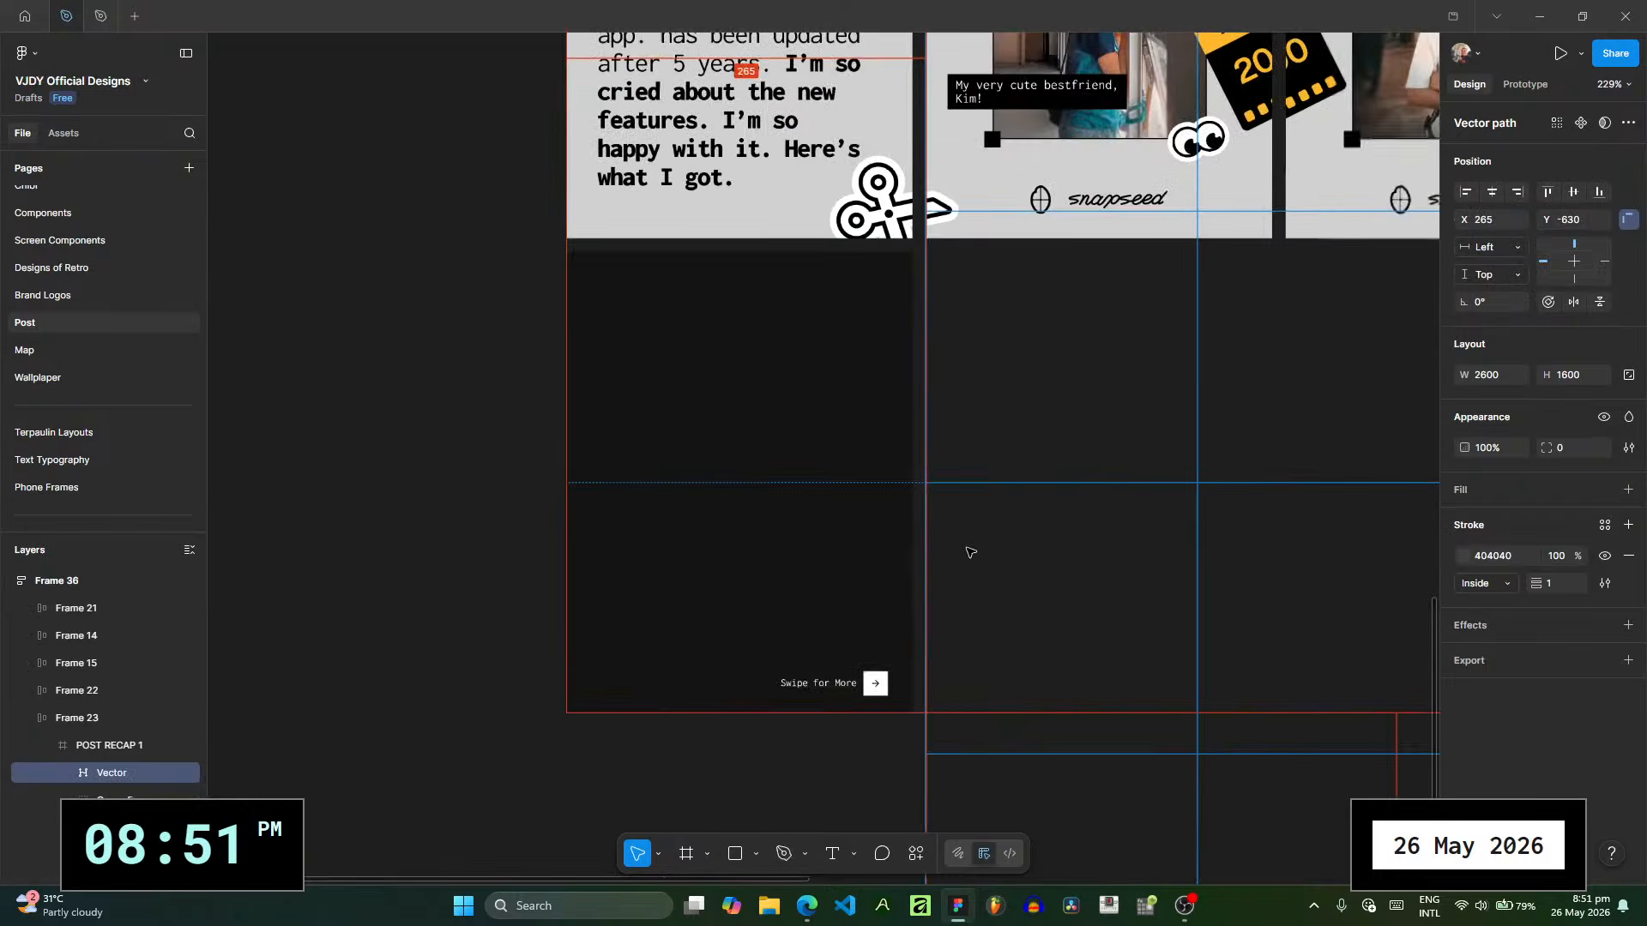
{"action": "scroll", "coordinate": [1024, 567], "scroll_direction": "down", "scroll_amount": 8}
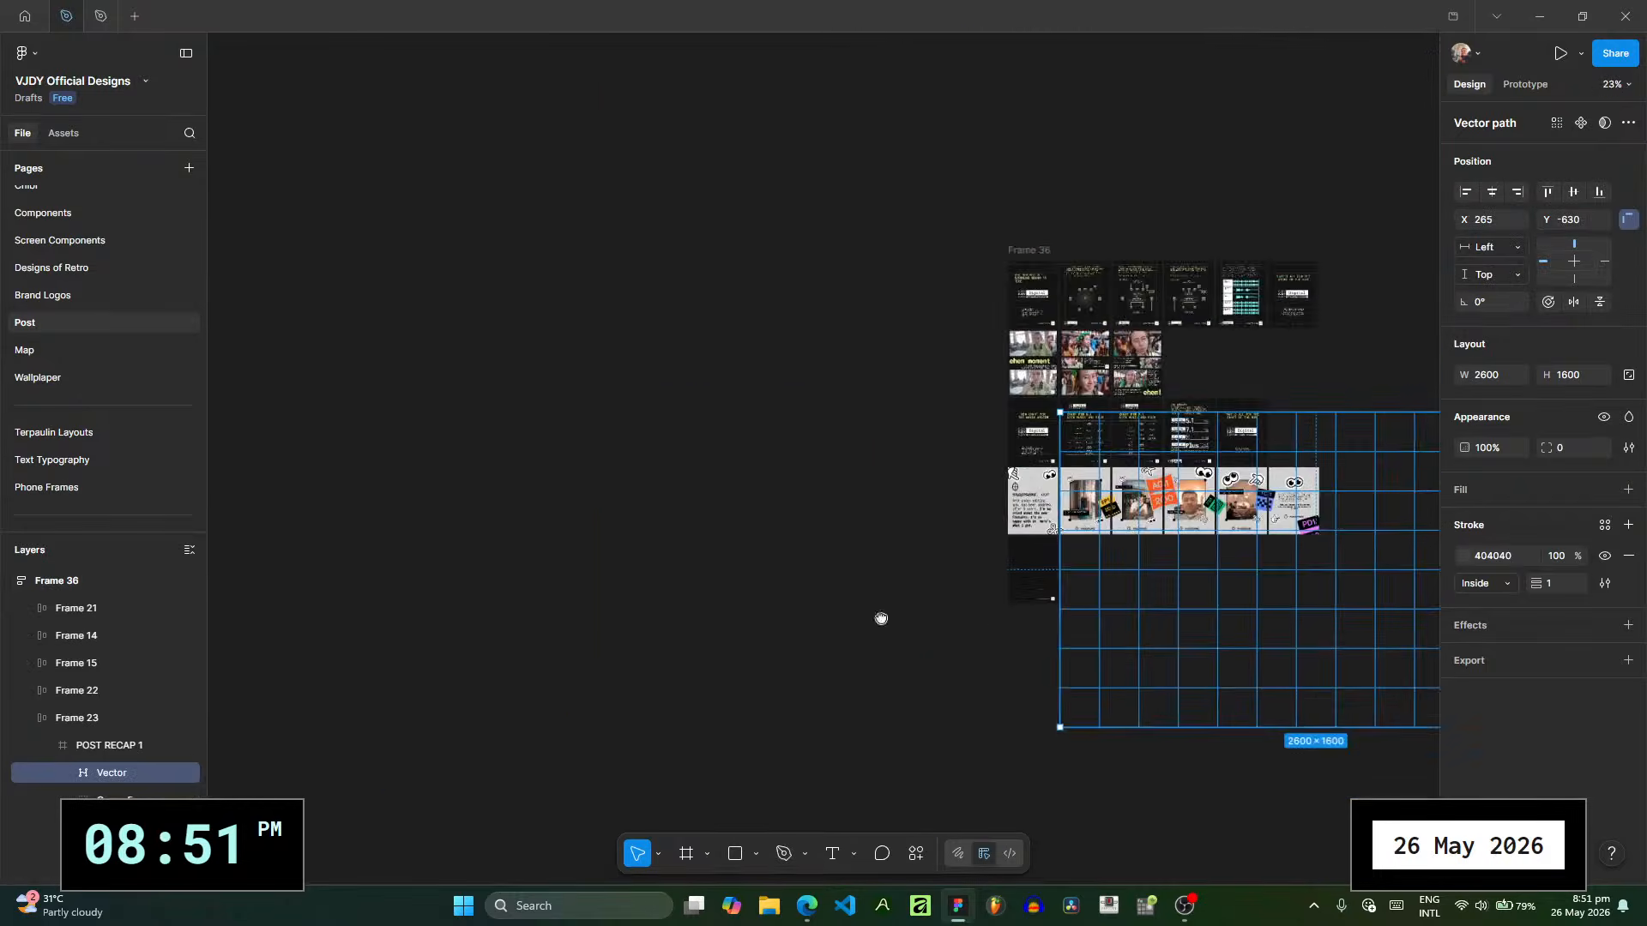
{"action": "left_click_drag", "start_coordinate": [895, 706], "coordinate": [481, 449]}
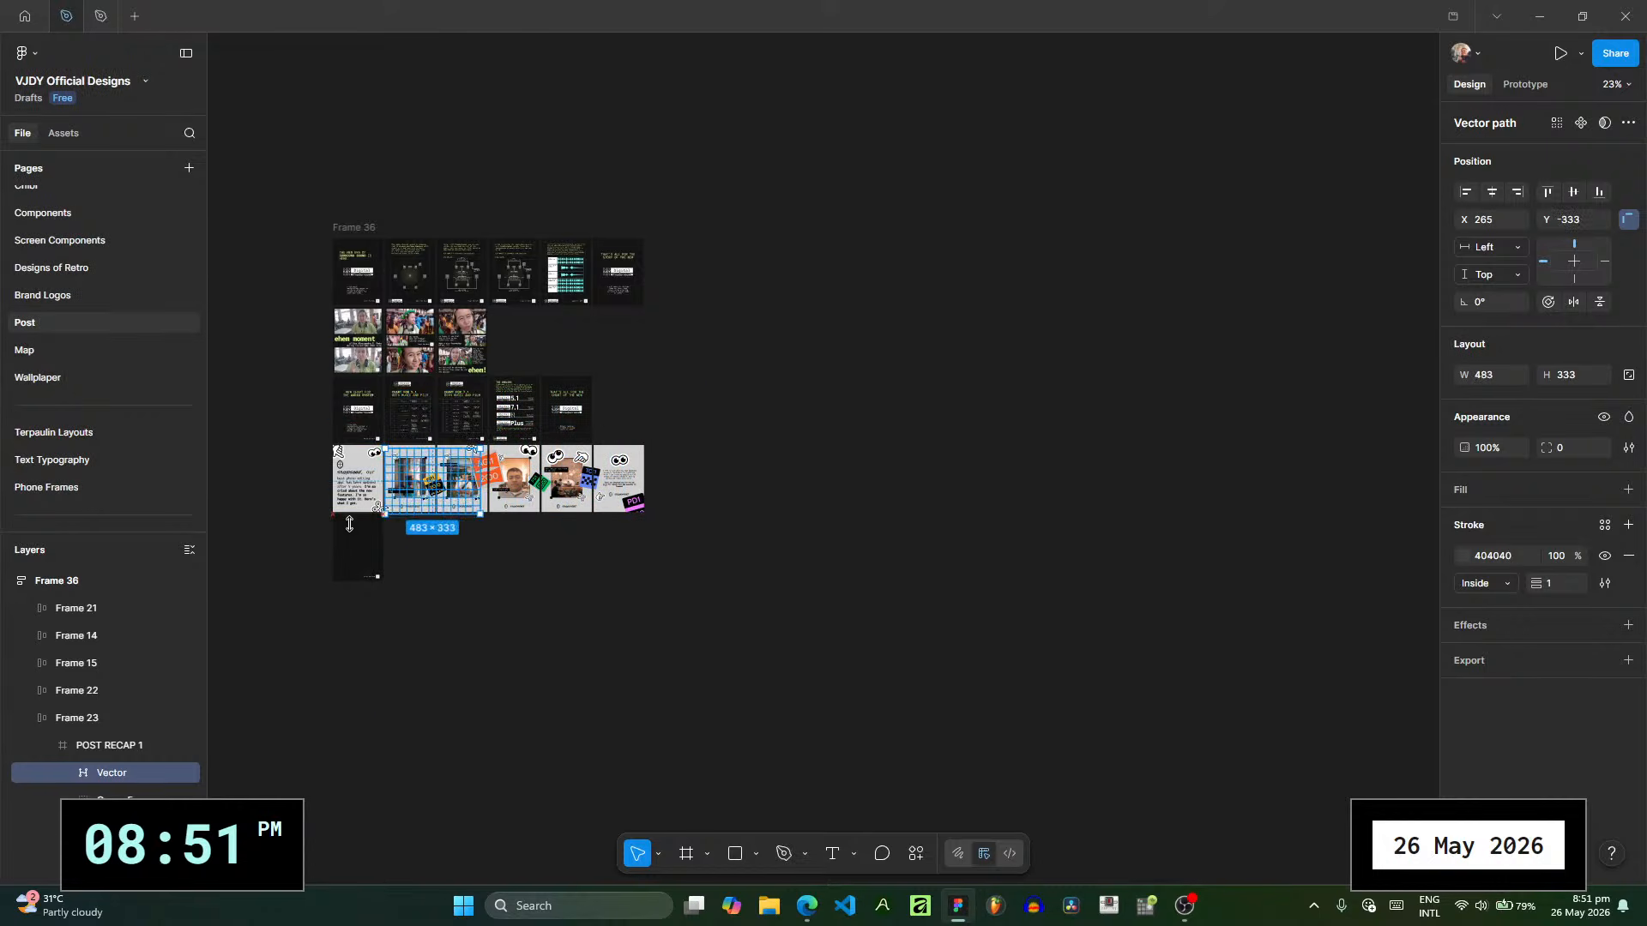
{"action": "key", "text": "alt"}
{"action": "scroll", "coordinate": [432, 430], "scroll_direction": "up", "scroll_amount": 2}
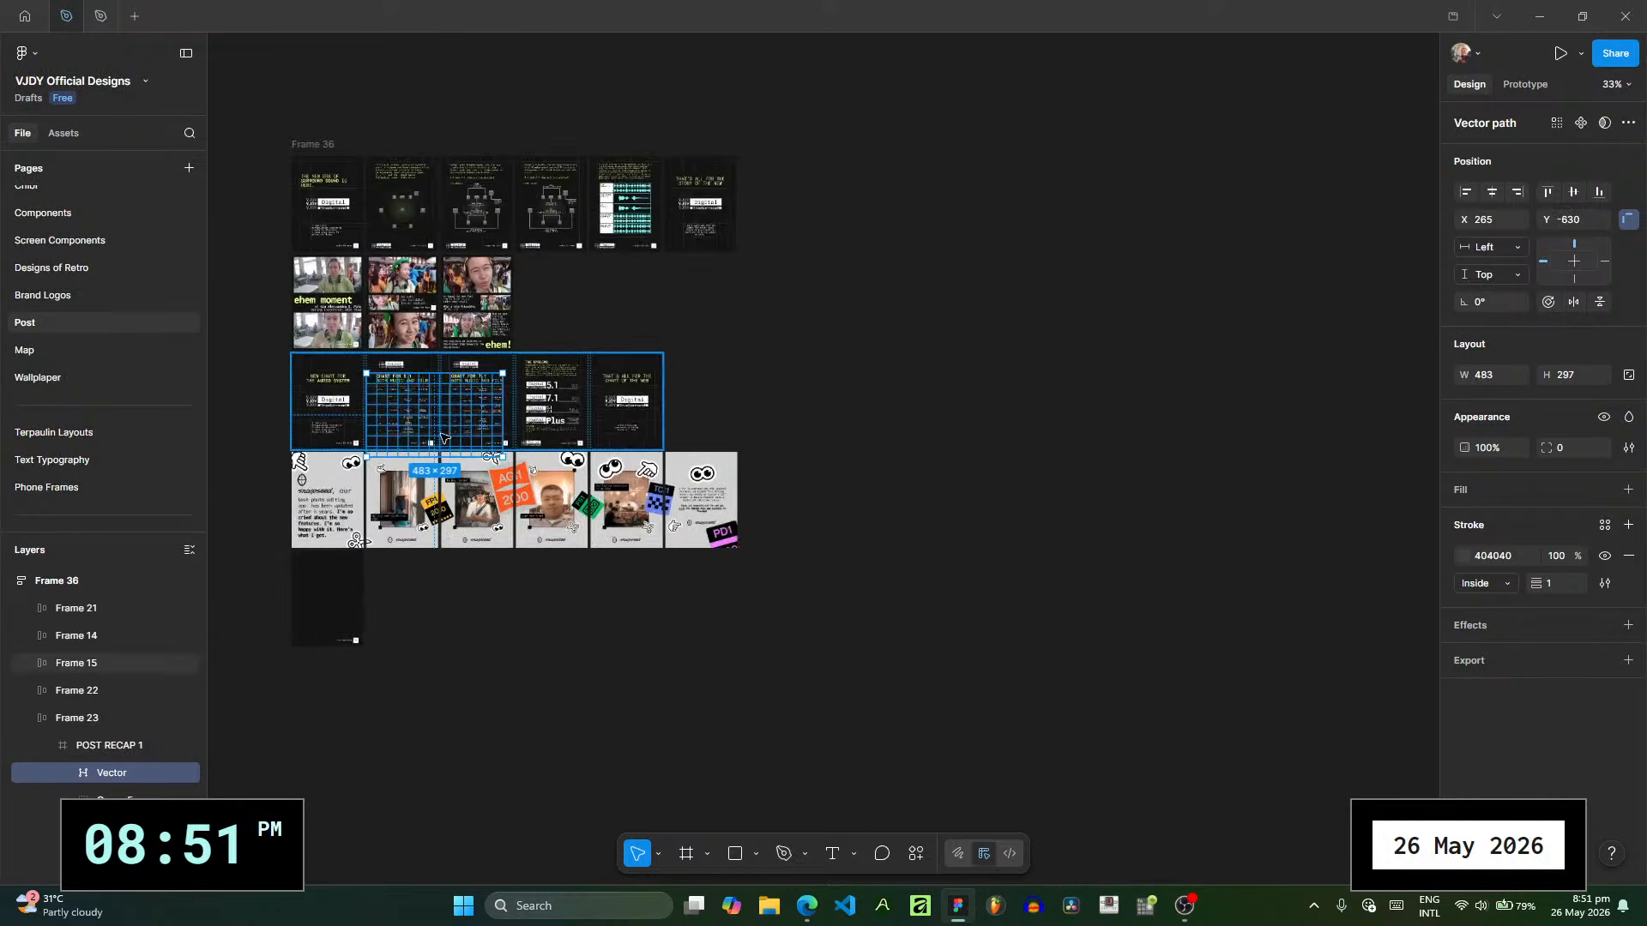
- Try to move the scaled grid over the empty slide and nest it in POST RECAP 1, and undo the placement
{"action": "left_click_drag", "start_coordinate": [397, 576], "coordinate": [326, 626]}
{"action": "key", "text": "alt"}
{"action": "scroll", "coordinate": [325, 626], "scroll_direction": "up", "scroll_amount": 7}
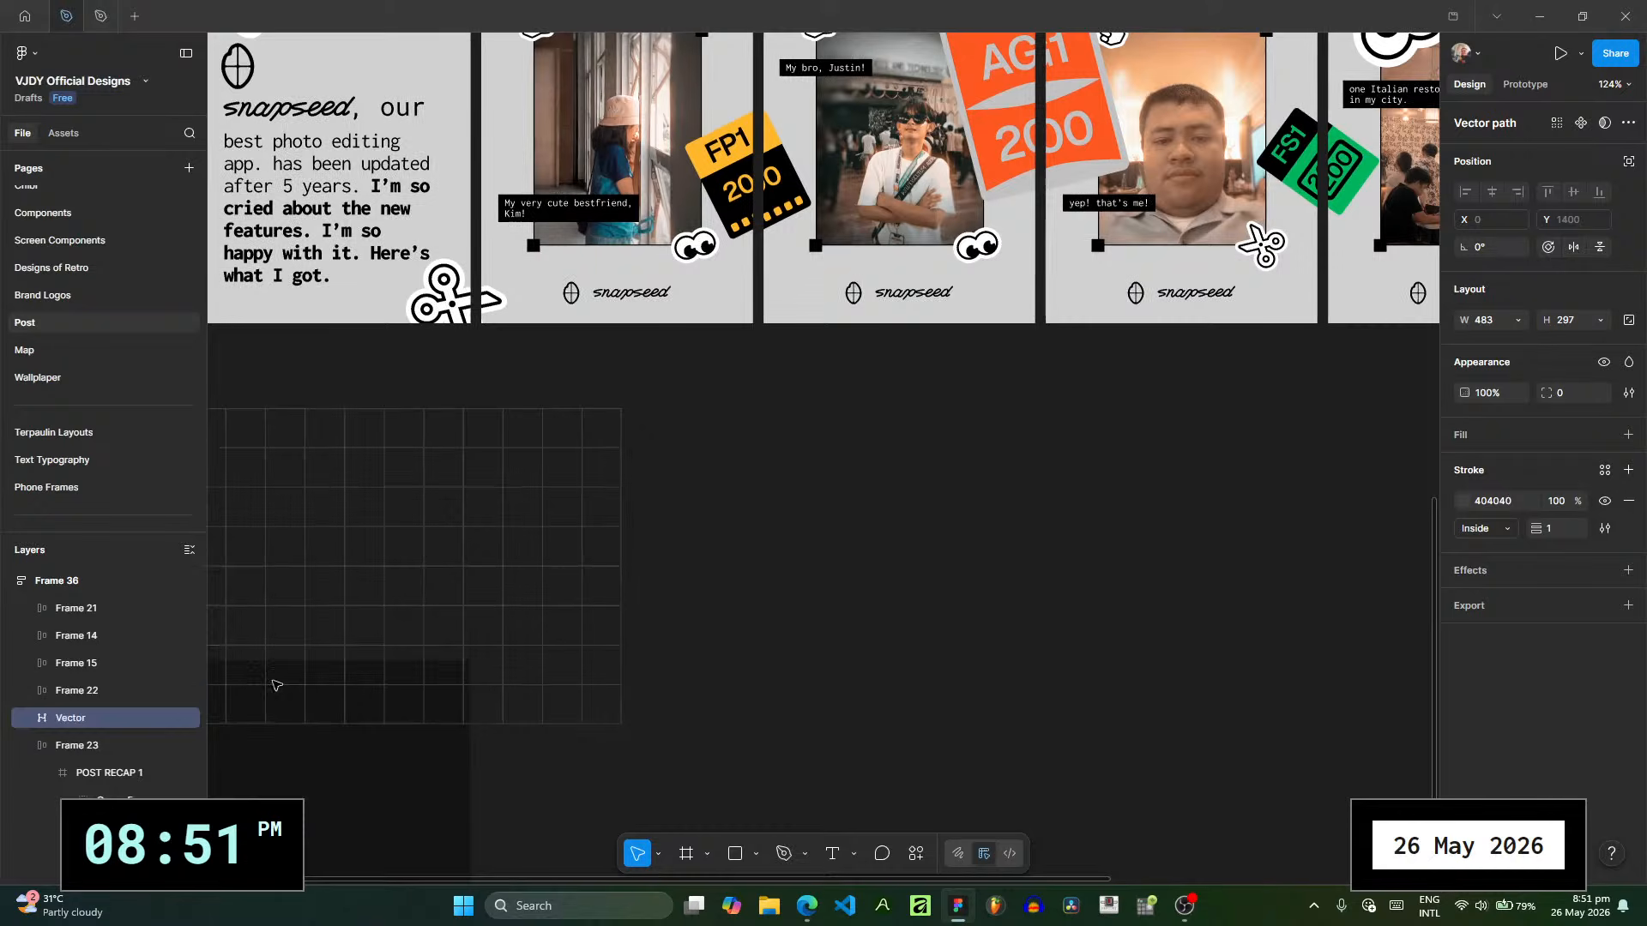
{"action": "left_click_drag", "start_coordinate": [129, 795], "coordinate": [141, 763]}
{"action": "scroll", "coordinate": [377, 659], "scroll_direction": "up", "scroll_amount": 2}
{"action": "left_click_drag", "start_coordinate": [575, 615], "coordinate": [869, 533]}
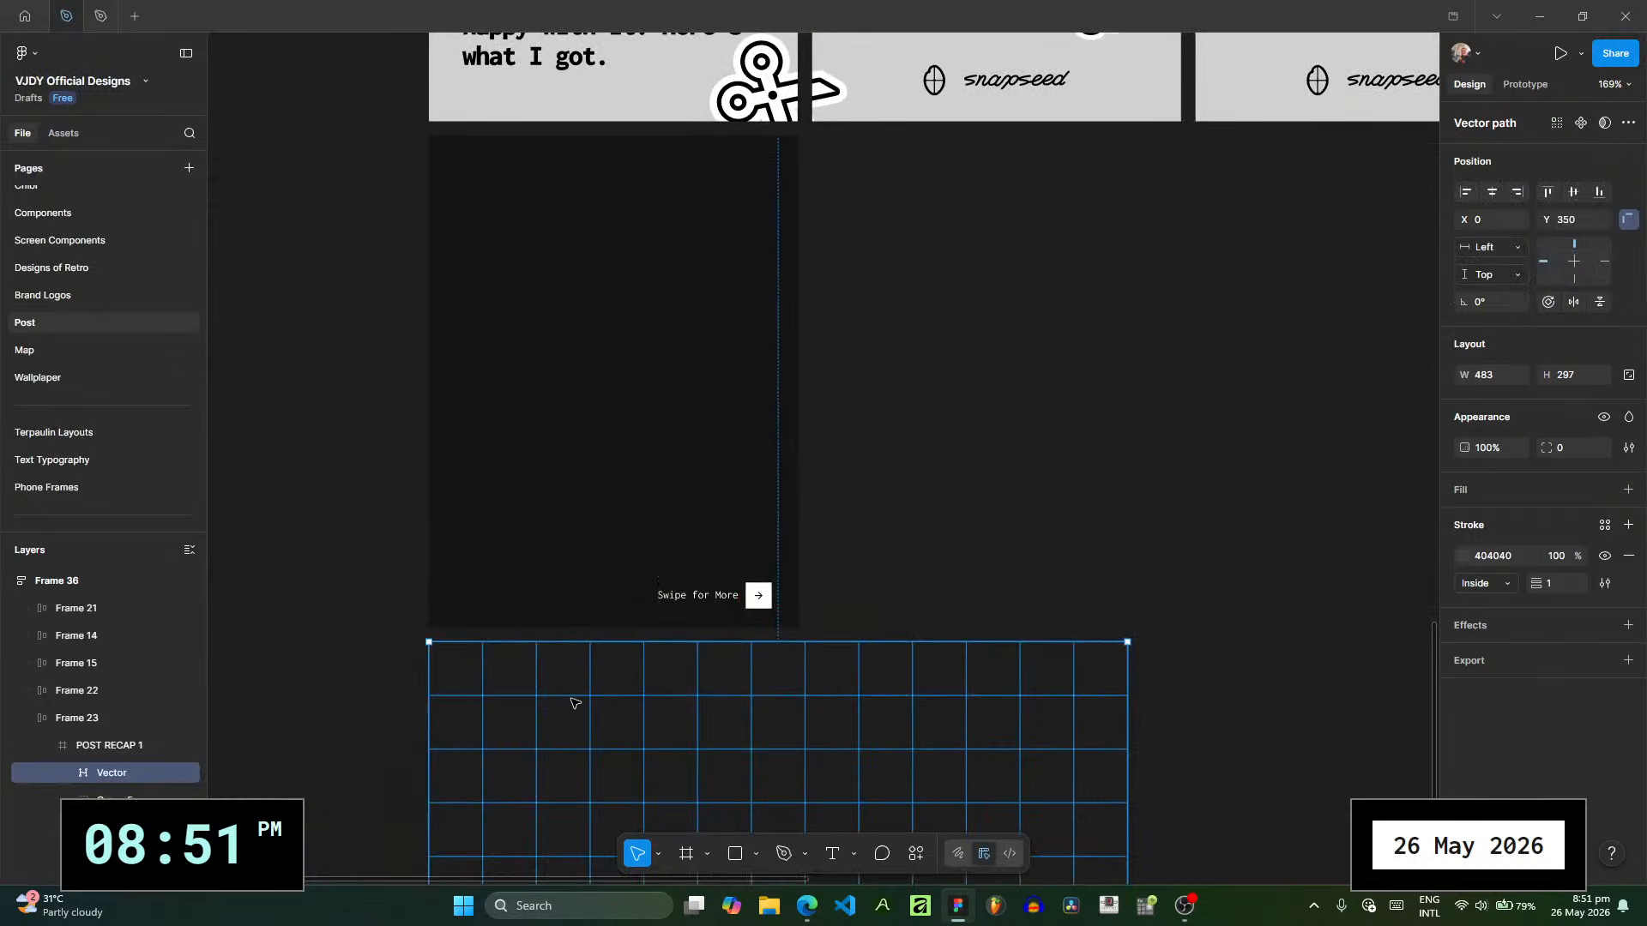
{"action": "key", "text": "ctrl+z"}
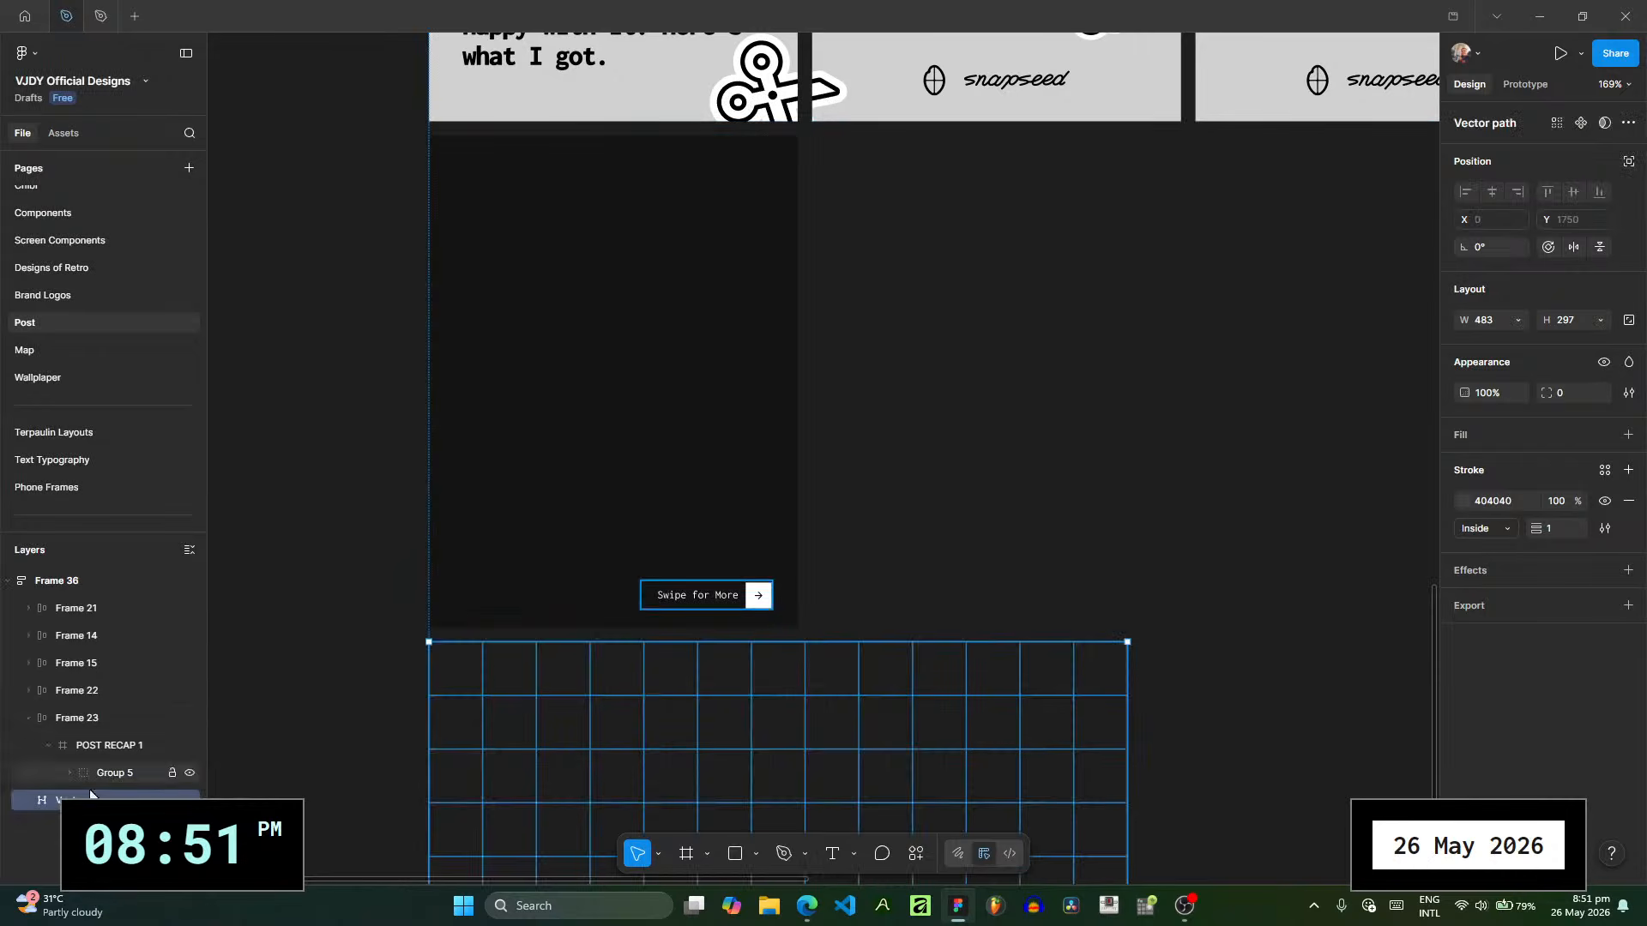
{"action": "key", "text": "ctrl+z"}
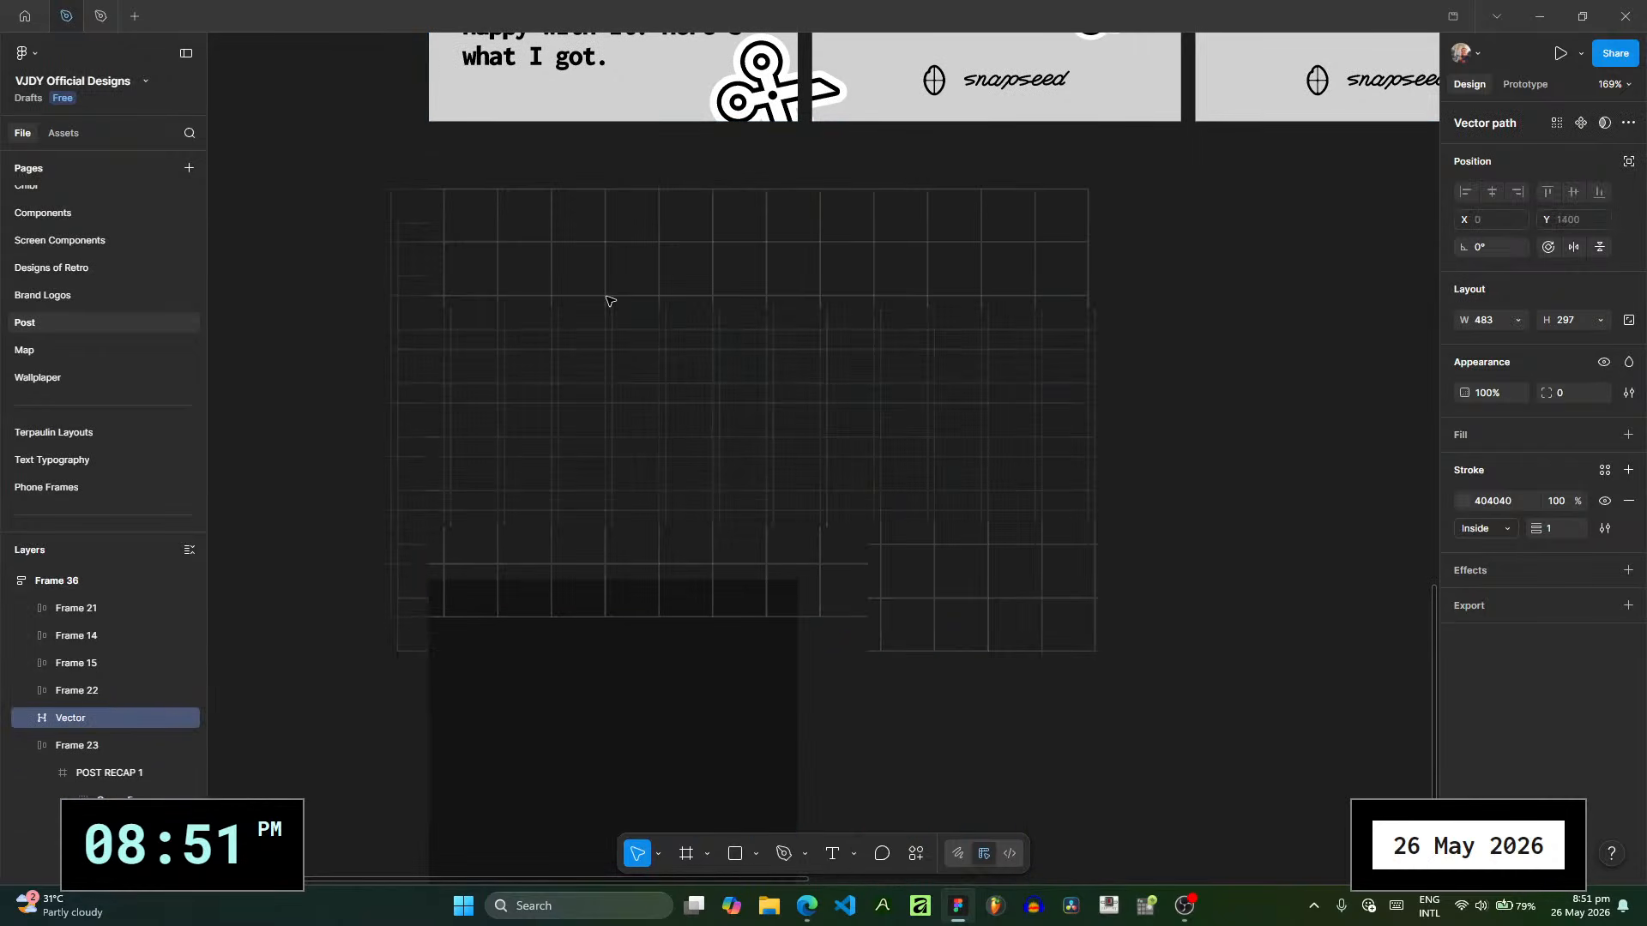
- Nest the grid vector in POST RECAP 1, set its Y position to 0, and center it horizontally and vertically
{"action": "left_click_drag", "start_coordinate": [139, 797], "coordinate": [137, 776]}
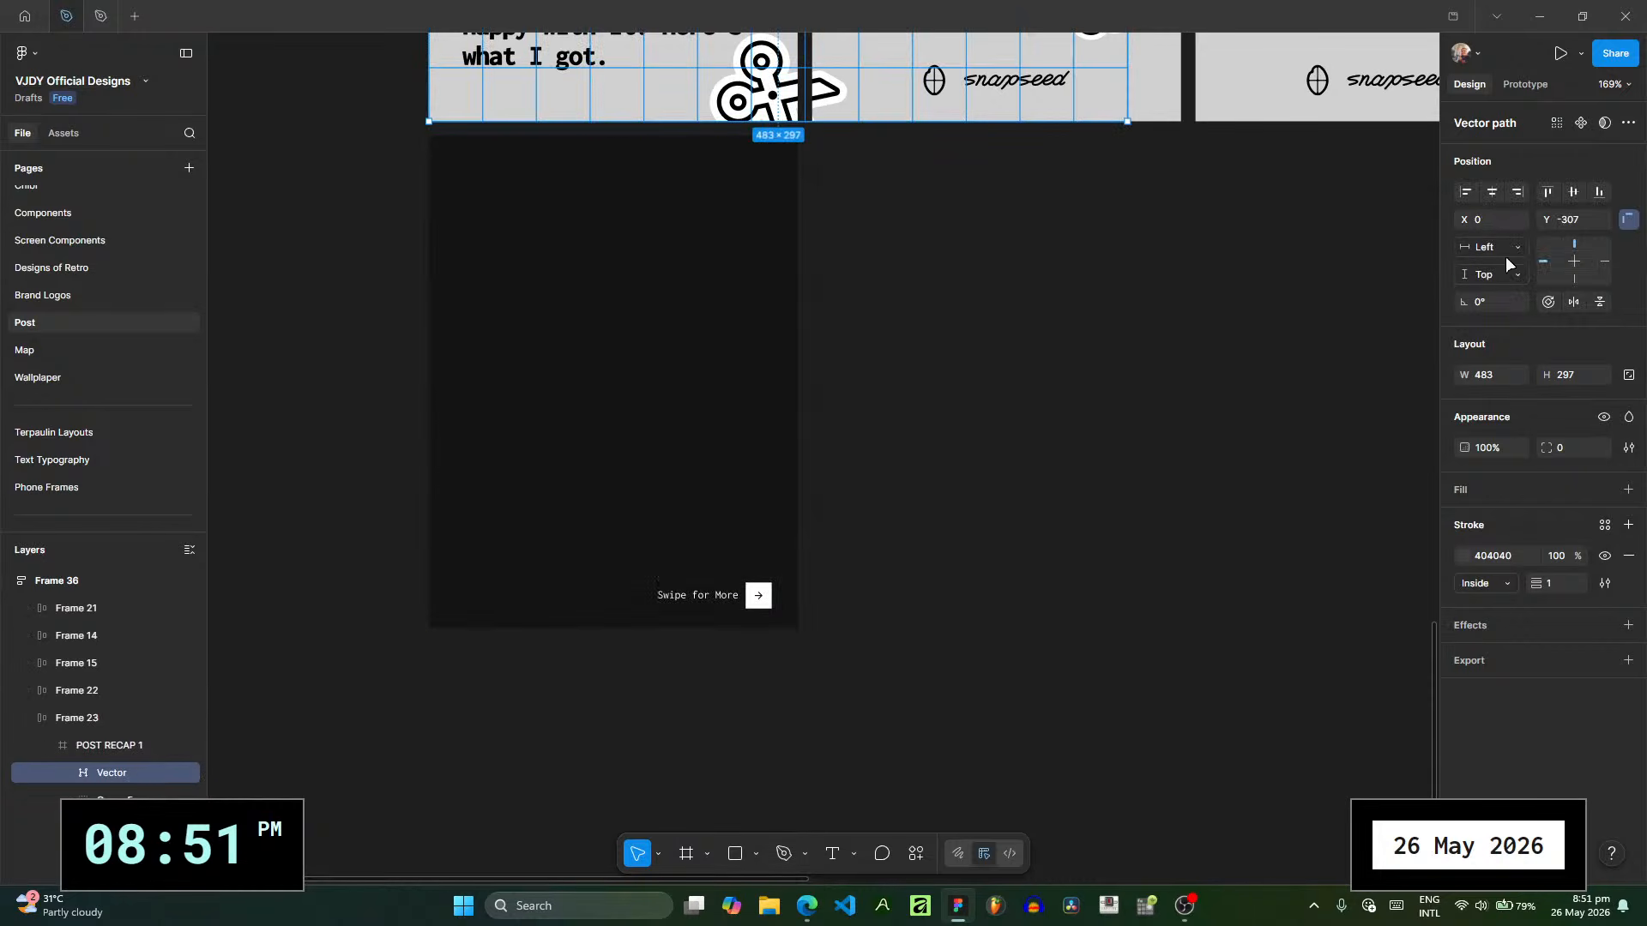
{"action": "left_click", "coordinate": [1571, 218]}
{"action": "type", "text": "0"}
{"action": "key", "text": "Return"}
{"action": "left_click", "coordinate": [1493, 191]}
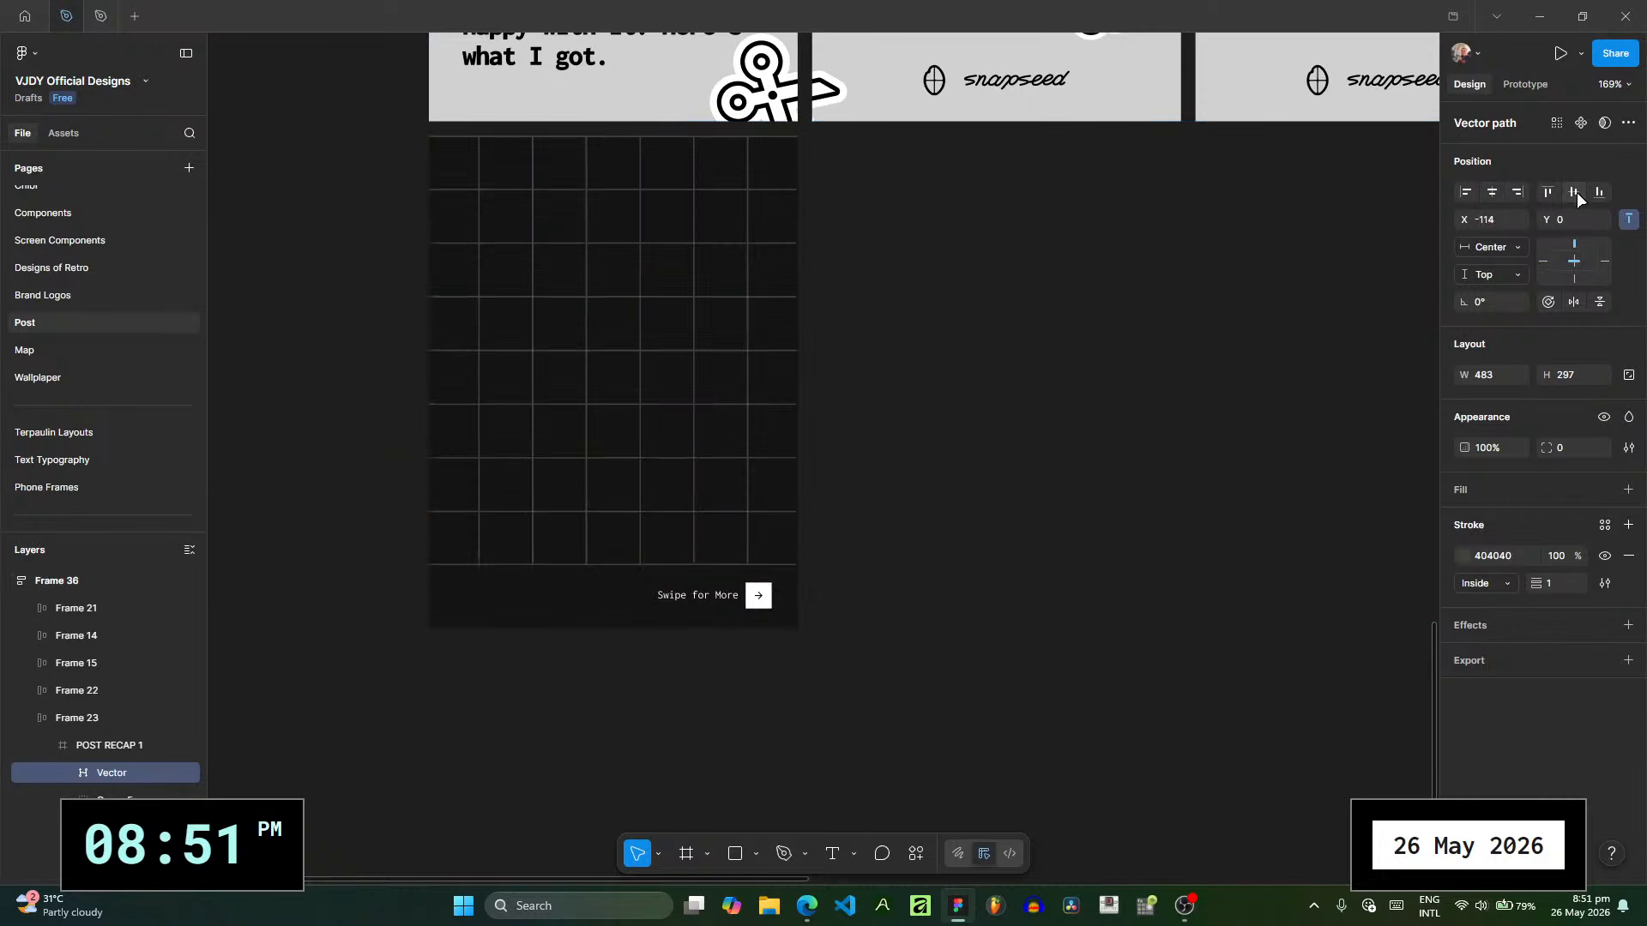
{"action": "left_click", "coordinate": [1574, 192]}
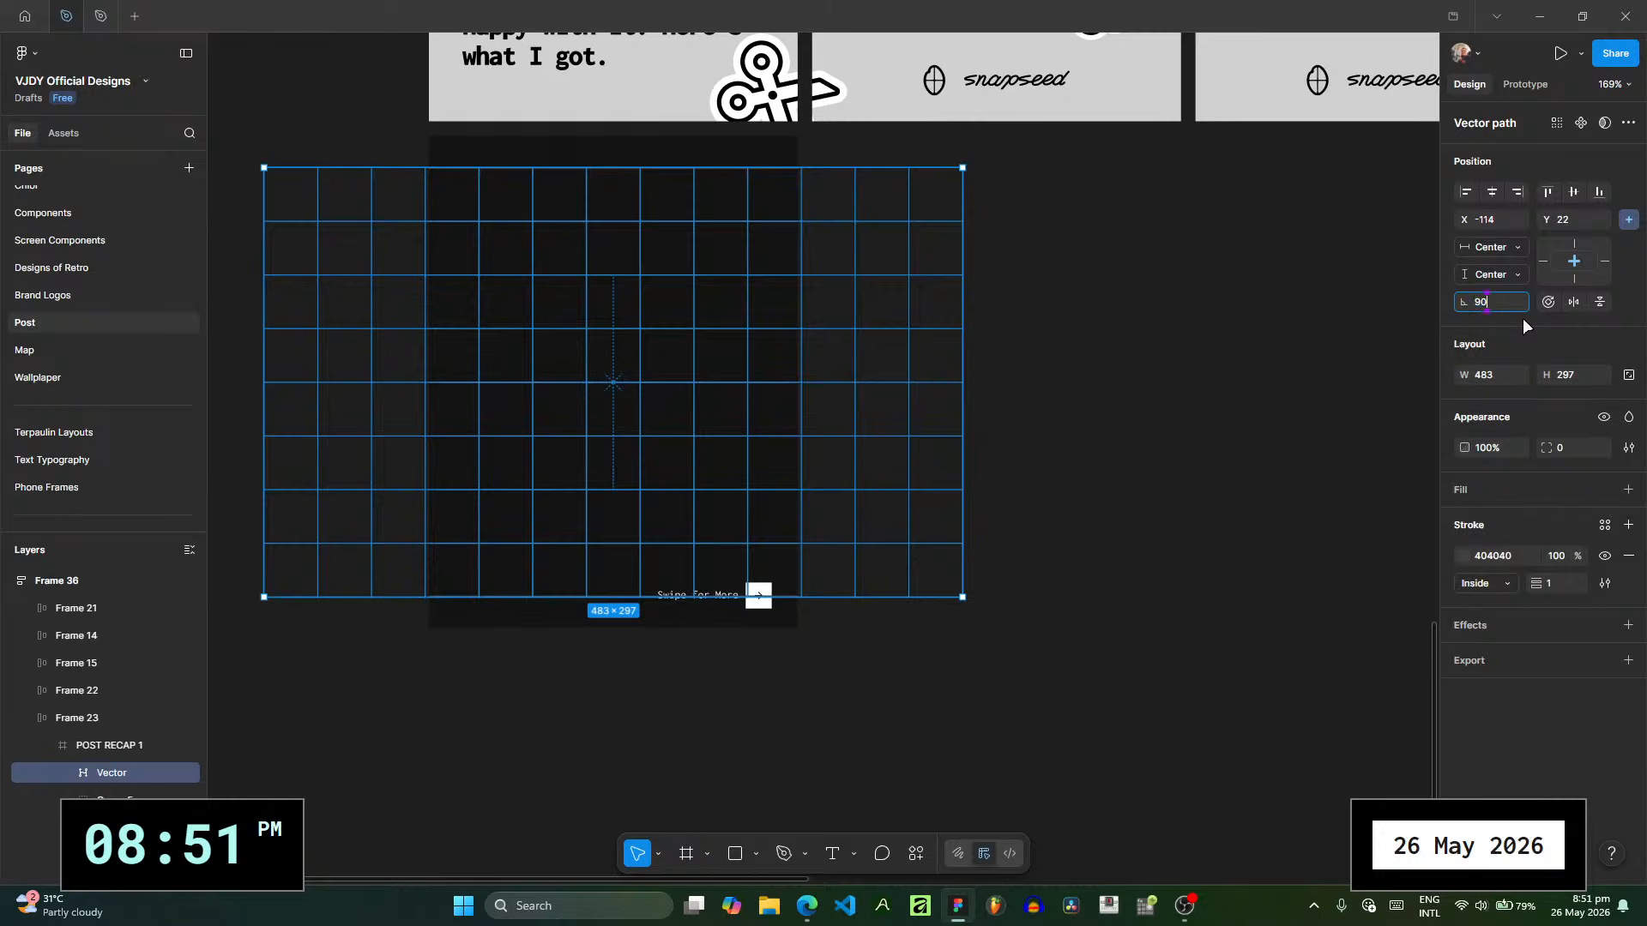
- Rotate the grid vector 90° and scale it to 431 × 265 so that it covers the slide
{"action": "type", "text": "90"}
{"action": "key", "text": "Return"}
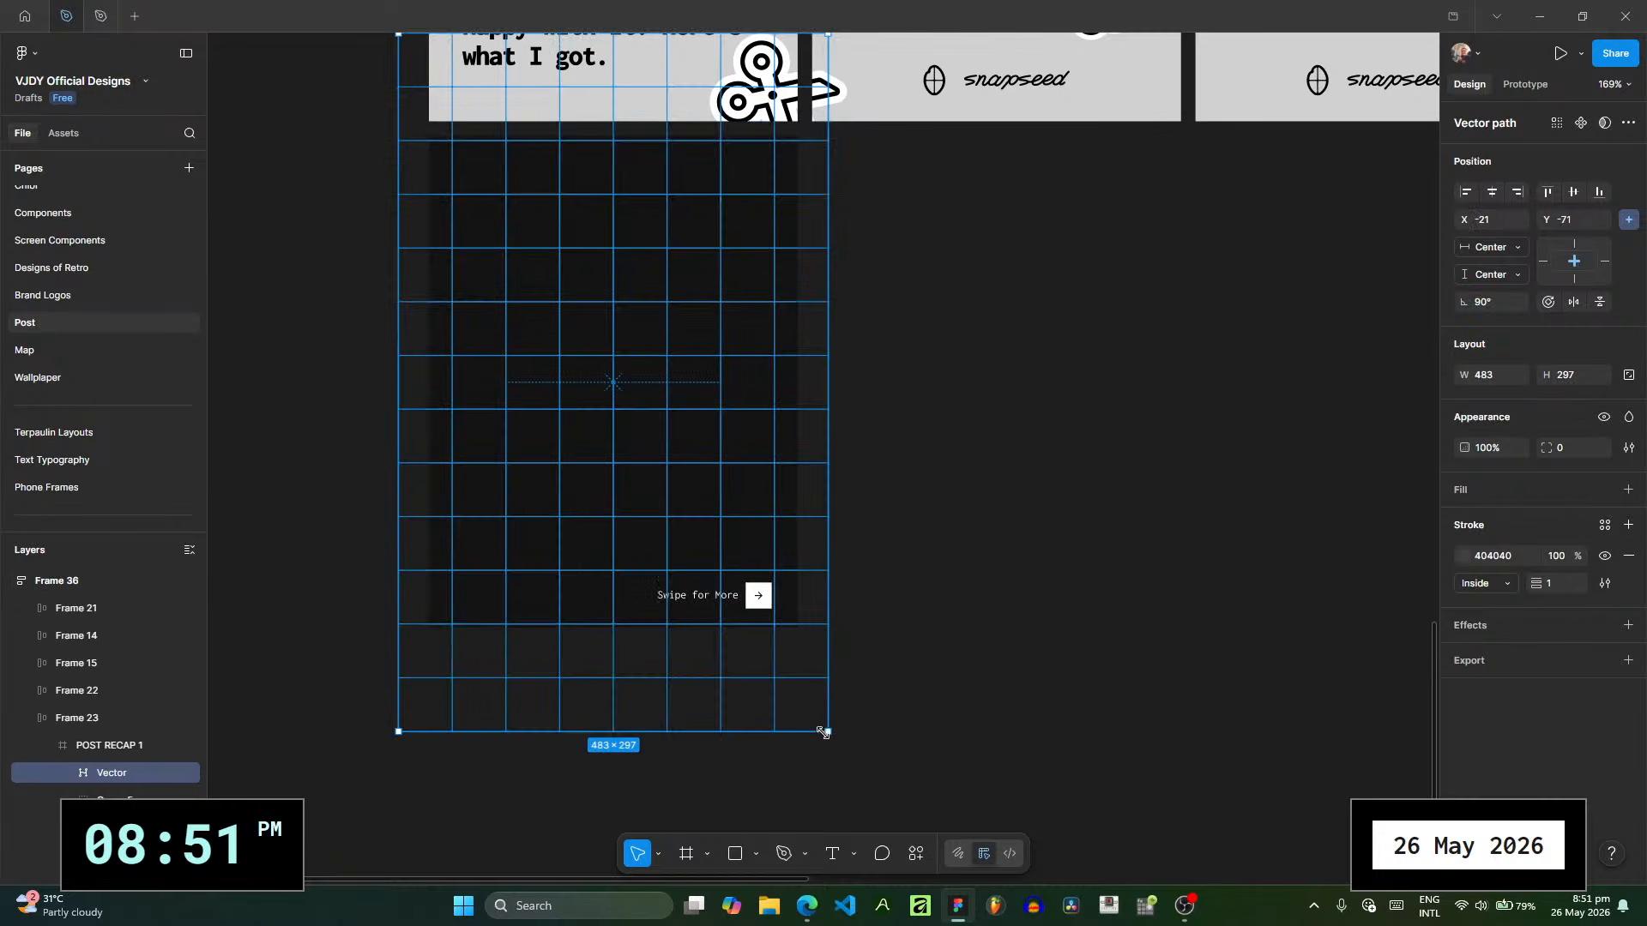
{"action": "left_click_drag", "start_coordinate": [824, 732], "coordinate": [800, 693]}
{"action": "left_click", "coordinate": [897, 518]}
{"action": "left_click_drag", "start_coordinate": [893, 478], "coordinate": [921, 548]}
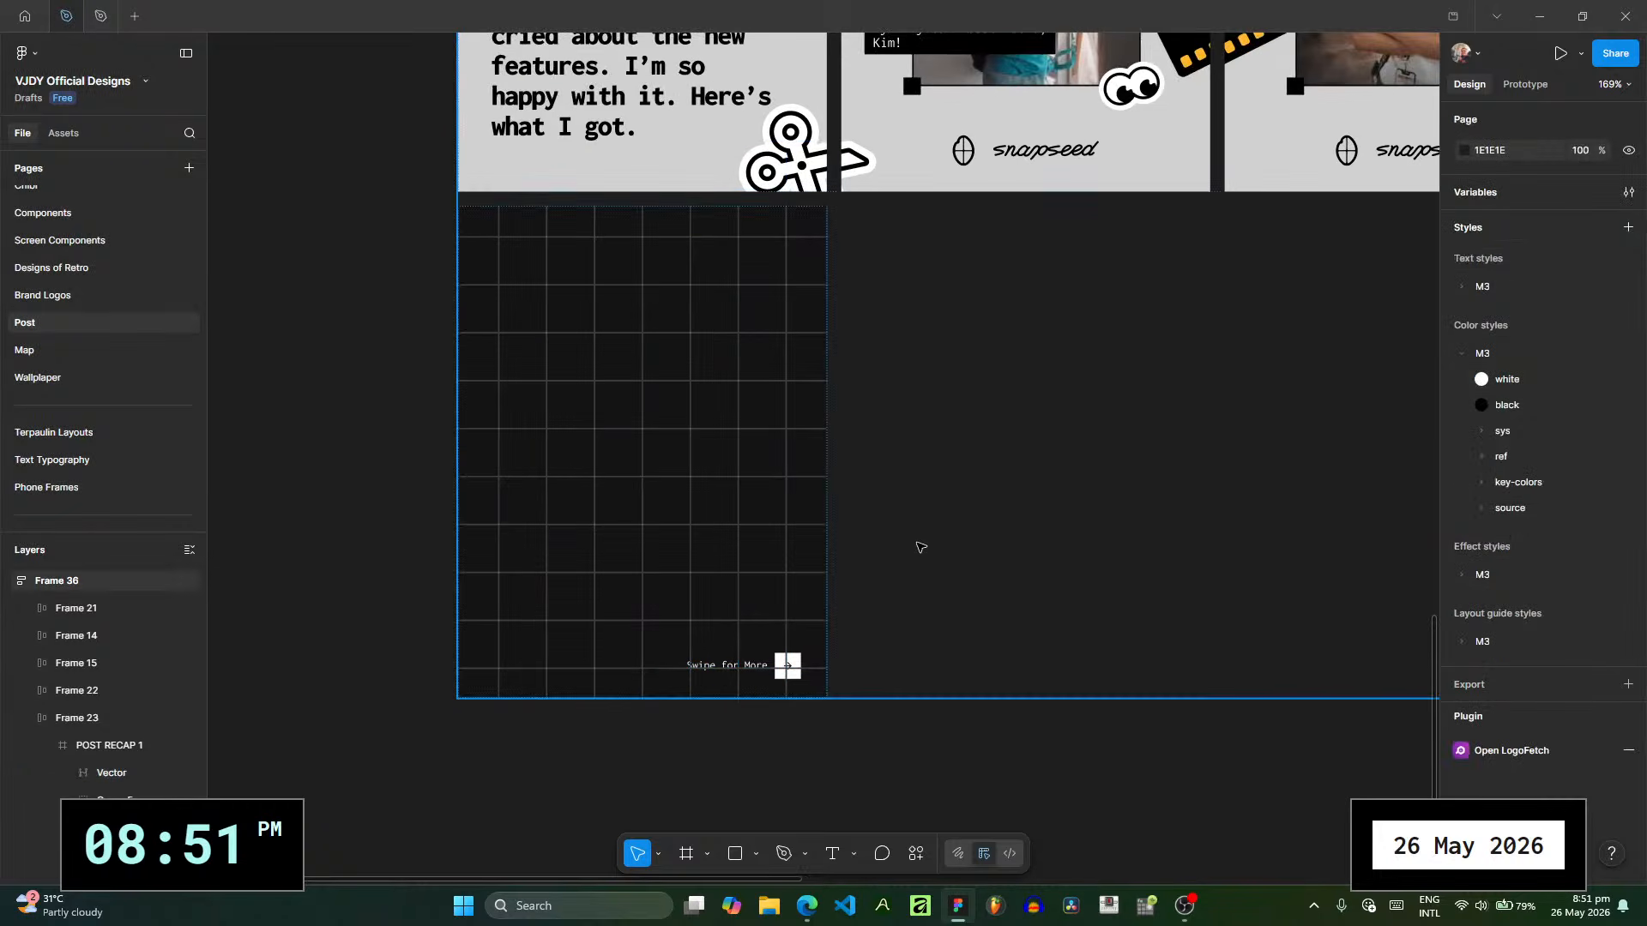
- Reorder the grid vector beneath the "Swipe for More" group, Group 5, in the POST RECAP 1 frame
{"action": "left_click", "coordinate": [99, 775]}
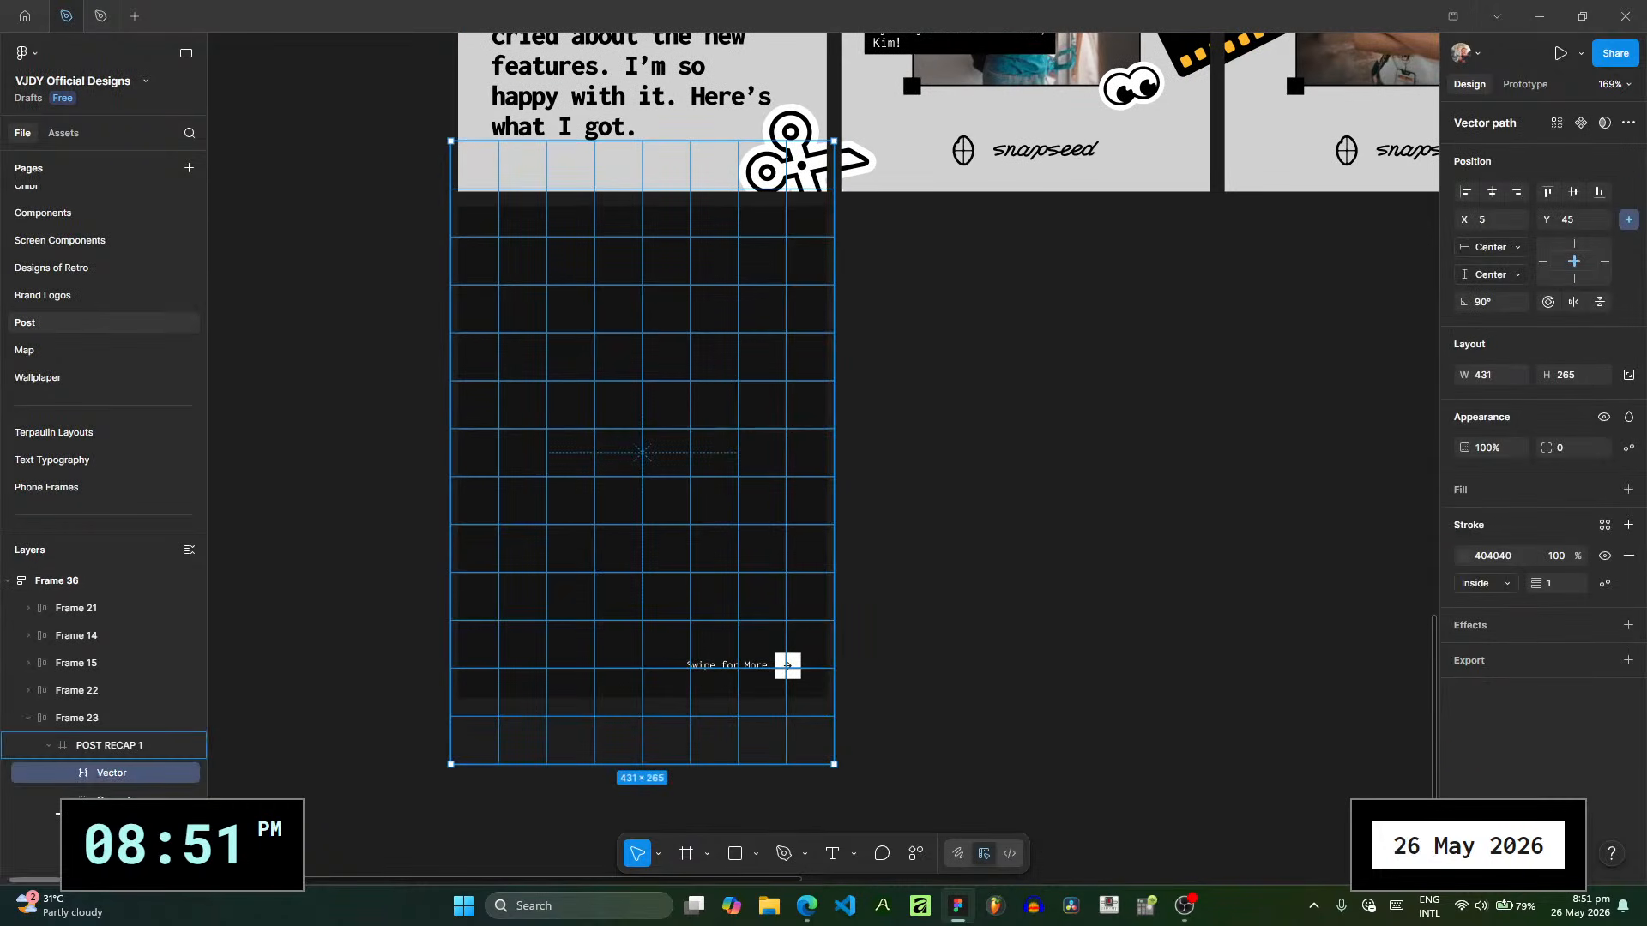
{"action": "left_click", "coordinate": [673, 429]}
- Align the "Swipe for More" group, Group 5, with the grid lines at X 146, Y 310
{"action": "scroll", "coordinate": [673, 429], "scroll_direction": "up", "scroll_amount": 10}
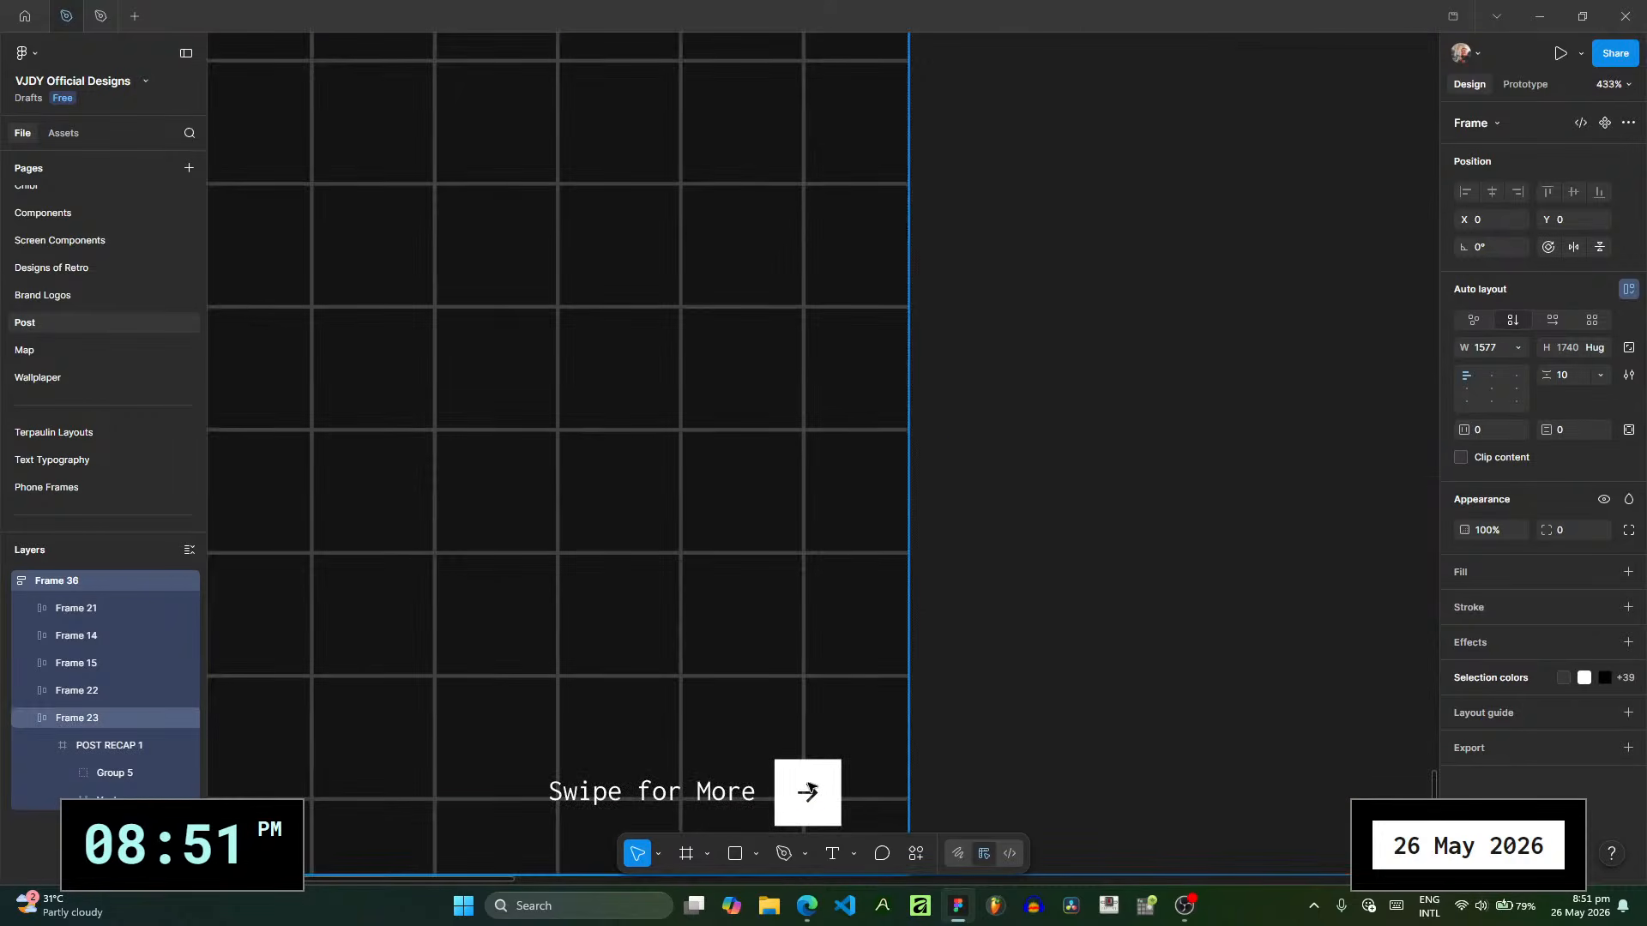
{"action": "left_click", "coordinate": [811, 789], "text": "ctrl"}
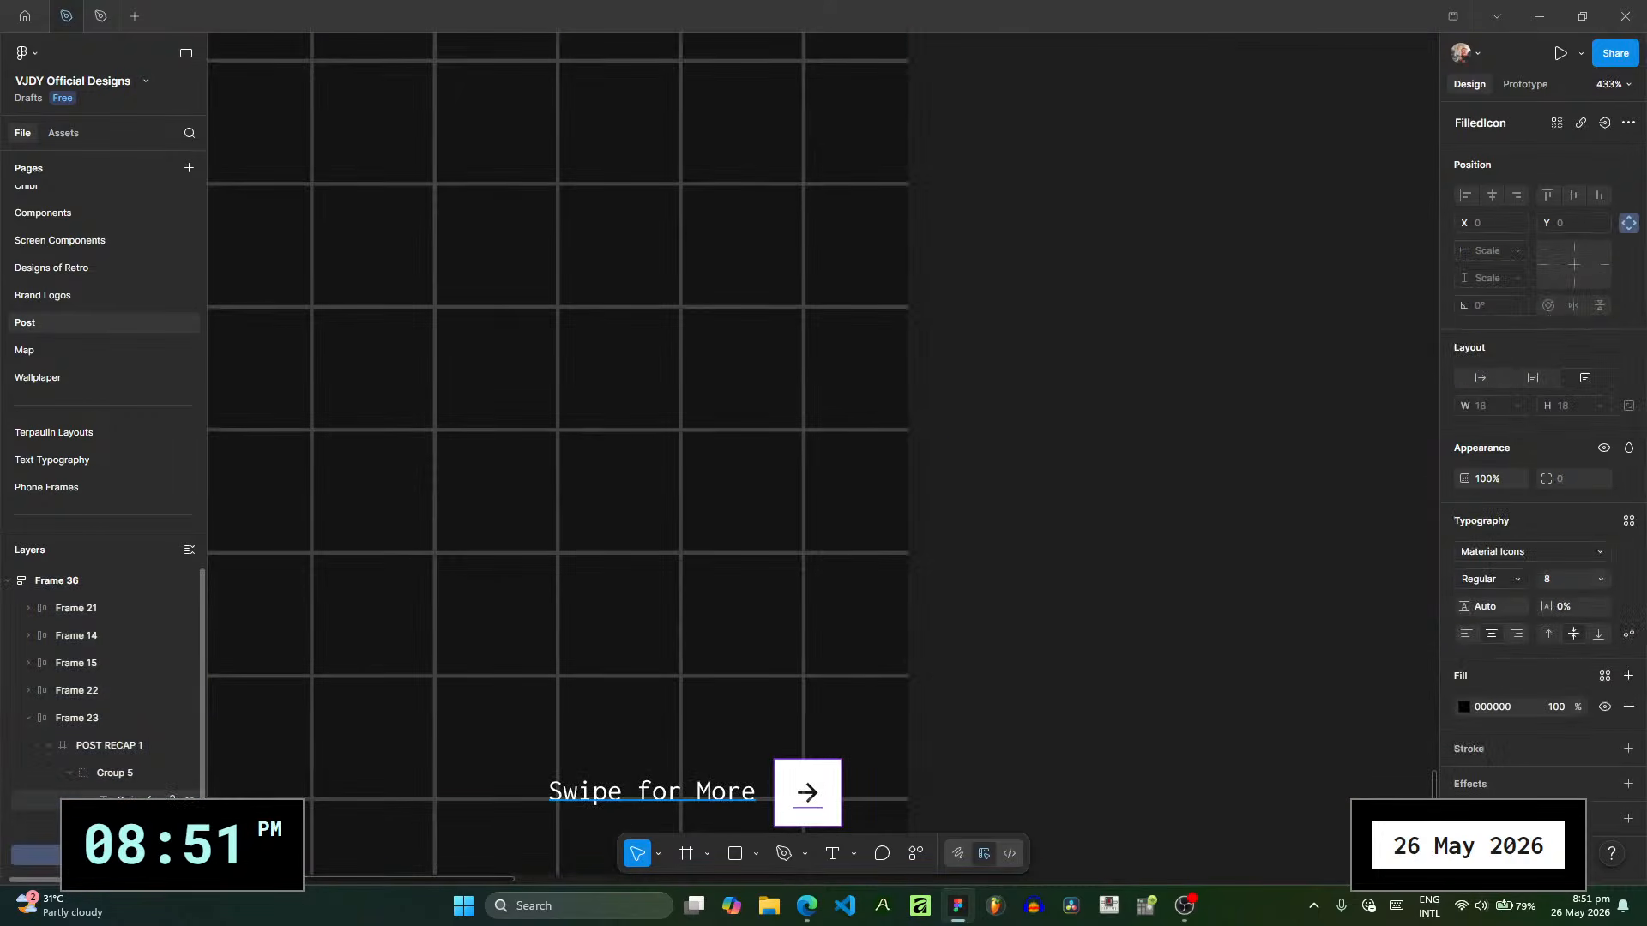
{"action": "key", "text": "Escape"}
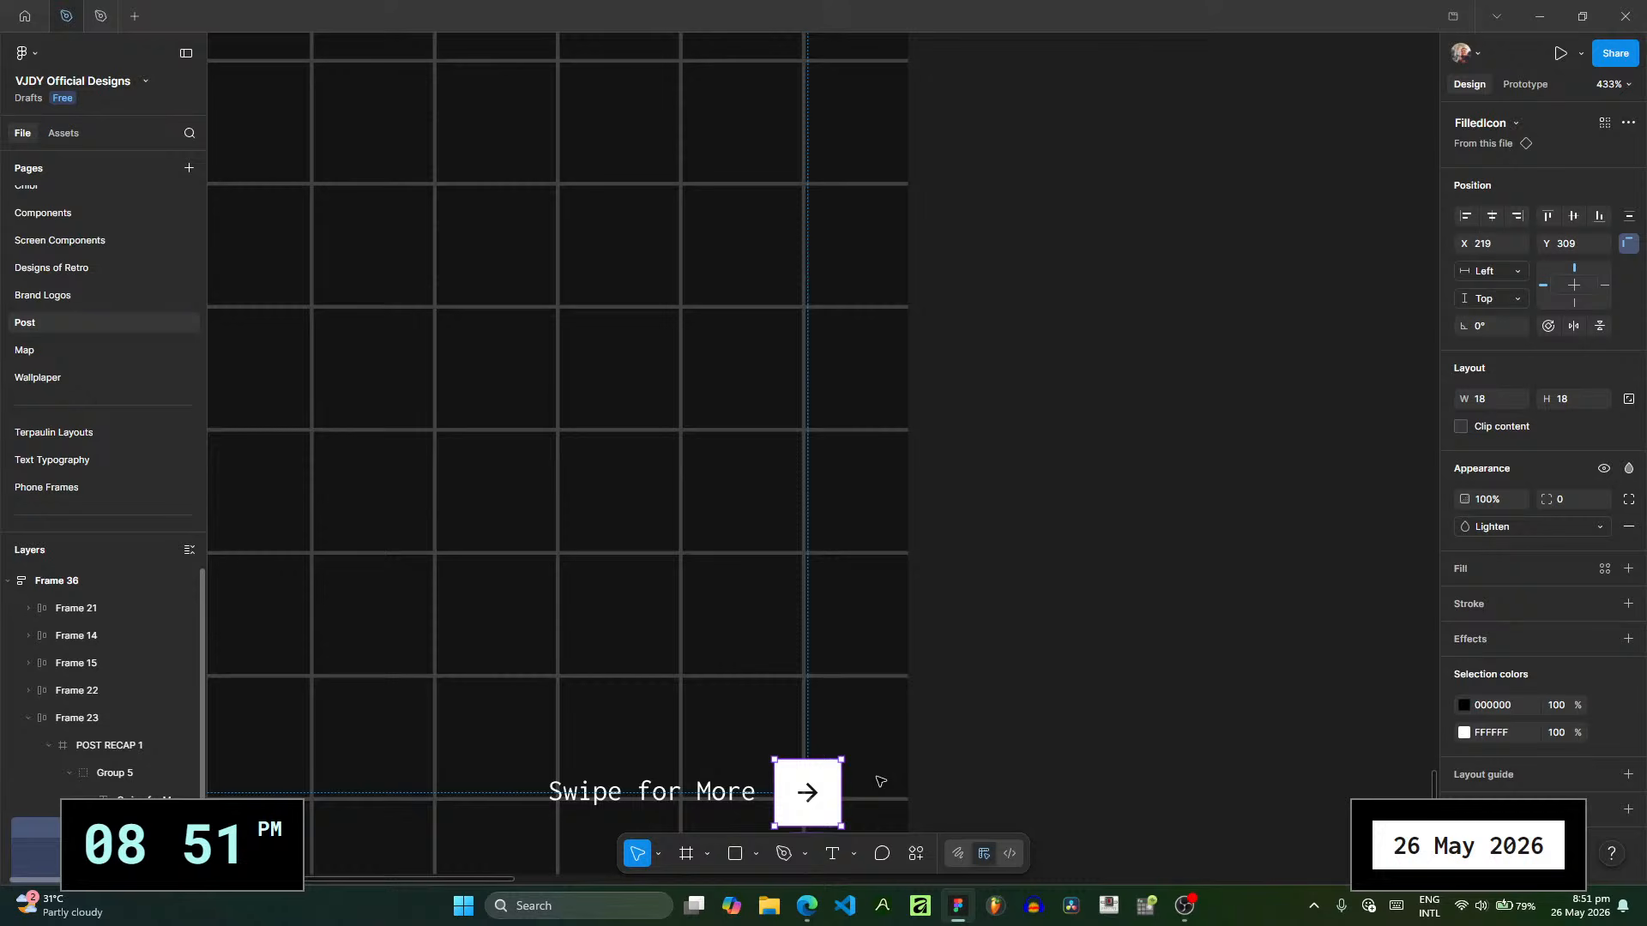
{"action": "left_click", "coordinate": [139, 775]}
{"action": "left_click_drag", "start_coordinate": [739, 791], "coordinate": [732, 797]}
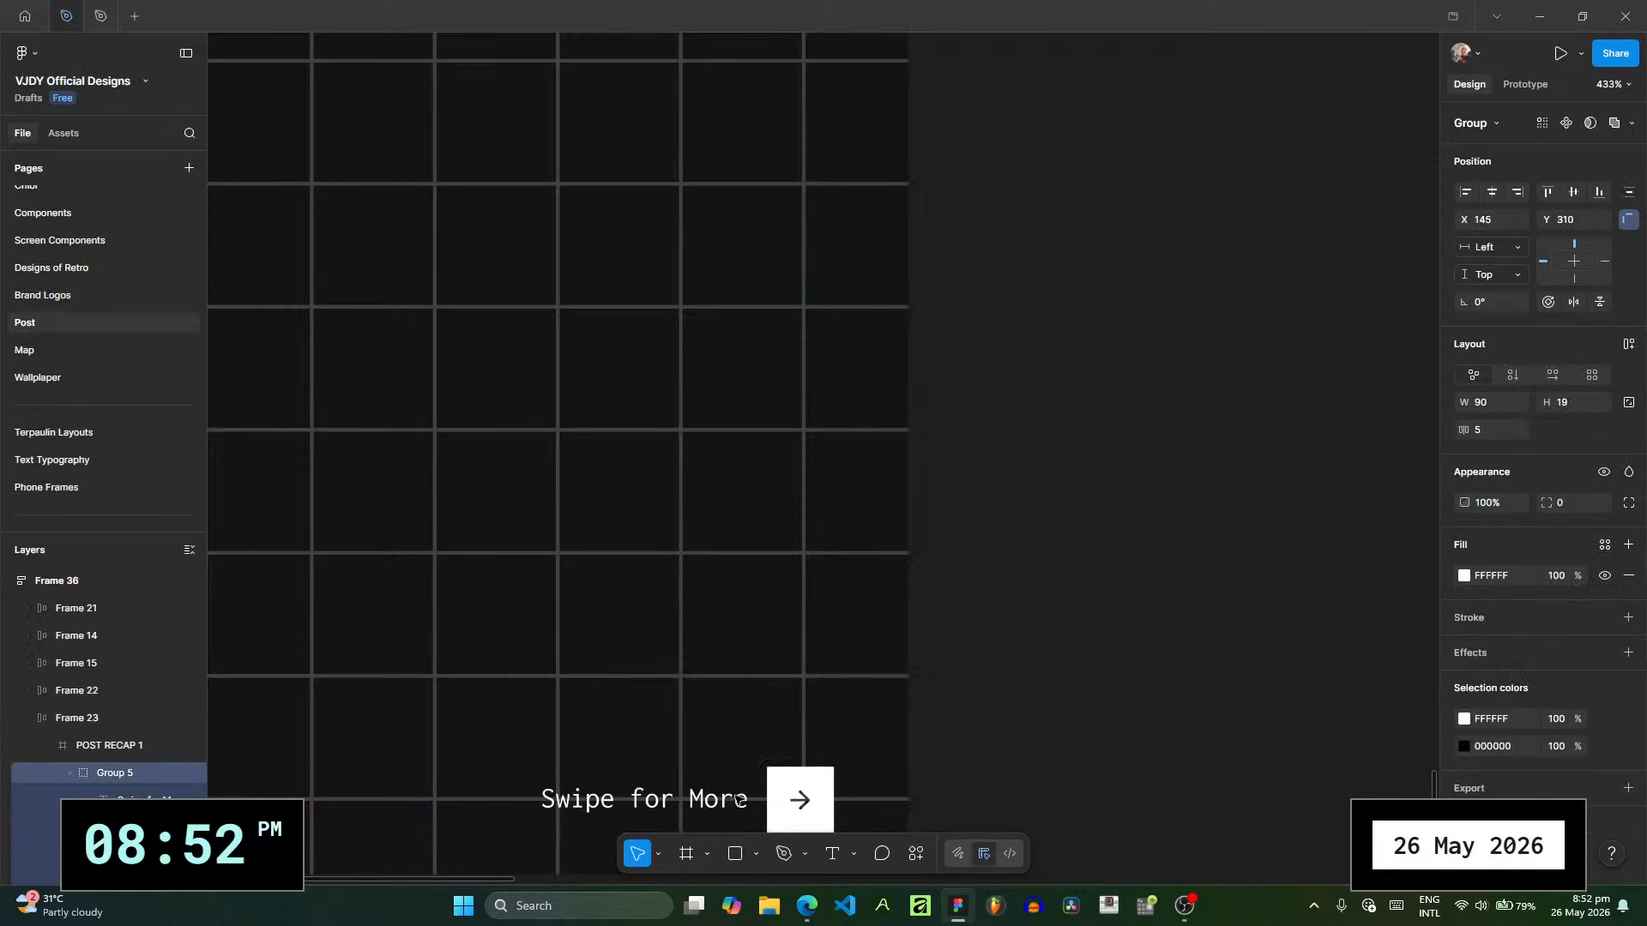
{"action": "scroll", "coordinate": [758, 606], "scroll_direction": "down", "scroll_amount": 3}
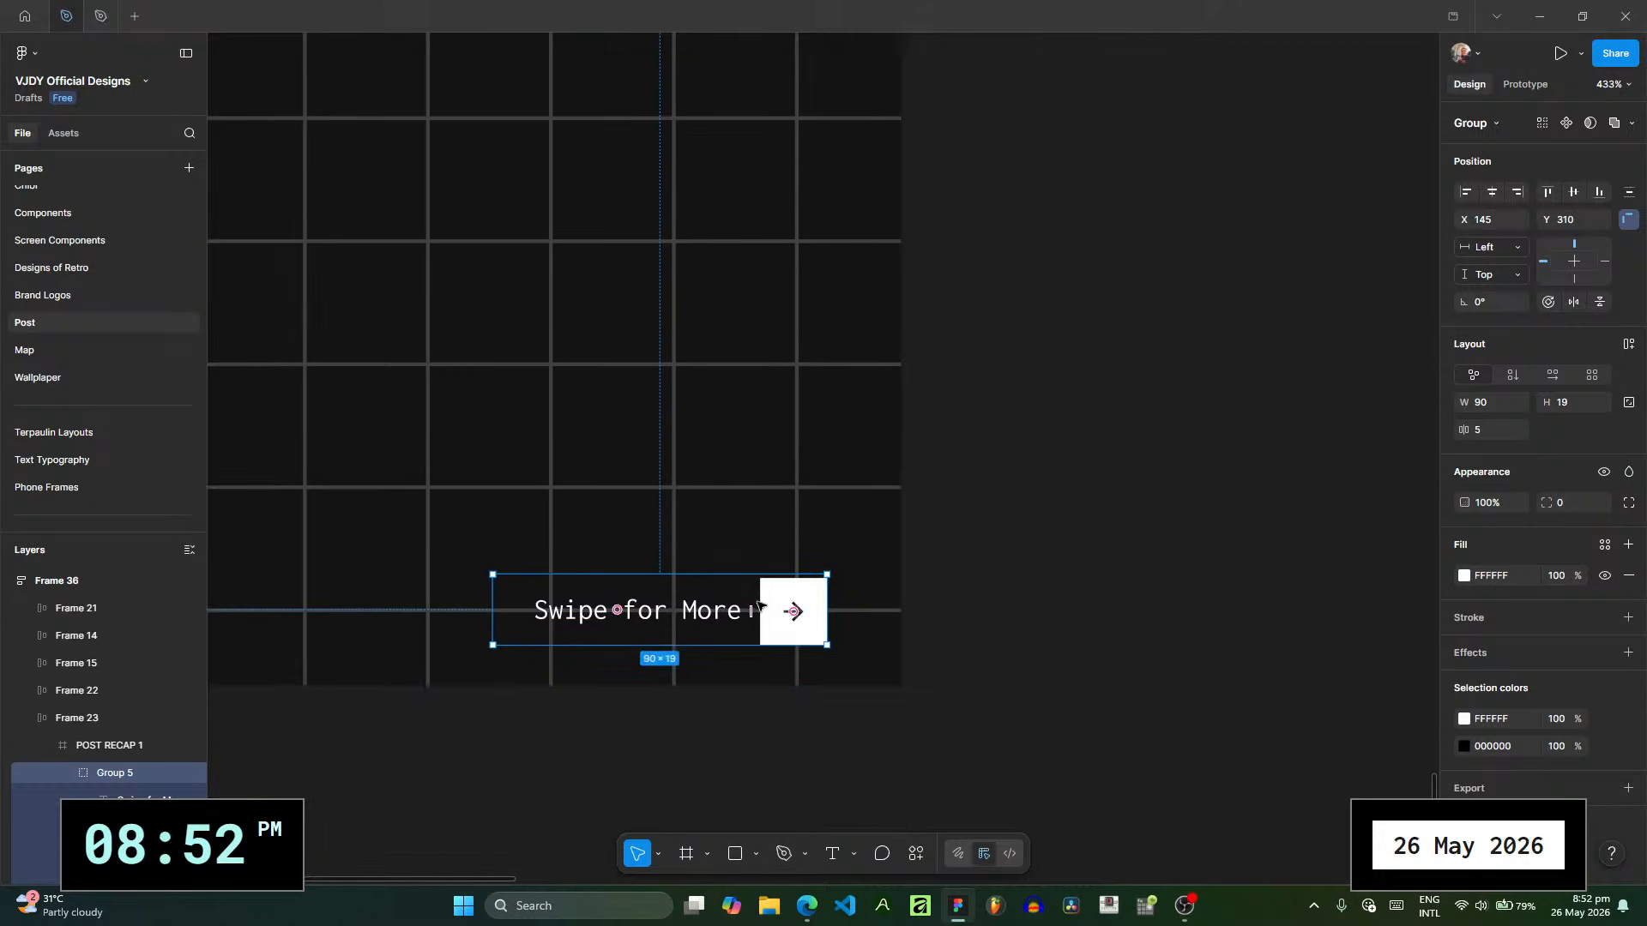
{"action": "scroll", "coordinate": [758, 605], "scroll_direction": "up", "scroll_amount": 5}
{"action": "key", "text": "Right"}
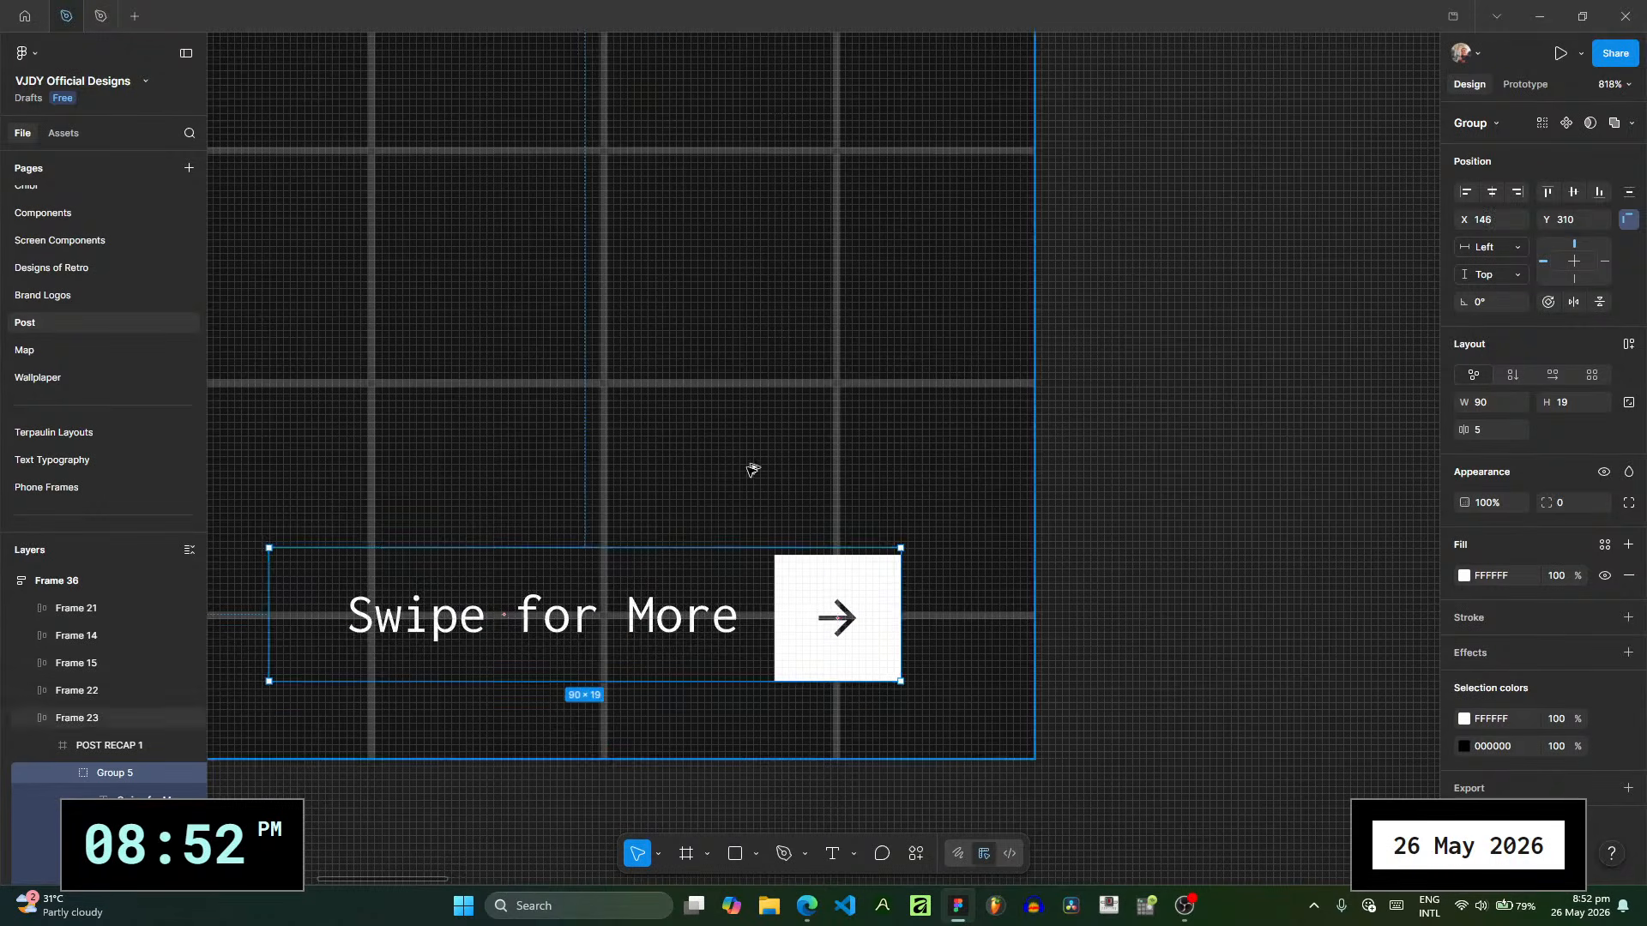
{"action": "scroll", "coordinate": [751, 470], "scroll_direction": "down", "scroll_amount": 5}
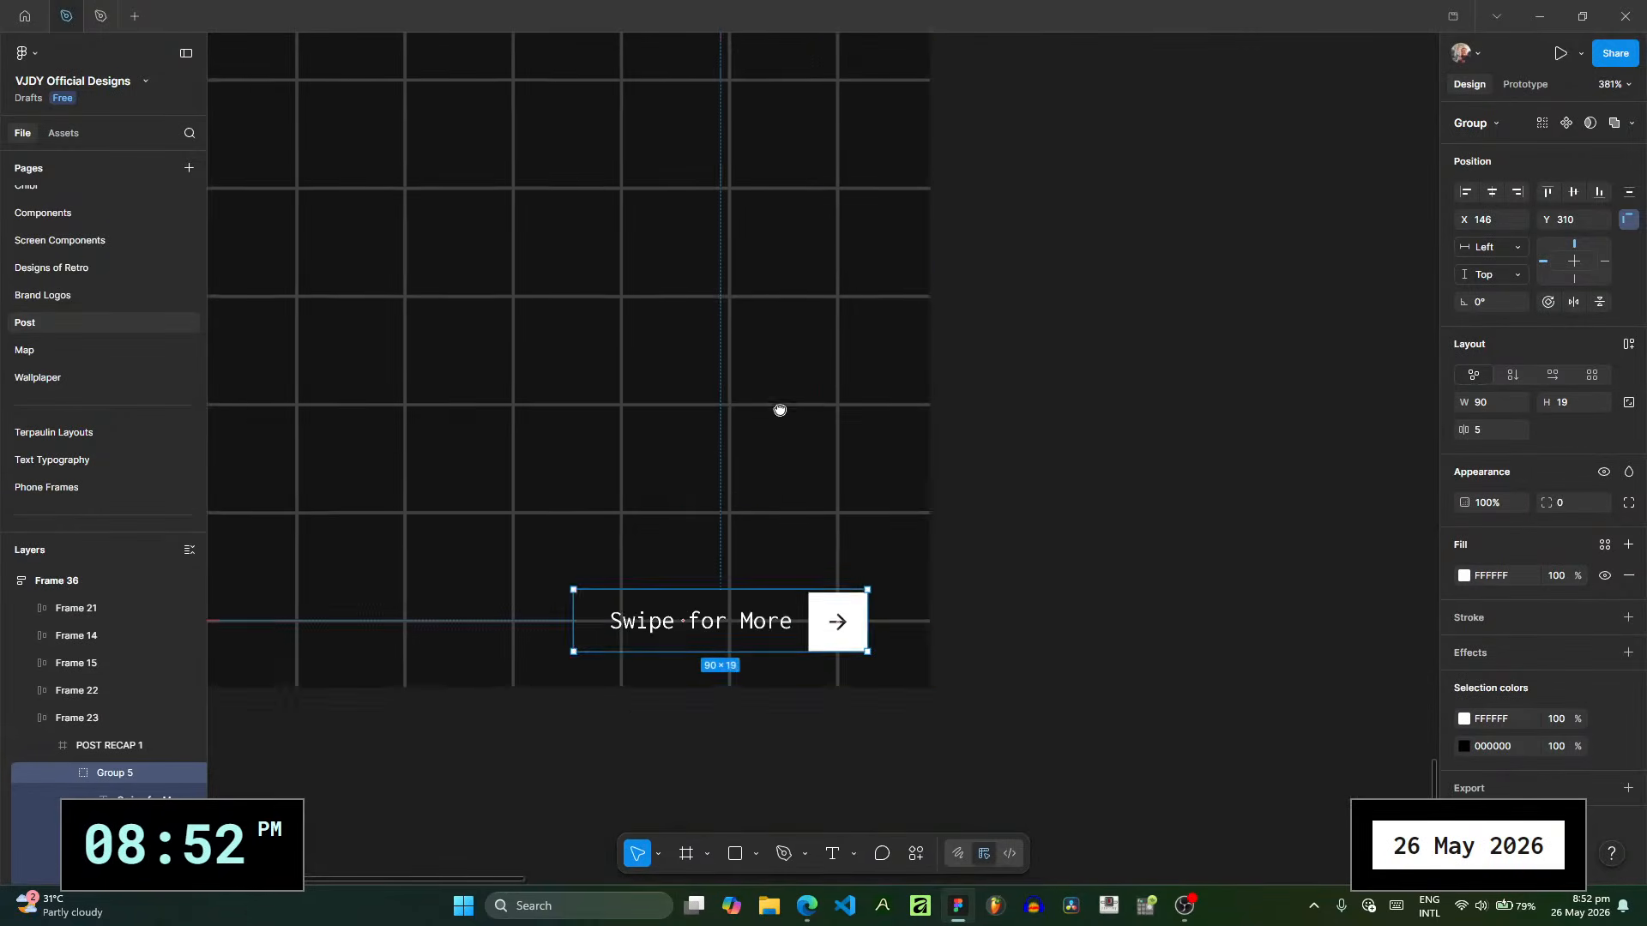
- Review the slide with its grid and check the selection colors of the POST RECAP 1 frame
{"action": "left_click_drag", "start_coordinate": [779, 410], "coordinate": [825, 498]}
{"action": "left_click", "coordinate": [812, 468]}
{"action": "scroll", "coordinate": [812, 468], "scroll_direction": "down", "scroll_amount": 1}
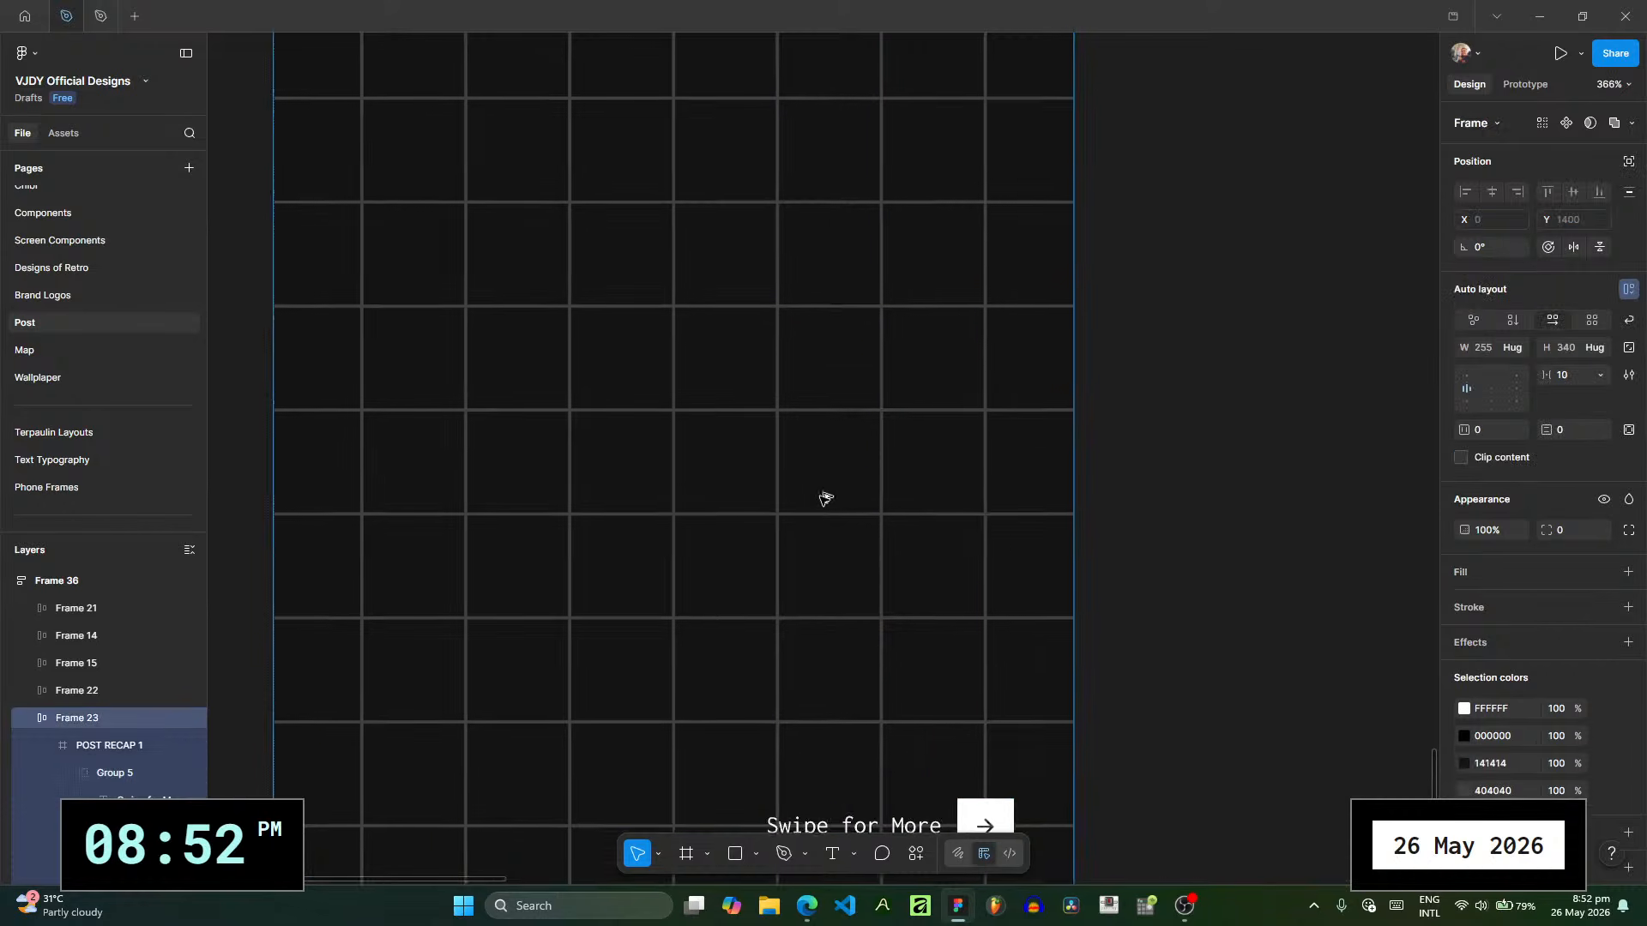
{"action": "scroll", "coordinate": [825, 498], "scroll_direction": "down", "scroll_amount": 3}
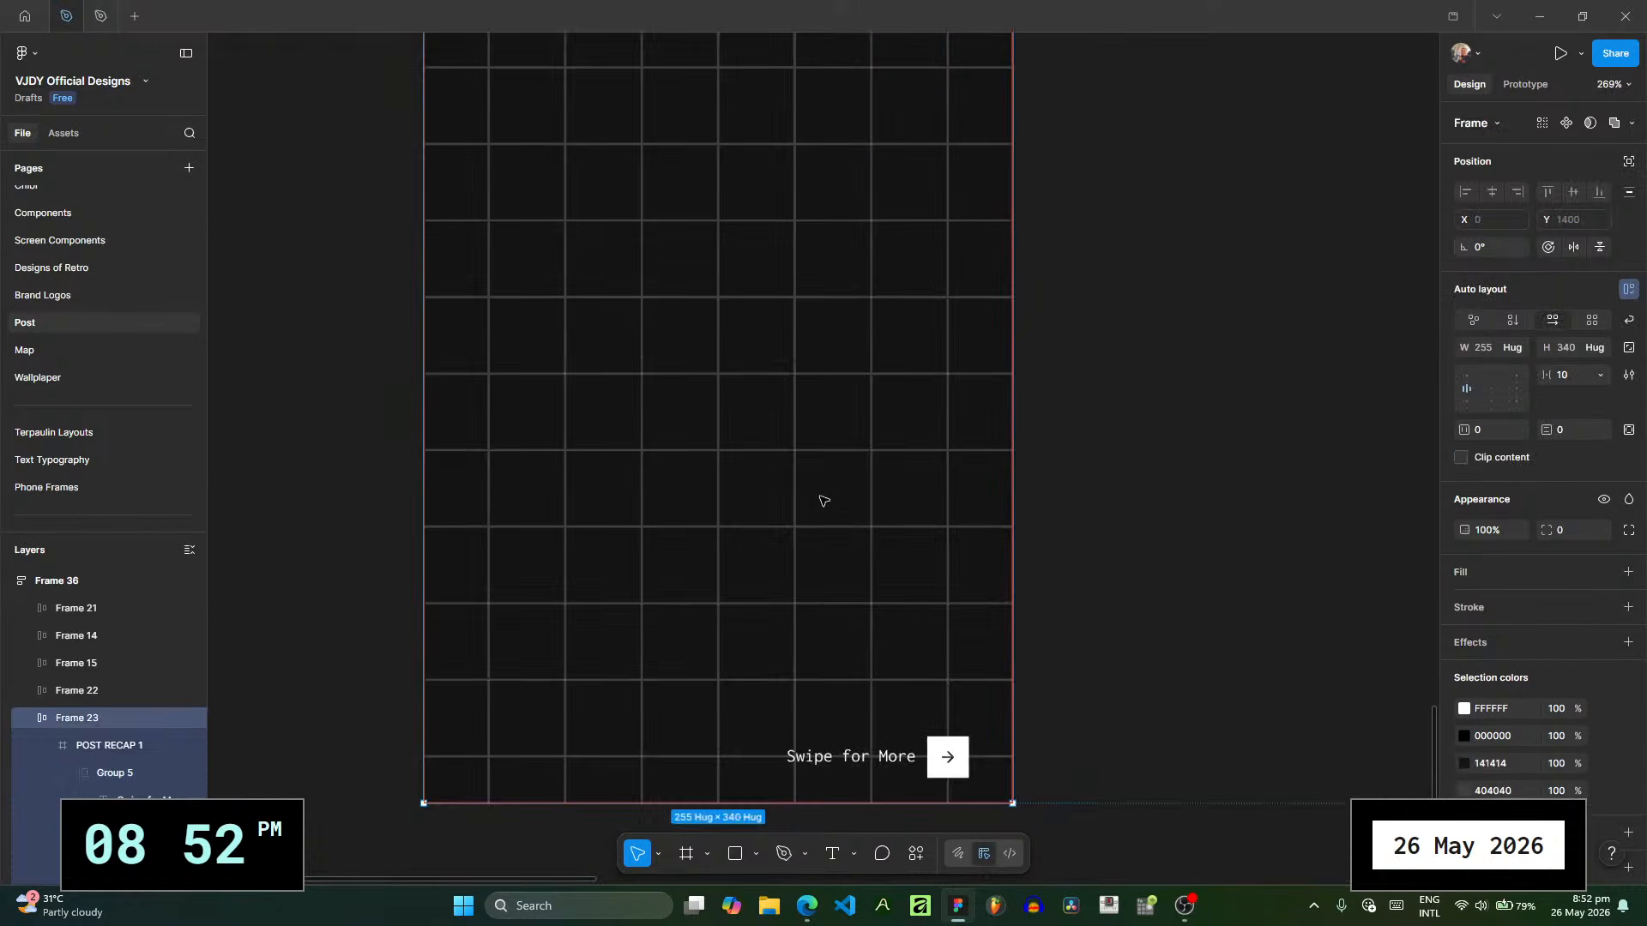
{"action": "left_click", "coordinate": [111, 748]}
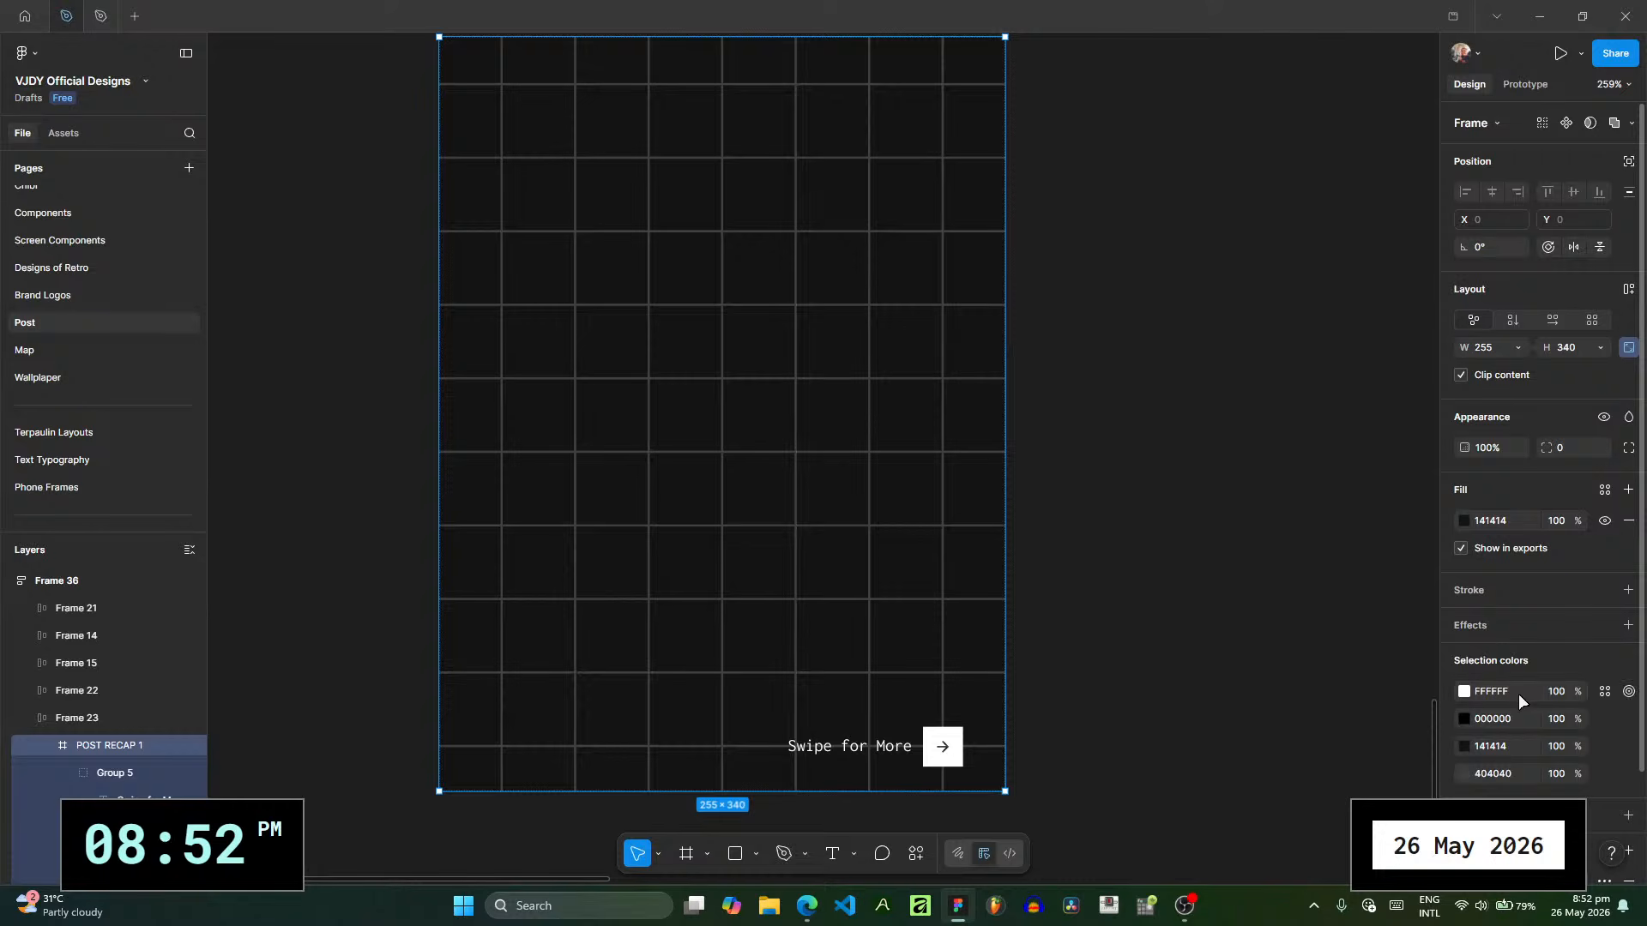
{"action": "scroll", "coordinate": [1546, 557], "scroll_direction": "down", "scroll_amount": 2}
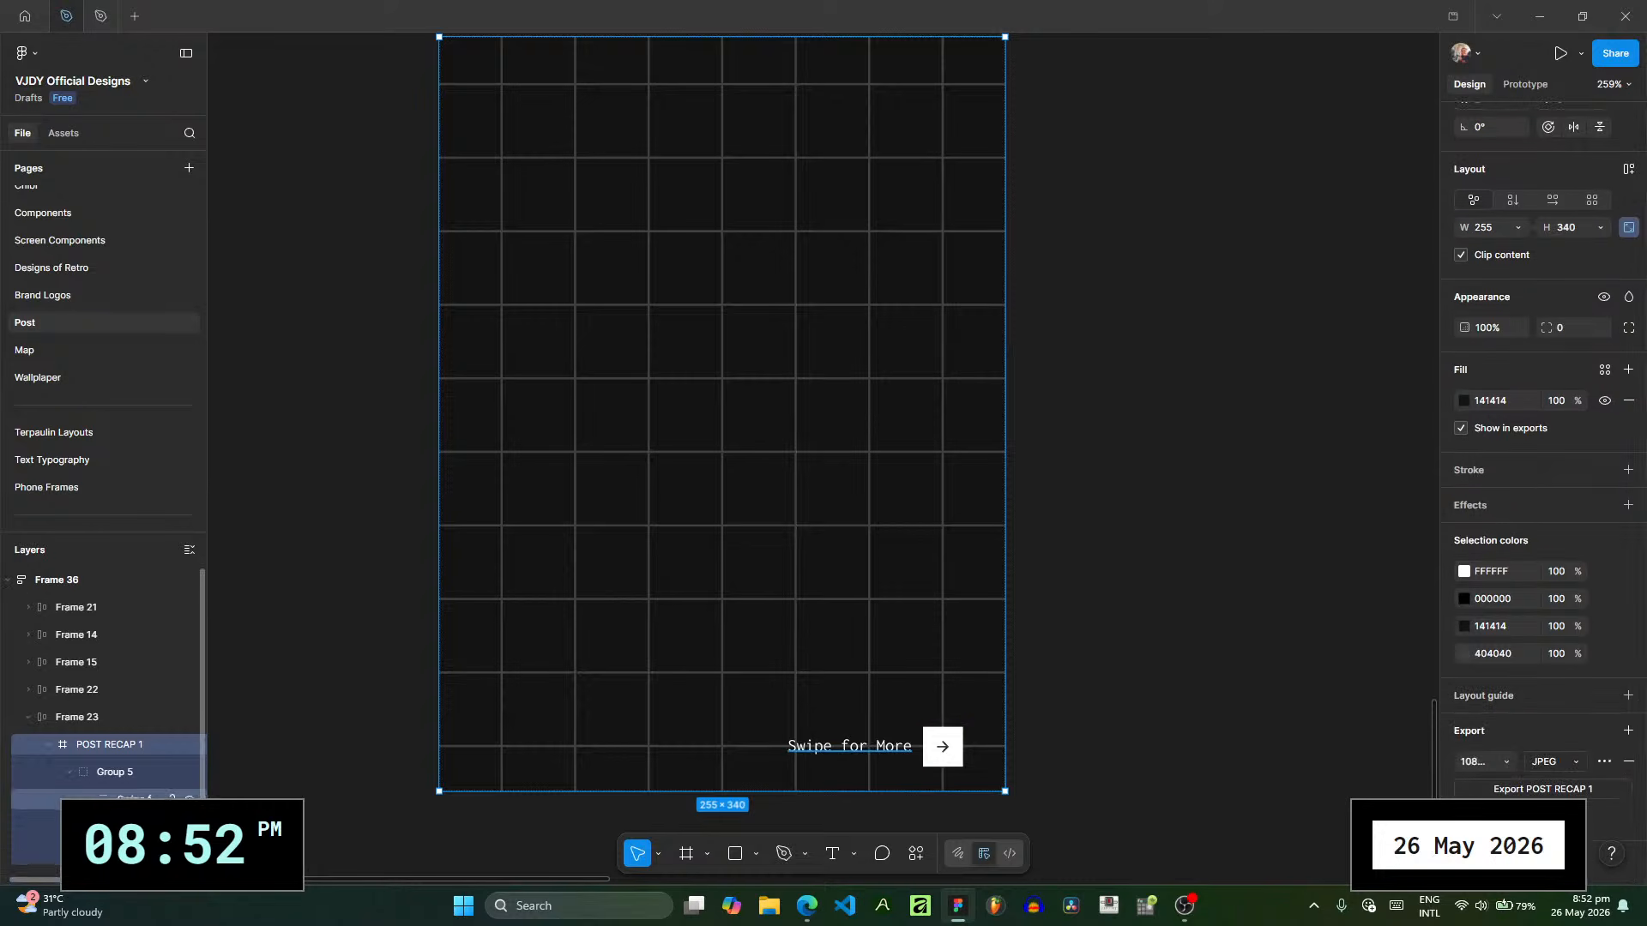
{"action": "scroll", "coordinate": [128, 808], "scroll_direction": "down", "scroll_amount": 1}
- Darken the grid vector's stroke color, trying 242424 and settling on 323232
{"action": "left_click", "coordinate": [129, 822]}
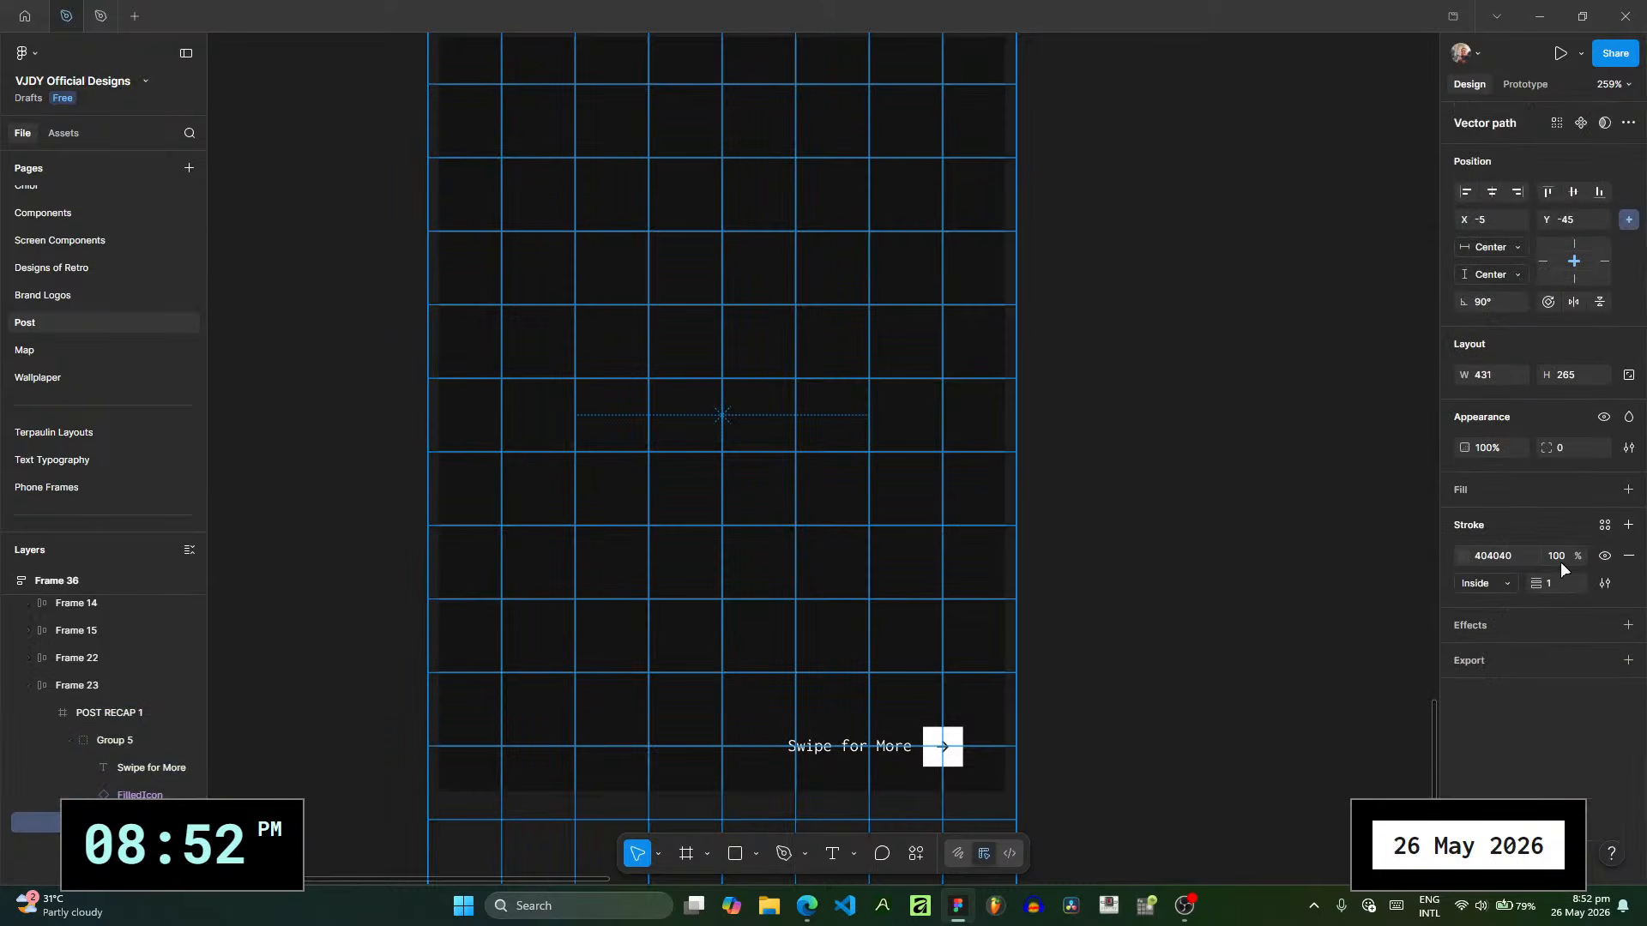
{"action": "left_click", "coordinate": [1511, 559]}
{"action": "type", "text": "24242"}
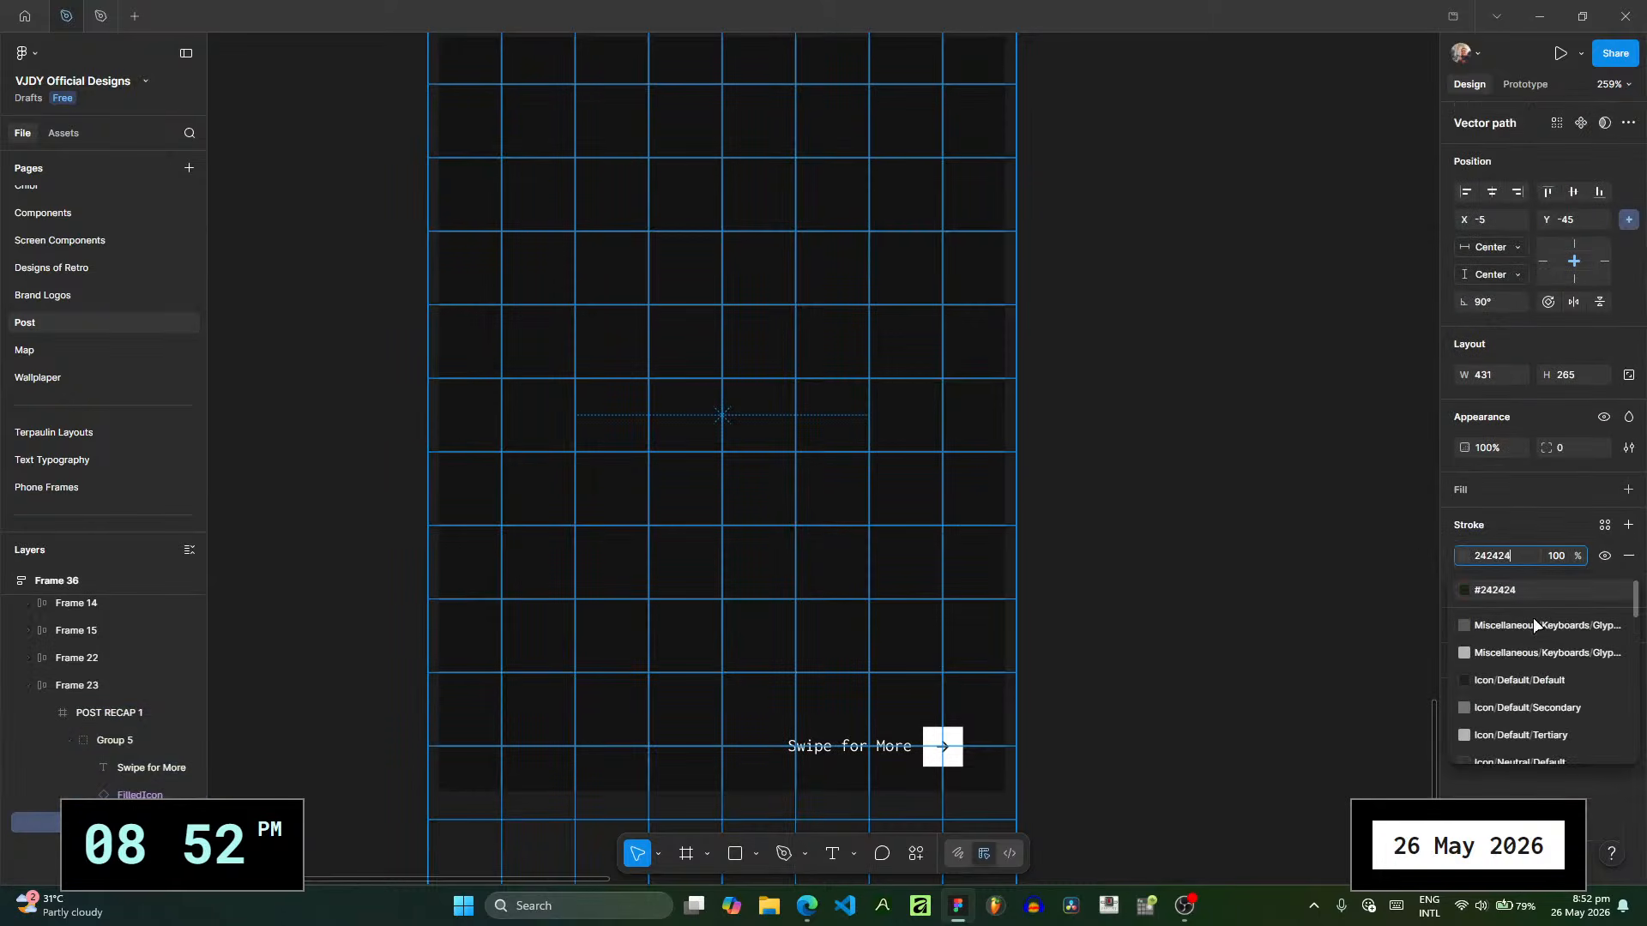
{"action": "key", "text": "Return"}
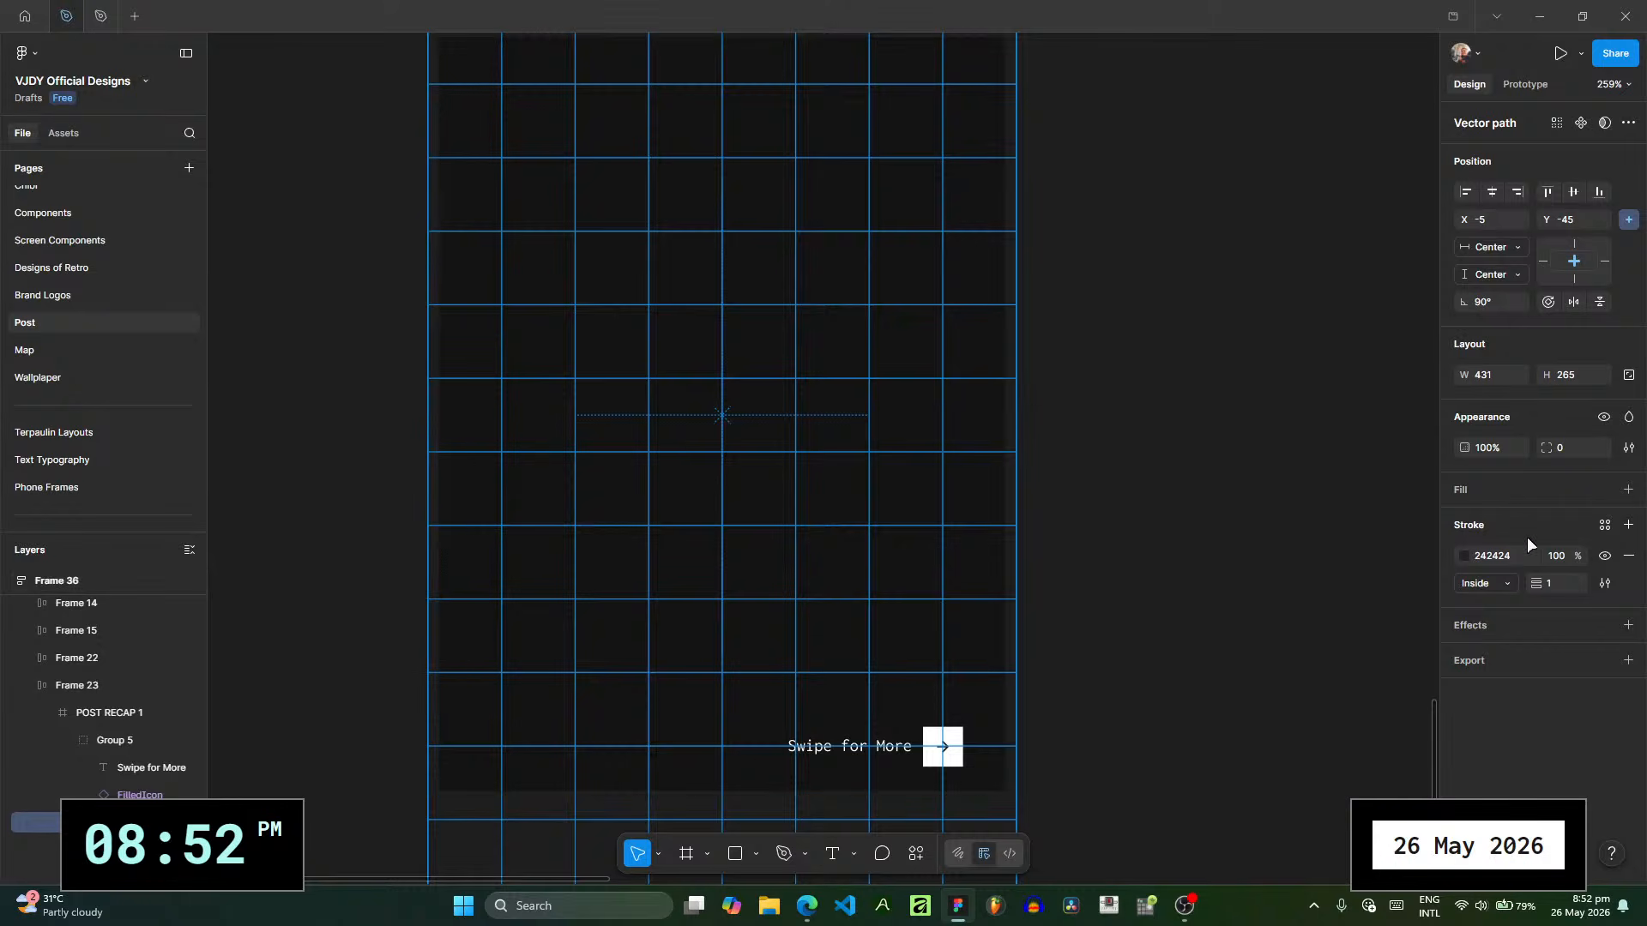
{"action": "left_click", "coordinate": [1518, 560]}
{"action": "type", "text": "32323"}
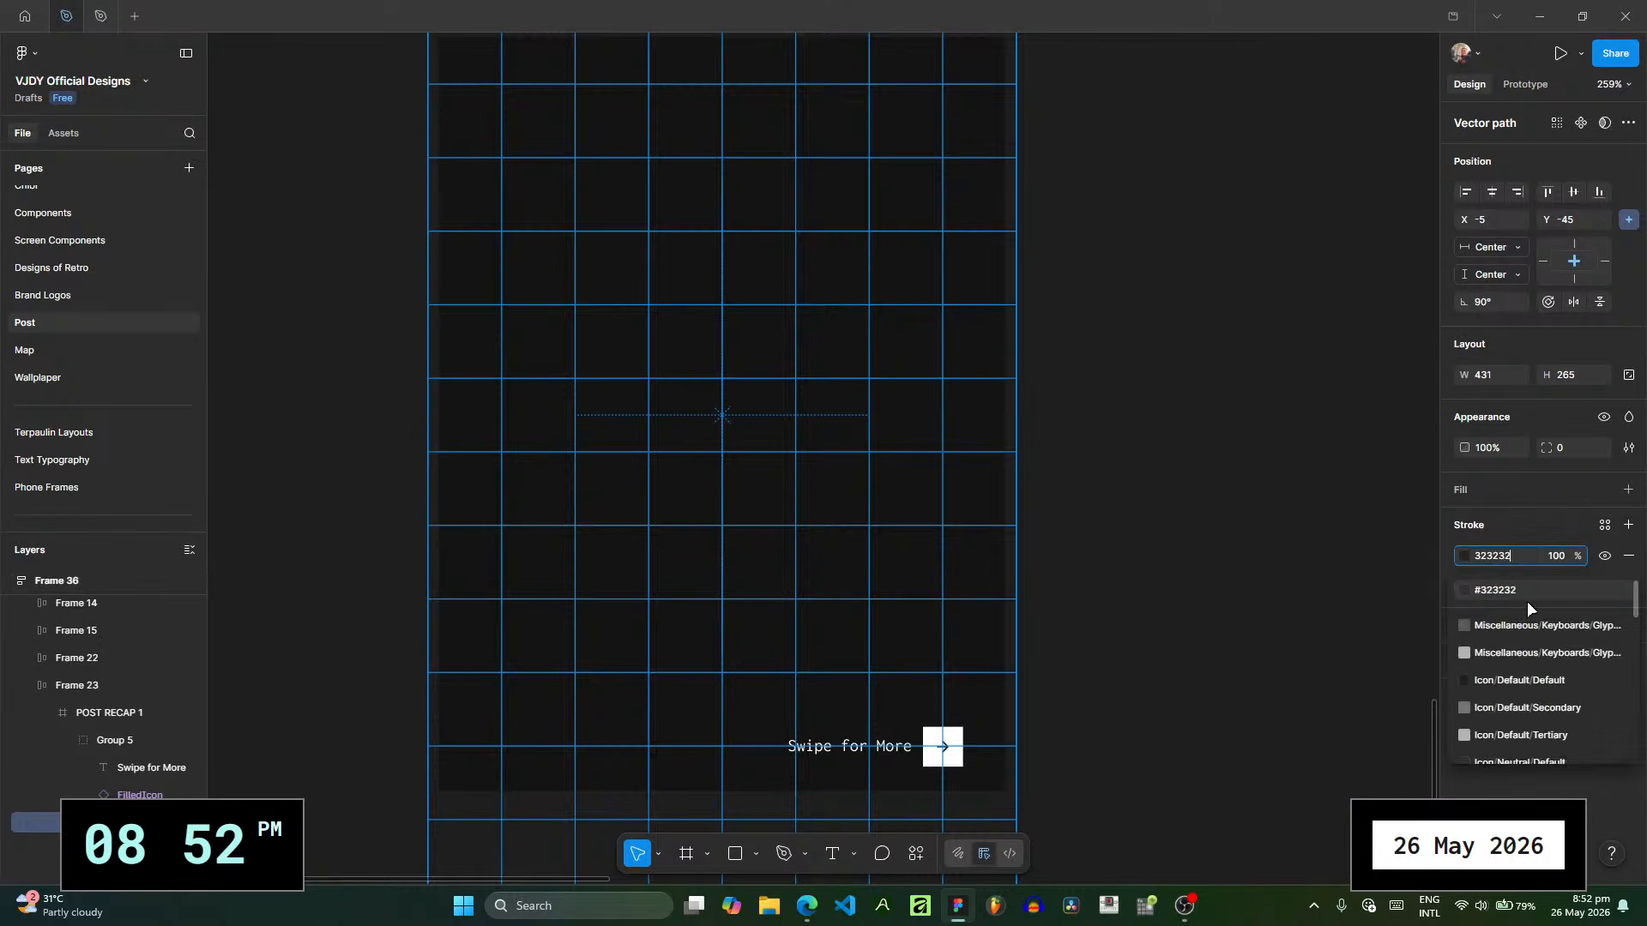
{"action": "key", "text": "Return"}
{"action": "left_click", "coordinate": [1115, 505]}
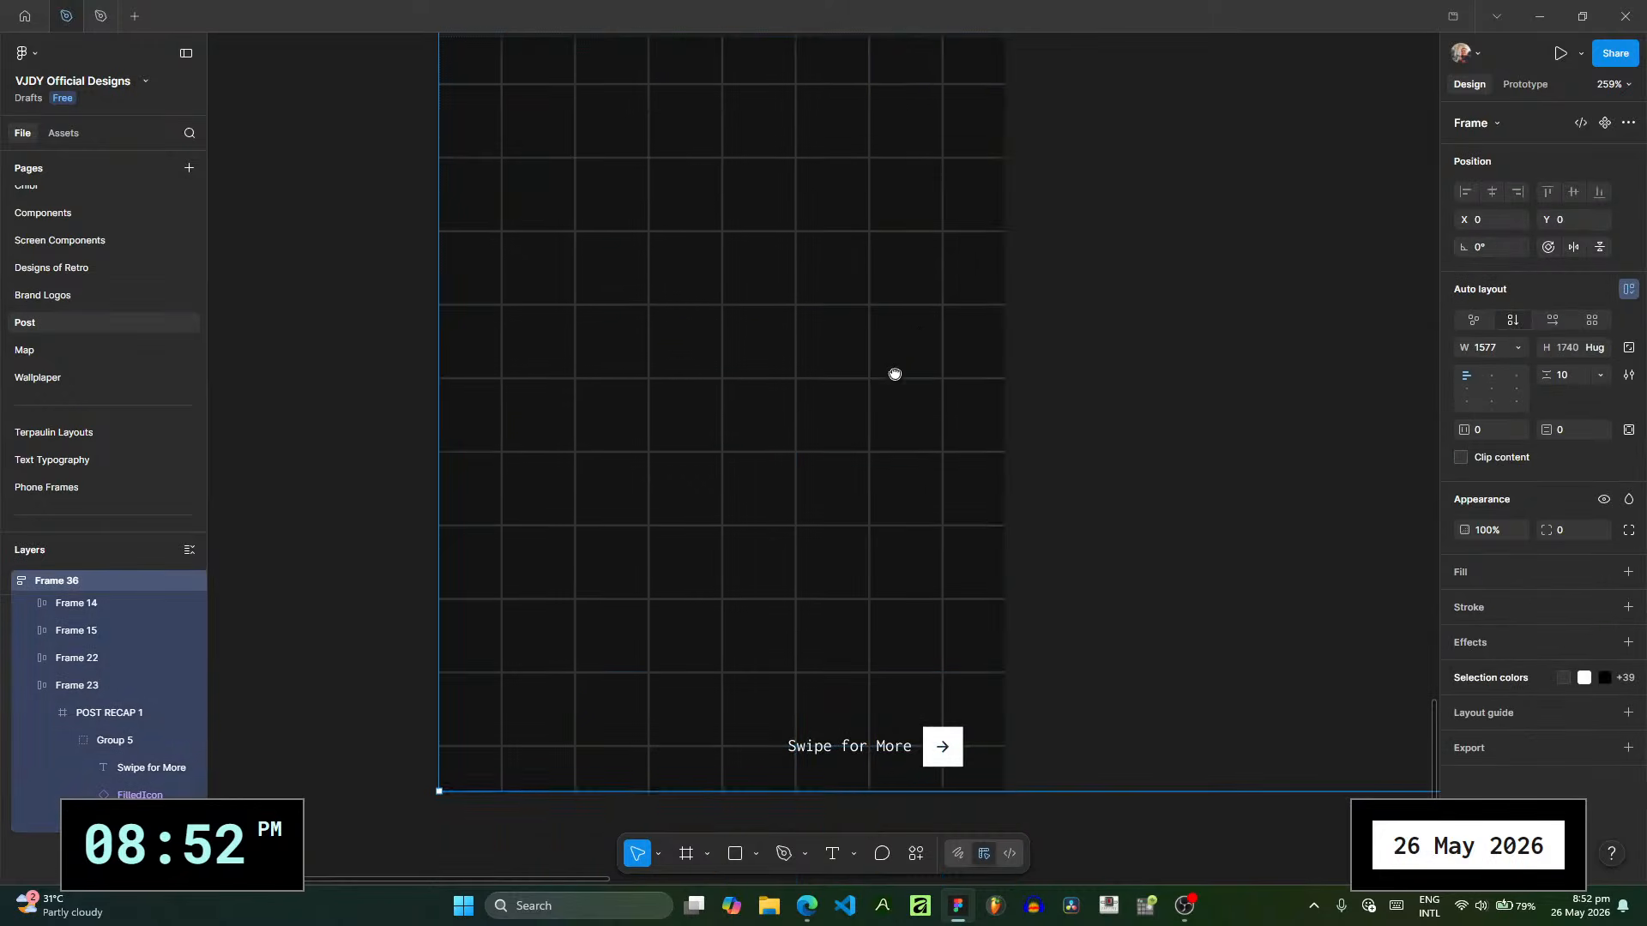
{"action": "left_click_drag", "start_coordinate": [893, 372], "coordinate": [841, 464]}
{"action": "scroll", "coordinate": [944, 413], "scroll_direction": "down", "scroll_amount": 4}
{"action": "scroll", "coordinate": [993, 588], "scroll_direction": "up", "scroll_amount": 2}
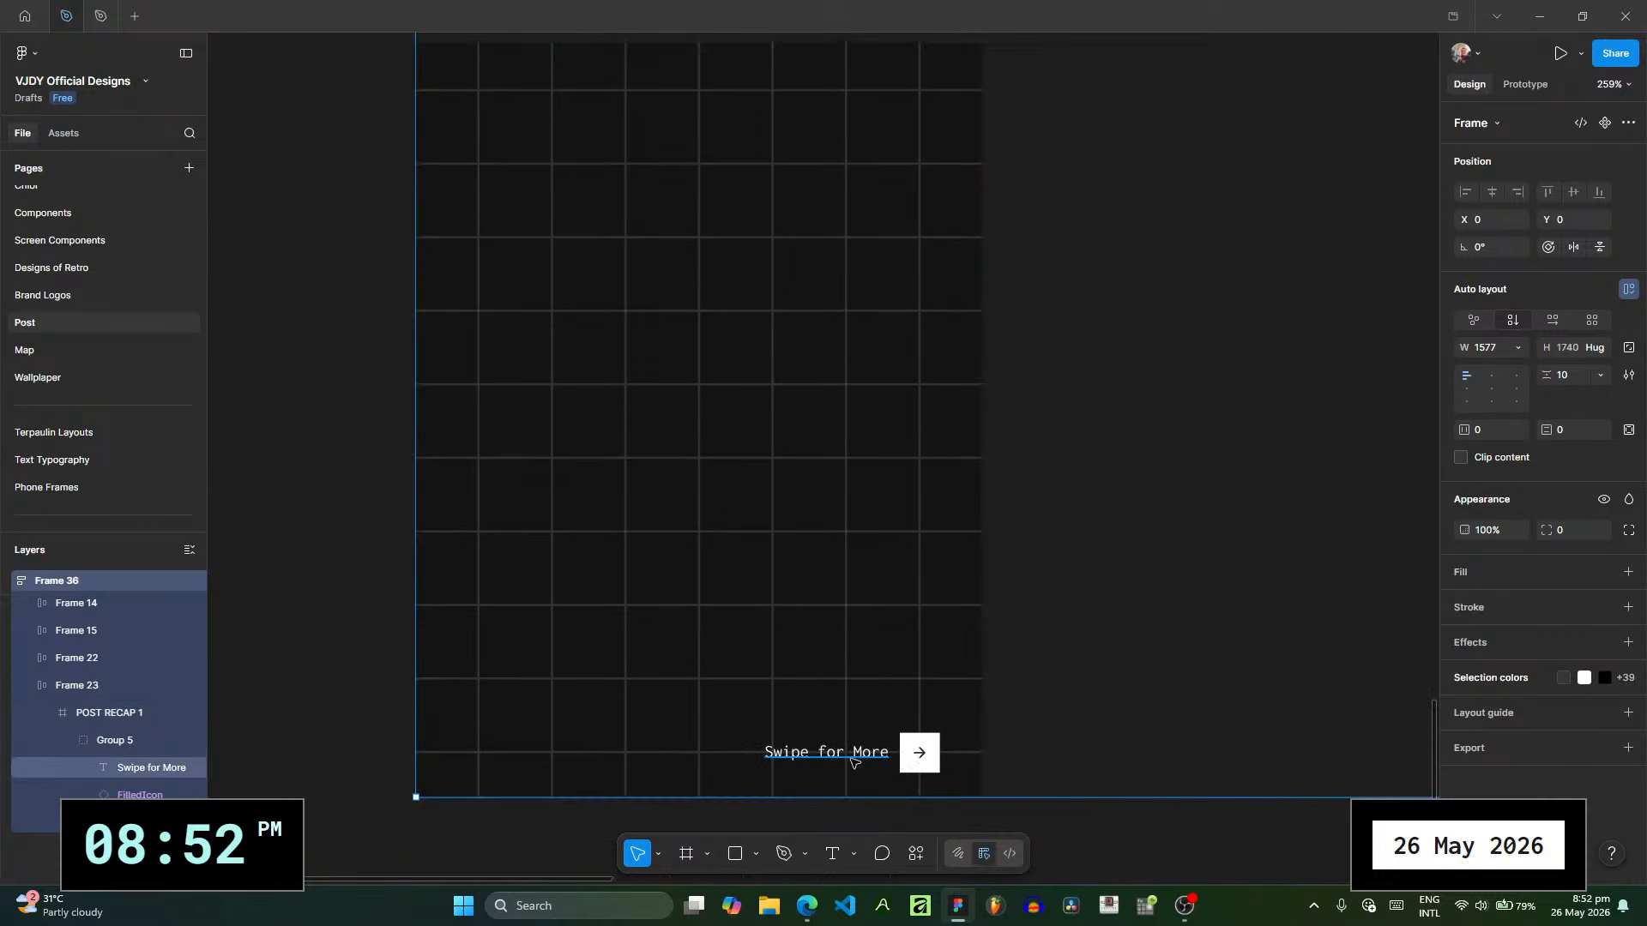
- Change the font of the "Swipe for More" text on the POST RECAP 1 slide to Roboto Mono
{"action": "left_click", "coordinate": [879, 755]}
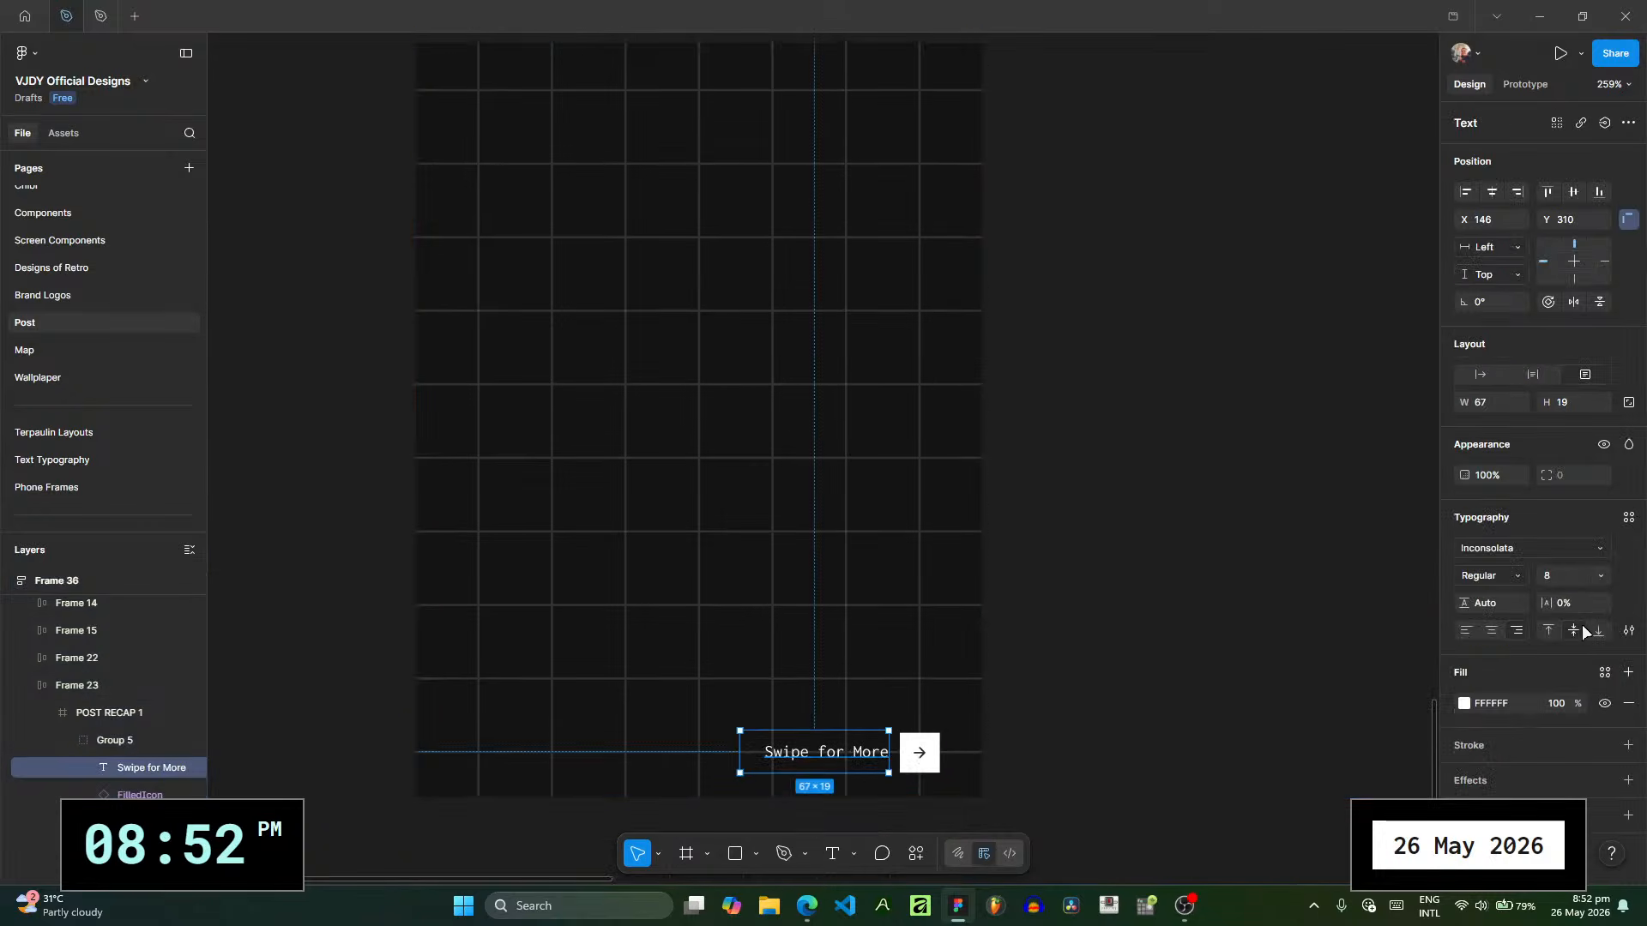
{"action": "left_click", "coordinate": [1510, 547]}
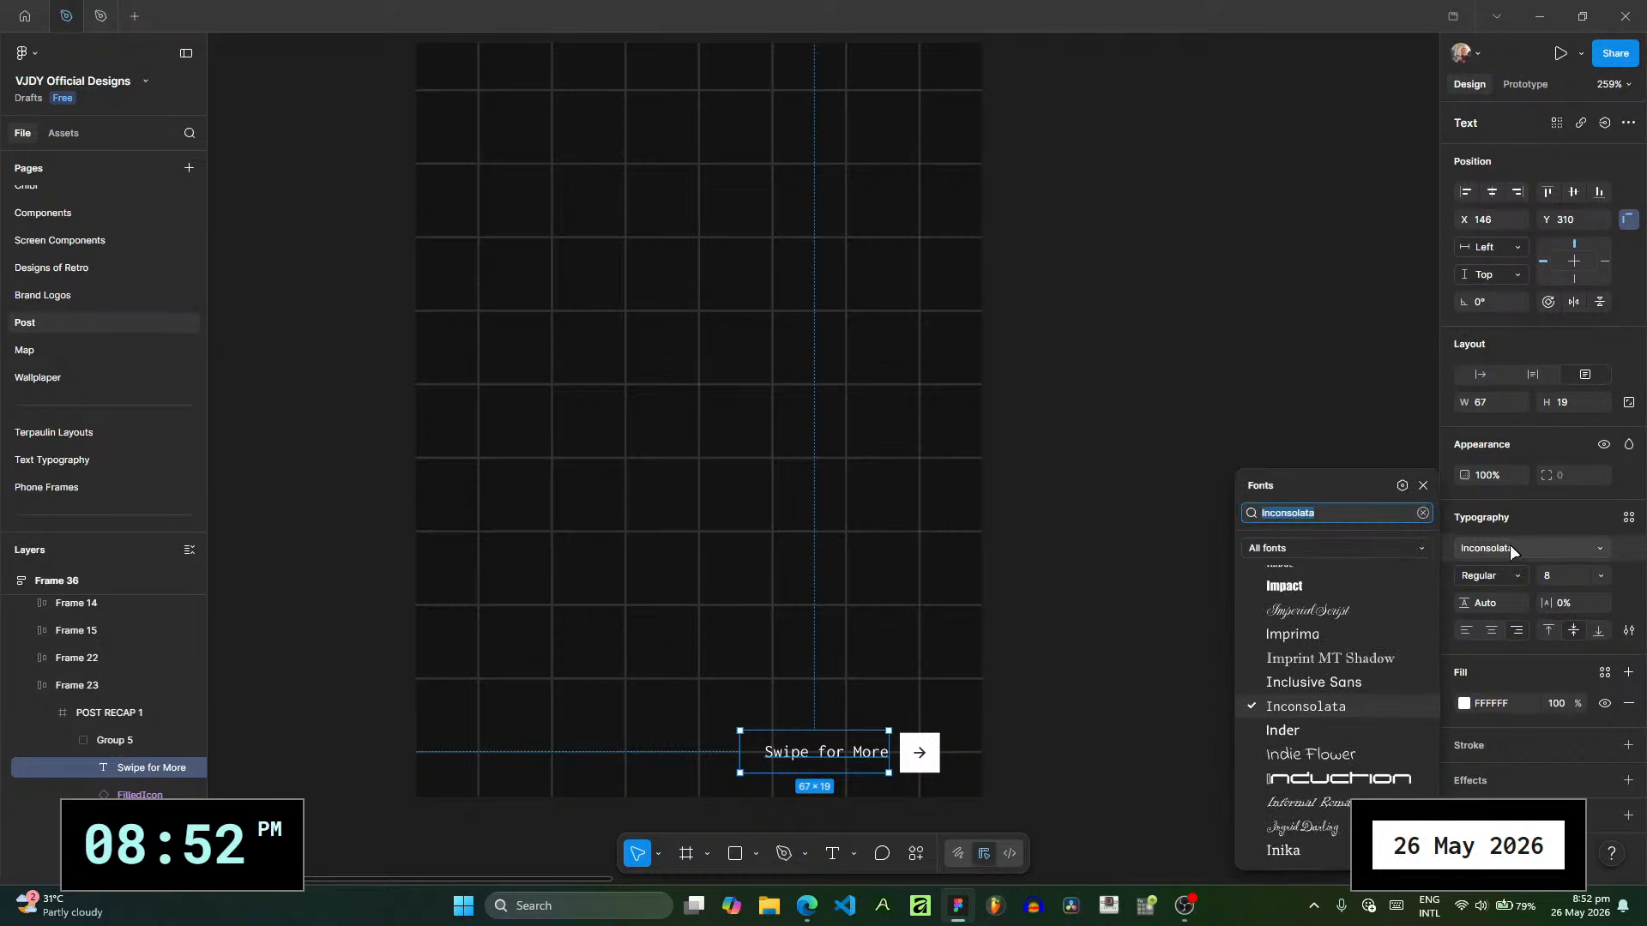
{"action": "type", "text": "rOBOTO"}
{"action": "key", "text": "Down"}
{"action": "key", "text": "Down"}
{"action": "key", "text": "Down"}
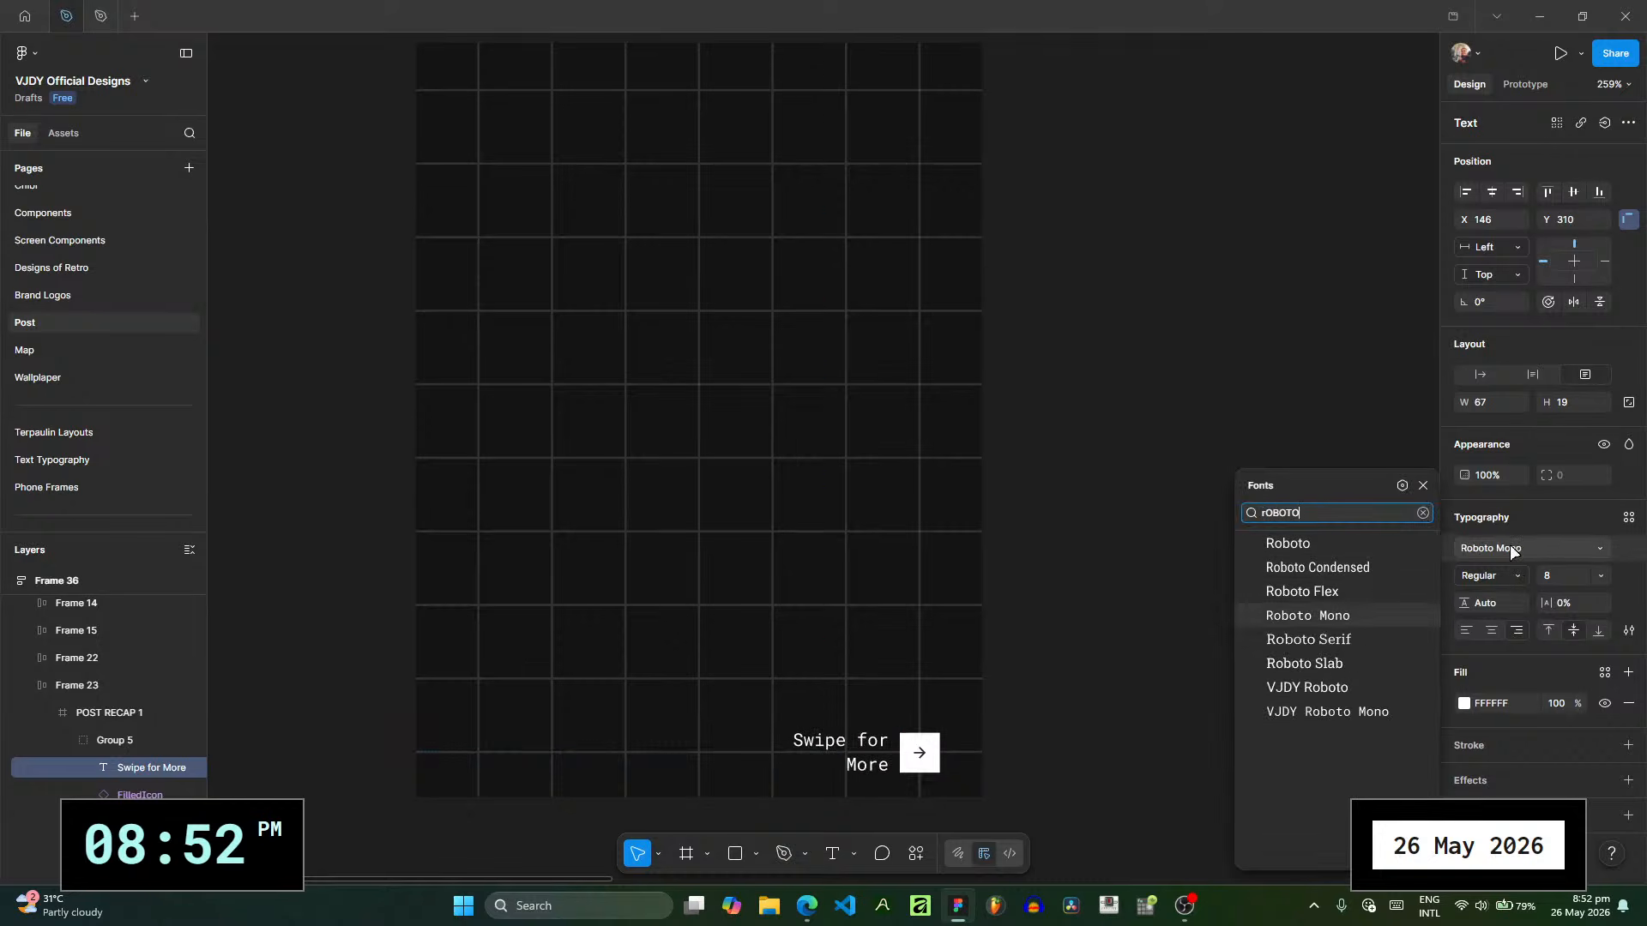
{"action": "key", "text": "Return"}
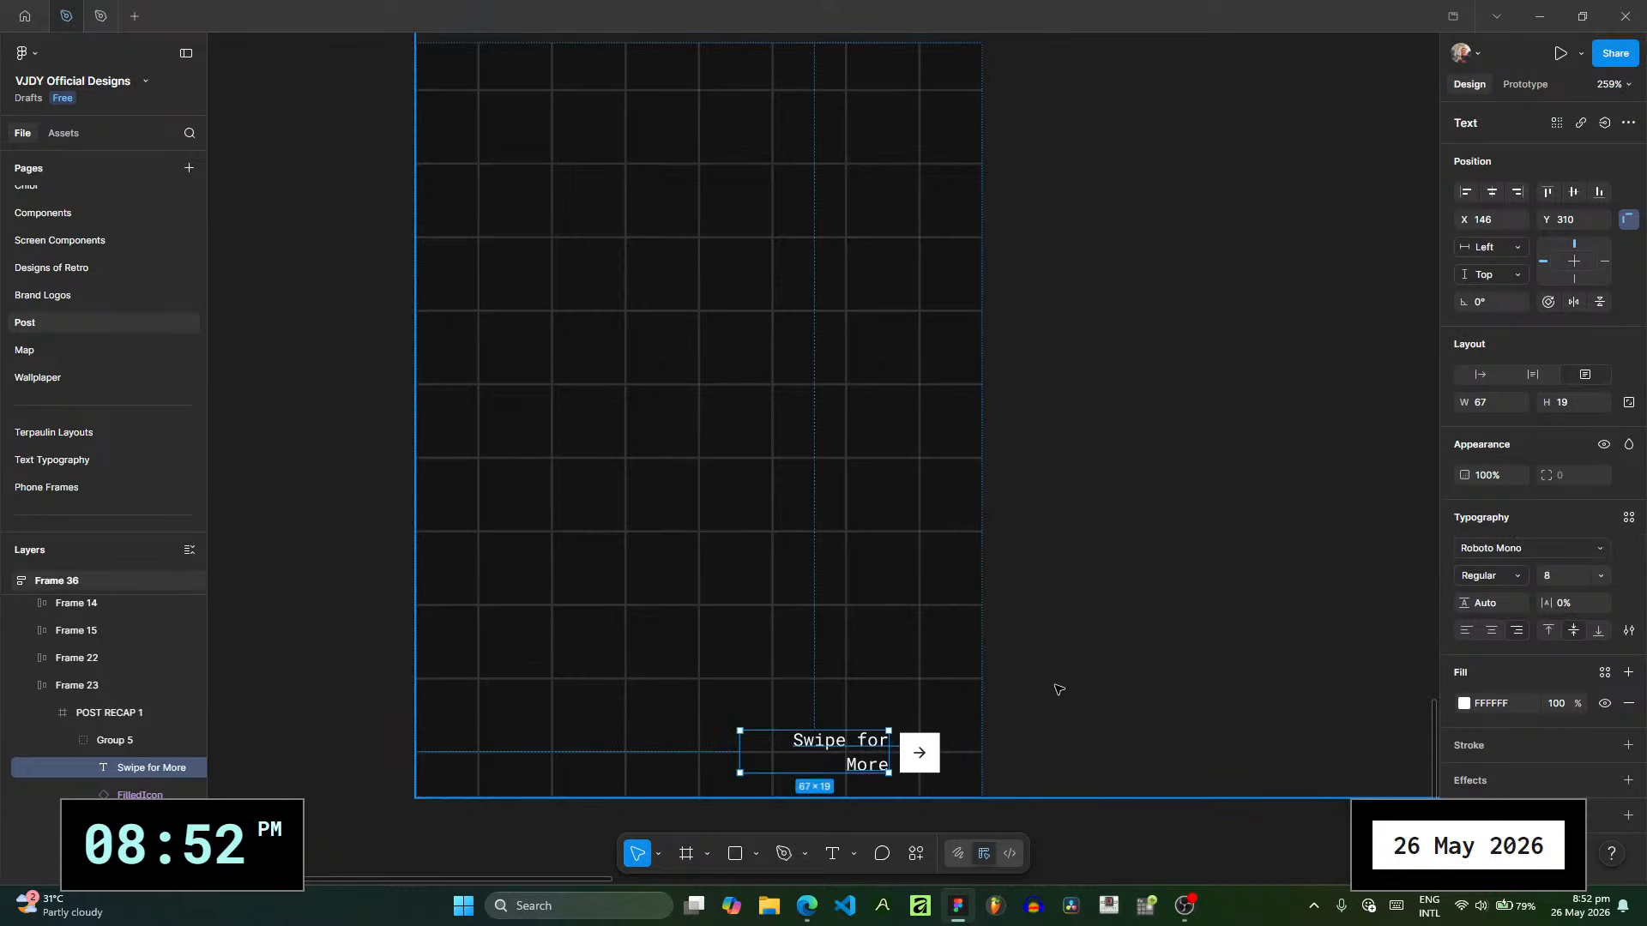
{"action": "left_click", "coordinate": [1059, 686]}
{"action": "left_click", "coordinate": [1124, 813]}
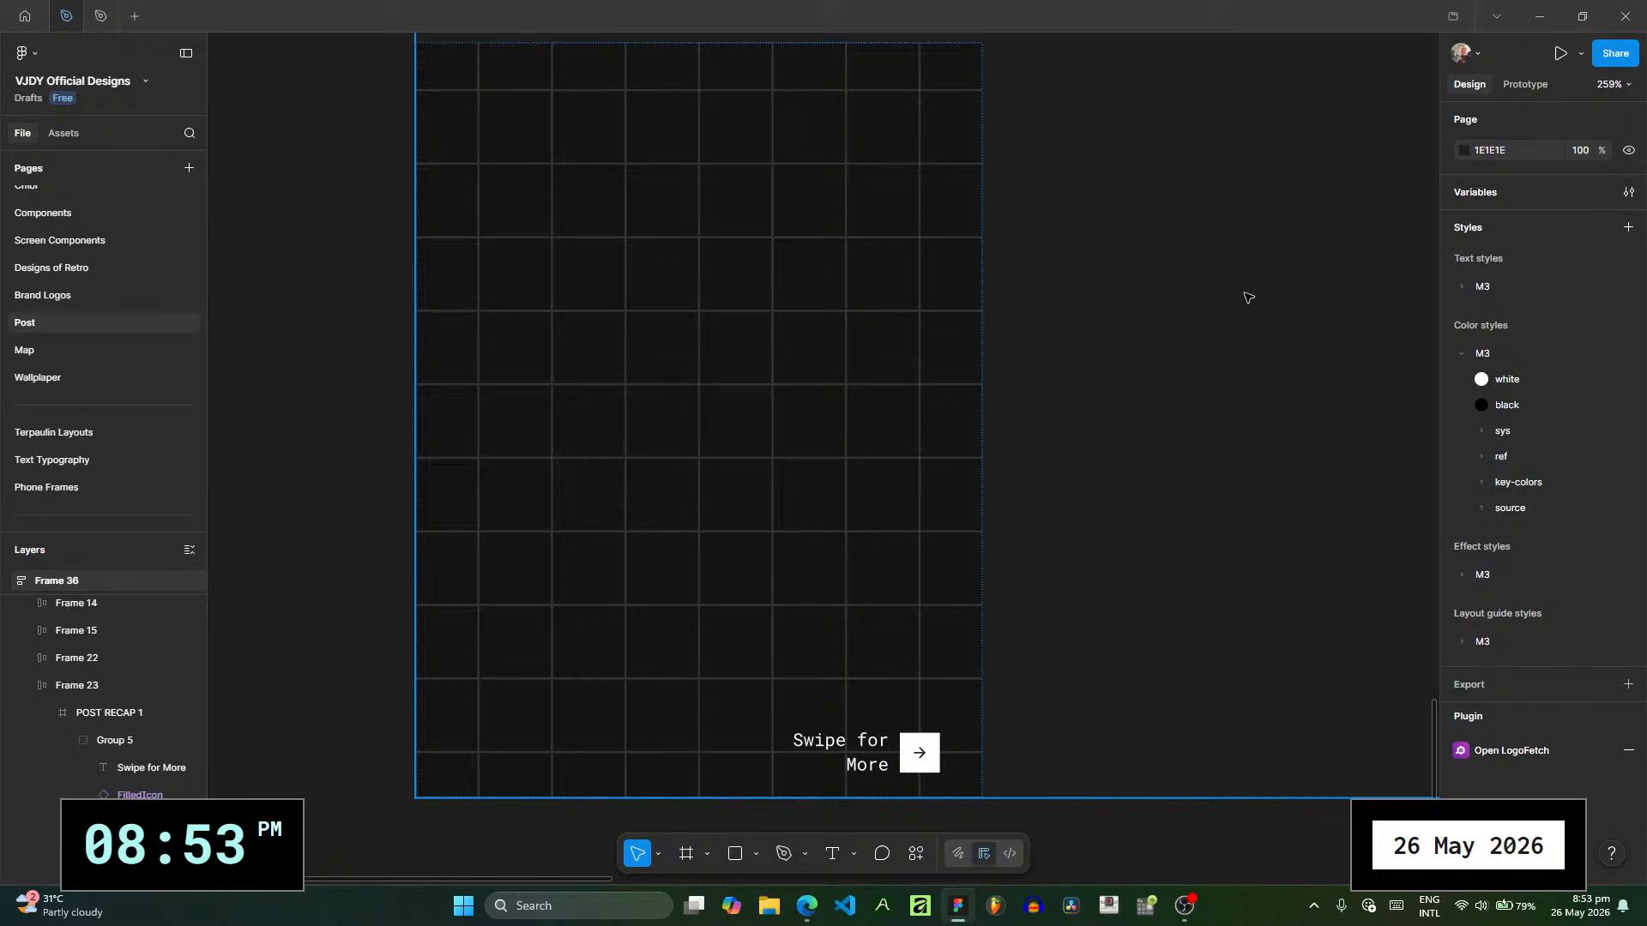
- Move the "Swipe for More" group, Group 5, up to X 146, Y 294, and nudge it slightly higher
{"action": "scroll", "coordinate": [1158, 462], "scroll_direction": "down", "scroll_amount": 1}
{"action": "scroll", "coordinate": [1158, 461], "scroll_direction": "right", "scroll_amount": 1}
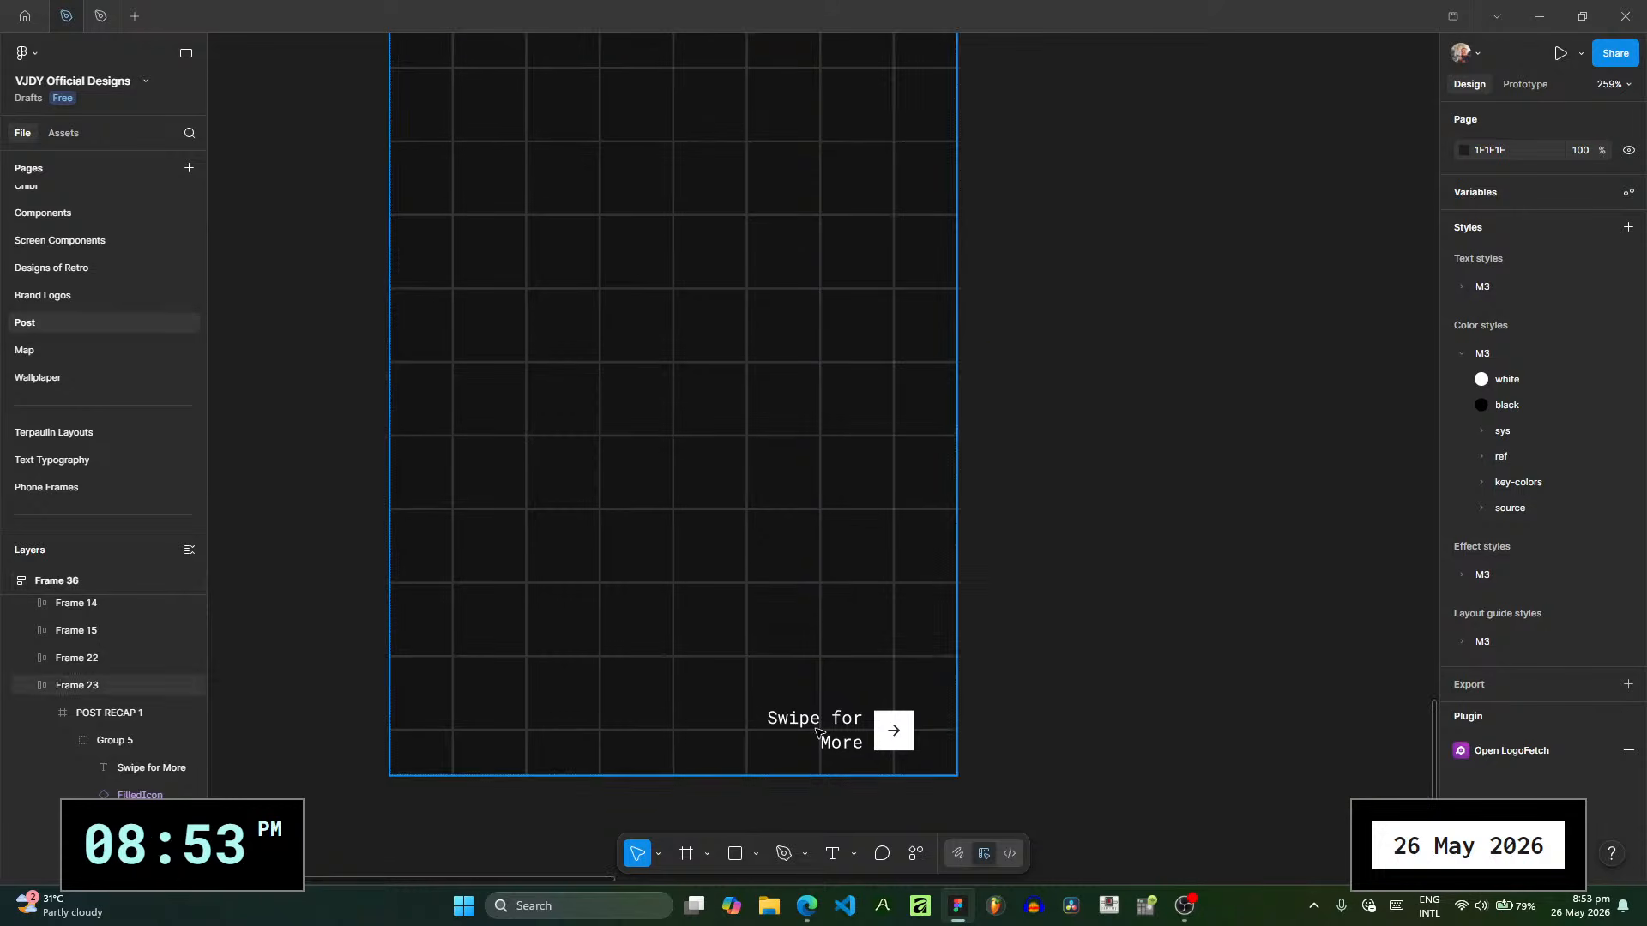
{"action": "left_click", "coordinate": [893, 731]}
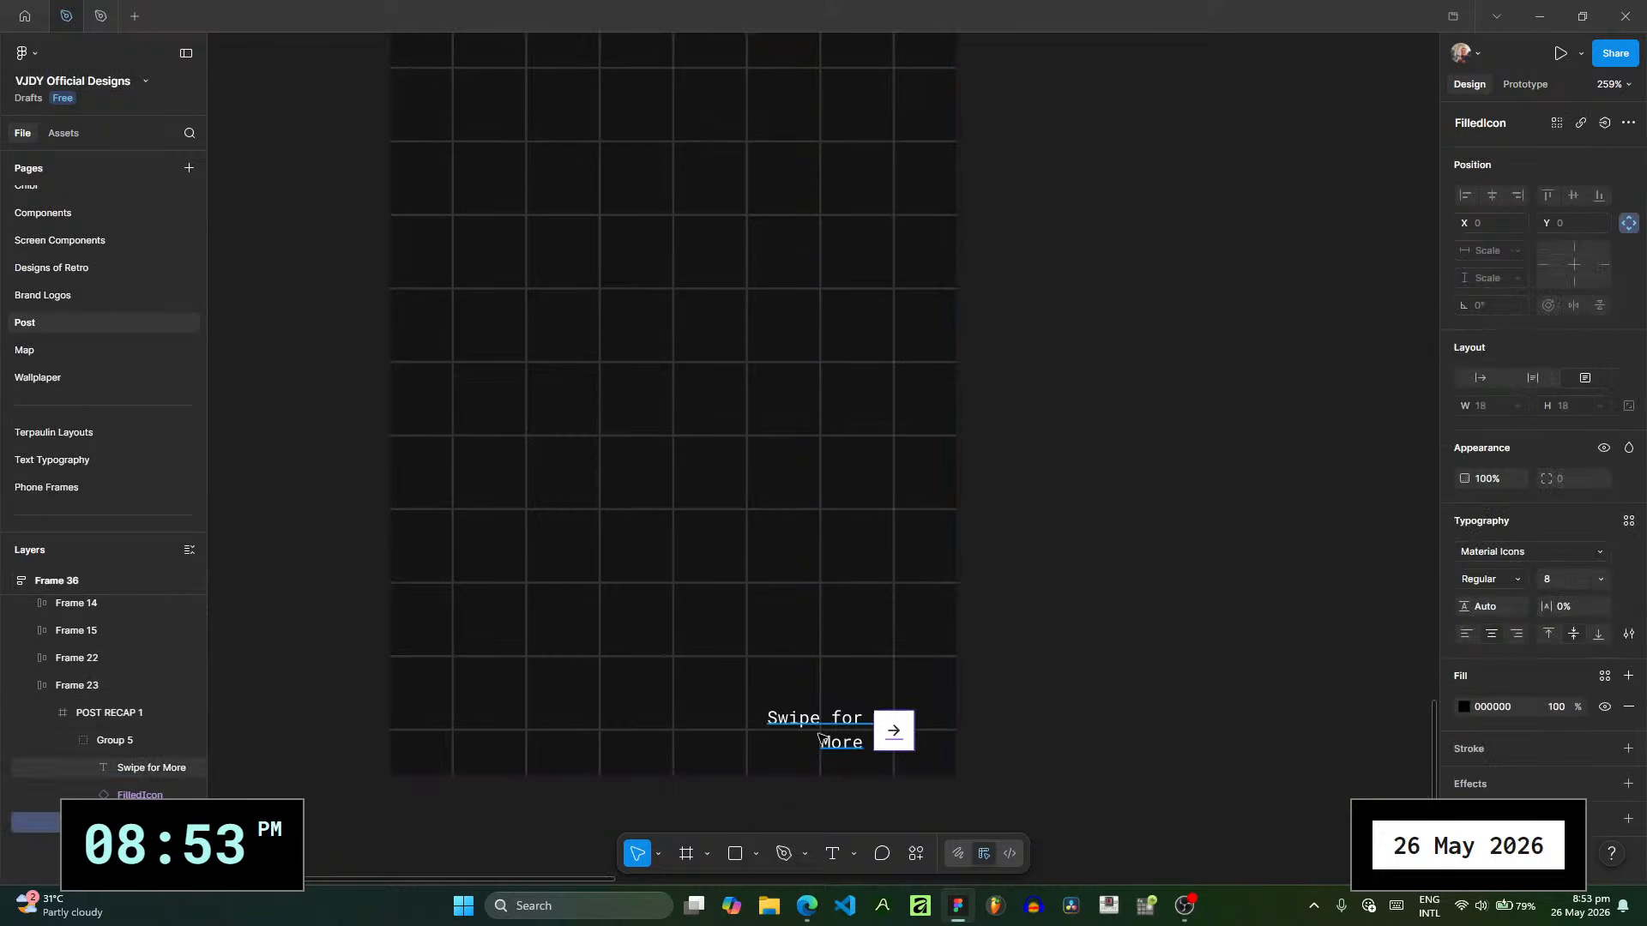
{"action": "left_click", "coordinate": [824, 743]}
{"action": "left_click", "coordinate": [102, 737]}
{"action": "left_click_drag", "start_coordinate": [836, 741], "coordinate": [837, 705]}
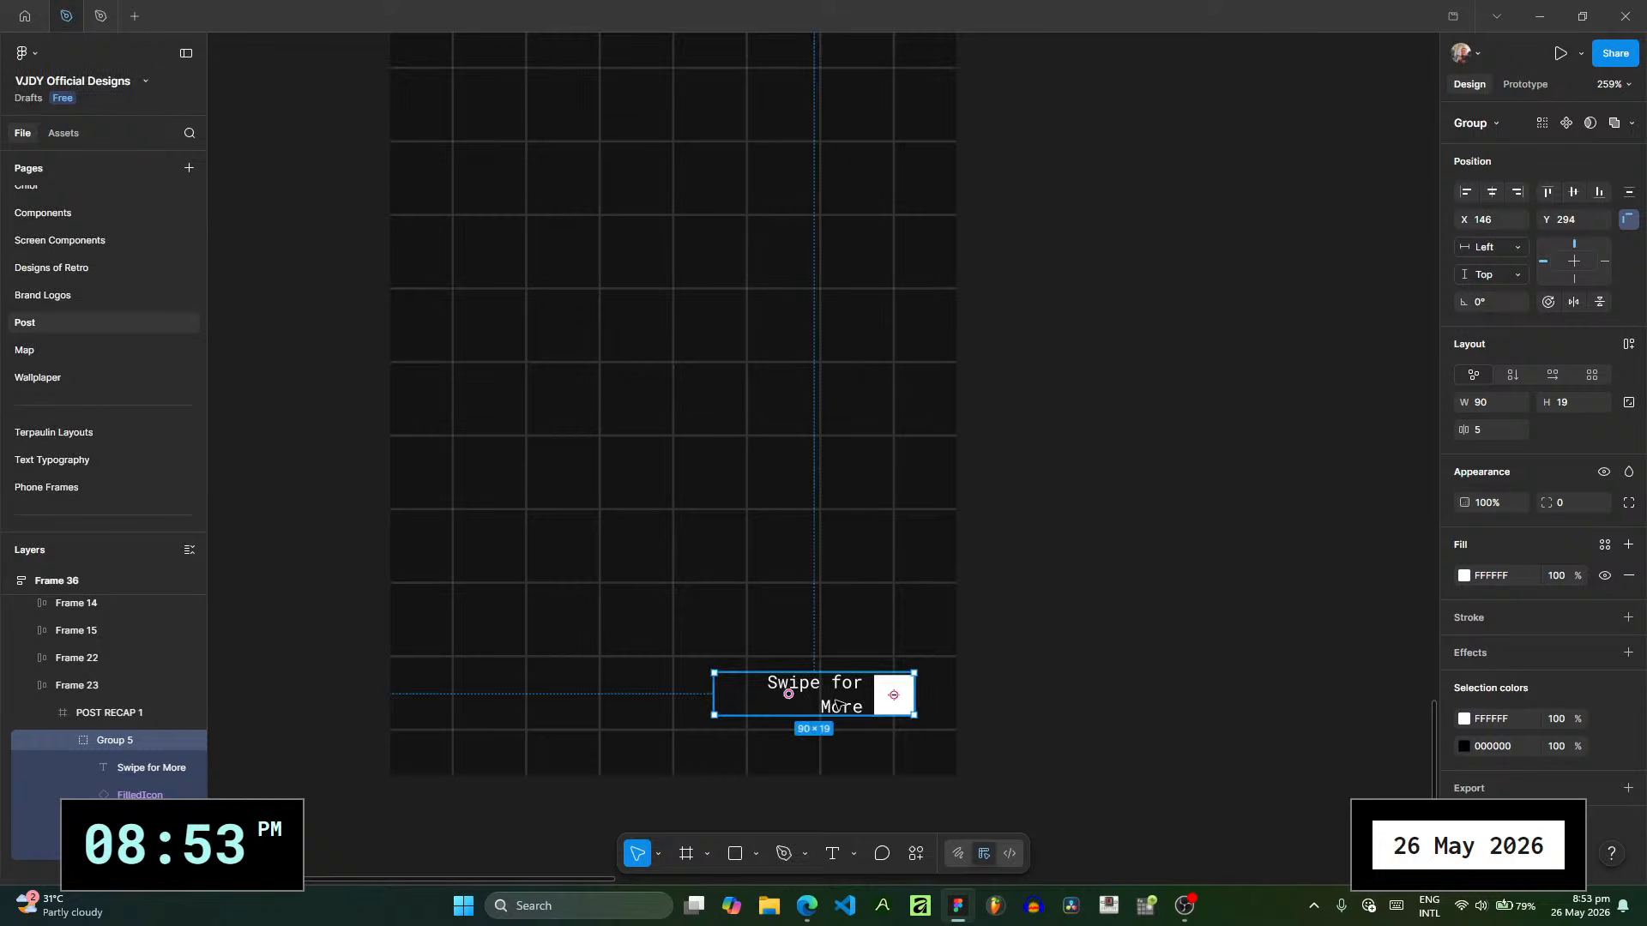
{"action": "left_click", "coordinate": [1055, 677]}
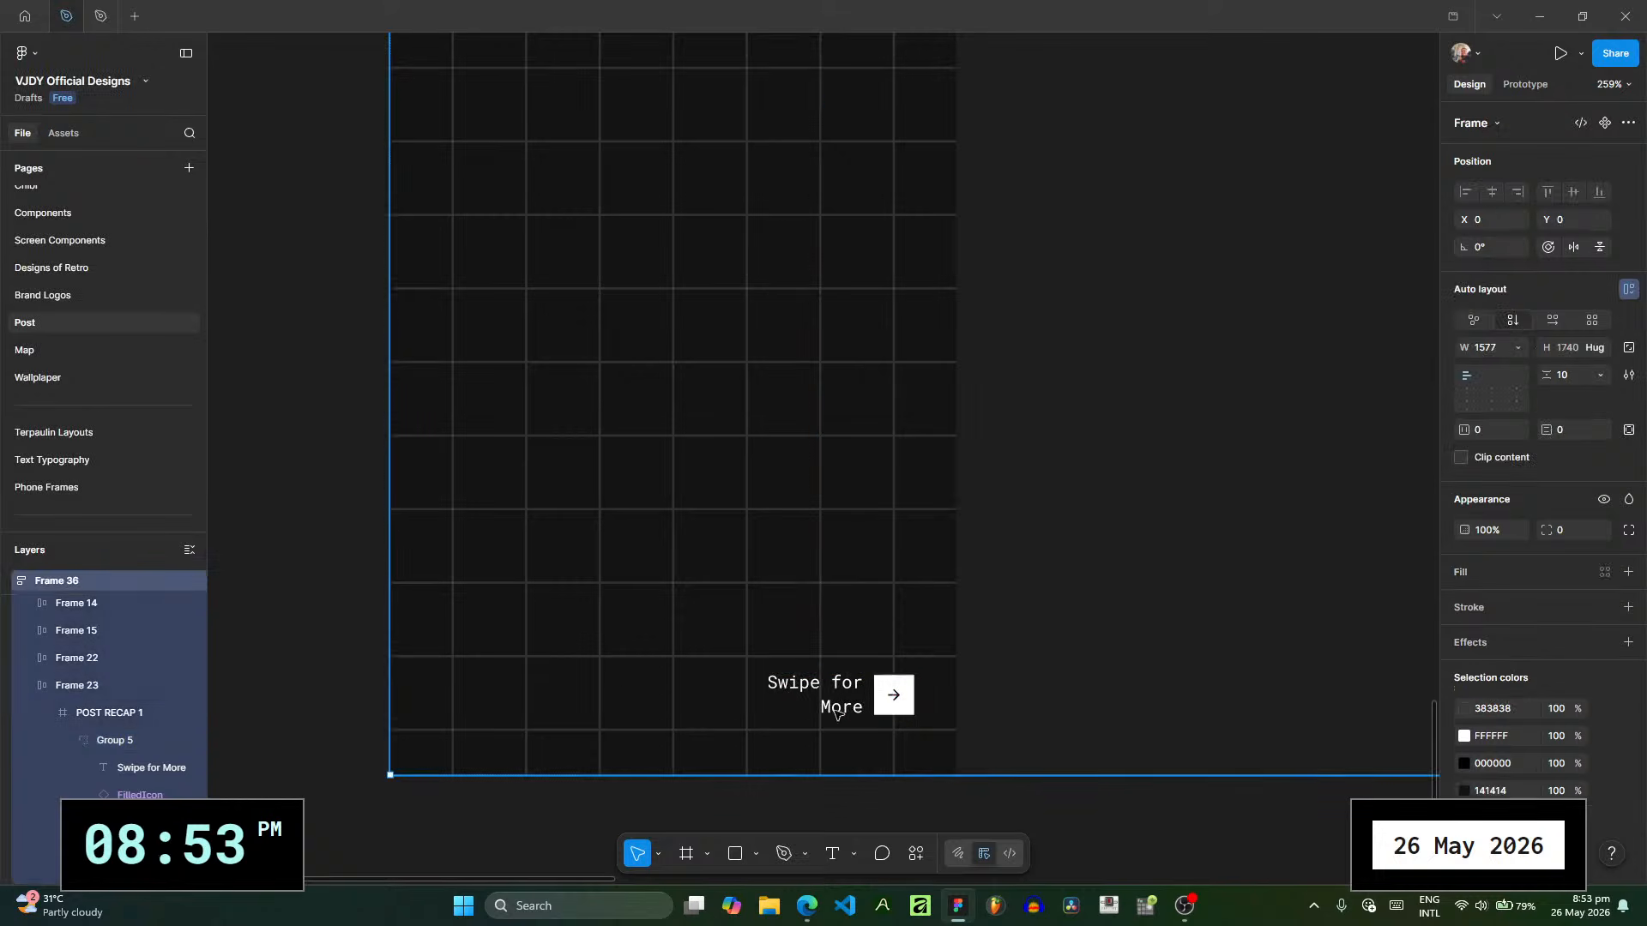
{"action": "left_click", "coordinate": [103, 751]}
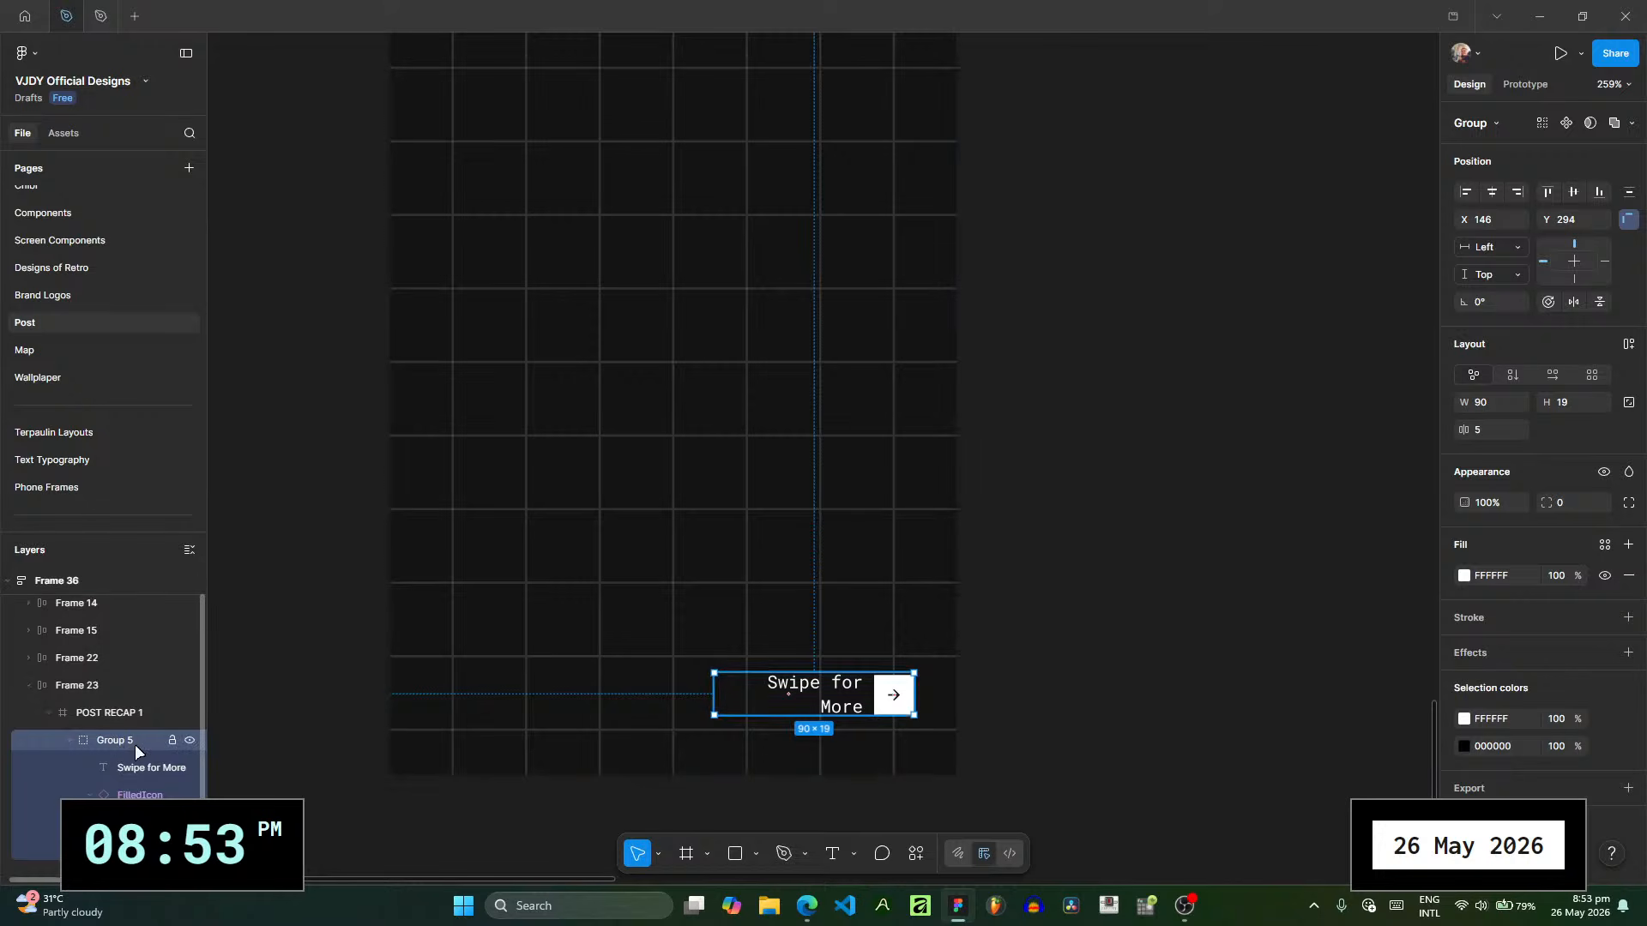
{"action": "key", "text": "Up"}
{"action": "left_click", "coordinate": [1038, 552]}
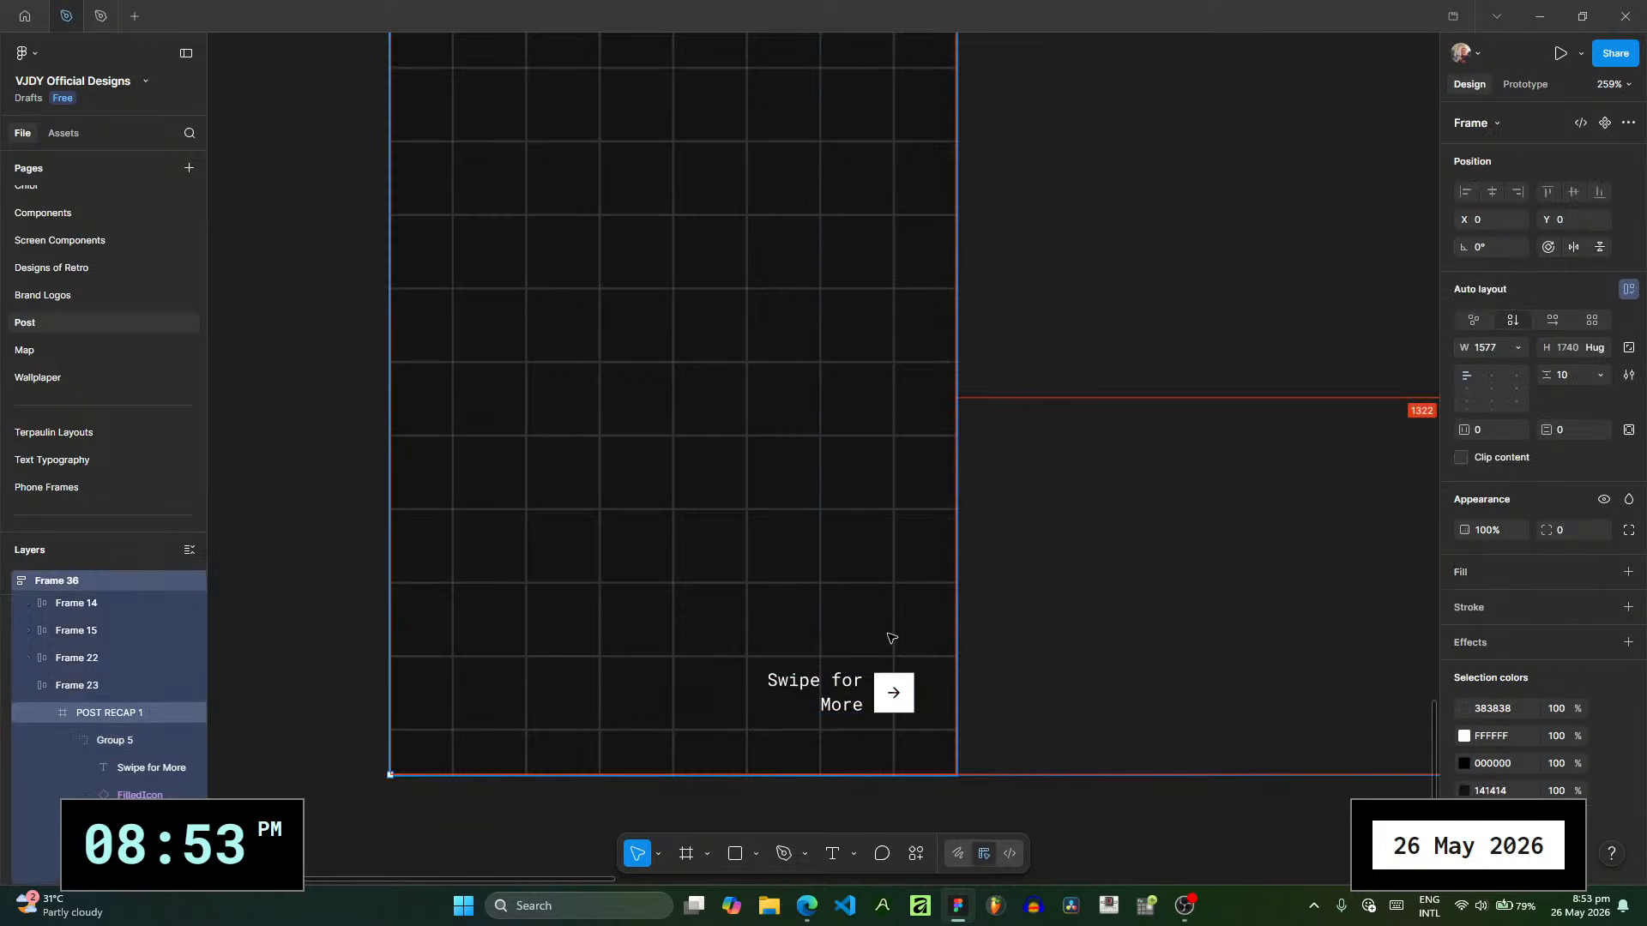
- Examine how the "Swipe for More" text and arrow box sit between the surrounding grid lines
{"action": "scroll", "coordinate": [887, 636], "scroll_direction": "up", "scroll_amount": 5}
{"action": "left_click_drag", "start_coordinate": [735, 511], "coordinate": [504, 239]}
{"action": "scroll", "coordinate": [581, 378], "scroll_direction": "up", "scroll_amount": 2}
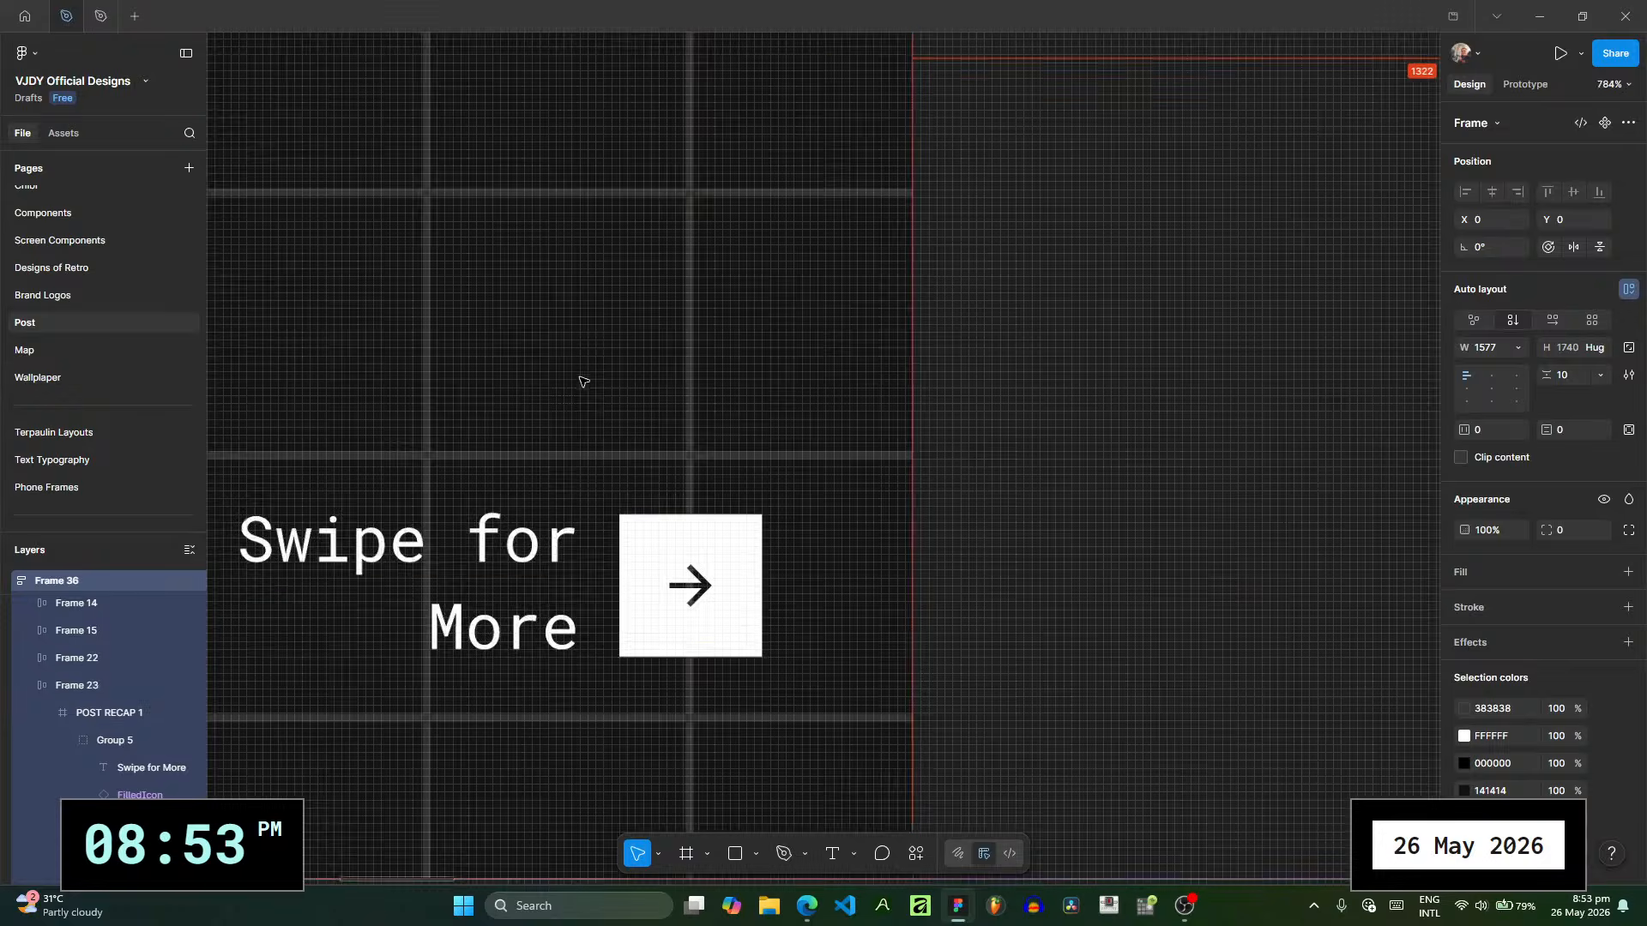
{"action": "scroll", "coordinate": [533, 206], "scroll_direction": "down", "scroll_amount": 1}
{"action": "scroll", "coordinate": [688, 558], "scroll_direction": "up", "scroll_amount": 6}
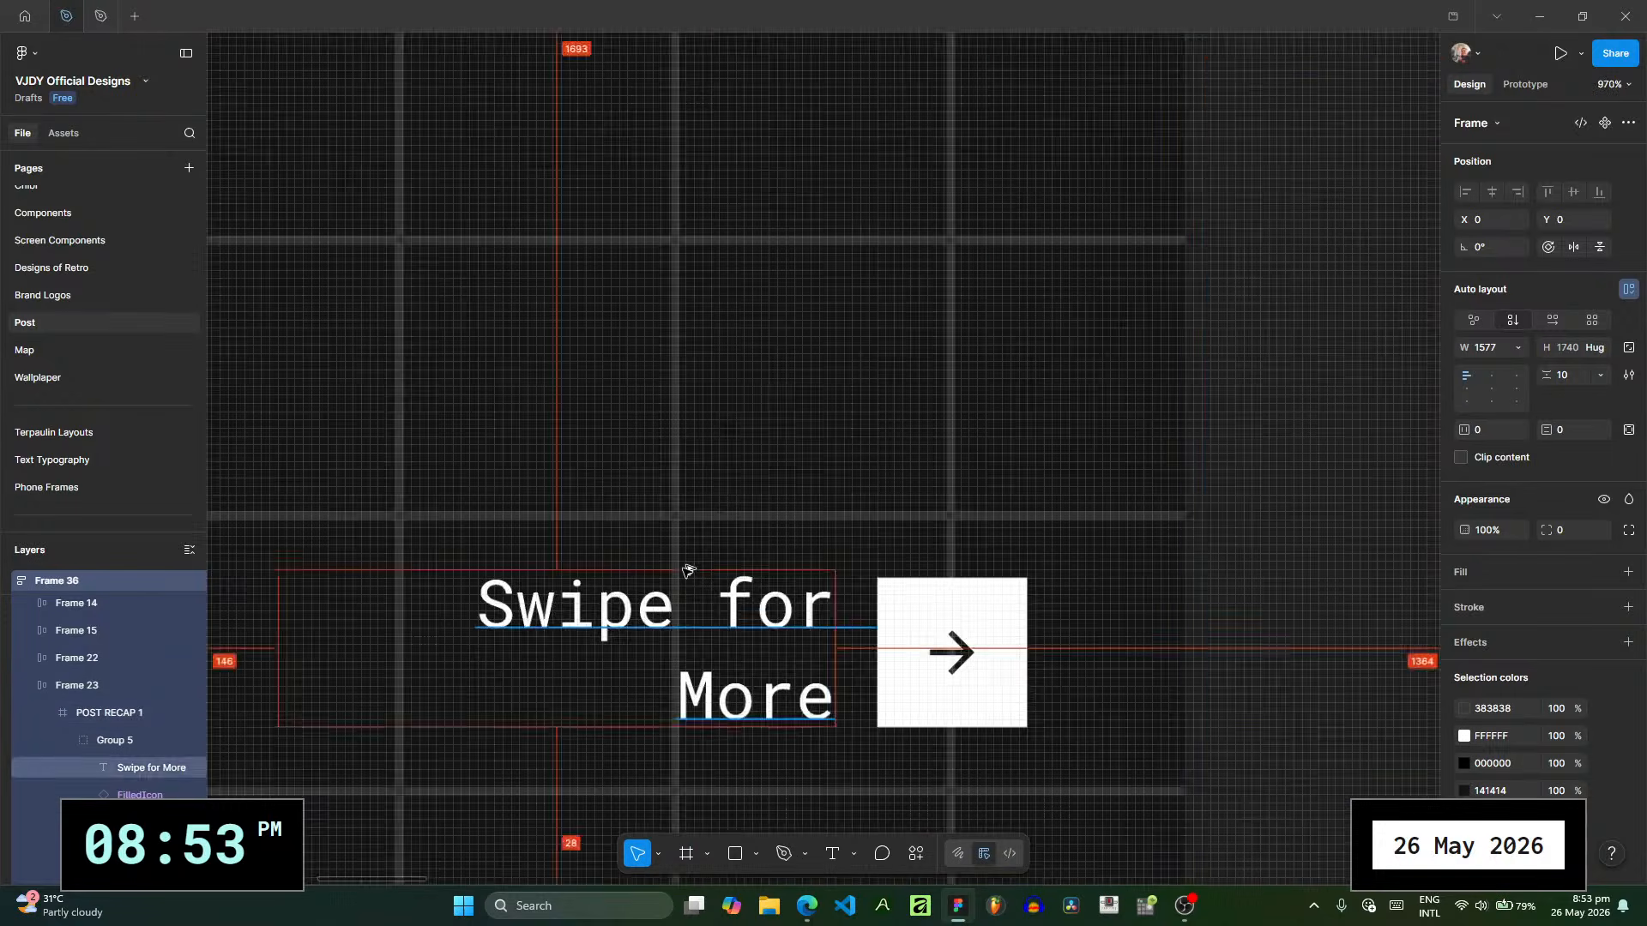
{"action": "scroll", "coordinate": [600, 425], "scroll_direction": "down", "scroll_amount": 5}
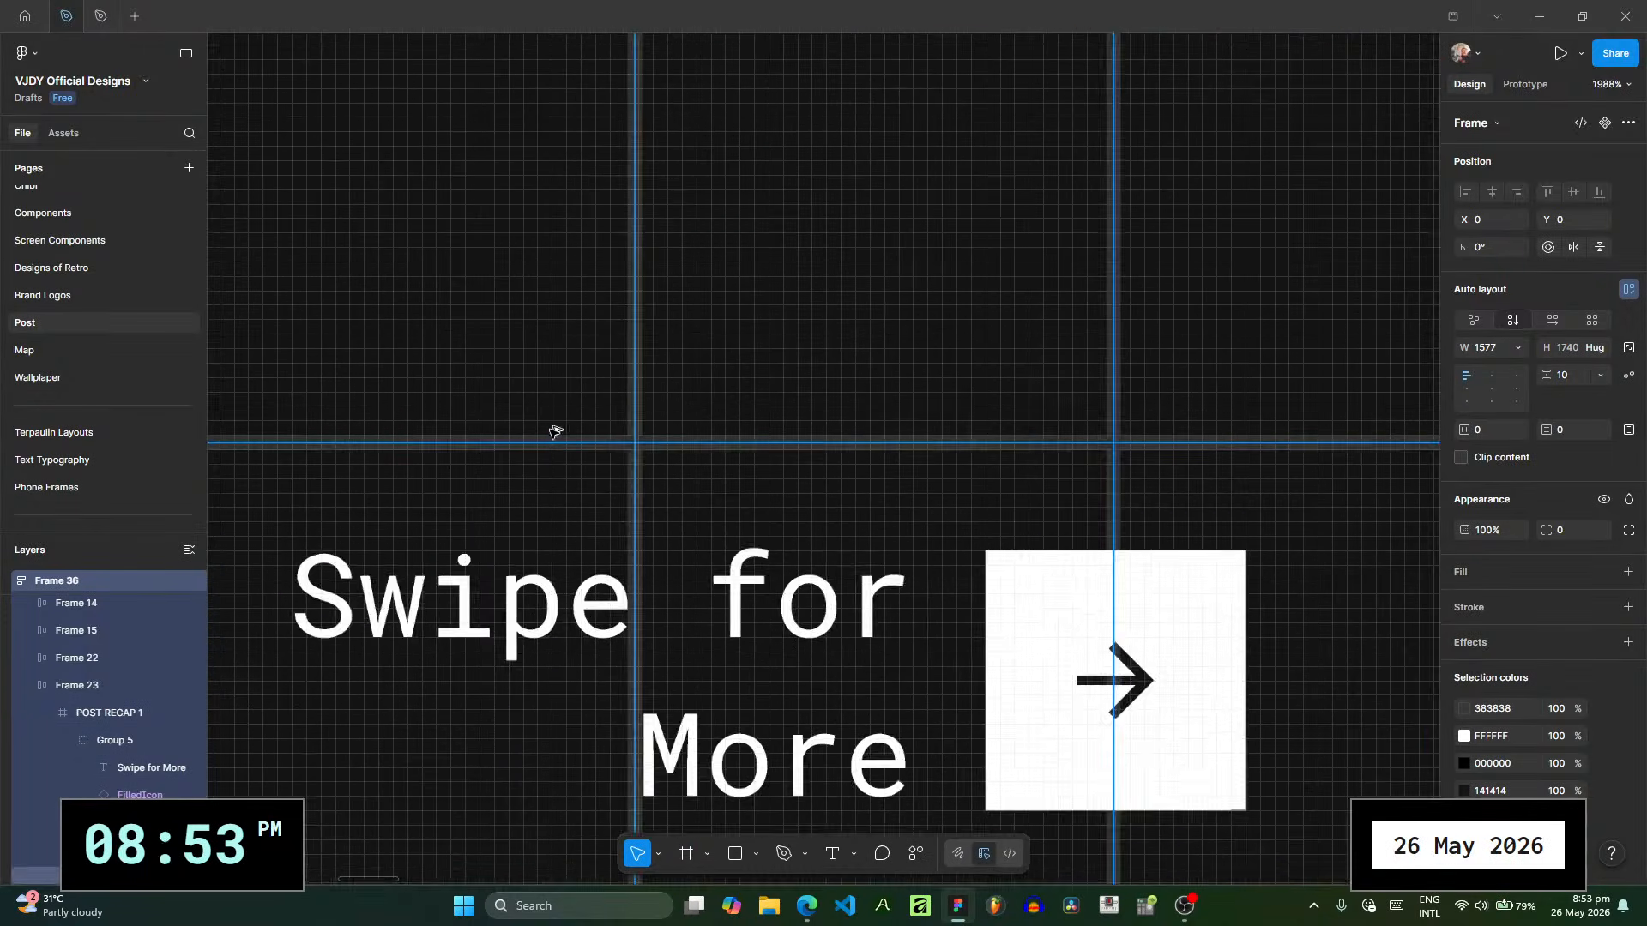
{"action": "scroll", "coordinate": [629, 425], "scroll_direction": "down", "scroll_amount": 3}
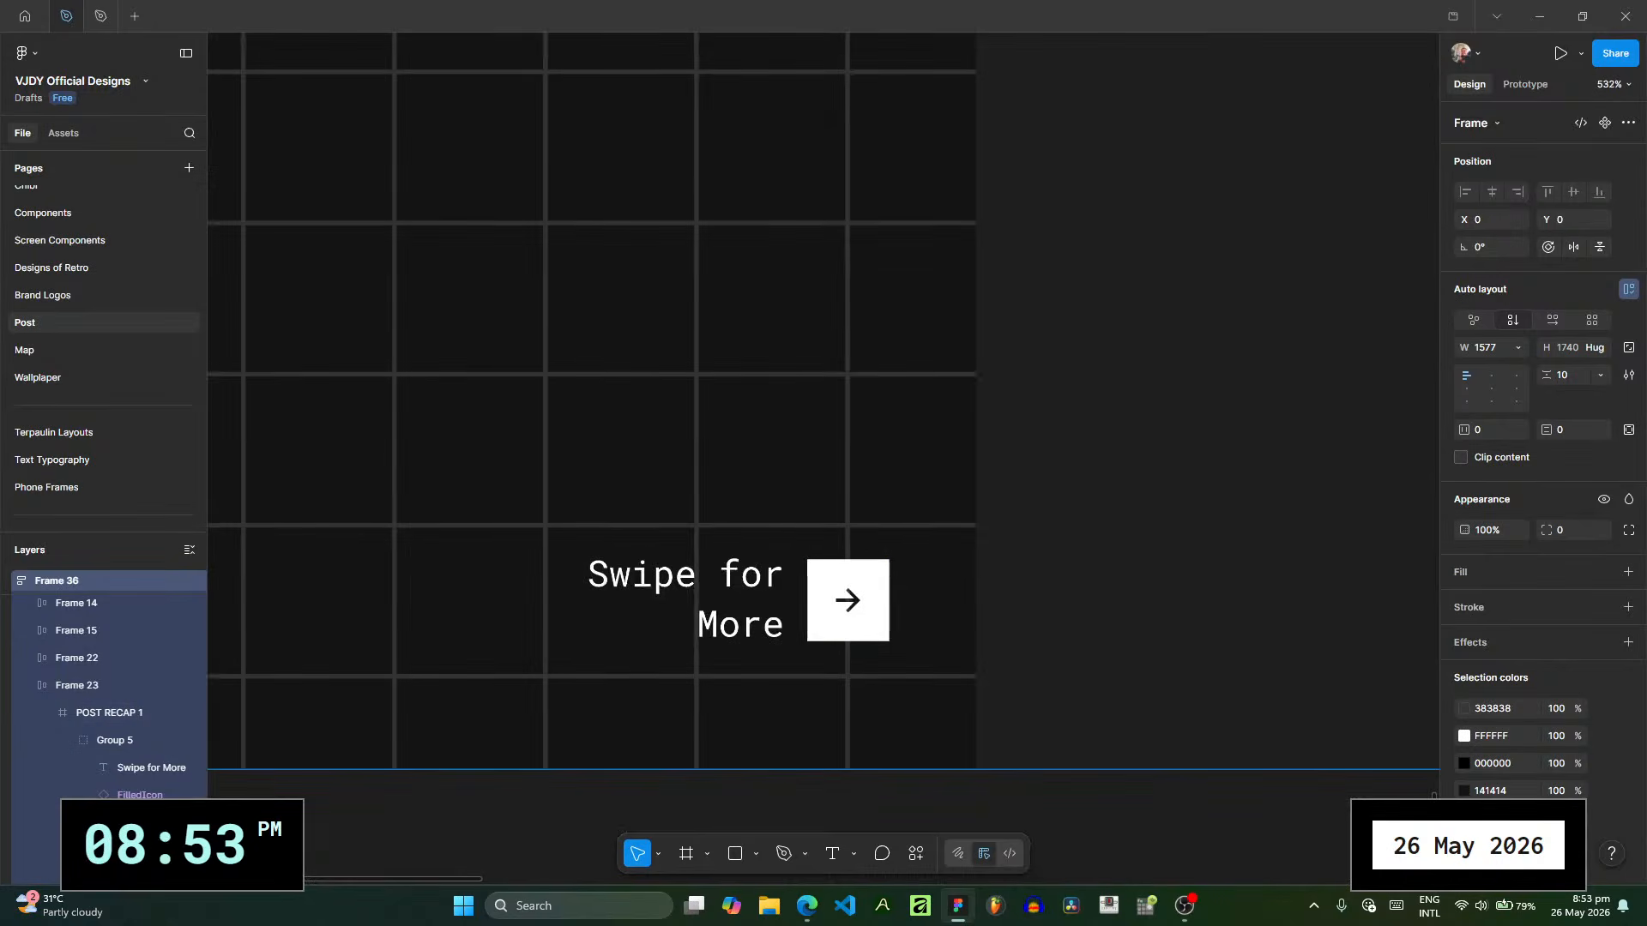
{"action": "scroll", "coordinate": [65, 775], "scroll_direction": "right", "scroll_amount": 2}
- Collapse Group 5 and resize the grid vector to 415 × 255 at X 0, Y -37, fitting the frame's width
{"action": "left_click", "coordinate": [28, 740]}
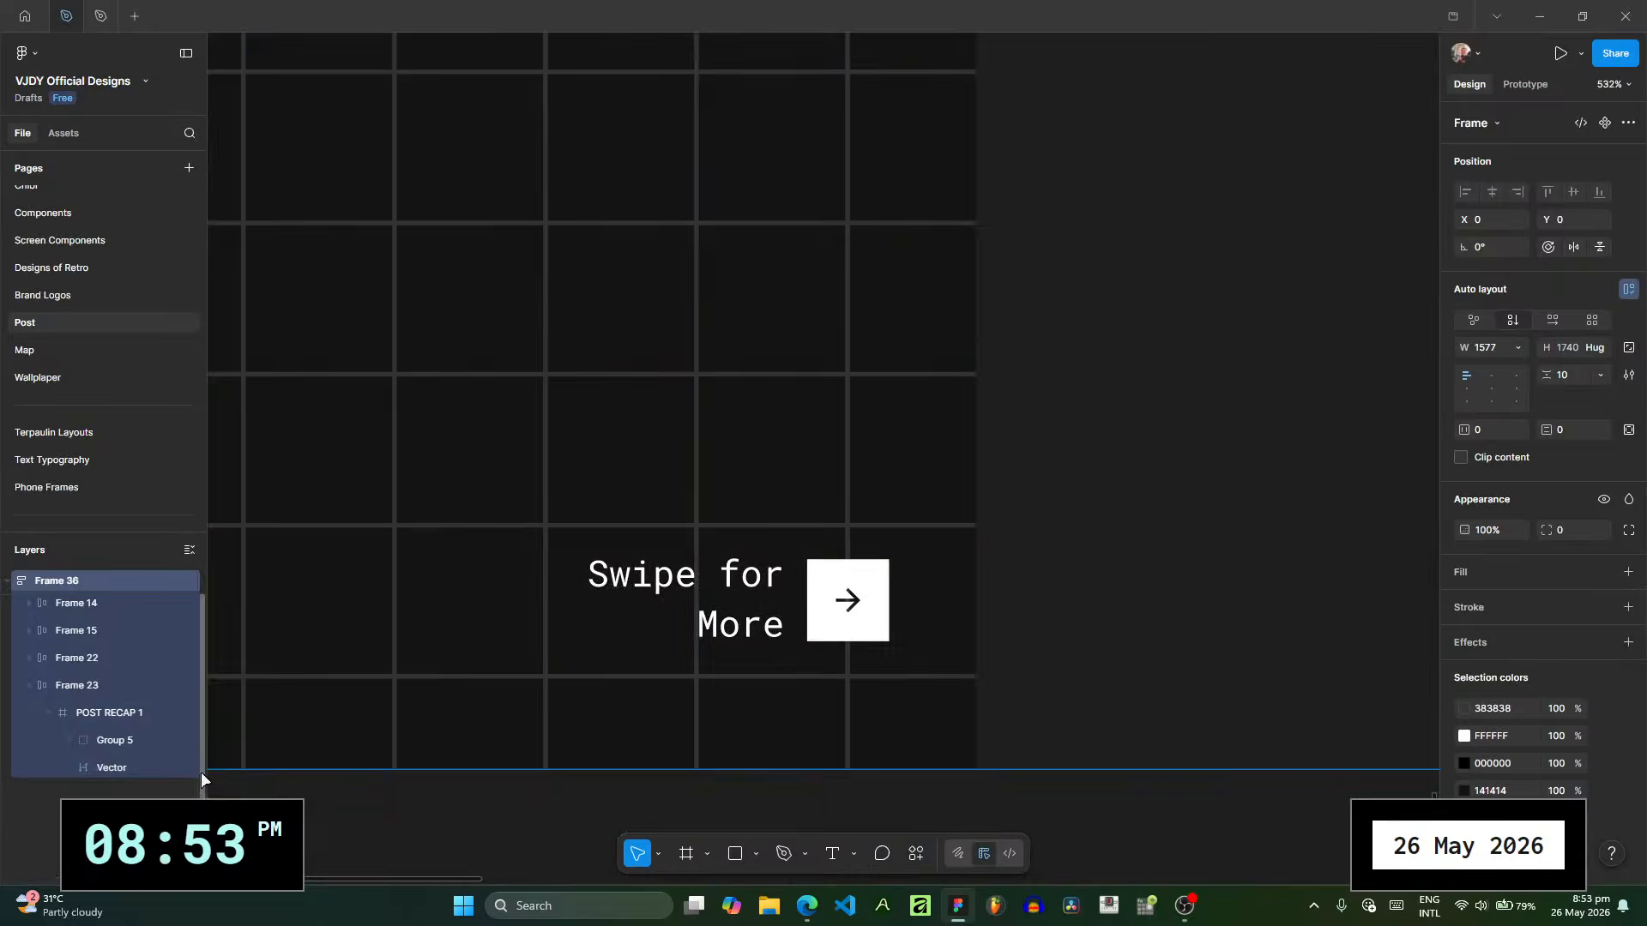
{"action": "scroll", "coordinate": [581, 440], "scroll_direction": "down", "scroll_amount": 3}
{"action": "left_click_drag", "start_coordinate": [581, 422], "coordinate": [662, 698]}
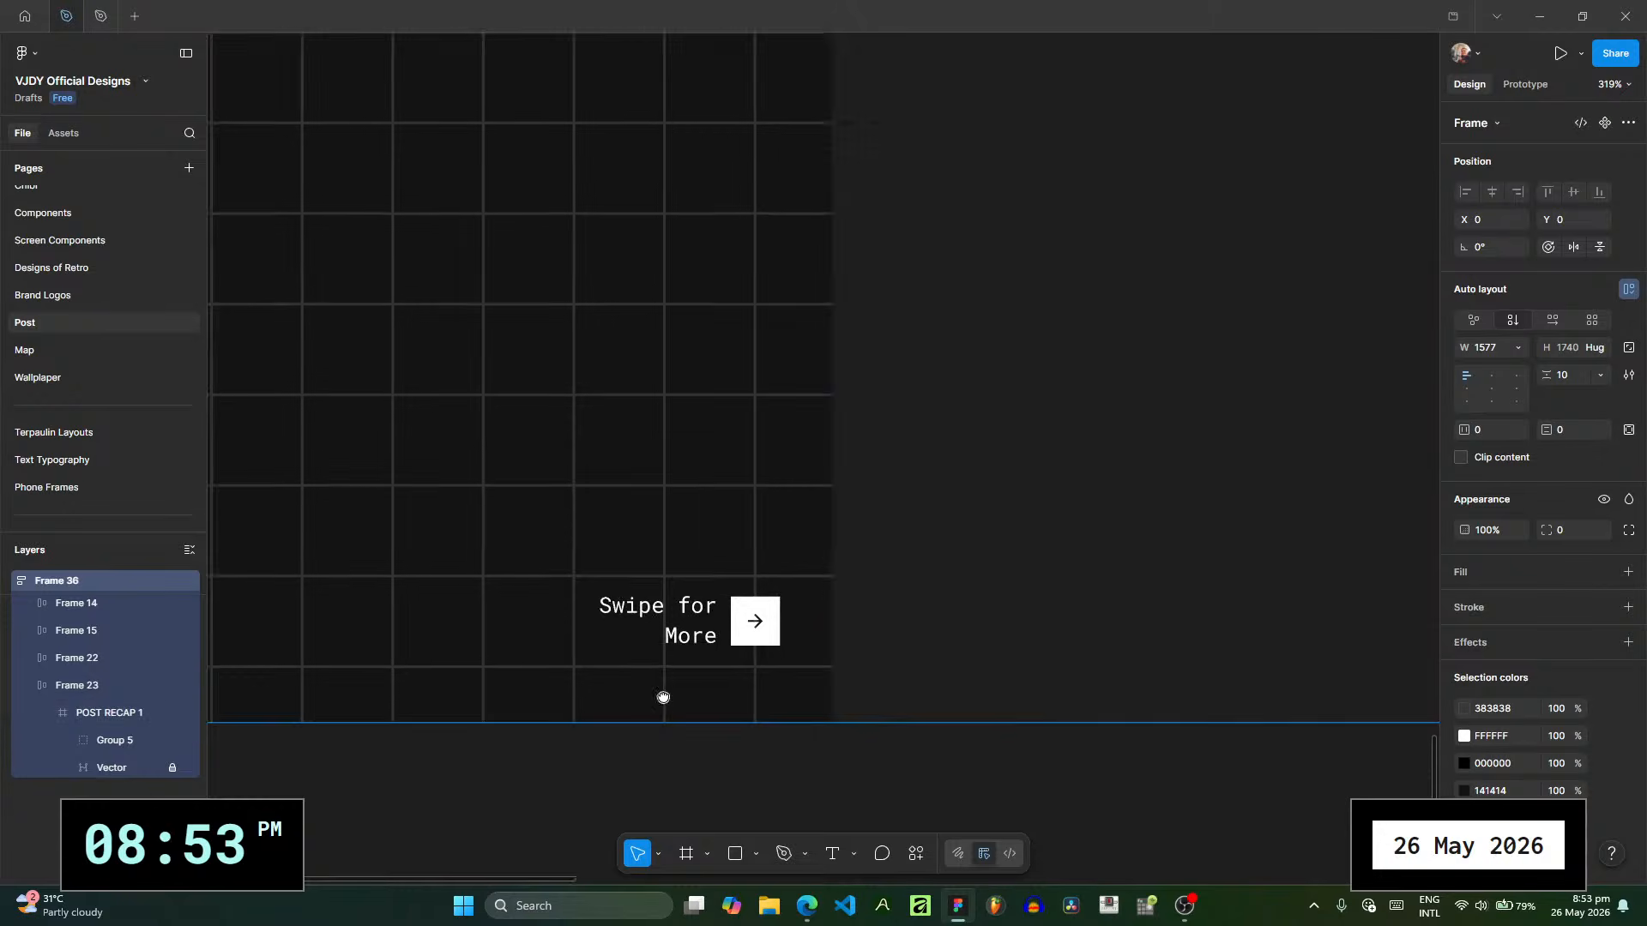
{"action": "scroll", "coordinate": [642, 485], "scroll_direction": "down", "scroll_amount": 2}
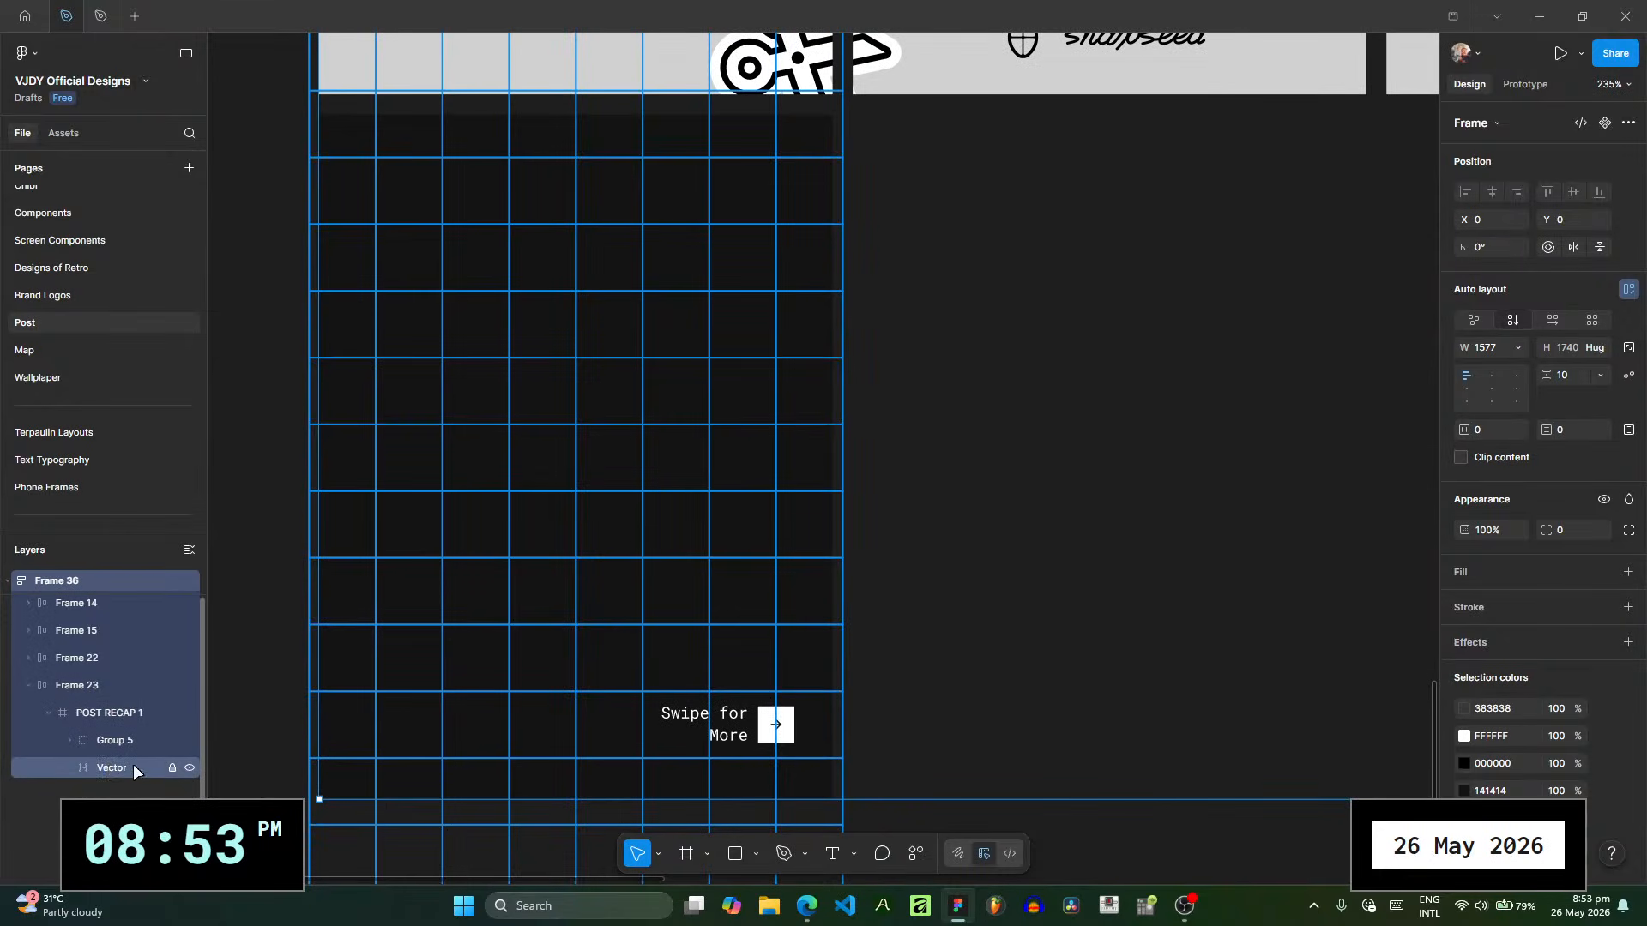
{"action": "left_click", "coordinate": [144, 770]}
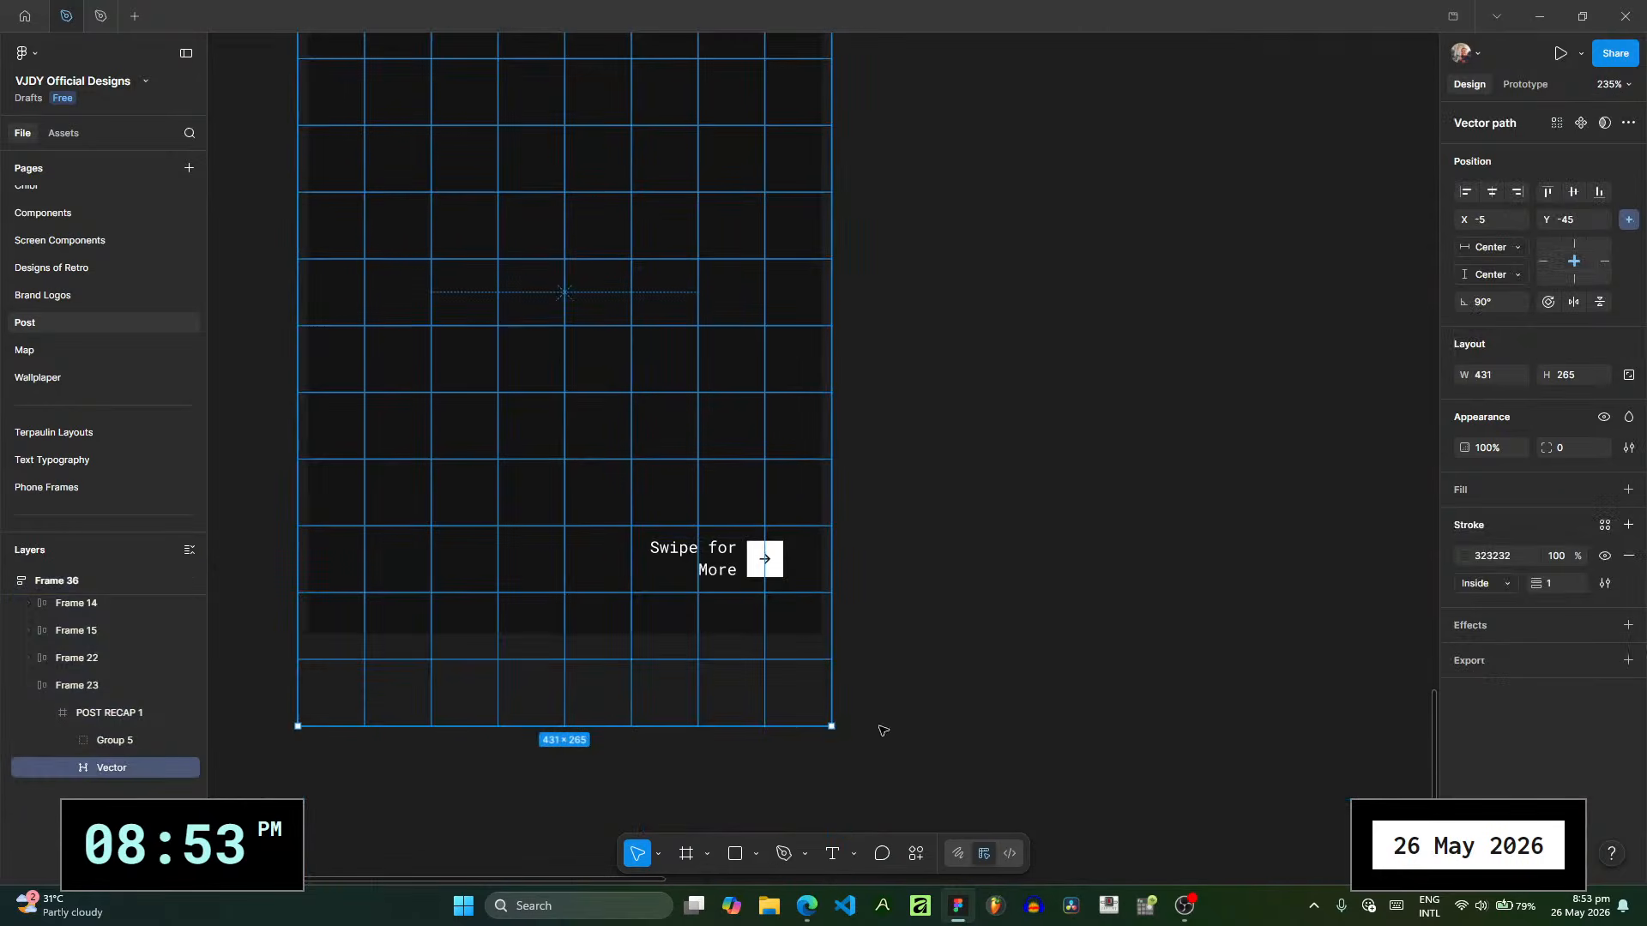
{"action": "left_click_drag", "start_coordinate": [832, 728], "coordinate": [814, 681]}
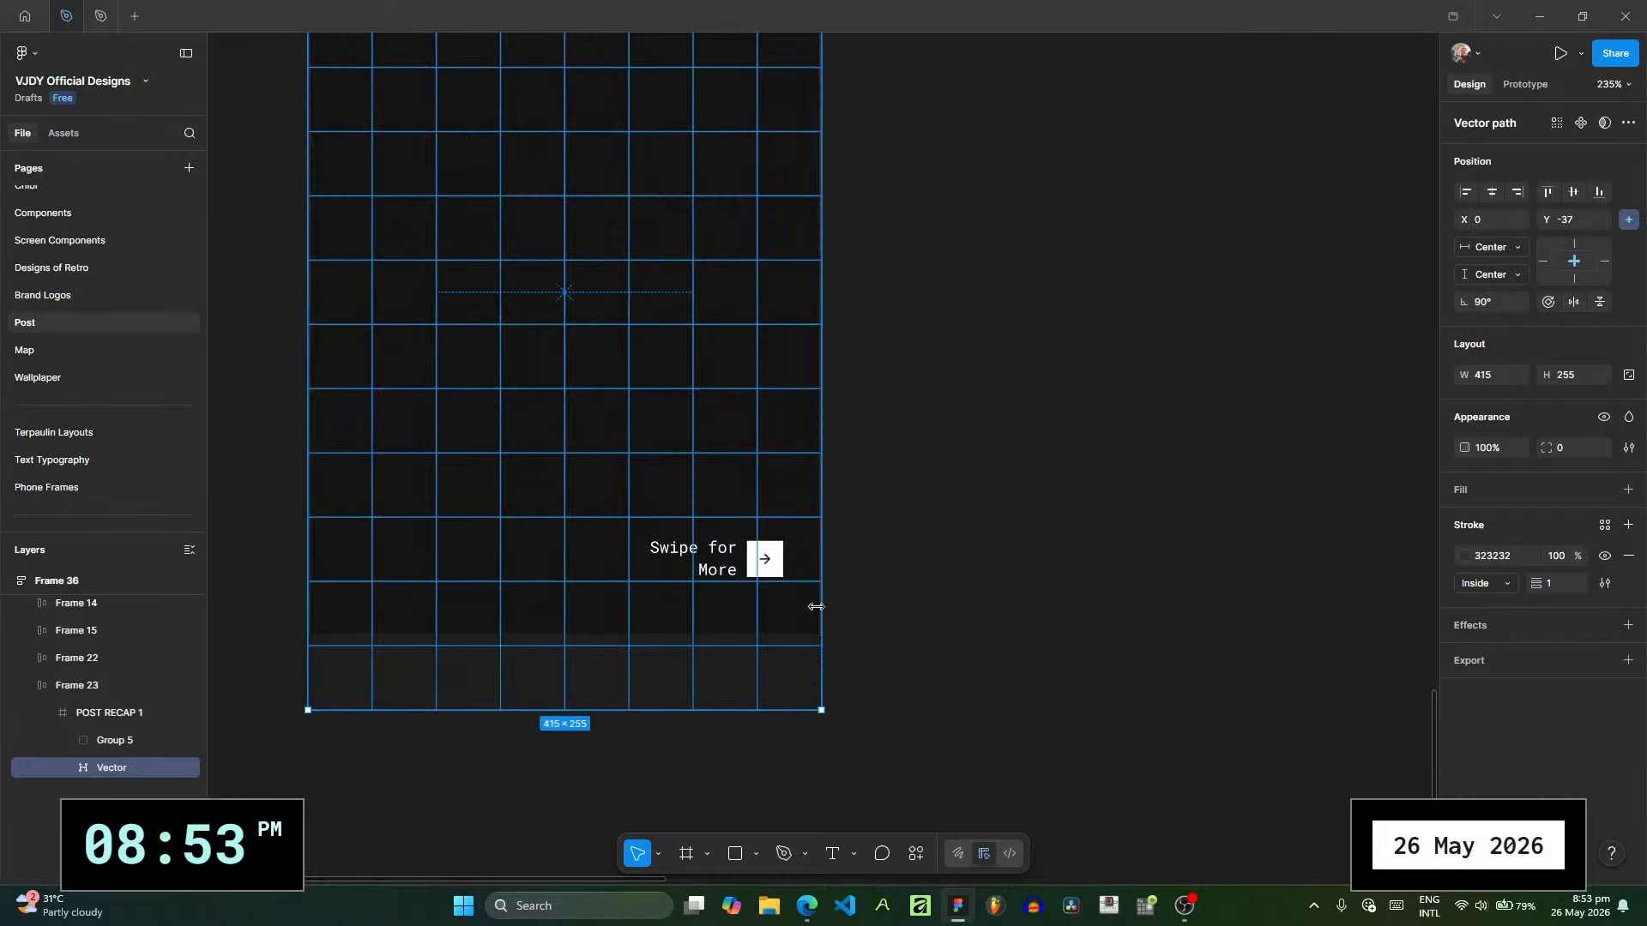
- Check the resized grid's edge against the frame and lock the grid vector
{"action": "scroll", "coordinate": [825, 632], "scroll_direction": "up", "scroll_amount": 4}
{"action": "scroll", "coordinate": [825, 631], "scroll_direction": "up", "scroll_amount": 8}
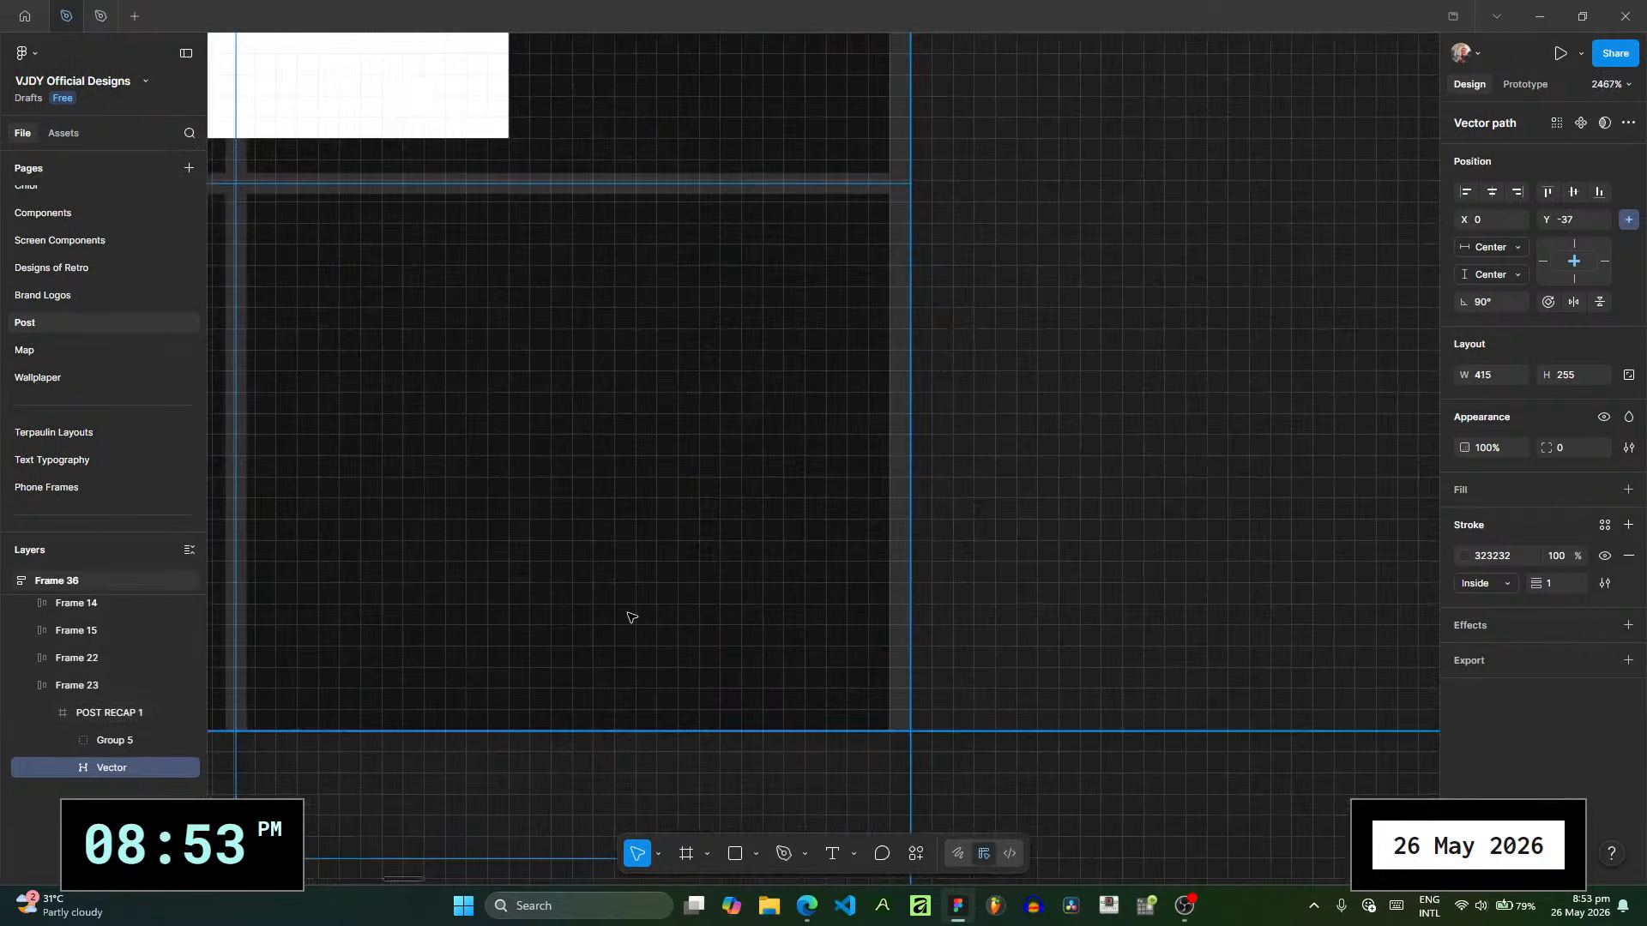
{"action": "scroll", "coordinate": [691, 599], "scroll_direction": "down", "scroll_amount": 3}
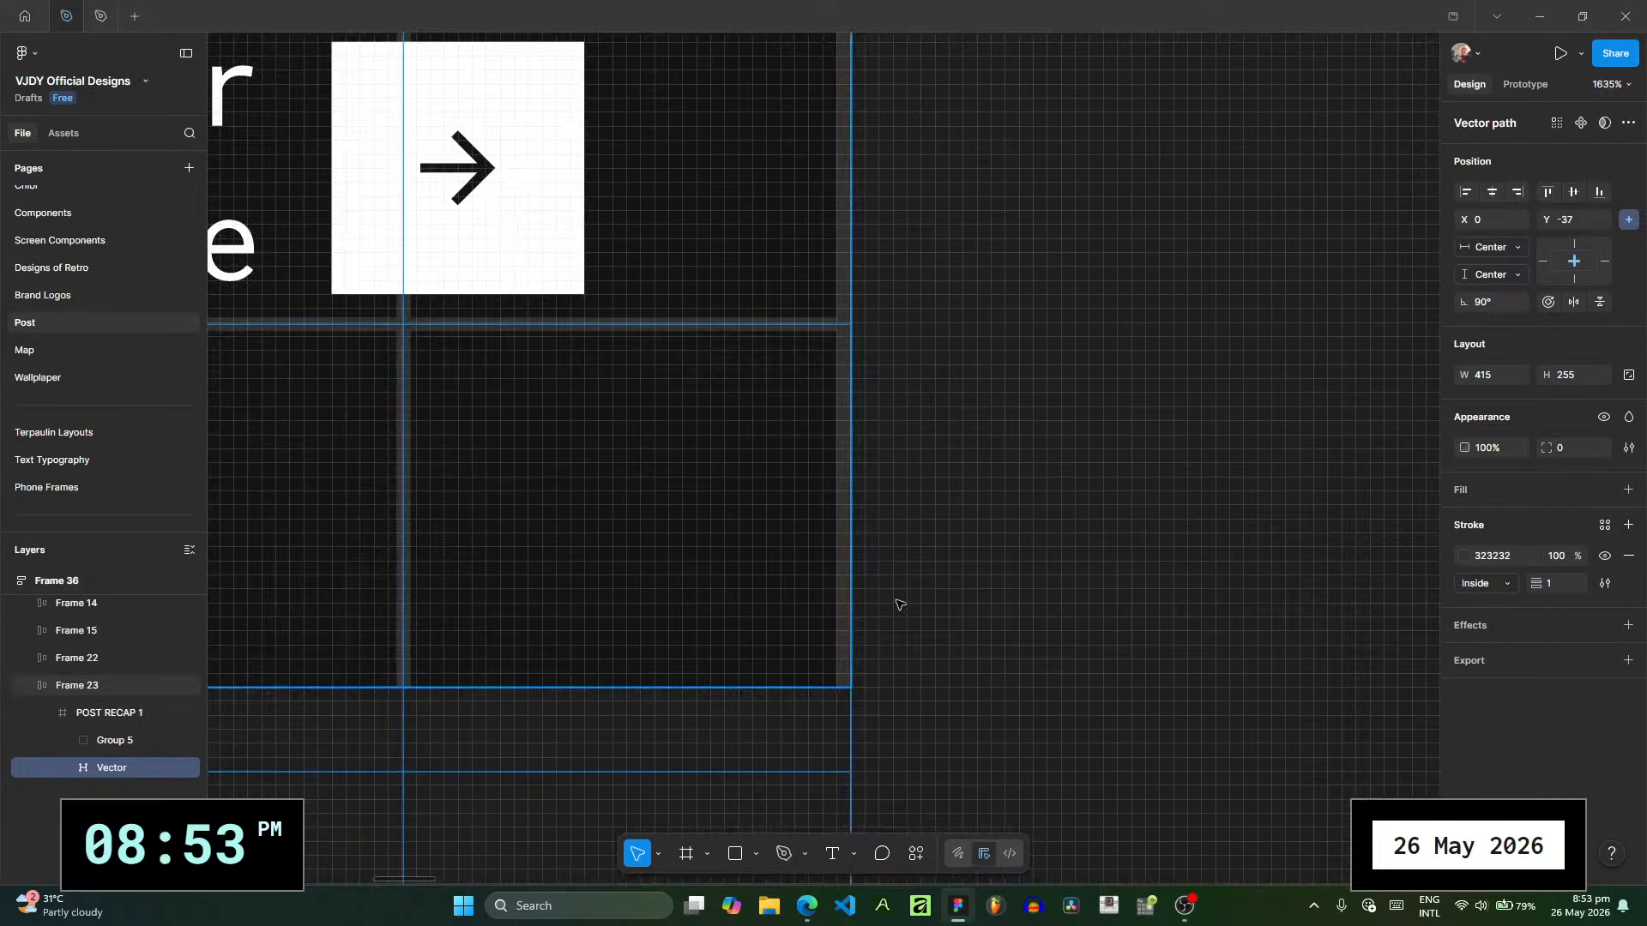
{"action": "scroll", "coordinate": [840, 606], "scroll_direction": "down", "scroll_amount": 7}
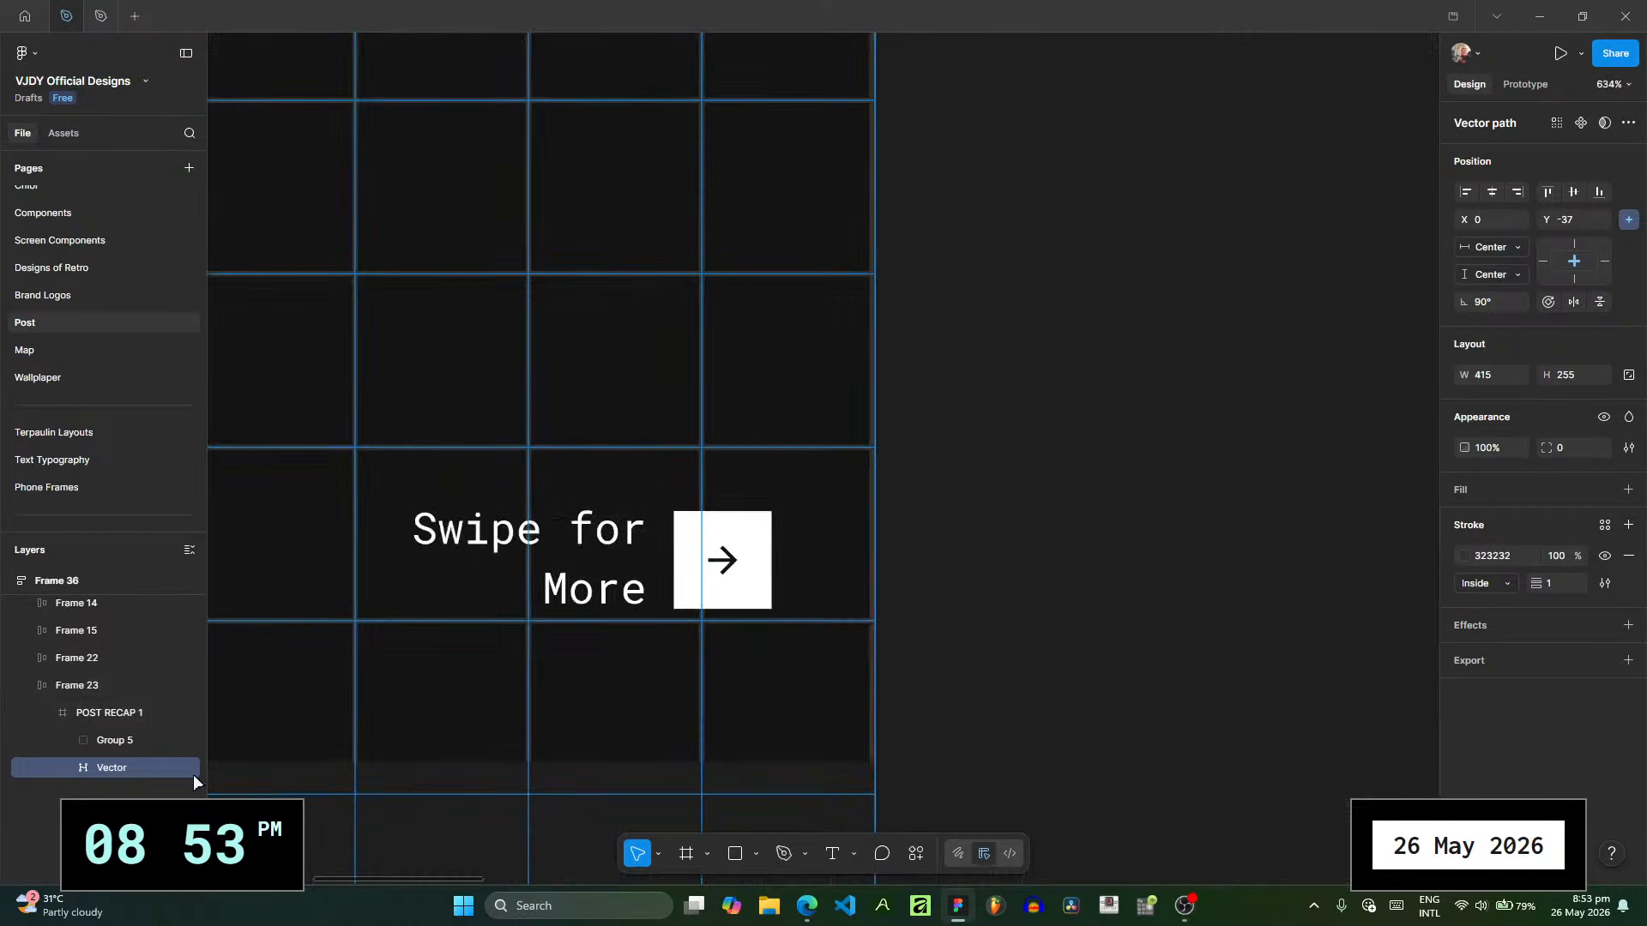
{"action": "left_click", "coordinate": [169, 769]}
{"action": "left_click", "coordinate": [922, 617]}
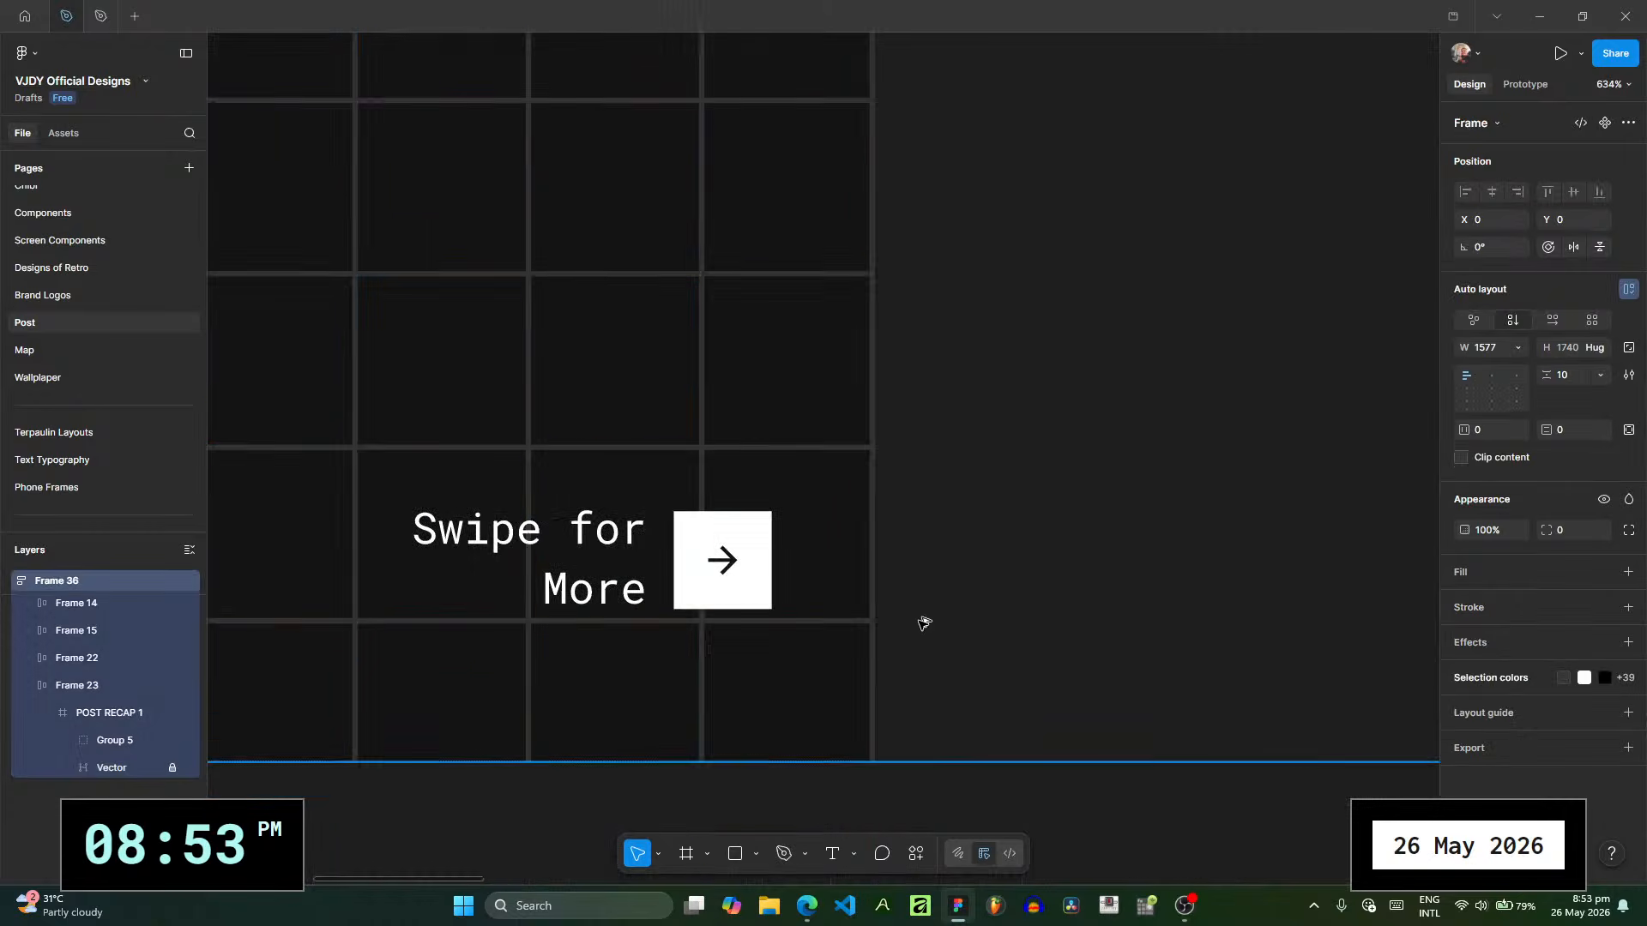
- Add a text box reading "Timeline of", about 170 × 62 at X 32, Y 60, in the slide's upper area
{"action": "scroll", "coordinate": [922, 618], "scroll_direction": "down", "scroll_amount": 5}
{"action": "scroll", "coordinate": [1087, 577], "scroll_direction": "down", "scroll_amount": 3}
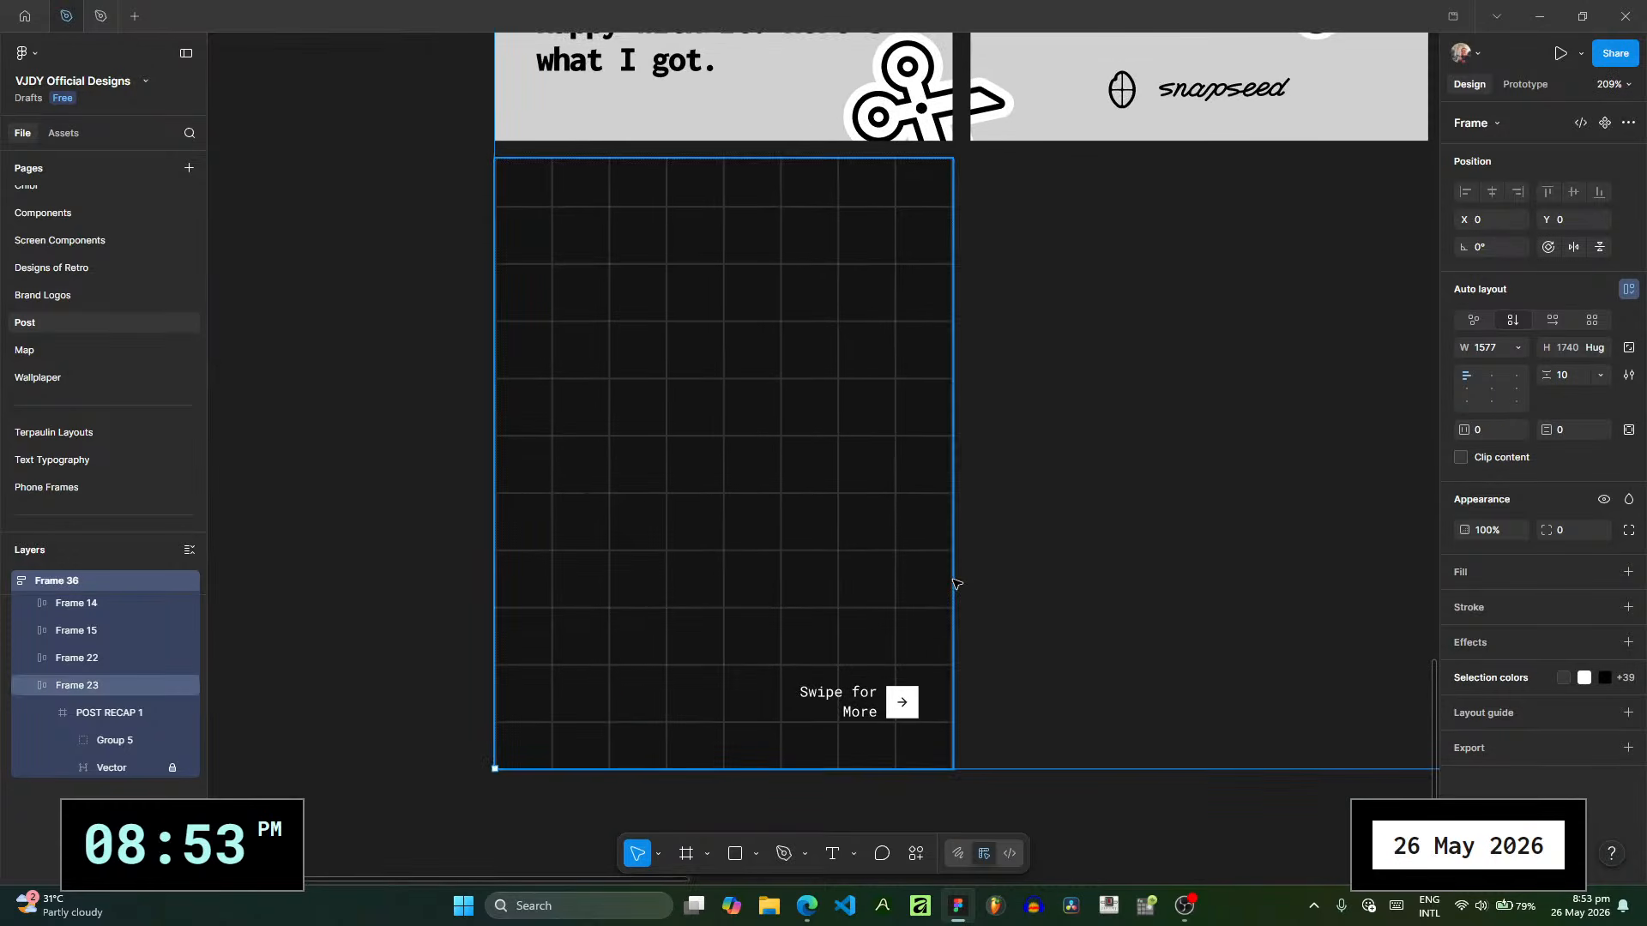
{"action": "scroll", "coordinate": [995, 557], "scroll_direction": "right", "scroll_amount": 1}
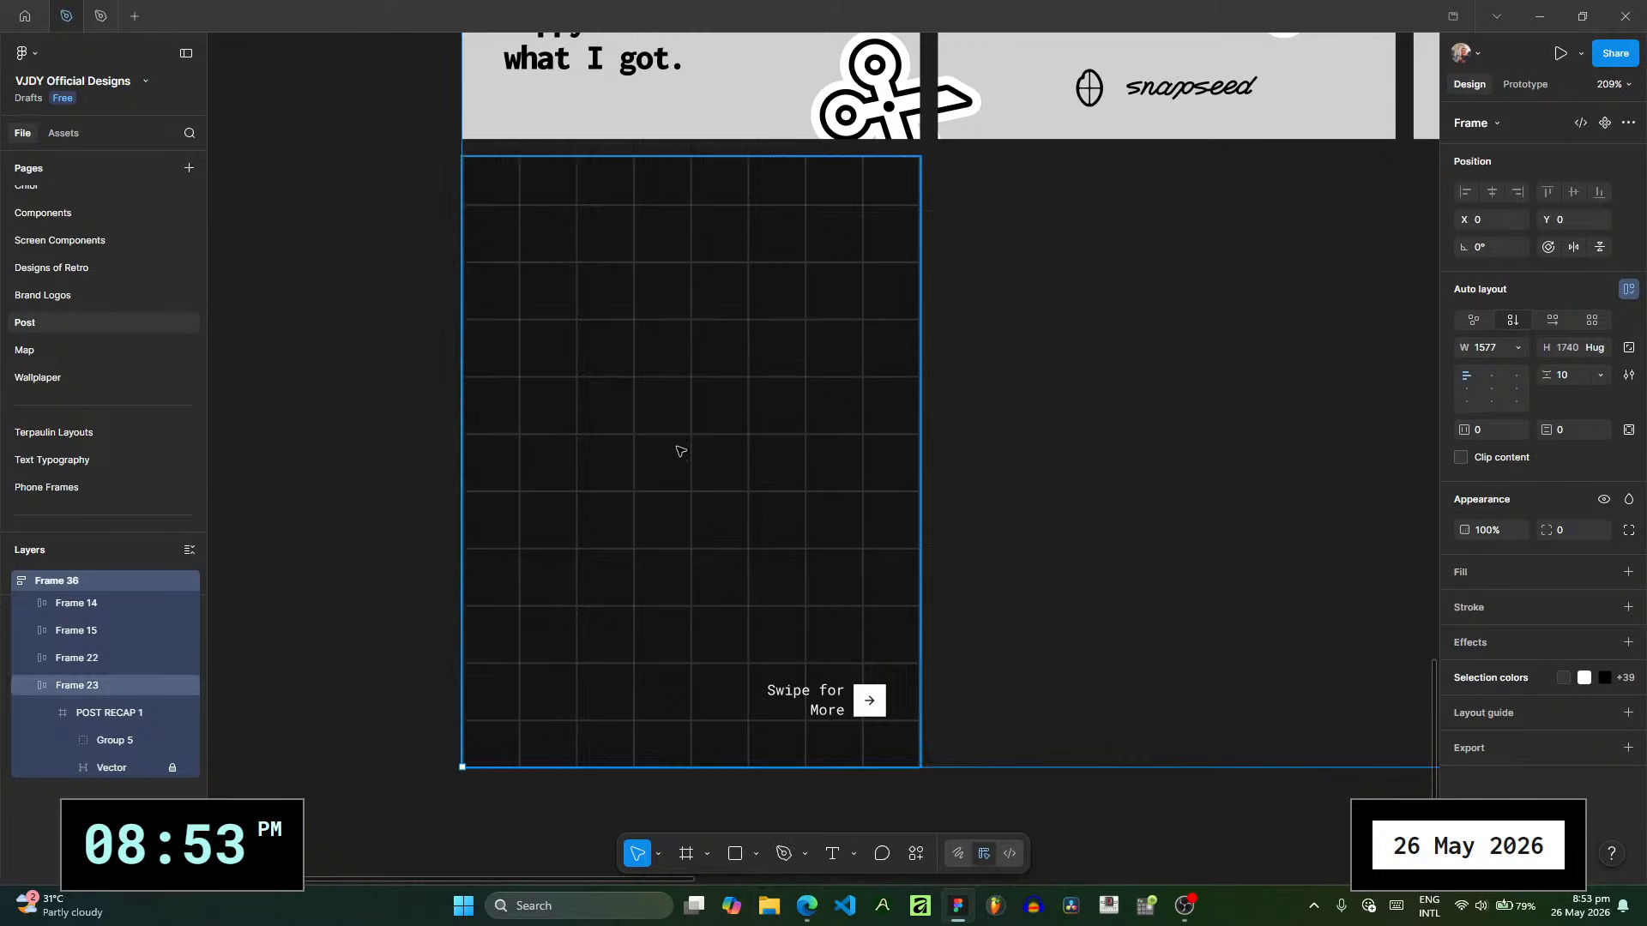
{"action": "left_click", "coordinate": [832, 853]}
{"action": "left_click_drag", "start_coordinate": [521, 262], "coordinate": [825, 376]}
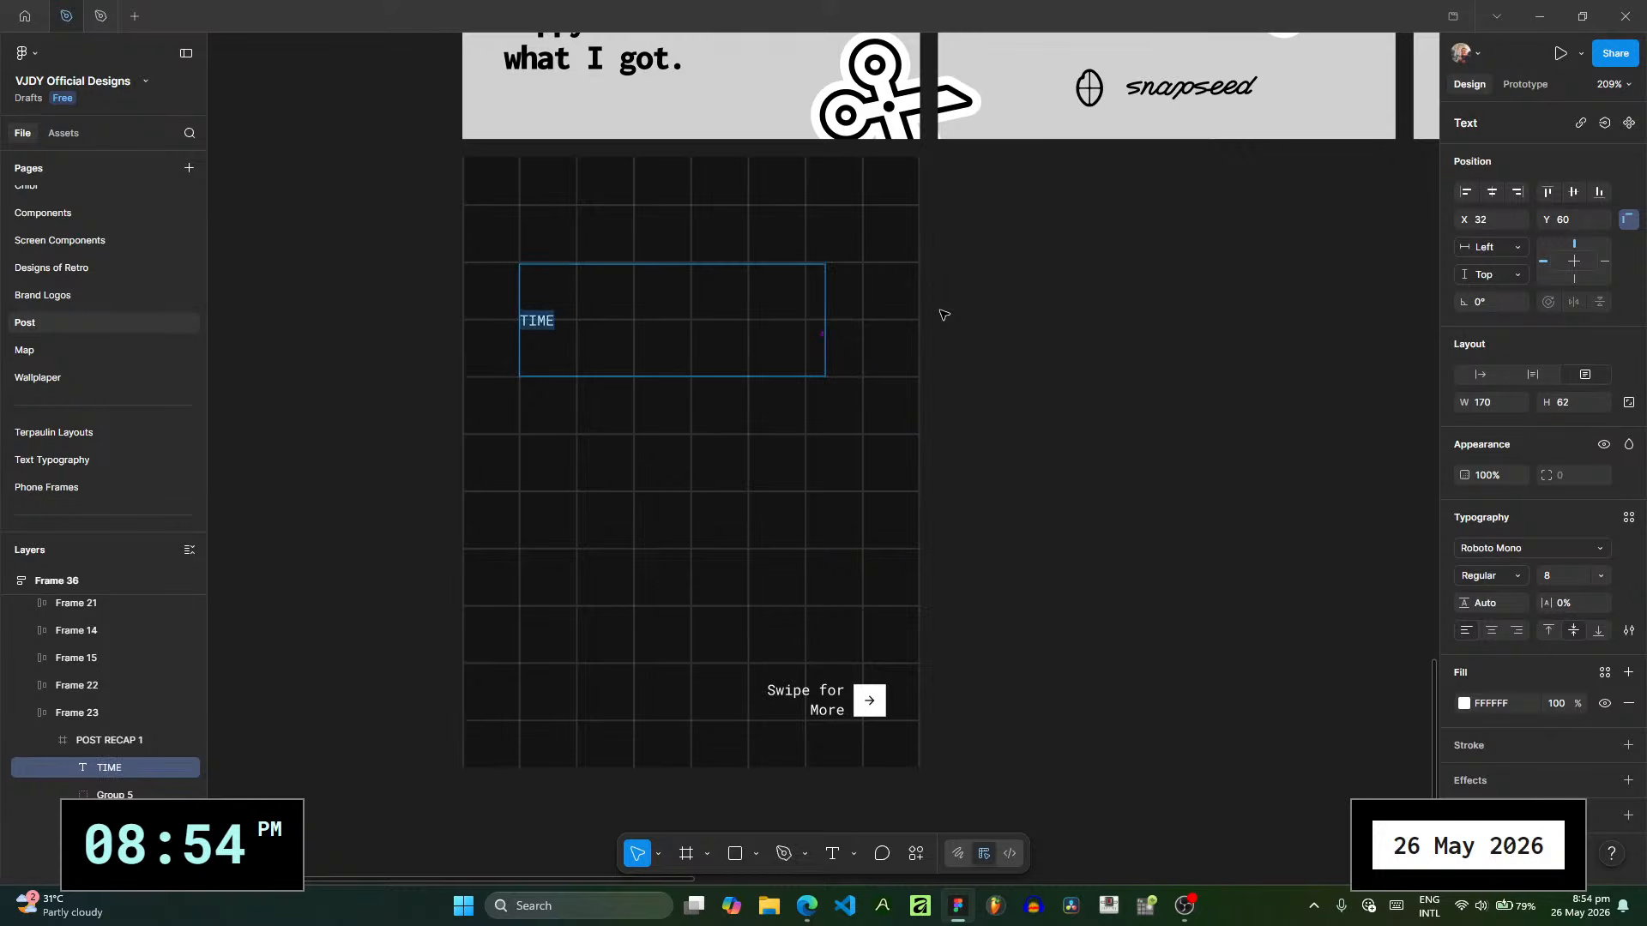
{"action": "type", "text": "Timeline of"}
{"action": "key", "text": "Escape"}
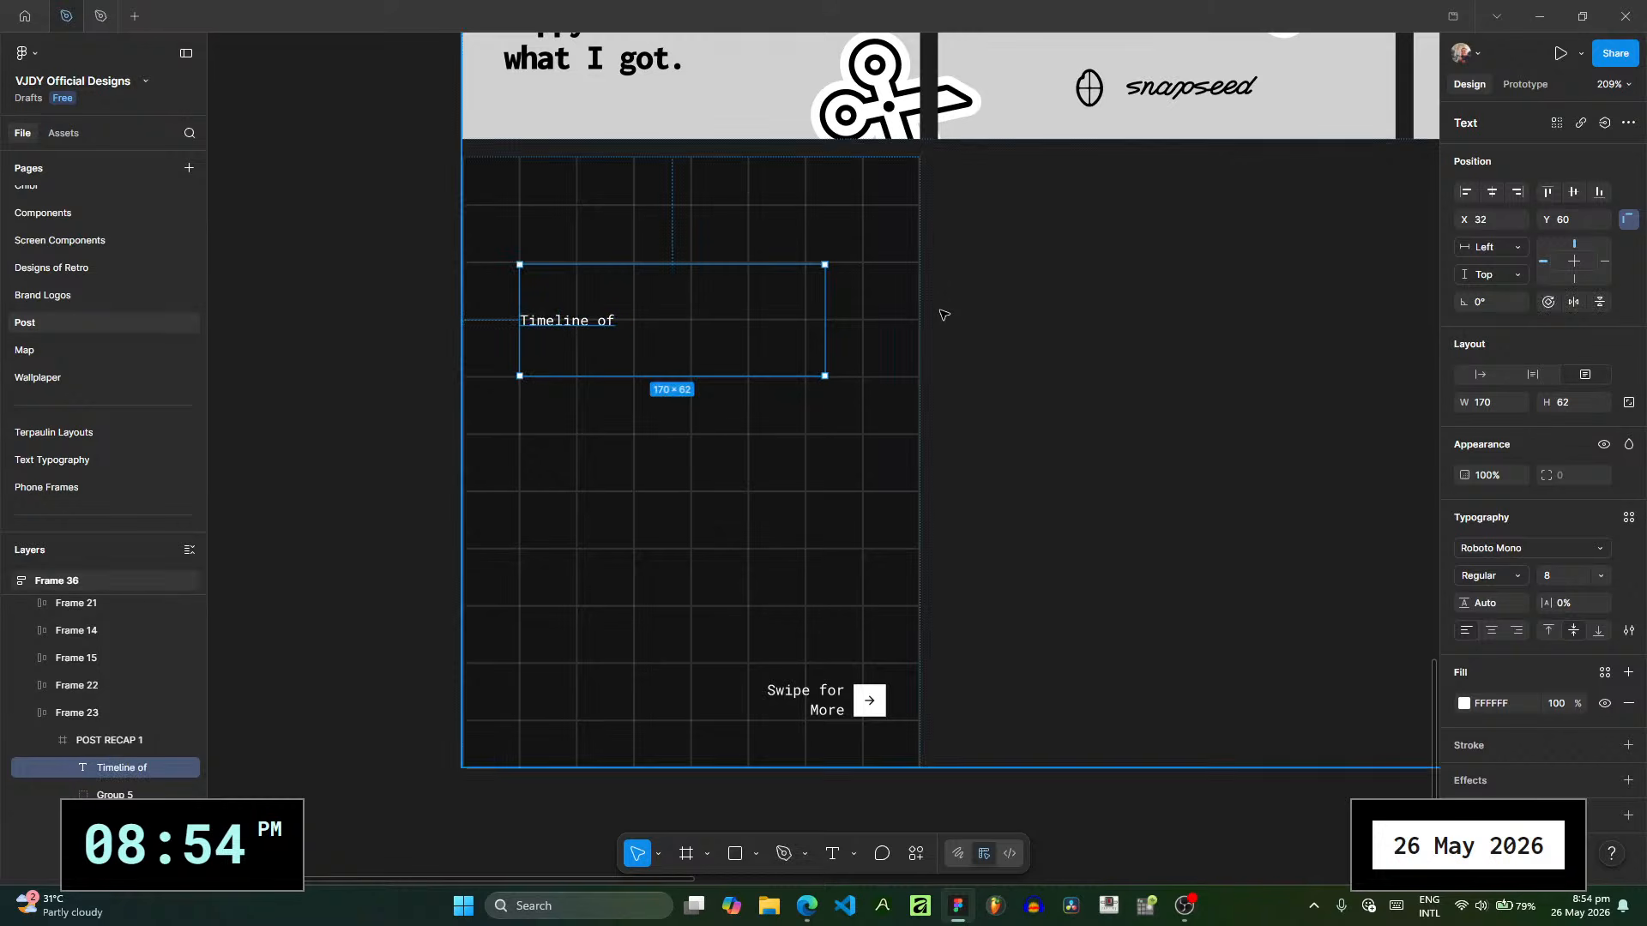
- Set the "Timeline of" text to the Inconsolata font at size 40
{"action": "left_click", "coordinate": [1521, 556]}
{"action": "type", "text": "Incols"}
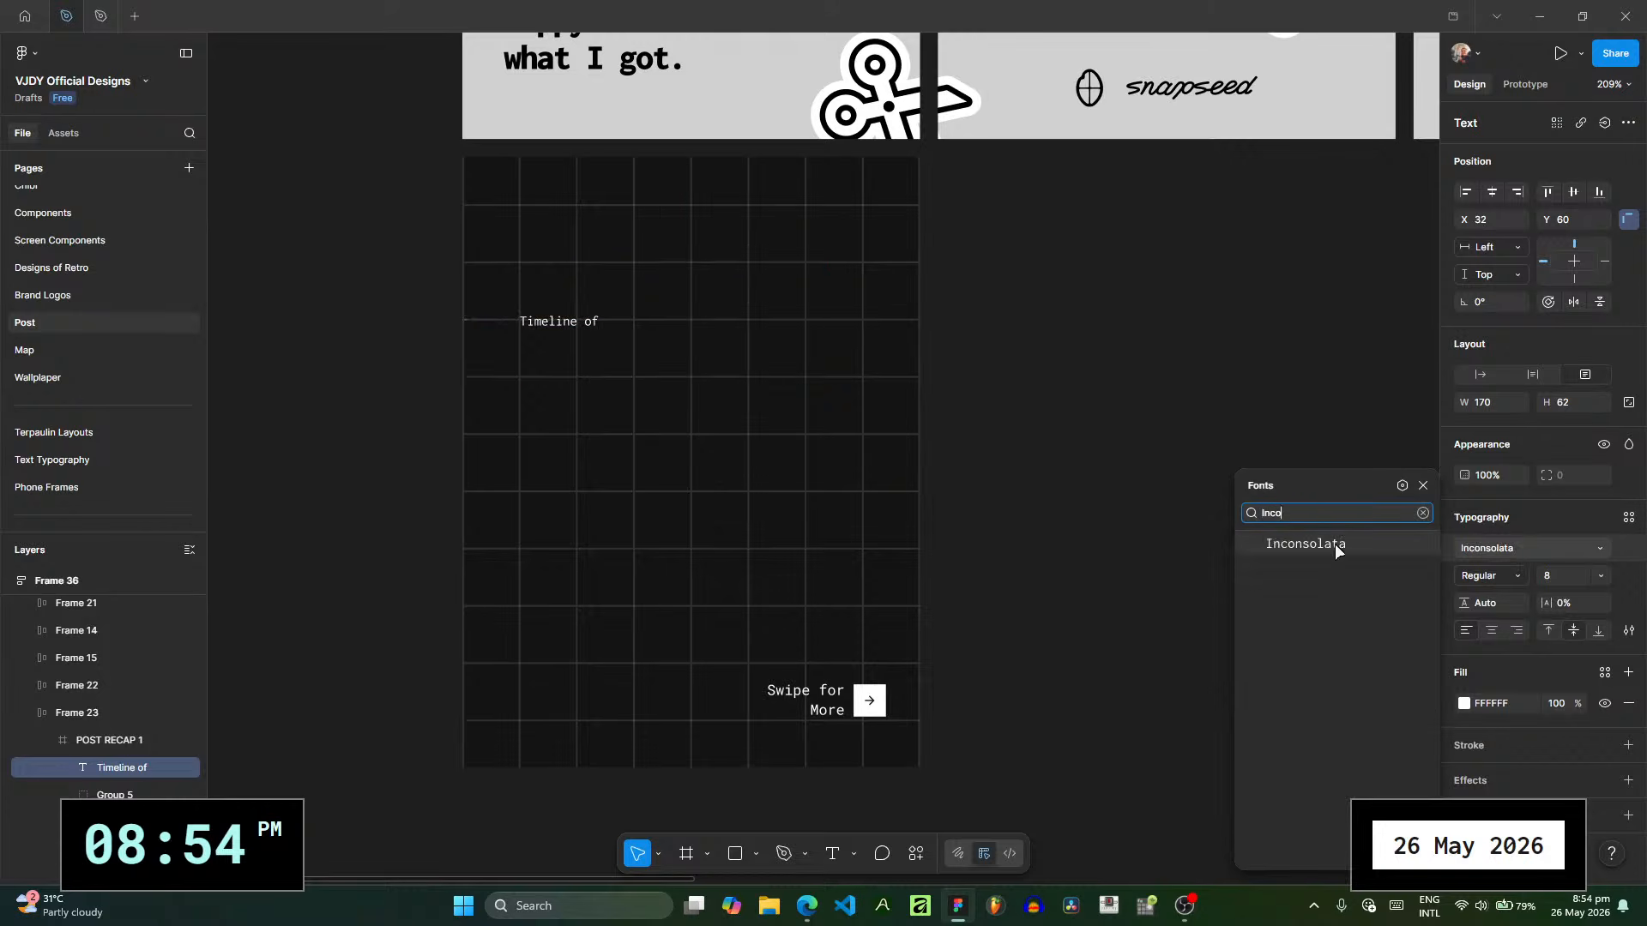
{"action": "left_click", "coordinate": [1335, 544]}
{"action": "left_click", "coordinate": [1602, 576]}
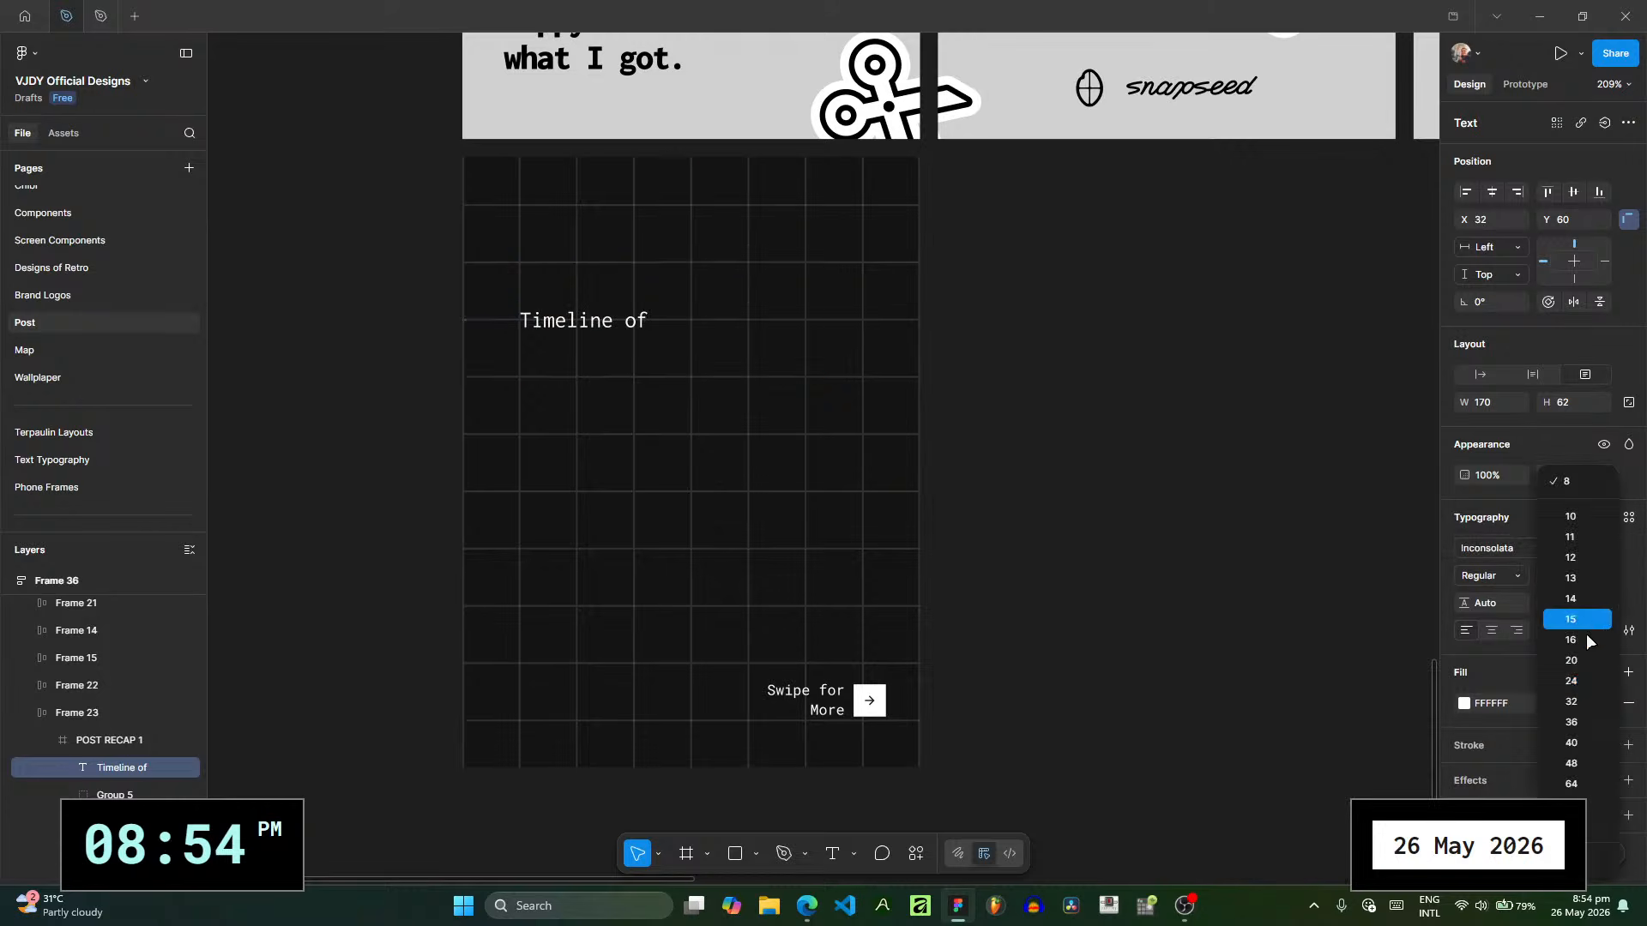
{"action": "left_click", "coordinate": [1571, 743]}
- Resize the "Timeline of" text box to 233 × 31 at X 11, Y 92, fitting the title on one line between grid lines
{"action": "left_click_drag", "start_coordinate": [825, 343], "coordinate": [901, 344]}
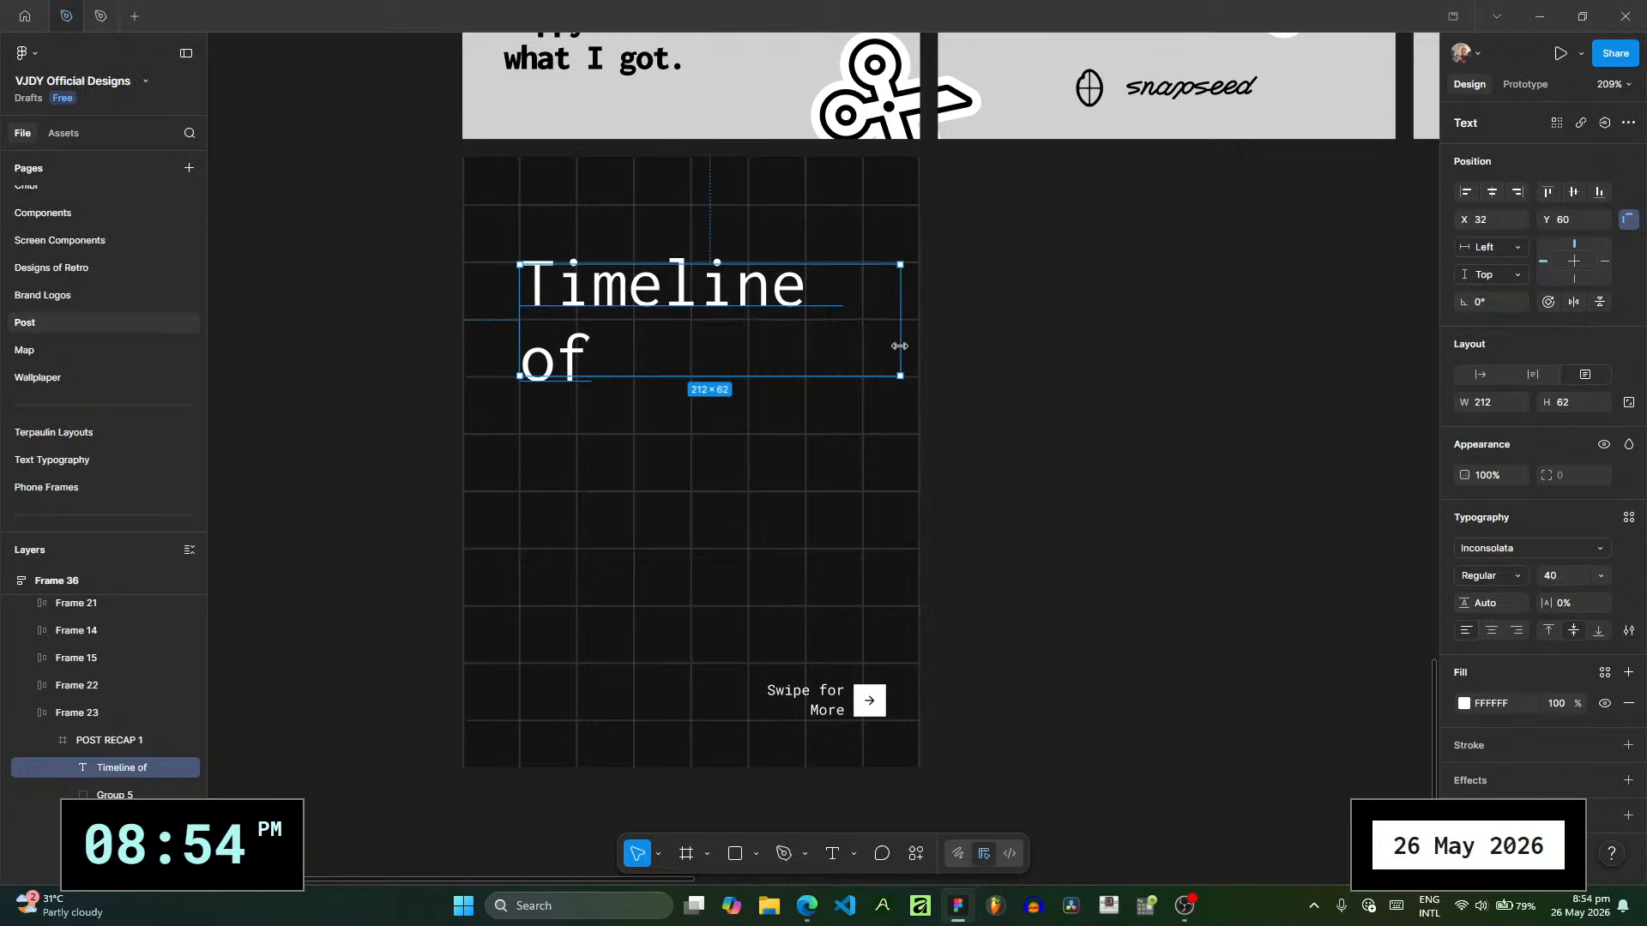
{"action": "mouse_move", "coordinate": [572, 357]}
{"action": "left_mouse_down"}
{"action": "mouse_move", "coordinate": [564, 375]}
{"action": "mouse_move", "coordinate": [542, 368]}
{"action": "left_mouse_up"}
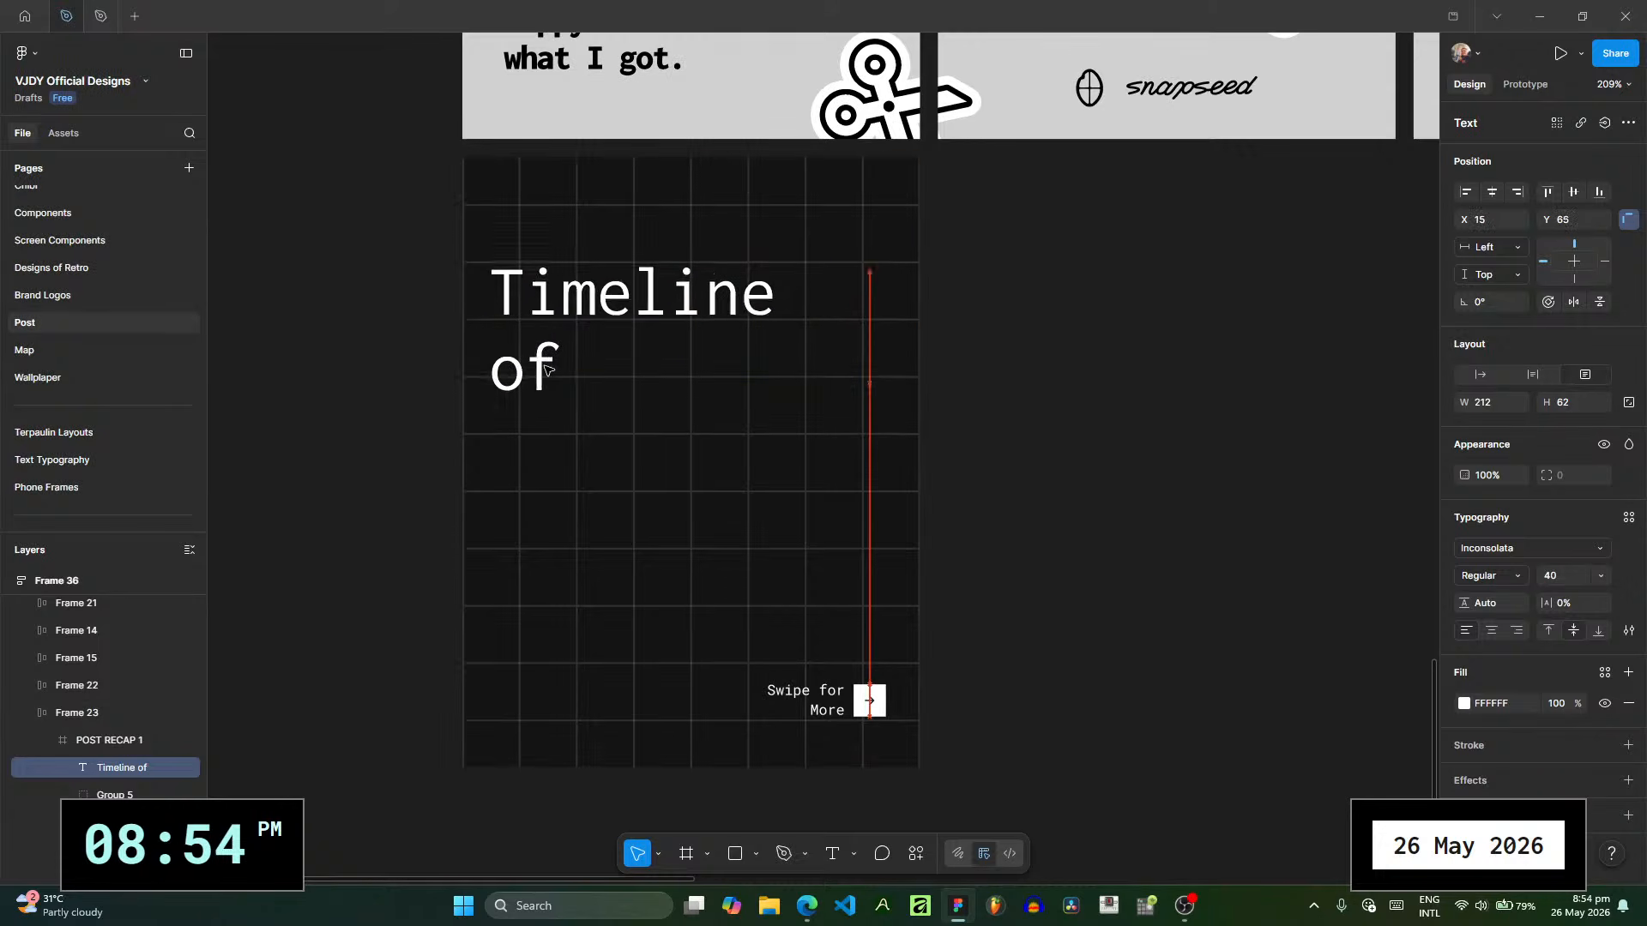
{"action": "left_click_drag", "start_coordinate": [870, 369], "coordinate": [813, 348]}
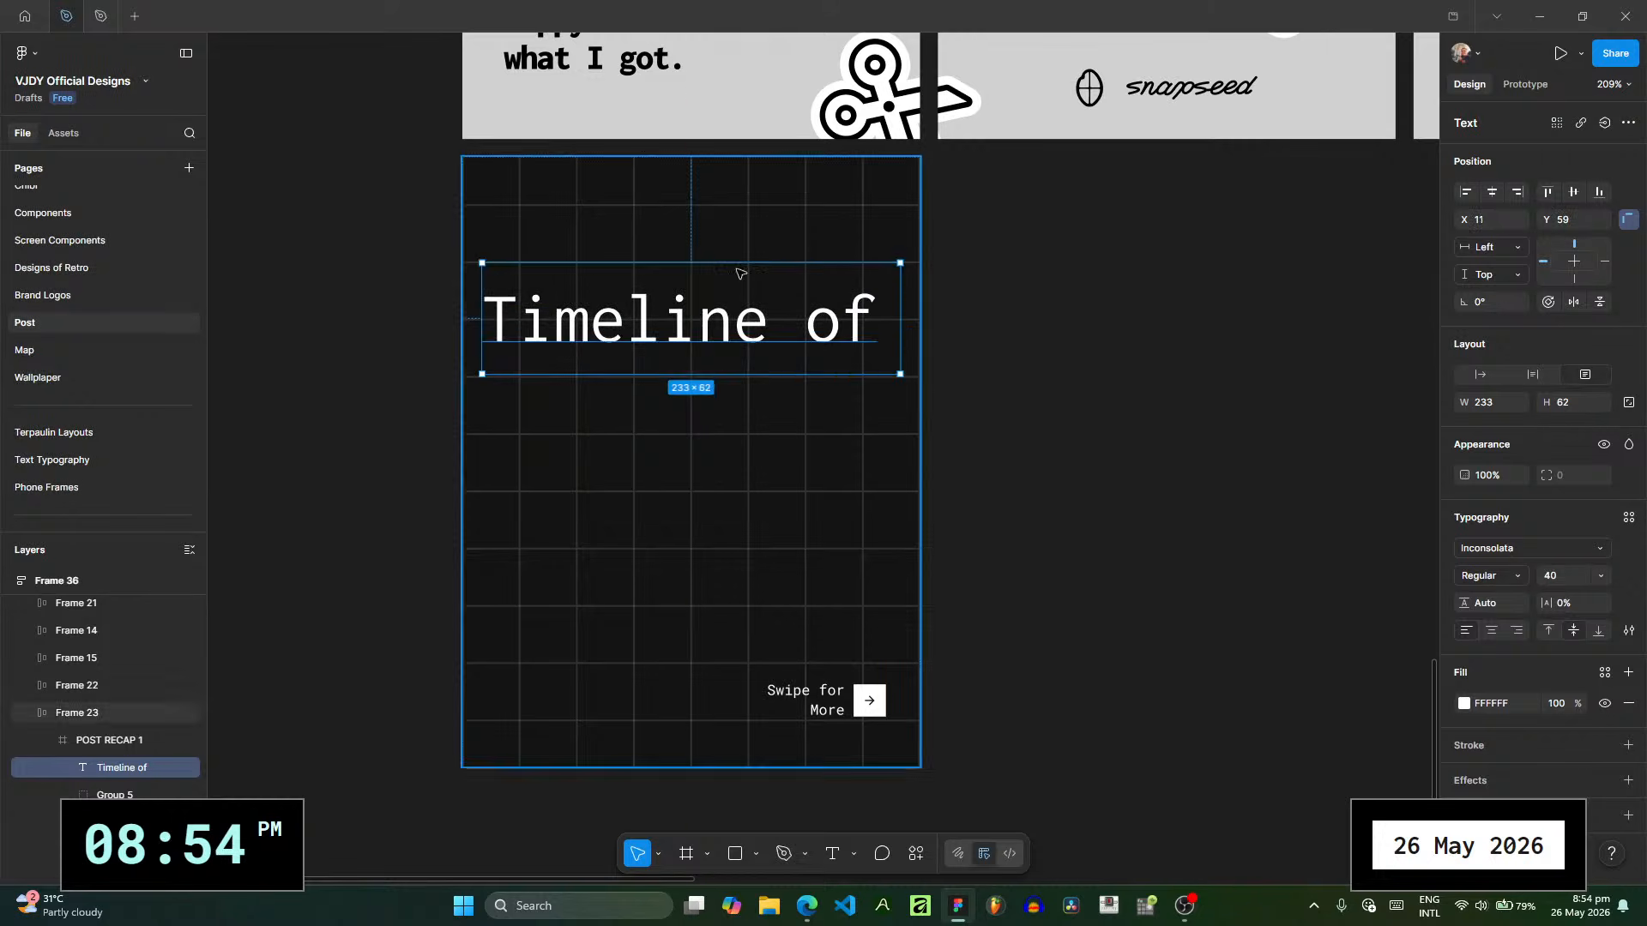
{"action": "left_click_drag", "start_coordinate": [743, 269], "coordinate": [742, 322]}
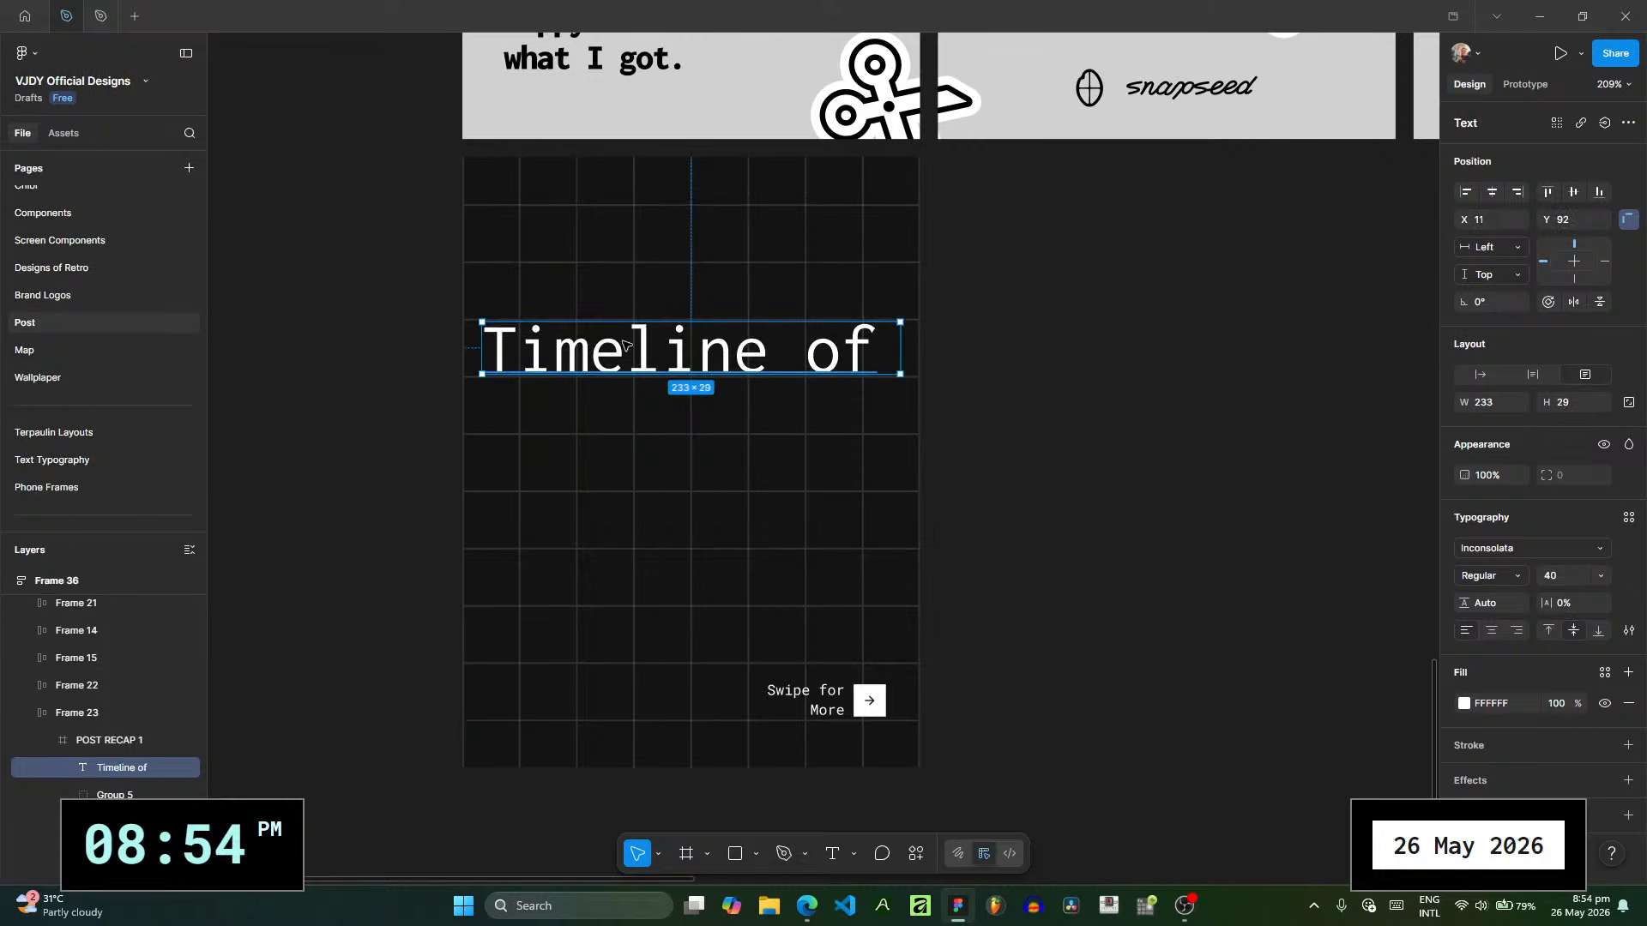
{"action": "scroll", "coordinate": [605, 360], "scroll_direction": "up", "scroll_amount": 5}
{"action": "left_click_drag", "start_coordinate": [601, 424], "coordinate": [609, 440]}
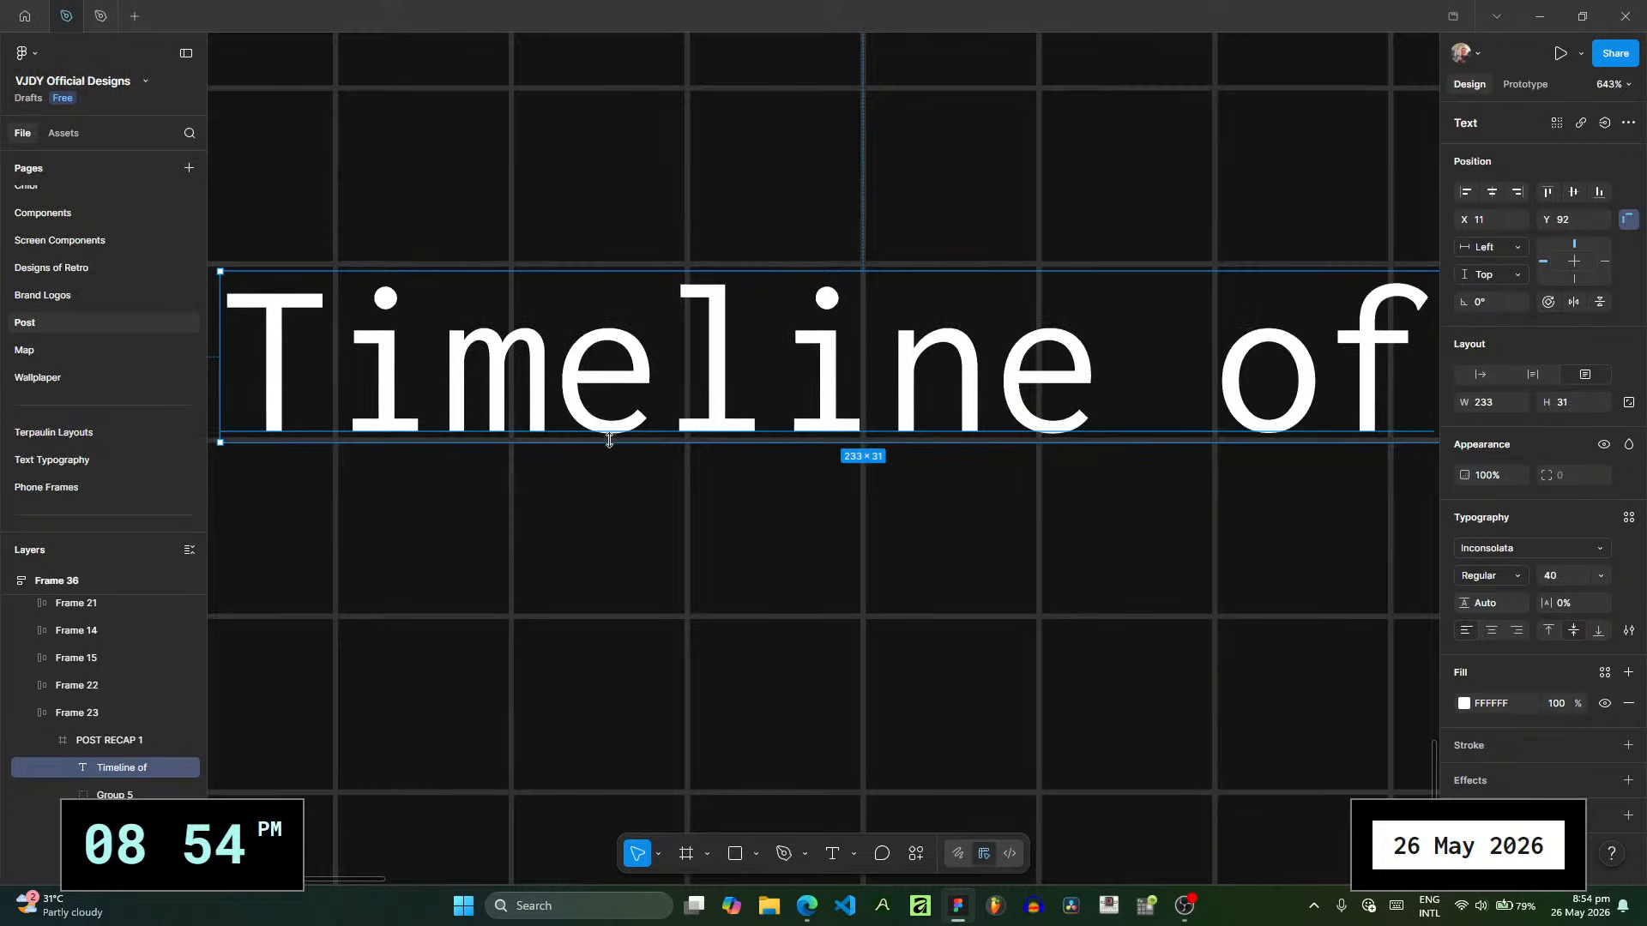
- Set the "Timeline of" text size to 32 and fit its box to 33 high at Y 90 between the grid lines
{"action": "left_click", "coordinate": [1603, 578]}
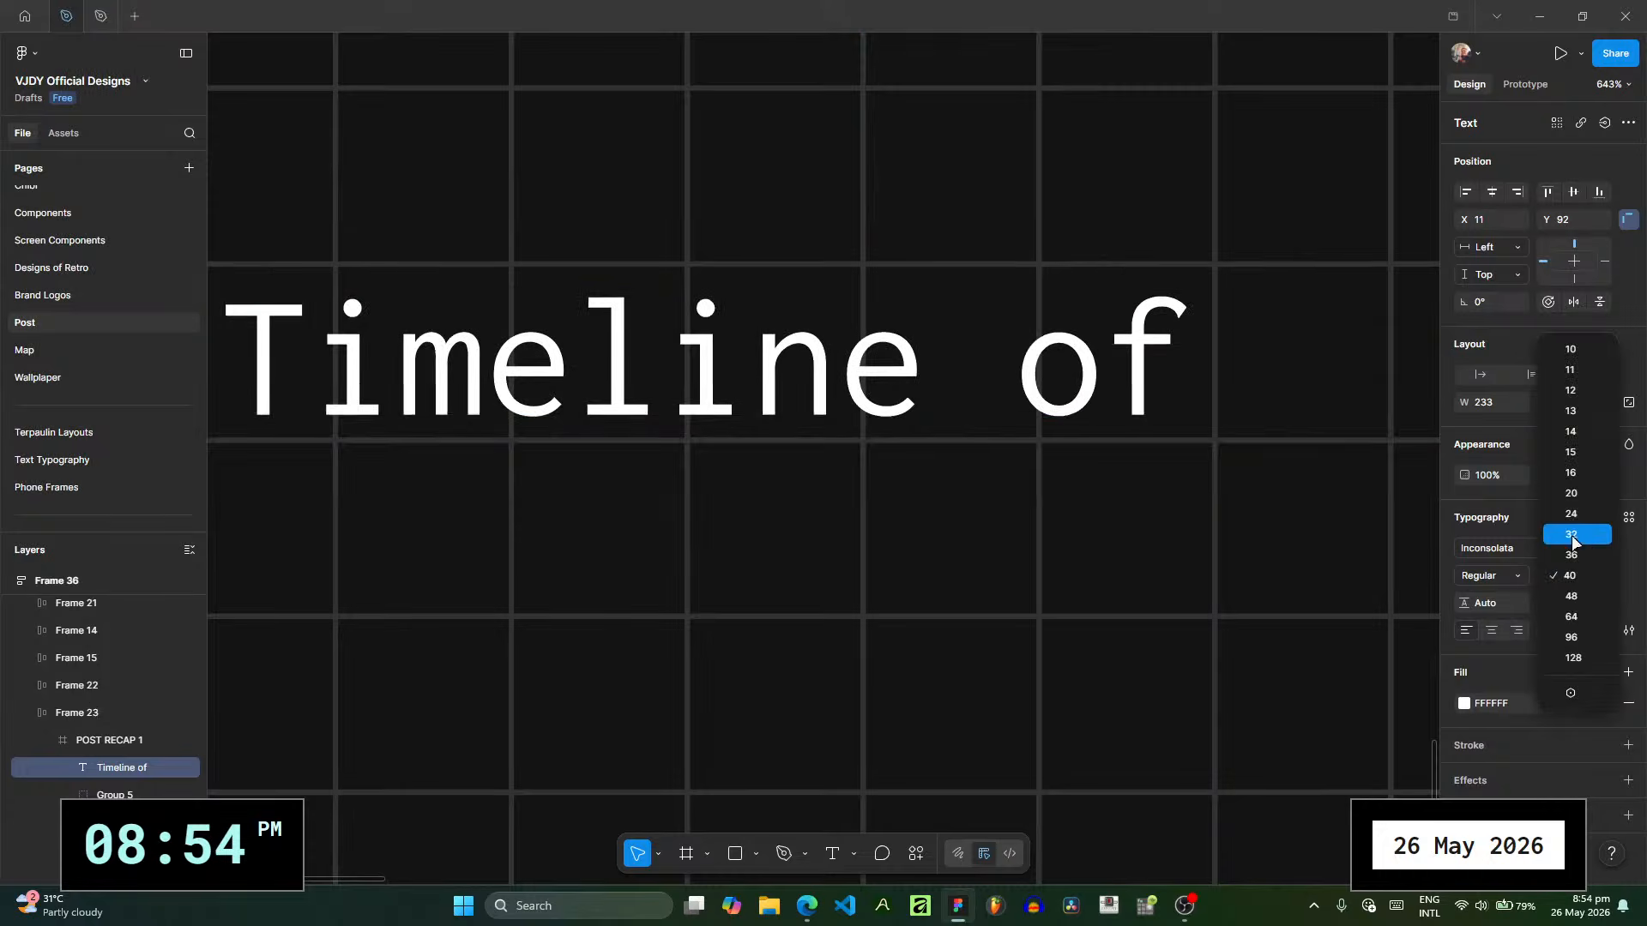
{"action": "left_click", "coordinate": [1582, 536]}
{"action": "left_click_drag", "start_coordinate": [1031, 271], "coordinate": [1041, 260]}
{"action": "scroll", "coordinate": [419, 317], "scroll_direction": "down", "scroll_amount": 5}
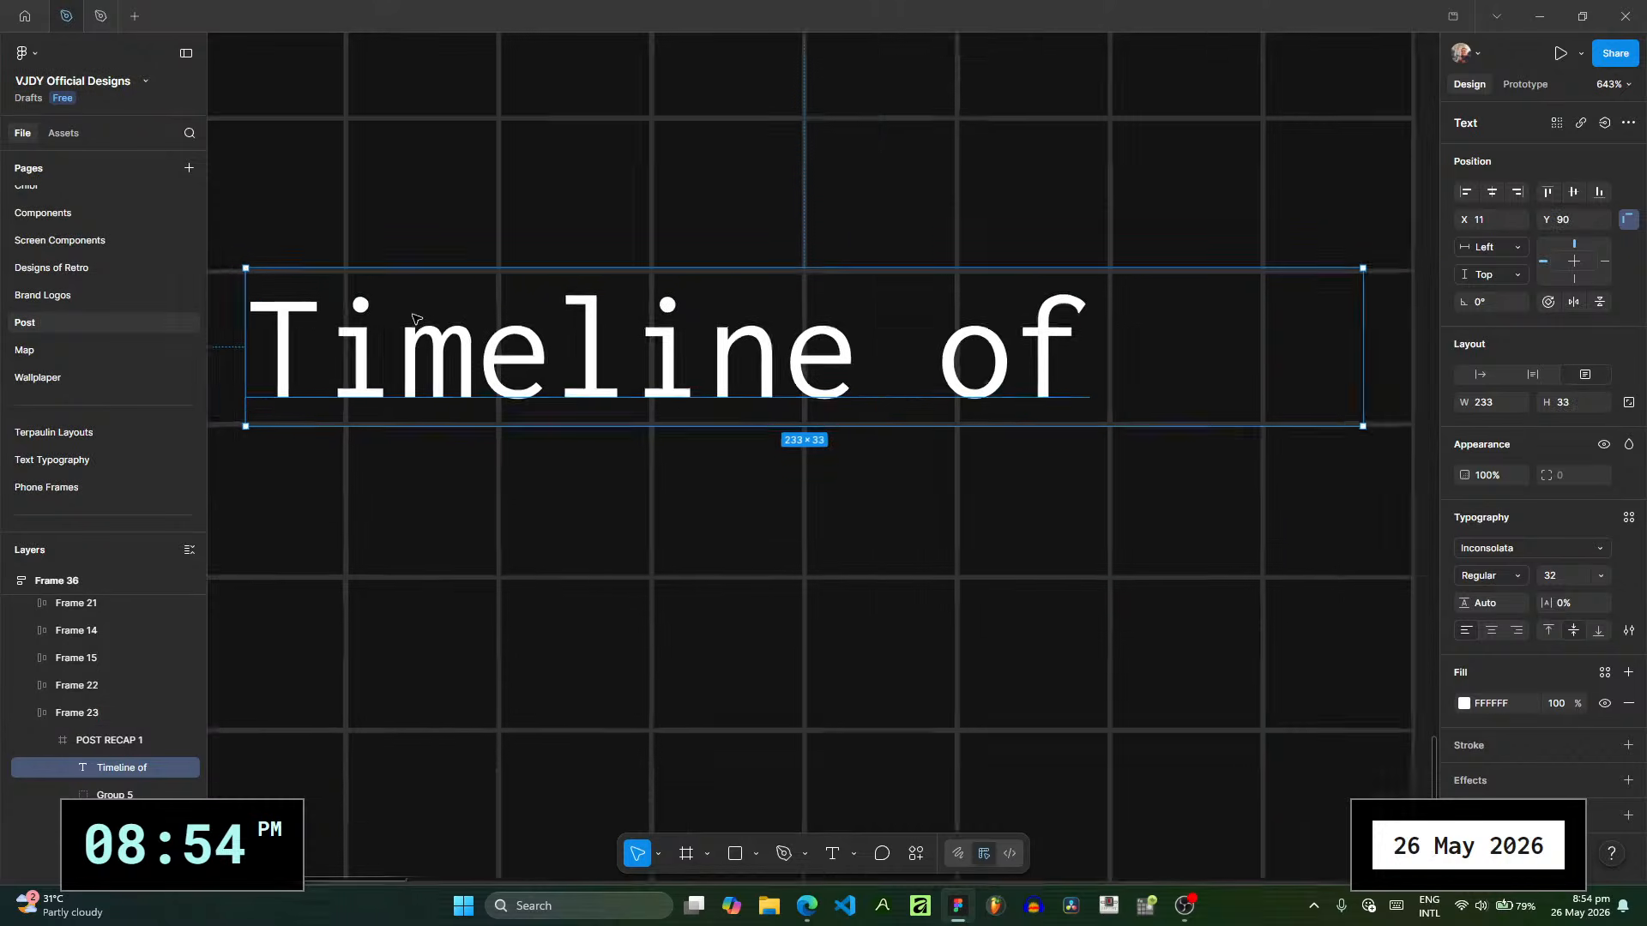
{"action": "scroll", "coordinate": [566, 302], "scroll_direction": "up", "scroll_amount": 5}
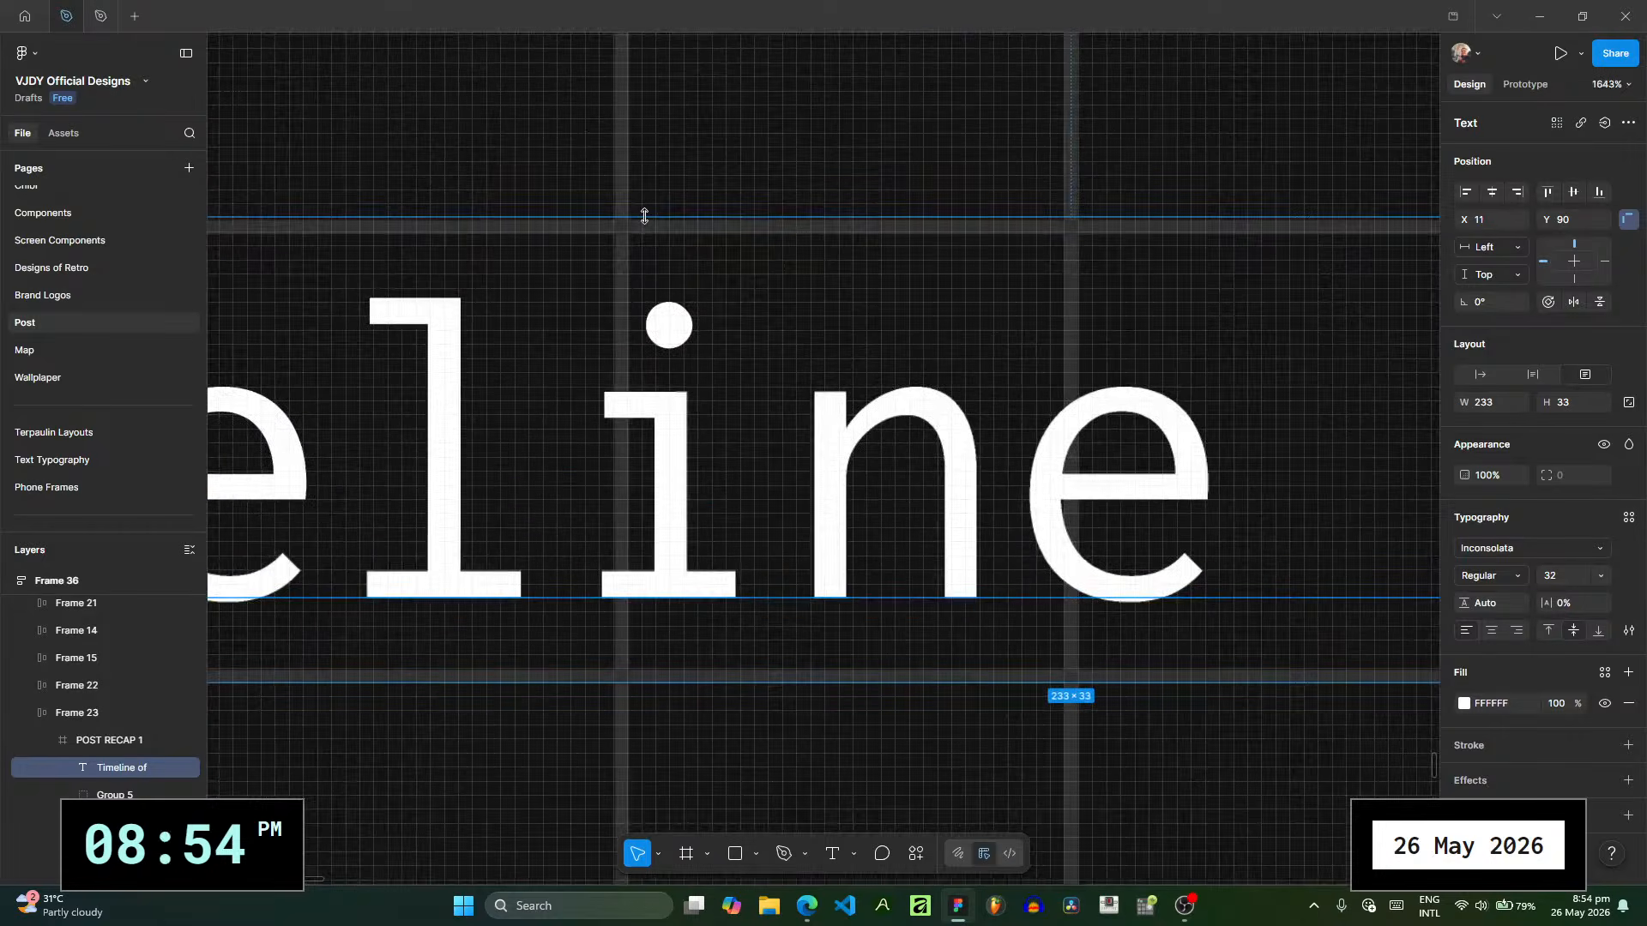
{"action": "mouse_move", "coordinate": [643, 214]}
{"action": "left_mouse_down"}
{"action": "mouse_move", "coordinate": [646, 229]}
{"action": "mouse_move", "coordinate": [648, 215]}
{"action": "left_mouse_up"}
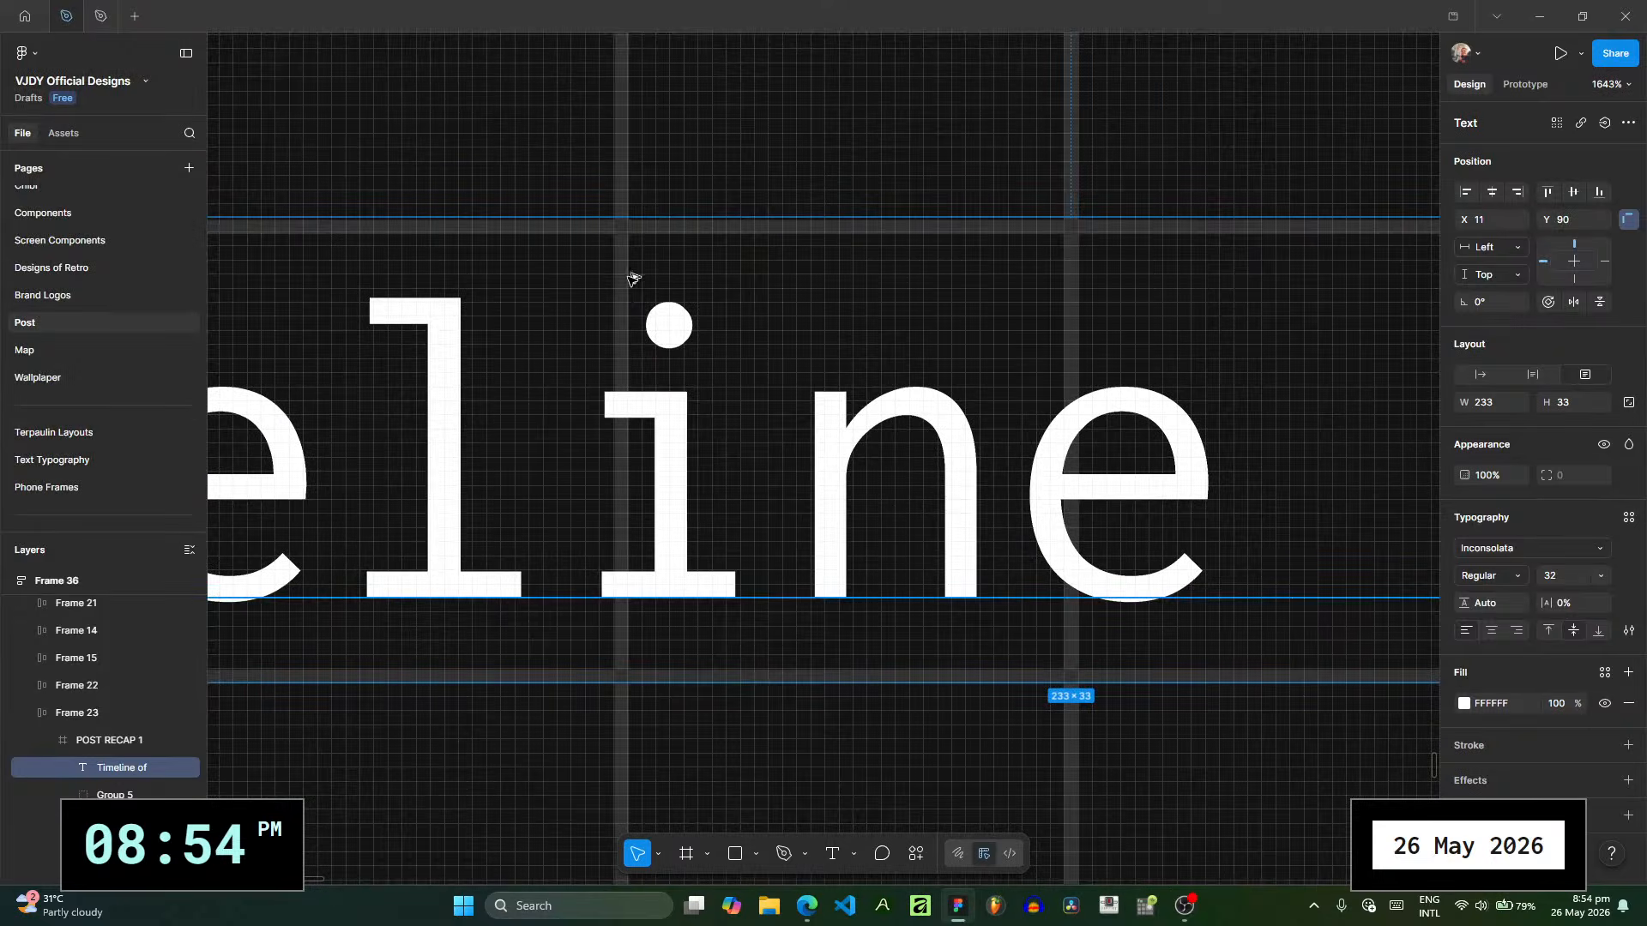
{"action": "scroll", "coordinate": [632, 268], "scroll_direction": "down", "scroll_amount": 5}
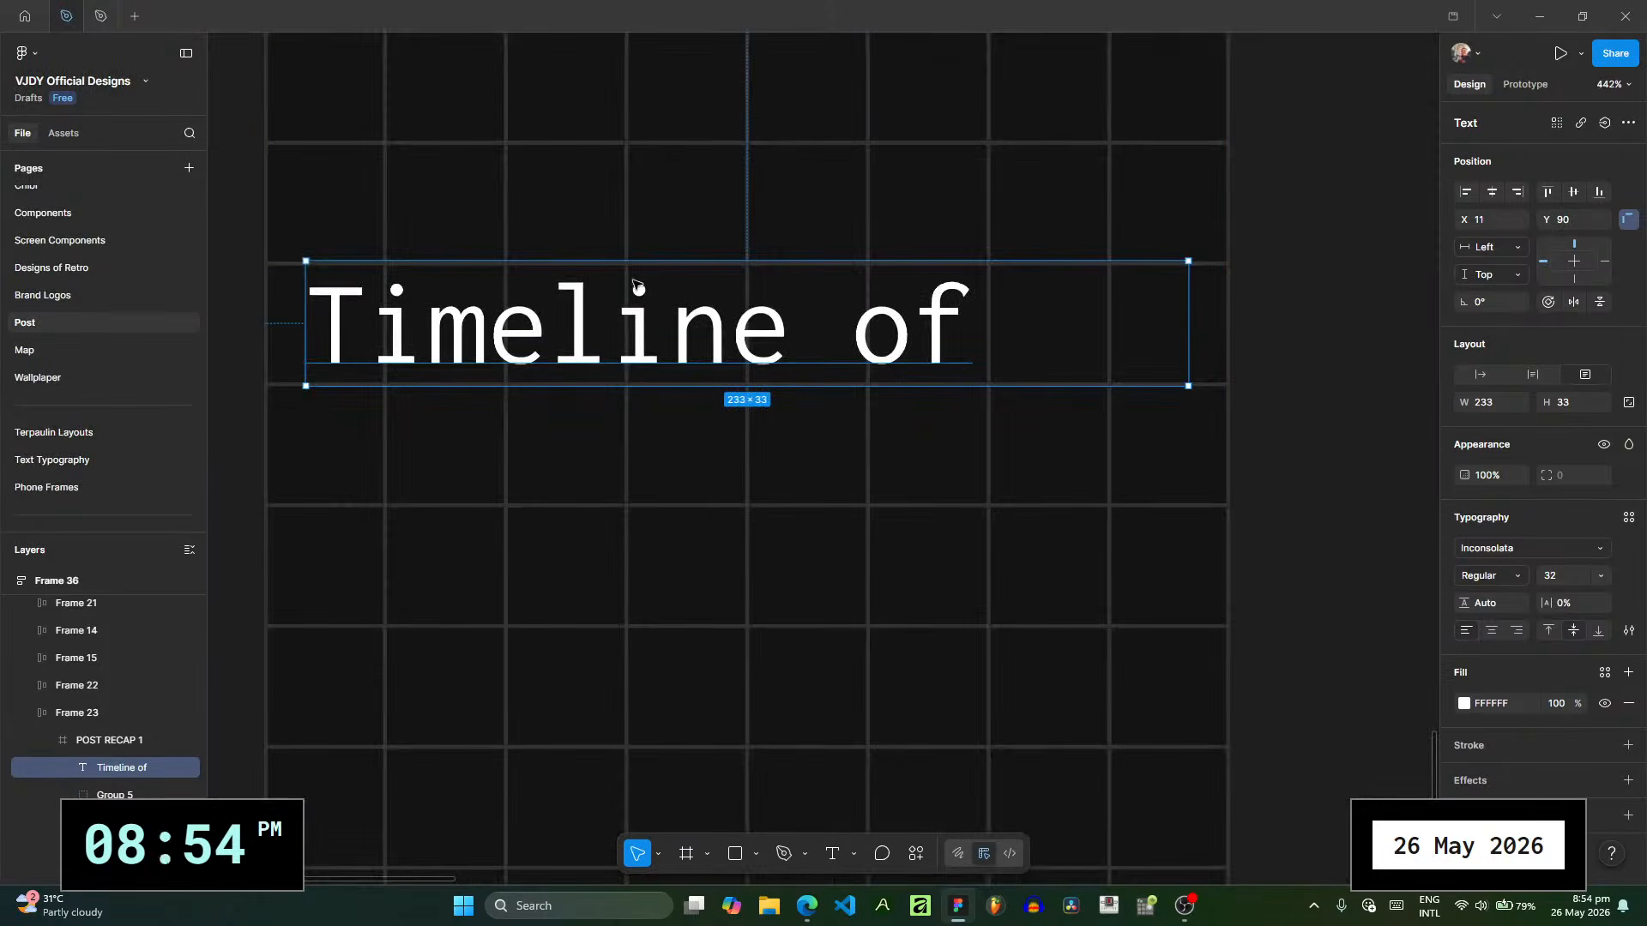
- Set the "Timeline of" text to ExtraLight weight with -4% letter spacing
{"action": "left_click", "coordinate": [1520, 573]}
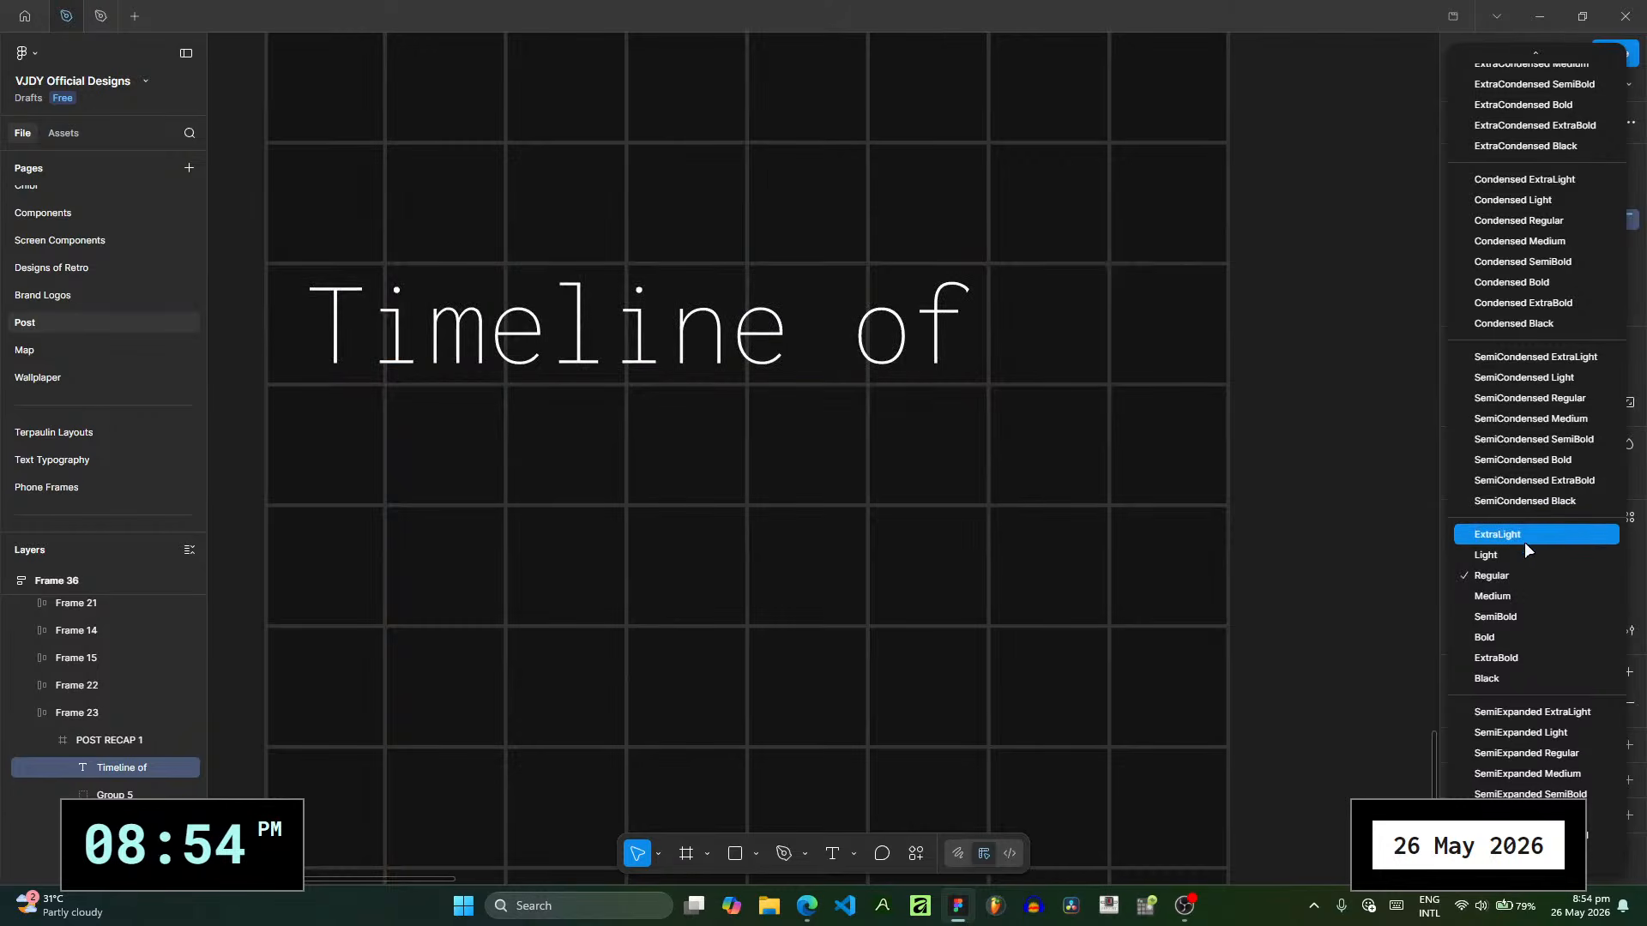
{"action": "left_click", "coordinate": [1524, 538]}
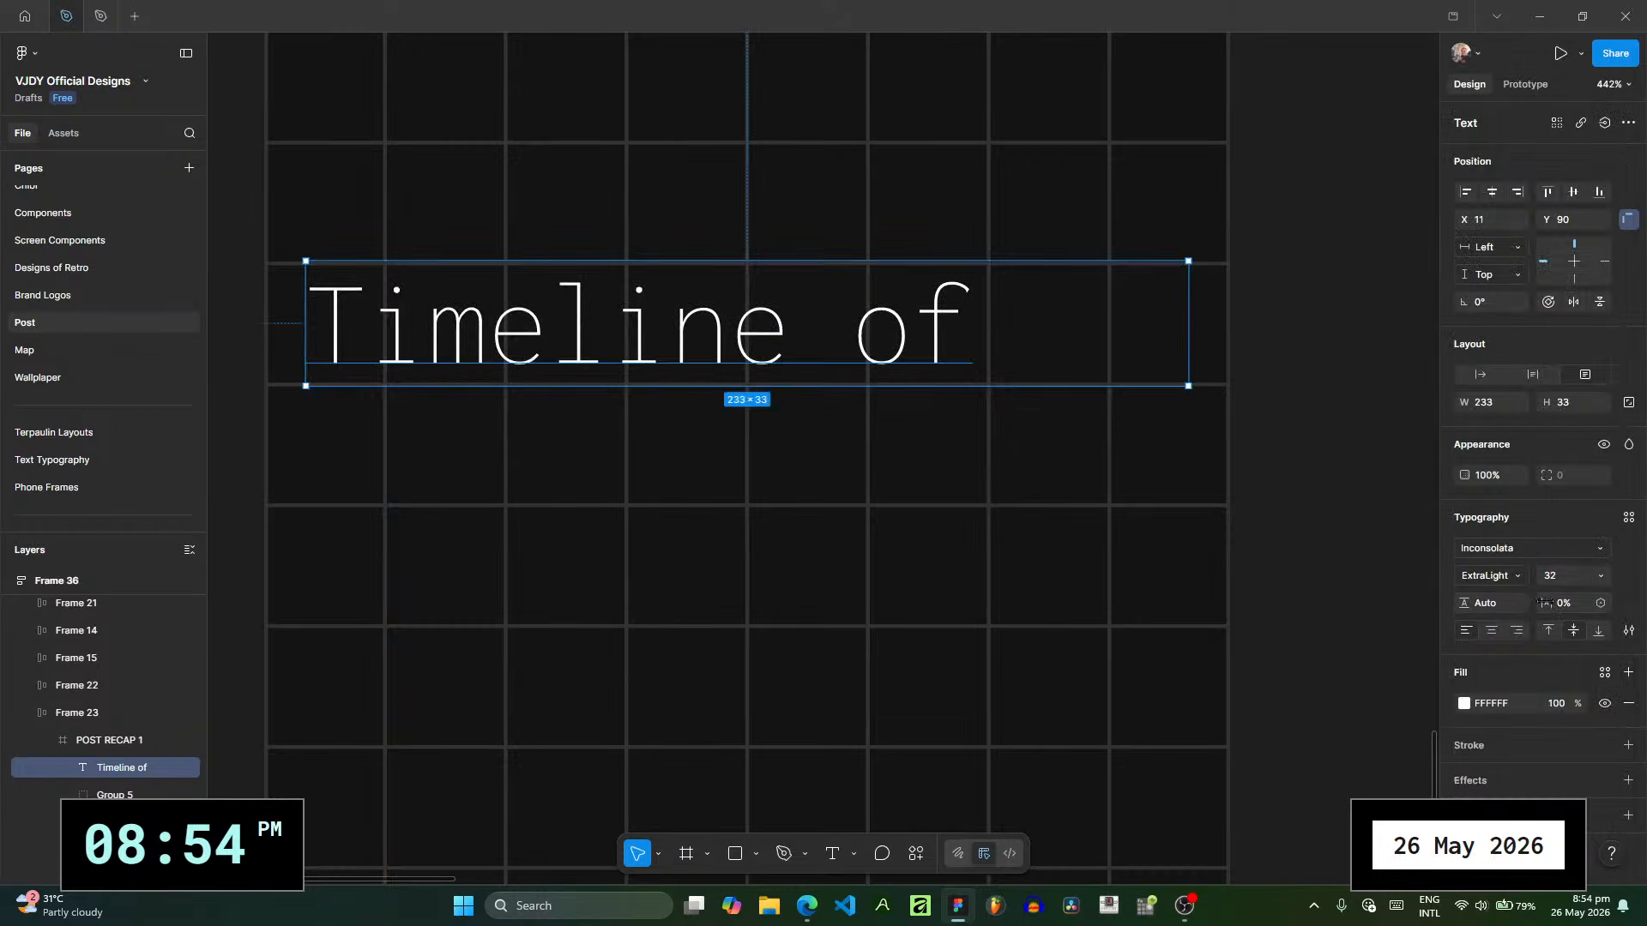
{"action": "left_click_drag", "start_coordinate": [1546, 603], "coordinate": [1530, 603]}
{"action": "left_click_drag", "start_coordinate": [1538, 604], "coordinate": [1540, 603]}
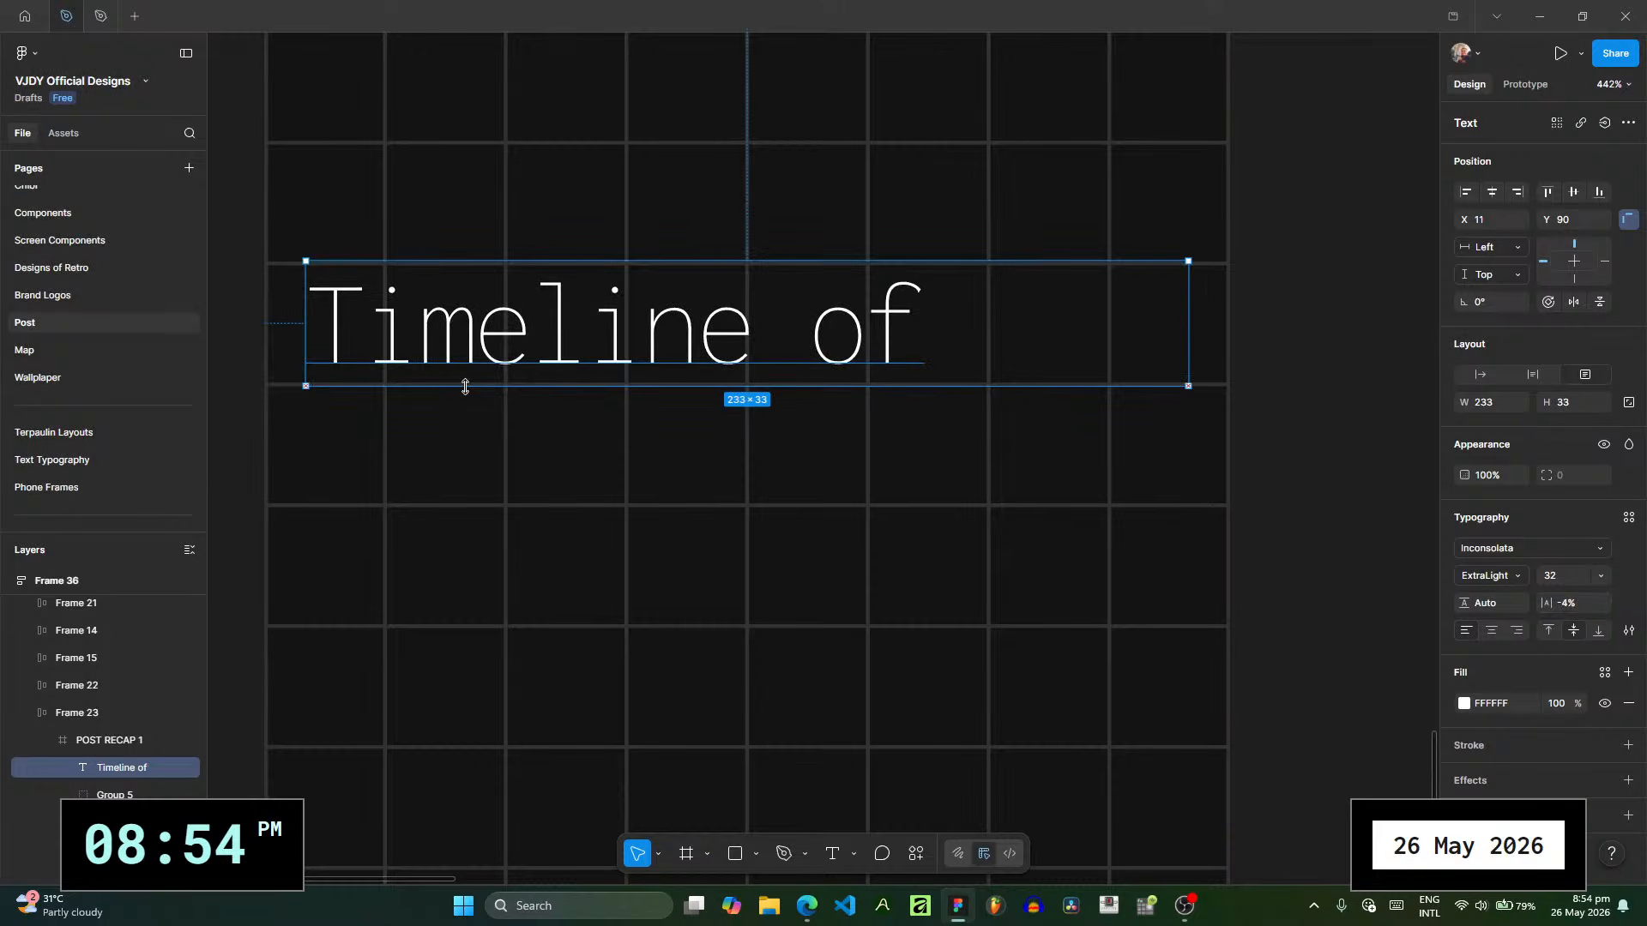
{"action": "left_click", "coordinate": [1248, 360]}
- Narrow the "Timeline of" text box to 192 × 33 at X 31, aligning both sides with the grid lines
{"action": "scroll", "coordinate": [1239, 383], "scroll_direction": "down", "scroll_amount": 3}
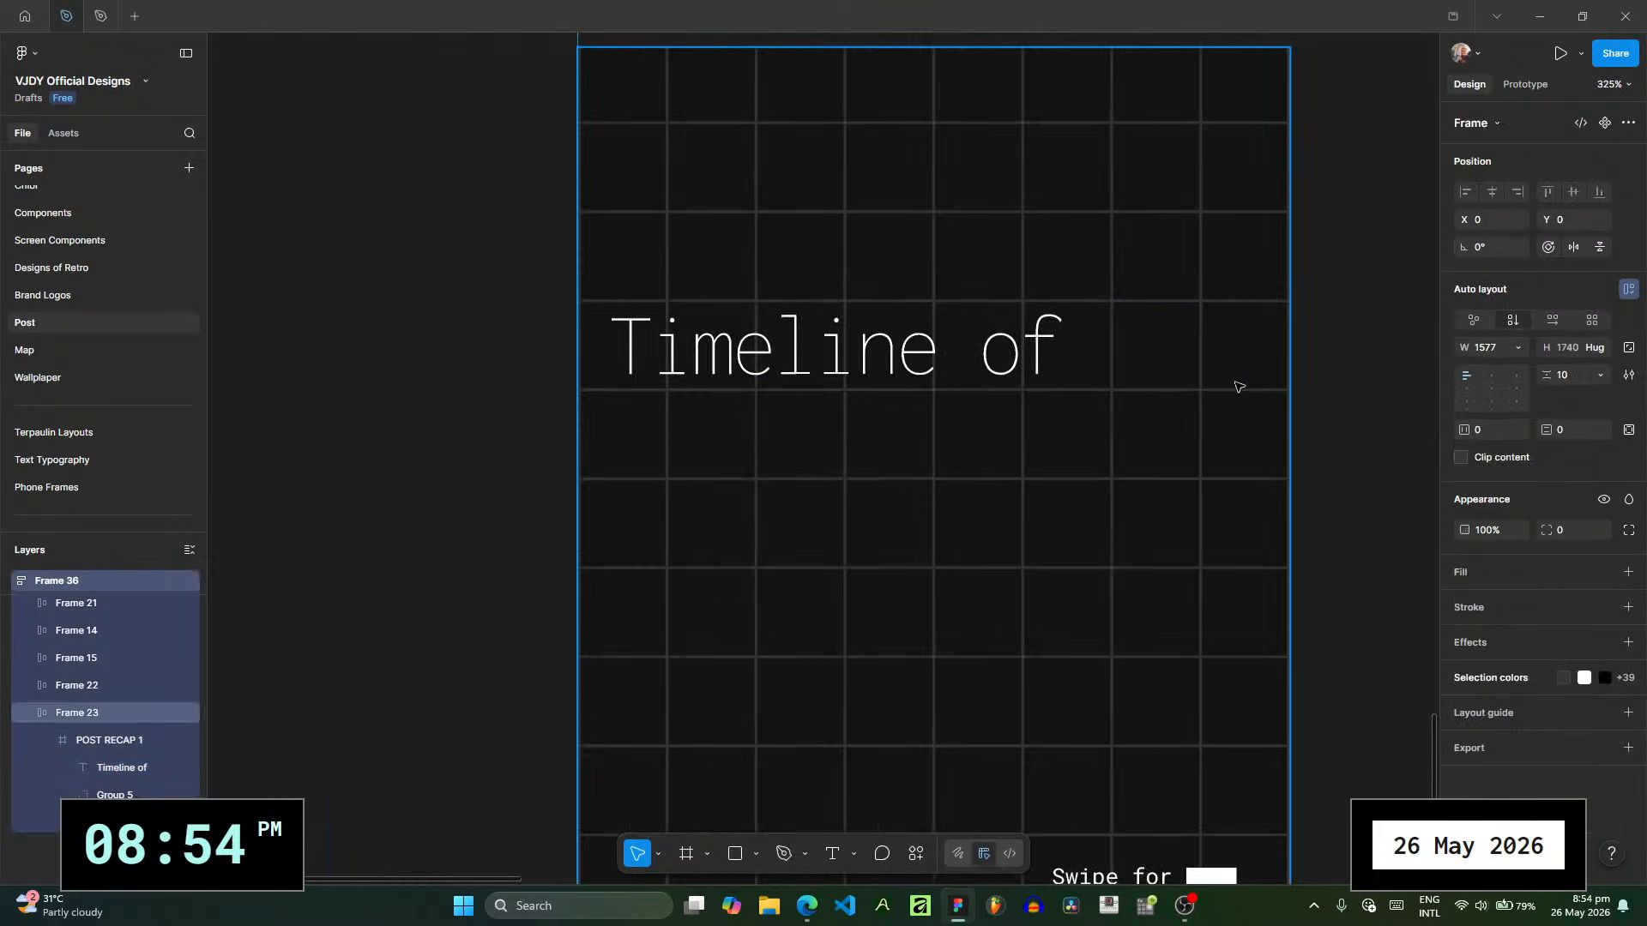
{"action": "scroll", "coordinate": [1048, 397], "scroll_direction": "right", "scroll_amount": 3}
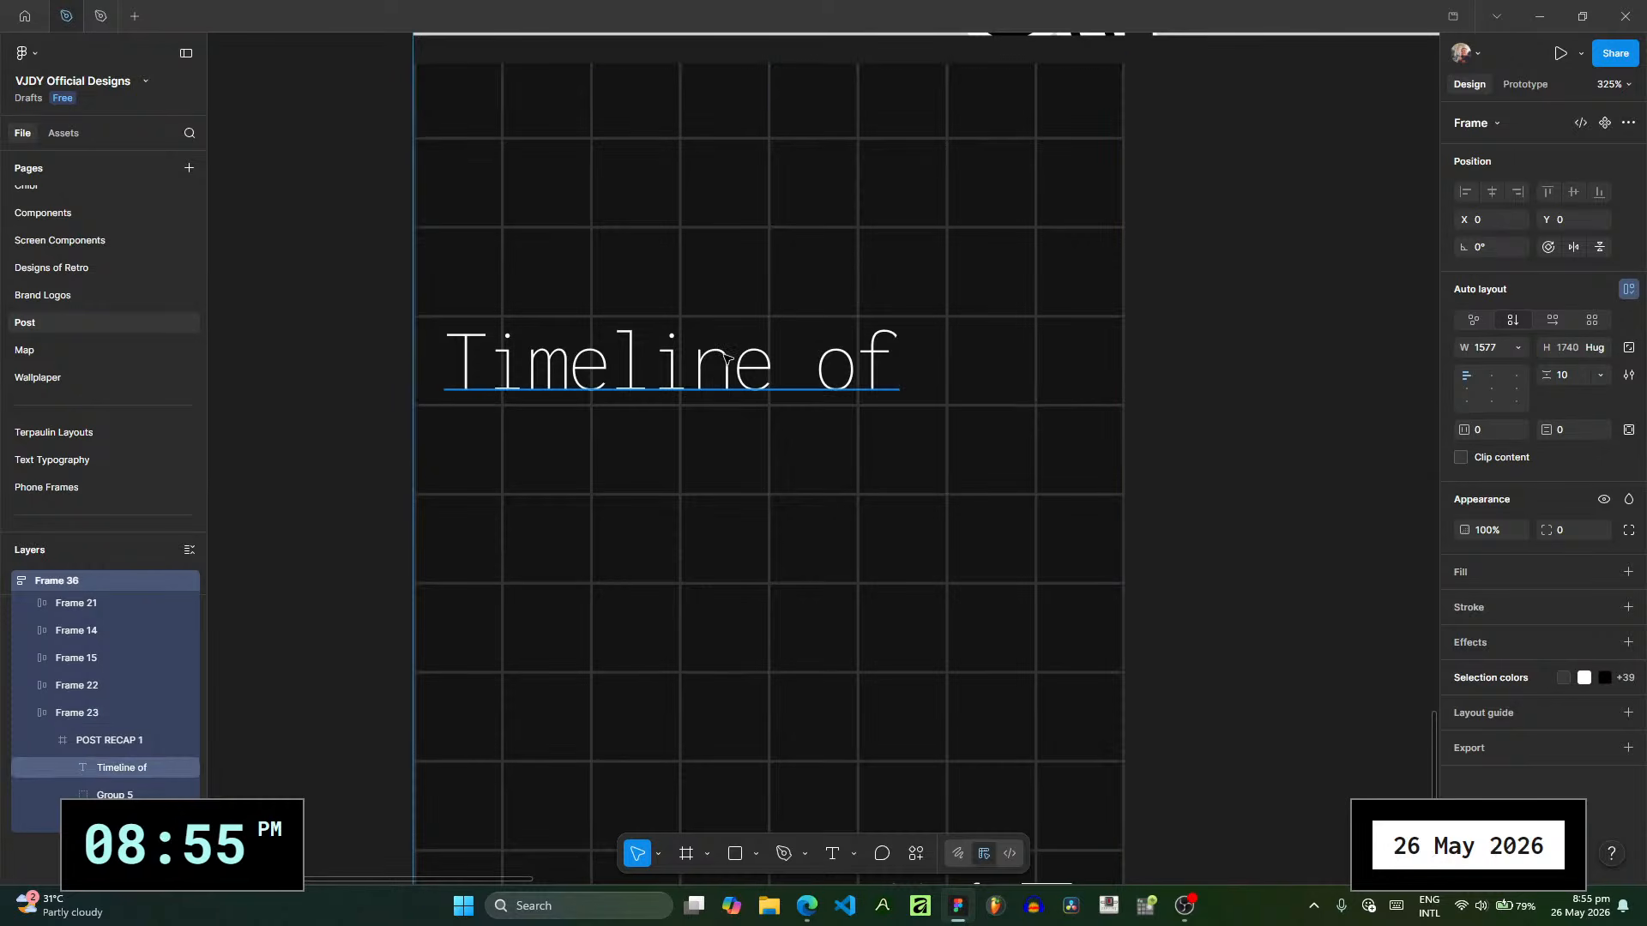
{"action": "left_click", "coordinate": [694, 383]}
{"action": "left_click_drag", "start_coordinate": [444, 385], "coordinate": [500, 399]}
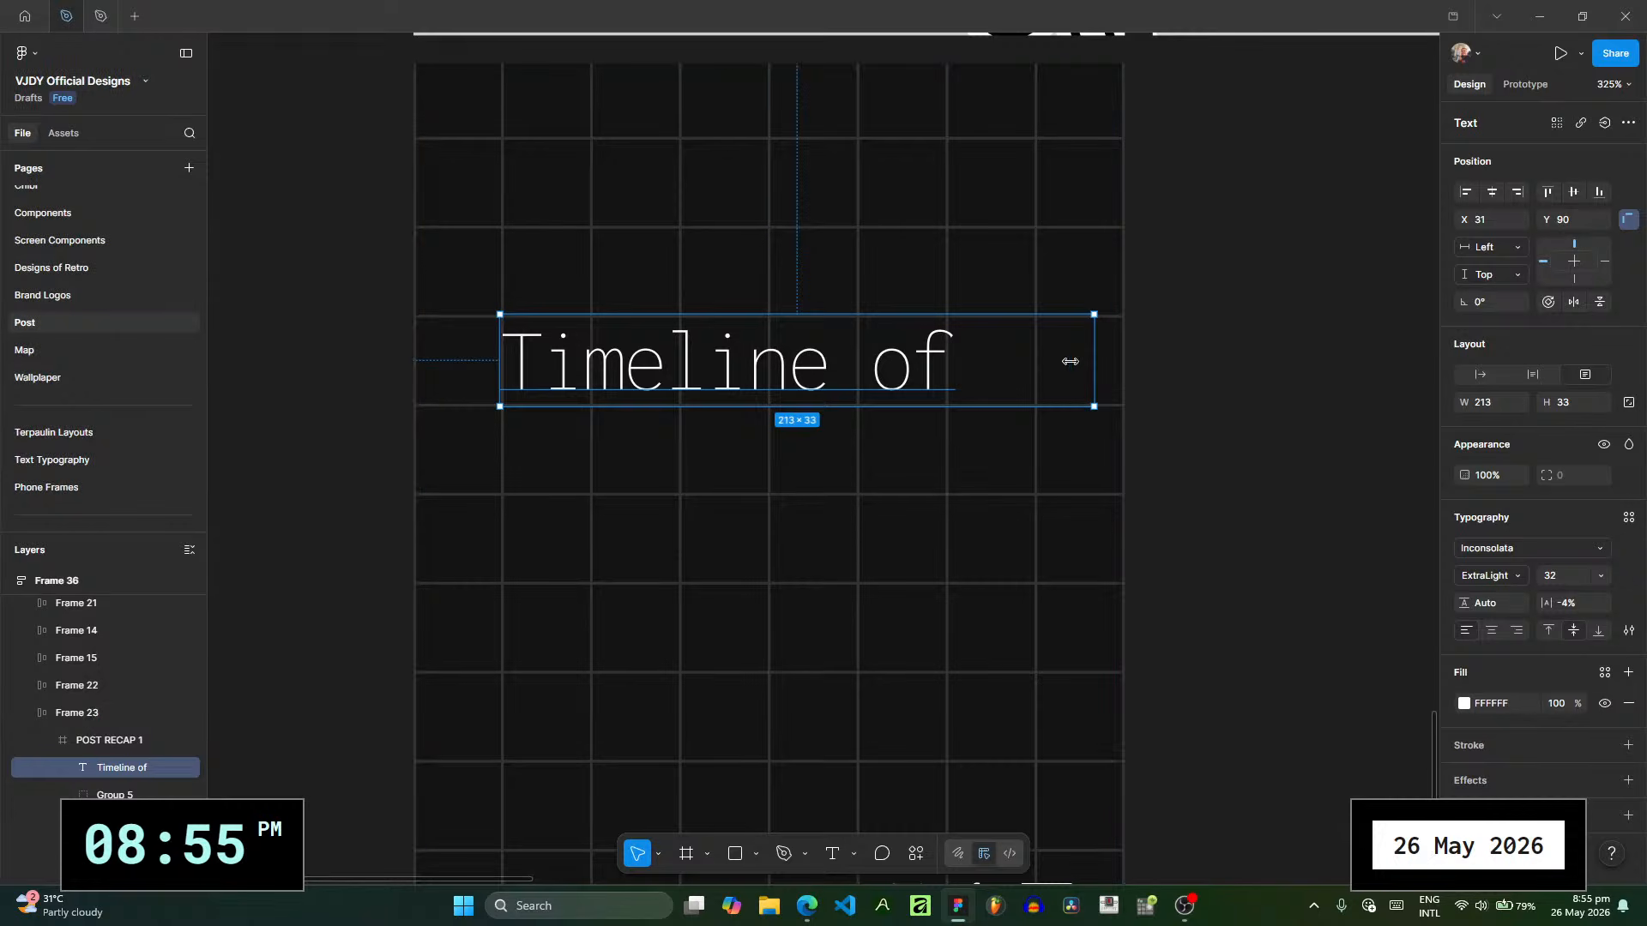
{"action": "left_click_drag", "start_coordinate": [1095, 358], "coordinate": [1008, 375]}
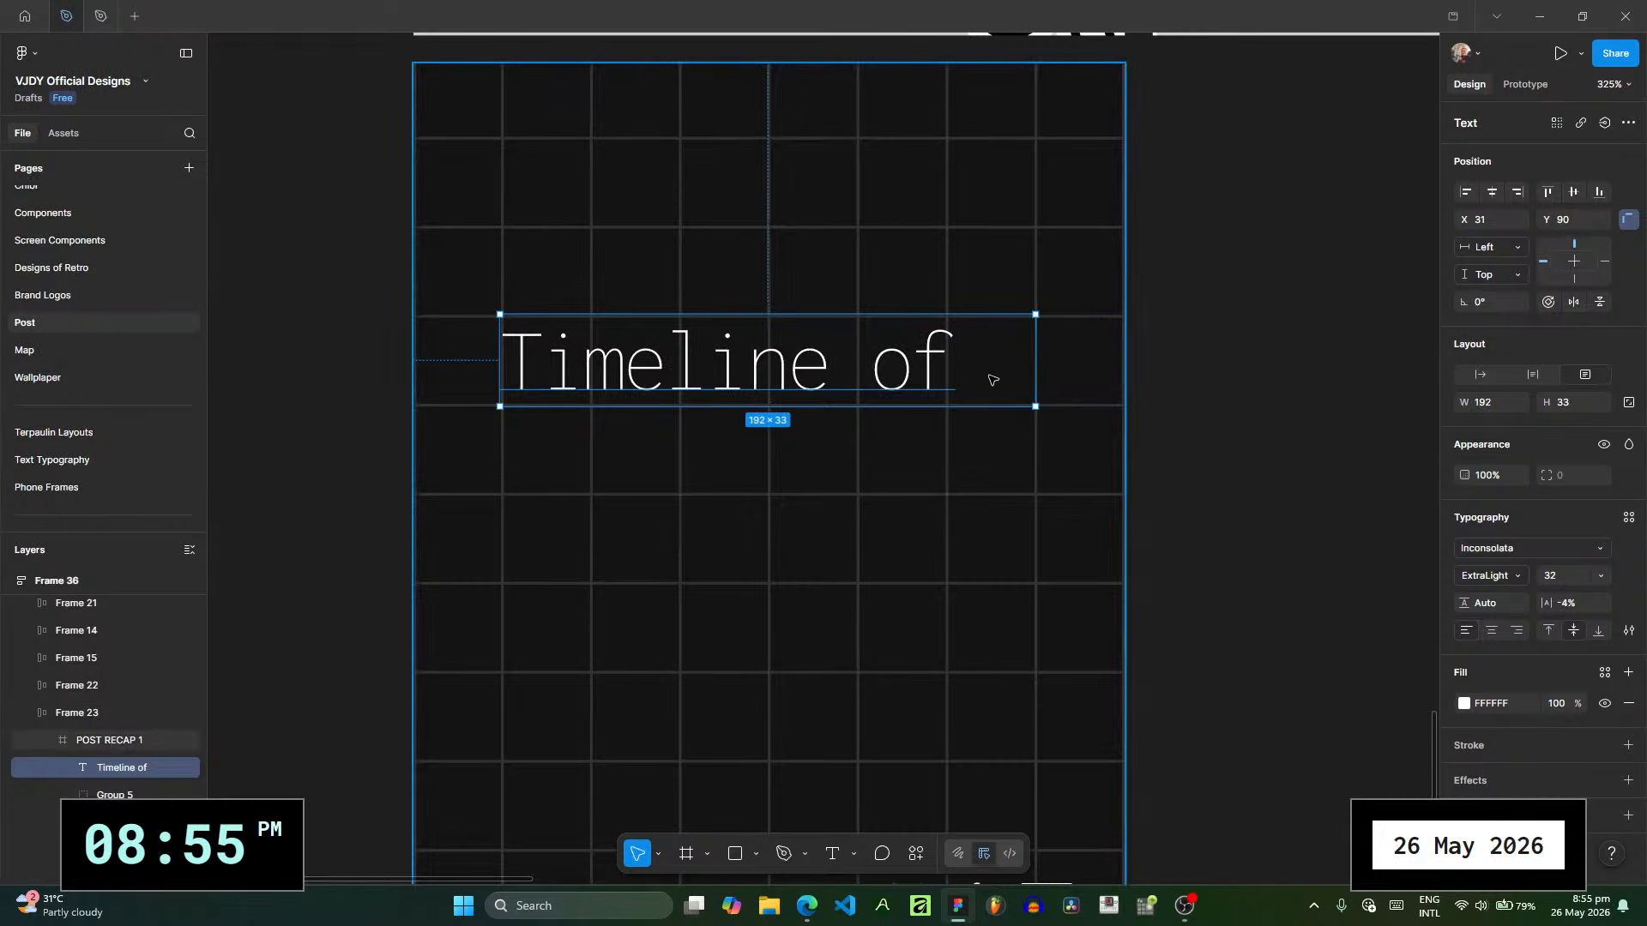
- Duplicate the "Timeline of" text one grid row below at Y 122 and change the copy to "my very cute"
{"action": "left_click_drag", "start_coordinate": [806, 373], "coordinate": [801, 463]}
{"action": "double_click", "coordinate": [800, 461]}
{"action": "type", "text": "my very cu"}
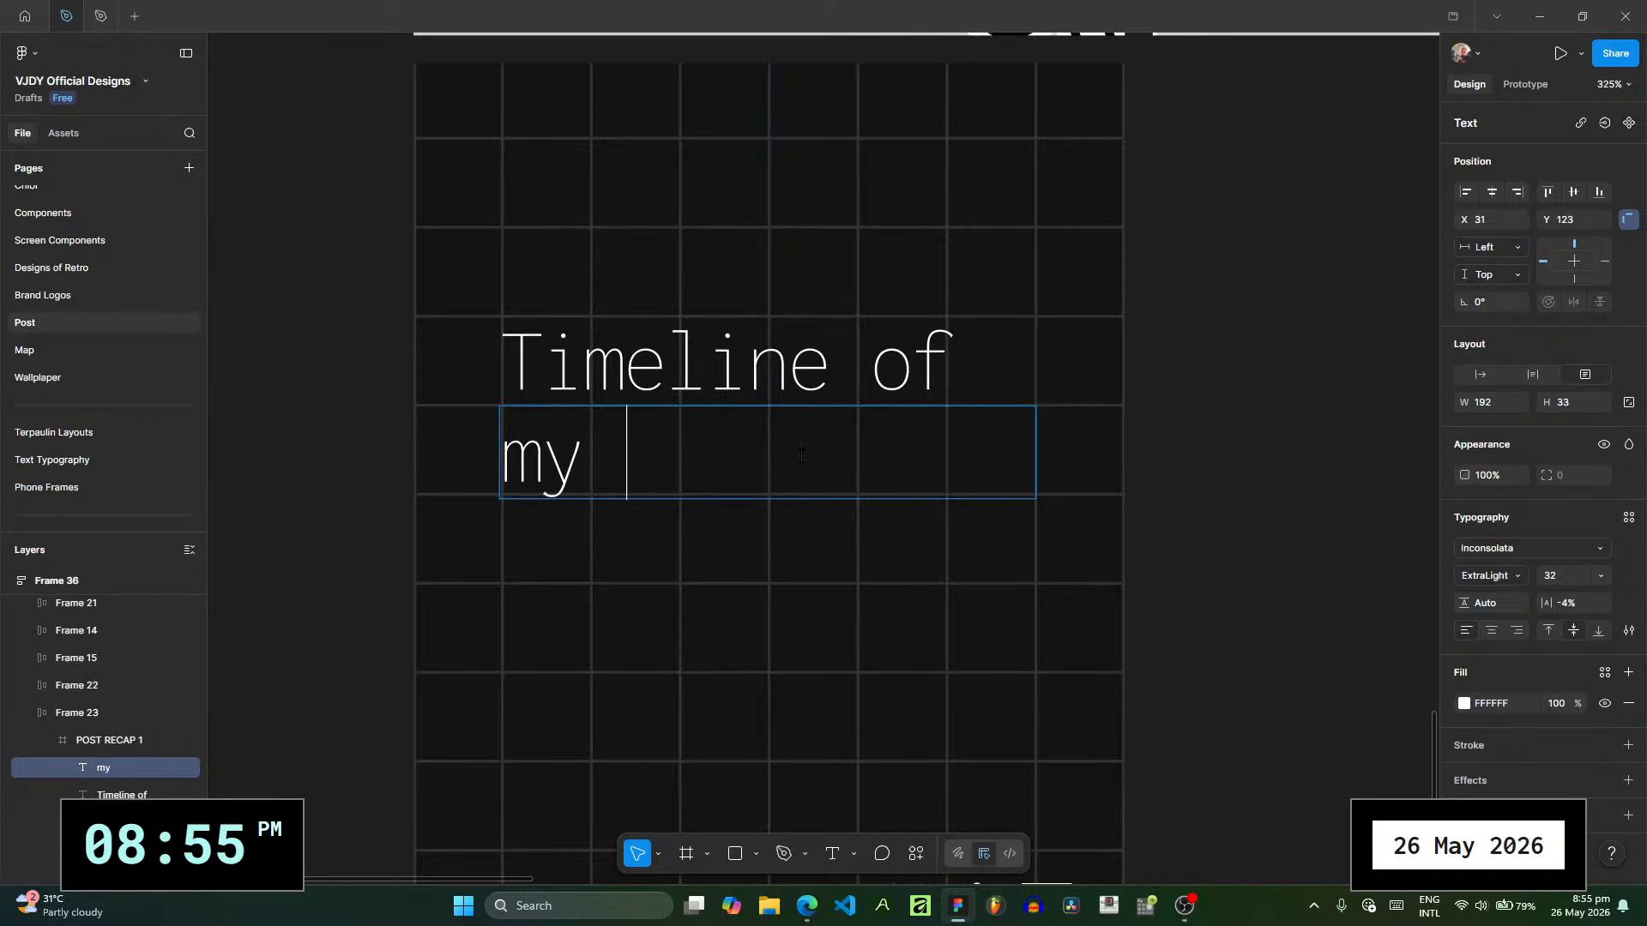
{"action": "key", "text": "BackSpace"}
{"action": "key", "text": "BackSpace"}
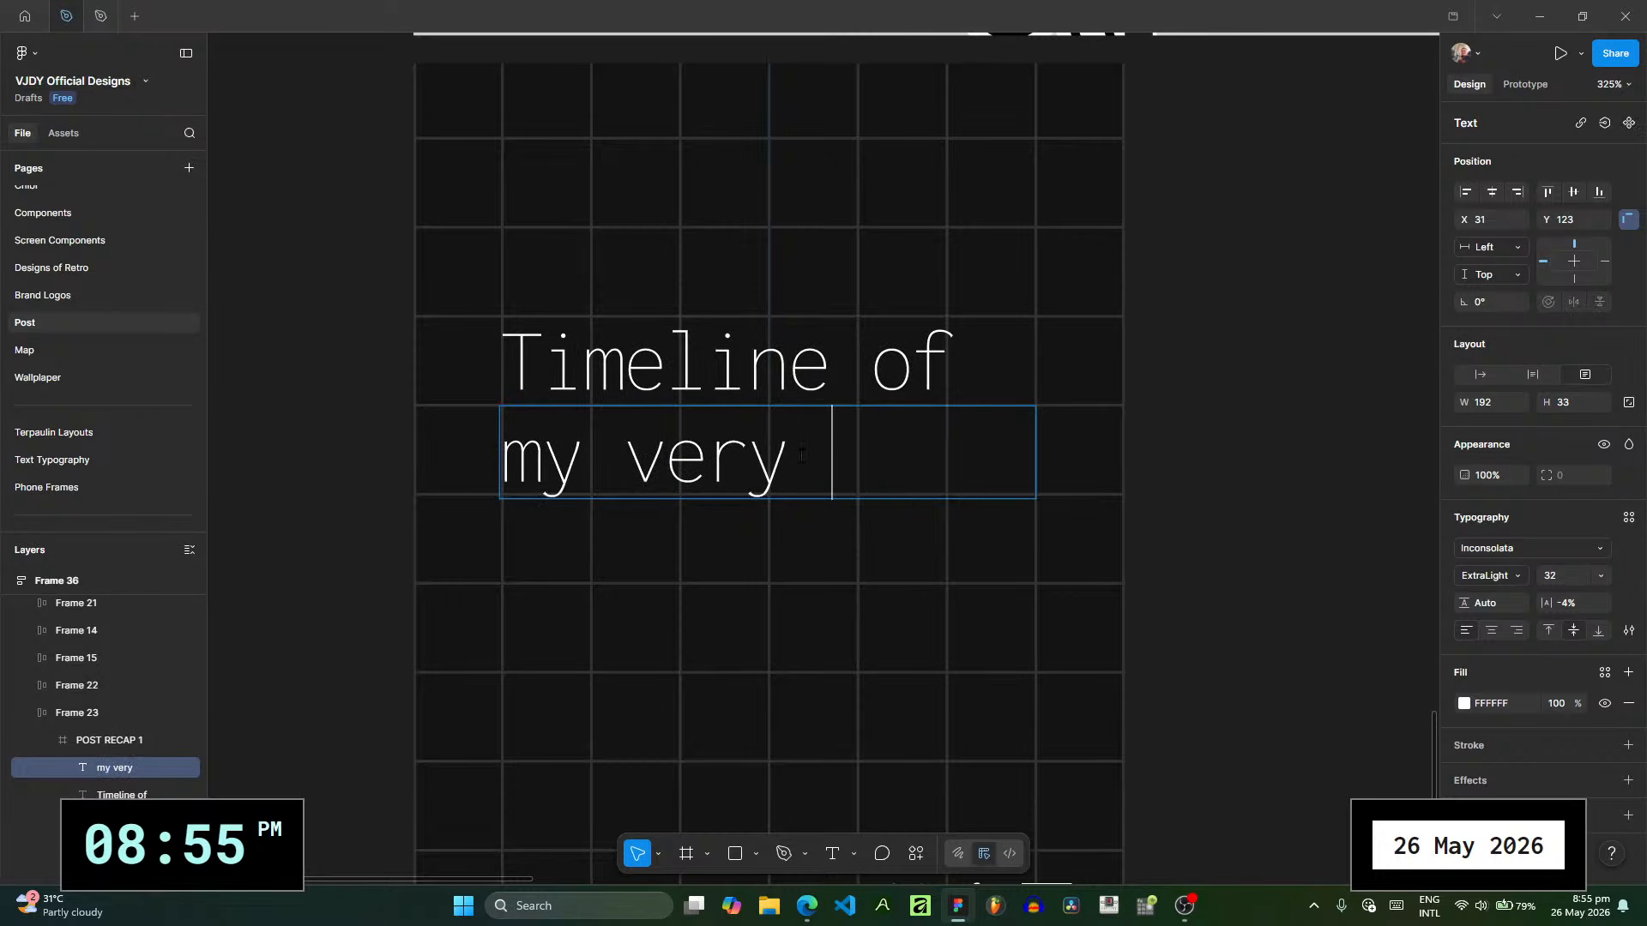
{"action": "type", "text": "cute"}
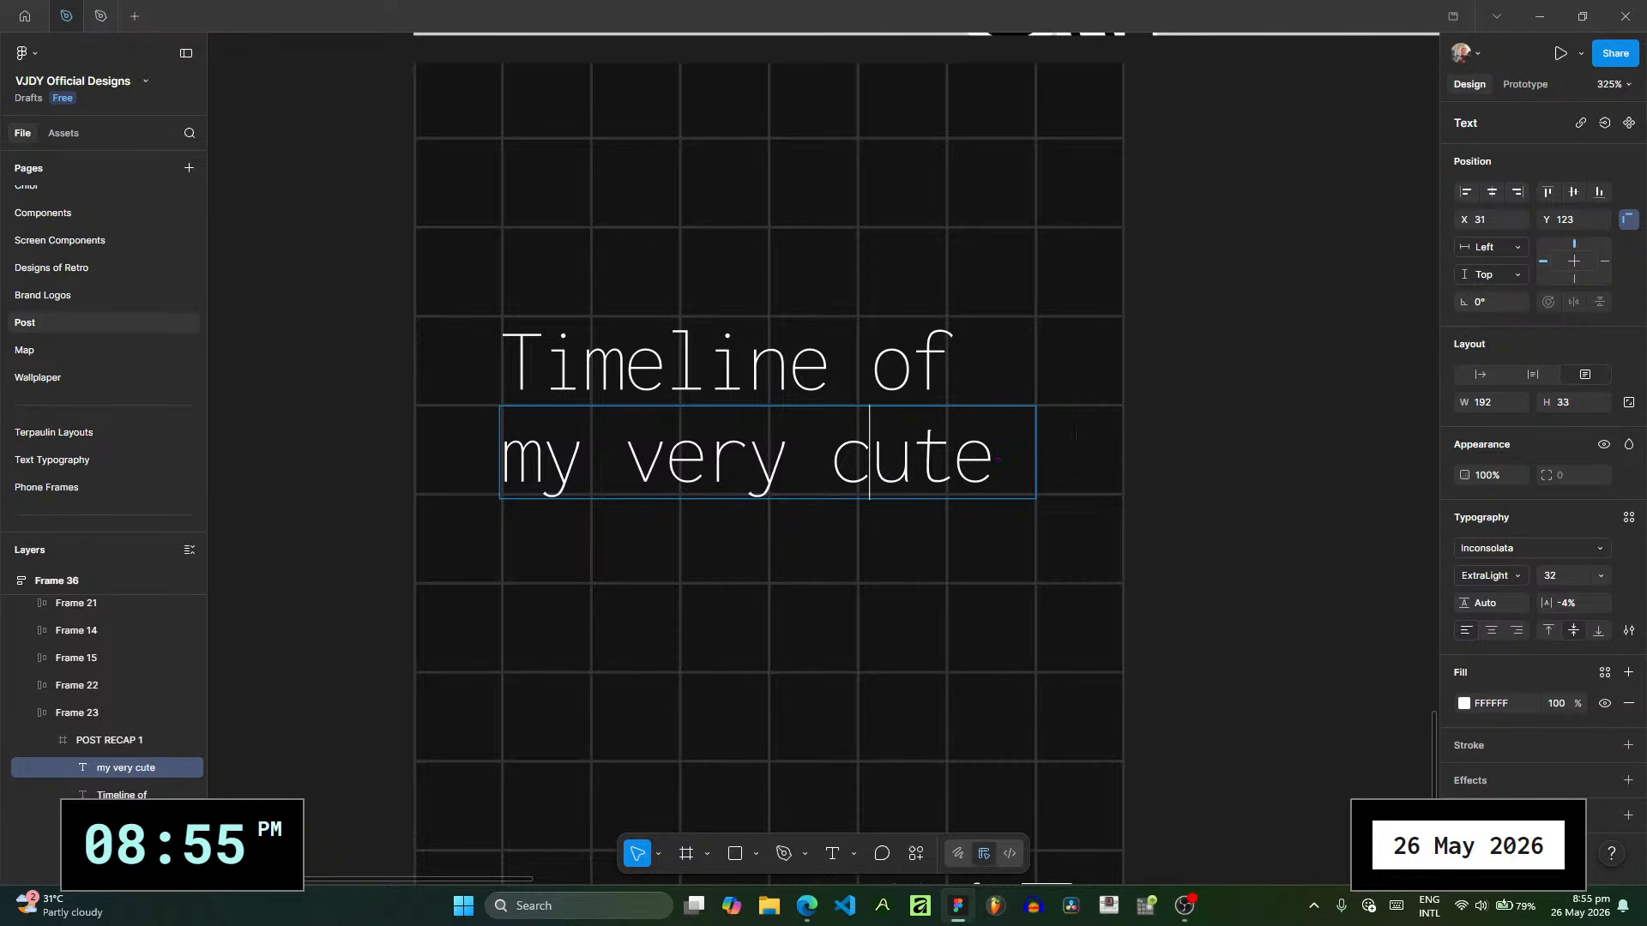
{"action": "key", "text": "Escape"}
{"action": "key", "text": "Up"}
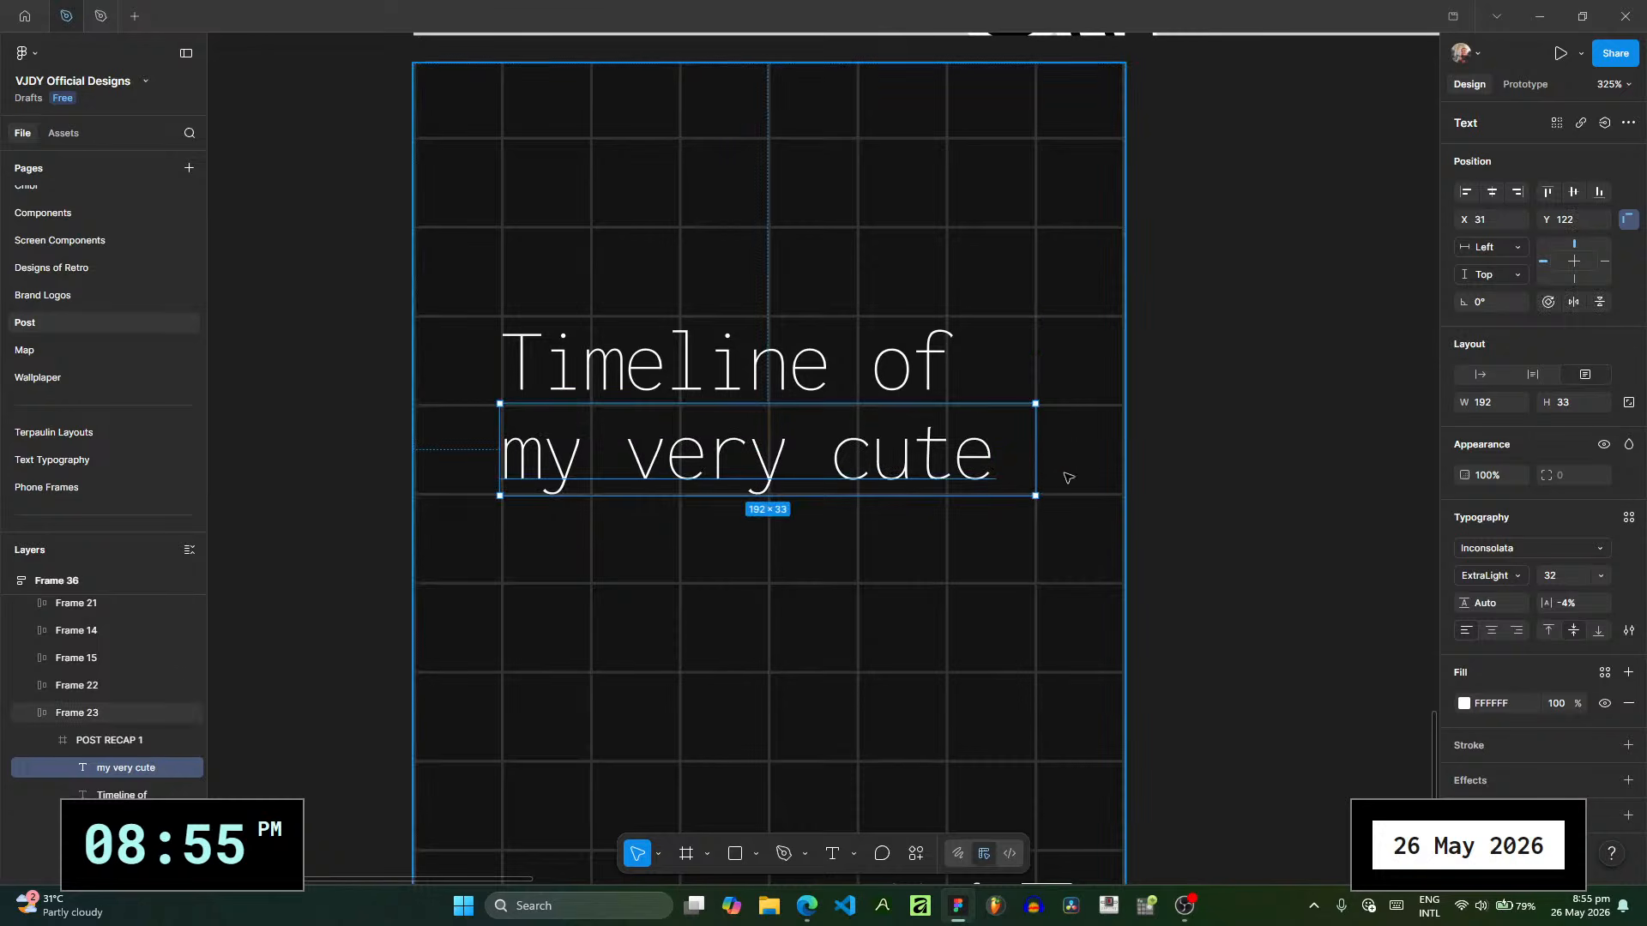
{"action": "left_click", "coordinate": [1069, 477]}
- Duplicate the "my very cute" line one grid row below, change the copy to "best friend" and align it at Y 155
{"action": "left_click", "coordinate": [948, 472]}
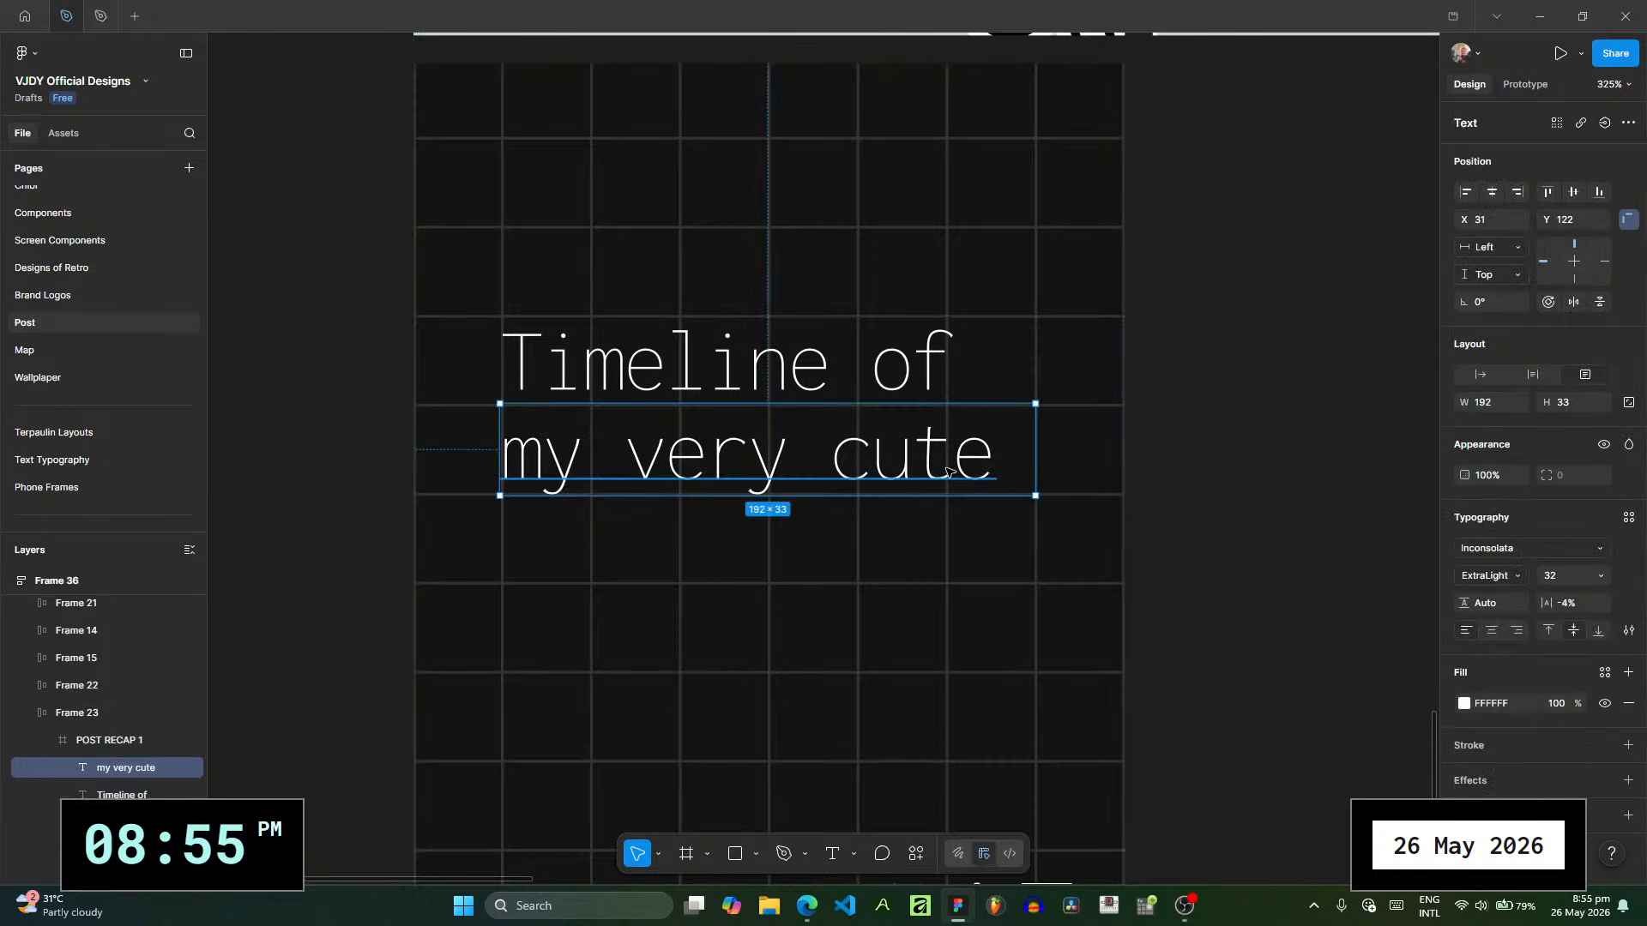
{"action": "left_click_drag", "start_coordinate": [948, 472], "coordinate": [942, 551]}
{"action": "double_click", "coordinate": [941, 550]}
{"action": "type", "text": "bestfir"}
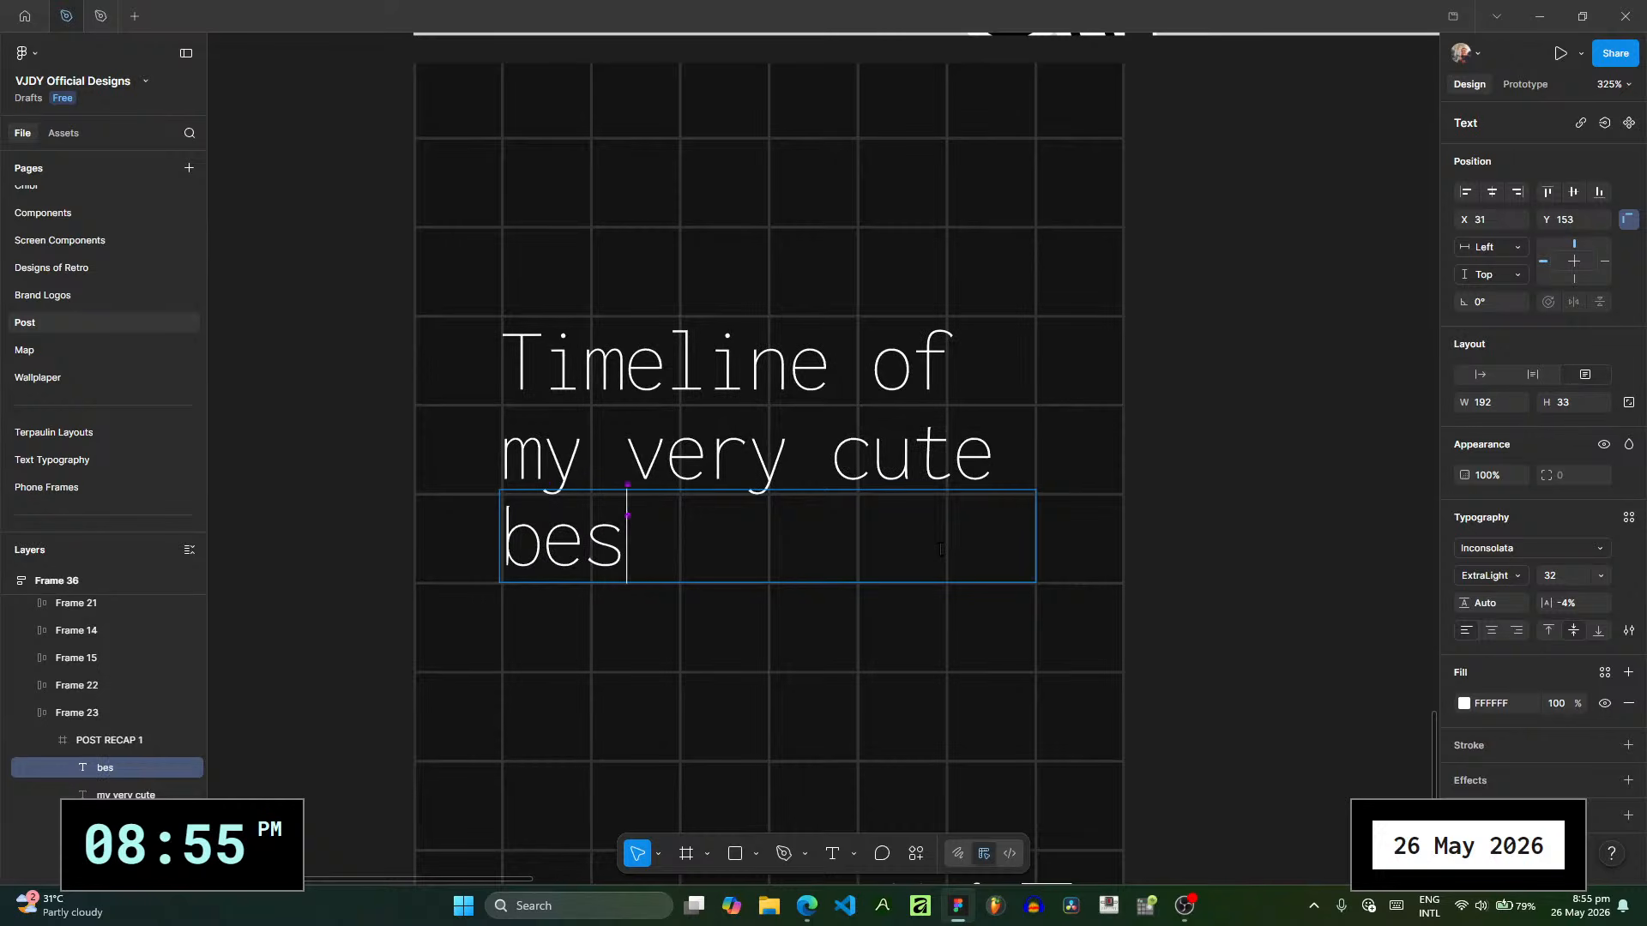
{"action": "key", "text": "BackSpace"}
{"action": "key", "text": "BackSpace"}
{"action": "type", "text": "riend"}
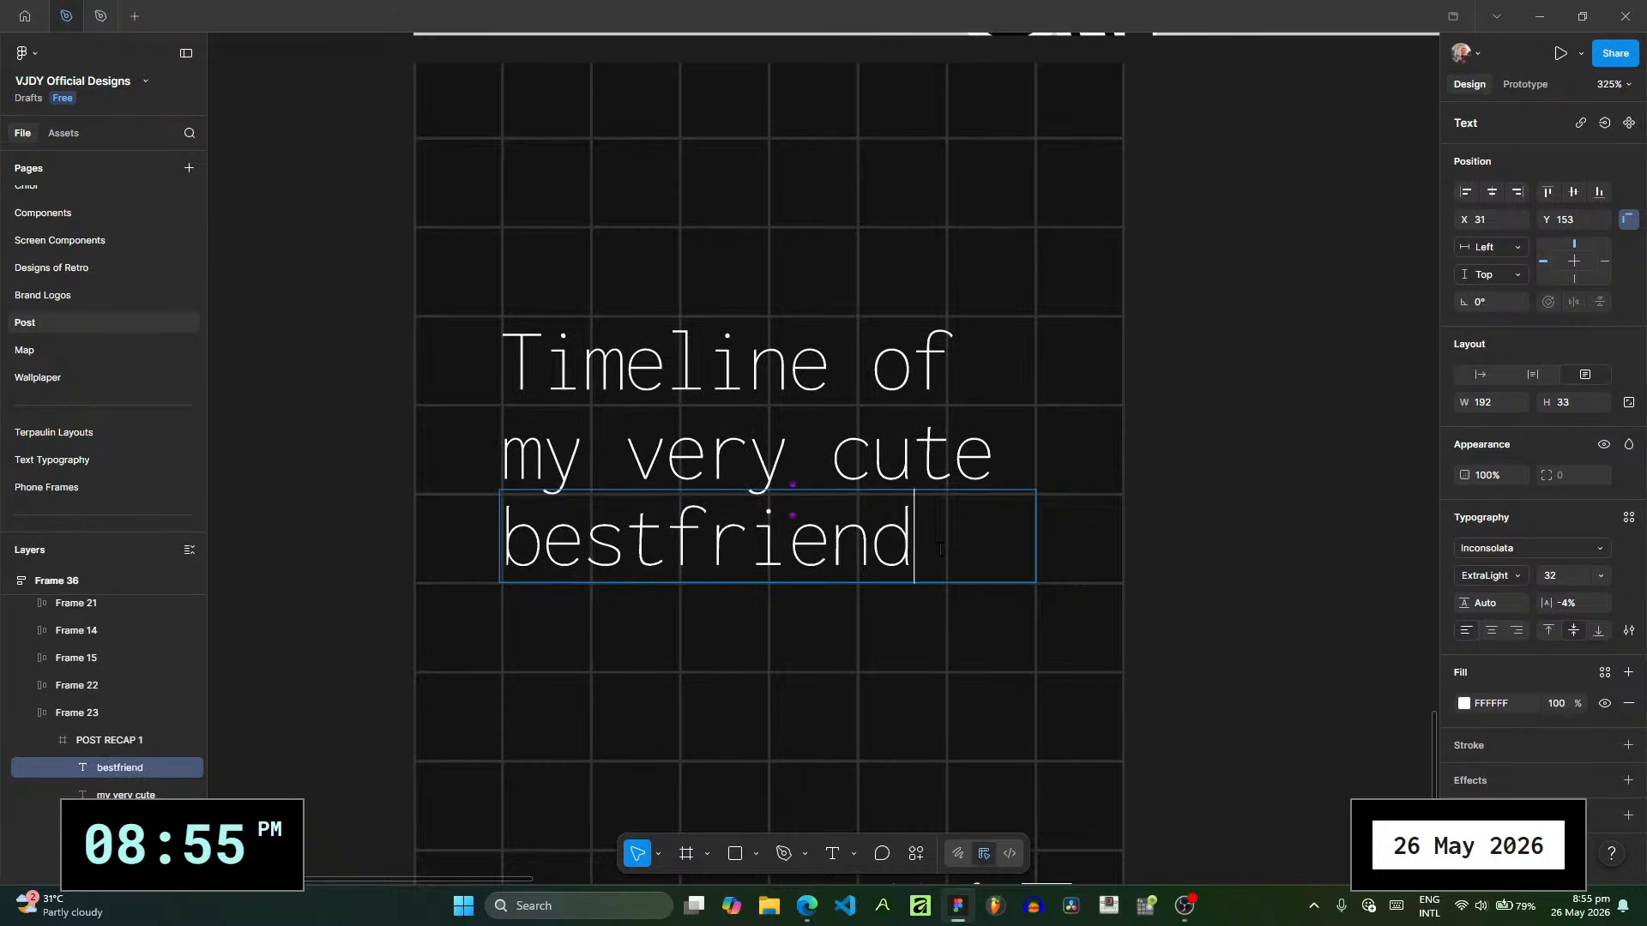
{"action": "left_click", "coordinate": [662, 523]}
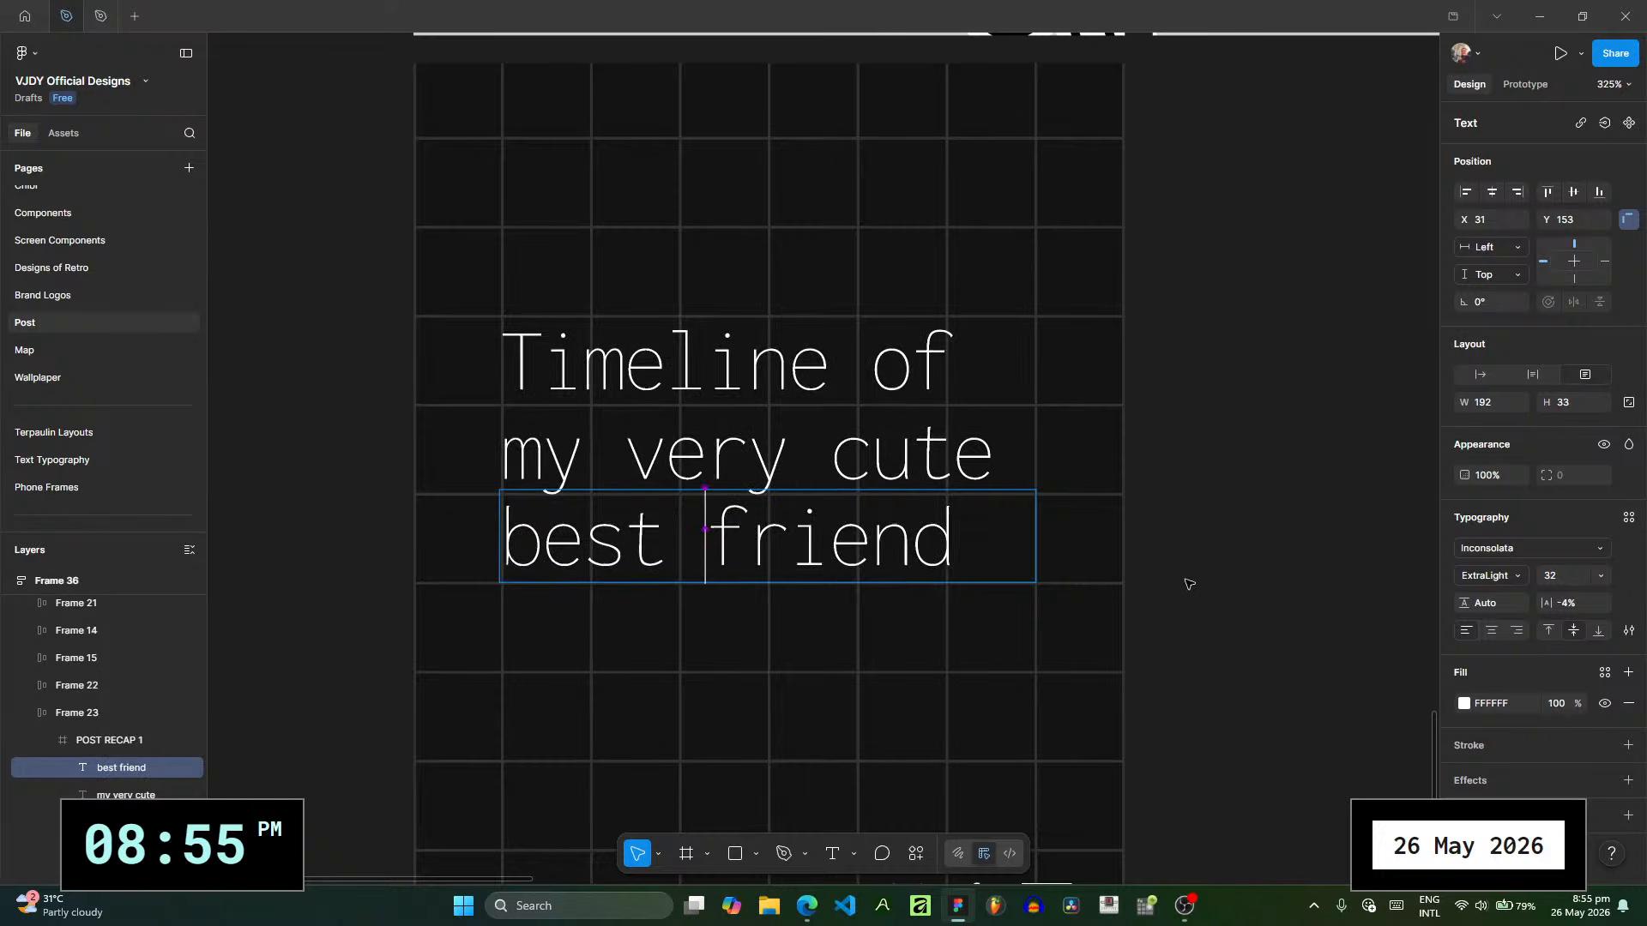
{"action": "key", "text": "Escape"}
{"action": "scroll", "coordinate": [509, 520], "scroll_direction": "up", "scroll_amount": 5}
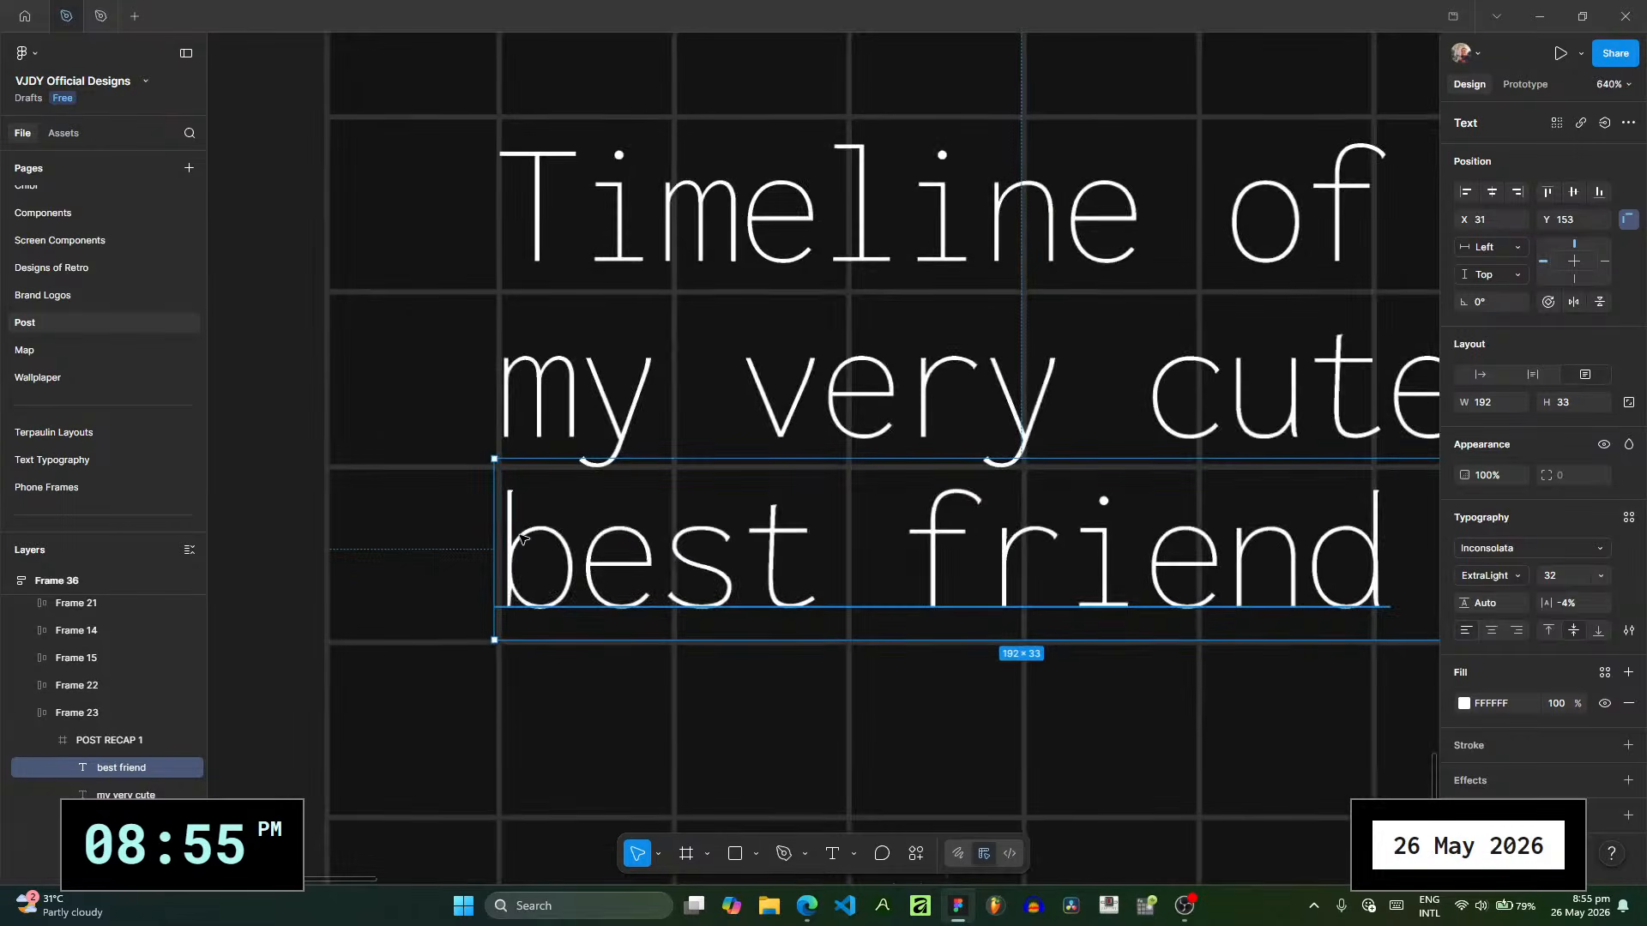
{"action": "left_click_drag", "start_coordinate": [518, 538], "coordinate": [518, 546]}
{"action": "scroll", "coordinate": [960, 487], "scroll_direction": "down", "scroll_amount": 2}
{"action": "scroll", "coordinate": [1096, 506], "scroll_direction": "down", "scroll_amount": 3}
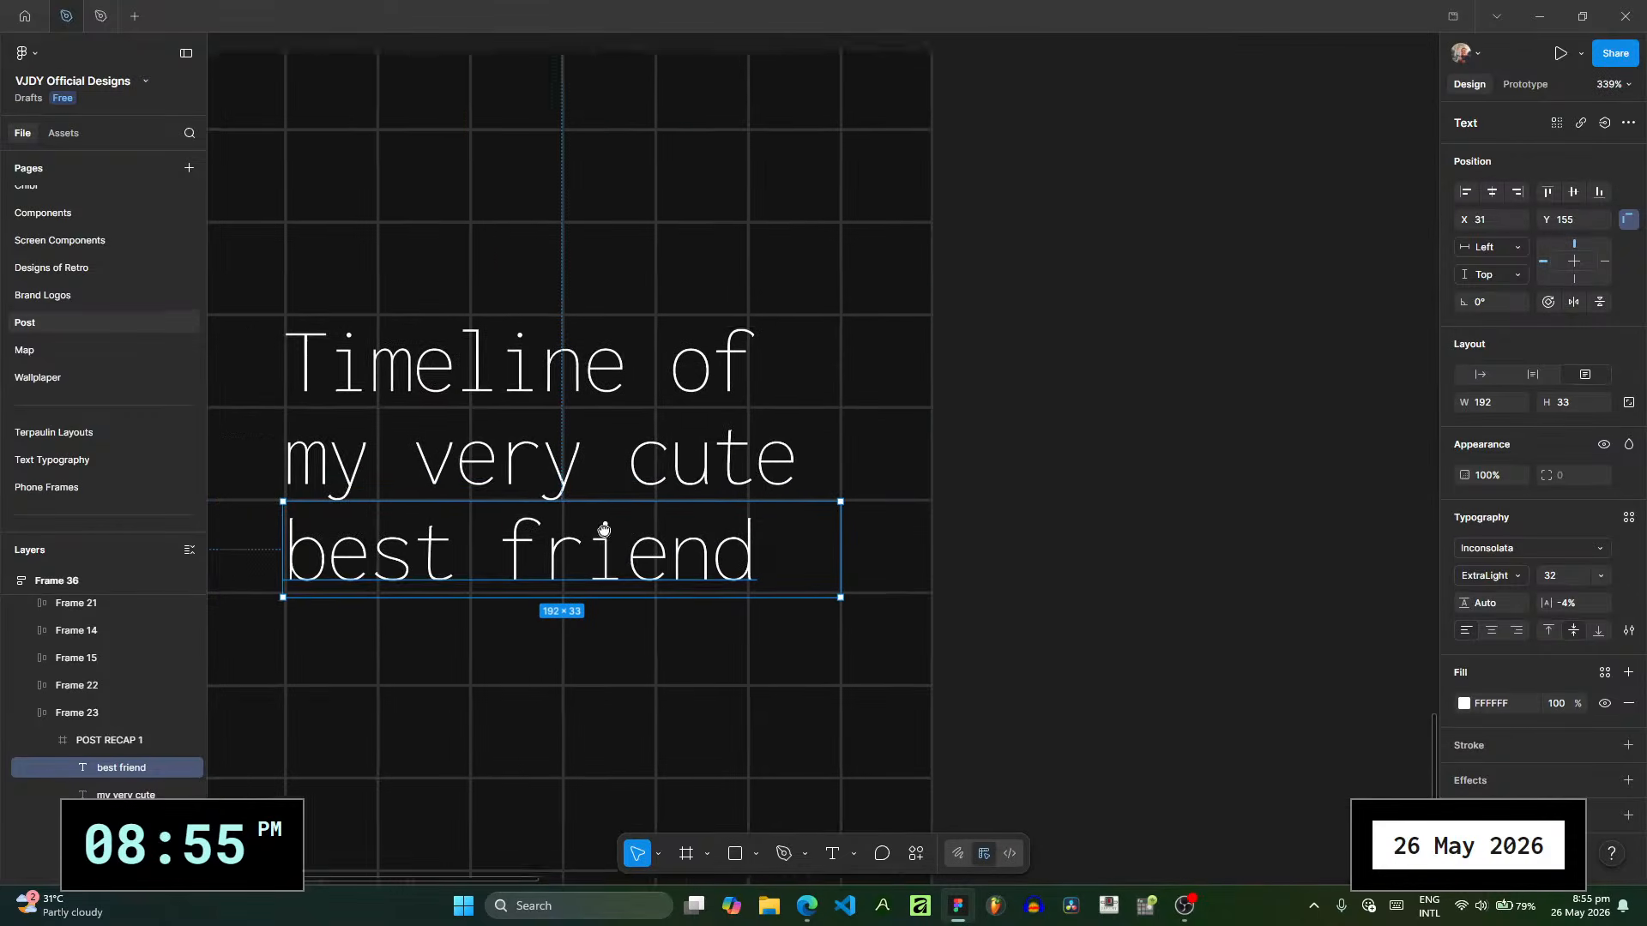
- Set the "my very cute" and "best friend" lines to the Black font weight
{"action": "left_click", "coordinate": [662, 510]}
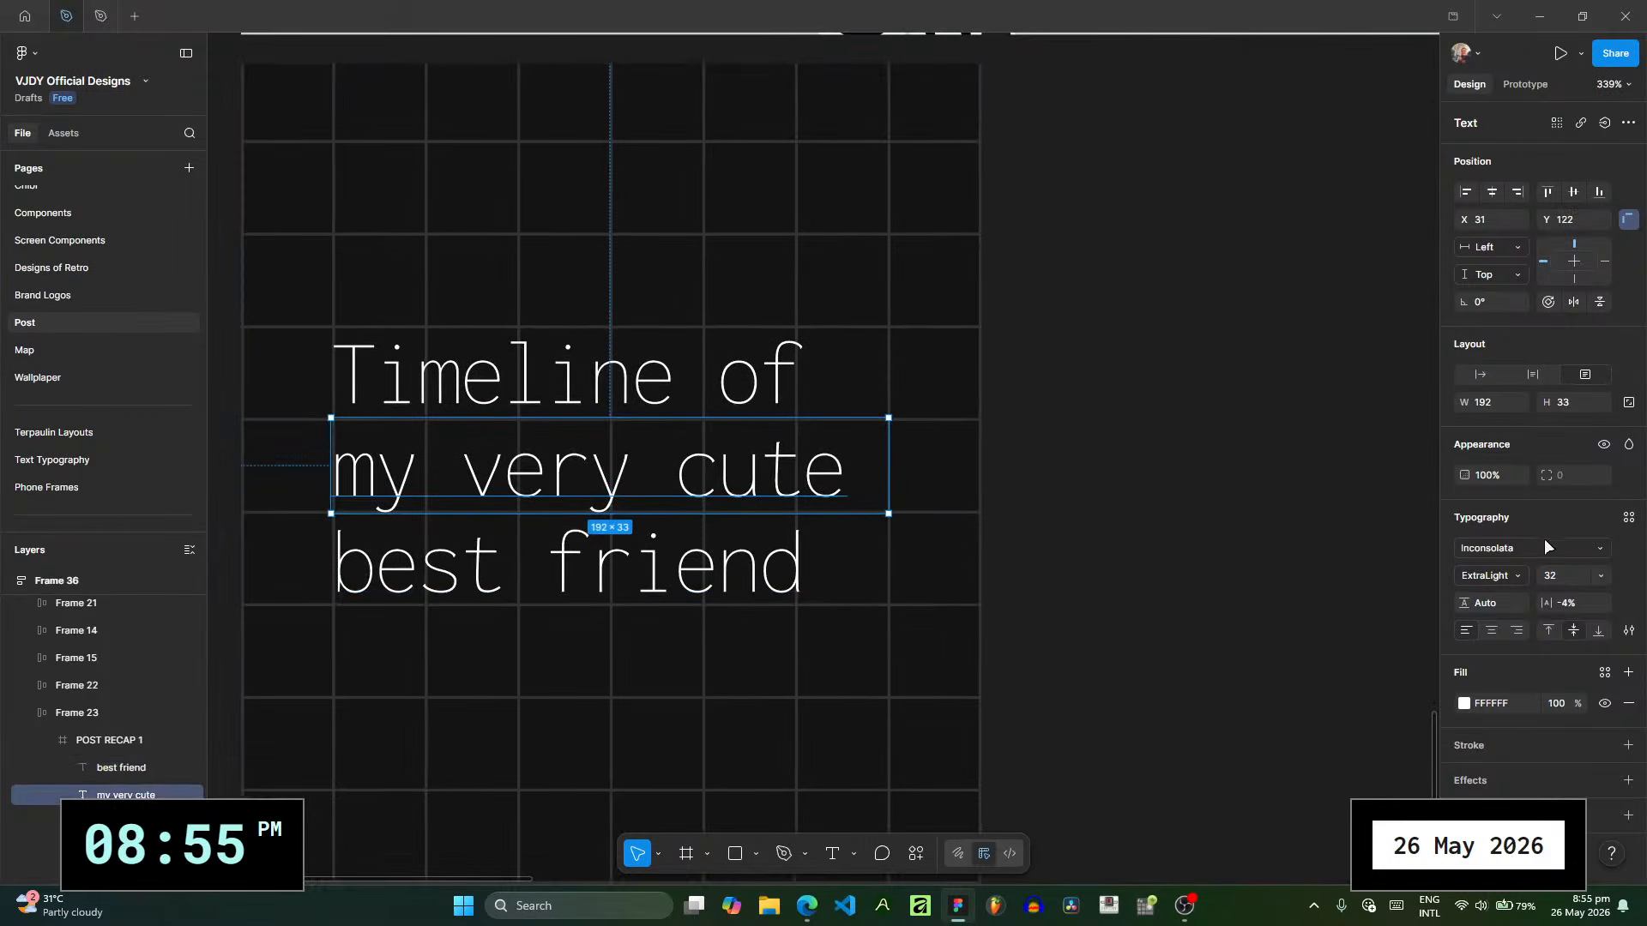
{"action": "left_click", "coordinate": [1496, 575]}
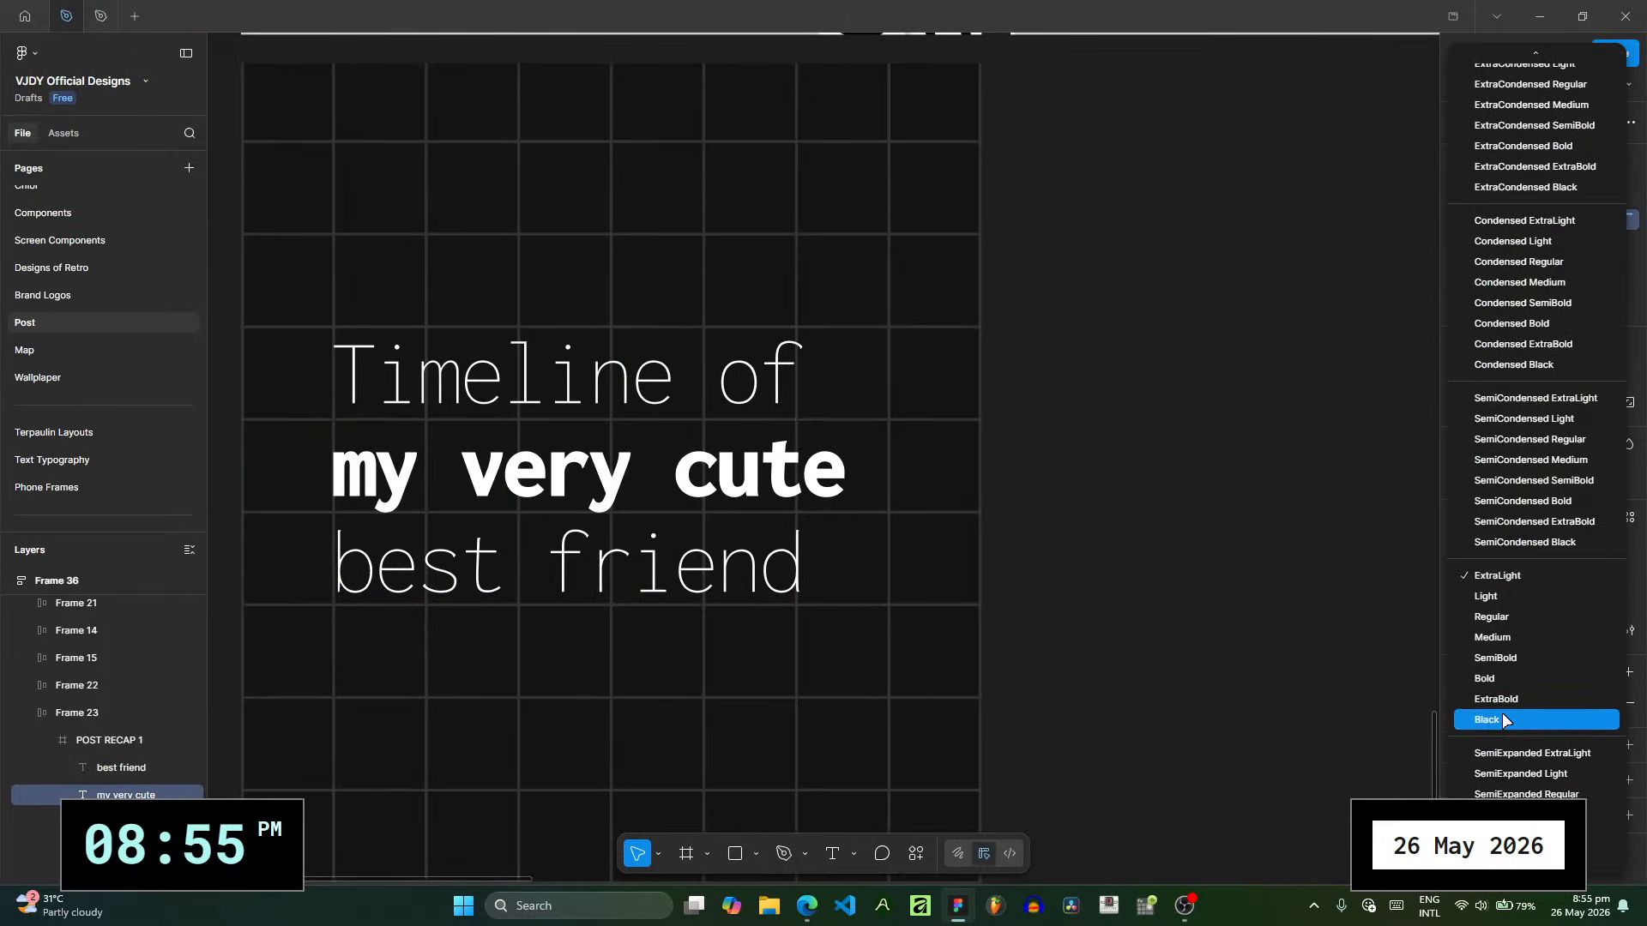
{"action": "left_click", "coordinate": [1500, 719]}
{"action": "left_click", "coordinate": [566, 562]}
{"action": "left_click", "coordinate": [1499, 576]}
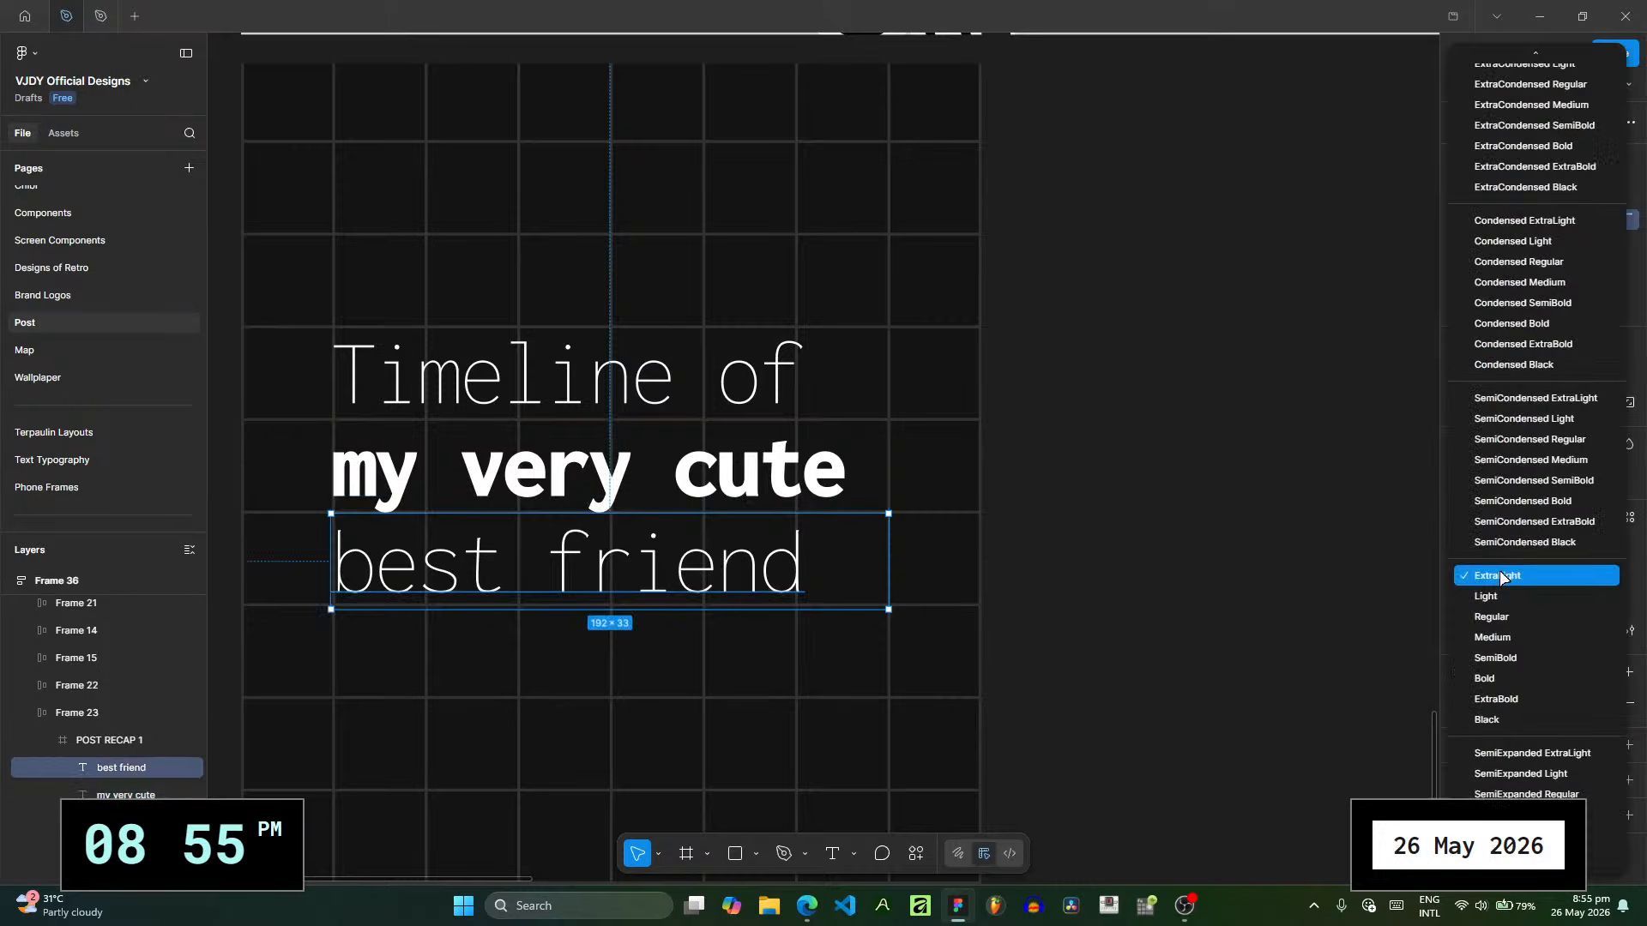
{"action": "left_click", "coordinate": [1516, 721]}
{"action": "left_click", "coordinate": [1079, 556]}
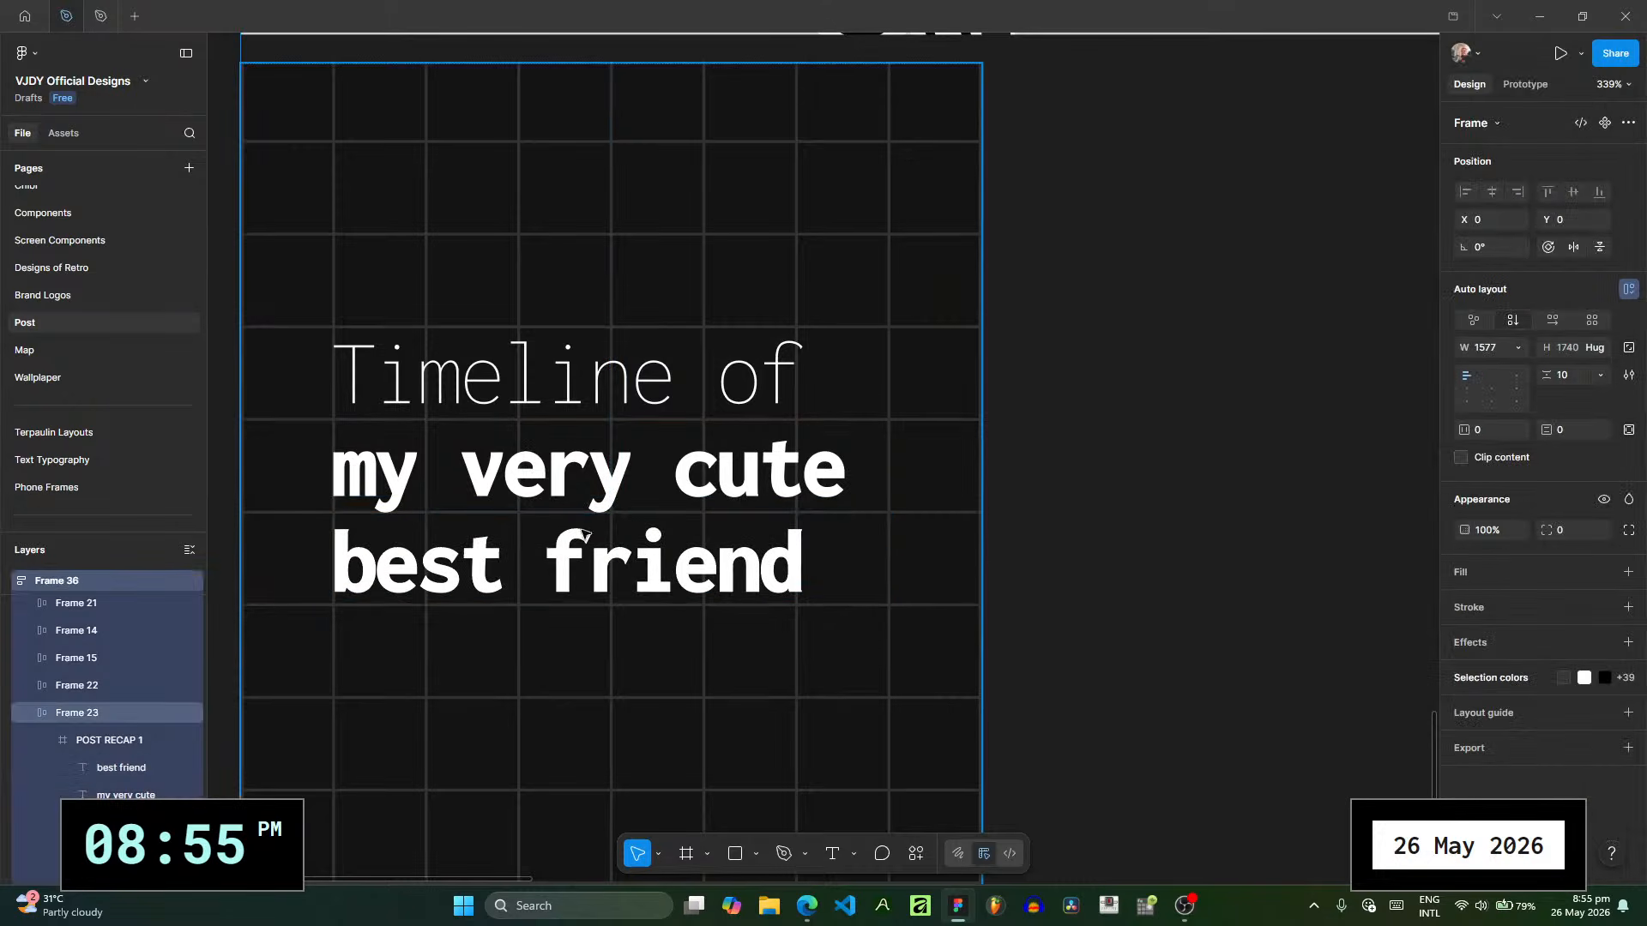
- Recolor only the words "very cute" in the title's second line with the page's light lime-green color
{"action": "scroll", "coordinate": [584, 534], "scroll_direction": "left", "scroll_amount": 5}
{"action": "scroll", "coordinate": [583, 534], "scroll_direction": "down", "scroll_amount": 3}
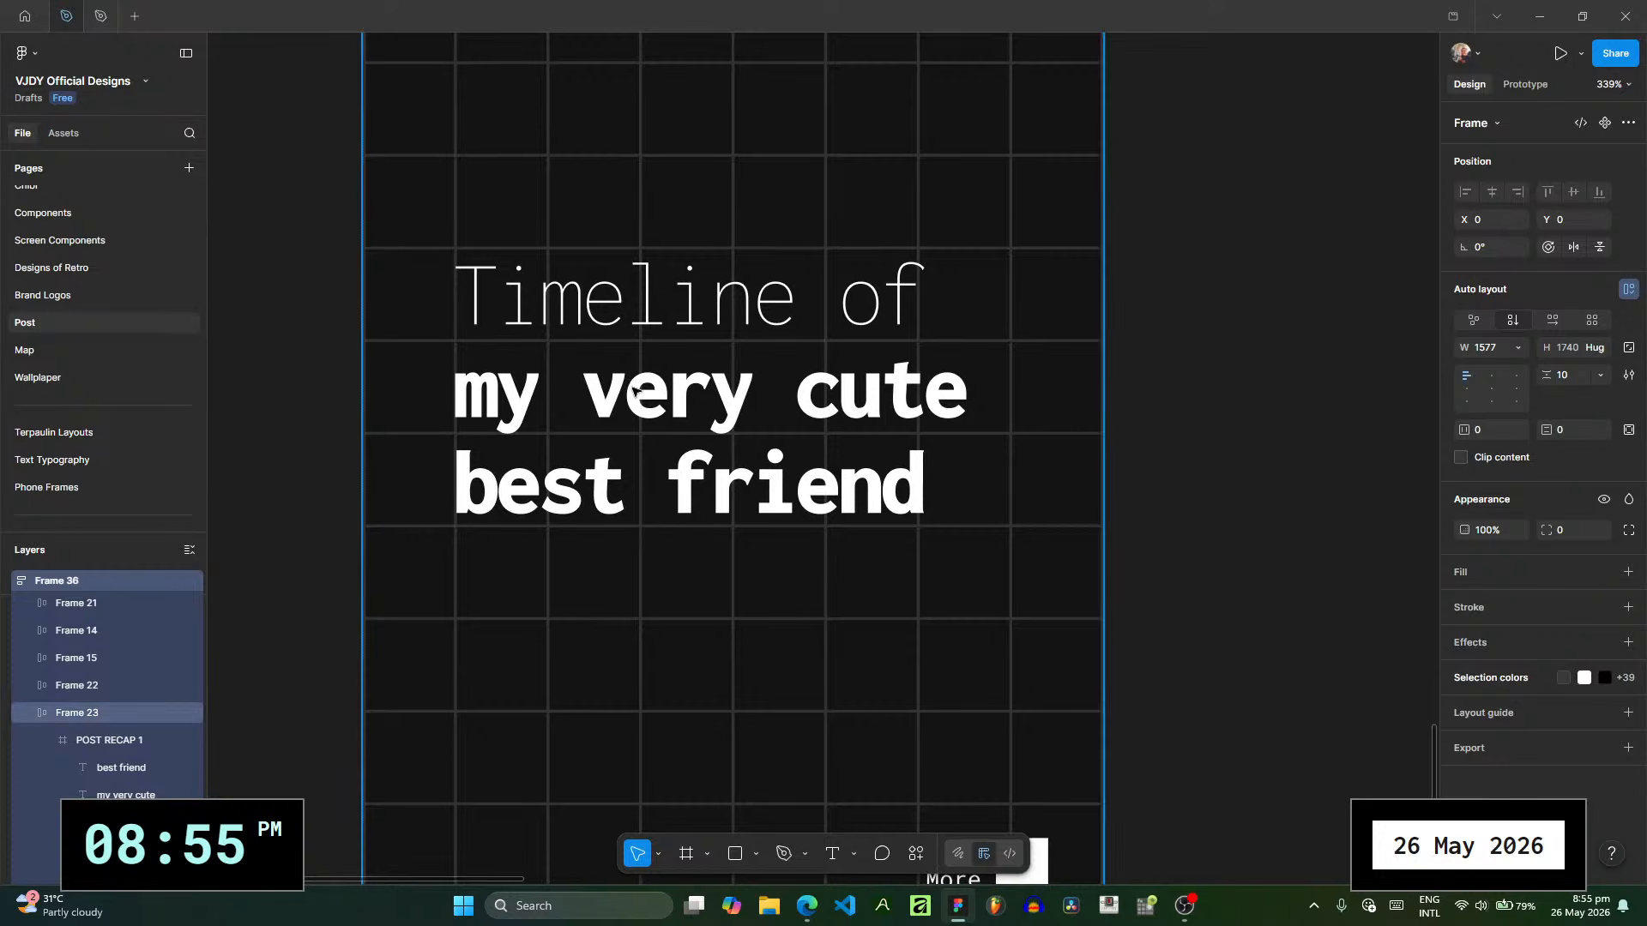
{"action": "double_click", "coordinate": [635, 394]}
{"action": "double_click", "coordinate": [635, 393]}
{"action": "double_click", "coordinate": [600, 394]}
{"action": "double_click", "coordinate": [591, 395]}
{"action": "left_click", "coordinate": [591, 394]}
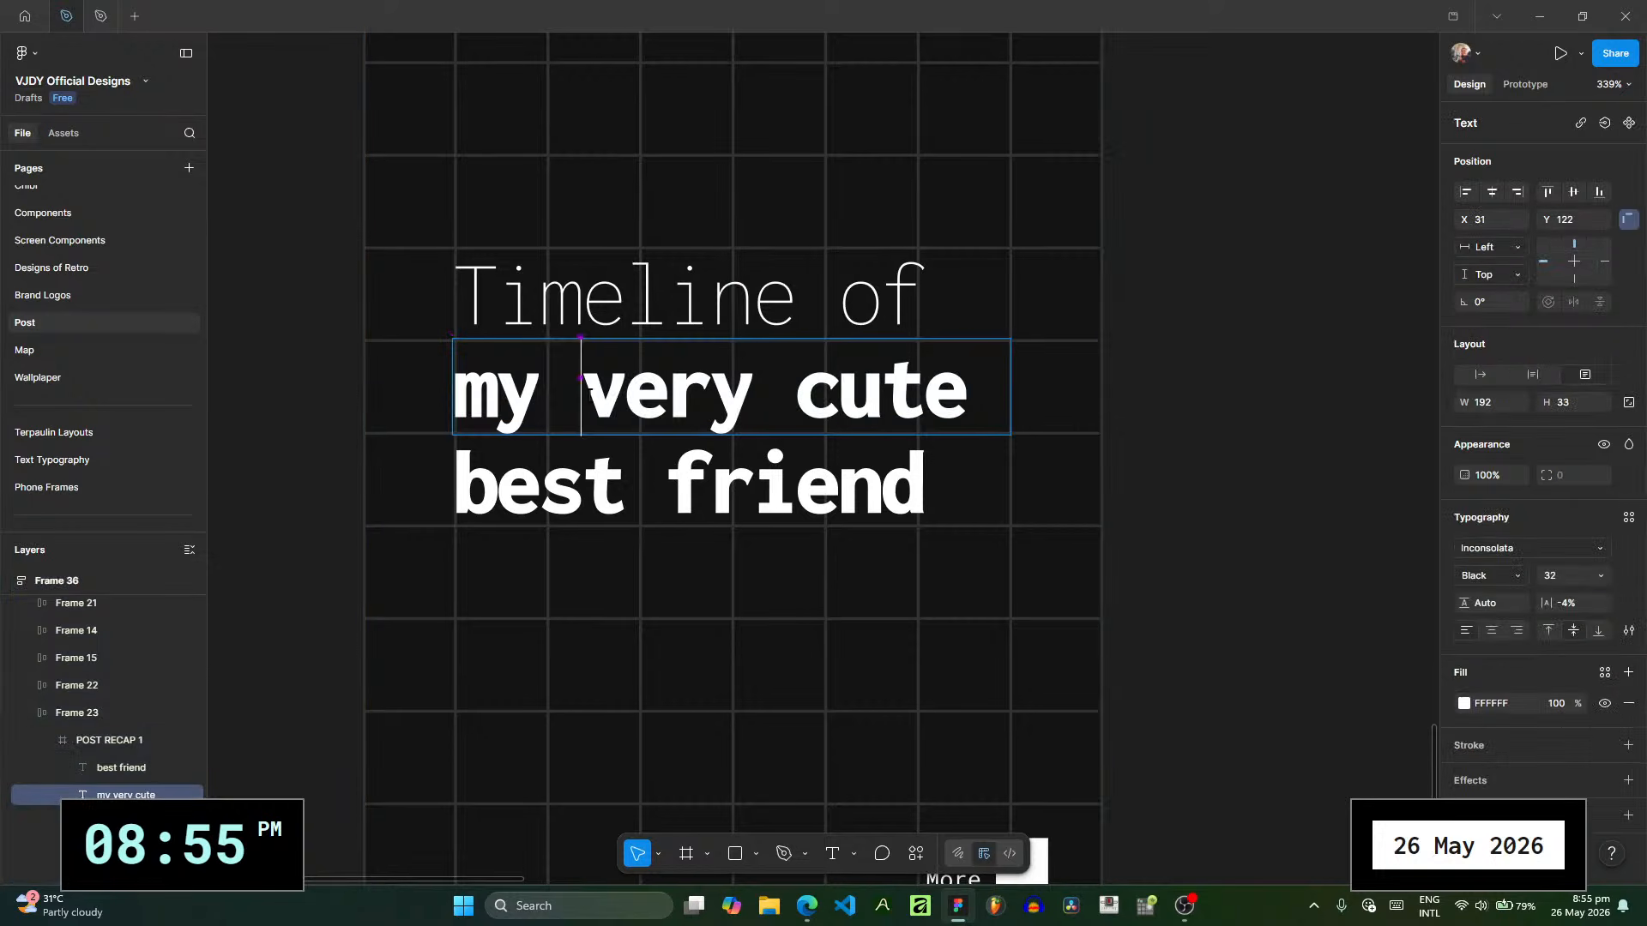
{"action": "left_click_drag", "start_coordinate": [588, 391], "coordinate": [1103, 440]}
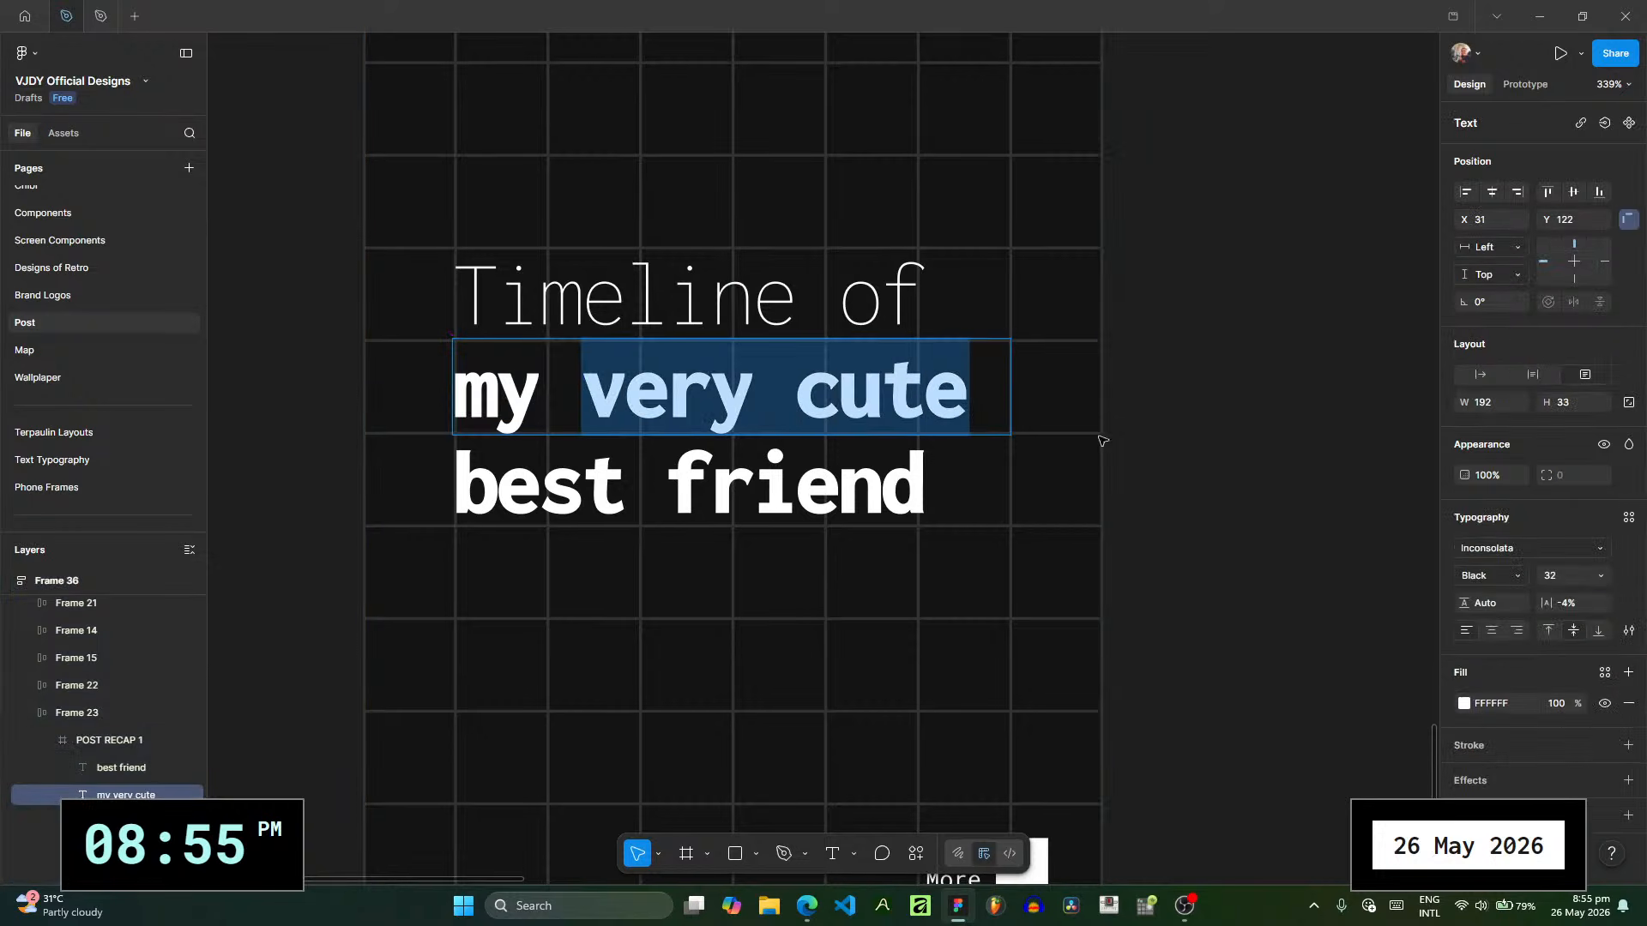
{"action": "left_click", "coordinate": [1463, 703]}
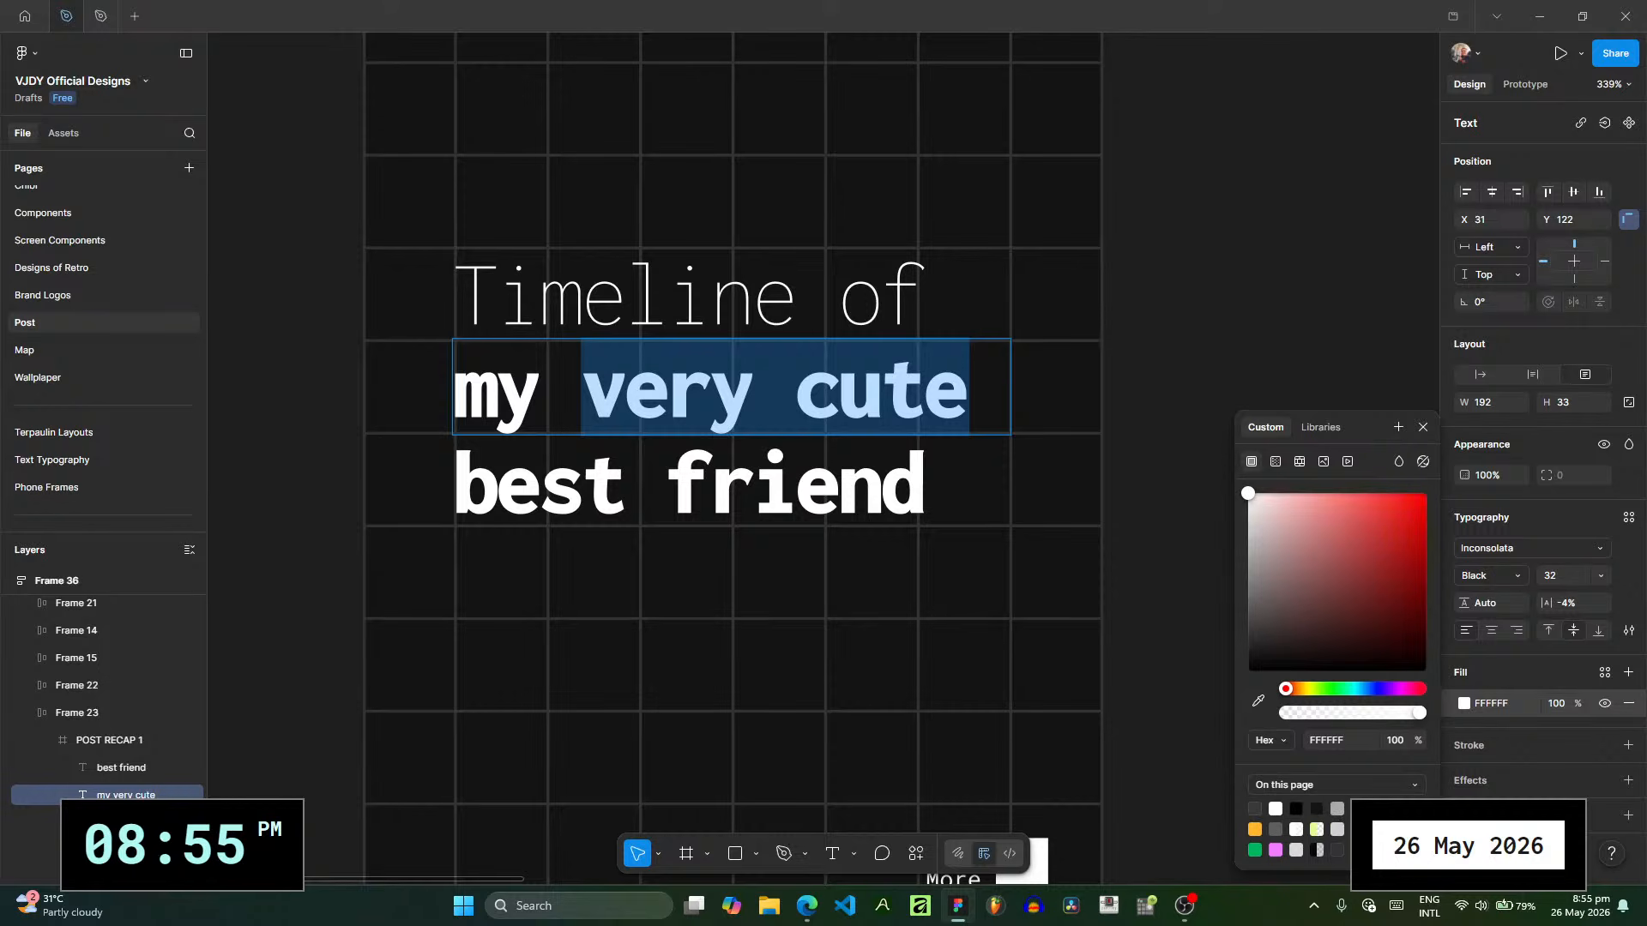
{"action": "left_click", "coordinate": [1378, 829]}
{"action": "left_click", "coordinate": [1256, 319]}
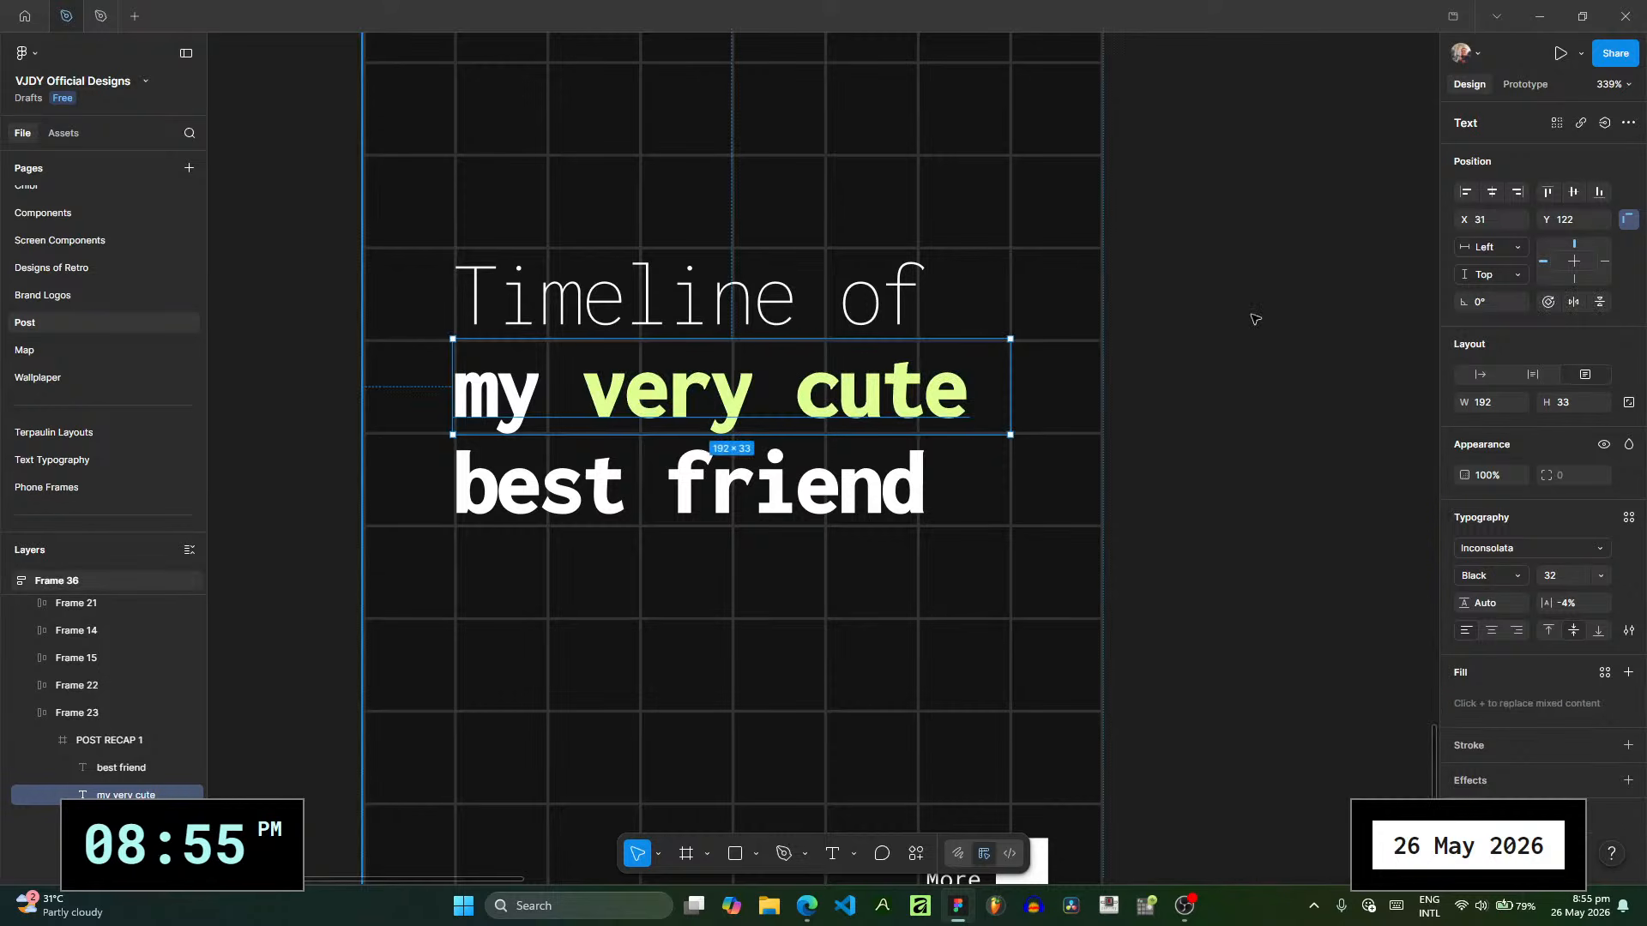
{"action": "left_click", "coordinate": [1248, 330]}
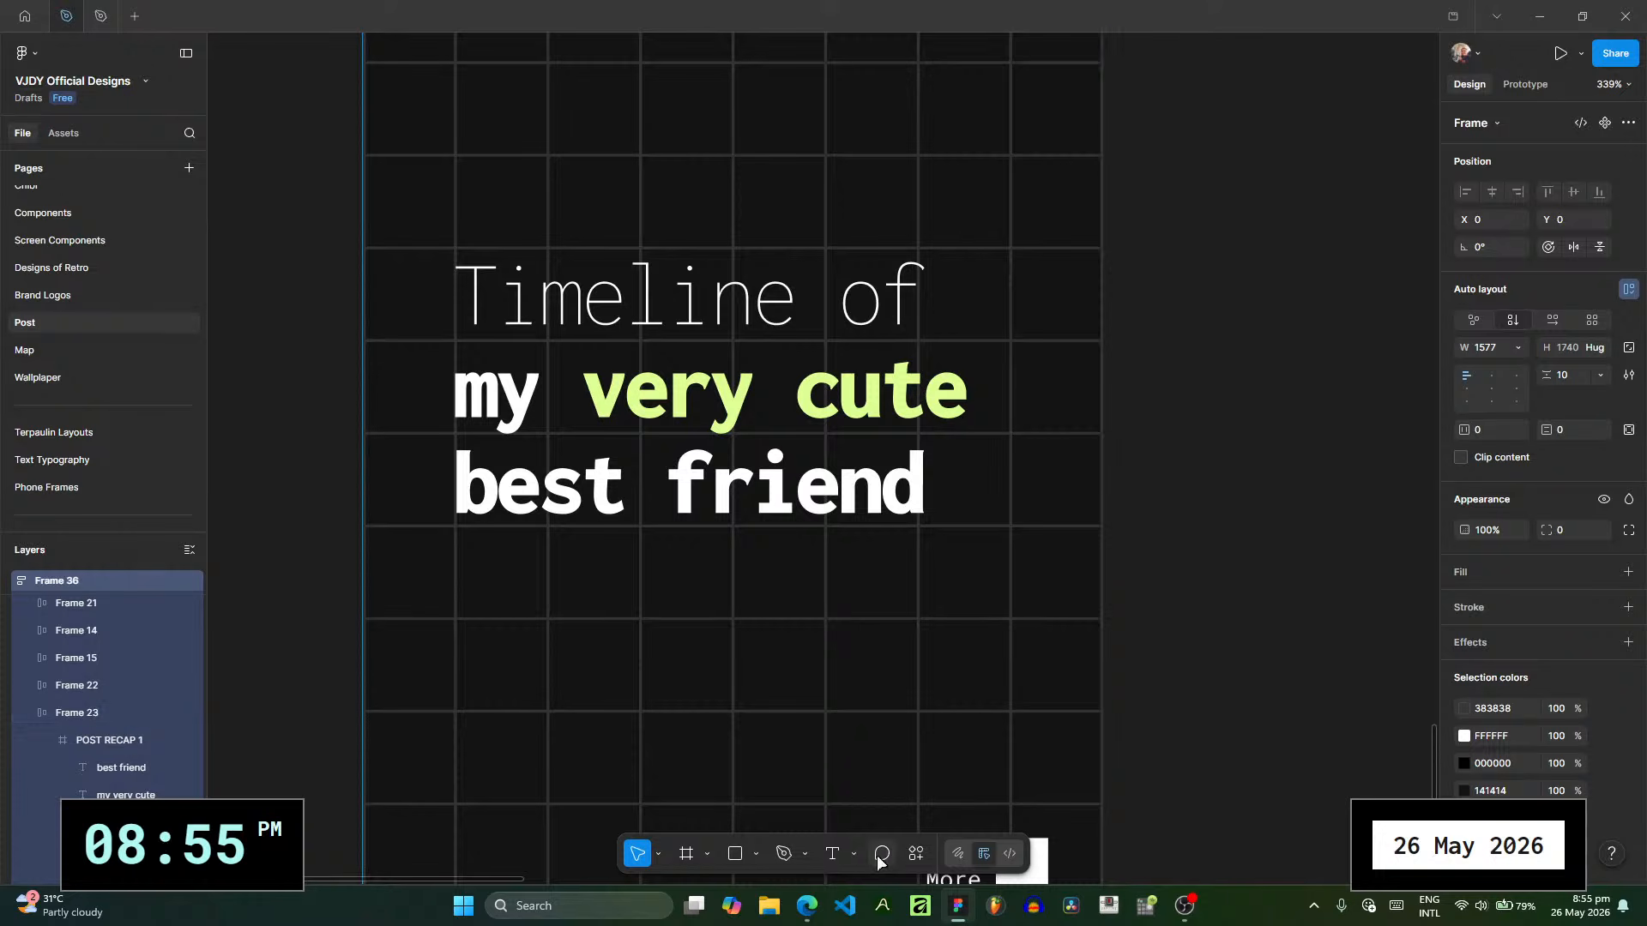
- Add a text box about 141 by 48 below the title and enter "very cute"
{"action": "key", "text": "t"}
{"action": "left_click_drag", "start_coordinate": [528, 601], "coordinate": [939, 739]}
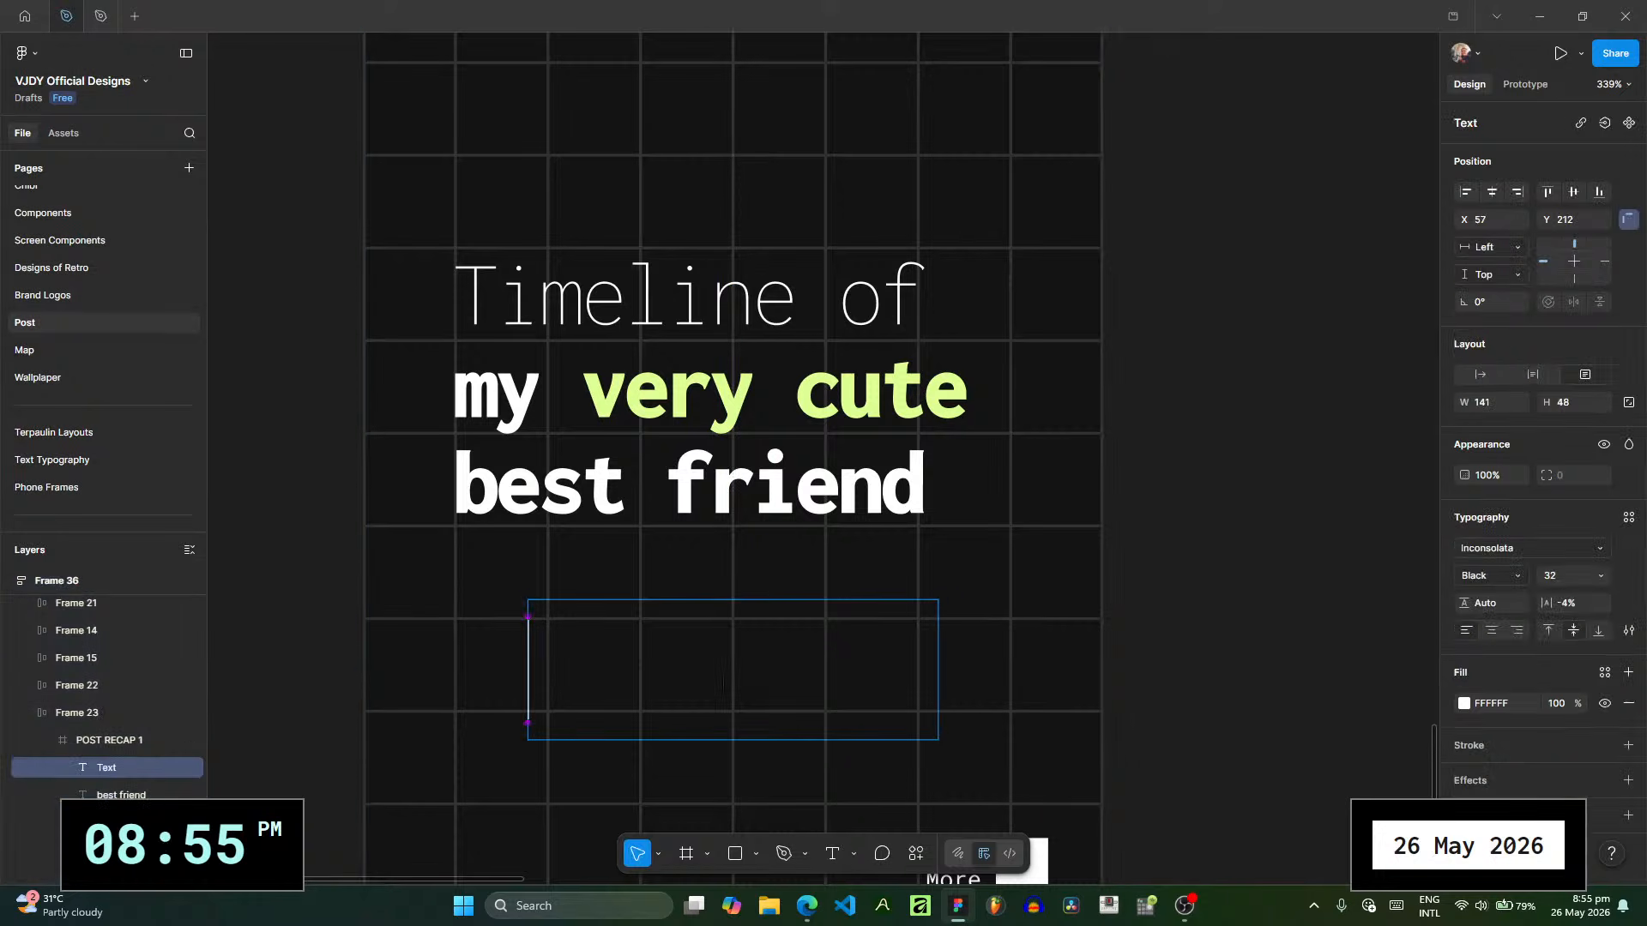
{"action": "type", "text": "very"}
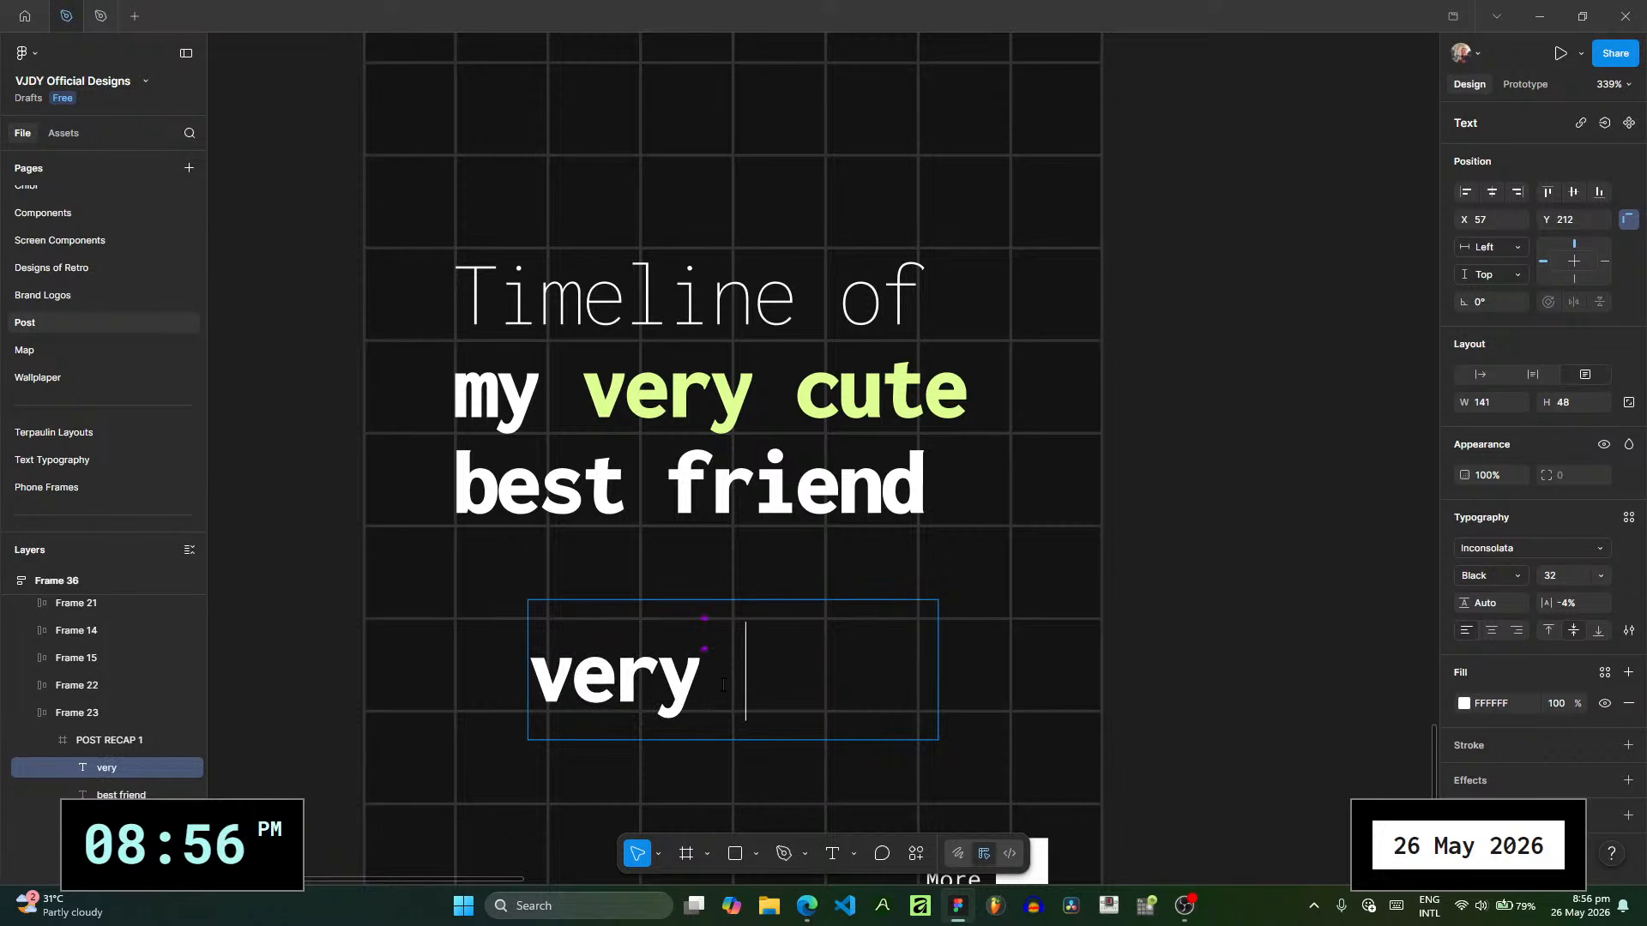
{"action": "type", "text": " cute"}
- Change the new "very cute" text to the Redacted Script font in Regular weight
{"action": "key", "text": "ctrl+a"}
{"action": "left_click", "coordinate": [1518, 547]}
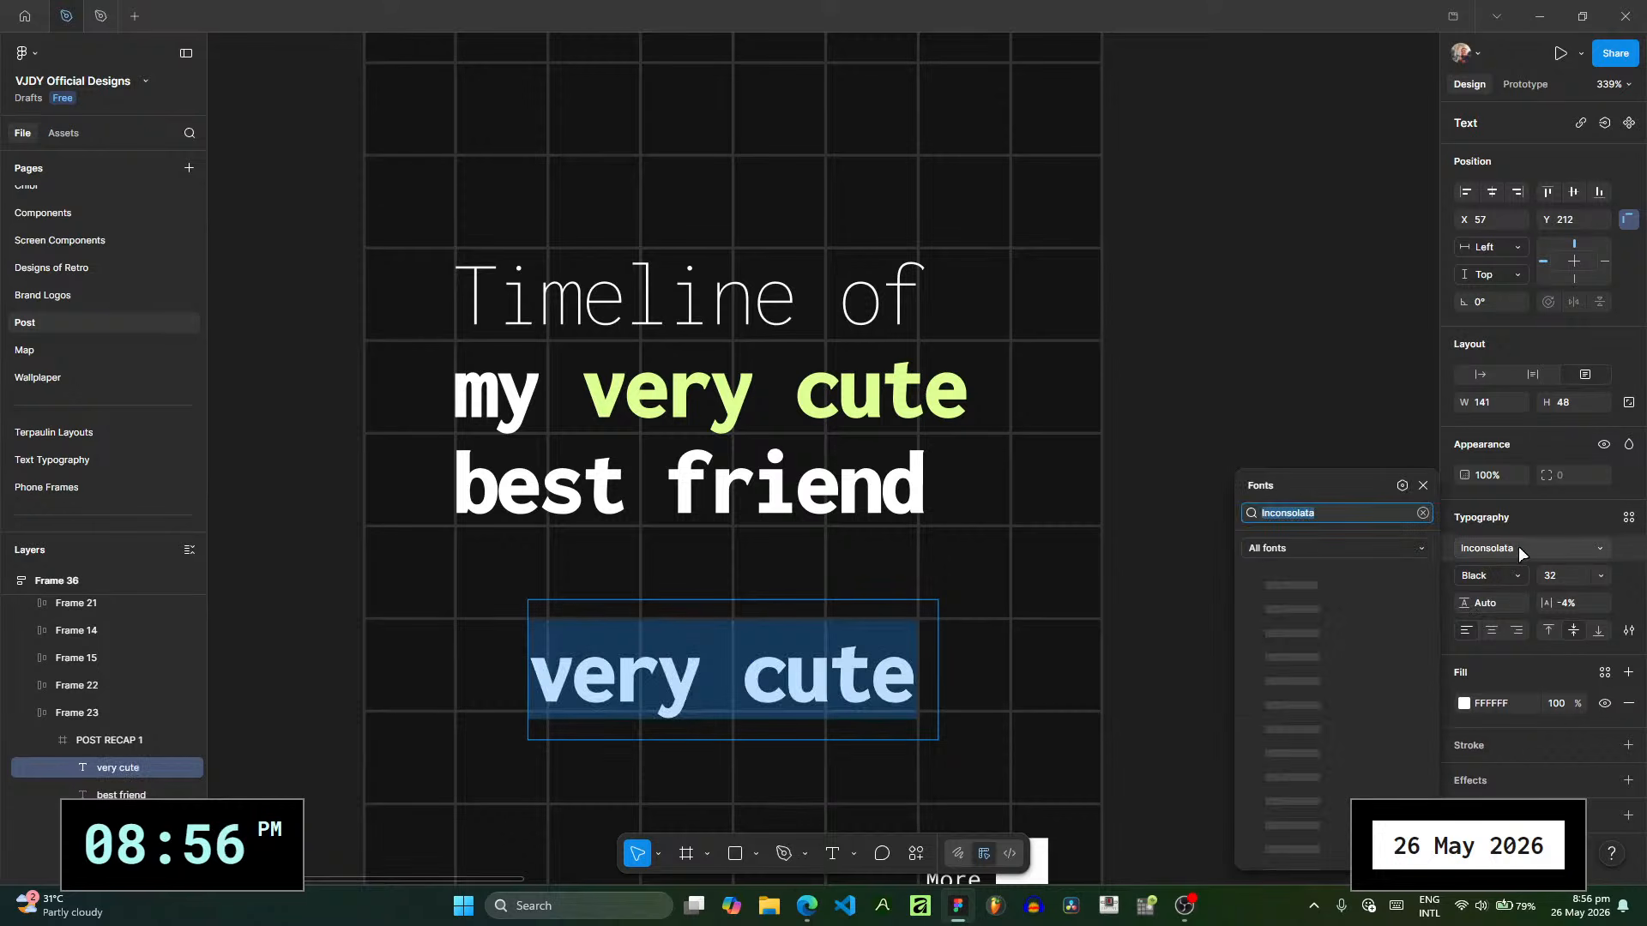
{"action": "type", "text": "redac"}
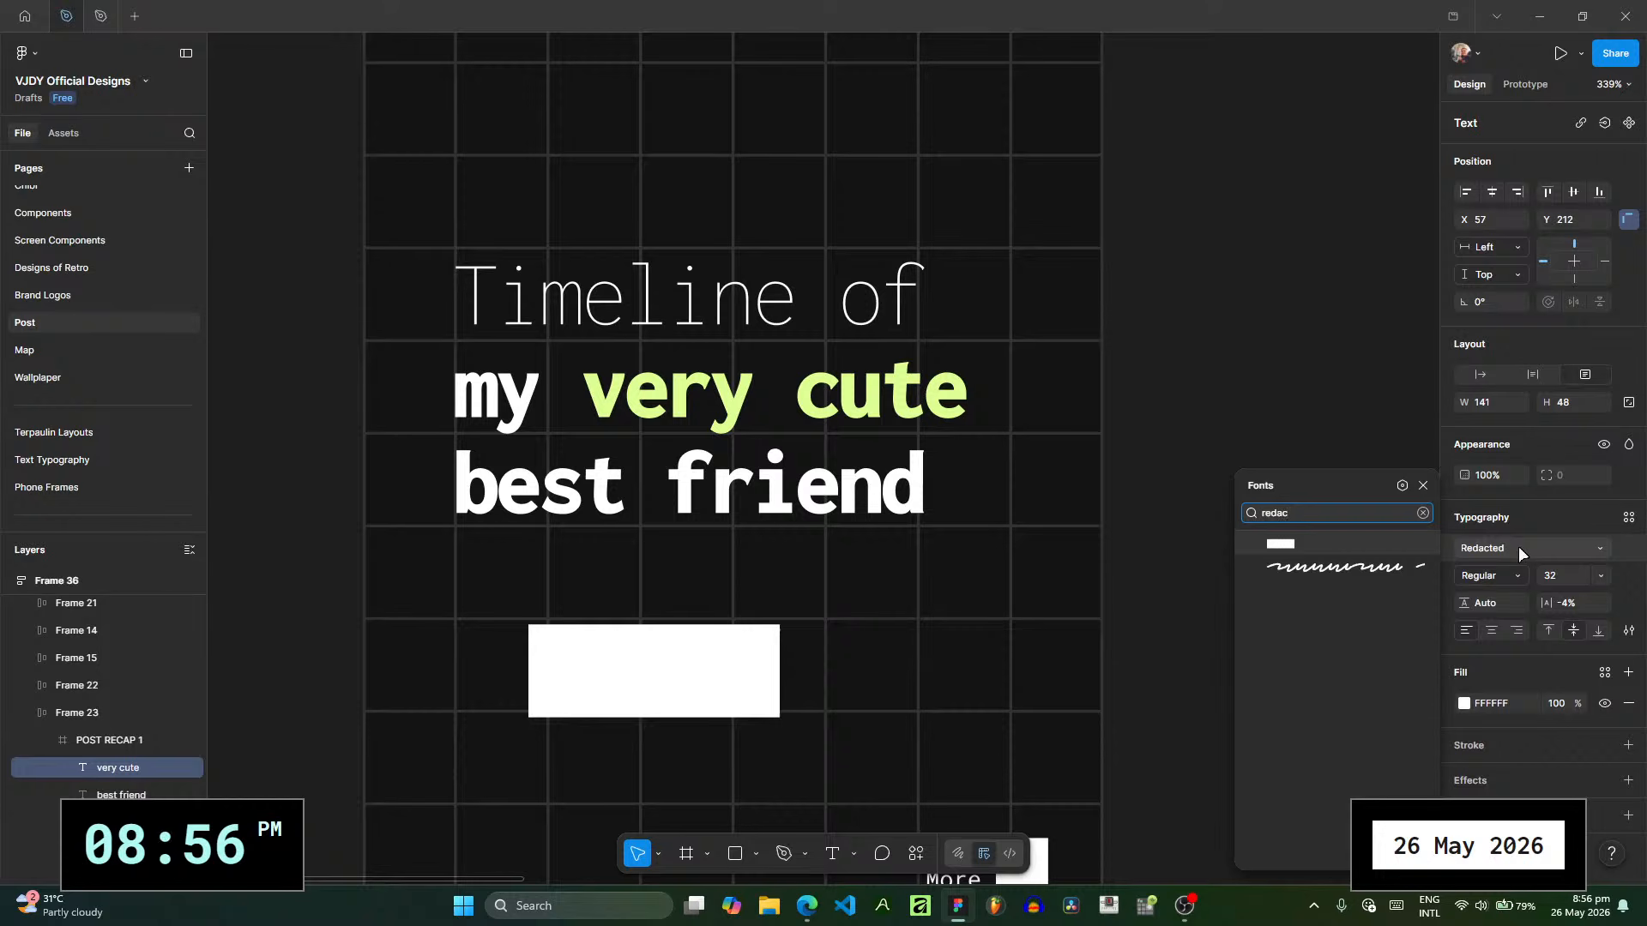
{"action": "left_click", "coordinate": [1344, 567]}
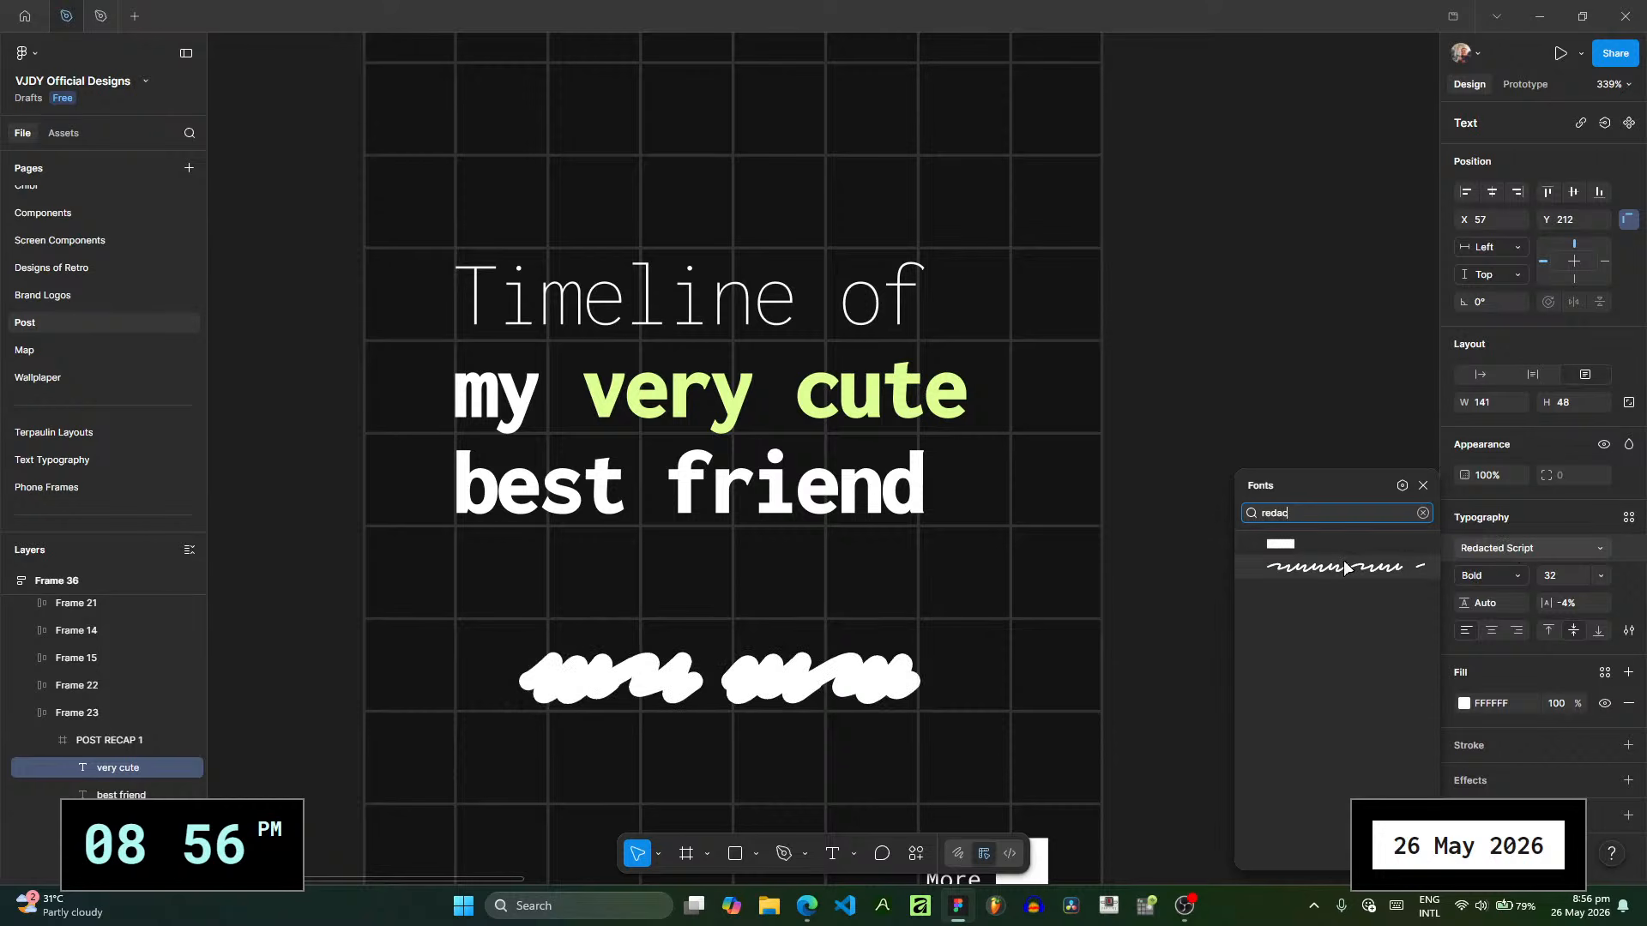
{"action": "left_click", "coordinate": [1513, 577]}
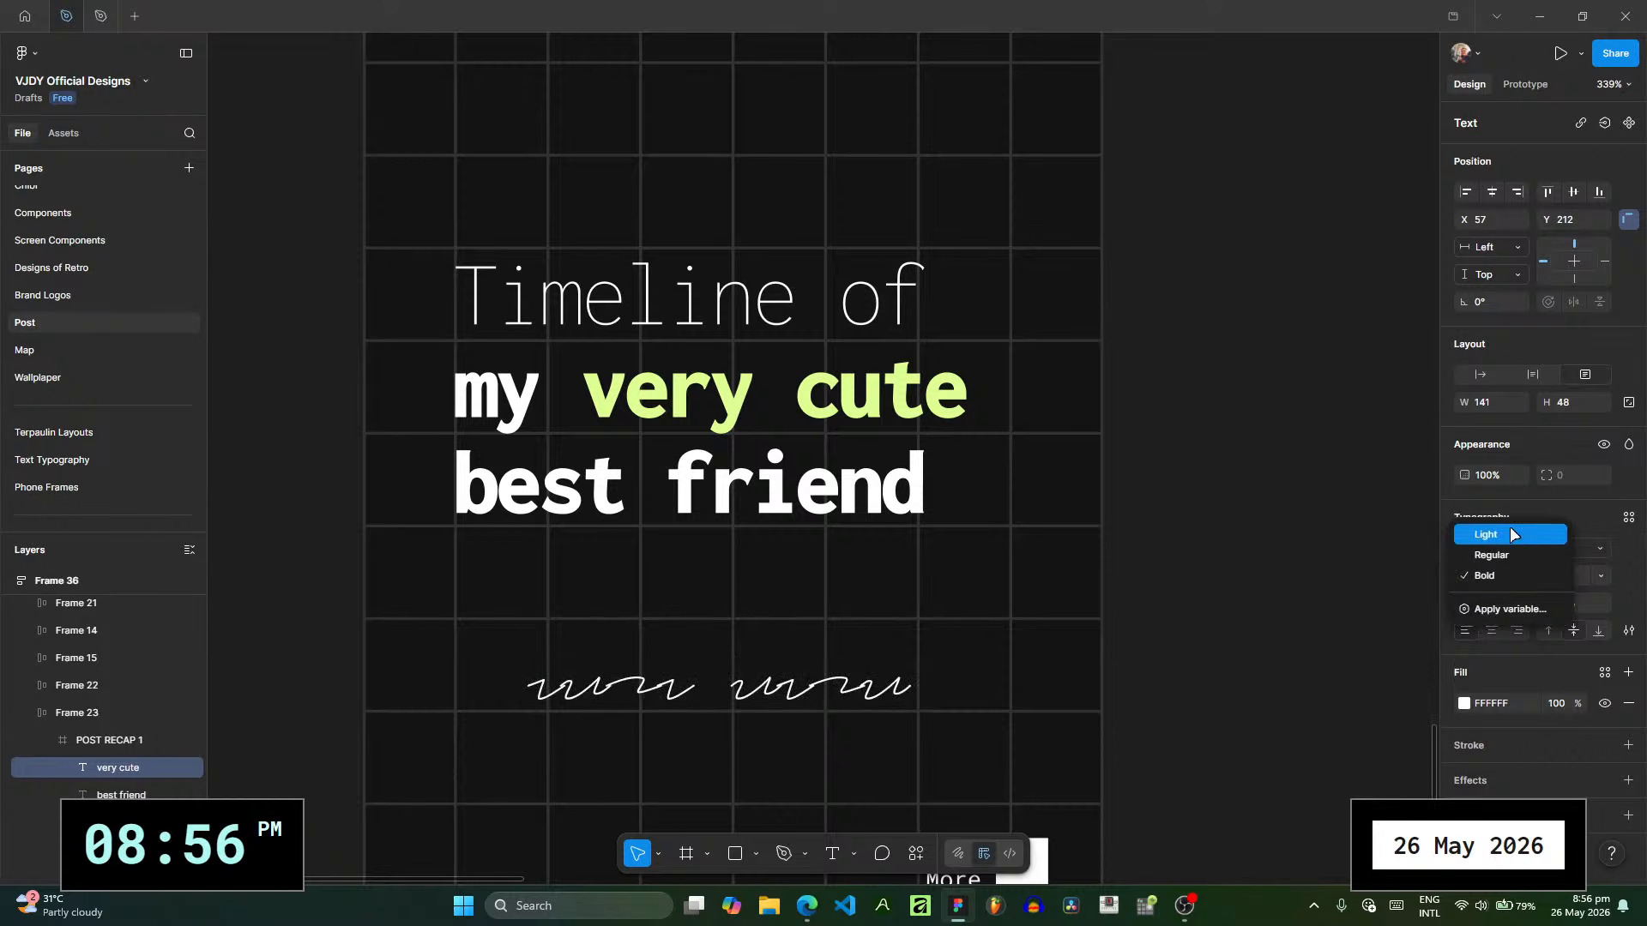
{"action": "left_click", "coordinate": [1497, 555]}
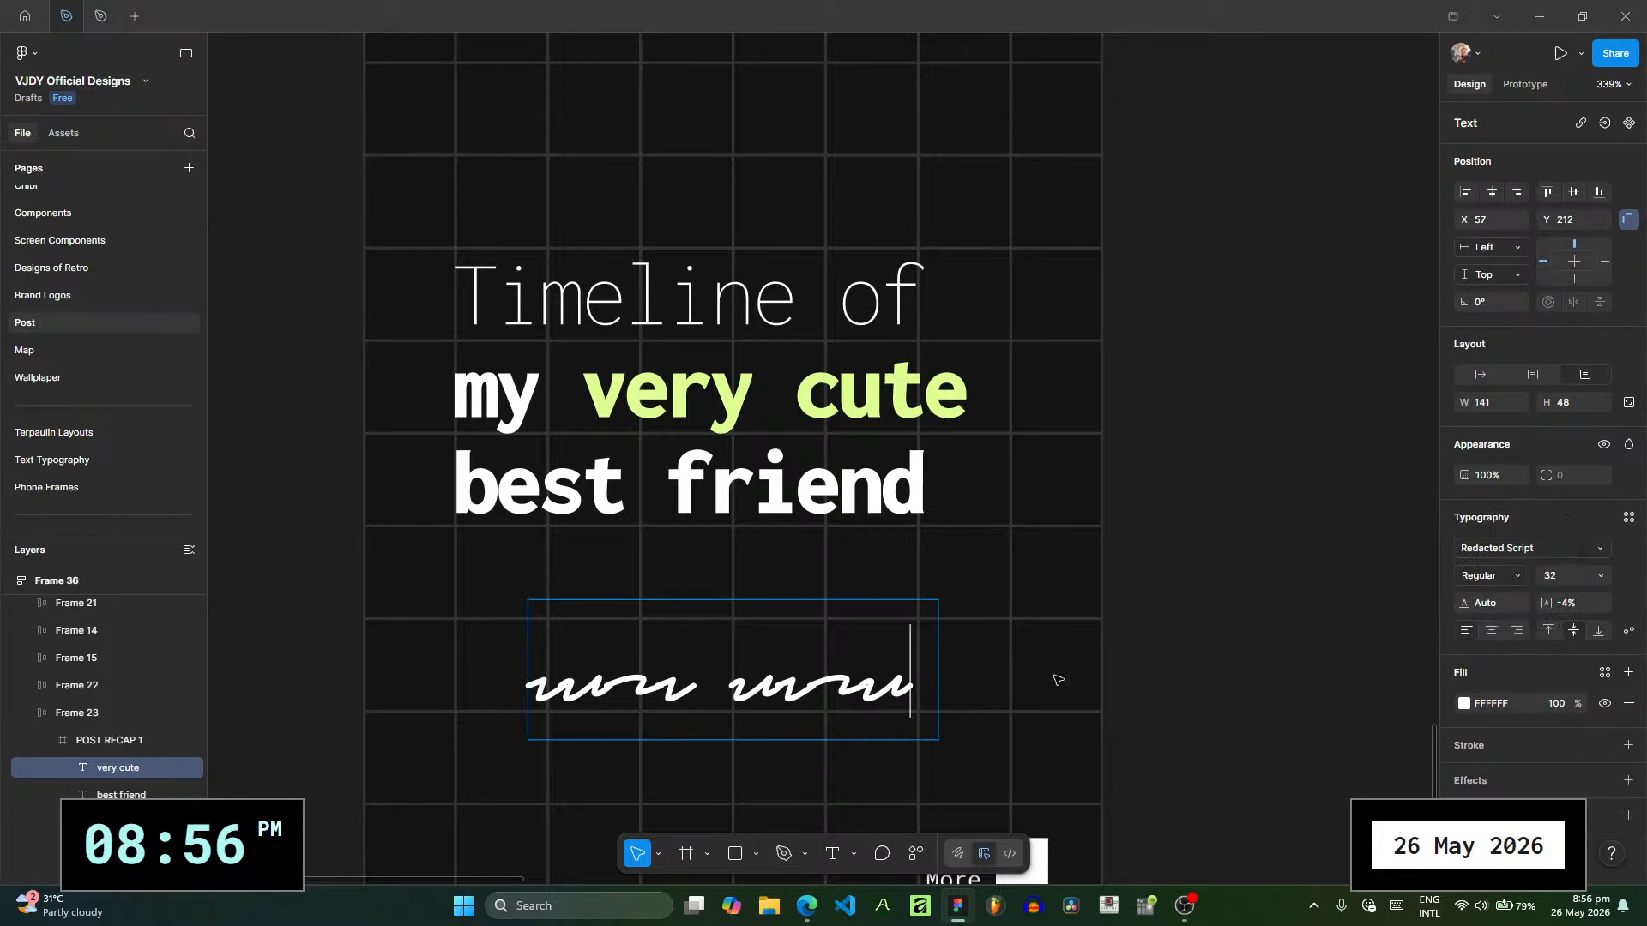
- Place the scribble text under the title's lime "very cute" words at X 77, Y 125 and set its weight to Light
{"action": "left_click_drag", "start_coordinate": [860, 692], "coordinate": [898, 444]}
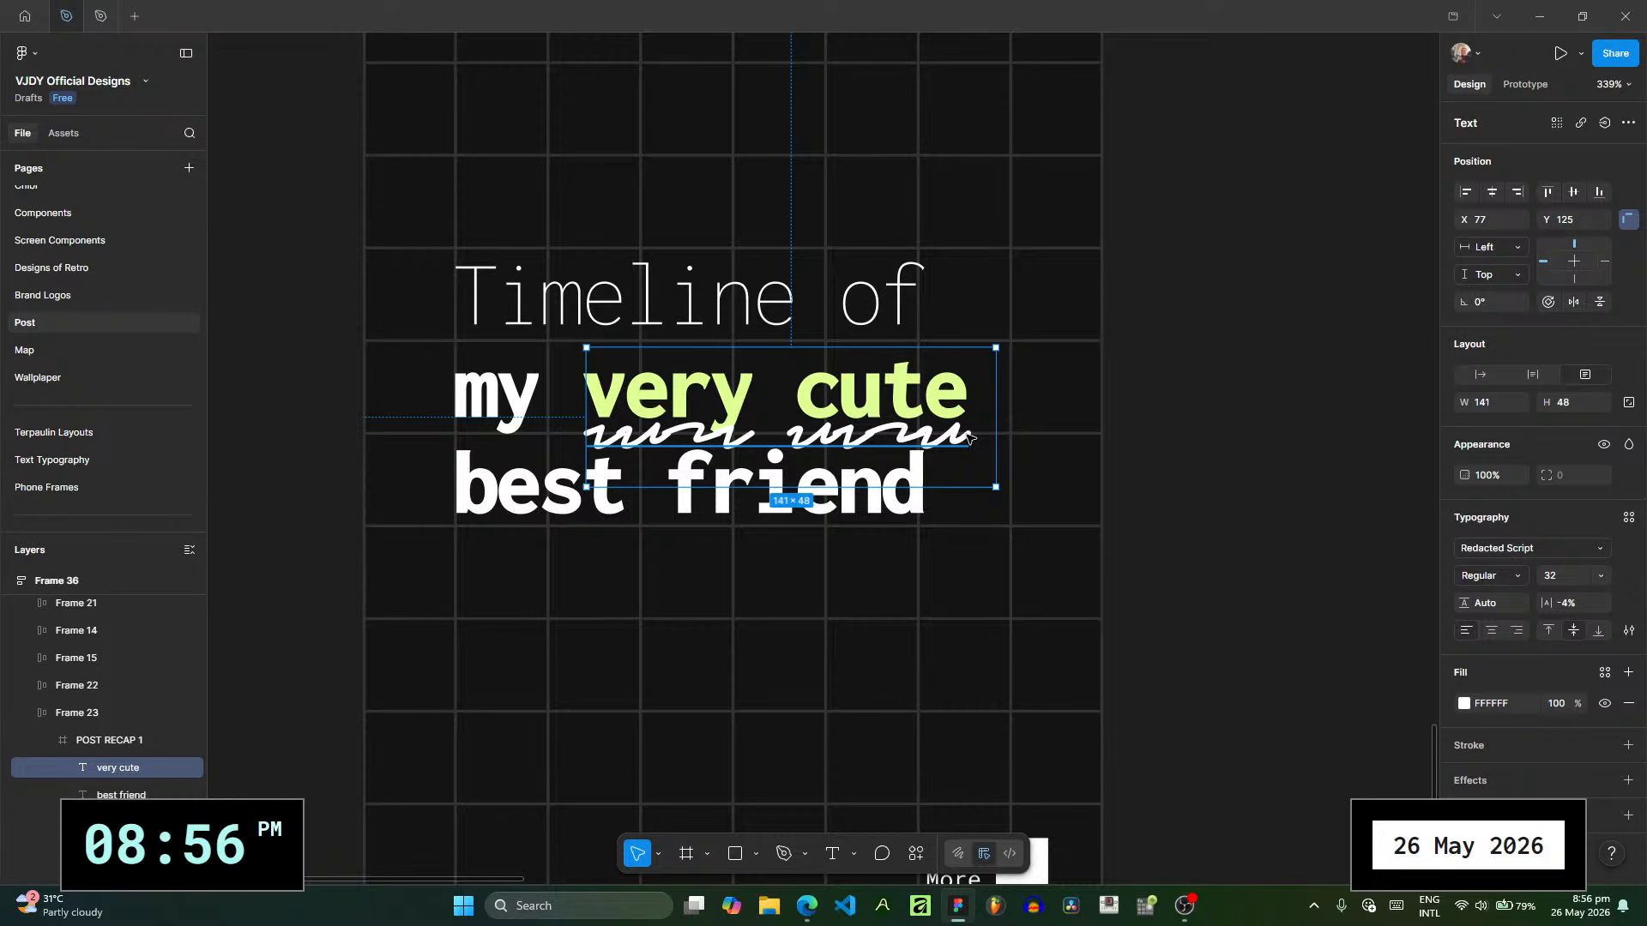
{"action": "key", "text": "Down"}
{"action": "left_click", "coordinate": [1209, 473]}
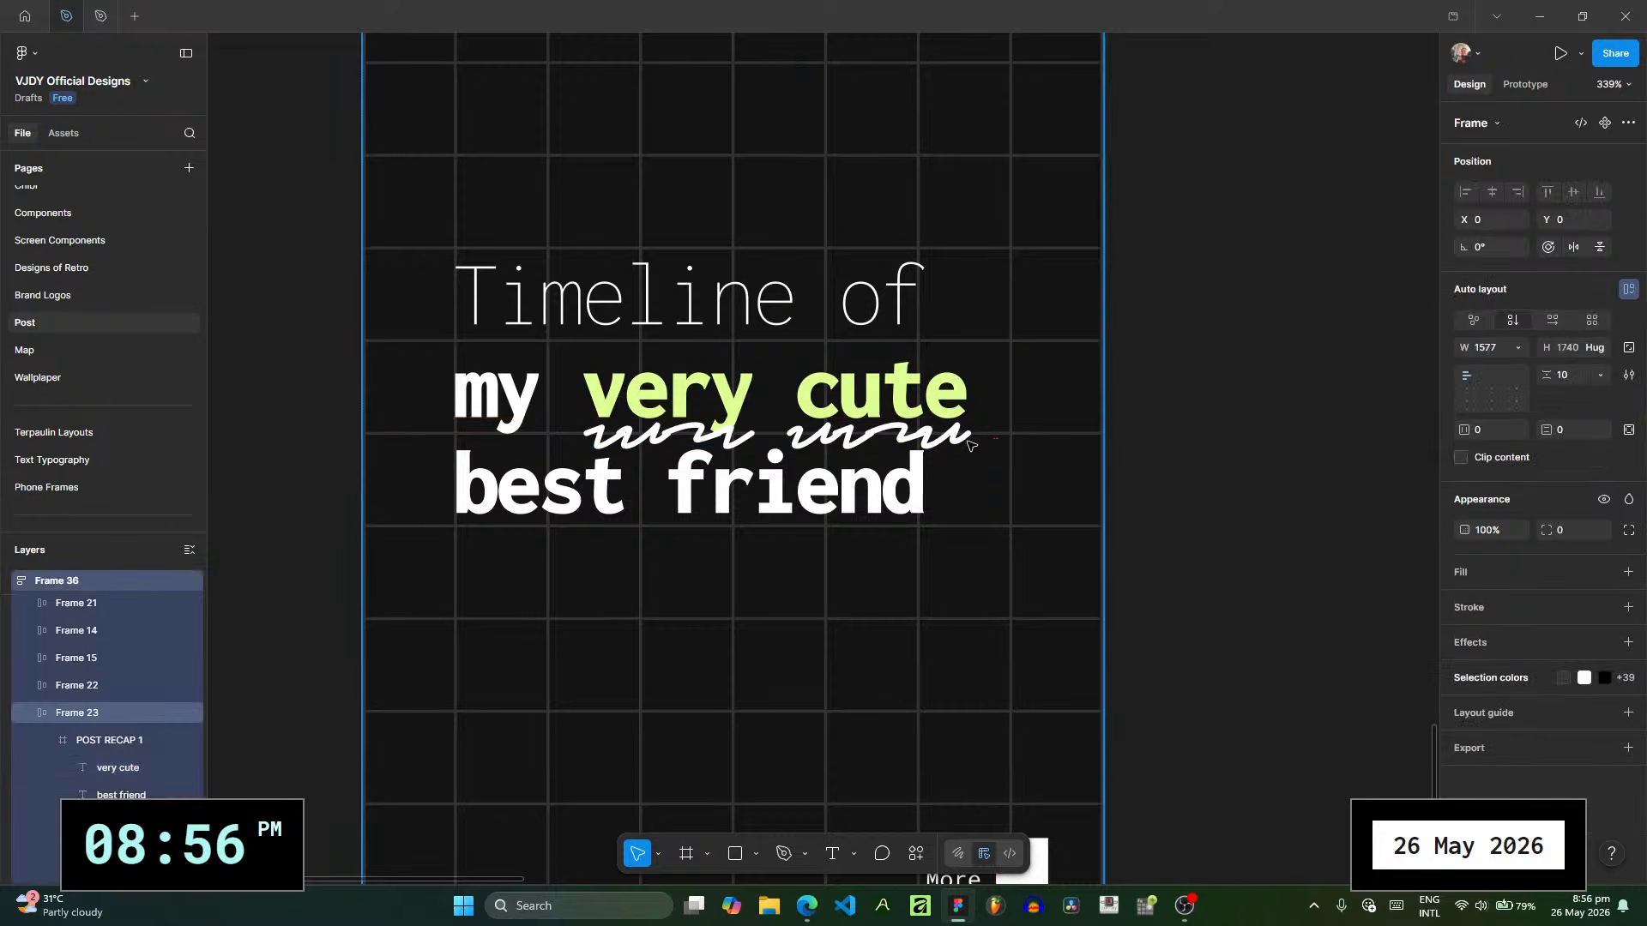
{"action": "left_click", "coordinate": [959, 439]}
{"action": "left_click", "coordinate": [1496, 583]}
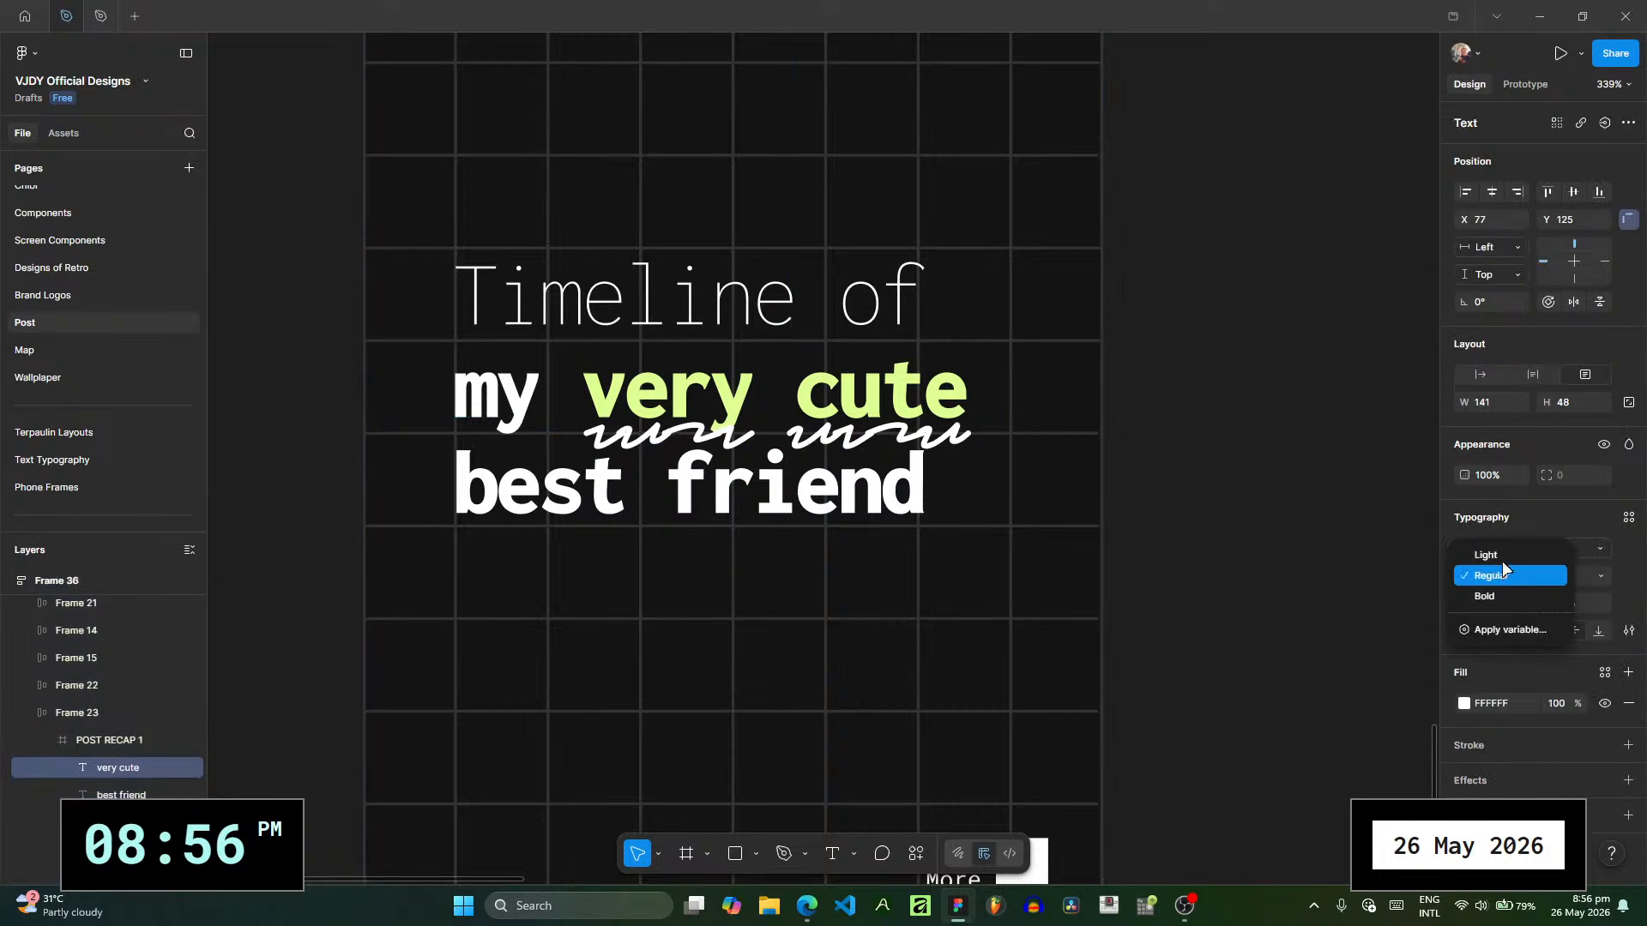
{"action": "left_click", "coordinate": [1503, 559]}
{"action": "left_click", "coordinate": [1213, 547]}
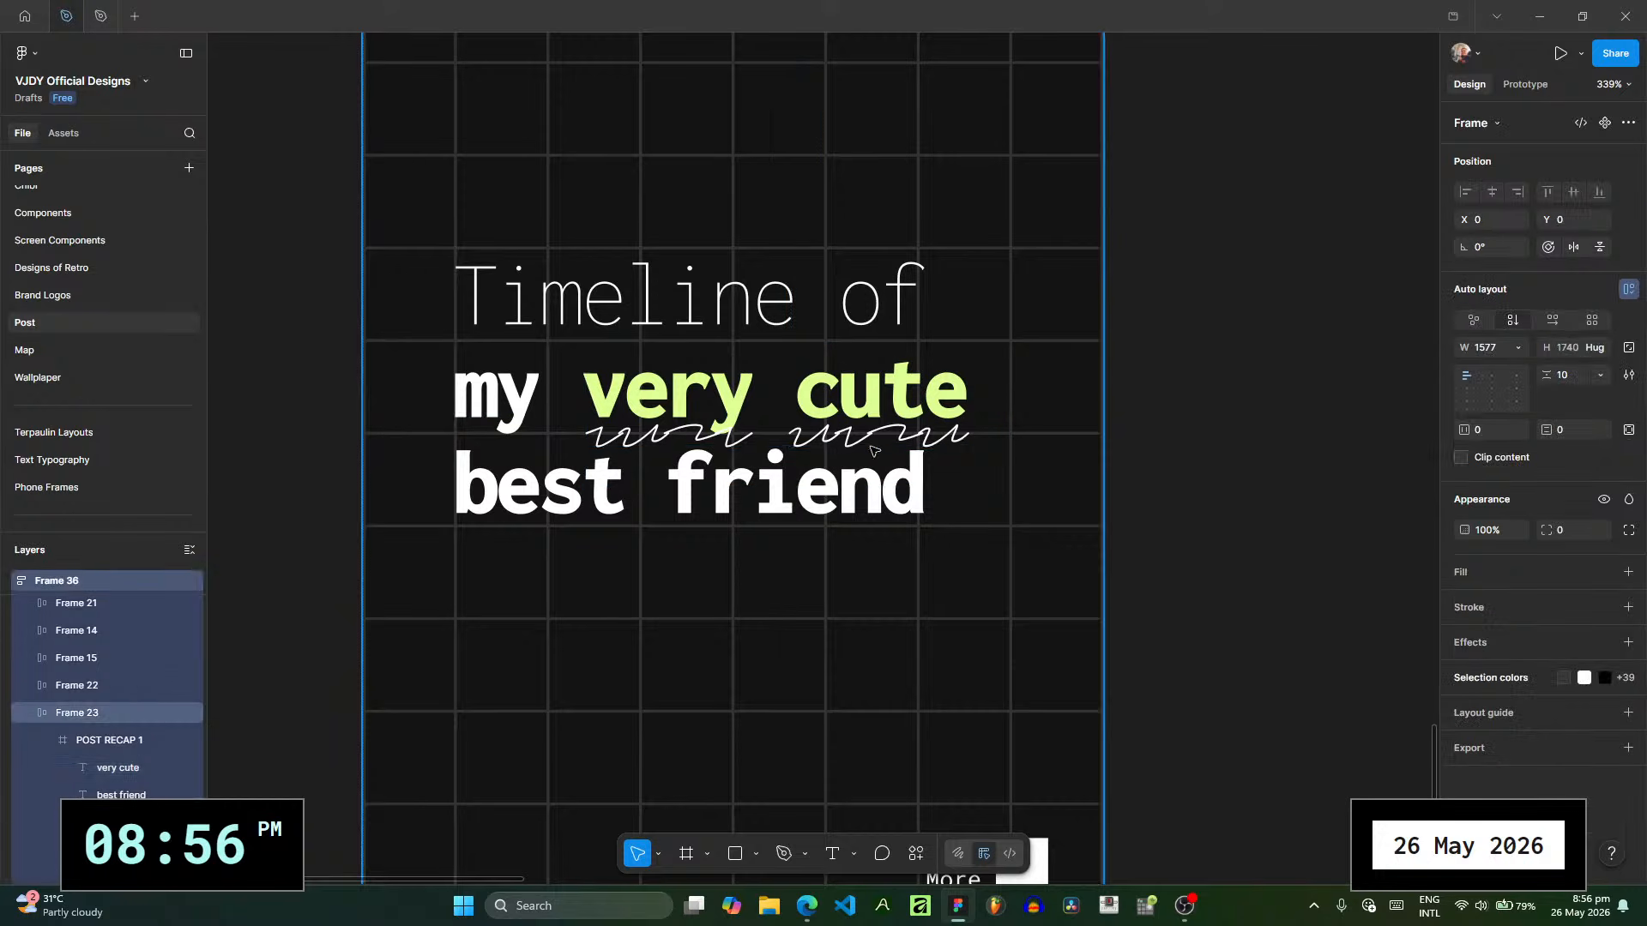
- Duplicate the scribble, change the copy's text to "best friend" and fit it under the title's last line at X 31, Y 159, width 173
{"action": "left_click", "coordinate": [874, 440]}
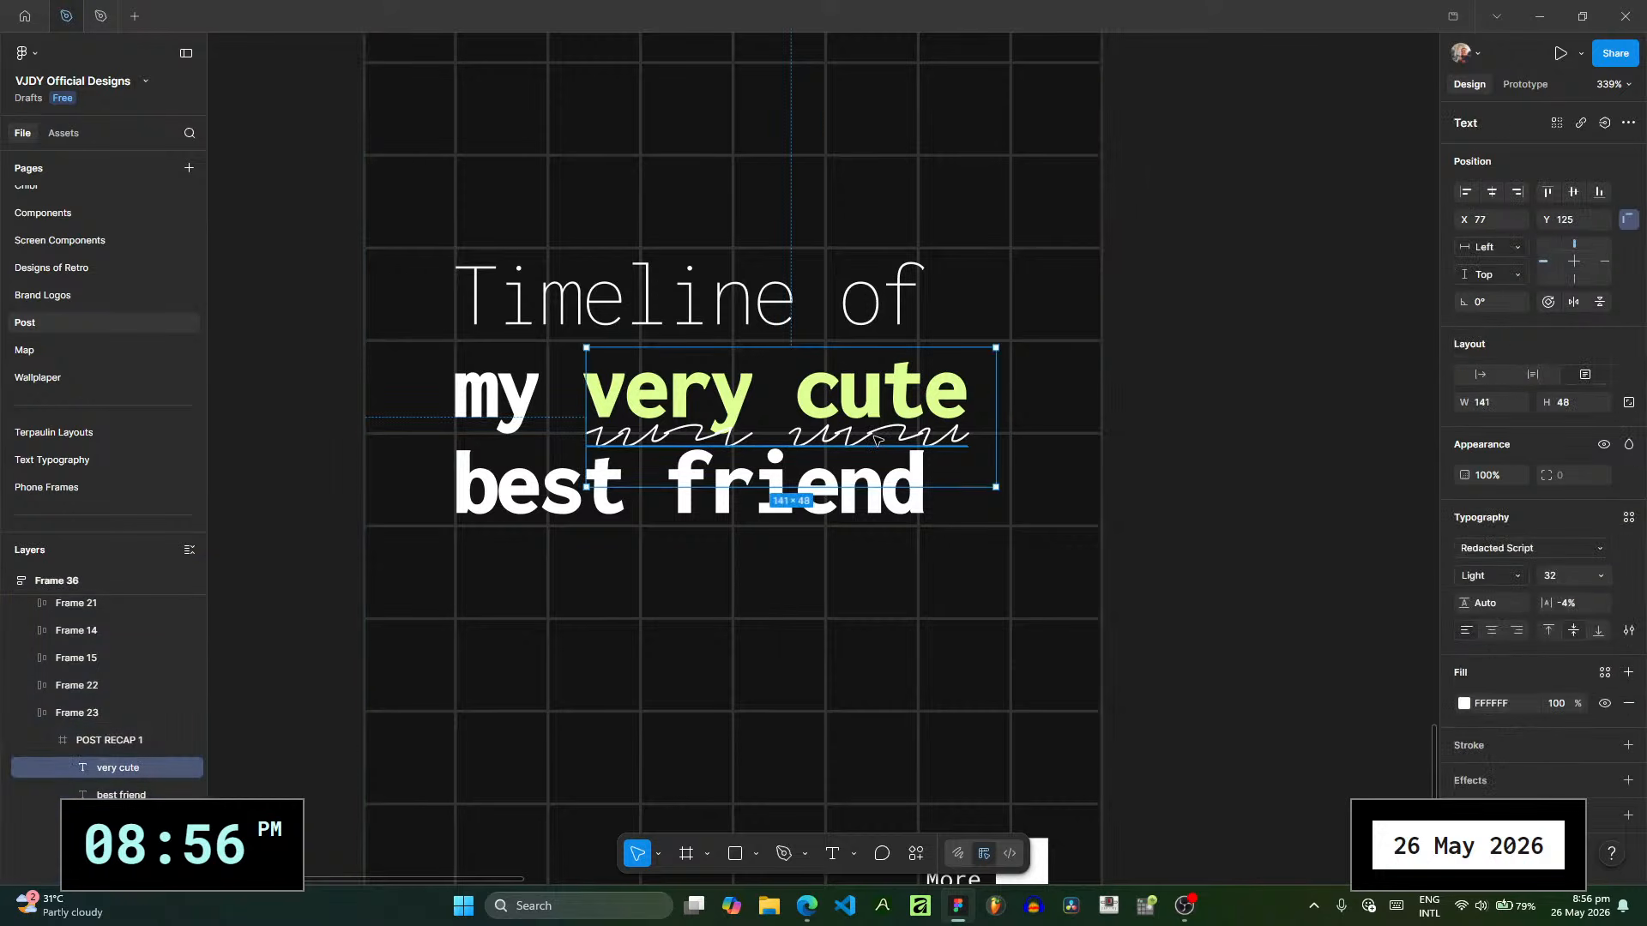
{"action": "left_click_drag", "start_coordinate": [874, 440], "coordinate": [725, 559]}
{"action": "double_click", "coordinate": [726, 559]}
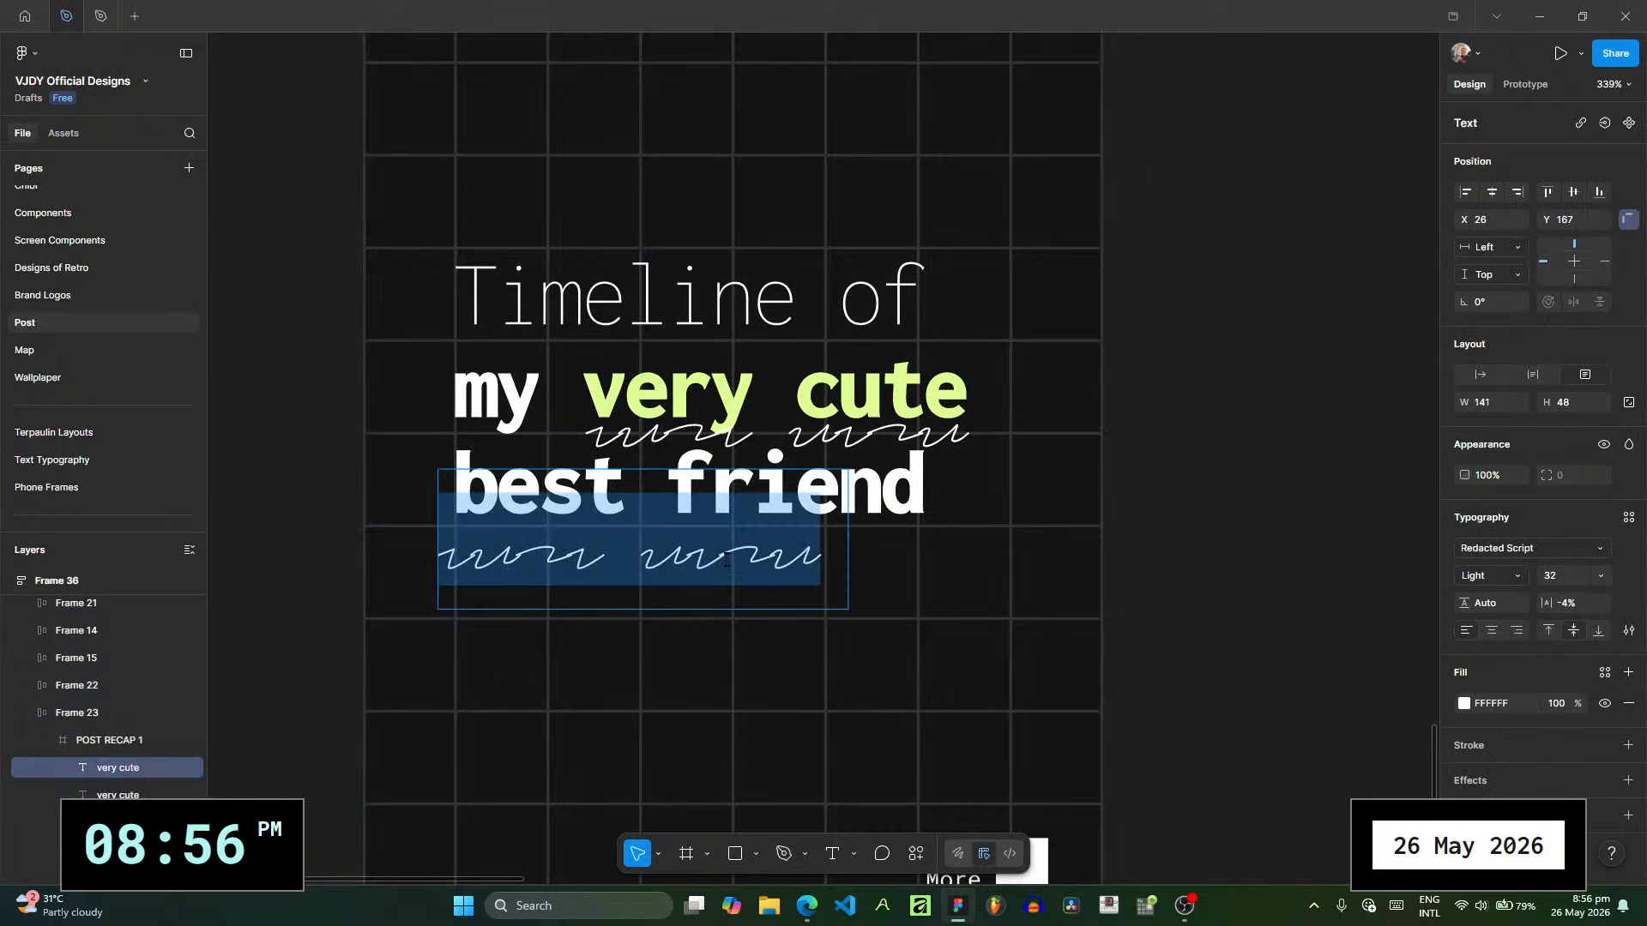
{"action": "type", "text": "best fr"}
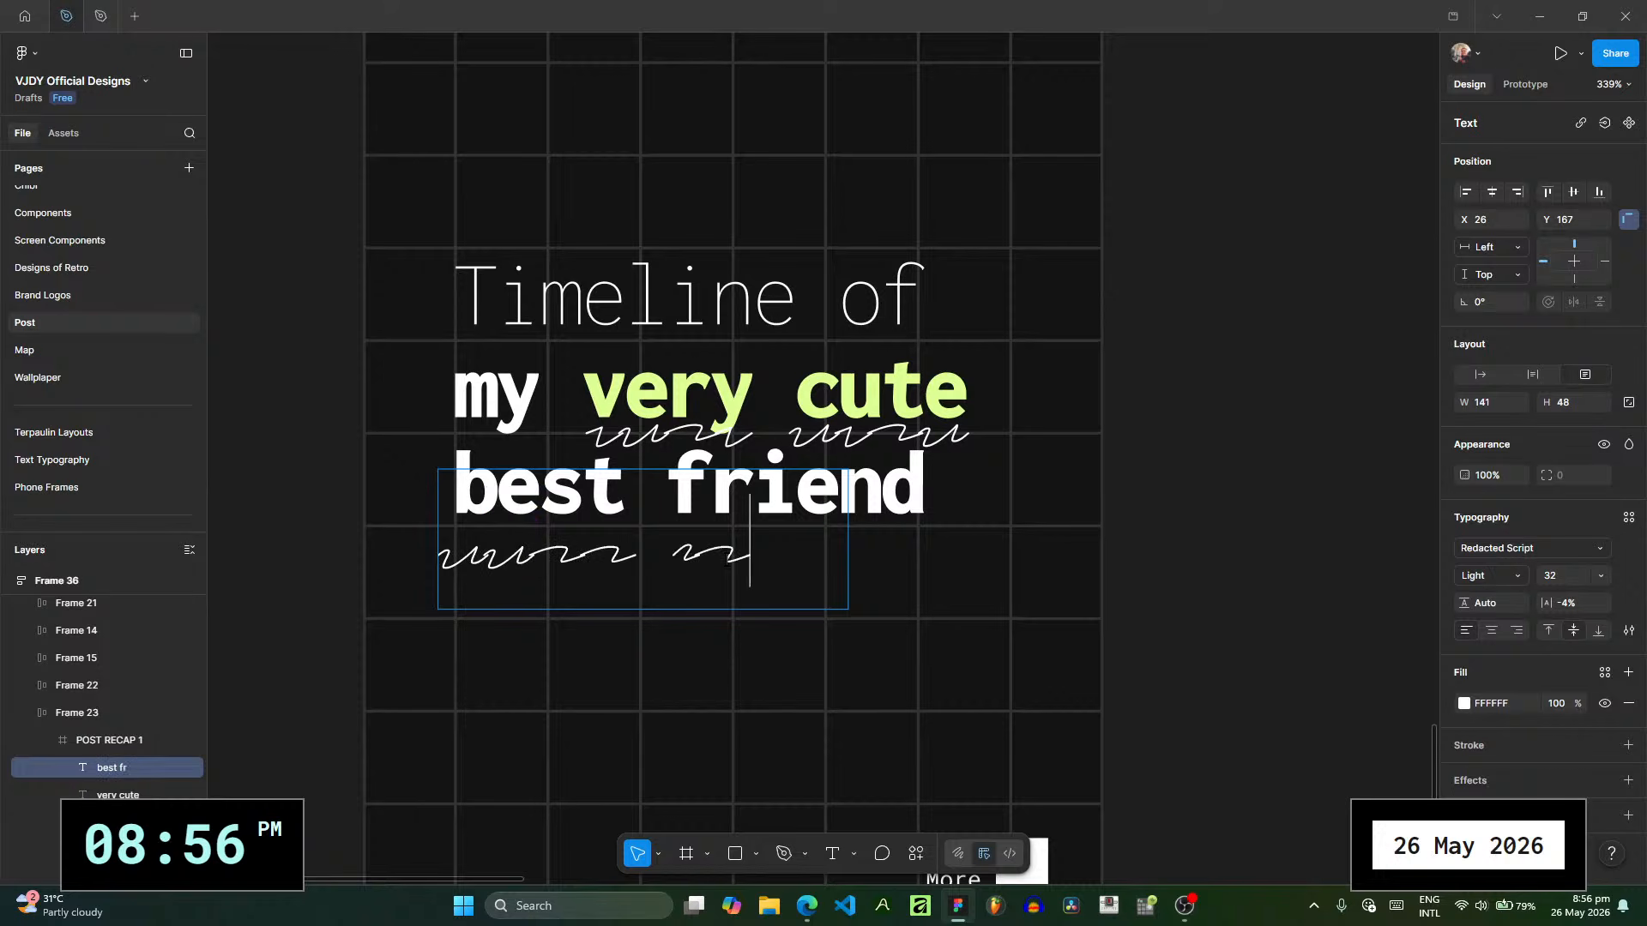
{"action": "key", "text": "BackSpace"}
{"action": "key", "text": "BackSpace"}
{"action": "key", "text": "BackSpace"}
{"action": "type", "text": "riend"}
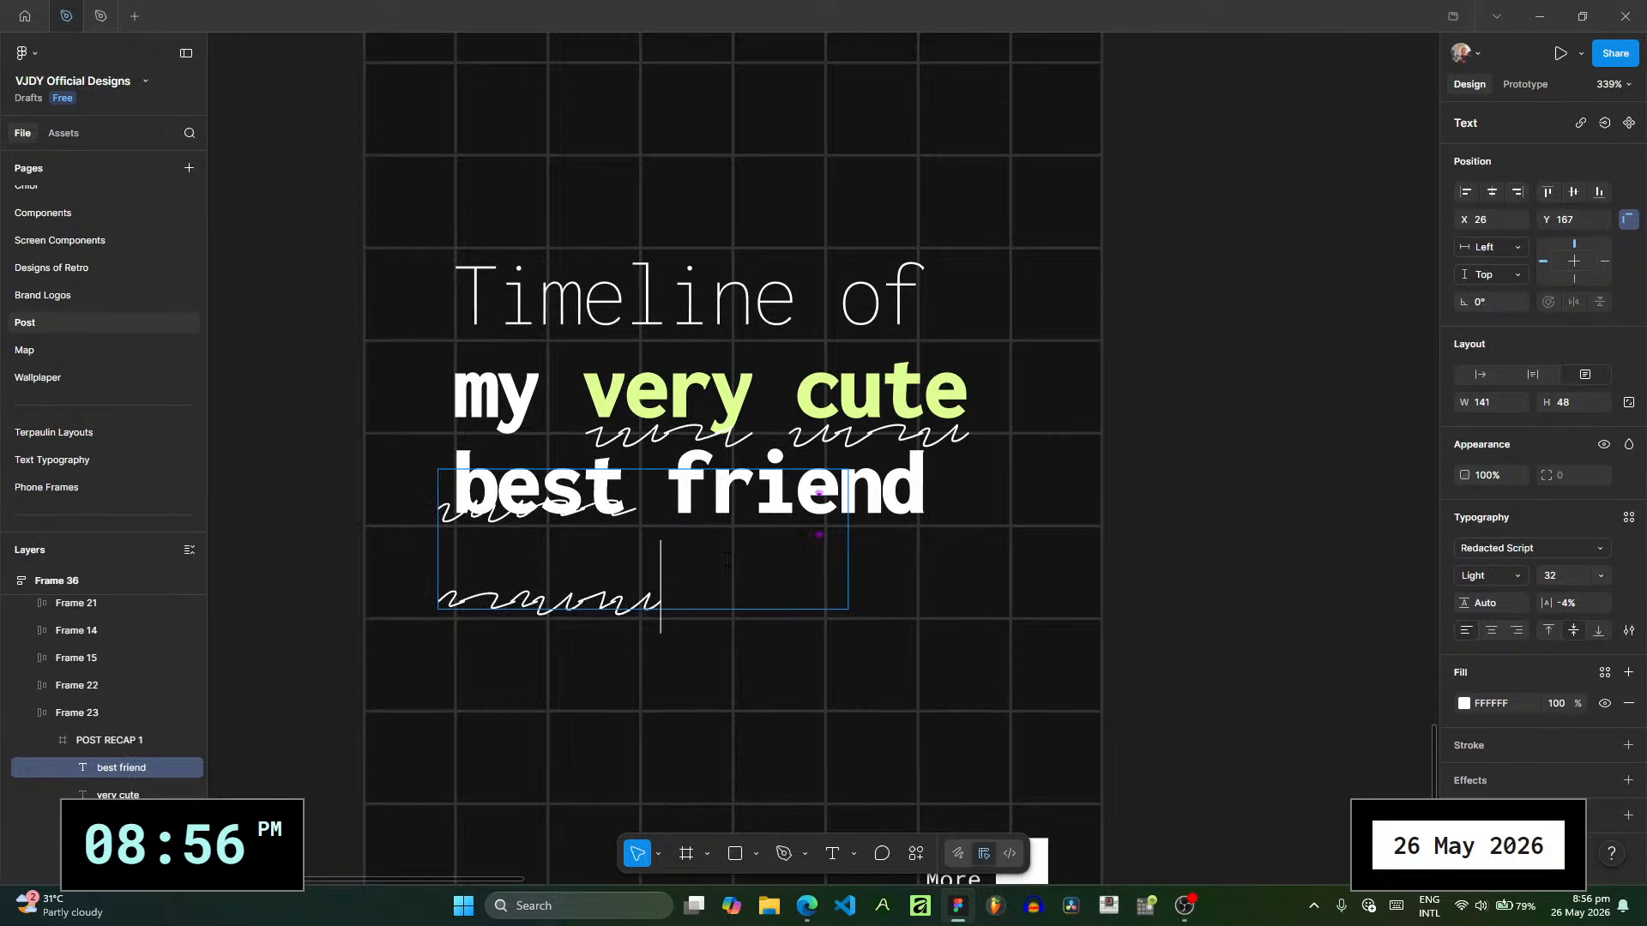
{"action": "left_click_drag", "start_coordinate": [849, 562], "coordinate": [752, 517]}
{"action": "left_click", "coordinate": [1204, 508]}
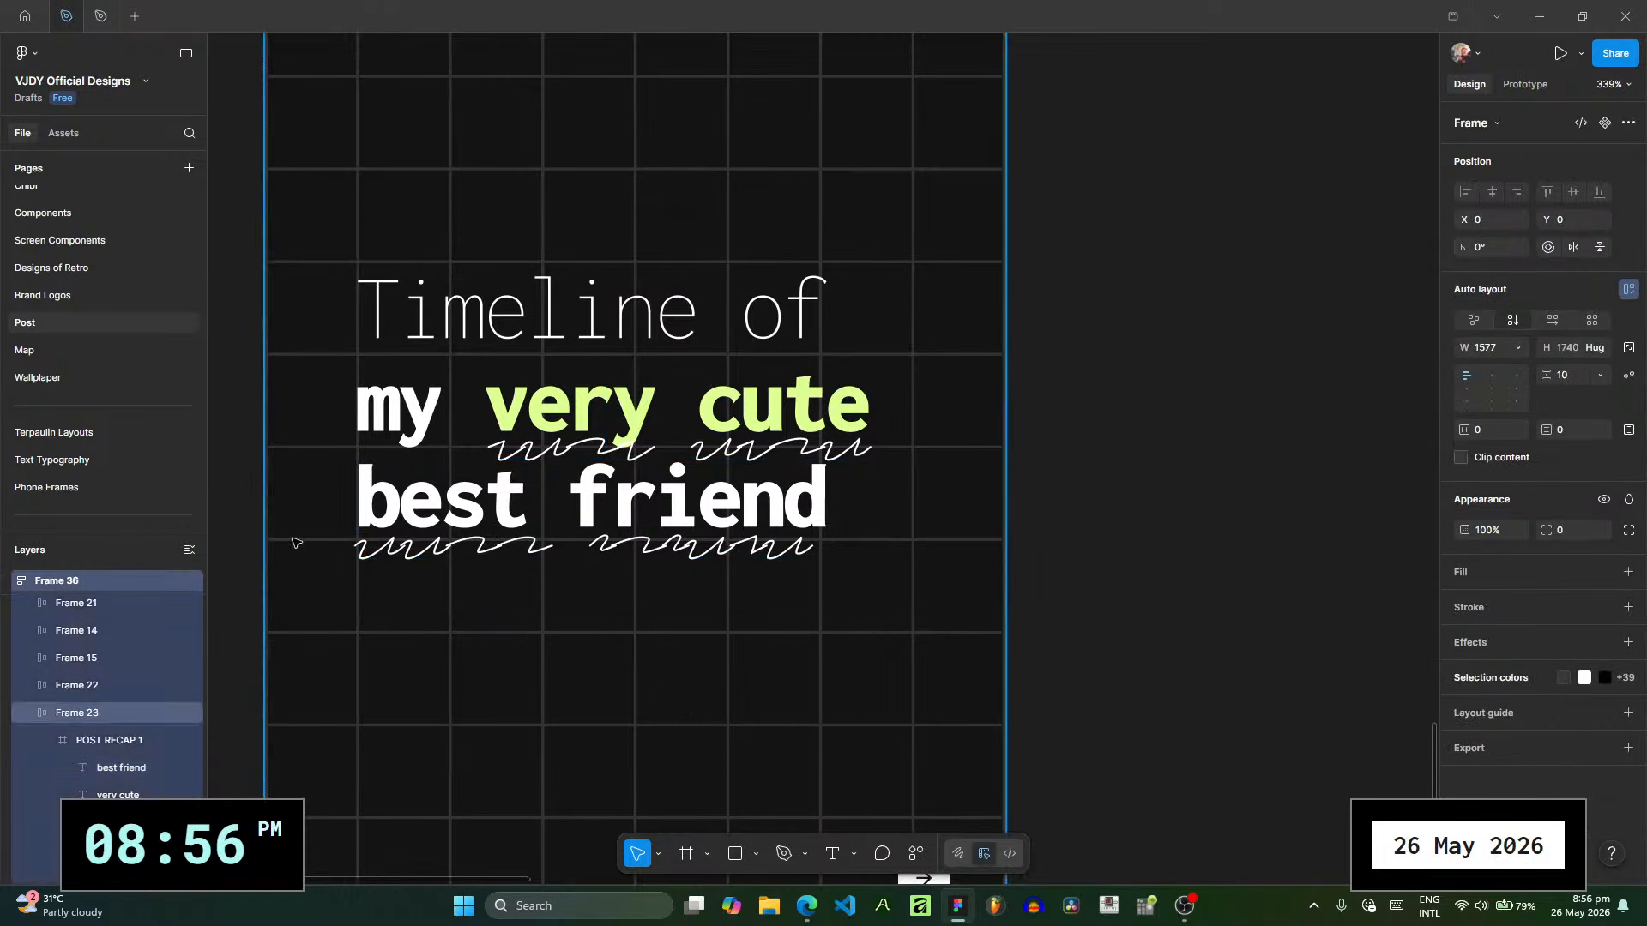
- Set the letter spacing of the scribble under "best friend" to 0% and shift it to X 26
{"action": "scroll", "coordinate": [626, 540], "scroll_direction": "up", "scroll_amount": 5}
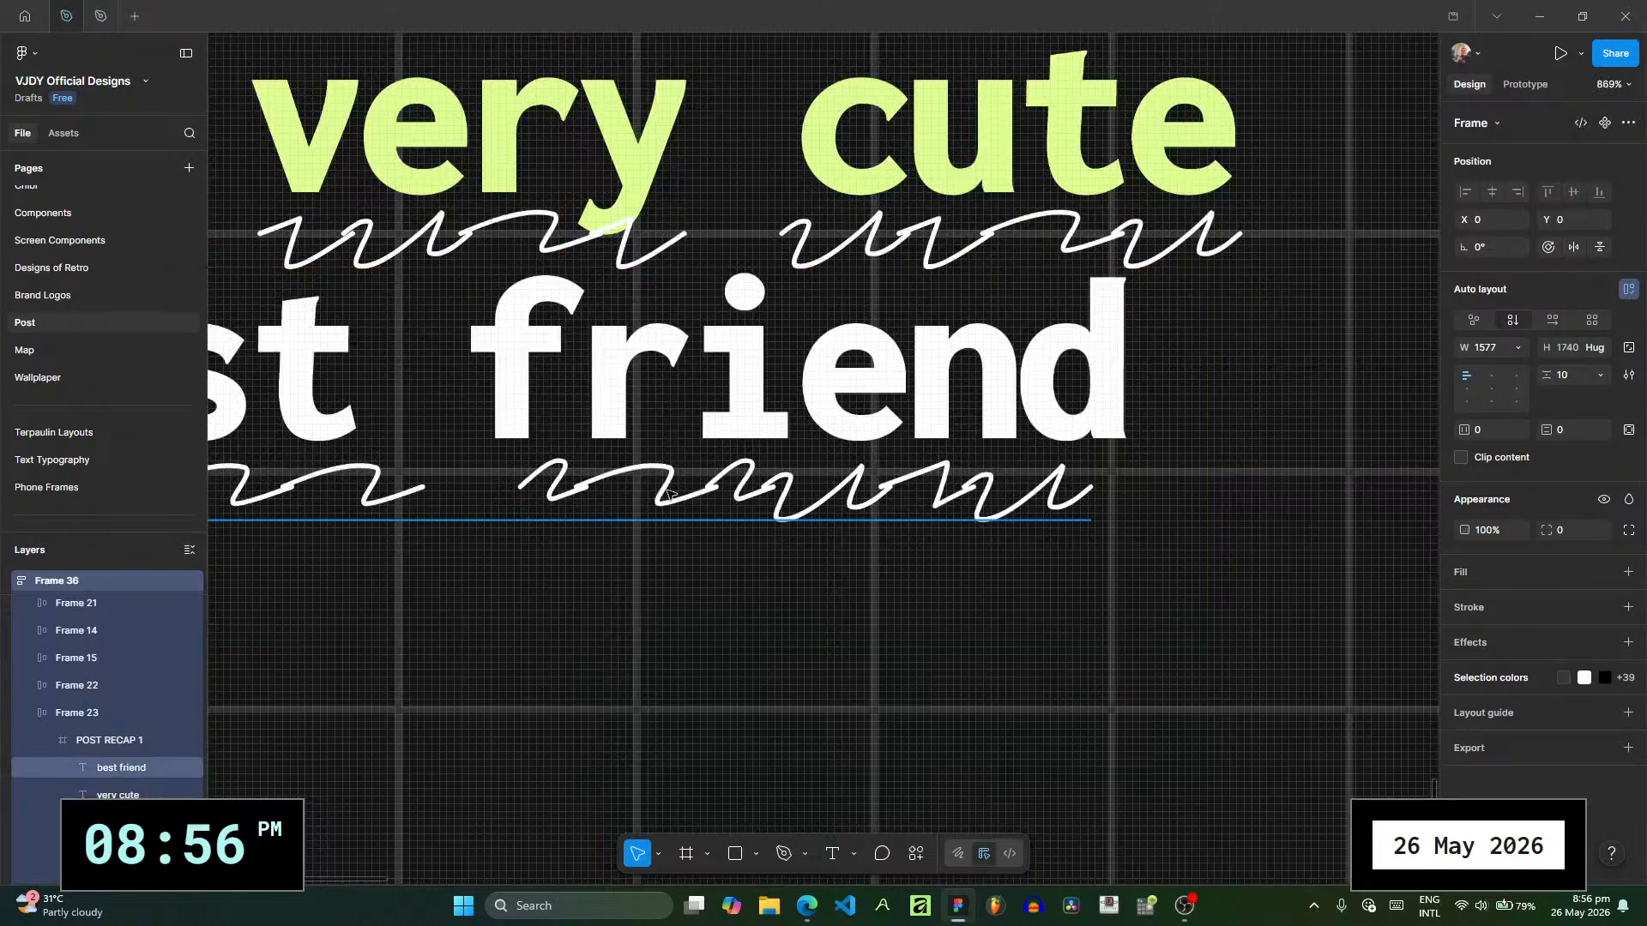
{"action": "left_click", "coordinate": [667, 493]}
{"action": "scroll", "coordinate": [944, 574], "scroll_direction": "down", "scroll_amount": 5}
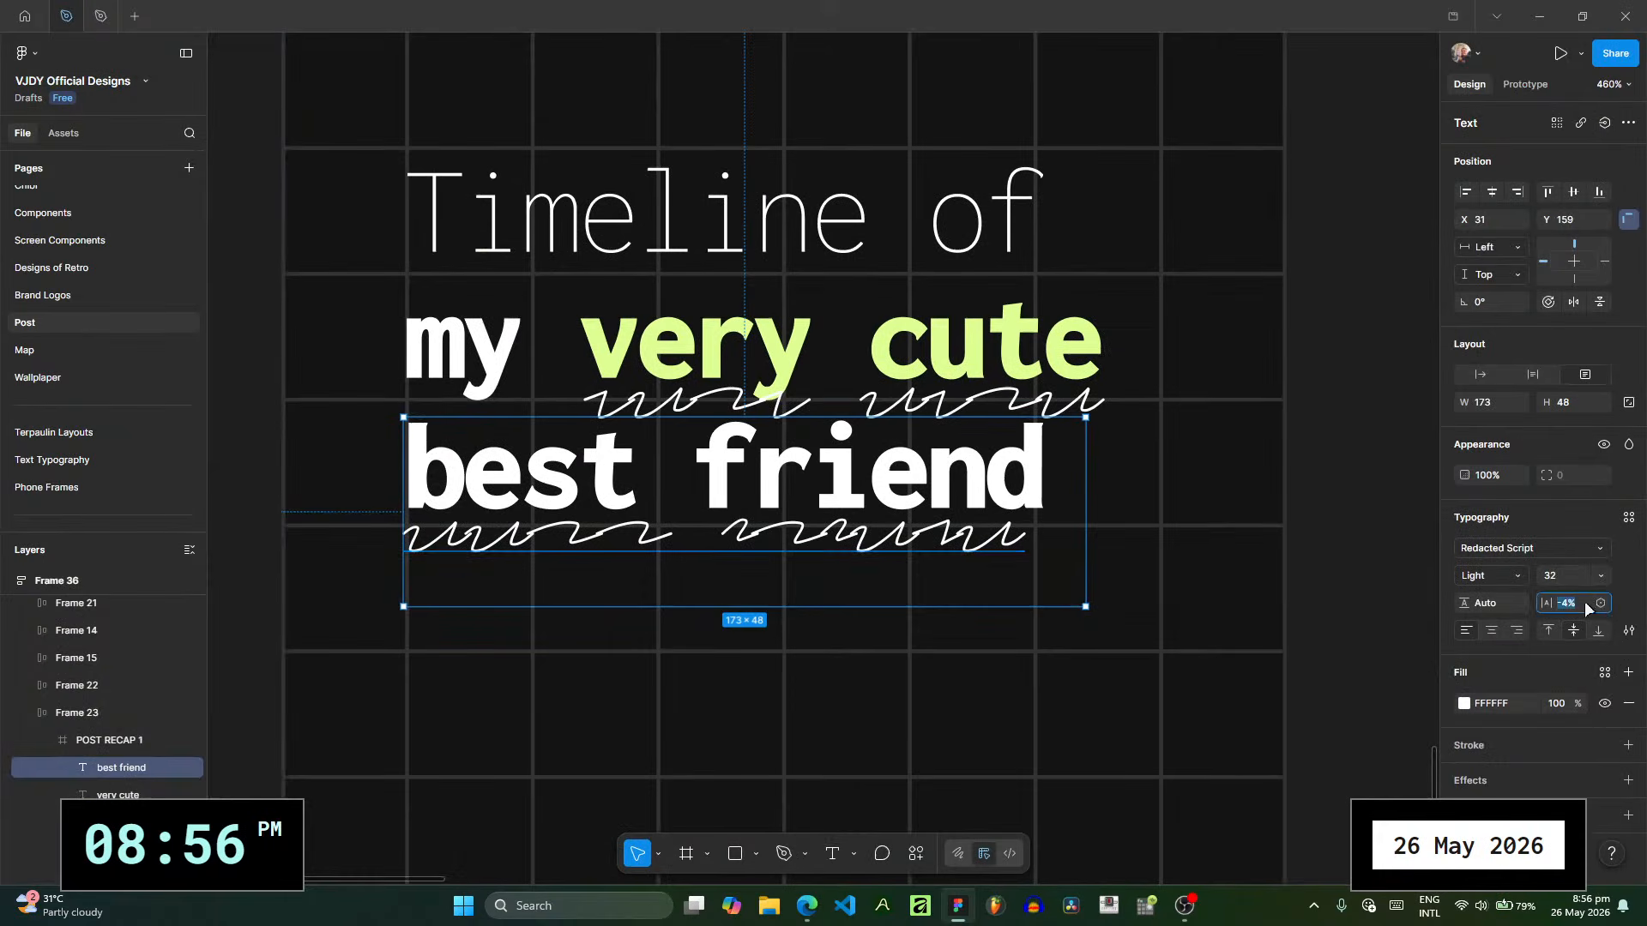
{"action": "key", "text": "Return"}
{"action": "left_click_drag", "start_coordinate": [991, 540], "coordinate": [970, 541]}
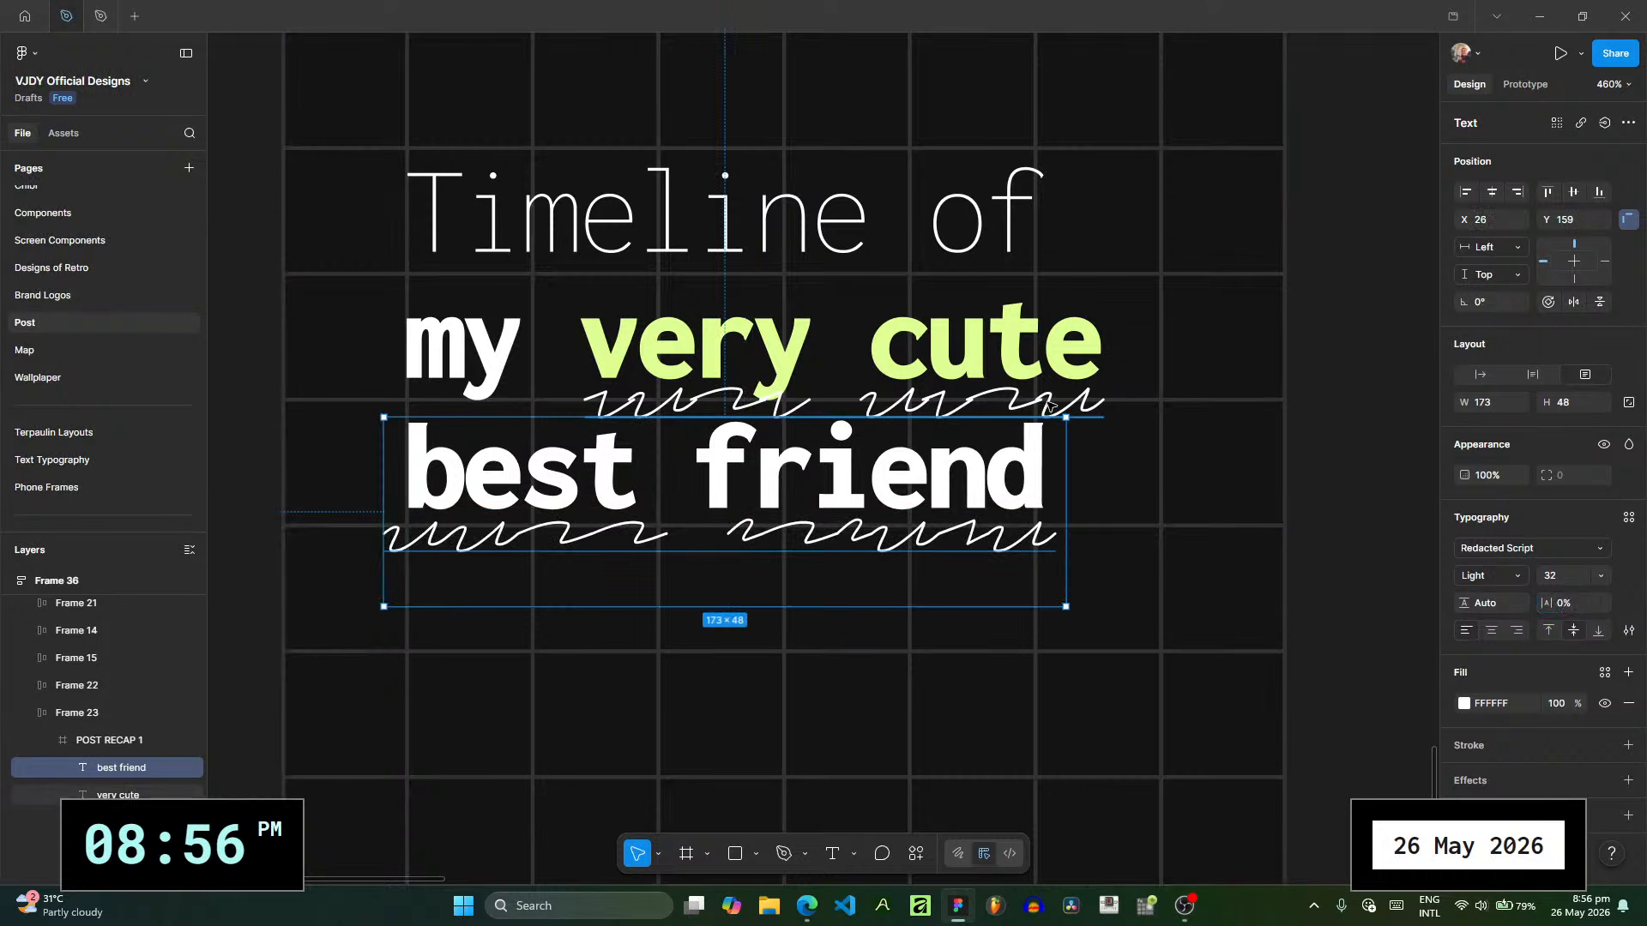
- Set the scribble under "very cute" to 0% letter spacing, widen its box to 158 and shift it to X 73
{"action": "left_click", "coordinate": [1048, 404]}
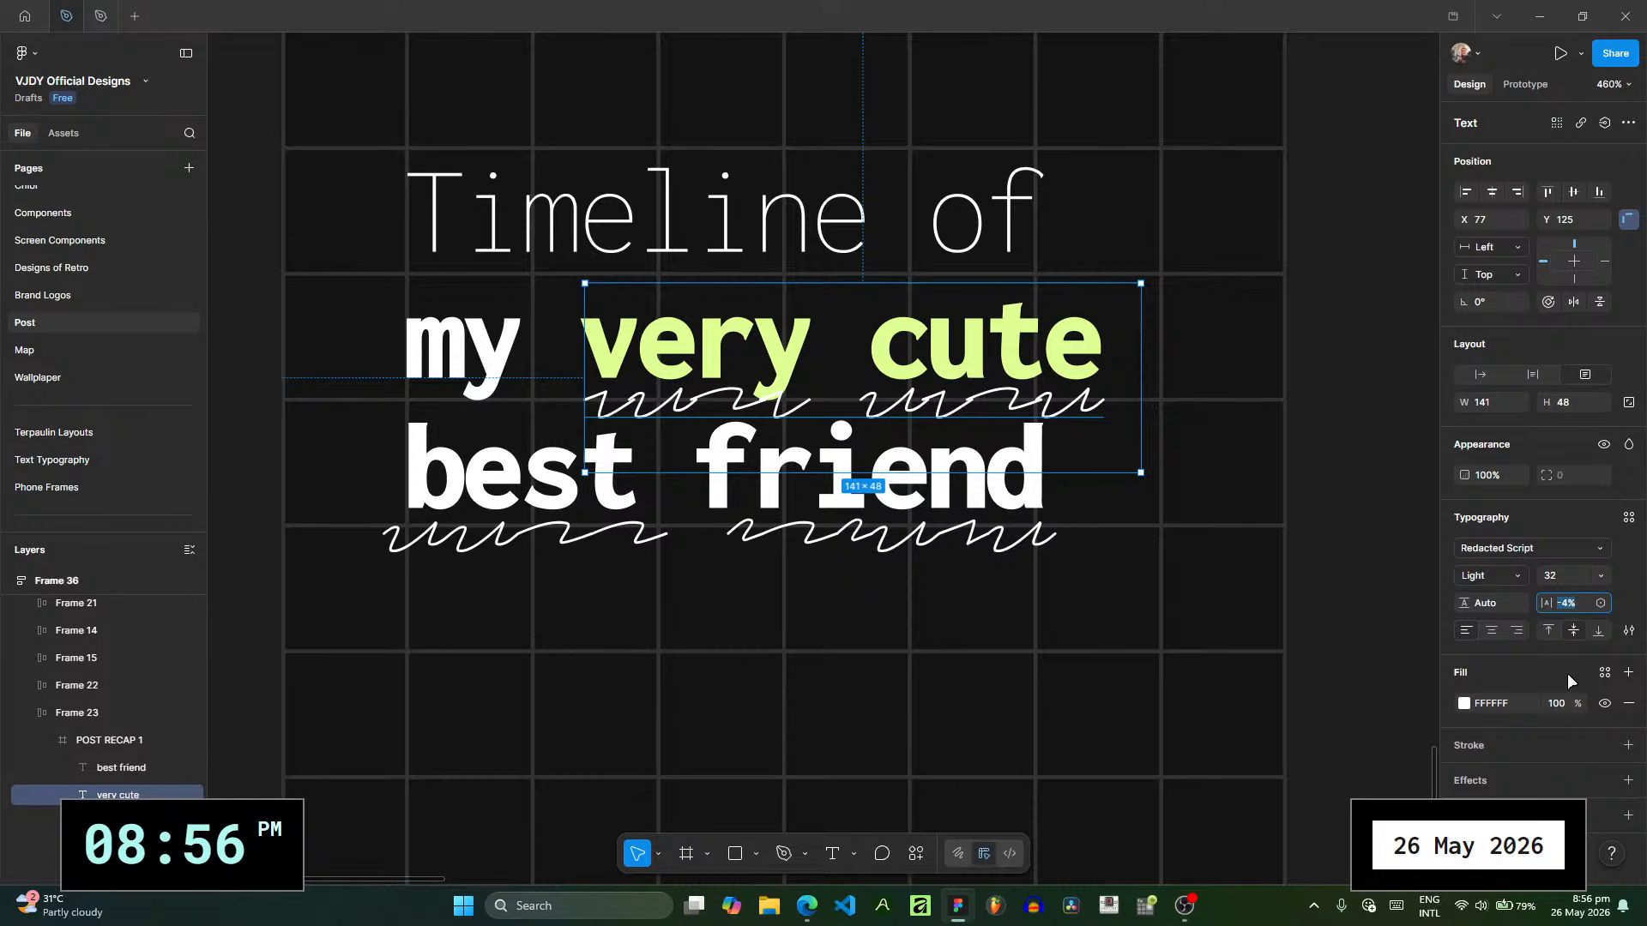
{"action": "type", "text": "0"}
{"action": "key", "text": "Return"}
{"action": "left_click_drag", "start_coordinate": [1156, 397], "coordinate": [1223, 400]}
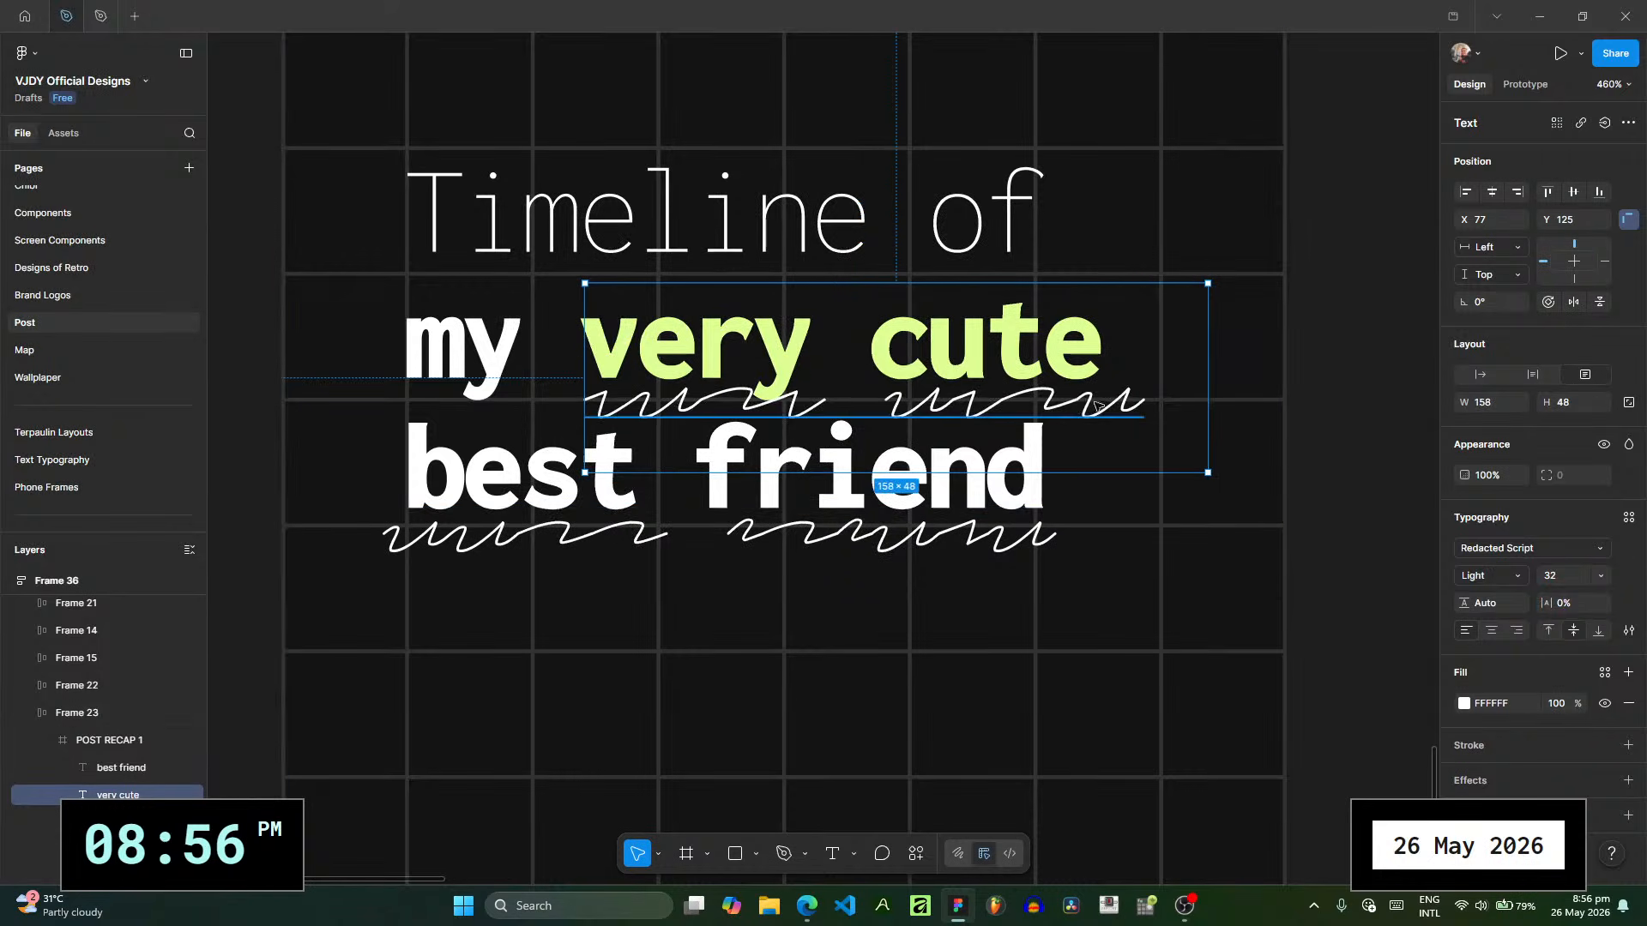
{"action": "key", "text": "Left"}
{"action": "key", "text": "Left"}
{"action": "key", "text": "Left"}
{"action": "key", "text": "Left"}
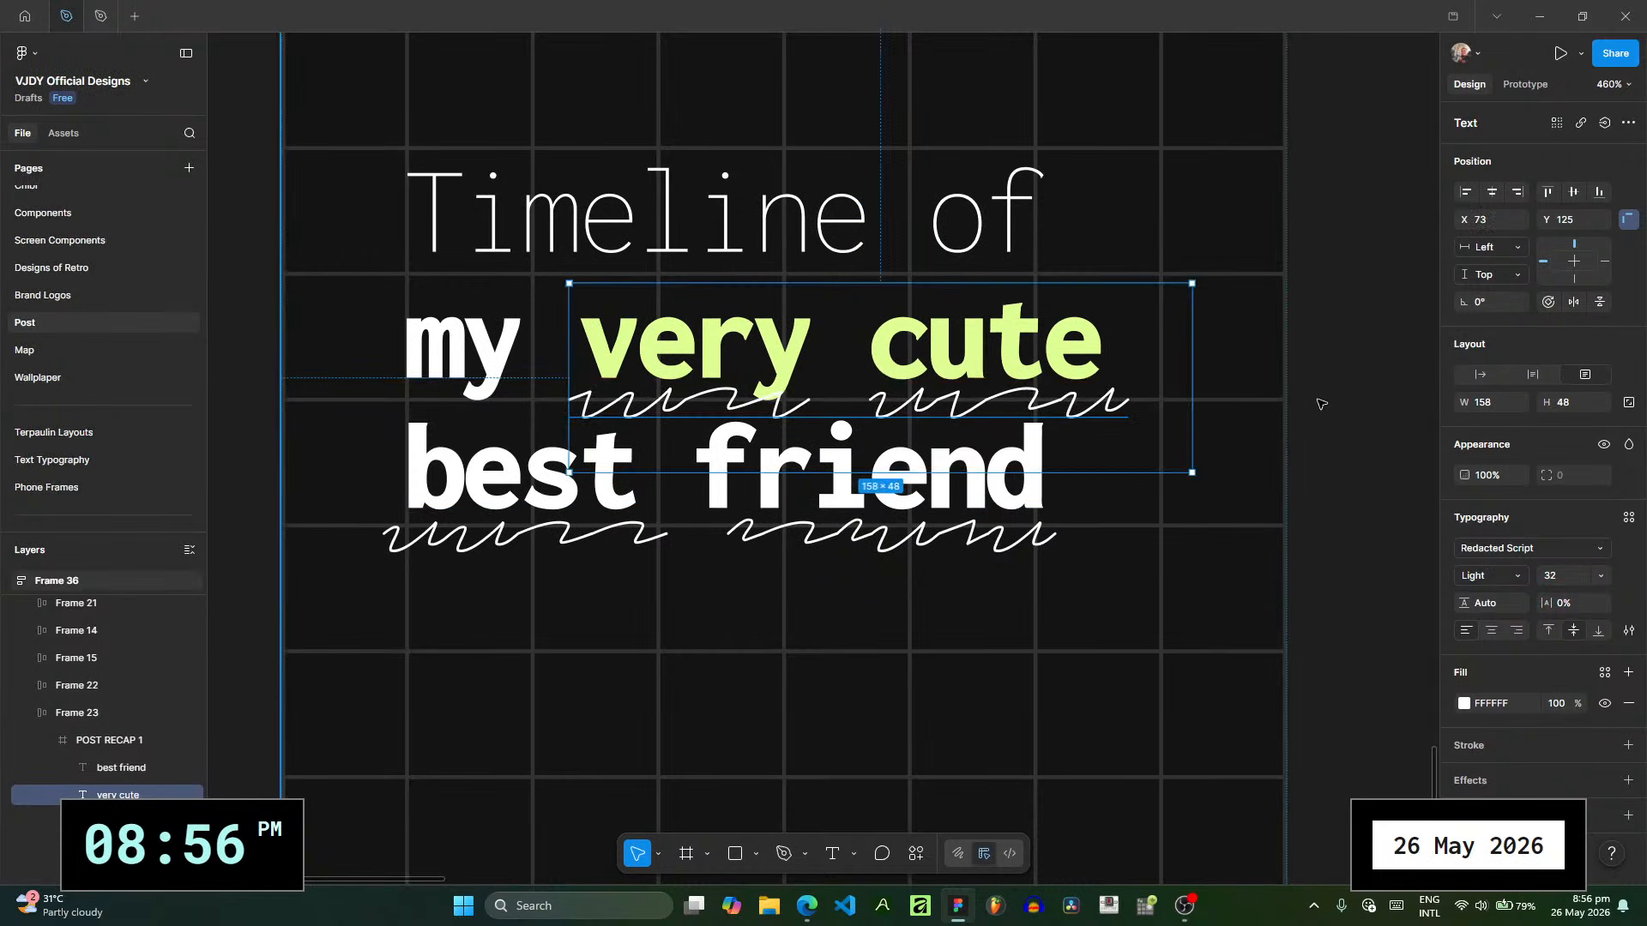
{"action": "left_click", "coordinate": [980, 574]}
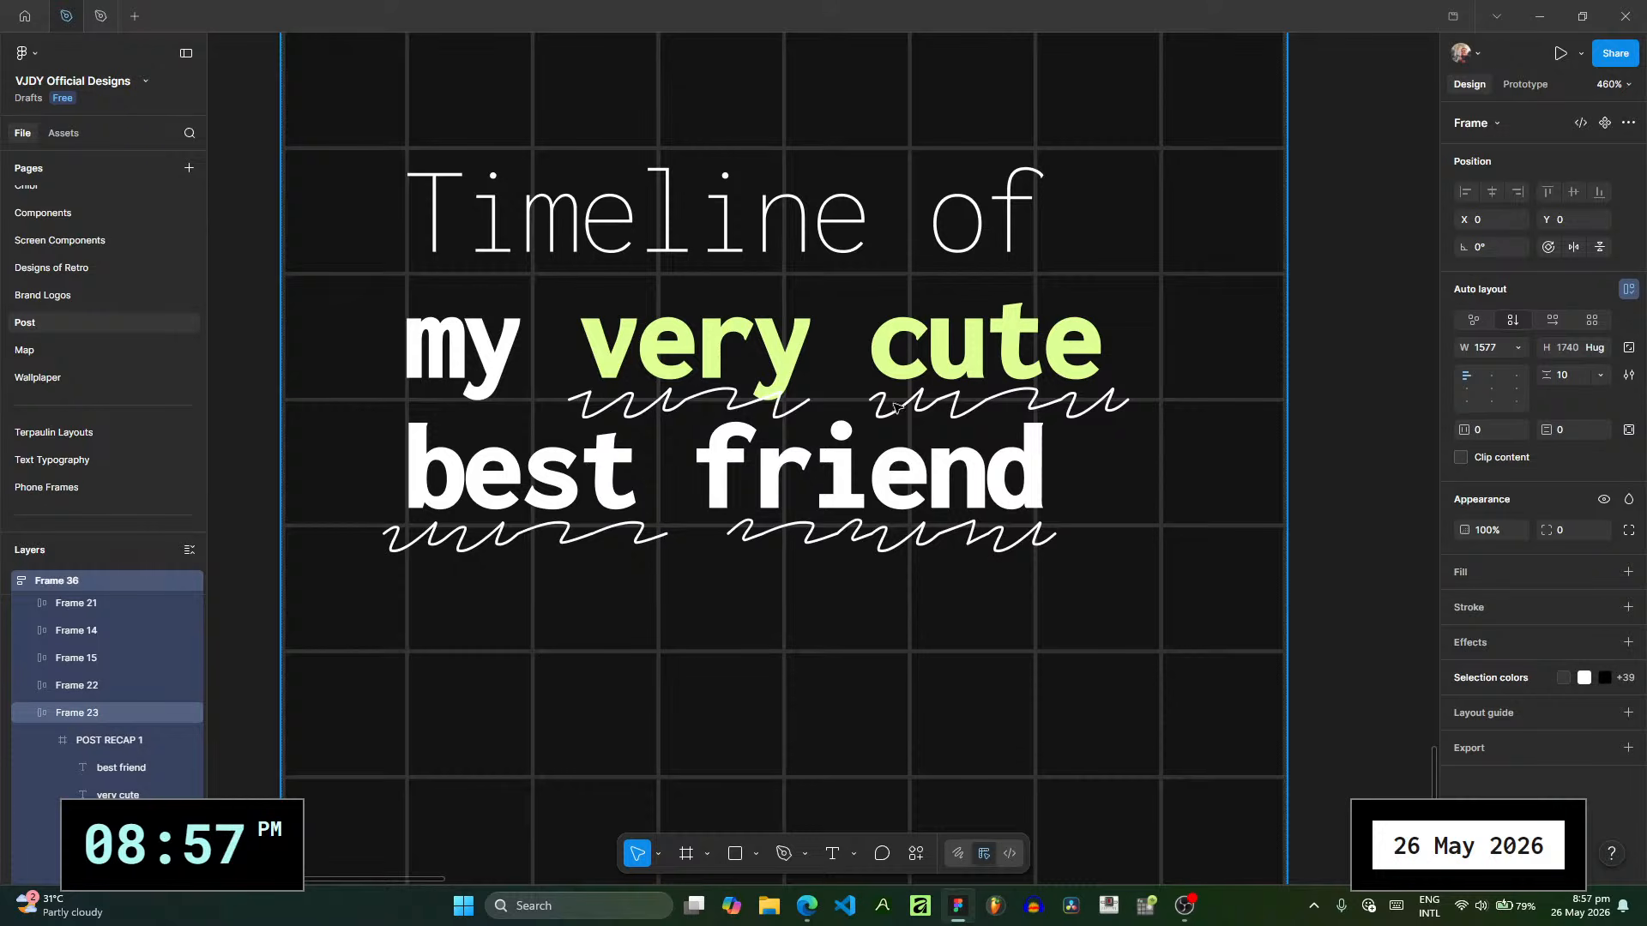
- Add a Redacted Script text box below the title with the friend's full name and widen it to 223
{"action": "scroll", "coordinate": [895, 407], "scroll_direction": "down", "scroll_amount": 4}
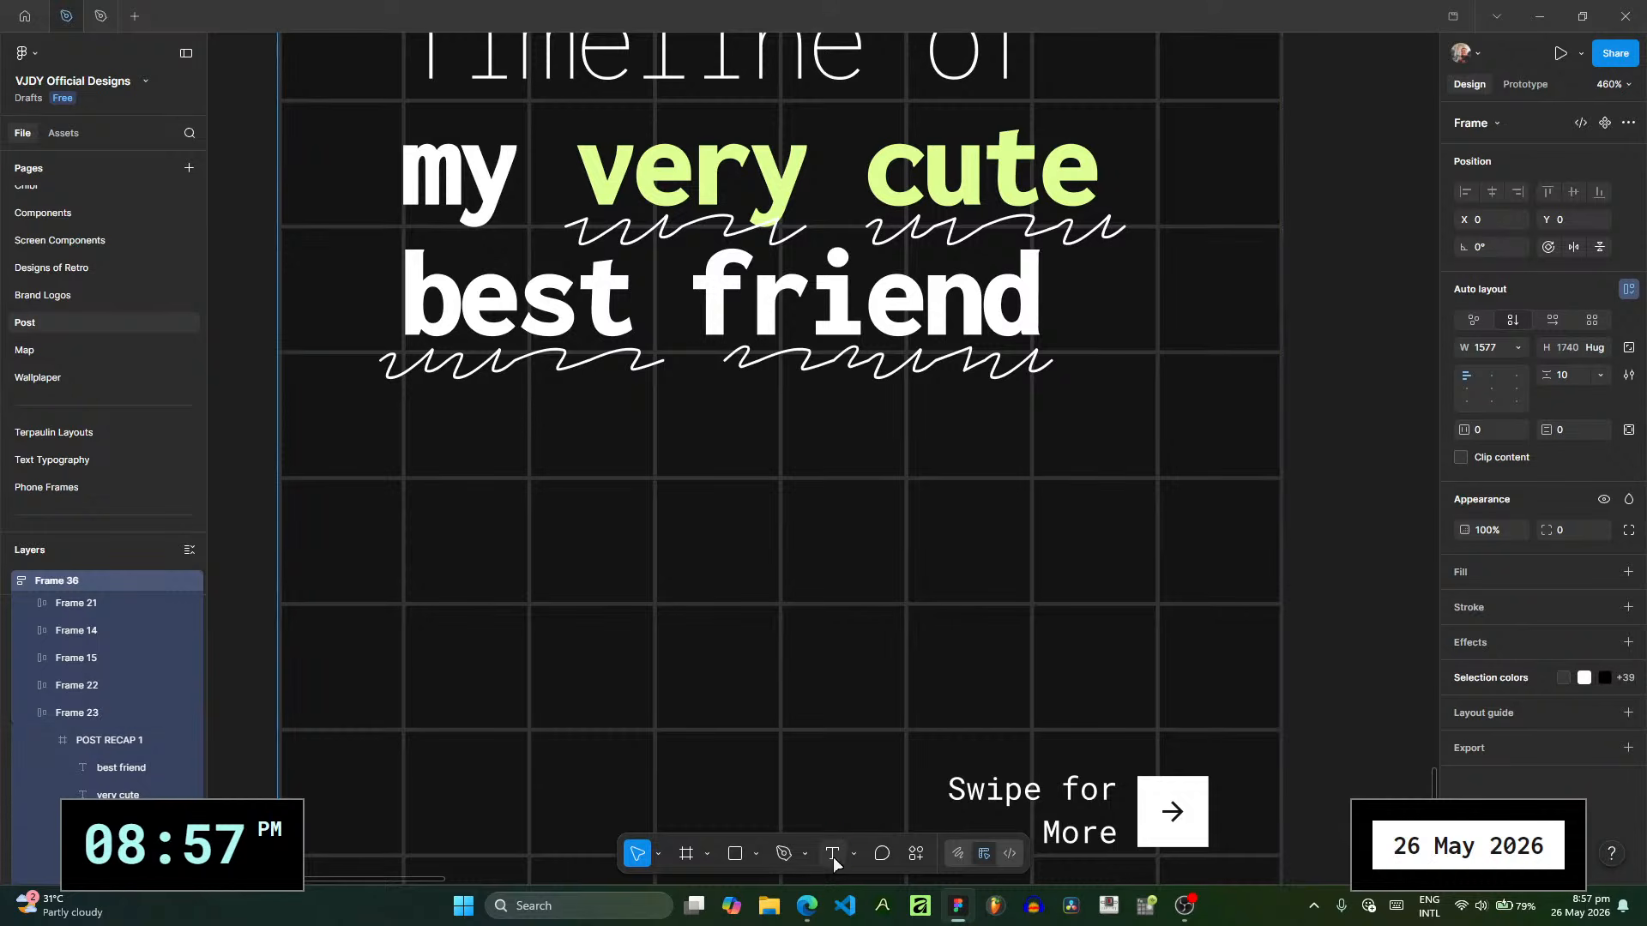
{"action": "left_click", "coordinate": [832, 854]}
{"action": "left_click_drag", "start_coordinate": [407, 477], "coordinate": [1110, 544]}
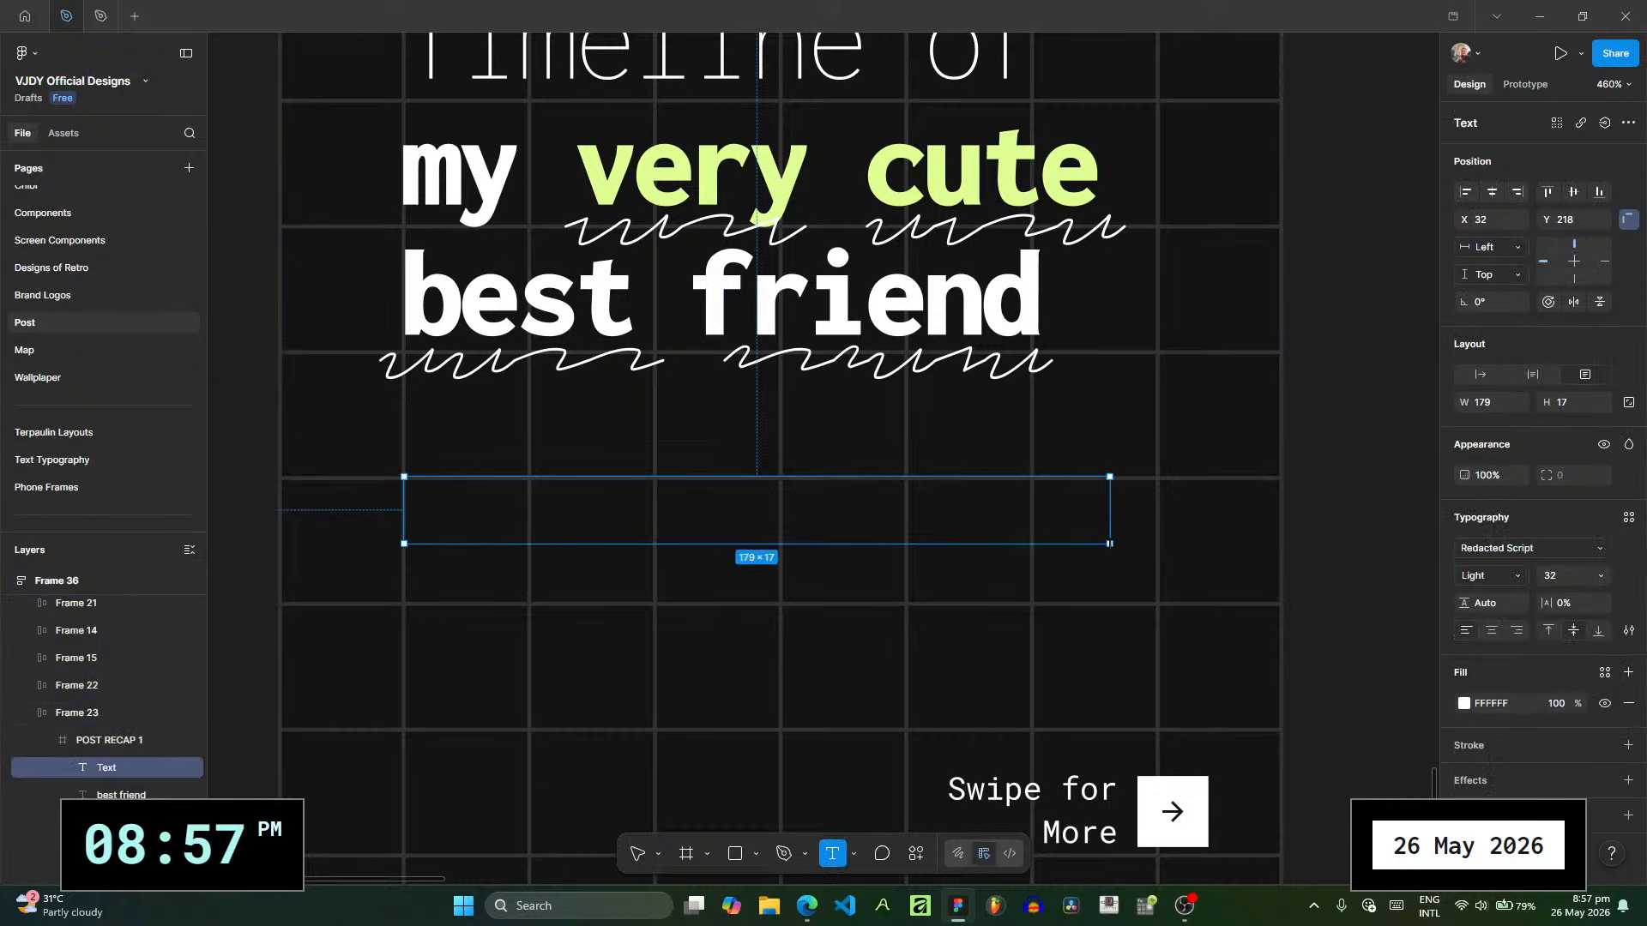
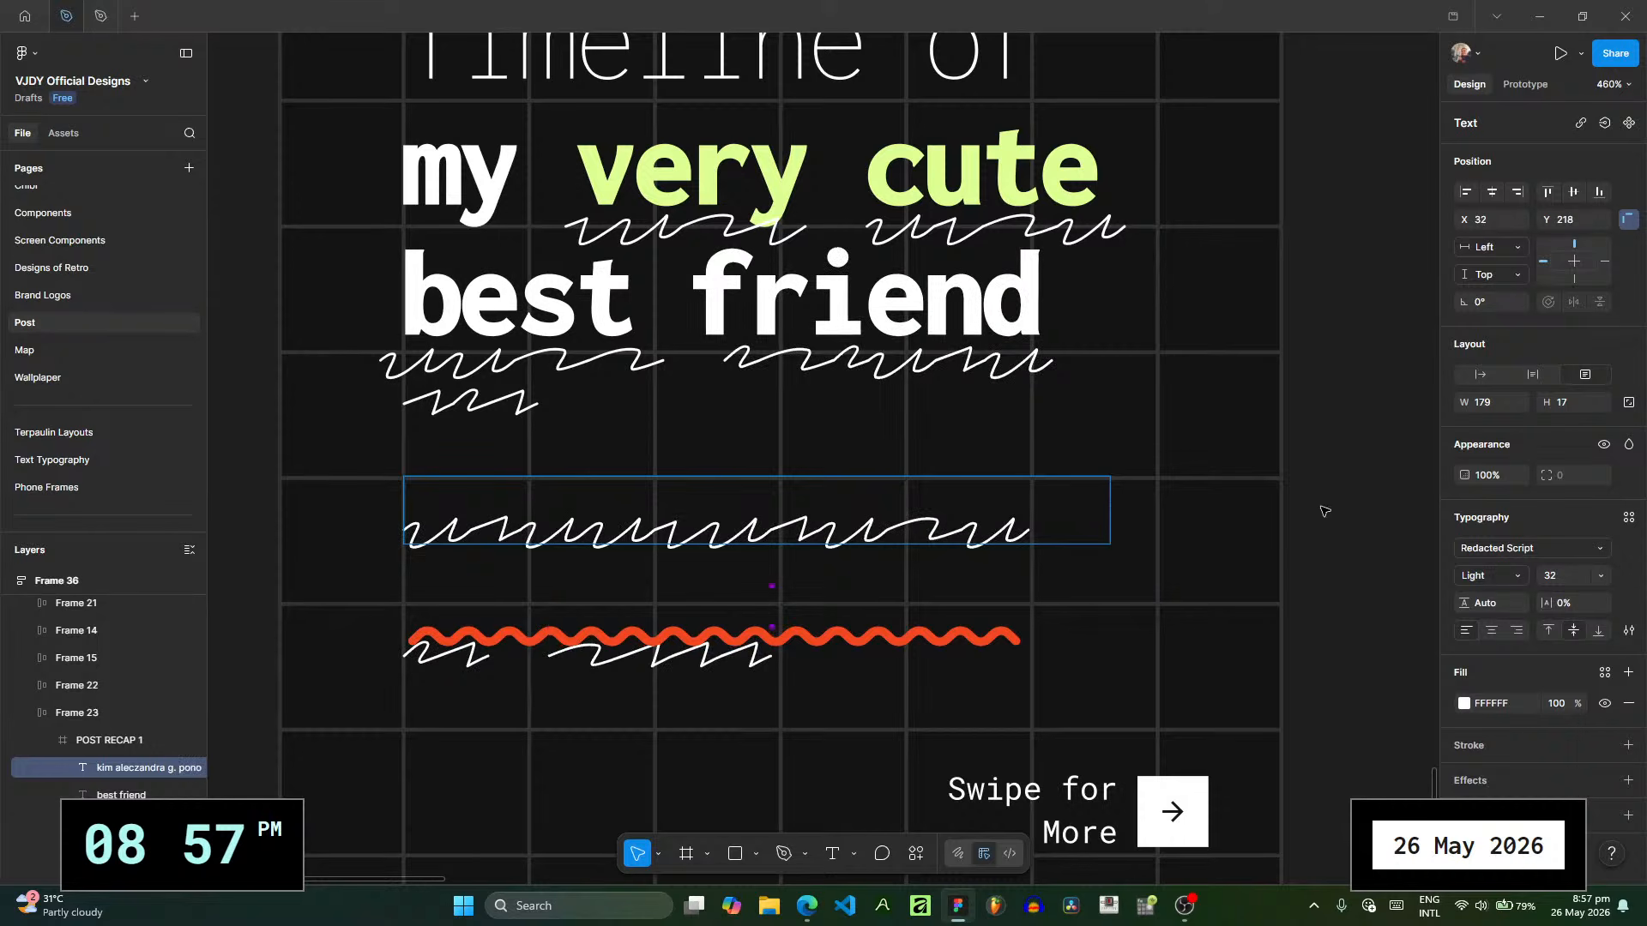
{"action": "key", "text": "Escape"}
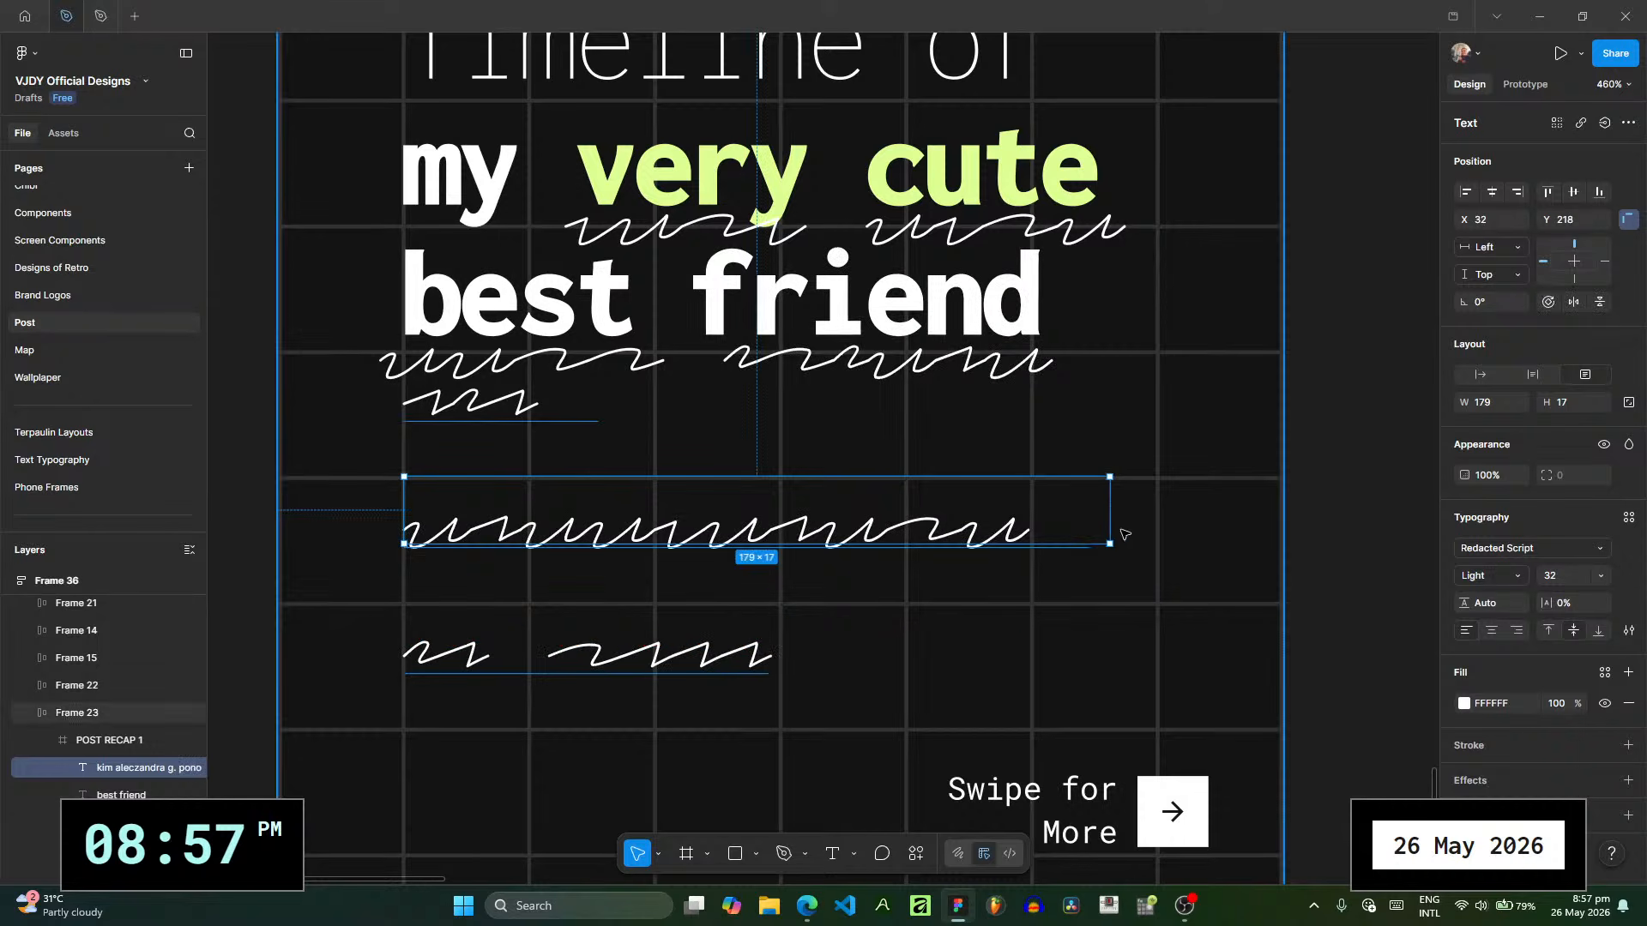
{"action": "left_click_drag", "start_coordinate": [1110, 538], "coordinate": [1283, 551]}
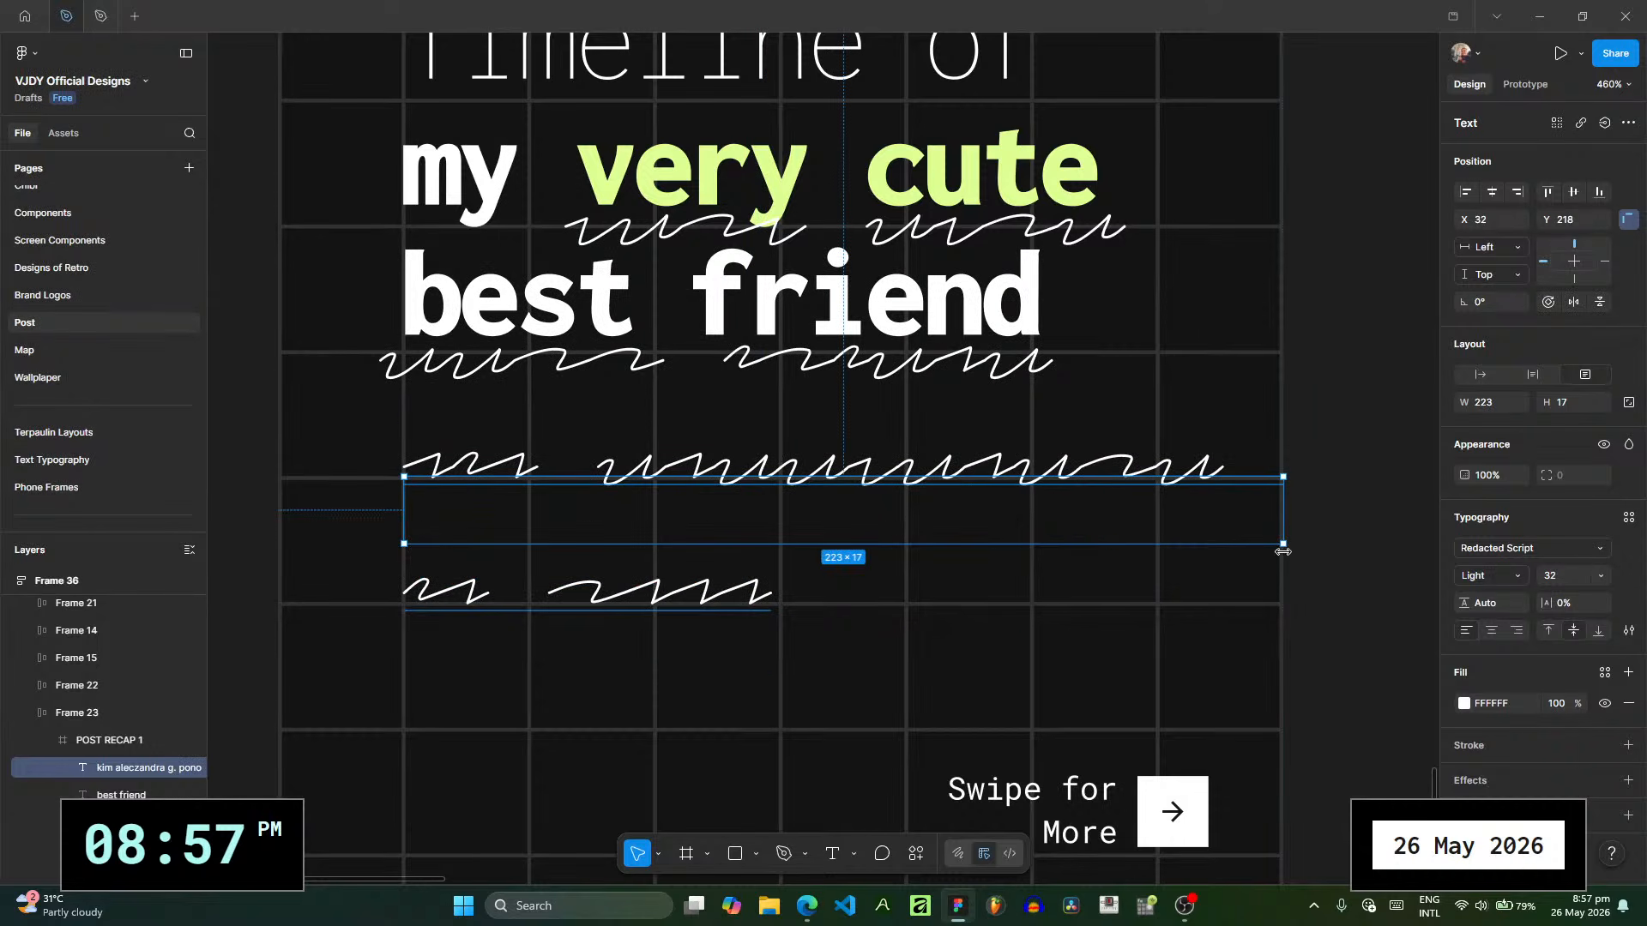
- Try the scribbled name text at size 16 and position X 26, Y 213, and delete it
{"action": "left_click", "coordinate": [1602, 574]}
{"action": "left_click", "coordinate": [1598, 515]}
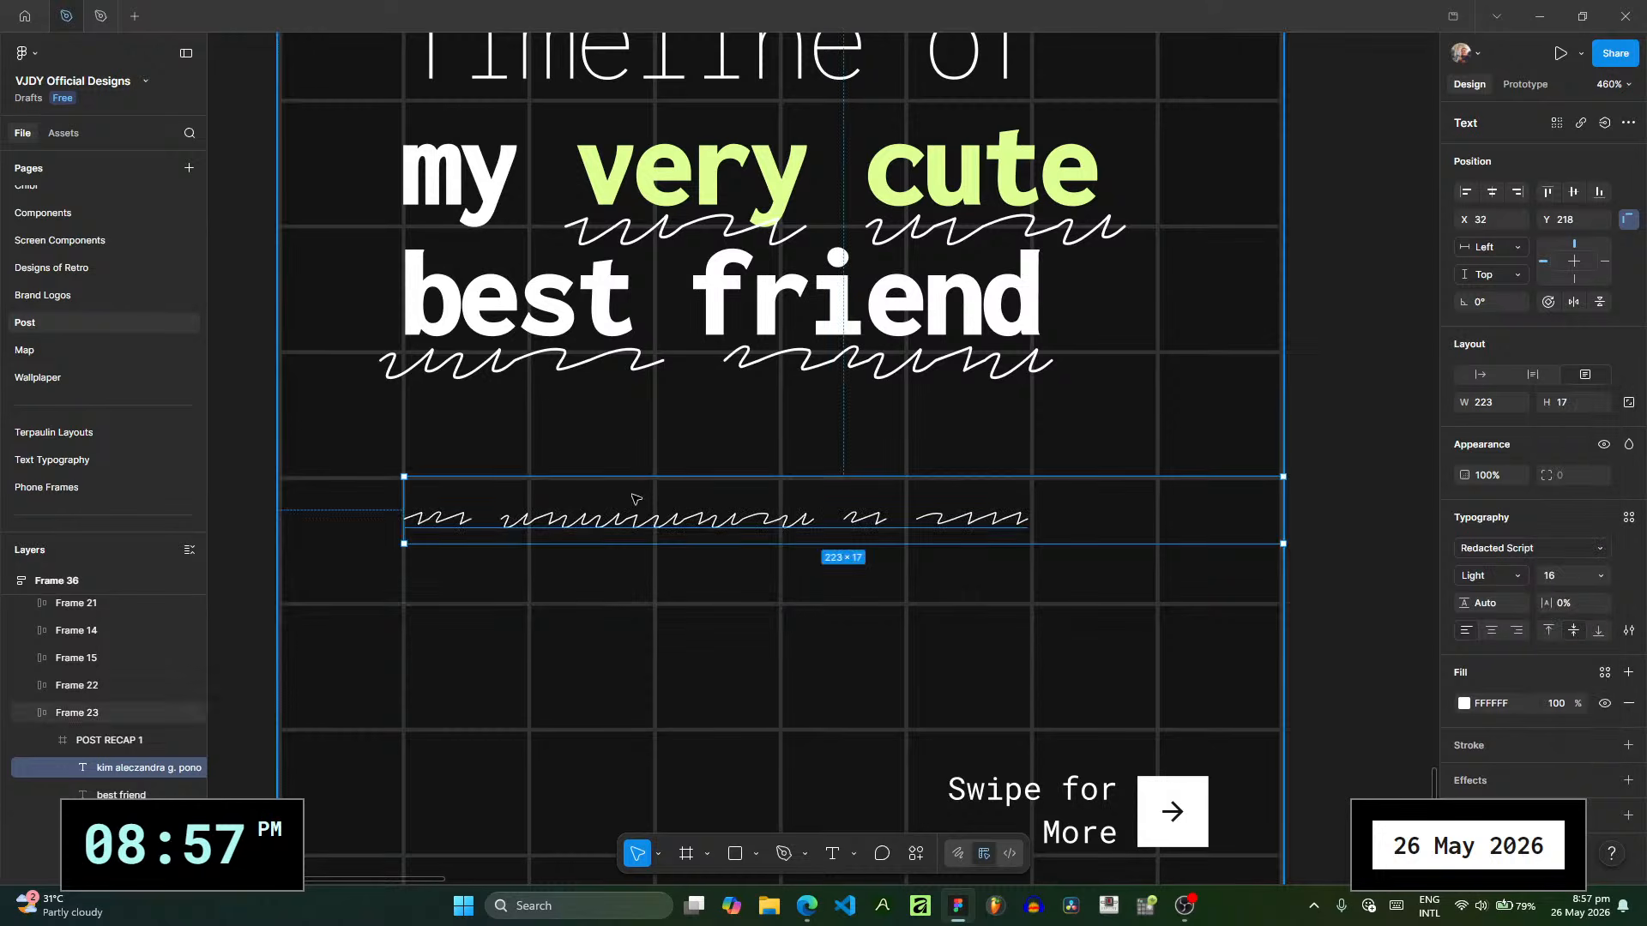
{"action": "left_click_drag", "start_coordinate": [633, 496], "coordinate": [599, 496]}
{"action": "scroll", "coordinate": [666, 540], "scroll_direction": "up", "scroll_amount": 2}
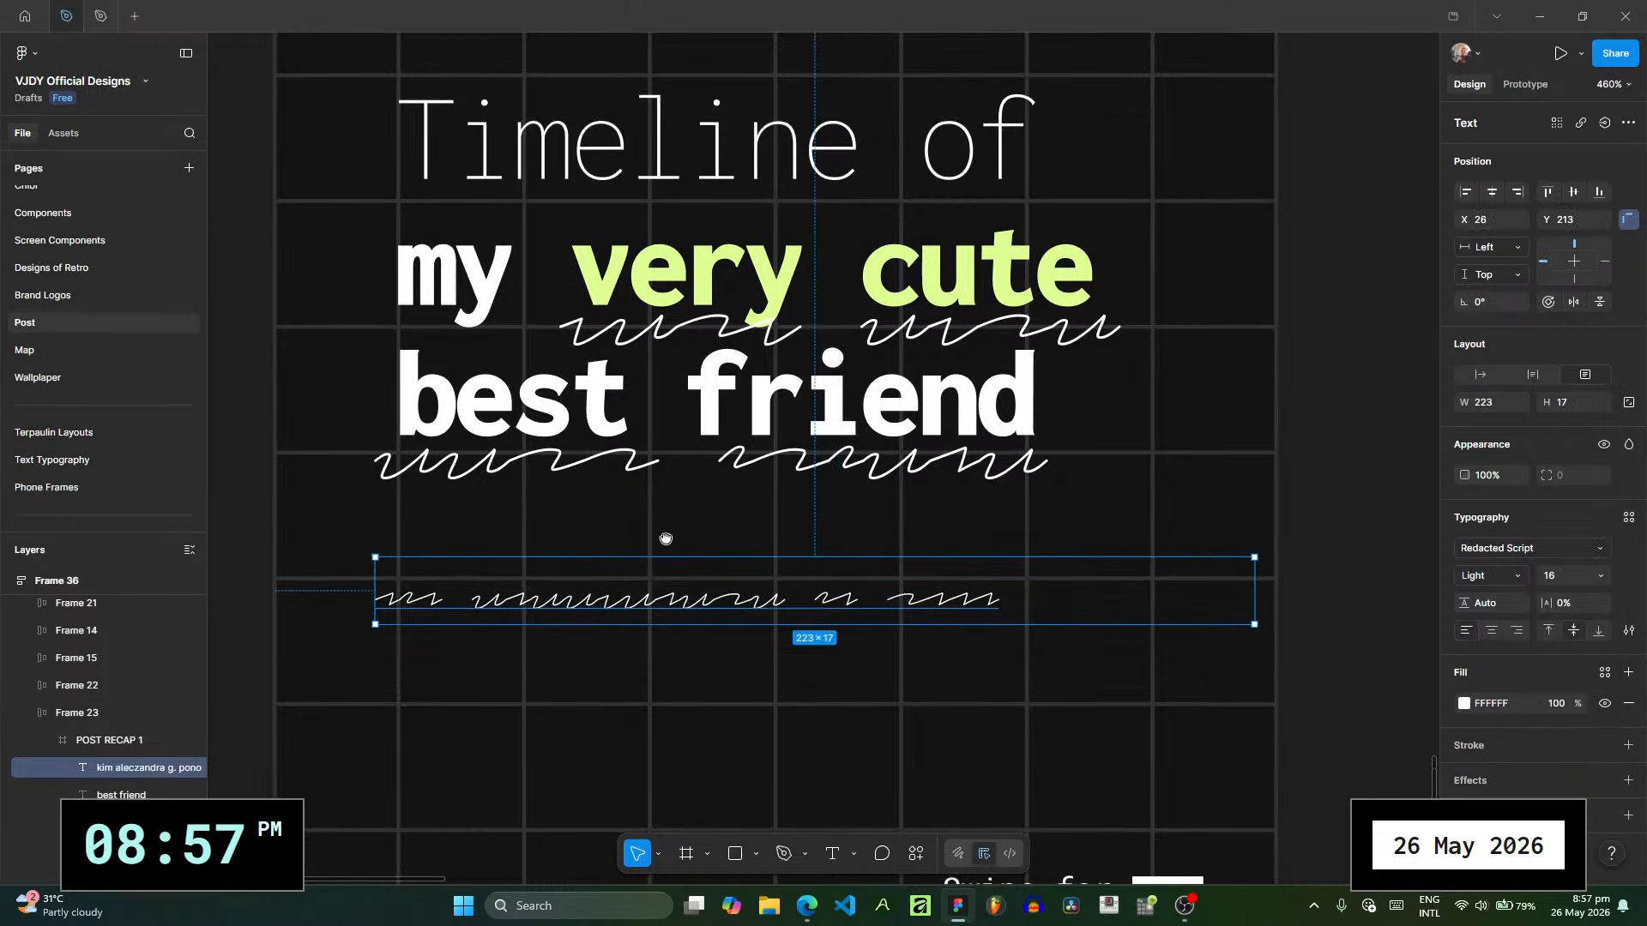
{"action": "key", "text": "Delete"}
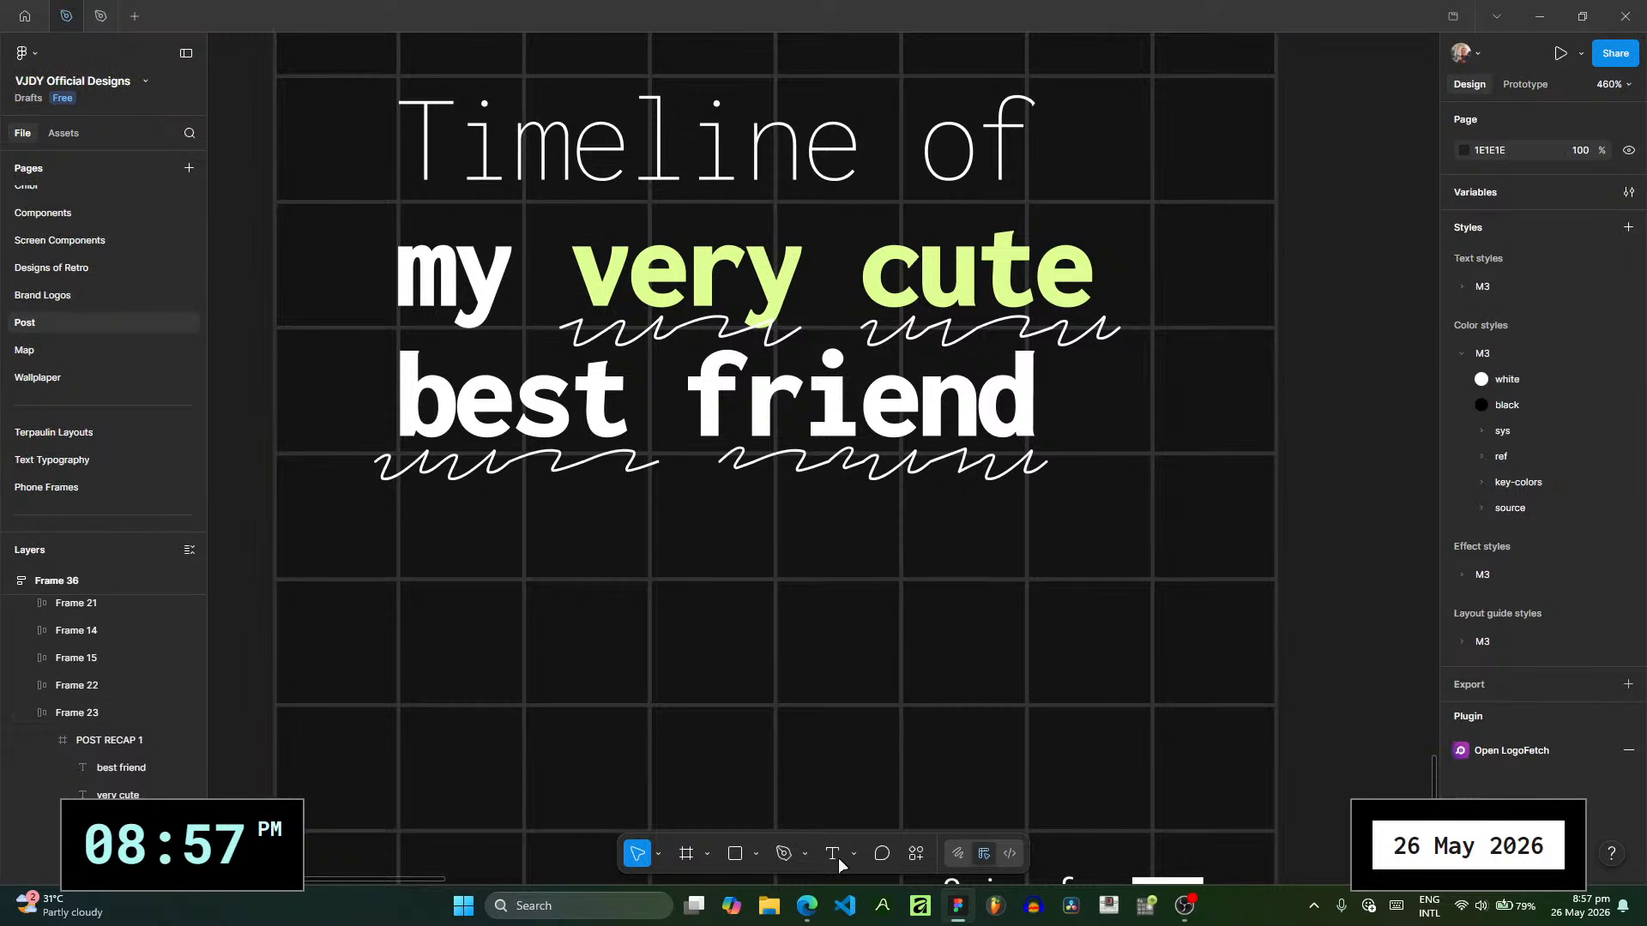
{"action": "key", "text": "t"}
{"action": "left_click_drag", "start_coordinate": [402, 559], "coordinate": [1160, 657]}
{"action": "key", "text": "Escape"}
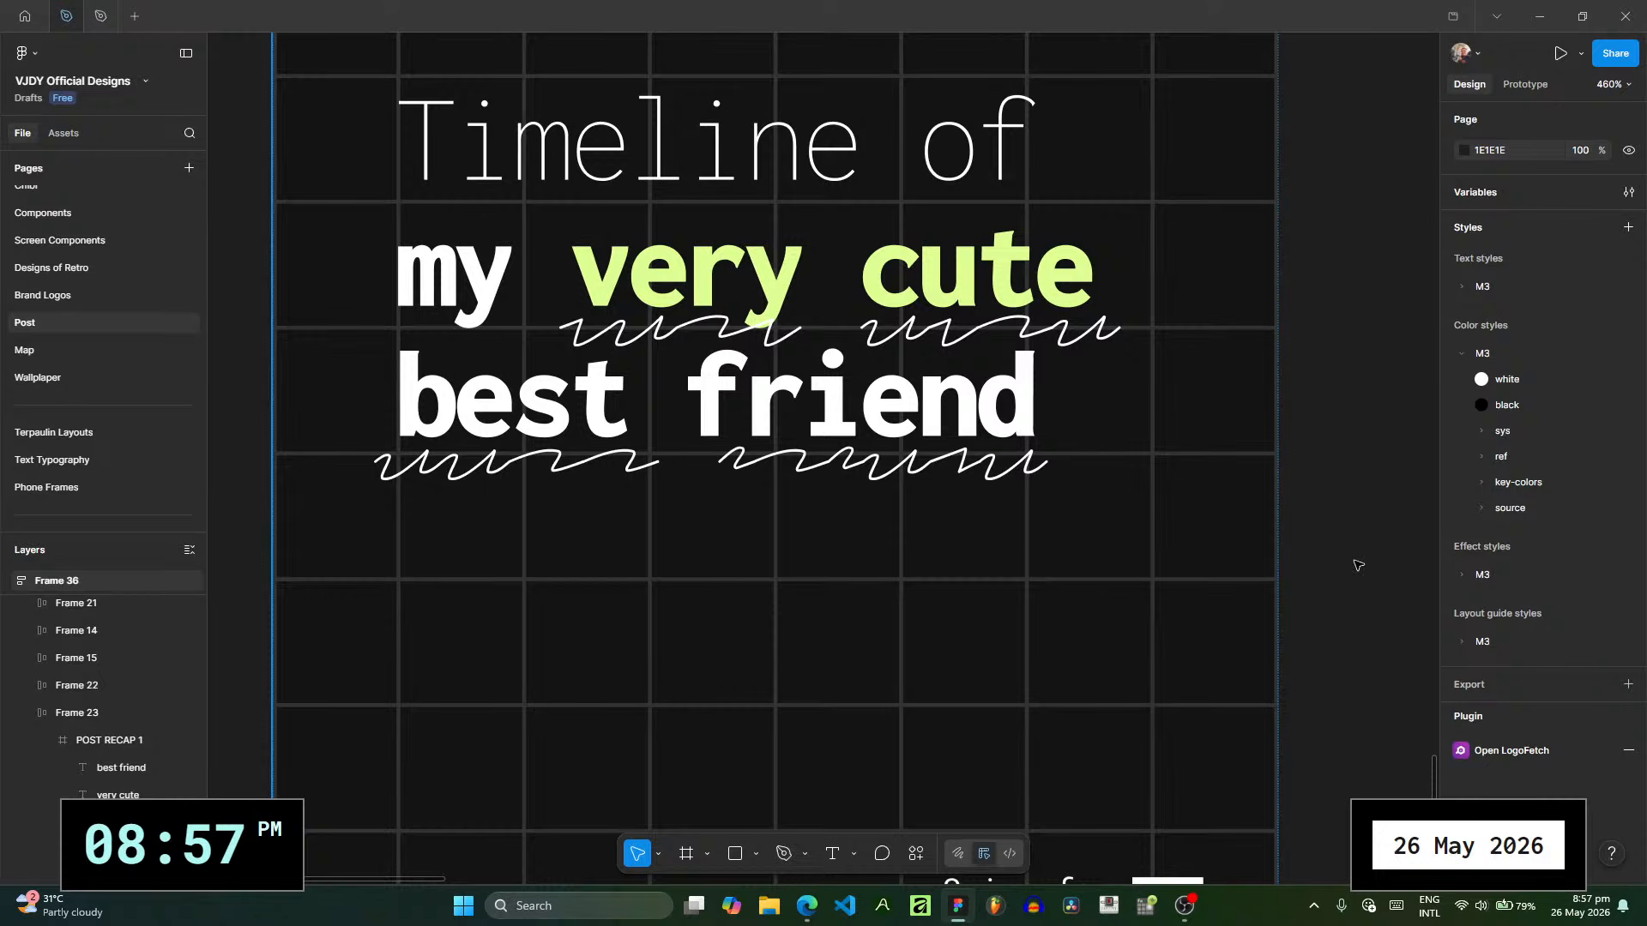
{"action": "left_click_drag", "start_coordinate": [1295, 553], "coordinate": [1230, 487]}
{"action": "scroll", "coordinate": [1226, 487], "scroll_direction": "down", "scroll_amount": 2}
{"action": "left_click_drag", "start_coordinate": [806, 549], "coordinate": [707, 551]}
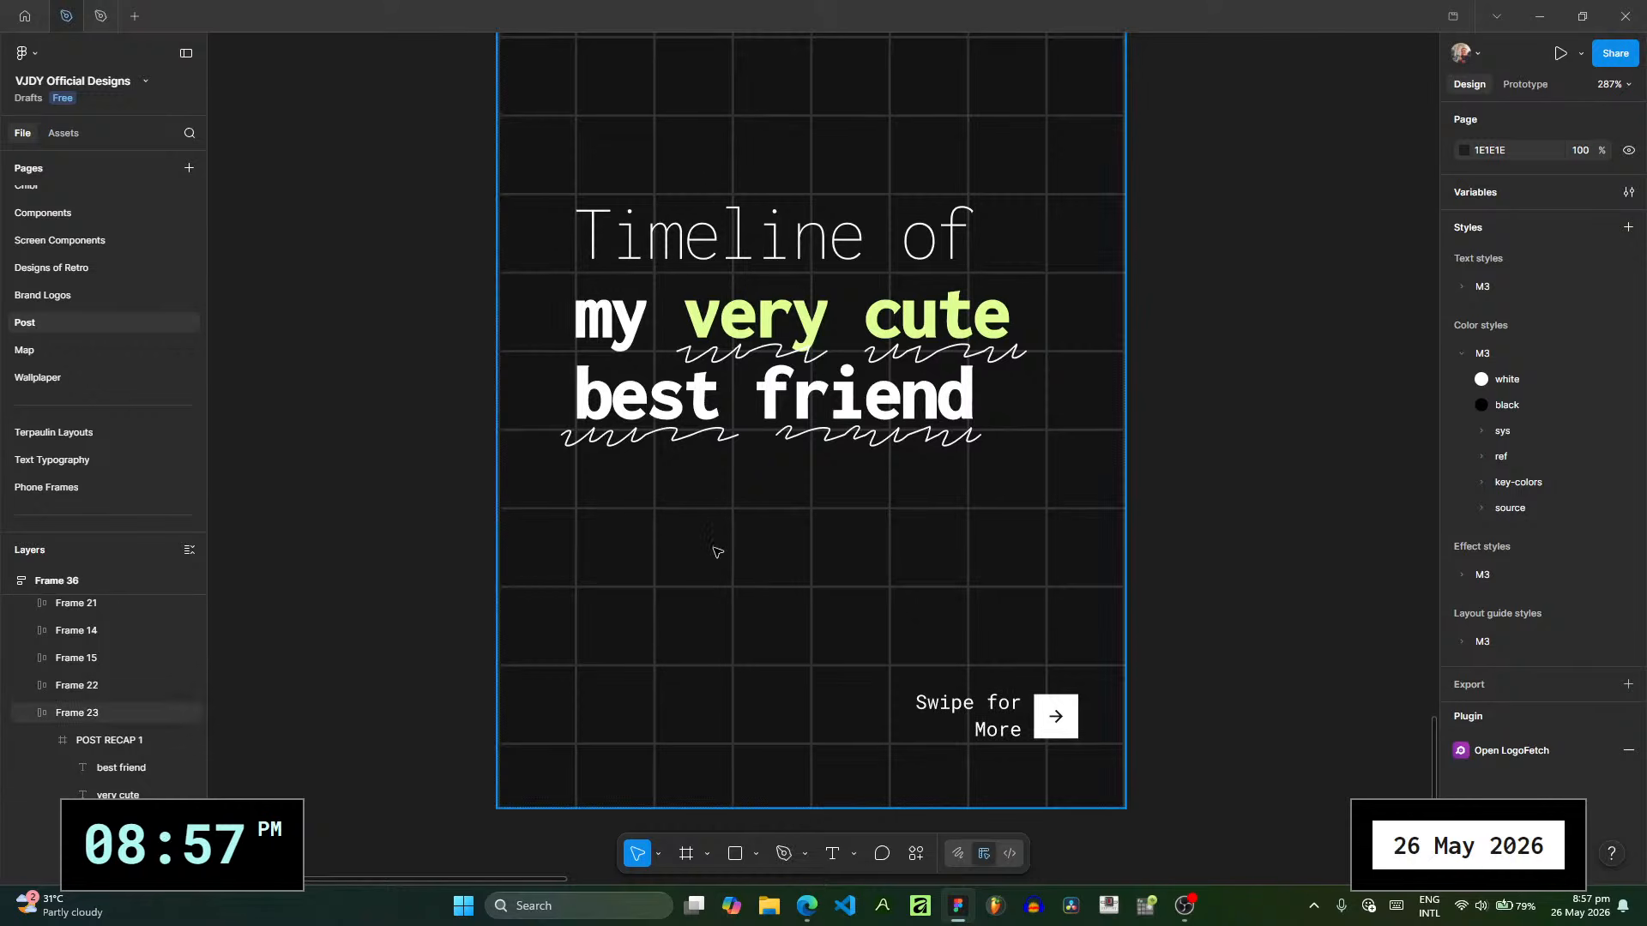
- Draw a 16 × 16 circle below the title on the cover slide at X 24, Y 226
{"action": "scroll", "coordinate": [763, 572], "scroll_direction": "up", "scroll_amount": 1}
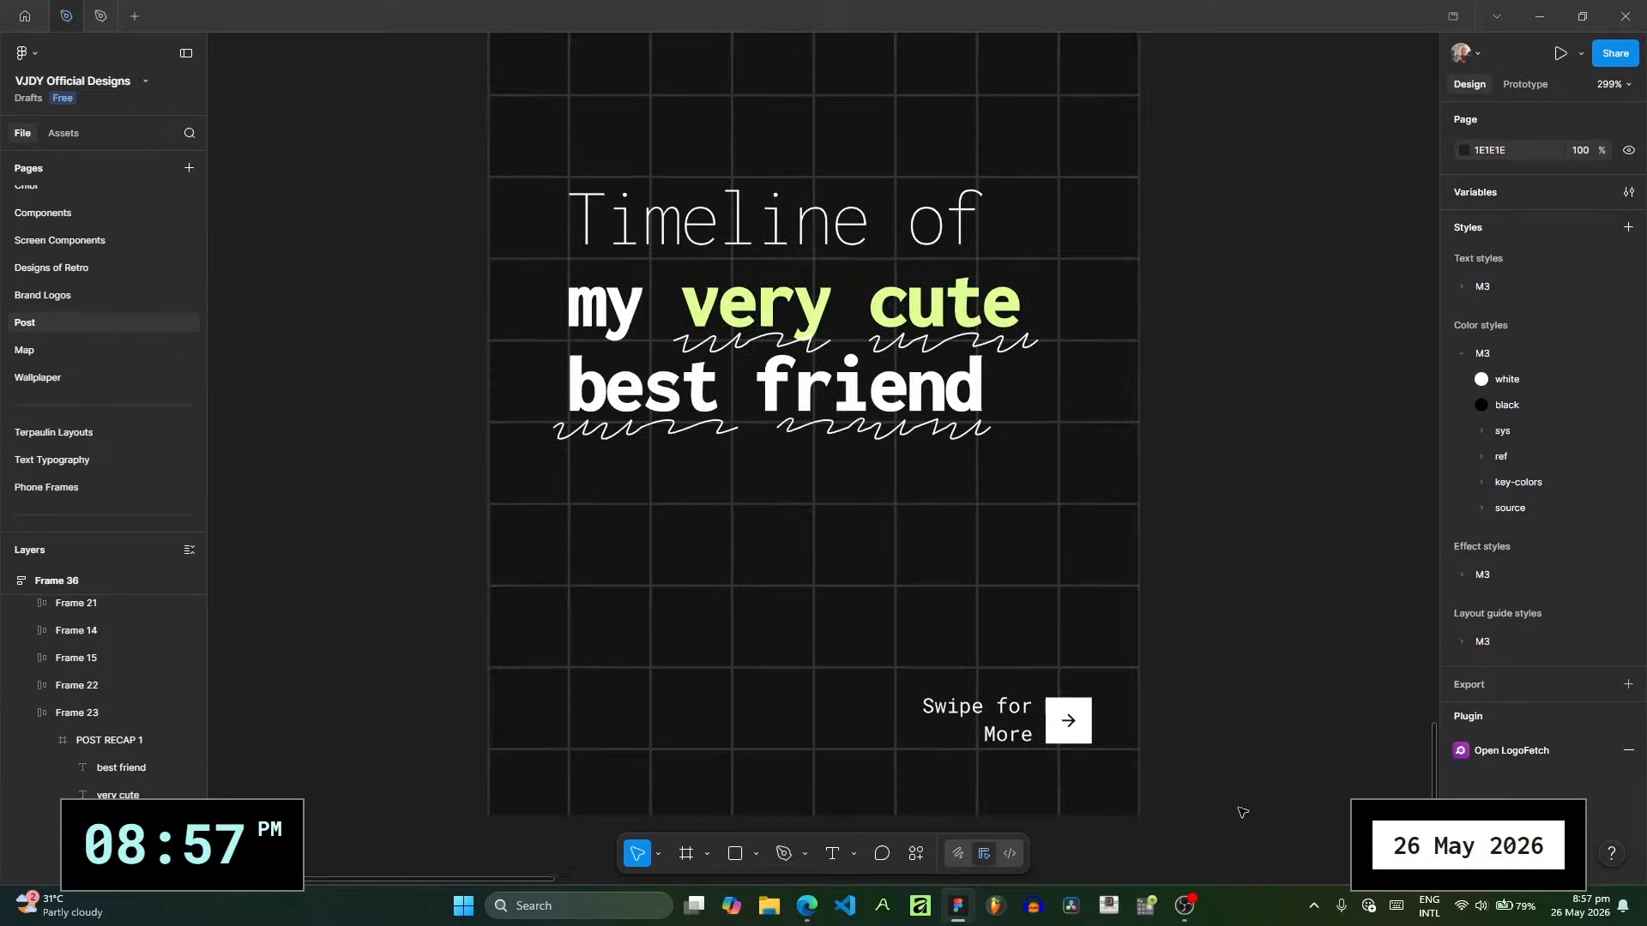
{"action": "left_click_drag", "start_coordinate": [1085, 732], "coordinate": [1038, 738]}
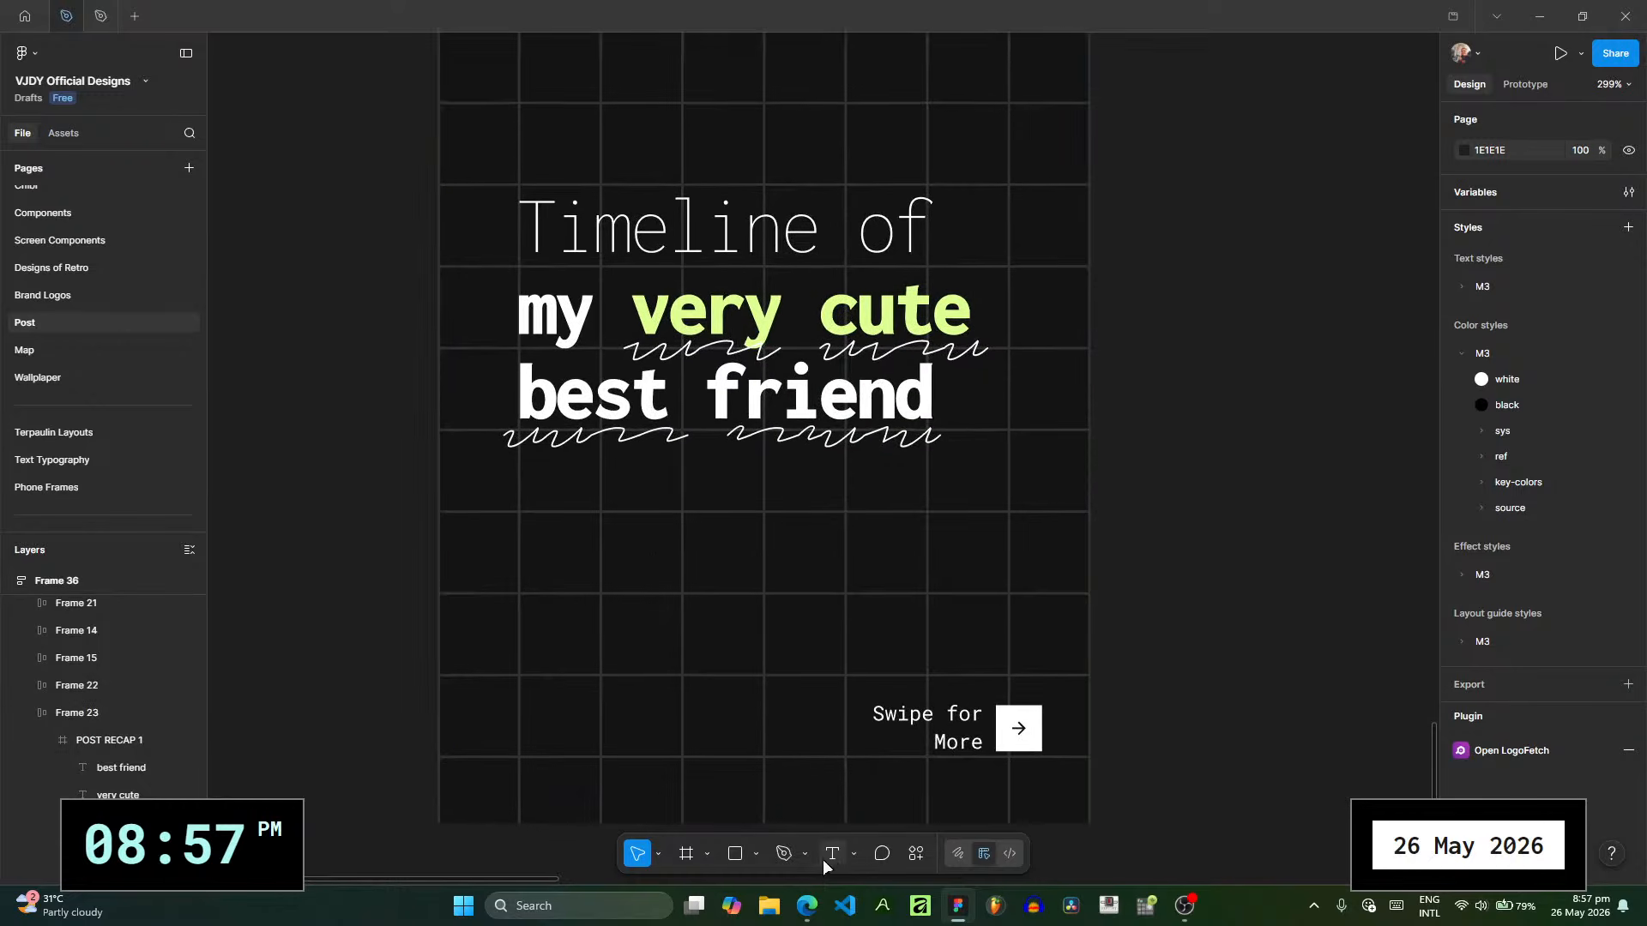
{"action": "scroll", "coordinate": [619, 662], "scroll_direction": "up", "scroll_amount": 5}
{"action": "left_click", "coordinate": [757, 856]}
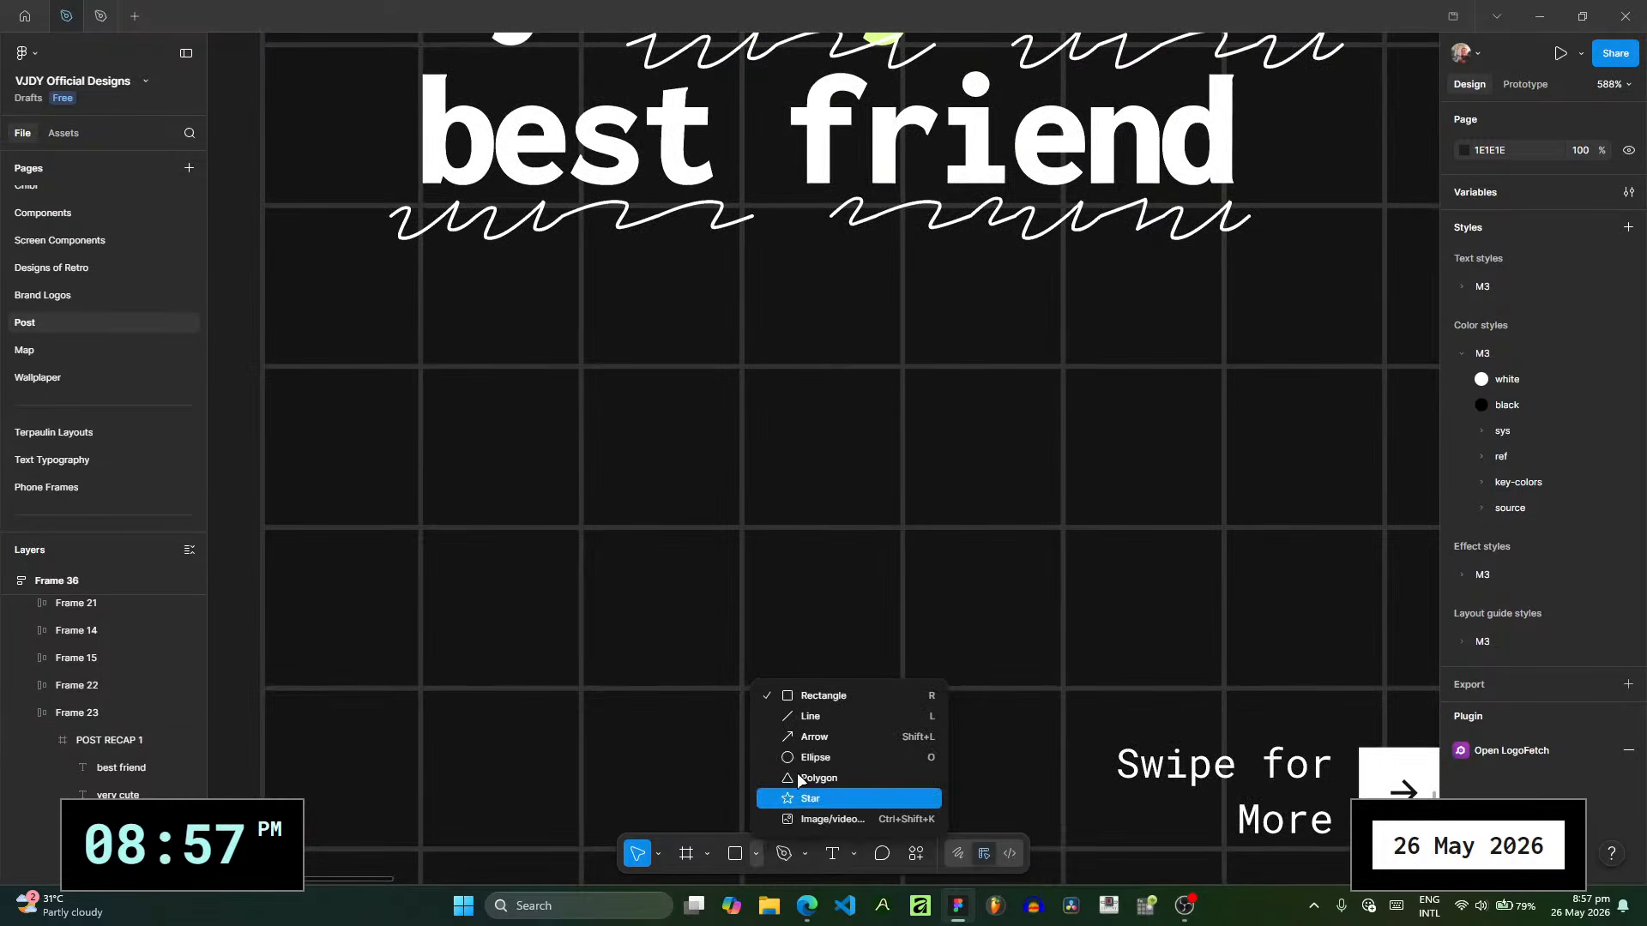
{"action": "key", "text": "o"}
{"action": "scroll", "coordinate": [443, 467], "scroll_direction": "up", "scroll_amount": 3}
{"action": "mouse_move", "coordinate": [423, 429]}
{"action": "left_mouse_down"}
{"action": "mouse_move", "coordinate": [550, 549]}
{"action": "mouse_move", "coordinate": [423, 533]}
{"action": "mouse_move", "coordinate": [415, 462]}
{"action": "left_mouse_up"}
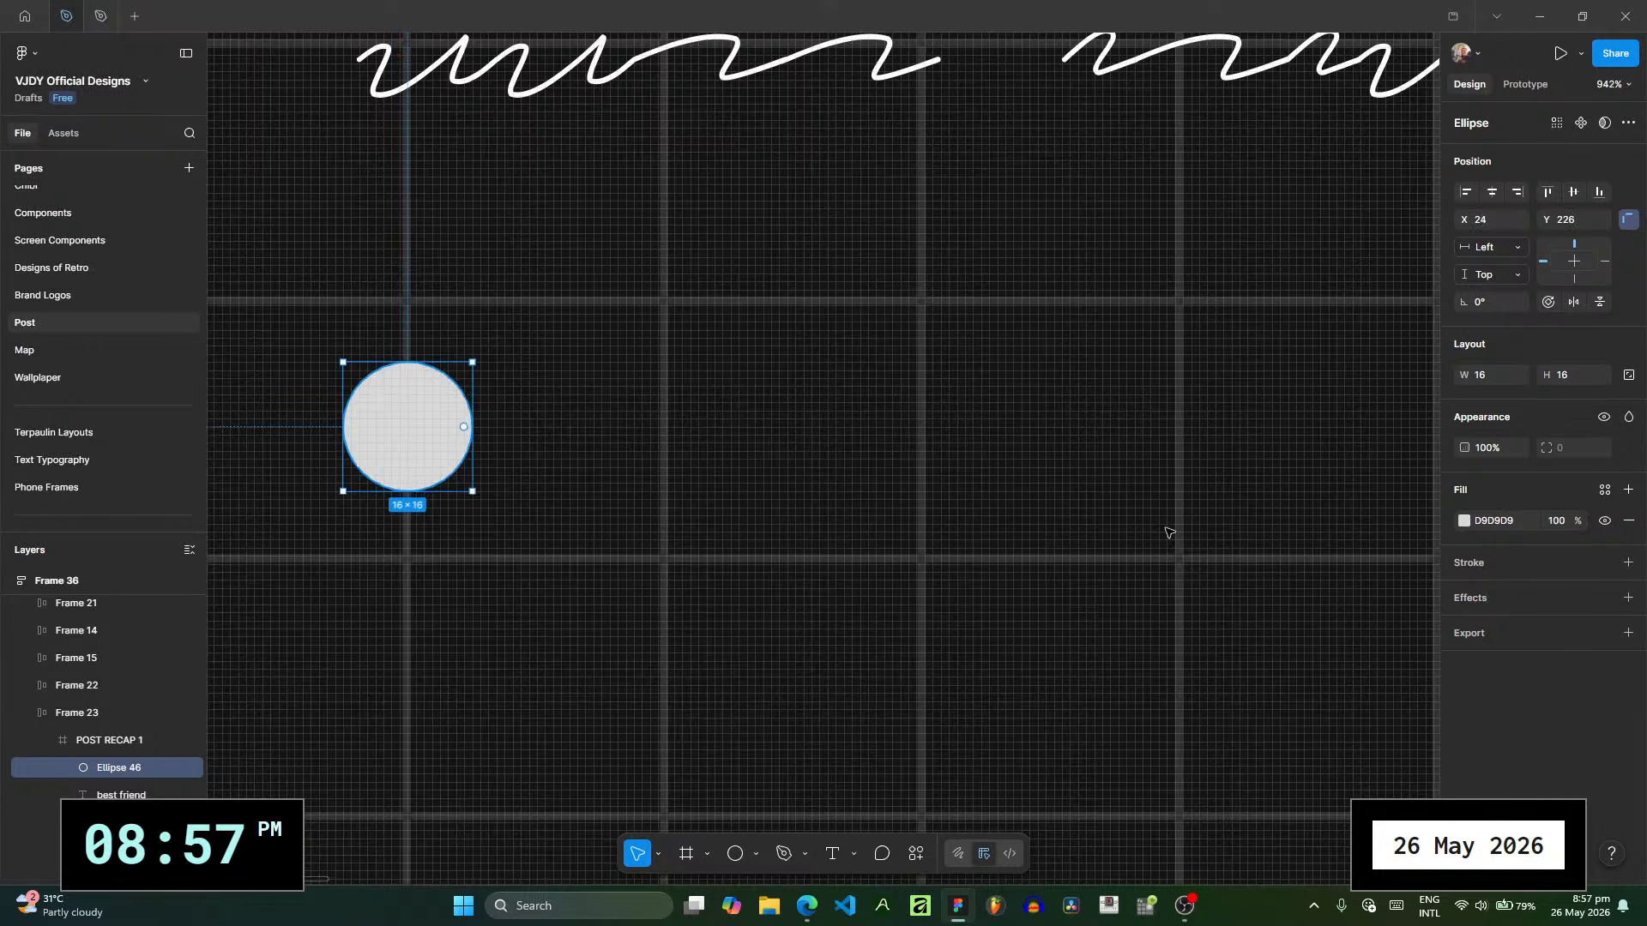
{"action": "left_click", "coordinate": [1461, 520]}
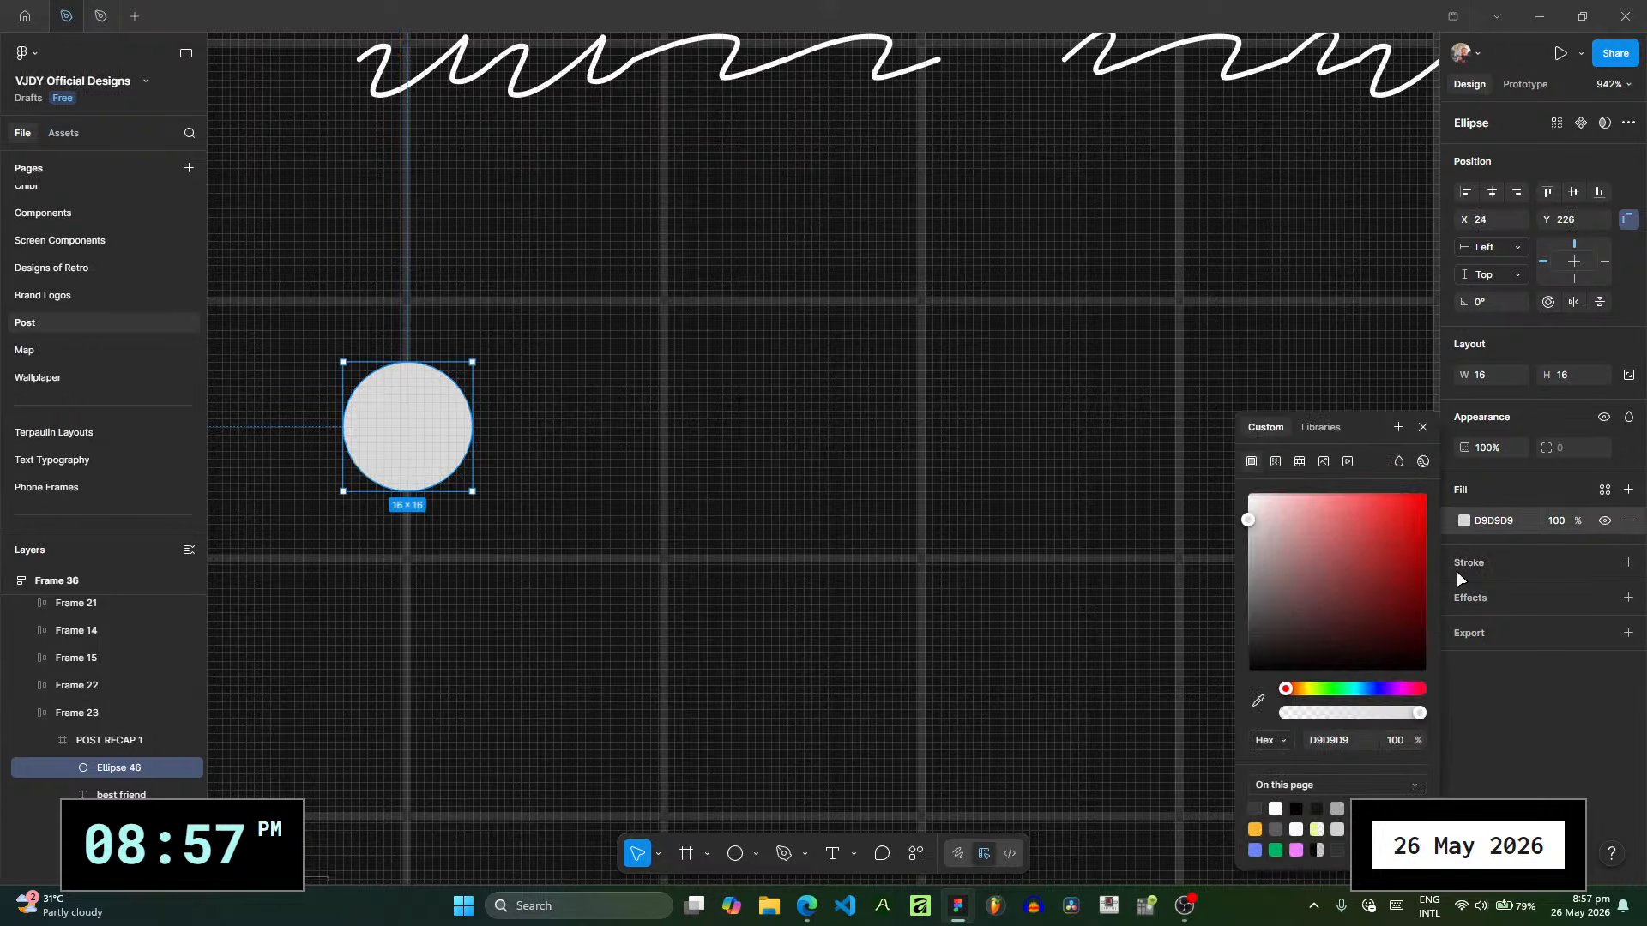
{"action": "left_click", "coordinate": [763, 516]}
- Draw a thin horizontal rectangle about 164 × 3 running from the circle's centre across the slide
{"action": "scroll", "coordinate": [763, 516], "scroll_direction": "down", "scroll_amount": 5}
{"action": "left_click_drag", "start_coordinate": [764, 516], "coordinate": [568, 509]}
{"action": "key", "text": "p"}
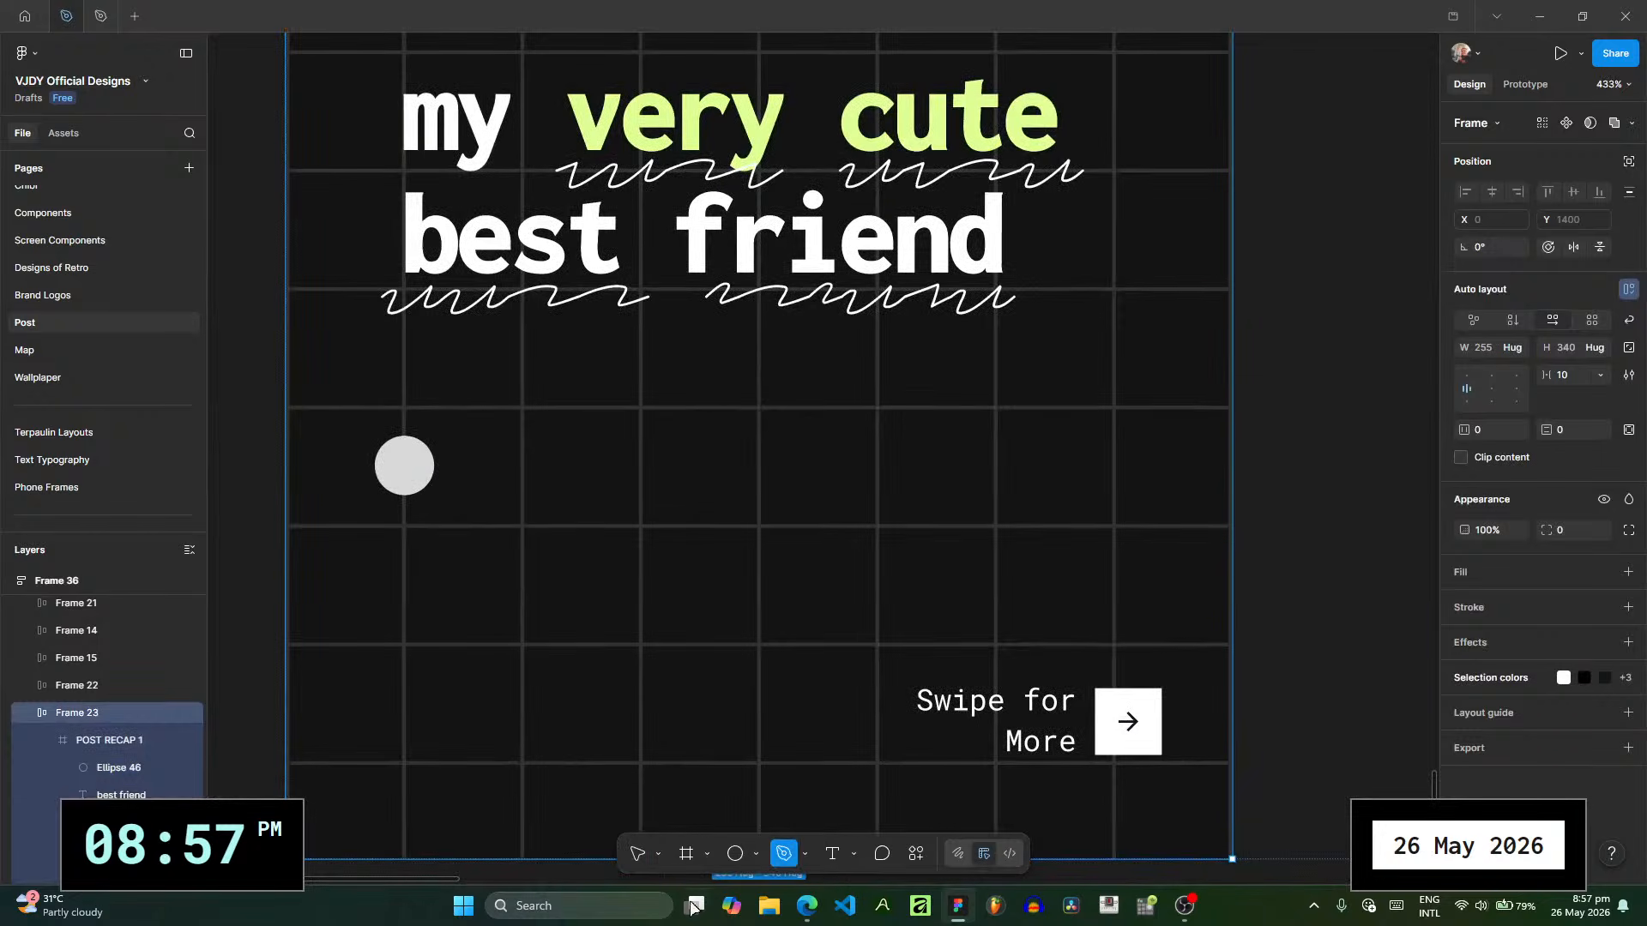
{"action": "left_click", "coordinate": [755, 856]}
{"action": "left_click", "coordinate": [793, 692]}
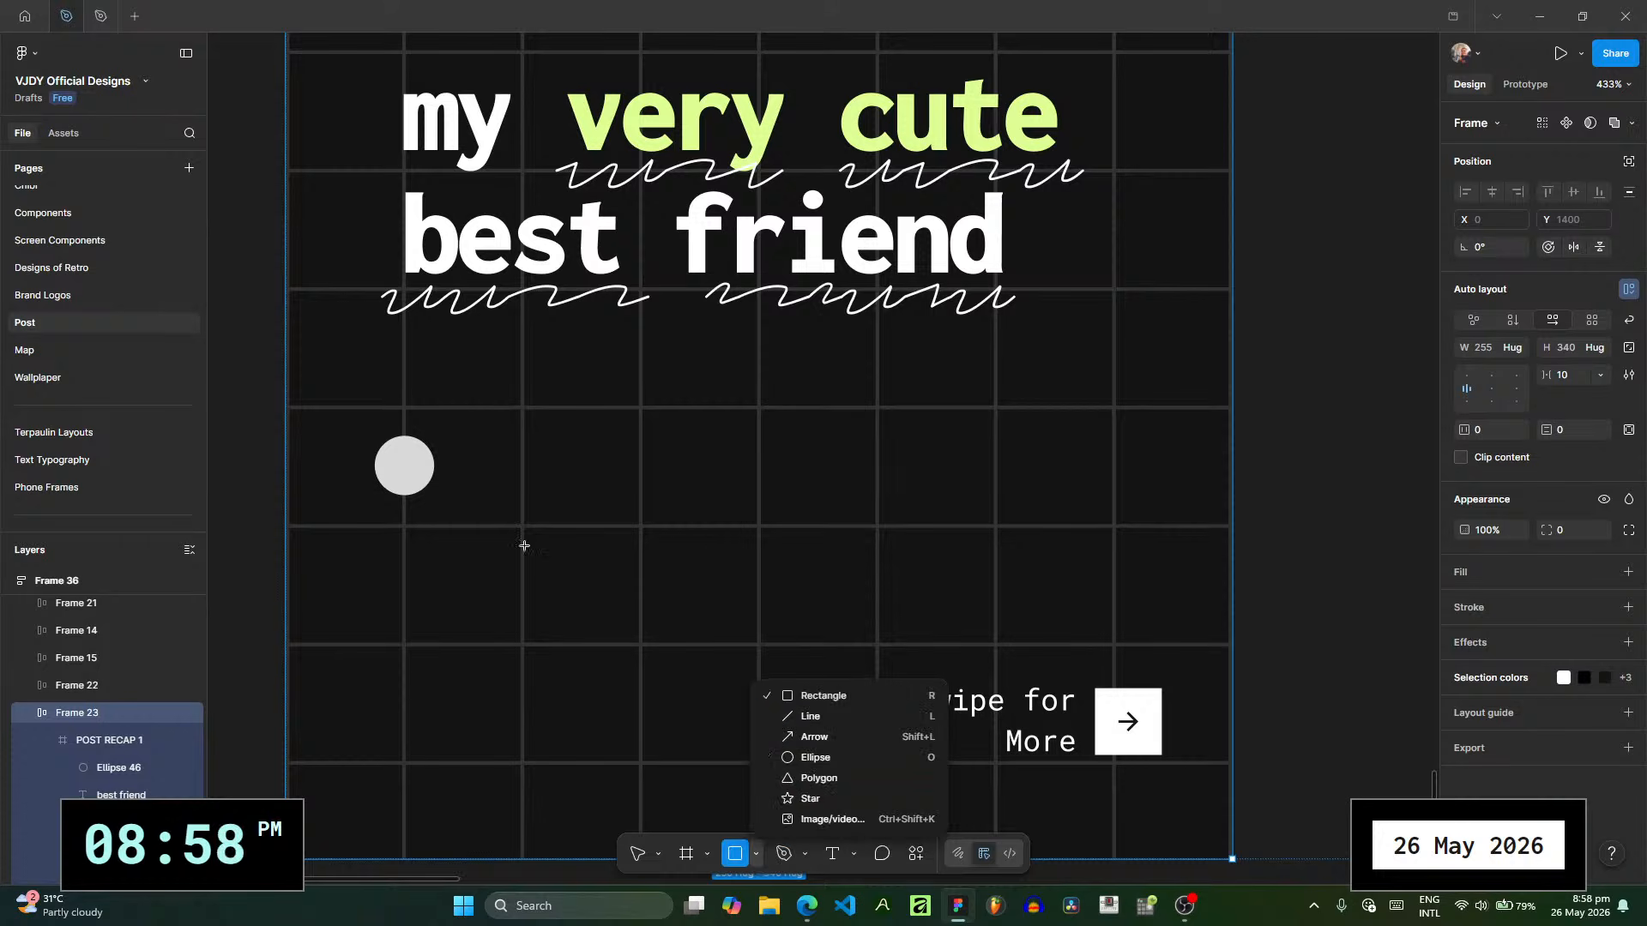
{"action": "left_click_drag", "start_coordinate": [403, 455], "coordinate": [1009, 466]}
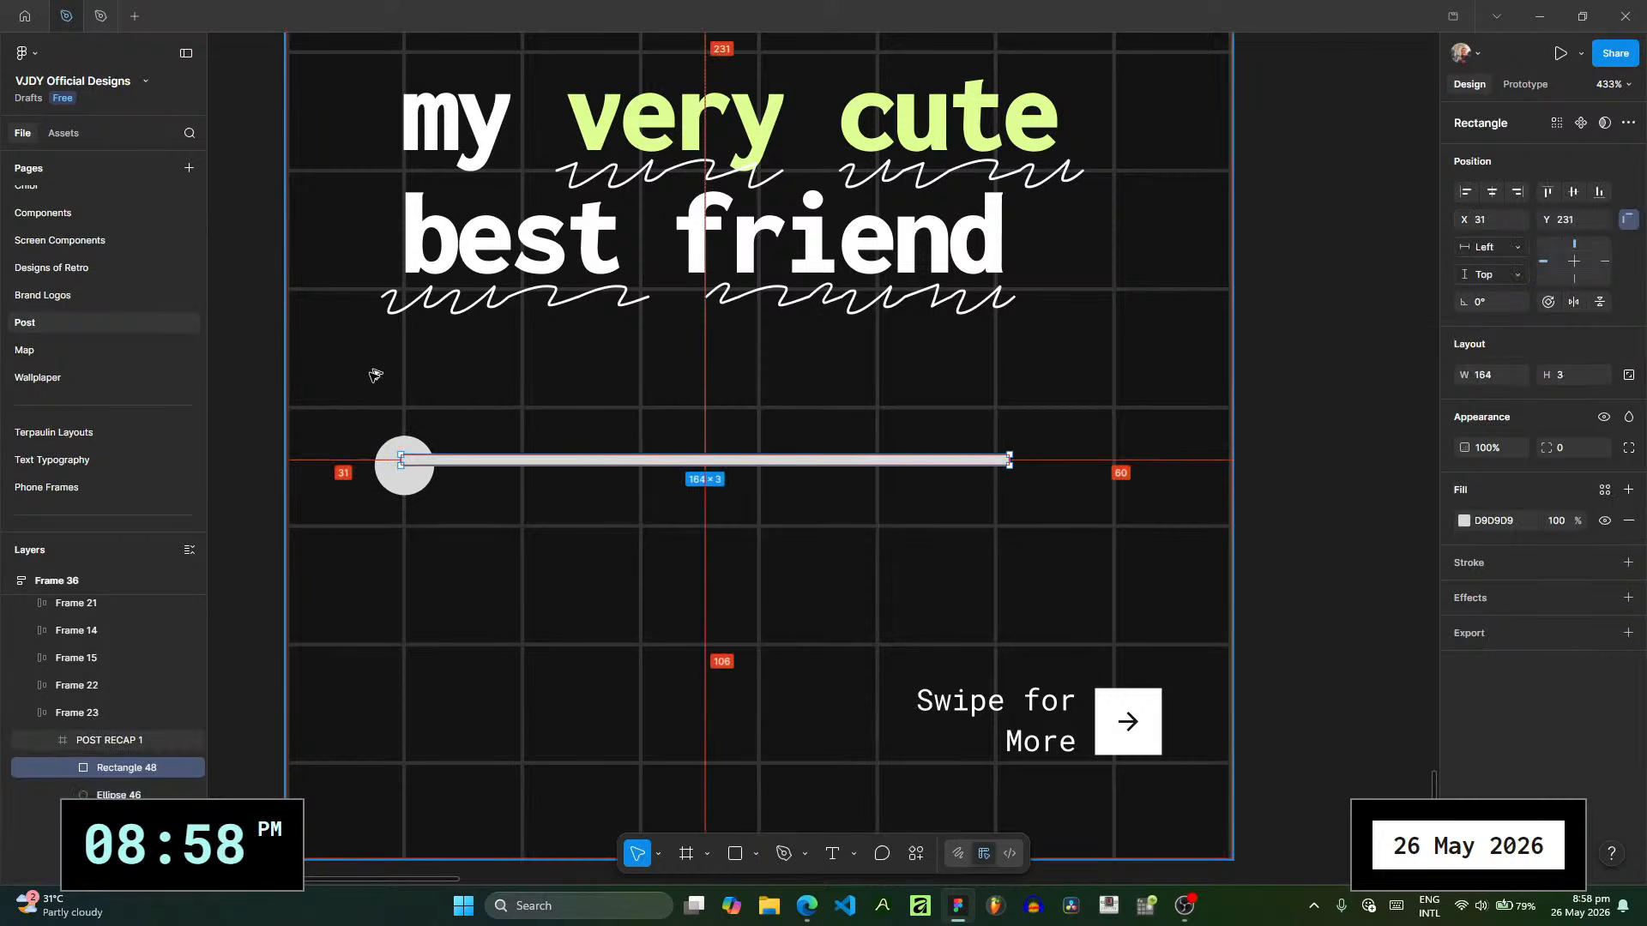
- Thin the bar to height 2, centre it vertically on the circle at Y 233, and move its starting end to X 39
{"action": "scroll", "coordinate": [364, 386], "scroll_direction": "up", "scroll_amount": 5, "text": "ctrl"}
{"action": "scroll", "coordinate": [477, 504], "scroll_direction": "up", "scroll_amount": 5, "text": "ctrl"}
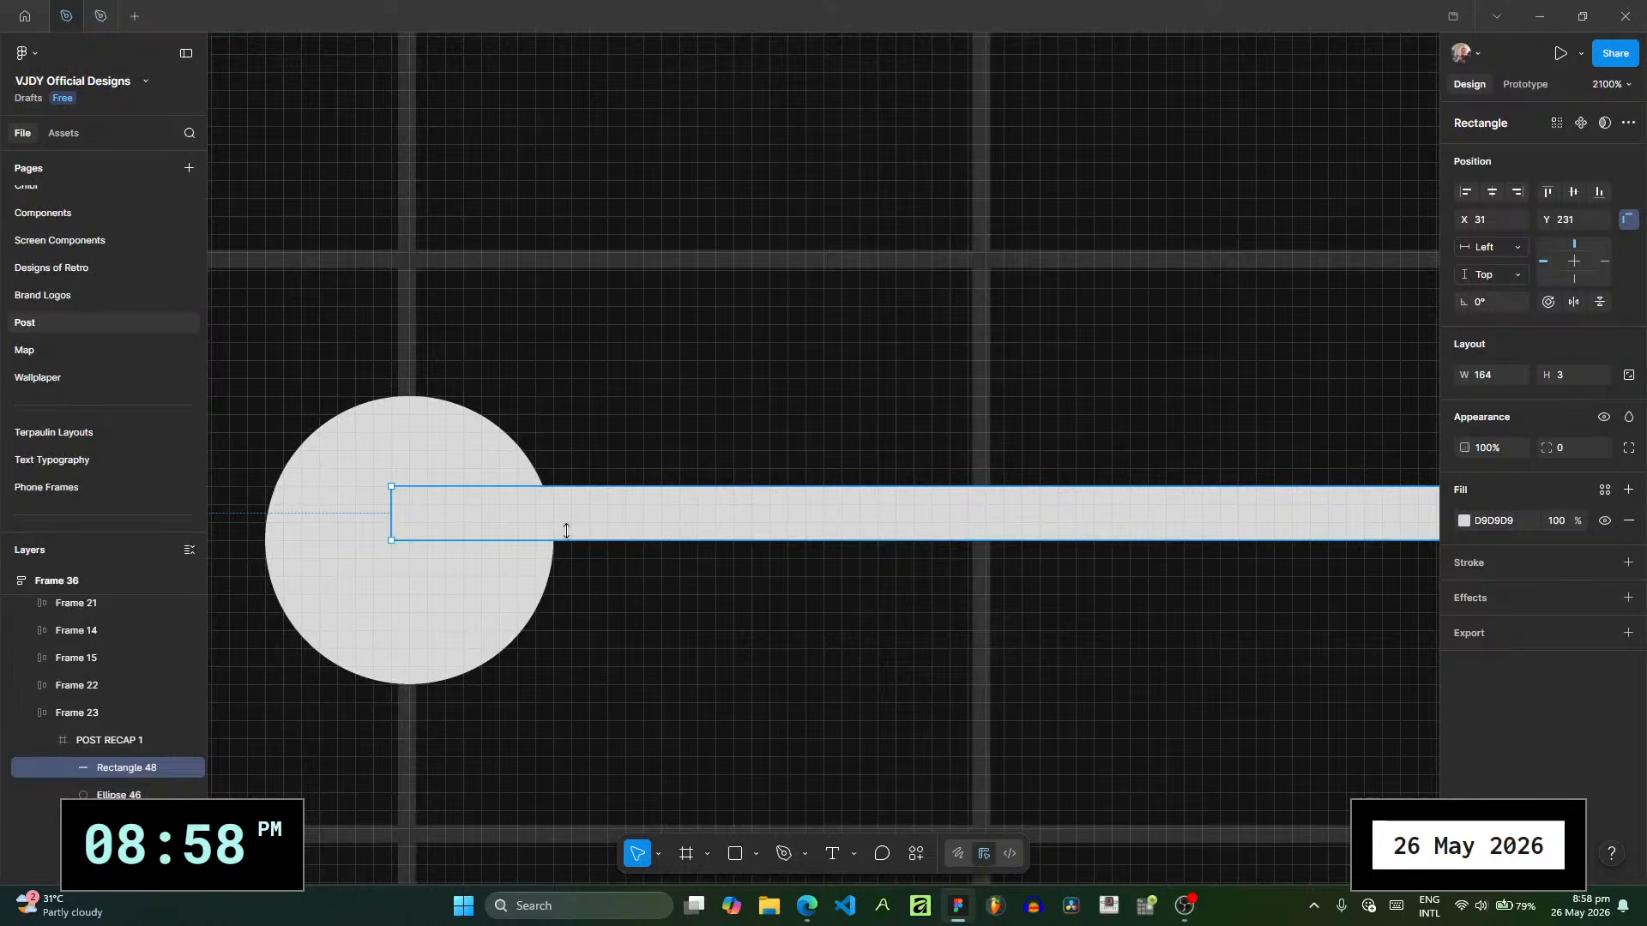
{"action": "mouse_move", "coordinate": [566, 530]}
{"action": "left_mouse_down"}
{"action": "mouse_move", "coordinate": [570, 514]}
{"action": "mouse_move", "coordinate": [582, 546]}
{"action": "left_mouse_up"}
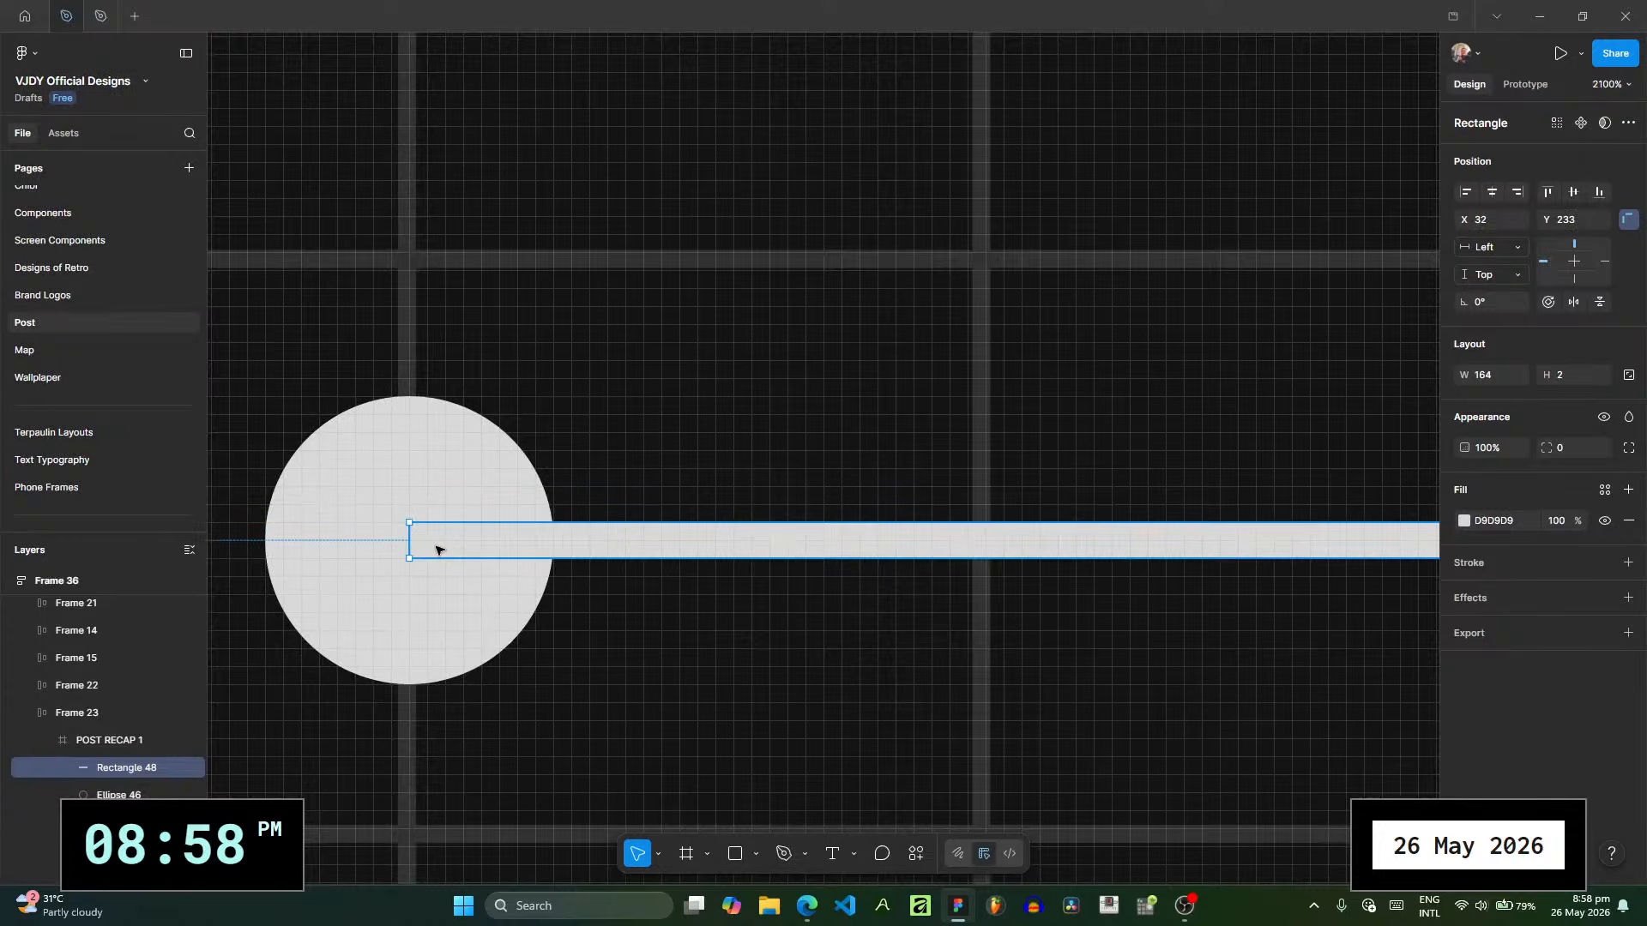
{"action": "left_click_drag", "start_coordinate": [410, 548], "coordinate": [552, 557]}
{"action": "scroll", "coordinate": [965, 672], "scroll_direction": "down", "scroll_amount": 6, "text": "ctrl"}
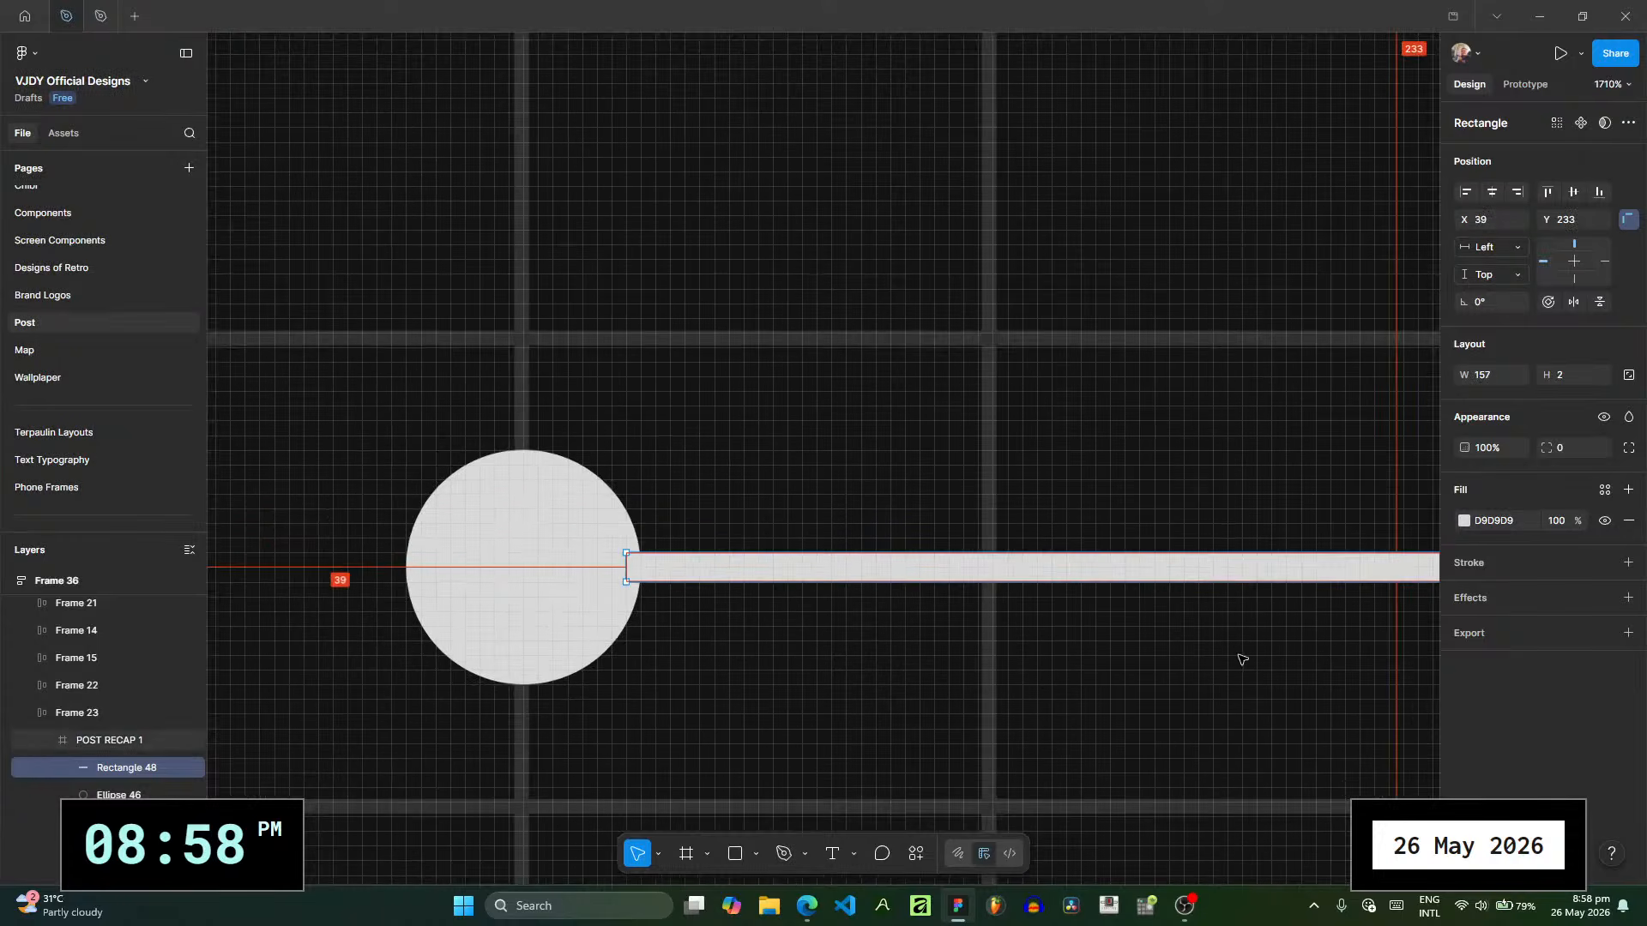
{"action": "scroll", "coordinate": [851, 607], "scroll_direction": "down", "scroll_amount": 1, "text": "ctrl"}
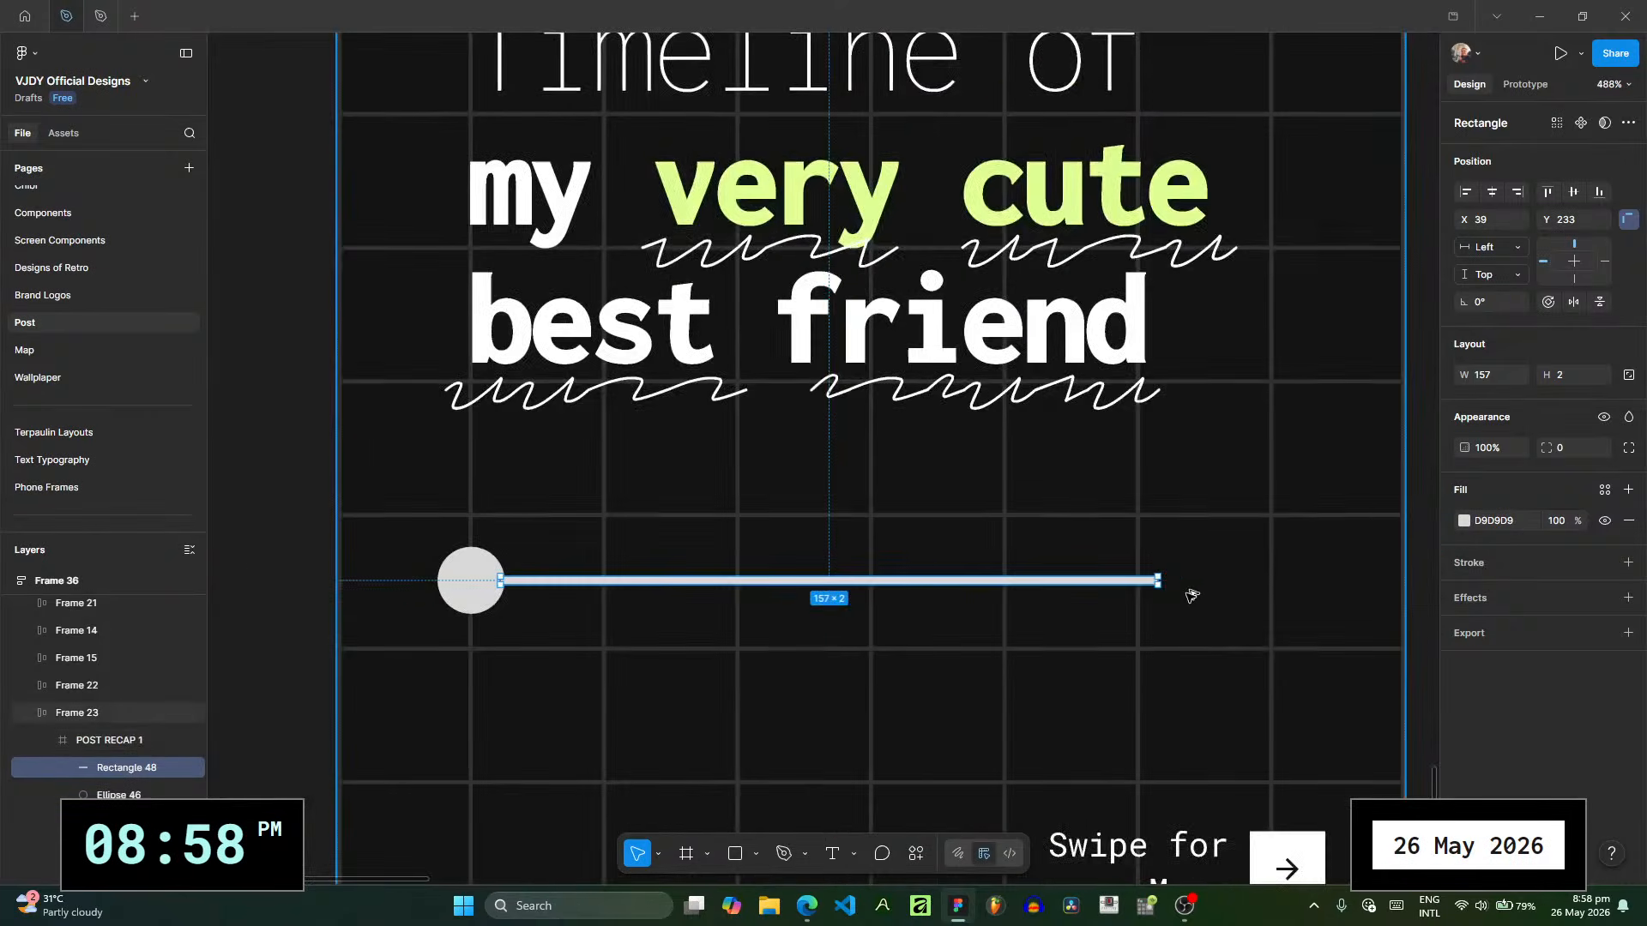
- Extend the timeline bar from the circle to the slide's right edge
{"action": "scroll", "coordinate": [1187, 592], "scroll_direction": "up", "scroll_amount": 8, "text": "ctrl"}
{"action": "left_click_drag", "start_coordinate": [1092, 557], "coordinate": [1310, 554]}
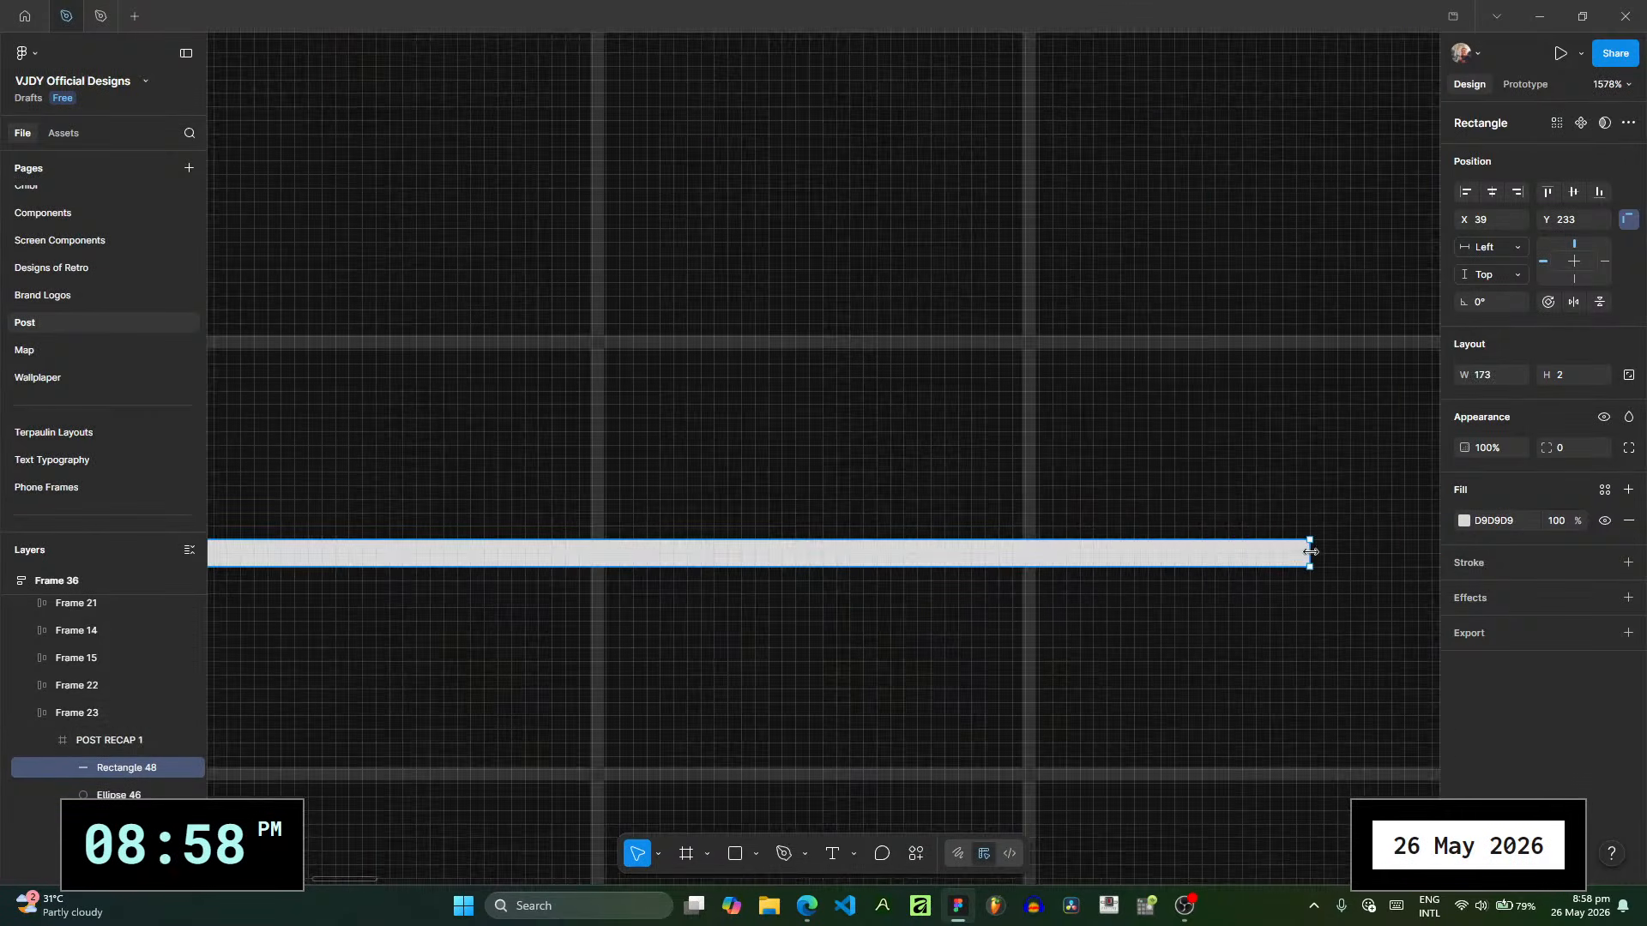
{"action": "scroll", "coordinate": [695, 662], "scroll_direction": "right", "scroll_amount": 5}
{"action": "left_click_drag", "start_coordinate": [600, 602], "coordinate": [999, 602]}
{"action": "left_click", "coordinate": [877, 684]}
{"action": "scroll", "coordinate": [877, 684], "scroll_direction": "down", "scroll_amount": 10}
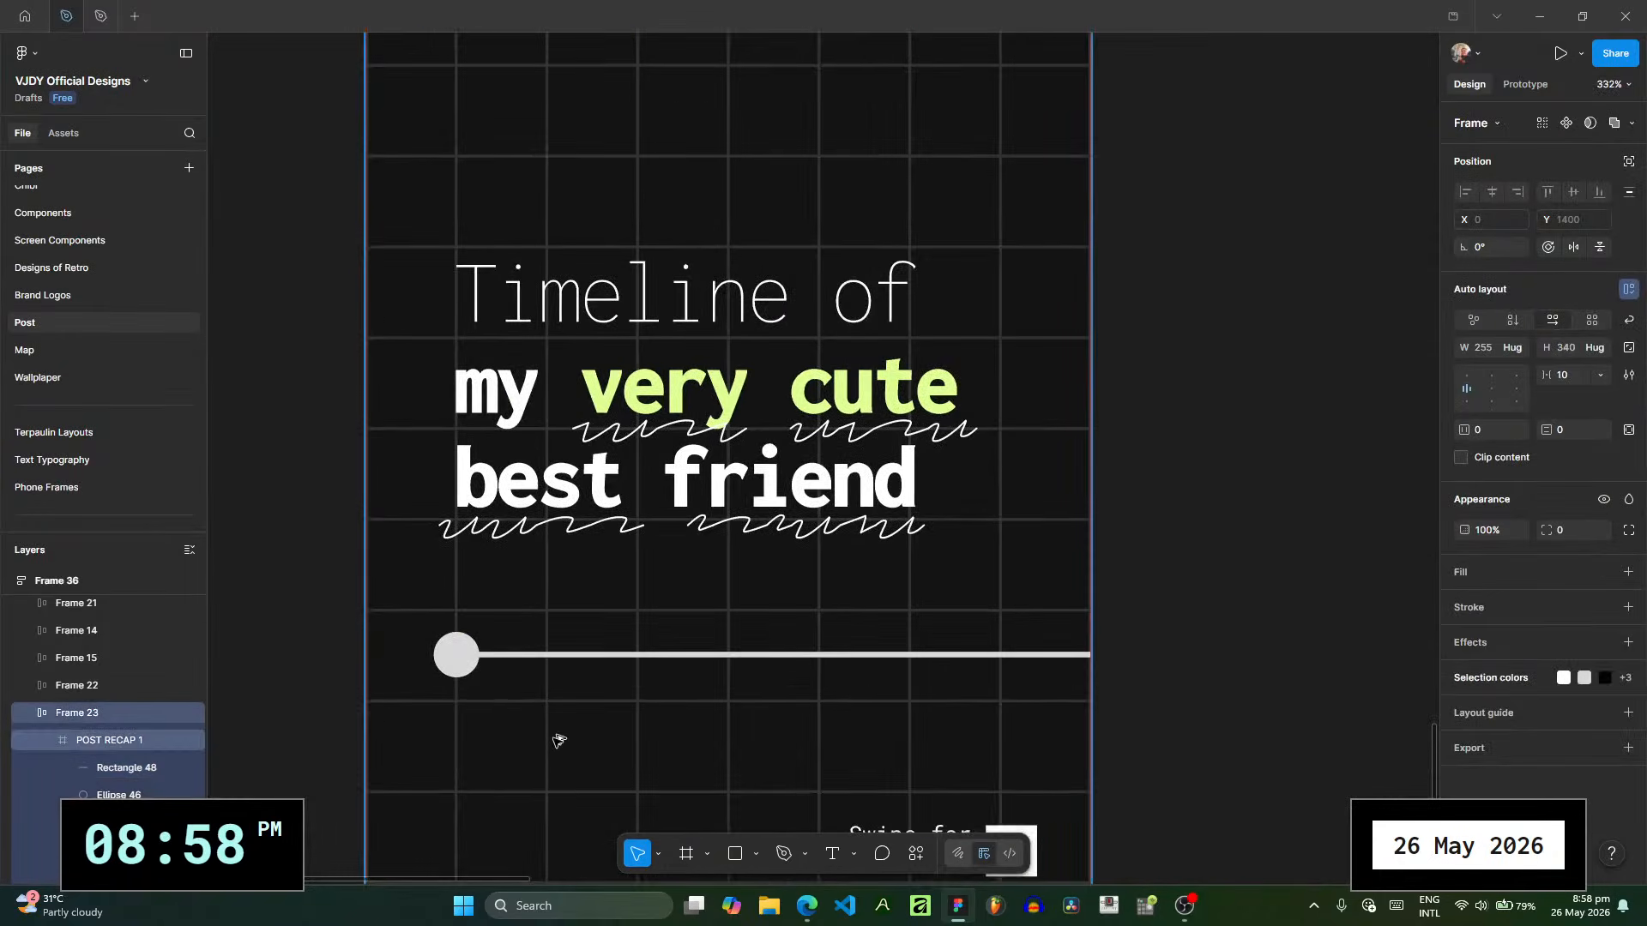
{"action": "scroll", "coordinate": [558, 735], "scroll_direction": "down", "scroll_amount": 3}
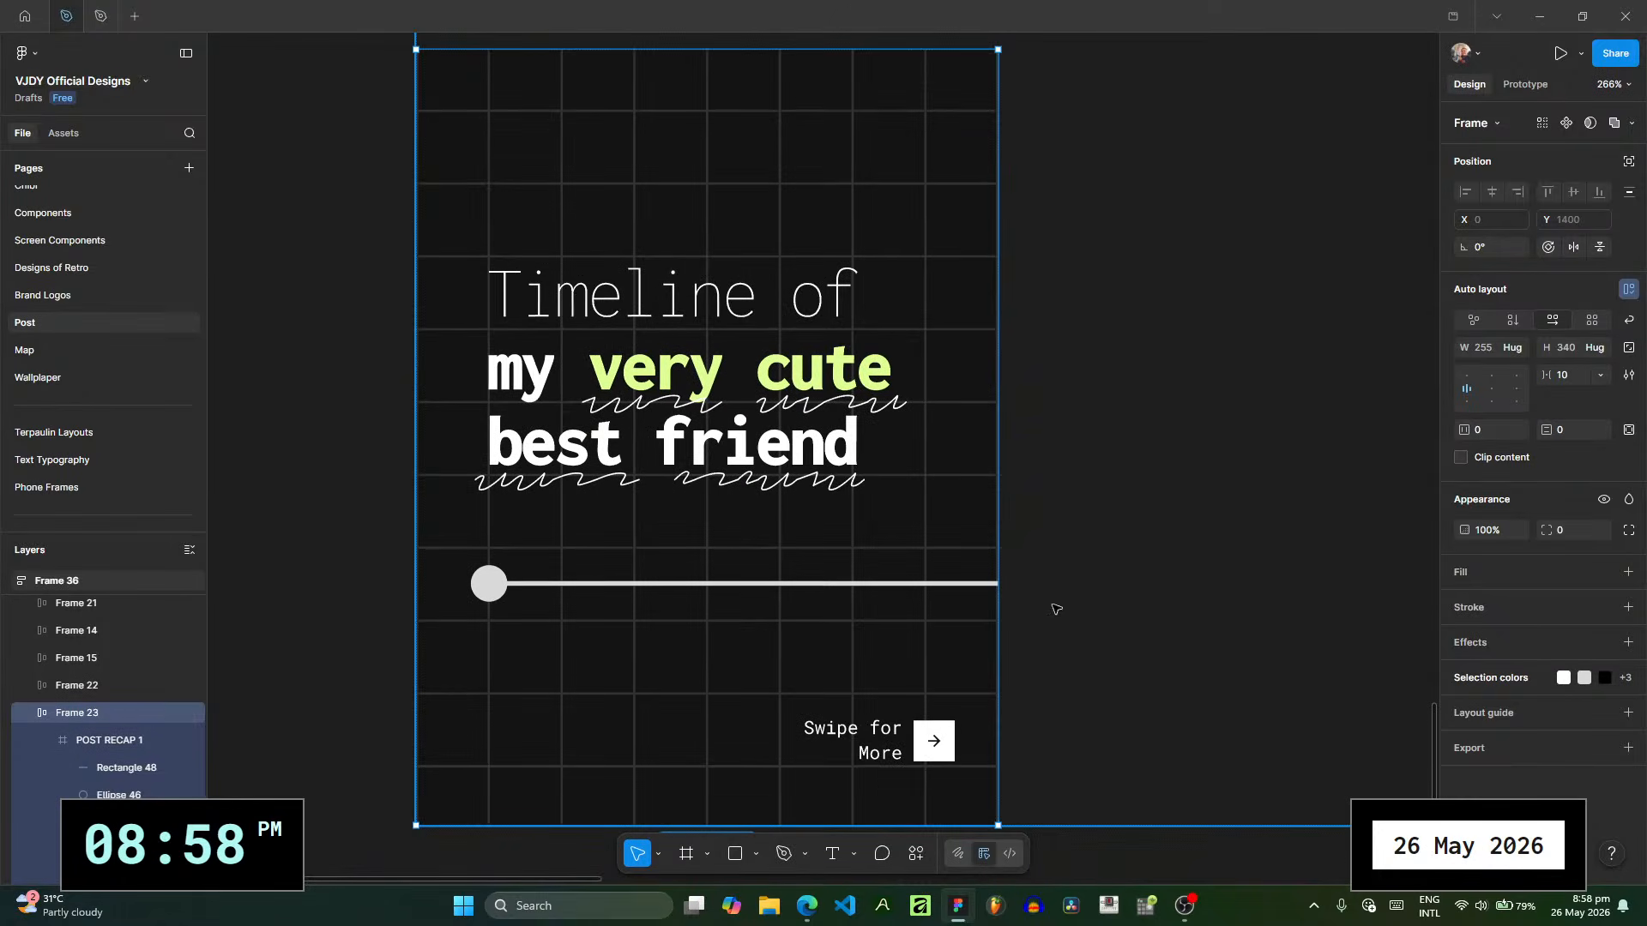
- Select the POST RECAP 1 frame and collapse its layers
{"action": "left_click", "coordinate": [41, 745]}
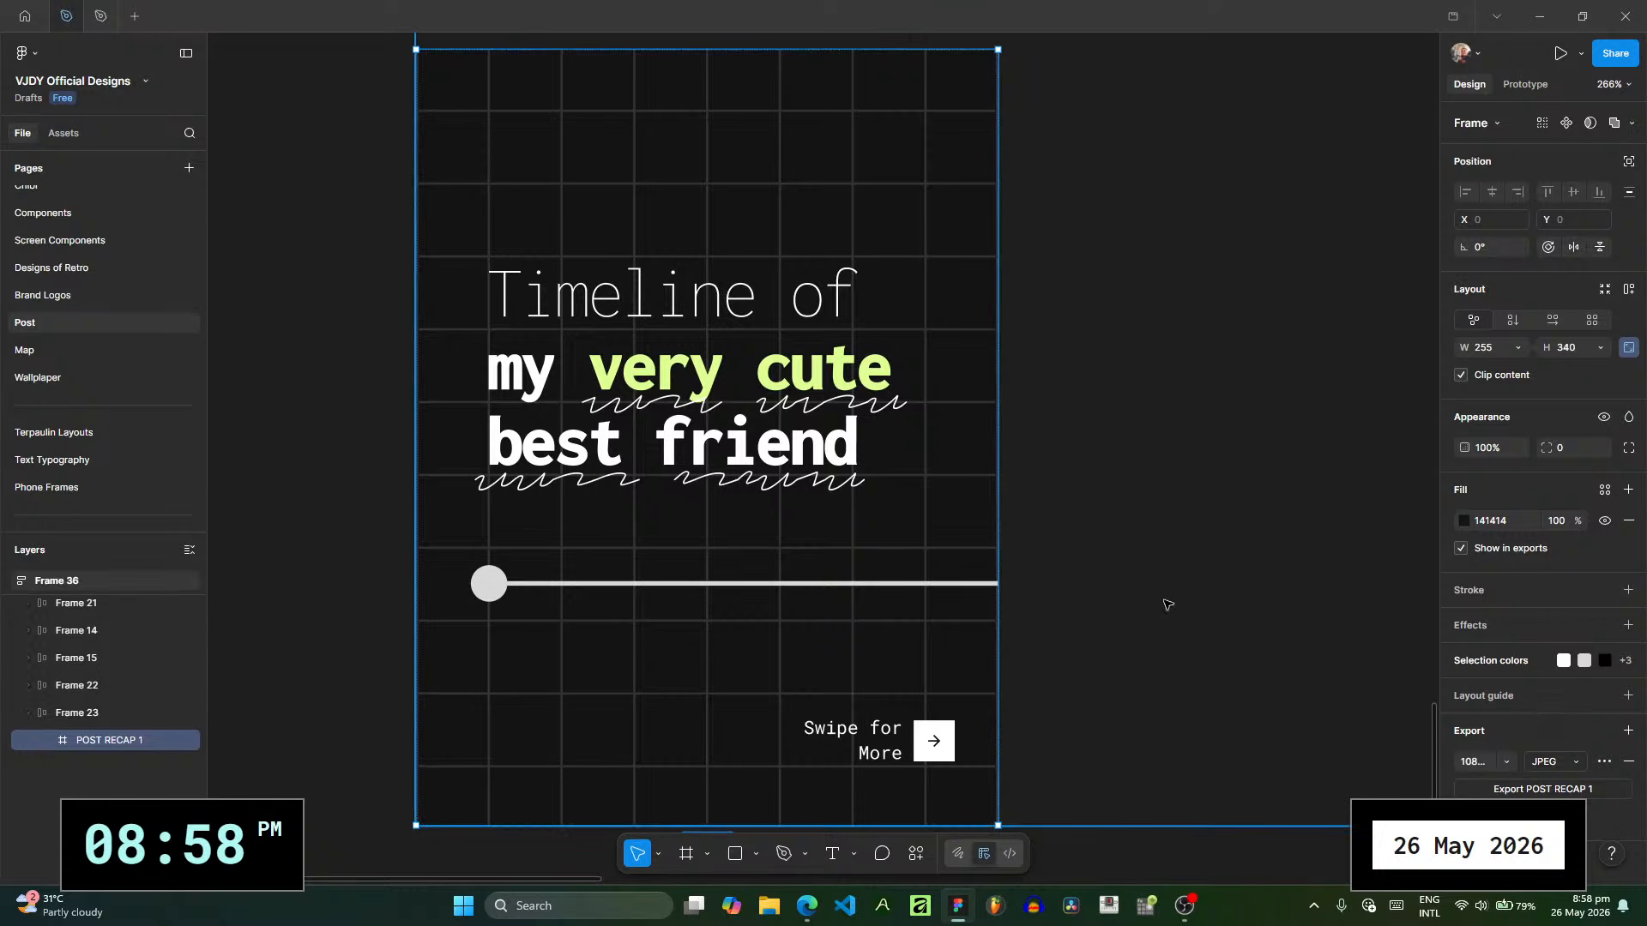
{"action": "scroll", "coordinate": [1073, 588], "scroll_direction": "right", "scroll_amount": 2}
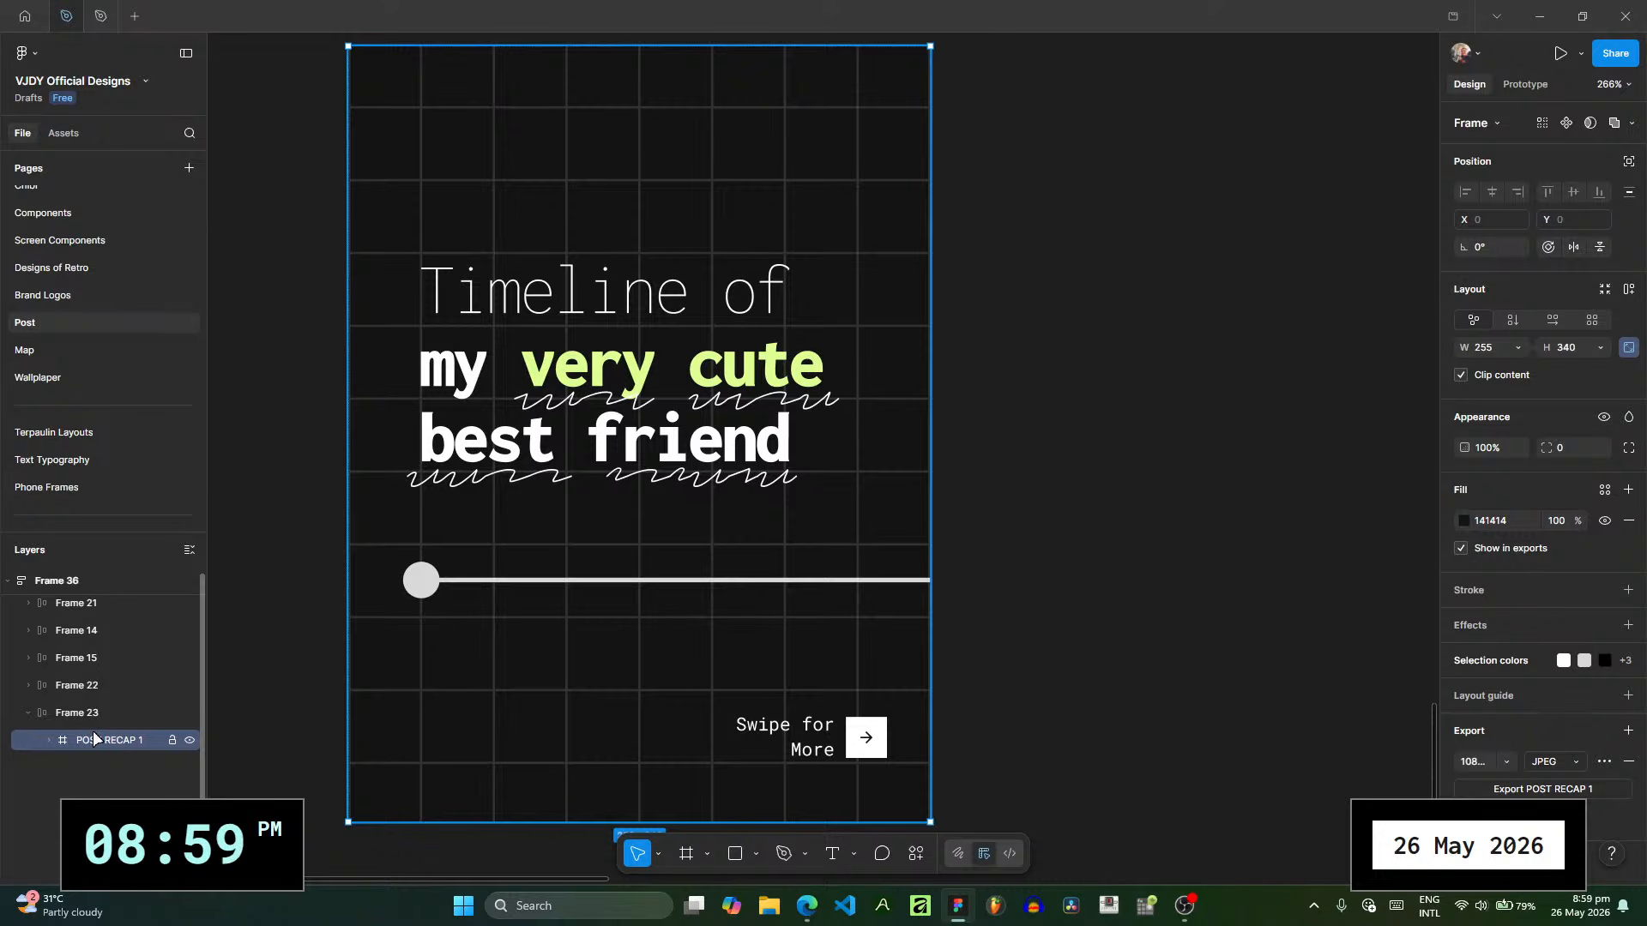
- Move the timeline circle to X 28, keeping it on the timeline bar's axis
{"action": "scroll", "coordinate": [420, 579], "scroll_direction": "up", "scroll_amount": 10}
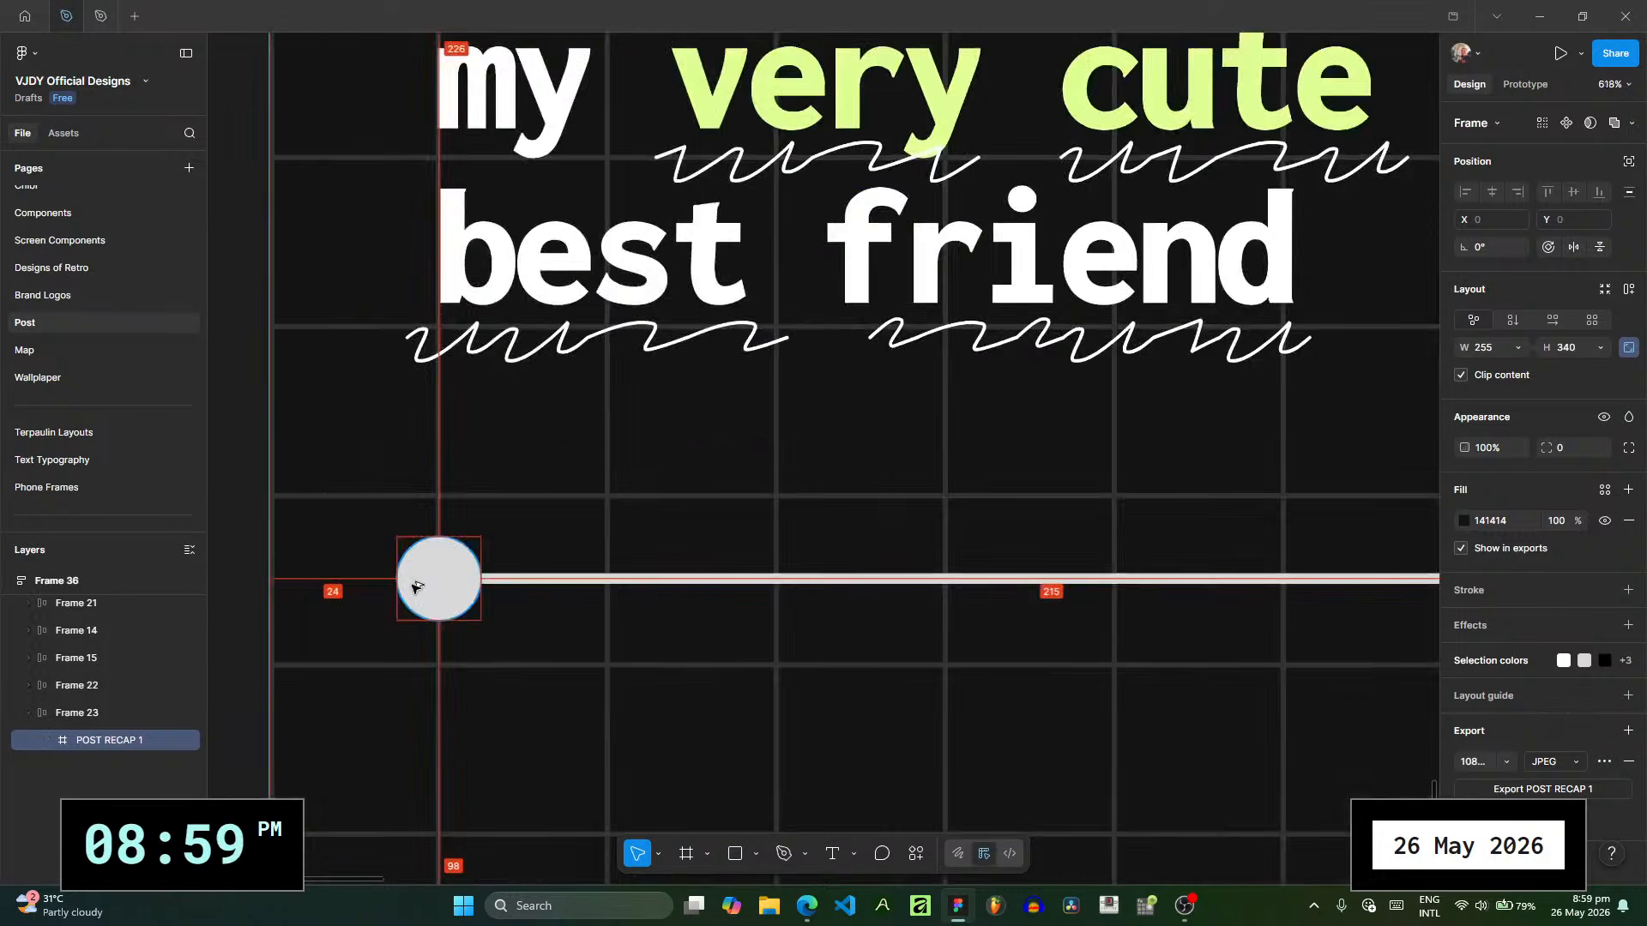
{"action": "left_click", "coordinate": [444, 599]}
{"action": "left_click_drag", "start_coordinate": [471, 588], "coordinate": [510, 594]}
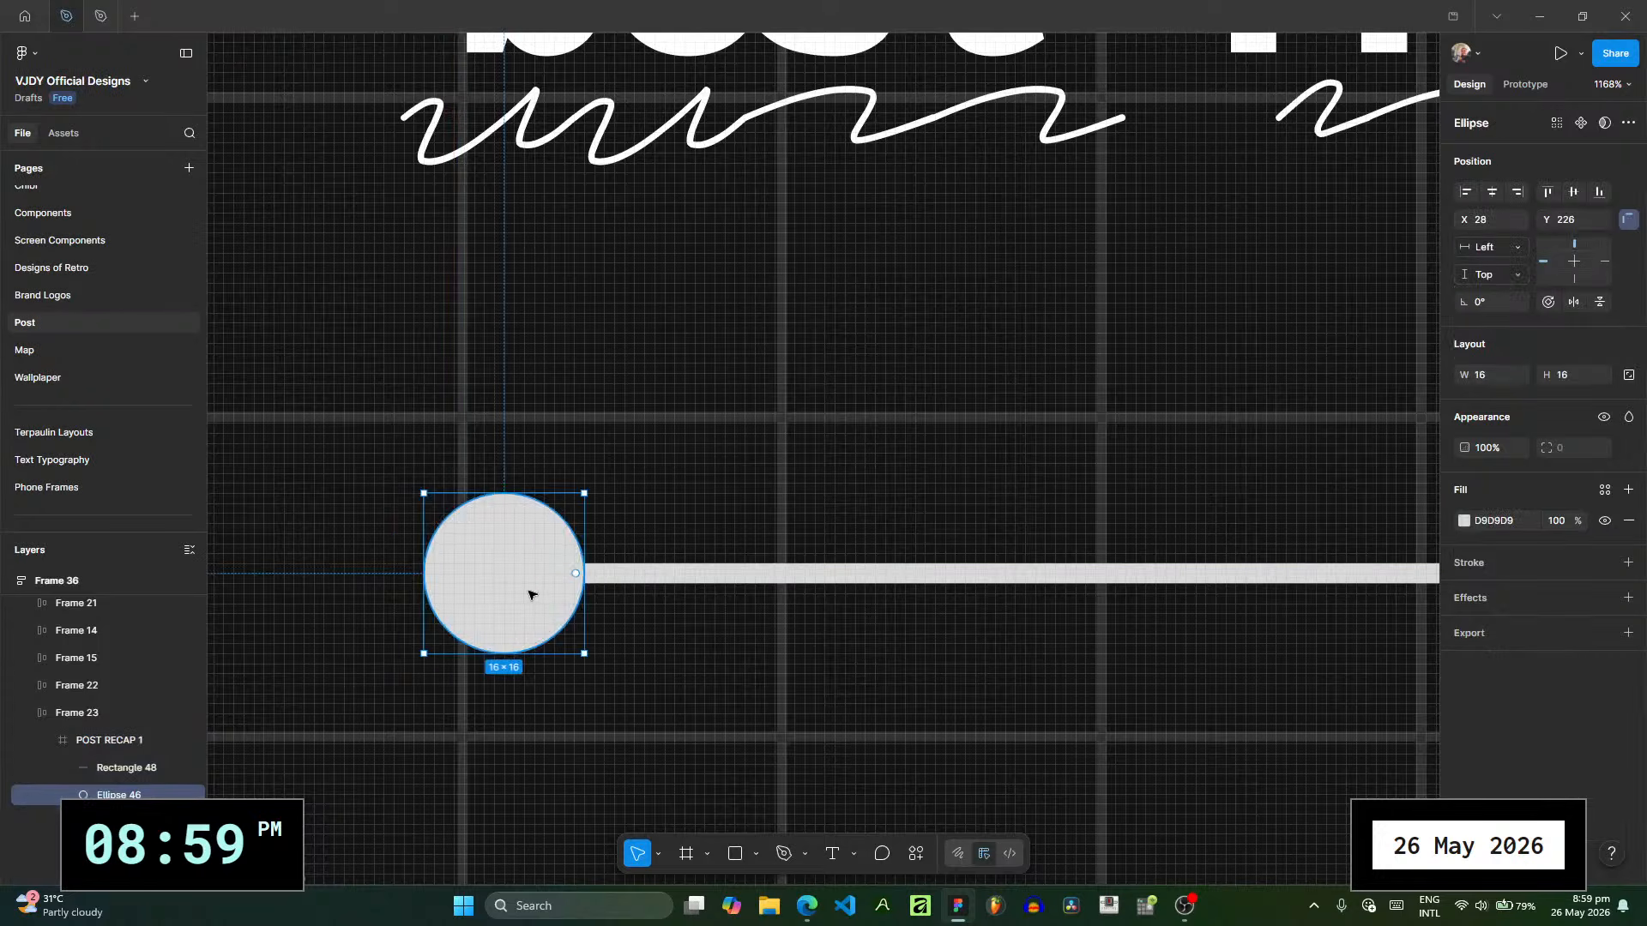
{"action": "scroll", "coordinate": [729, 621], "scroll_direction": "down", "scroll_amount": 2}
{"action": "left_click_drag", "start_coordinate": [944, 627], "coordinate": [633, 636]}
{"action": "scroll", "coordinate": [632, 635], "scroll_direction": "down", "scroll_amount": 9}
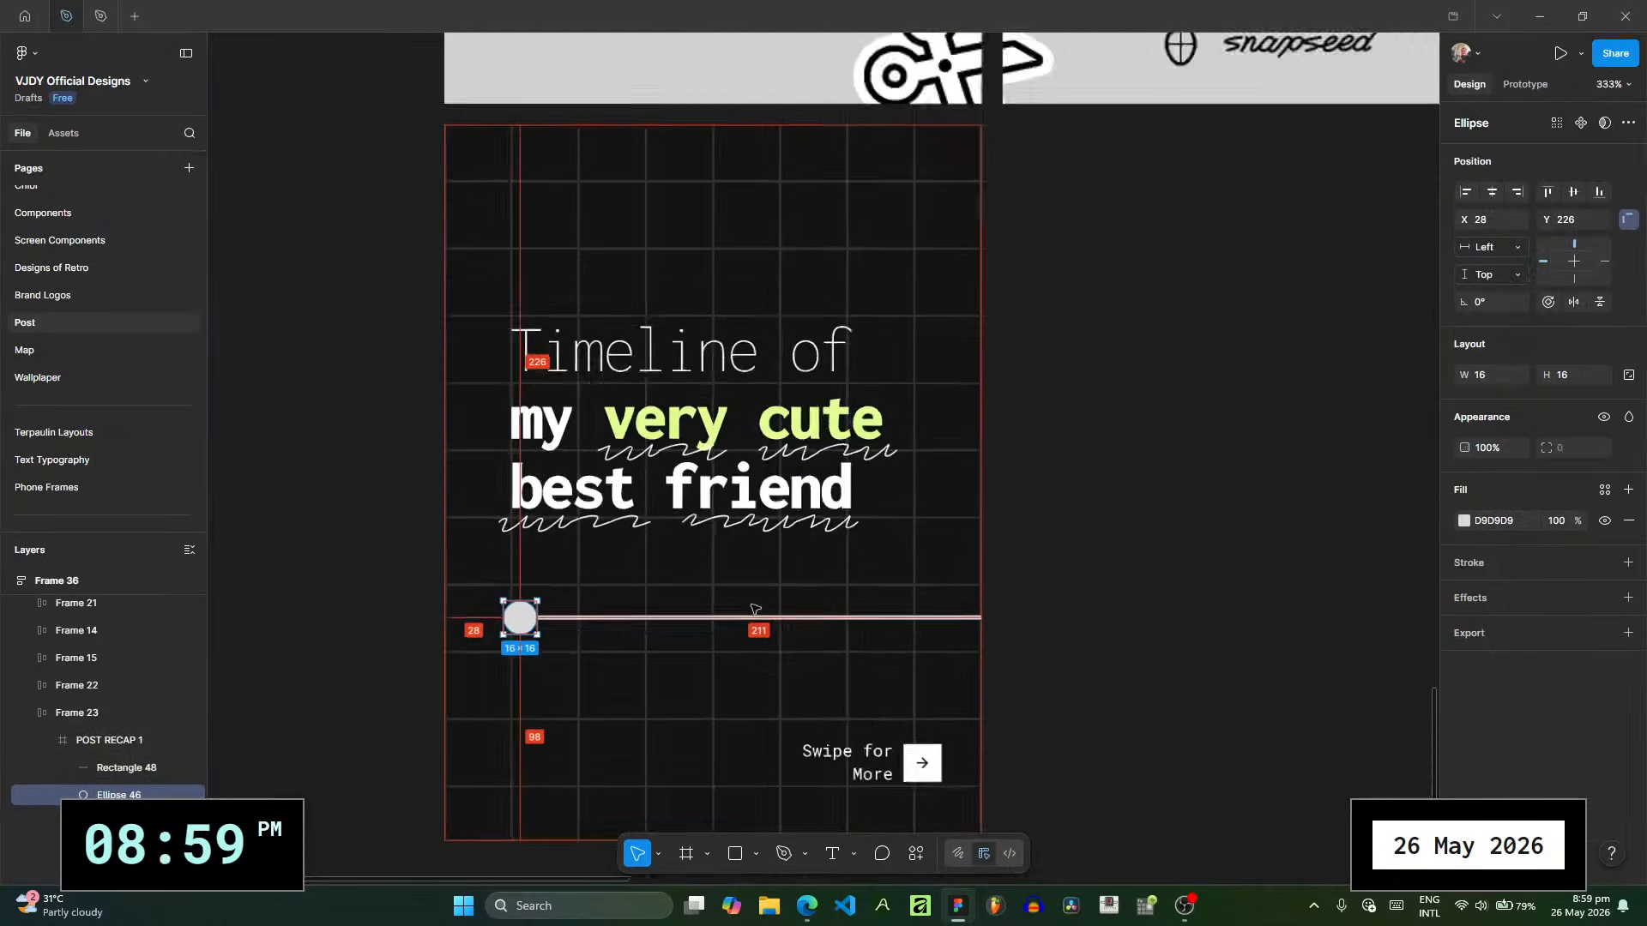
- Duplicate the POST RECAP 1 frame to create a second slide beside it
{"action": "left_click", "coordinate": [475, 678]}
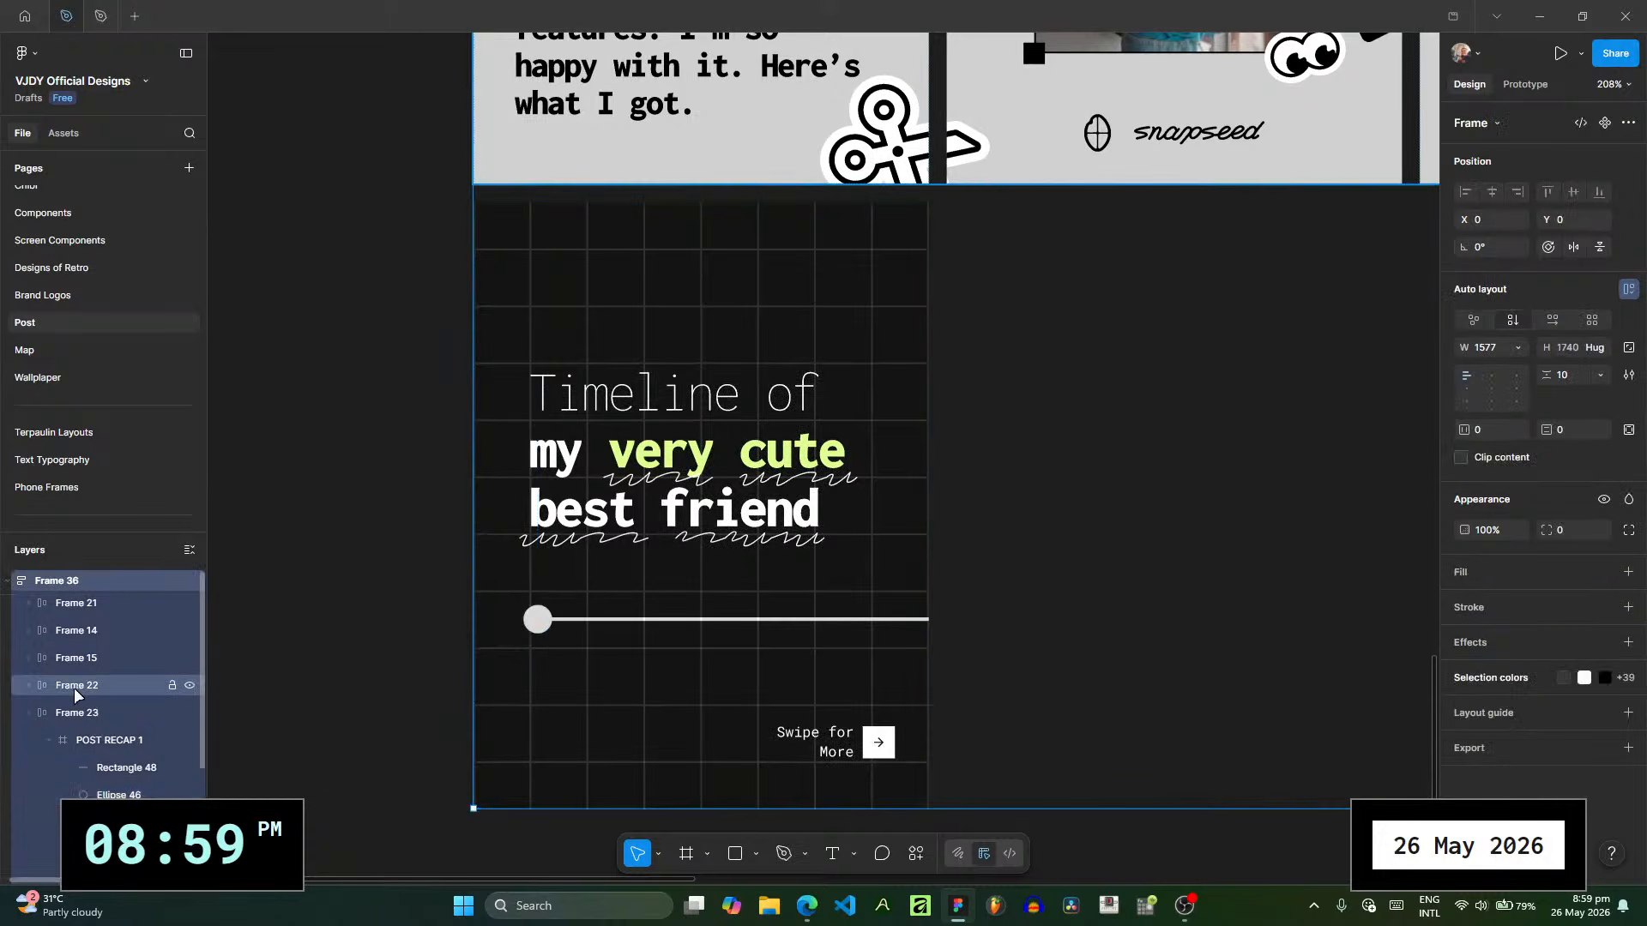
{"action": "left_click", "coordinate": [82, 740]}
{"action": "left_click", "coordinate": [47, 743]}
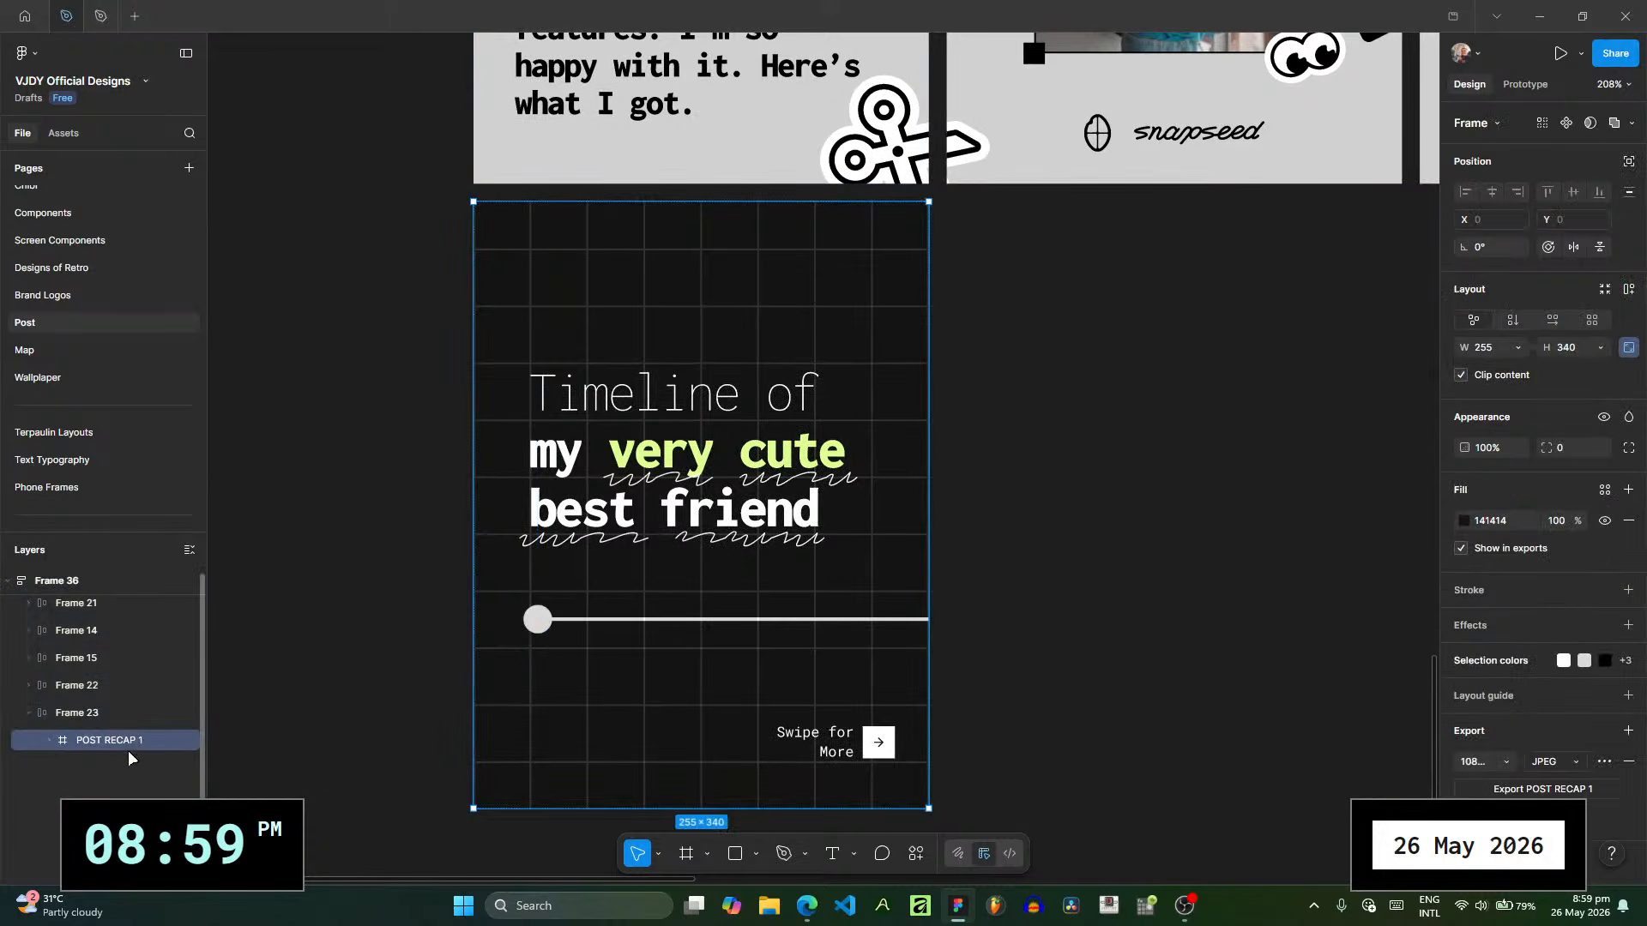
{"action": "key", "text": "ctrl+d"}
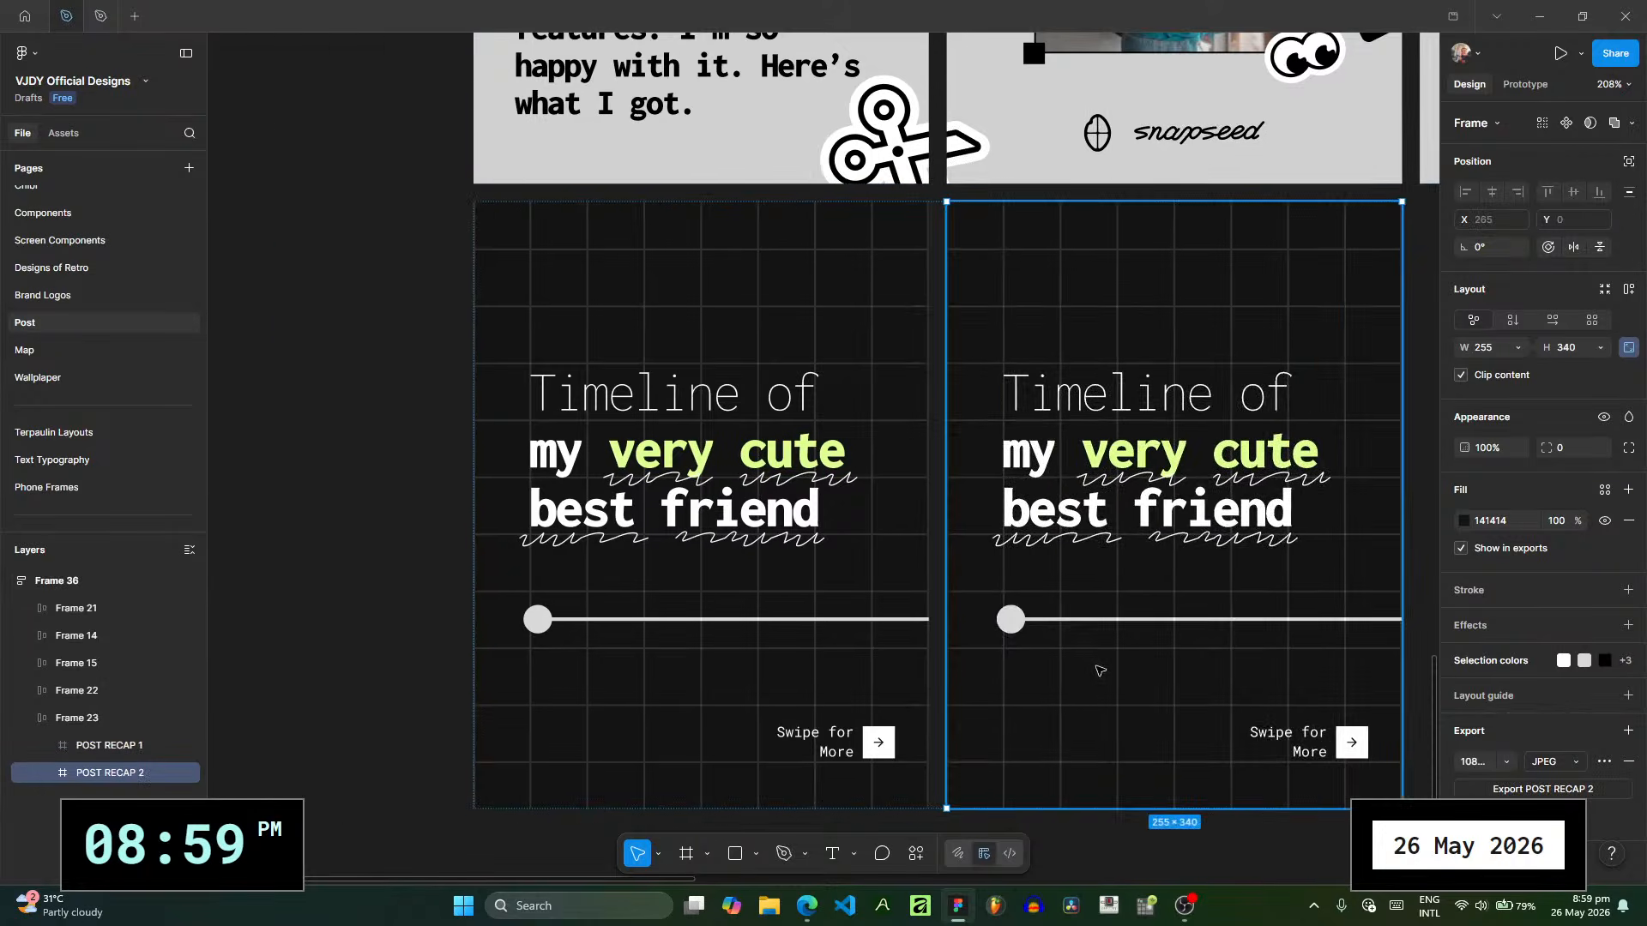
- Extend the starting end of the second slide's timeline bar to the slide's edge at X 0, making it 255 wide
{"action": "left_click_drag", "start_coordinate": [1095, 673], "coordinate": [772, 668]}
{"action": "scroll", "coordinate": [763, 665], "scroll_direction": "up", "scroll_amount": 5, "text": "ctrl"}
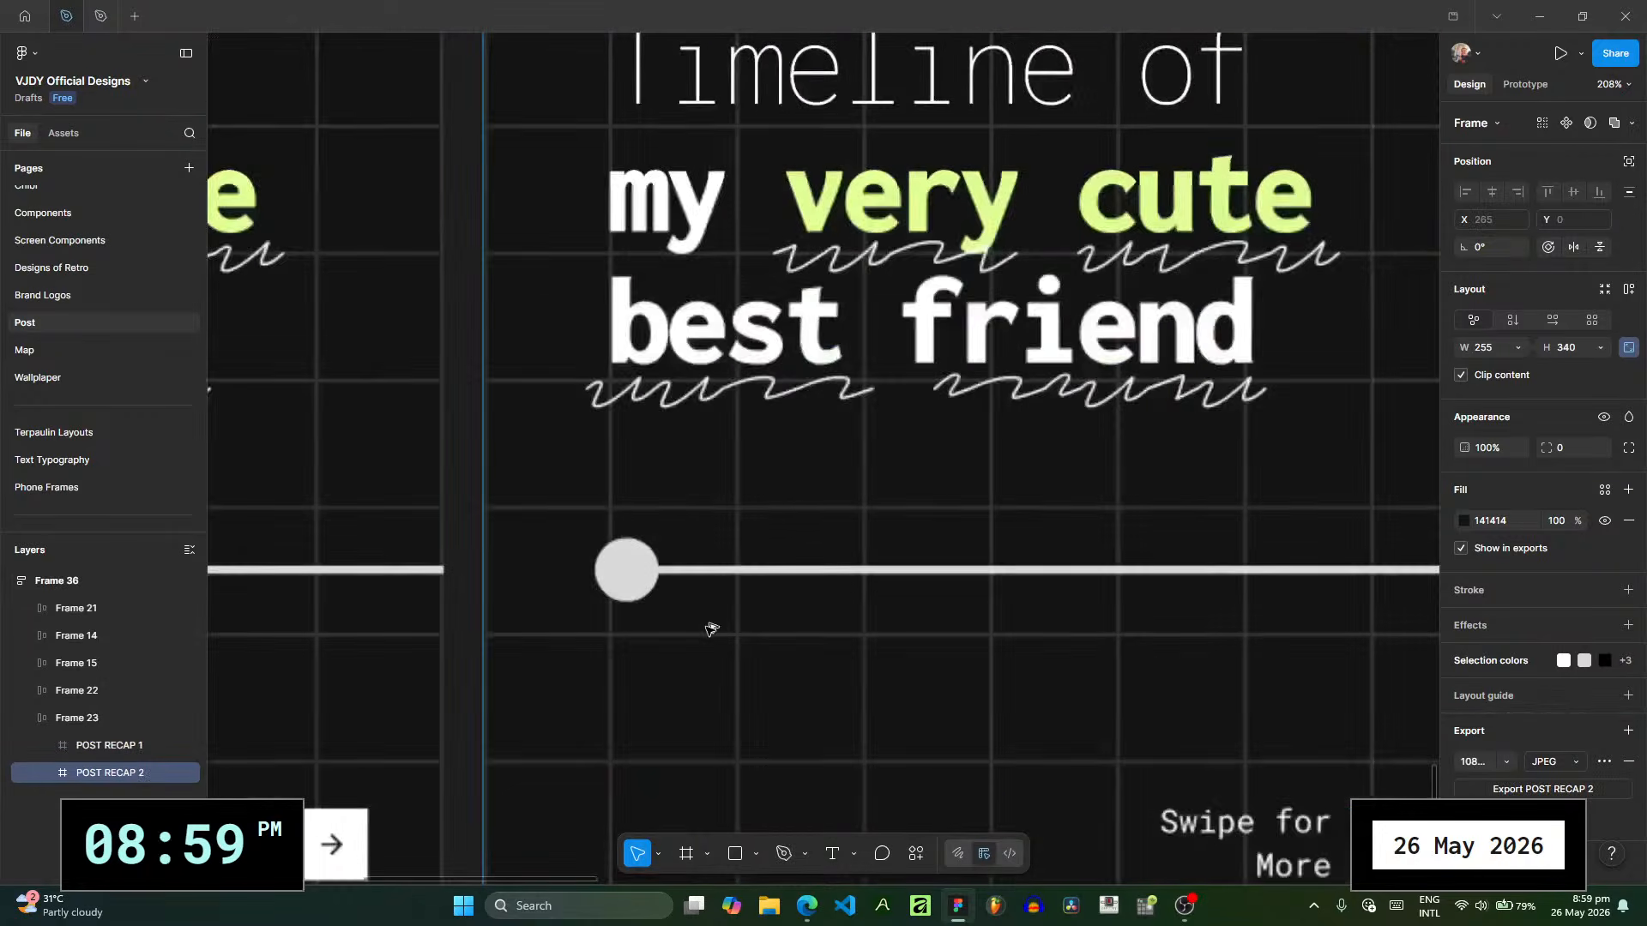
{"action": "left_click", "coordinate": [632, 589]}
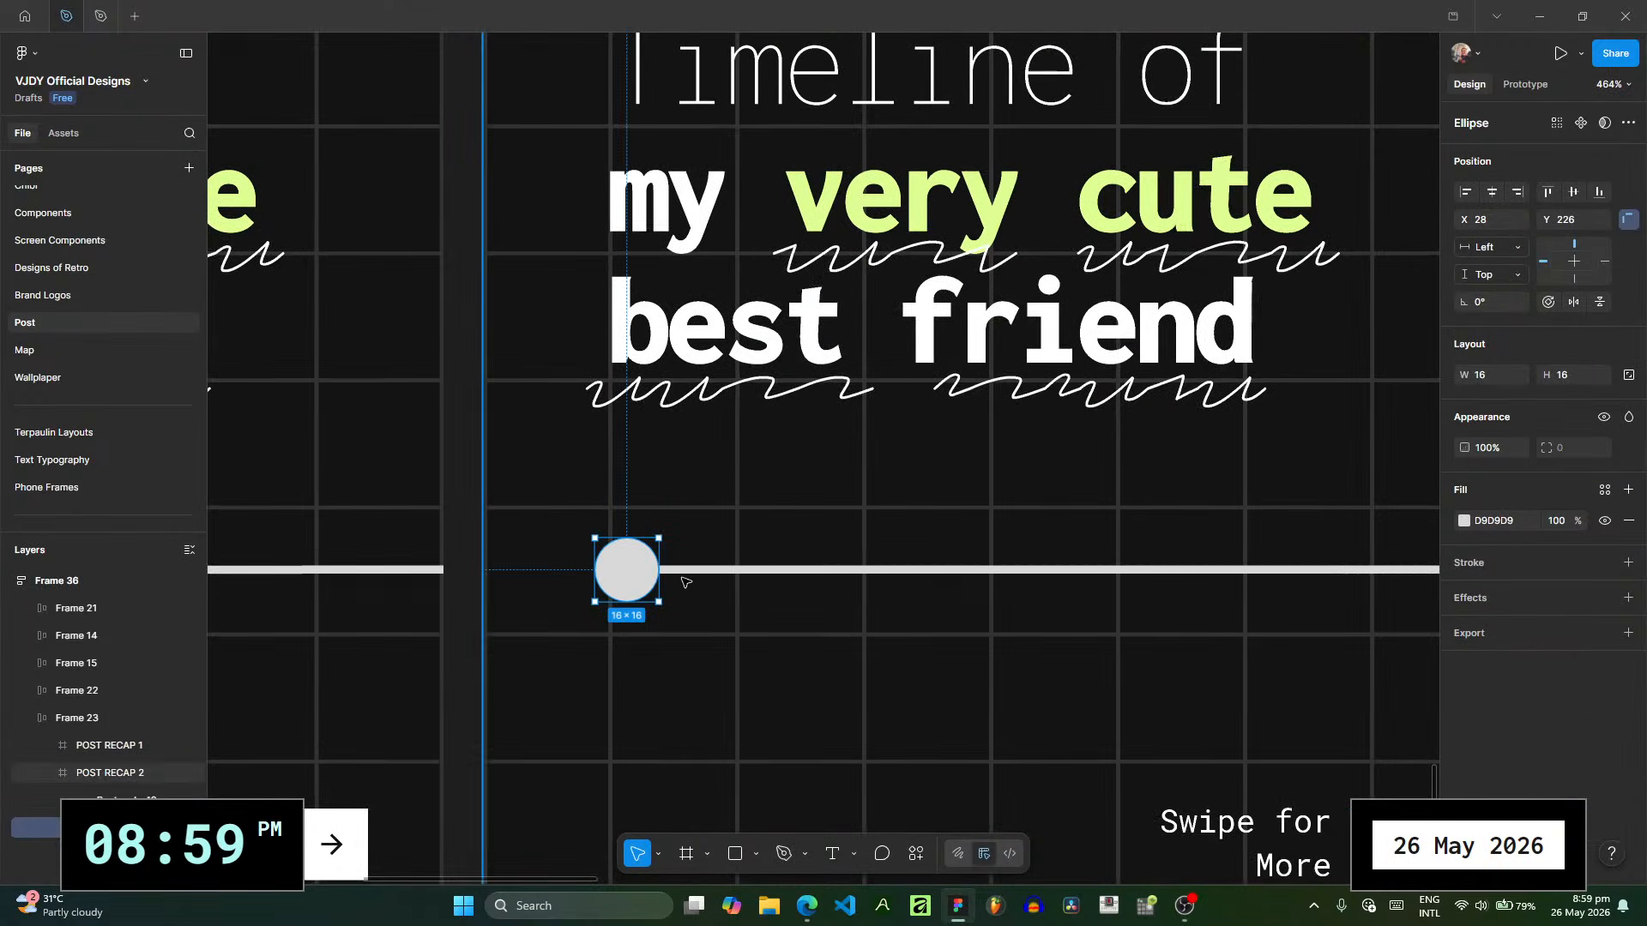
{"action": "left_click", "coordinate": [636, 571]}
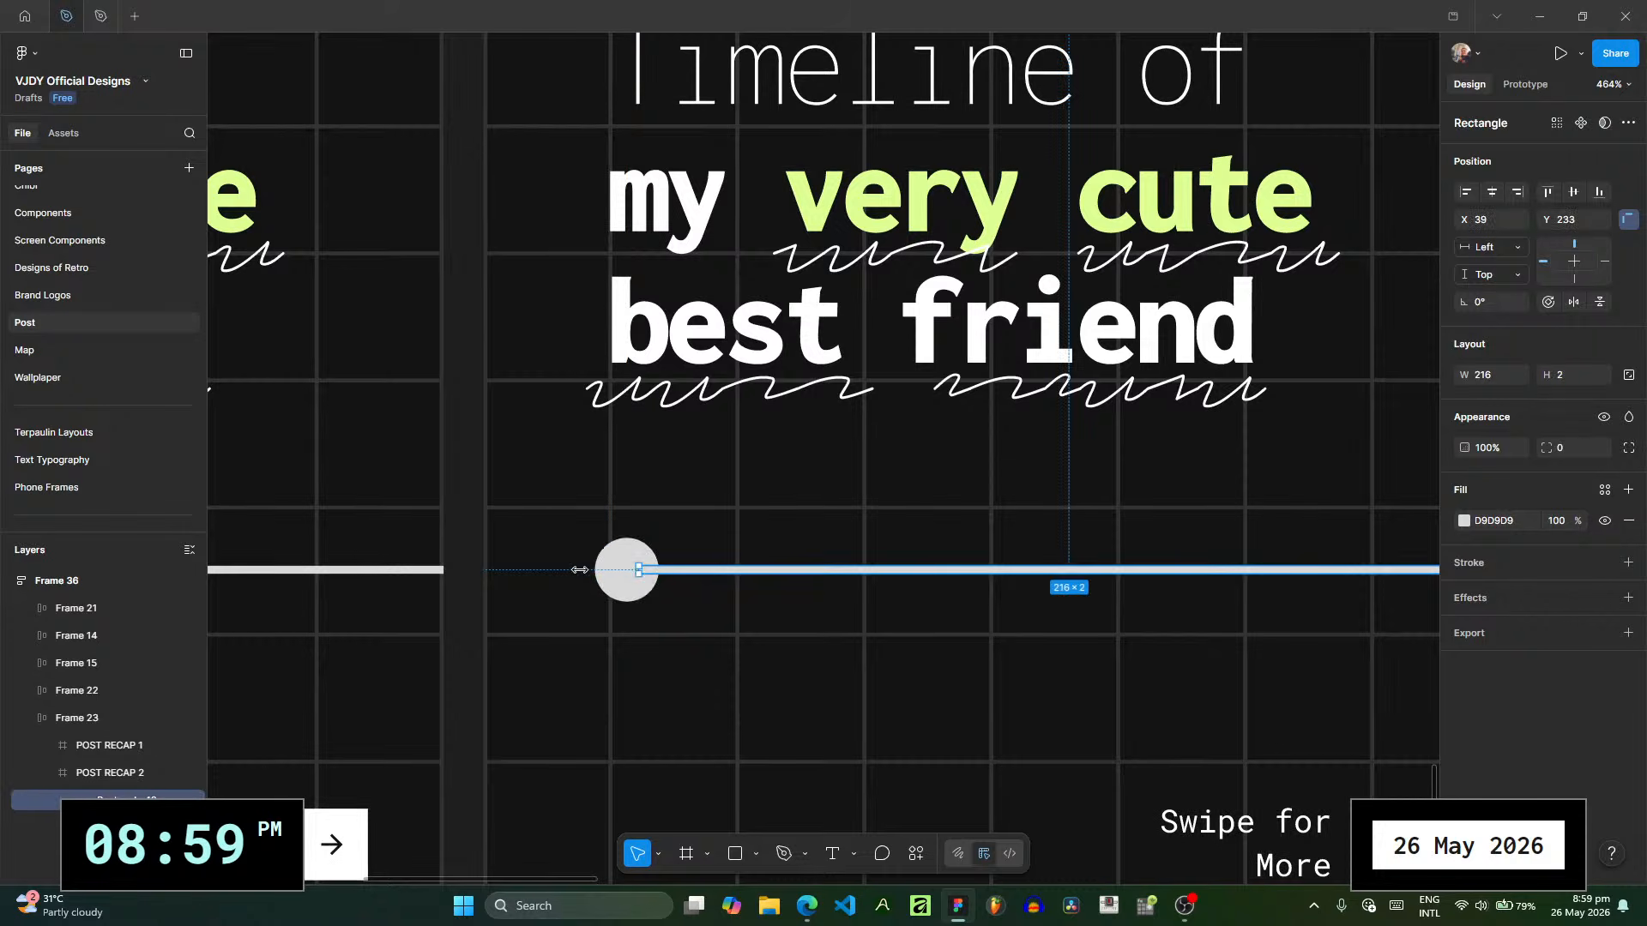
{"action": "left_click_drag", "start_coordinate": [579, 569], "coordinate": [474, 582]}
{"action": "scroll", "coordinate": [471, 569], "scroll_direction": "up", "scroll_amount": 3, "text": "ctrl"}
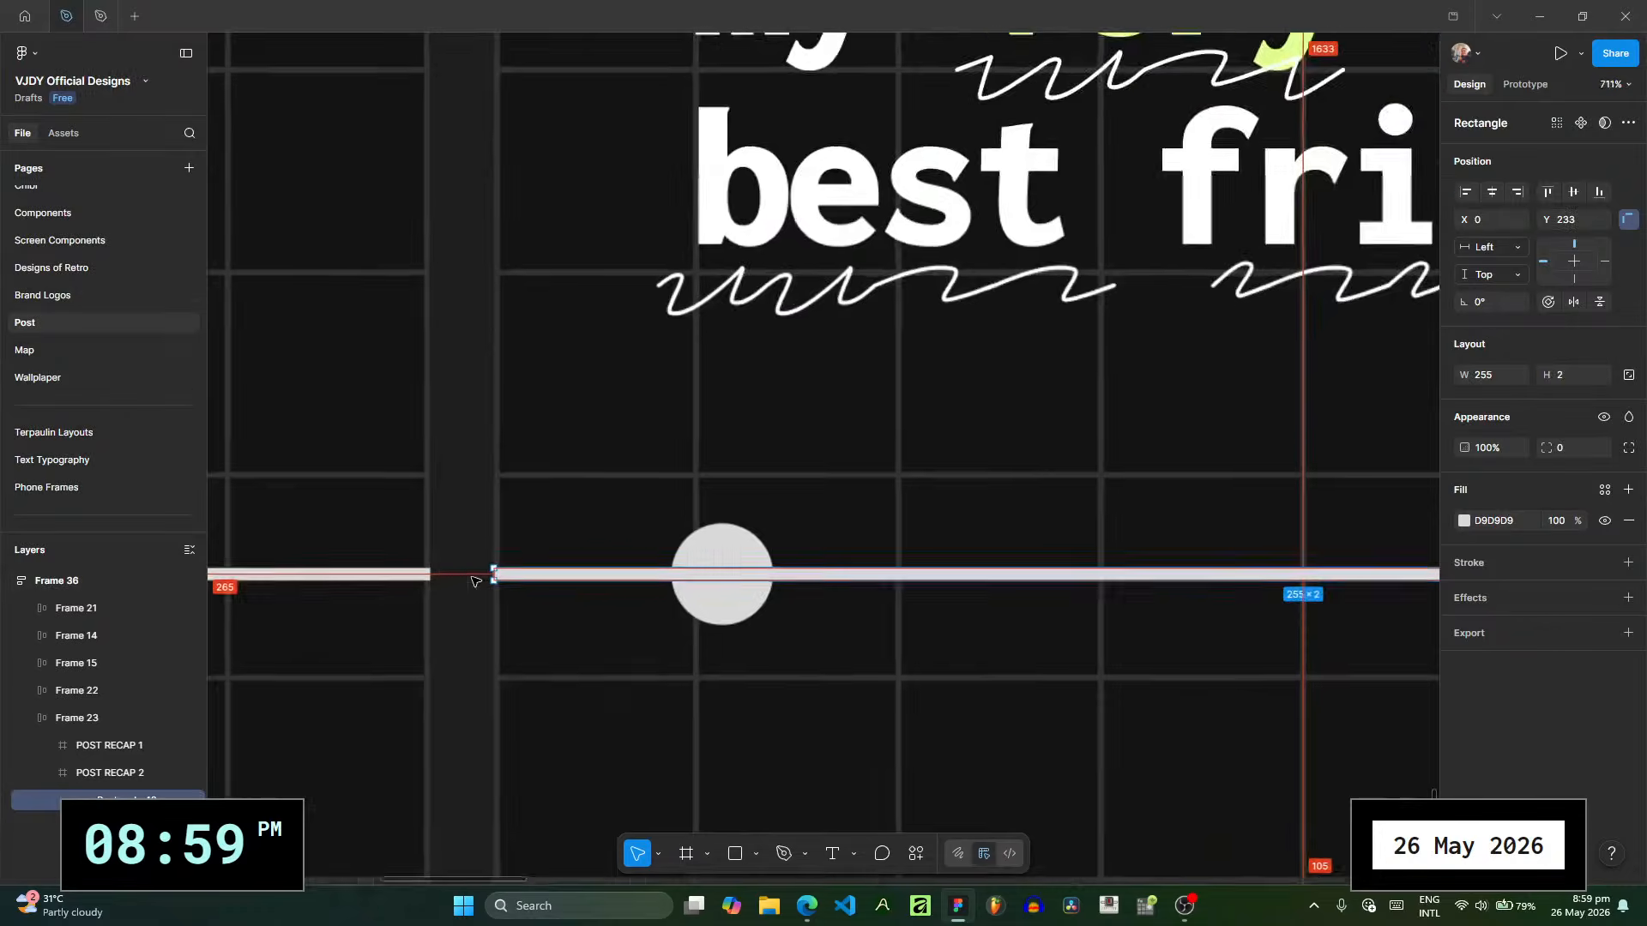
{"action": "scroll", "coordinate": [475, 582], "scroll_direction": "up", "scroll_amount": 3, "text": "ctrl"}
{"action": "scroll", "coordinate": [515, 573], "scroll_direction": "down", "scroll_amount": 1, "text": "ctrl"}
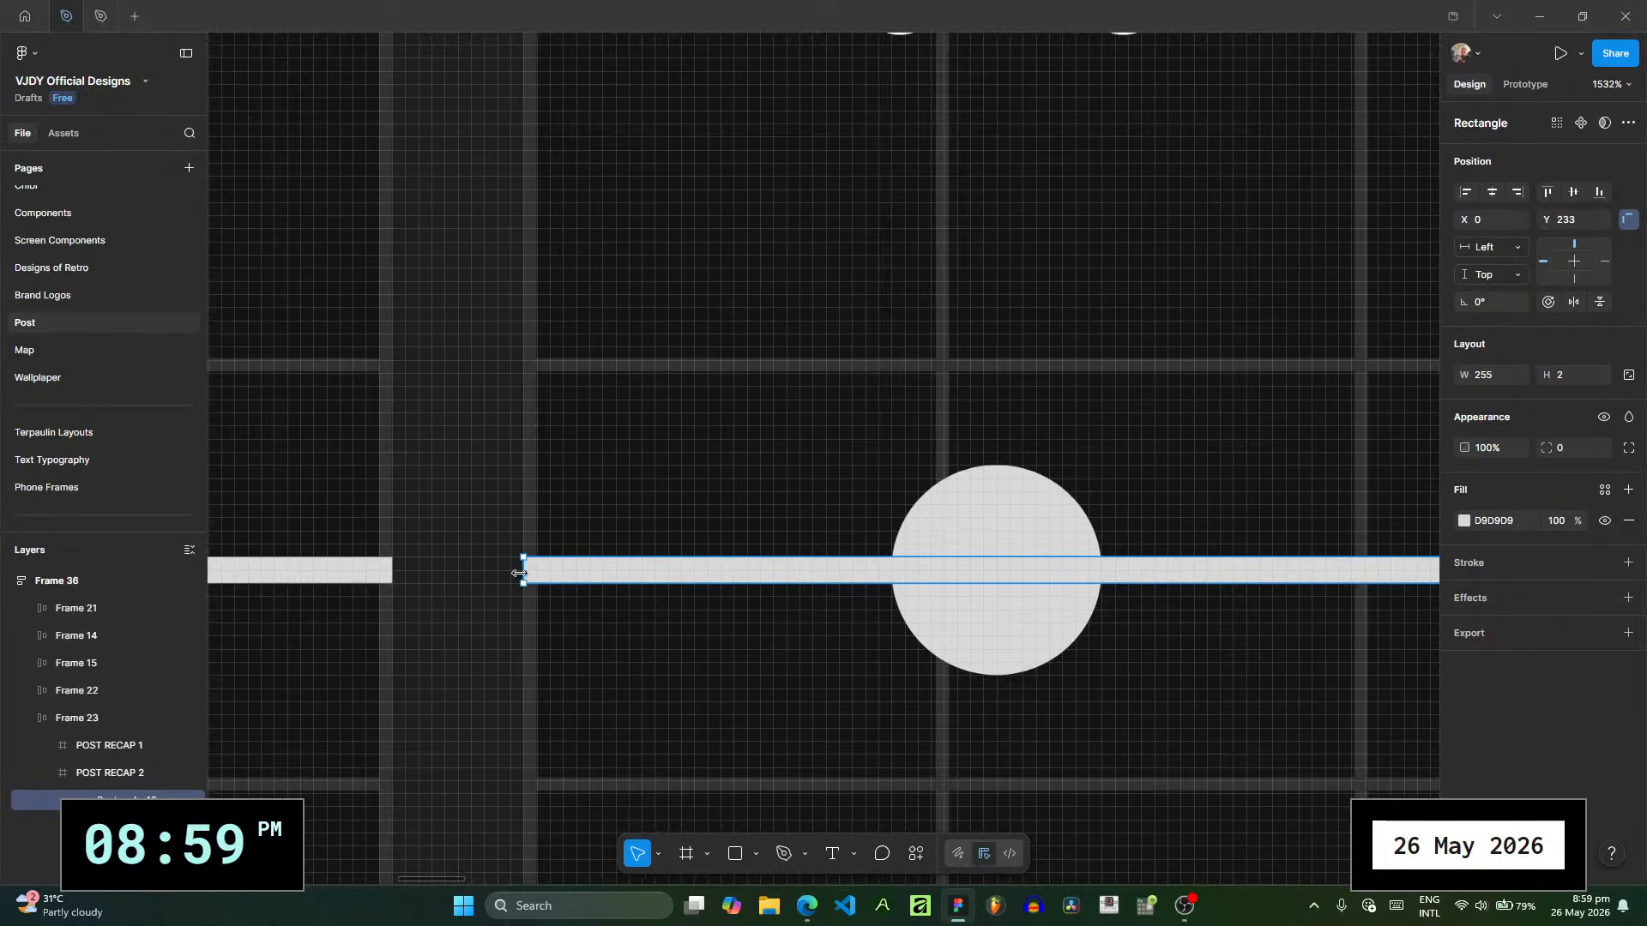
- Close the gap between the two recap slides by reducing Frame 23's auto layout spacing to 0
{"action": "left_click", "coordinate": [388, 570]}
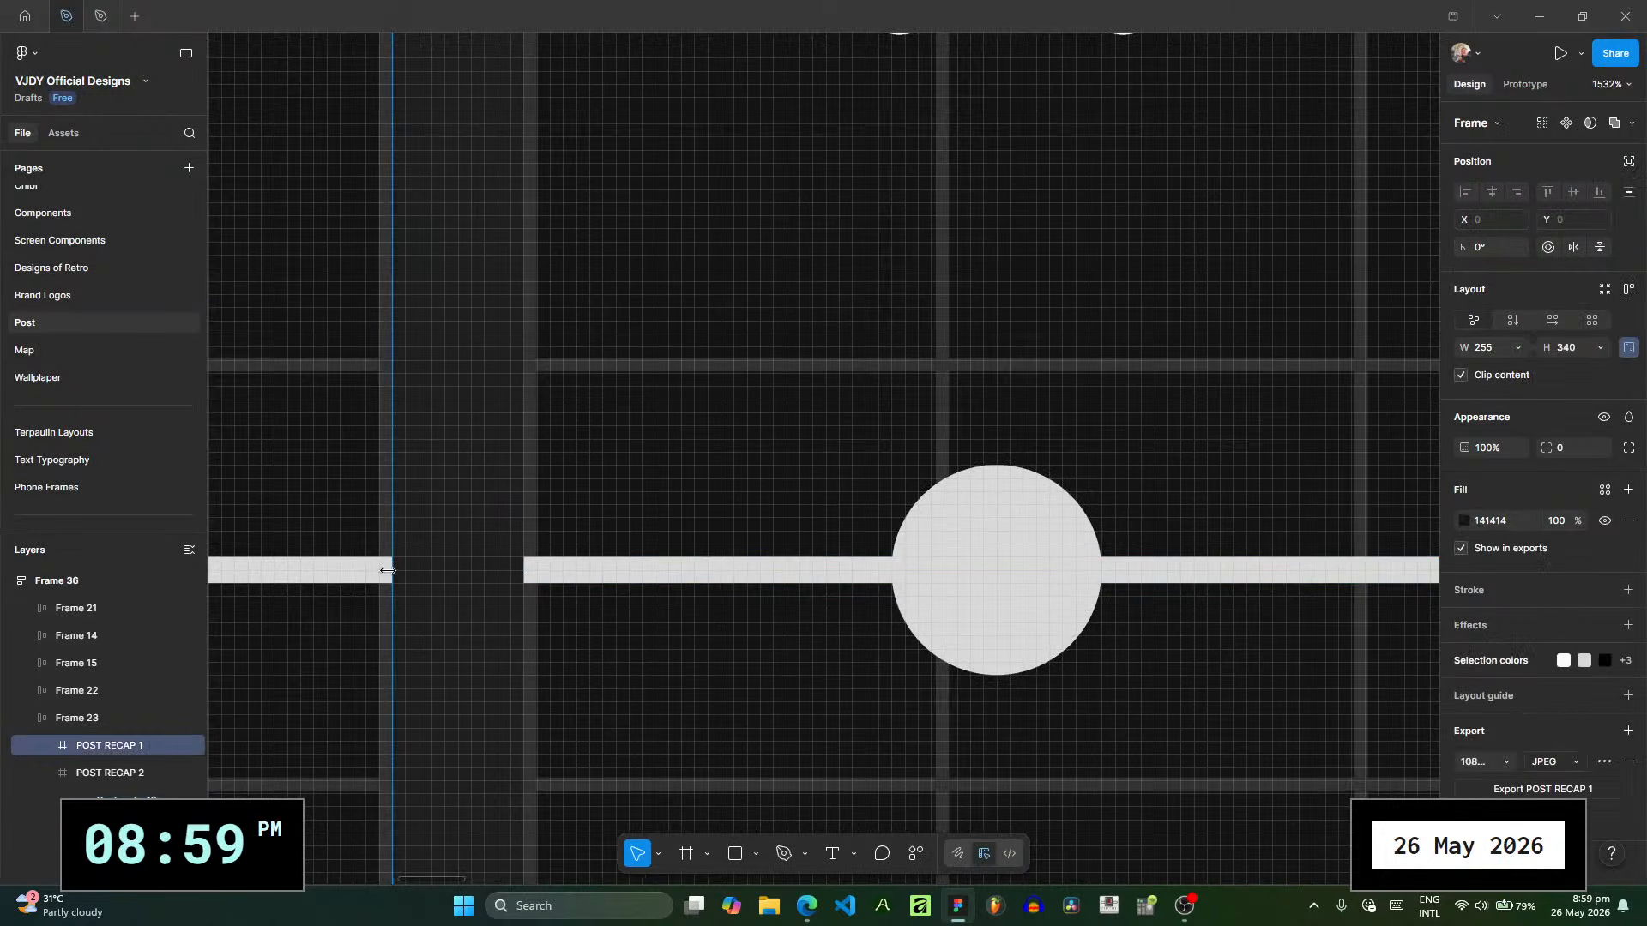
{"action": "key", "text": "shift+Return"}
{"action": "scroll", "coordinate": [456, 574], "scroll_direction": "down", "scroll_amount": 3, "text": "ctrl"}
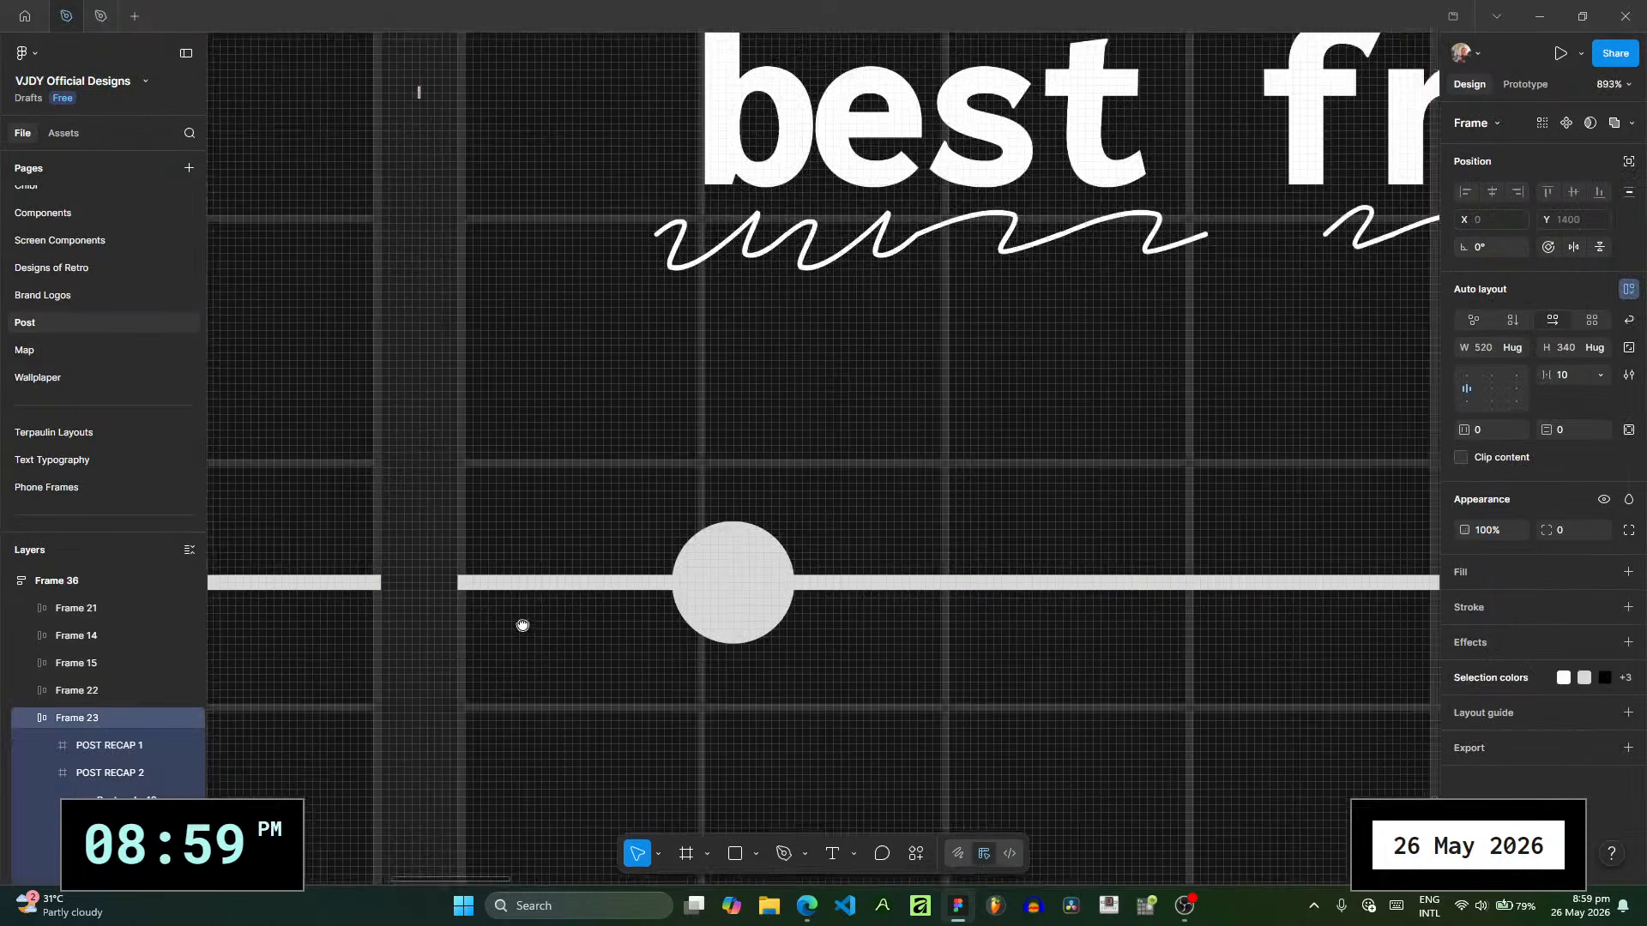
{"action": "scroll", "coordinate": [522, 625], "scroll_direction": "down", "scroll_amount": 6, "text": "ctrl"}
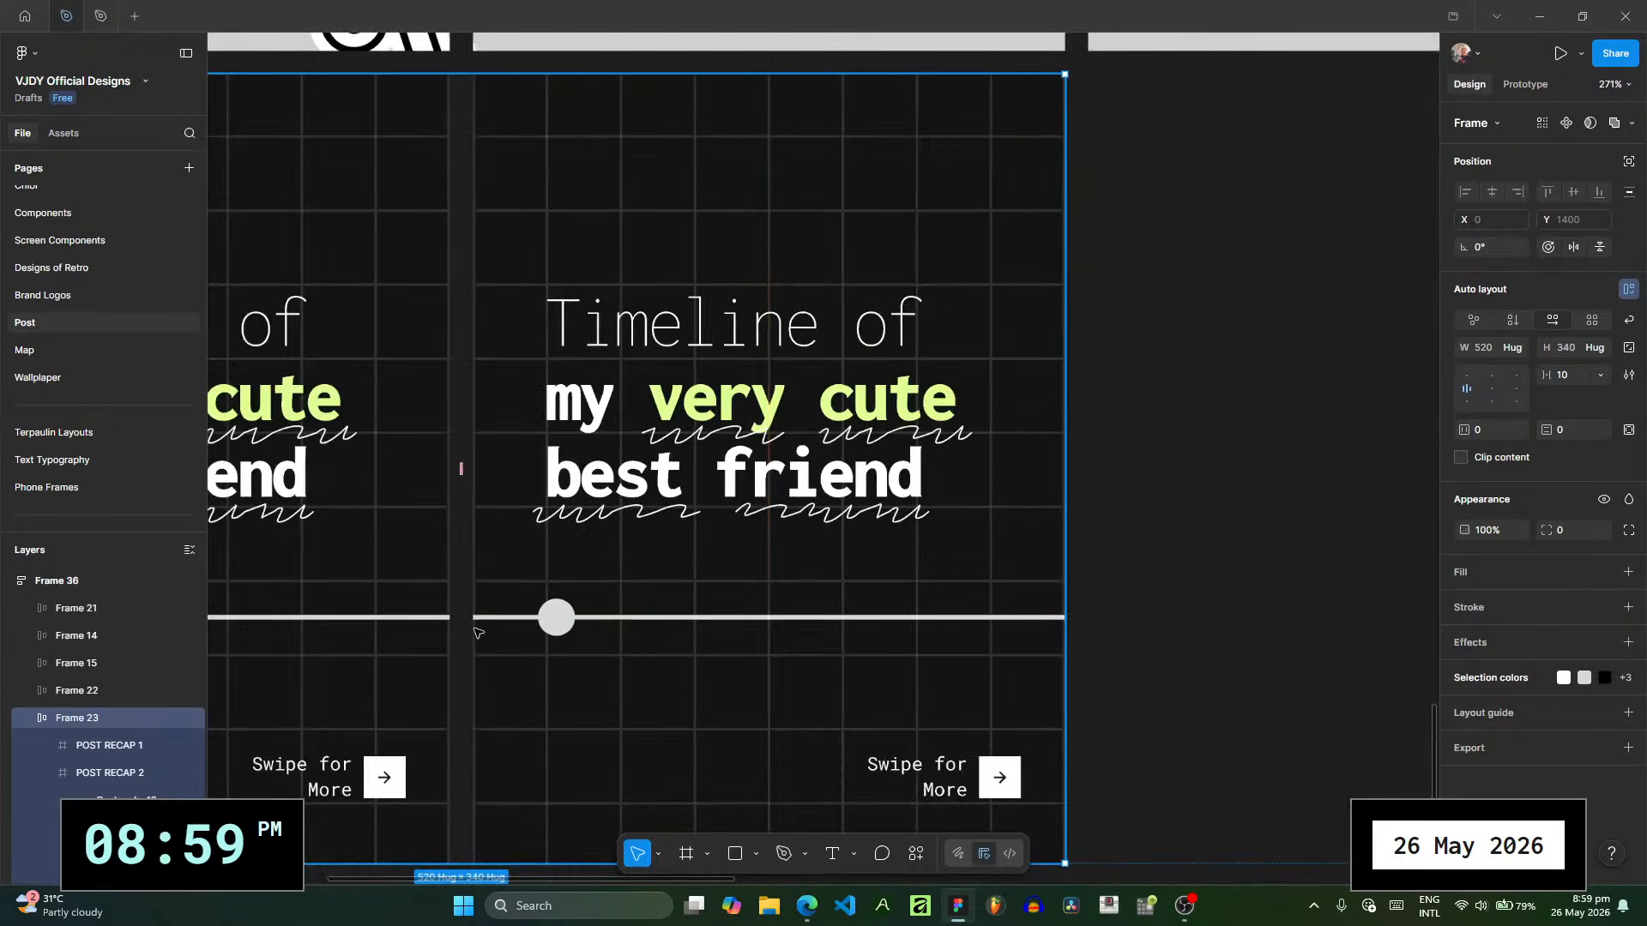
{"action": "left_click_drag", "start_coordinate": [463, 468], "coordinate": [451, 476]}
{"action": "left_click", "coordinate": [1253, 560]}
- Examine the seam where the grids and timeline bars of the two recap slides meet
{"action": "left_click_drag", "start_coordinate": [714, 561], "coordinate": [724, 561]}
{"action": "scroll", "coordinate": [724, 562], "scroll_direction": "up", "scroll_amount": 10}
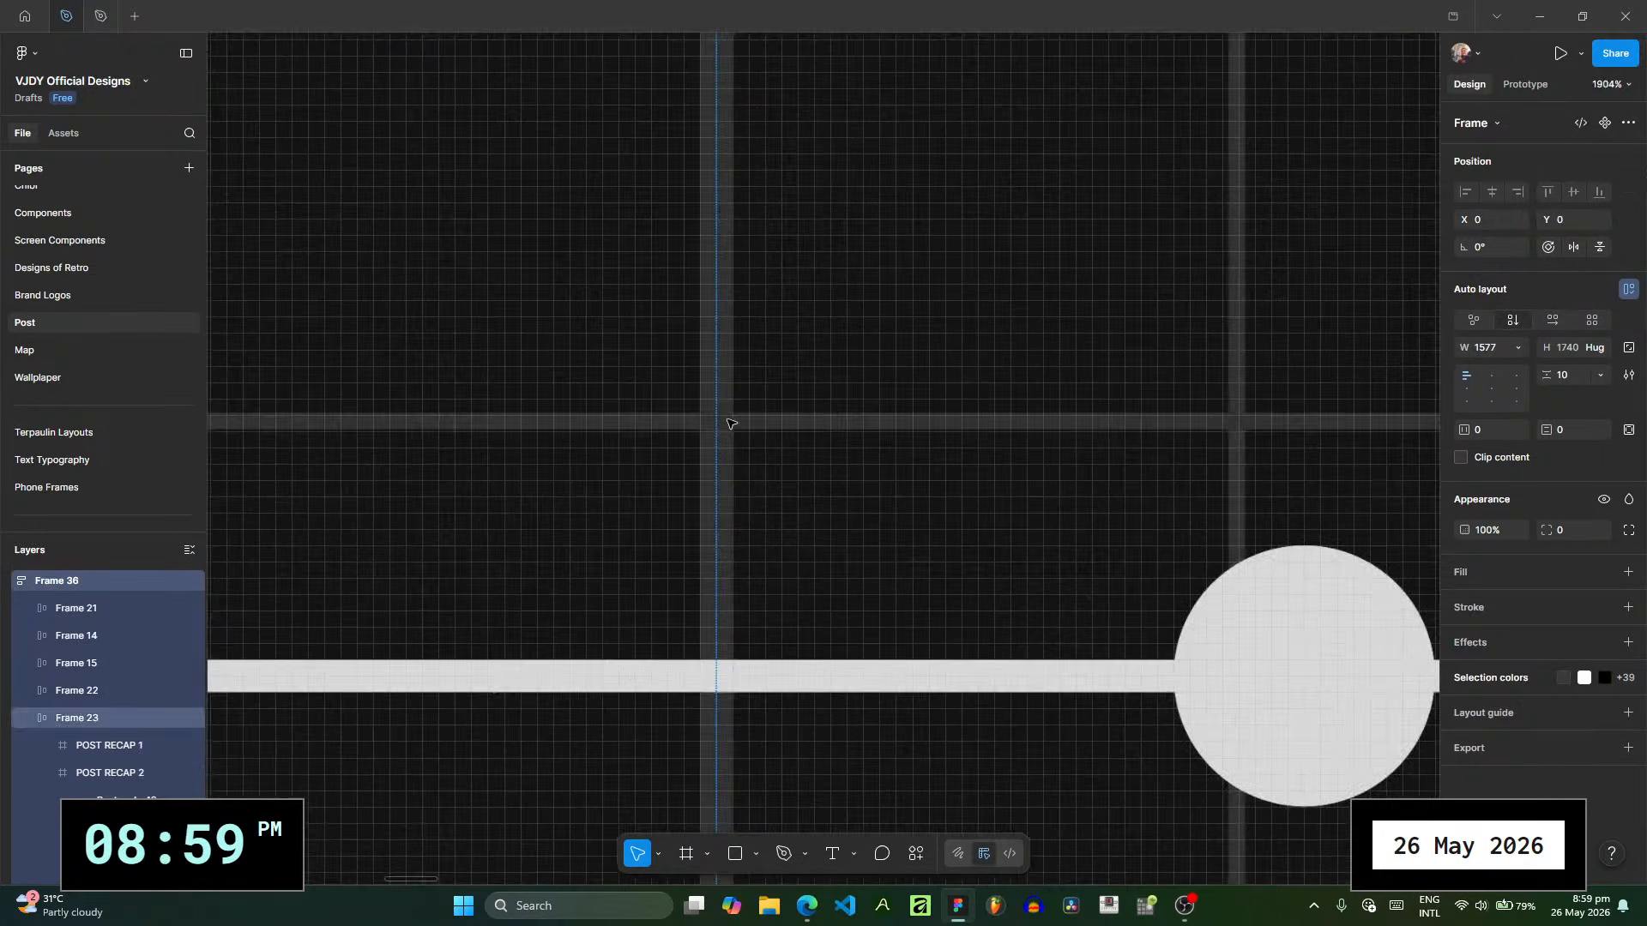
{"action": "scroll", "coordinate": [731, 423], "scroll_direction": "down", "scroll_amount": 3}
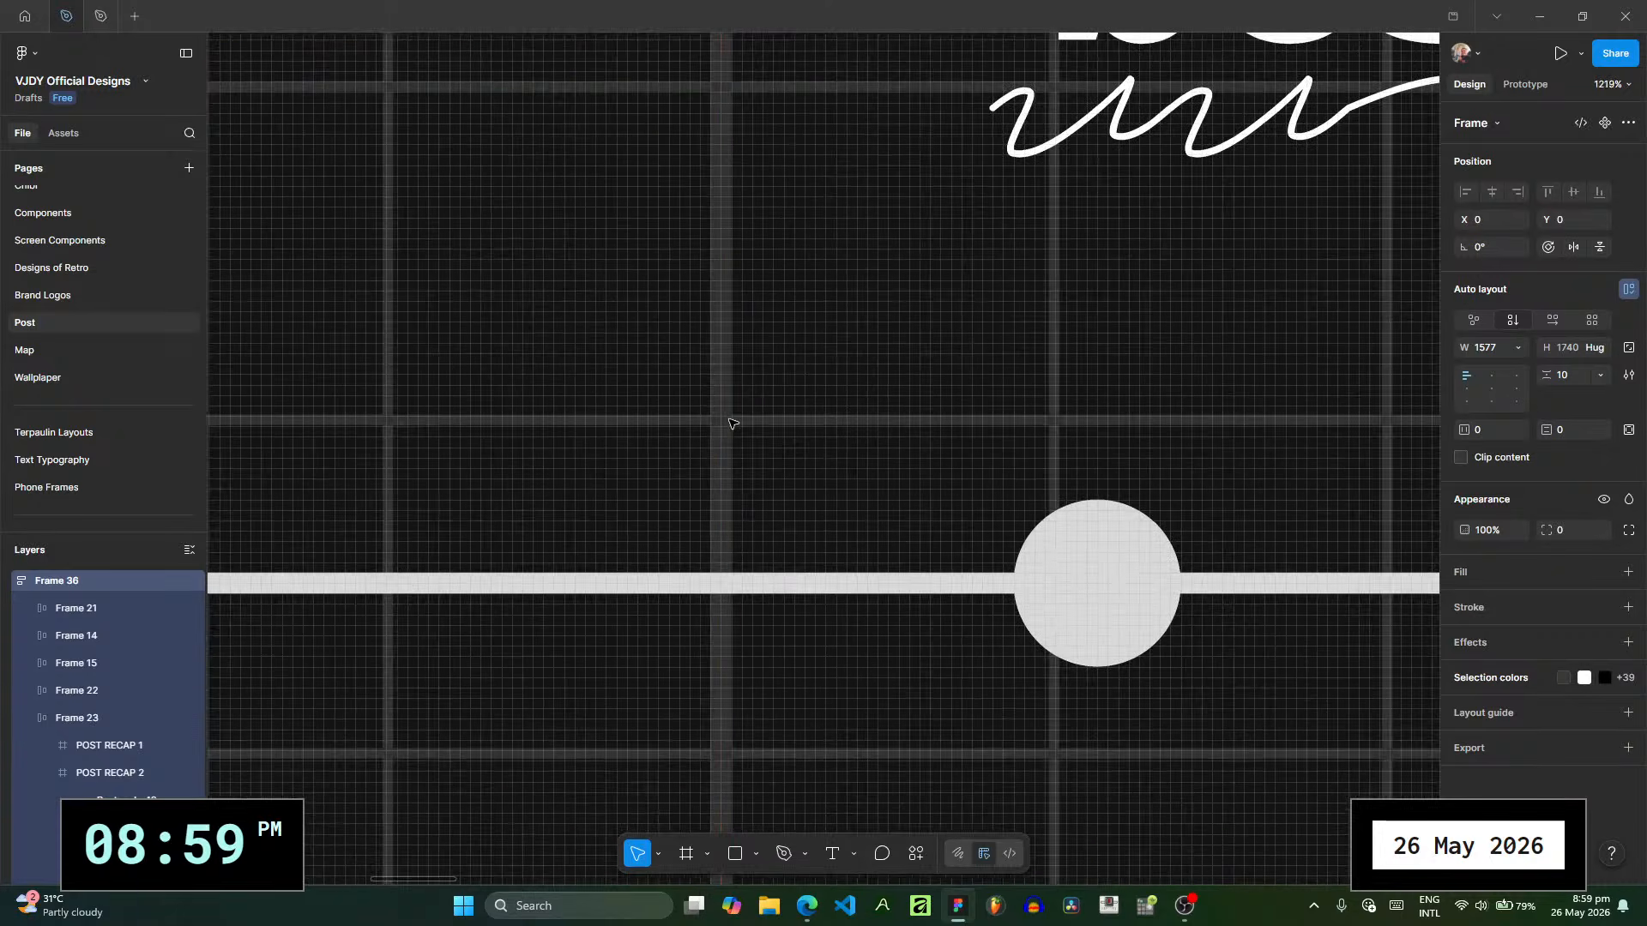
{"action": "left_click", "coordinate": [721, 425]}
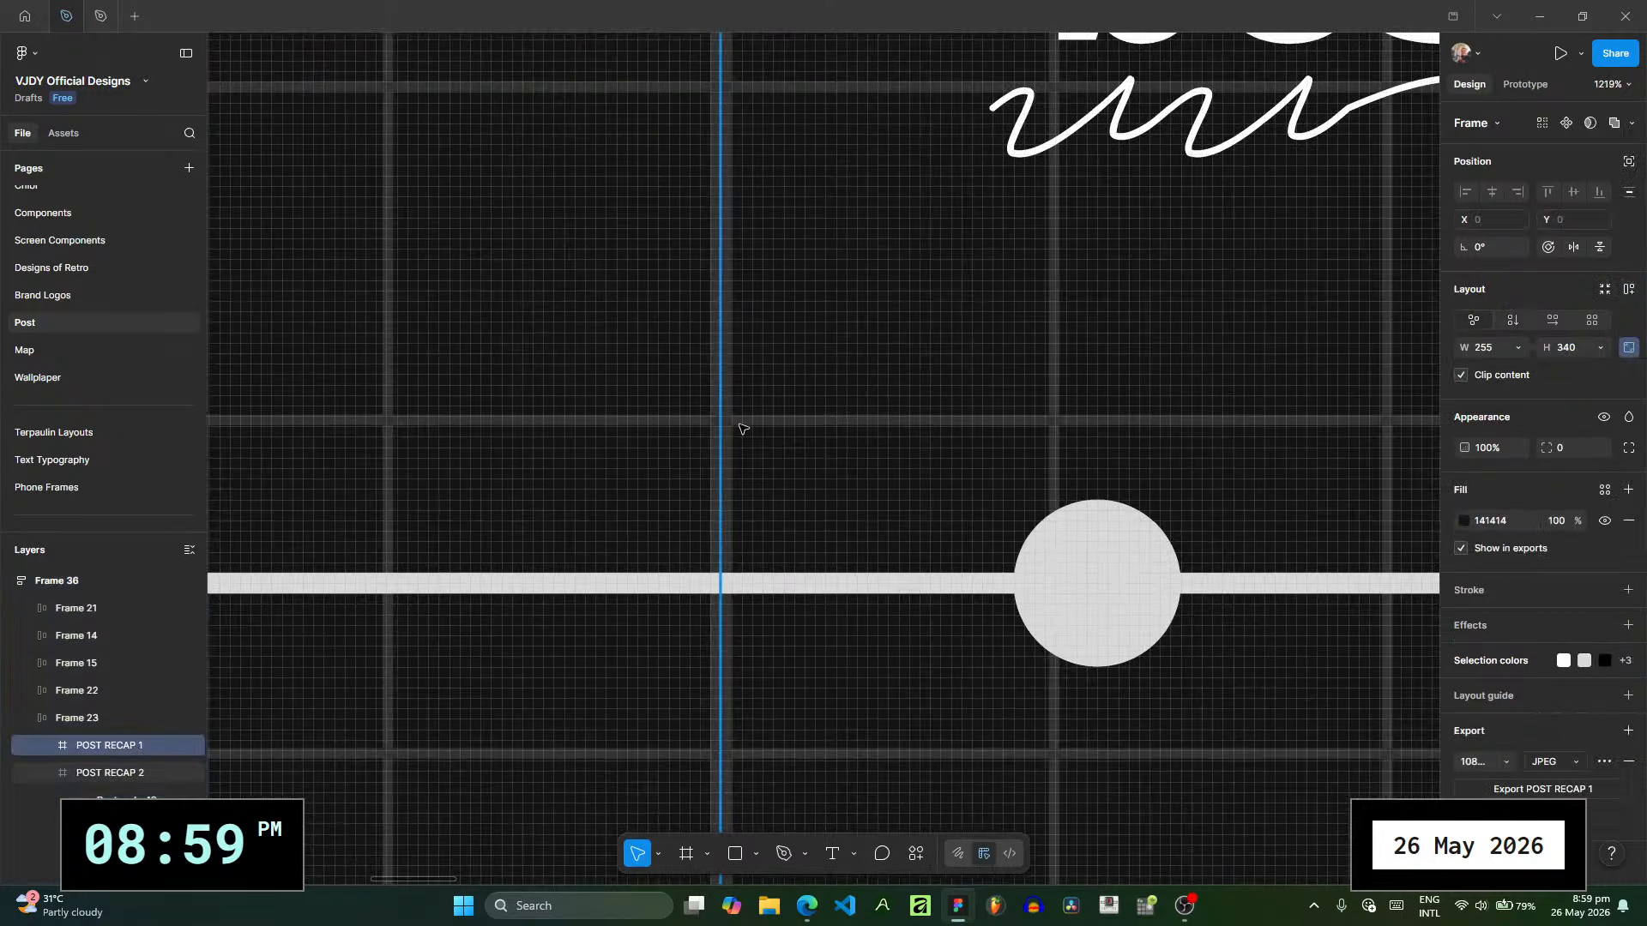
{"action": "left_click", "coordinate": [743, 429]}
{"action": "scroll", "coordinate": [798, 542], "scroll_direction": "down", "scroll_amount": 2}
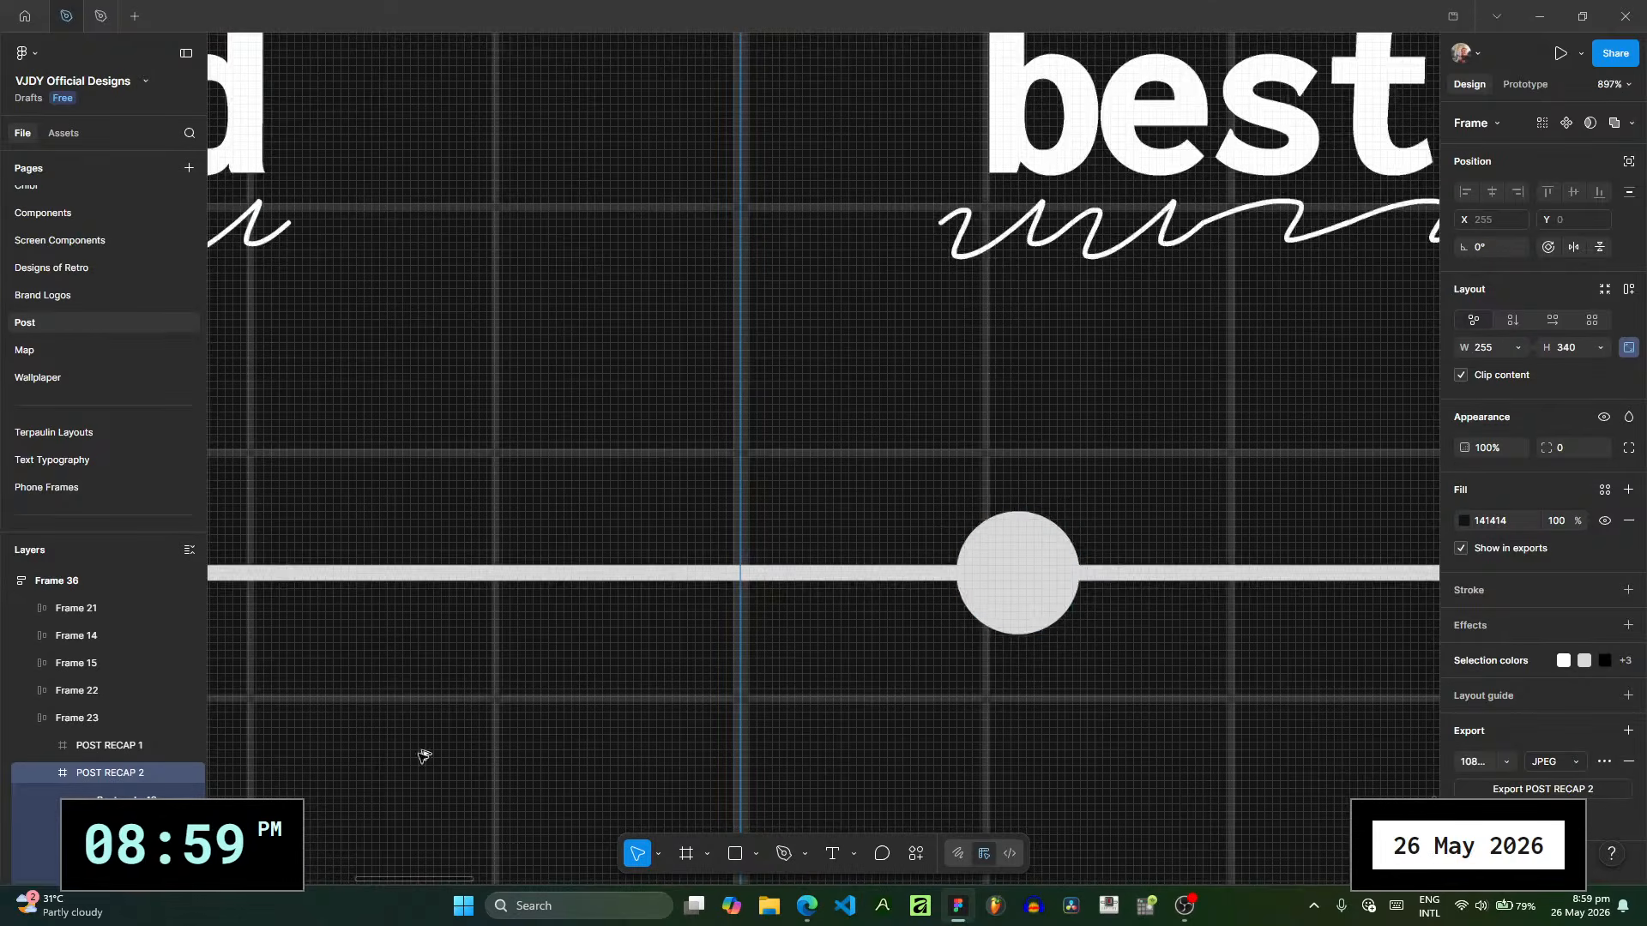
{"action": "left_click", "coordinate": [735, 573]}
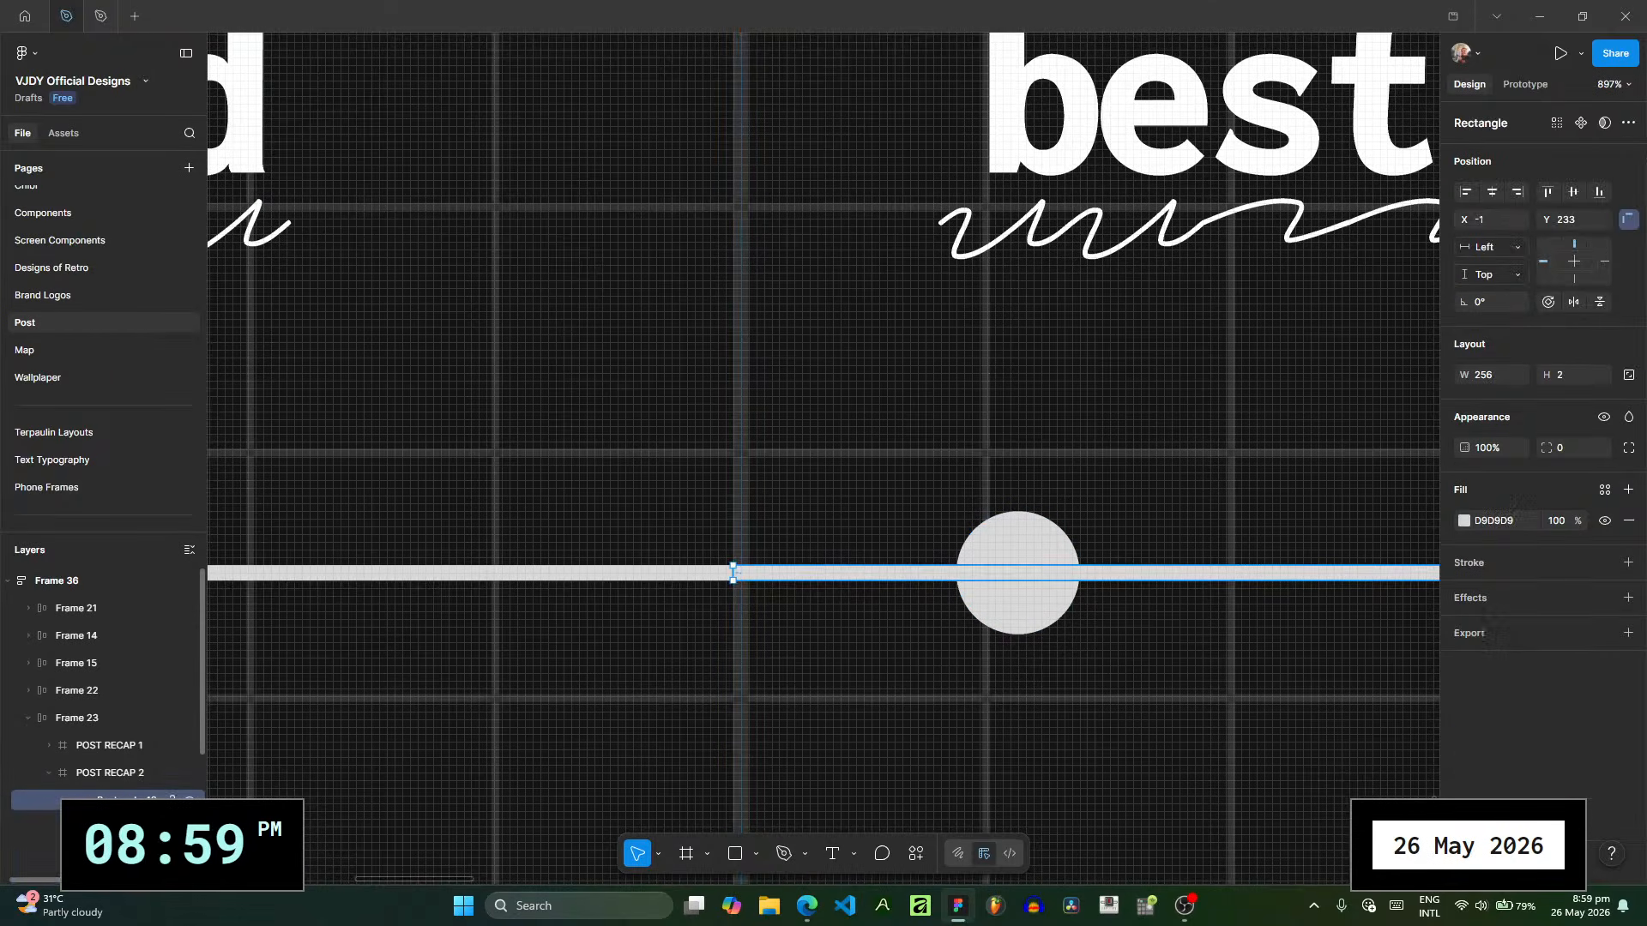
- Try a stroke weight of 2 with Outside alignment on the second slide's grid vector
{"action": "left_click", "coordinate": [738, 558]}
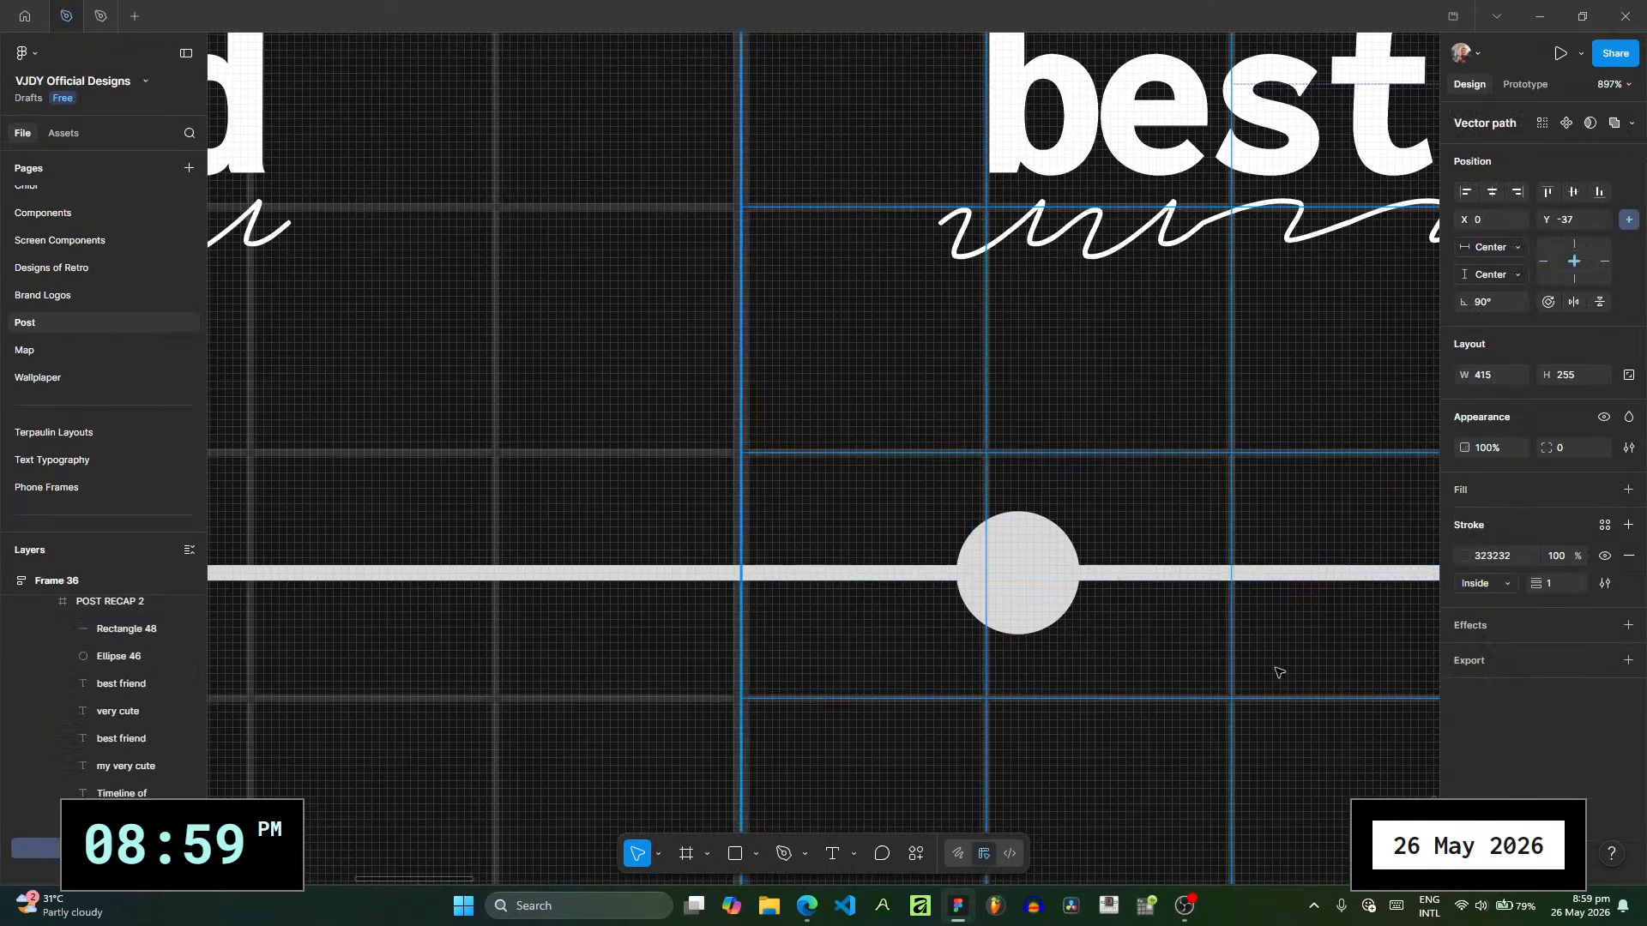
{"action": "scroll", "coordinate": [761, 455], "scroll_direction": "up", "scroll_amount": 8}
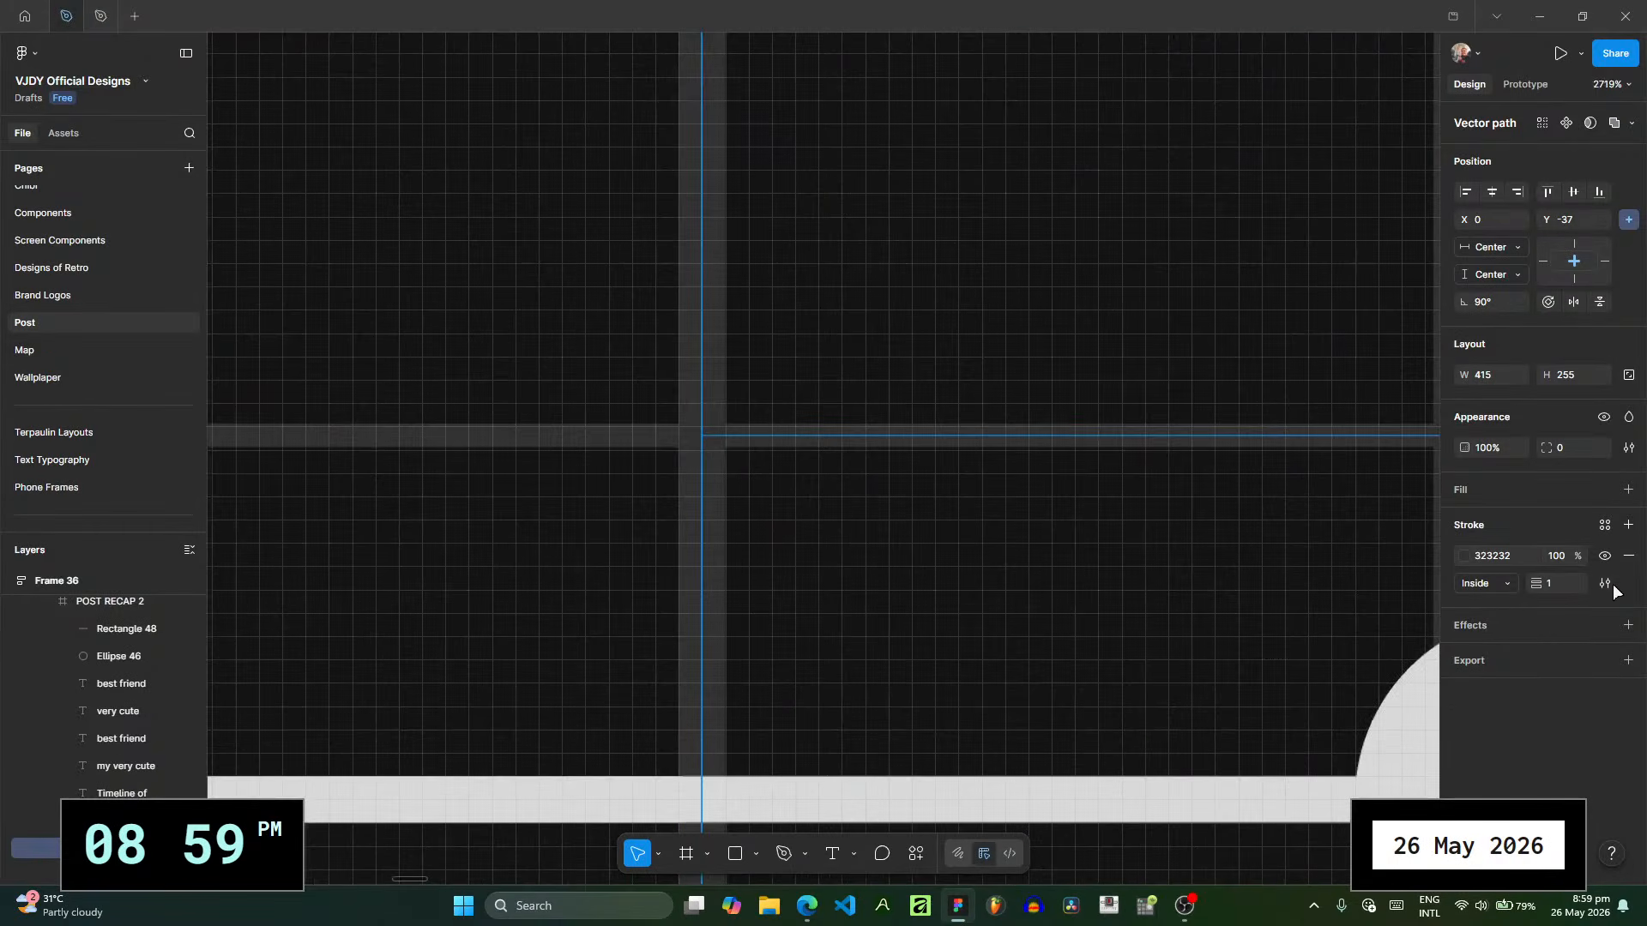
{"action": "left_click", "coordinate": [1561, 584]}
{"action": "type", "text": "2"}
{"action": "key", "text": "Return"}
{"action": "left_click", "coordinate": [1507, 590]}
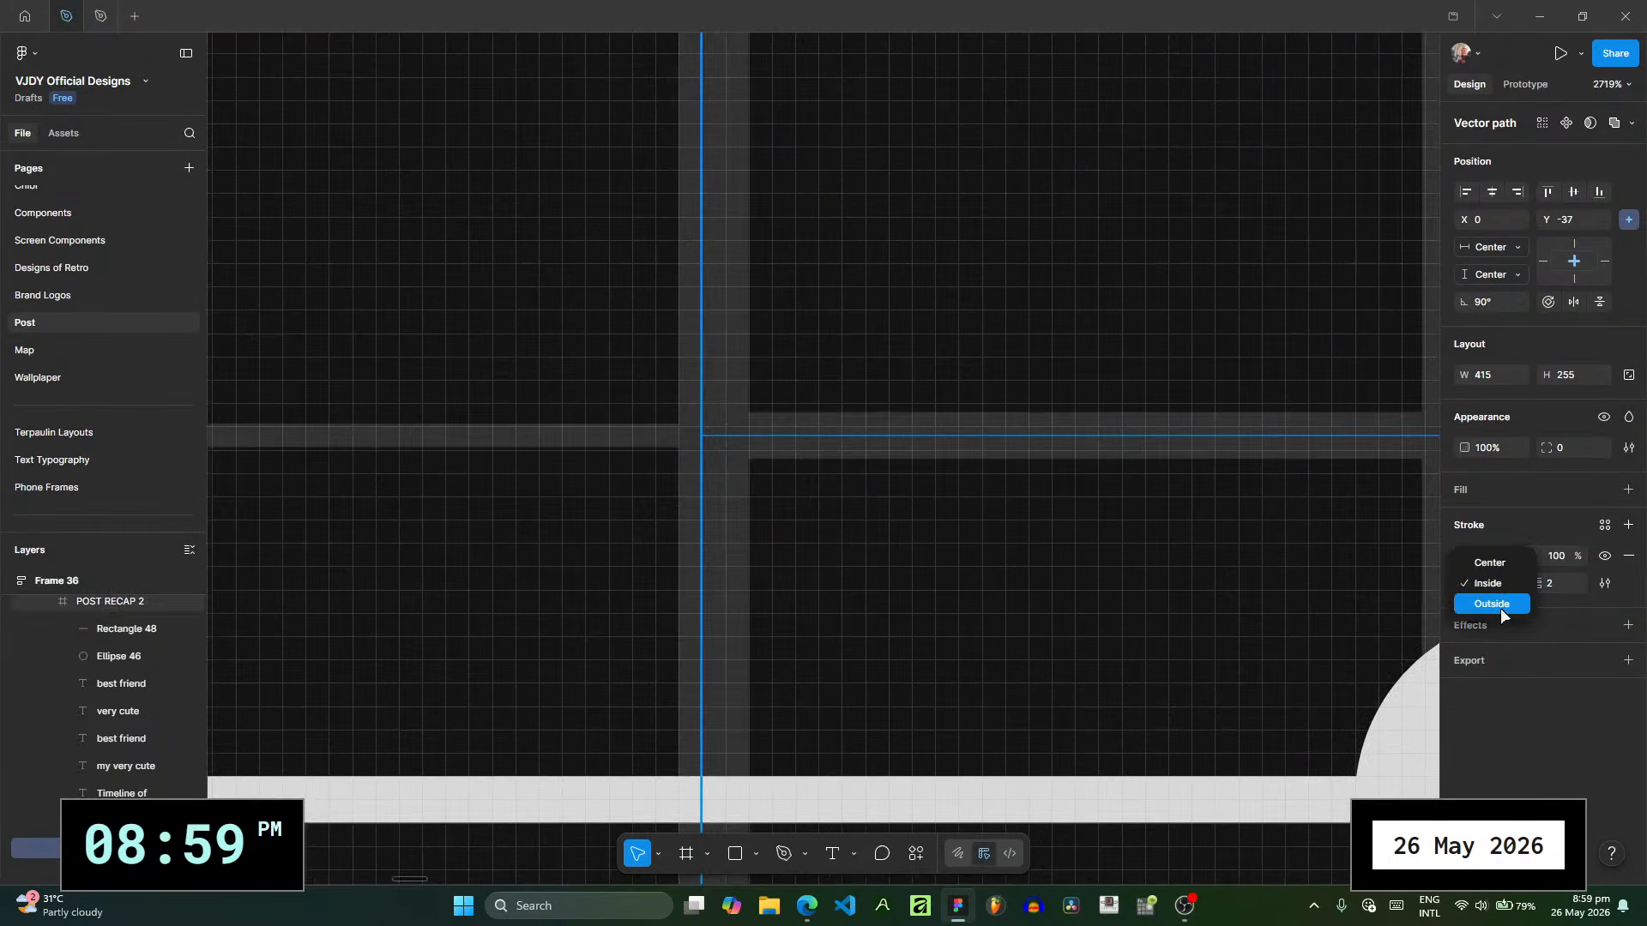
{"action": "left_click", "coordinate": [1500, 609]}
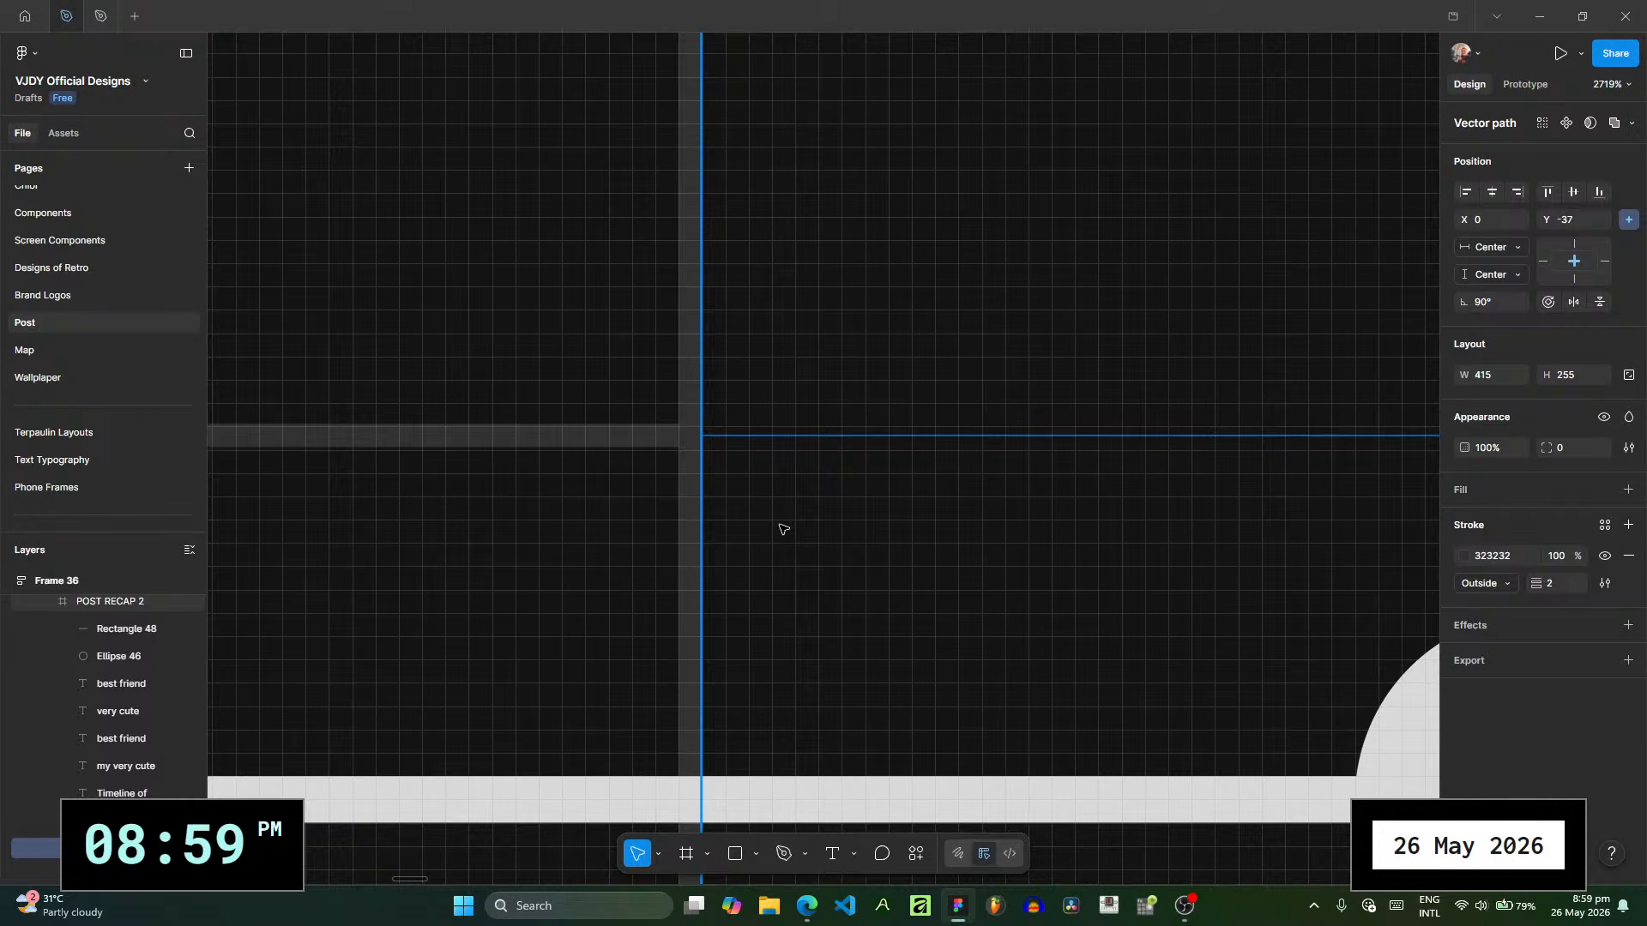
{"action": "scroll", "coordinate": [782, 529], "scroll_direction": "down", "scroll_amount": 5}
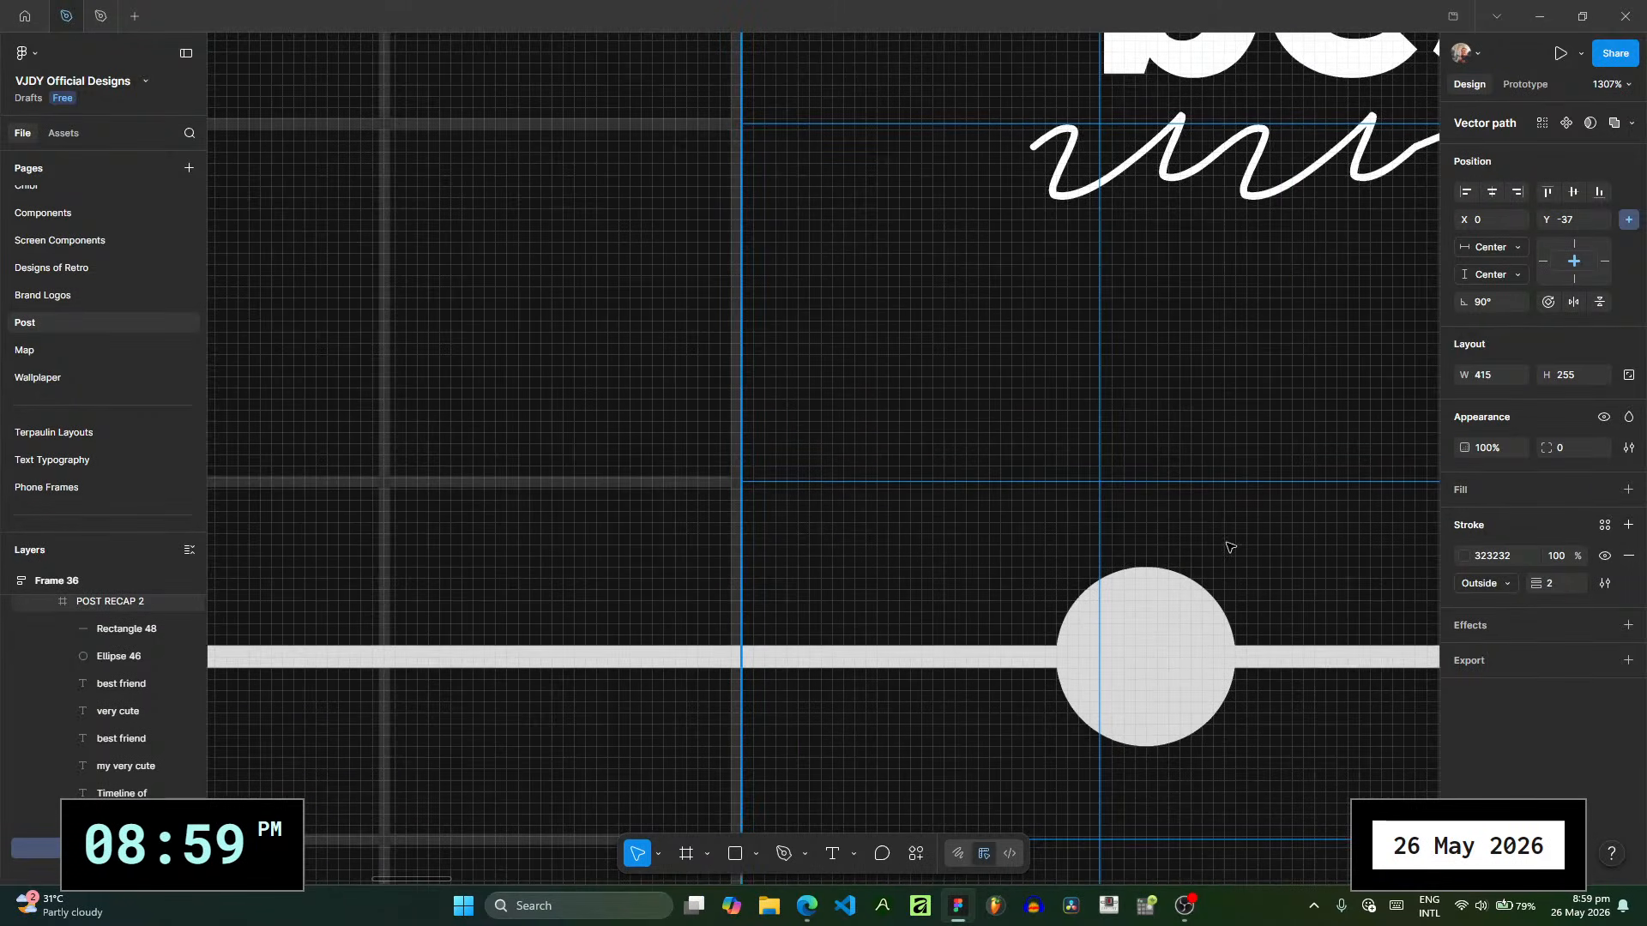
{"action": "left_click", "coordinate": [1493, 558]}
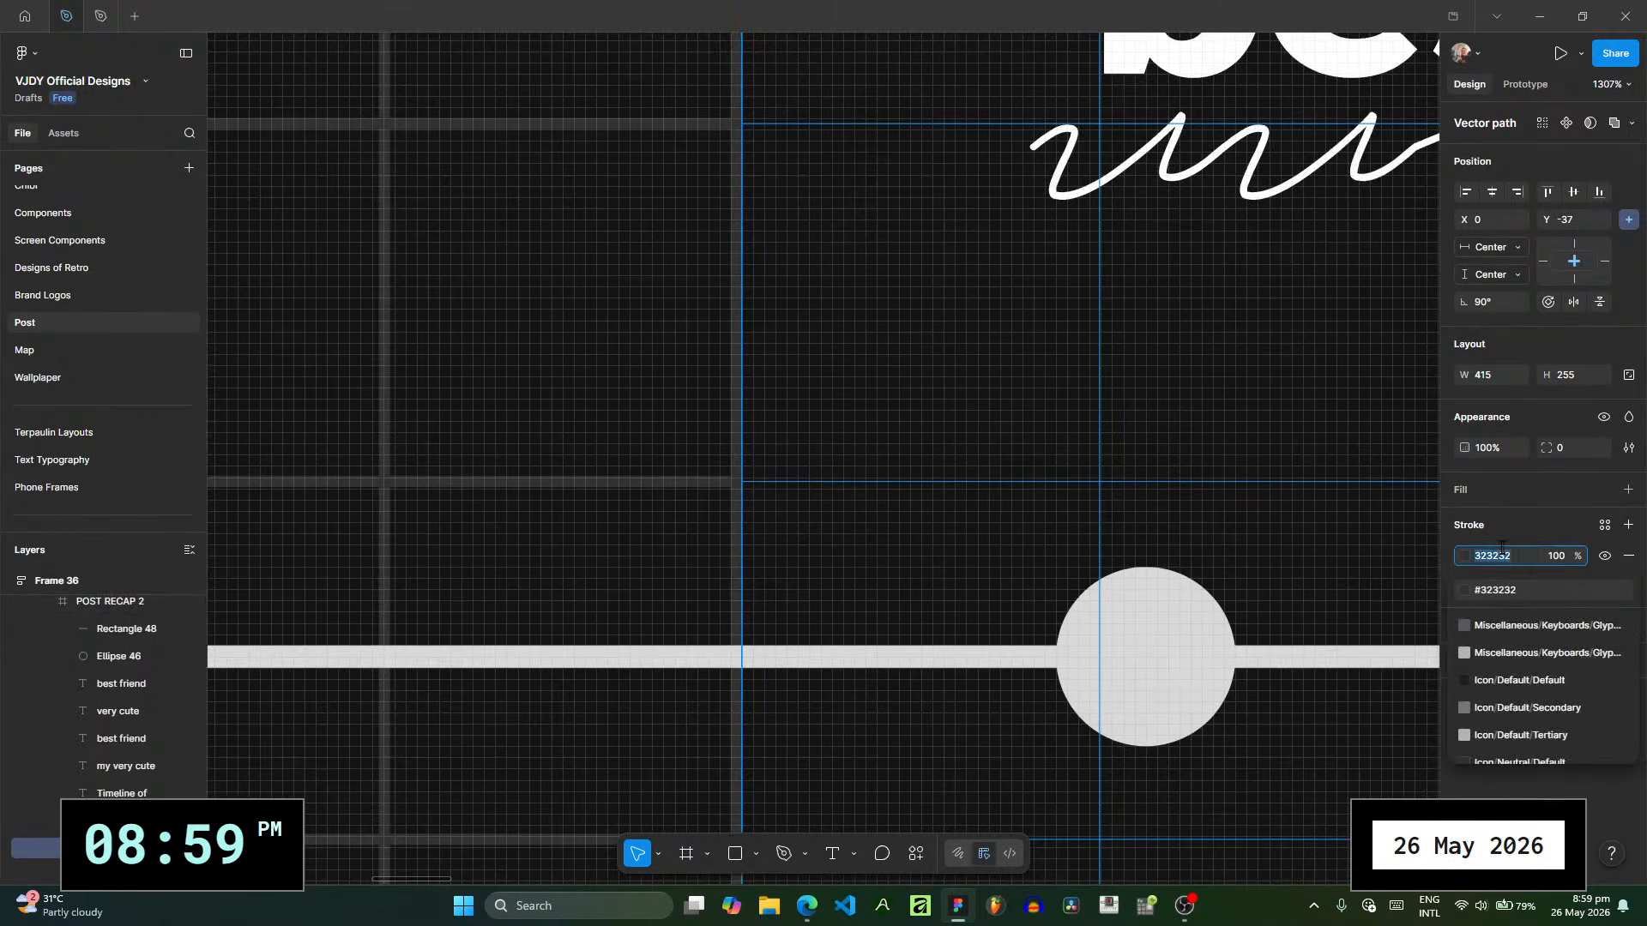
{"action": "key", "text": "Escape"}
- Set the second slide's grid stroke to Center alignment with a weight of 1
{"action": "left_click", "coordinate": [1510, 587]}
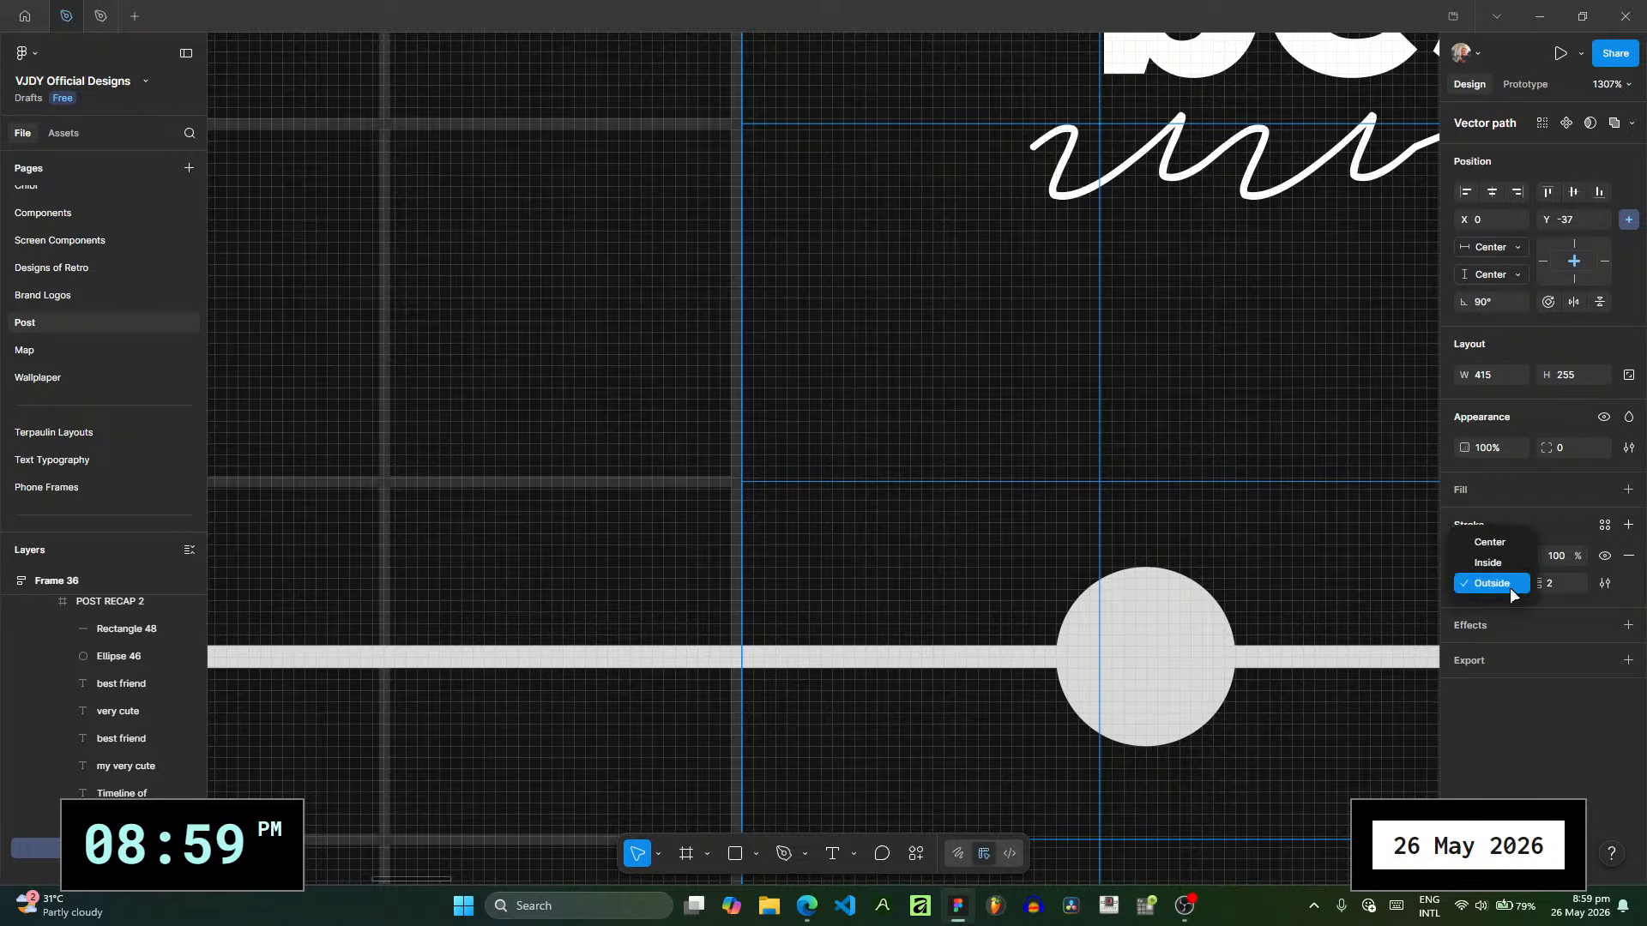
{"action": "left_click", "coordinate": [1508, 542]}
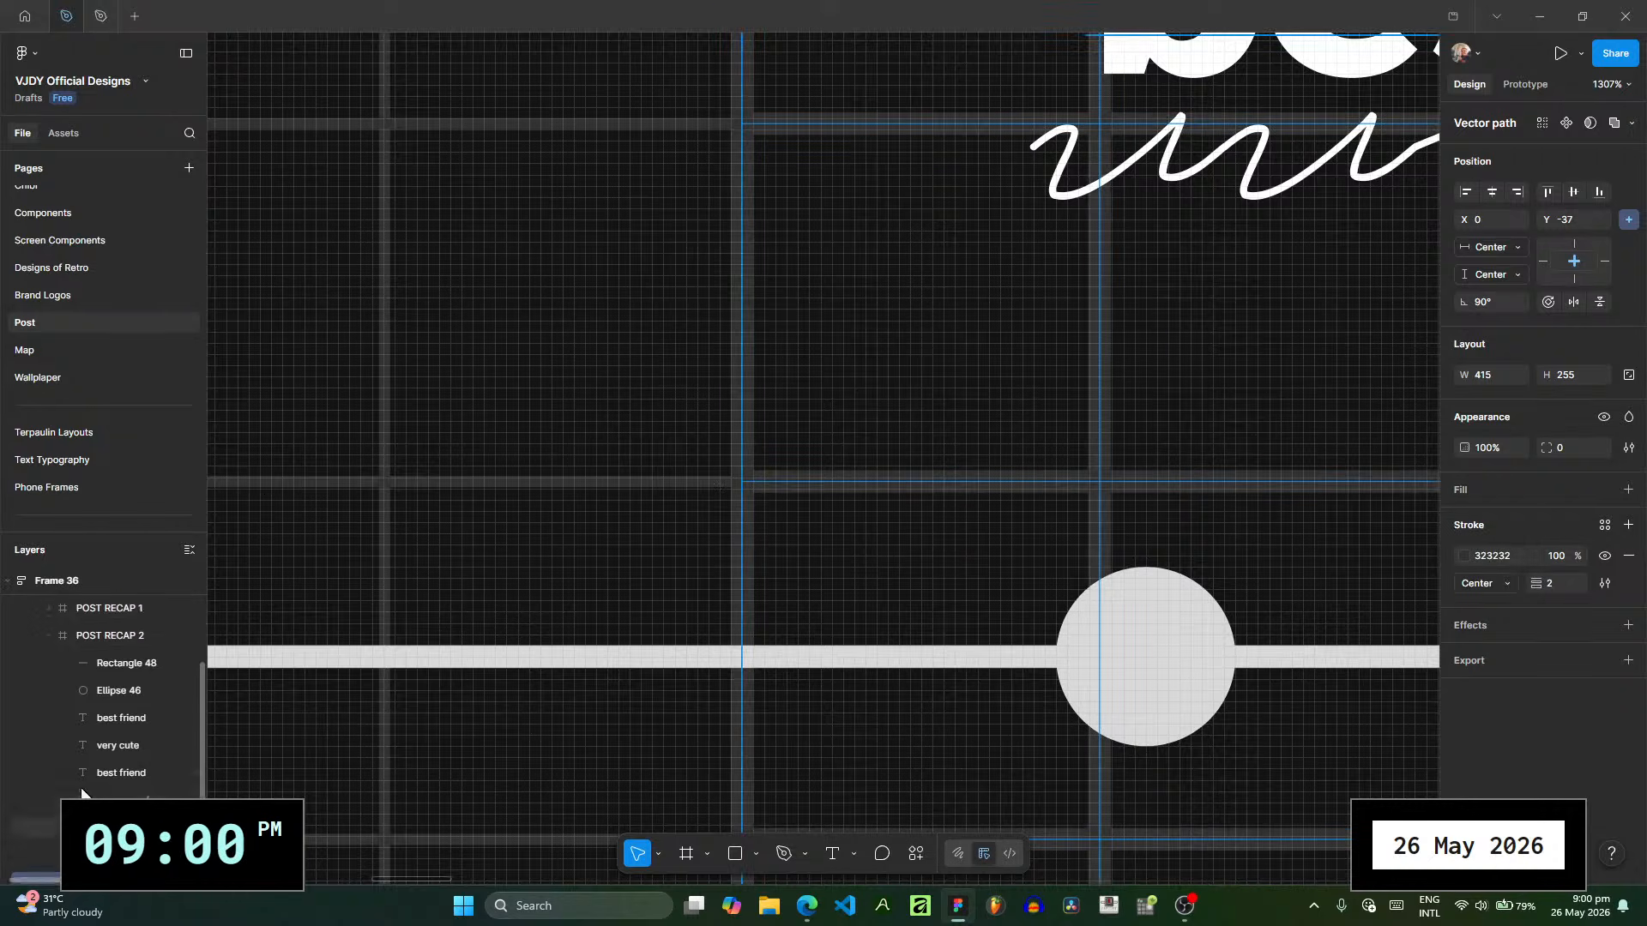
{"action": "left_click", "coordinate": [1566, 583]}
{"action": "type", "text": "1"}
{"action": "key", "text": "Return"}
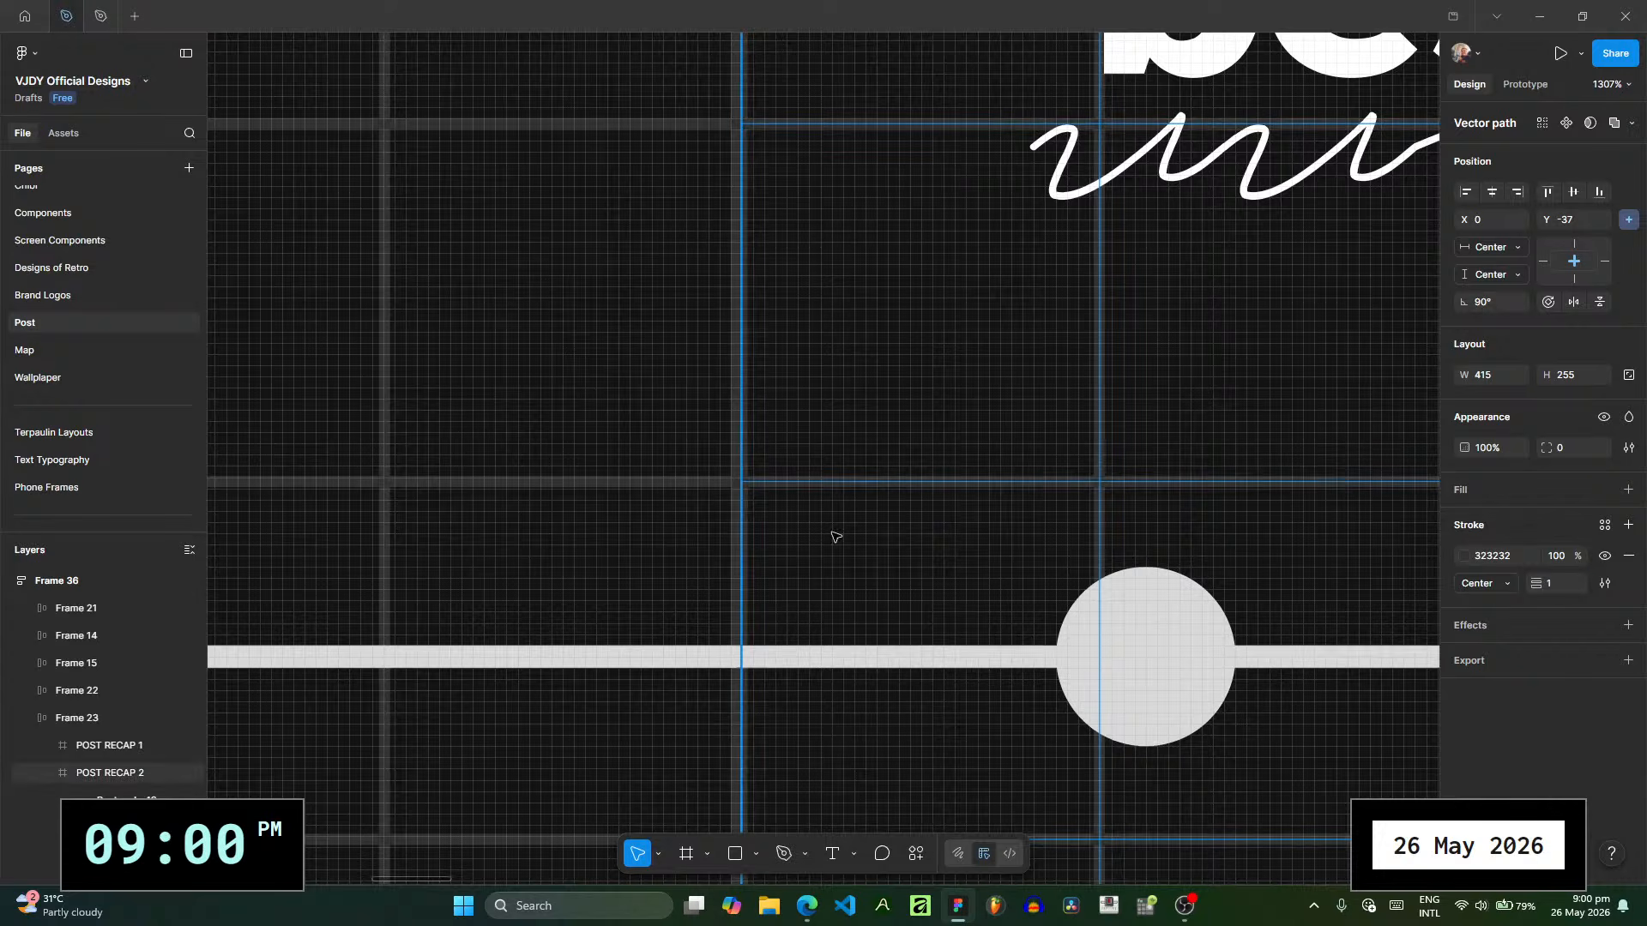
- Set the stroke alignment of POST RECAP 1's locked grid vector to Center
{"action": "left_click", "coordinate": [832, 536]}
{"action": "scroll", "coordinate": [742, 480], "scroll_direction": "up", "scroll_amount": 5, "text": "ctrl"}
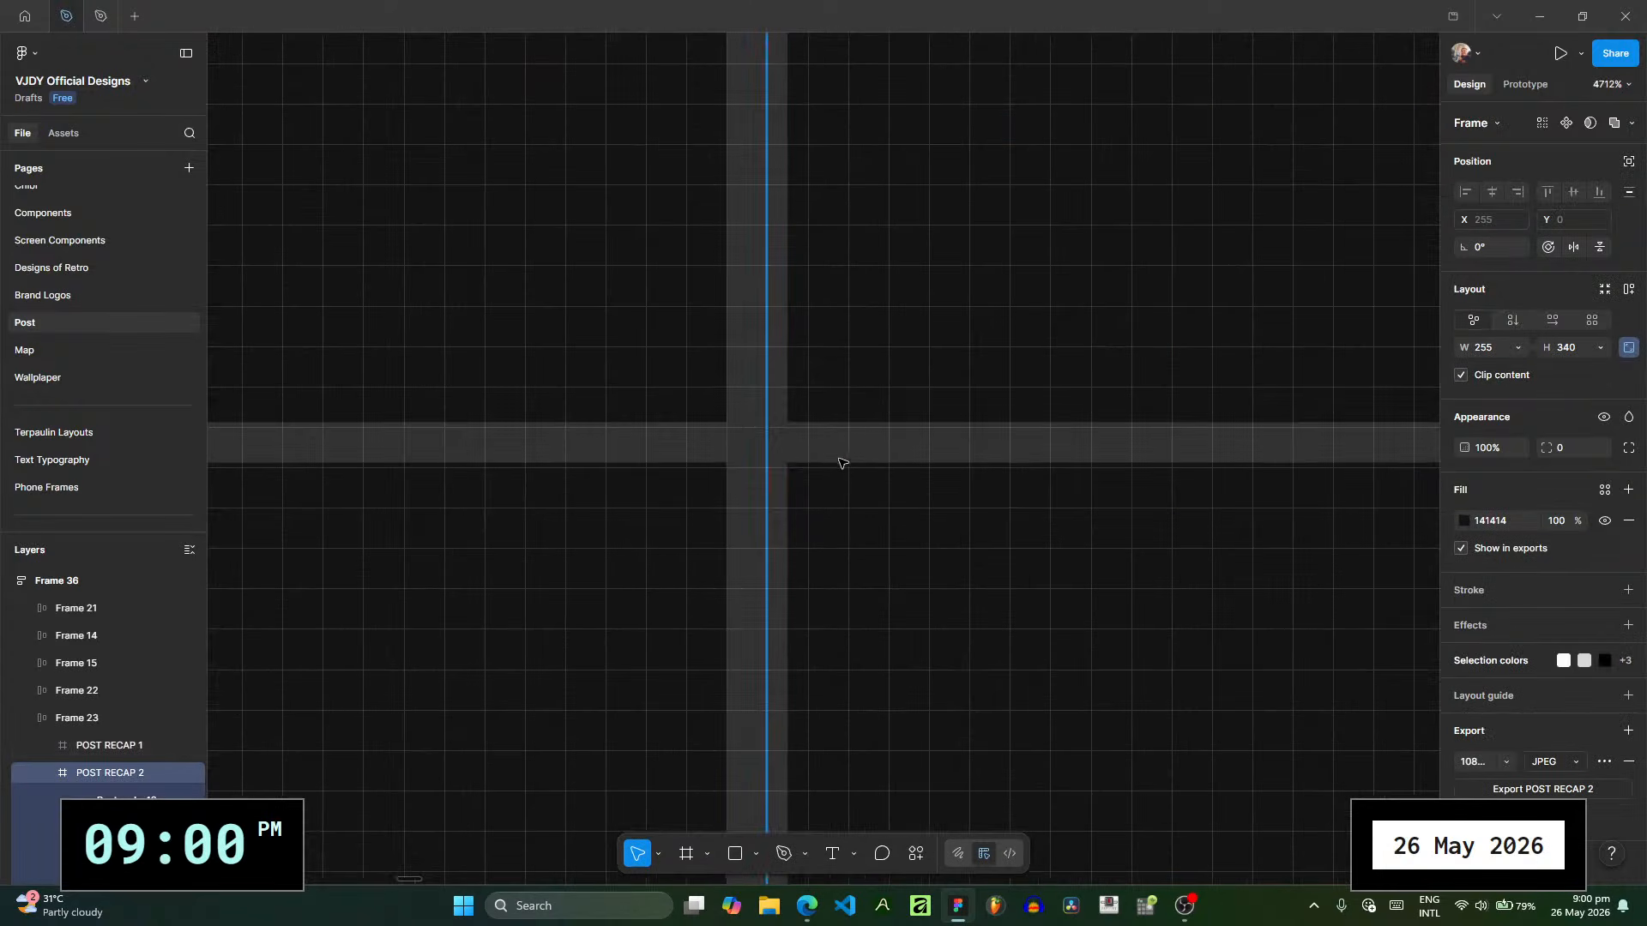
{"action": "left_click", "coordinate": [47, 746]}
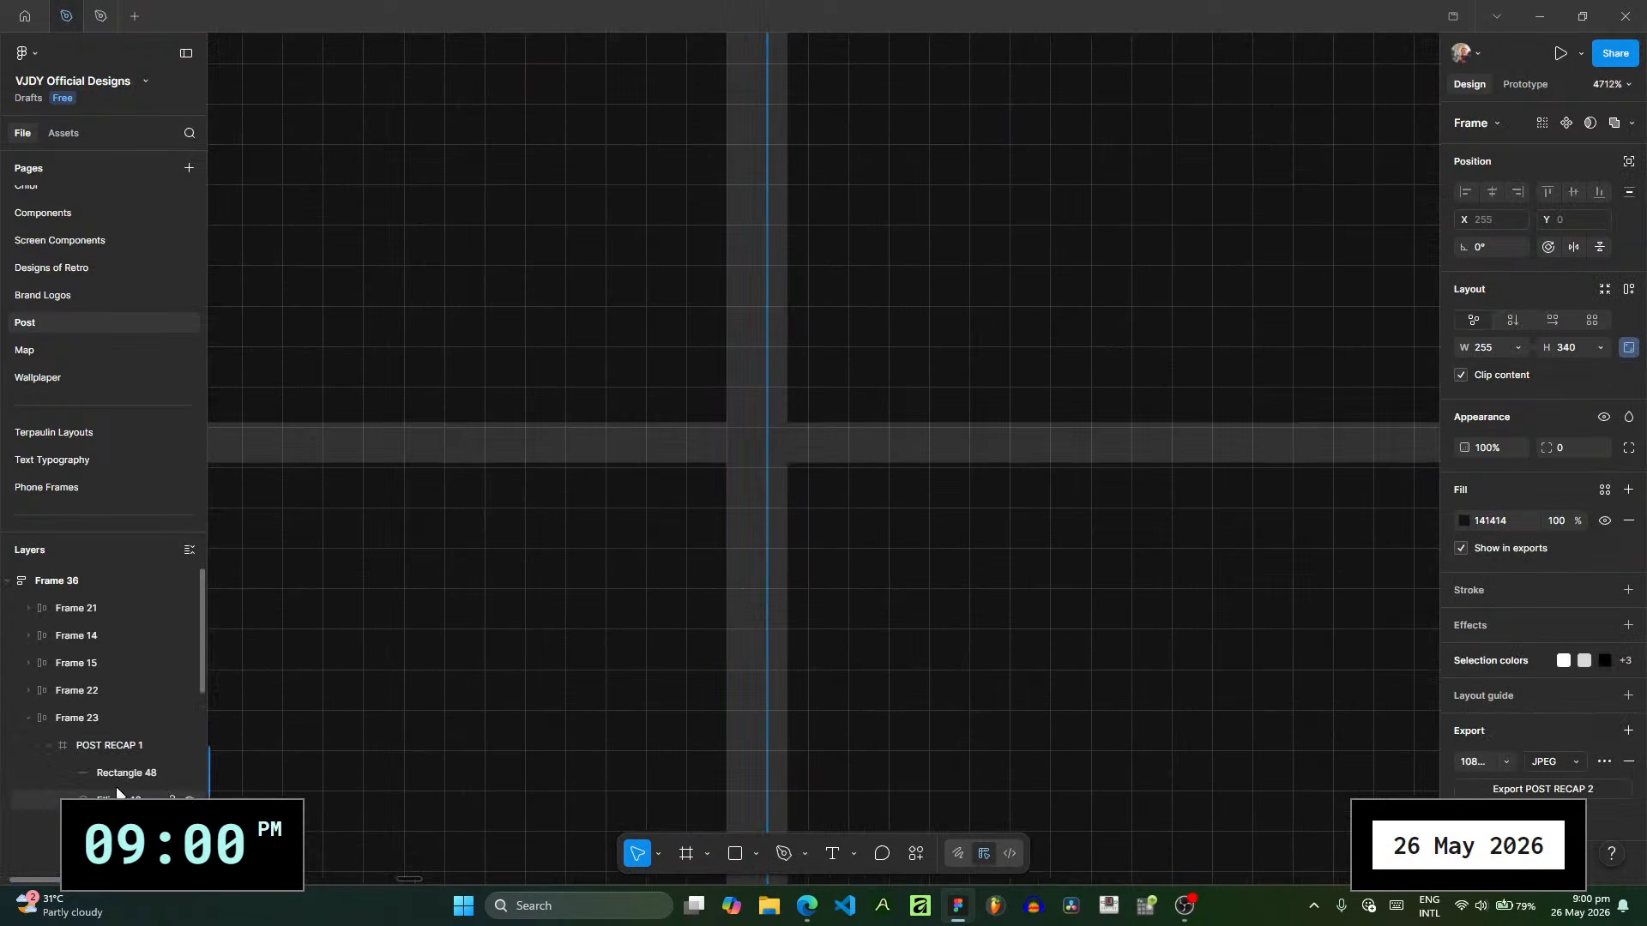
{"action": "scroll", "coordinate": [121, 791], "scroll_direction": "down", "scroll_amount": 4}
{"action": "left_click", "coordinate": [112, 650]}
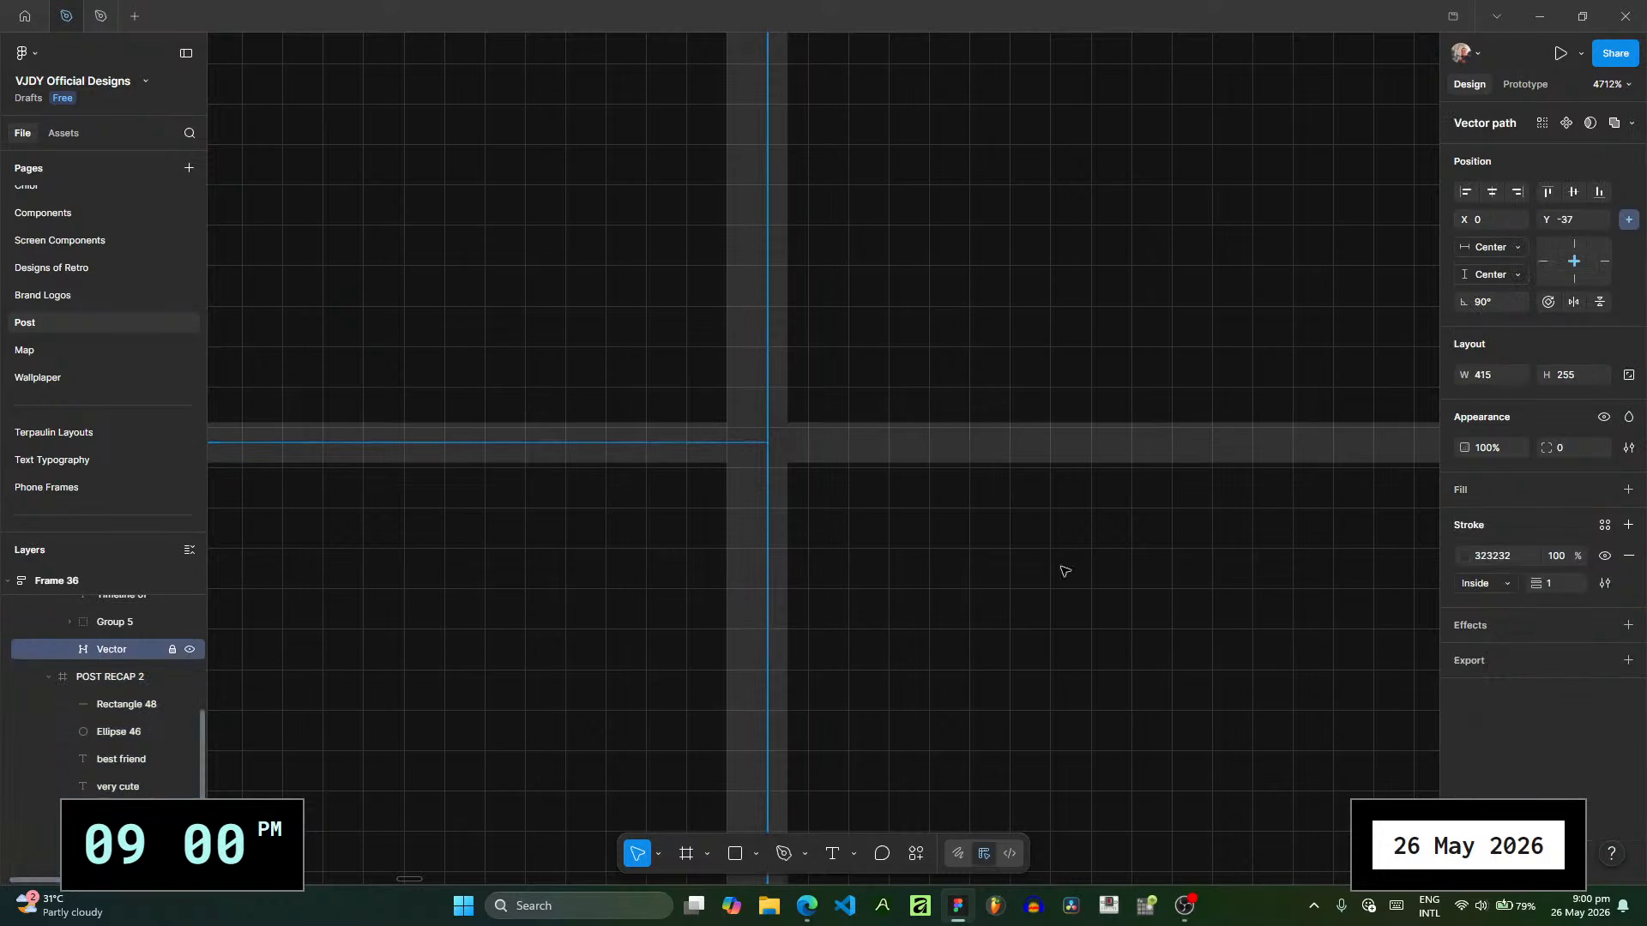
{"action": "left_click", "coordinate": [1513, 583]}
{"action": "left_click", "coordinate": [1493, 561]}
{"action": "scroll", "coordinate": [981, 562], "scroll_direction": "down", "scroll_amount": 3, "text": "ctrl"}
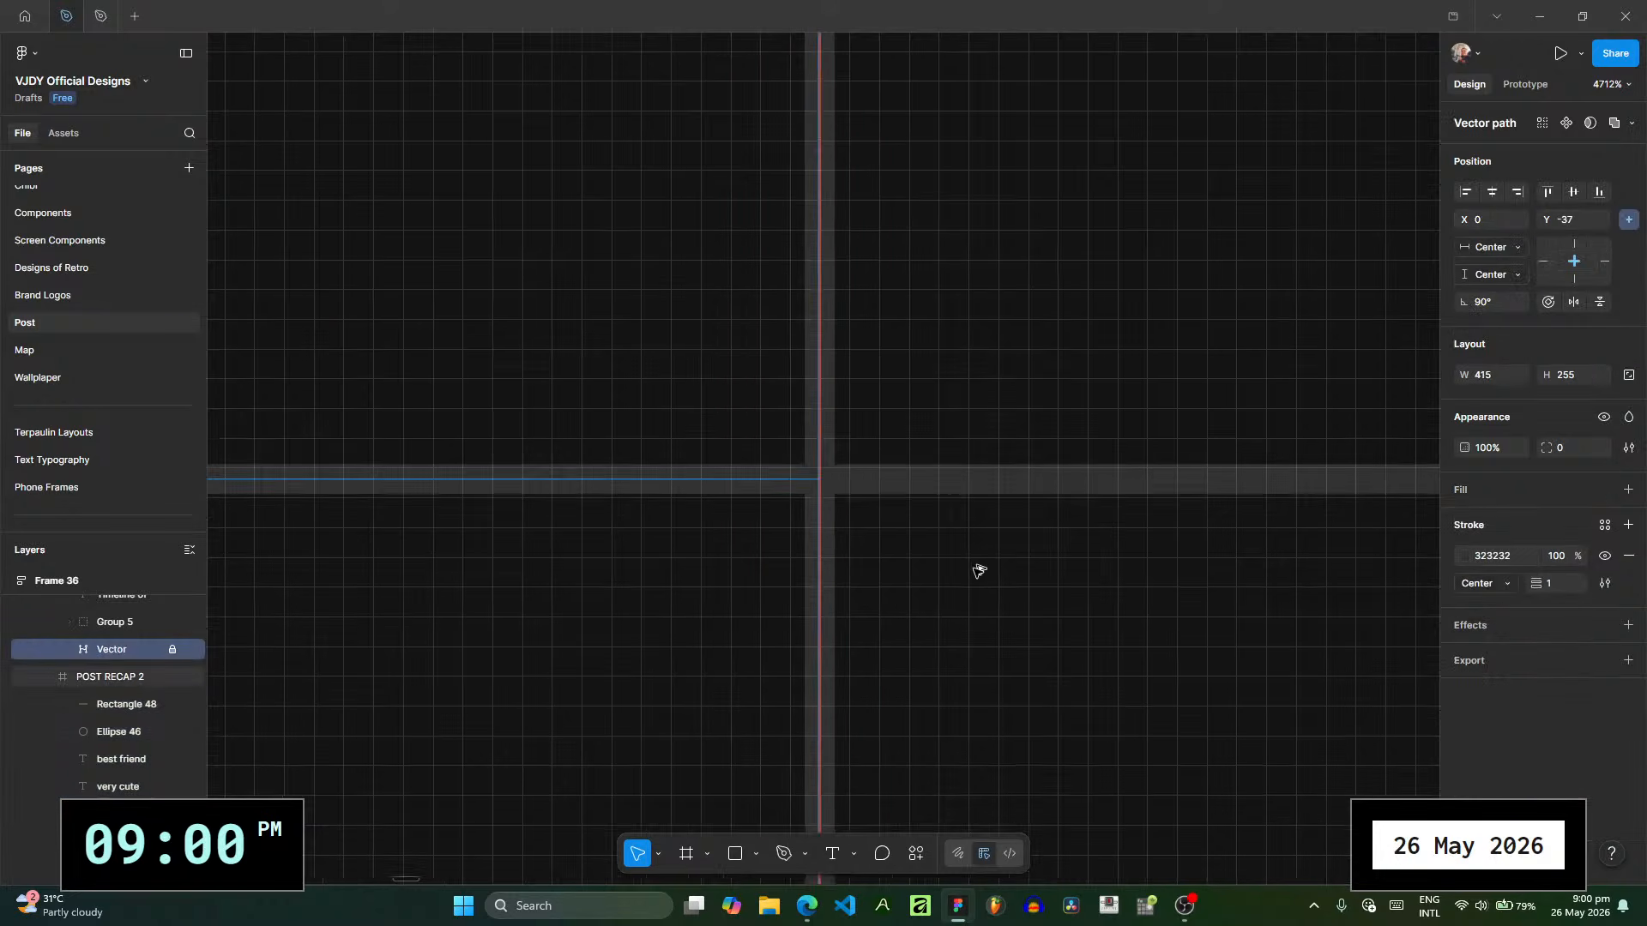
{"action": "scroll", "coordinate": [980, 560], "scroll_direction": "down", "scroll_amount": 8, "text": "ctrl"}
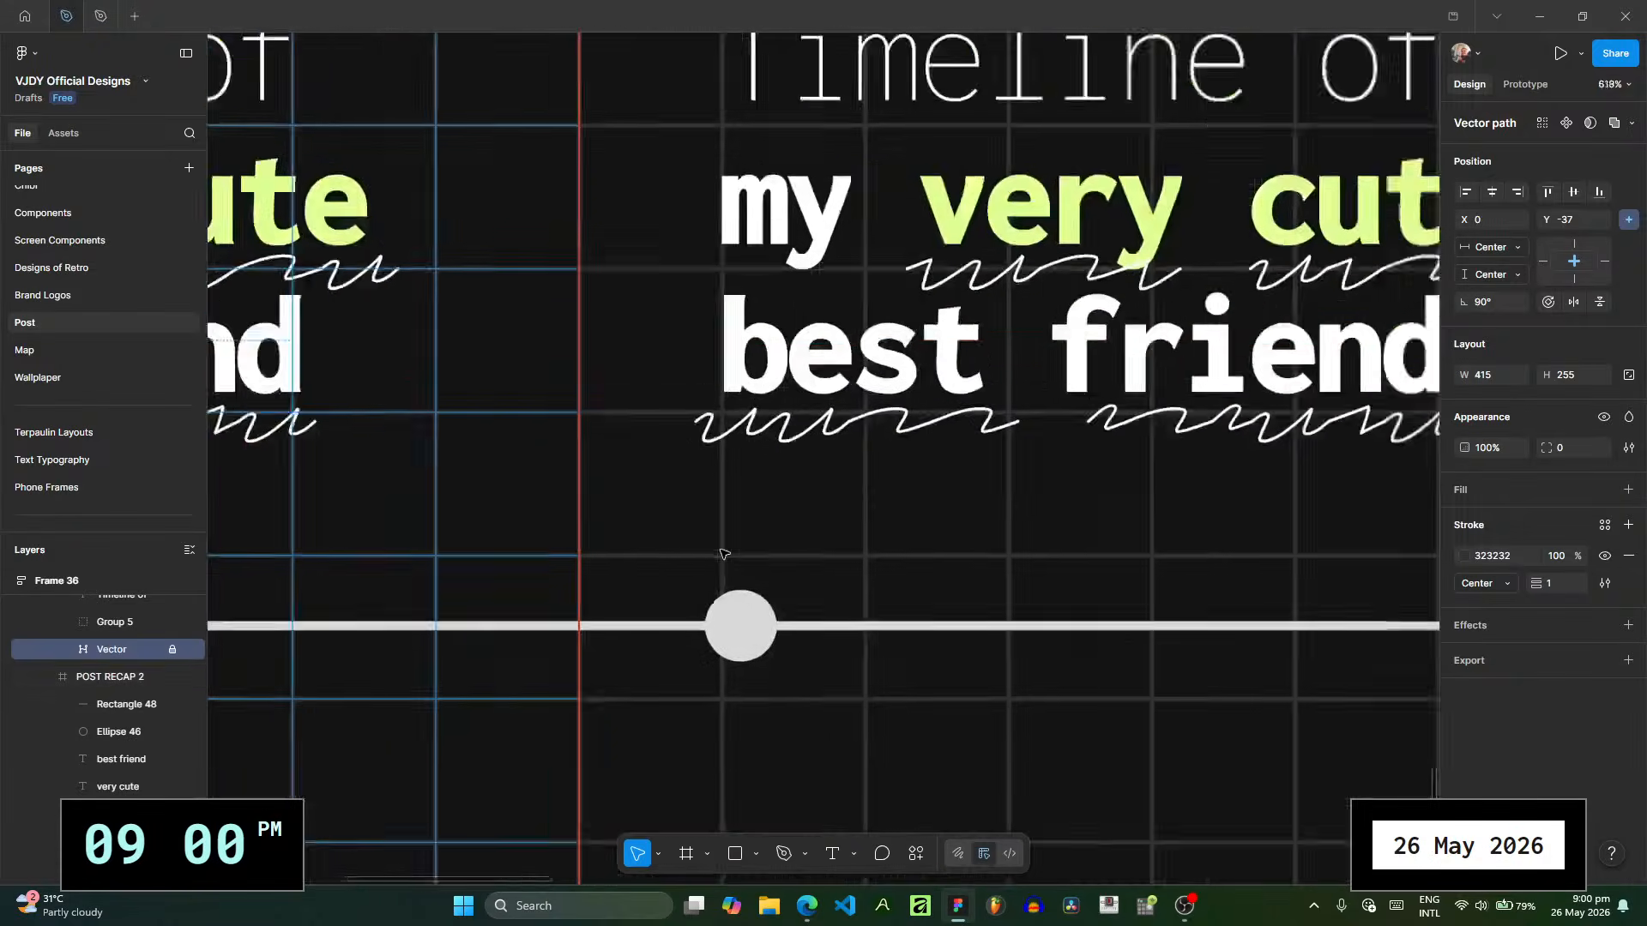
{"action": "scroll", "coordinate": [723, 554], "scroll_direction": "down", "scroll_amount": 4, "text": "ctrl"}
{"action": "left_click", "coordinate": [1281, 499]}
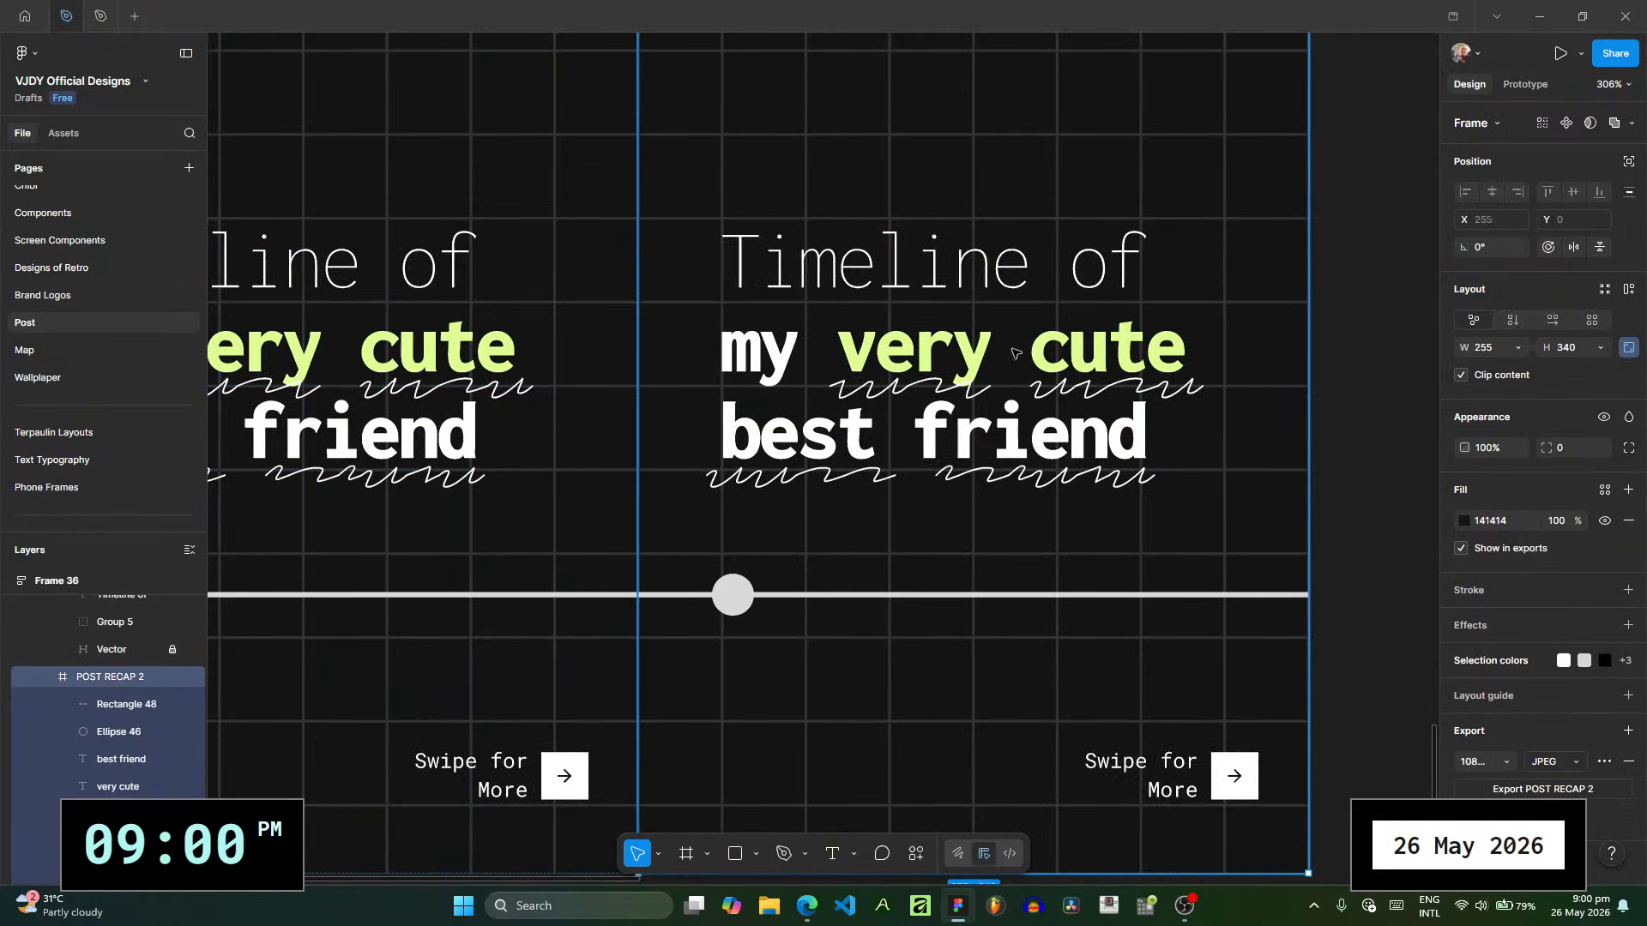
{"action": "left_click", "coordinate": [1342, 491]}
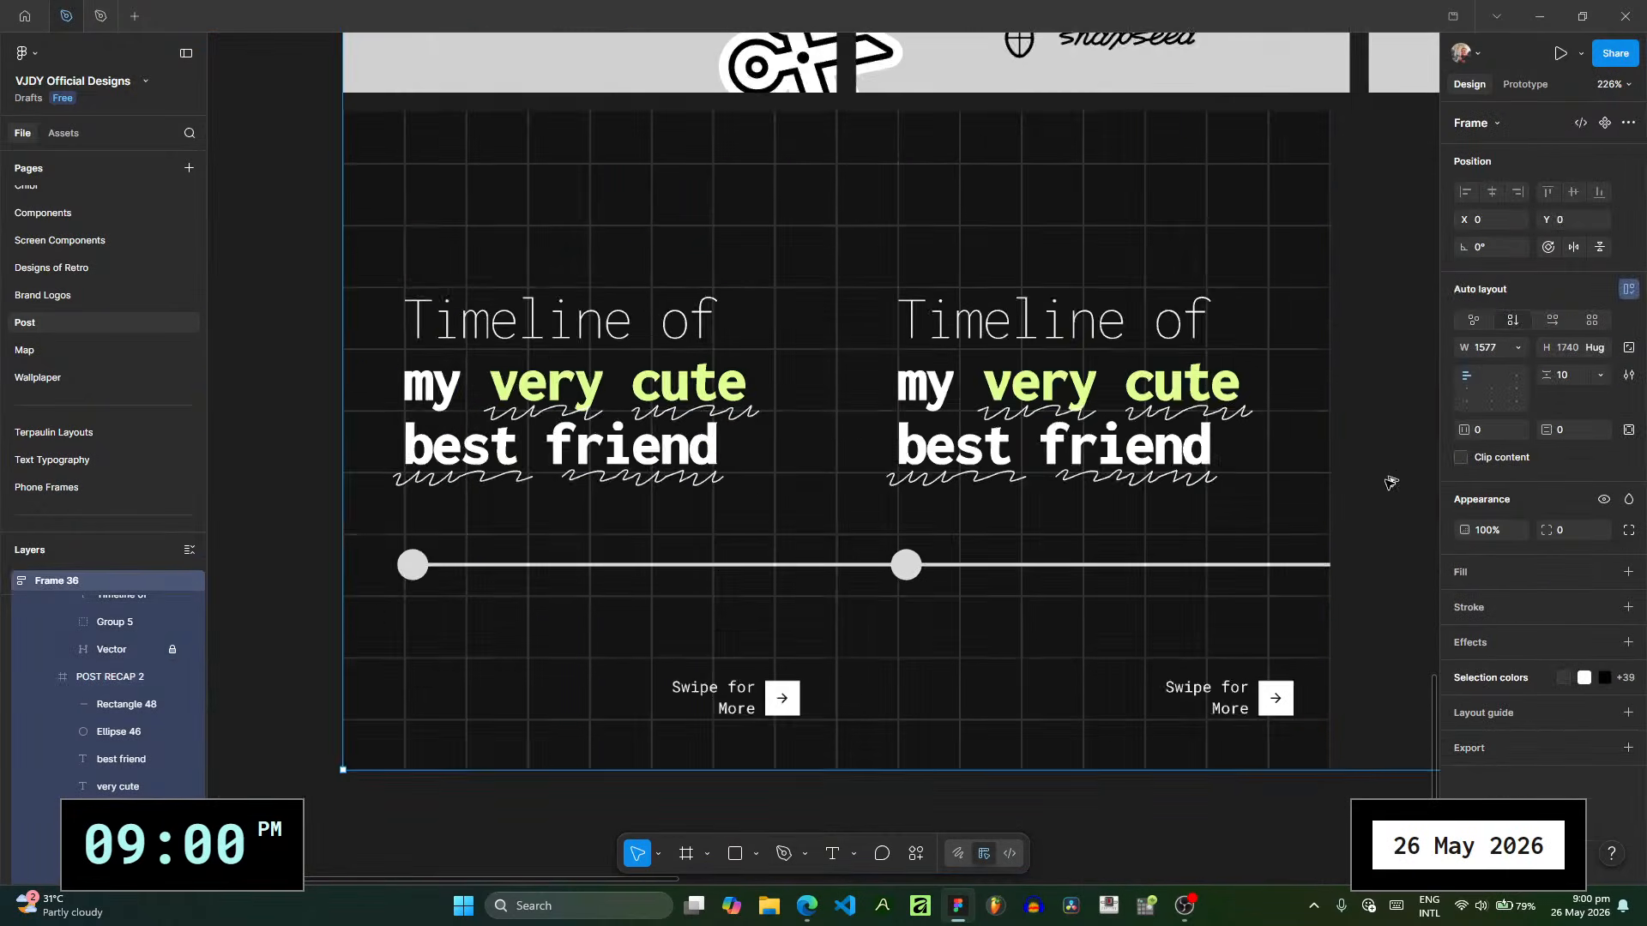
- Delete the "Timeline of my very cute best friend" heading and its wavy underlines from the second slide, POST RECAP 2
{"action": "scroll", "coordinate": [1357, 489], "scroll_direction": "down", "scroll_amount": 2, "text": "ctrl"}
{"action": "left_click_drag", "start_coordinate": [1357, 489], "coordinate": [1285, 522]}
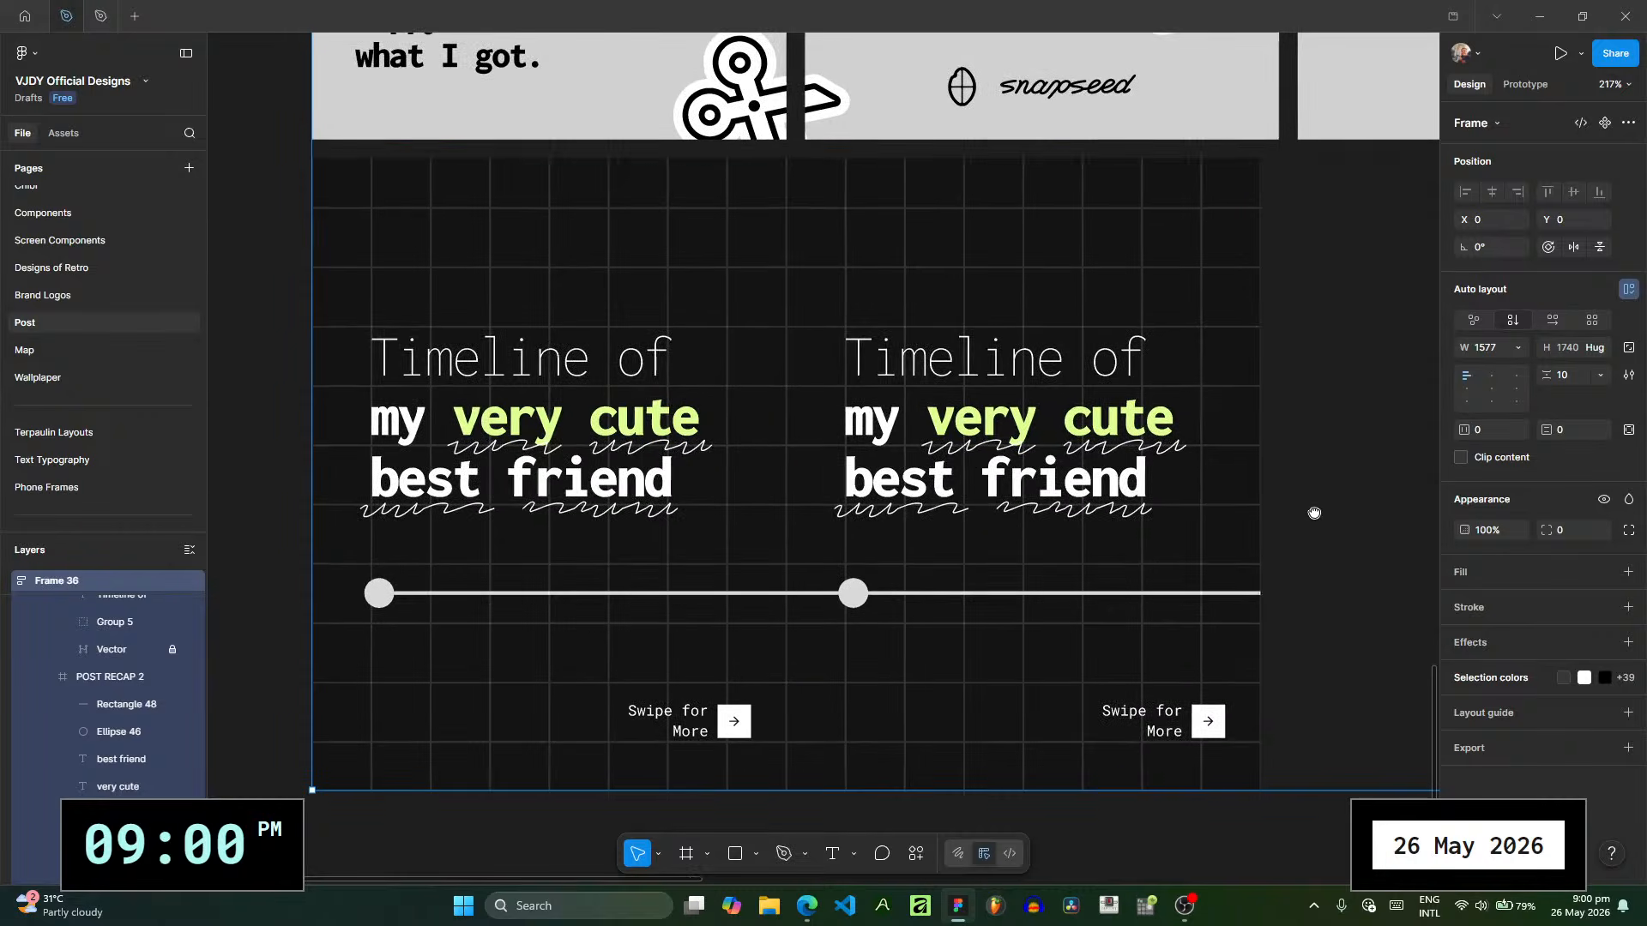
{"action": "left_click", "coordinate": [962, 448]}
{"action": "left_click", "coordinate": [968, 396]}
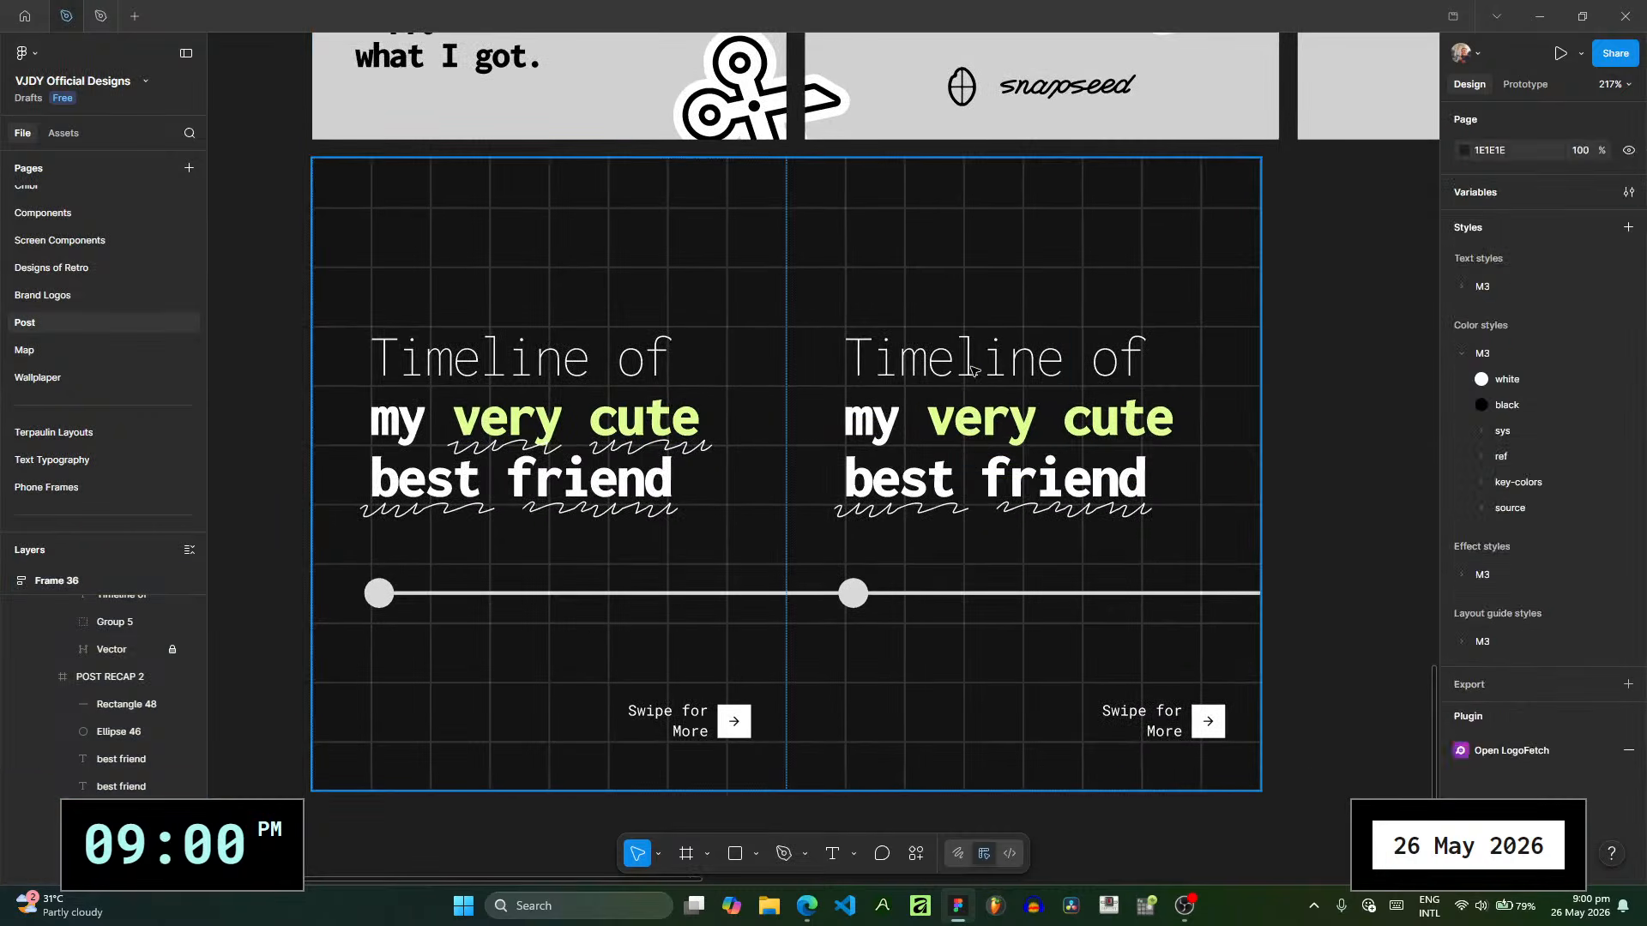
{"action": "left_click", "coordinate": [973, 370]}
{"action": "key", "text": "Delete"}
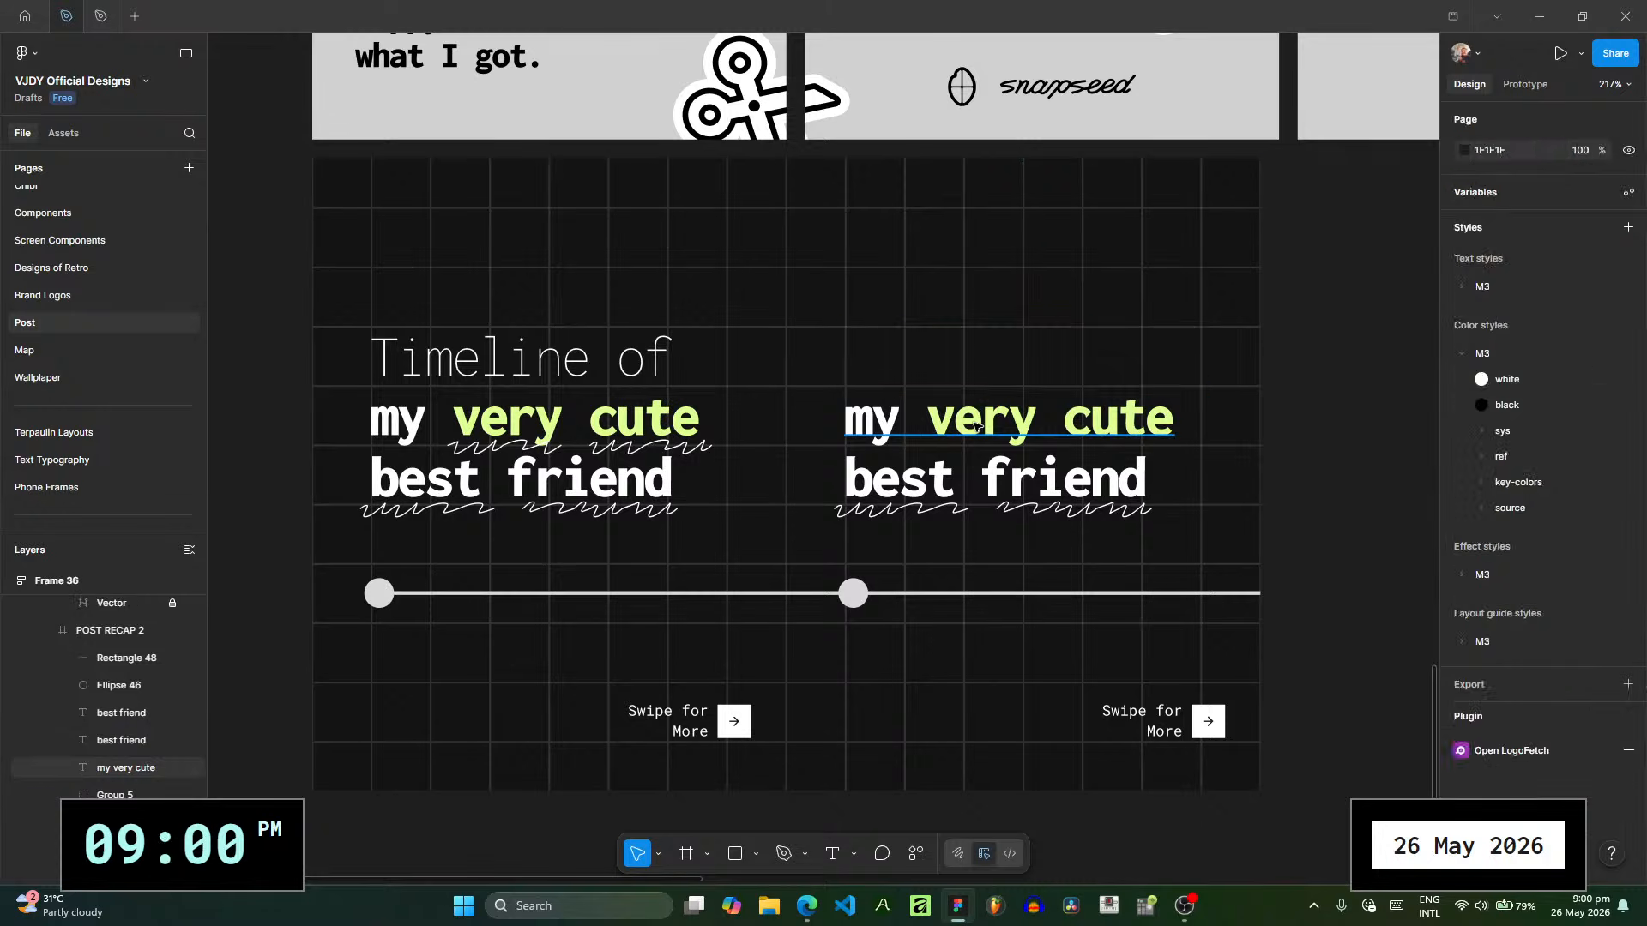
{"action": "left_click", "coordinate": [978, 427]}
{"action": "key", "text": "Delete"}
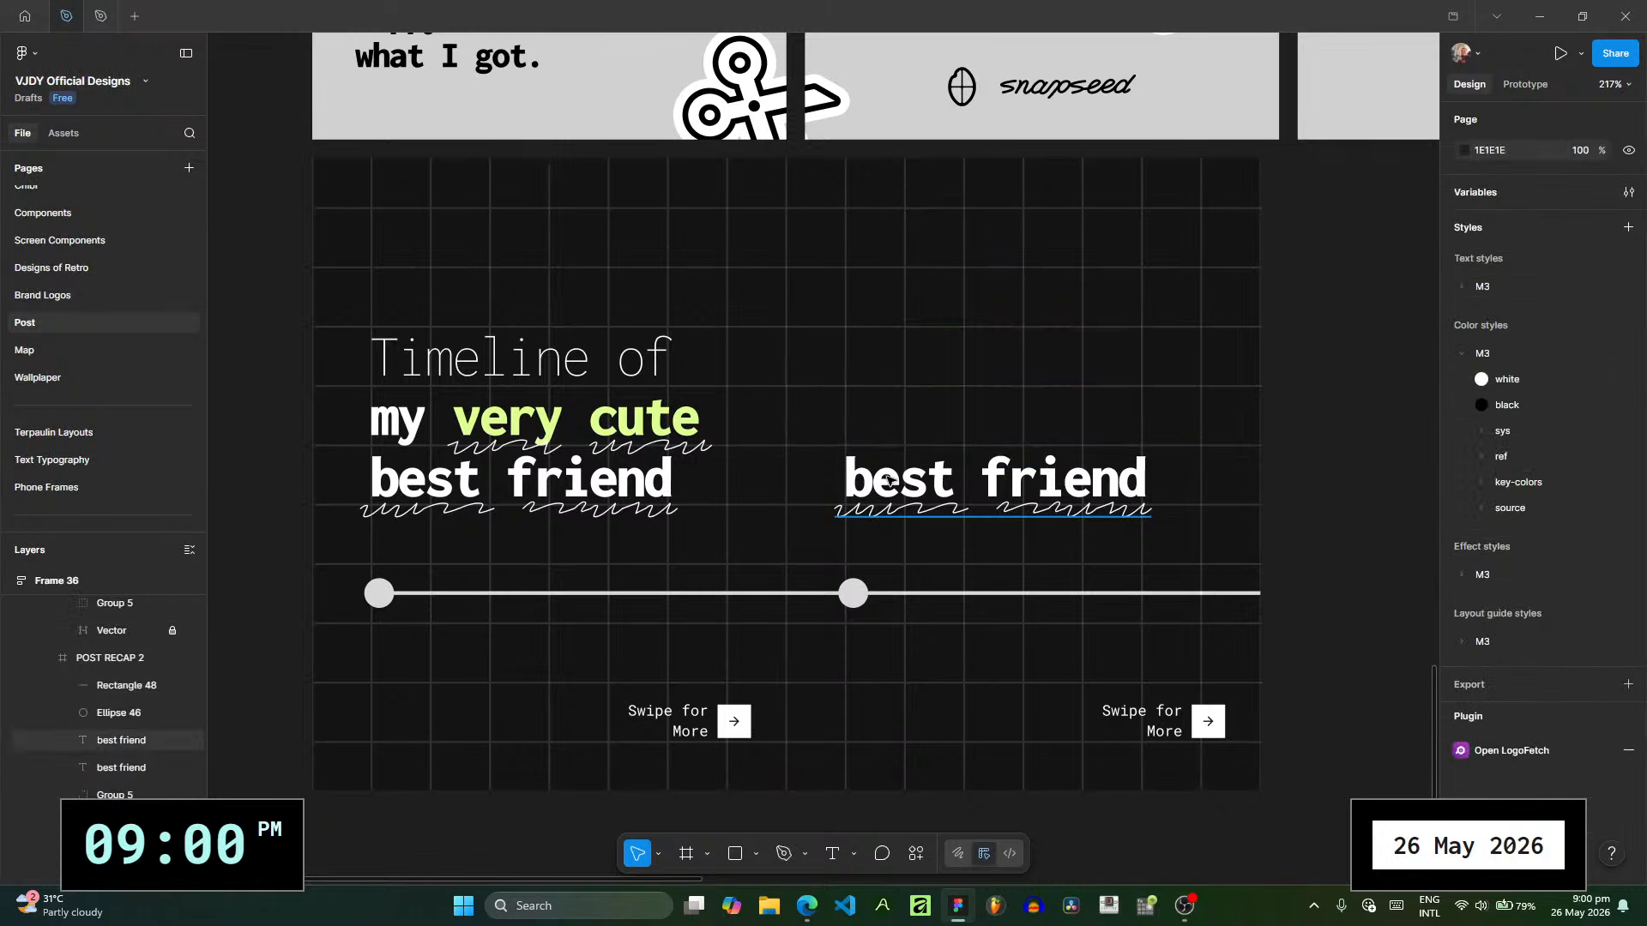
{"action": "left_click", "coordinate": [888, 513]}
{"action": "key", "text": "Delete"}
{"action": "left_click", "coordinate": [897, 487]}
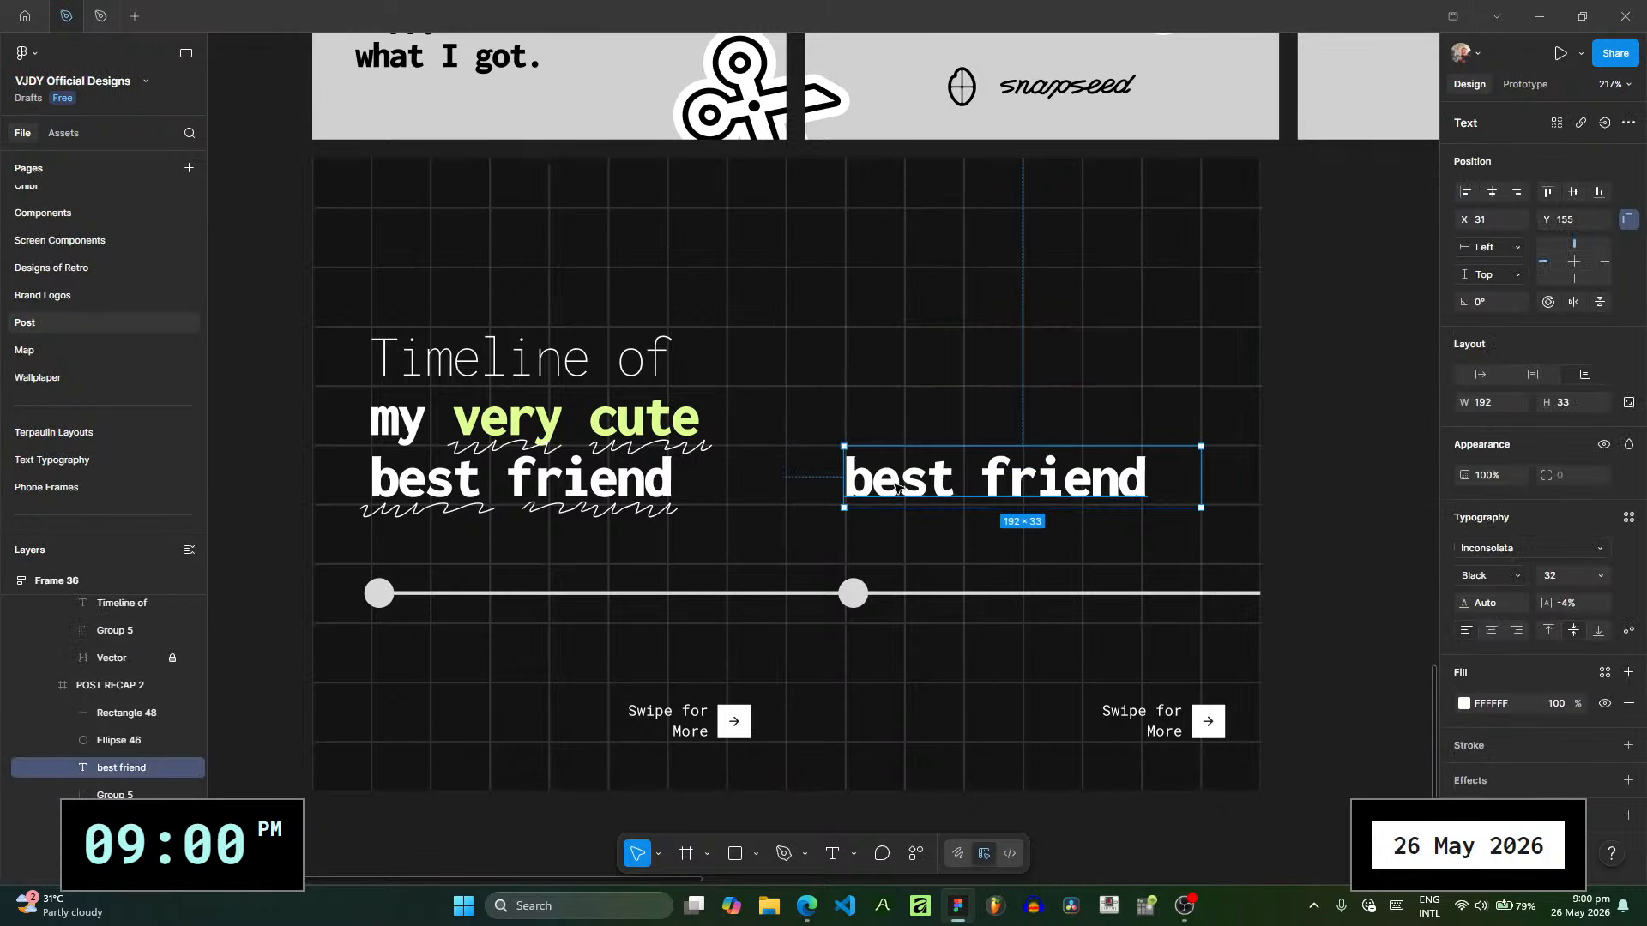
{"action": "key", "text": "Delete"}
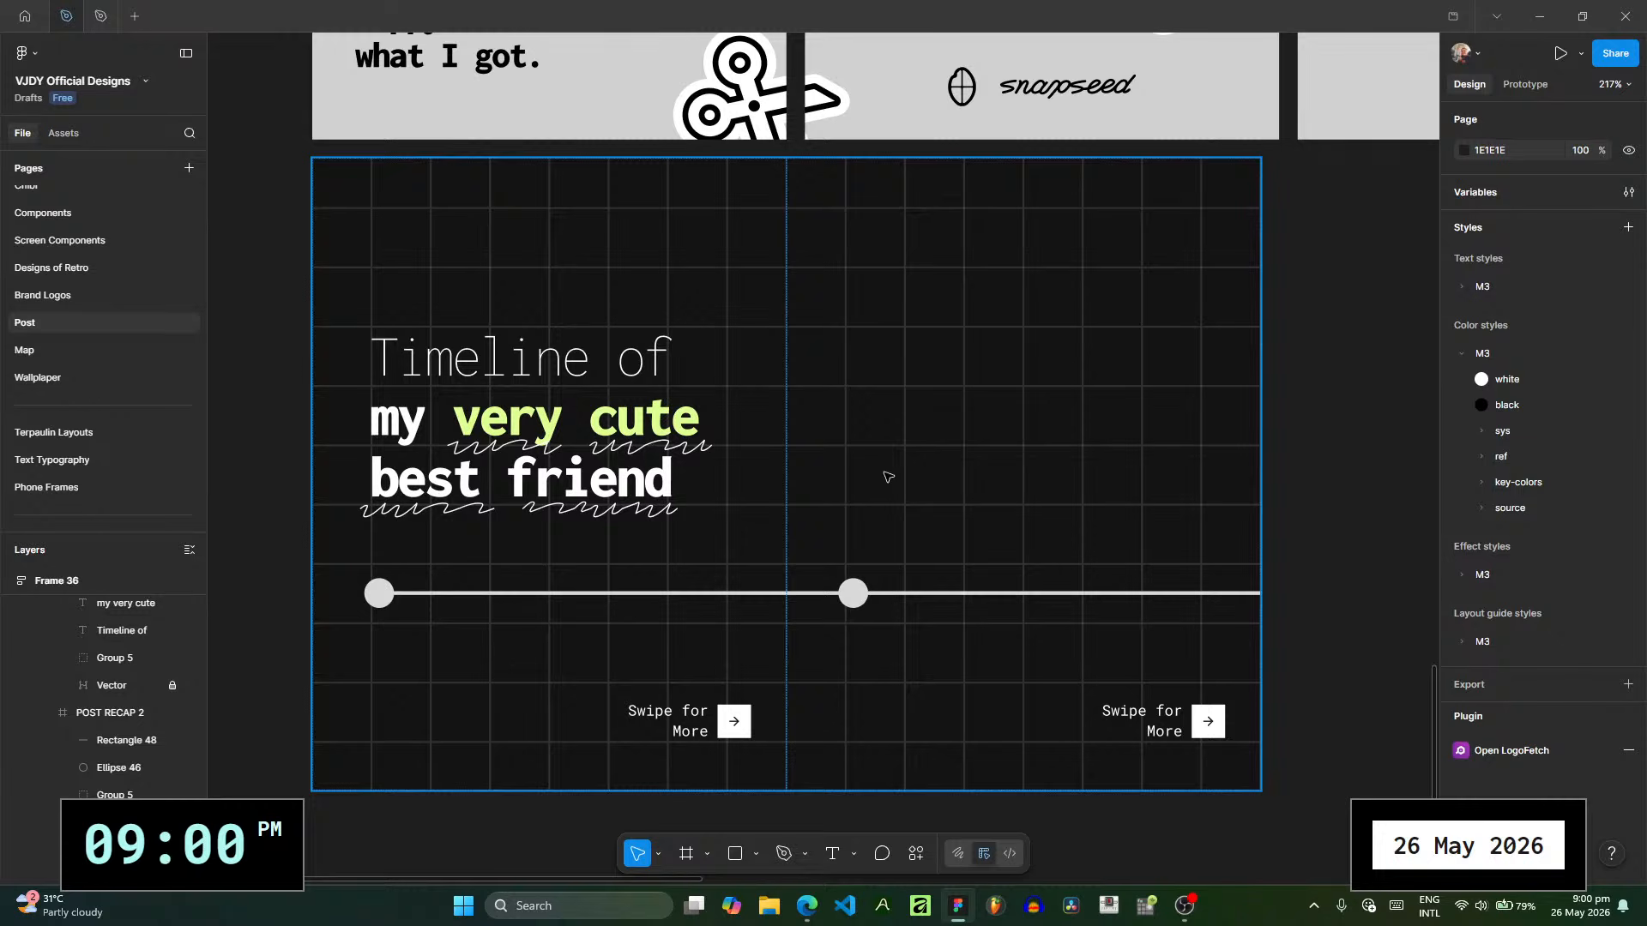
- Move the timeline dot on POST RECAP 2 slightly right, centring it between two vertical grid lines
{"action": "scroll", "coordinate": [963, 559], "scroll_direction": "up", "scroll_amount": 5}
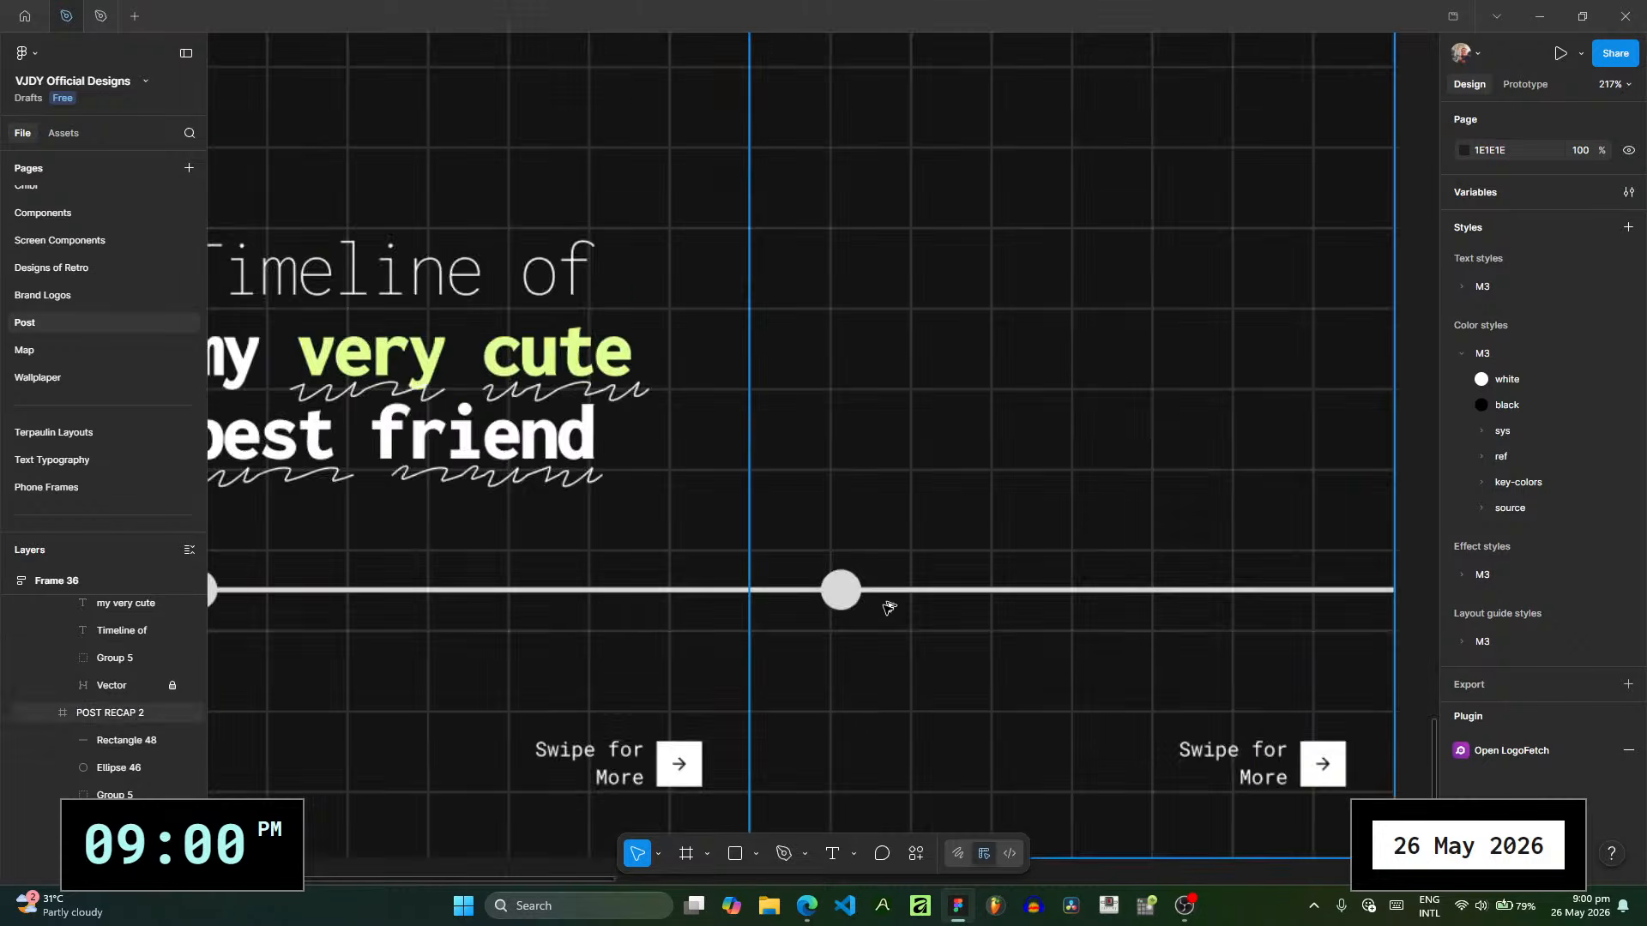
{"action": "left_click", "coordinate": [856, 590]}
{"action": "left_click_drag", "start_coordinate": [858, 592], "coordinate": [870, 591]}
{"action": "left_click", "coordinate": [1031, 613]}
- Examine the second slide's timeline dot and line against the surrounding grid, both close up and across the slide
{"action": "scroll", "coordinate": [1033, 613], "scroll_direction": "down", "scroll_amount": 2}
{"action": "left_click_drag", "start_coordinate": [1001, 466], "coordinate": [765, 523]}
{"action": "scroll", "coordinate": [837, 478], "scroll_direction": "down", "scroll_amount": 2}
{"action": "scroll", "coordinate": [669, 600], "scroll_direction": "down", "scroll_amount": 1}
{"action": "scroll", "coordinate": [577, 558], "scroll_direction": "up", "scroll_amount": 5}
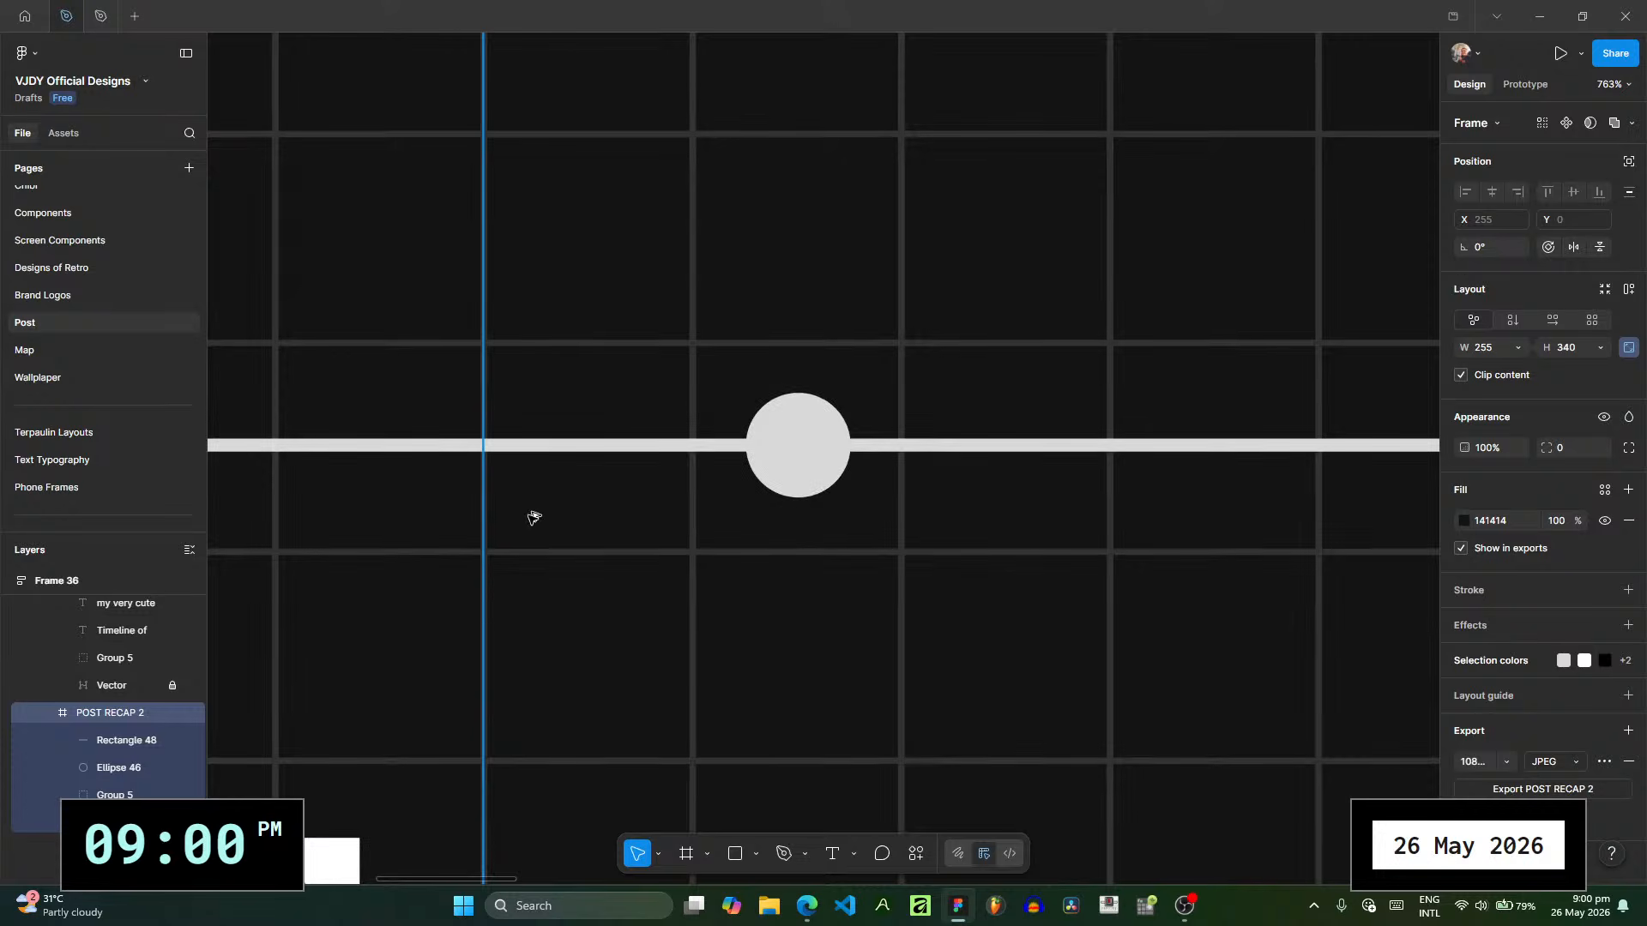
{"action": "scroll", "coordinate": [529, 512], "scroll_direction": "up", "scroll_amount": 3}
{"action": "left_click_drag", "start_coordinate": [816, 561], "coordinate": [545, 539]}
{"action": "scroll", "coordinate": [819, 405], "scroll_direction": "down", "scroll_amount": 2}
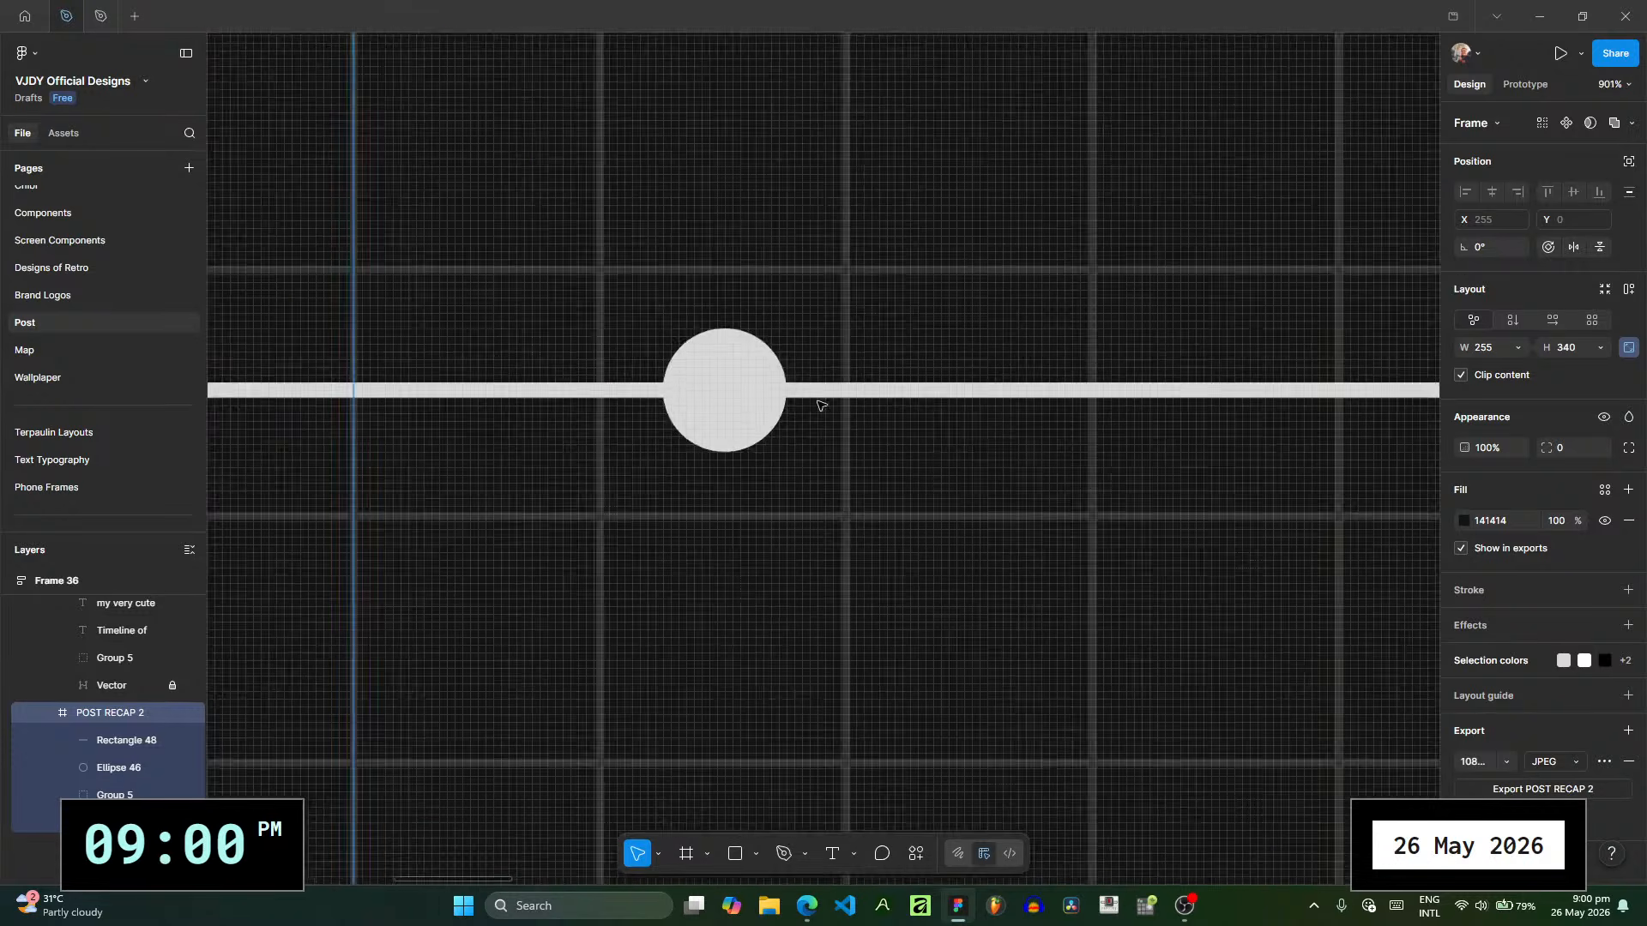
{"action": "scroll", "coordinate": [819, 406], "scroll_direction": "down", "scroll_amount": 8}
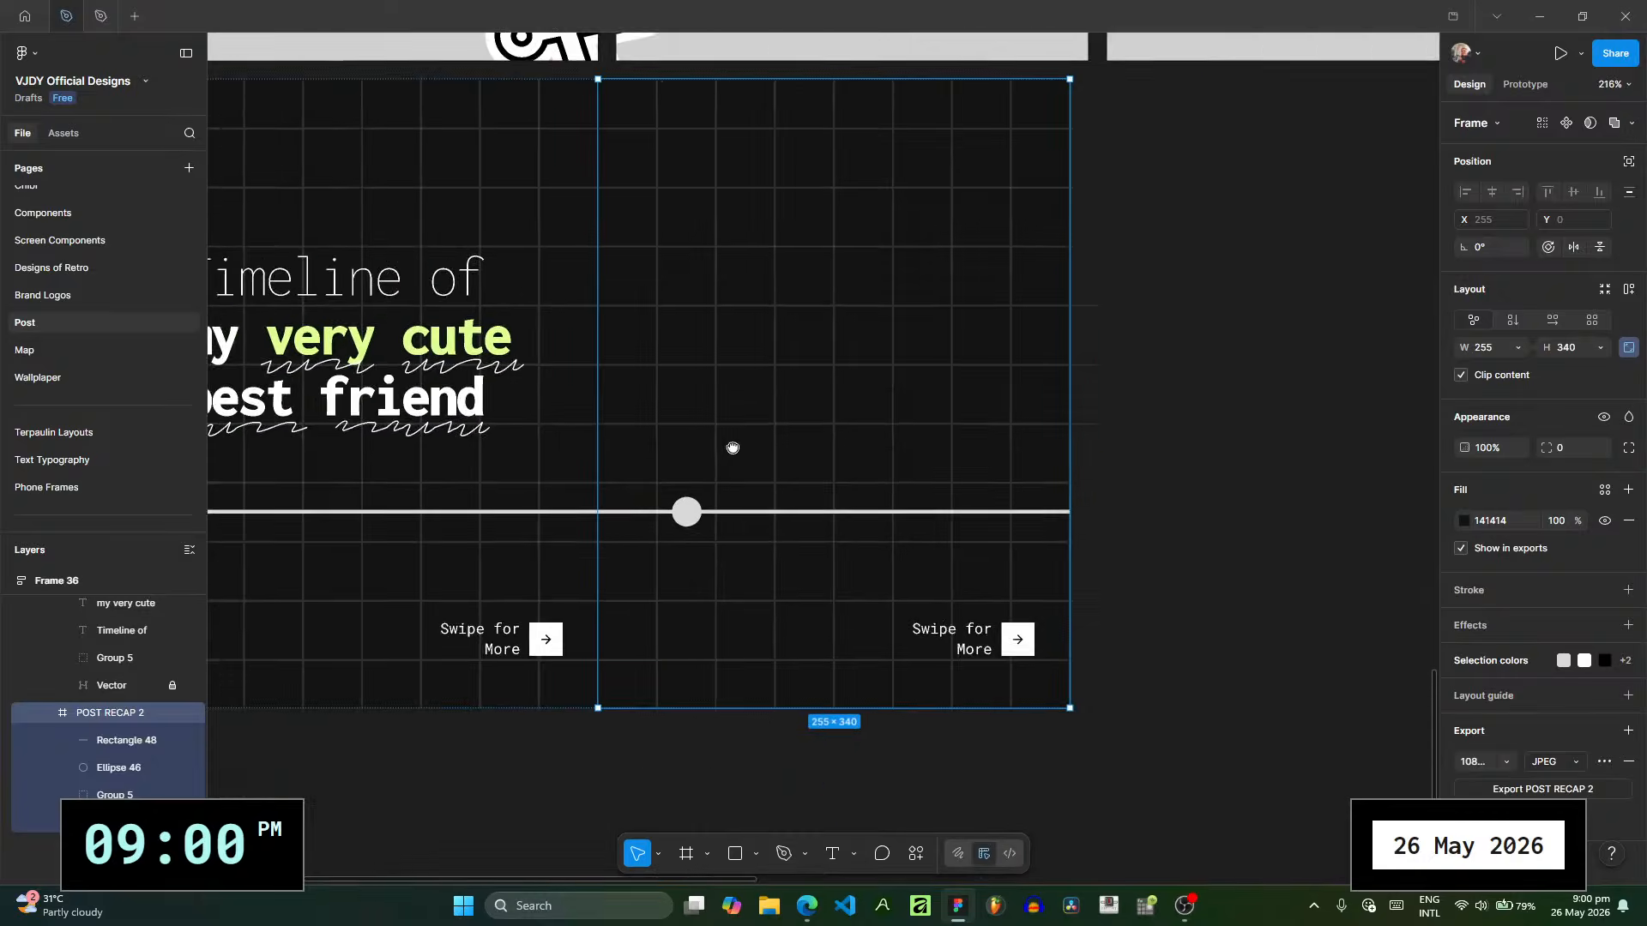
{"action": "scroll", "coordinate": [732, 448], "scroll_direction": "up", "scroll_amount": 2}
{"action": "left_click", "coordinate": [1191, 520]}
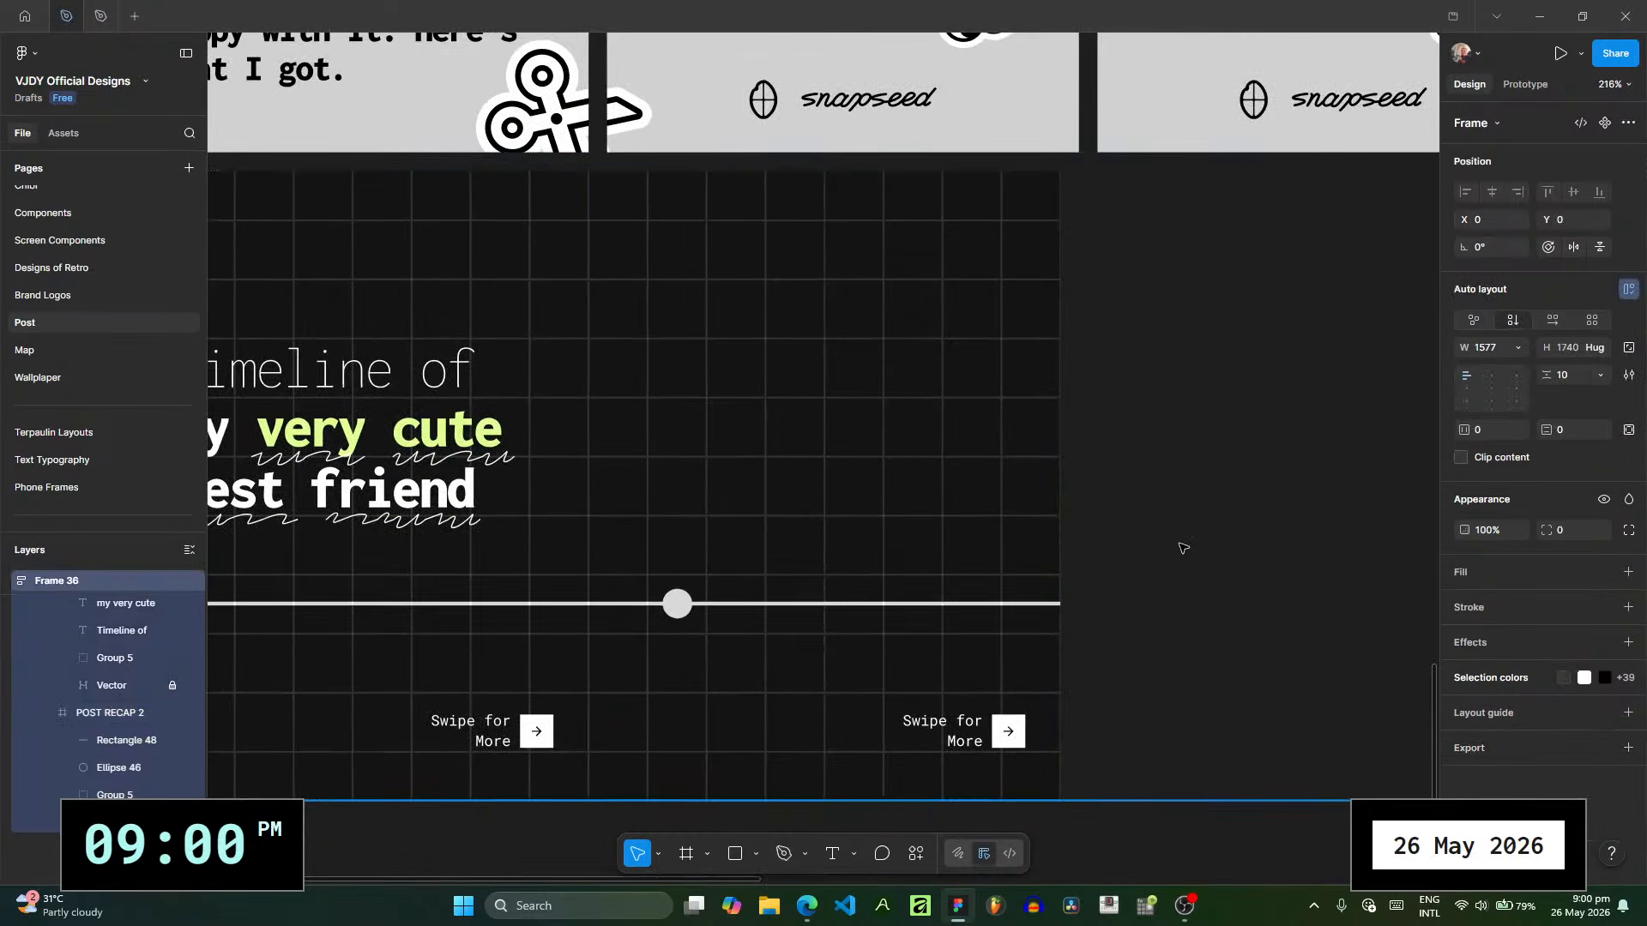
- Switch to File Explorer and open the friend's photo collection folder inside Pictures
{"action": "key", "text": "super+e"}
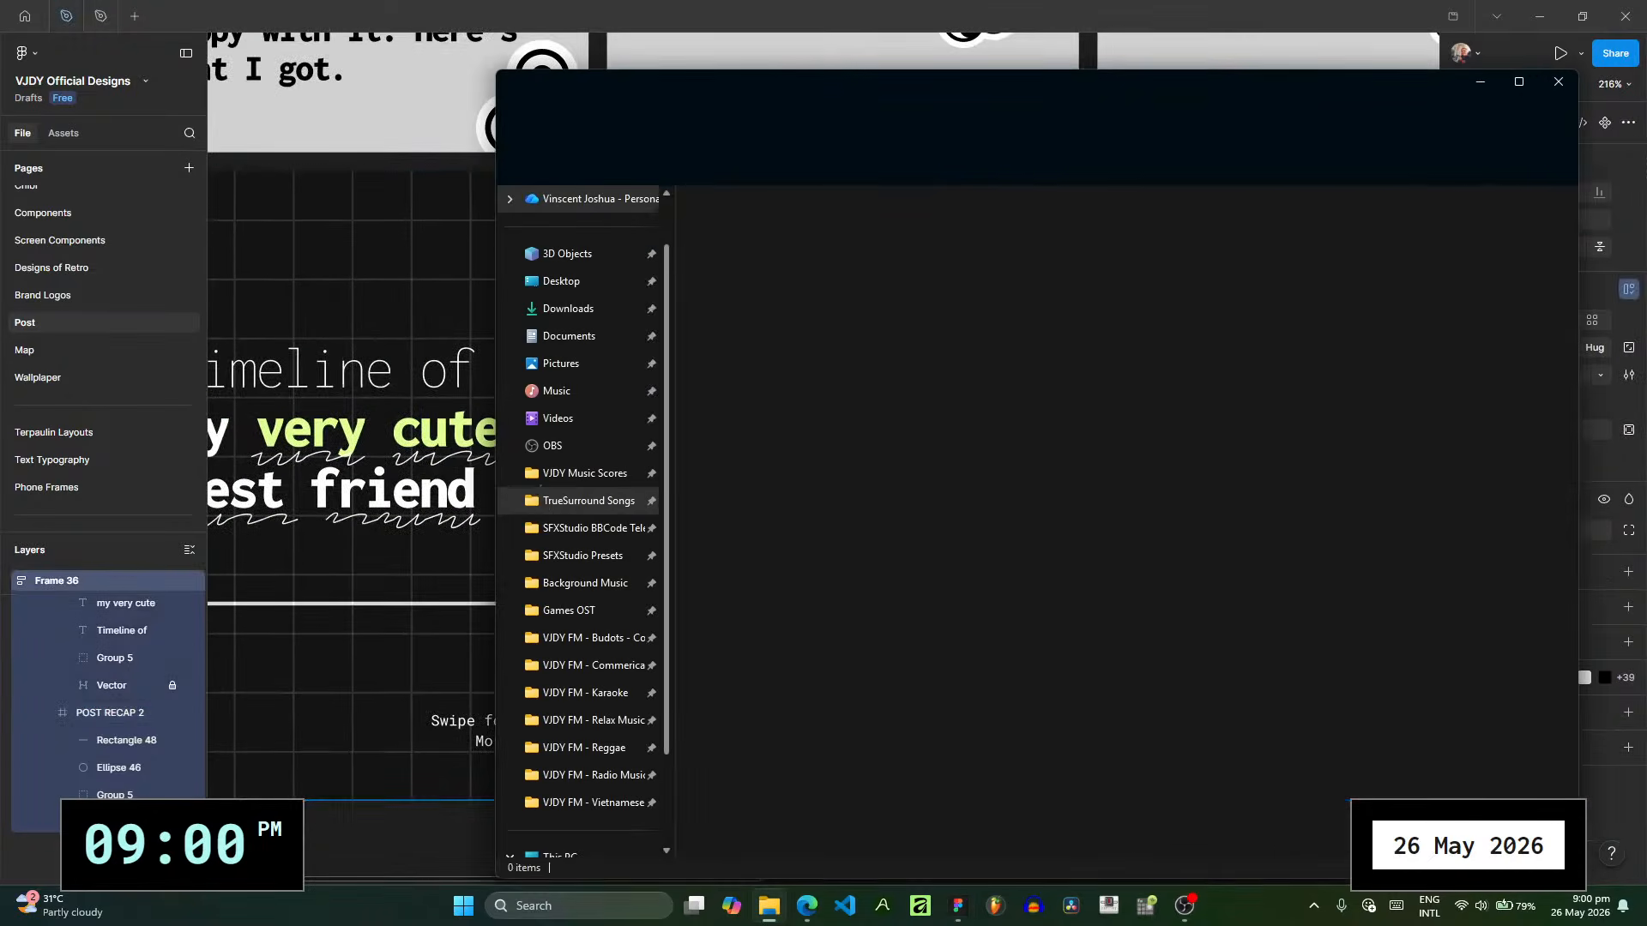
{"action": "left_click", "coordinate": [566, 364]}
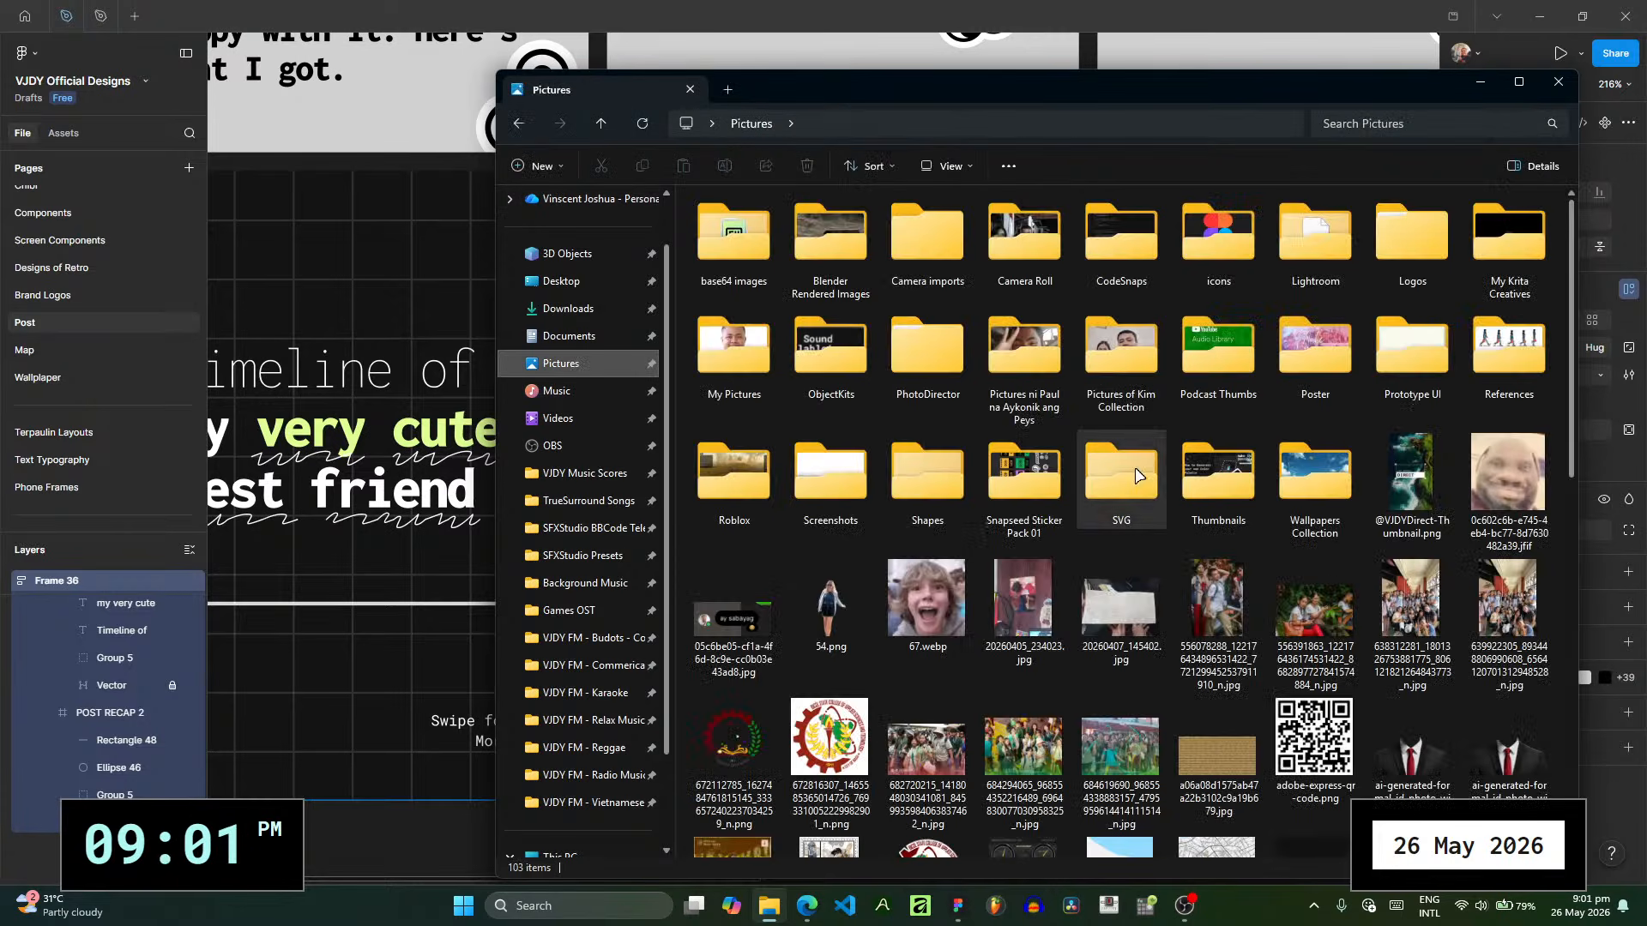
{"action": "double_click", "coordinate": [1077, 348]}
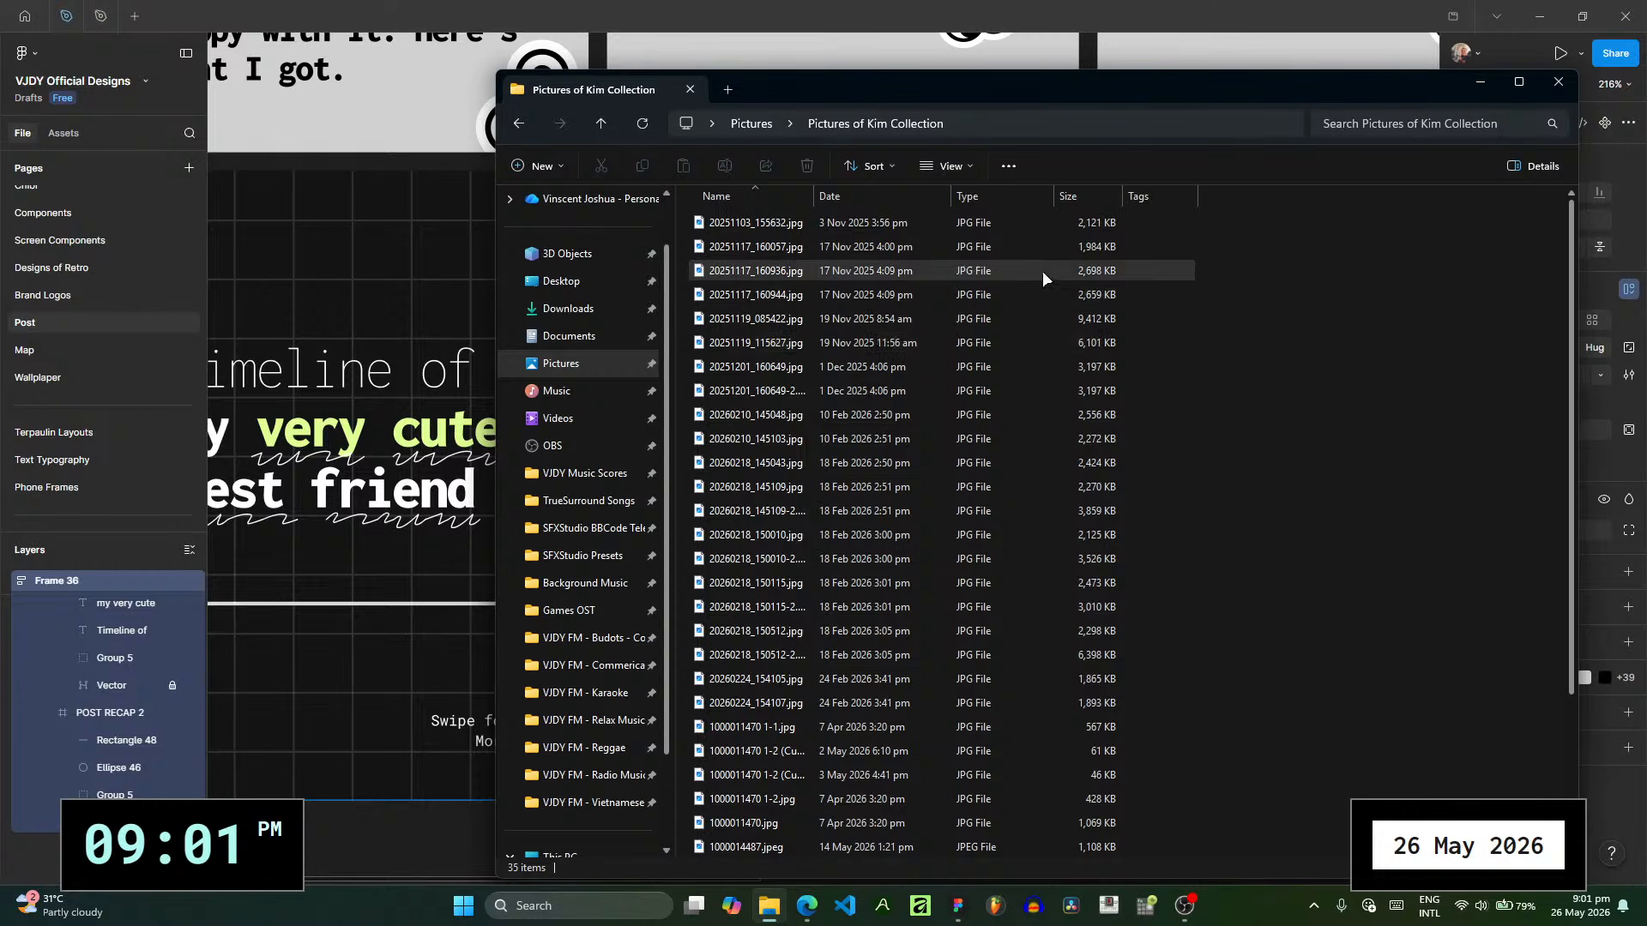
- Display the collection as large icons and look through the photo thumbnails
{"action": "left_click", "coordinate": [975, 175]}
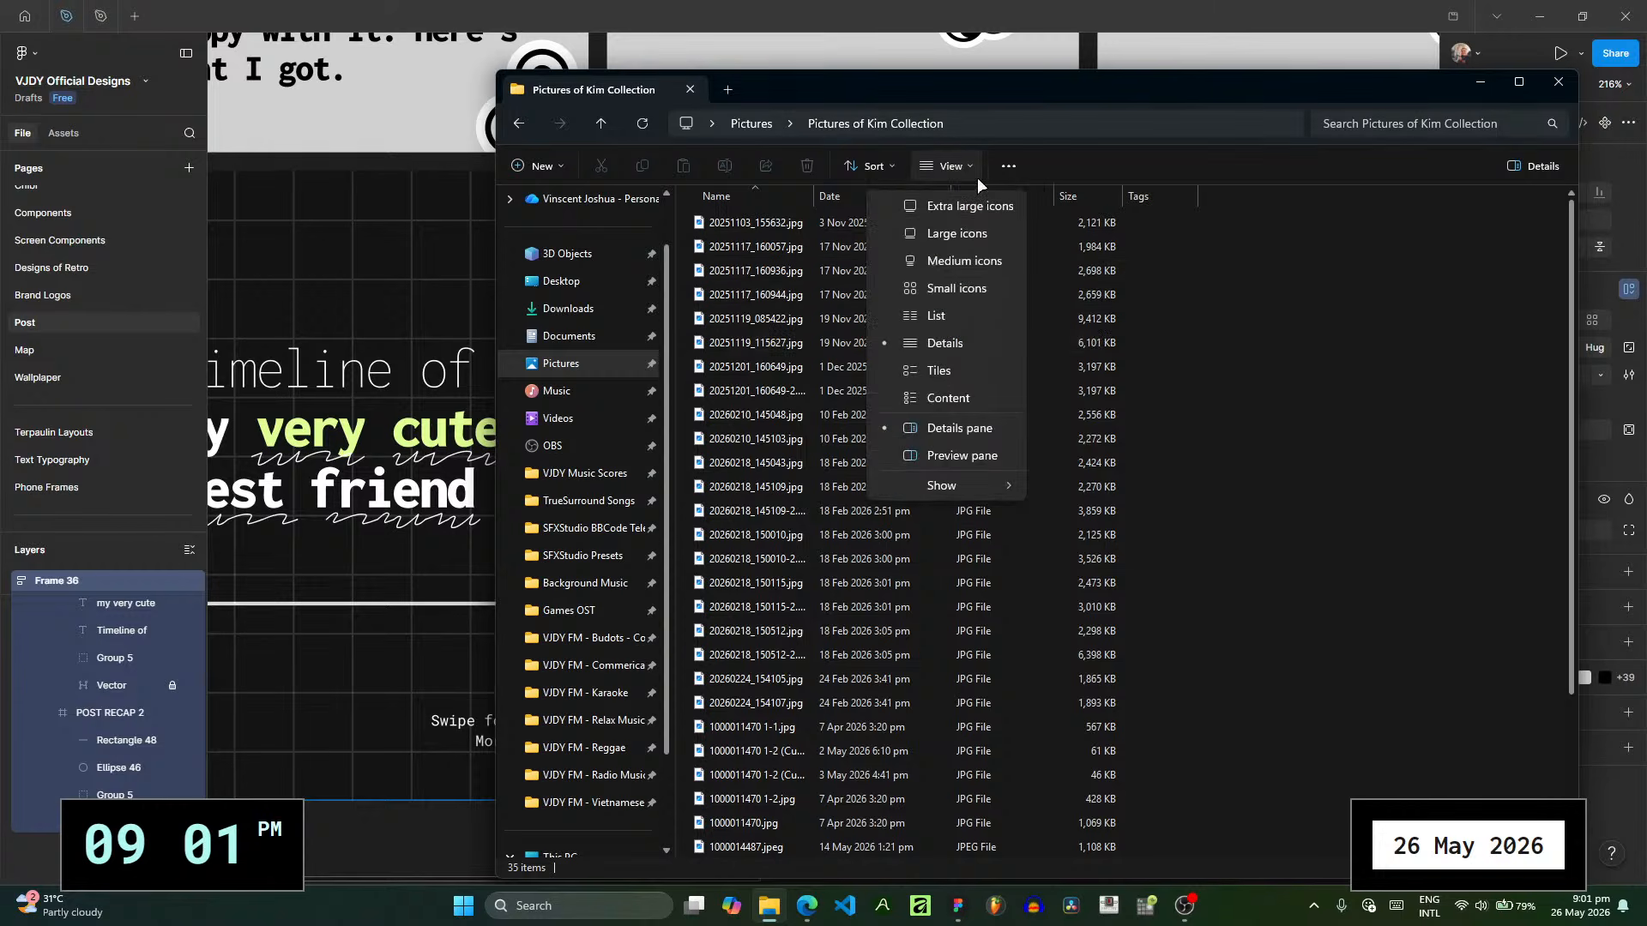
{"action": "left_click", "coordinate": [970, 225]}
{"action": "left_click", "coordinate": [755, 286]}
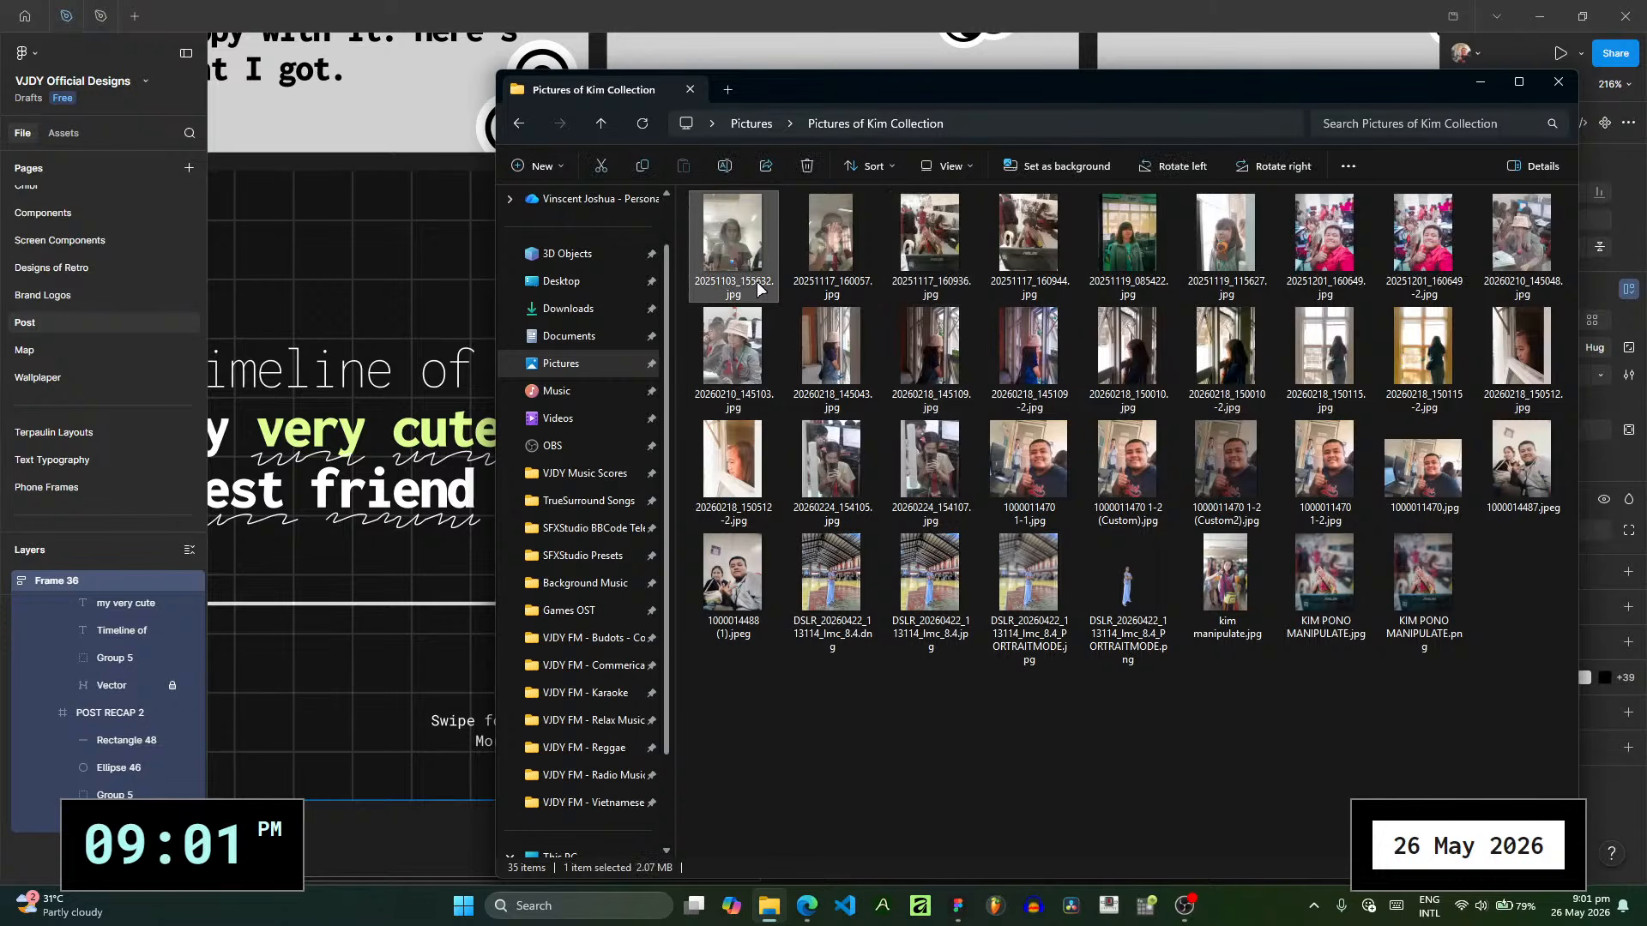
{"action": "left_click", "coordinate": [813, 287]}
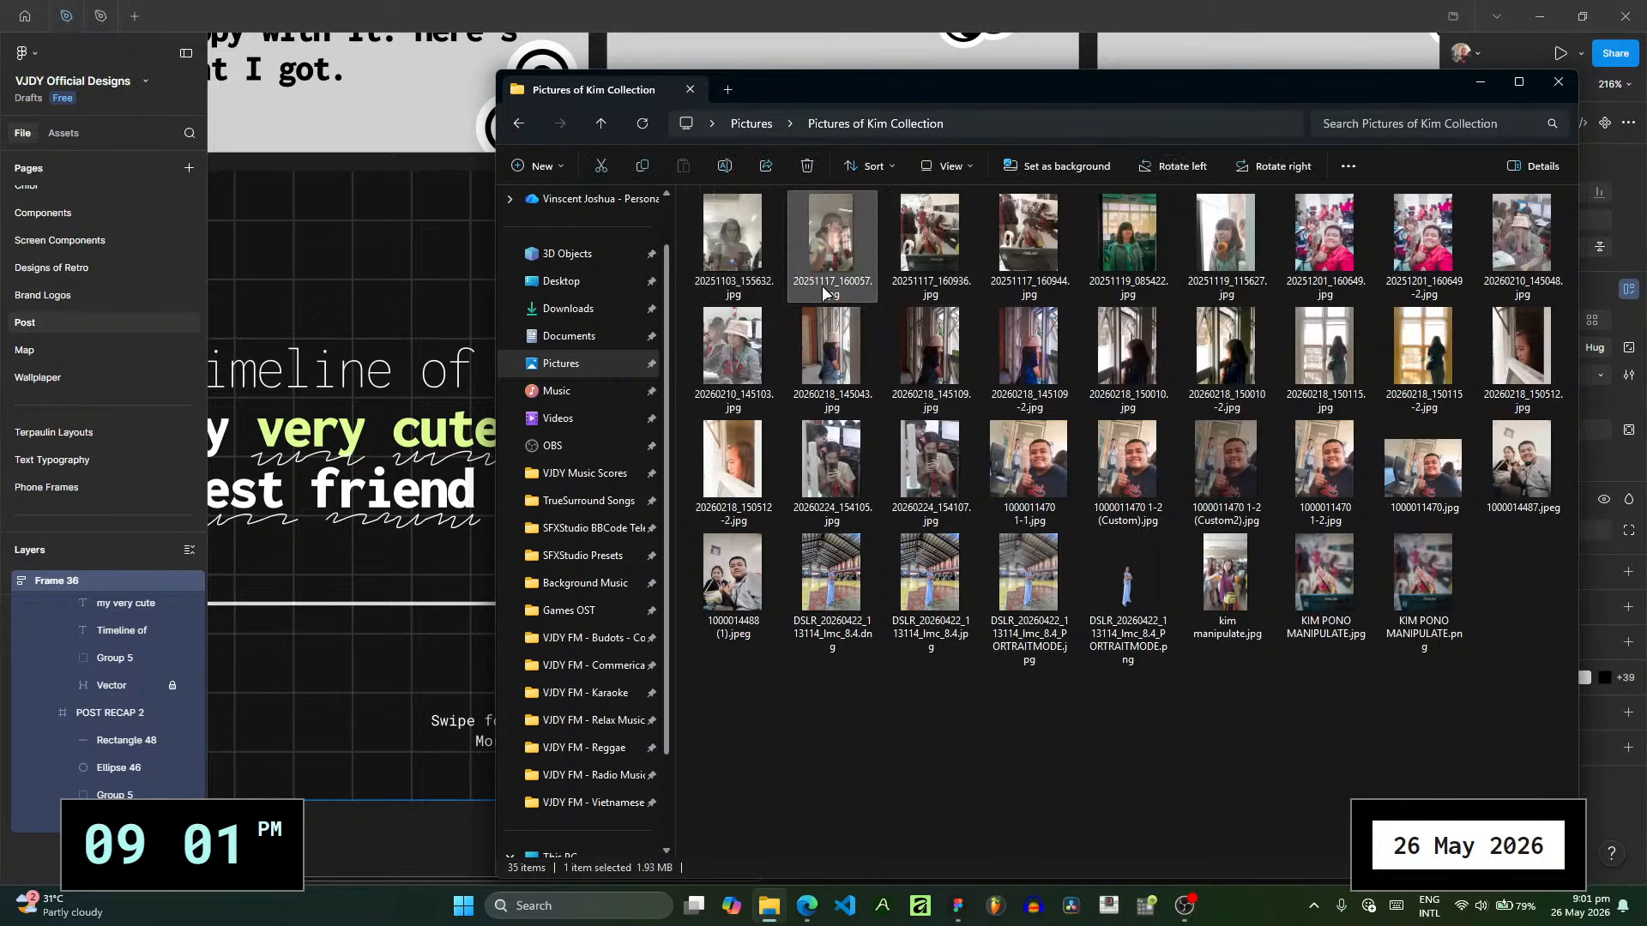
{"action": "left_click", "coordinate": [919, 292]}
{"action": "left_click", "coordinate": [1413, 641]}
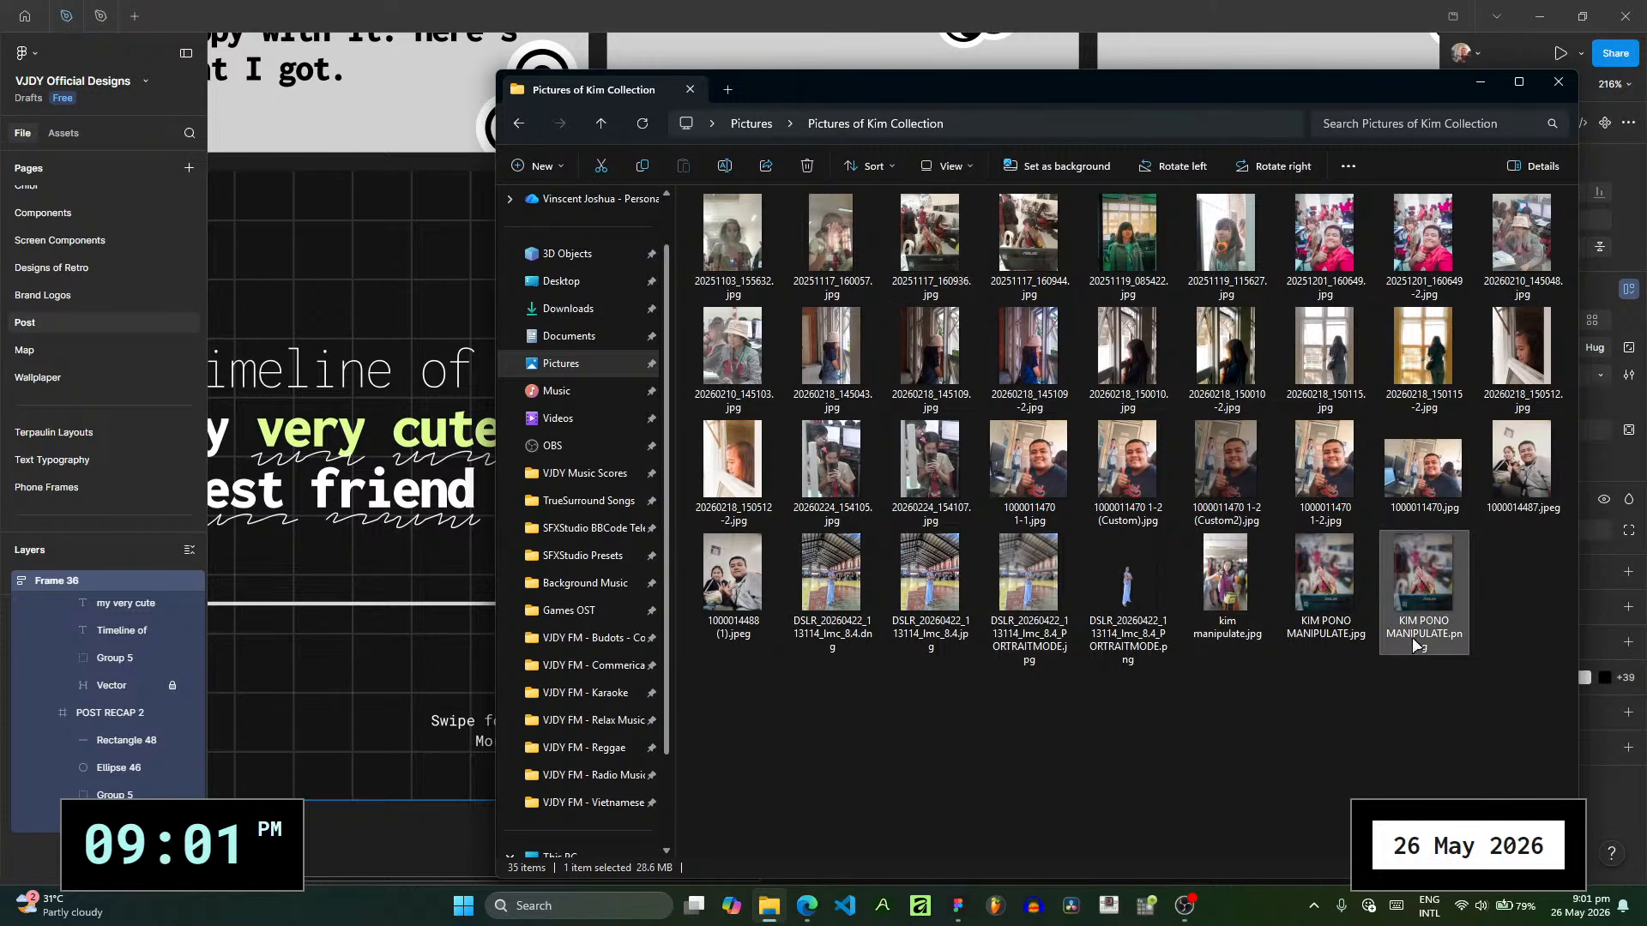
- Sort the photos in descending date order and change the folder view to Details
{"action": "left_click", "coordinate": [861, 157]}
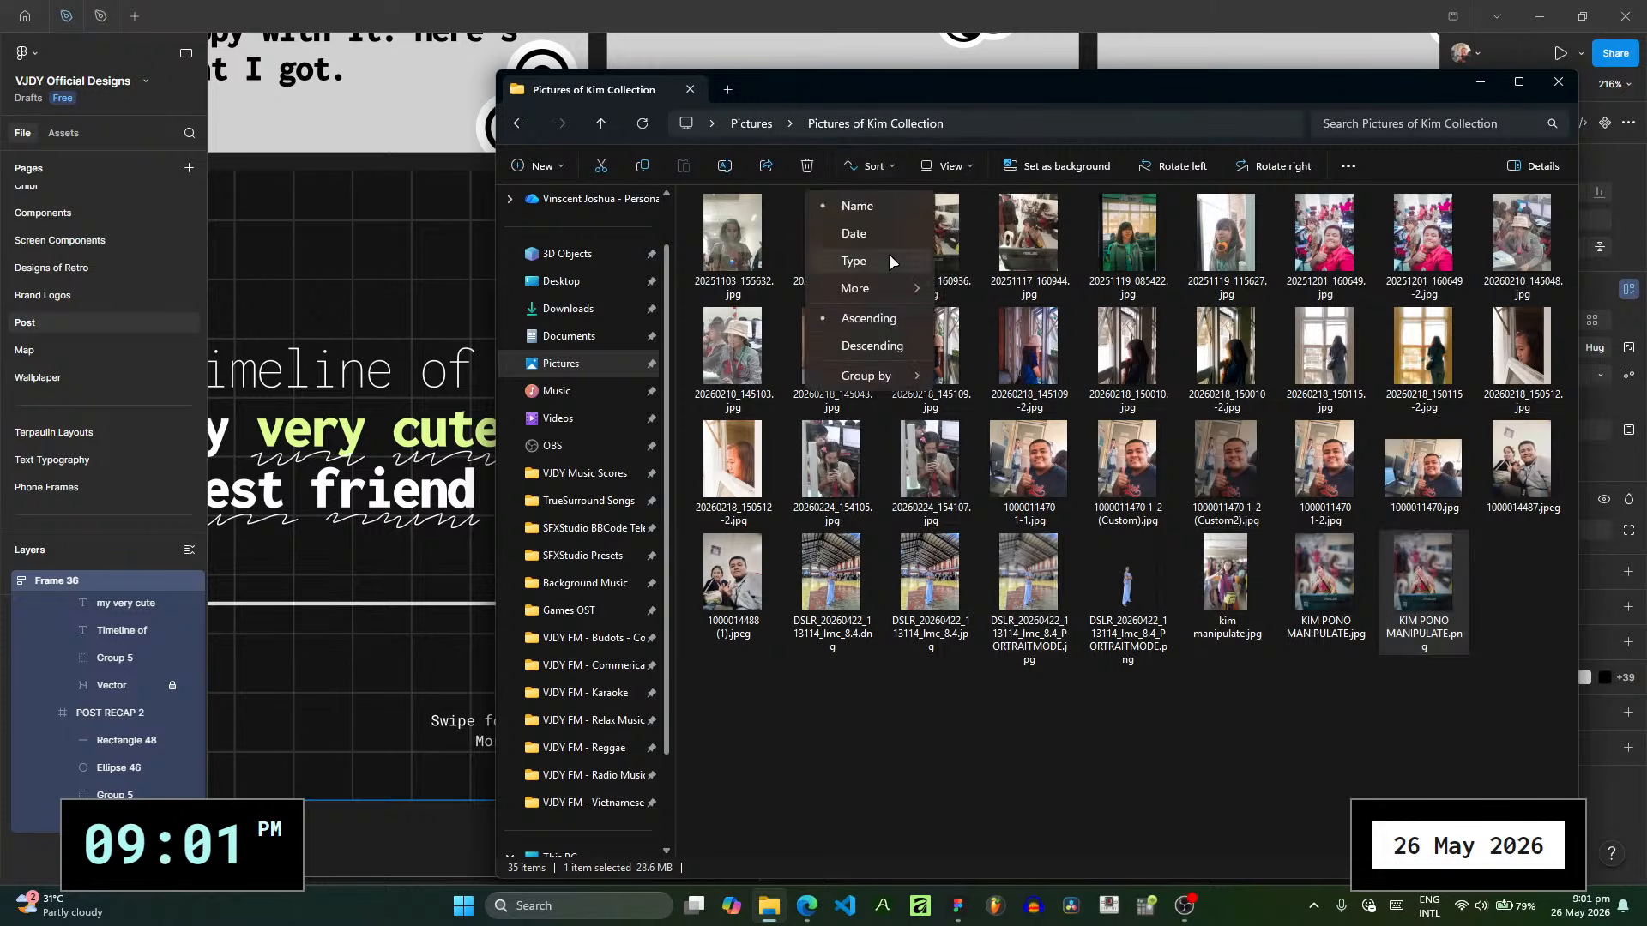
{"action": "left_click", "coordinate": [884, 349]}
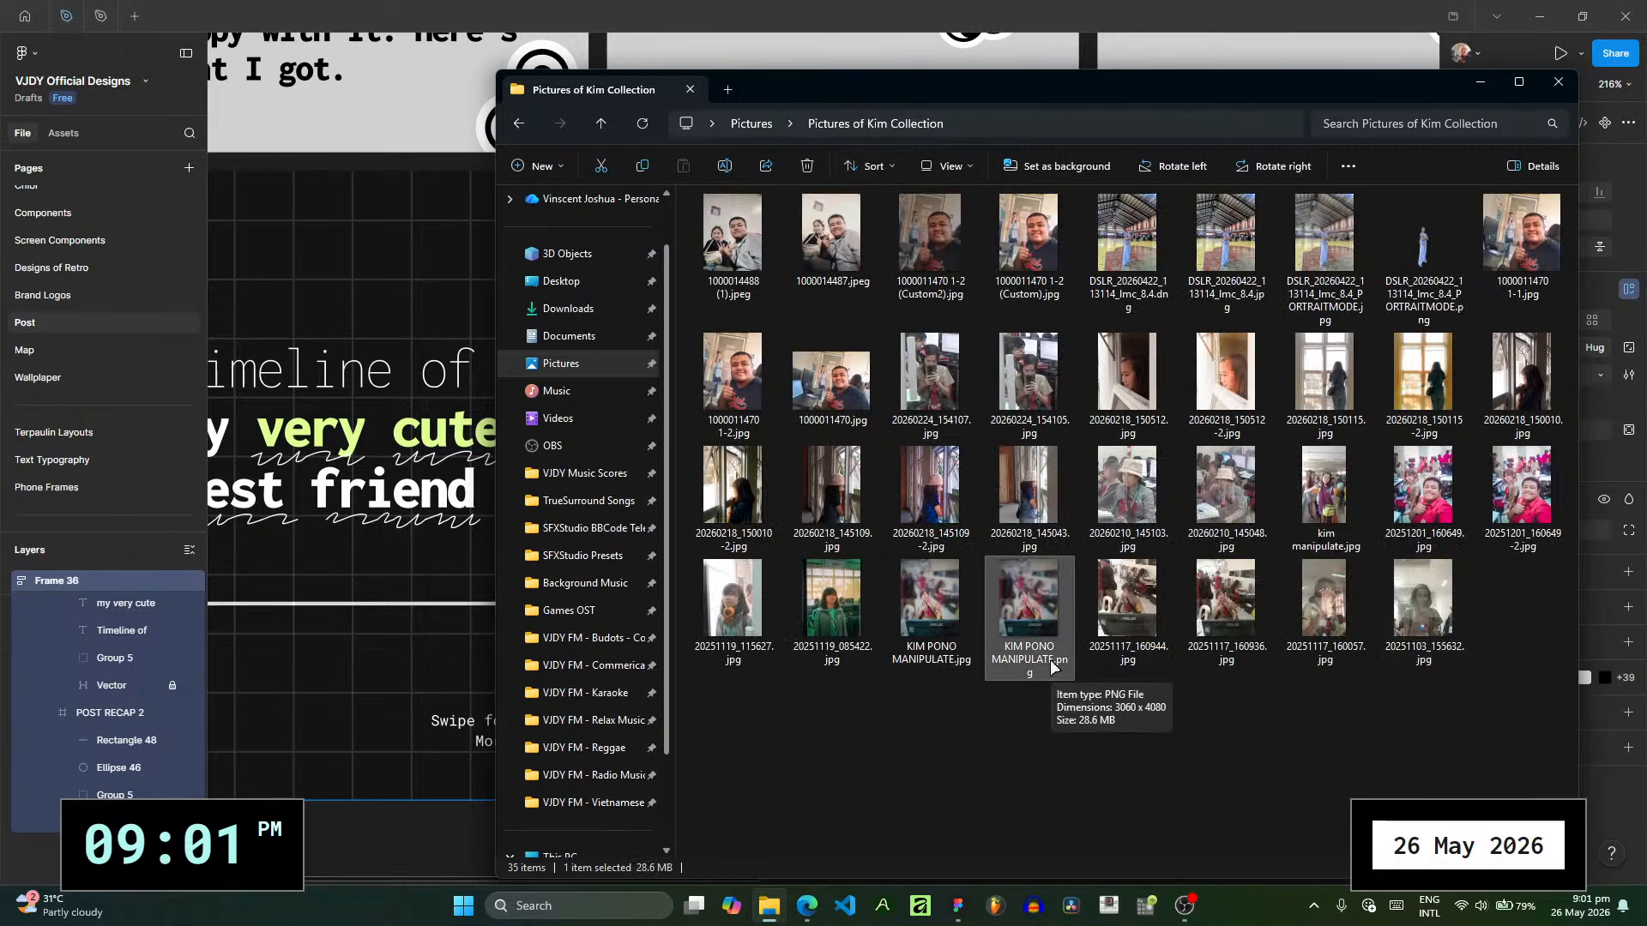
{"action": "left_click", "coordinate": [885, 169]}
{"action": "left_click", "coordinate": [944, 165]}
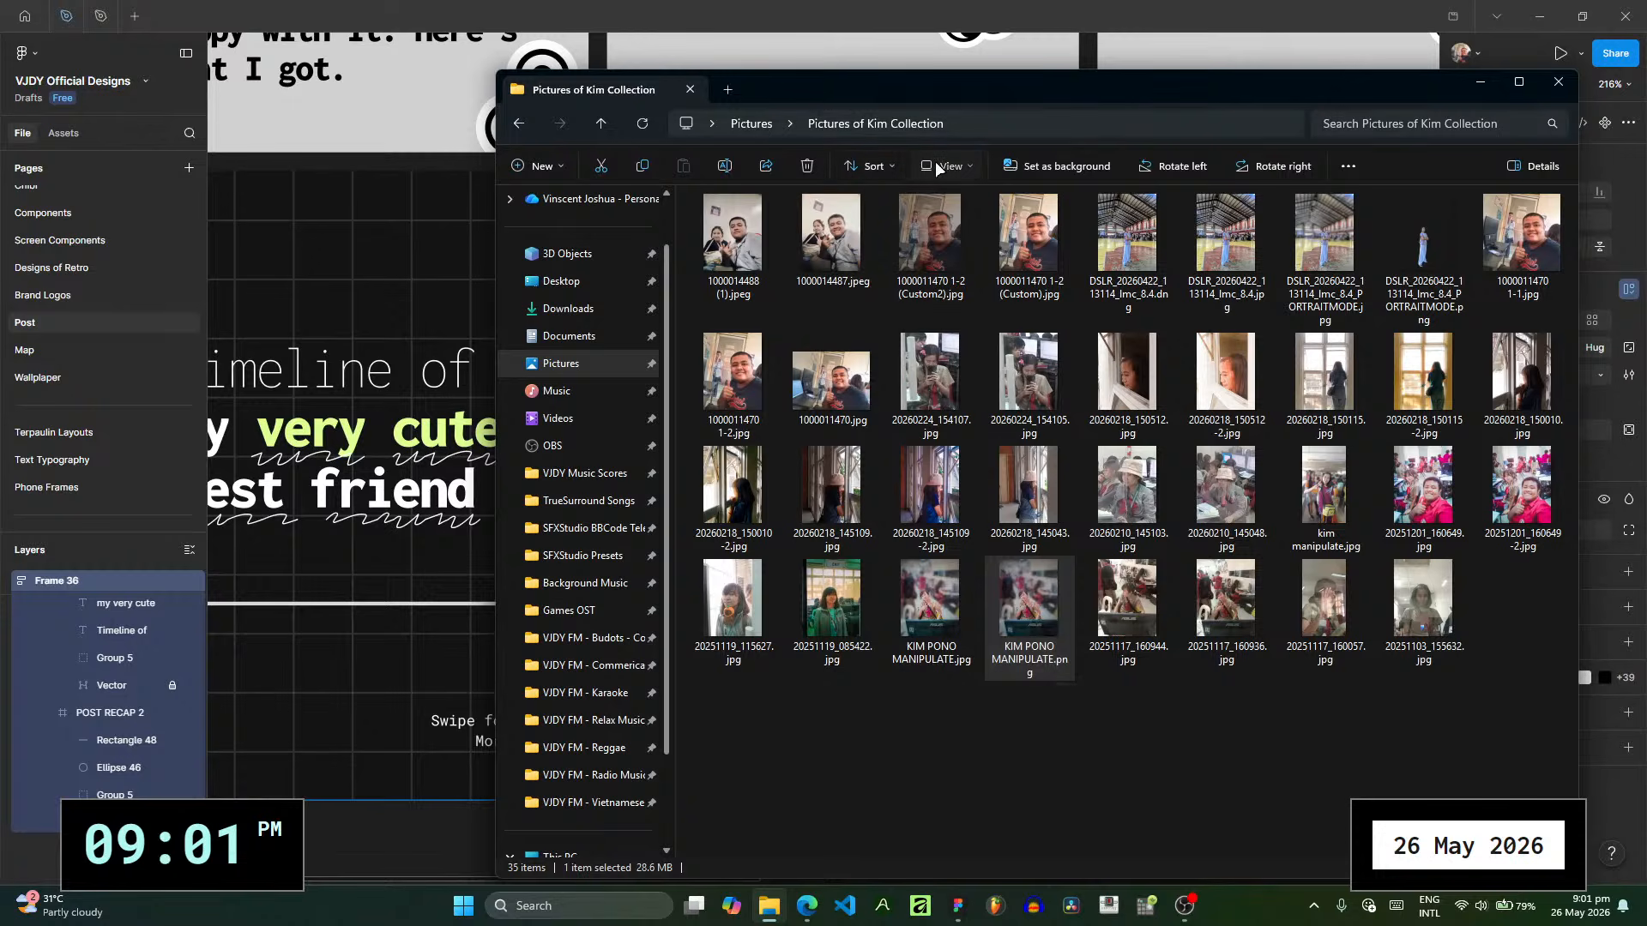
{"action": "left_click", "coordinate": [943, 165]}
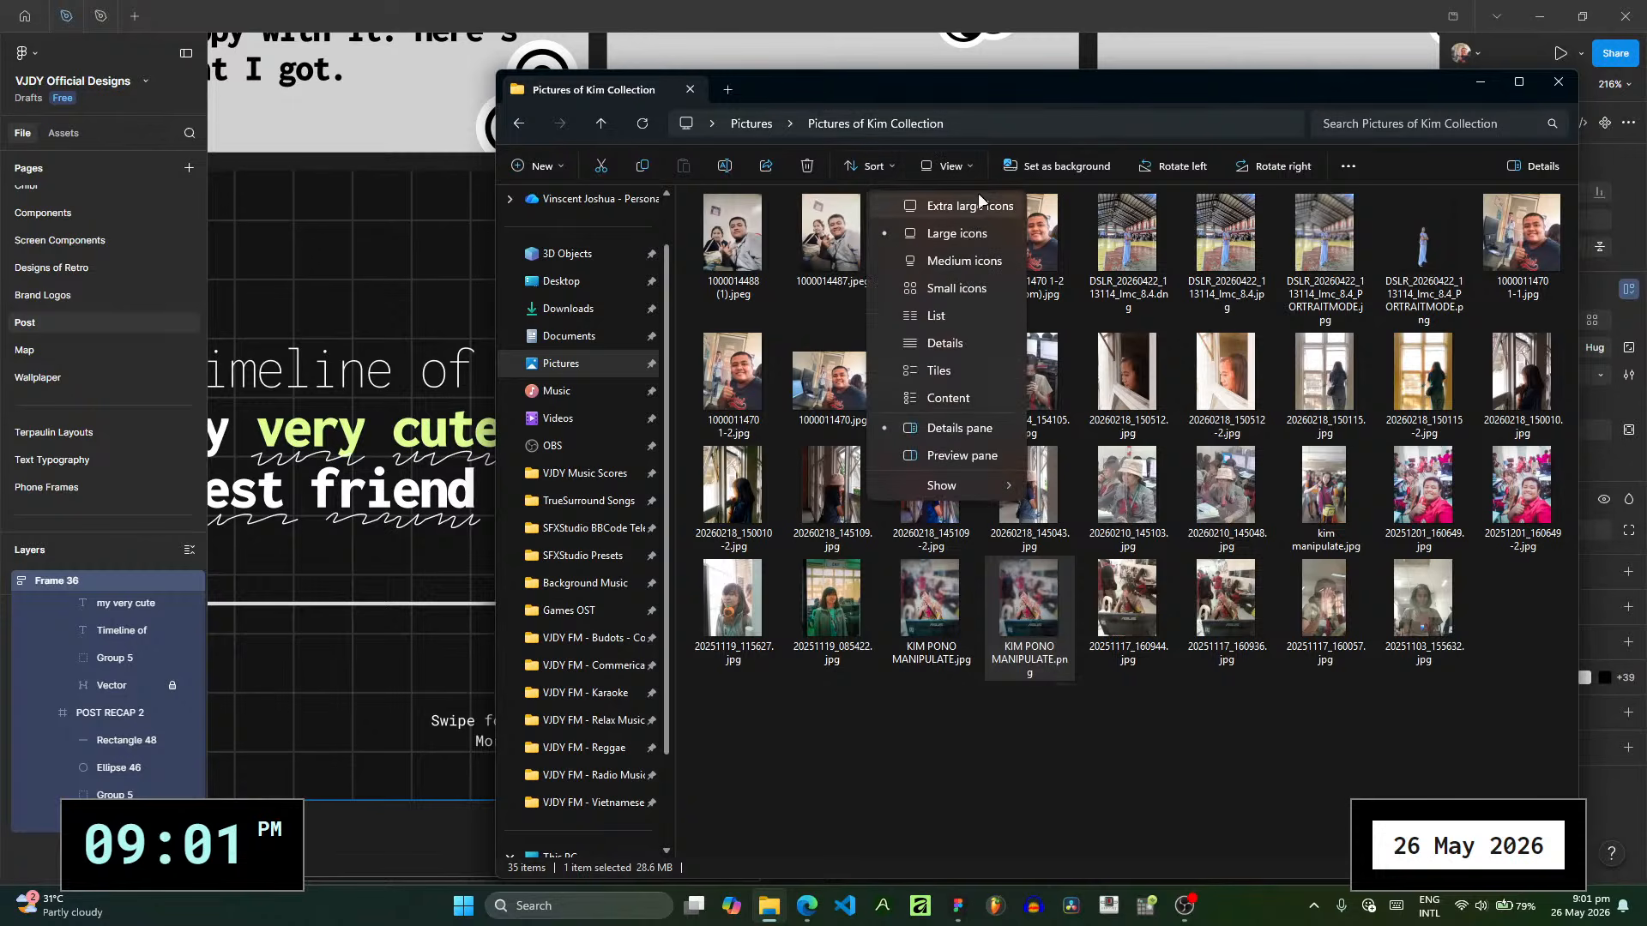
{"action": "left_click", "coordinate": [945, 343]}
- Sort the photo list by date with the oldest first, and select 20251103_155632.jpg
{"action": "scroll", "coordinate": [1186, 427], "scroll_direction": "down", "scroll_amount": 3}
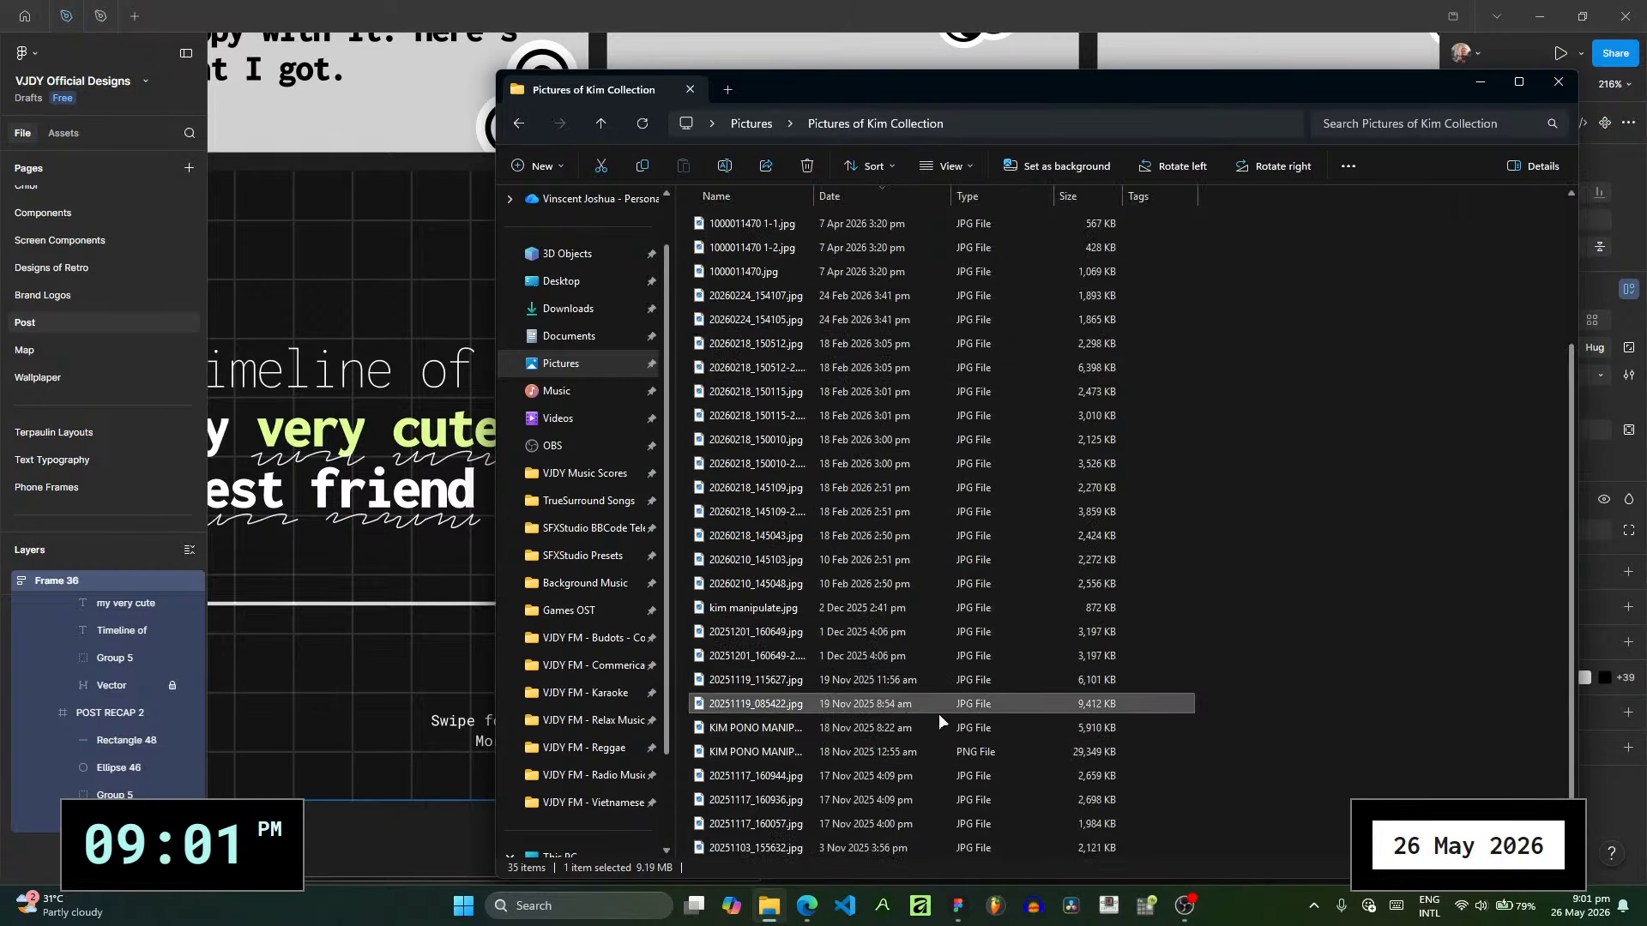
{"action": "left_click", "coordinate": [899, 679]}
{"action": "left_click", "coordinate": [892, 192]}
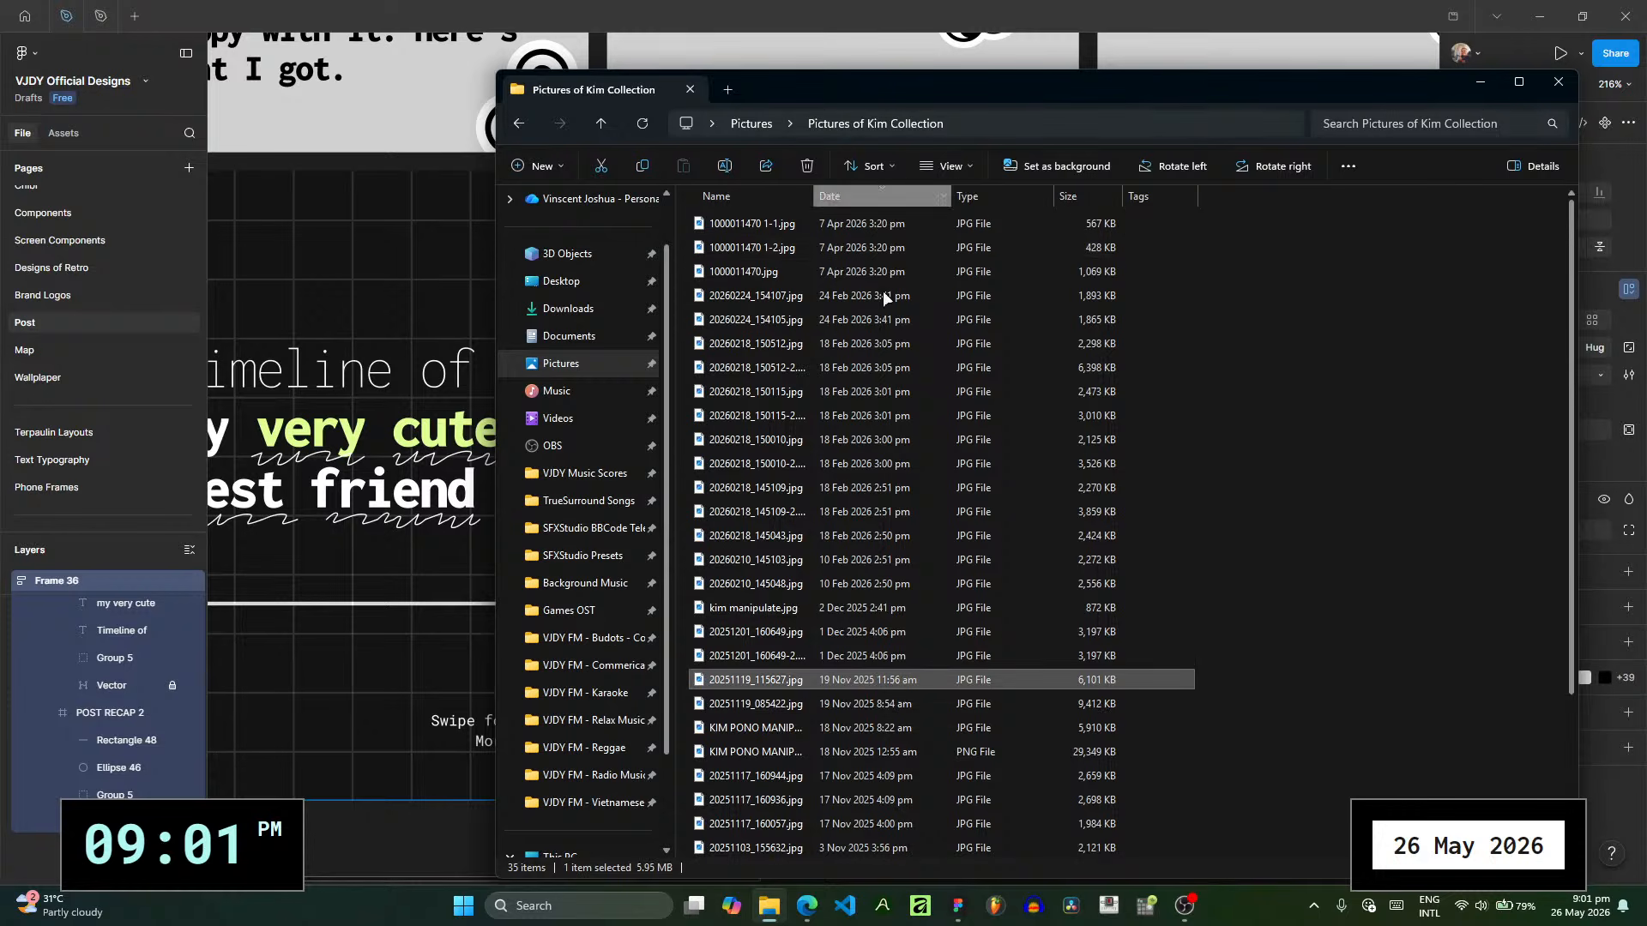
{"action": "left_click", "coordinate": [772, 225]}
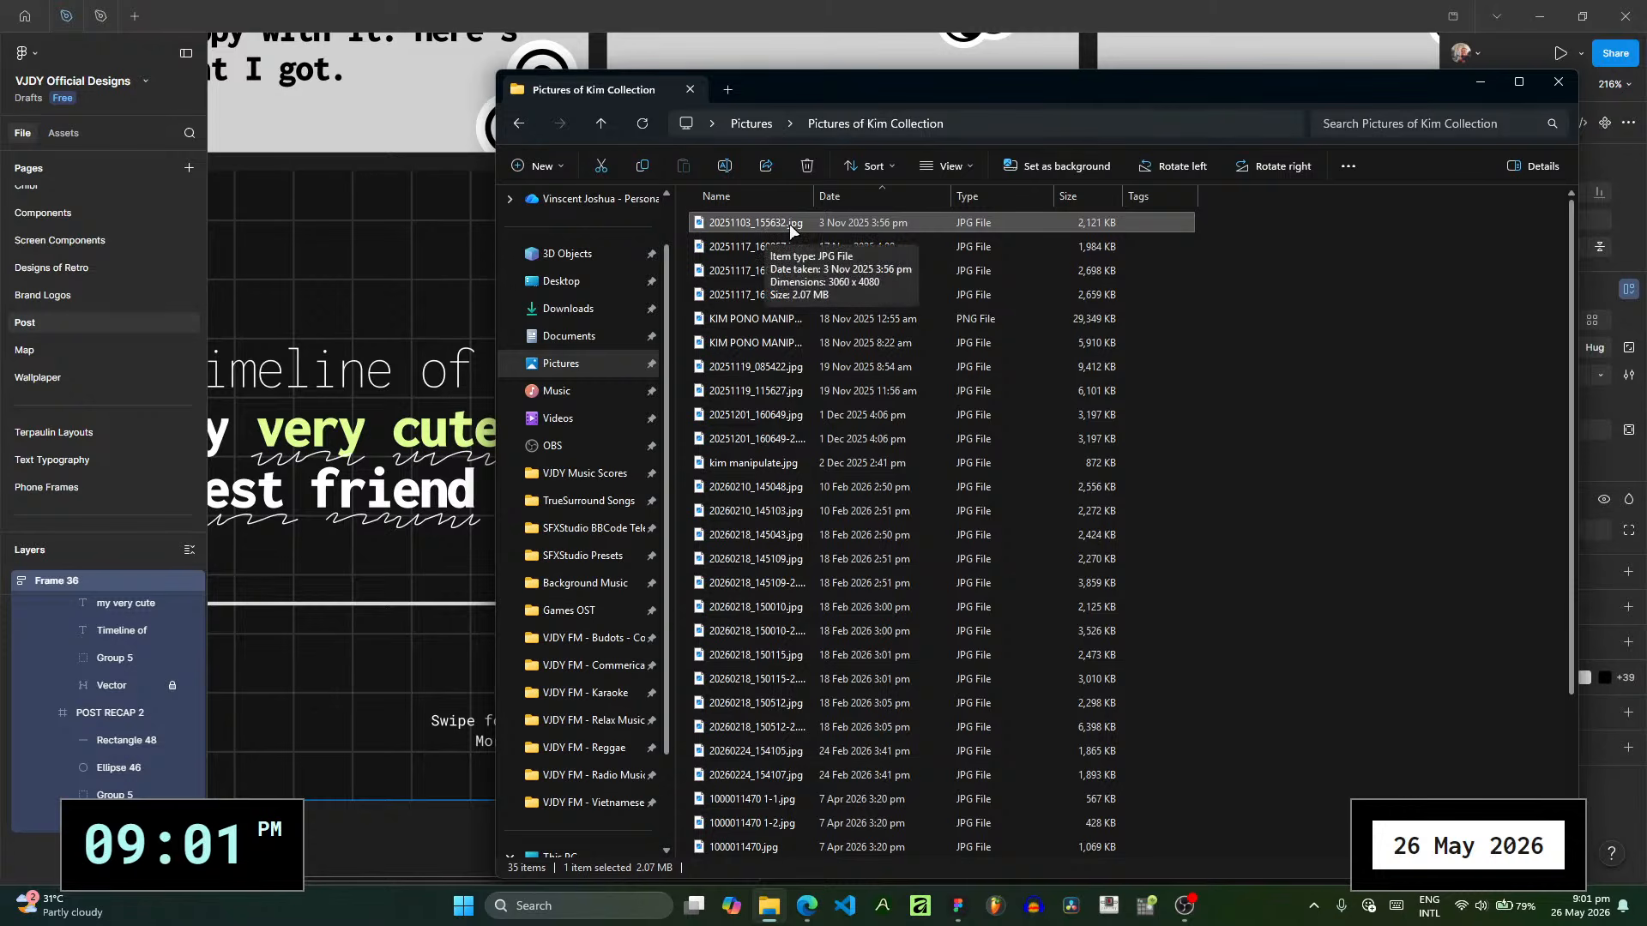
- Check the activation shortcuts of Peek and Command Palette in PowerToys Settings
{"action": "left_click", "coordinate": [1313, 898]}
{"action": "left_click", "coordinate": [1382, 785]}
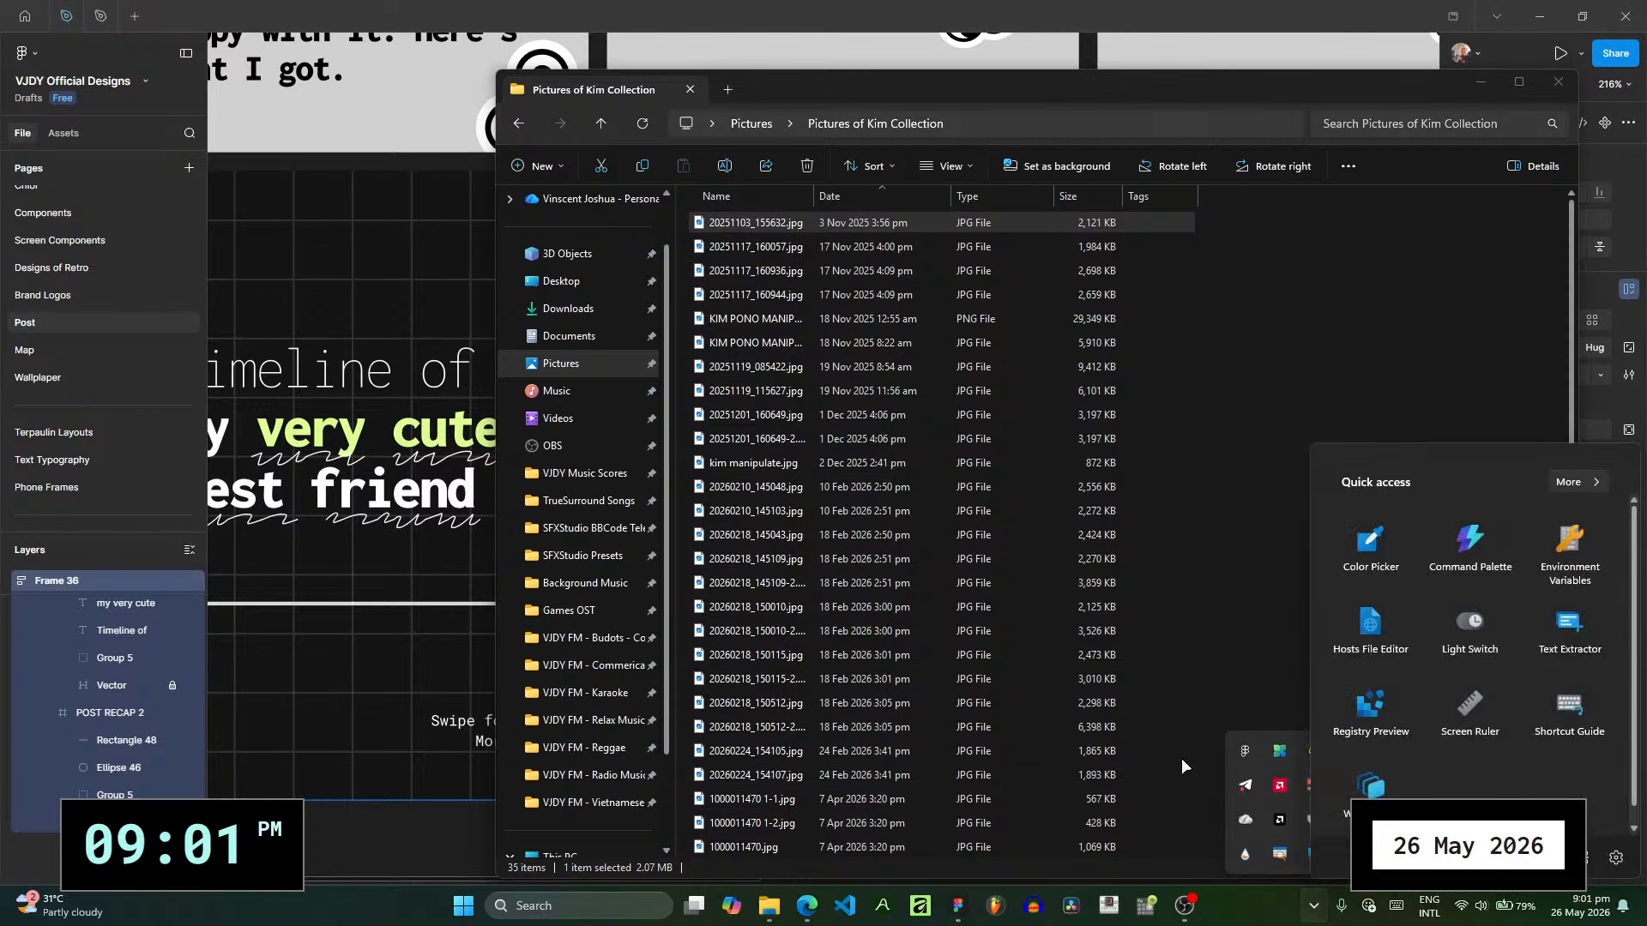
{"action": "left_click", "coordinate": [1509, 739]}
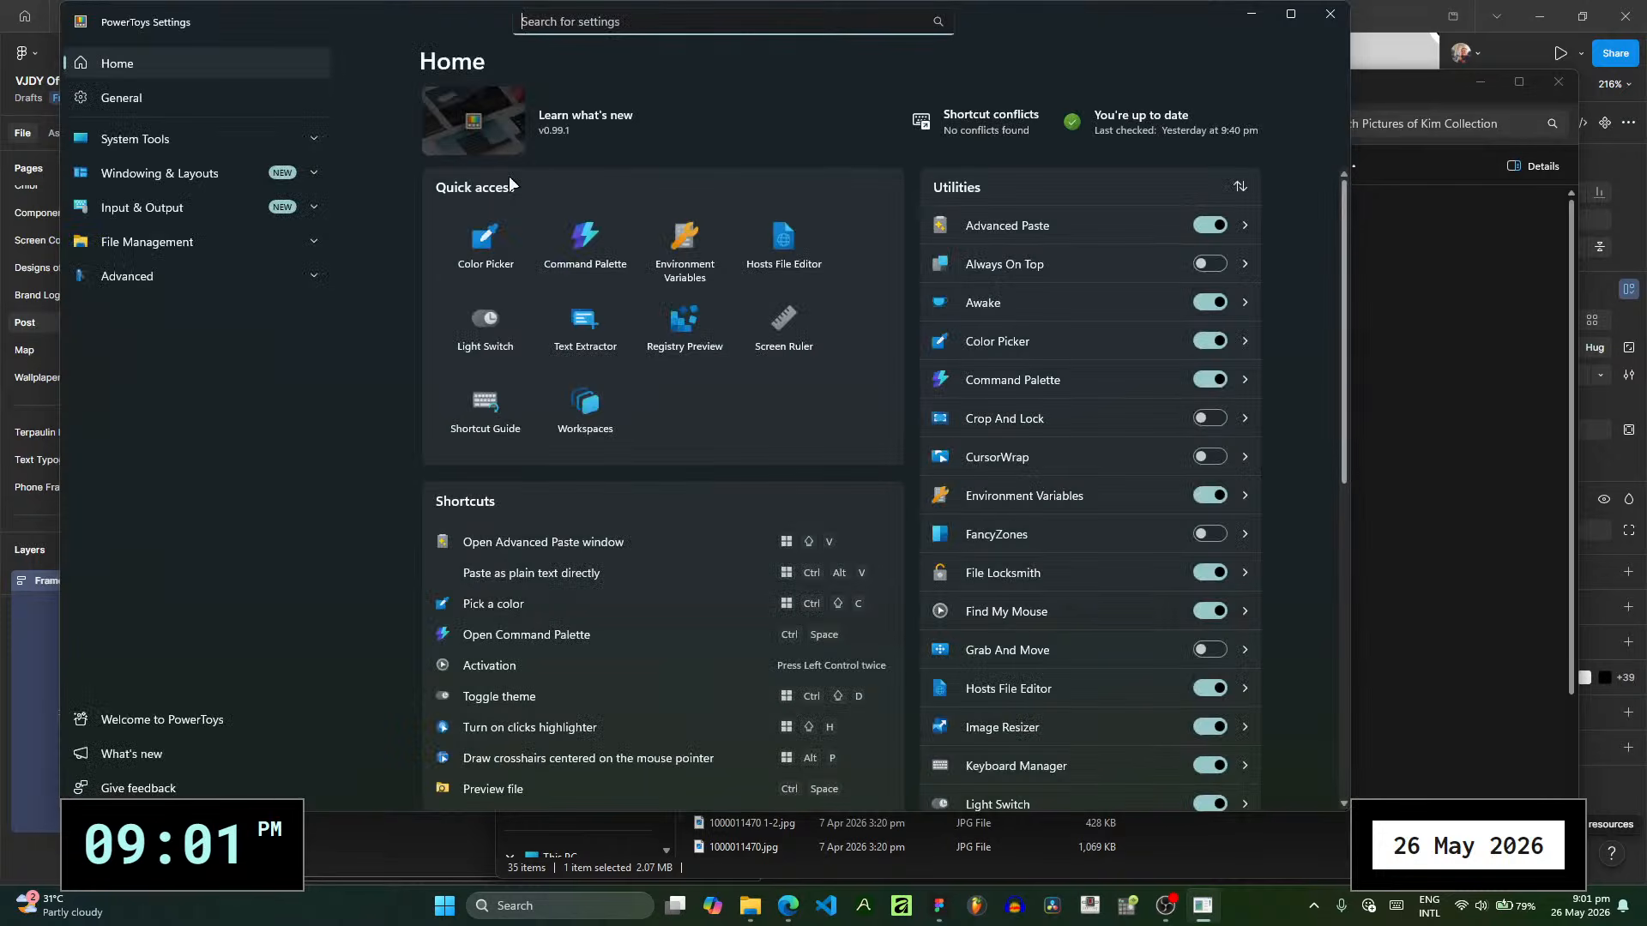
{"action": "left_click", "coordinate": [229, 244]}
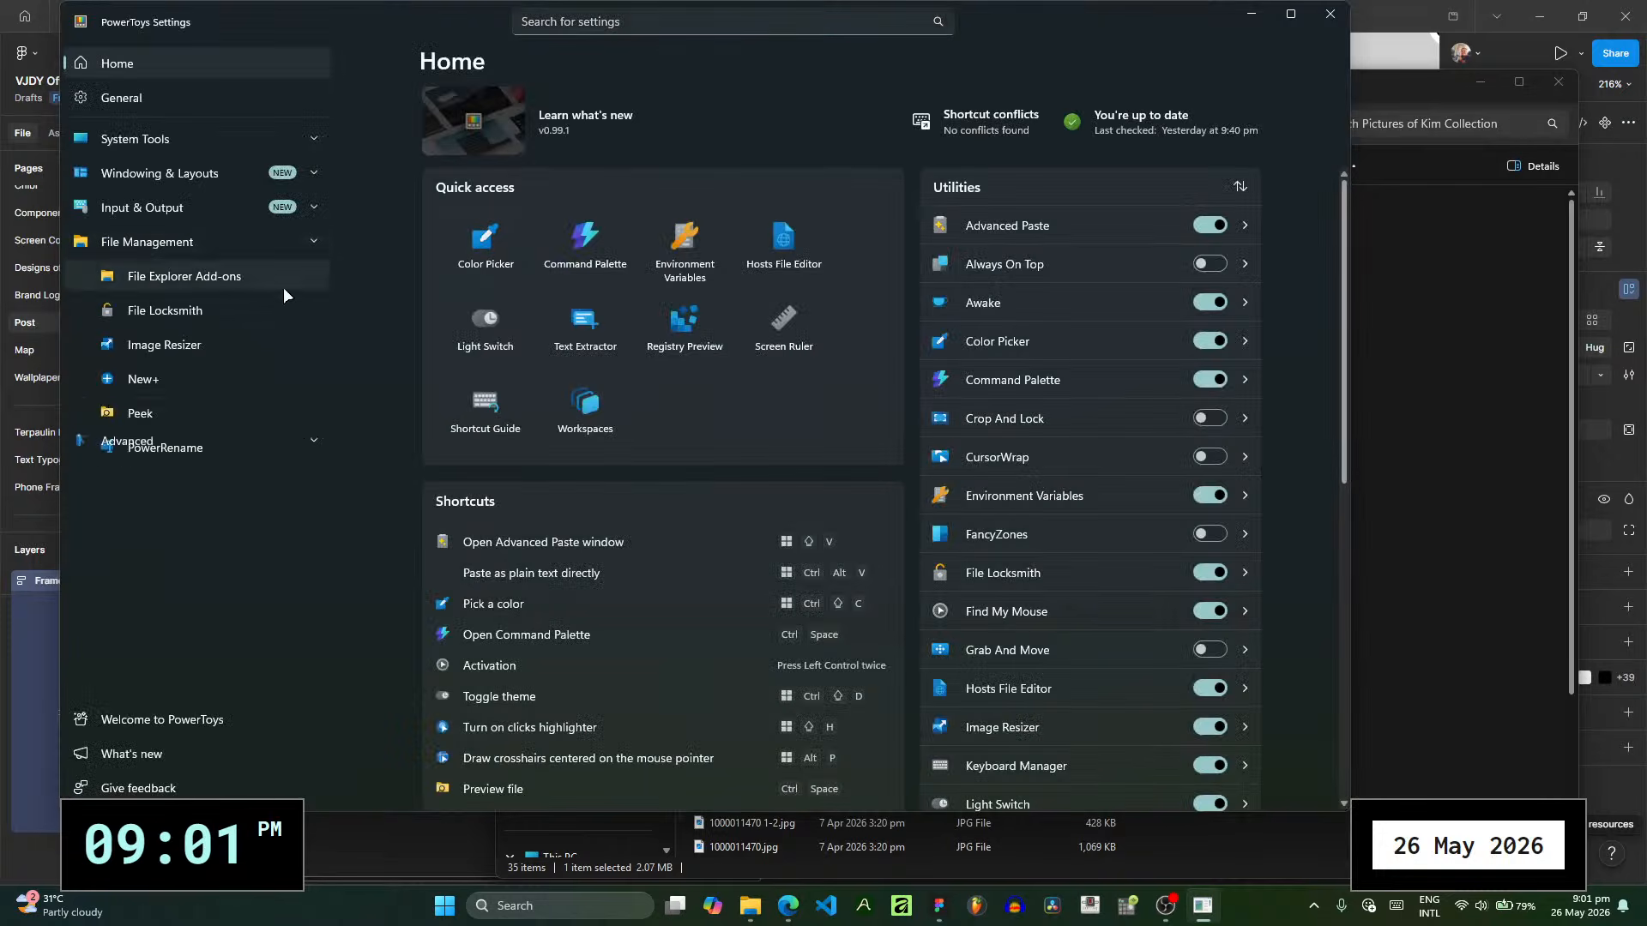
{"action": "left_click", "coordinate": [263, 409]}
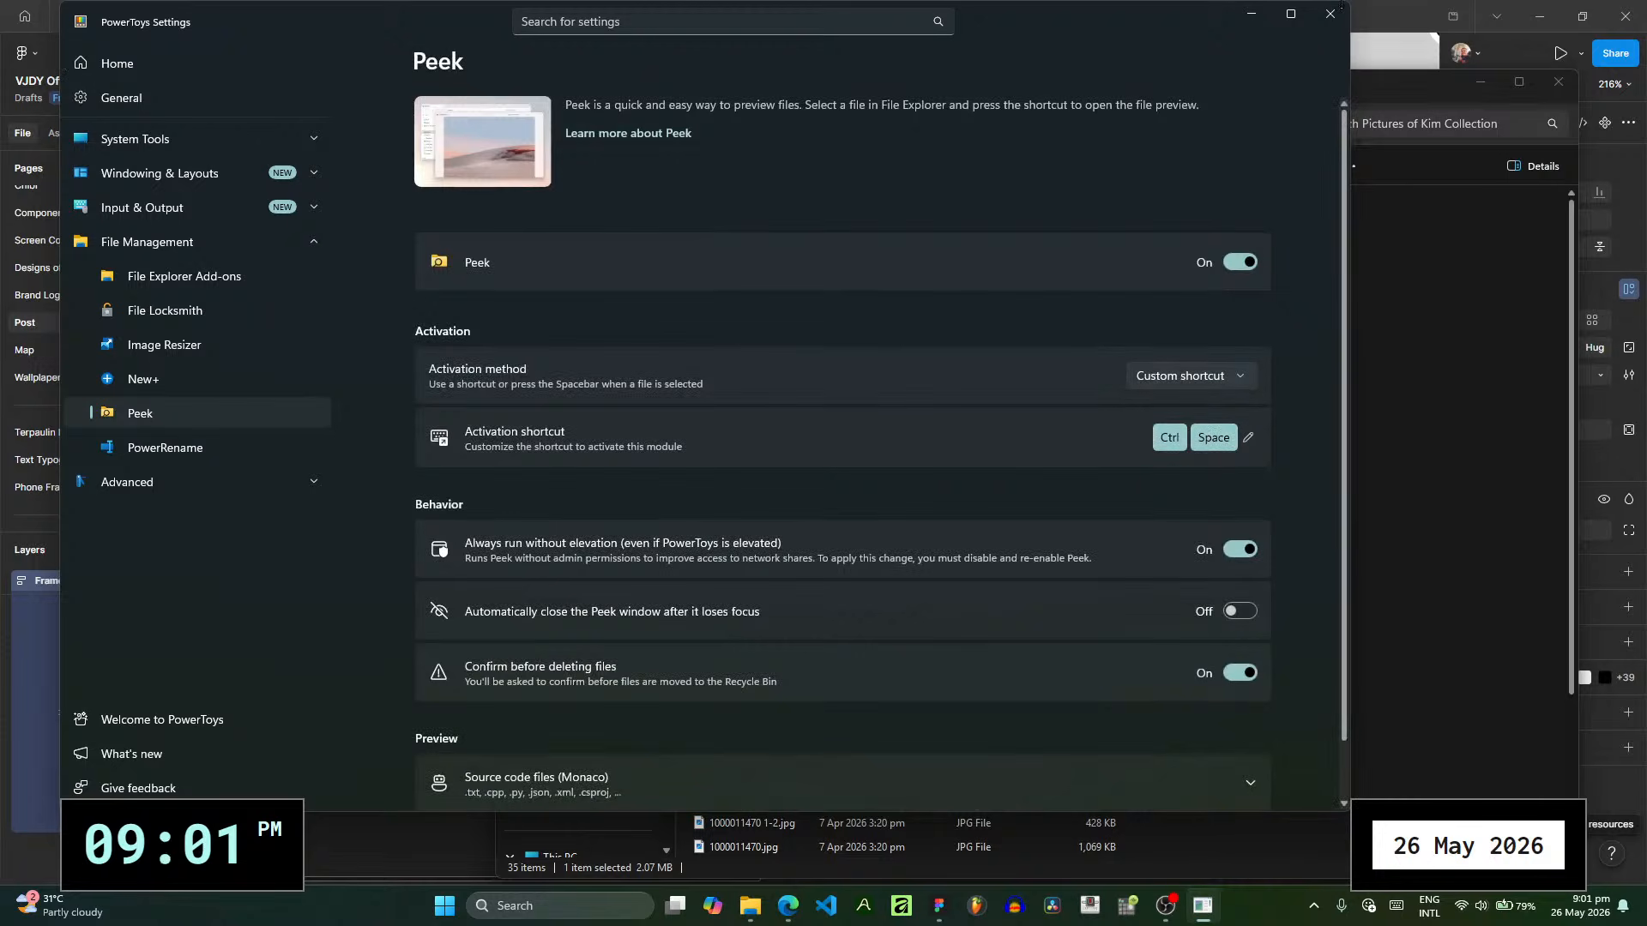
{"action": "left_click", "coordinate": [211, 145]}
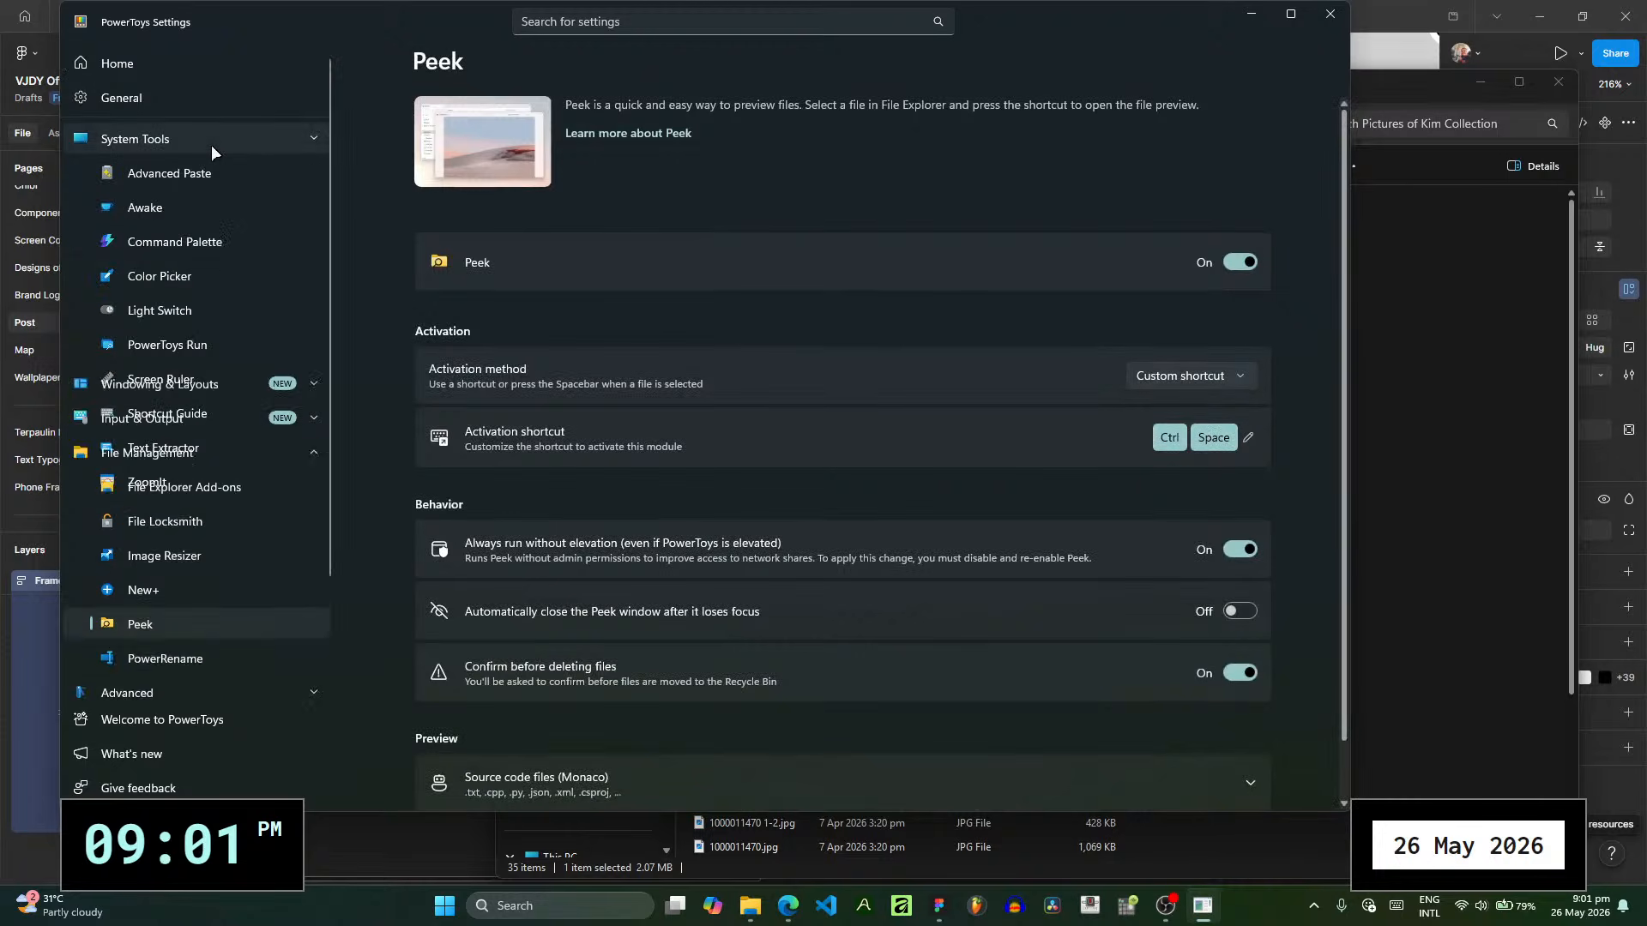
{"action": "left_click", "coordinate": [198, 230]}
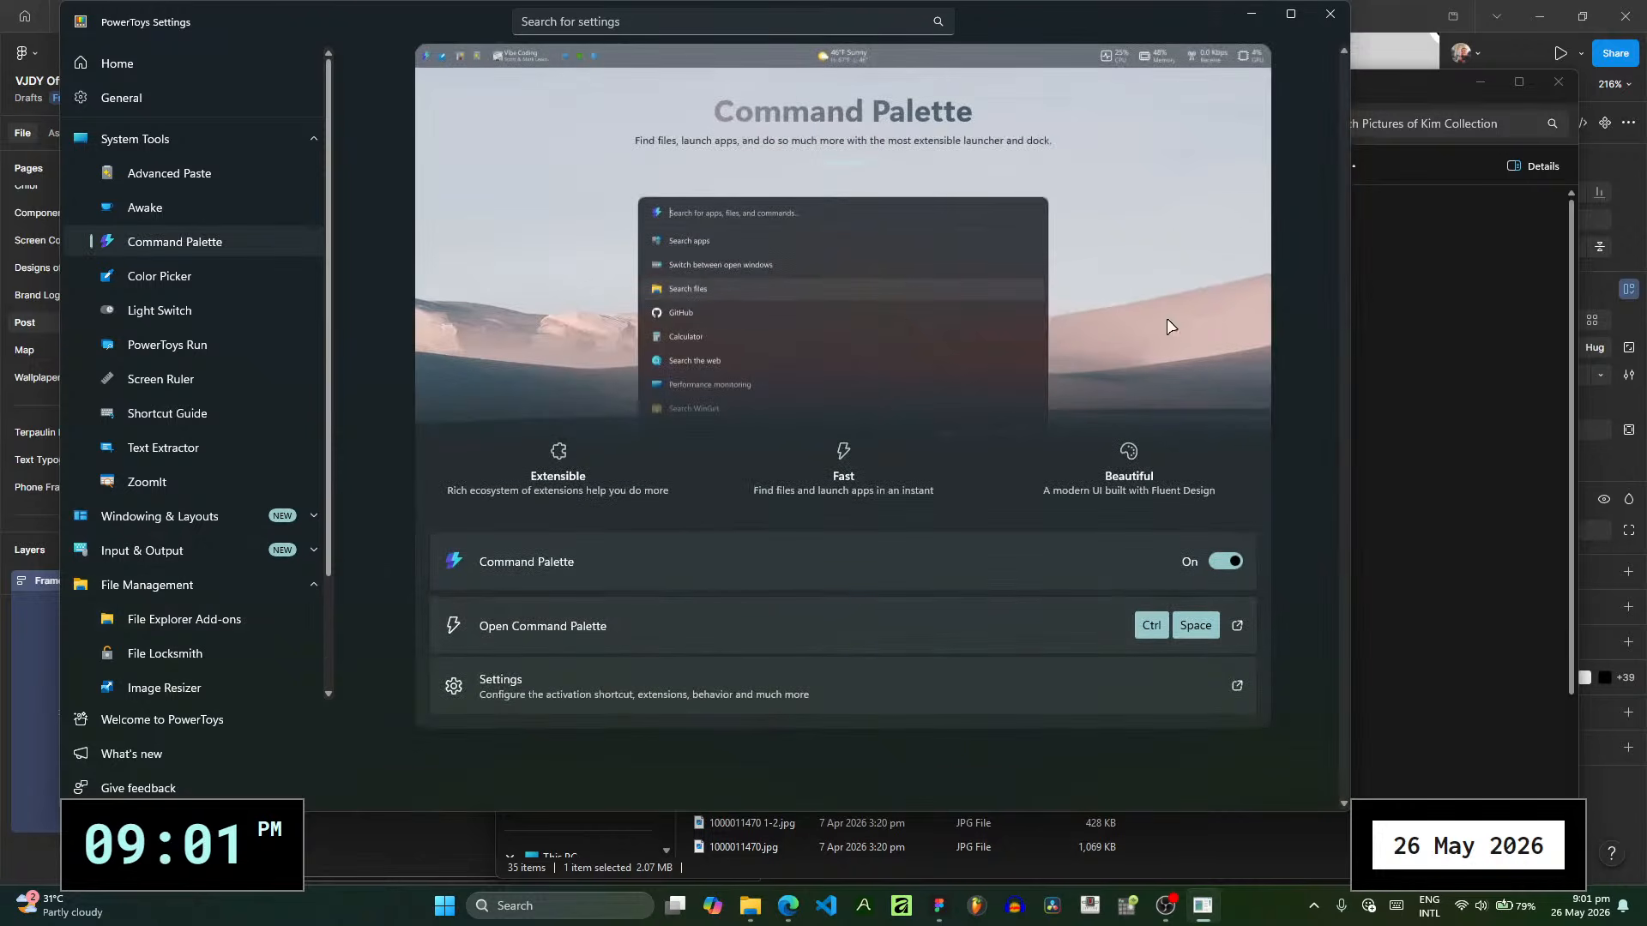
{"action": "left_click", "coordinate": [1251, 12]}
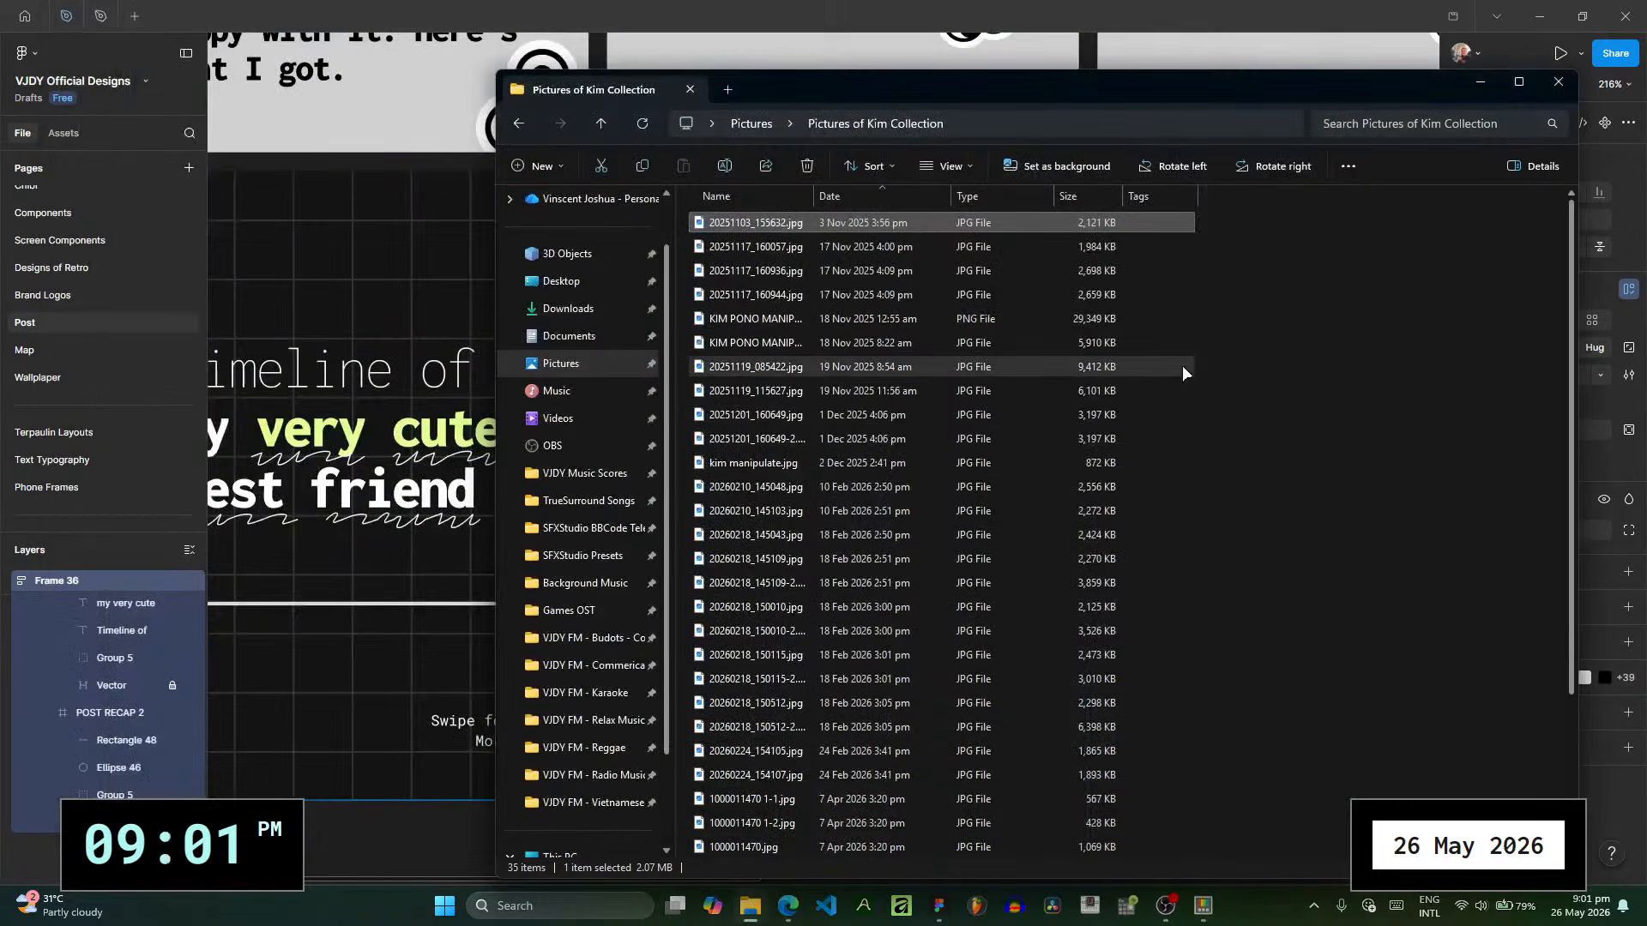
- Preview the photo 20251103_155632.jpg, close the preview and switch back to Figma
{"action": "double_click", "coordinate": [1097, 228]}
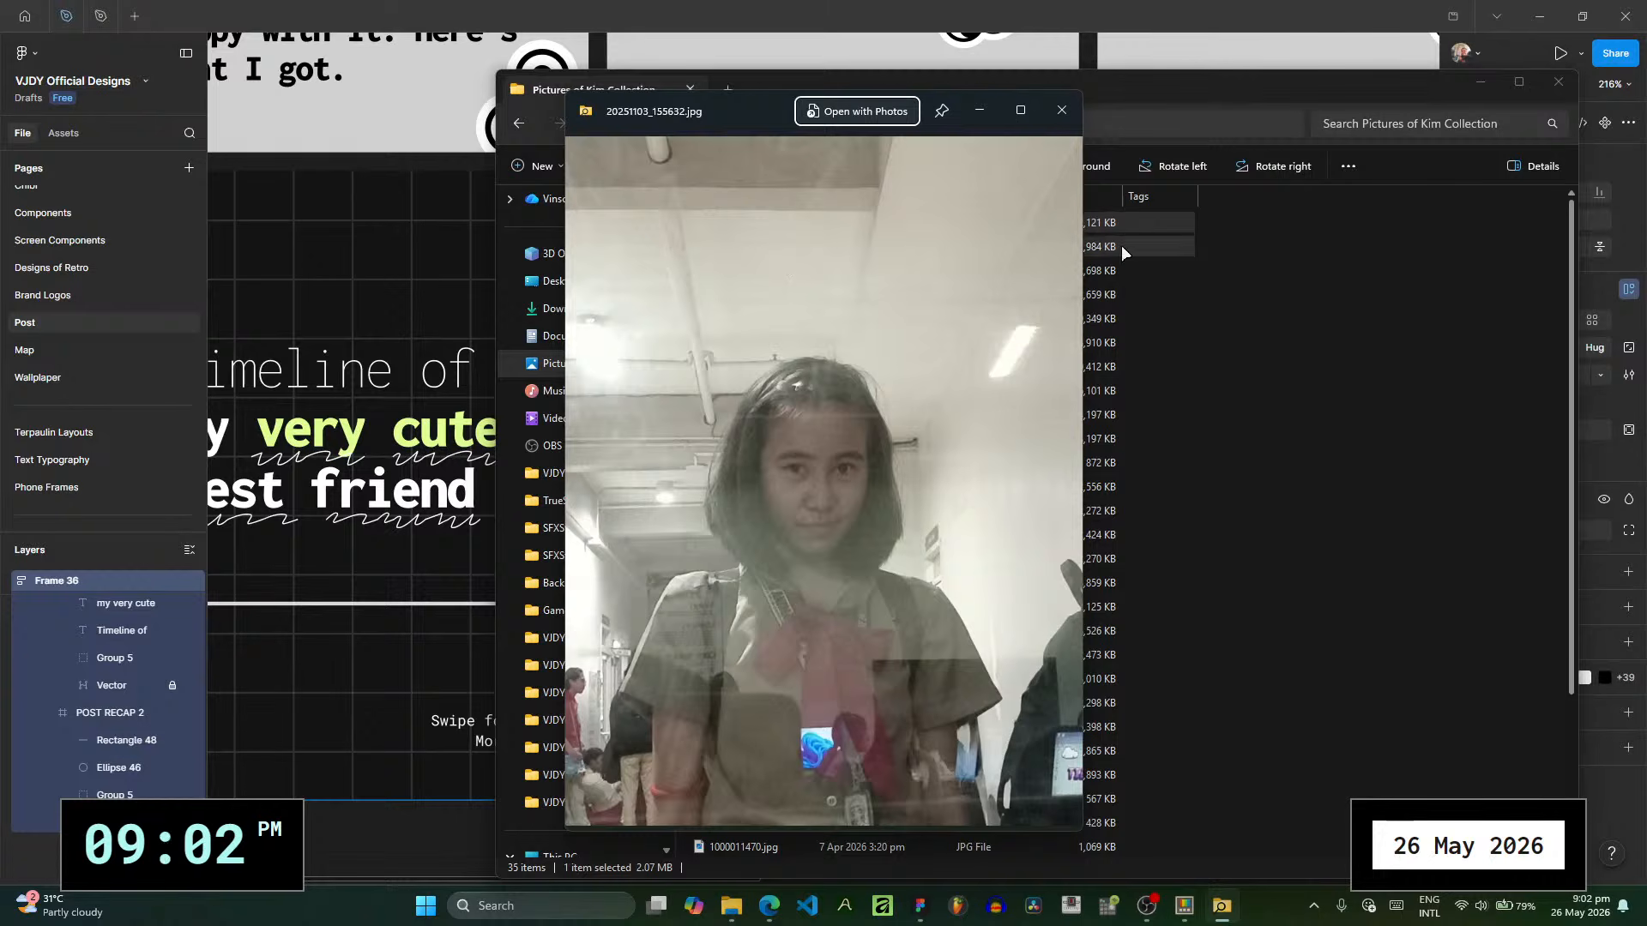
{"action": "left_click", "coordinate": [1063, 109]}
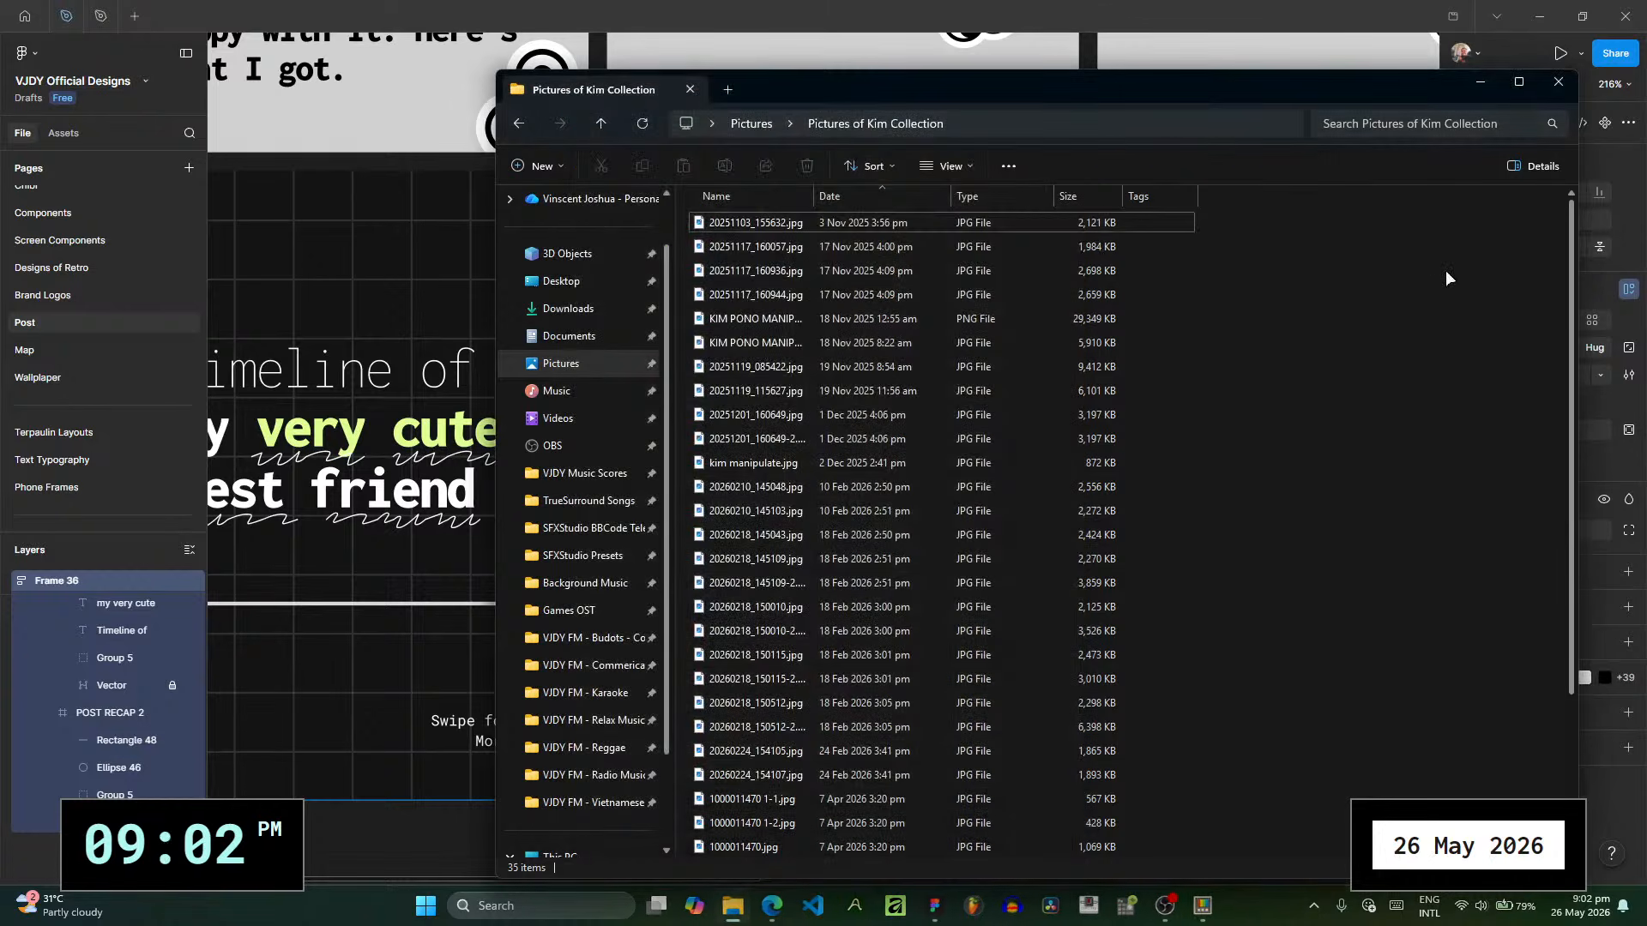
{"action": "left_click", "coordinate": [1119, 7]}
{"action": "key", "text": "ctrl+space"}
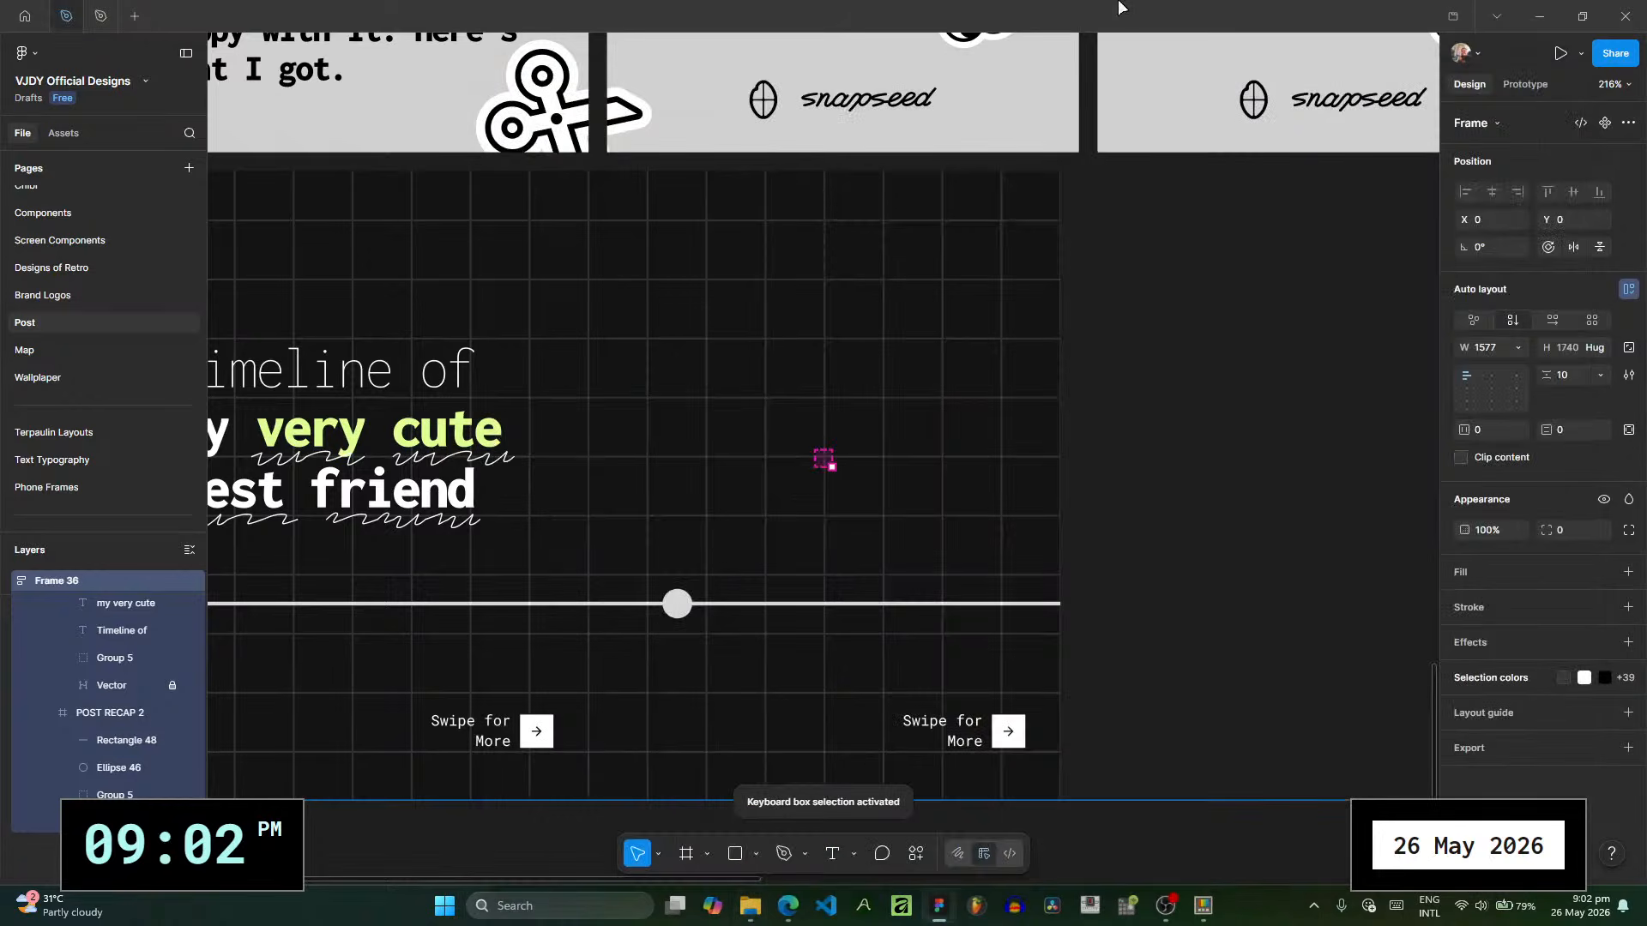
{"action": "mouse_move", "coordinate": [1209, 918]}
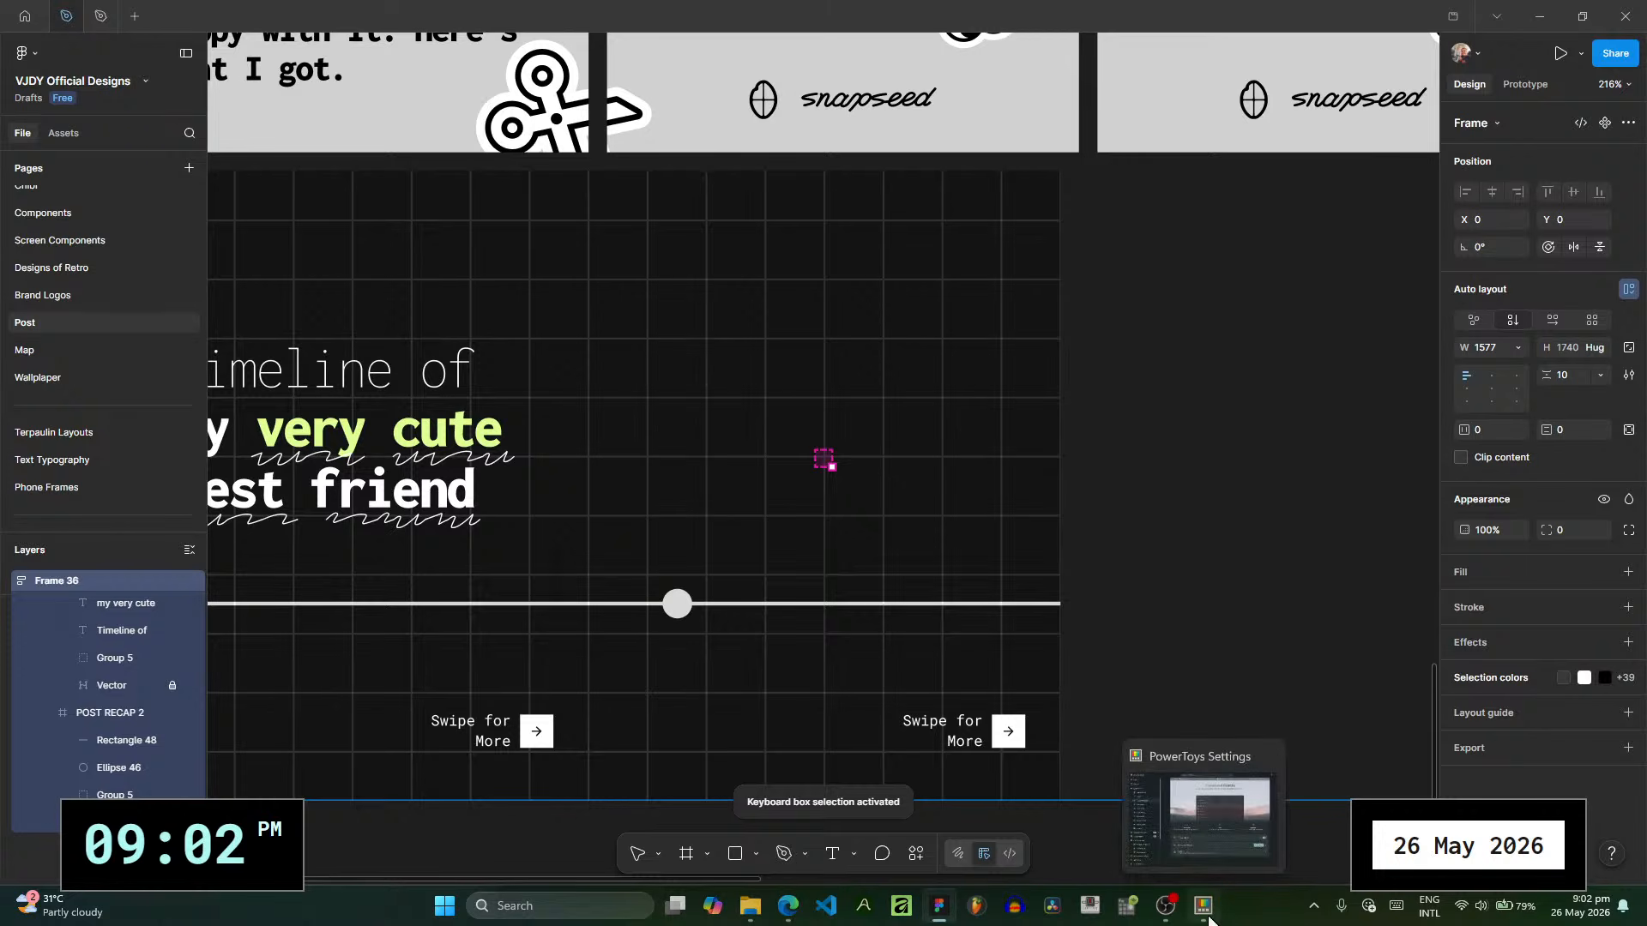
{"action": "left_click", "coordinate": [925, 523]}
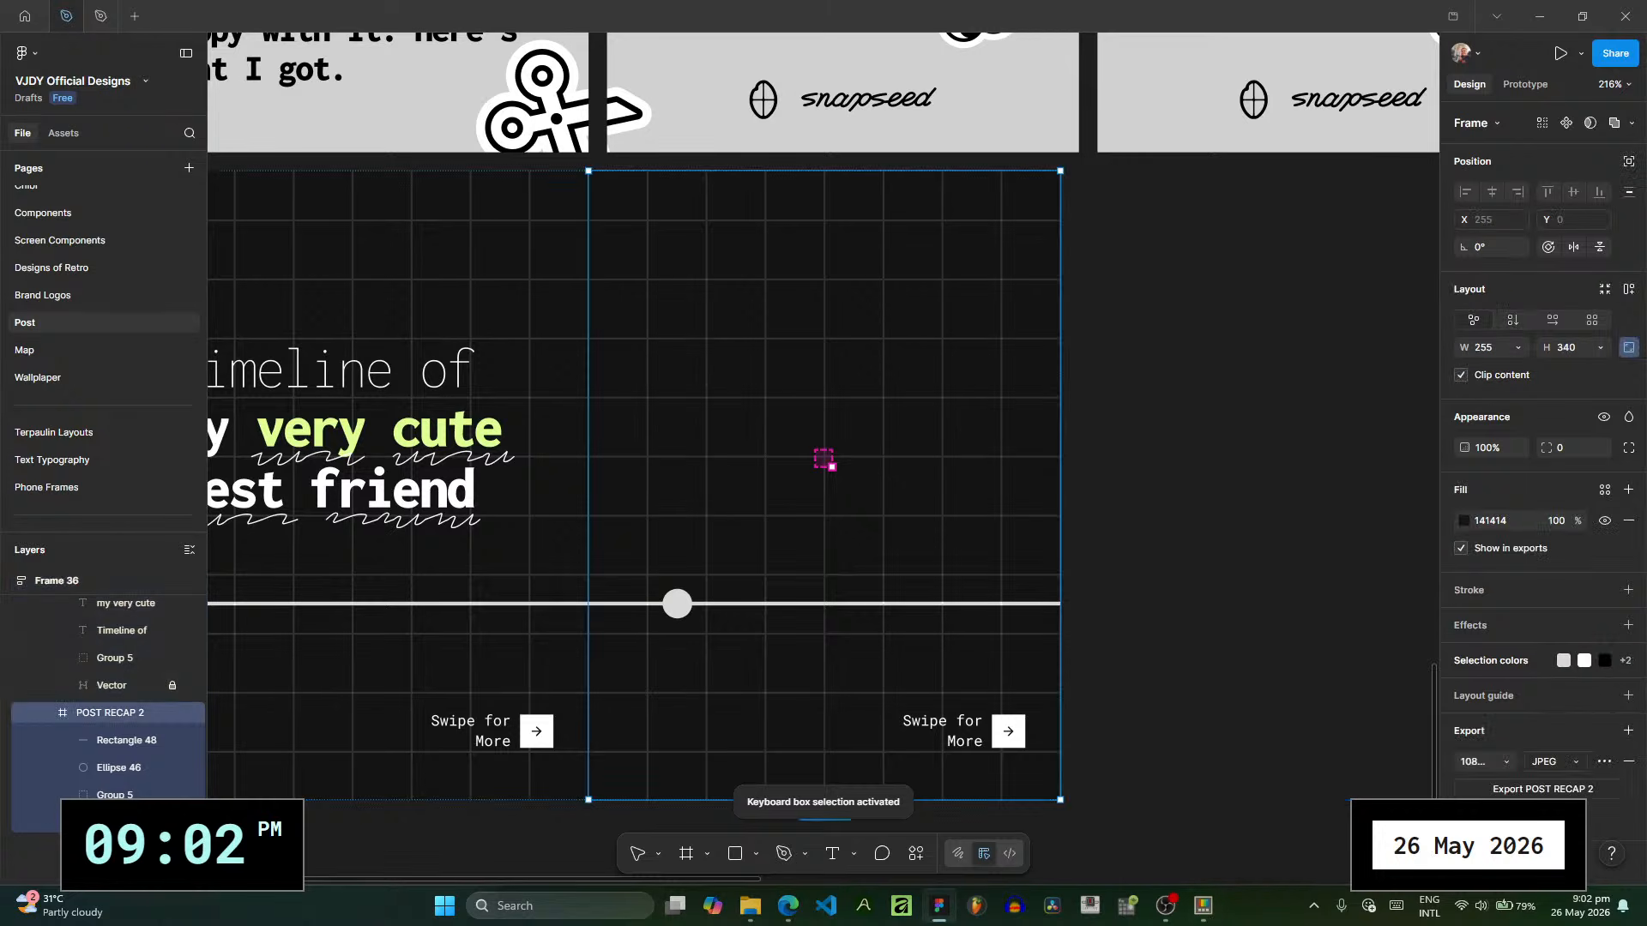
{"action": "key", "text": "ctrl+z"}
{"action": "key", "text": "Escape"}
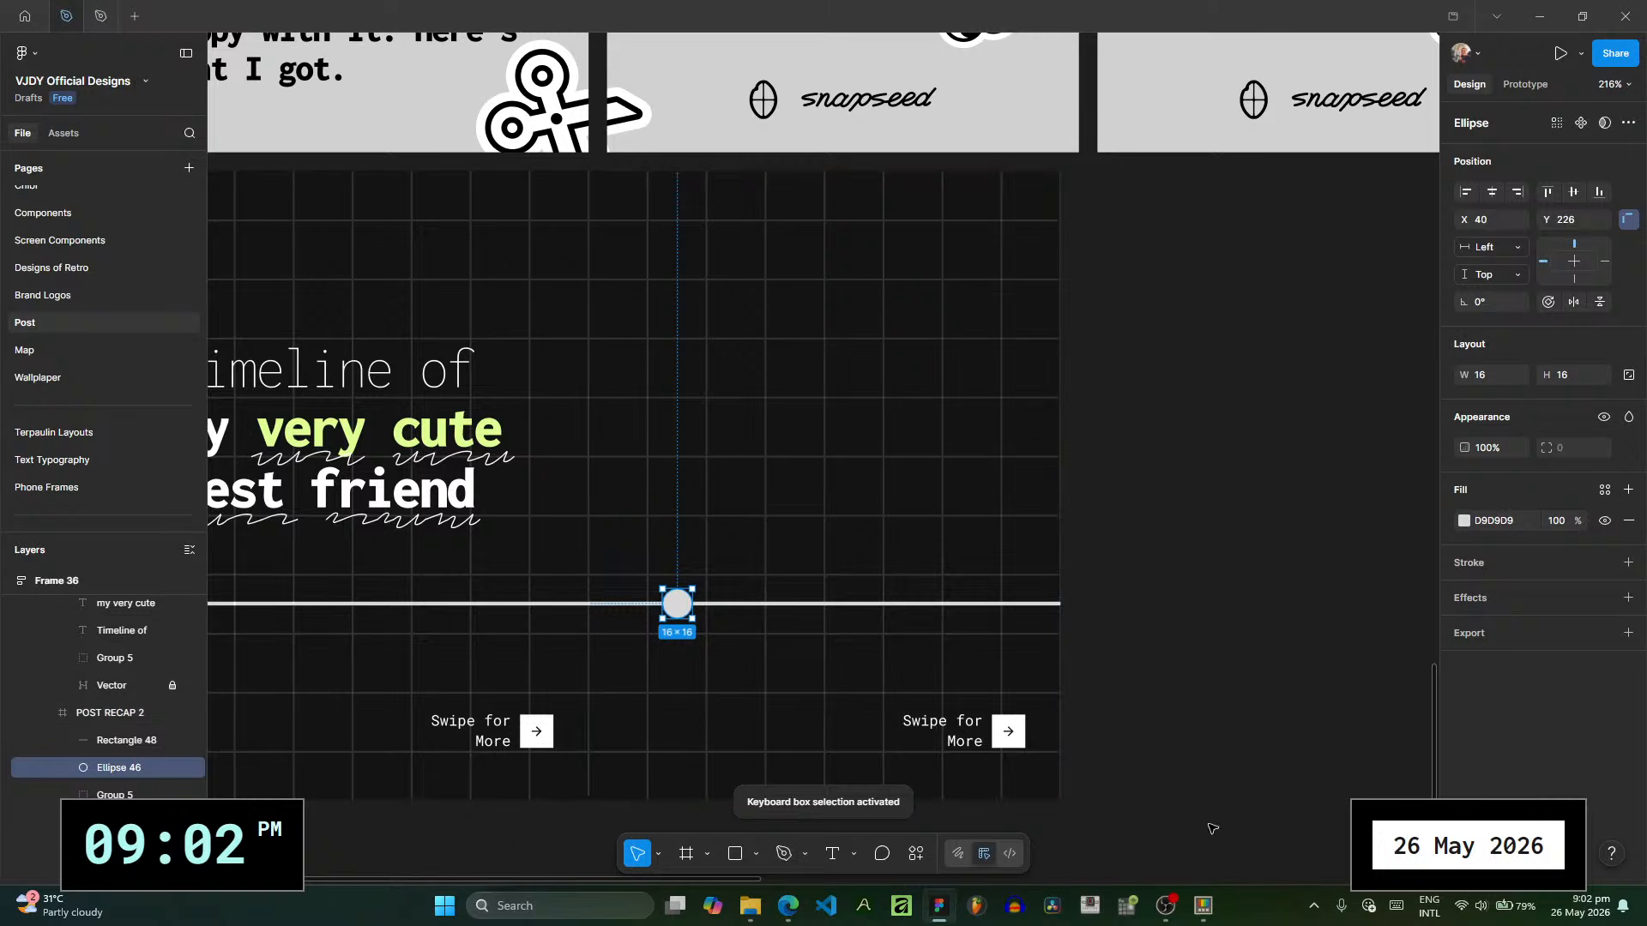
{"action": "key", "text": "Escape"}
- Check the Peek activation settings in PowerToys Settings and close the settings window
{"action": "left_click", "coordinate": [1203, 906]}
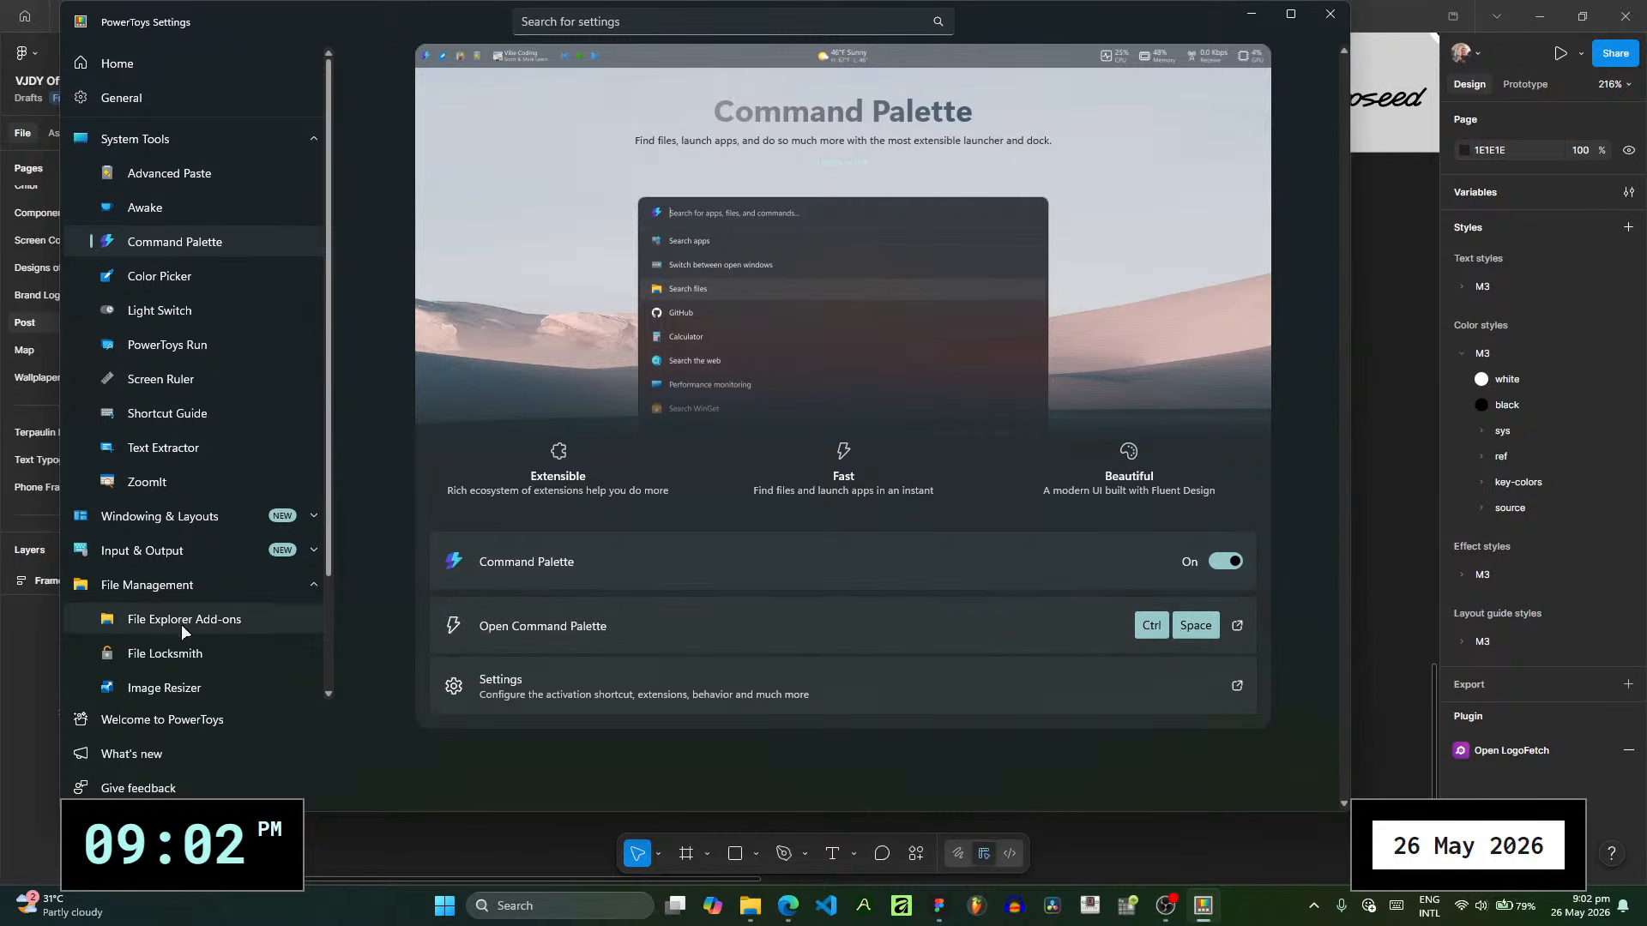
{"action": "scroll", "coordinate": [182, 615], "scroll_direction": "down", "scroll_amount": 3}
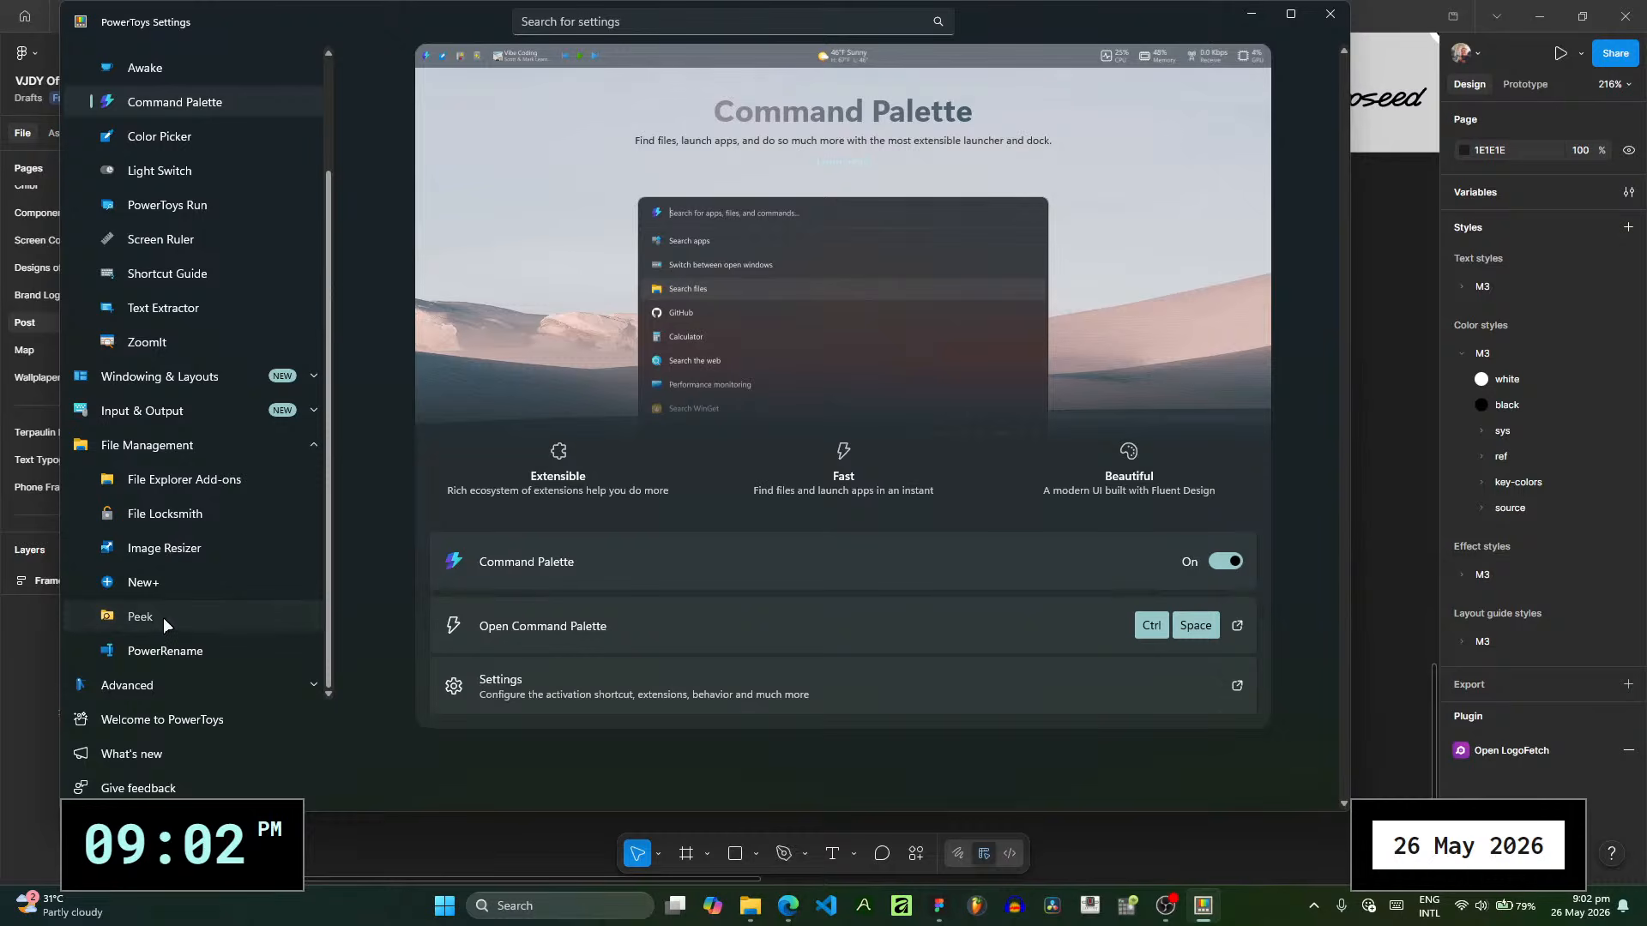
{"action": "left_click", "coordinate": [166, 624]}
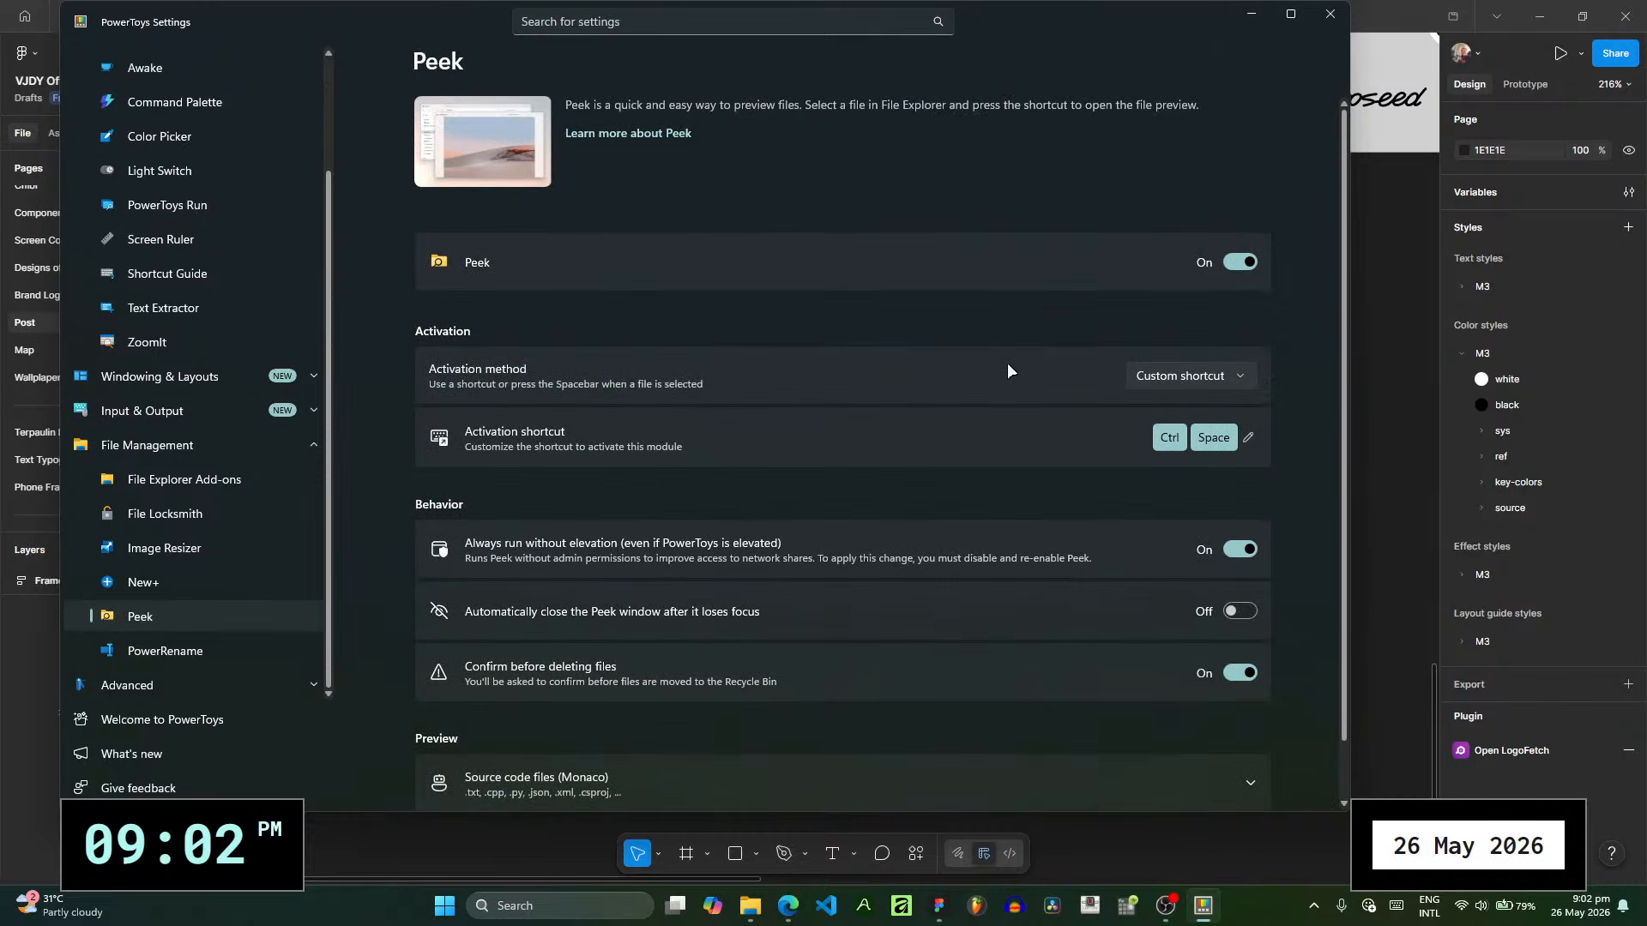
{"action": "left_click", "coordinate": [1329, 14]}
- Switch to the photo folder in File Explorer, preview 20251103_155632.jpg and close the preview
{"action": "left_click", "coordinate": [765, 906]}
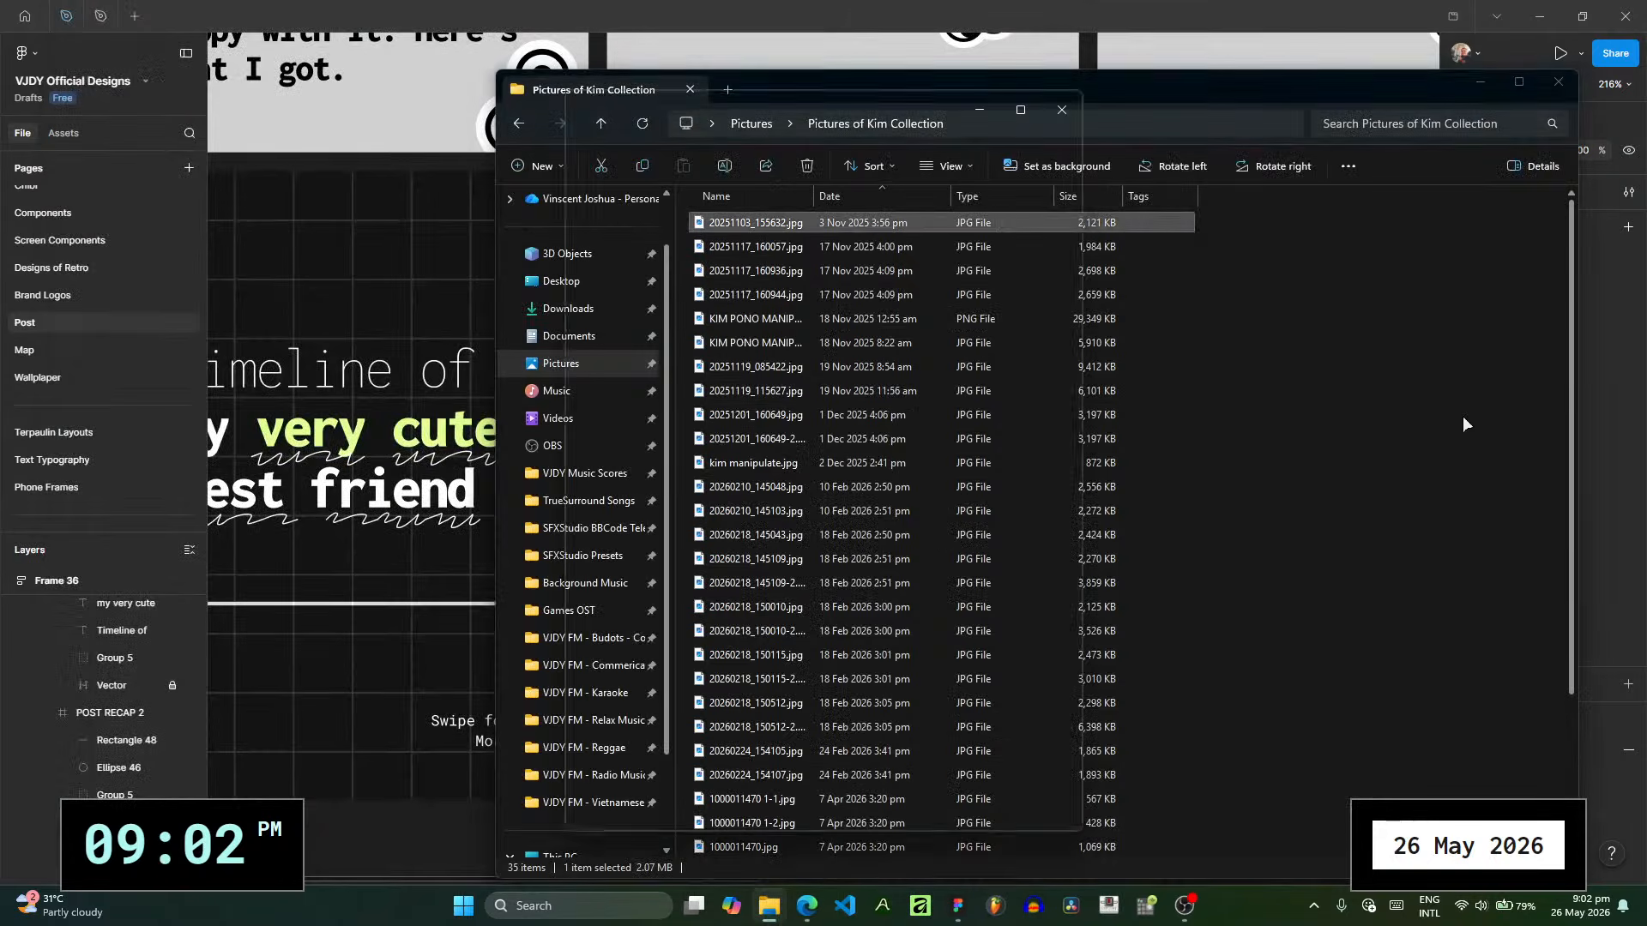
{"action": "key", "text": "ctrl+space"}
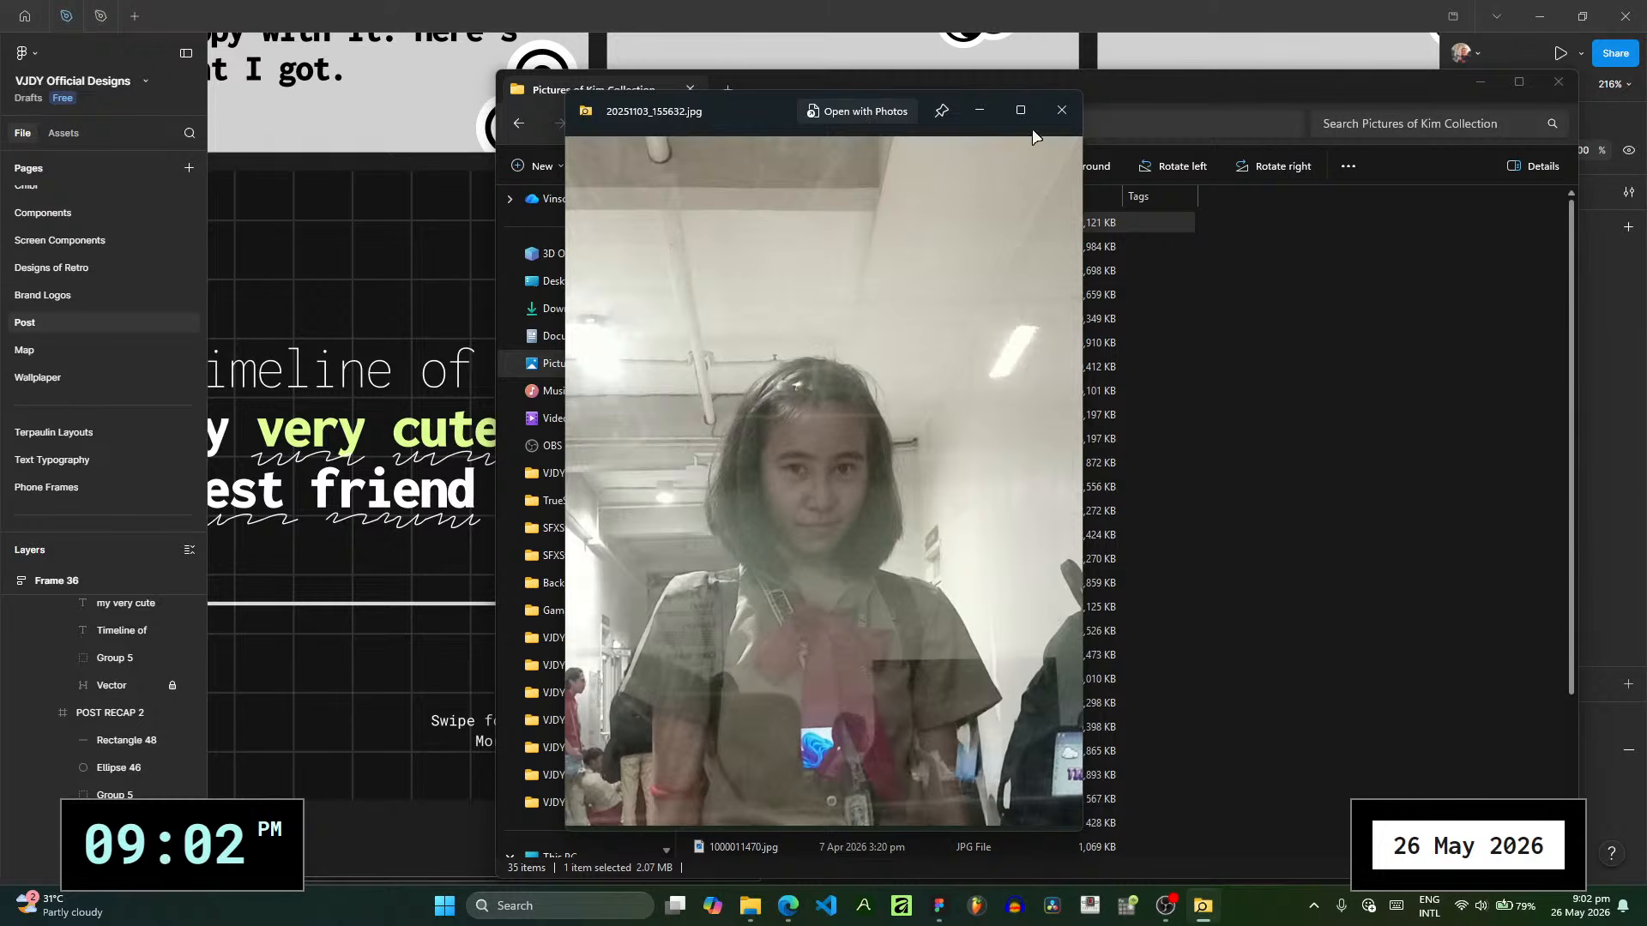
{"action": "left_click", "coordinate": [1057, 111]}
- Place 20251103_155632.jpg from the photo folder into the POST RECAP 2 frame and return to the Figma canvas
{"action": "left_click_drag", "start_coordinate": [991, 100], "coordinate": [1392, 113]}
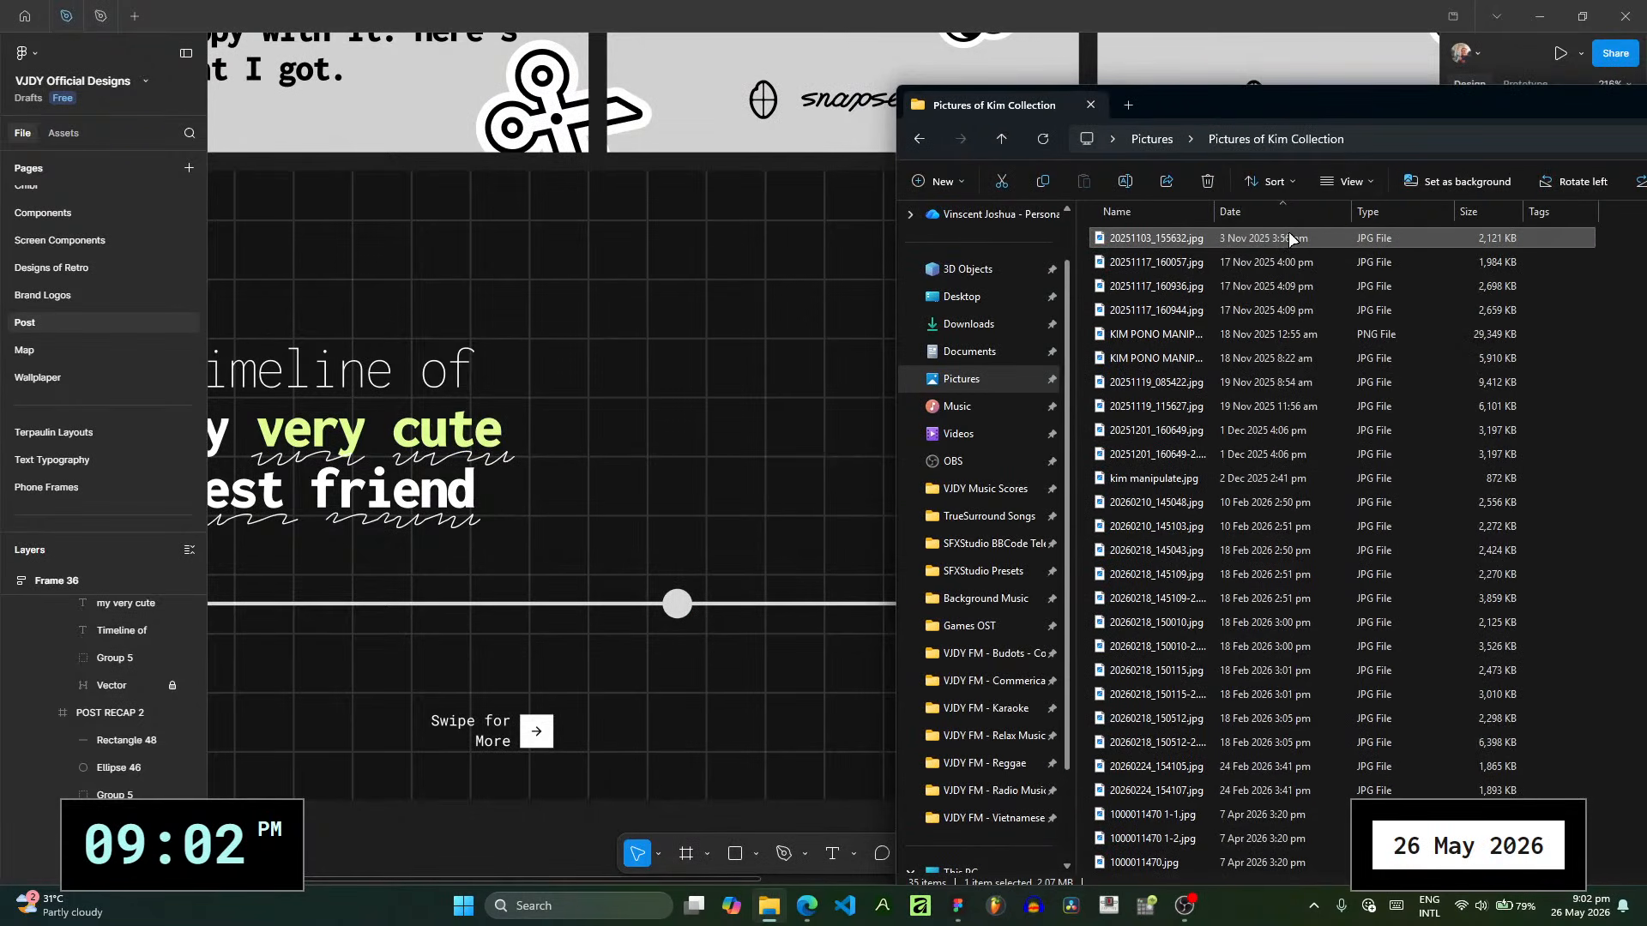
{"action": "left_click_drag", "start_coordinate": [1289, 239], "coordinate": [648, 319]}
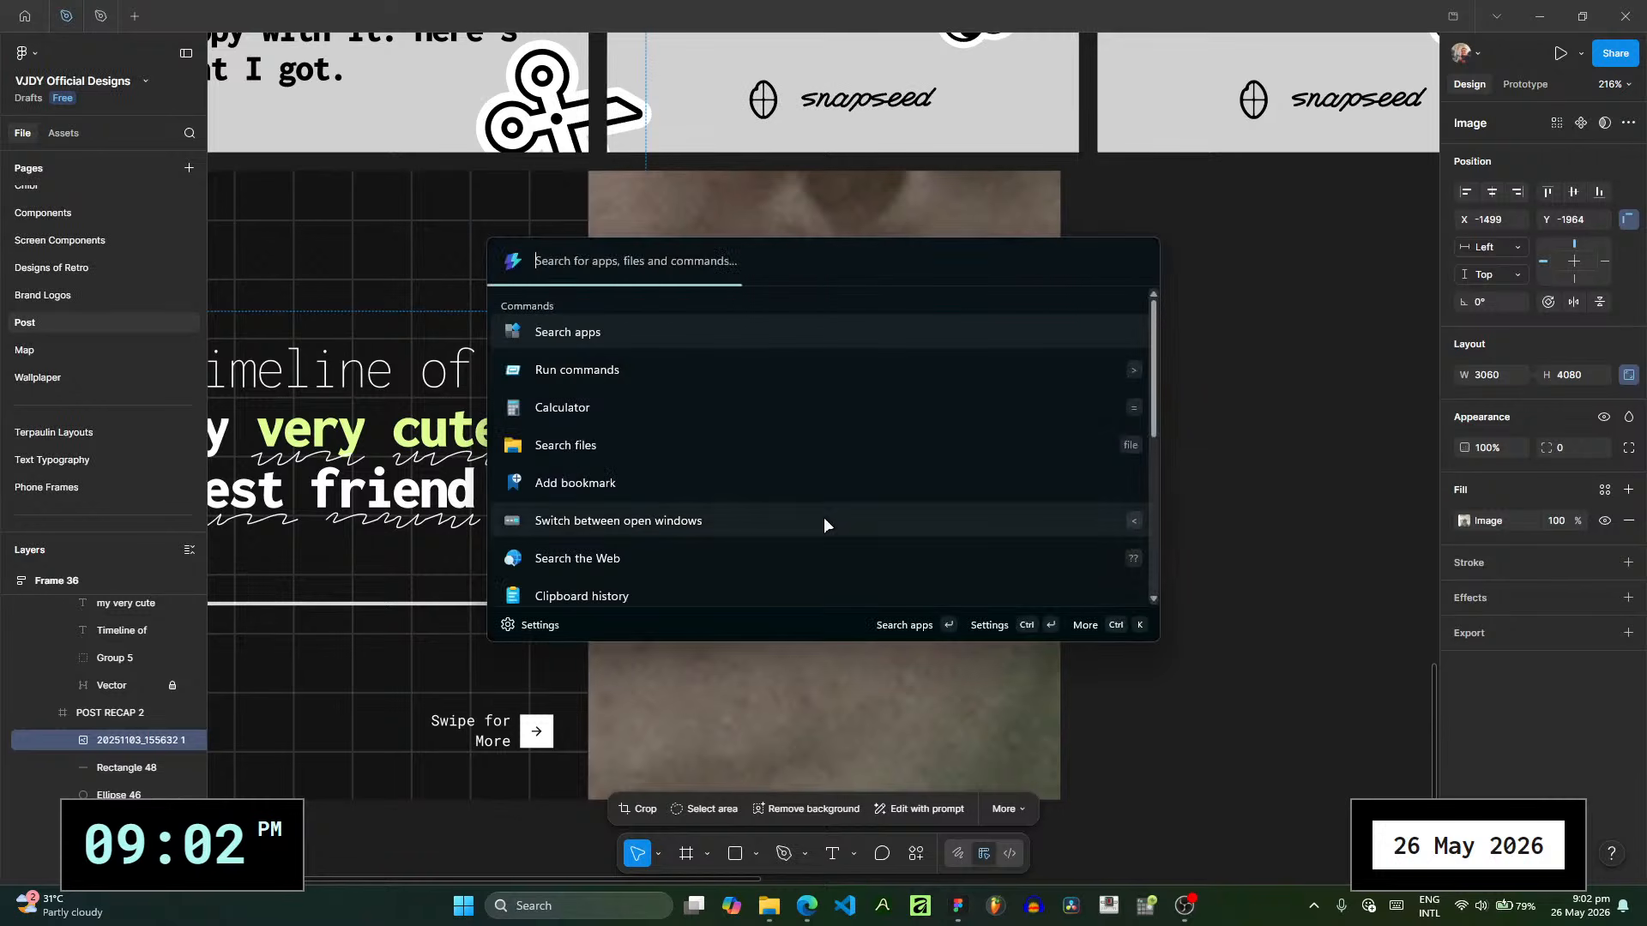
{"action": "left_click", "coordinate": [815, 8]}
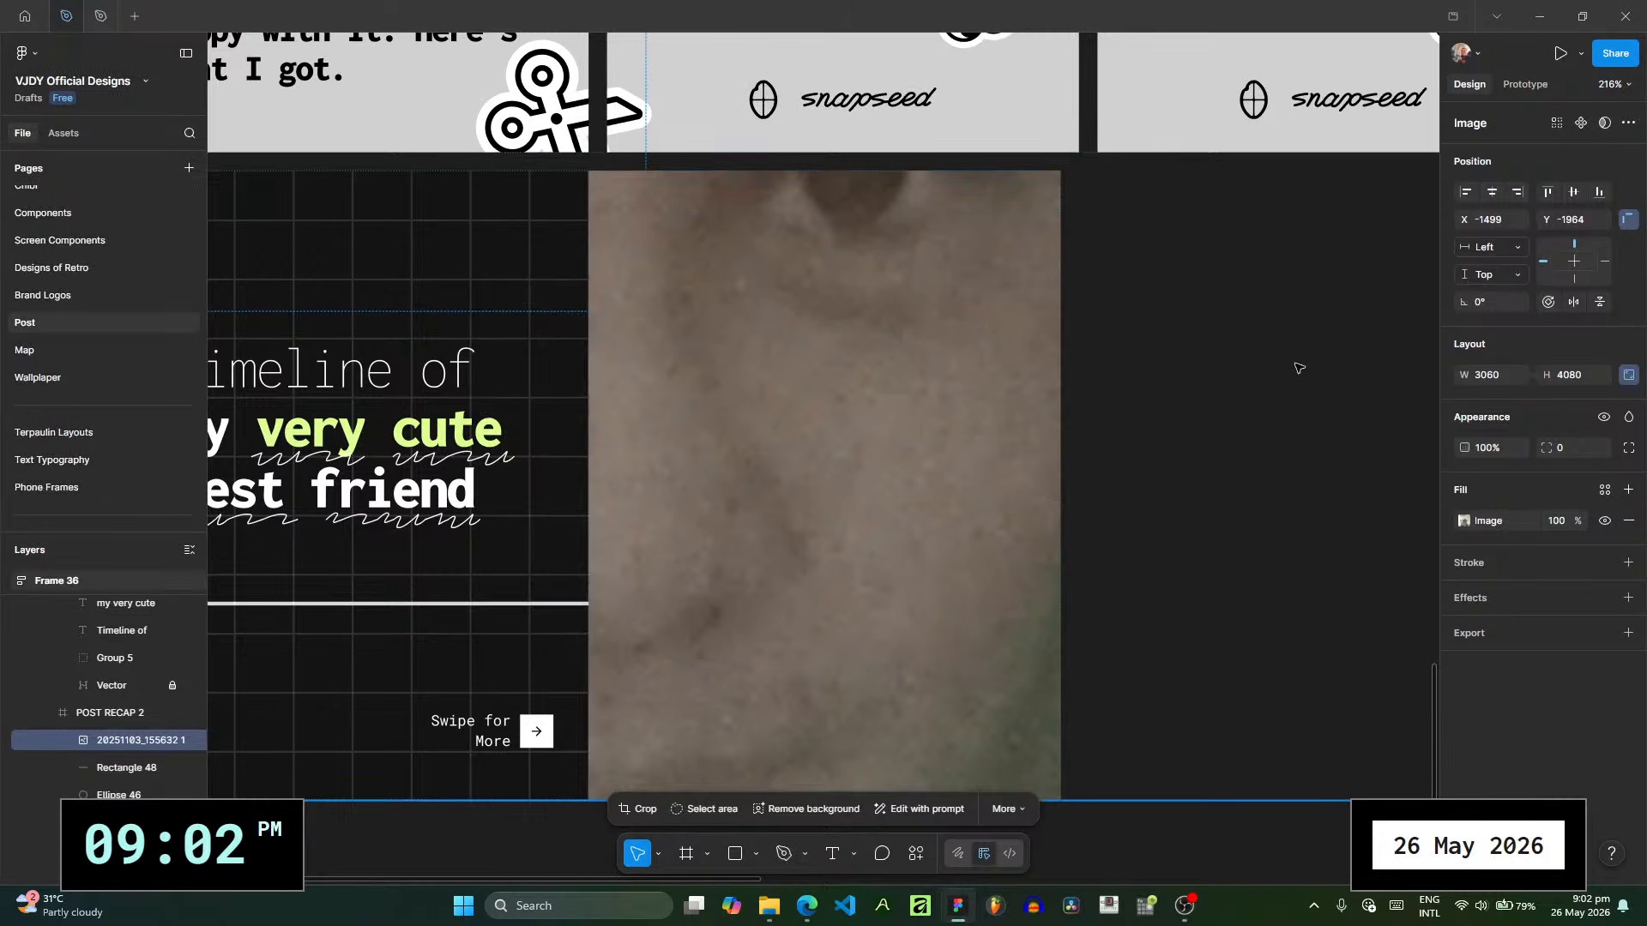
- Set the photo's width to 200 and its position in the frame to X 0, Y 0
{"action": "left_click_drag", "start_coordinate": [865, 392], "coordinate": [726, 375]}
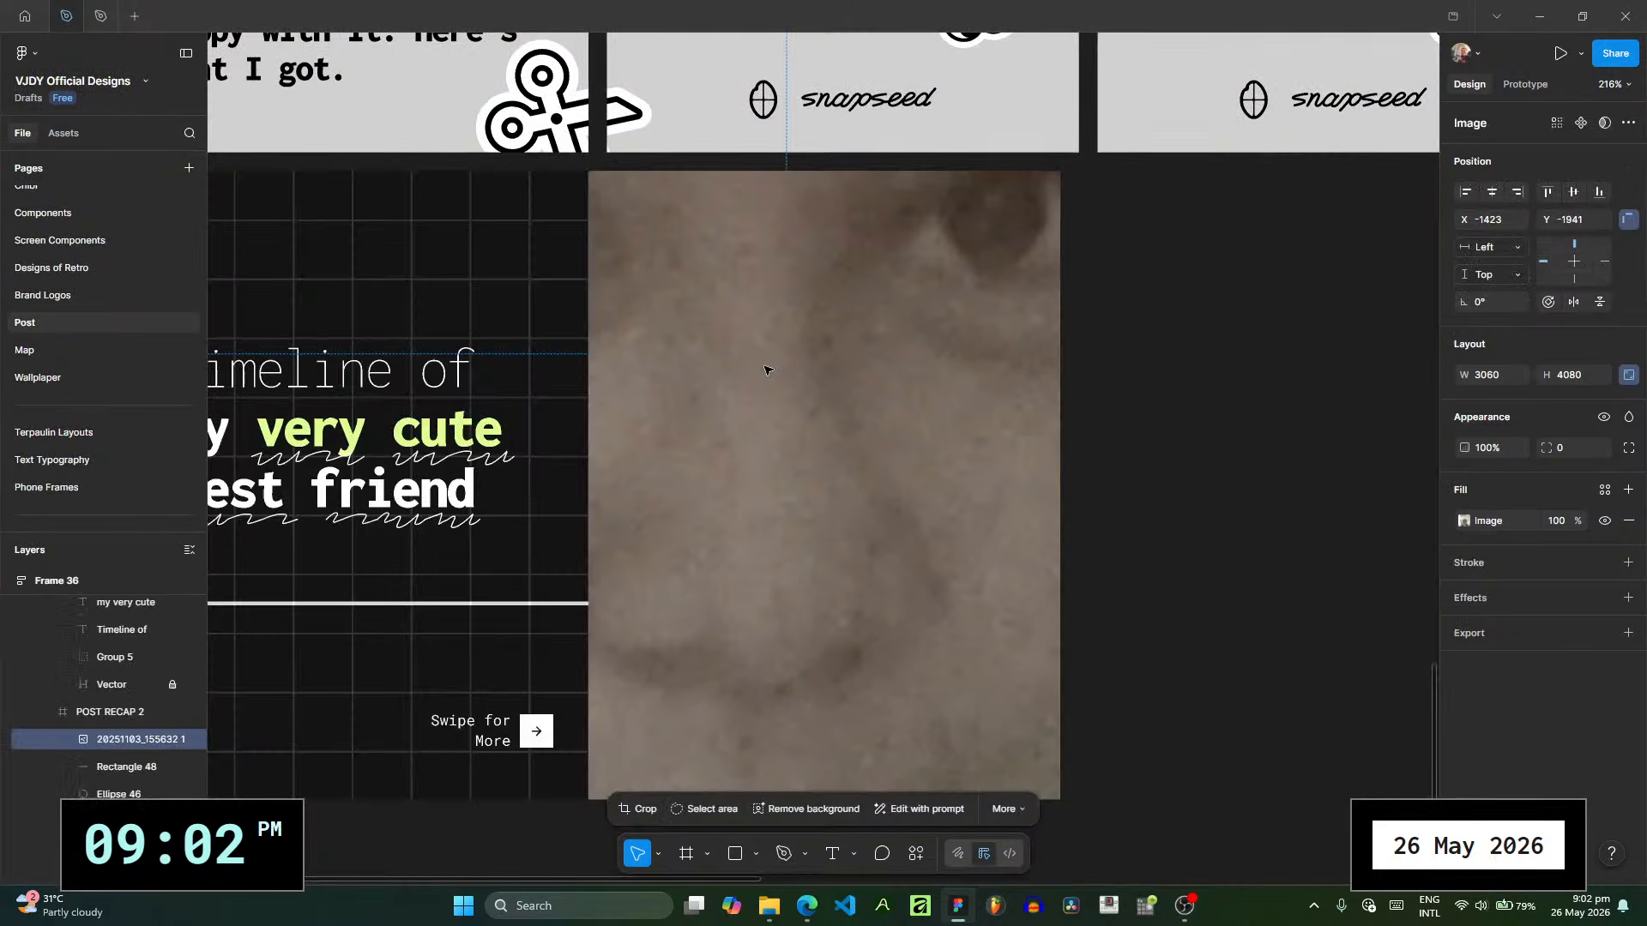
{"action": "key", "text": "ctrl+z"}
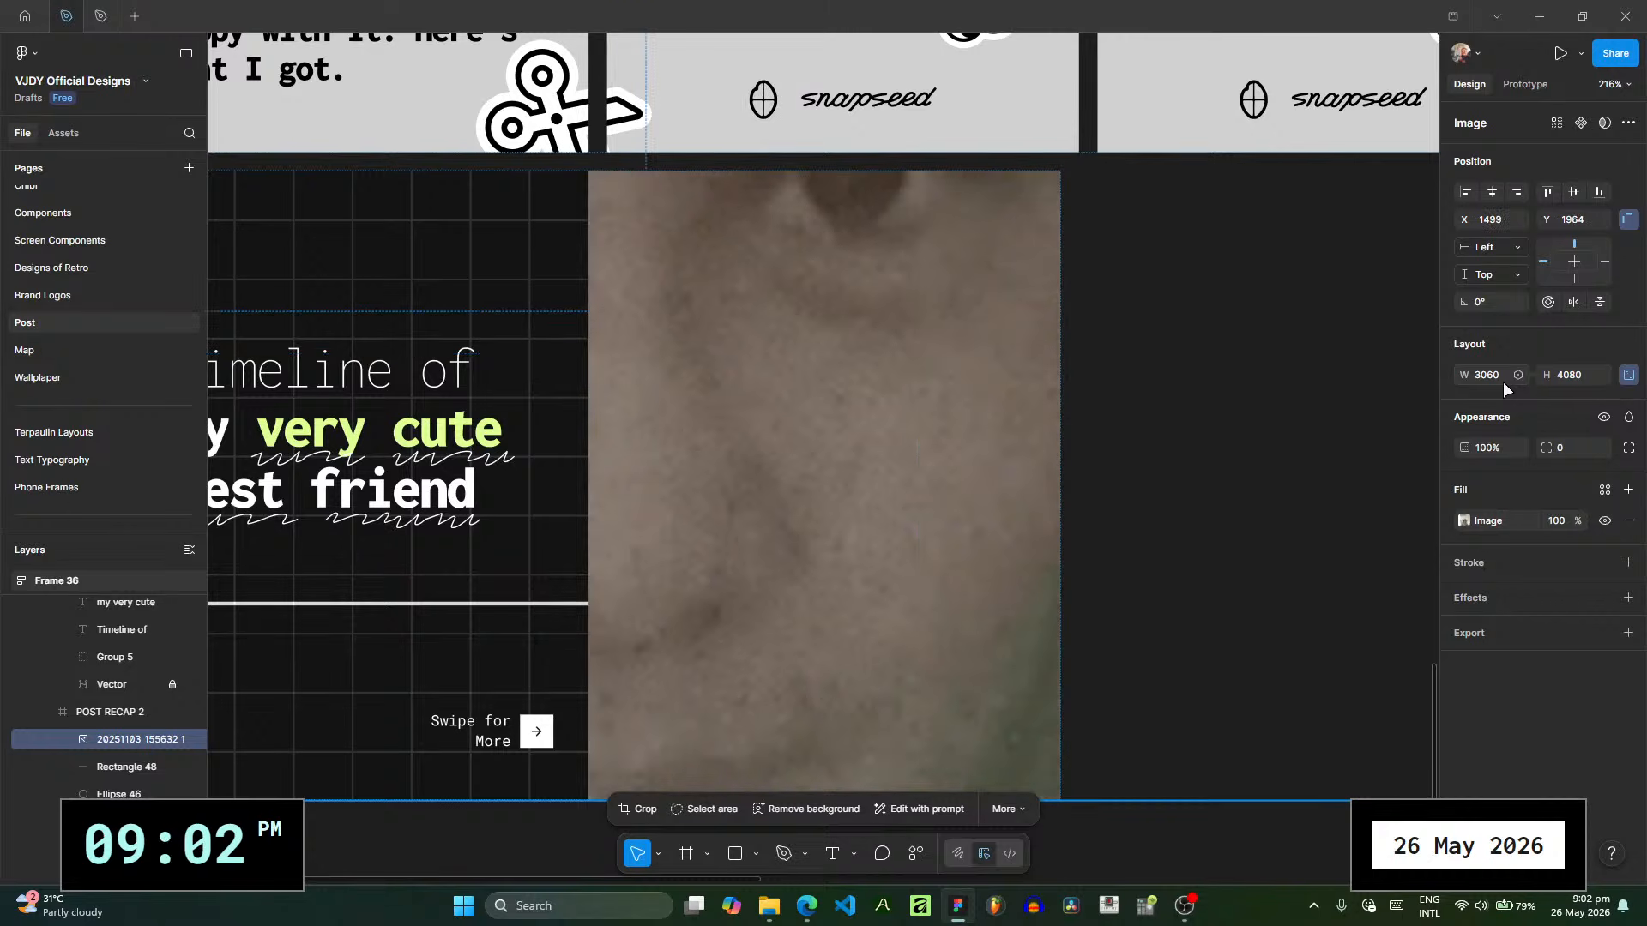
{"action": "type", "text": "200"}
{"action": "key", "text": "Return"}
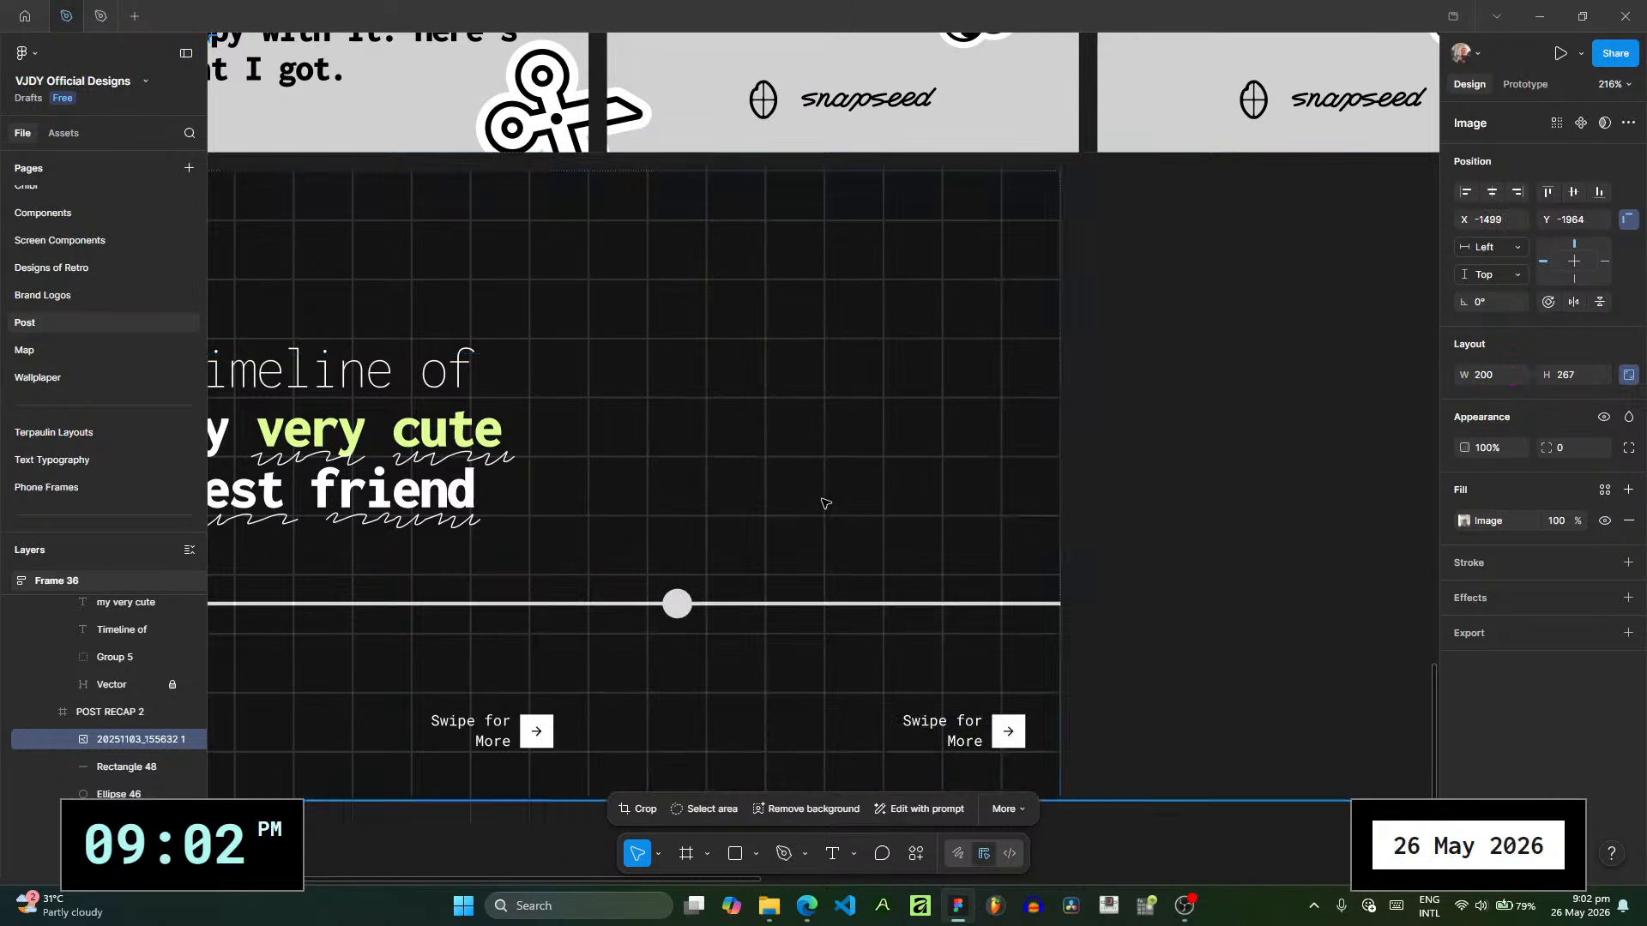
{"action": "left_click", "coordinate": [1493, 219]}
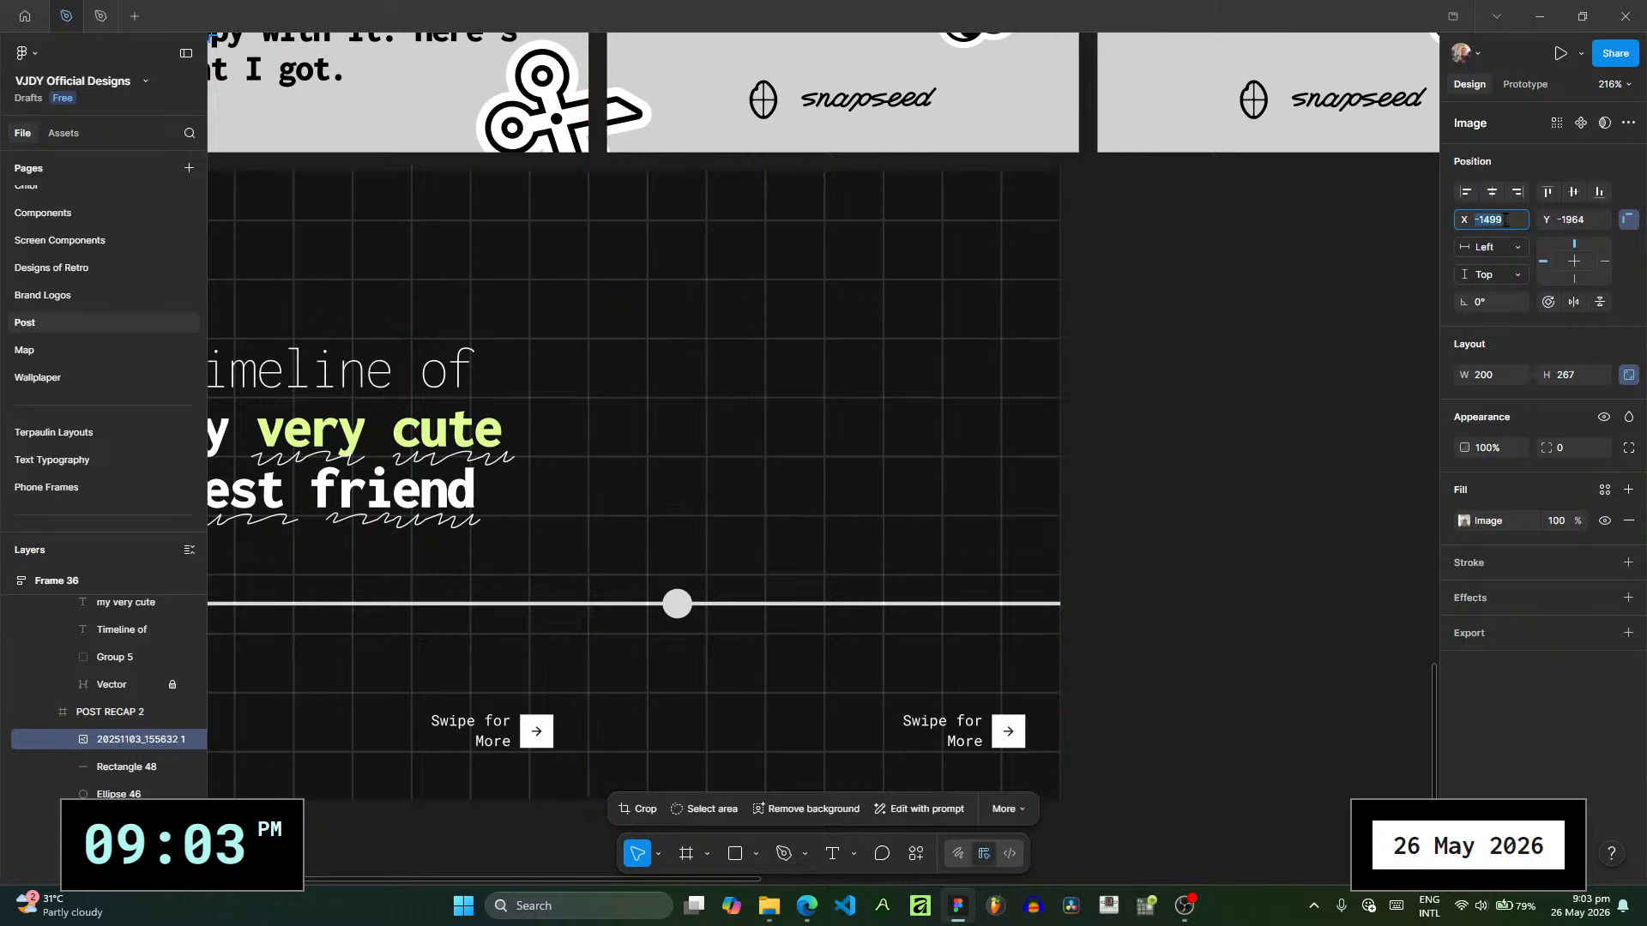
{"action": "type", "text": "0"}
{"action": "left_click", "coordinate": [1578, 220]}
{"action": "type", "text": "0"}
{"action": "key", "text": "Return"}
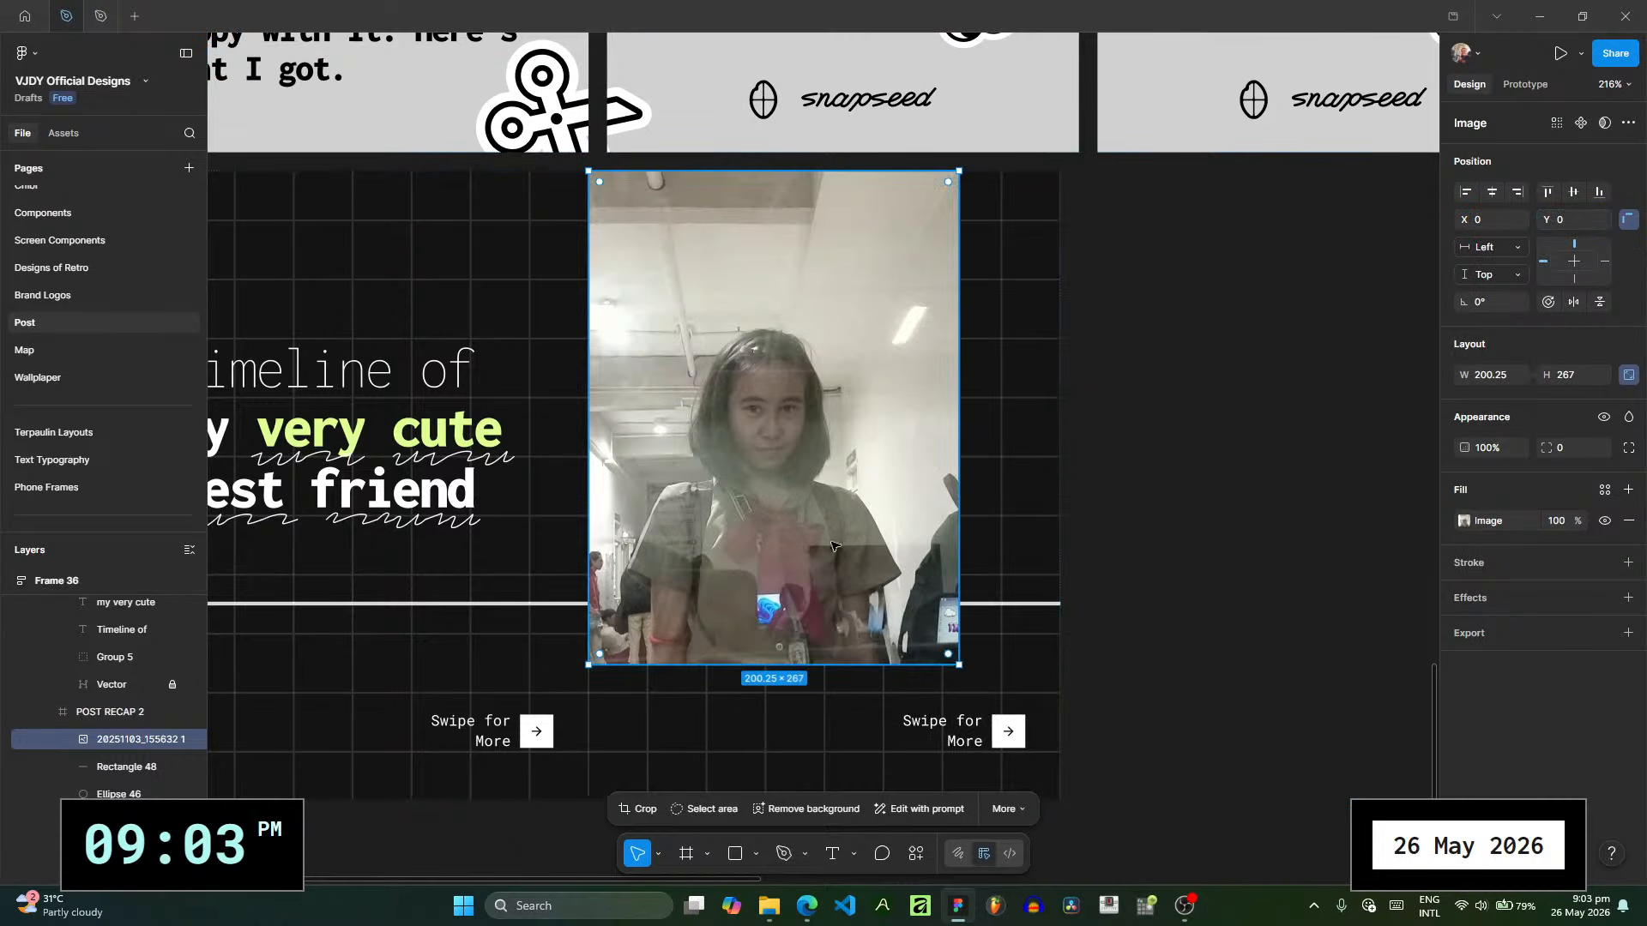
- Shrink the photo to about 85 × 113 and place it above the timeline at about X 37, Y 100
{"action": "left_click_drag", "start_coordinate": [975, 677], "coordinate": [744, 523]}
{"action": "scroll", "coordinate": [711, 483], "scroll_direction": "up", "scroll_amount": 3}
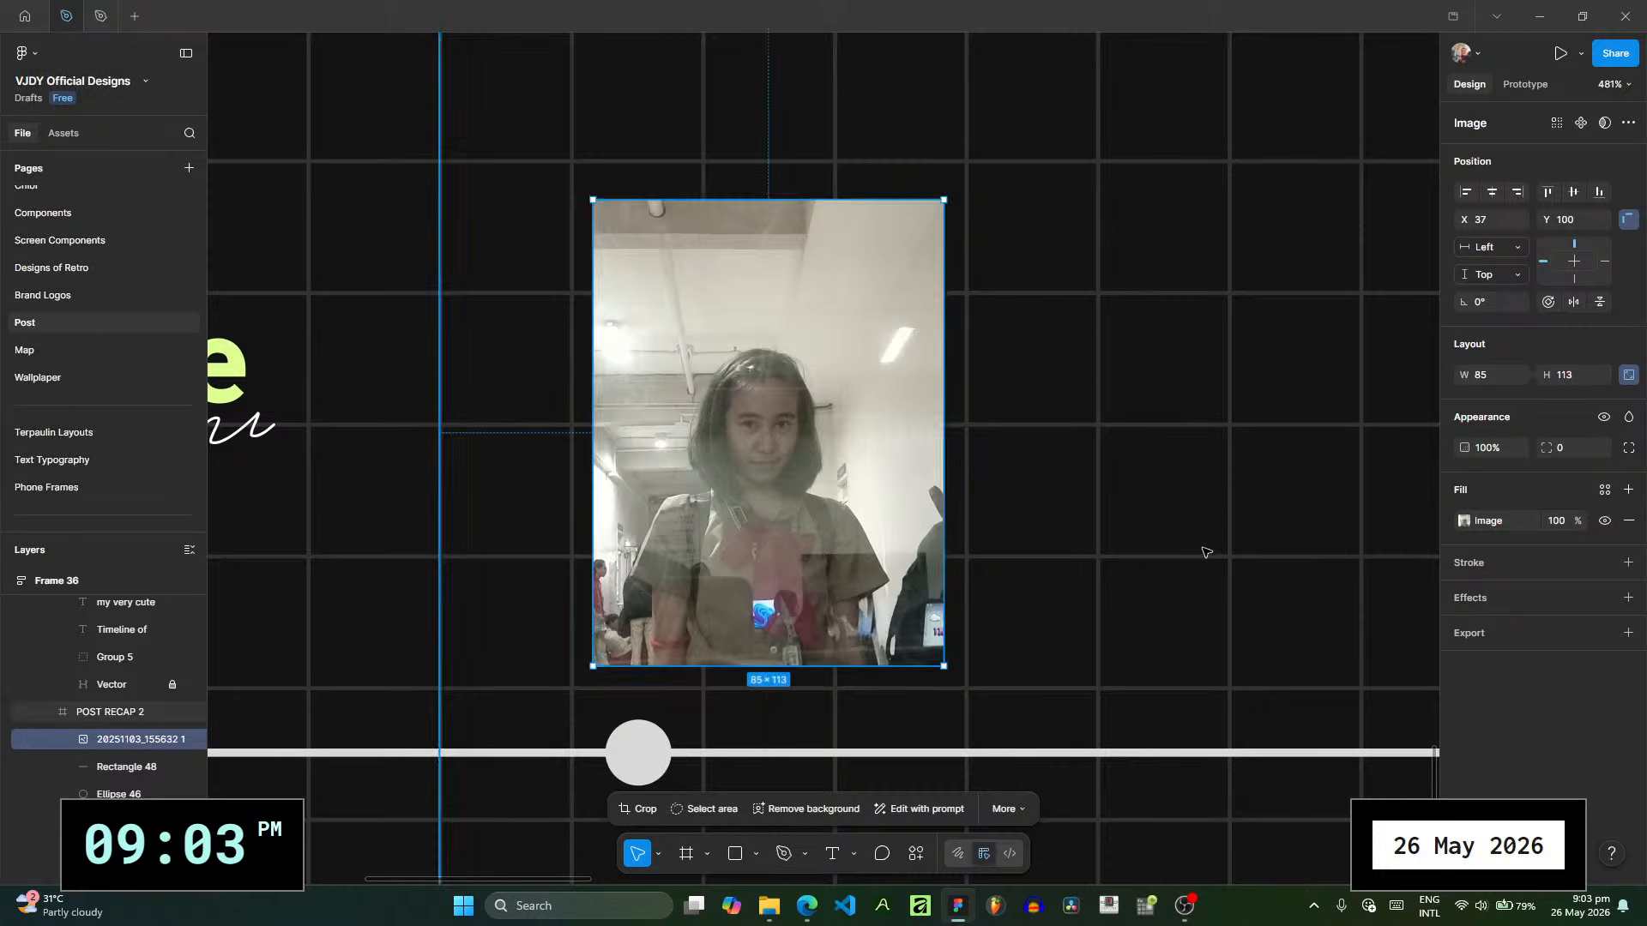
{"action": "scroll", "coordinate": [1145, 548], "scroll_direction": "down", "scroll_amount": 3}
{"action": "left_click_drag", "start_coordinate": [1145, 548], "coordinate": [744, 463]}
{"action": "scroll", "coordinate": [744, 463], "scroll_direction": "down", "scroll_amount": 2}
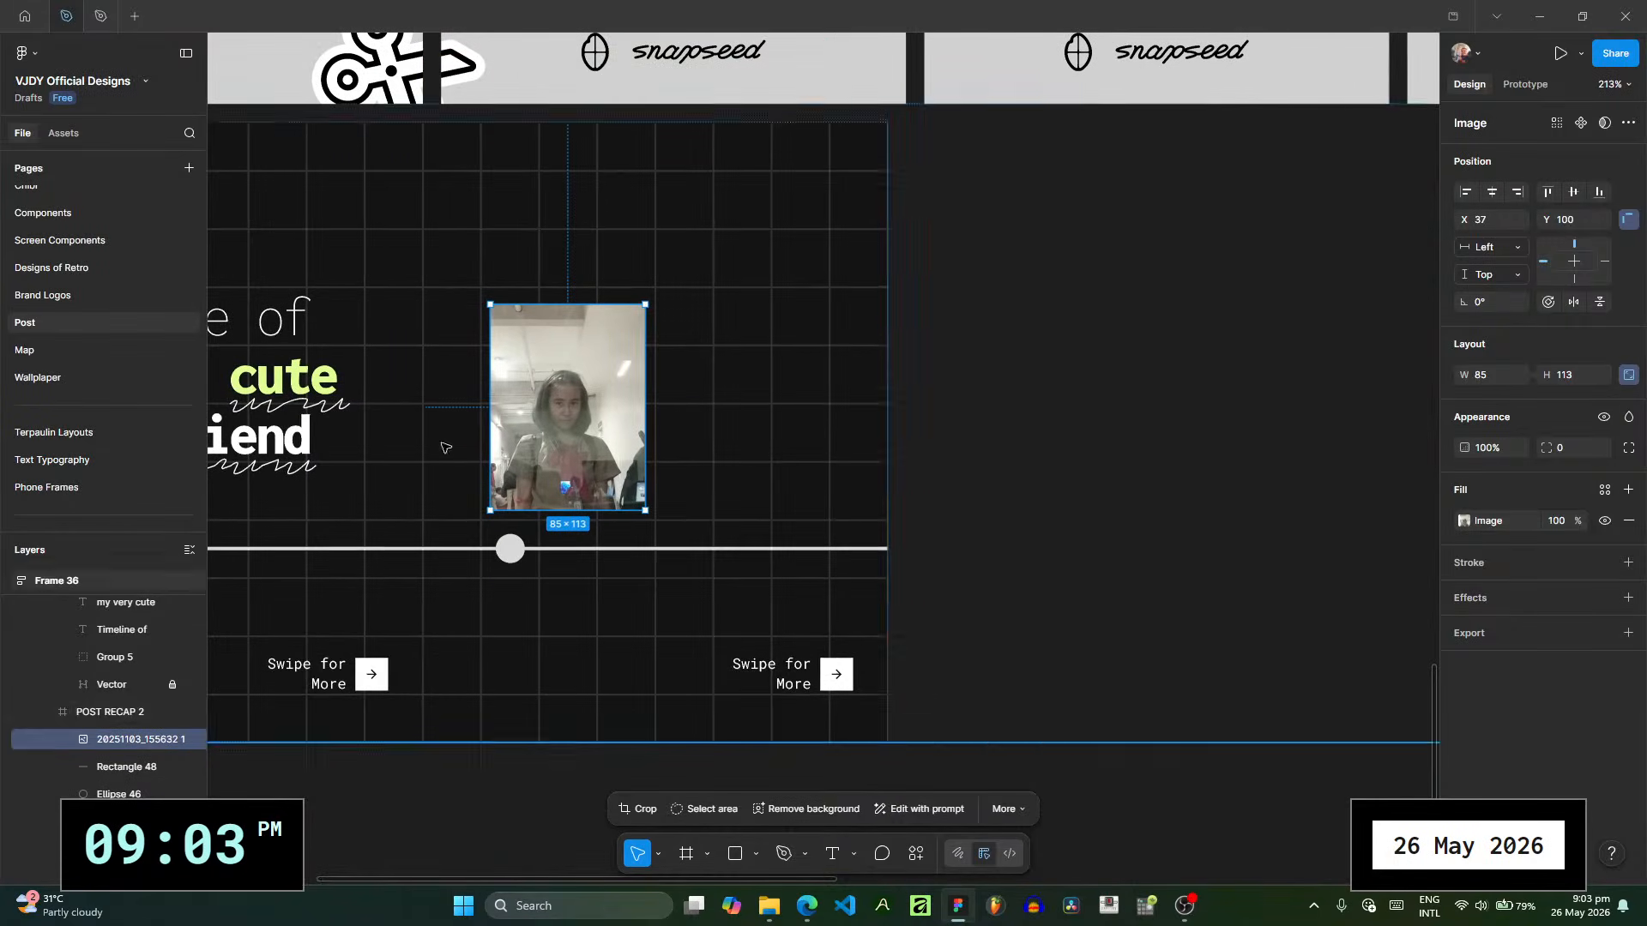
{"action": "key", "text": "Escape"}
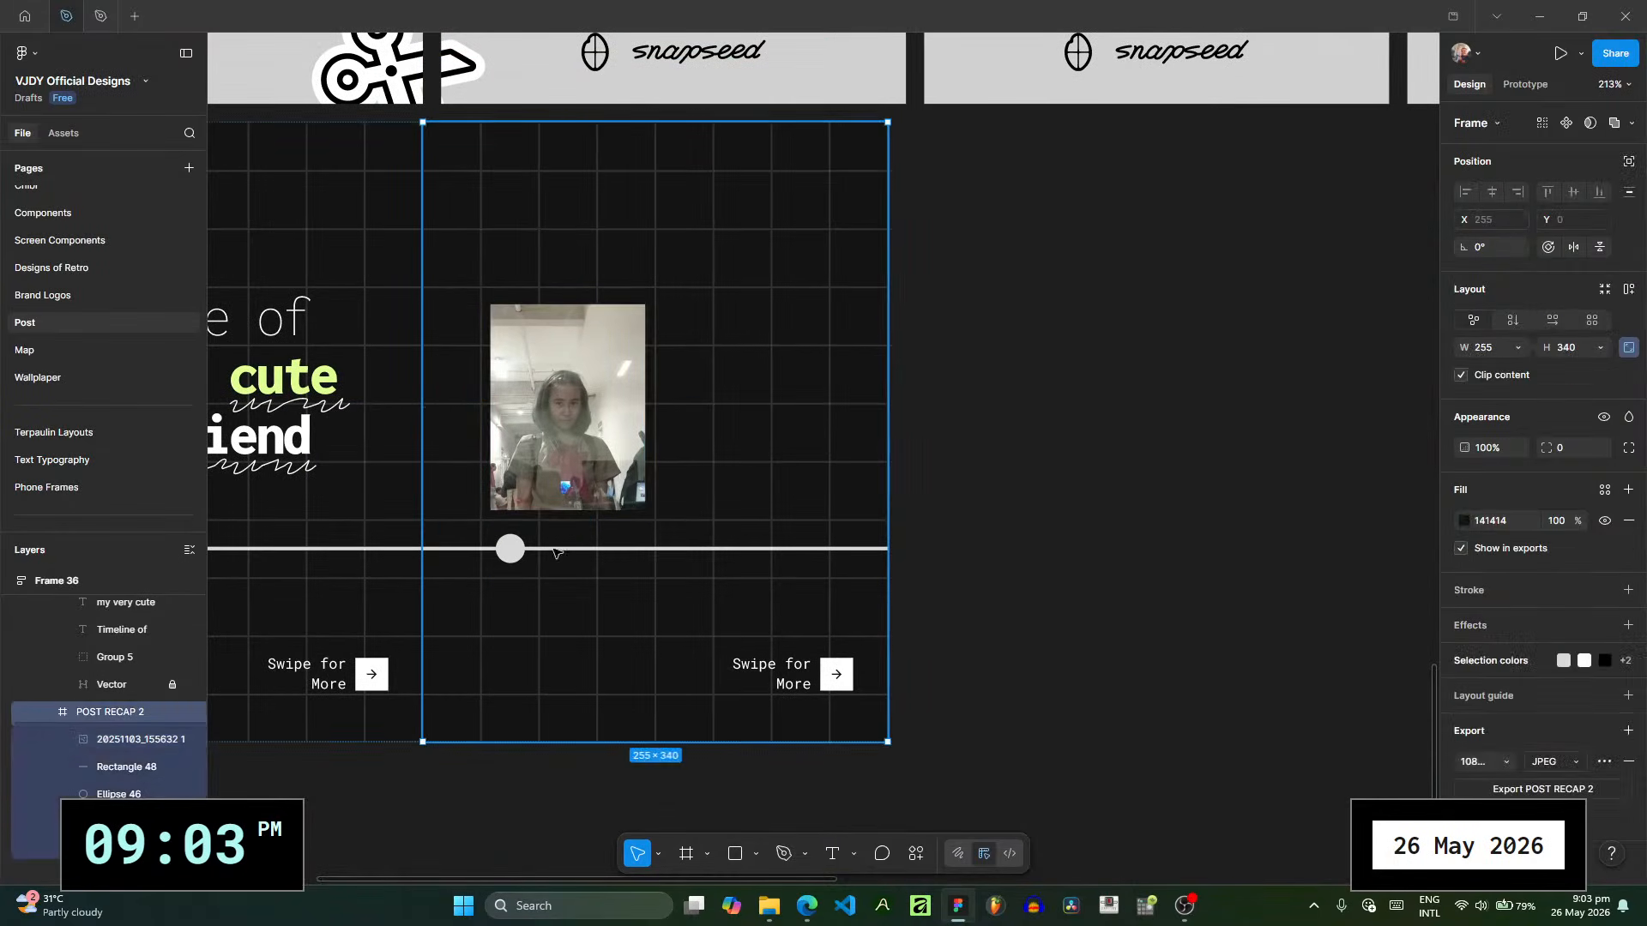
- Move the second slide's timeline dot to X 29 so its centre lines up with the photo's left edge
{"action": "scroll", "coordinate": [515, 551], "scroll_direction": "up", "scroll_amount": 4}
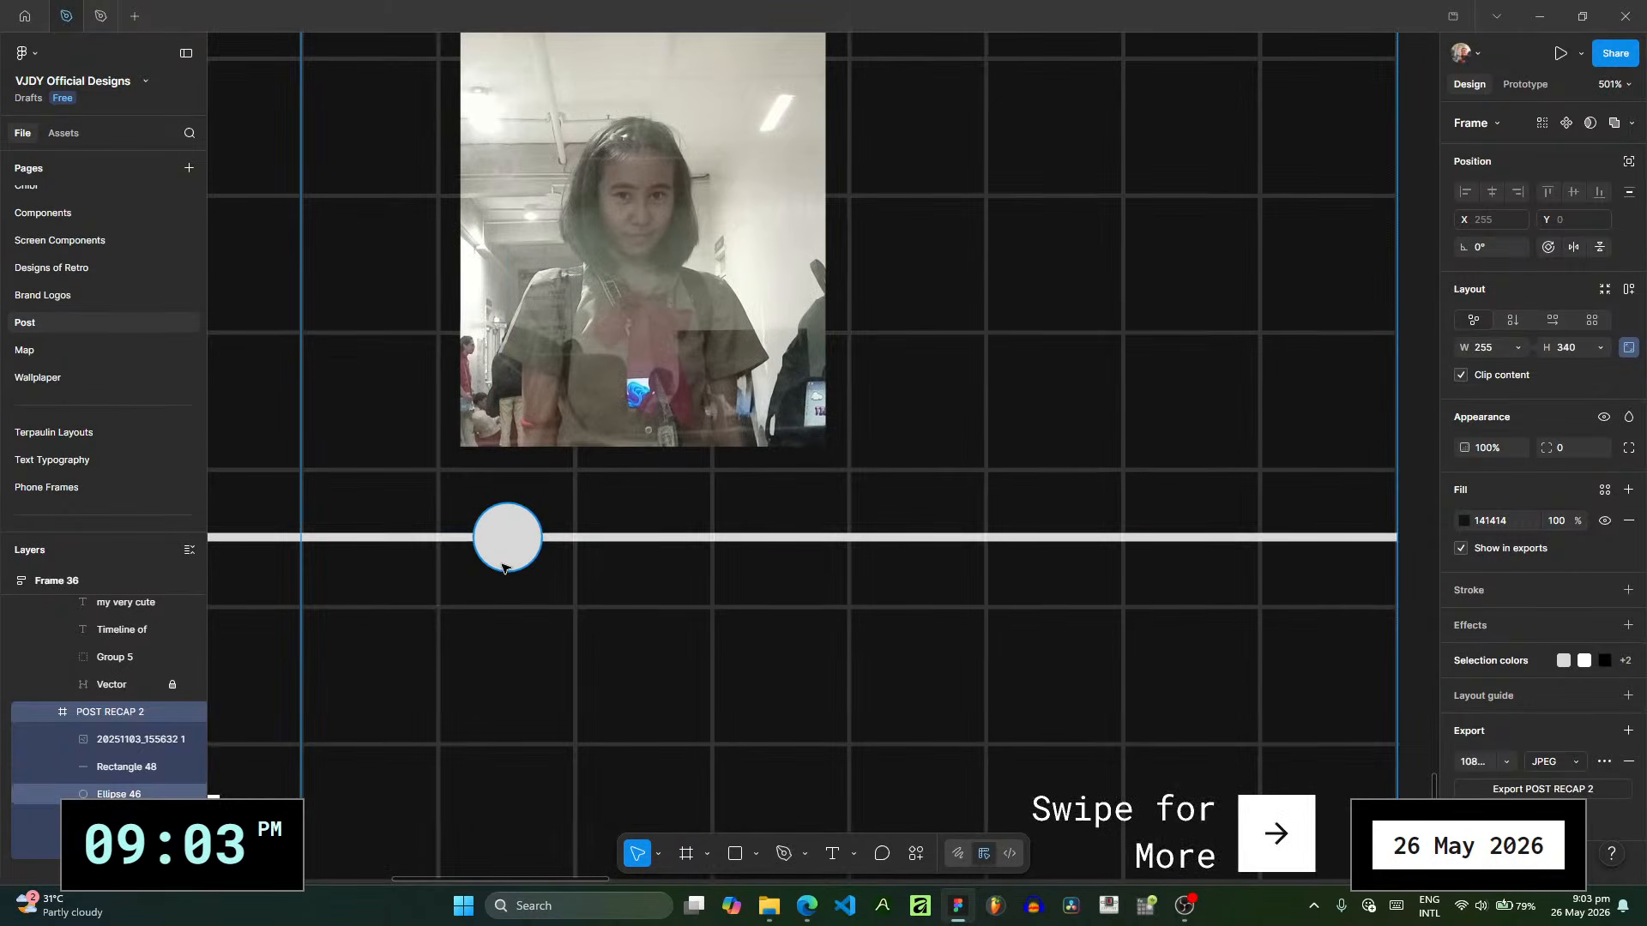
{"action": "left_click_drag", "start_coordinate": [504, 568], "coordinate": [460, 553]}
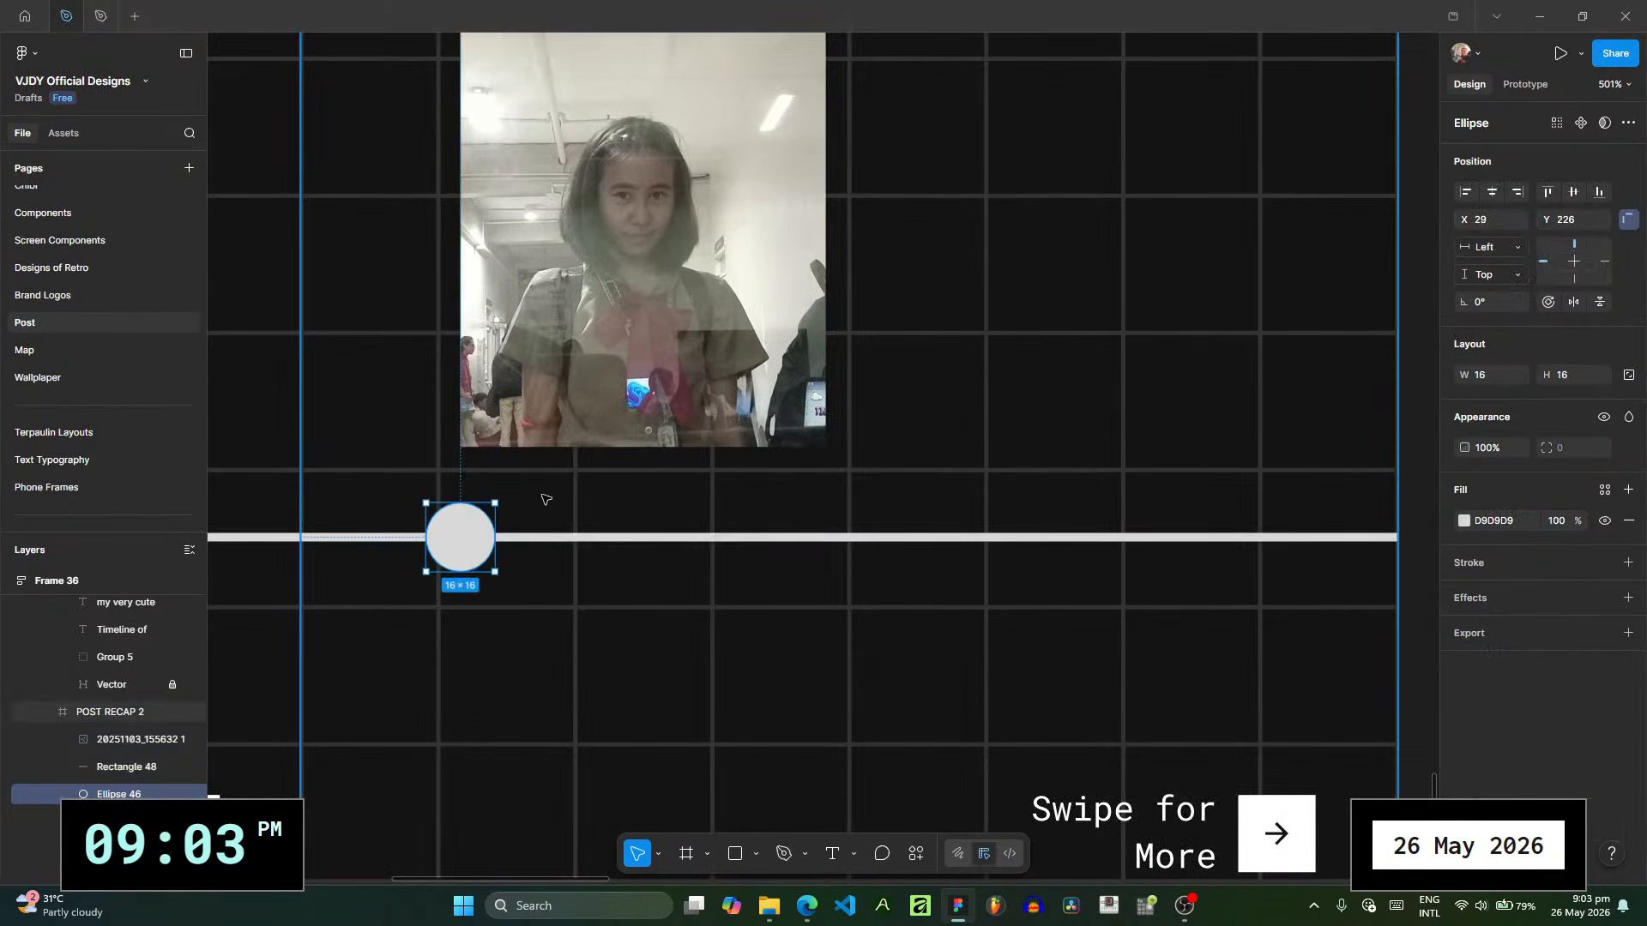
{"action": "key", "text": "Escape"}
{"action": "scroll", "coordinate": [549, 352], "scroll_direction": "down", "scroll_amount": 5}
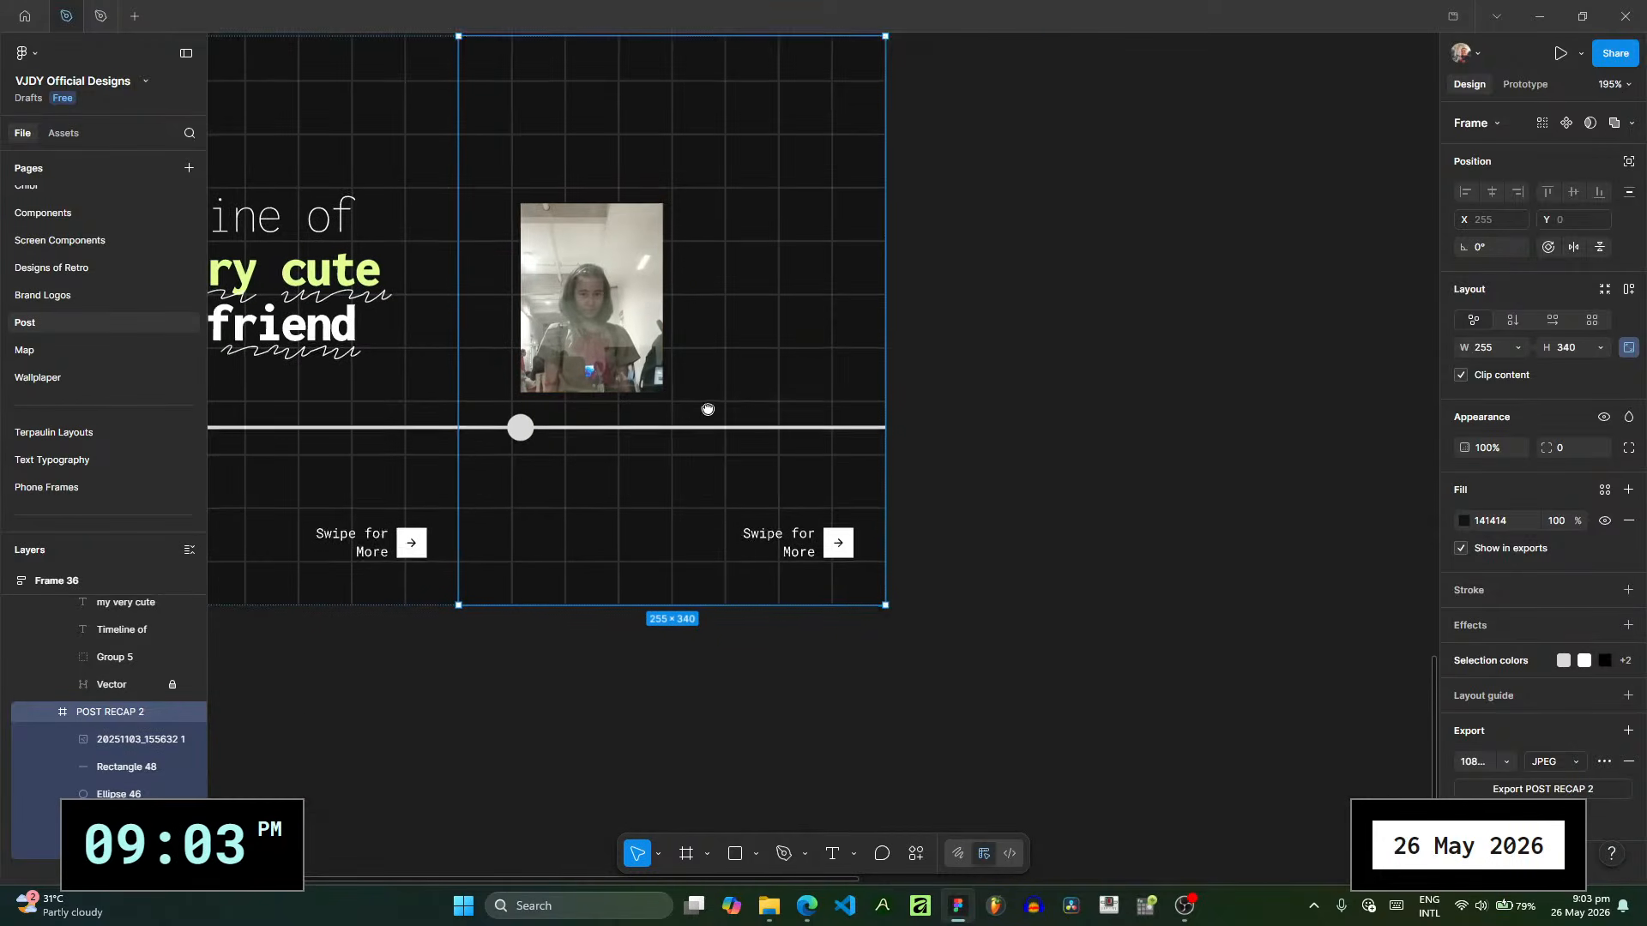
{"action": "scroll", "coordinate": [707, 410], "scroll_direction": "left", "scroll_amount": 4}
{"action": "scroll", "coordinate": [708, 410], "scroll_direction": "down", "scroll_amount": 1}
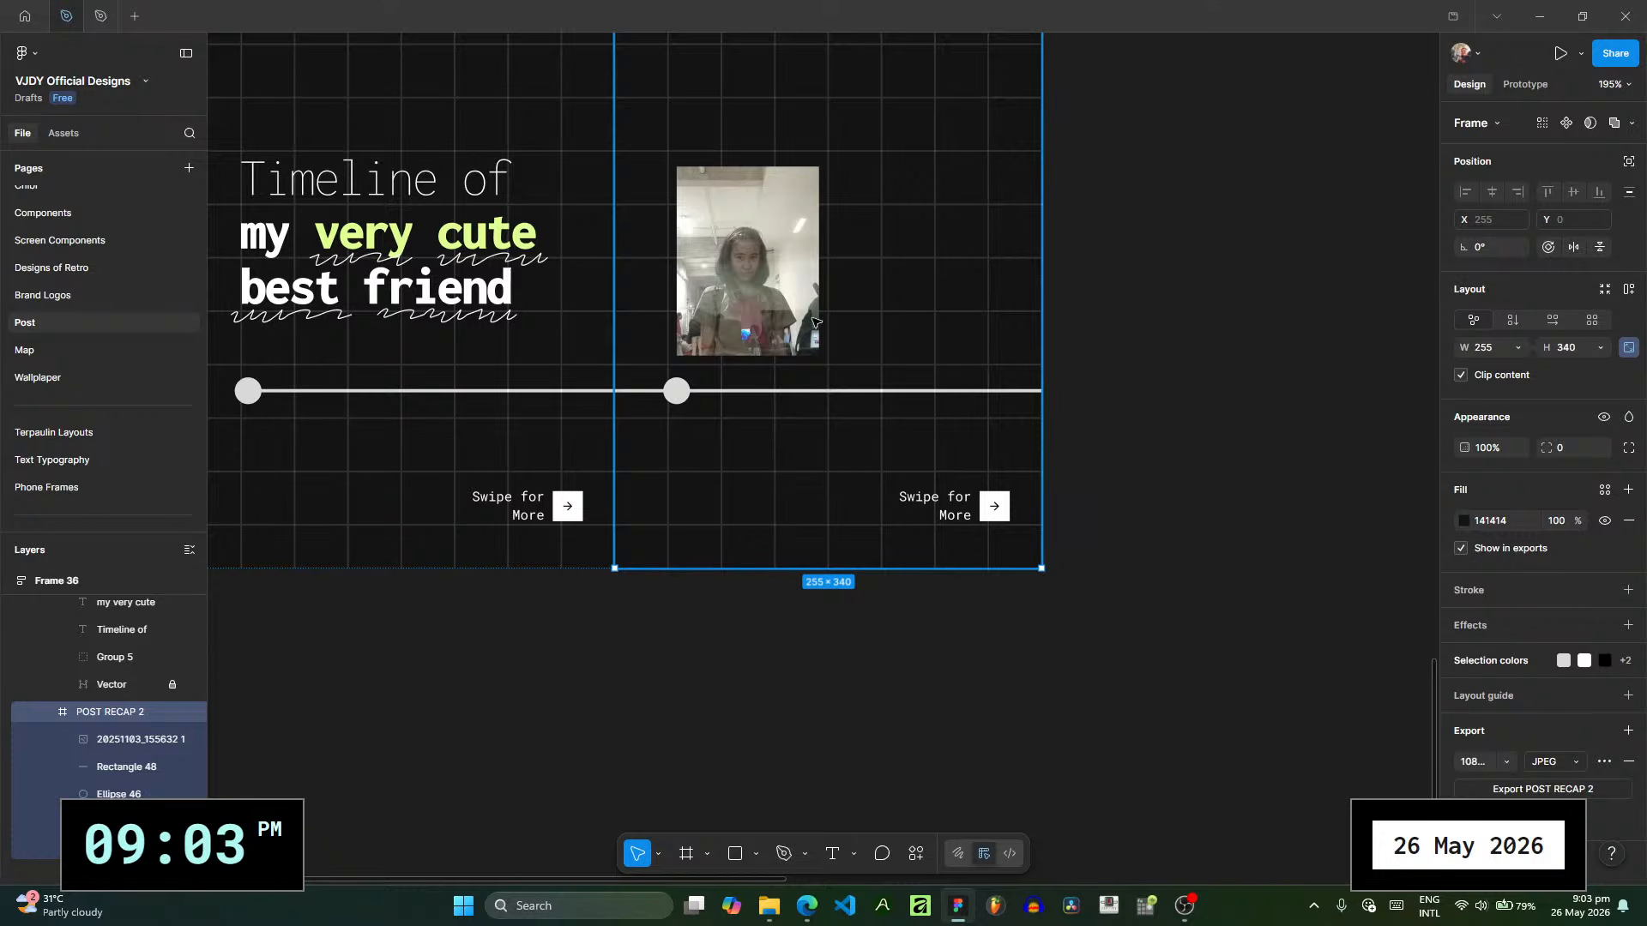
- Draw a rectangle about 198 × 147 on the empty canvas below the post frames
{"action": "scroll", "coordinate": [838, 295], "scroll_direction": "down", "scroll_amount": 8}
{"action": "scroll", "coordinate": [849, 254], "scroll_direction": "left", "scroll_amount": 1}
{"action": "scroll", "coordinate": [712, 322], "scroll_direction": "down", "scroll_amount": 4}
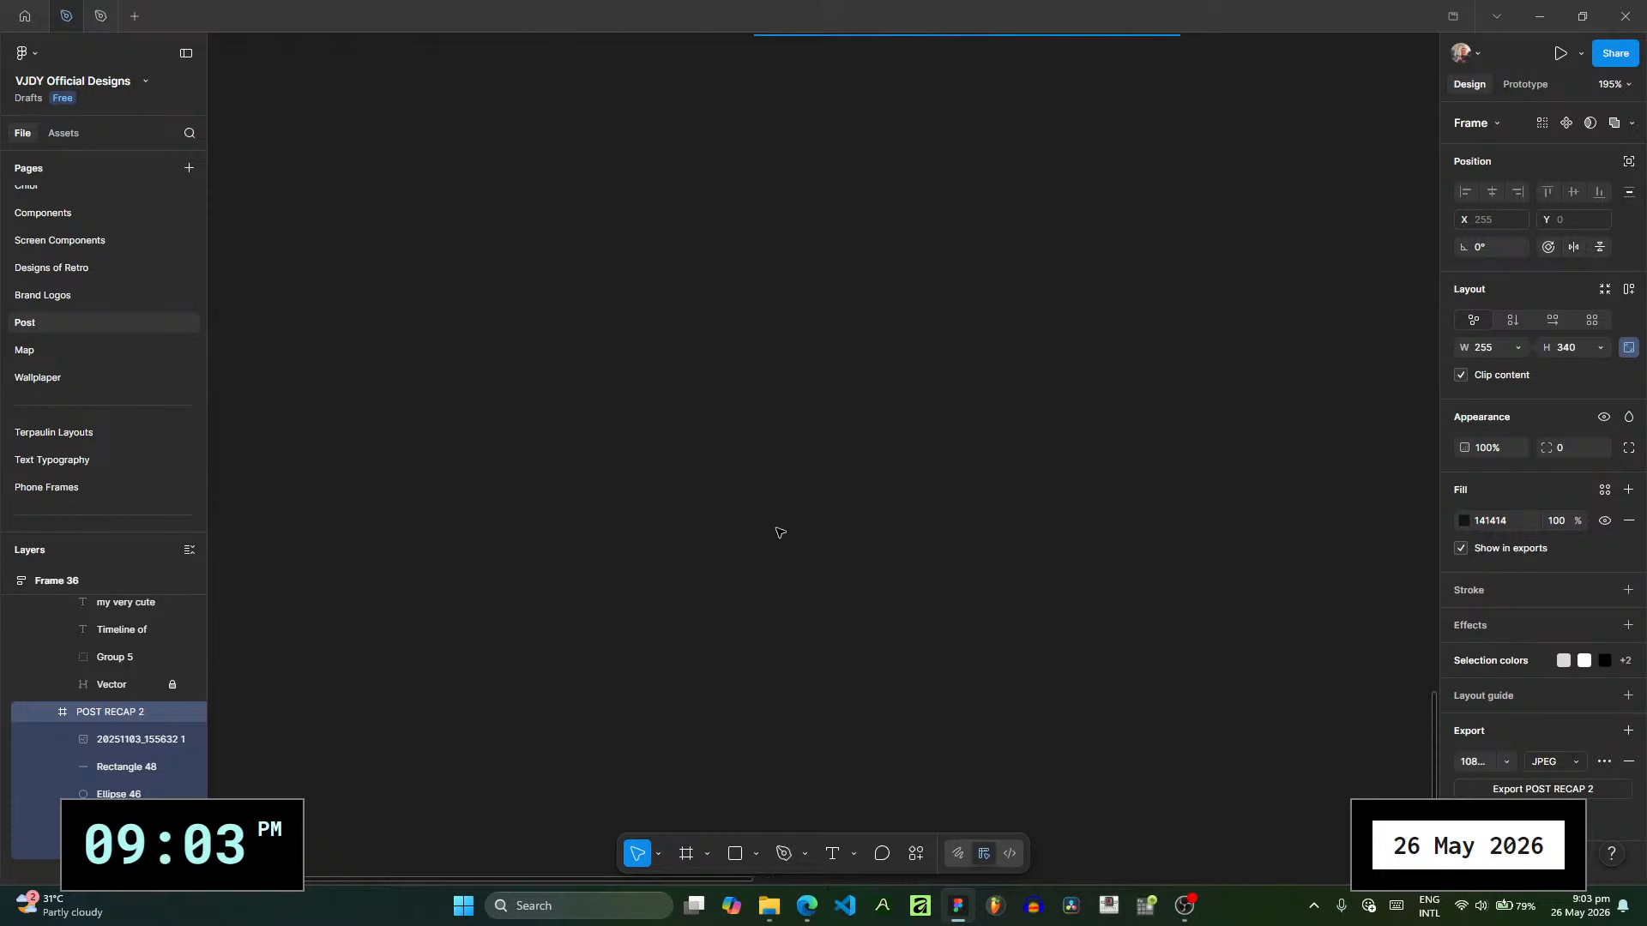
{"action": "left_click", "coordinate": [801, 749]}
{"action": "left_click", "coordinate": [736, 853]}
{"action": "left_click_drag", "start_coordinate": [645, 350], "coordinate": [977, 597]}
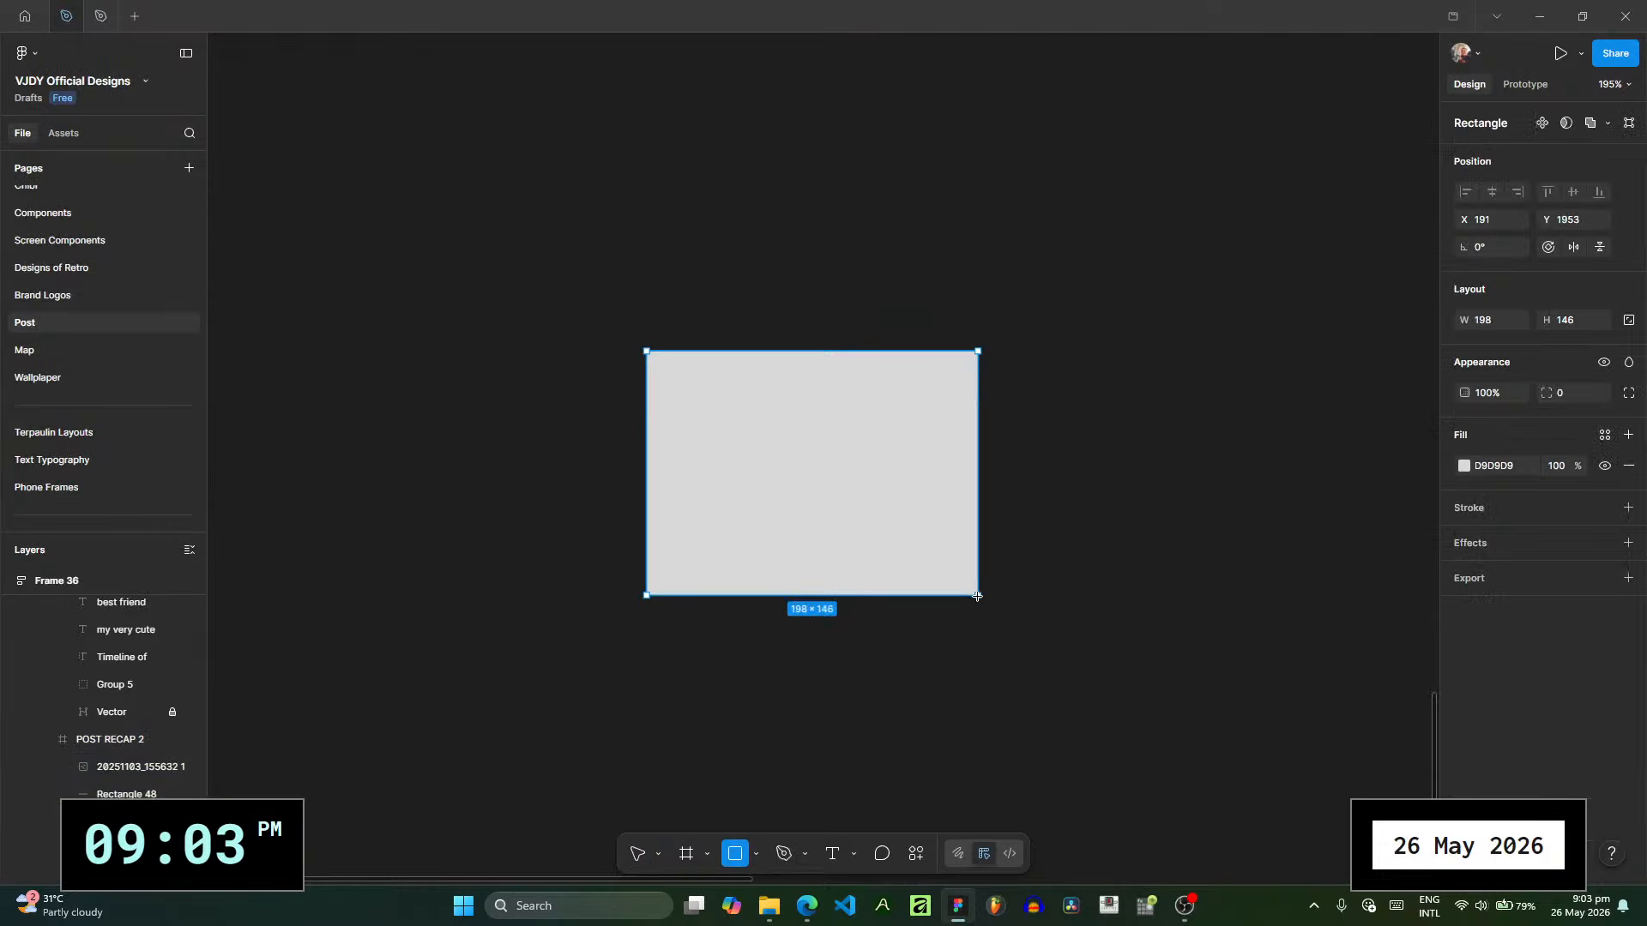
{"action": "key", "text": "shift+2"}
- Replace the new rectangle's fill with a white FFFFFF stroke and put the outline in its own group
{"action": "left_click", "coordinate": [1629, 466]}
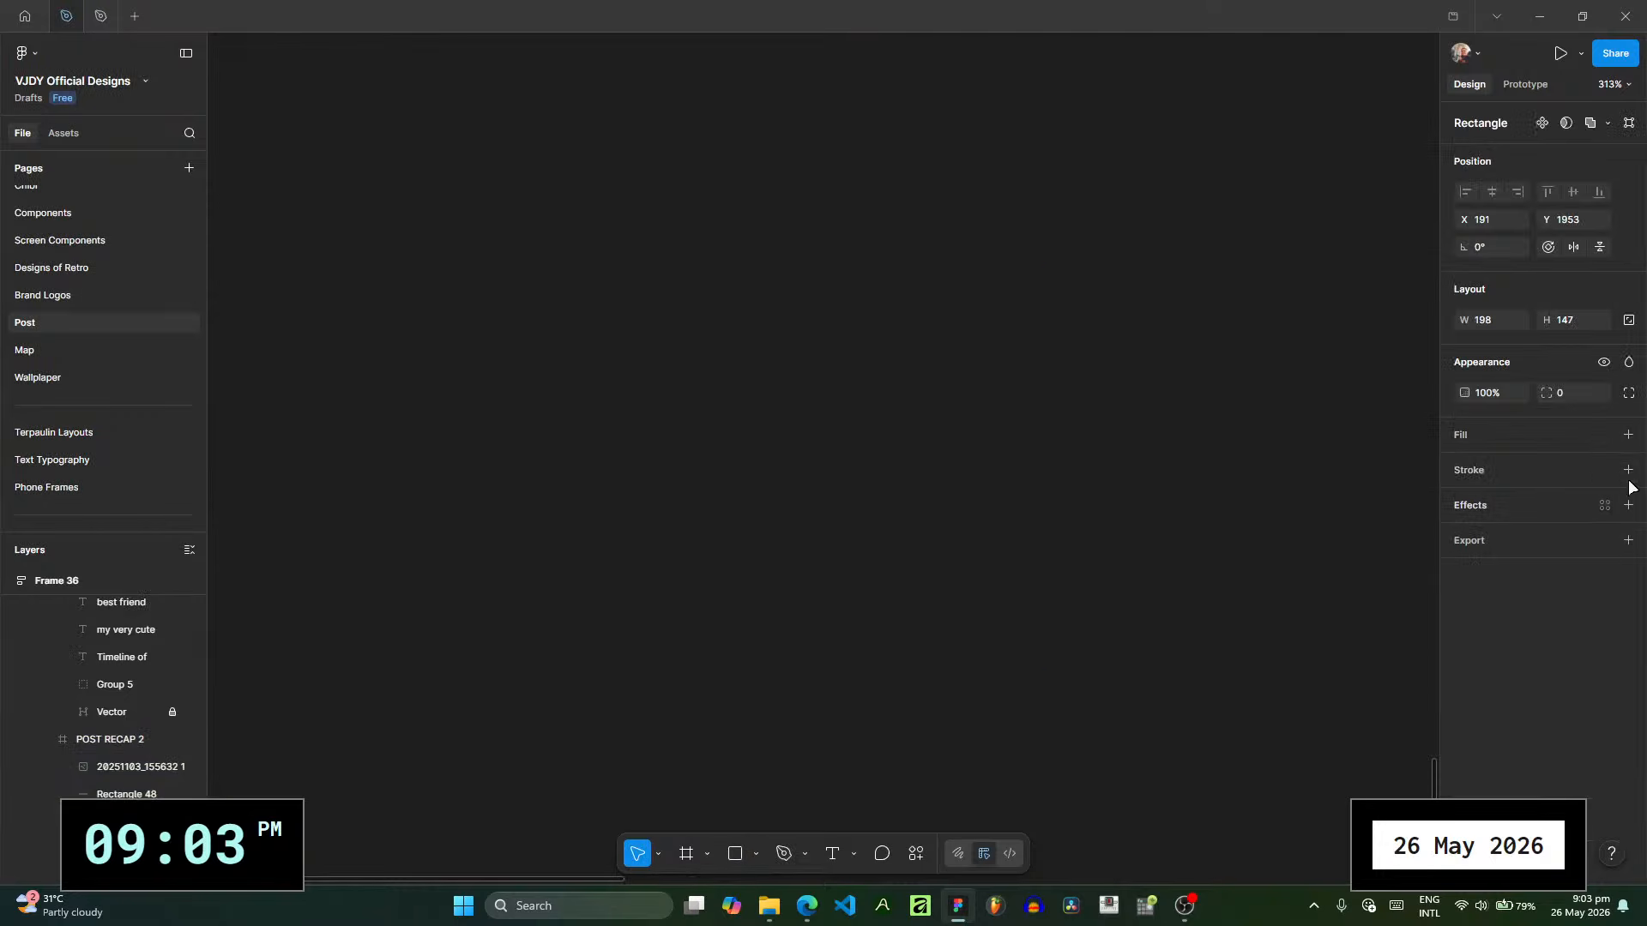
{"action": "left_click", "coordinate": [1627, 470]}
{"action": "left_click", "coordinate": [1464, 501]}
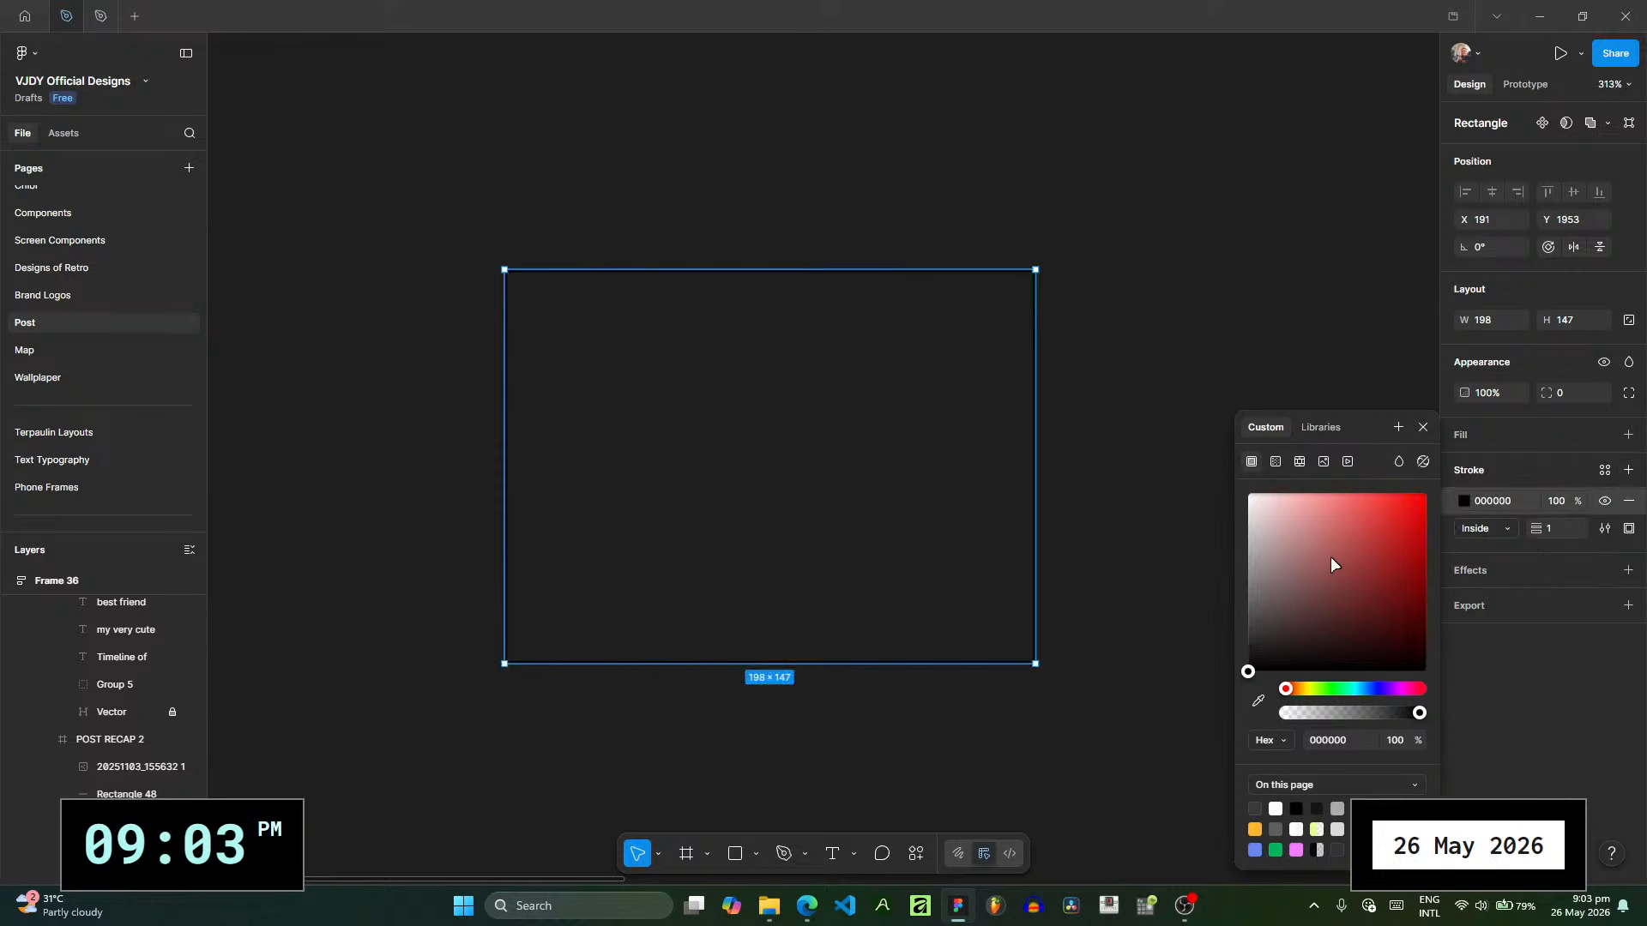
{"action": "left_click_drag", "start_coordinate": [1330, 558], "coordinate": [526, 162]}
{"action": "left_click", "coordinate": [985, 576]}
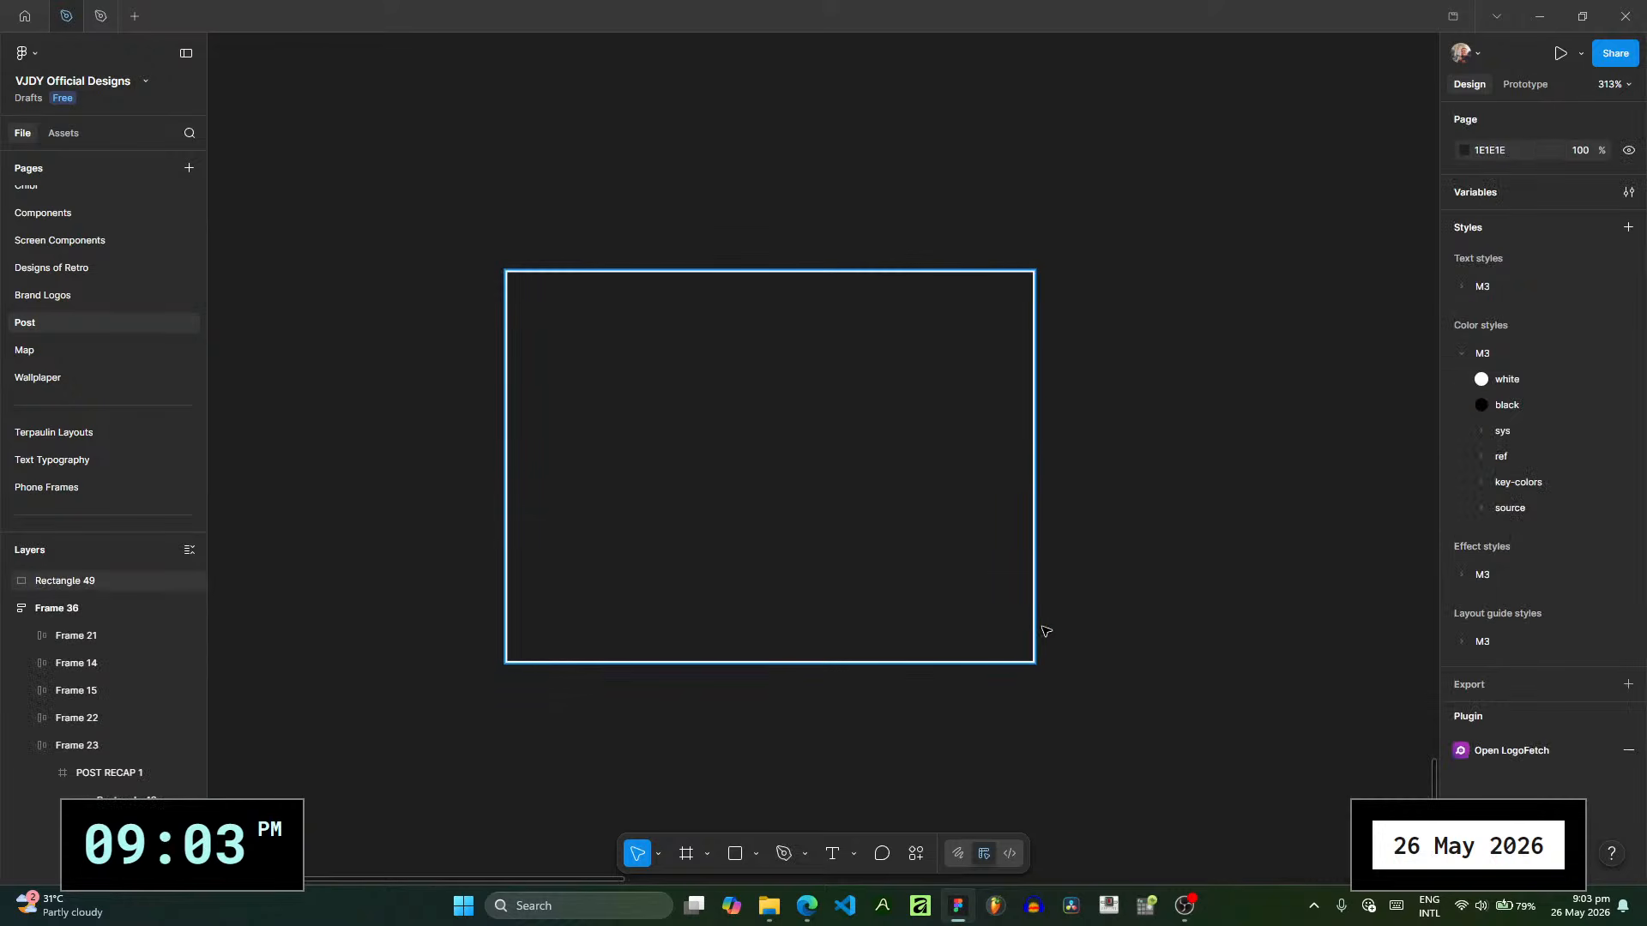
{"action": "left_click", "coordinate": [1035, 628]}
{"action": "key", "text": "ctrl+g"}
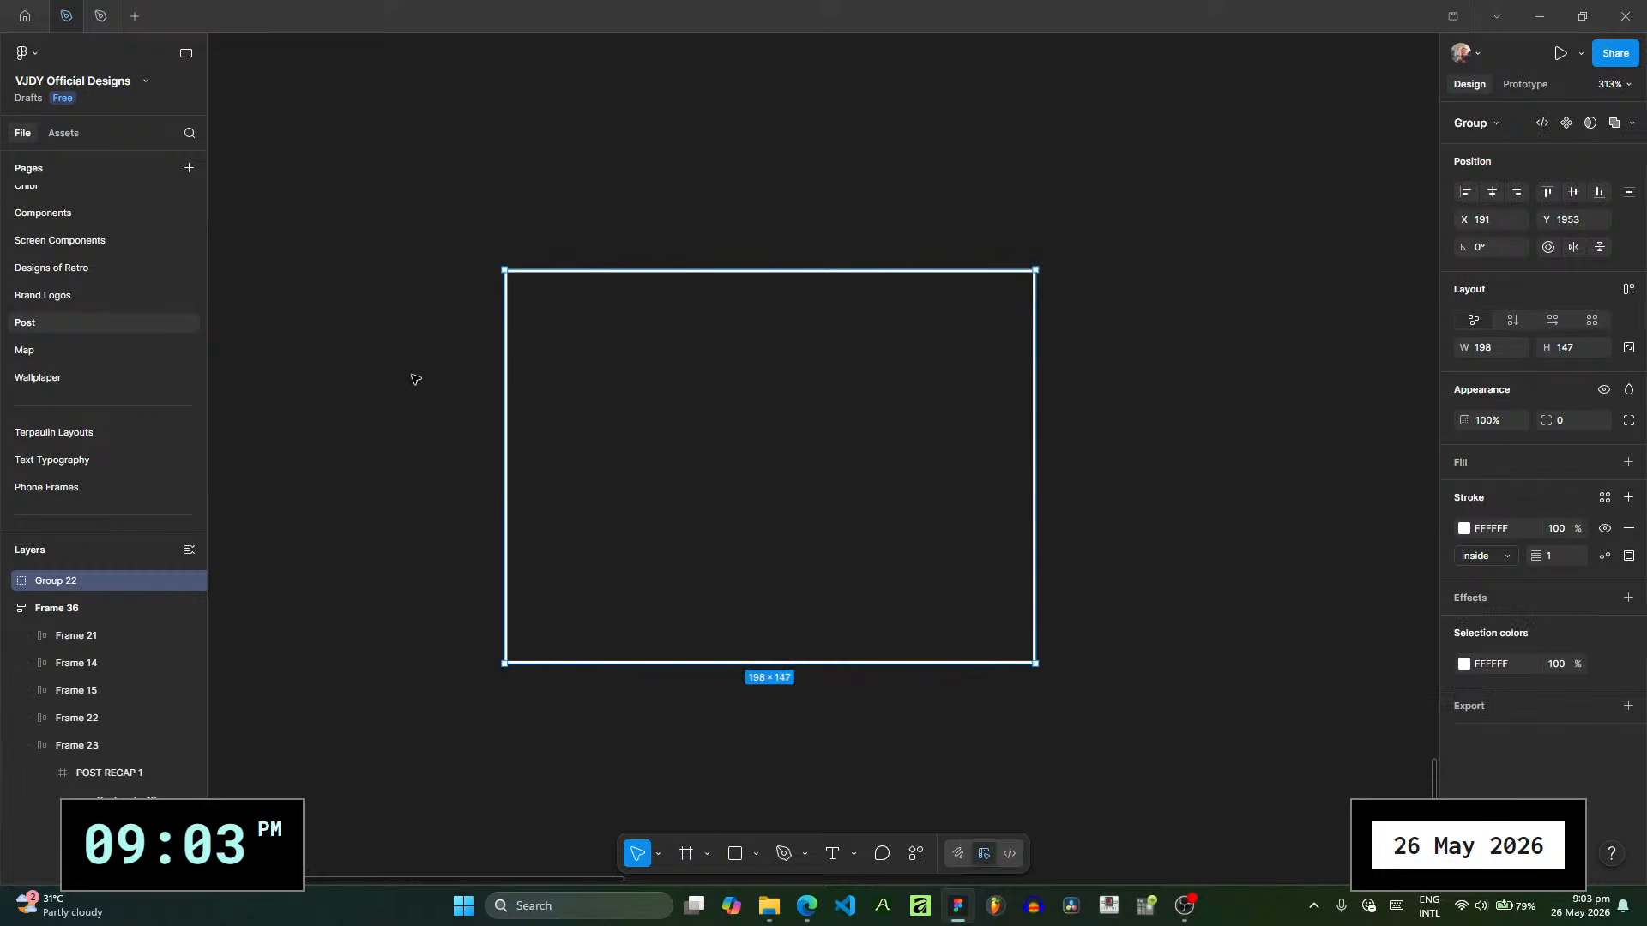
- Add a 16 × 16 square to the group, centred on the outline's upper-left corner
{"action": "scroll", "coordinate": [625, 343], "scroll_direction": "up", "scroll_amount": 2}
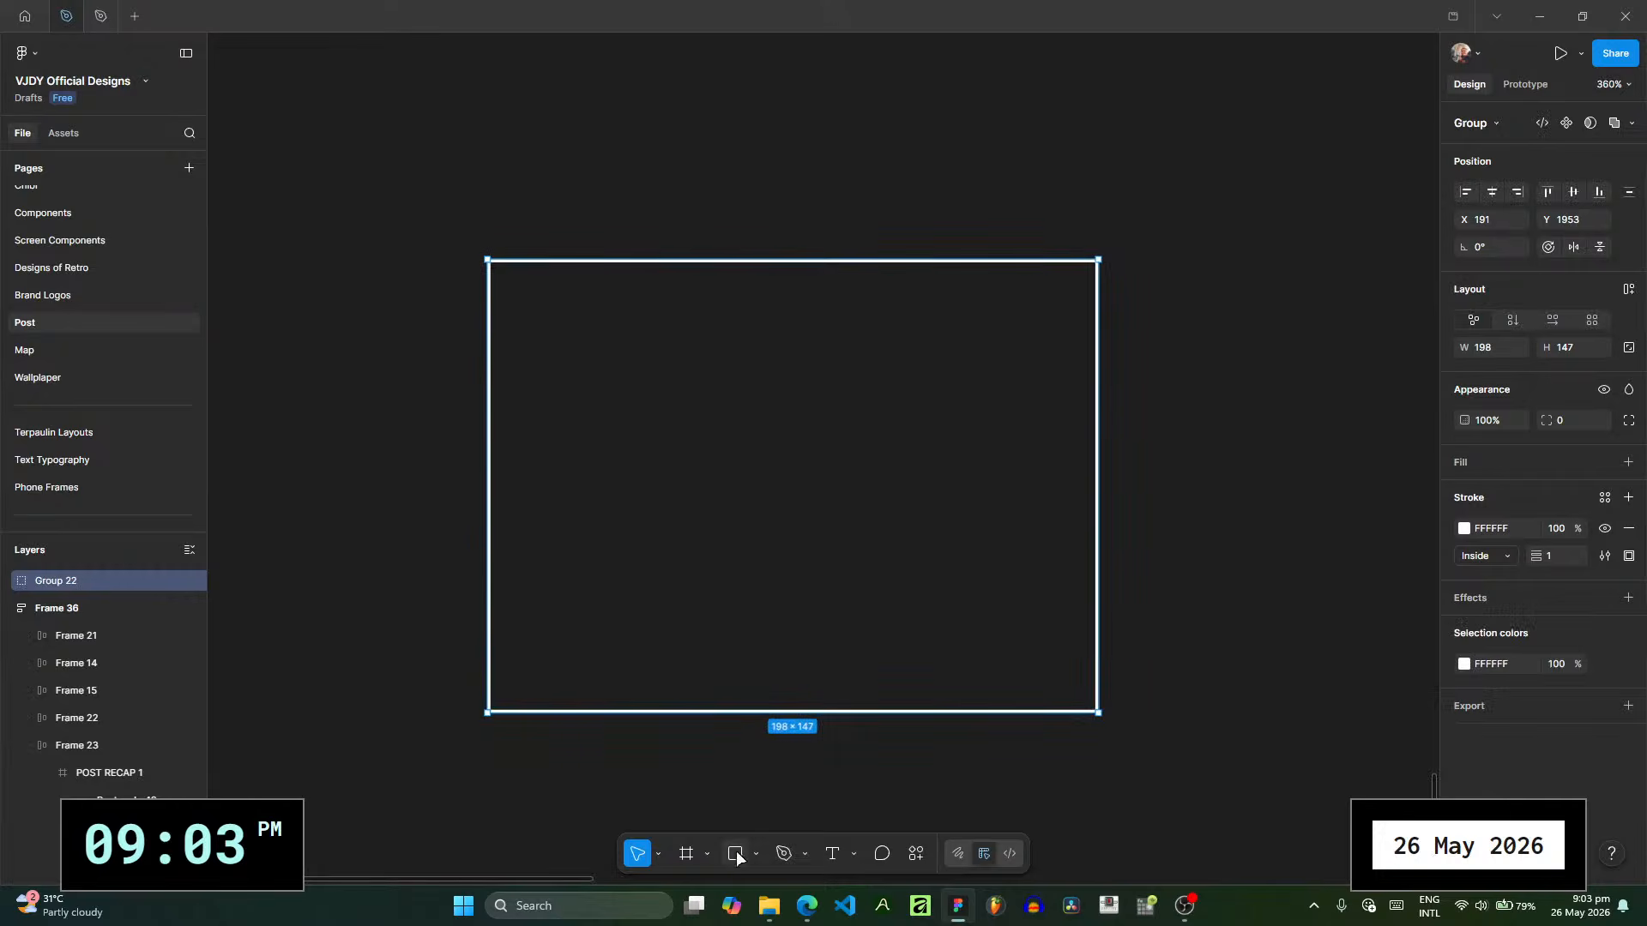
{"action": "key", "text": "r"}
{"action": "left_click", "coordinate": [698, 503]}
{"action": "left_click_drag", "start_coordinate": [773, 615], "coordinate": [493, 265]}
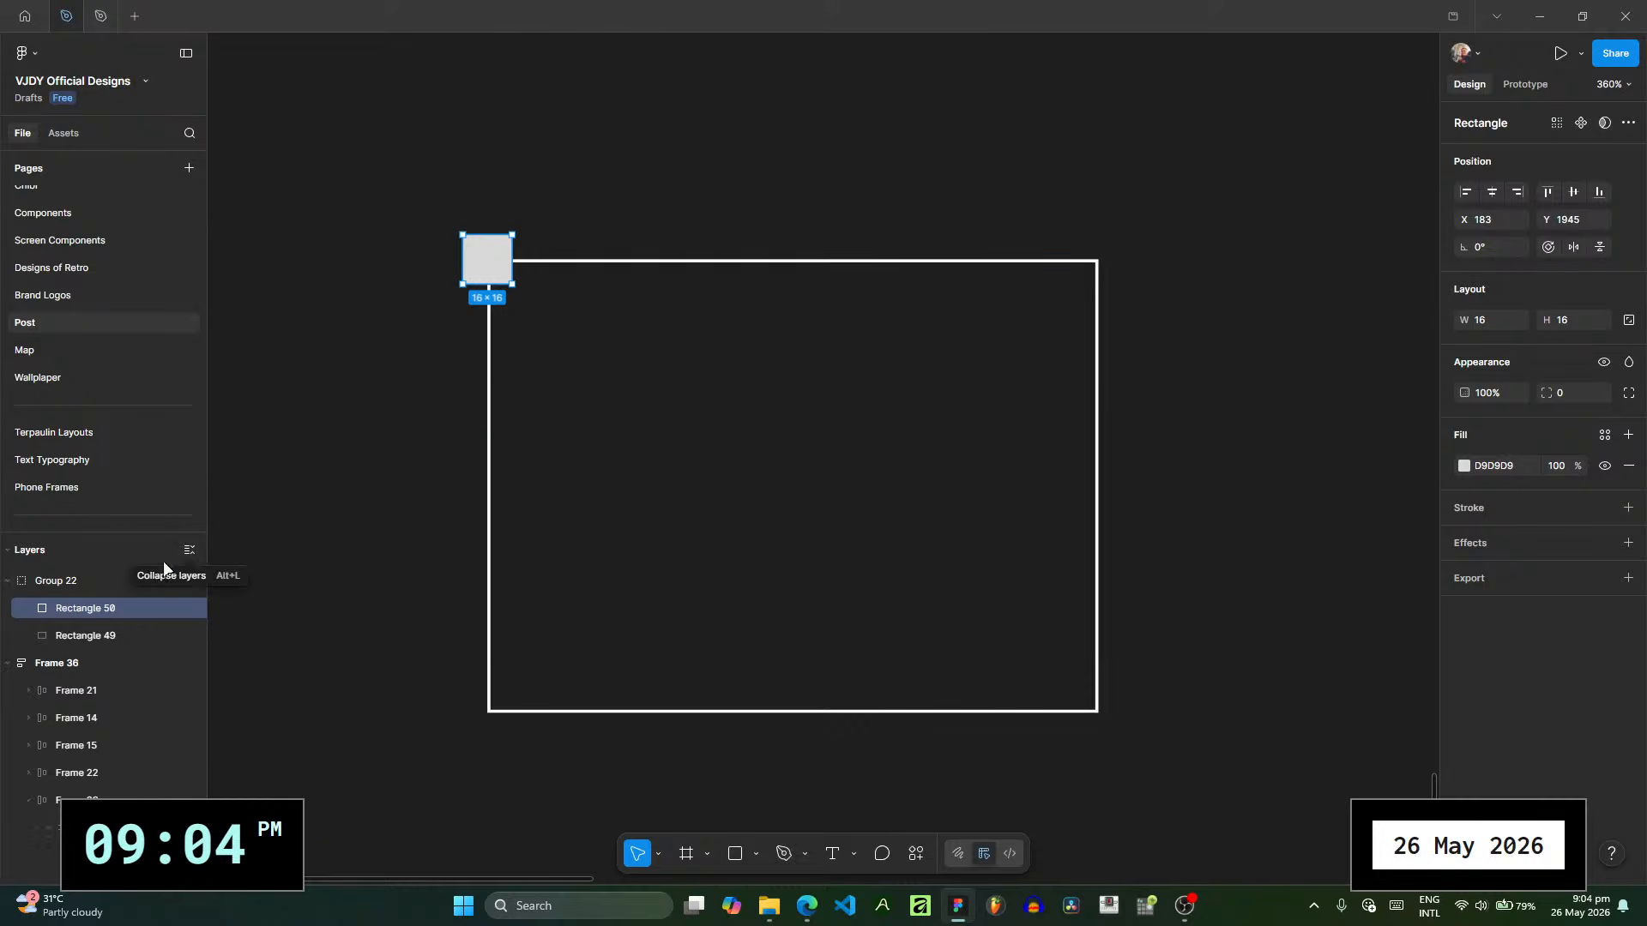
- Duplicate the corner square onto the outline's other three corners and select the whole group
{"action": "key", "text": "ctrl+d"}
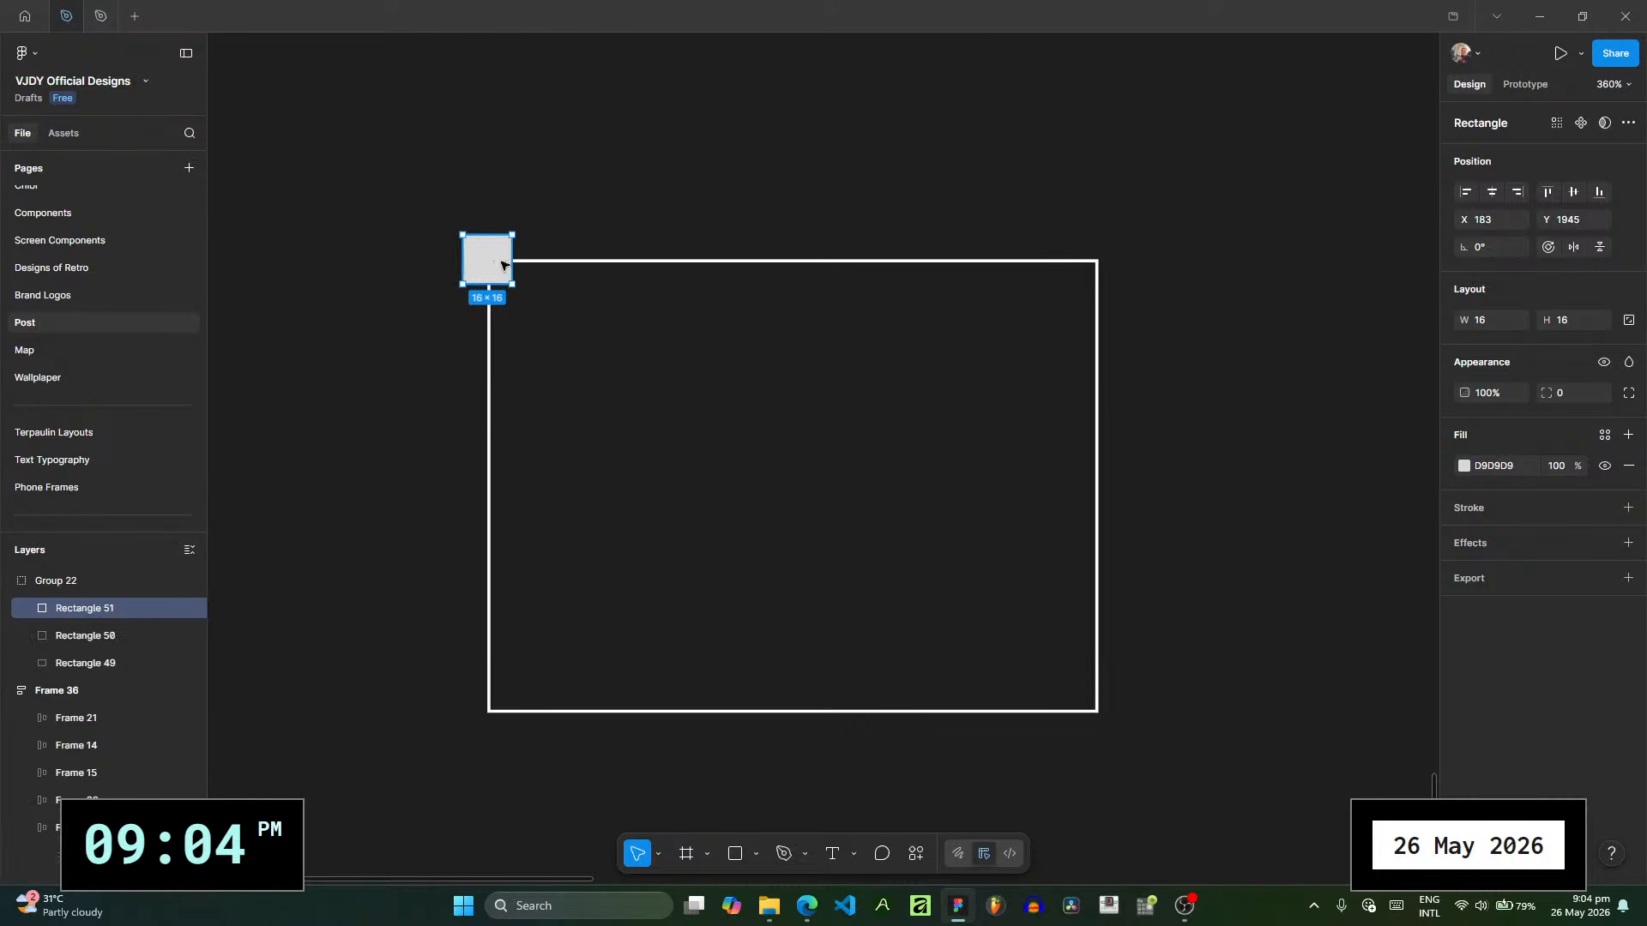
{"action": "left_click_drag", "start_coordinate": [493, 264], "coordinate": [1103, 265]}
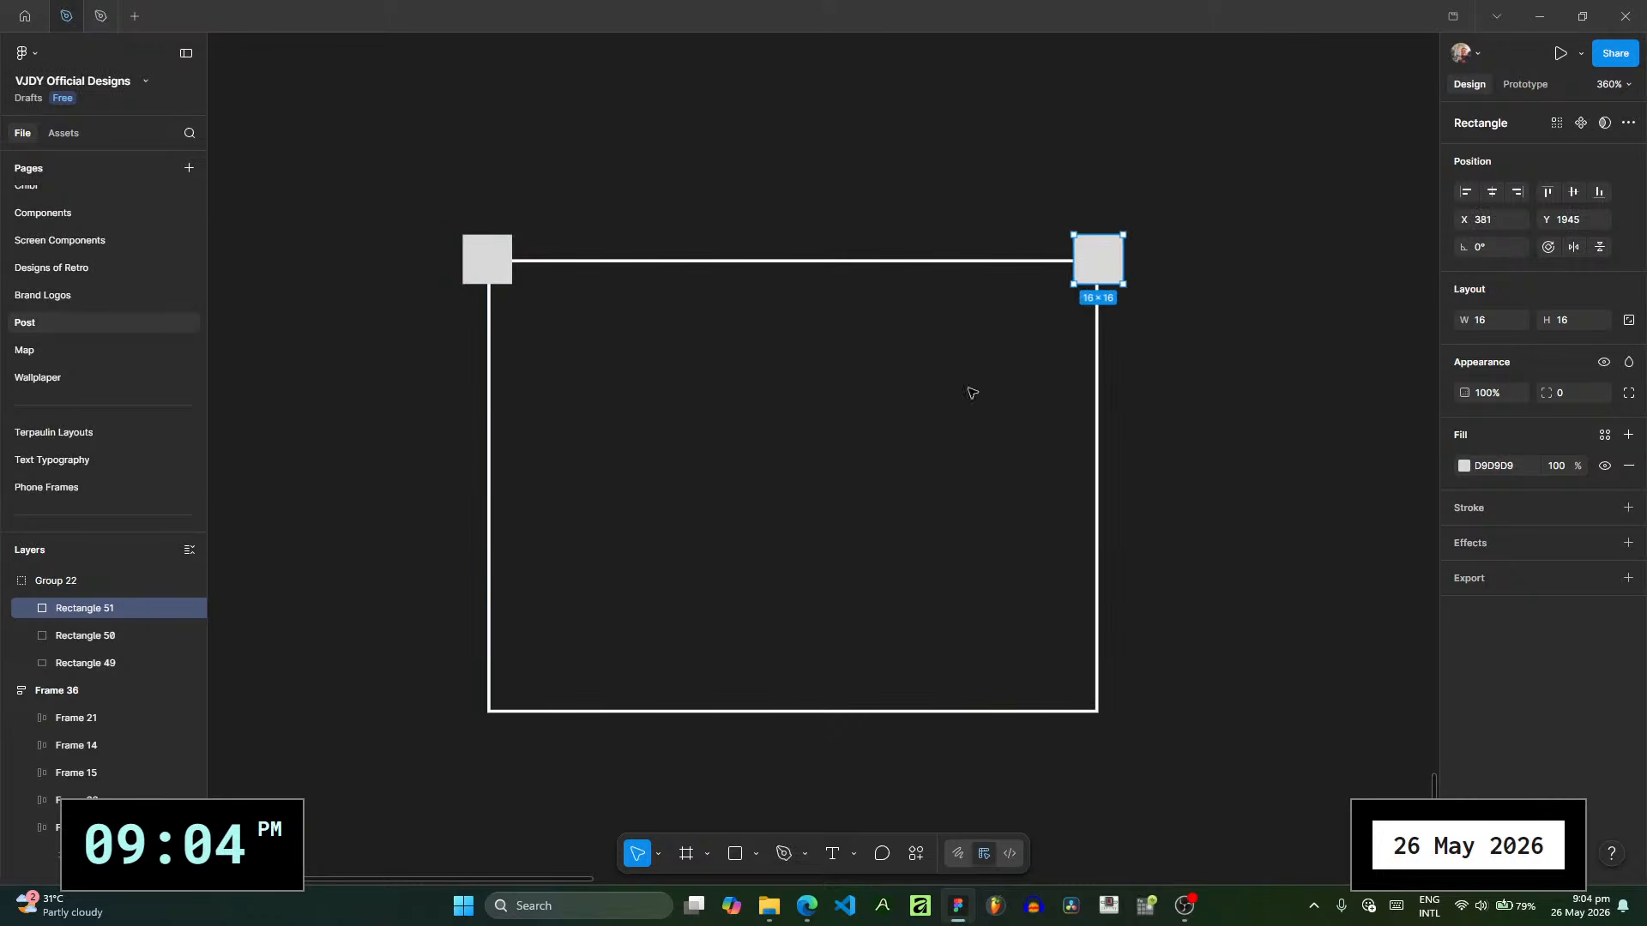
{"action": "key", "text": "ctrl+d"}
{"action": "scroll", "coordinate": [988, 507], "scroll_direction": "down", "scroll_amount": 2}
{"action": "left_click_drag", "start_coordinate": [1072, 440], "coordinate": [1129, 382]}
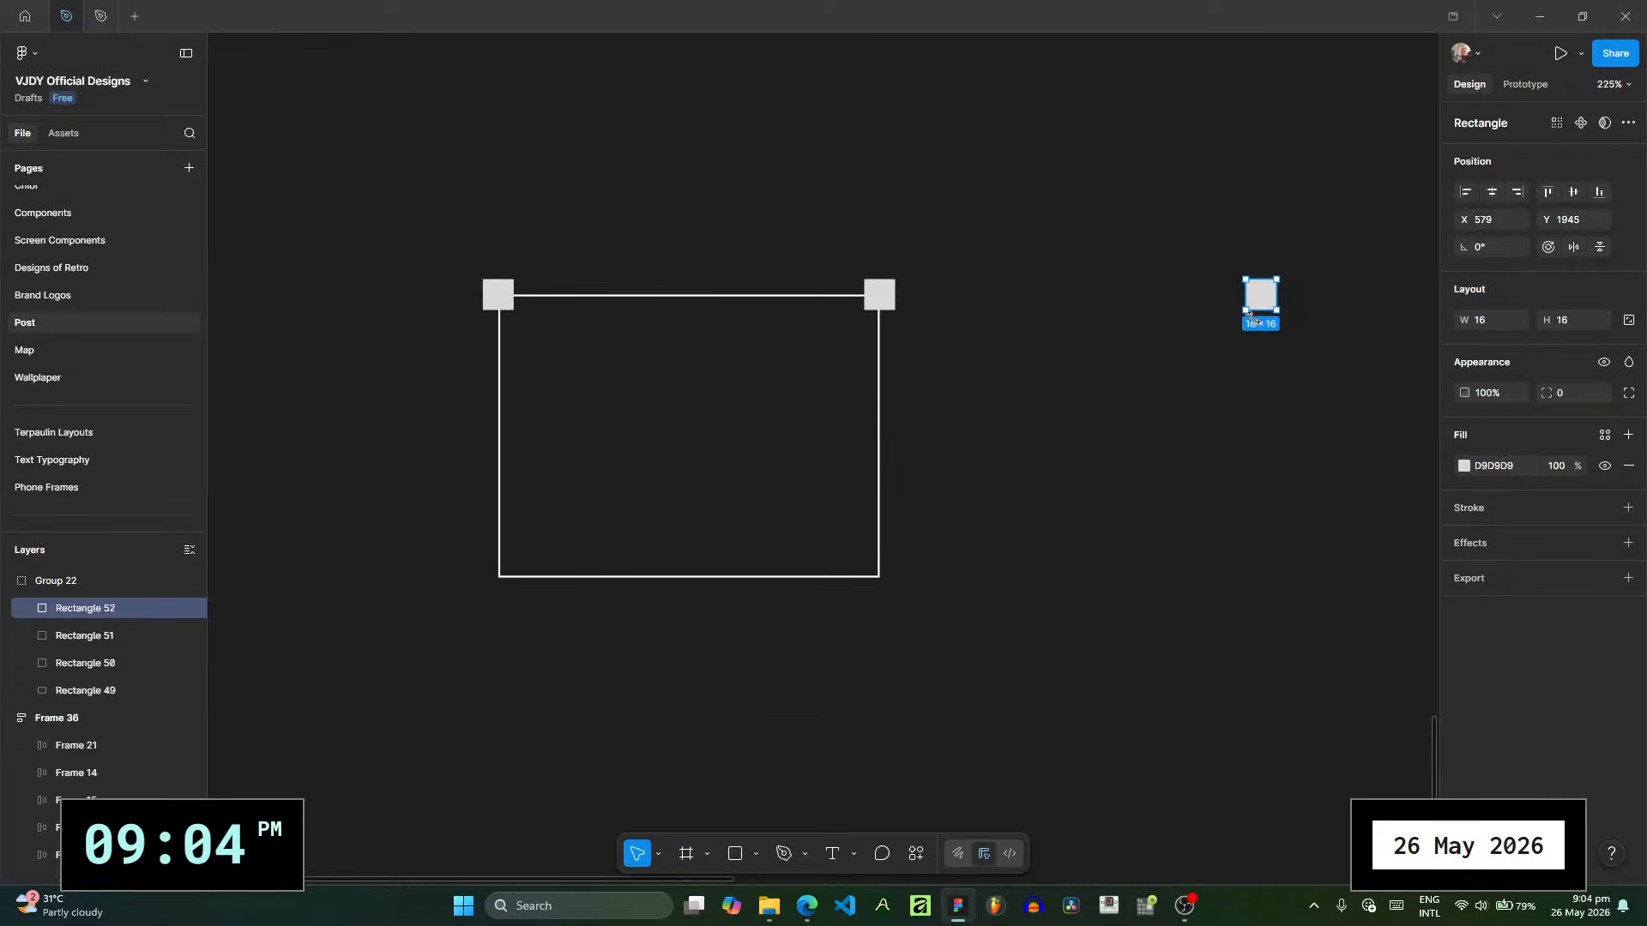
{"action": "left_click_drag", "start_coordinate": [1261, 294], "coordinate": [886, 589]}
{"action": "key", "text": "ctrl+d"}
{"action": "left_click_drag", "start_coordinate": [884, 816], "coordinate": [500, 533]}
{"action": "left_click", "coordinate": [91, 584]}
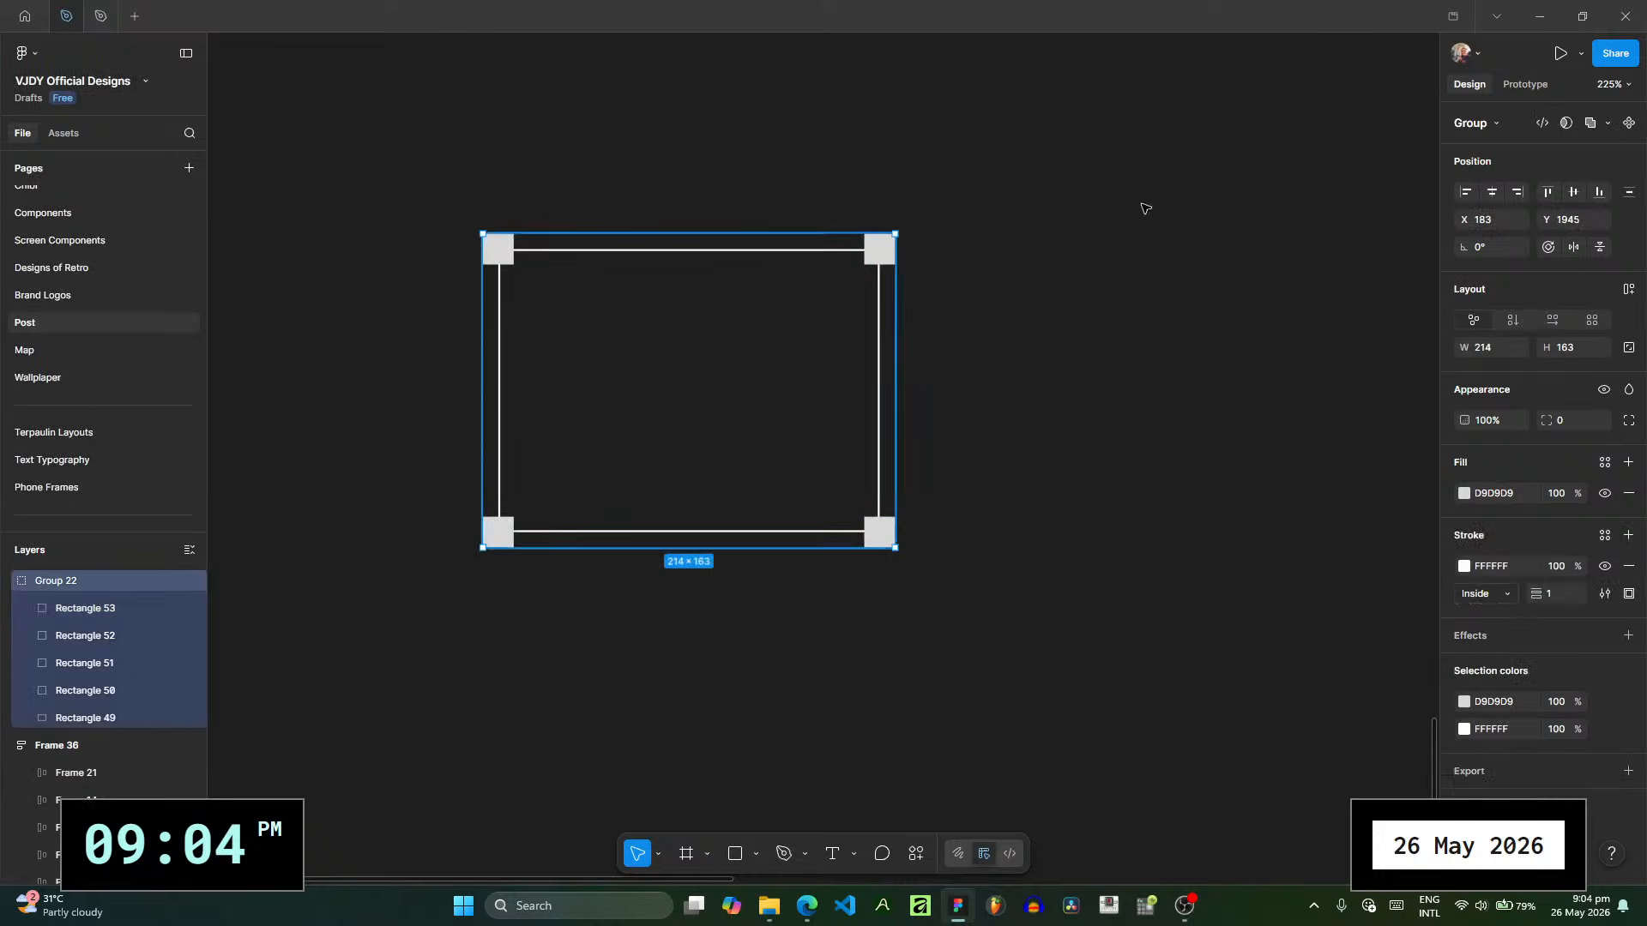
- Convert the group to a frame and shift its upper-left corner square outward to X -8, Y -8
{"action": "left_click", "coordinate": [1495, 125]}
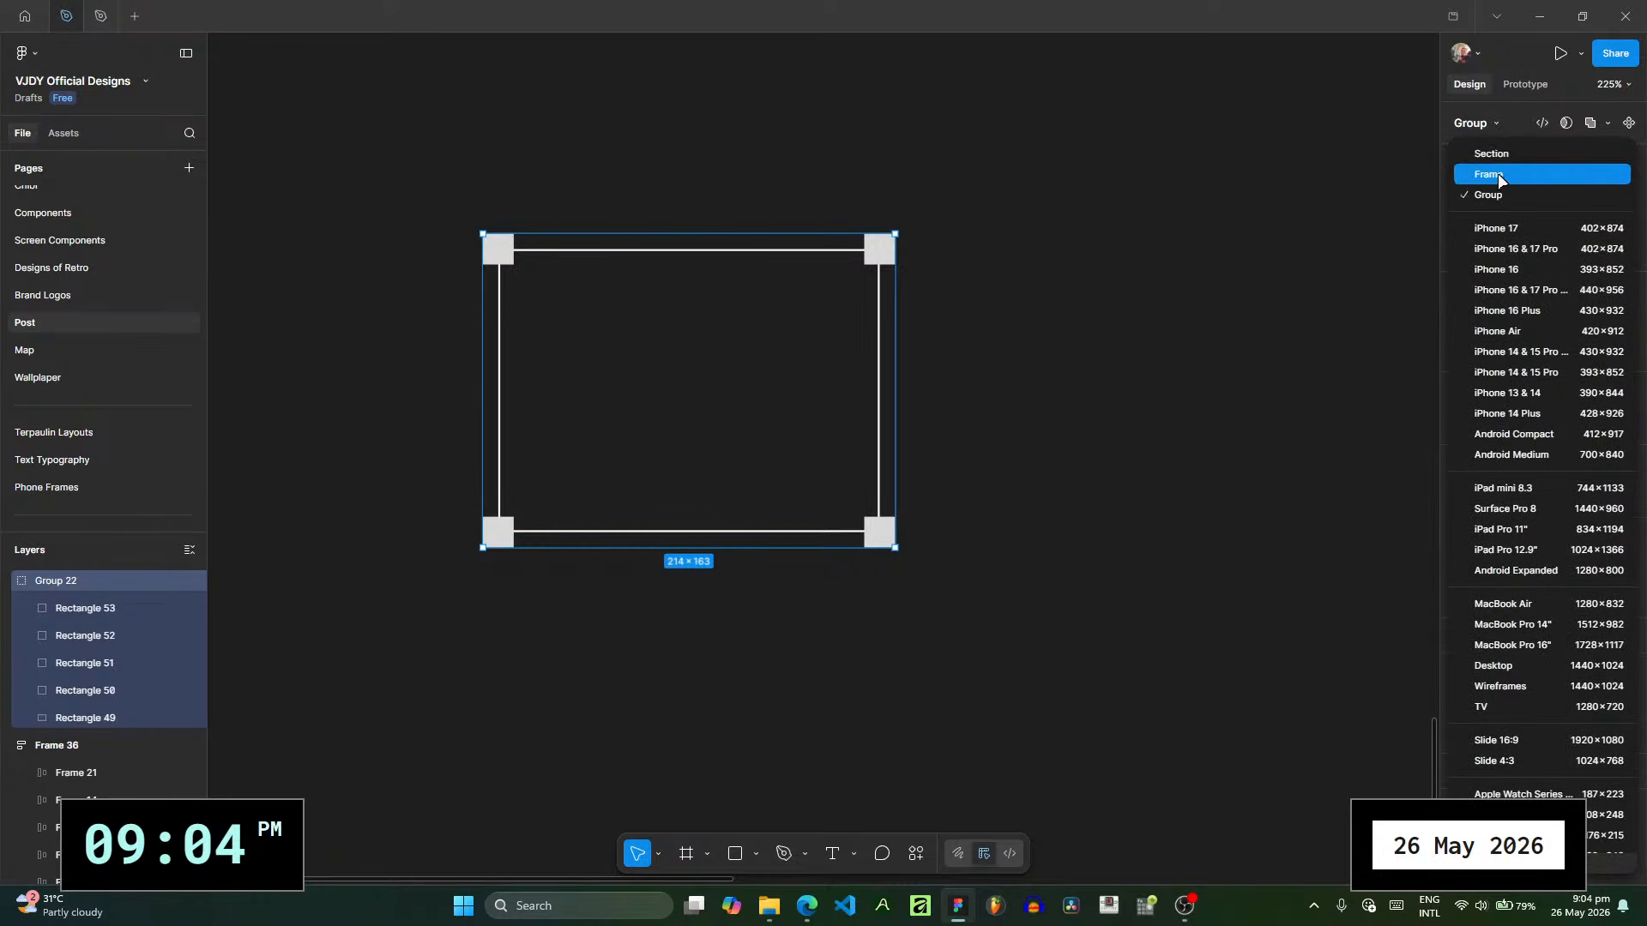
{"action": "left_click", "coordinate": [1497, 173]}
{"action": "scroll", "coordinate": [804, 294], "scroll_direction": "up", "scroll_amount": 3}
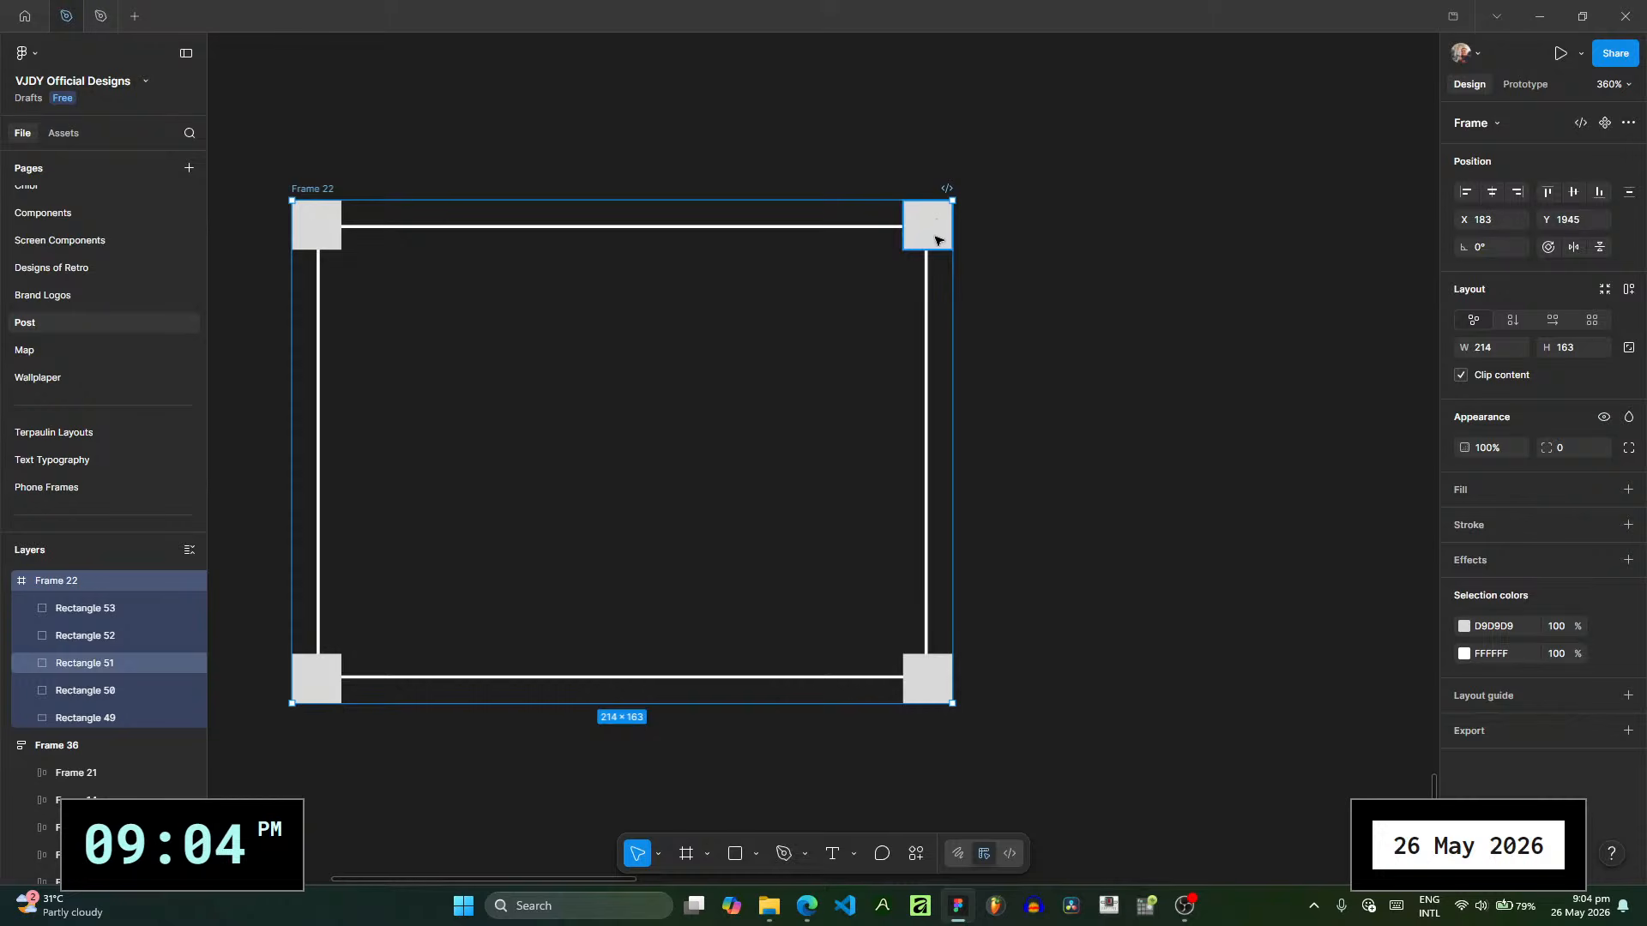
{"action": "left_click_drag", "start_coordinate": [936, 241], "coordinate": [911, 265]}
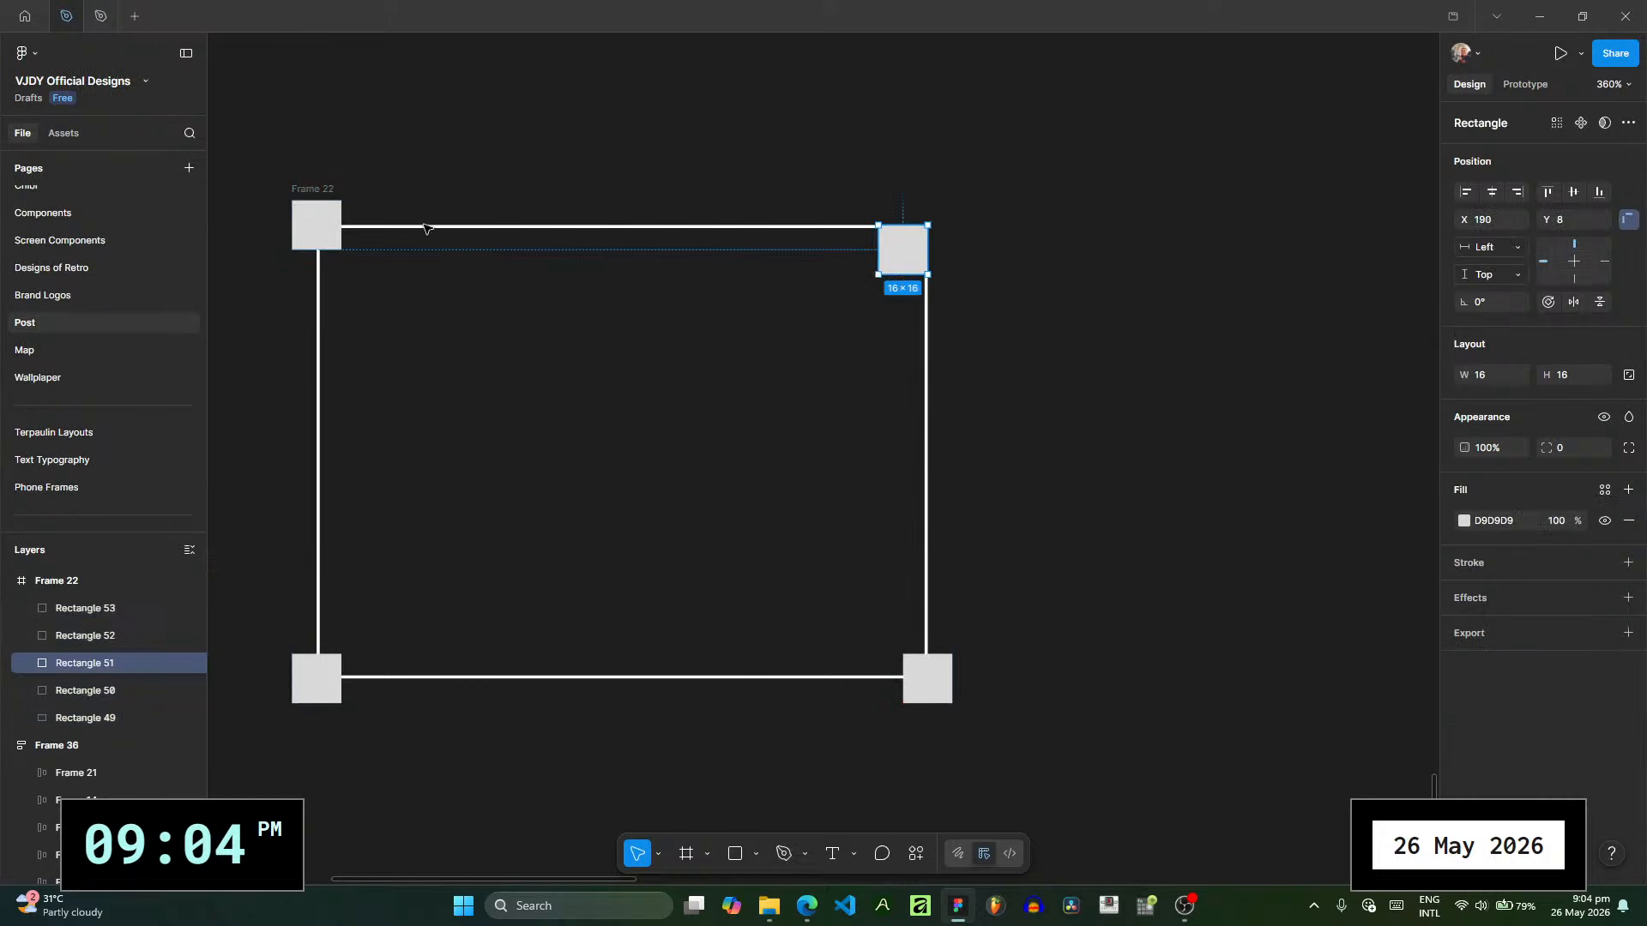
{"action": "mouse_move", "coordinate": [322, 226]}
{"action": "left_mouse_down"}
{"action": "mouse_move", "coordinate": [330, 254]}
{"action": "mouse_move", "coordinate": [297, 198]}
{"action": "mouse_move", "coordinate": [305, 215]}
{"action": "left_mouse_up"}
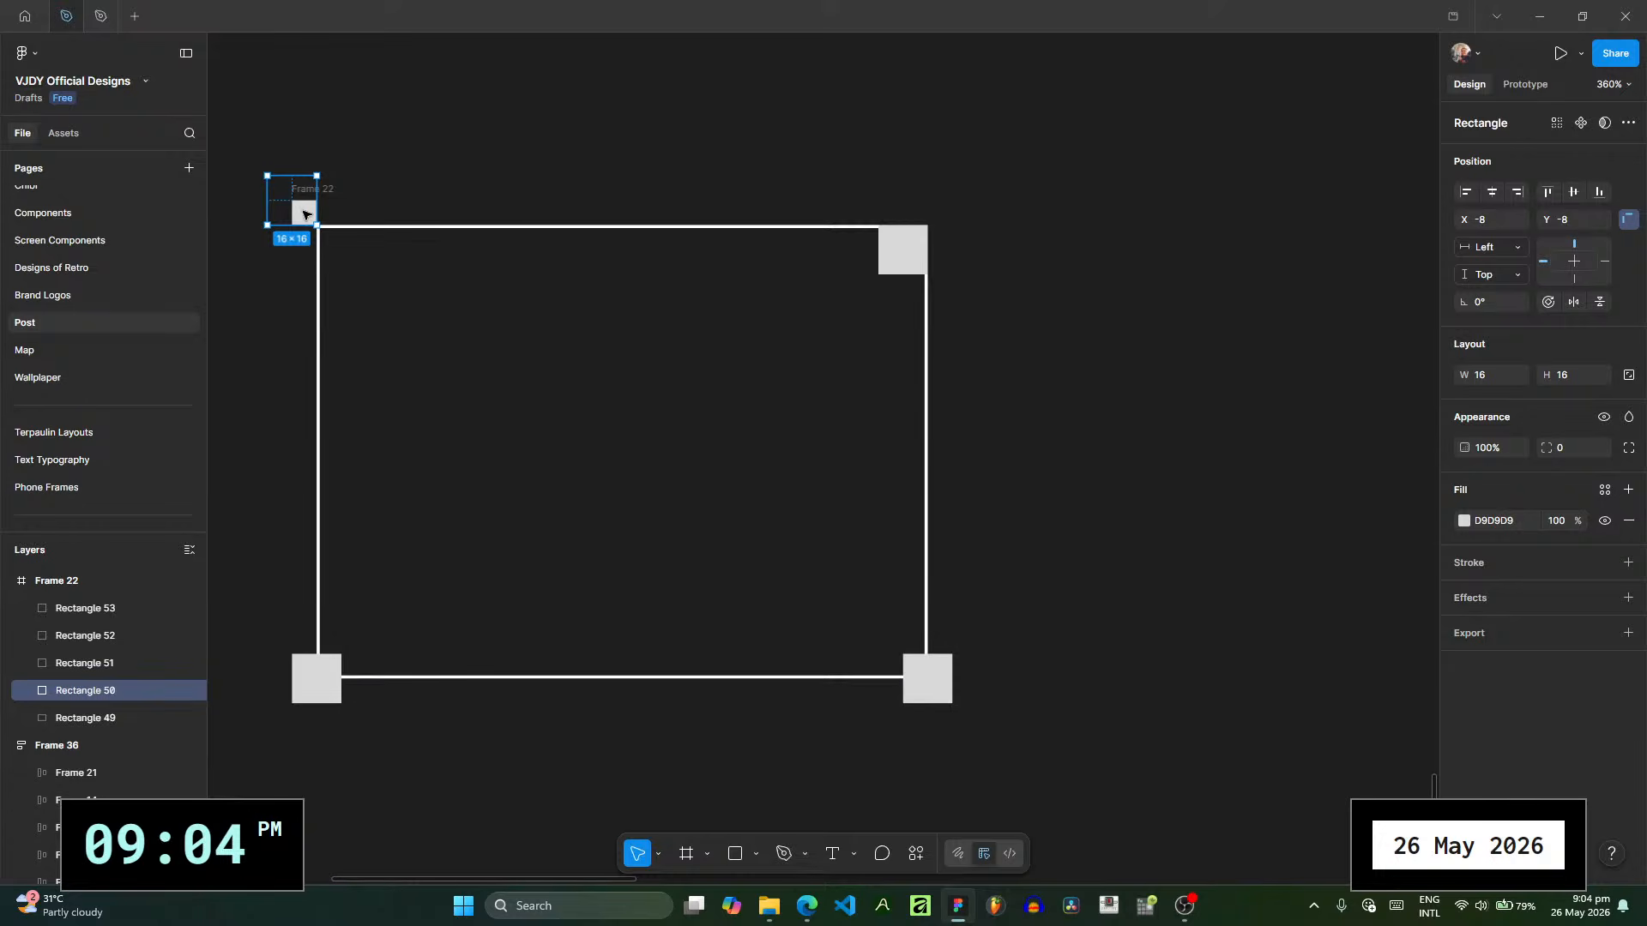
- Turn off content clipping for the frame and enlarge the outline to 214 × 163 to match the frame's bounds
{"action": "left_click", "coordinate": [374, 191]}
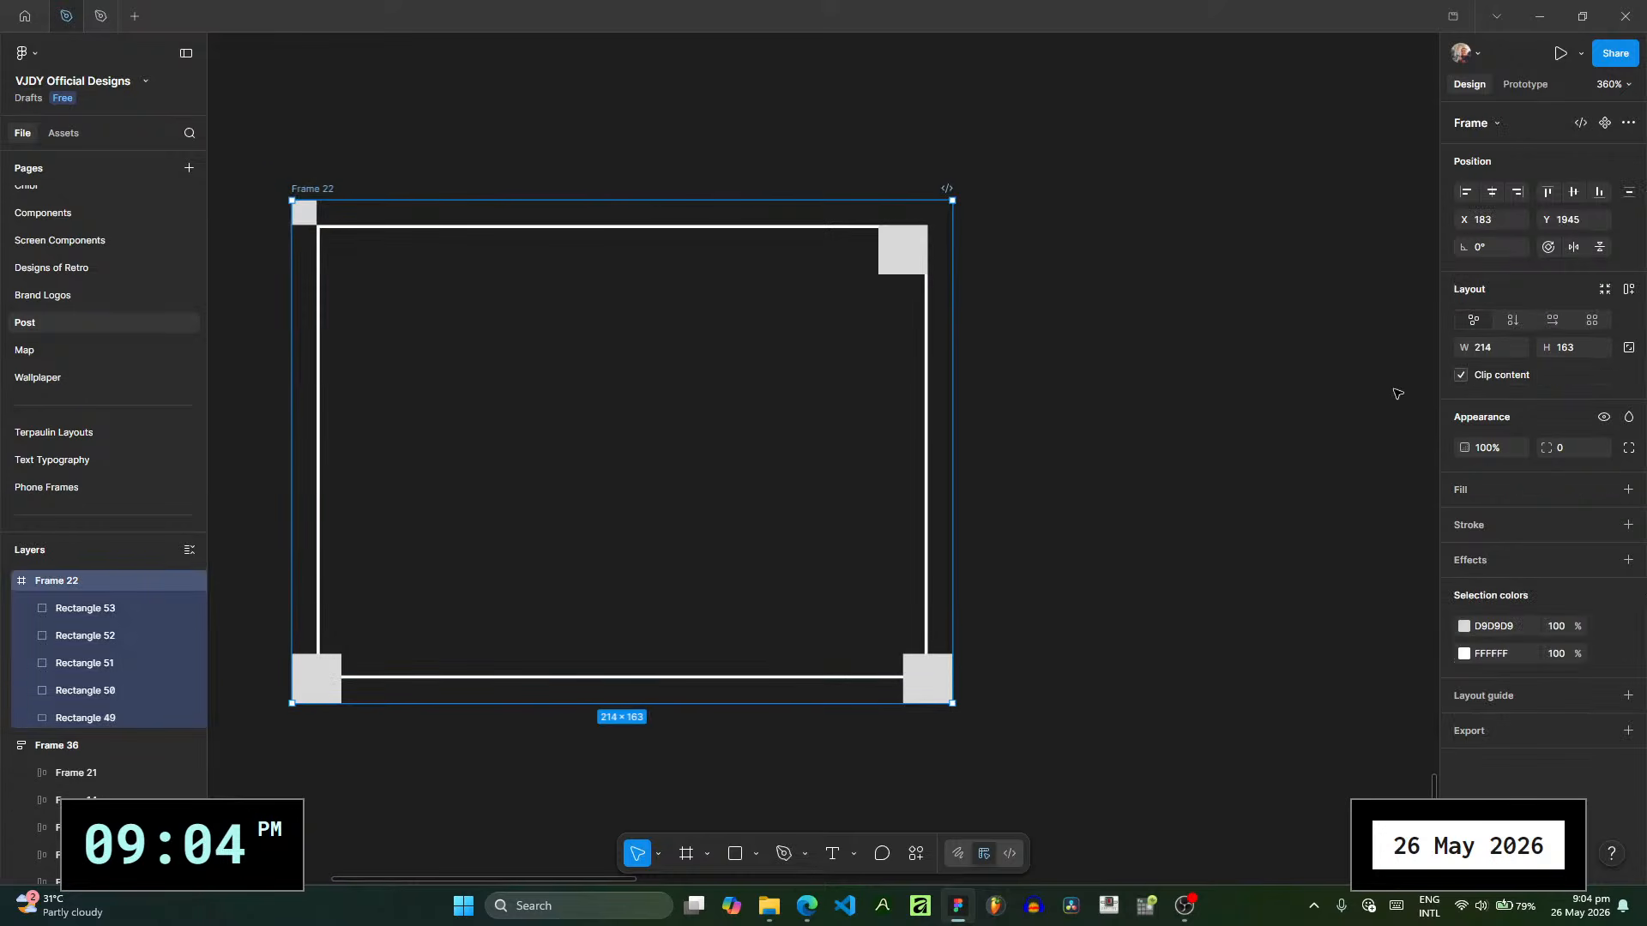
{"action": "left_click", "coordinate": [1463, 379]}
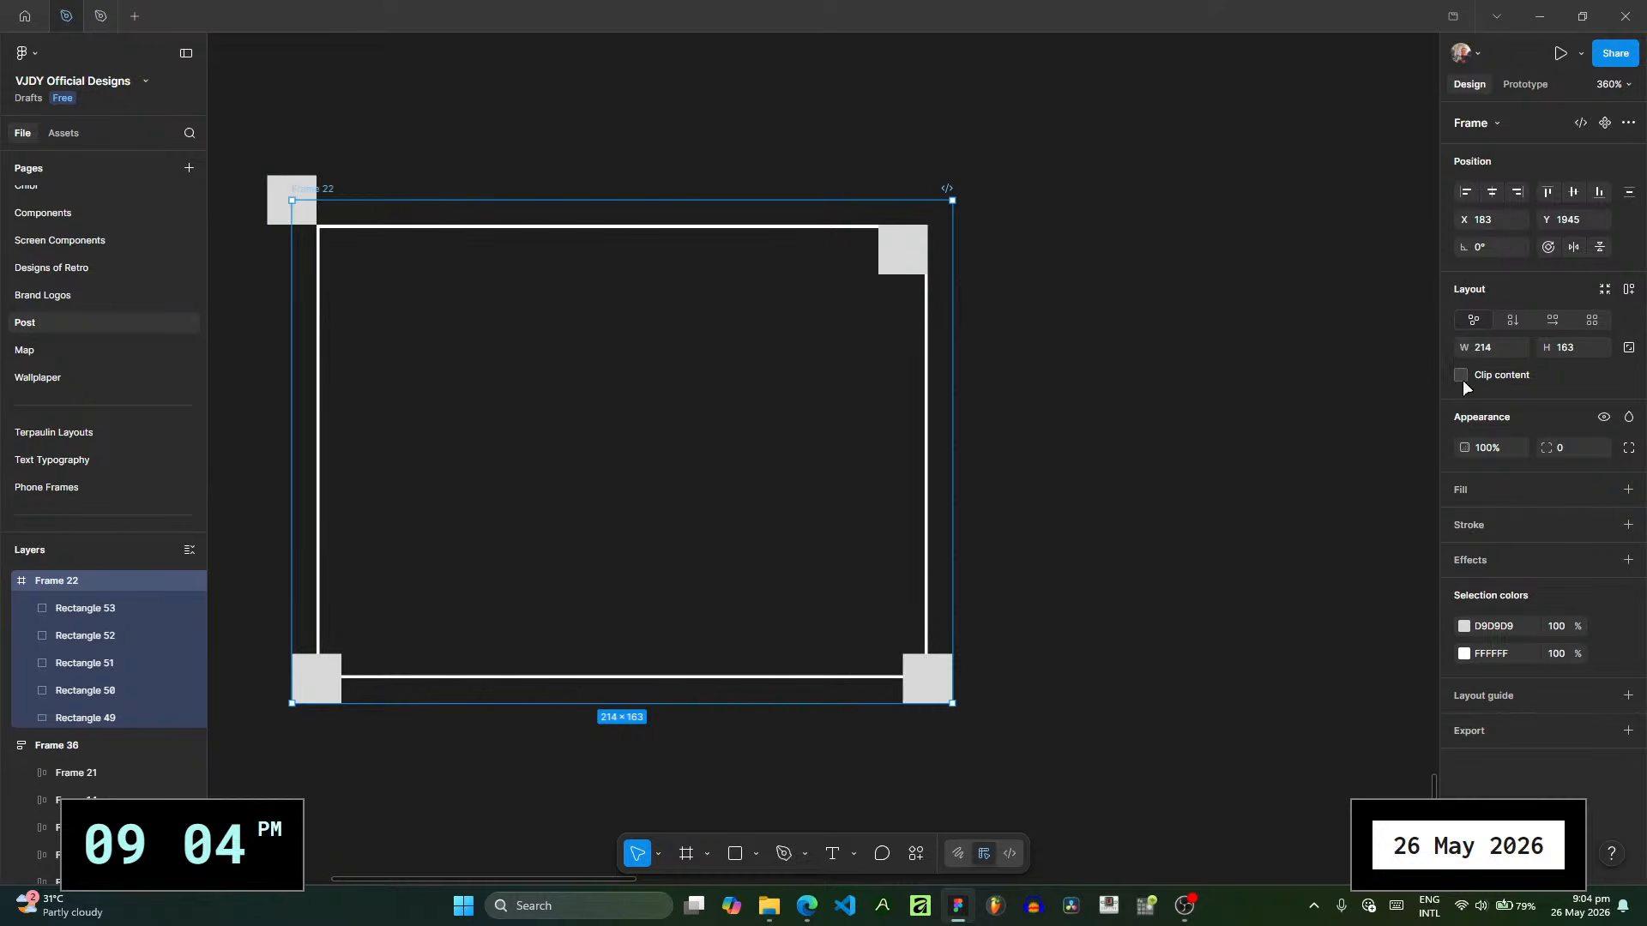
{"action": "left_click", "coordinate": [316, 228]}
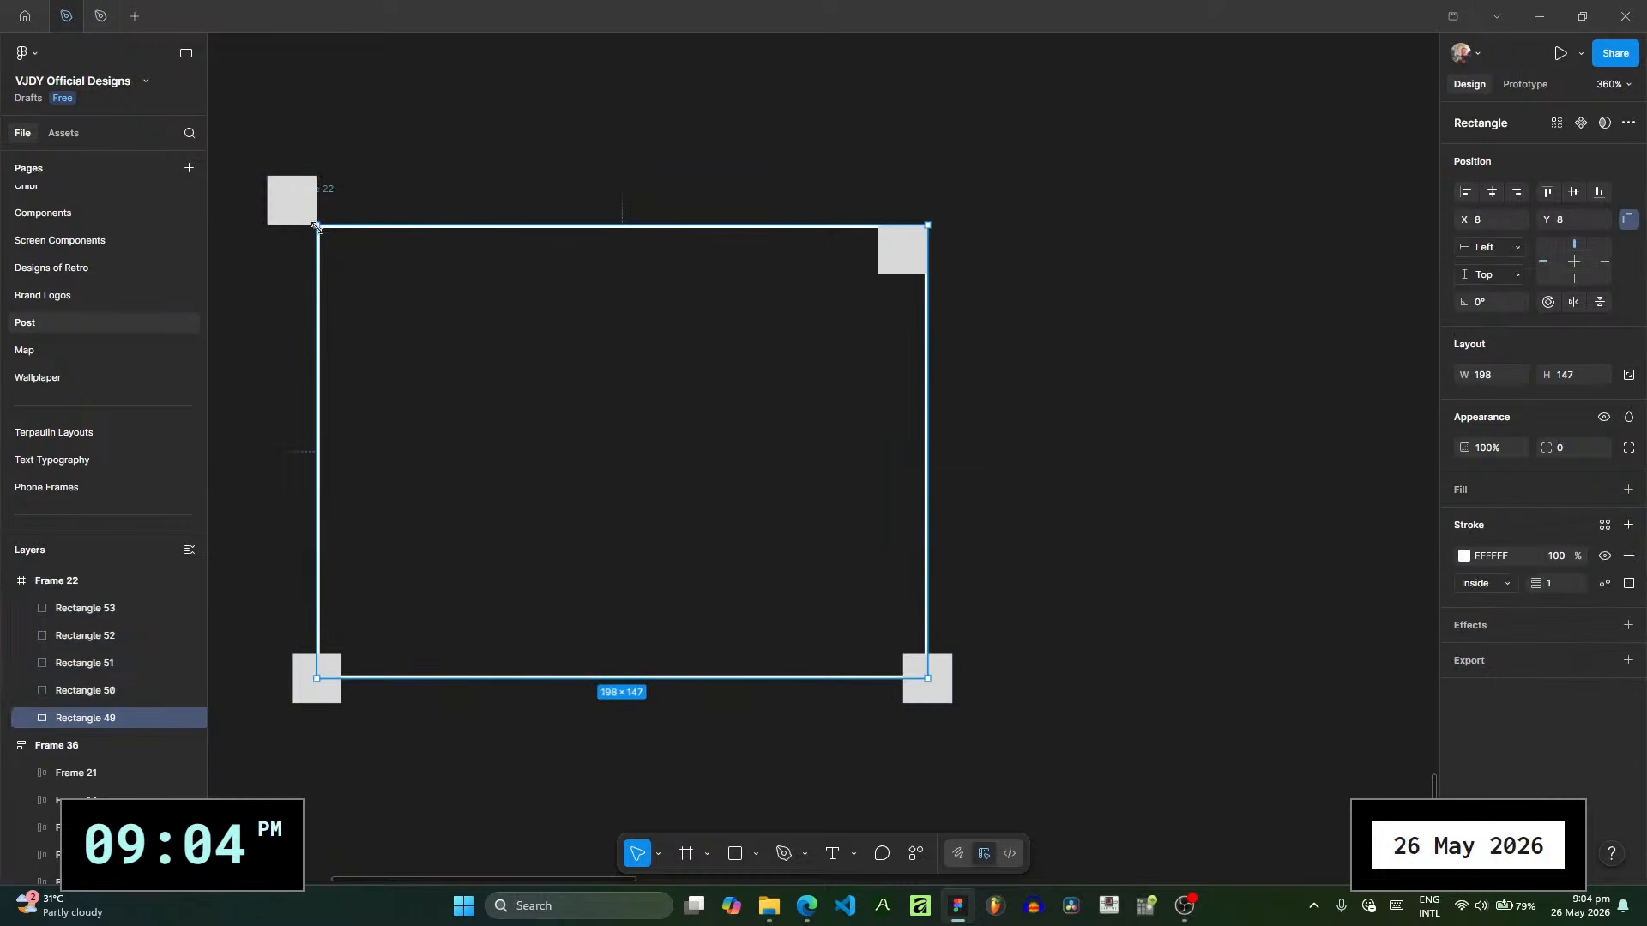
{"action": "left_click_drag", "start_coordinate": [317, 227], "coordinate": [293, 200]}
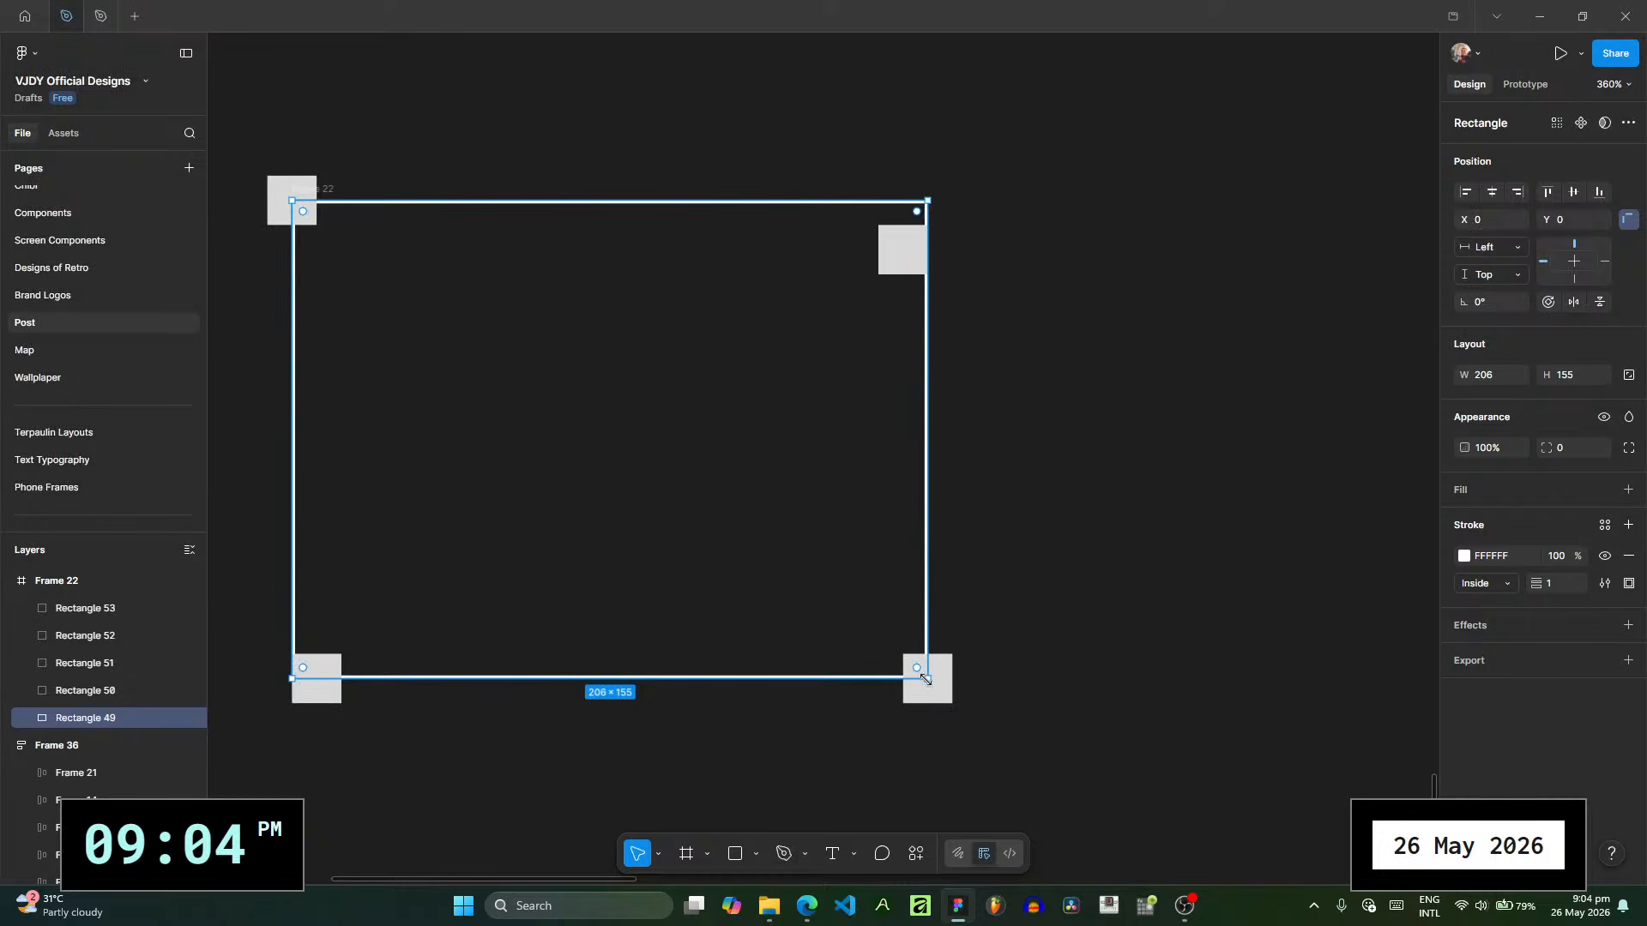
{"action": "left_click_drag", "start_coordinate": [927, 678], "coordinate": [952, 701]}
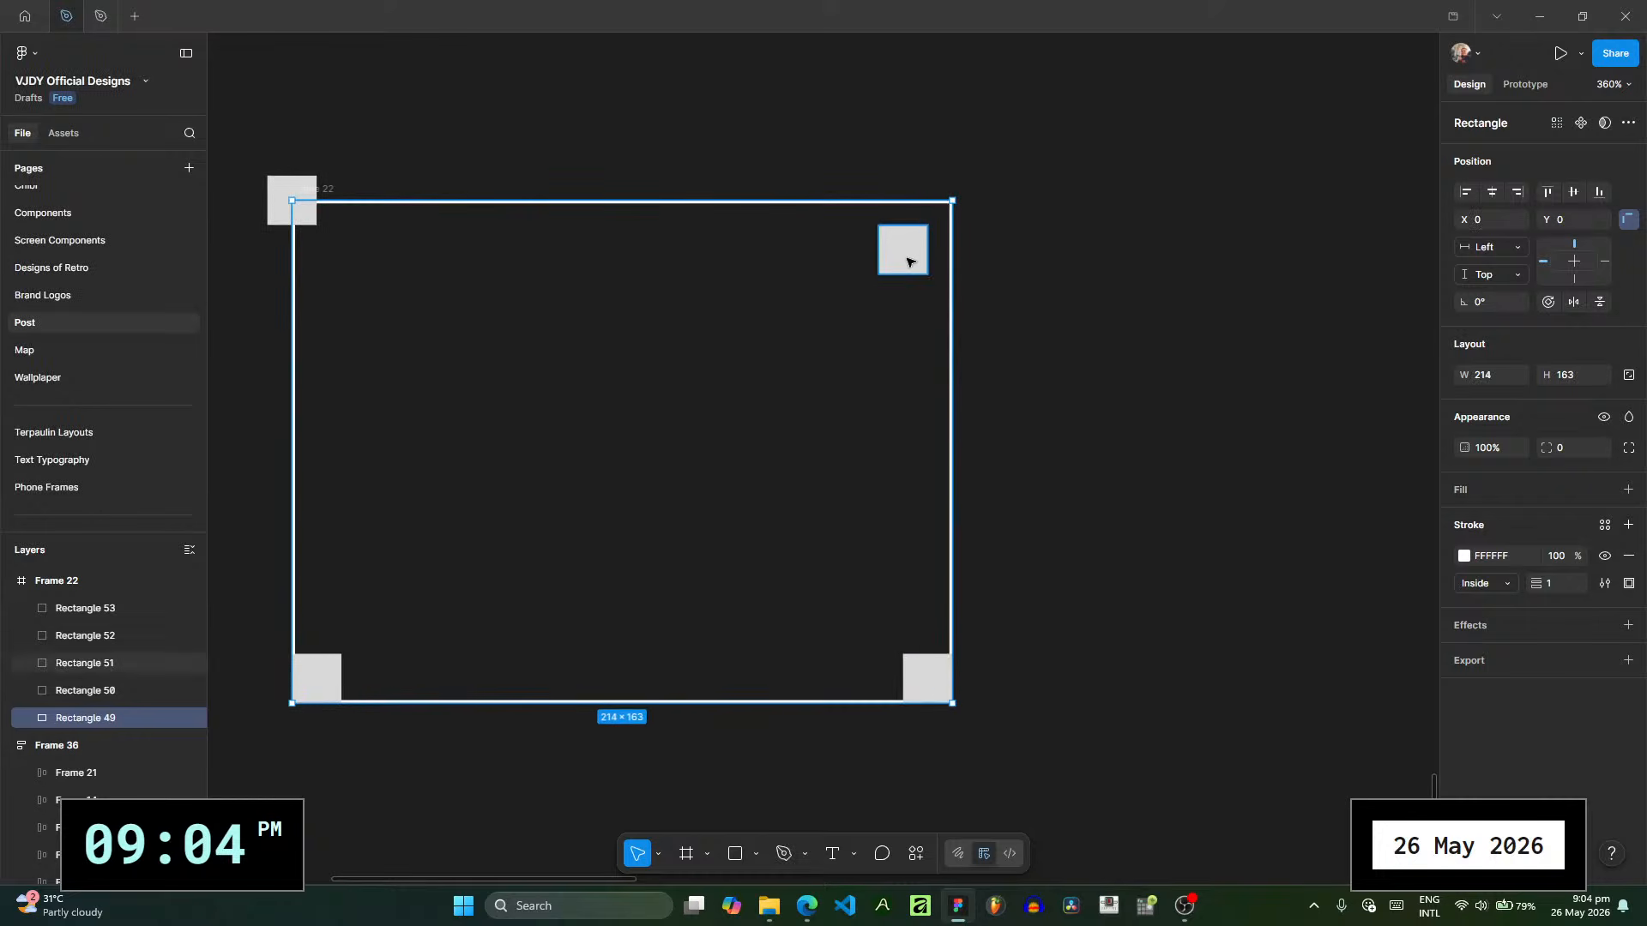
- Centre the upper-right, lower-right and lower-left squares on the enlarged outline's corners
{"action": "left_click", "coordinate": [908, 255]}
{"action": "left_click_drag", "start_coordinate": [910, 258], "coordinate": [954, 217]}
{"action": "left_click_drag", "start_coordinate": [922, 677], "coordinate": [956, 701]}
{"action": "left_click_drag", "start_coordinate": [324, 684], "coordinate": [309, 702]}
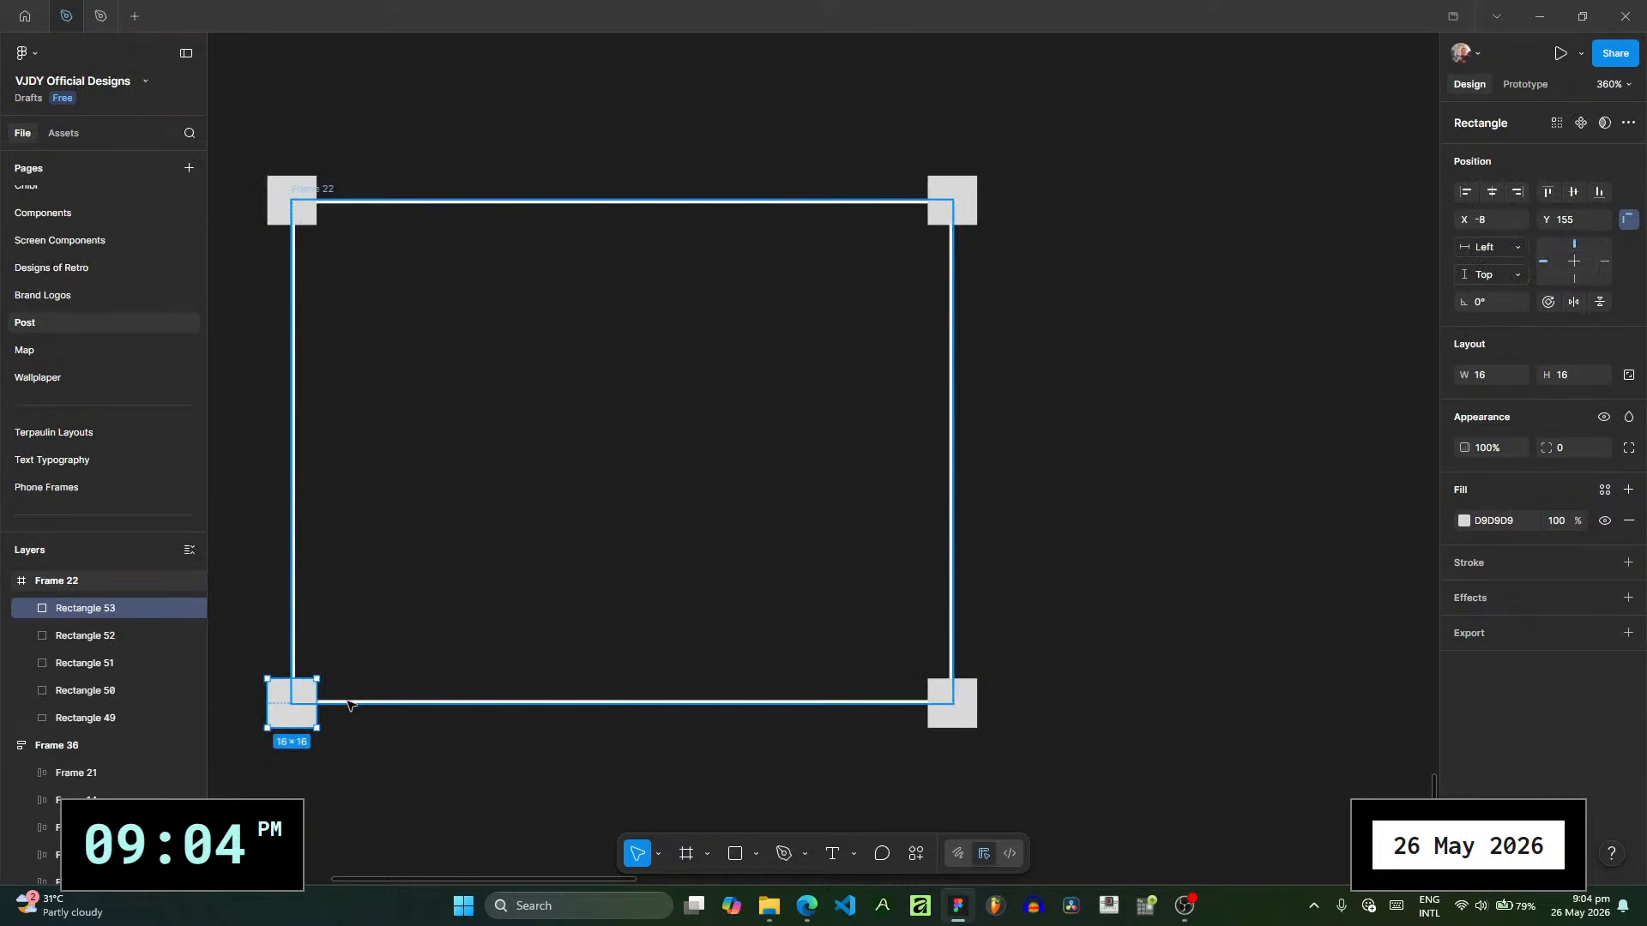
- Set the outline rectangle's stroke position to Center
{"action": "left_click", "coordinate": [350, 705]}
{"action": "left_click", "coordinate": [92, 719]}
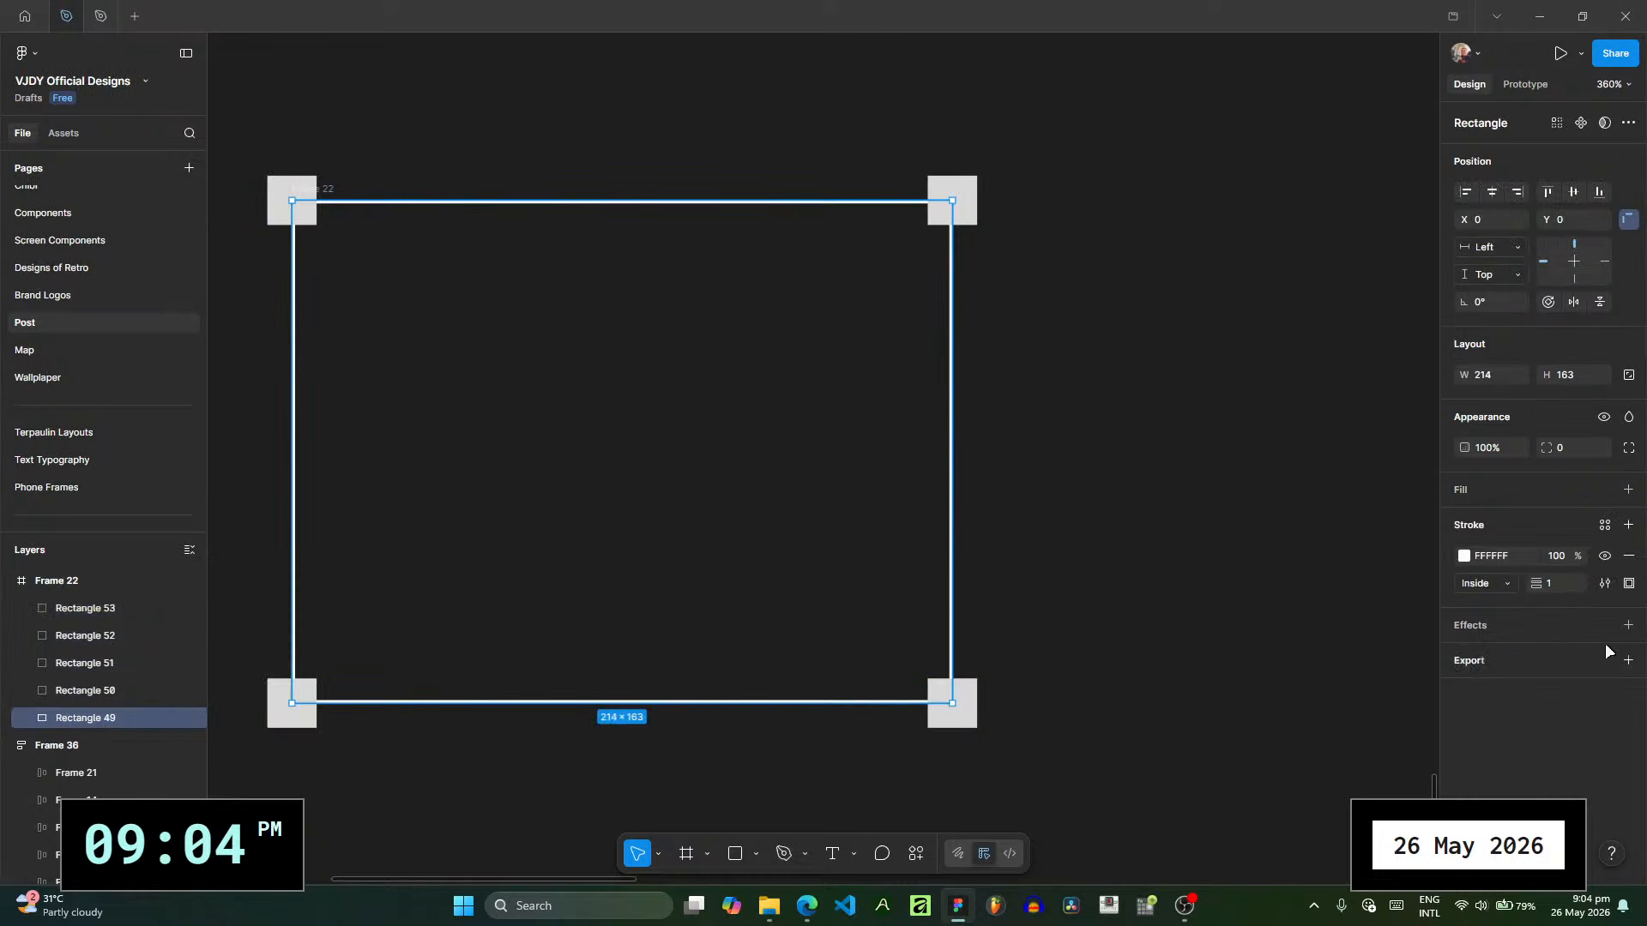
{"action": "left_click", "coordinate": [1488, 584]}
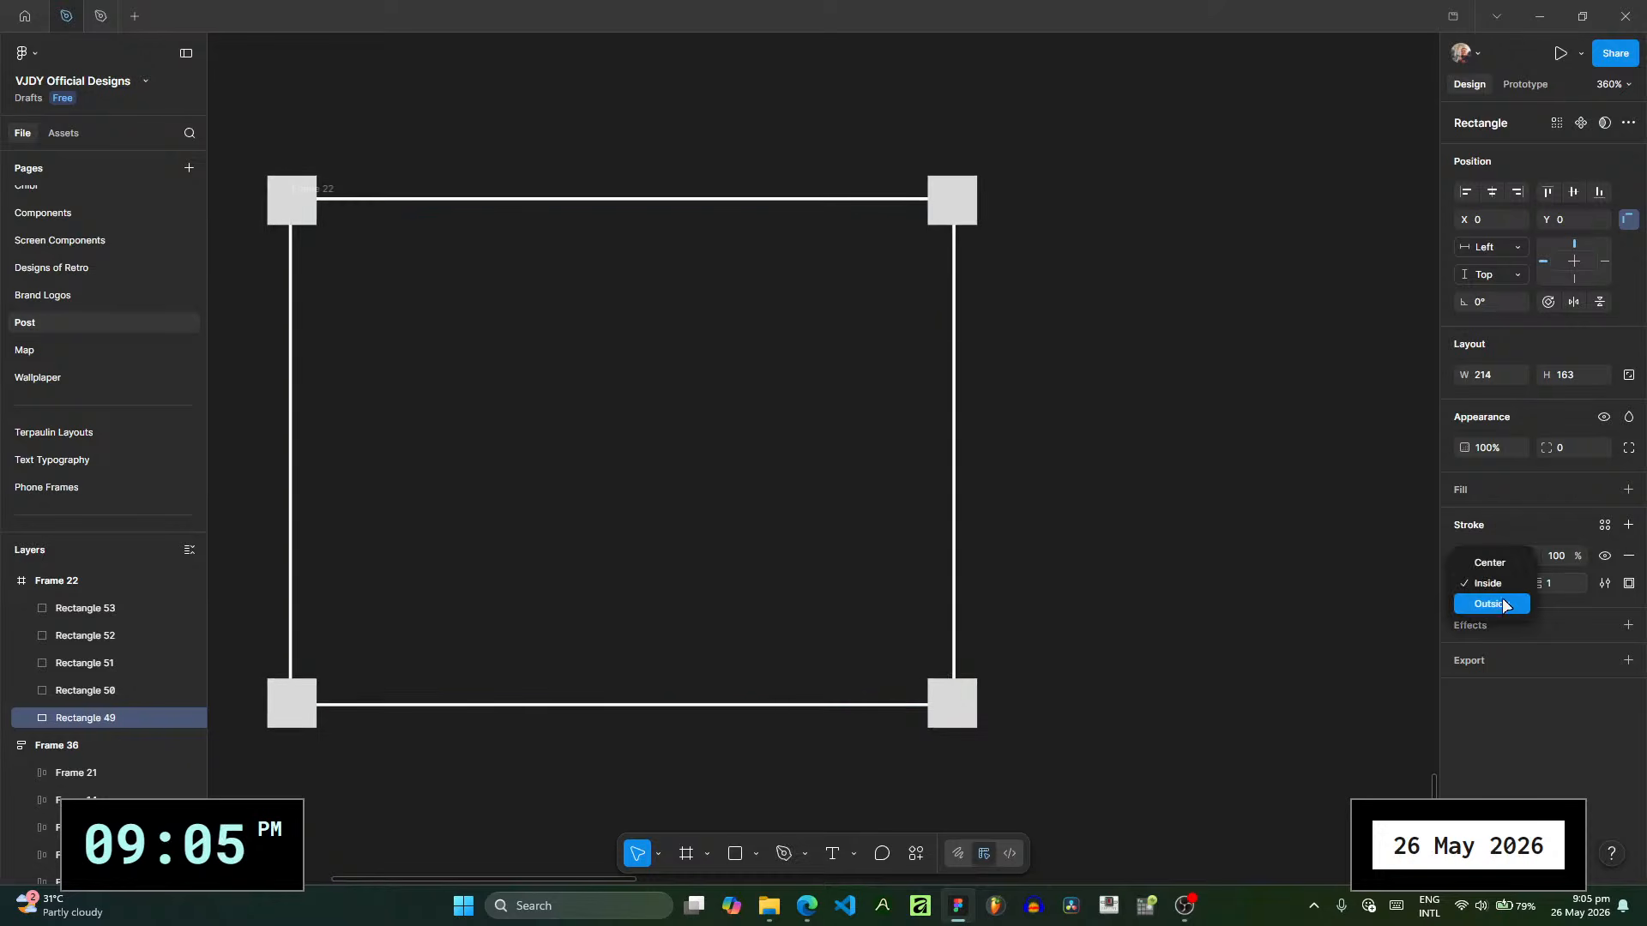
{"action": "left_click", "coordinate": [1500, 568]}
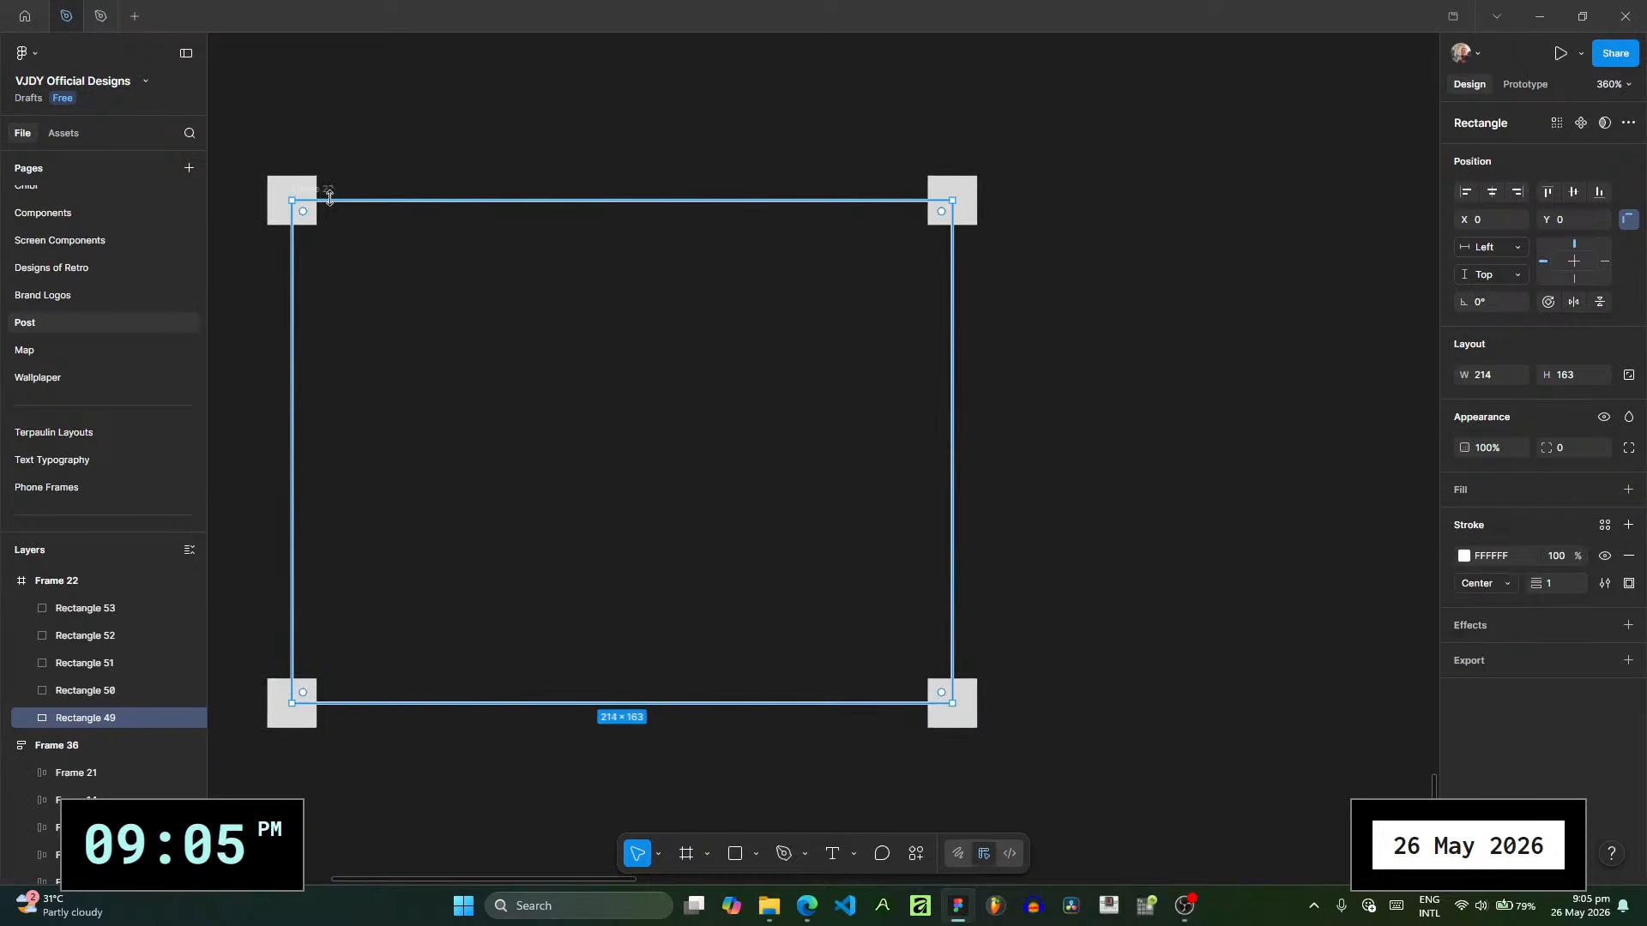
- Constrain the upper-right square horizontally to Right and both lower squares vertically to Bottom
{"action": "left_click", "coordinate": [285, 188]}
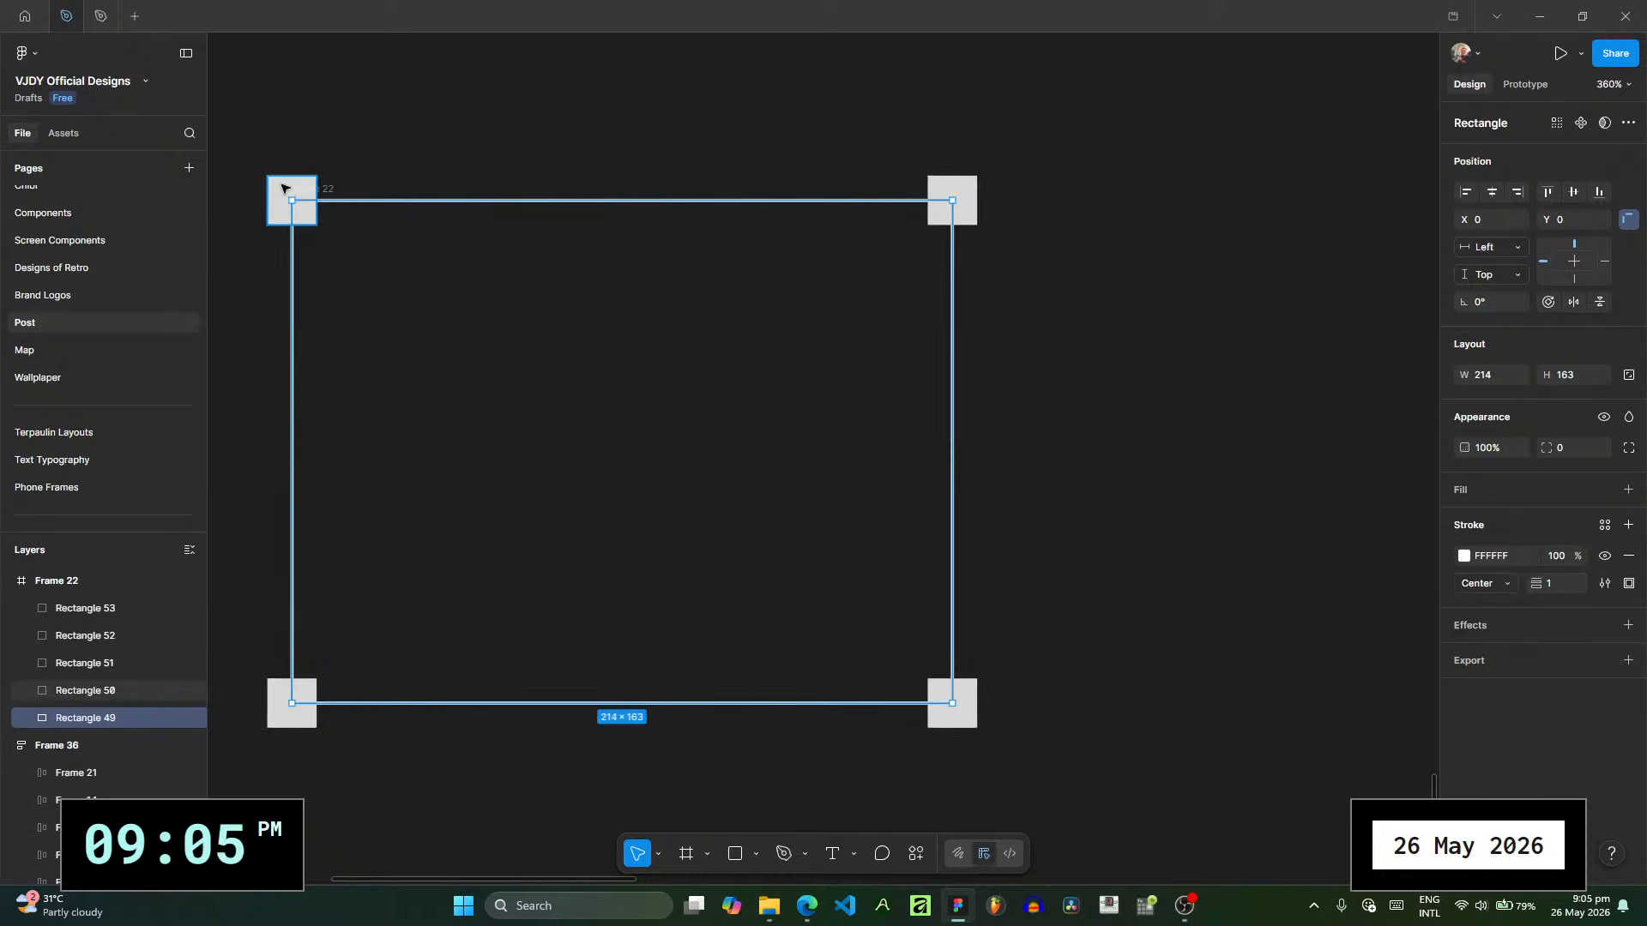
{"action": "left_click", "coordinate": [952, 200]}
{"action": "left_click", "coordinate": [1499, 248]}
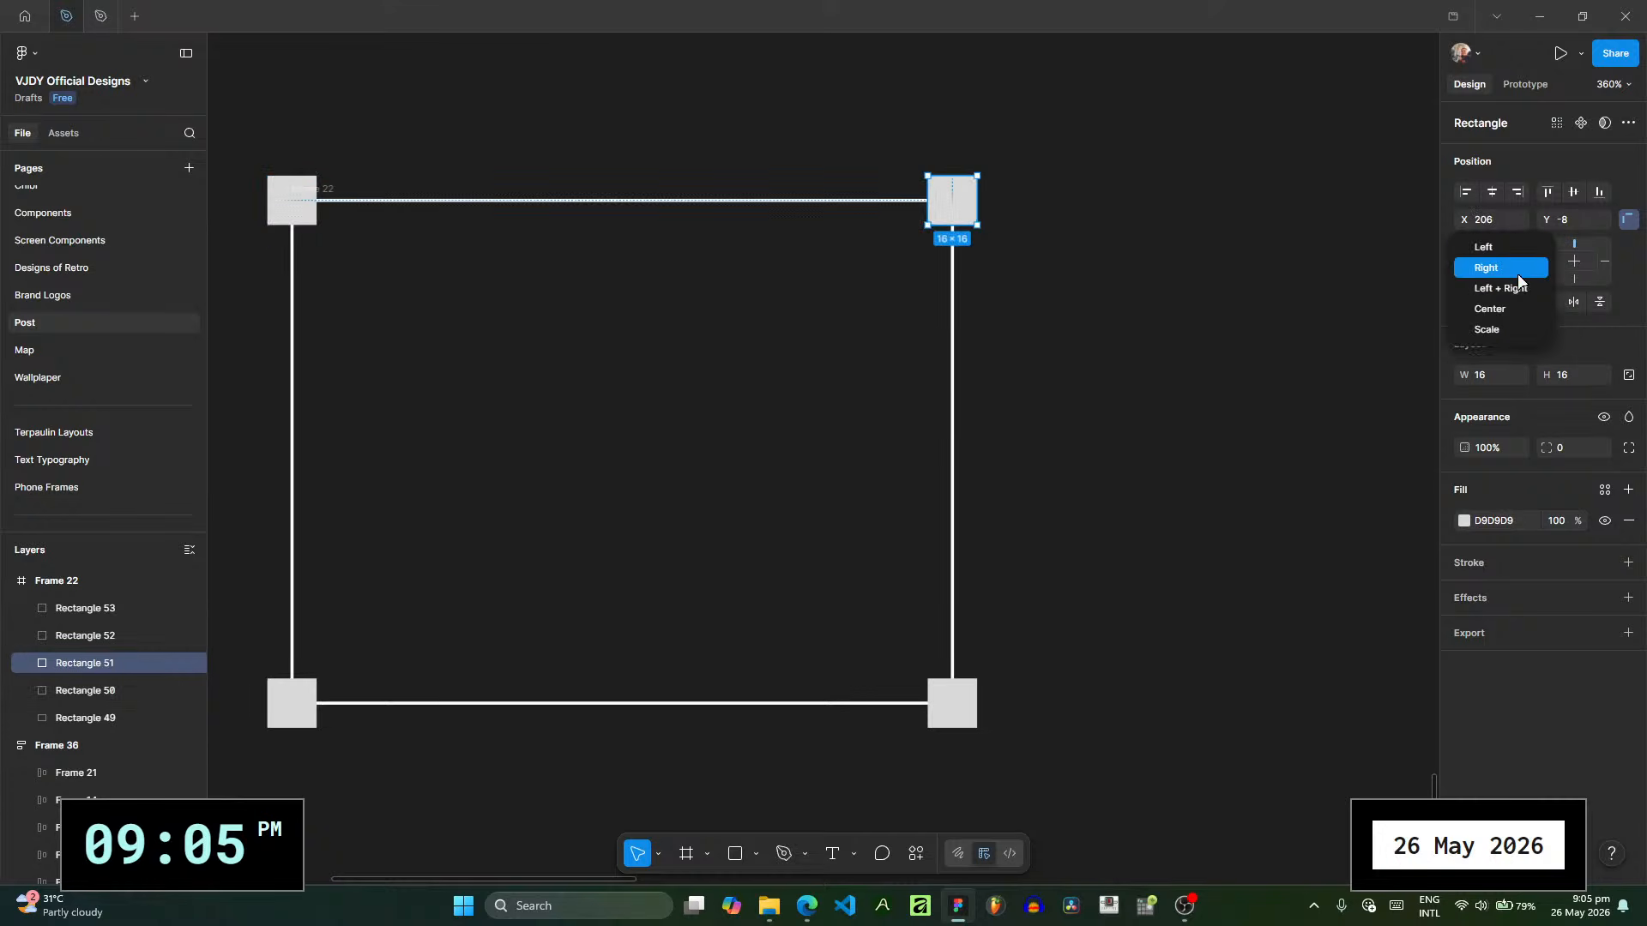
{"action": "left_click", "coordinate": [1518, 273]}
{"action": "left_click", "coordinate": [944, 708]}
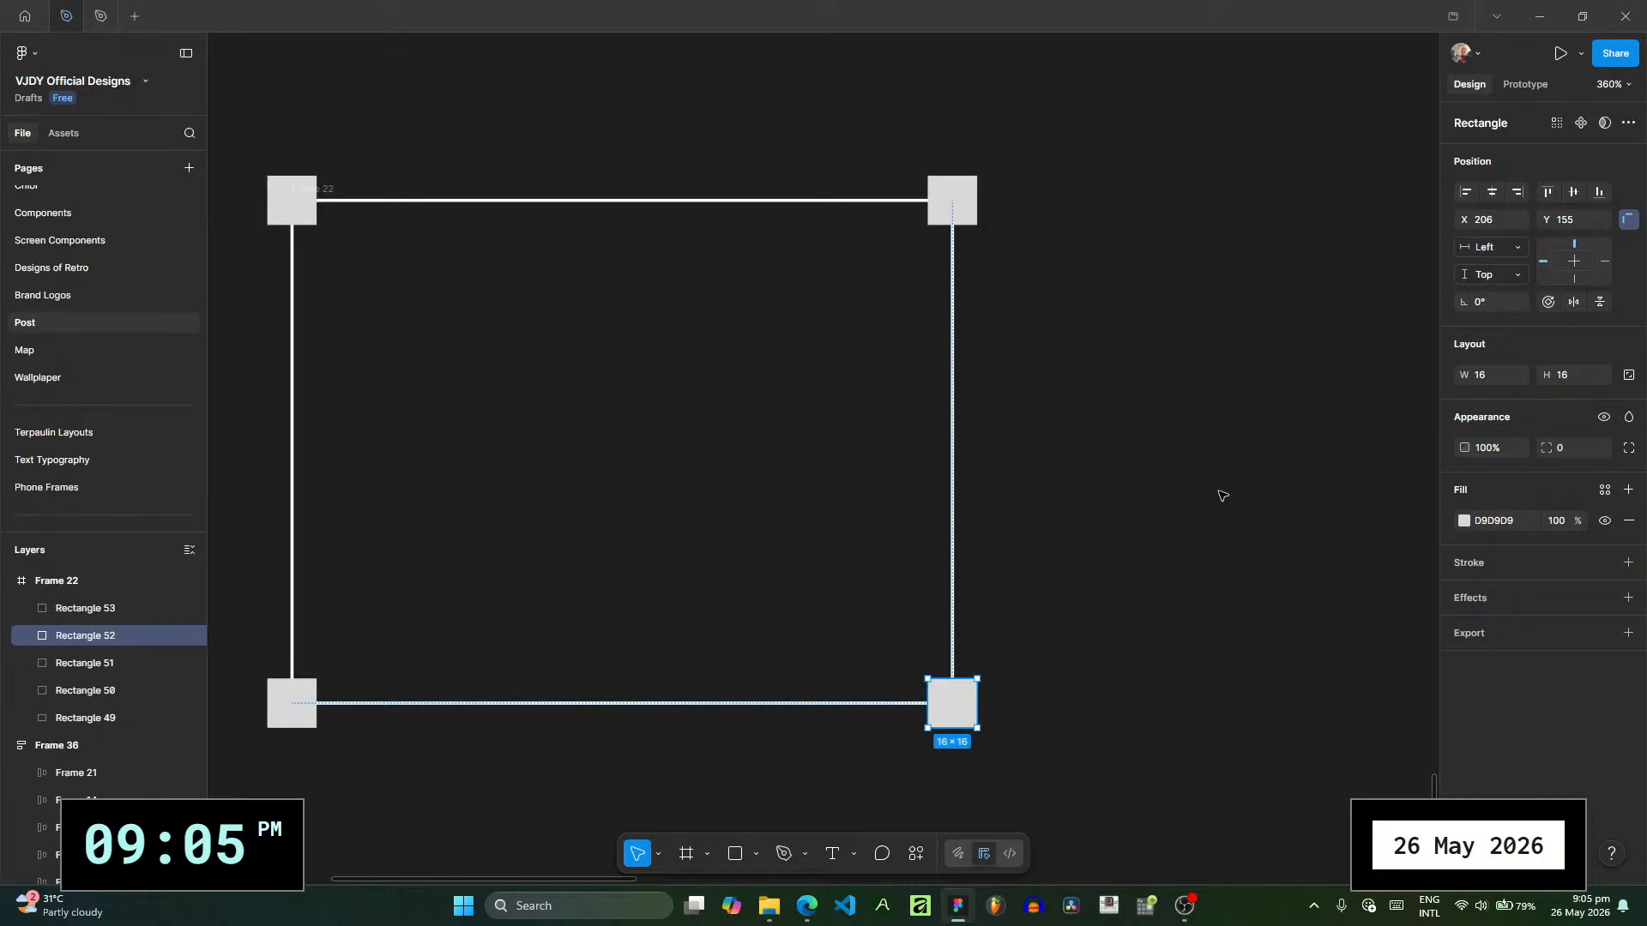
{"action": "left_click", "coordinate": [1517, 283]}
{"action": "left_click", "coordinate": [1512, 295]}
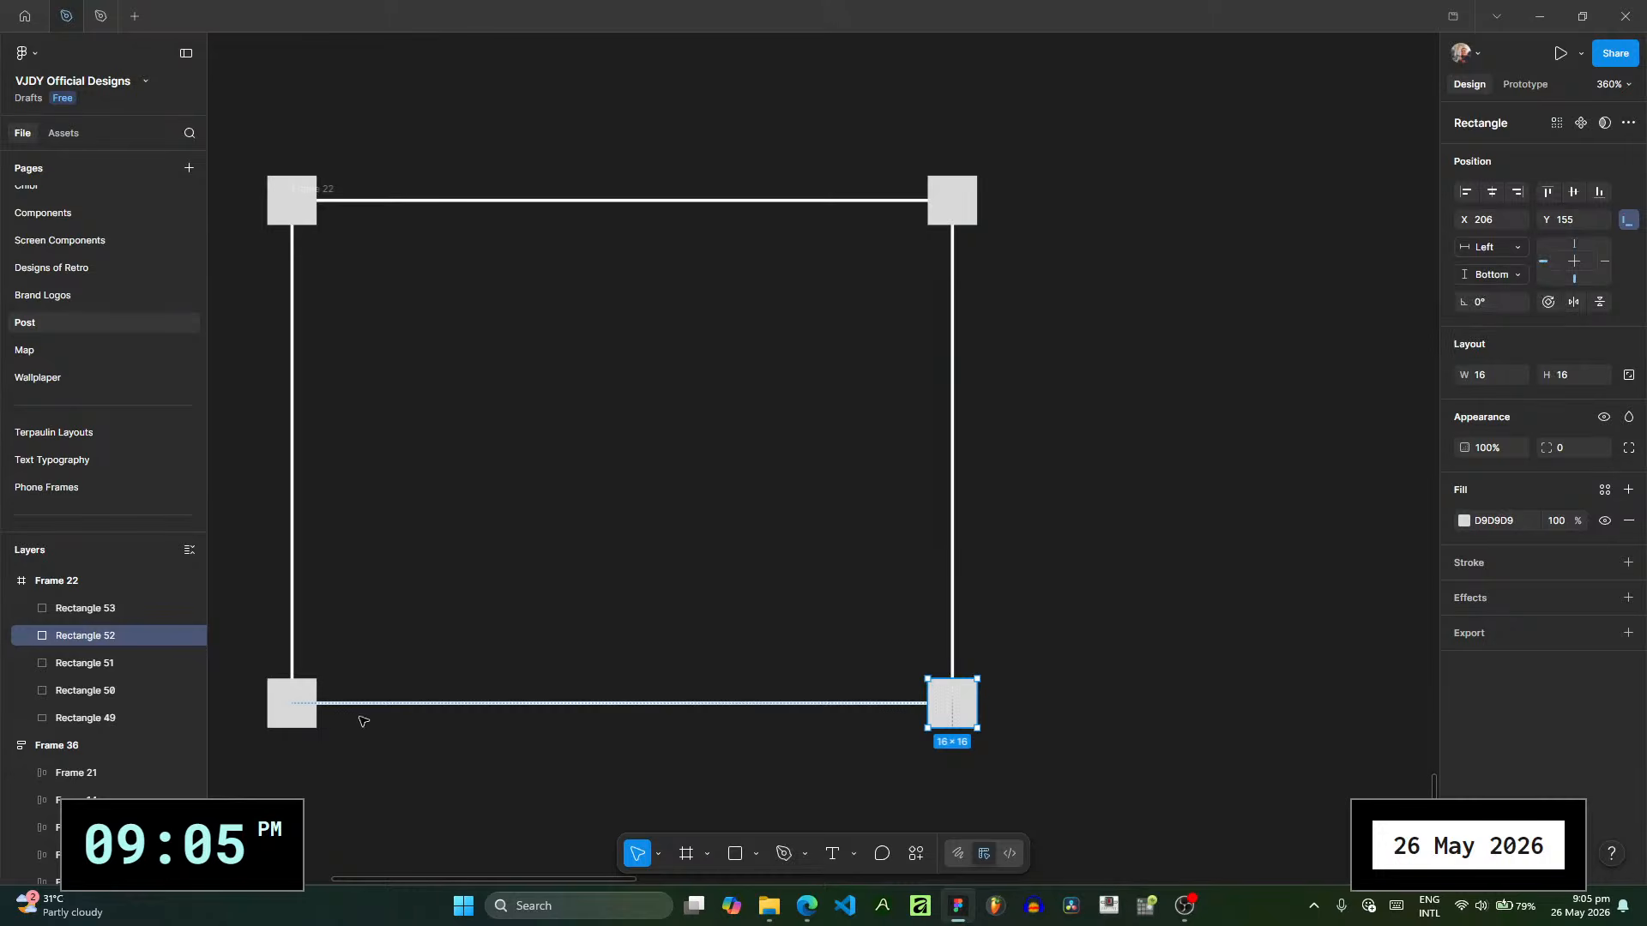
{"action": "left_click", "coordinate": [290, 701]}
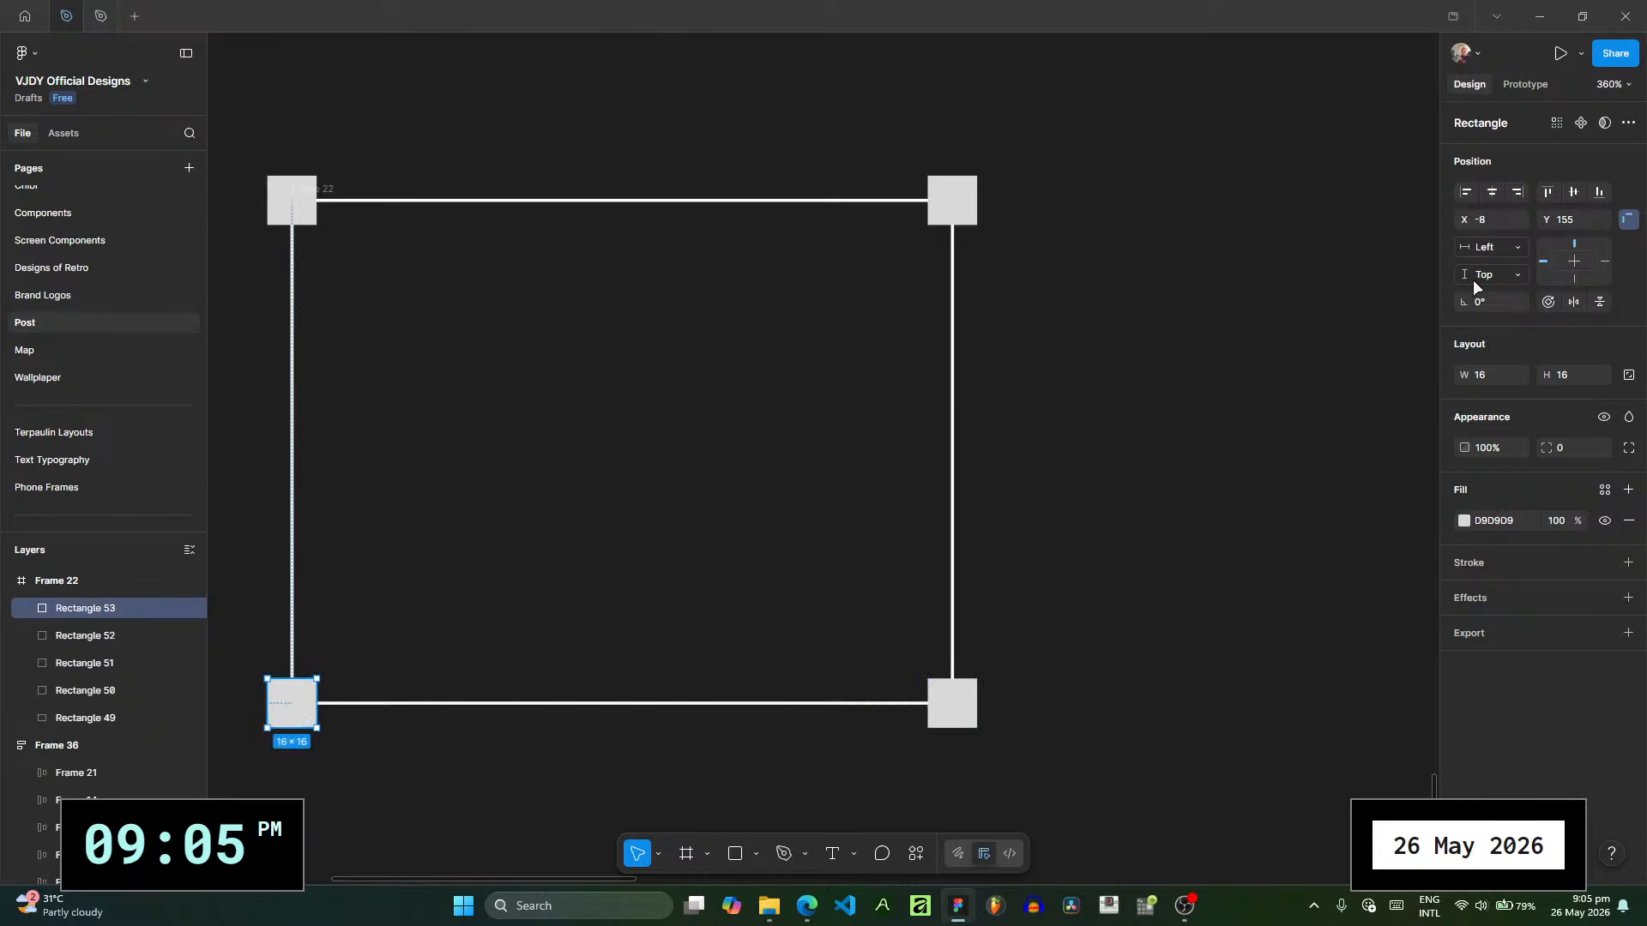
{"action": "left_click", "coordinate": [1494, 281]}
{"action": "left_click", "coordinate": [1519, 296]}
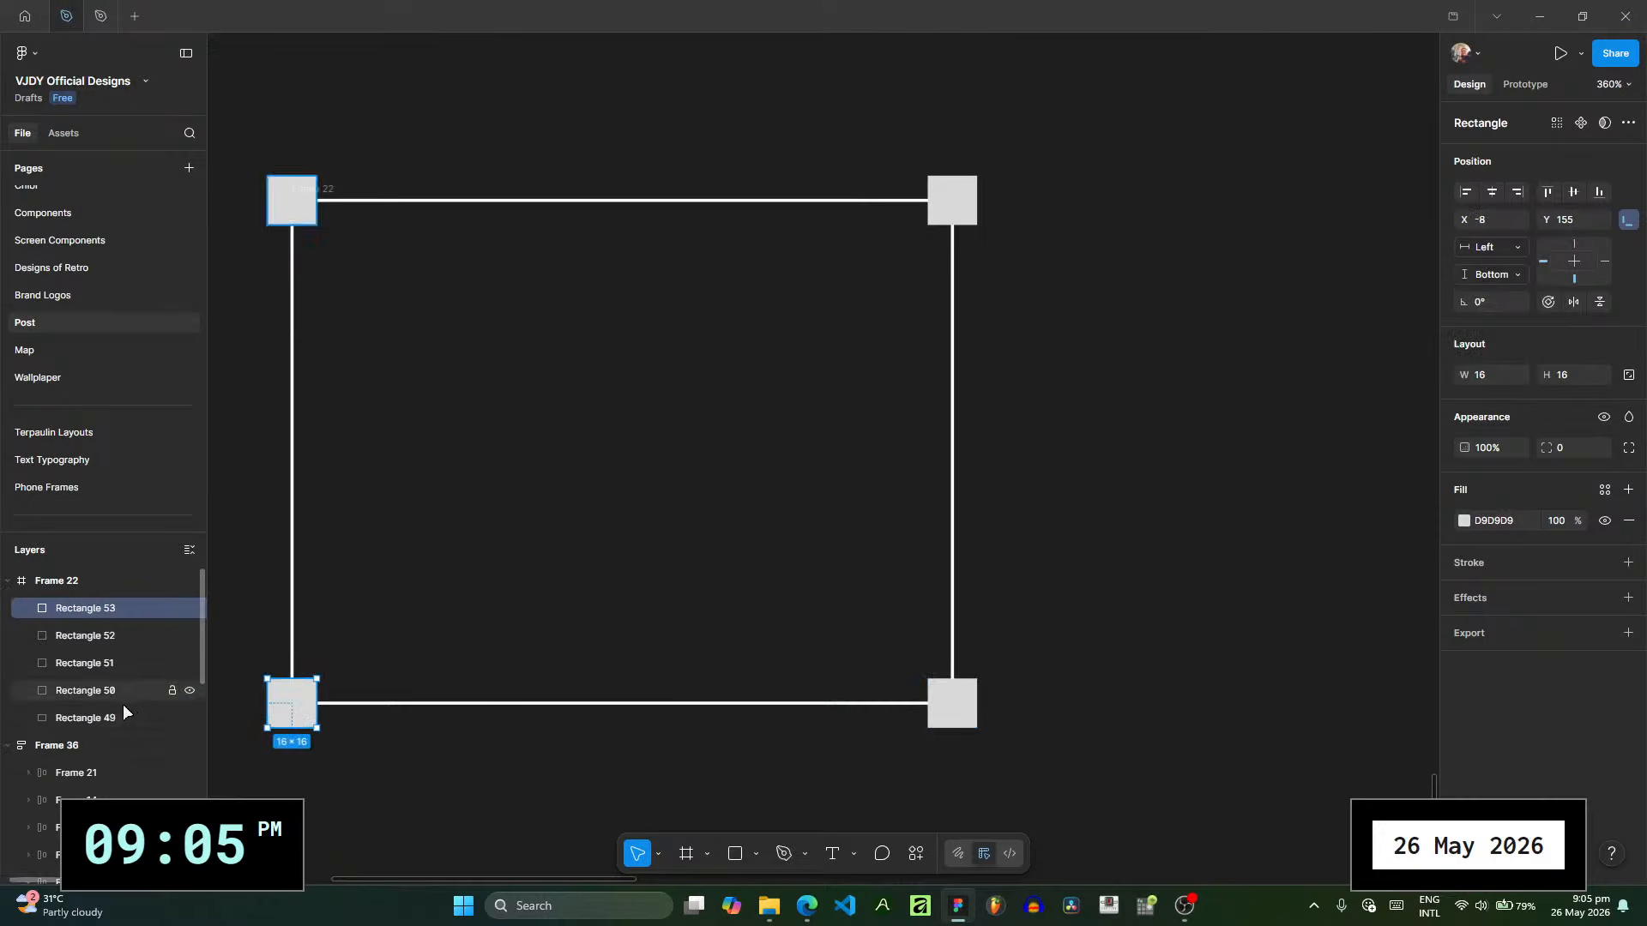
- Set the outline rectangle's horizontal and vertical constraints to Scale
{"action": "left_click", "coordinate": [120, 716]}
{"action": "left_click", "coordinate": [1492, 274]}
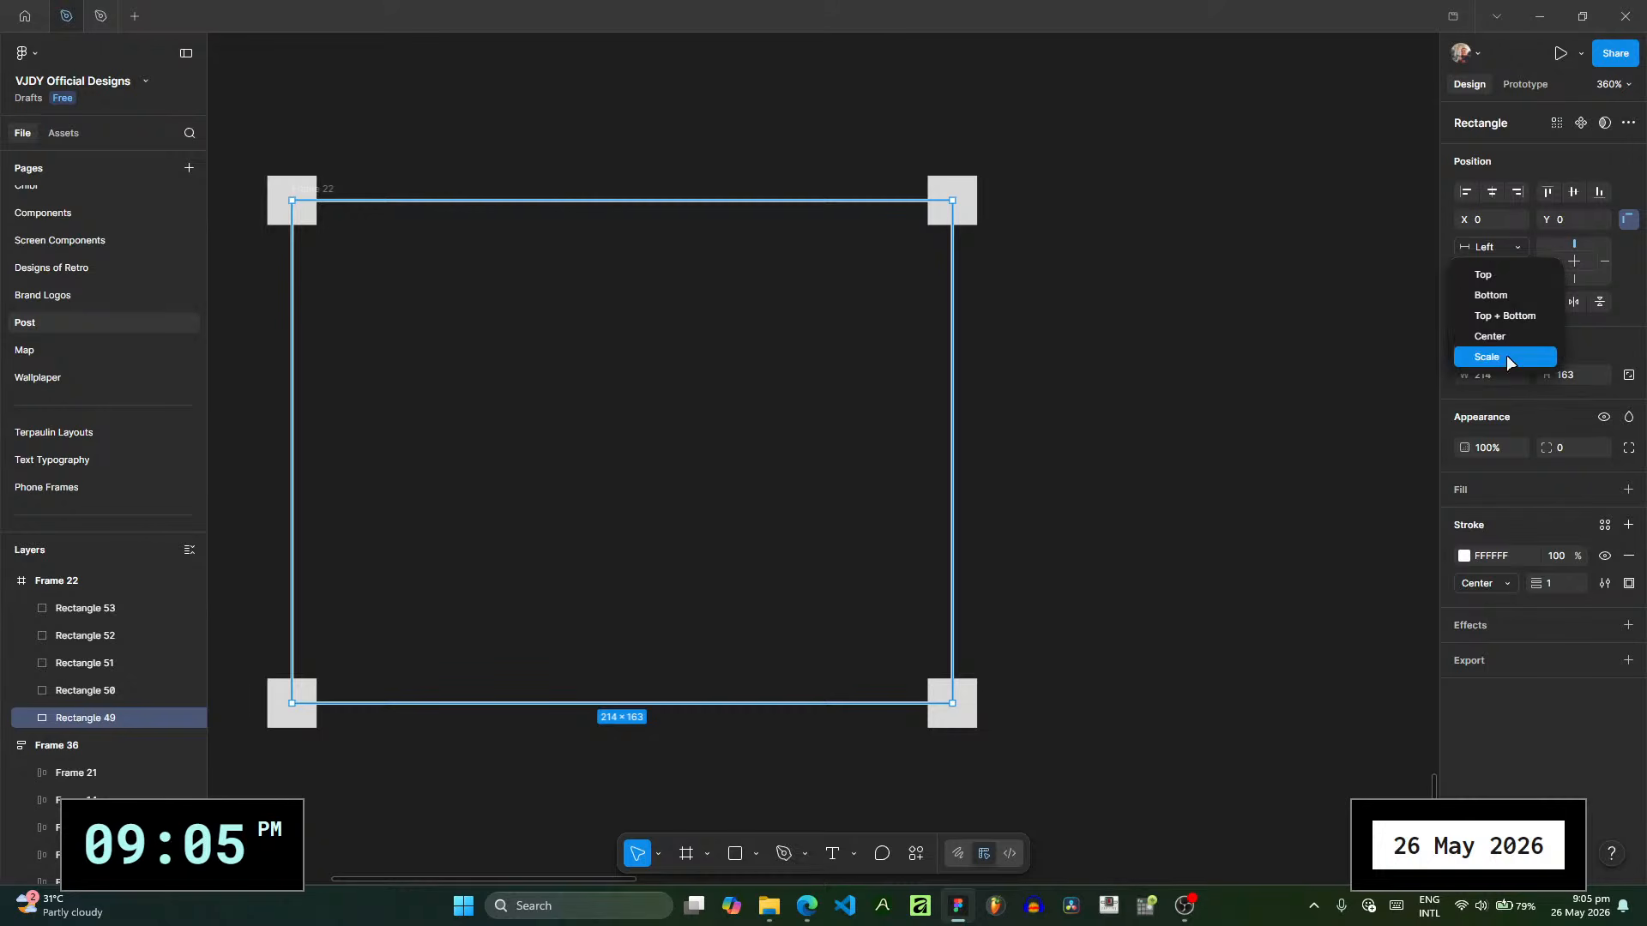
{"action": "left_click", "coordinate": [1507, 361]}
{"action": "left_click", "coordinate": [1492, 247]}
{"action": "left_click", "coordinate": [1499, 332]}
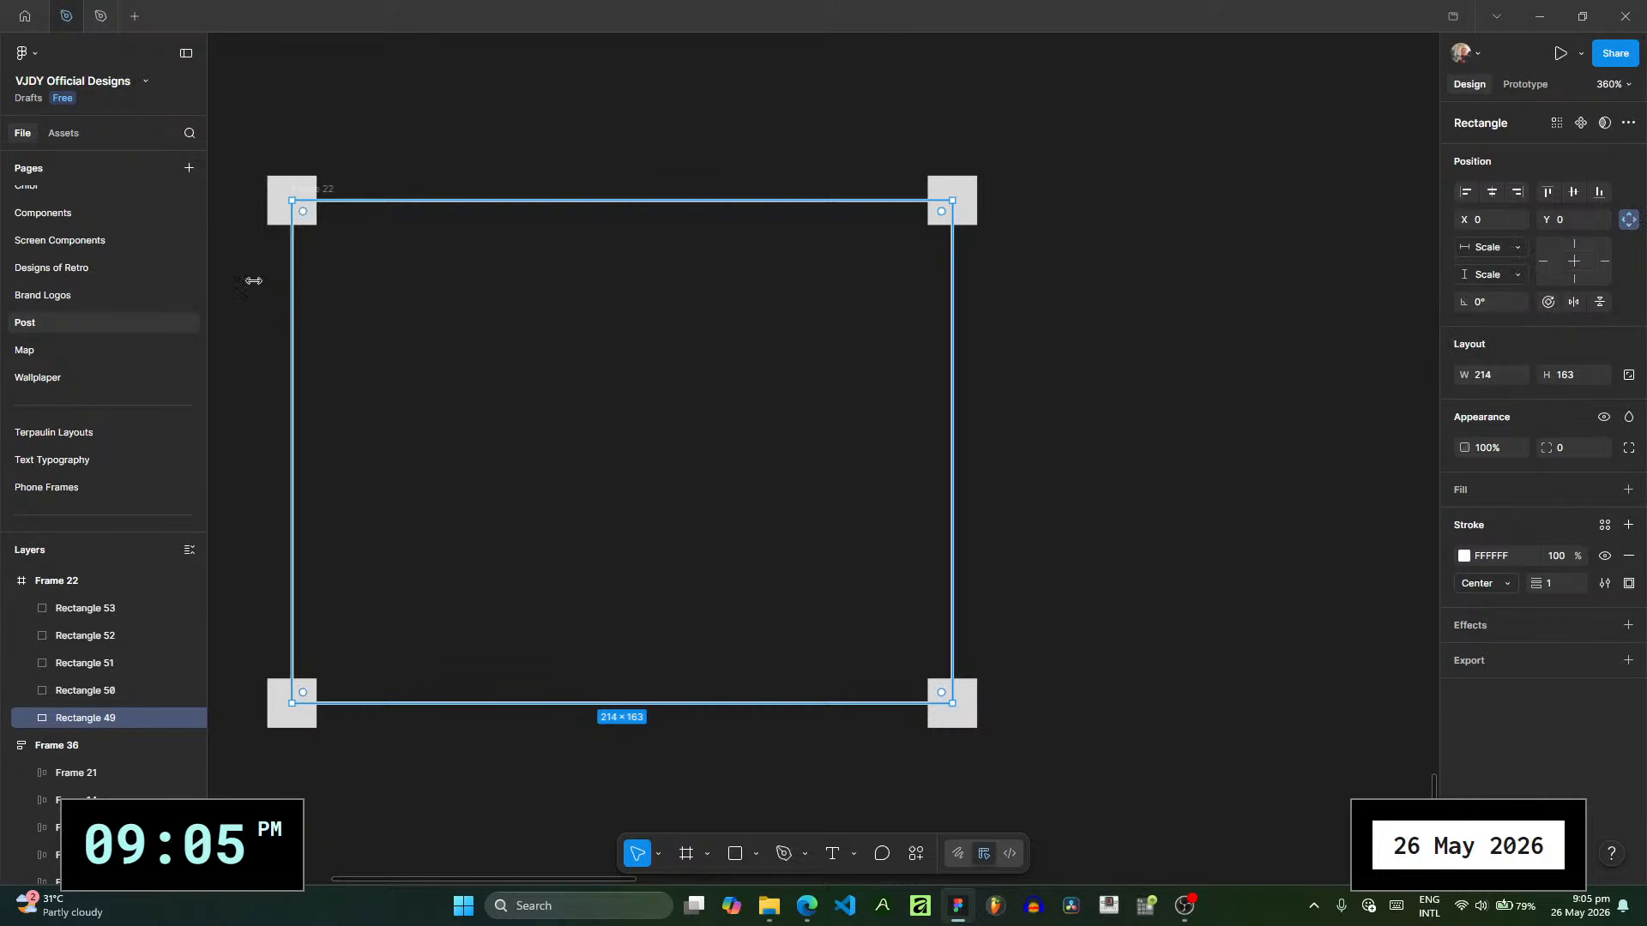
- Constrain the lower-right square horizontally to Right and resize the whole frame to about 197 × 90
{"action": "left_click", "coordinate": [323, 190]}
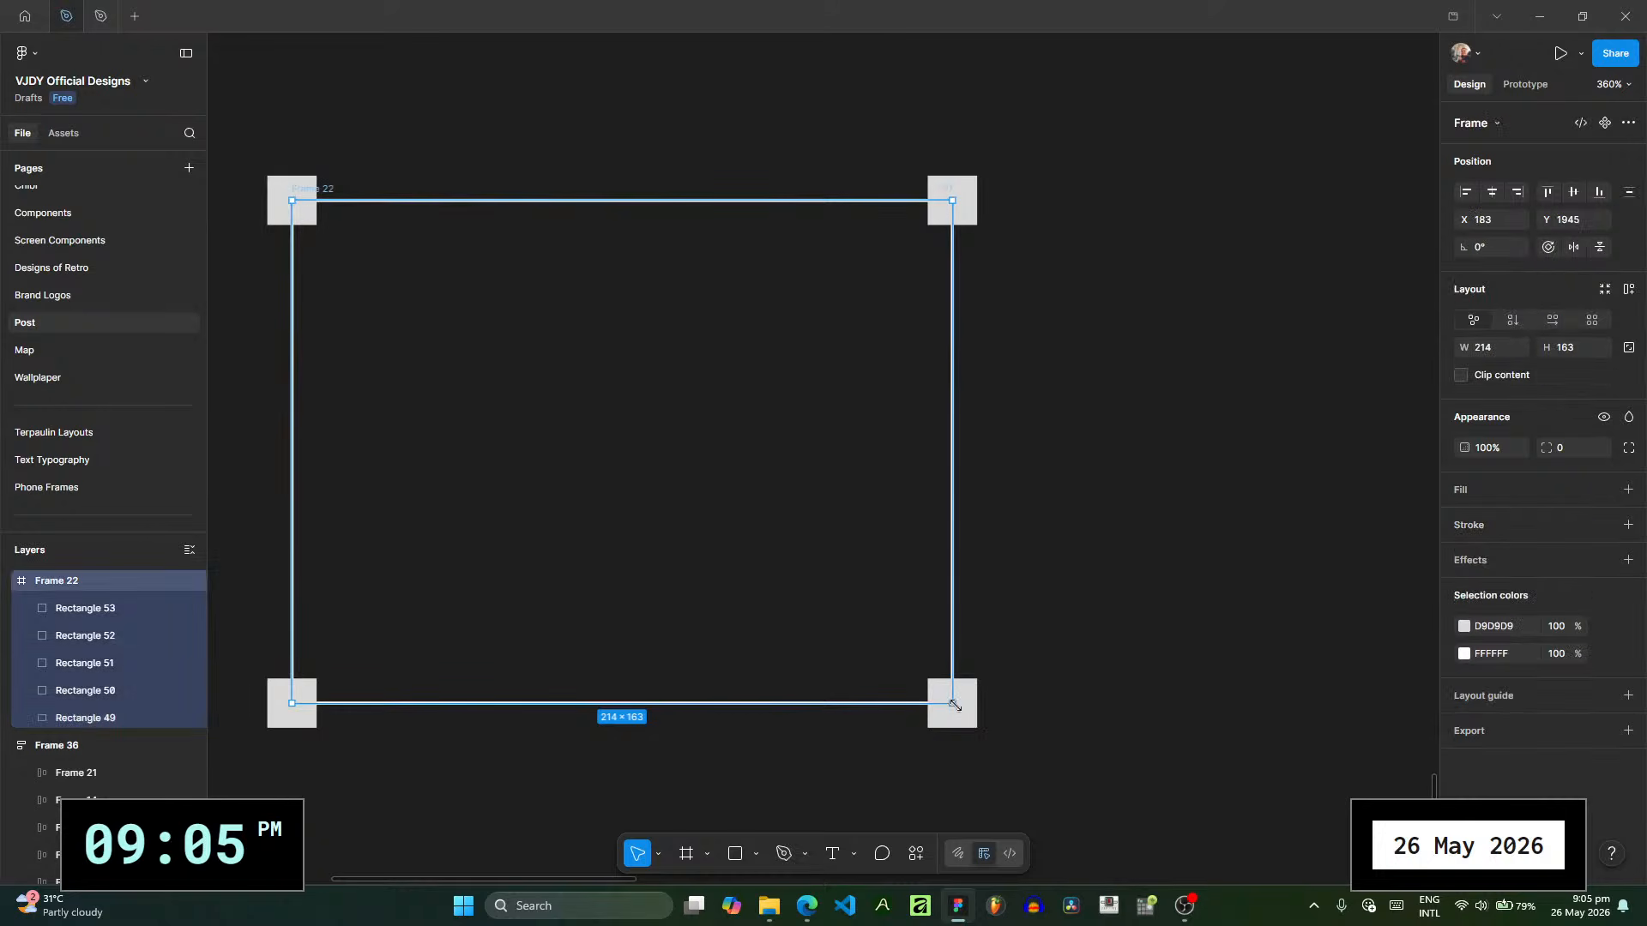
{"action": "mouse_move", "coordinate": [954, 705]}
{"action": "left_mouse_down"}
{"action": "mouse_move", "coordinate": [720, 444]}
{"action": "mouse_move", "coordinate": [590, 444]}
{"action": "mouse_move", "coordinate": [957, 708]}
{"action": "left_mouse_up"}
{"action": "left_click", "coordinate": [959, 708]}
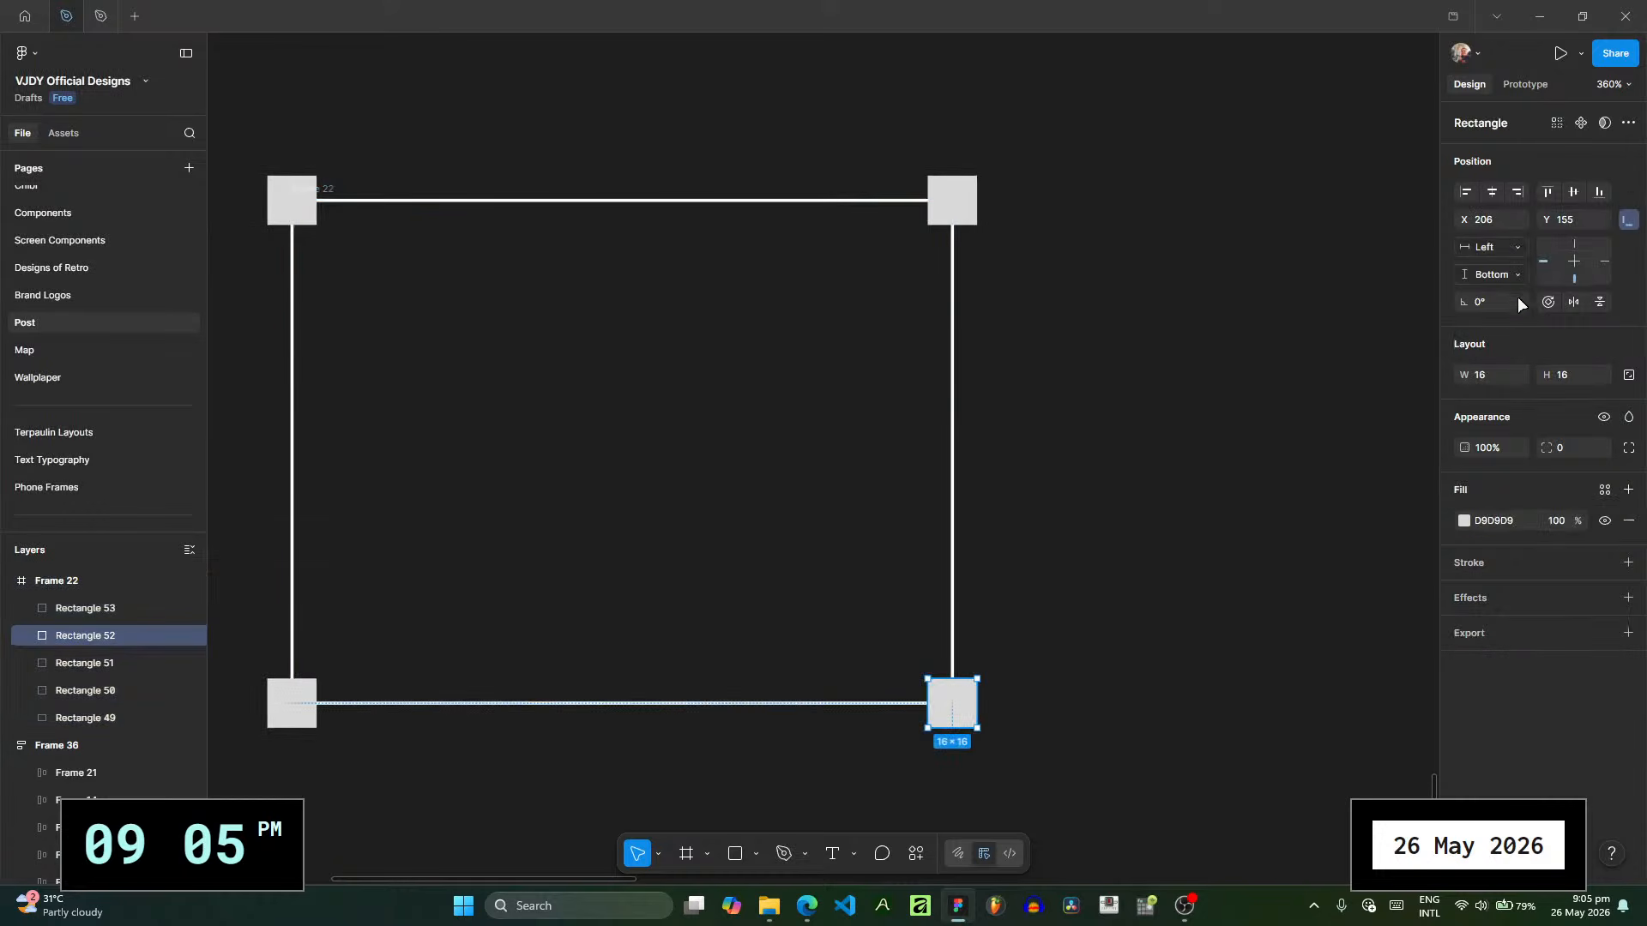
{"action": "left_click", "coordinate": [1514, 252]}
{"action": "left_click", "coordinate": [1488, 260]}
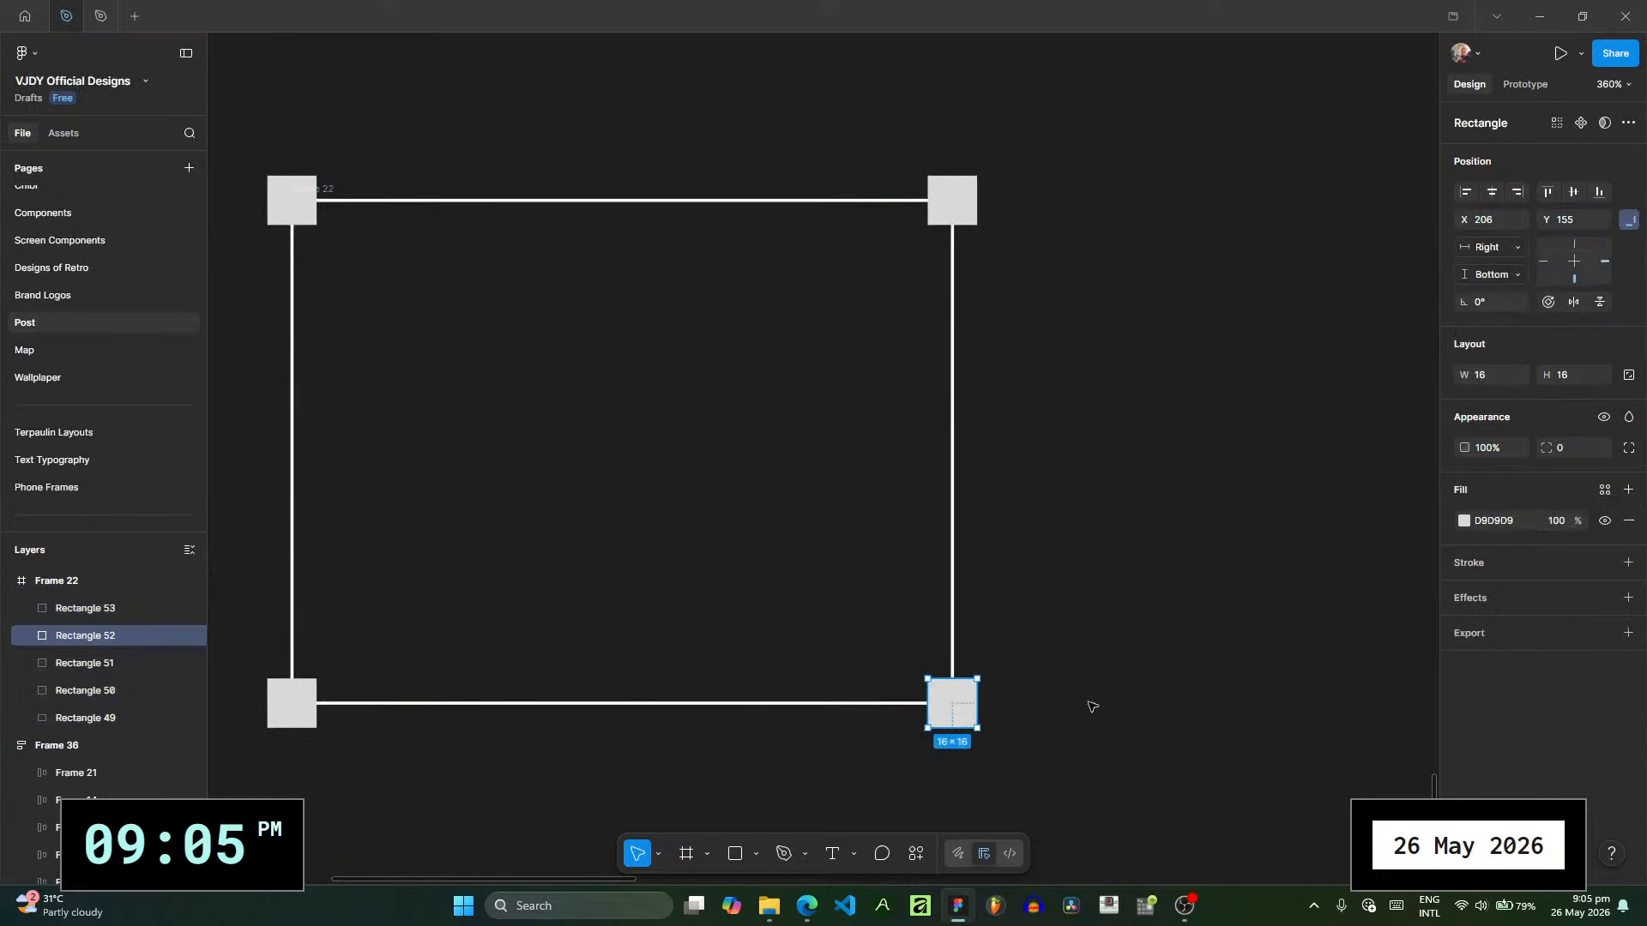
{"action": "left_click", "coordinate": [94, 588]}
{"action": "left_click_drag", "start_coordinate": [948, 698], "coordinate": [911, 265]}
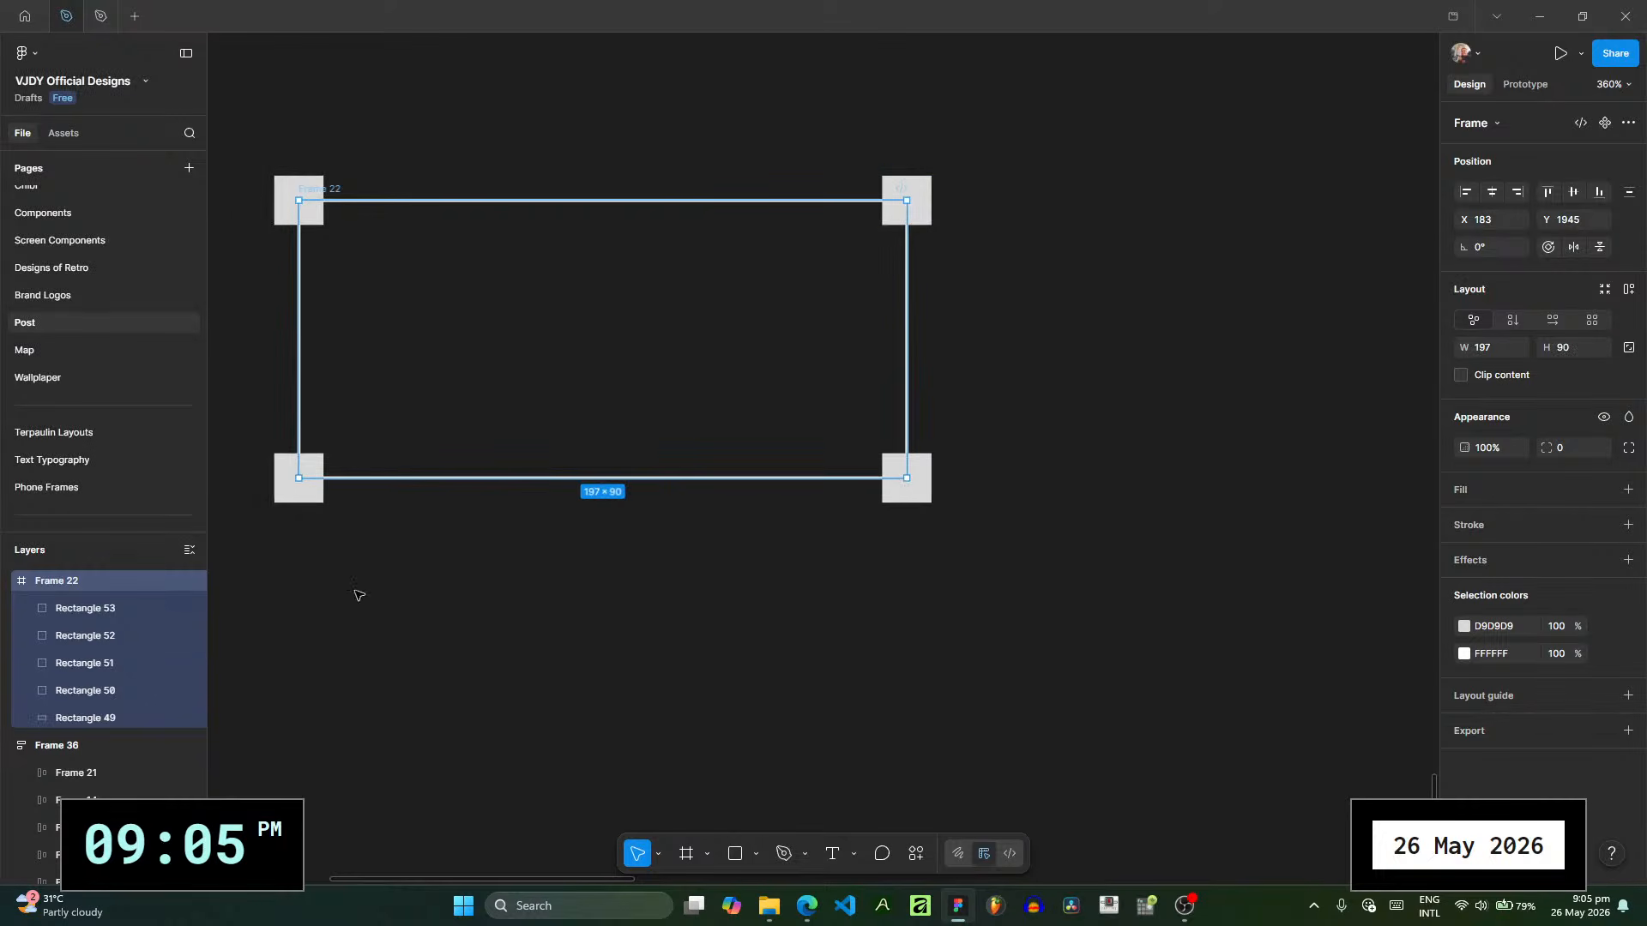
- Change the fill of all four corner squares to white FFFFFF
{"action": "left_click", "coordinate": [105, 691]}
{"action": "left_click", "coordinate": [104, 619], "text": "shift"}
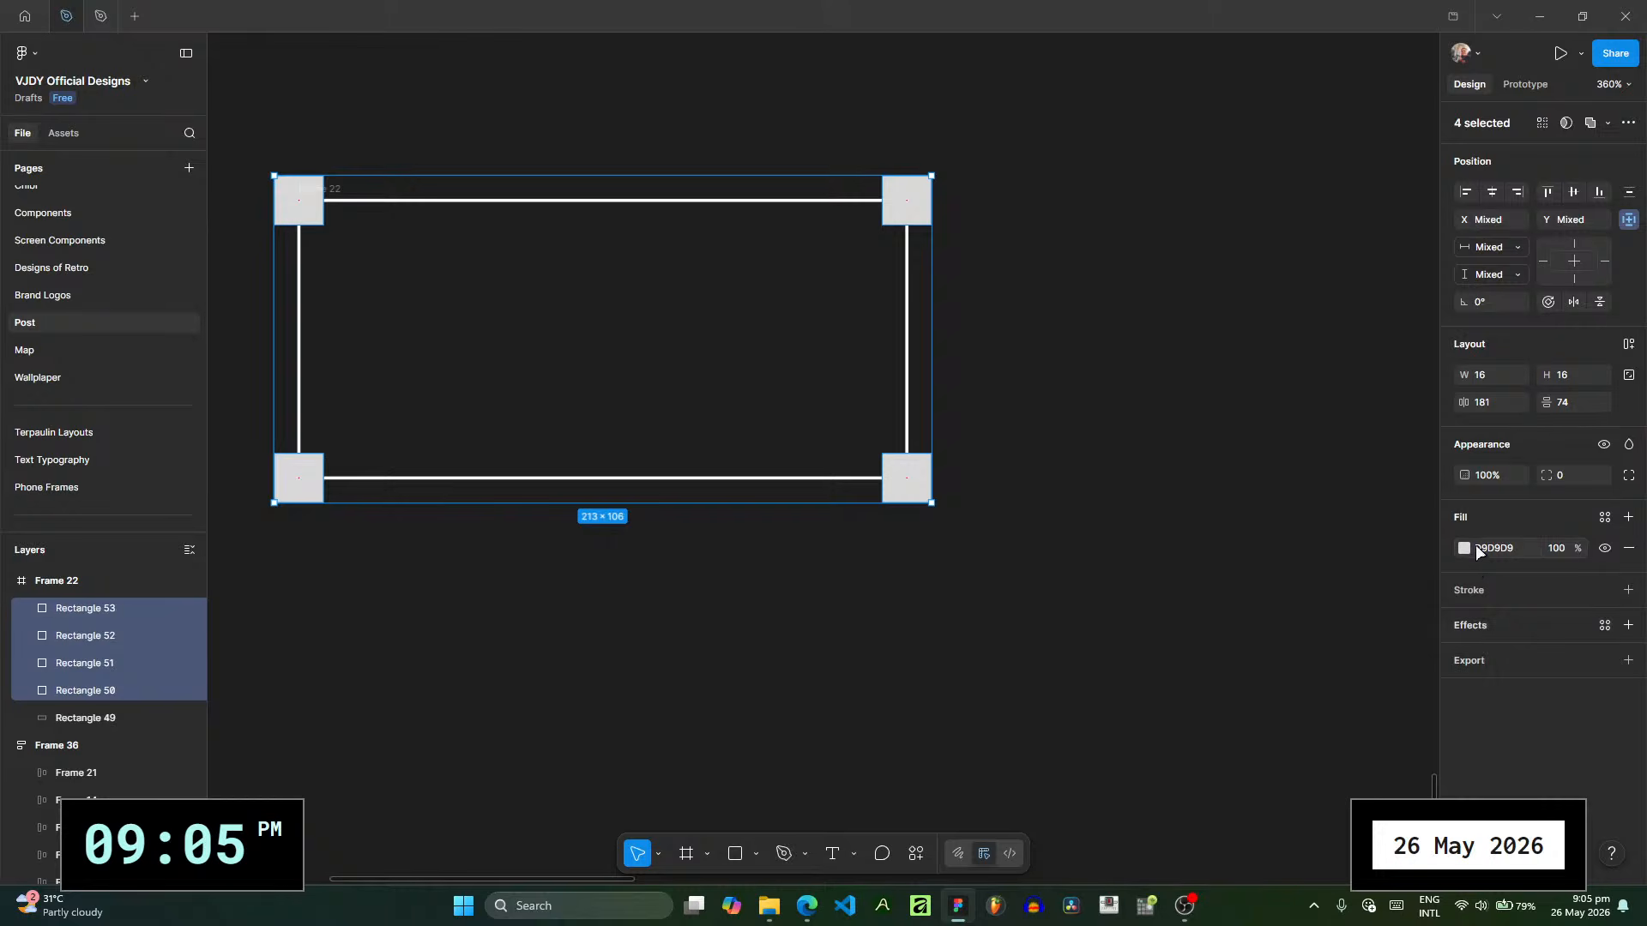
{"action": "left_click", "coordinate": [1464, 549]}
{"action": "left_click_drag", "start_coordinate": [1052, 301], "coordinate": [1084, 426]}
{"action": "left_click", "coordinate": [1084, 426]}
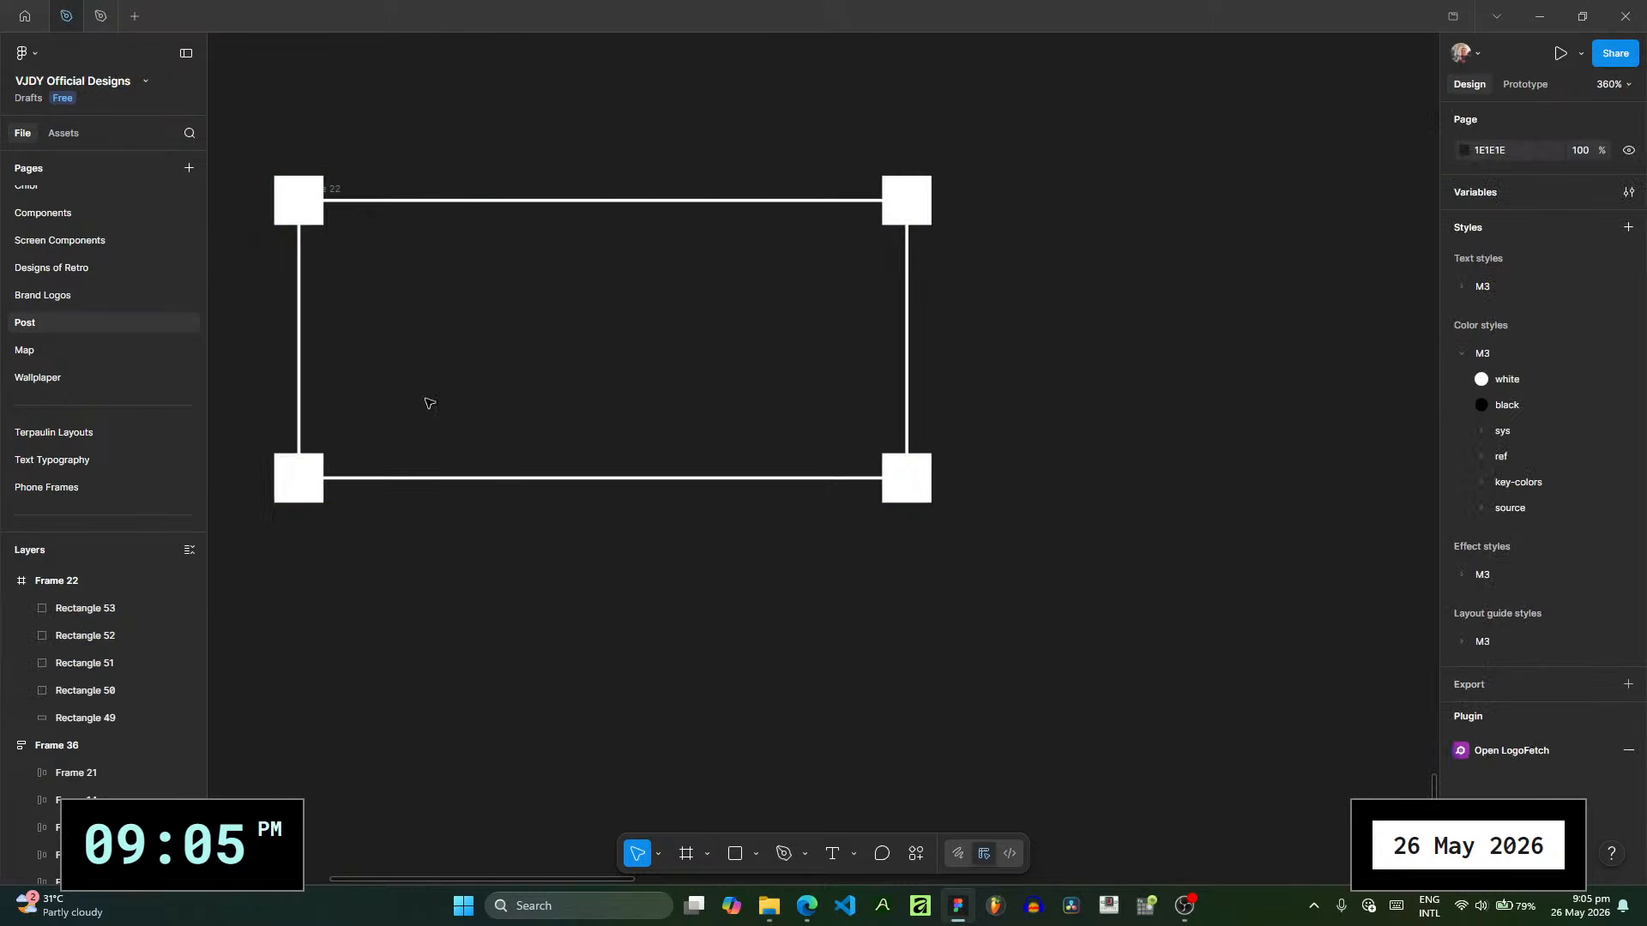
- Move the selection-box frame from the empty canvas into POST RECAP 2, over the photo
{"action": "left_click", "coordinate": [87, 579]}
{"action": "scroll", "coordinate": [660, 365], "scroll_direction": "down", "scroll_amount": 5, "text": "ctrl"}
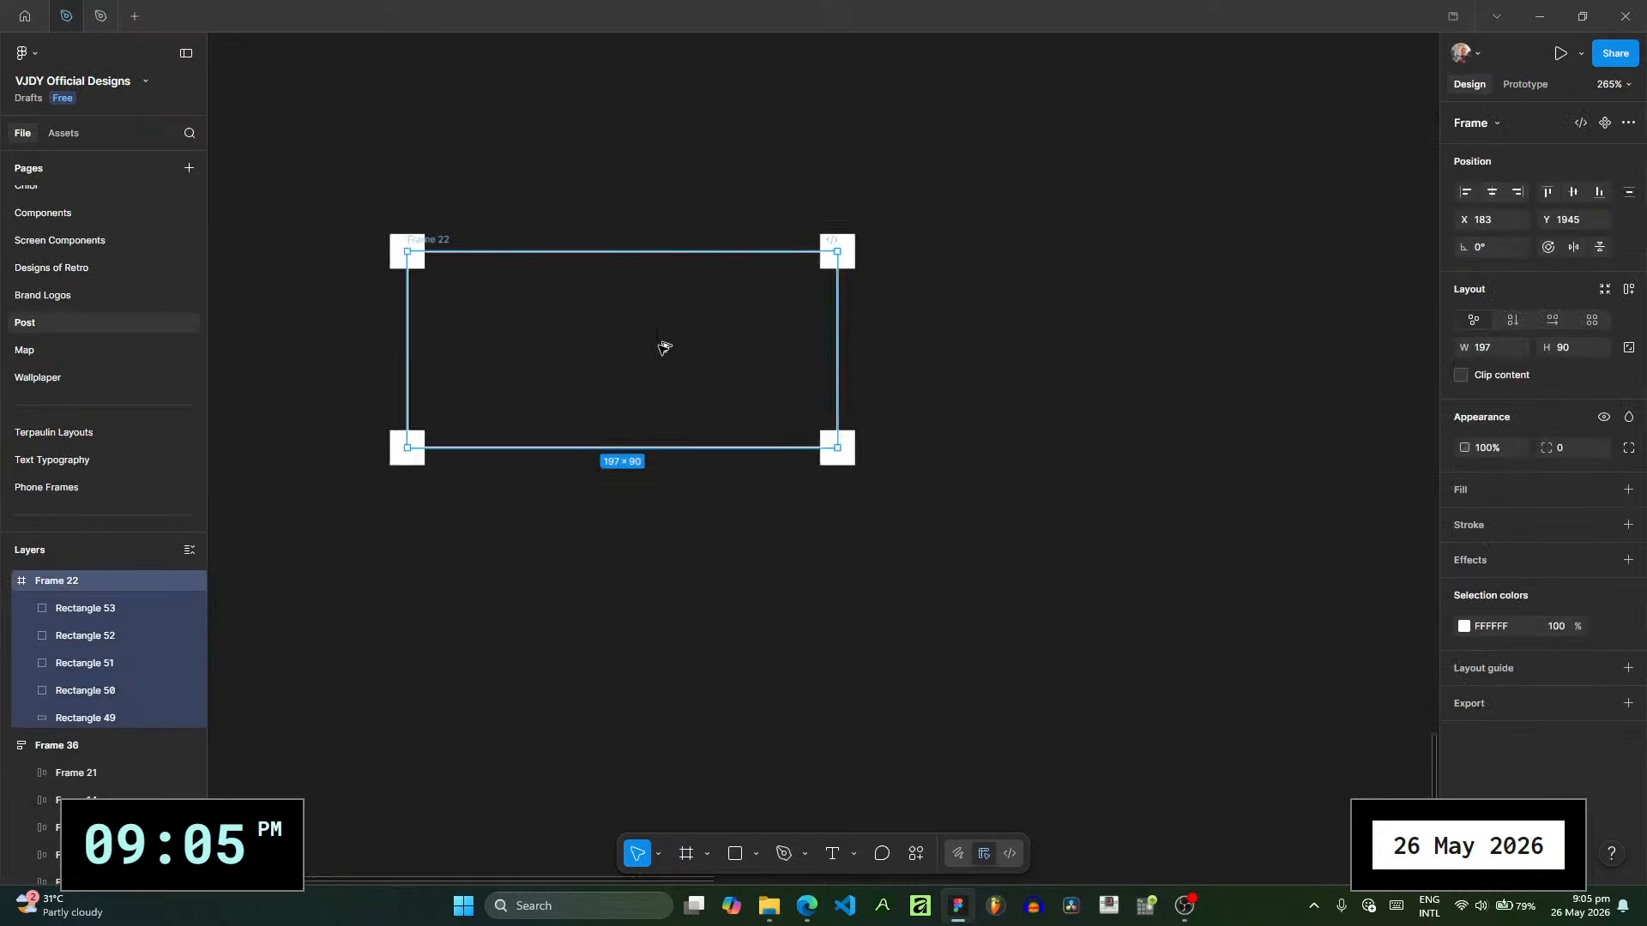
{"action": "scroll", "coordinate": [617, 570], "scroll_direction": "up", "scroll_amount": 3}
{"action": "scroll", "coordinate": [580, 713], "scroll_direction": "up", "scroll_amount": 3}
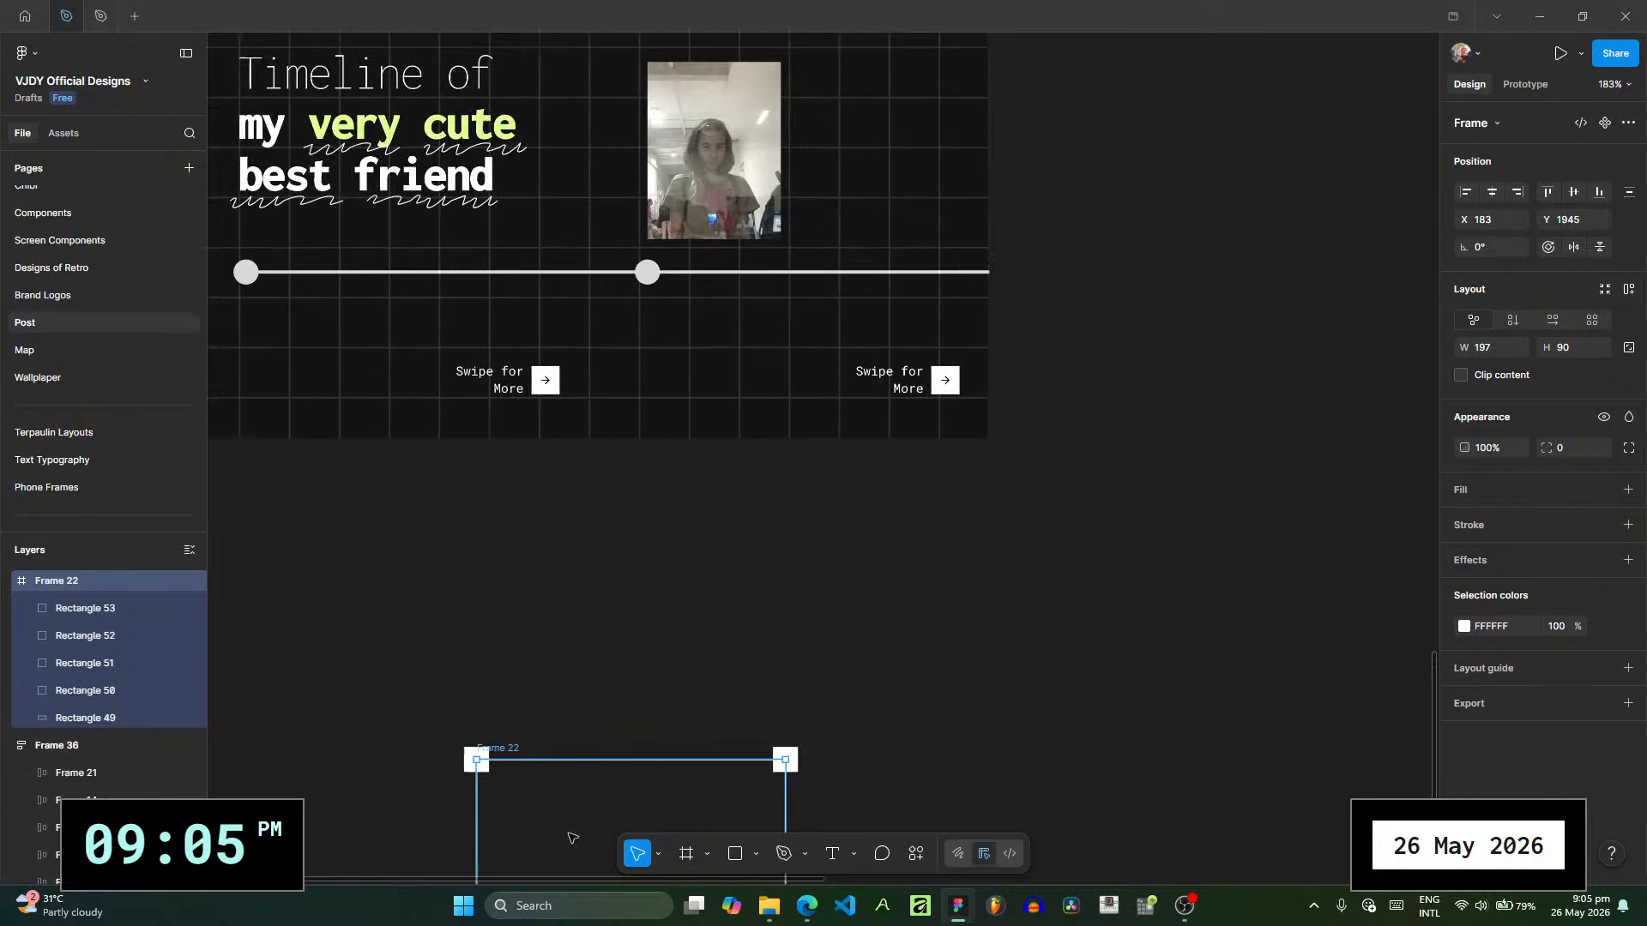
{"action": "left_click_drag", "start_coordinate": [506, 759], "coordinate": [677, 147]}
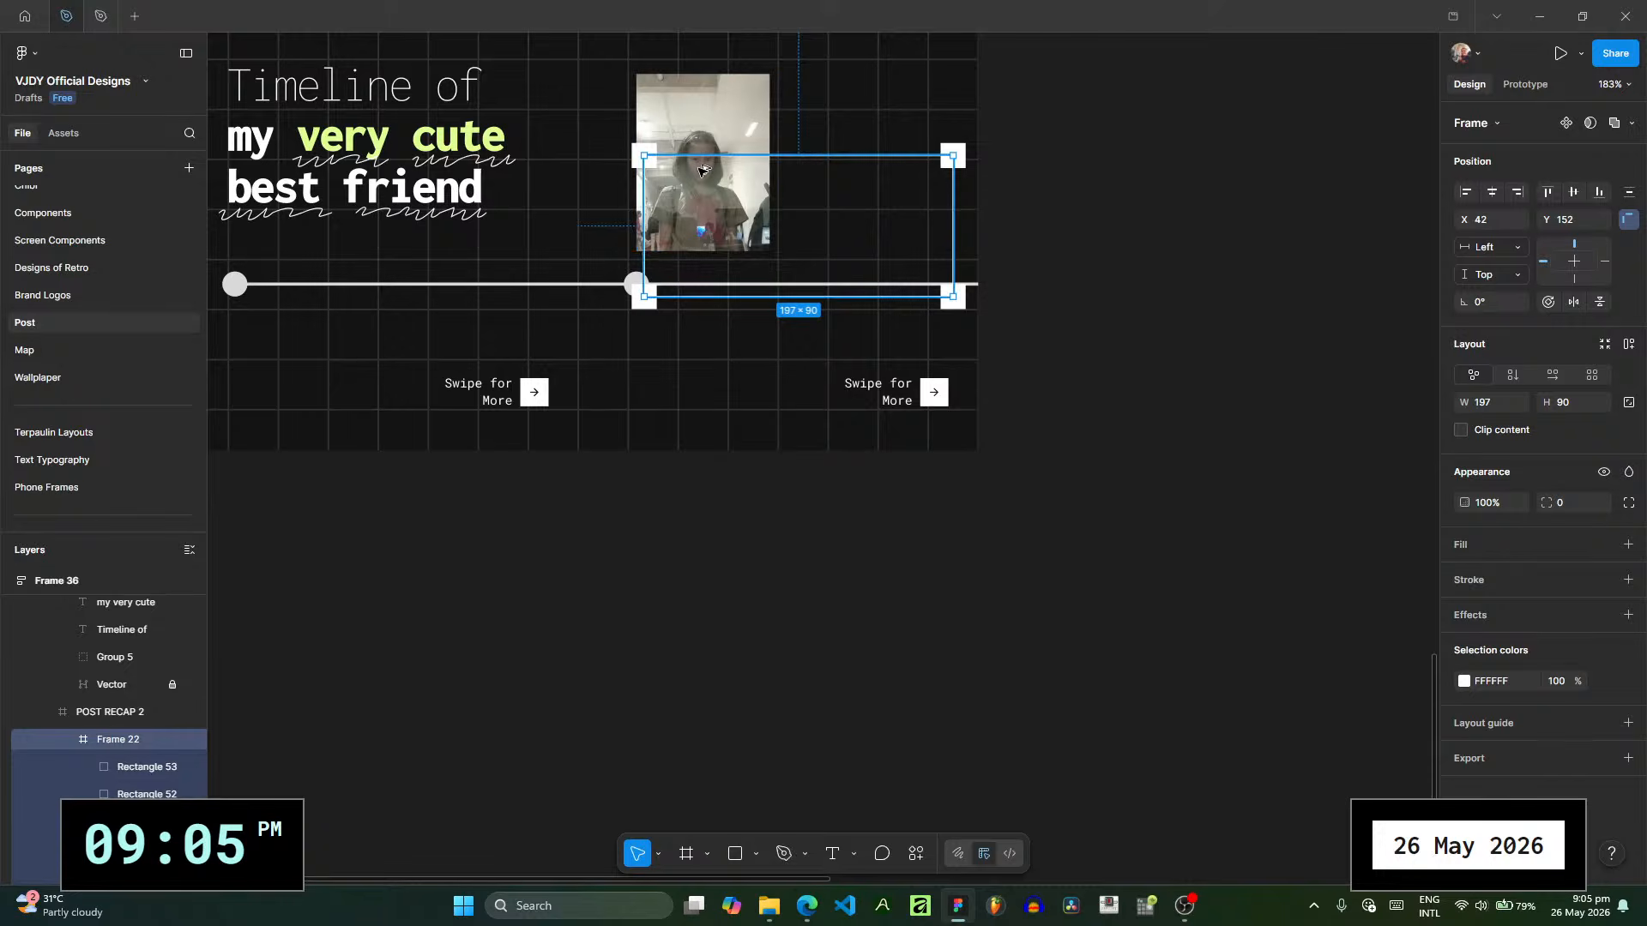
- Align the selection box with the photo's upper-left corner at X 37, Y 100 and resize it to fit the photo's edges
{"action": "scroll", "coordinate": [691, 153], "scroll_direction": "up", "scroll_amount": 4, "text": "ctrl"}
{"action": "scroll", "coordinate": [798, 500], "scroll_direction": "up", "scroll_amount": 2}
{"action": "scroll", "coordinate": [798, 500], "scroll_direction": "up", "scroll_amount": 1}
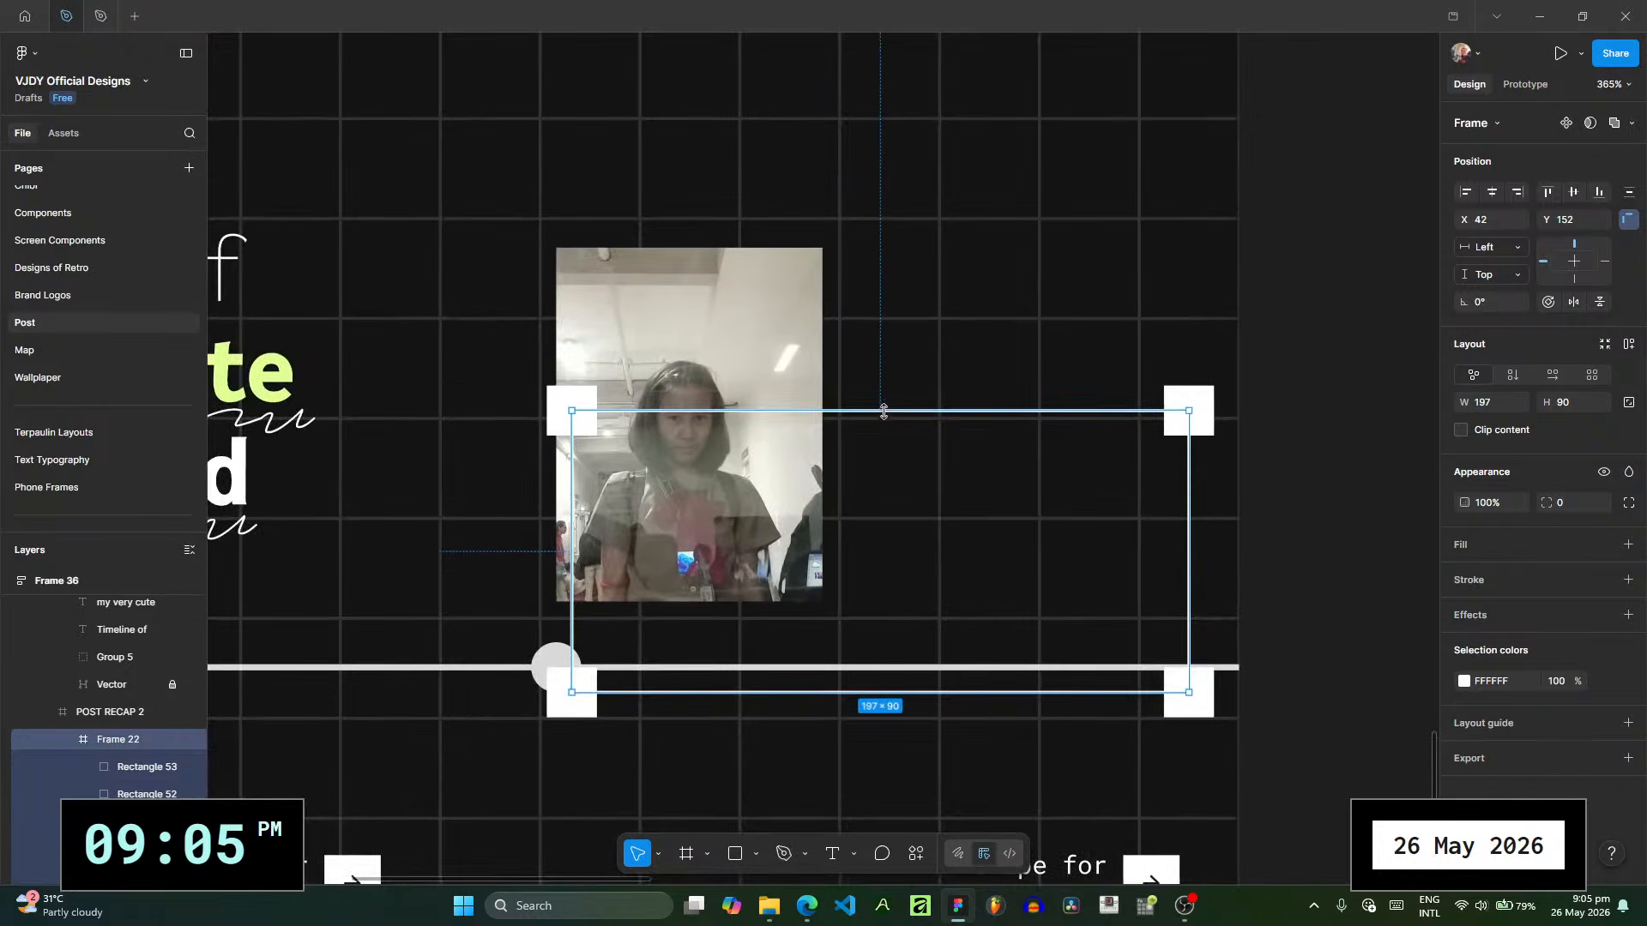
{"action": "left_click_drag", "start_coordinate": [857, 471], "coordinate": [846, 302]}
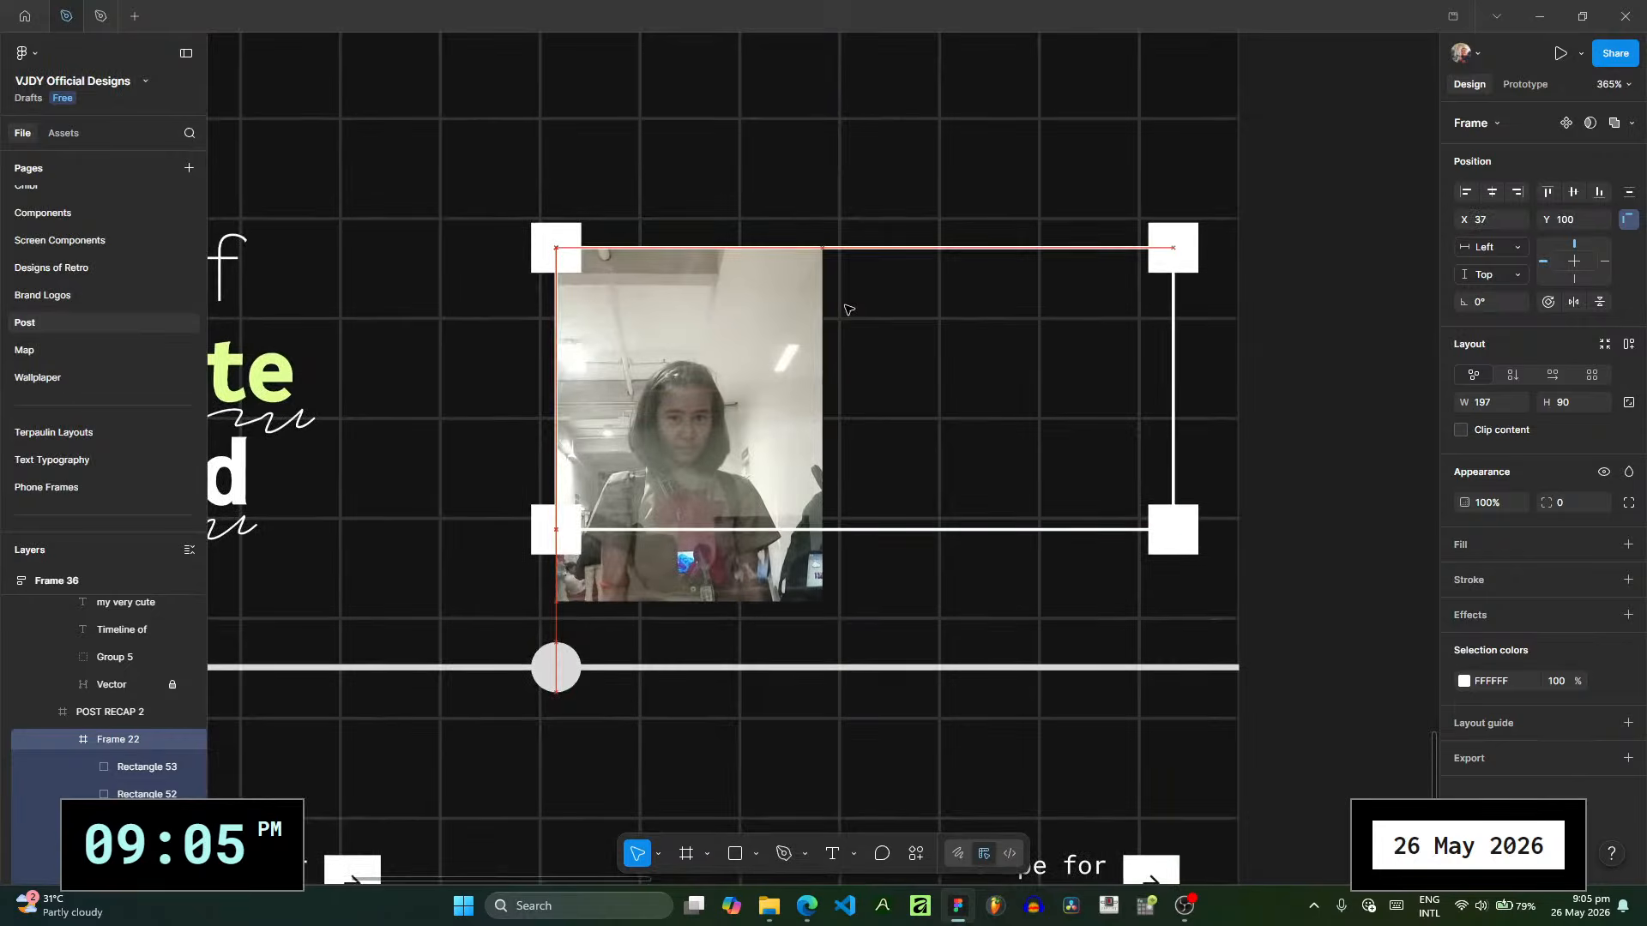
{"action": "left_click_drag", "start_coordinate": [1174, 531], "coordinate": [823, 602]}
{"action": "left_click", "coordinate": [914, 580]}
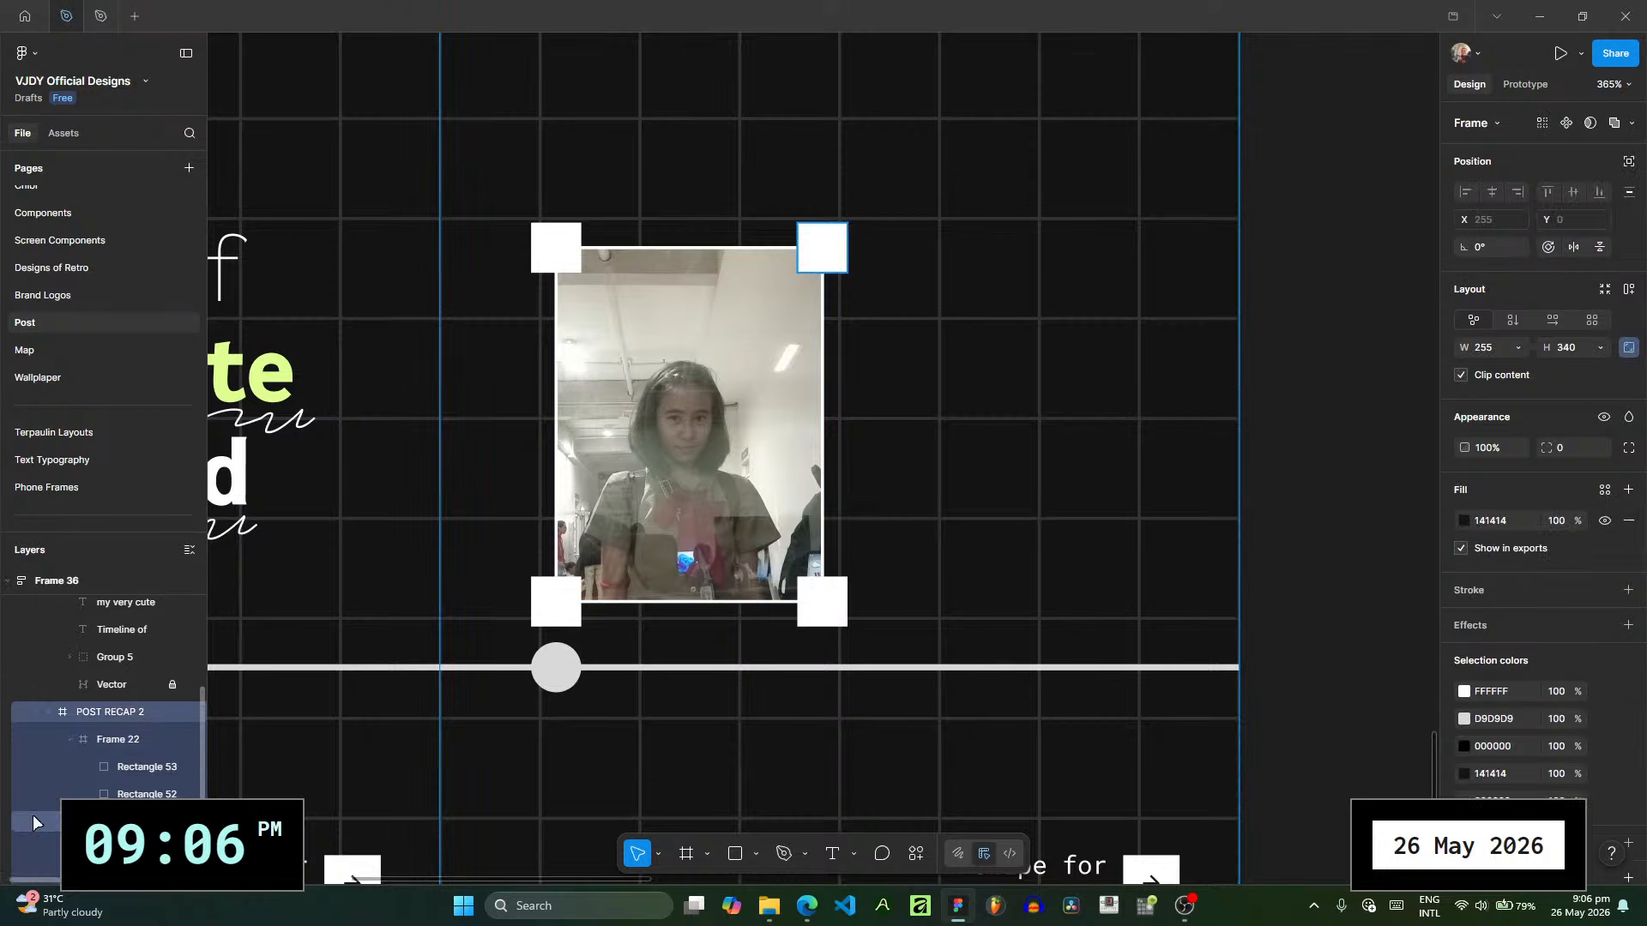
- Resize all four corner squares of the selection box to 12 × 12
{"action": "left_click", "coordinate": [114, 769]}
{"action": "scroll", "coordinate": [129, 772], "scroll_direction": "down", "scroll_amount": 2}
{"action": "left_click", "coordinate": [155, 791], "text": "shift"}
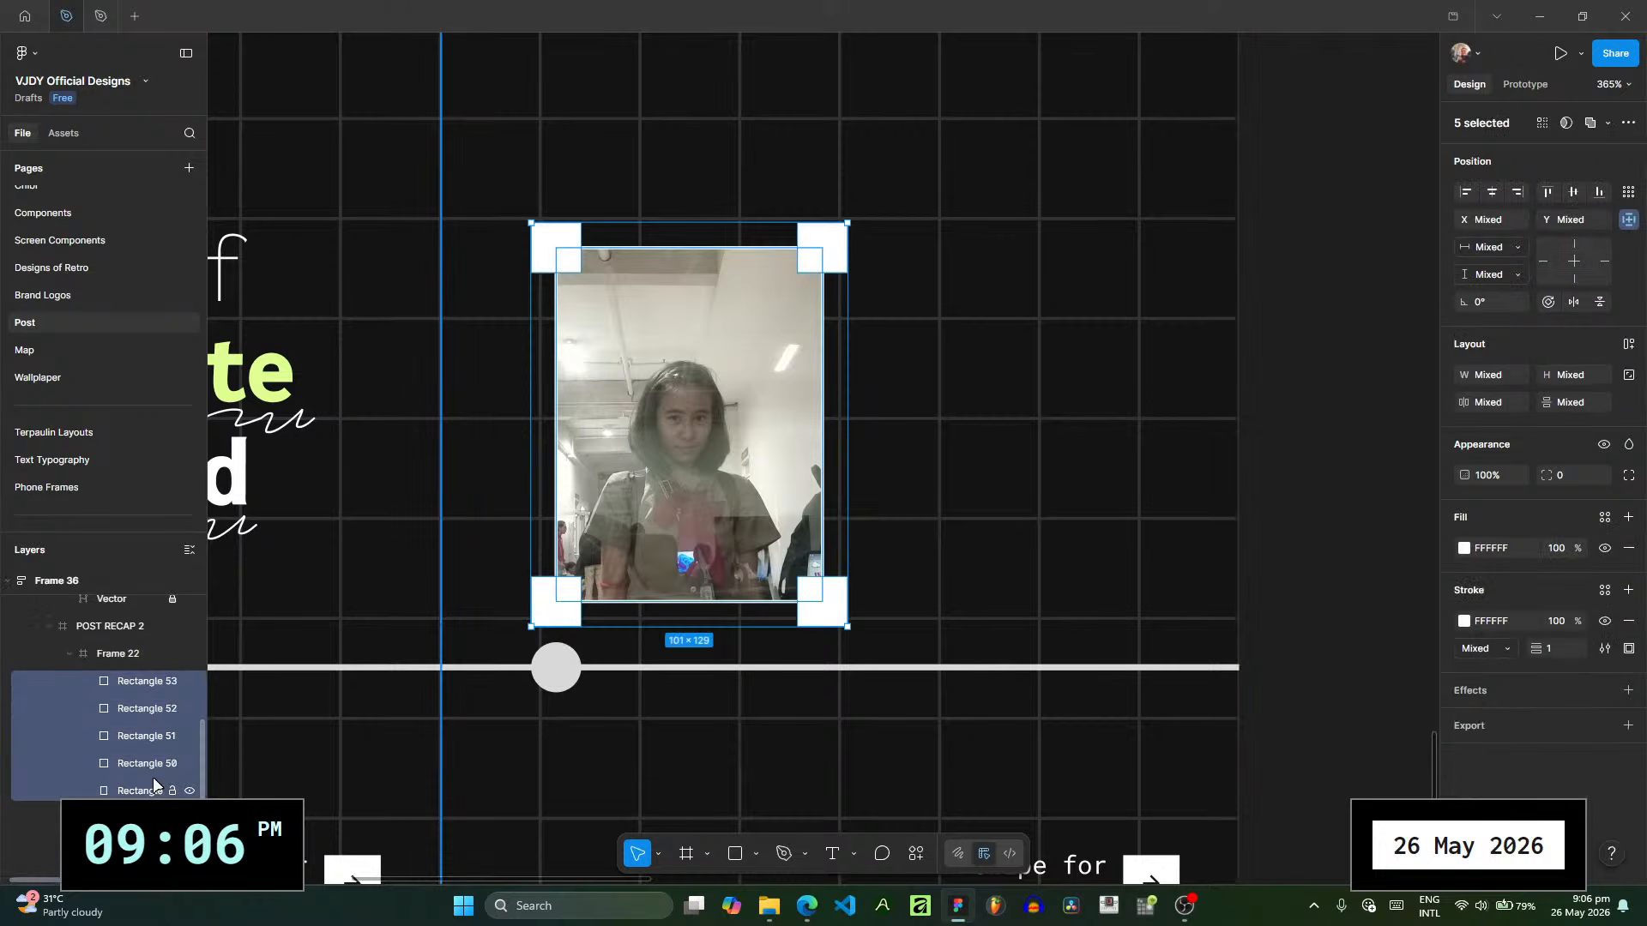
{"action": "left_click", "coordinate": [152, 770], "text": "shift"}
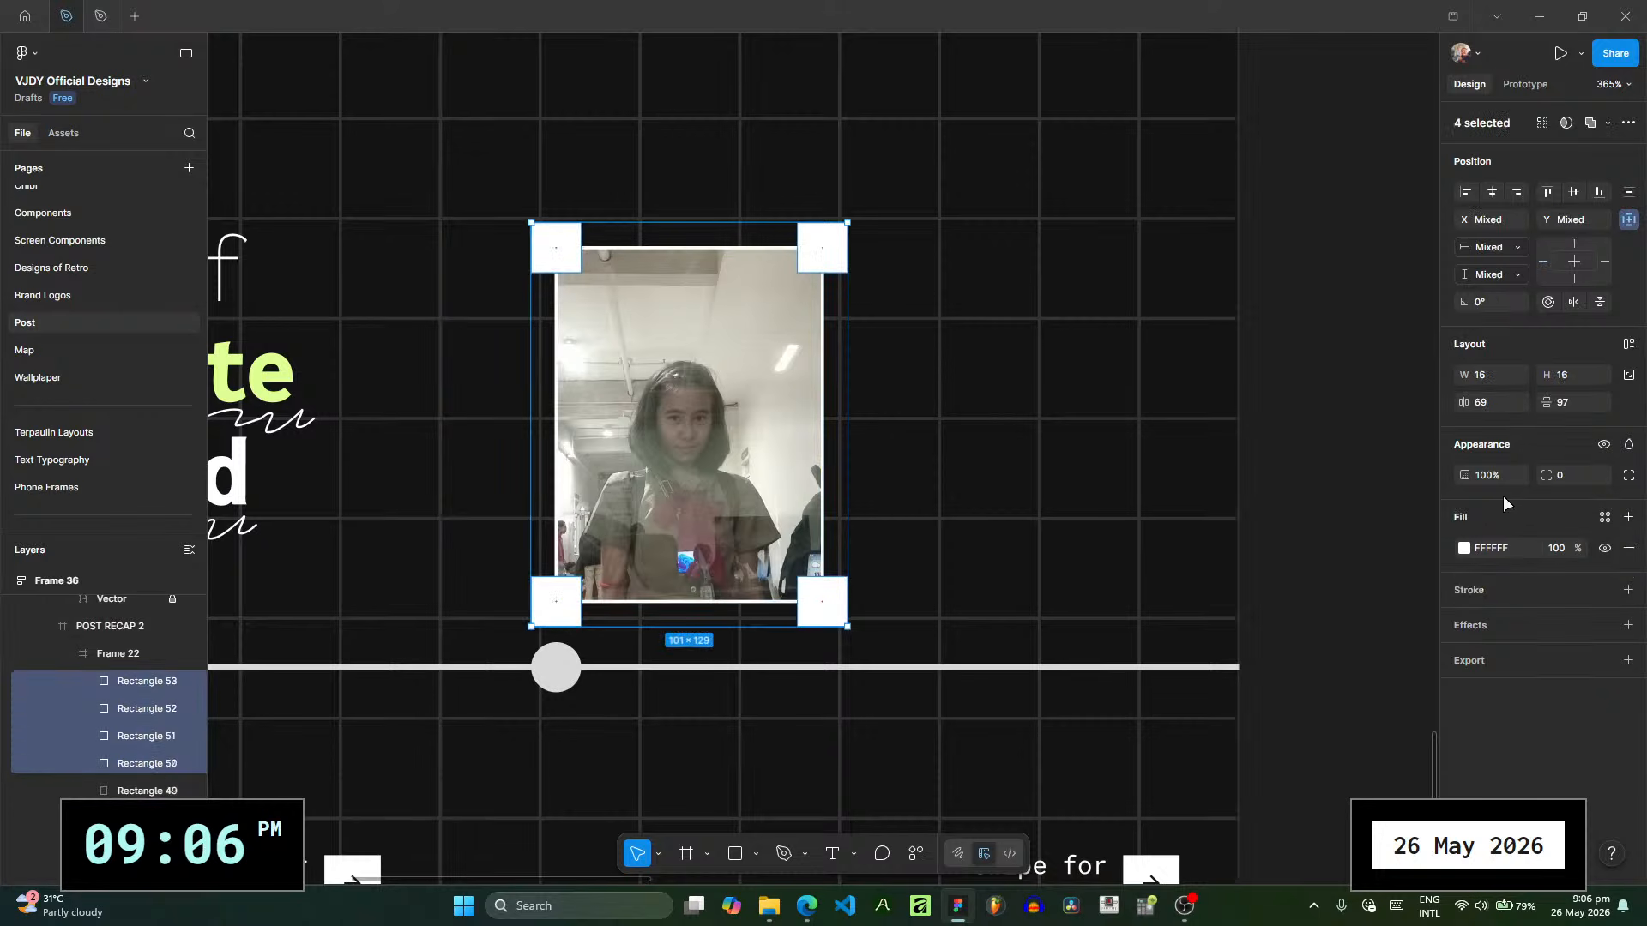
{"action": "left_click", "coordinate": [1569, 375]}
{"action": "type", "text": "12"}
{"action": "key", "text": "Return"}
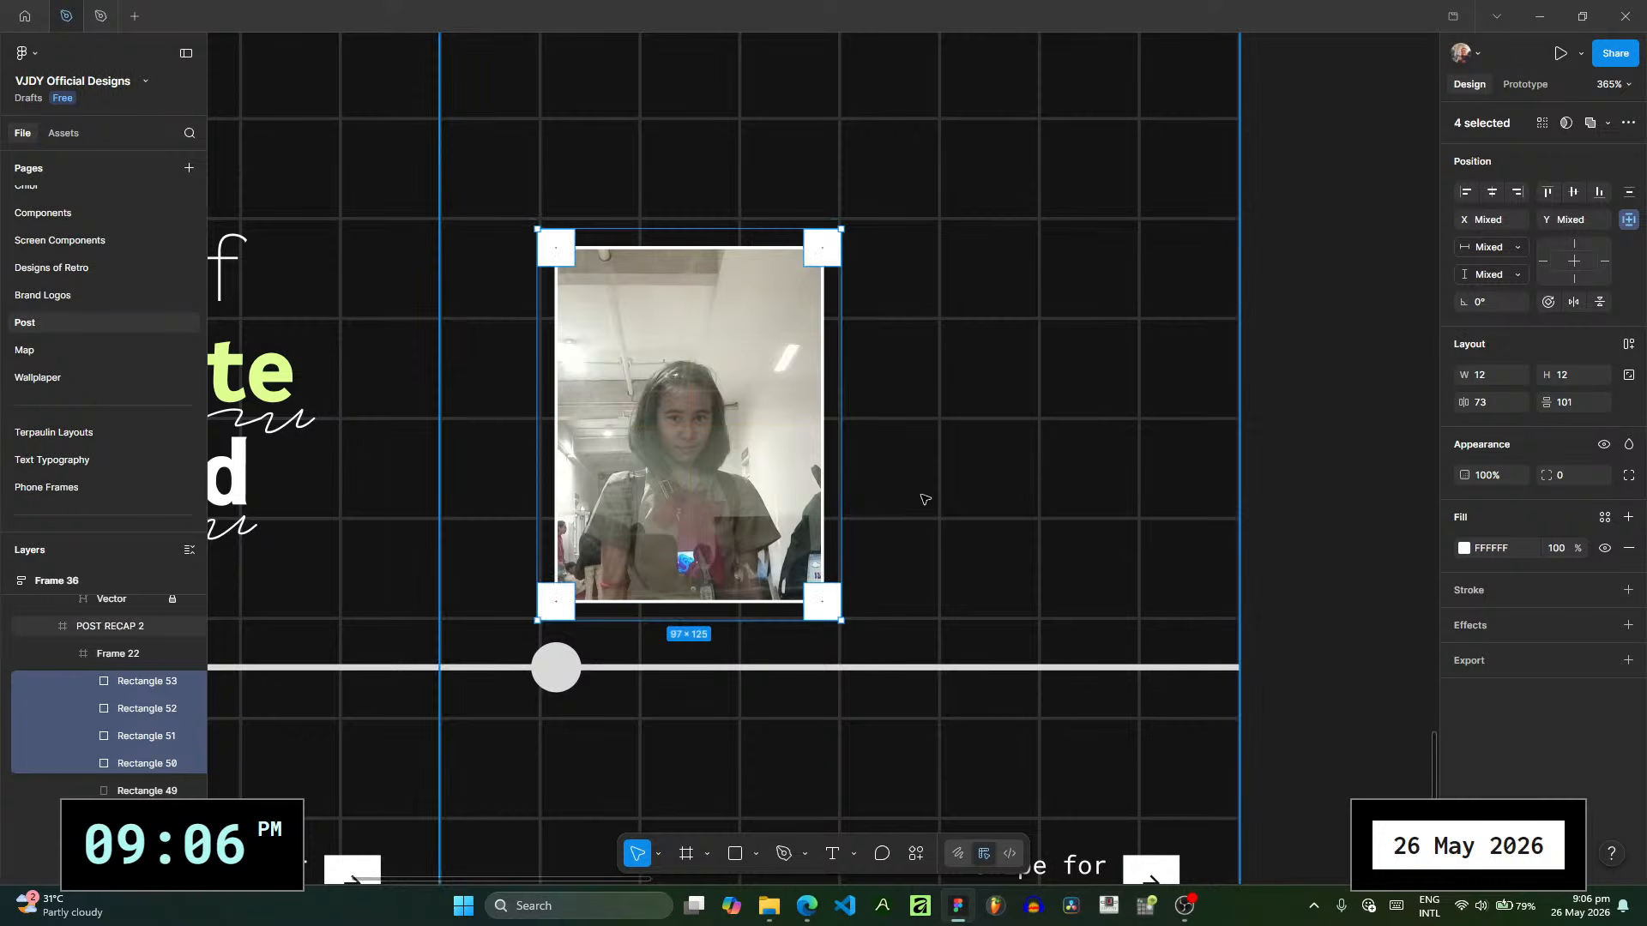
- Try resizing the whole selection-box frame to about 96 × 66 and undo the resize
{"action": "key", "text": "Escape"}
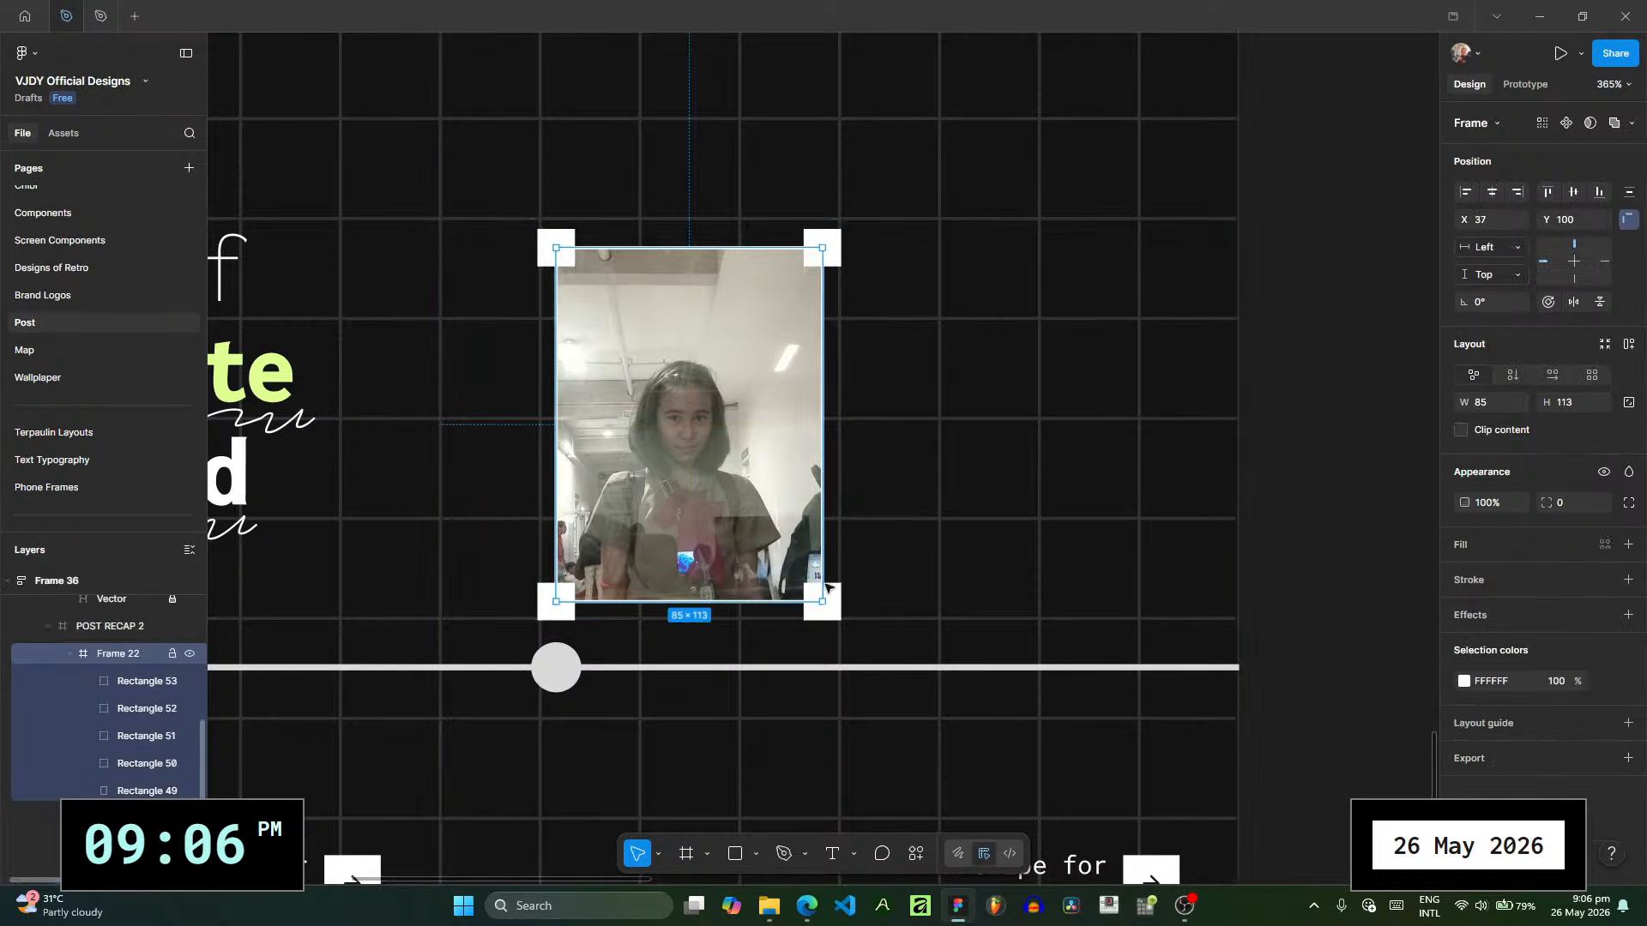
{"action": "left_click_drag", "start_coordinate": [823, 600], "coordinate": [857, 456]}
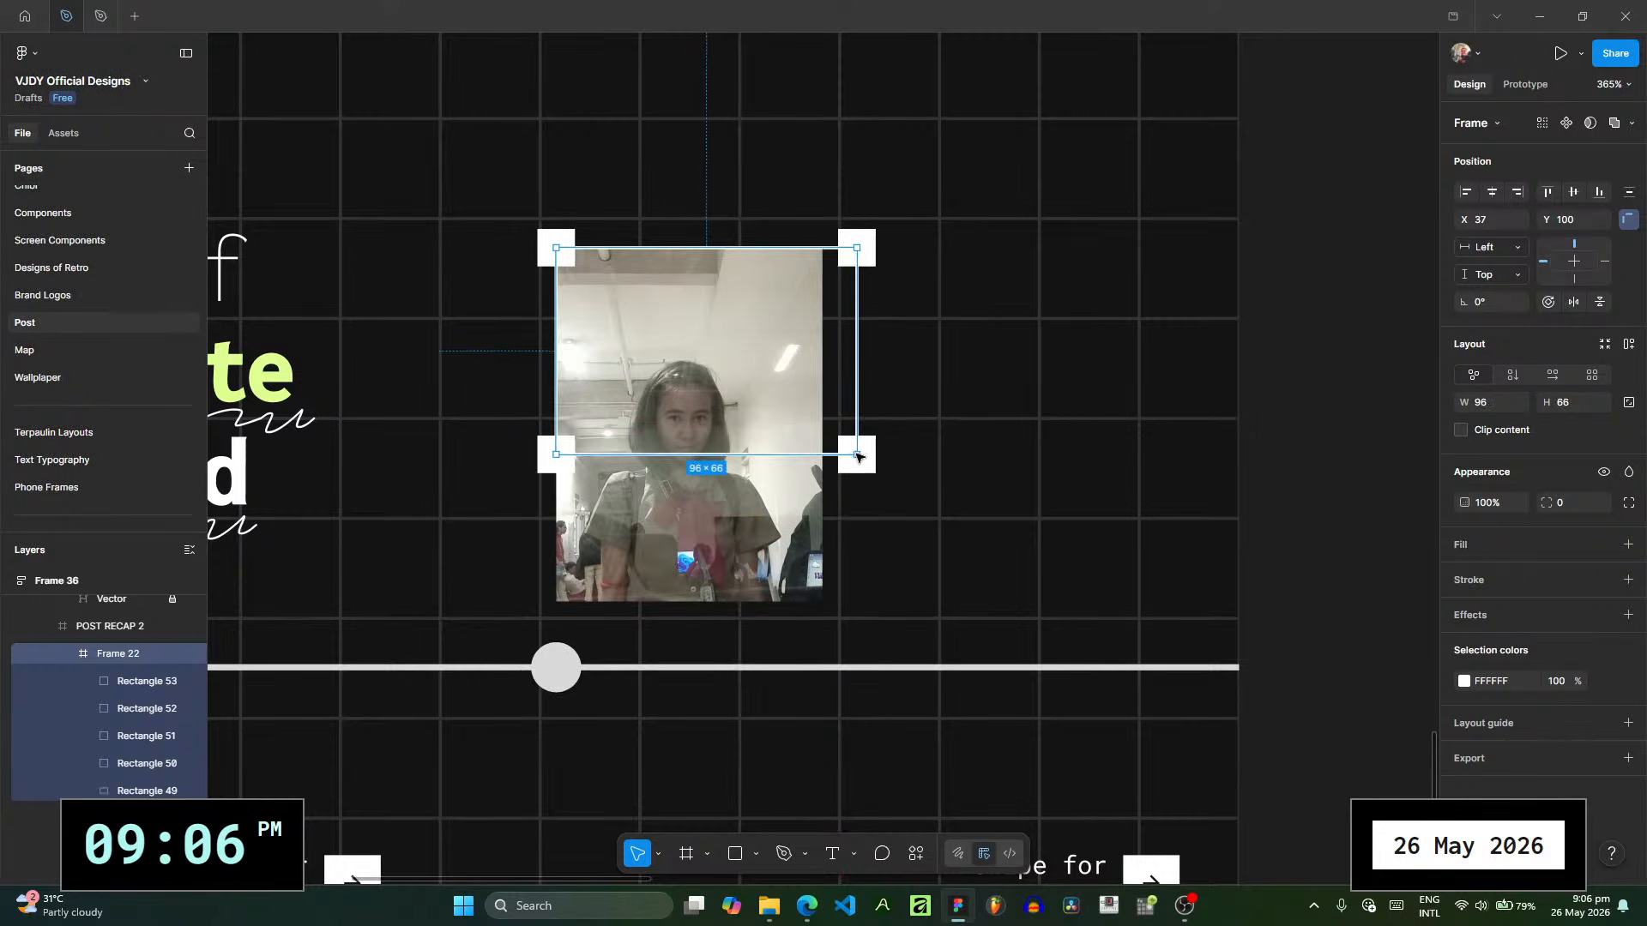
{"action": "key", "text": "ctrl+z"}
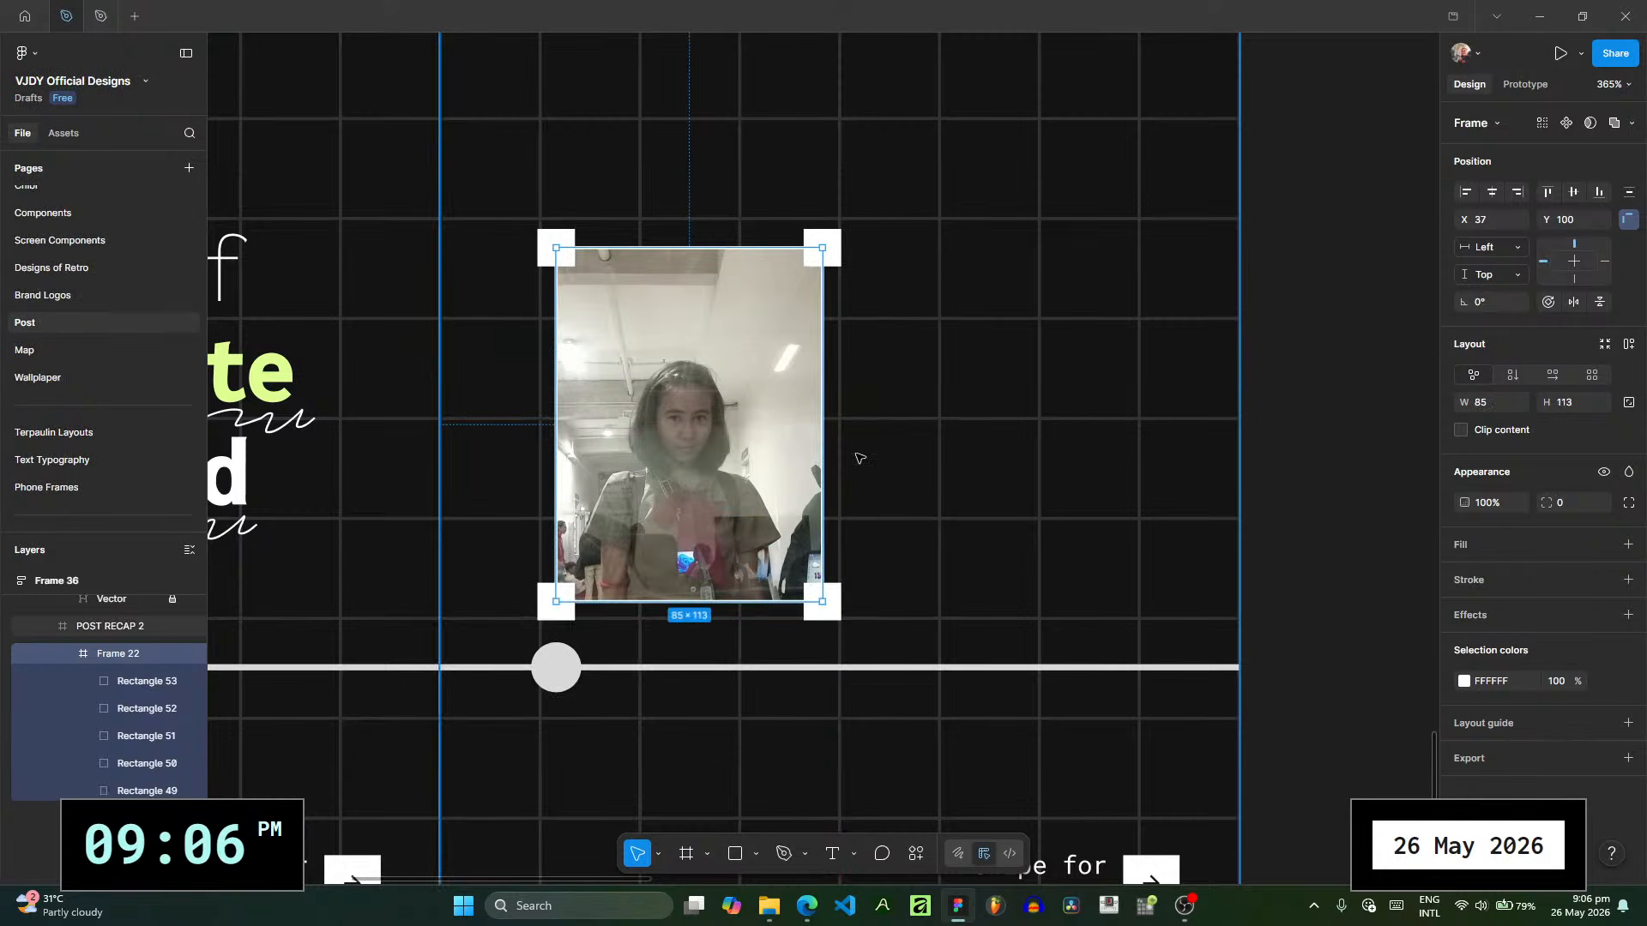
{"action": "scroll", "coordinate": [942, 475], "scroll_direction": "right", "scroll_amount": 3}
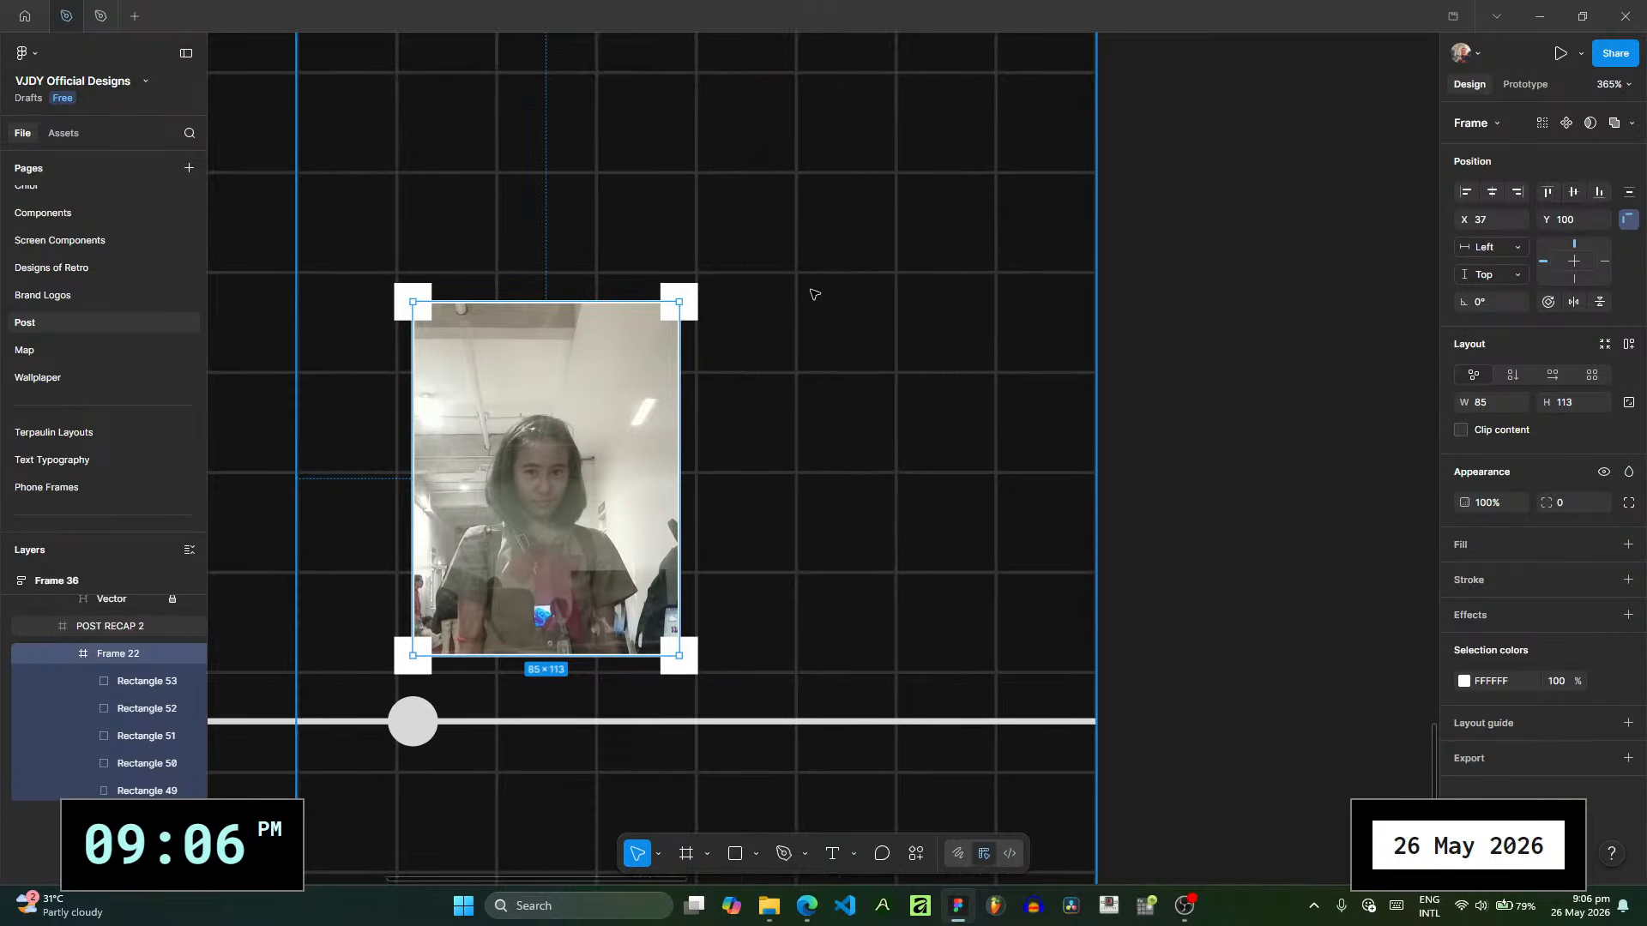
{"action": "key", "text": "Escape"}
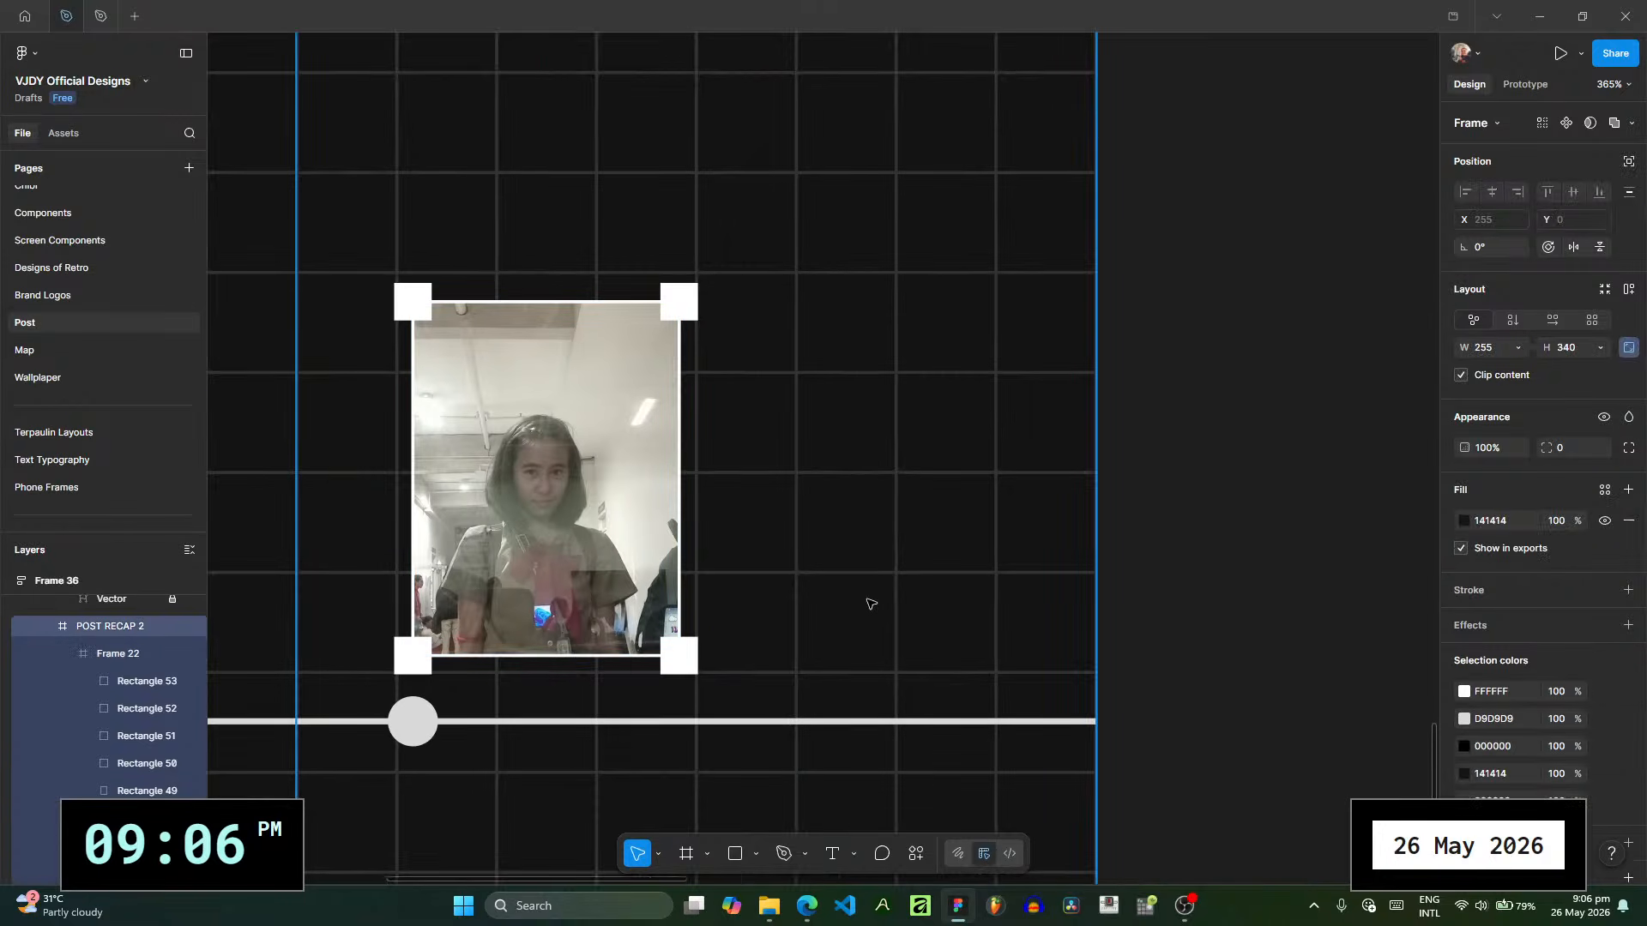
- Draw a text box about 83 × 42 above the framed photo in POST RECAP 2
{"action": "left_click_drag", "start_coordinate": [885, 495], "coordinate": [896, 452]}
{"action": "left_click_drag", "start_coordinate": [518, 217], "coordinate": [586, 329]}
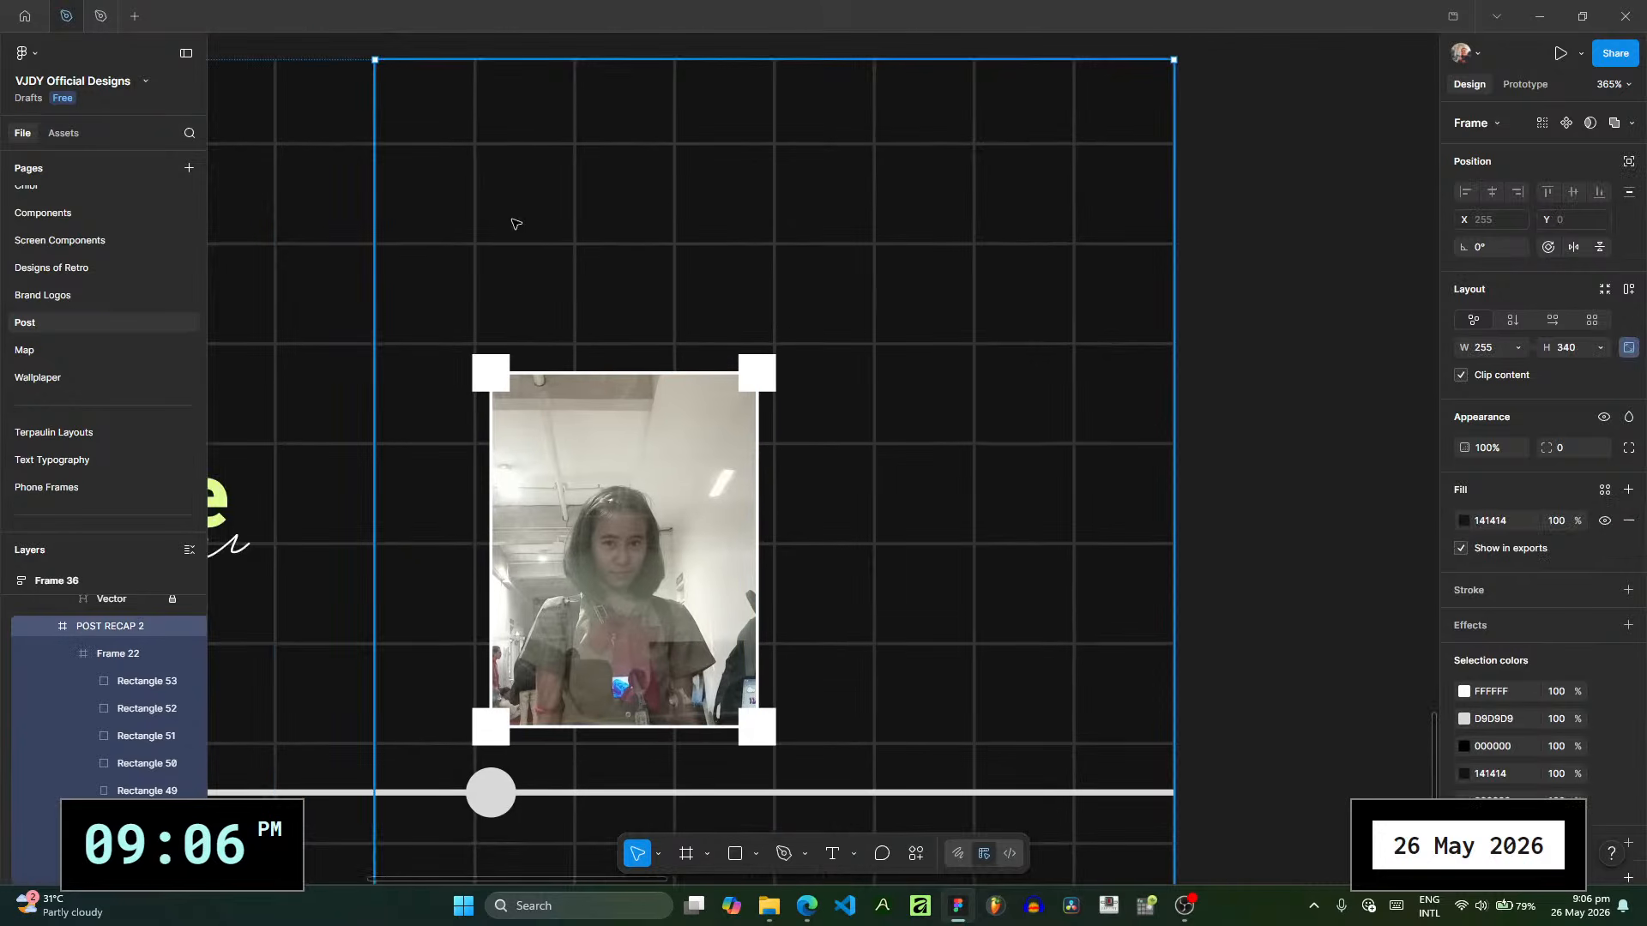
{"action": "scroll", "coordinate": [511, 235], "scroll_direction": "up", "scroll_amount": 1}
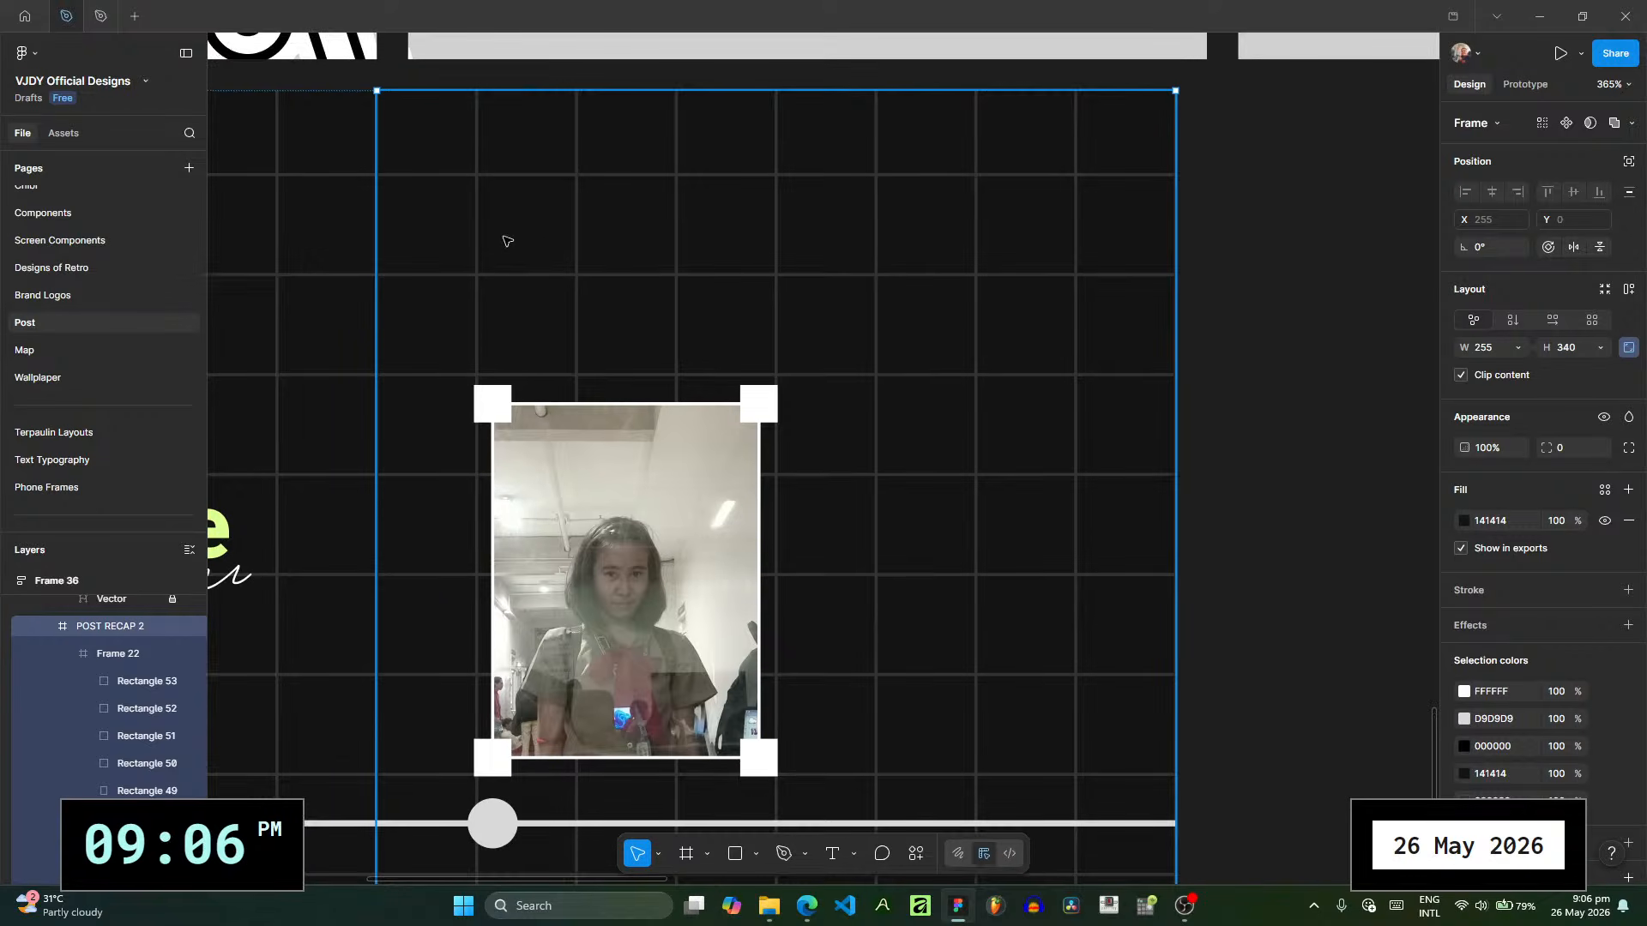
{"action": "left_click", "coordinate": [832, 853]}
{"action": "left_click_drag", "start_coordinate": [478, 178], "coordinate": [740, 310]}
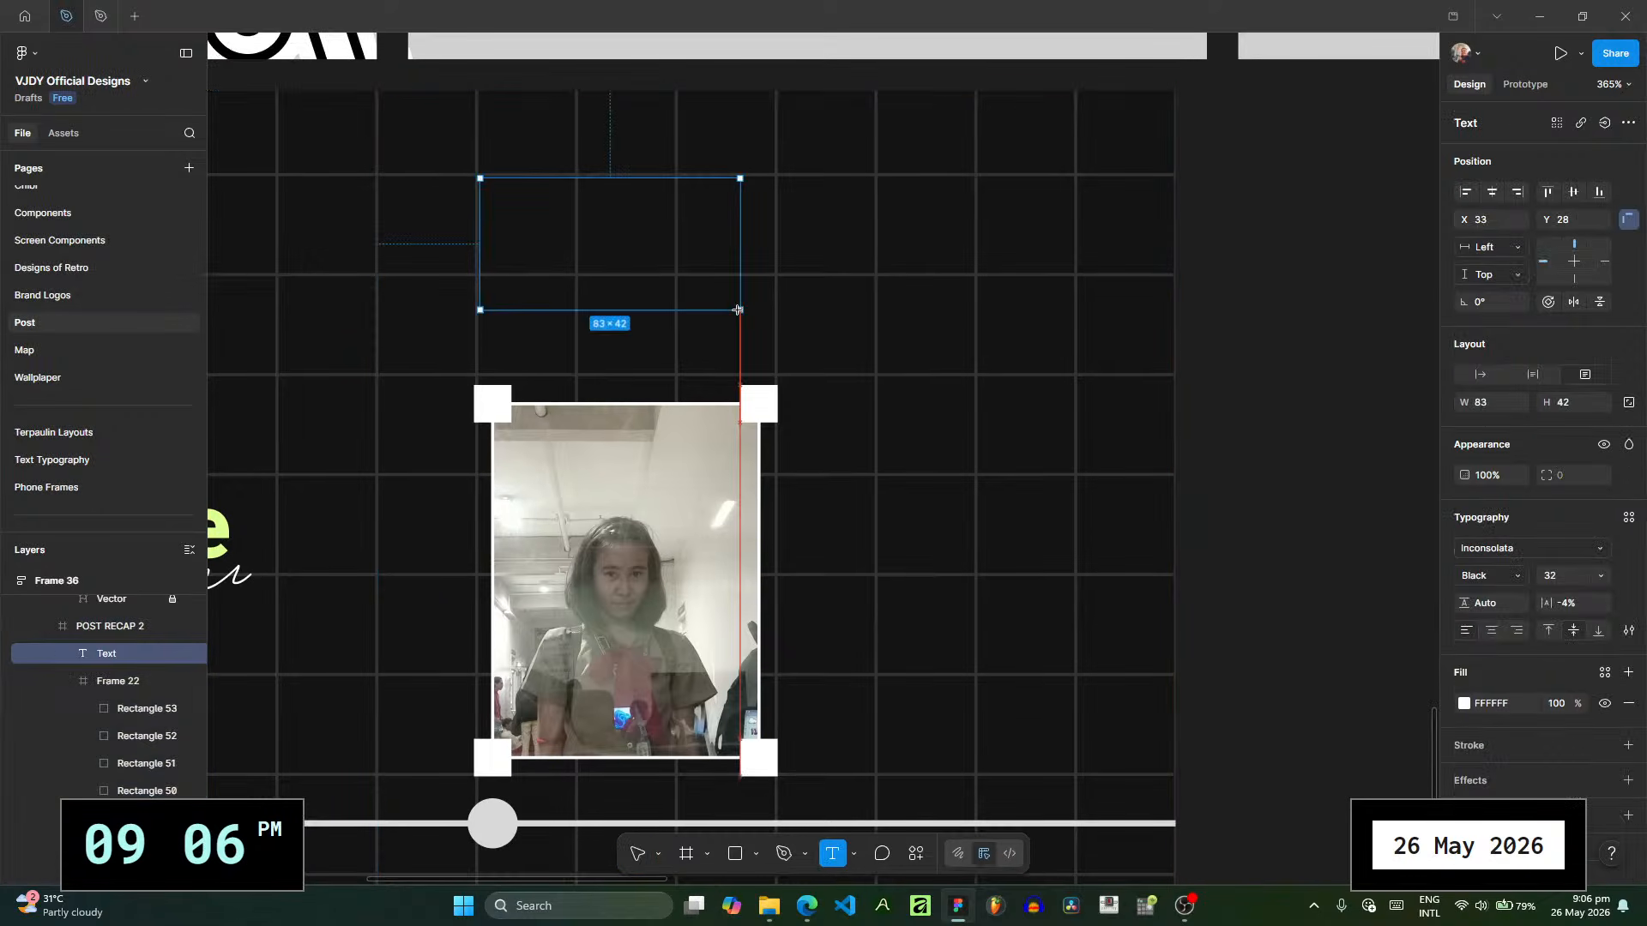
- Look up the photo's date in File Explorer and enter "3 Nov 2025" in the text box
{"action": "left_click", "coordinate": [770, 912]}
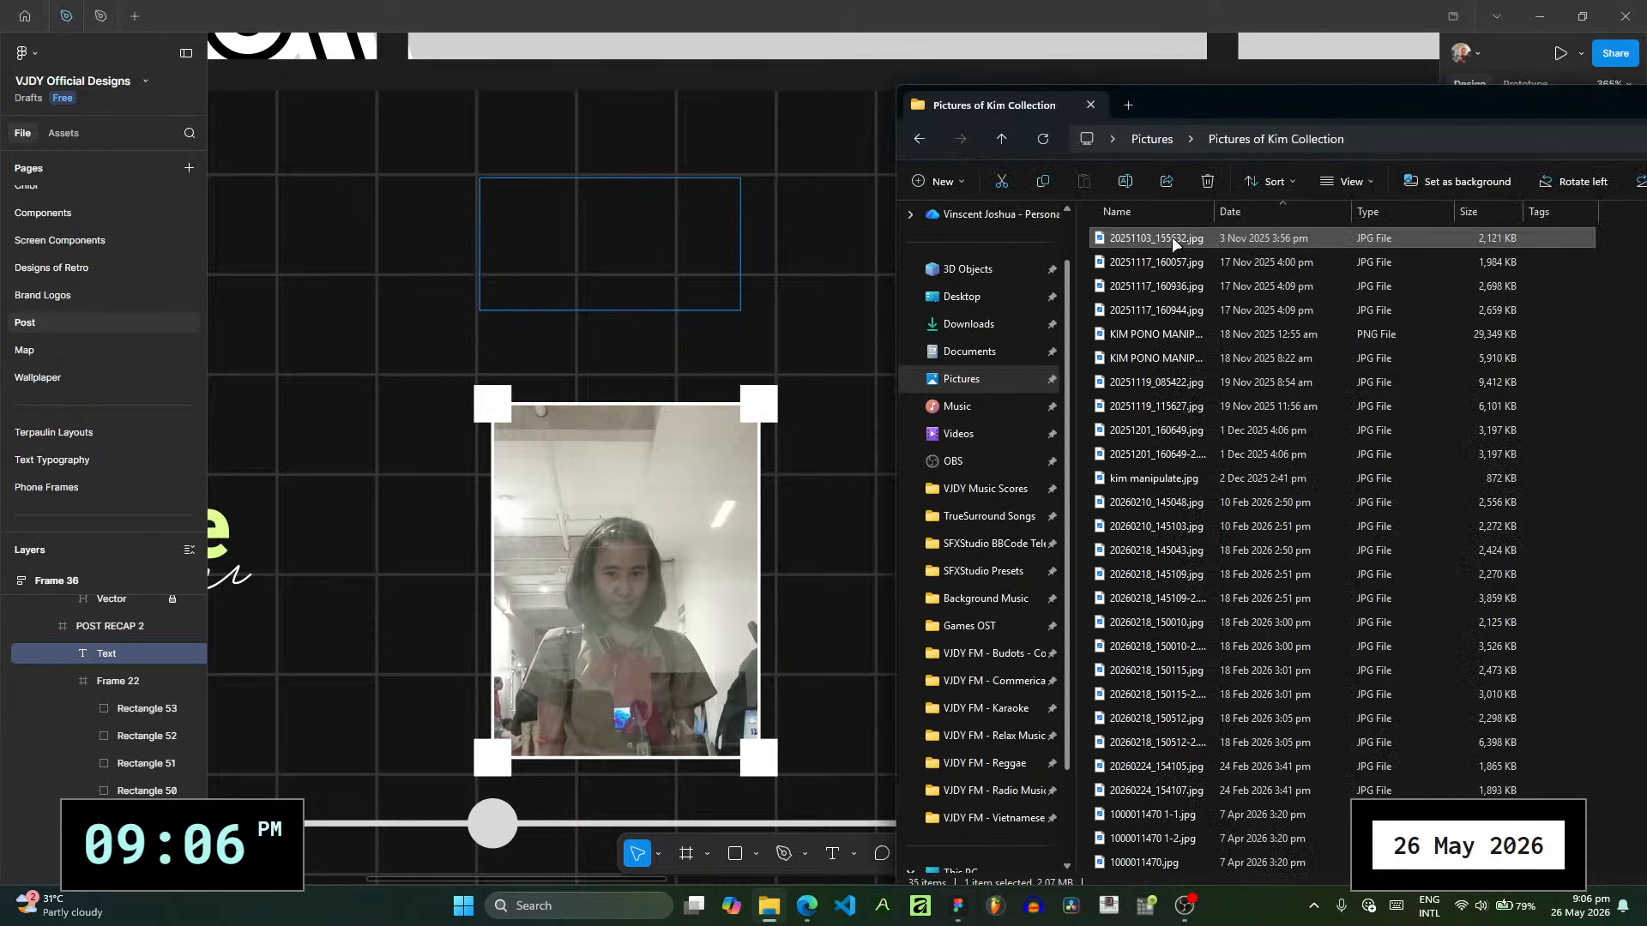
{"action": "left_click", "coordinate": [669, 243]}
{"action": "type", "text": "3"}
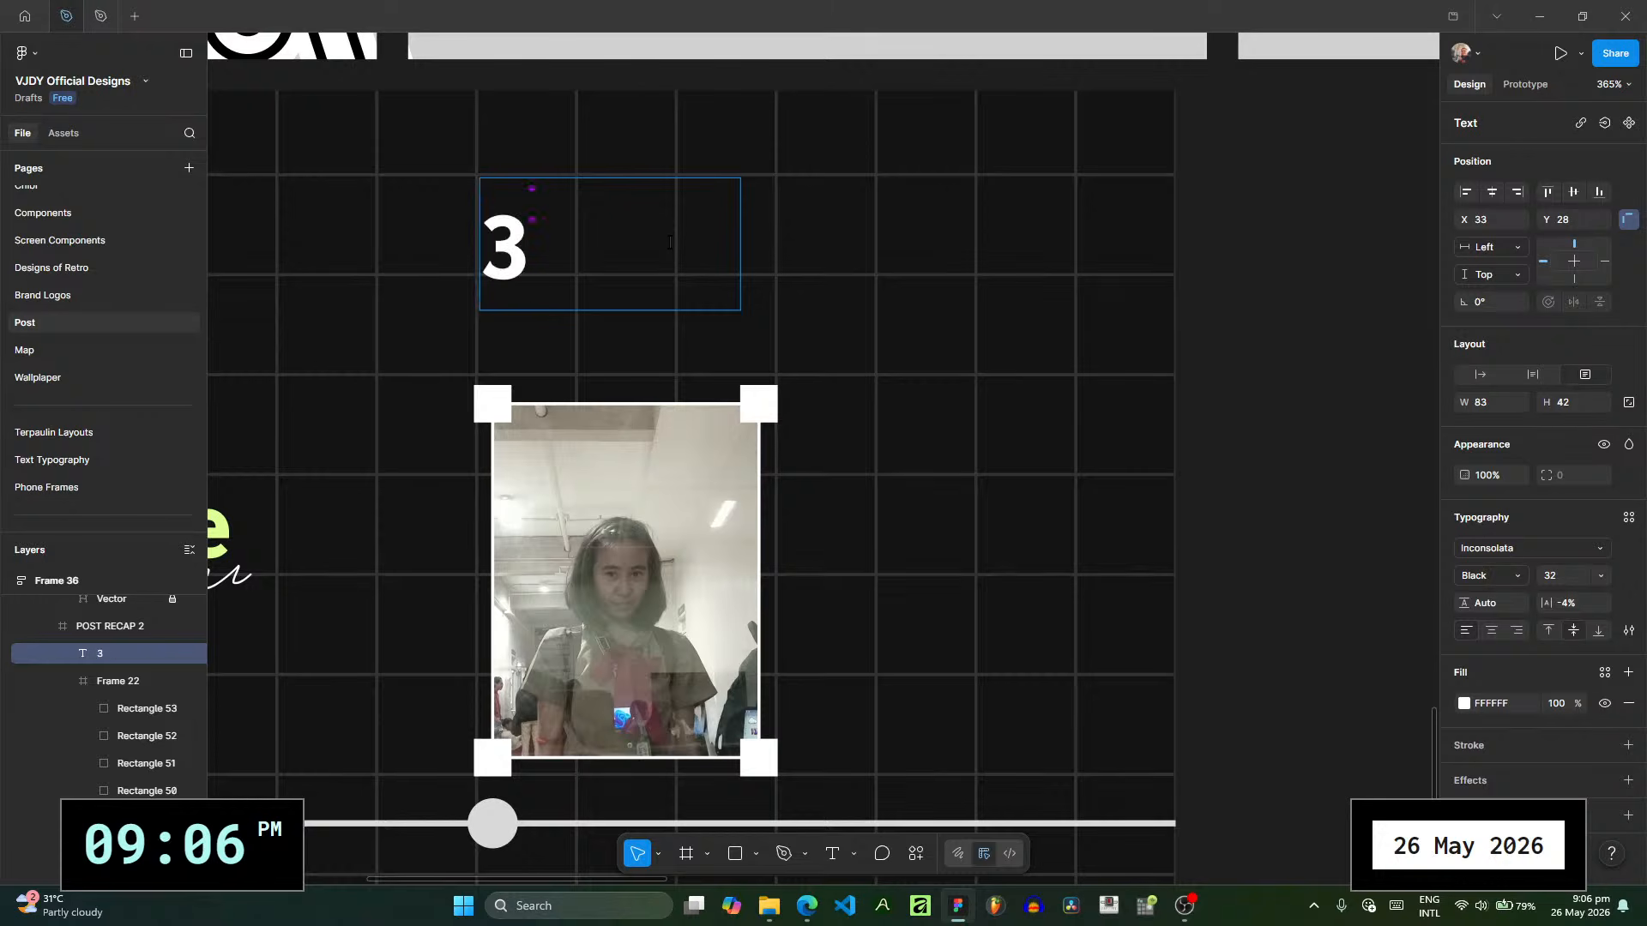
{"action": "key", "text": "BackSpace"}
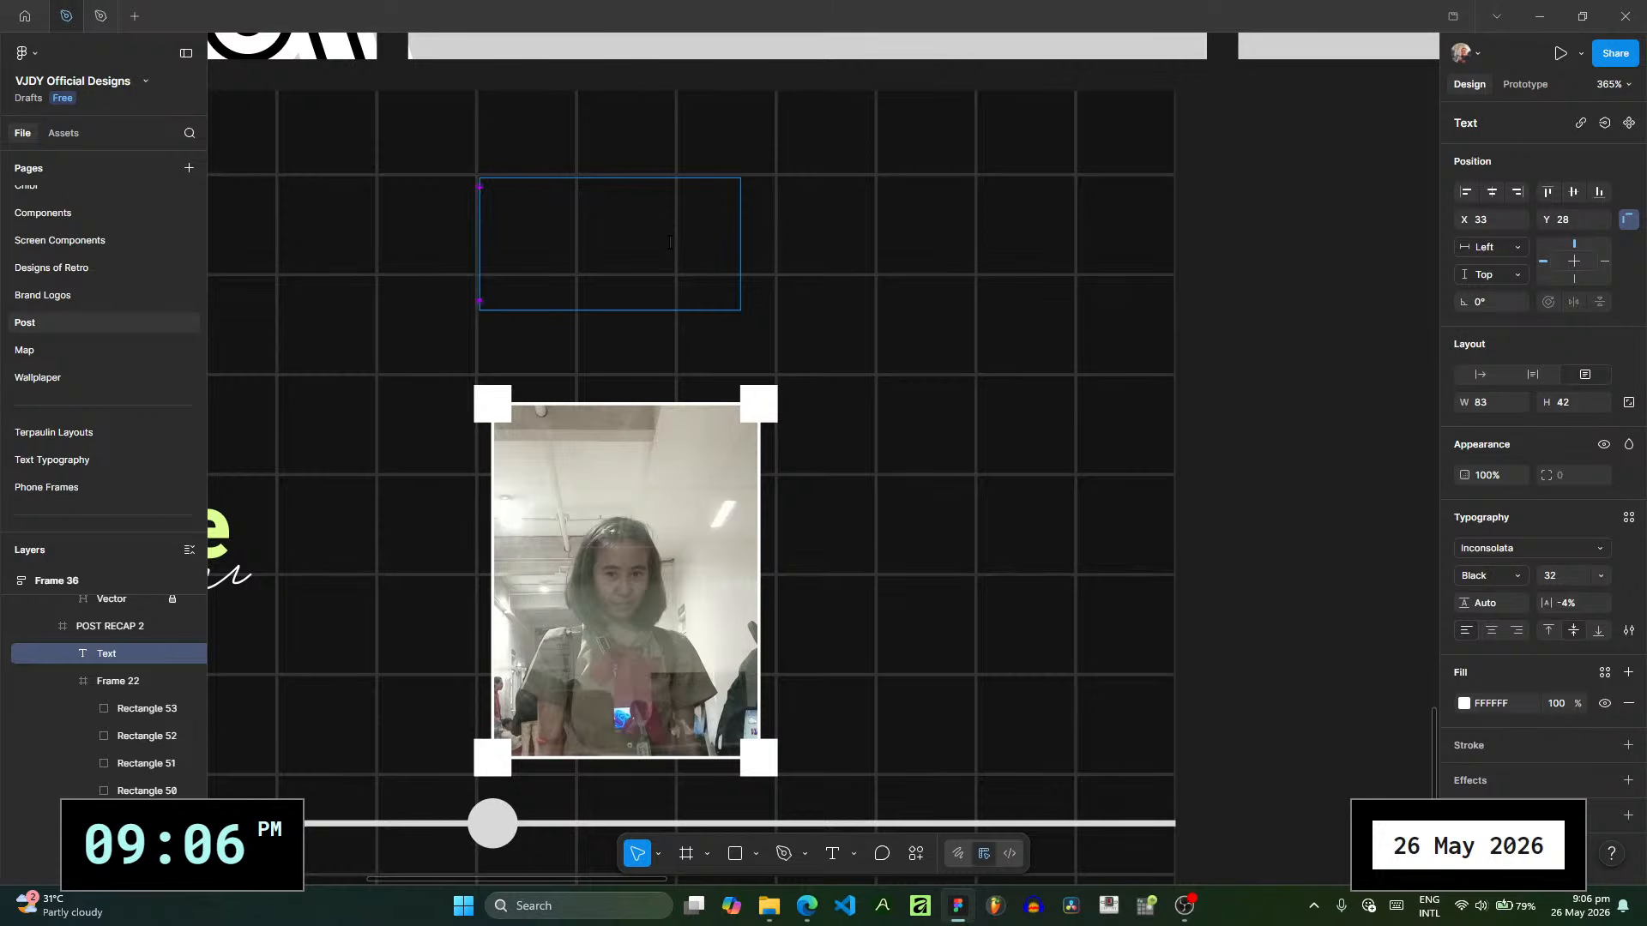
{"action": "type", "text": "3 Nov 2"}
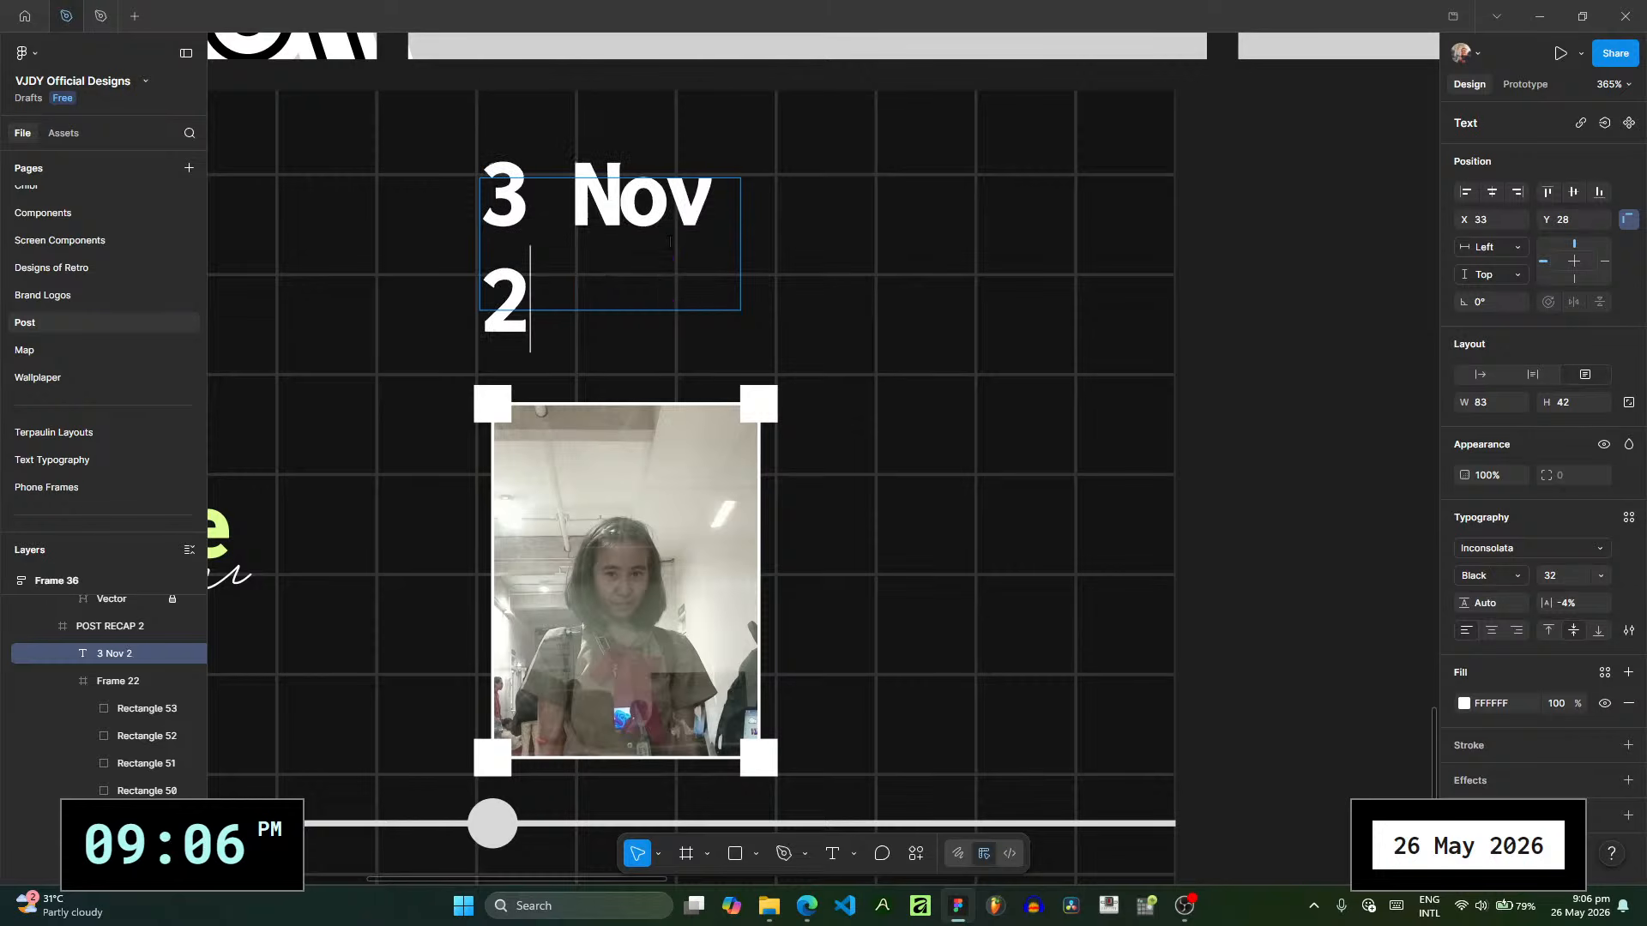
{"action": "type", "text": "025"}
{"action": "key", "text": "Escape"}
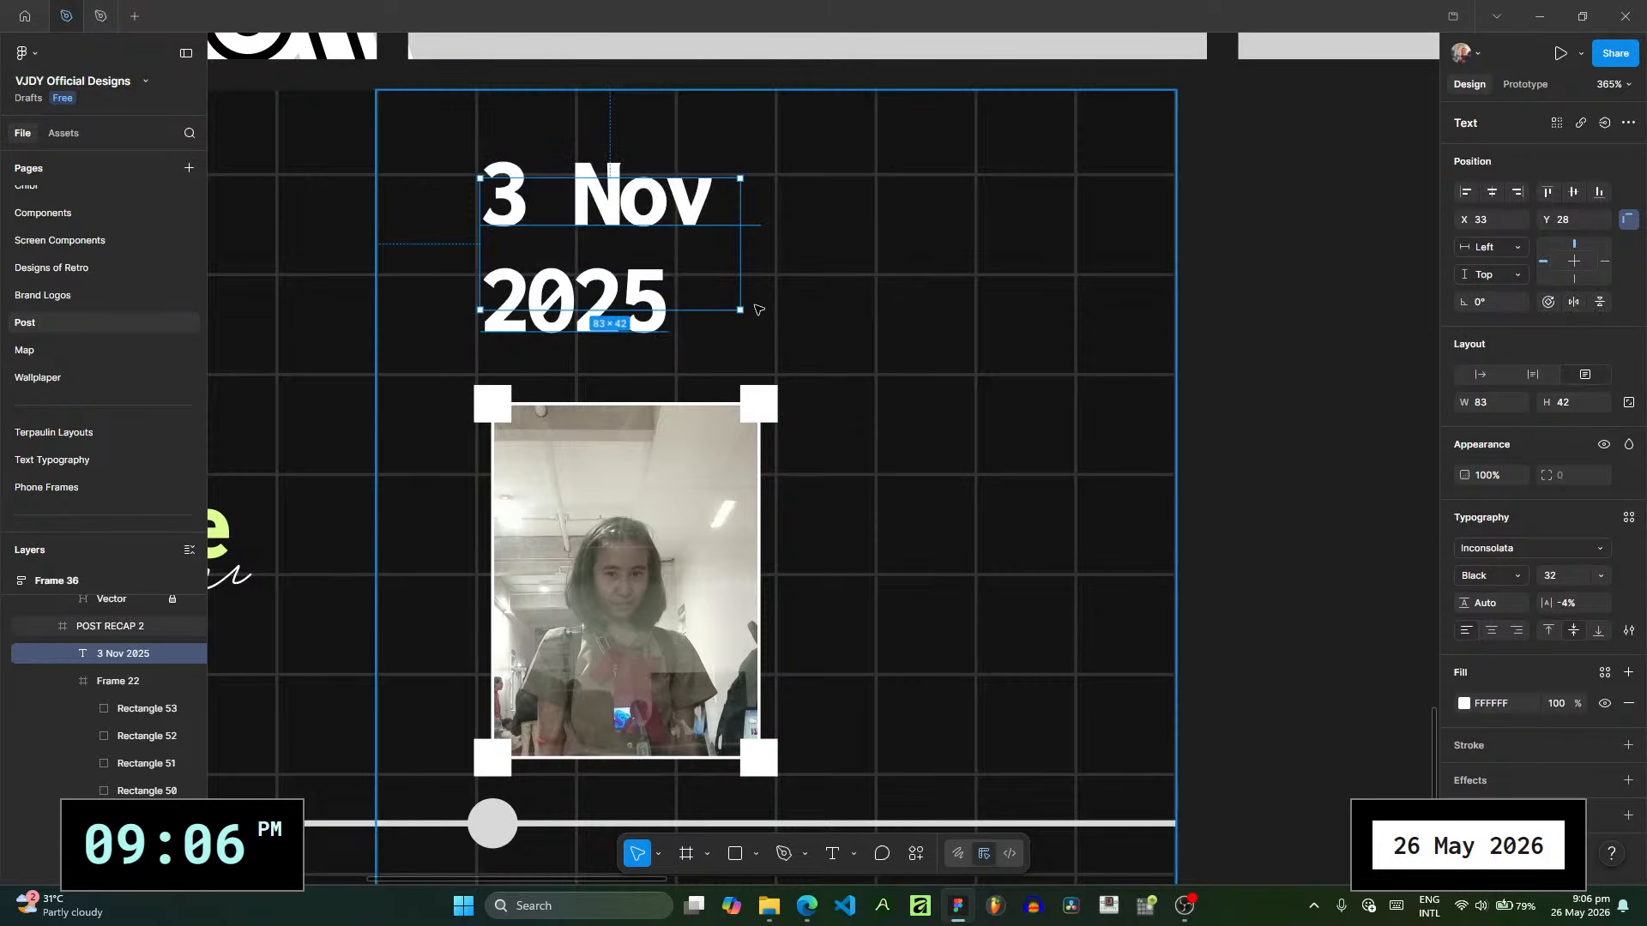
- Widen the date text box to about 95 and set its font size to 20
{"action": "left_click_drag", "start_coordinate": [741, 299], "coordinate": [776, 300]}
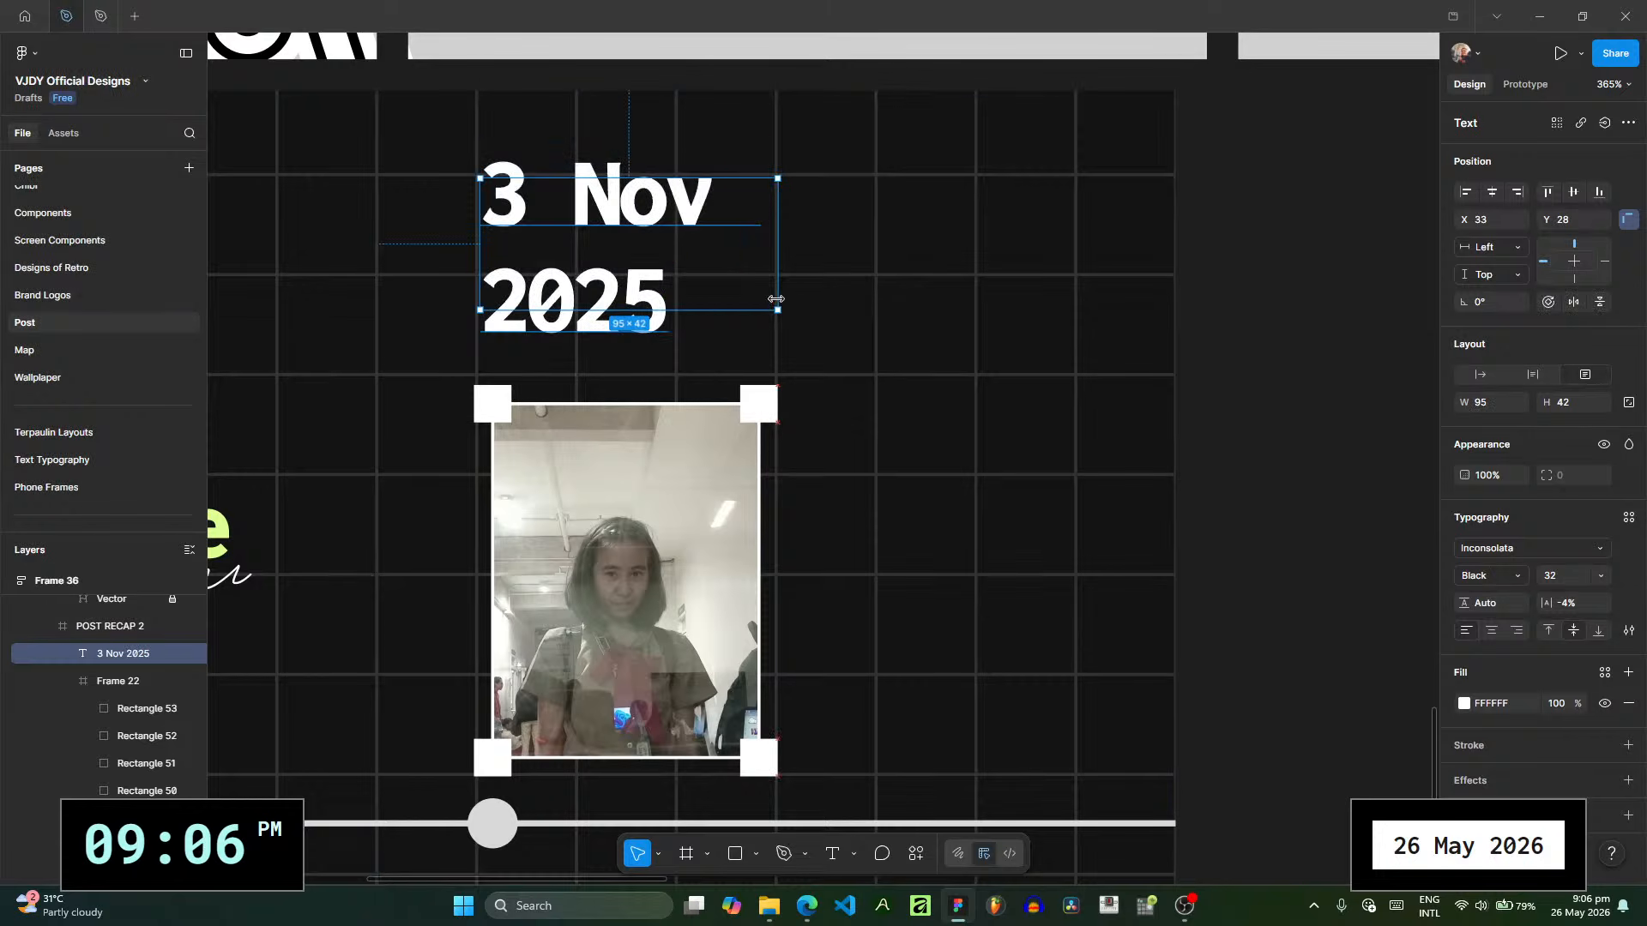
{"action": "left_click", "coordinate": [1602, 575]}
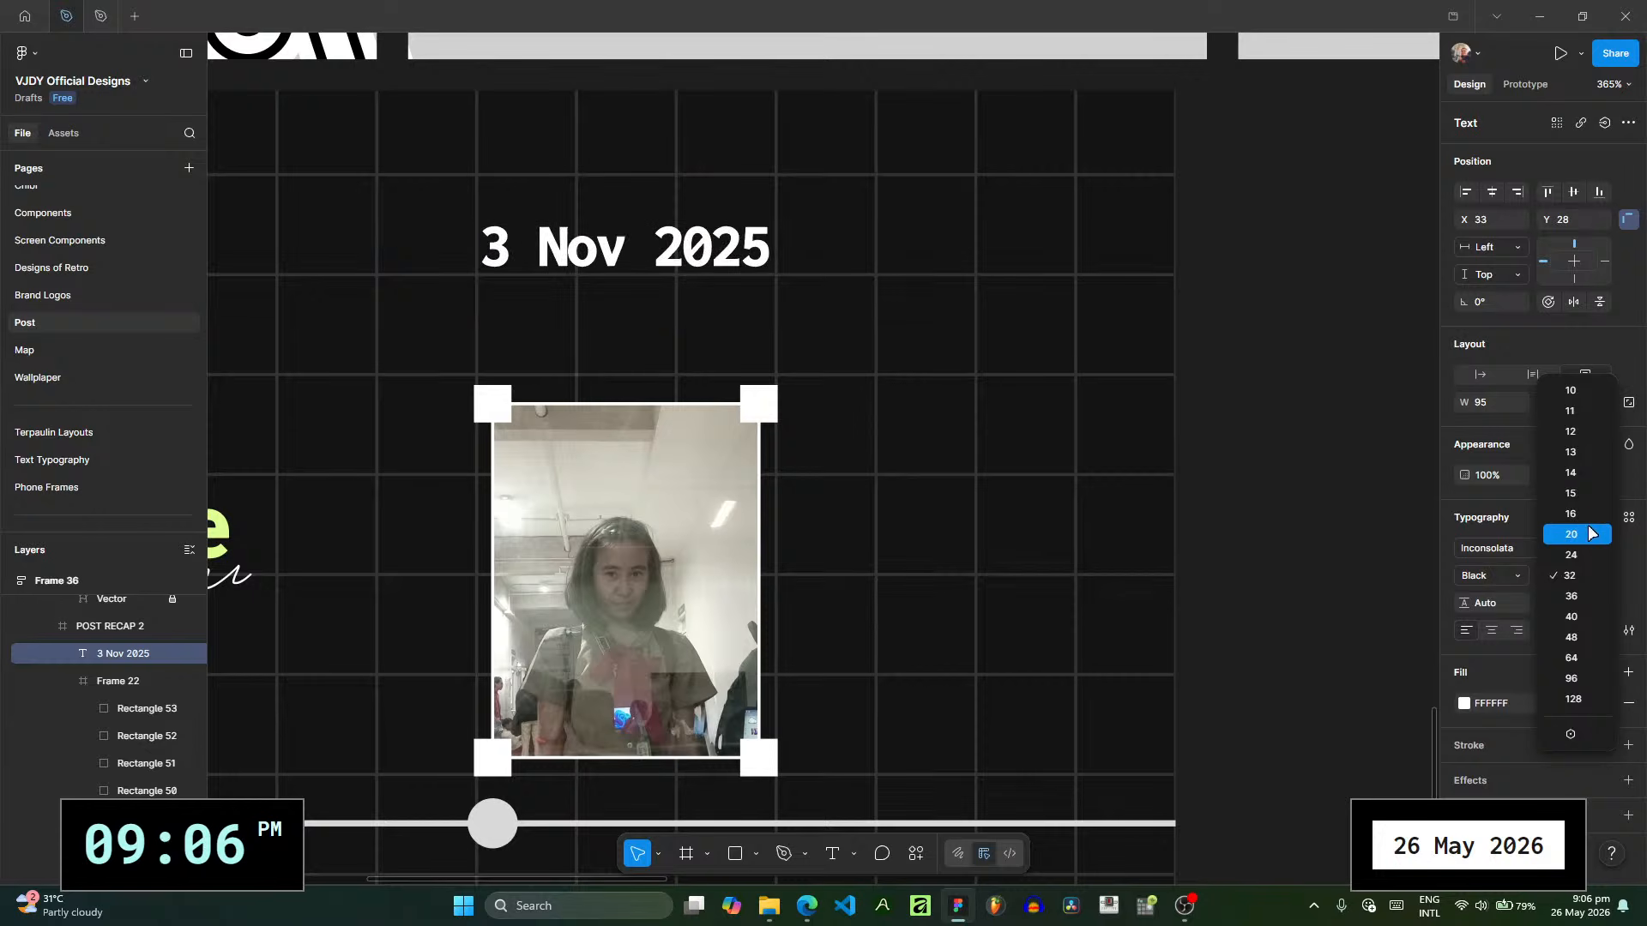
{"action": "left_click", "coordinate": [1579, 534]}
- Set the date text's letter spacing to 0%
{"action": "double_click", "coordinate": [764, 258]}
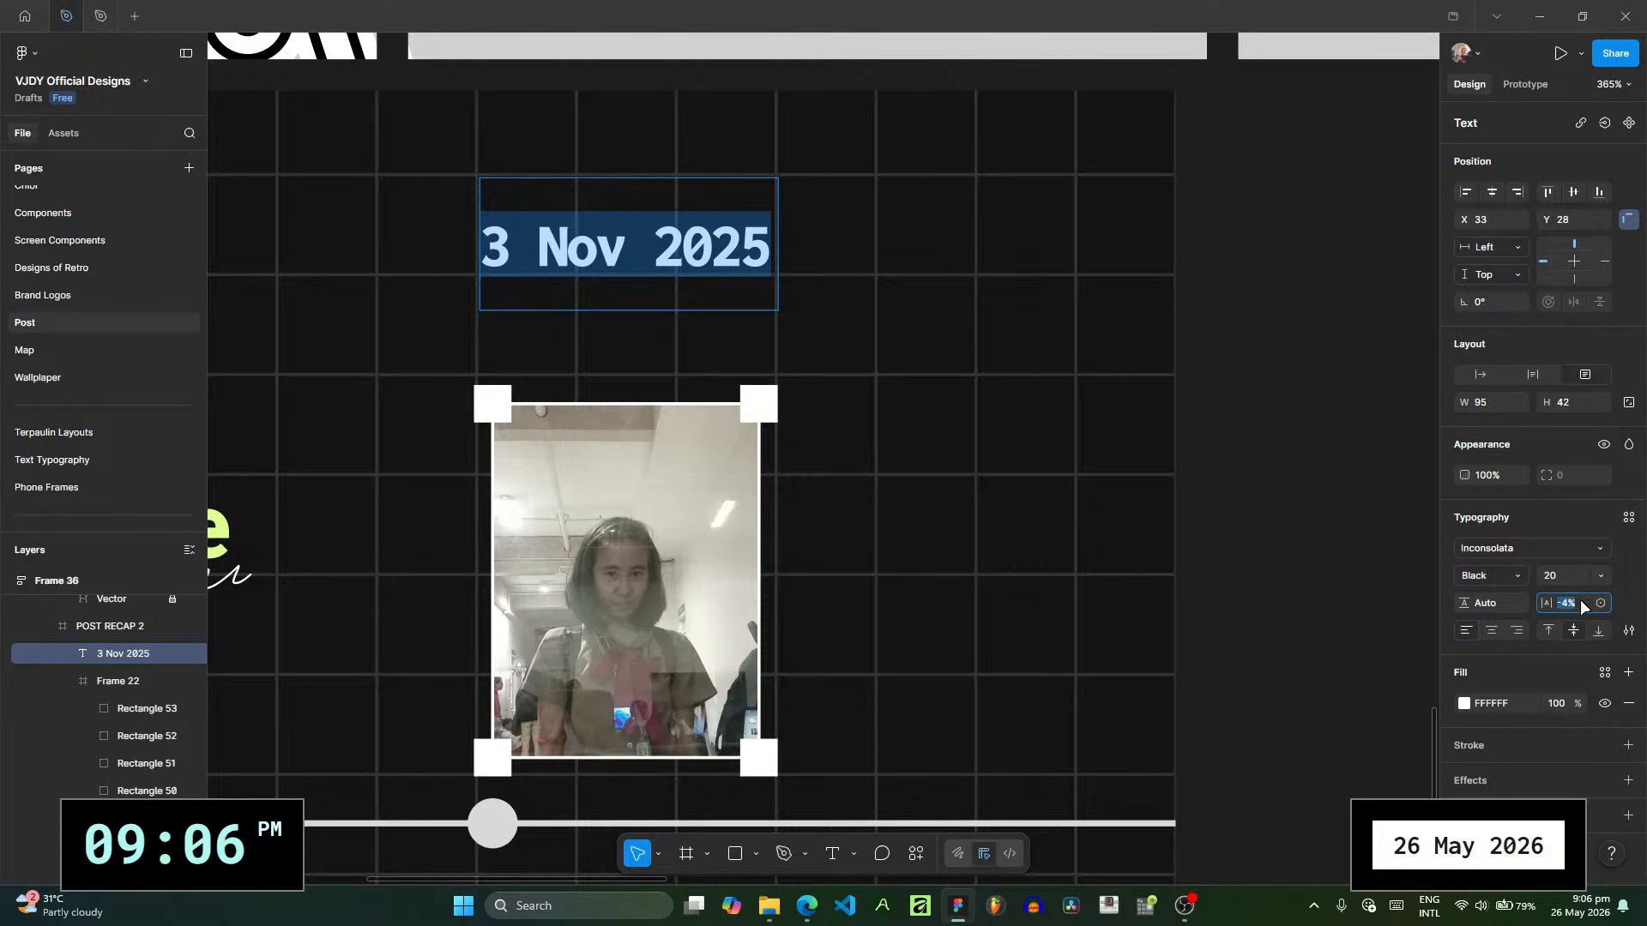
{"action": "type", "text": "0"}
{"action": "left_click", "coordinate": [729, 264]}
{"action": "key", "text": "Escape"}
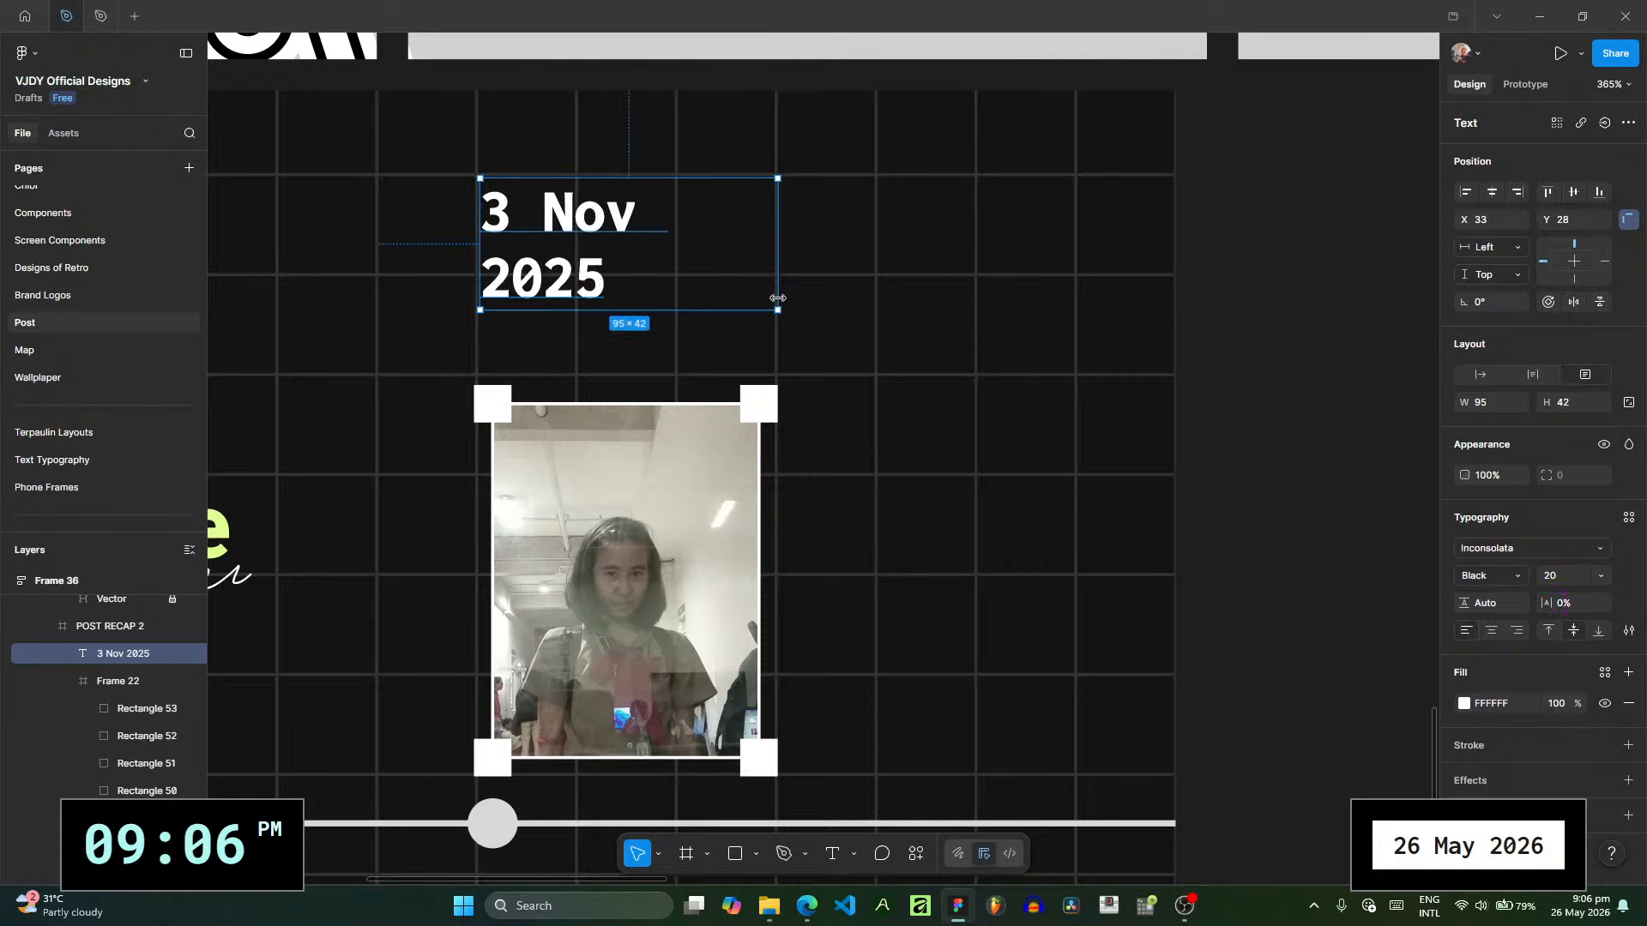
- Widen the date text box to about 104 and set its font size to 16
{"action": "left_click_drag", "start_coordinate": [778, 310], "coordinate": [806, 310]}
{"action": "left_click", "coordinate": [1604, 576]}
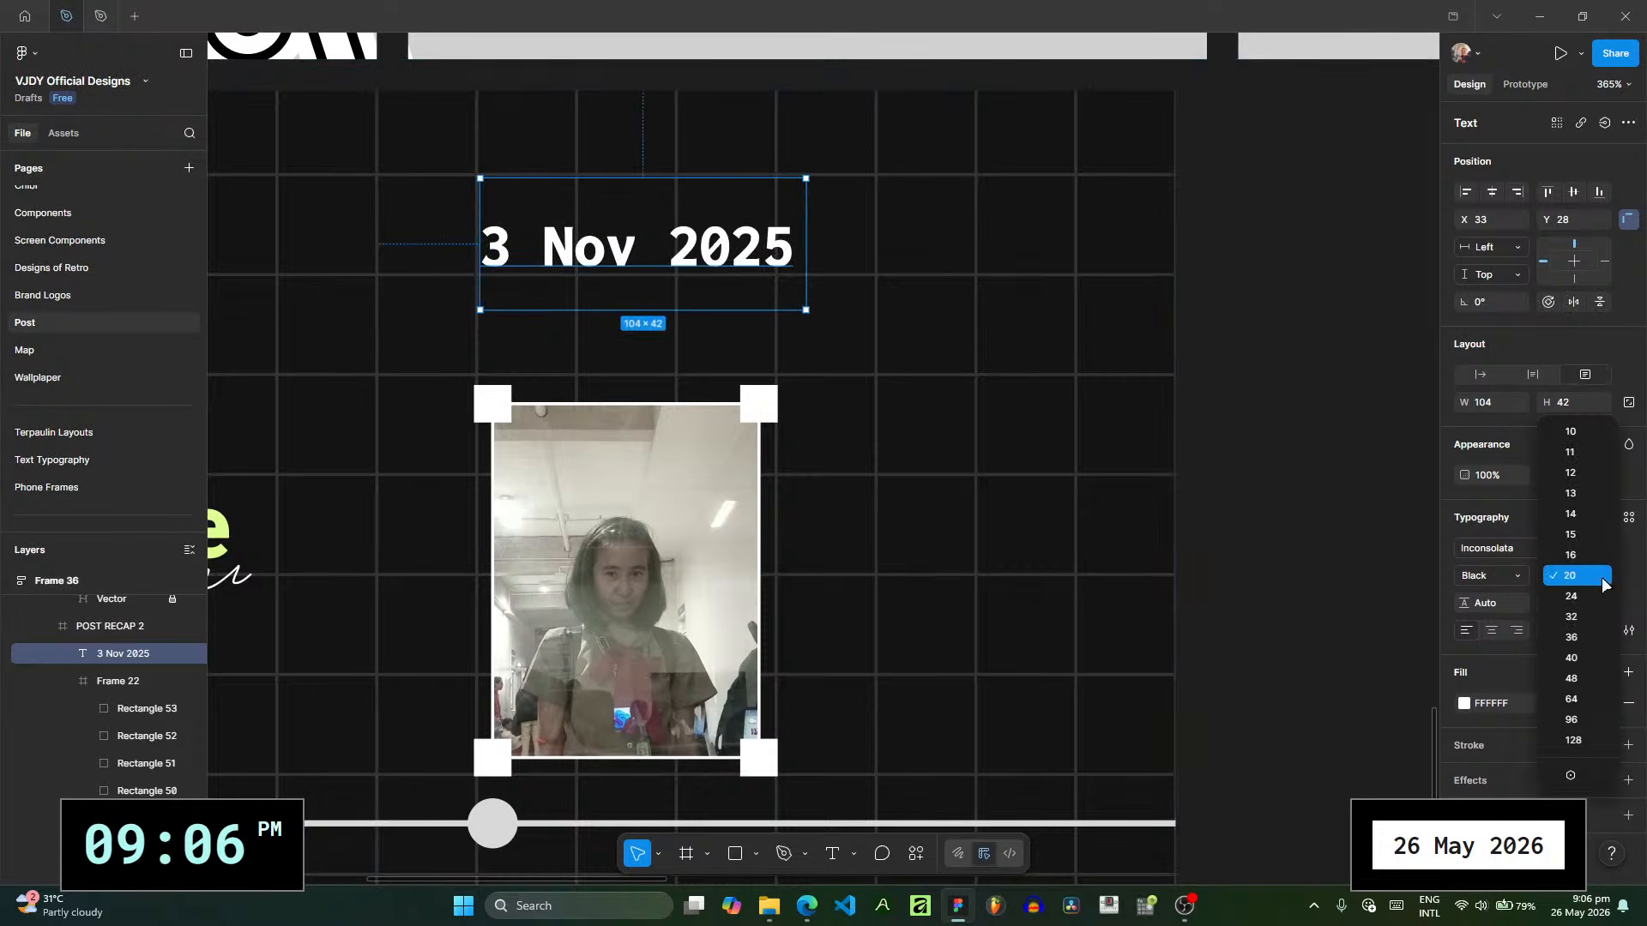
{"action": "left_click", "coordinate": [1597, 551]}
{"action": "key", "text": "Escape"}
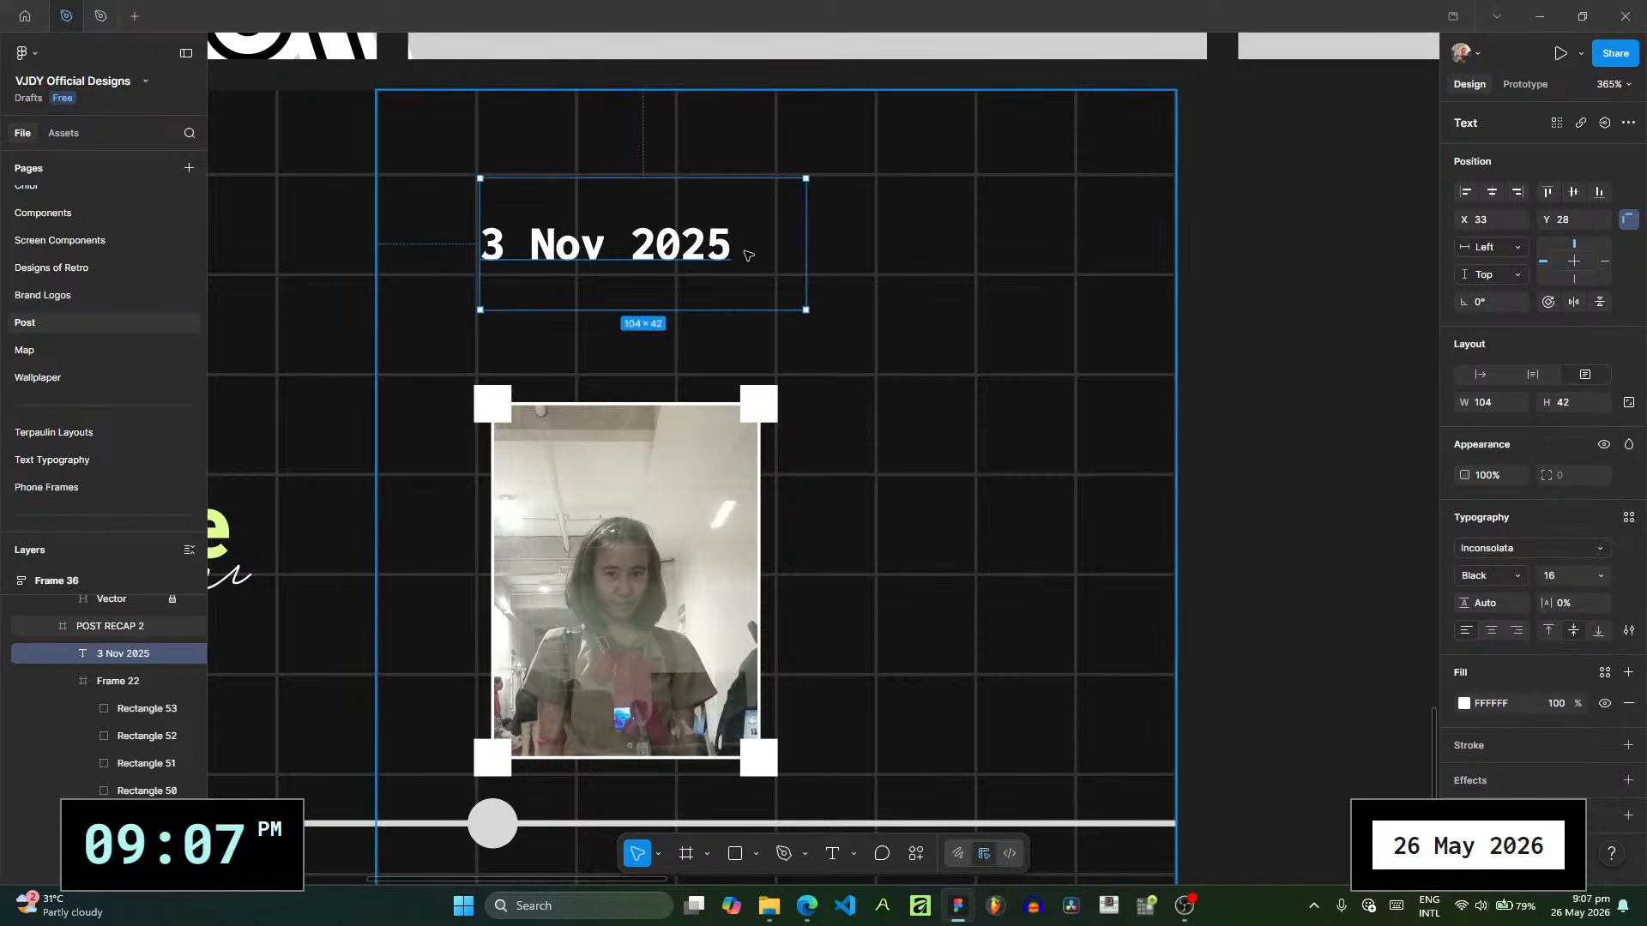
- Add the photo's time, "3:56 pm", as a second line below the date
{"action": "double_click", "coordinate": [735, 252]}
{"action": "double_click", "coordinate": [732, 248]}
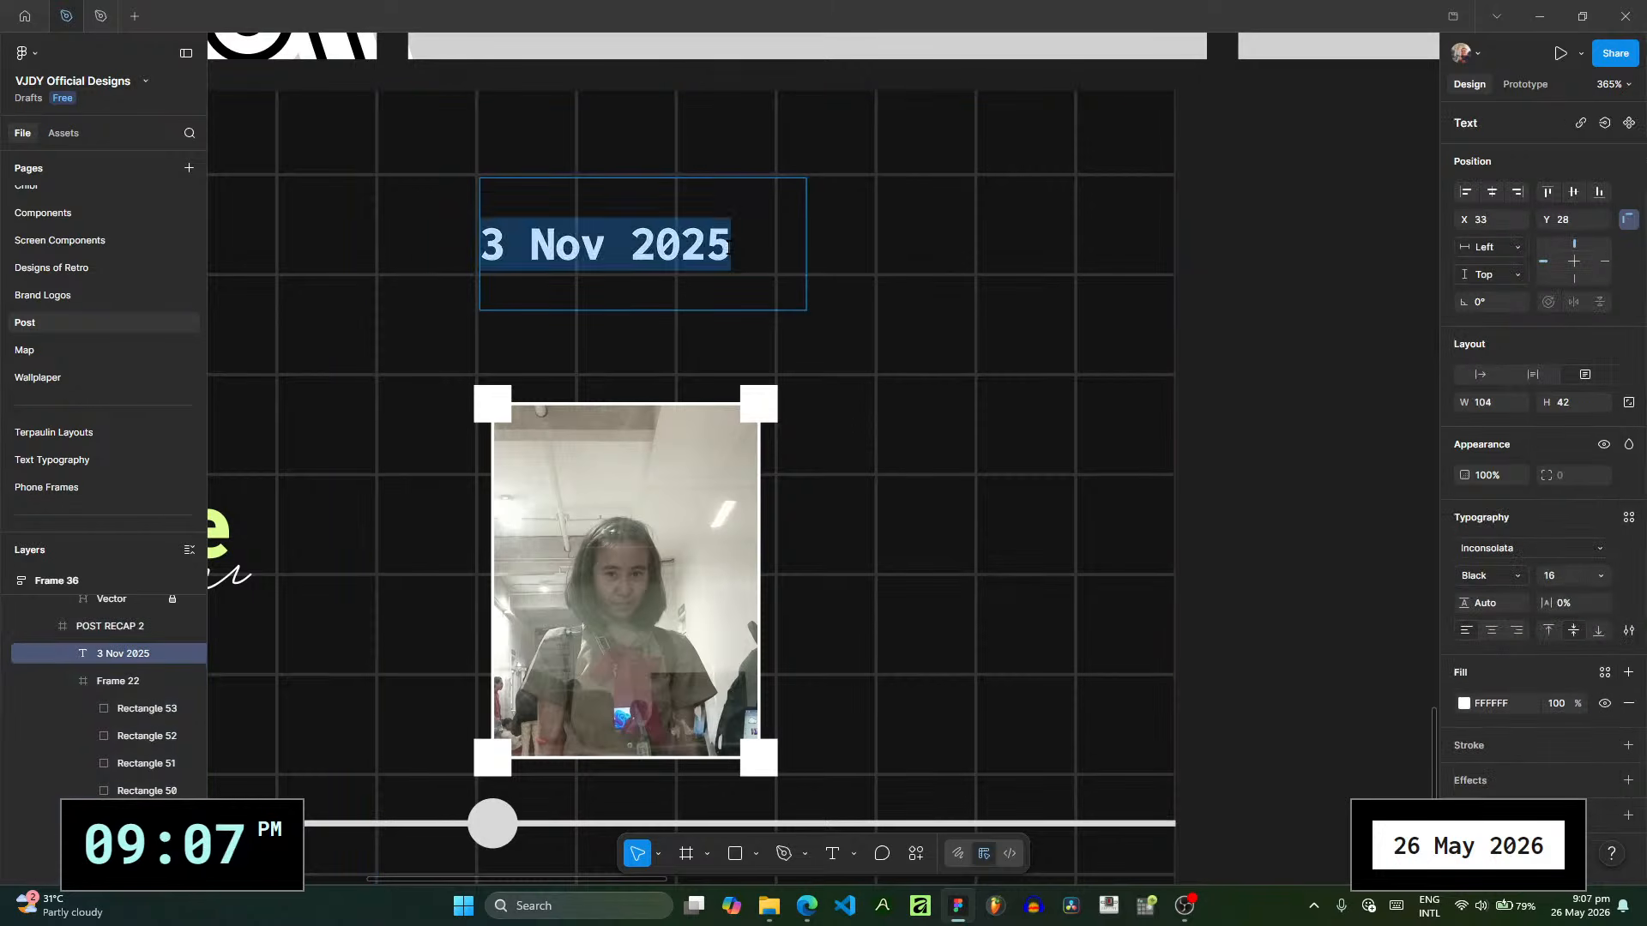
{"action": "left_click", "coordinate": [731, 249]}
{"action": "key", "text": "Return"}
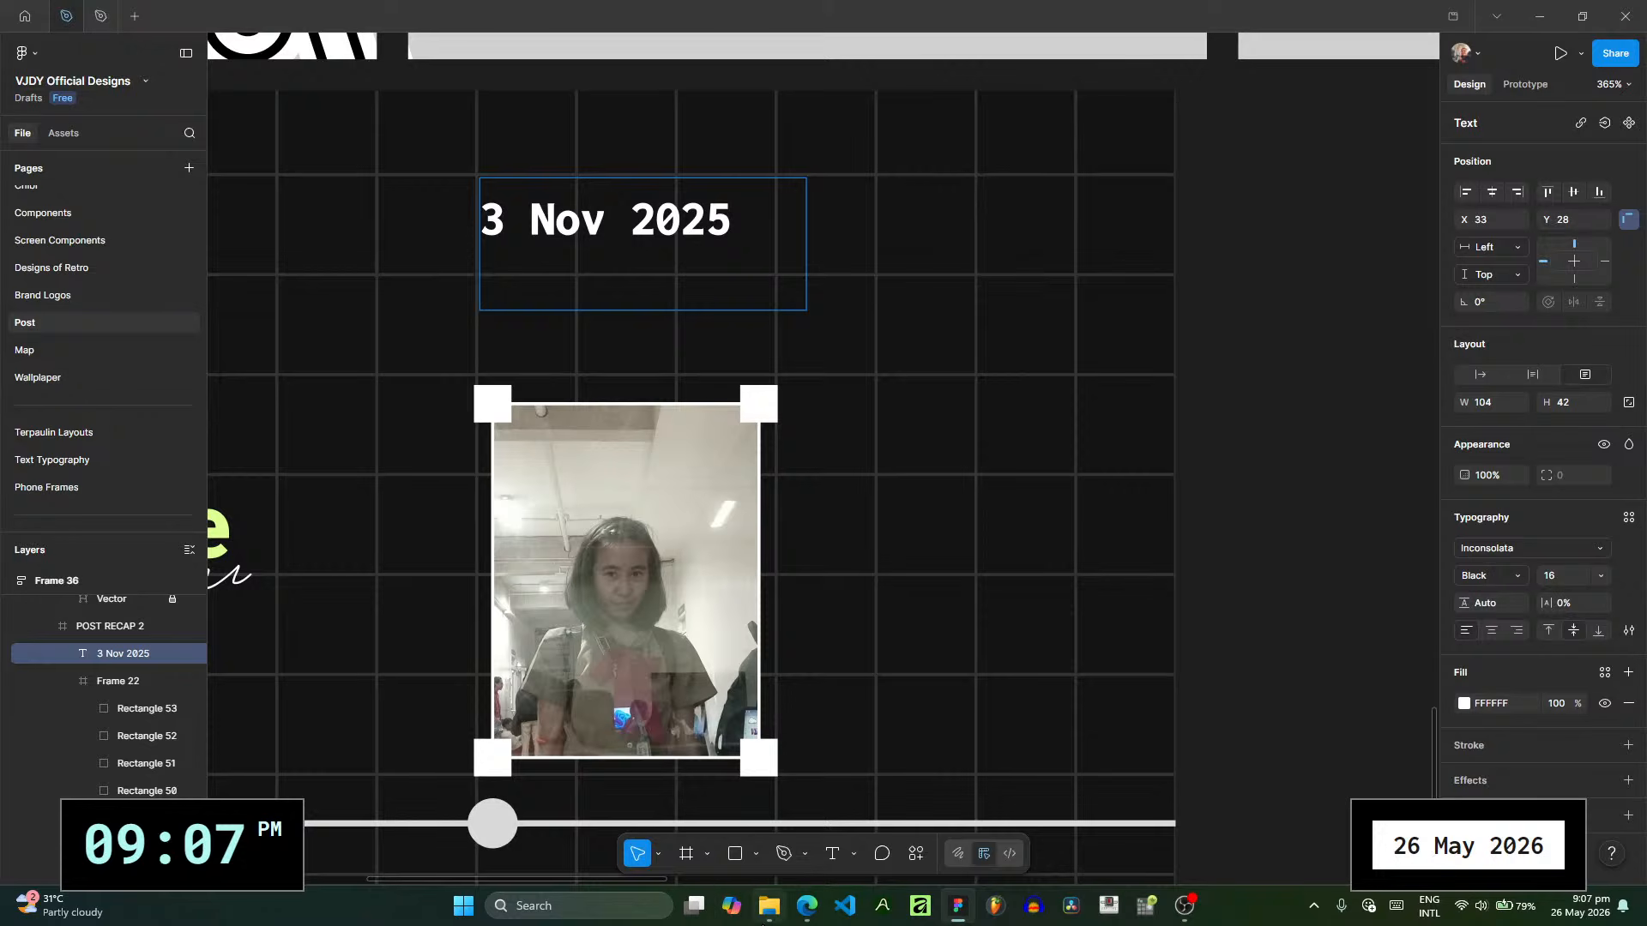
{"action": "mouse_move", "coordinate": [769, 905]}
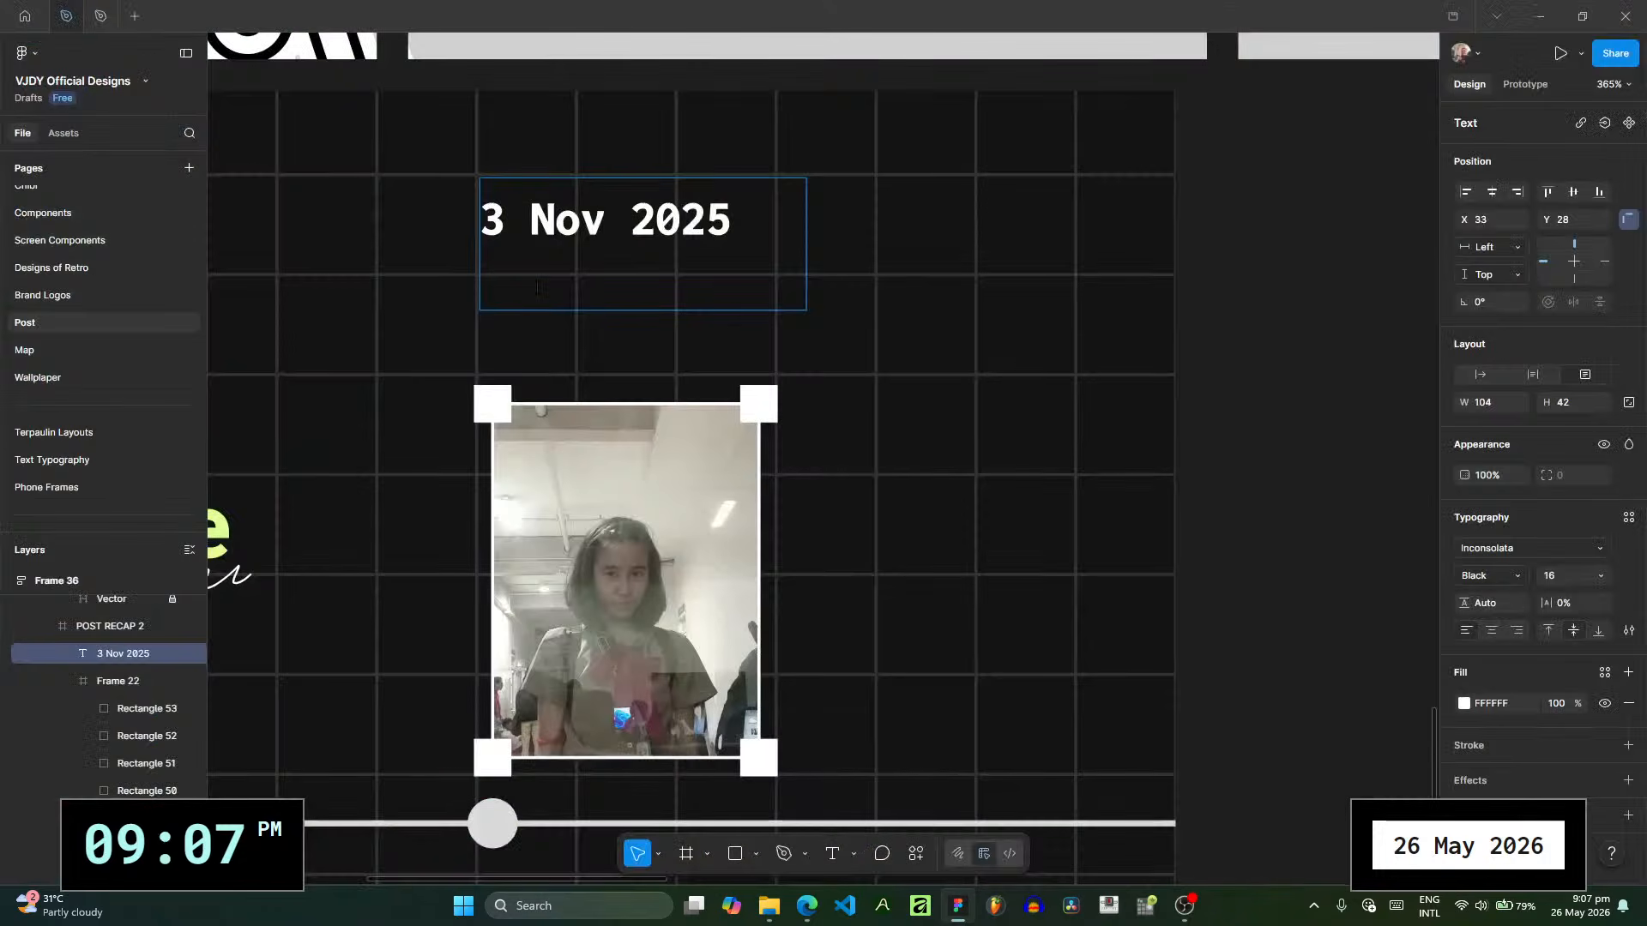
{"action": "type", "text": "3:56 p"}
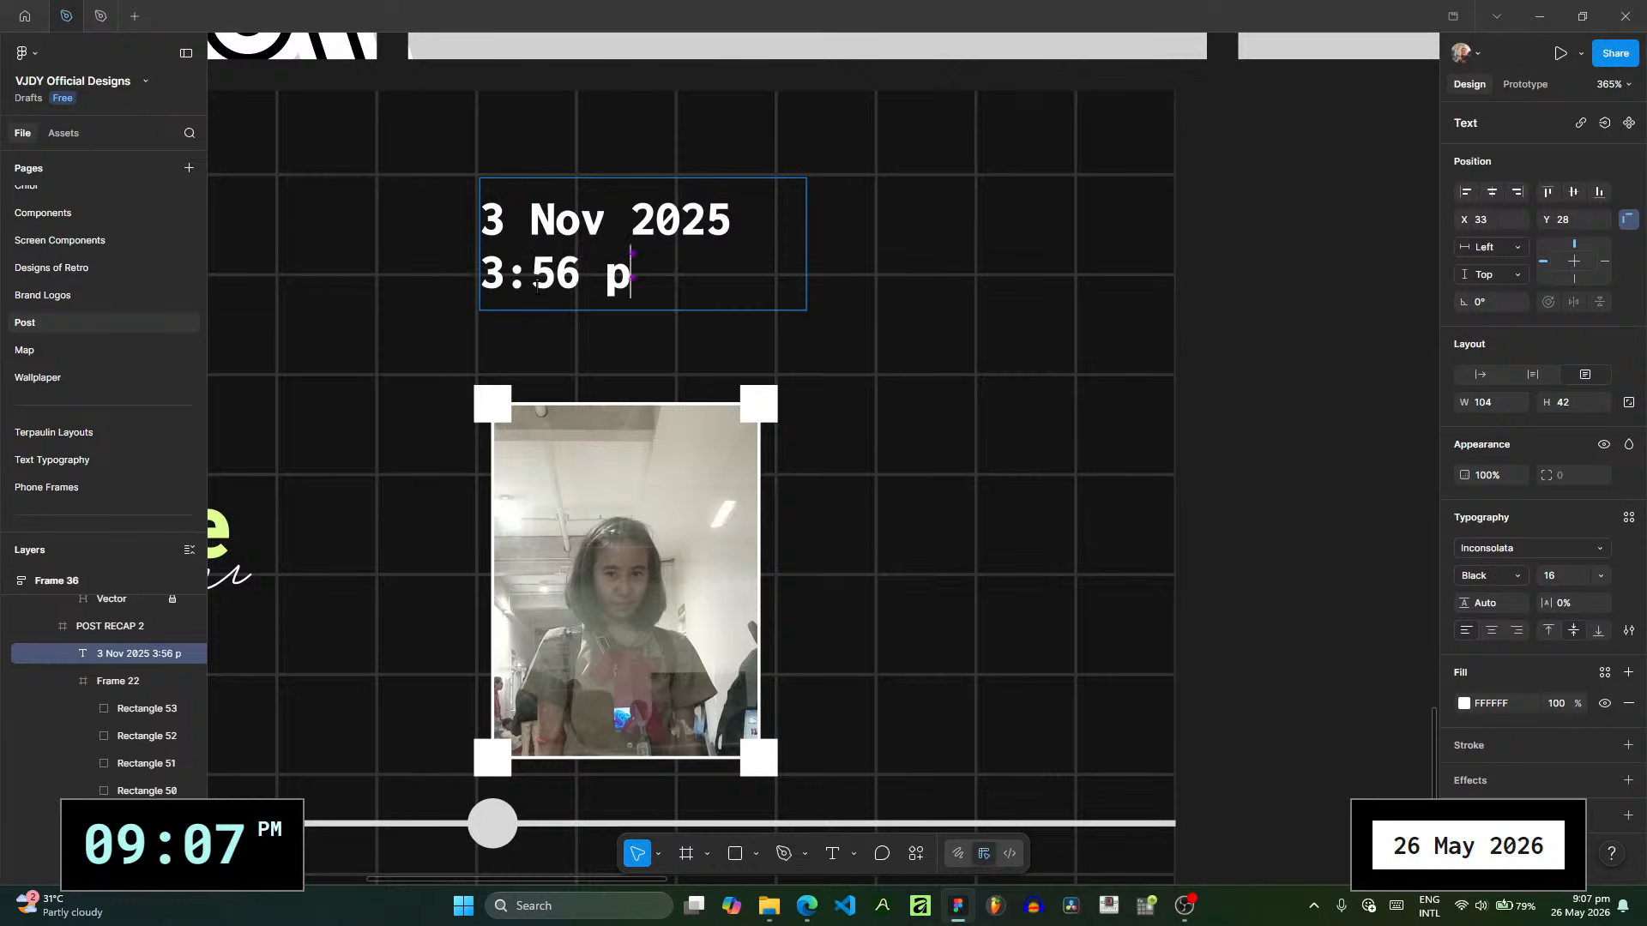
{"action": "type", "text": "m"}
- Remove the bold weight from the "3:56 pm" line
{"action": "left_click_drag", "start_coordinate": [703, 287], "coordinate": [447, 289]}
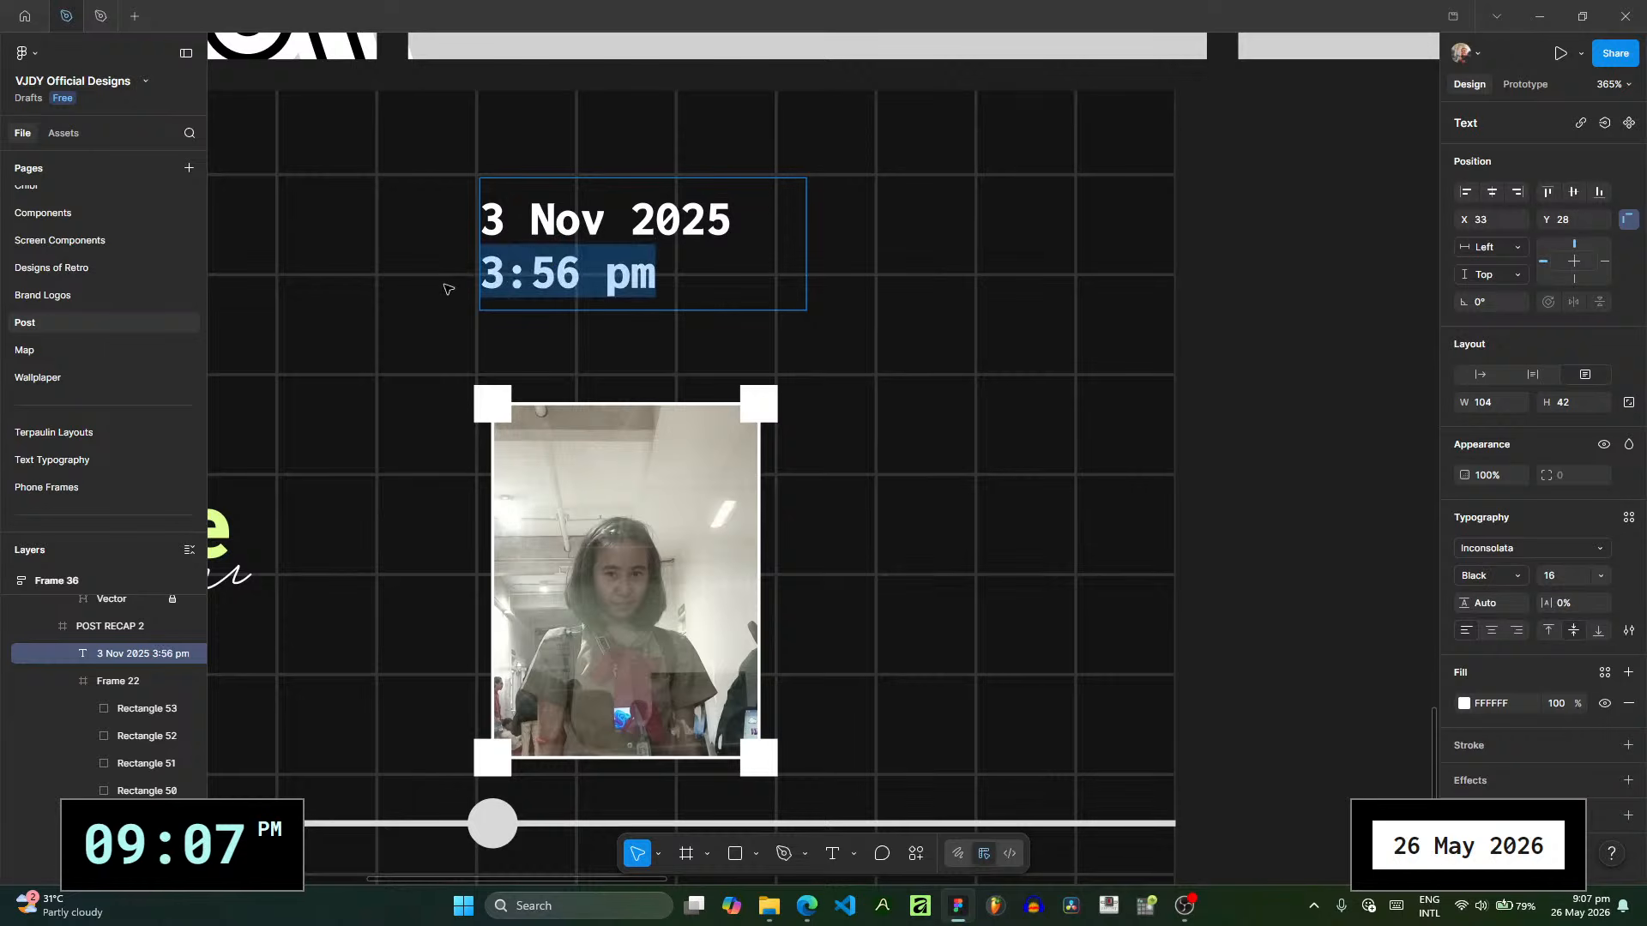
{"action": "key", "text": "ctrl+b"}
{"action": "left_click", "coordinate": [608, 280]}
- Change the font of both the date and time lines to Roboto Mono
{"action": "key", "text": "ctrl+a"}
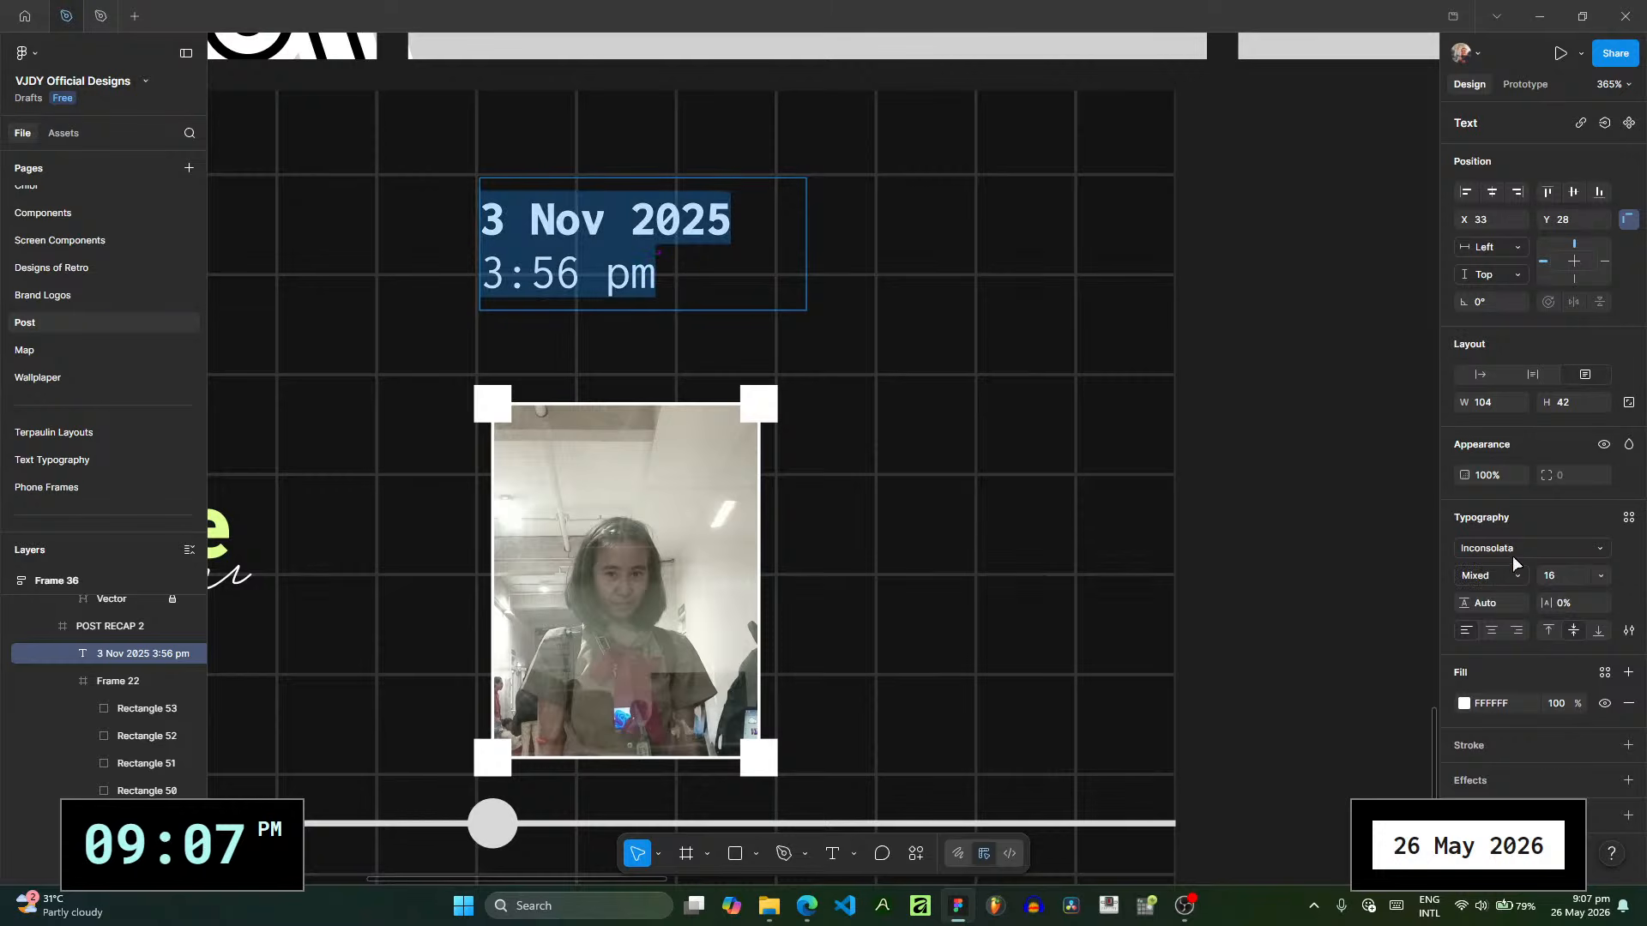
{"action": "left_click", "coordinate": [1508, 547]}
{"action": "type", "text": "Roboto"}
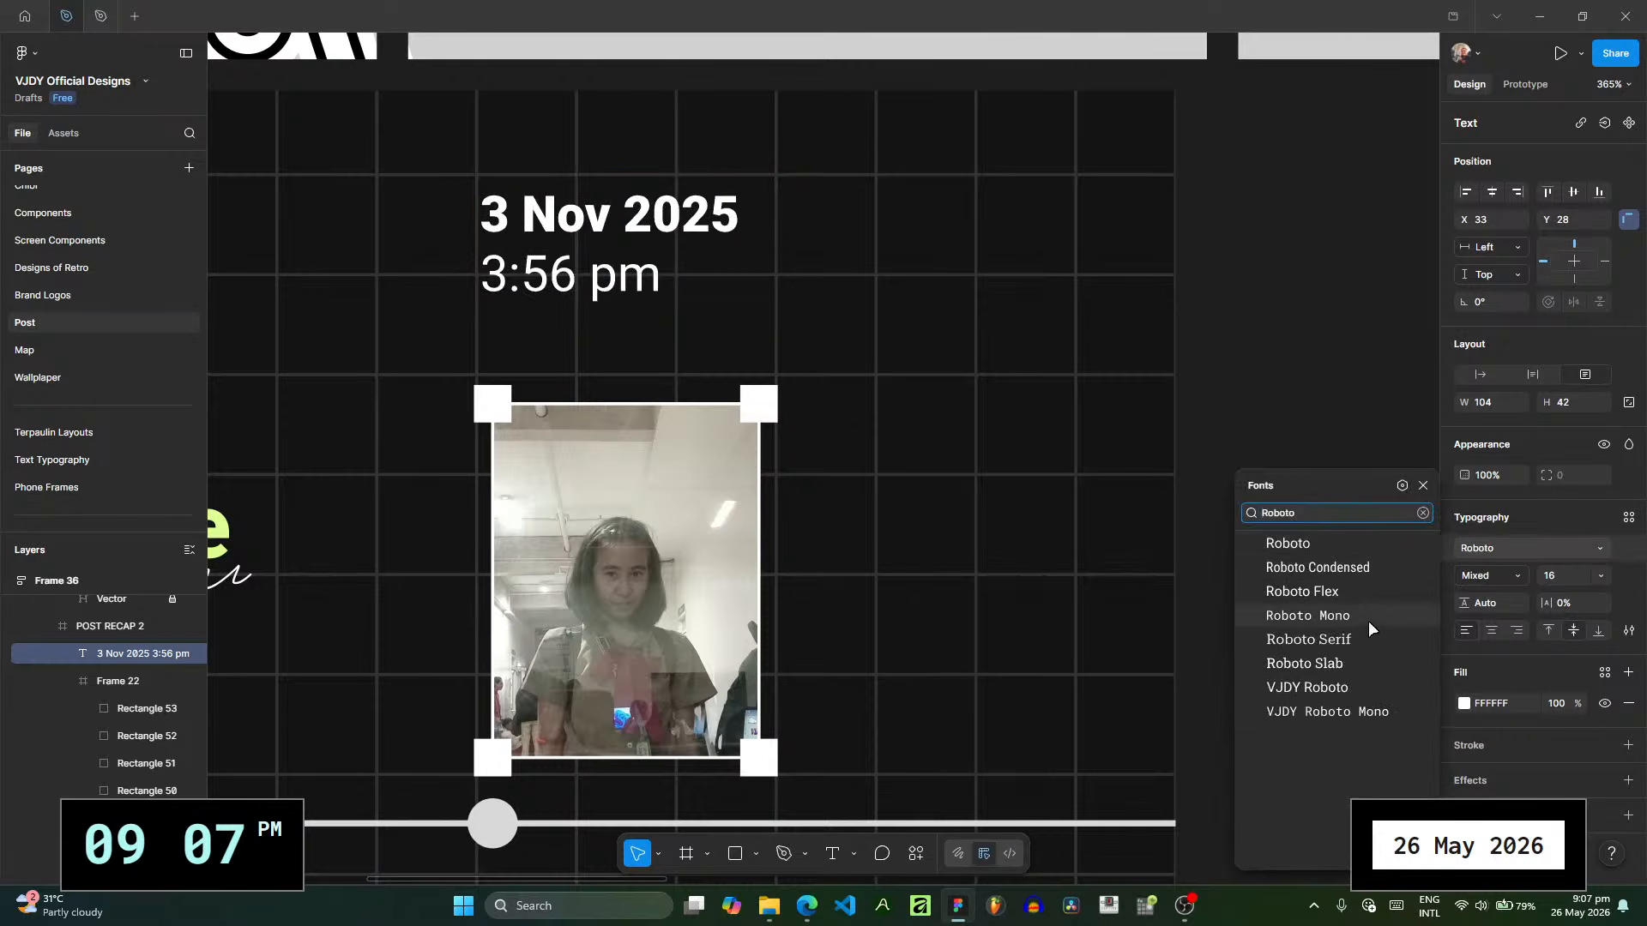
{"action": "left_click", "coordinate": [1369, 623]}
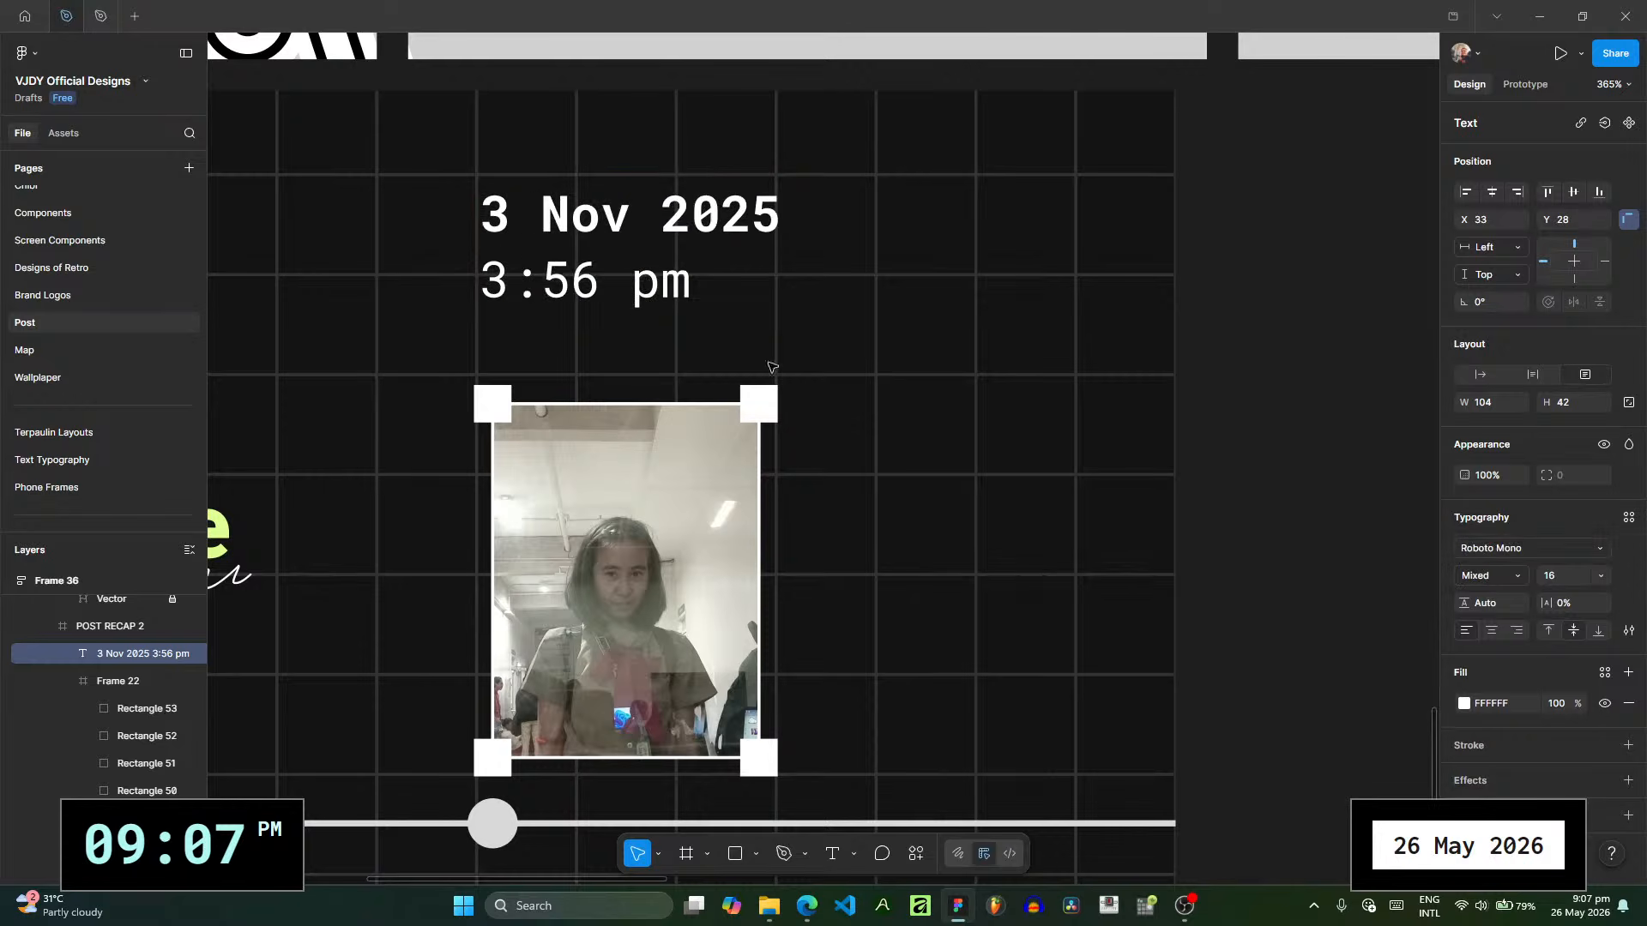
{"action": "key", "text": "ctrl+a"}
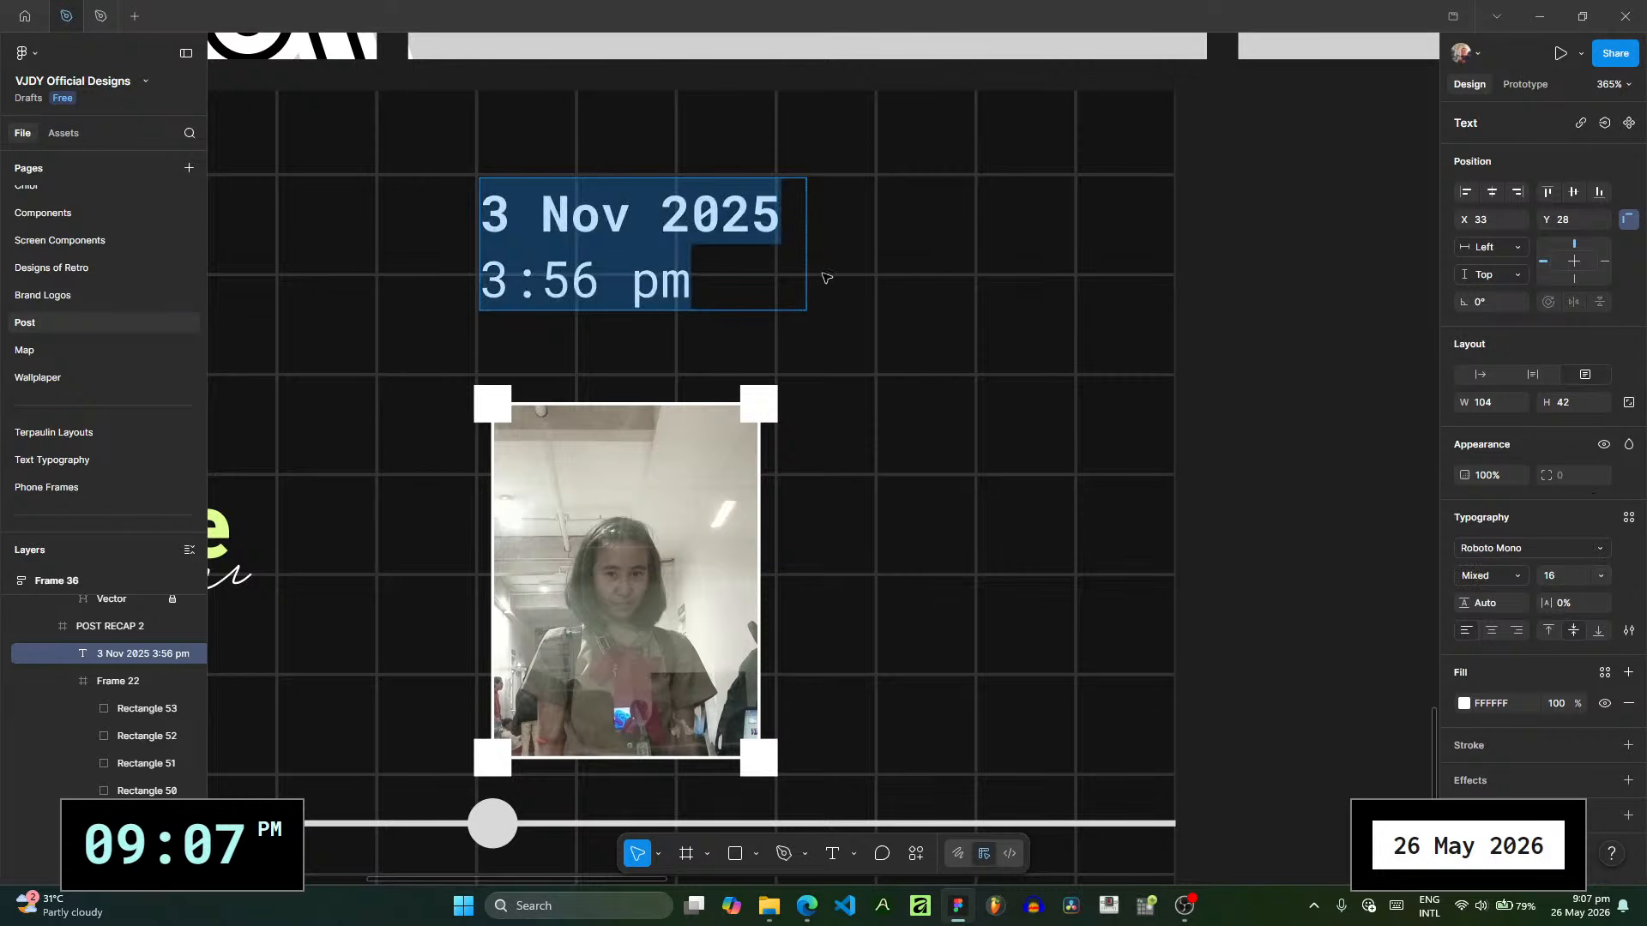
{"action": "key", "text": "Escape"}
- Duplicate the date-and-time text twice and wrap all three texts in a vertical auto layout
{"action": "key", "text": "ctrl+d"}
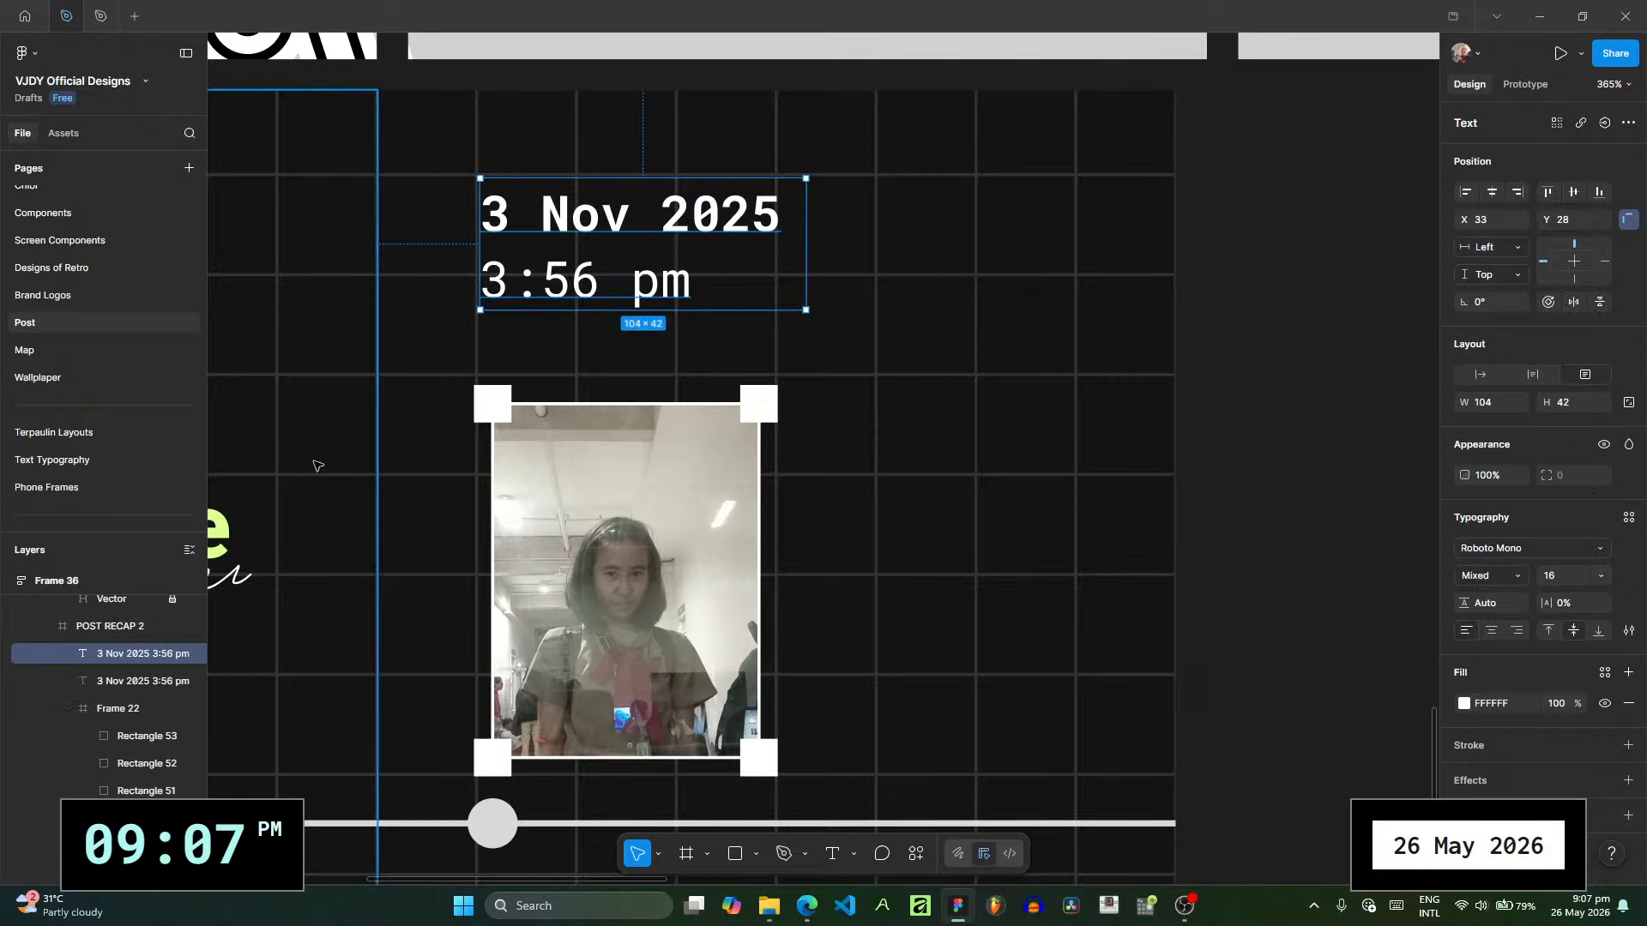
{"action": "key", "text": "ctrl+d"}
{"action": "left_click", "coordinate": [155, 711], "text": "shift"}
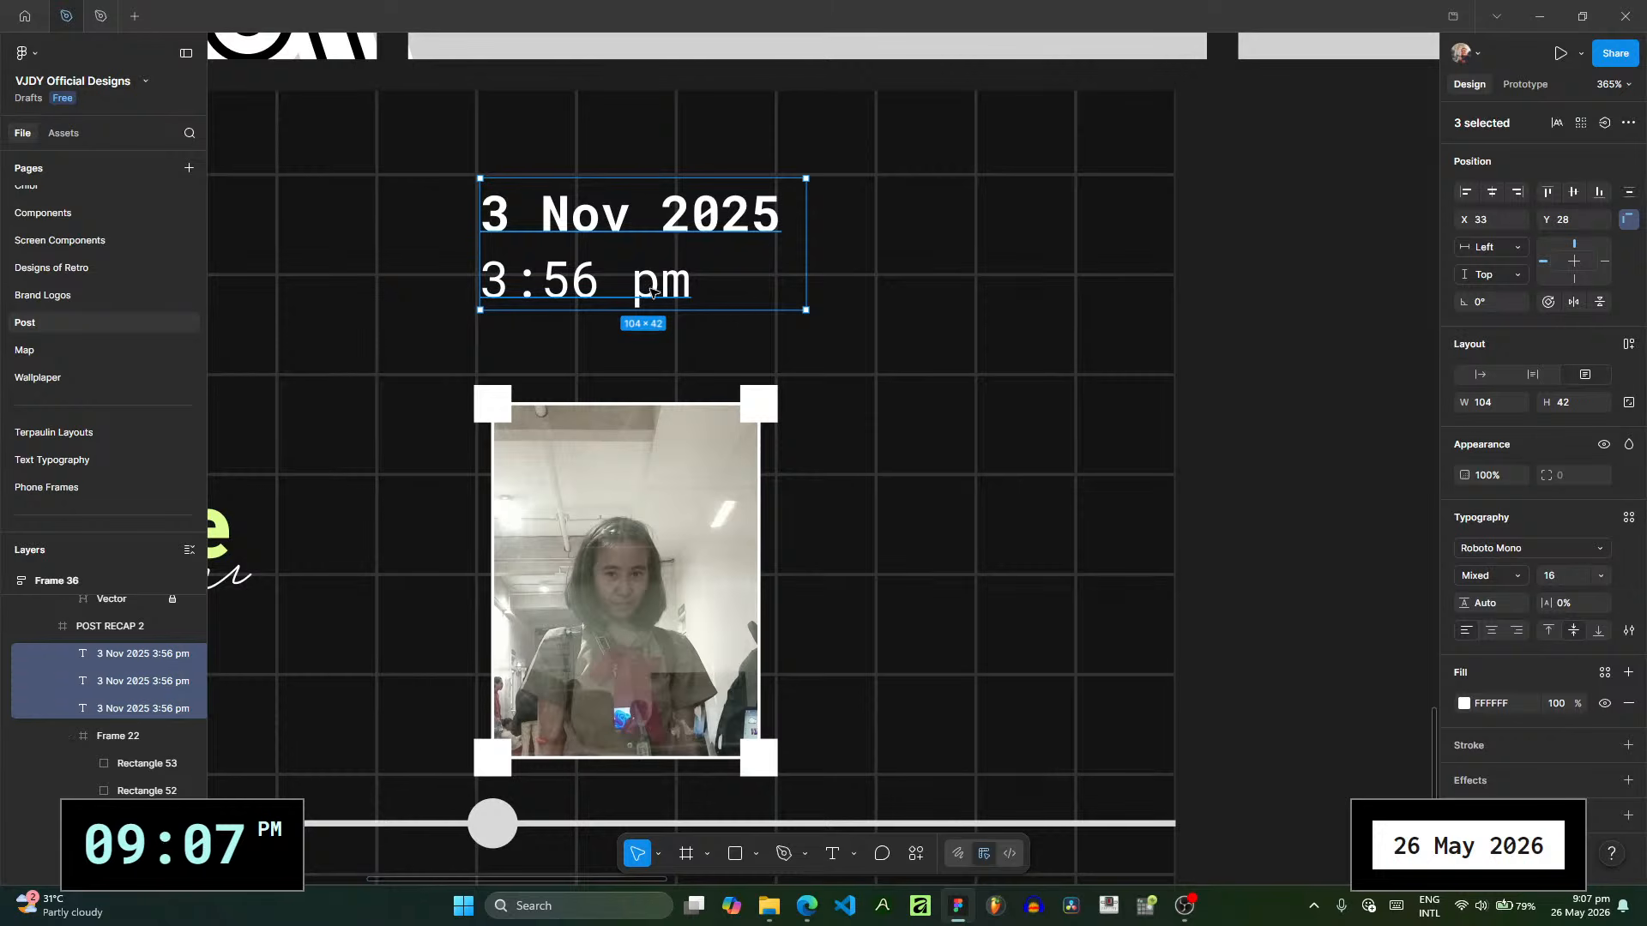
{"action": "left_click", "coordinate": [1583, 126]}
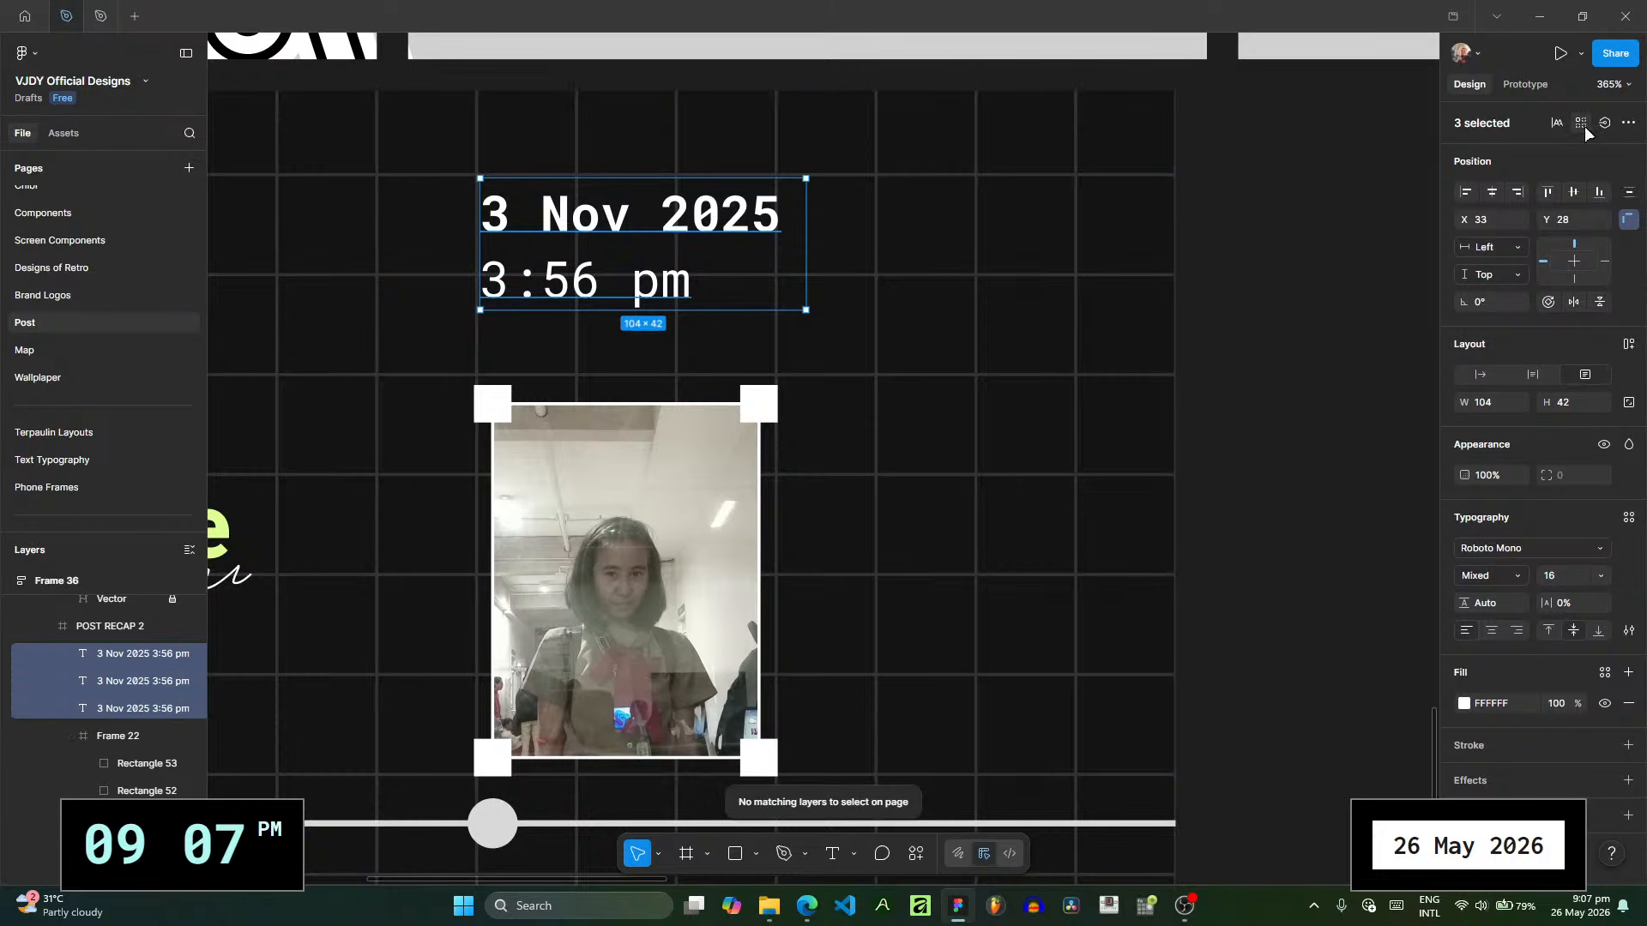
{"action": "left_click", "coordinate": [1627, 353]}
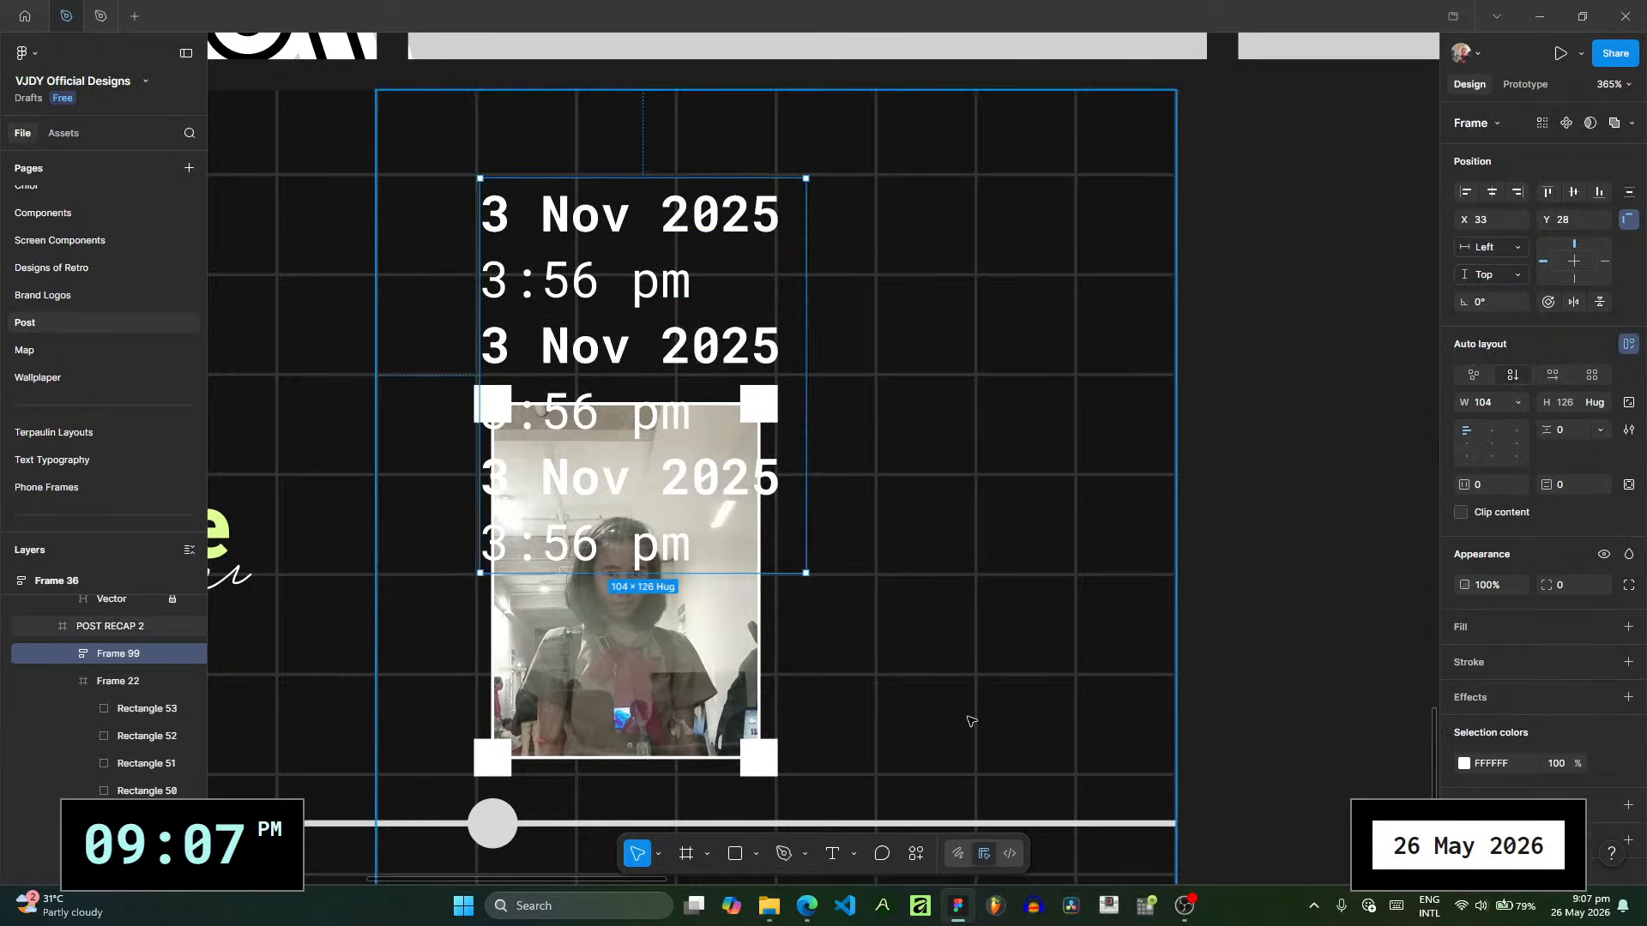
- Change the middle caption text to "2025" and cut the first one down to "3 Nov"
{"action": "left_click", "coordinate": [69, 654]}
{"action": "left_click", "coordinate": [130, 697]}
{"action": "double_click", "coordinate": [620, 345]}
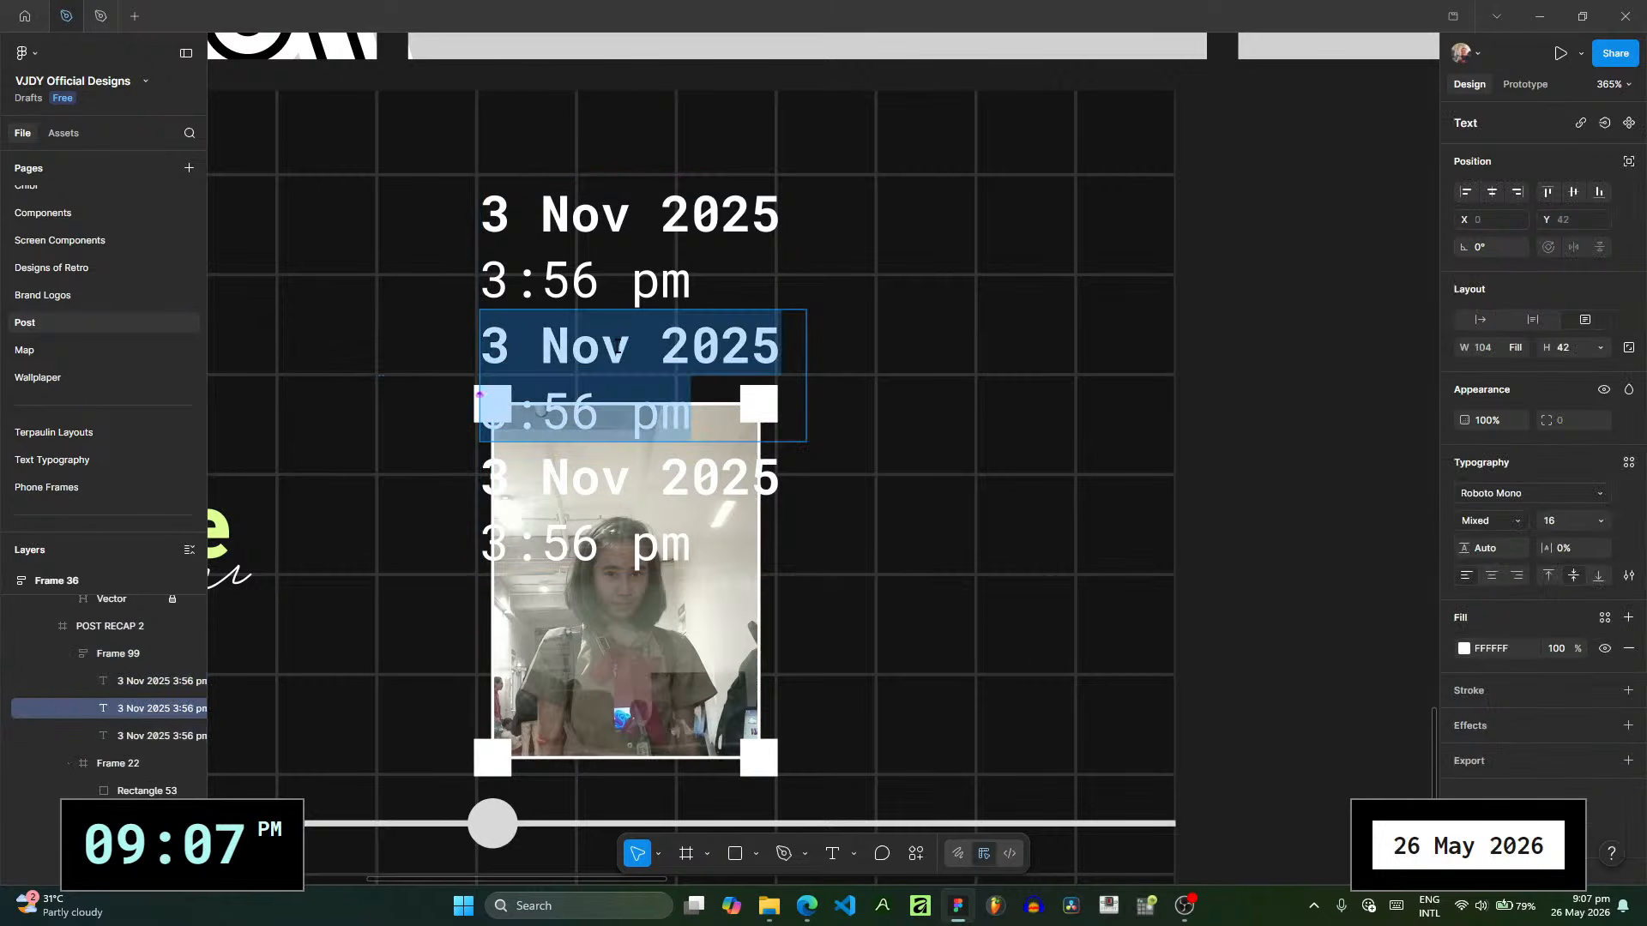
{"action": "type", "text": "2025"}
{"action": "left_click", "coordinate": [687, 279]}
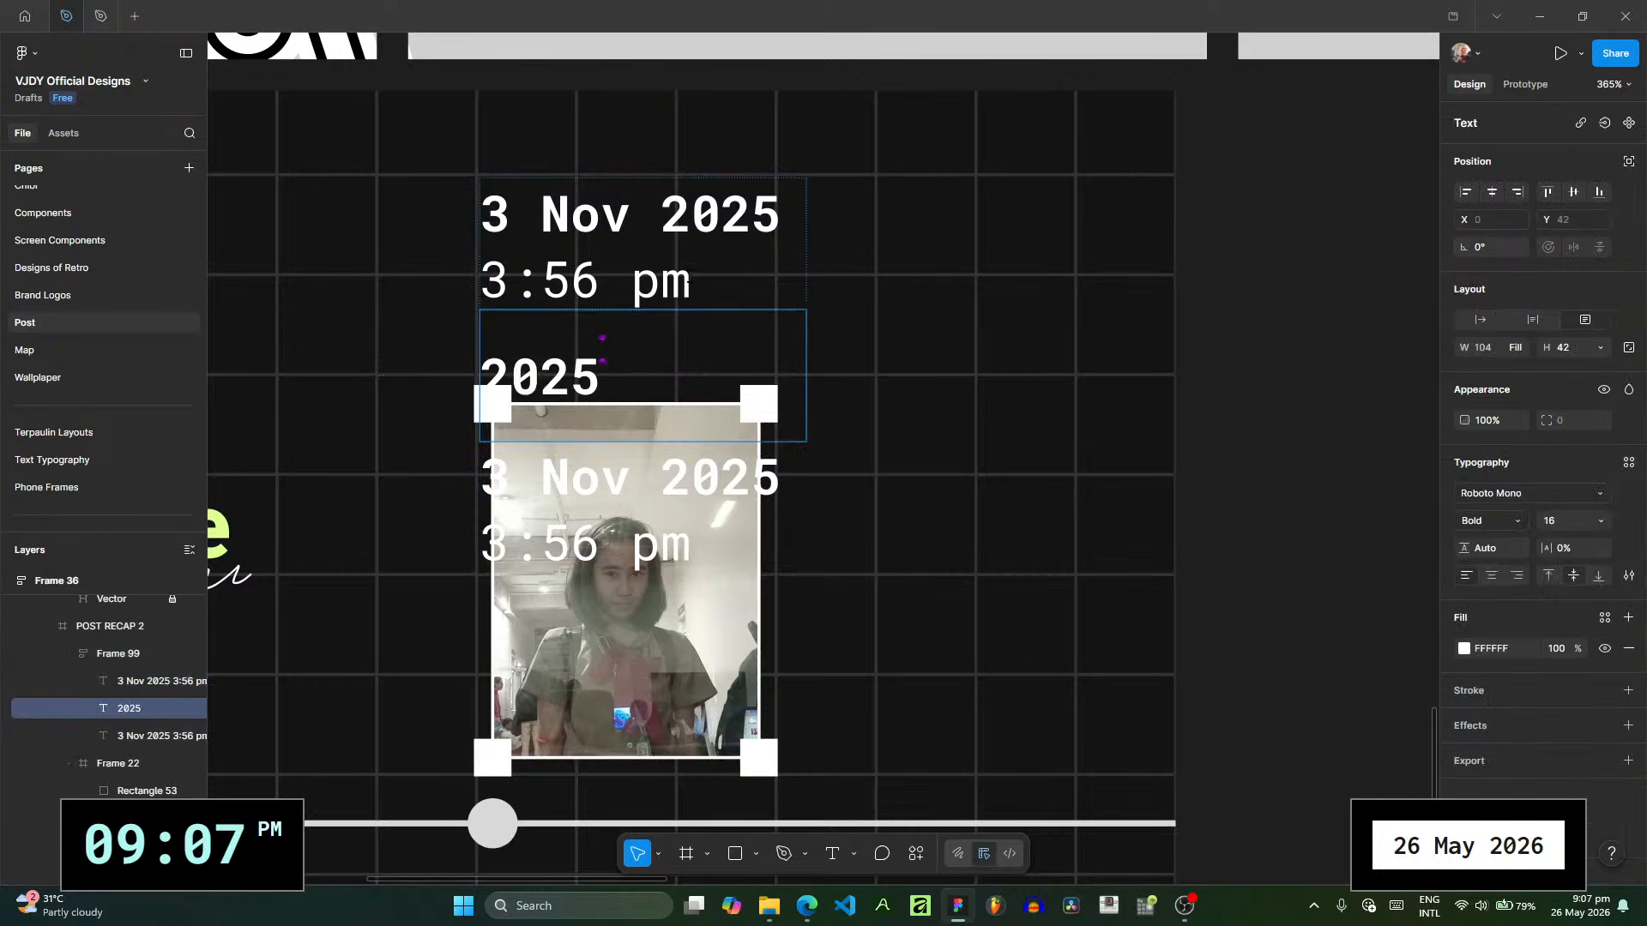
{"action": "double_click", "coordinate": [689, 276]}
{"action": "left_click_drag", "start_coordinate": [693, 279], "coordinate": [635, 219]}
{"action": "key", "text": "BackSpace"}
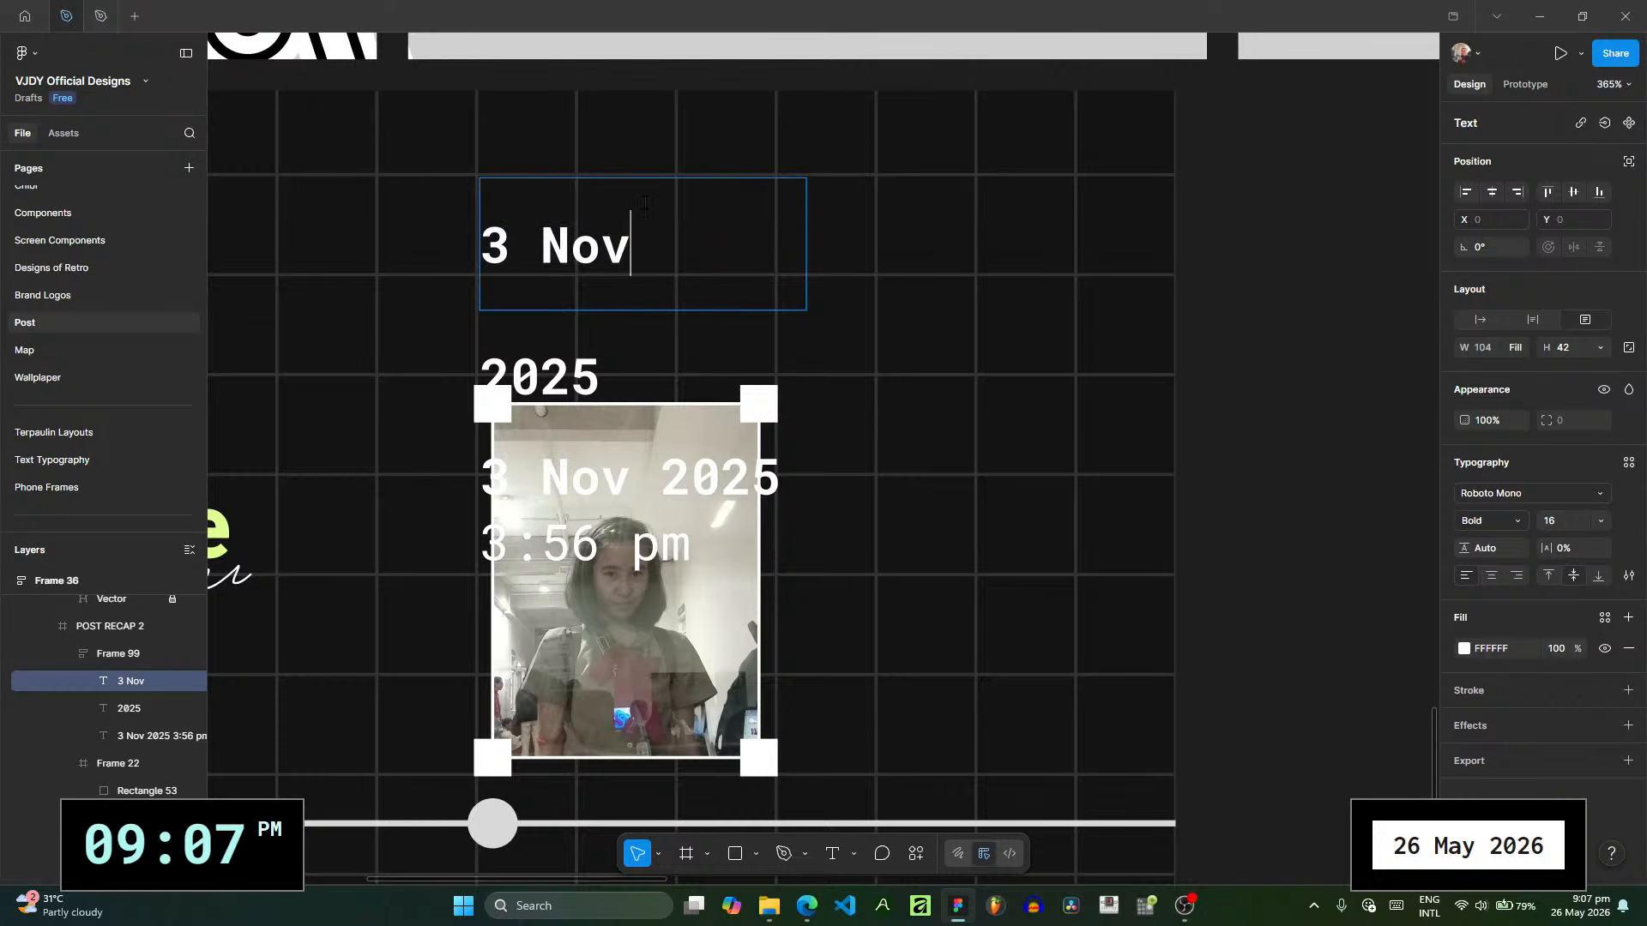
- Set the "3 Nov" and "2025" texts to fill the container's width and hug their contents in height
{"action": "left_click", "coordinate": [129, 709], "text": "shift"}
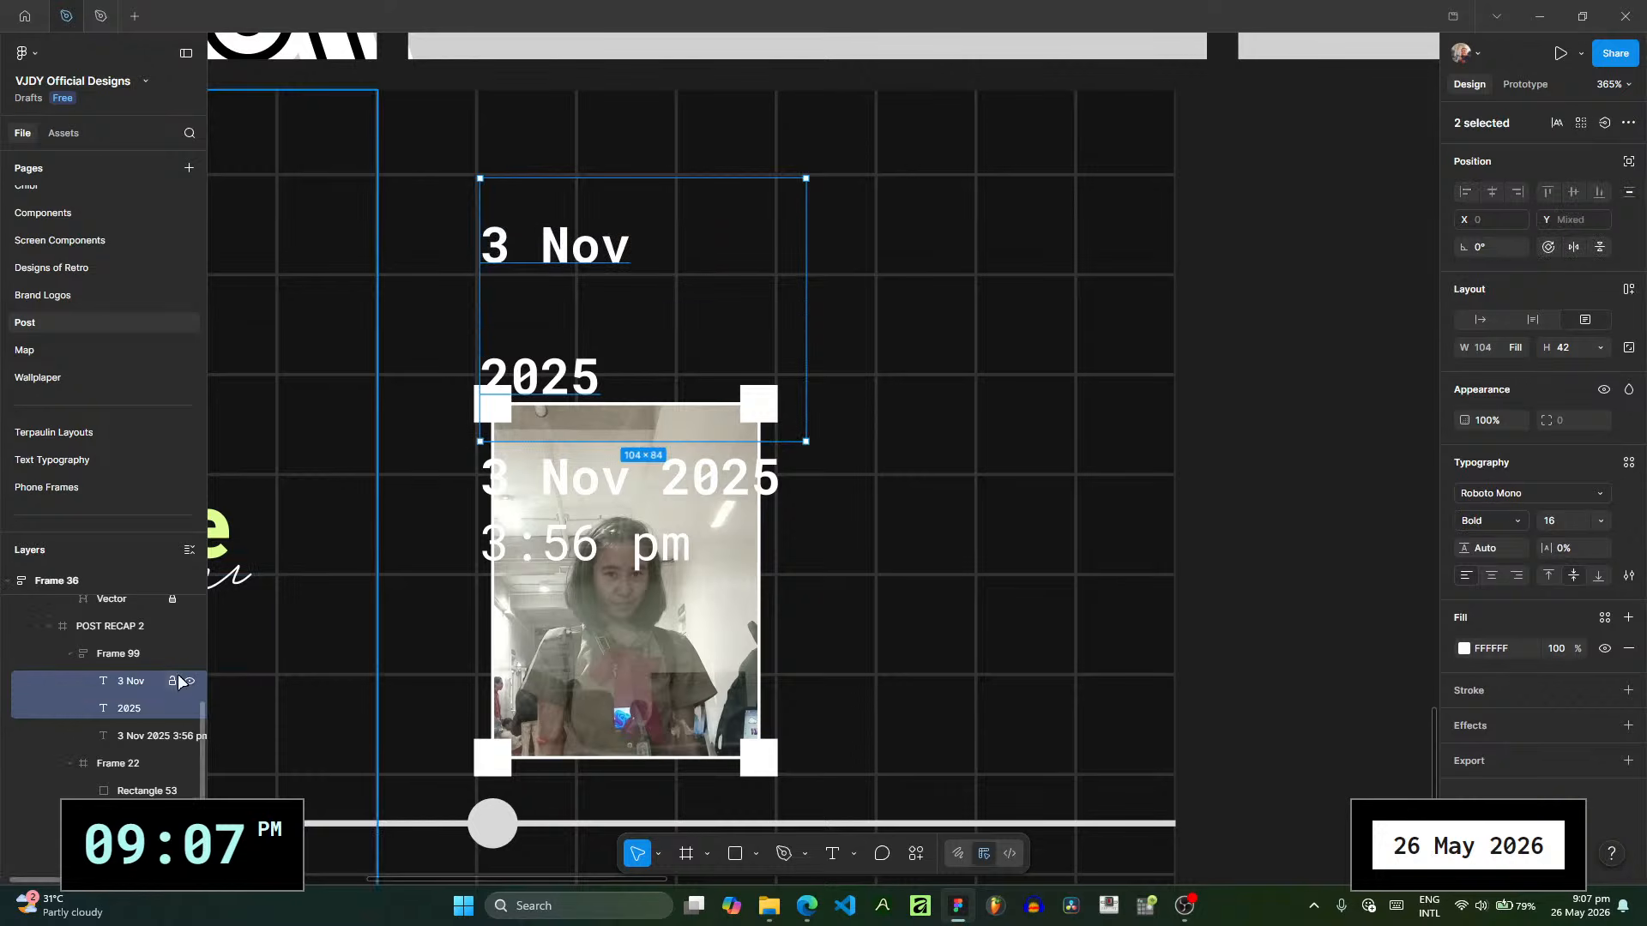
{"action": "left_click", "coordinate": [1481, 318]}
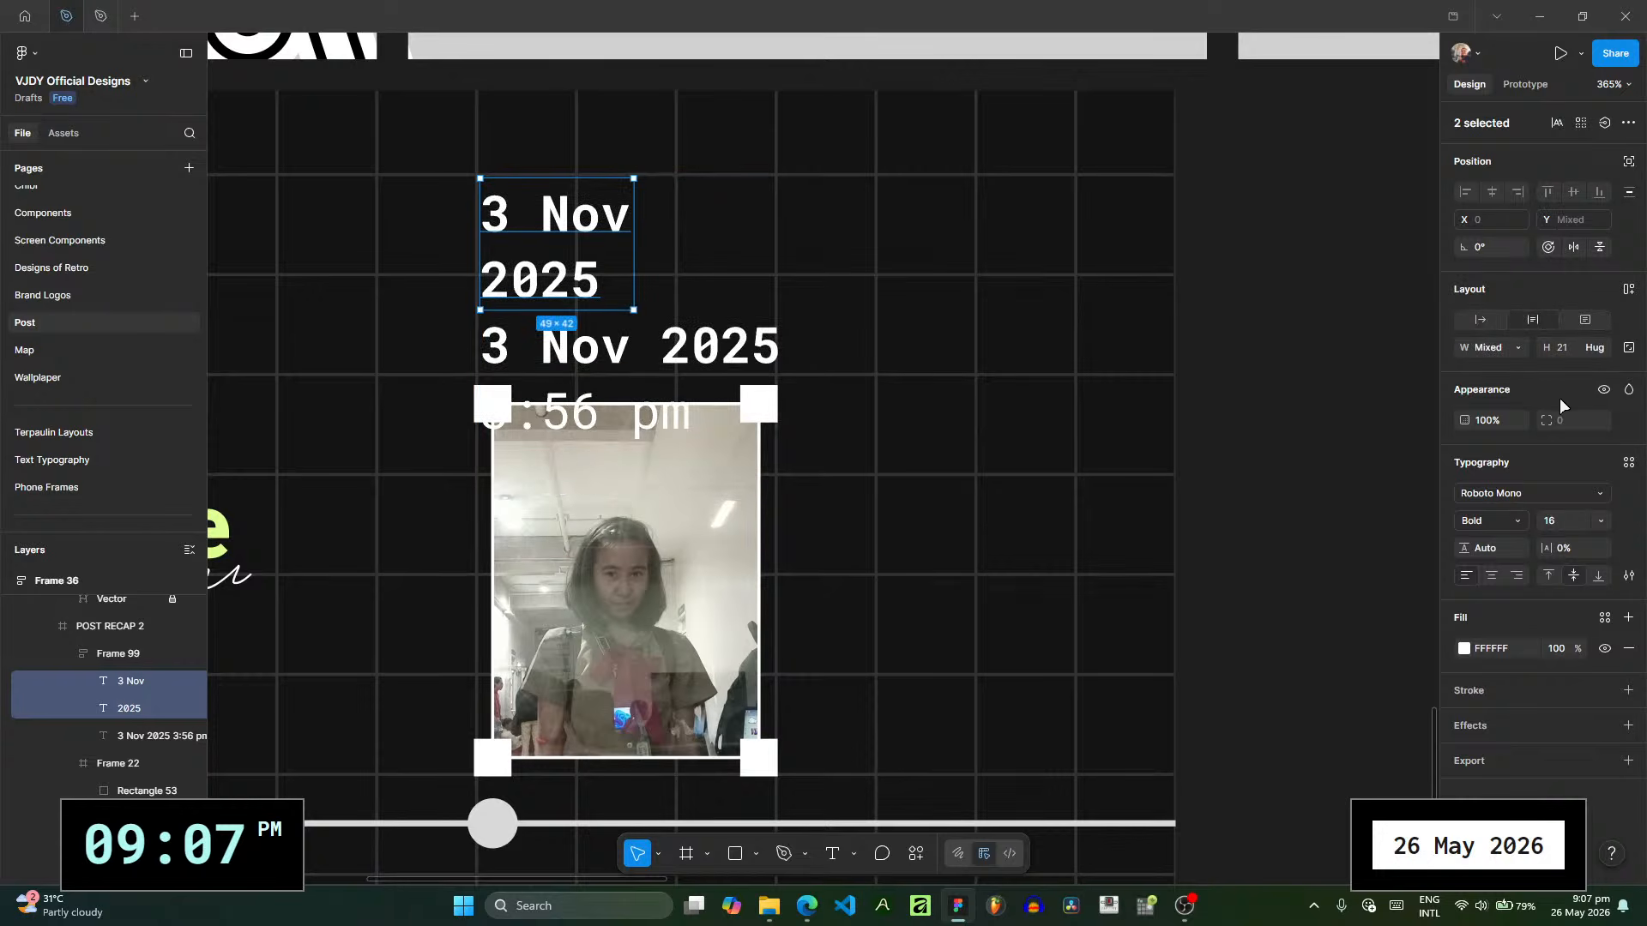
{"action": "left_click", "coordinate": [1513, 349]}
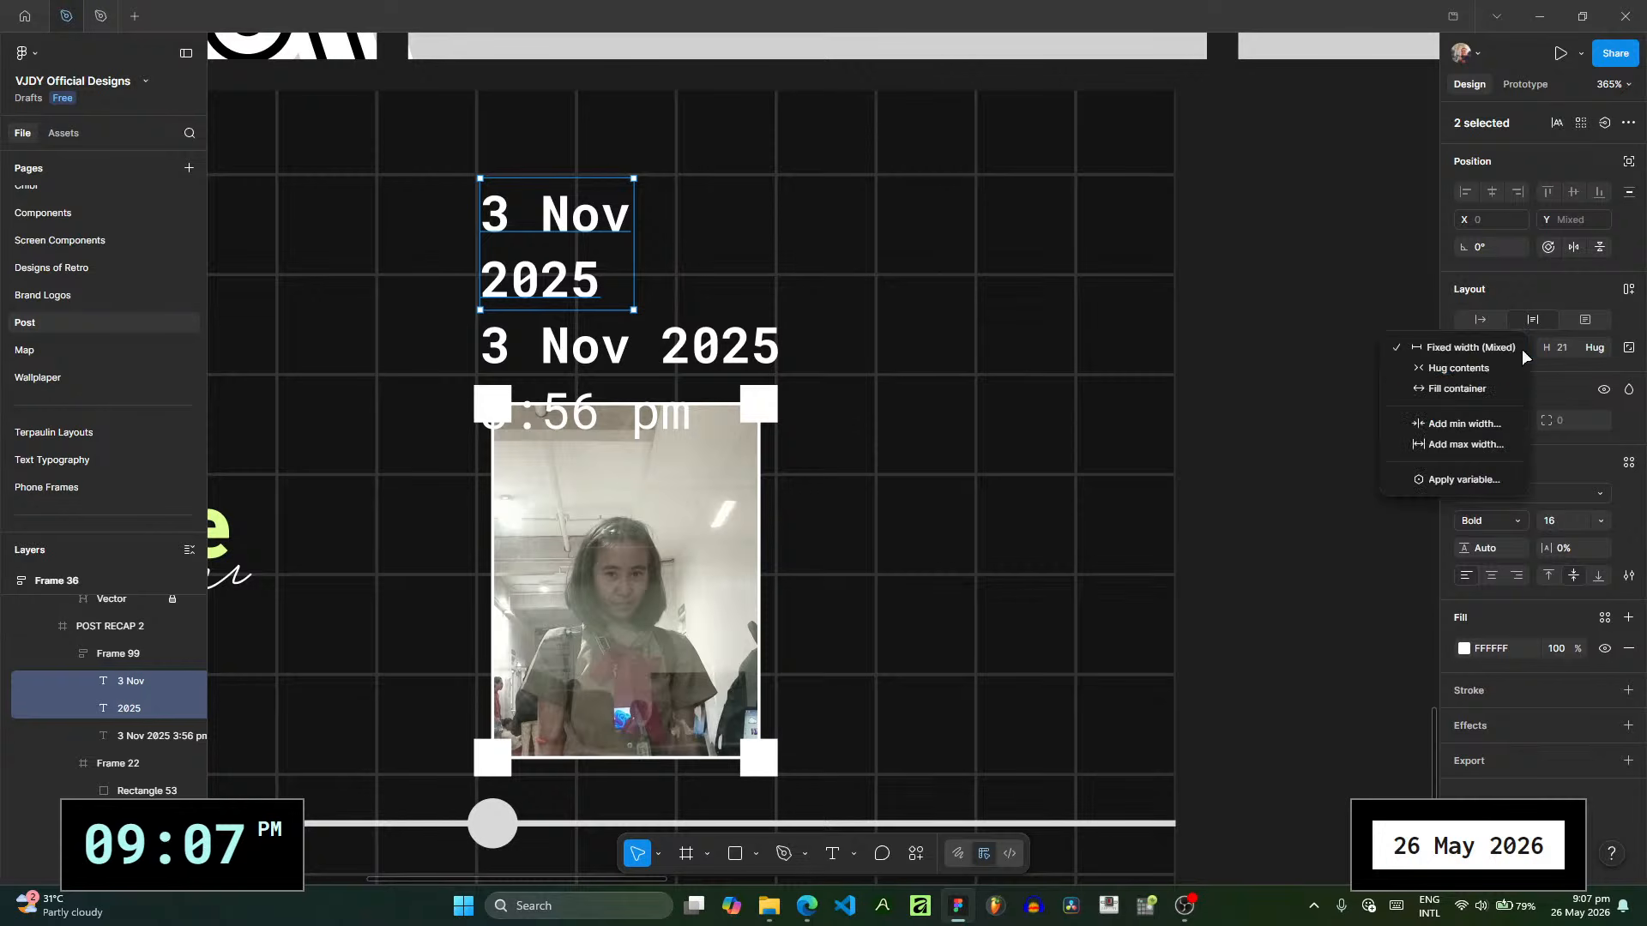
{"action": "left_click", "coordinate": [1499, 370]}
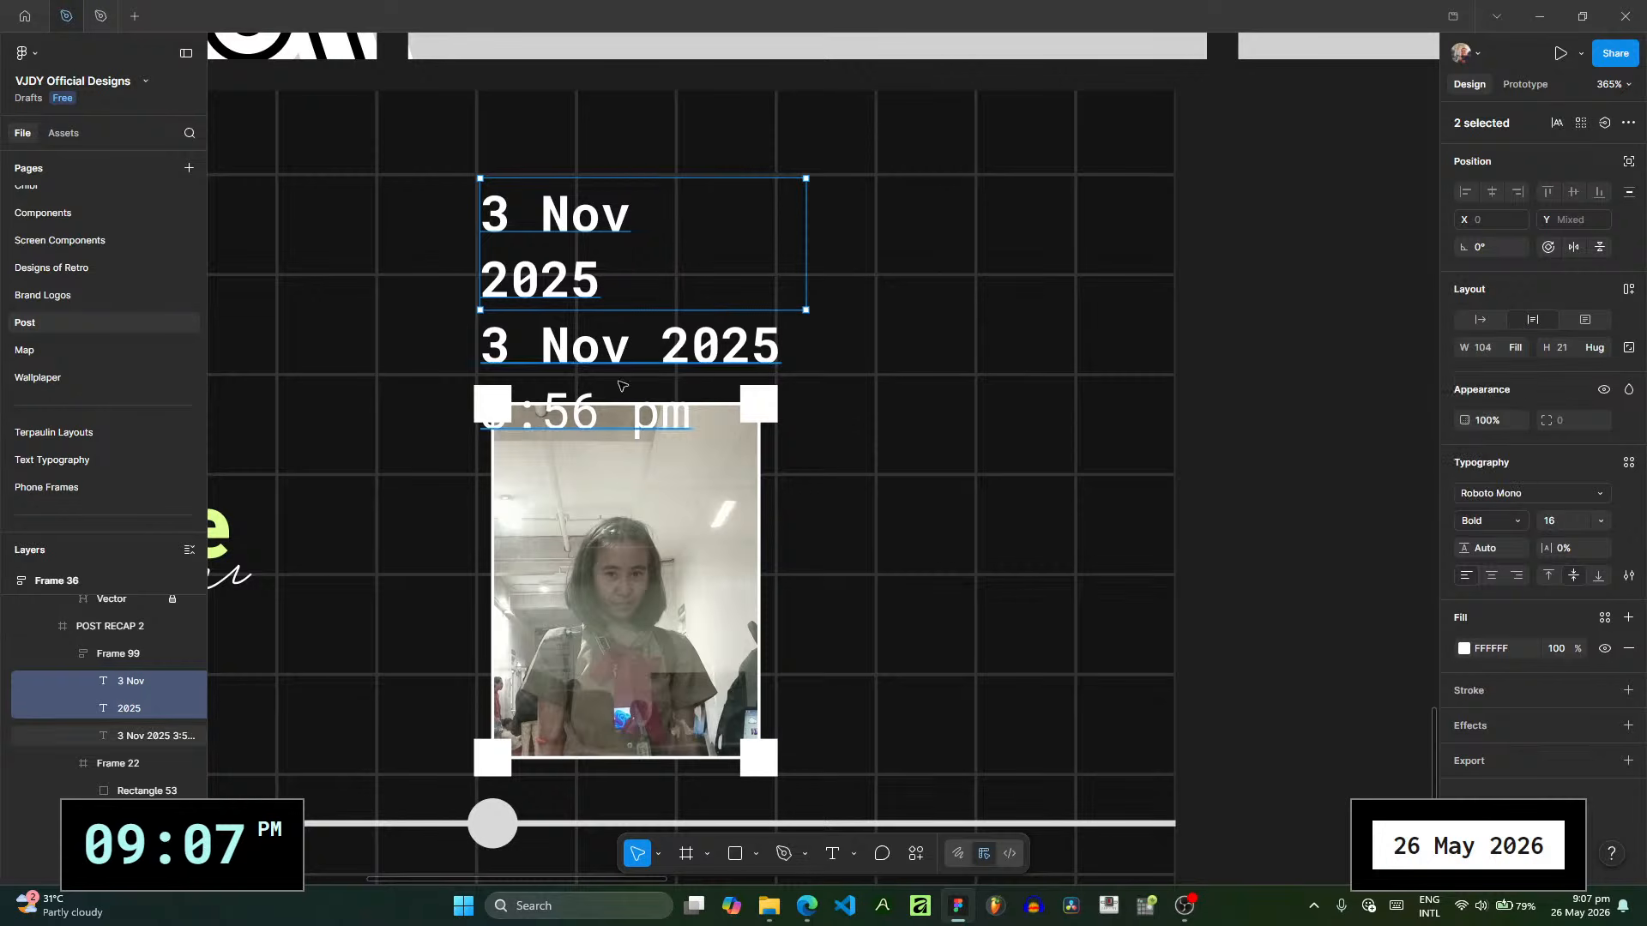
{"action": "key", "text": "Escape"}
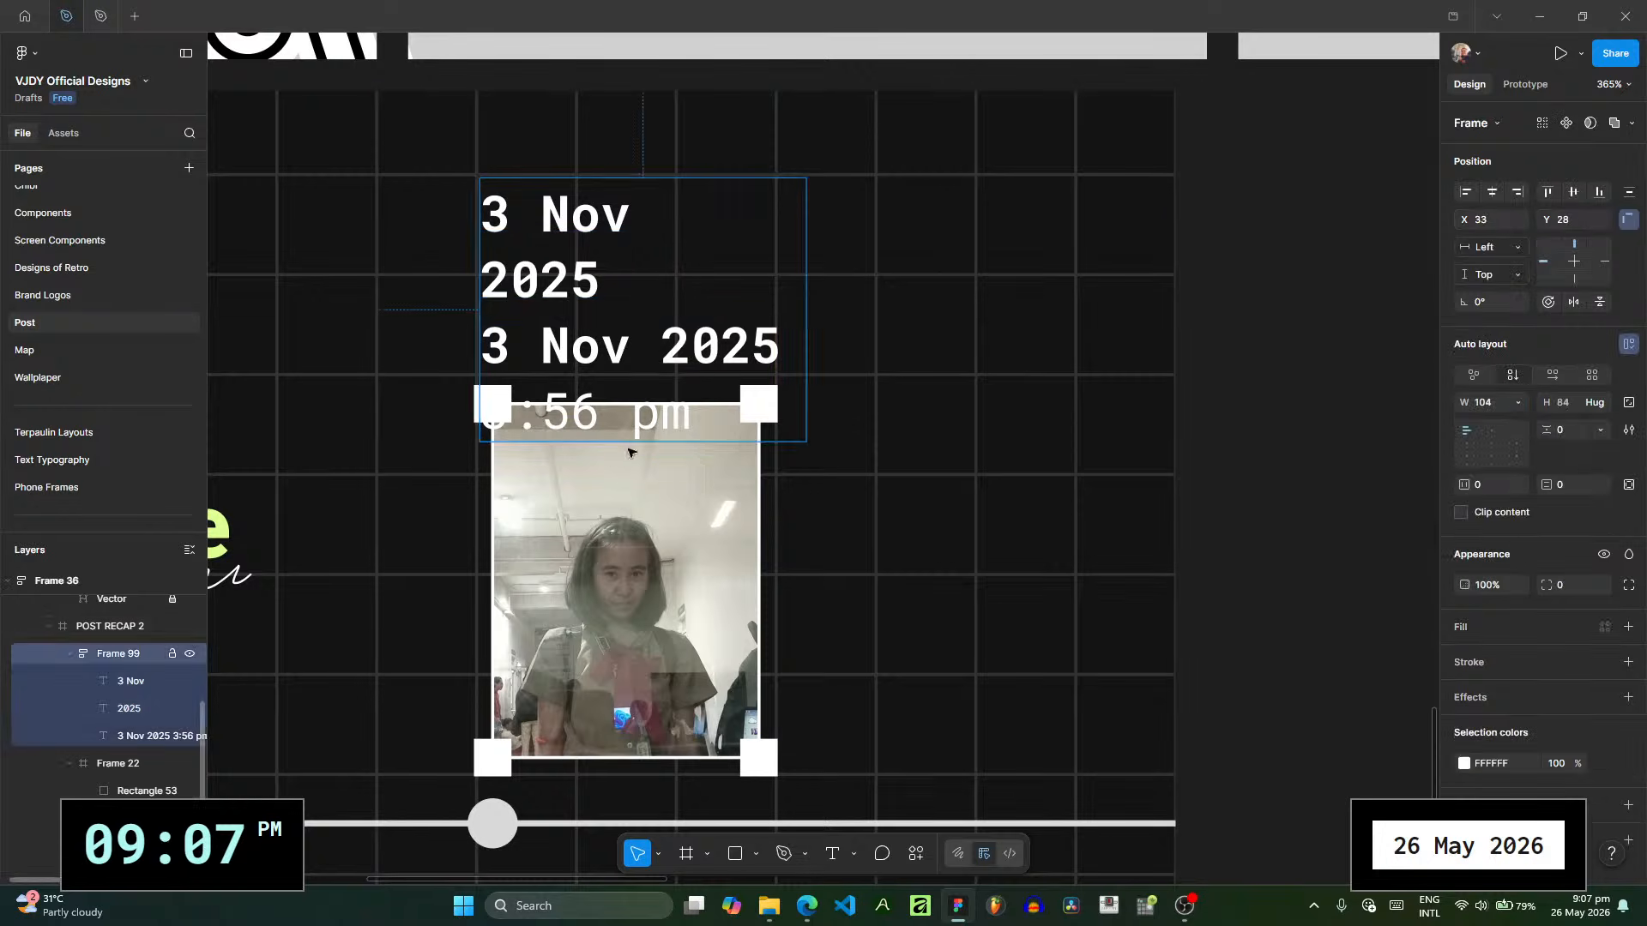
- Set the third caption text's height to hug its contents, keeping its width on fill container
{"action": "left_click", "coordinate": [128, 731]}
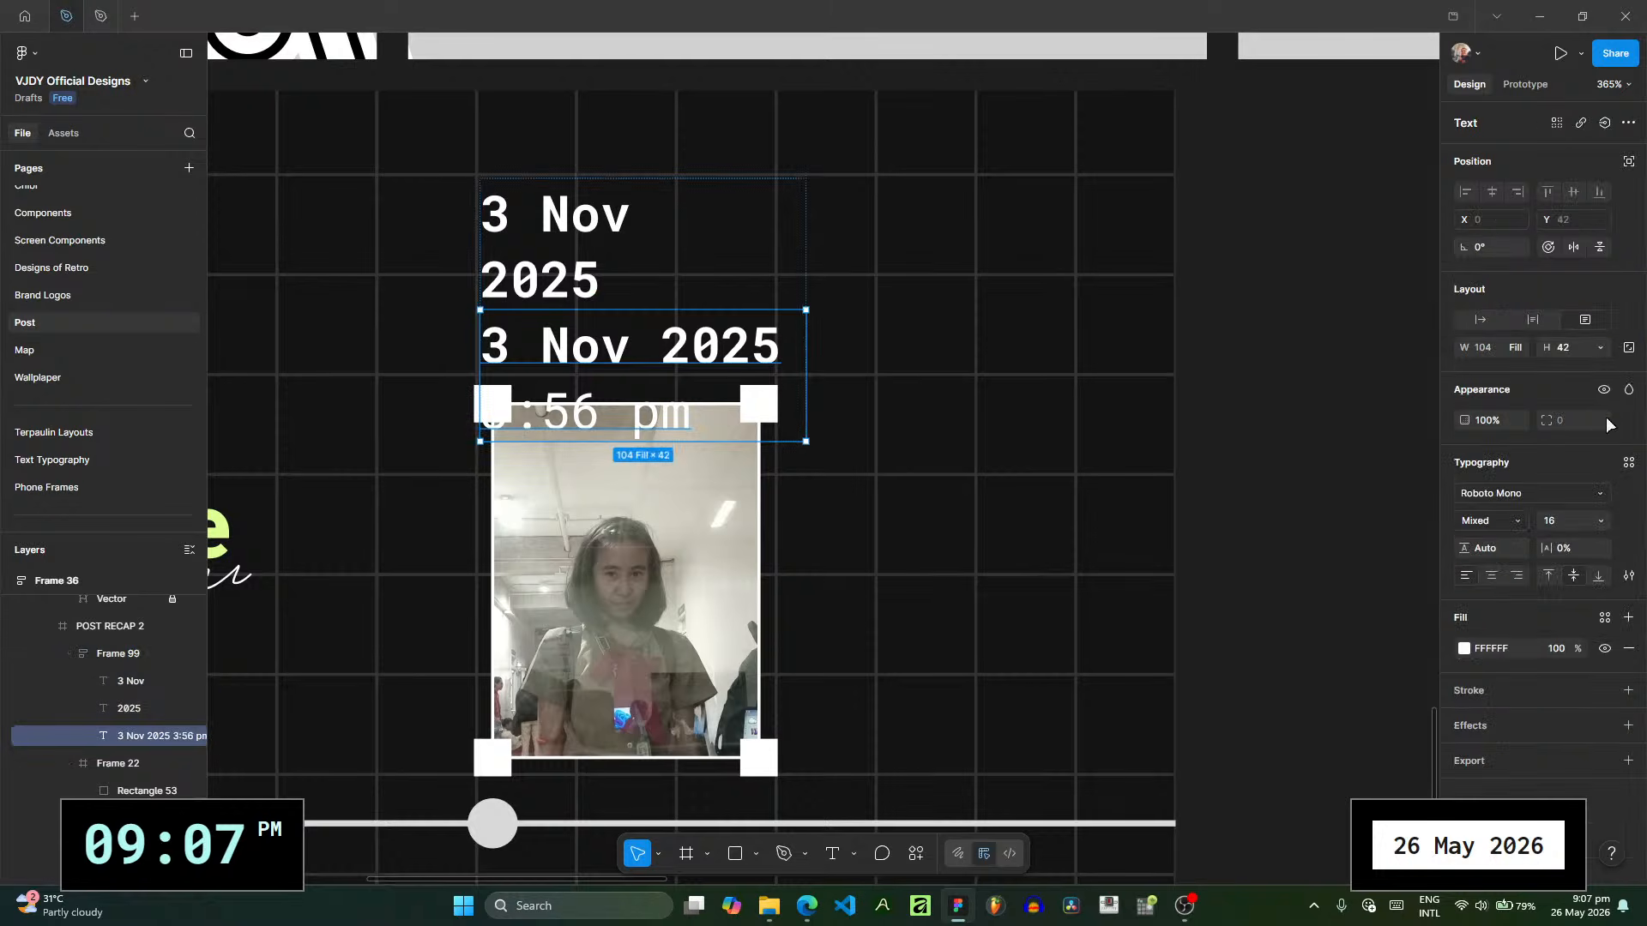
{"action": "left_click", "coordinate": [1594, 350]}
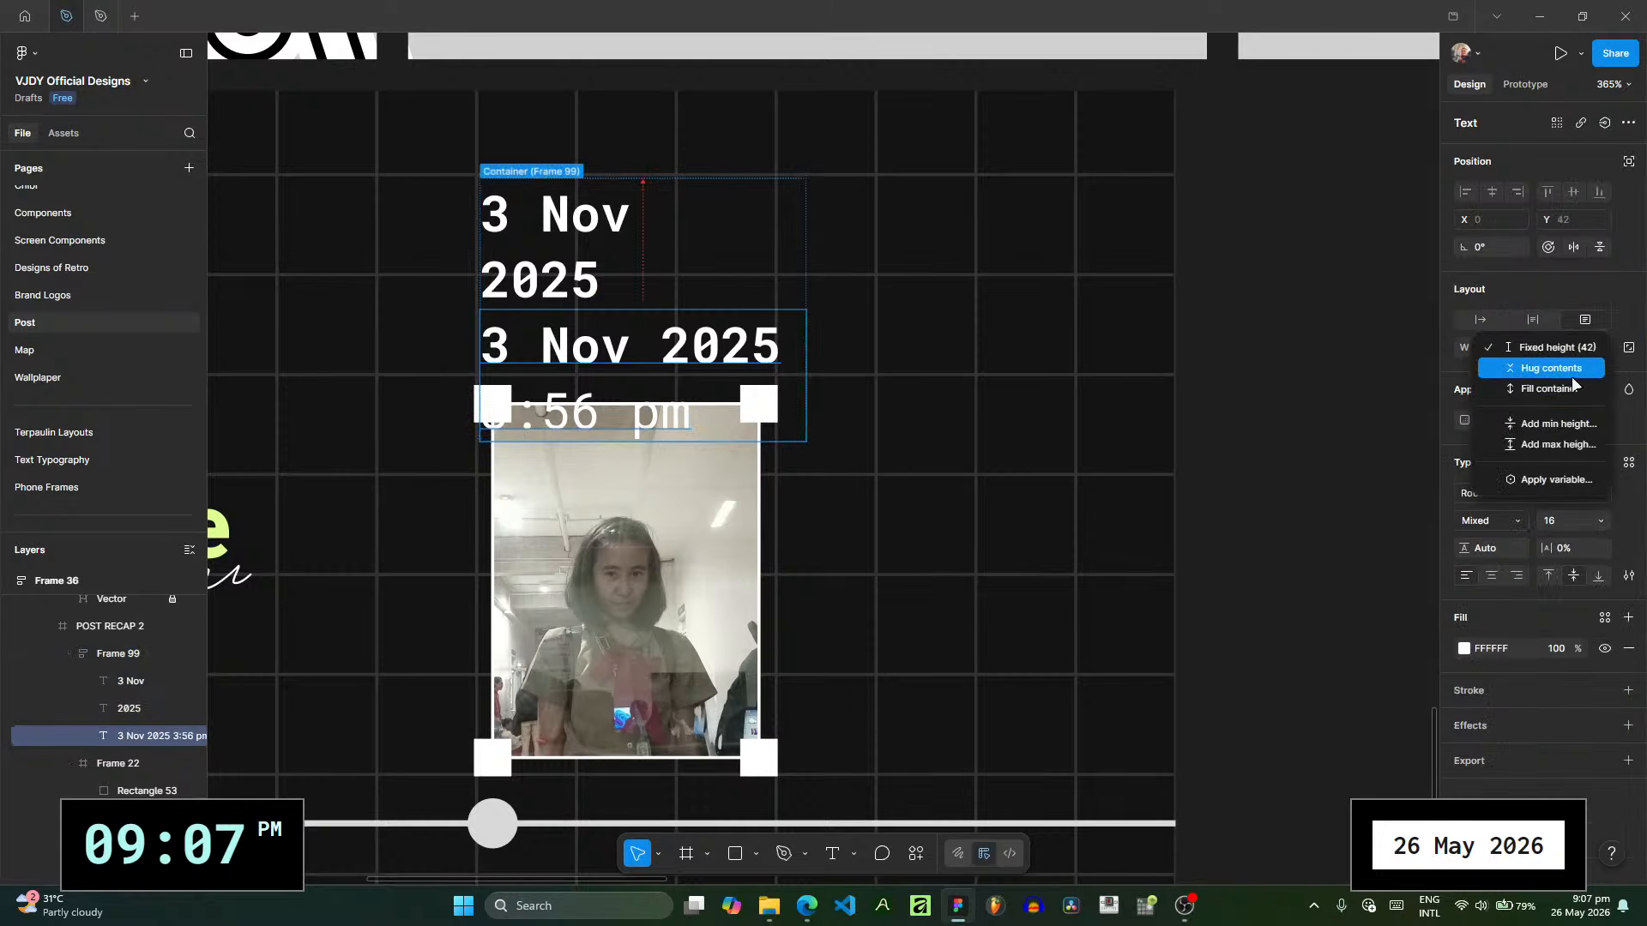
{"action": "left_click", "coordinate": [1569, 370]}
{"action": "left_click", "coordinate": [1502, 353]}
{"action": "left_click", "coordinate": [1518, 349]}
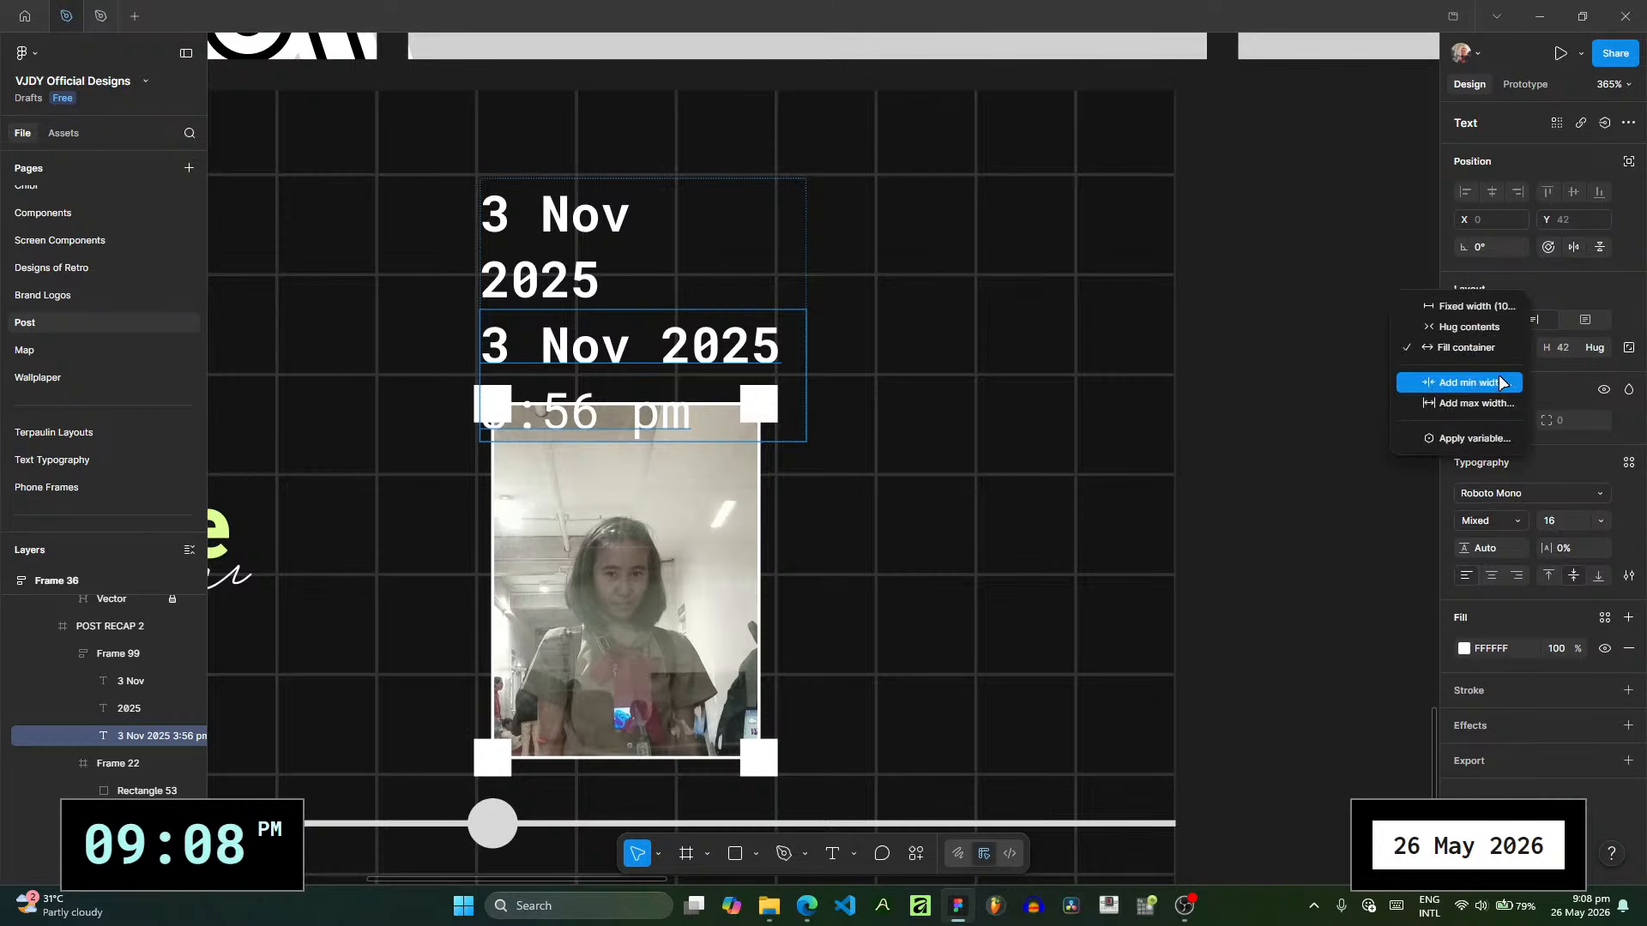
{"action": "left_click", "coordinate": [1494, 353]}
- Replace the third caption text with "3:56 pm" and set its font size to 10
{"action": "double_click", "coordinate": [607, 365]}
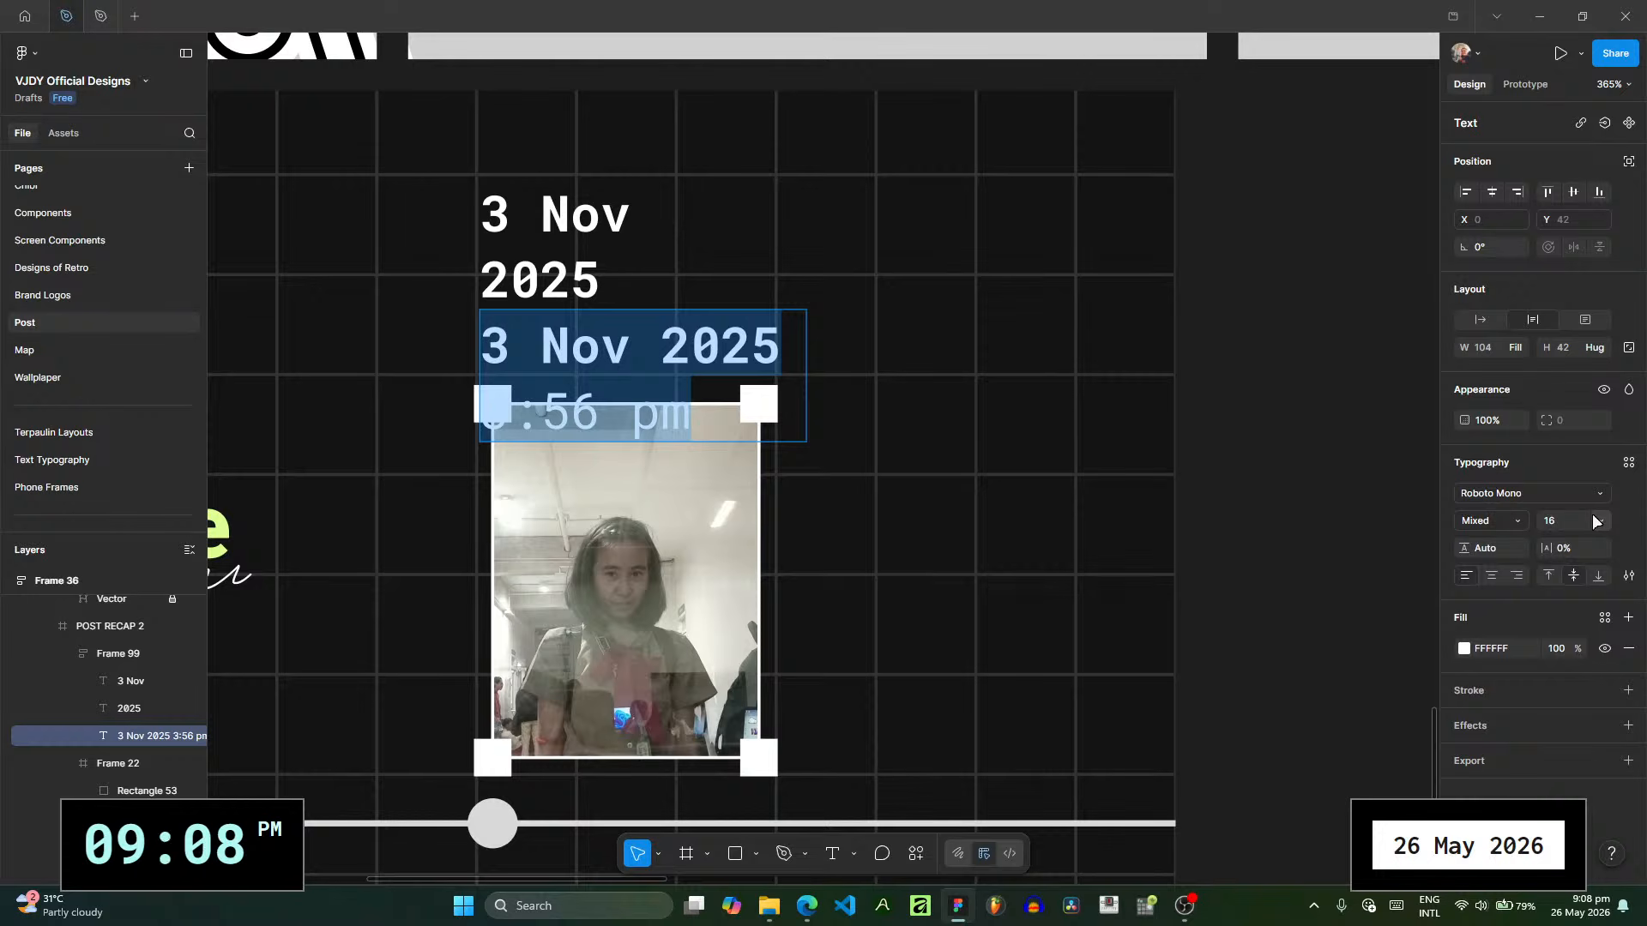
{"action": "type", "text": "3:56 pm"}
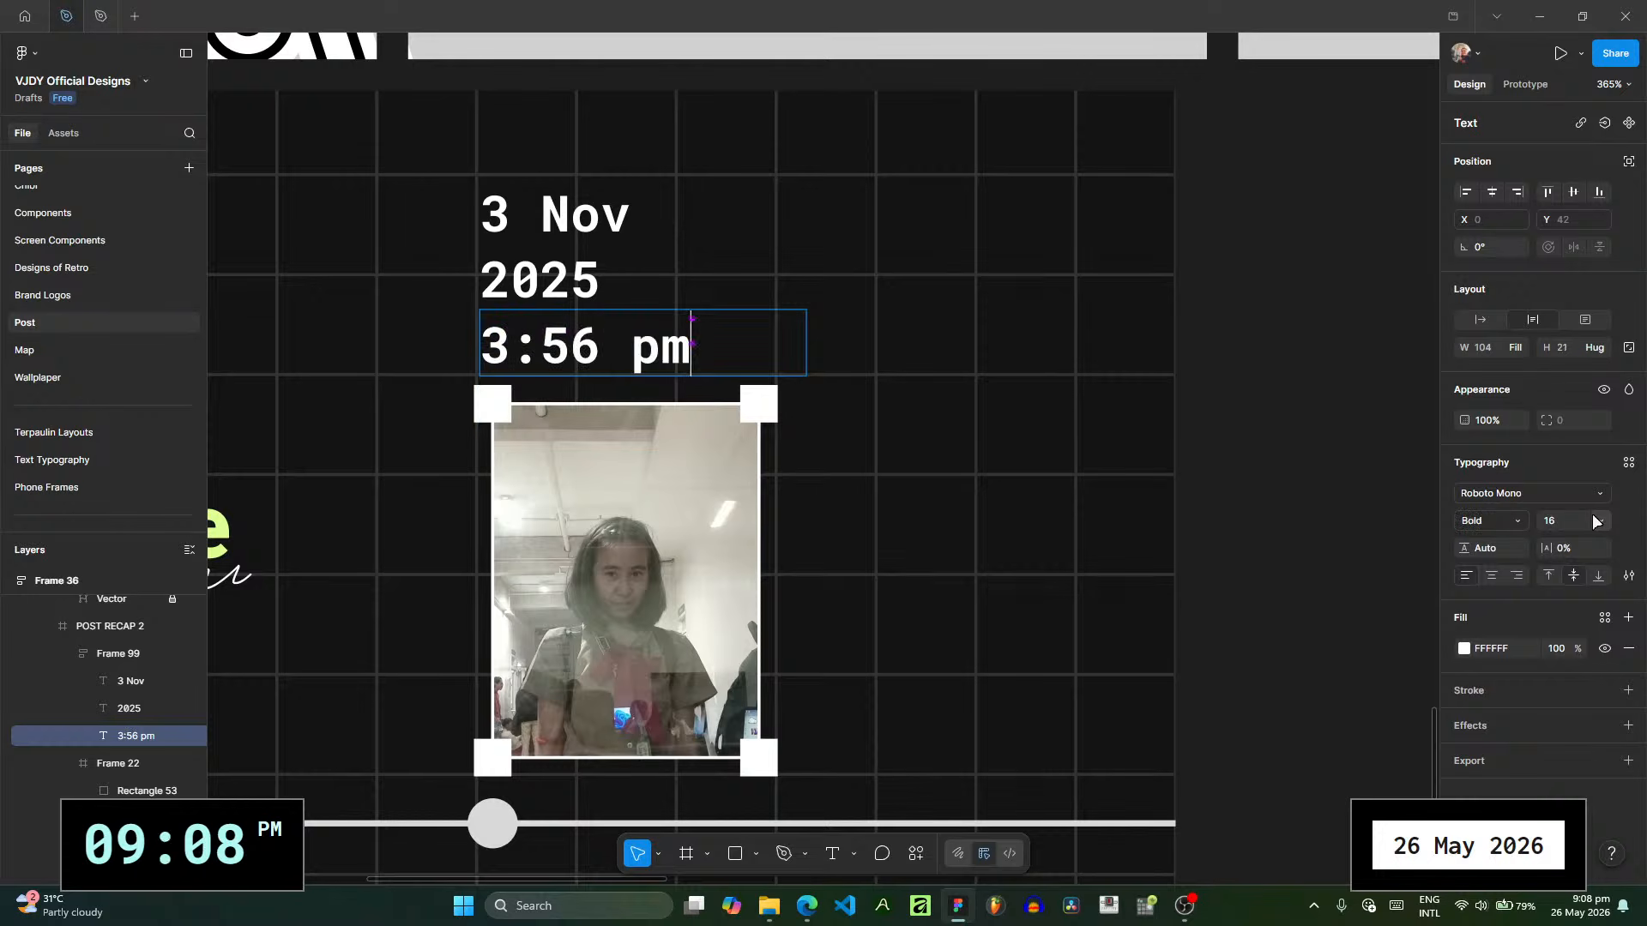
{"action": "key", "text": "ctrl+a"}
{"action": "left_click", "coordinate": [1600, 521]}
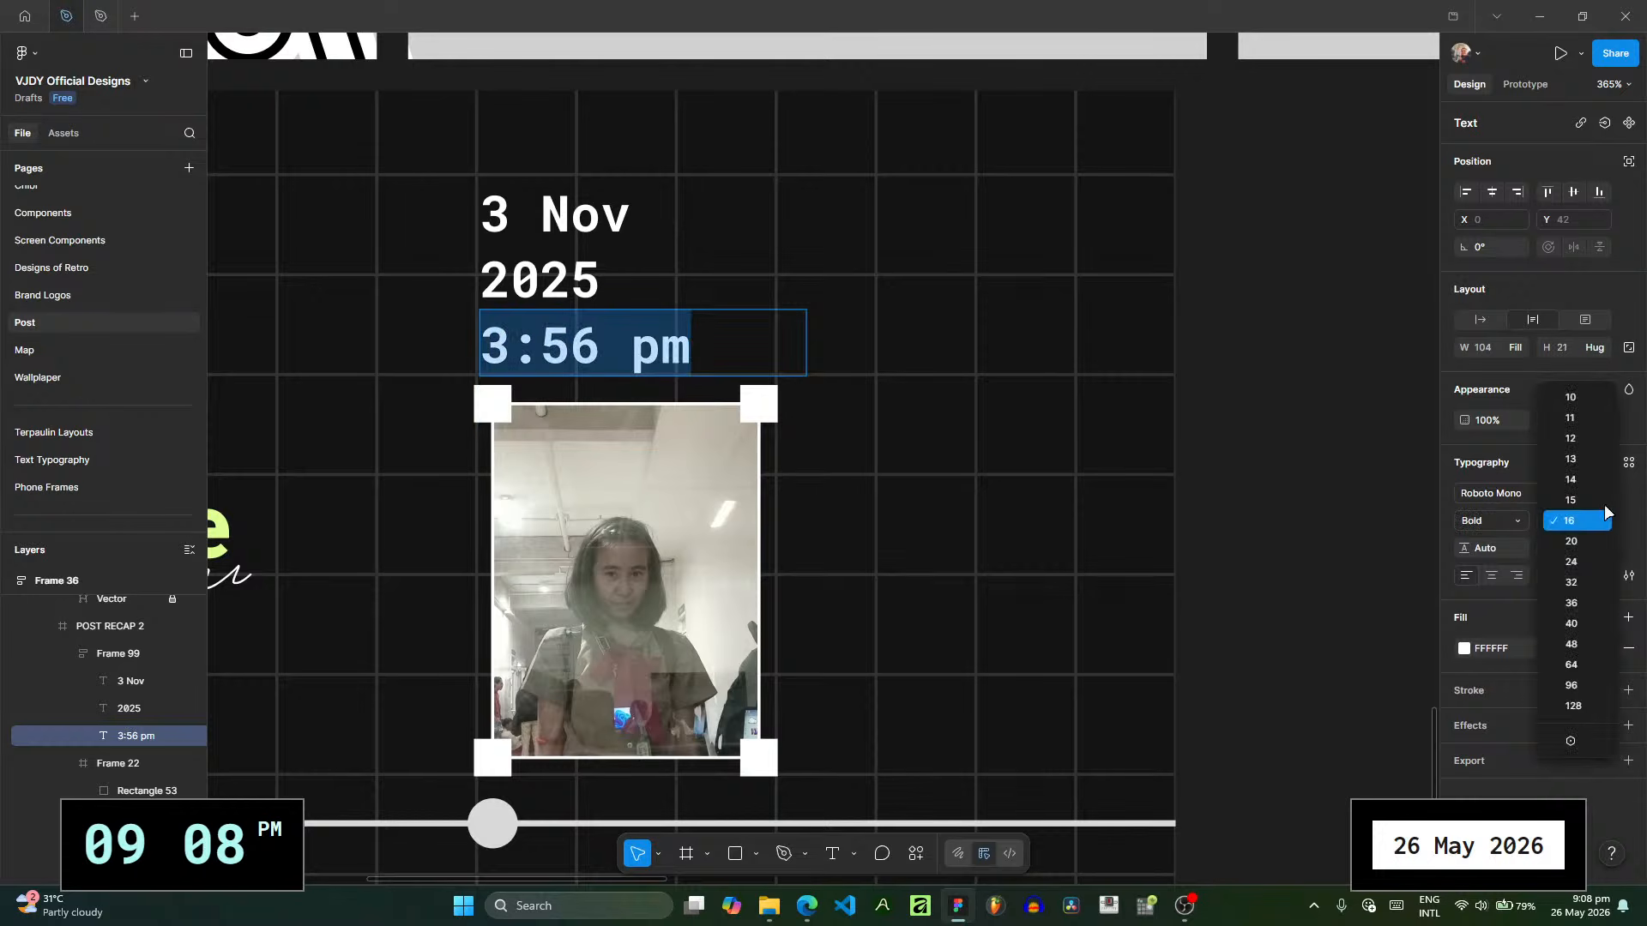
{"action": "left_click", "coordinate": [1585, 403]}
{"action": "key", "text": "Escape"}
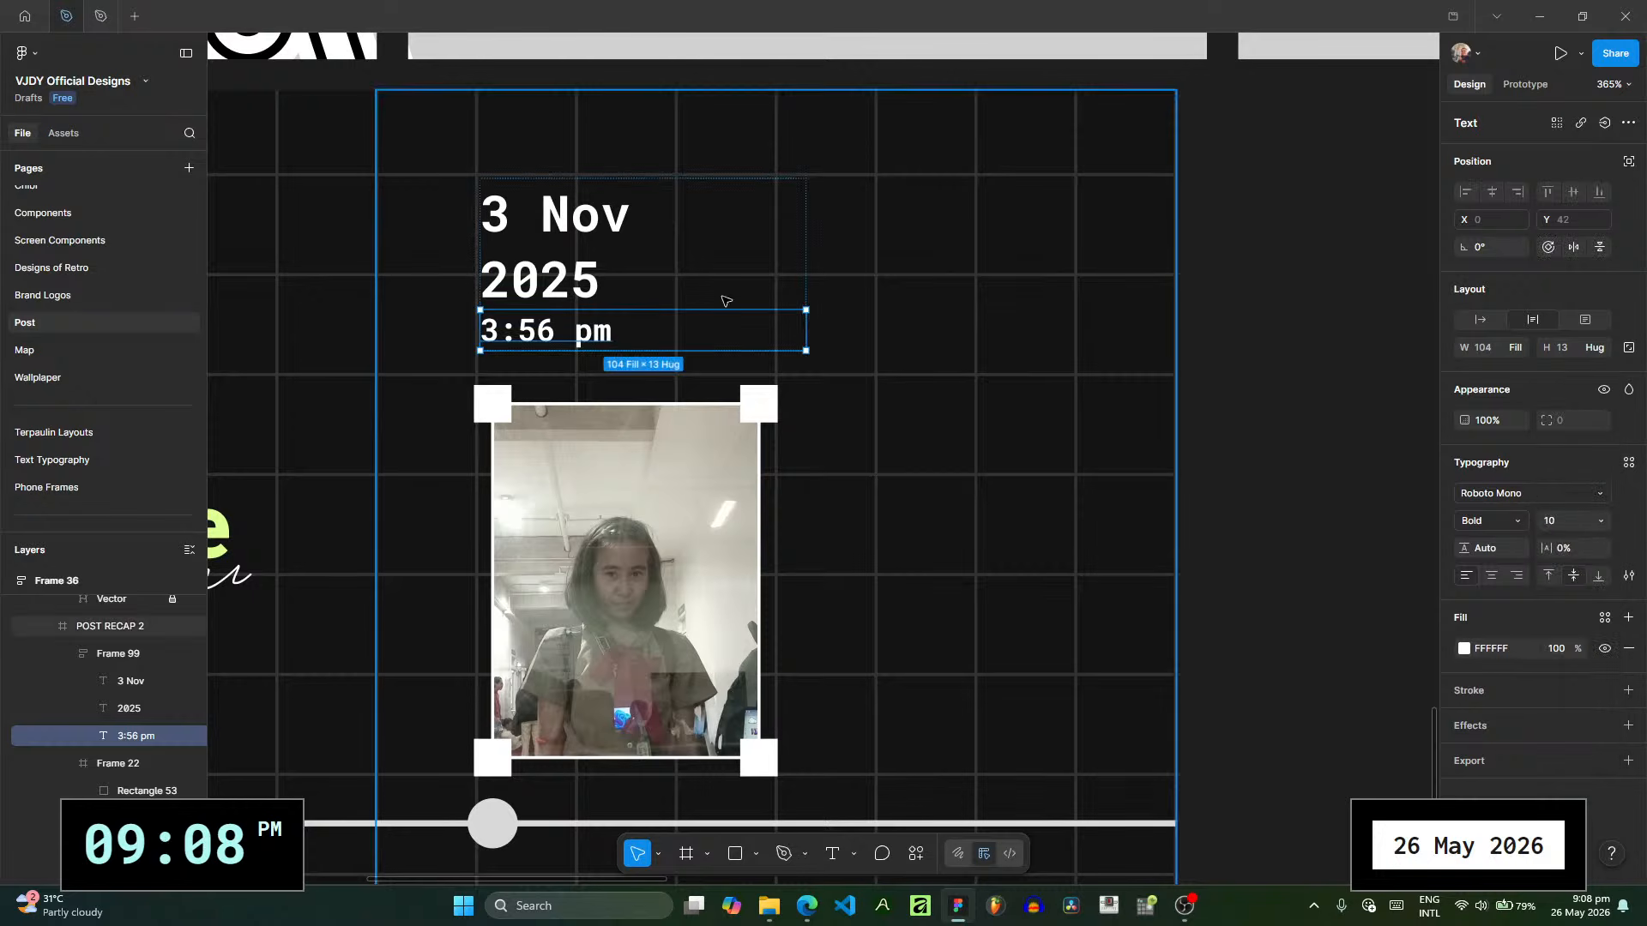
- Resize the caption's auto layout frame to a width of 97, lining its sides up with the photo's selection box
{"action": "left_click", "coordinate": [599, 274]}
{"action": "left_click", "coordinate": [115, 659]}
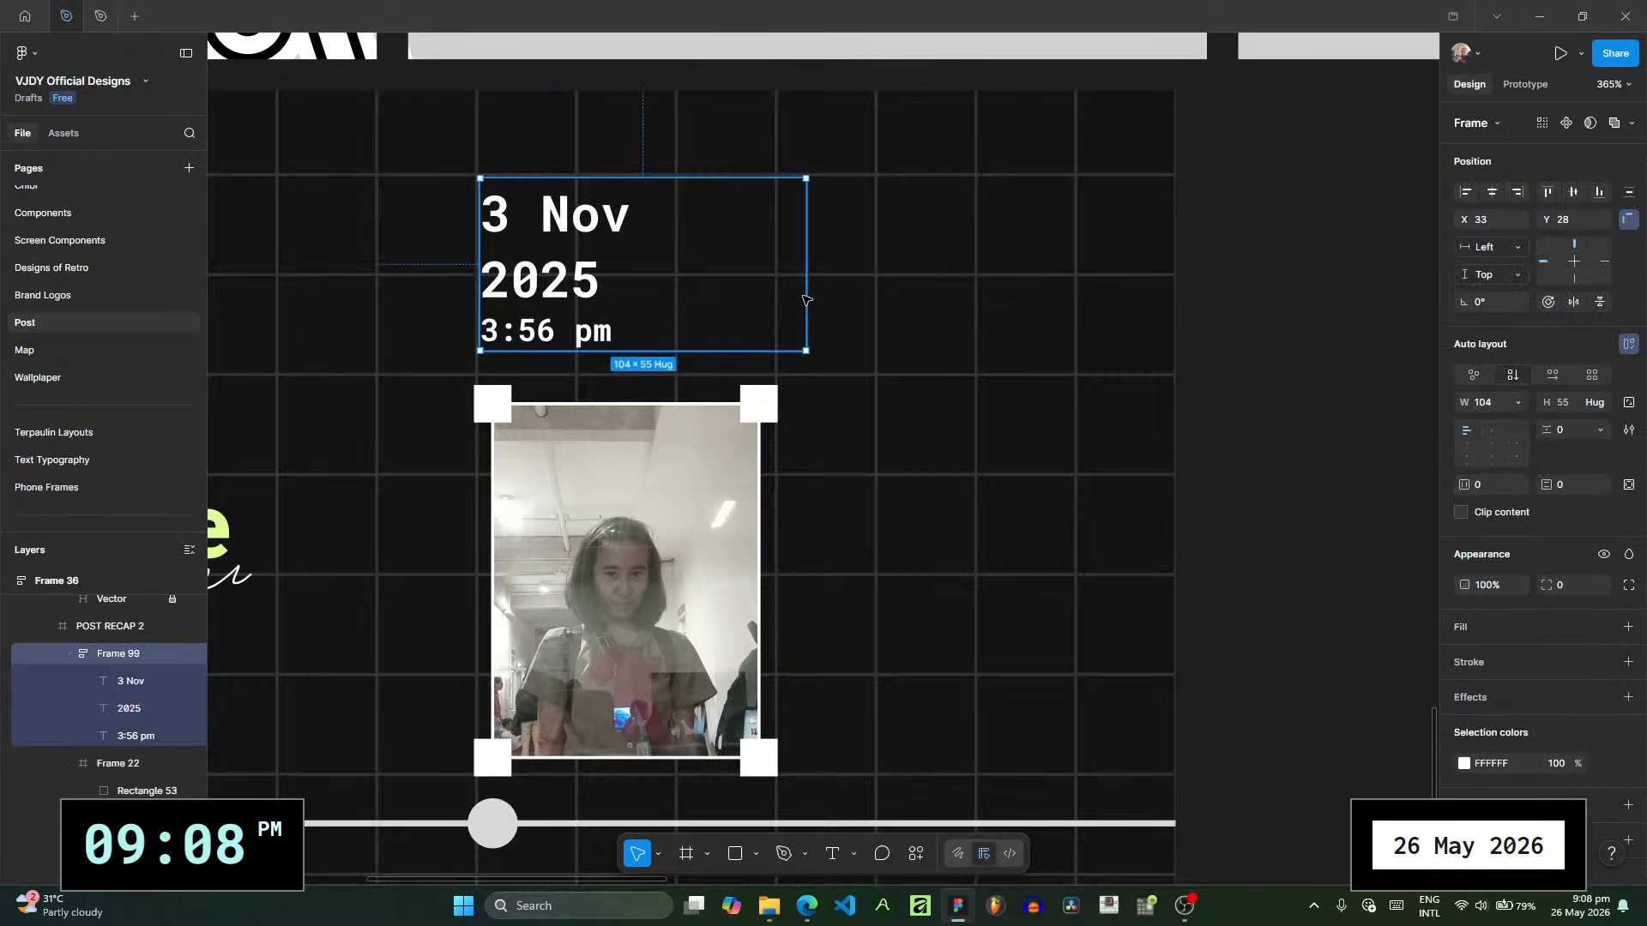
{"action": "left_click_drag", "start_coordinate": [806, 300], "coordinate": [769, 295]}
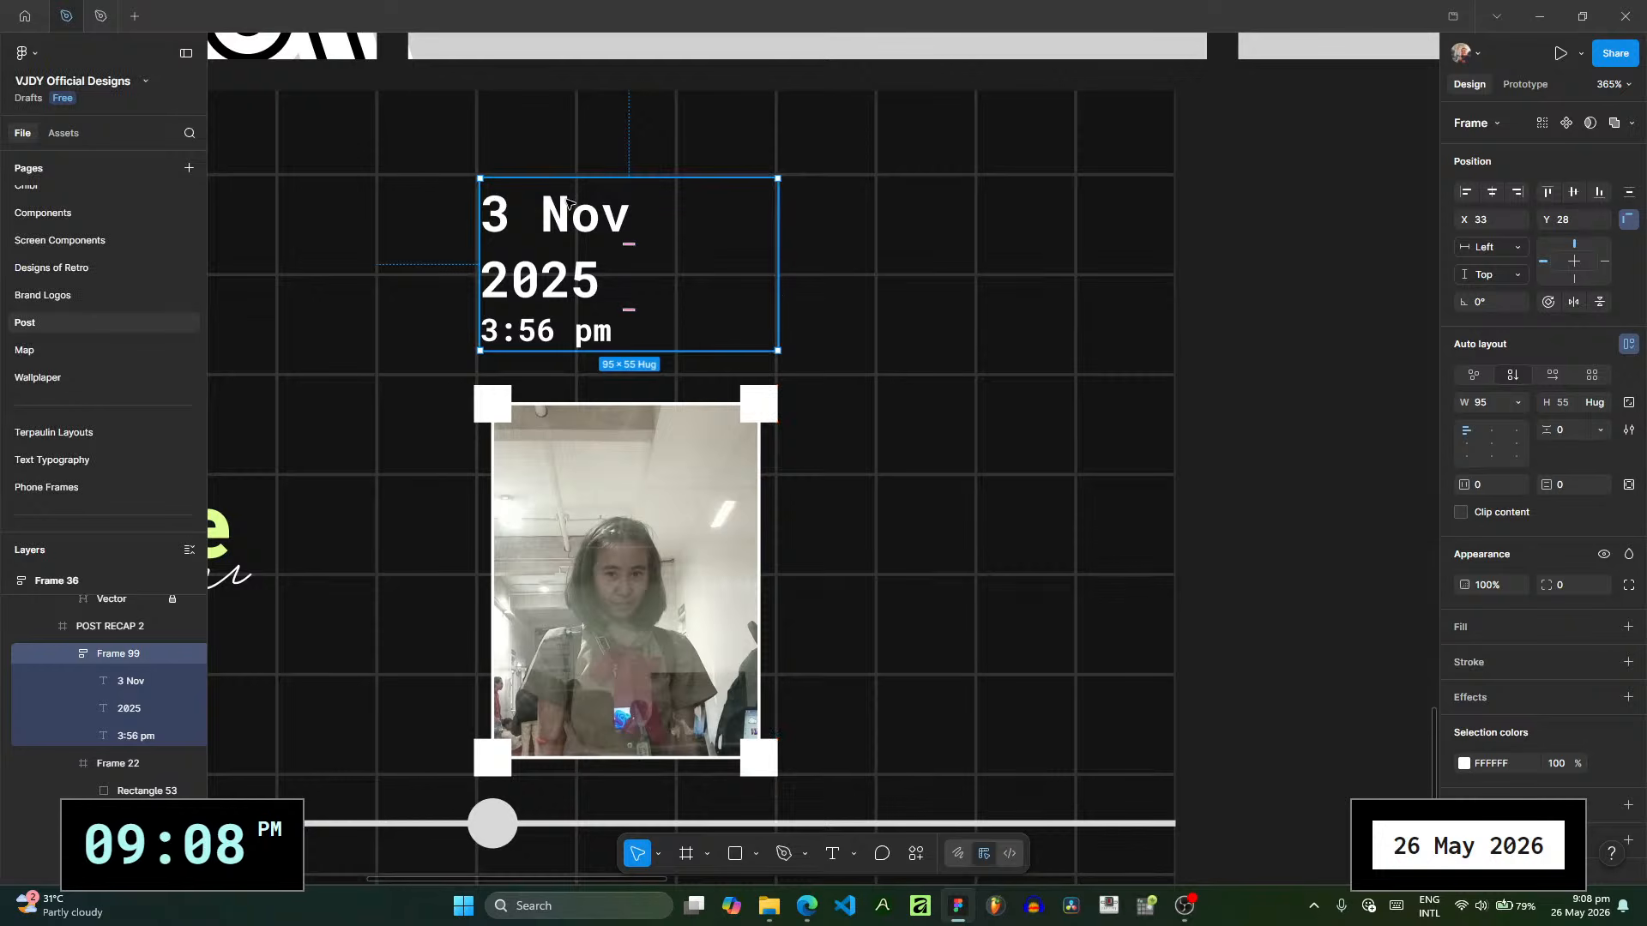
{"action": "left_click_drag", "start_coordinate": [479, 177], "coordinate": [472, 175]}
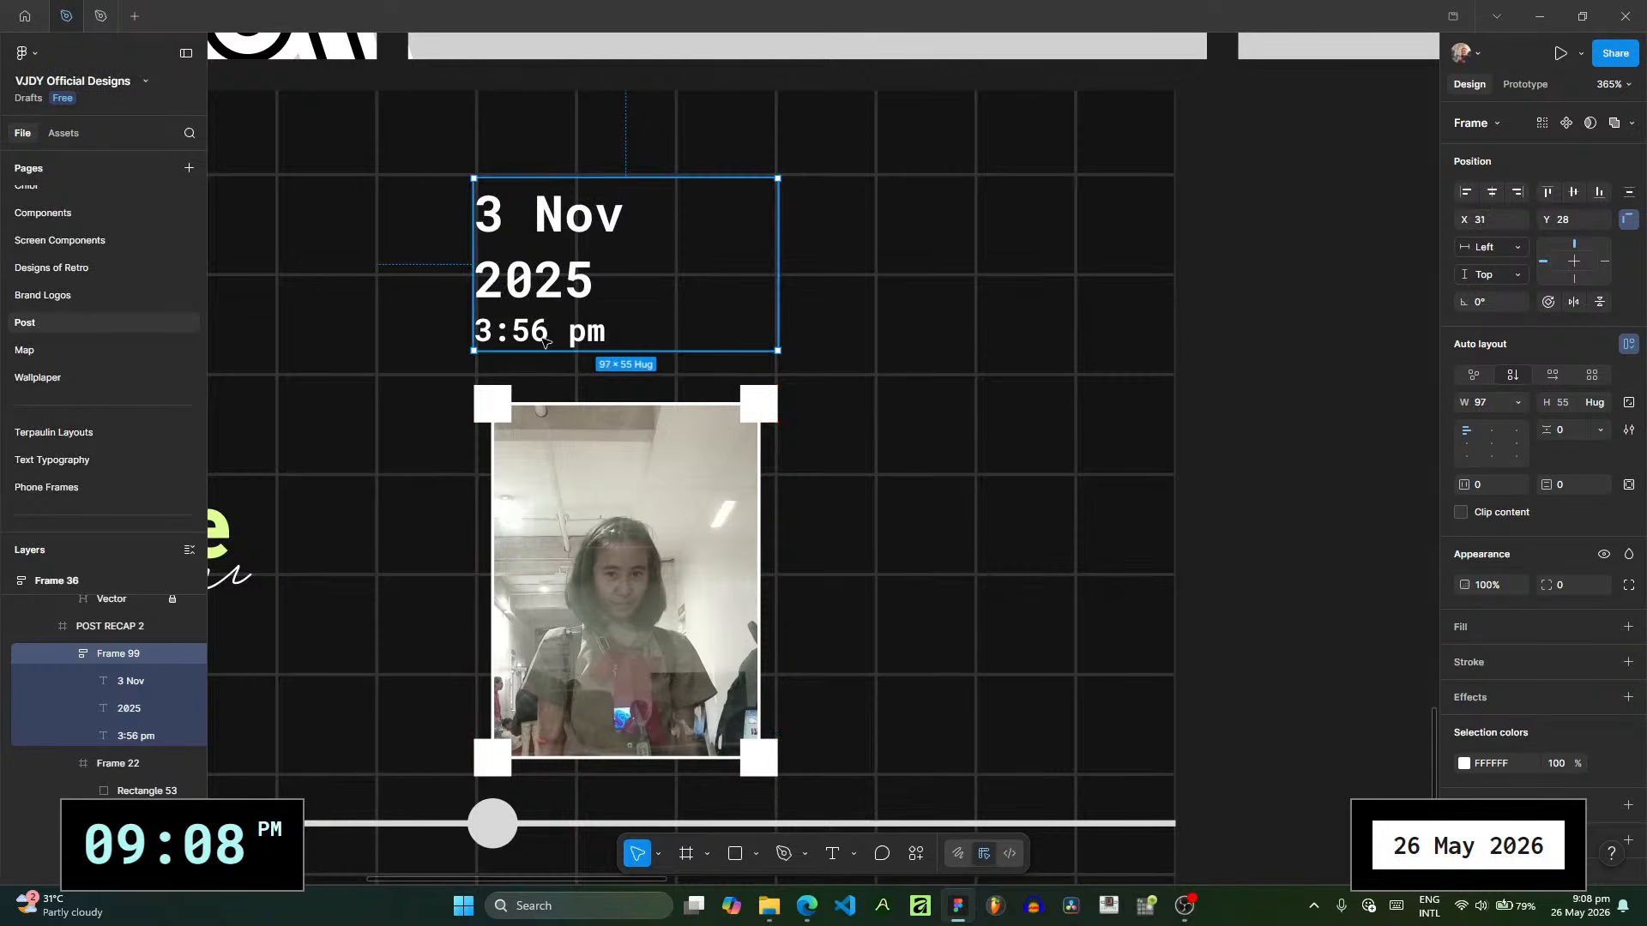
- Remove the bold weight from the "3:56 pm" text and shrink it to less than half the date's font size
{"action": "left_click", "coordinate": [135, 735]}
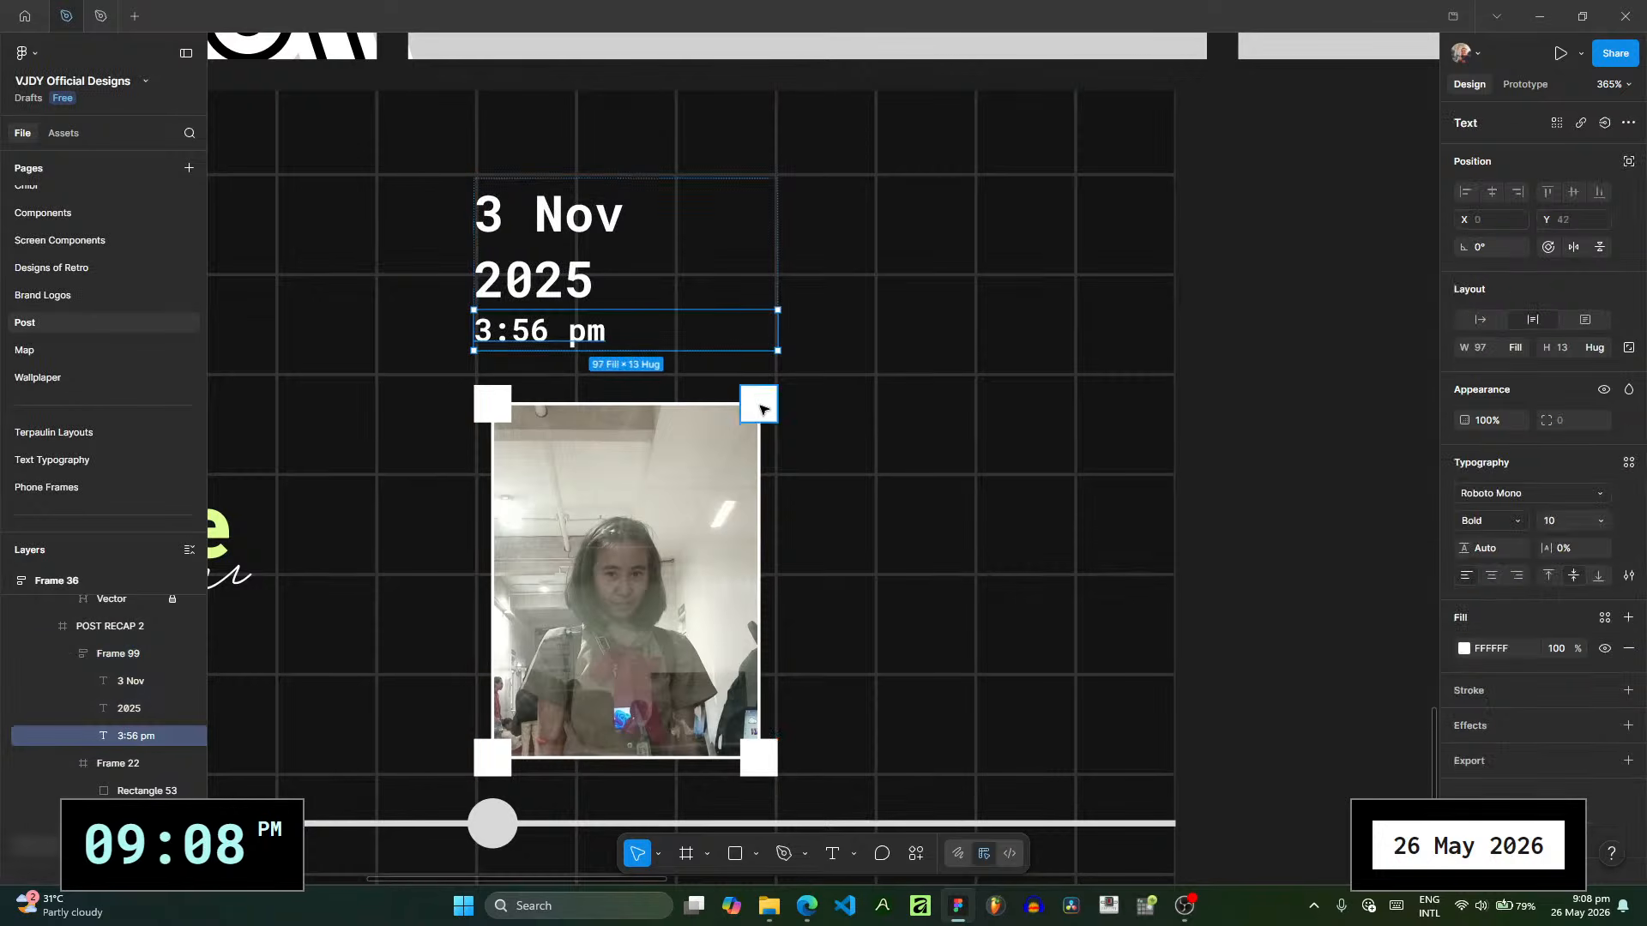
{"action": "key", "text": "ctrl+b"}
{"action": "left_click", "coordinate": [1600, 521]}
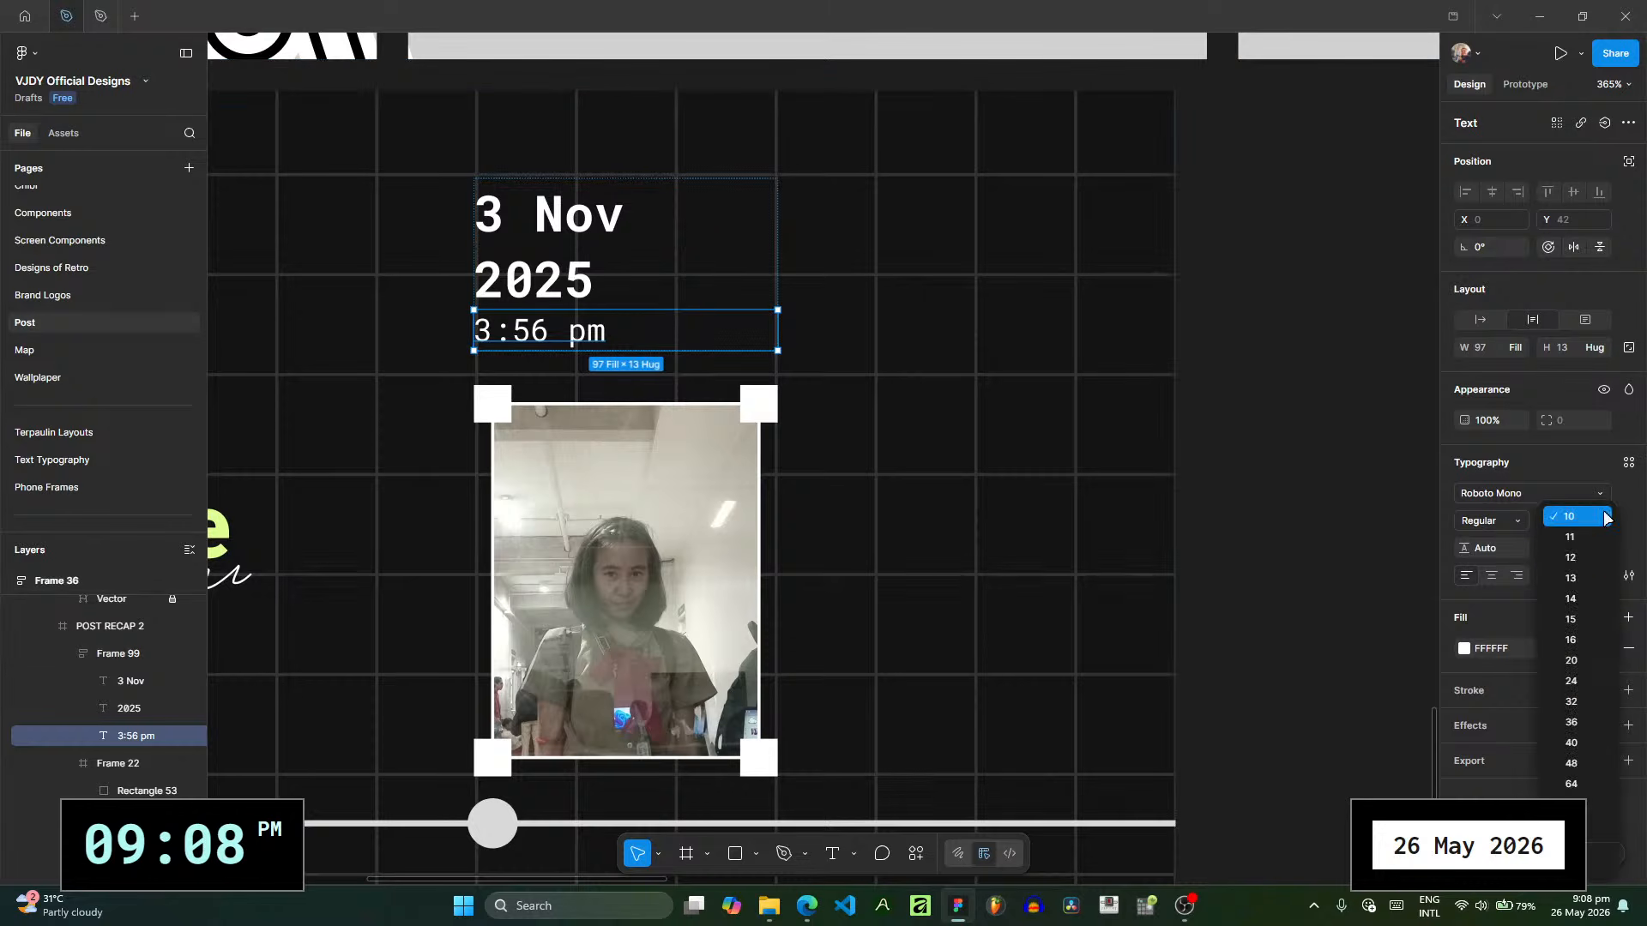
{"action": "left_click", "coordinate": [1582, 477]}
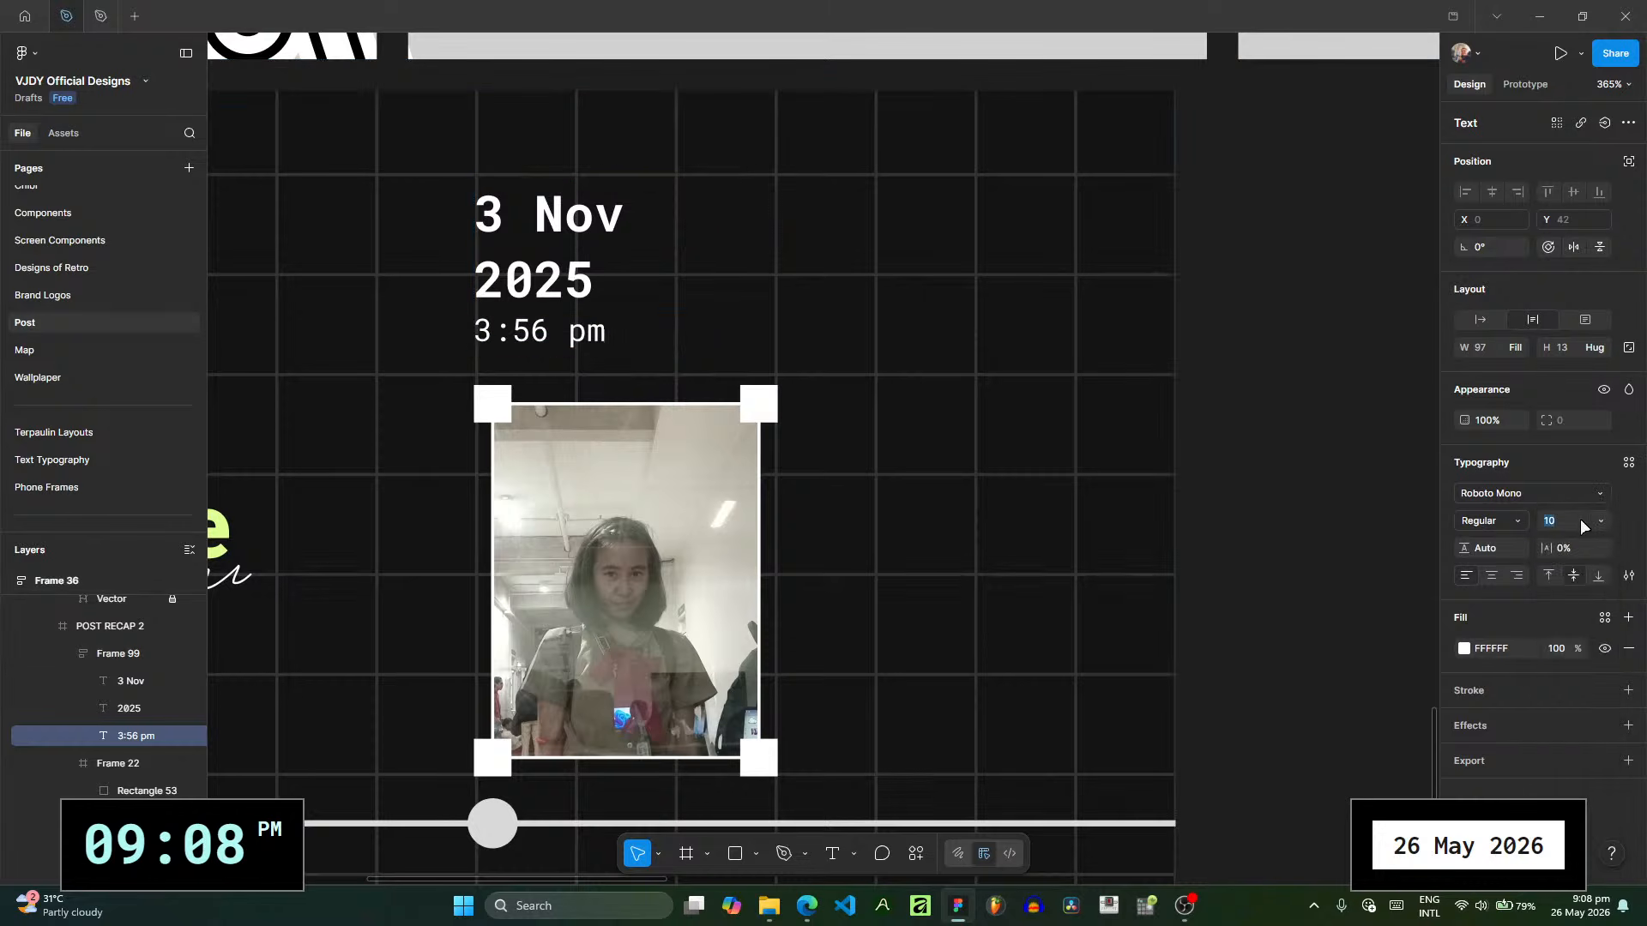
{"action": "type", "text": "8"}
{"action": "key", "text": "Return"}
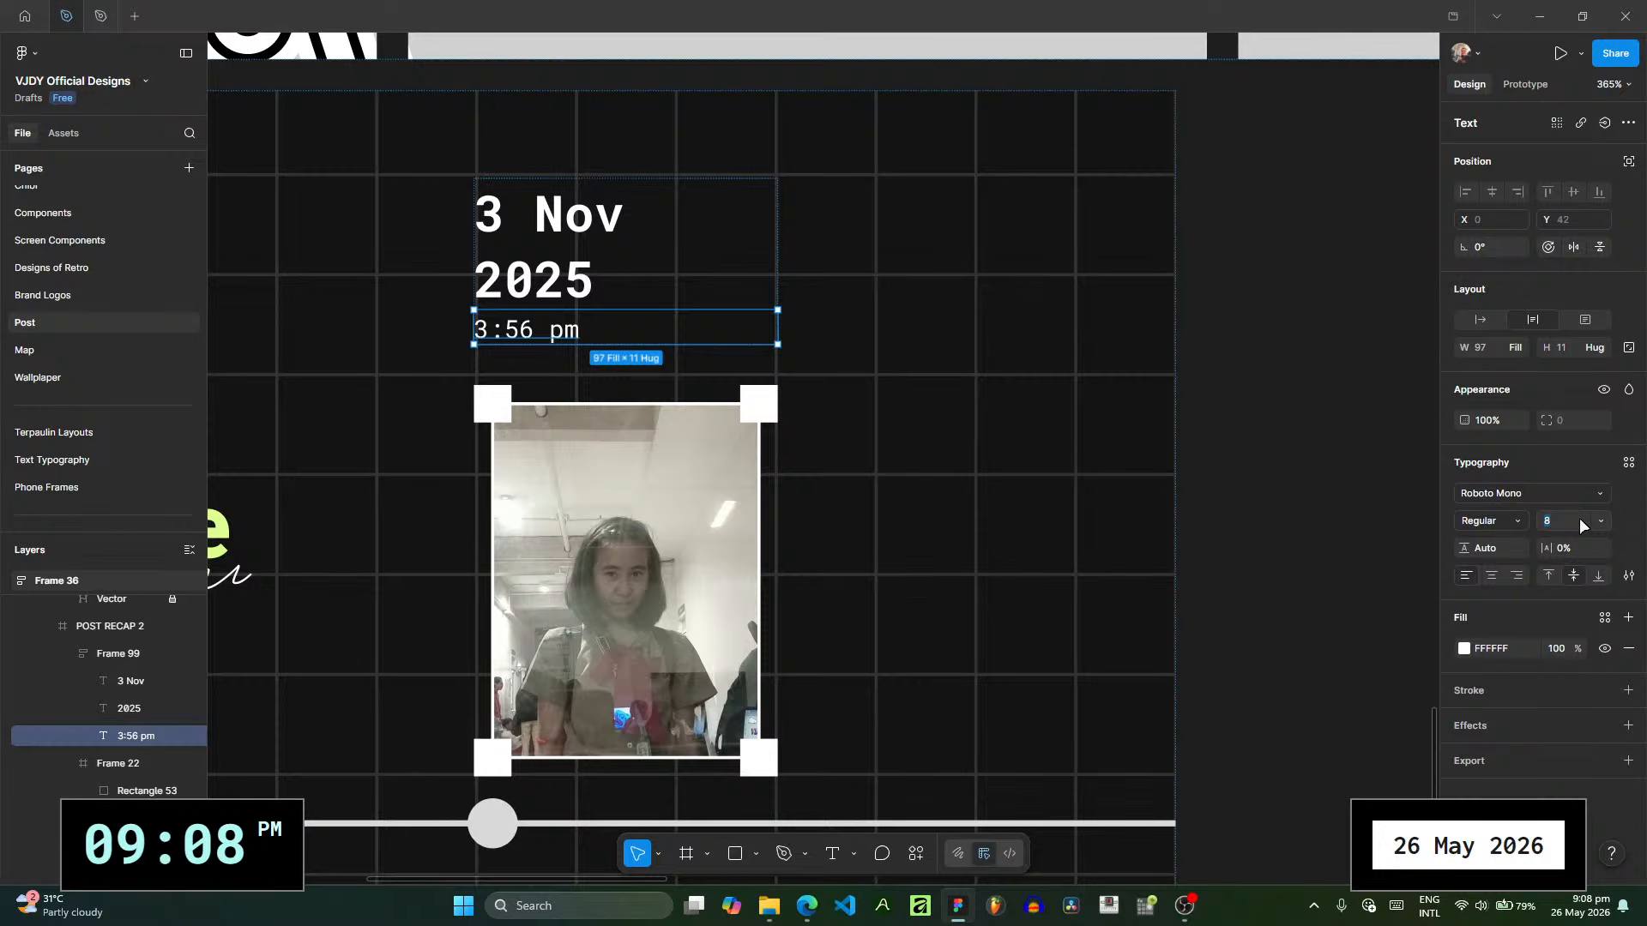
{"action": "type", "text": "5"}
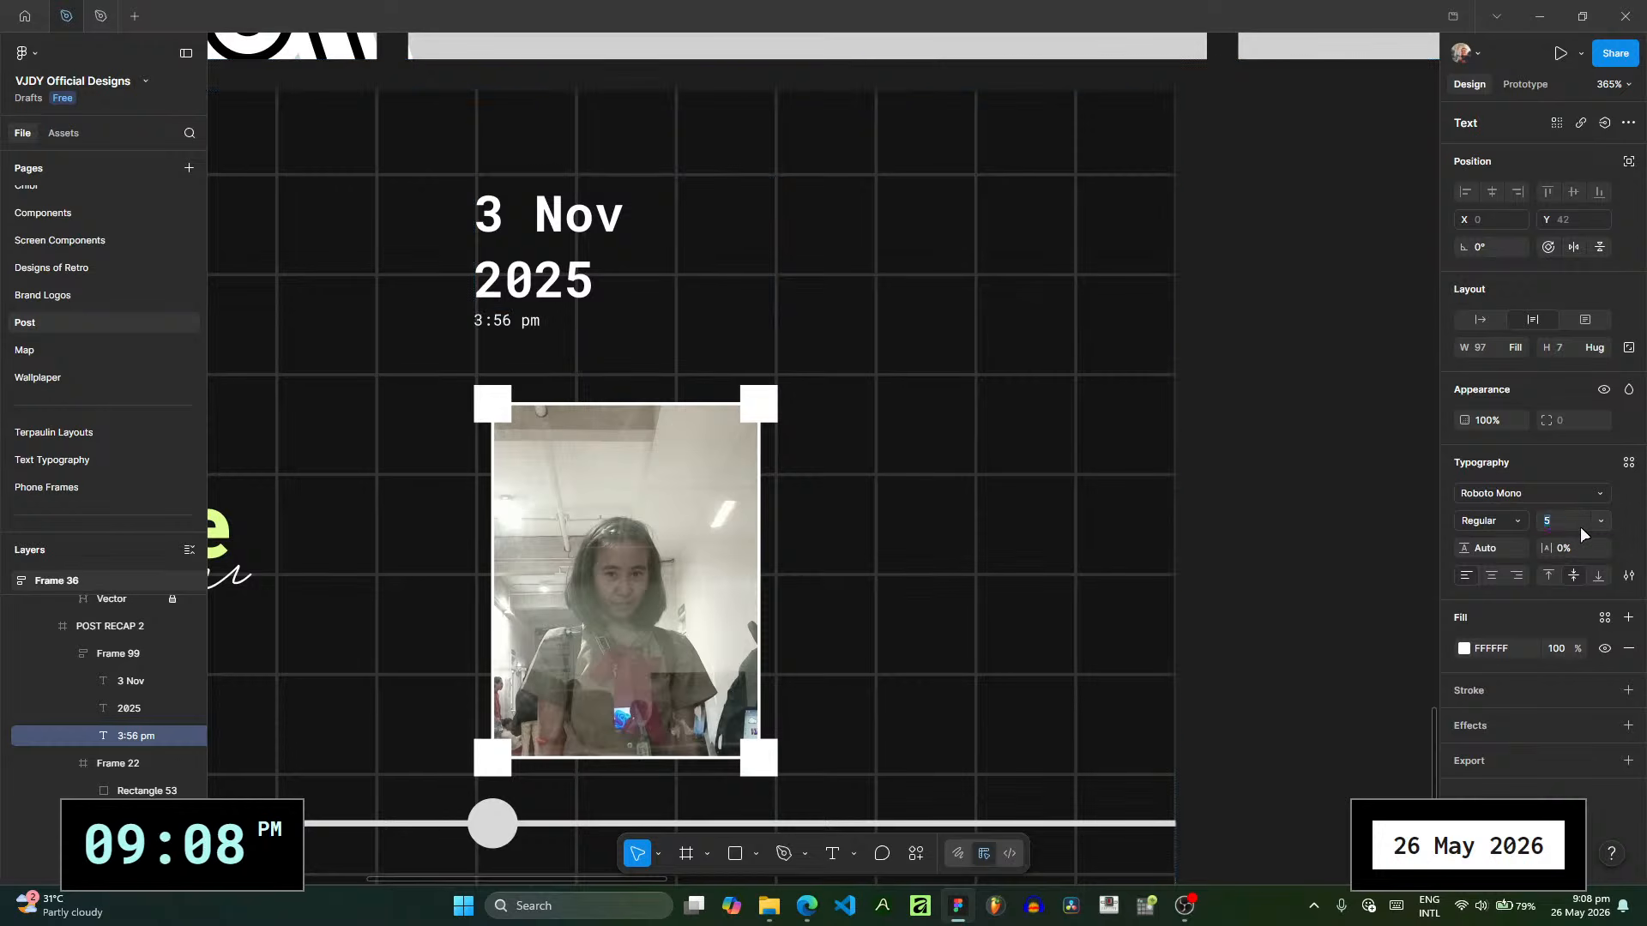
{"action": "left_click", "coordinate": [543, 259]}
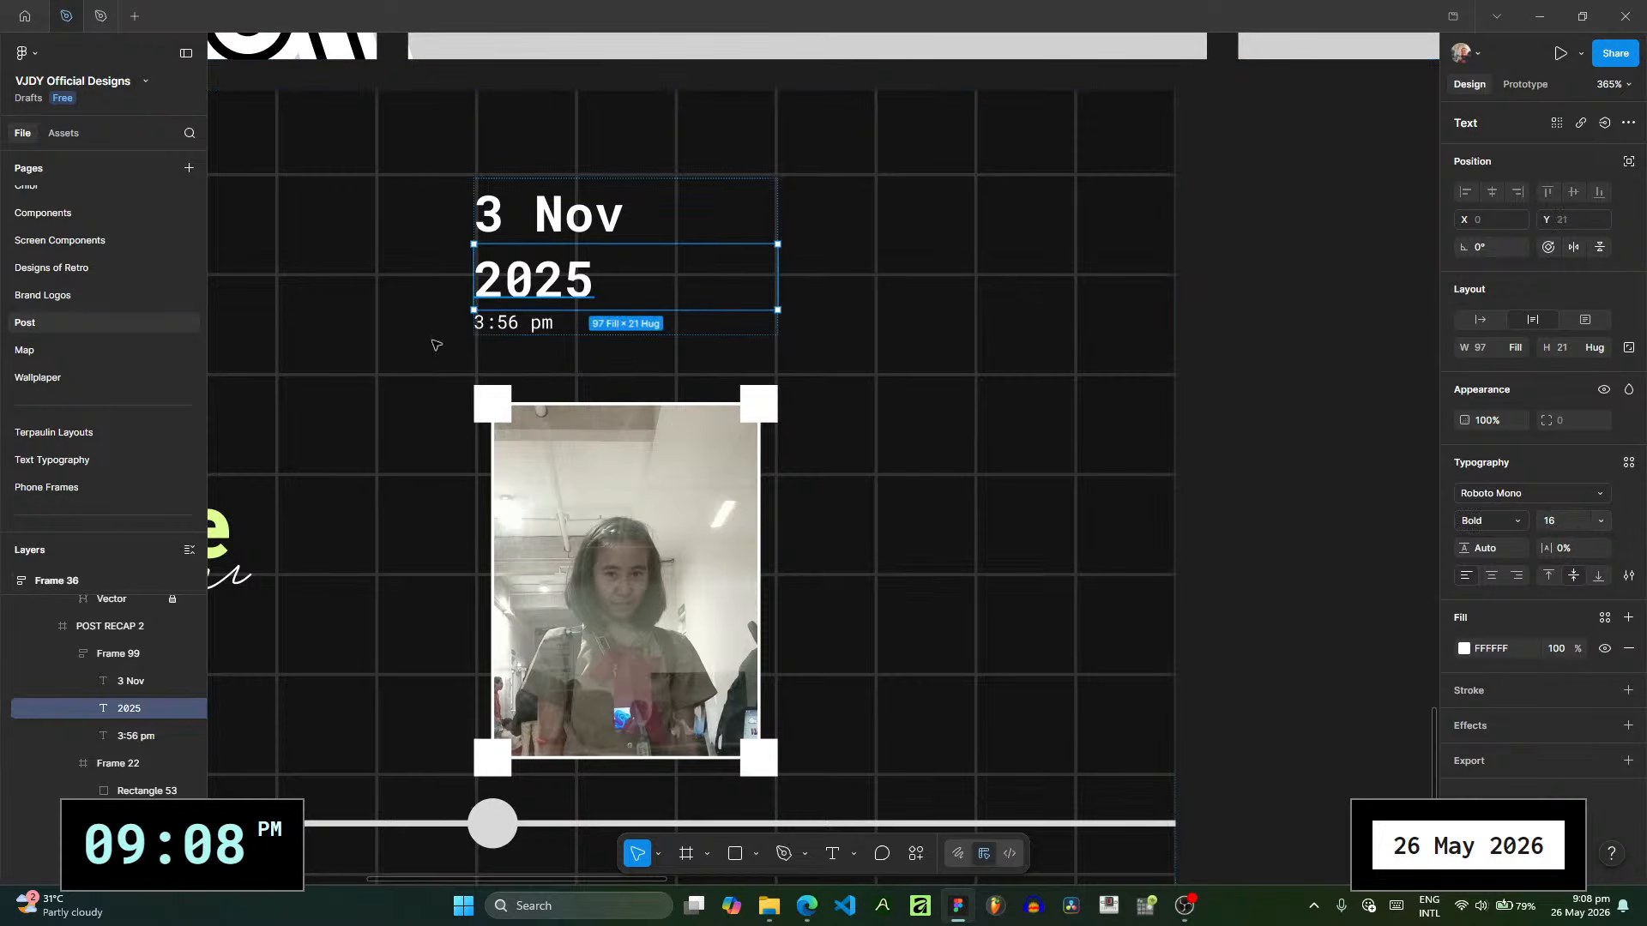
- Set the height of both the "3 Nov" and "2025" texts to 15
{"action": "scroll", "coordinate": [436, 344], "scroll_direction": "up", "scroll_amount": 2}
{"action": "left_click", "coordinate": [120, 627]}
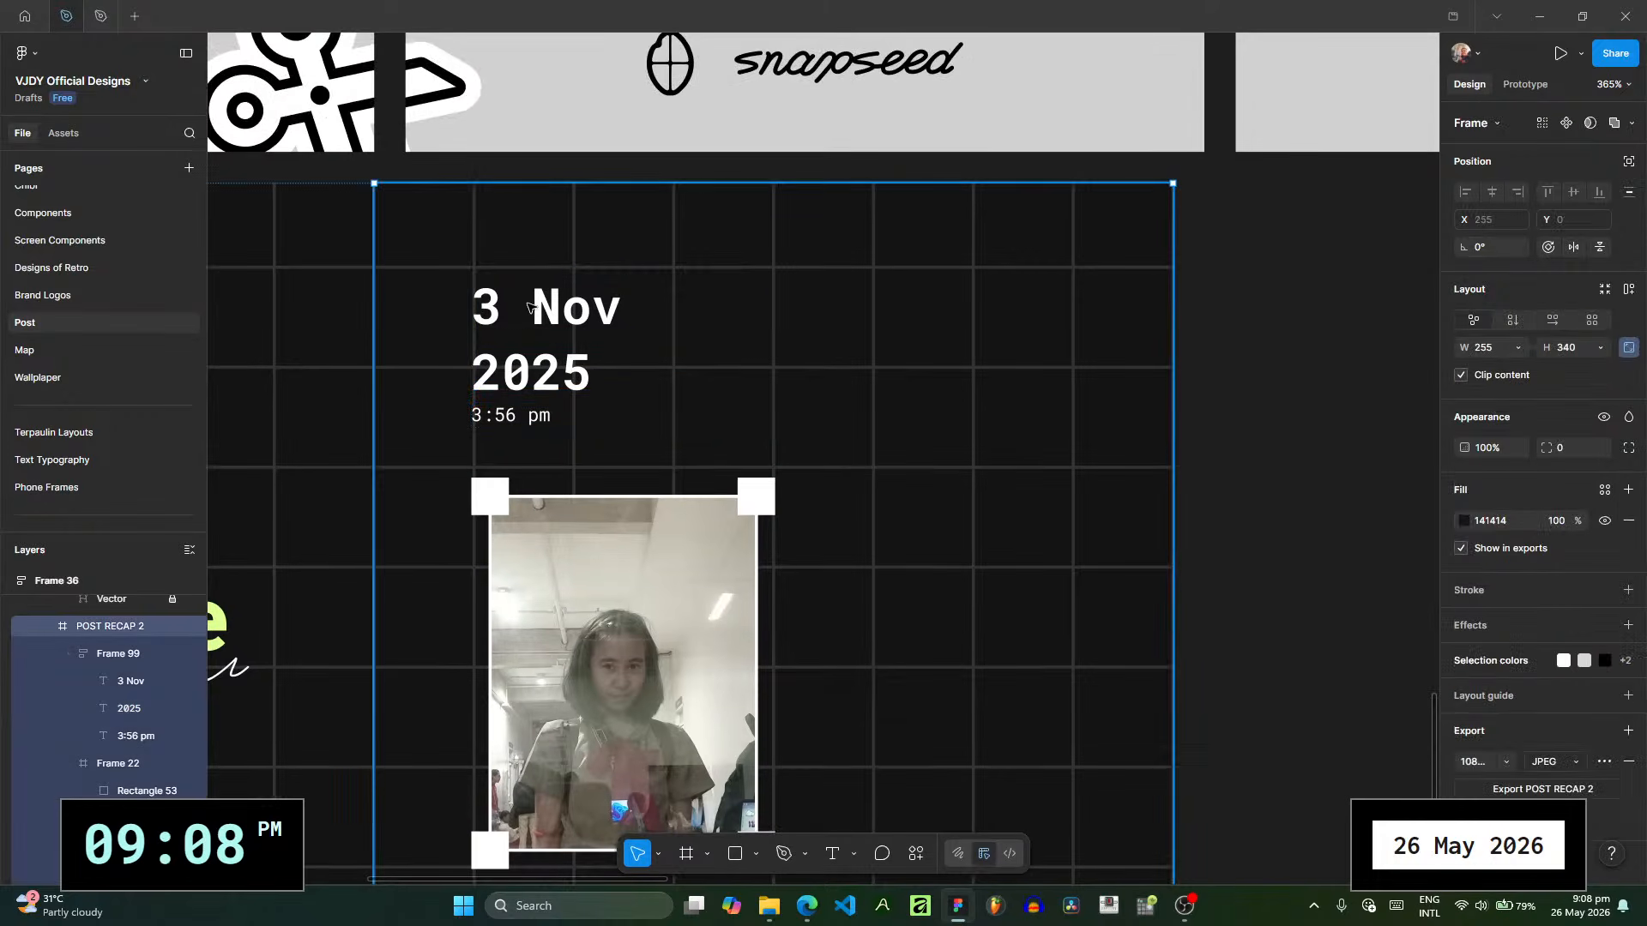
{"action": "left_click", "coordinate": [130, 681]}
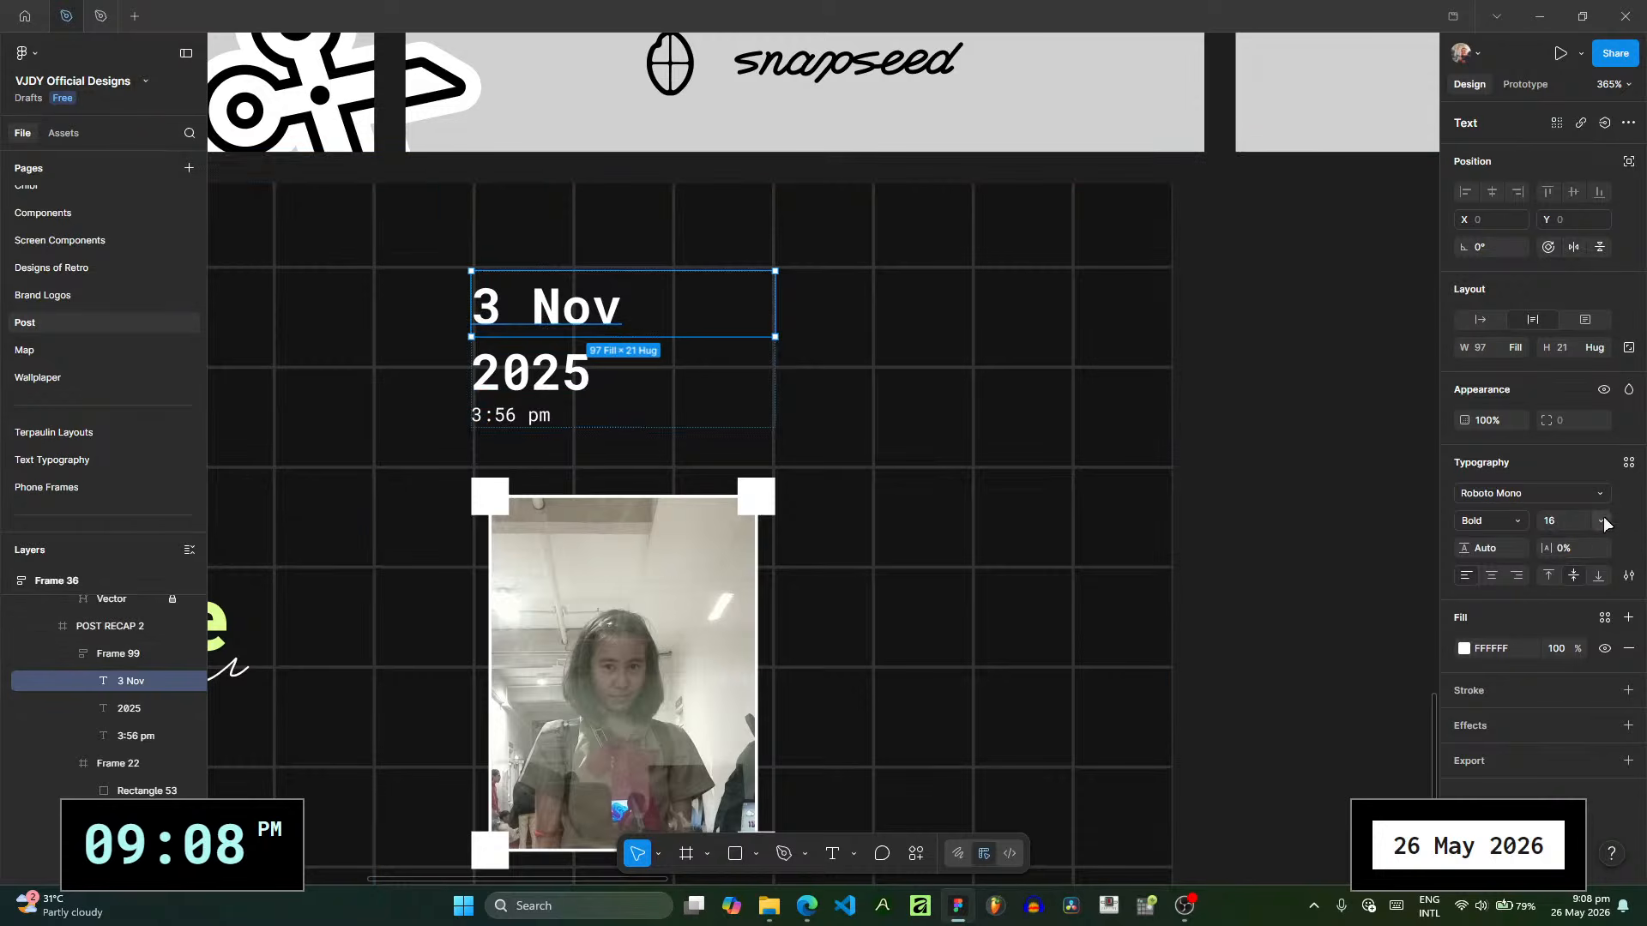
{"action": "left_click_drag", "start_coordinate": [1547, 348], "coordinate": [1545, 354]}
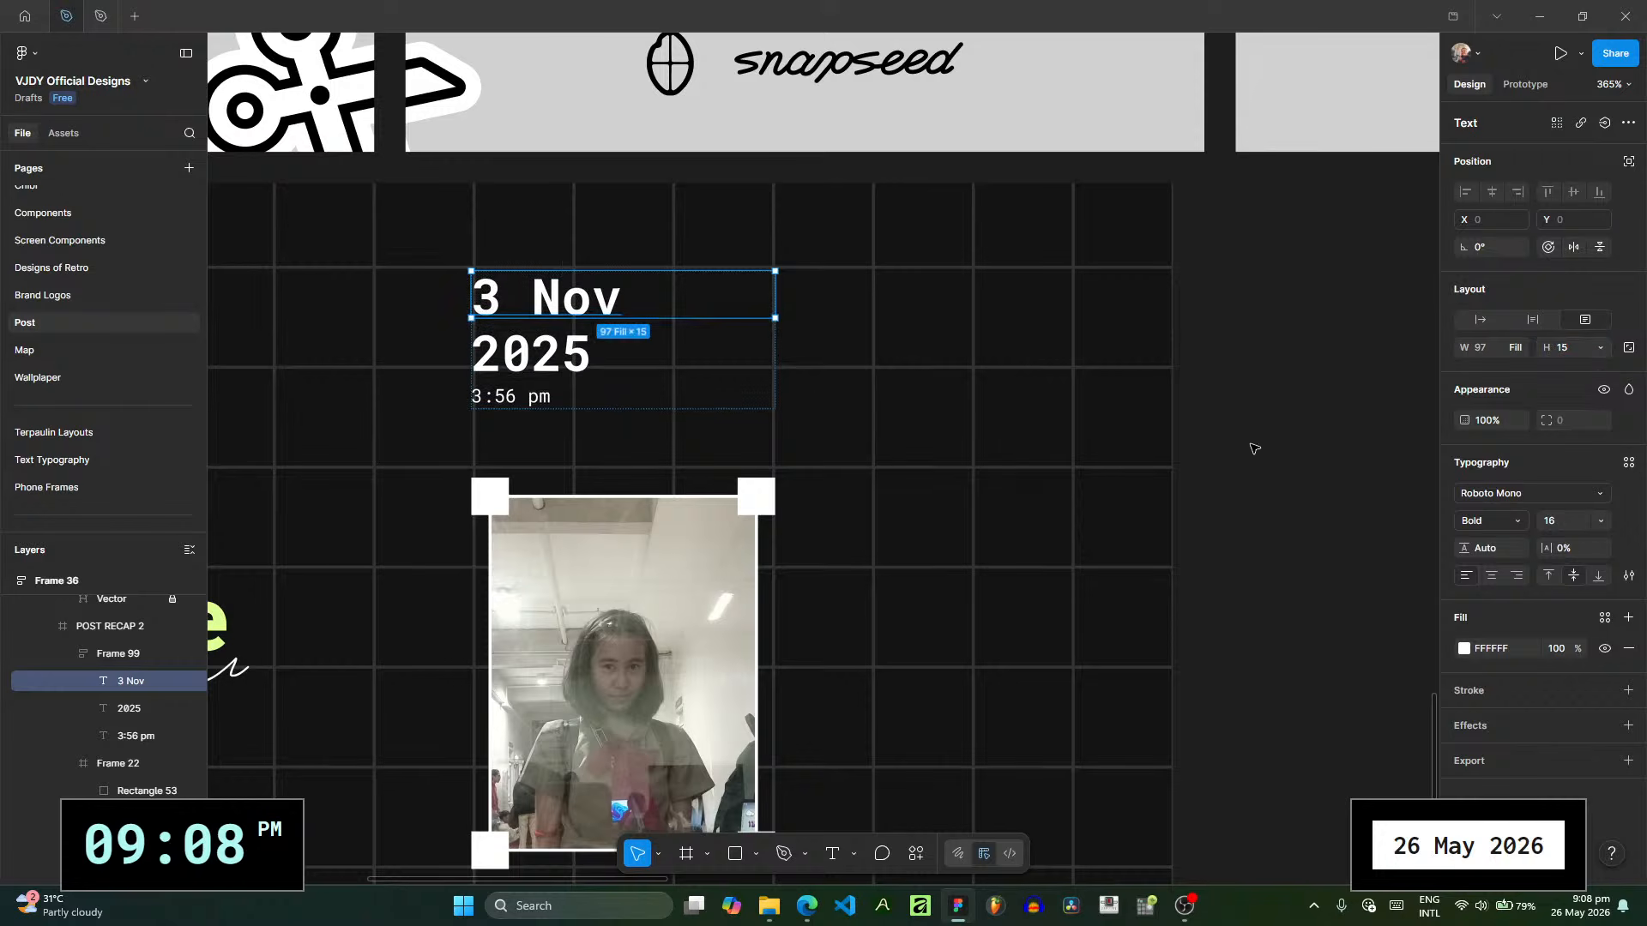
{"action": "left_click", "coordinate": [556, 367]}
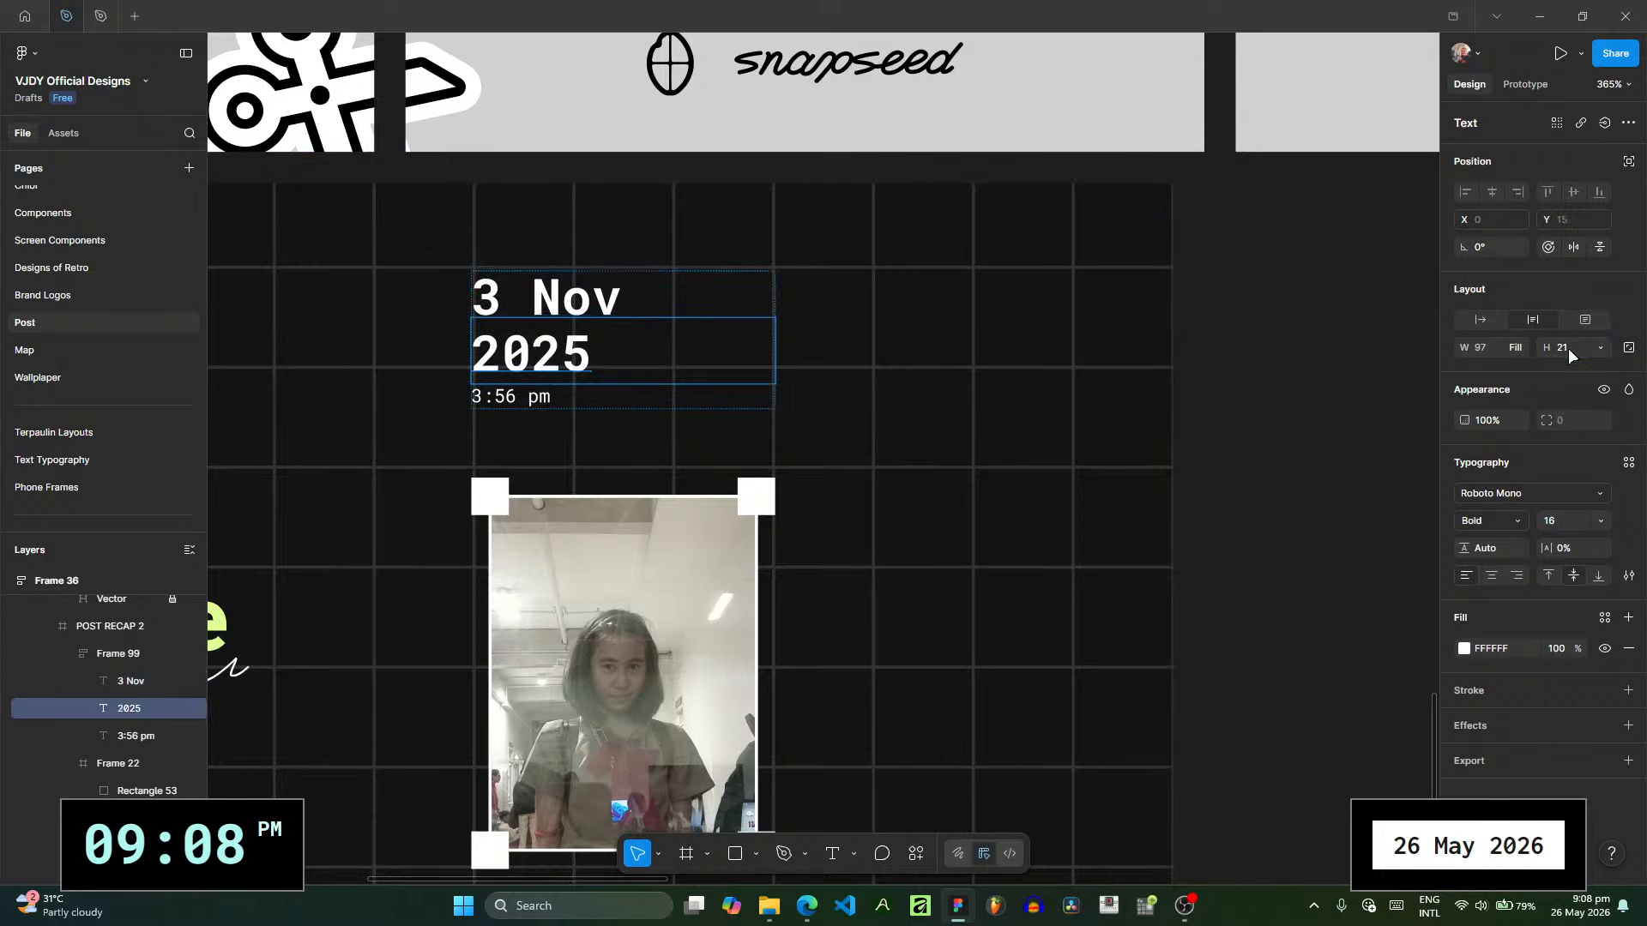
{"action": "left_click_drag", "start_coordinate": [1555, 351], "coordinate": [1543, 354]}
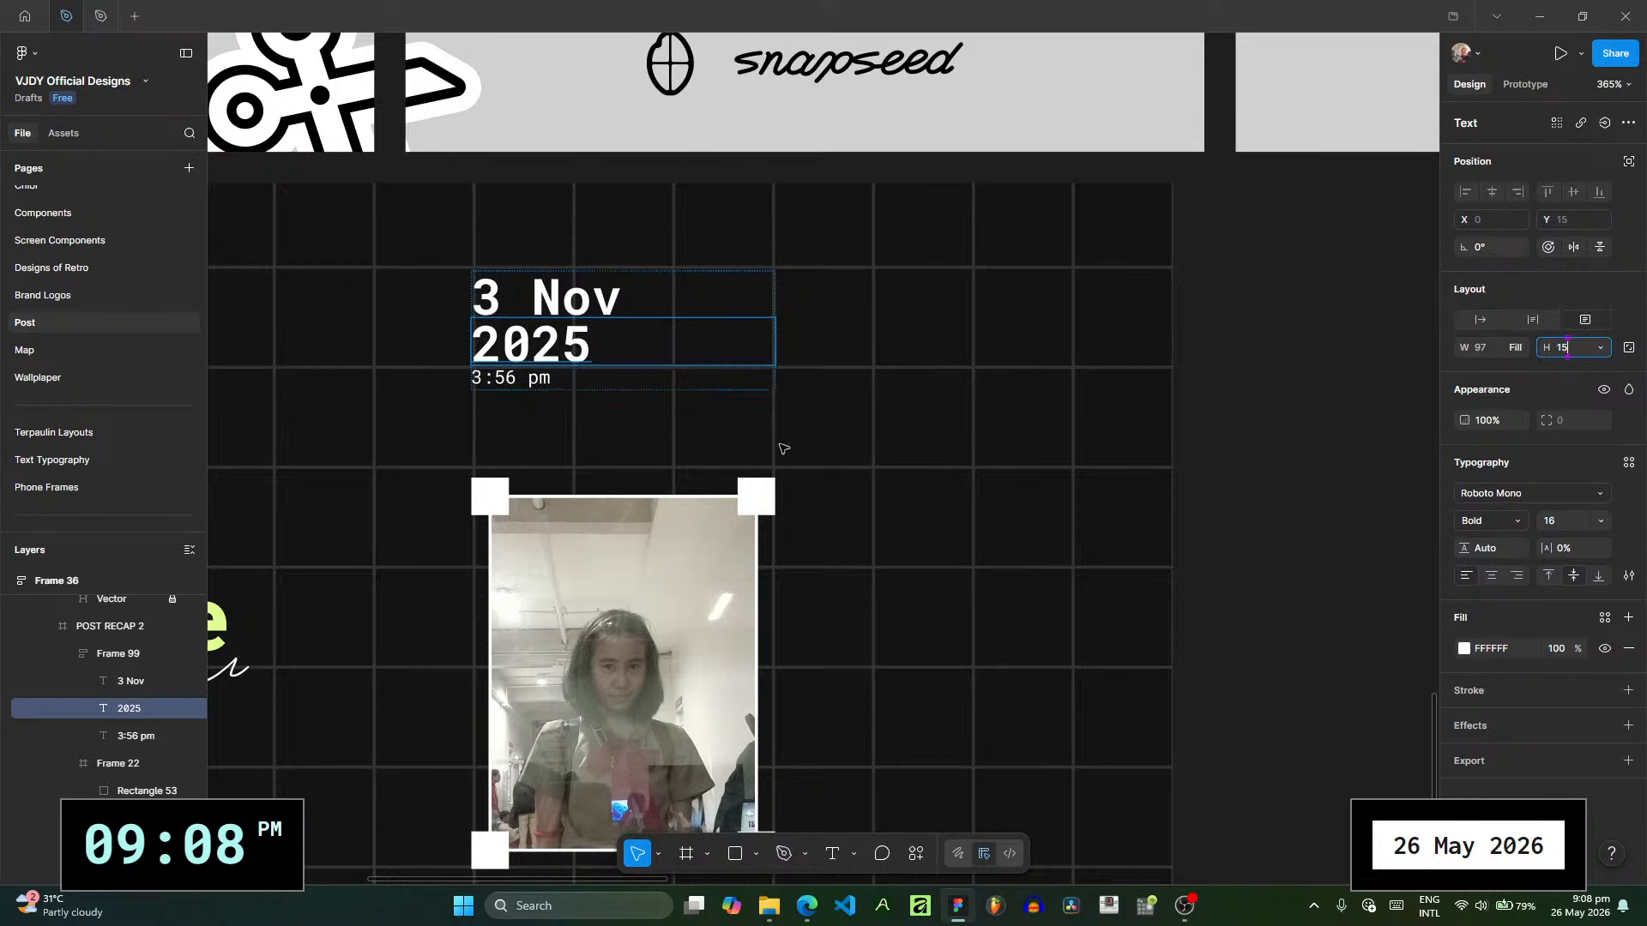
- Set the caption's line gap to 6, and nest "3 Nov" and "2025" in their own vertical auto layout with a gap of 0
{"action": "left_click", "coordinate": [559, 386]}
{"action": "left_click_drag", "start_coordinate": [626, 366], "coordinate": [624, 393]}
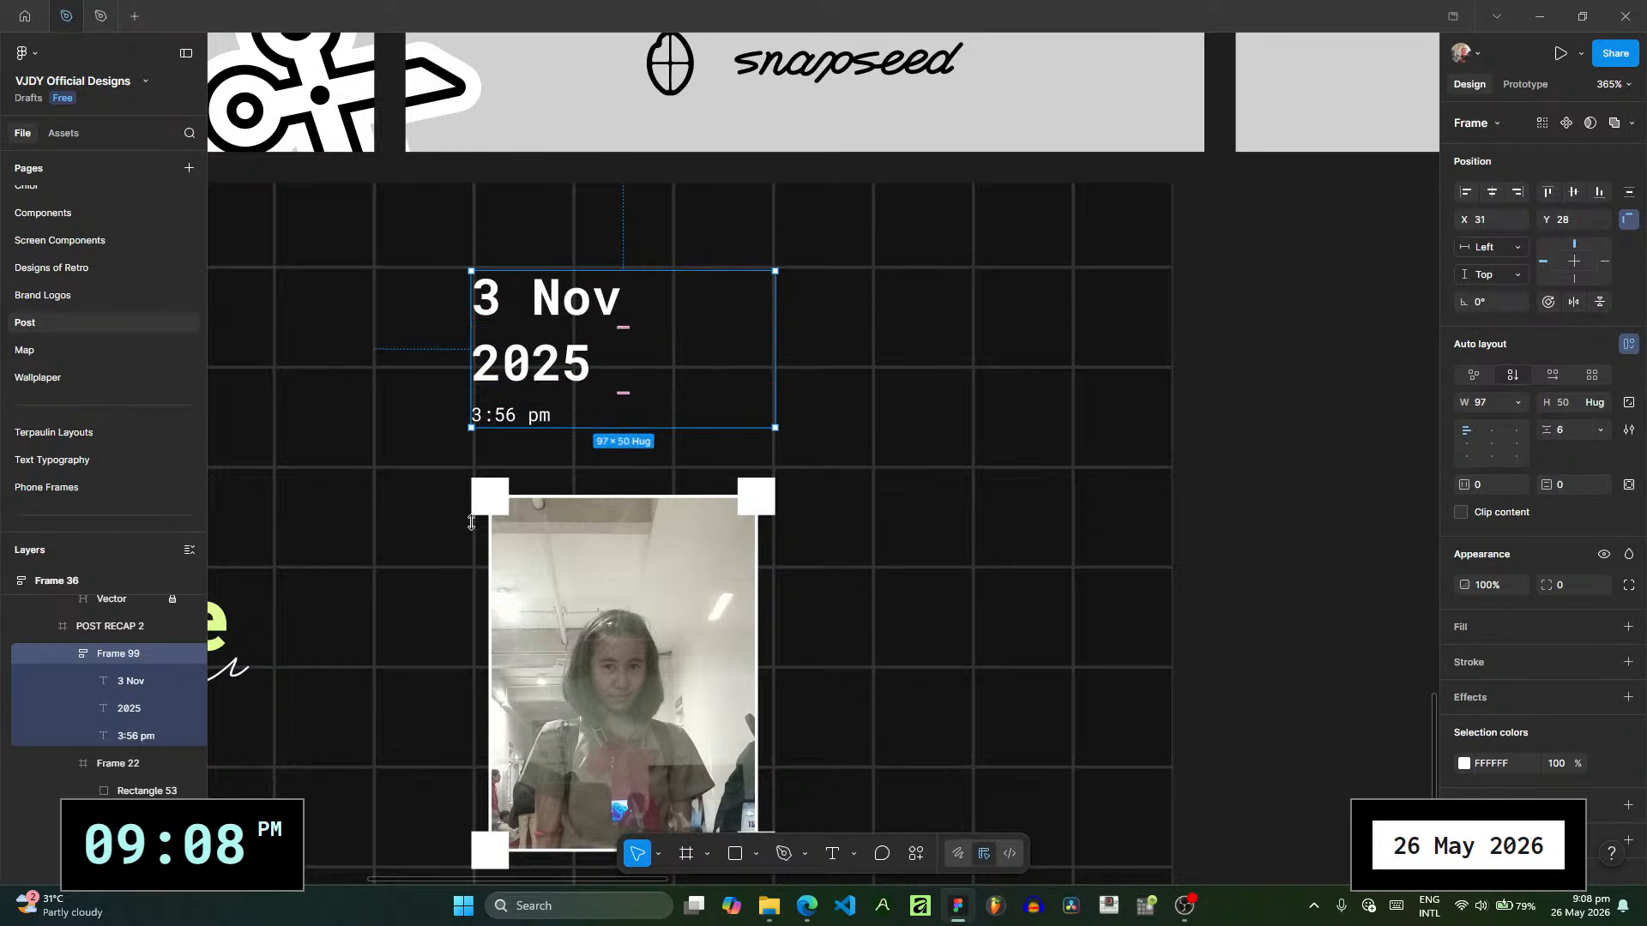
{"action": "left_click", "coordinate": [134, 713]}
{"action": "left_click", "coordinate": [127, 685], "text": "shift"}
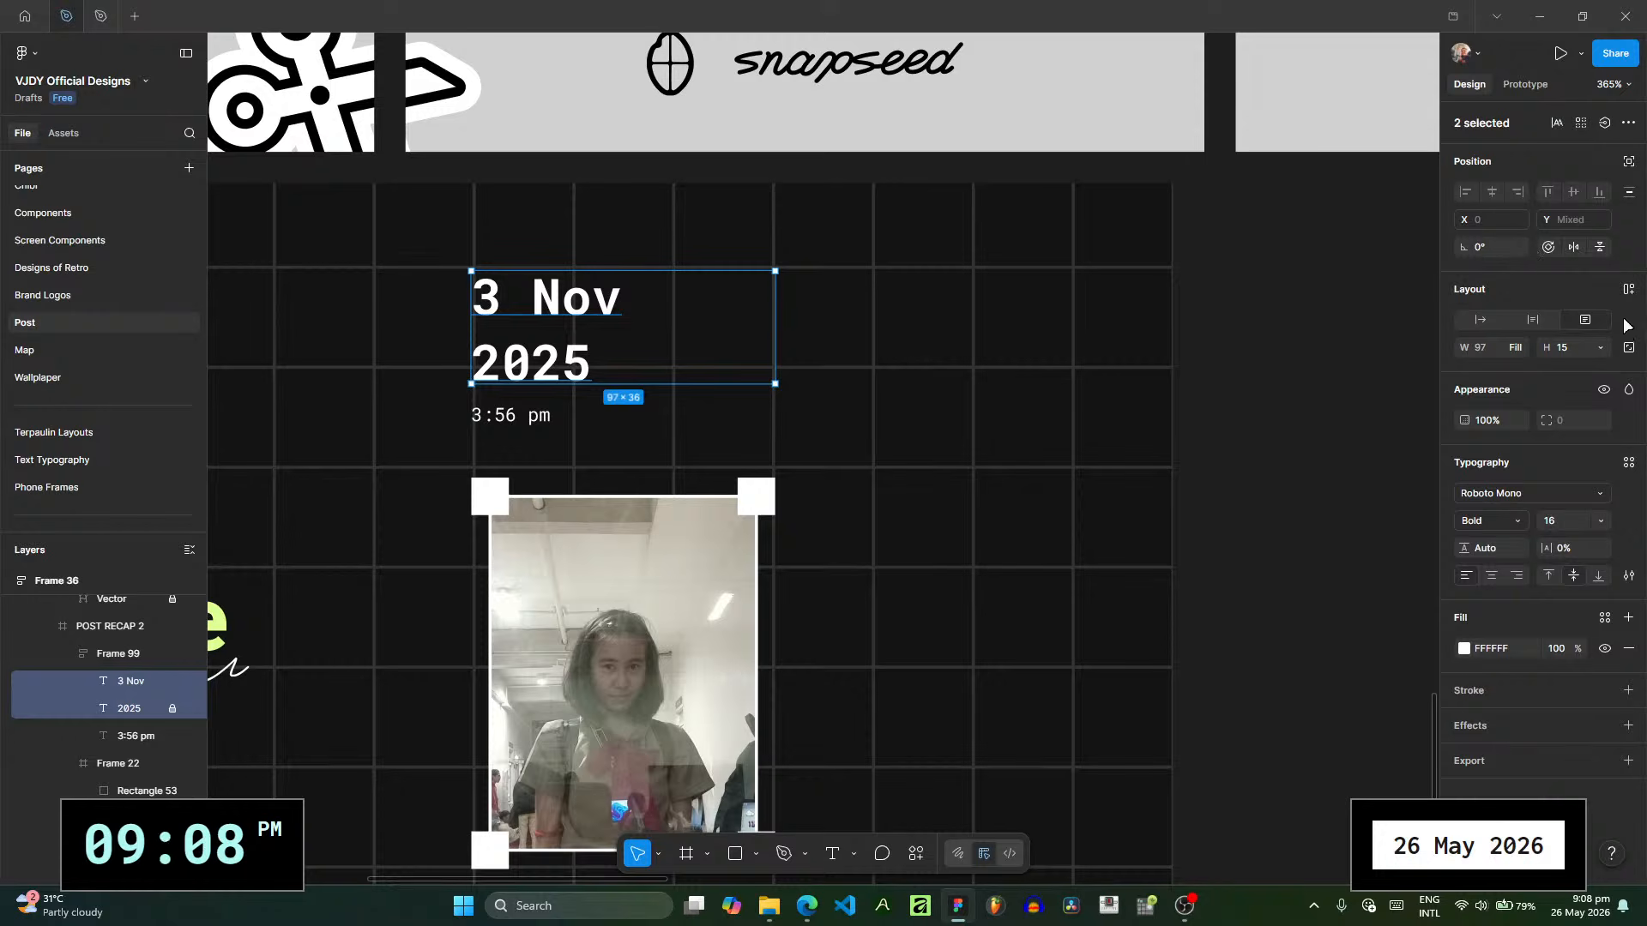
{"action": "key", "text": "shift+a"}
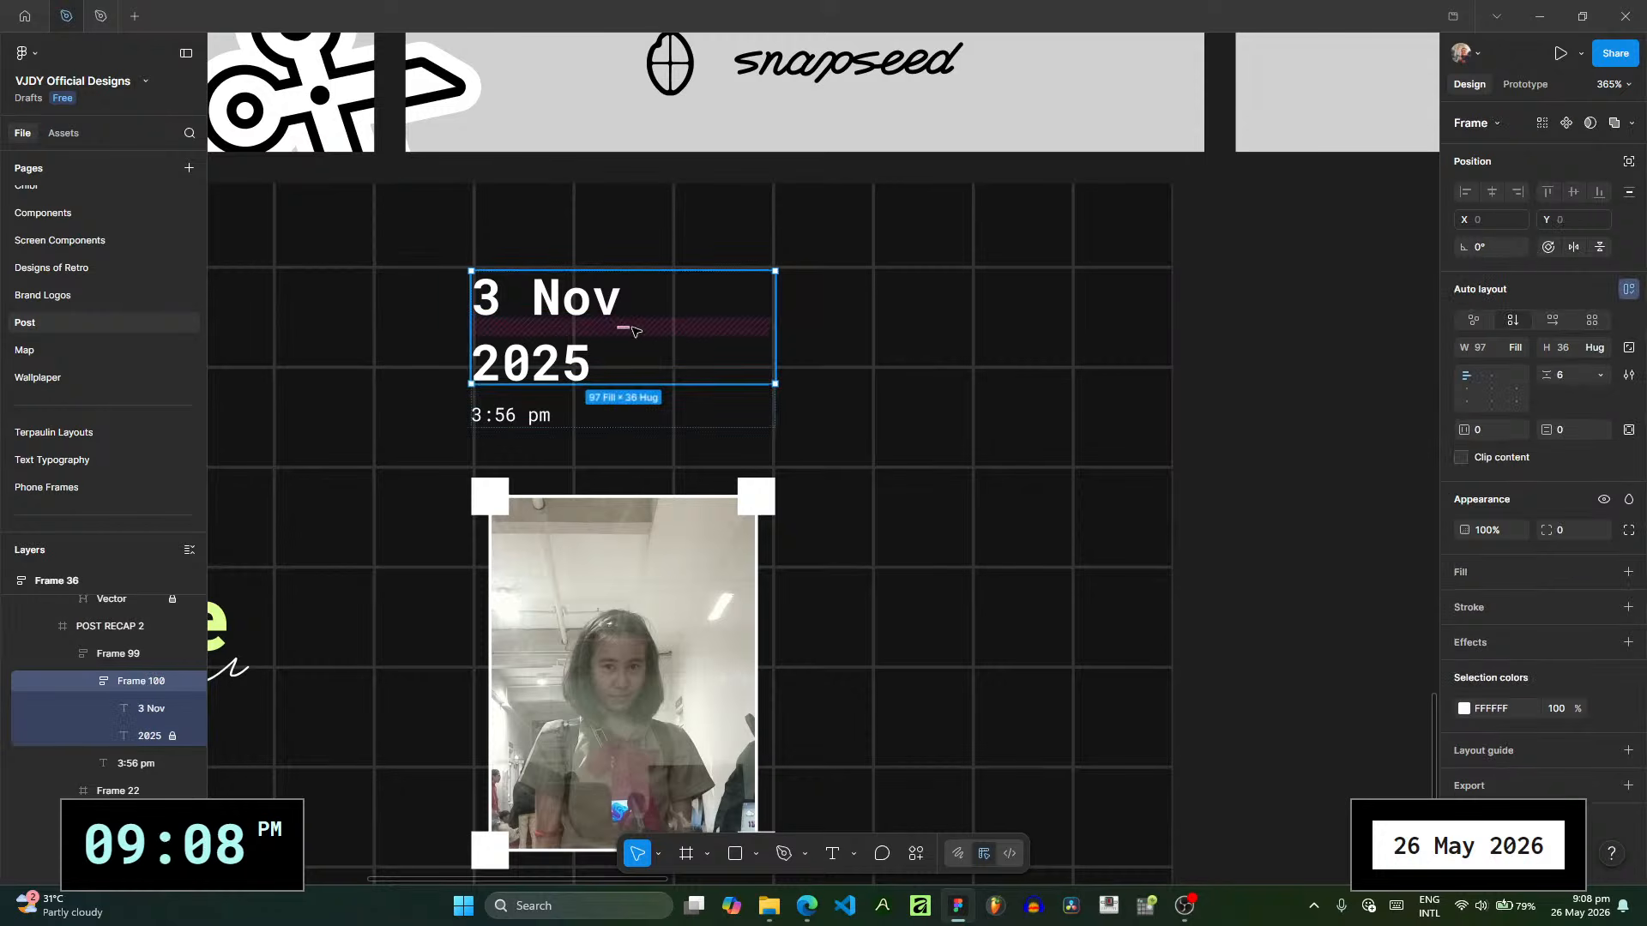
{"action": "left_click_drag", "start_coordinate": [621, 324], "coordinate": [622, 320]}
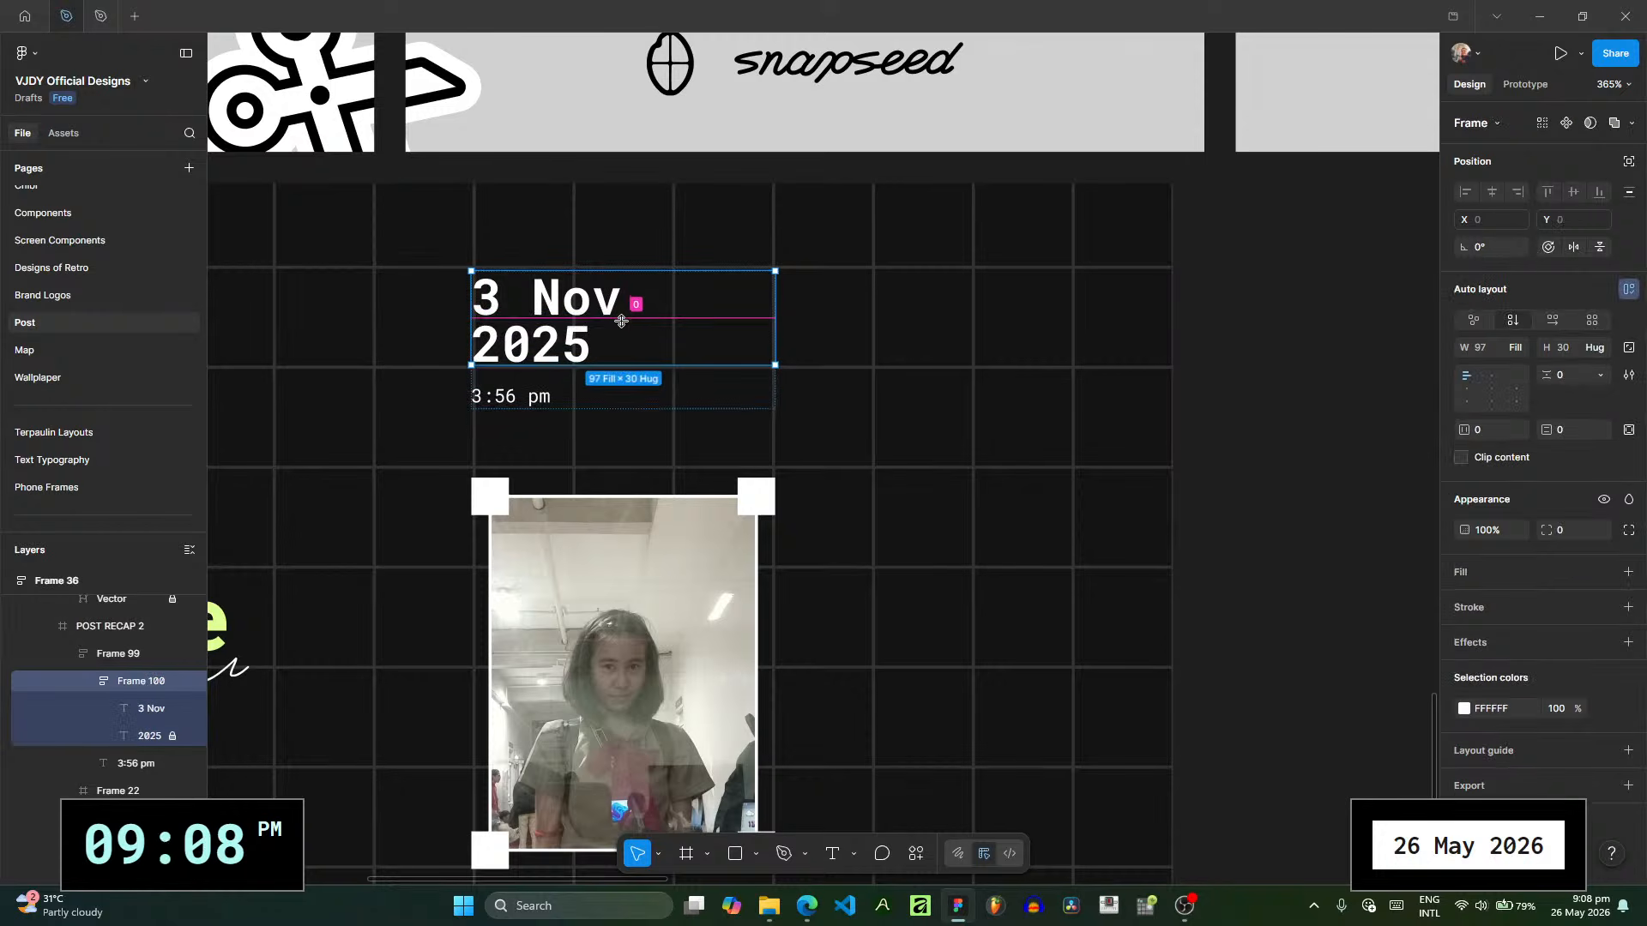
- Narrow the whole caption frame to a width of 92 and move it just above the photo, at X 34, Y 45
{"action": "left_click", "coordinate": [816, 408]}
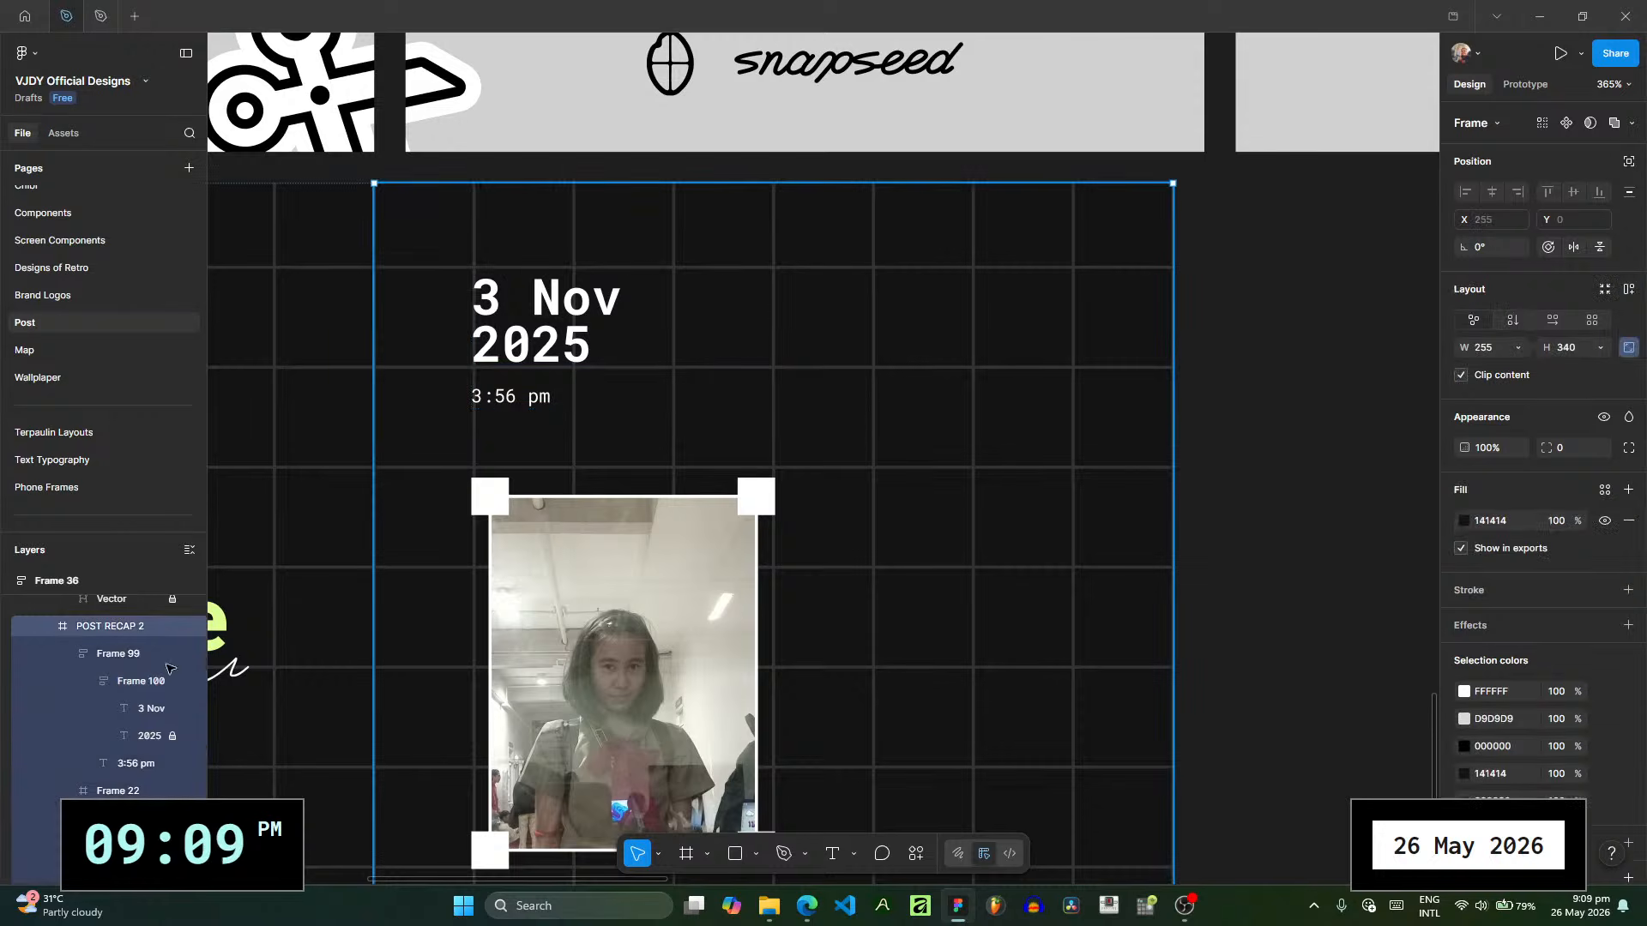
{"action": "left_click", "coordinate": [167, 656]}
{"action": "left_click_drag", "start_coordinate": [571, 333], "coordinate": [568, 390]}
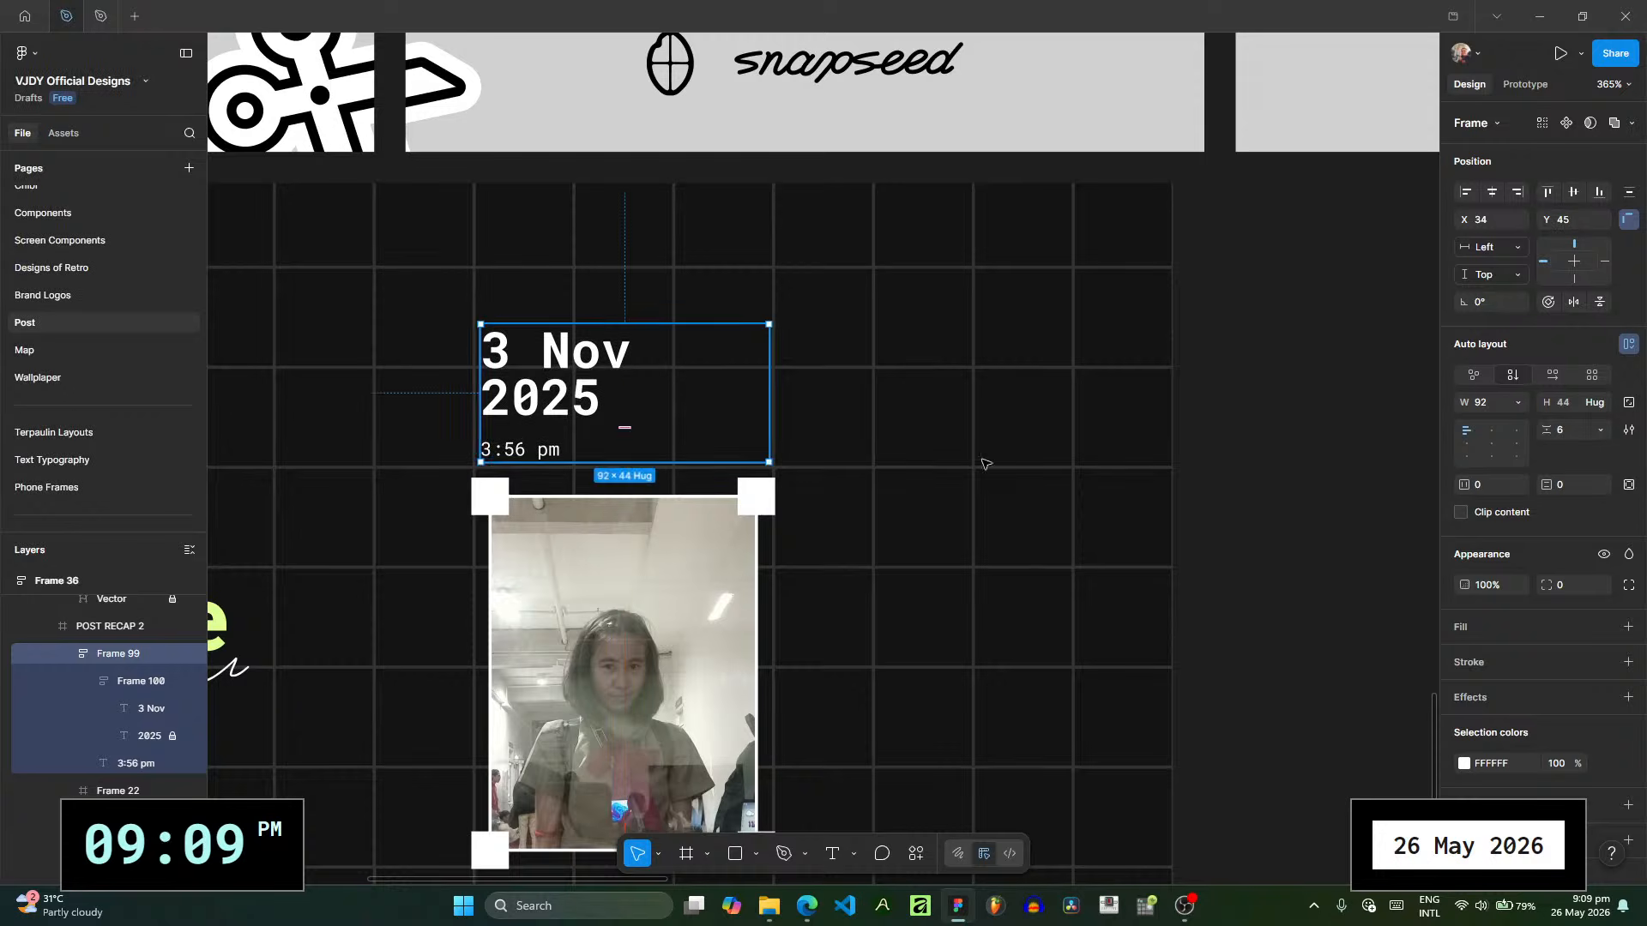
- Preview the photos 20251117_160057.jpg and 20251117_160936.jpg from the picture collection folder in File Explorer
{"action": "left_click", "coordinate": [990, 446]}
{"action": "scroll", "coordinate": [976, 404], "scroll_direction": "down", "scroll_amount": 4}
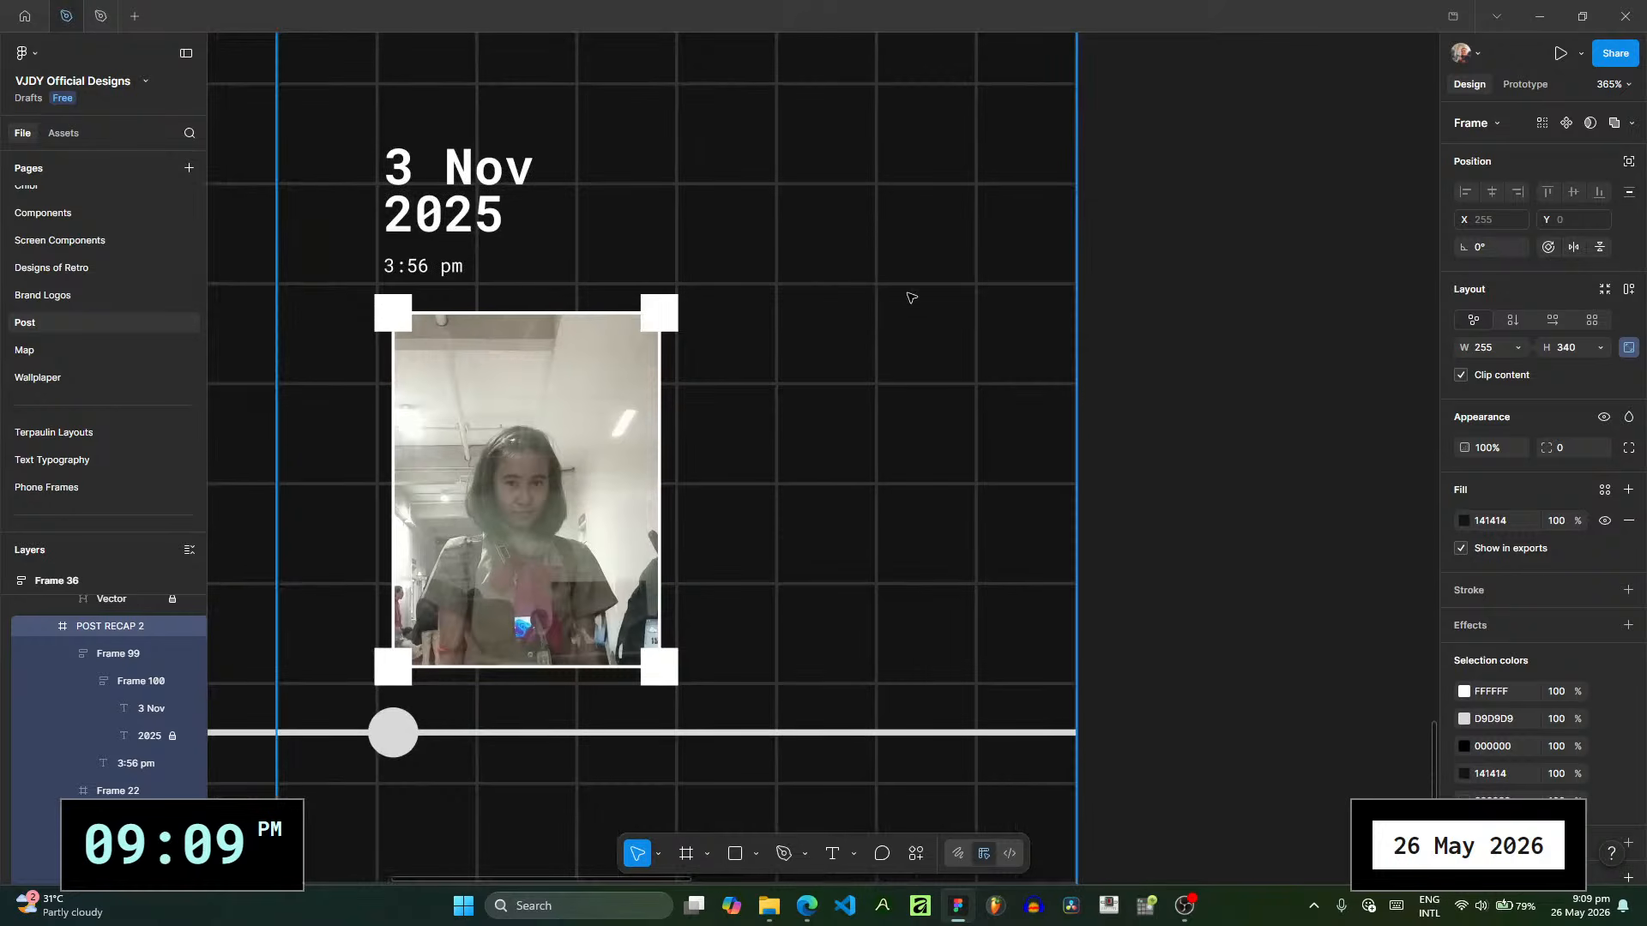
{"action": "scroll", "coordinate": [889, 304], "scroll_direction": "down", "scroll_amount": 4}
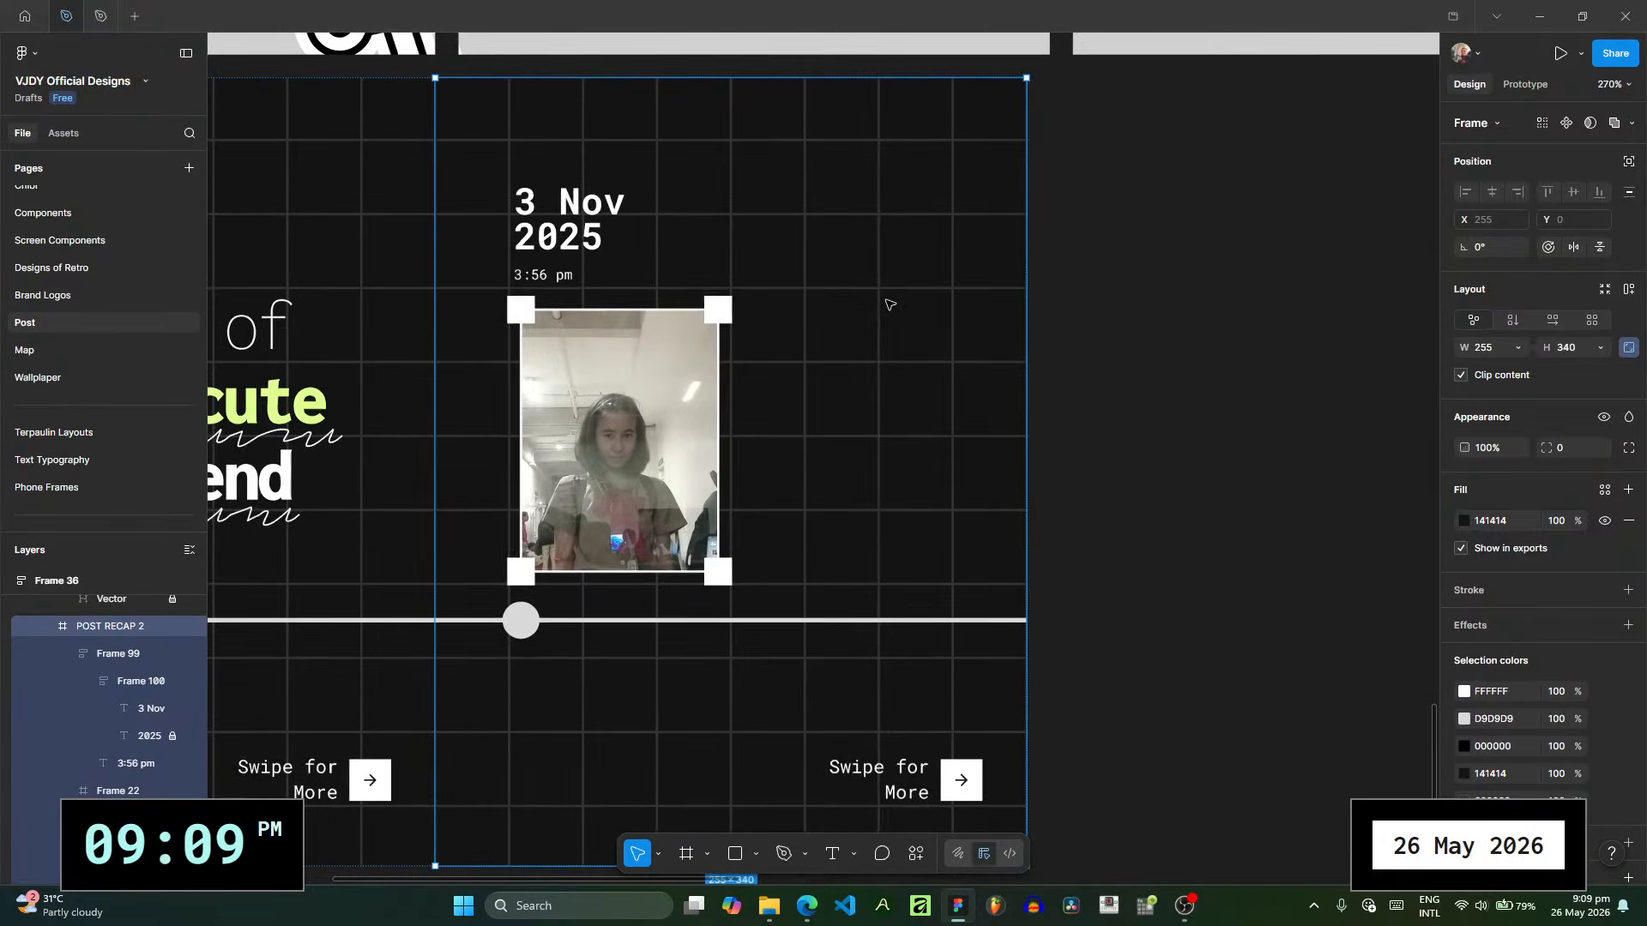
{"action": "scroll", "coordinate": [888, 304], "scroll_direction": "down", "scroll_amount": 1}
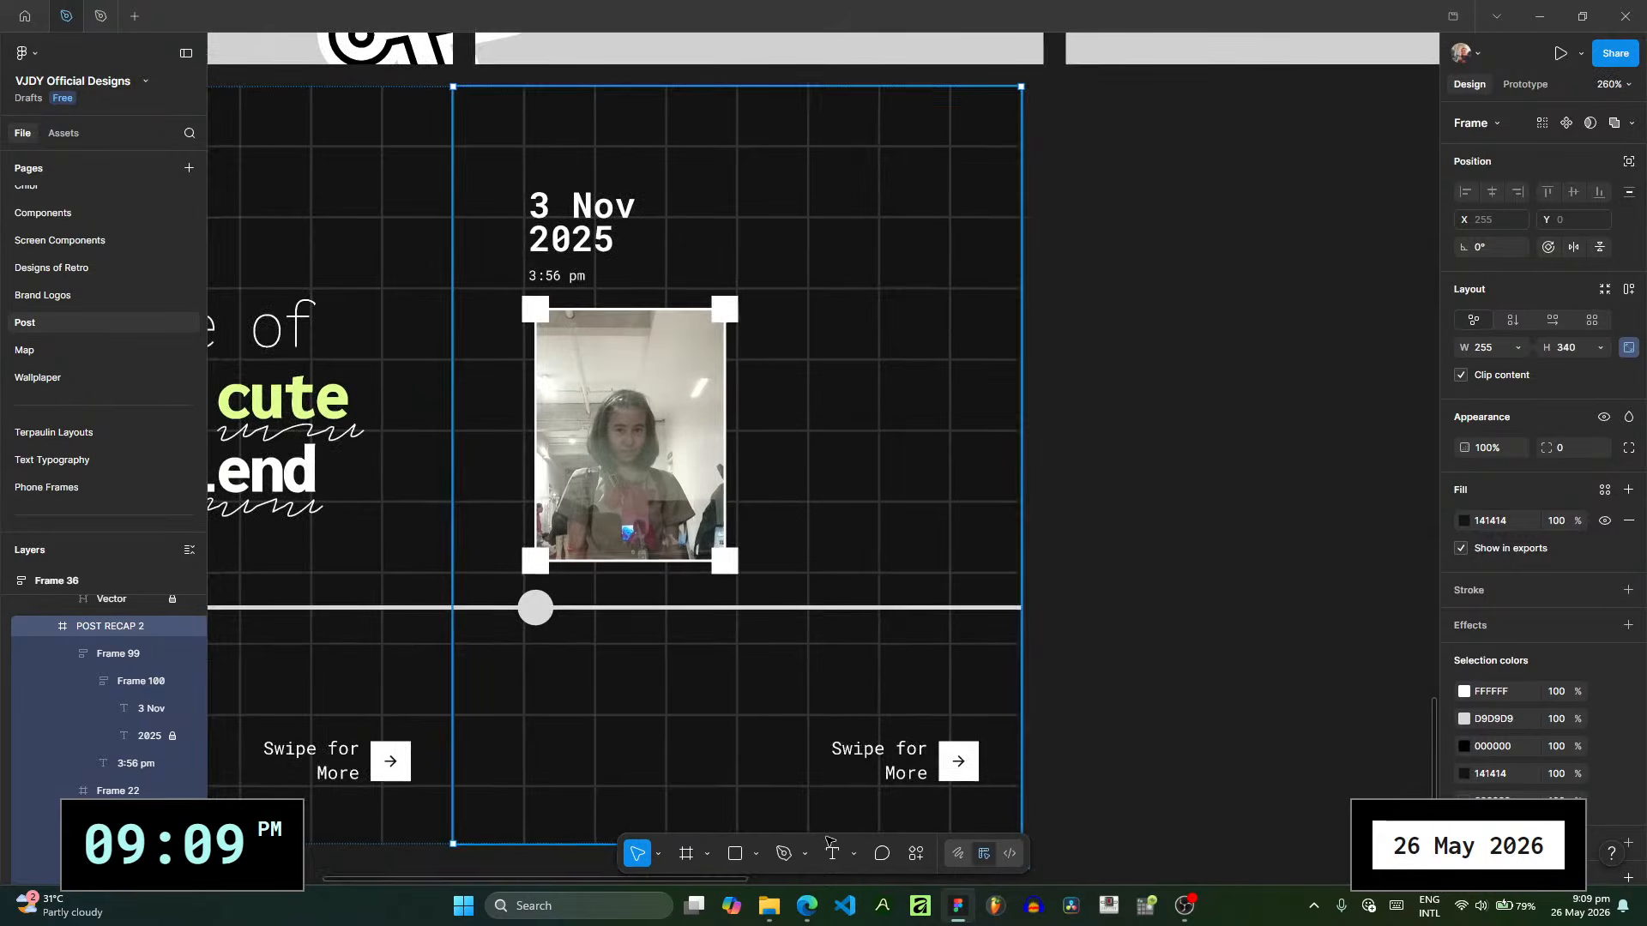
{"action": "left_click", "coordinate": [780, 916]}
{"action": "double_click", "coordinate": [1254, 264]}
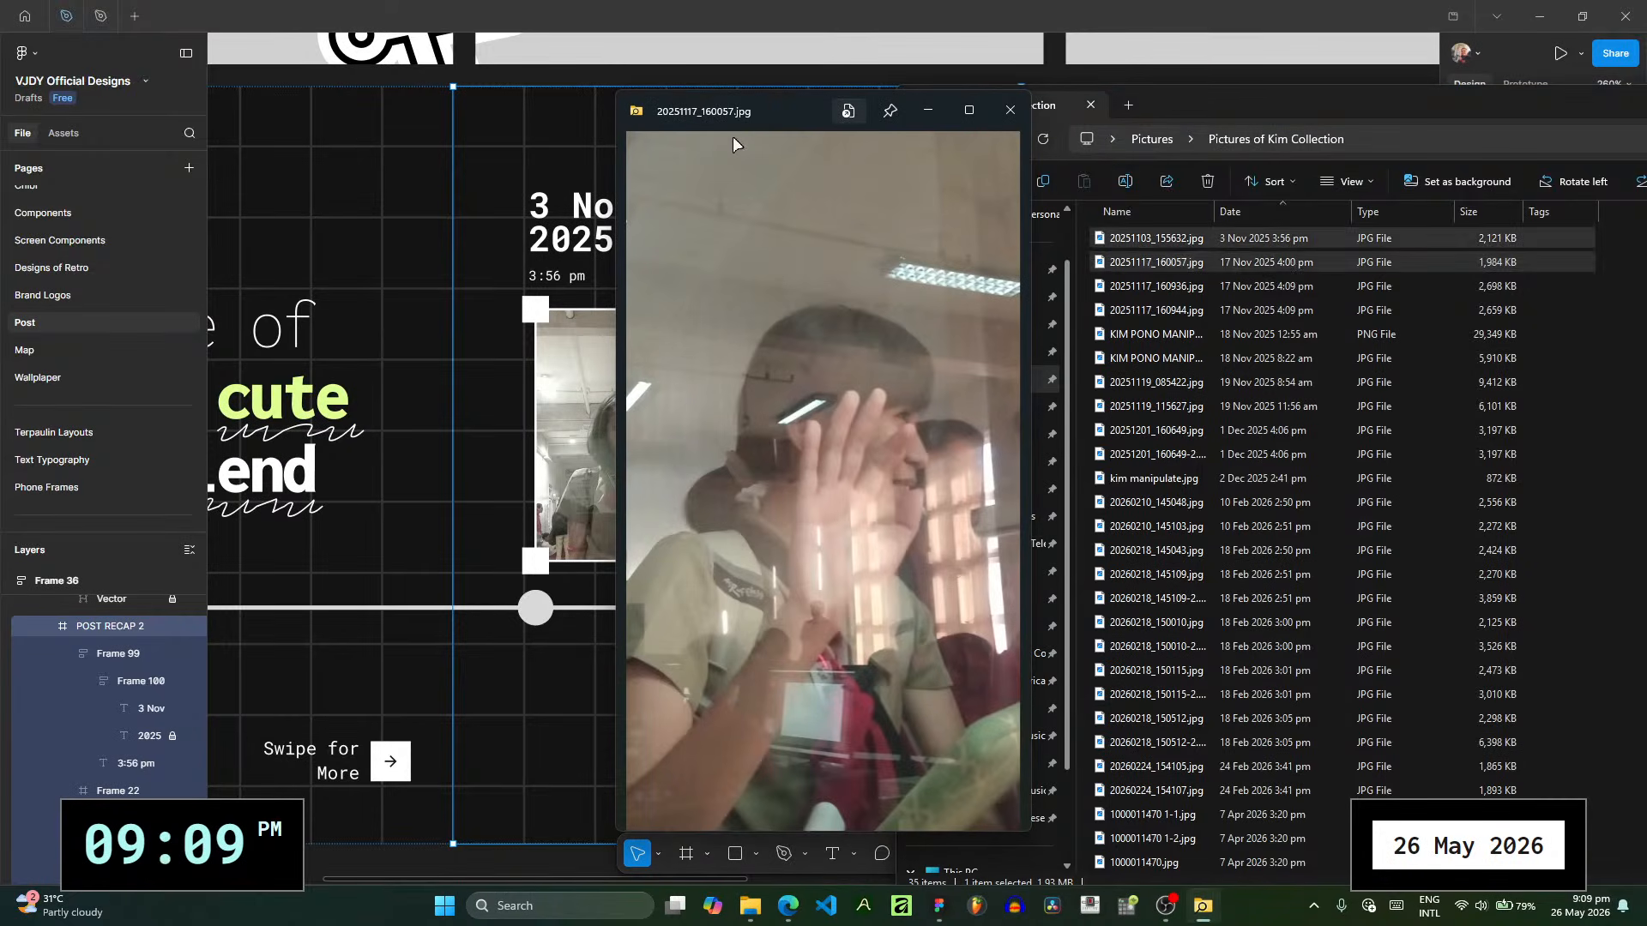
{"action": "left_click", "coordinate": [1009, 111]}
{"action": "left_click", "coordinate": [1275, 290]}
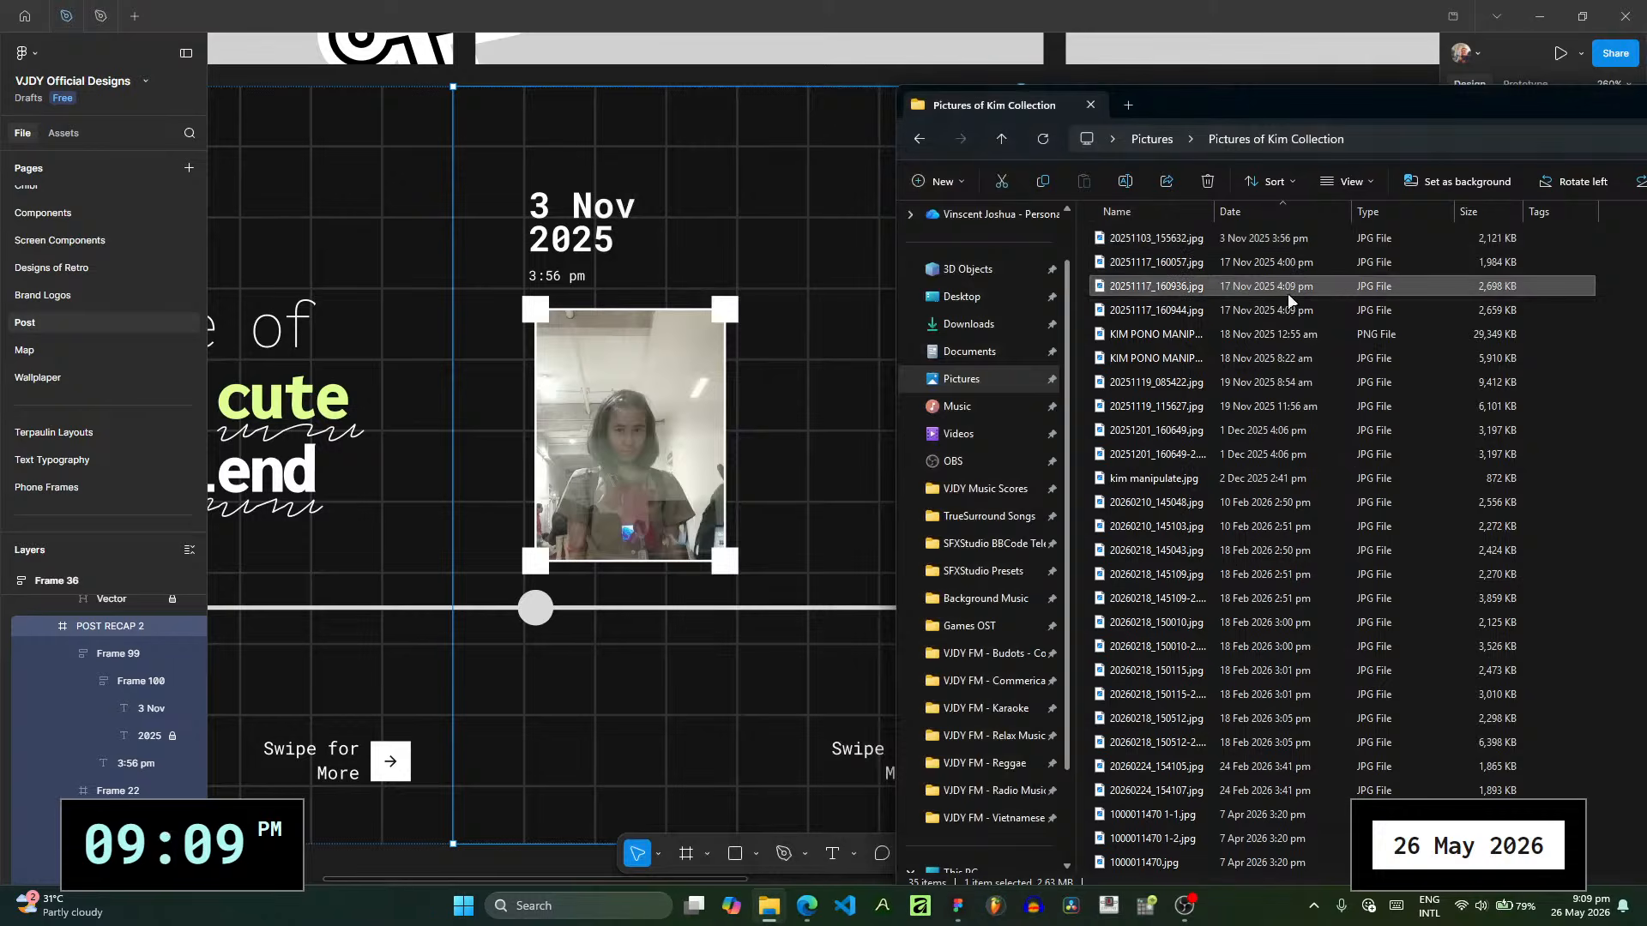
{"action": "double_click", "coordinate": [1289, 293]}
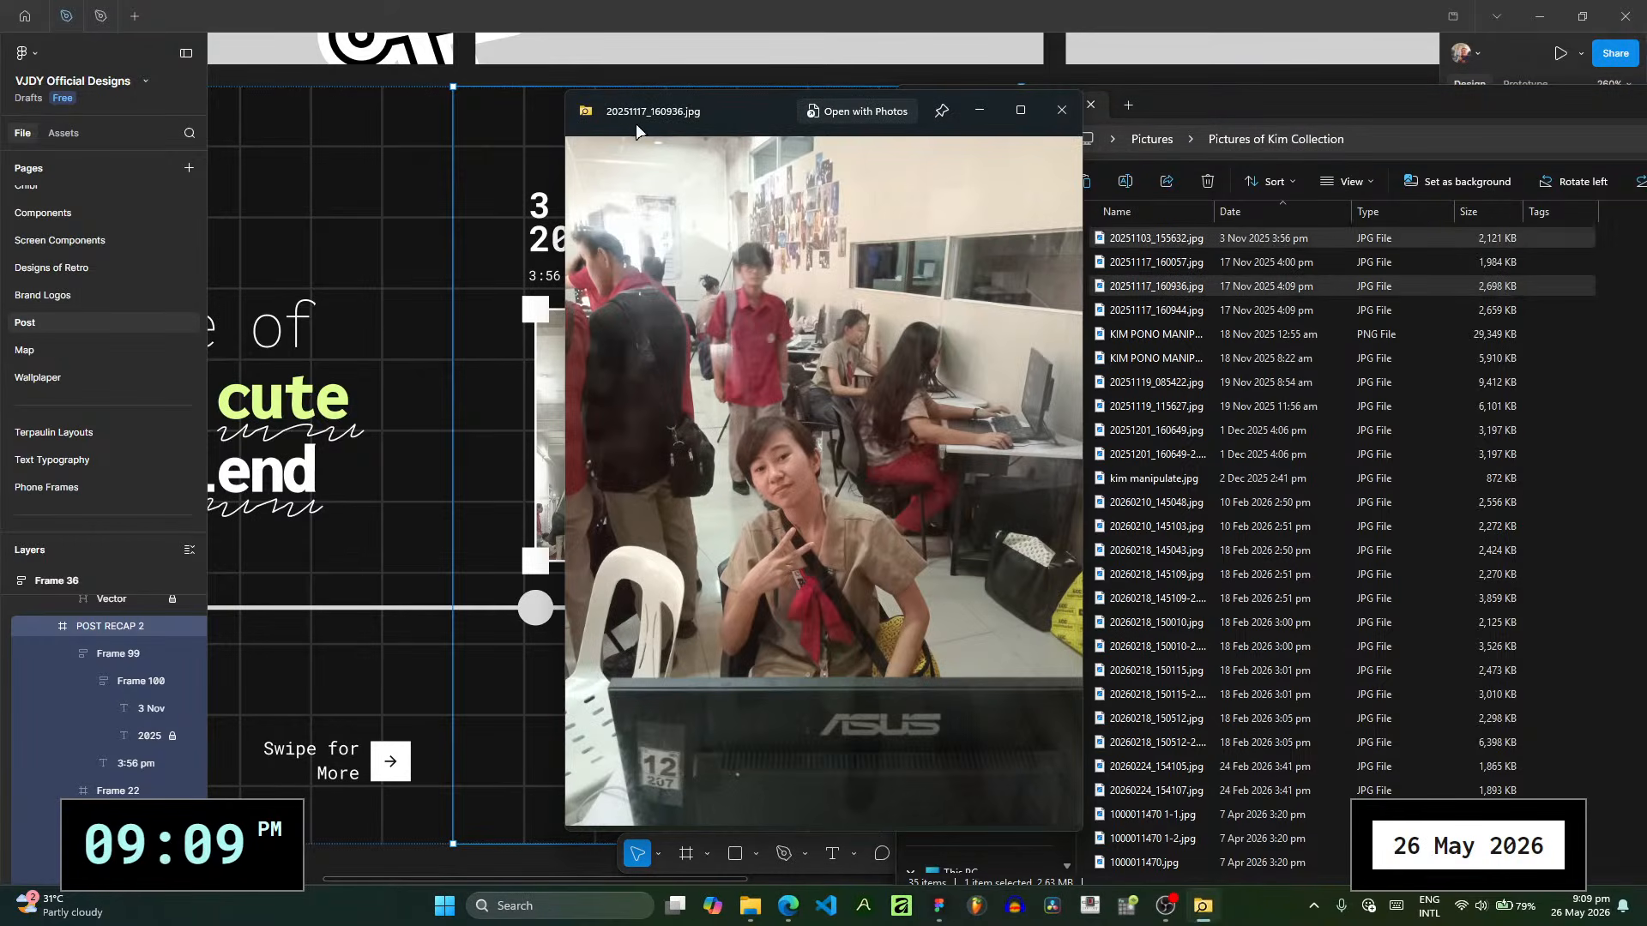
{"action": "left_click_drag", "start_coordinate": [682, 120], "coordinate": [777, 120]}
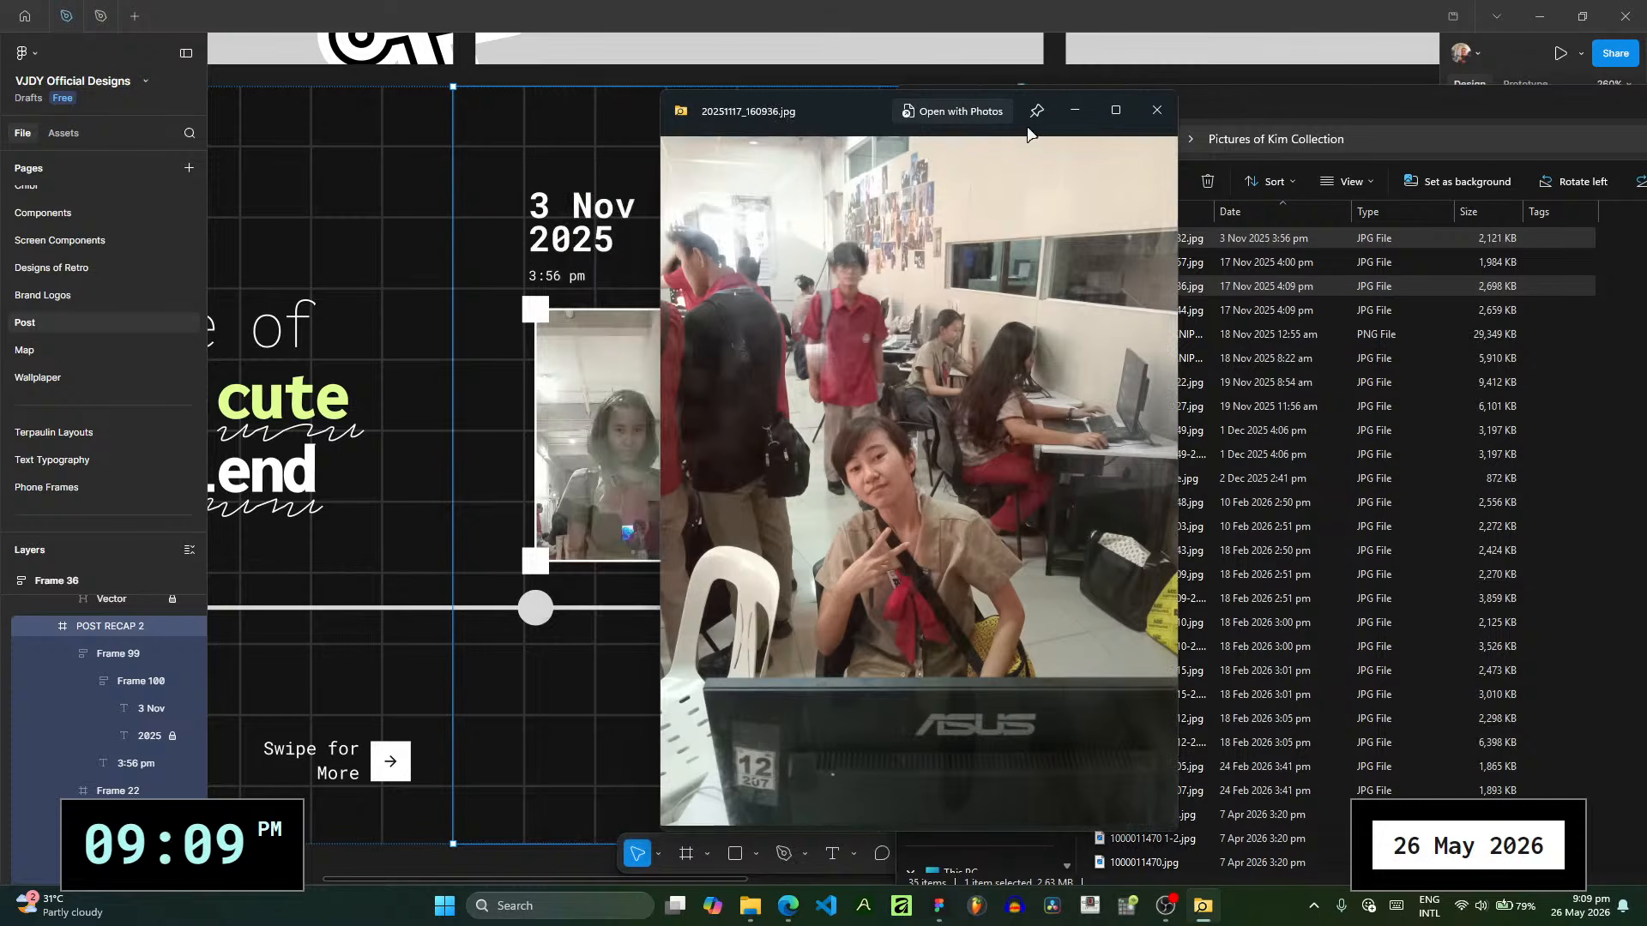
{"action": "left_click", "coordinate": [1145, 112]}
{"action": "left_click_drag", "start_coordinate": [1238, 275], "coordinate": [806, 314]}
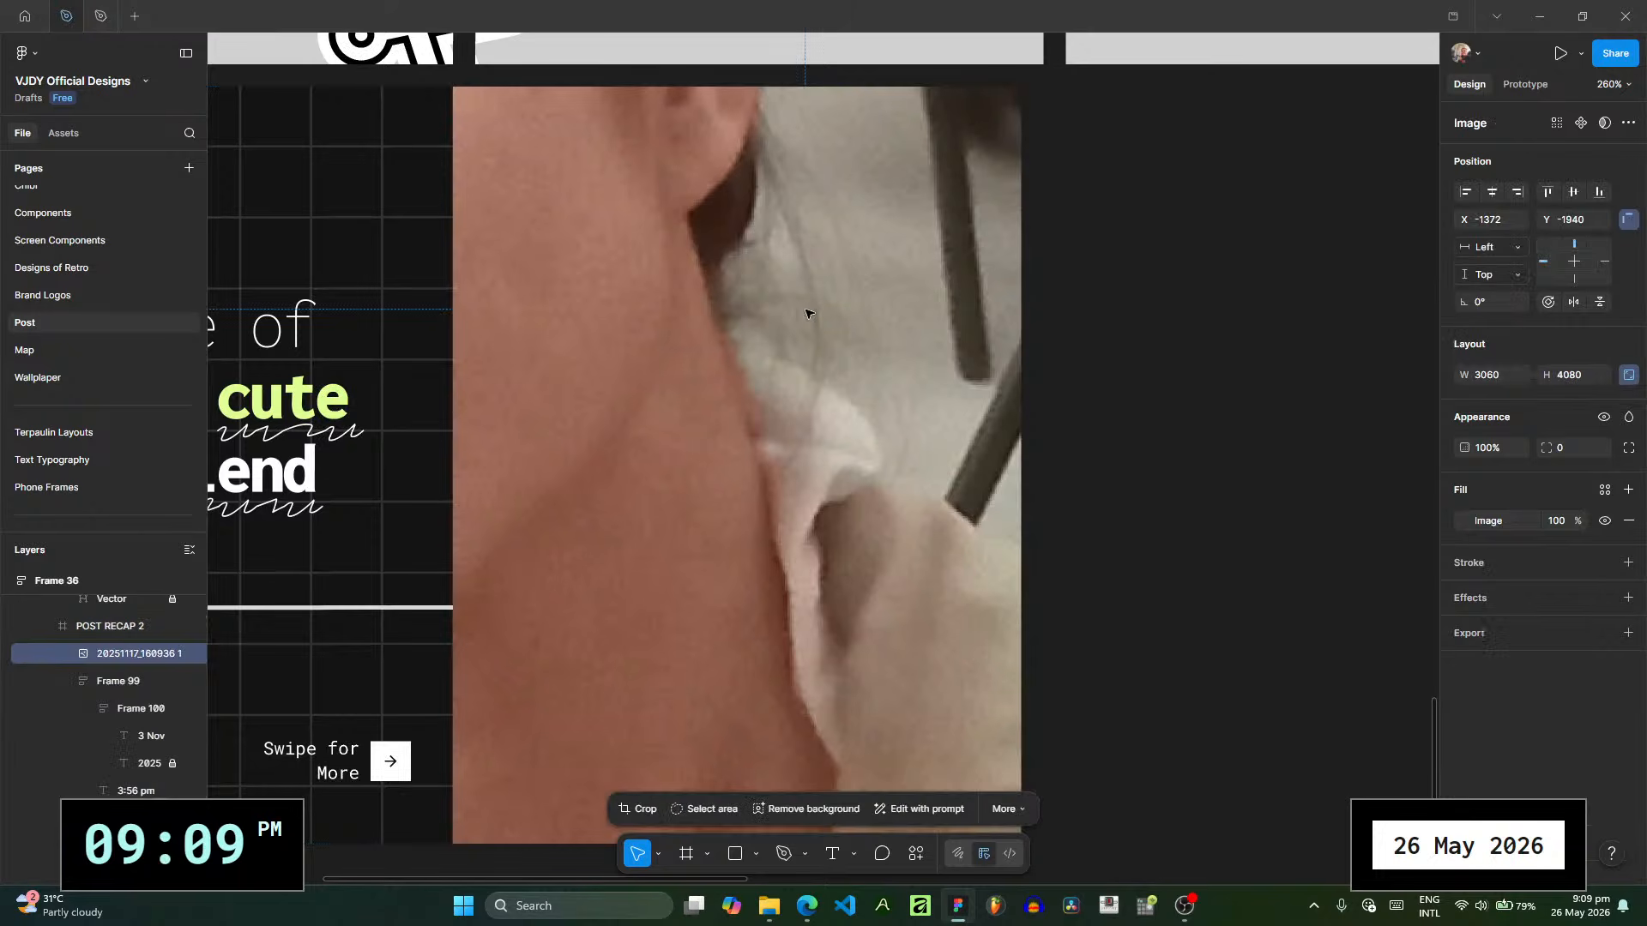
{"action": "left_click", "coordinate": [1503, 388]}
{"action": "type", "text": "200"}
{"action": "key", "text": "Return"}
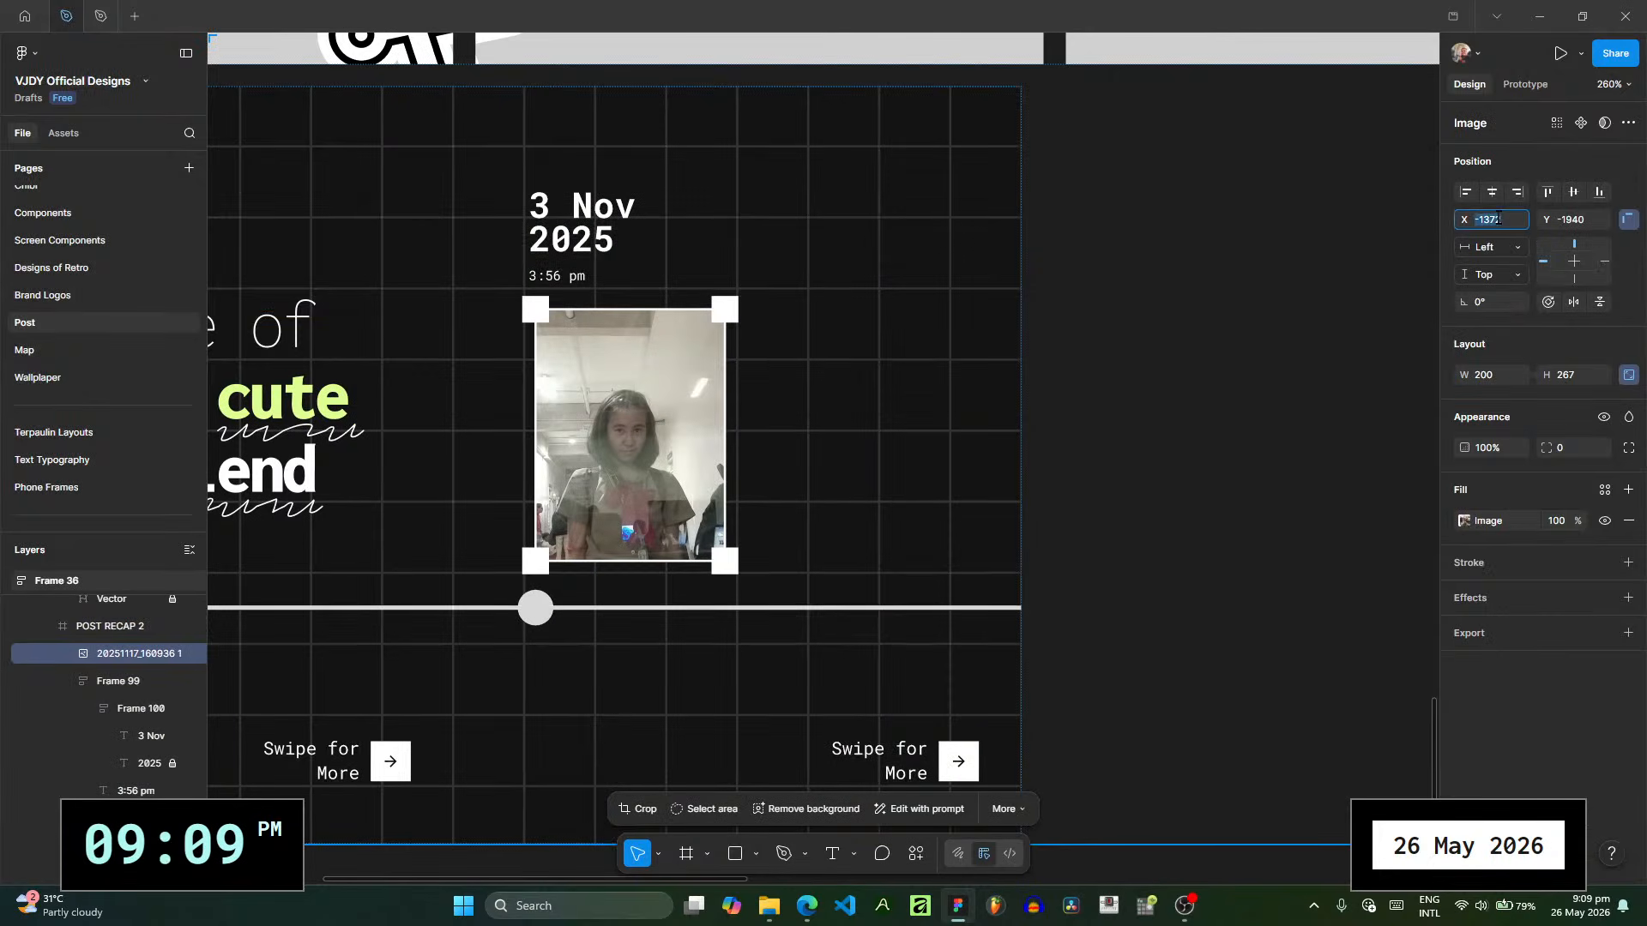
{"action": "type", "text": "0"}
{"action": "left_click", "coordinate": [1588, 225]}
{"action": "type", "text": "0"}
{"action": "key", "text": "Return"}
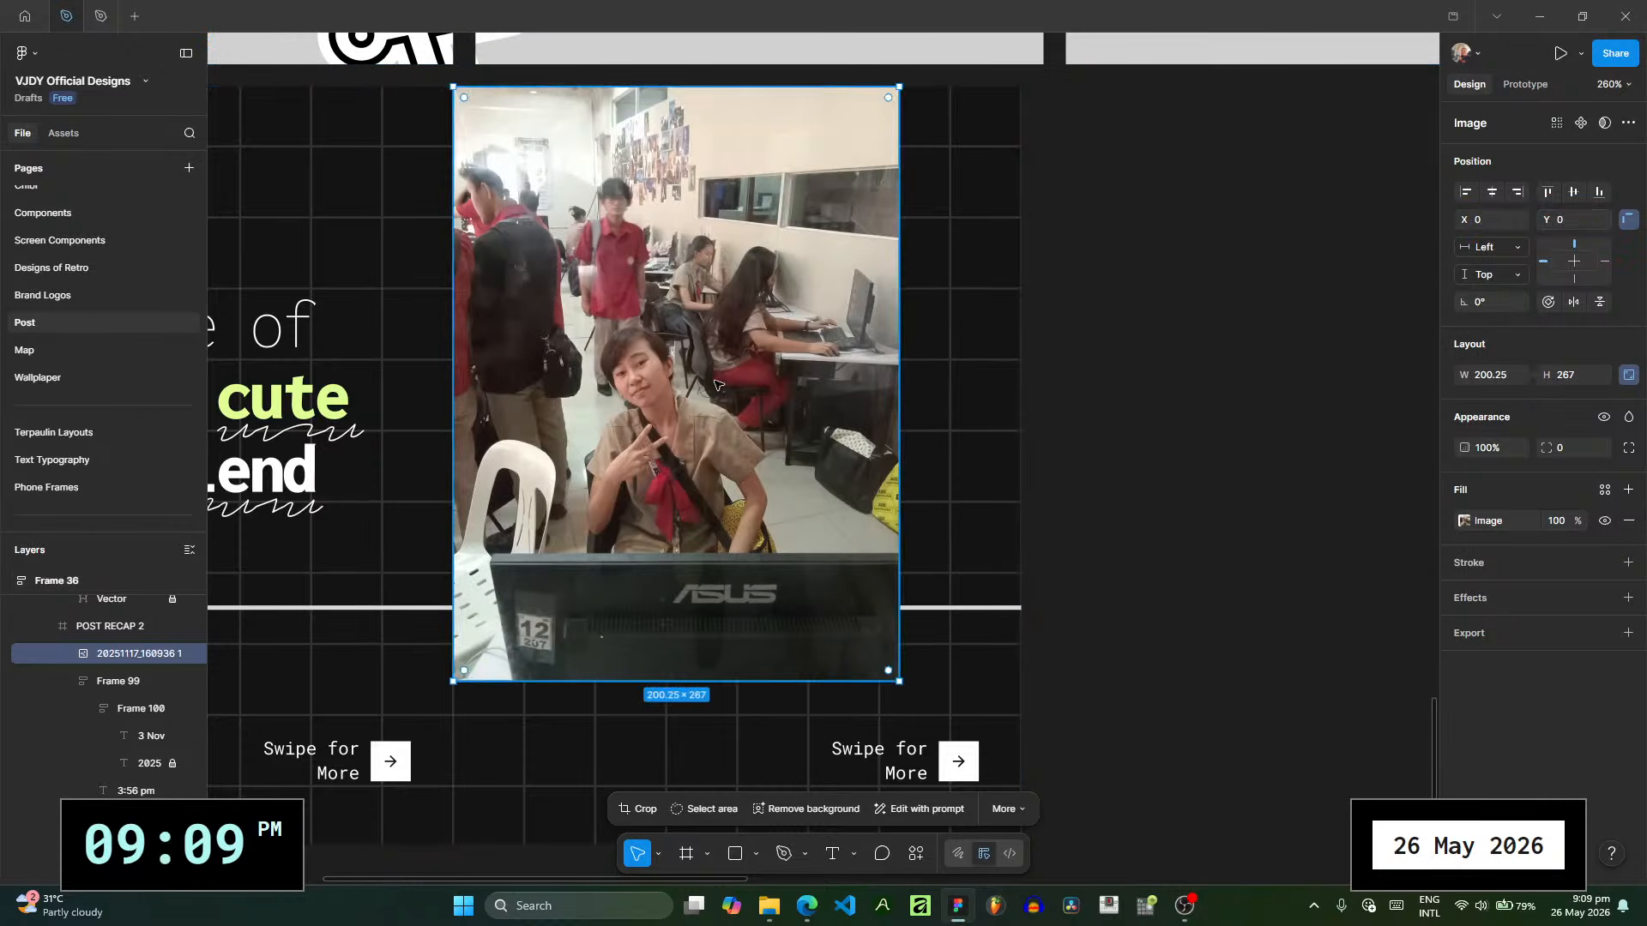
{"action": "left_click_drag", "start_coordinate": [900, 681], "coordinate": [772, 508]}
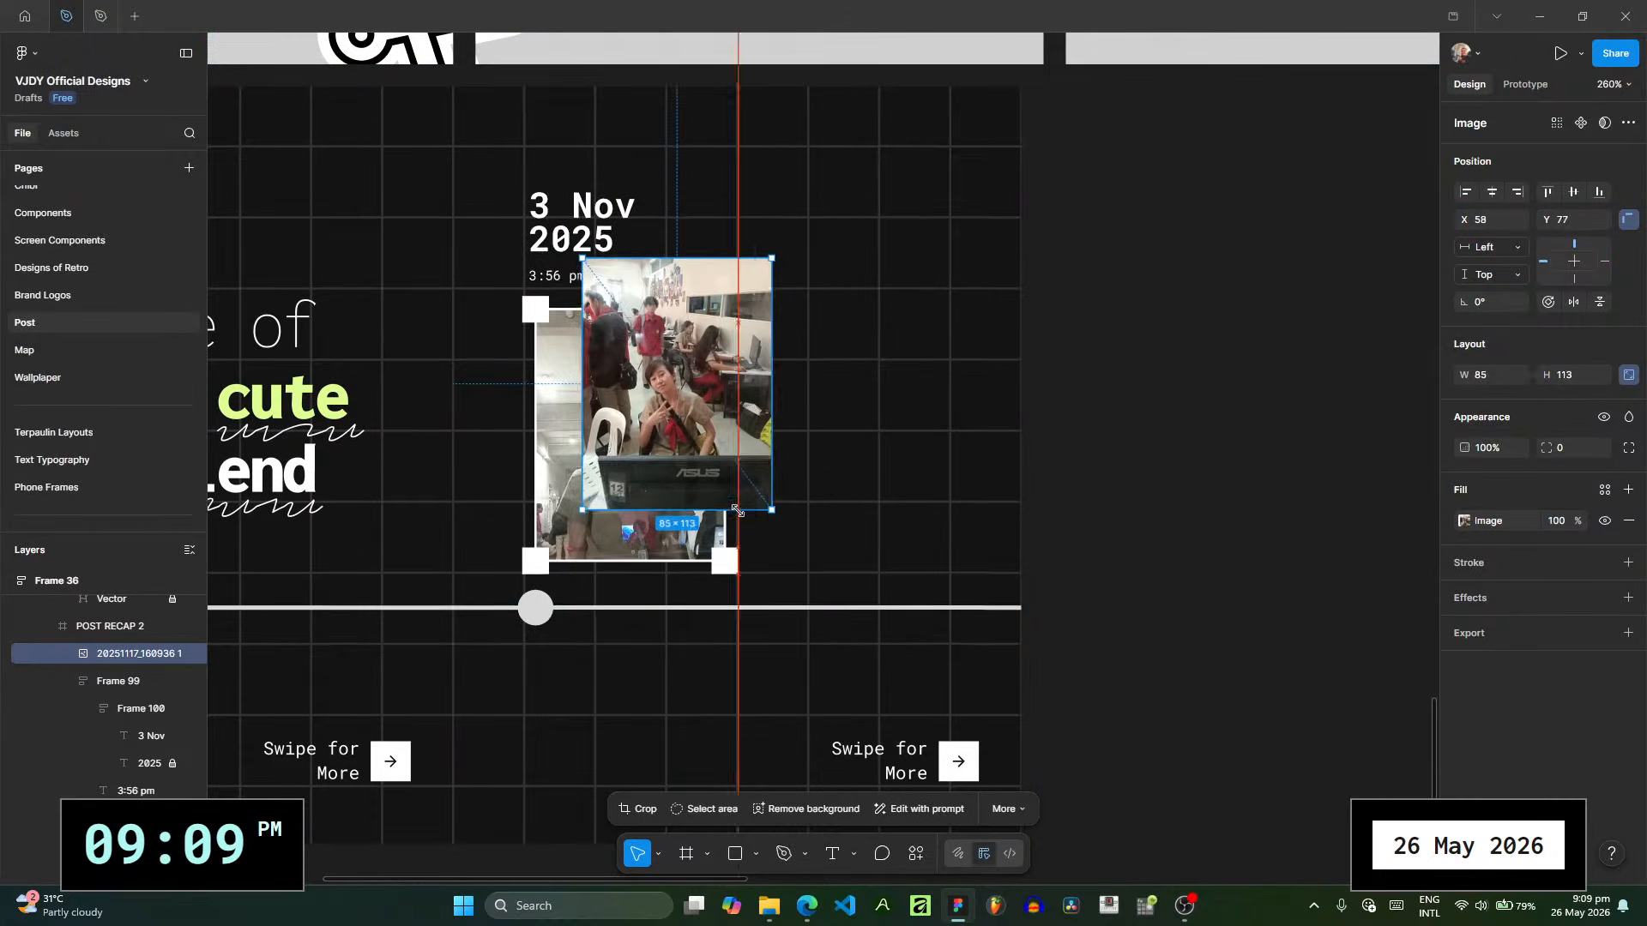
{"action": "left_click_drag", "start_coordinate": [717, 449], "coordinate": [884, 516]}
{"action": "left_click", "coordinate": [712, 476]}
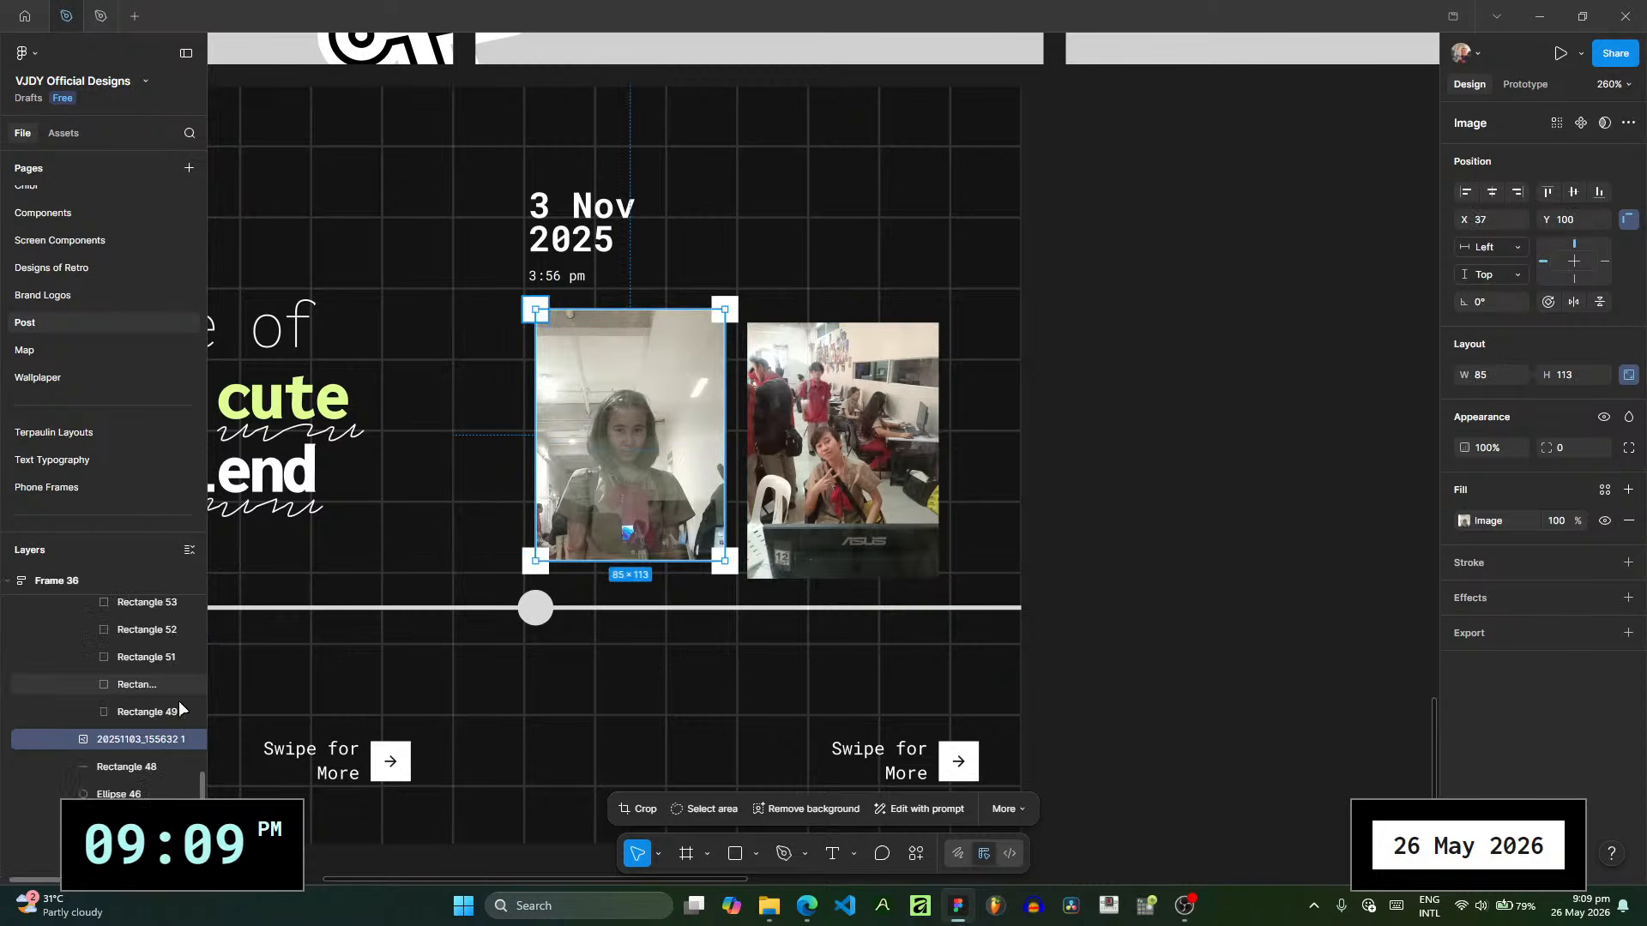
{"action": "left_click", "coordinate": [862, 417]}
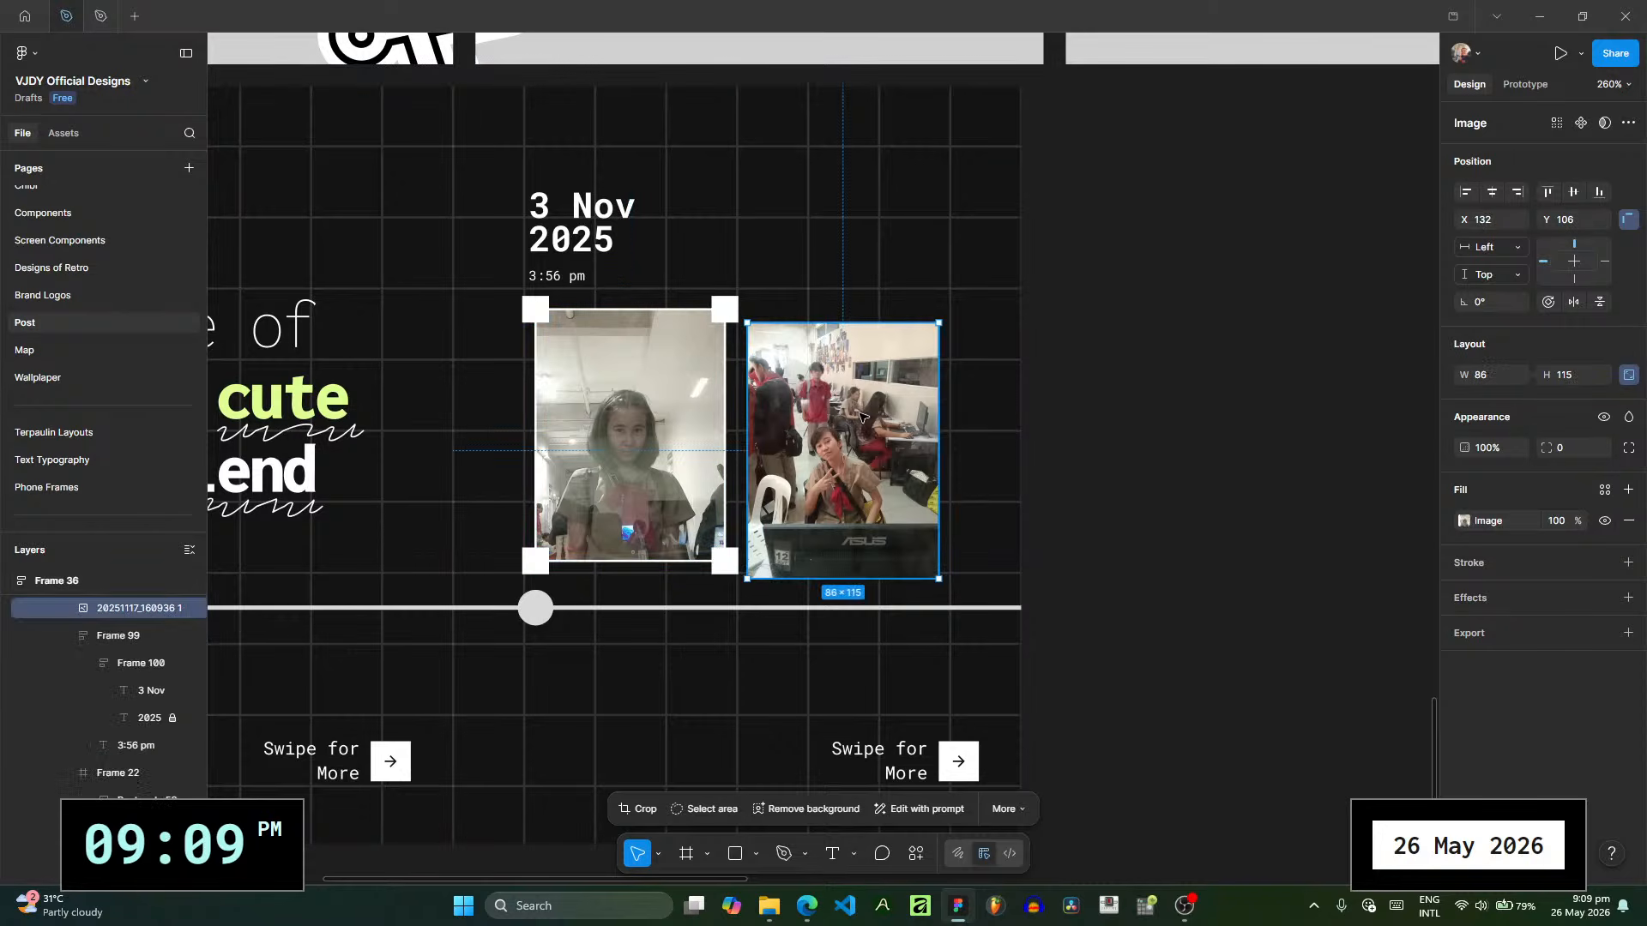
{"action": "key", "text": "Delete"}
- Browse the picture folder and preview 20251117_160944.jpg and the edited PNG and JPG portraits dated 18 Nov 2025
{"action": "left_click", "coordinate": [777, 909]}
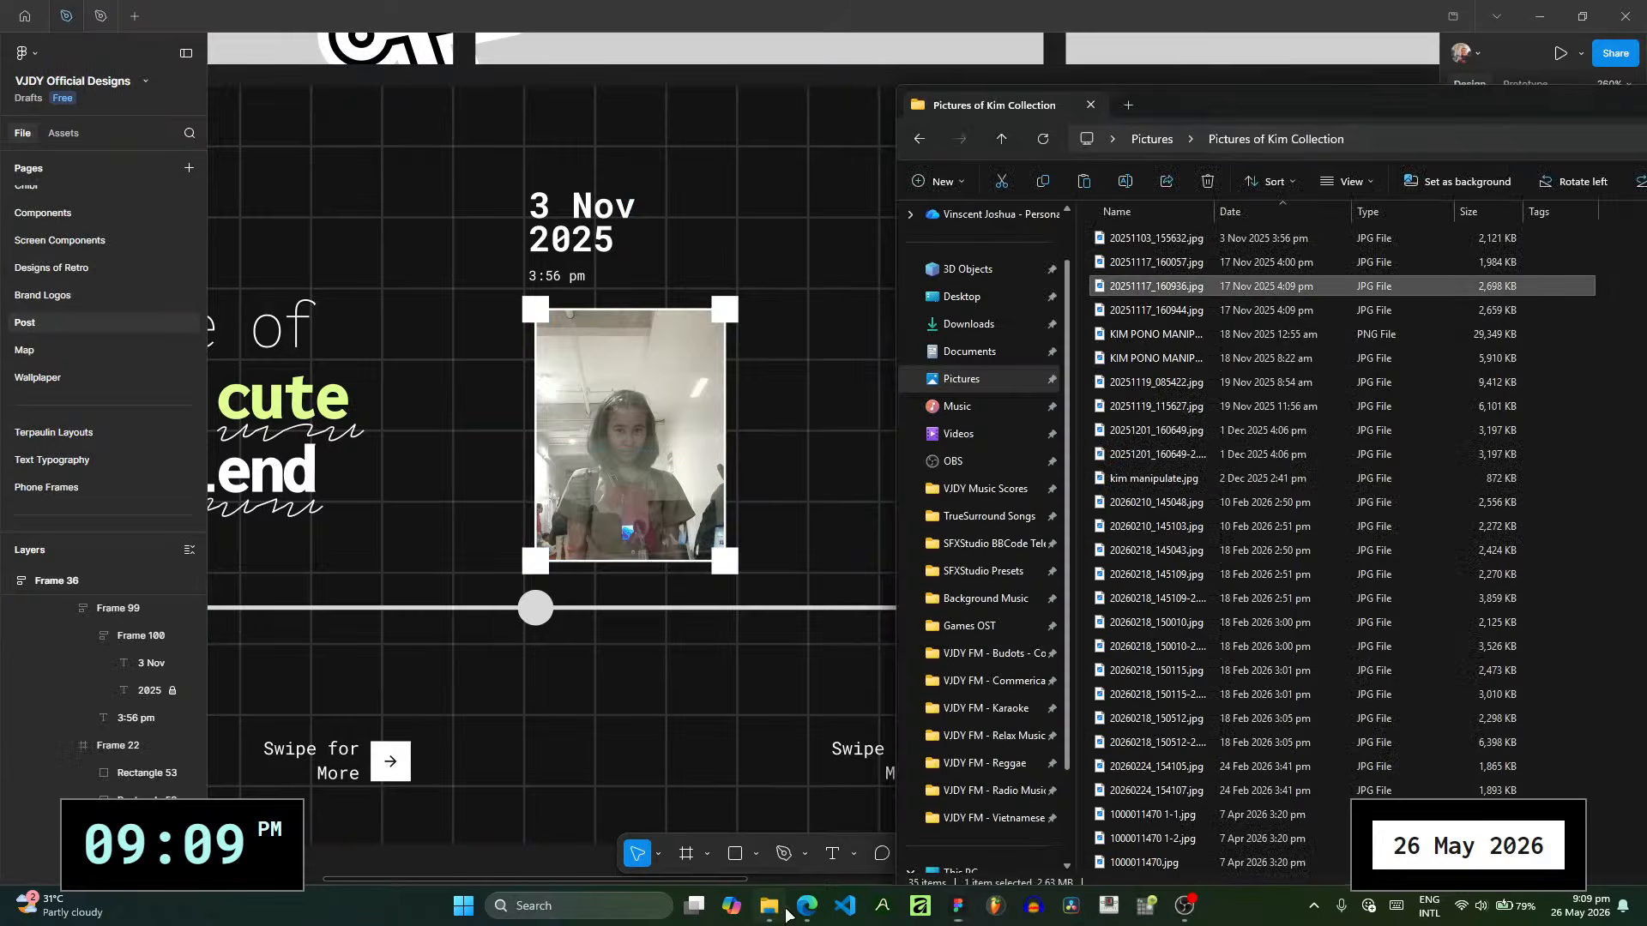
{"action": "scroll", "coordinate": [1185, 574], "scroll_direction": "down", "scroll_amount": 3}
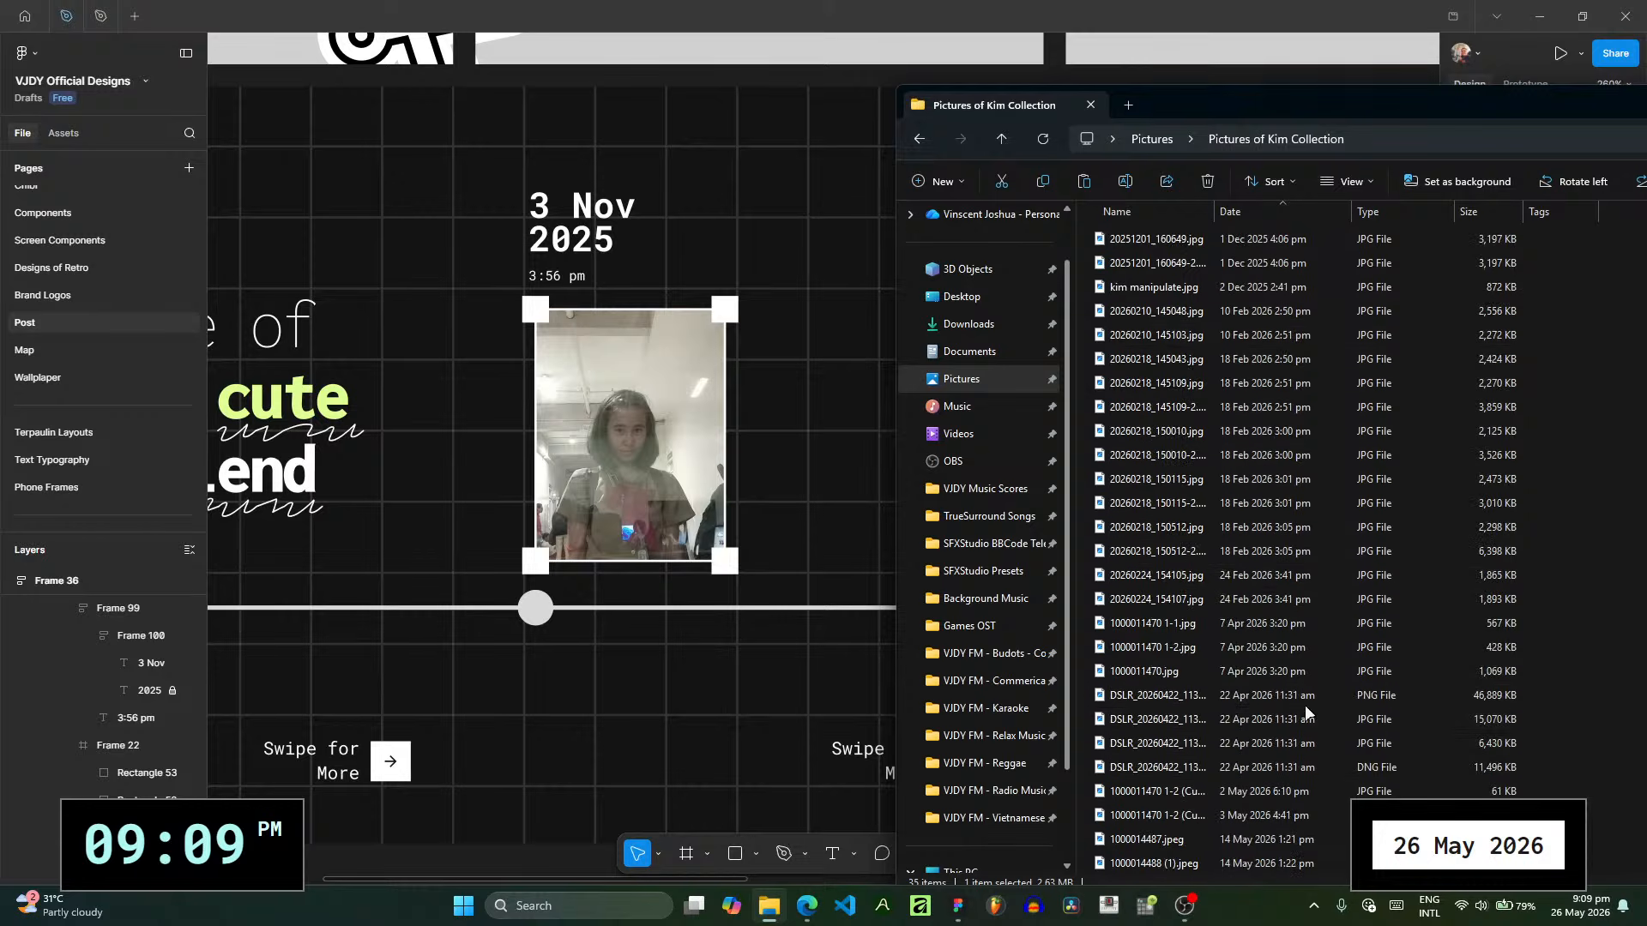
{"action": "scroll", "coordinate": [1312, 660], "scroll_direction": "up", "scroll_amount": 3}
{"action": "left_click", "coordinate": [1305, 312]}
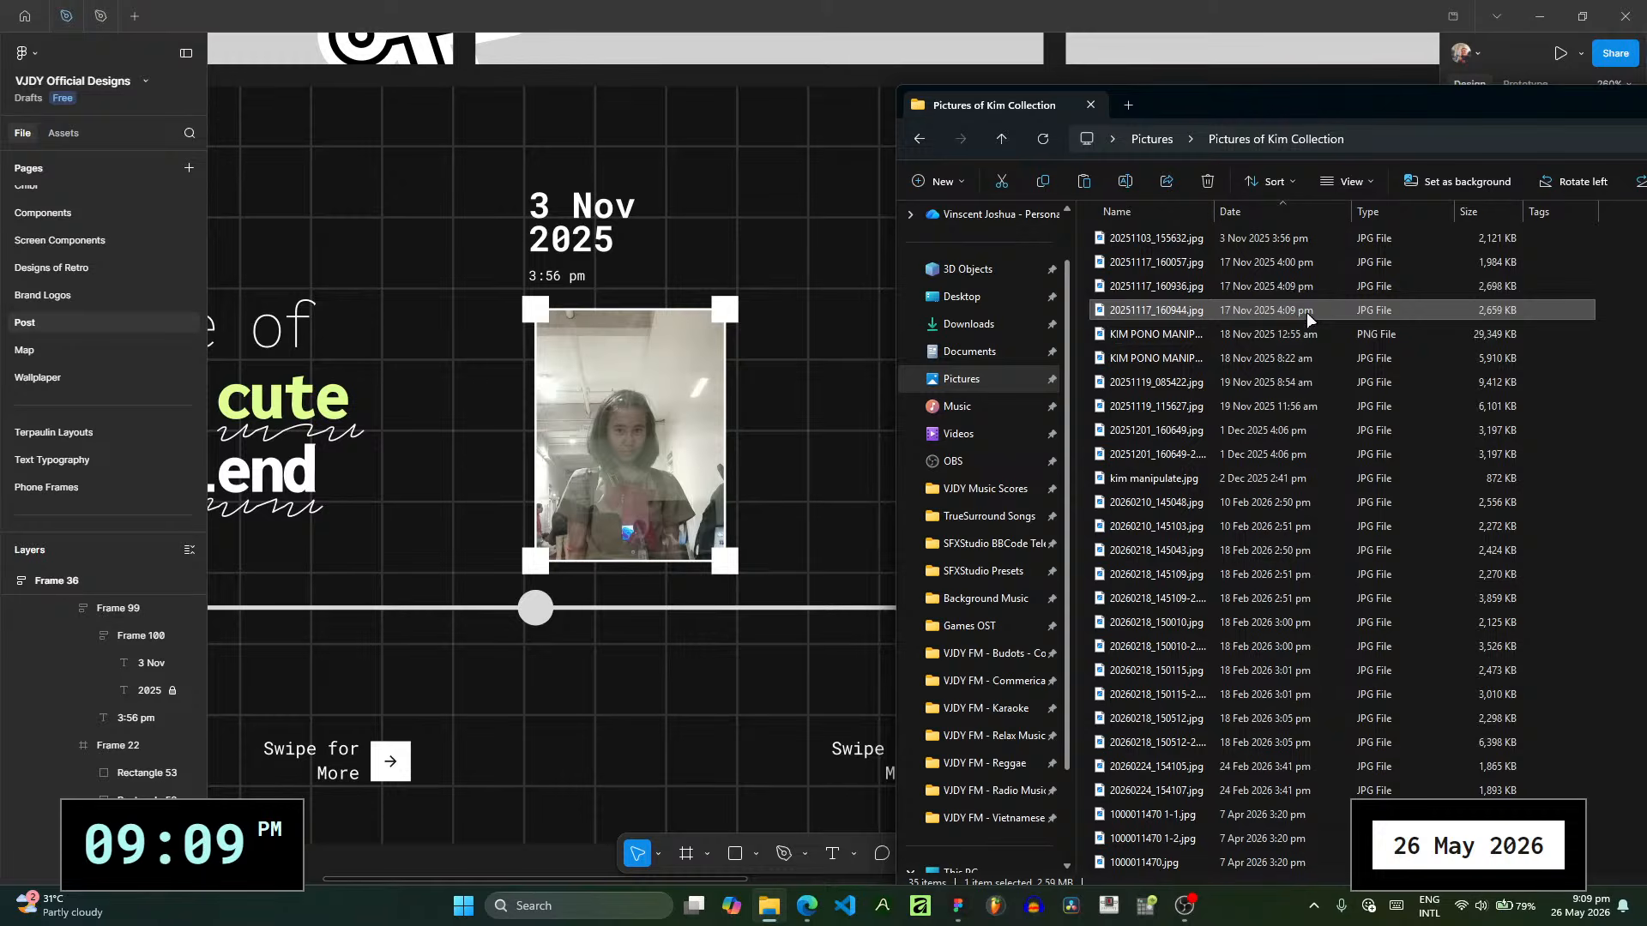
{"action": "double_click", "coordinate": [1305, 312]}
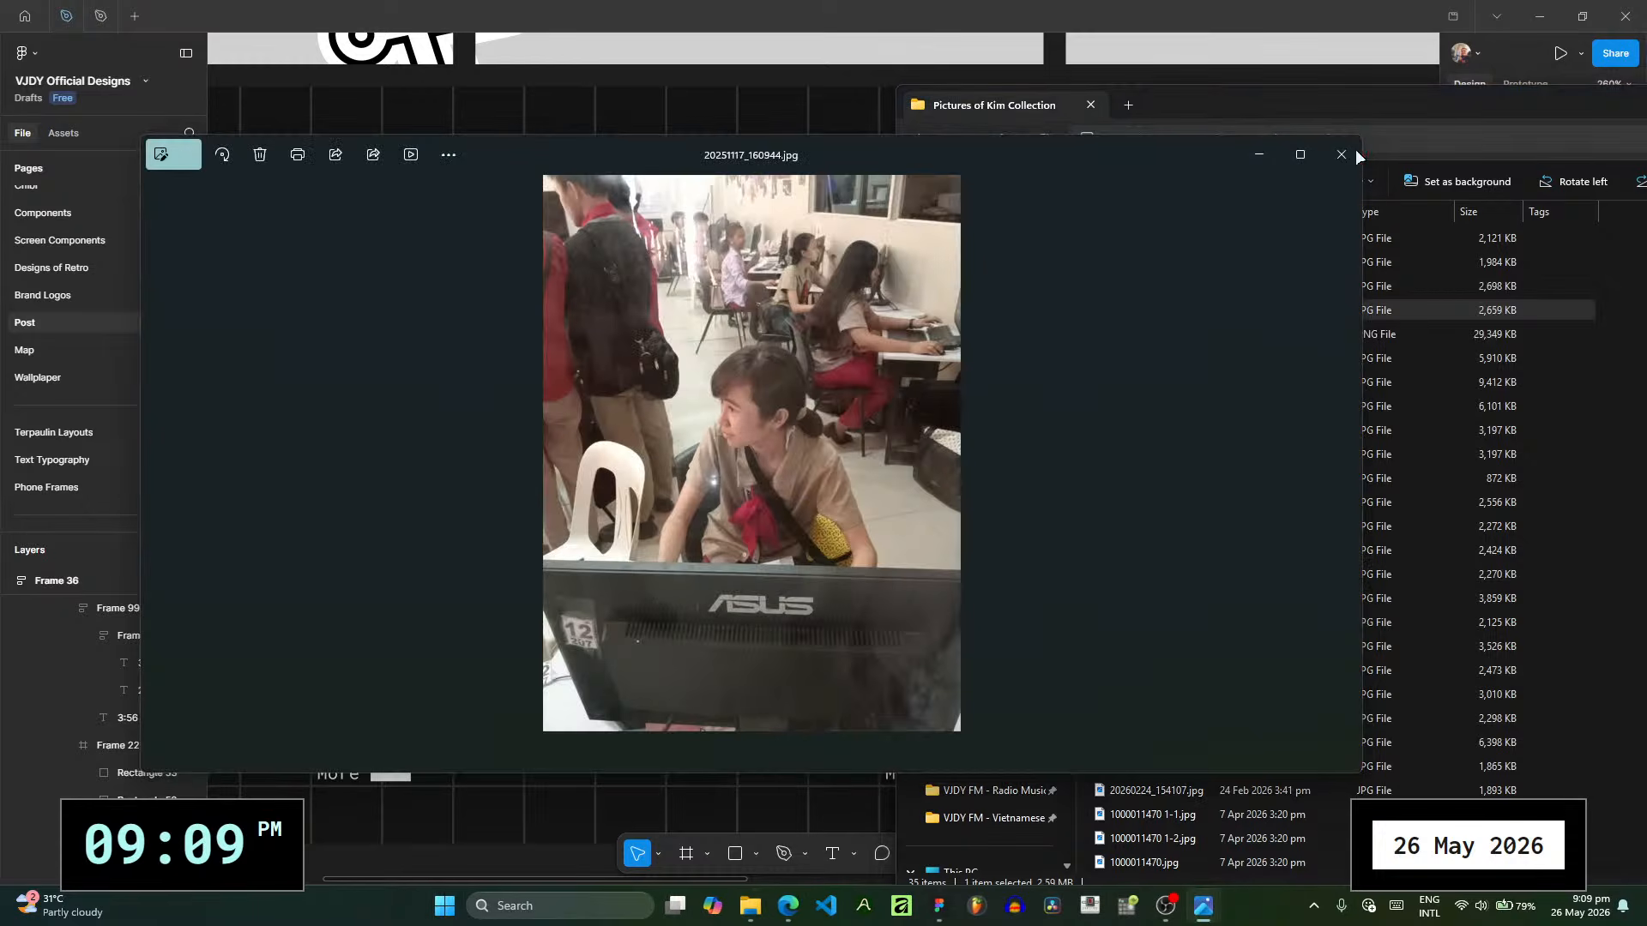
{"action": "left_click", "coordinate": [1340, 154]}
{"action": "left_click", "coordinate": [1232, 334]}
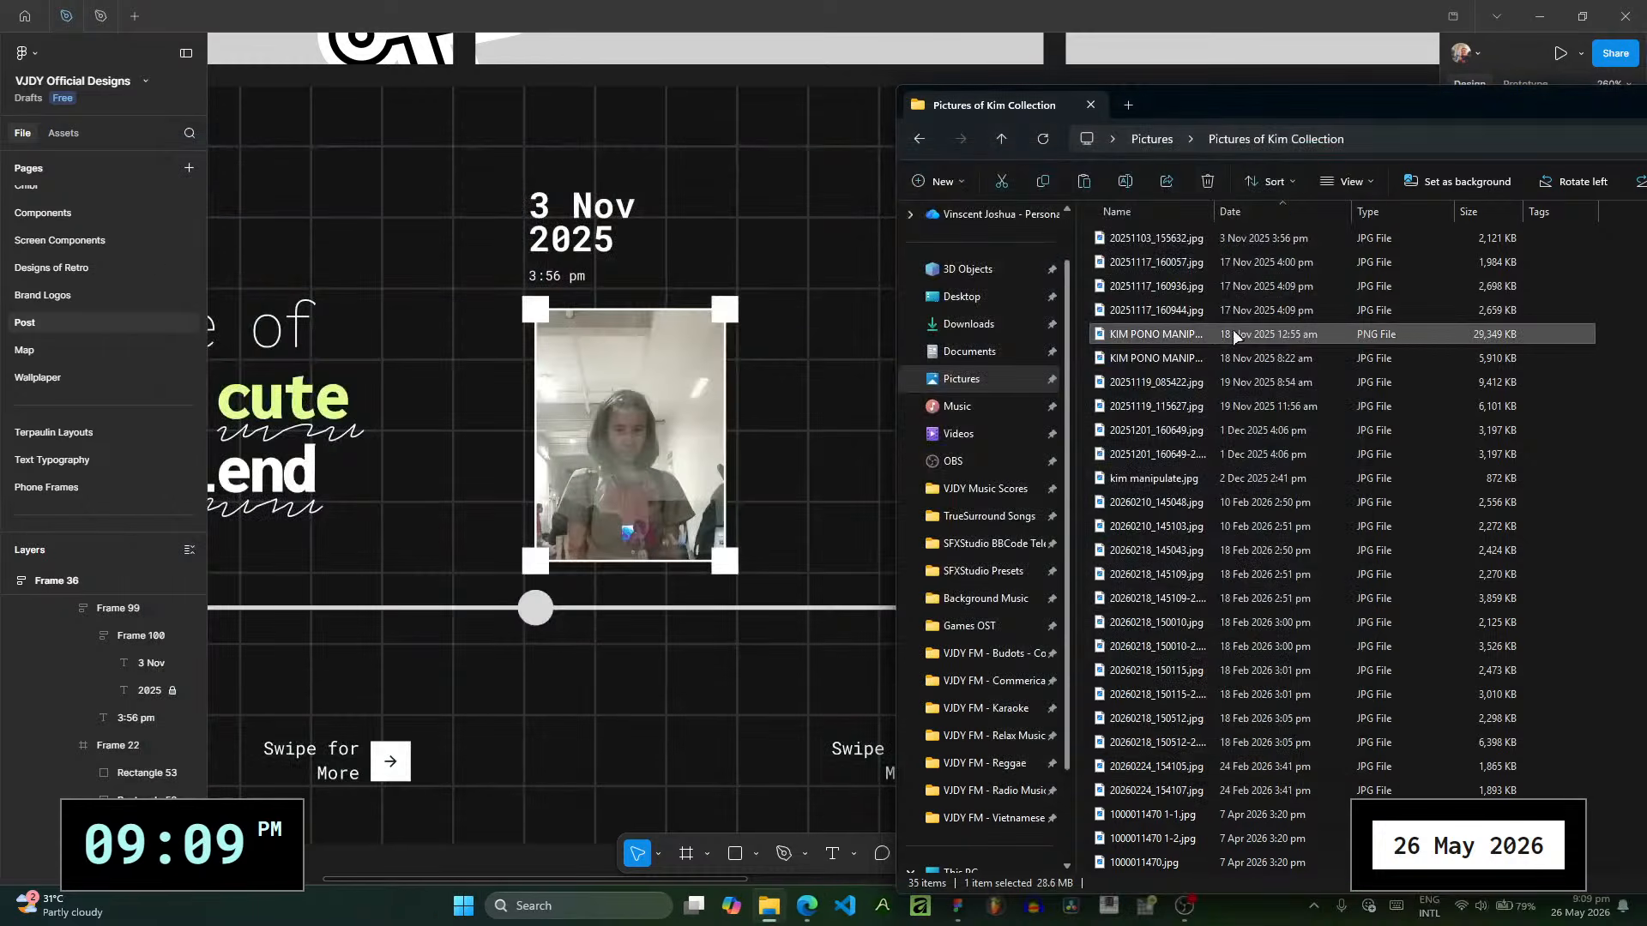
{"action": "double_click", "coordinate": [1233, 333]}
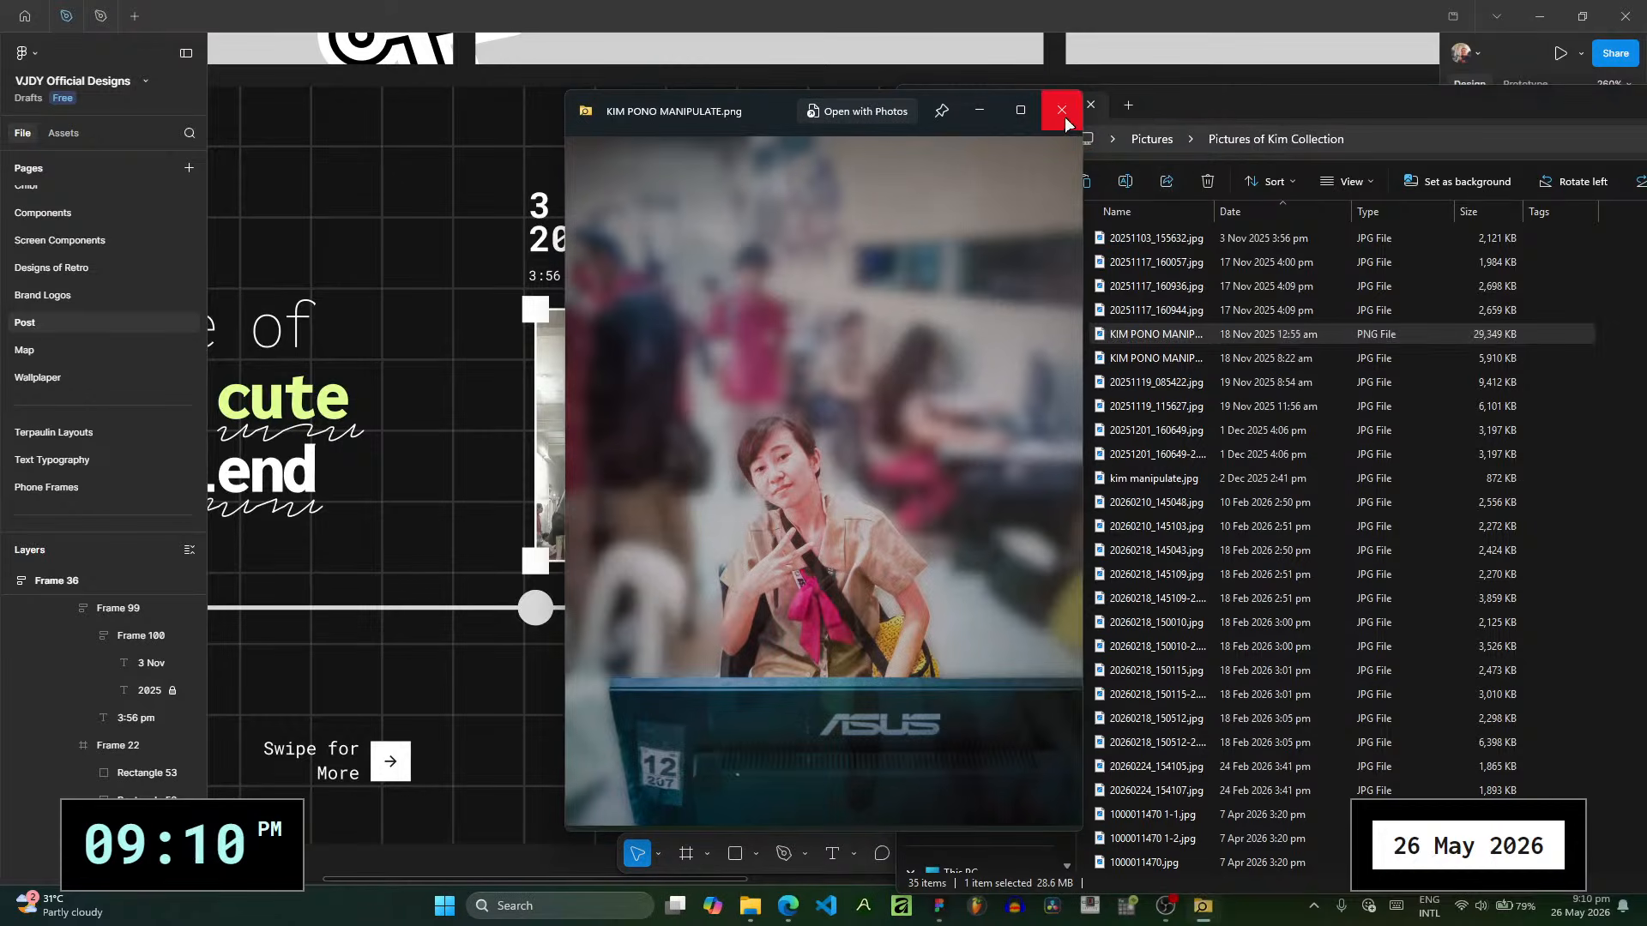
{"action": "left_click", "coordinate": [1063, 116]}
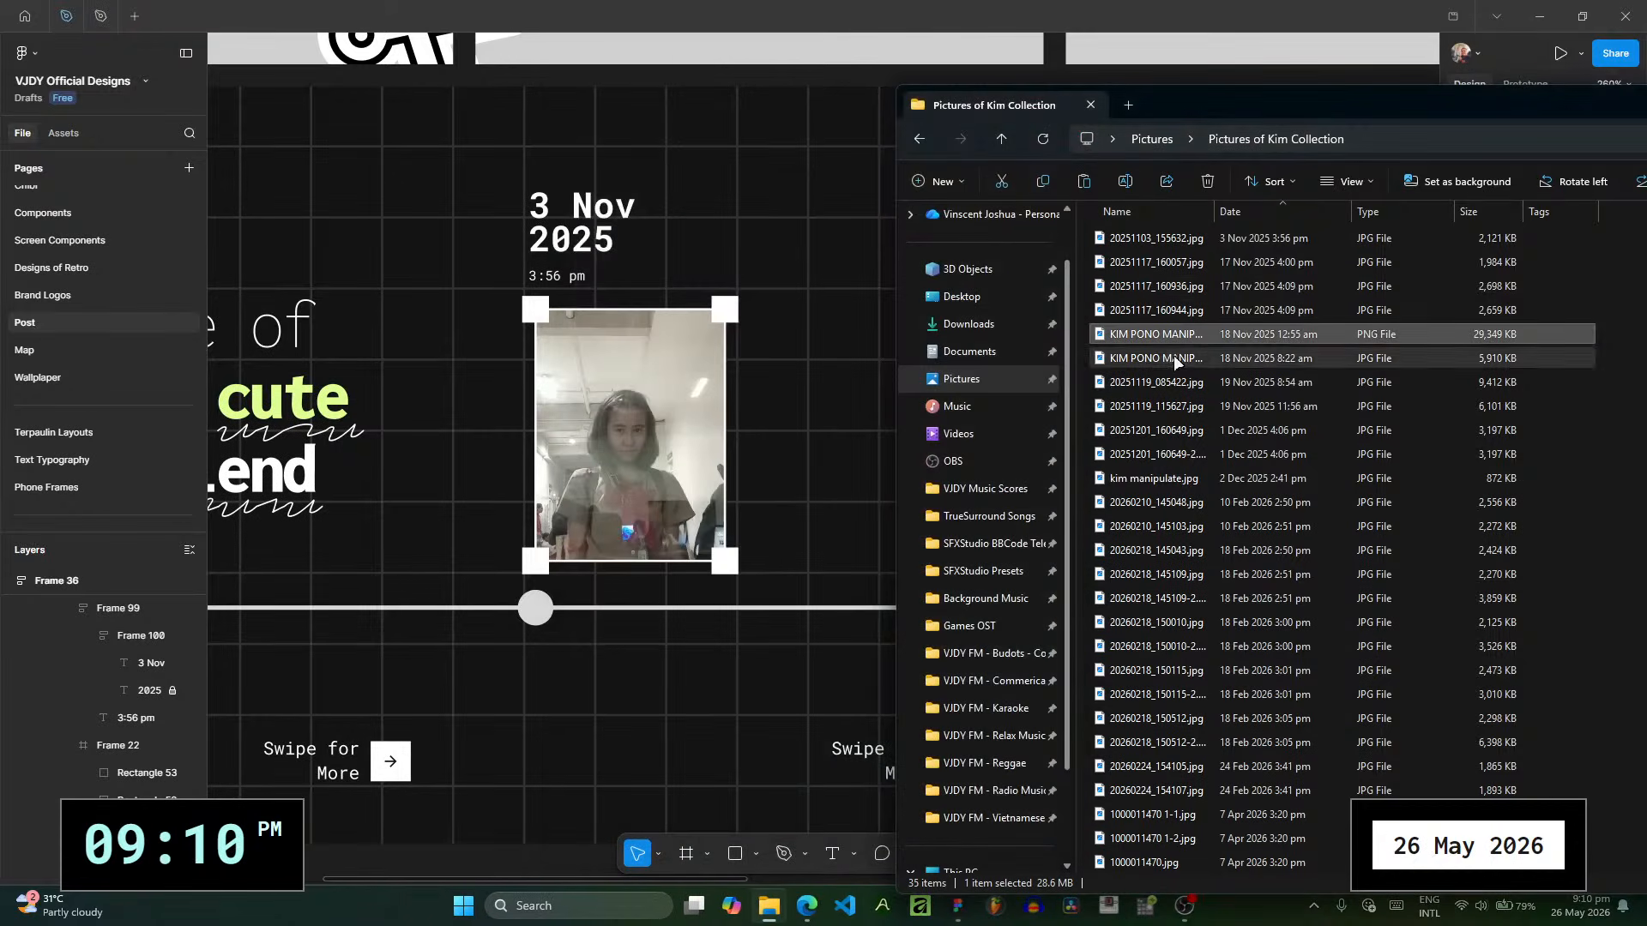
{"action": "double_click", "coordinate": [1173, 357]}
{"action": "left_click", "coordinate": [1062, 117]}
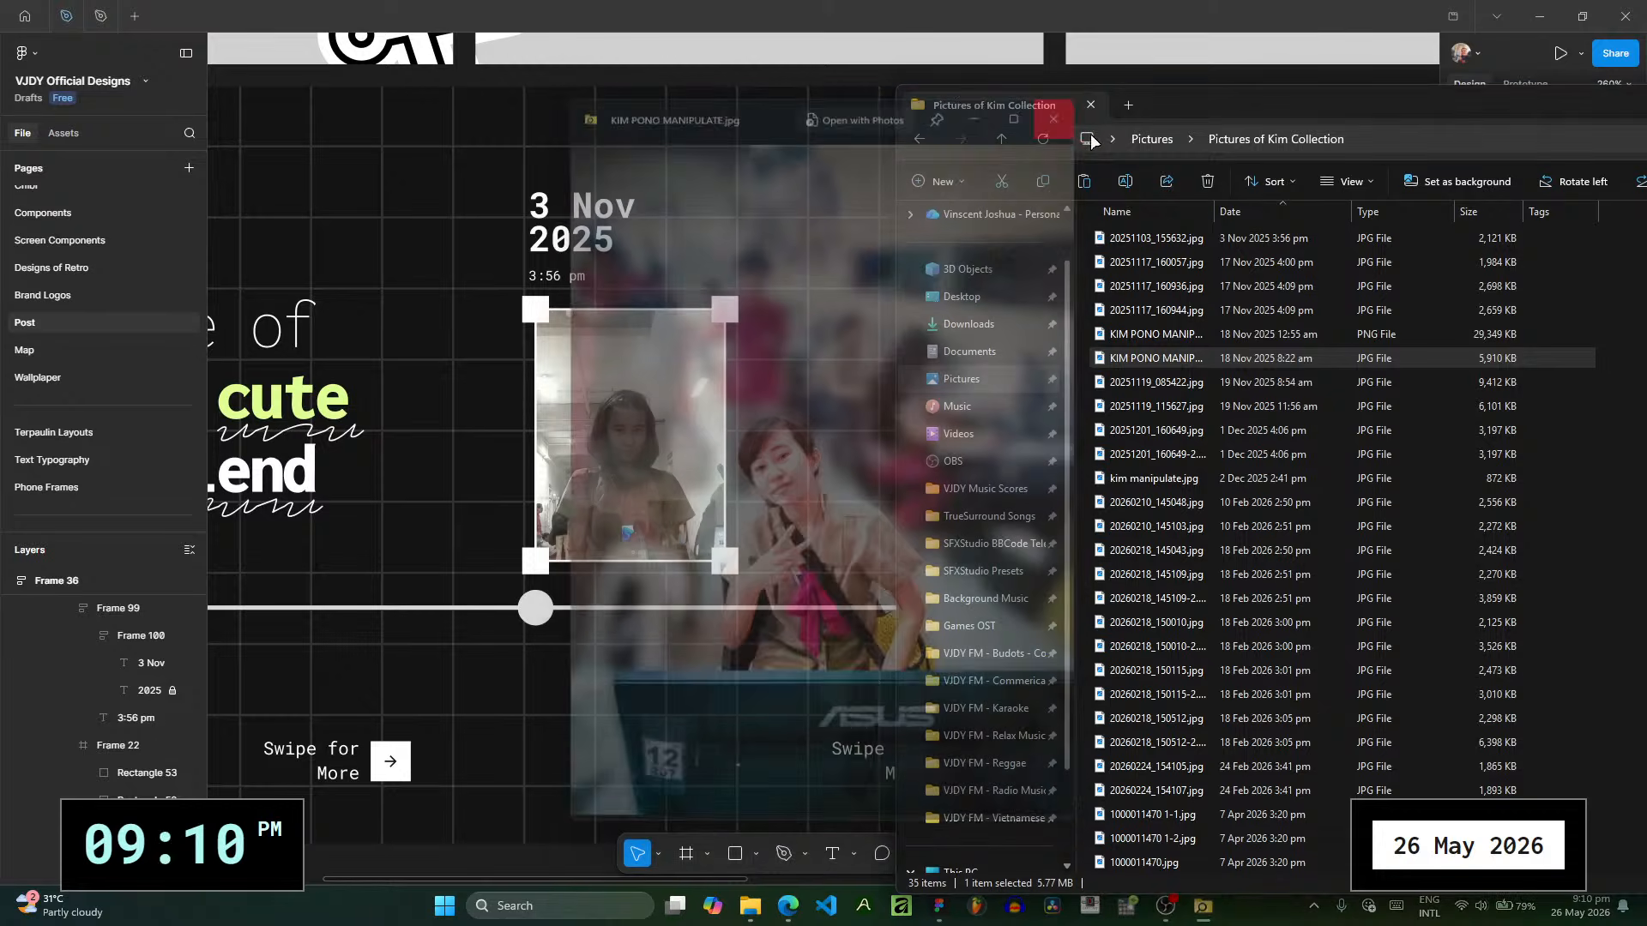
- Add the edited 18 Nov 2025 JPG portrait to POST RECAP 2, set its width to 85, and place it beside the first photo at X 151, Y 100
{"action": "left_click_drag", "start_coordinate": [1246, 365], "coordinate": [769, 398]}
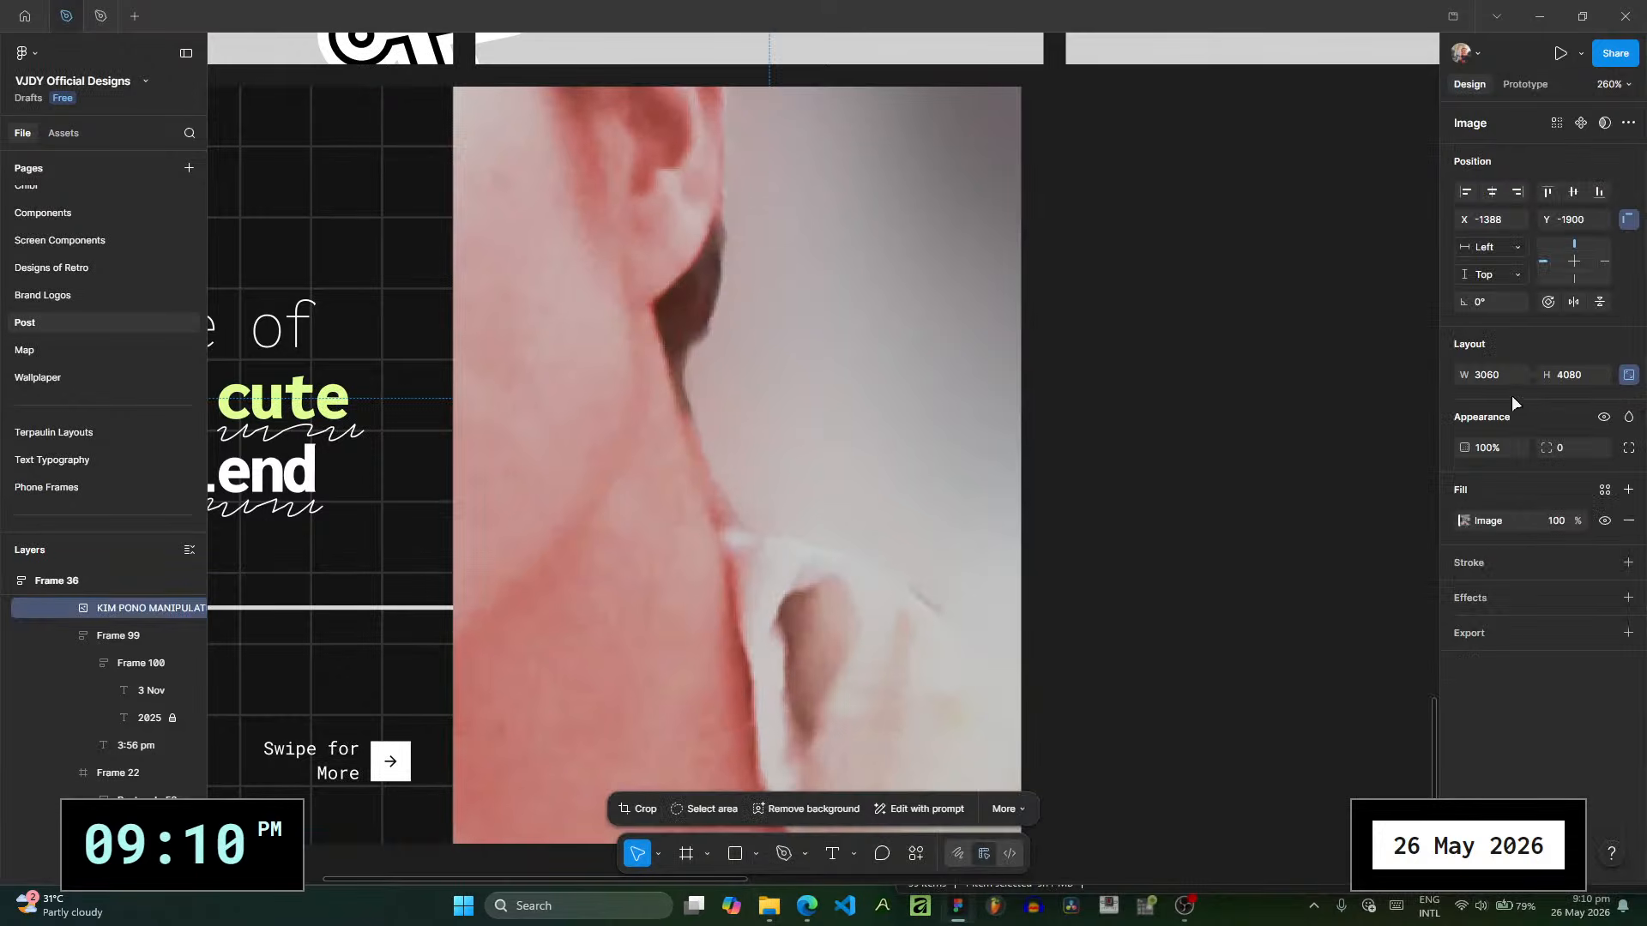
{"action": "left_click", "coordinate": [1486, 375]}
{"action": "type", "text": "85"}
{"action": "key", "text": "Return"}
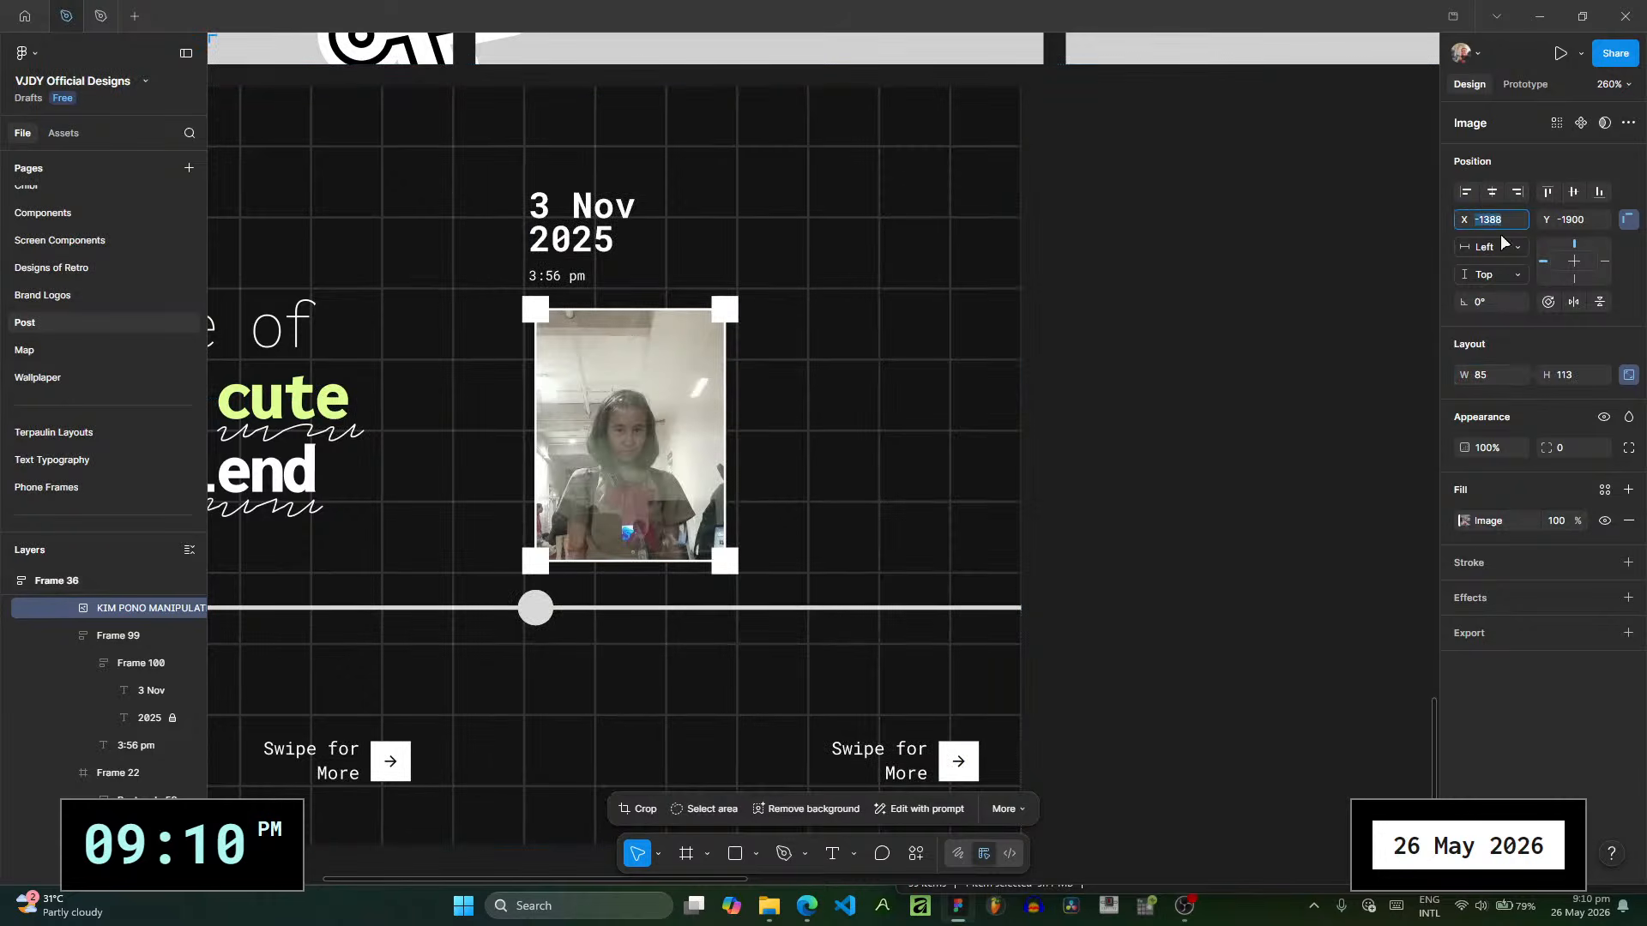
{"action": "type", "text": "0"}
{"action": "left_click", "coordinate": [1566, 219]}
{"action": "type", "text": "0"}
{"action": "key", "text": "Return"}
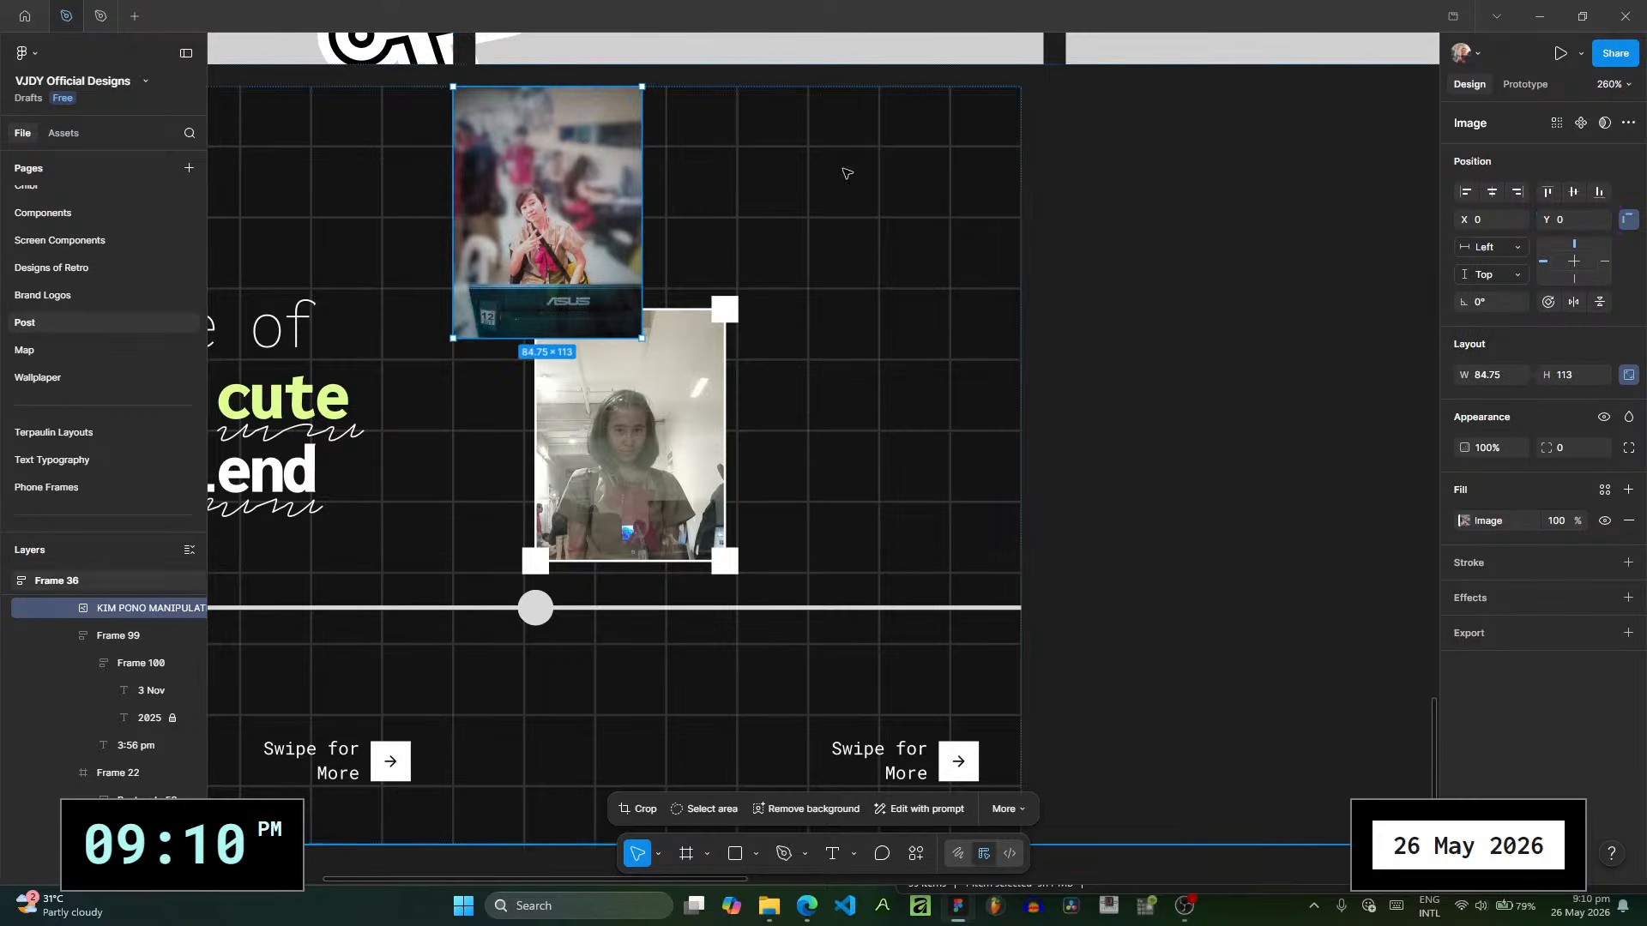
{"action": "left_click_drag", "start_coordinate": [583, 246], "coordinate": [918, 470]}
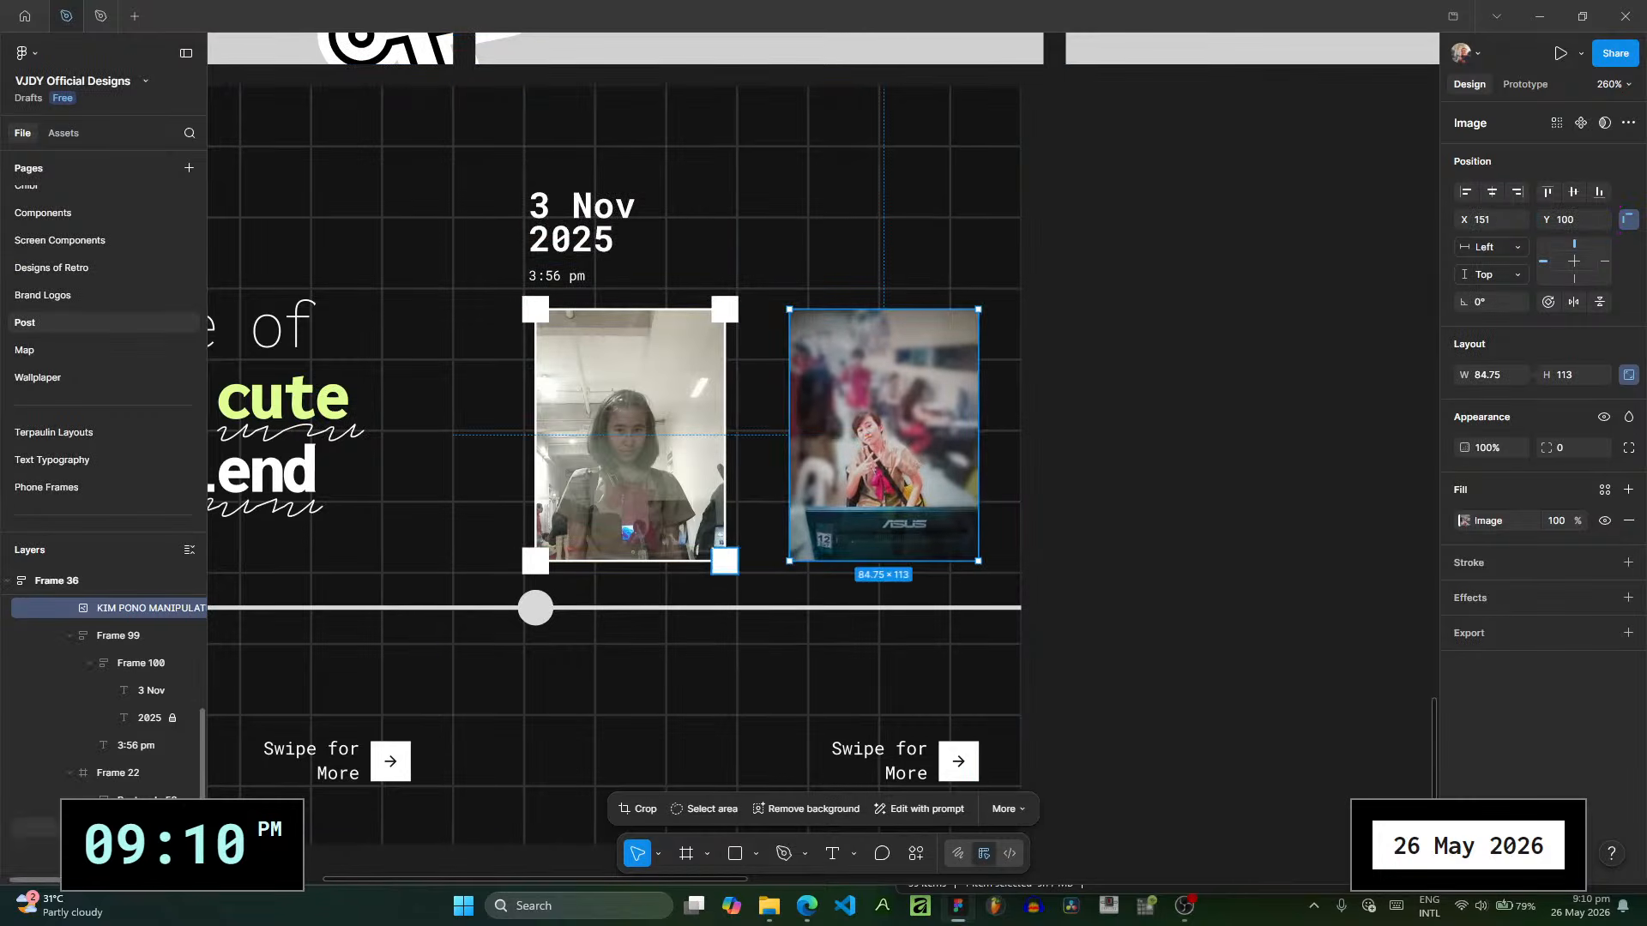
- Duplicate the first photo's selection box onto the second photo at X 151, Y 100, and layer the copy above the image
{"action": "left_click", "coordinate": [69, 635]}
{"action": "left_click", "coordinate": [60, 666]}
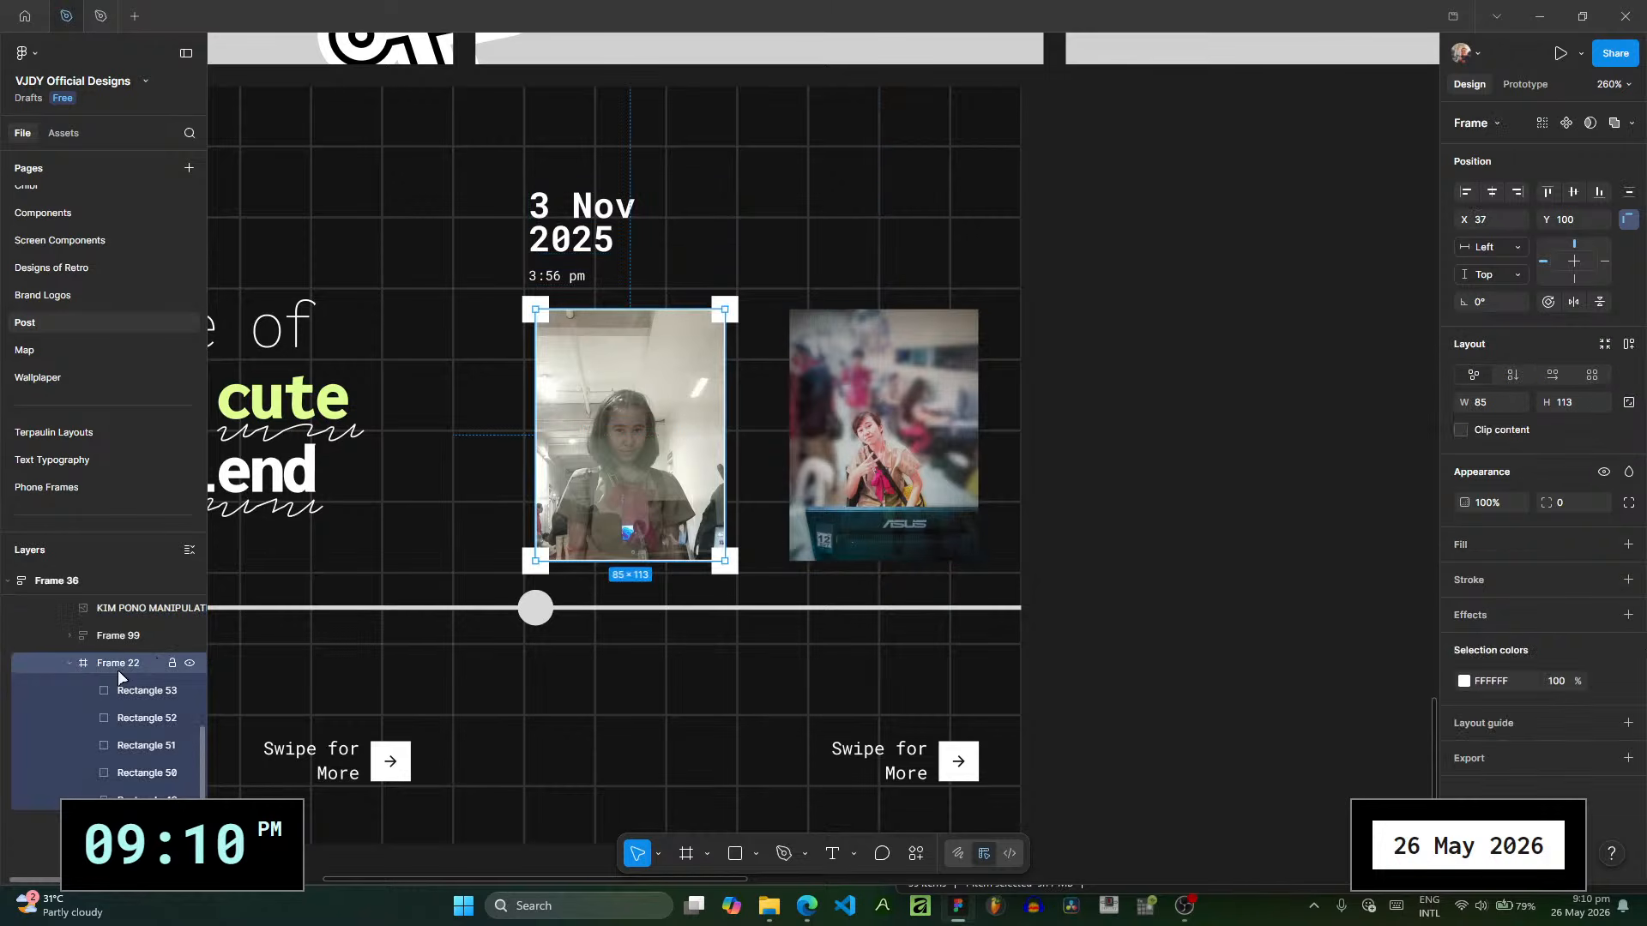
{"action": "left_click", "coordinate": [66, 663]}
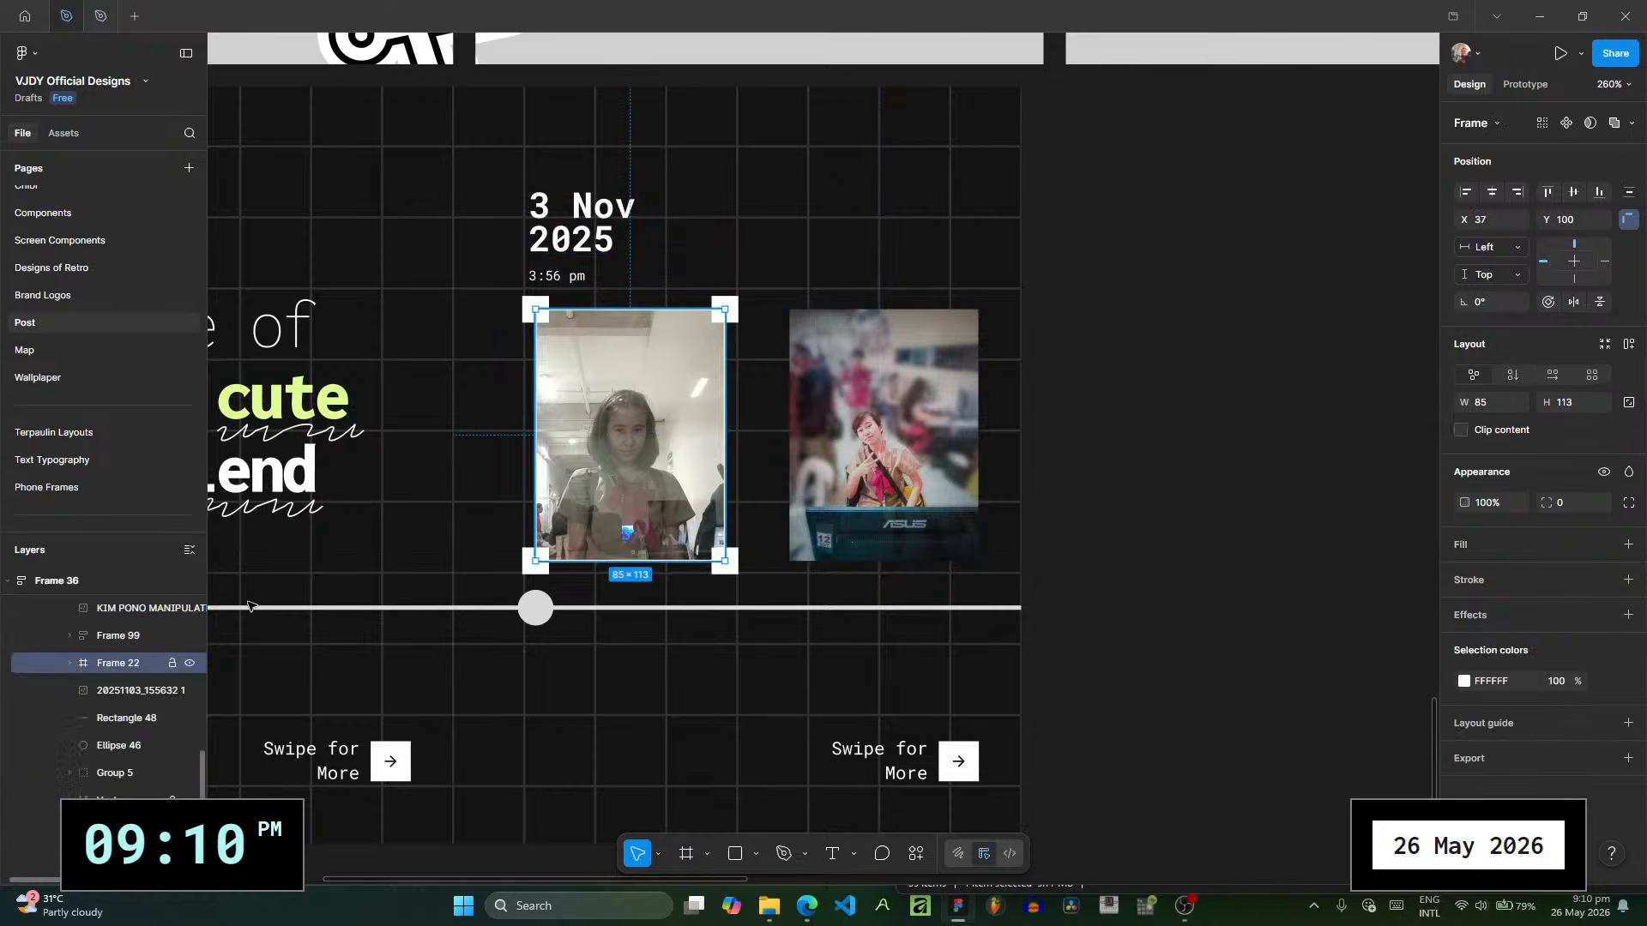
{"action": "key", "text": "ctrl+d"}
{"action": "left_click_drag", "start_coordinate": [705, 460], "coordinate": [949, 463]}
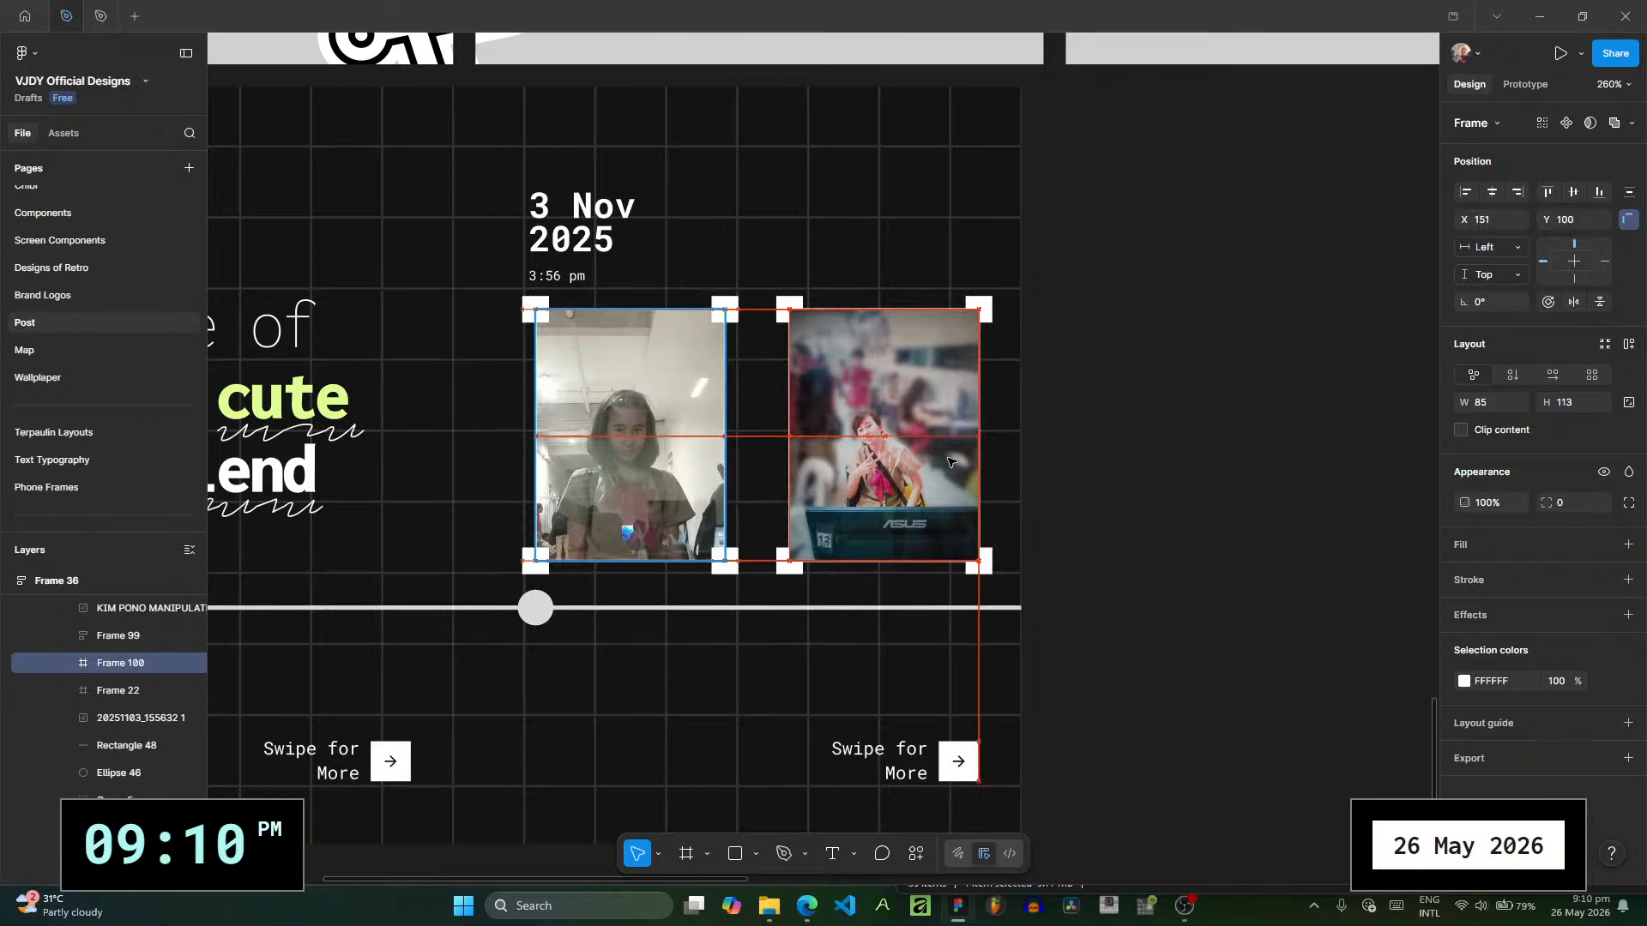
{"action": "scroll", "coordinate": [112, 723], "scroll_direction": "up", "scroll_amount": 2}
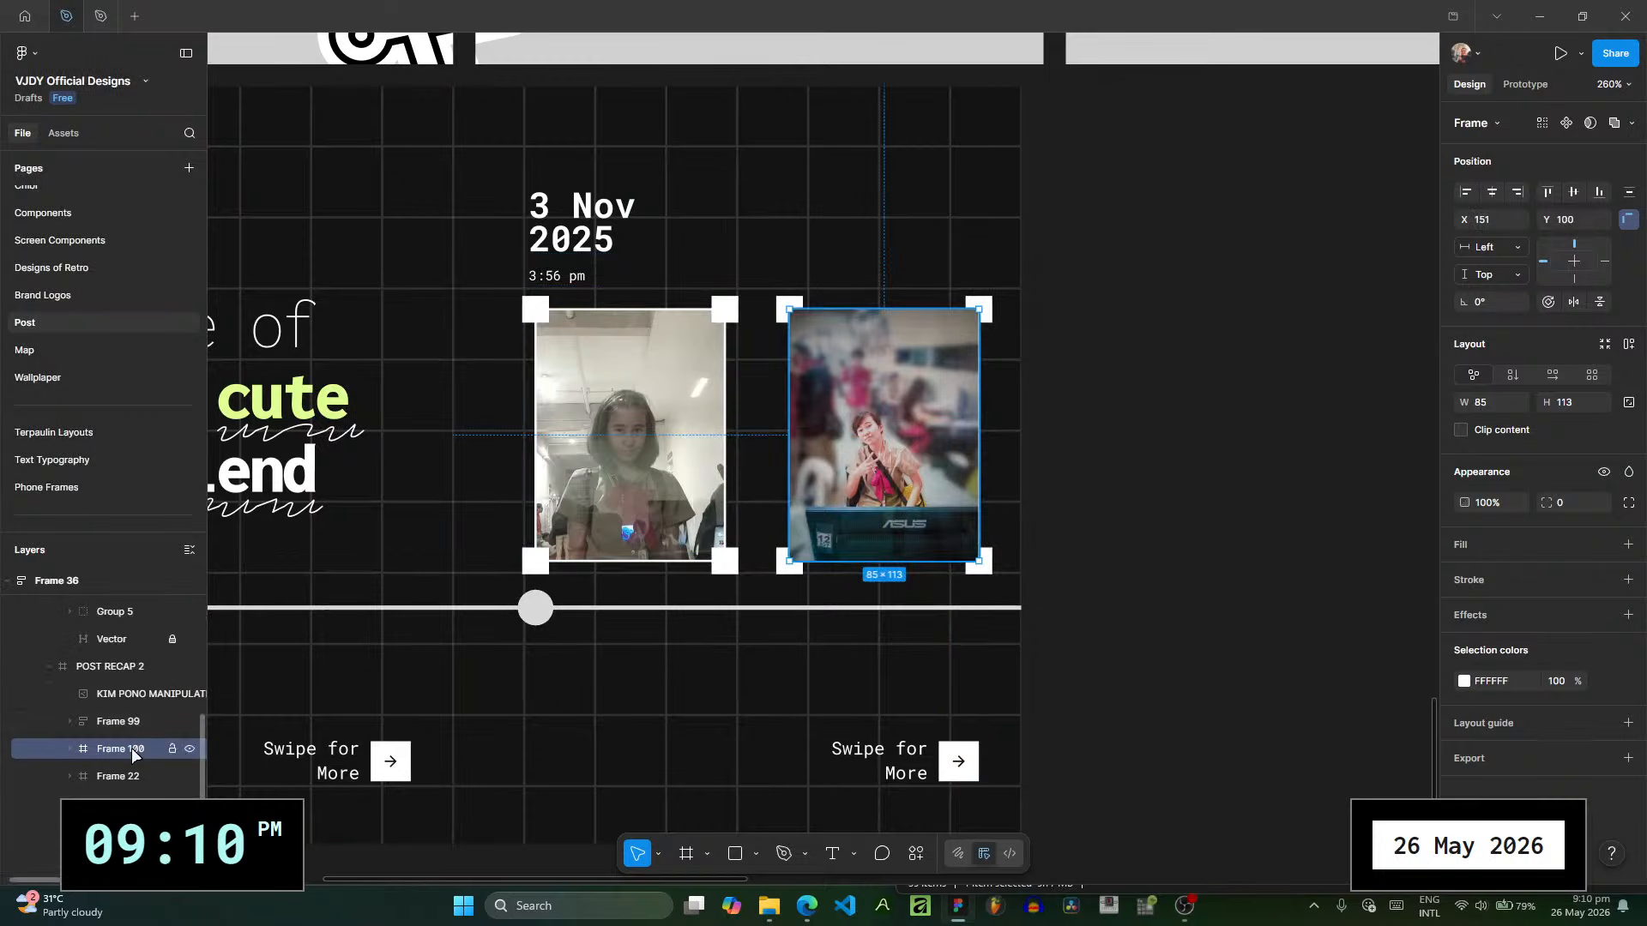
{"action": "left_click_drag", "start_coordinate": [131, 748], "coordinate": [140, 682]}
- Duplicate the date-and-time caption above the second photo and change the copy's day to "17 Nov"
{"action": "left_click", "coordinate": [118, 749]}
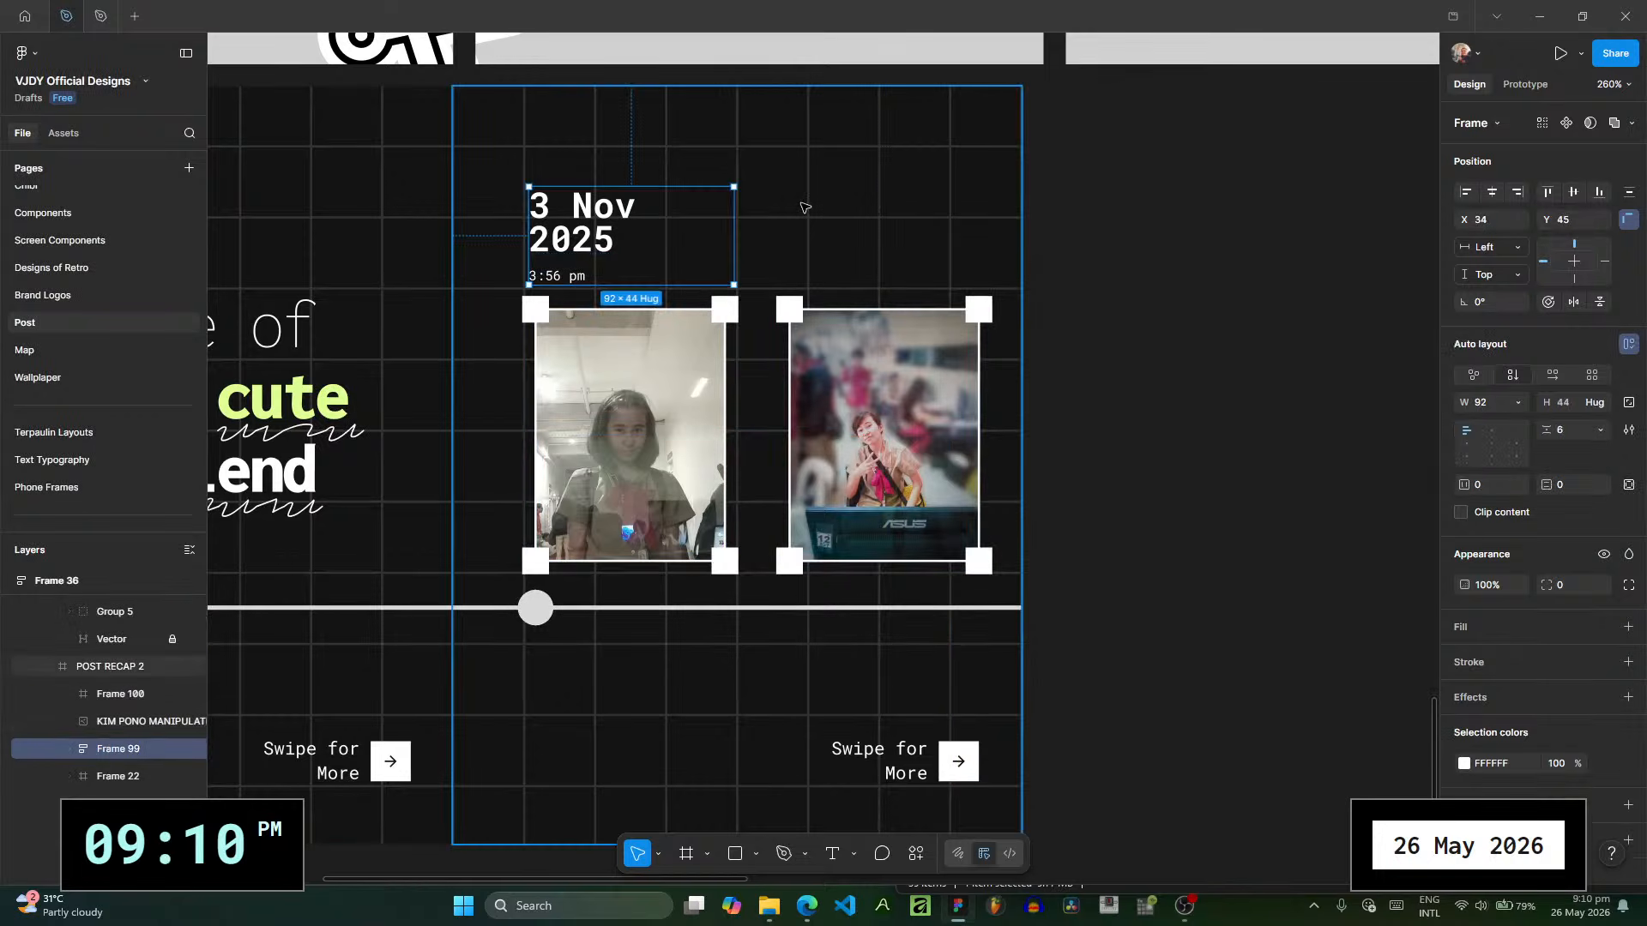
{"action": "left_click_drag", "start_coordinate": [596, 241], "coordinate": [844, 241]}
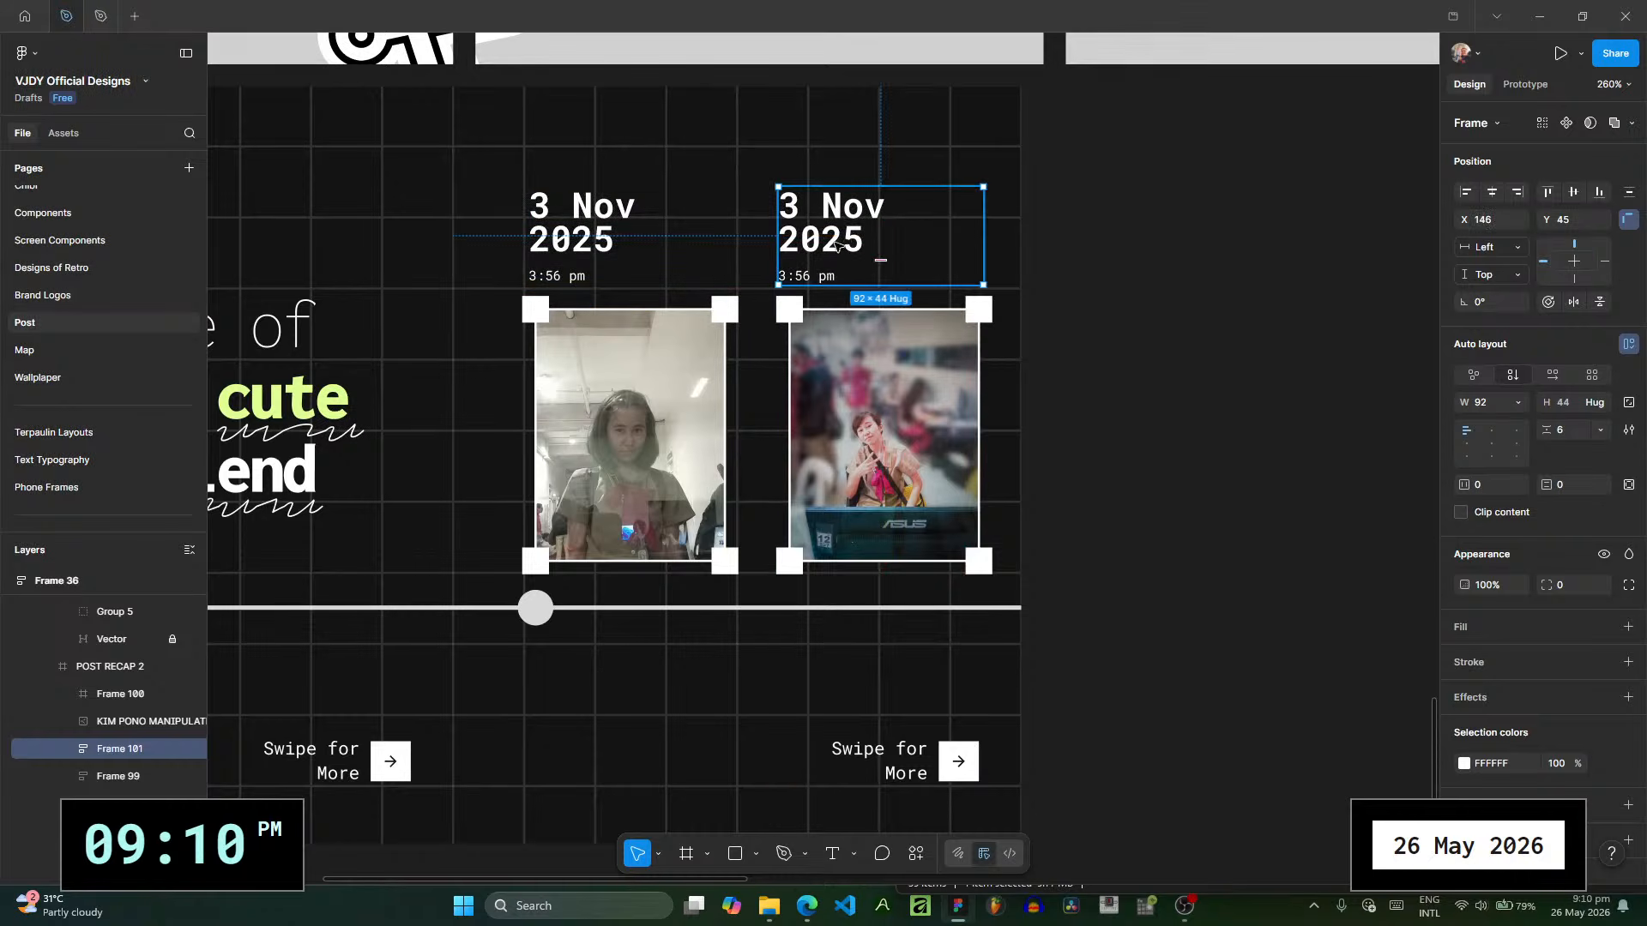
{"action": "double_click", "coordinate": [797, 211]}
{"action": "double_click", "coordinate": [797, 210]}
{"action": "left_click", "coordinate": [799, 214]}
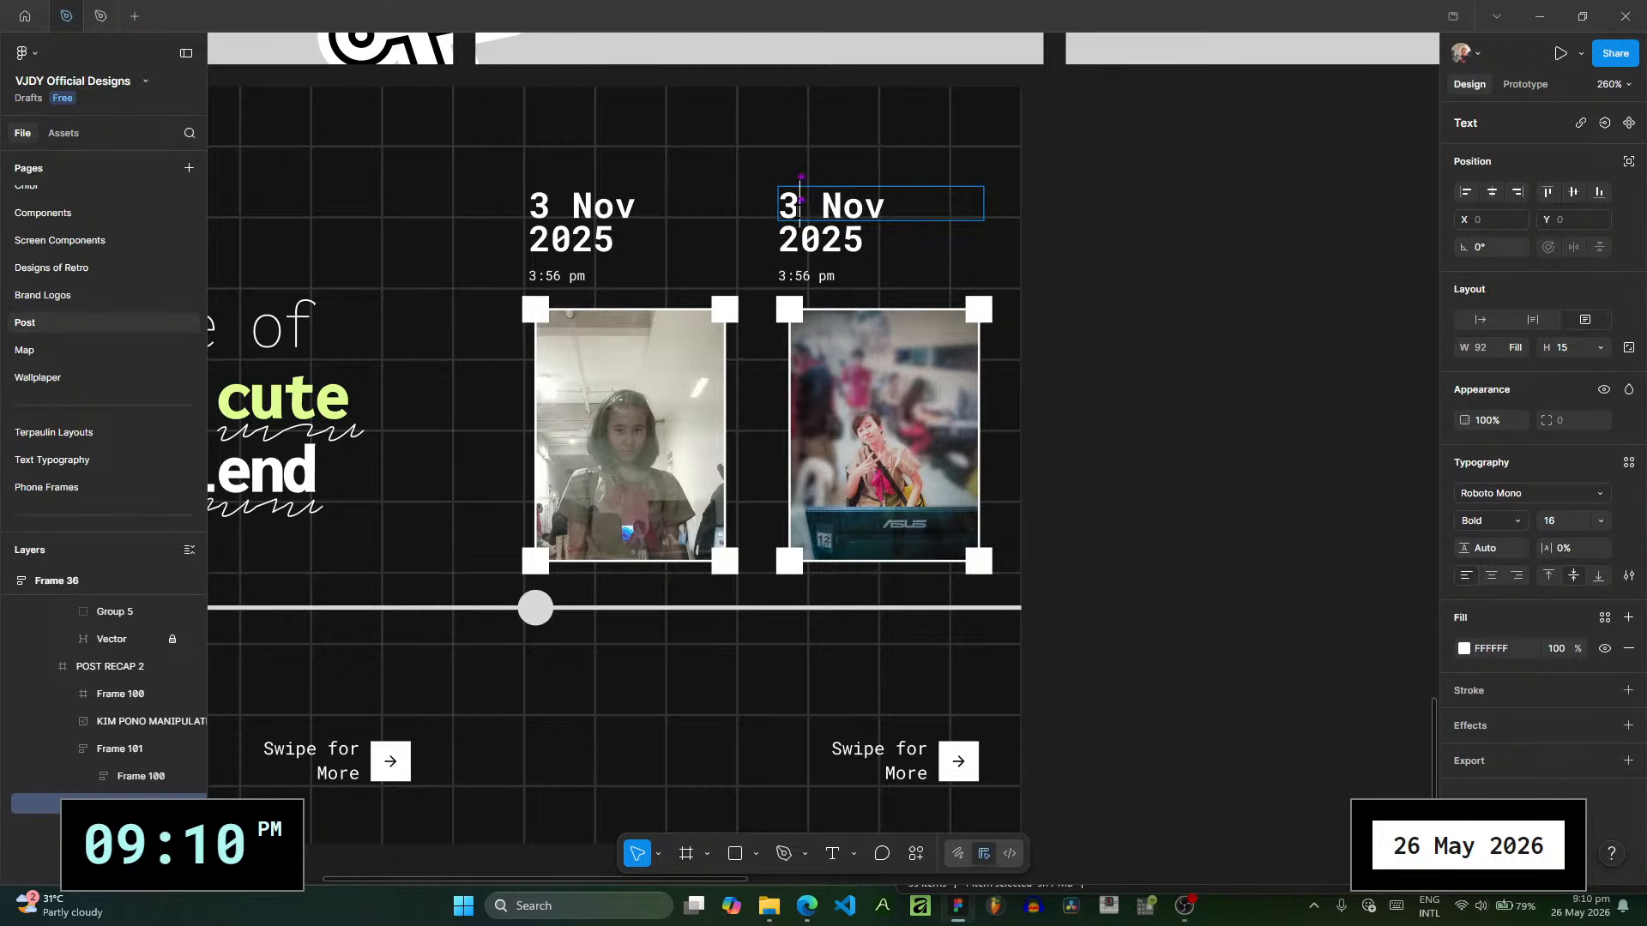
{"action": "double_click", "coordinate": [799, 213]}
{"action": "type", "text": "17"}
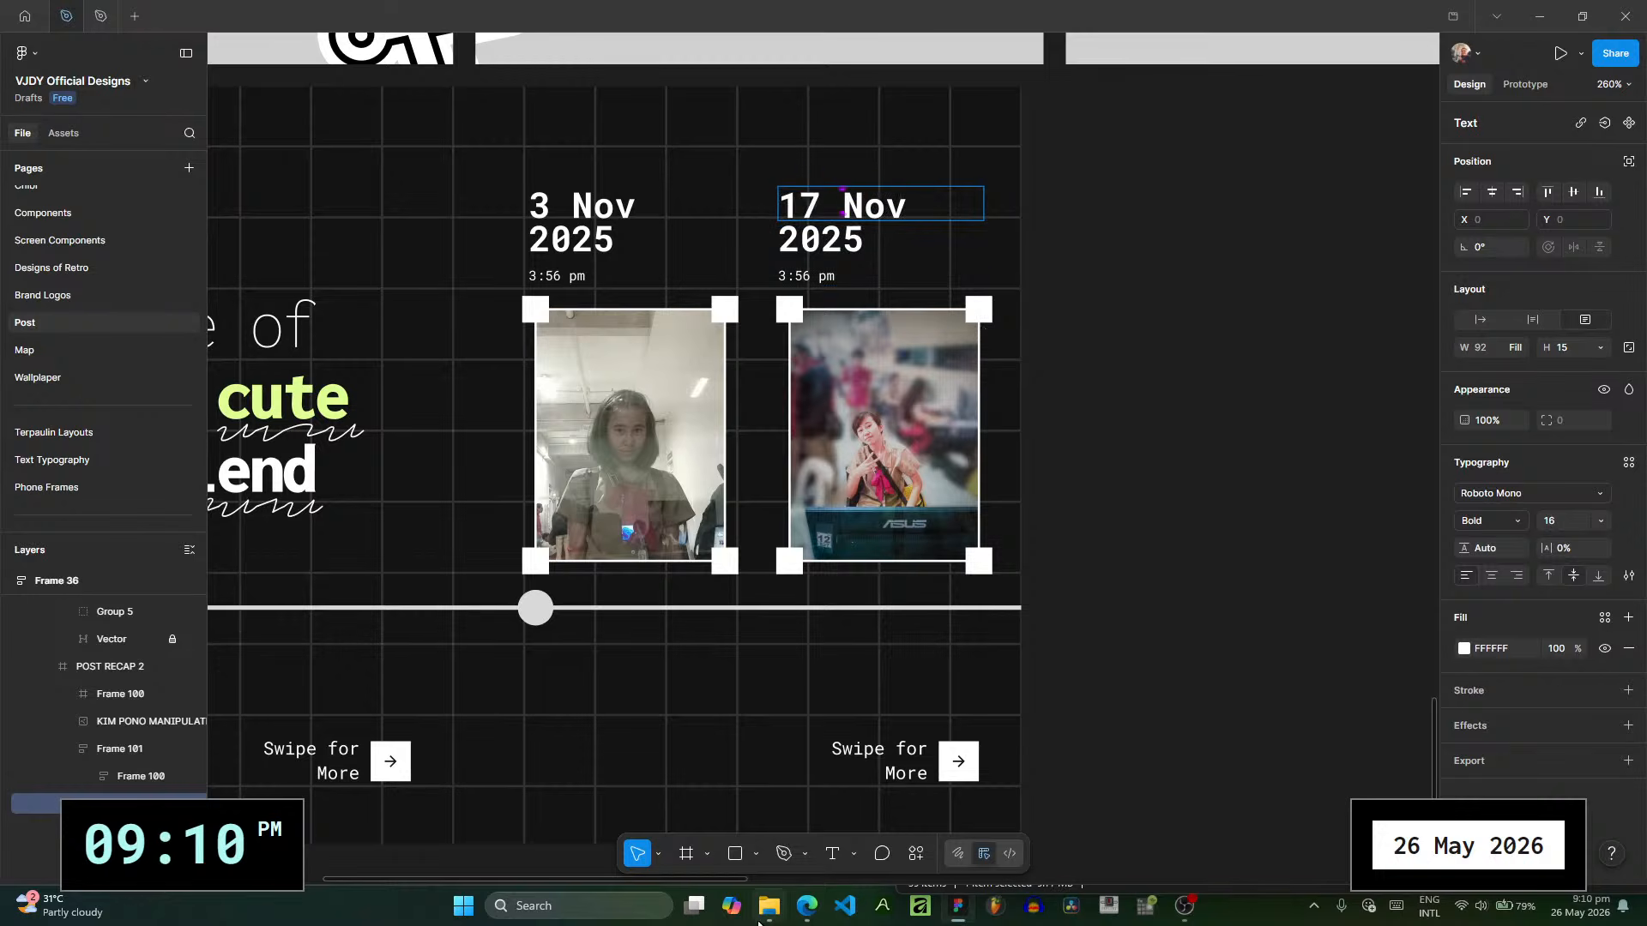
- Check the photo's capture time in the picture folder and change the 17 Nov caption's time to "4:09 pm"
{"action": "left_click", "coordinate": [758, 920]}
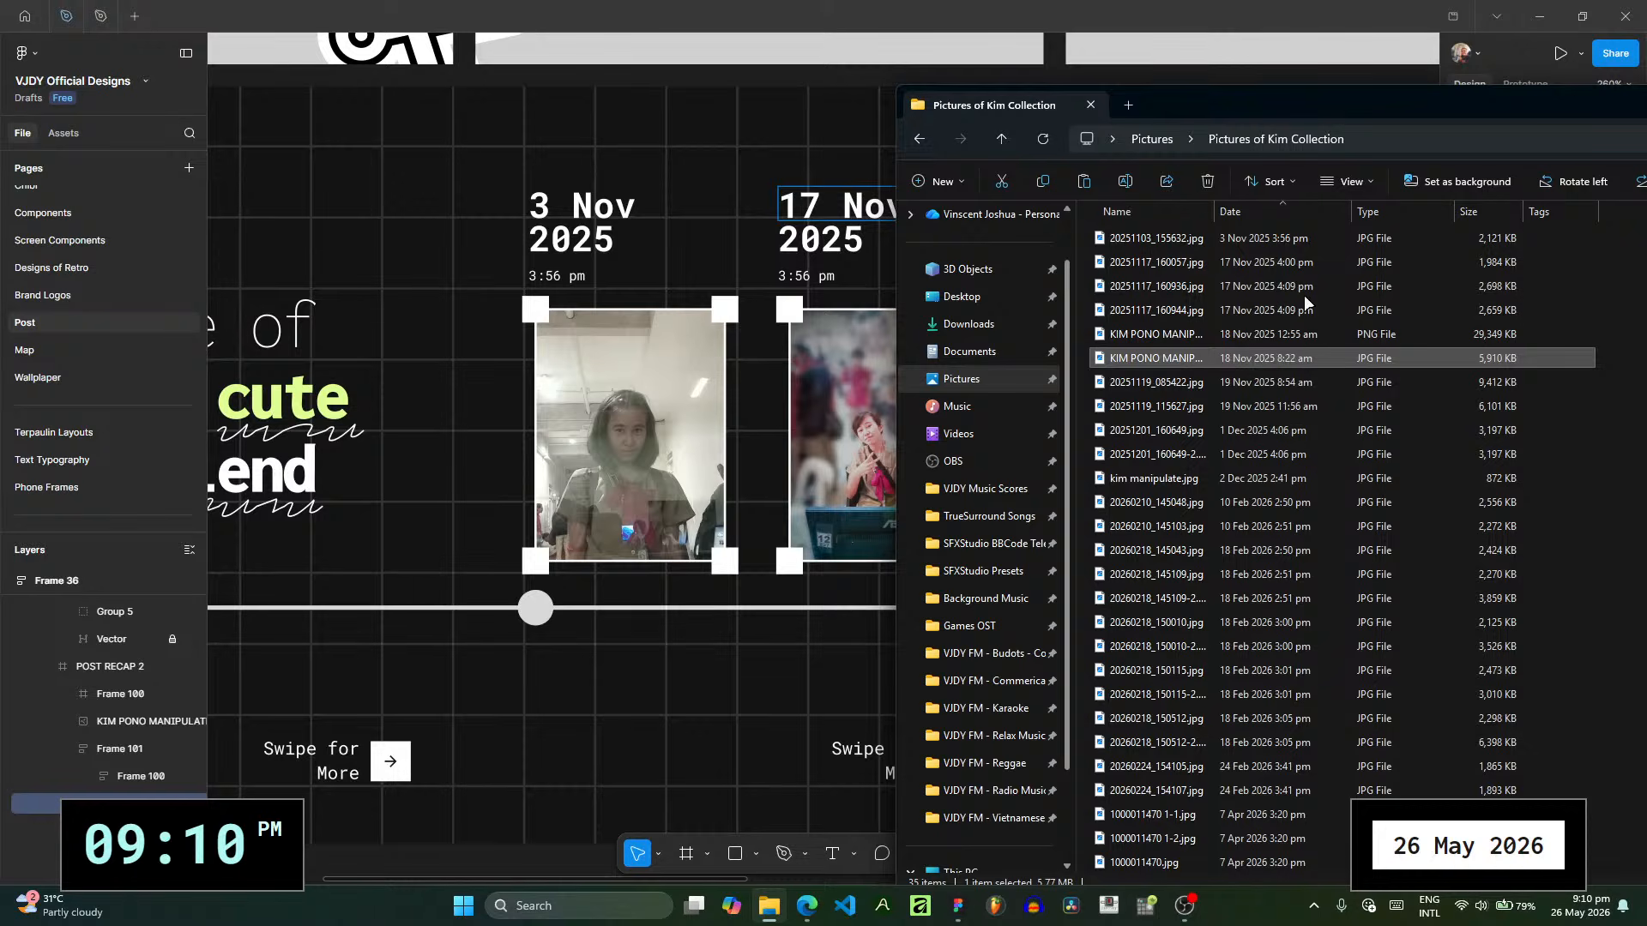
{"action": "left_click", "coordinate": [813, 276]}
{"action": "double_click", "coordinate": [809, 276]}
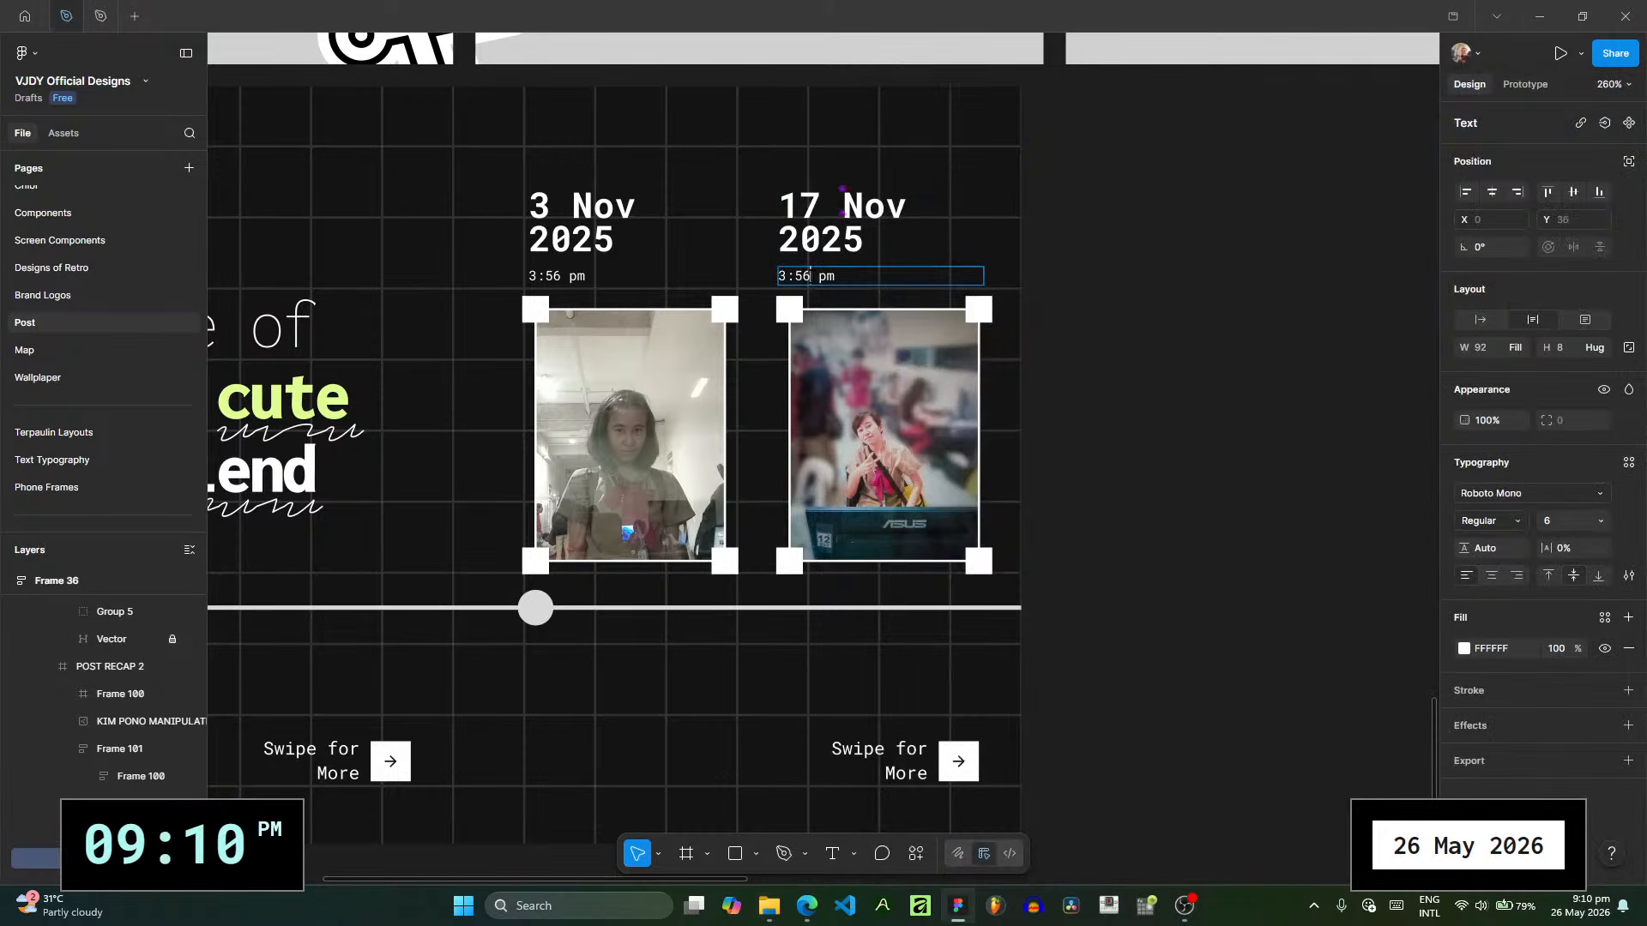
{"action": "left_click_drag", "start_coordinate": [810, 276], "coordinate": [780, 277]}
{"action": "type", "text": "4:09"}
{"action": "key", "text": "Escape"}
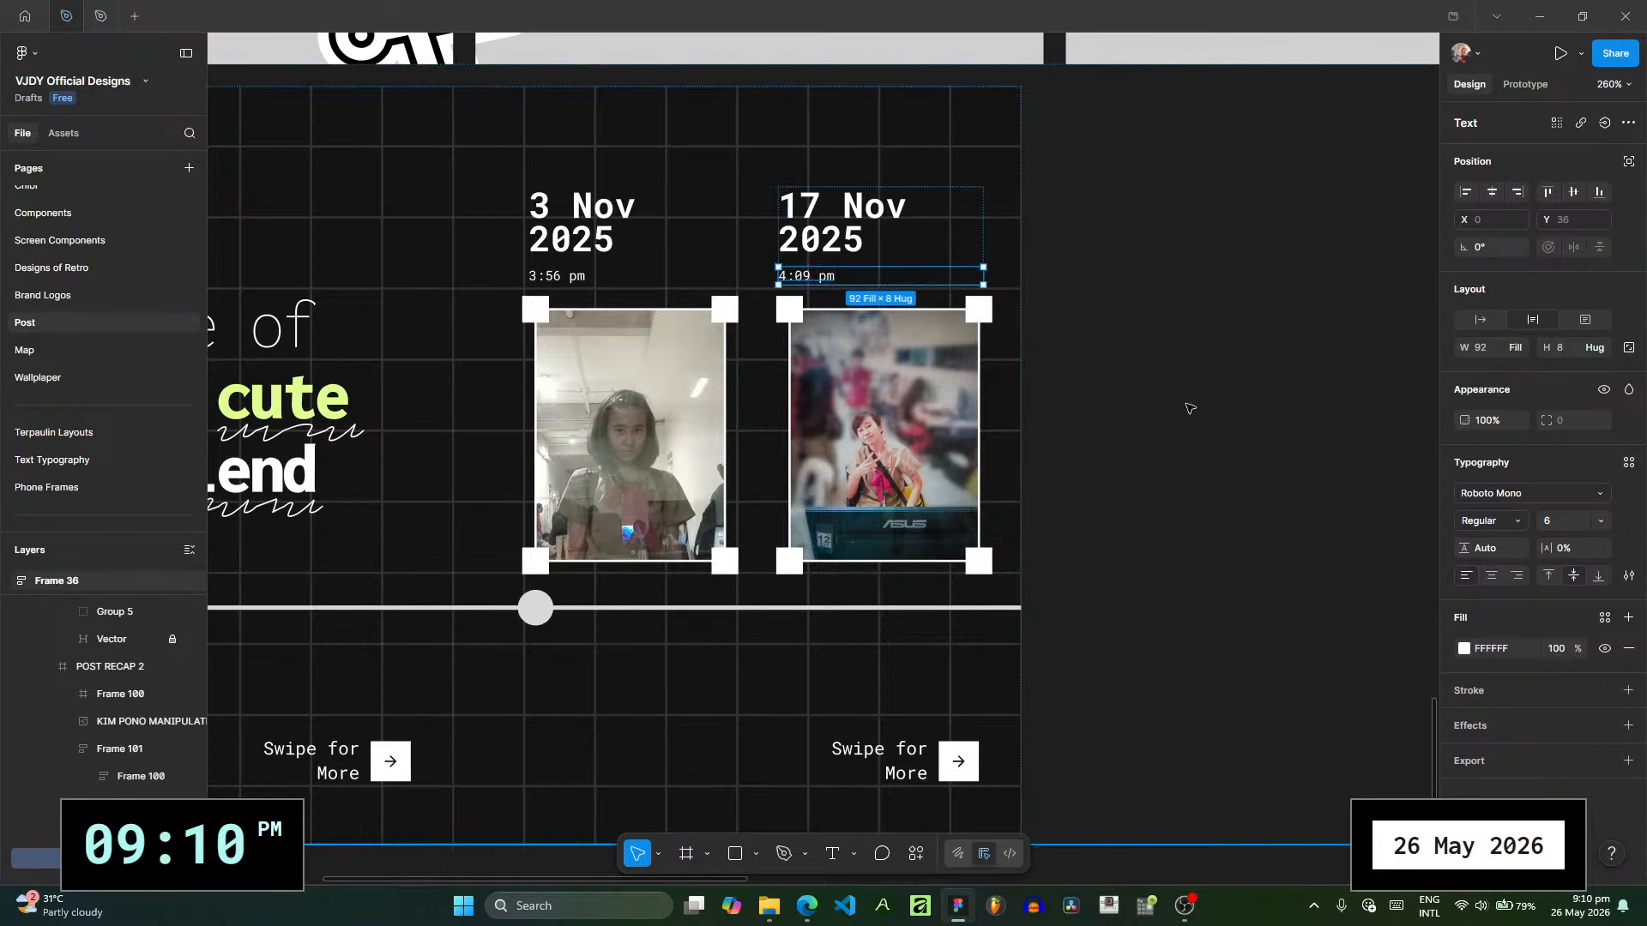
- Duplicate the first photo's timeline dot along the line and align the copy with the second photo's left edge
{"action": "left_click", "coordinate": [905, 538]}
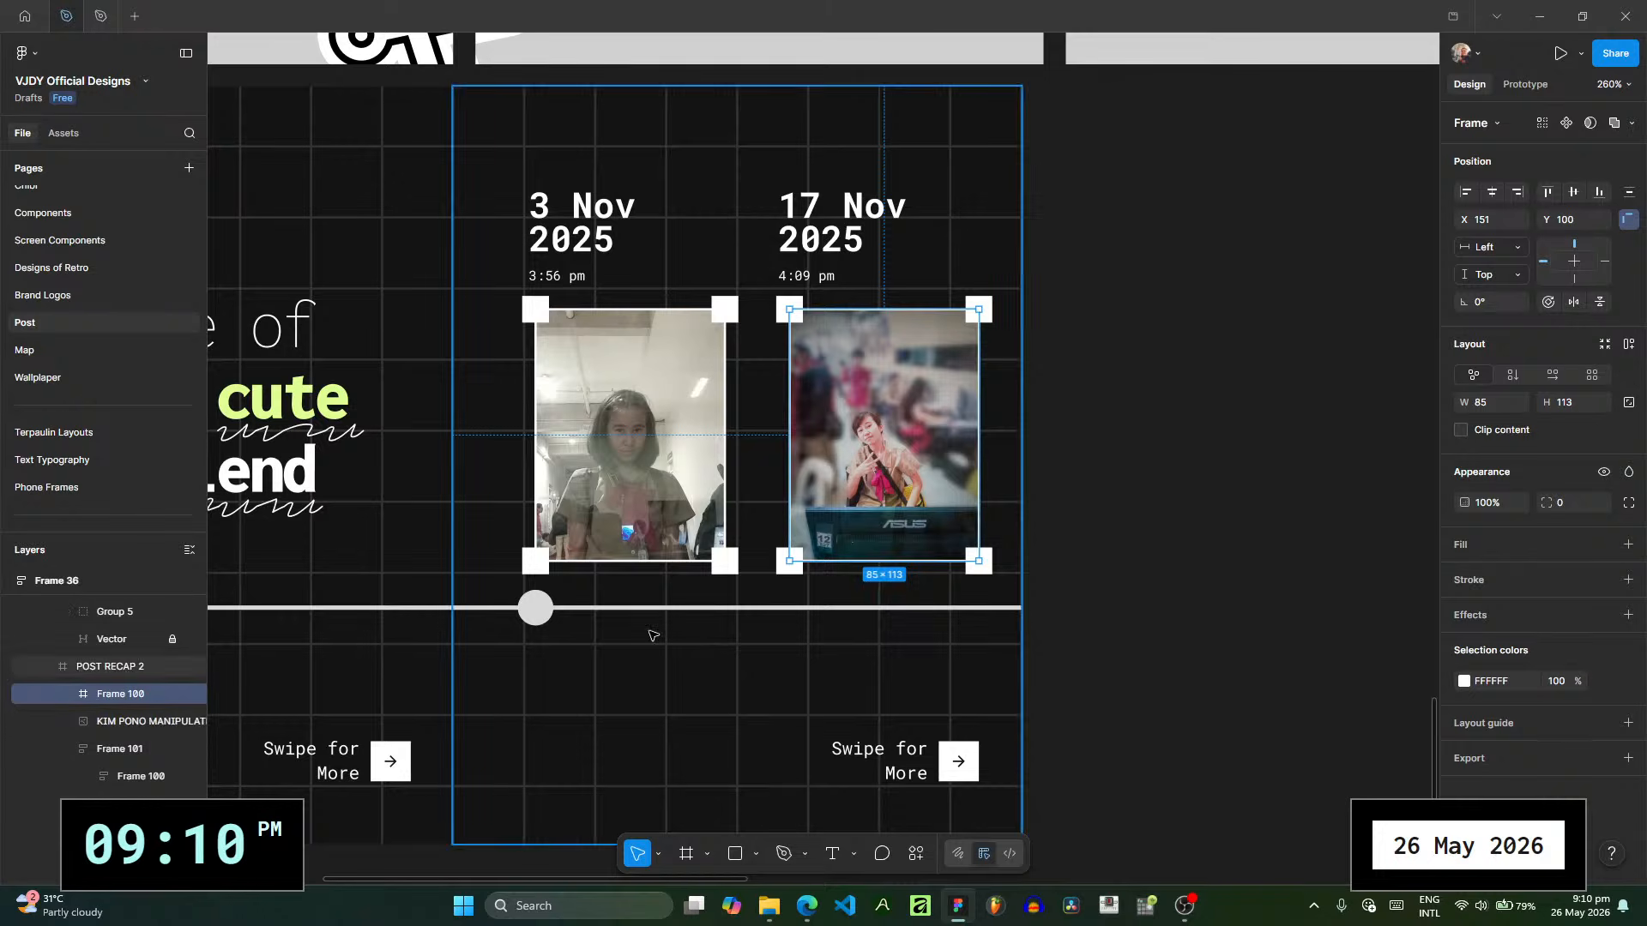
{"action": "left_click", "coordinate": [545, 611]}
{"action": "left_click", "coordinate": [539, 611]}
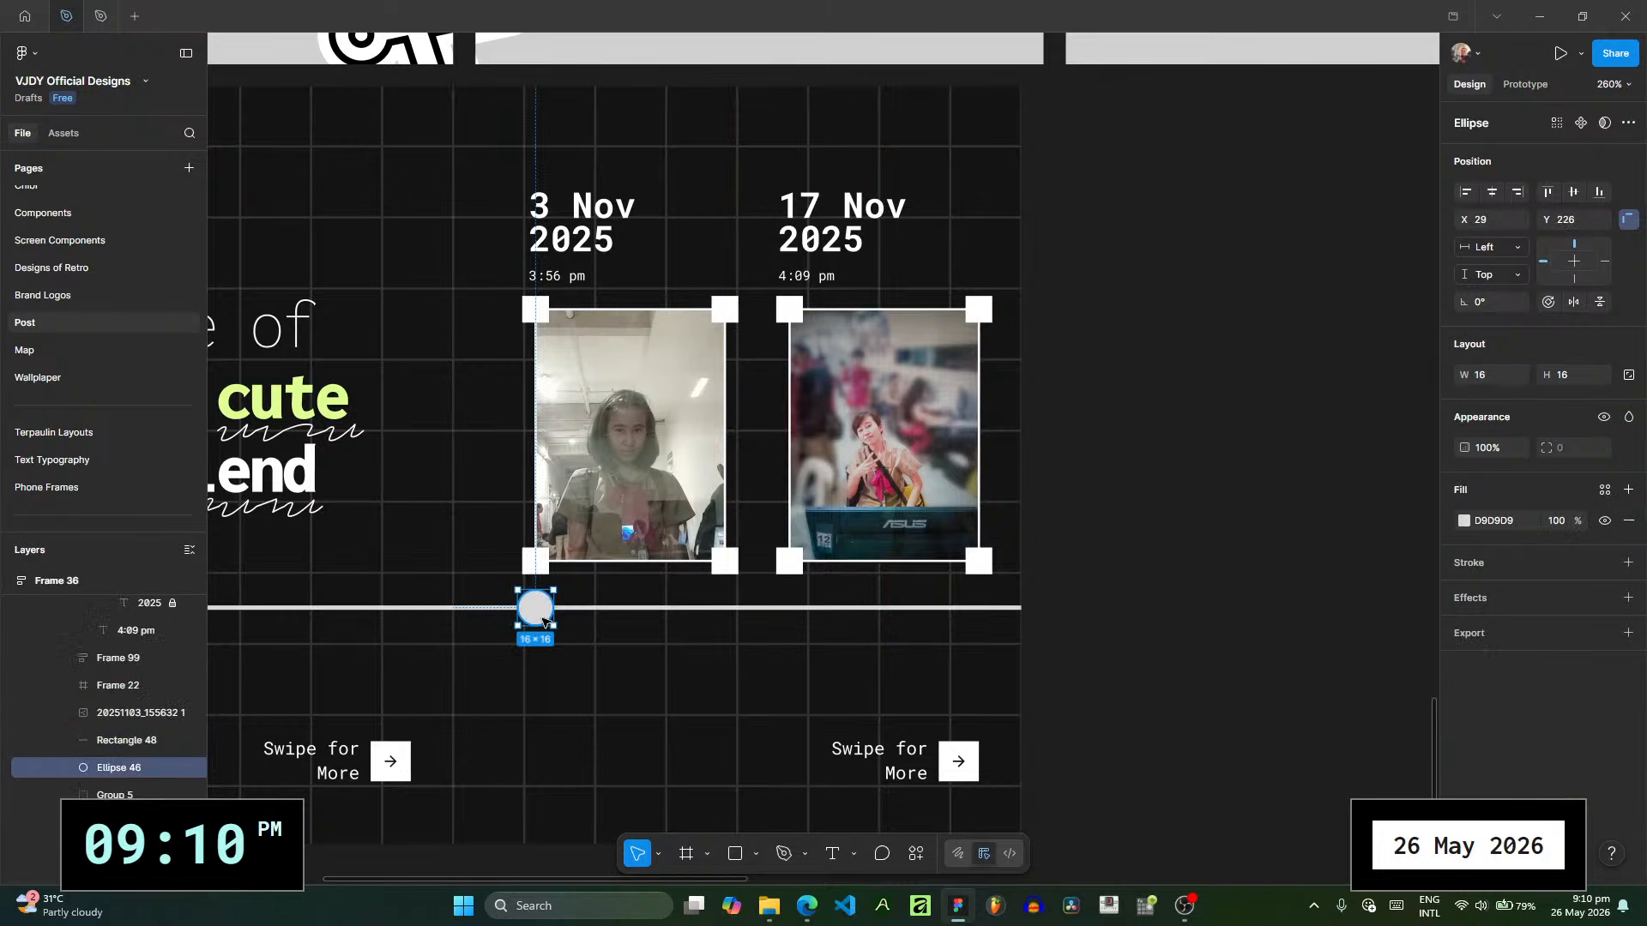
{"action": "left_click_drag", "start_coordinate": [543, 621], "coordinate": [798, 620]}
{"action": "left_click", "coordinate": [1082, 544]}
{"action": "left_click_drag", "start_coordinate": [1070, 554], "coordinate": [1051, 558]}
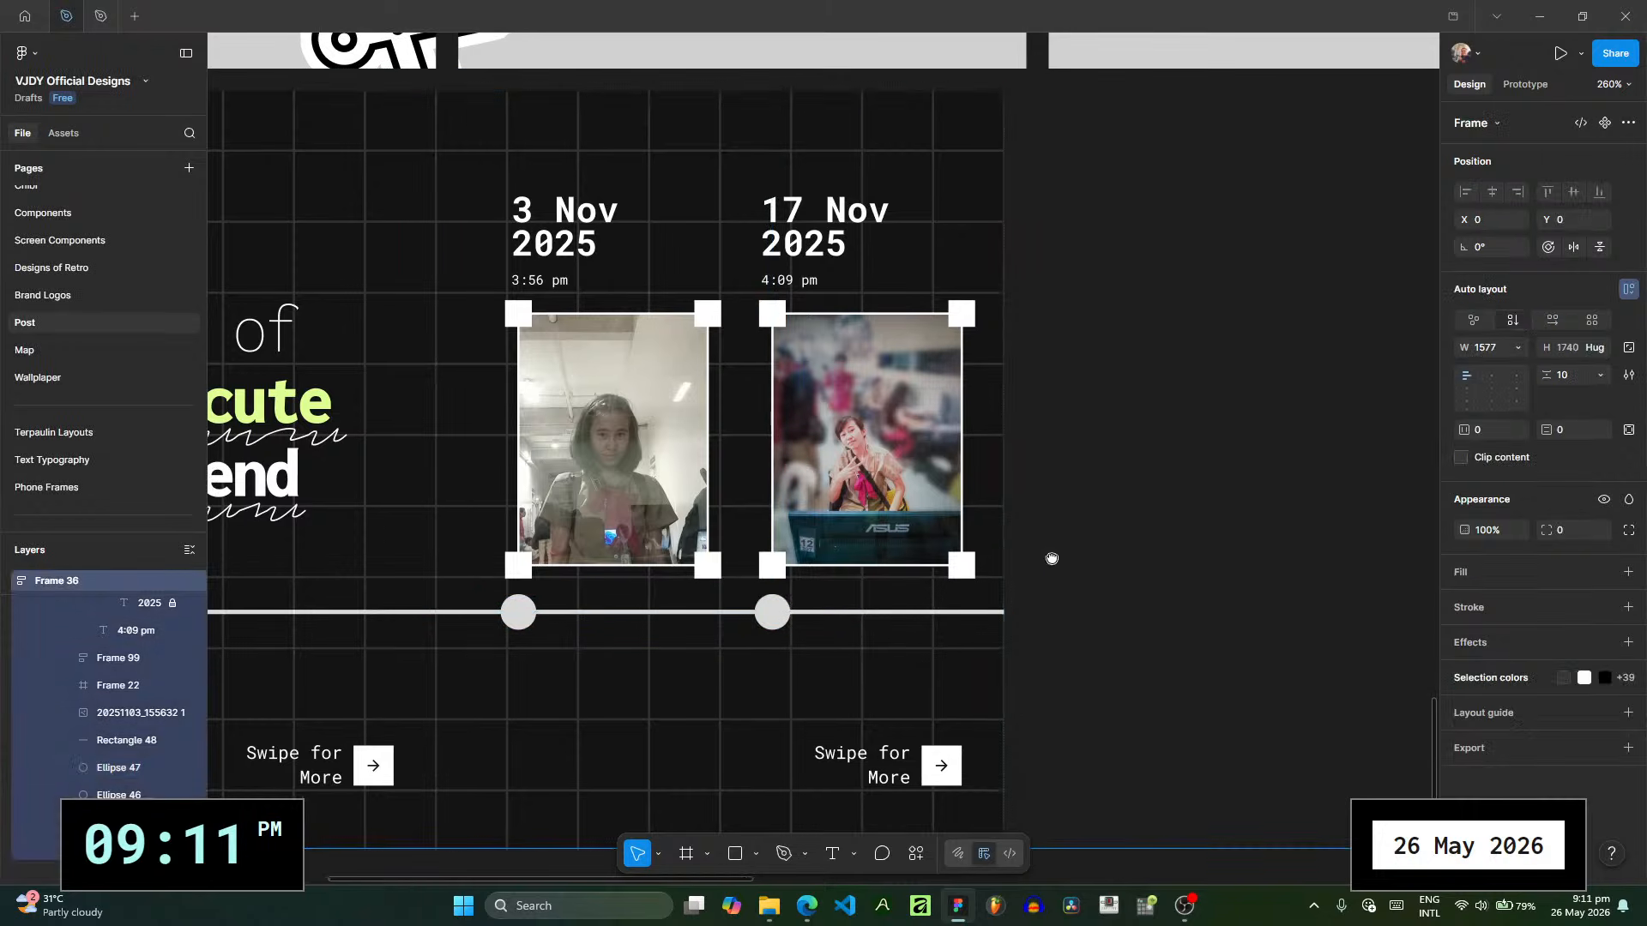
{"action": "mouse_move", "coordinate": [433, 516]}
{"action": "left_mouse_down"}
{"action": "mouse_move", "coordinate": [478, 544]}
{"action": "mouse_move", "coordinate": [407, 511]}
{"action": "left_mouse_up"}
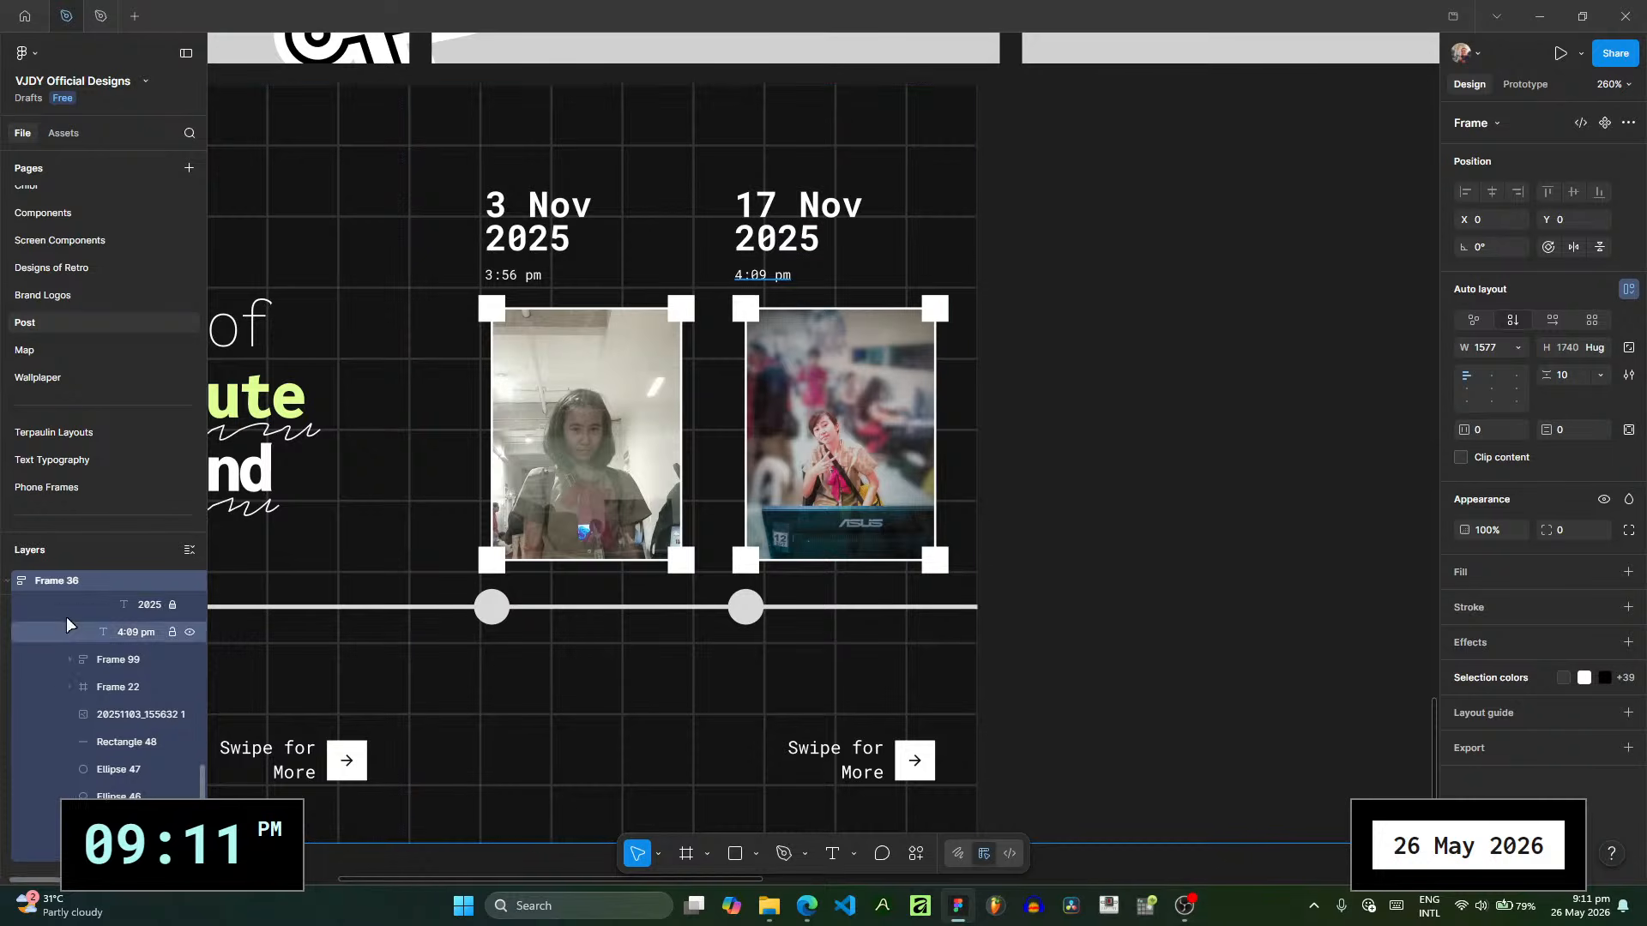
{"action": "scroll", "coordinate": [68, 626], "scroll_direction": "up", "scroll_amount": 2}
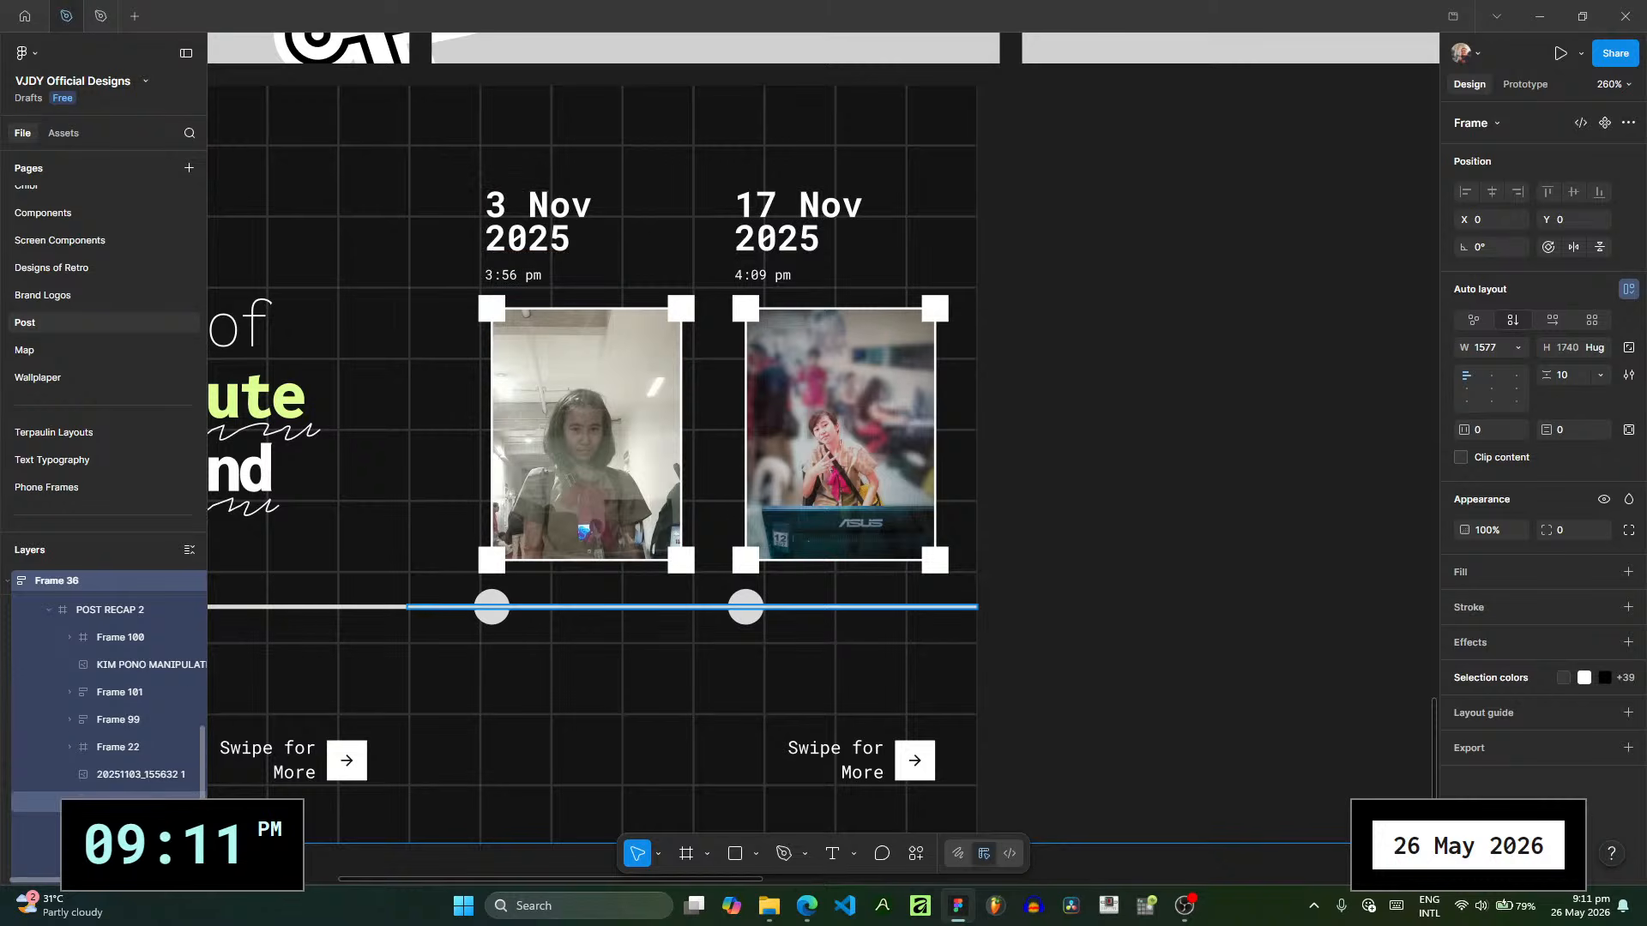
{"action": "scroll", "coordinate": [67, 702], "scroll_direction": "down", "scroll_amount": 3}
{"action": "scroll", "coordinate": [758, 262], "scroll_direction": "down", "scroll_amount": 2}
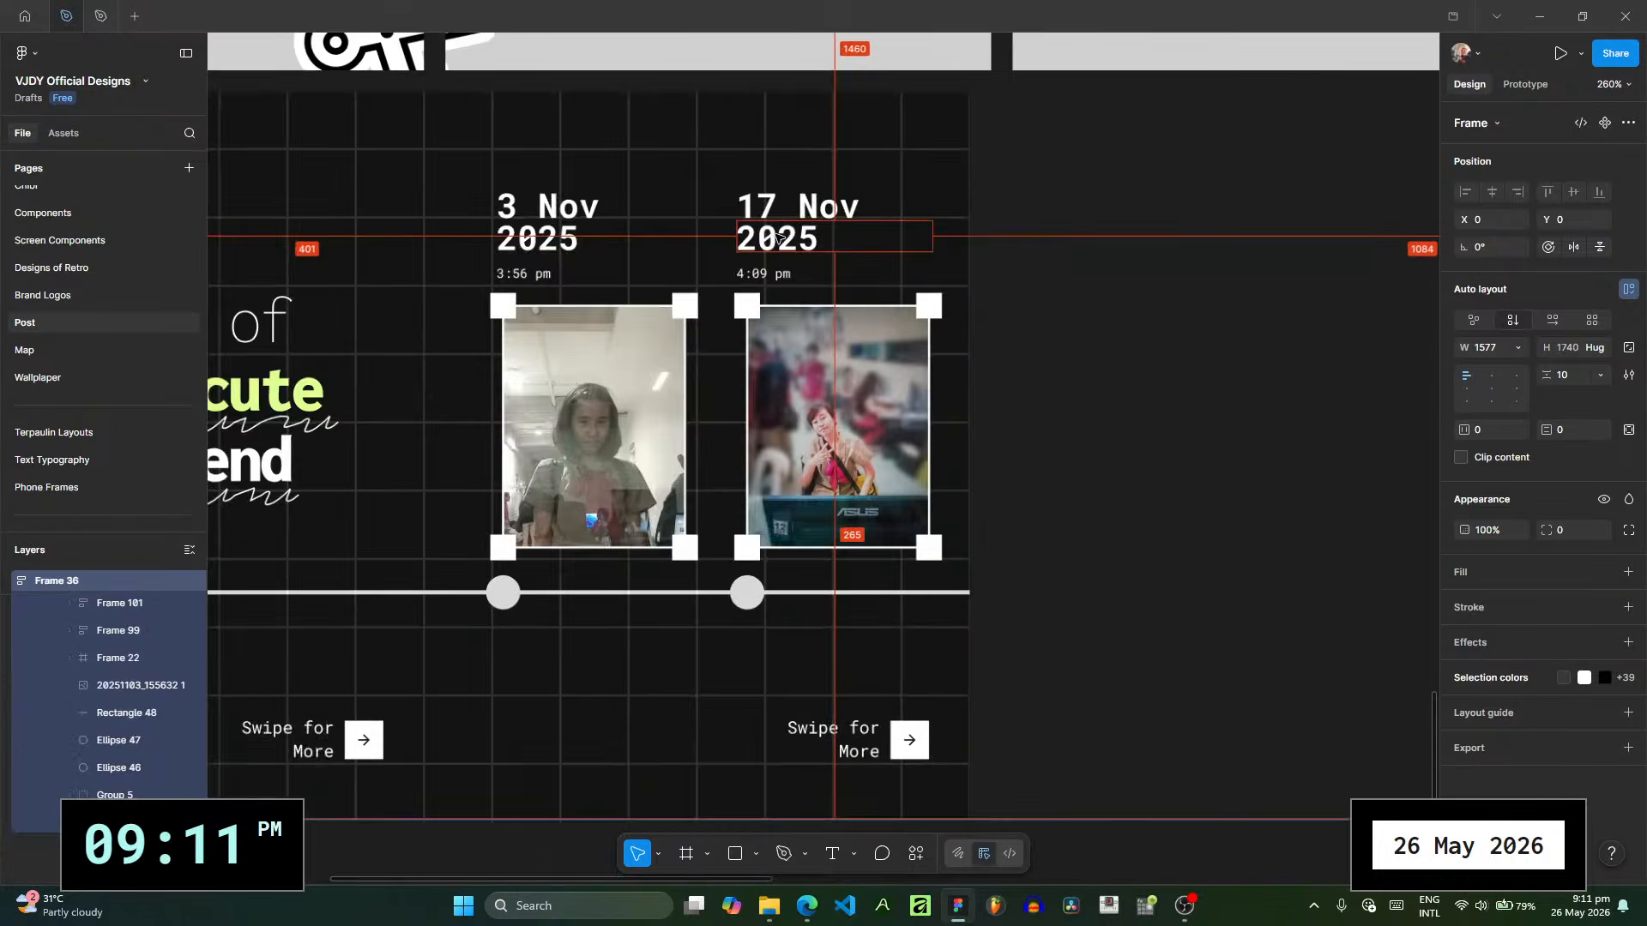
{"action": "left_click_drag", "start_coordinate": [553, 247], "coordinate": [815, 279]}
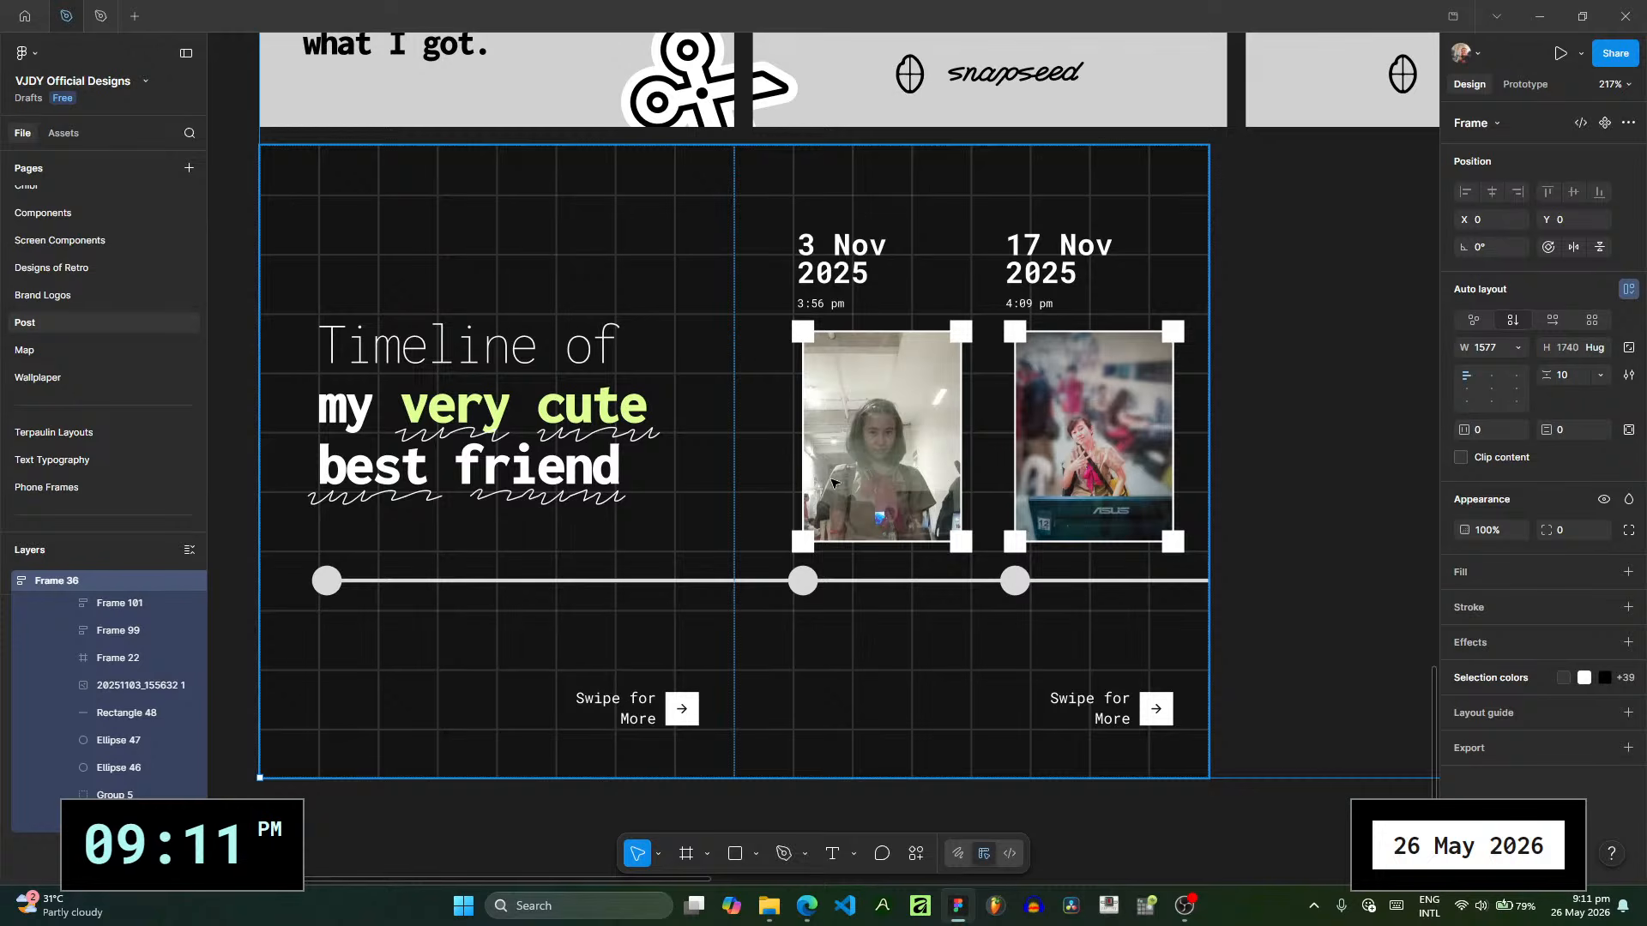
{"action": "scroll", "coordinate": [806, 485], "scroll_direction": "right", "scroll_amount": 4}
{"action": "scroll", "coordinate": [712, 484], "scroll_direction": "right", "scroll_amount": 2}
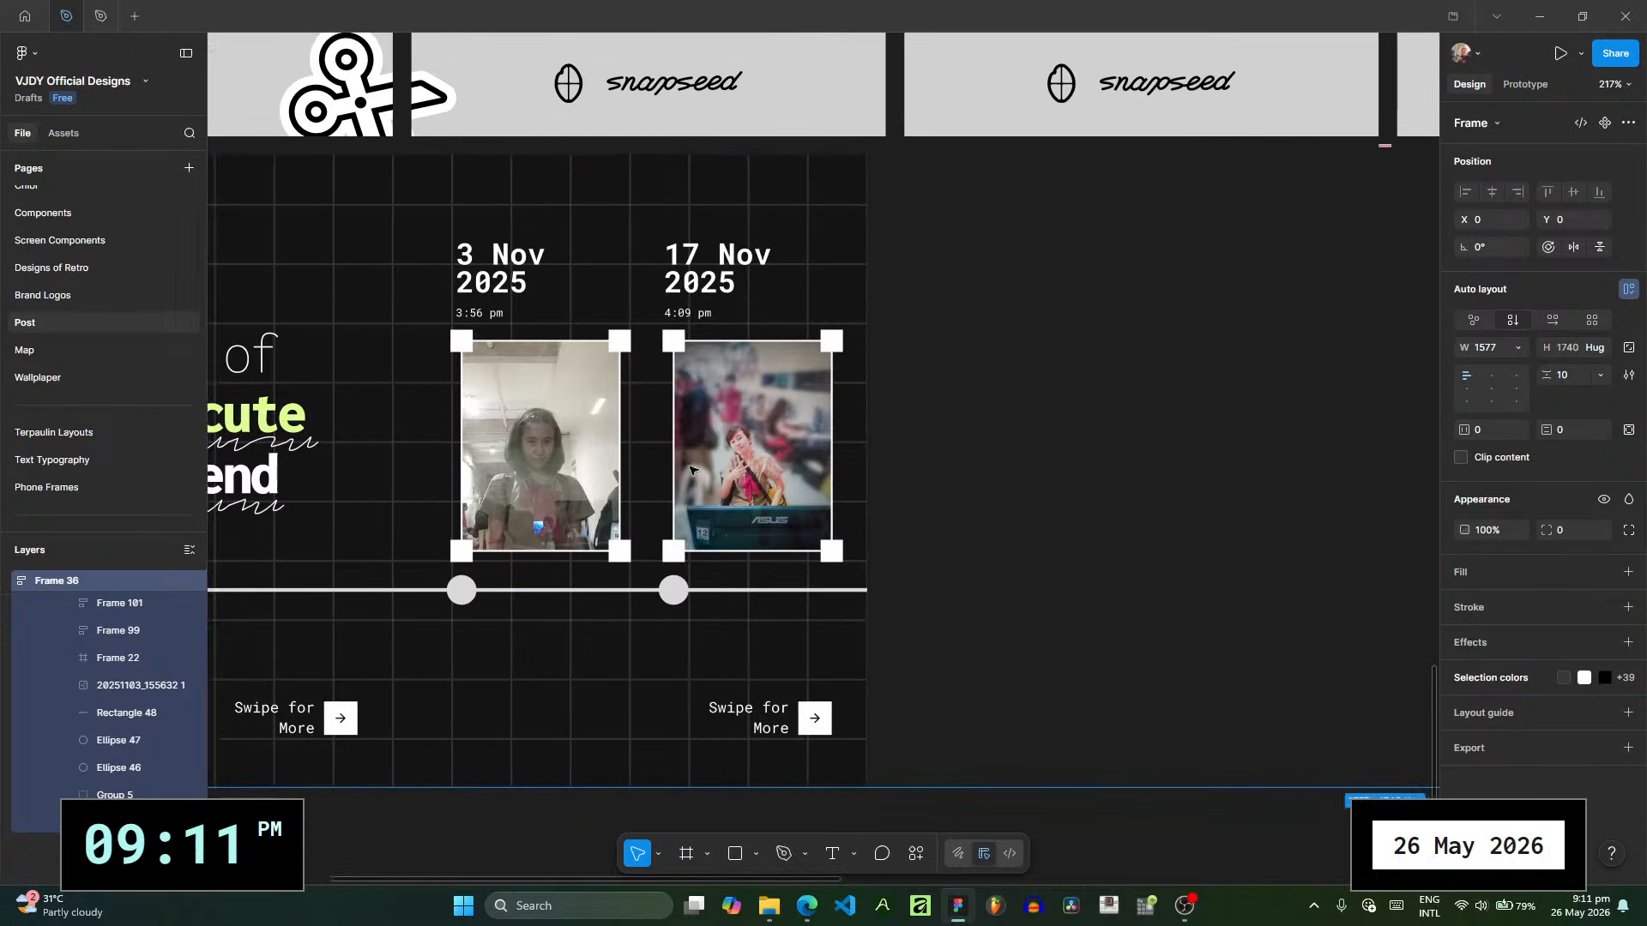
- Move the first photo together with its selection box to X 29, Y 100 in POST RECAP 2
{"action": "scroll", "coordinate": [101, 729], "scroll_direction": "up", "scroll_amount": 3}
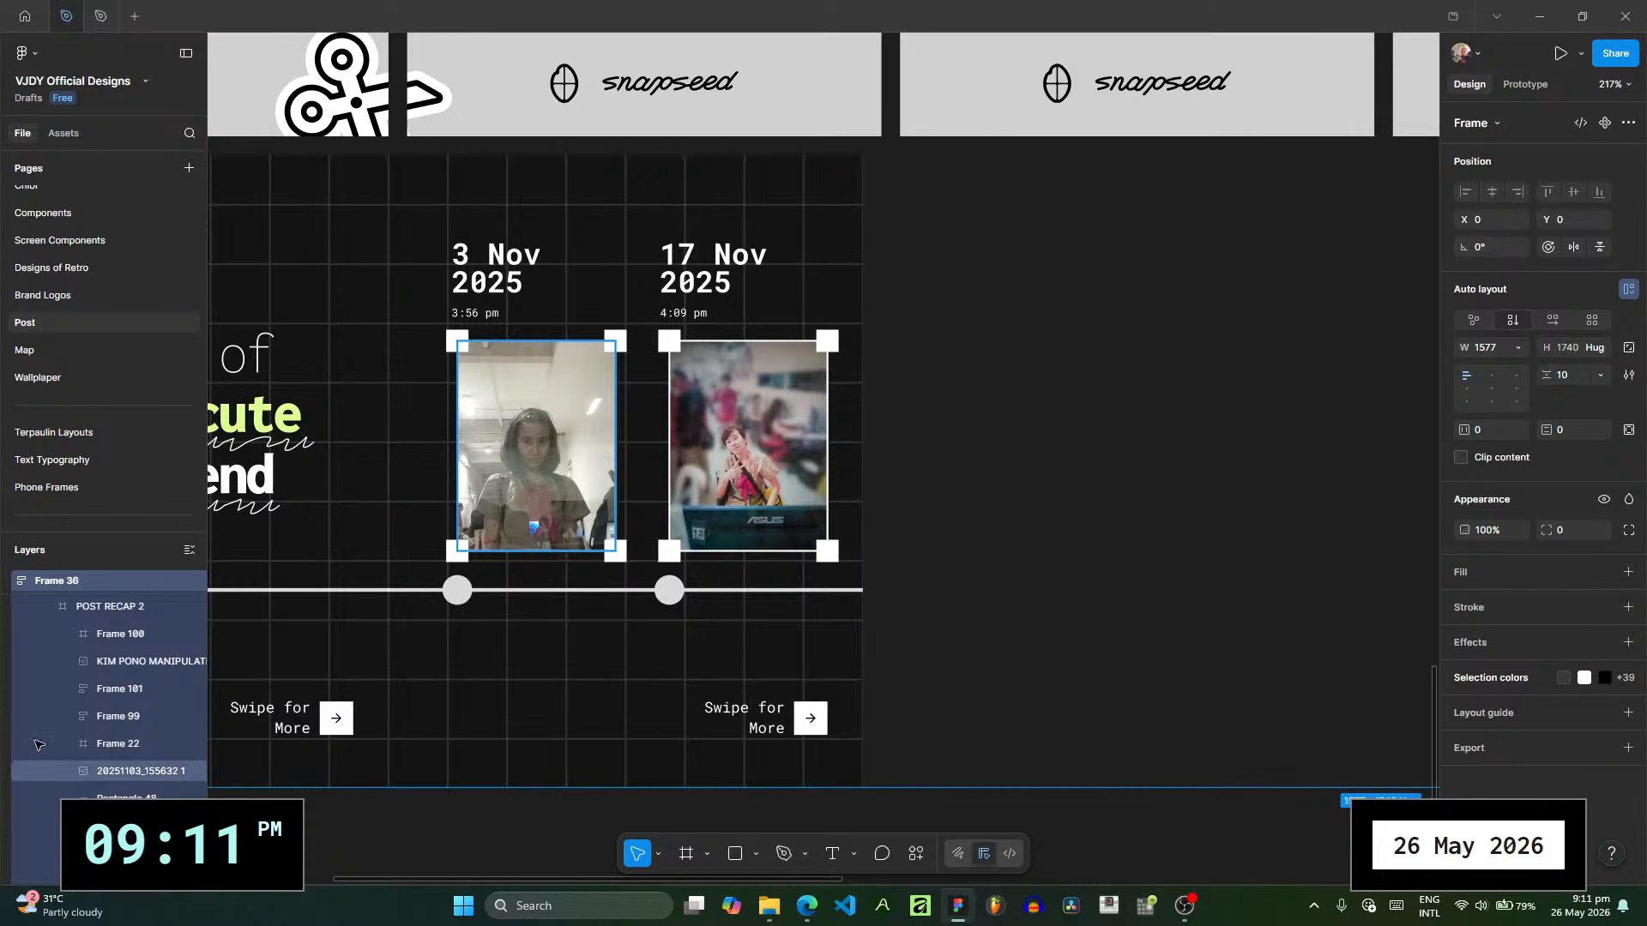
{"action": "left_click", "coordinate": [115, 662]}
{"action": "left_click", "coordinate": [120, 747]}
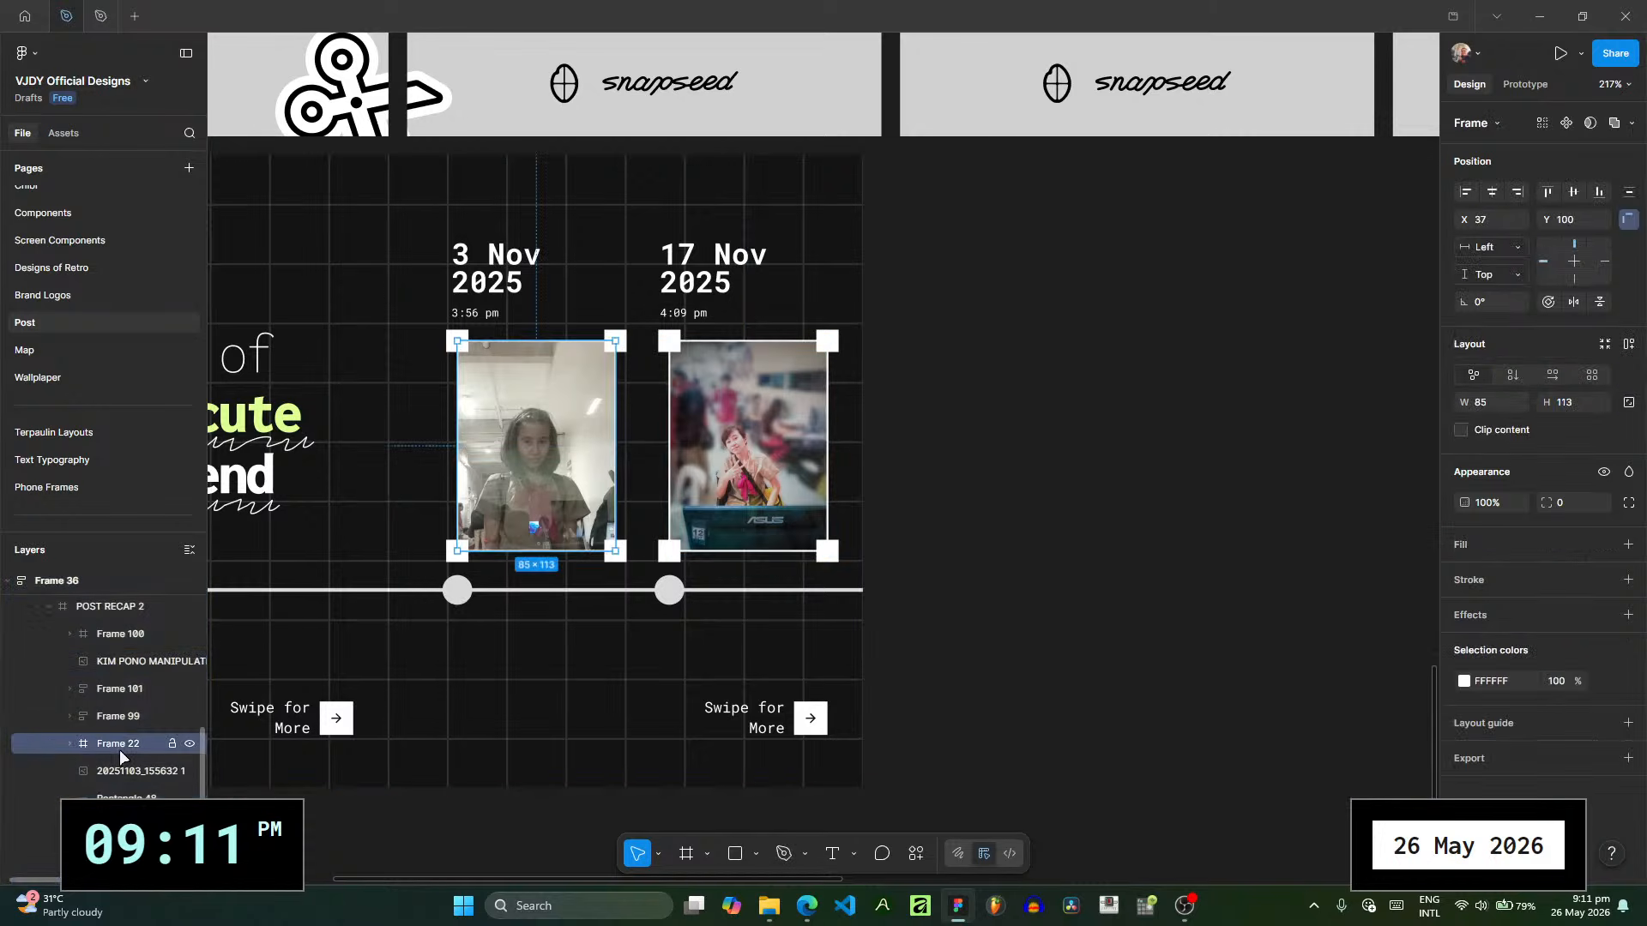
{"action": "left_click", "coordinate": [140, 772], "text": "shift"}
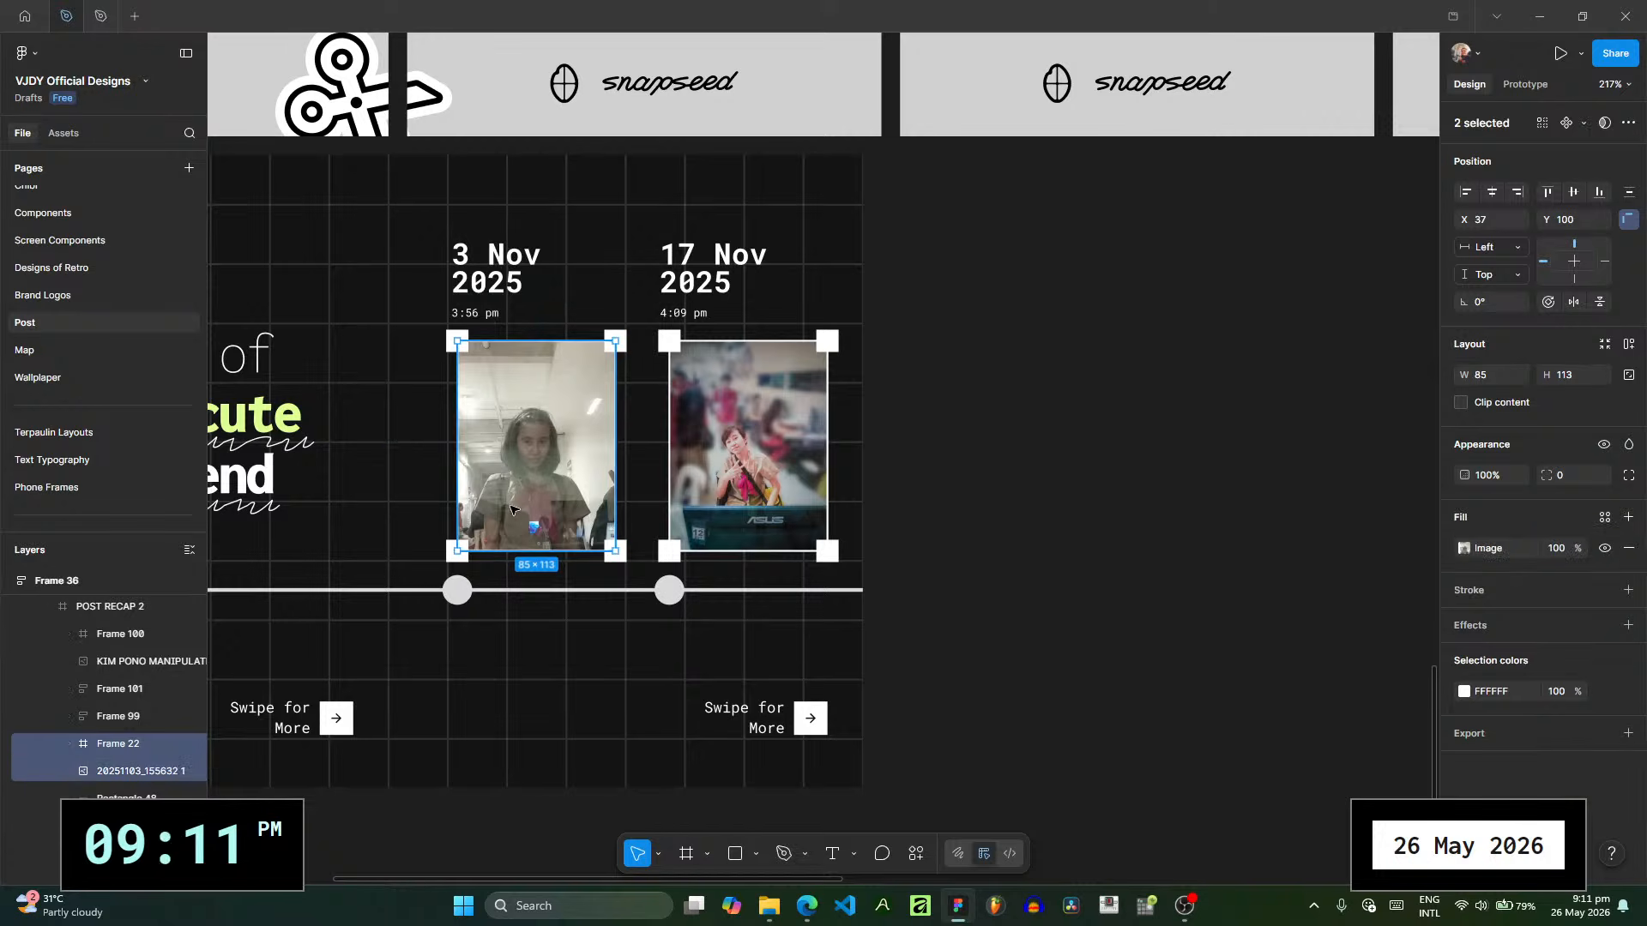
{"action": "left_click_drag", "start_coordinate": [509, 510], "coordinate": [489, 509]}
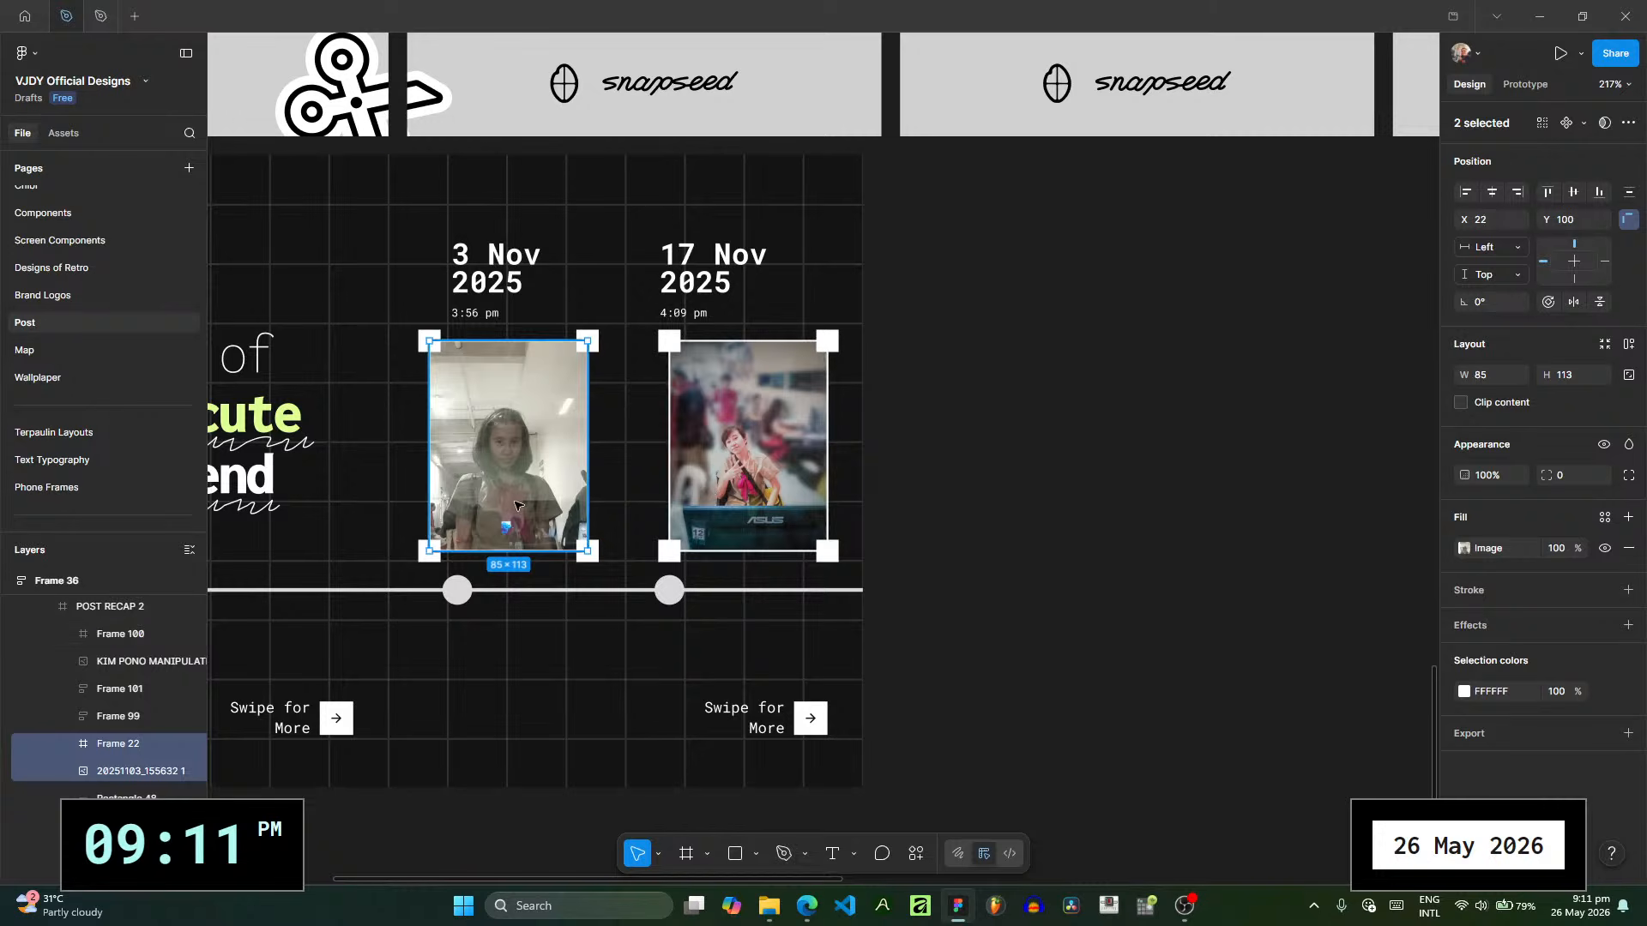
{"action": "left_click_drag", "start_coordinate": [515, 506], "coordinate": [527, 505]}
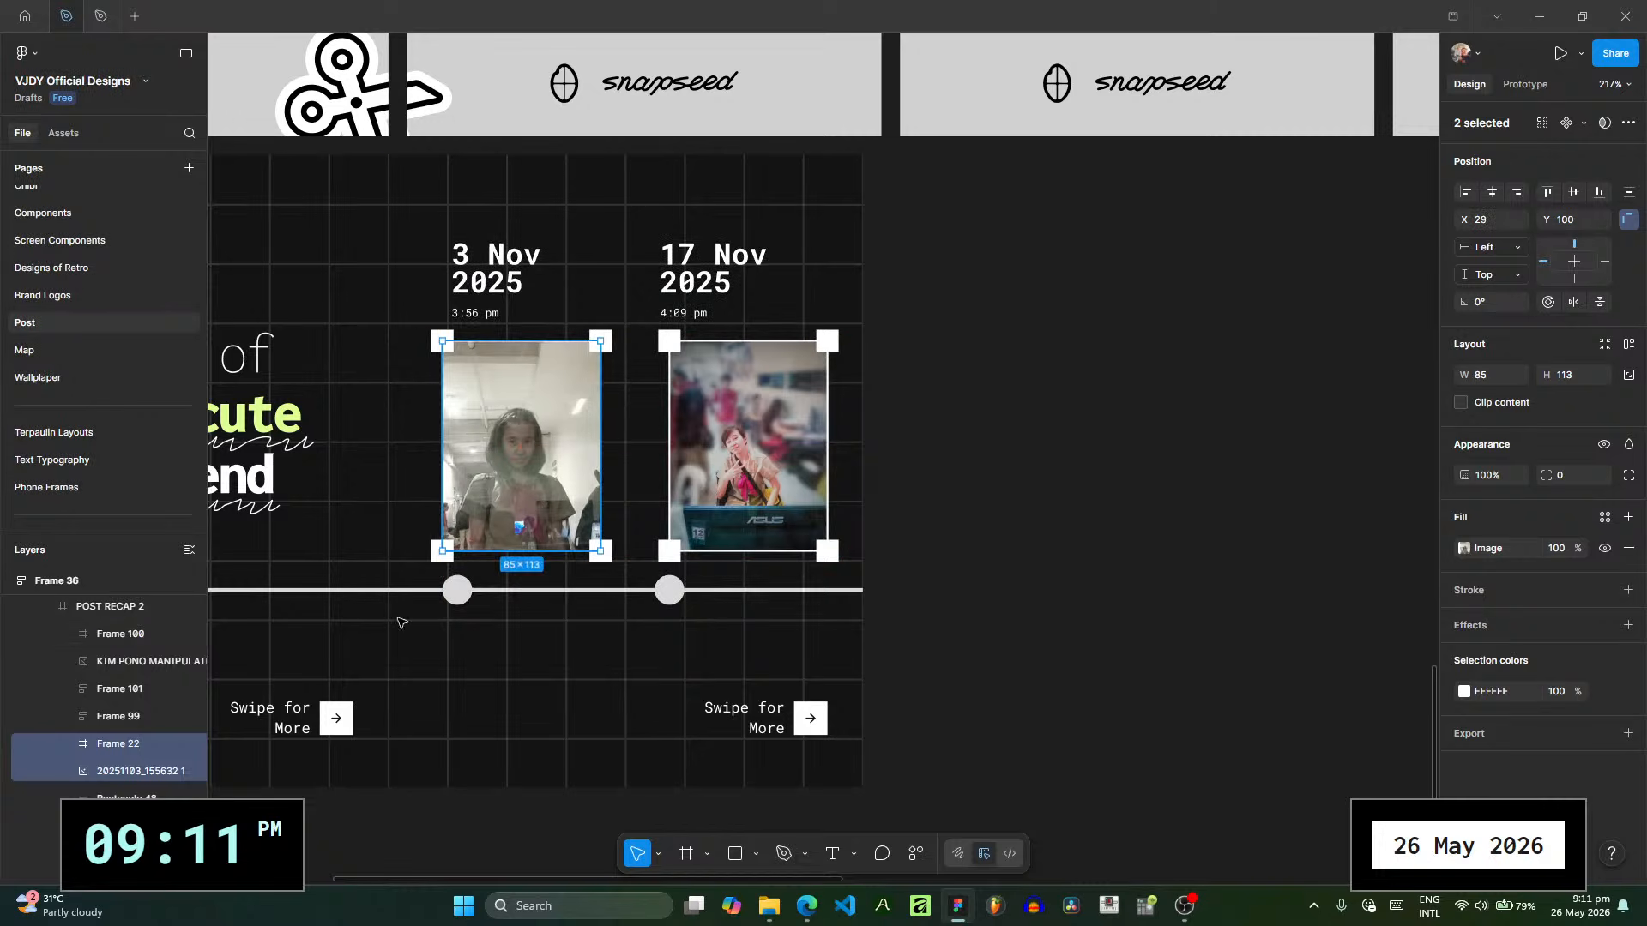
- Move the second photo together with its selection box to X 143, Y 100
{"action": "left_click", "coordinate": [141, 667]}
{"action": "left_click", "coordinate": [139, 687], "text": "shift"}
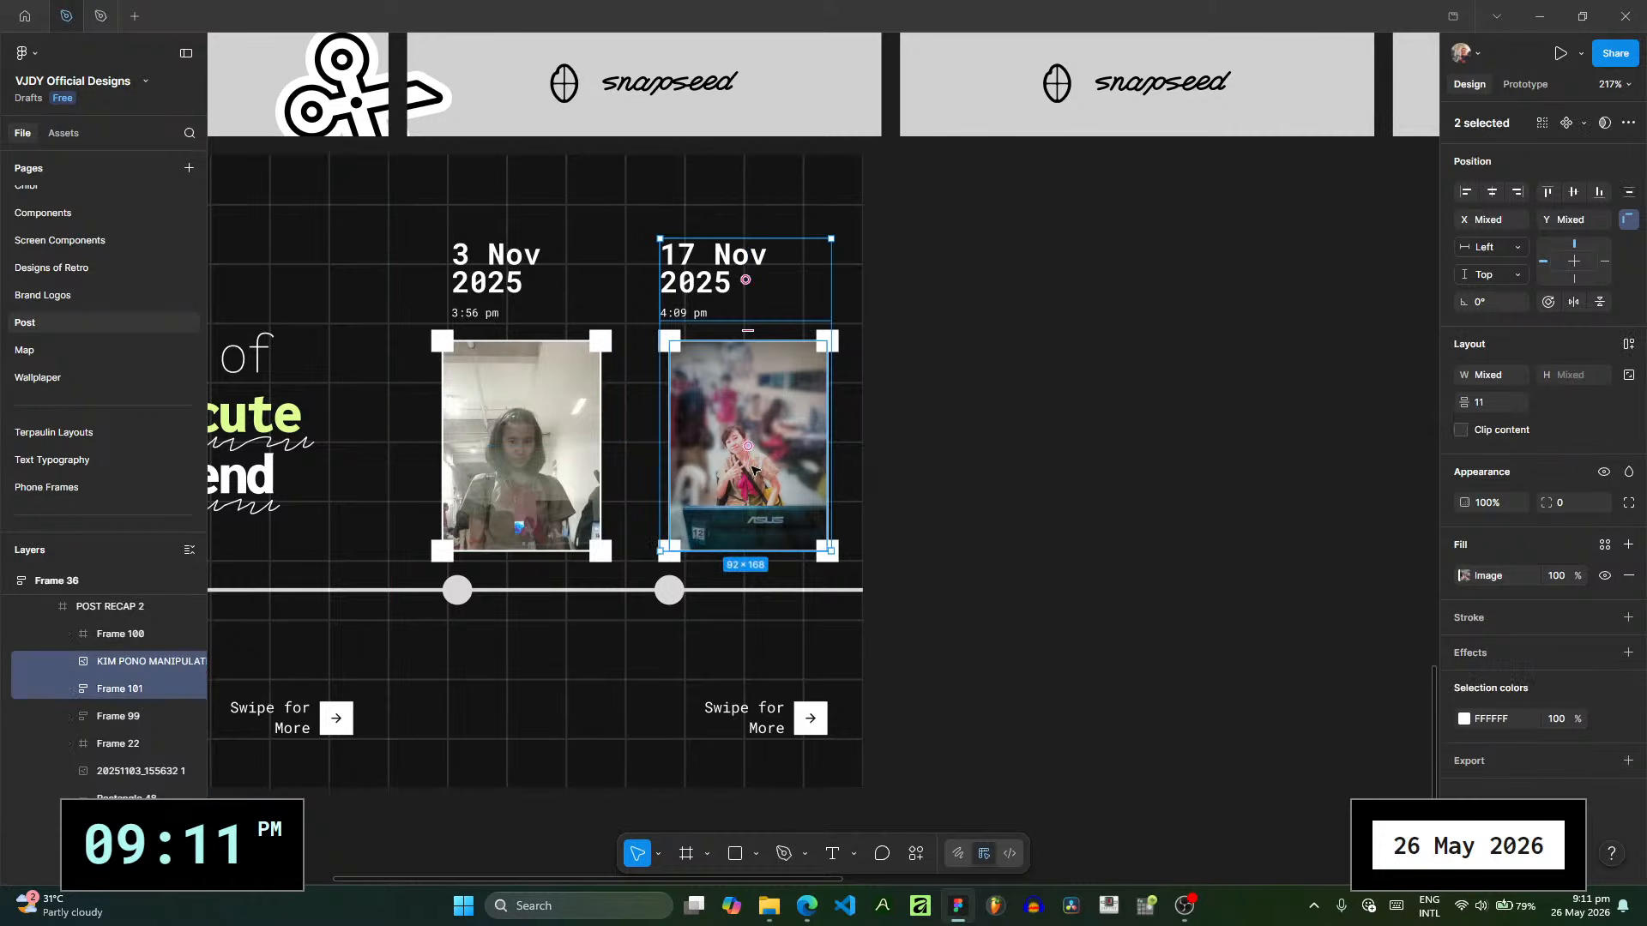
{"action": "left_click", "coordinate": [135, 715]}
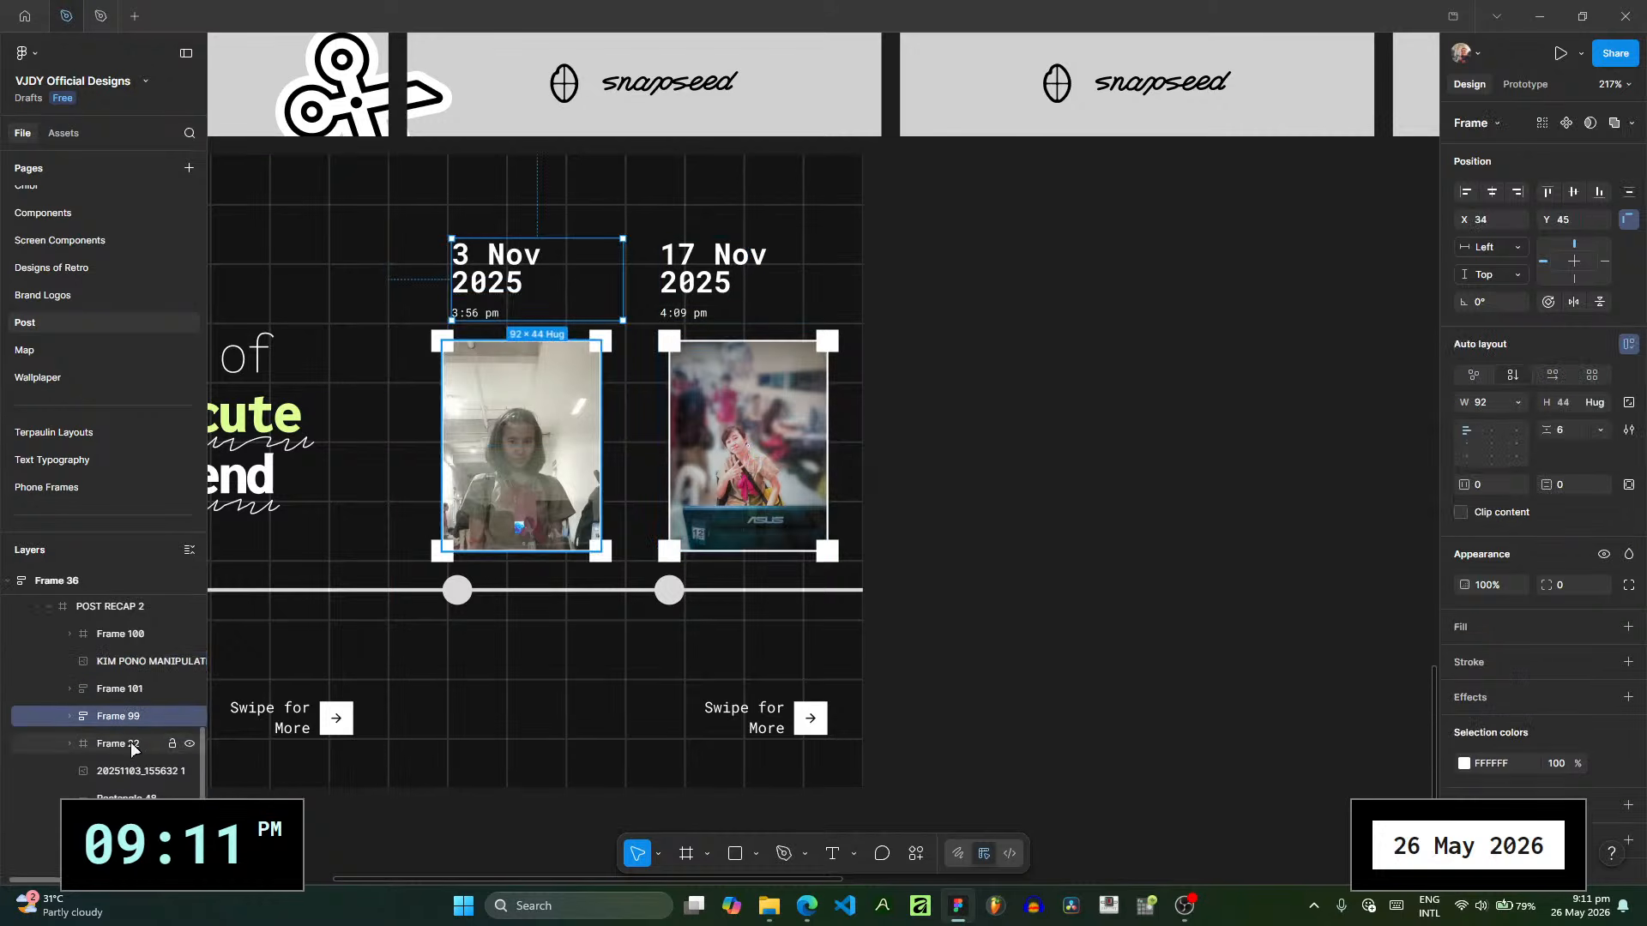
{"action": "left_click", "coordinate": [132, 662]}
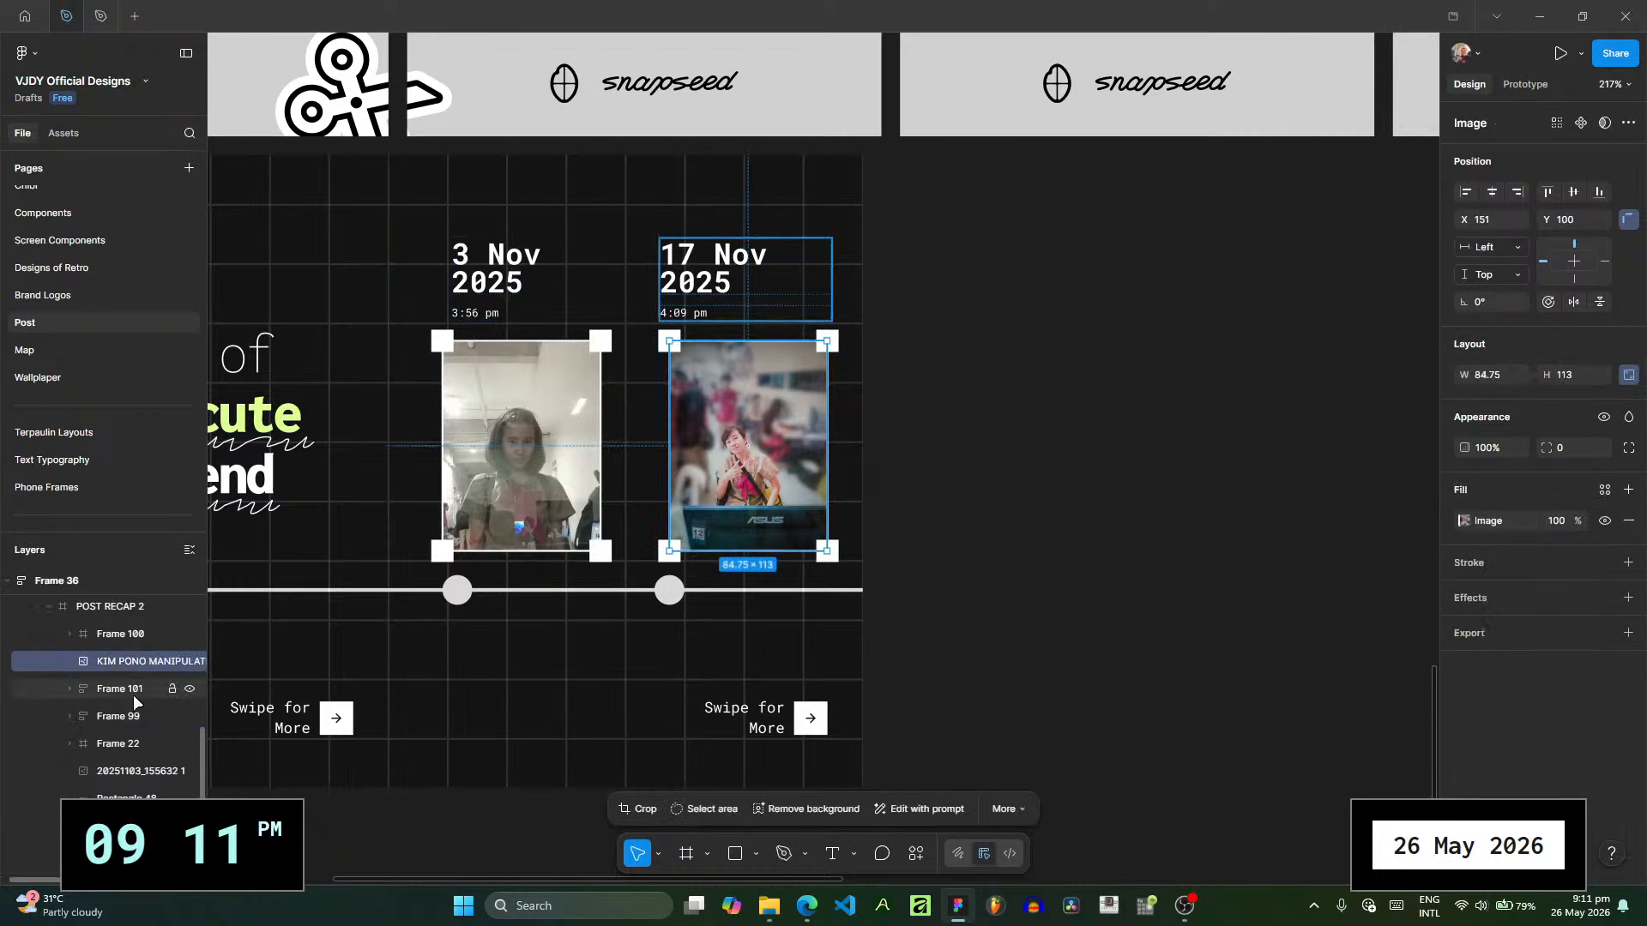
{"action": "left_click", "coordinate": [129, 634], "text": "shift"}
{"action": "left_click_drag", "start_coordinate": [806, 479], "coordinate": [773, 476]}
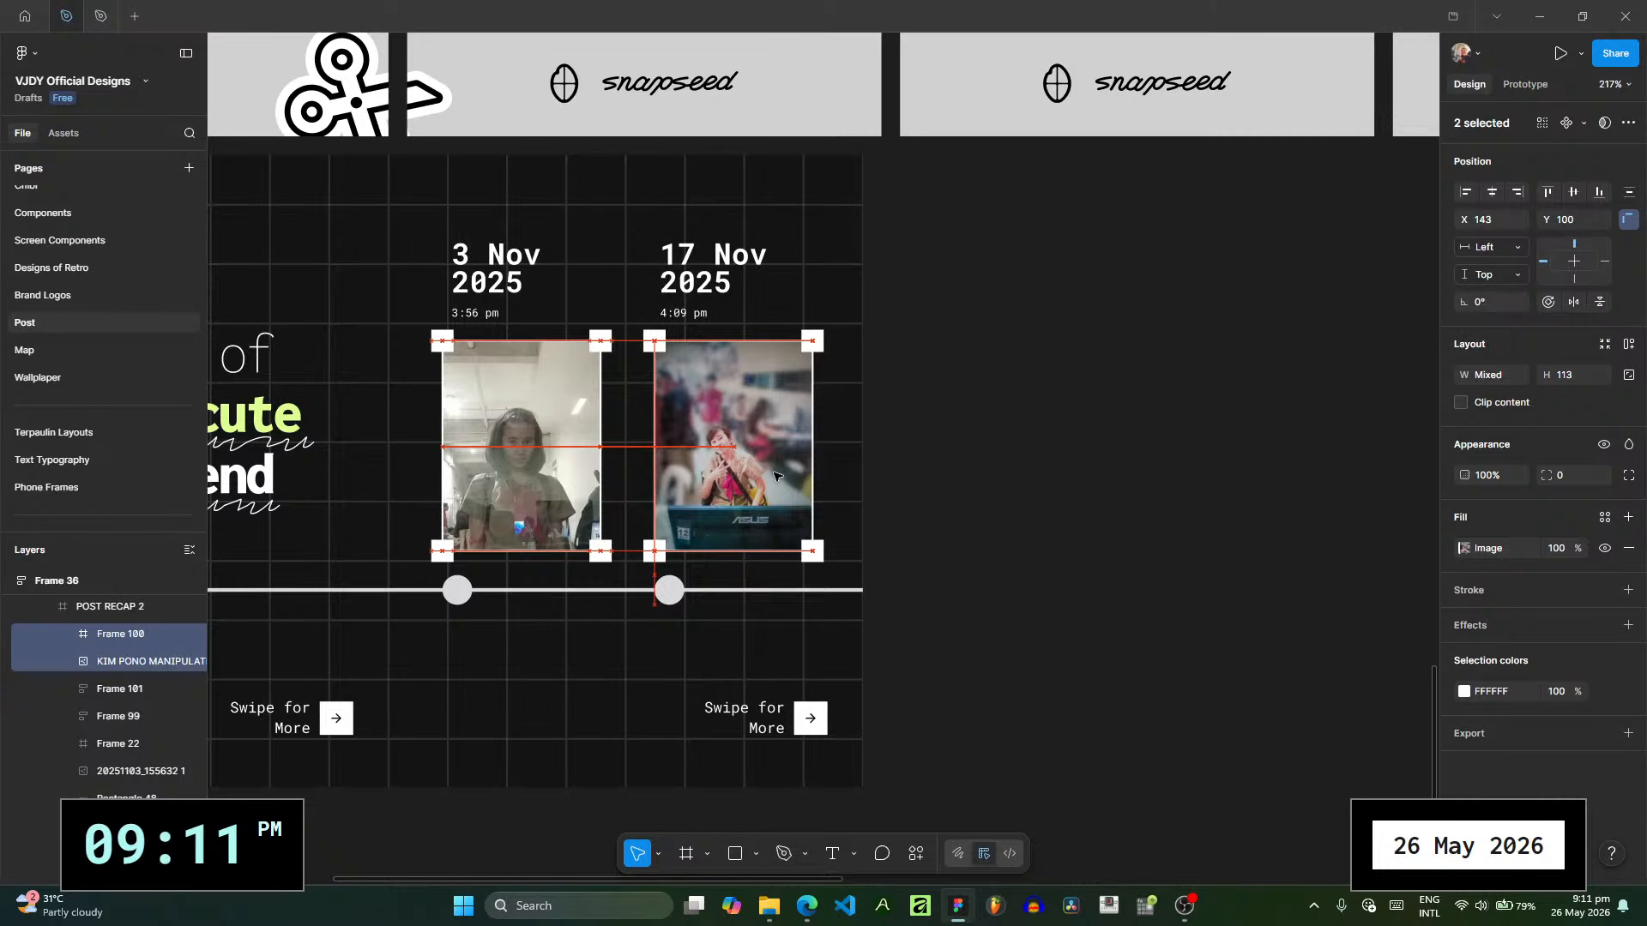
- Shift the 3 Nov caption to X 23 and the 17 Nov caption to X 137, and widen both to 97
{"action": "left_click_drag", "start_coordinate": [738, 291], "coordinate": [722, 293]}
{"action": "left_click_drag", "start_coordinate": [484, 292], "coordinate": [463, 292]}
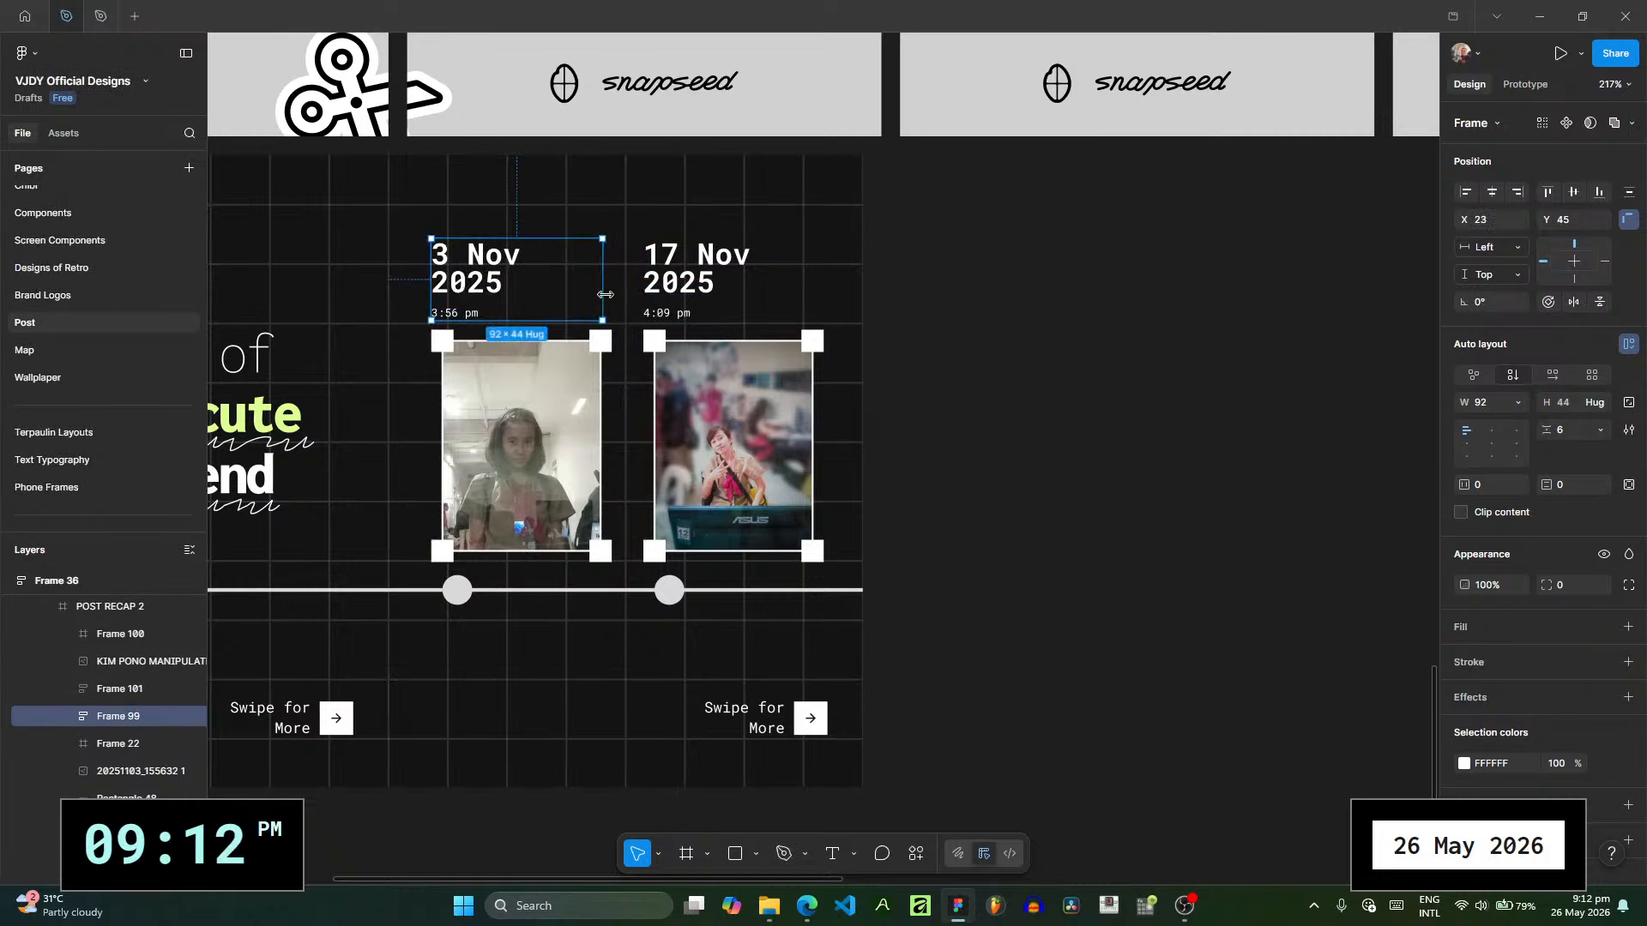
{"action": "mouse_move", "coordinate": [606, 294]}
{"action": "left_mouse_down"}
{"action": "mouse_move", "coordinate": [453, 299]}
{"action": "mouse_move", "coordinate": [610, 300]}
{"action": "left_mouse_up"}
{"action": "left_click", "coordinate": [780, 292]}
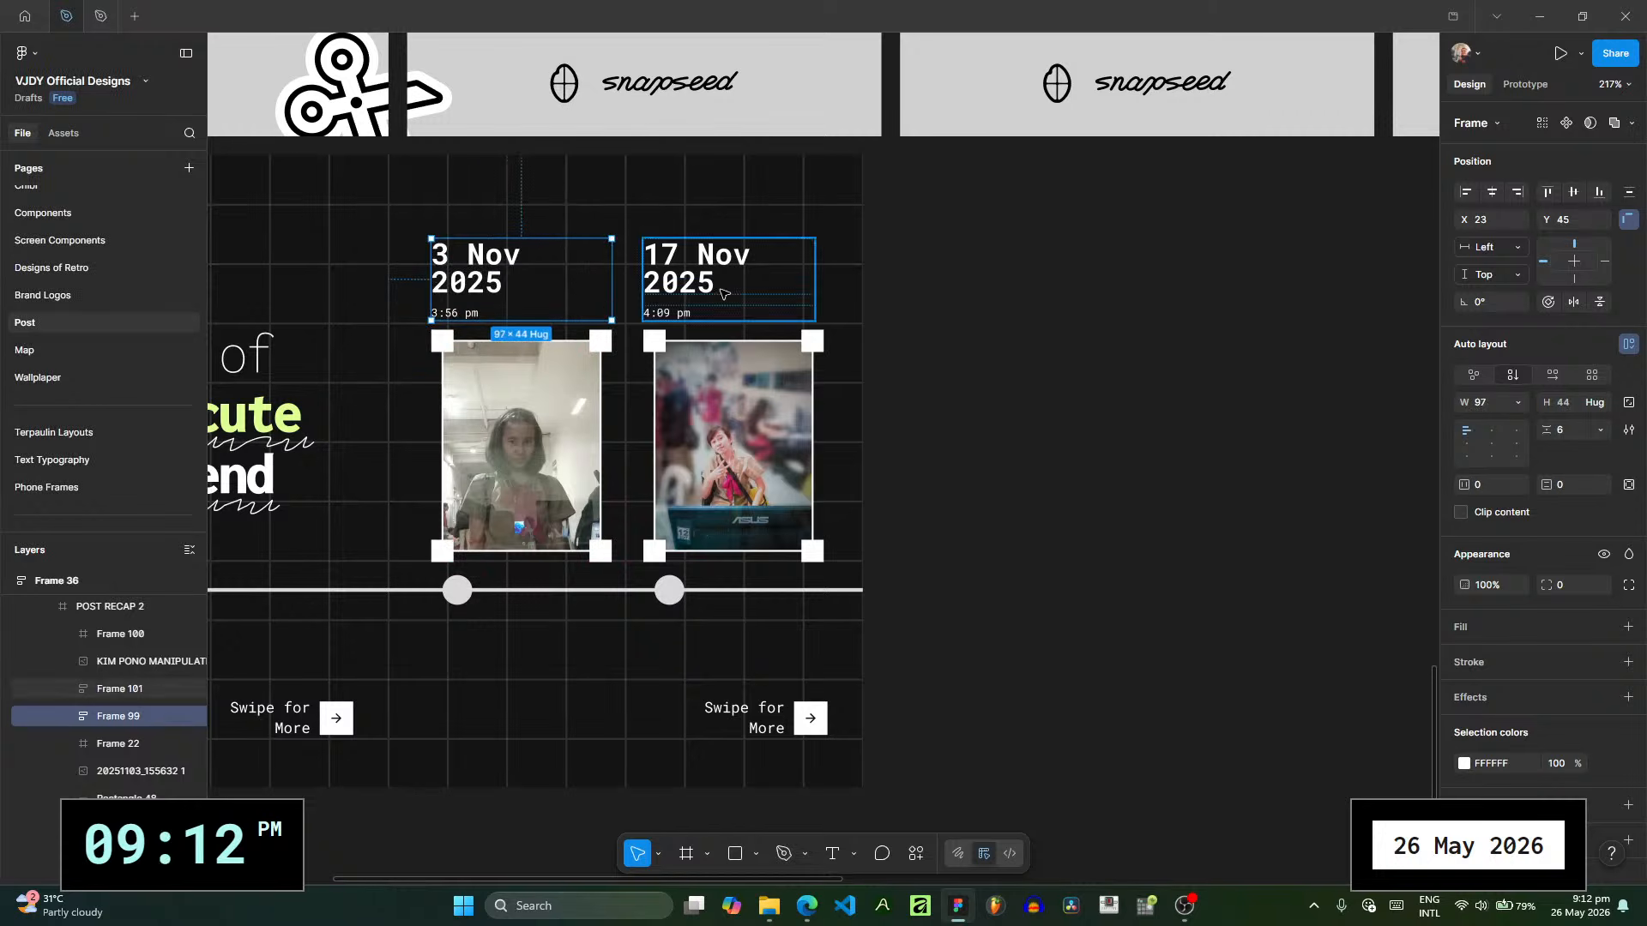
{"action": "left_click_drag", "start_coordinate": [815, 290], "coordinate": [824, 290]}
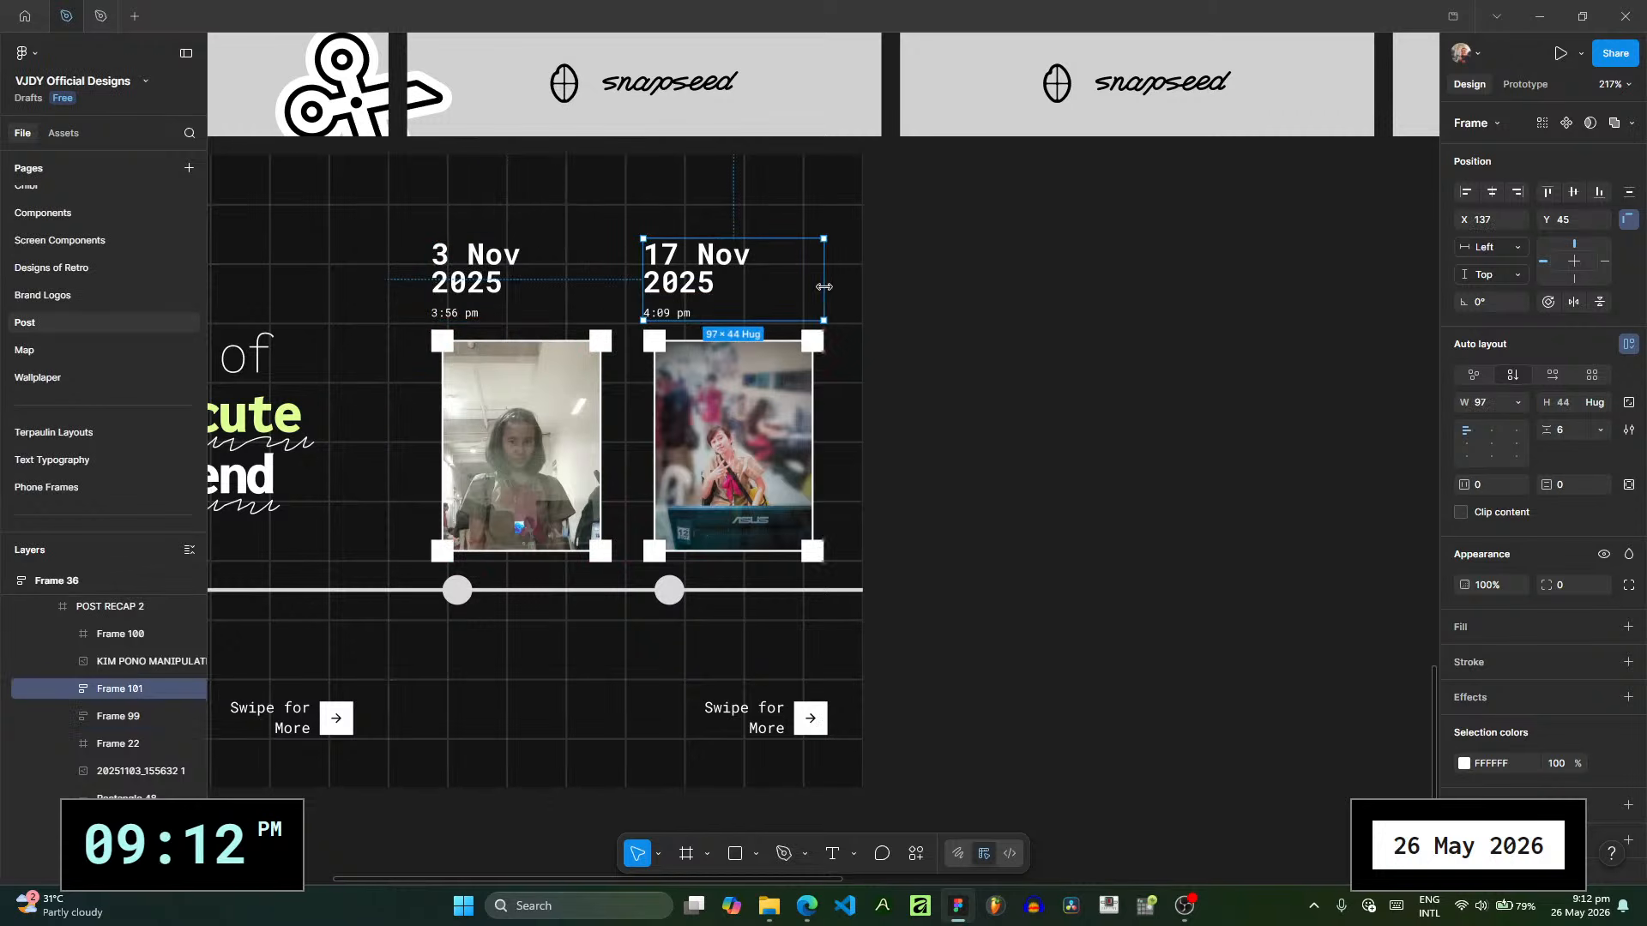
- Realign the timeline dots with their photos' left edges, the second at X 135 and the first at X 21, keeping Y 226
{"action": "left_click_drag", "start_coordinate": [670, 600], "coordinate": [655, 599]}
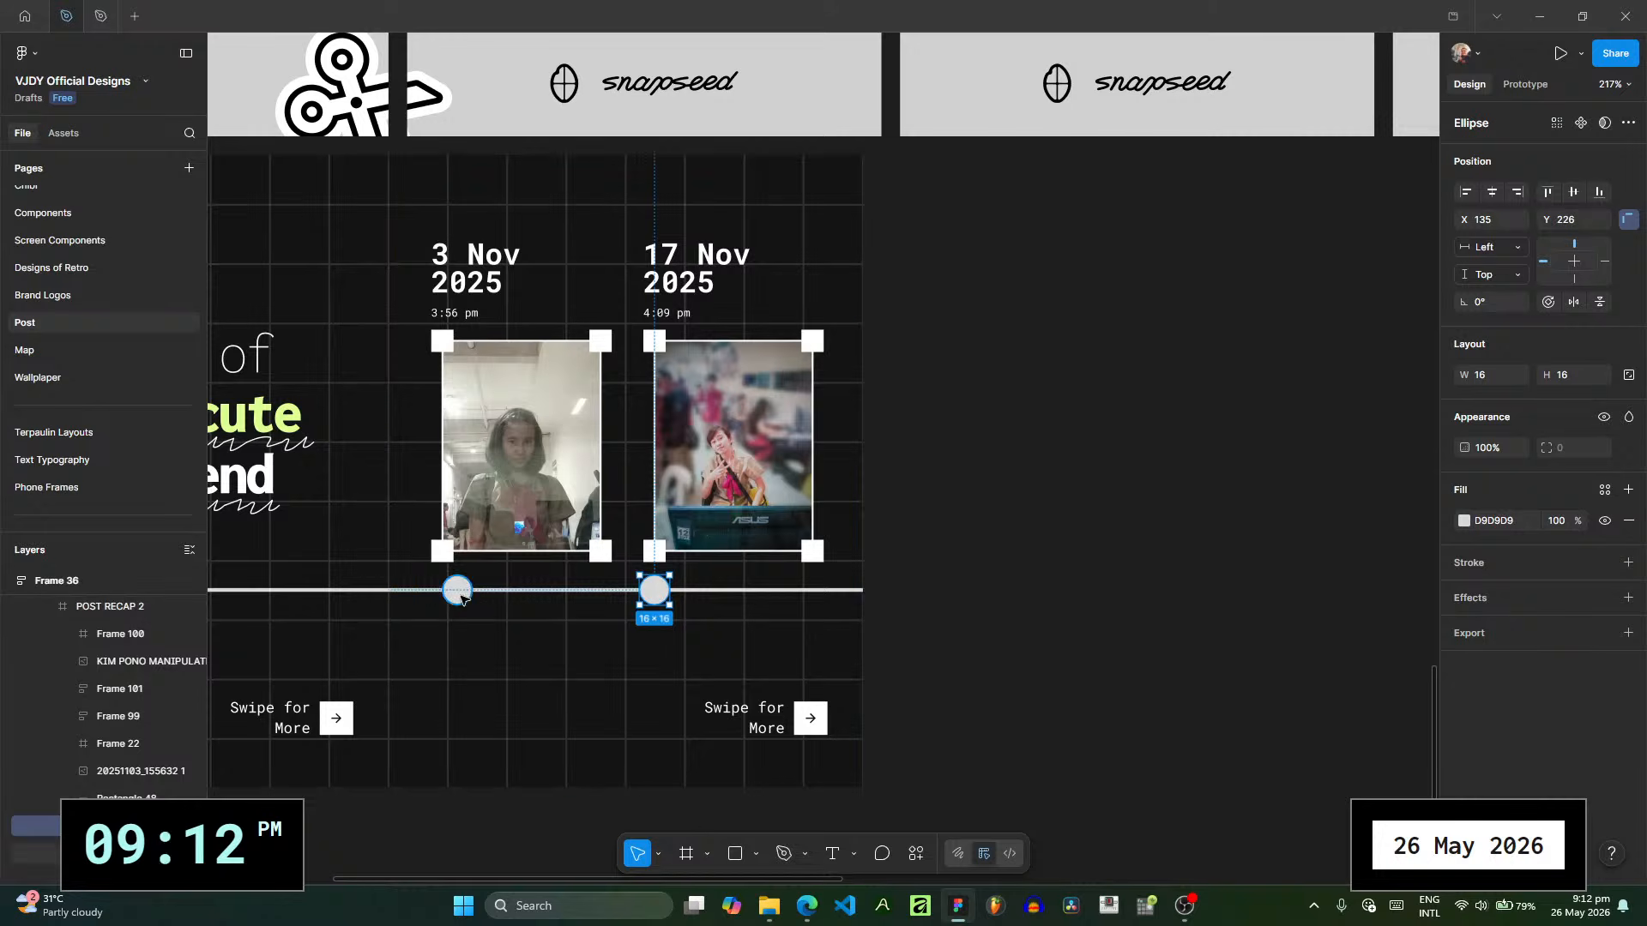
{"action": "left_click_drag", "start_coordinate": [460, 598], "coordinate": [445, 598]}
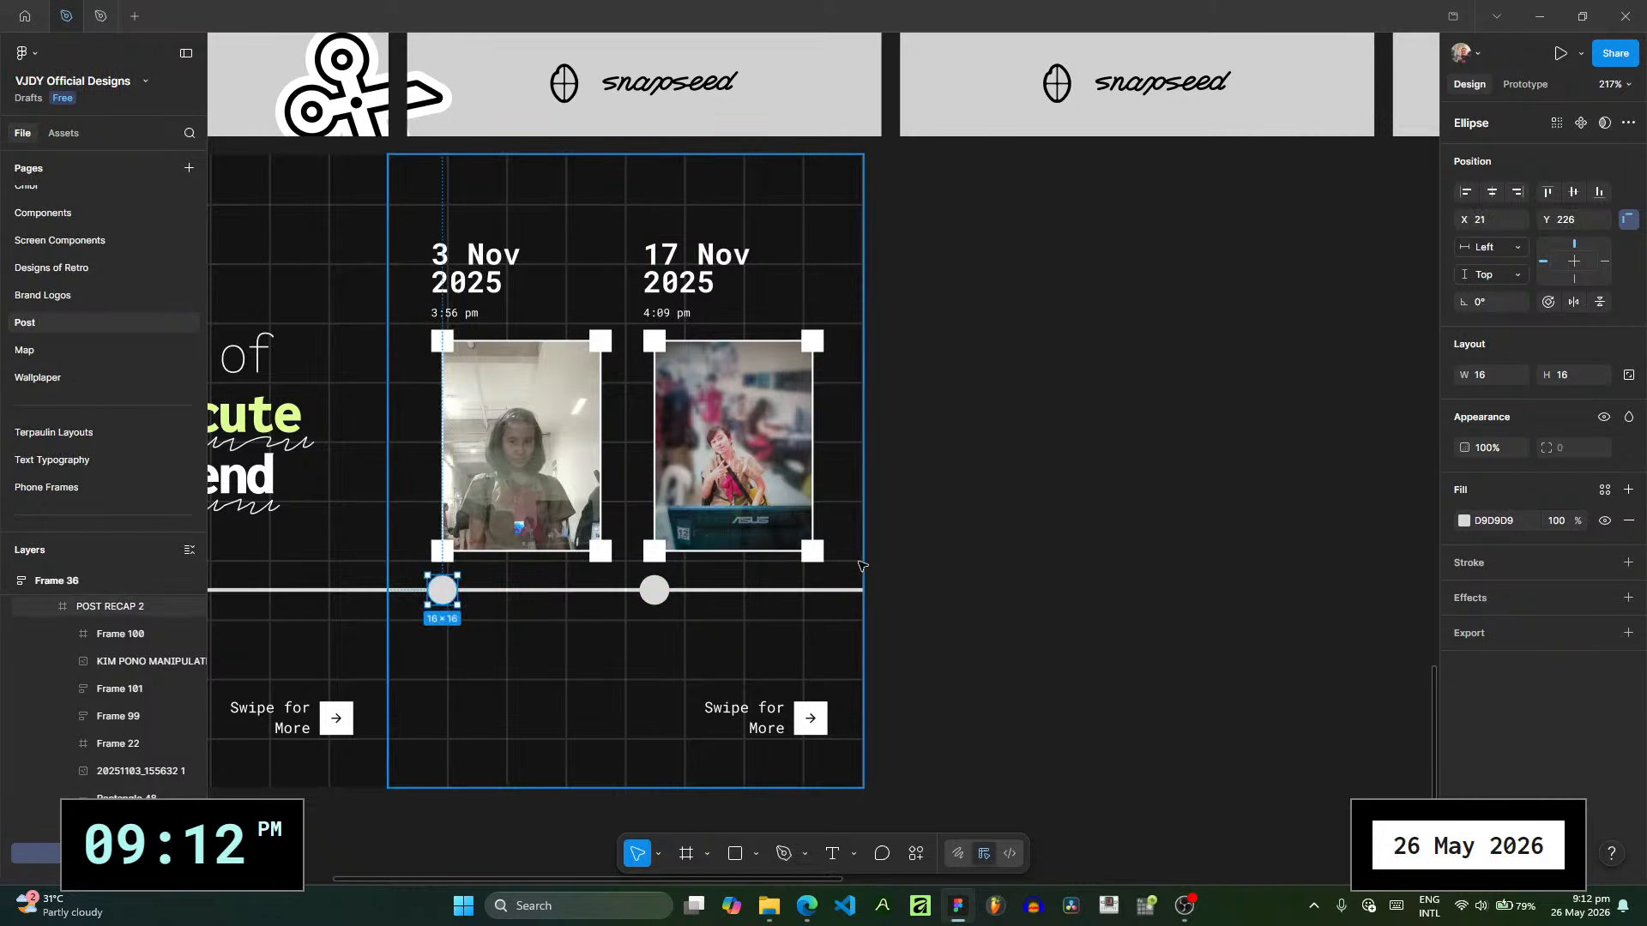
{"action": "left_click", "coordinate": [842, 584]}
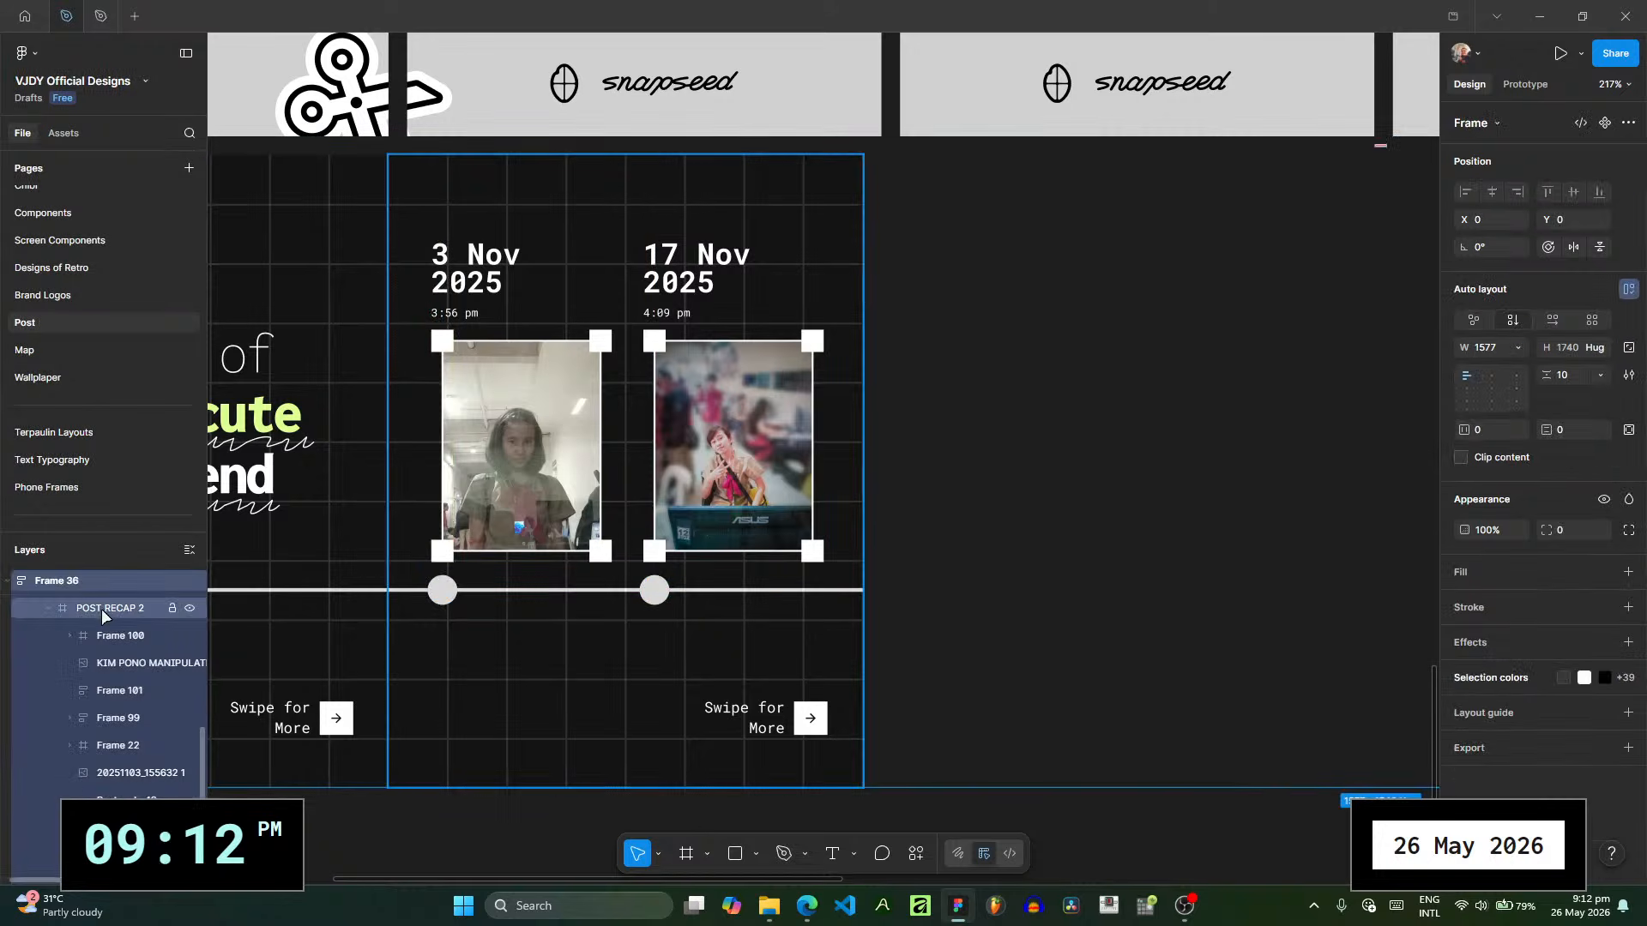
- Collapse the POST RECAP 2 frame and duplicate it to add the next slide of the carousel
{"action": "left_click", "coordinate": [47, 611]}
{"action": "key", "text": "ctrl+d"}
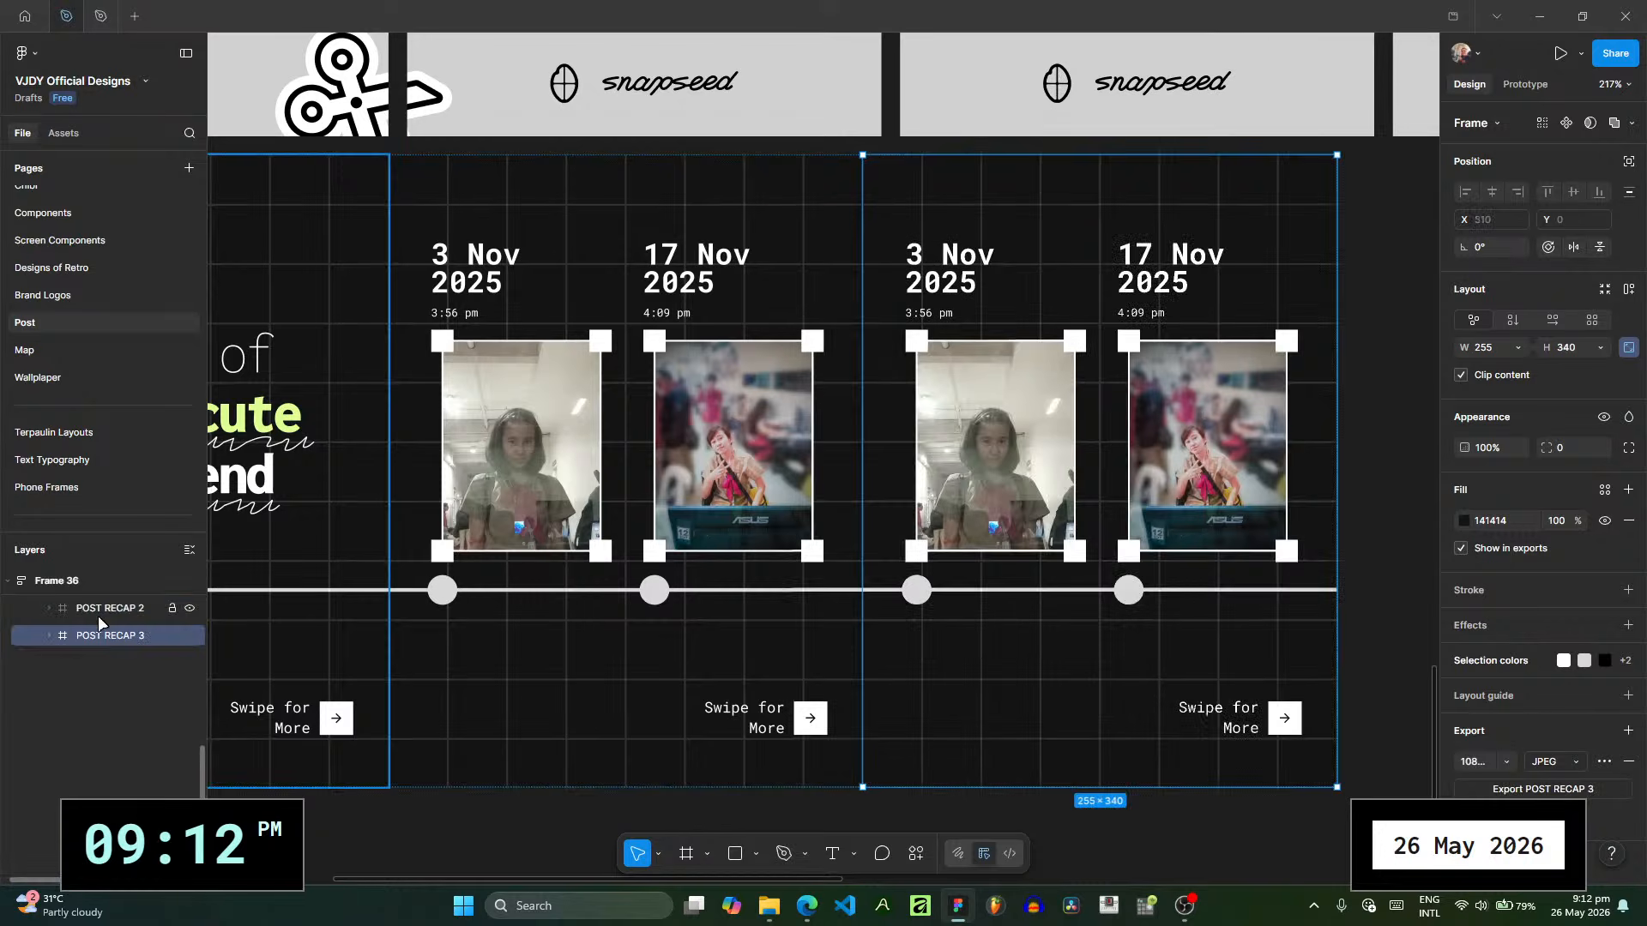
{"action": "scroll", "coordinate": [950, 560], "scroll_direction": "right", "scroll_amount": 2}
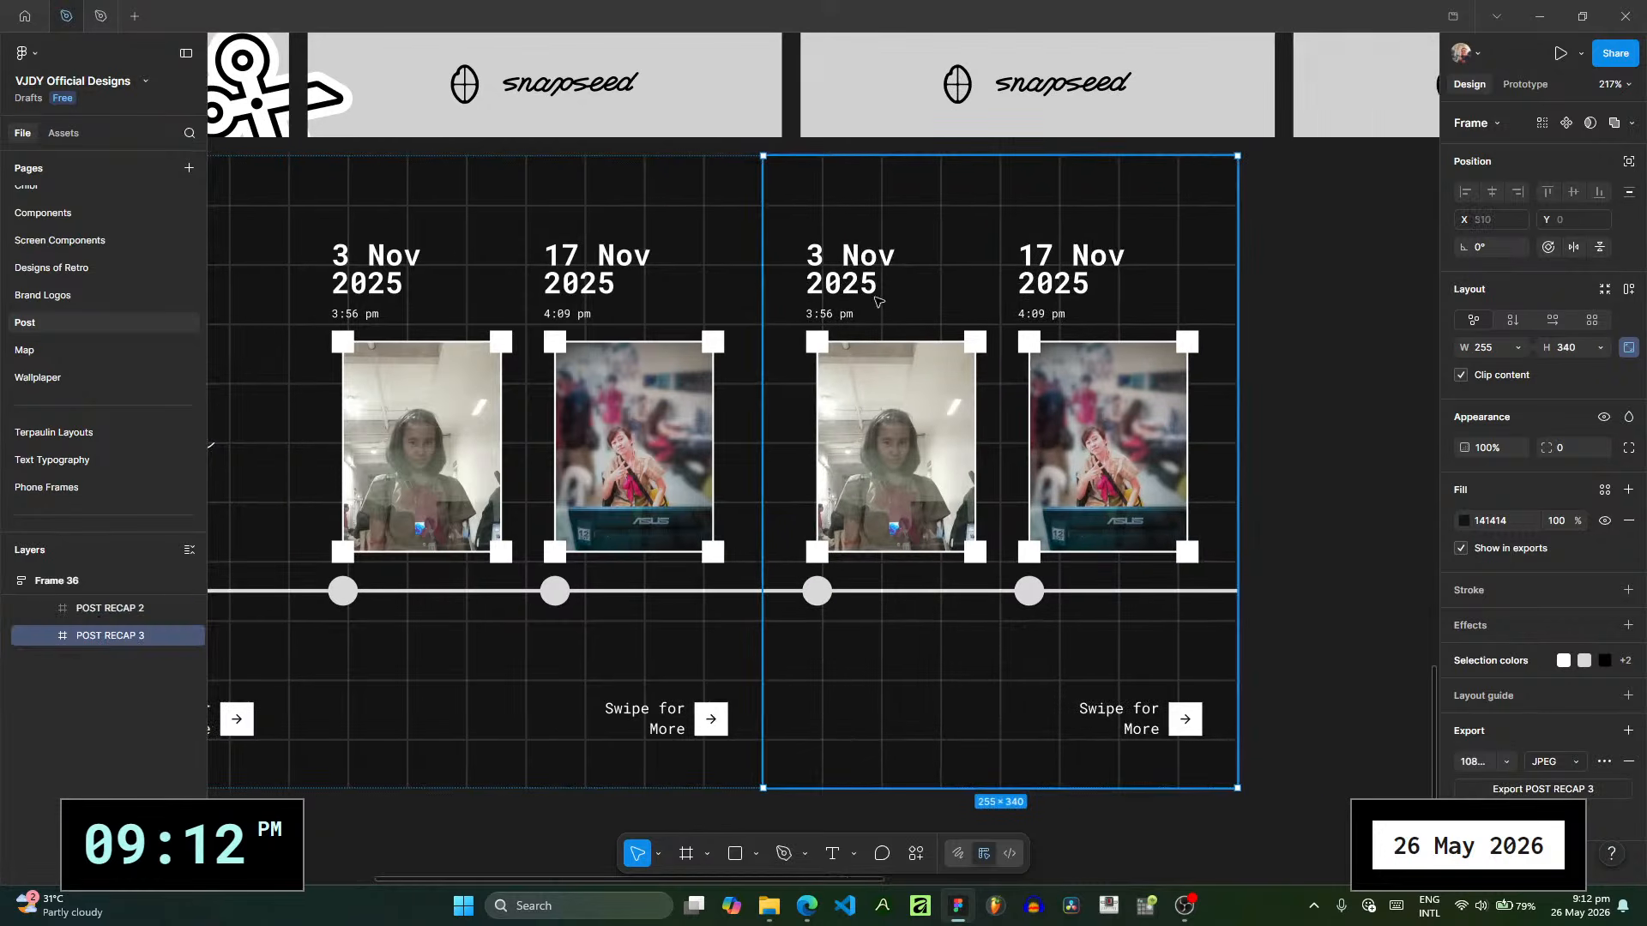
{"action": "scroll", "coordinate": [746, 283], "scroll_direction": "right", "scroll_amount": 3}
{"action": "scroll", "coordinate": [622, 292], "scroll_direction": "down", "scroll_amount": 5}
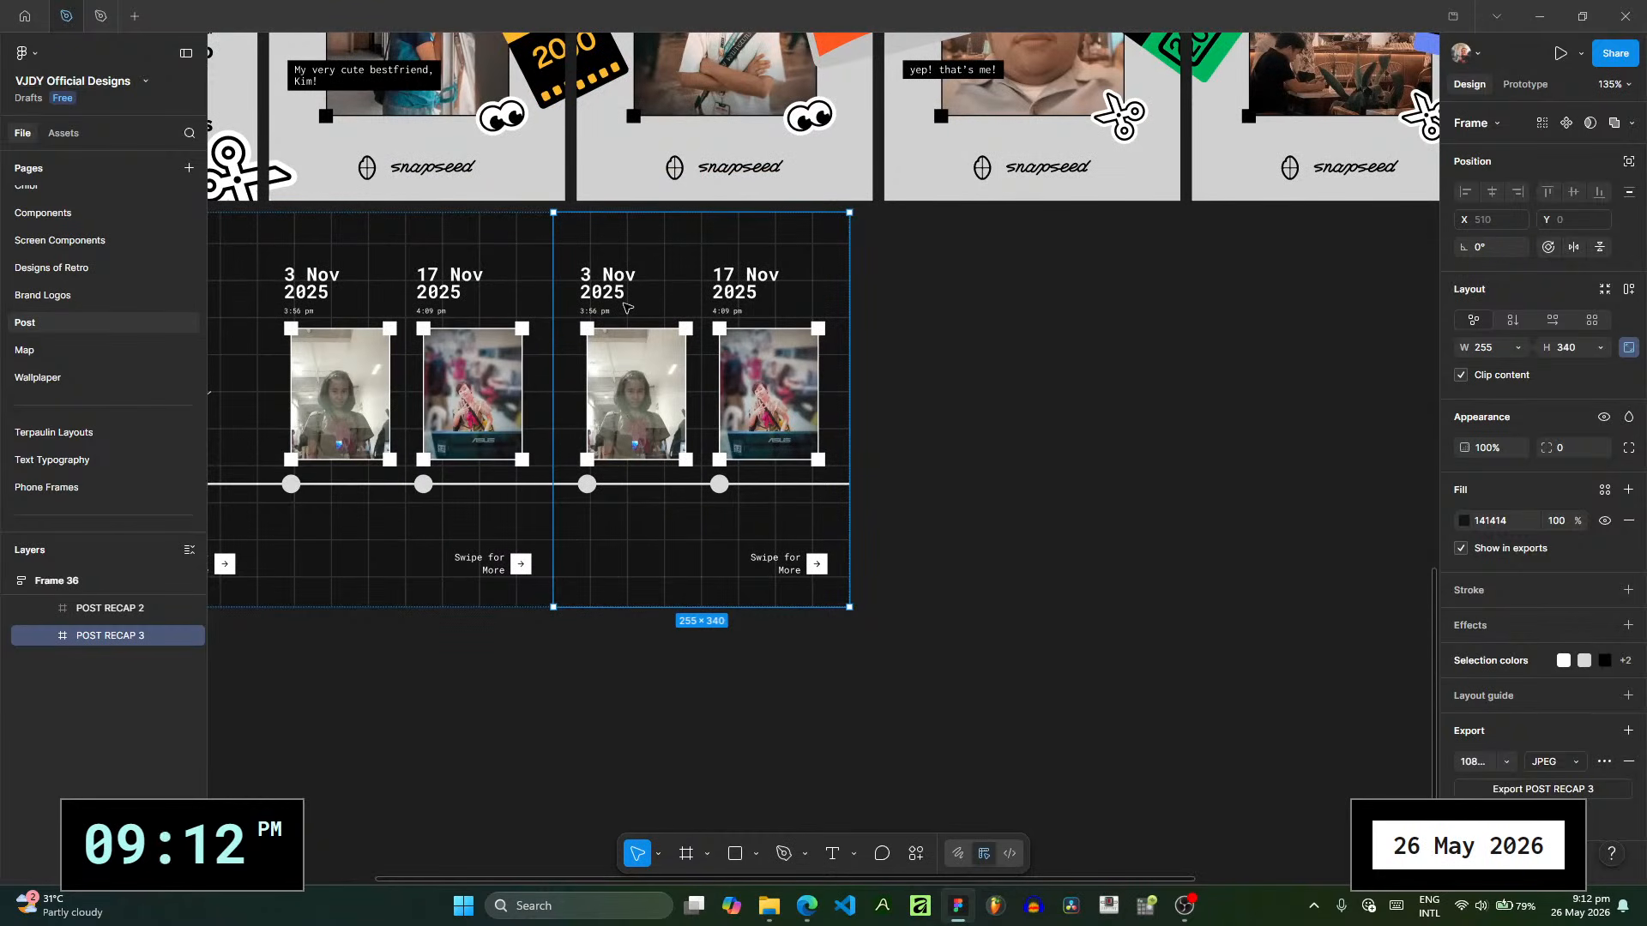
{"action": "left_click", "coordinate": [763, 765]}
{"action": "scroll", "coordinate": [763, 764], "scroll_direction": "left", "scroll_amount": 4}
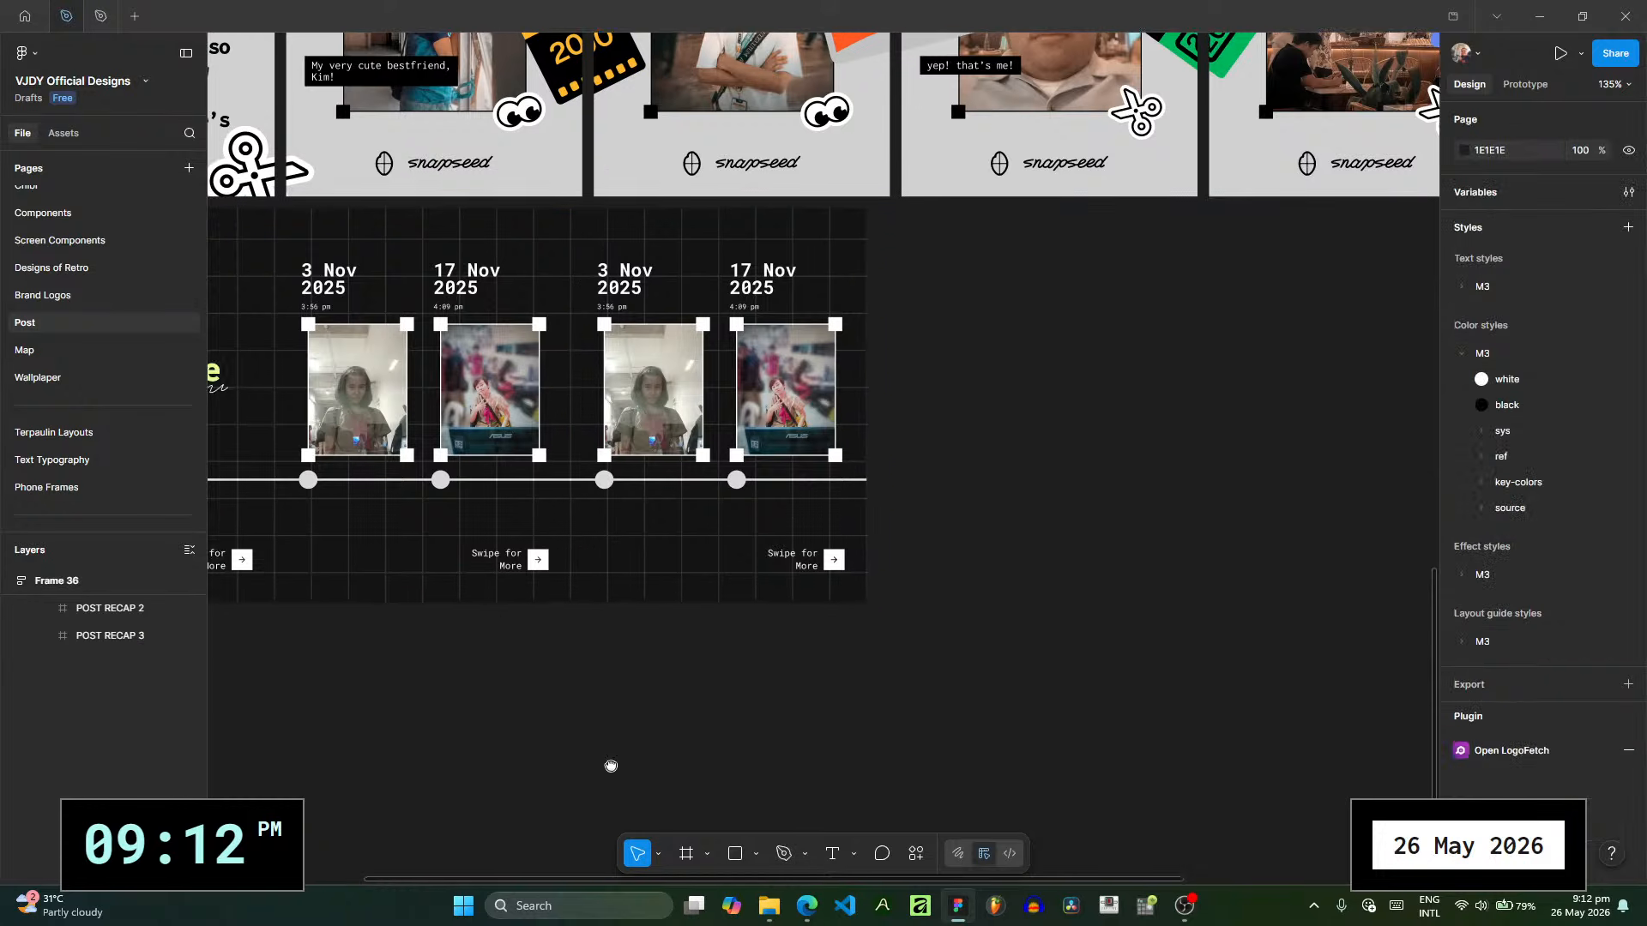
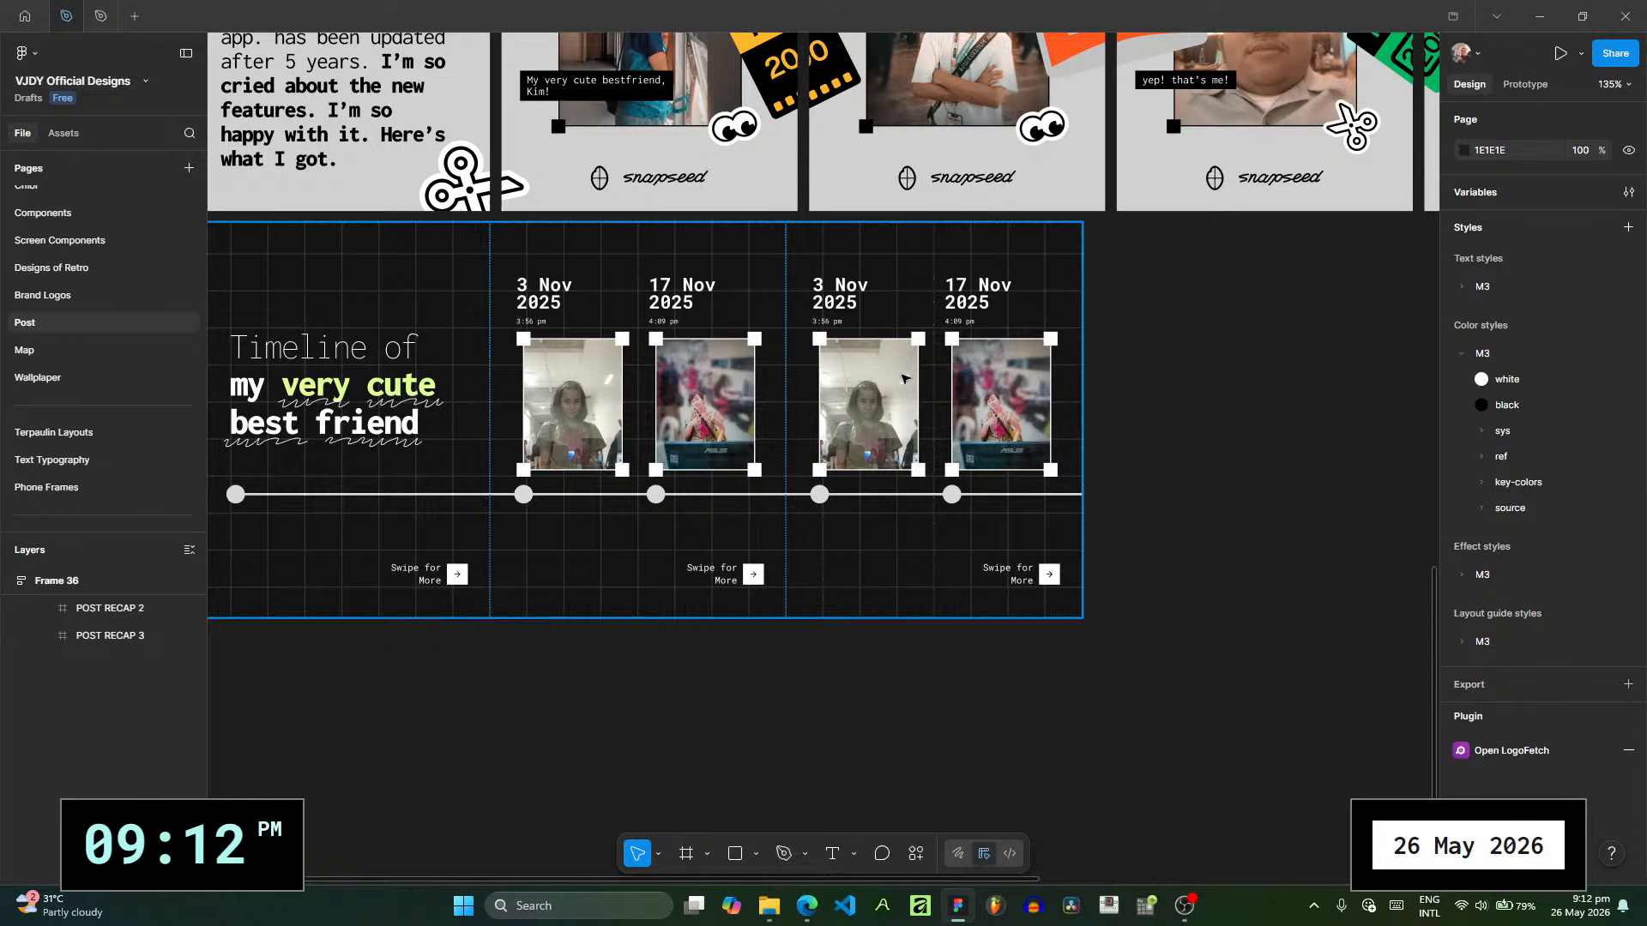
- Replace the image fill of the first photo on POST RECAP 3 with 20251119_085422.jpg from the pictures folder
{"action": "scroll", "coordinate": [743, 464], "scroll_direction": "up", "scroll_amount": 5, "text": "ctrl"}
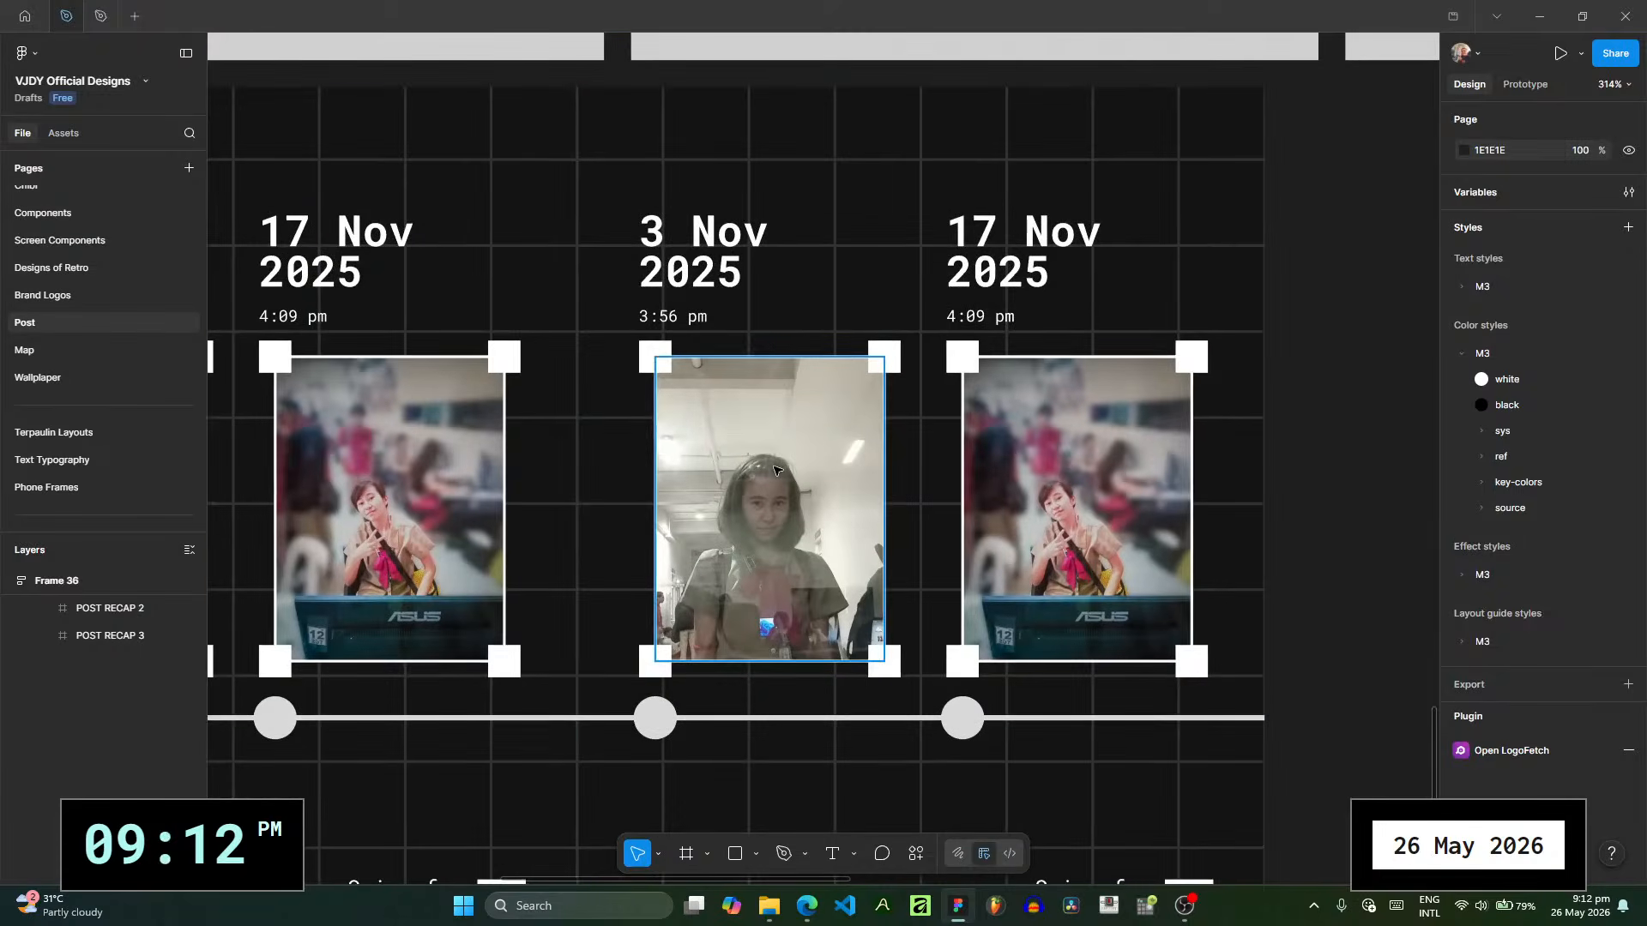
{"action": "left_click", "coordinate": [774, 469]}
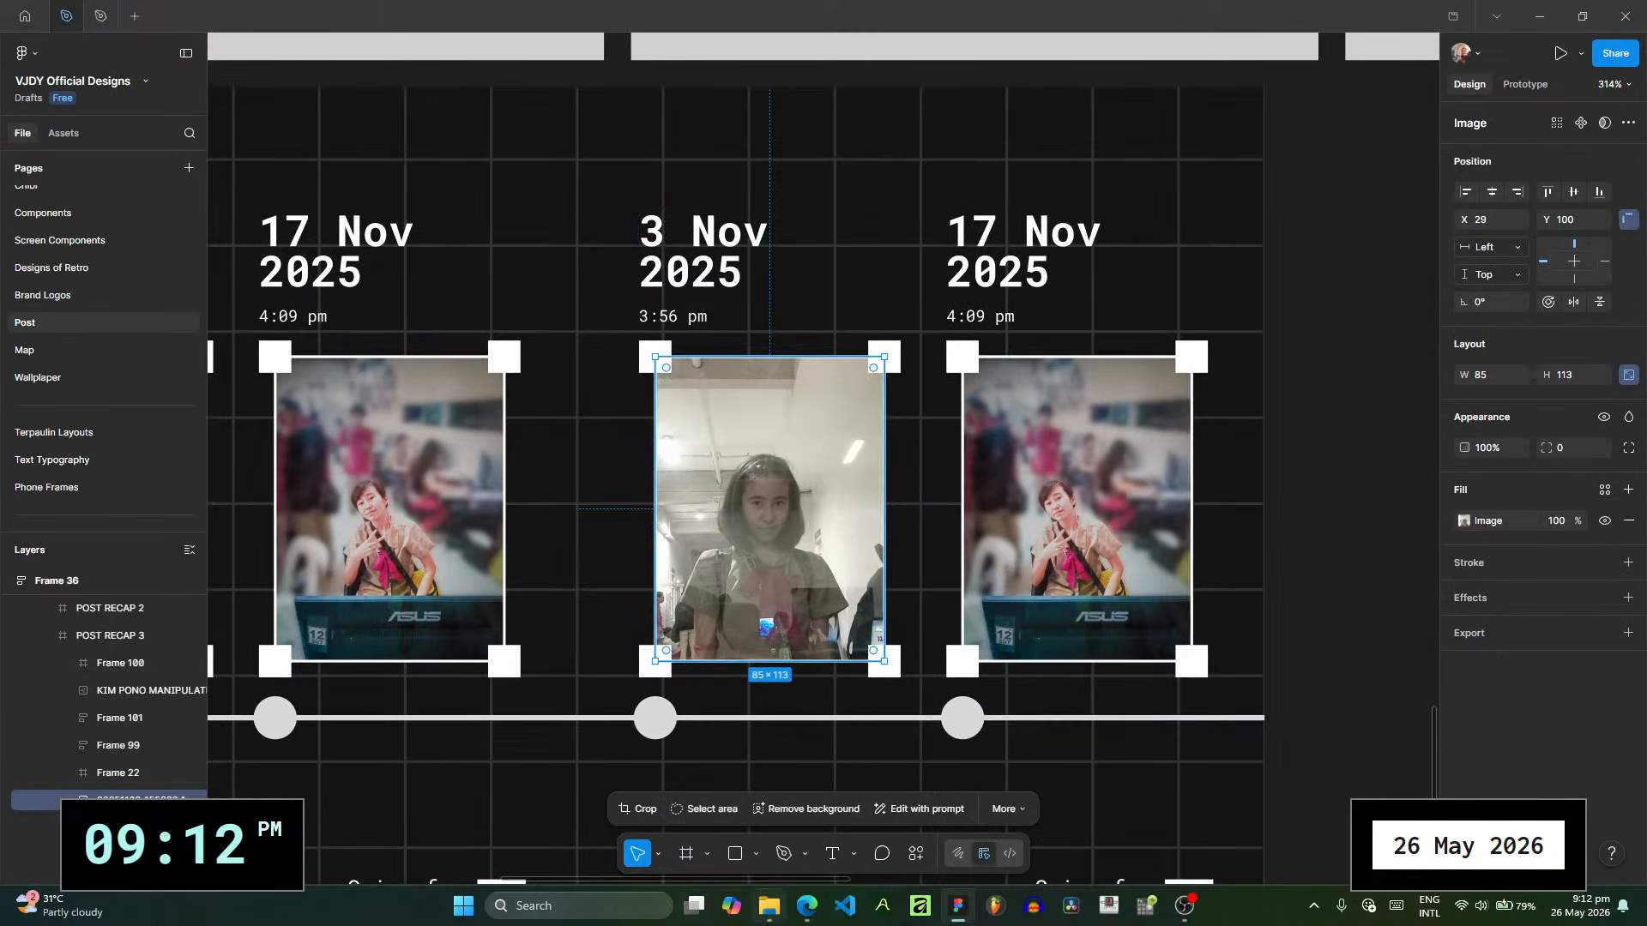
{"action": "left_click", "coordinate": [768, 905]}
{"action": "double_click", "coordinate": [1158, 383]}
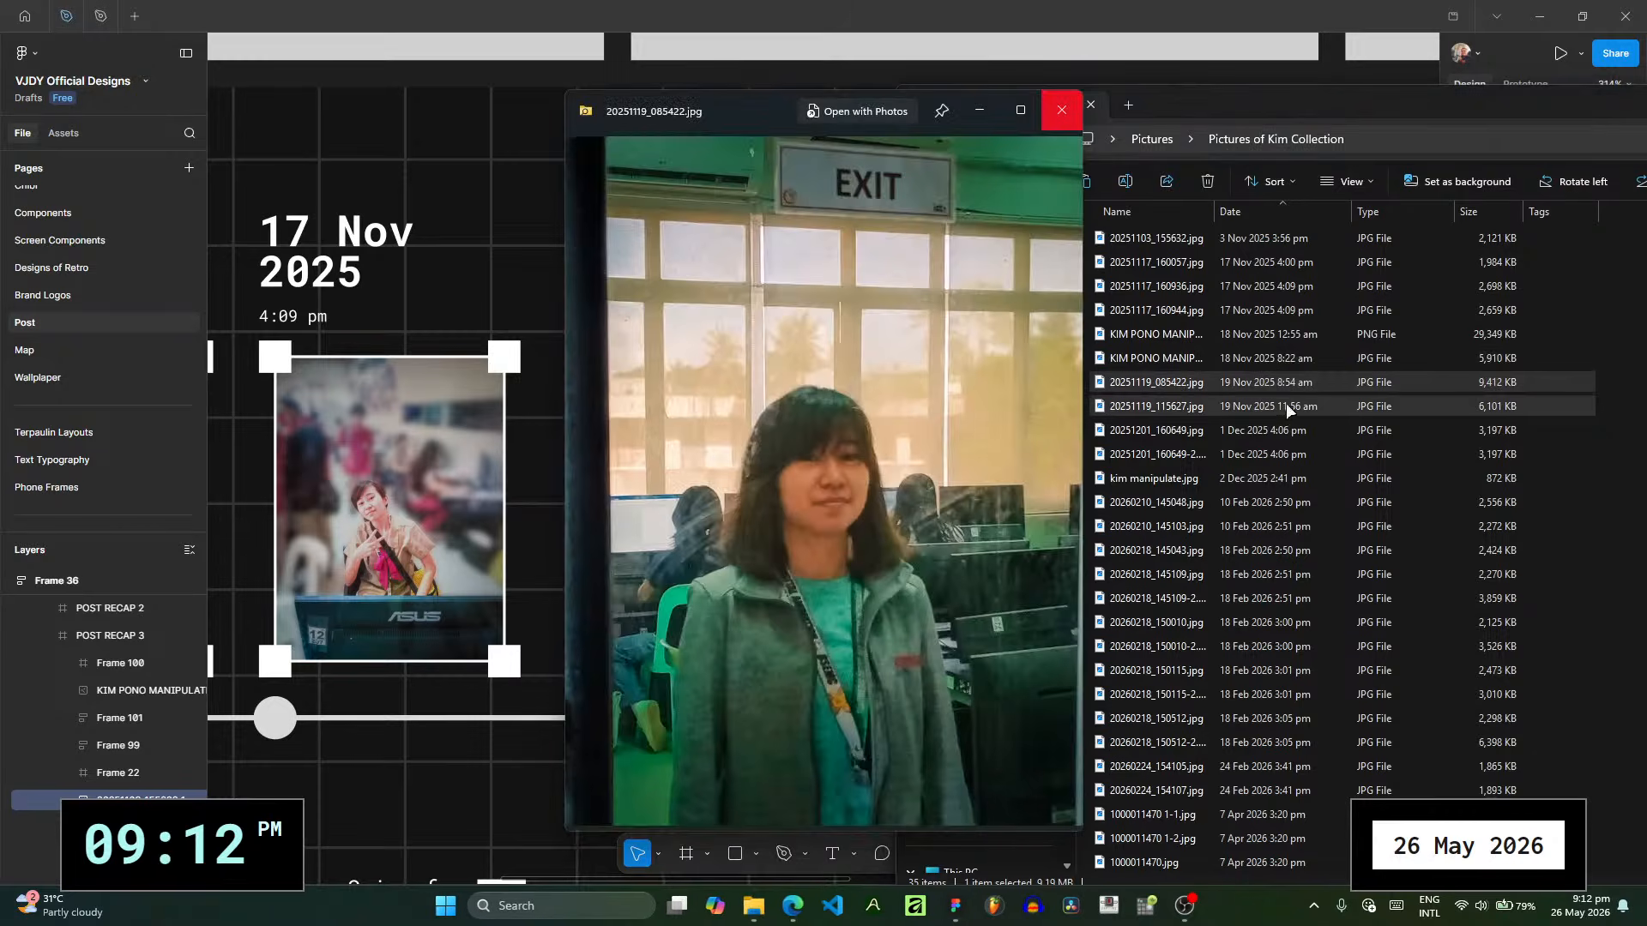
{"action": "left_click_drag", "start_coordinate": [1207, 94], "coordinate": [298, 115]}
{"action": "left_click", "coordinate": [1052, 115]}
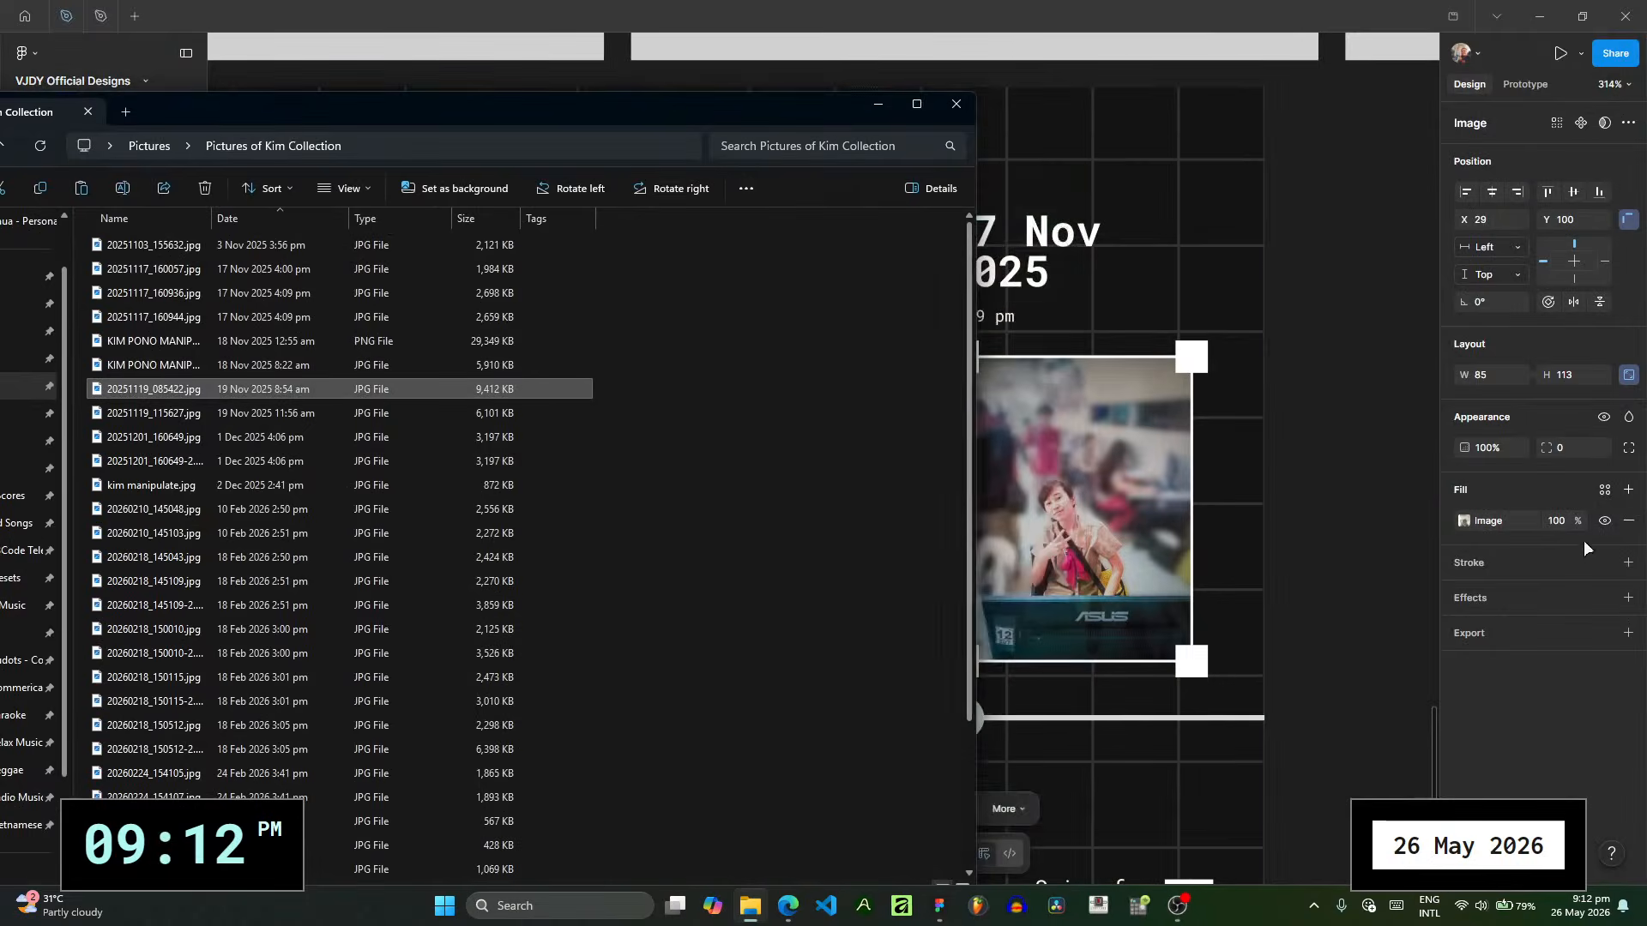
{"action": "left_click", "coordinate": [1553, 489]}
{"action": "left_click", "coordinate": [1475, 516]}
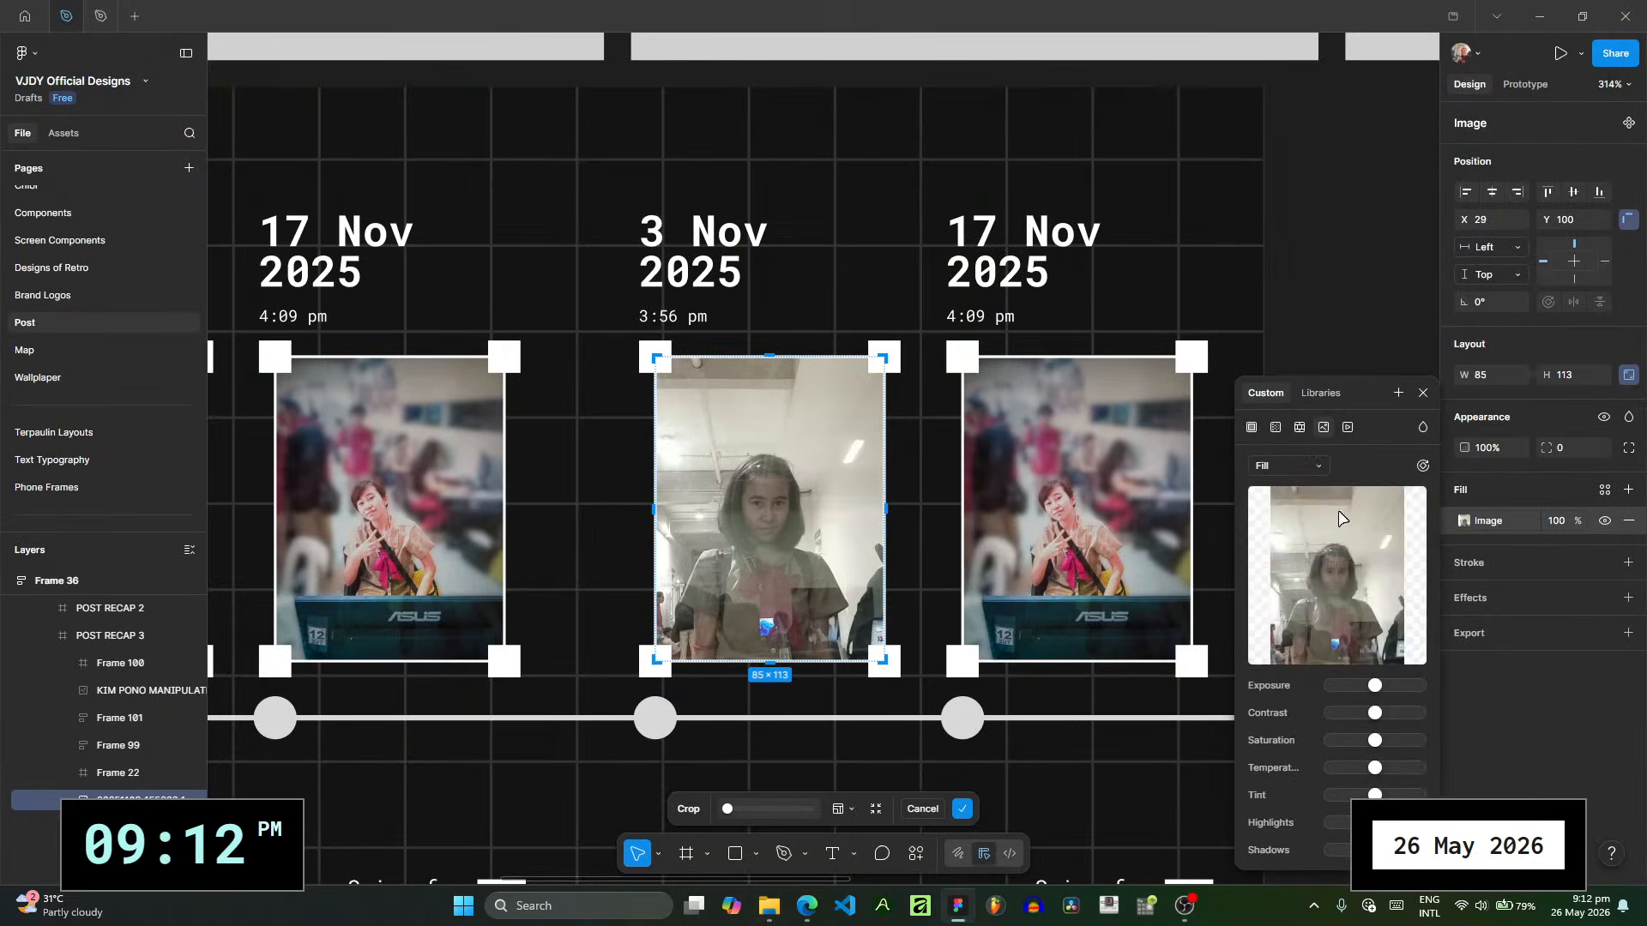
{"action": "left_click", "coordinate": [768, 905]}
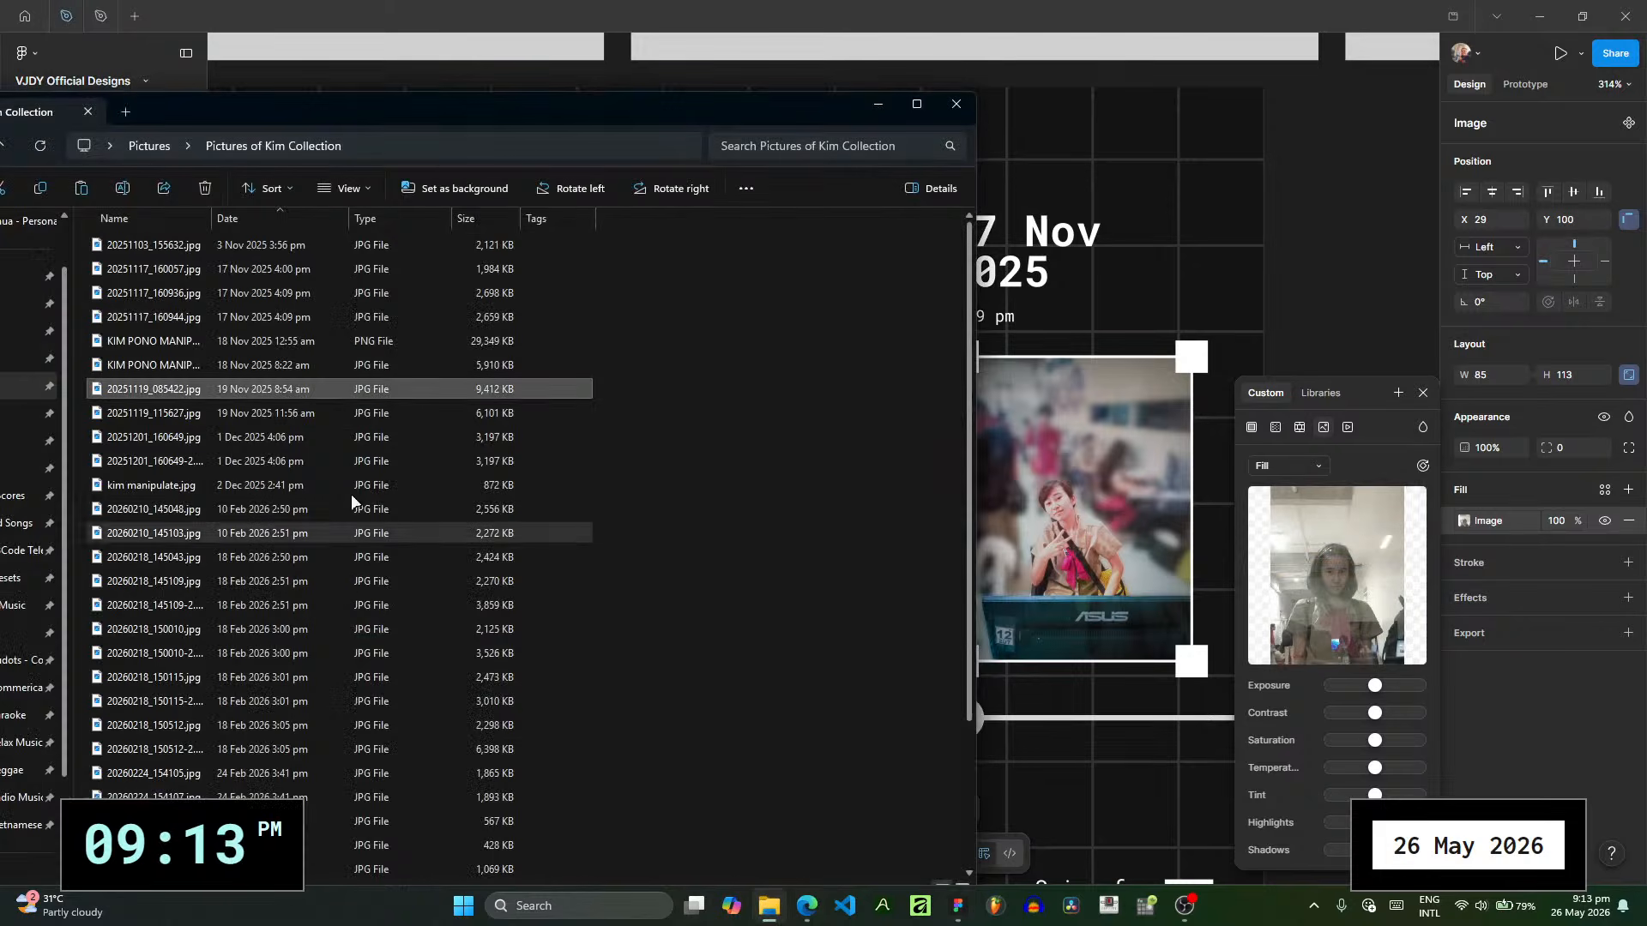
{"action": "left_click_drag", "start_coordinate": [172, 389], "coordinate": [1307, 579]}
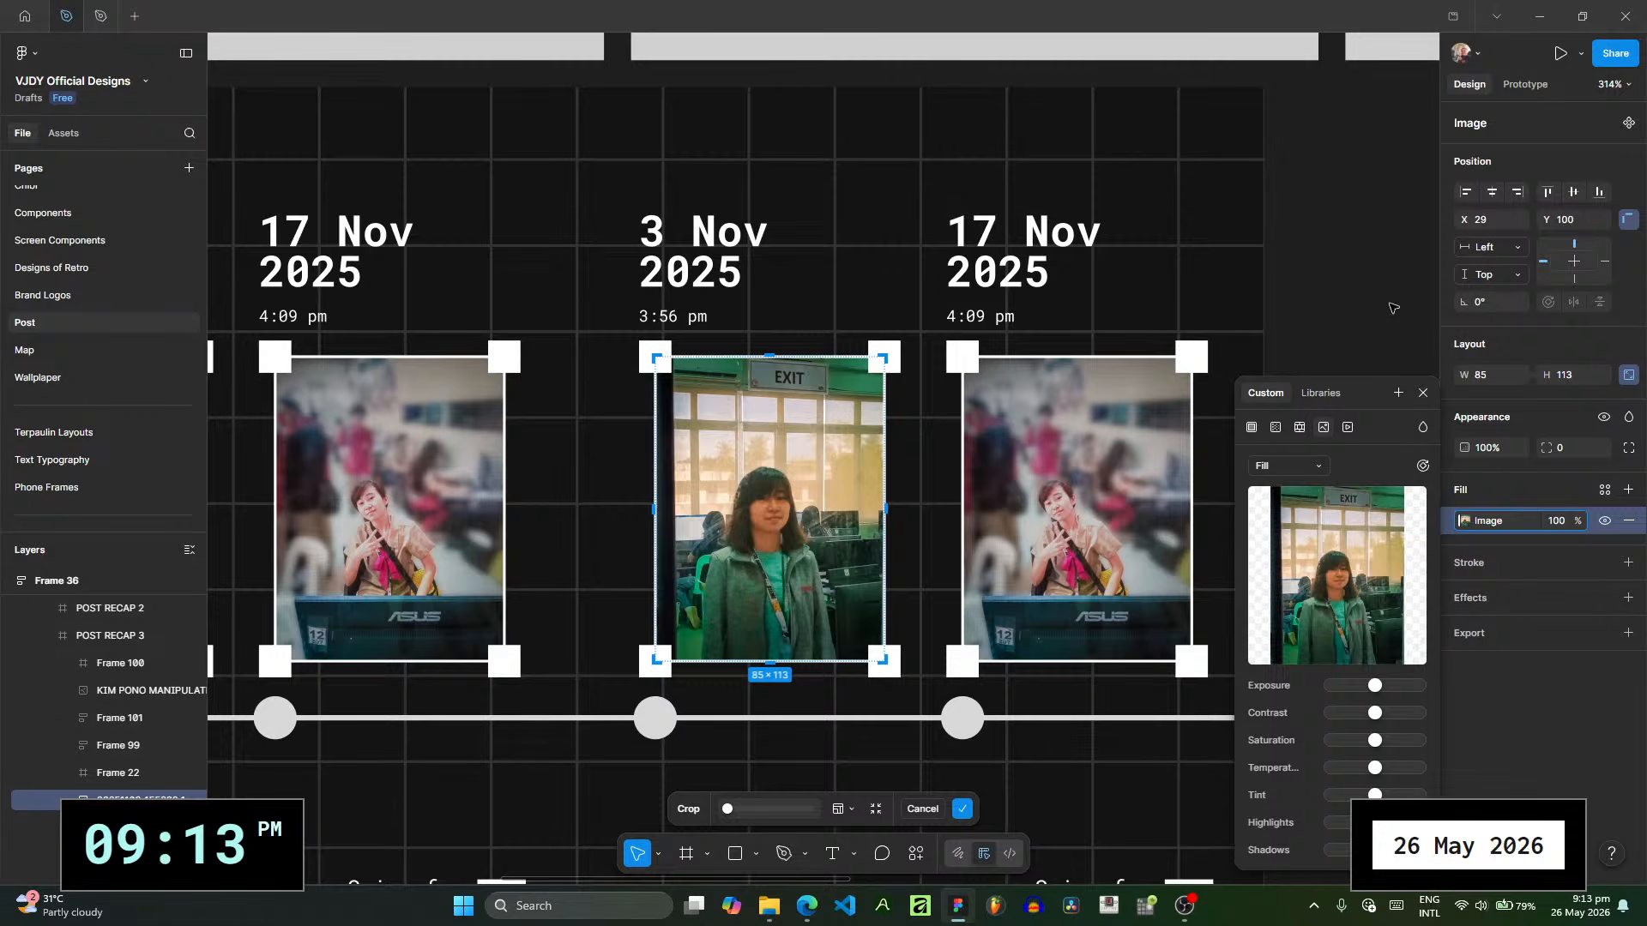
{"action": "left_click", "coordinate": [1421, 395]}
- Change the date above the first photo on POST RECAP 3 to 19 Nov
{"action": "left_click", "coordinate": [657, 235], "text": "ctrl"}
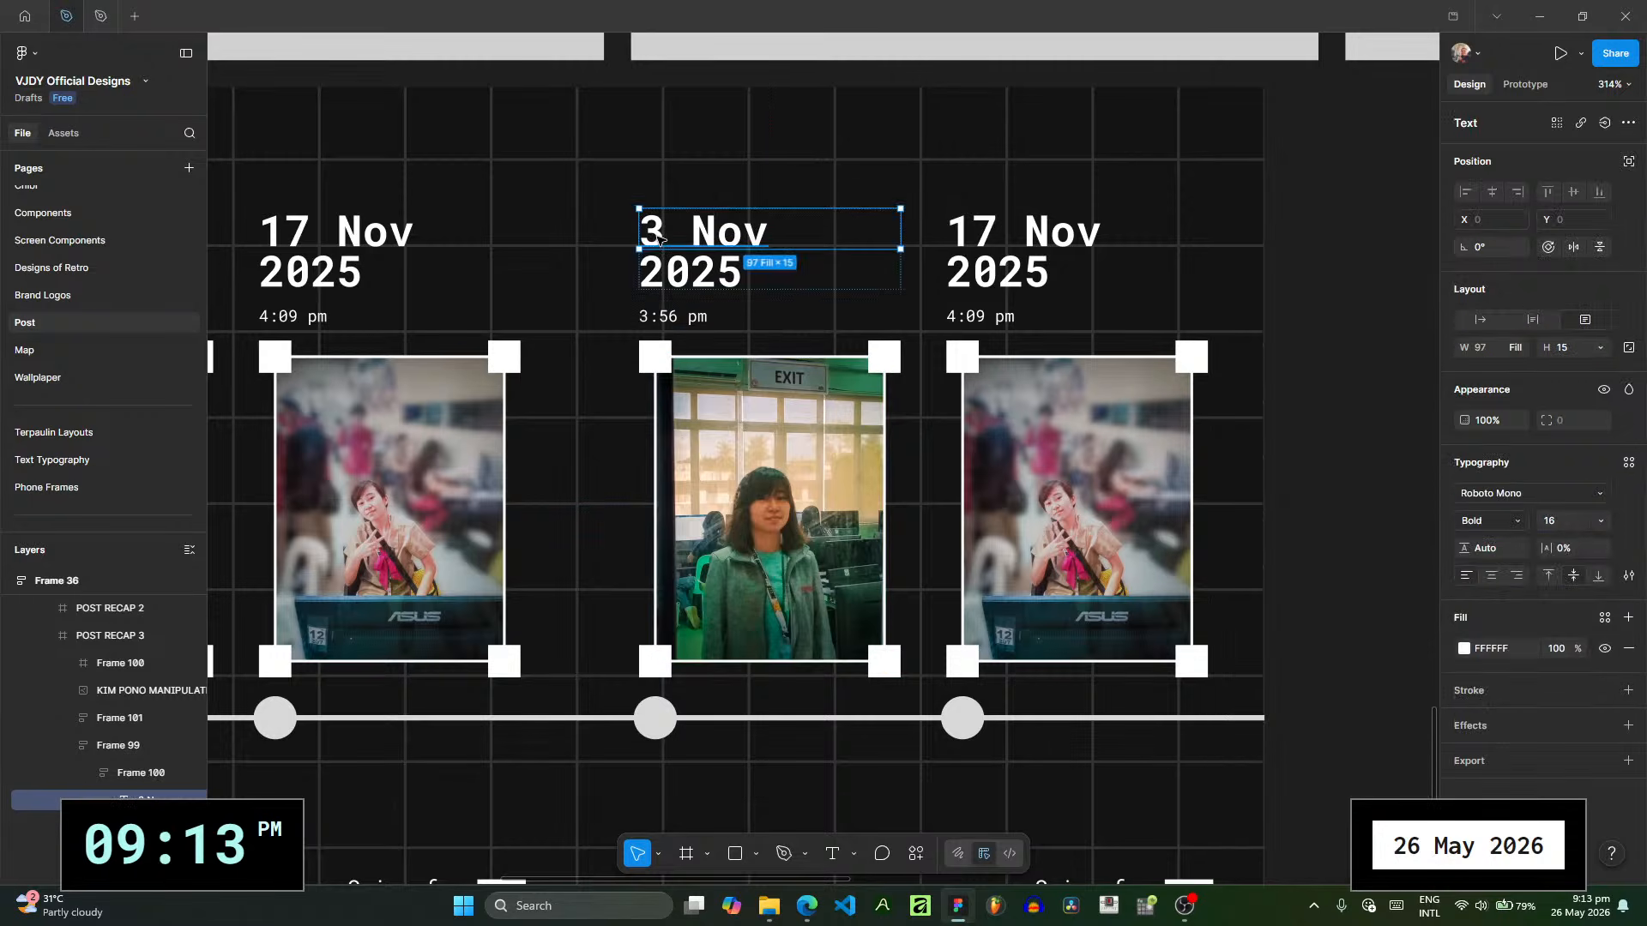
{"action": "double_click", "coordinate": [660, 239]}
{"action": "left_click", "coordinate": [659, 237]}
{"action": "double_click", "coordinate": [652, 233]}
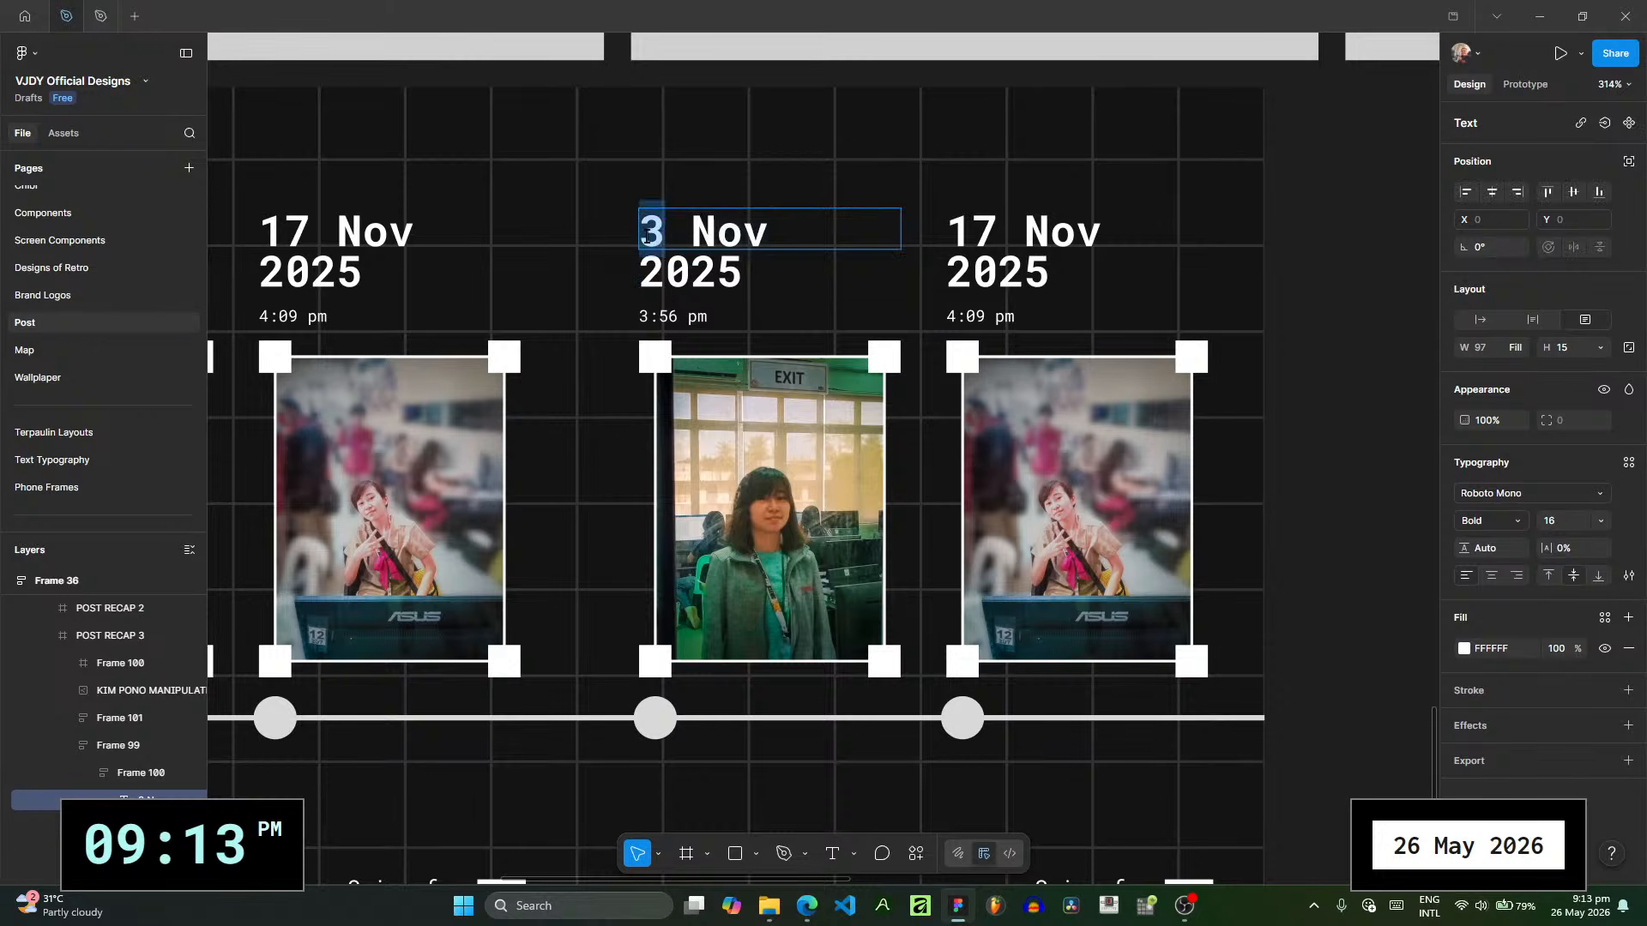
{"action": "type", "text": "19"}
- Check the capture time of 20251119_085422.jpg and set the time under the 19 Nov date to 8:54 am
{"action": "left_click", "coordinate": [769, 906]}
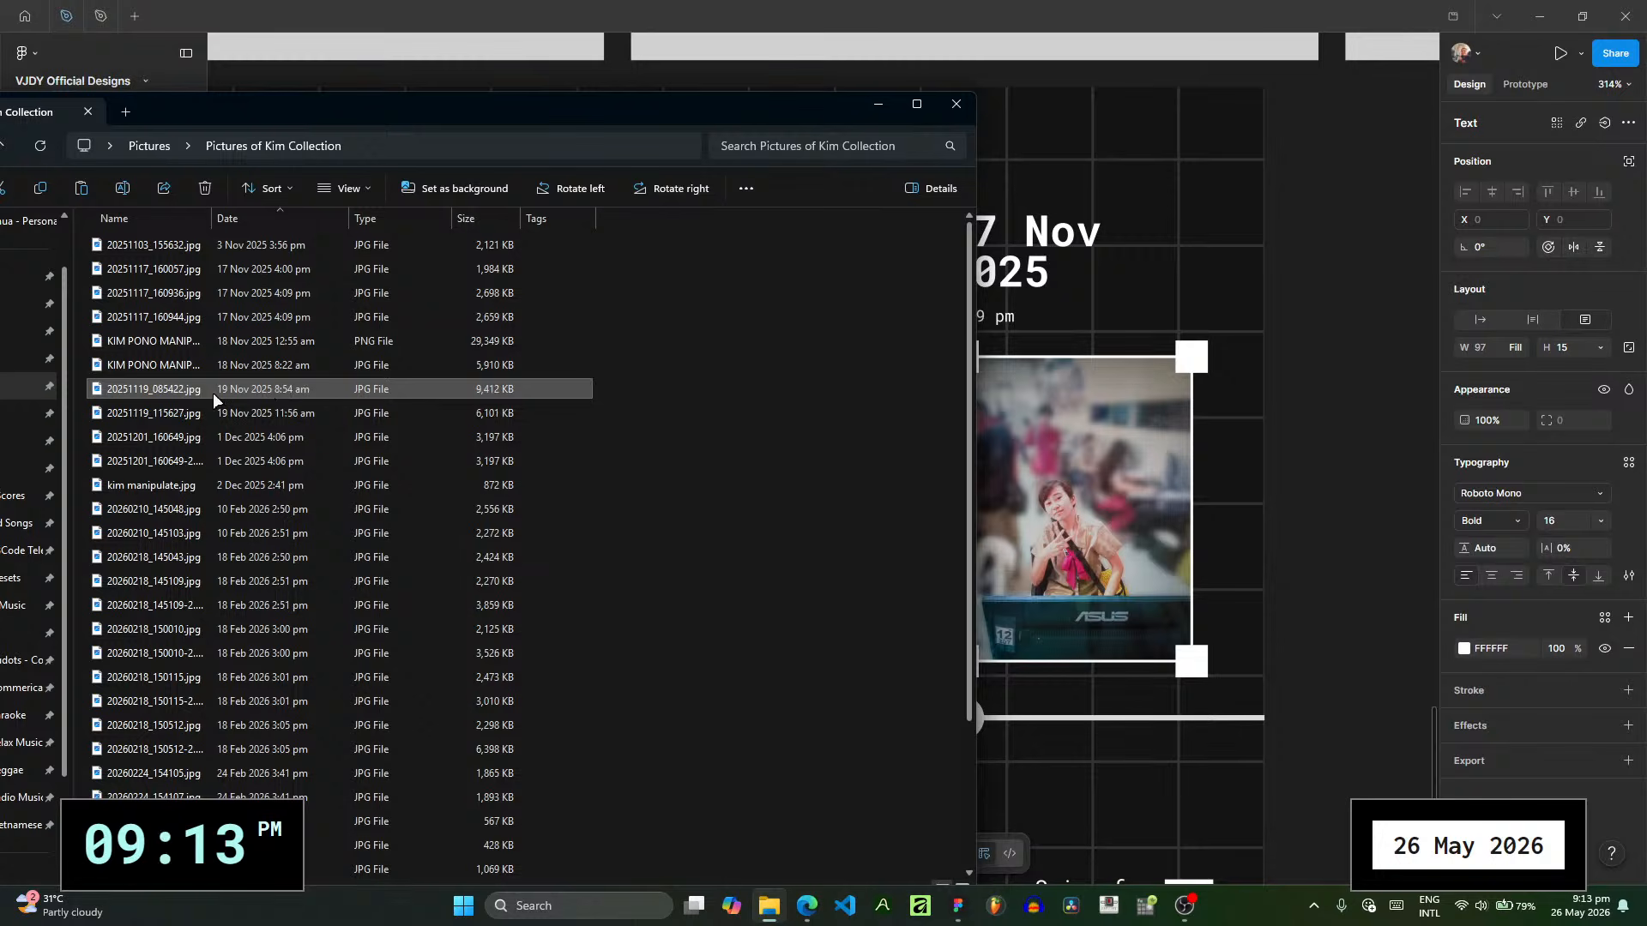
{"action": "mouse_move", "coordinate": [172, 394]}
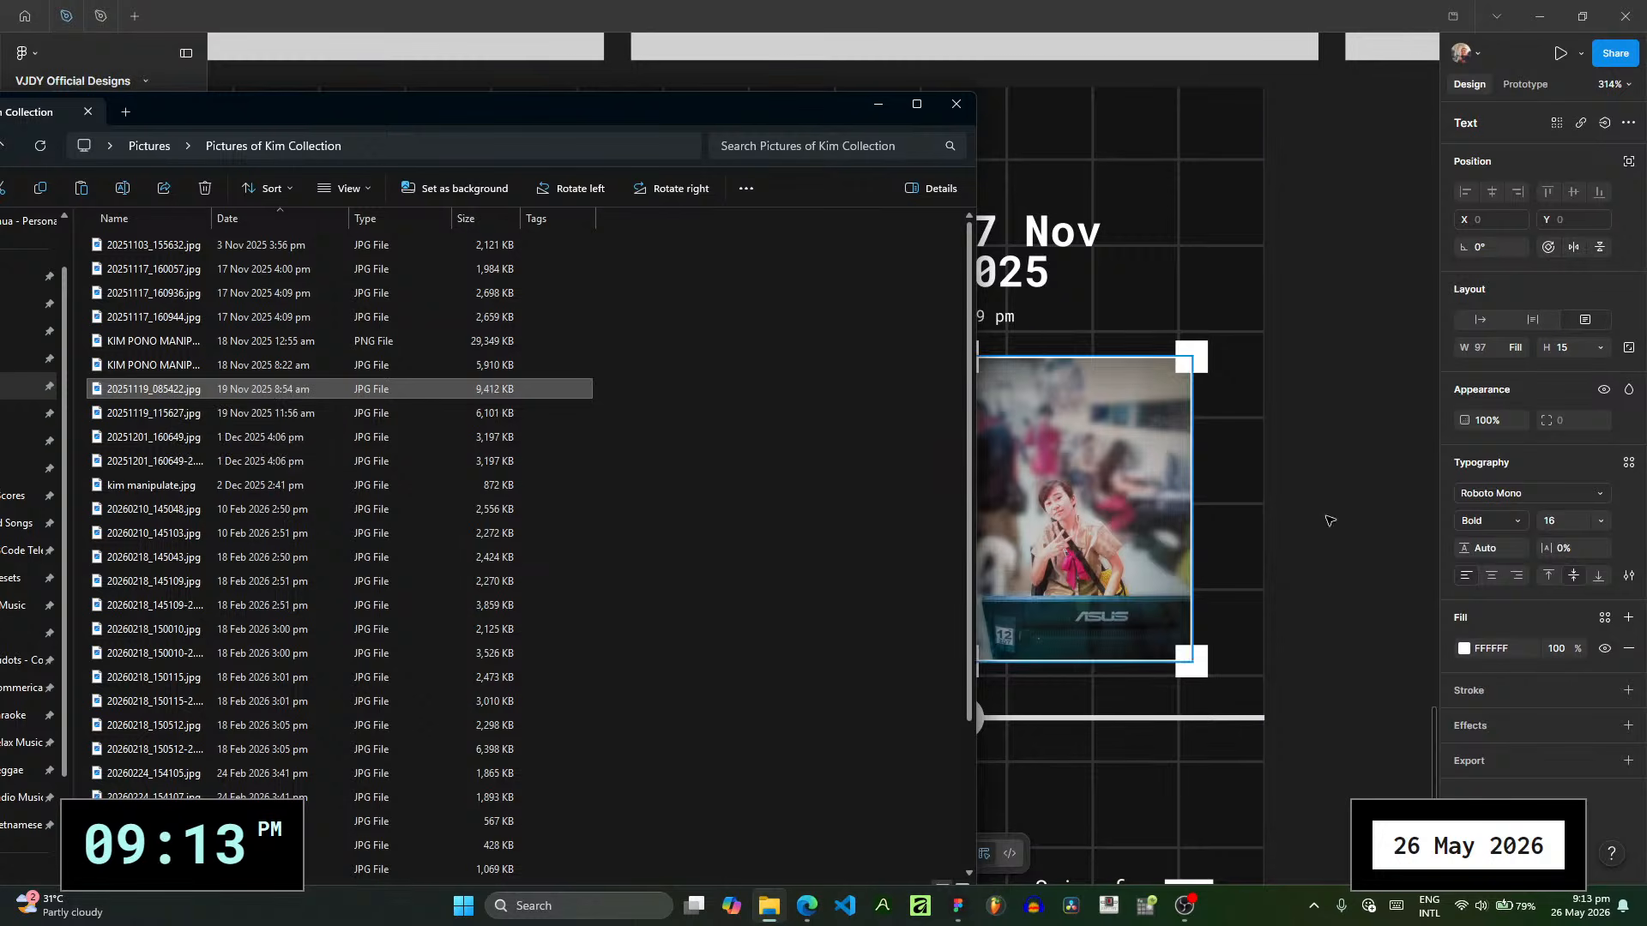
{"action": "left_click", "coordinate": [1382, 544]}
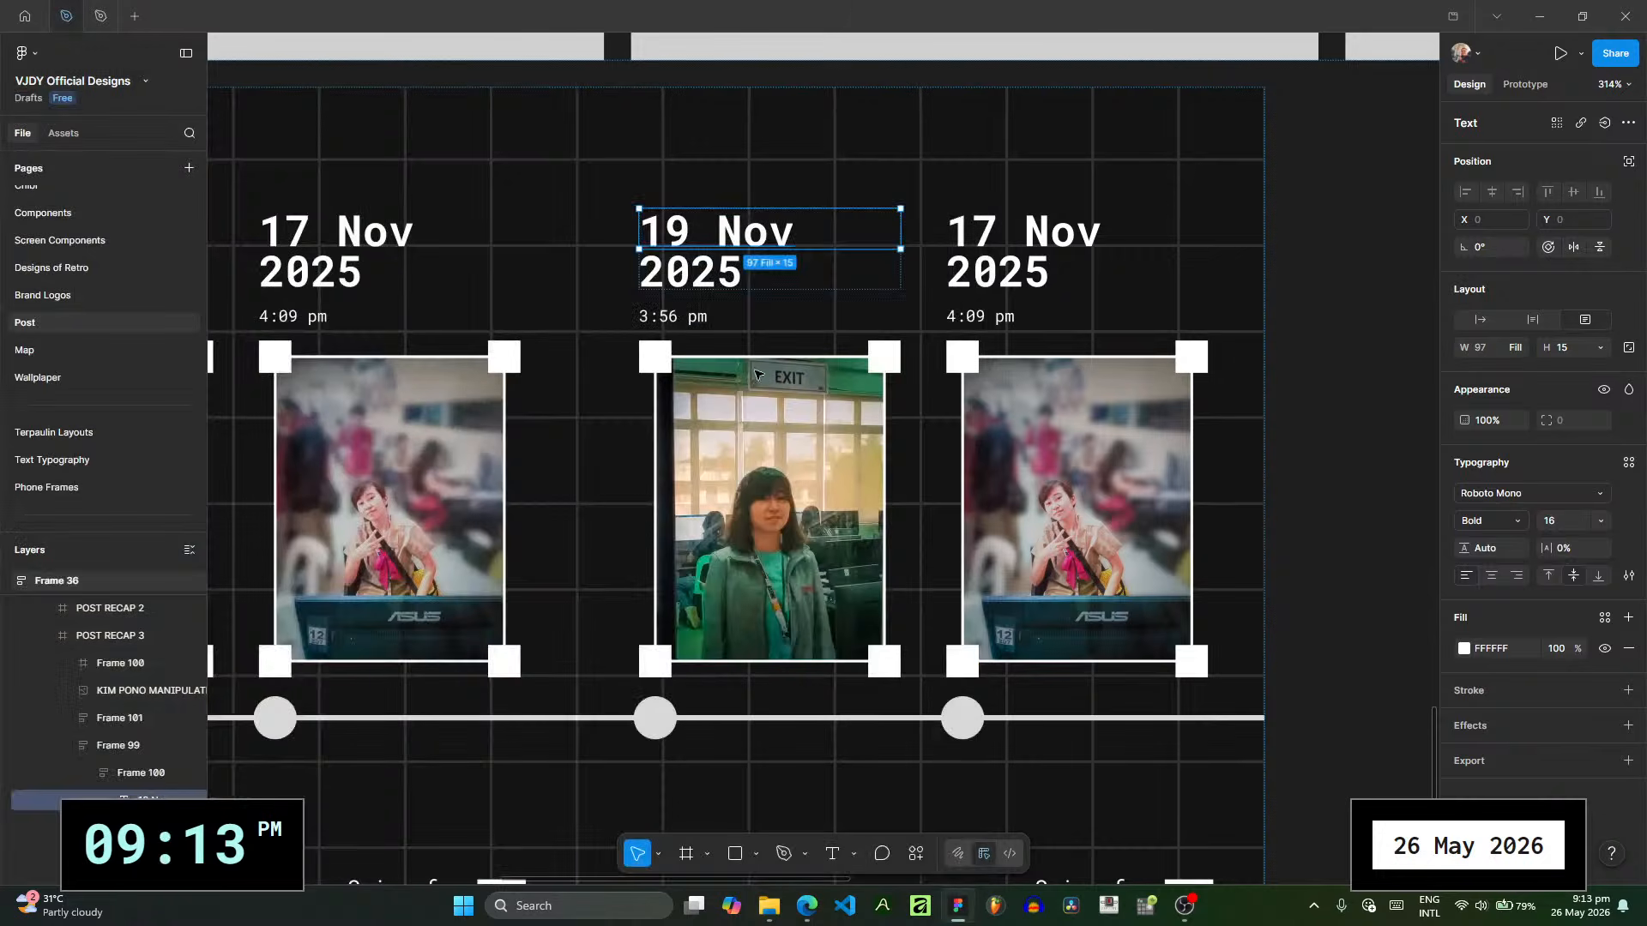
{"action": "double_click", "coordinate": [656, 318]}
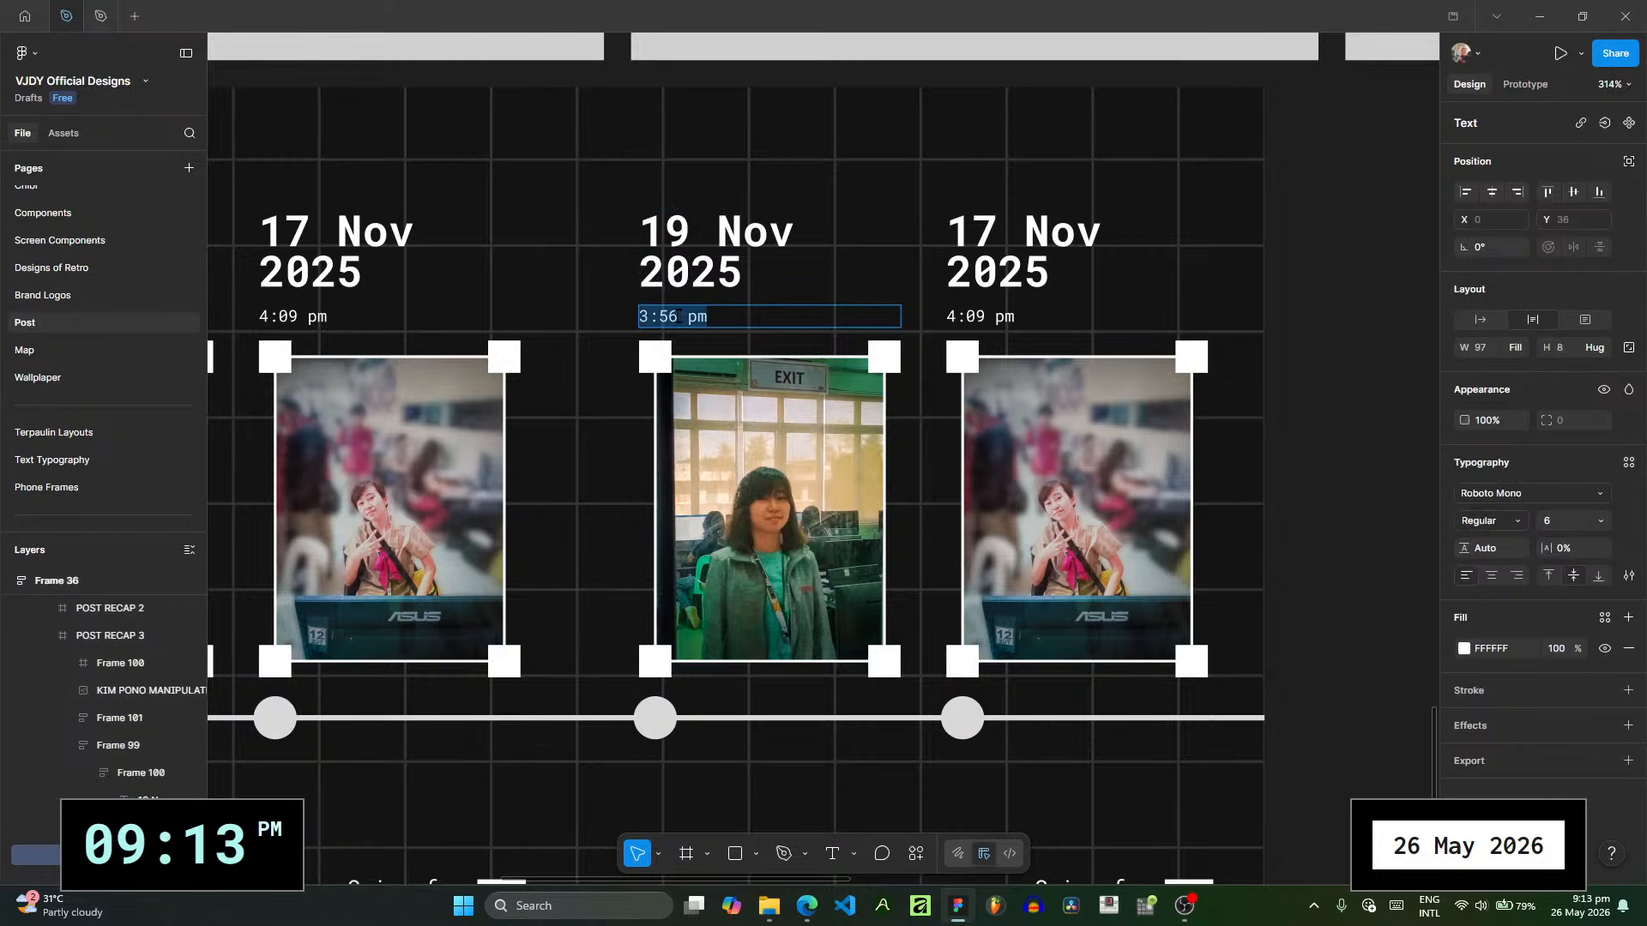
{"action": "type", "text": "8:"}
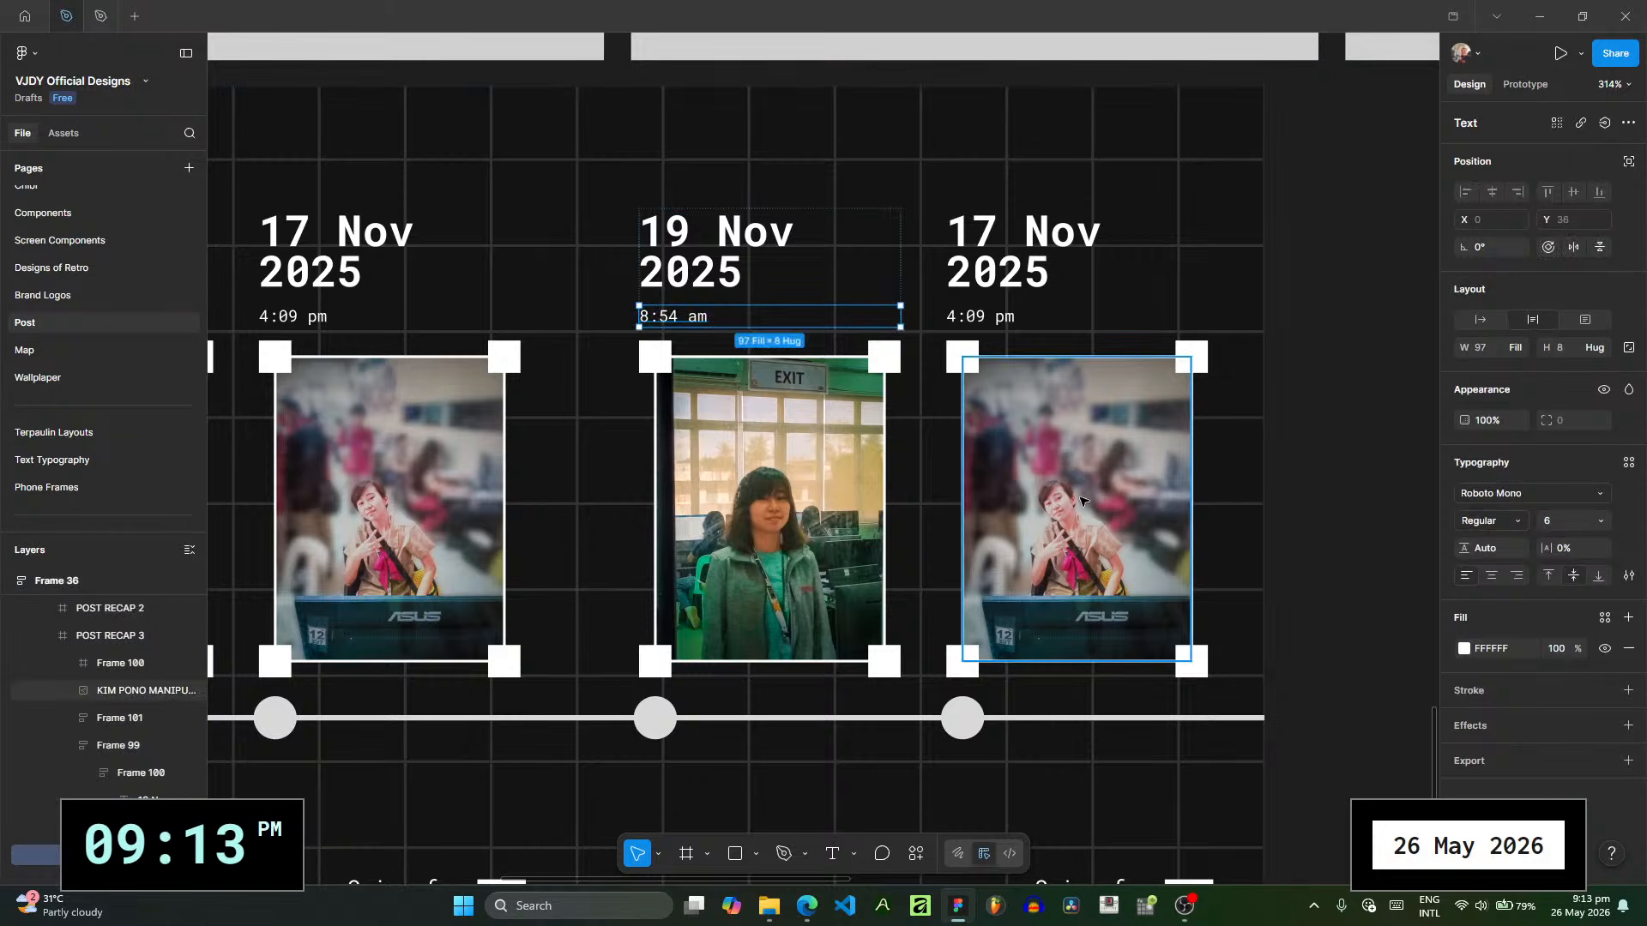
- Preview 20251119_115627.jpg and use it as the image fill of the second photo on POST RECAP 3
{"action": "left_click", "coordinate": [1012, 442]}
{"action": "left_click", "coordinate": [1464, 521]}
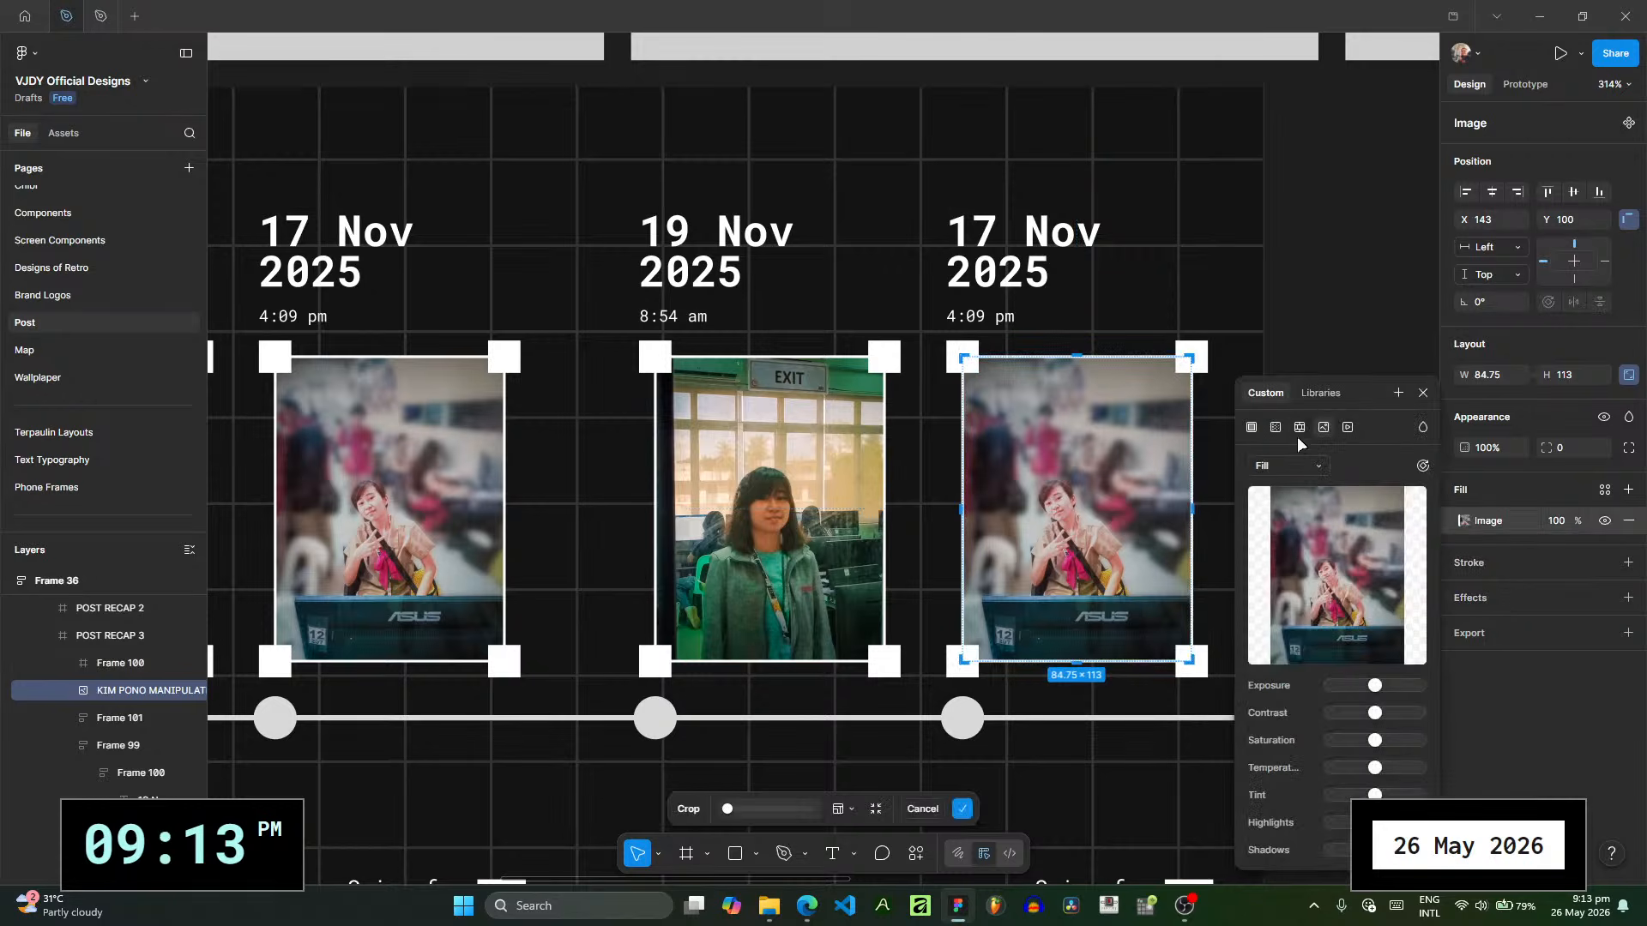
{"action": "left_click", "coordinate": [1299, 430]}
{"action": "left_click", "coordinate": [1322, 430]}
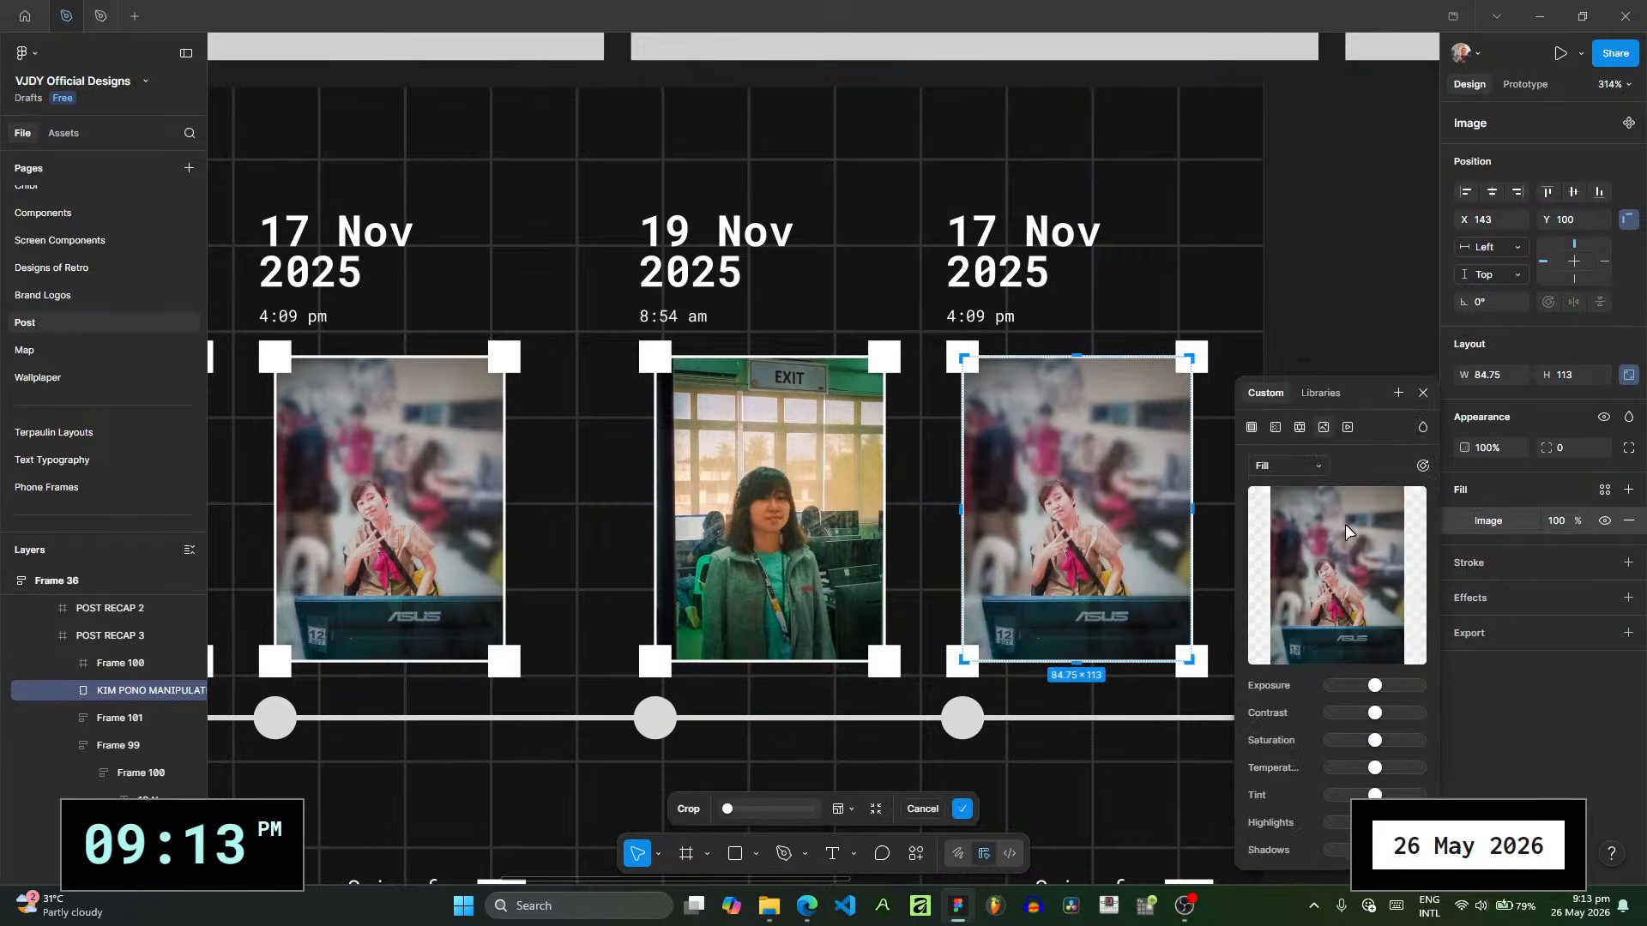
{"action": "left_click", "coordinate": [782, 908]}
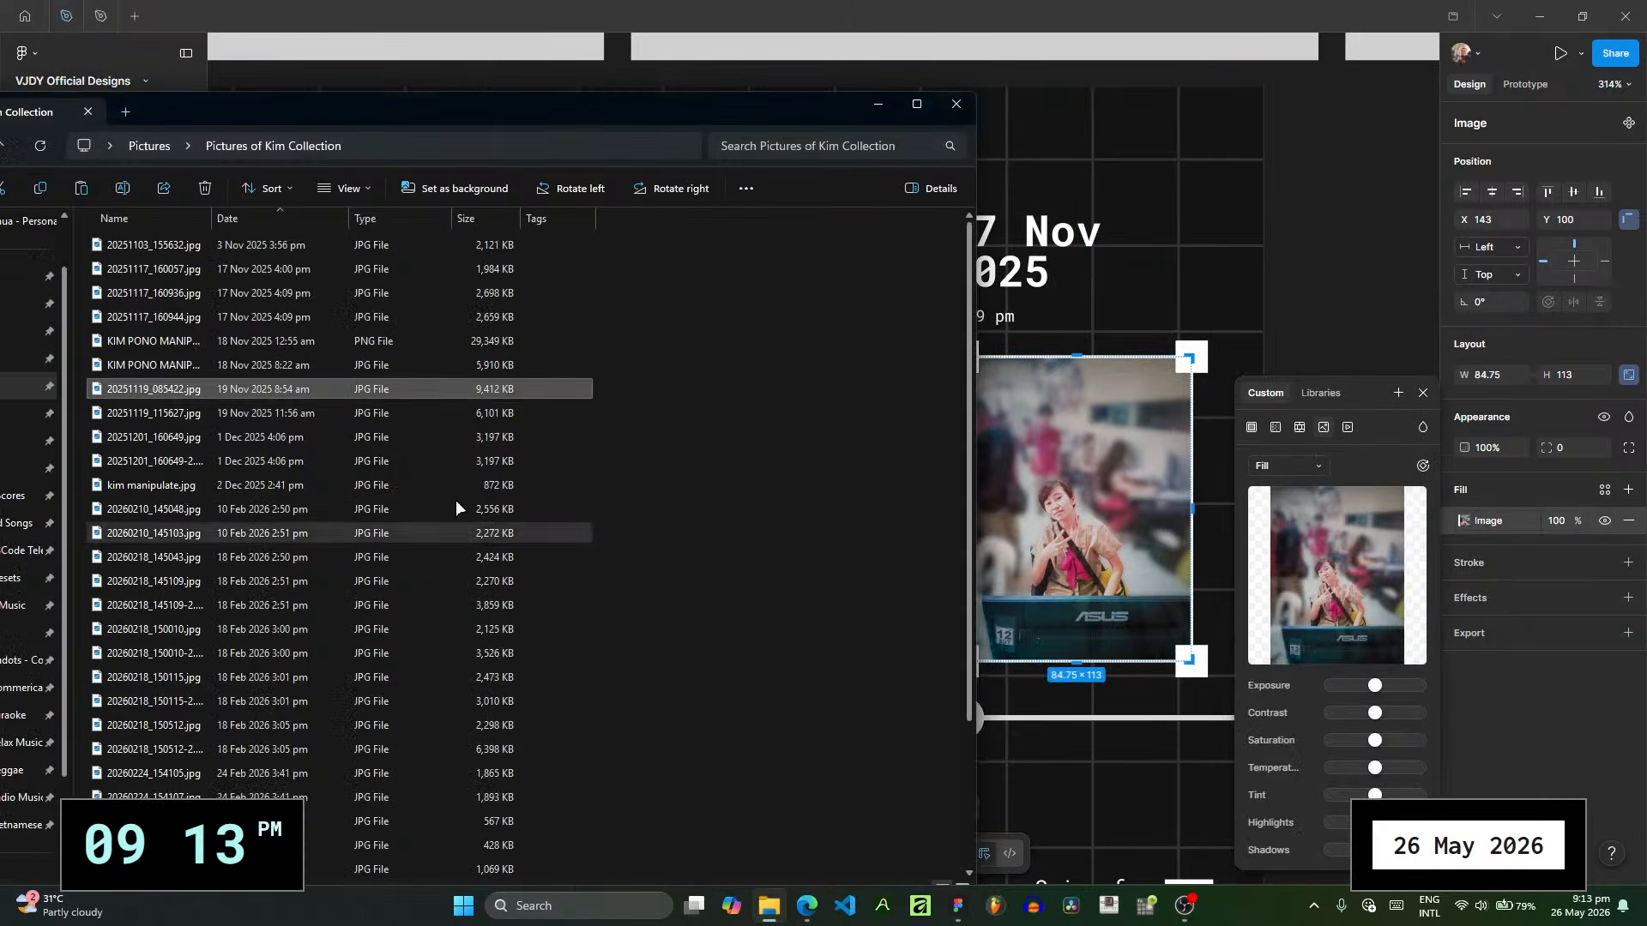
{"action": "double_click", "coordinate": [322, 415]}
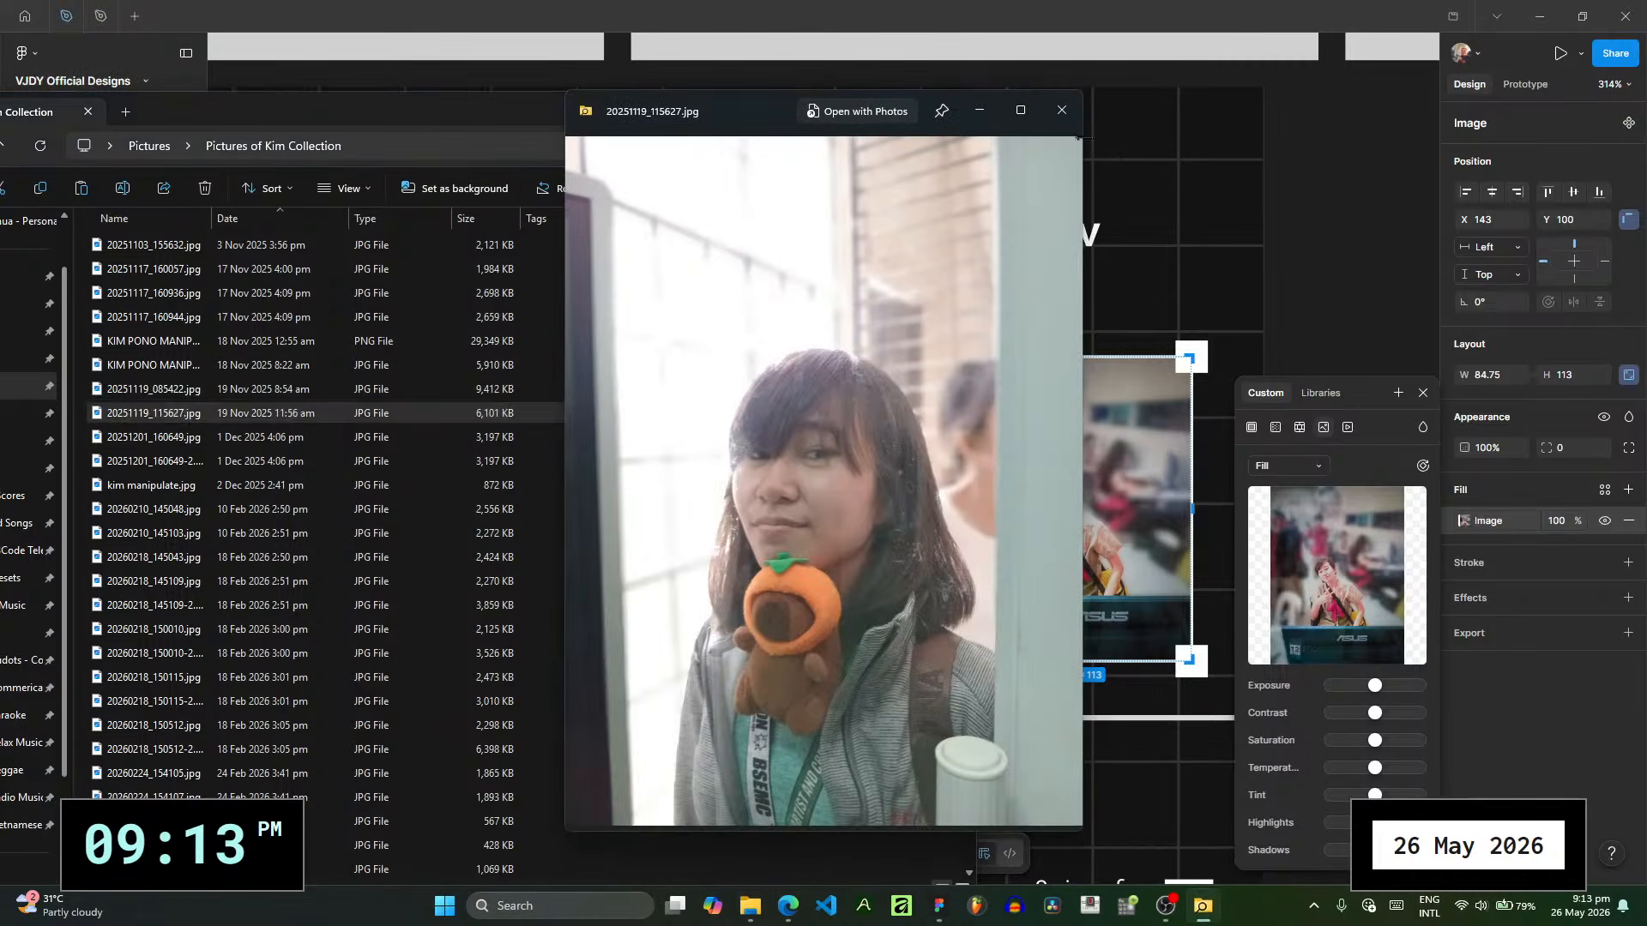
{"action": "left_click", "coordinate": [1060, 109]}
{"action": "left_click_drag", "start_coordinate": [227, 416], "coordinate": [1321, 566]}
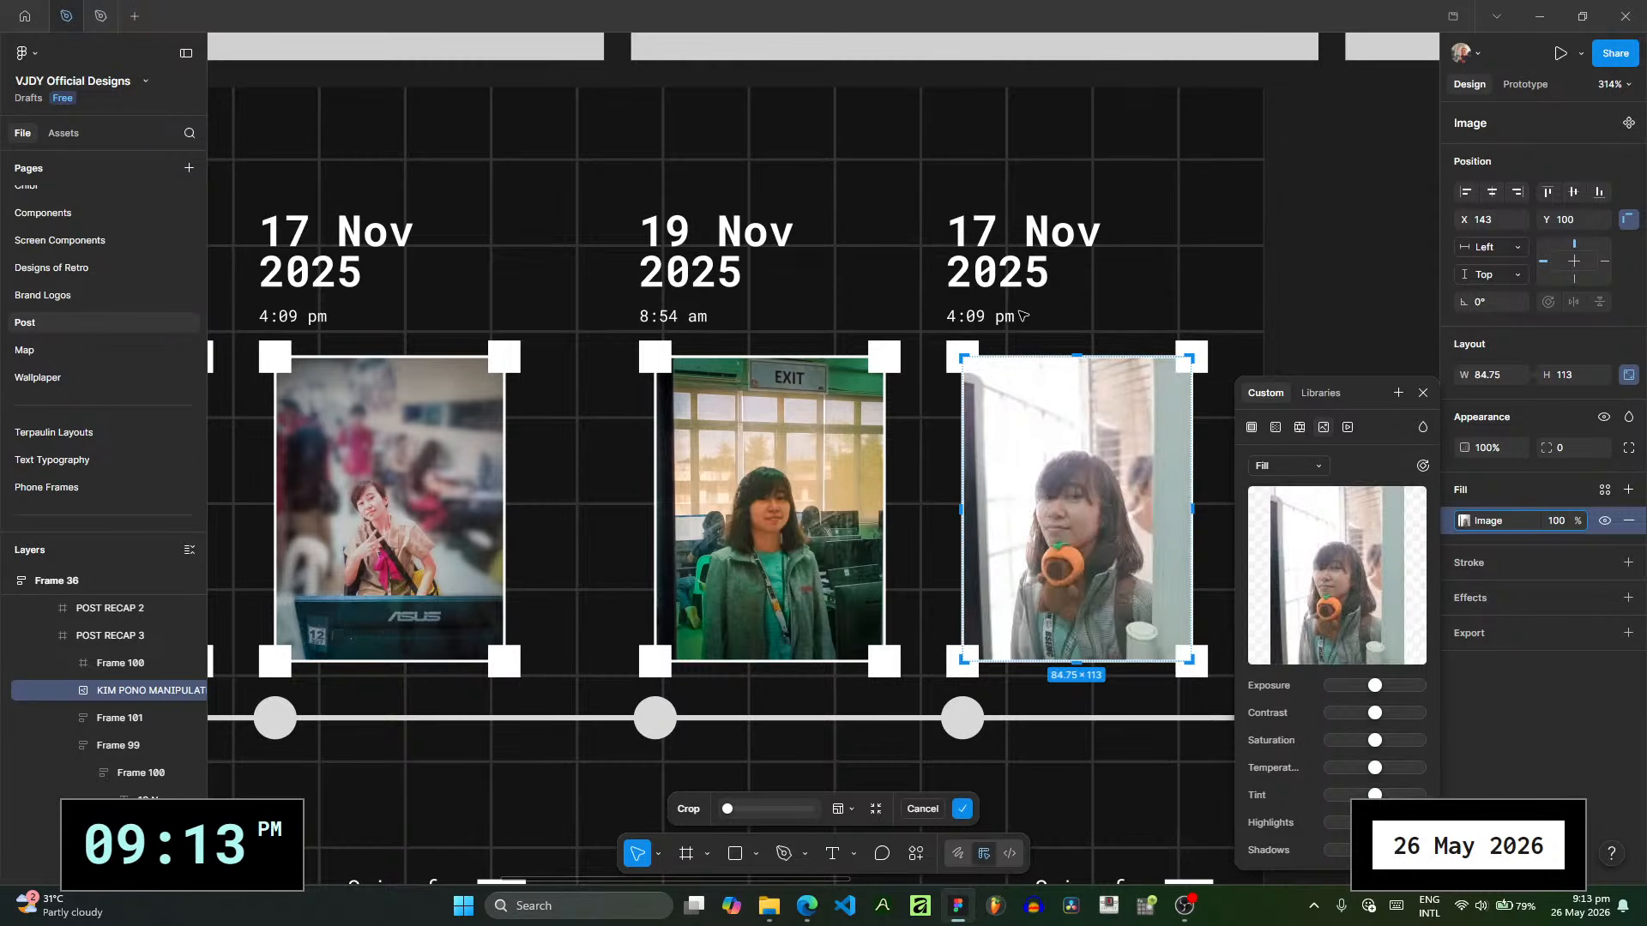
{"action": "double_click", "coordinate": [1410, 397]}
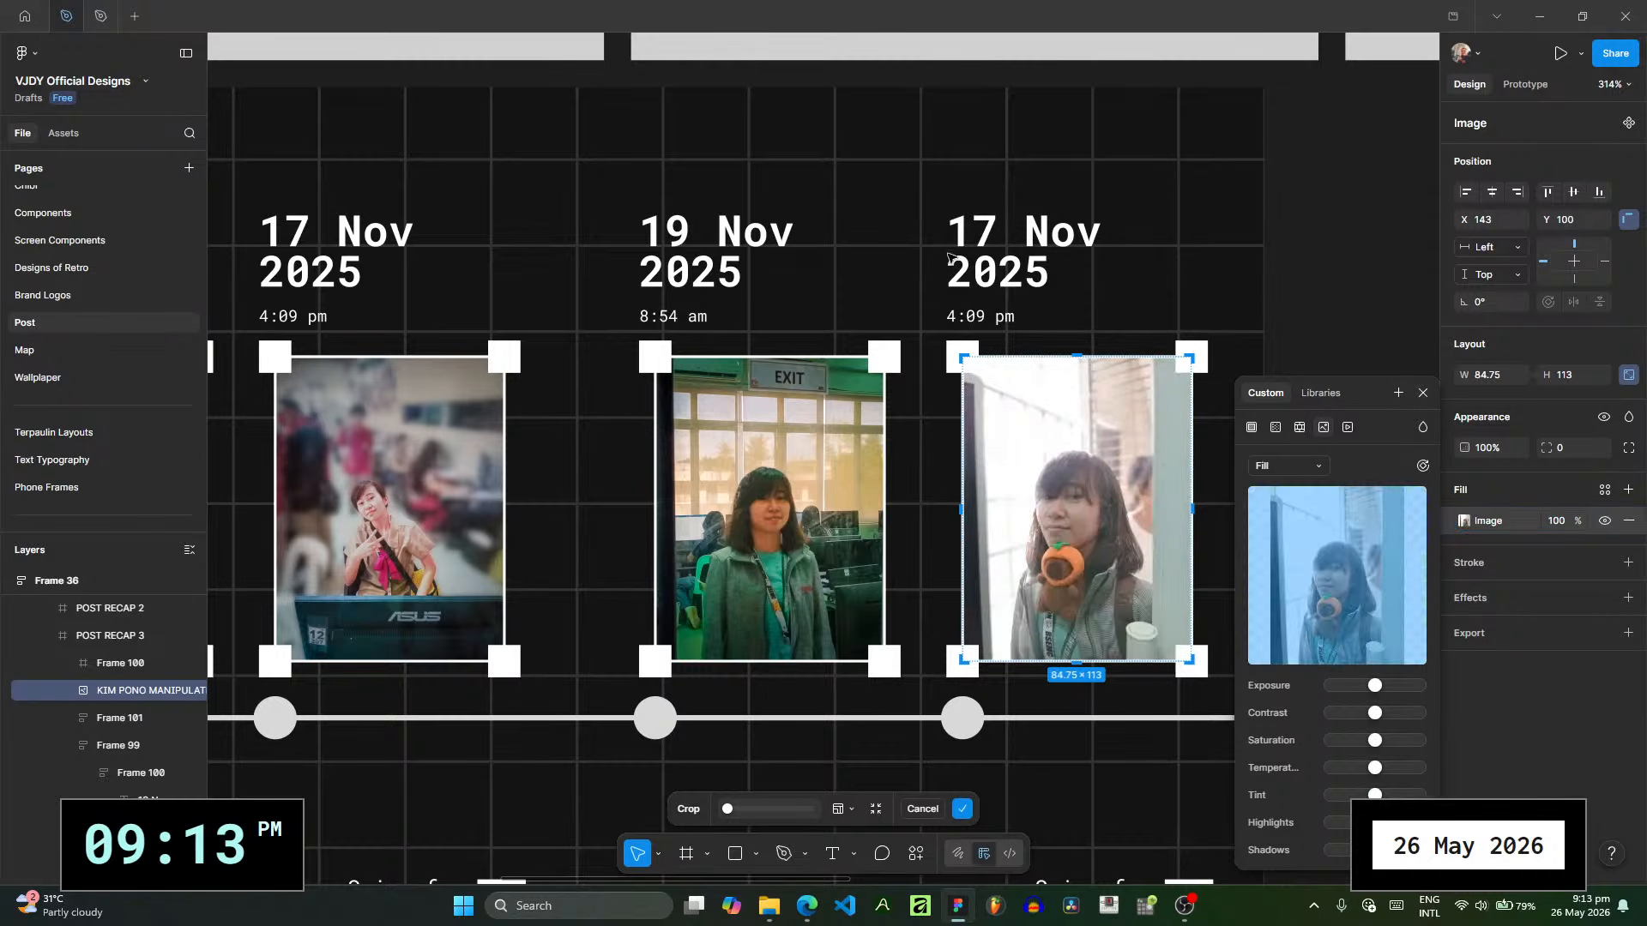
{"action": "left_click", "coordinate": [1422, 393]}
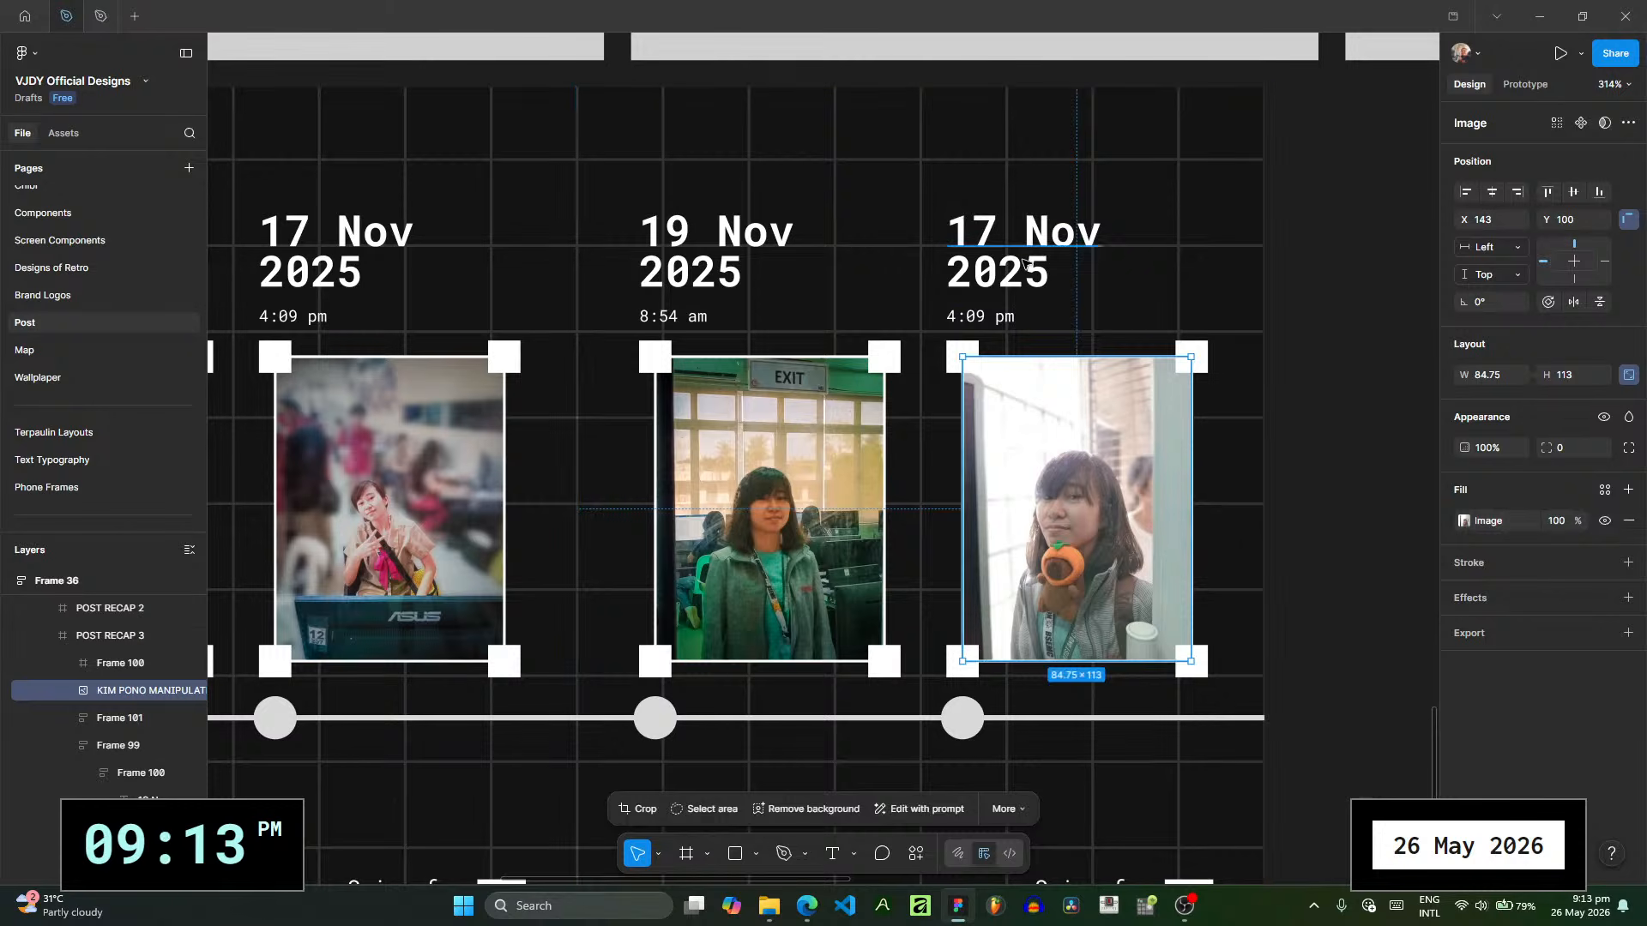
- Replace the 17 Nov line above the second photo on POST RECAP 3 with "mimic"
{"action": "left_click", "coordinate": [1020, 241]}
{"action": "double_click", "coordinate": [1036, 242]}
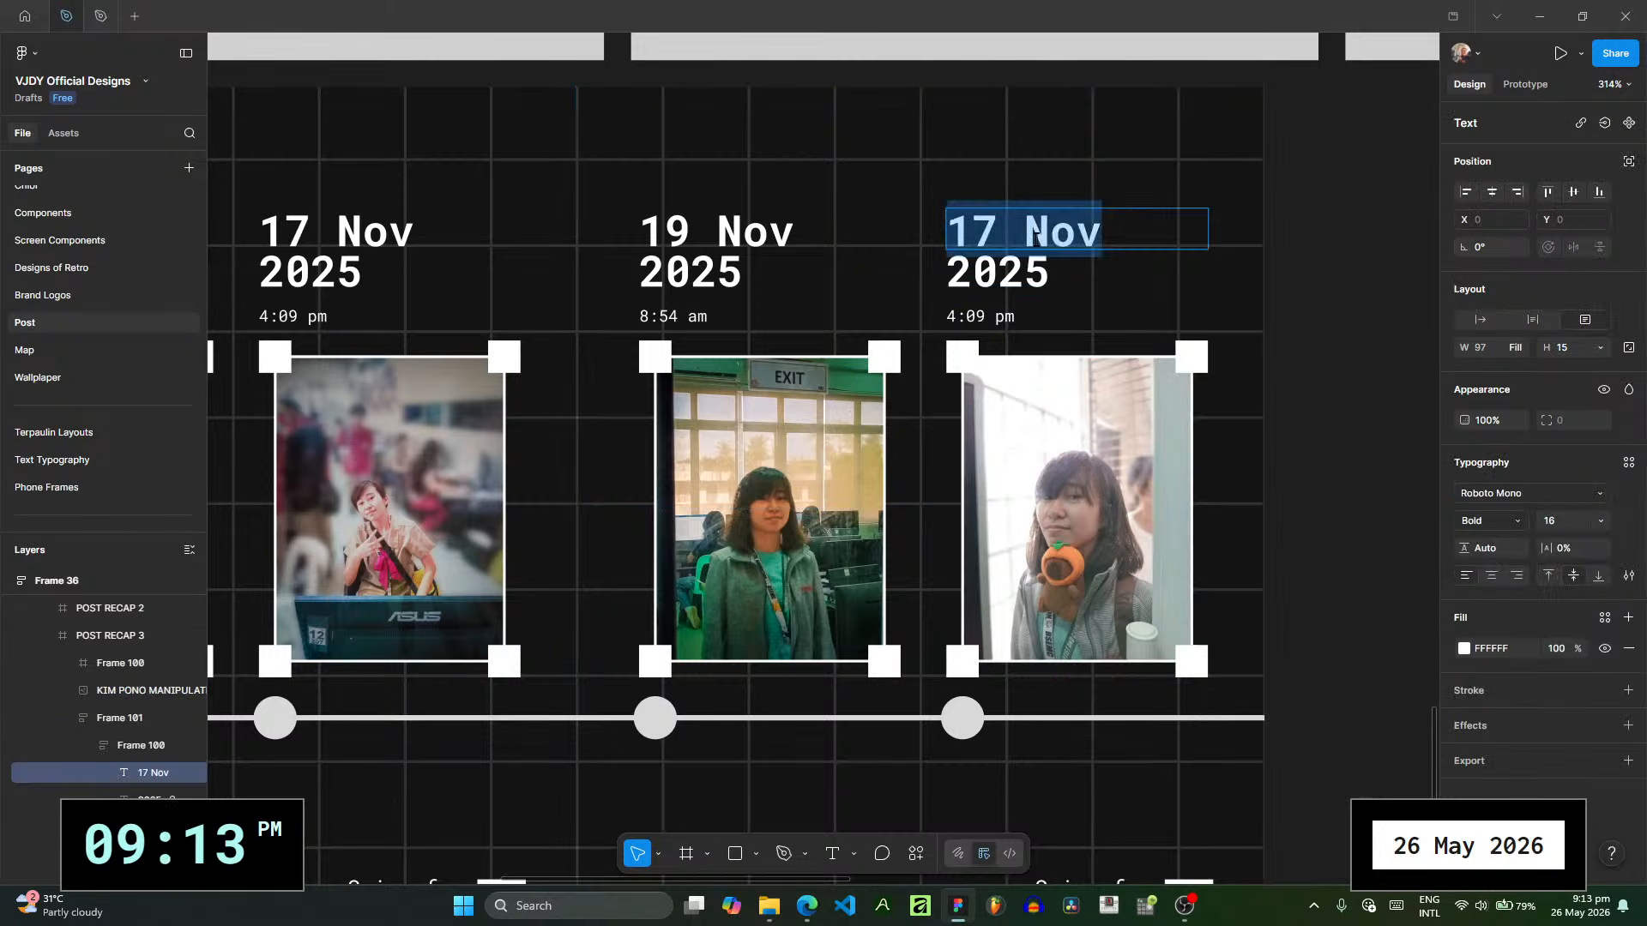
{"action": "key", "text": "Escape"}
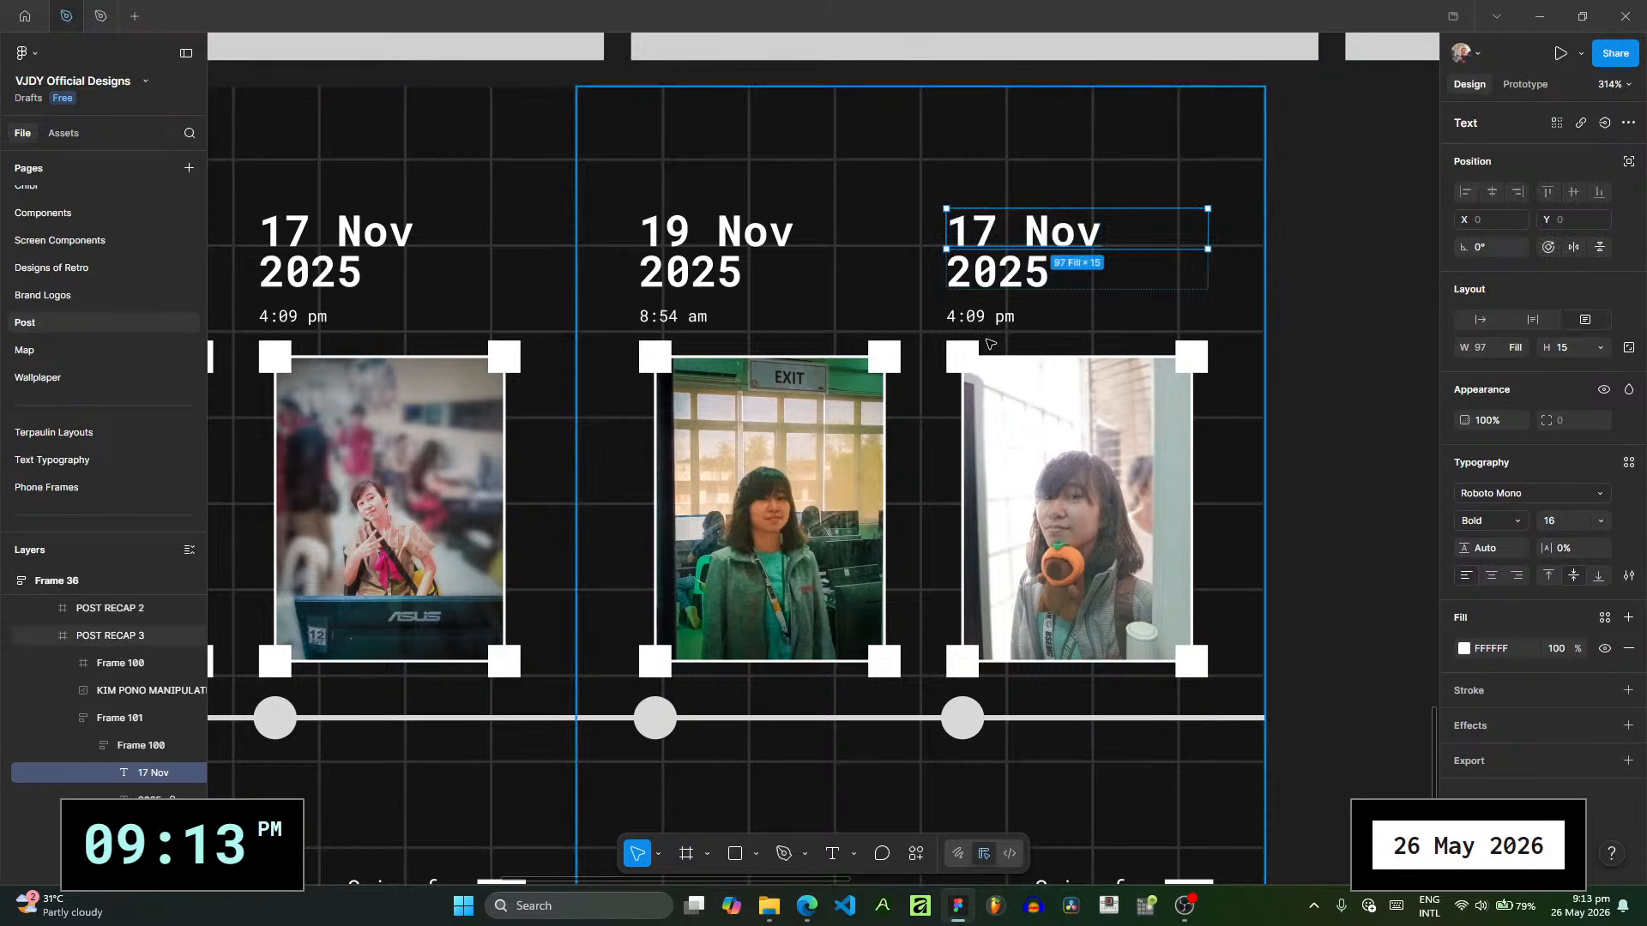
{"action": "scroll", "coordinate": [978, 395], "scroll_direction": "right", "scroll_amount": 3}
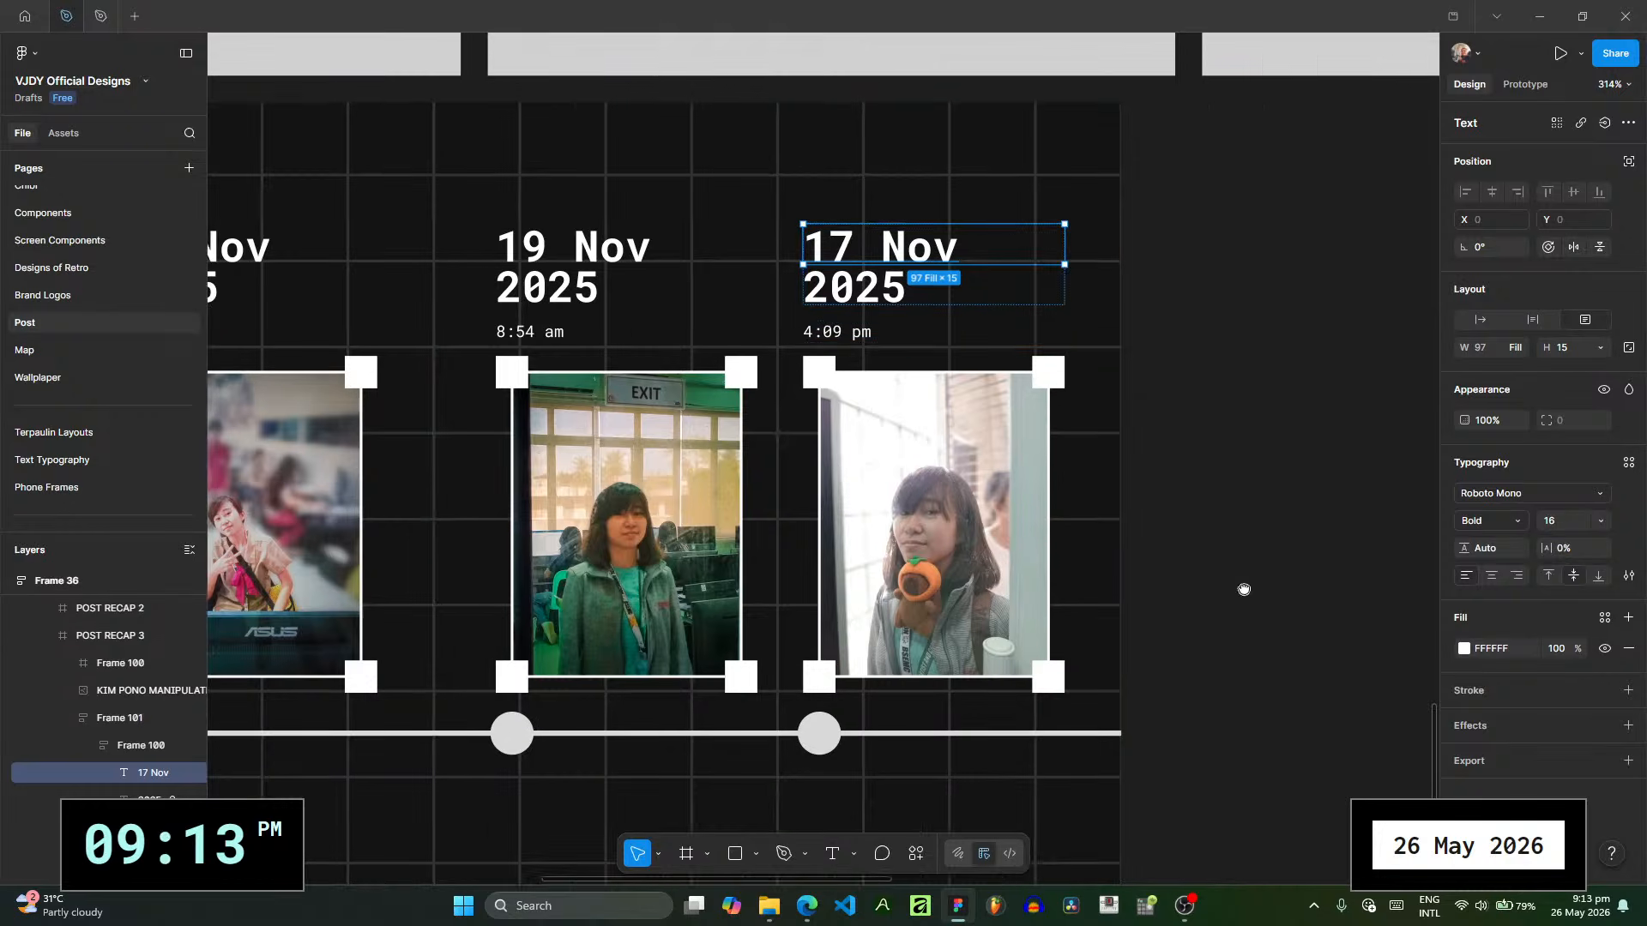
{"action": "double_click", "coordinate": [863, 255]}
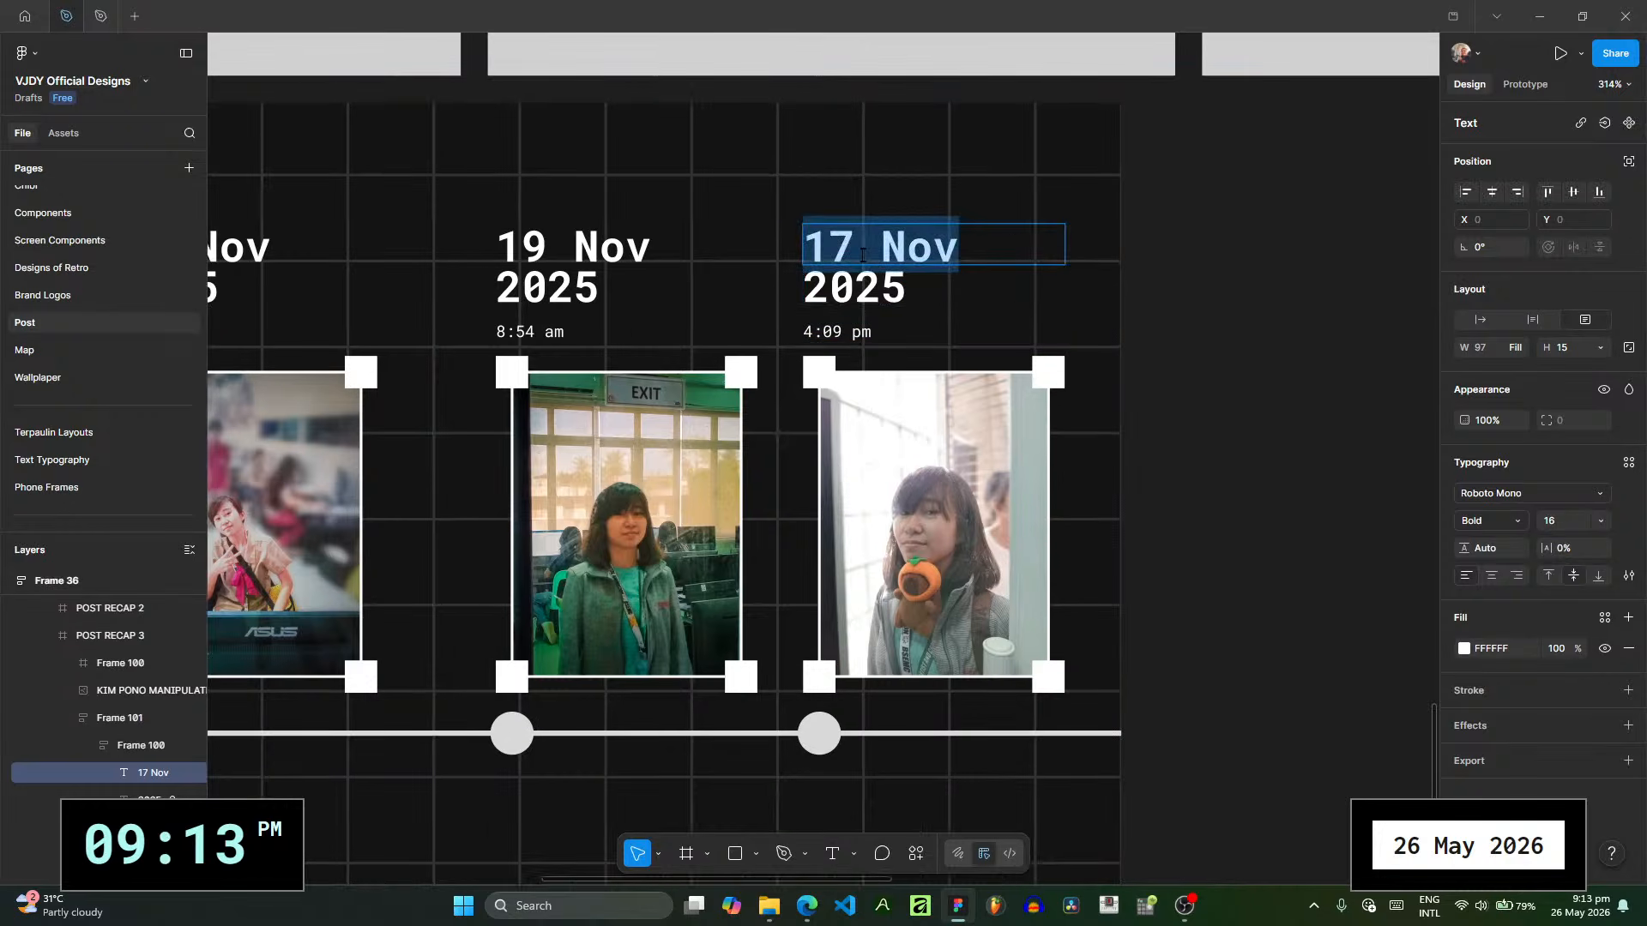
{"action": "type", "text": "mimiv"}
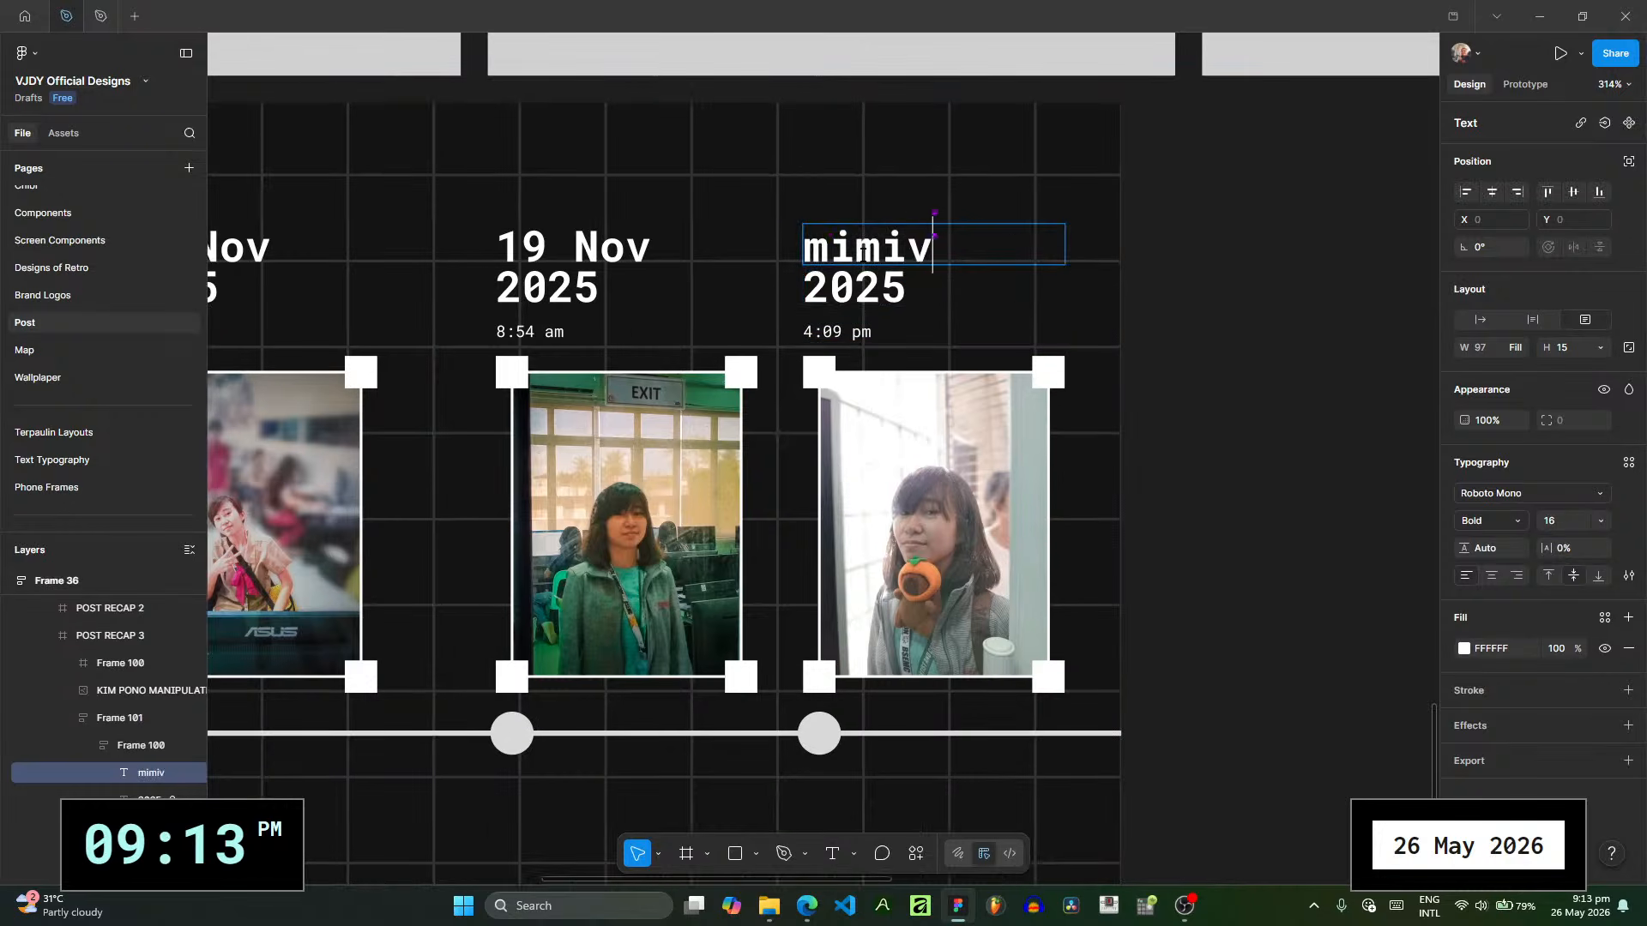
{"action": "key", "text": "BackSpace"}
{"action": "type", "text": "c"}
{"action": "key", "text": "Escape"}
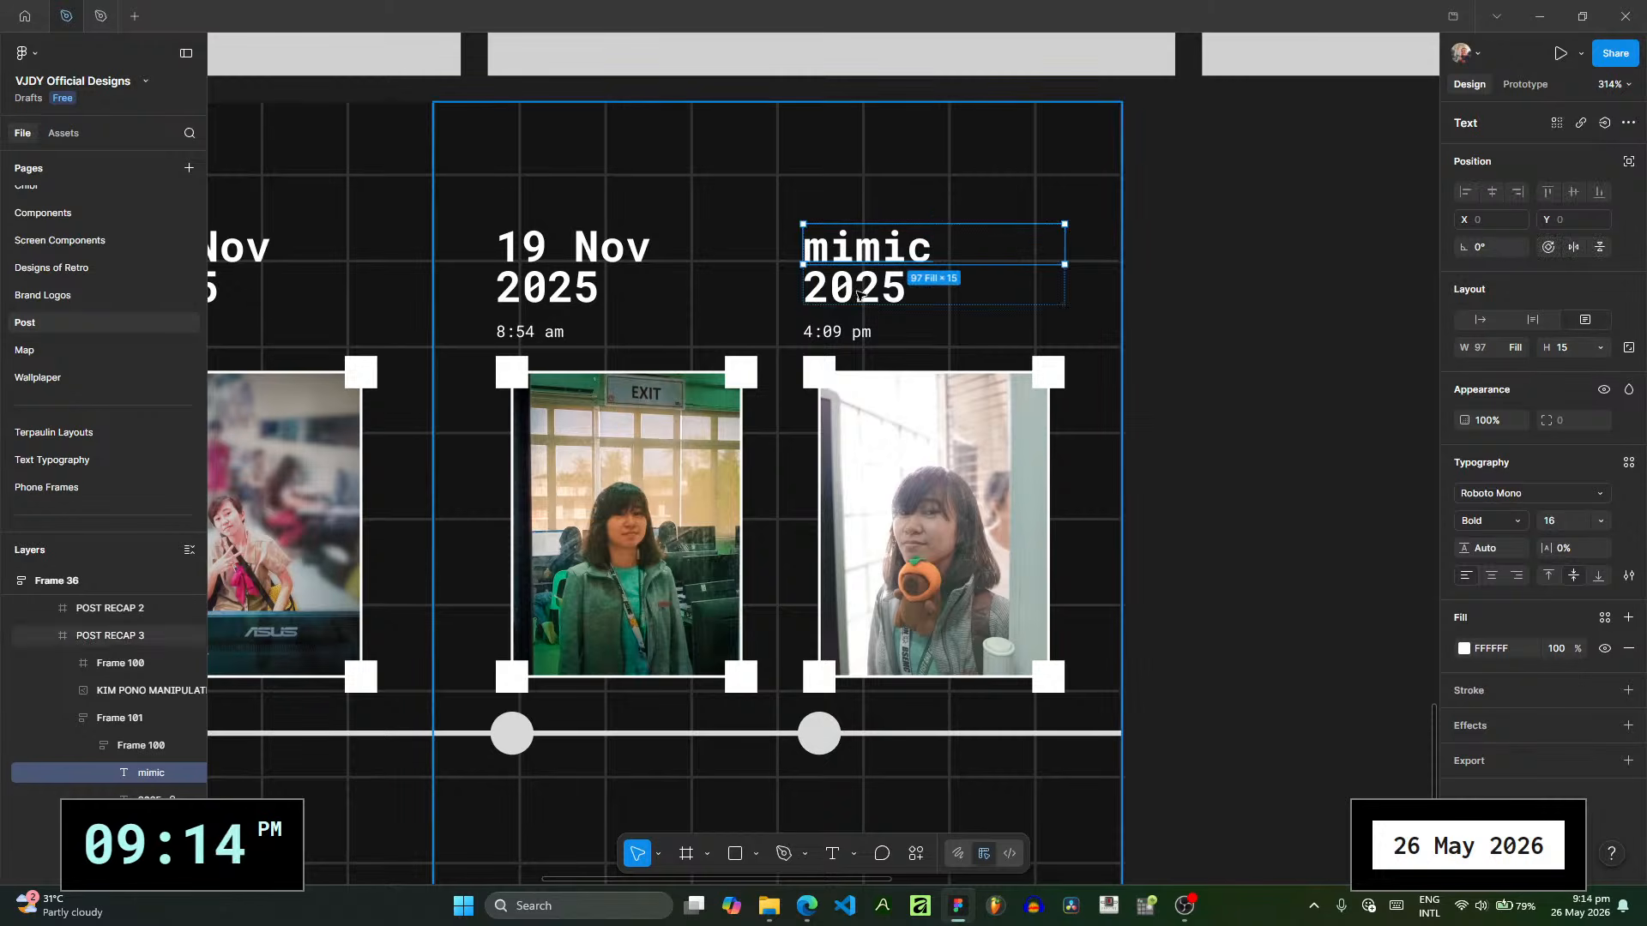
- Replace the 2025 line below "mimic" in the second photo's caption with "of green"
{"action": "left_click", "coordinate": [860, 297]}
{"action": "left_click", "coordinate": [879, 295]}
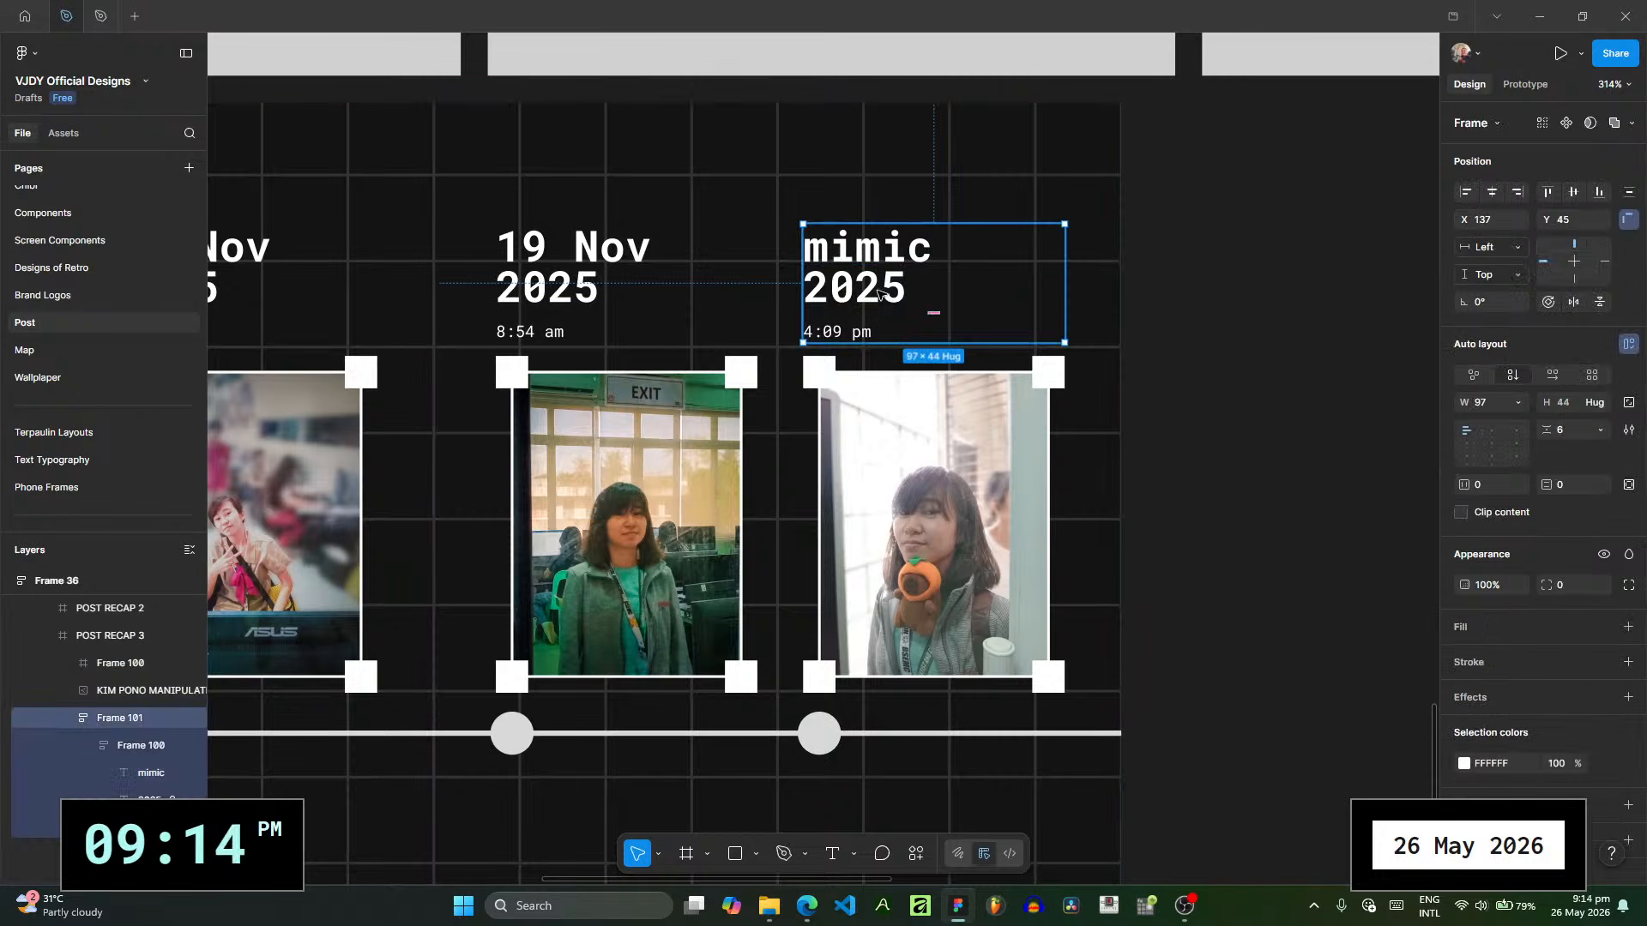
{"action": "key", "text": "Escape"}
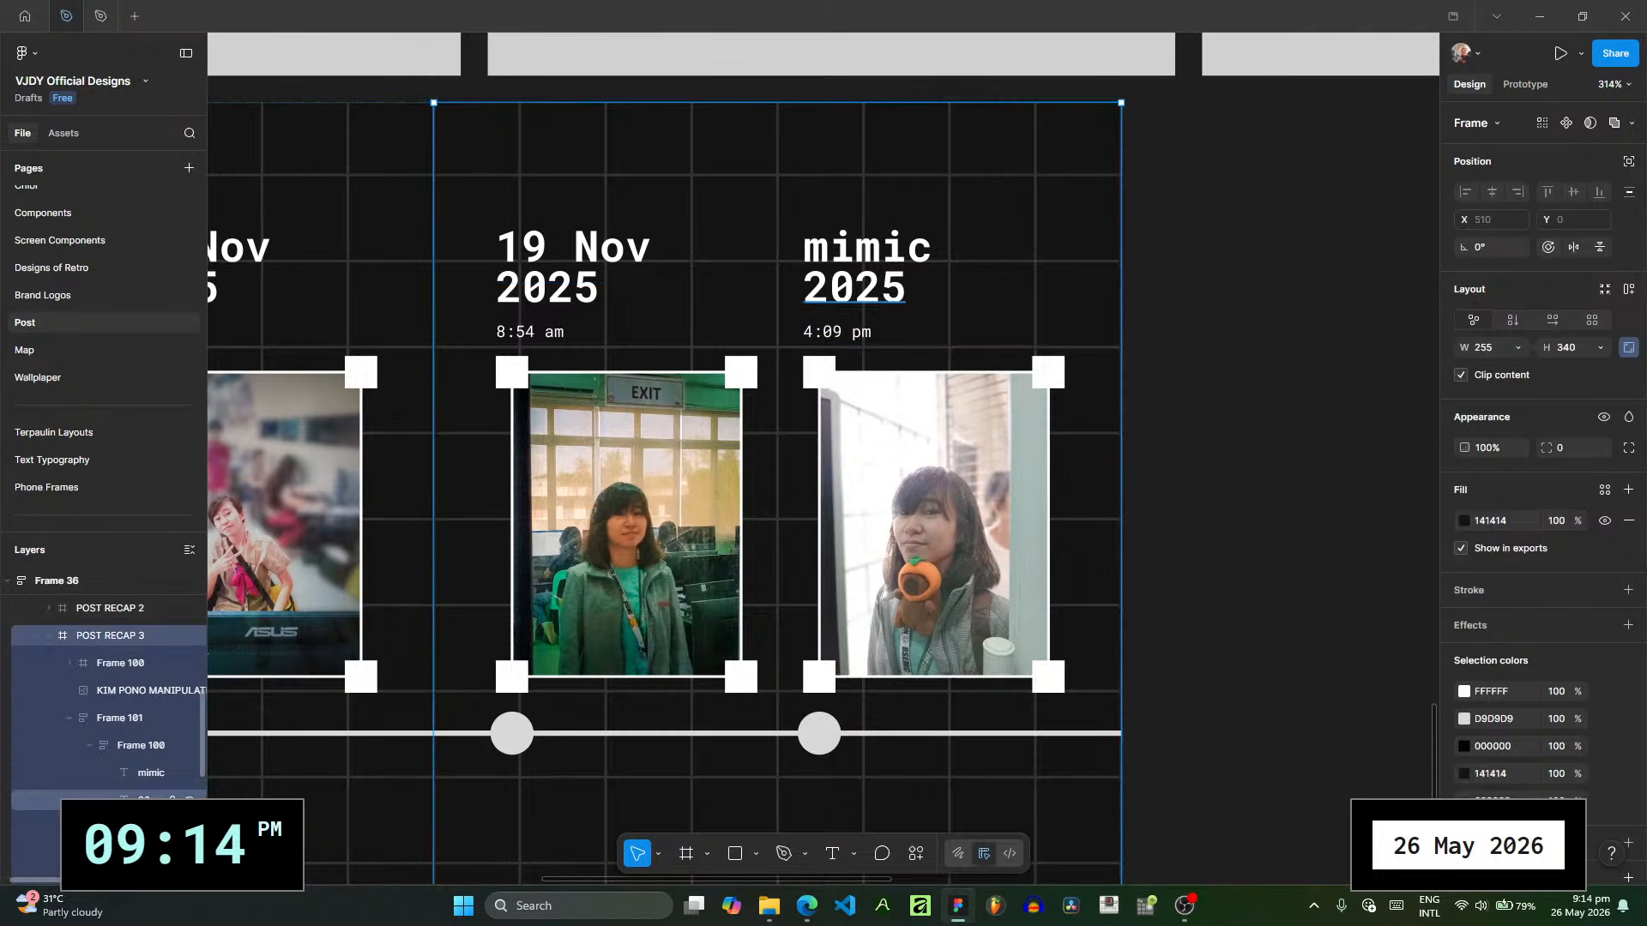
{"action": "left_click", "coordinate": [155, 798]}
{"action": "double_click", "coordinate": [858, 294]}
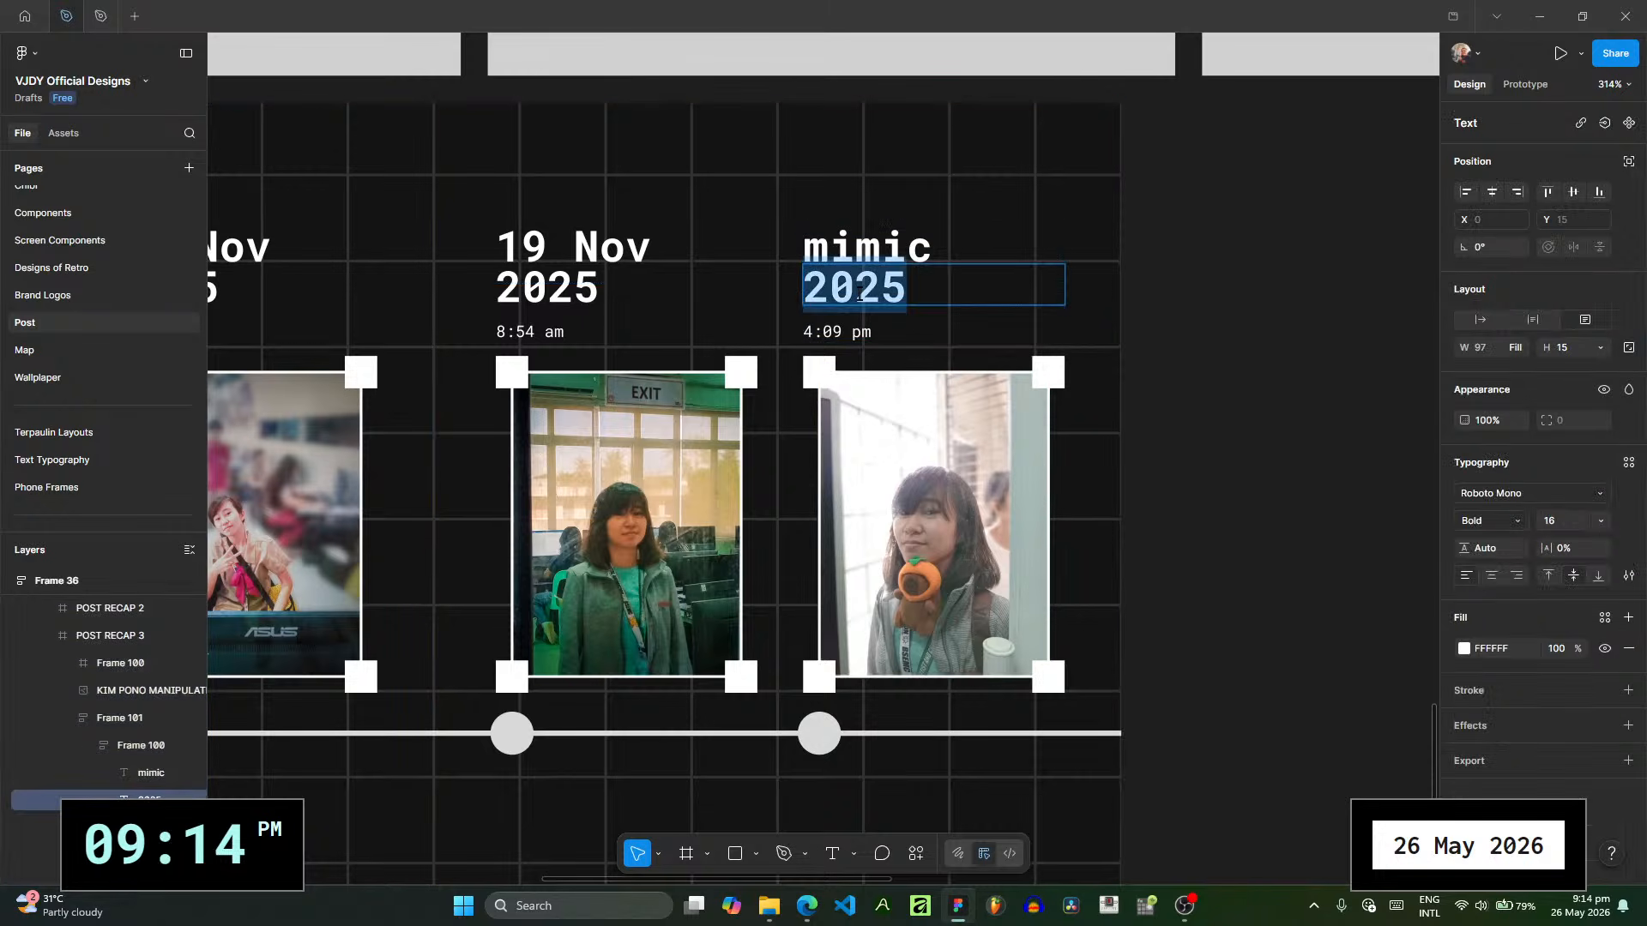
{"action": "type", "text": "of"}
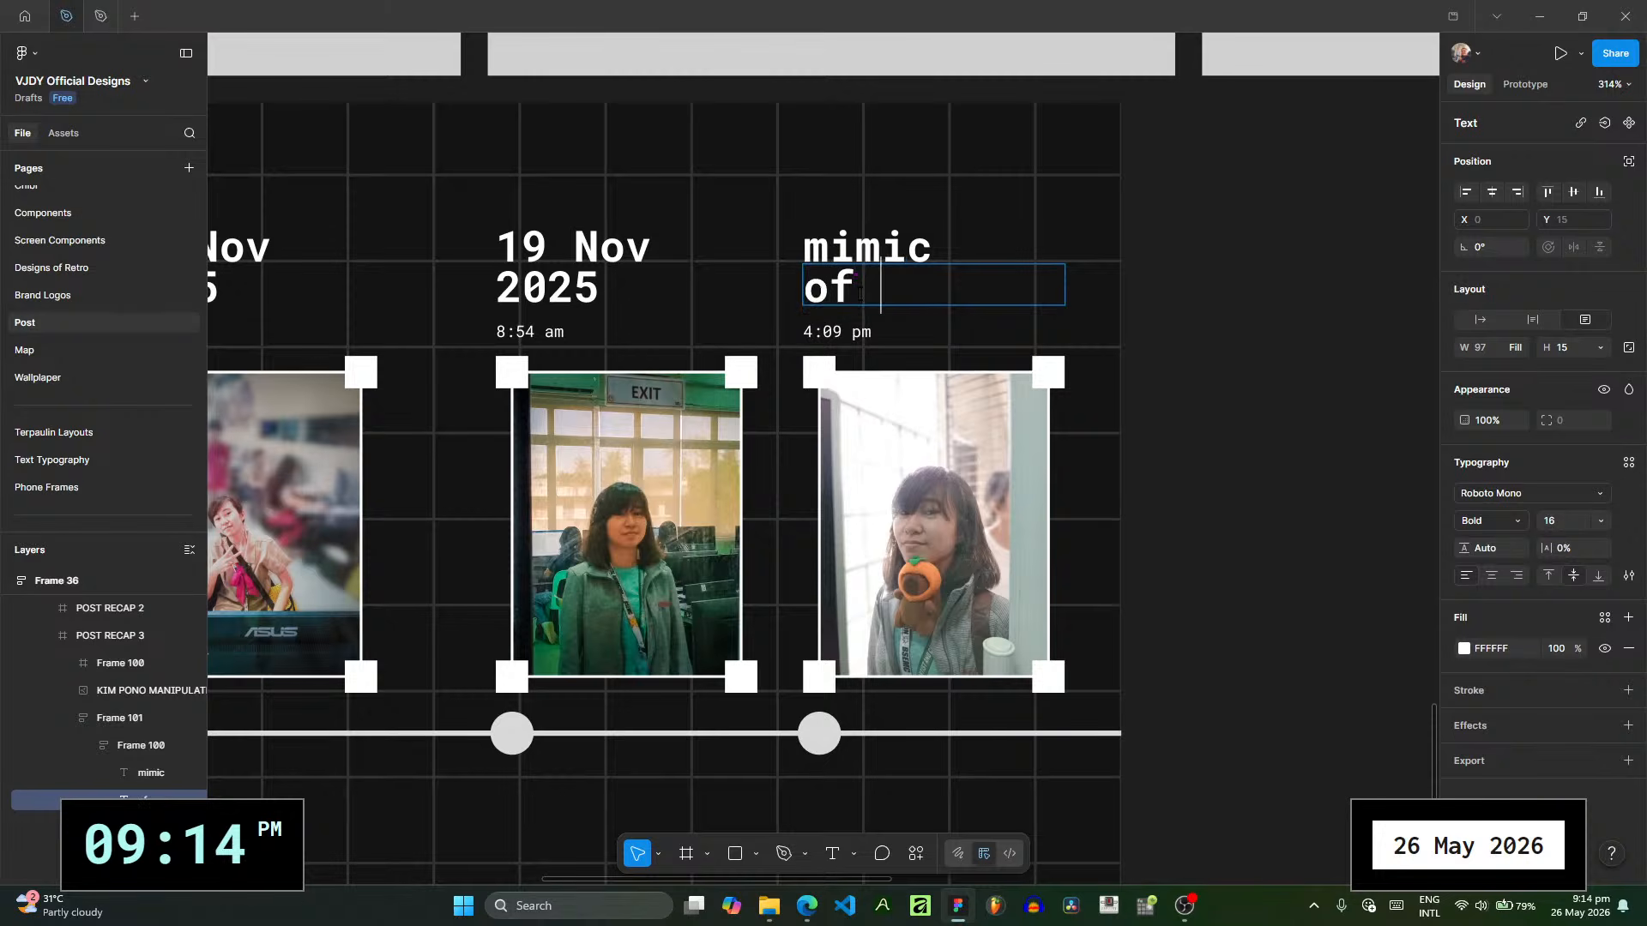
{"action": "type", "text": " be"}
{"action": "key", "text": "BackSpace"}
{"action": "key", "text": "BackSpace"}
{"action": "key", "text": "BackSpace"}
{"action": "key", "text": "BackSpace"}
{"action": "type", "text": "o"}
{"action": "key", "text": "BackSpace"}
{"action": "type", "text": "green"}
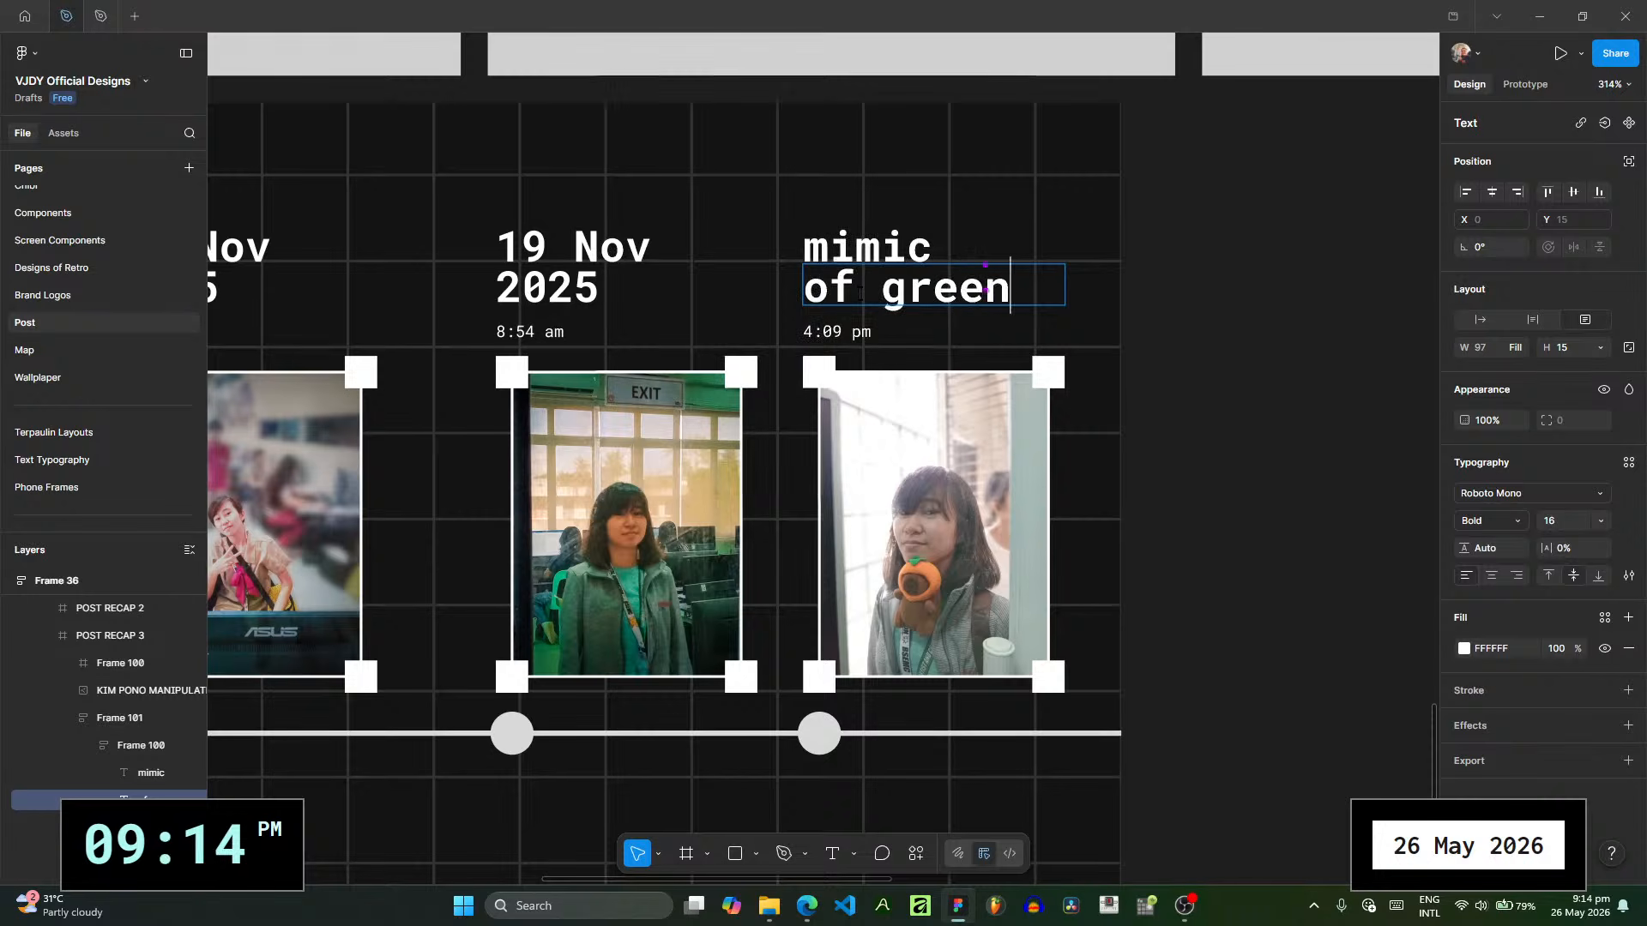
- Check the capture time of 20251119_115627.jpg and set the time under the "mimic of green" caption to 11:56 am
{"action": "left_click", "coordinate": [834, 331]}
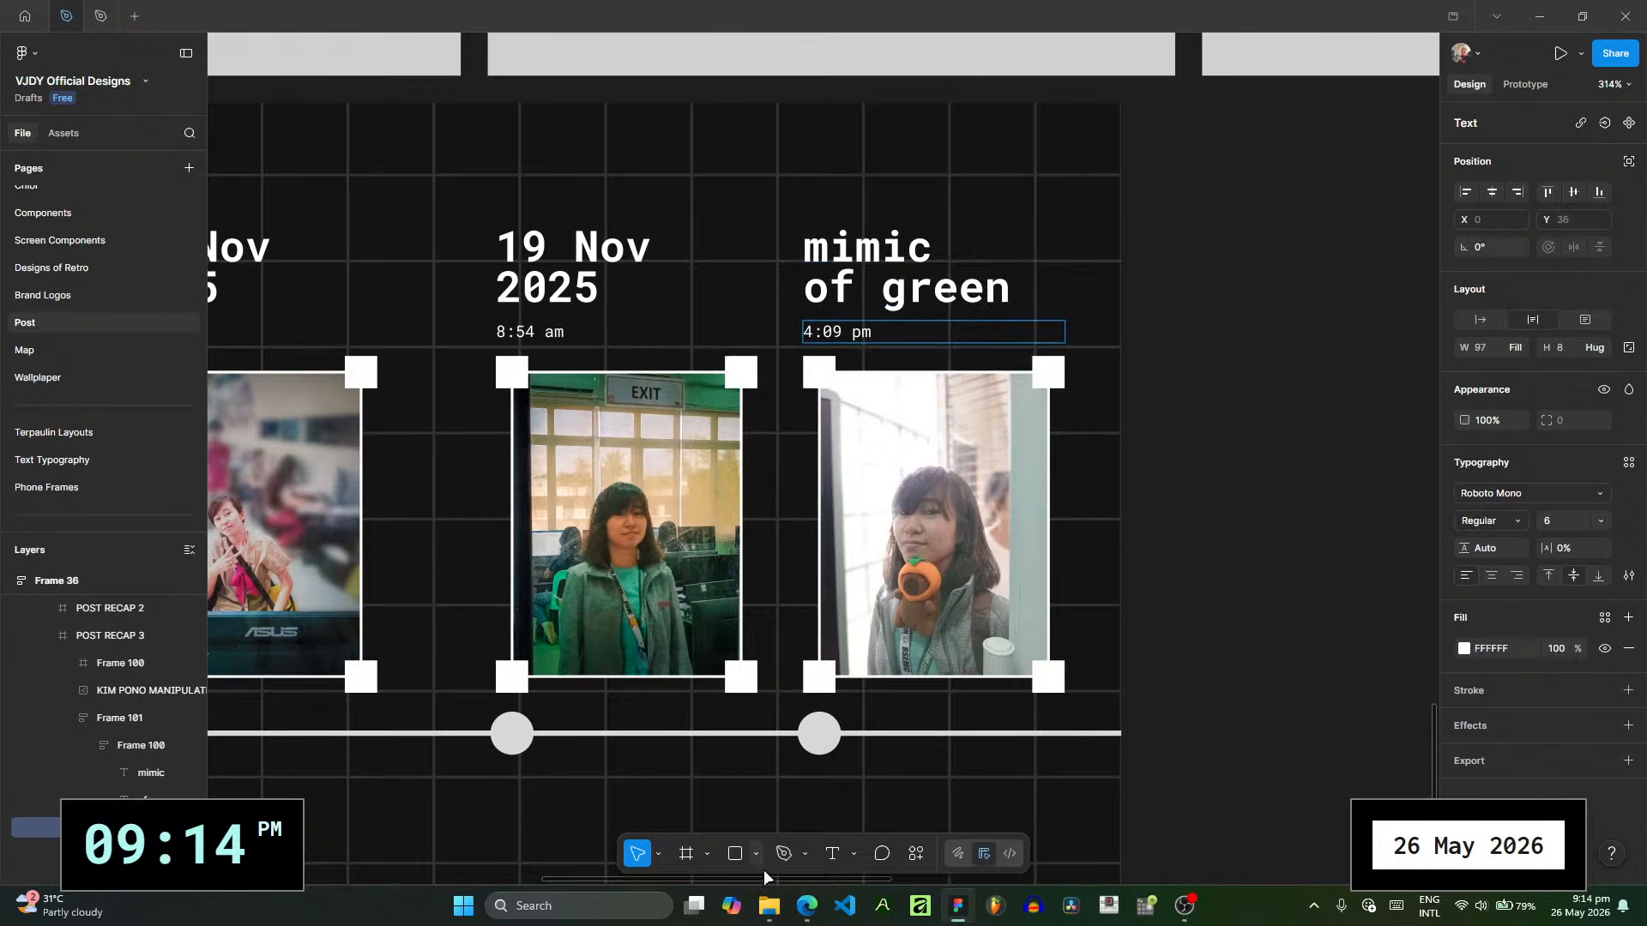
{"action": "mouse_move", "coordinate": [768, 906]}
{"action": "left_click", "coordinate": [748, 840]}
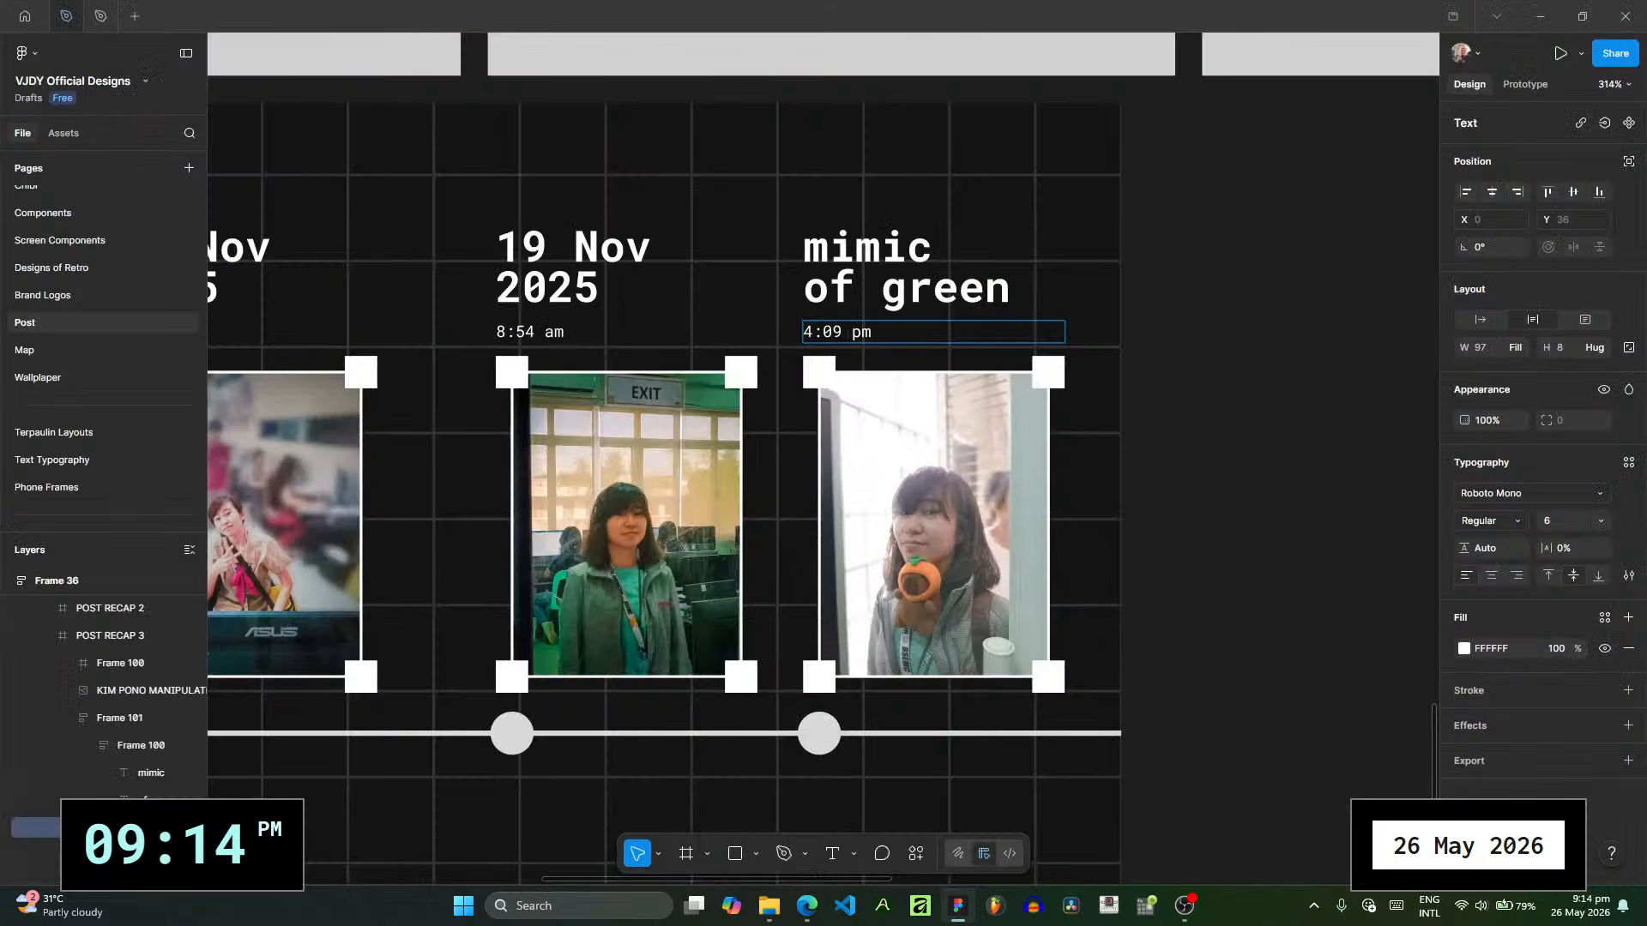
{"action": "left_click_drag", "start_coordinate": [843, 333], "coordinate": [769, 331]}
{"action": "type", "text": "11:56"}
{"action": "key", "text": "Delete"}
{"action": "type", "text": "a"}
{"action": "key", "text": "Escape"}
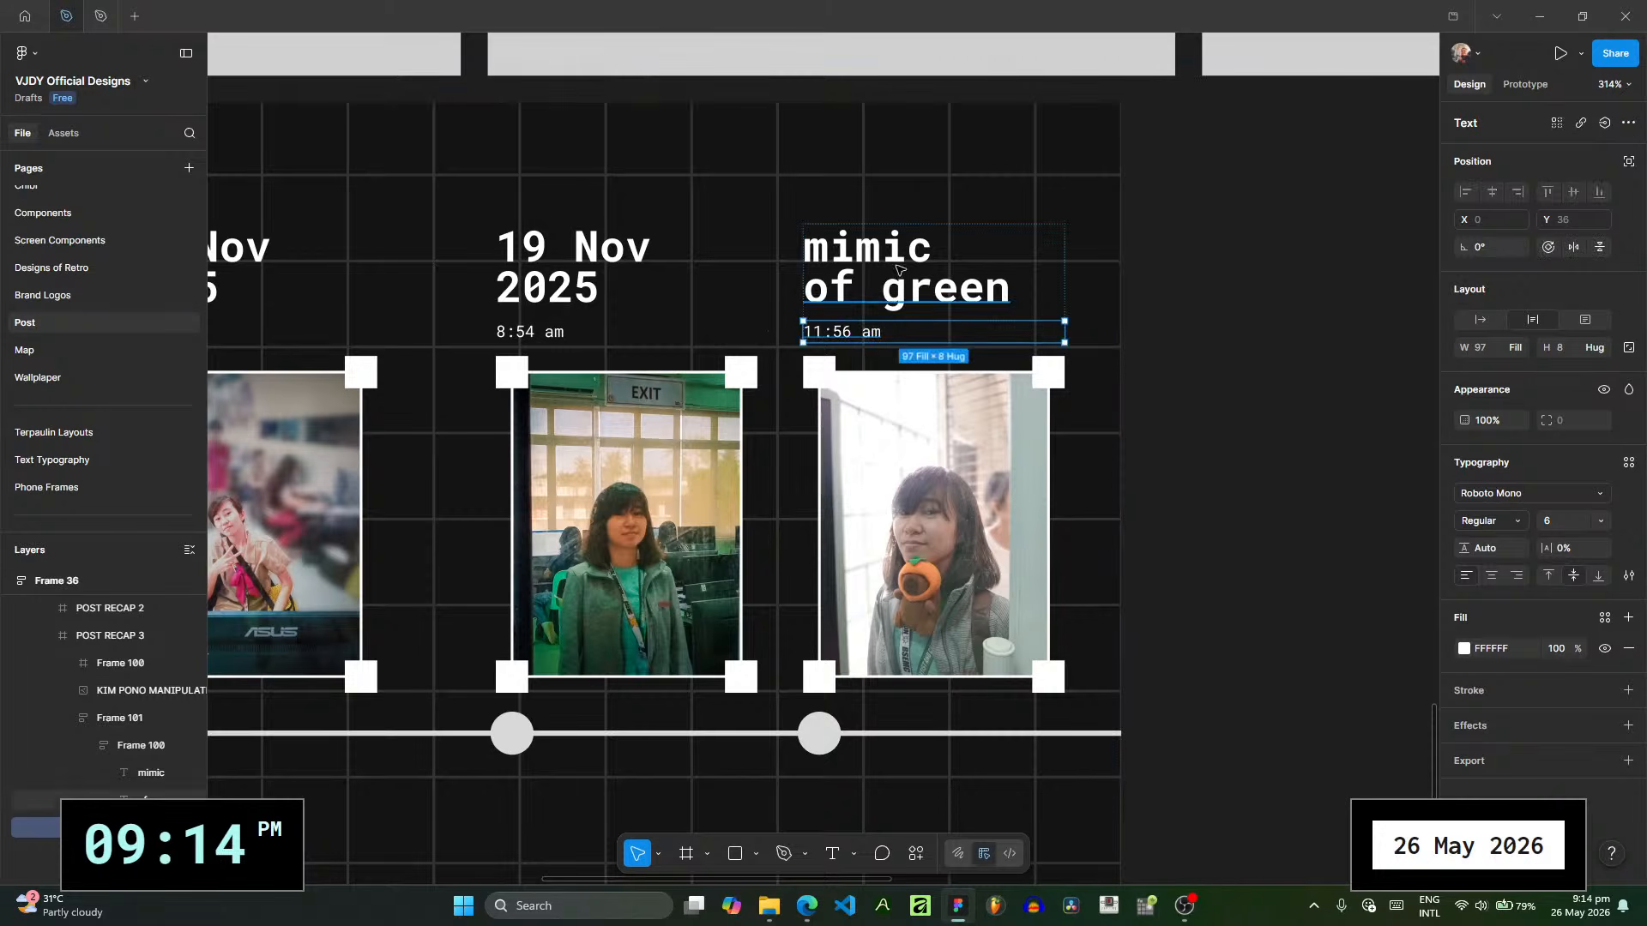
- Remove the bold style from the "mimic" and "of green" caption lines on POST RECAP 3
{"action": "left_click", "coordinate": [896, 267]}
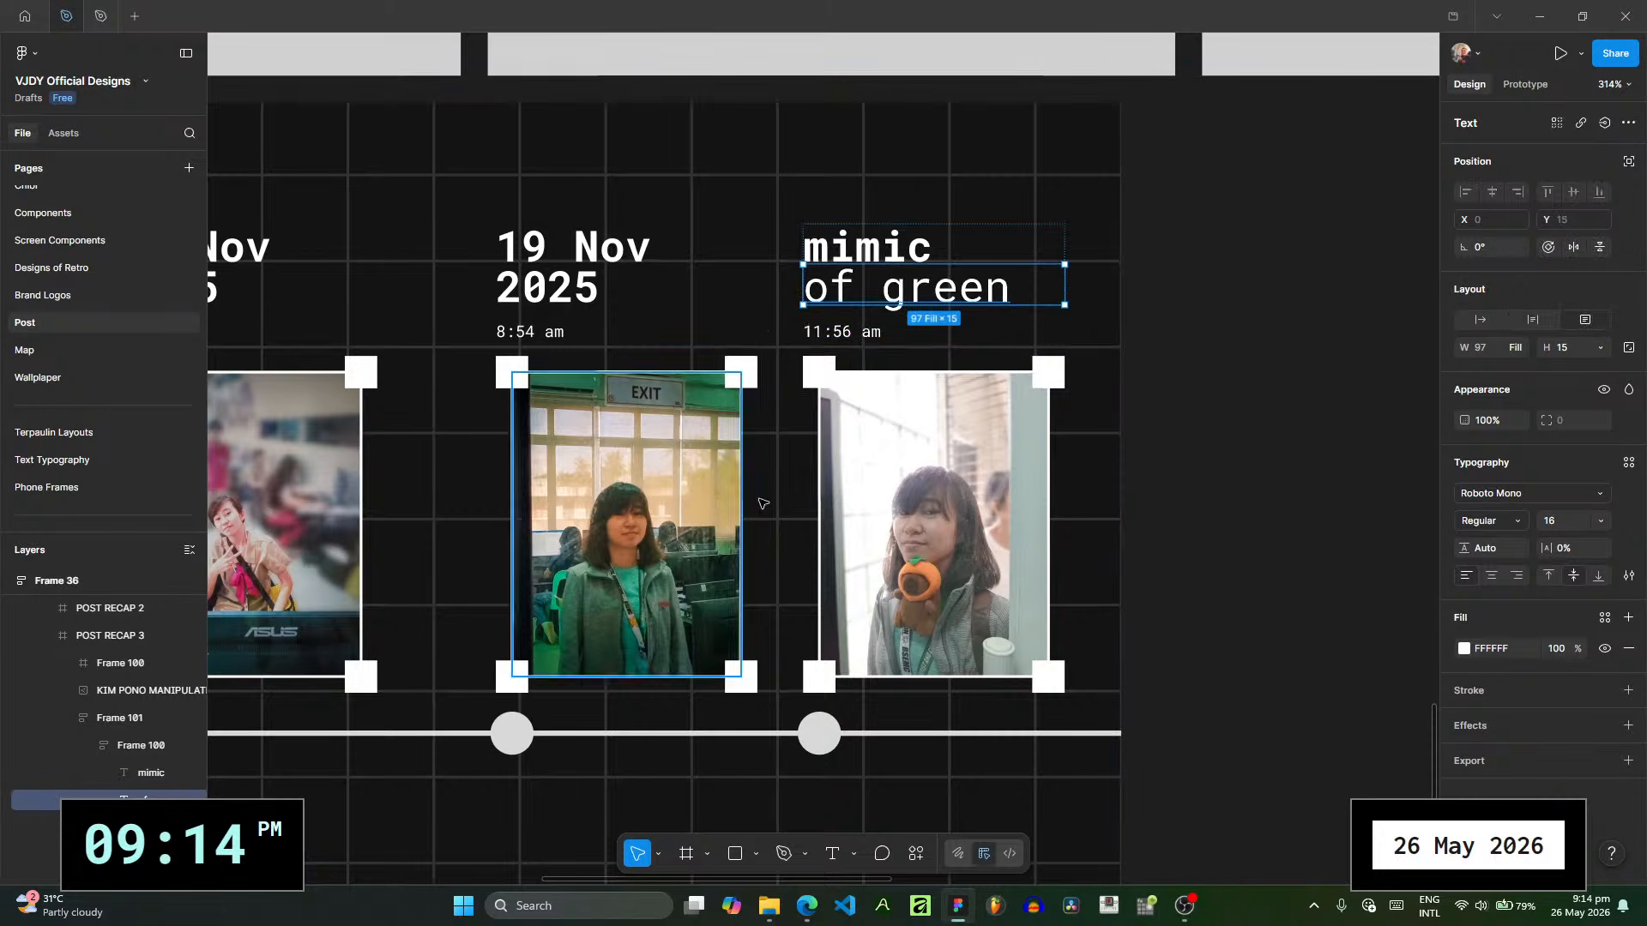
{"action": "left_click", "coordinate": [900, 237]}
{"action": "key", "text": "ctrl+b"}
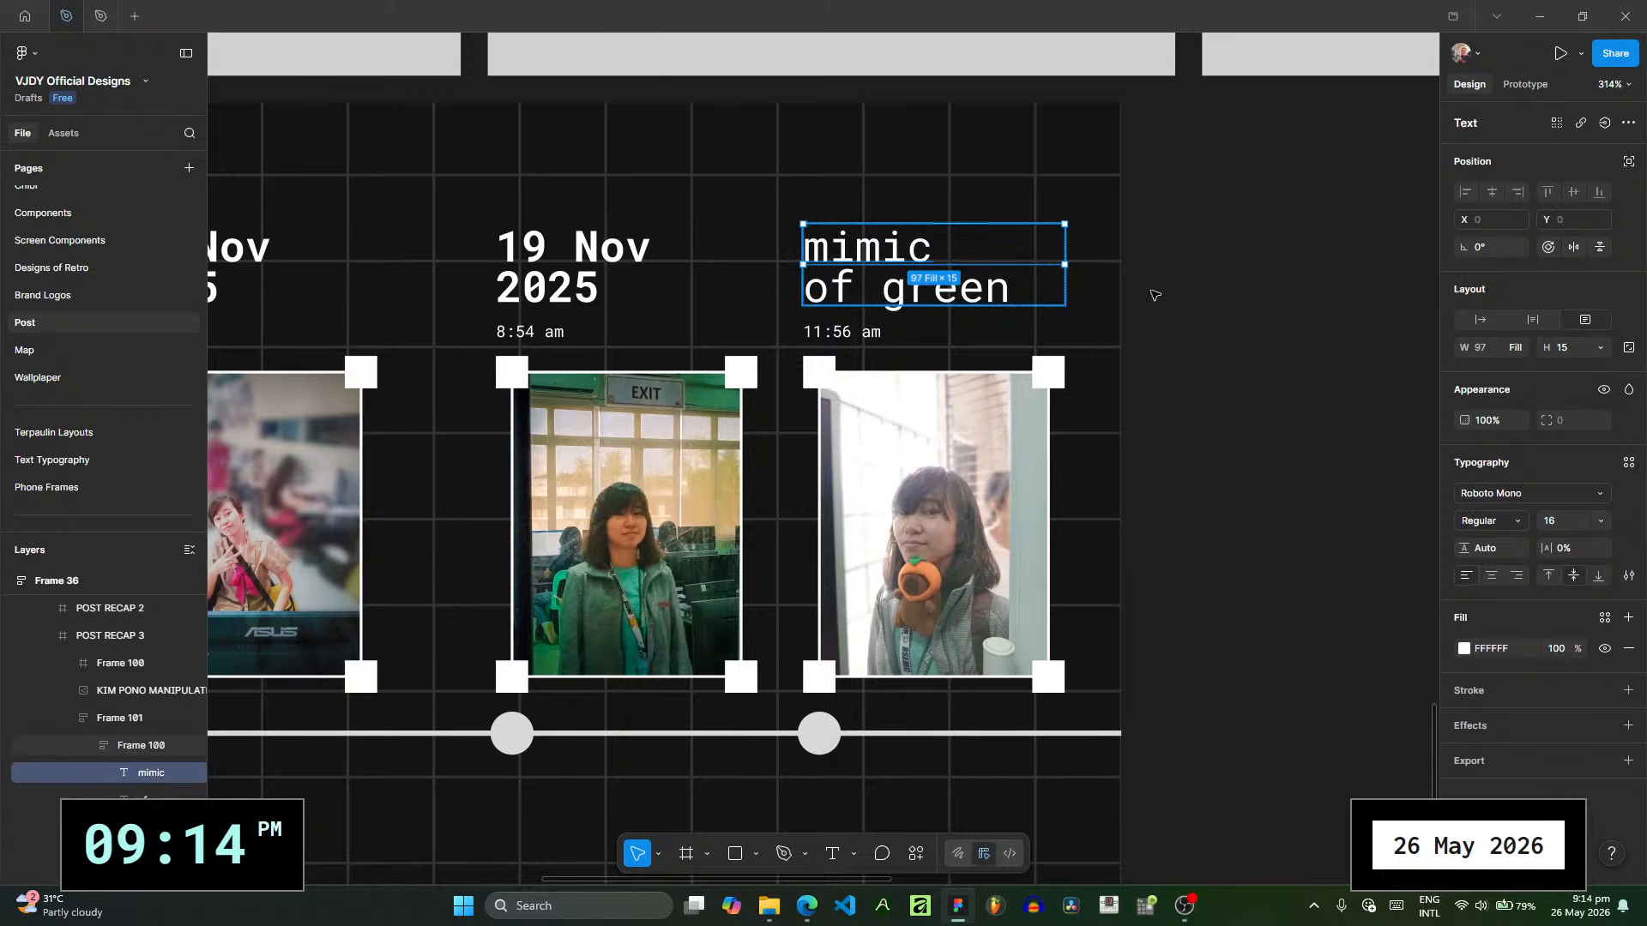
- Collapse the expanded POST RECAP slides in the layer tree so that only their frame names are listed
{"action": "left_click", "coordinate": [466, 300]}
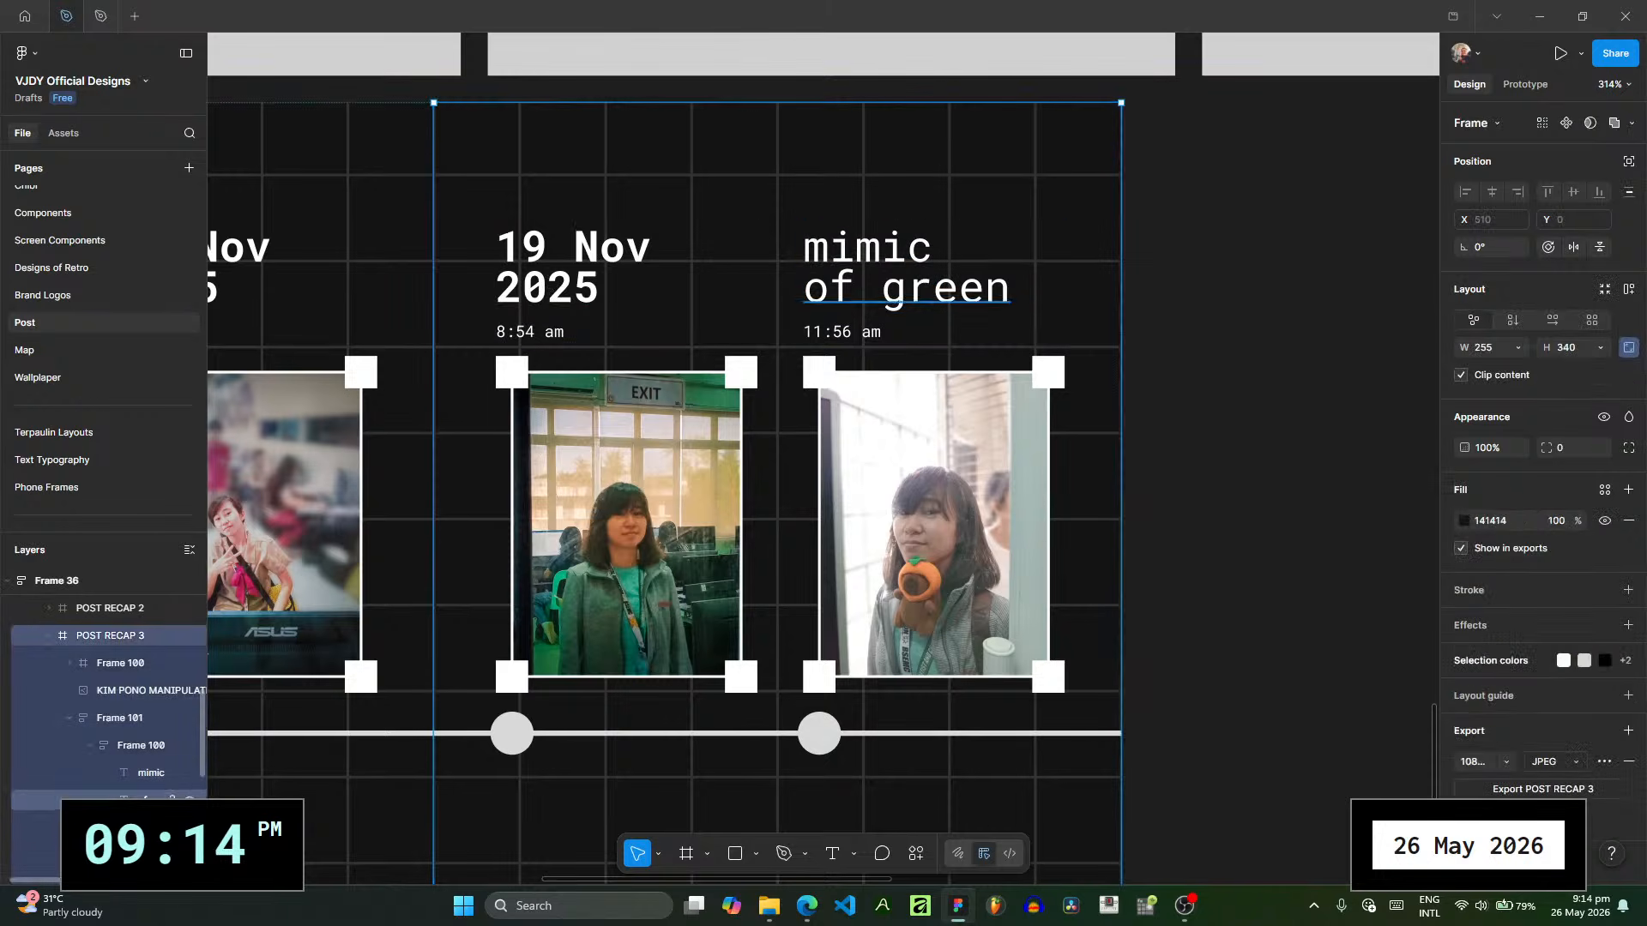
{"action": "scroll", "coordinate": [167, 772], "scroll_direction": "down", "scroll_amount": 2}
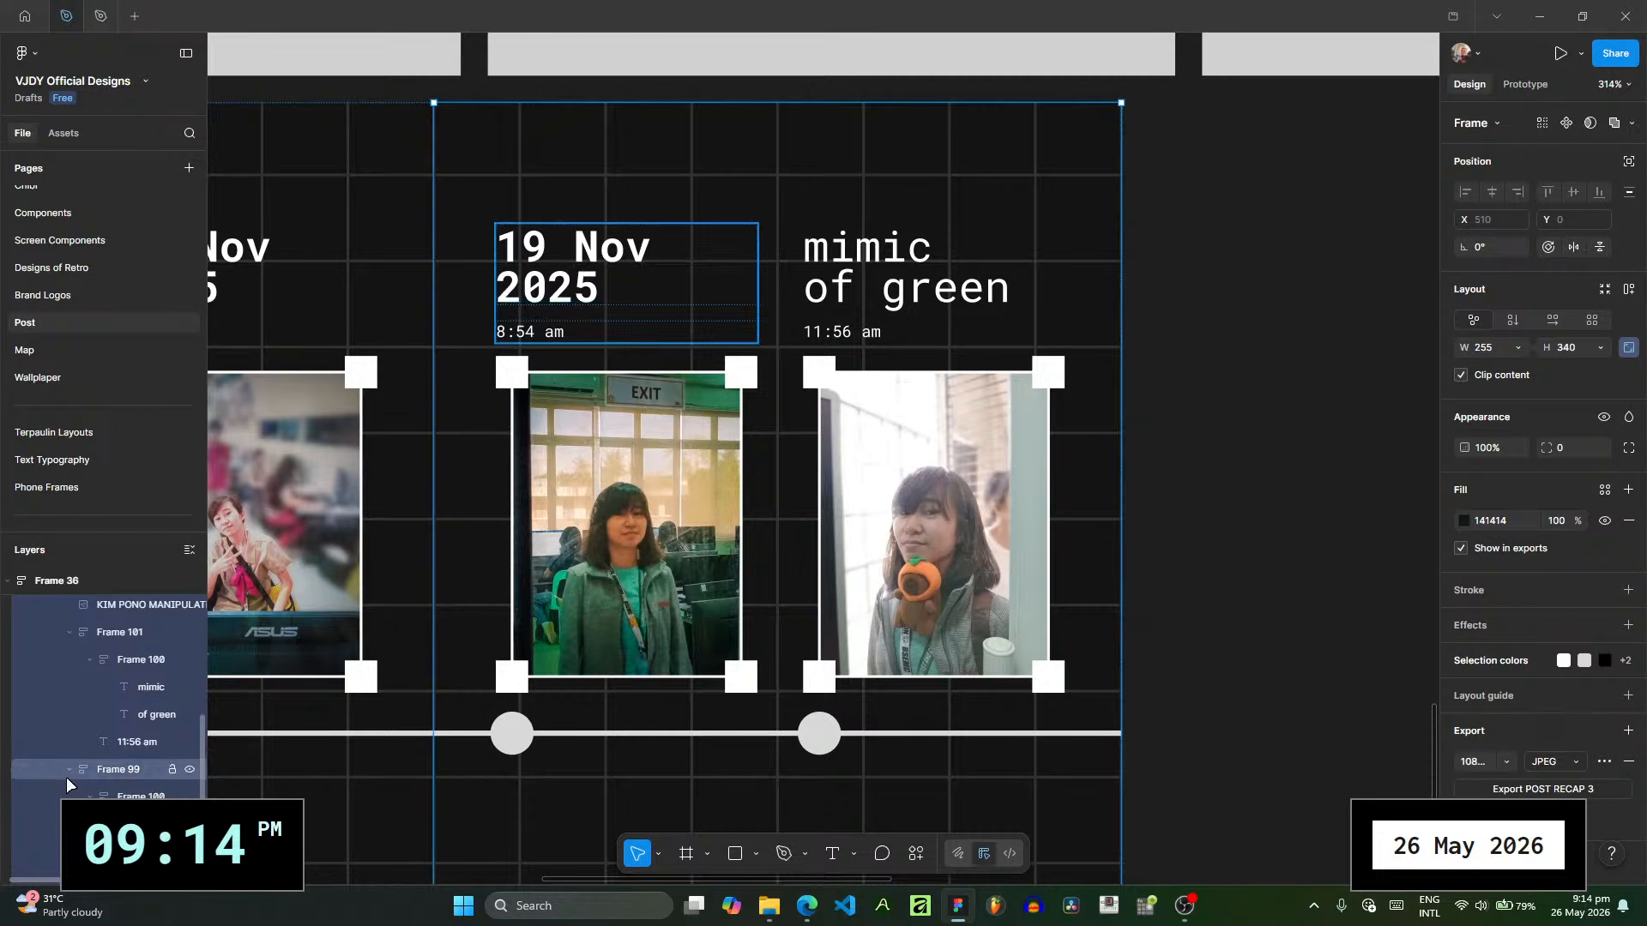
{"action": "left_click", "coordinate": [77, 852]}
{"action": "left_click", "coordinate": [1180, 559]}
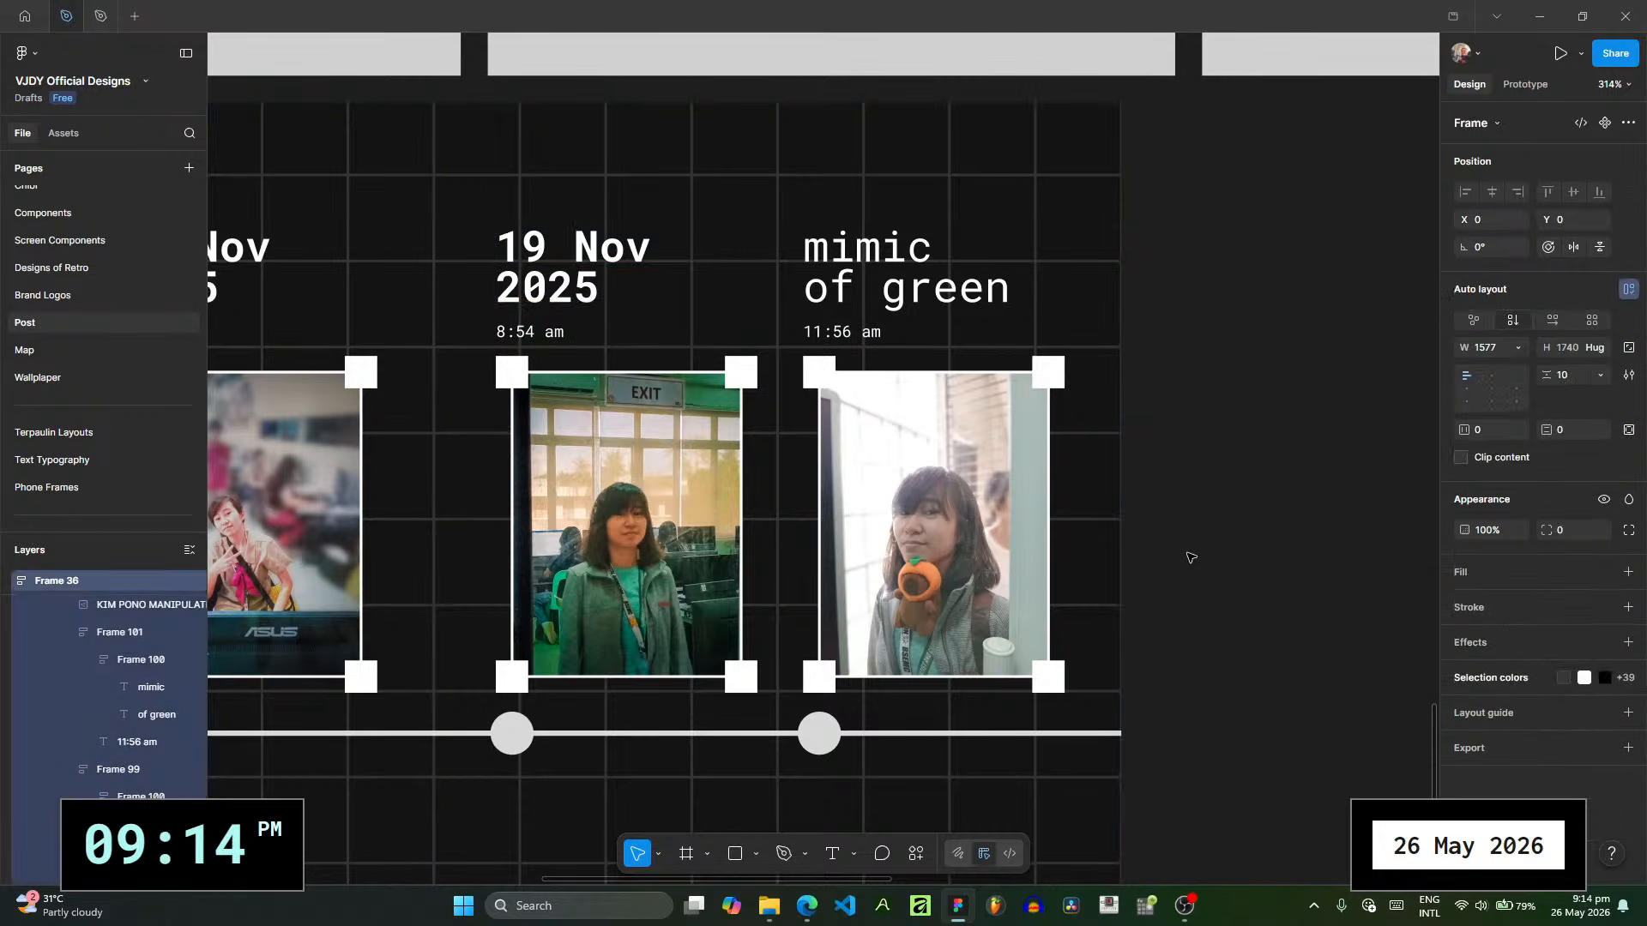
{"action": "scroll", "coordinate": [1180, 559], "scroll_direction": "down", "scroll_amount": 1}
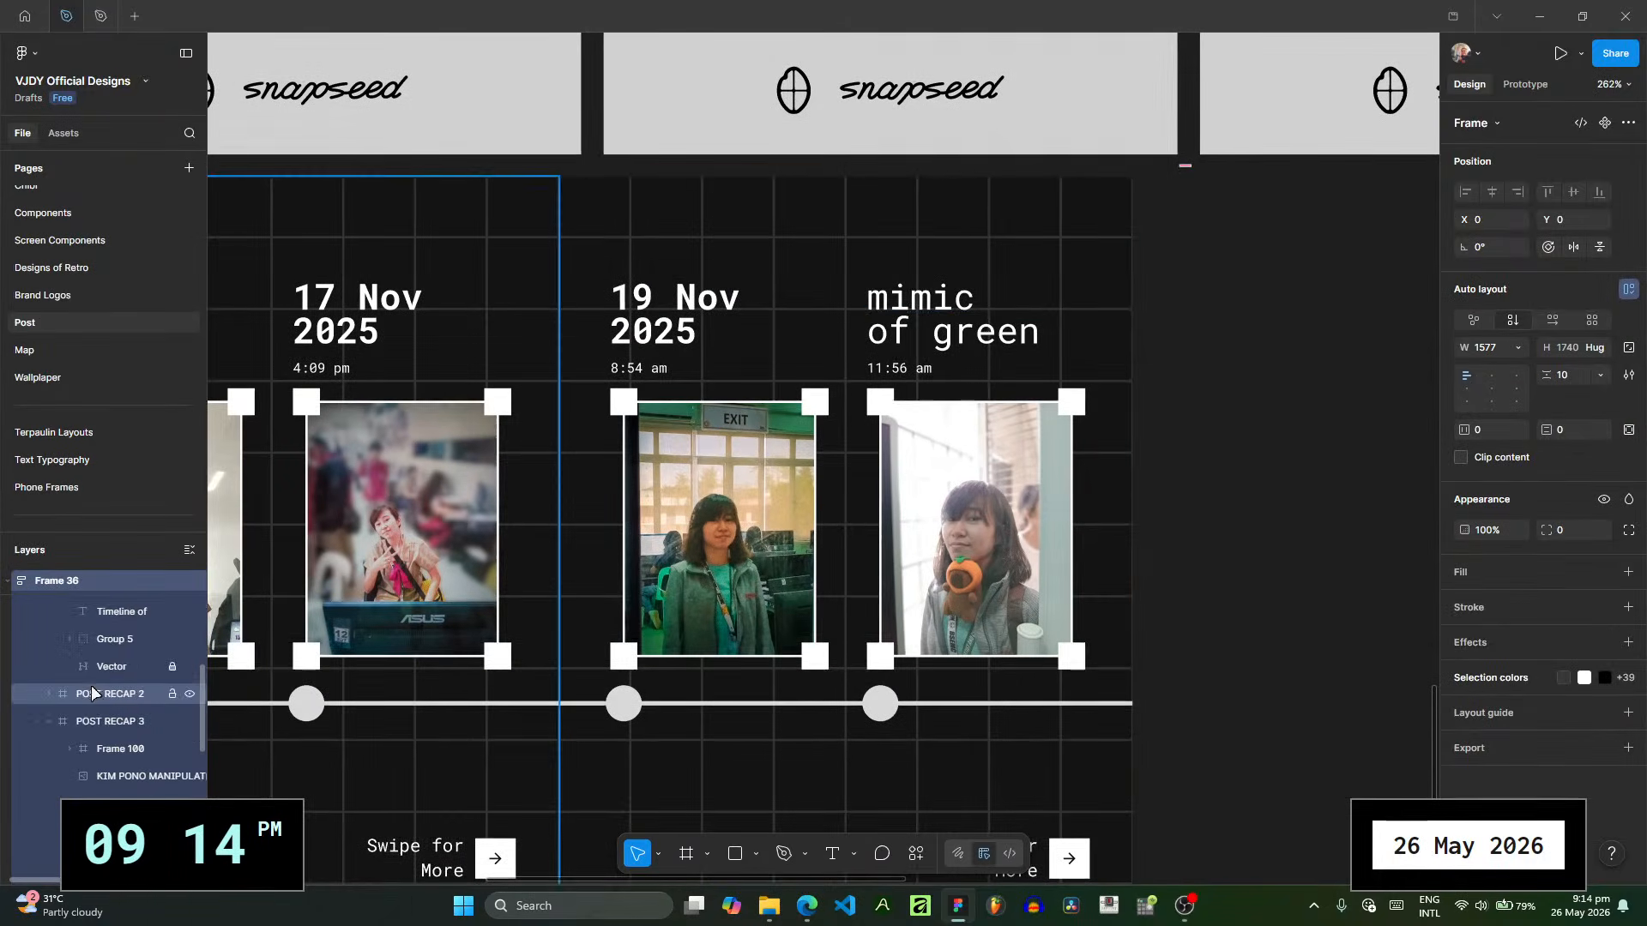
{"action": "left_click", "coordinate": [47, 723]}
{"action": "left_click", "coordinate": [48, 747]}
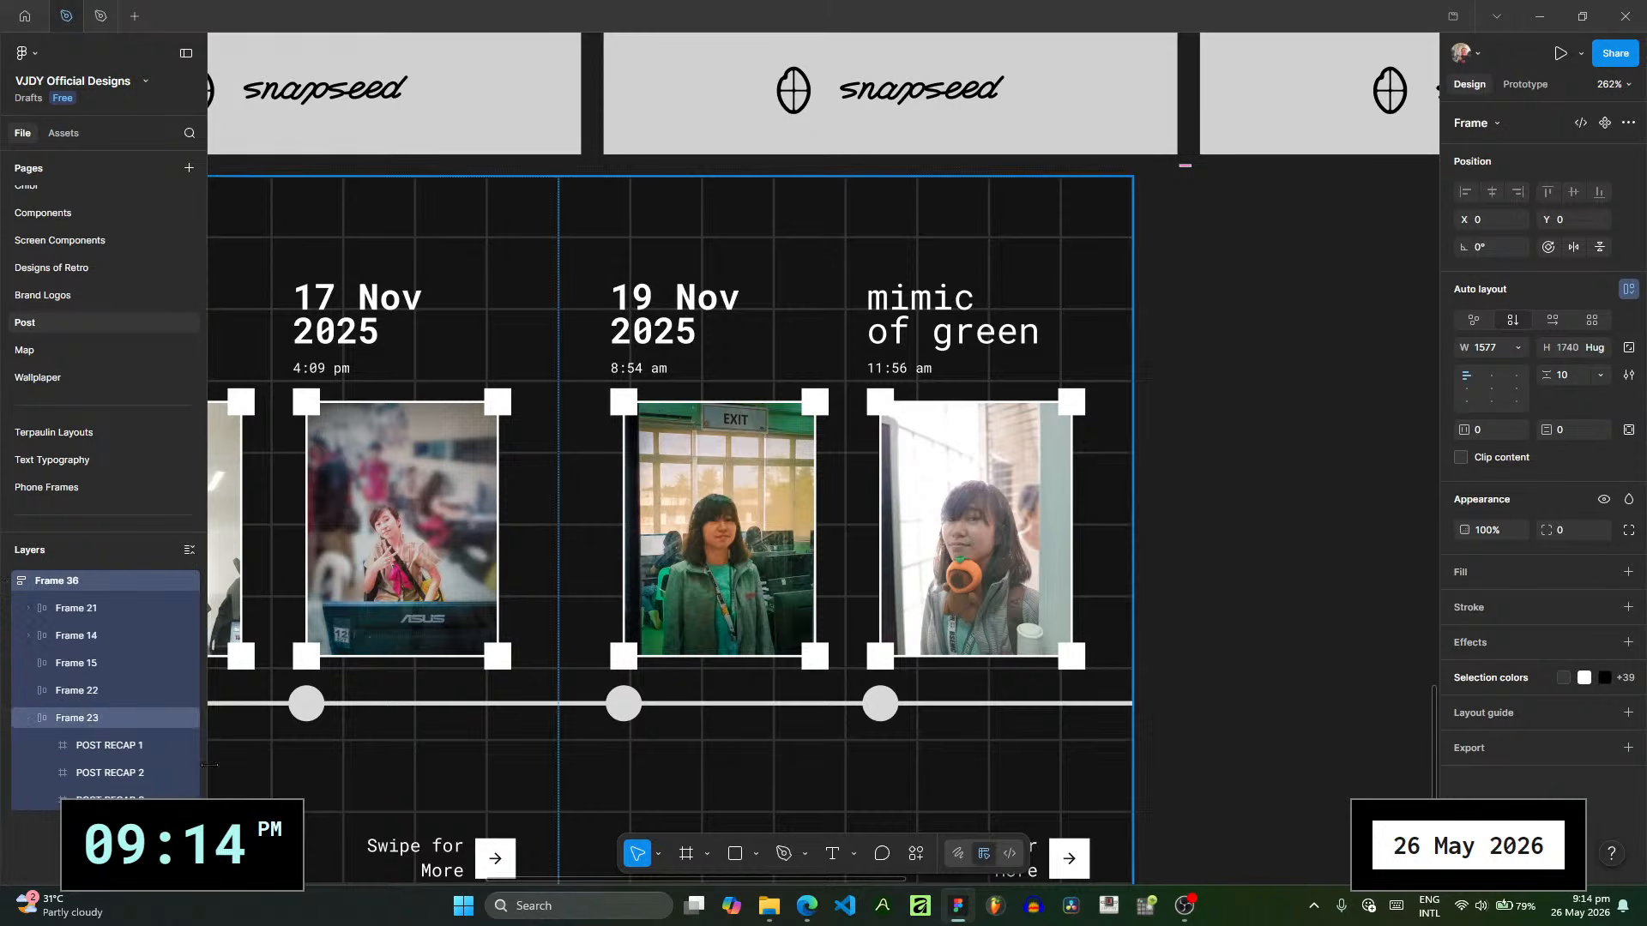
{"action": "left_click_drag", "start_coordinate": [1111, 614], "coordinate": [957, 562]}
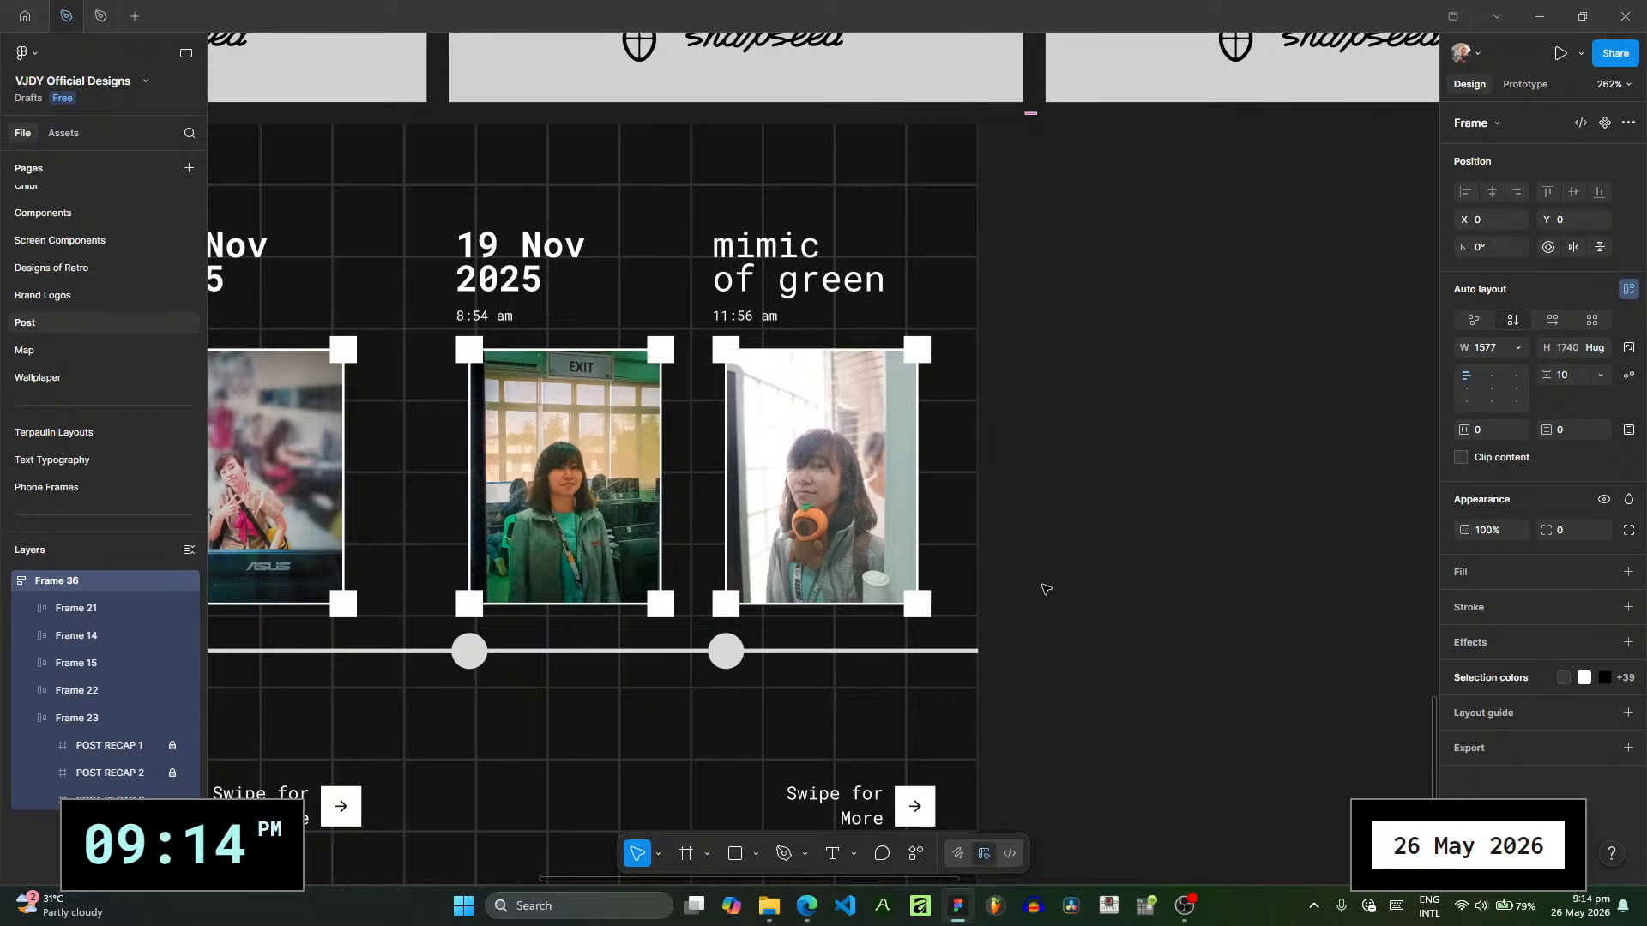
- Duplicate the POST RECAP 3 slide
{"action": "left_click", "coordinate": [112, 801]}
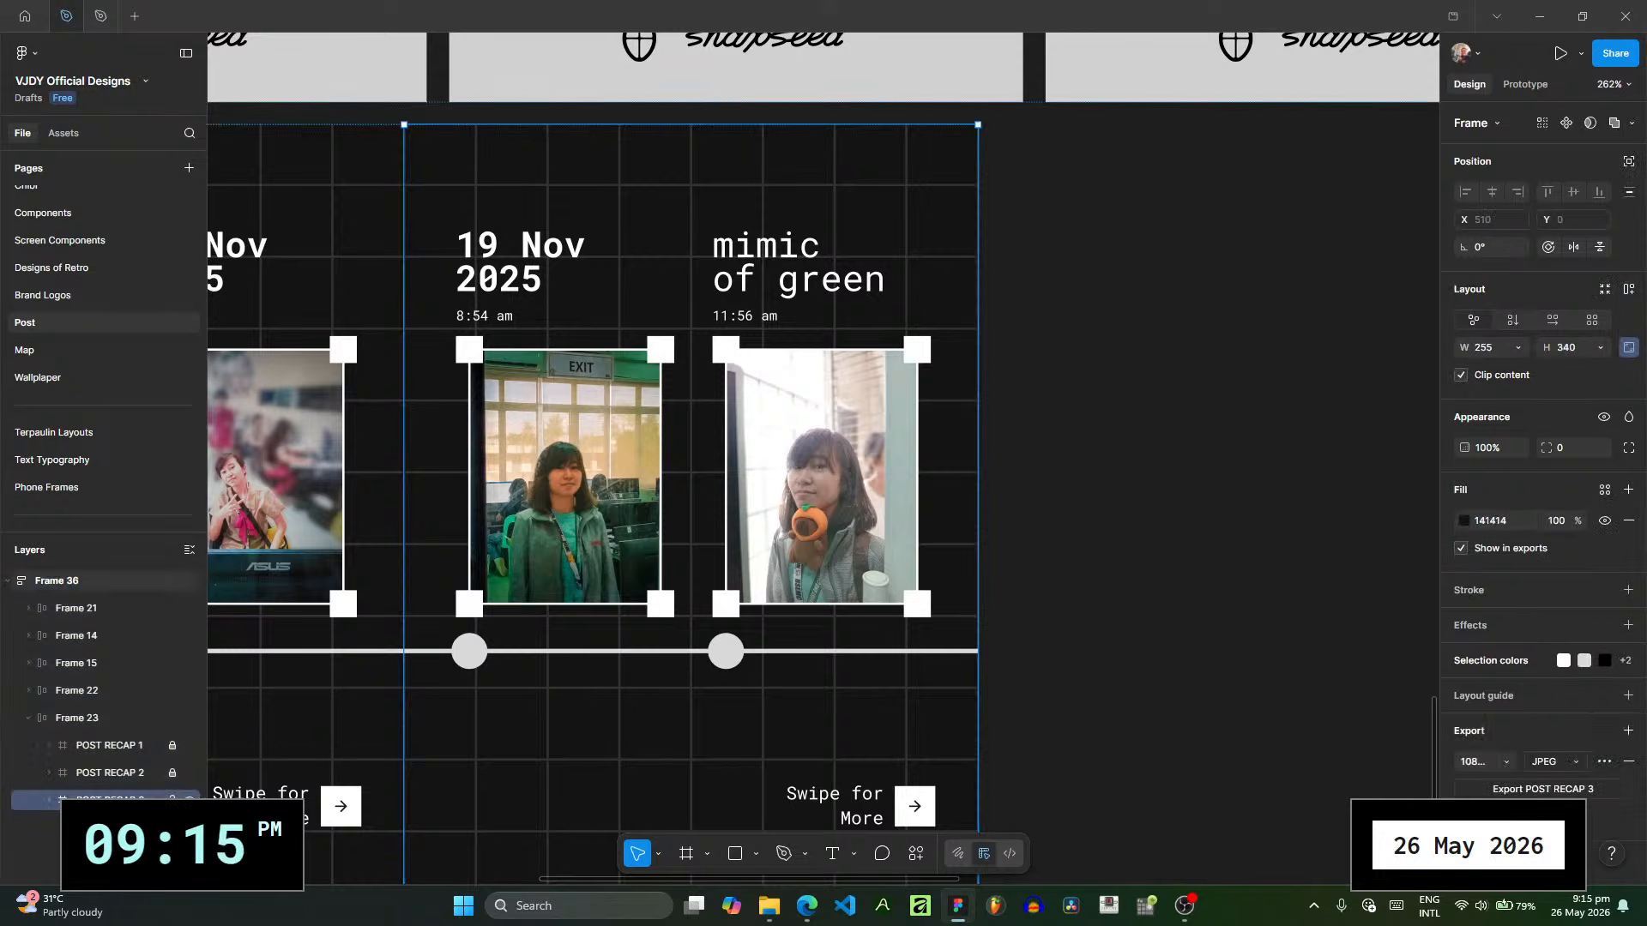
{"action": "key", "text": "ctrl+d"}
{"action": "scroll", "coordinate": [857, 717], "scroll_direction": "right", "scroll_amount": 5}
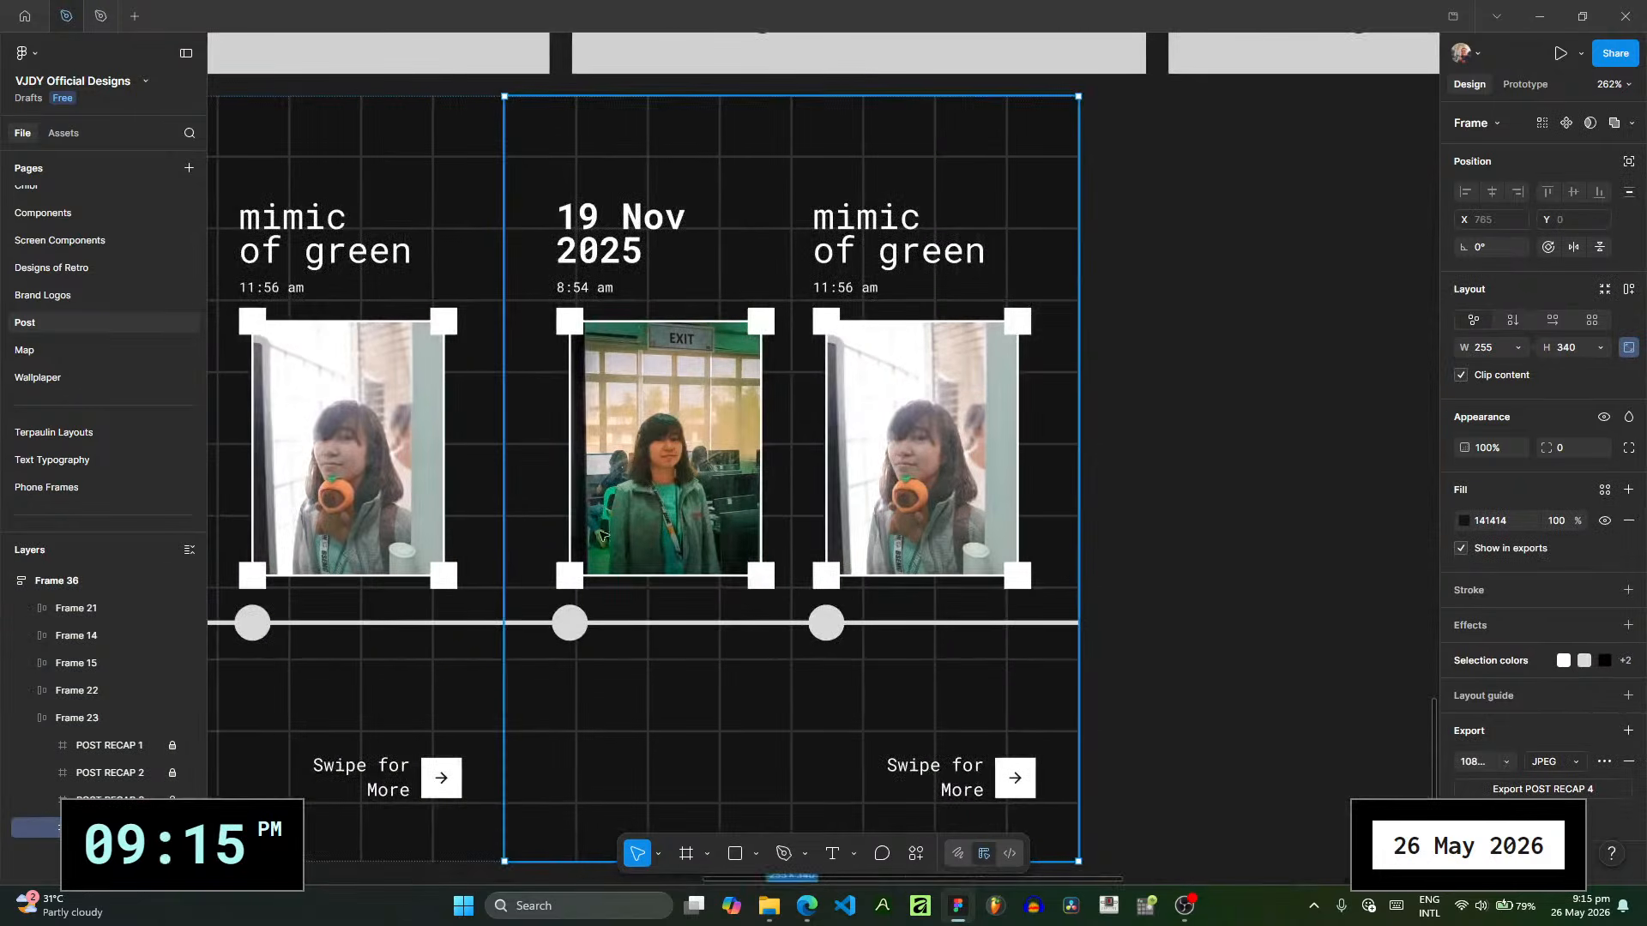
- Preview 20251201_160649.jpg and the JPG dated 2 Dec 2025 in the picture folder
{"action": "left_click", "coordinate": [769, 906]}
{"action": "left_click", "coordinate": [312, 436]}
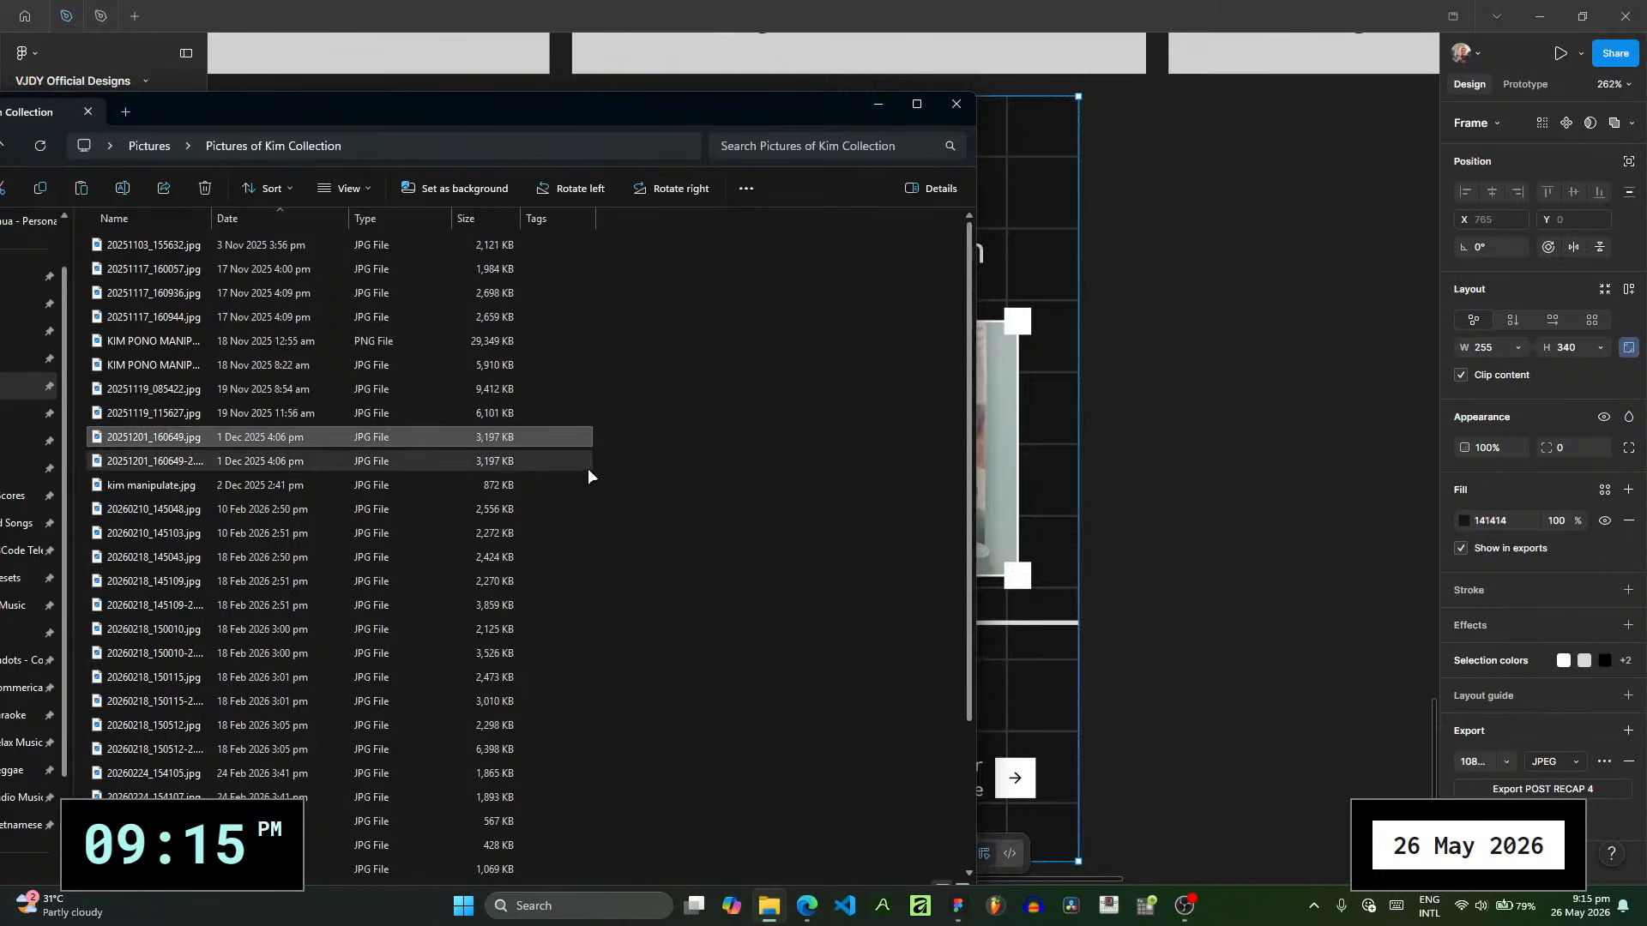
{"action": "key", "text": "Return"}
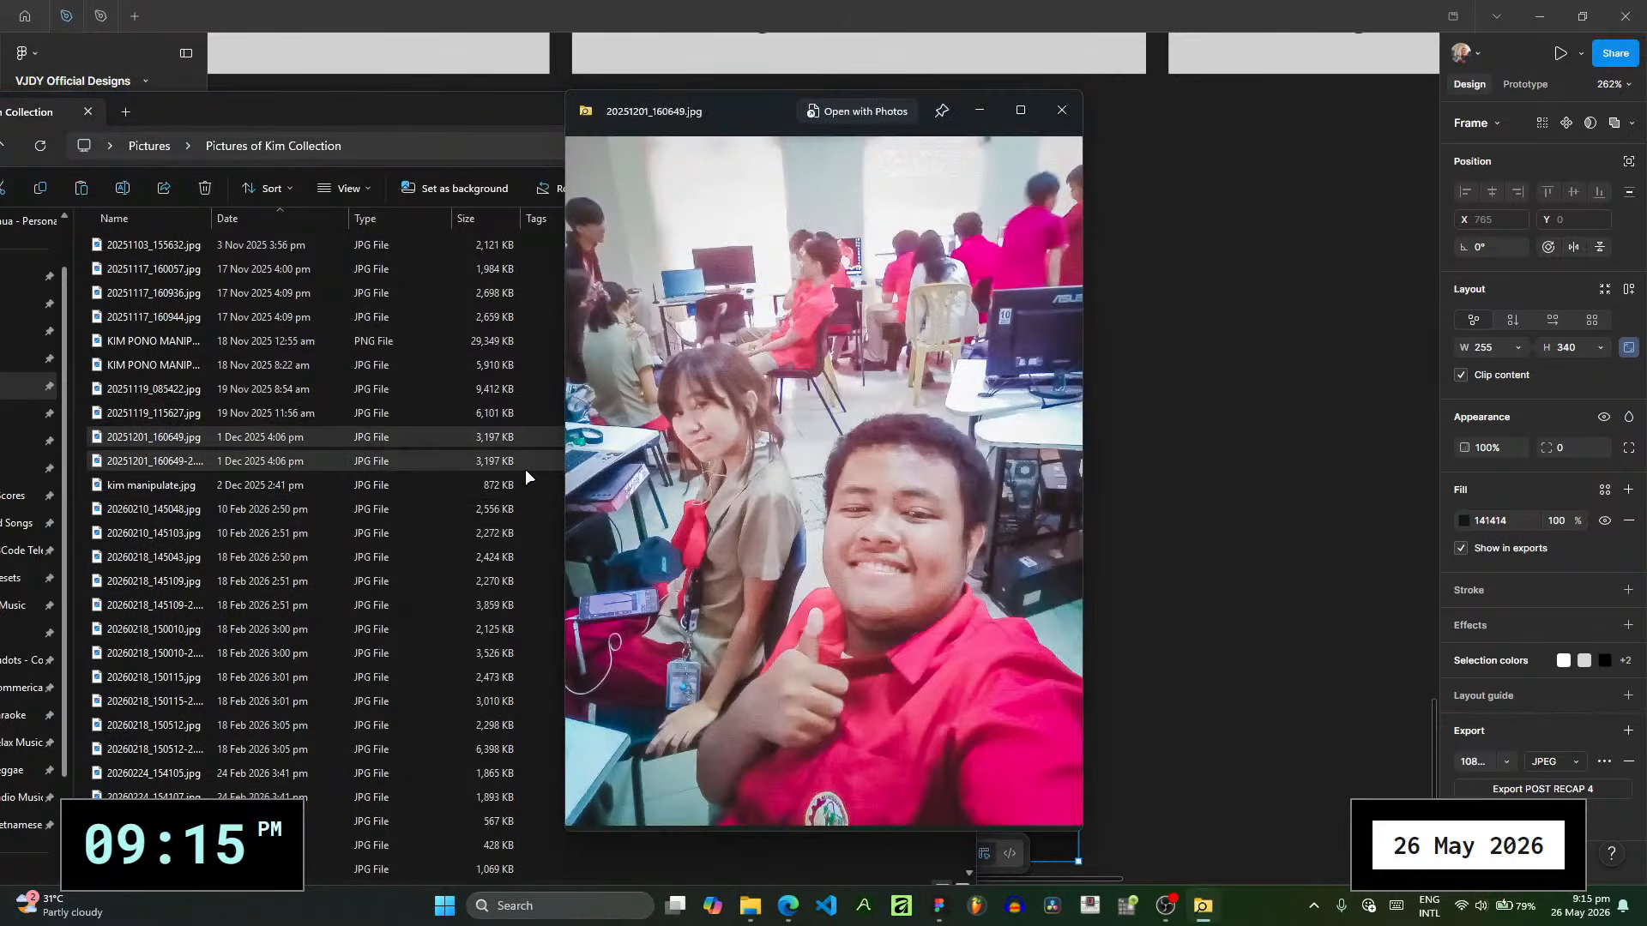
{"action": "left_click", "coordinate": [326, 476]}
{"action": "key", "text": "space"}
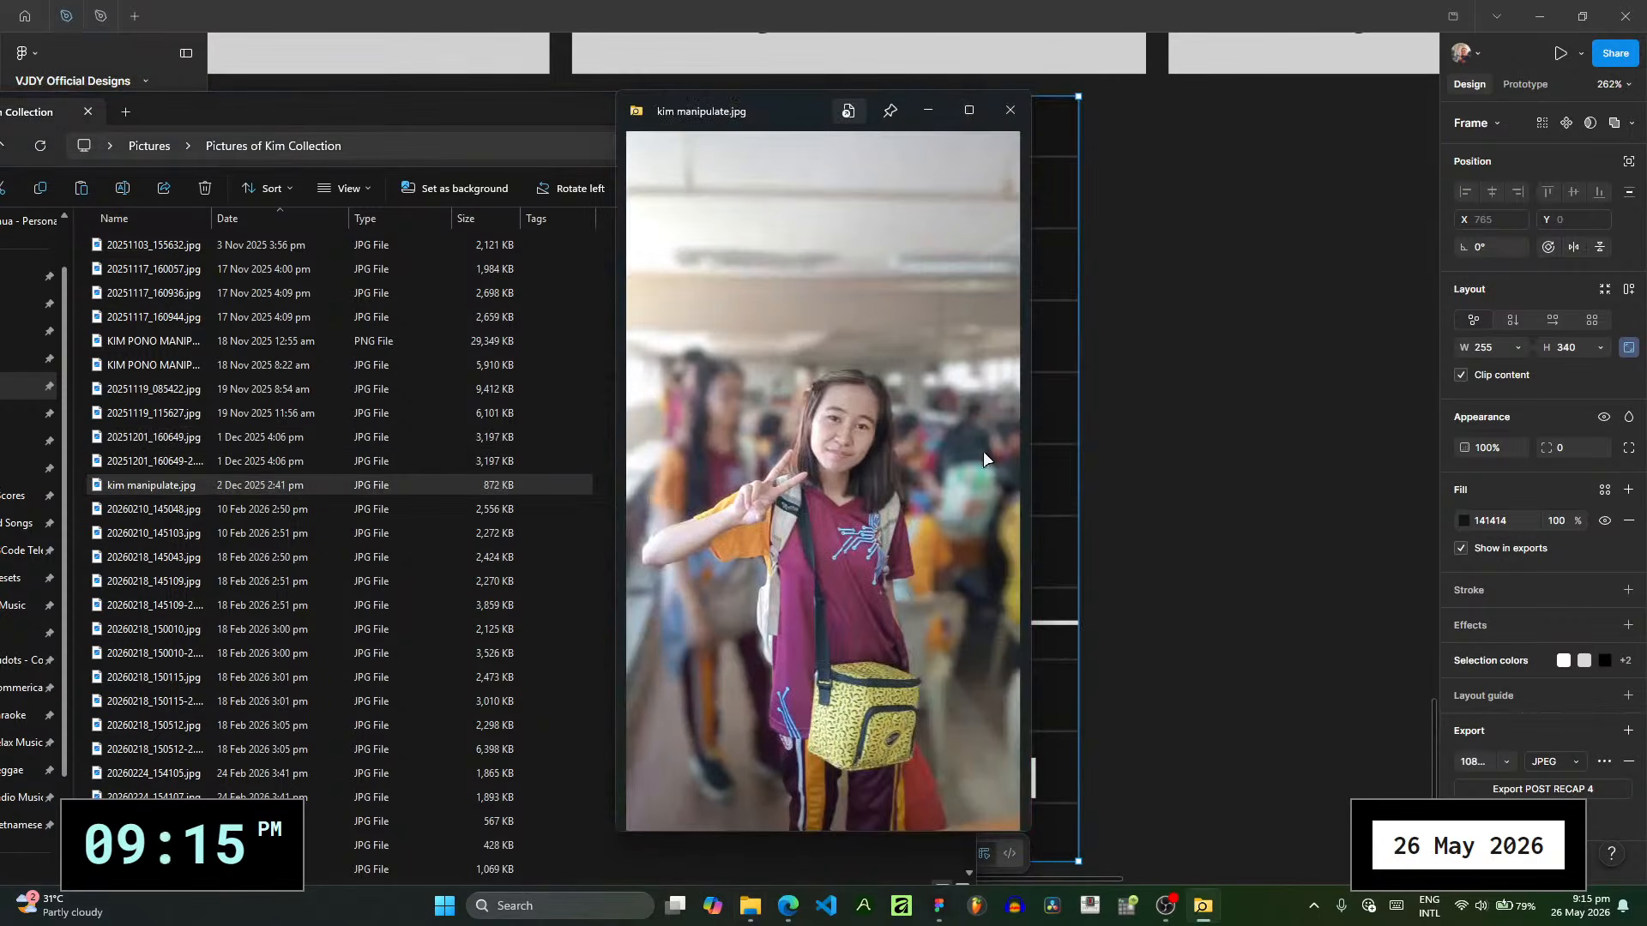
{"action": "left_click", "coordinate": [1011, 111]}
- Compare the previews of 20251201_160649.jpg and 20251201_160649-2.jpg
{"action": "left_click", "coordinate": [265, 439]}
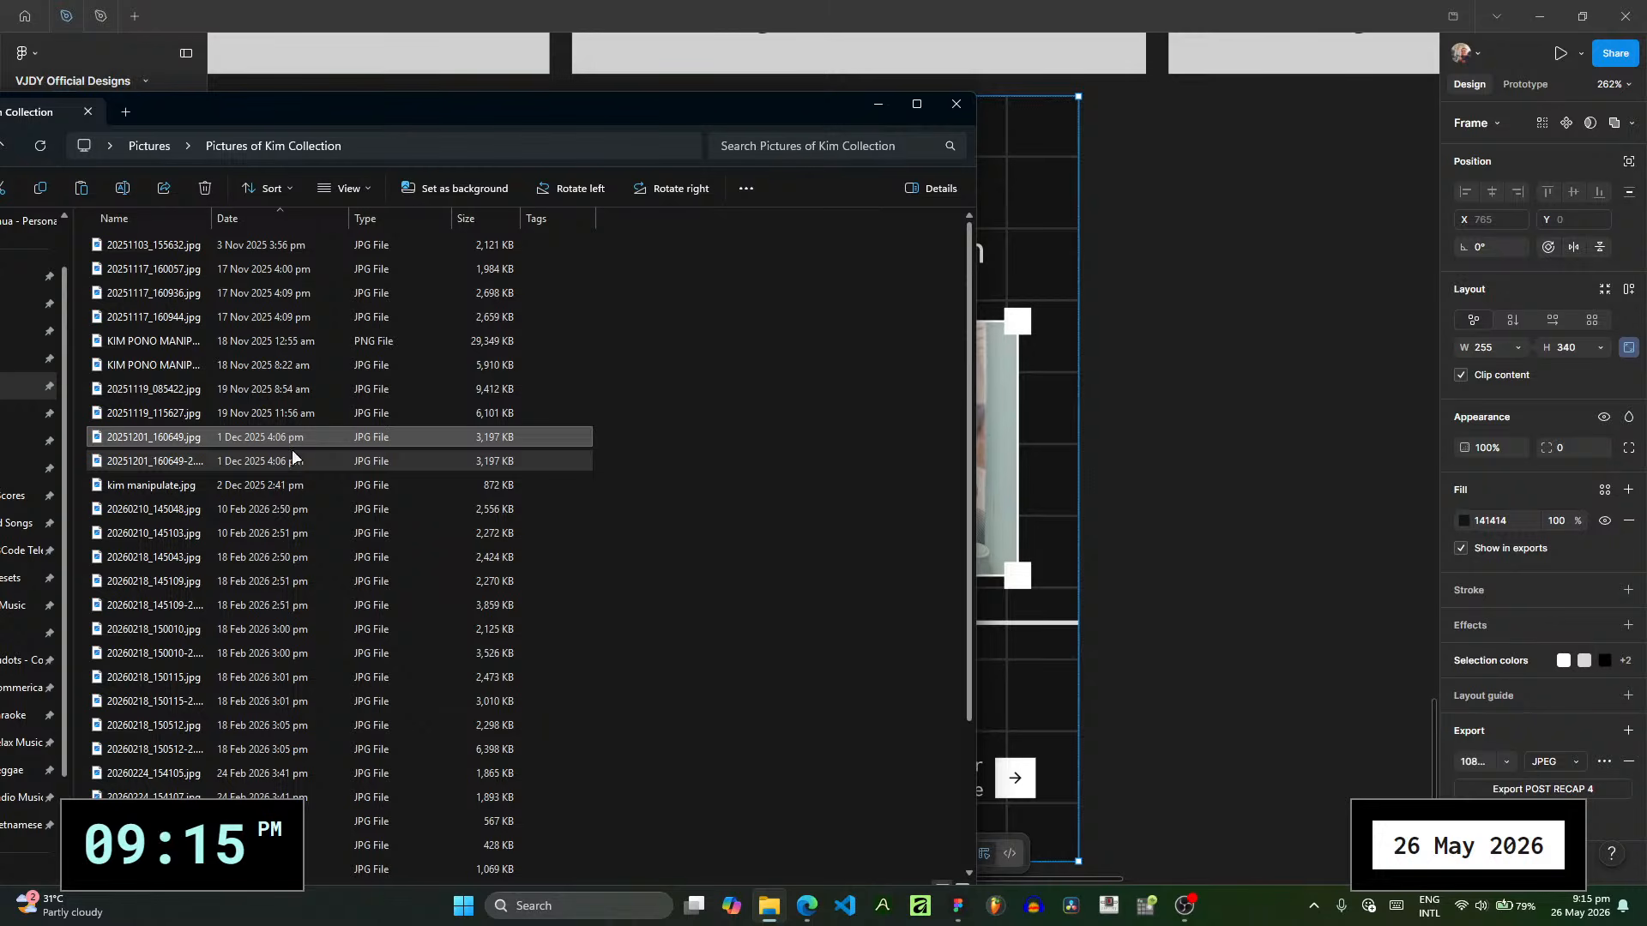
{"action": "key", "text": "space"}
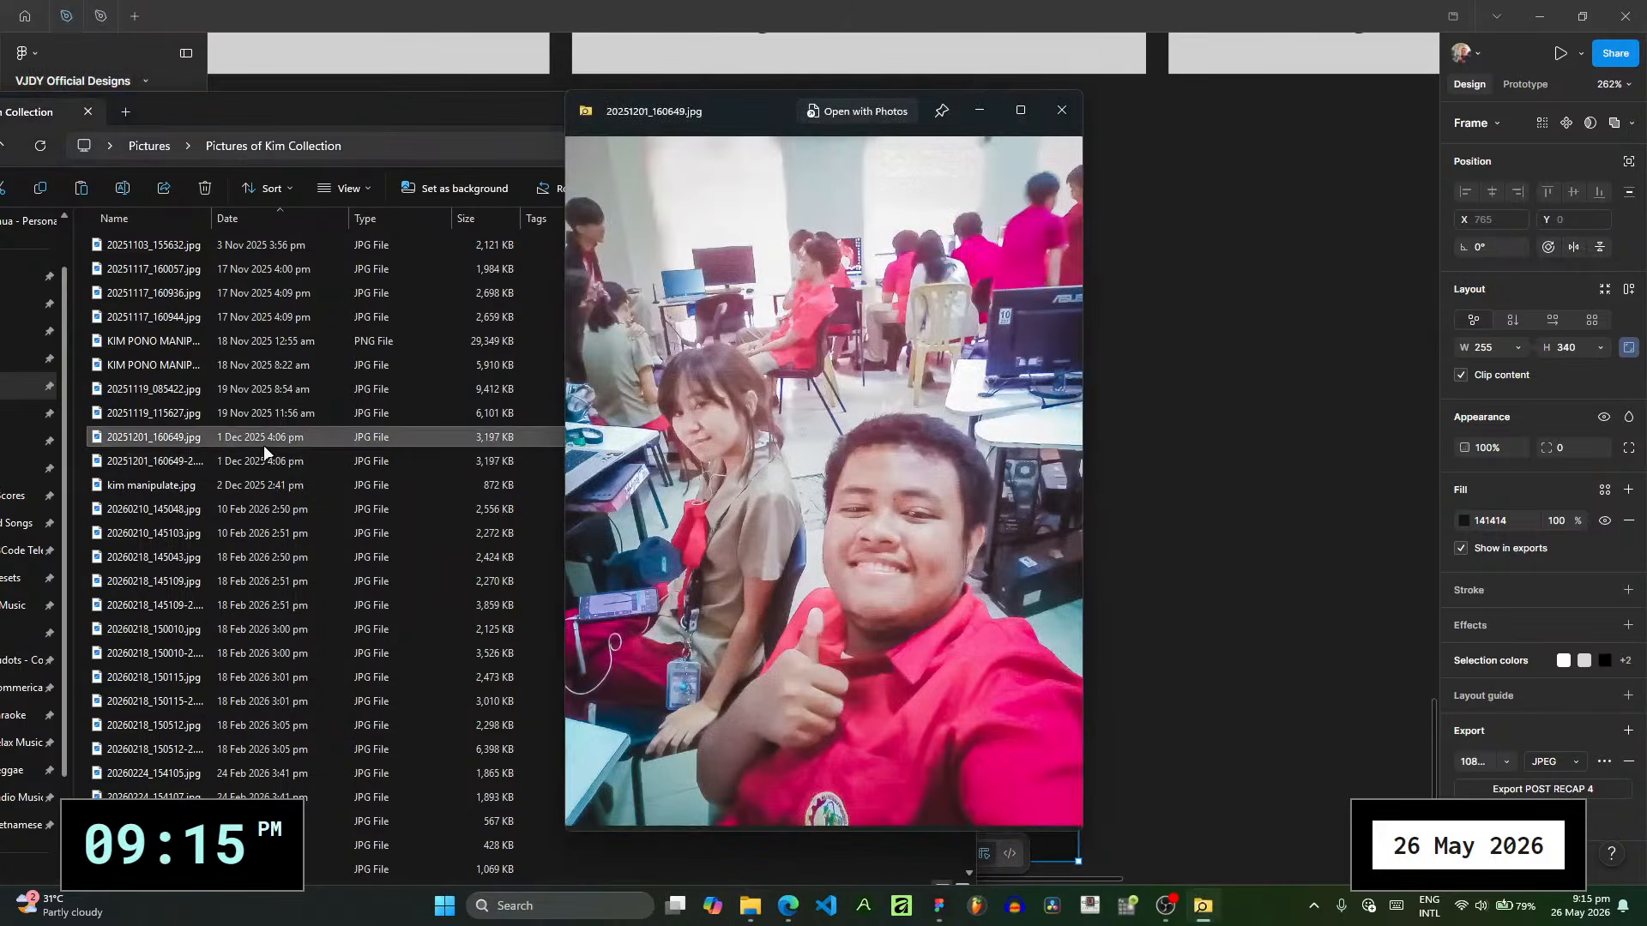
{"action": "left_click", "coordinate": [268, 459]}
{"action": "key", "text": "space"}
{"action": "key", "text": "space"}
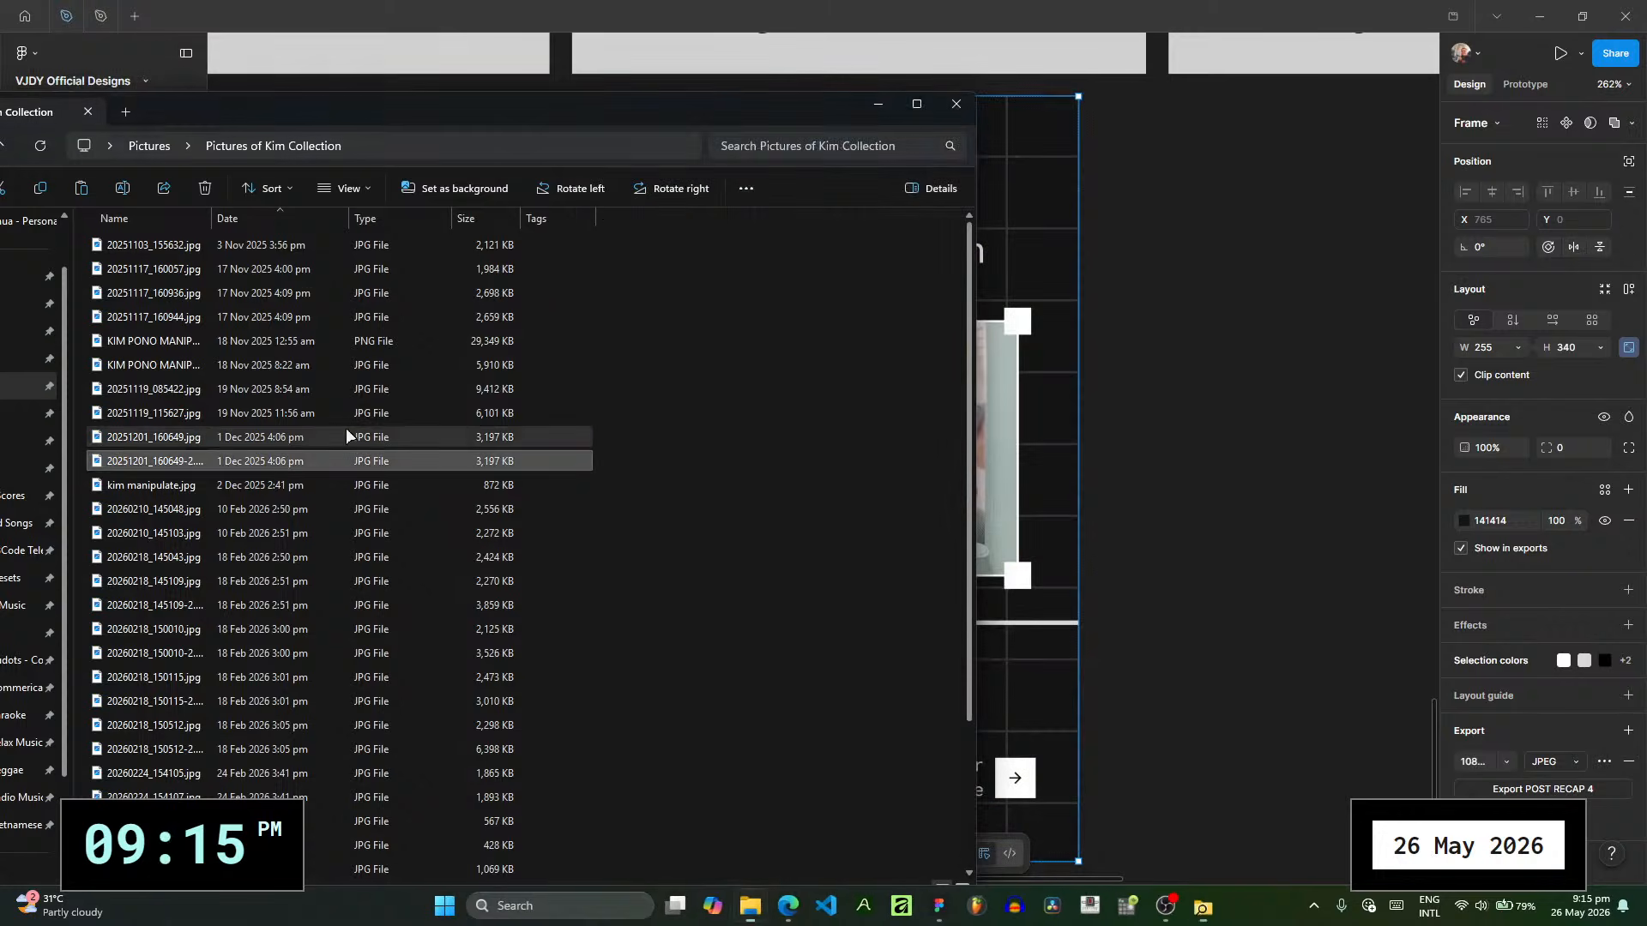
{"action": "key", "text": "space"}
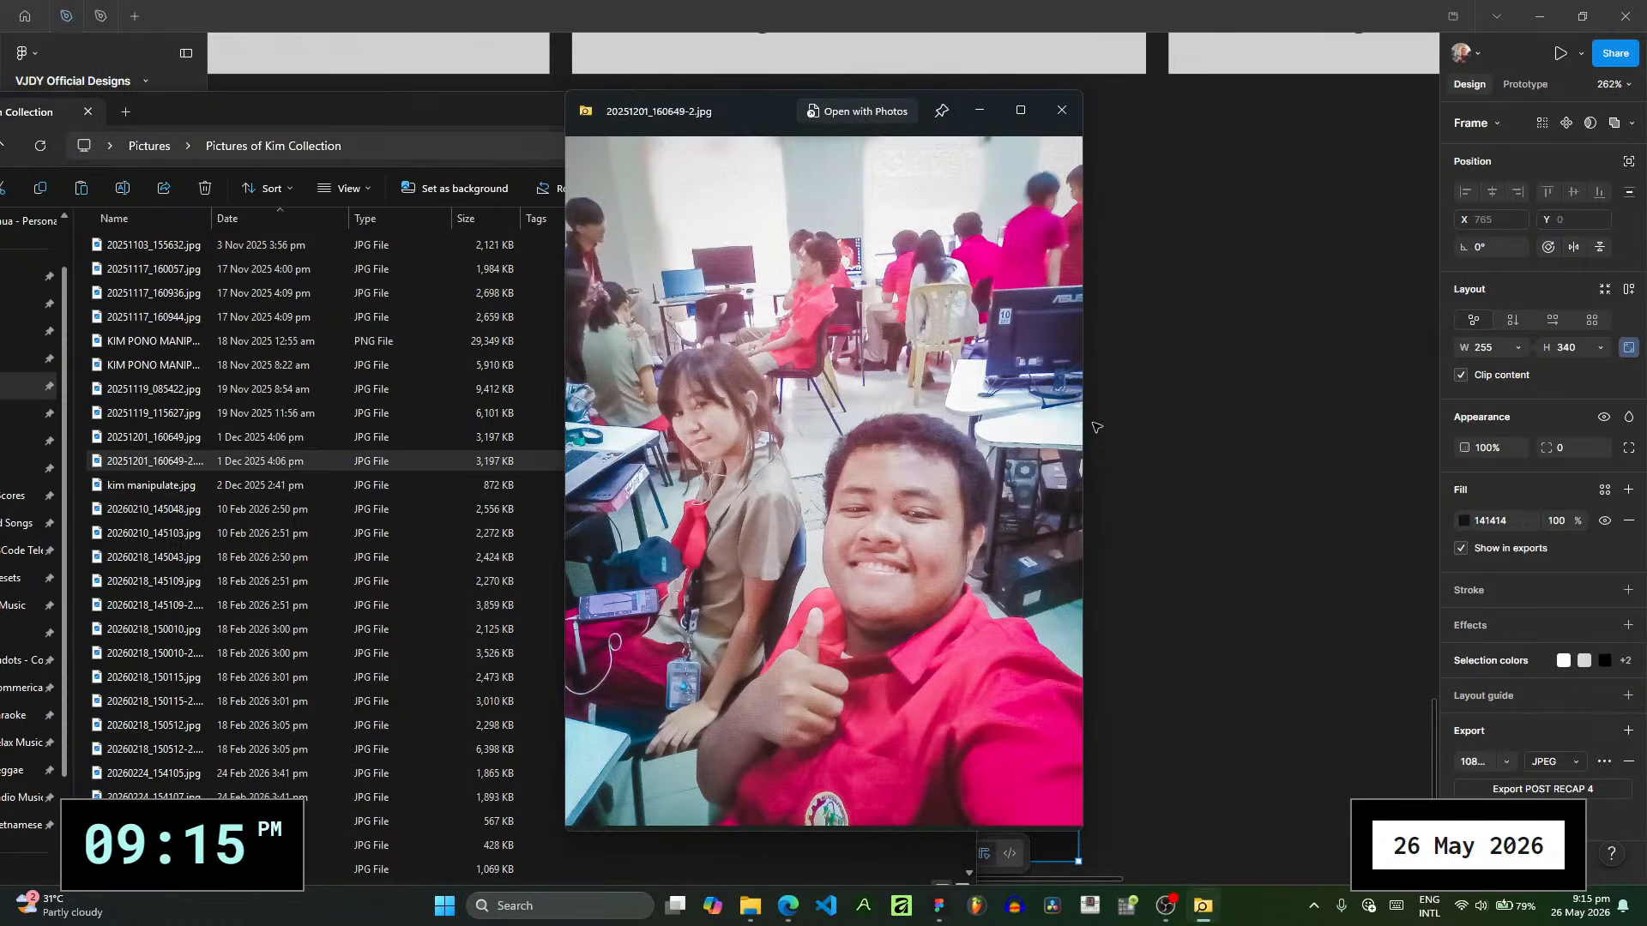
{"action": "key", "text": "space"}
- Change the 19 Nov date line above the first photo on POST RECAP 4 to "1 Dec"
{"action": "left_click", "coordinate": [1226, 443]}
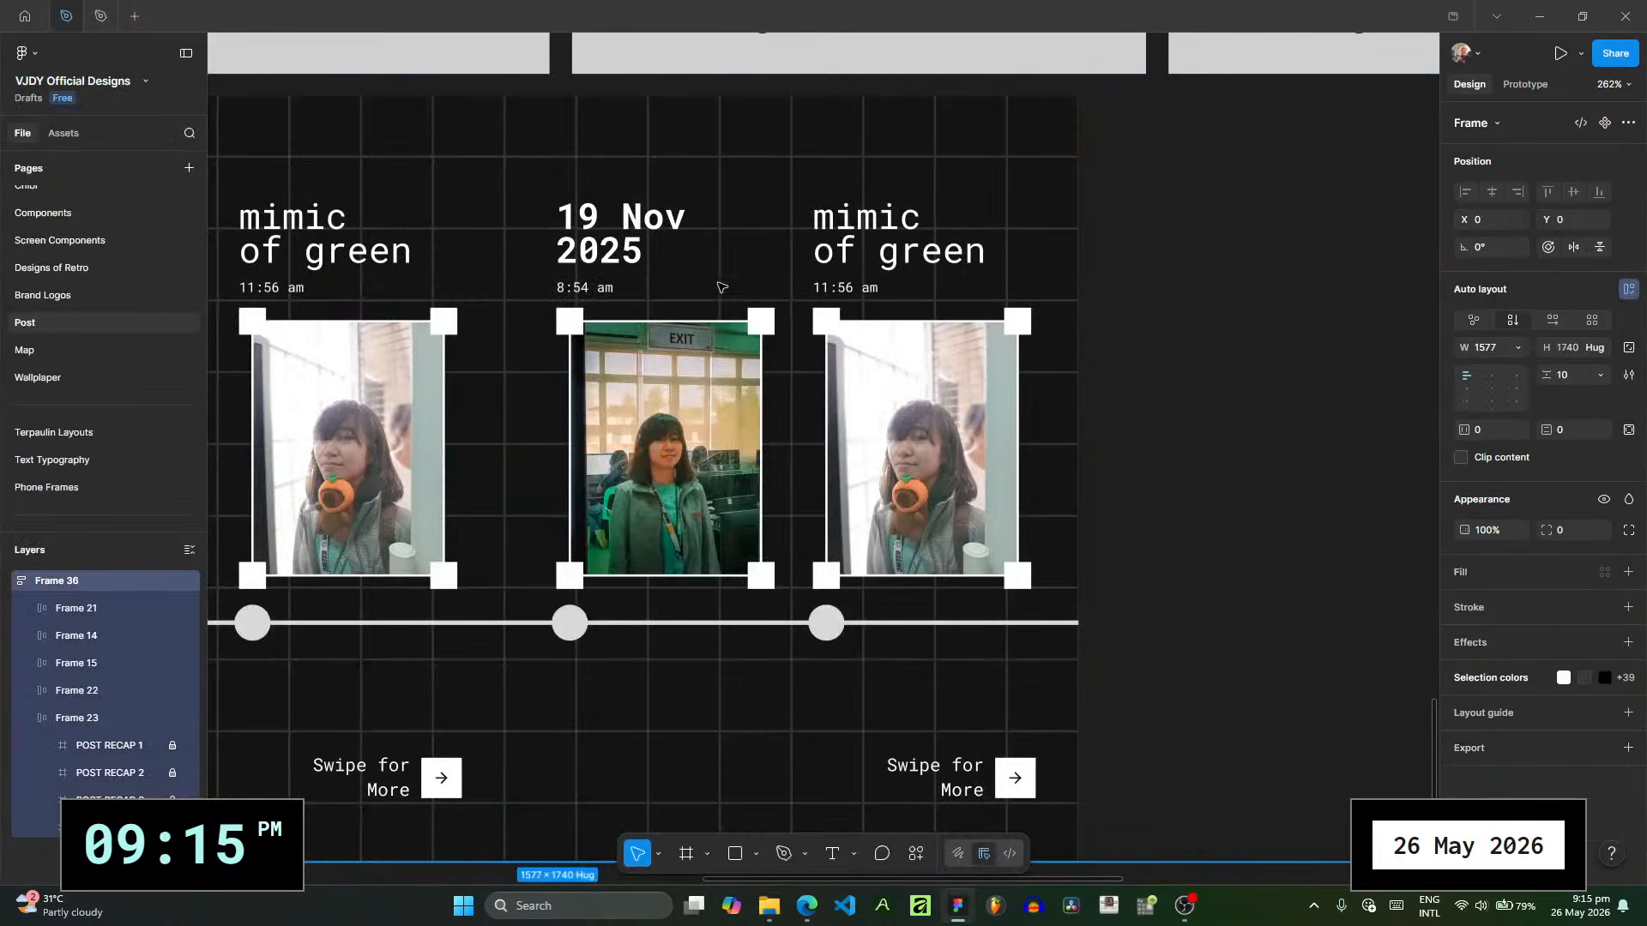
{"action": "double_click", "coordinate": [590, 224]}
{"action": "type", "text": "1 Dec"}
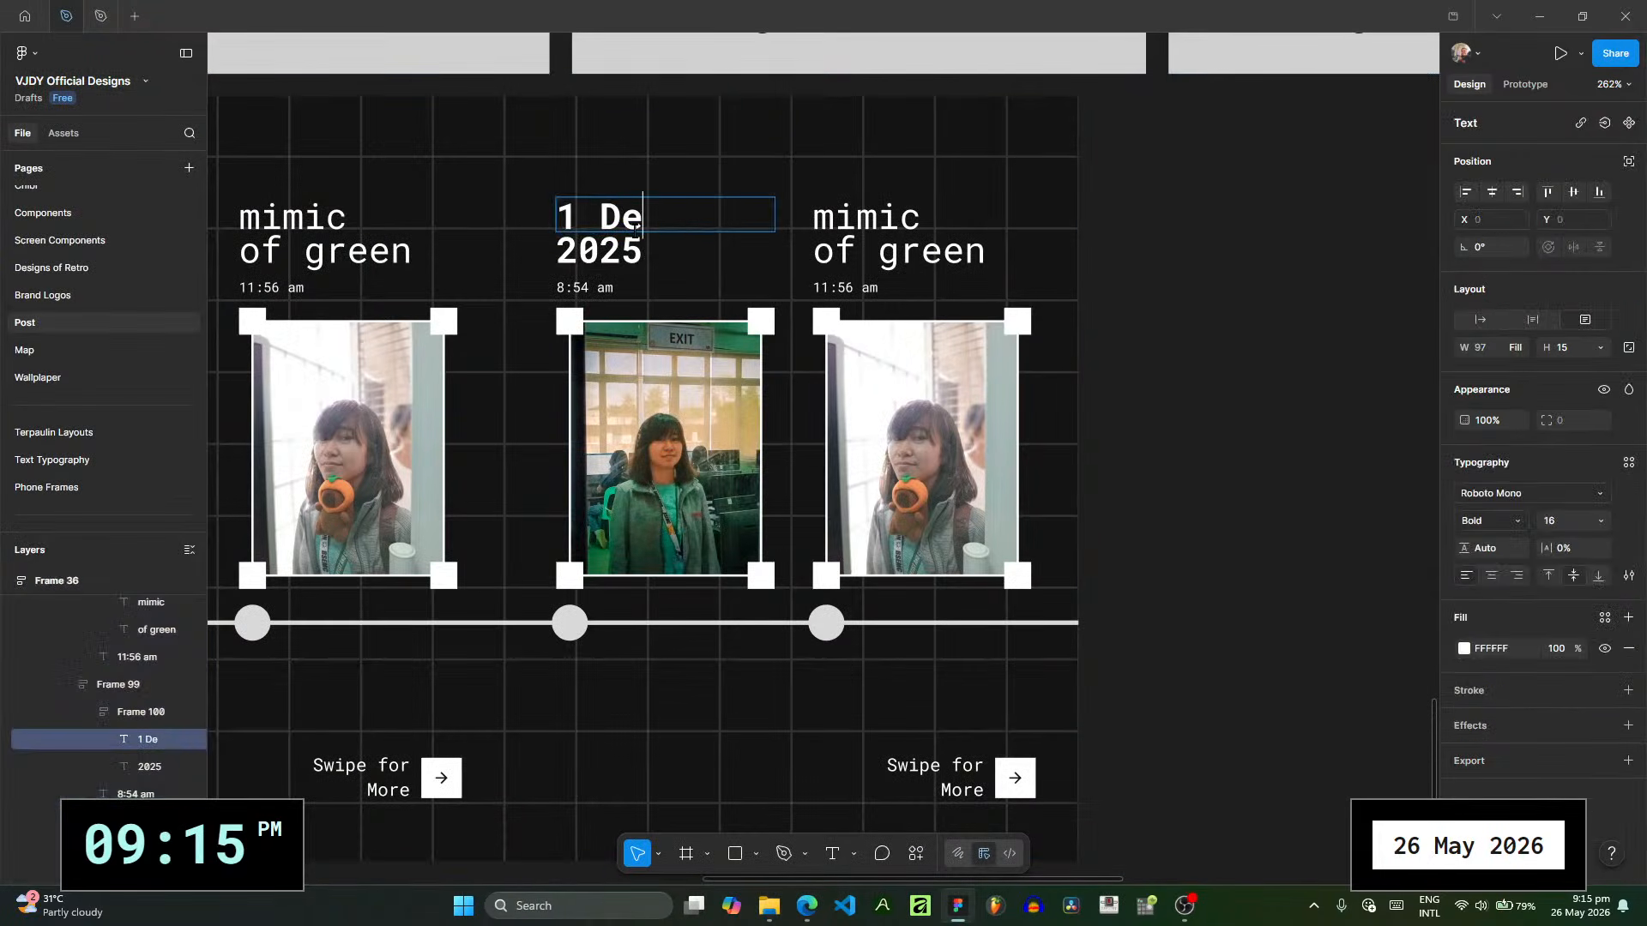
- Use 20251201_160649-2.jpg as the image fill of the first photo on POST RECAP 4
{"action": "left_click", "coordinate": [716, 402]}
{"action": "left_click", "coordinate": [1468, 521]}
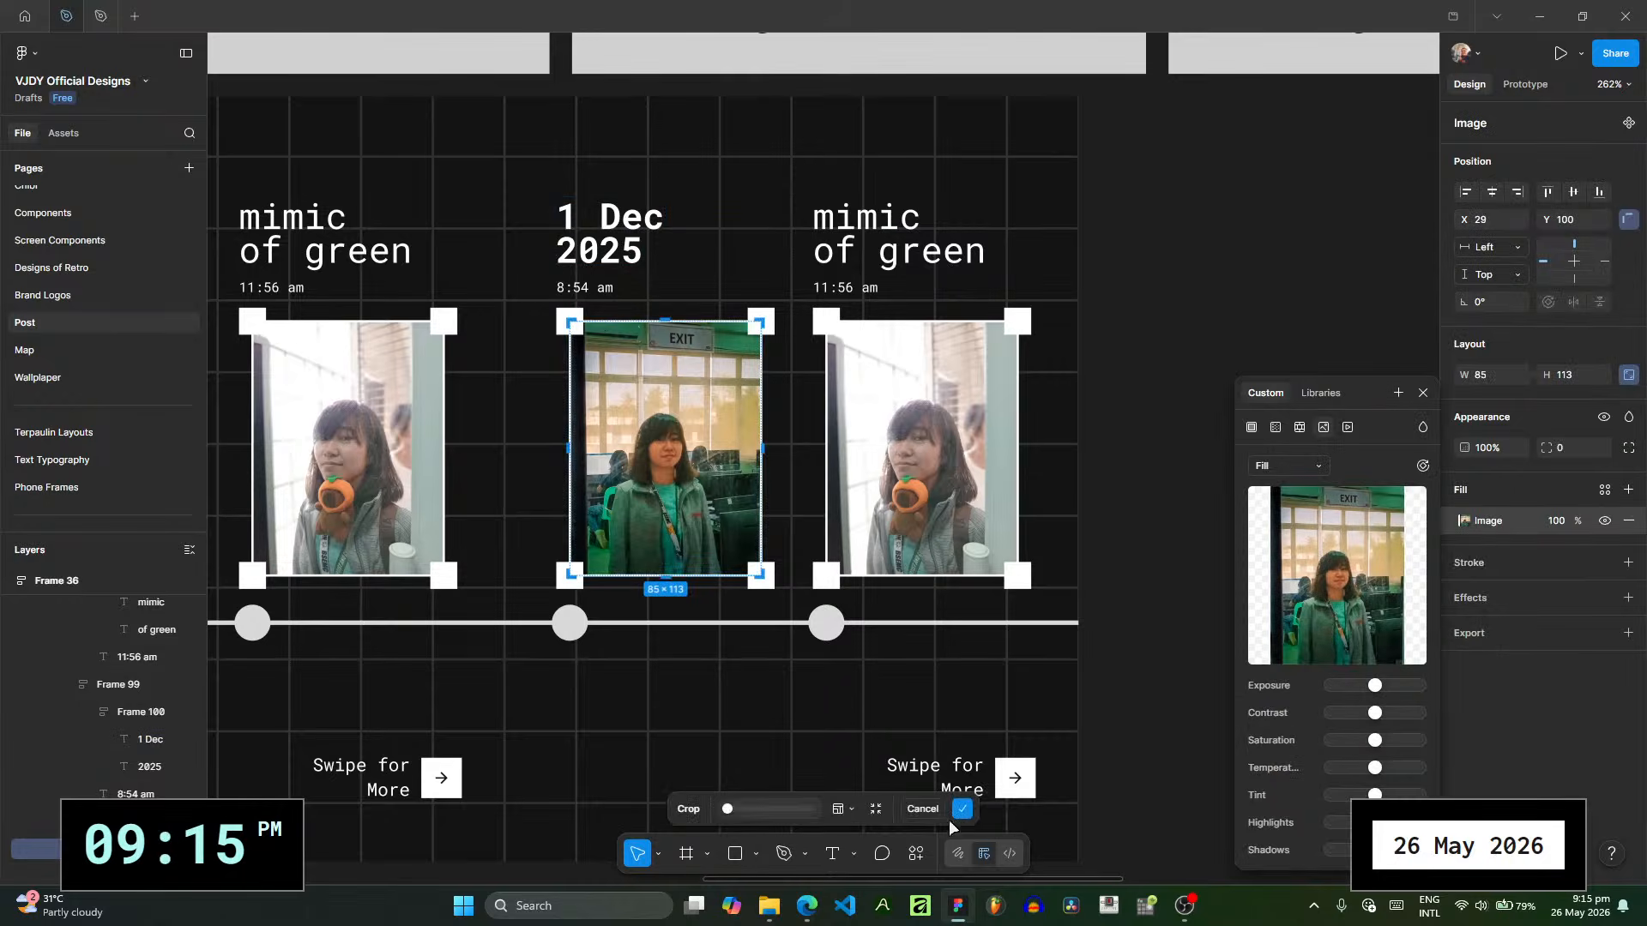
{"action": "left_click", "coordinate": [768, 906]}
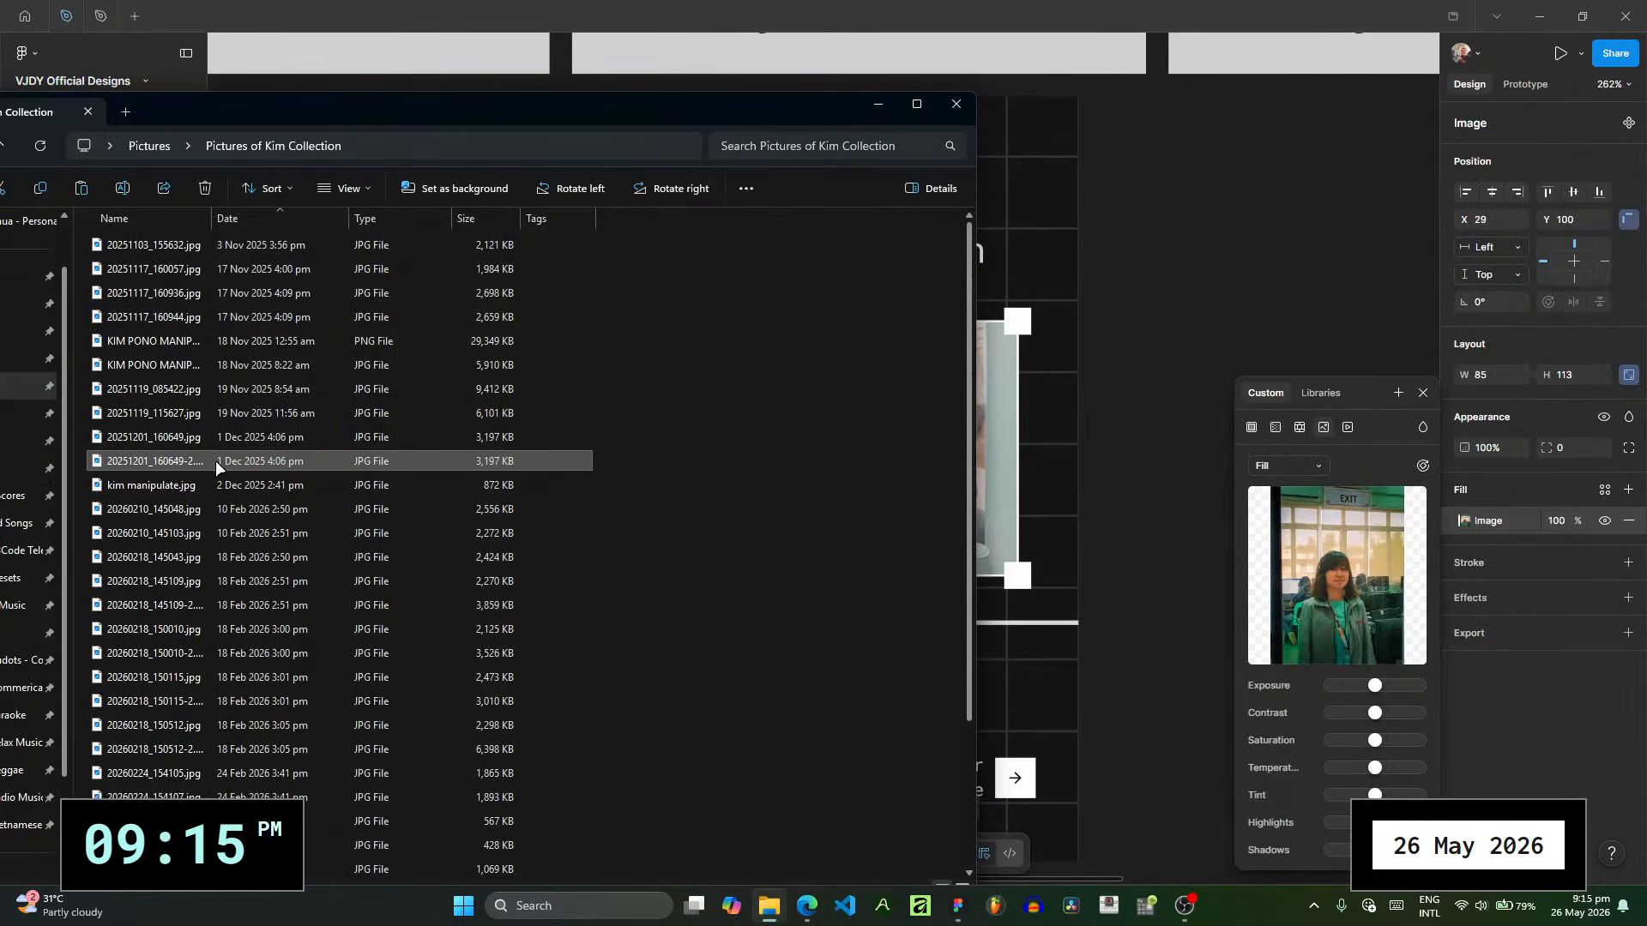
{"action": "left_click_drag", "start_coordinate": [214, 461], "coordinate": [1325, 585]}
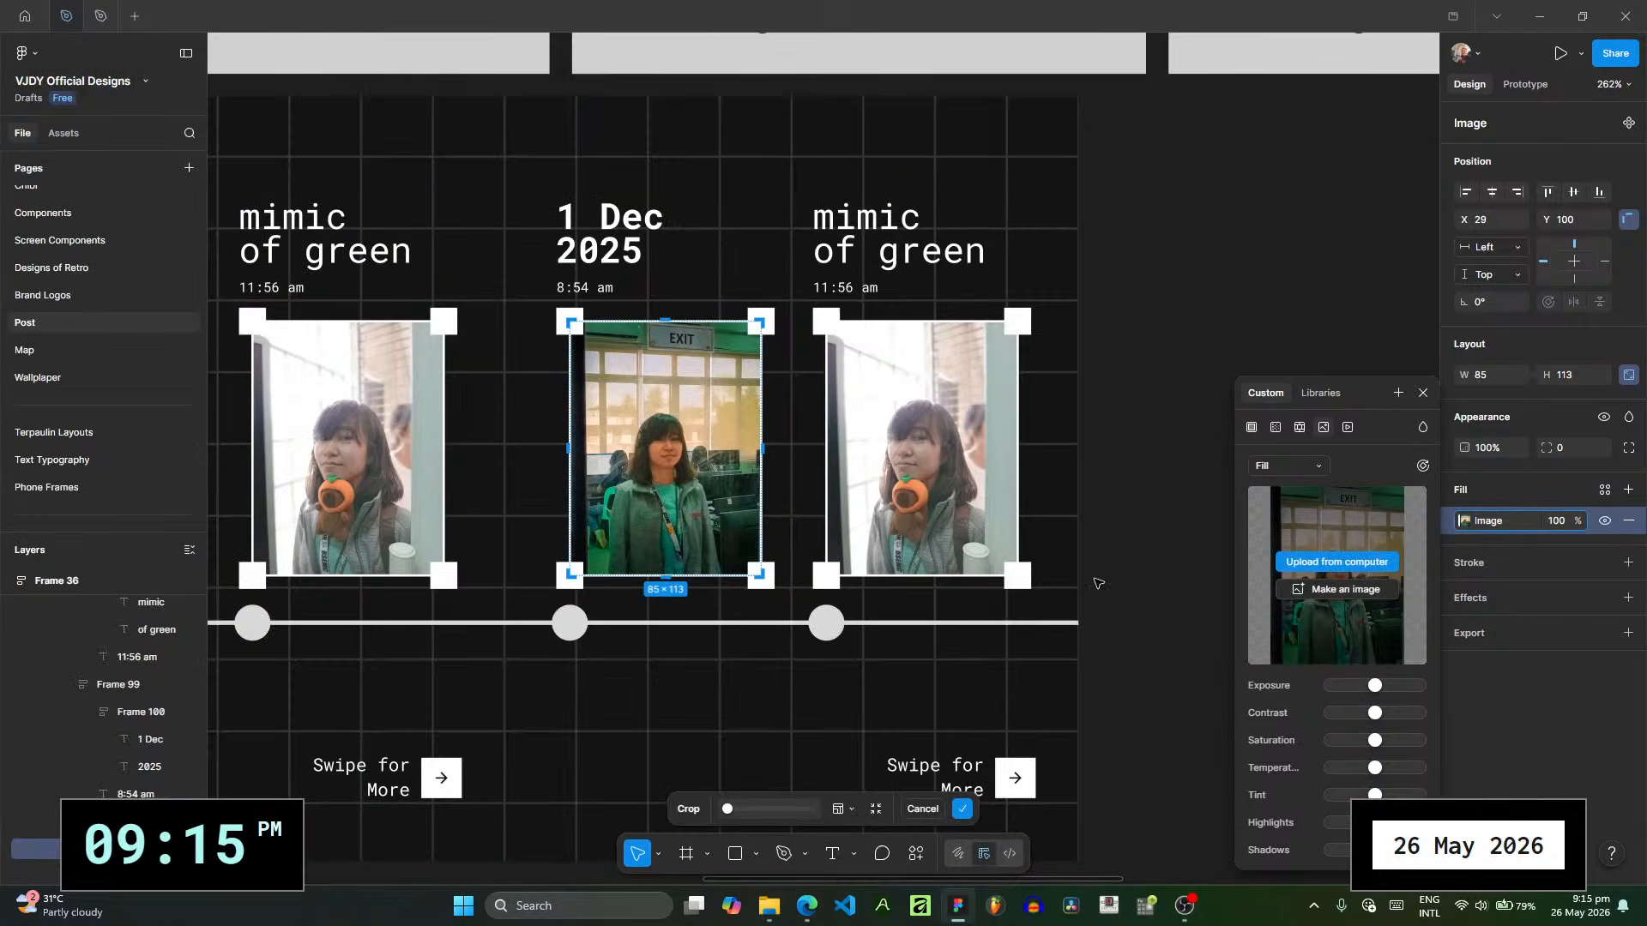
{"action": "left_click", "coordinate": [1098, 583]}
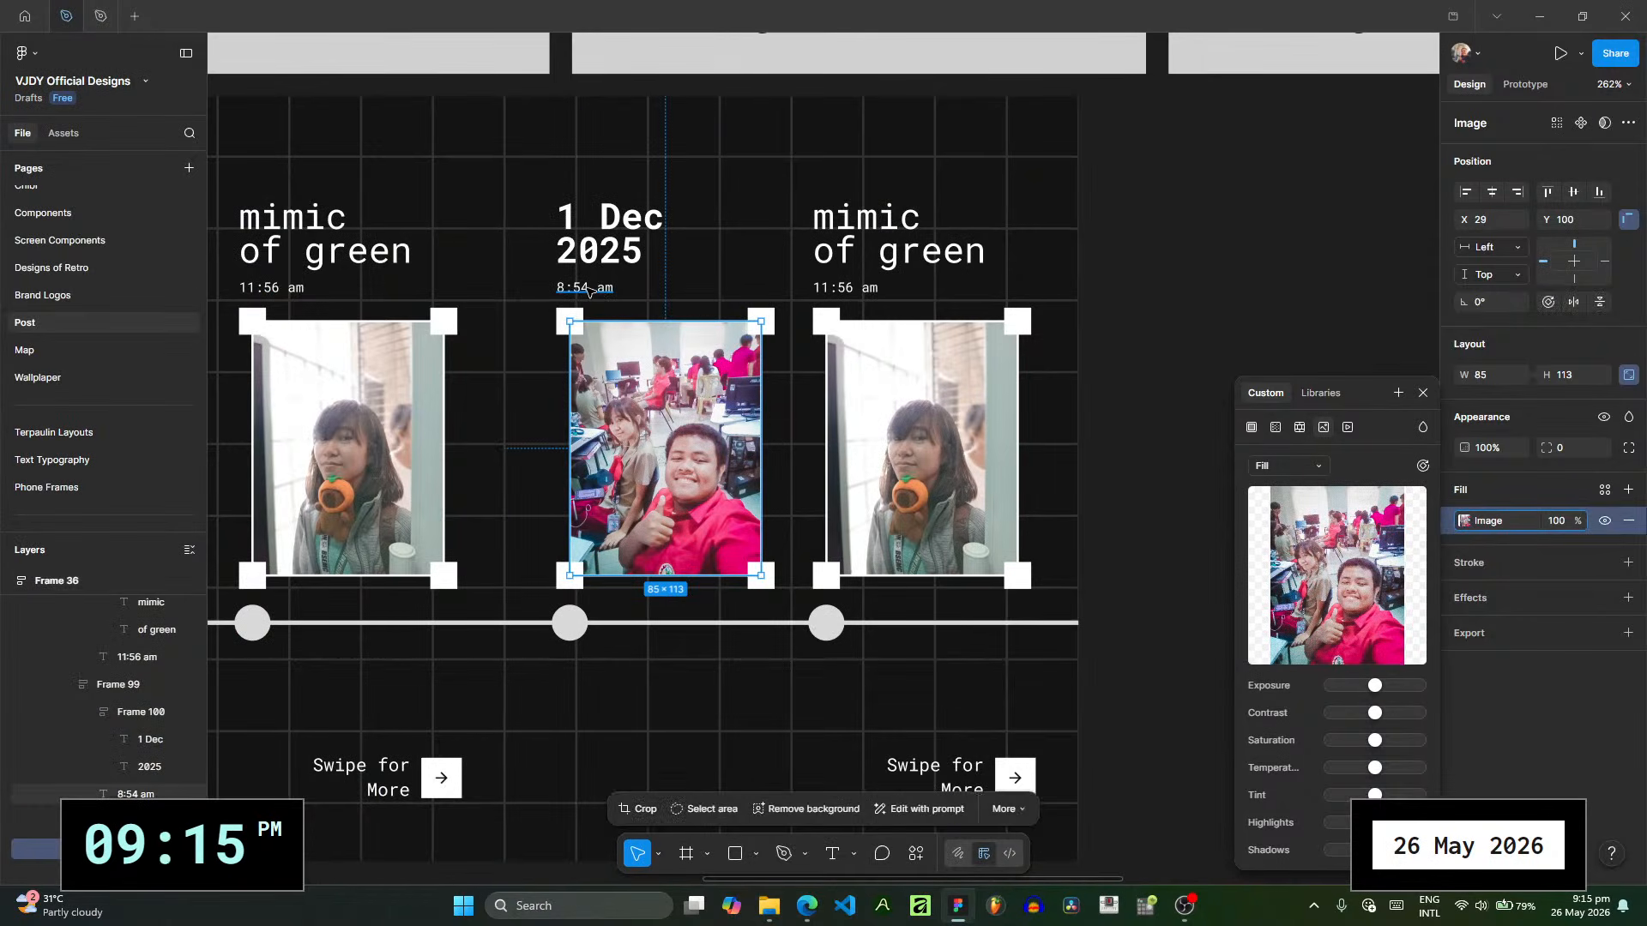
- Set the time under the 1 Dec 2025 date to 4:06 Pm
{"action": "left_click", "coordinate": [588, 291]}
{"action": "double_click", "coordinate": [589, 289]}
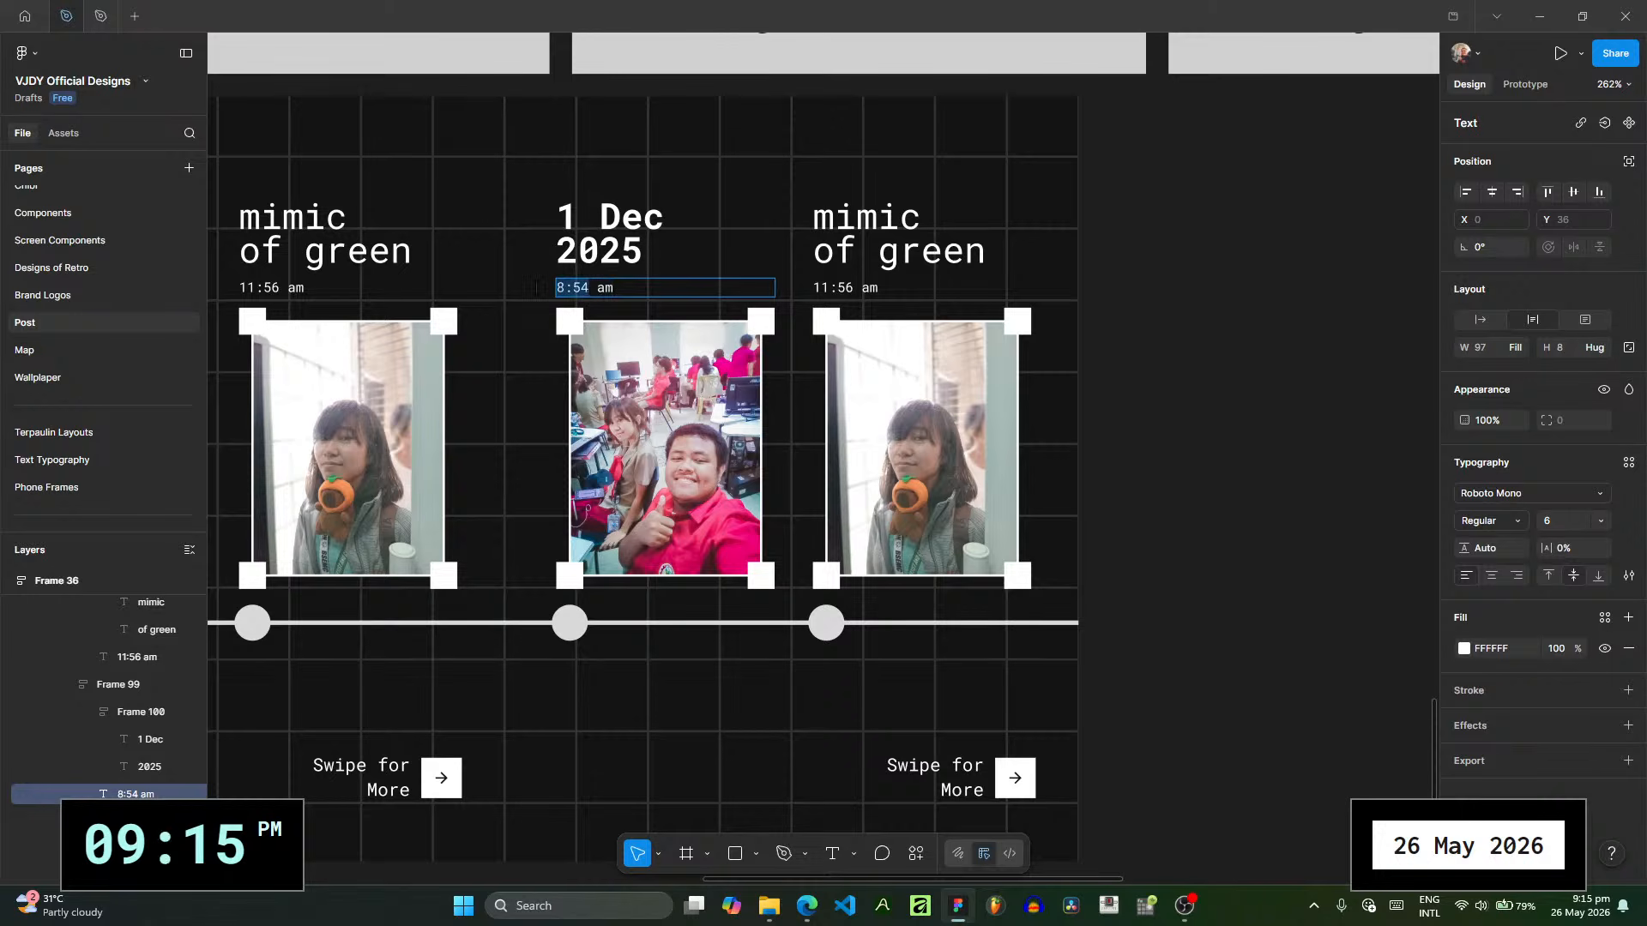
{"action": "type", "text": "4:06 Pm"}
{"action": "left_click", "coordinate": [1067, 292]}
- Use the JPG dated 2 Dec 2025 as the image fill of the second photo on POST RECAP 4
{"action": "left_click_drag", "start_coordinate": [740, 789], "coordinate": [588, 768]}
{"action": "left_click", "coordinate": [690, 504]}
{"action": "left_click", "coordinate": [1464, 521]}
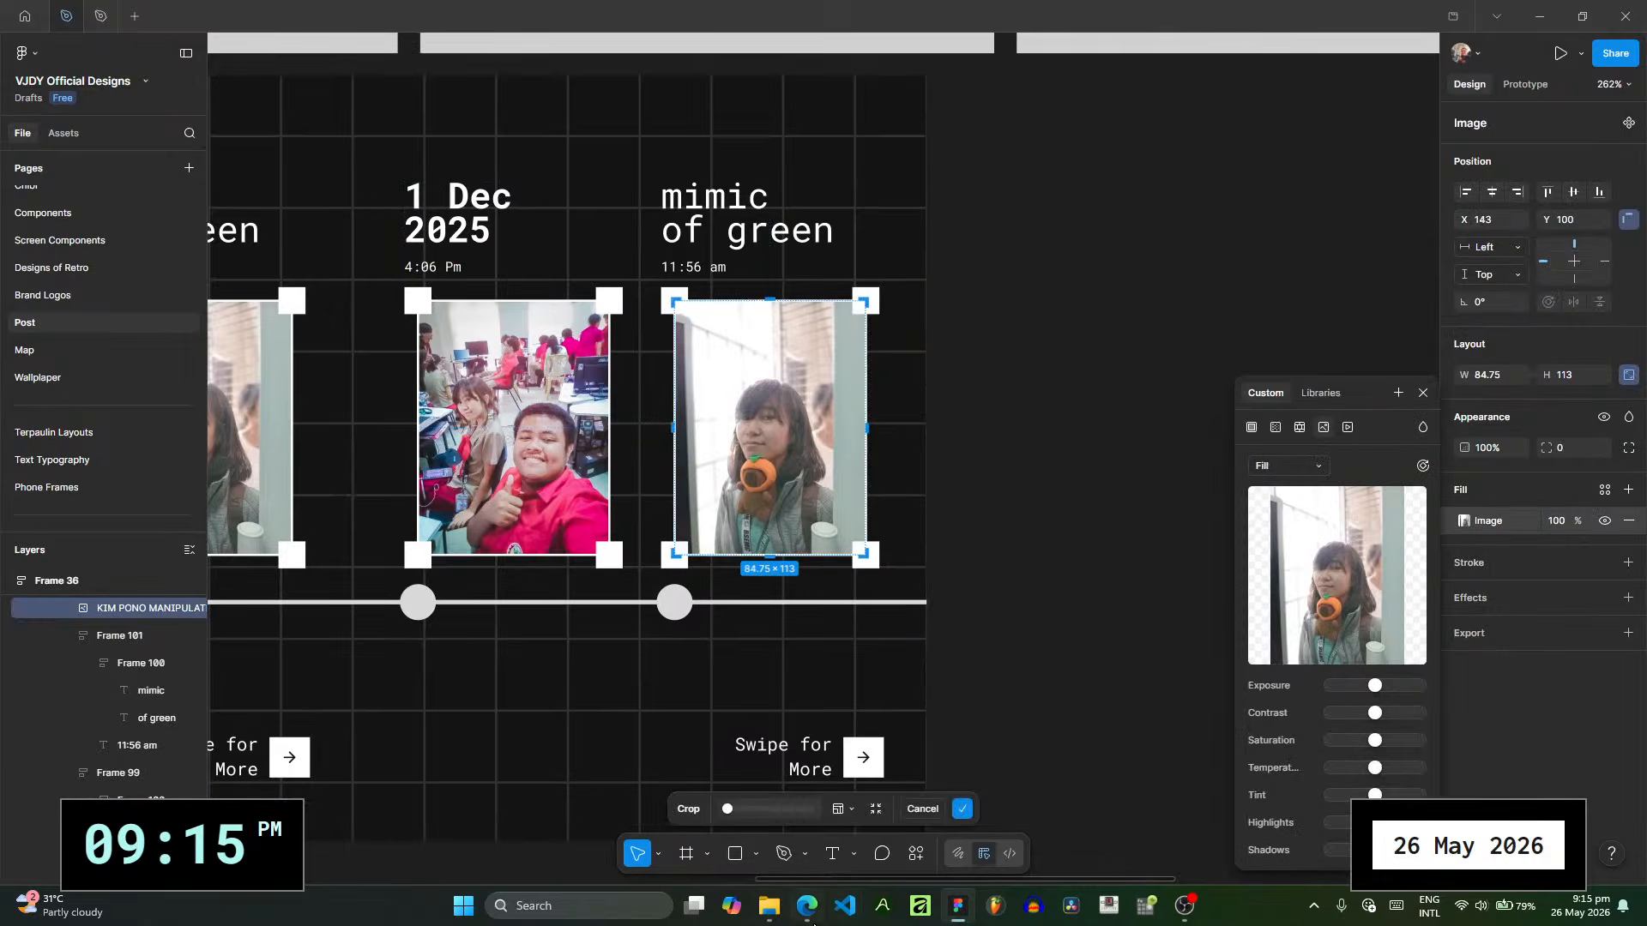
{"action": "left_click", "coordinate": [768, 906]}
{"action": "left_click", "coordinate": [449, 486]}
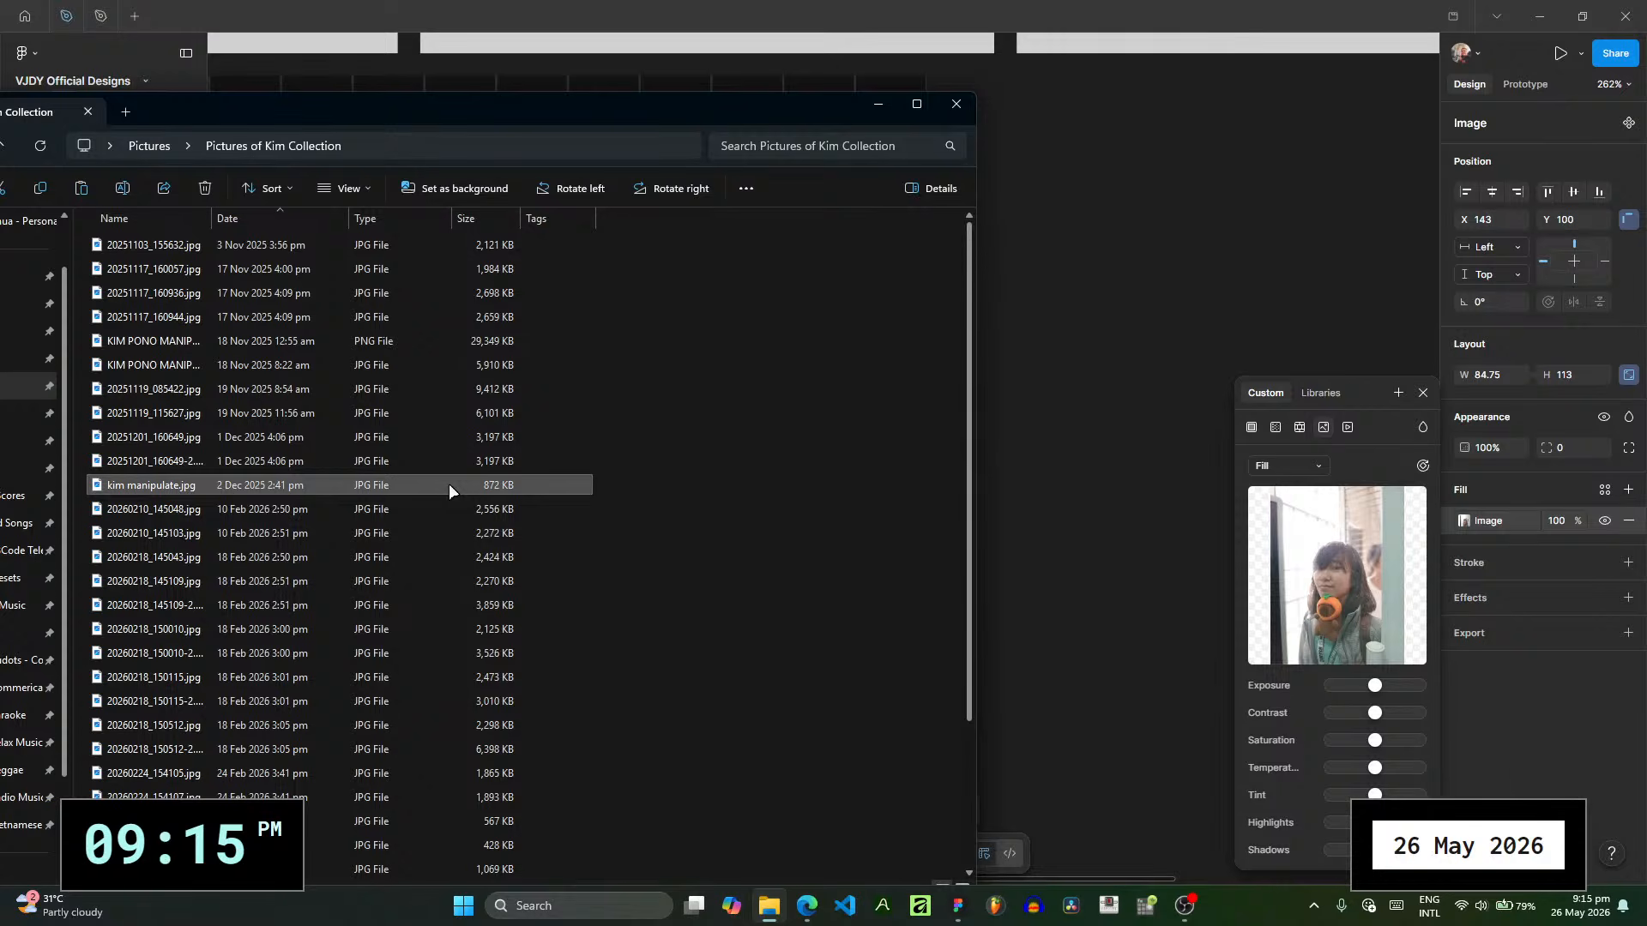
{"action": "double_click", "coordinate": [449, 486]}
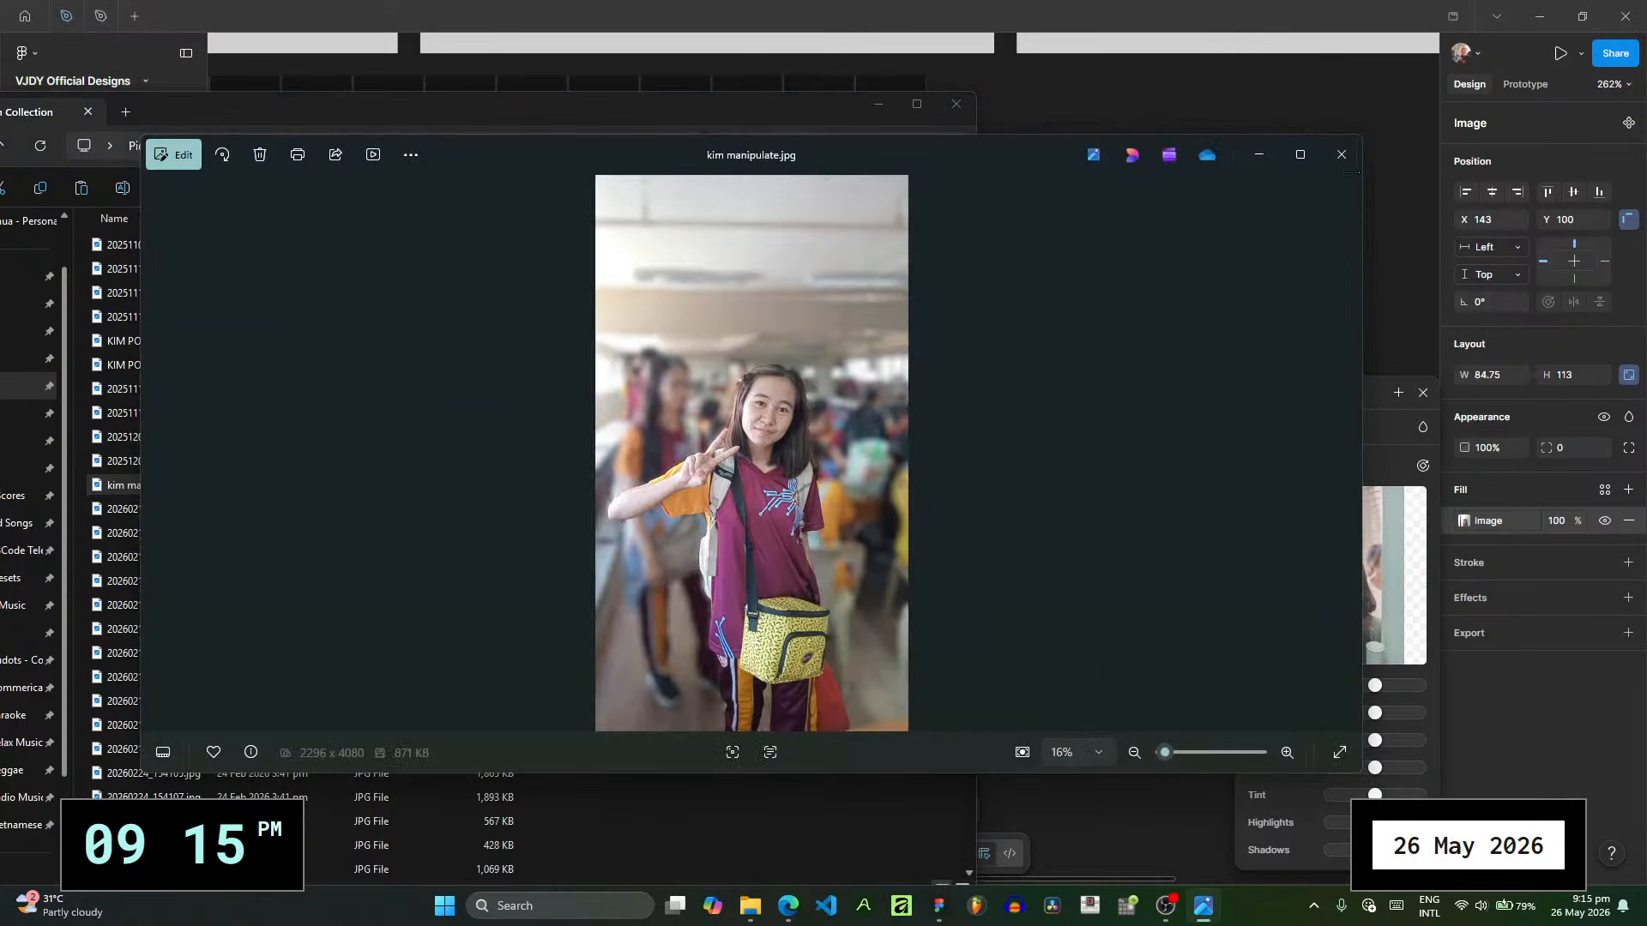
{"action": "left_click", "coordinate": [1341, 154]}
{"action": "left_click_drag", "start_coordinate": [256, 487], "coordinate": [1321, 549]}
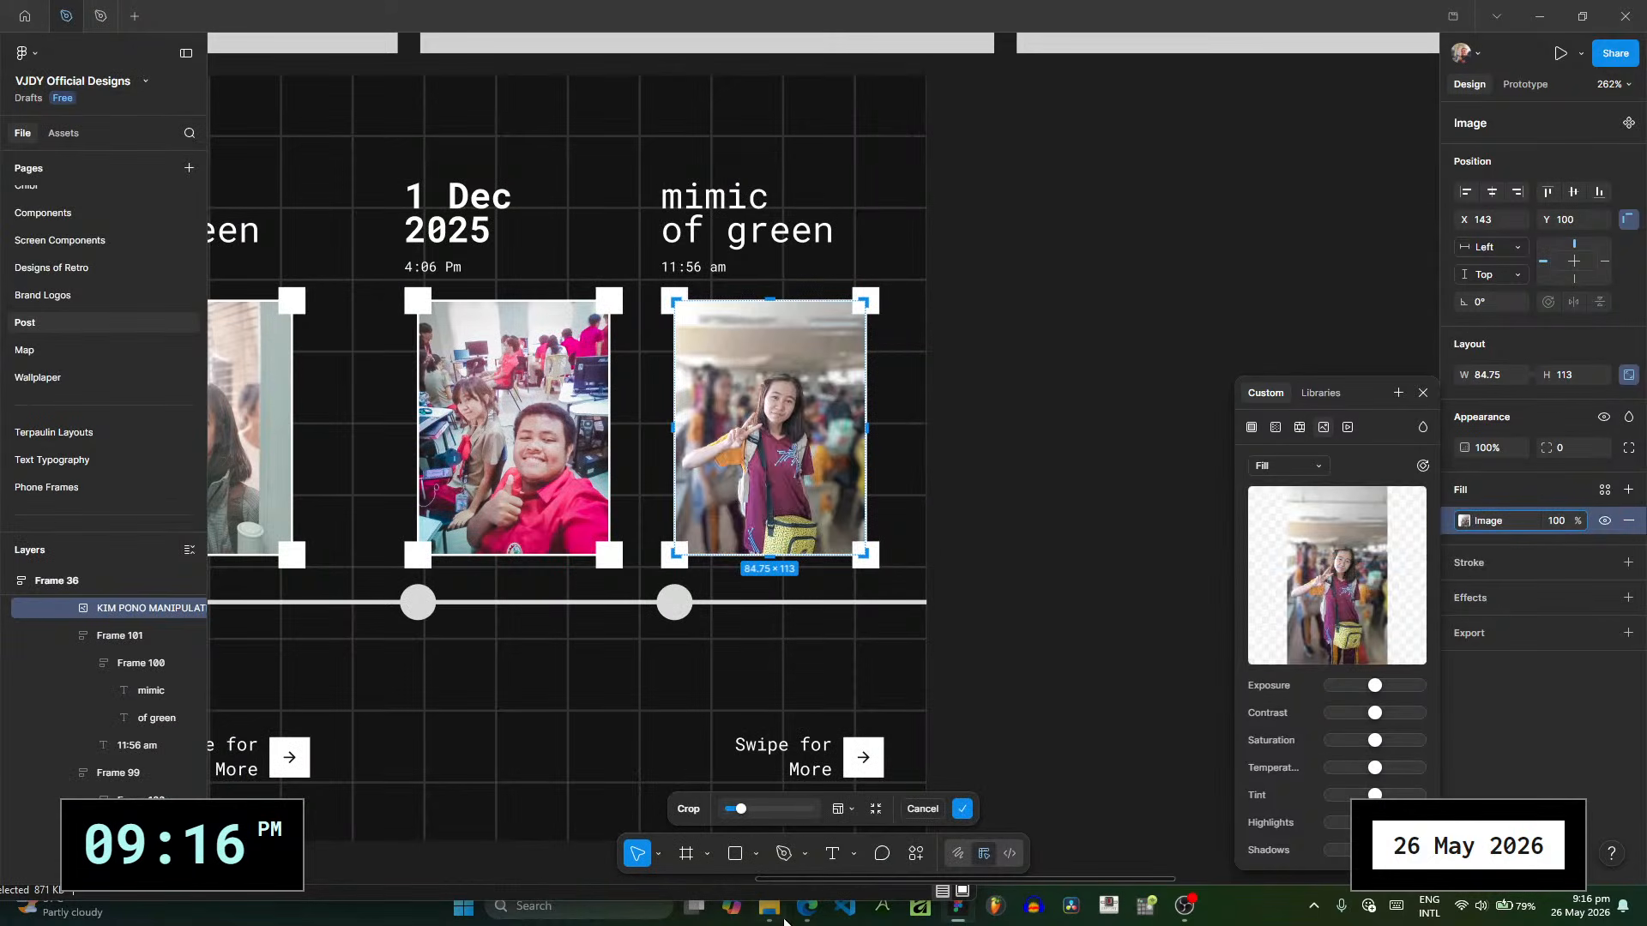
{"action": "mouse_move", "coordinate": [784, 921]}
{"action": "mouse_move", "coordinate": [768, 808]}
{"action": "left_click", "coordinate": [1424, 391]}
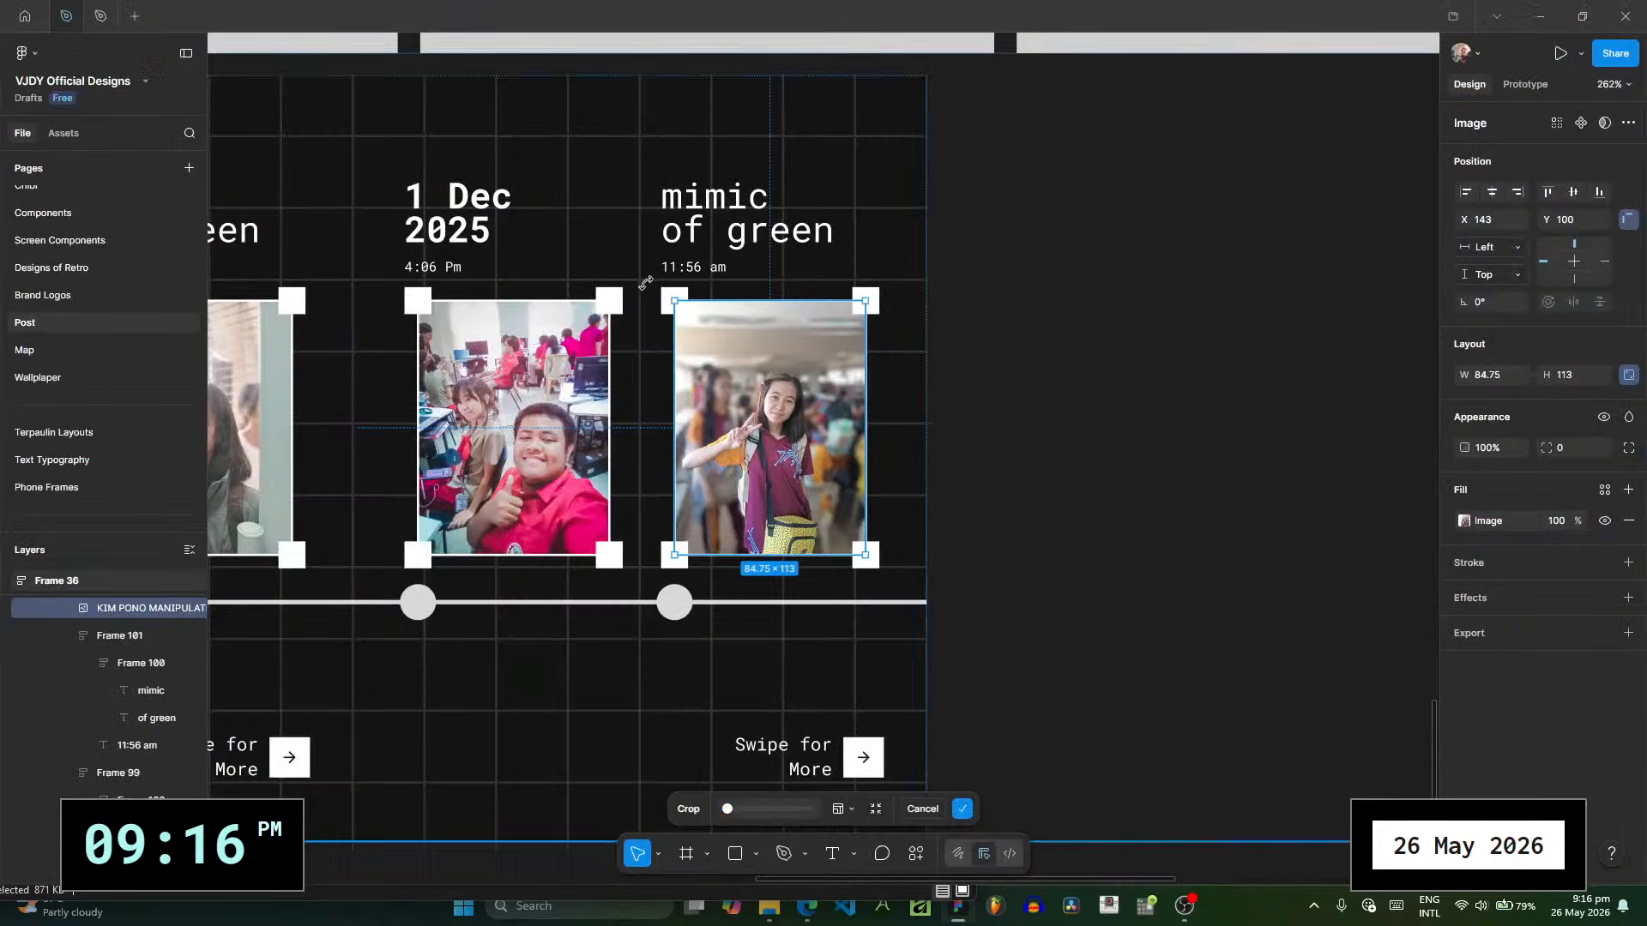
- Replace the 11:56 in the time line above the second photo on POST RECAP 4 with 2:41
{"action": "left_click", "coordinate": [704, 268]}
{"action": "left_click", "coordinate": [704, 269]}
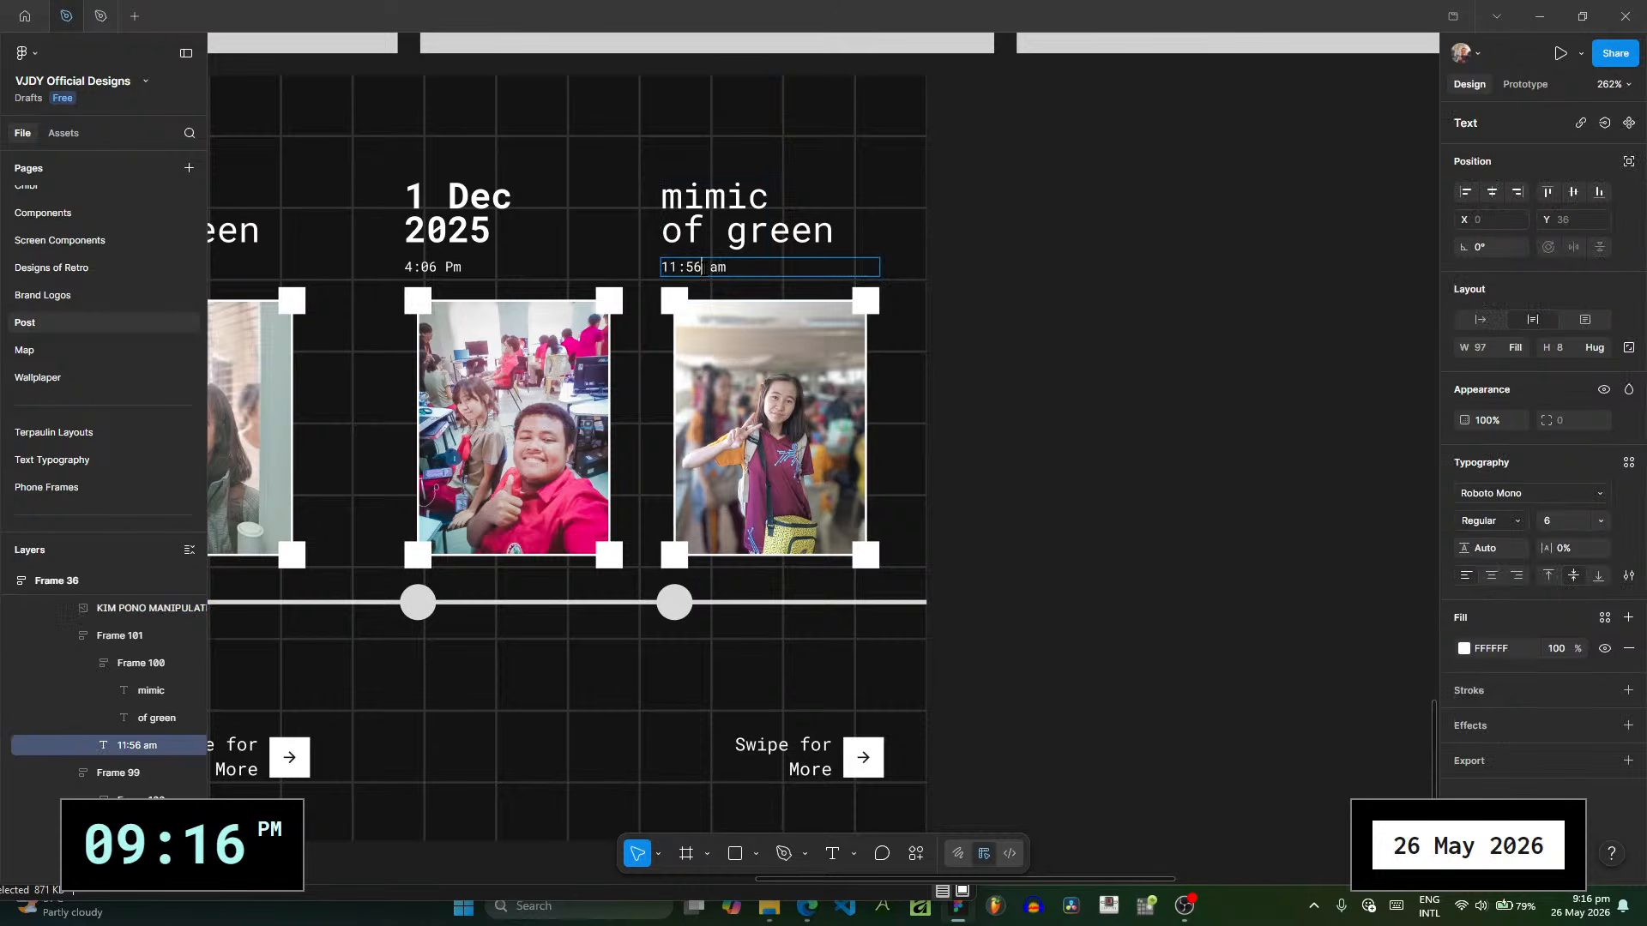
{"action": "left_click_drag", "start_coordinate": [701, 269], "coordinate": [652, 268]}
{"action": "type", "text": "2:41"}
- Replace the caption mimic of green above the second photo on POST RECAP 4 with 2 Dec 2025, making 2 Dec bold
{"action": "double_click", "coordinate": [710, 199]}
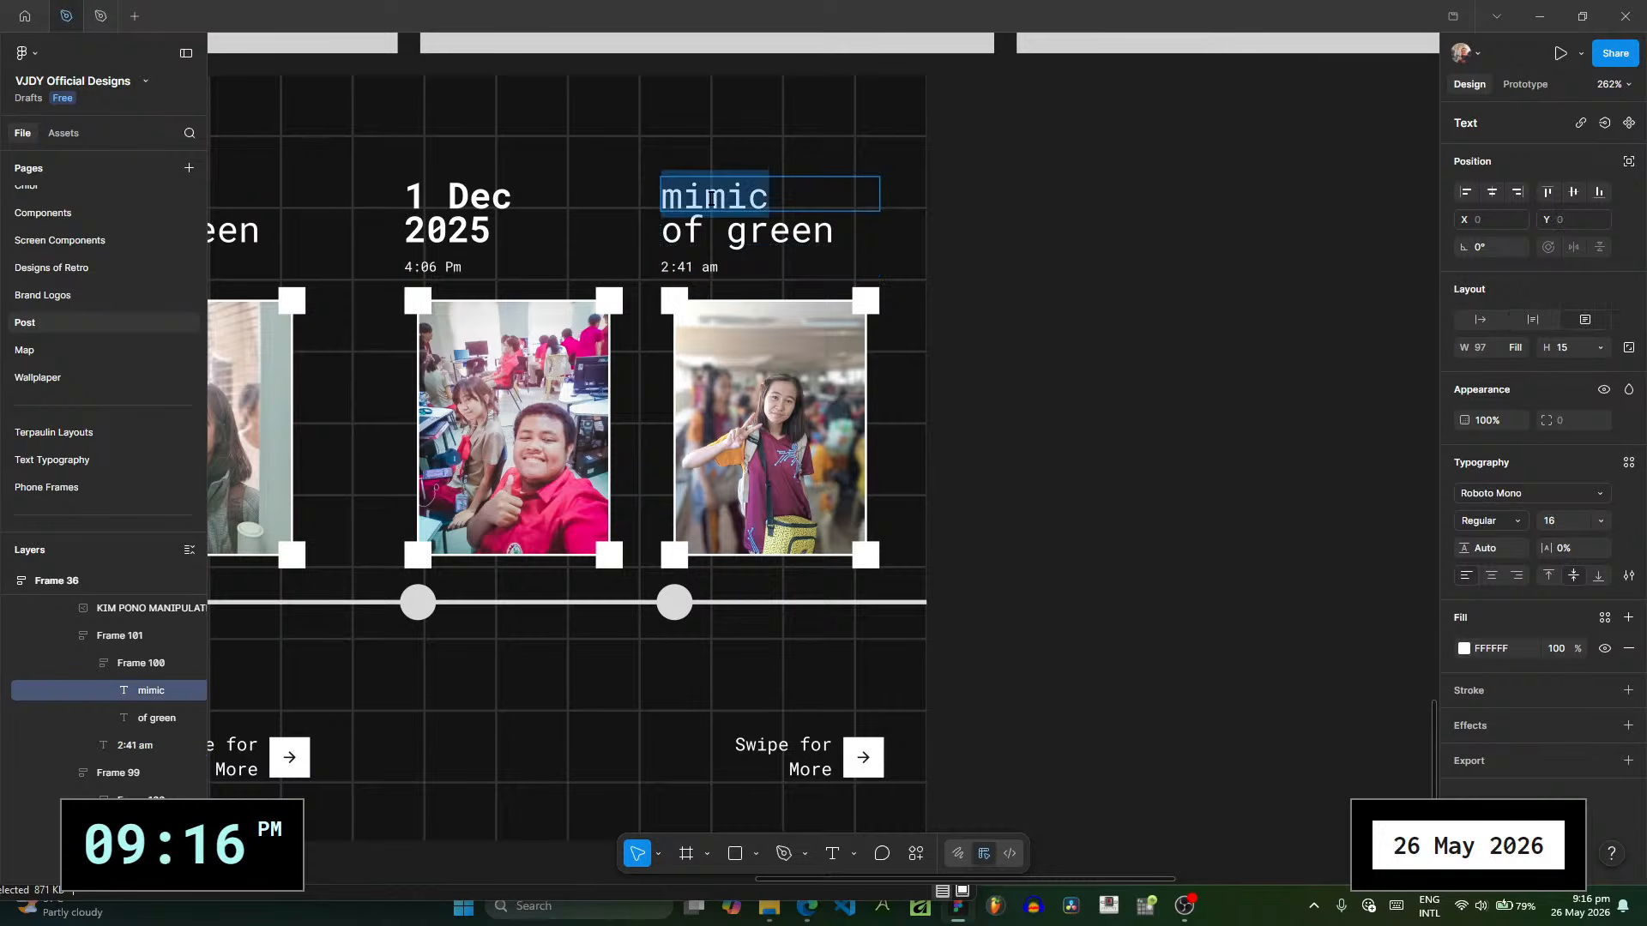
{"action": "type", "text": "2 dEC"}
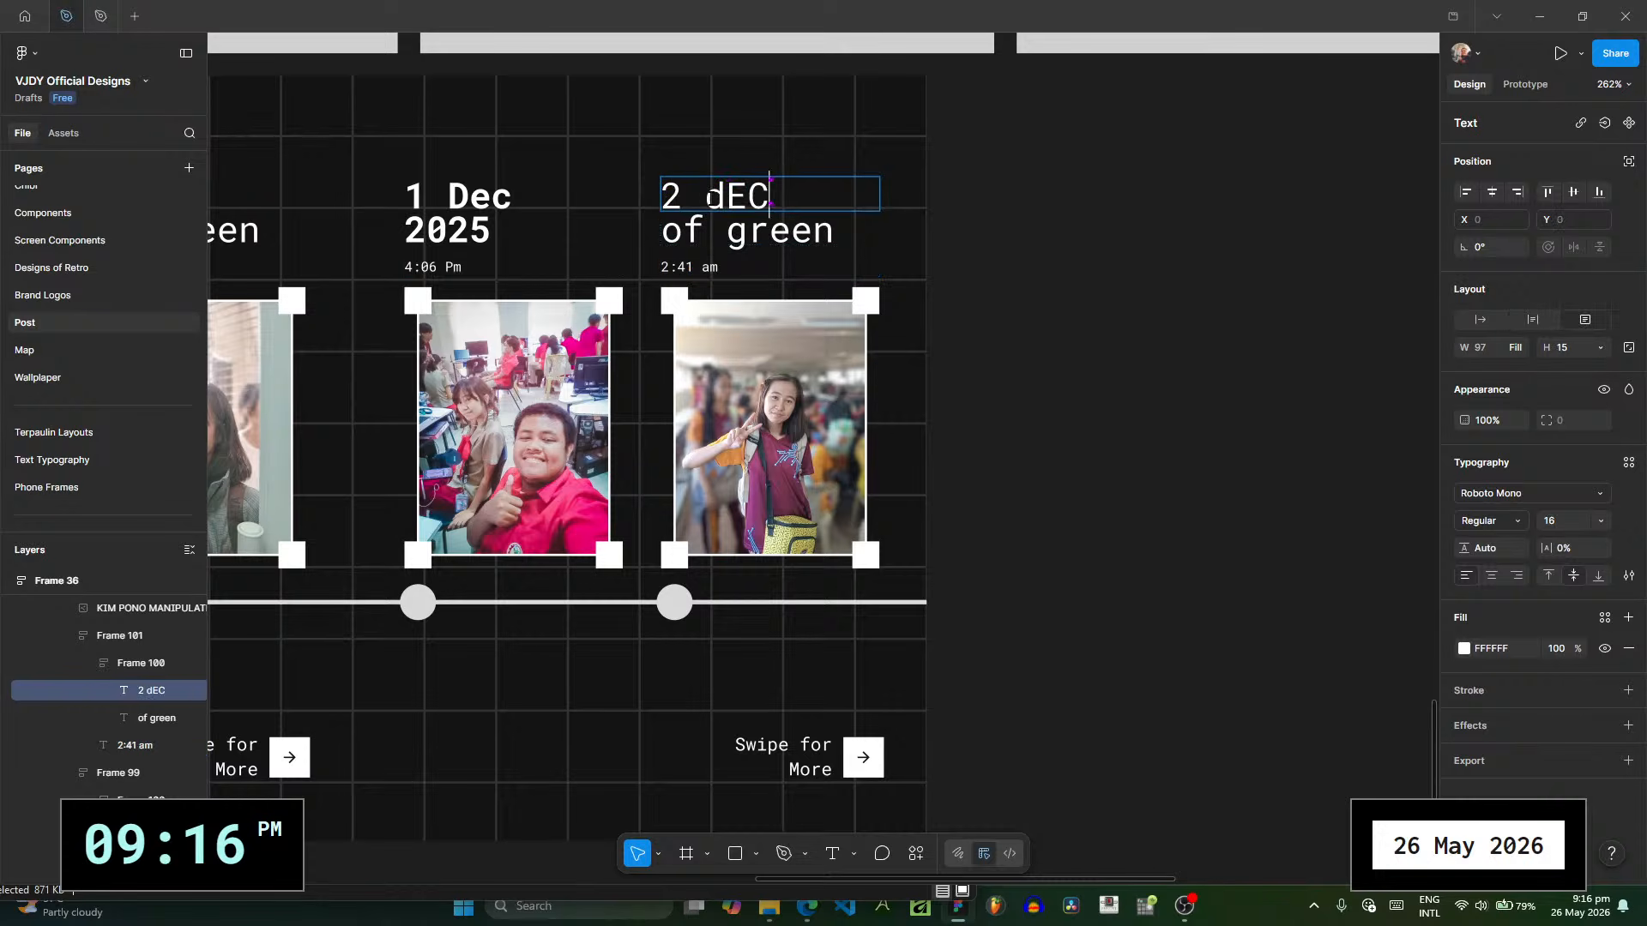
{"action": "key", "text": "BackSpace"}
{"action": "key", "text": "BackSpace"}
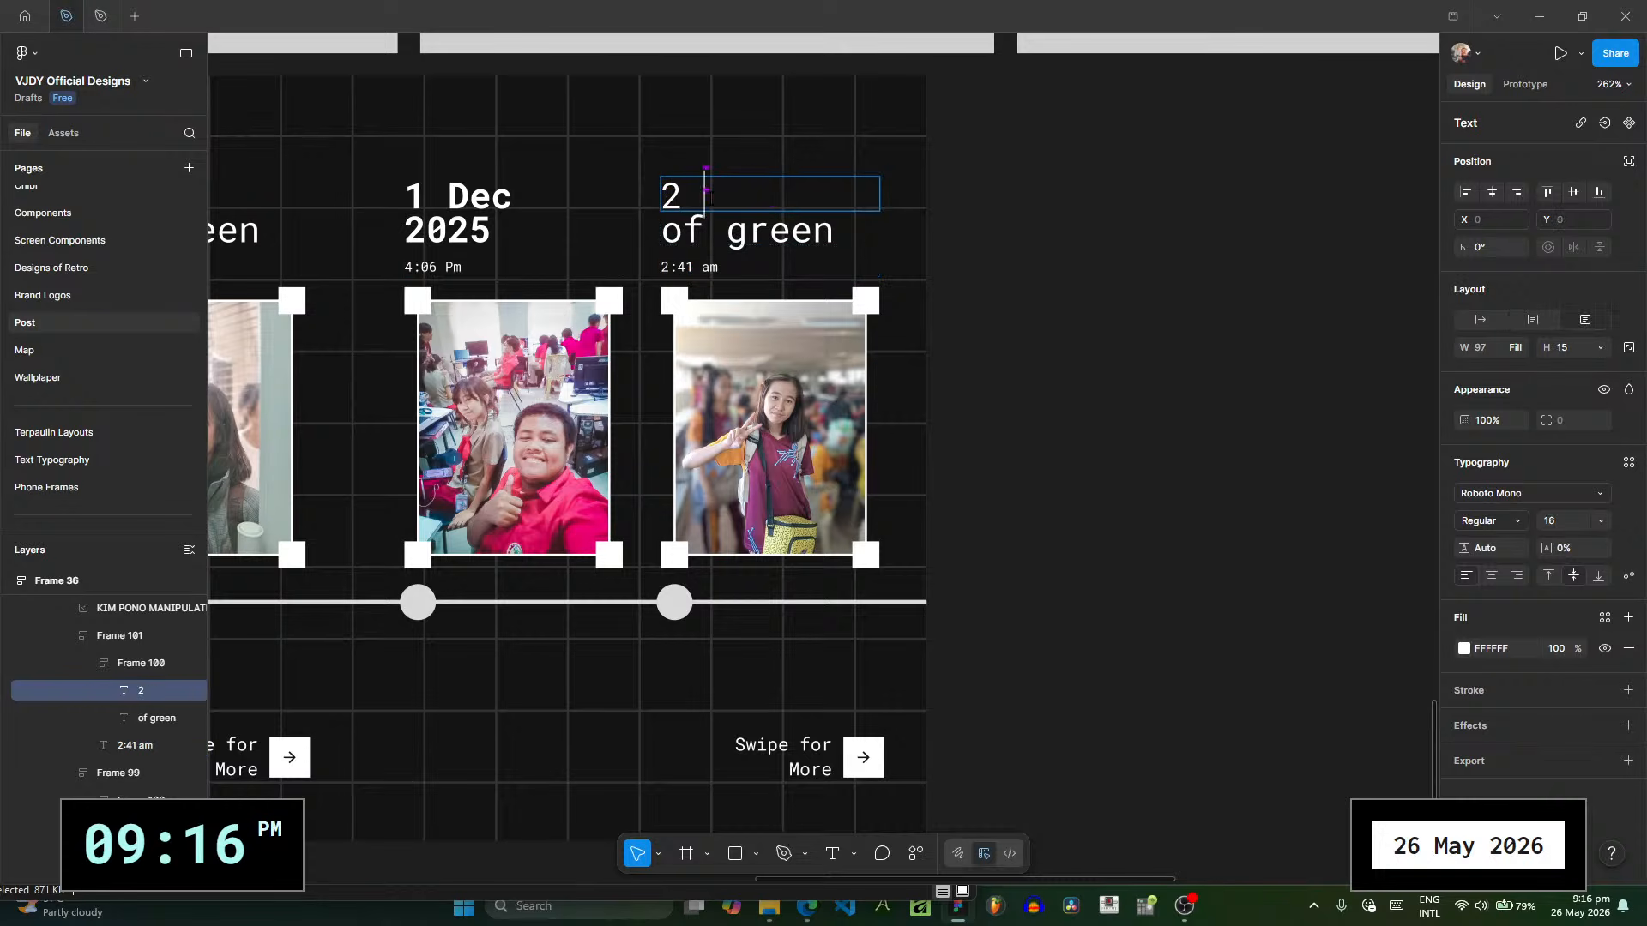
{"action": "type", "text": "Dec"}
{"action": "key", "text": "ctrl+a"}
{"action": "key", "text": "ctrl+b"}
{"action": "key", "text": "Escape"}
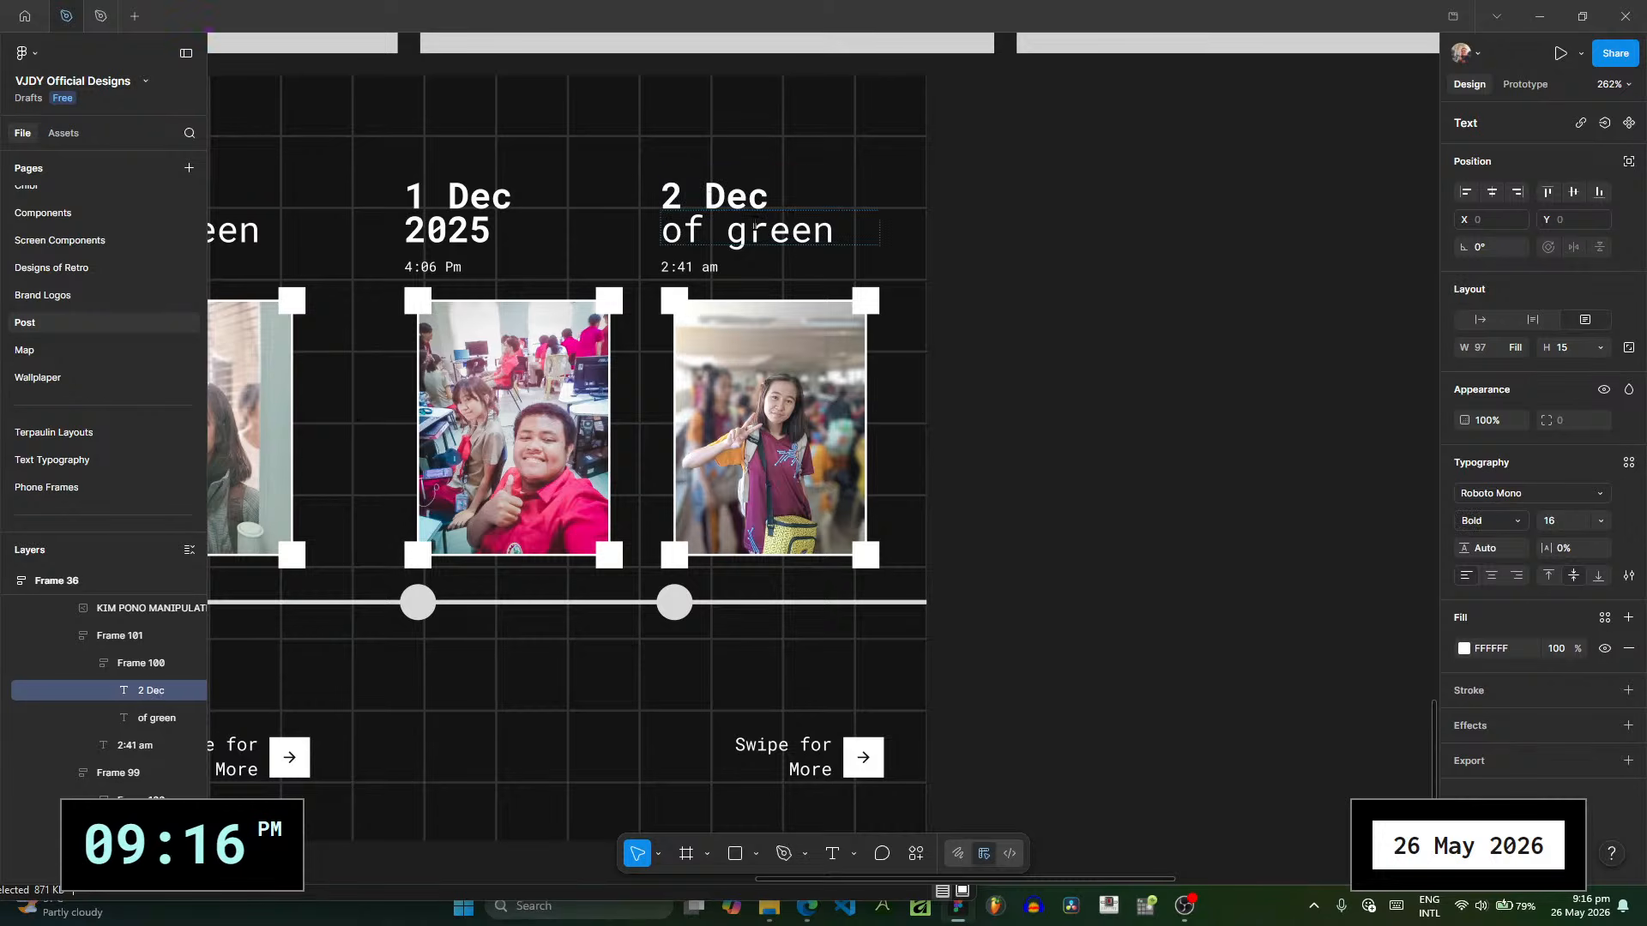
{"action": "double_click", "coordinate": [847, 228]}
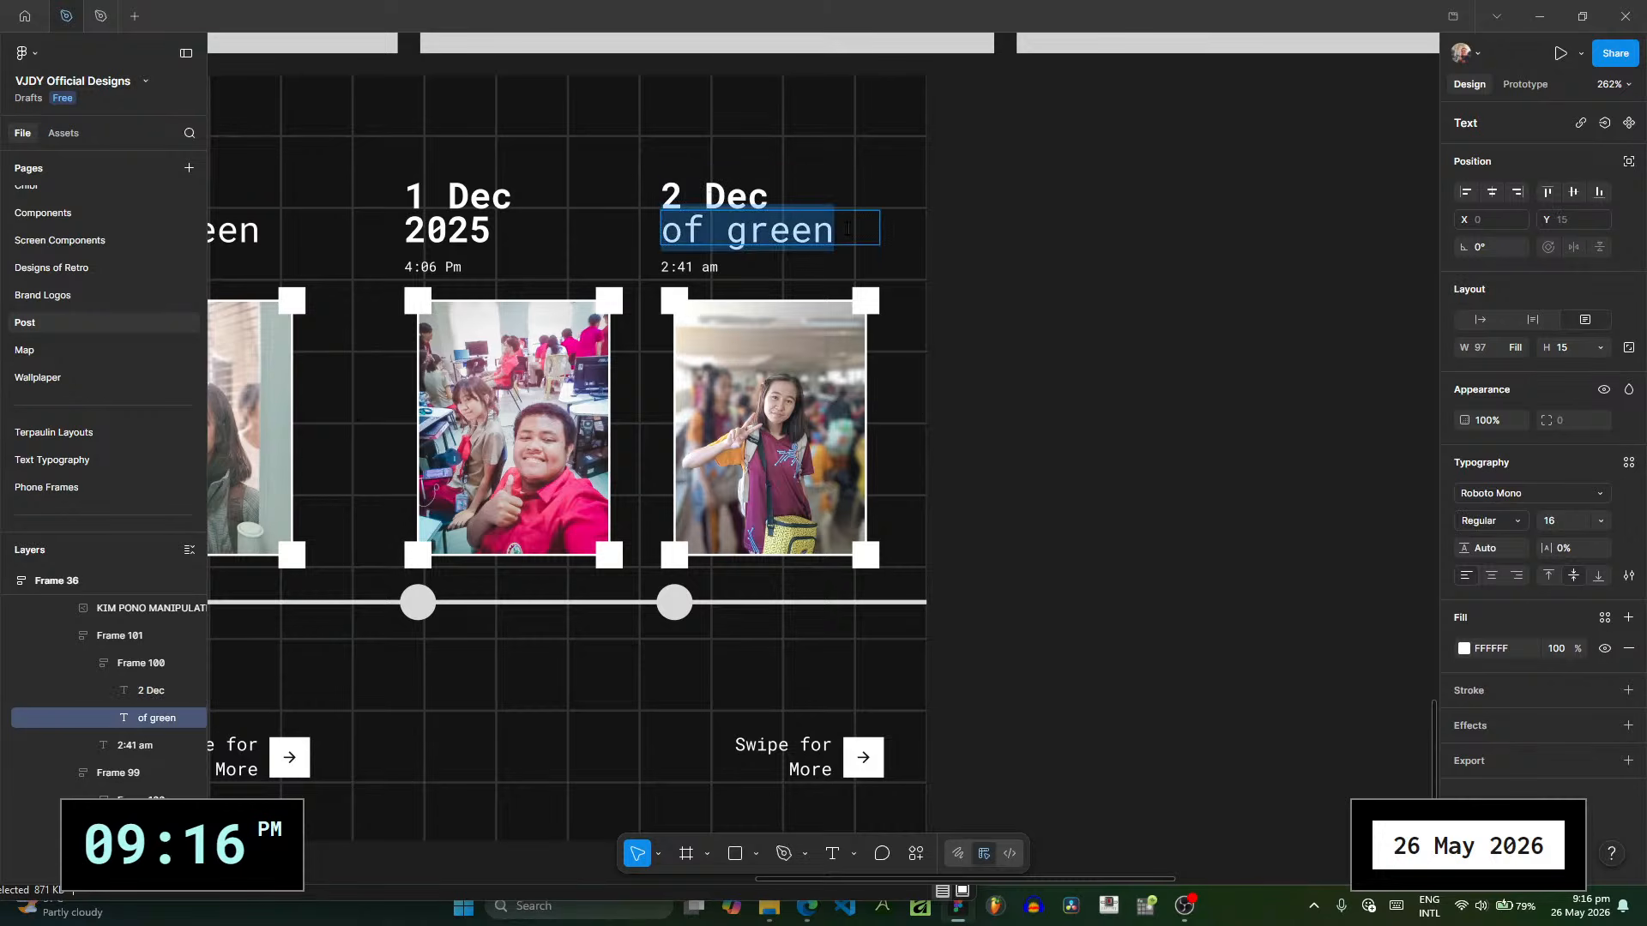
{"action": "type", "text": "2025"}
- Unlock POST RECAP 3 and change the 2025 line under 19 Nov to Regular weight
{"action": "scroll", "coordinate": [1228, 415], "scroll_direction": "up", "scroll_amount": 1}
{"action": "scroll", "coordinate": [1228, 415], "scroll_direction": "left", "scroll_amount": 8}
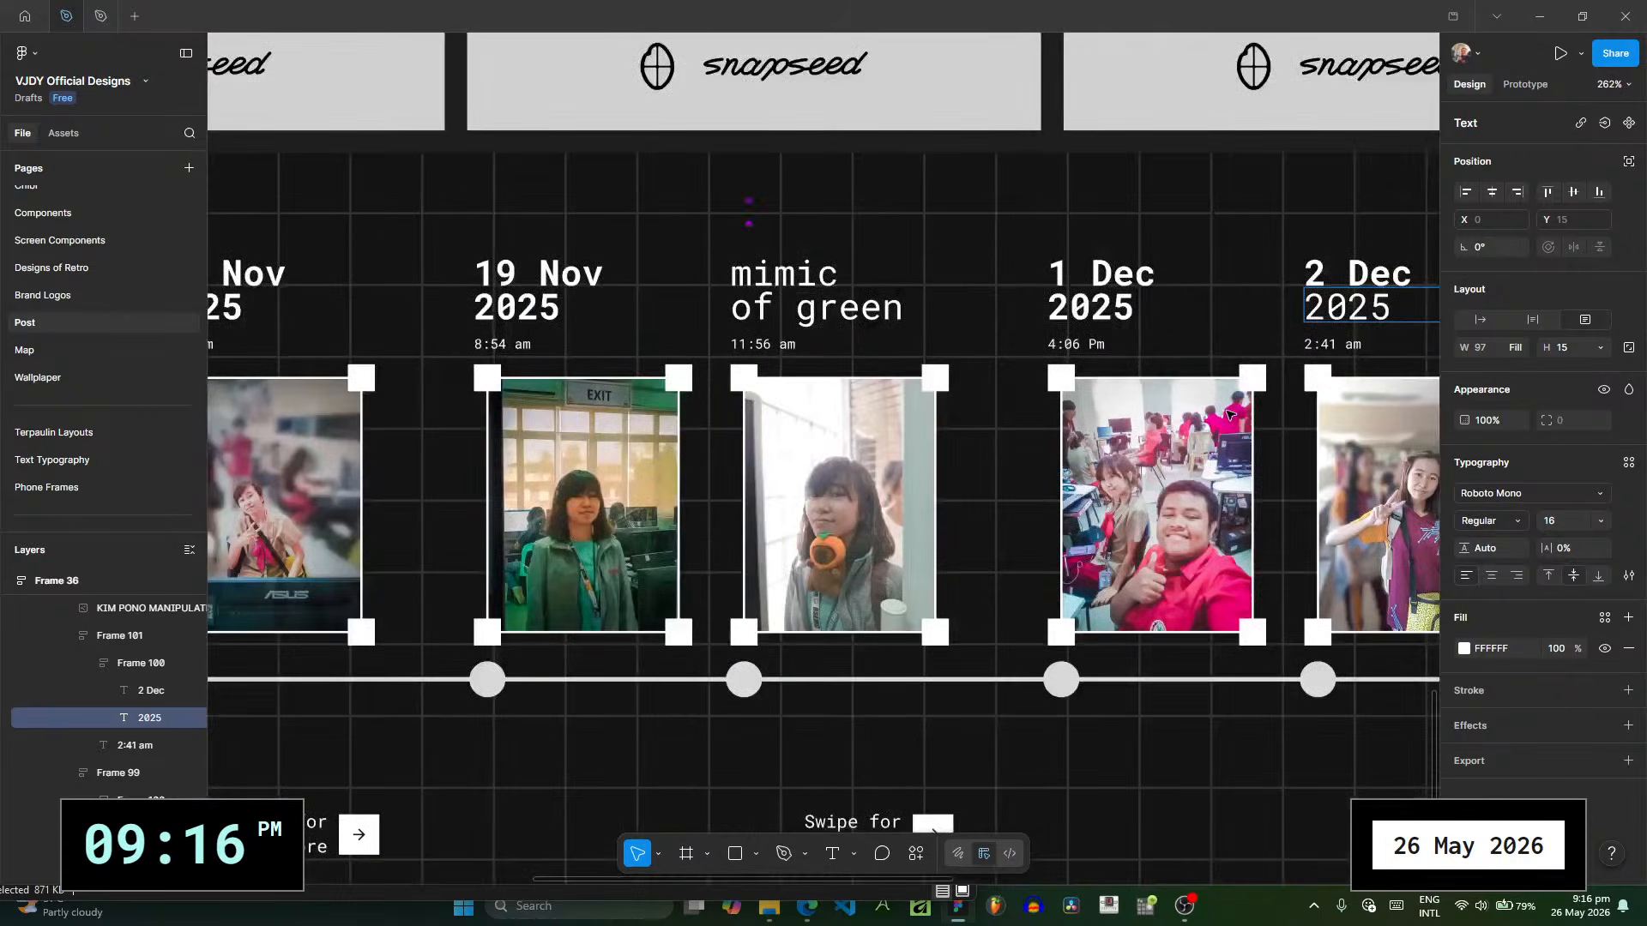
{"action": "left_click", "coordinate": [541, 308]}
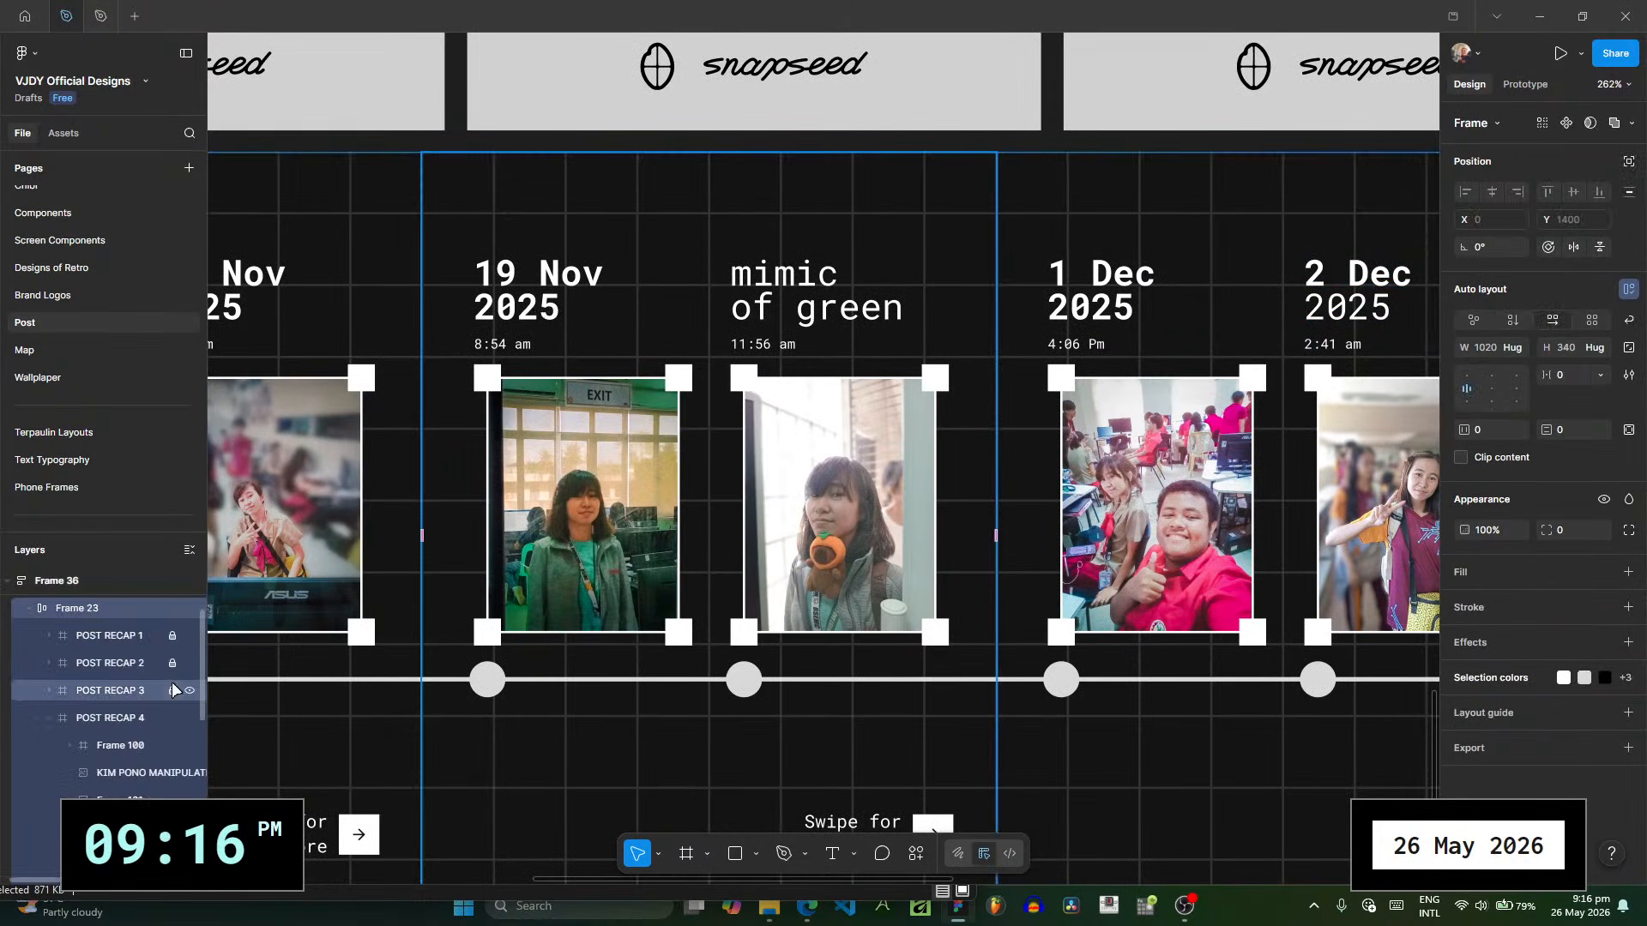
{"action": "left_click", "coordinate": [533, 311]}
{"action": "left_click", "coordinate": [534, 310]}
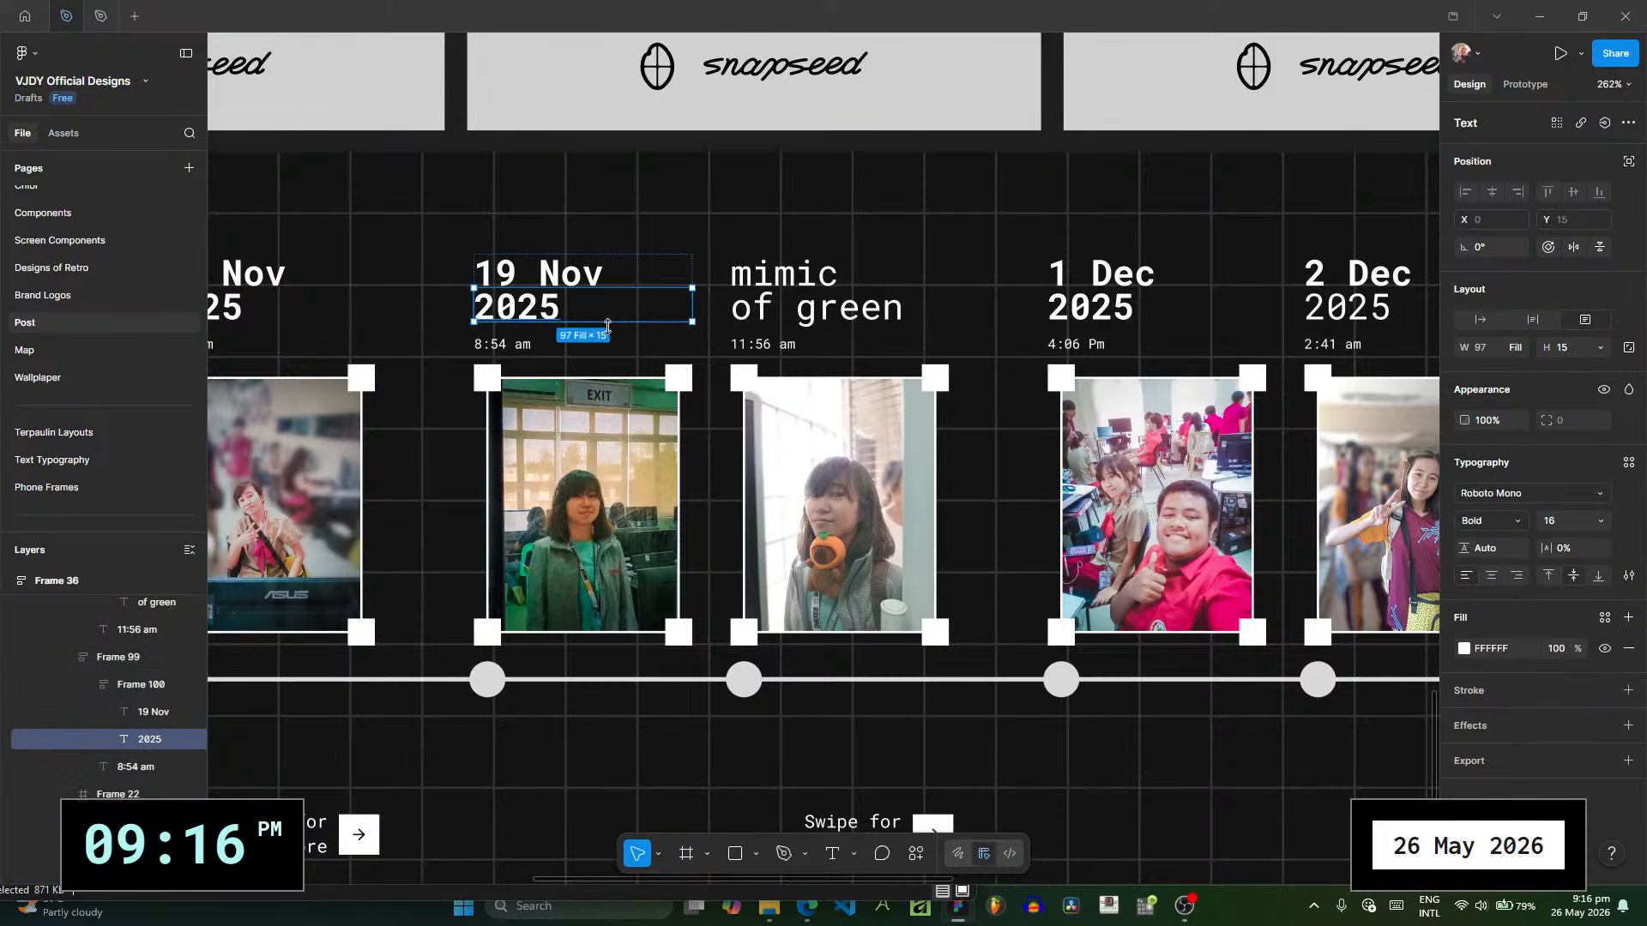
{"action": "left_click_drag", "start_coordinate": [434, 315], "coordinate": [748, 325]}
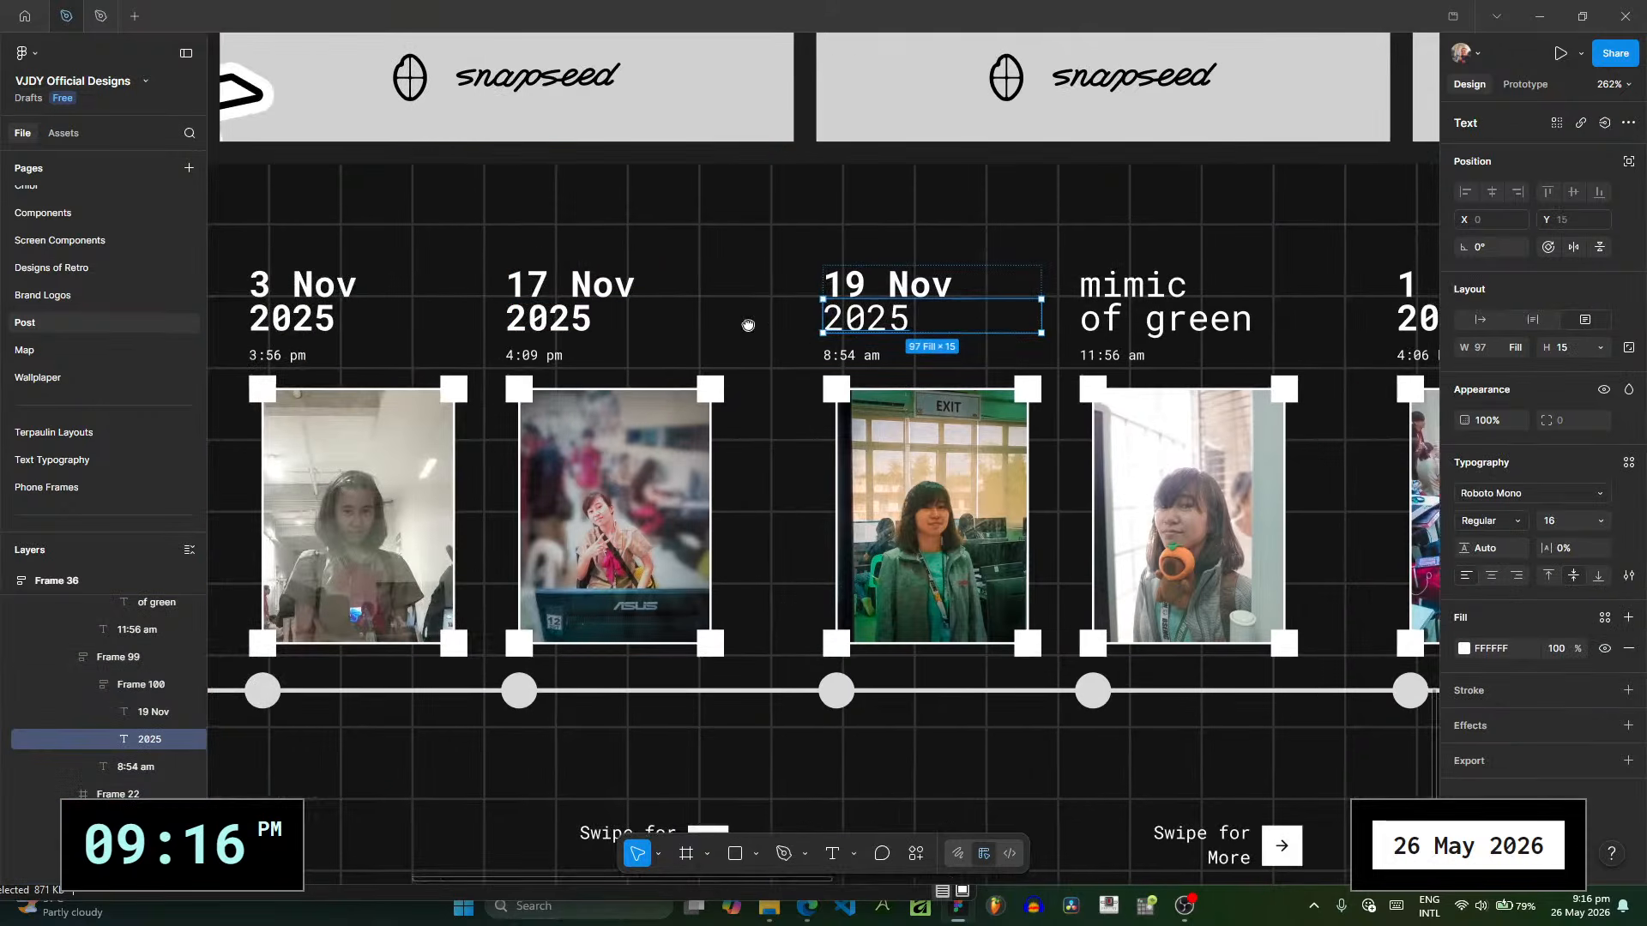
- Unlock the POST RECAP 2 frame so that its date texts can be edited
{"action": "left_click", "coordinate": [538, 319]}
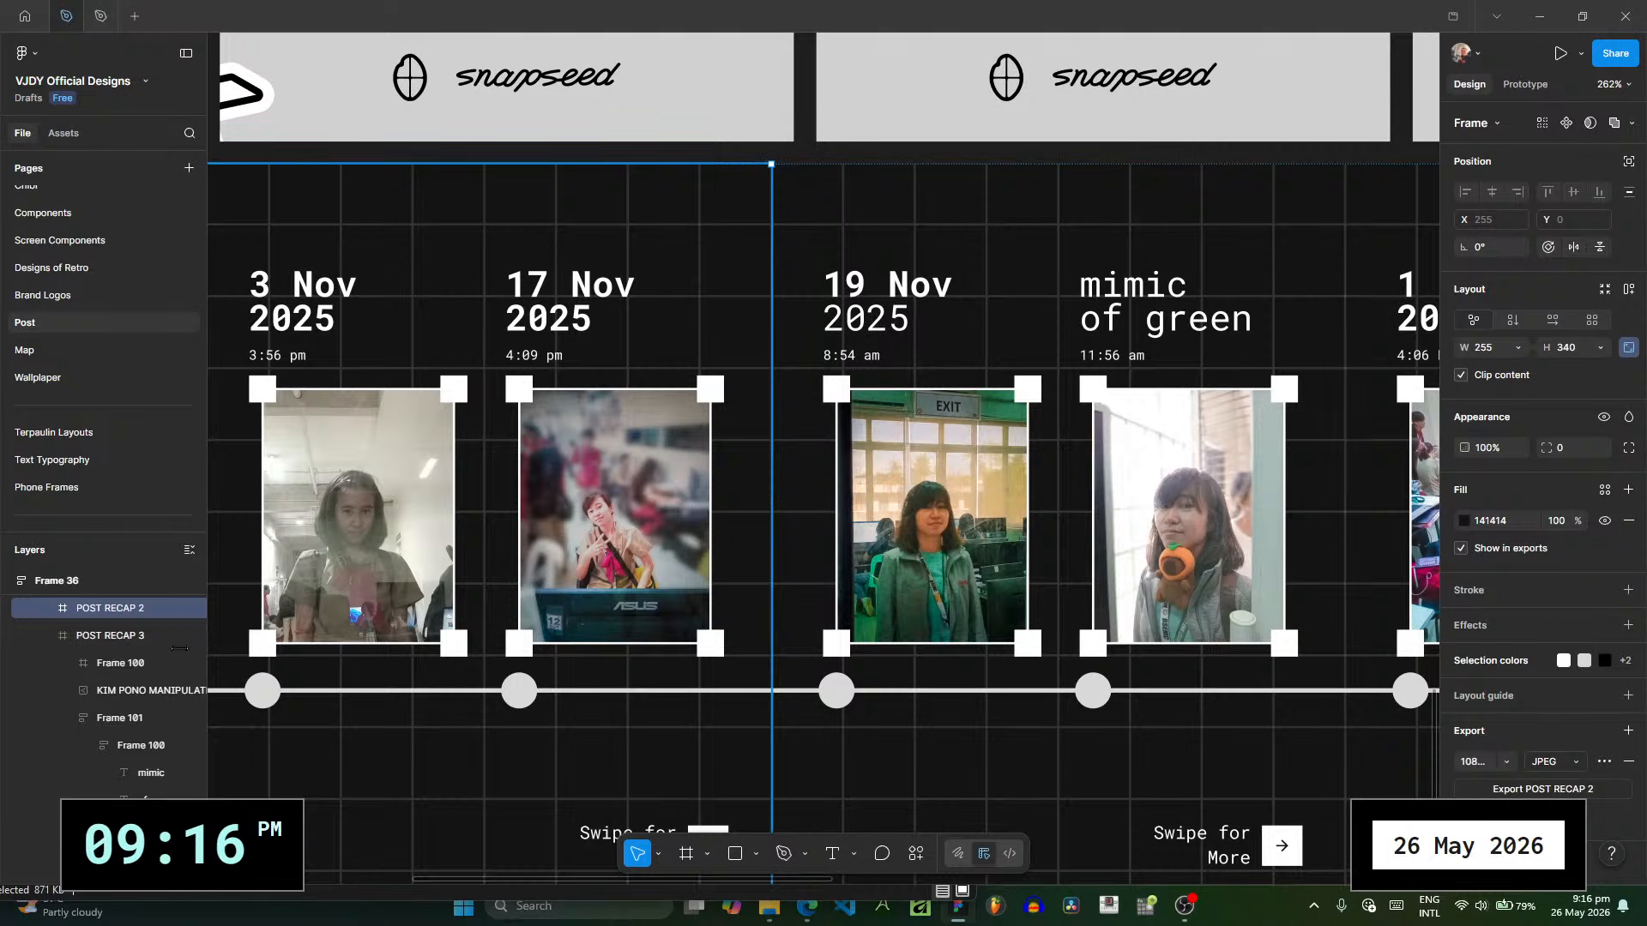
{"action": "left_click", "coordinate": [172, 608]}
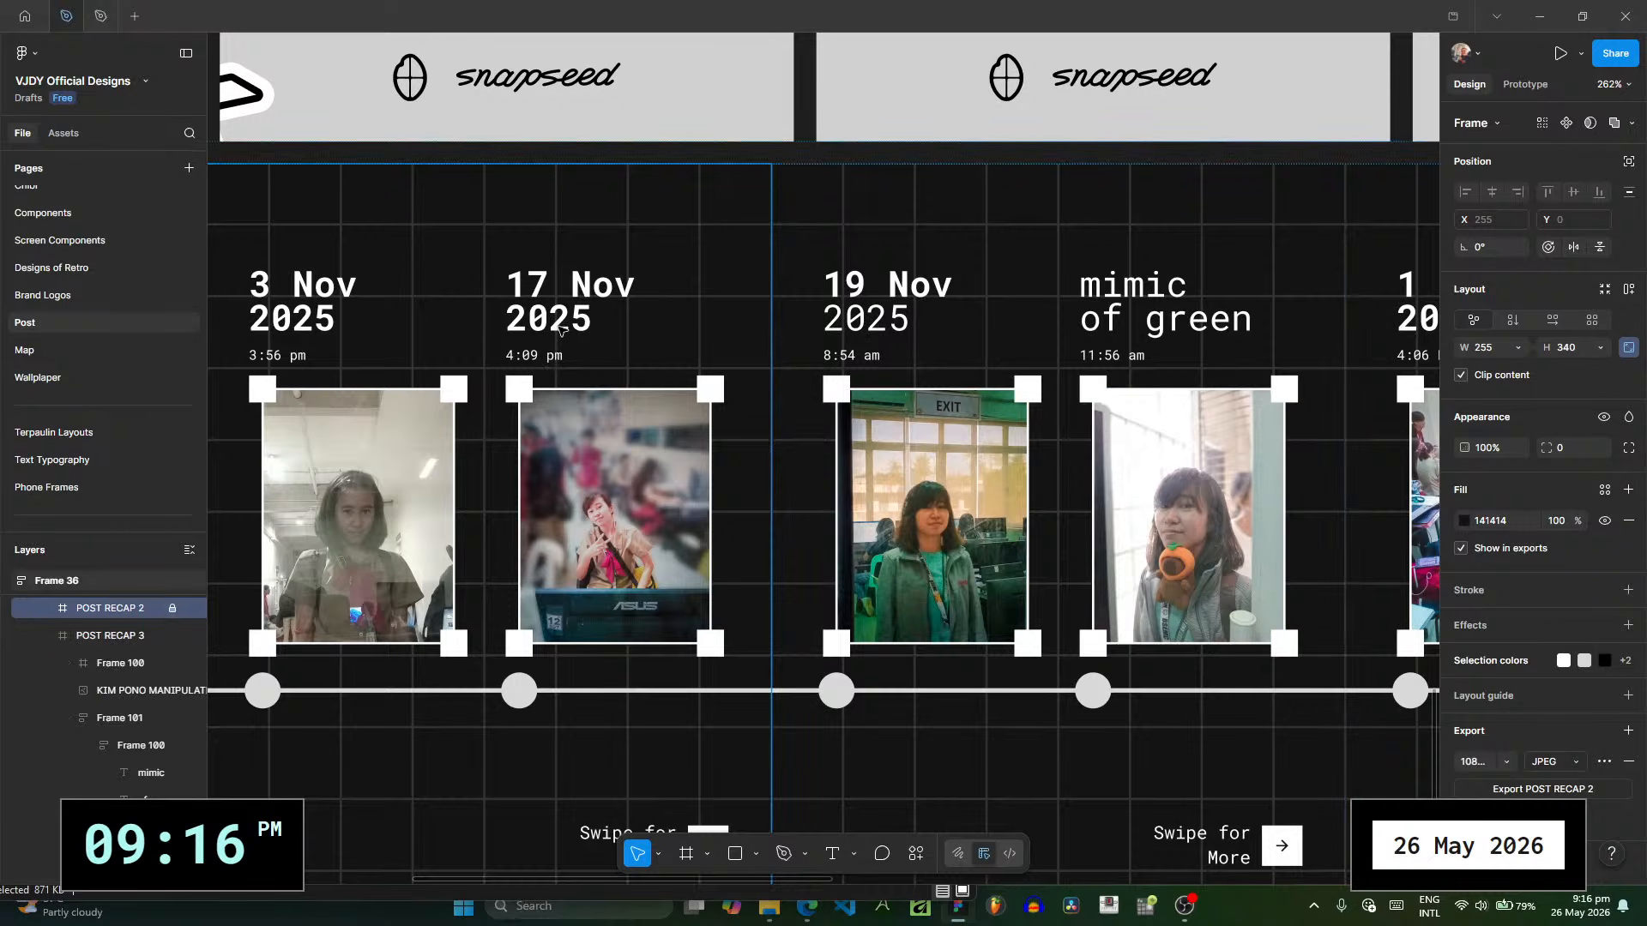
{"action": "left_click", "coordinate": [559, 329]}
{"action": "left_click", "coordinate": [173, 608]}
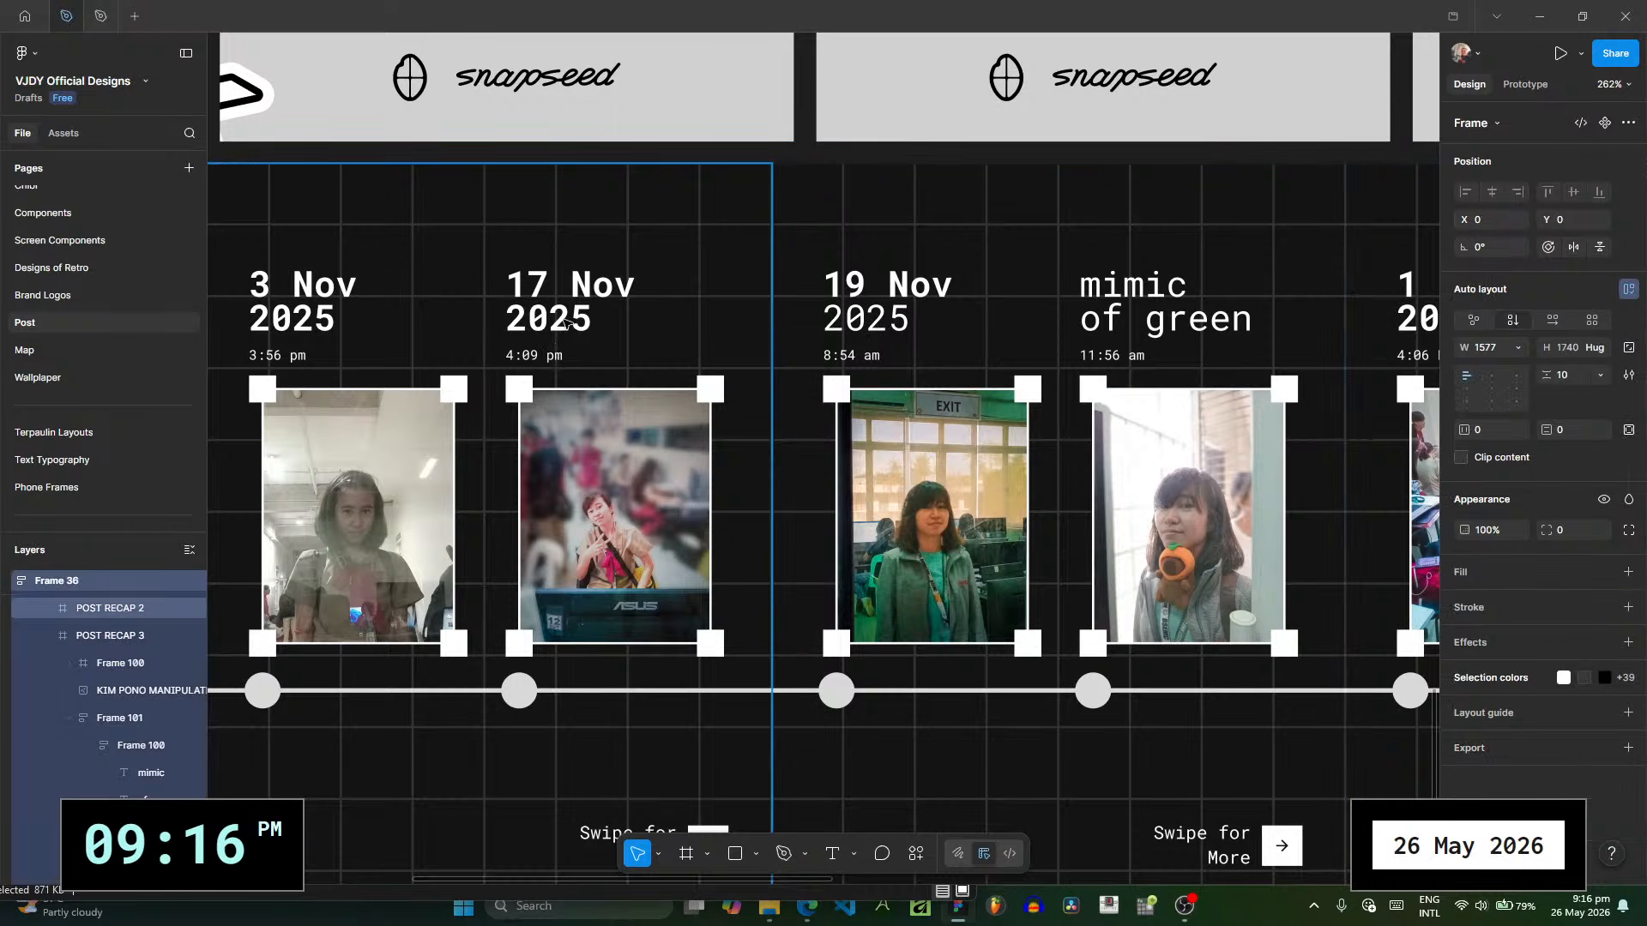
{"action": "left_click", "coordinate": [566, 324]}
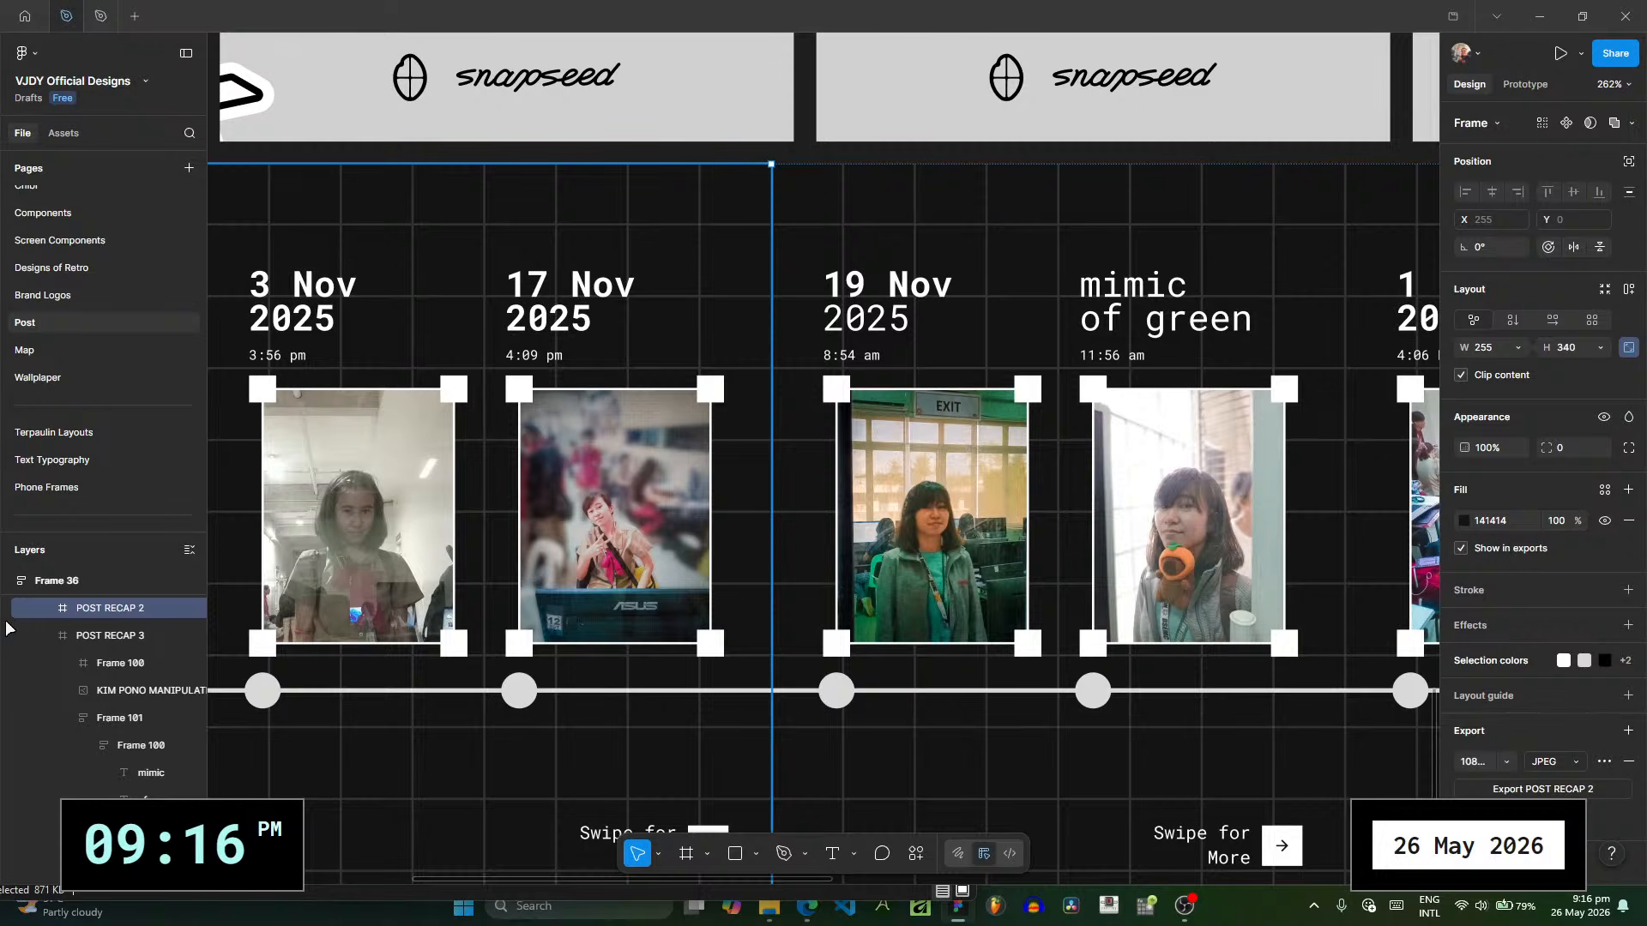
- Set the 2025 lines under 3 Nov and 17 Nov on POST RECAP 2 to Light weight
{"action": "left_click", "coordinate": [49, 607]}
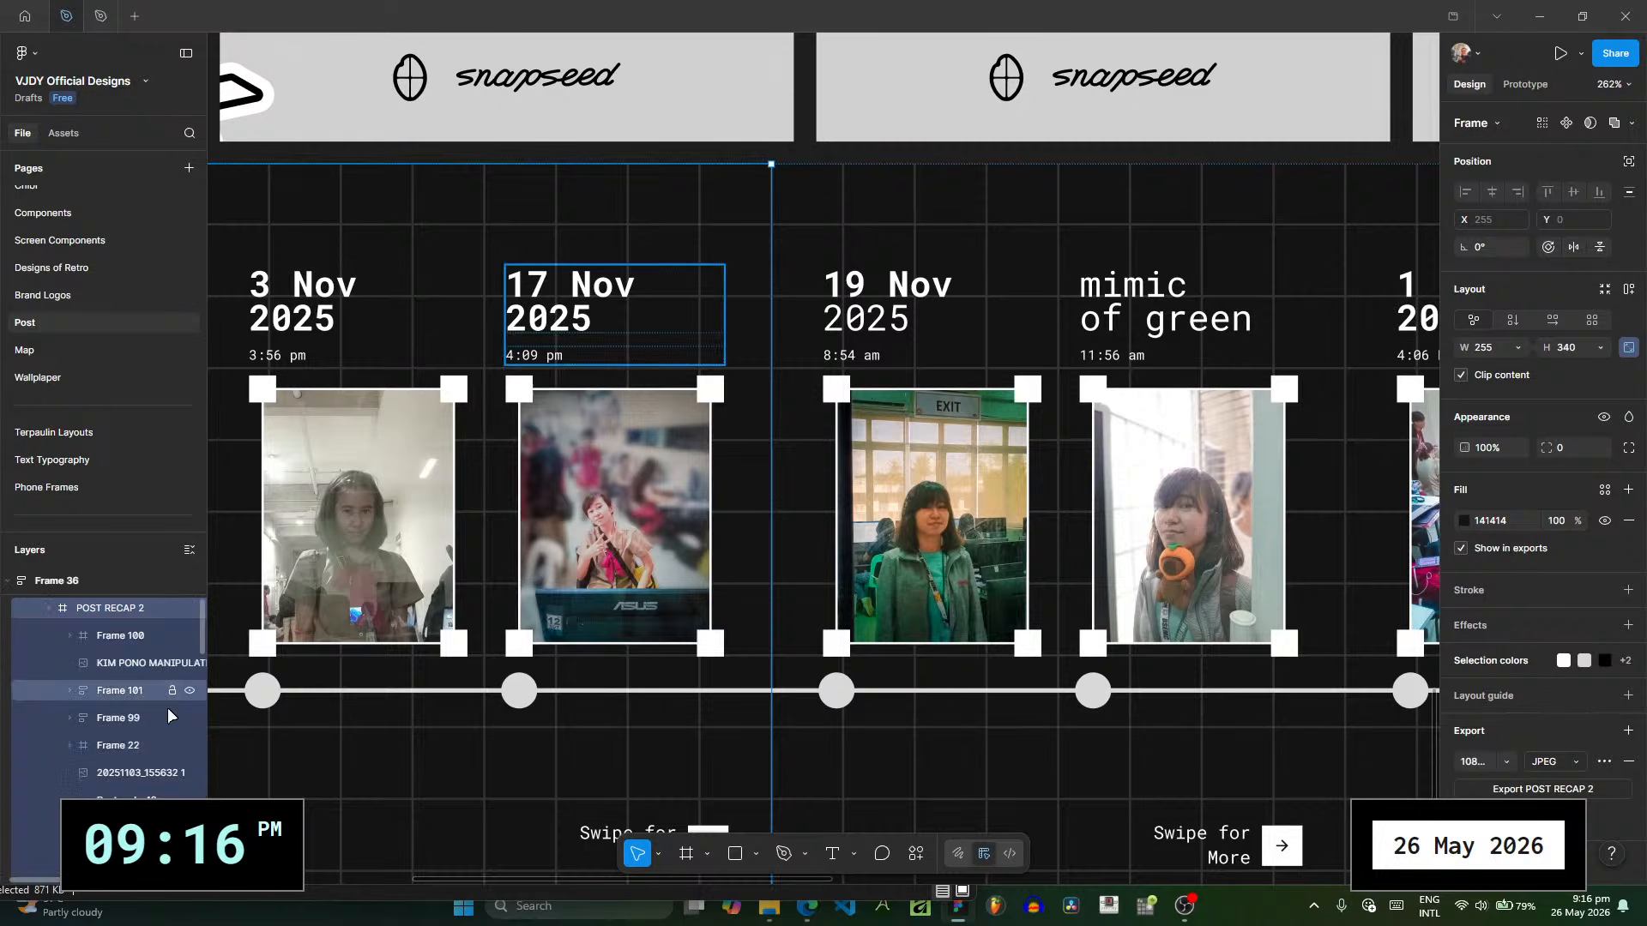
{"action": "left_click", "coordinate": [68, 722]}
{"action": "left_click", "coordinate": [190, 791]}
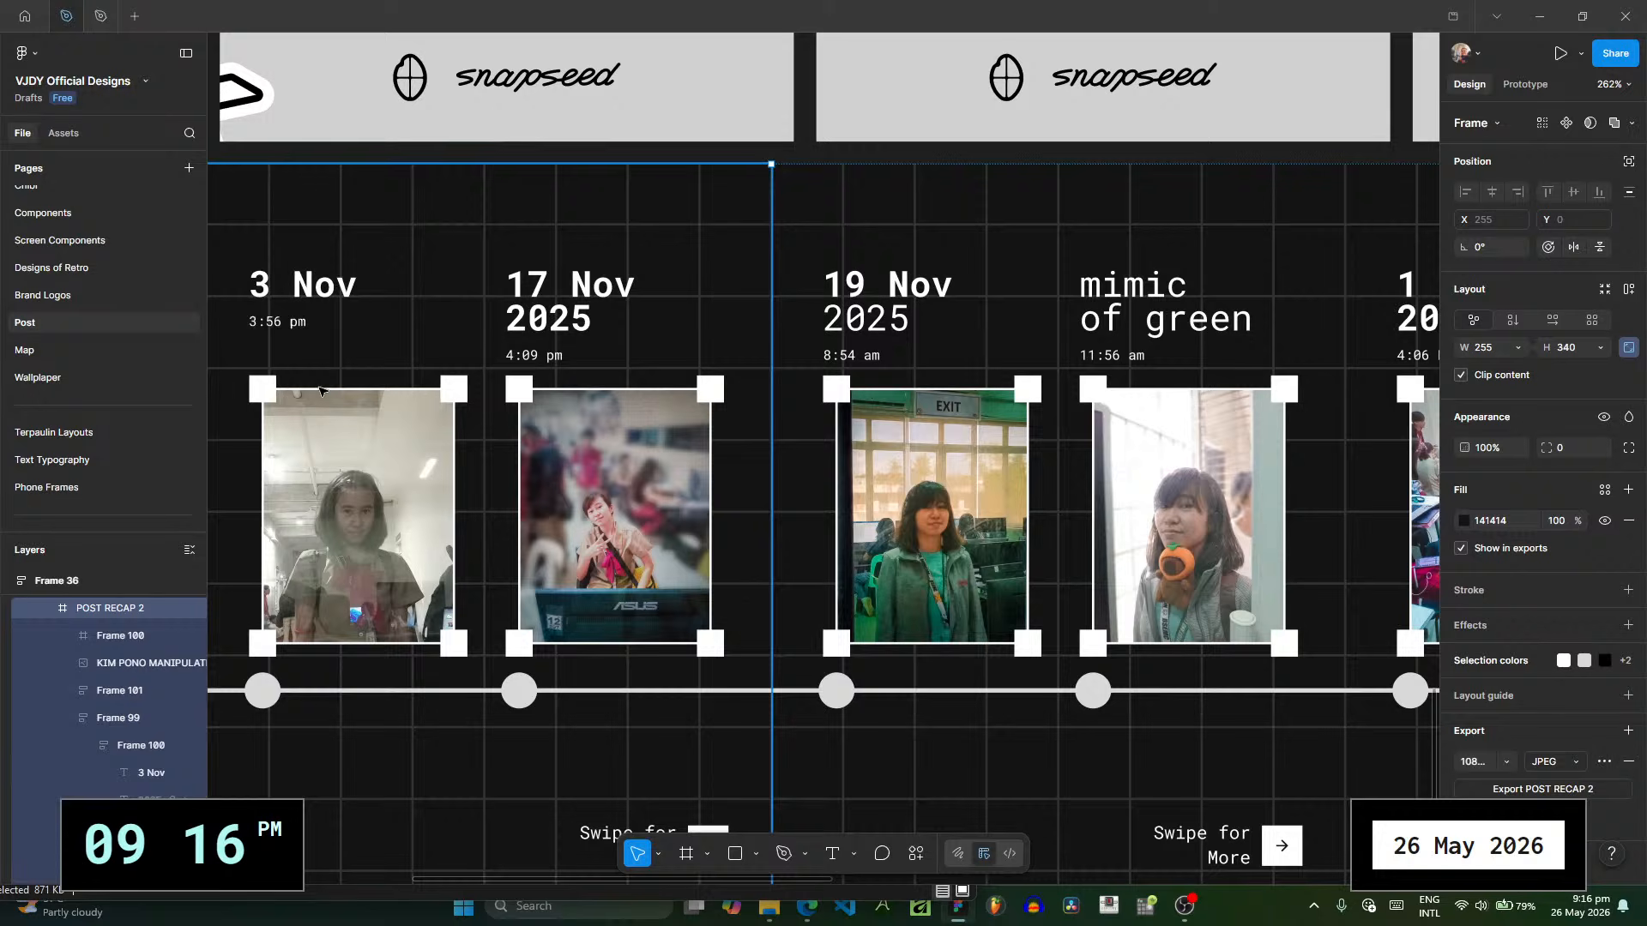
{"action": "left_click", "coordinate": [191, 794]}
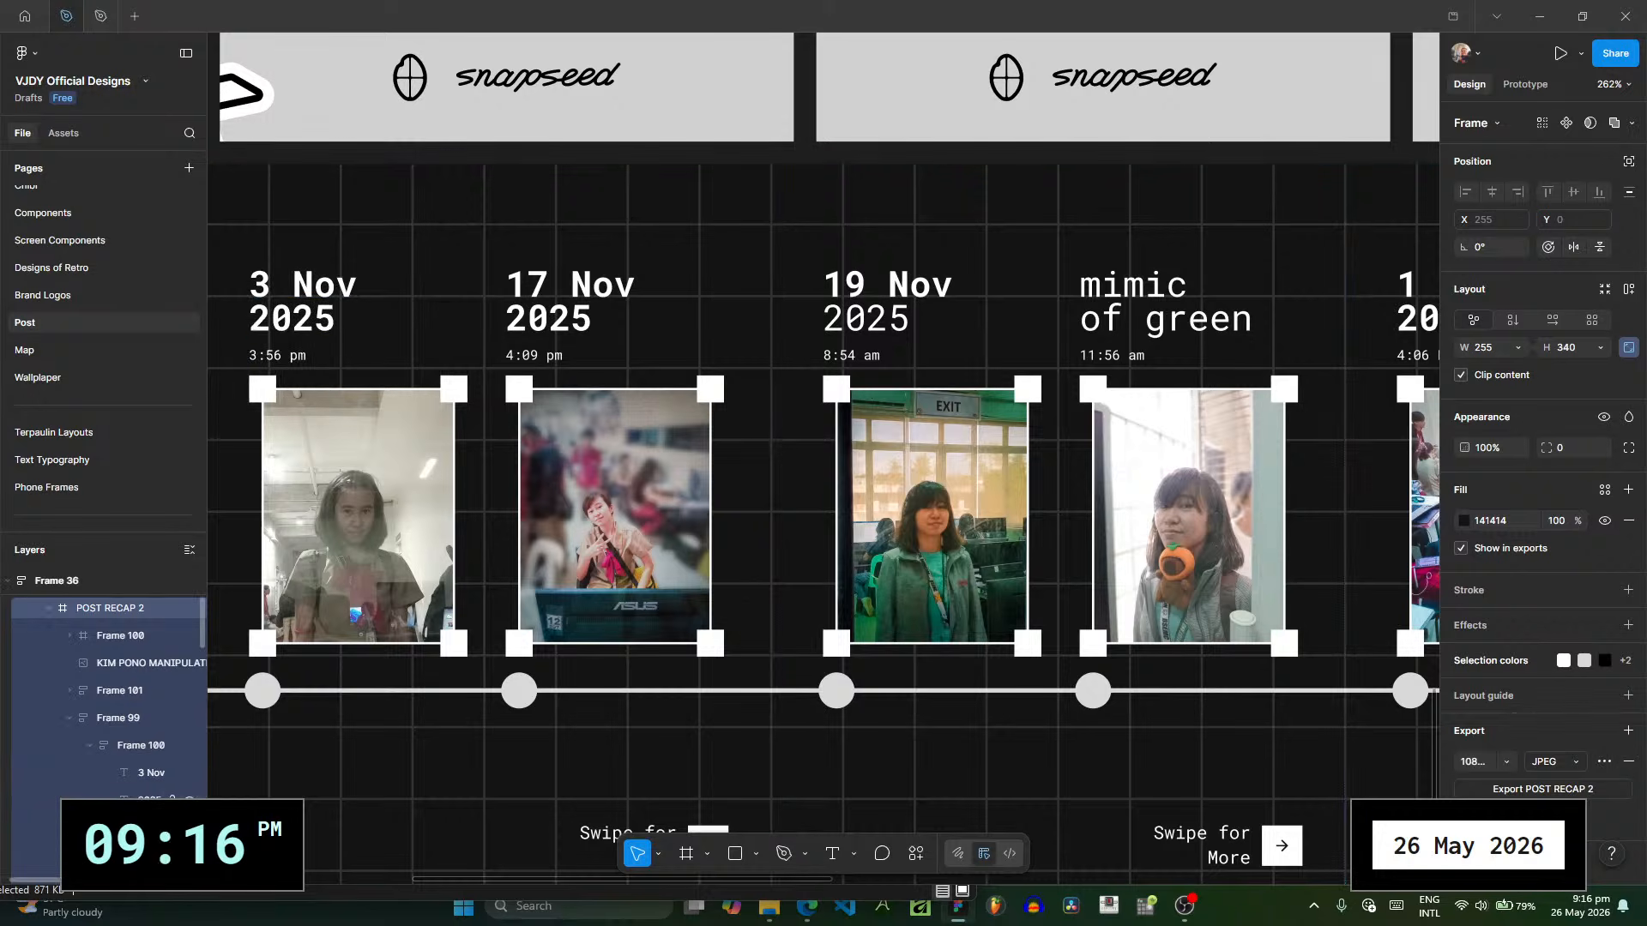
{"action": "left_click", "coordinate": [163, 799]}
{"action": "scroll", "coordinate": [112, 729], "scroll_direction": "down", "scroll_amount": 3}
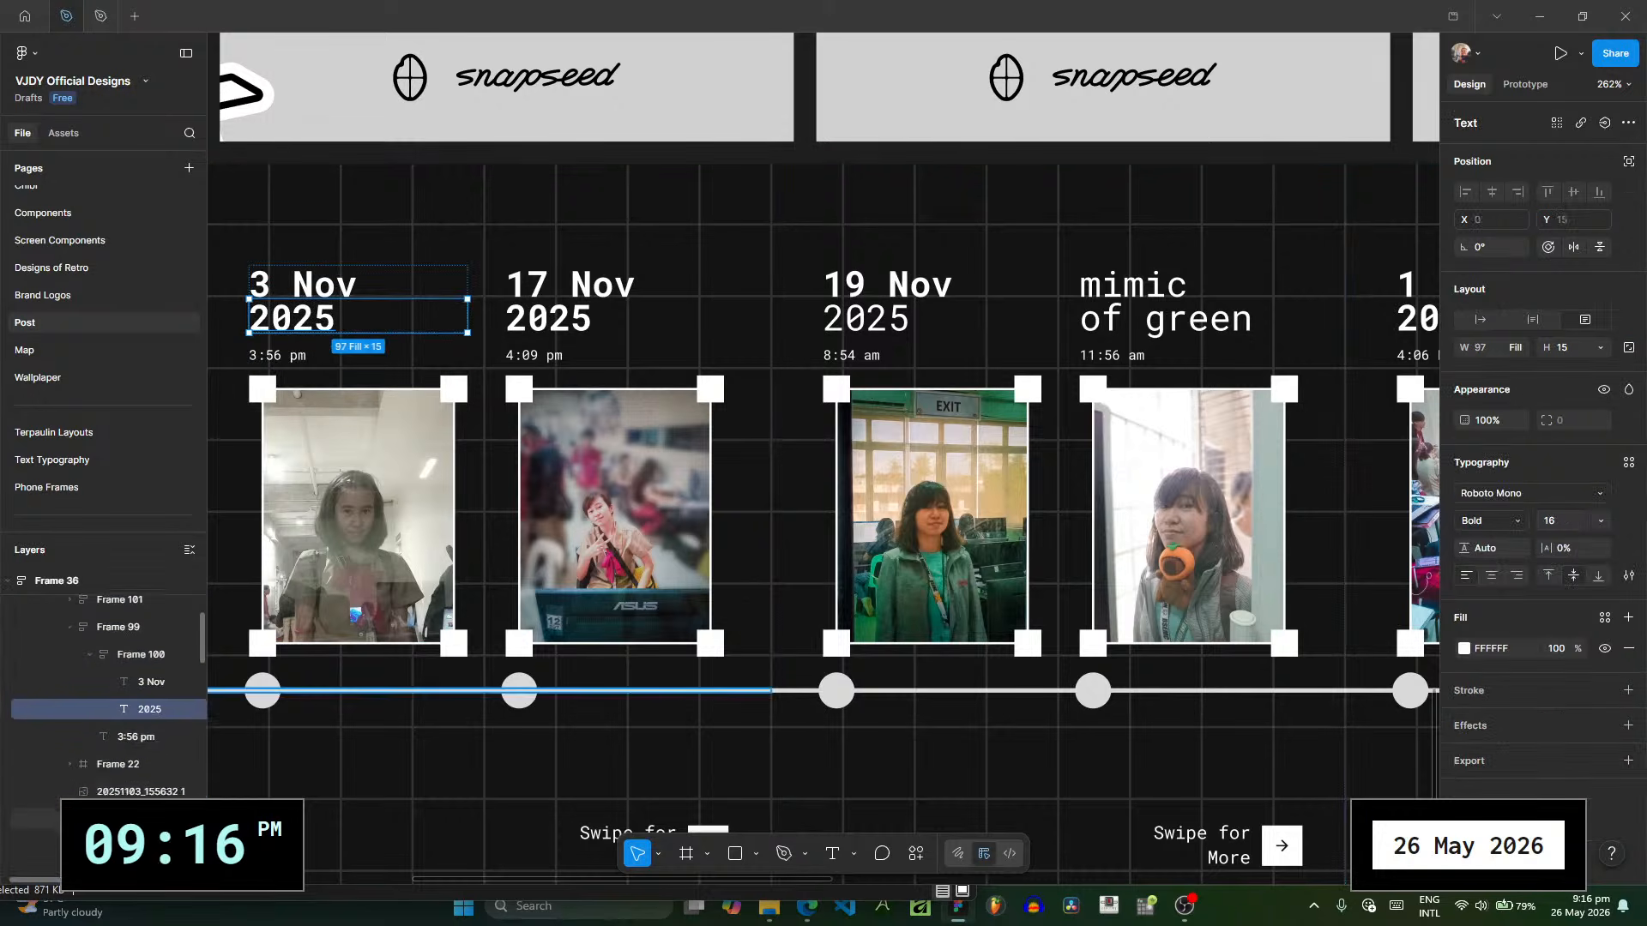
{"action": "scroll", "coordinate": [79, 697], "scroll_direction": "down", "scroll_amount": 3}
{"action": "left_click", "coordinate": [69, 684]}
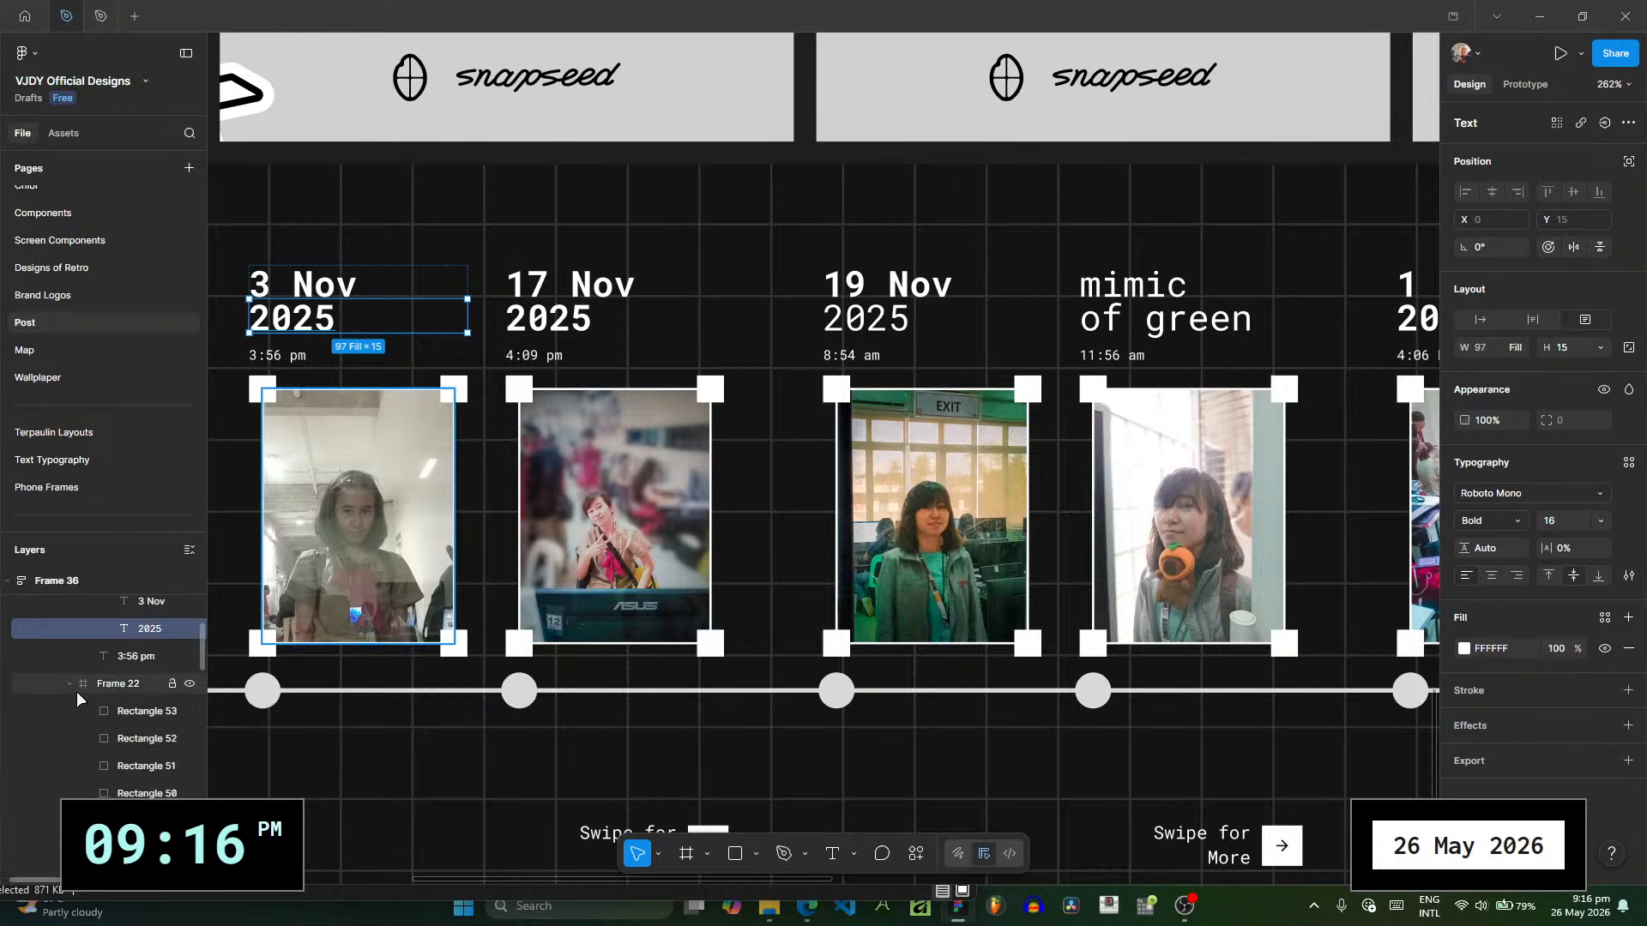
{"action": "scroll", "coordinate": [76, 695], "scroll_direction": "up", "scroll_amount": 6}
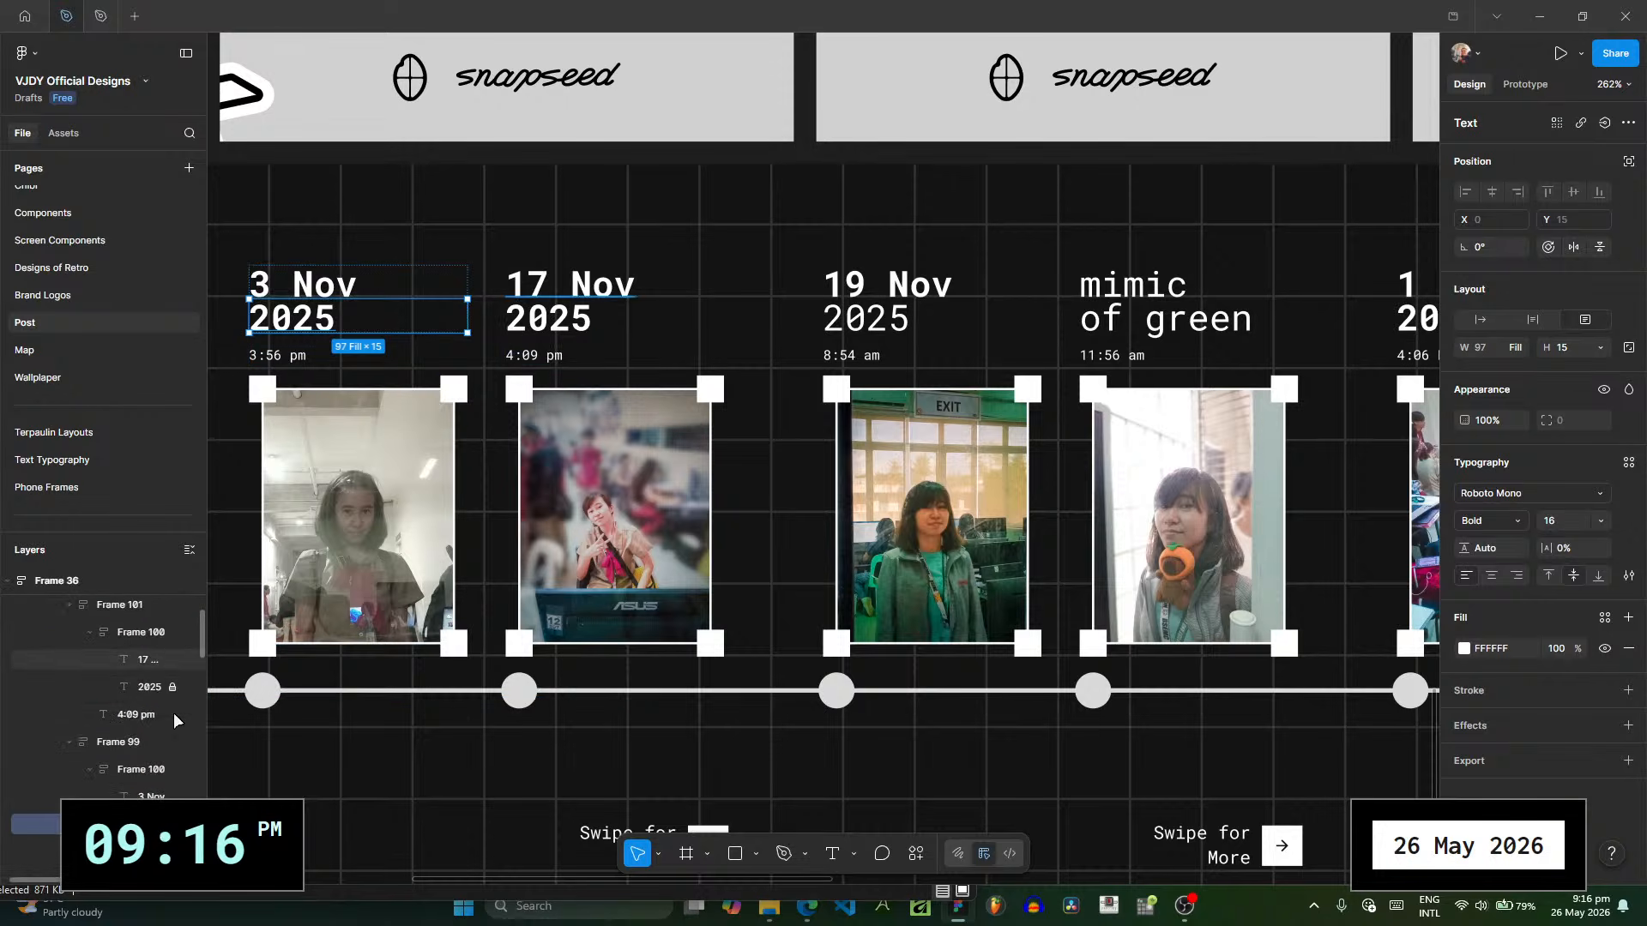
{"action": "left_click", "coordinate": [152, 687], "text": "shift"}
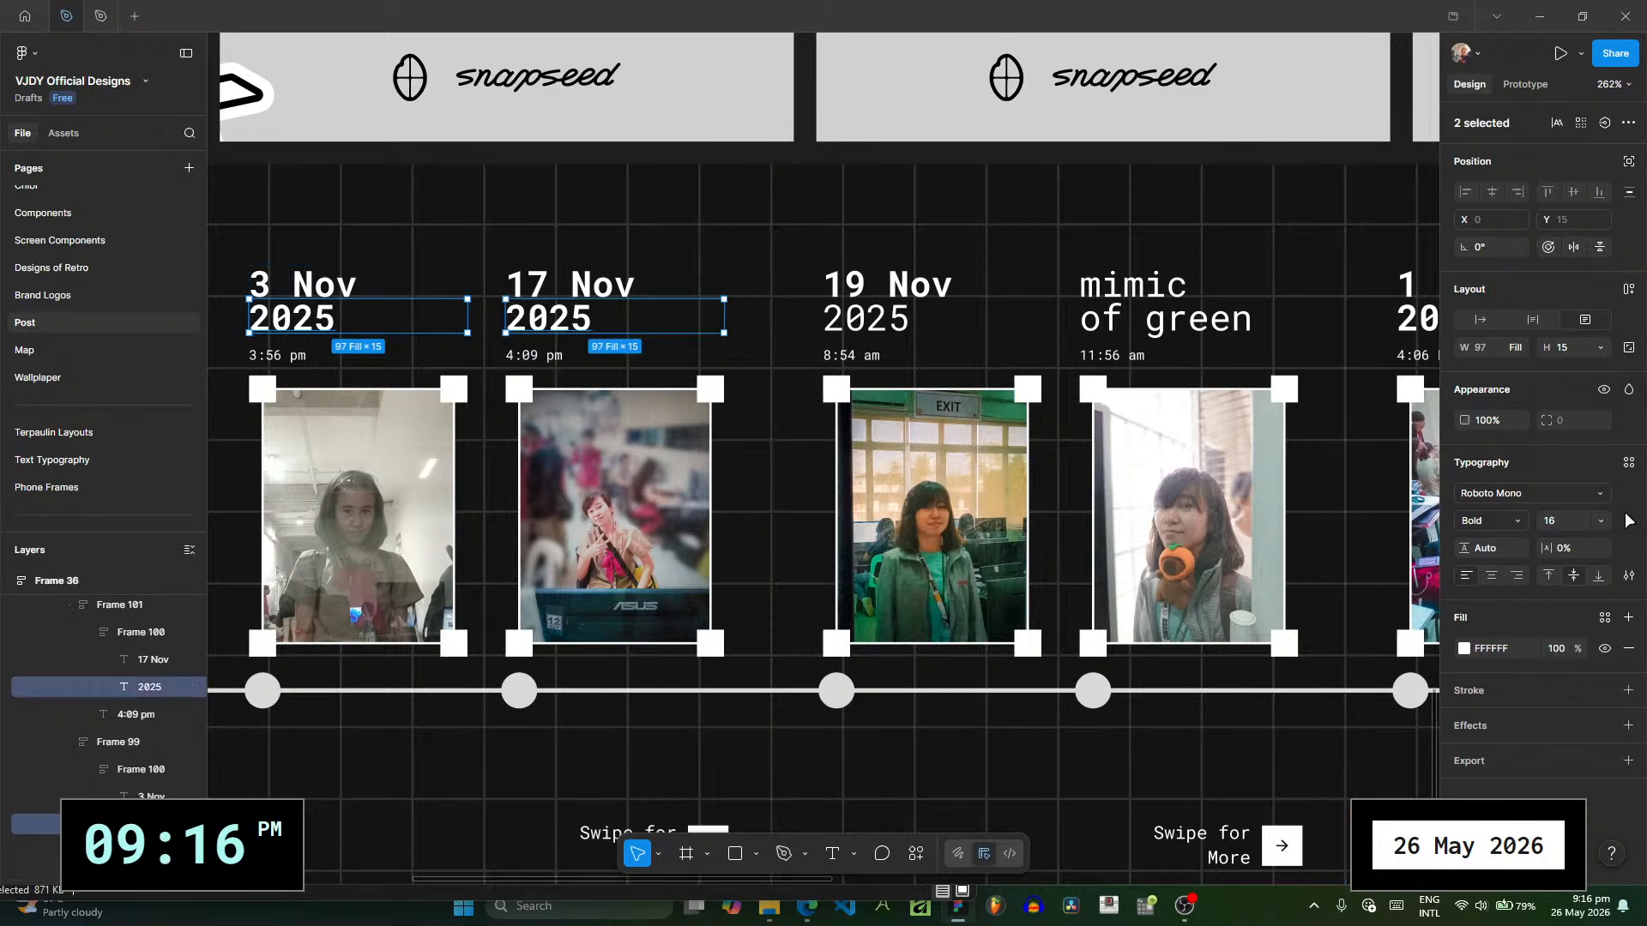
{"action": "left_click", "coordinate": [1511, 521]}
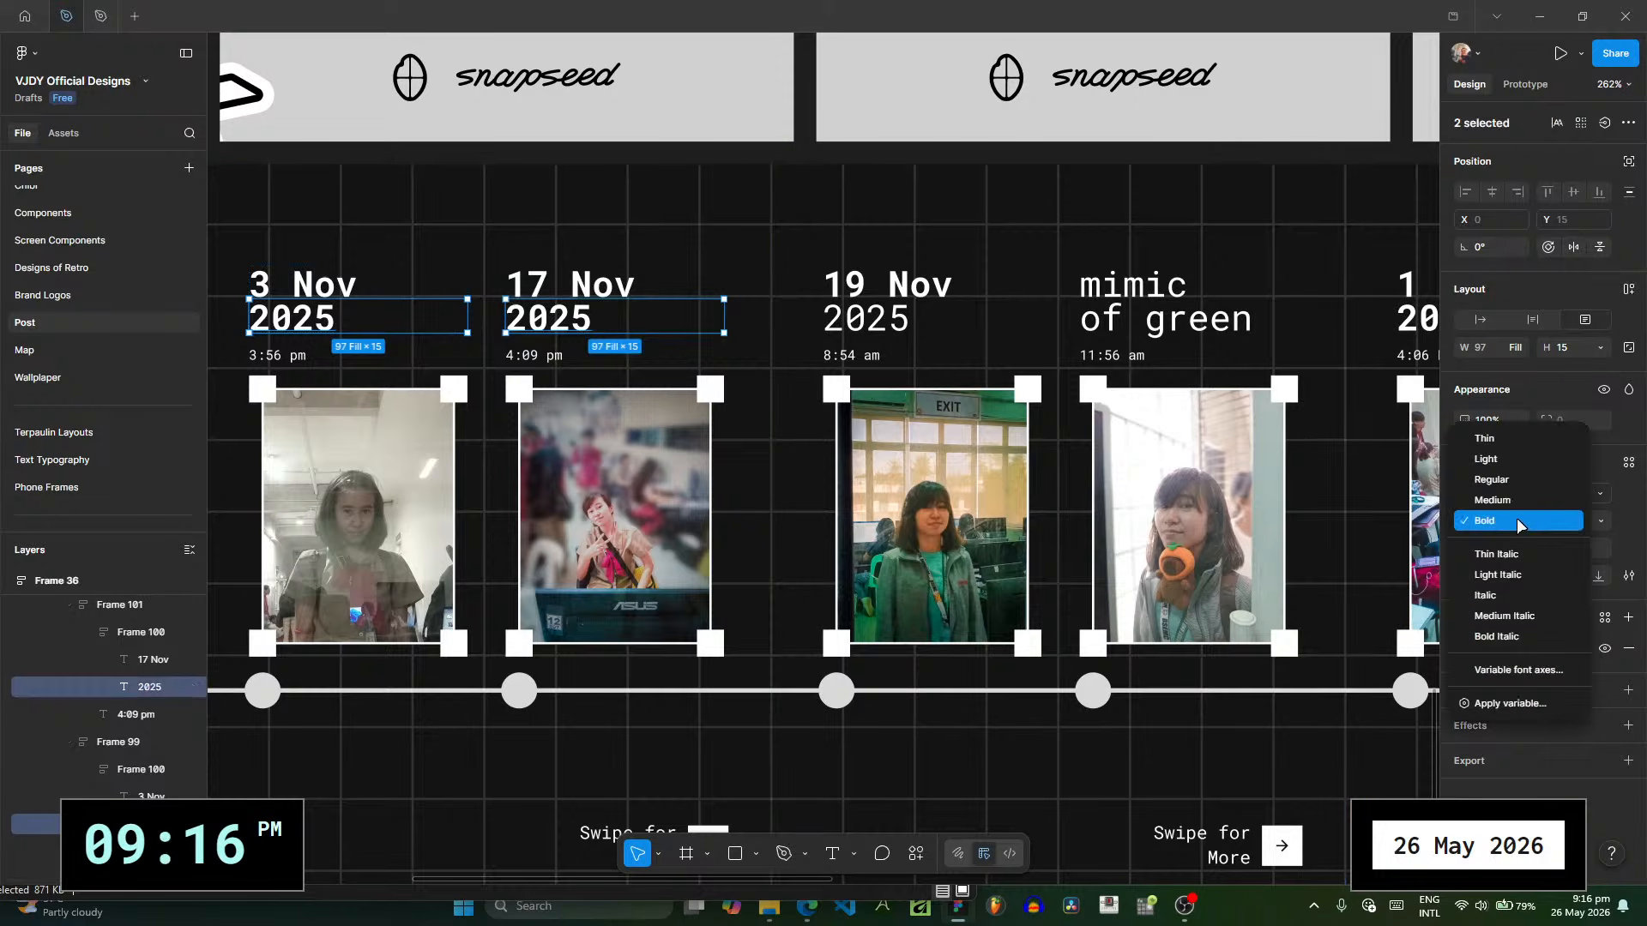
{"action": "left_click", "coordinate": [1511, 466]}
- Set the 2025 line under 19 Nov on POST RECAP 3 to Light weight
{"action": "left_click", "coordinate": [866, 317]}
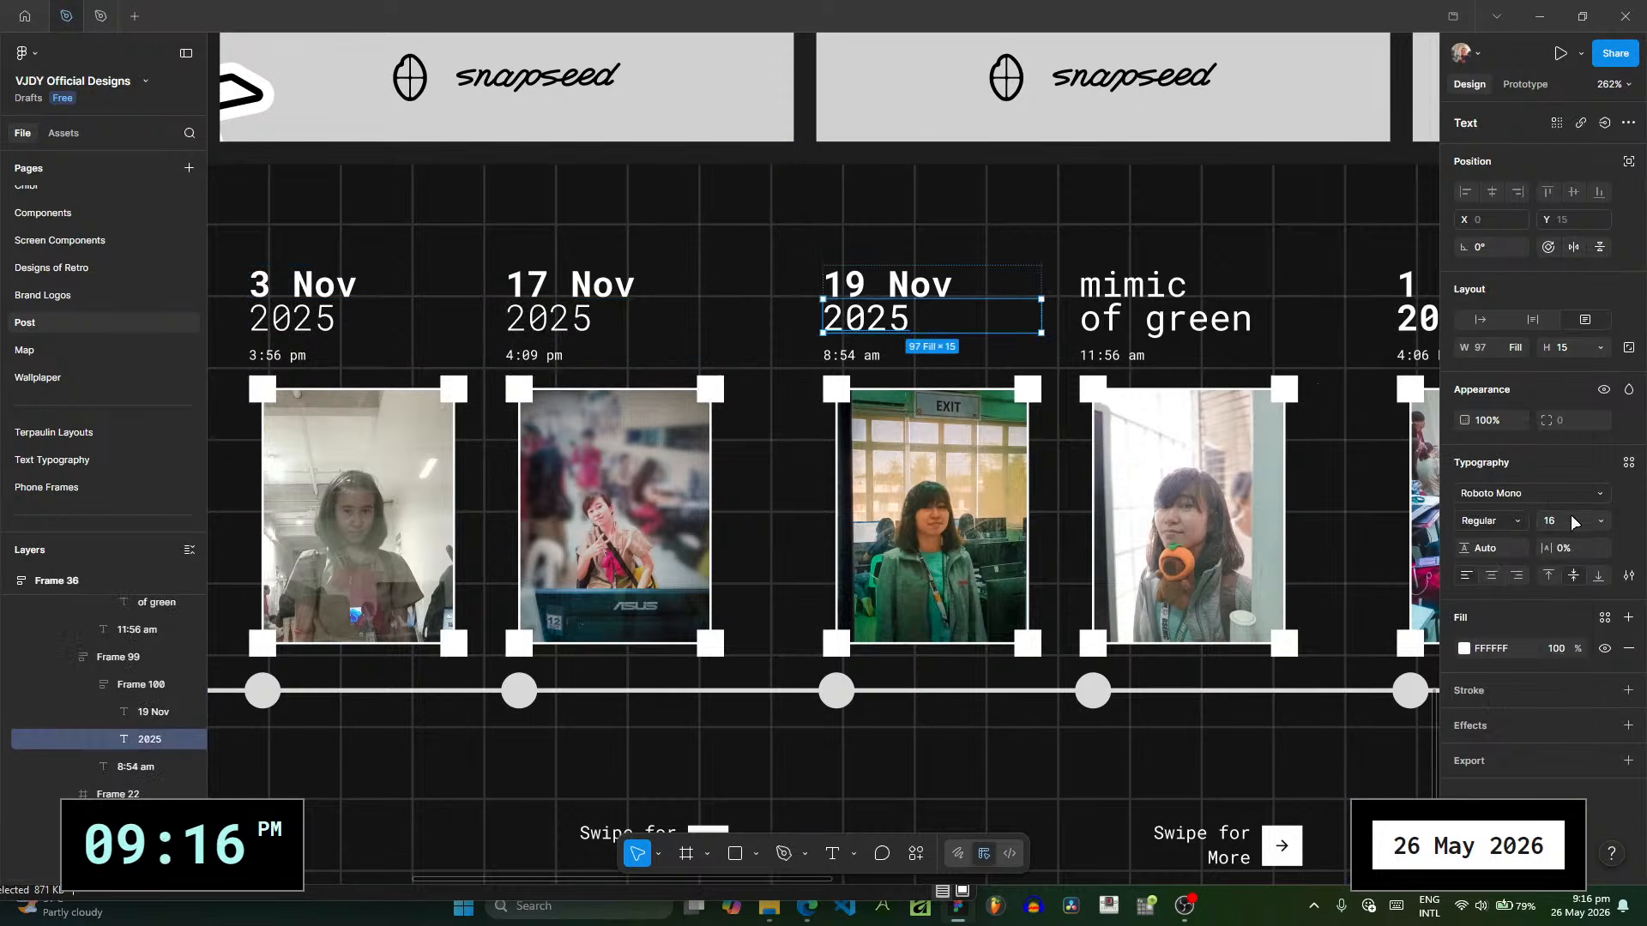
{"action": "left_click", "coordinate": [1516, 521]}
{"action": "left_click", "coordinate": [1511, 466]}
- Set the 2025 lines under 1 Dec and 2 Dec on POST RECAP 4 to Light weight
{"action": "scroll", "coordinate": [580, 335], "scroll_direction": "right", "scroll_amount": 5}
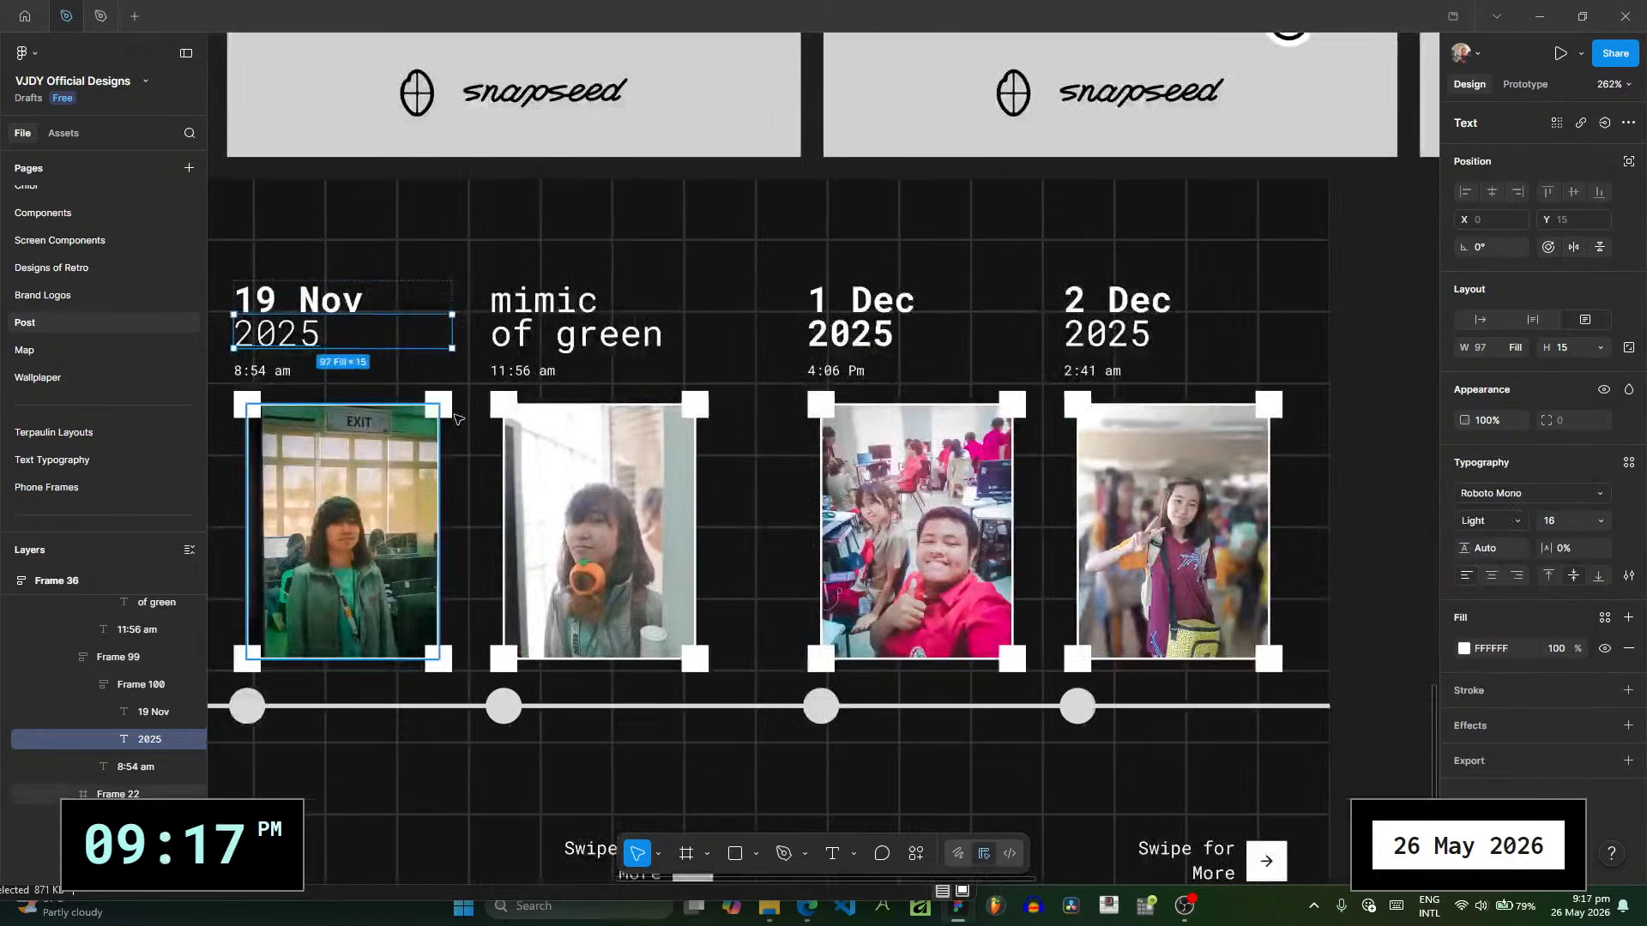
{"action": "left_click", "coordinate": [858, 336]}
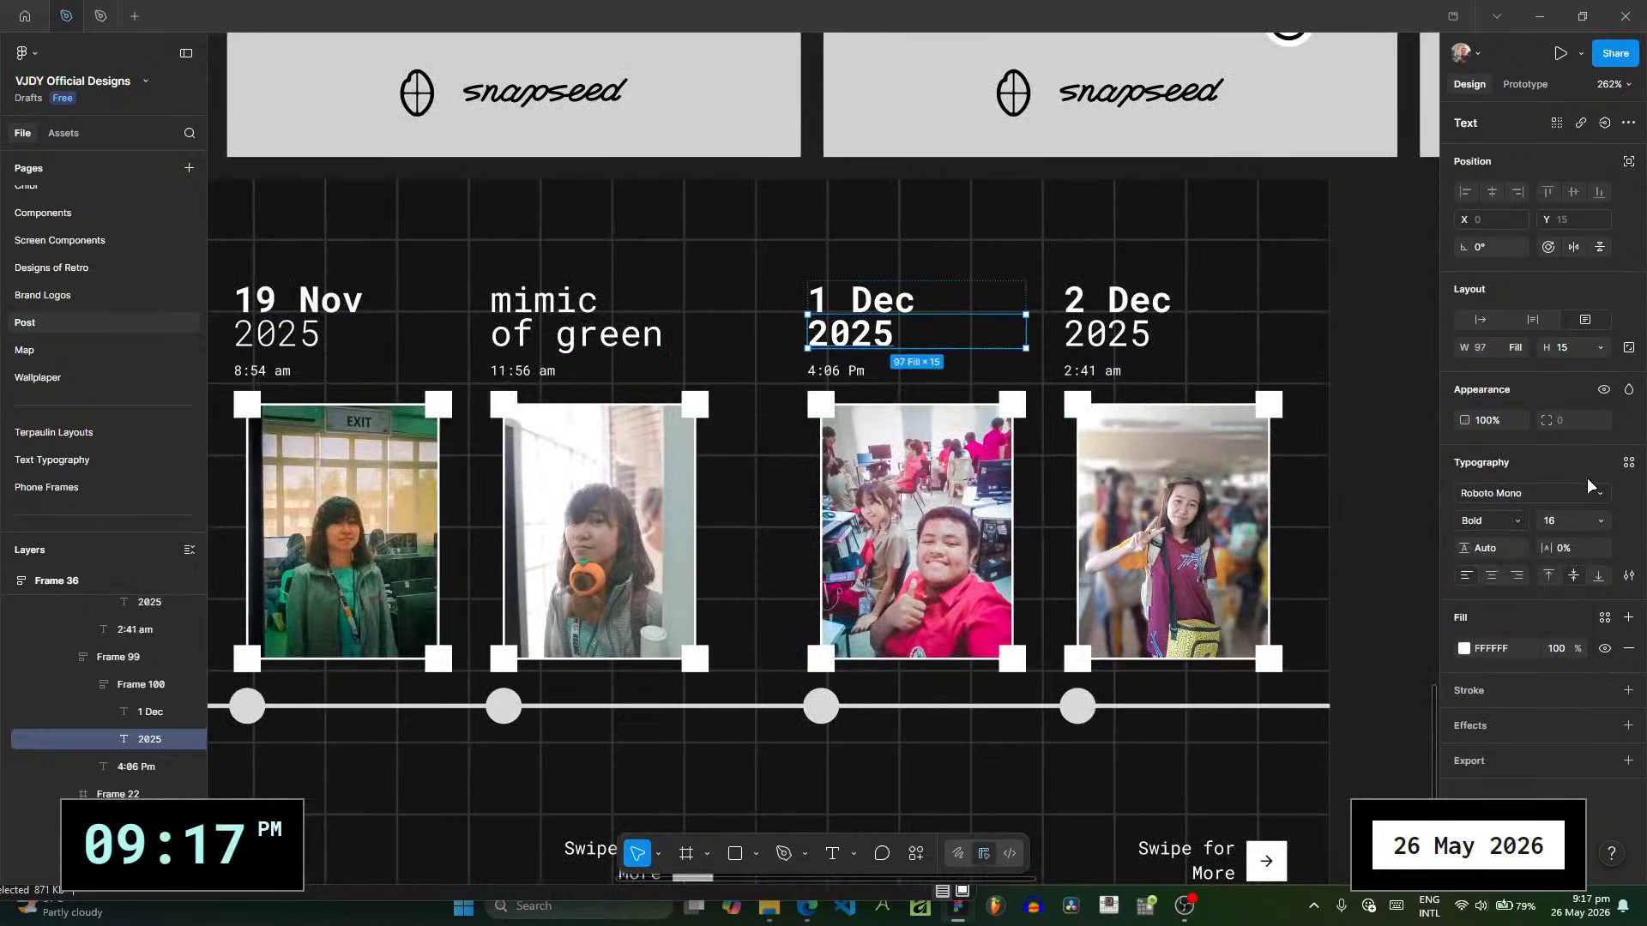
{"action": "left_click", "coordinate": [1520, 521]}
{"action": "left_click", "coordinate": [1509, 440]}
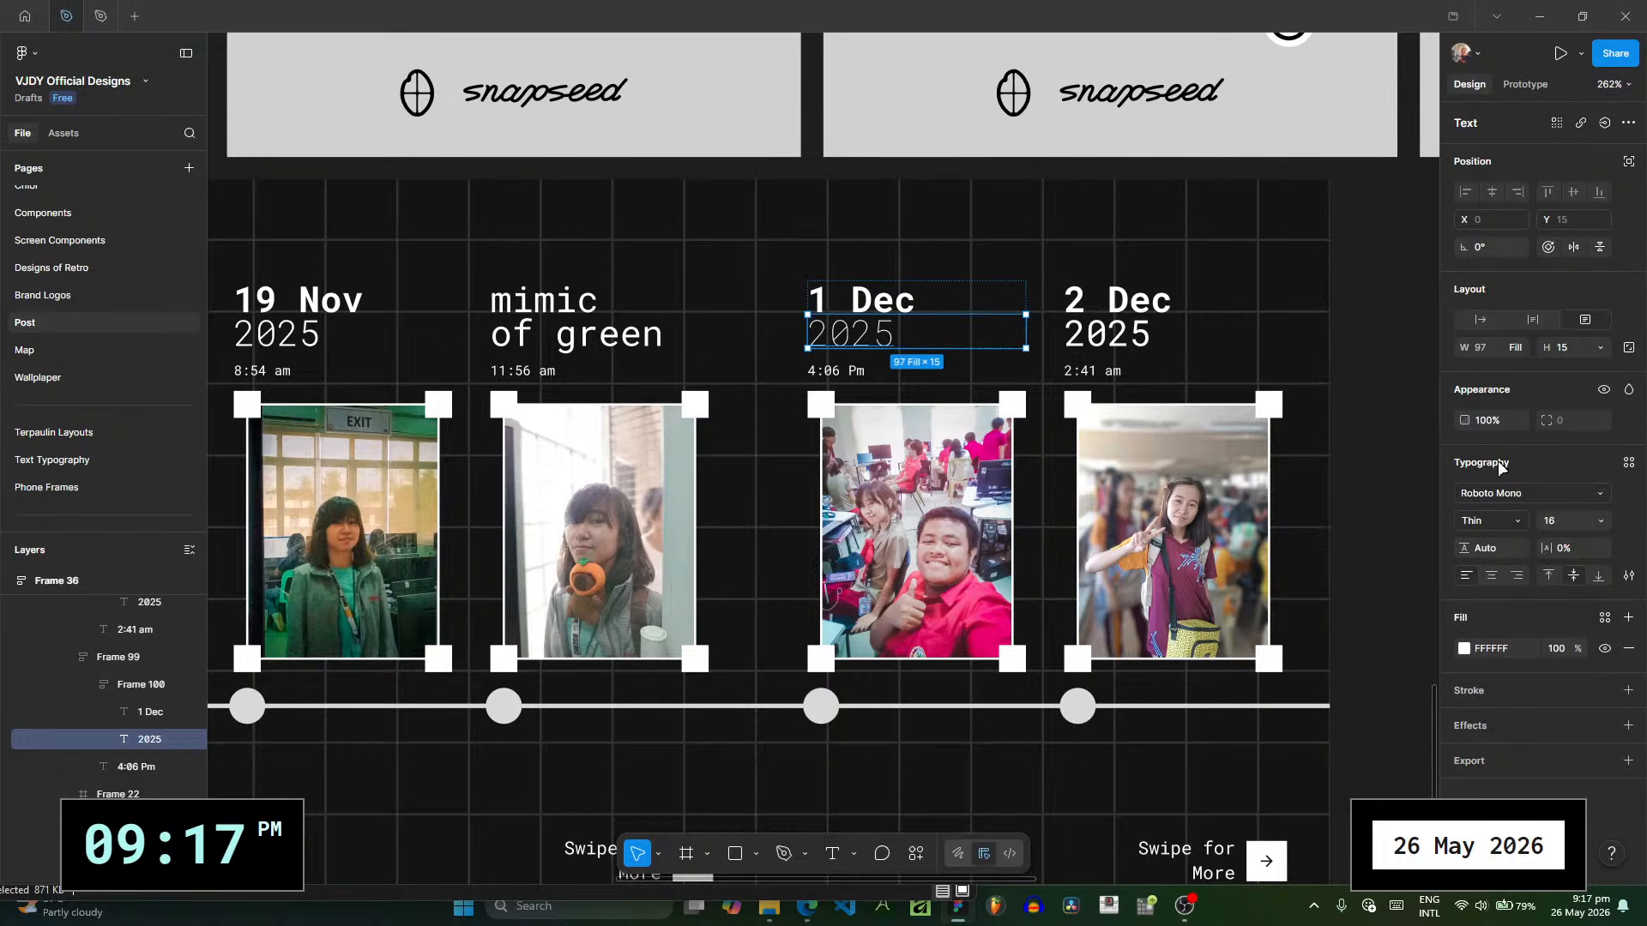
{"action": "left_click", "coordinate": [1518, 521]}
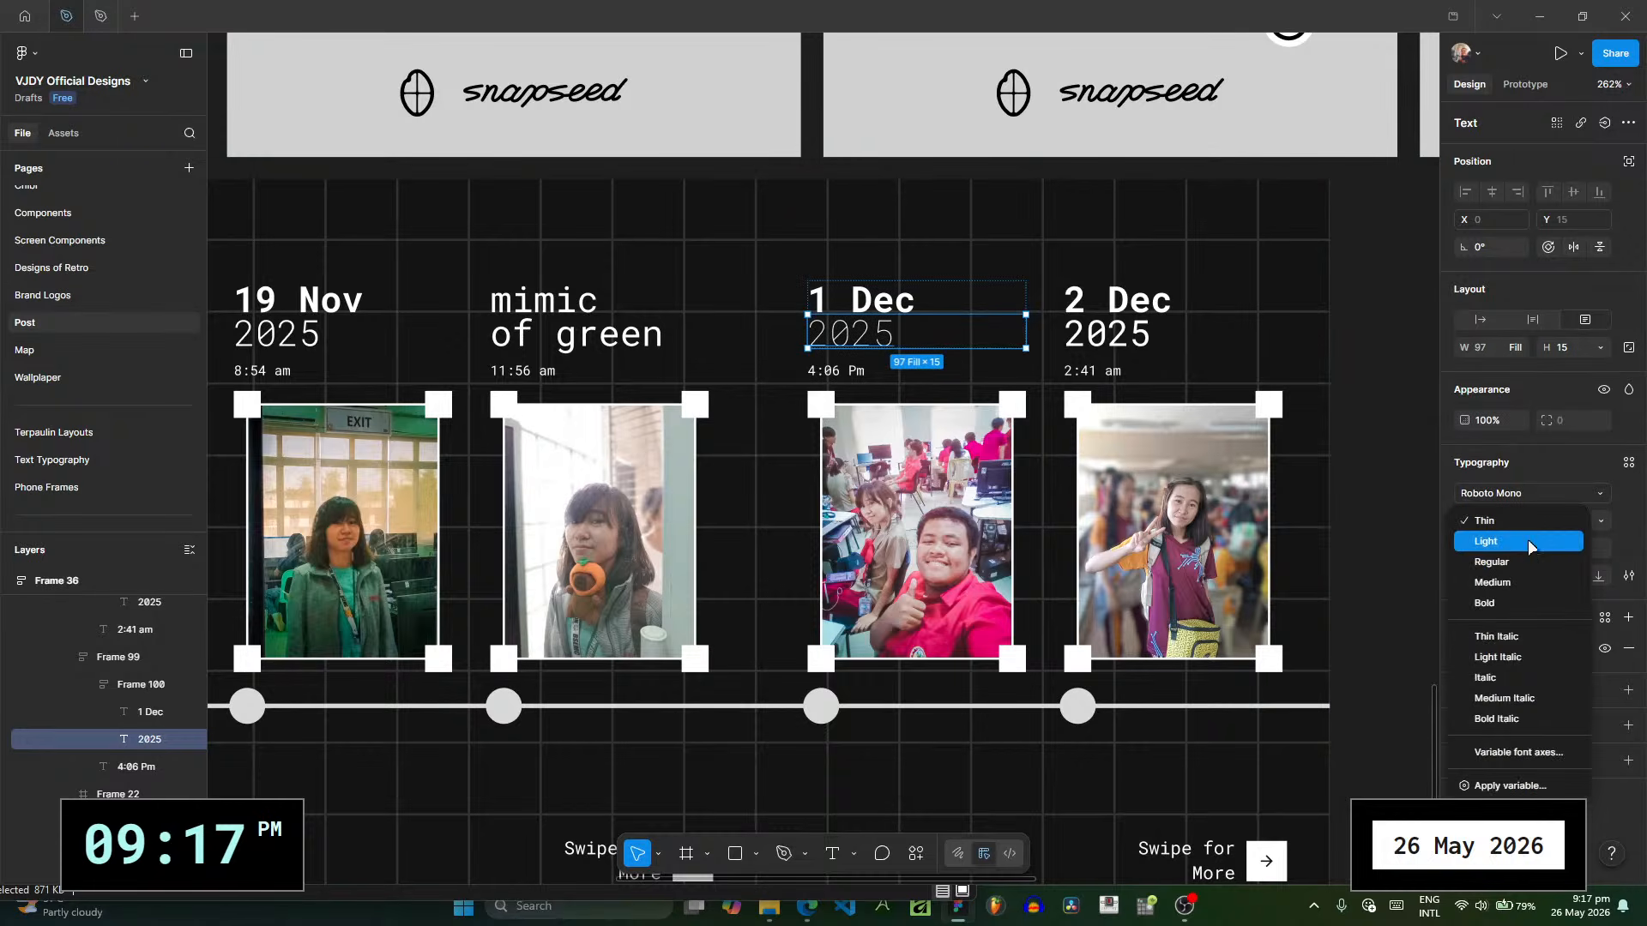
{"action": "left_click", "coordinate": [1492, 575]}
{"action": "left_click", "coordinate": [1141, 337]}
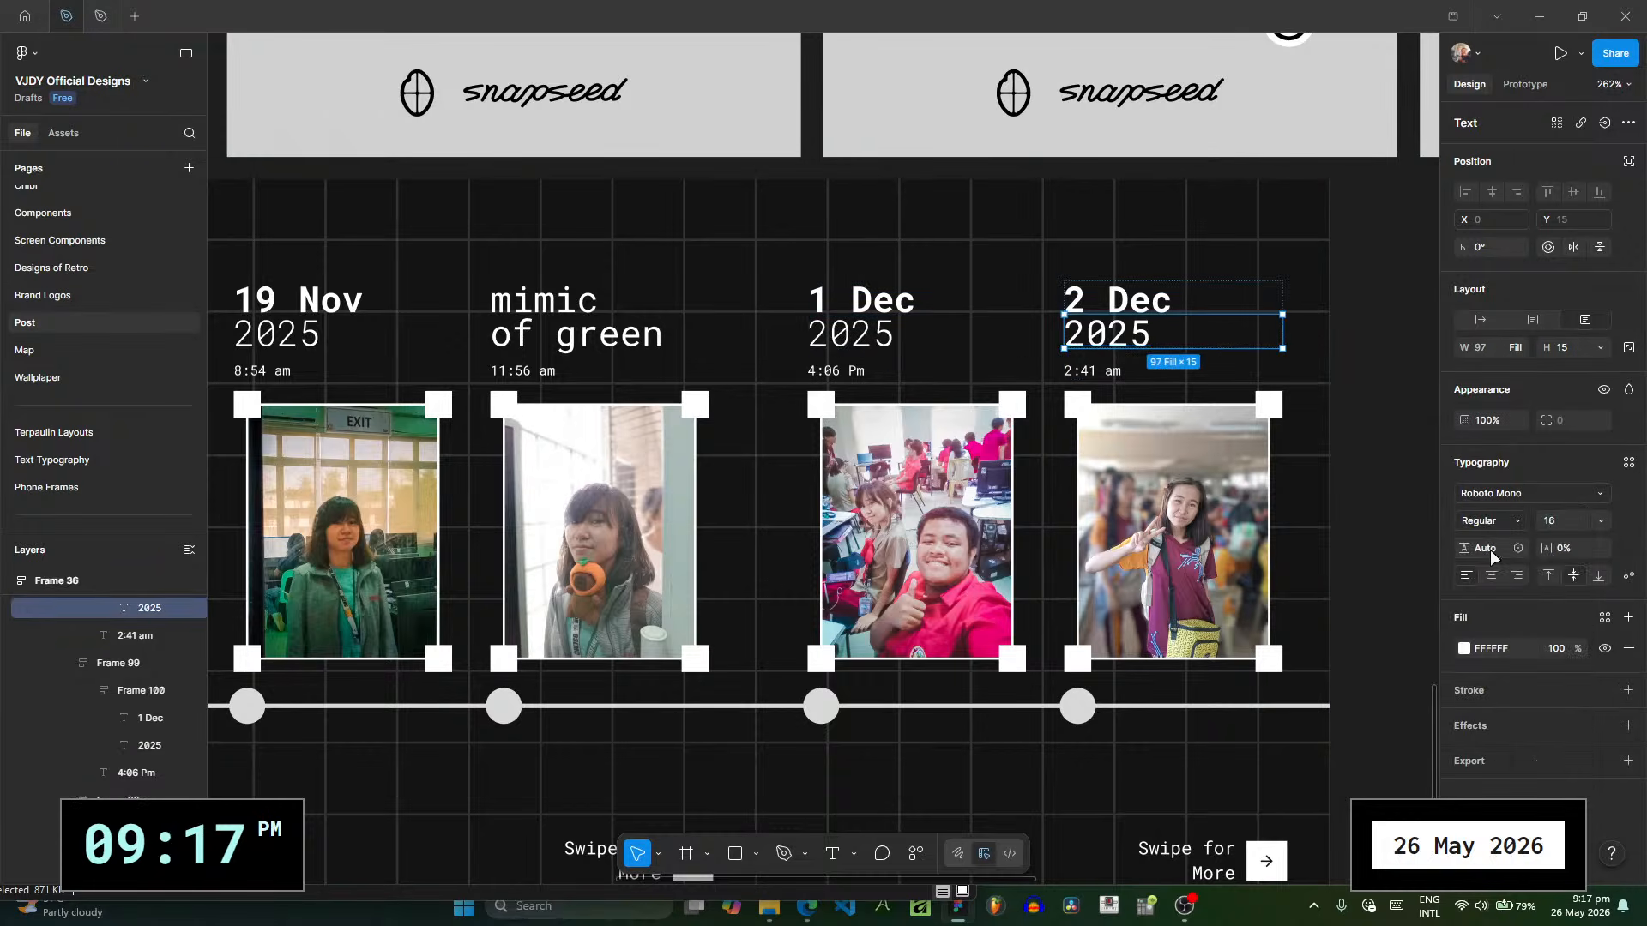
{"action": "left_click", "coordinate": [1516, 521]}
{"action": "left_click", "coordinate": [1515, 503]}
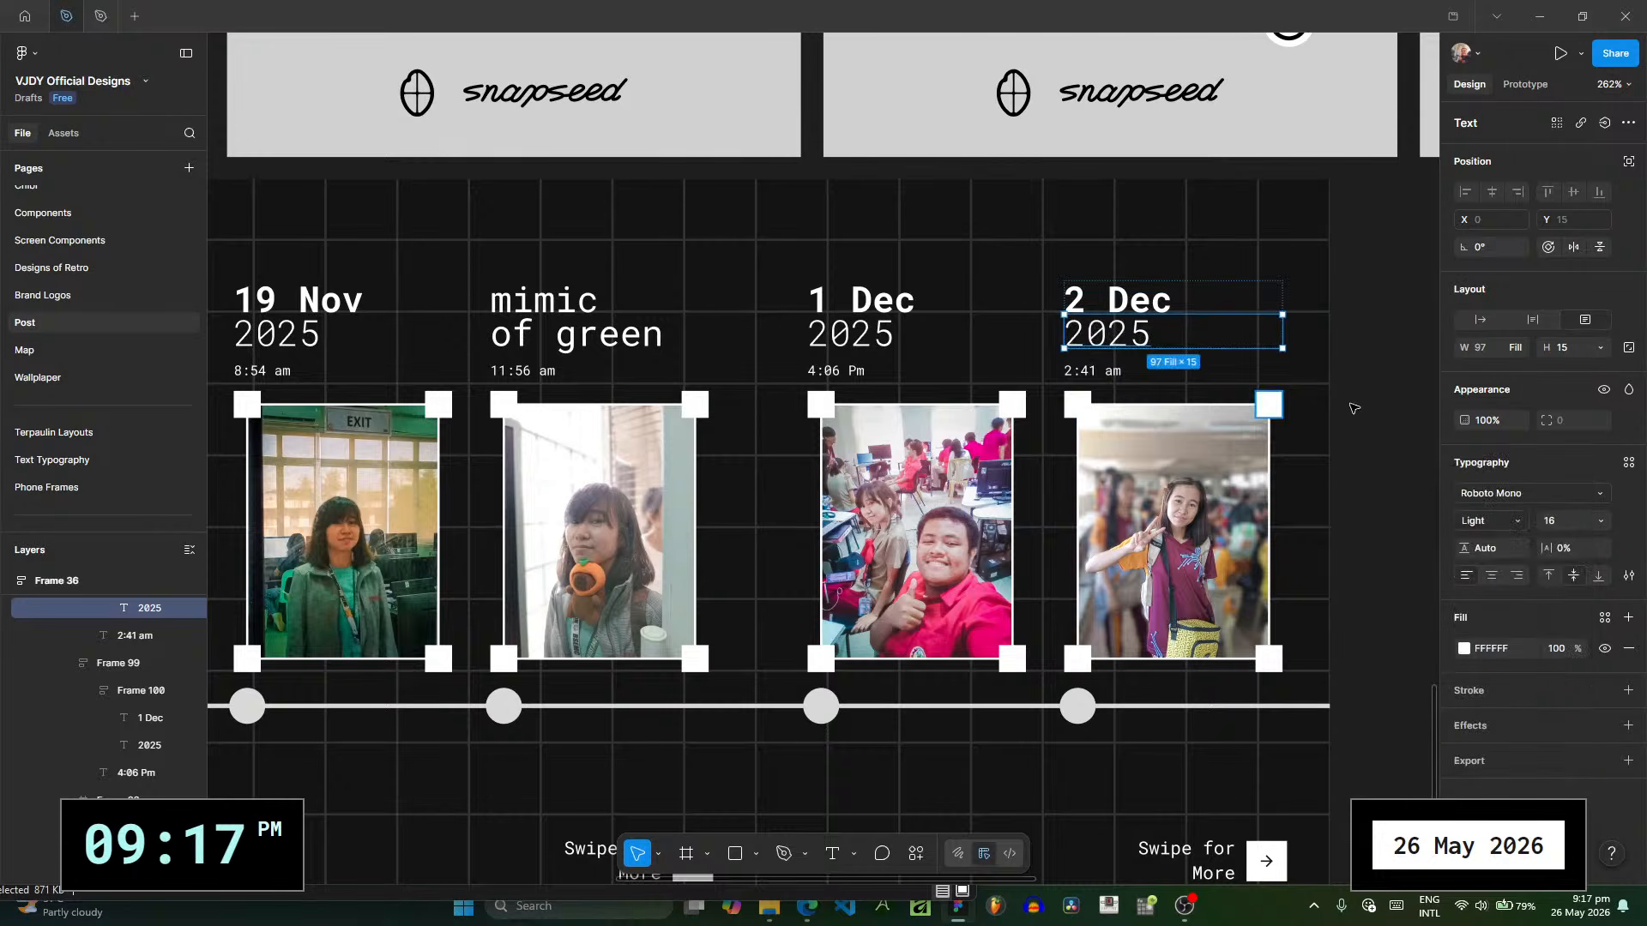
- Change am to pm in the time line under the 2 Dec 2025 date
{"action": "left_click", "coordinate": [1111, 375]}
{"action": "double_click", "coordinate": [1115, 374]}
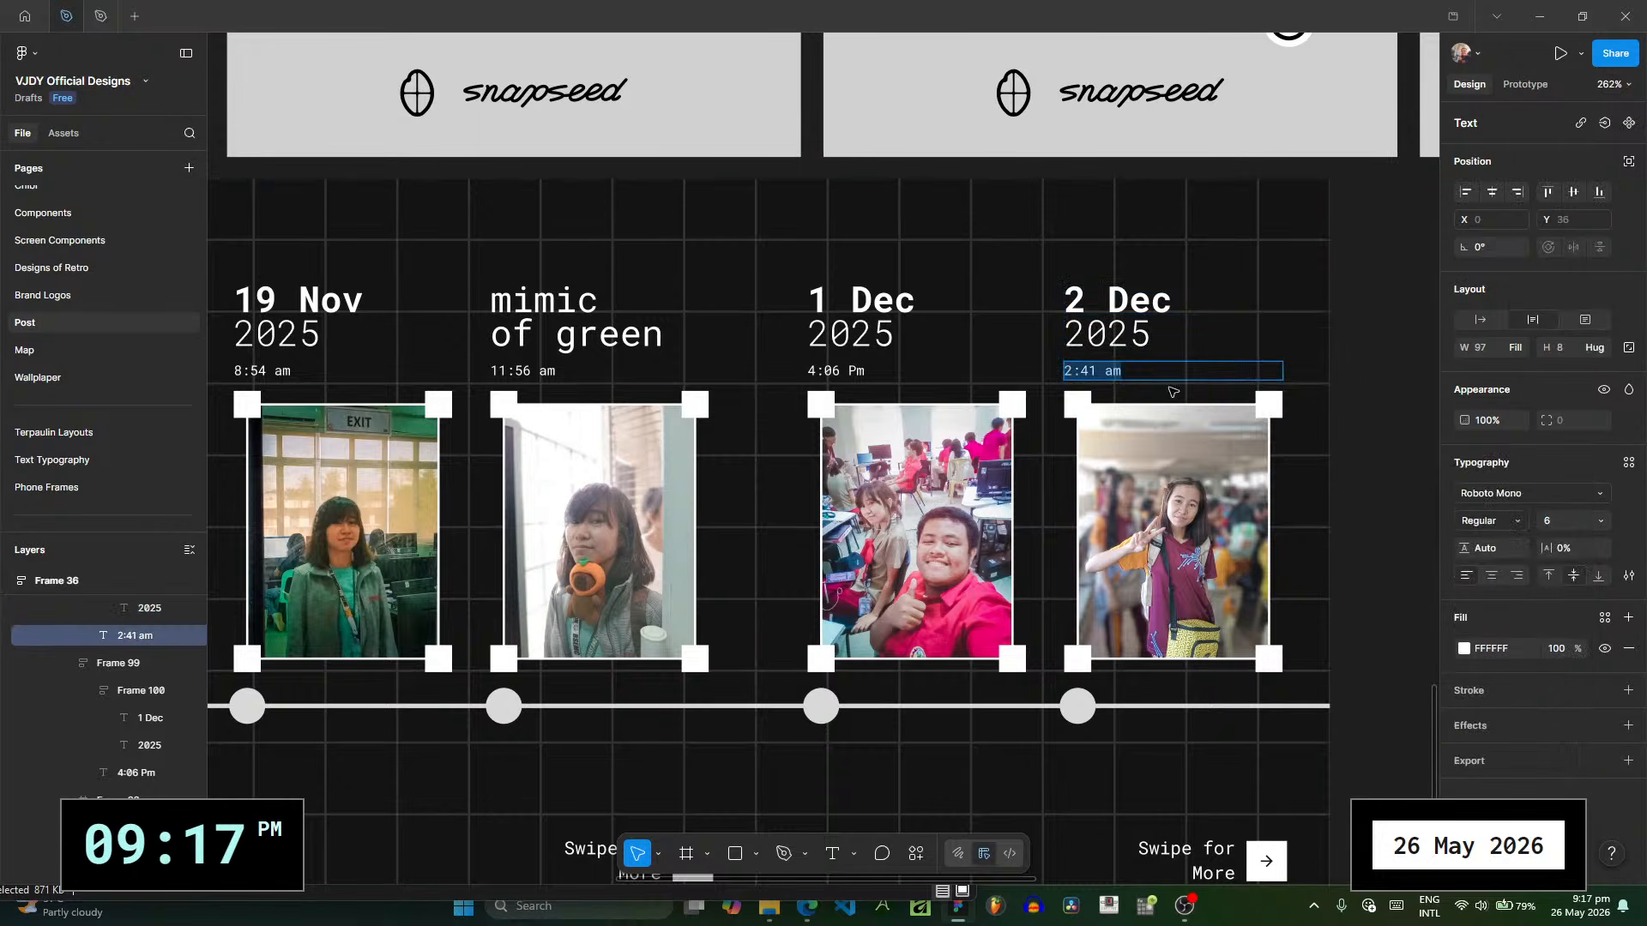
{"action": "left_click", "coordinate": [1113, 374]}
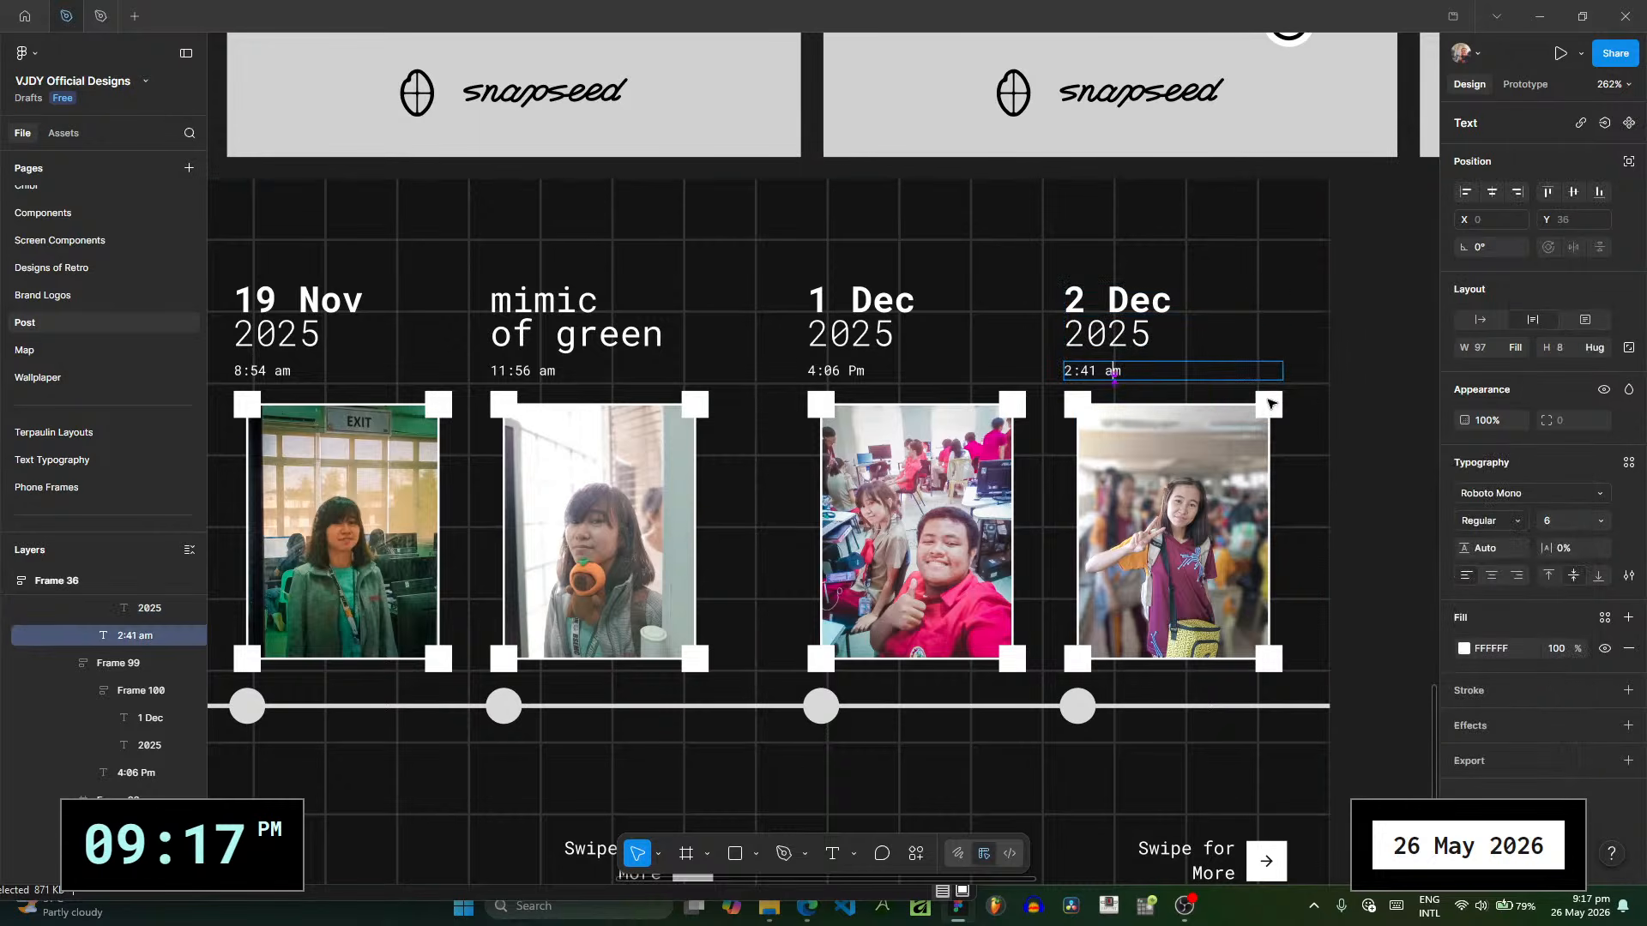
{"action": "type", "text": "p"}
{"action": "left_click", "coordinate": [1404, 345]}
- Collapse the layers of POST RECAP 2 and lock the POST RECAP 2 and POST RECAP 3 frames
{"action": "left_click_drag", "start_coordinate": [1404, 344], "coordinate": [946, 336]}
{"action": "scroll", "coordinate": [1207, 301], "scroll_direction": "down", "scroll_amount": 1}
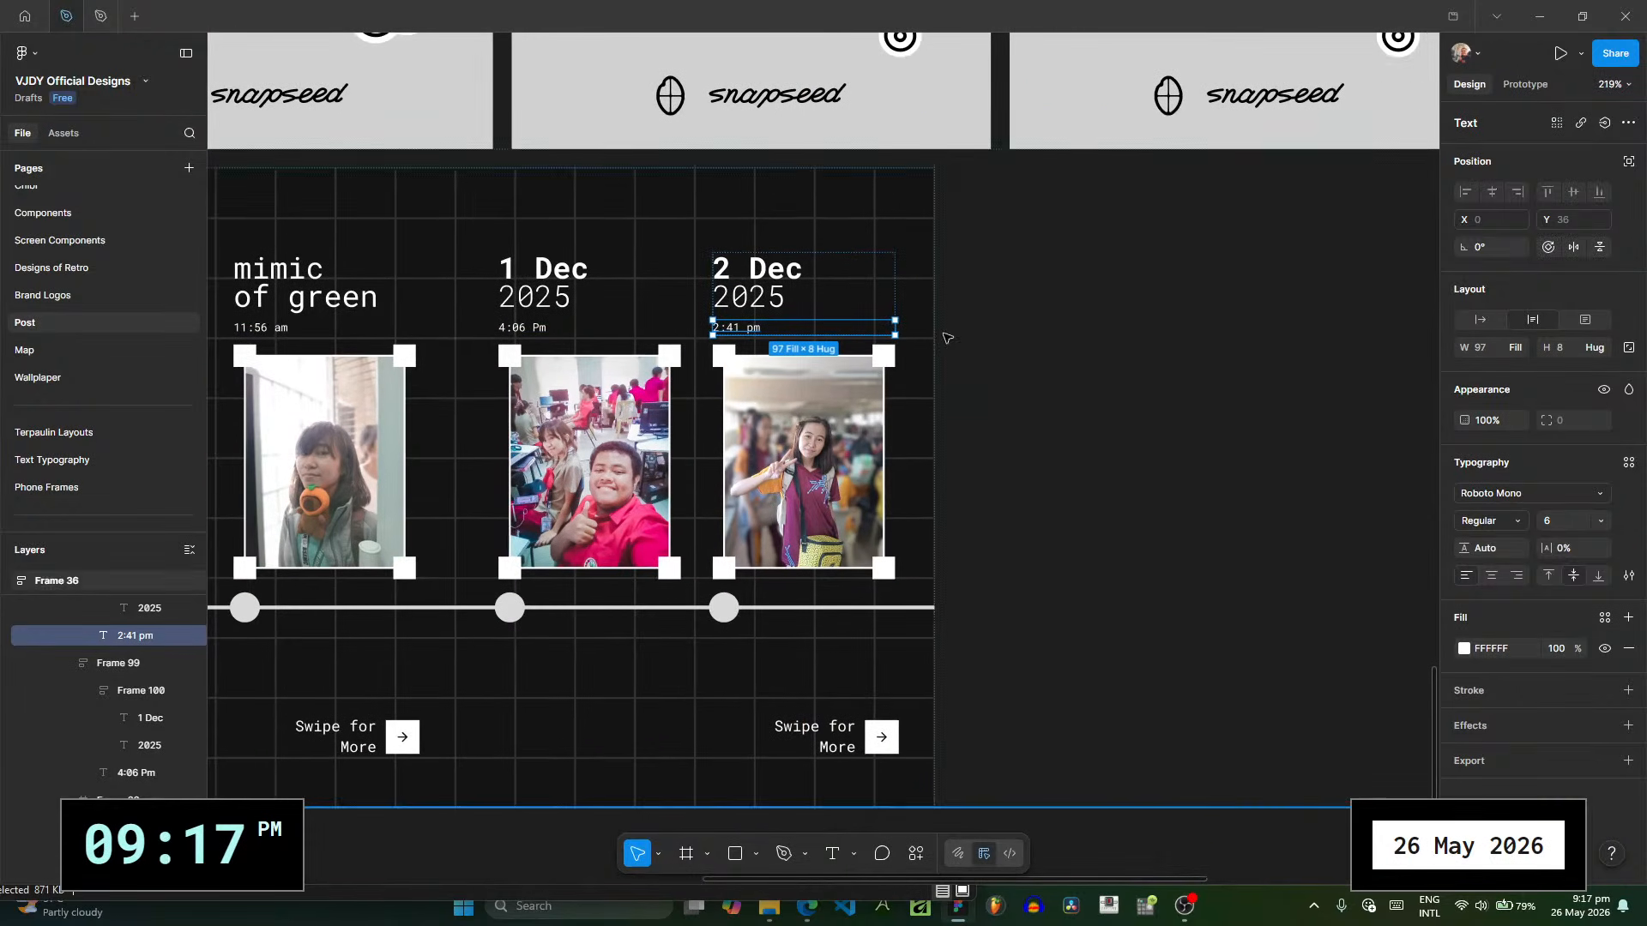
{"action": "scroll", "coordinate": [110, 729], "scroll_direction": "up", "scroll_amount": 1}
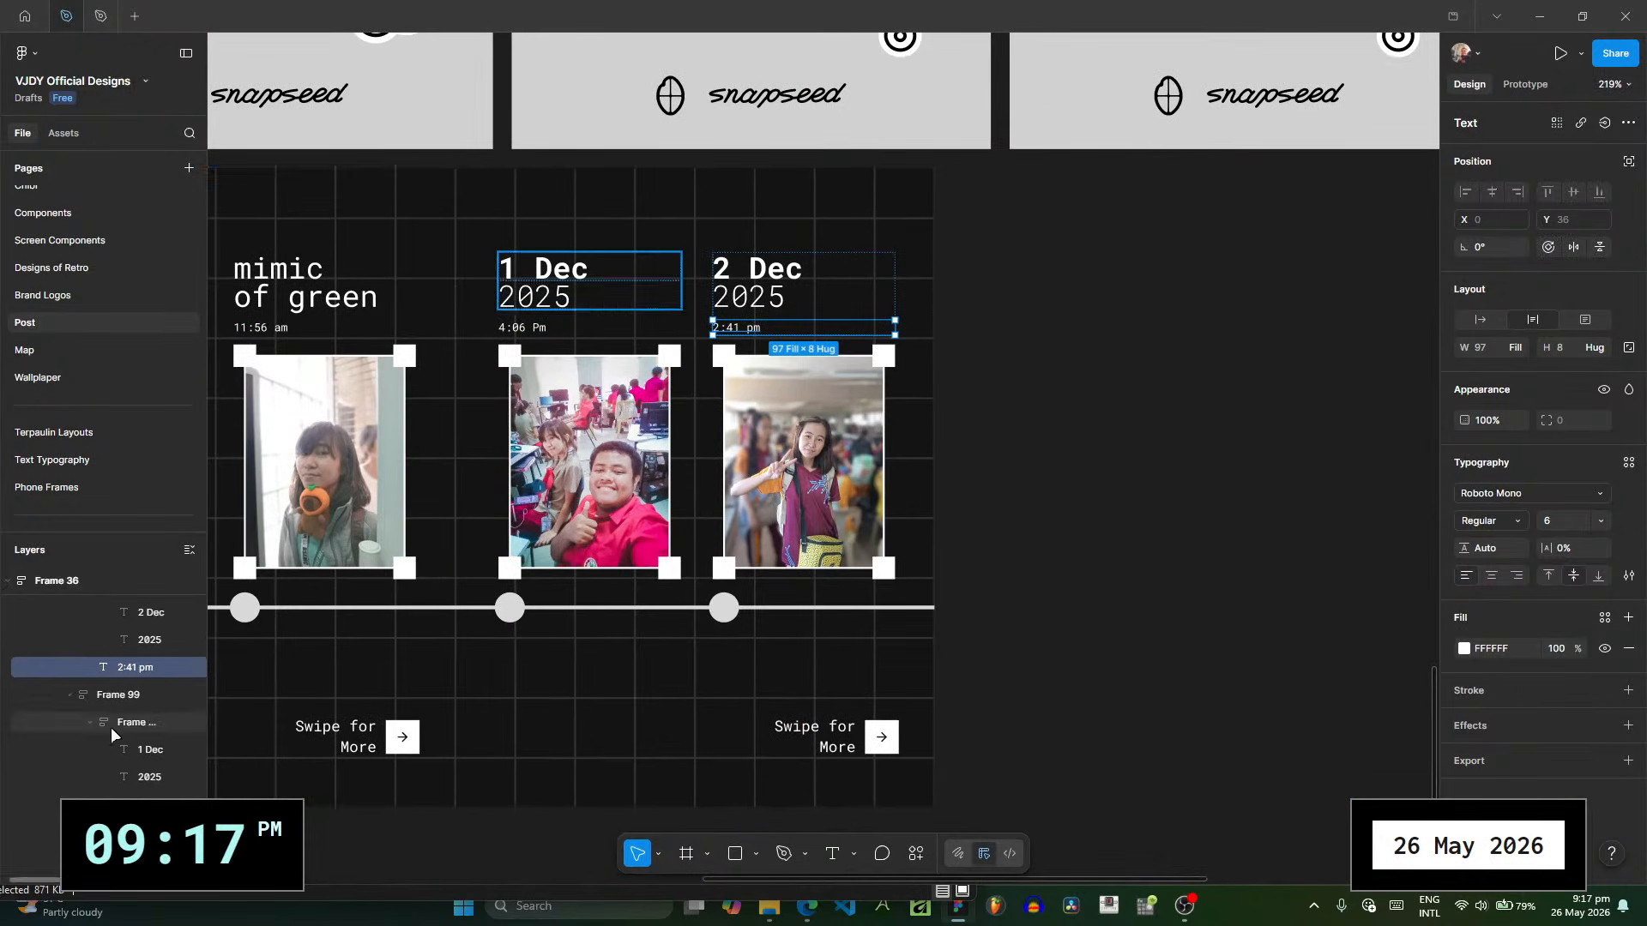
{"action": "scroll", "coordinate": [119, 721], "scroll_direction": "up", "scroll_amount": 5}
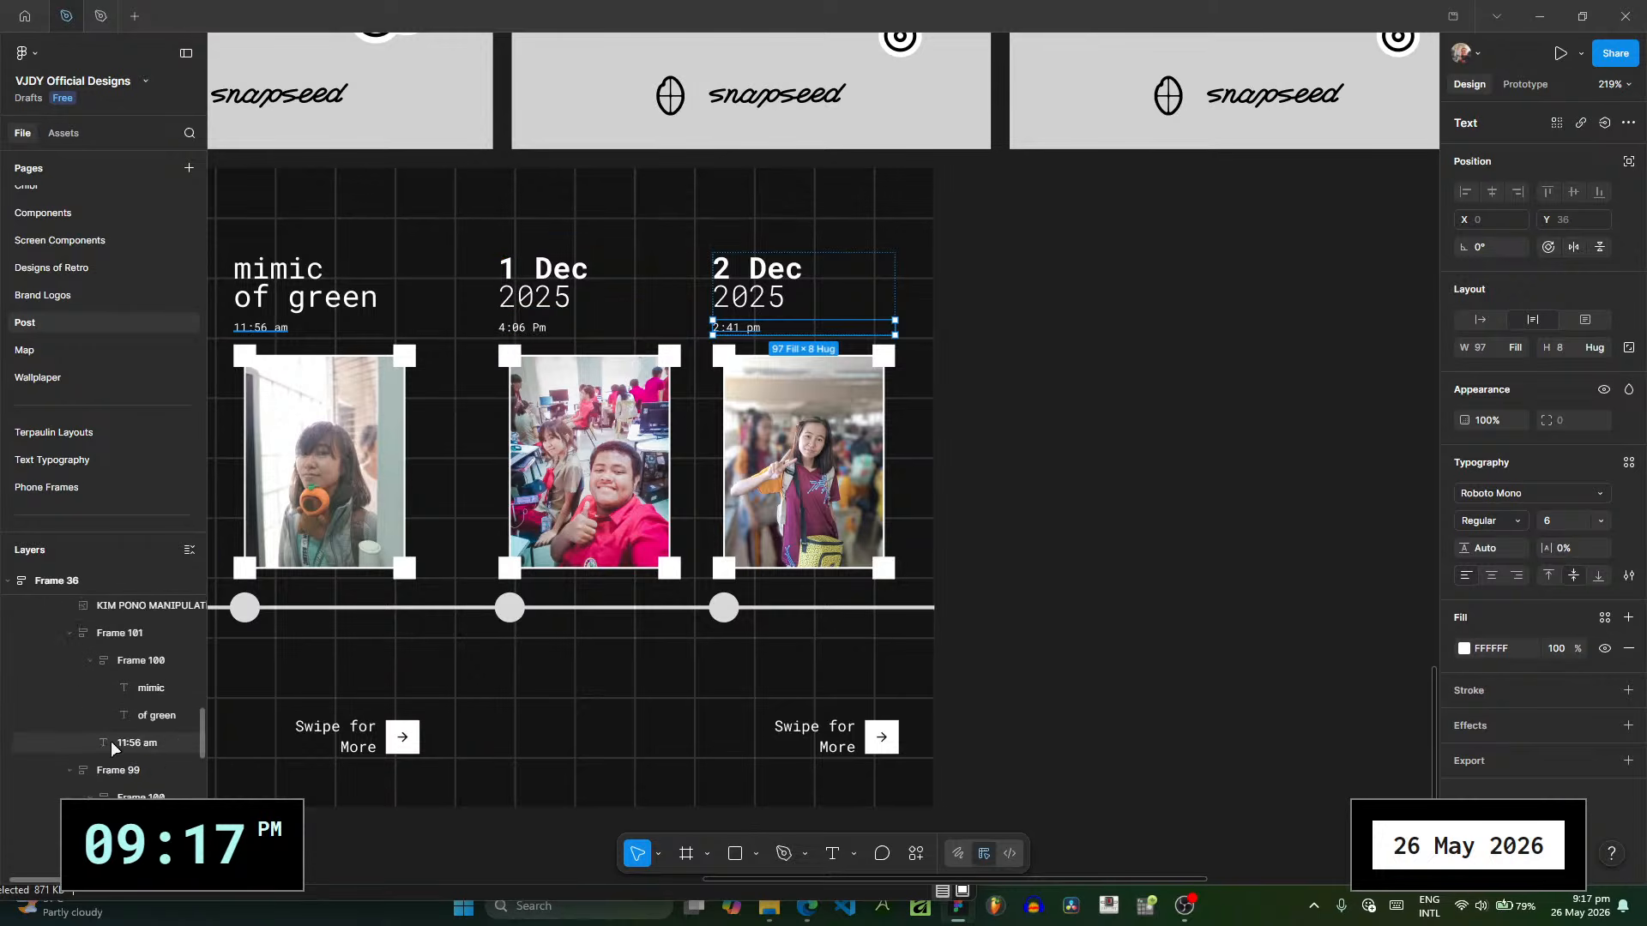
{"action": "scroll", "coordinate": [111, 741], "scroll_direction": "up", "scroll_amount": 5}
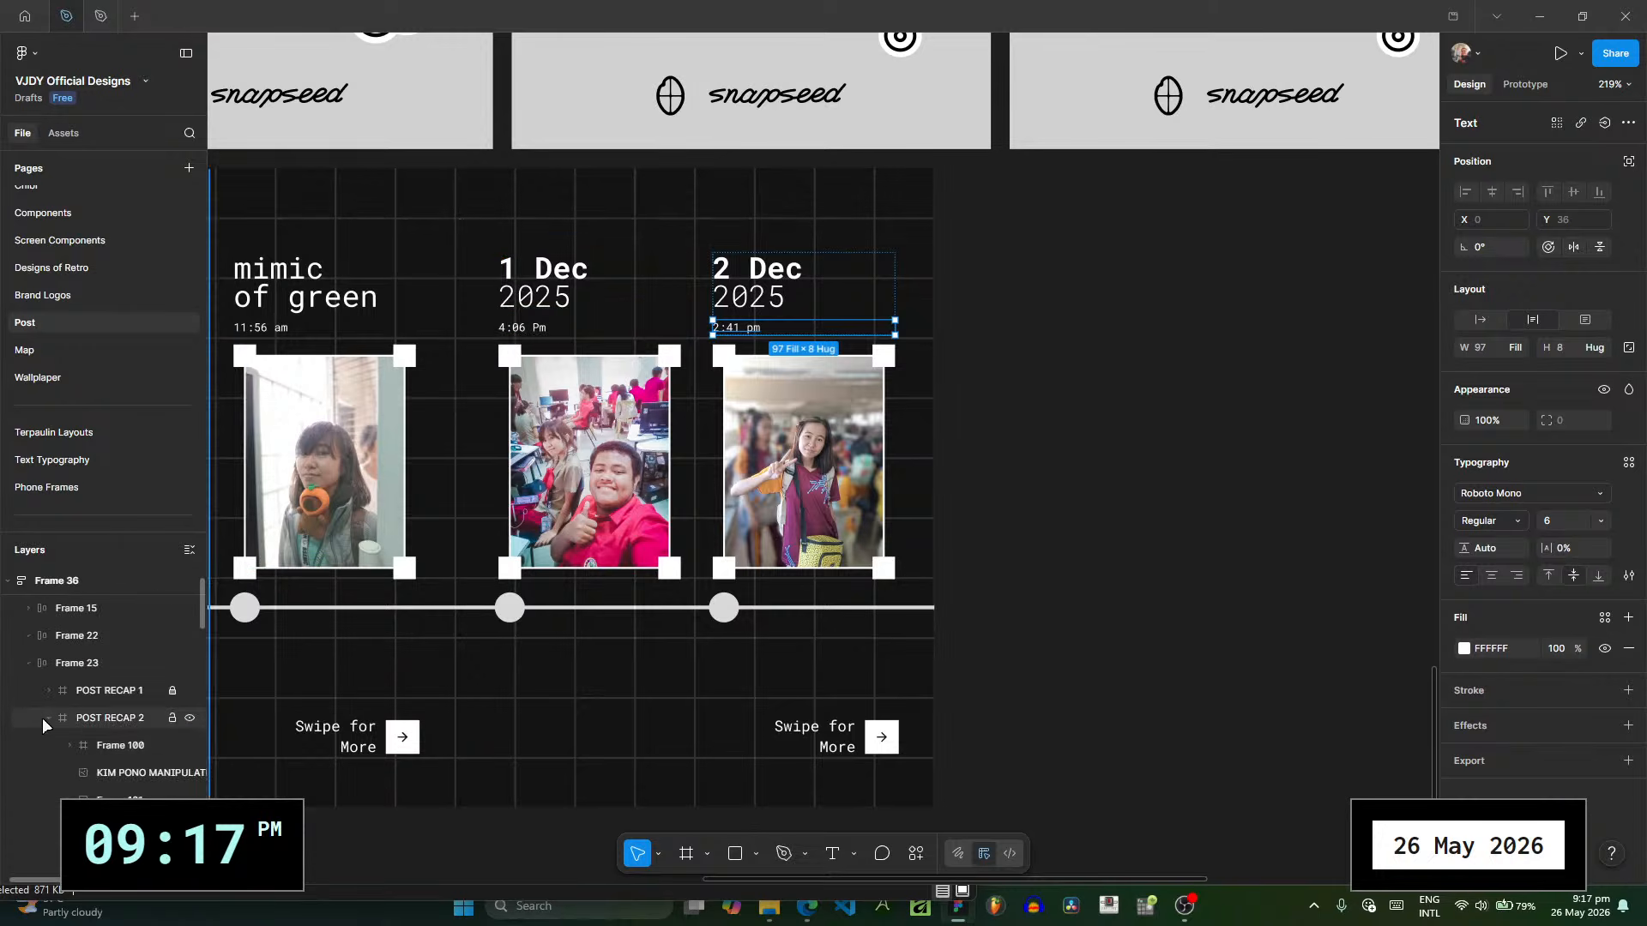
{"action": "left_click", "coordinate": [48, 718]}
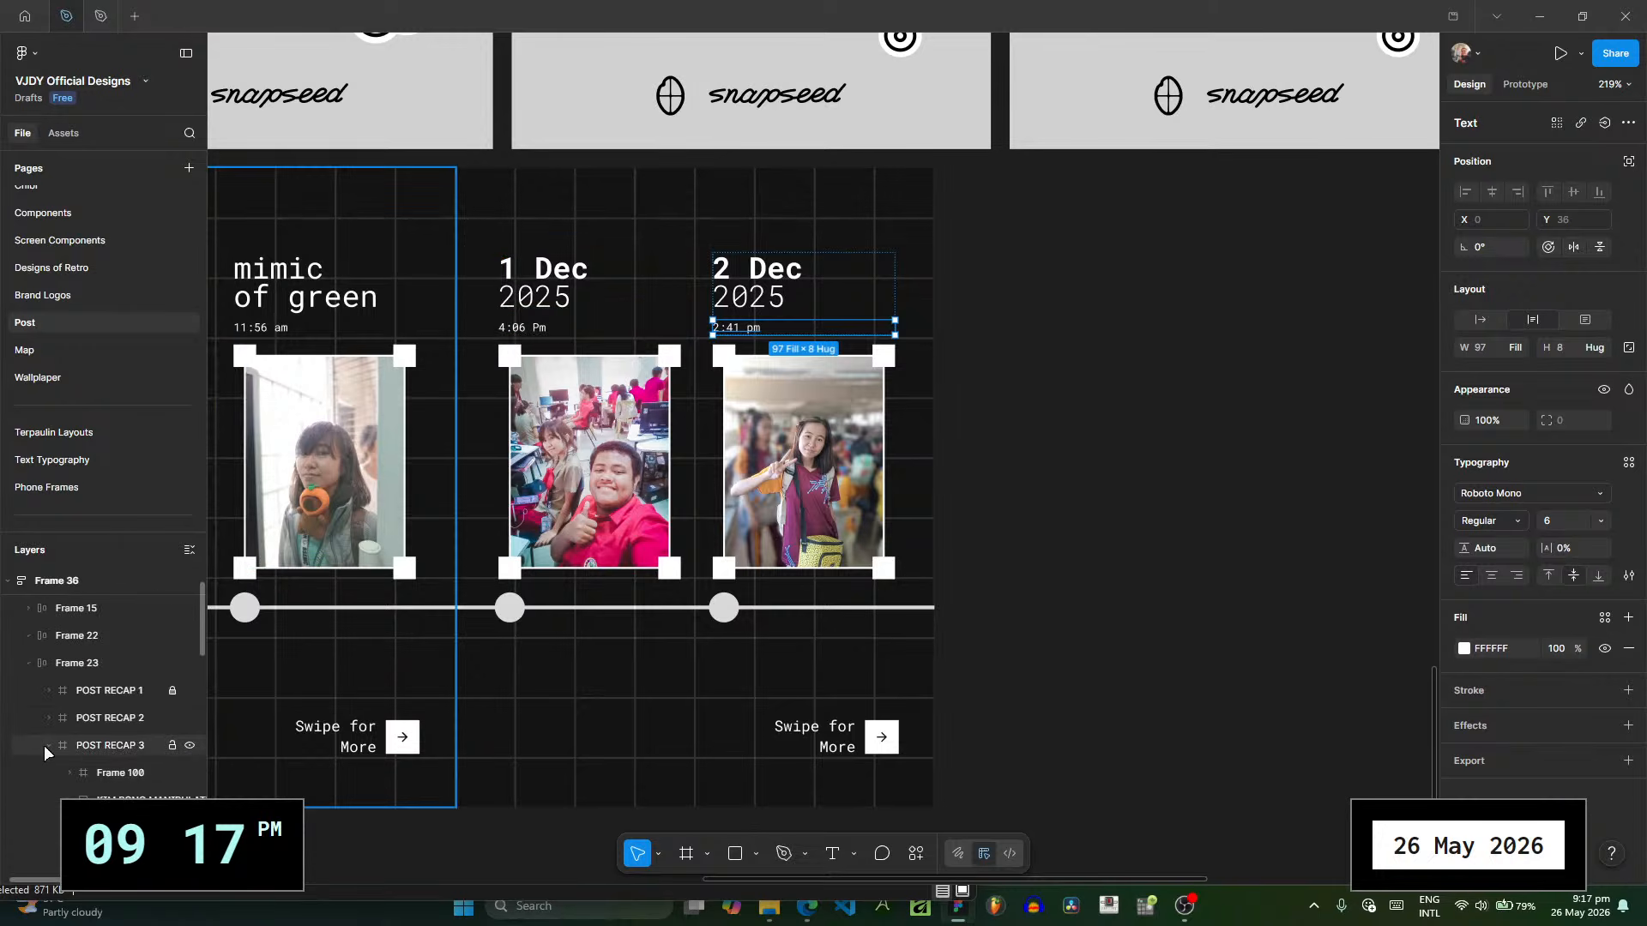
{"action": "left_click", "coordinate": [172, 719]}
{"action": "left_click", "coordinate": [173, 745]}
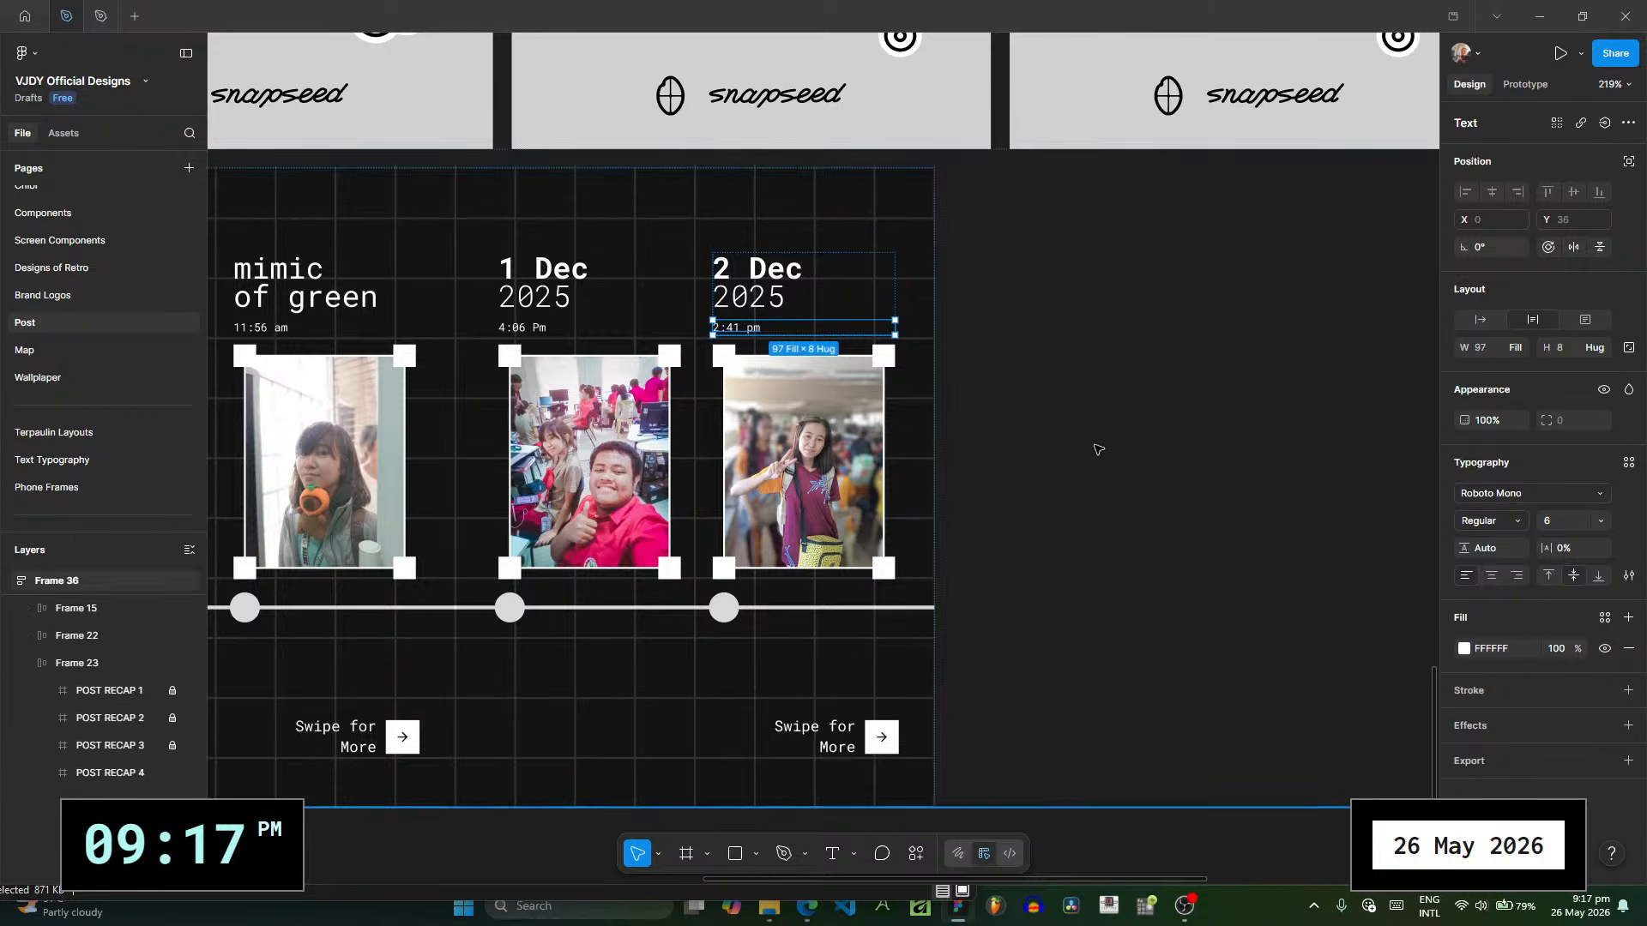
- Duplicate the POST RECAP 4 frame to add another slide at the end of the timeline
{"action": "key", "text": "Escape"}
{"action": "scroll", "coordinate": [1054, 452], "scroll_direction": "right", "scroll_amount": 2}
{"action": "scroll", "coordinate": [1041, 450], "scroll_direction": "down", "scroll_amount": 5}
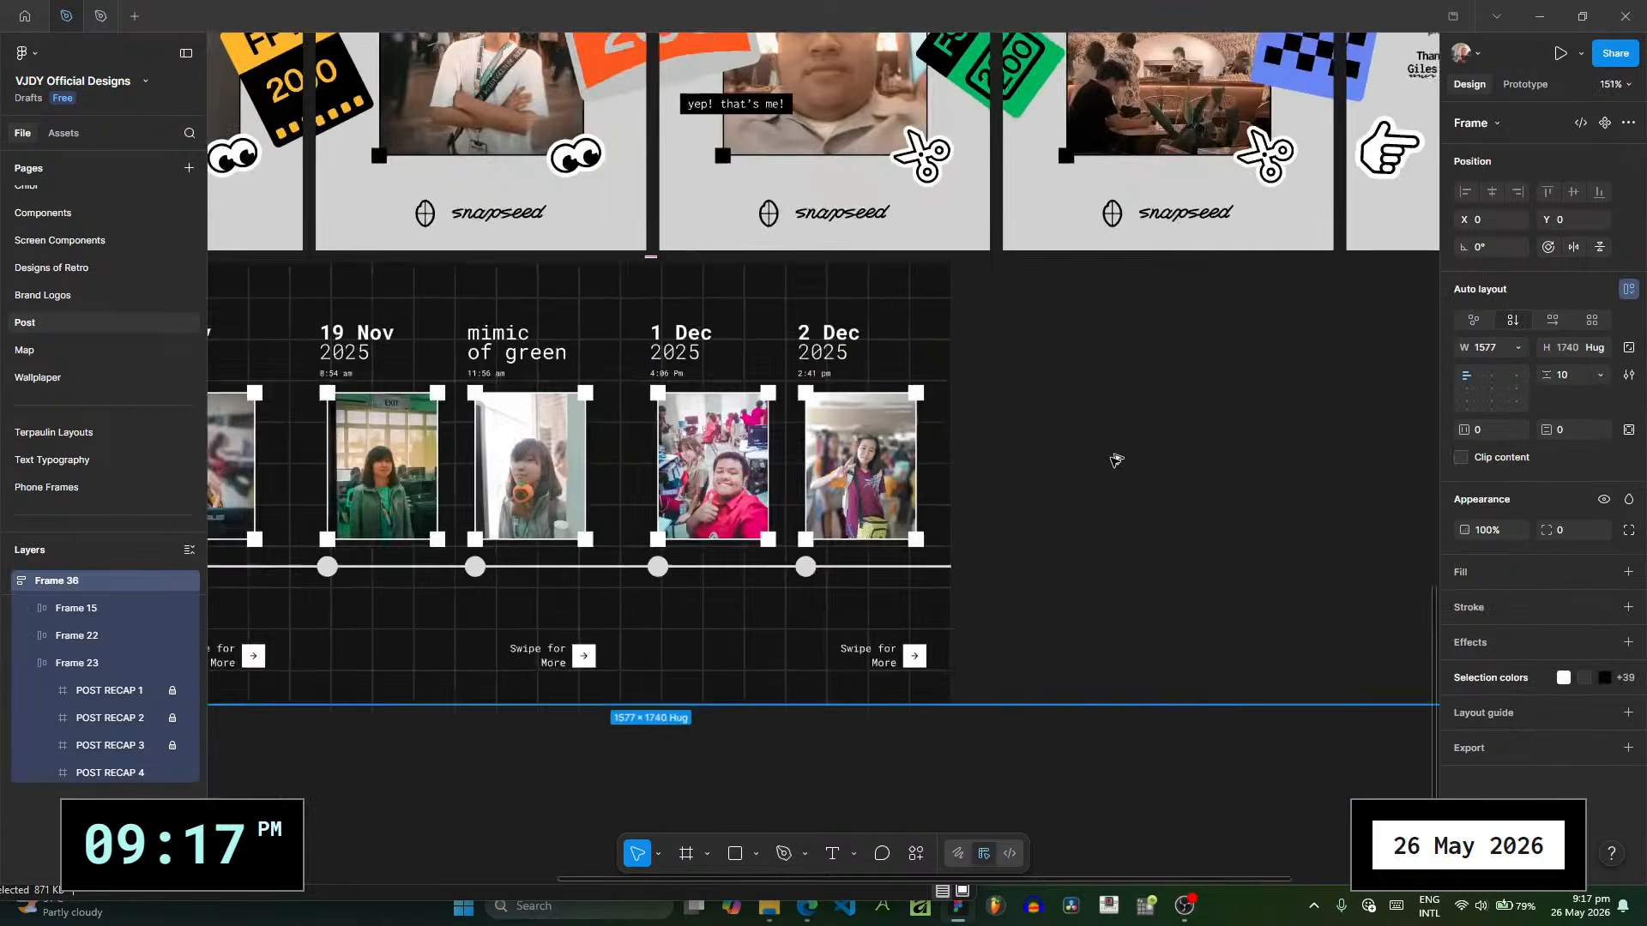
{"action": "left_click", "coordinate": [142, 773]}
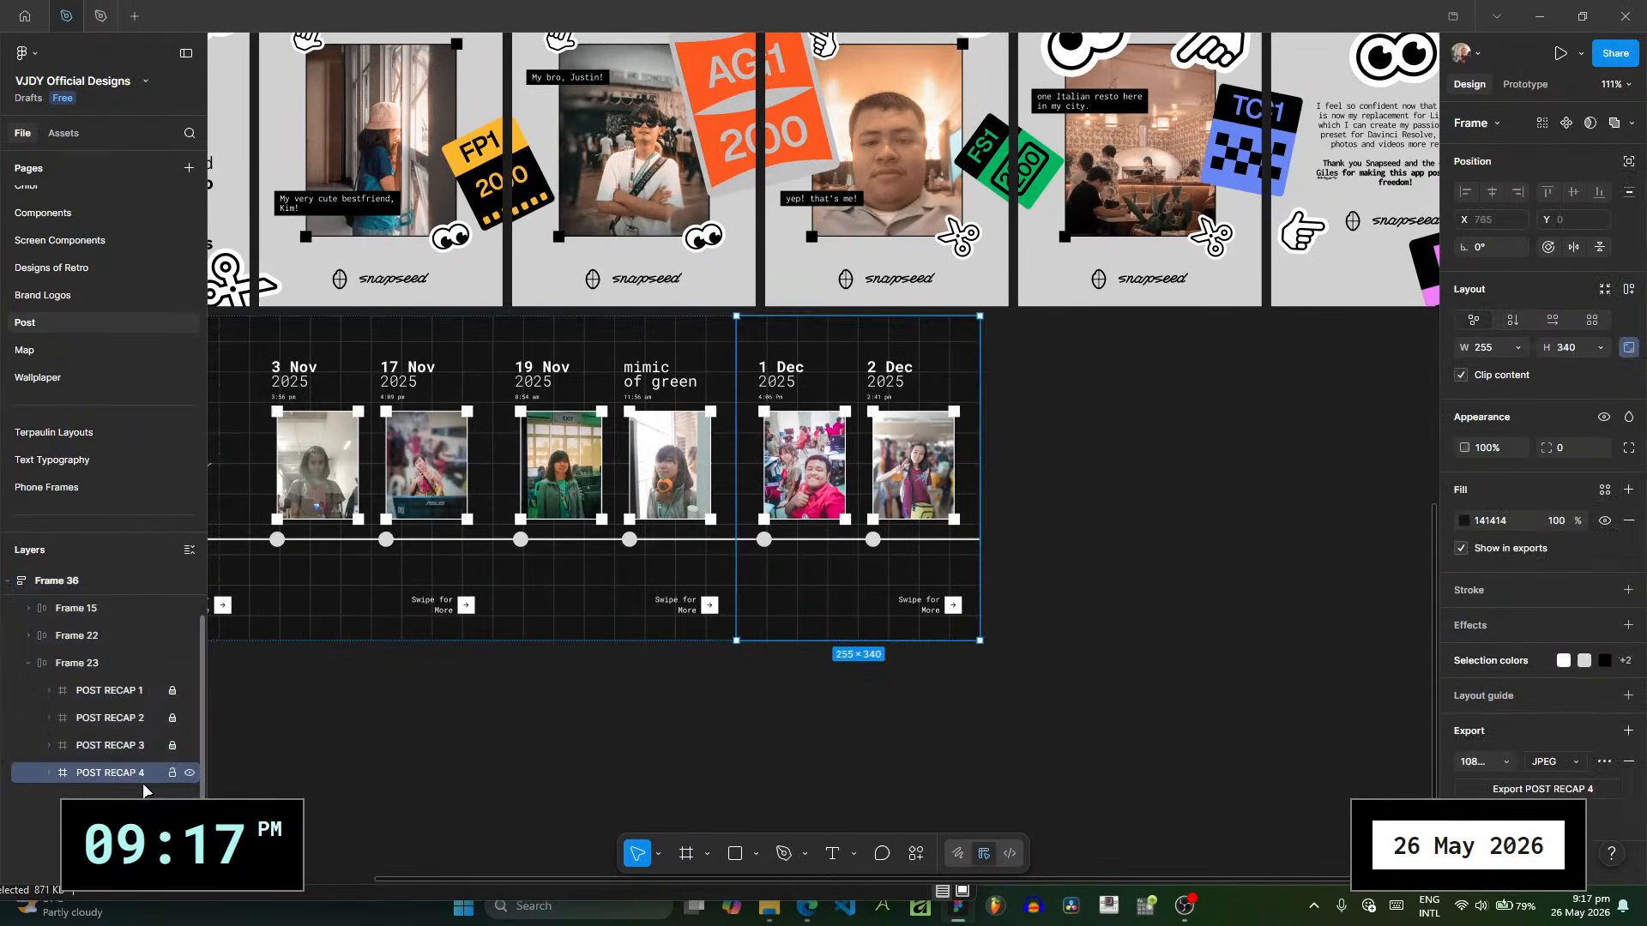
{"action": "left_click", "coordinate": [432, 895]}
{"action": "left_click", "coordinate": [878, 103]}
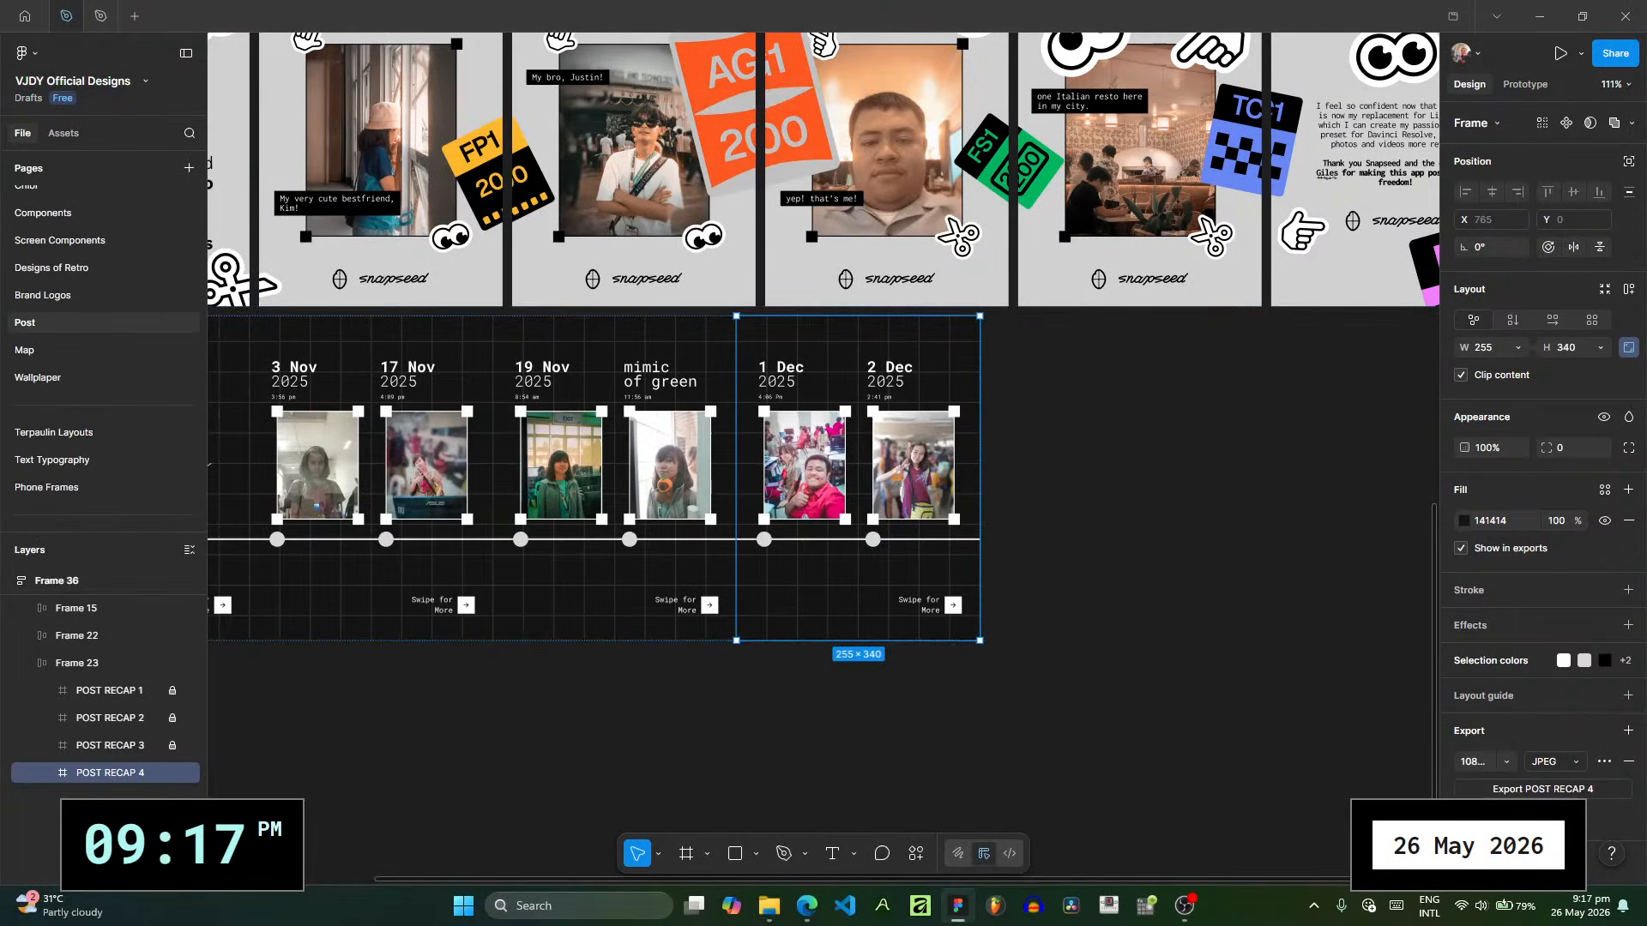
{"action": "left_click", "coordinate": [766, 921]}
{"action": "left_click_drag", "start_coordinate": [563, 104], "coordinate": [610, 55]}
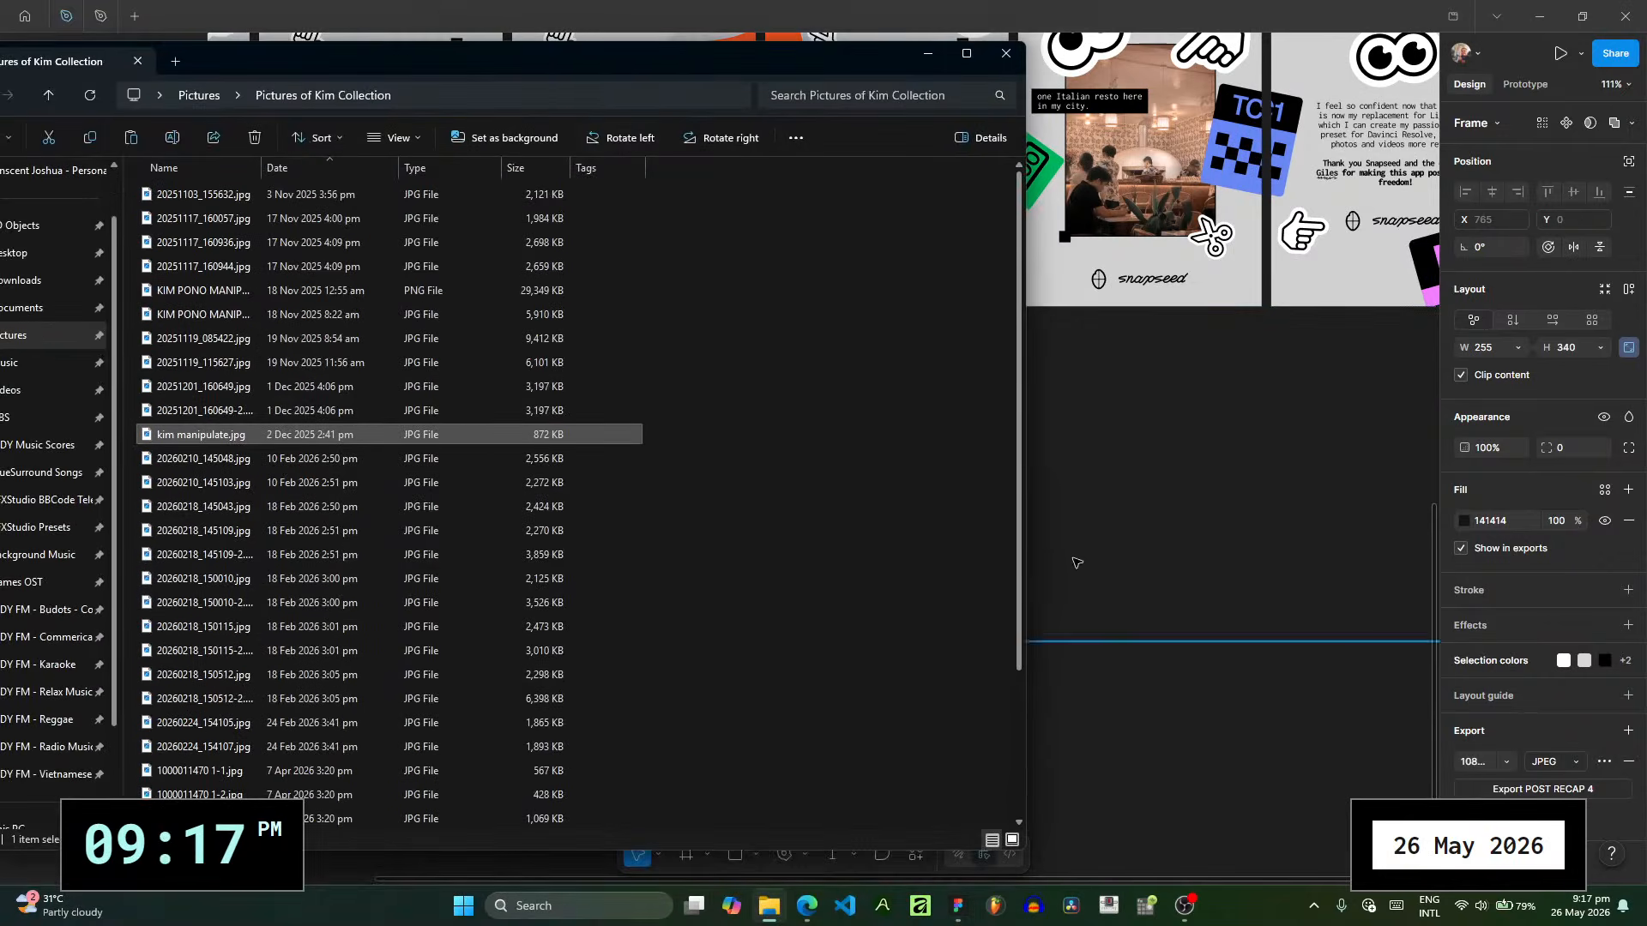
{"action": "left_click", "coordinate": [1075, 561]}
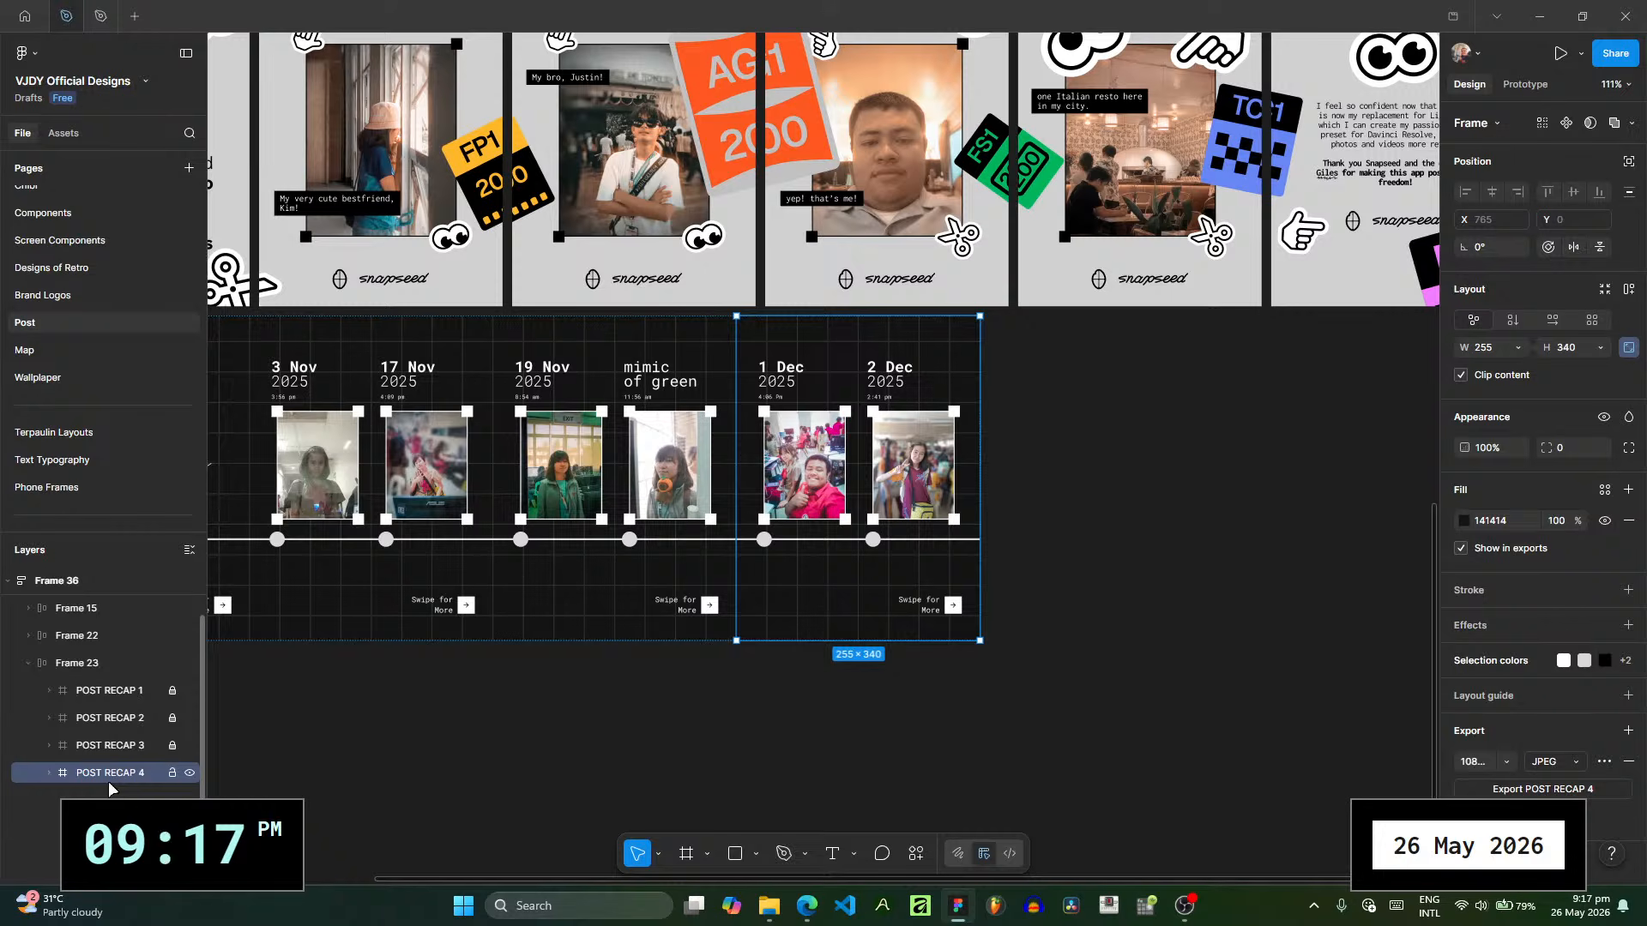
{"action": "key", "text": "ctrl+d"}
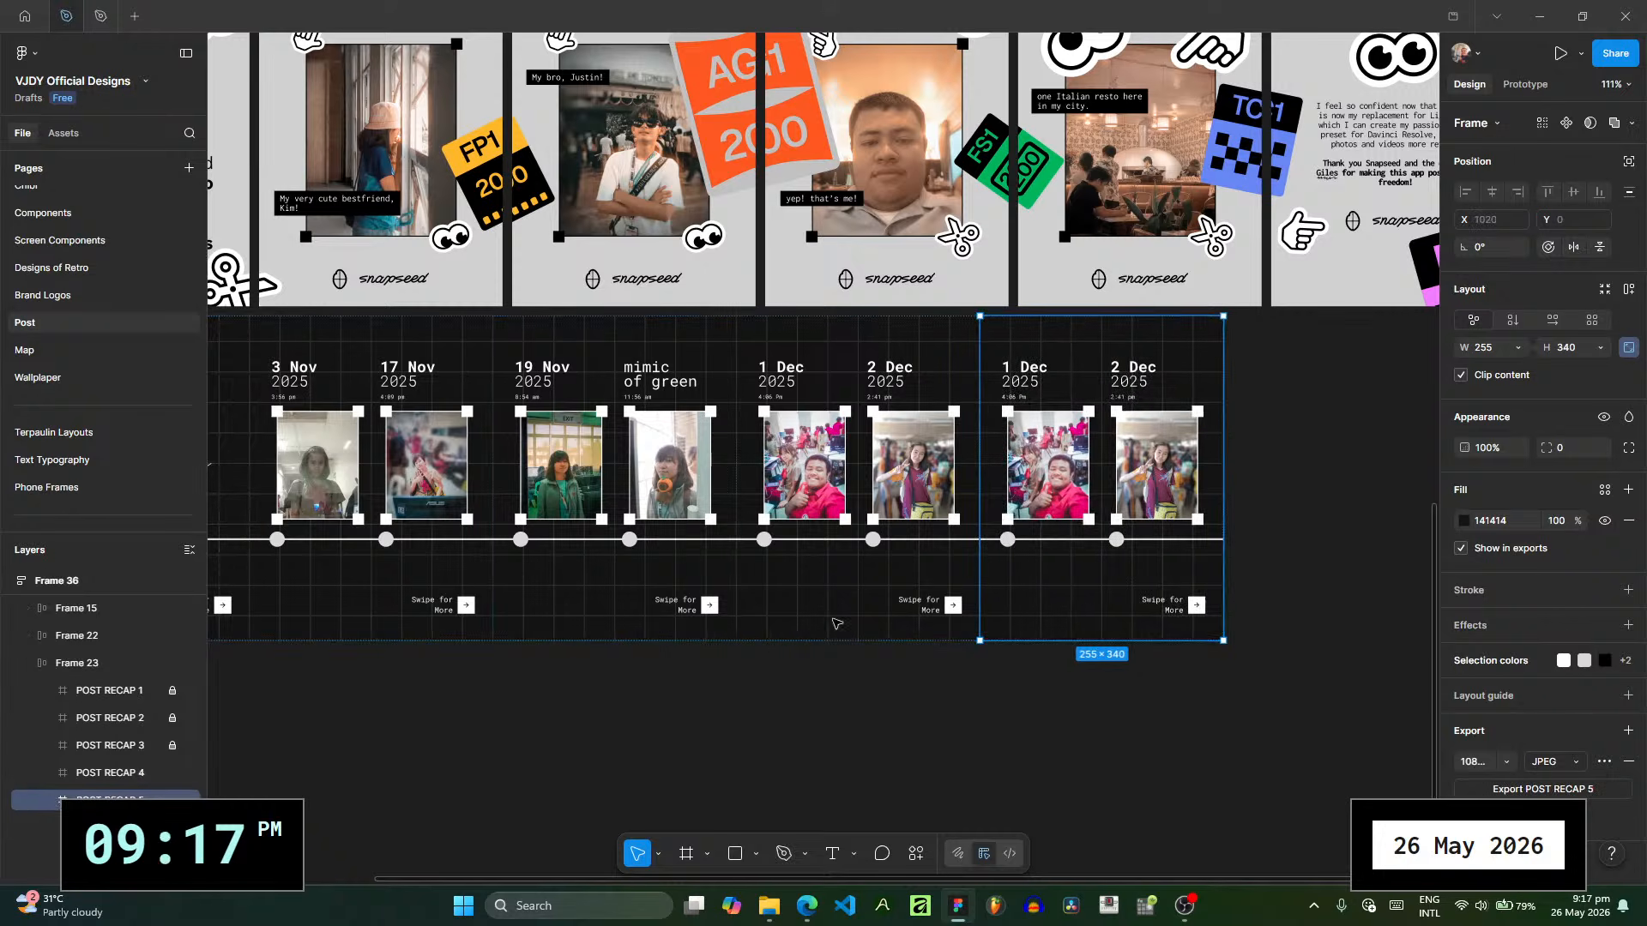
- In File Explorer, preview the February 2026 photos 20260210_145048.jpg, 20260210_145103.jpg and 20260218_145043.jpg as candidates for the new slide
{"action": "left_click_drag", "start_coordinate": [1220, 671], "coordinate": [909, 683]}
{"action": "scroll", "coordinate": [739, 404], "scroll_direction": "up", "scroll_amount": 4}
{"action": "left_click_drag", "start_coordinate": [741, 405], "coordinate": [679, 215]}
{"action": "scroll", "coordinate": [680, 215], "scroll_direction": "up", "scroll_amount": 2}
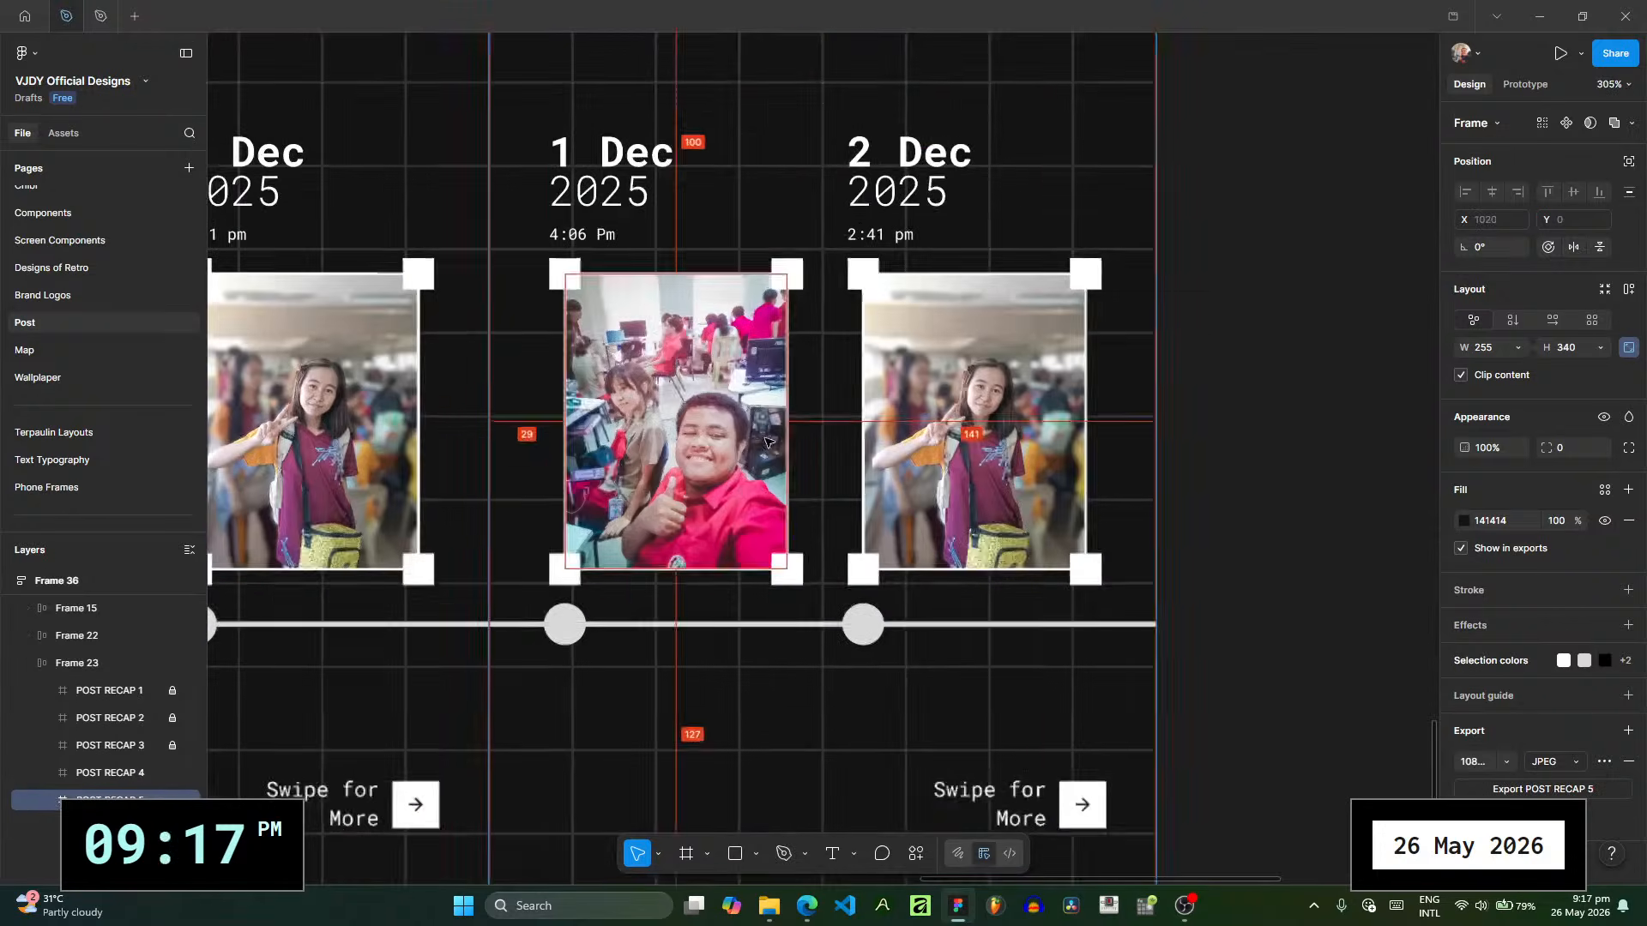
{"action": "left_click", "coordinate": [760, 901]}
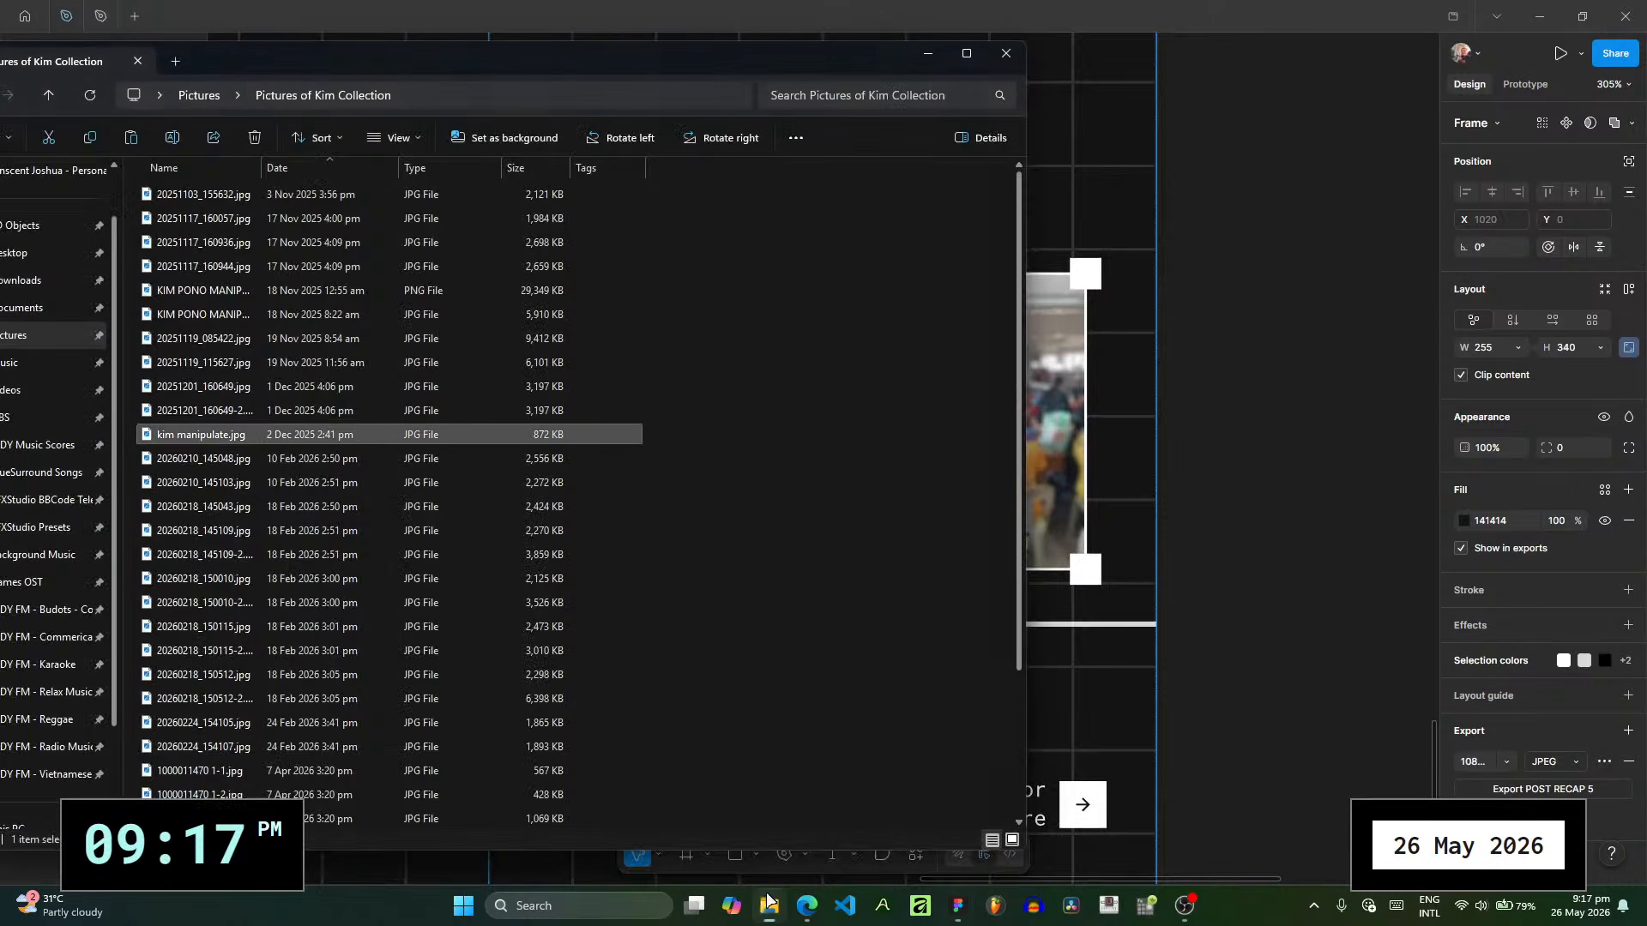
{"action": "double_click", "coordinate": [351, 461]}
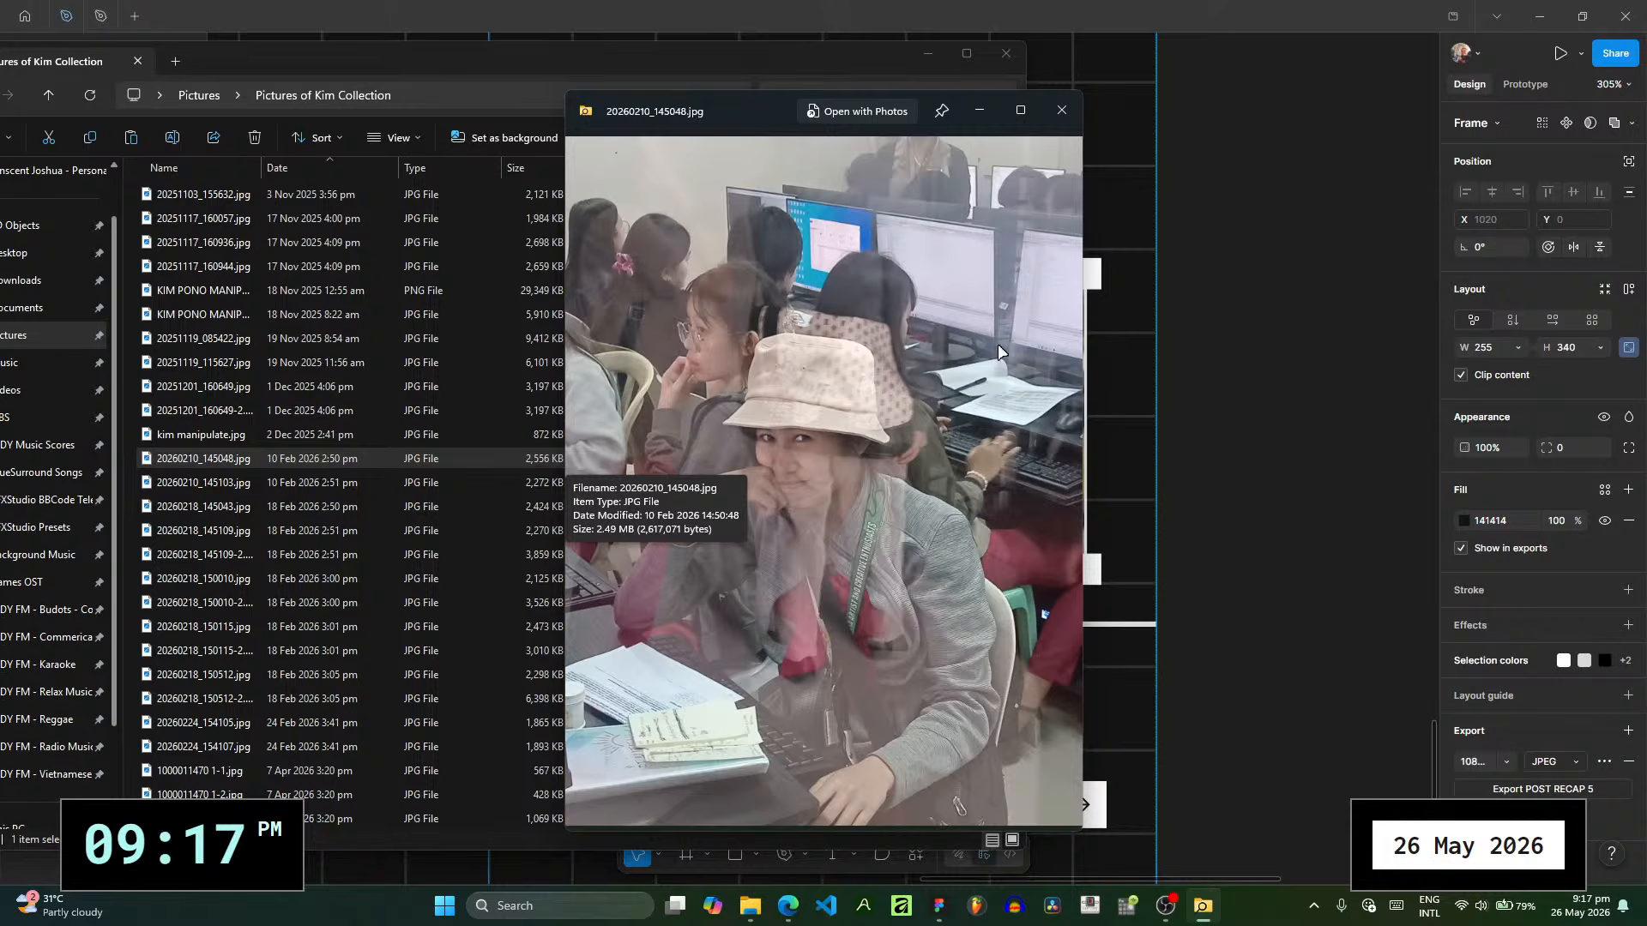
{"action": "key", "text": "space"}
{"action": "left_click", "coordinate": [492, 480]}
{"action": "key", "text": "space"}
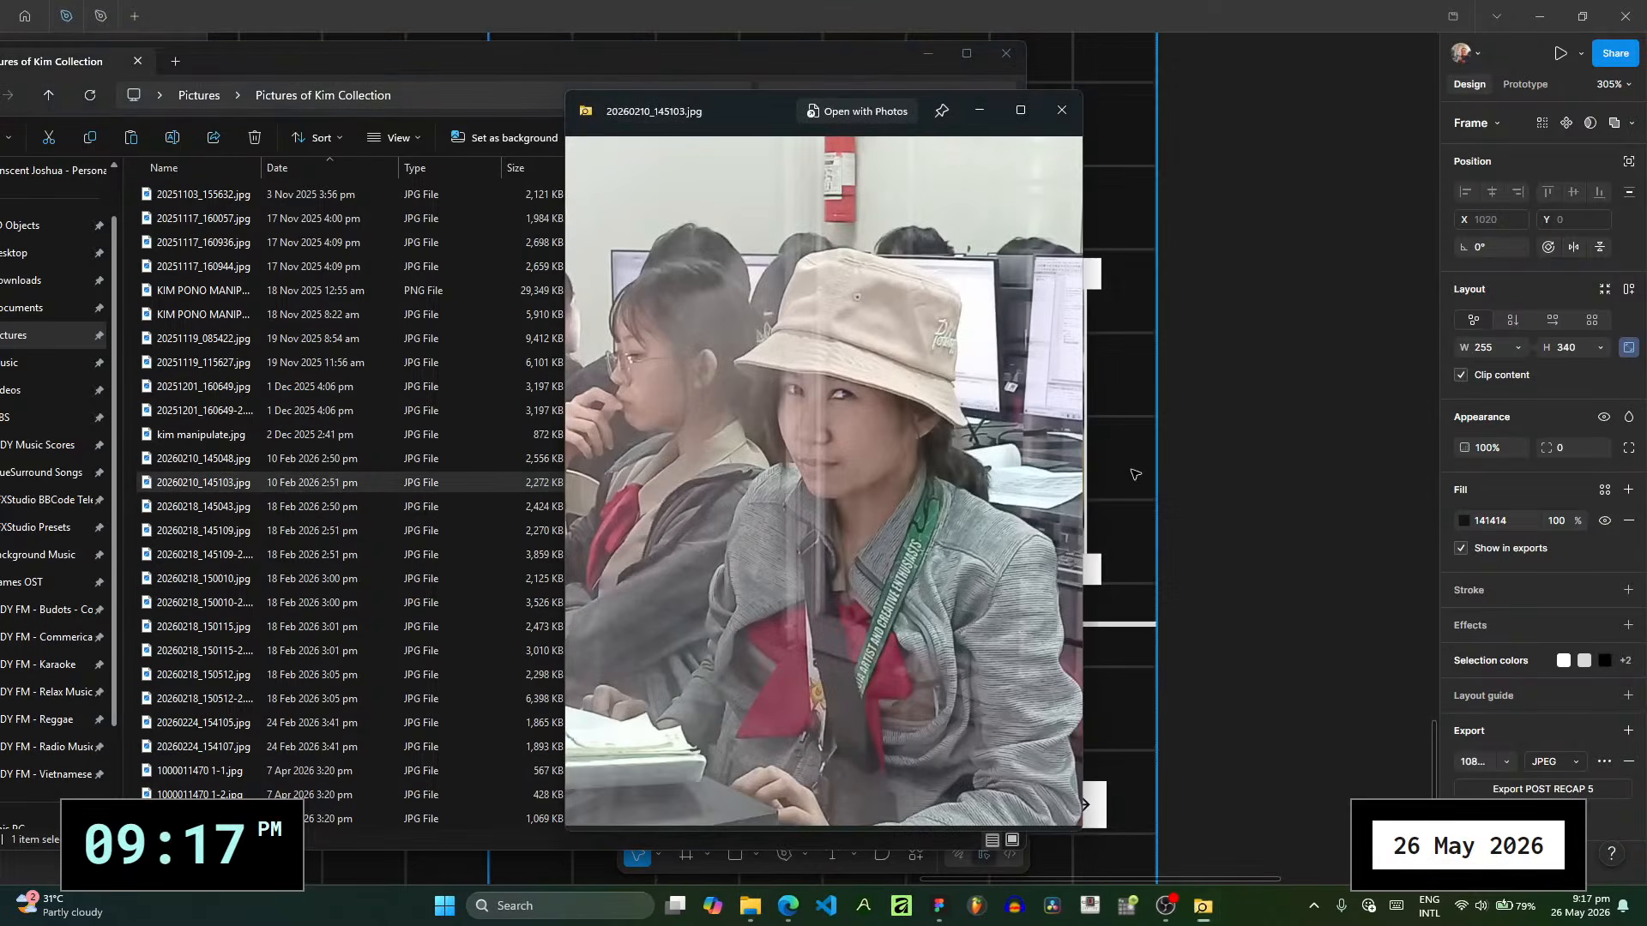
{"action": "key", "text": "space"}
{"action": "left_click", "coordinate": [463, 508]}
{"action": "key", "text": "space"}
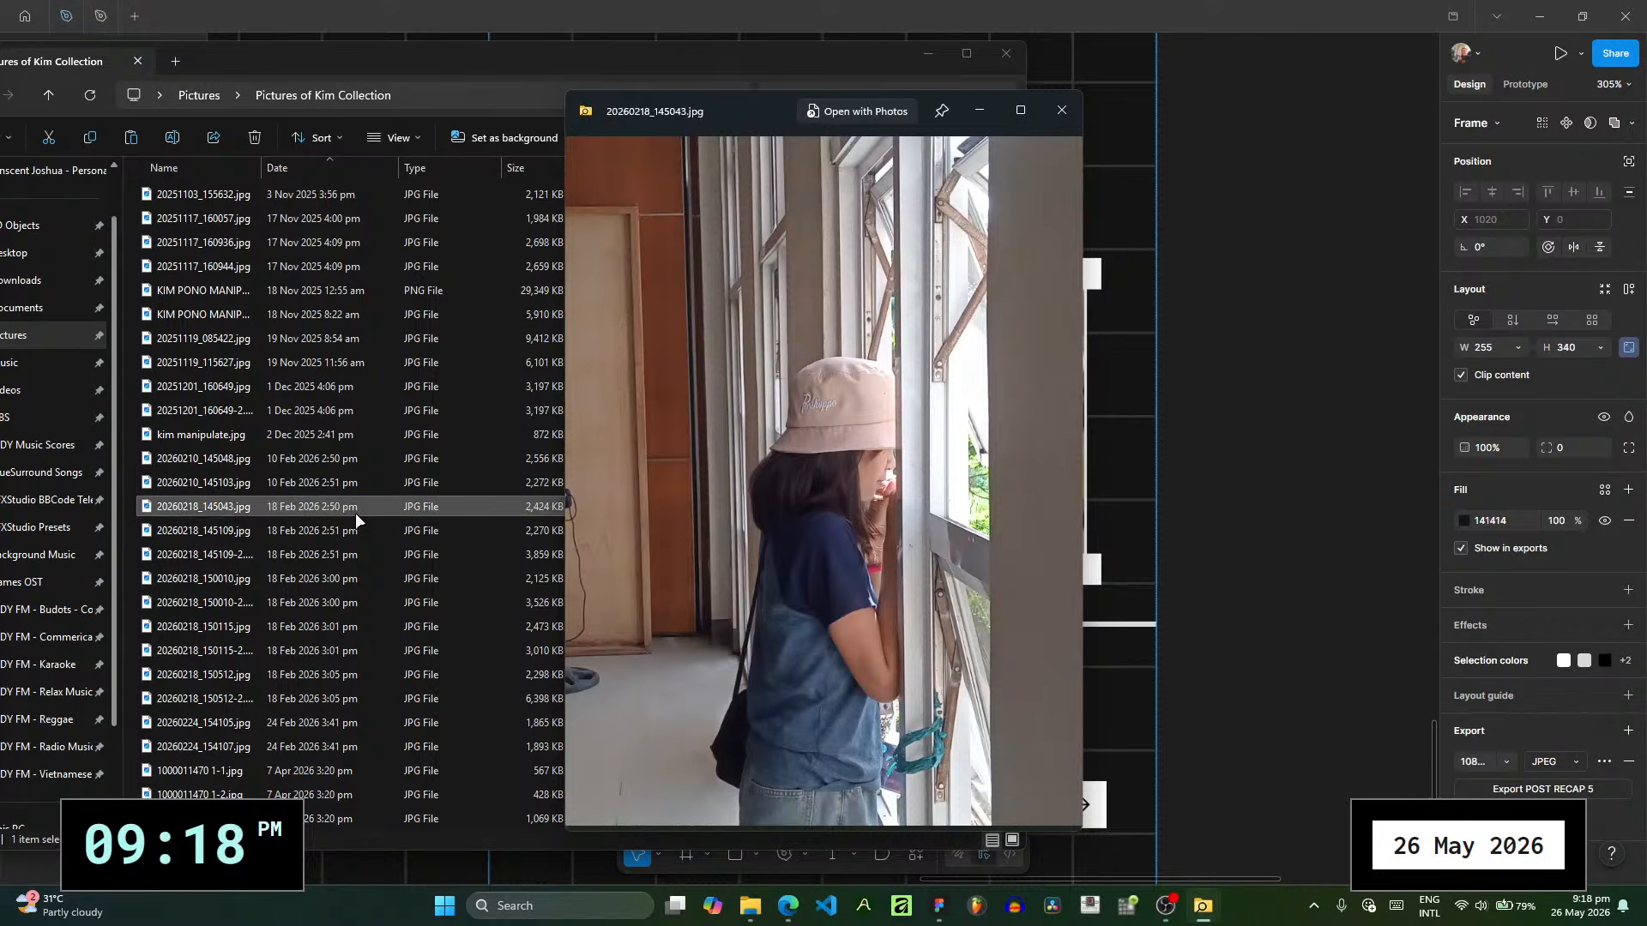
{"action": "key", "text": "space"}
{"action": "left_click", "coordinate": [374, 457]}
{"action": "key", "text": "space"}
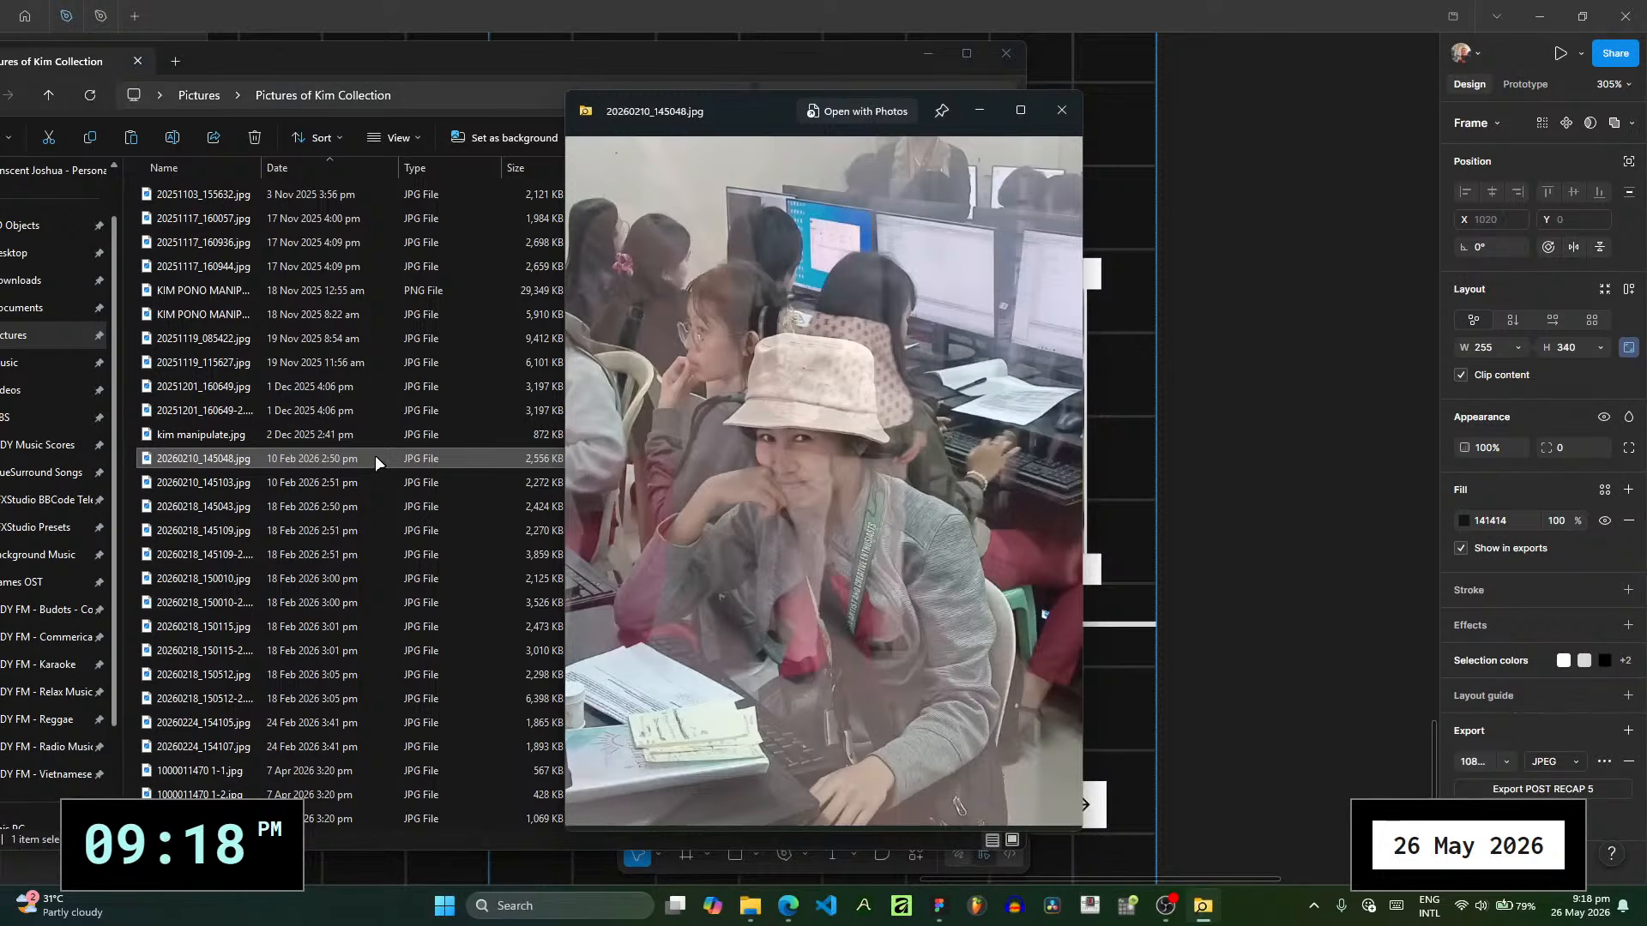
{"action": "left_click", "coordinate": [377, 482]}
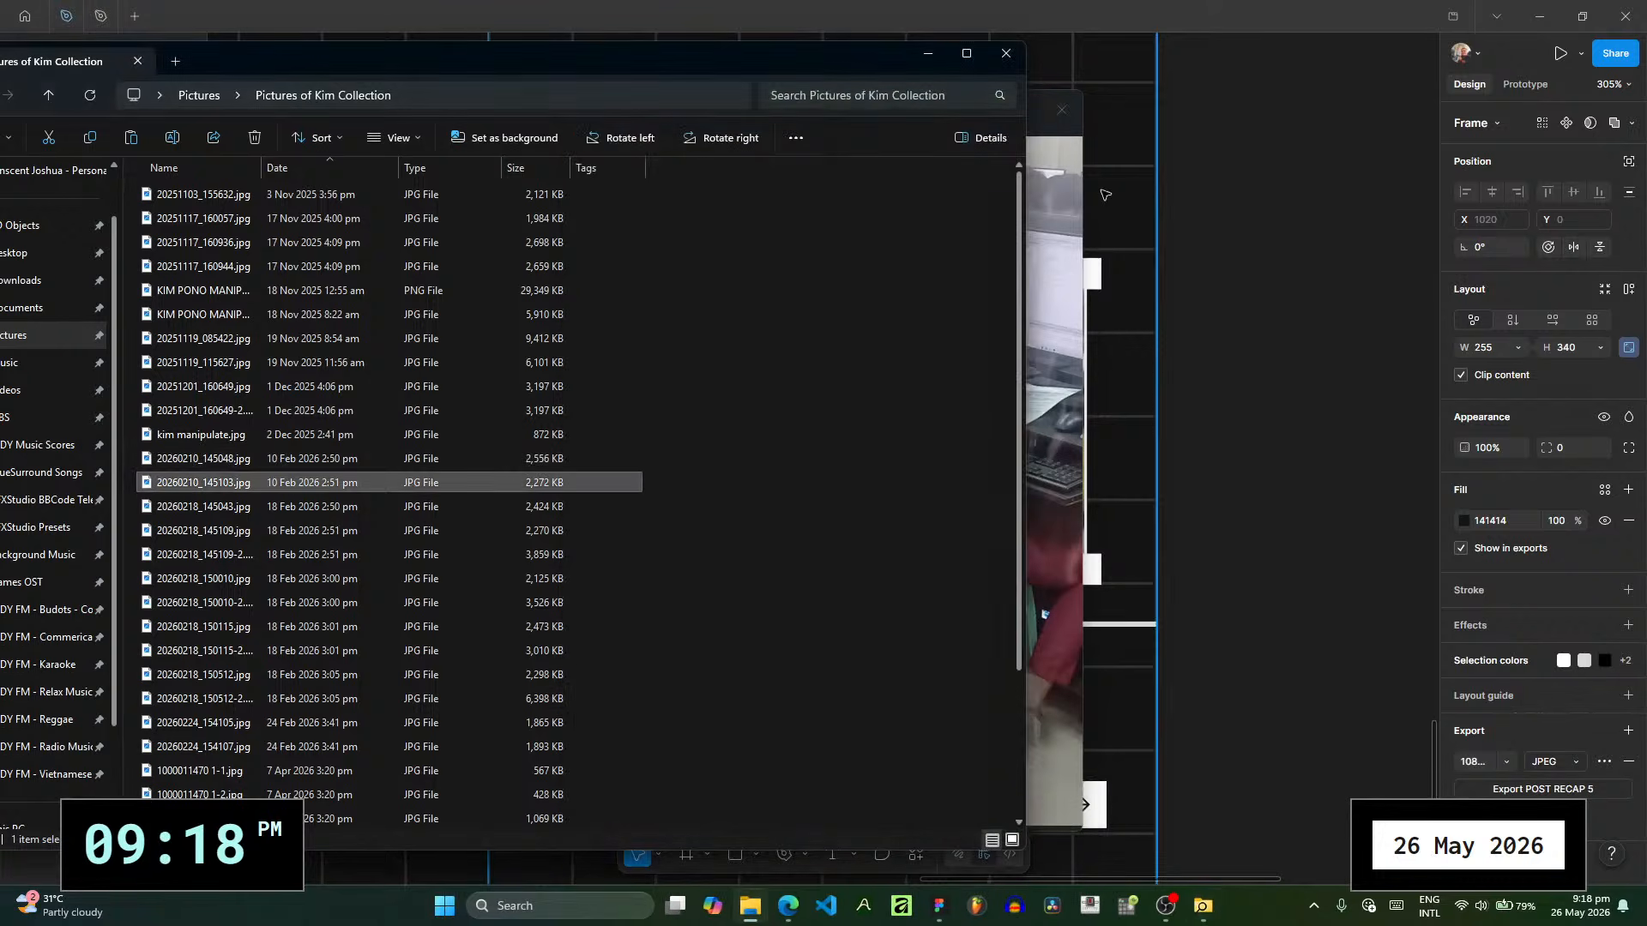
{"action": "left_click", "coordinate": [1043, 195]}
{"action": "left_click", "coordinate": [1061, 109]}
{"action": "key", "text": "space"}
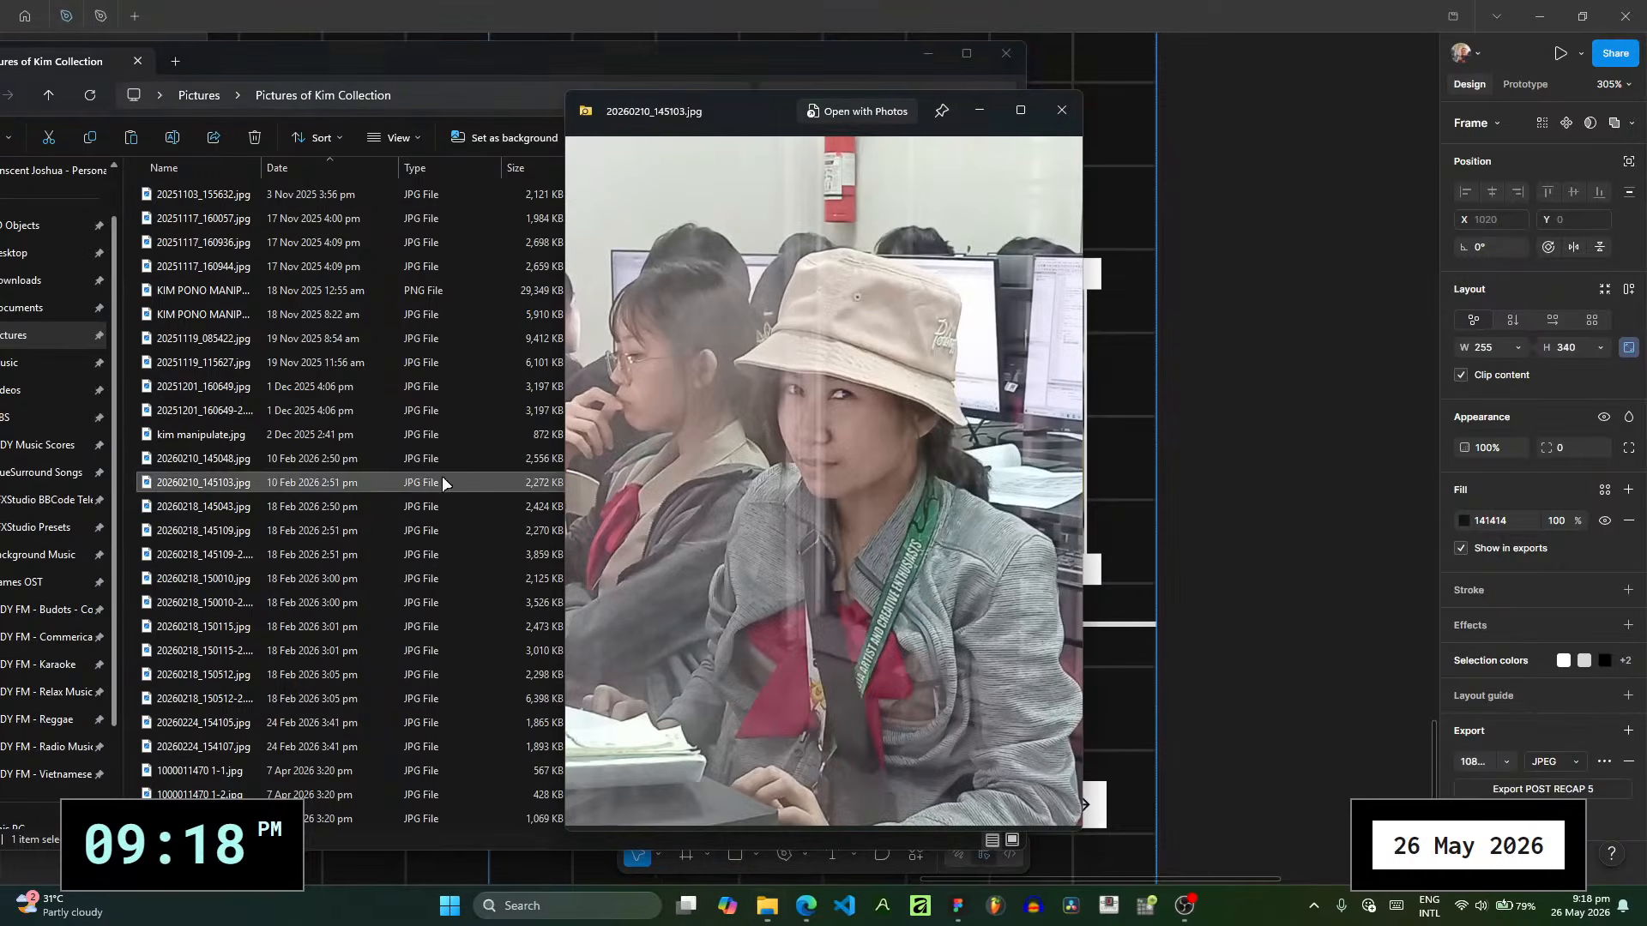
- Replace the image fill of the first photo on POST RECAP 5 with 20260210_145103.jpg
{"action": "left_click", "coordinate": [1297, 453]}
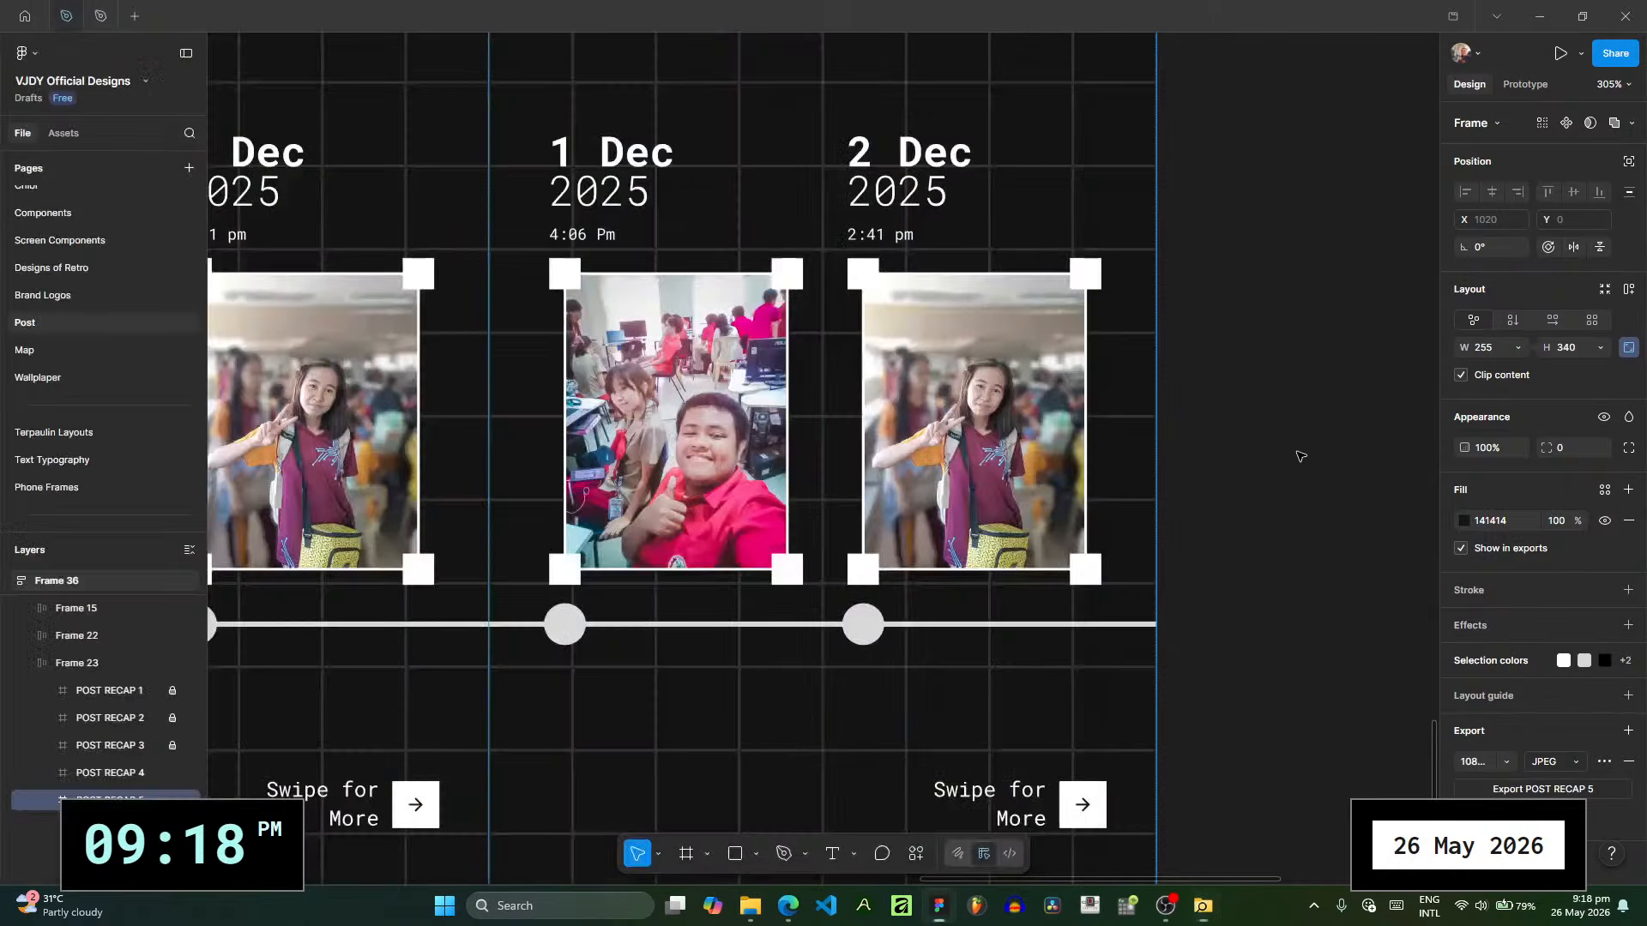
{"action": "double_click", "coordinate": [630, 433]}
{"action": "left_click", "coordinate": [1463, 521]}
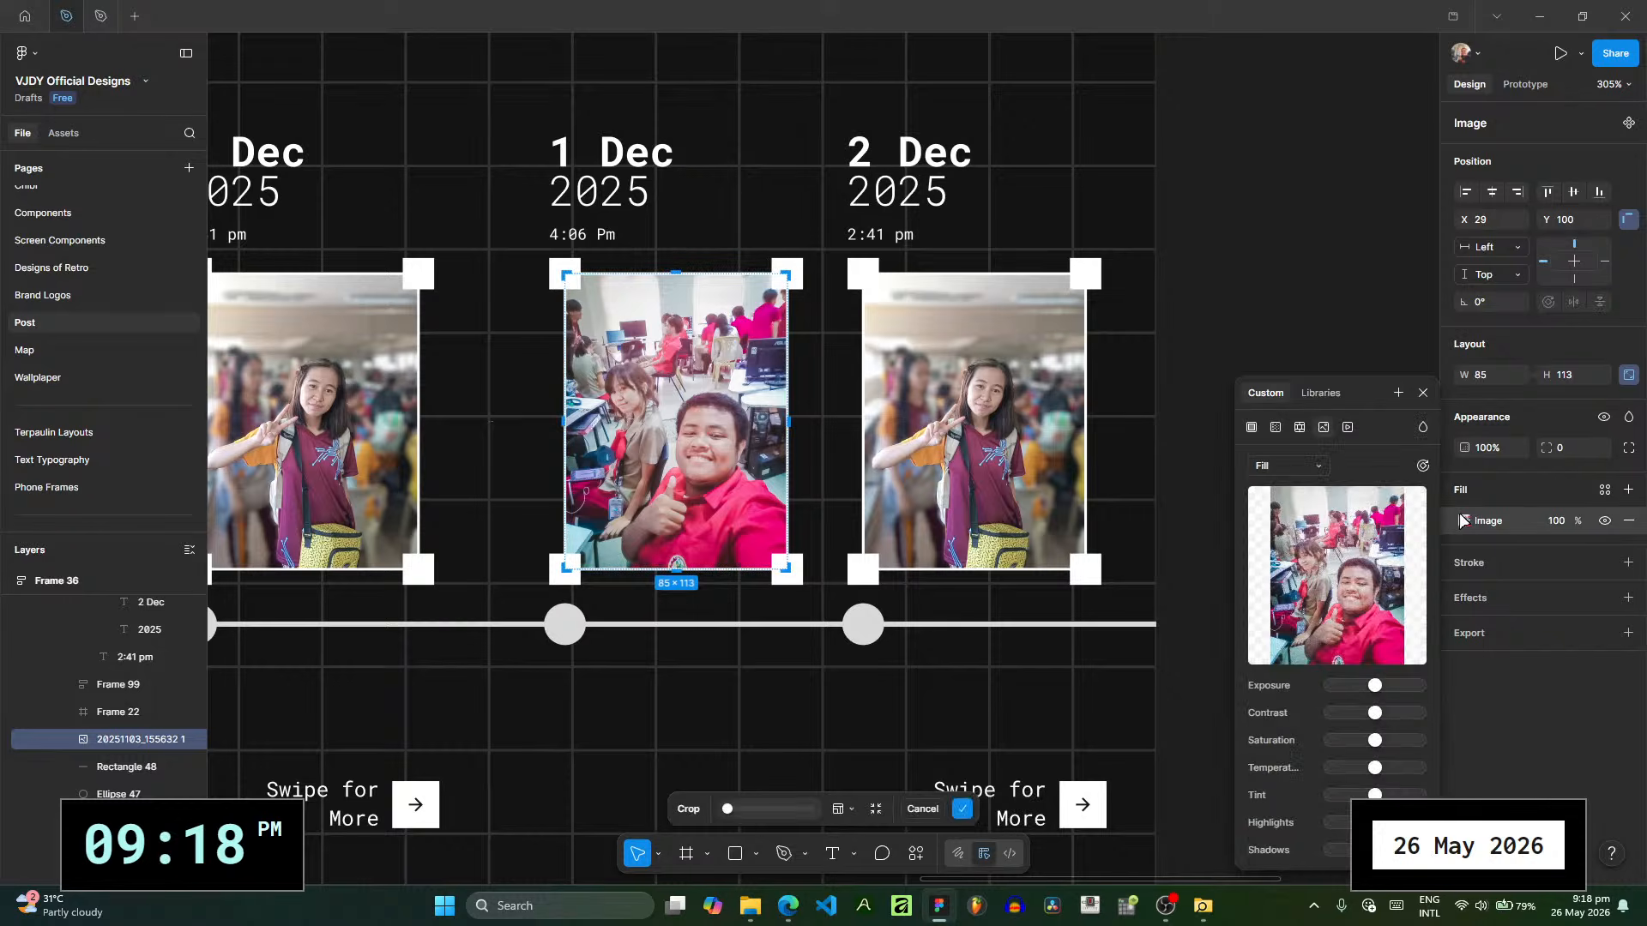
{"action": "left_click", "coordinate": [751, 905]}
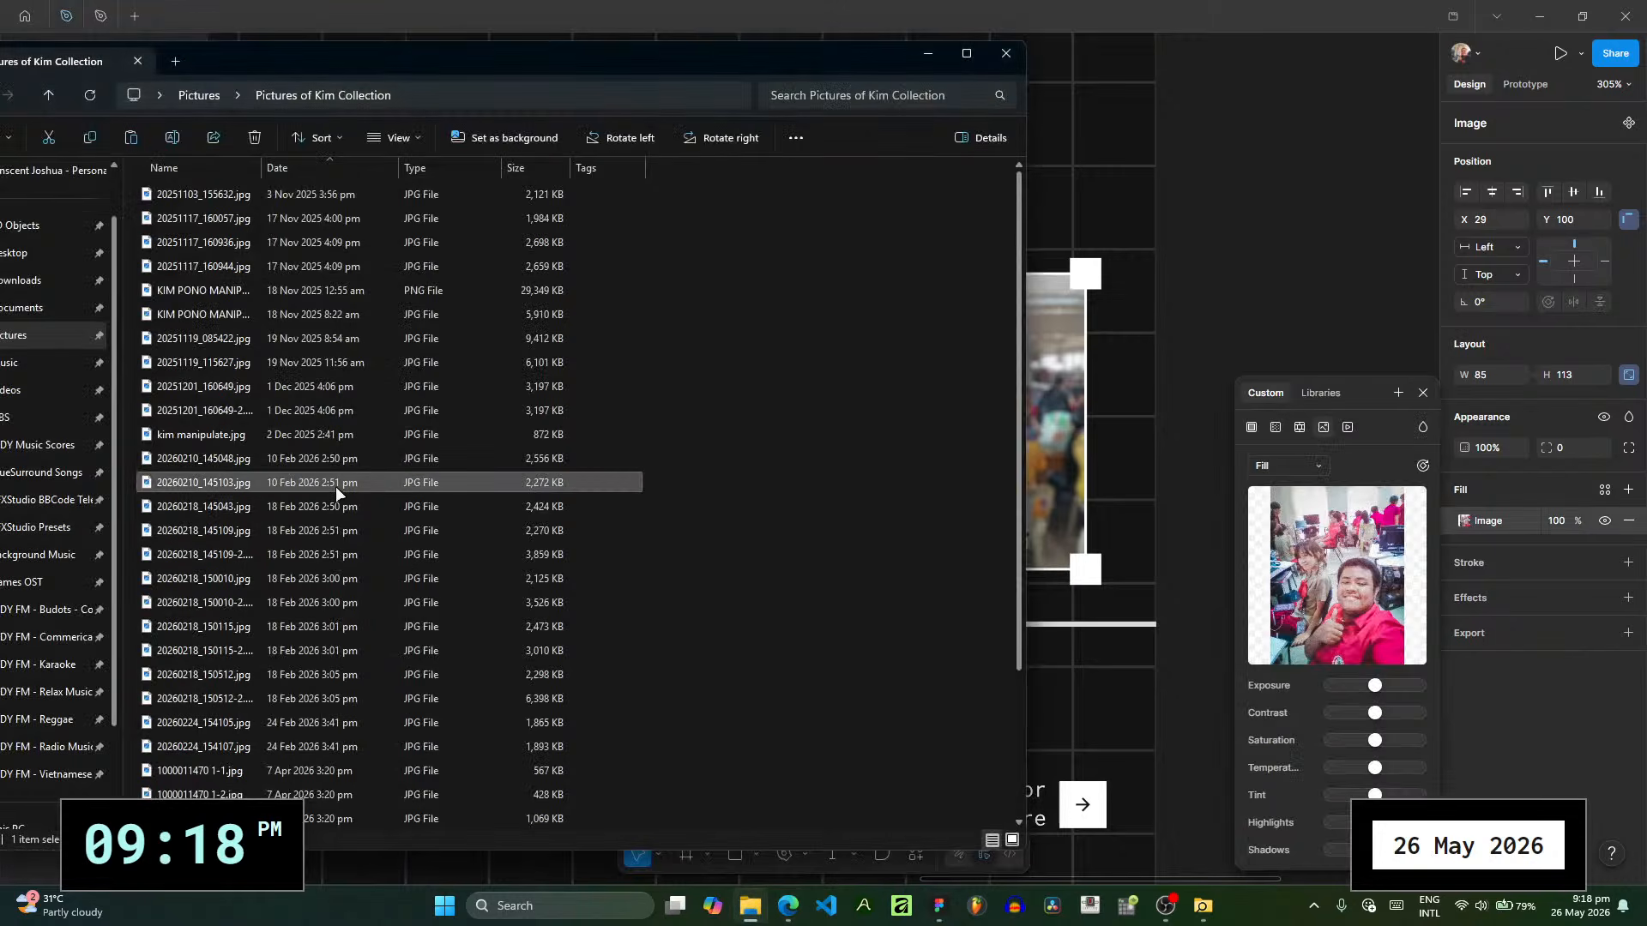
{"action": "left_click_drag", "start_coordinate": [337, 486], "coordinate": [1334, 603]}
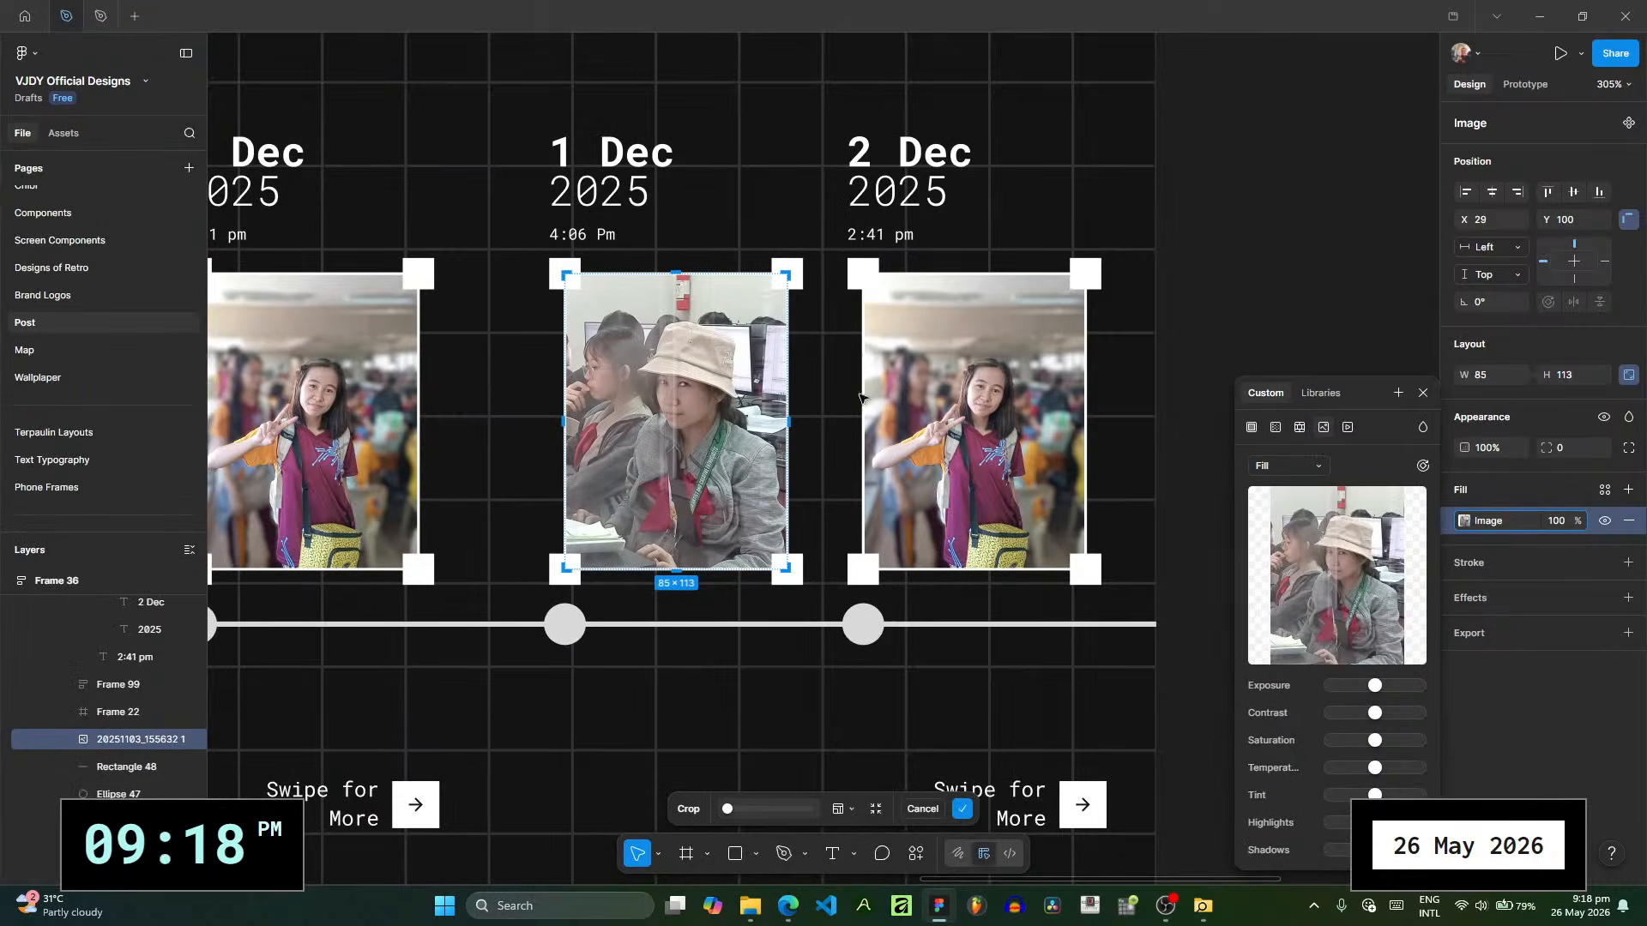
- Change Pm to lowercase pm in the time line under 1 Dec 2025 on POST RECAP 4
{"action": "scroll", "coordinate": [518, 271], "scroll_direction": "left", "scroll_amount": 7}
{"action": "scroll", "coordinate": [519, 271], "scroll_direction": "up", "scroll_amount": 2}
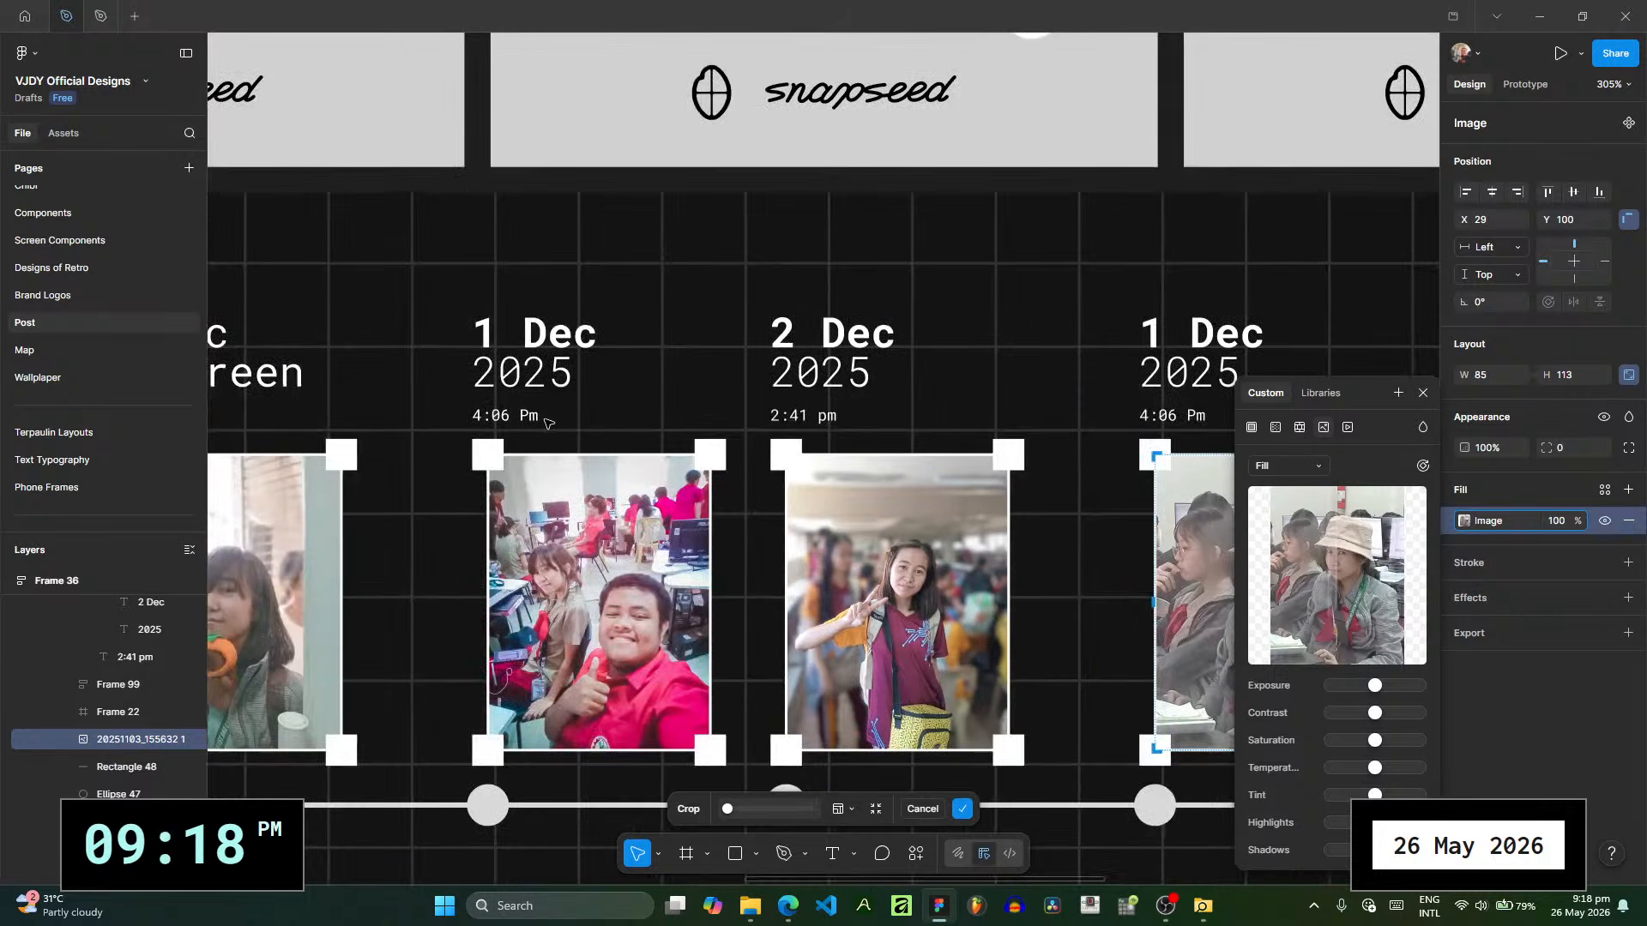
{"action": "scroll", "coordinate": [103, 686], "scroll_direction": "up", "scroll_amount": 10}
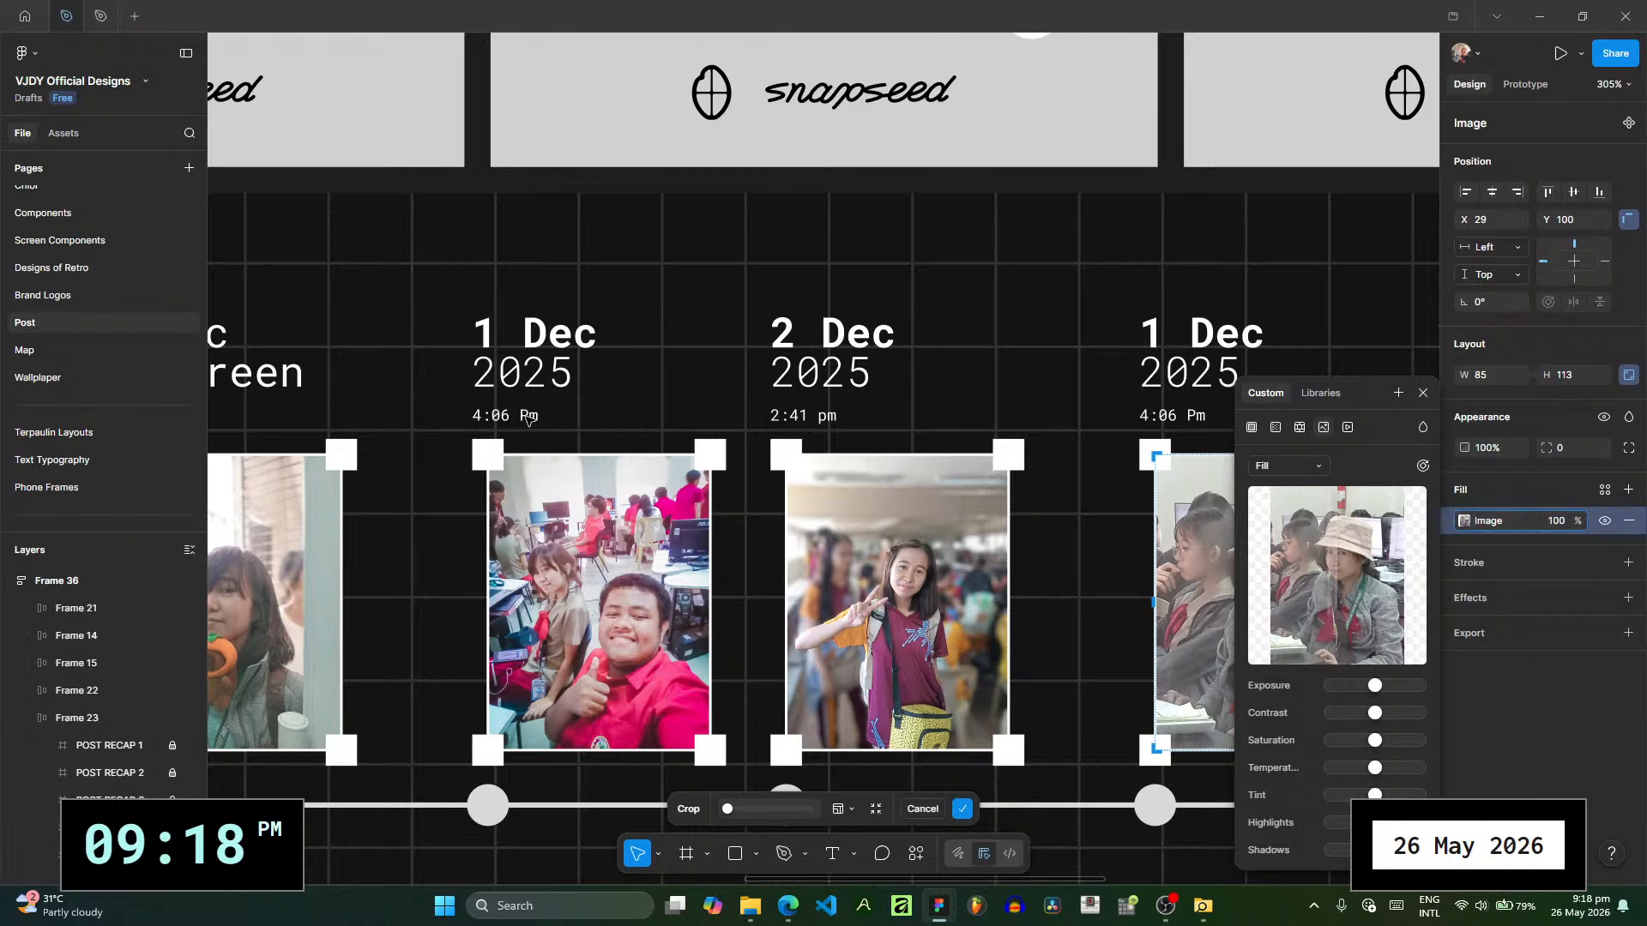
{"action": "key", "text": "Return"}
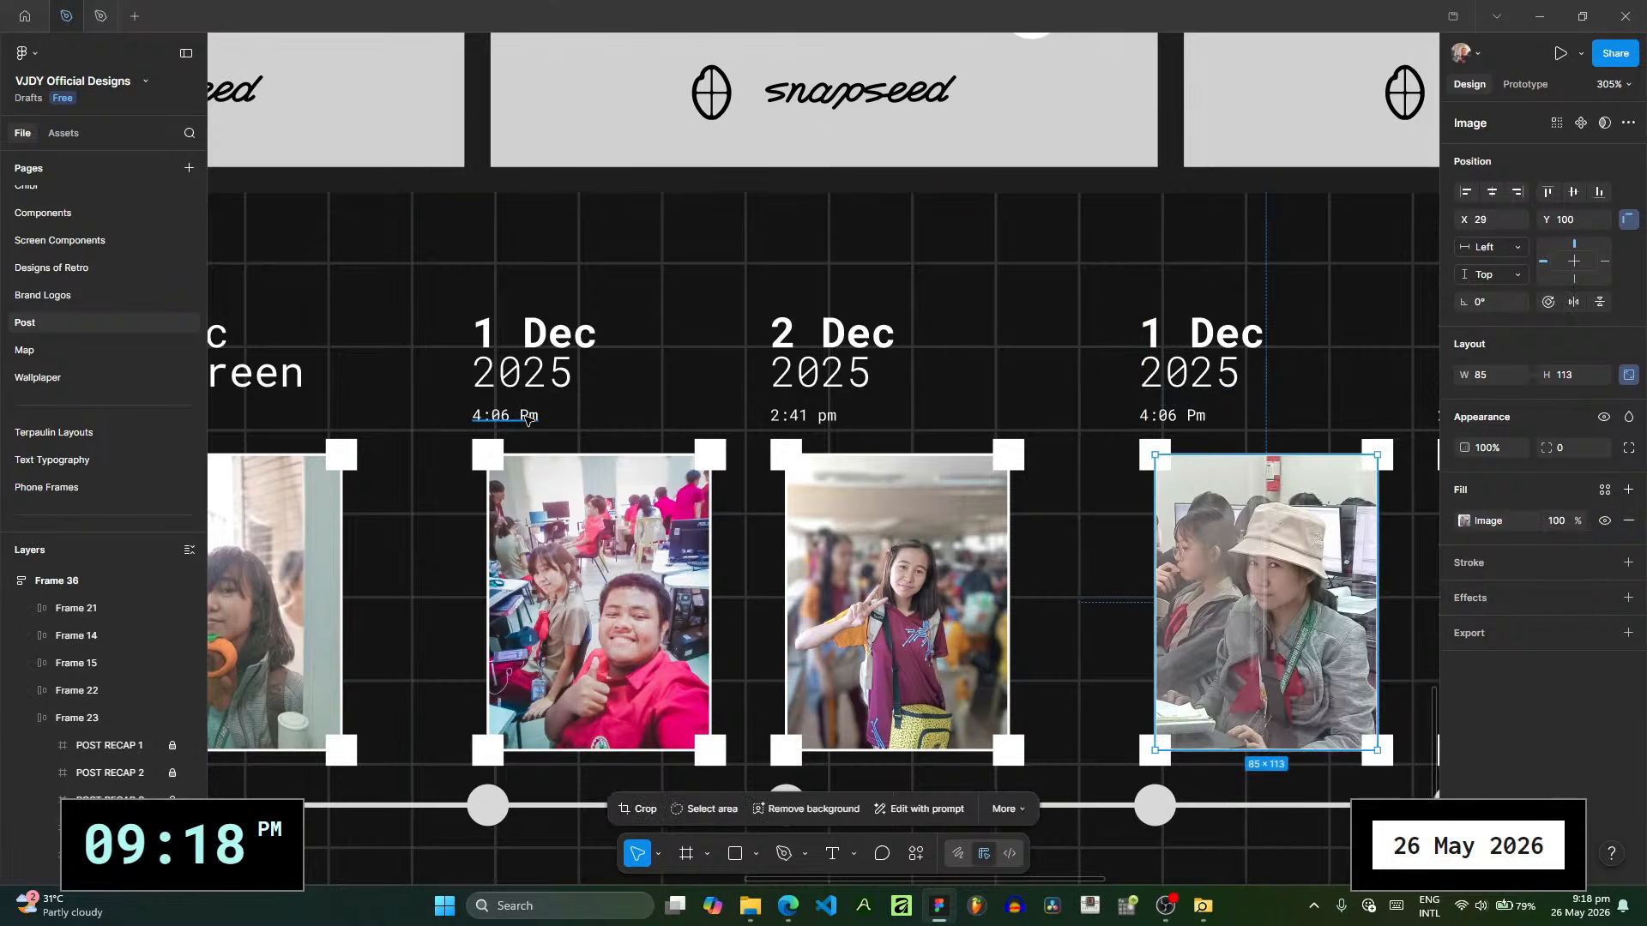
{"action": "left_click", "coordinate": [527, 419]}
{"action": "left_click", "coordinate": [529, 419]}
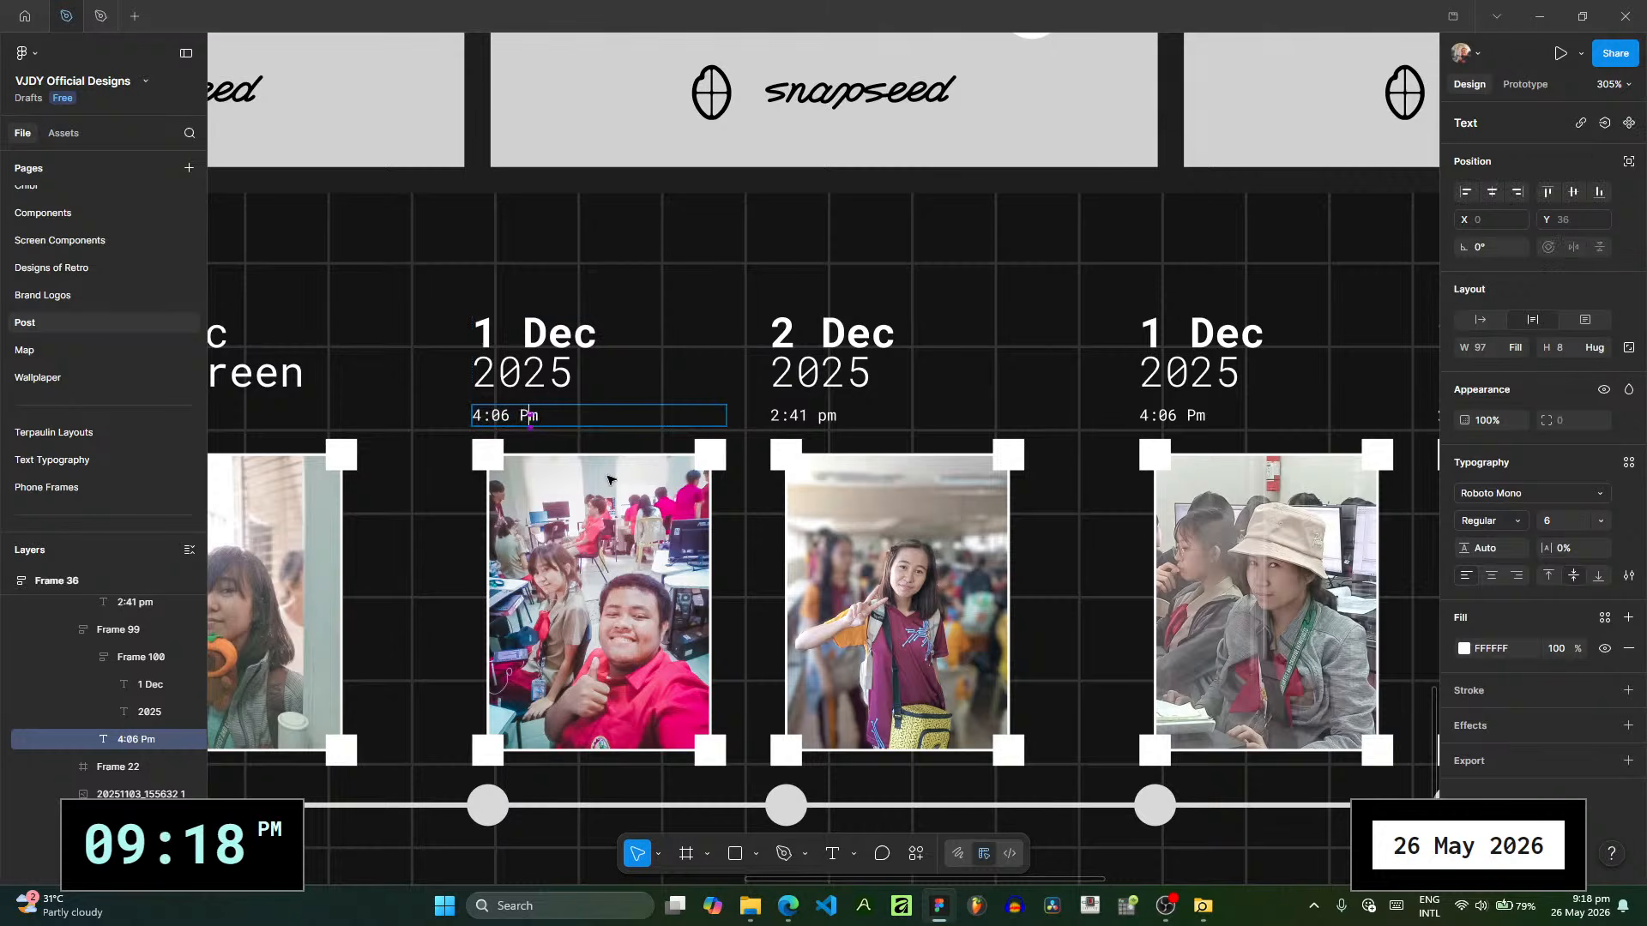
{"action": "key", "text": "BackSpace"}
{"action": "type", "text": "p"}
- Set the time line above the first photo on POST RECAP 5 to 2:51 pm
{"action": "left_click_drag", "start_coordinate": [988, 441], "coordinate": [387, 379]}
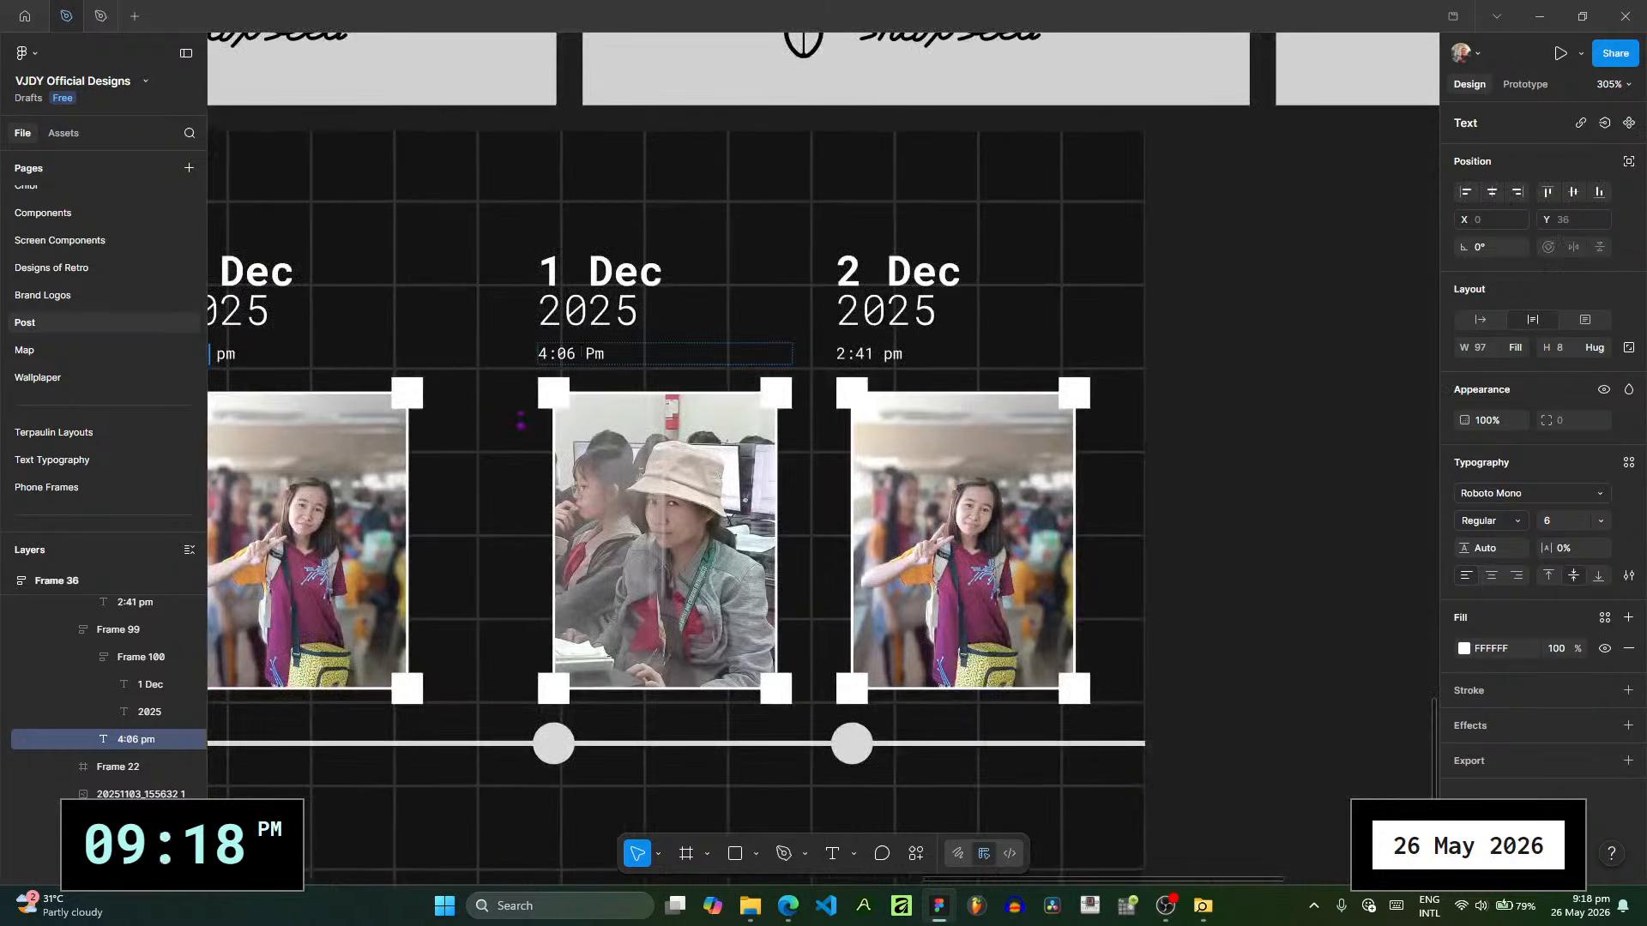
{"action": "left_click", "coordinate": [597, 357]}
{"action": "key", "text": "BackSpace"}
{"action": "type", "text": "p"}
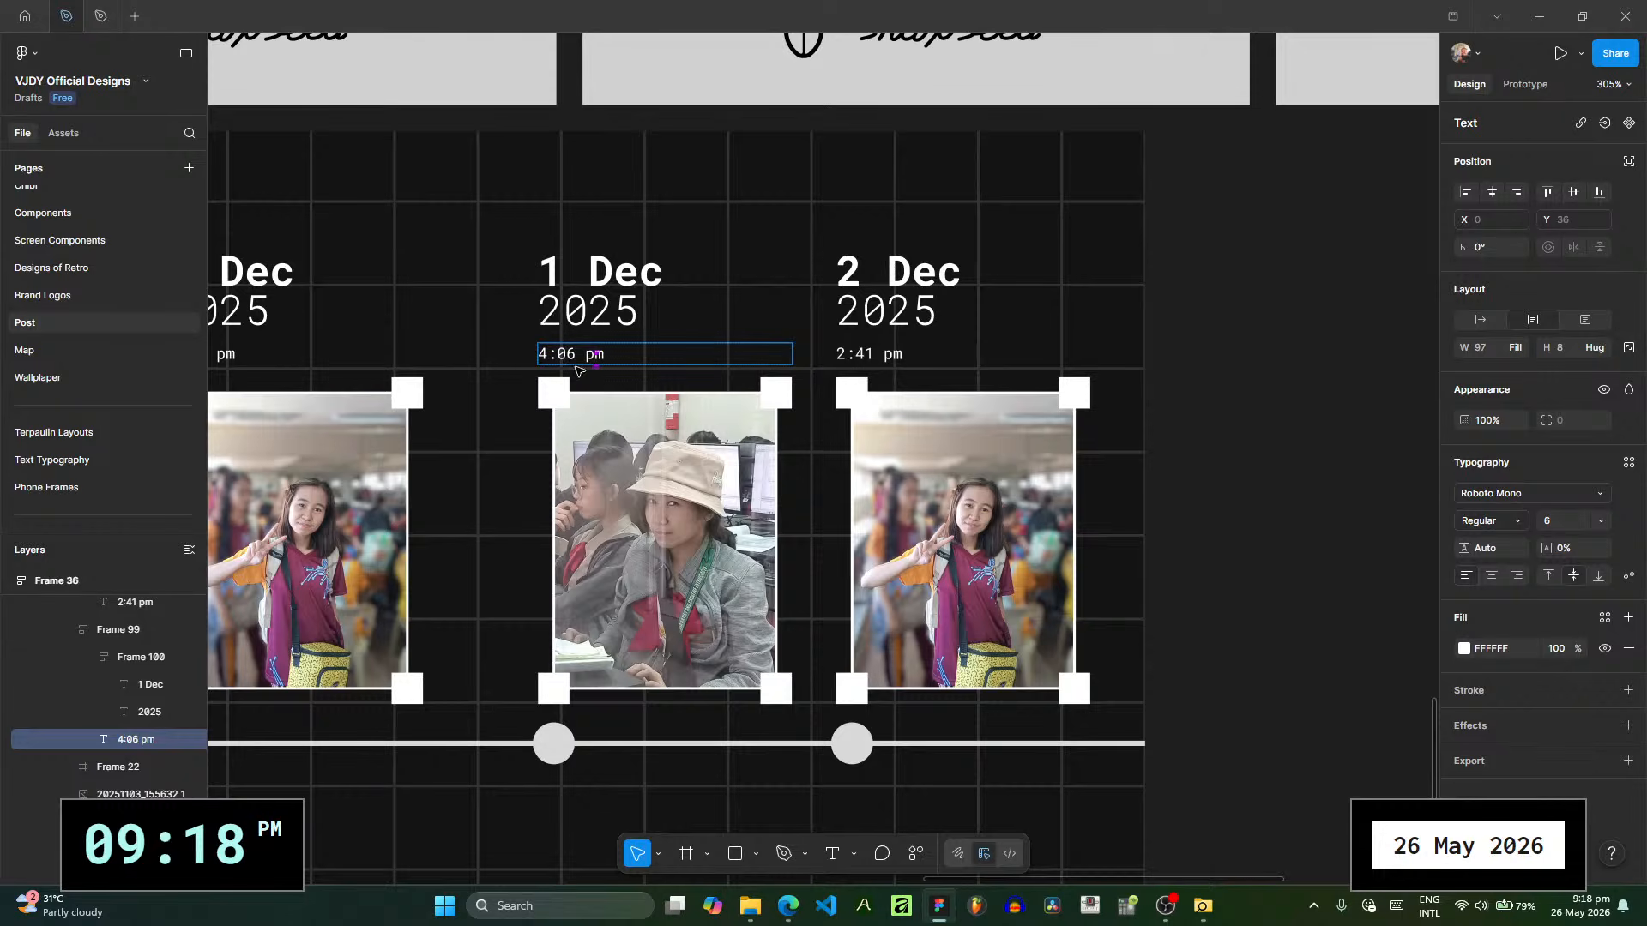
{"action": "mouse_move", "coordinate": [763, 903]}
{"action": "mouse_move", "coordinate": [769, 815]}
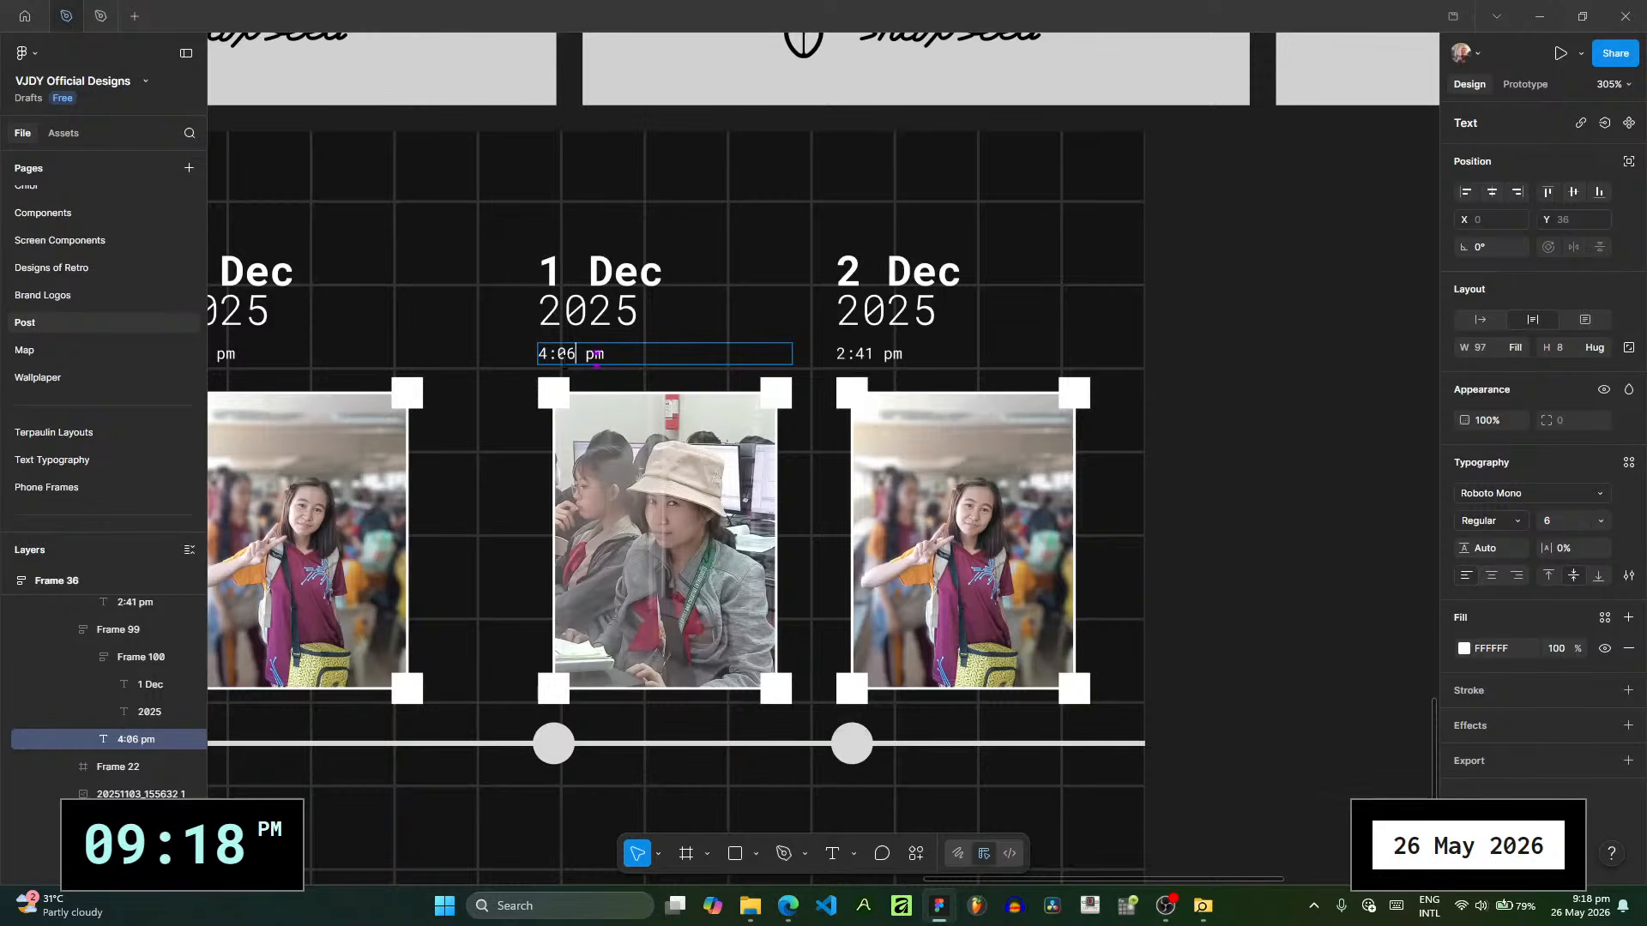
{"action": "left_click_drag", "start_coordinate": [577, 354], "coordinate": [532, 365]}
{"action": "type", "text": "2:51"}
- Set the date above the first photo on POST RECAP 5 to 10 Feb and its year to 2026
{"action": "left_click", "coordinate": [614, 273]}
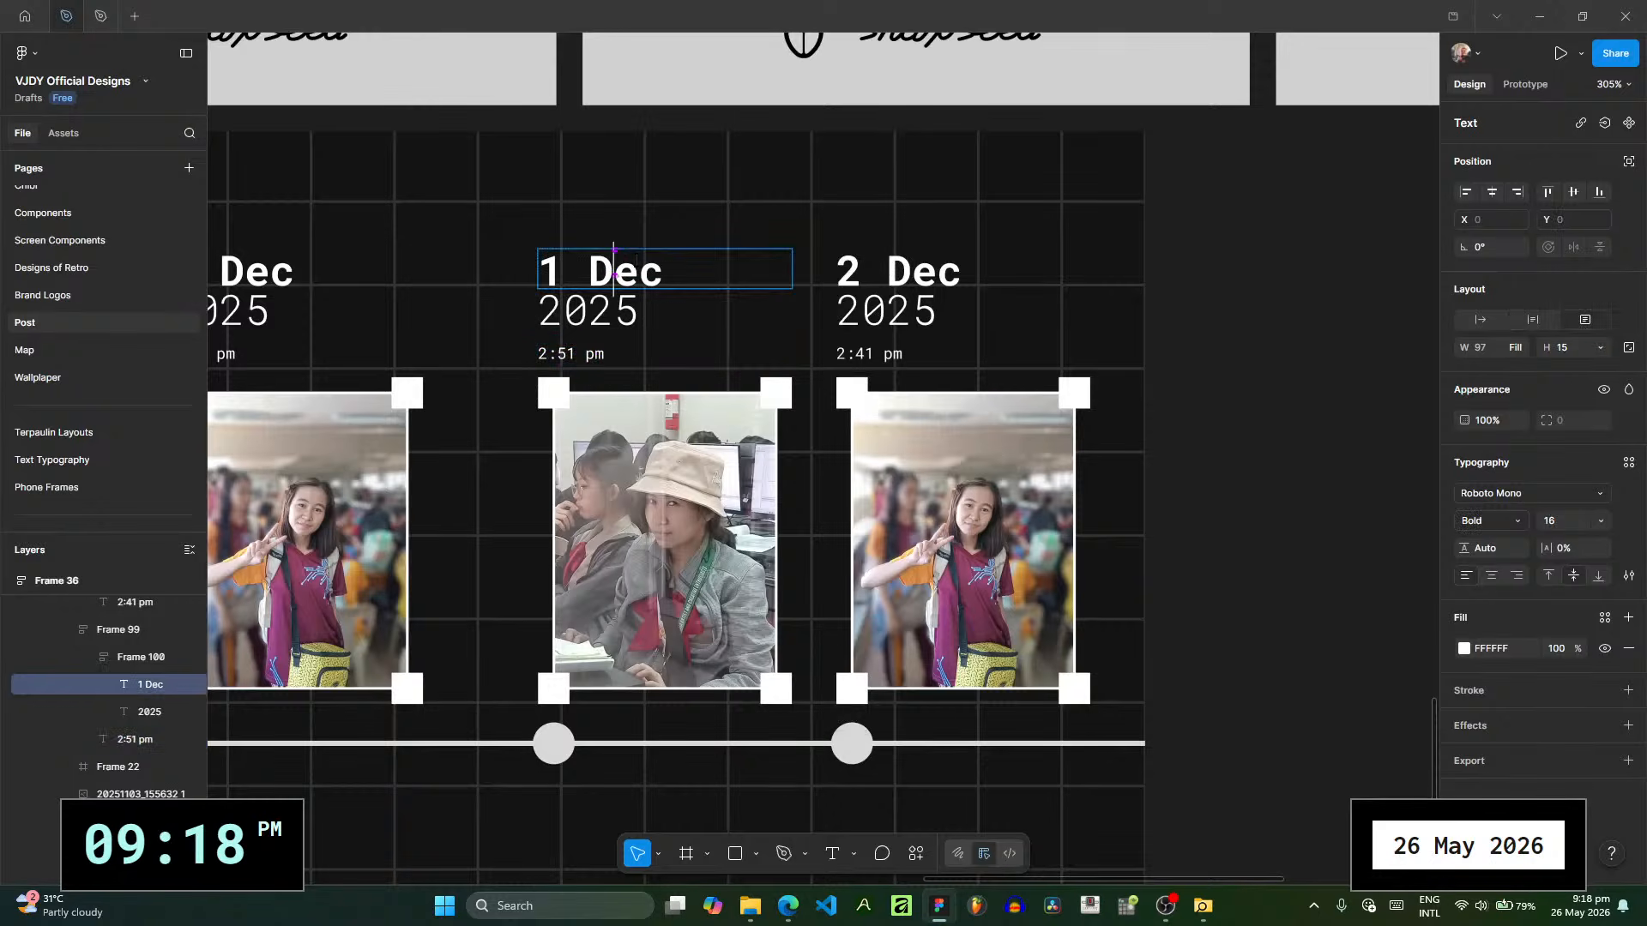
{"action": "left_click", "coordinate": [753, 909]}
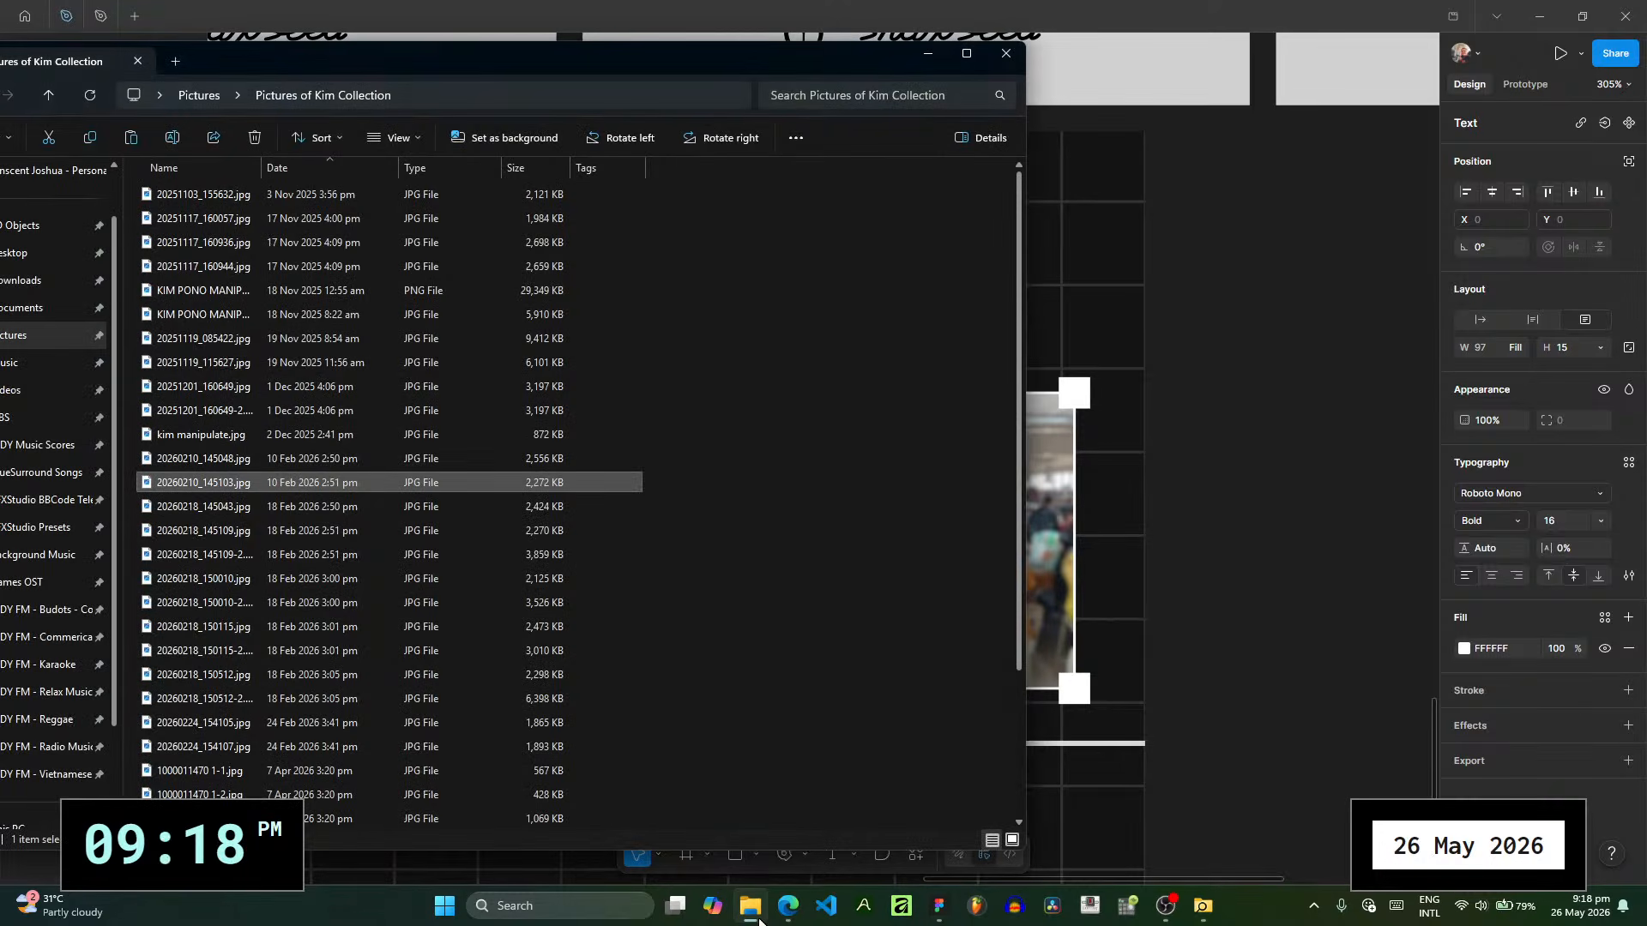
{"action": "left_click", "coordinate": [1254, 549]}
{"action": "double_click", "coordinate": [553, 270]}
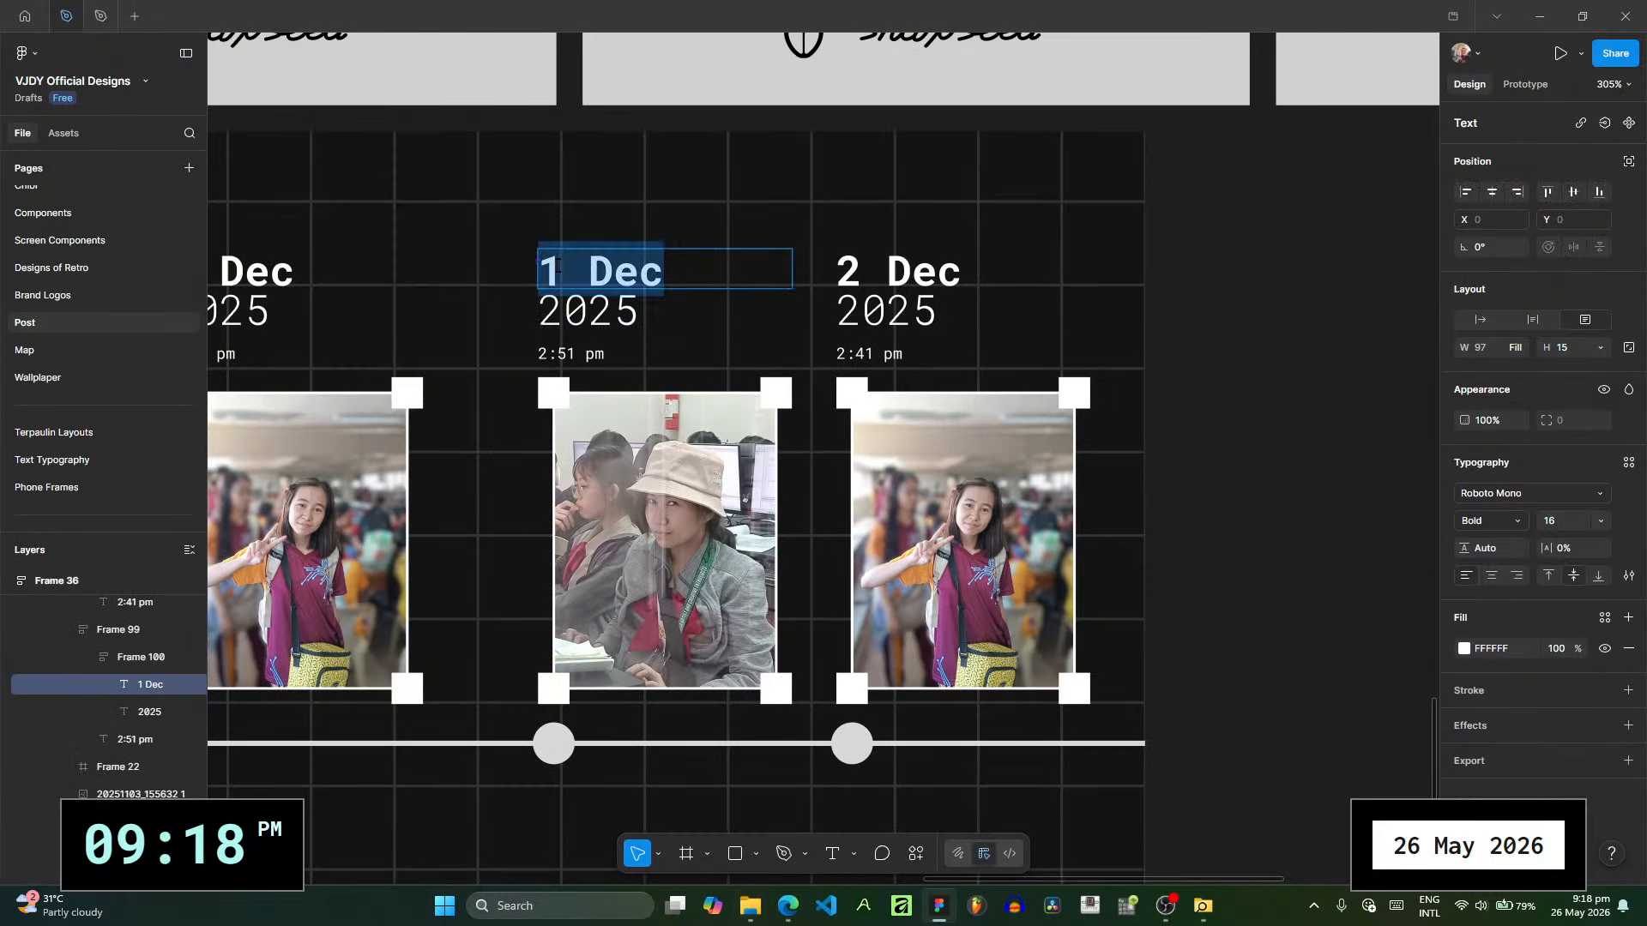
{"action": "type", "text": "10 Feb"}
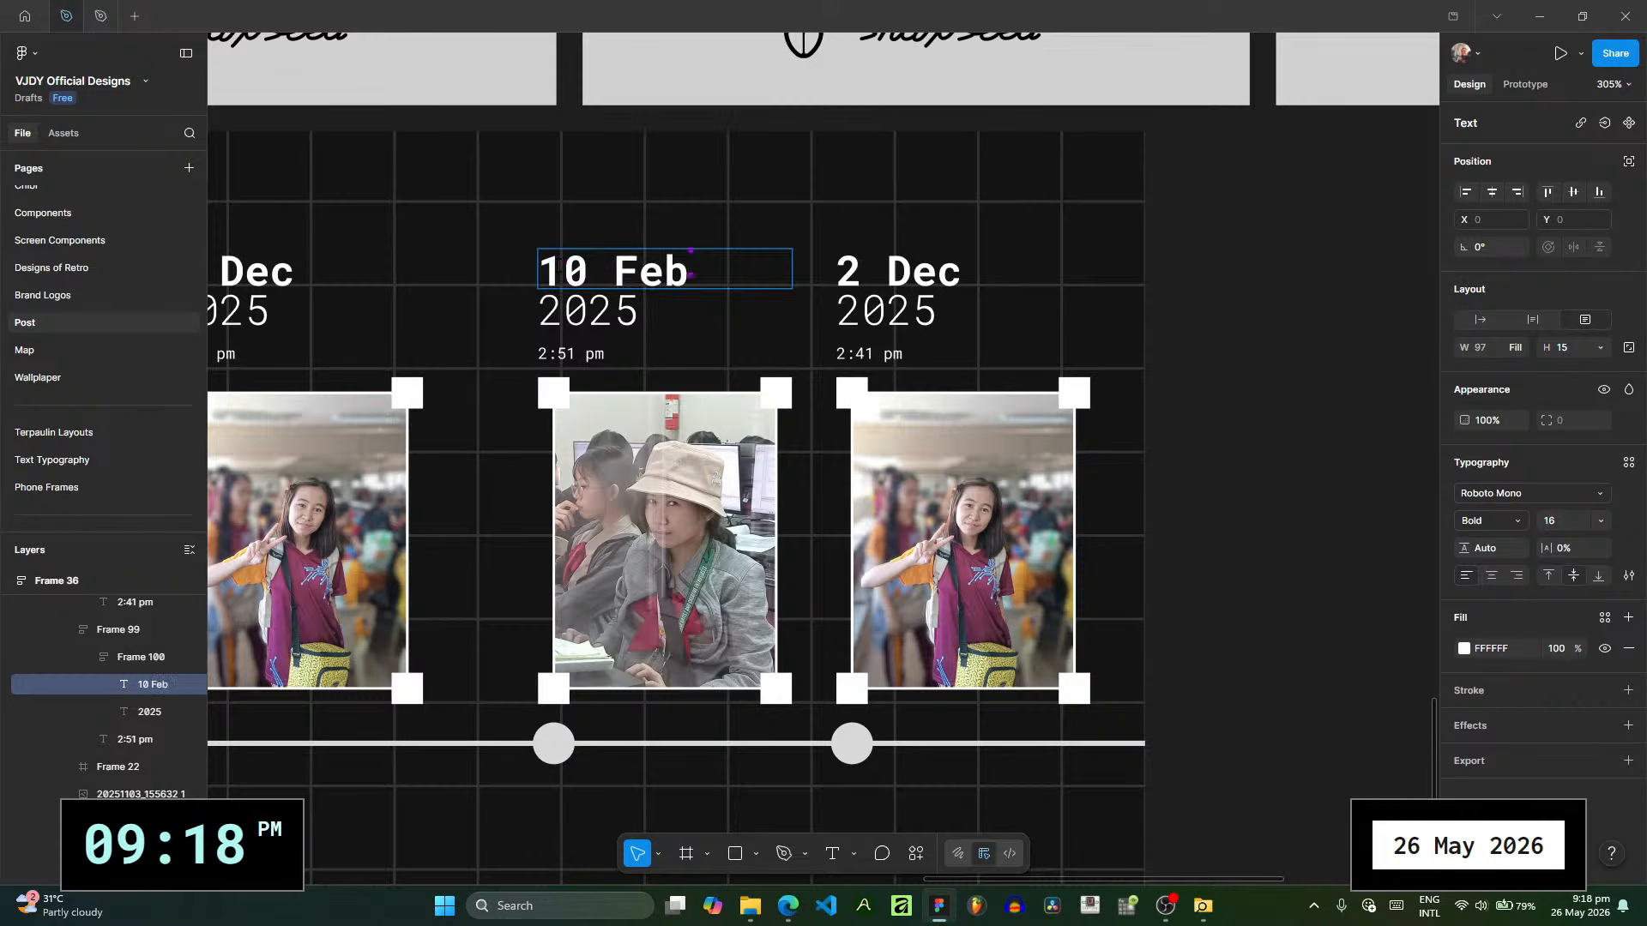
{"action": "left_click_drag", "start_coordinate": [641, 321], "coordinate": [624, 319]}
{"action": "type", "text": "6"}
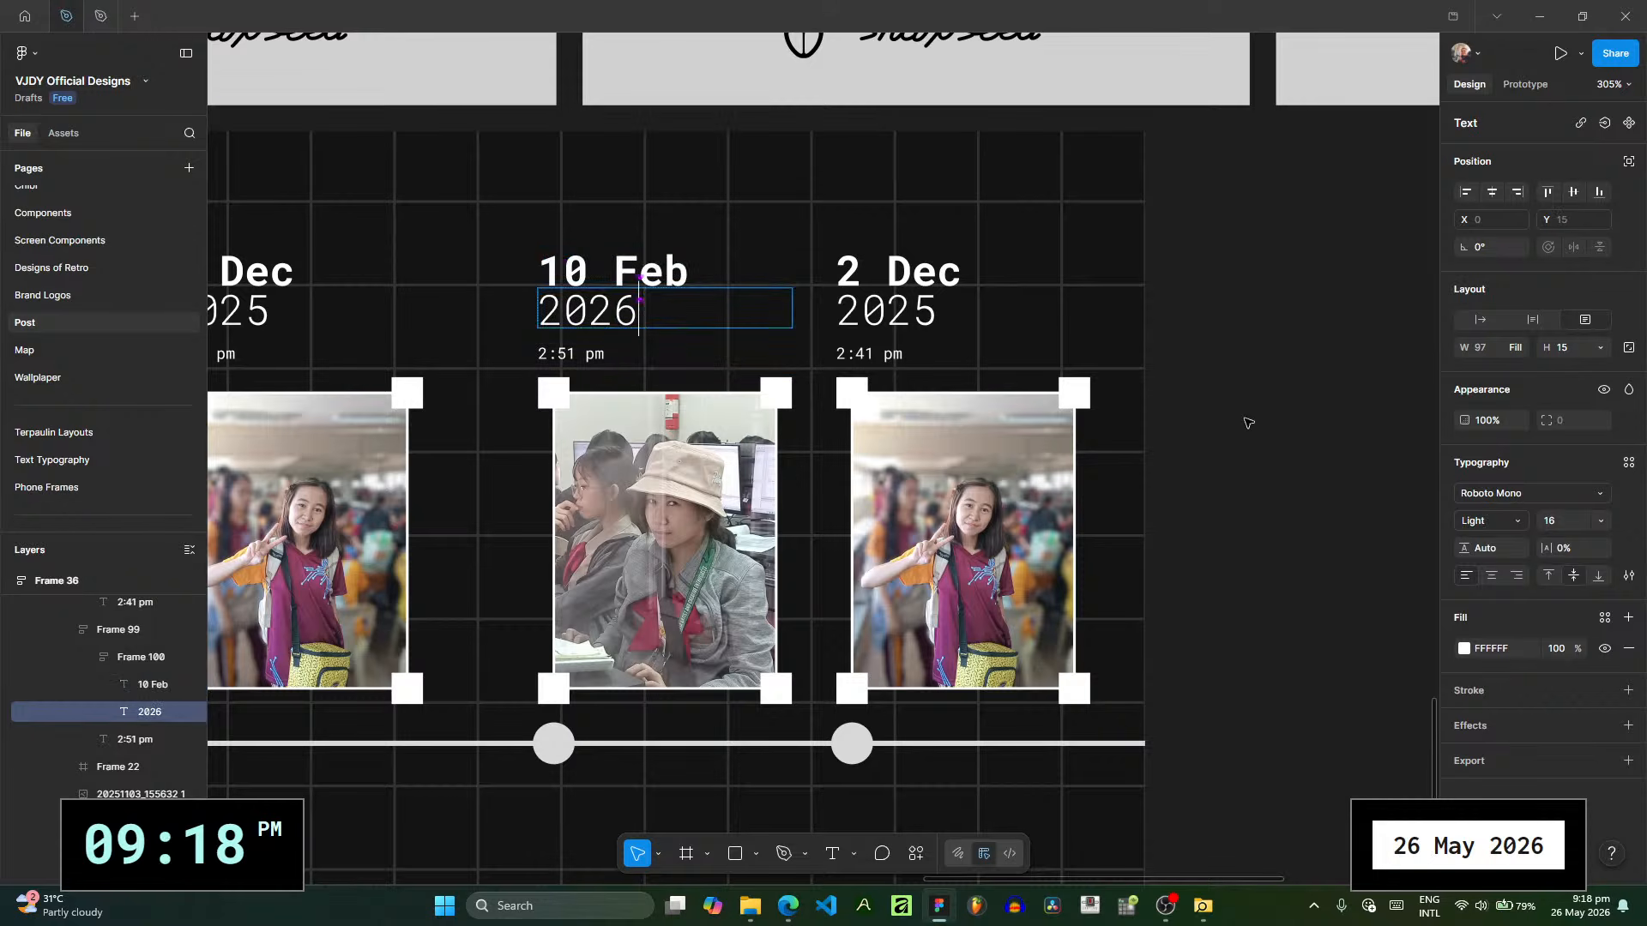
{"action": "key", "text": "Escape"}
- Switch to File Explorer and preview candidate photos for the next slide, including 20260218_145109-2.jpg and 1000011470.jpg
{"action": "scroll", "coordinate": [1246, 420], "scroll_direction": "right", "scroll_amount": 3}
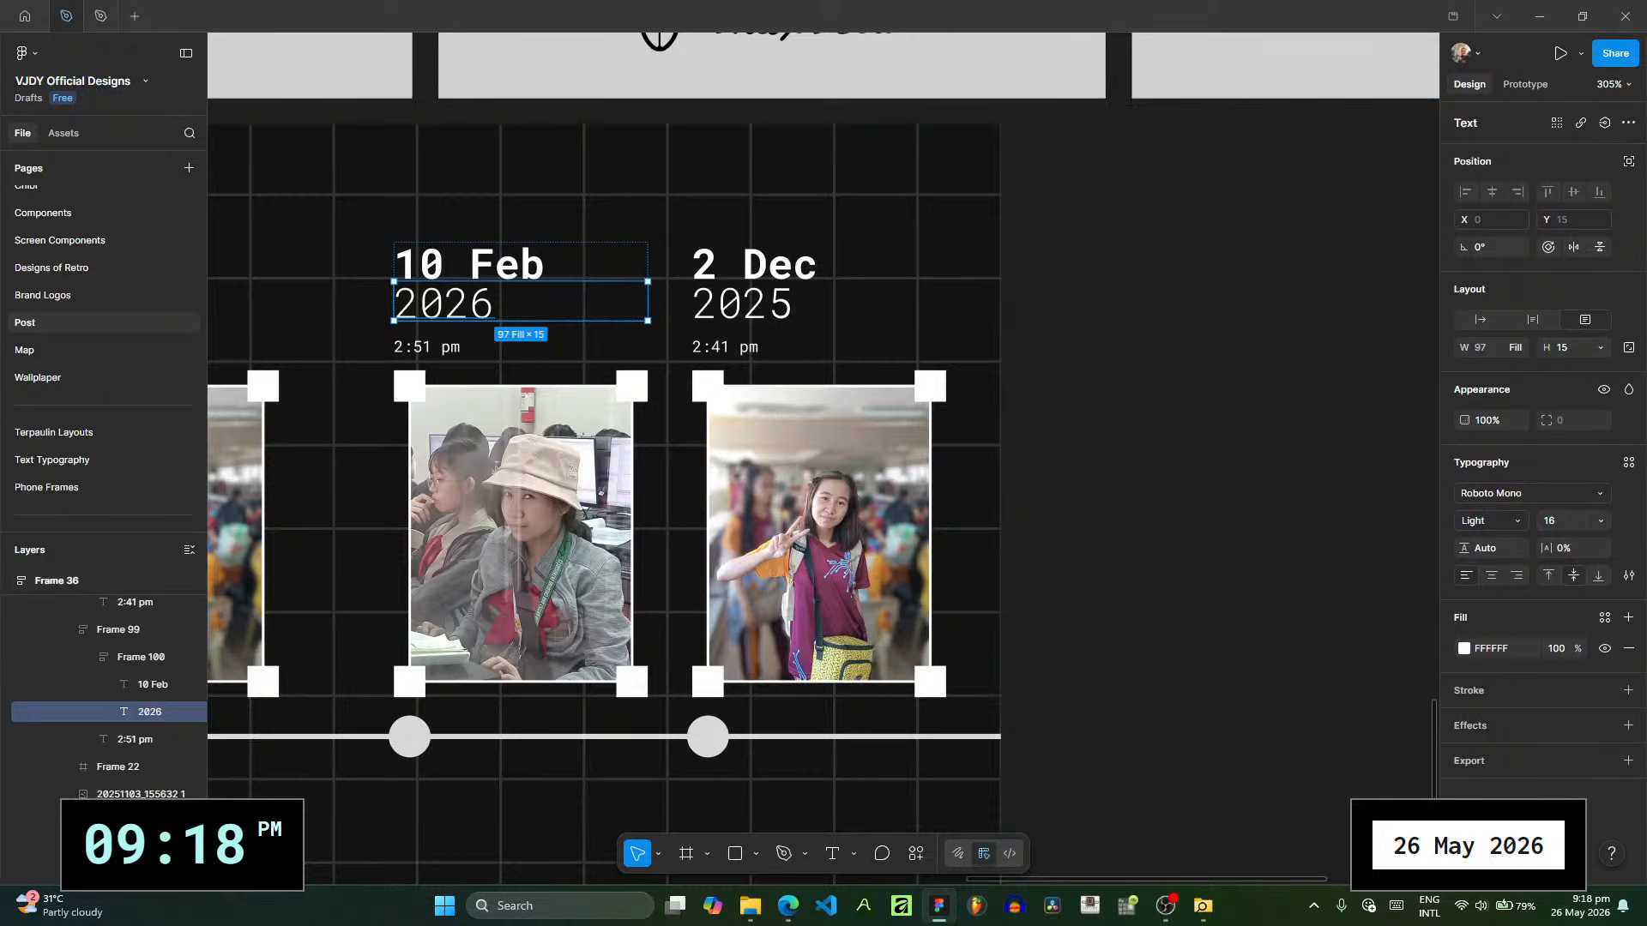
{"action": "key", "text": "alt+Tab"}
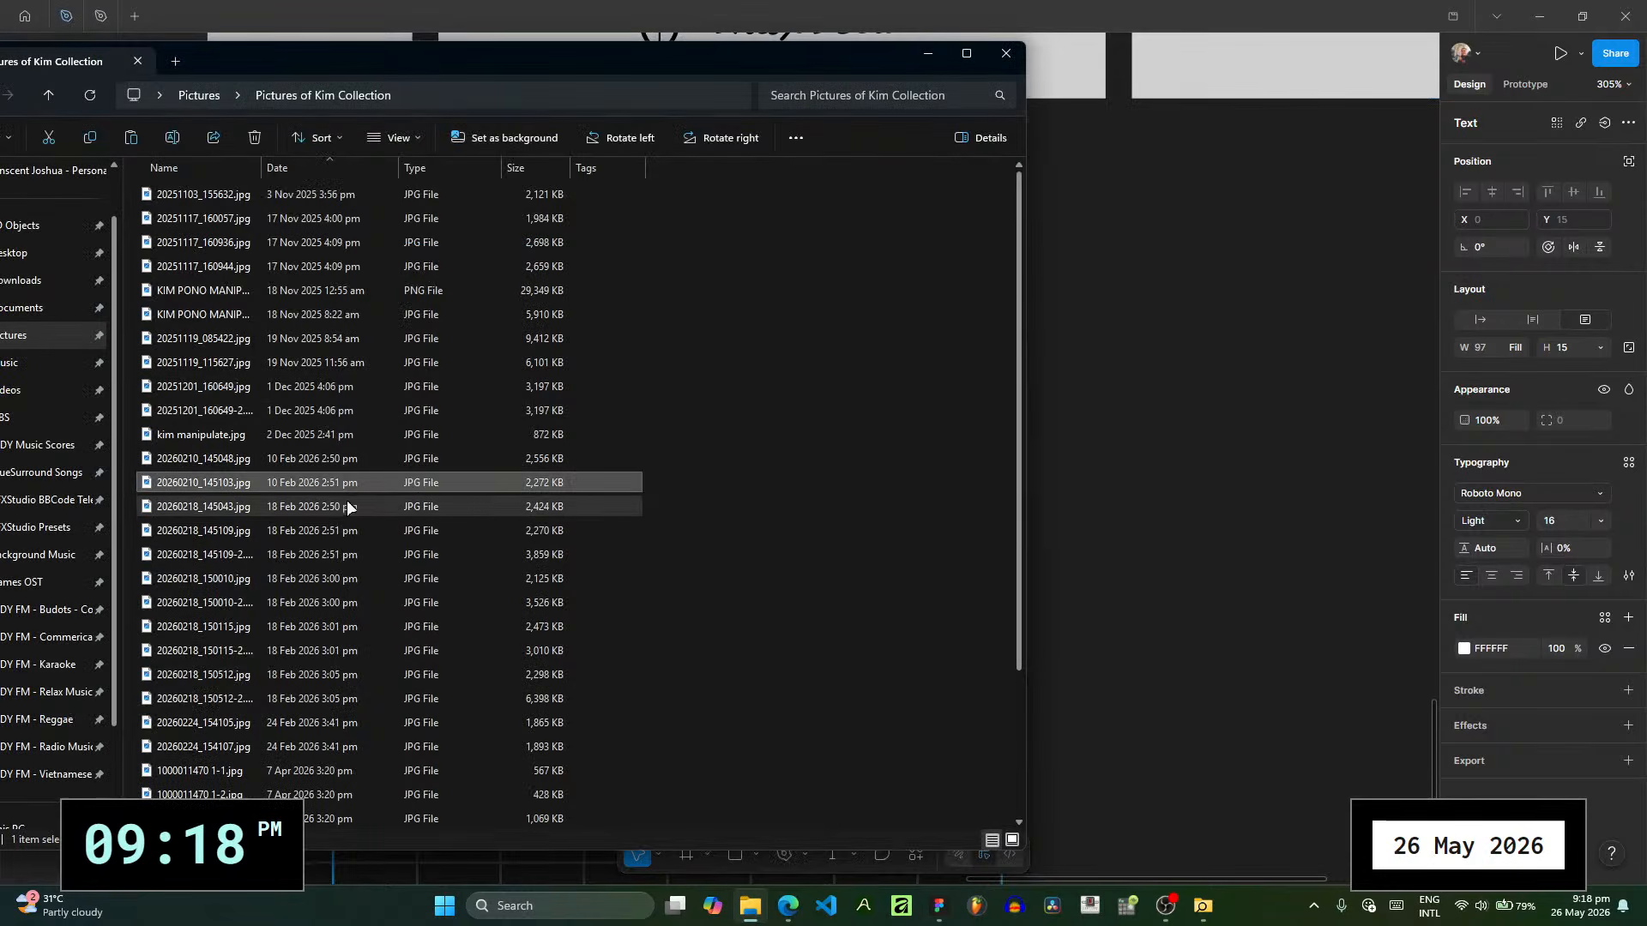
{"action": "double_click", "coordinate": [388, 526]}
{"action": "double_click", "coordinate": [381, 557]}
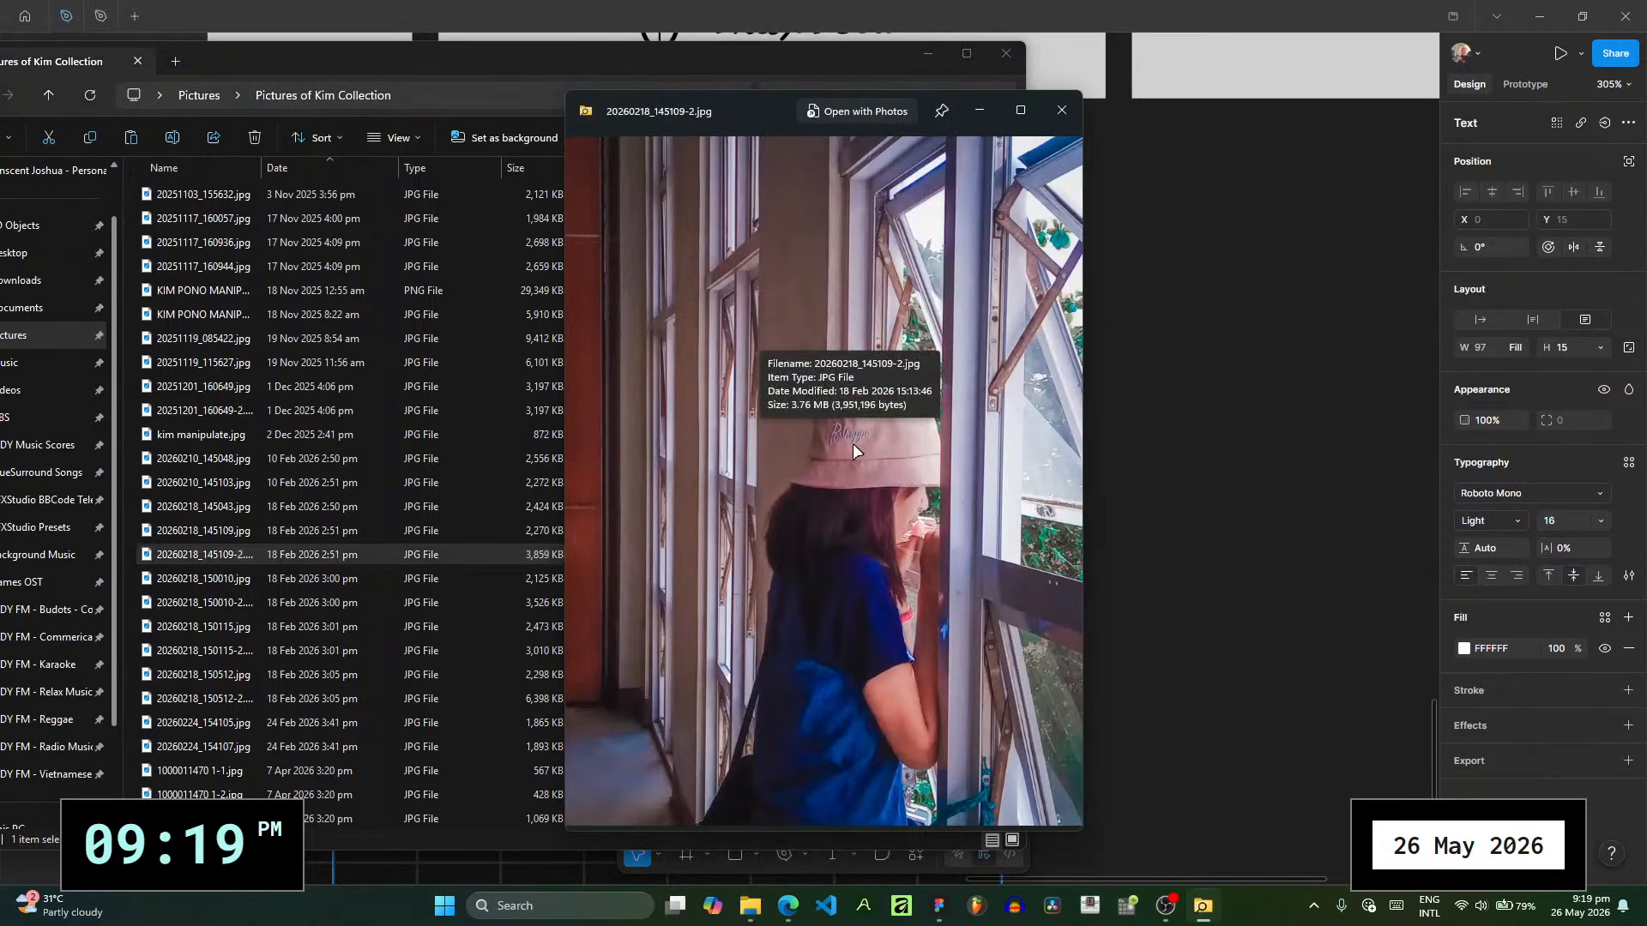
{"action": "left_click", "coordinate": [971, 110]}
{"action": "scroll", "coordinate": [250, 725], "scroll_direction": "down", "scroll_amount": 1}
{"action": "left_click", "coordinate": [260, 769]}
{"action": "key", "text": "space"}
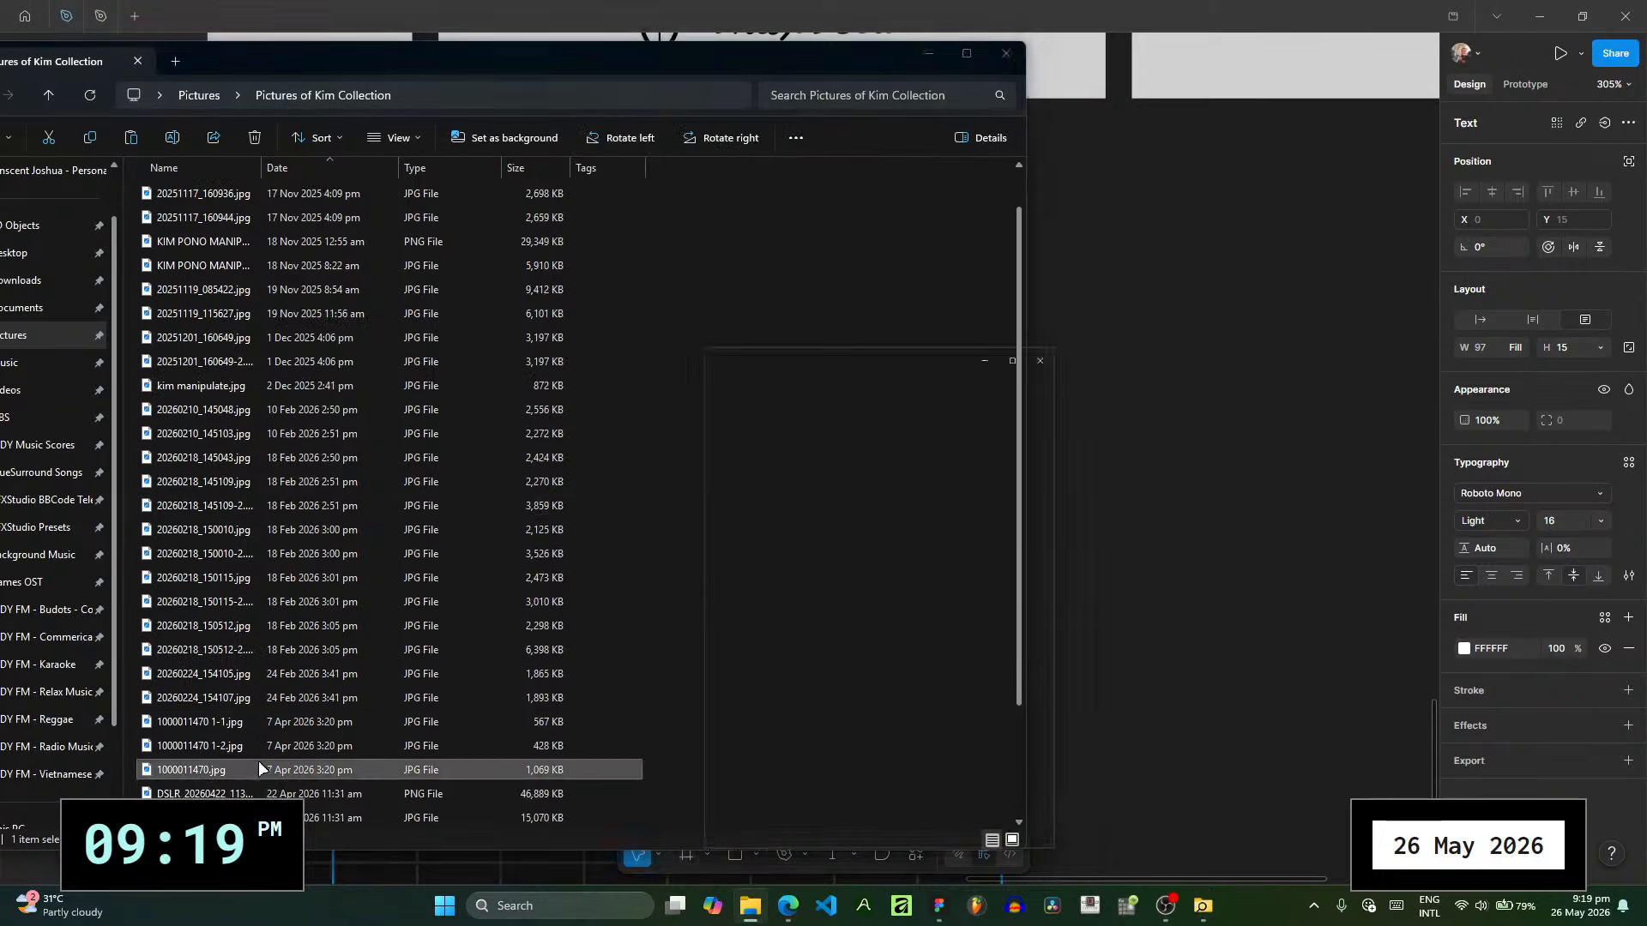
{"action": "left_click", "coordinate": [1266, 110]}
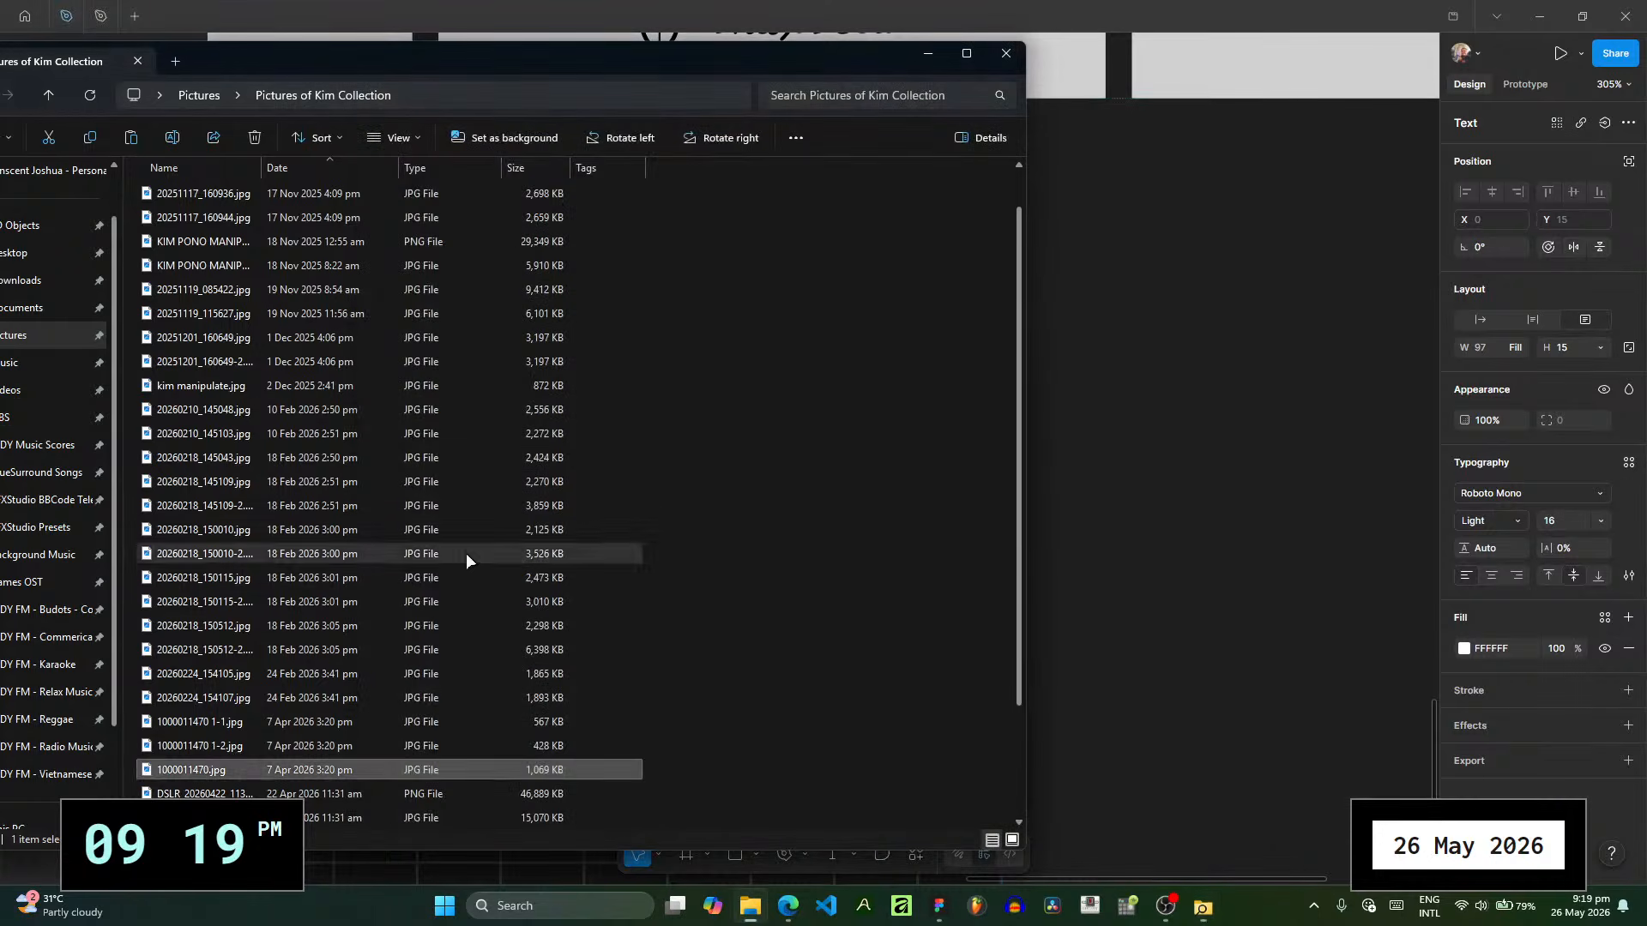
{"action": "left_click", "coordinate": [420, 440]}
{"action": "left_click", "coordinate": [373, 387]}
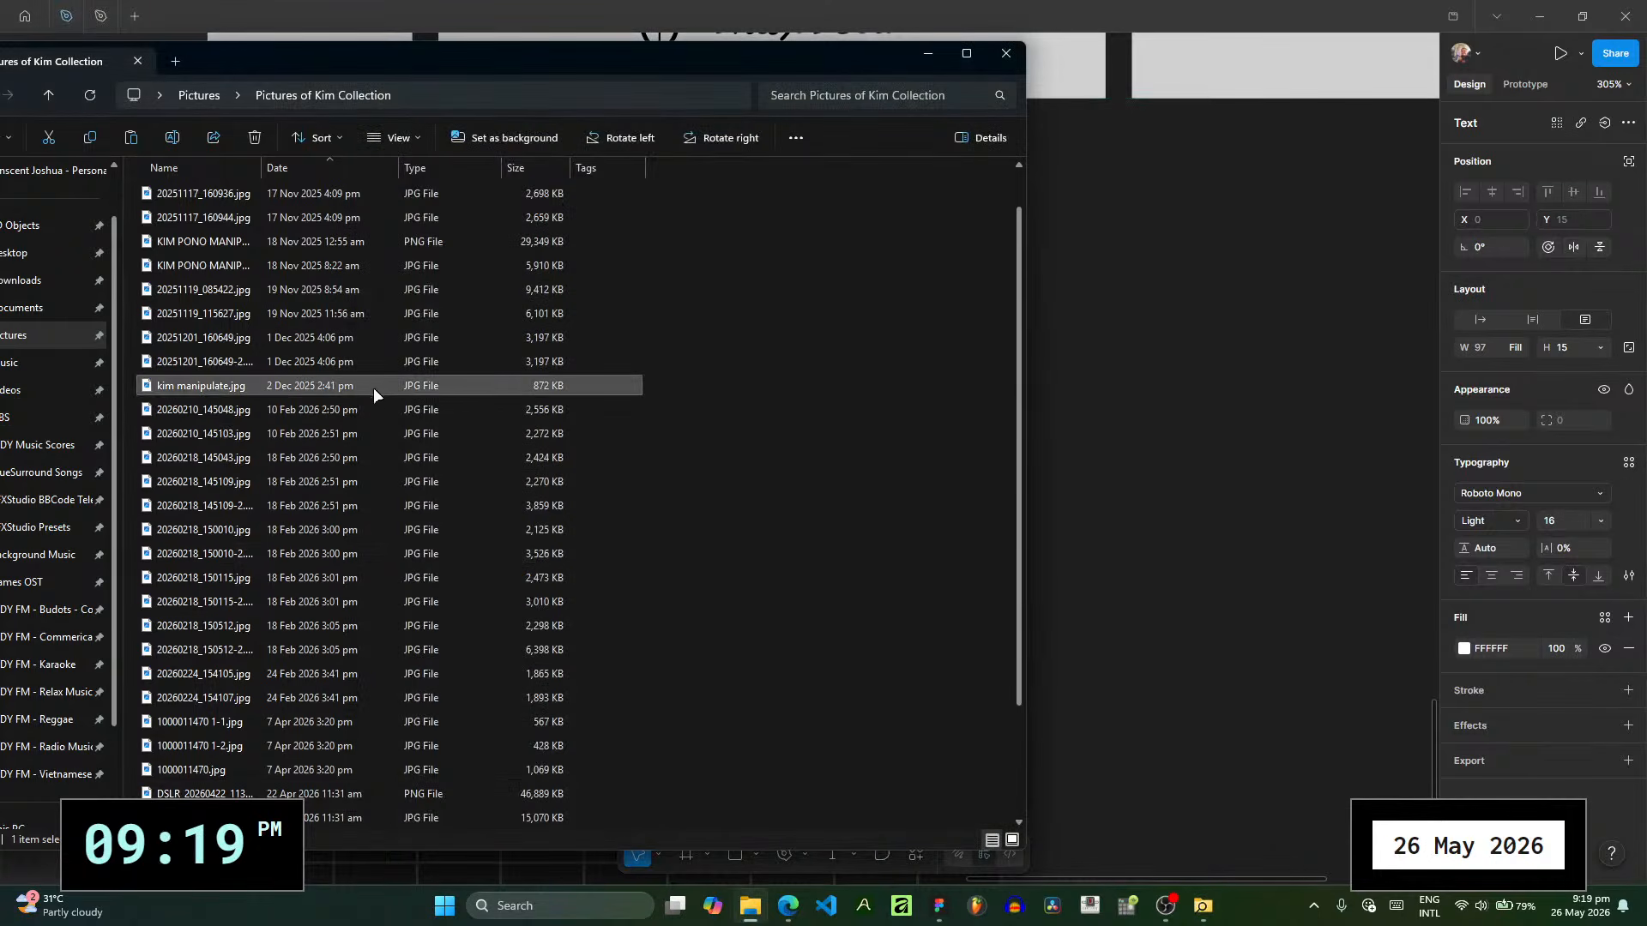
{"action": "left_click", "coordinate": [363, 440]}
{"action": "left_click", "coordinate": [351, 506]}
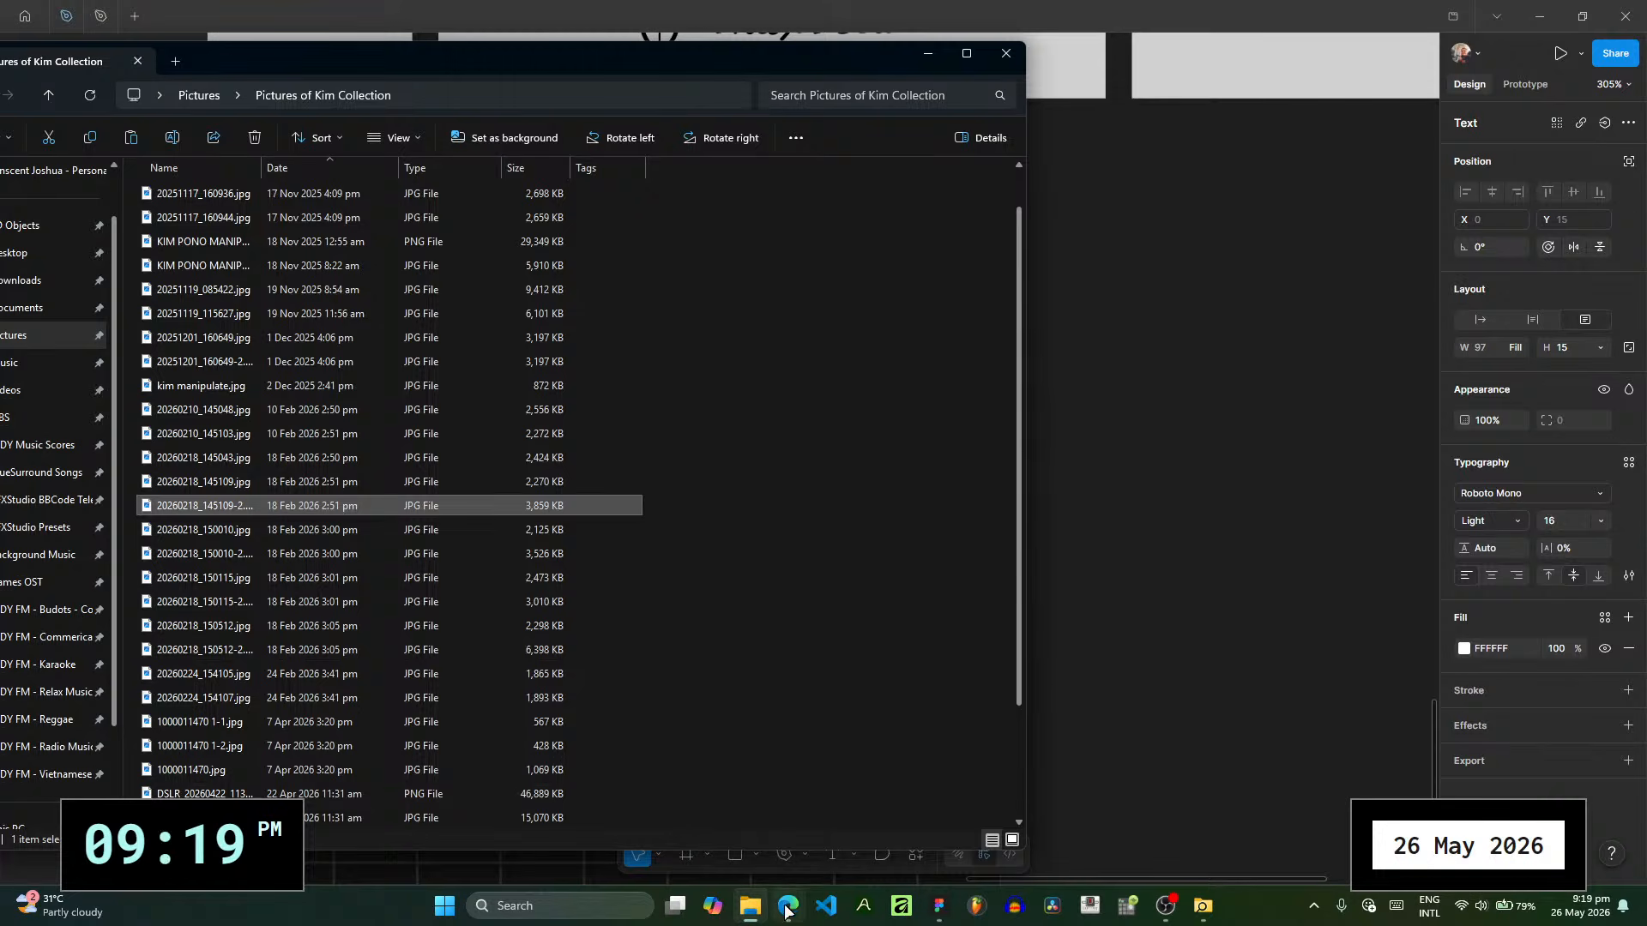
{"action": "left_click", "coordinate": [1178, 731]}
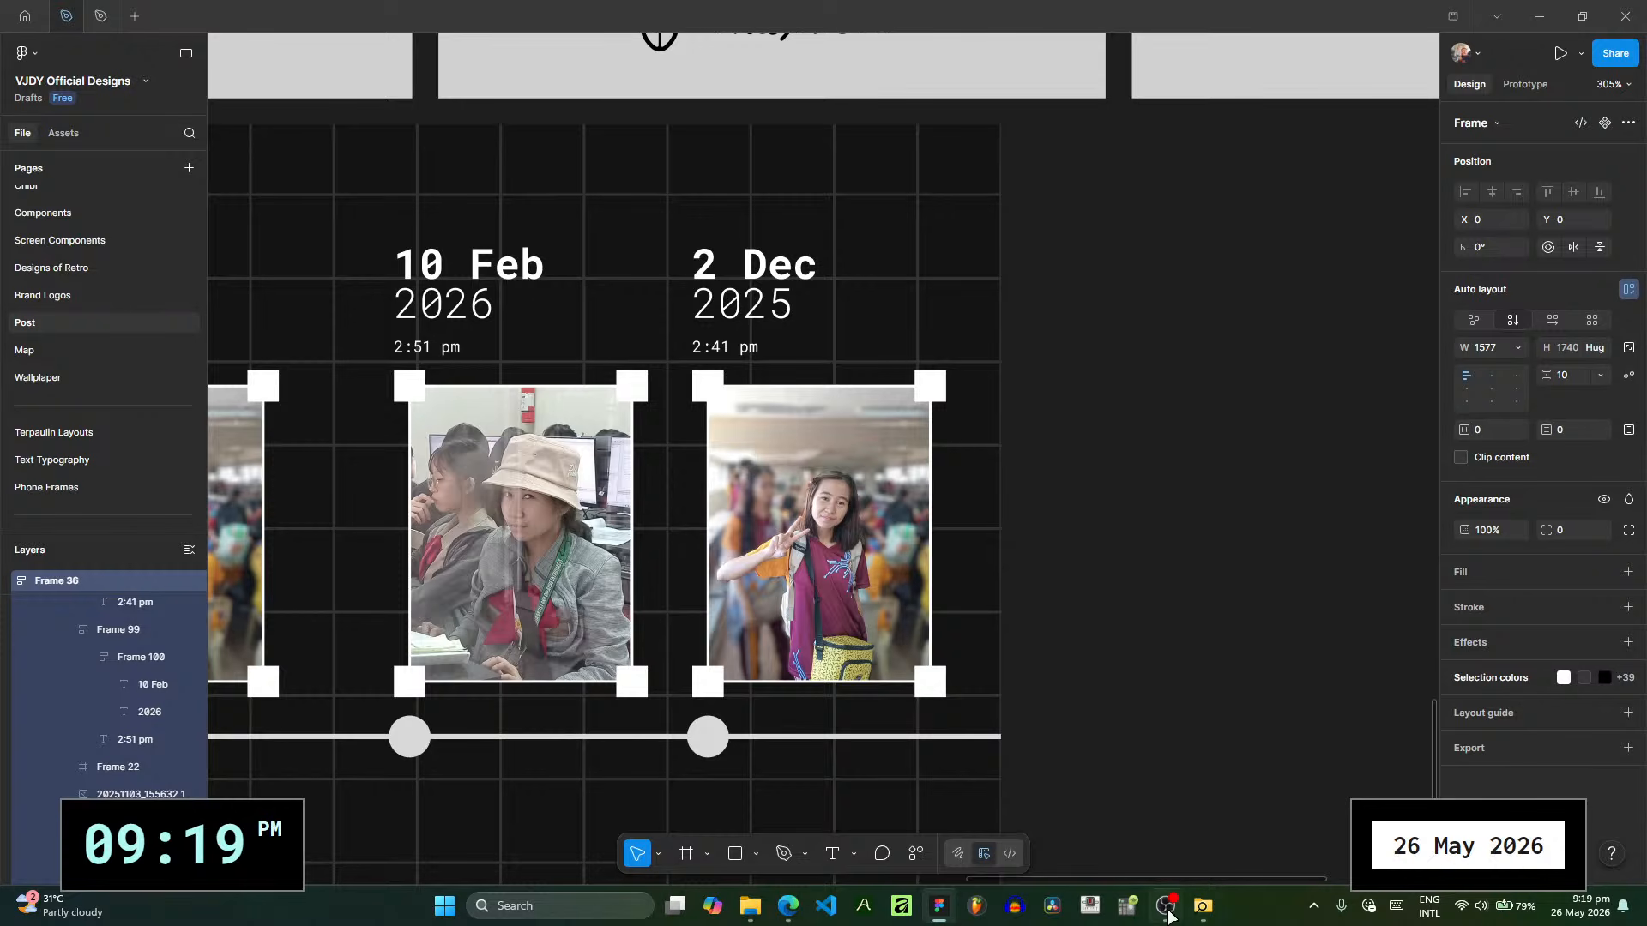
- Switch to File Explorer and open the VJDY Official 2026 Music folder inside Background Music
{"action": "left_click", "coordinate": [750, 906]}
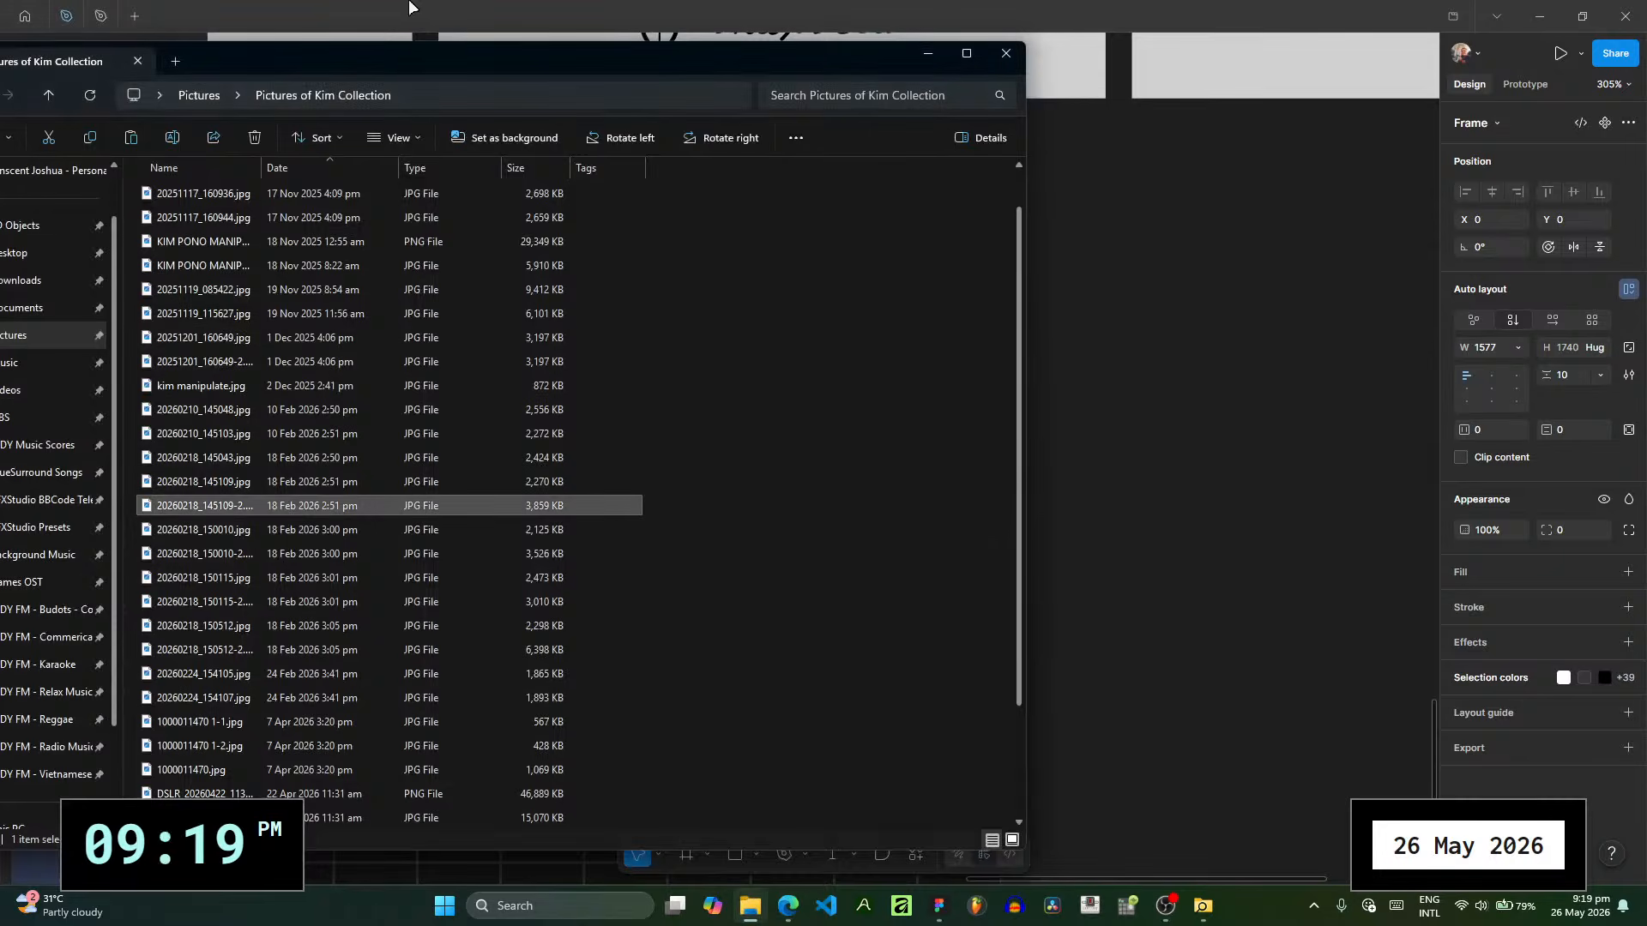
{"action": "left_click_drag", "start_coordinate": [559, 51], "coordinate": [1010, 42]}
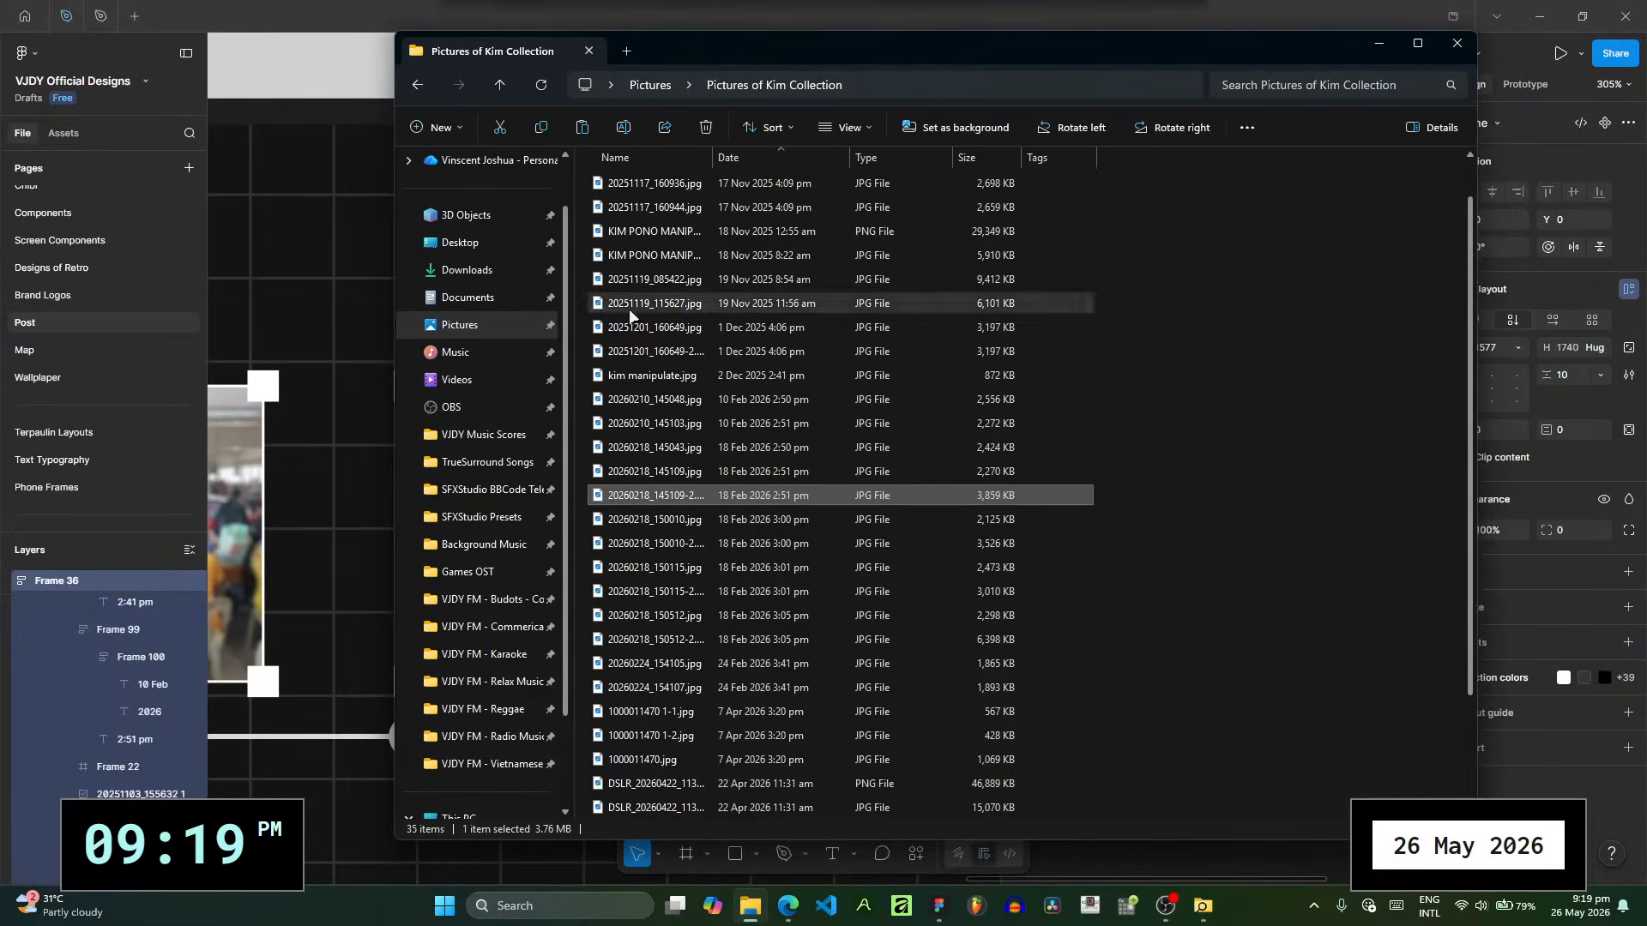
{"action": "left_click", "coordinate": [488, 544]}
{"action": "left_click_drag", "start_coordinate": [735, 65], "coordinate": [940, 63]}
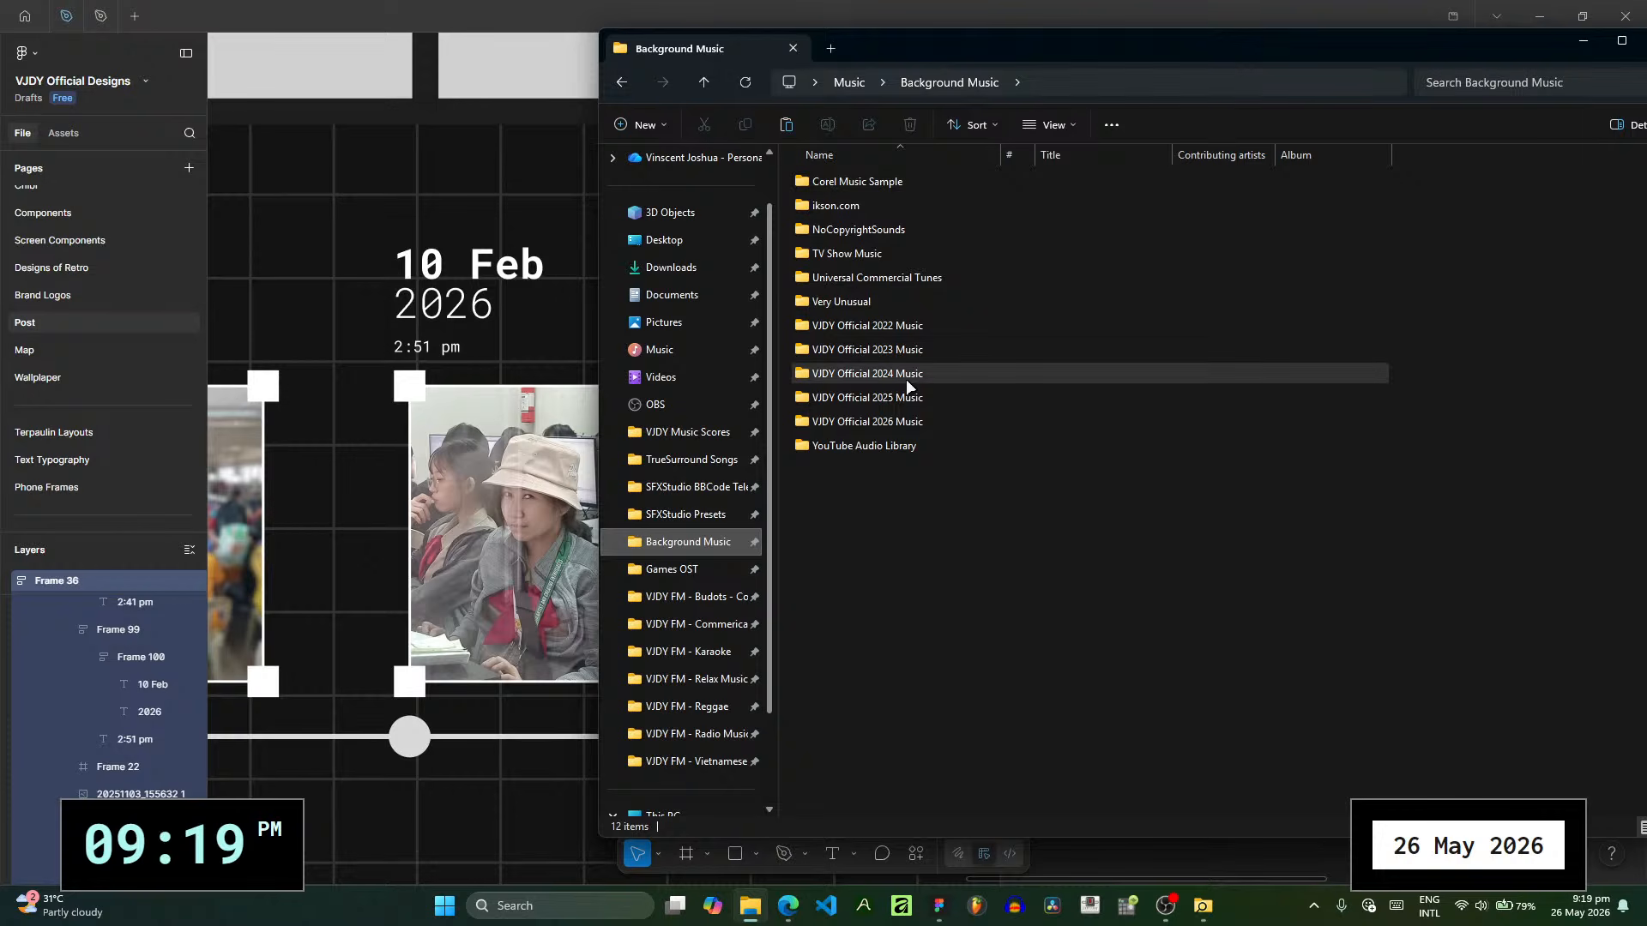
{"action": "mouse_move", "coordinate": [890, 374]}
{"action": "double_click", "coordinate": [897, 419]}
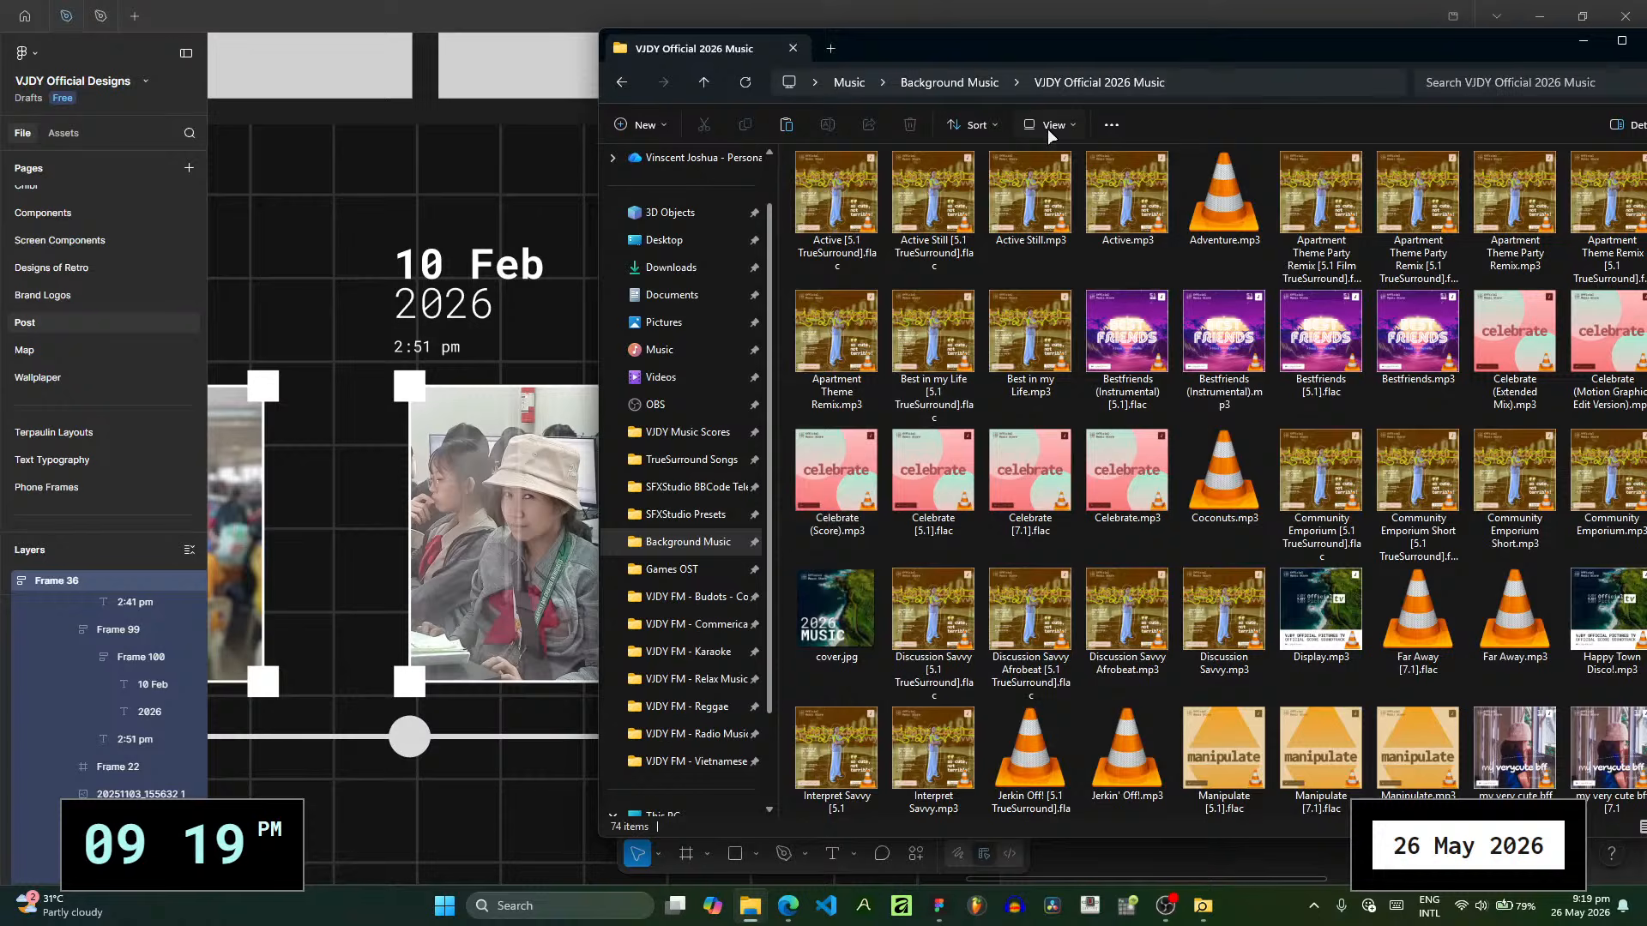
{"action": "left_click", "coordinate": [976, 84]}
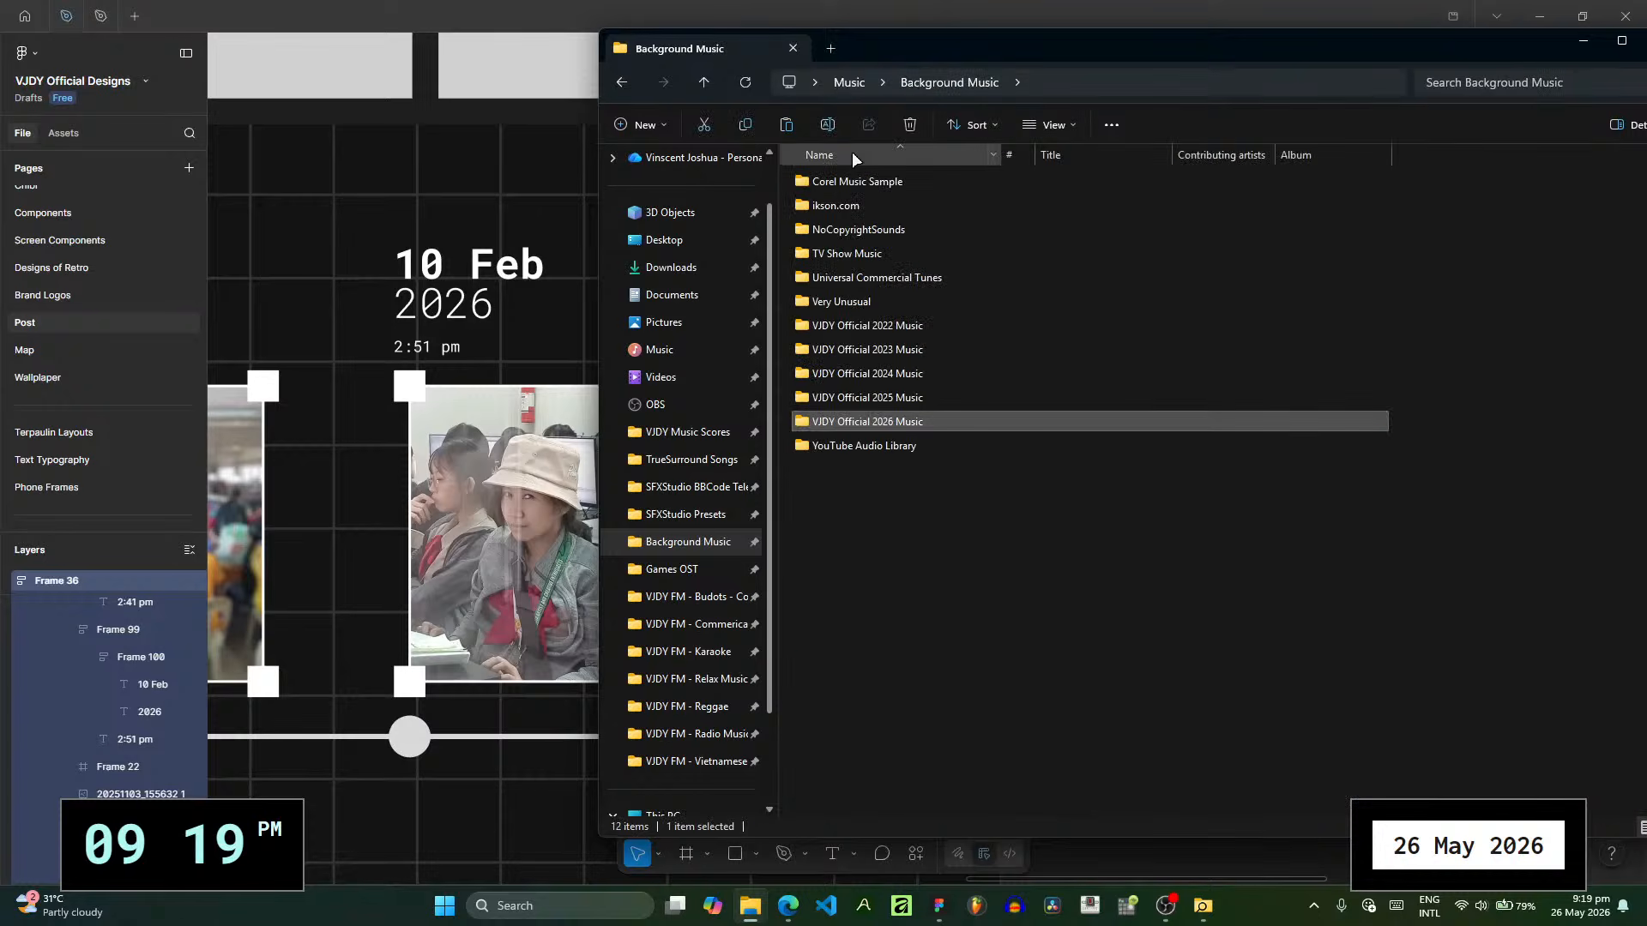
{"action": "left_click", "coordinate": [868, 400]}
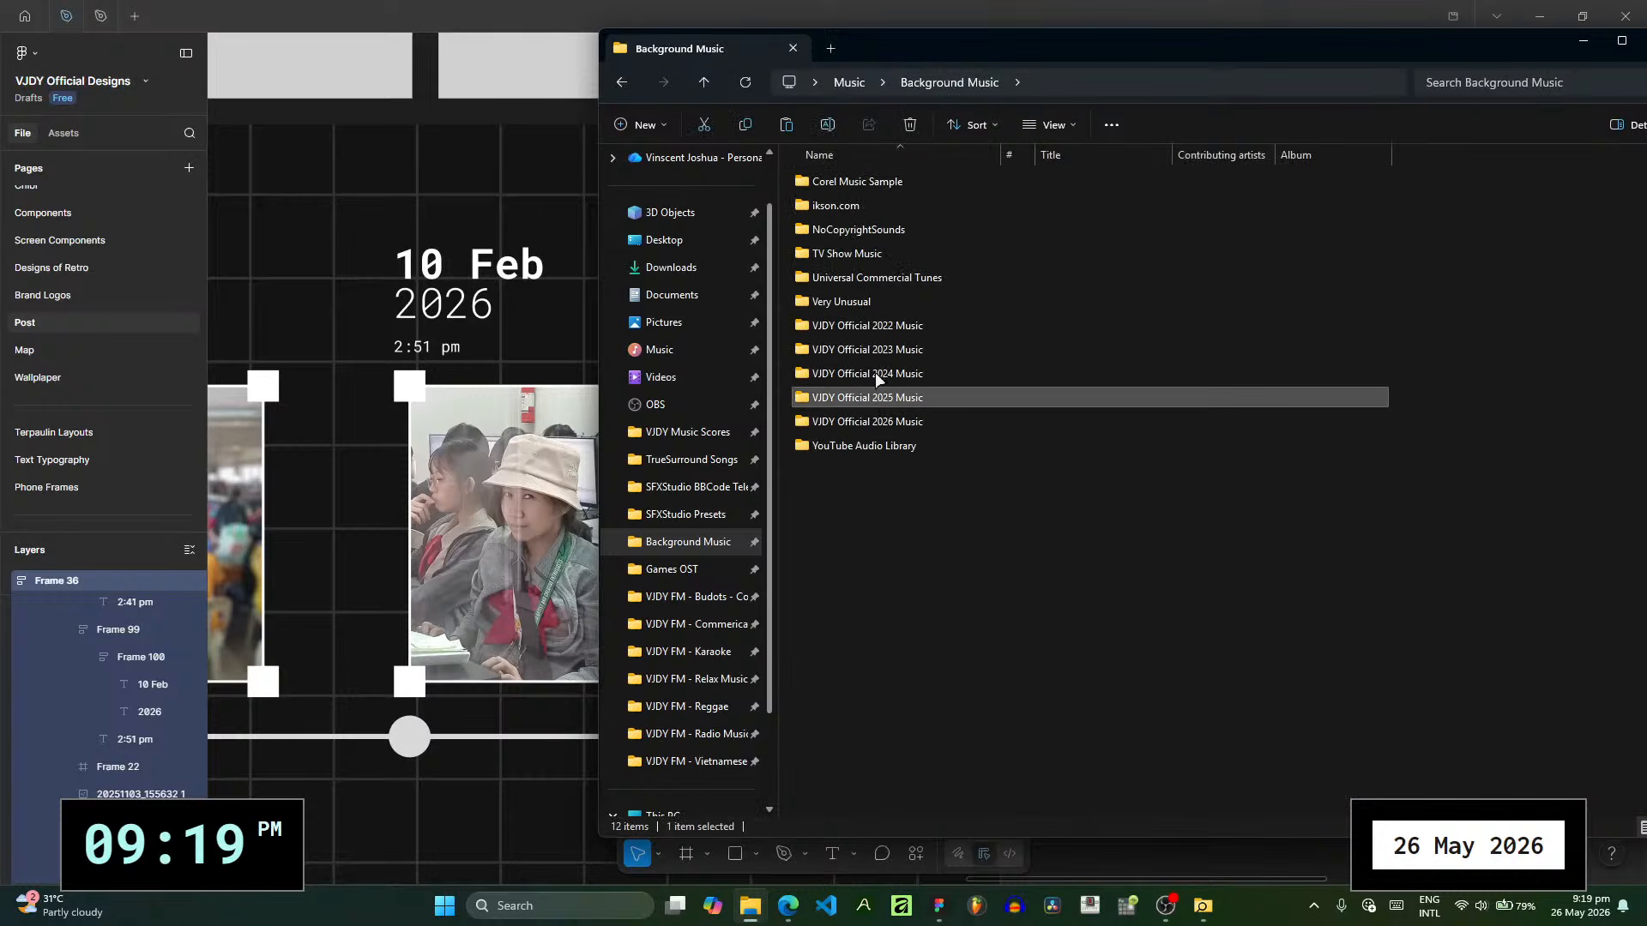
{"action": "double_click", "coordinate": [898, 424]}
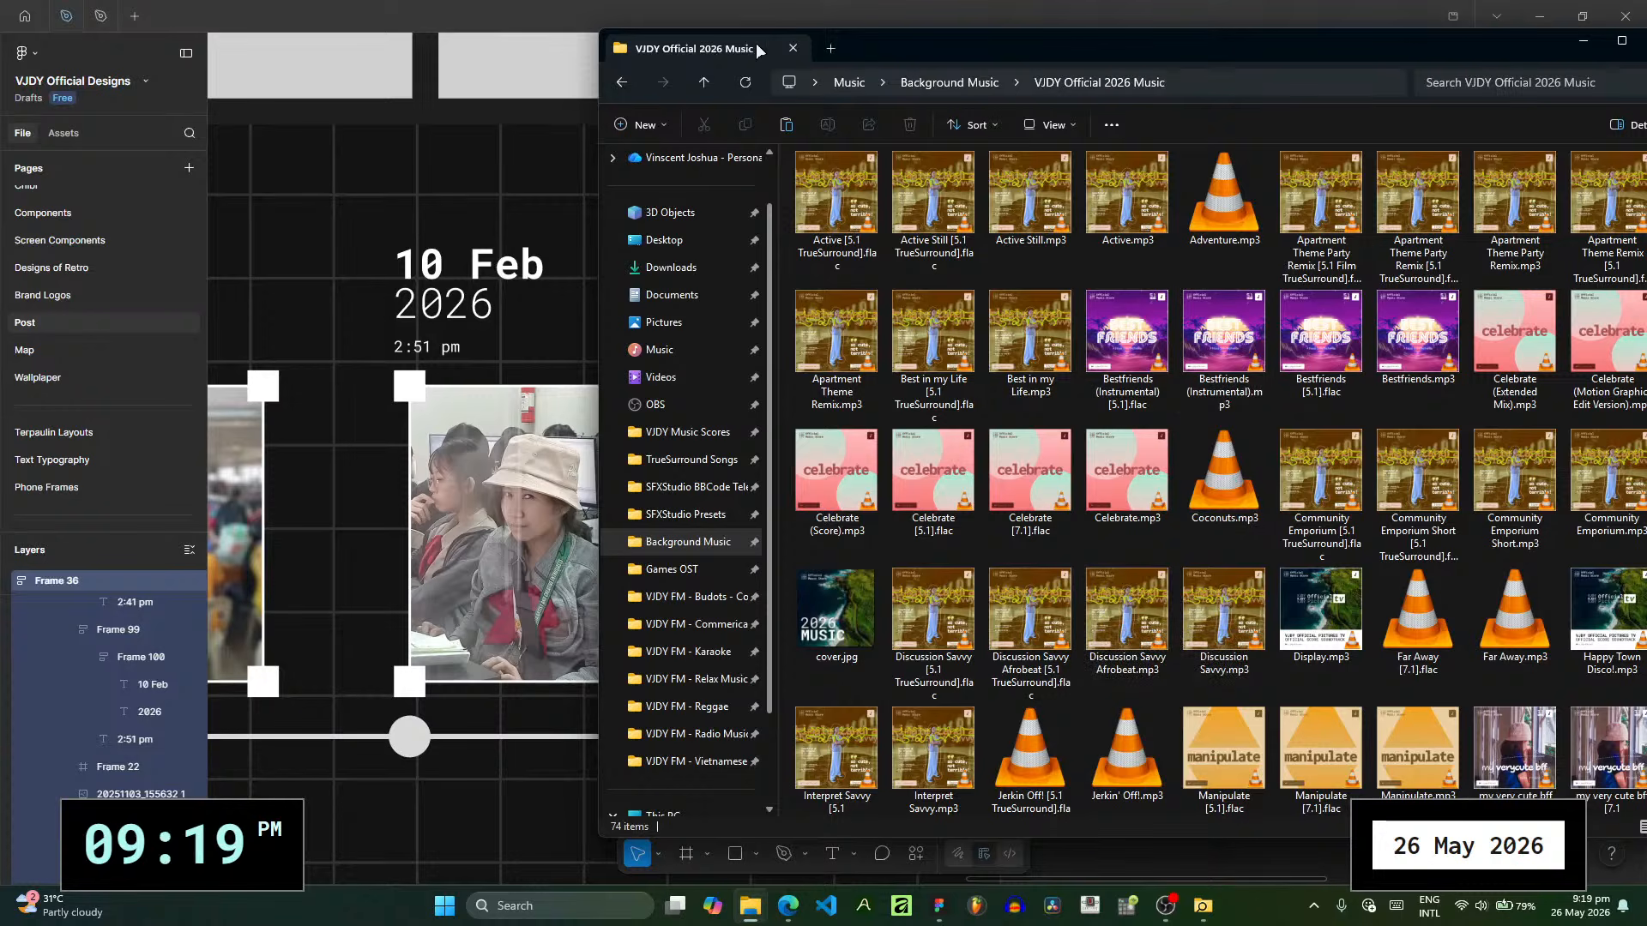
- Reposition the music folder window over the canvas and pick the track Active.mp3 from it
{"action": "left_click_drag", "start_coordinate": [755, 42], "coordinate": [1310, 94]}
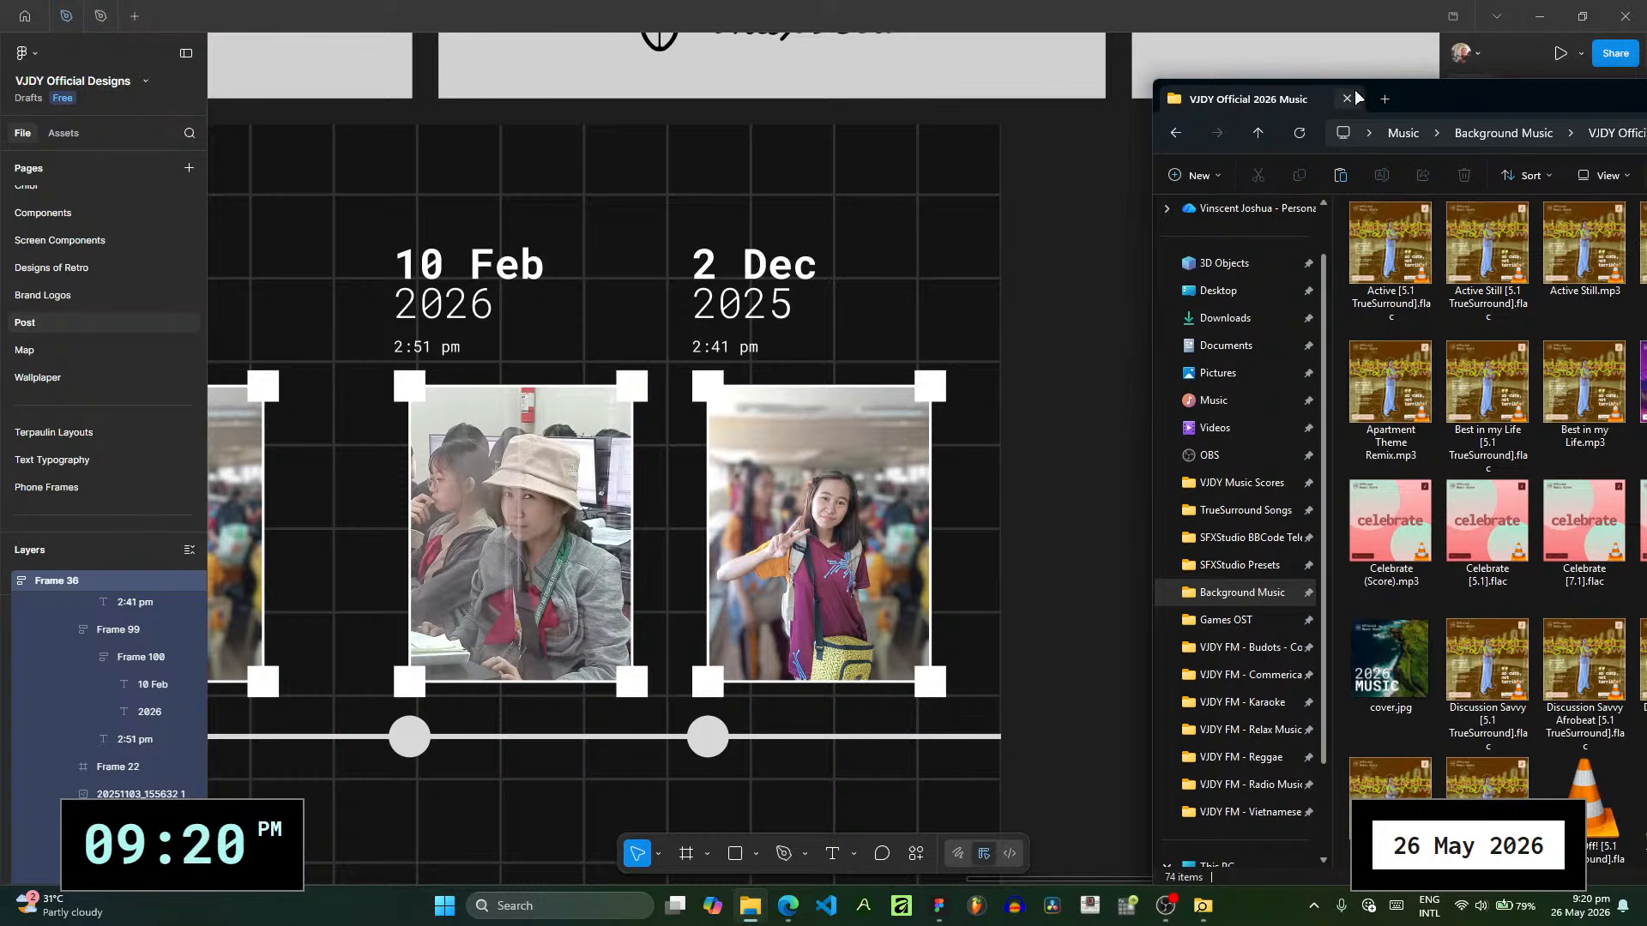
{"action": "left_click_drag", "start_coordinate": [1465, 102], "coordinate": [738, 52]}
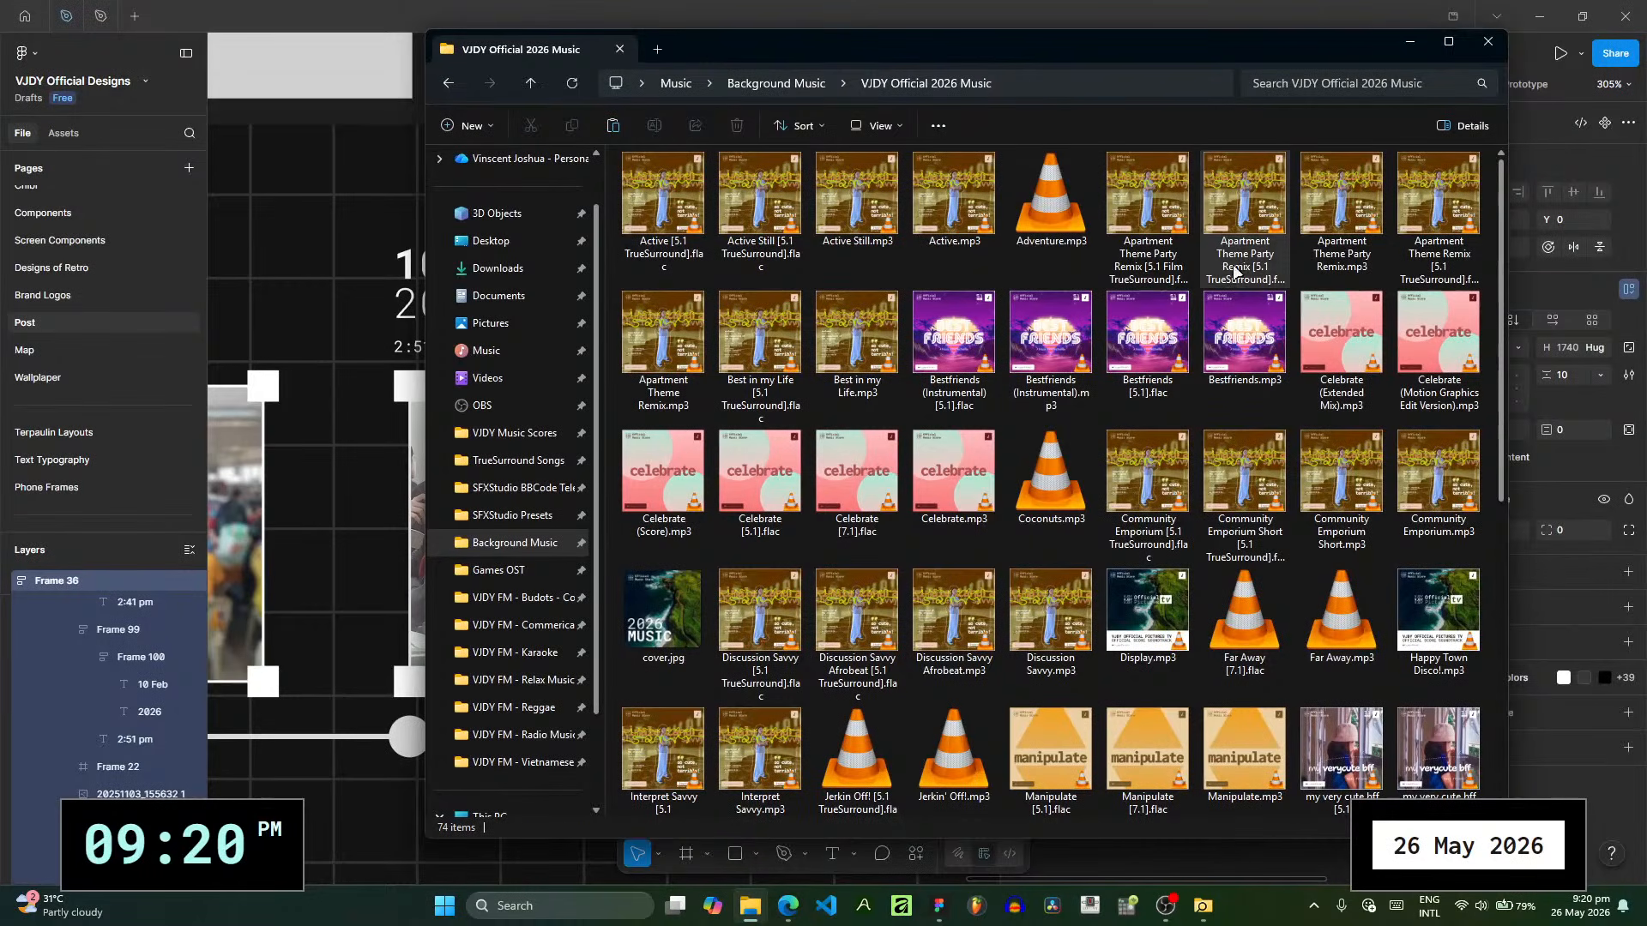
{"action": "left_click", "coordinate": [1245, 257]}
{"action": "left_click", "coordinate": [1342, 247]}
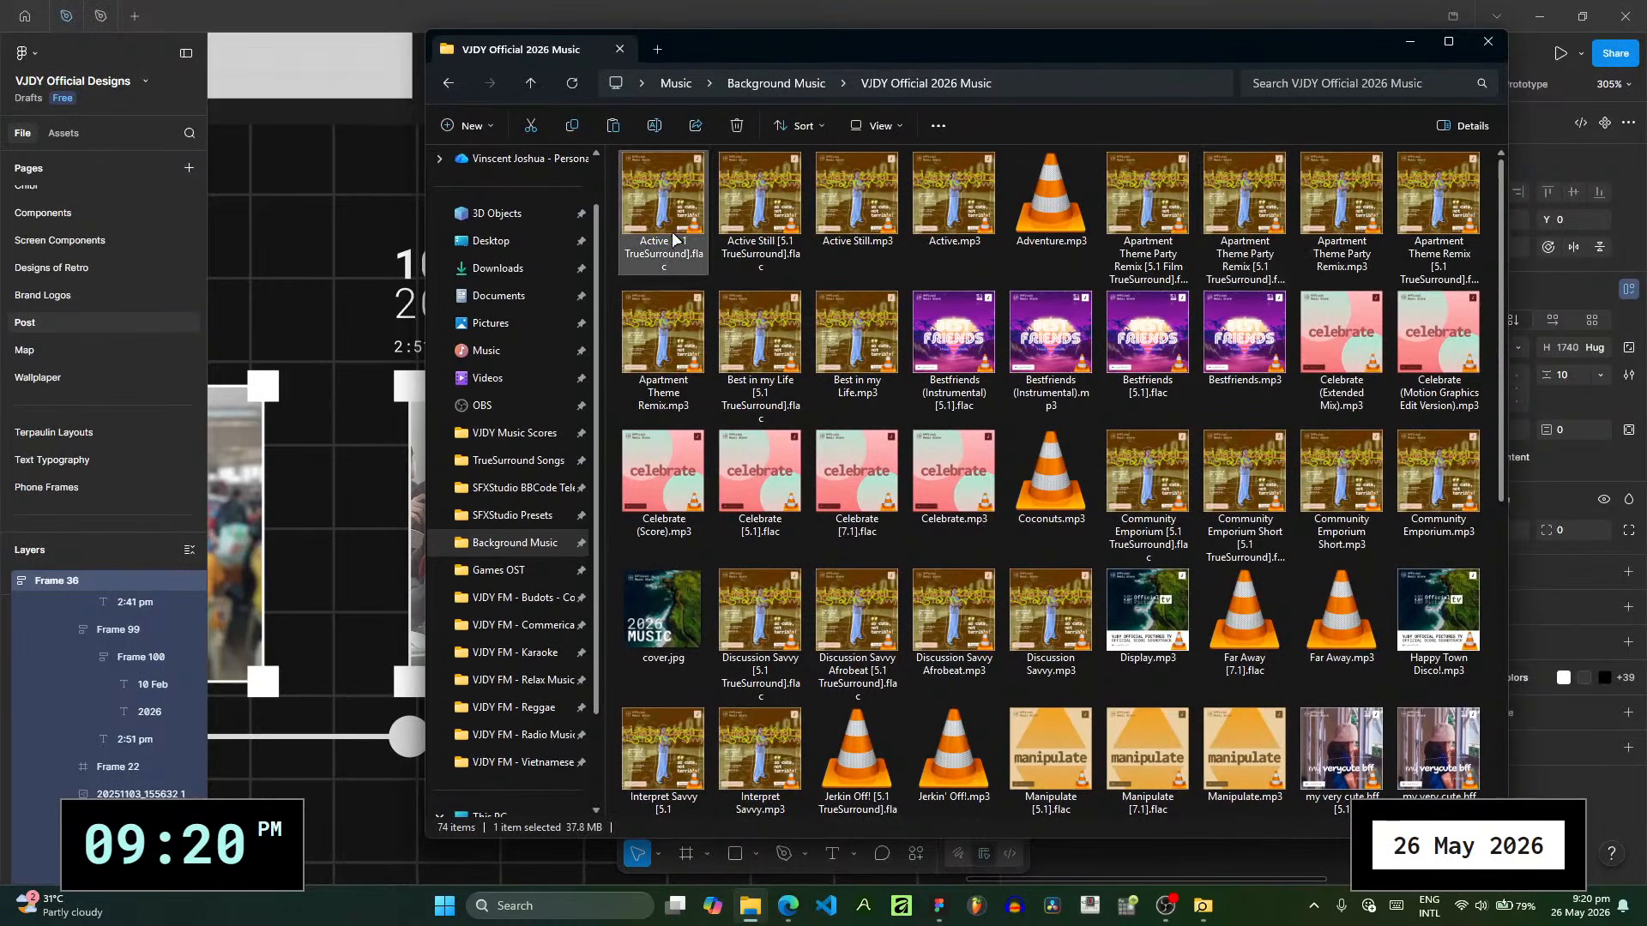
{"action": "left_click", "coordinate": [964, 218]}
{"action": "left_click_drag", "start_coordinate": [964, 218], "coordinate": [239, 394]}
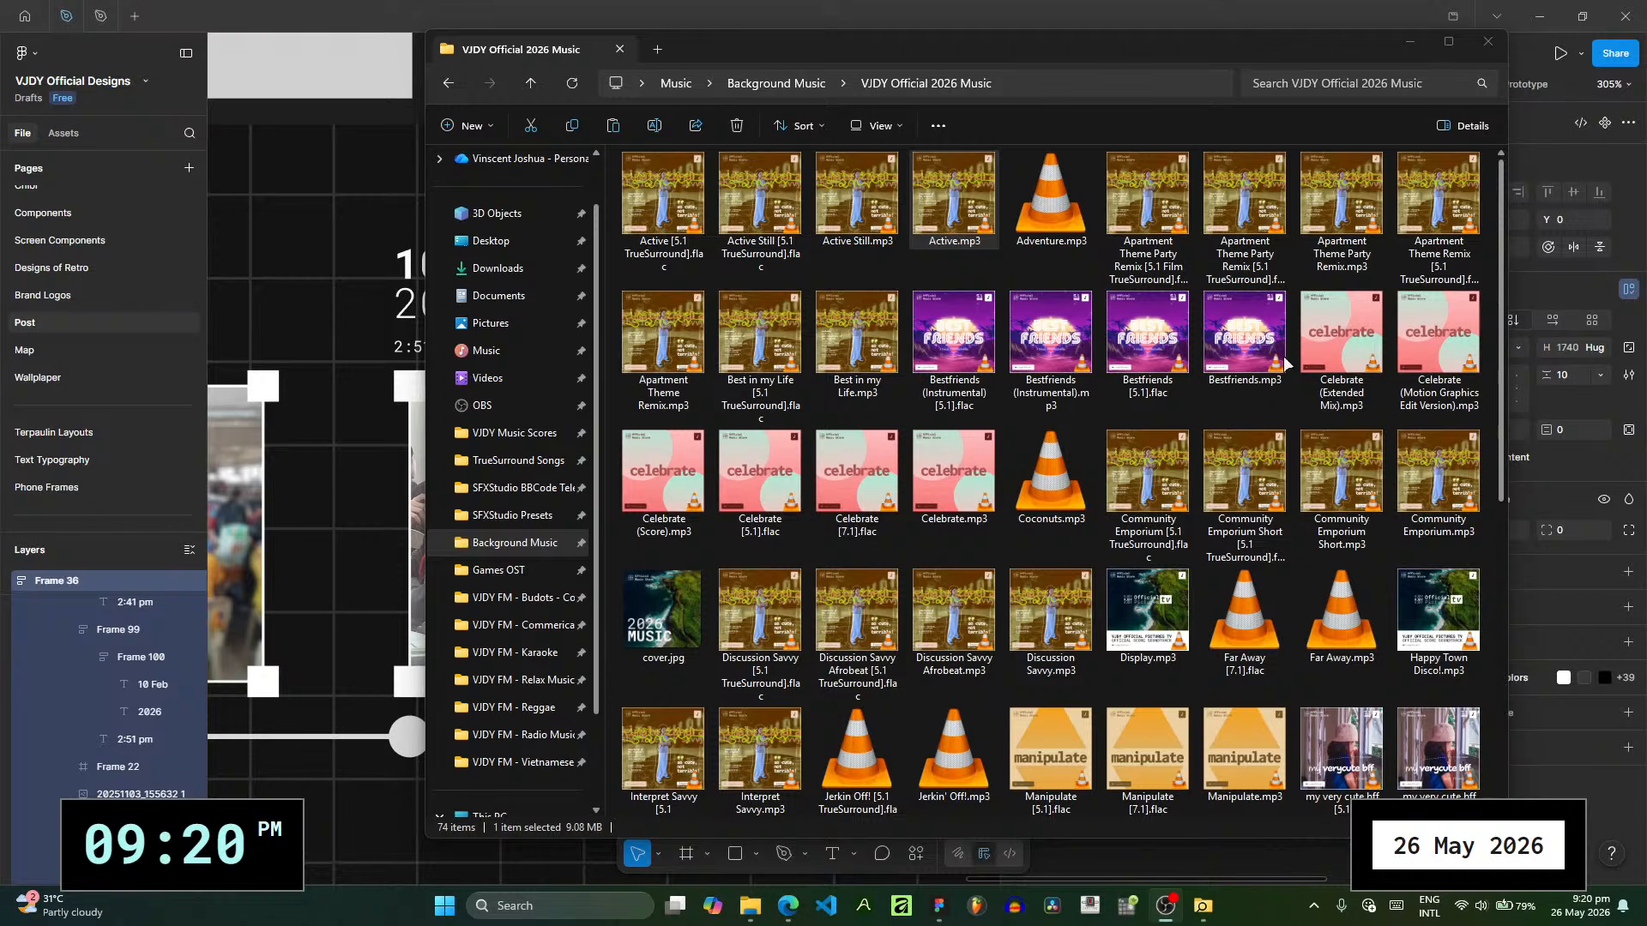
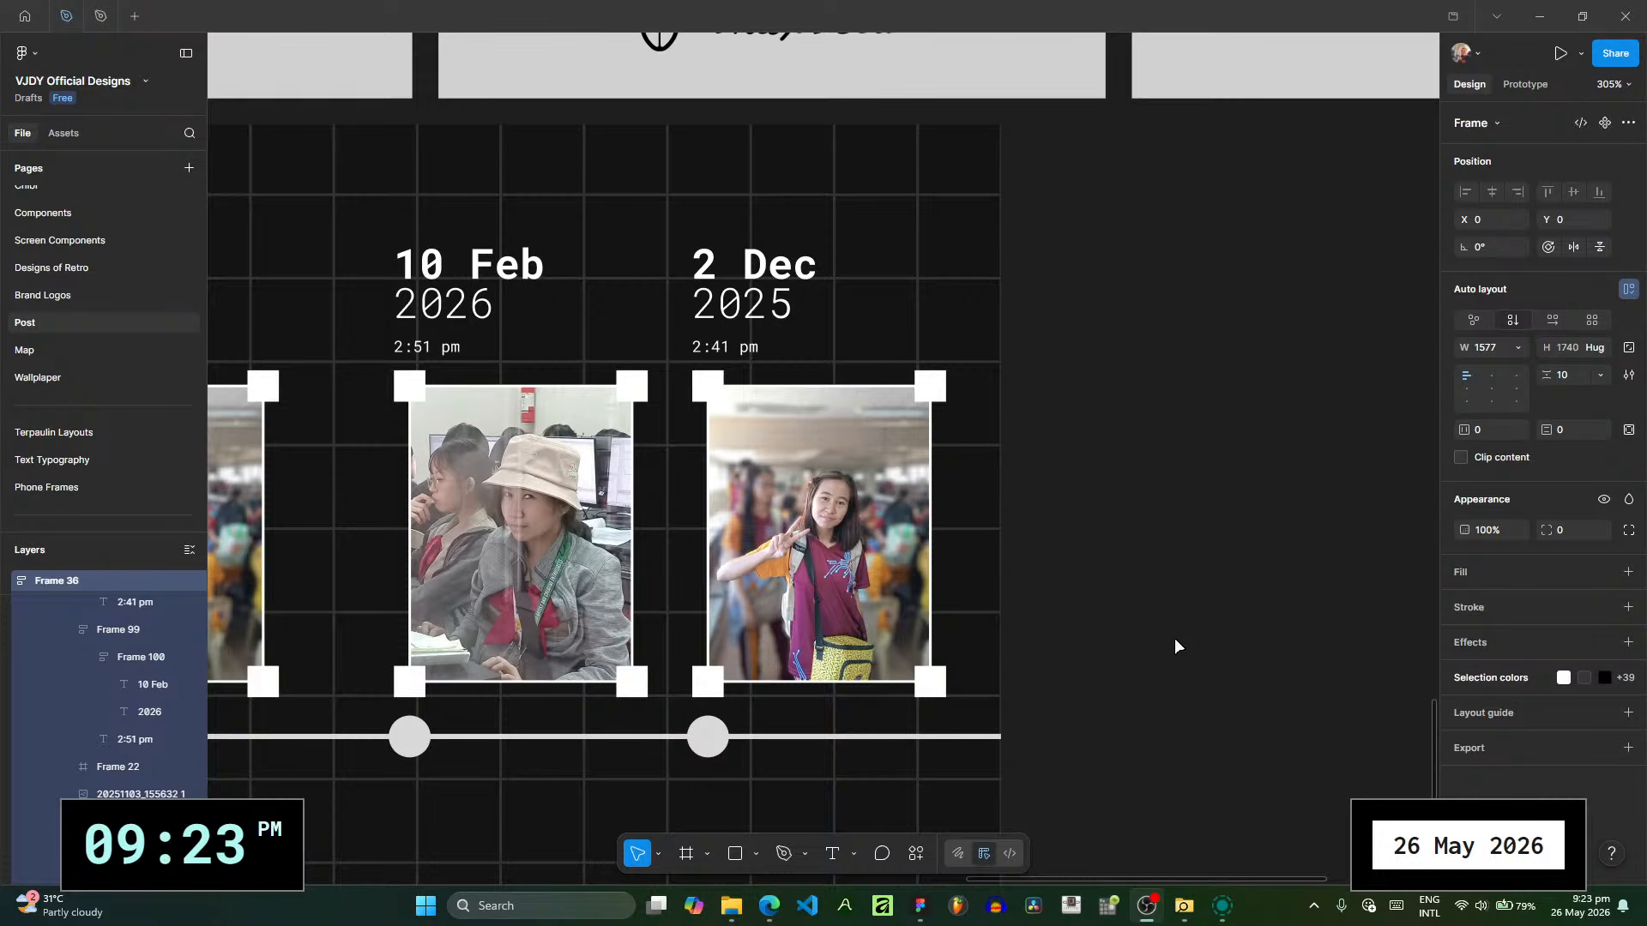
- Switch to File Explorer and look through the Downloads folder for the next timeline photo
{"action": "left_click", "coordinate": [921, 907]}
{"action": "left_click", "coordinate": [732, 907]}
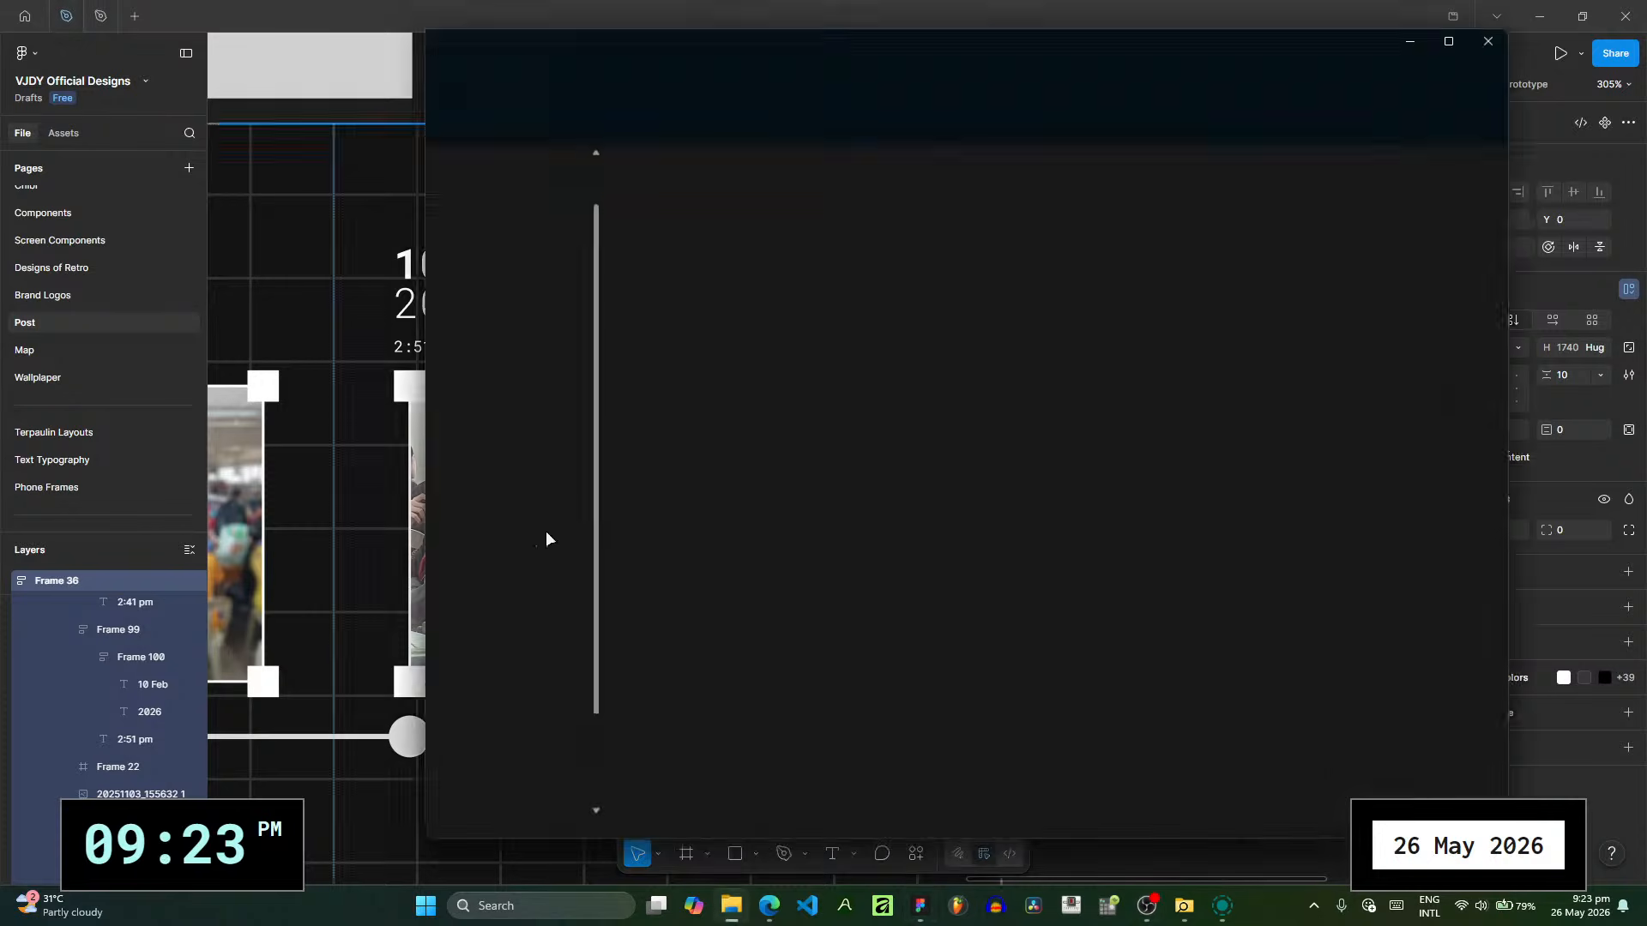
{"action": "left_click", "coordinate": [538, 261]}
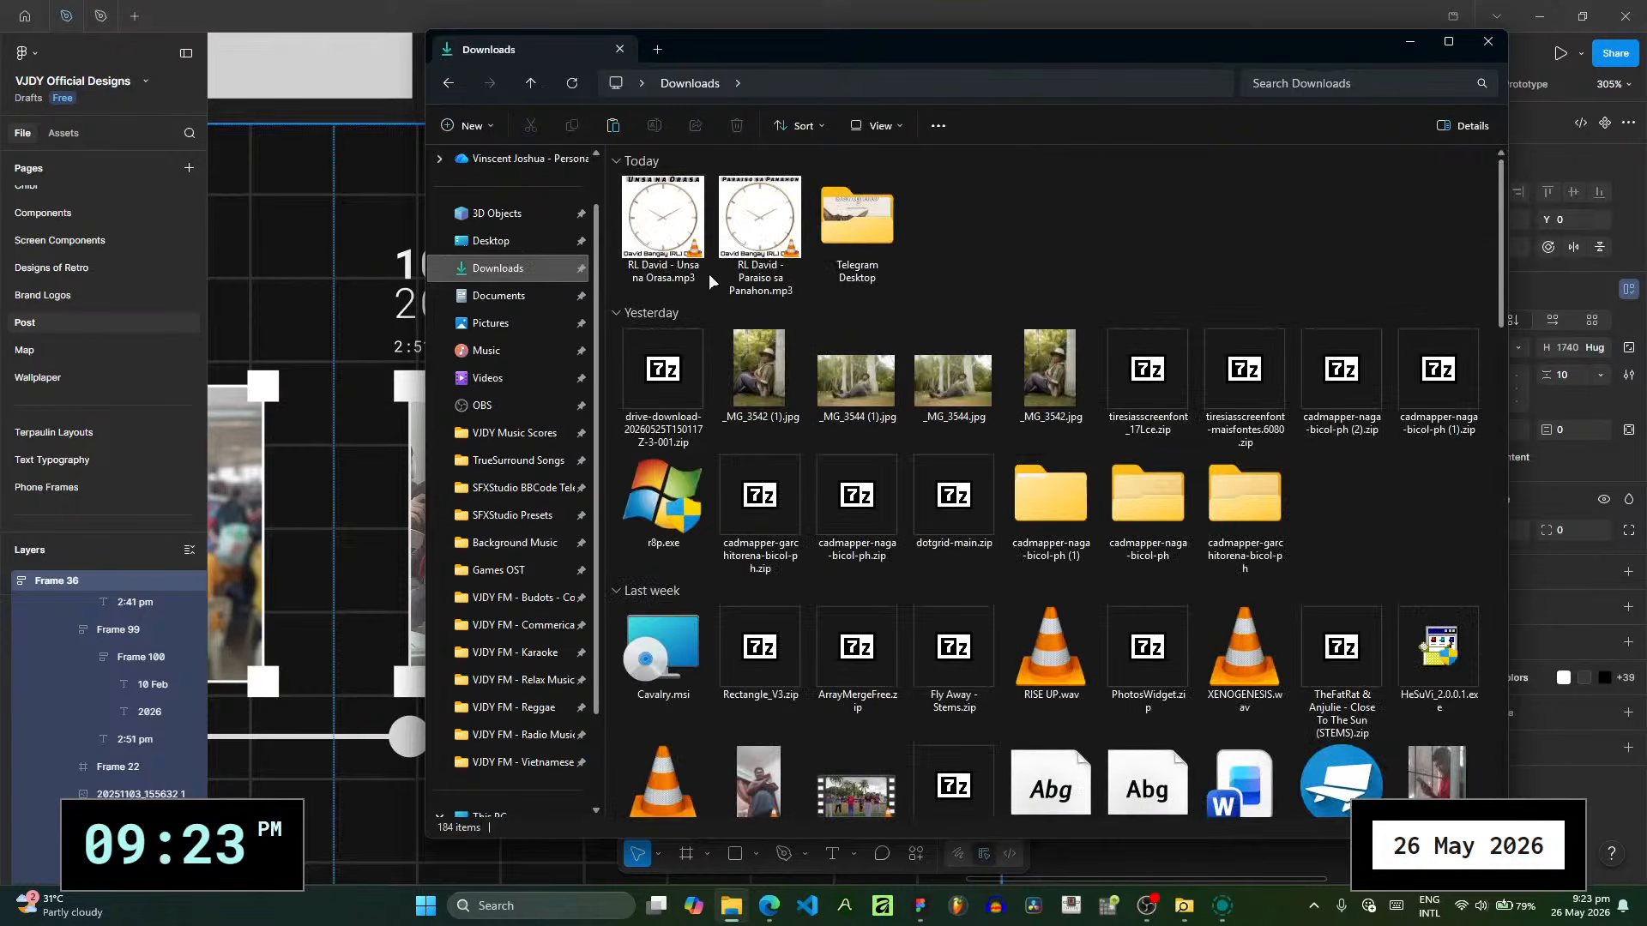
{"action": "scroll", "coordinate": [935, 222], "scroll_direction": "down", "scroll_amount": 20}
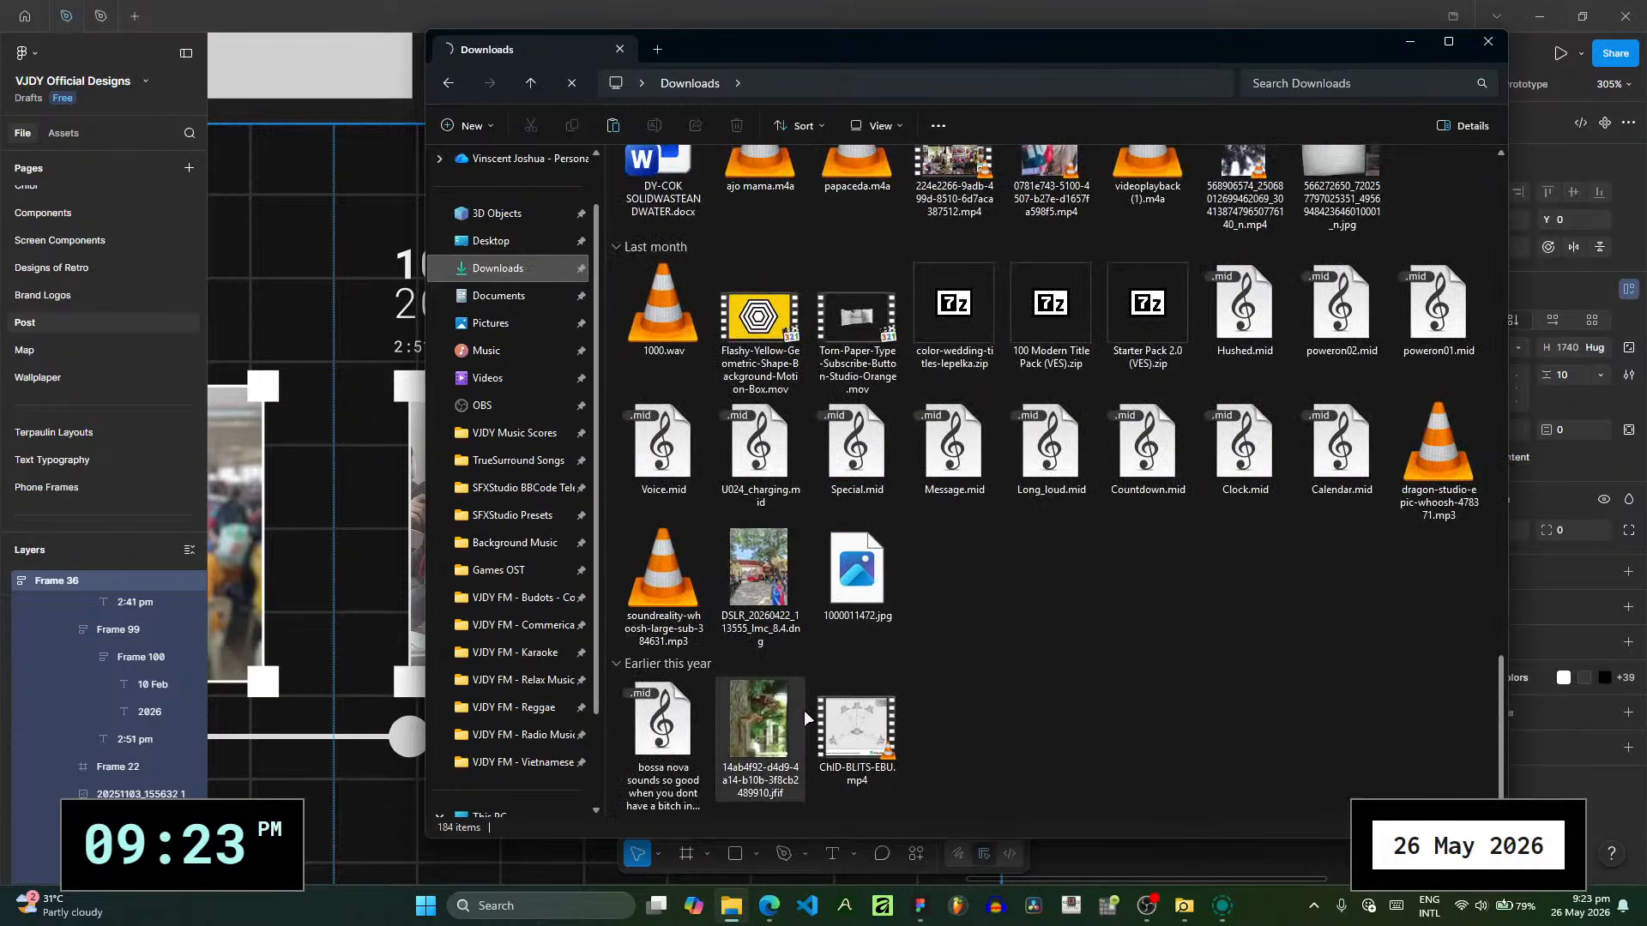
{"action": "scroll", "coordinate": [796, 707], "scroll_direction": "up", "scroll_amount": 3}
{"action": "scroll", "coordinate": [796, 707], "scroll_direction": "up", "scroll_amount": 3}
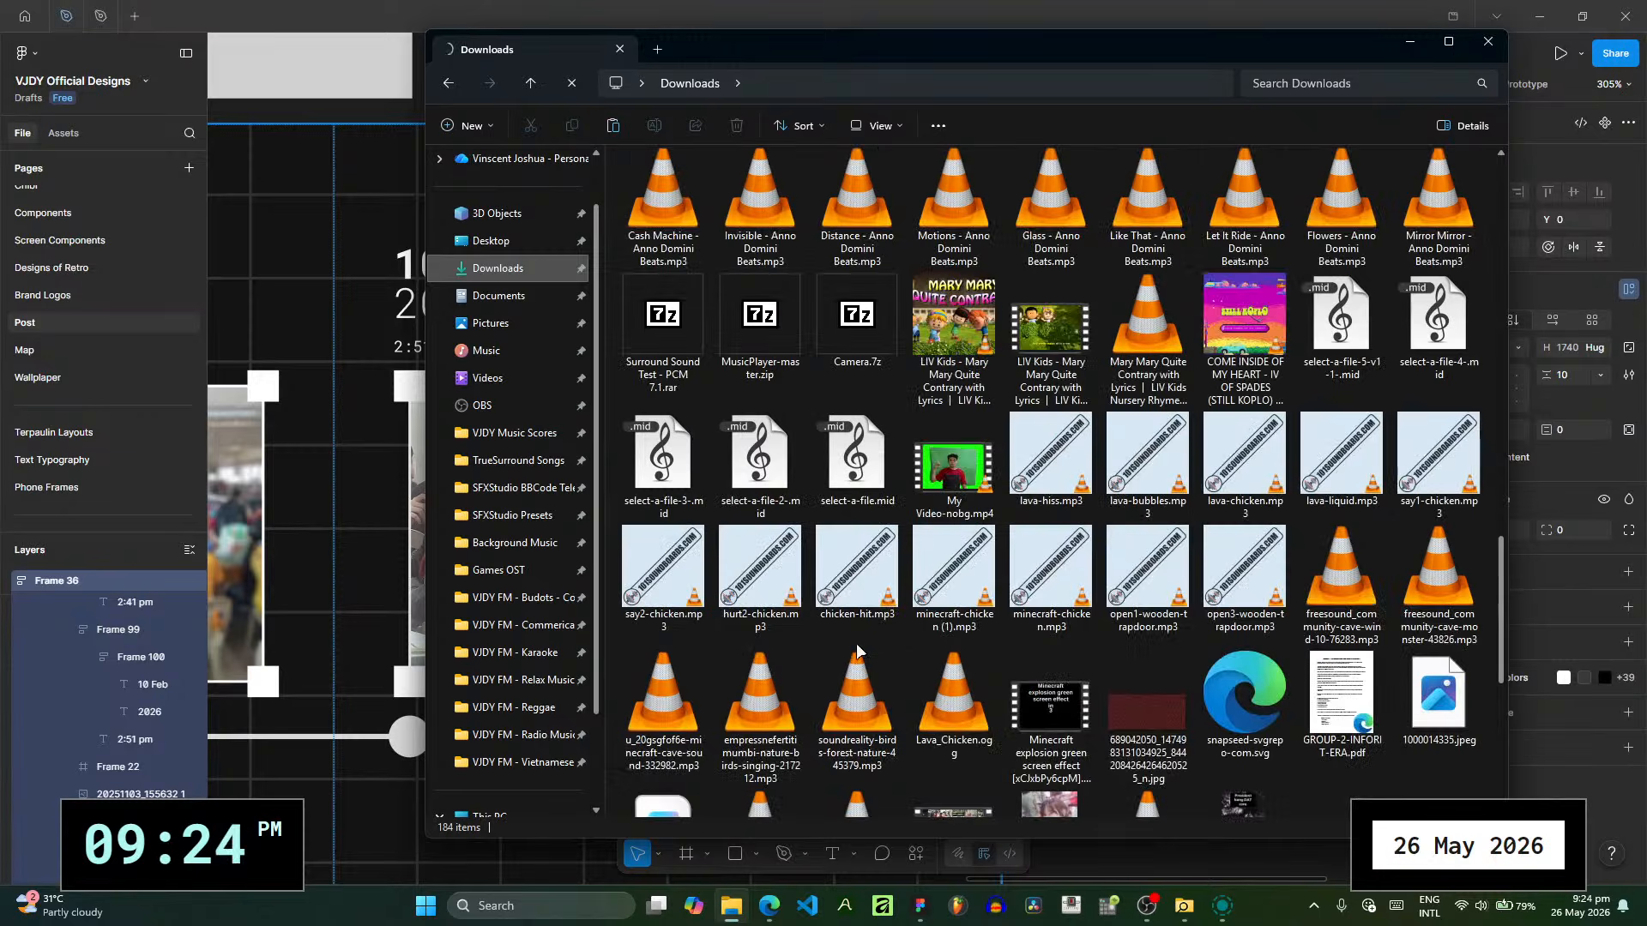
{"action": "scroll", "coordinate": [860, 650], "scroll_direction": "up", "scroll_amount": 3}
{"action": "scroll", "coordinate": [860, 649], "scroll_direction": "up", "scroll_amount": 5}
{"action": "scroll", "coordinate": [960, 637], "scroll_direction": "down", "scroll_amount": 6}
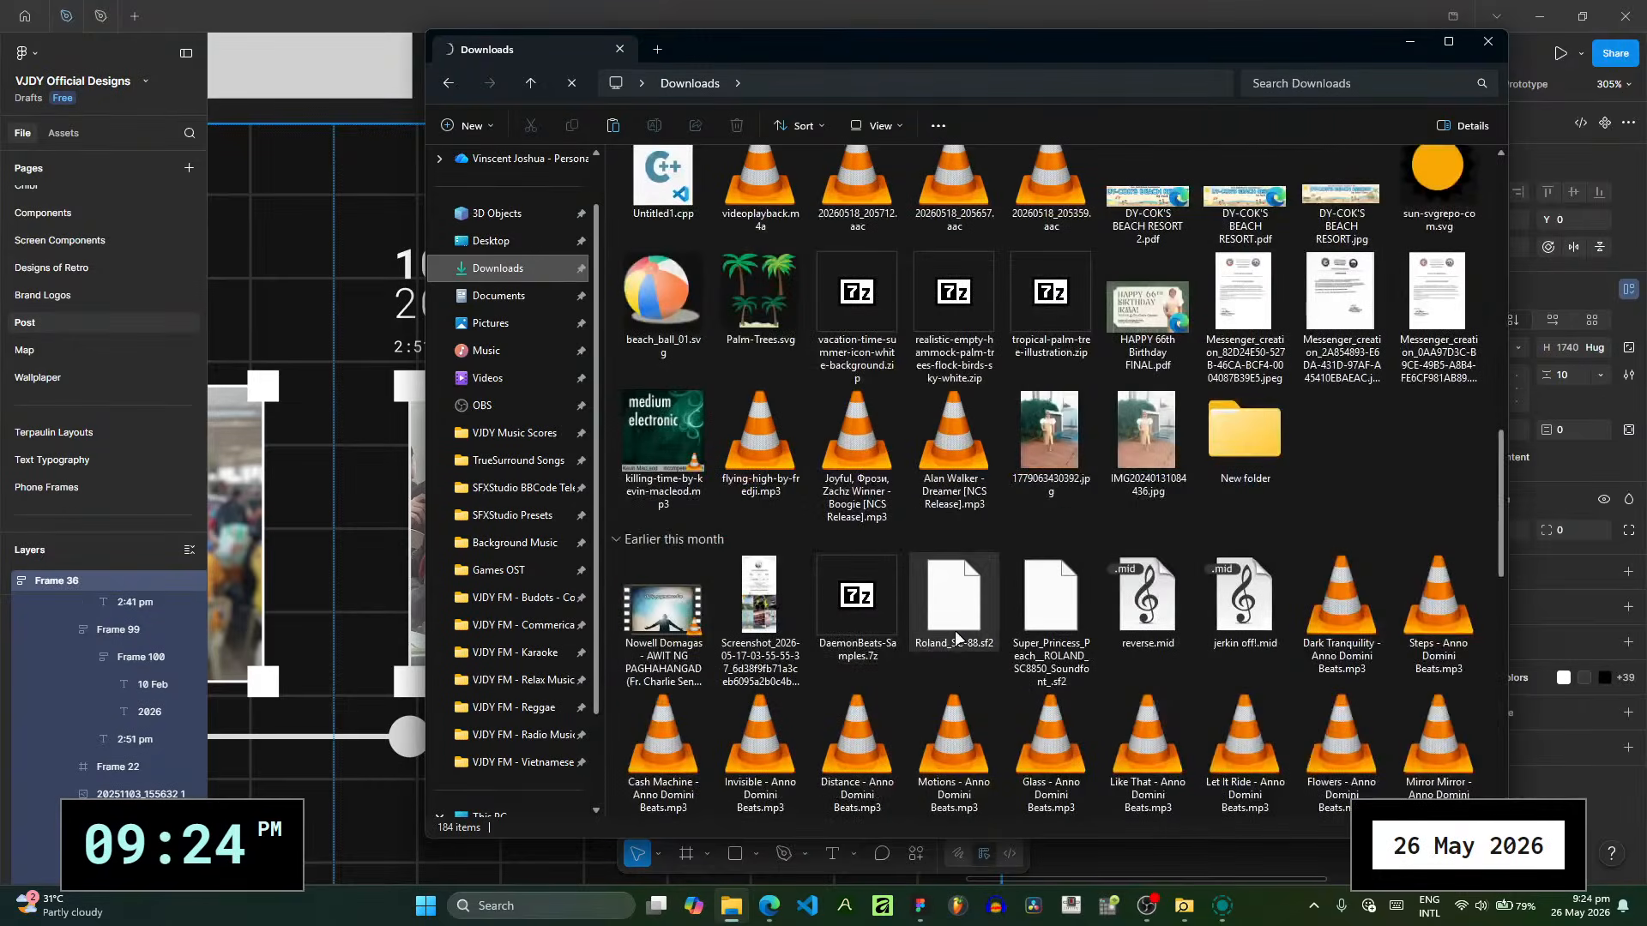
{"action": "scroll", "coordinate": [980, 488], "scroll_direction": "up", "scroll_amount": 8}
{"action": "scroll", "coordinate": [974, 481], "scroll_direction": "up", "scroll_amount": 3}
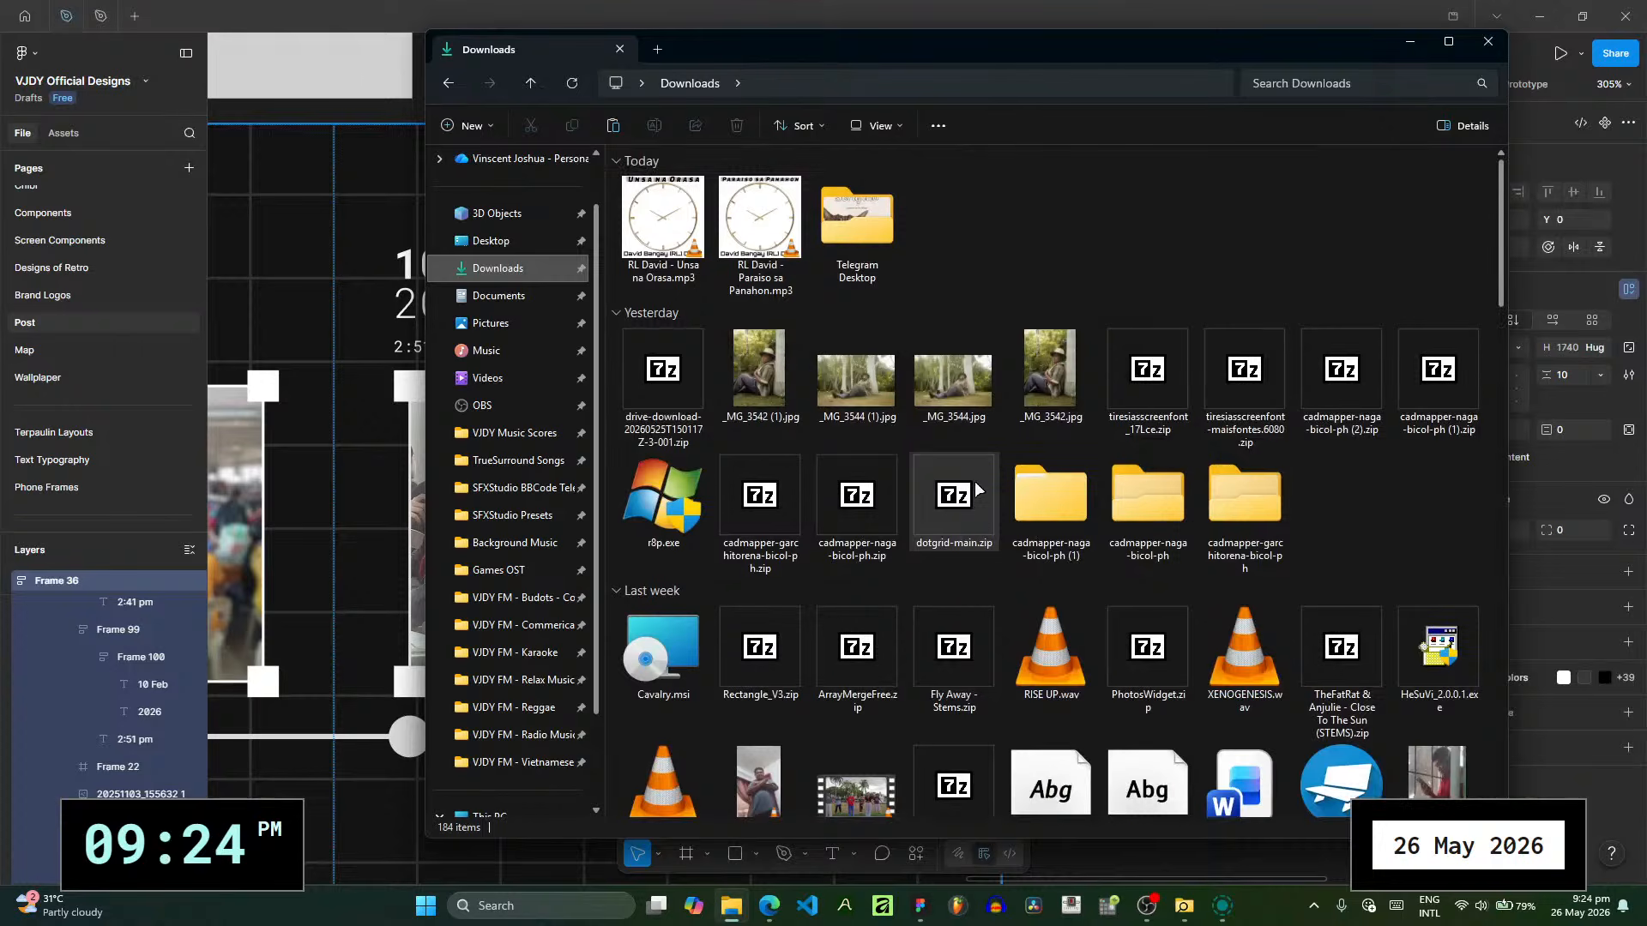
{"action": "scroll", "coordinate": [974, 481], "scroll_direction": "down", "scroll_amount": 3}
{"action": "scroll", "coordinate": [974, 485], "scroll_direction": "down", "scroll_amount": 7}
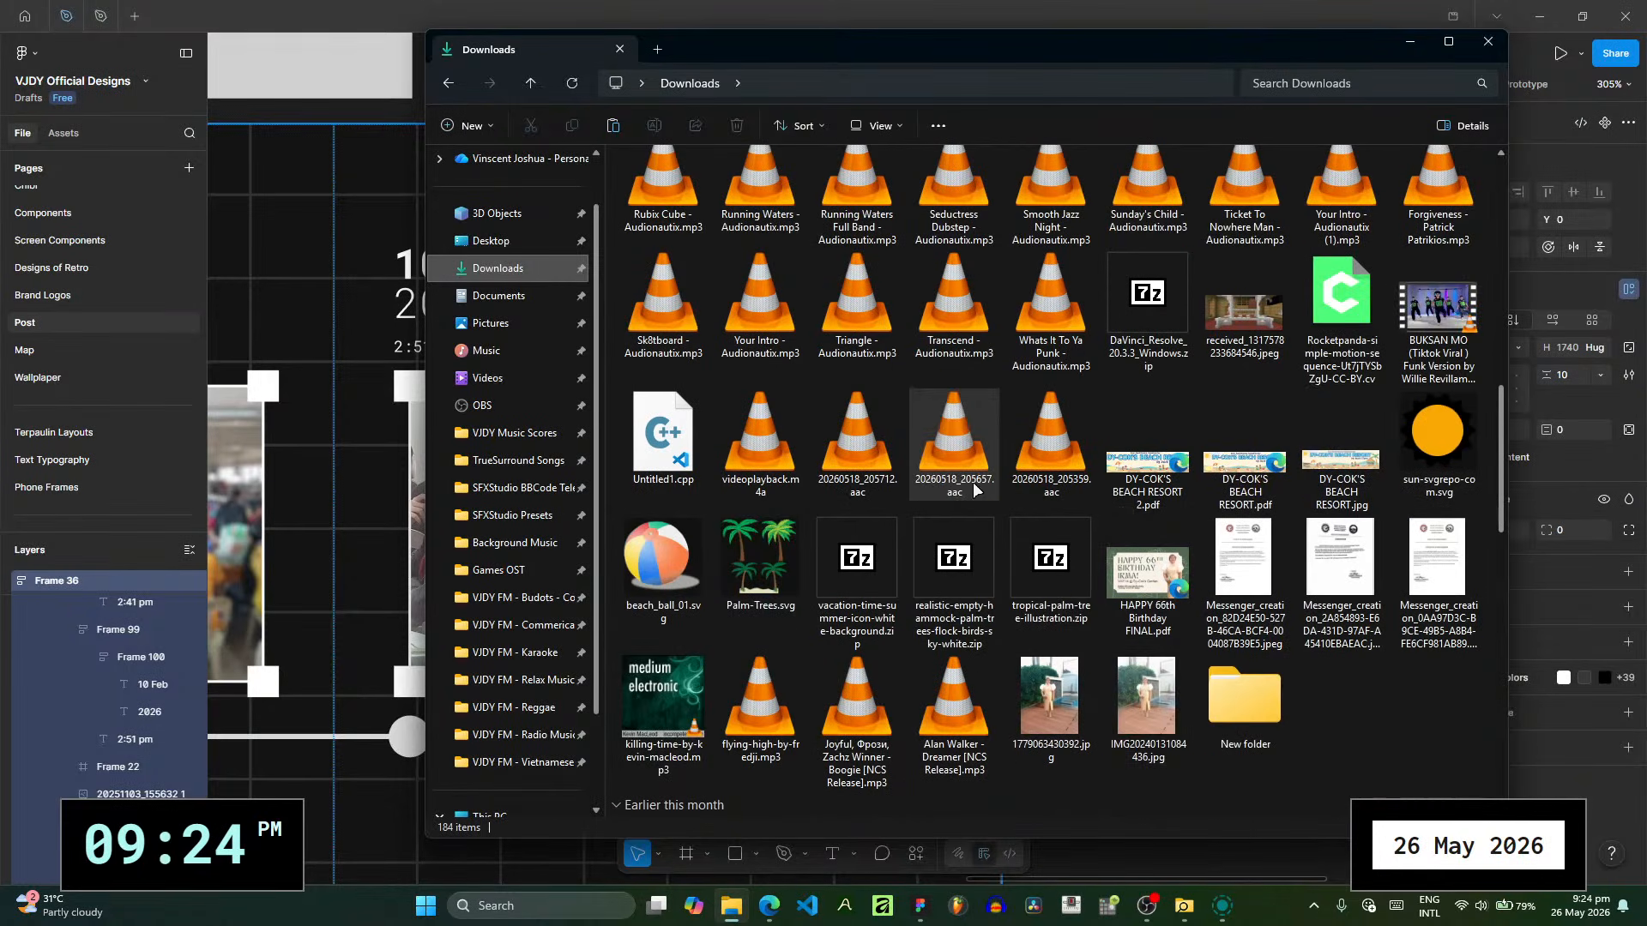
{"action": "scroll", "coordinate": [1166, 722], "scroll_direction": "up", "scroll_amount": 10}
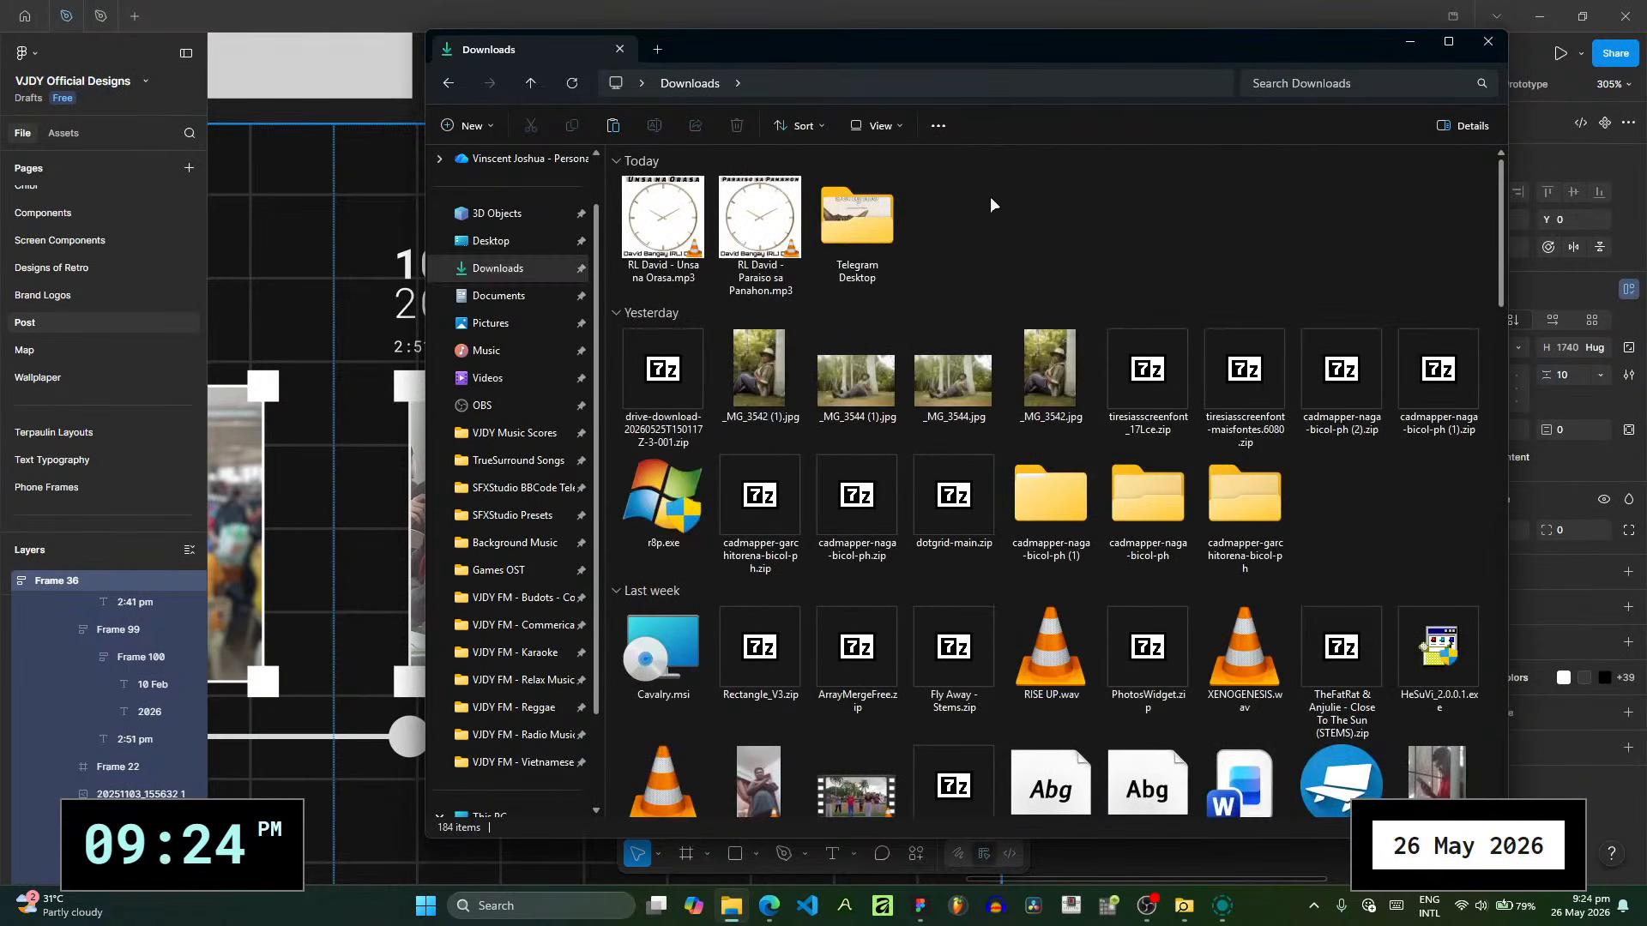
- Find 1000014335.jpeg in the Downloads folder and show its file details to check the date taken
{"action": "left_click", "coordinate": [1207, 913]}
{"action": "left_click", "coordinate": [1209, 911]}
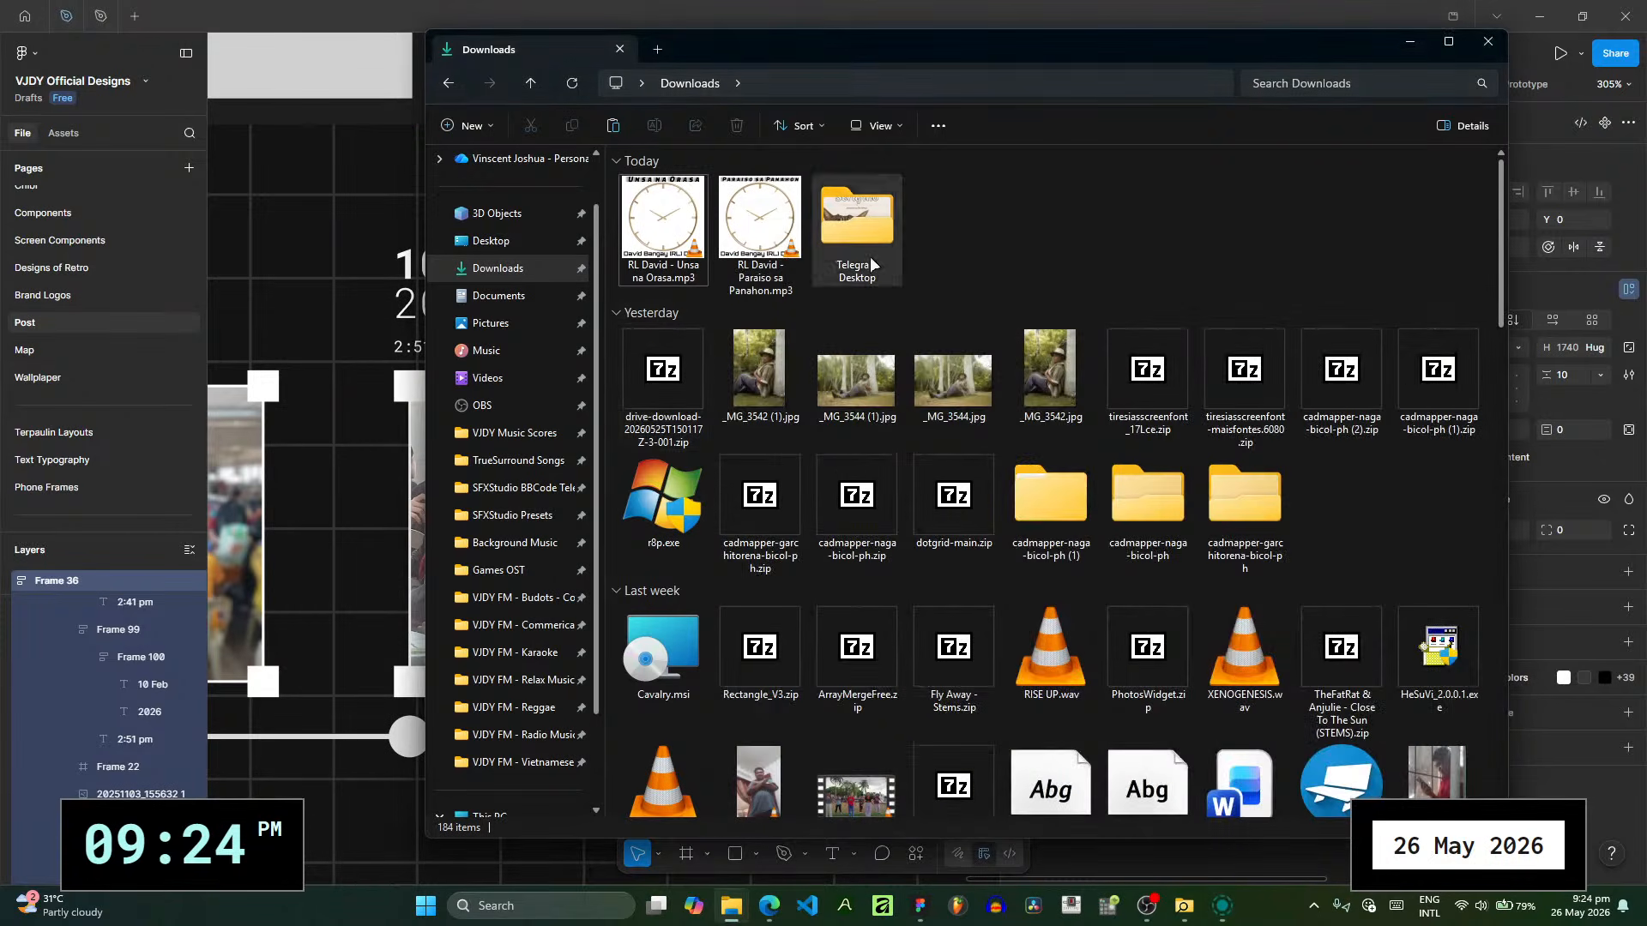
{"action": "scroll", "coordinate": [984, 223], "scroll_direction": "down", "scroll_amount": 3}
{"action": "scroll", "coordinate": [1465, 440], "scroll_direction": "down", "scroll_amount": 5}
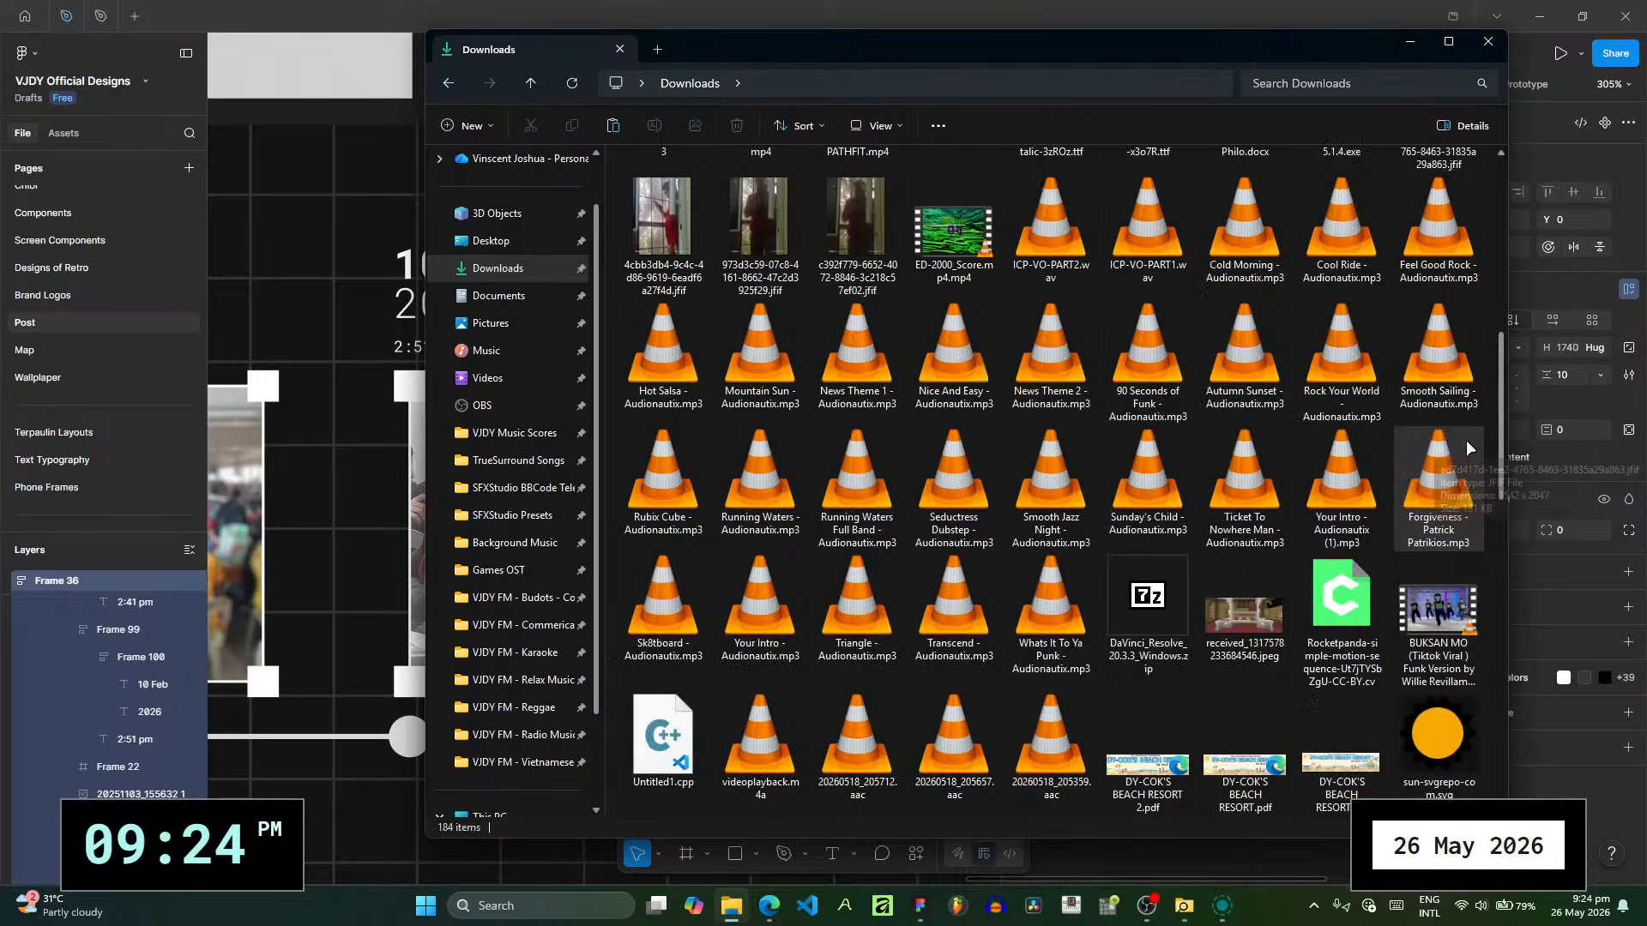
{"action": "scroll", "coordinate": [1465, 440], "scroll_direction": "down", "scroll_amount": 10}
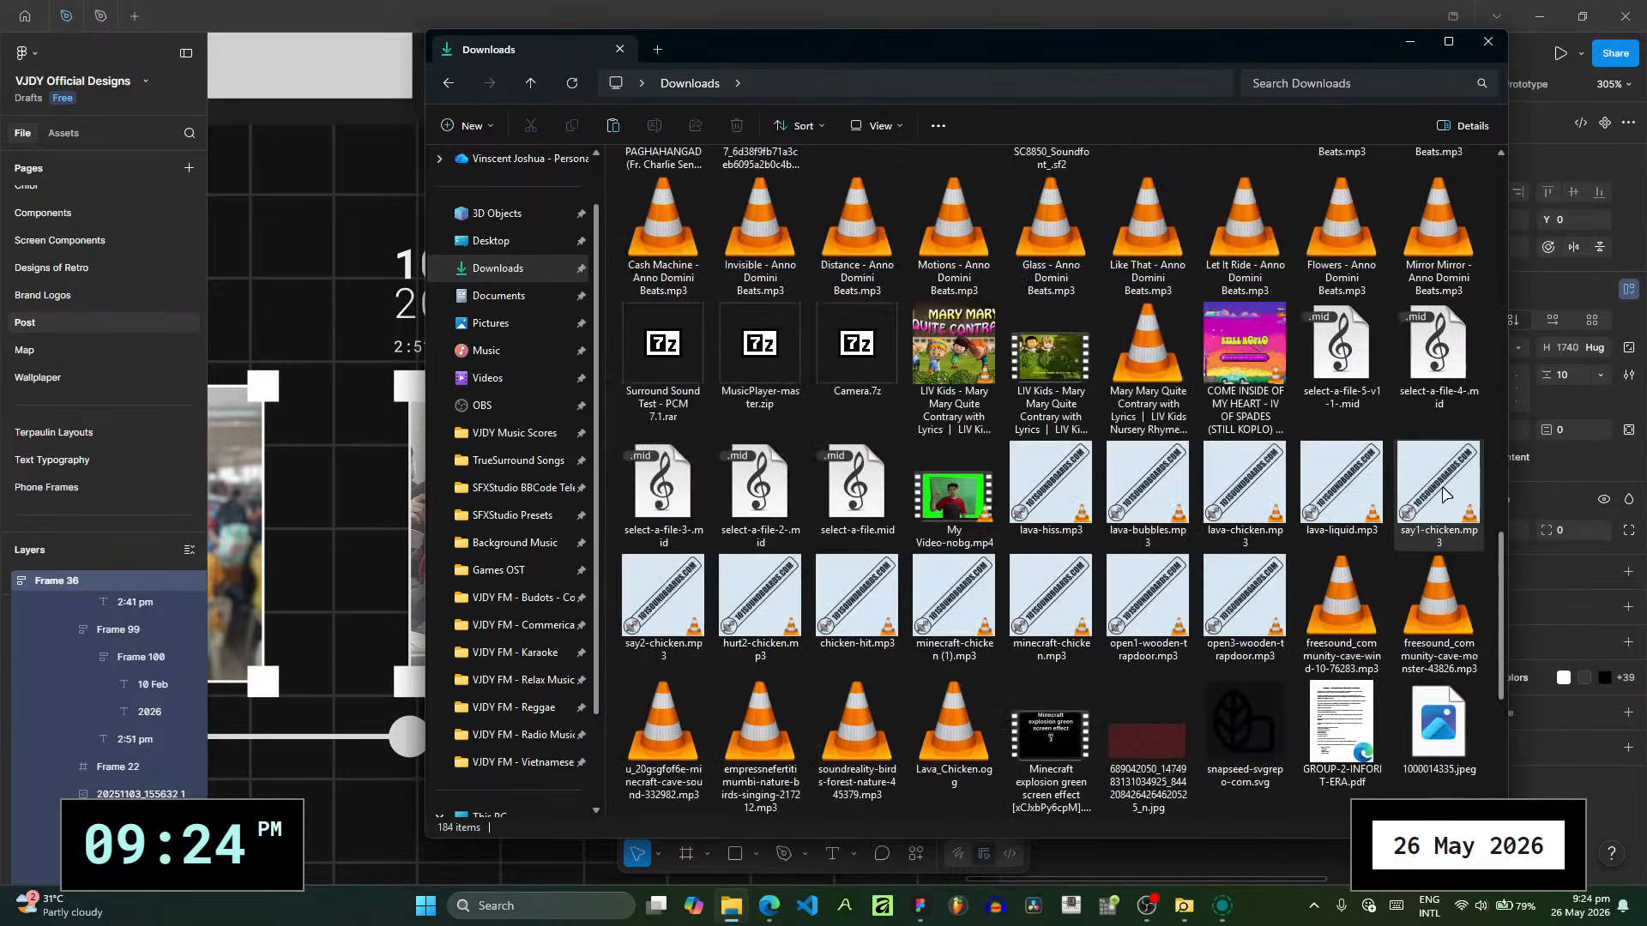
{"action": "scroll", "coordinate": [1423, 532], "scroll_direction": "down", "scroll_amount": 4}
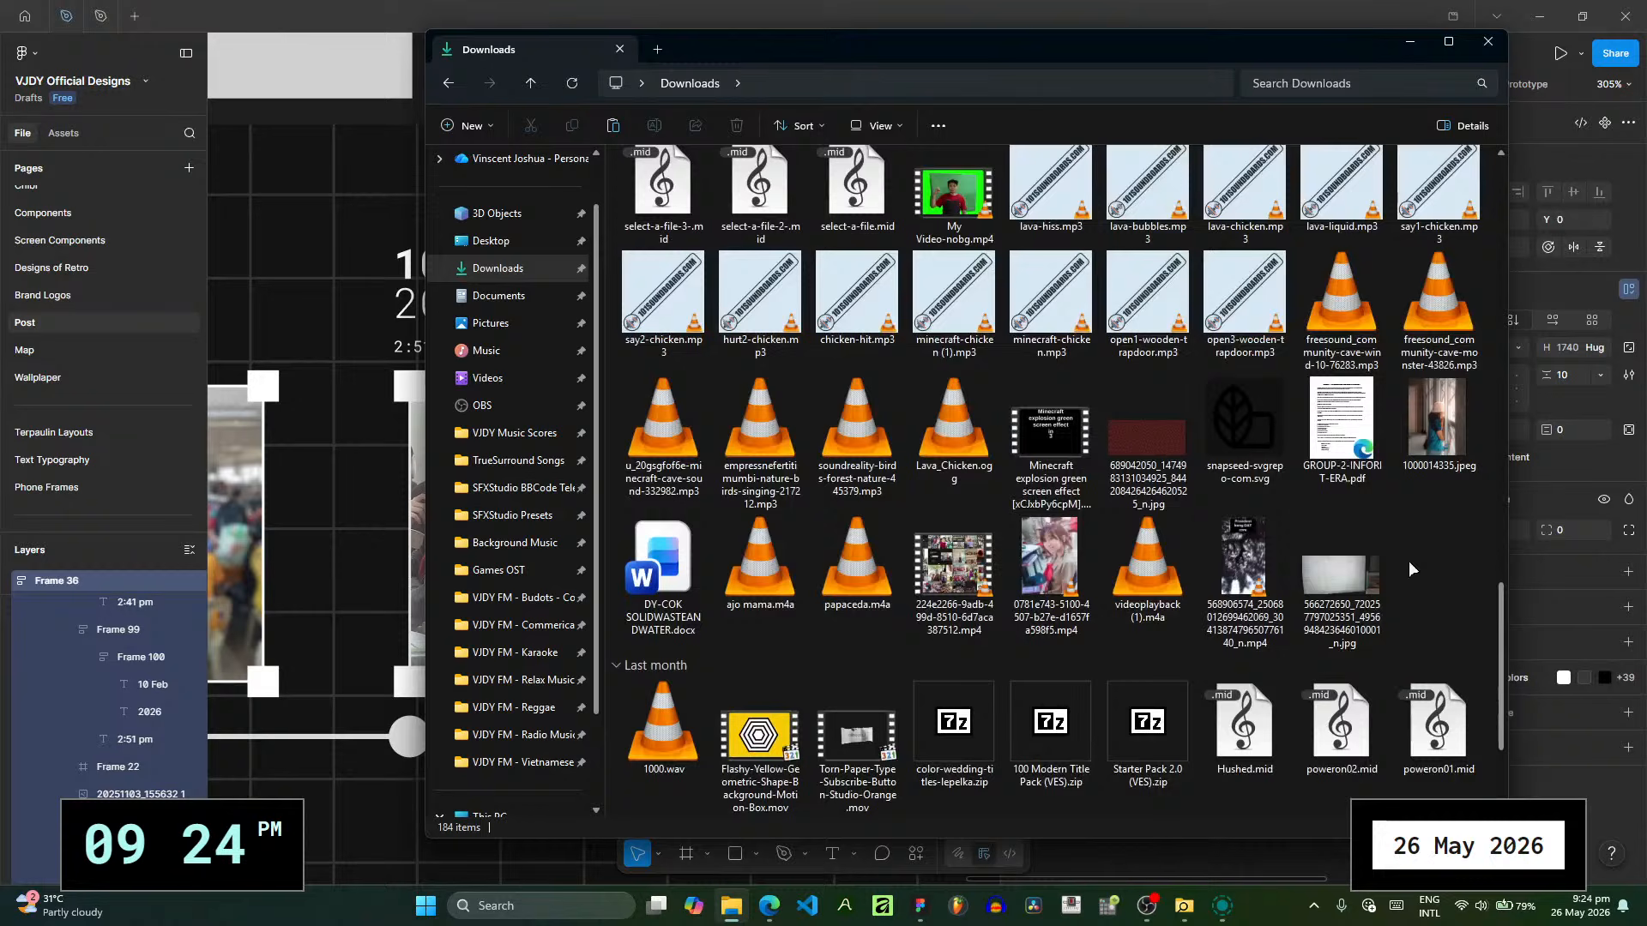
{"action": "left_click", "coordinate": [1441, 452]}
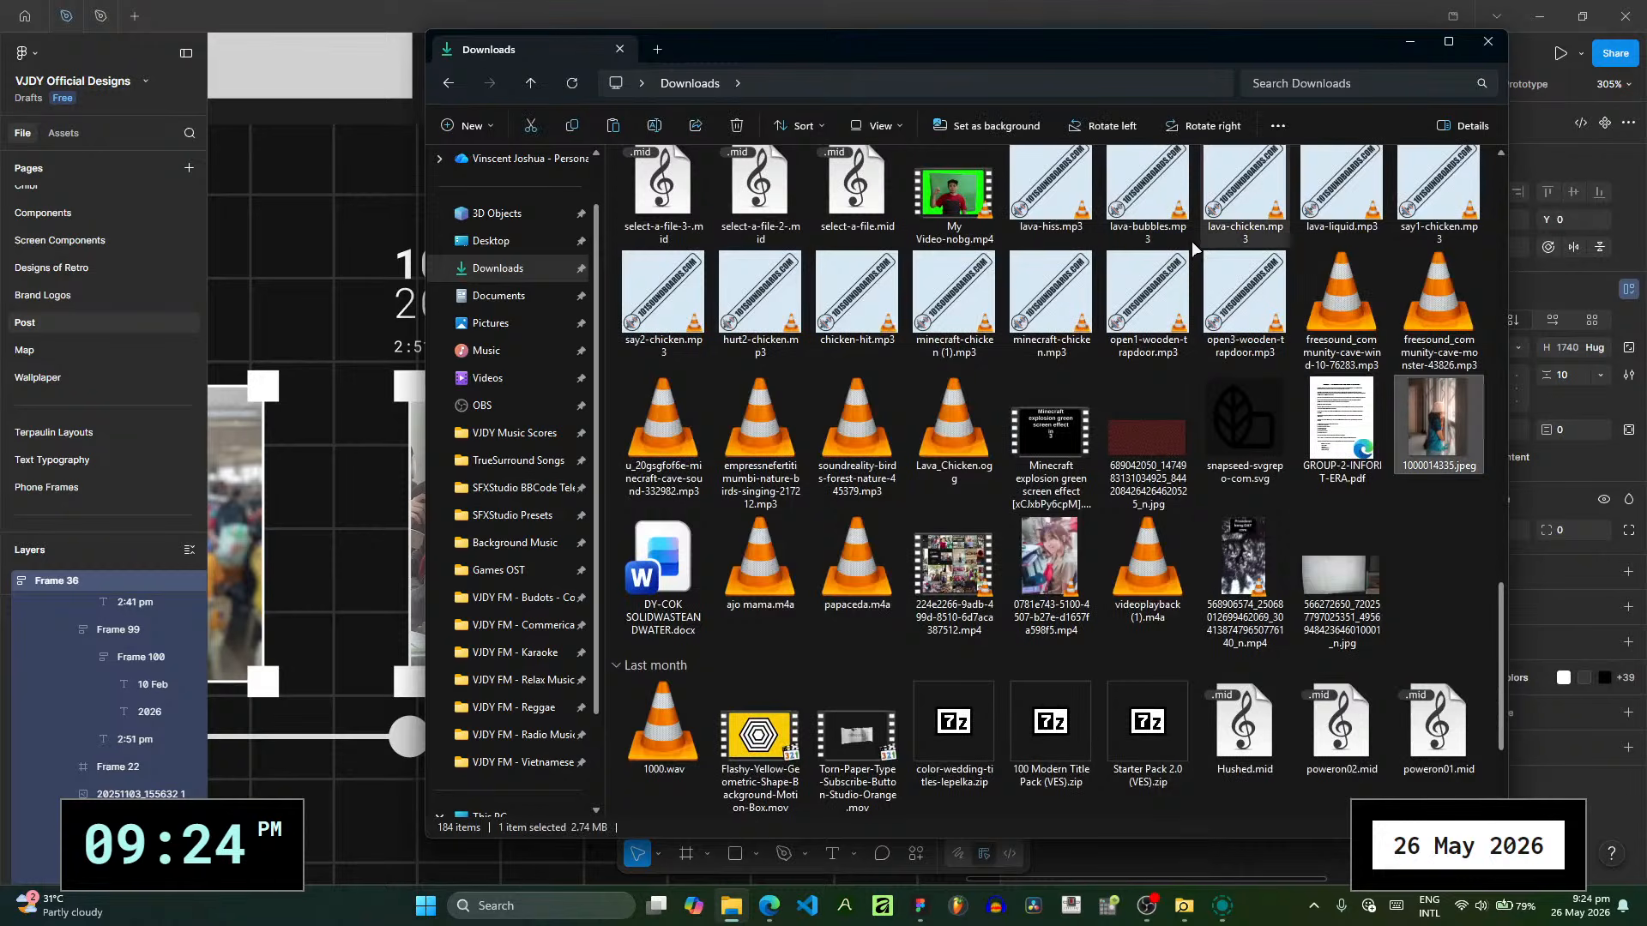
{"action": "left_click", "coordinate": [1465, 126]}
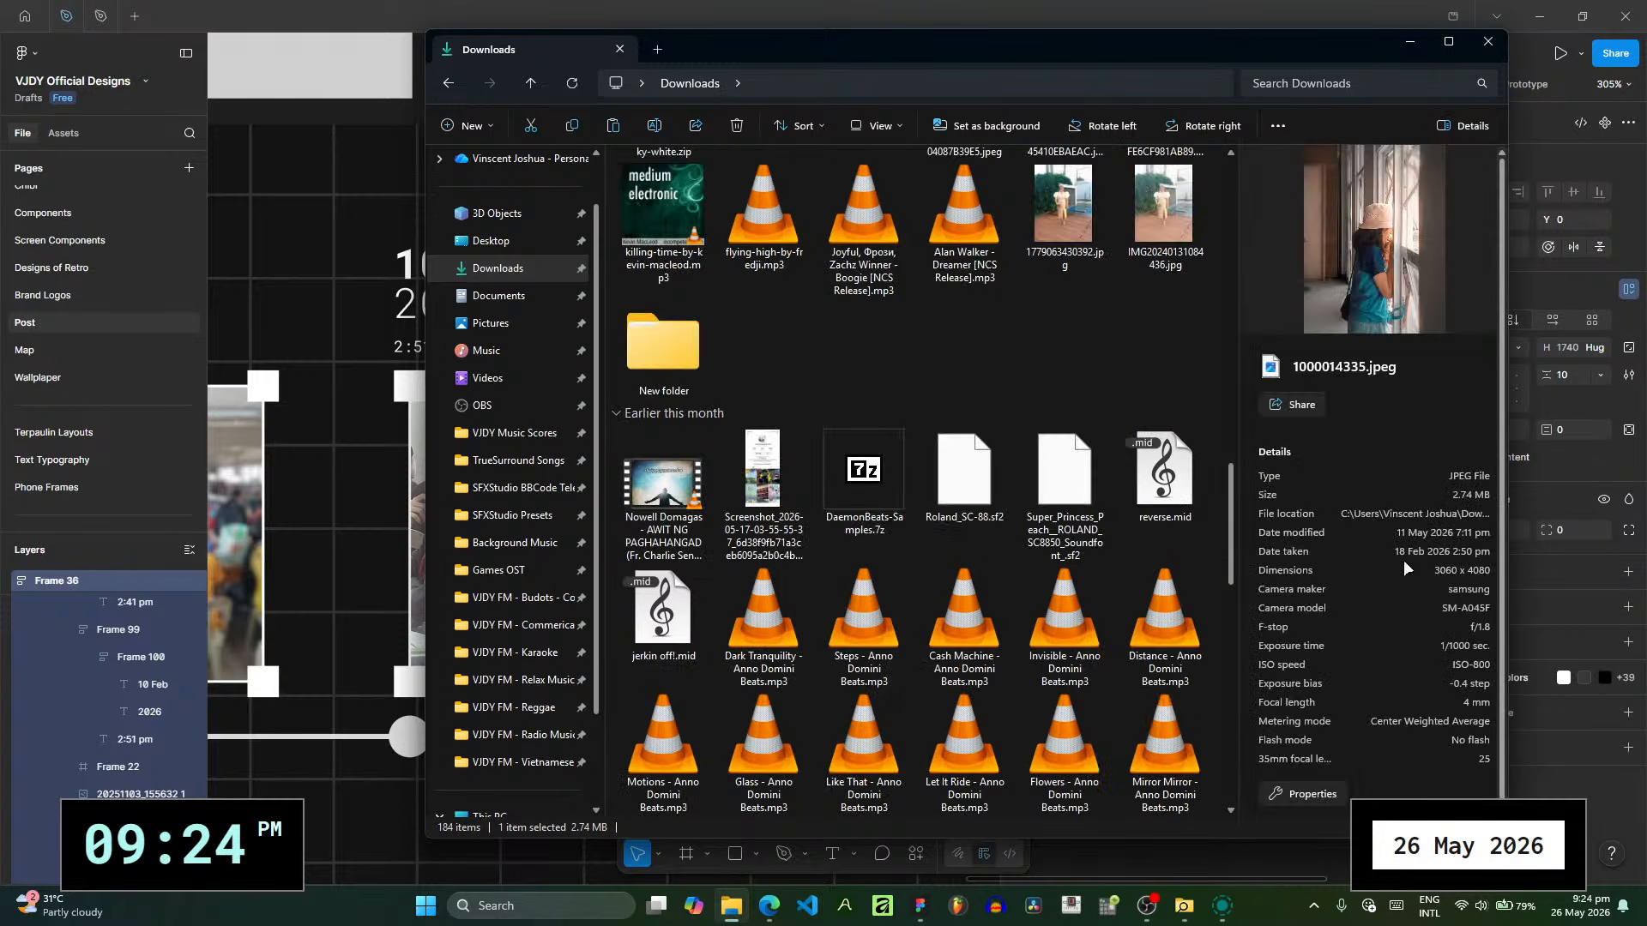
- Switch back to Figma and replace the image fill of the second photo on POST RECAP 5 with 1000014335.jpeg from Downloads
{"action": "key", "text": "alt+Tab"}
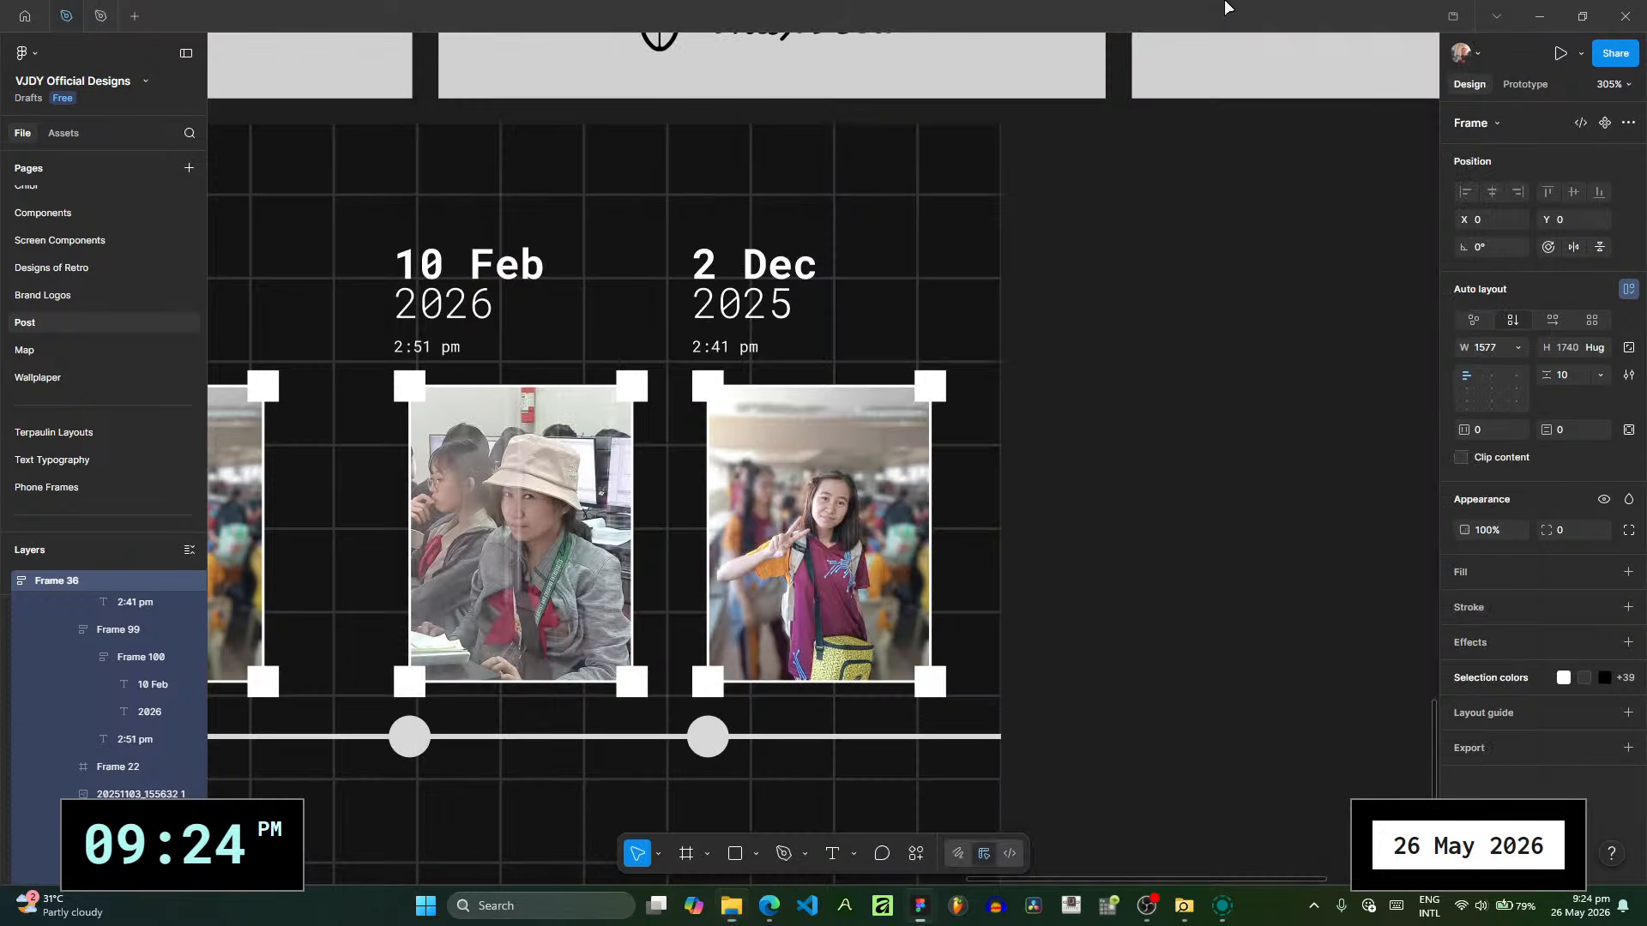
{"action": "left_click", "coordinate": [890, 570]}
{"action": "left_click", "coordinate": [1461, 523]}
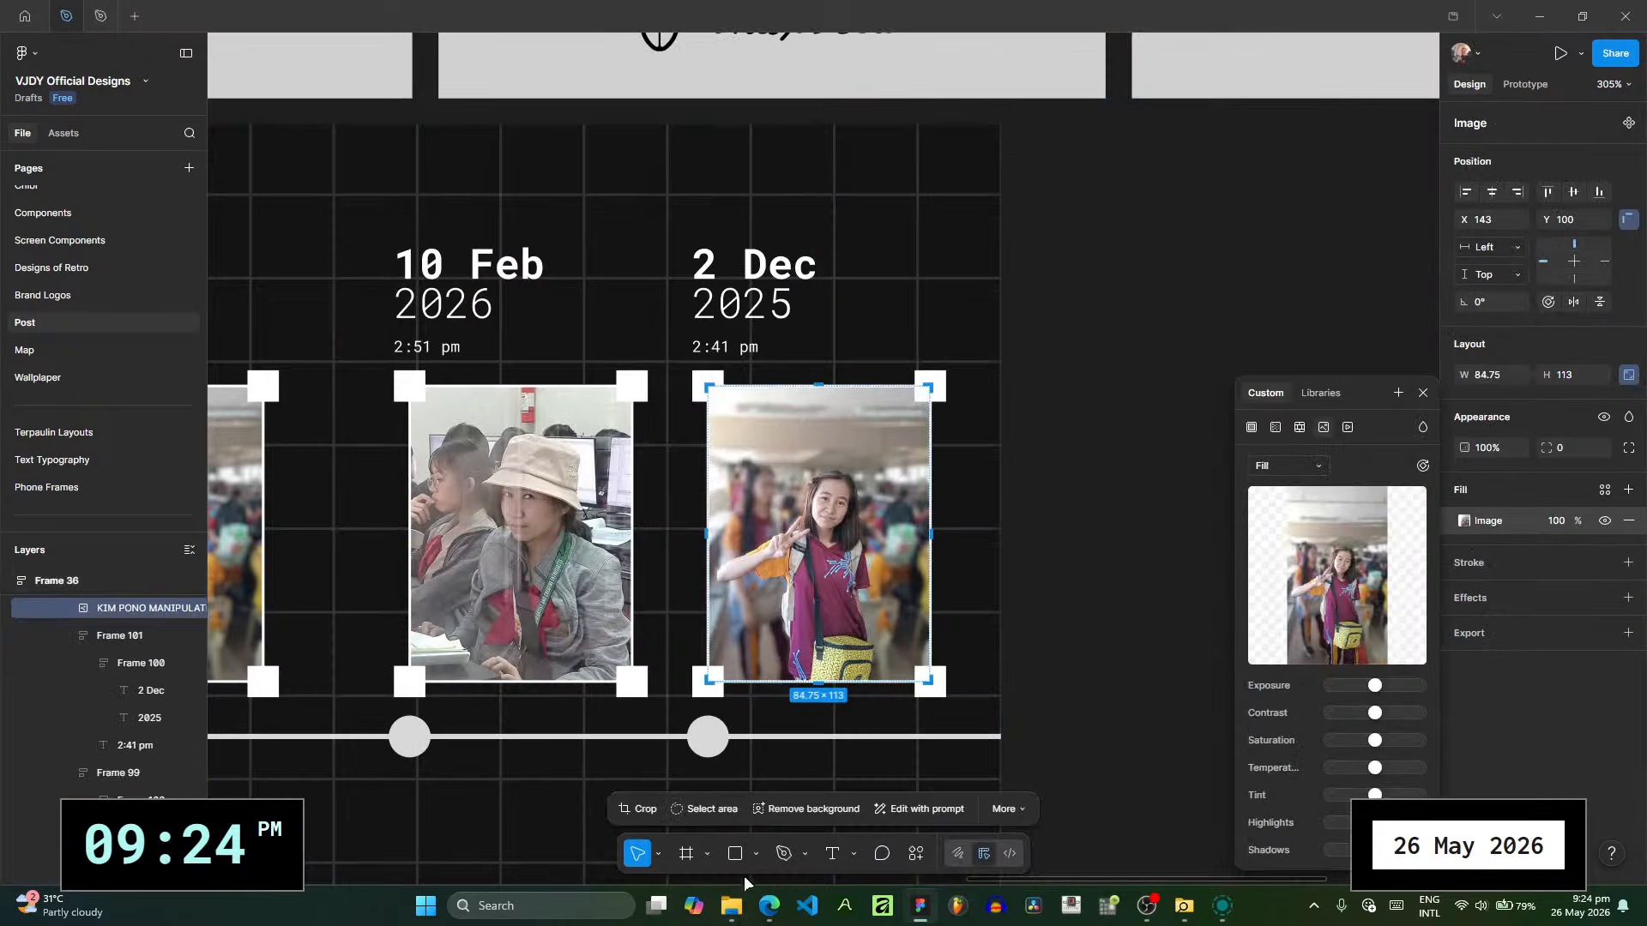
{"action": "key", "text": "alt+Tab"}
{"action": "left_click_drag", "start_coordinate": [1169, 46], "coordinate": [578, 69]}
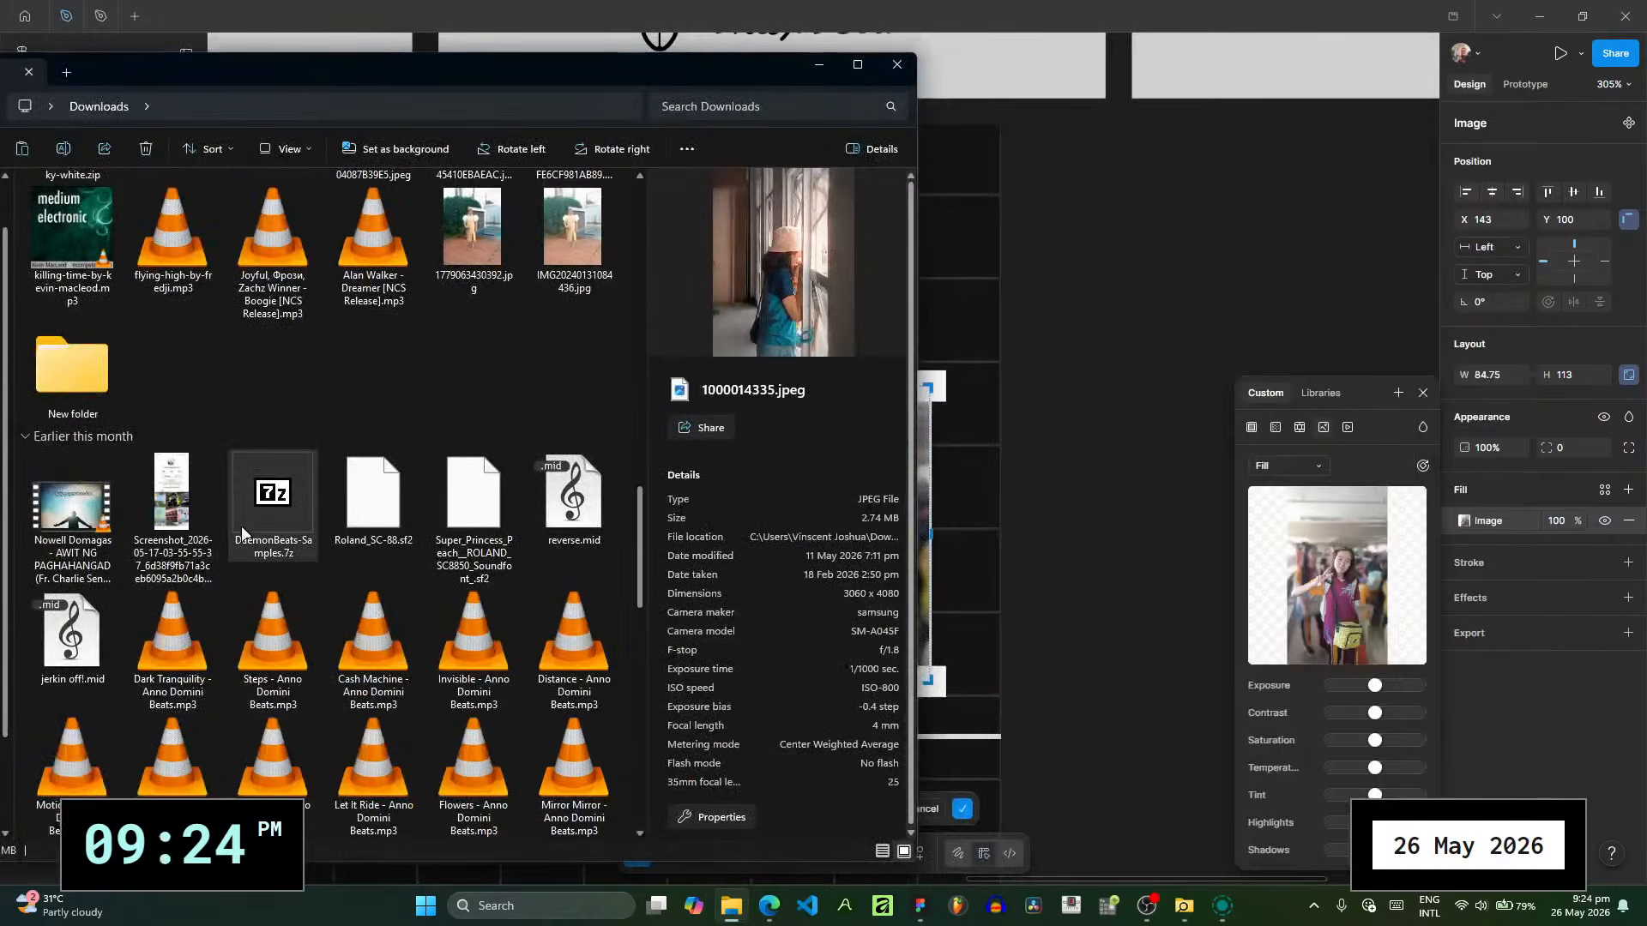
{"action": "scroll", "coordinate": [388, 405], "scroll_direction": "down", "scroll_amount": 10}
{"action": "left_click_drag", "start_coordinate": [572, 750], "coordinate": [1340, 571]}
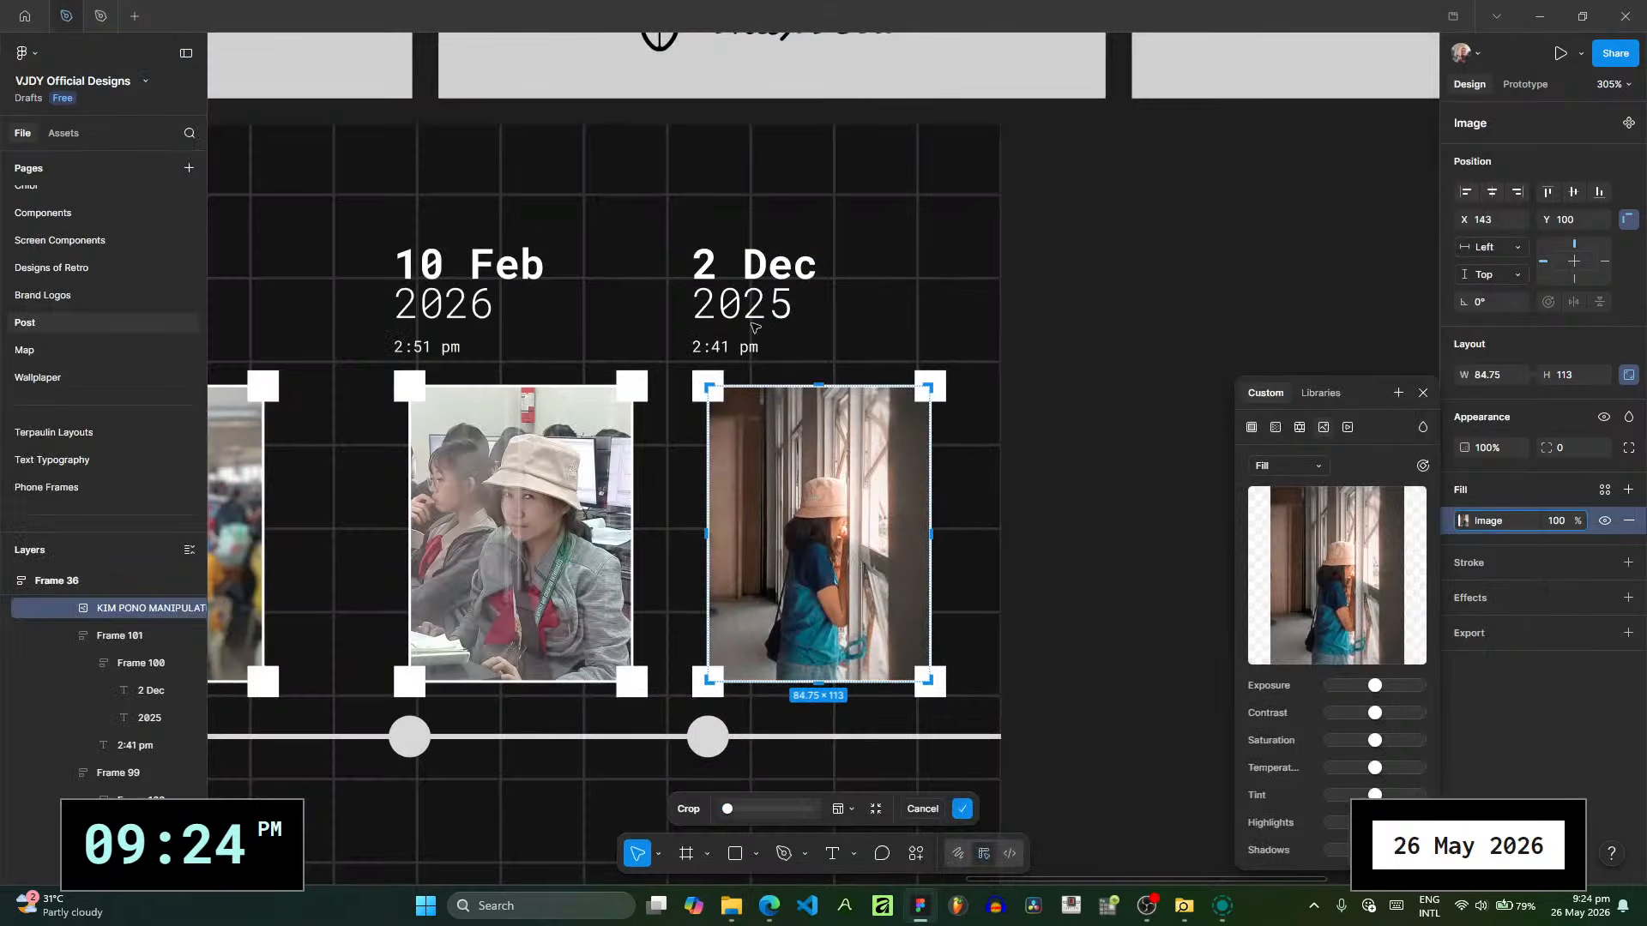
- Set the date above the second photo on POST RECAP 5 to 18 Feb and its year to 2026
{"action": "key", "text": "alt+Tab"}
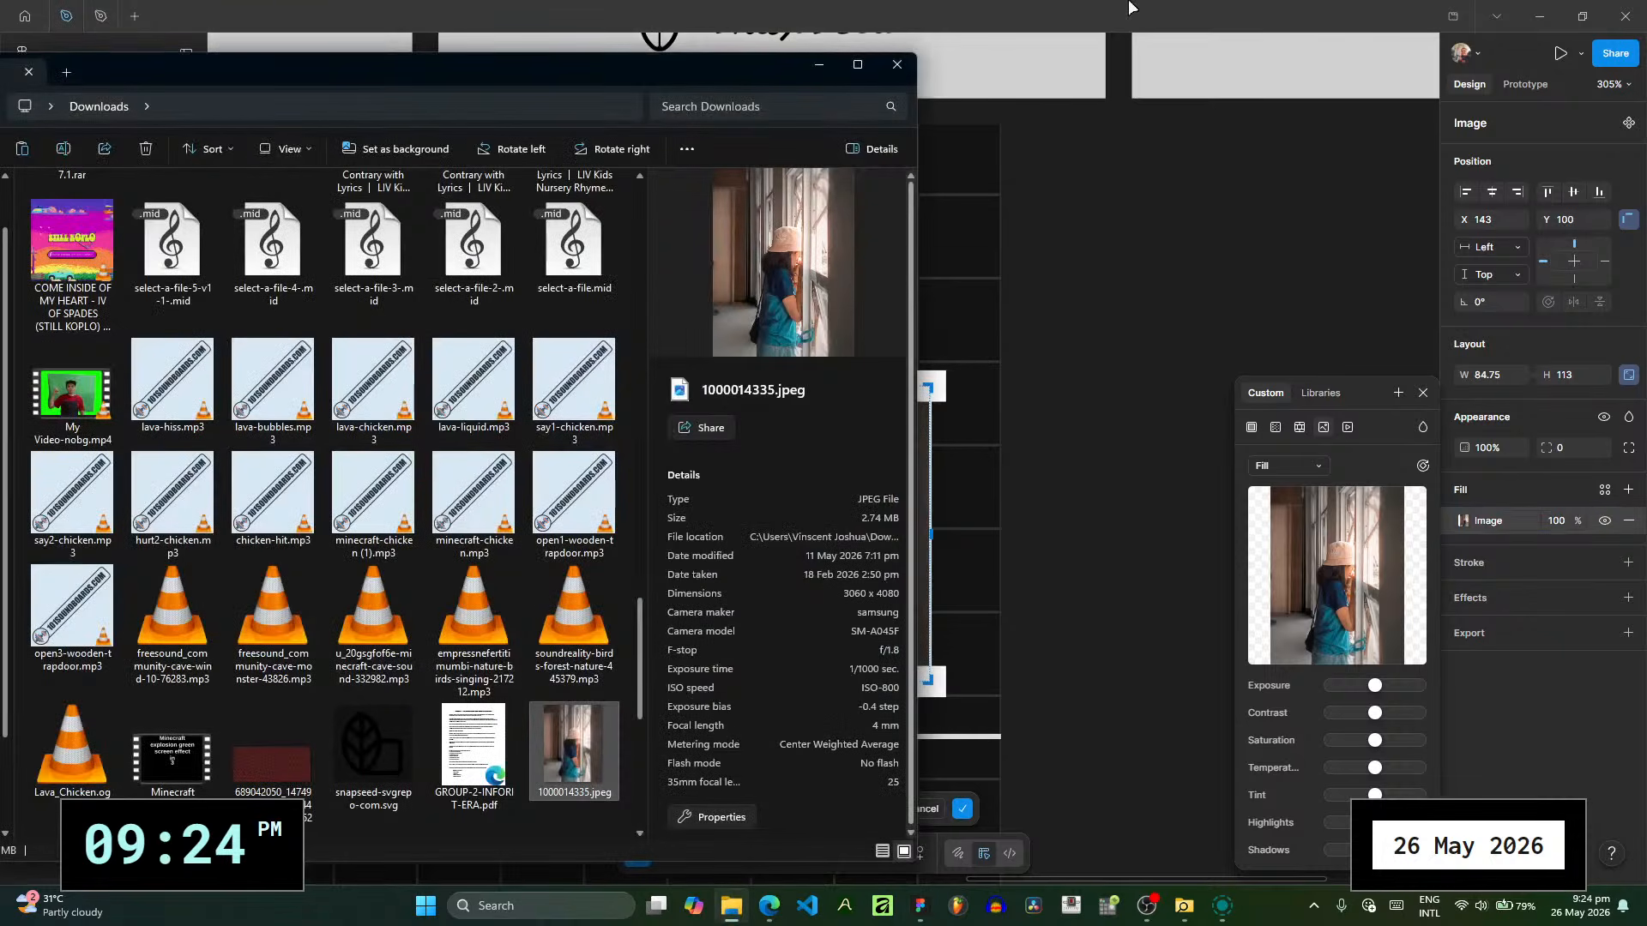
{"action": "key", "text": "alt+Tab"}
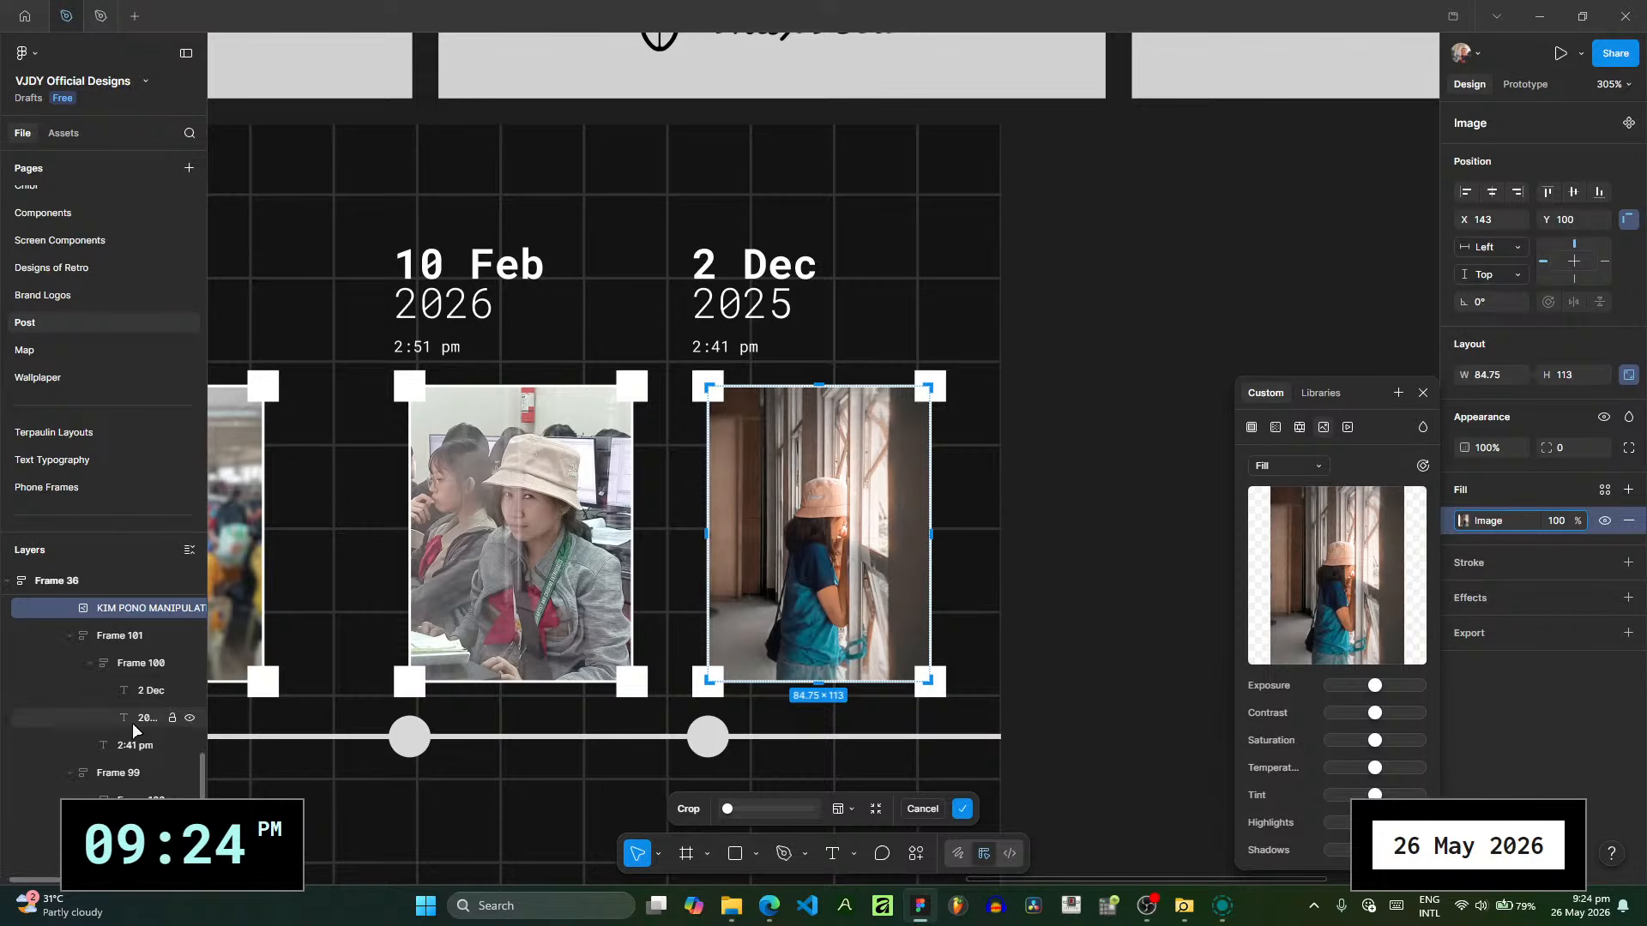
{"action": "left_click", "coordinate": [146, 690]}
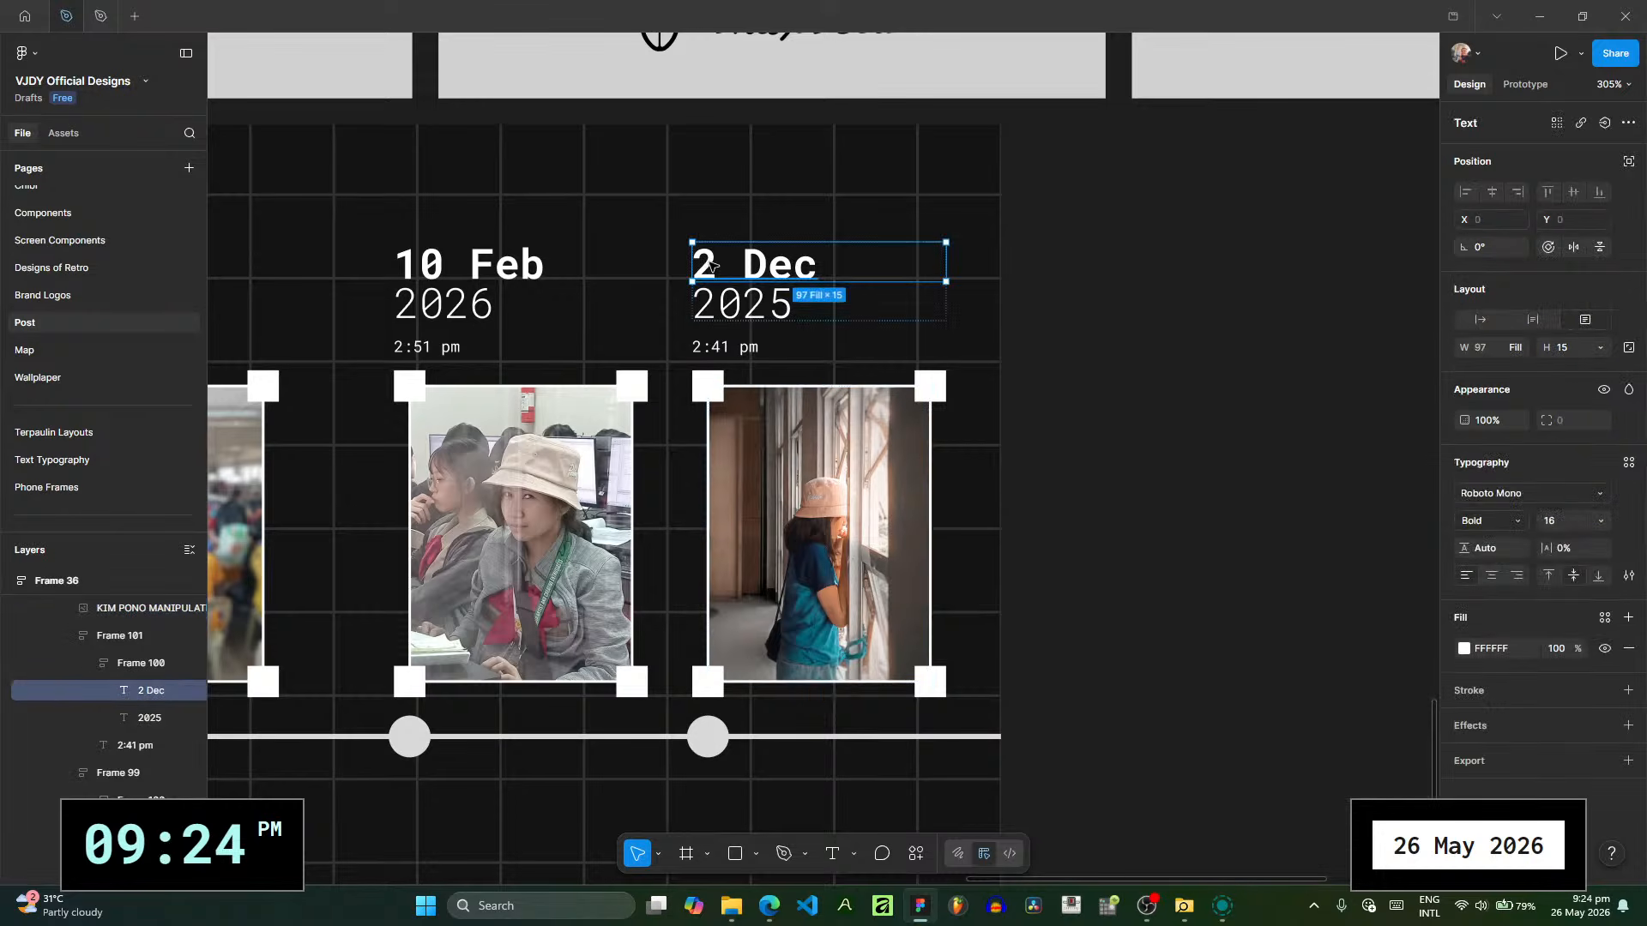
{"action": "double_click", "coordinate": [710, 257]}
{"action": "left_click", "coordinate": [710, 258]}
{"action": "key", "text": "ctrl+a"}
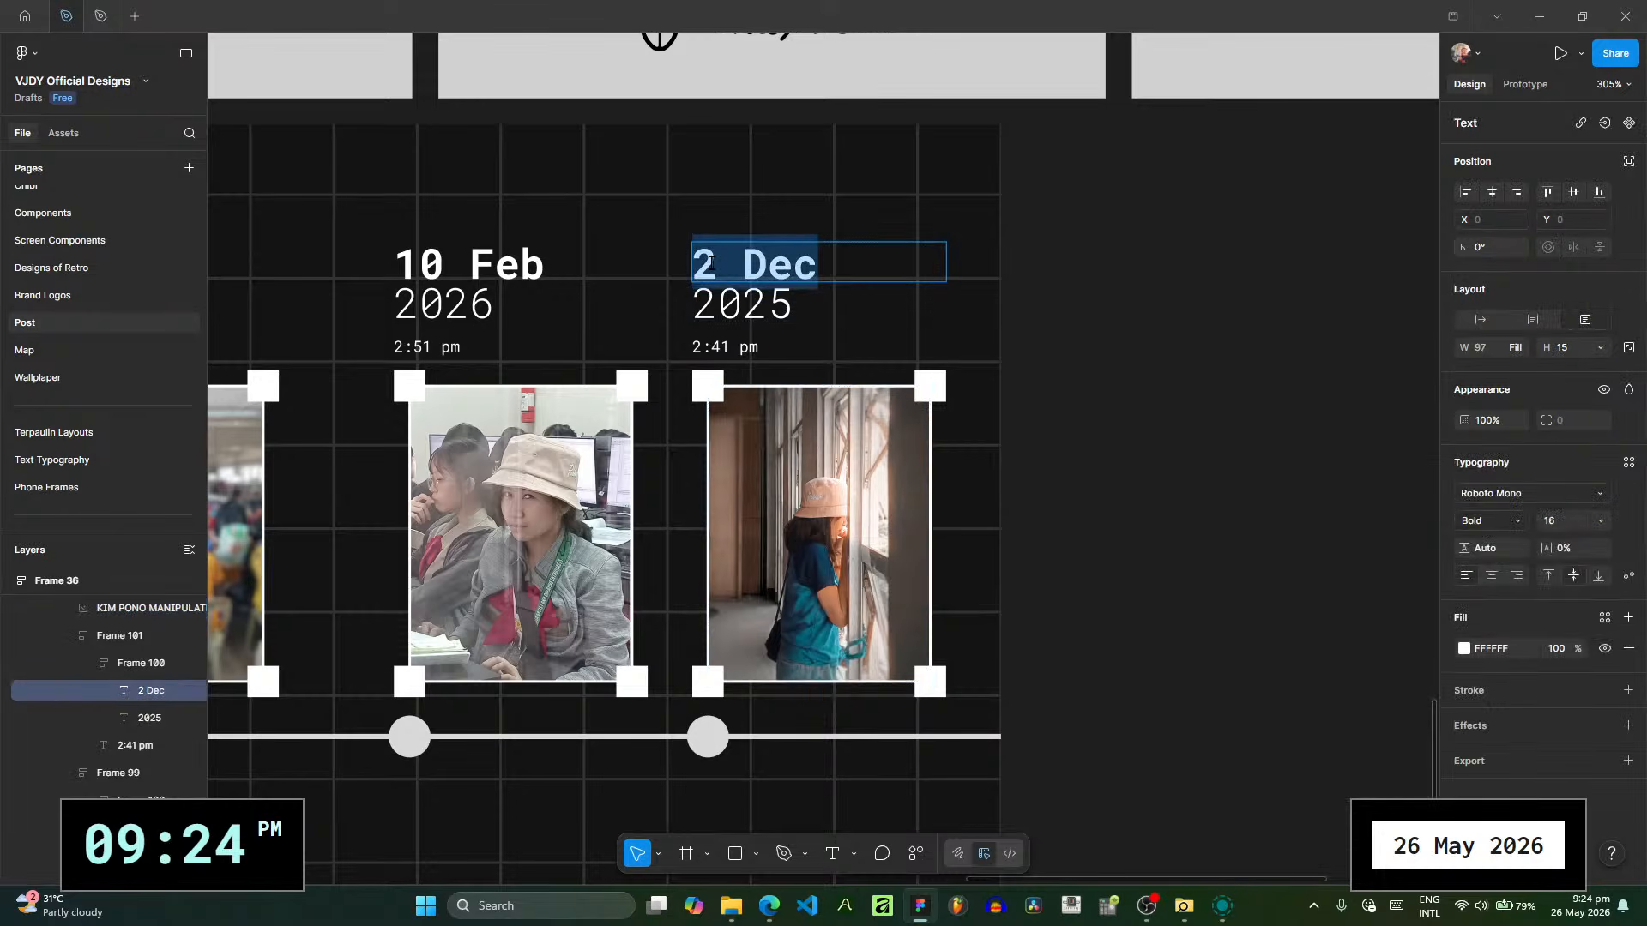
{"action": "type", "text": "18 Feb"}
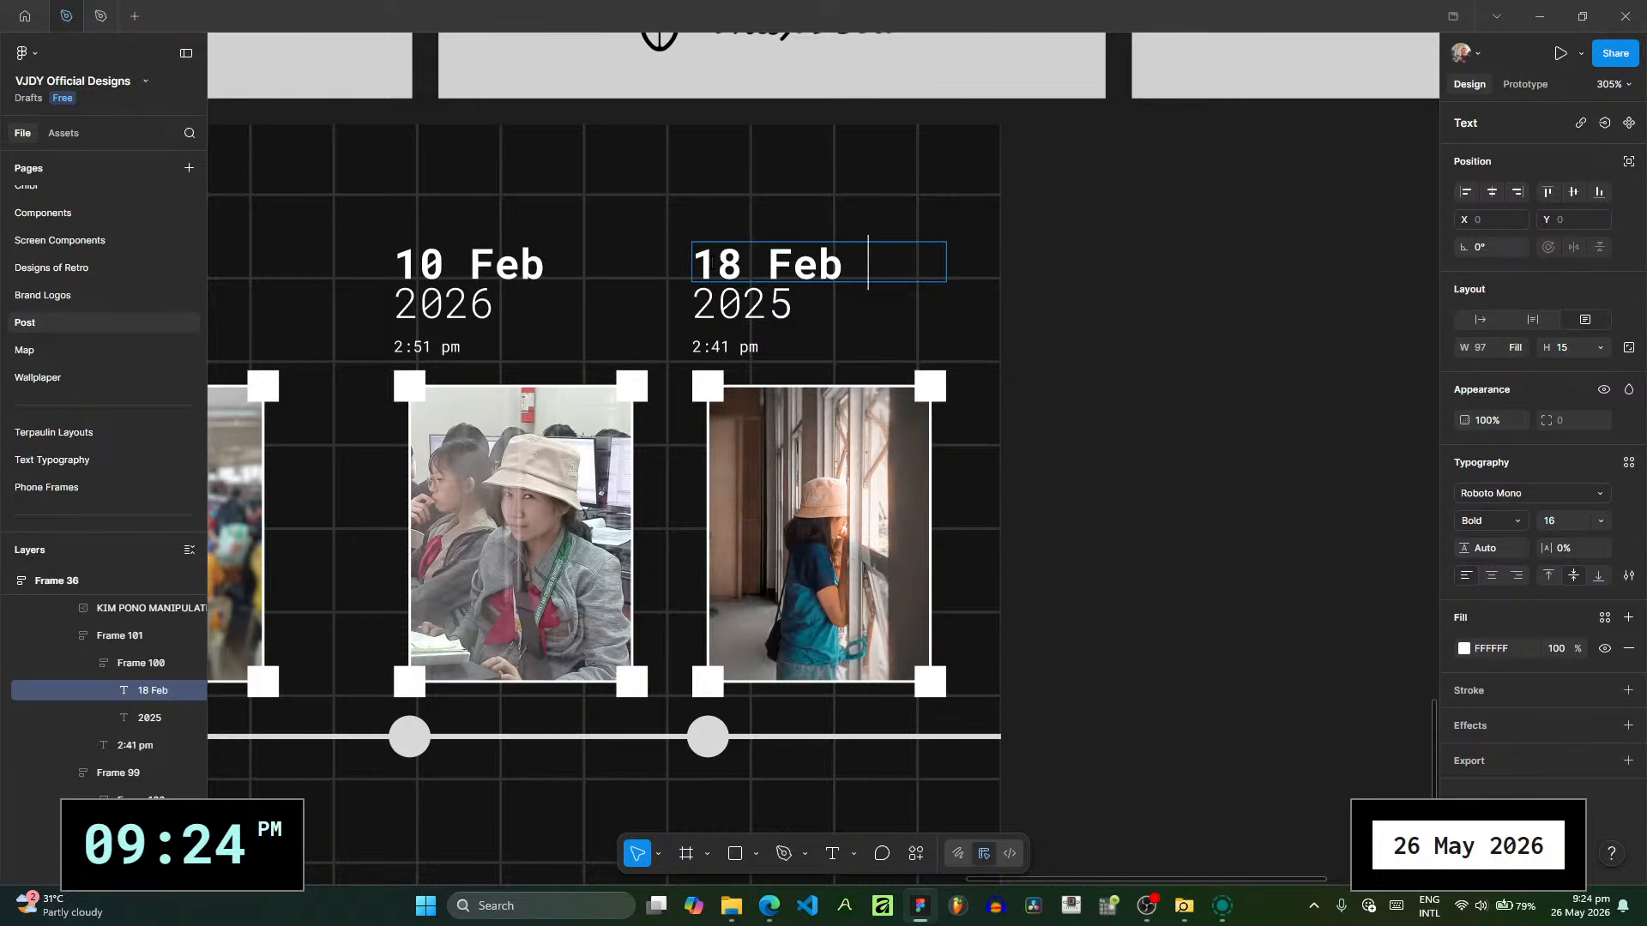
{"action": "type", "text": " 20"}
{"action": "key", "text": "BackSpace"}
{"action": "key", "text": "BackSpace"}
{"action": "key", "text": "BackSpace"}
{"action": "left_click_drag", "start_coordinate": [795, 307], "coordinate": [755, 325]}
{"action": "type", "text": "6"}
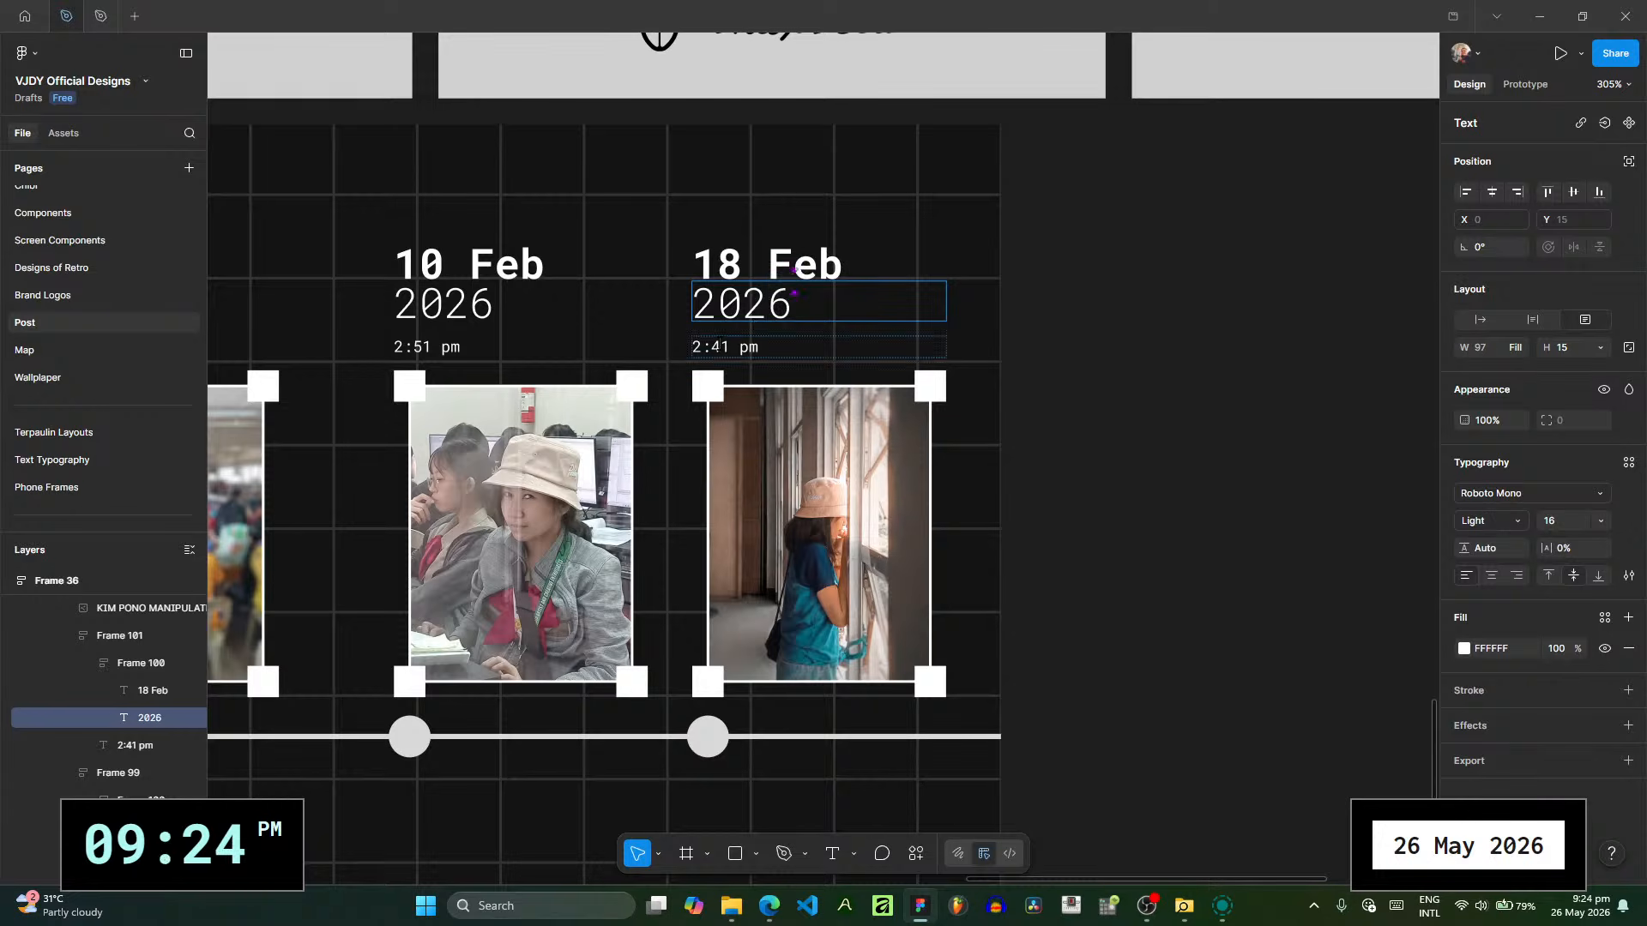
- Set the time above the second photo on POST RECAP 5 to 2:50 pm
{"action": "left_click", "coordinate": [722, 344]}
{"action": "key", "text": "Delete"}
{"action": "key", "text": "BackSpace"}
{"action": "type", "text": "50"}
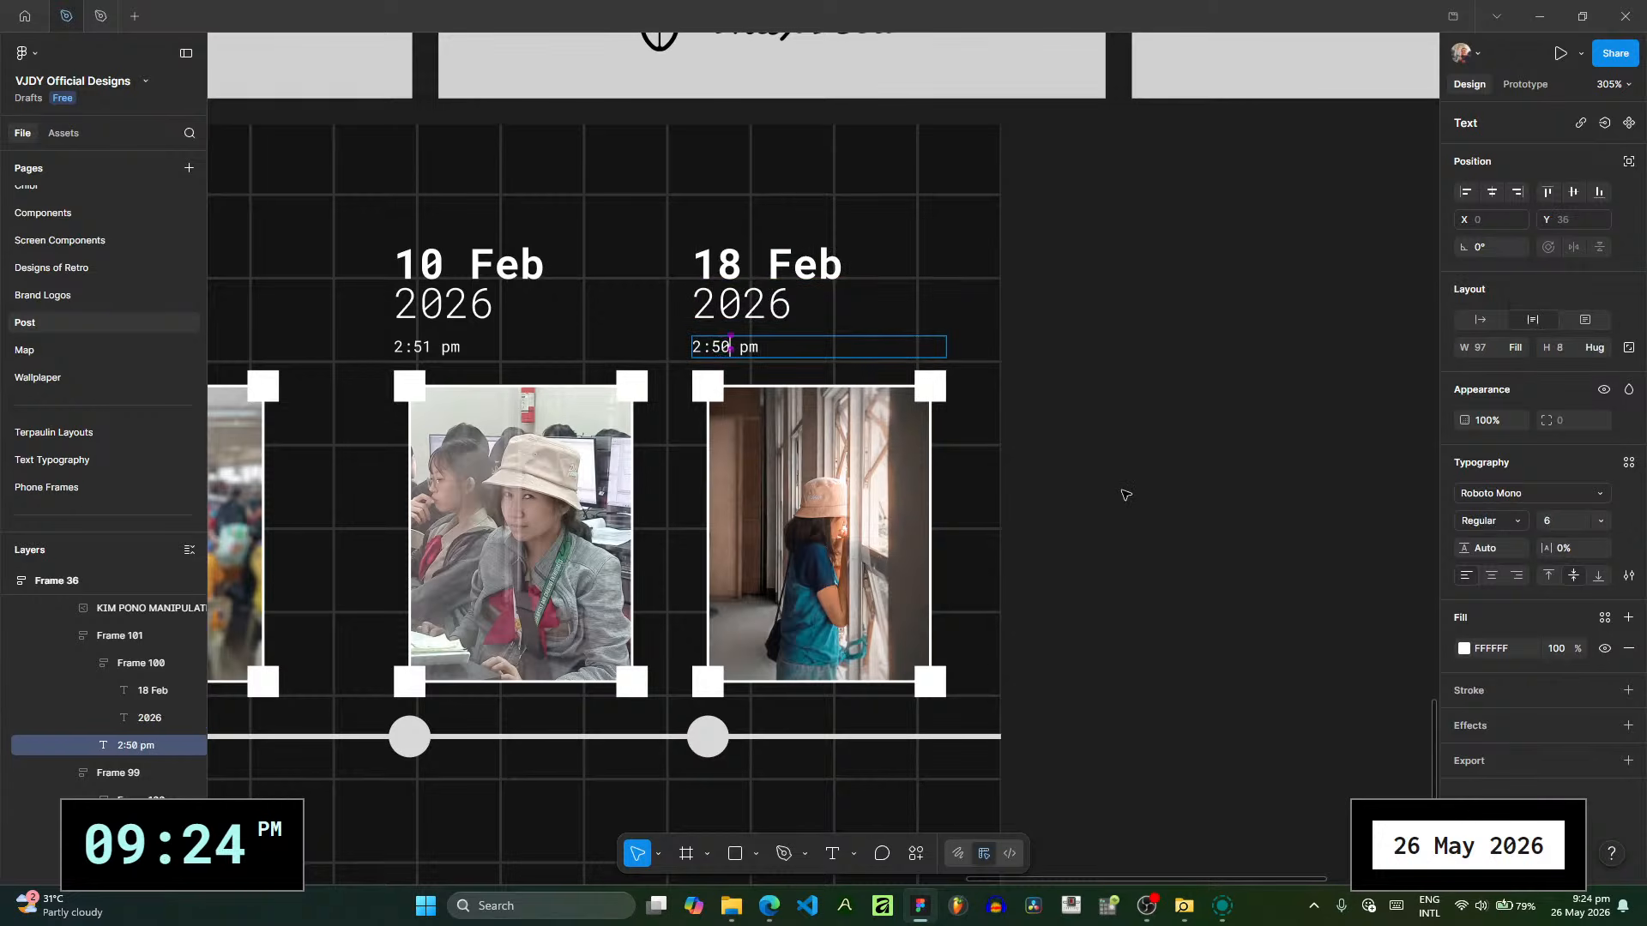
{"action": "key", "text": "Escape"}
- Collapse the expanded POST RECAP slides in the layer list and duplicate POST RECAP 5 as the next slide
{"action": "scroll", "coordinate": [1128, 492], "scroll_direction": "down", "scroll_amount": 3}
{"action": "scroll", "coordinate": [89, 663], "scroll_direction": "up", "scroll_amount": 1}
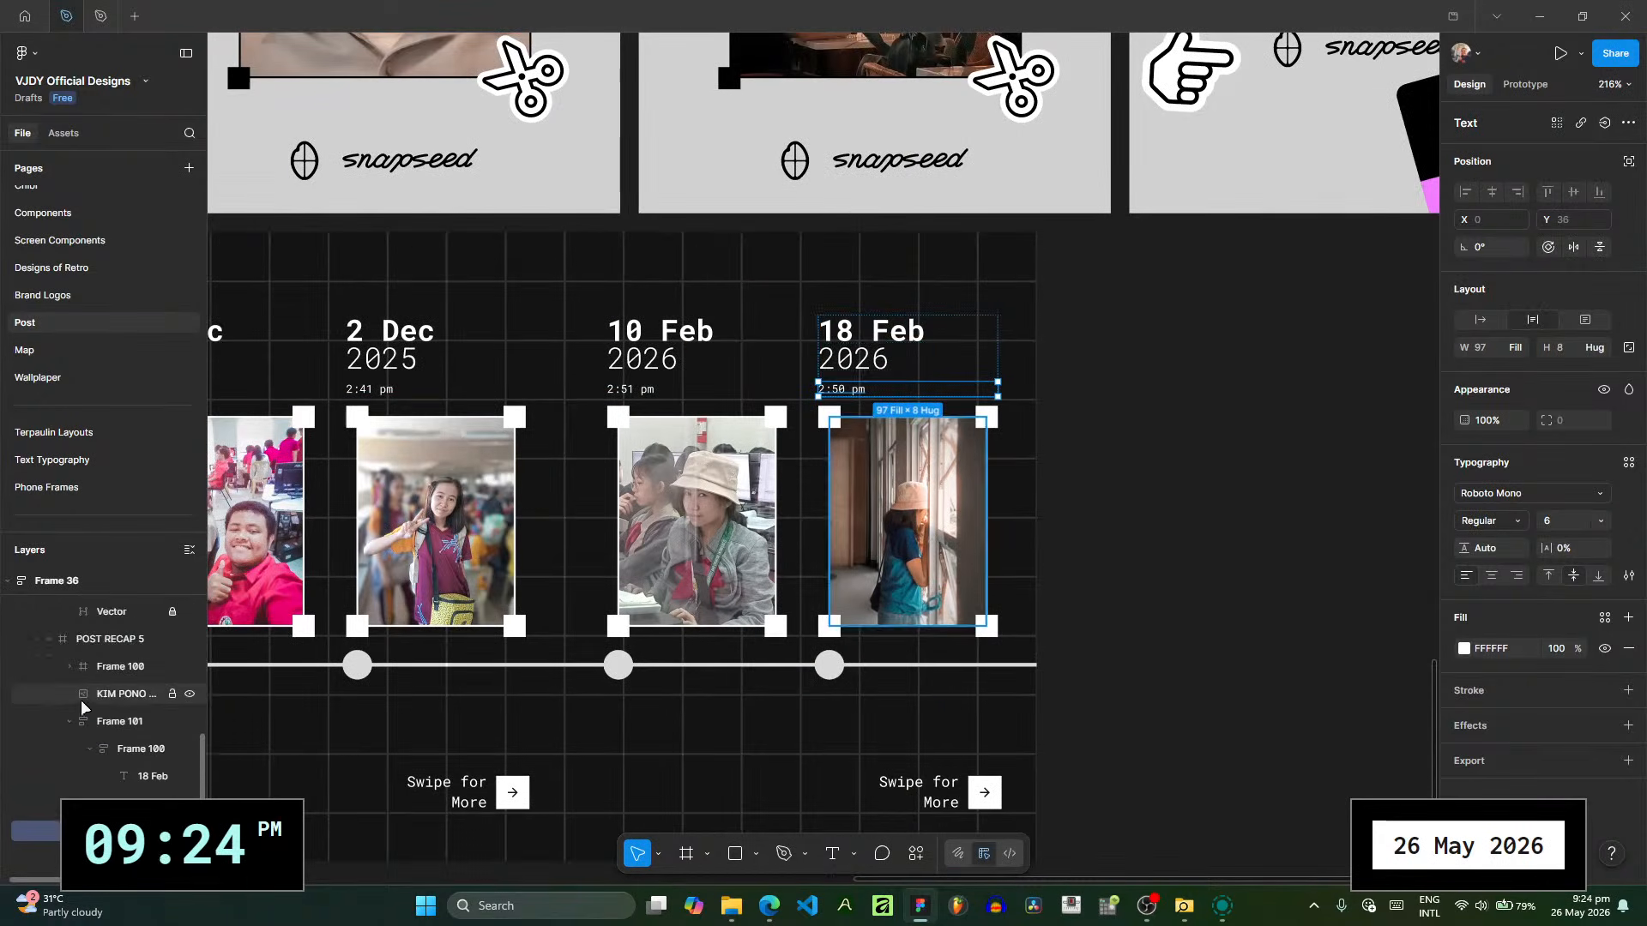
{"action": "left_click", "coordinate": [47, 641]}
{"action": "scroll", "coordinate": [86, 665], "scroll_direction": "up", "scroll_amount": 1}
{"action": "scroll", "coordinate": [96, 675], "scroll_direction": "down", "scroll_amount": 3}
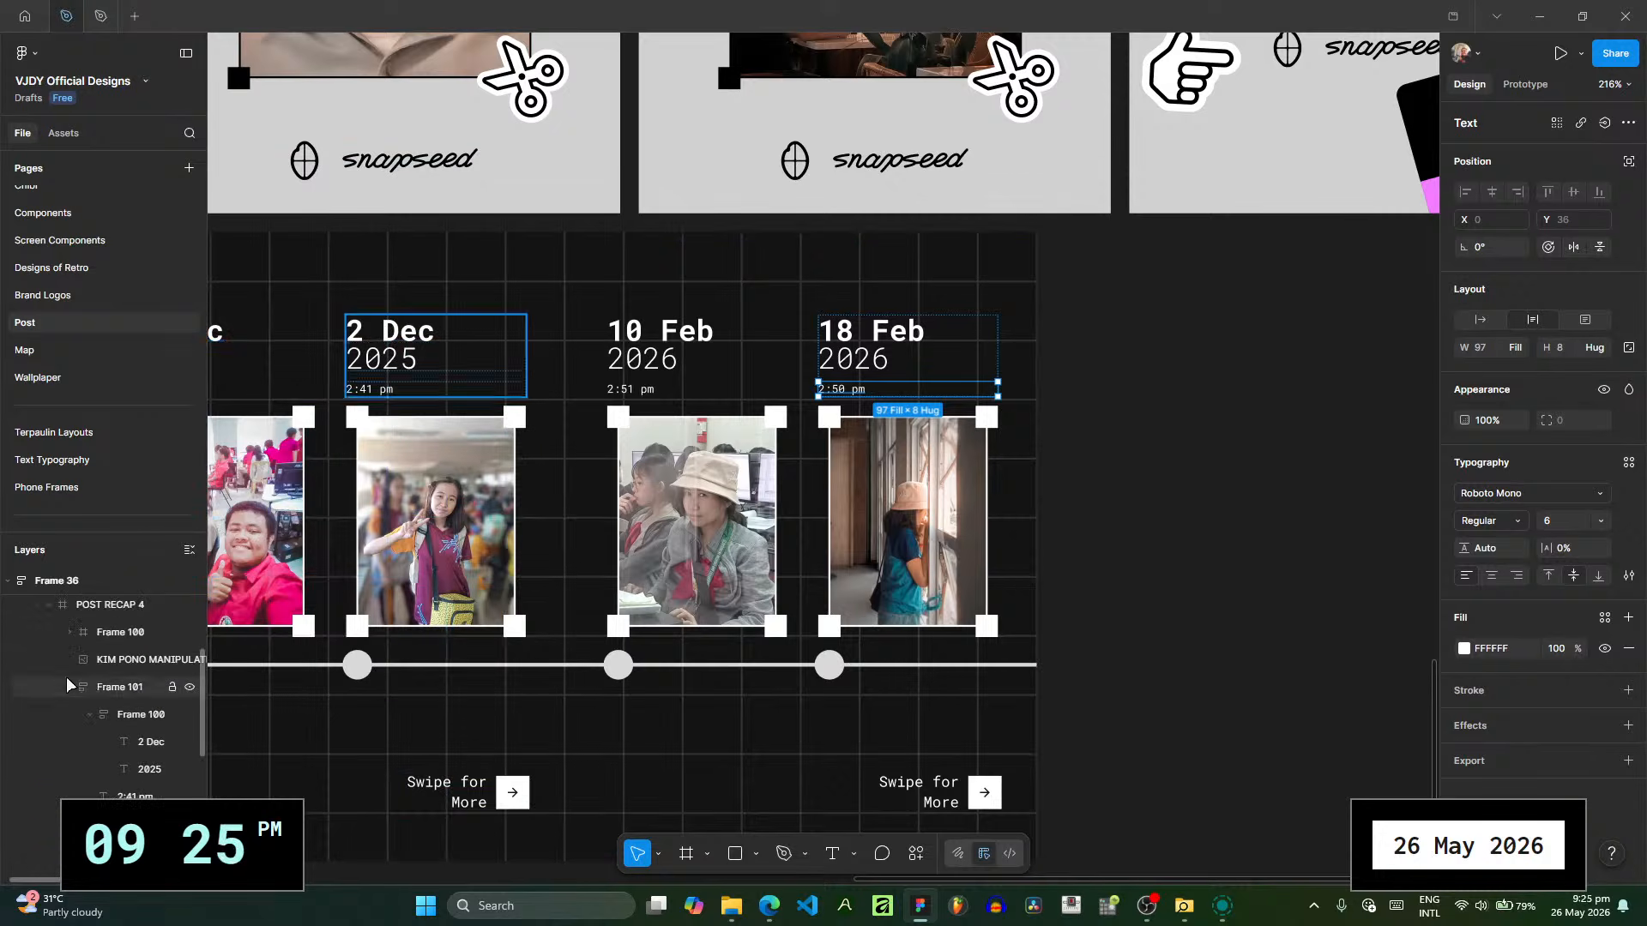
{"action": "left_click", "coordinate": [49, 606]}
{"action": "scroll", "coordinate": [108, 686], "scroll_direction": "up", "scroll_amount": 2}
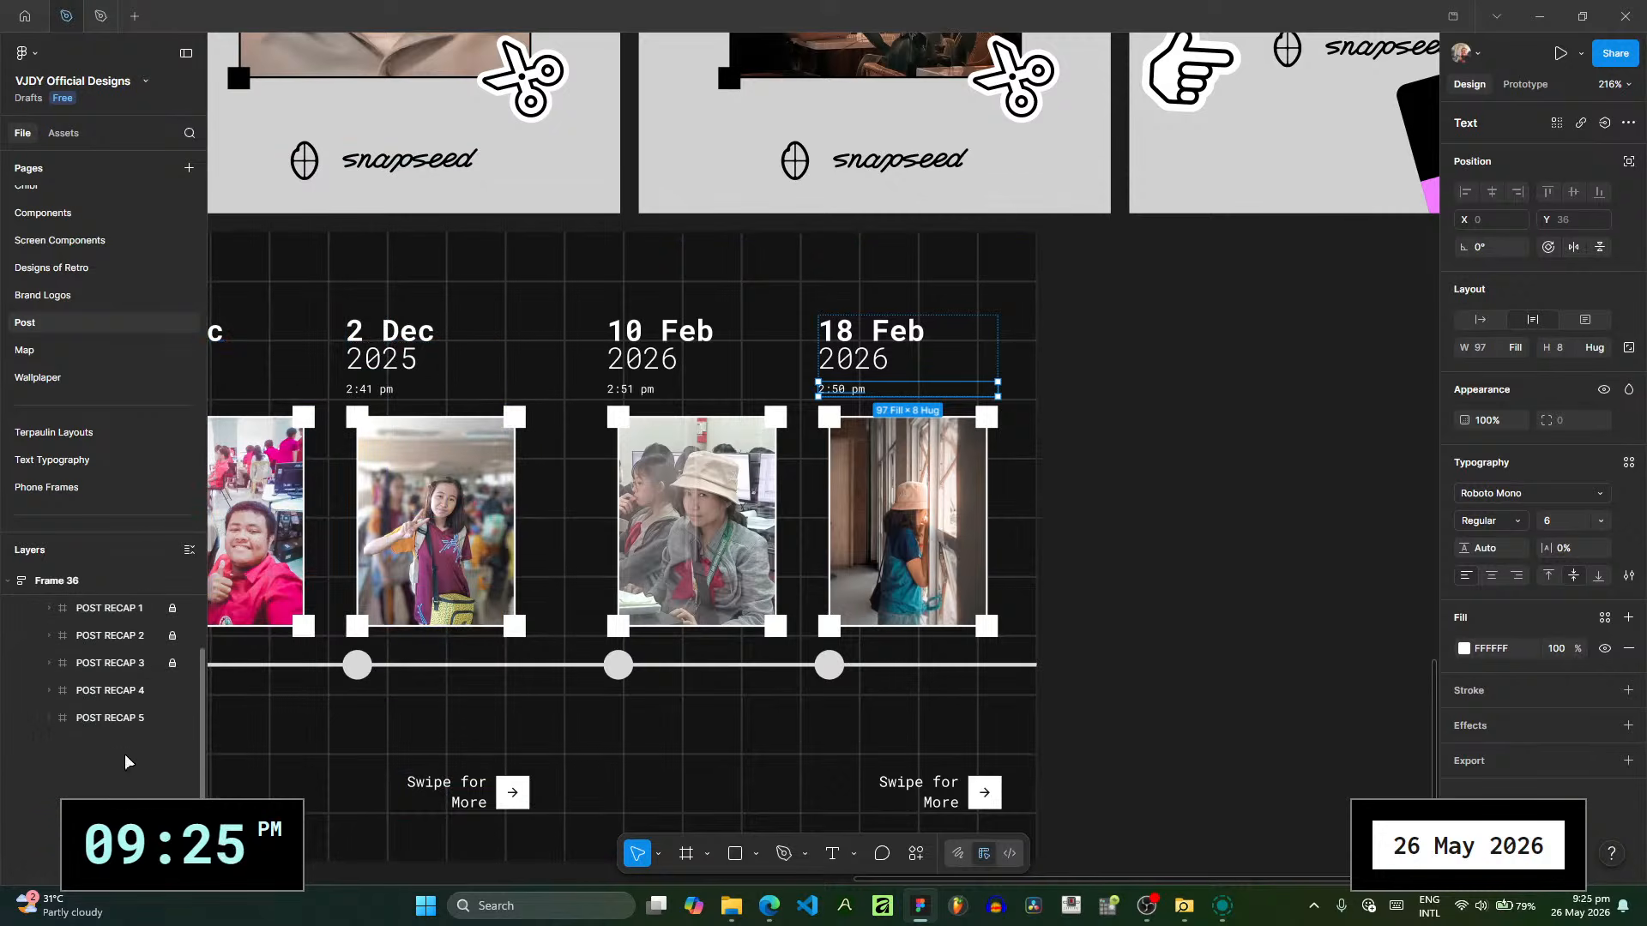
{"action": "left_click", "coordinate": [86, 720]}
{"action": "key", "text": "ctrl+d"}
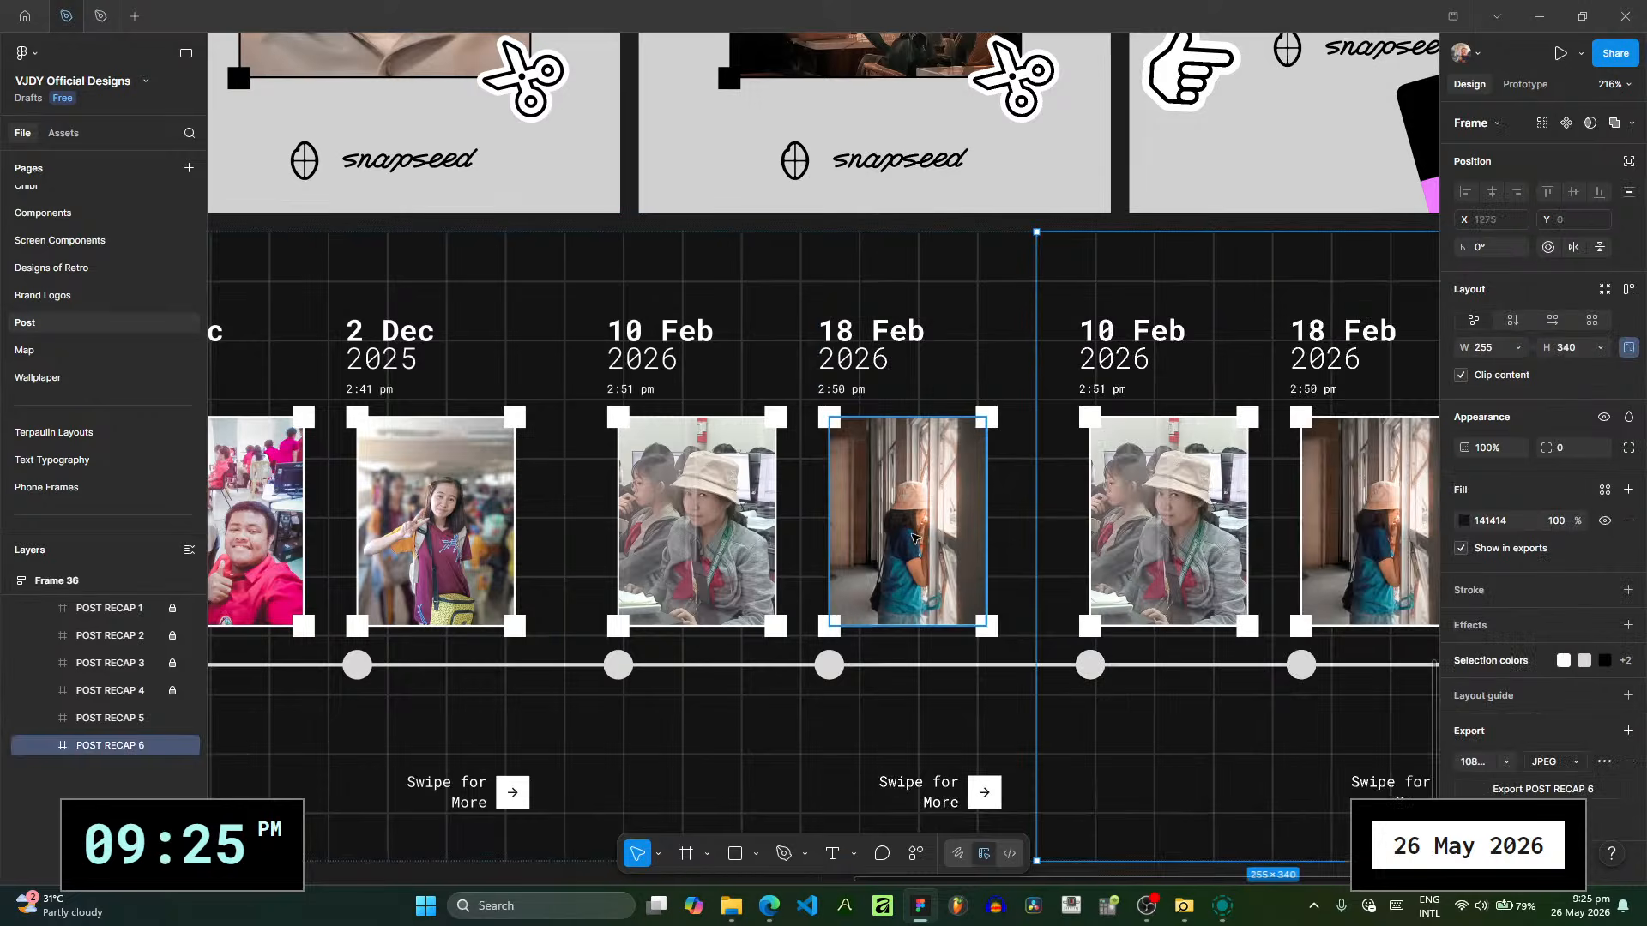
{"action": "scroll", "coordinate": [802, 559], "scroll_direction": "right", "scroll_amount": 5}
{"action": "scroll", "coordinate": [802, 559], "scroll_direction": "up", "scroll_amount": 3}
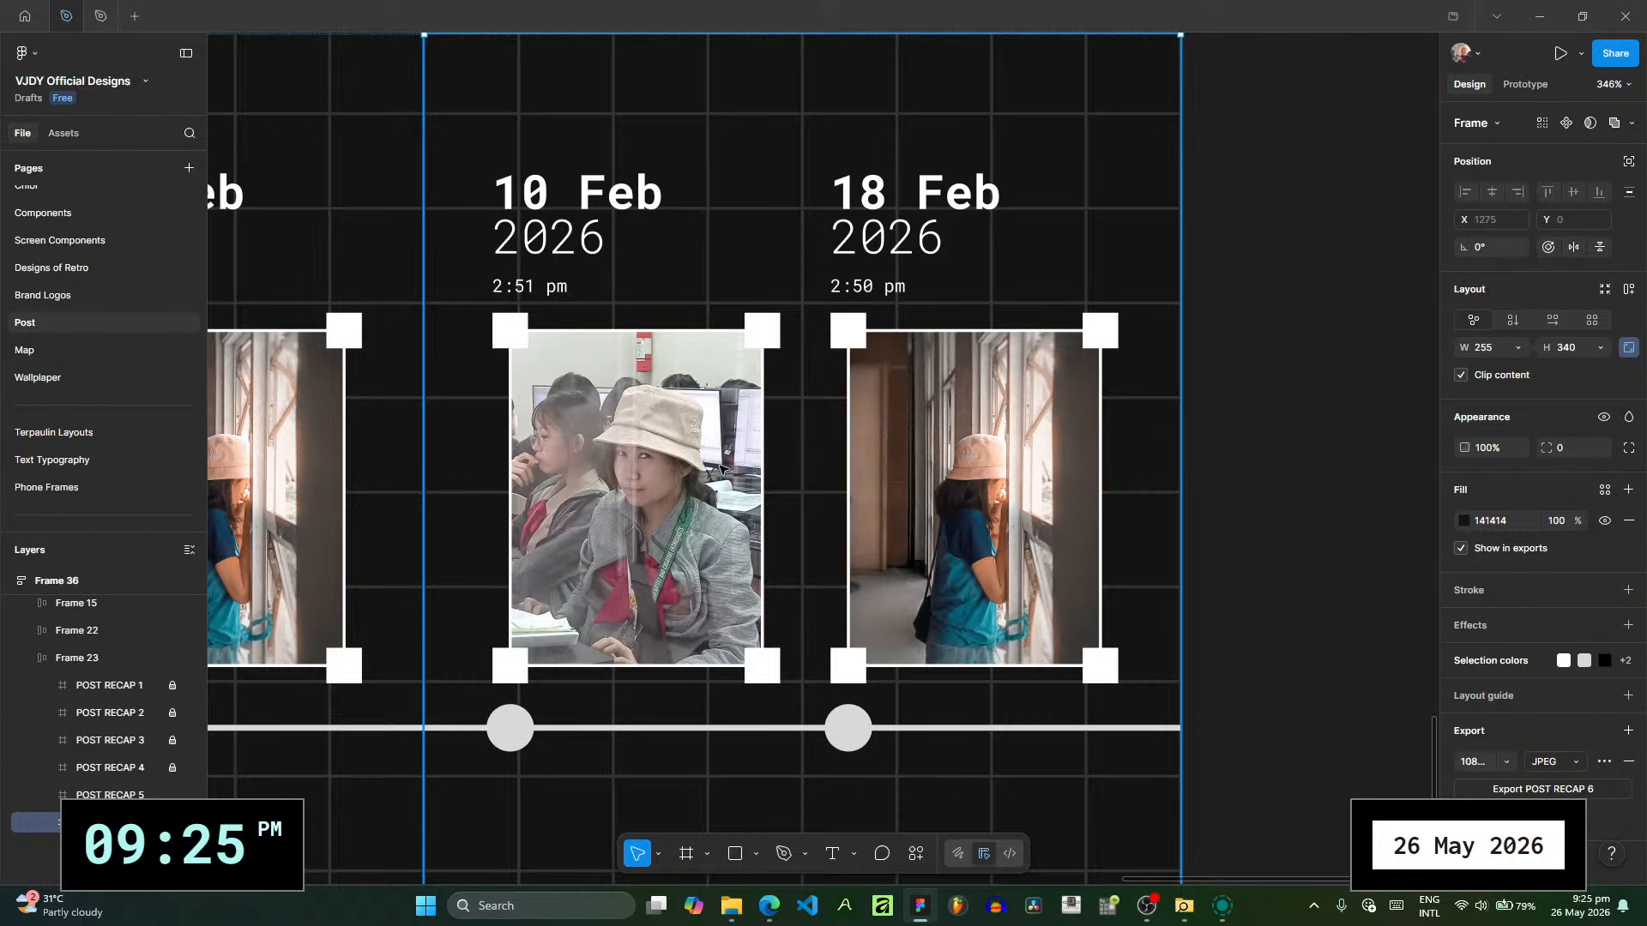
- Switch to File Explorer and open the best friend's picture collection folder inside Pictures
{"action": "left_click", "coordinate": [731, 906]}
{"action": "left_click_drag", "start_coordinate": [305, 62], "coordinate": [767, 50]}
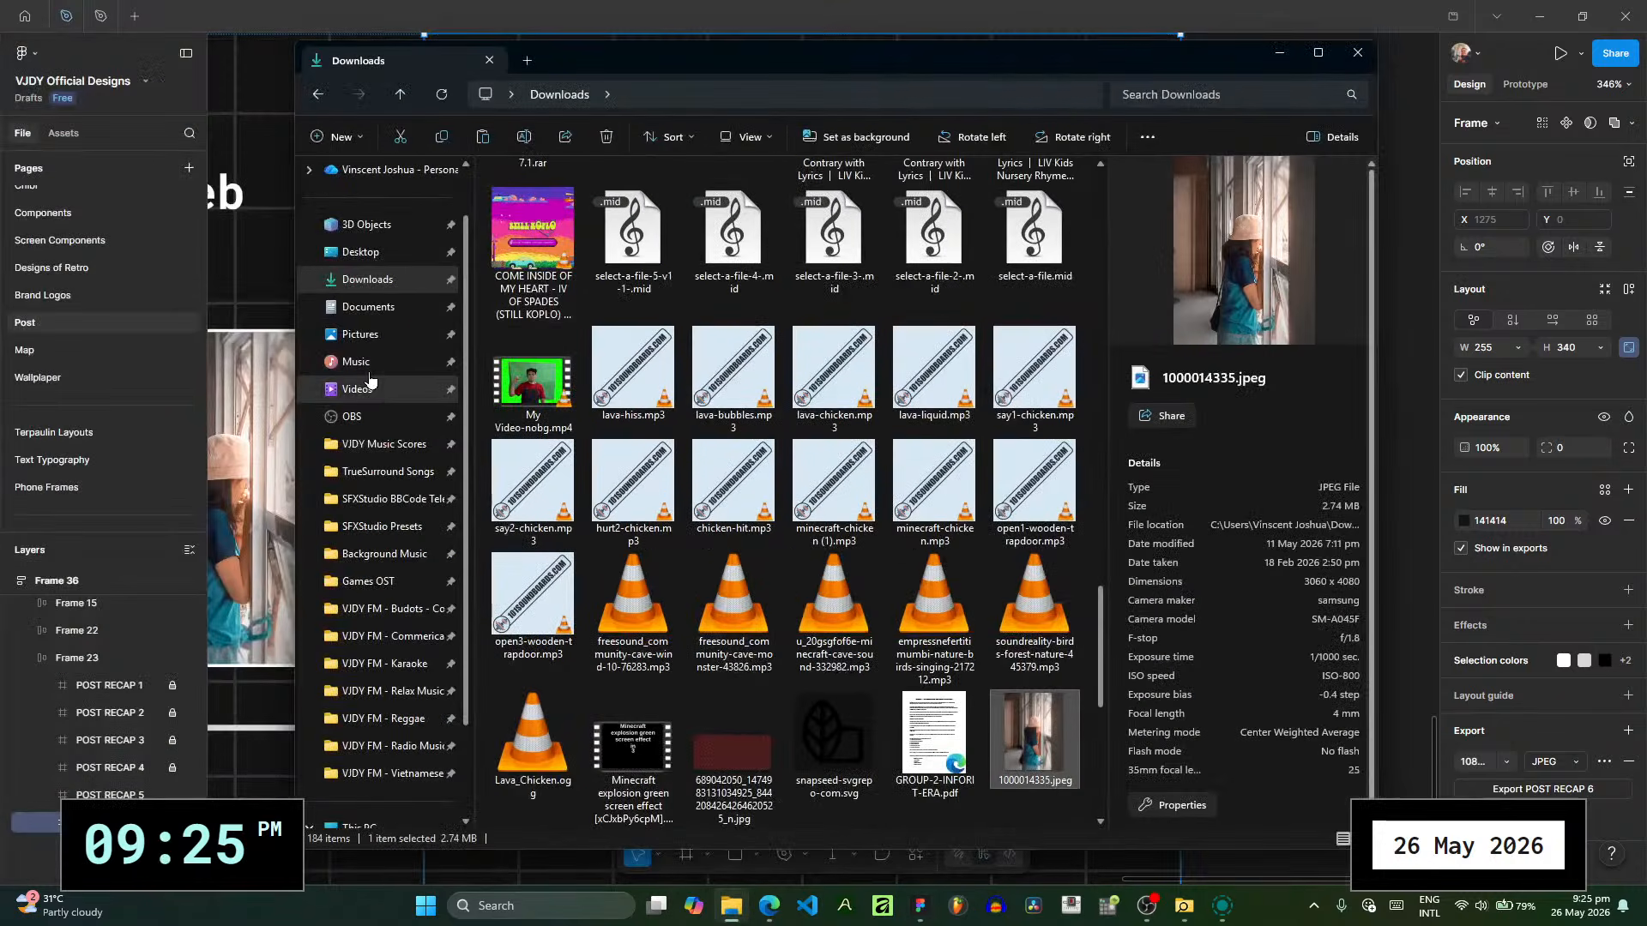
{"action": "left_click", "coordinate": [394, 329]}
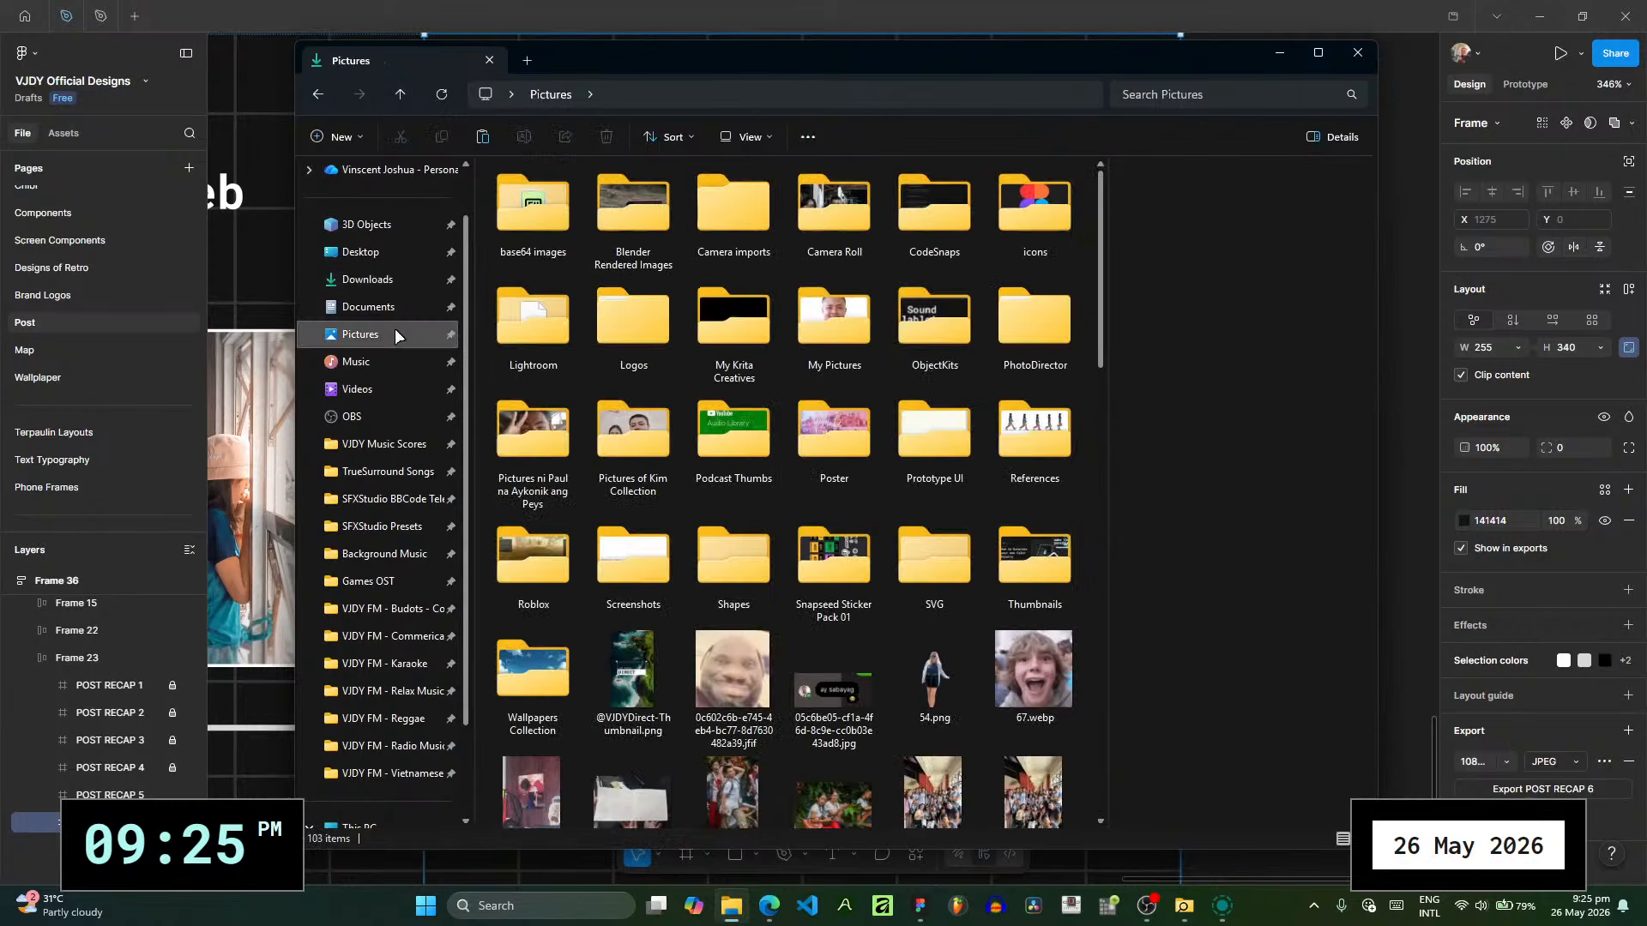
{"action": "double_click", "coordinate": [627, 445]}
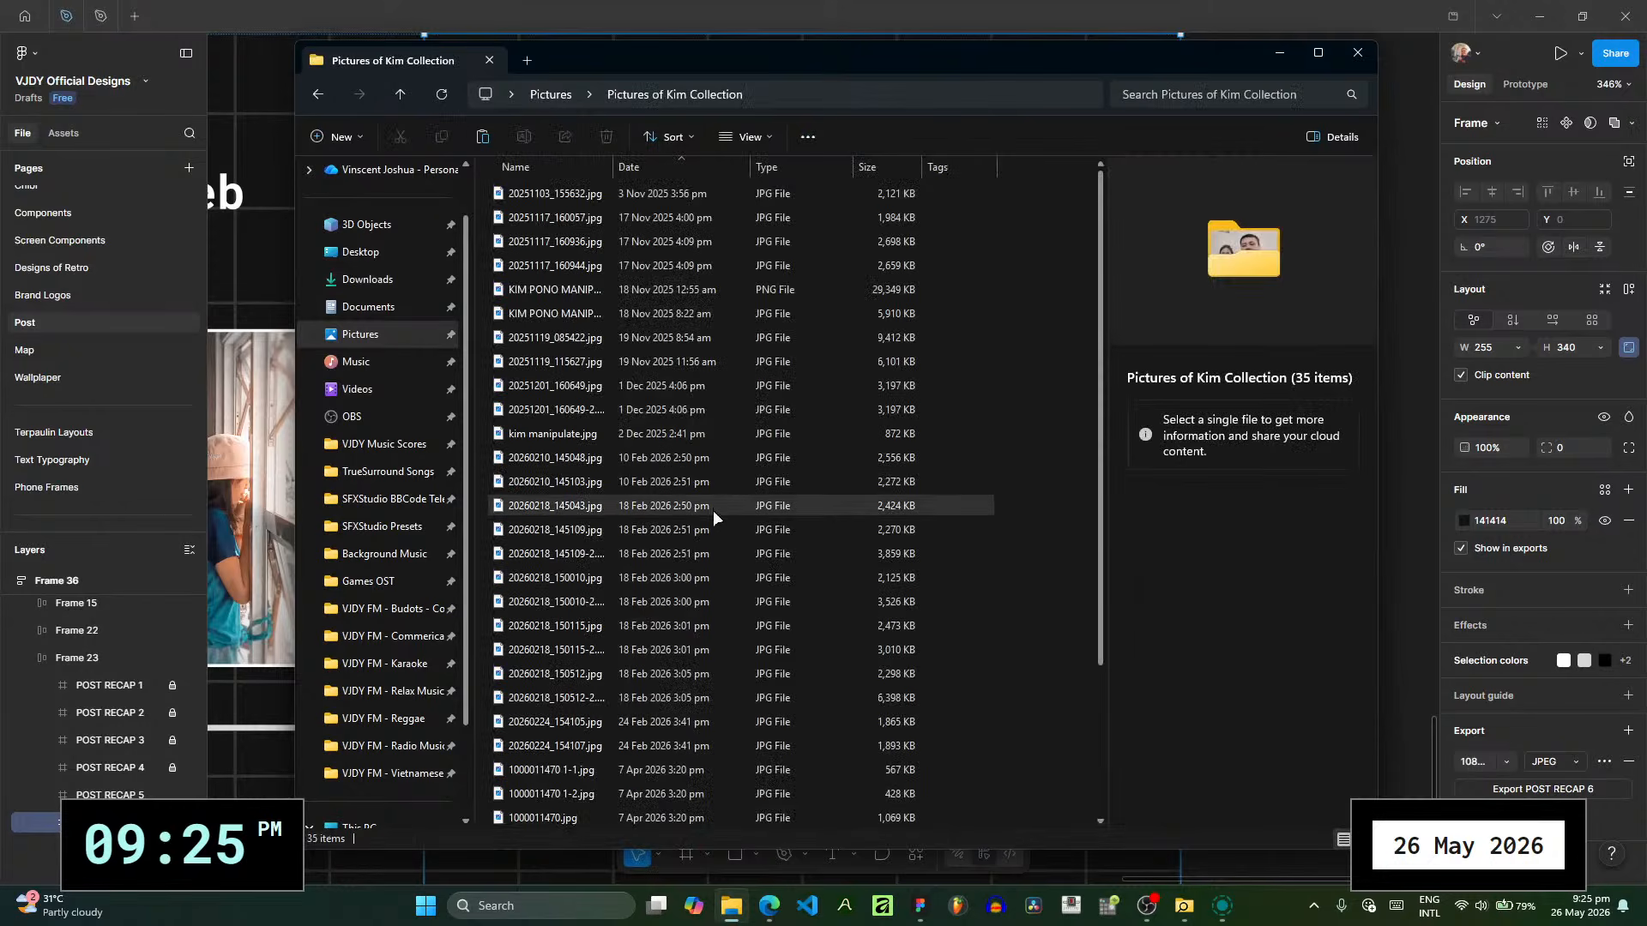
- Check the dates and times of the February 2026 photos up to 20260218_145109-2.jpg, and return to Figma
{"action": "scroll", "coordinate": [708, 536], "scroll_direction": "down", "scroll_amount": 1}
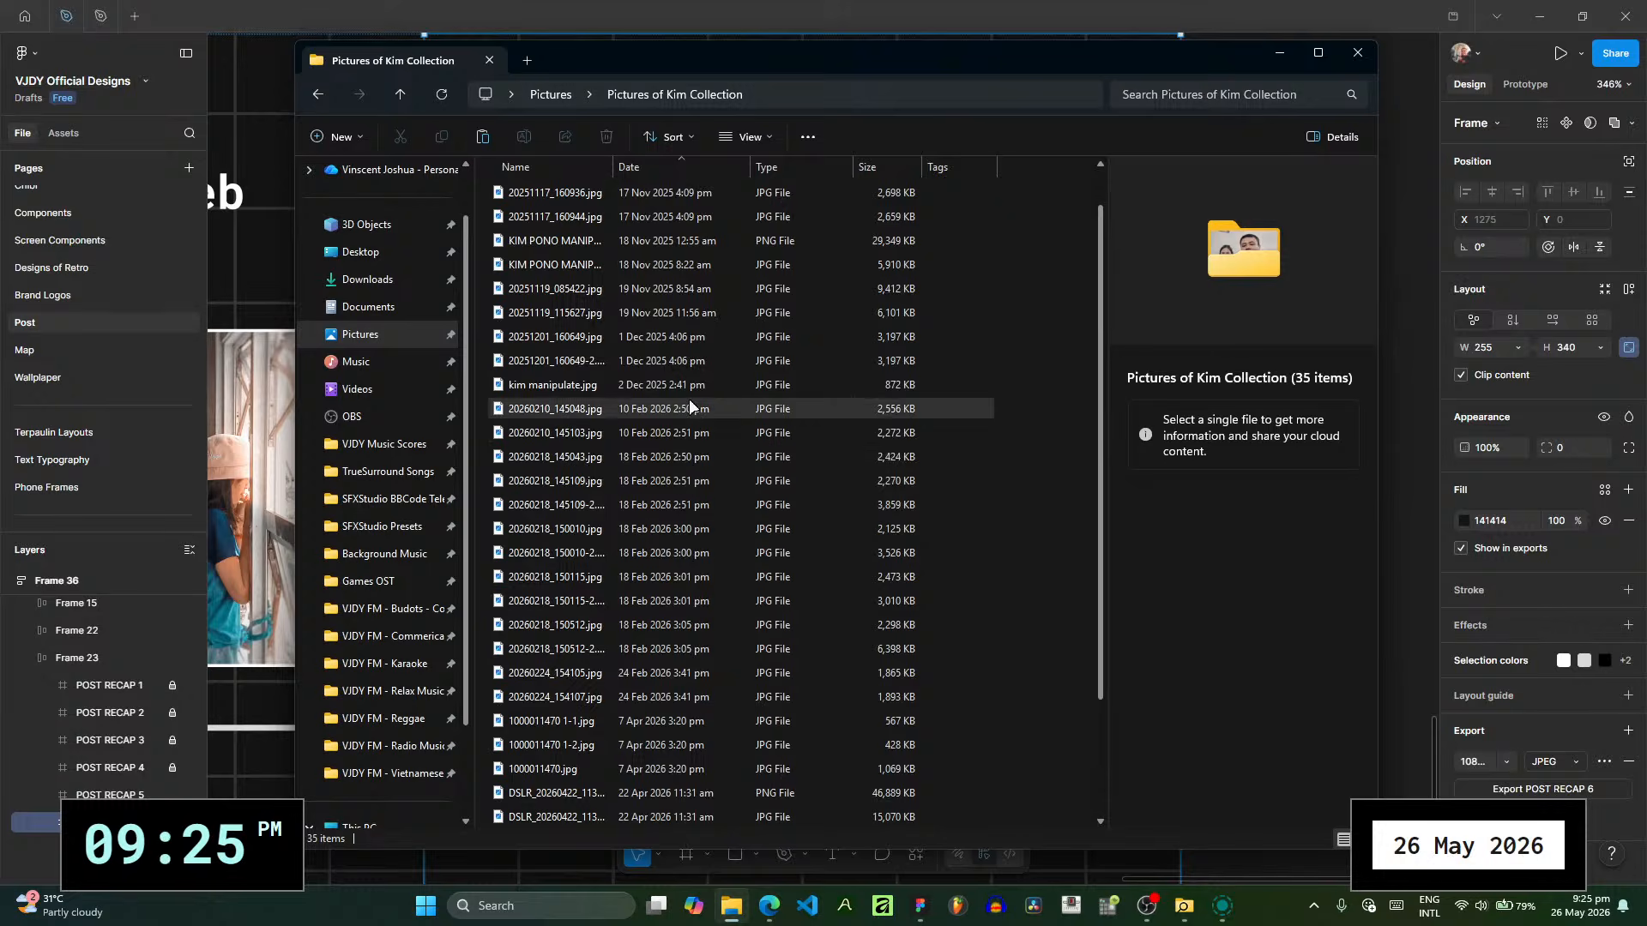
{"action": "left_click", "coordinate": [722, 412]}
{"action": "key", "text": "Down"}
{"action": "key", "text": "Down"}
{"action": "key", "text": "Down"}
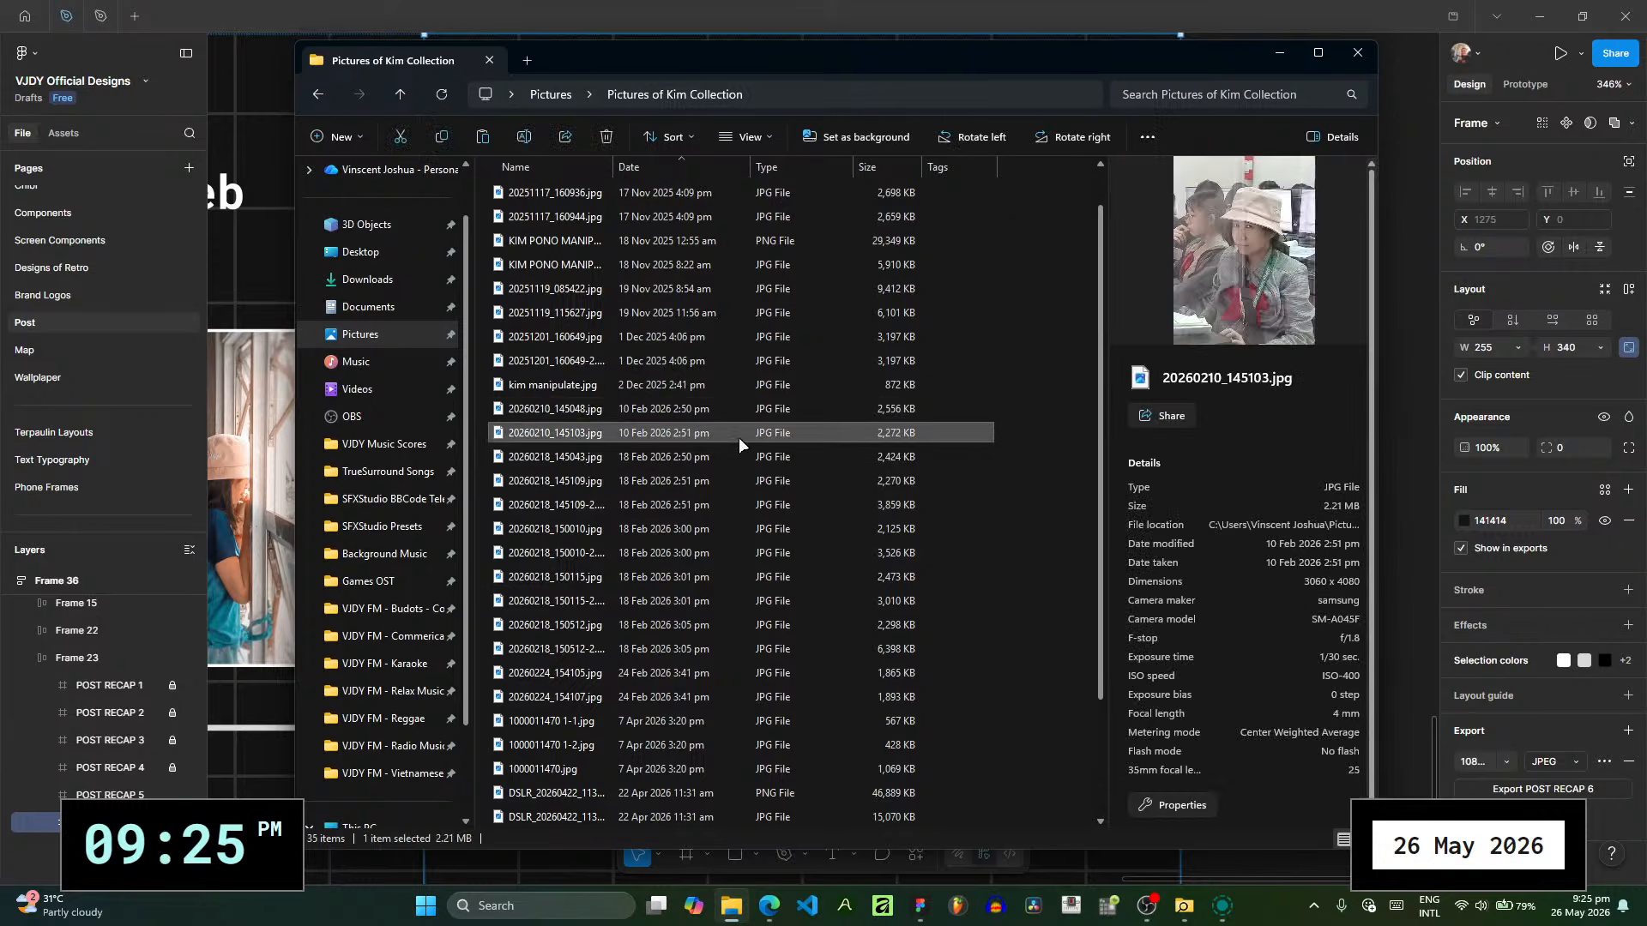
{"action": "key", "text": "Down"}
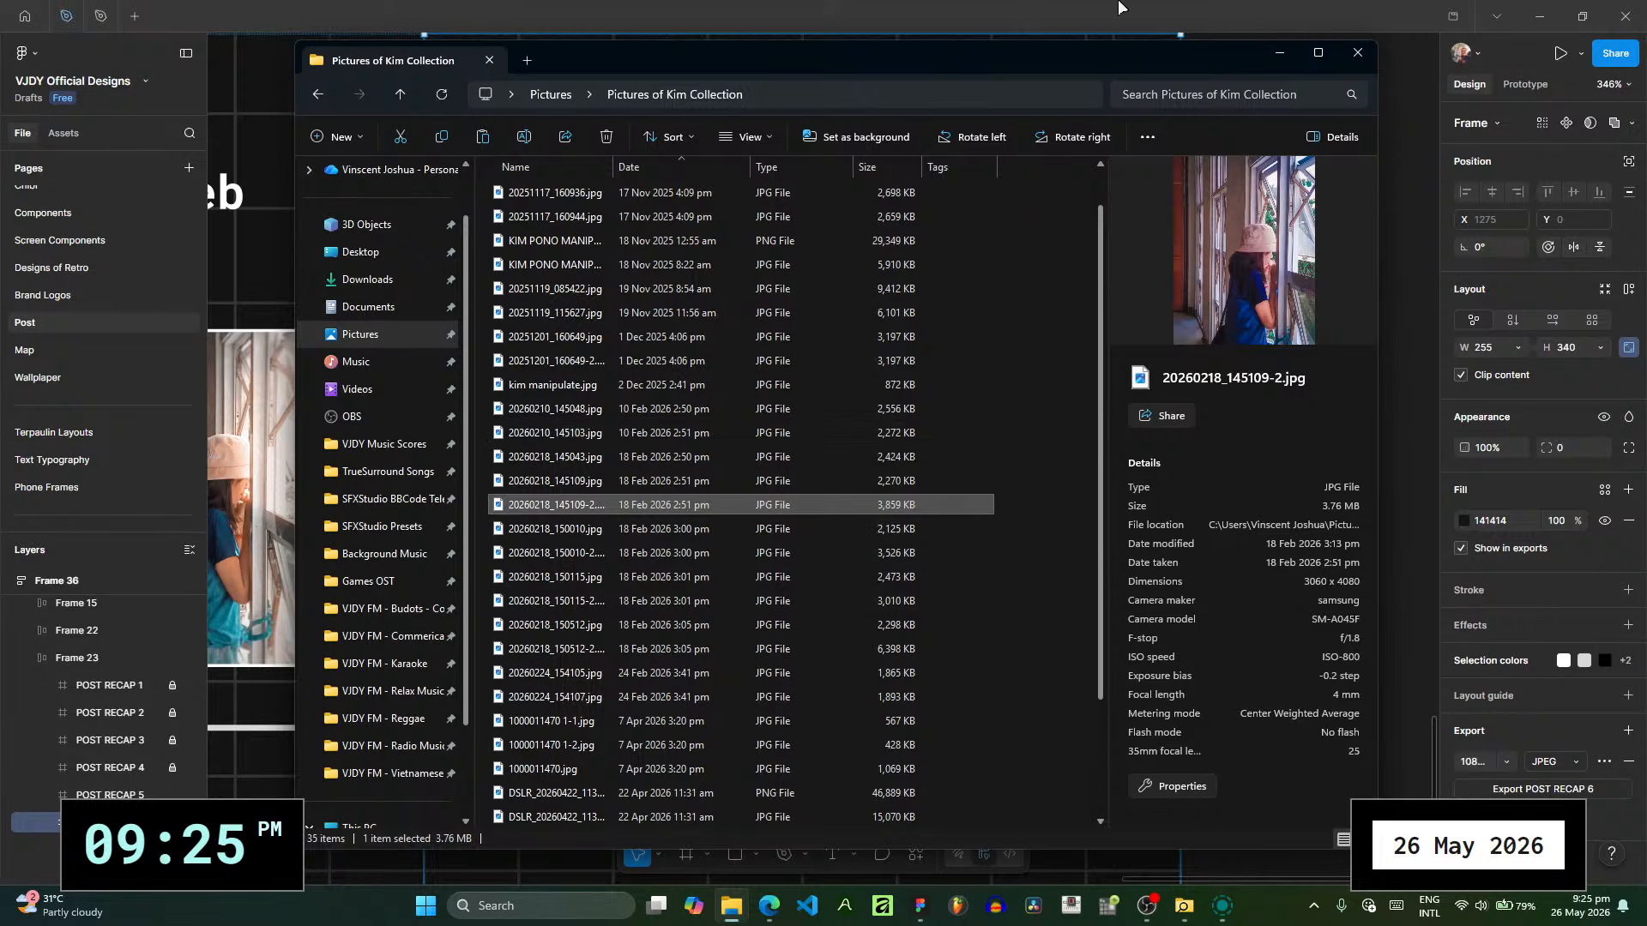
{"action": "left_click", "coordinate": [1288, 9]}
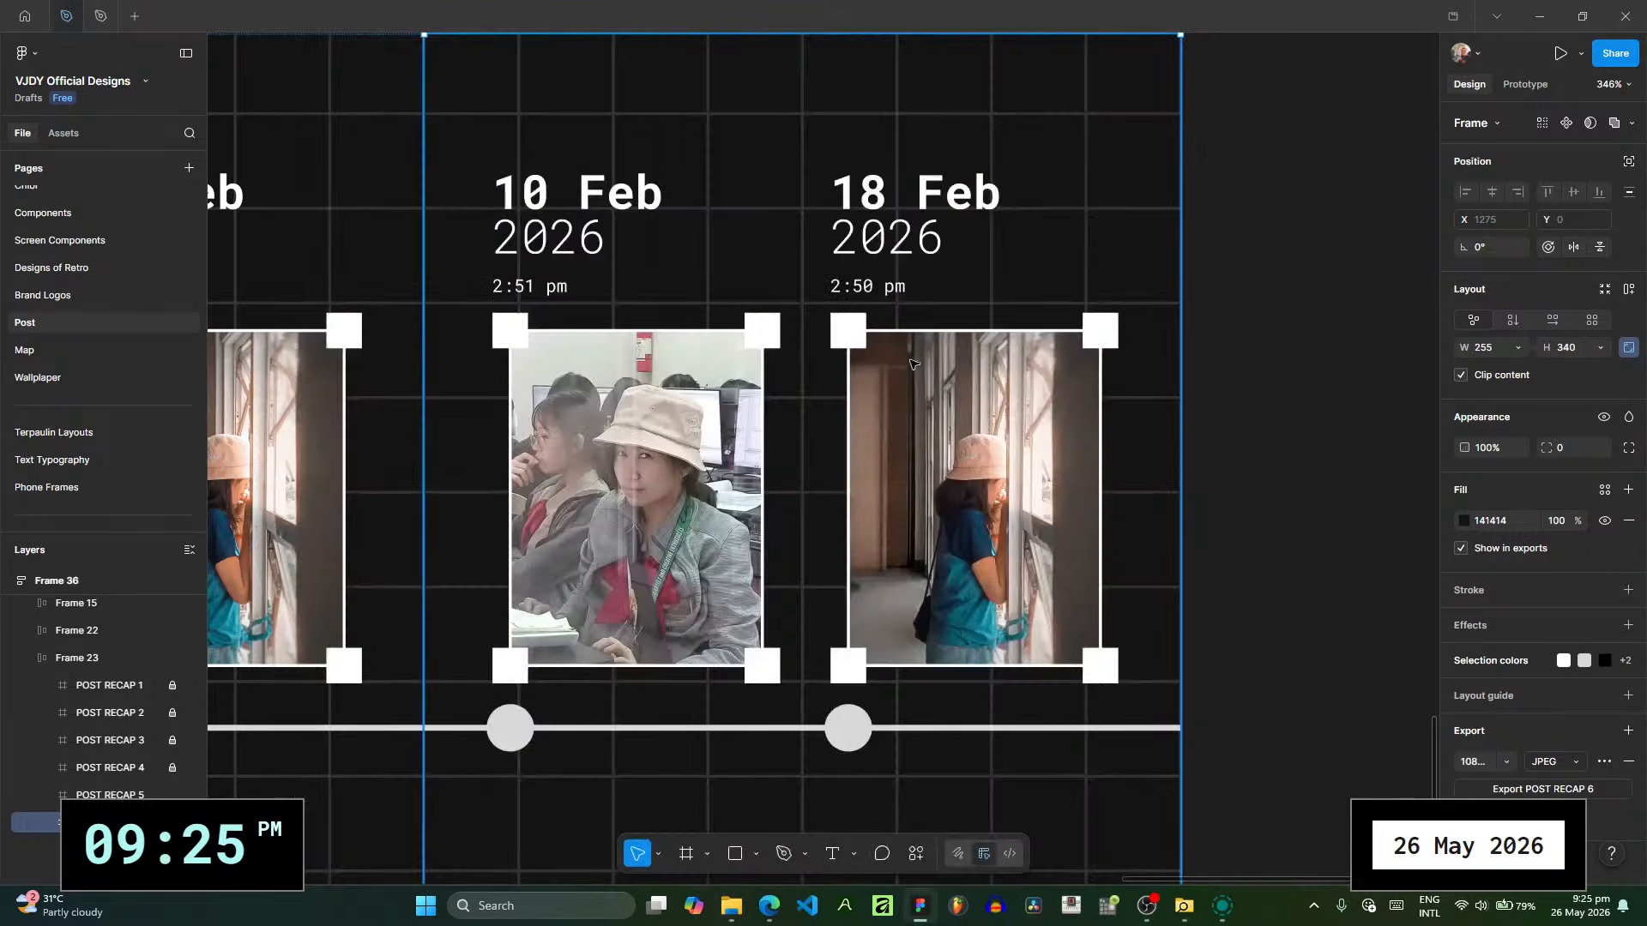
- Change the date above the first photo on POST RECAP 6 to 18 Feb
{"action": "left_click", "coordinate": [553, 201], "text": "ctrl"}
{"action": "double_click", "coordinate": [534, 199]}
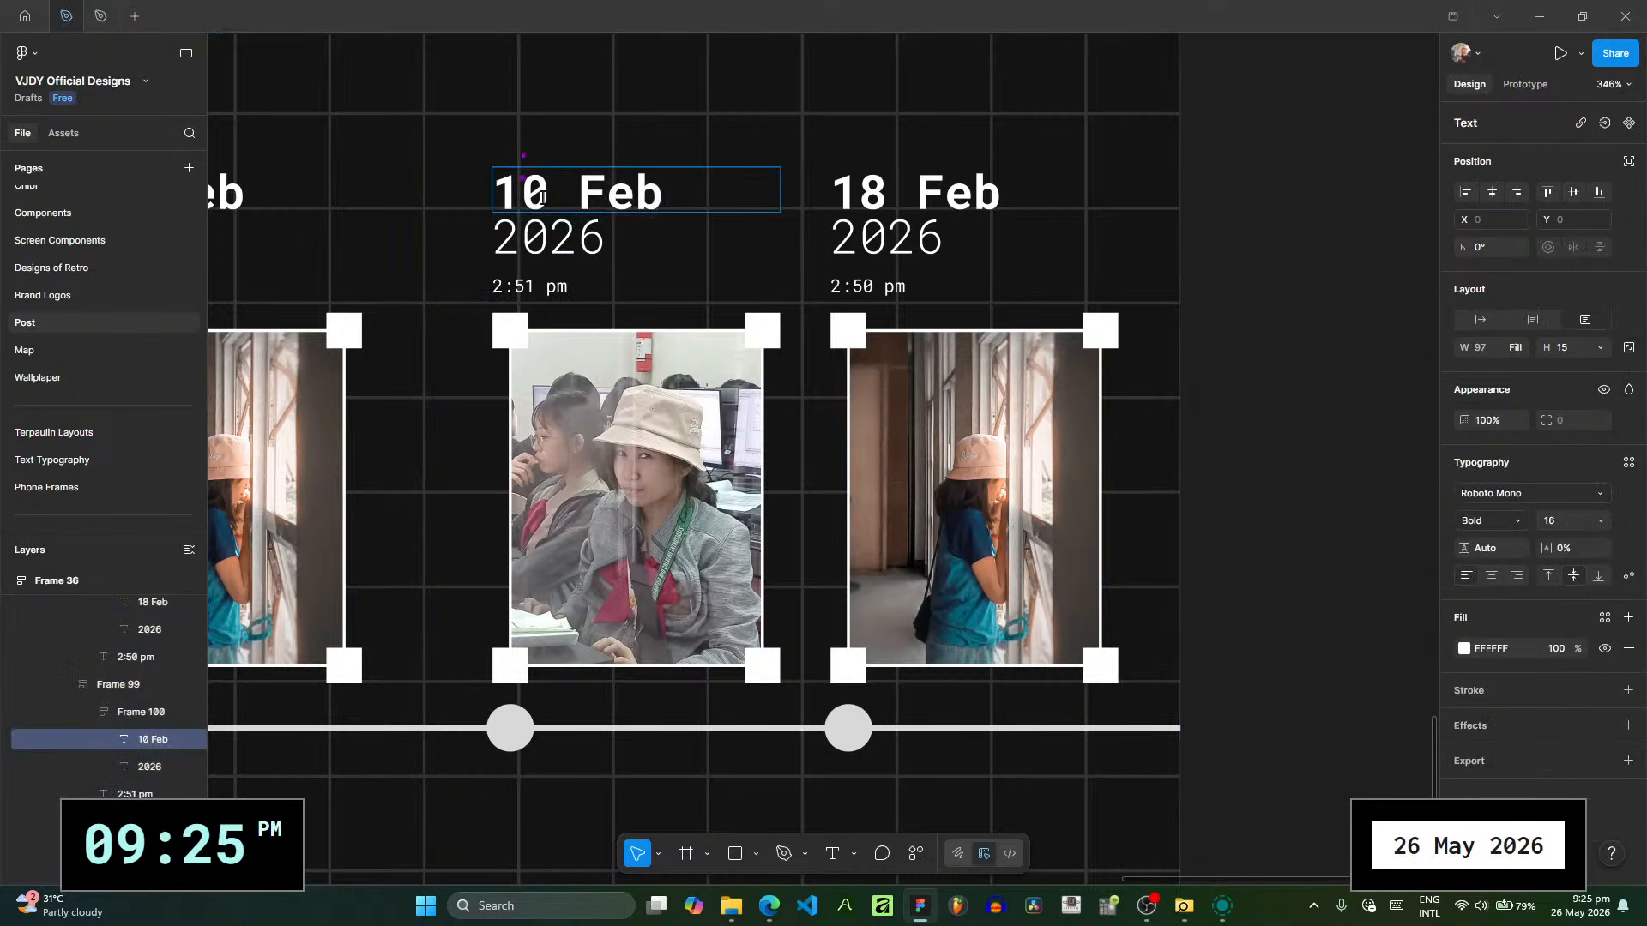
{"action": "left_click_drag", "start_coordinate": [541, 197], "coordinate": [527, 199]}
{"action": "type", "text": "8"}
- Try replacing the first photo's date with "first album" and enlarging its text box, undo the resize, and retype it as "frist"
{"action": "key", "text": "ctrl+a"}
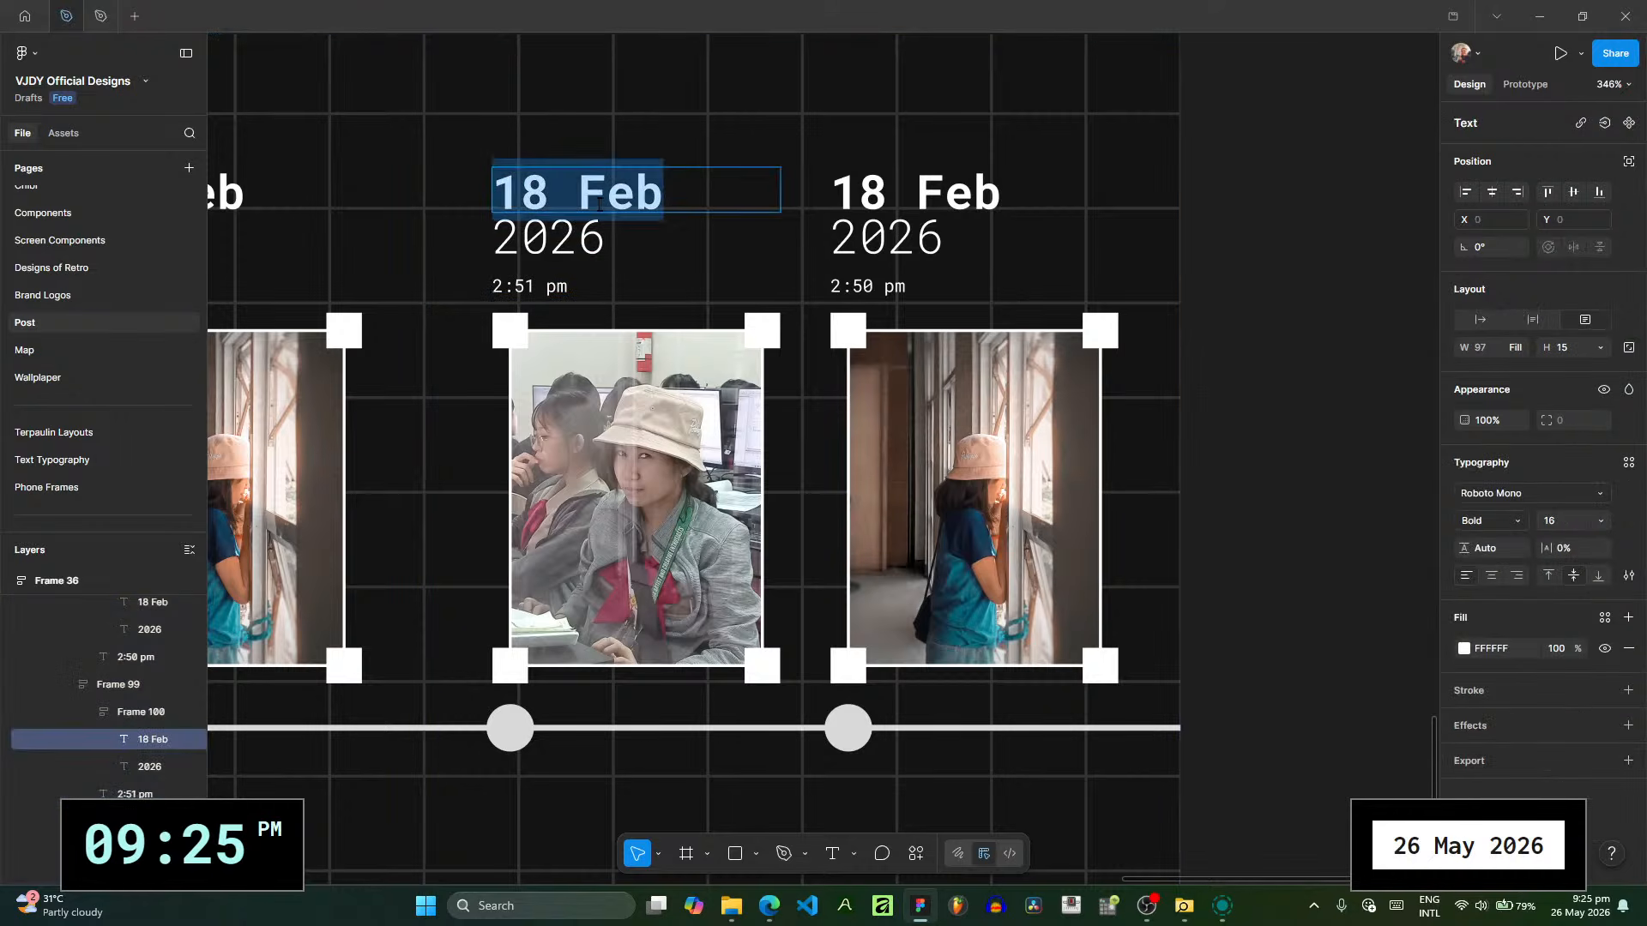
{"action": "type", "text": "first a"}
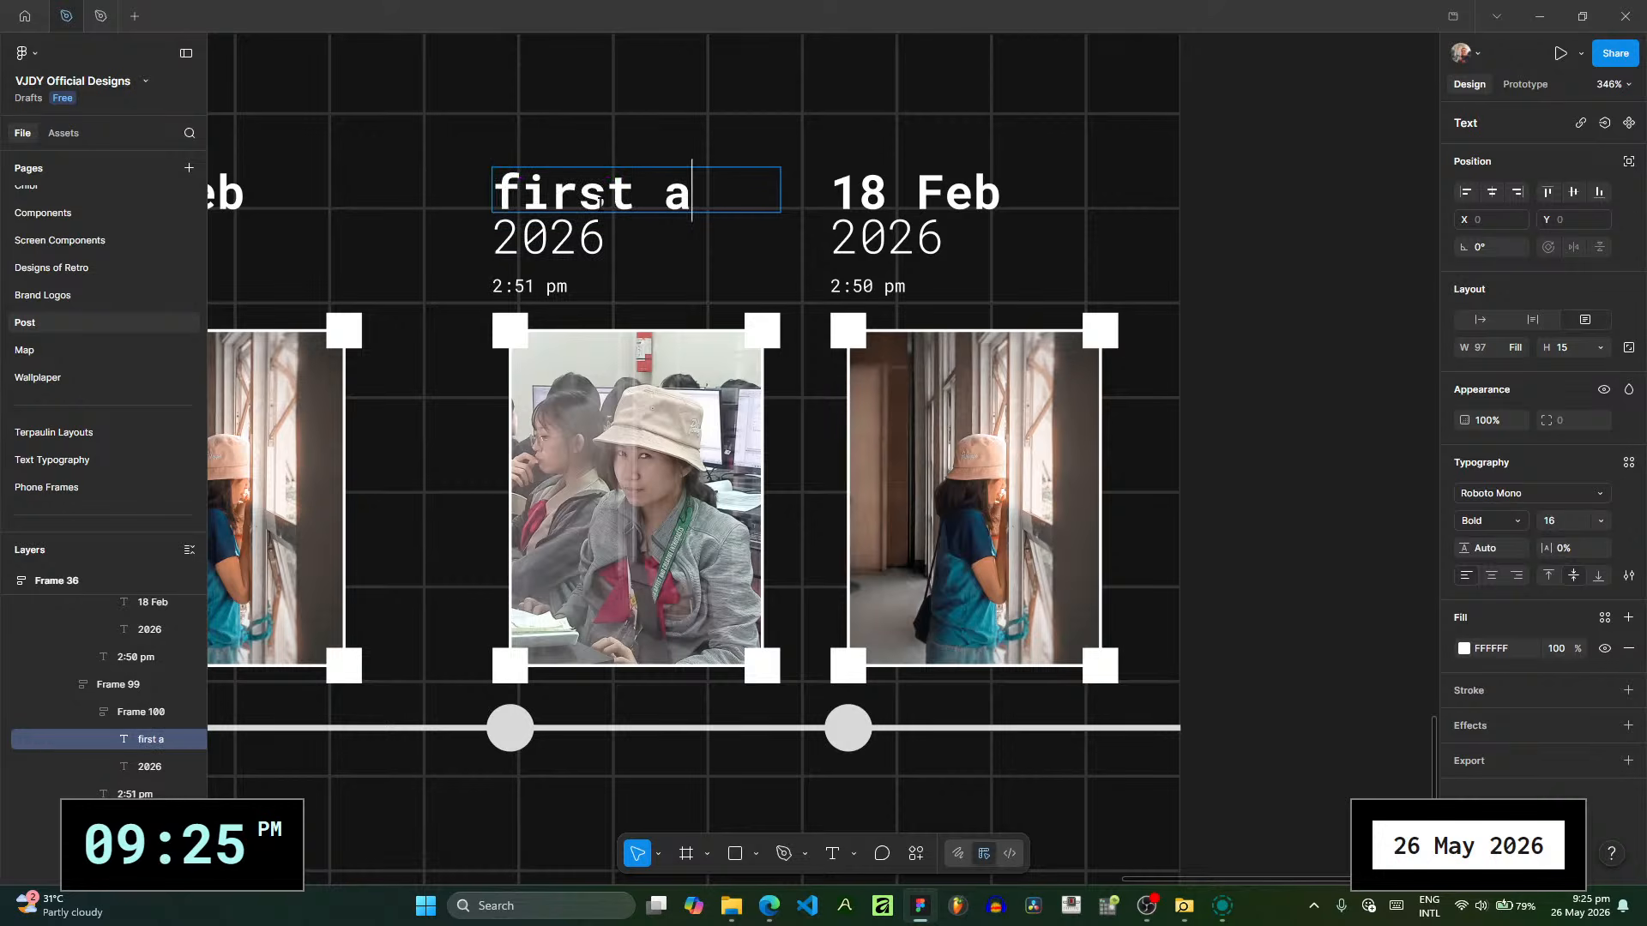
{"action": "type", "text": "lbum"}
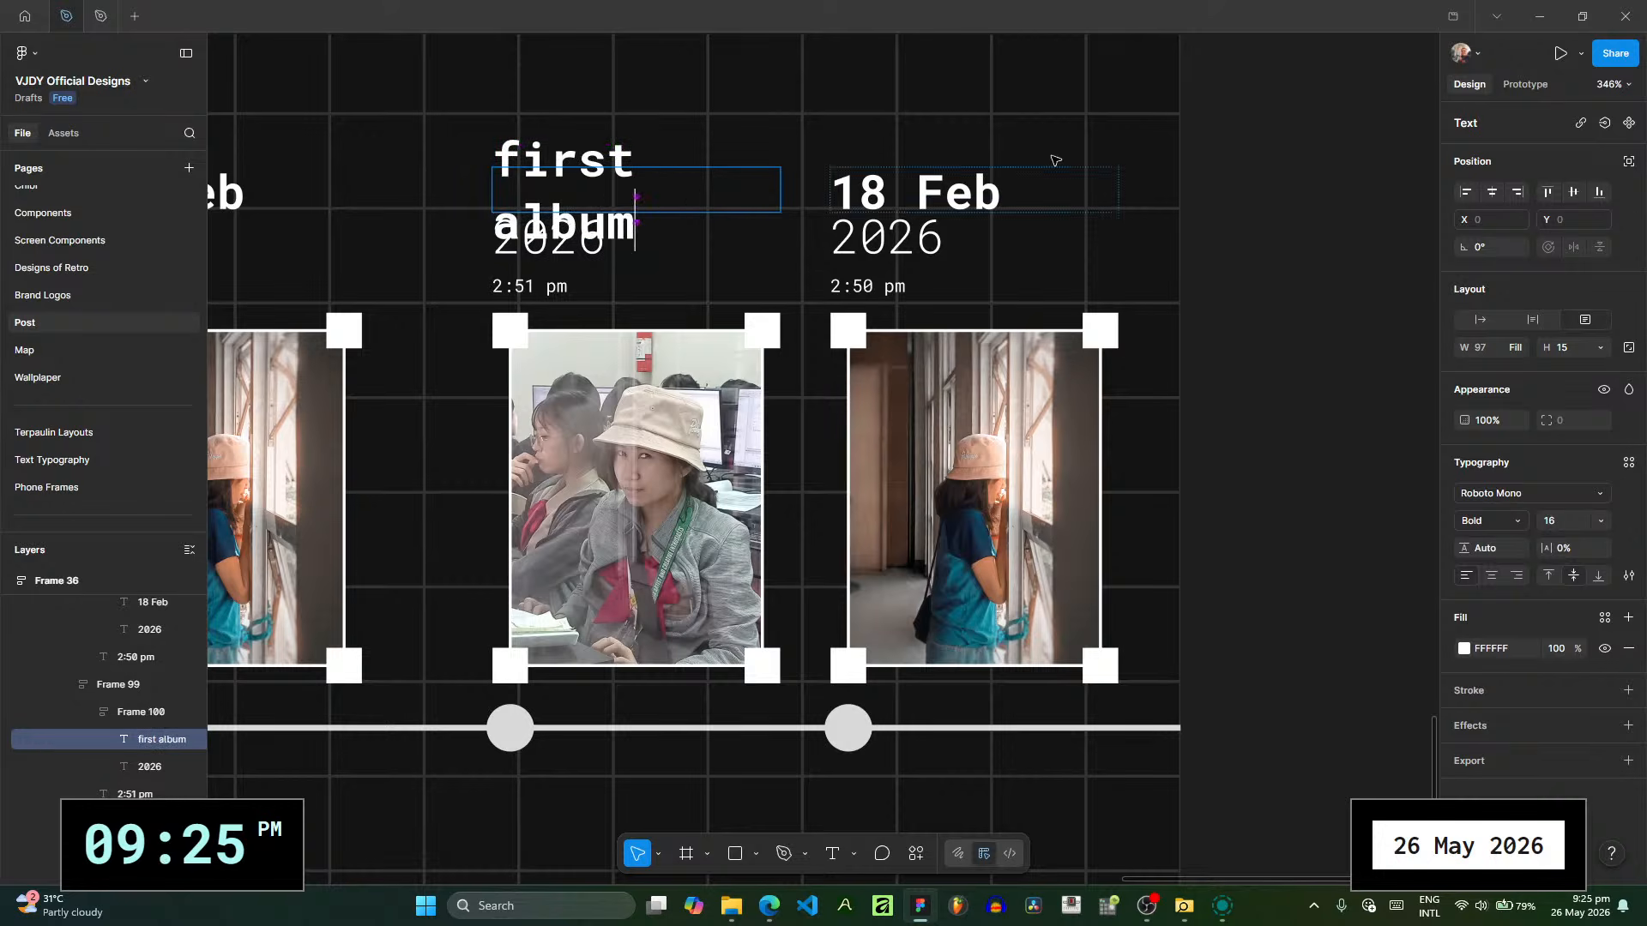
{"action": "key", "text": "Escape"}
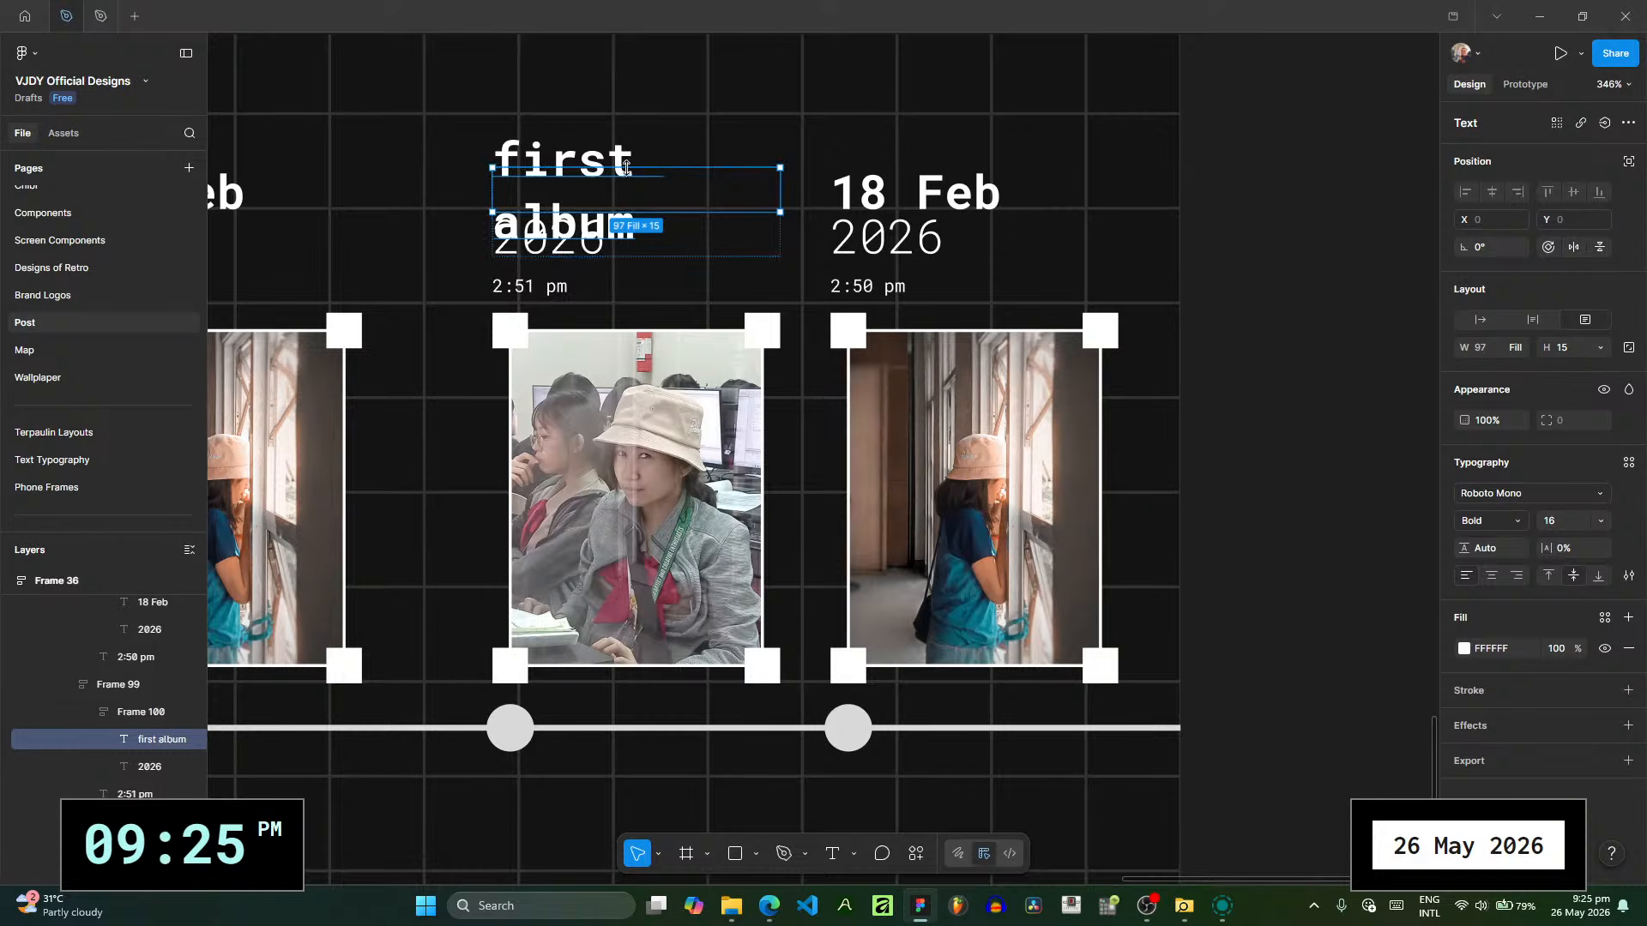
{"action": "left_click_drag", "start_coordinate": [631, 167], "coordinate": [628, 103]}
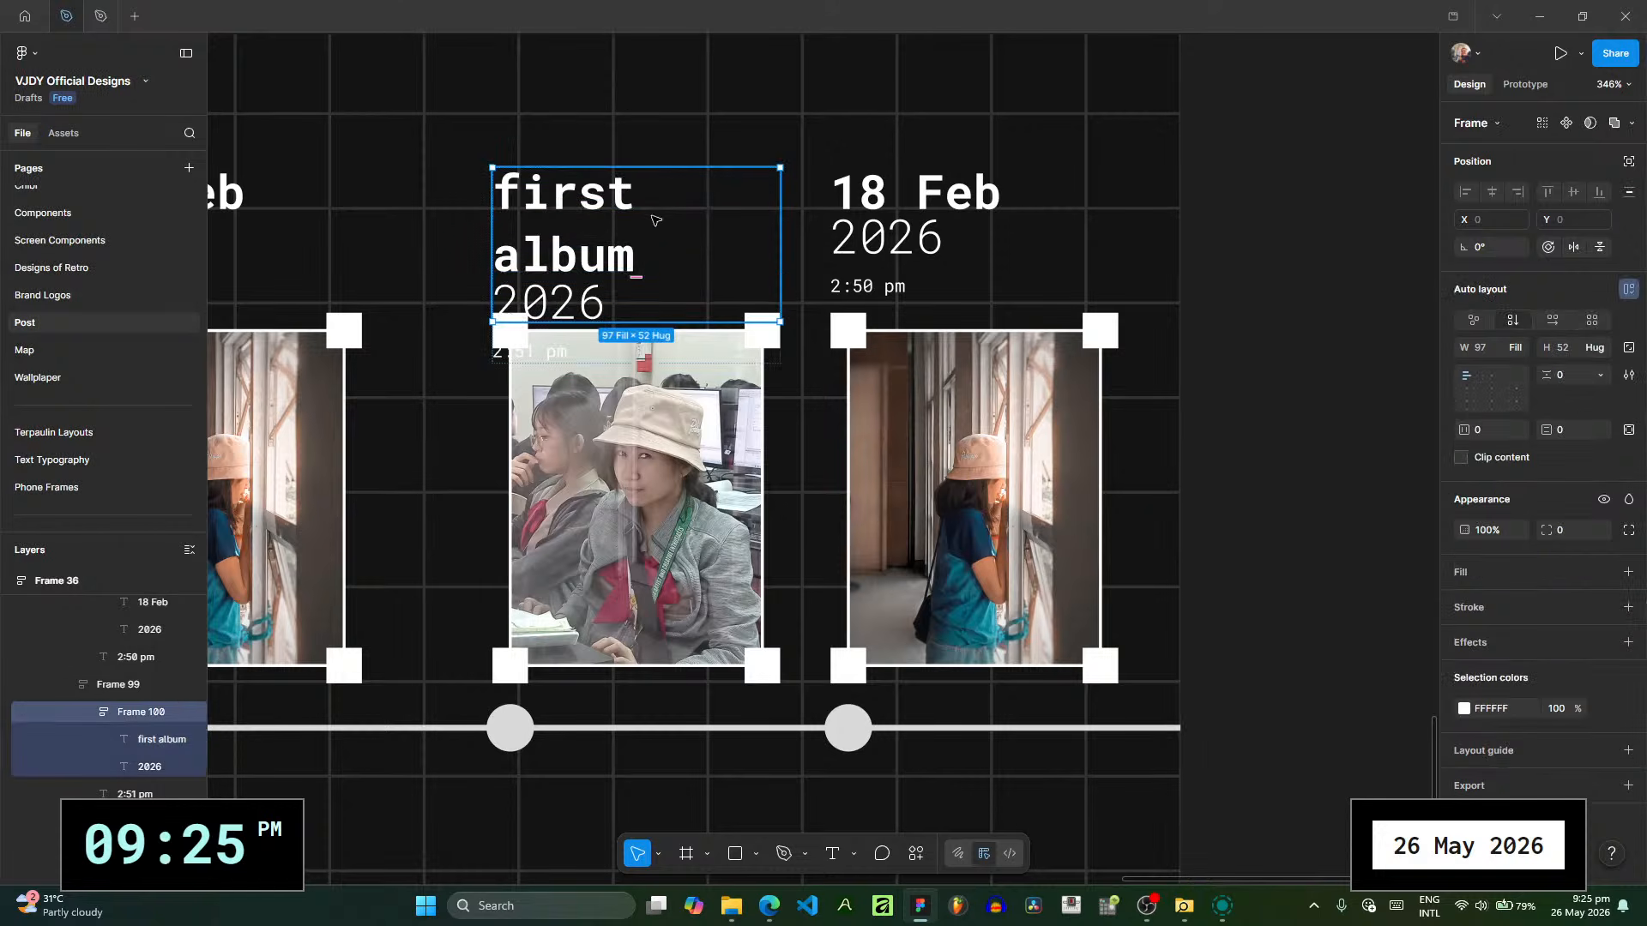
{"action": "key", "text": "ctrl+z"}
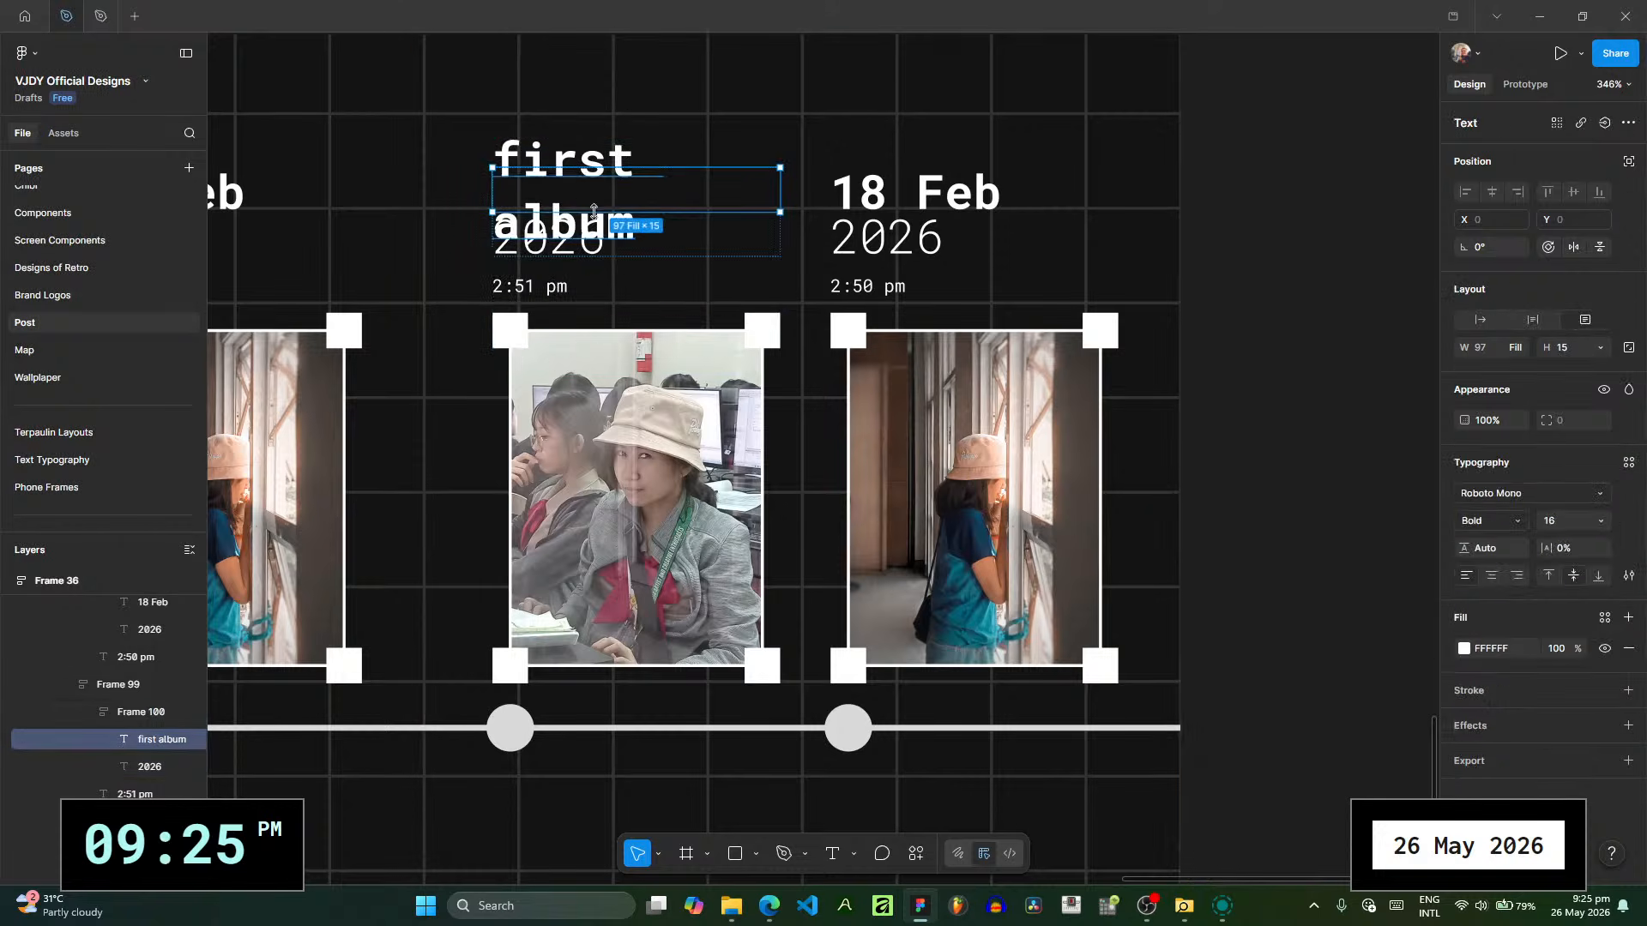
{"action": "double_click", "coordinate": [579, 184]}
{"action": "key", "text": "ctrl+a"}
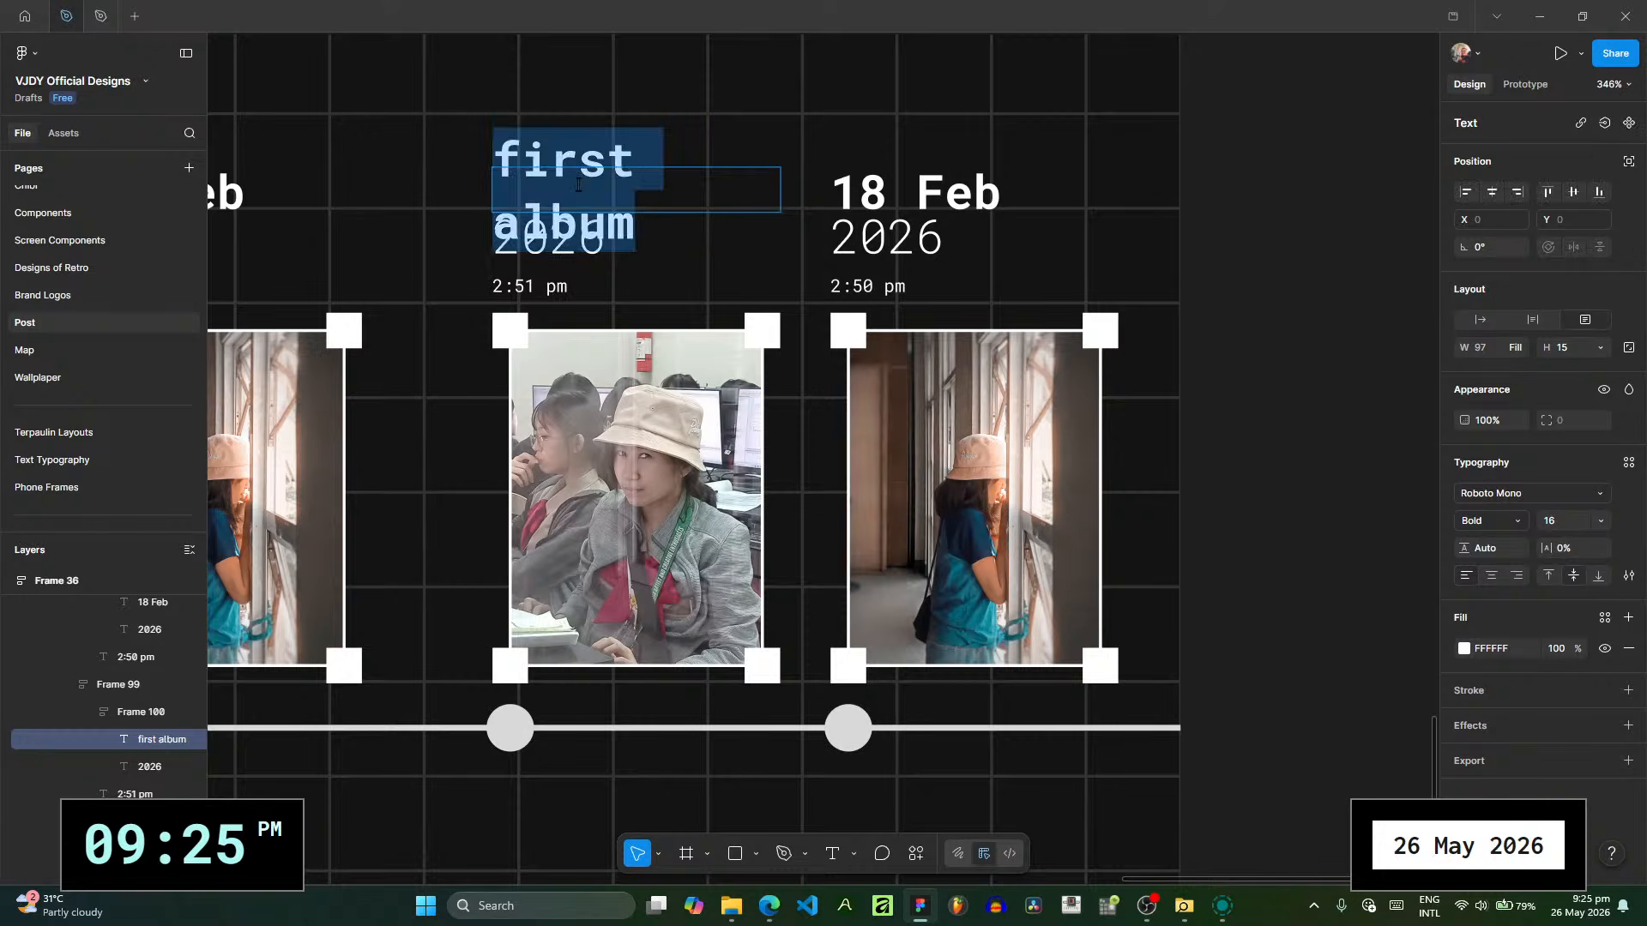
{"action": "type", "text": "frist"}
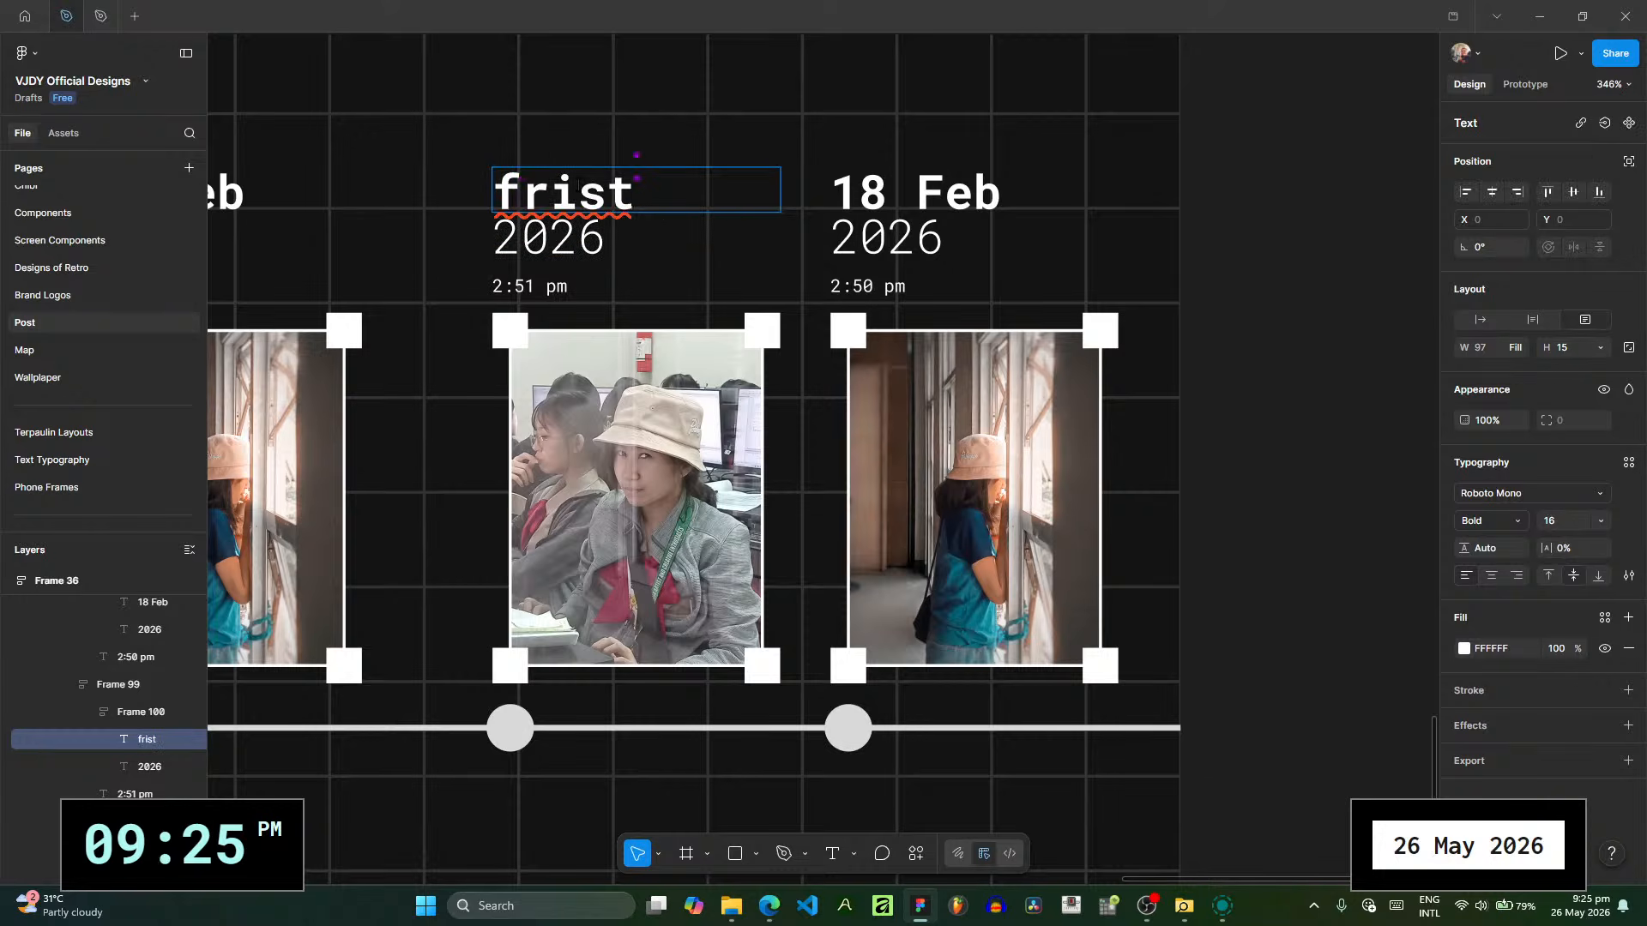
- Restore the date text above the first photo on POST RECAP 6 to 18 Feb
{"action": "left_click", "coordinate": [616, 241]}
{"action": "double_click", "coordinate": [649, 210]}
{"action": "key", "text": "ctrl+a"}
{"action": "type", "text": "18 Feb"}
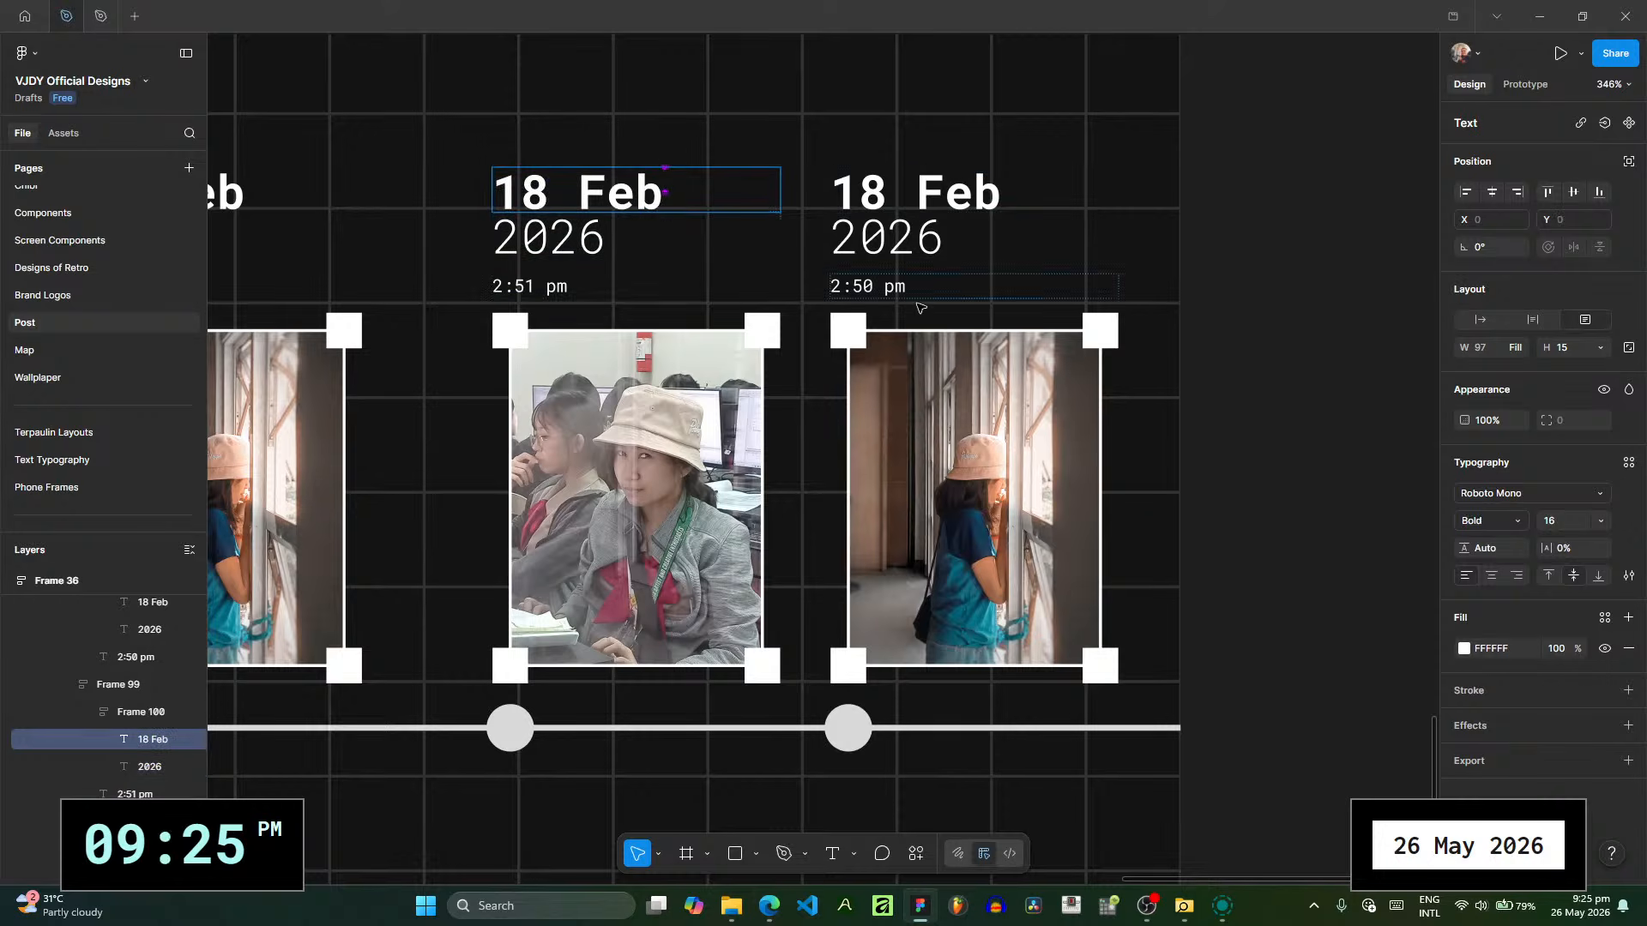
- Replace the first photo's image fill on POST RECAP 6 with 20260218_145109-2.jpg from the picture collection folder
{"action": "left_click", "coordinate": [620, 377]}
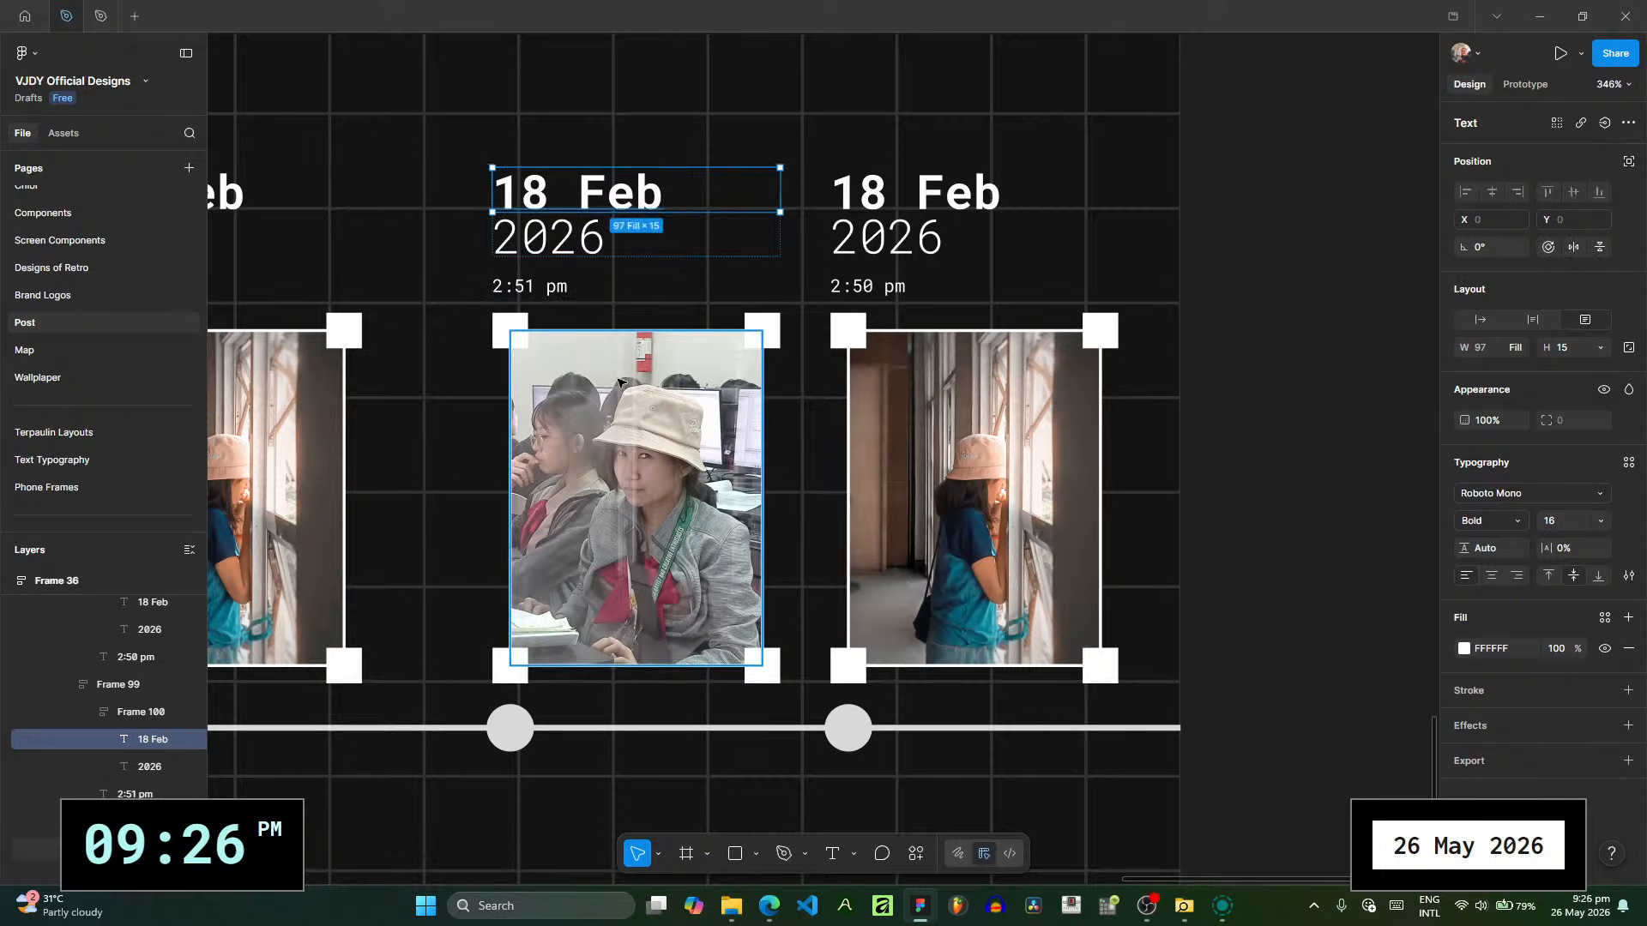
{"action": "left_click", "coordinate": [1467, 522]}
{"action": "left_click", "coordinate": [731, 905]}
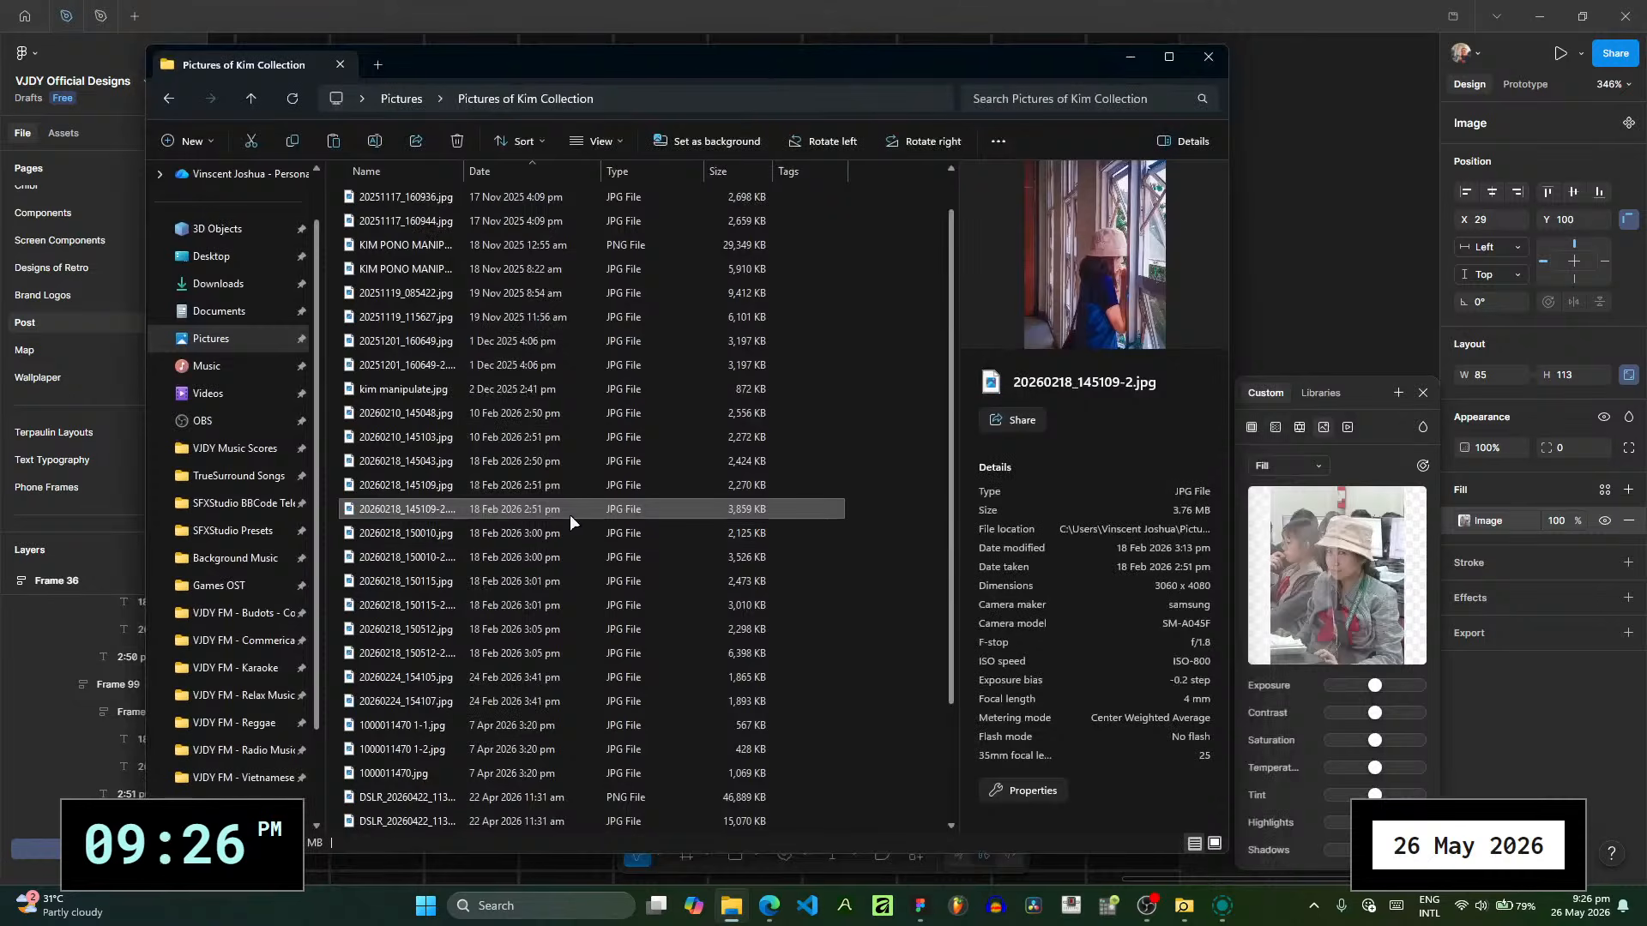
{"action": "left_click_drag", "start_coordinate": [569, 521], "coordinate": [1383, 576]}
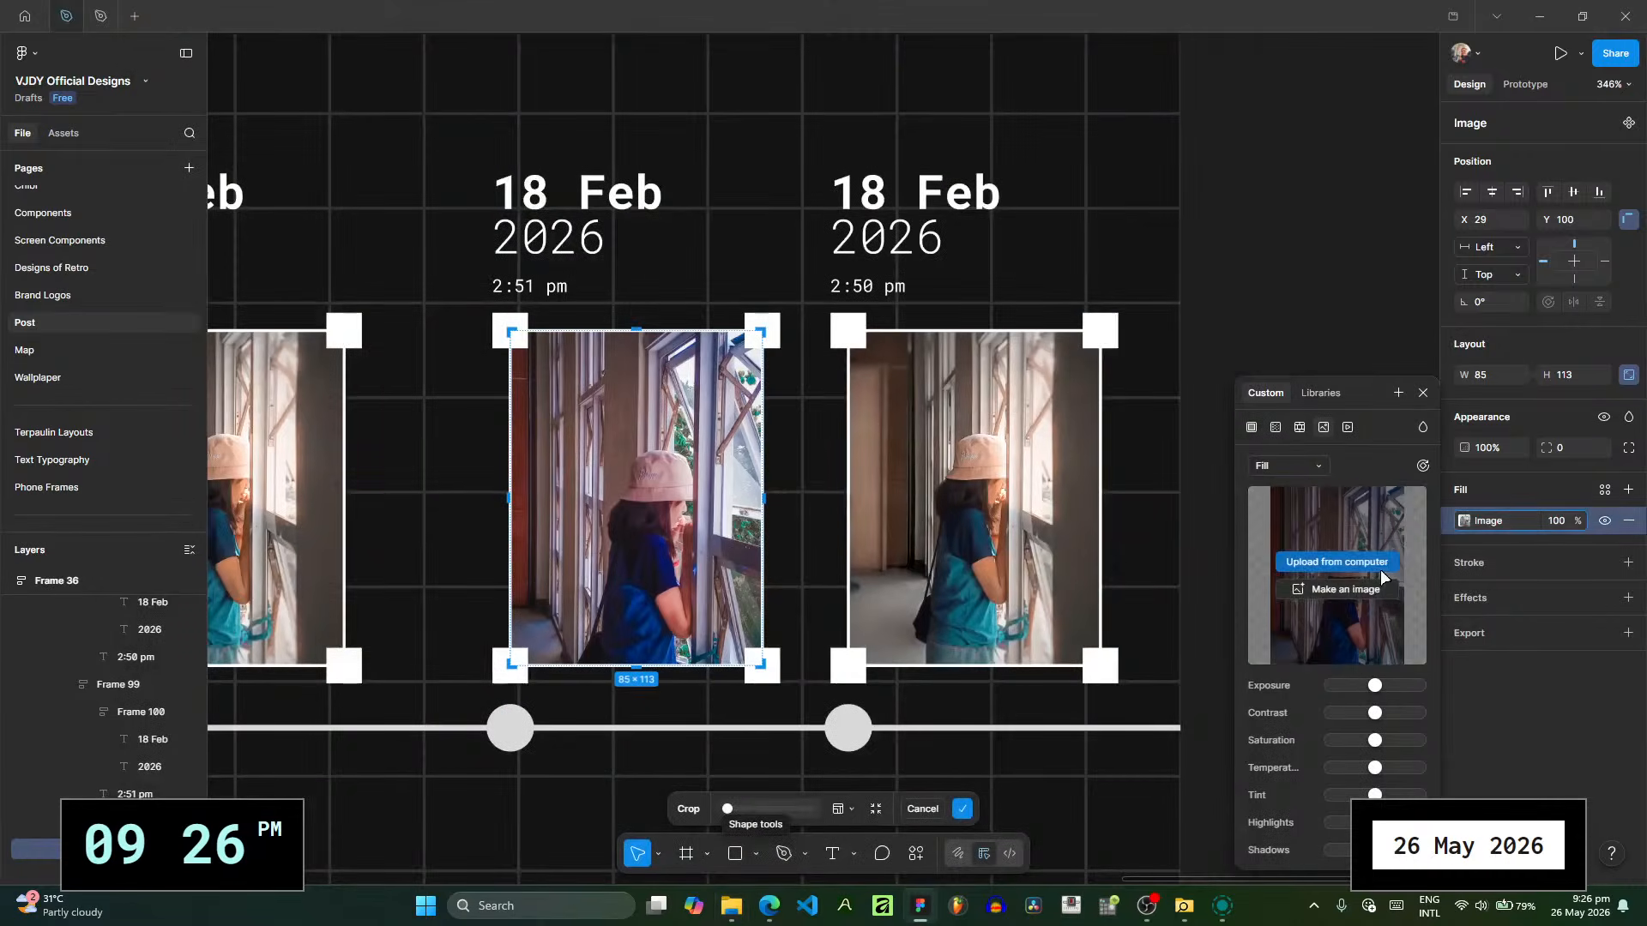
{"action": "left_click", "coordinate": [1322, 352]}
- Check the capture time of 20260218_150010.jpg in the folder and set the time above the second photo to 3:00 pm
{"action": "left_click", "coordinate": [731, 905]}
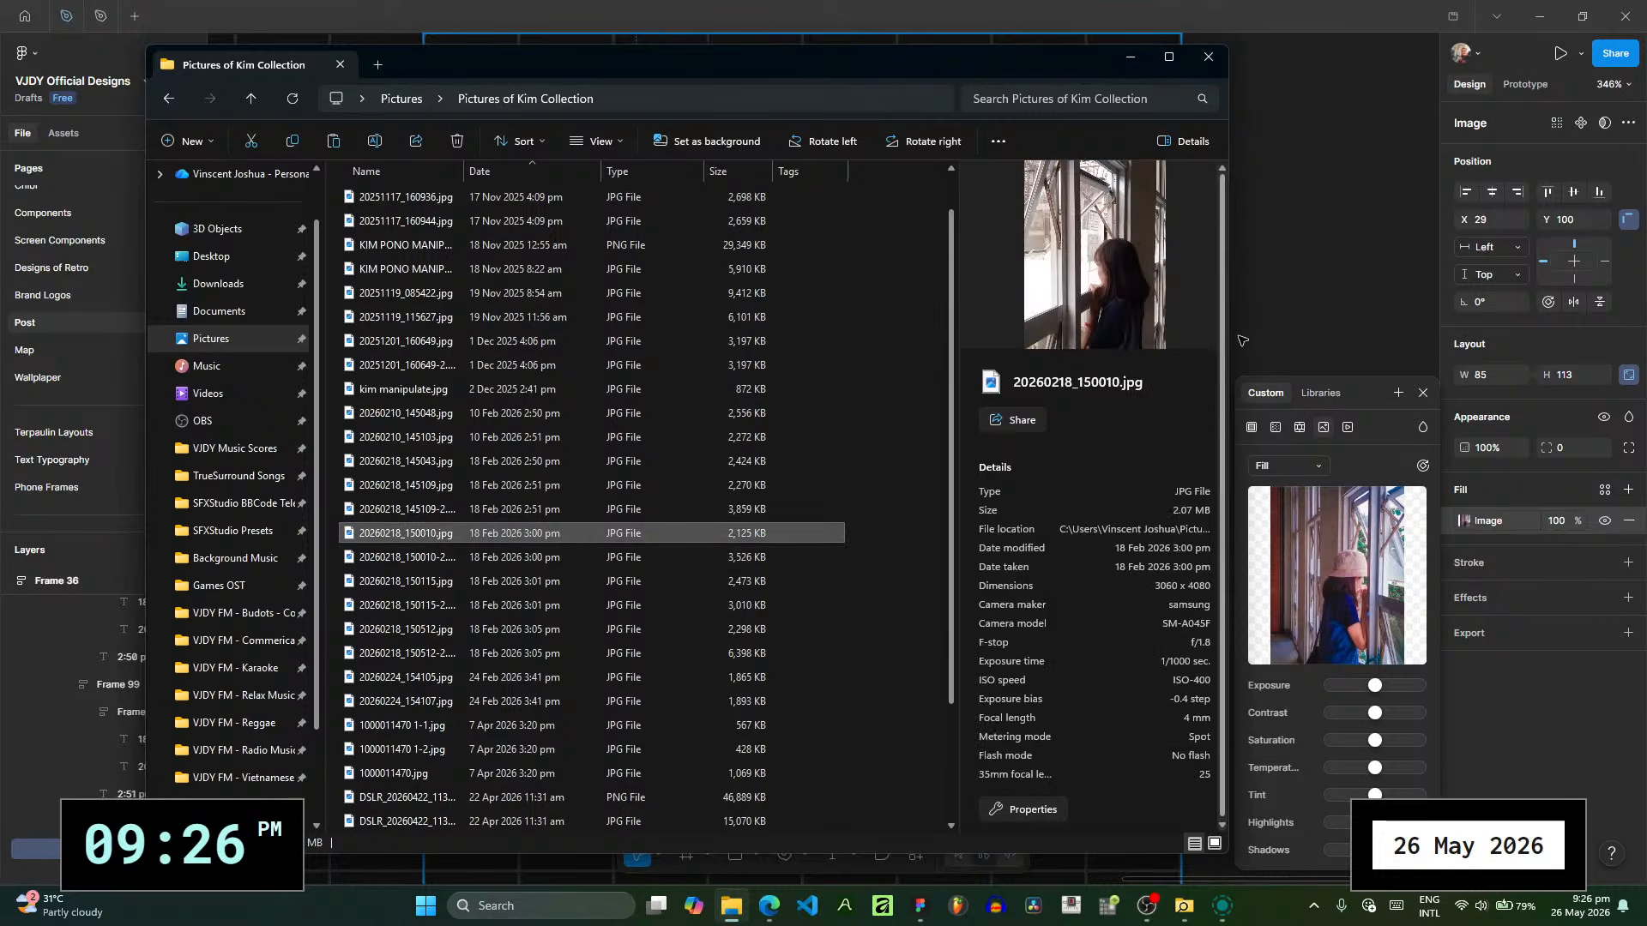
{"action": "left_click", "coordinate": [1277, 331]}
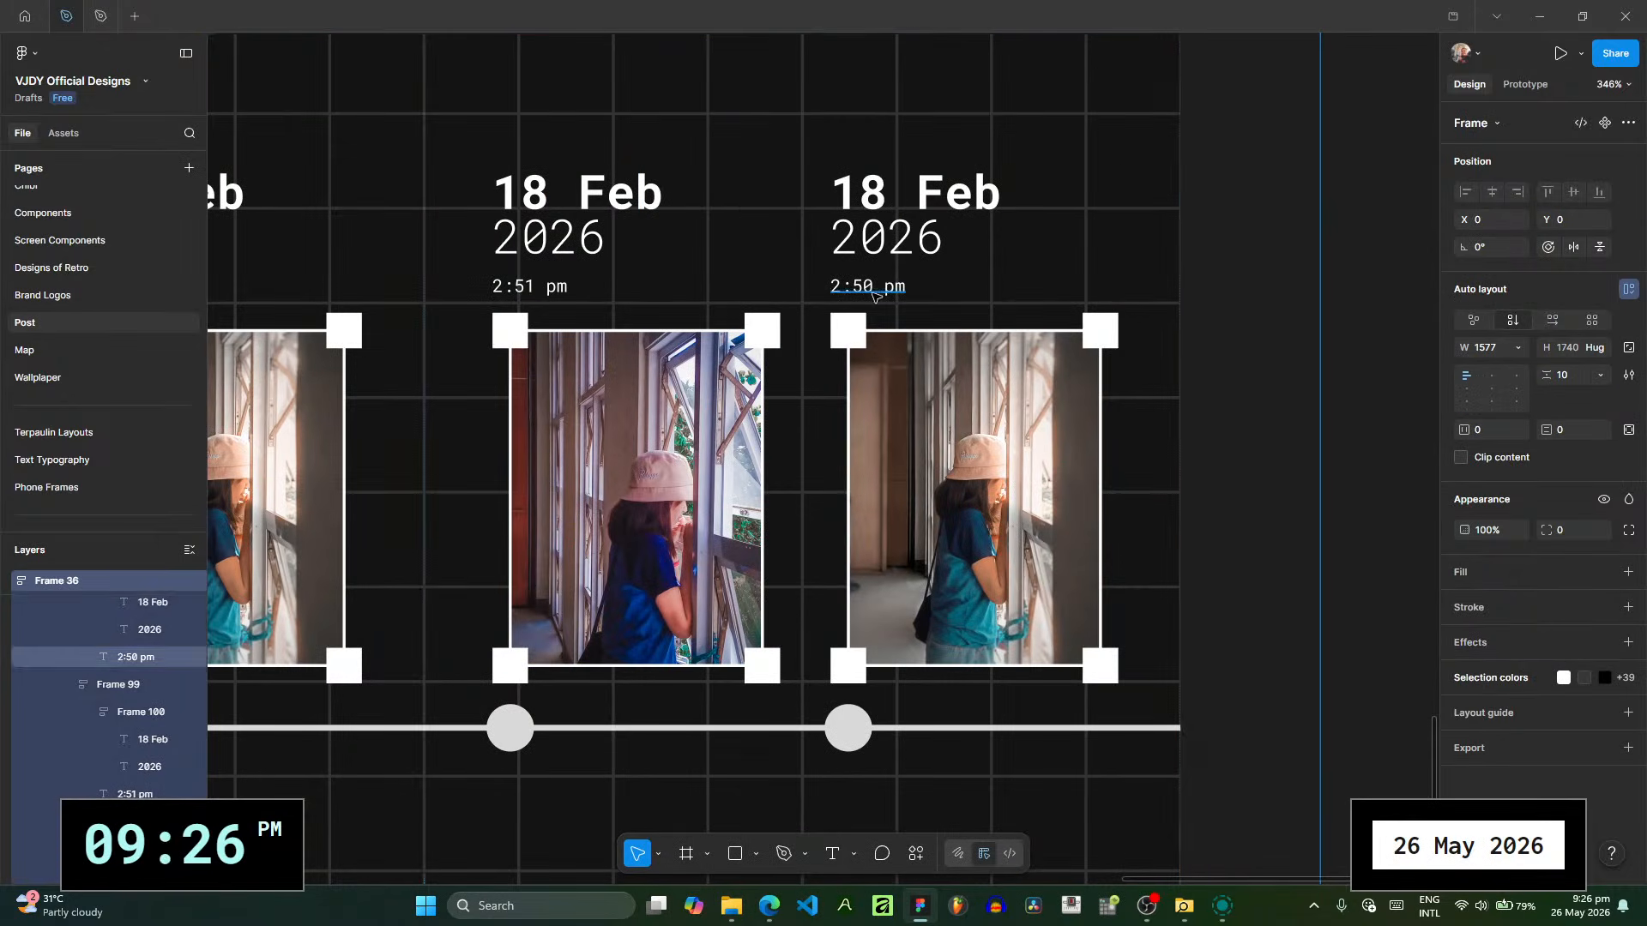
{"action": "left_click", "coordinate": [873, 295]}
{"action": "double_click", "coordinate": [872, 292]}
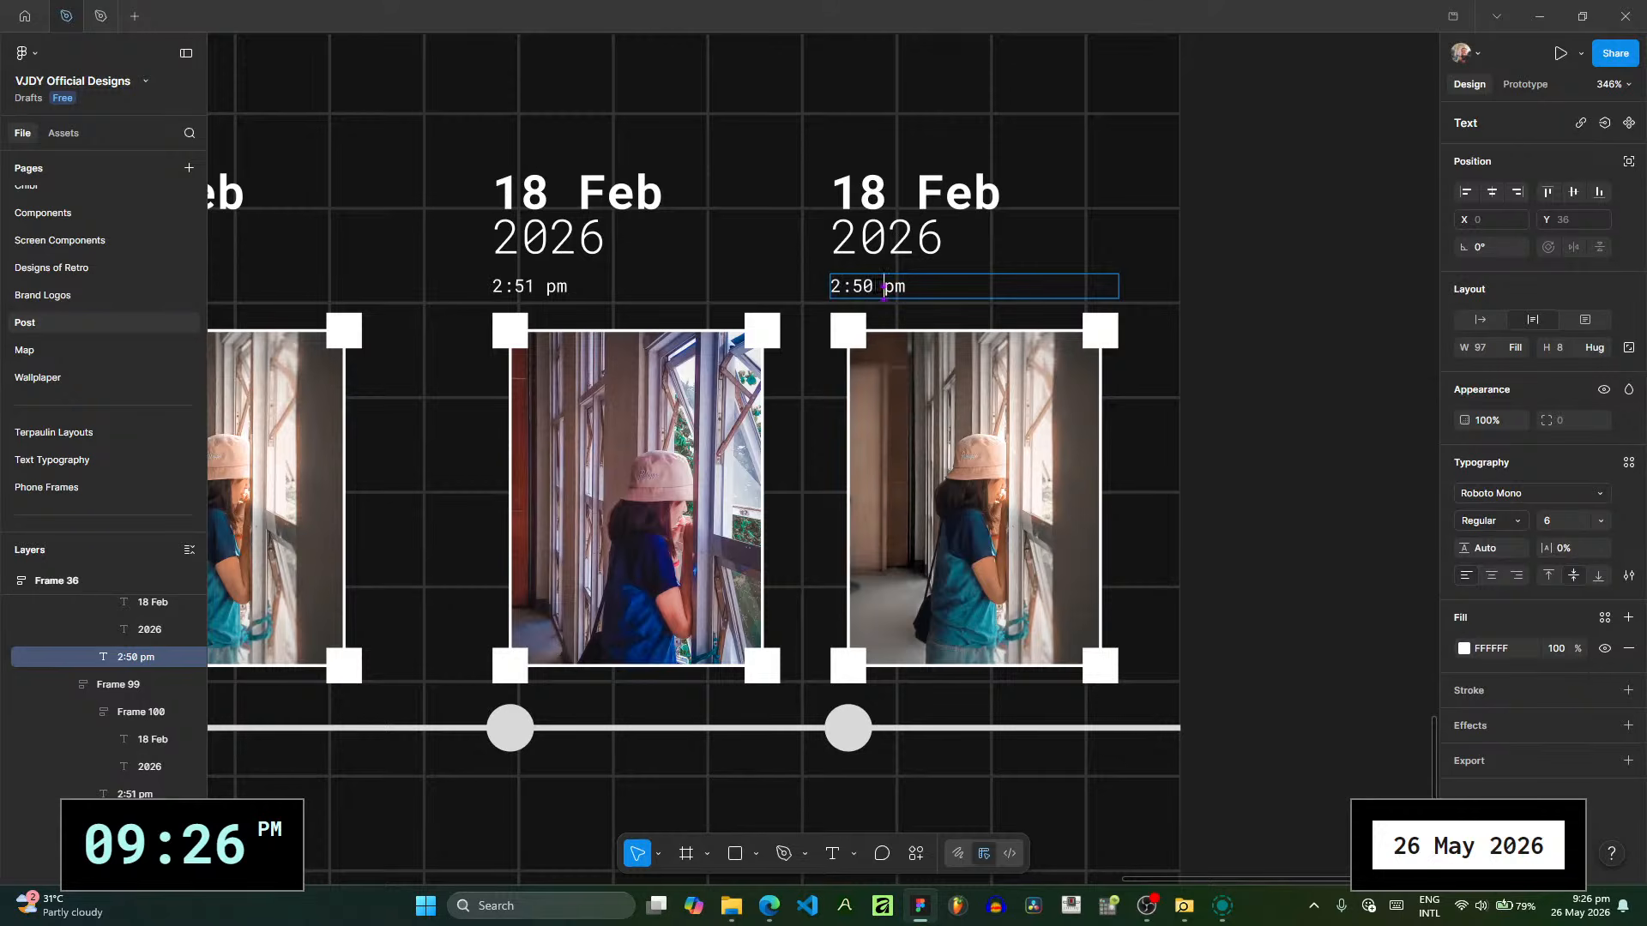
{"action": "left_click_drag", "start_coordinate": [877, 288], "coordinate": [812, 292]}
{"action": "type", "text": "3:00"}
{"action": "left_click", "coordinate": [887, 190]}
{"action": "key", "text": "Escape"}
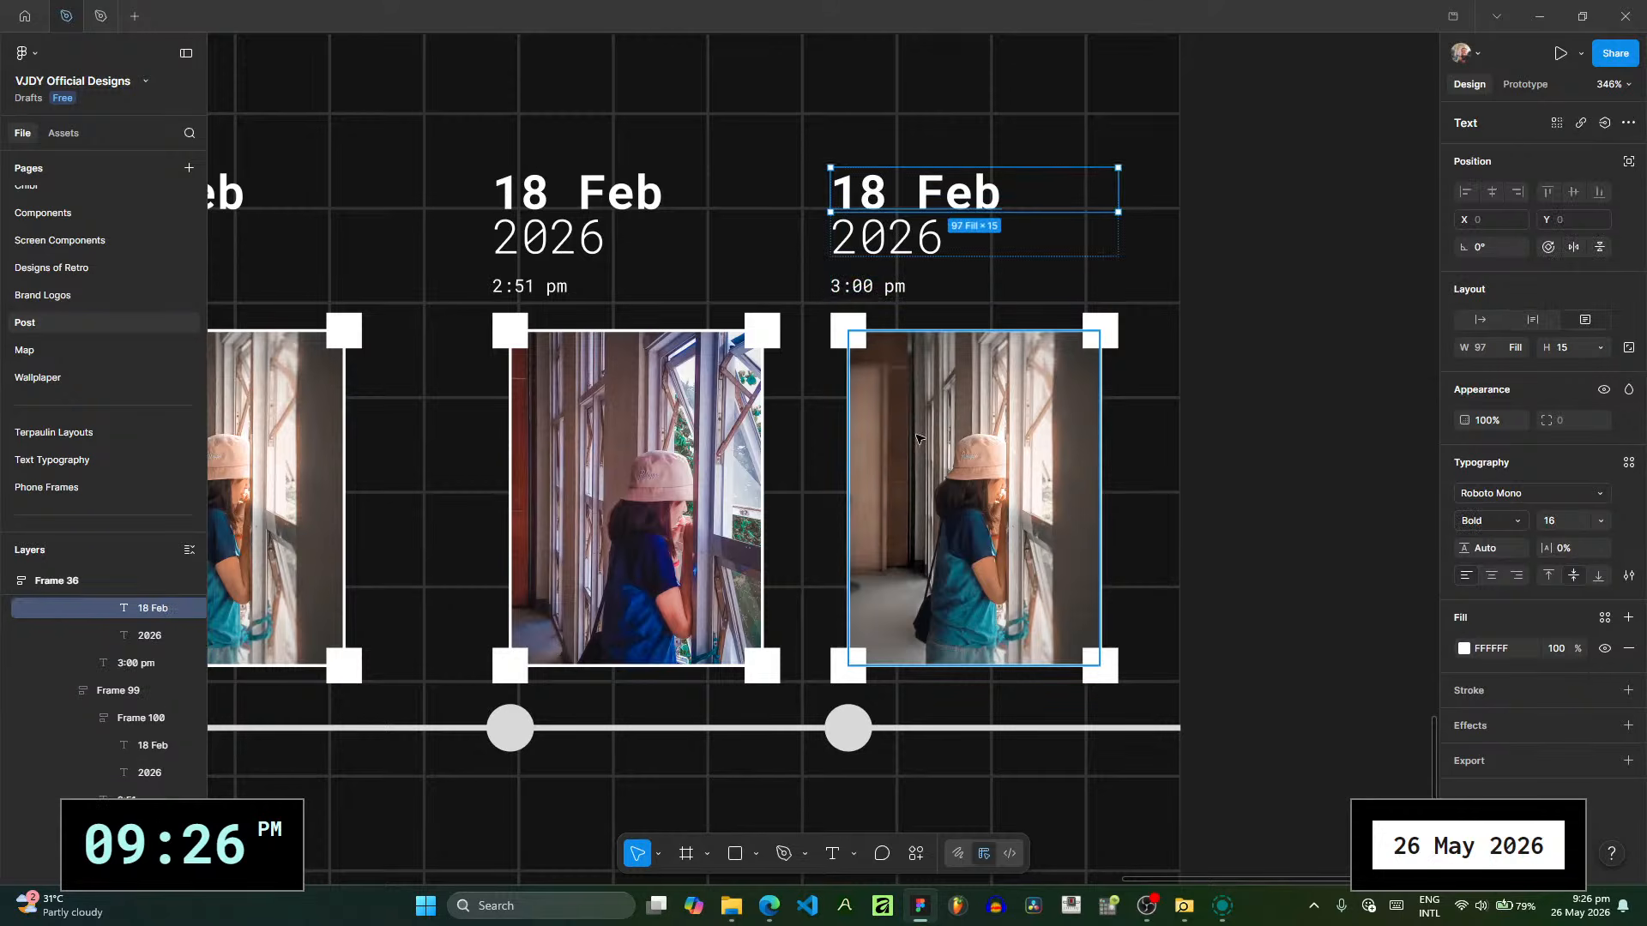
- Replace the second photo's image fill on POST RECAP 6 with 20260218_150010-2.jpg and close the fill settings
{"action": "left_click", "coordinate": [1464, 648]}
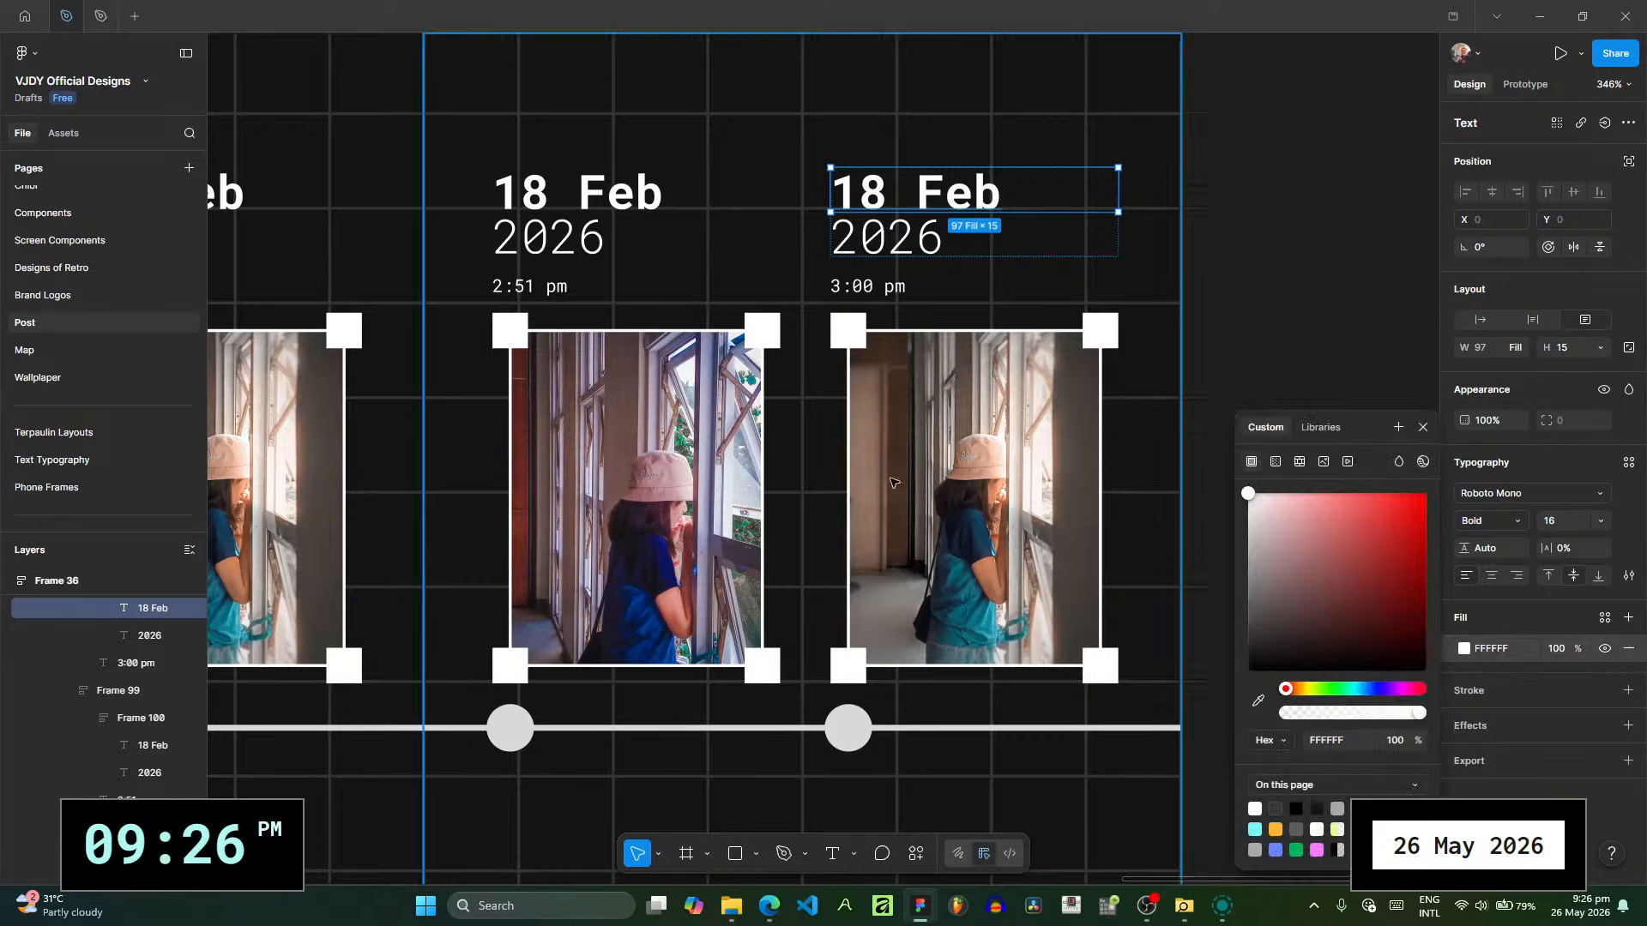
{"action": "left_click", "coordinate": [1021, 531]}
{"action": "left_click", "coordinate": [1464, 520]}
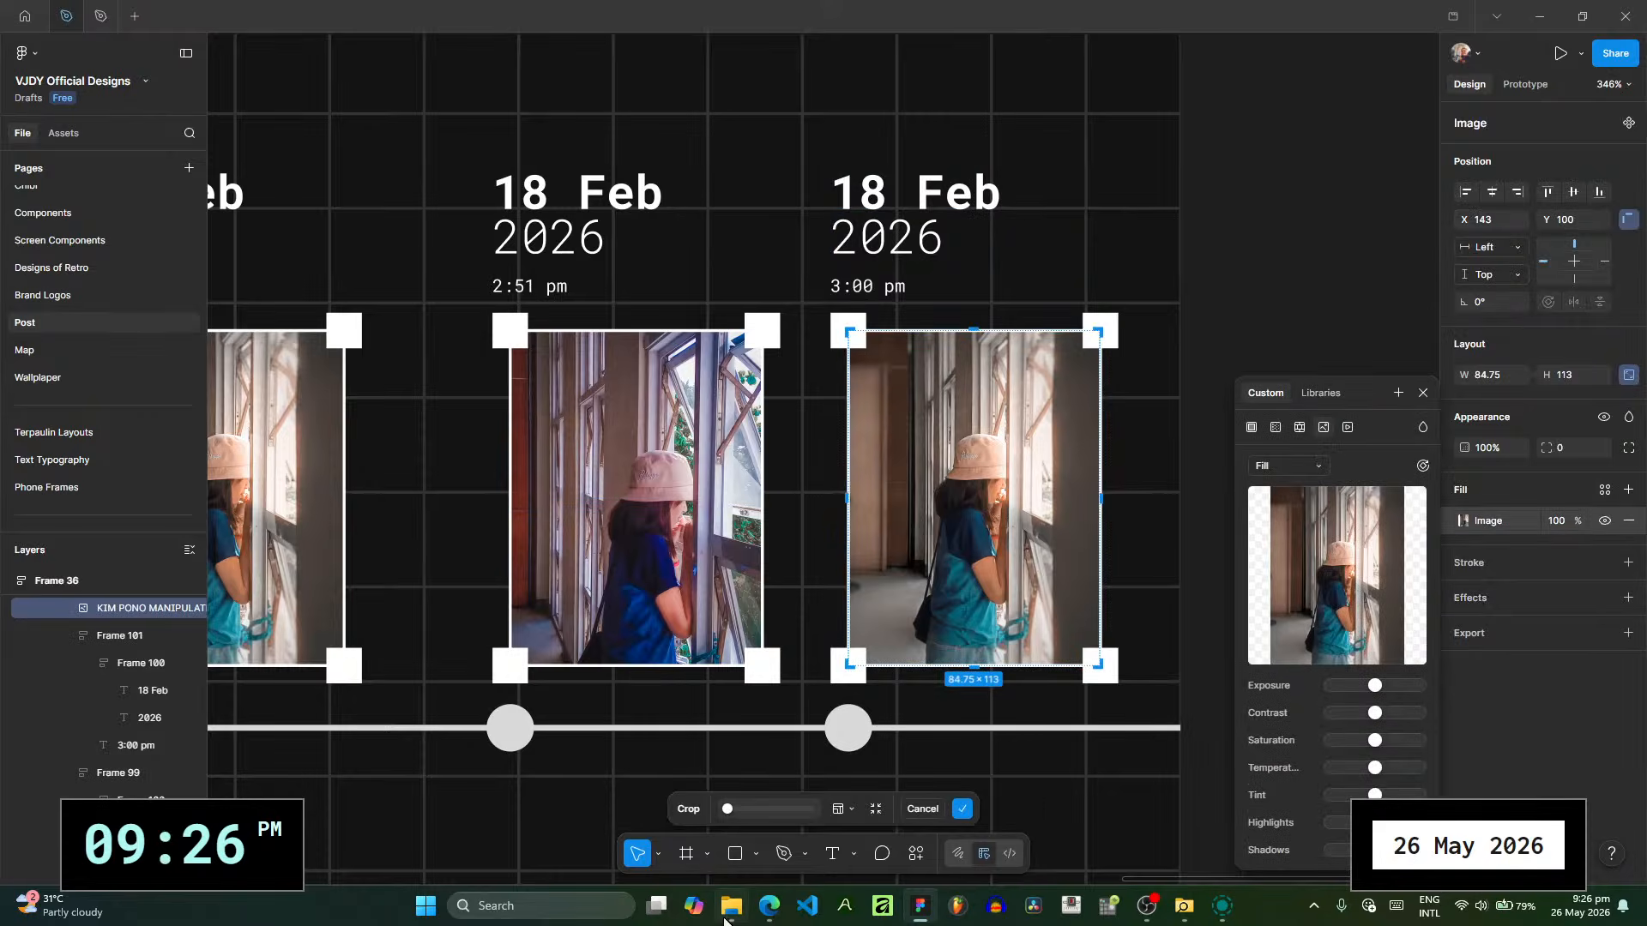
{"action": "left_click", "coordinate": [731, 906]}
{"action": "left_click", "coordinate": [695, 561]}
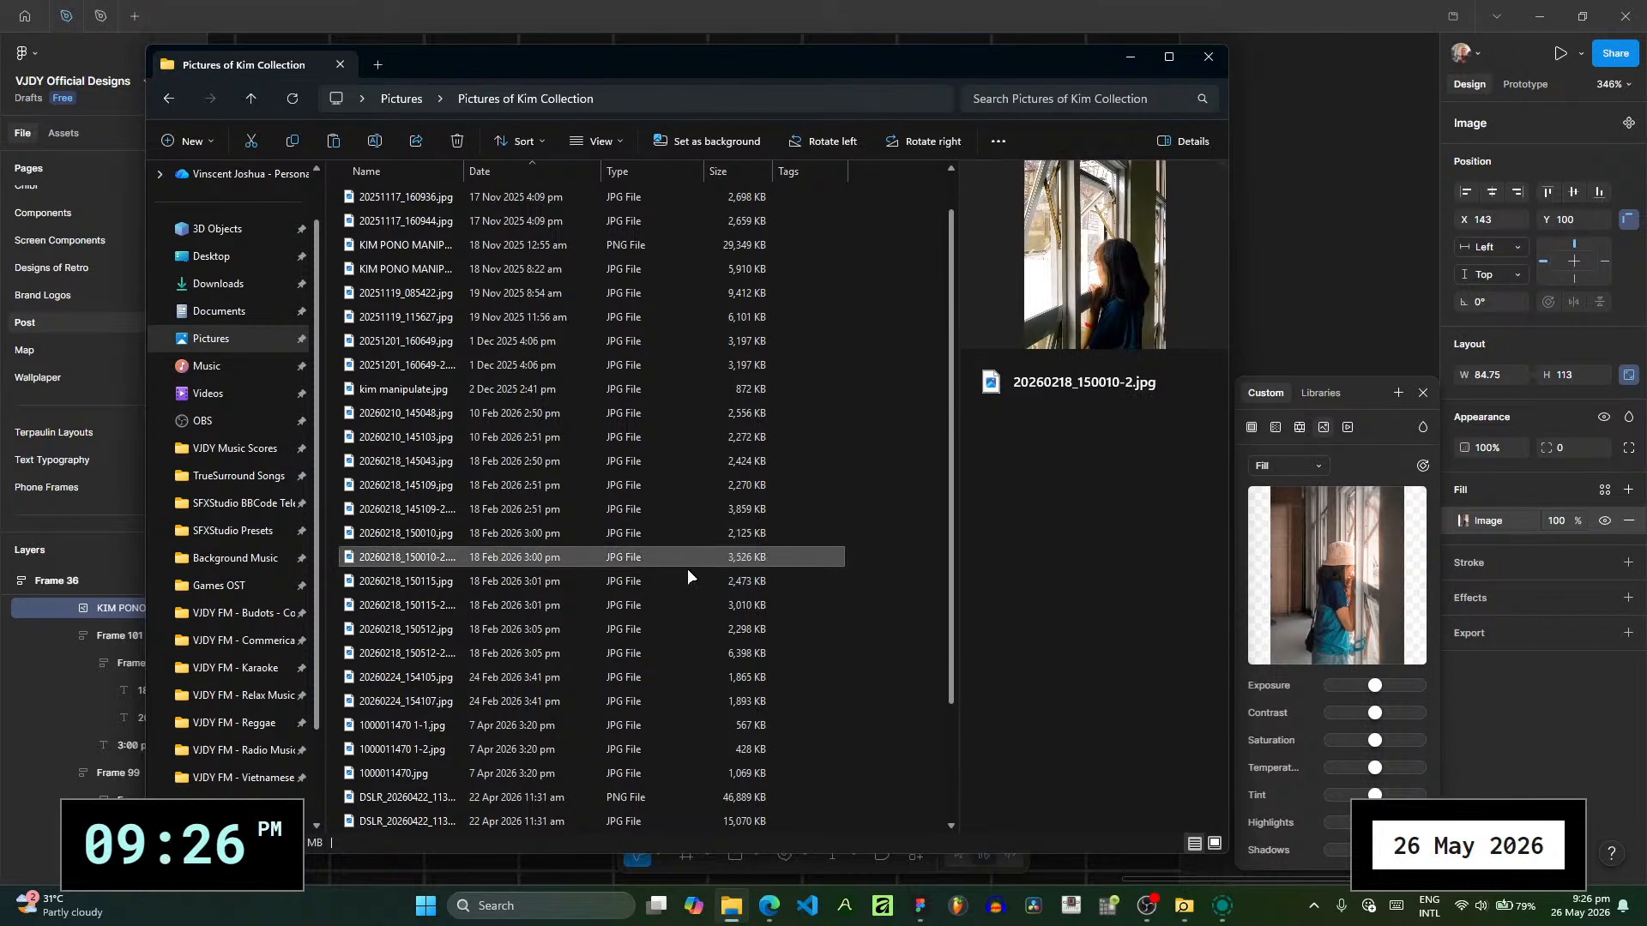
{"action": "left_click", "coordinate": [687, 571]}
{"action": "left_click", "coordinate": [696, 557]}
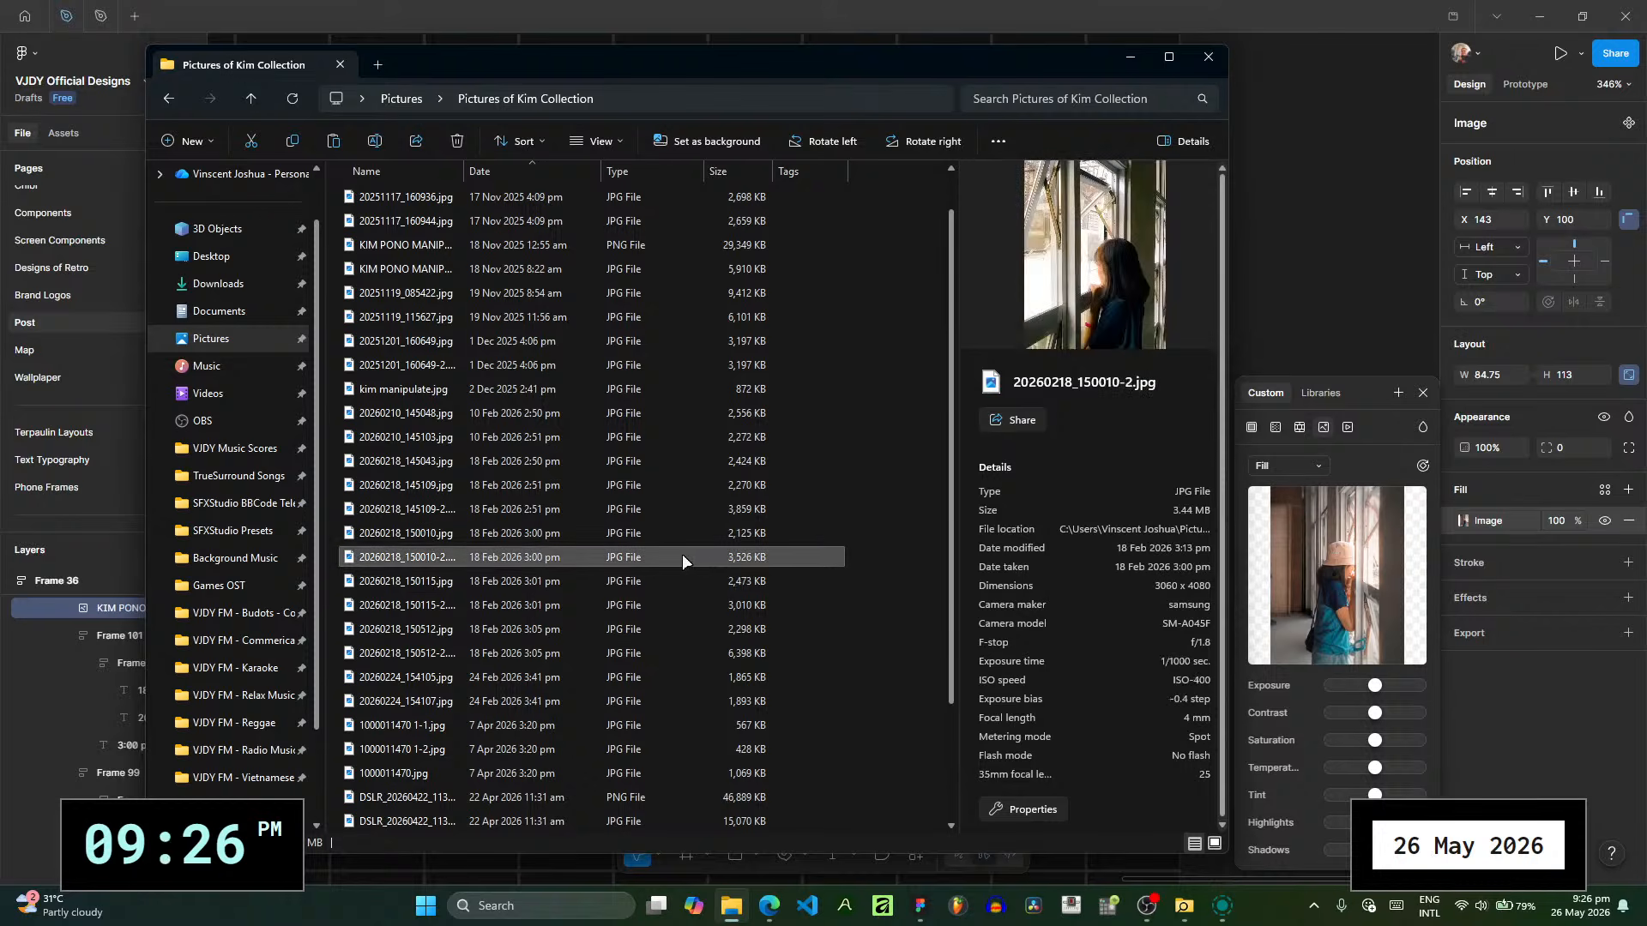
{"action": "left_click_drag", "start_coordinate": [682, 557], "coordinate": [1268, 572]}
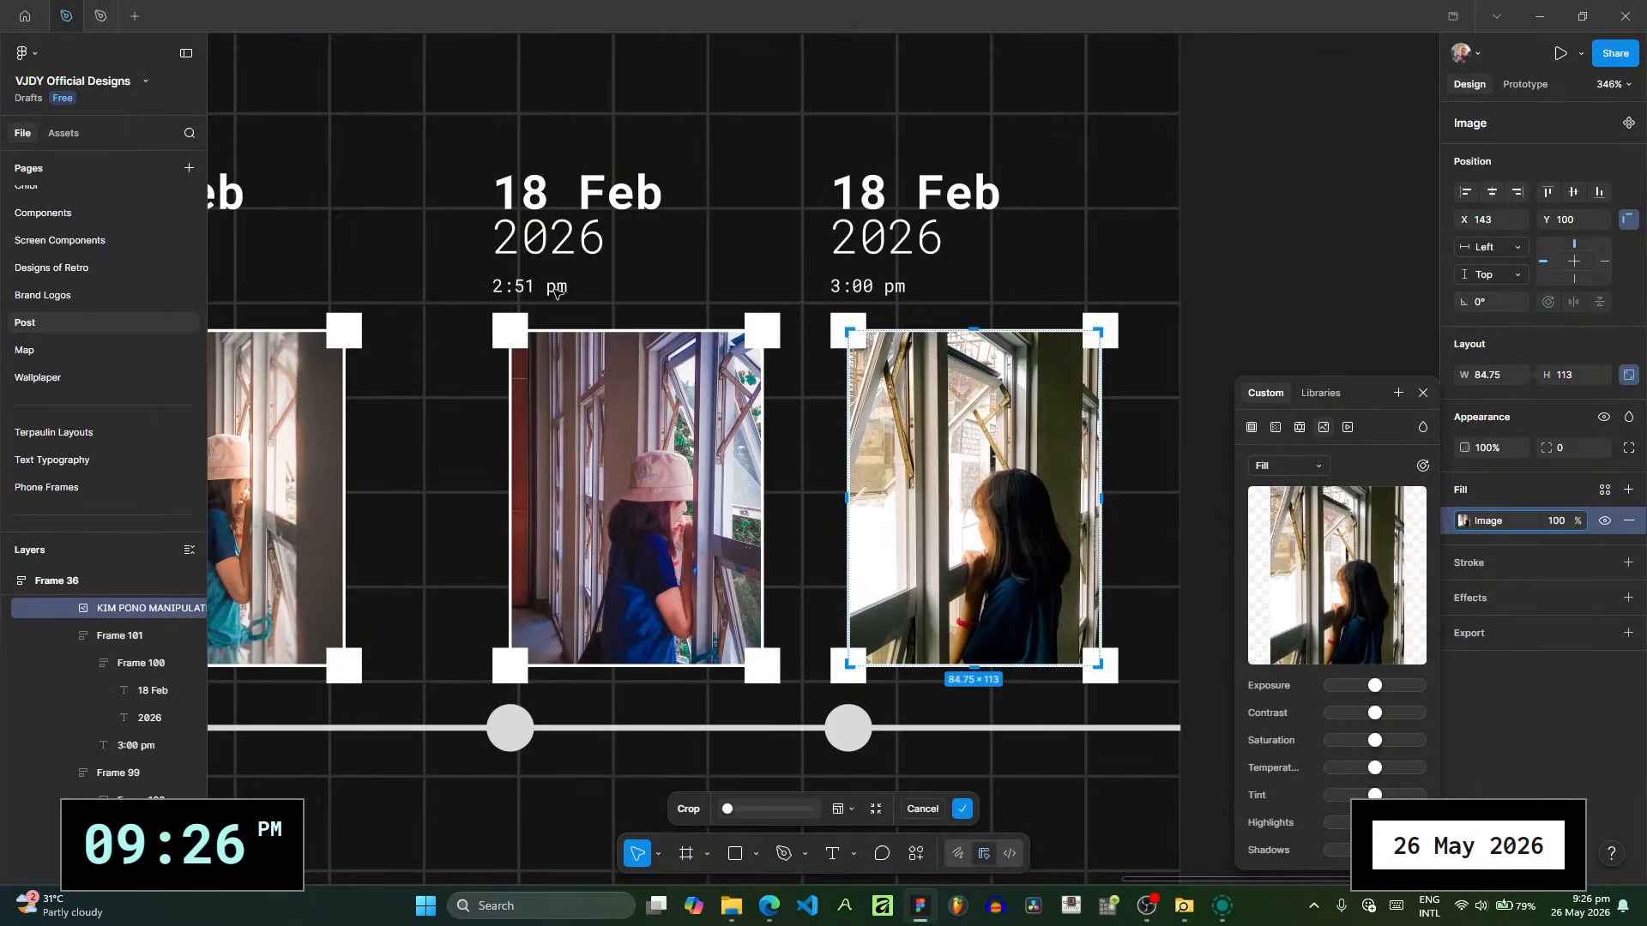
{"action": "left_click", "coordinate": [1424, 393]}
- Extend the time caption above the first photo to read "2:51 pm | FIRST LBUM"
{"action": "left_click", "coordinate": [558, 285]}
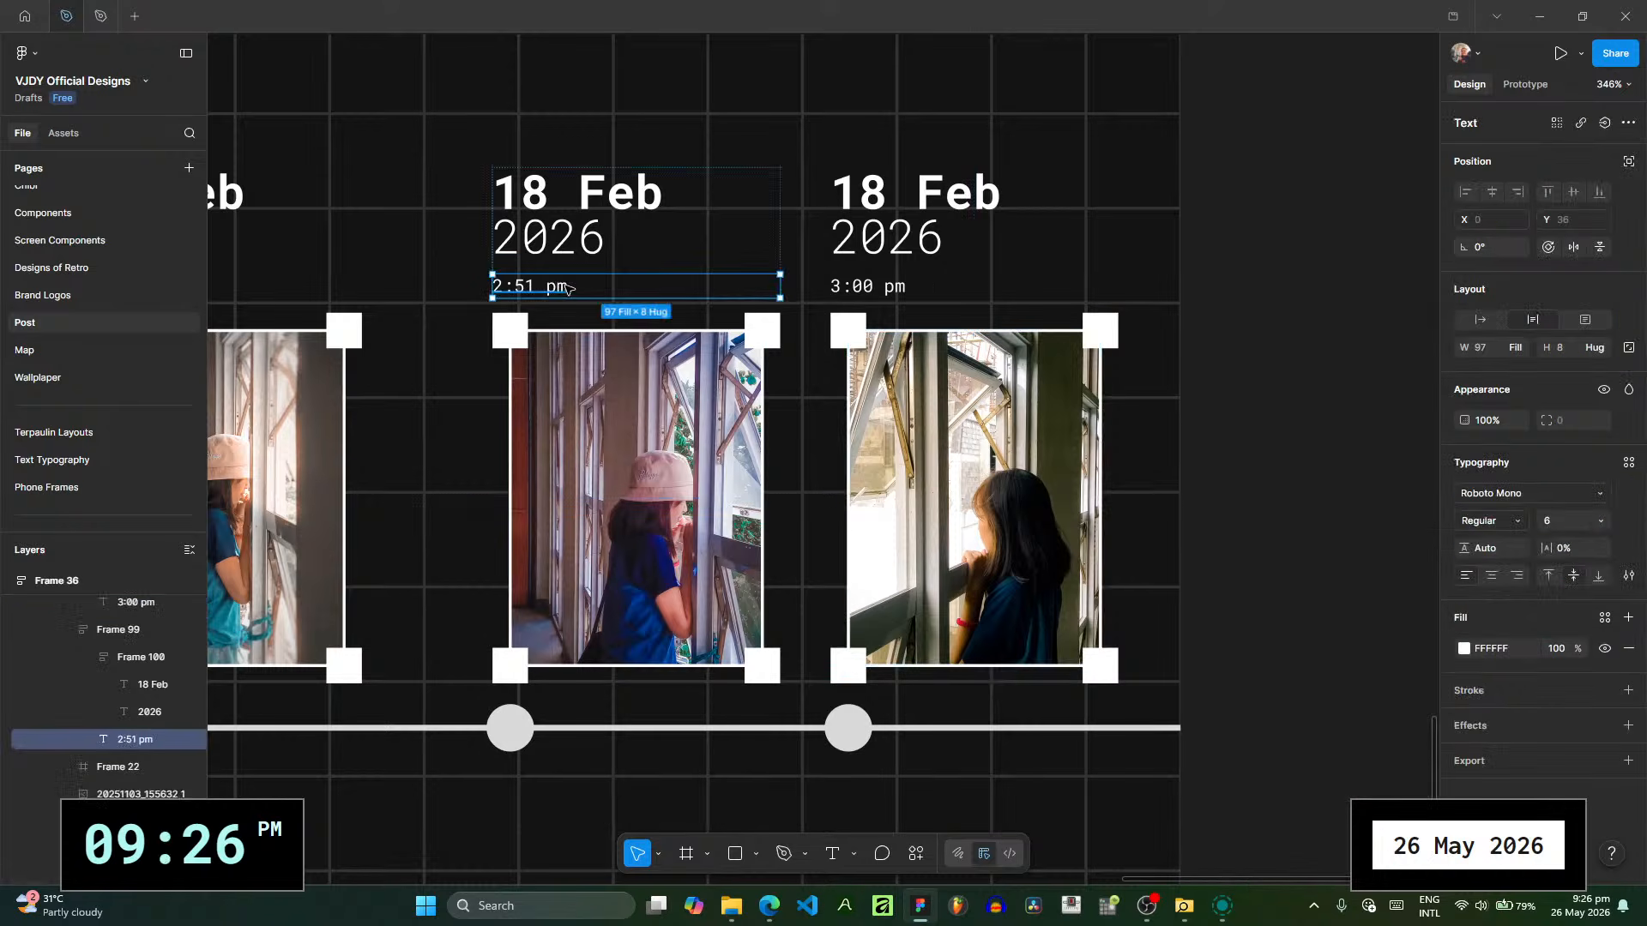
{"action": "double_click", "coordinate": [558, 286]}
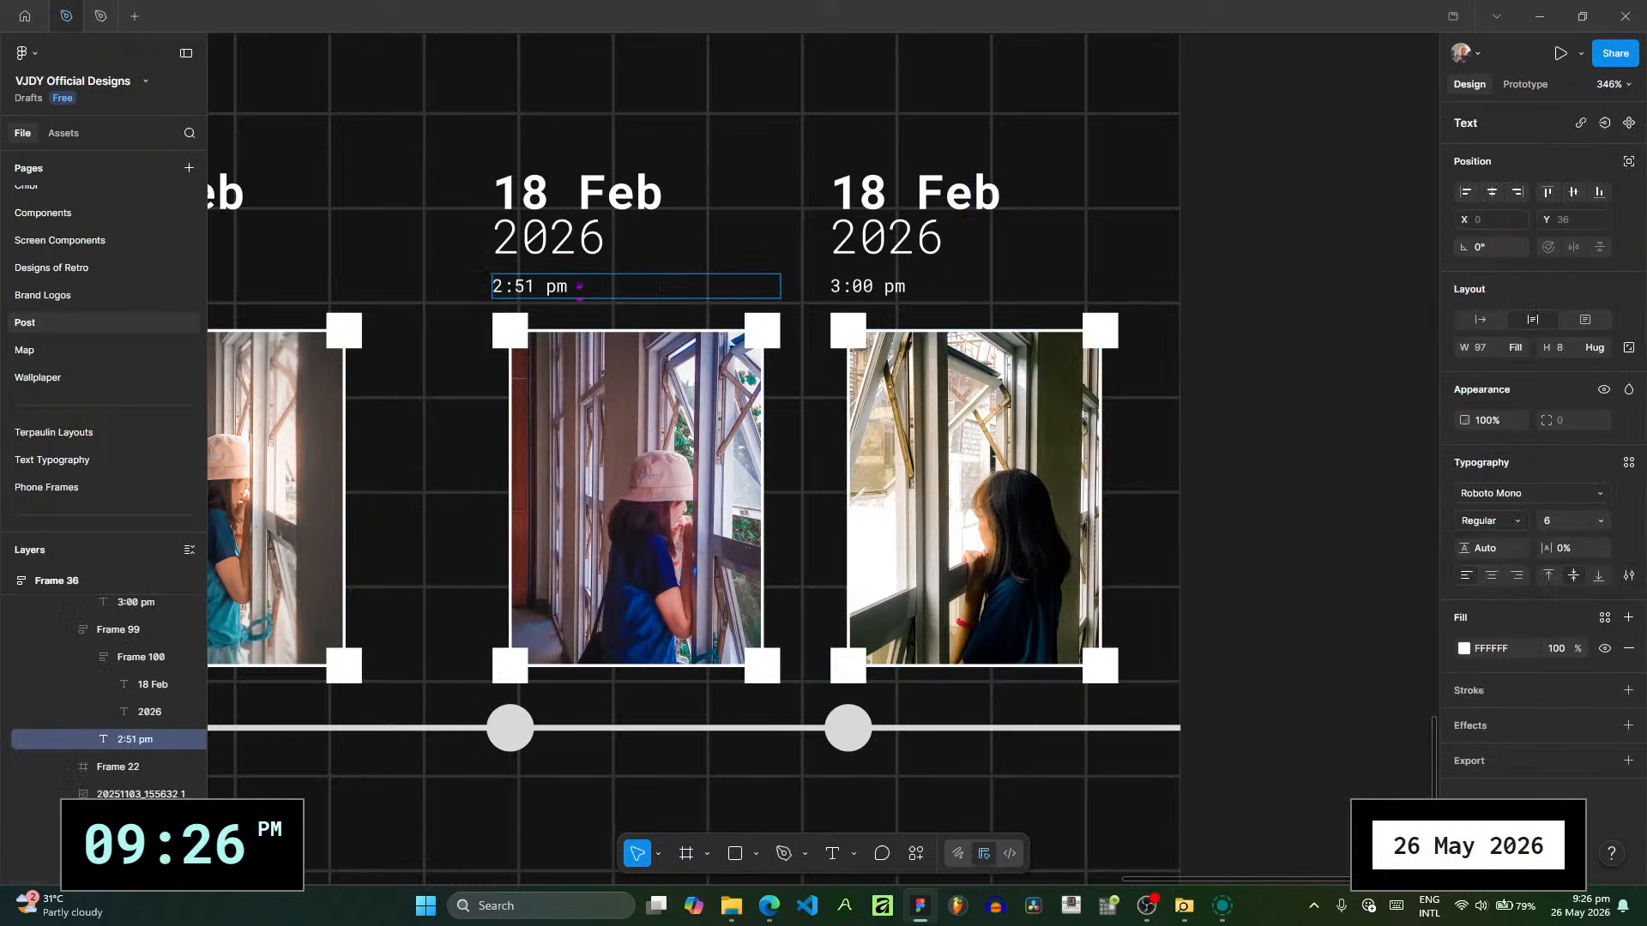
{"action": "type", "text": "FI"}
{"action": "key", "text": "BackSpace"}
{"action": "key", "text": "BackSpace"}
{"action": "key", "text": "BackSpace"}
{"action": "type", "text": "| FIRST LBUM"}
- Extend the time caption above the second photo to read "3:00 pm | HER FIRST FB COVER"
{"action": "left_click", "coordinate": [1026, 288]}
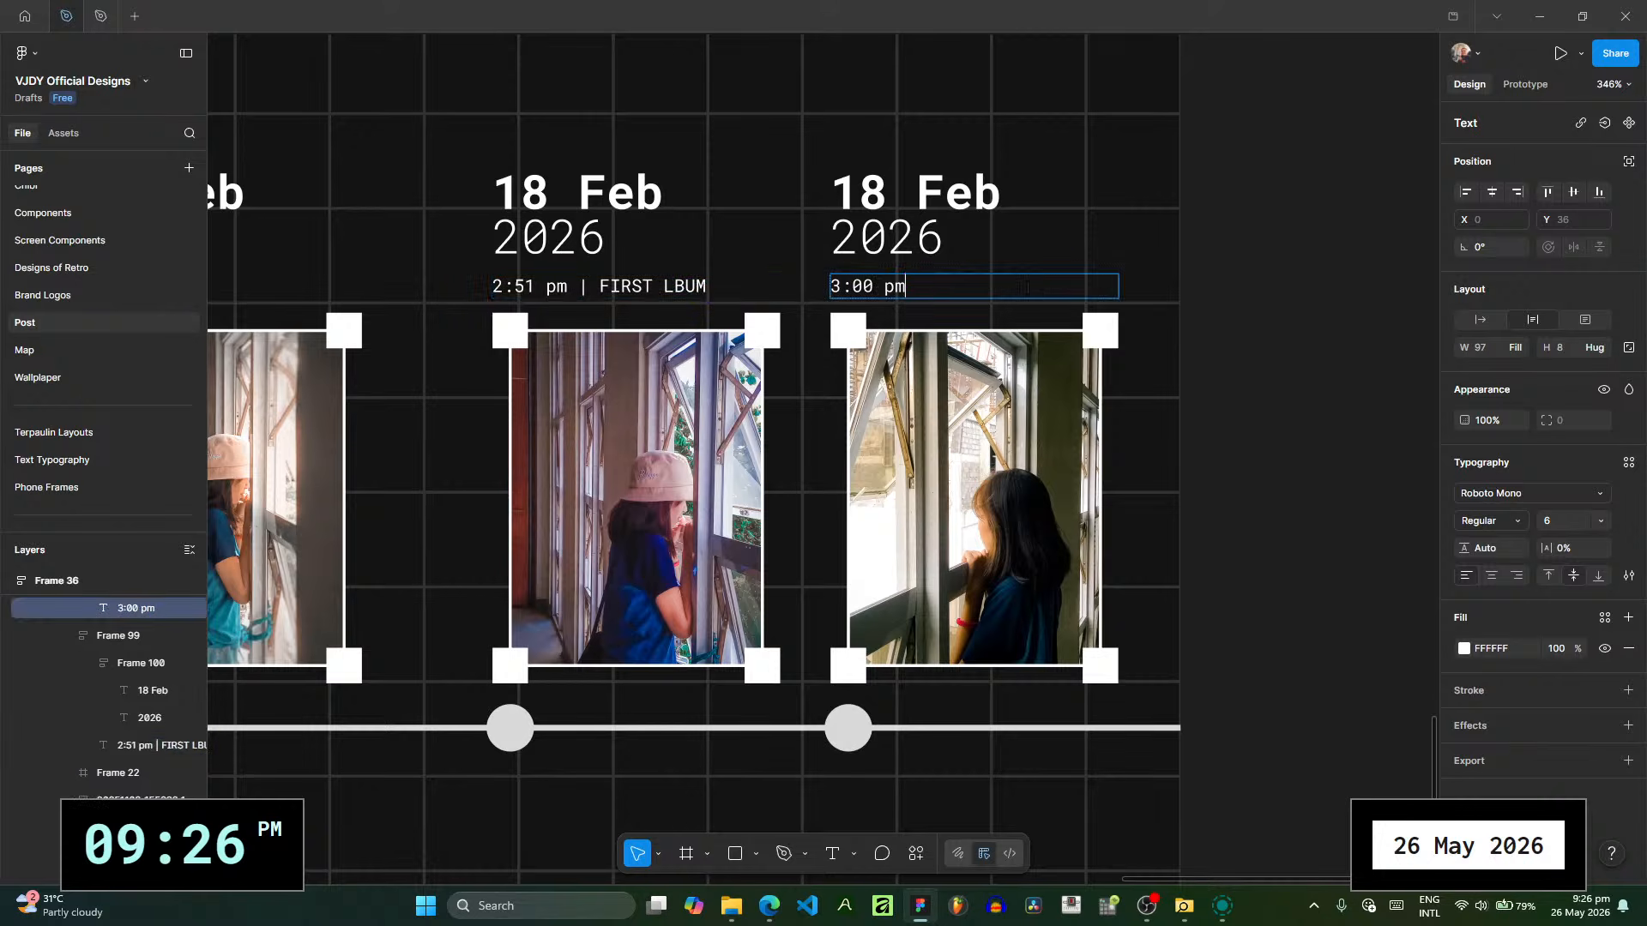
{"action": "type", "text": "| FIRST FB COVER"}
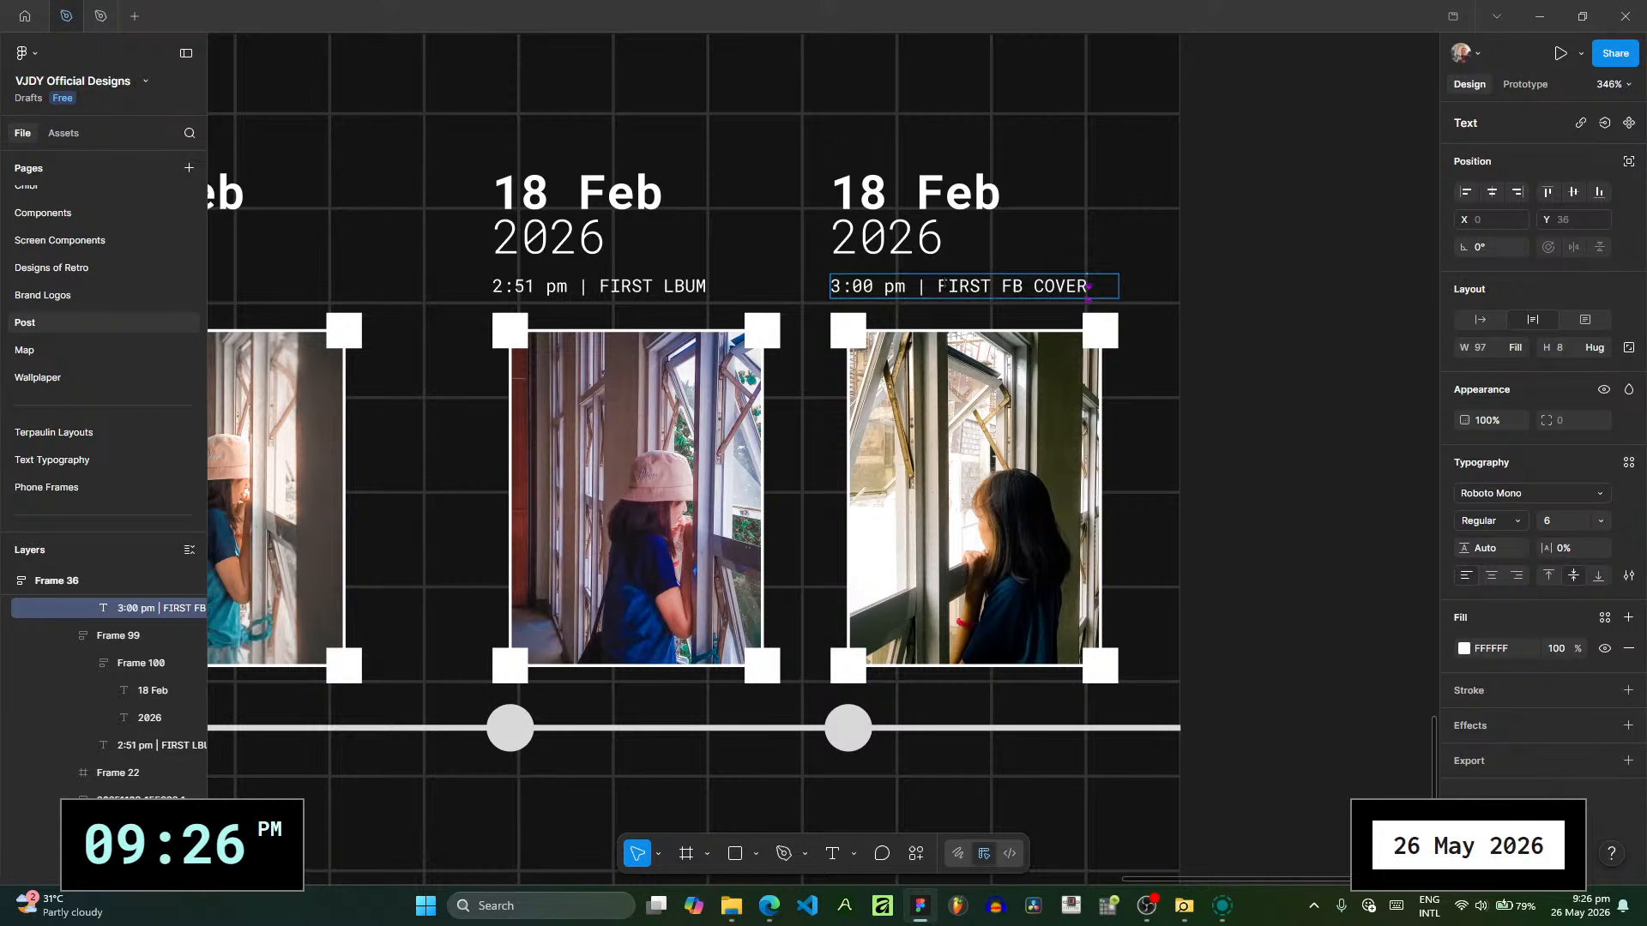
{"action": "type", "text": "HER"}
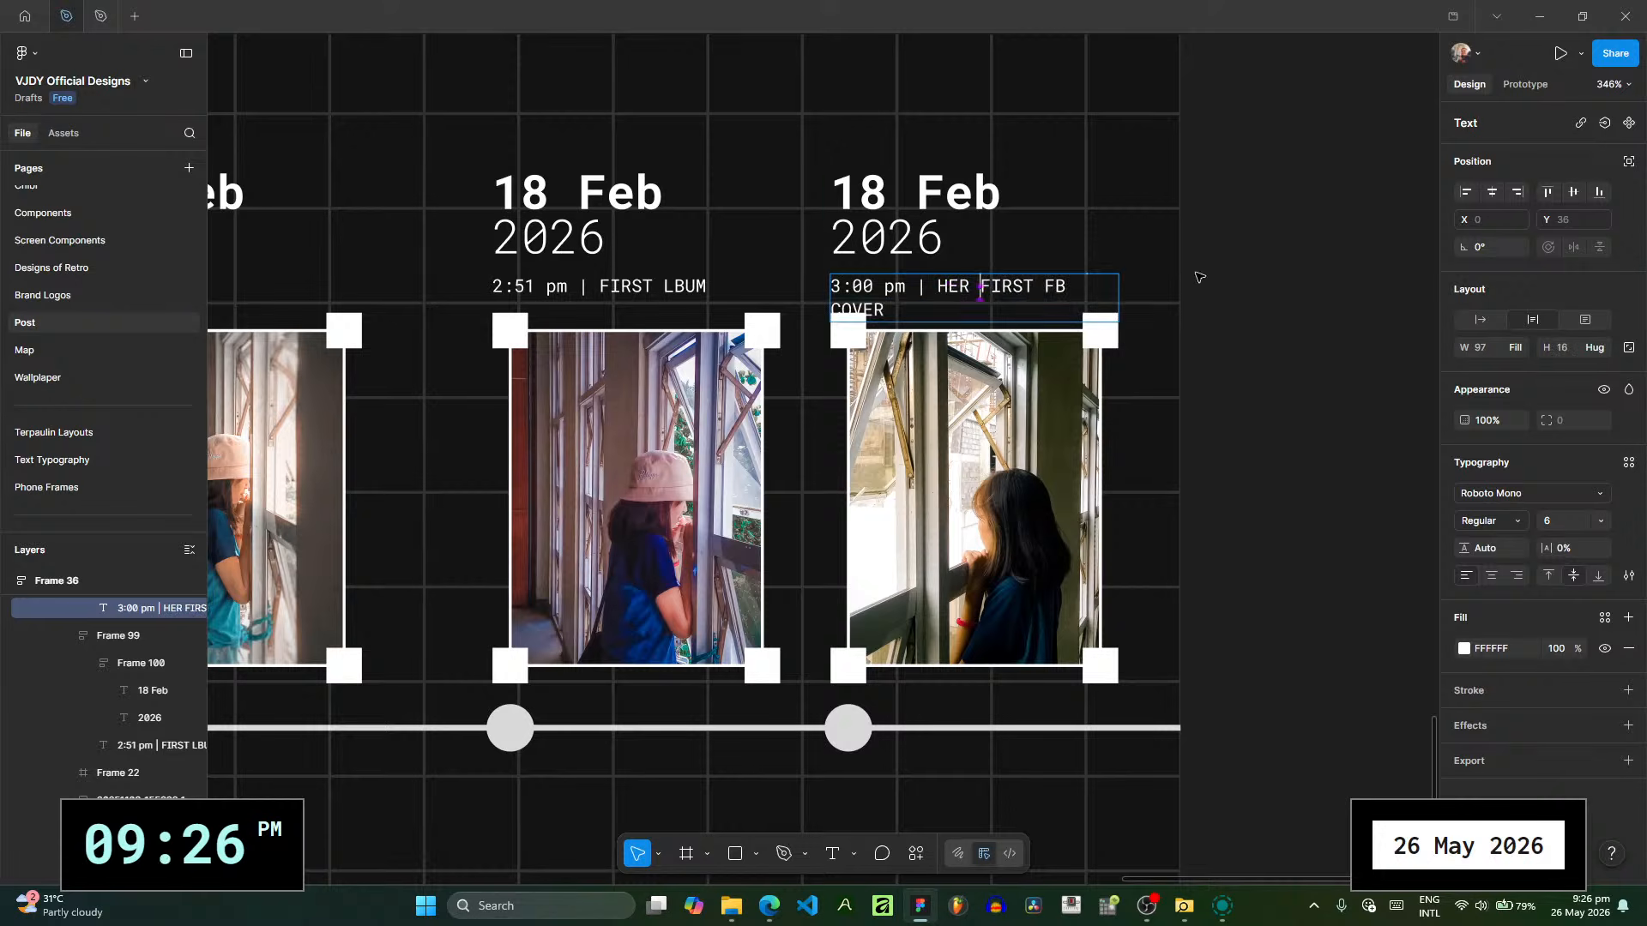
- Shorten the caption above the second photo to read "3:00 pm | HER 1st FB COVER"
{"action": "left_click", "coordinate": [982, 236]}
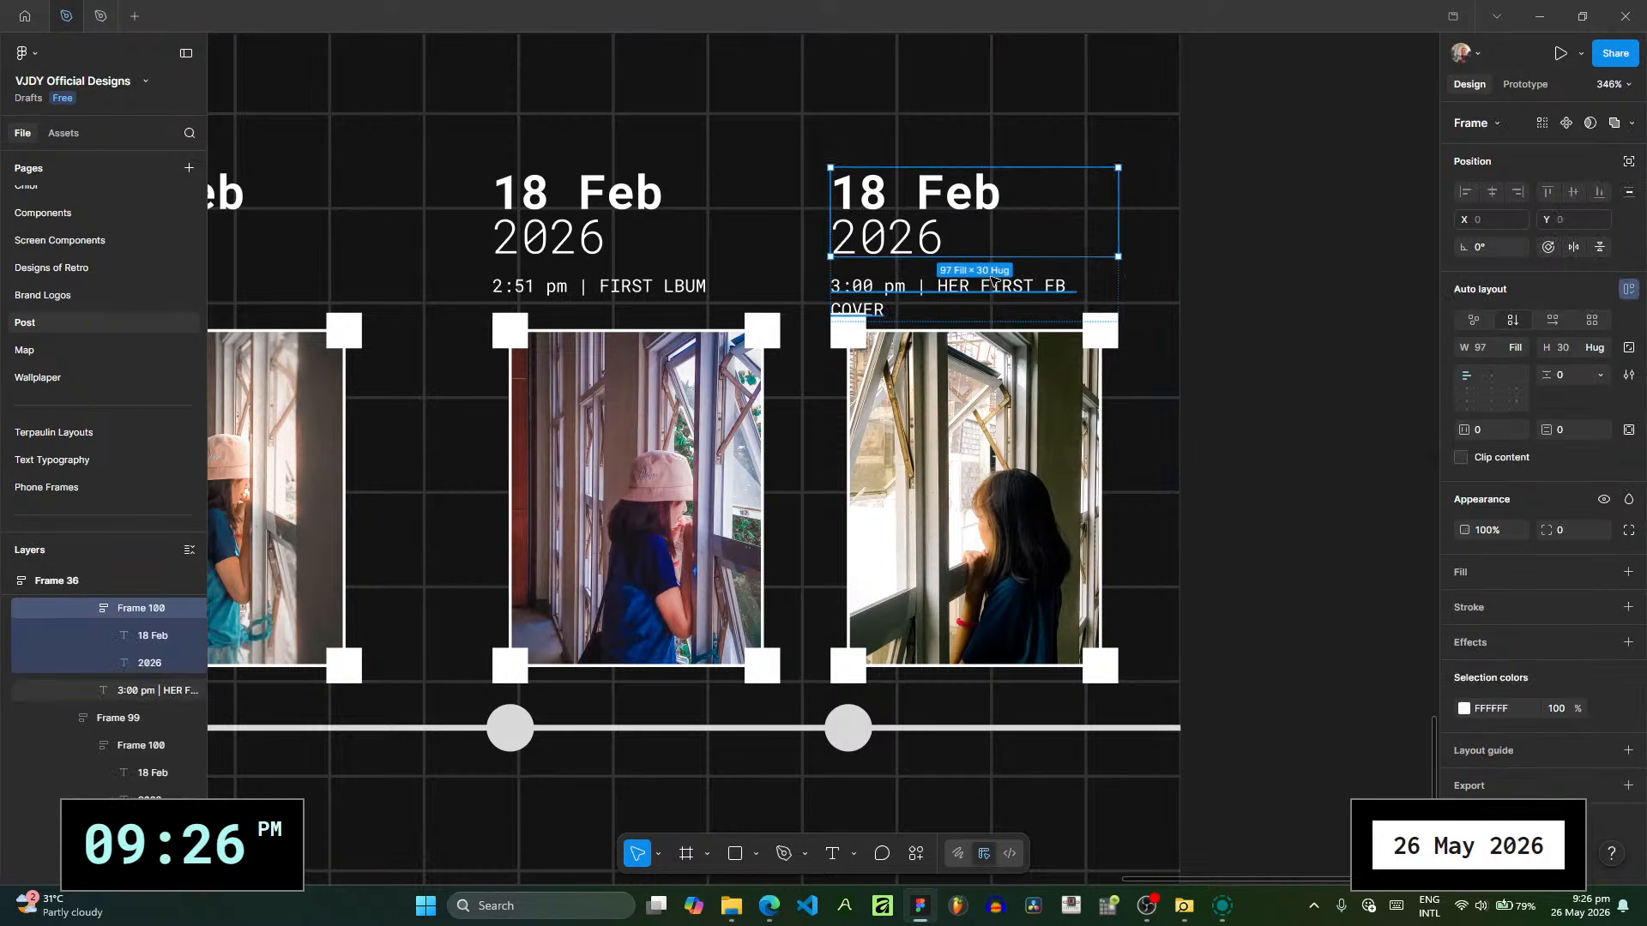
{"action": "left_click", "coordinate": [1020, 288]}
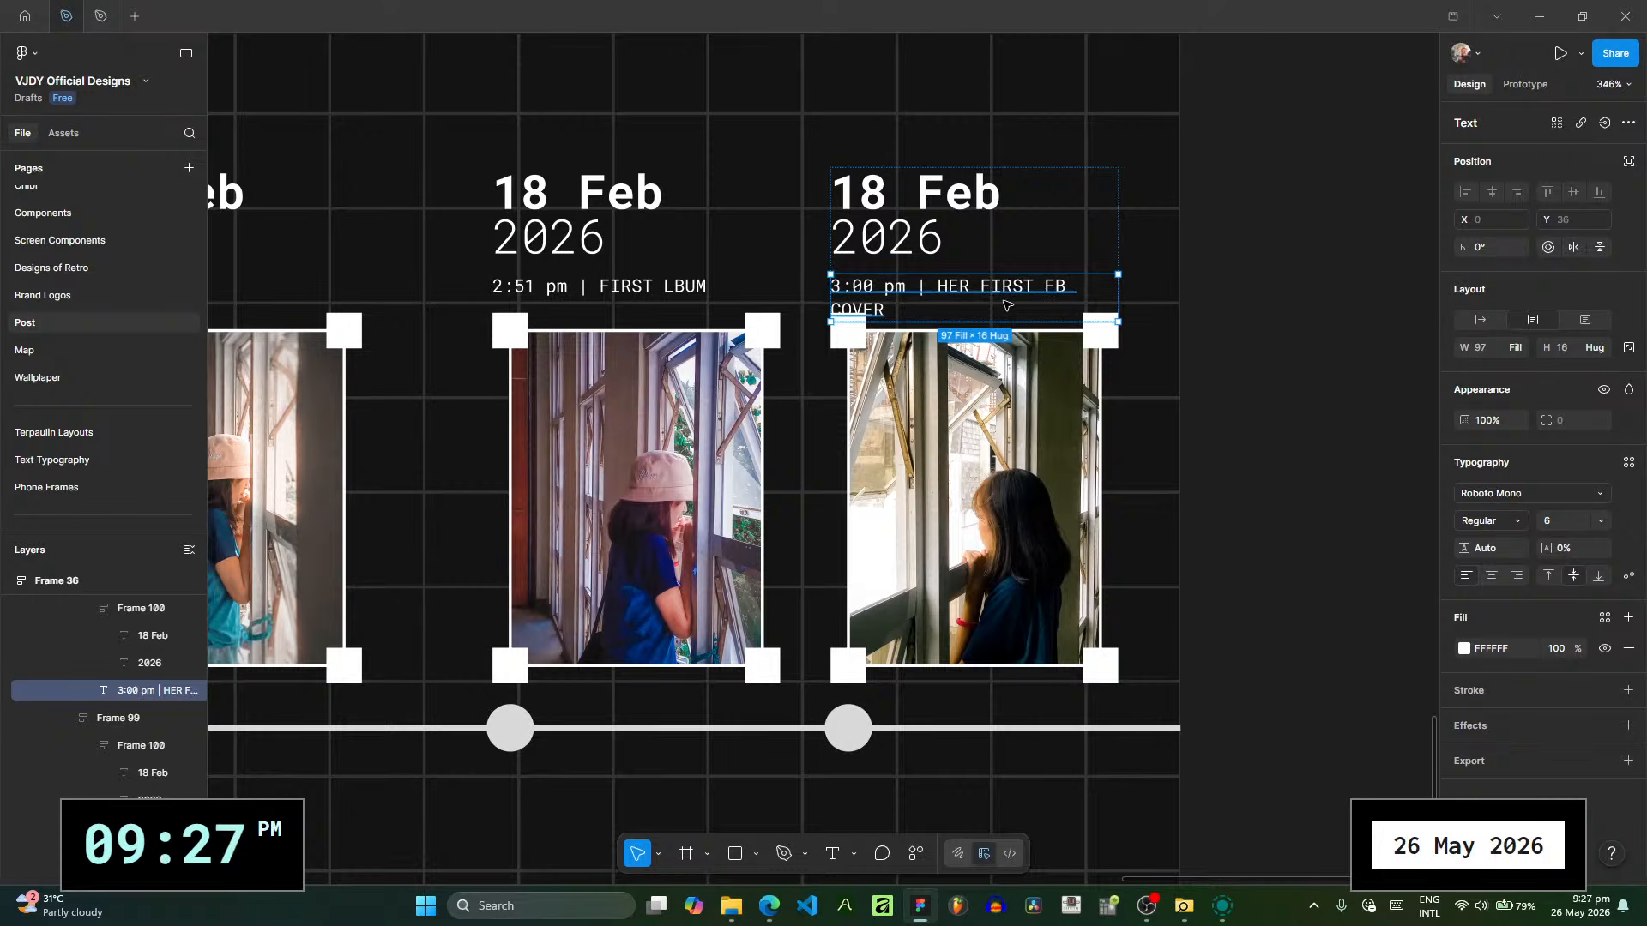
{"action": "left_click", "coordinate": [996, 307]}
{"action": "double_click", "coordinate": [999, 290]}
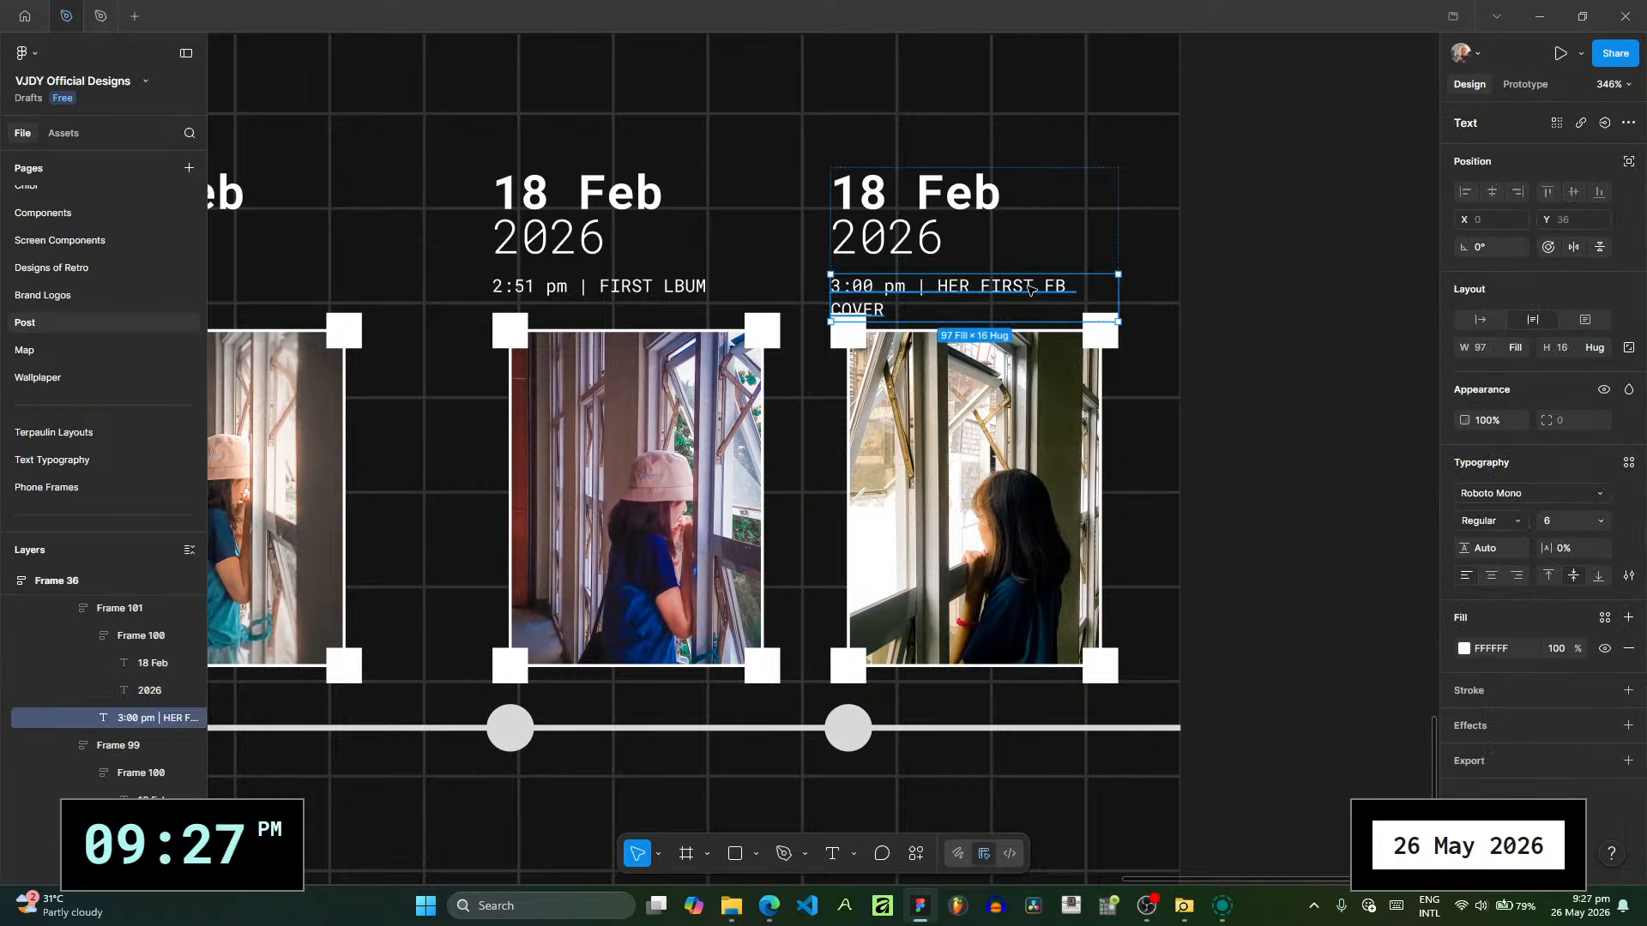
{"action": "double_click", "coordinate": [995, 288]}
{"action": "type", "text": "1sd"}
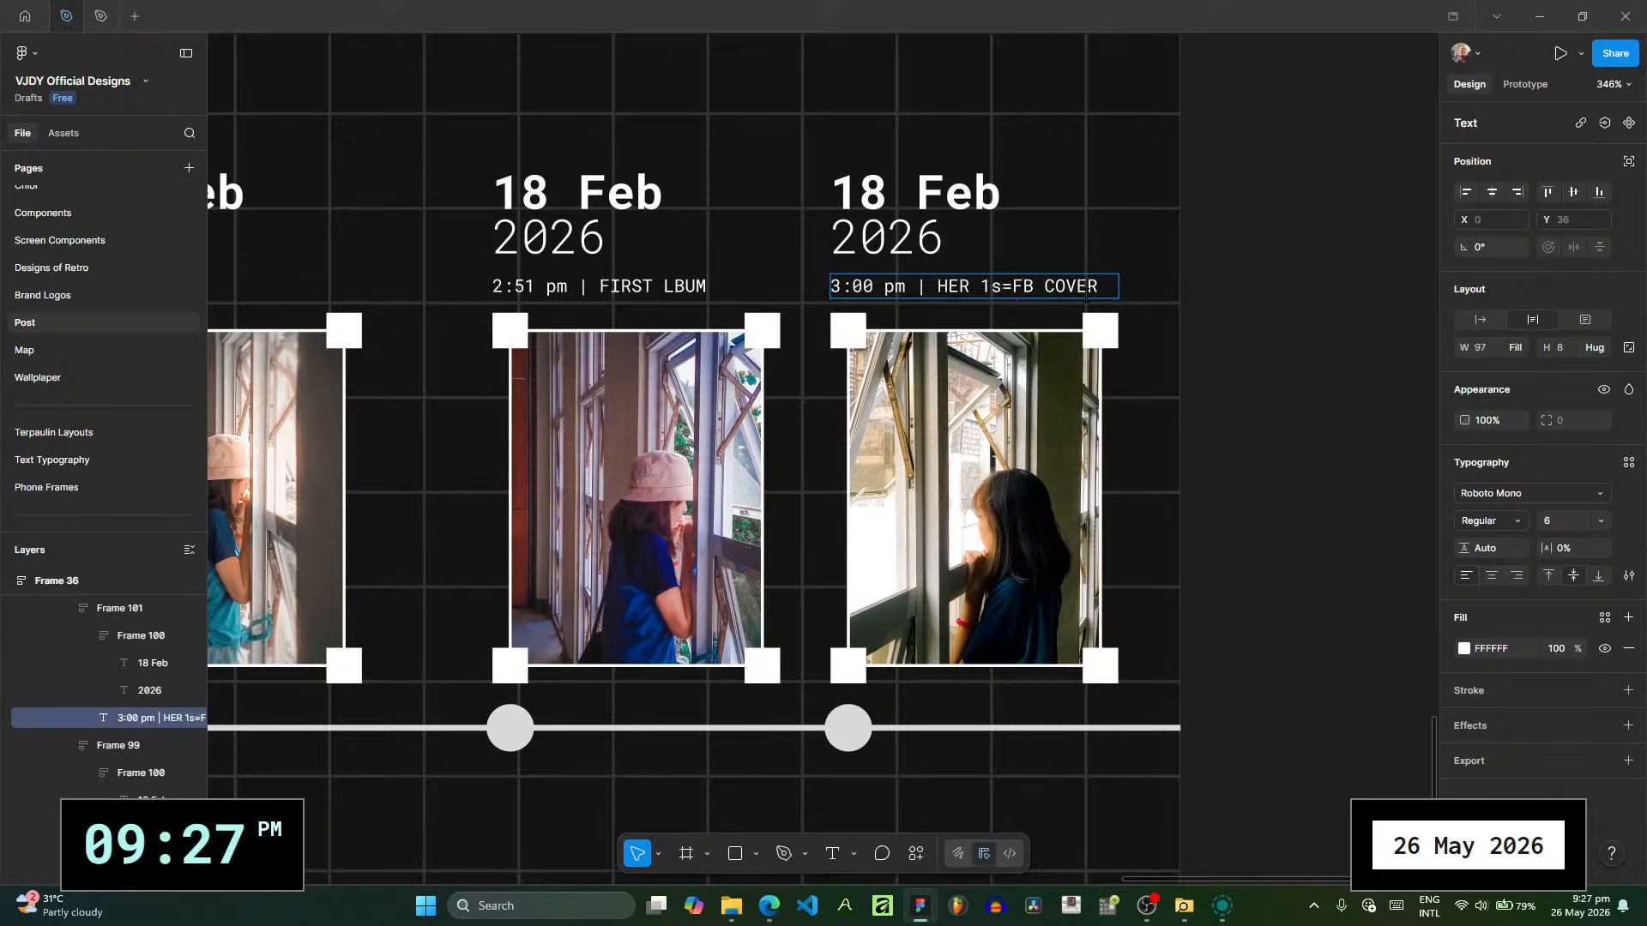
{"action": "key", "text": "BackSpace"}
{"action": "type", "text": "t"}
{"action": "key", "text": "Escape"}
{"action": "left_click", "coordinate": [1227, 356]}
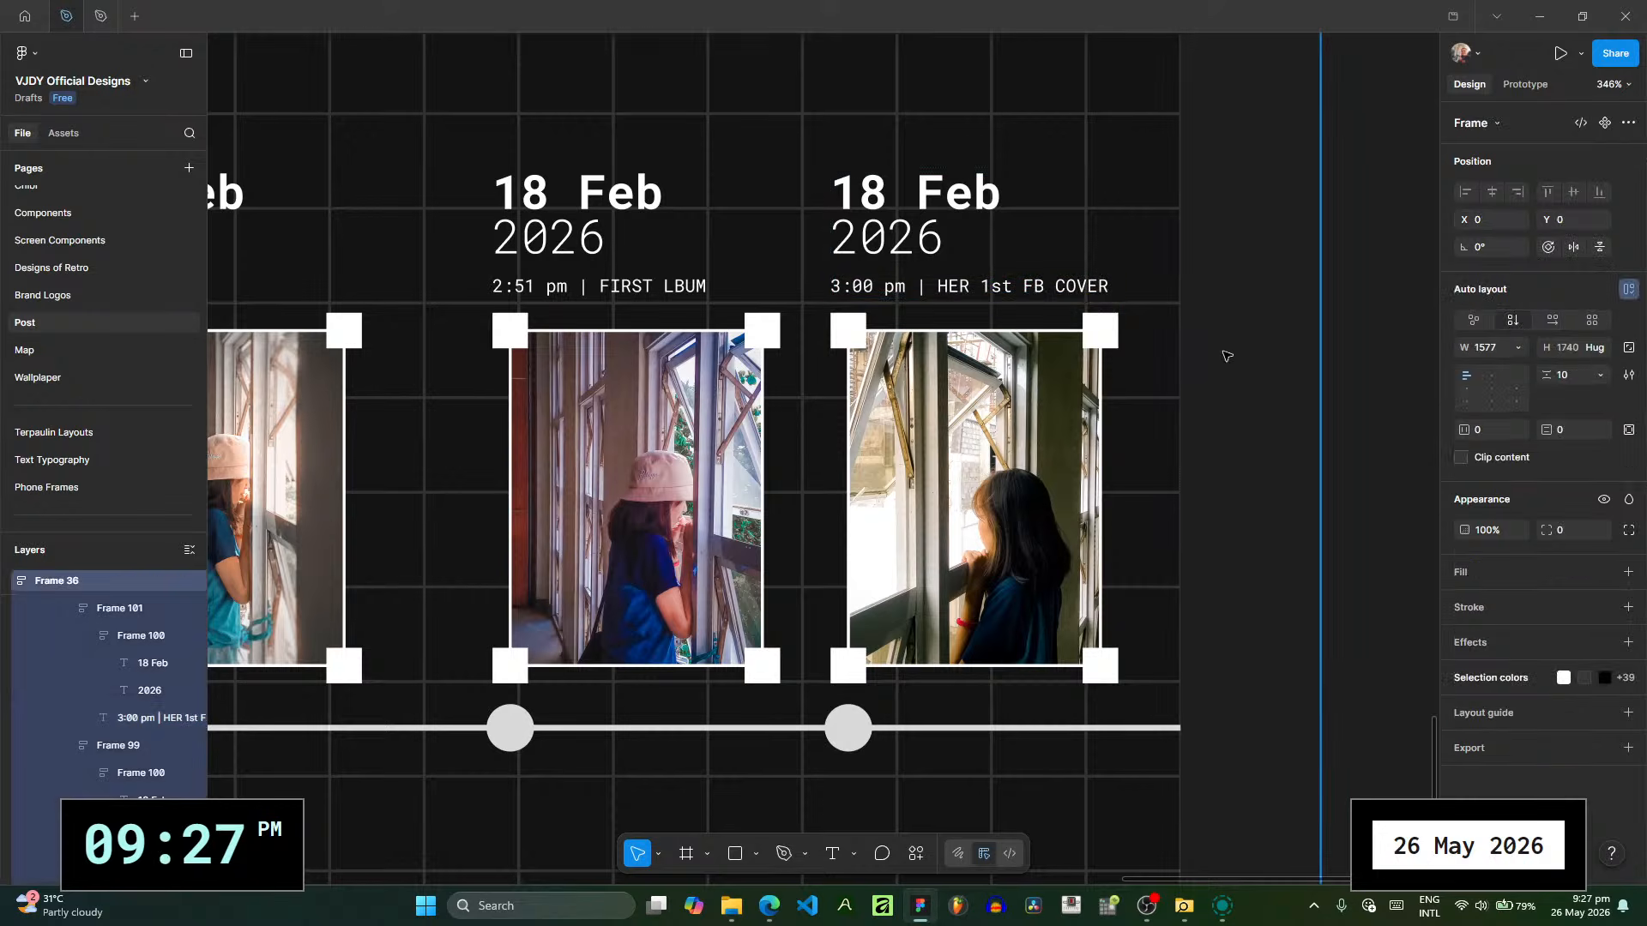
- Replace the vertical bar with a hyphen in the 2:51 pm and 3:00 pm captions
{"action": "double_click", "coordinate": [593, 288], "text": "ctrl"}
{"action": "left_click", "coordinate": [590, 286]}
{"action": "key", "text": "BackSpace"}
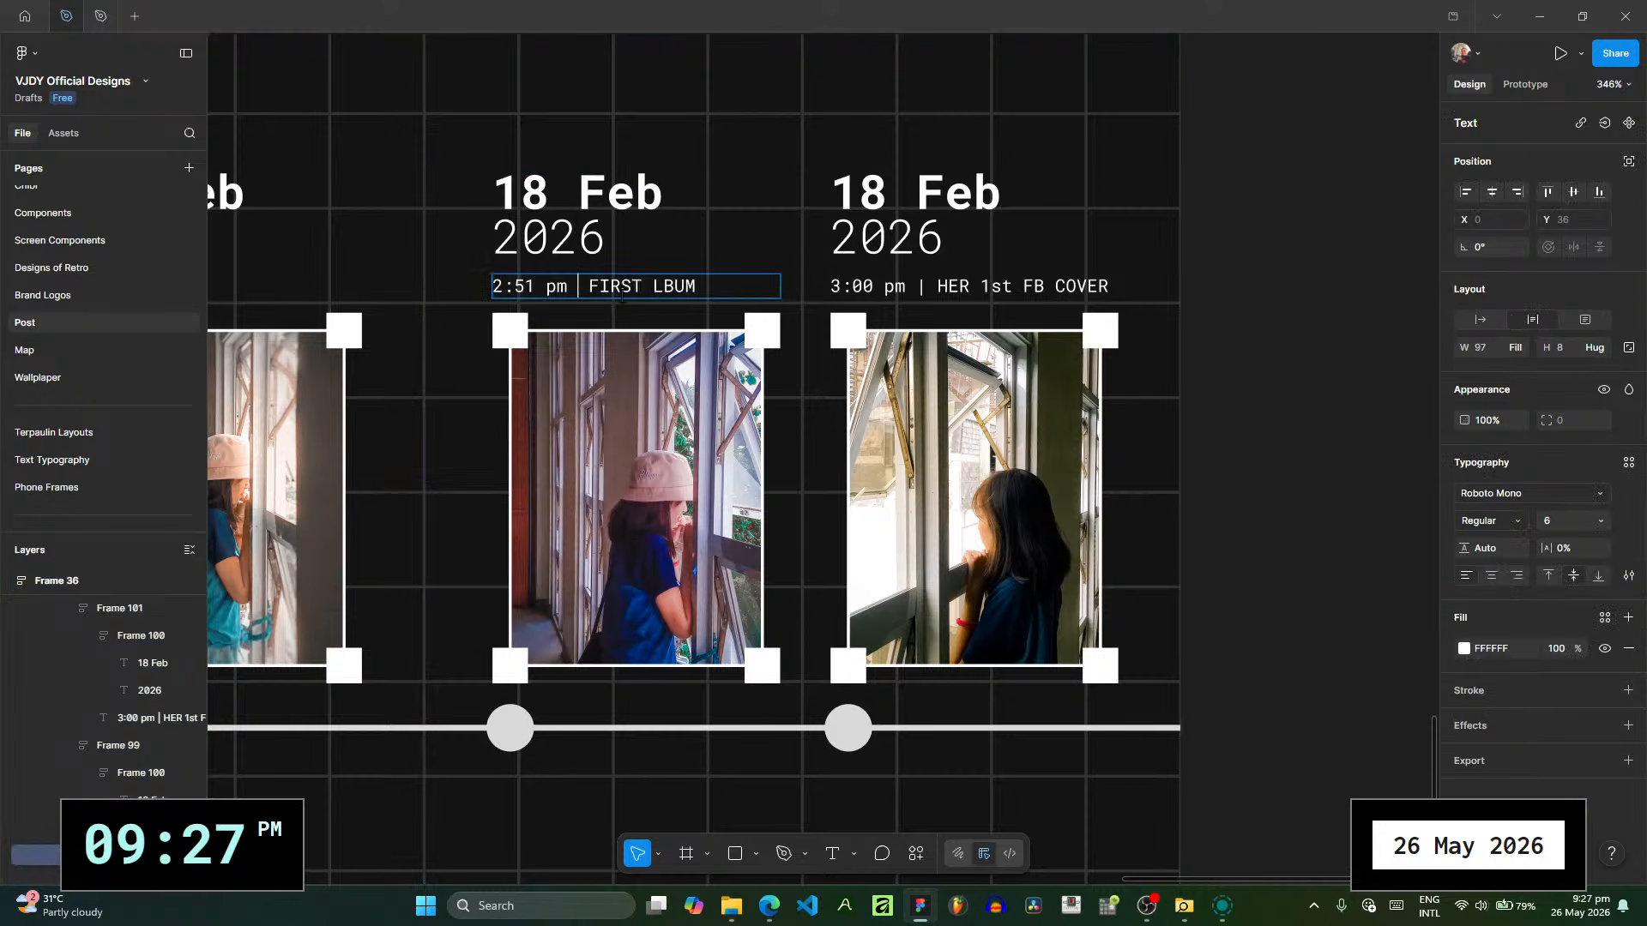
{"action": "type", "text": "-"}
{"action": "double_click", "coordinate": [926, 286]}
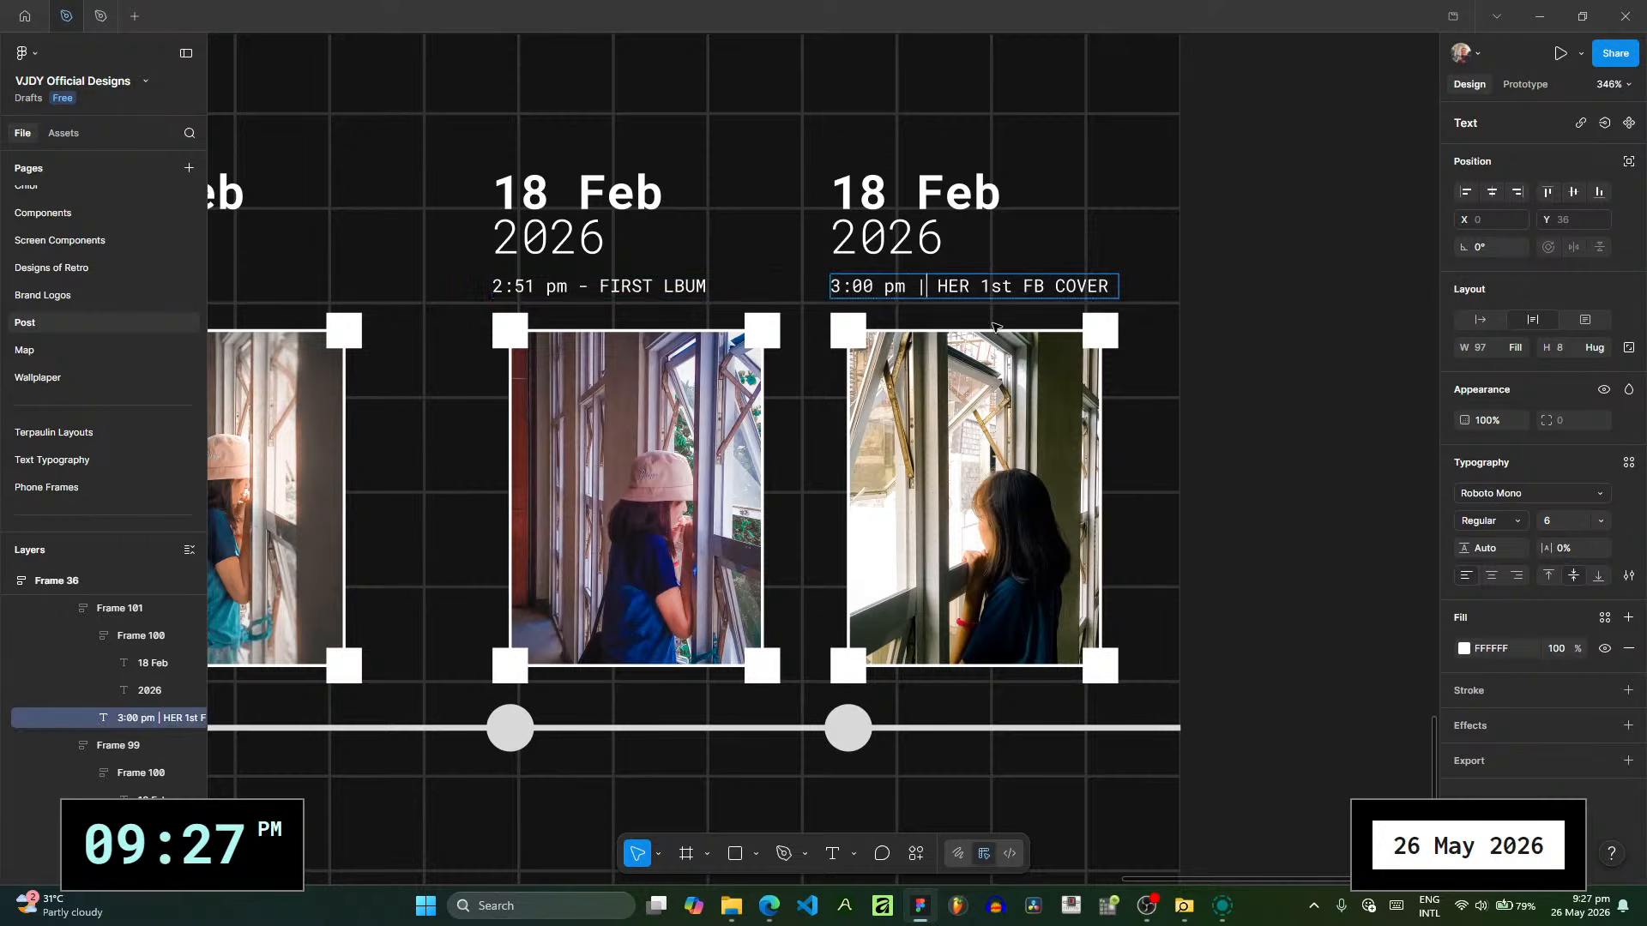
{"action": "key", "text": "BackSpace"}
{"action": "type", "text": "-"}
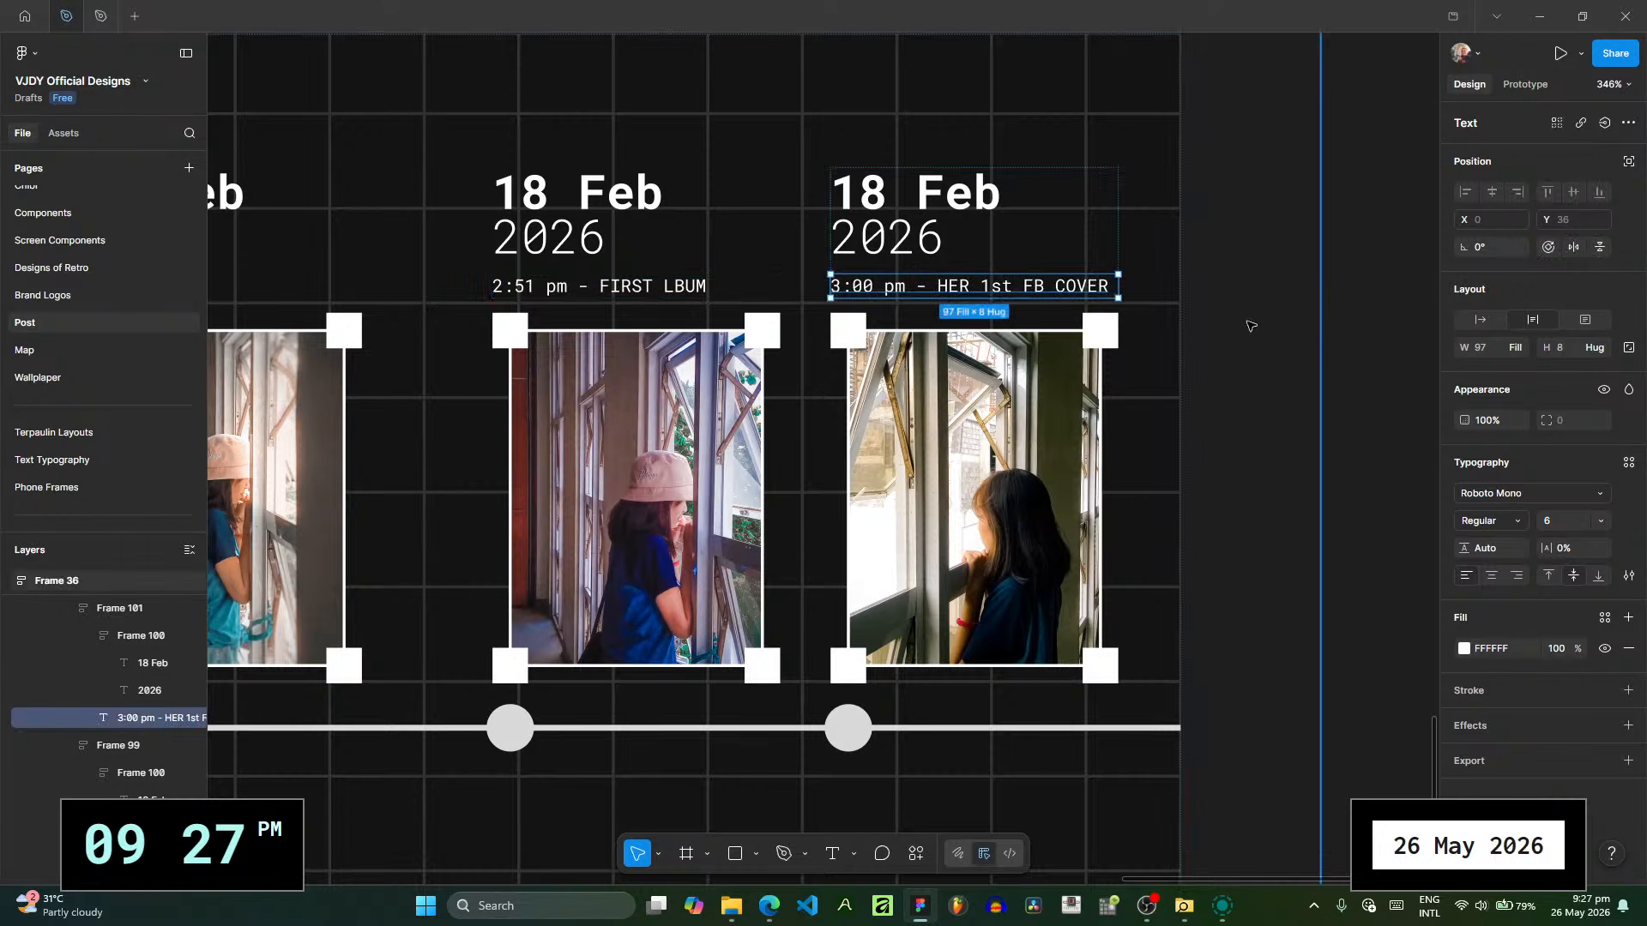
{"action": "left_click", "coordinate": [1344, 330]}
- Duplicate the POST RECAP 6 slide to continue the timeline
{"action": "scroll", "coordinate": [1252, 322], "scroll_direction": "down", "scroll_amount": 5}
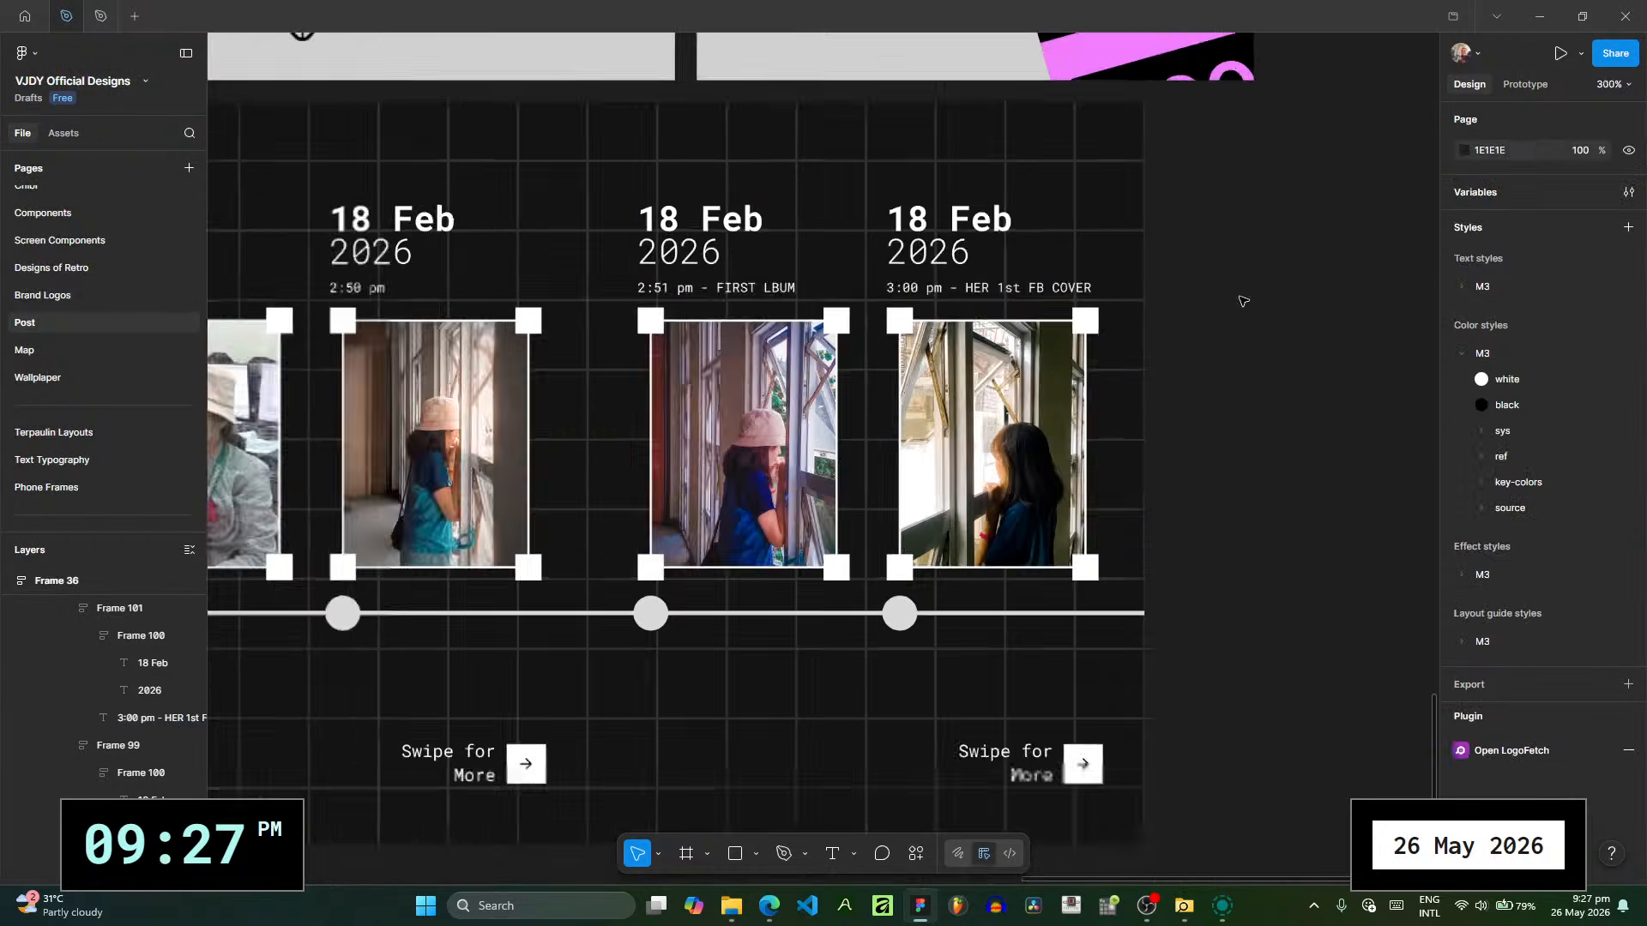
{"action": "scroll", "coordinate": [147, 636], "scroll_direction": "up", "scroll_amount": 8}
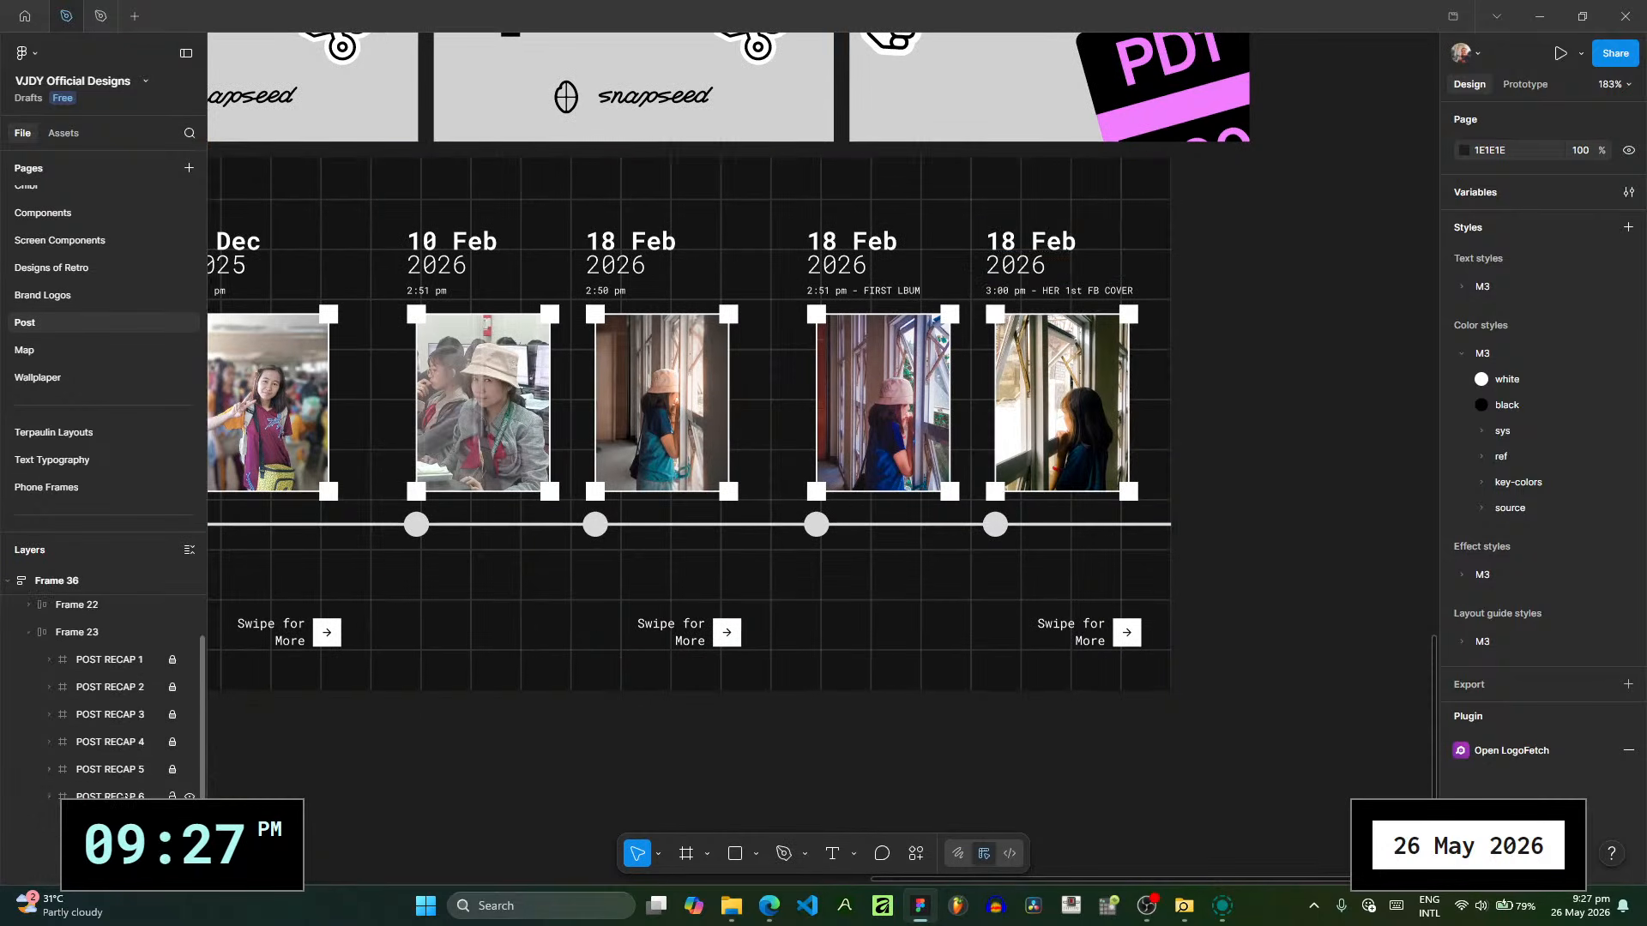
{"action": "left_click", "coordinate": [197, 794]}
{"action": "key", "text": "ctrl+d"}
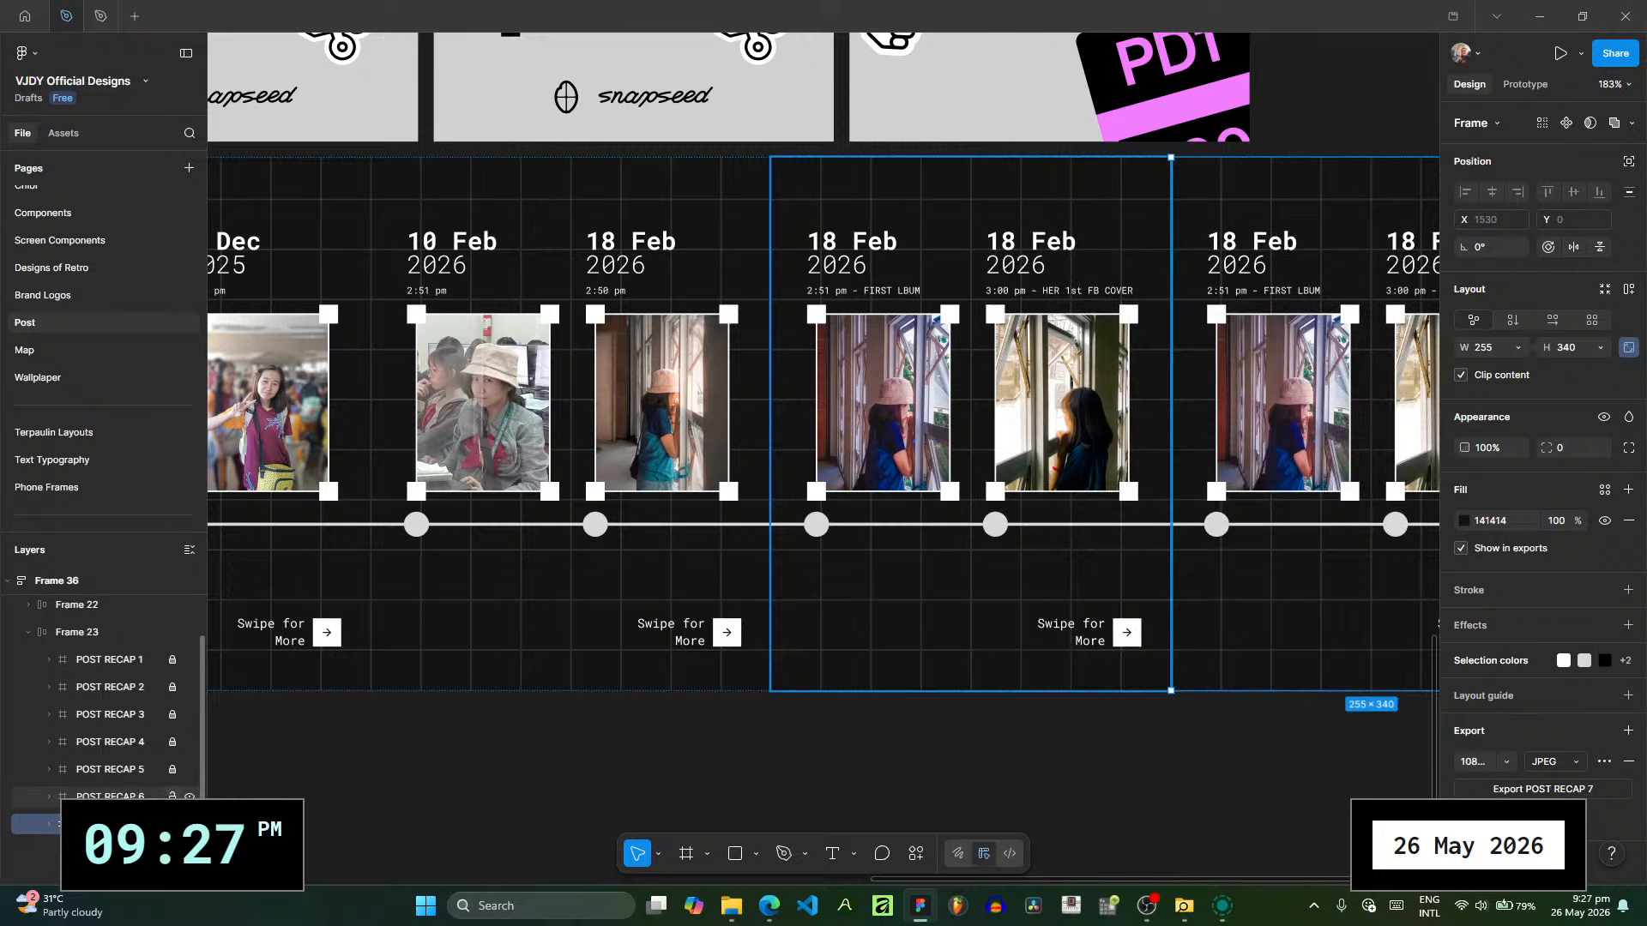
{"action": "scroll", "coordinate": [1060, 629], "scroll_direction": "up", "scroll_amount": 5}
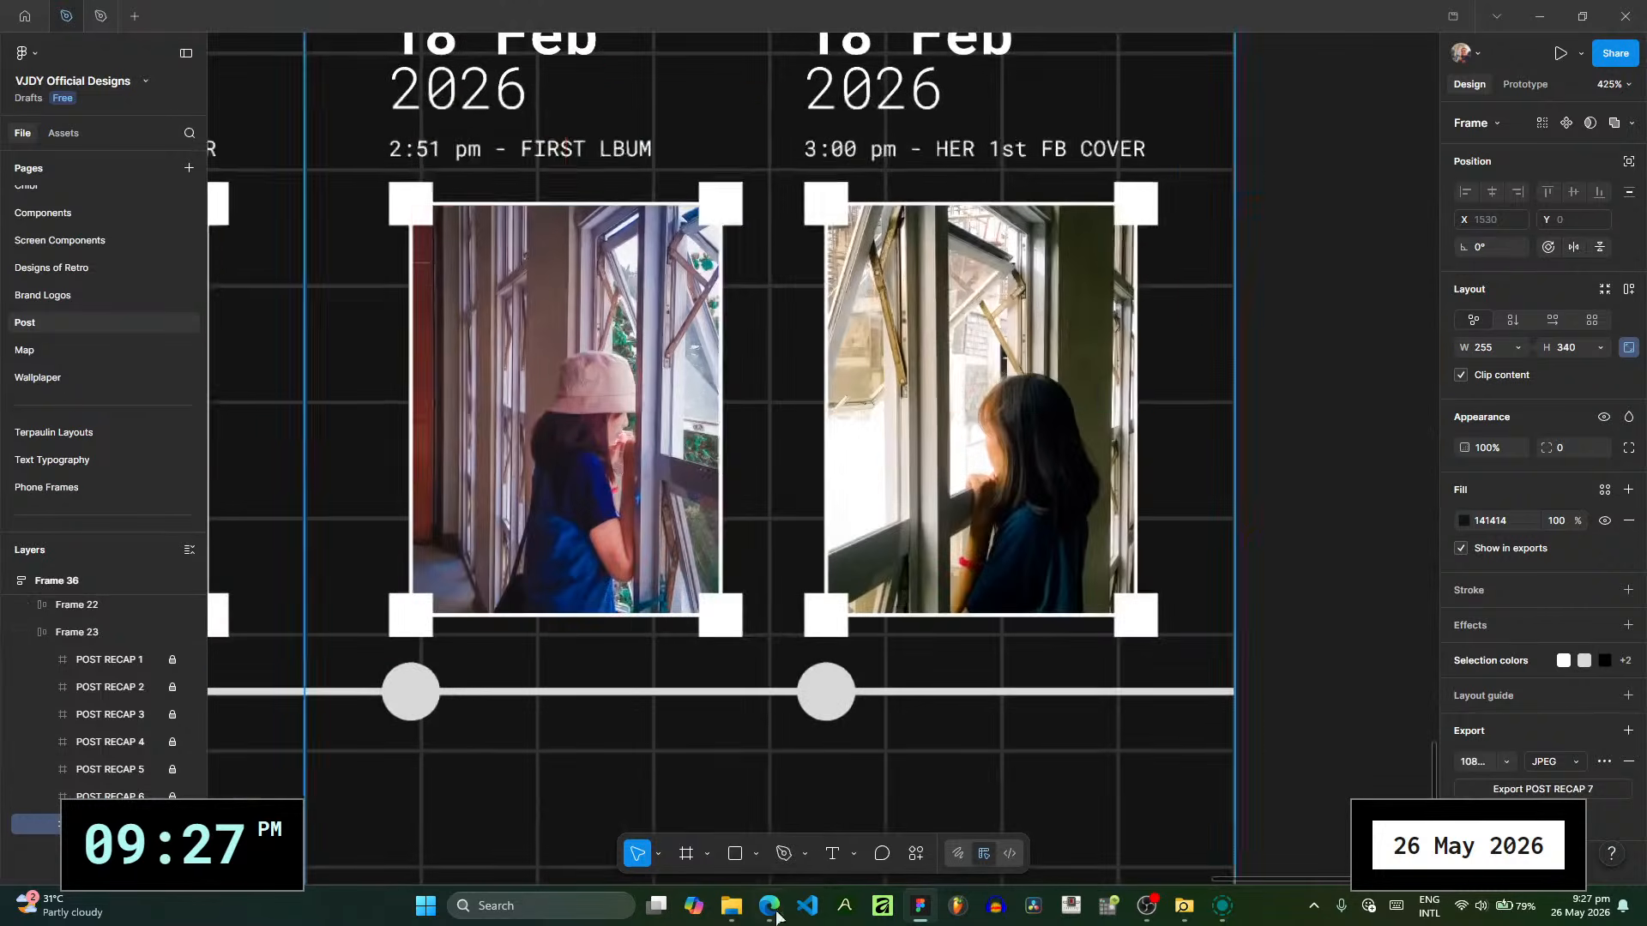
- Switch to the photo folder in File Explorer and preview 20260218_150115.jpg, 20260218_150115-2.jpg and 20260218_150512-2.jpg
{"action": "left_click", "coordinate": [731, 911]}
{"action": "left_click", "coordinate": [722, 580]}
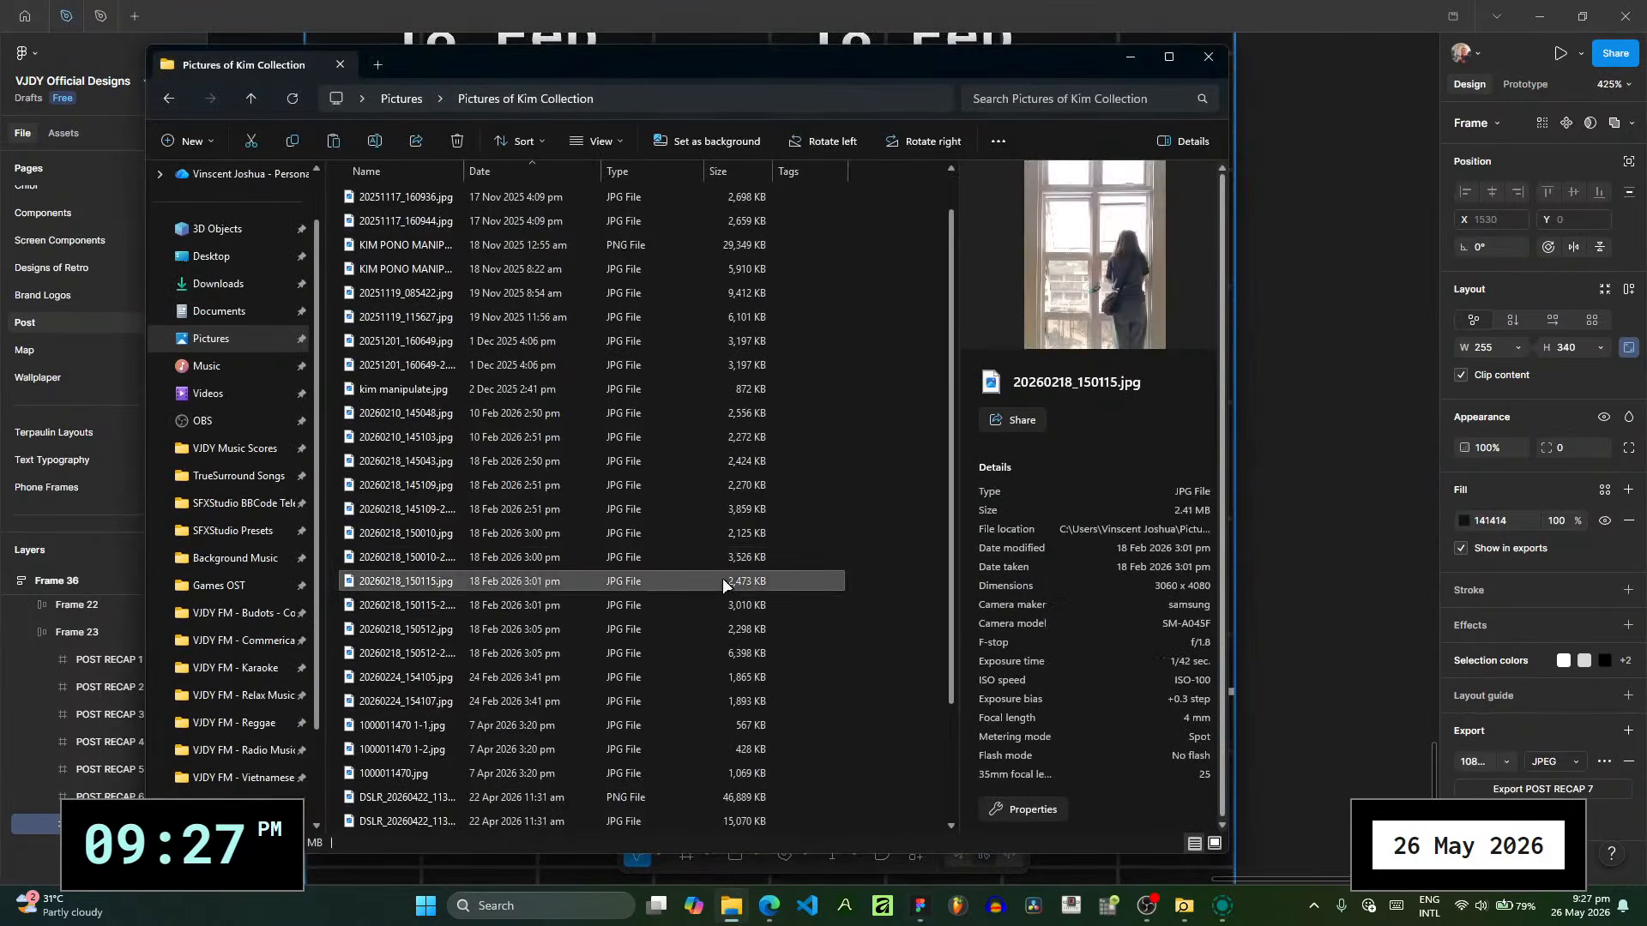
{"action": "key", "text": "Down"}
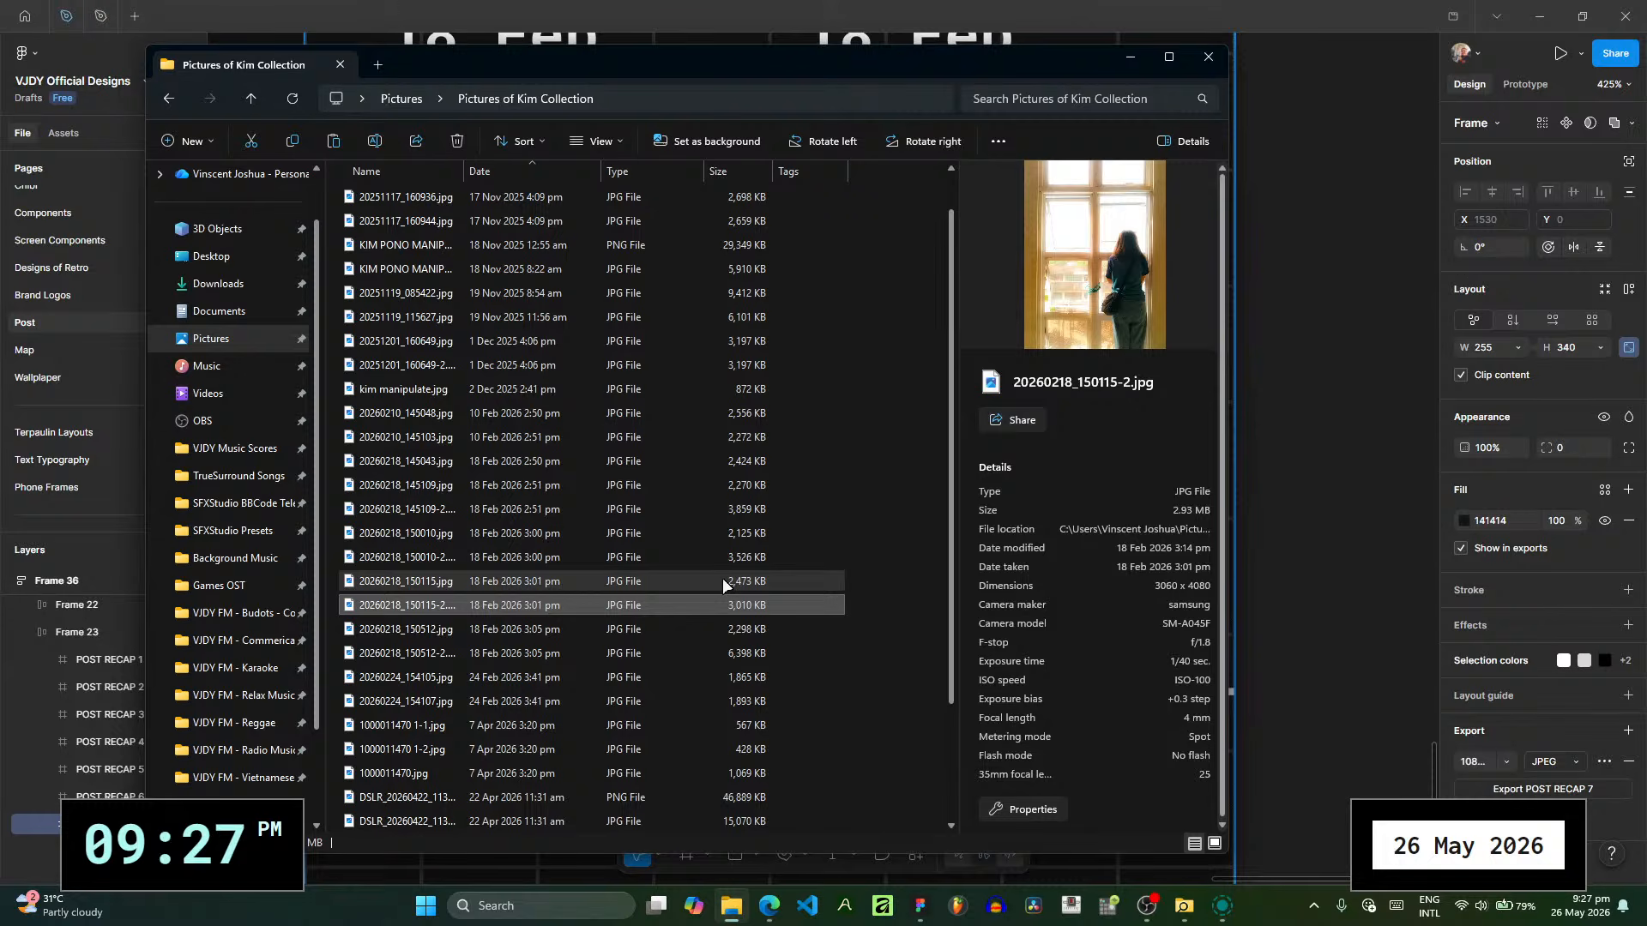
{"action": "left_click", "coordinate": [658, 651]}
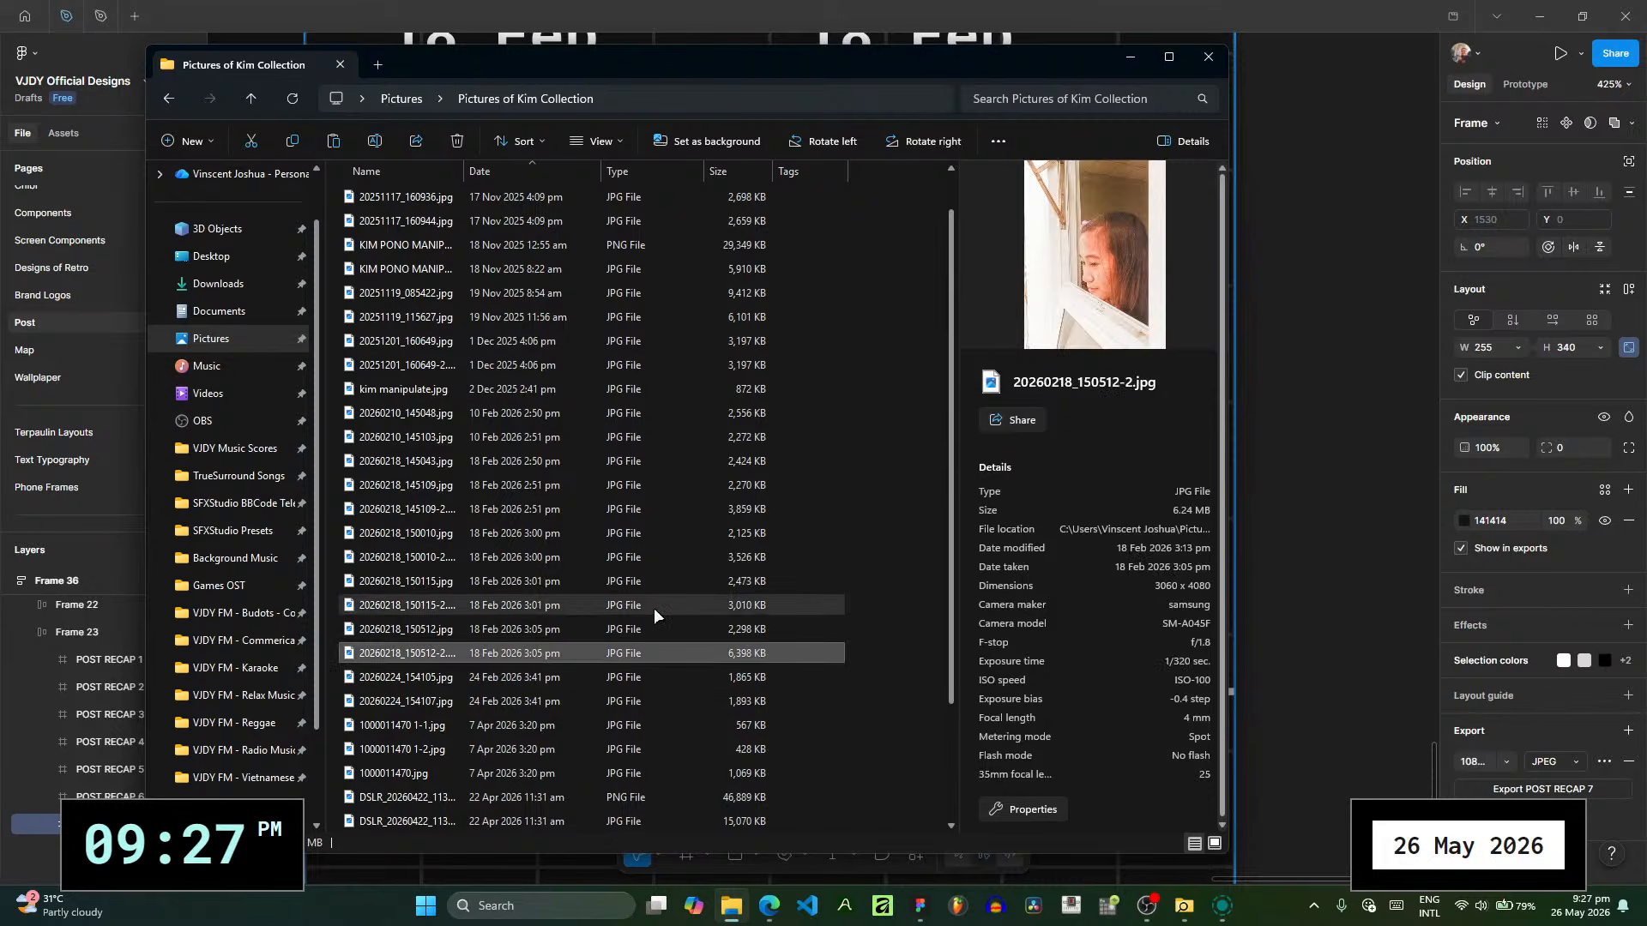
{"action": "left_click", "coordinate": [653, 609]}
{"action": "left_click", "coordinate": [1268, 7]}
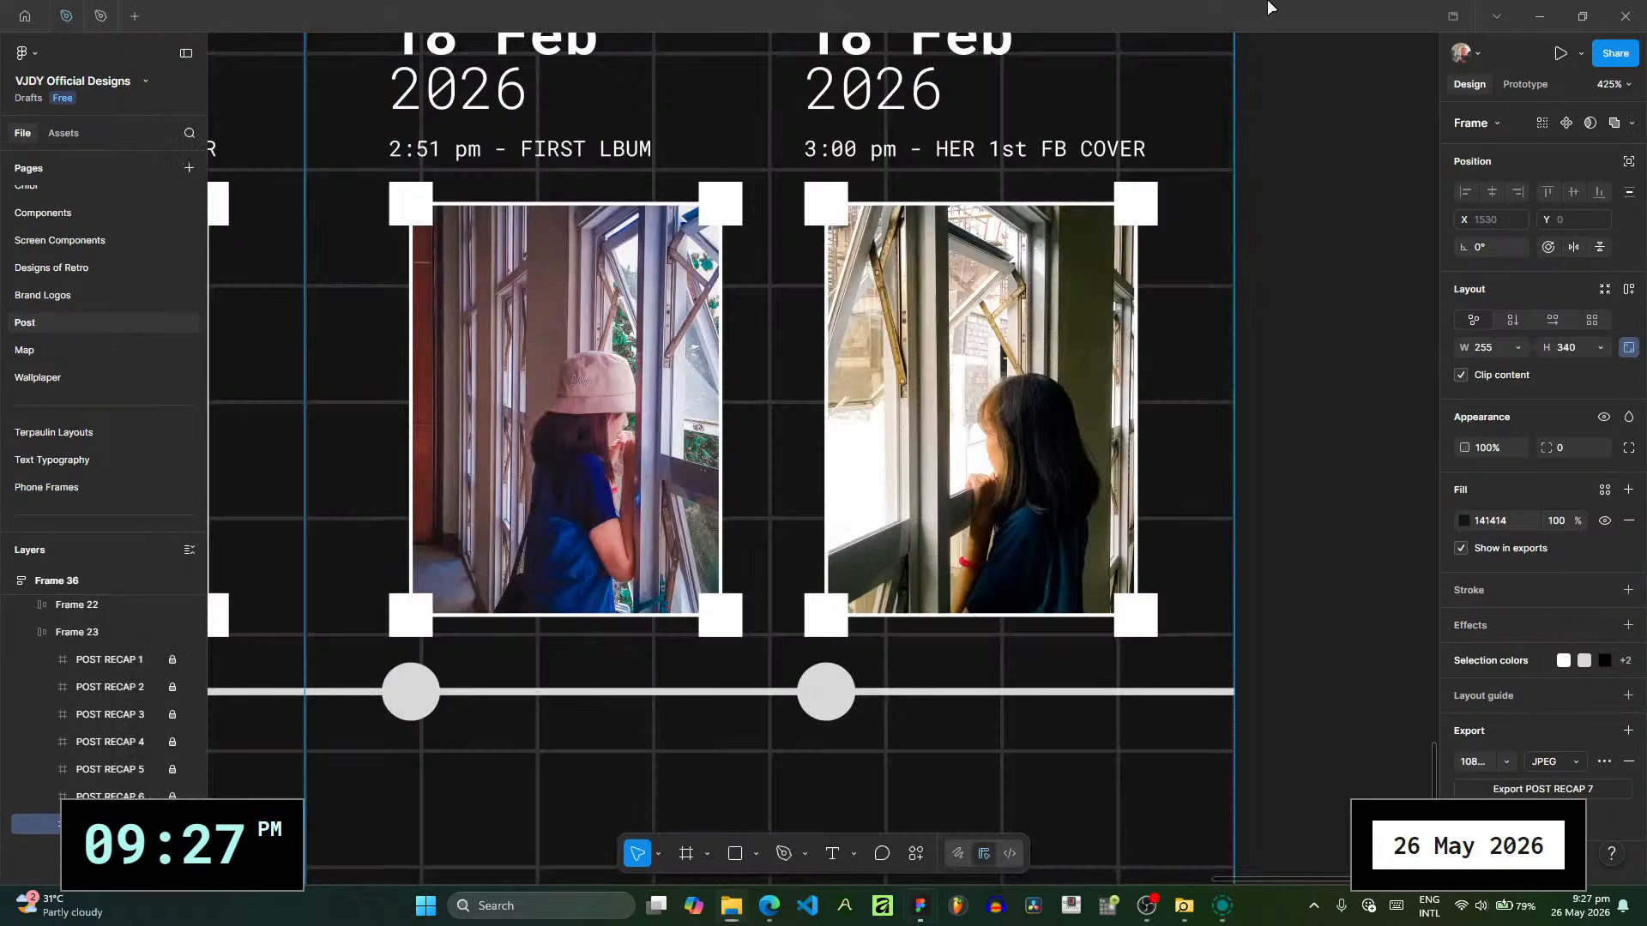
- Replace the first photo's image fill on the duplicated slide with 20260218_150115-2.jpg and close the fill settings
{"action": "left_click", "coordinate": [558, 446]}
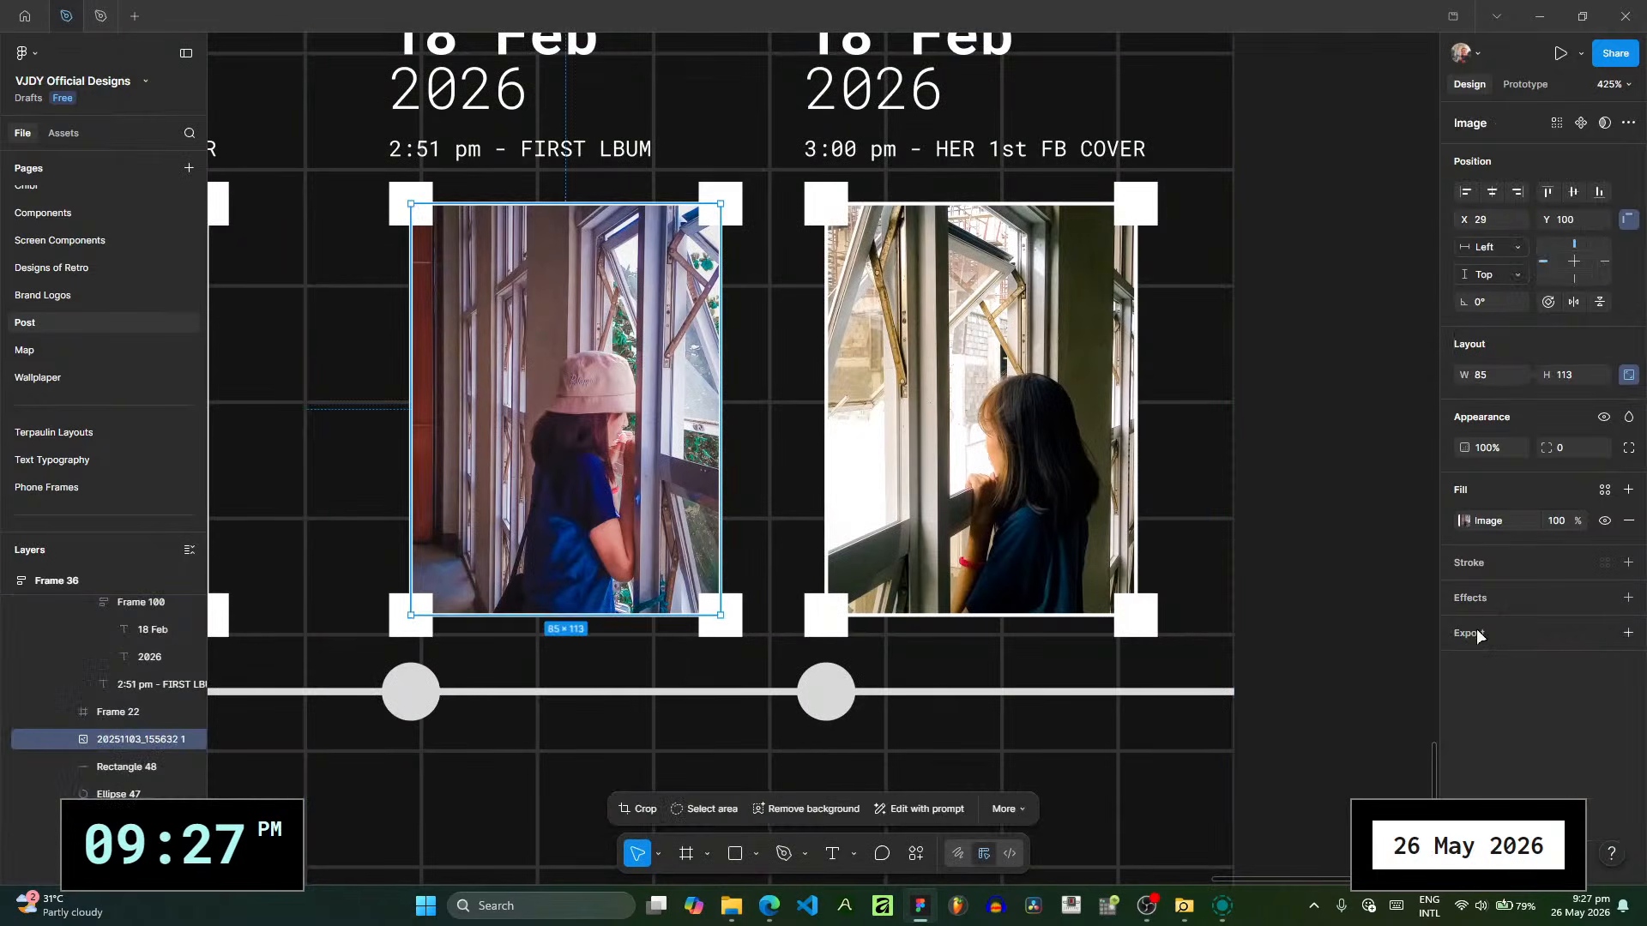
{"action": "left_click", "coordinate": [1464, 523]}
{"action": "left_click", "coordinate": [731, 905]}
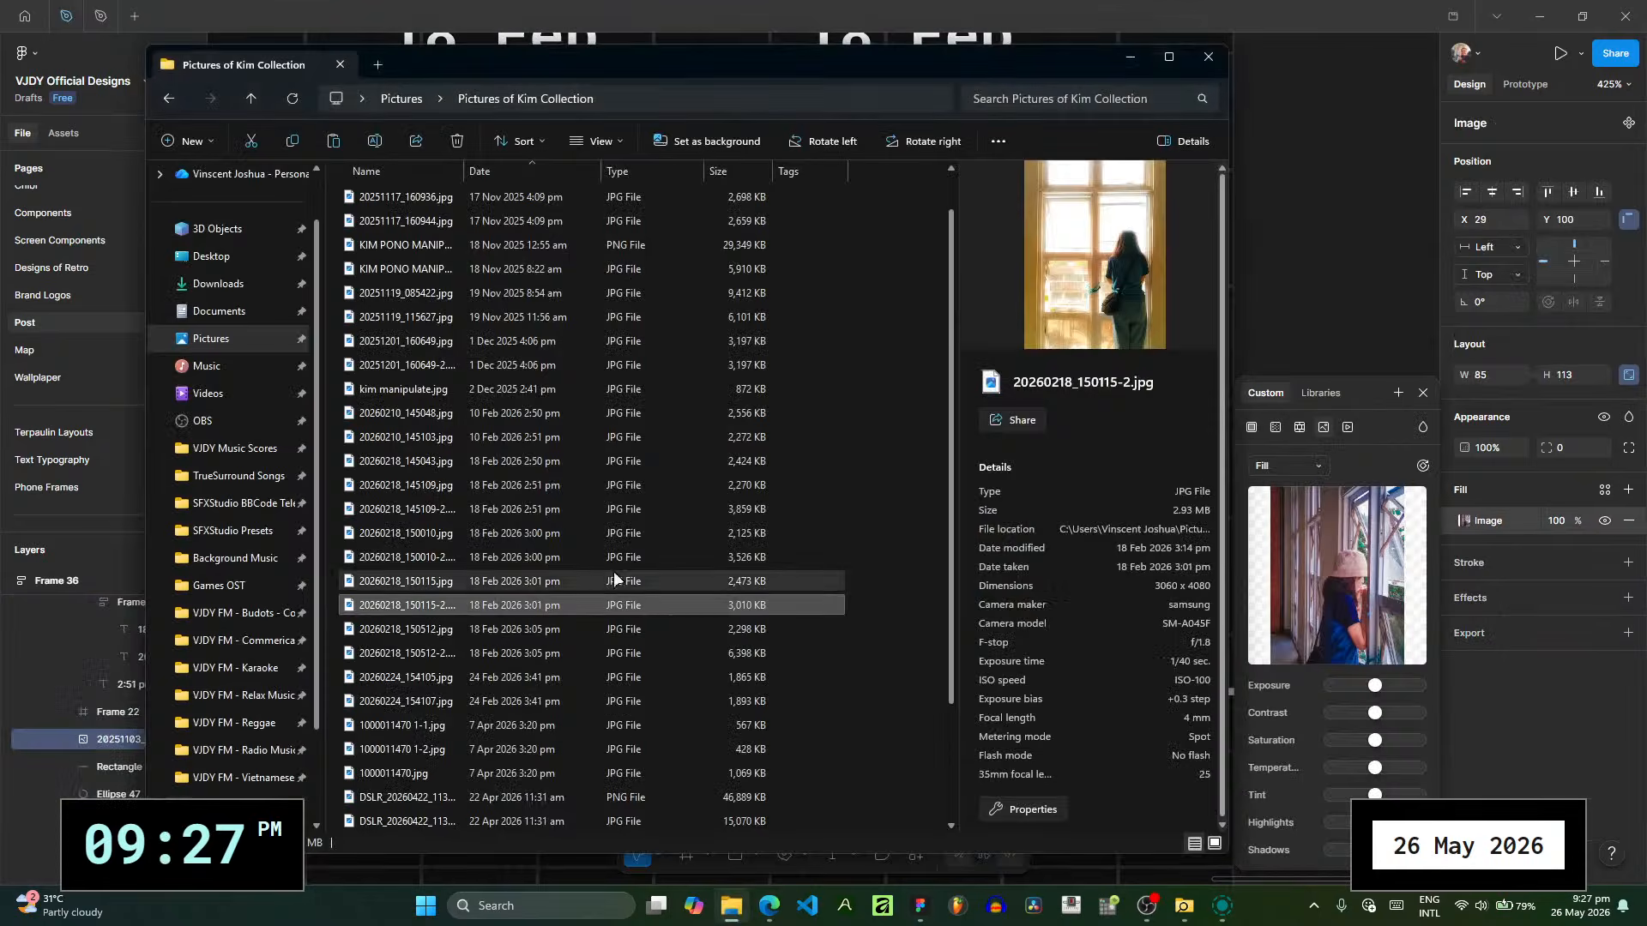
{"action": "left_click_drag", "start_coordinate": [630, 602], "coordinate": [1343, 607]}
{"action": "left_click", "coordinate": [1379, 11]}
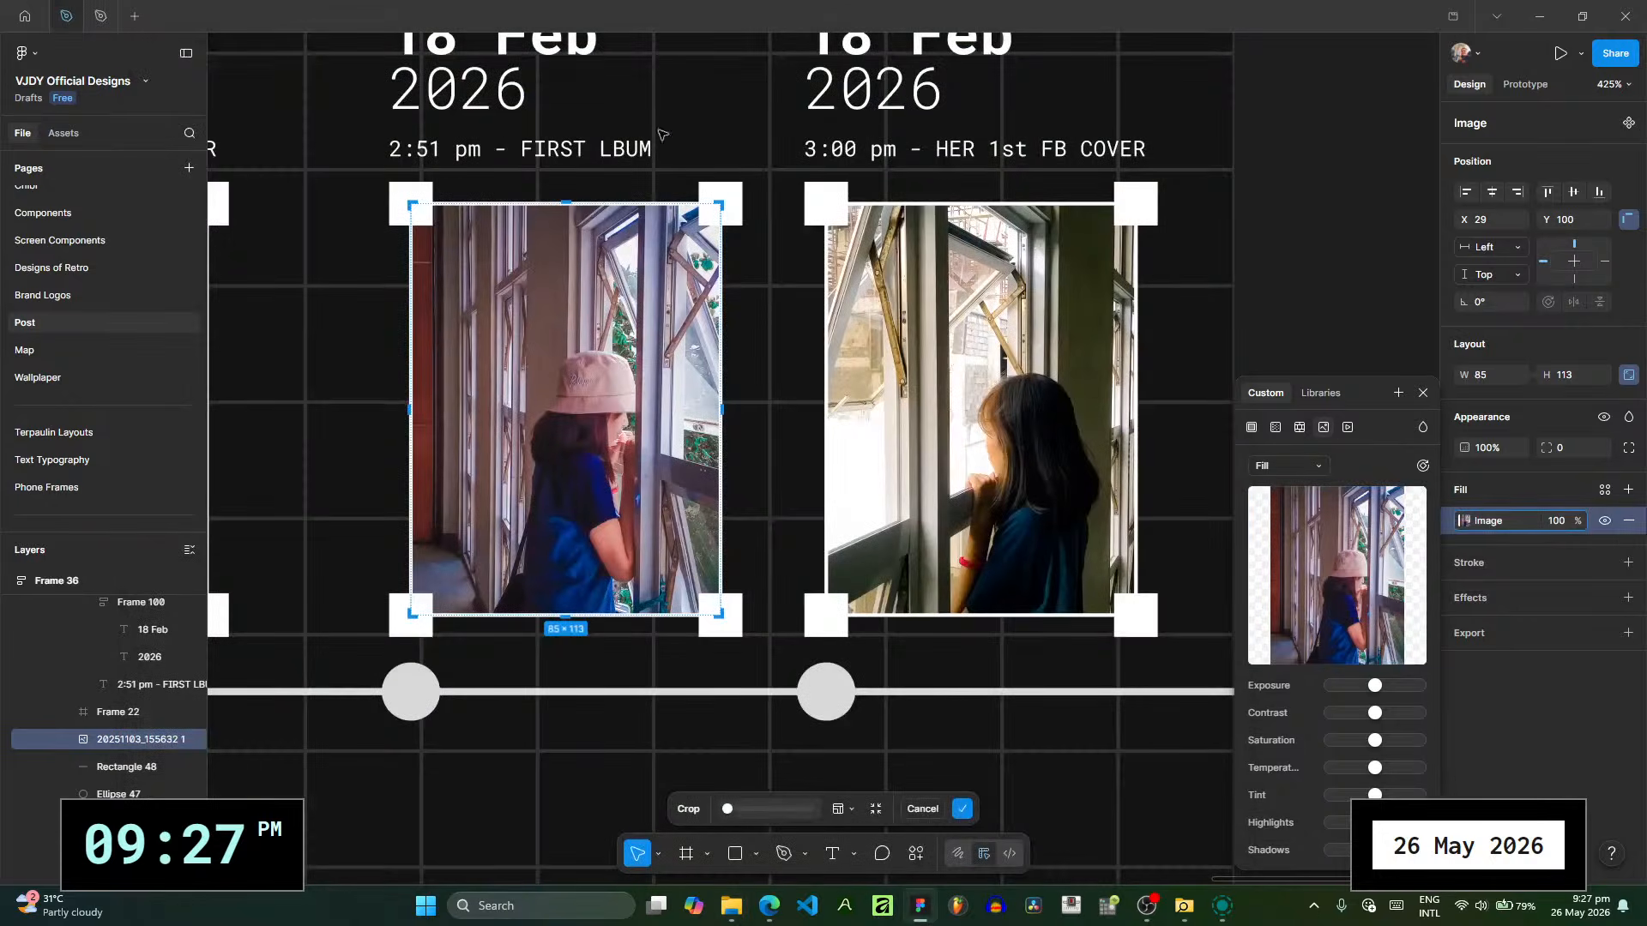
{"action": "scroll", "coordinate": [521, 142], "scroll_direction": "up", "scroll_amount": 2}
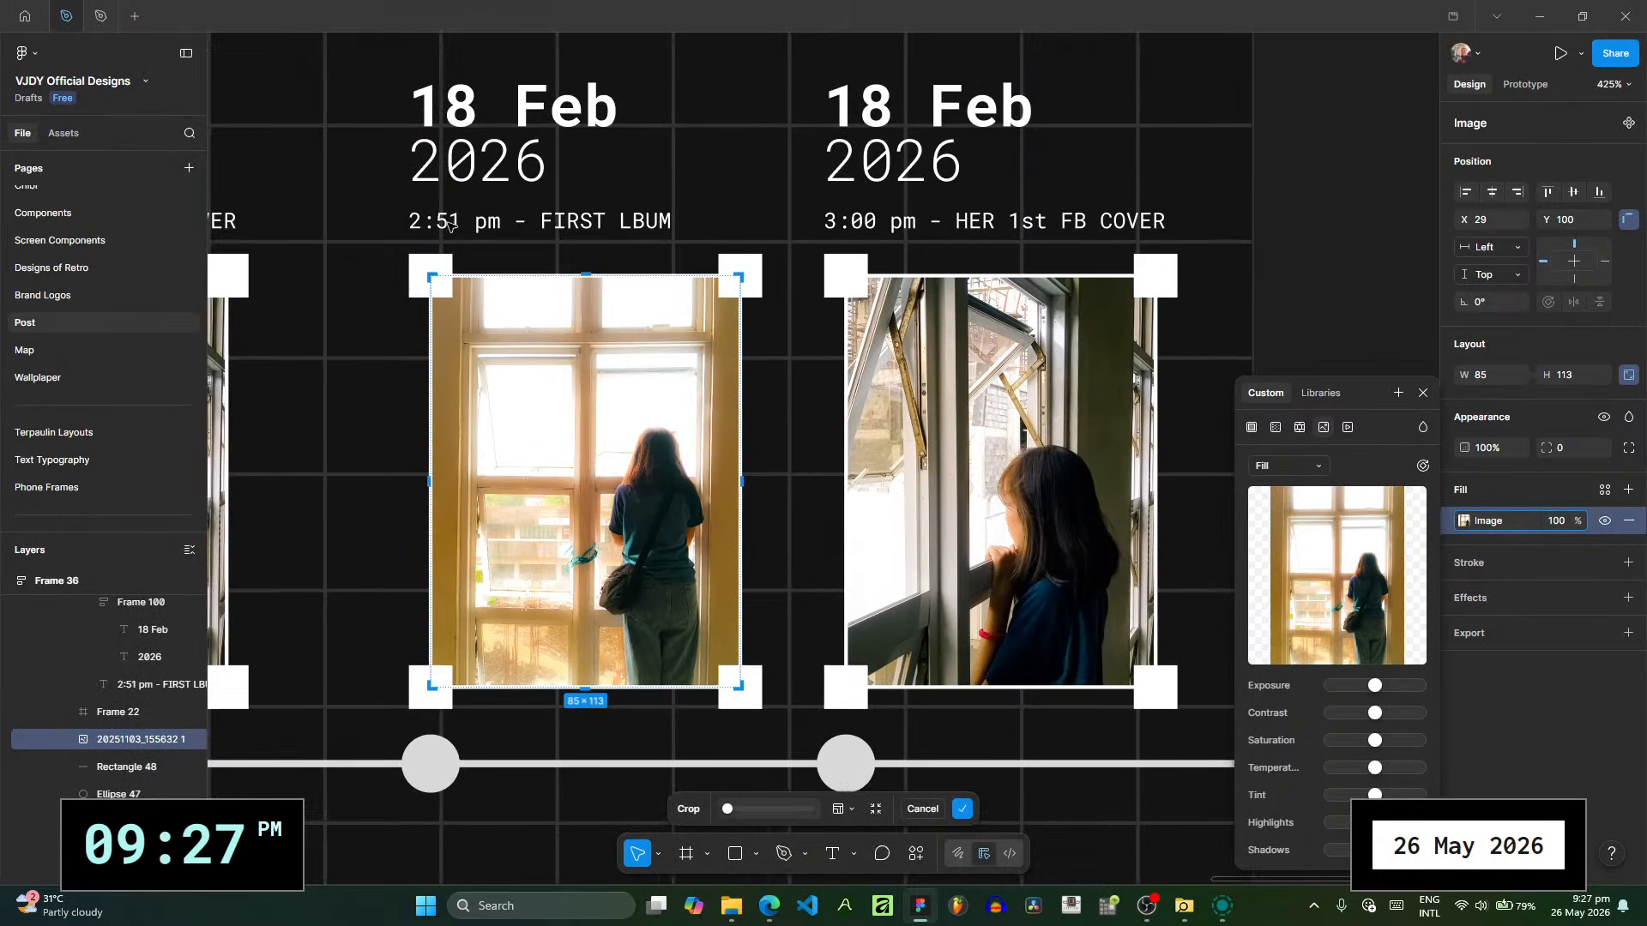
{"action": "left_click", "coordinate": [1422, 393]}
- Set the time above the first photo on the duplicated slide to 3:01 pm
{"action": "left_click", "coordinate": [477, 224]}
{"action": "left_click", "coordinate": [478, 224]}
{"action": "double_click", "coordinate": [478, 225]}
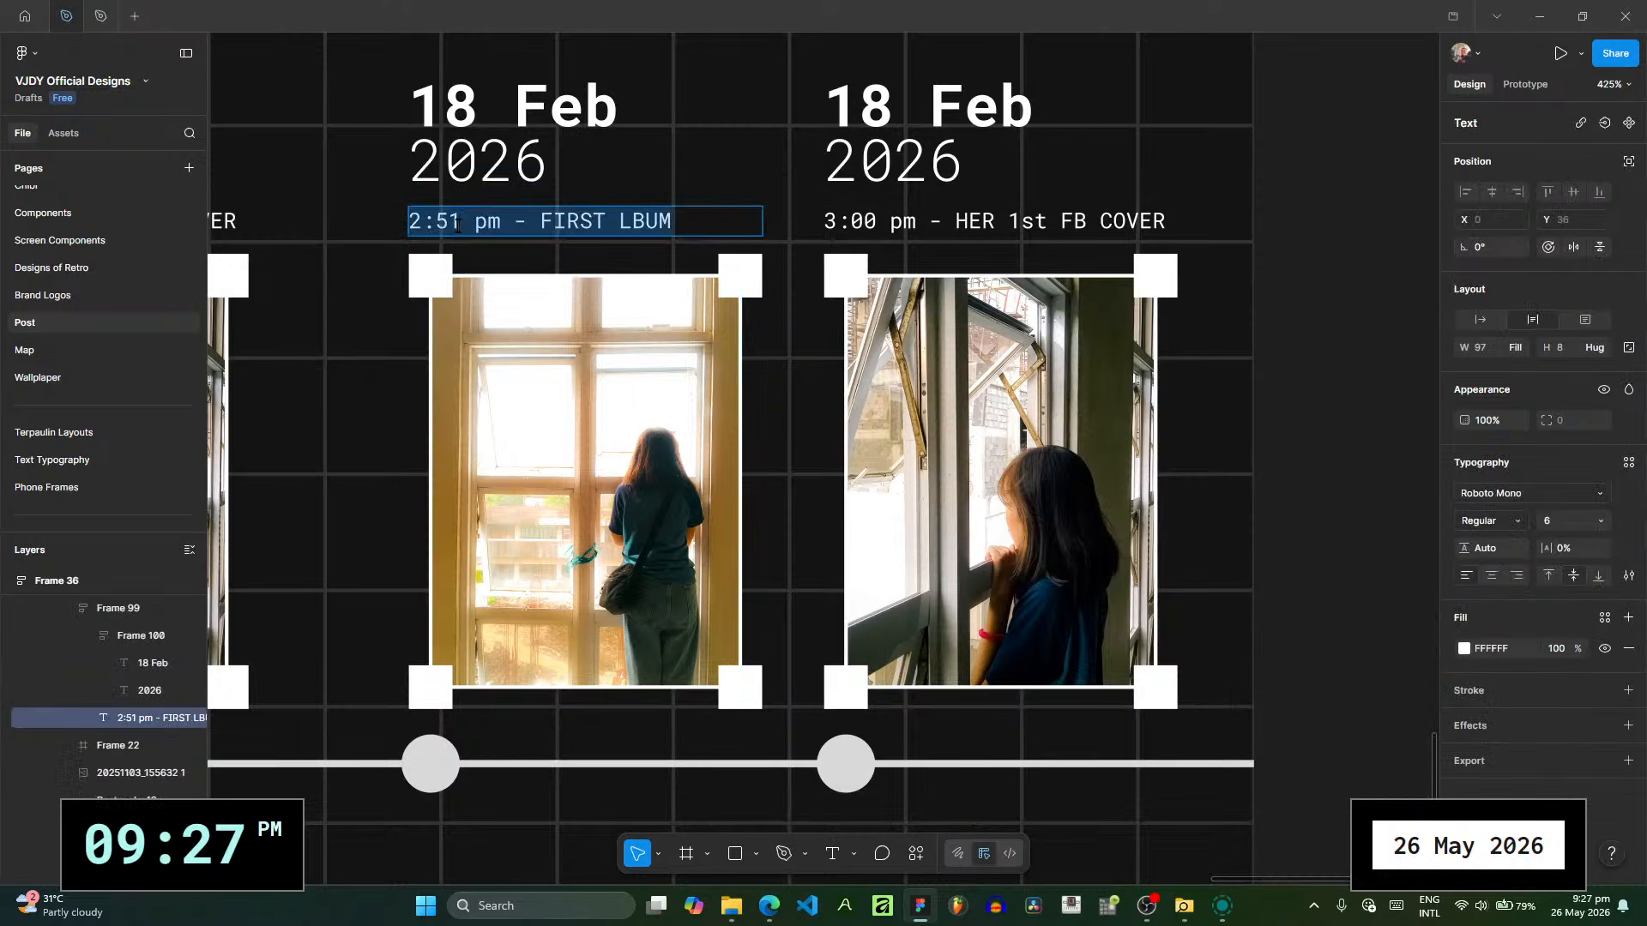
{"action": "left_click_drag", "start_coordinate": [449, 225], "coordinate": [390, 229]}
{"action": "type", "text": "3:0"}
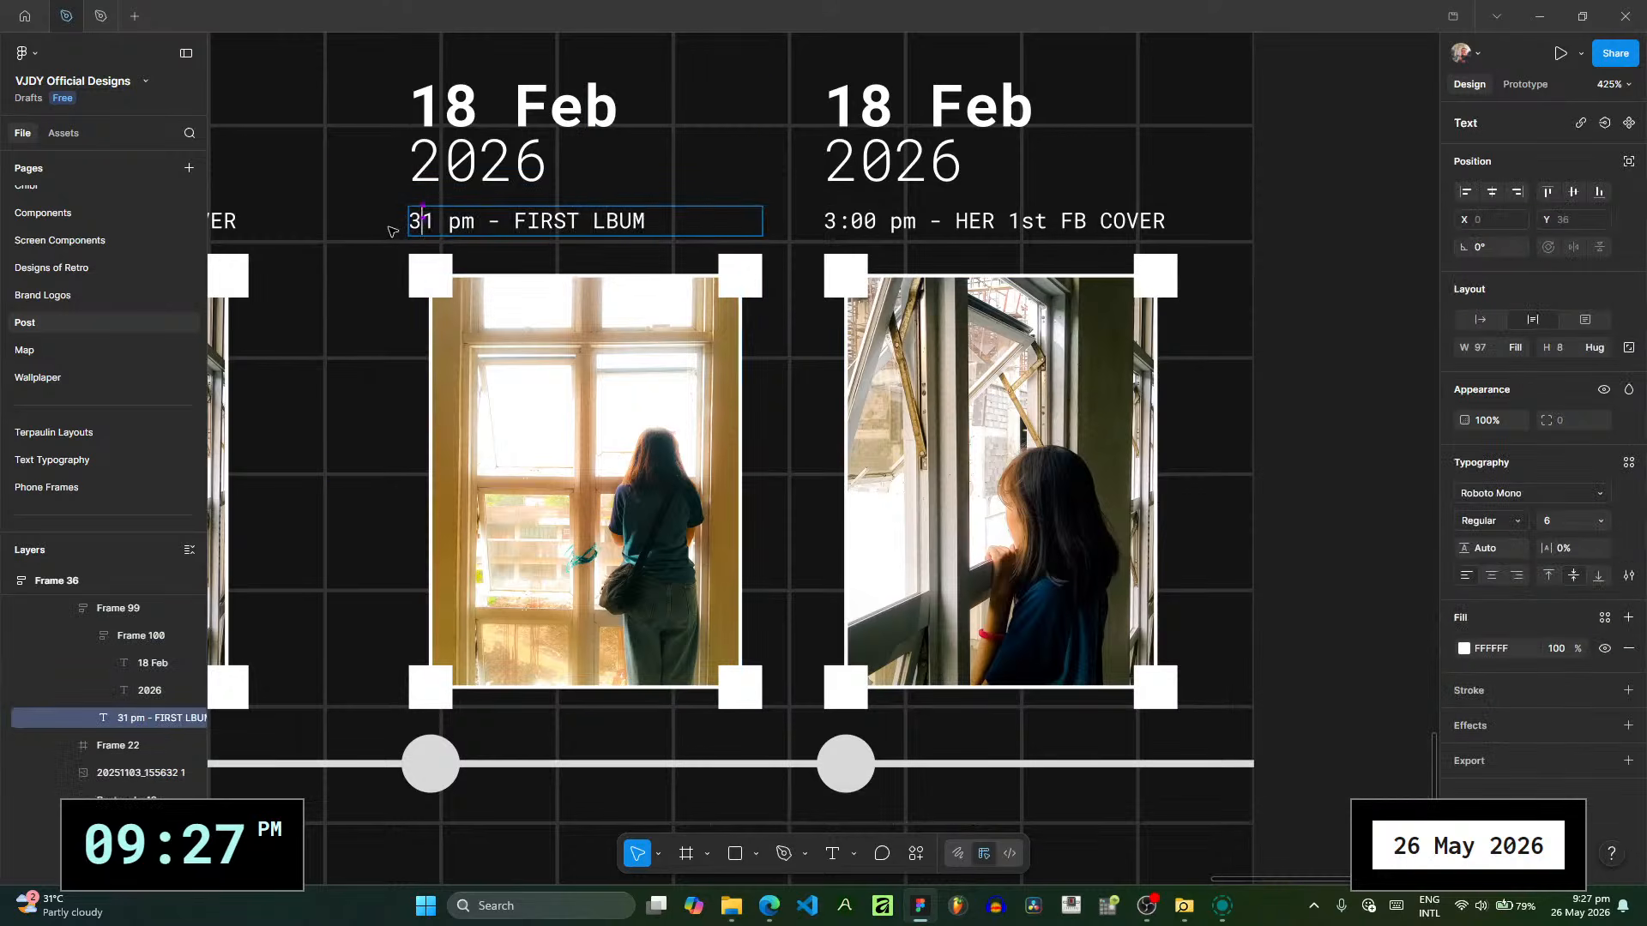
- Replace the milestone text "FIRST LBUM" in the first photo's caption with "Rule of Thirds"
{"action": "left_click_drag", "start_coordinate": [539, 221], "coordinate": [804, 225]}
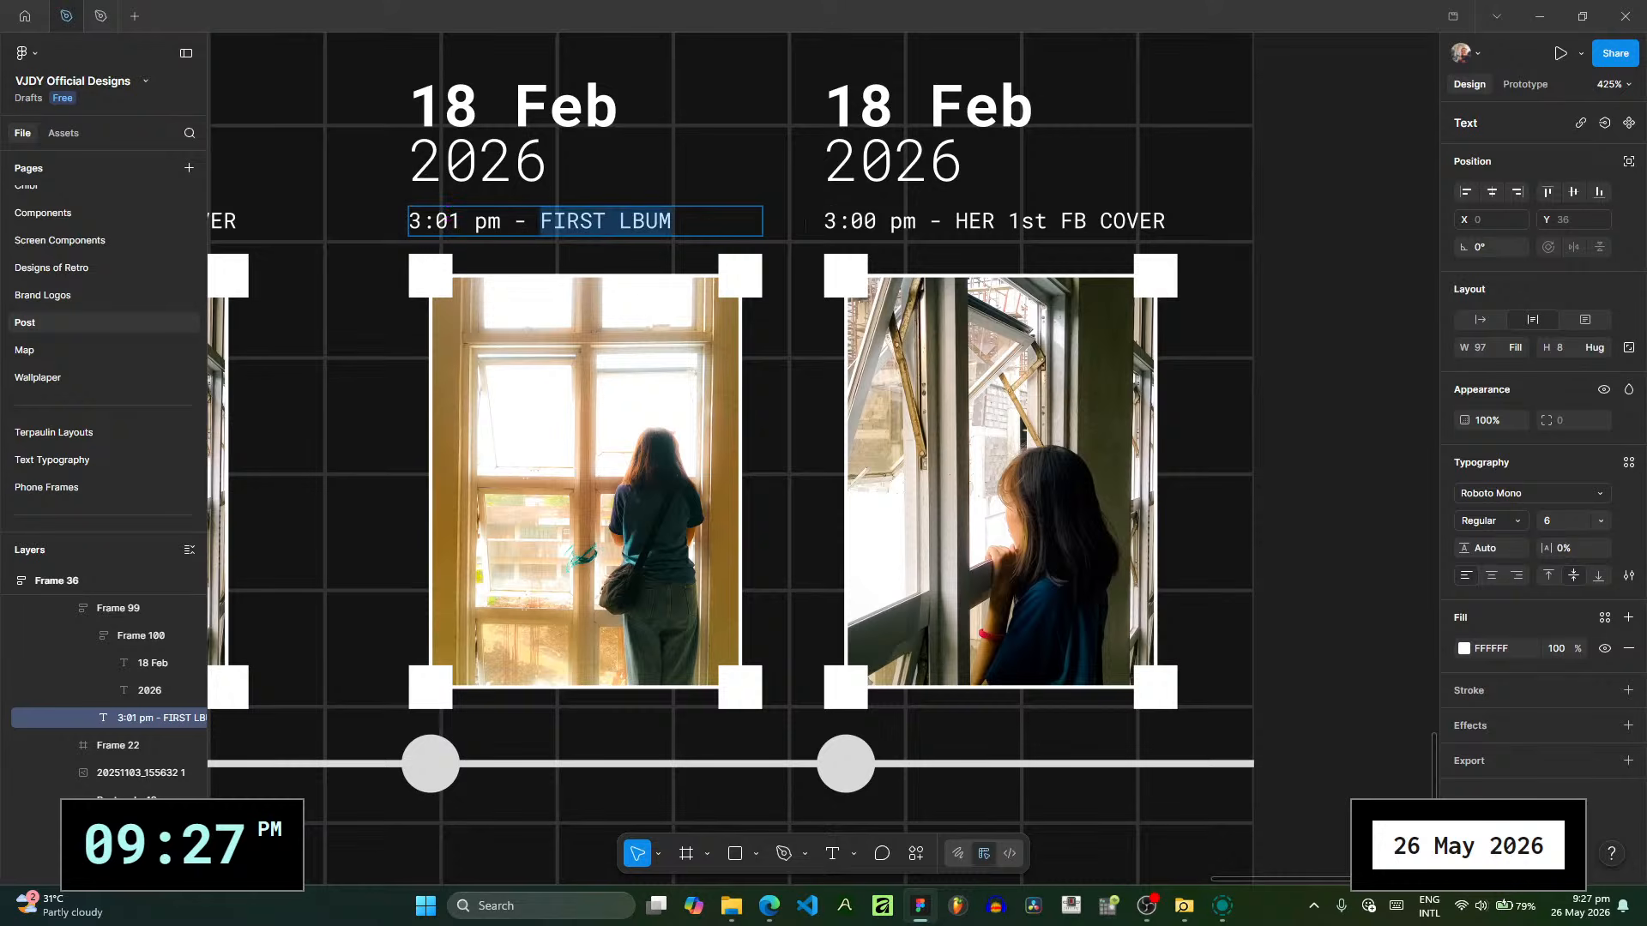
{"action": "key", "text": "BackSpace"}
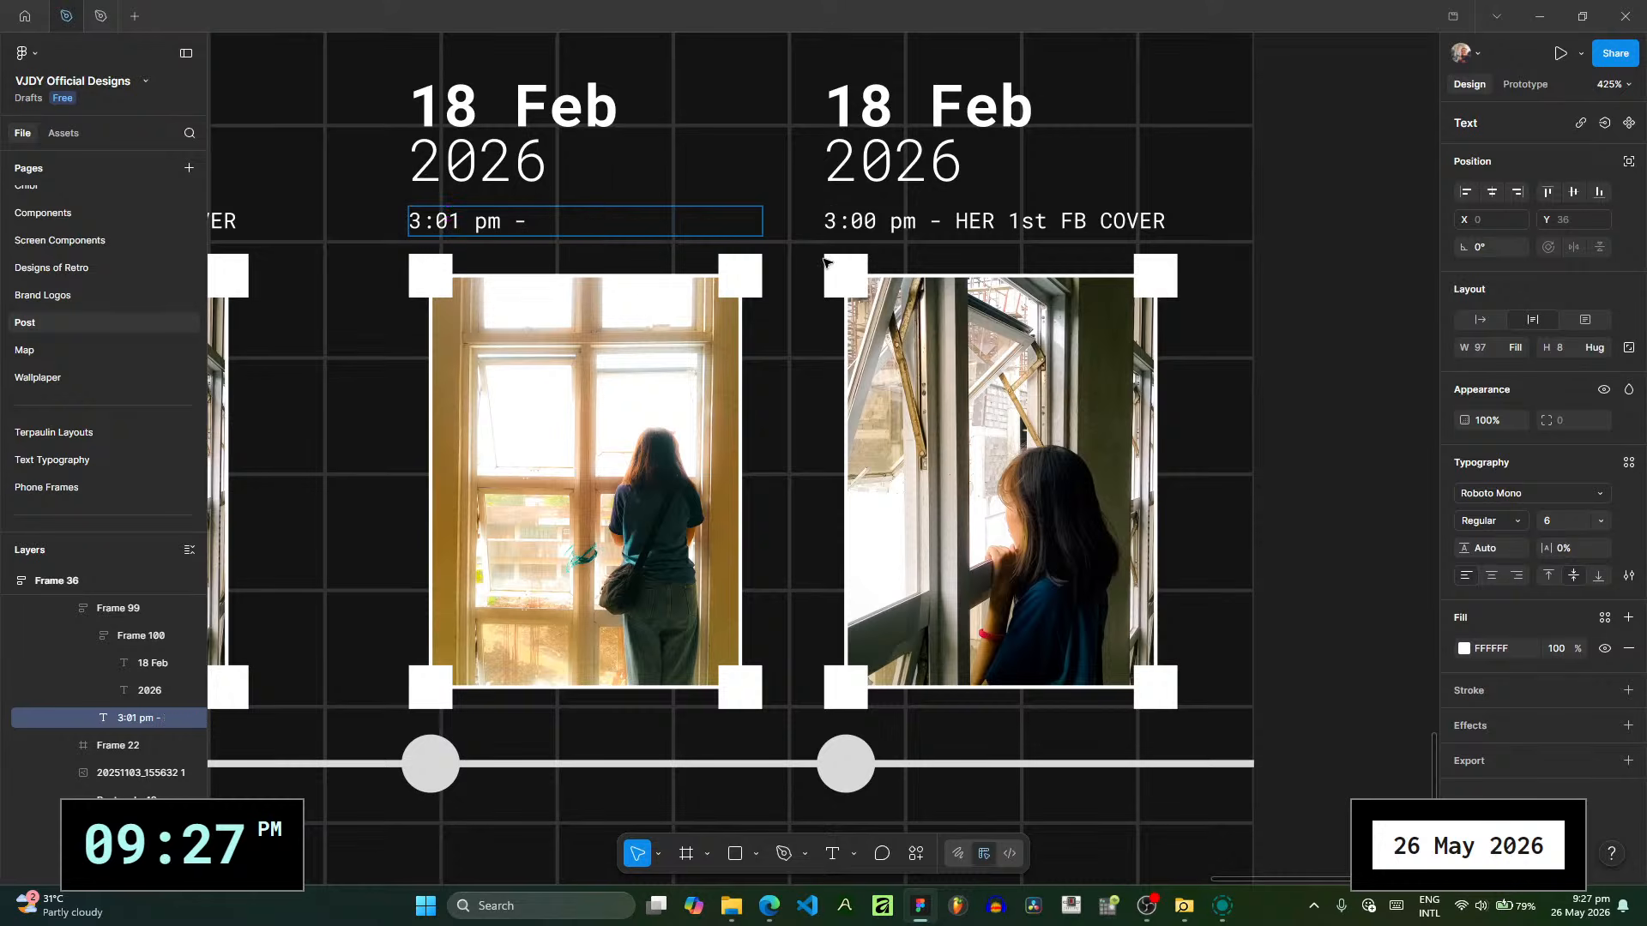
{"action": "type", "text": "Rule of Thirds"}
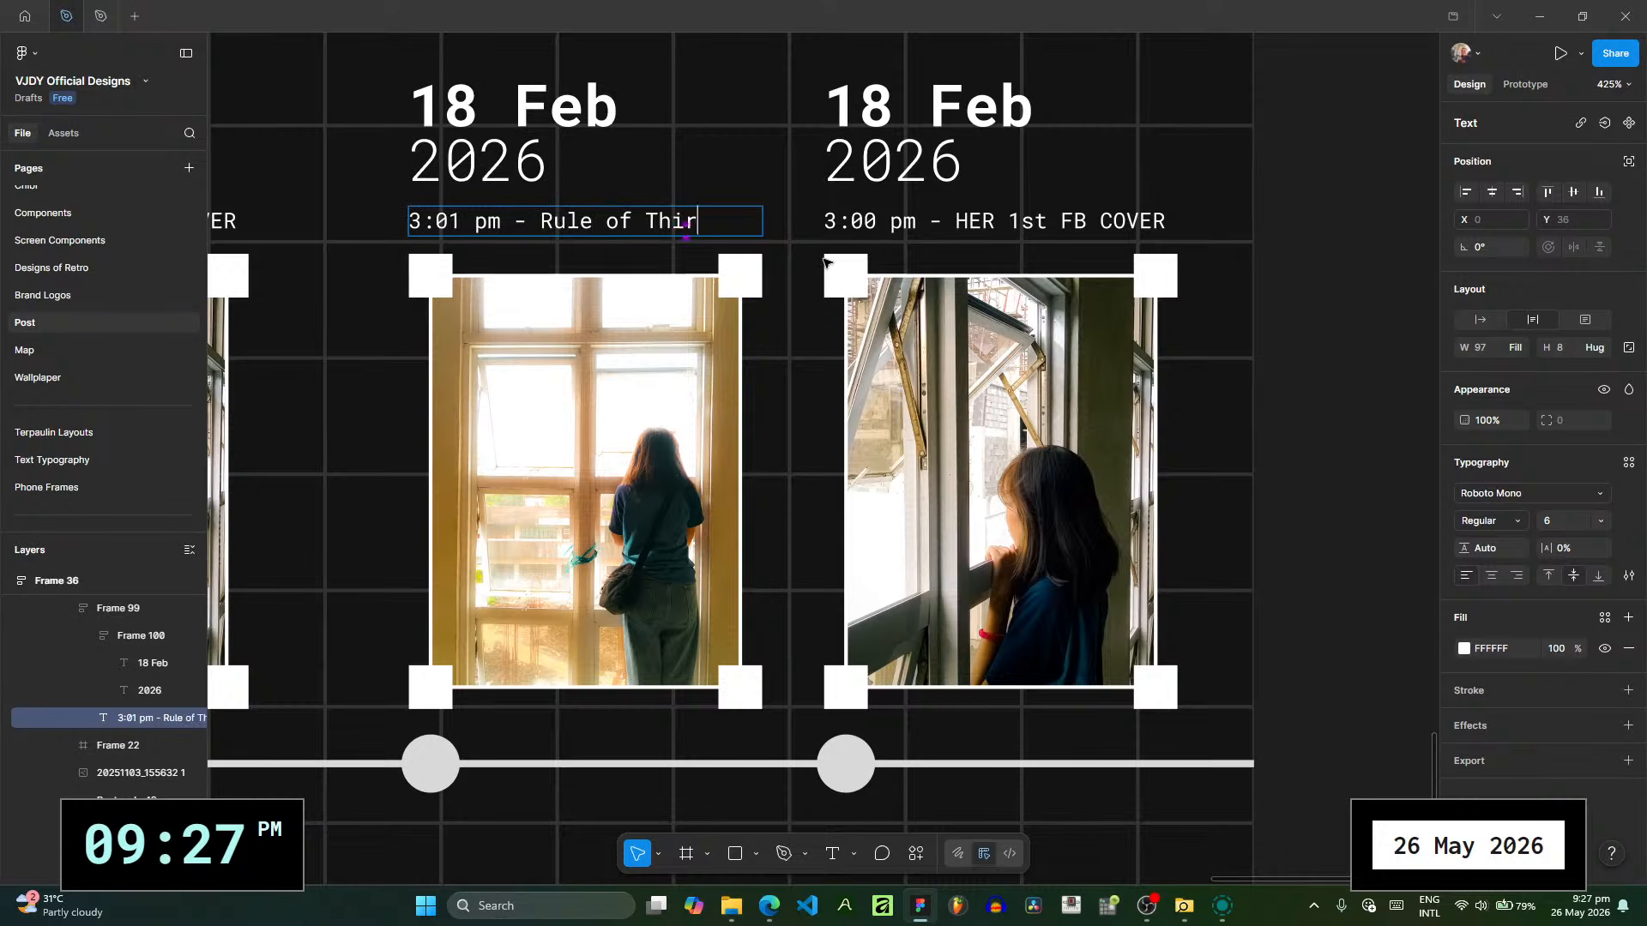
{"action": "key", "text": "Escape"}
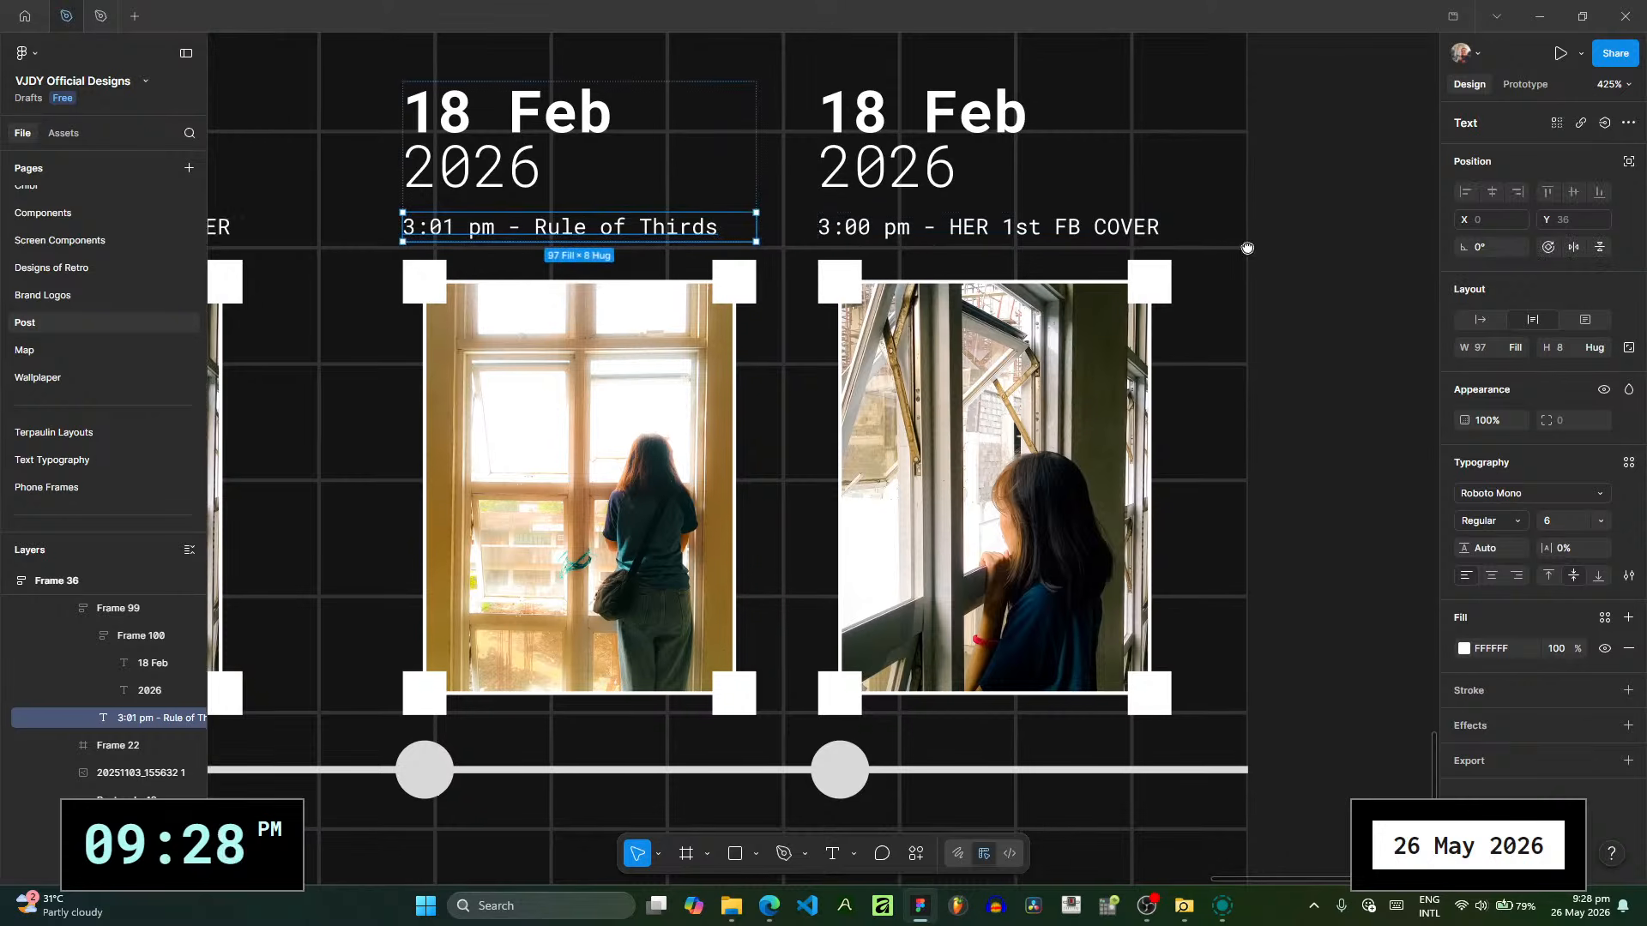
- Check the capture time of 20260218_150512-2.jpg in the folder and set the time above the second photo to 3:05 pm
{"action": "scroll", "coordinate": [1181, 287], "scroll_direction": "up", "scroll_amount": 1}
{"action": "scroll", "coordinate": [1181, 287], "scroll_direction": "right", "scroll_amount": 2}
{"action": "left_click", "coordinate": [1192, 344]}
{"action": "left_click", "coordinate": [730, 905]}
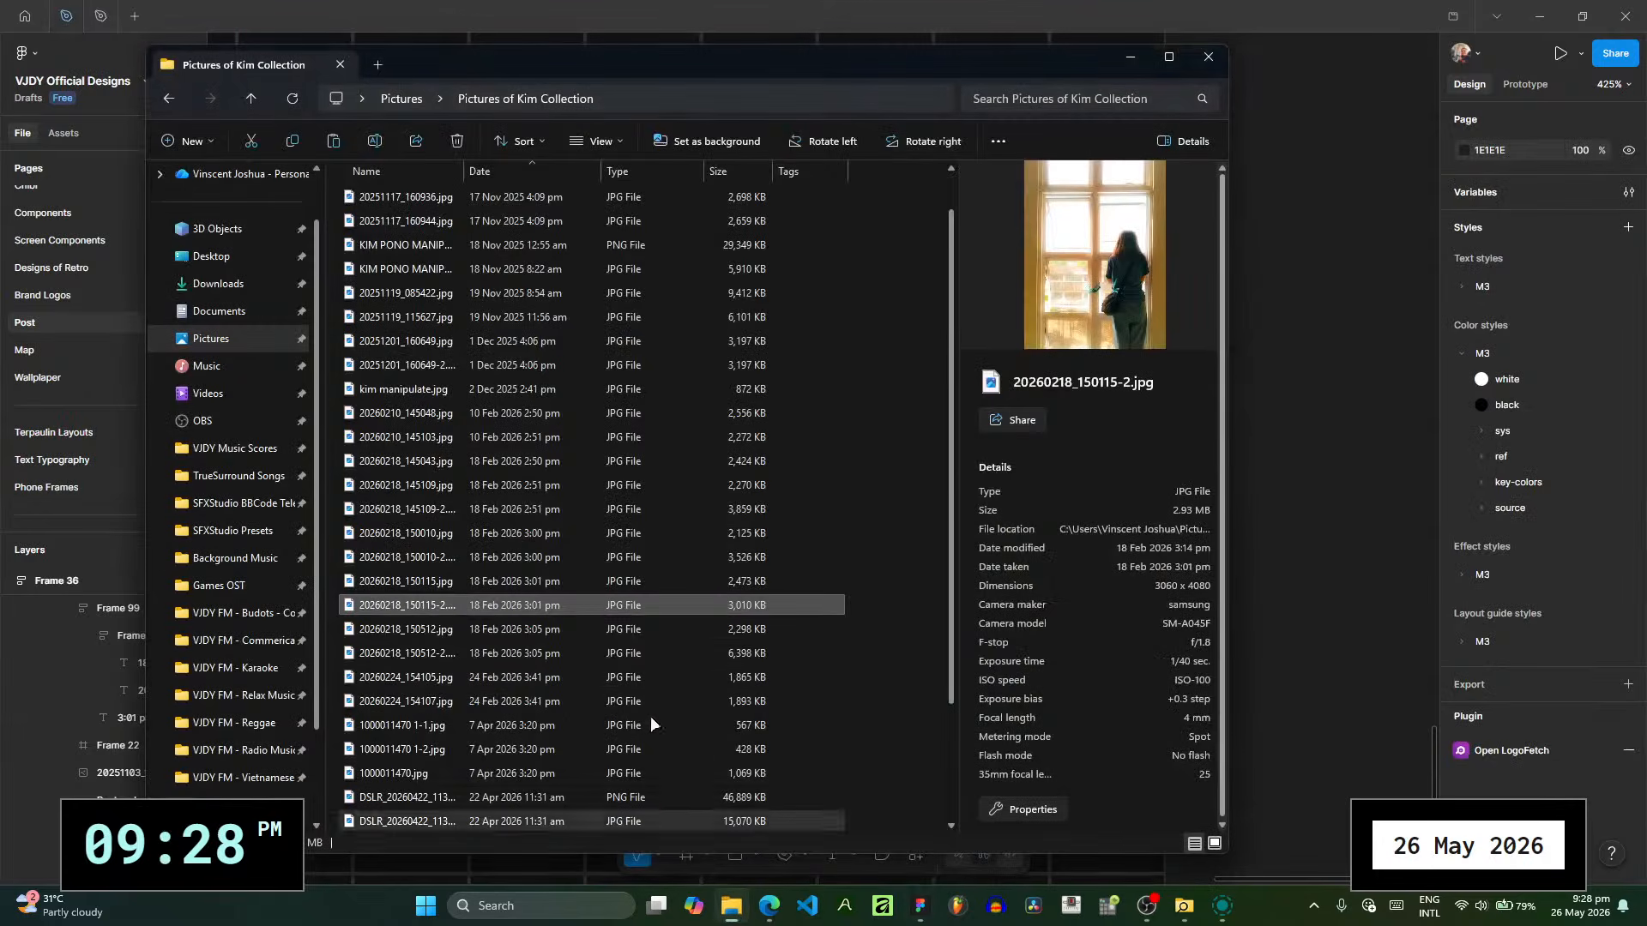
{"action": "left_click", "coordinate": [622, 636]}
{"action": "key", "text": "Down"}
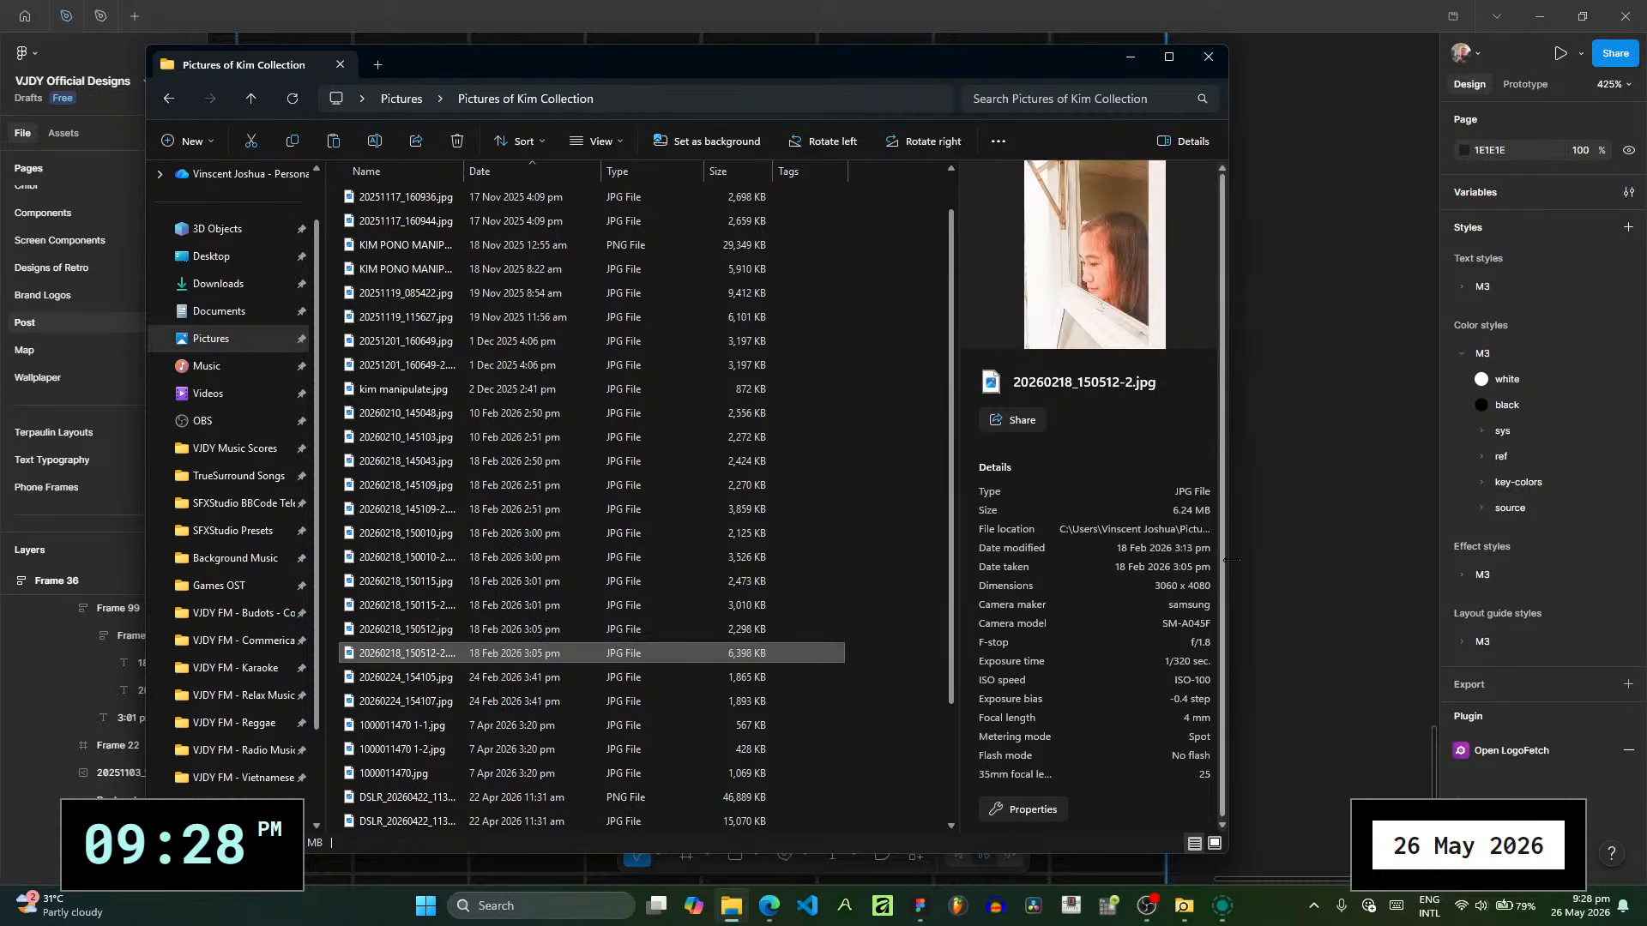
{"action": "left_click", "coordinate": [1305, 554]}
{"action": "double_click", "coordinate": [785, 273]}
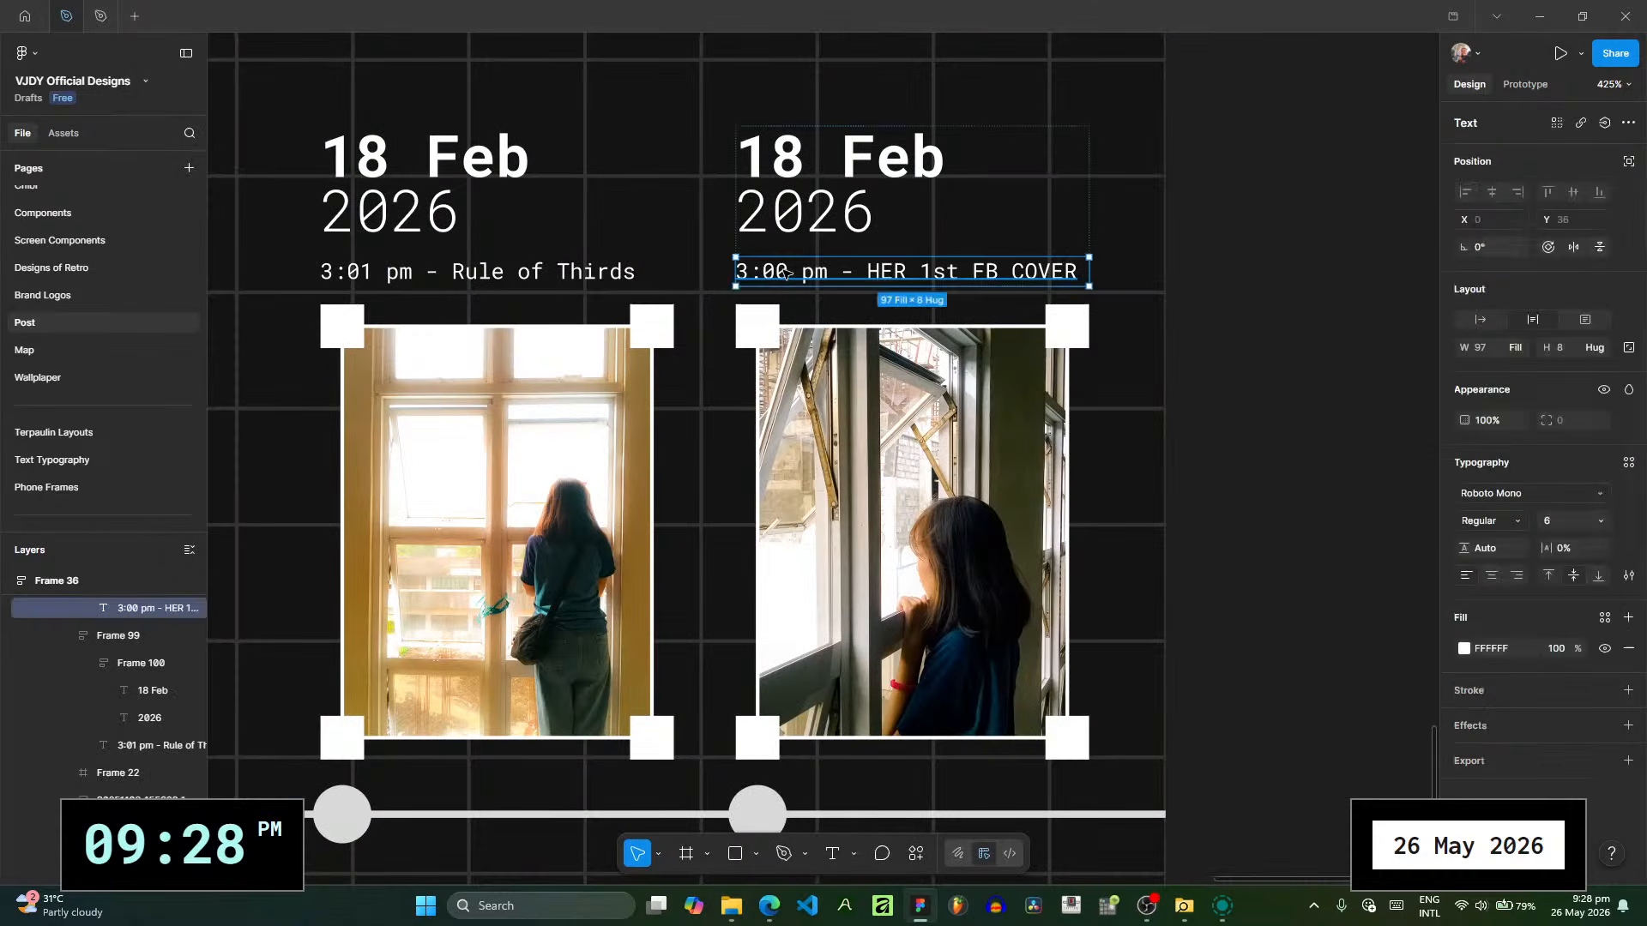
{"action": "left_click", "coordinate": [786, 271]}
{"action": "key", "text": "BackSpace"}
{"action": "type", "text": "5"}
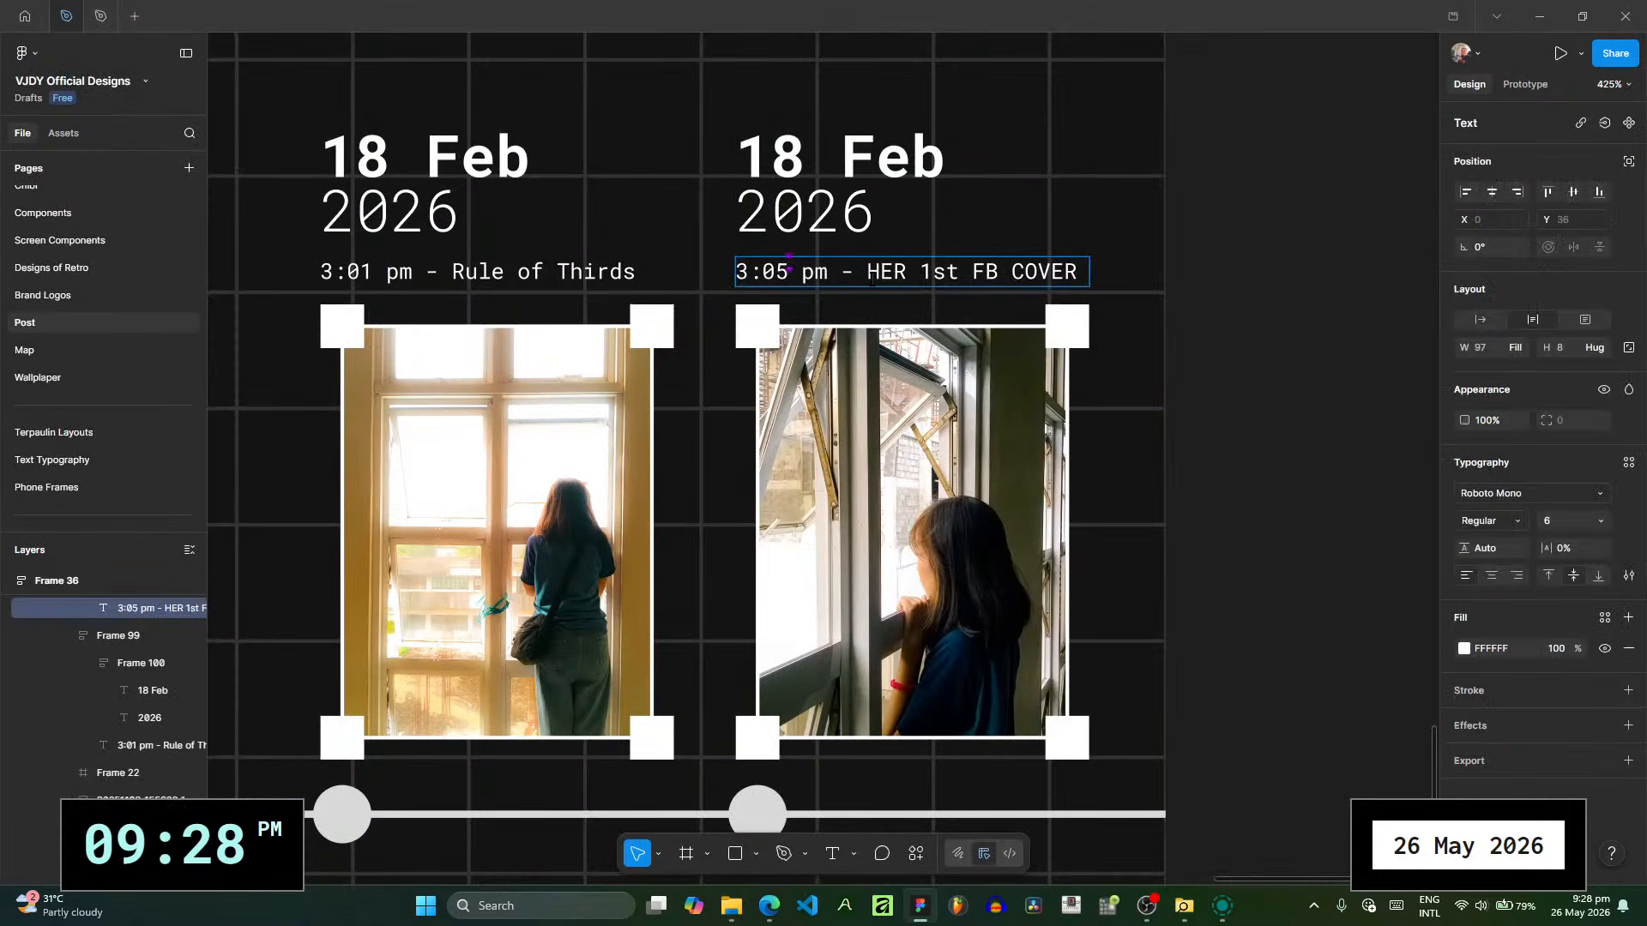
- Replace the milestone text in the second photo's caption with "Point of View"
{"action": "left_click_drag", "start_coordinate": [840, 272], "coordinate": [1260, 325]}
{"action": "type", "text": "- "}
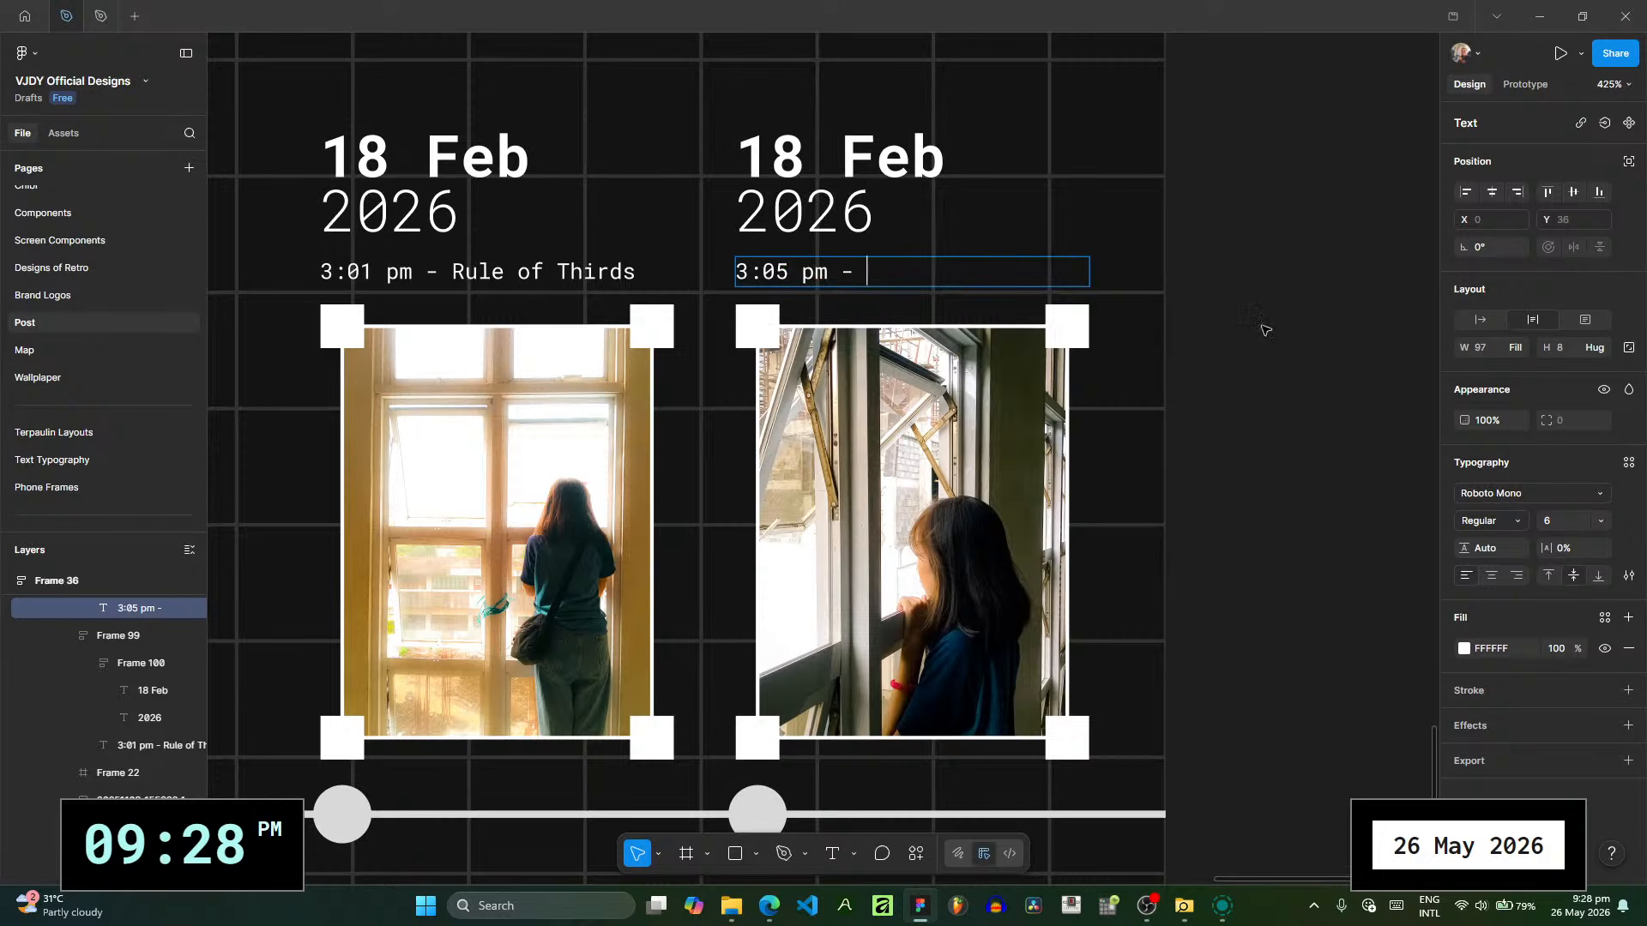
{"action": "type", "text": "Point of Vierw"}
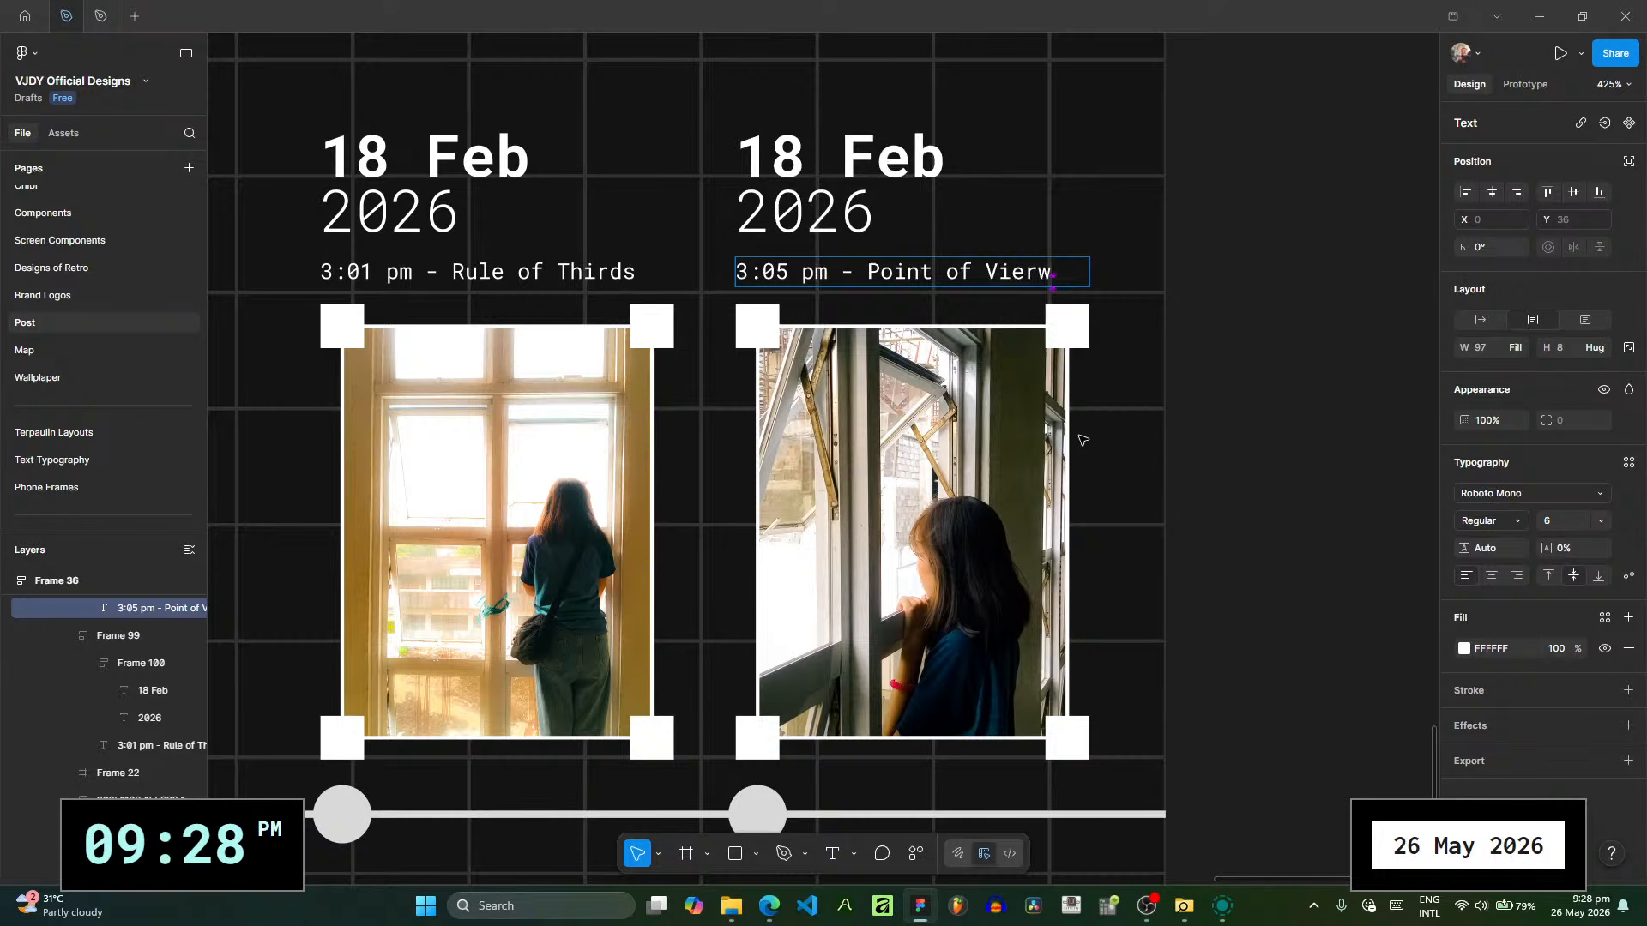
{"action": "key", "text": "BackSpace"}
{"action": "key", "text": "BackSpace"}
{"action": "type", "text": "w"}
{"action": "key", "text": "Escape"}
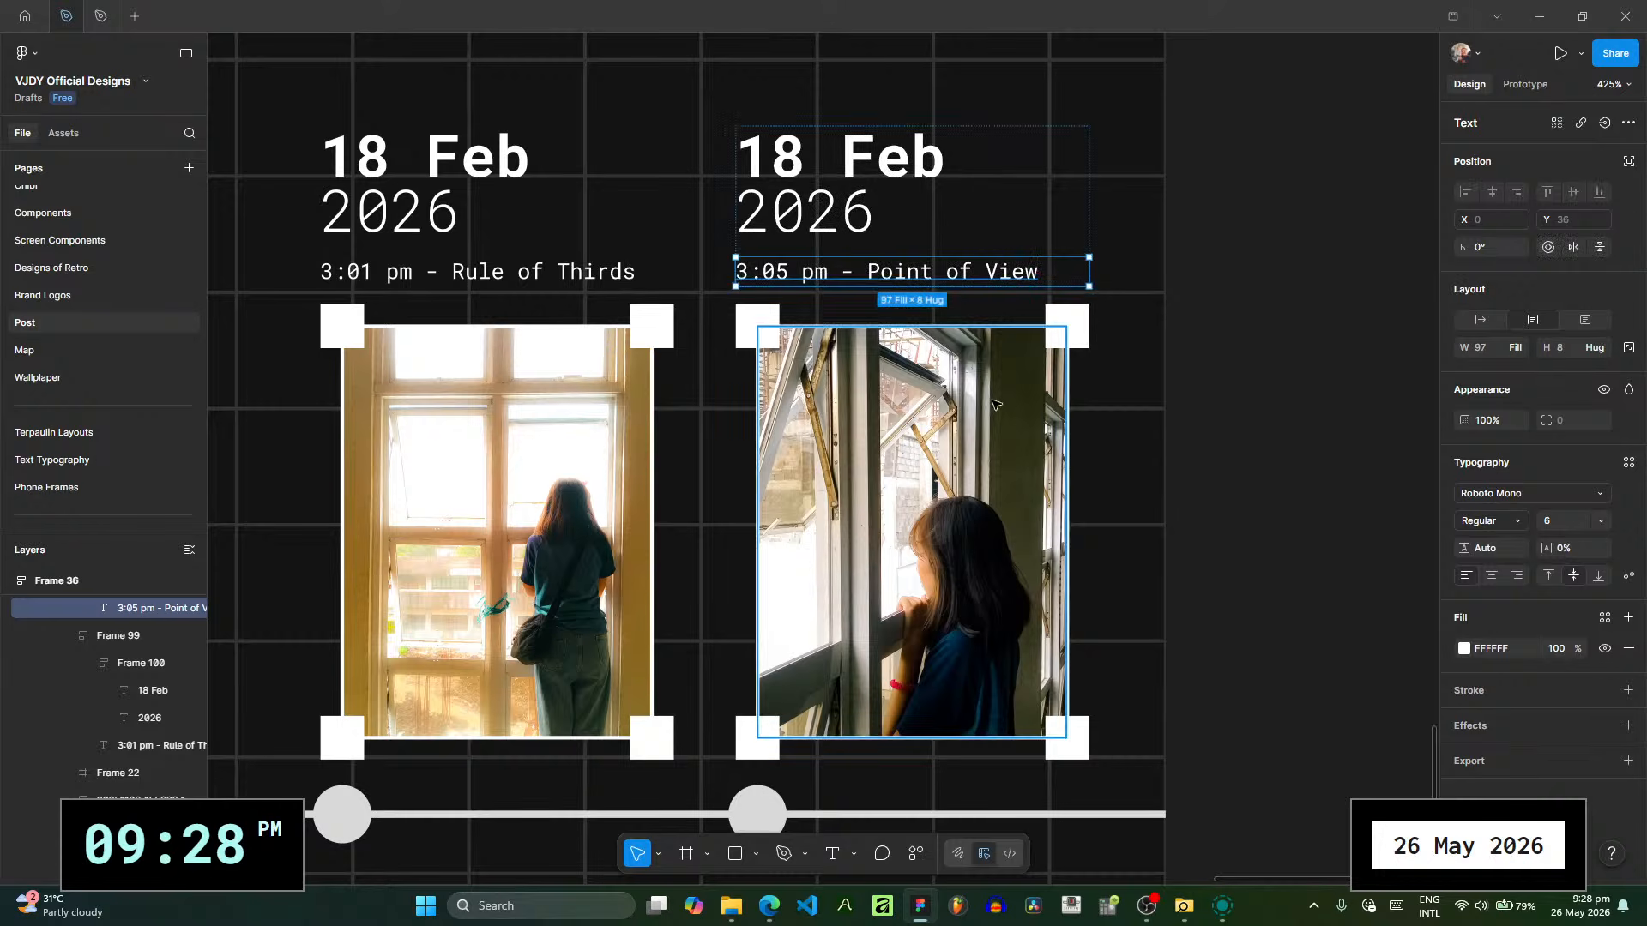
- Replace the image fill of the photo under "3:05 pm - Point of View" with 20260218_150512-2.jpg from the pictures folder
{"action": "left_click", "coordinate": [1021, 609]}
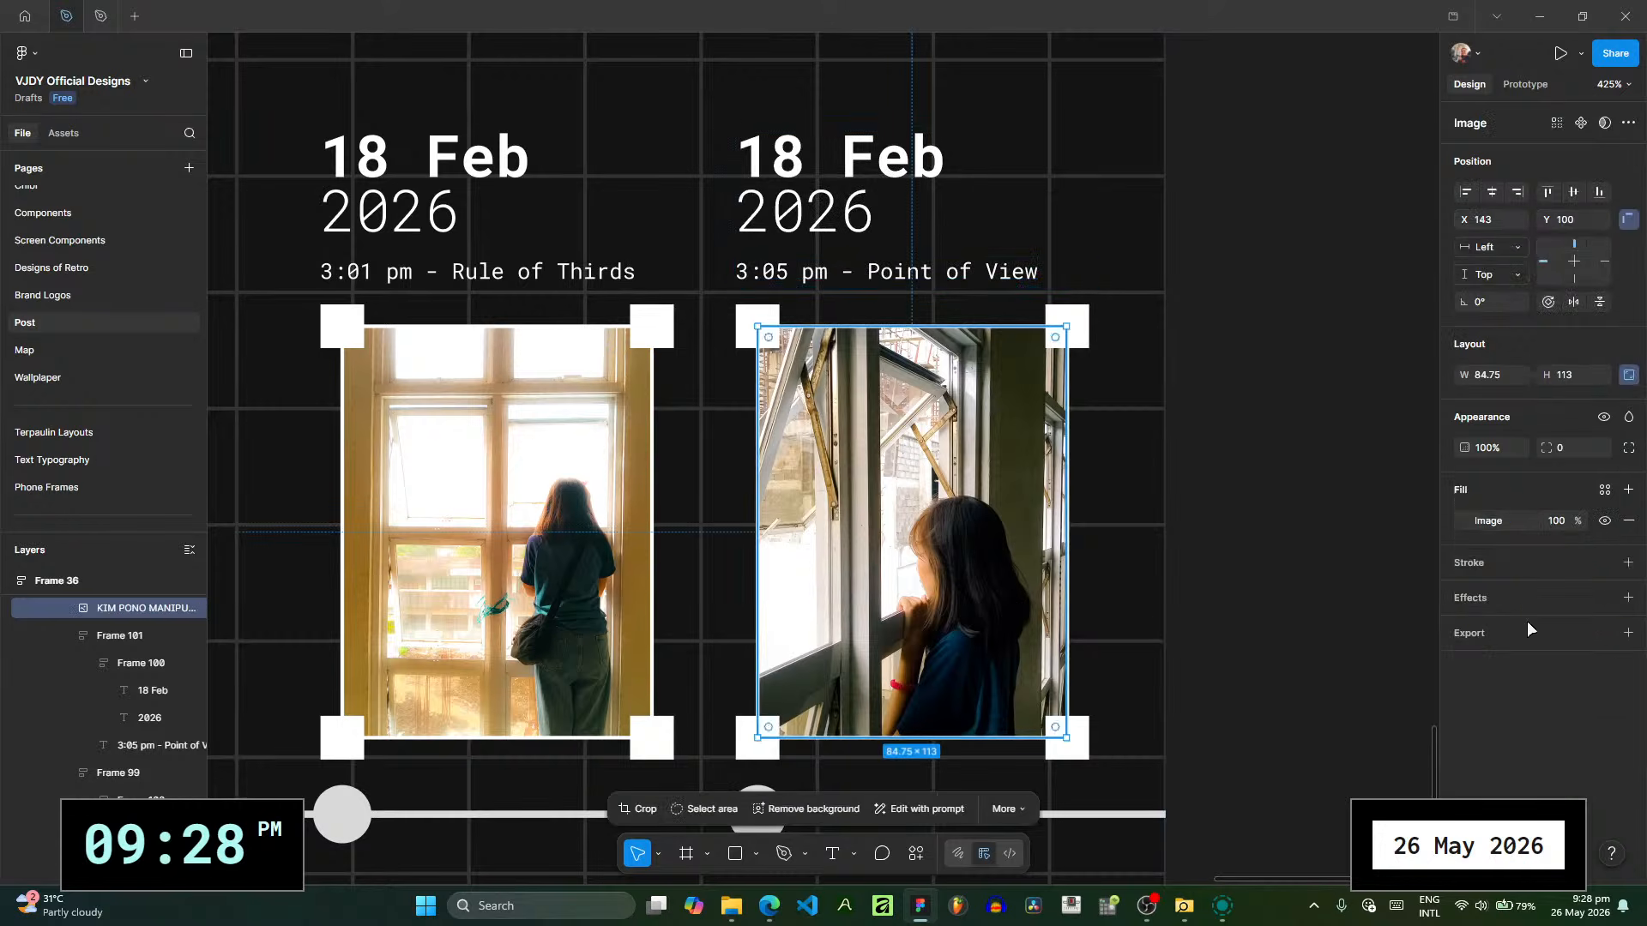
{"action": "left_click", "coordinate": [1463, 520]}
{"action": "key", "text": "alt+Tab"}
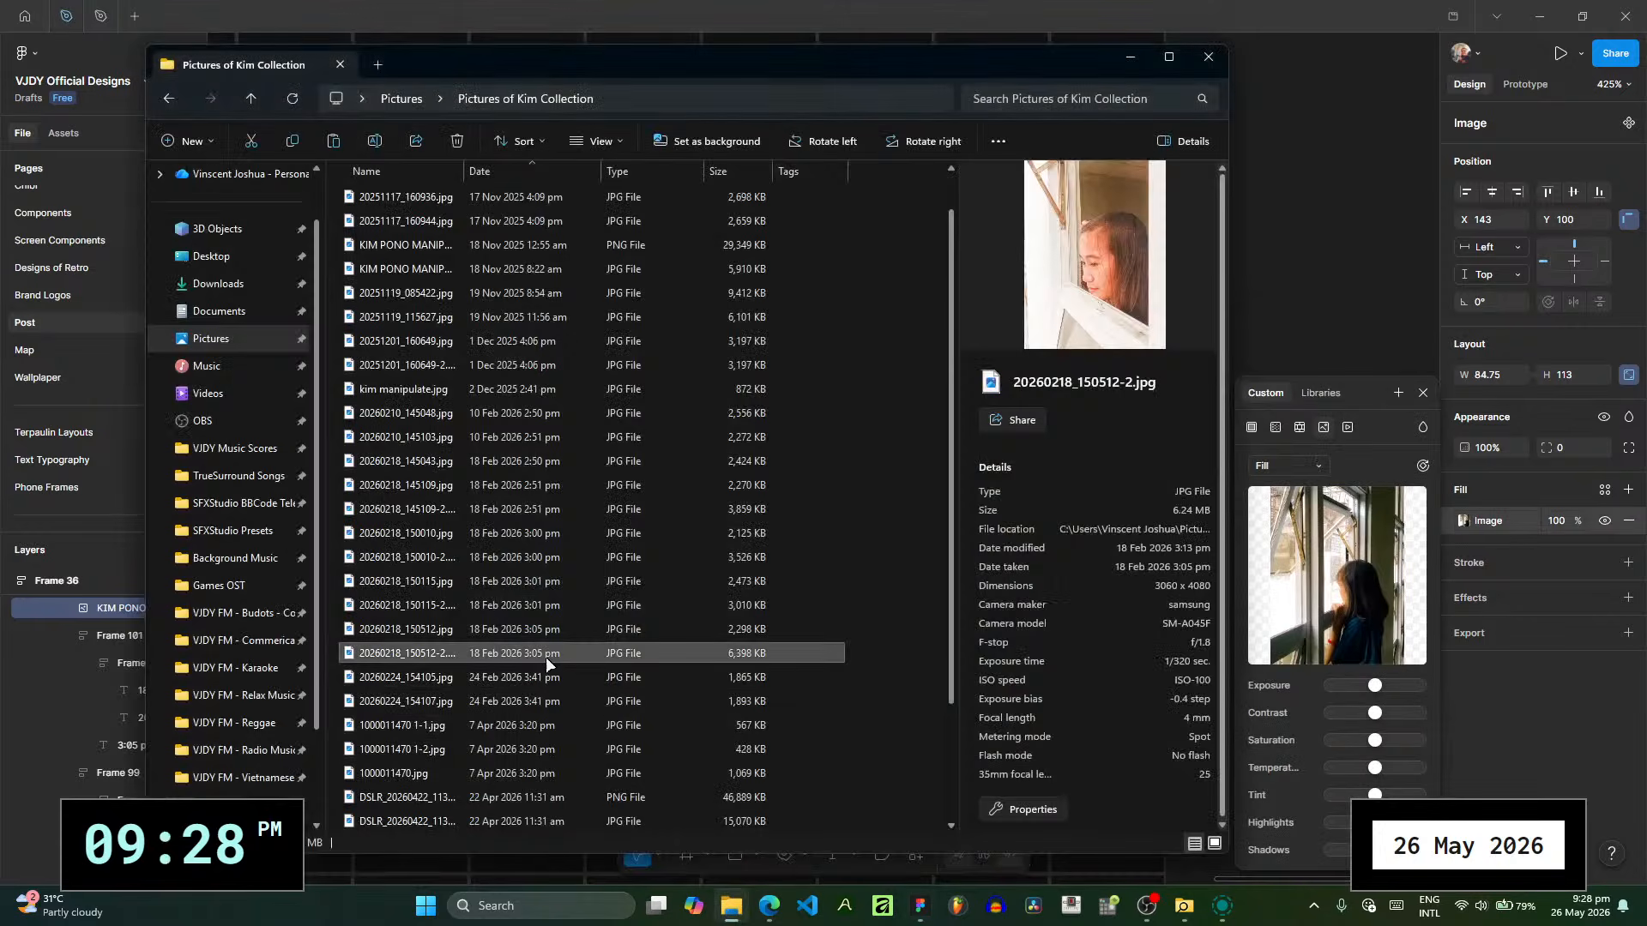
{"action": "left_click", "coordinate": [1298, 628]}
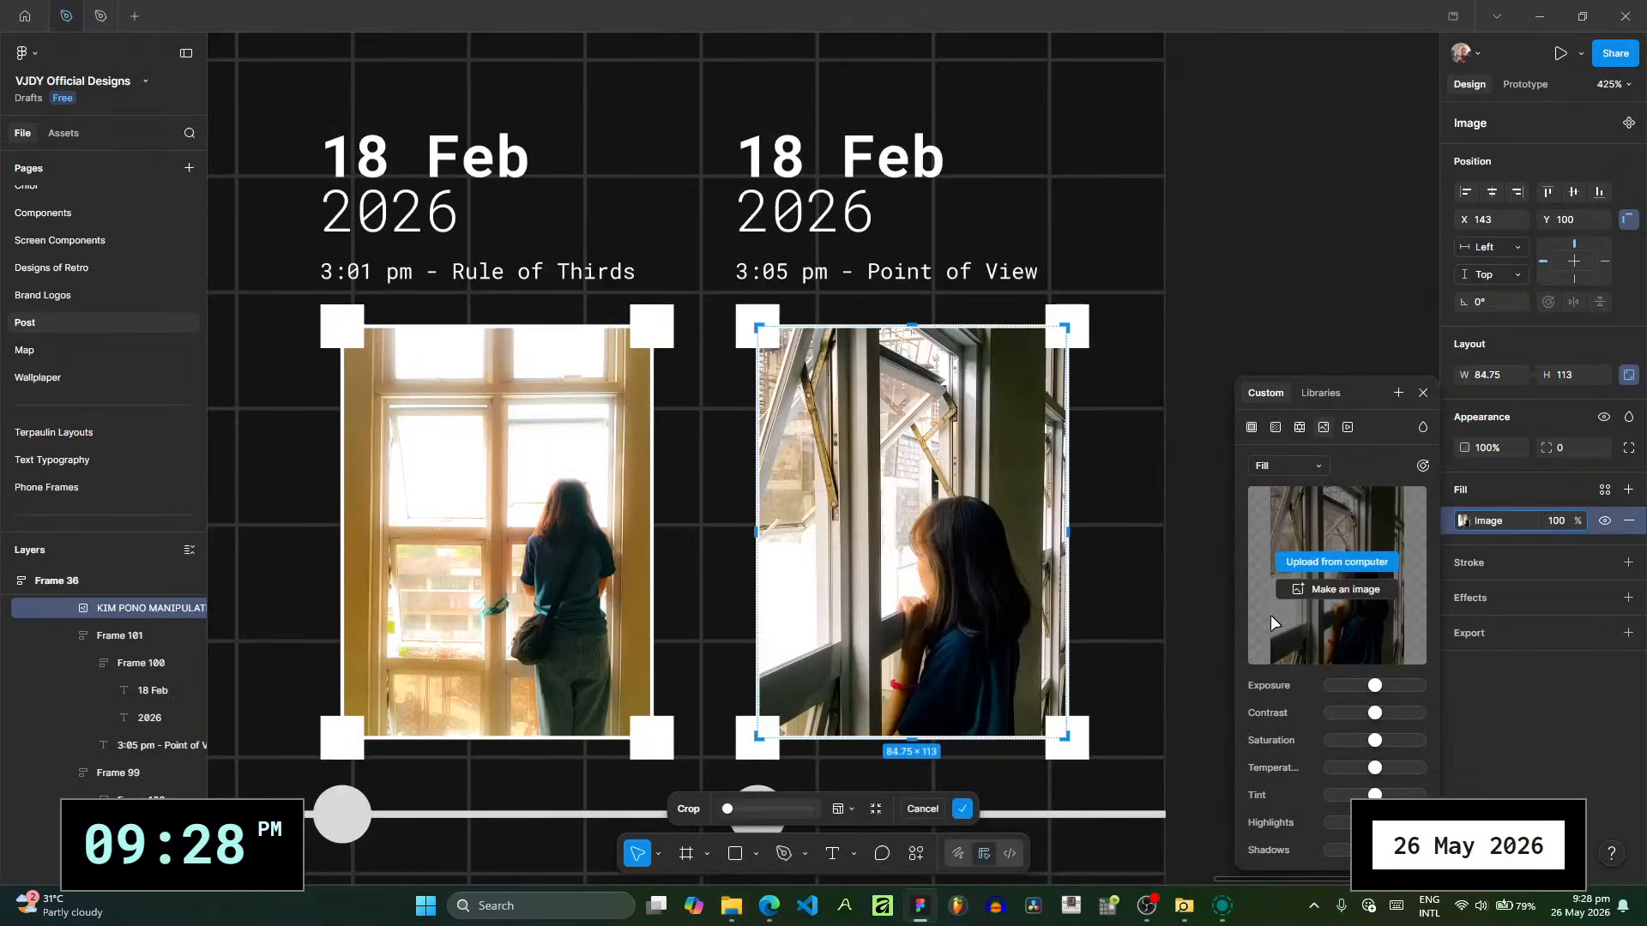
{"action": "key", "text": "ctrl+v"}
{"action": "left_click", "coordinate": [1313, 309]}
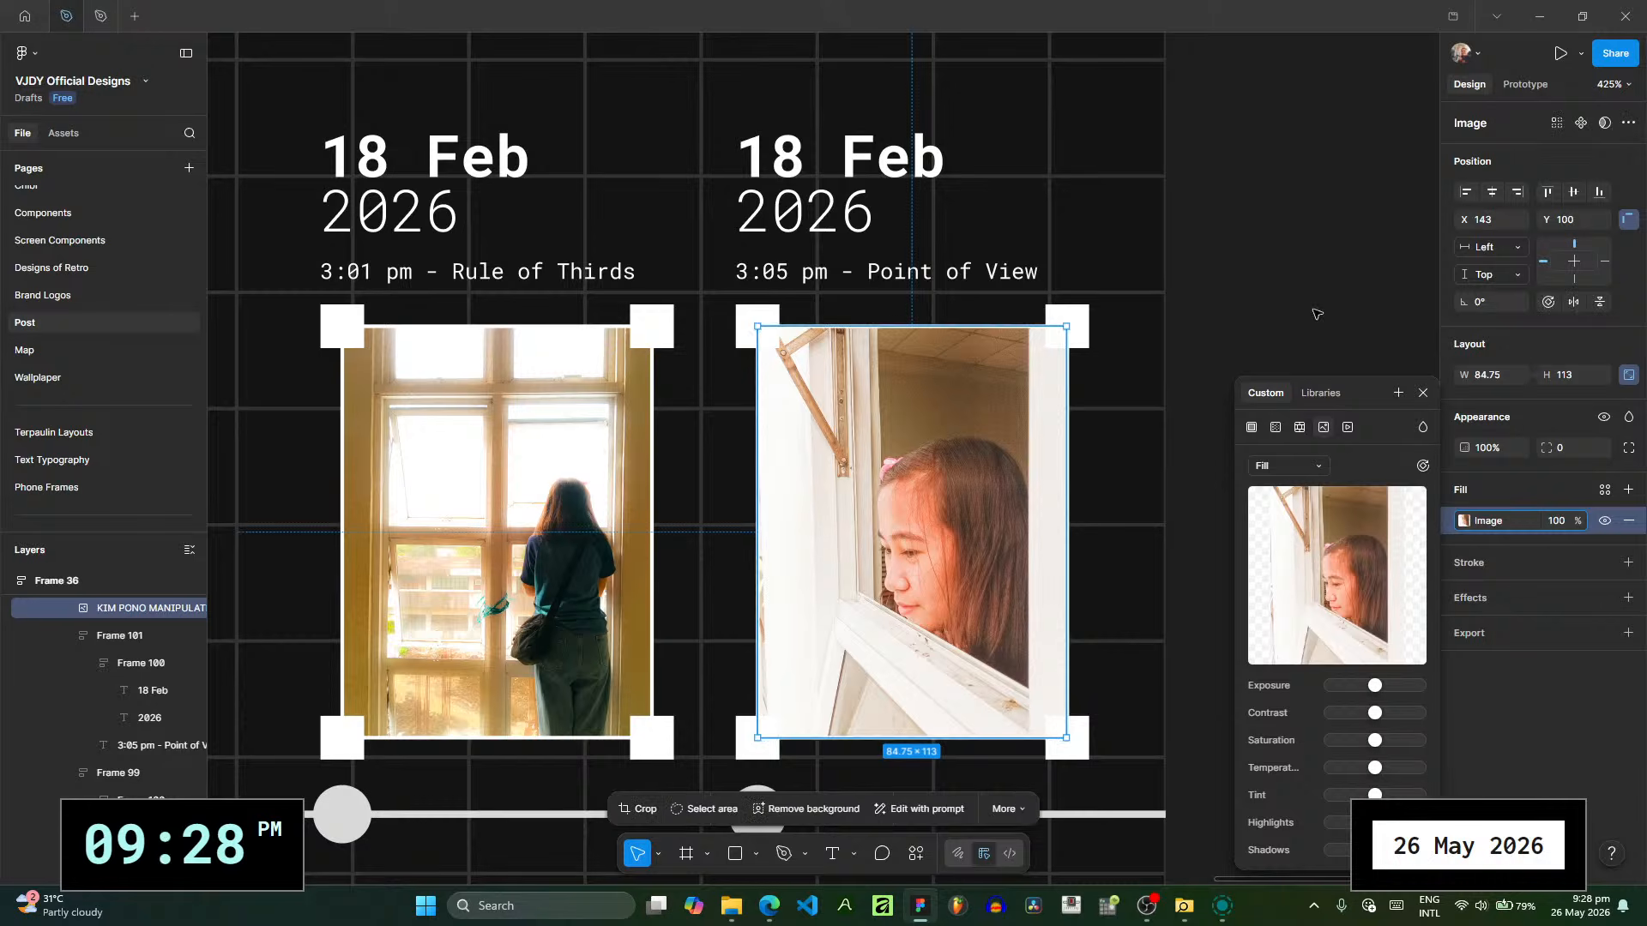
- Duplicate the last slide, POST RECAP 7, to add another slide at the end of the carousel
{"action": "scroll", "coordinate": [794, 440], "scroll_direction": "down", "scroll_amount": 6}
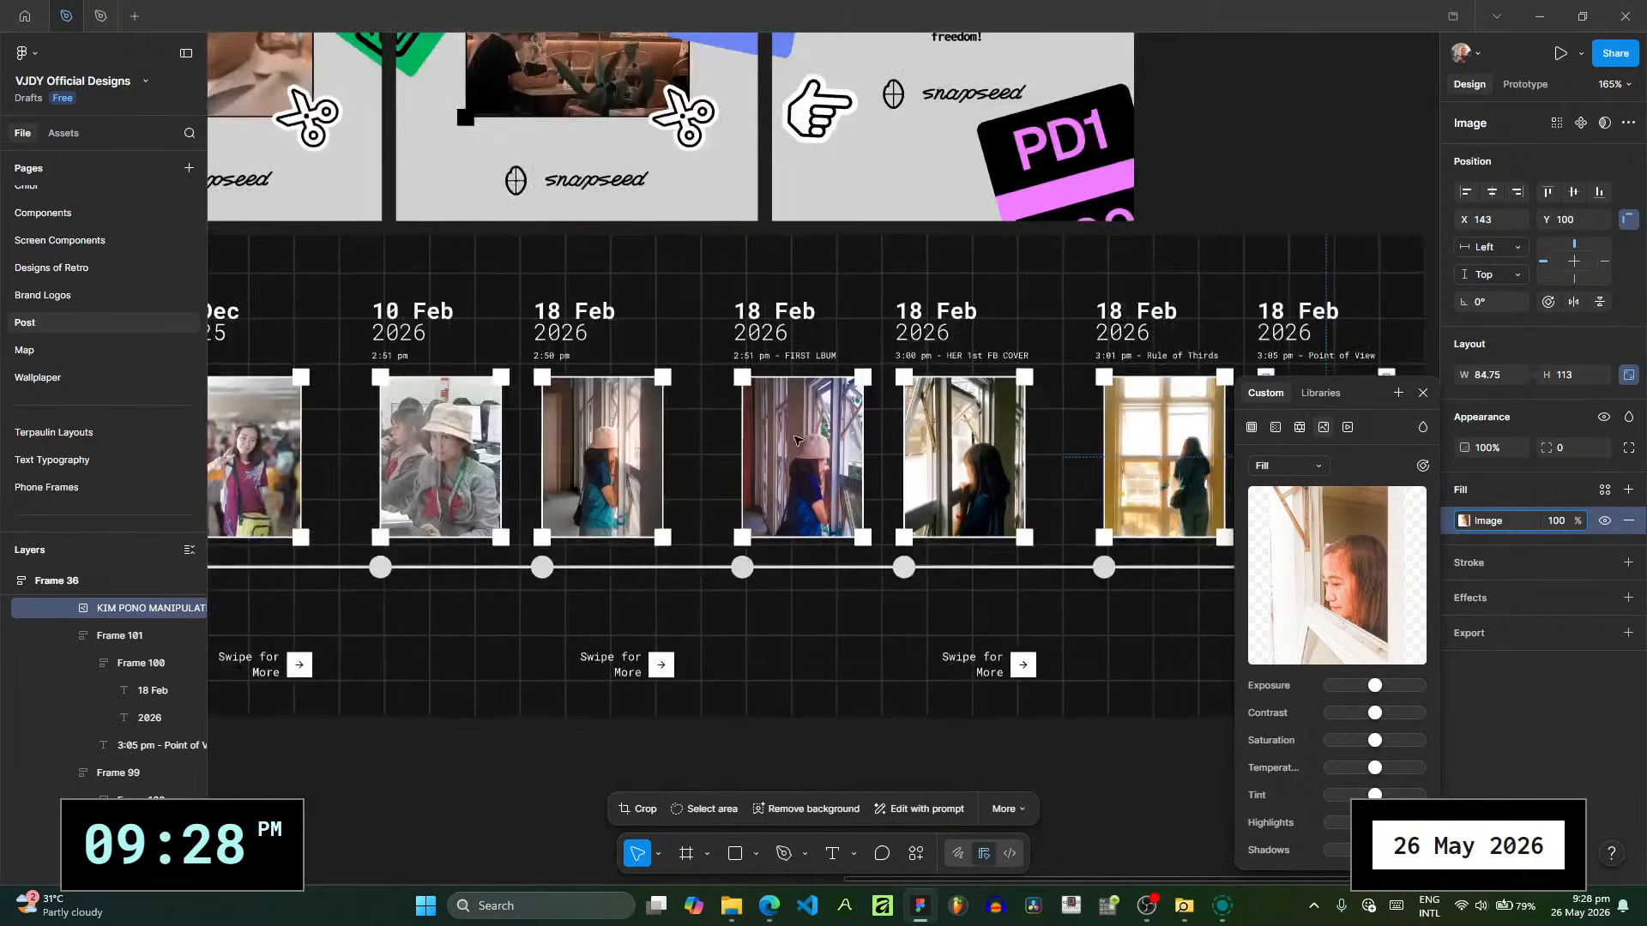
{"action": "scroll", "coordinate": [795, 441], "scroll_direction": "right", "scroll_amount": 5}
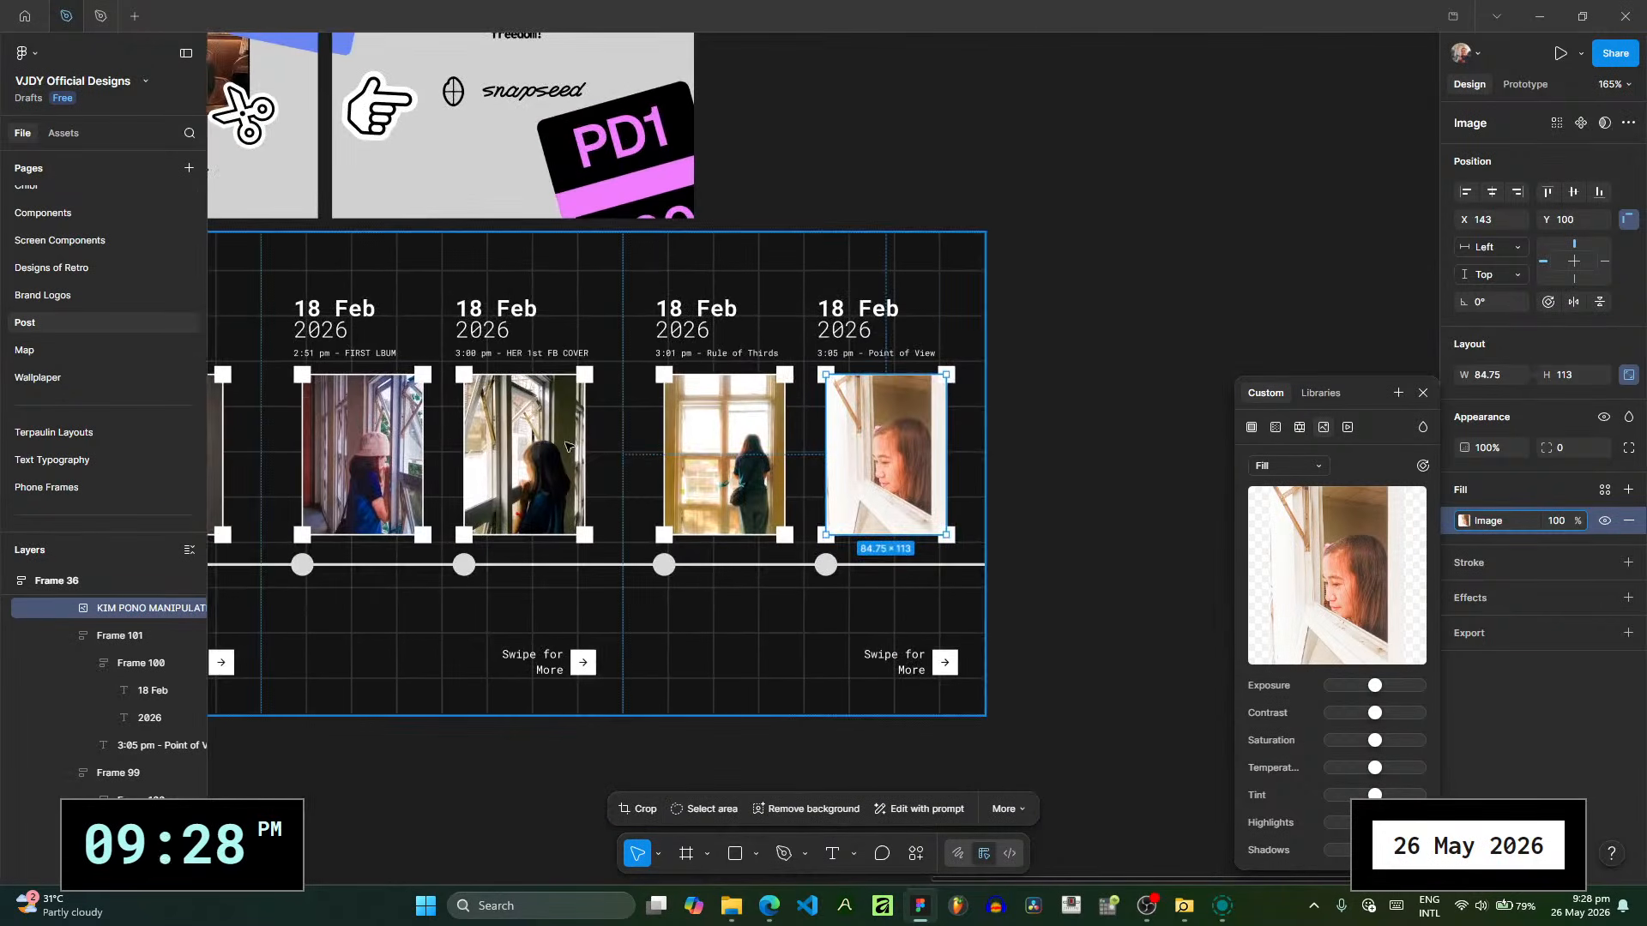
{"action": "scroll", "coordinate": [40, 636], "scroll_direction": "up", "scroll_amount": 3}
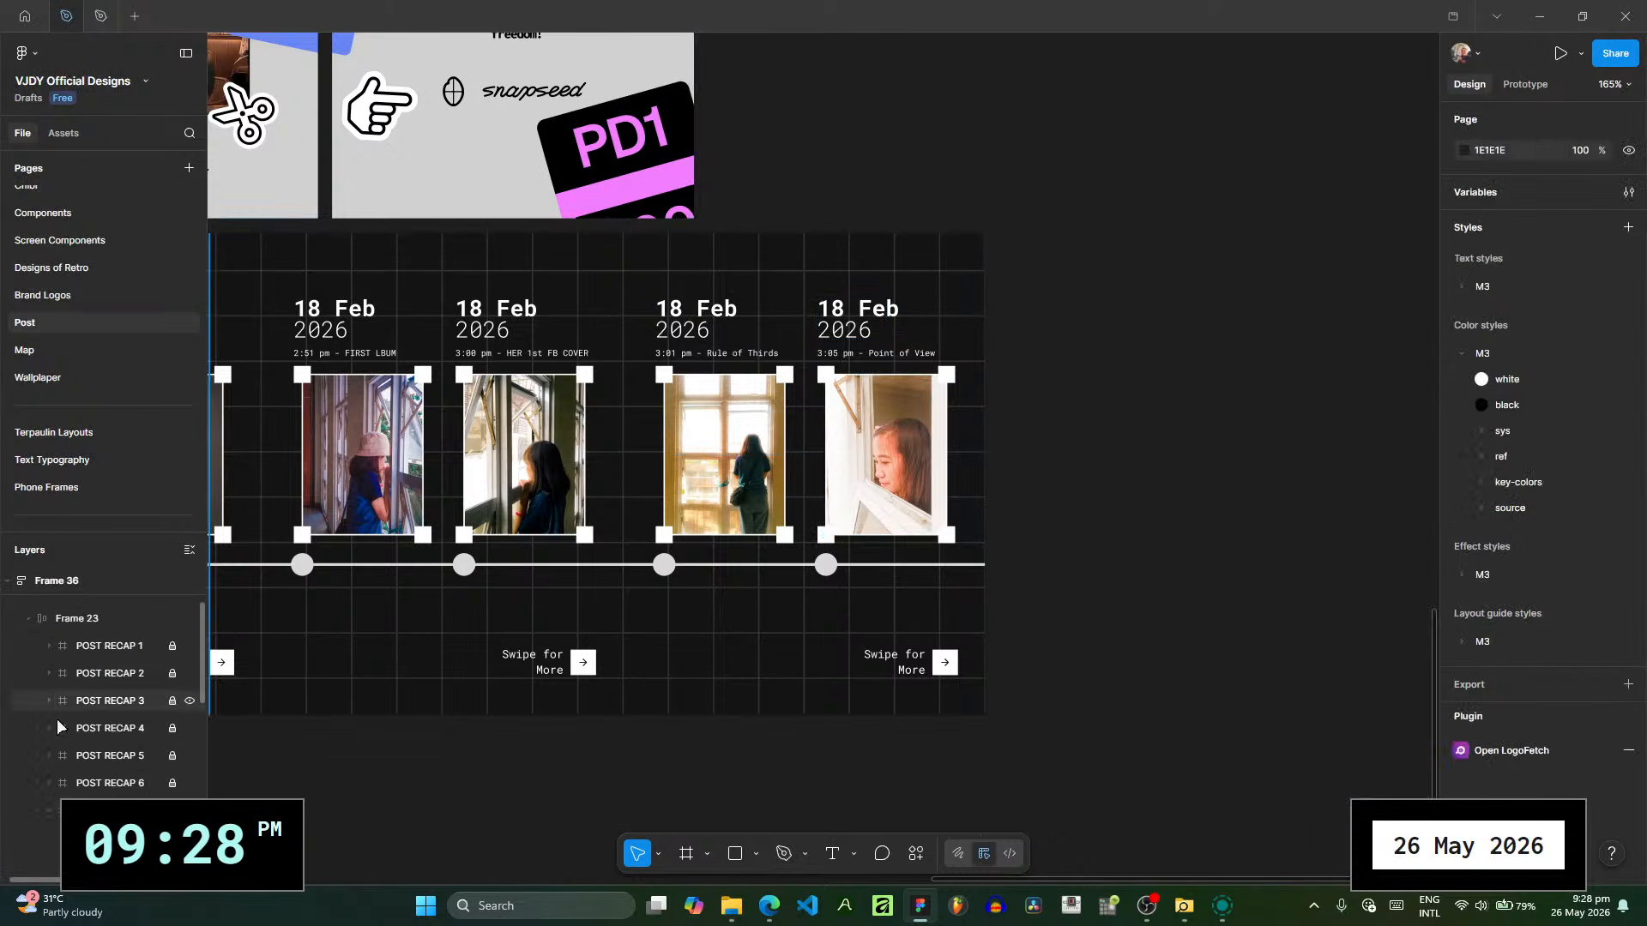
{"action": "left_click", "coordinate": [47, 809]}
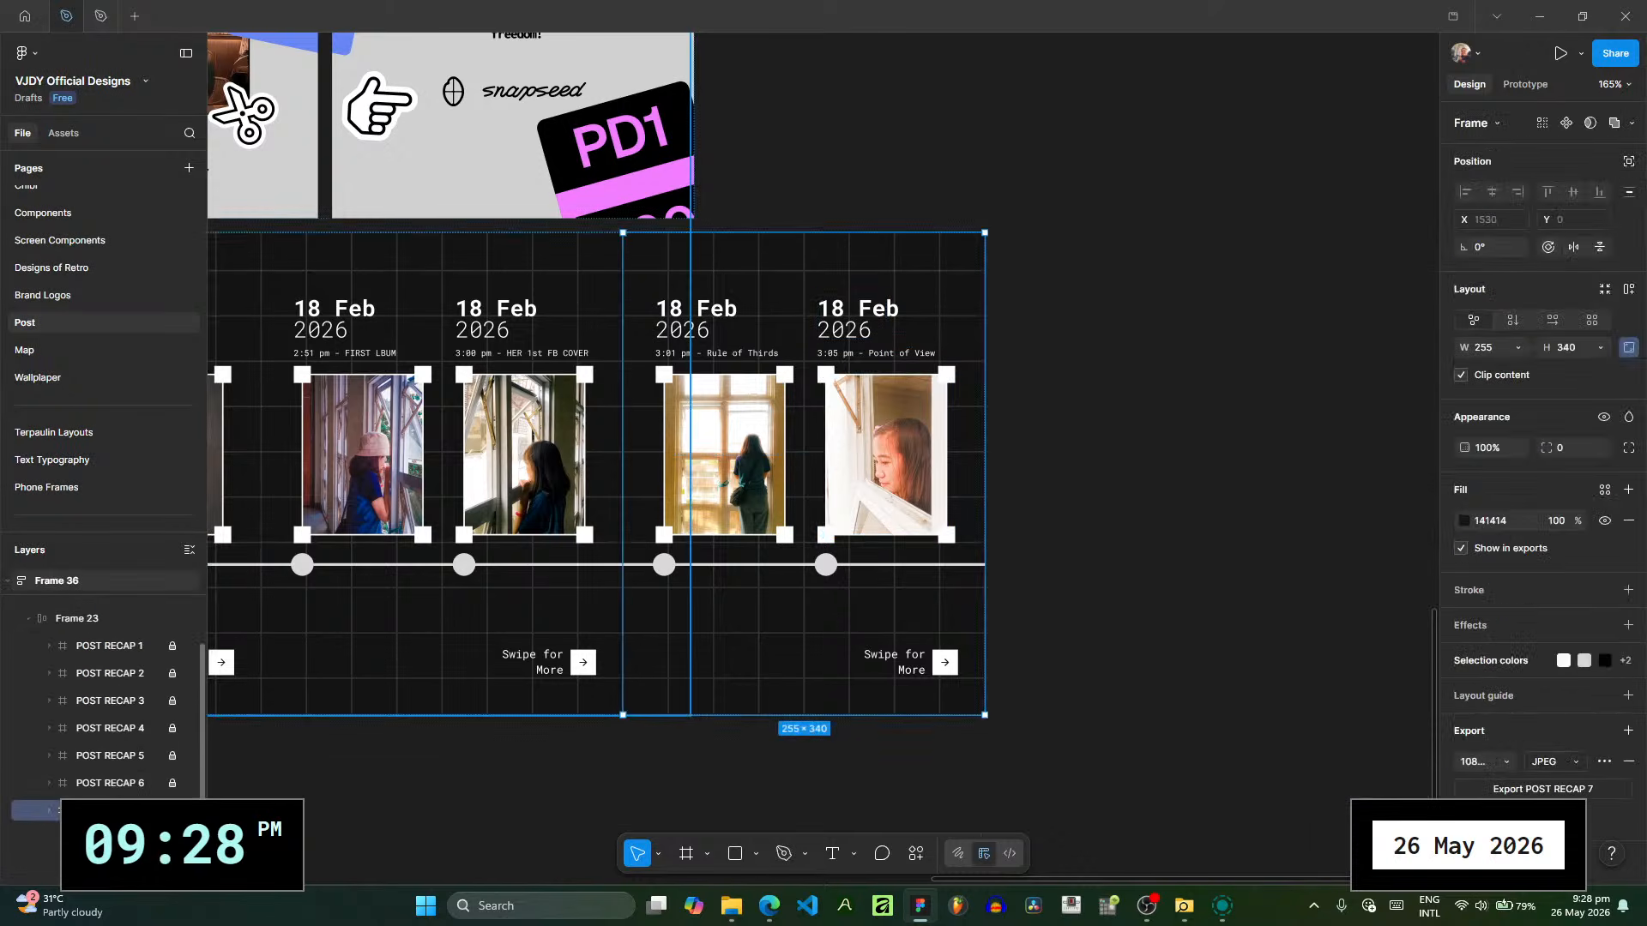
{"action": "key", "text": "ctrl+d"}
{"action": "left_click_drag", "start_coordinate": [720, 710], "coordinate": [258, 653]}
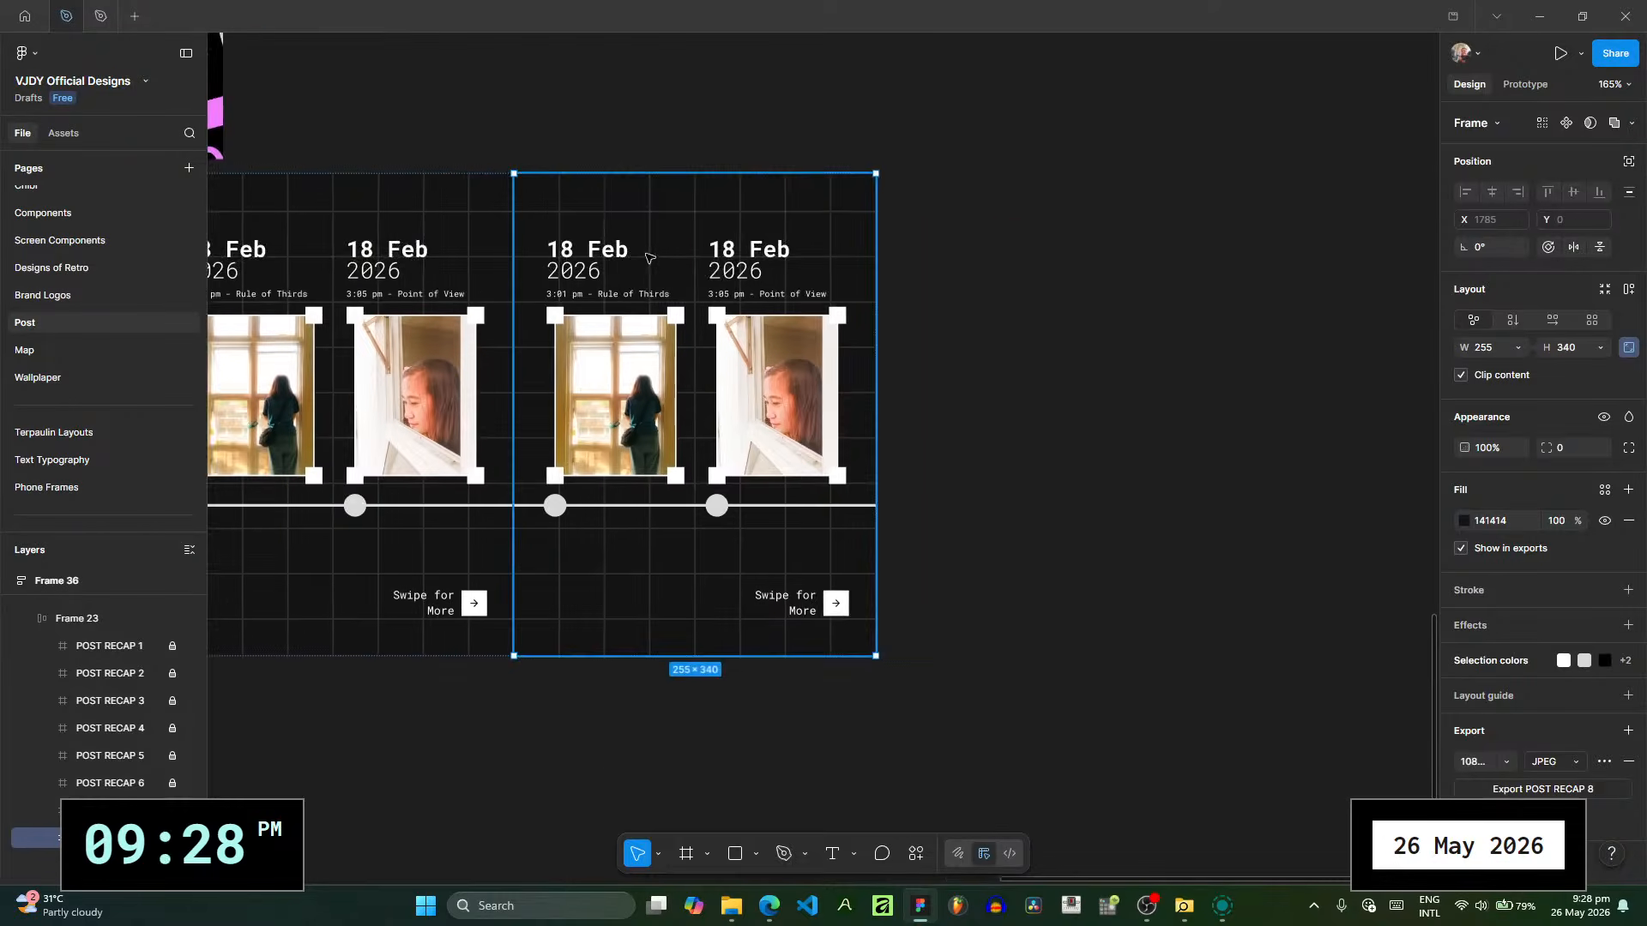
{"action": "scroll", "coordinate": [649, 257], "scroll_direction": "up", "scroll_amount": 4}
{"action": "left_click_drag", "start_coordinate": [727, 668], "coordinate": [785, 610]}
{"action": "left_click", "coordinate": [728, 918]}
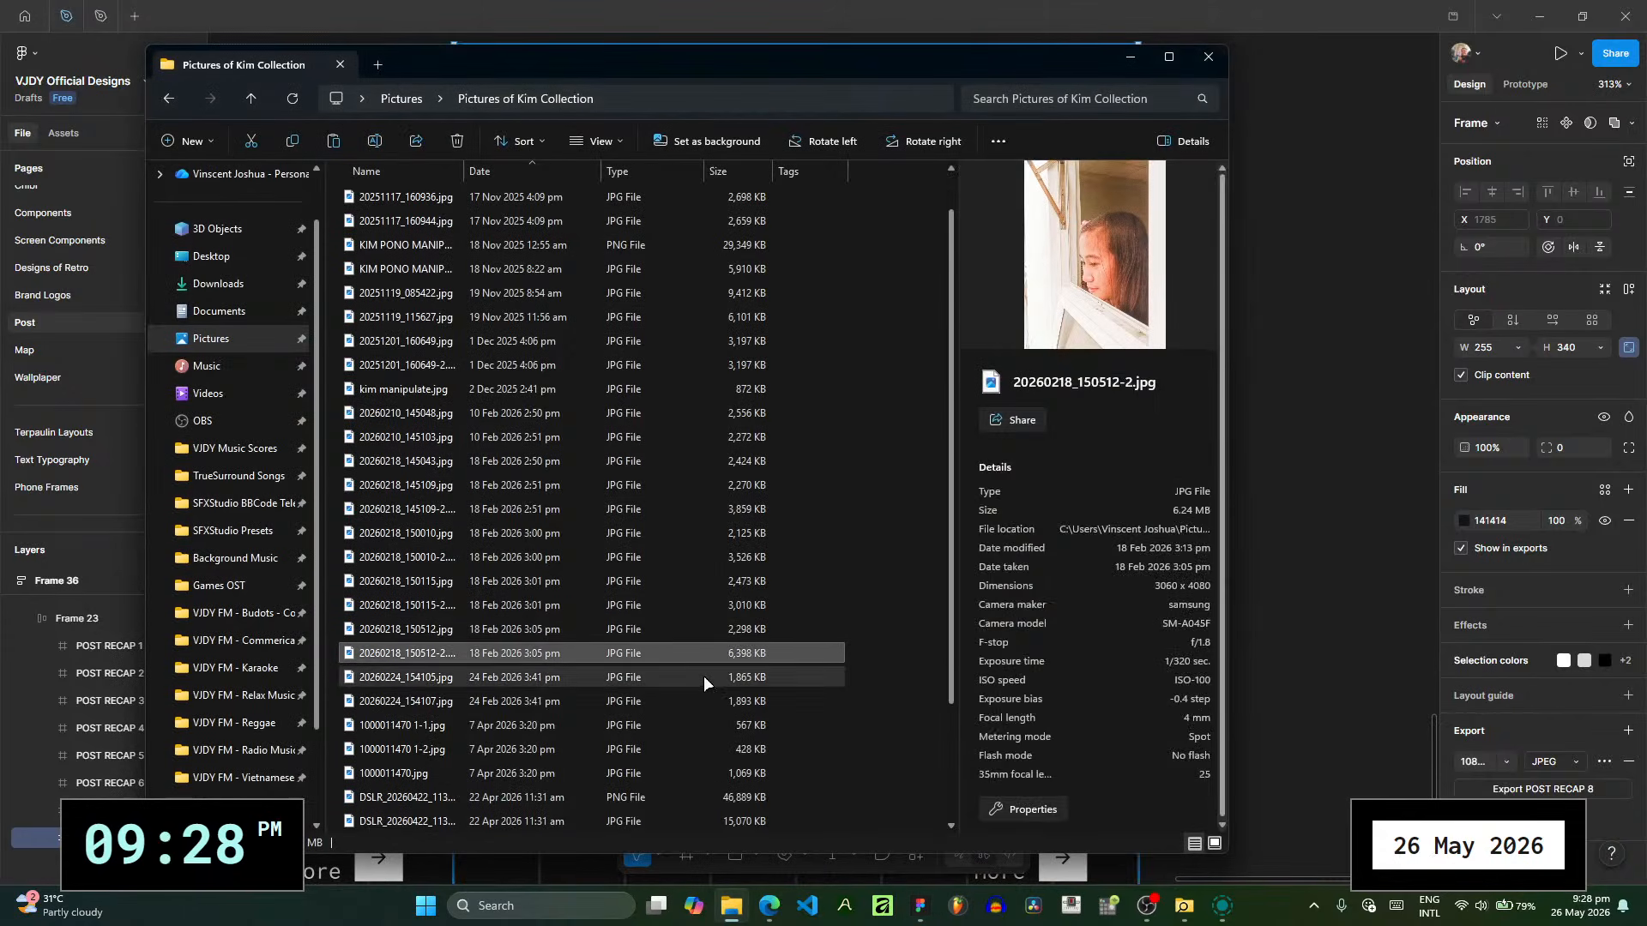
{"action": "left_click", "coordinate": [703, 676]}
{"action": "key", "text": "Down"}
{"action": "key", "text": "Down"}
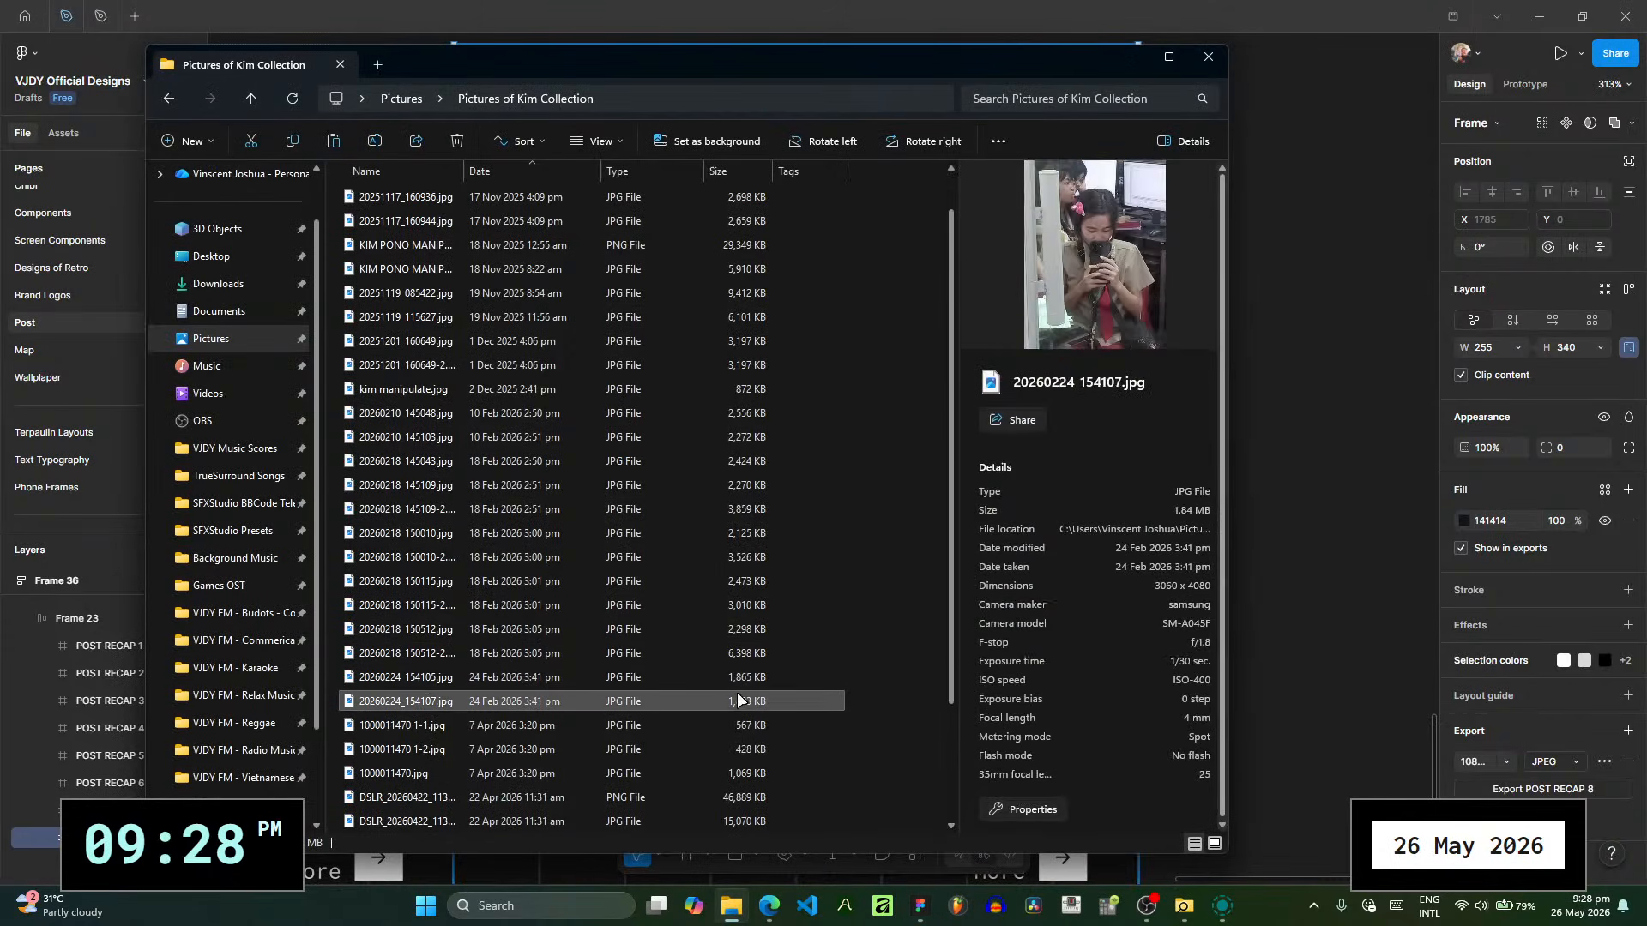
{"action": "key", "text": "Up"}
{"action": "key", "text": "Down"}
{"action": "key", "text": "Down"}
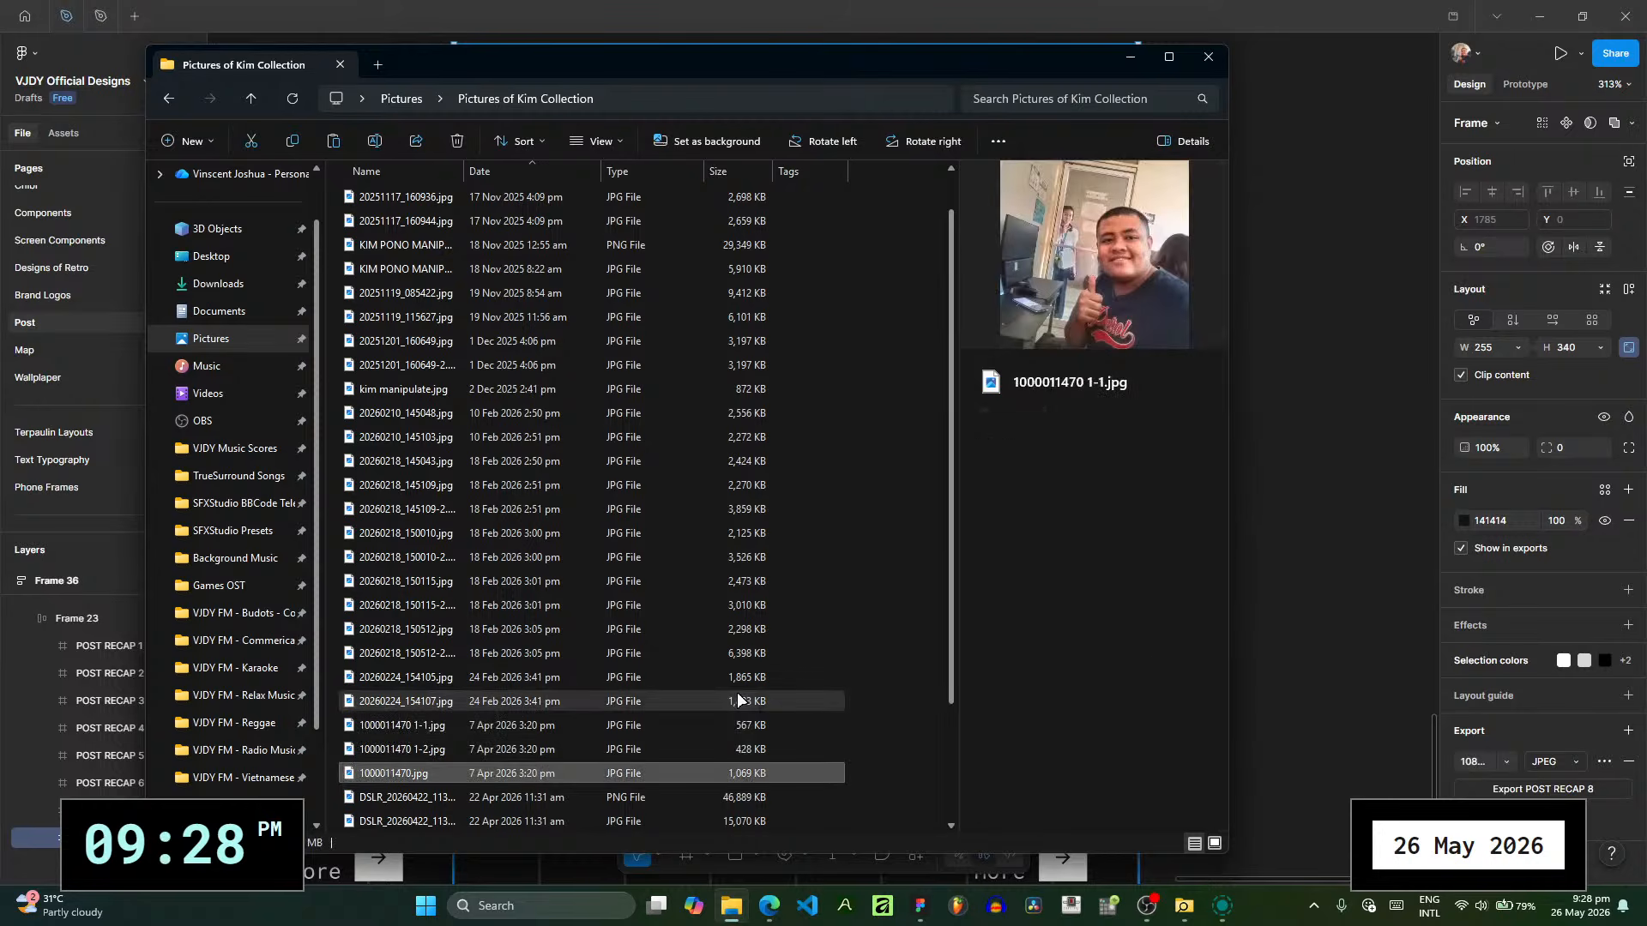
{"action": "key", "text": "Up"}
{"action": "key", "text": "Up"}
{"action": "key", "text": "Up"}
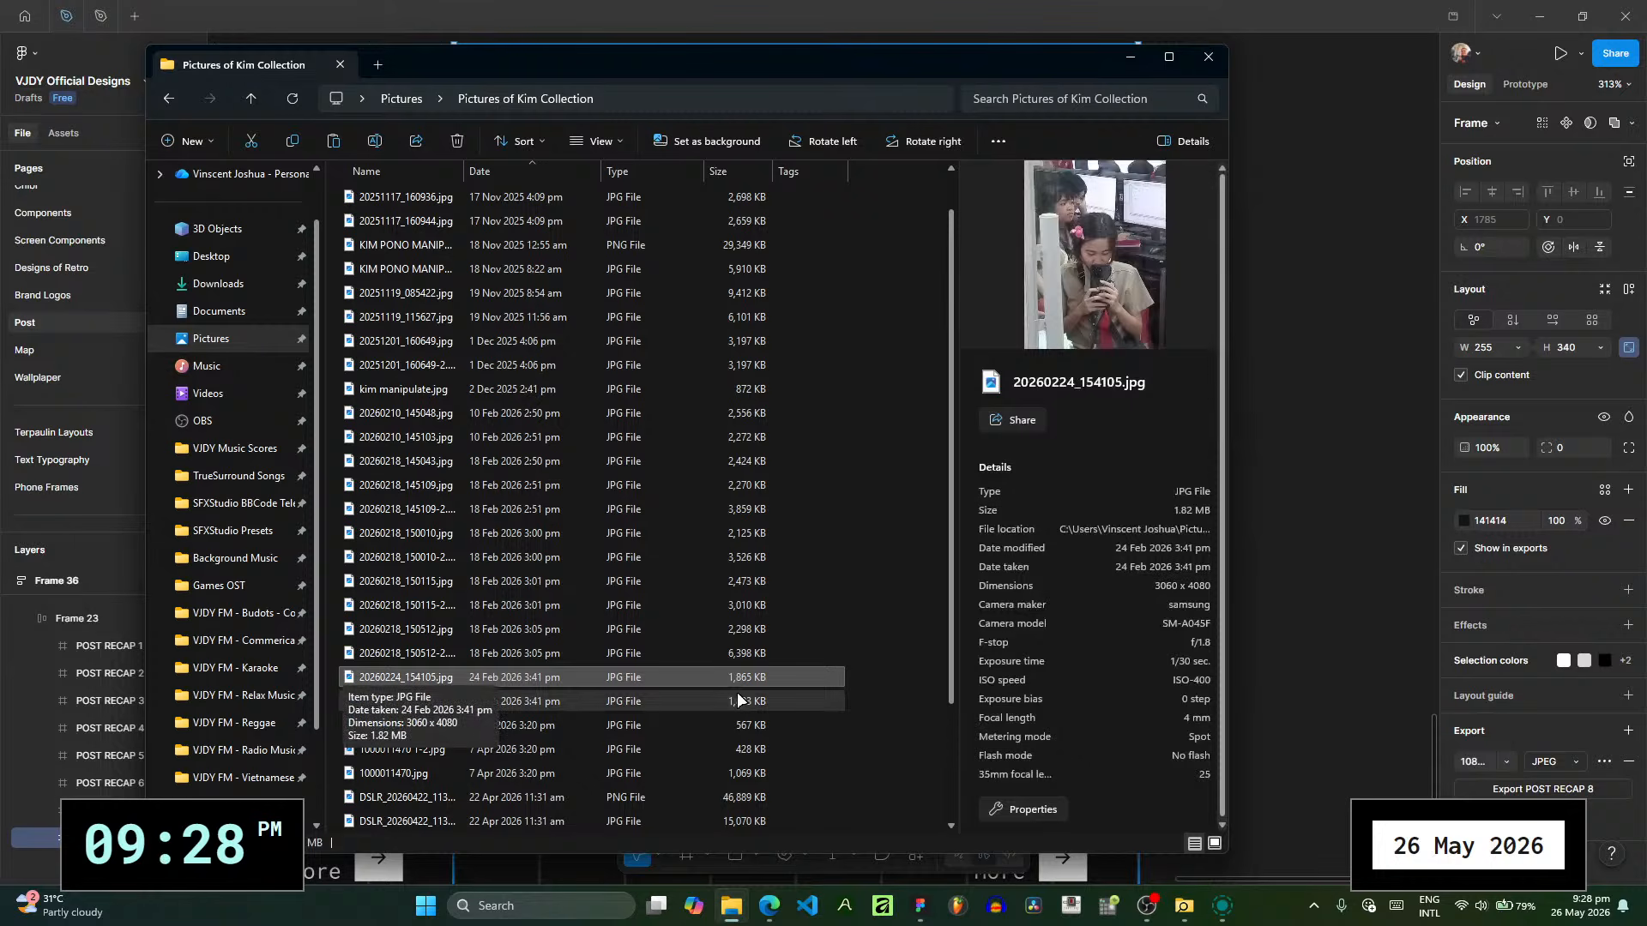
{"action": "key", "text": "Down"}
{"action": "key", "text": "Up"}
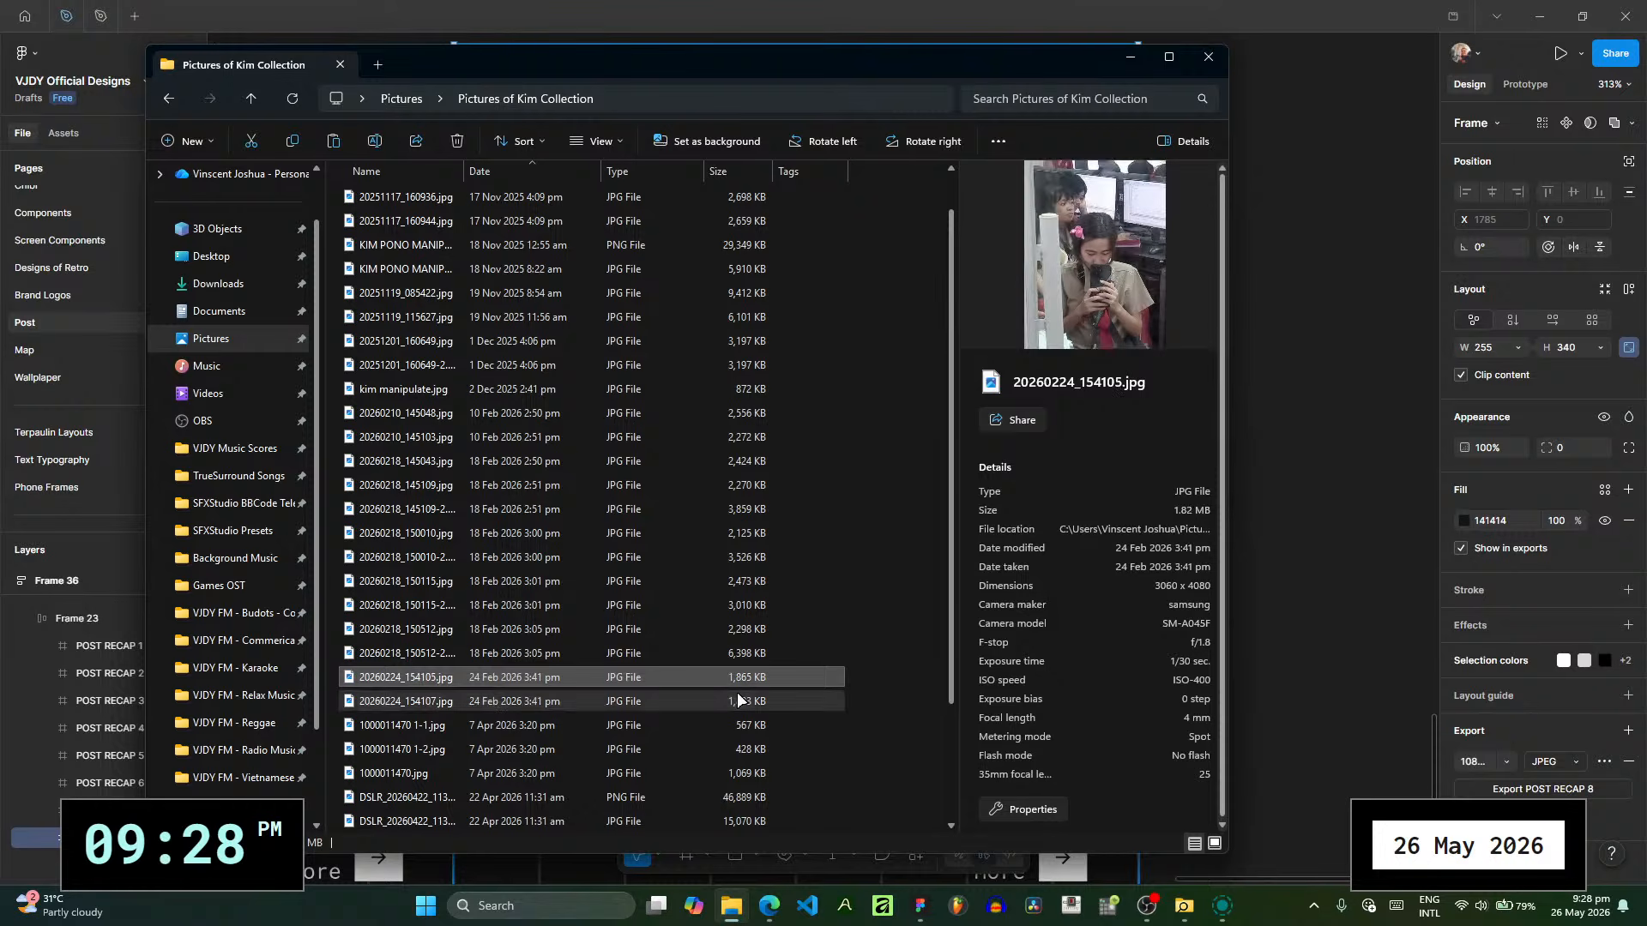
{"action": "left_click", "coordinate": [738, 700]}
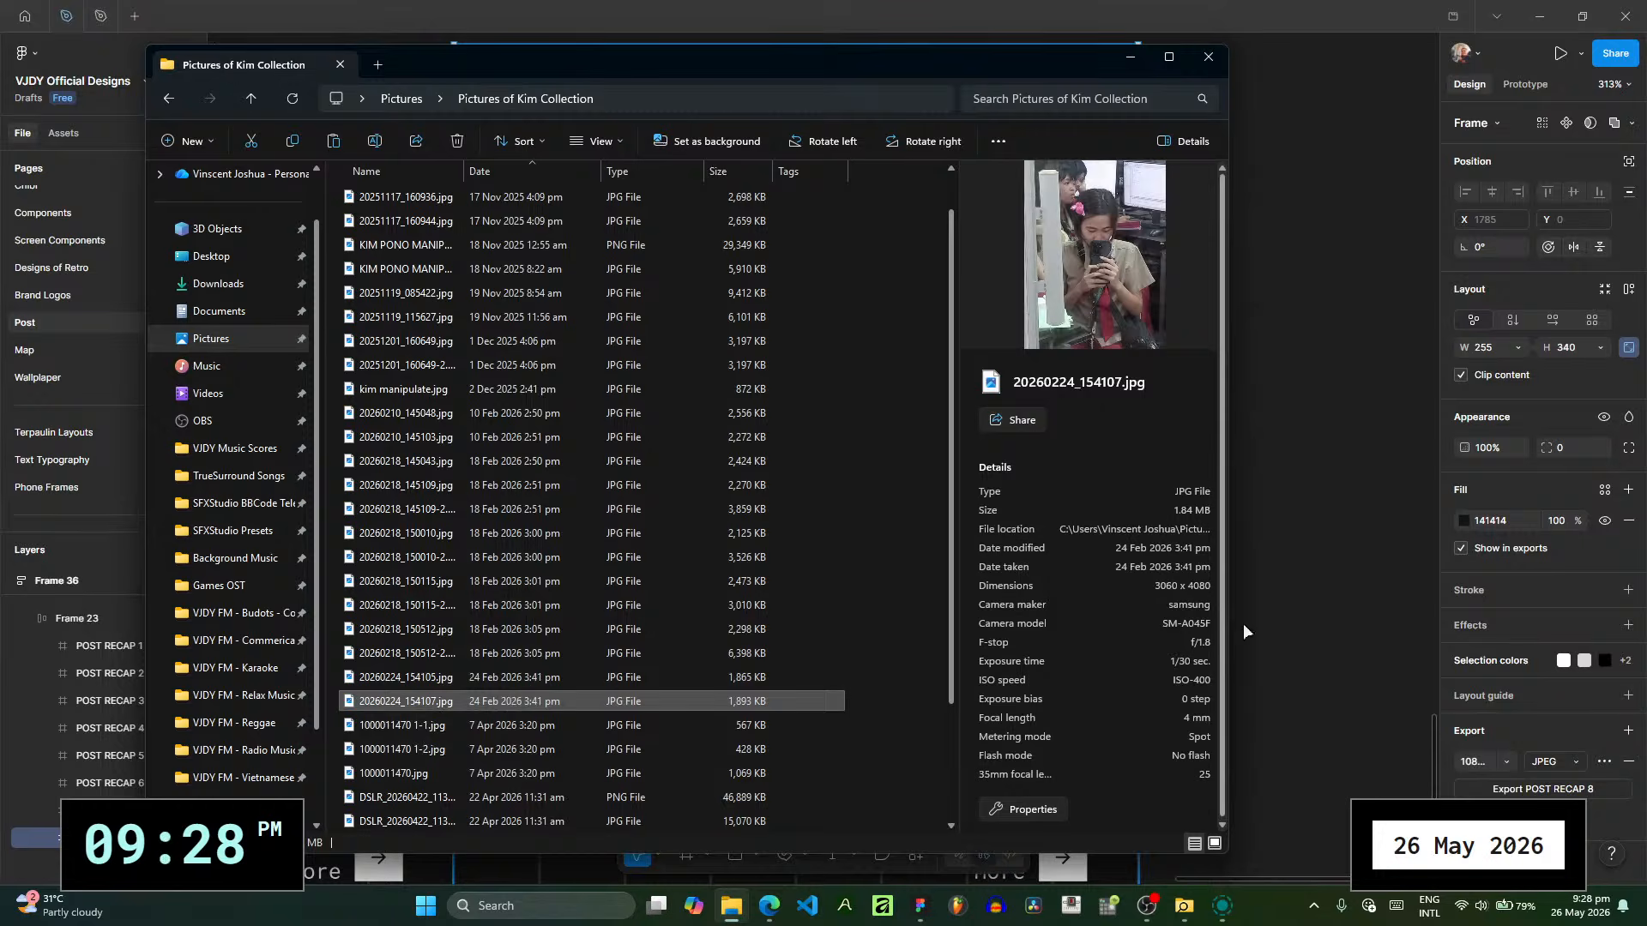
{"action": "left_click", "coordinate": [1312, 592]}
- Replace the first photo's image fill on the new slide with 20260224_154107.jpg
{"action": "left_click", "coordinate": [944, 406]}
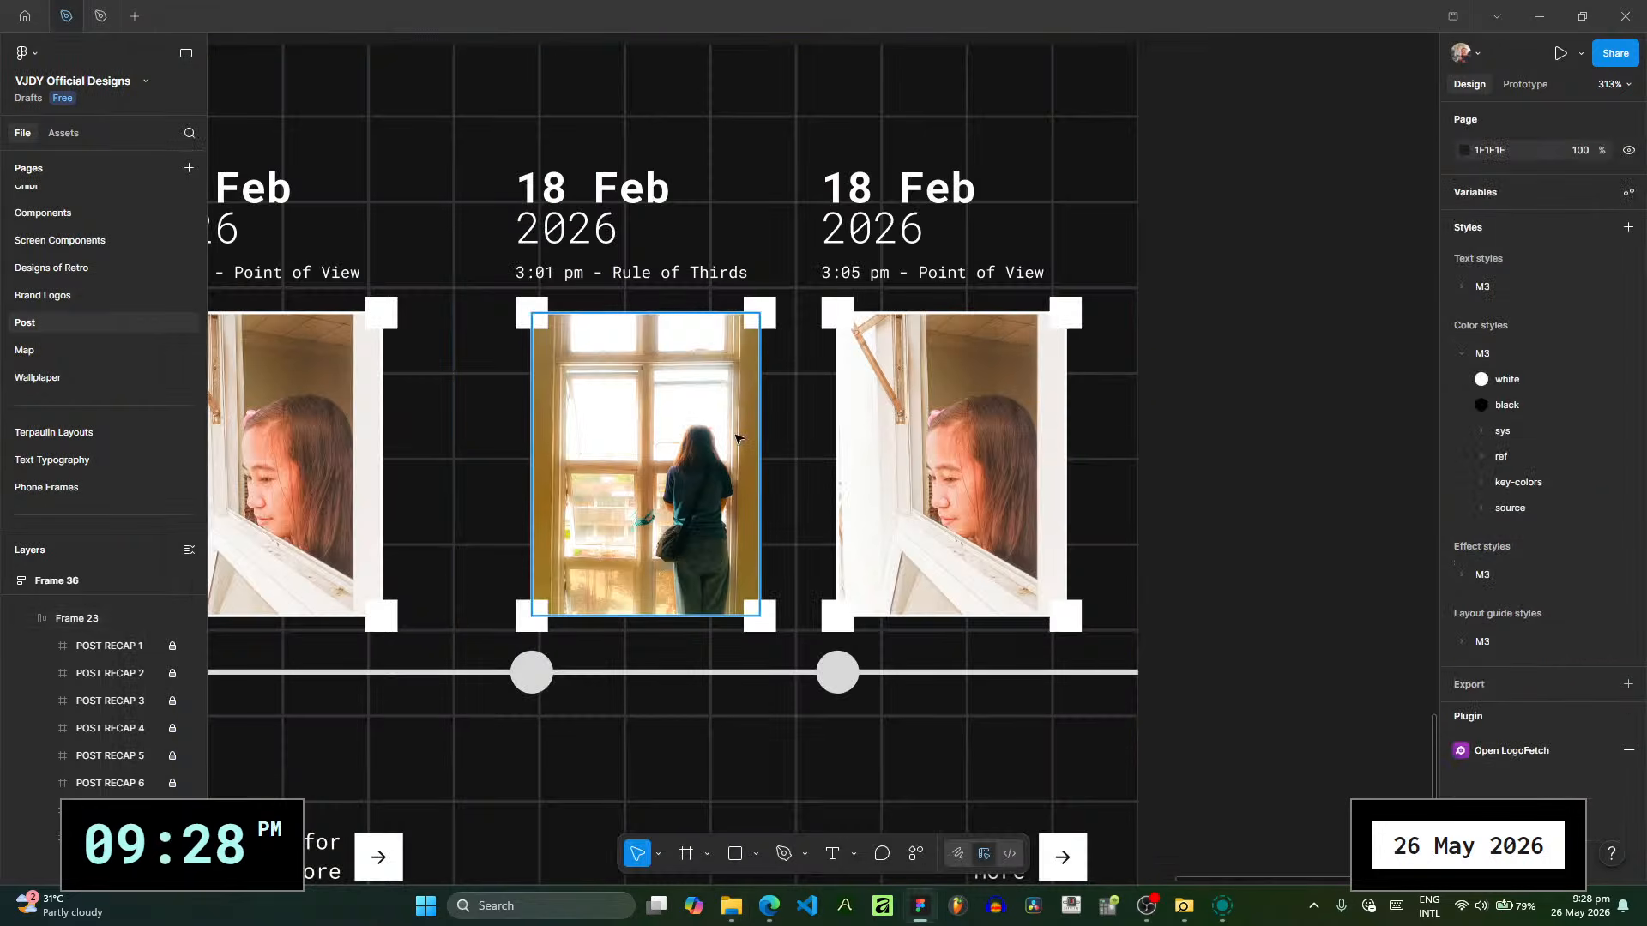
{"action": "left_click", "coordinate": [736, 439]}
{"action": "left_click", "coordinate": [1464, 521]}
{"action": "left_click", "coordinate": [731, 906]}
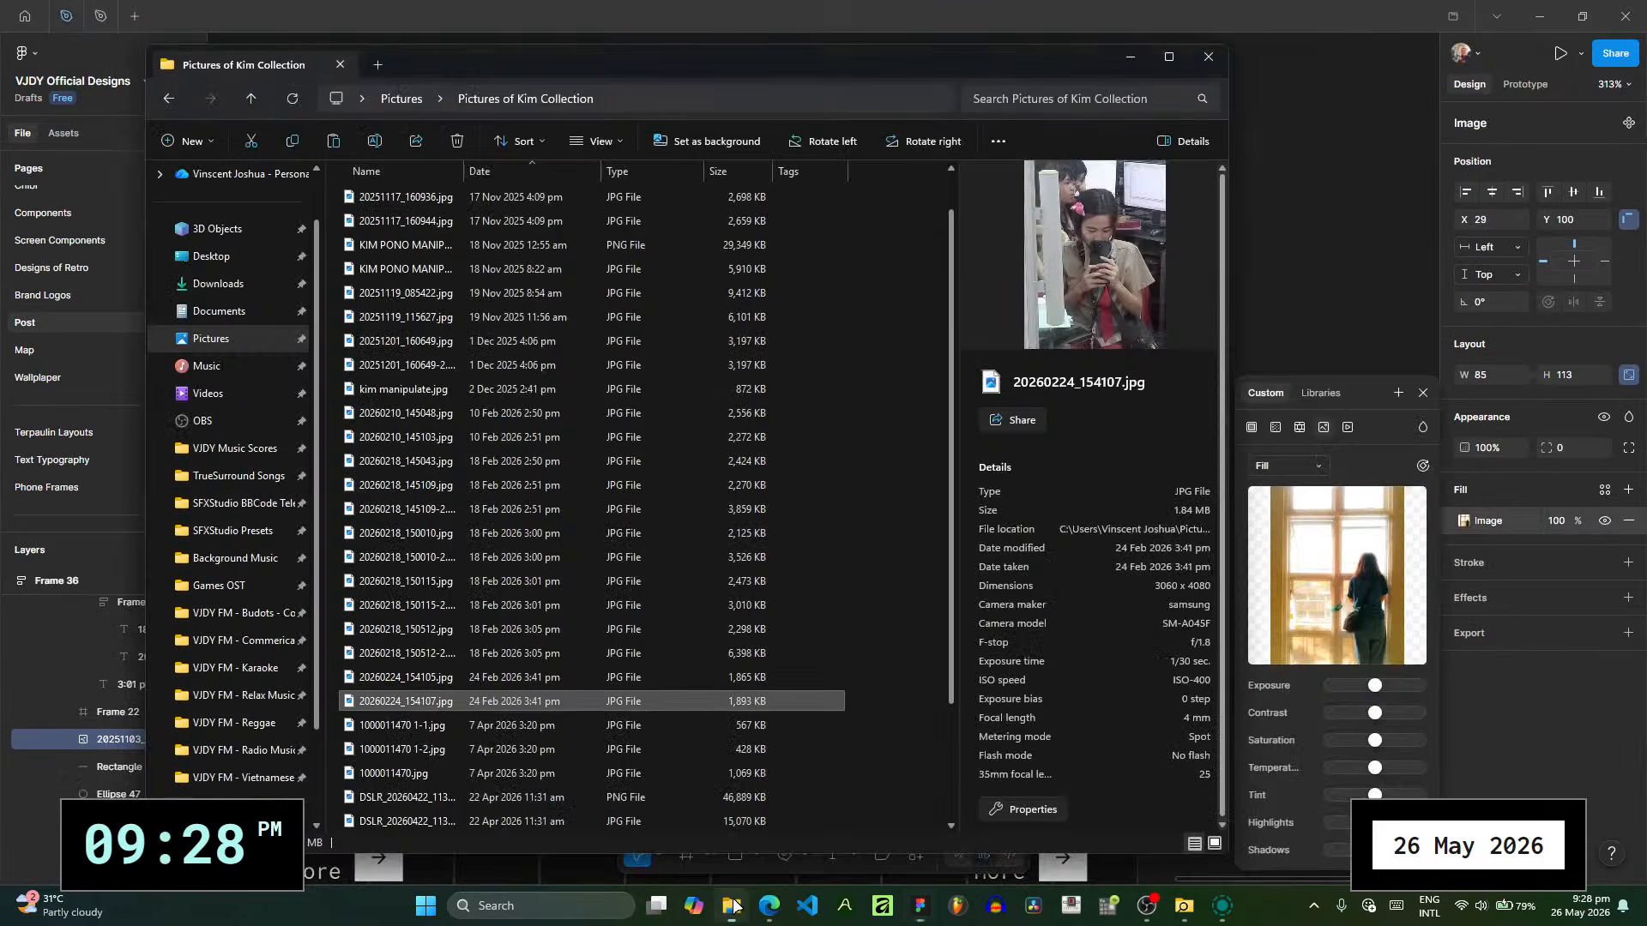
{"action": "left_click_drag", "start_coordinate": [652, 702], "coordinate": [1291, 636]}
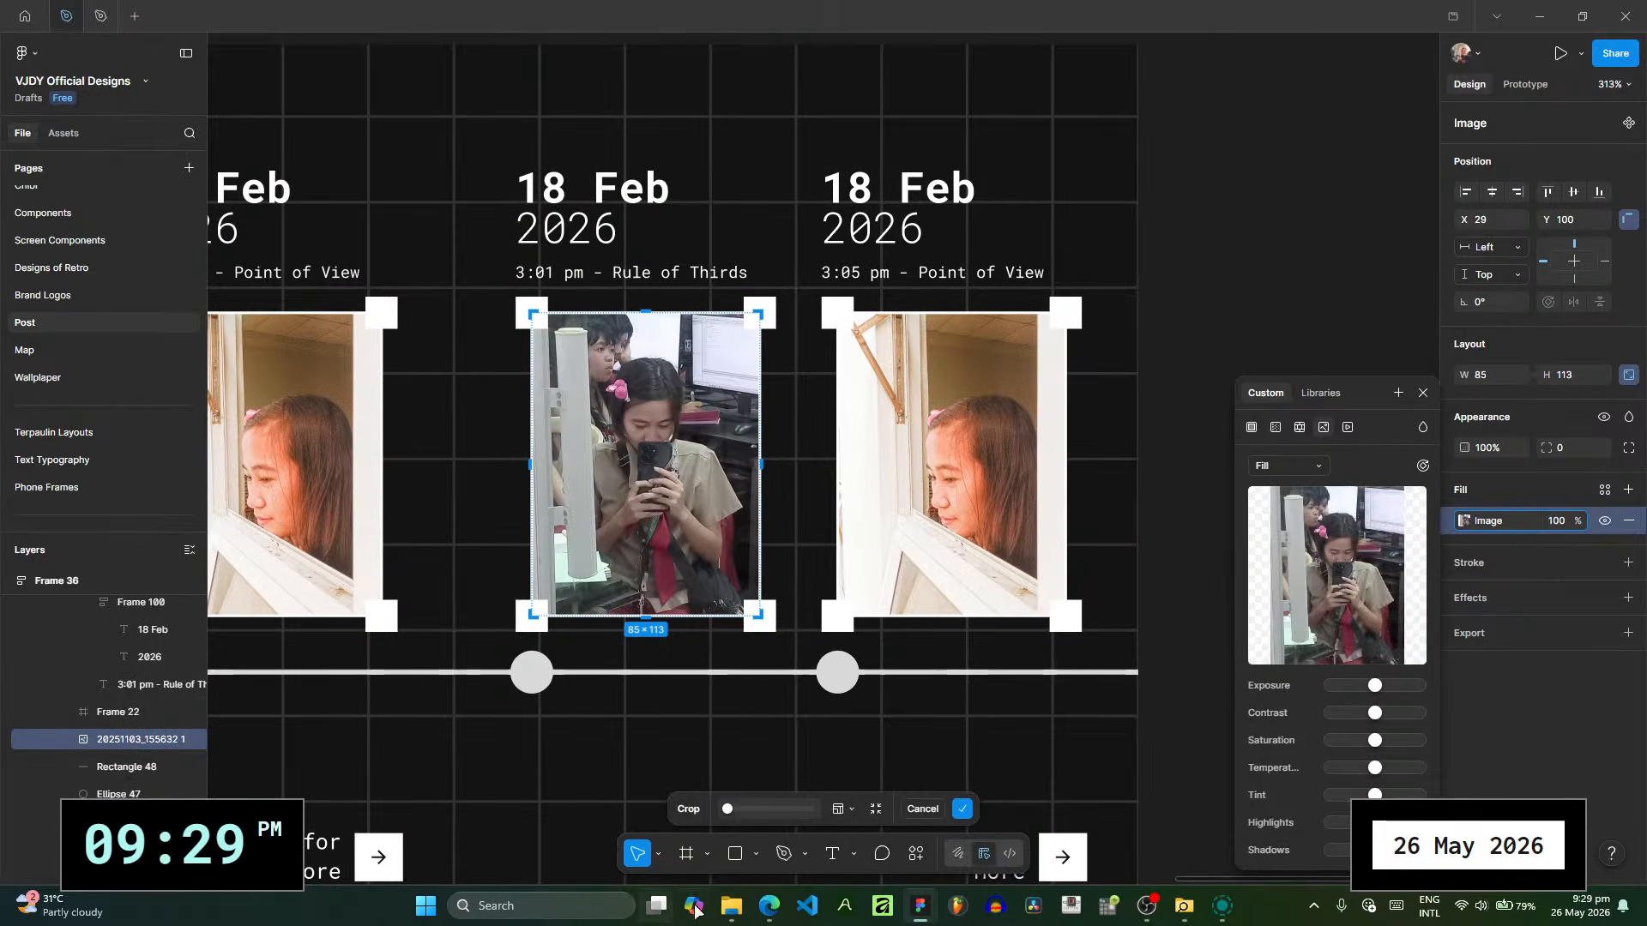
{"action": "left_click", "coordinate": [731, 909]}
{"action": "left_click", "coordinate": [1259, 298]}
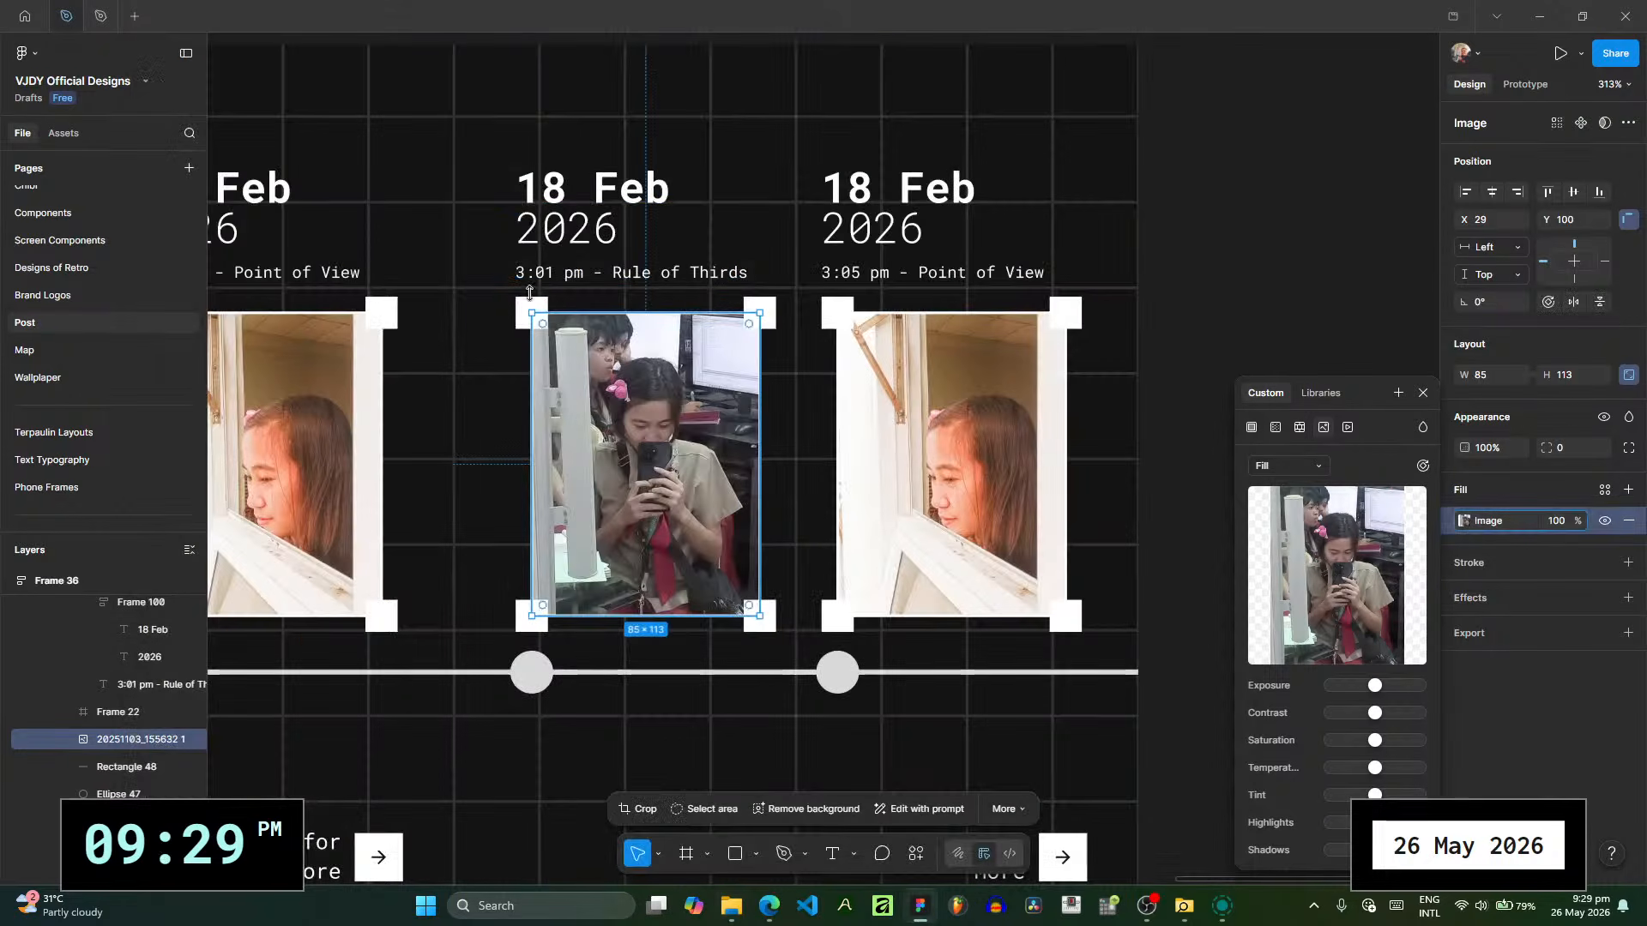
- Change the day in the date above the new slide's first photo to 24, giving "24 Feb"
{"action": "left_click", "coordinate": [562, 172]}
{"action": "double_click", "coordinate": [564, 176]}
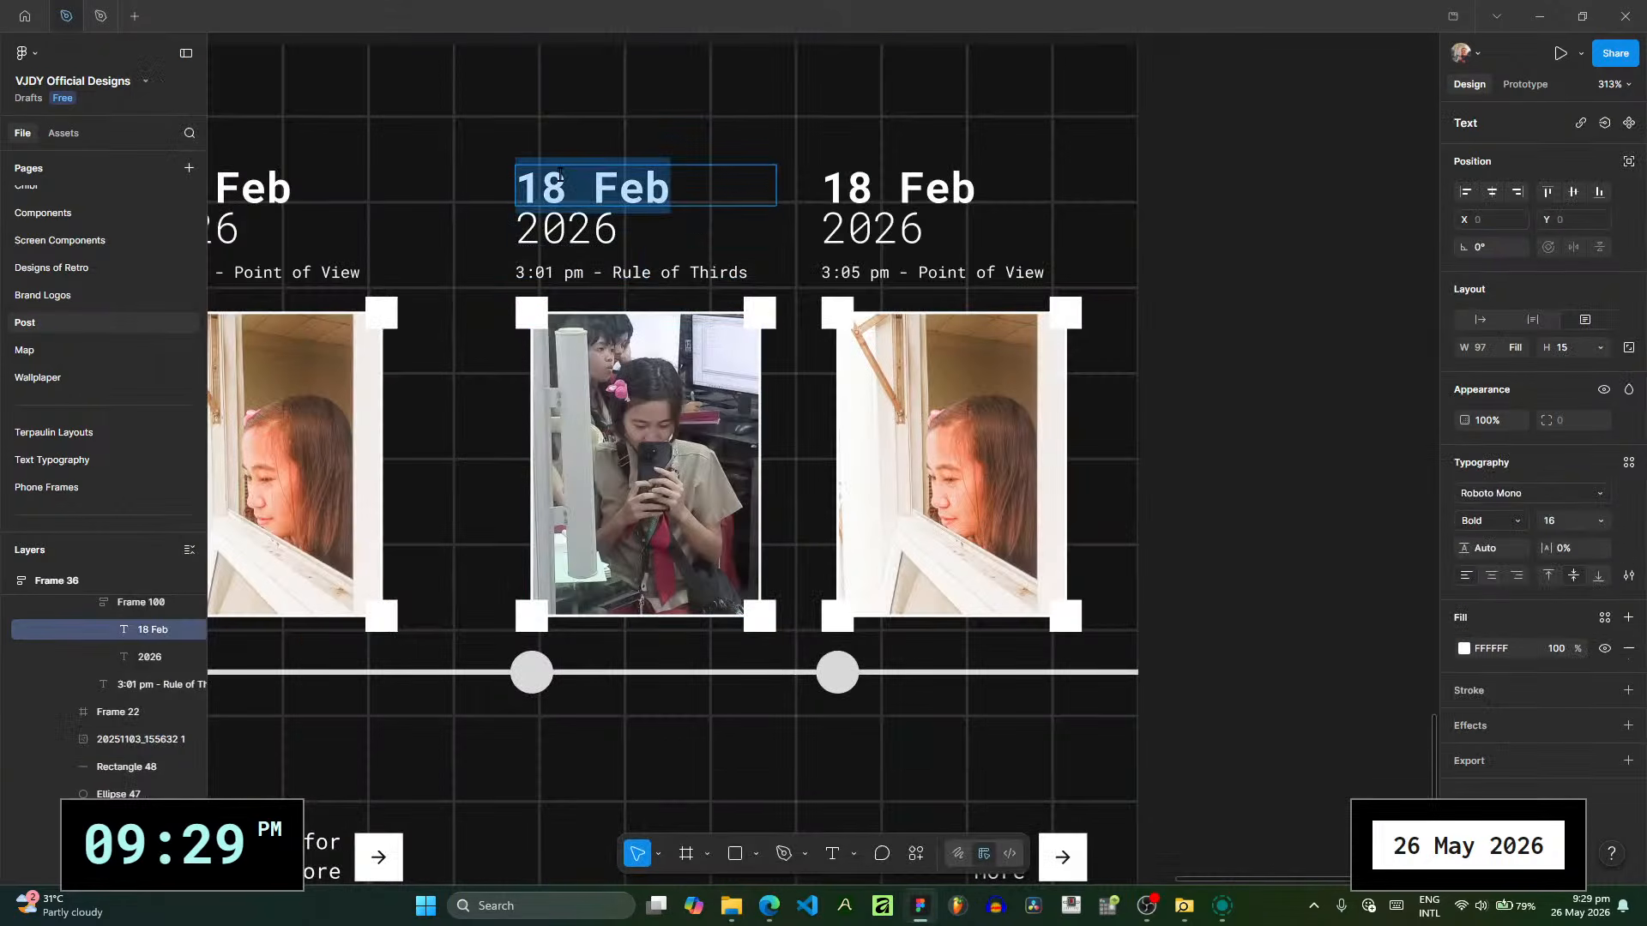
{"action": "left_click", "coordinate": [561, 177]}
{"action": "key", "text": "BackSpace"}
{"action": "key", "text": "BackSpace"}
{"action": "type", "text": "24"}
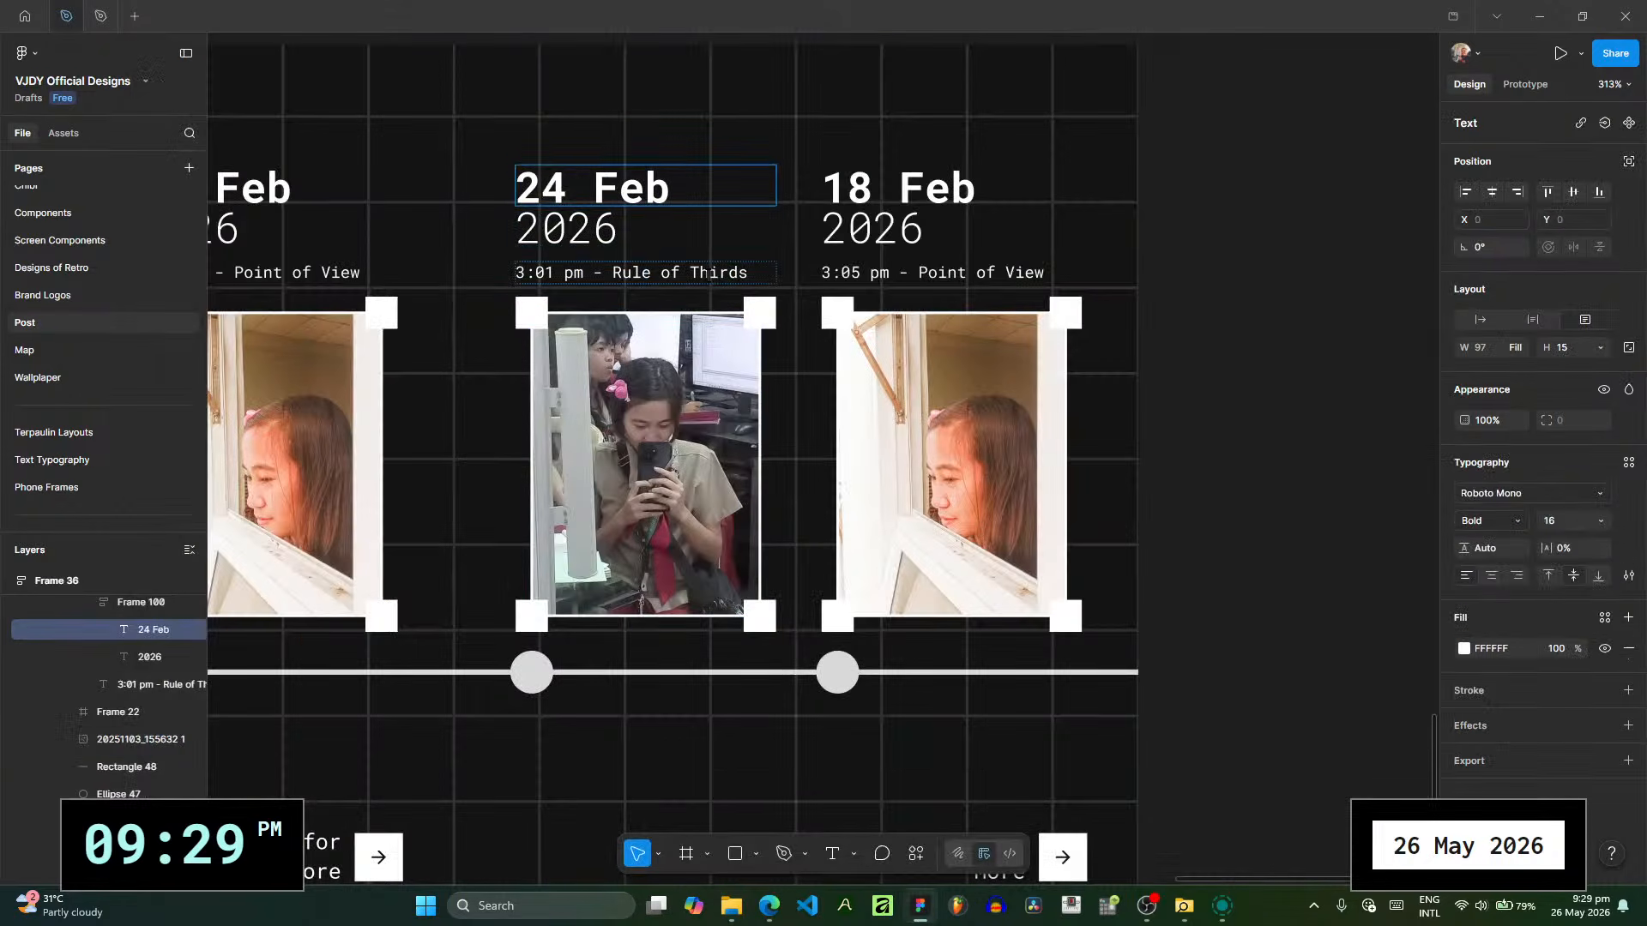
- Rewrite the caption line above the new slide's first photo as "3:41 pm - She captures me."
{"action": "left_click", "coordinate": [719, 268]}
{"action": "left_click_drag", "start_coordinate": [756, 276], "coordinate": [538, 273]}
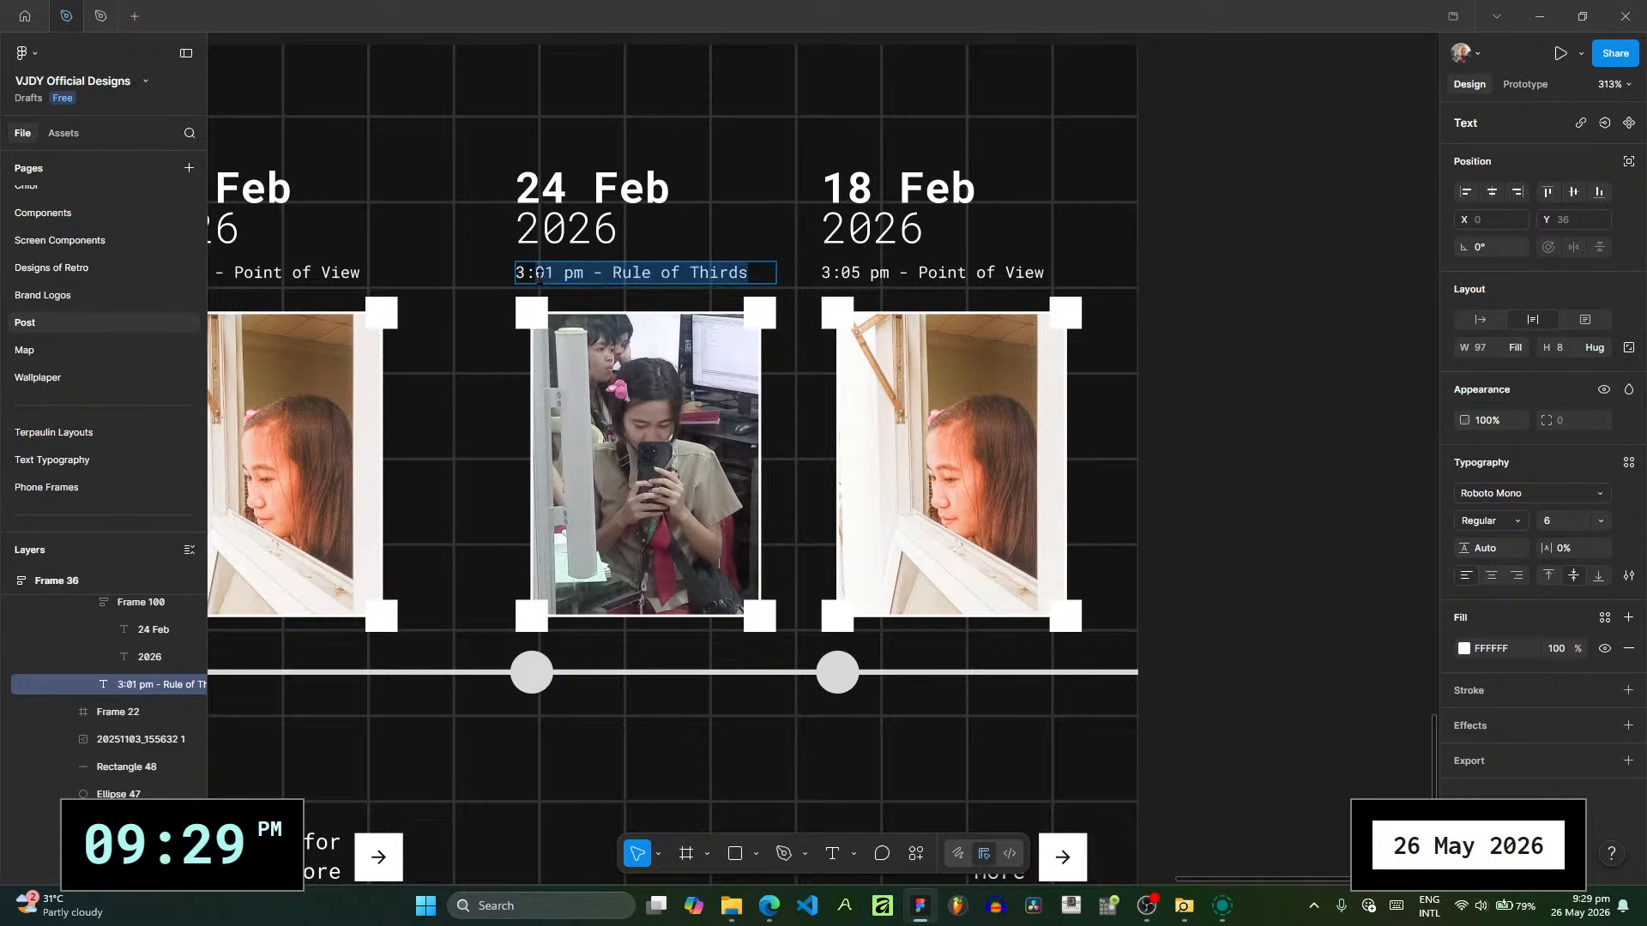
{"action": "type", "text": "41 "}
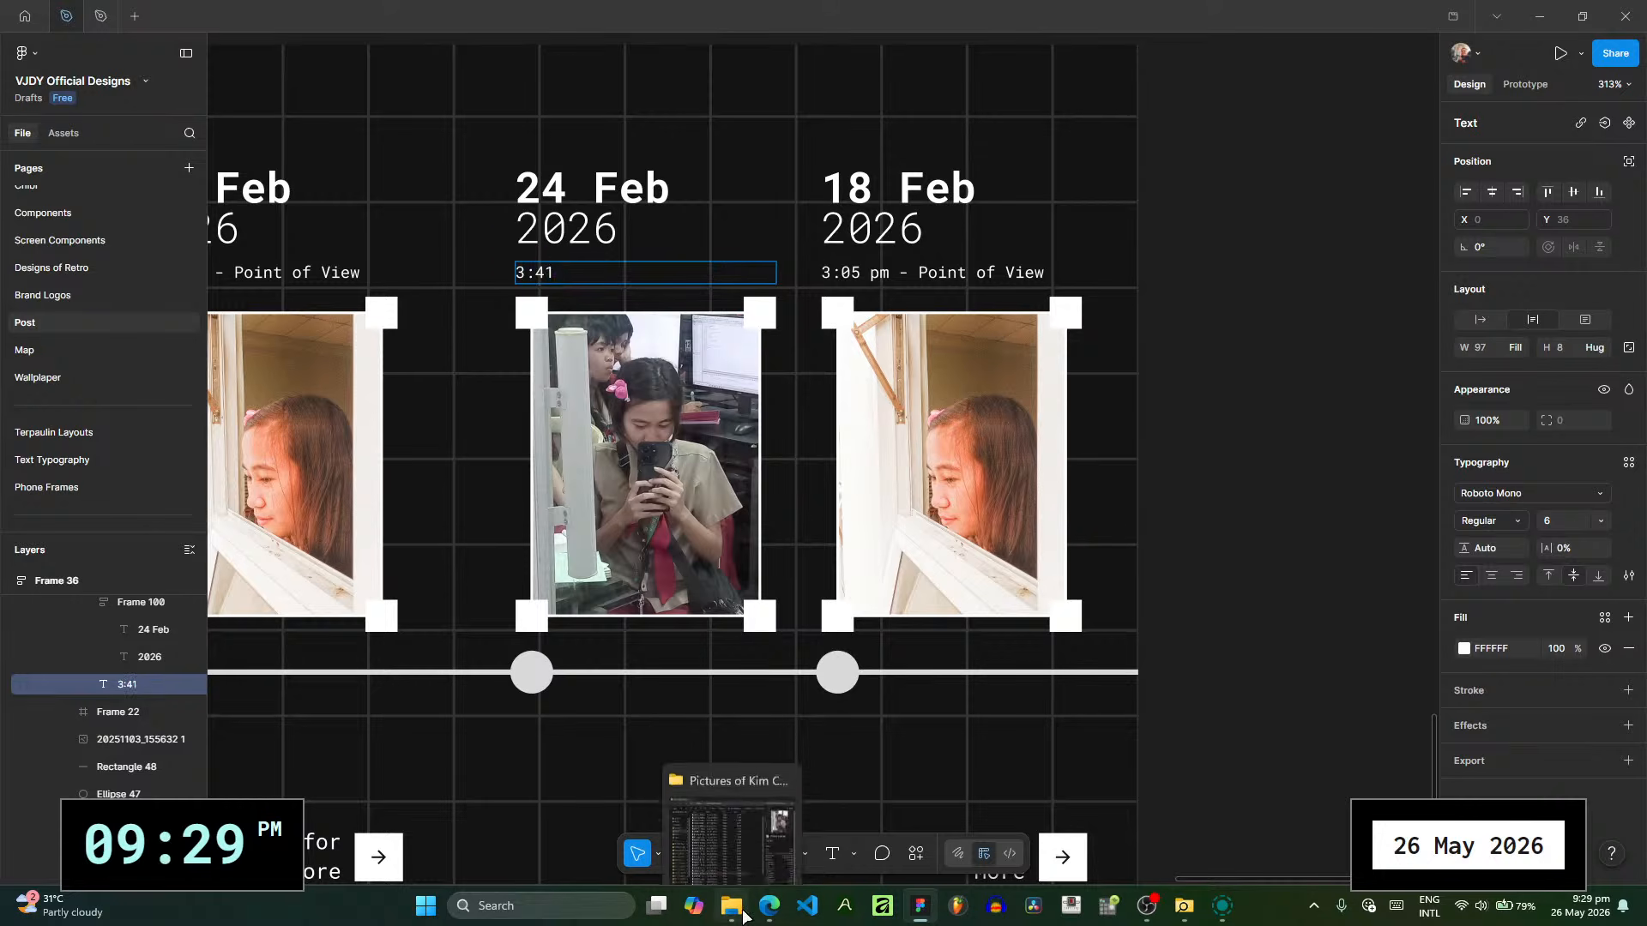
{"action": "type", "text": "pm - She captures me"}
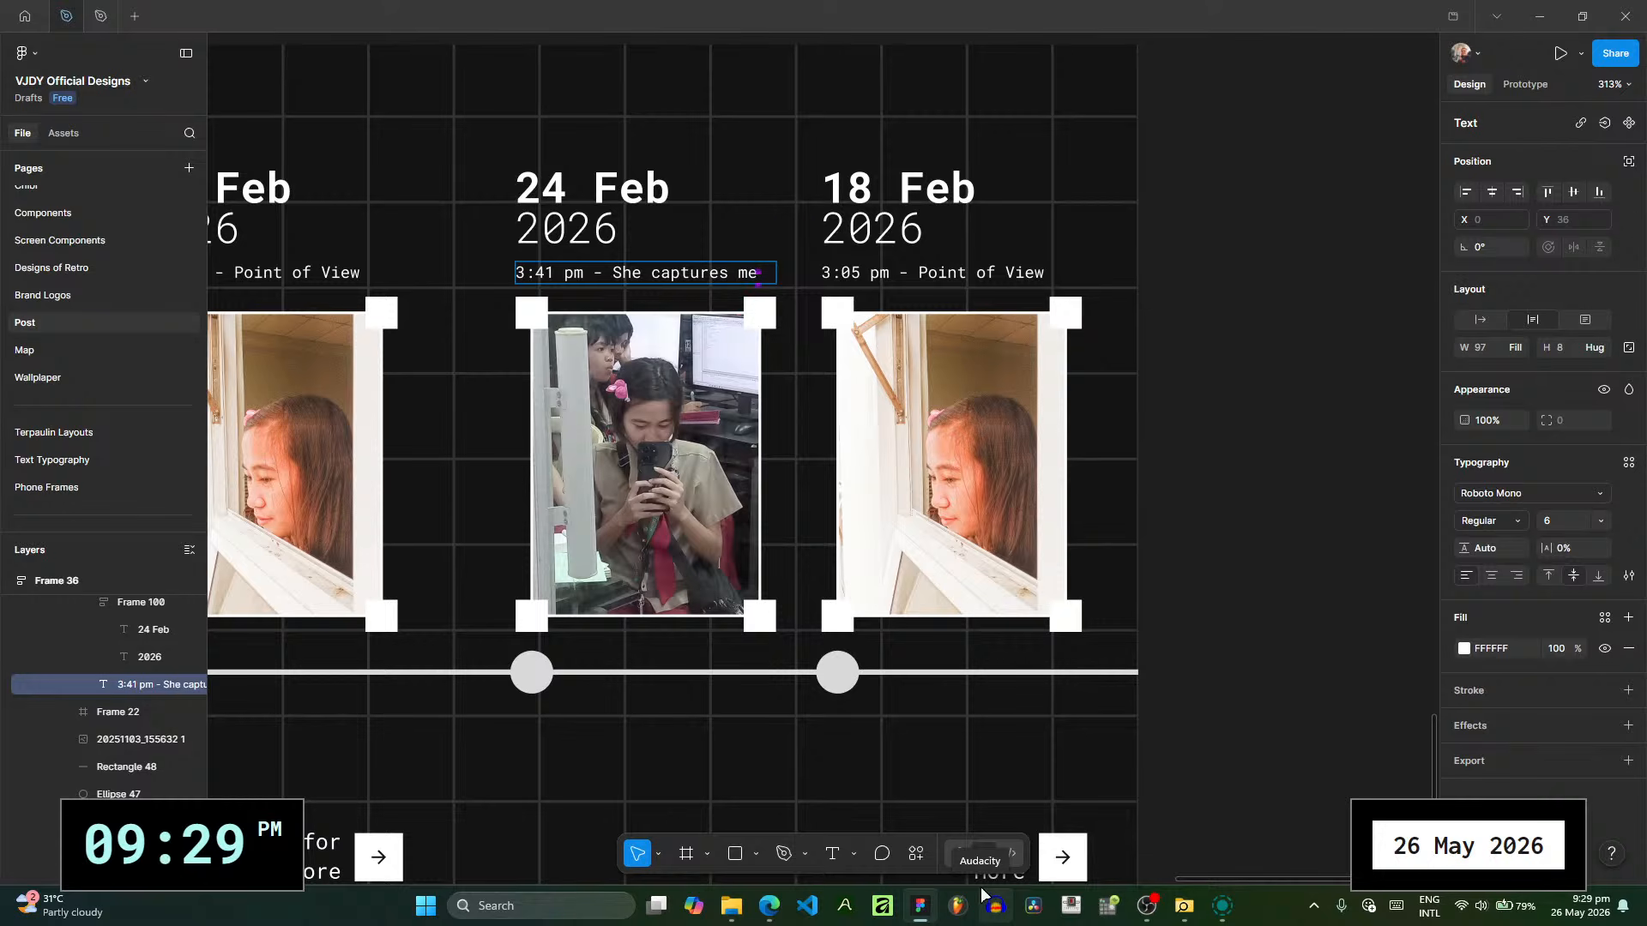
{"action": "type", "text": "."}
{"action": "key", "text": "Escape"}
{"action": "left_click", "coordinate": [1329, 542]}
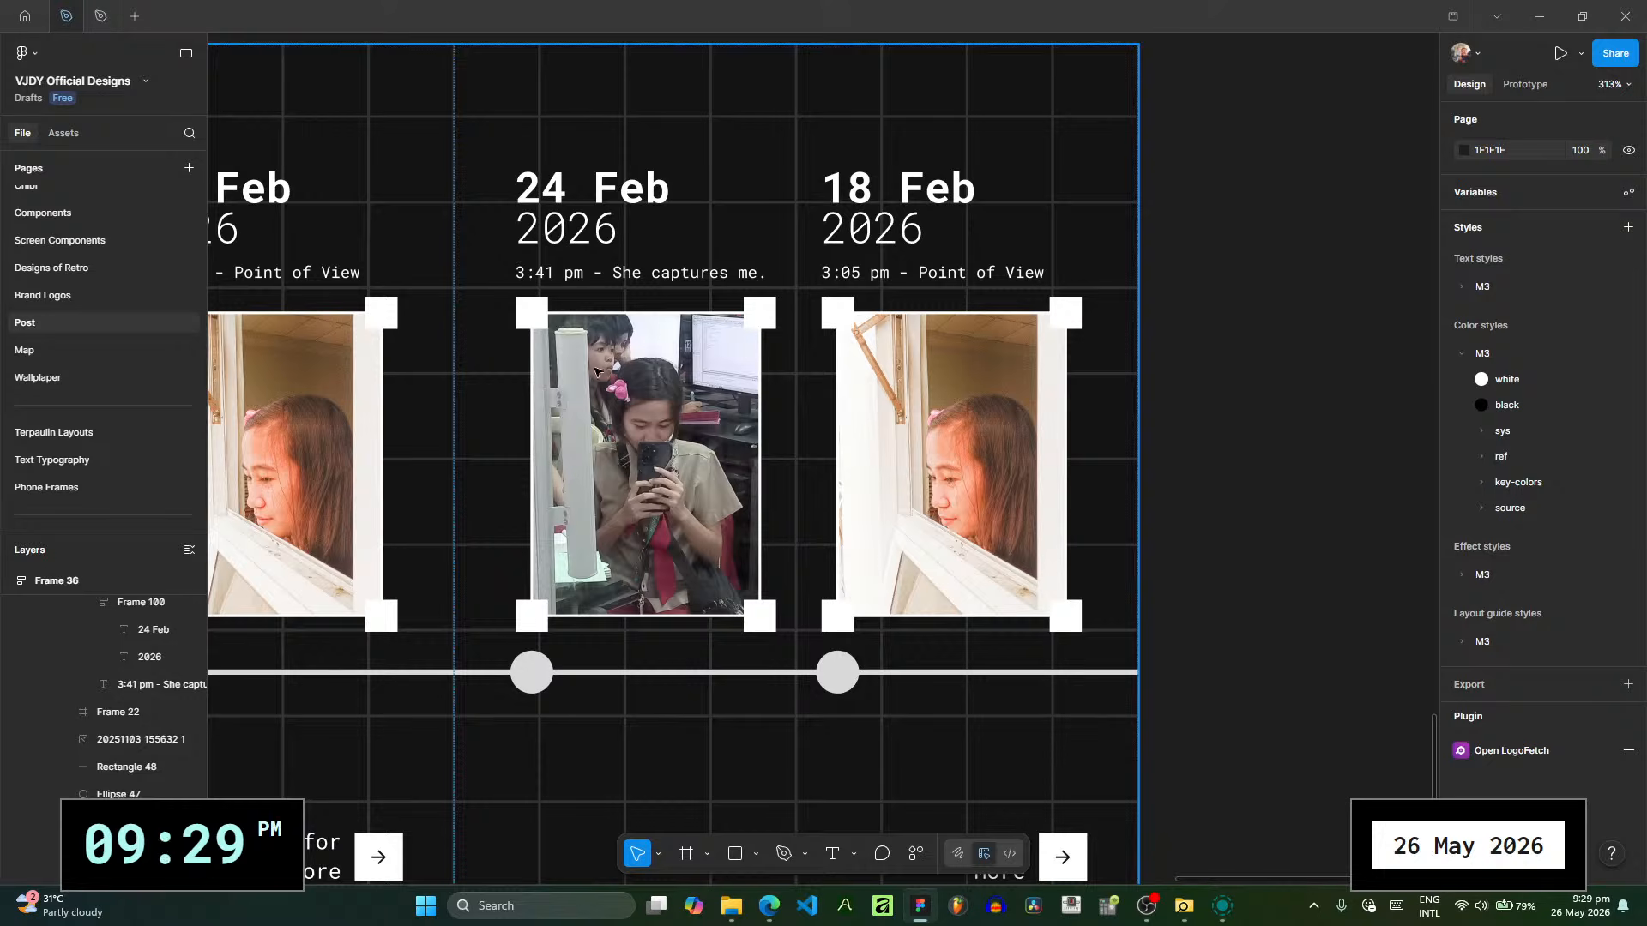
{"action": "left_click", "coordinate": [729, 909]}
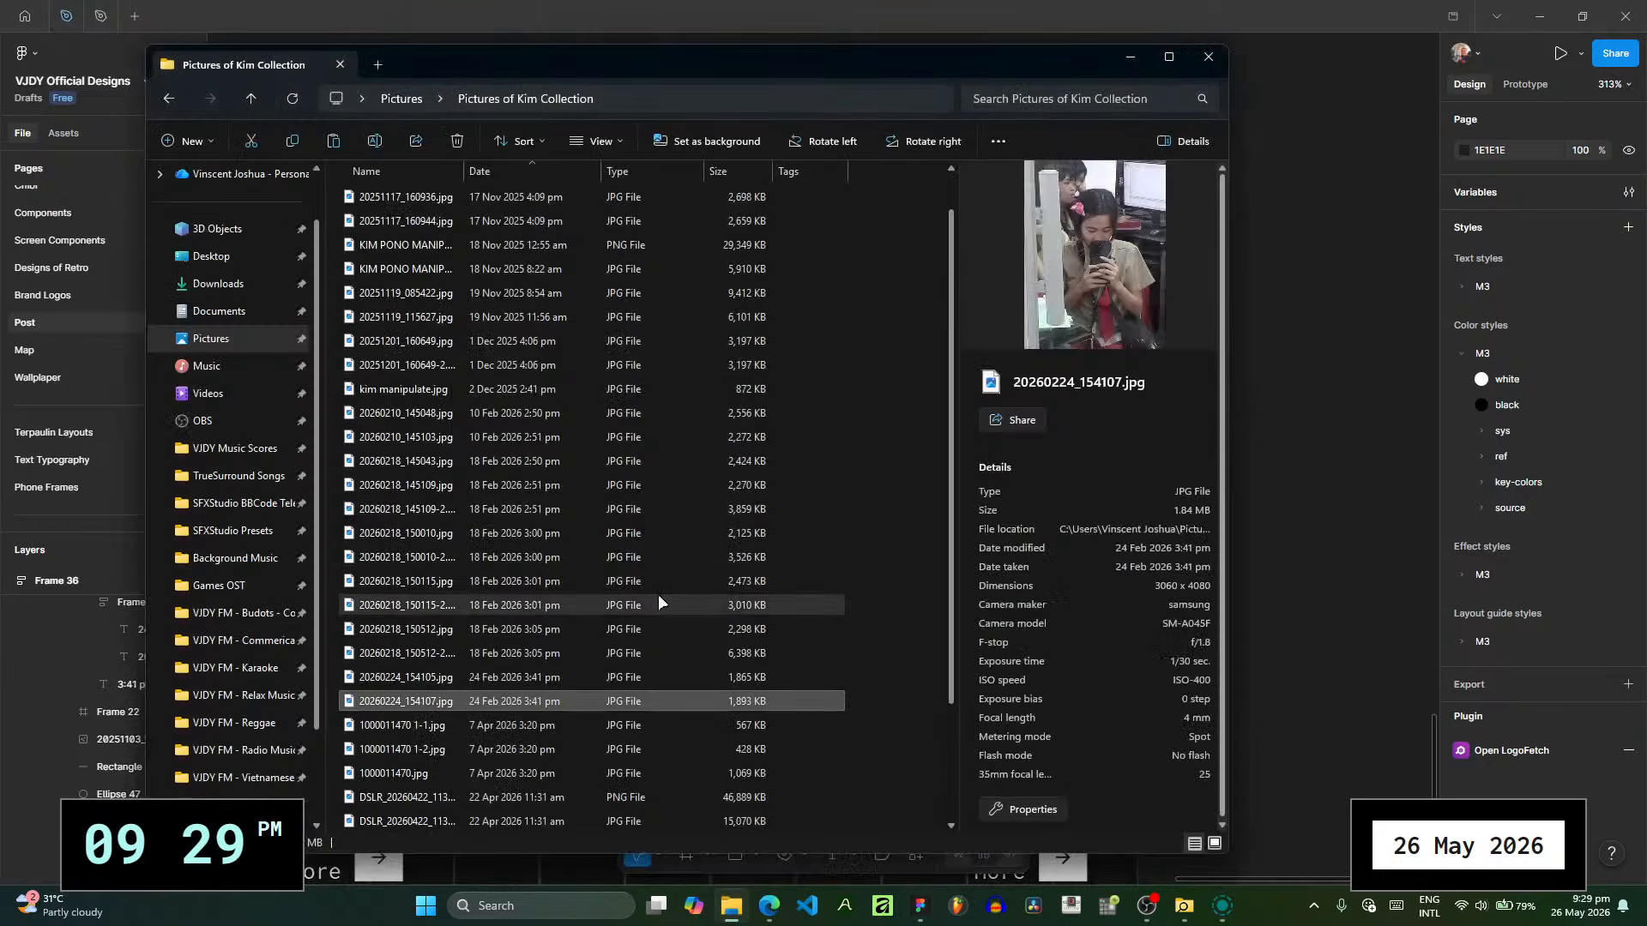
{"action": "left_click", "coordinate": [594, 729]}
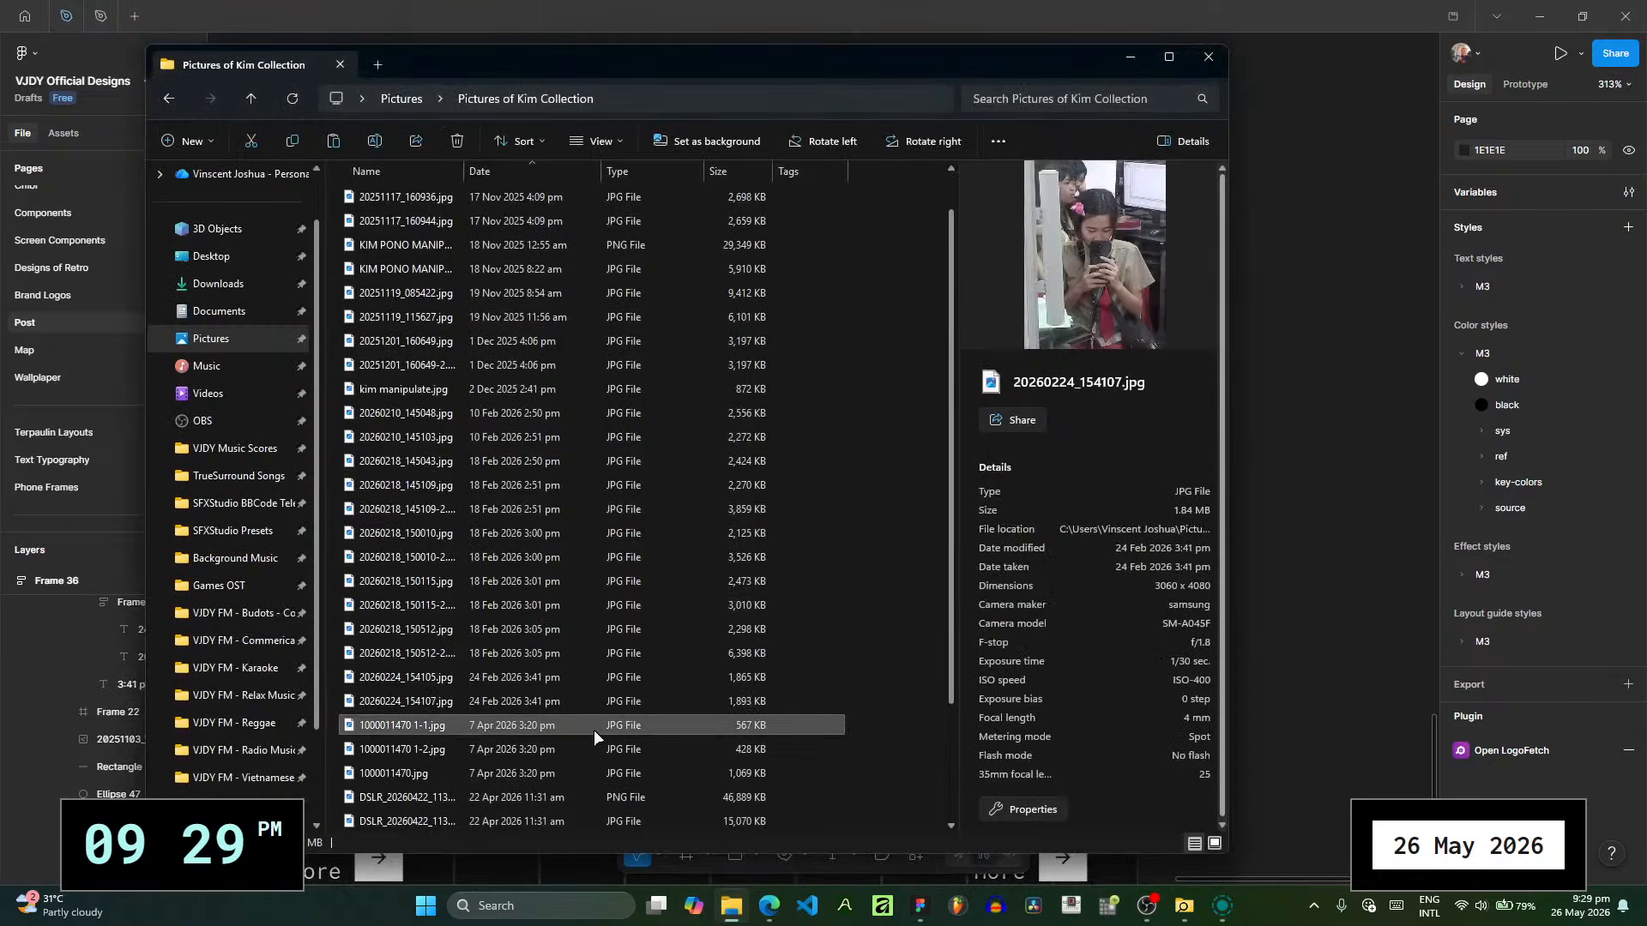
{"action": "left_click", "coordinate": [553, 772]}
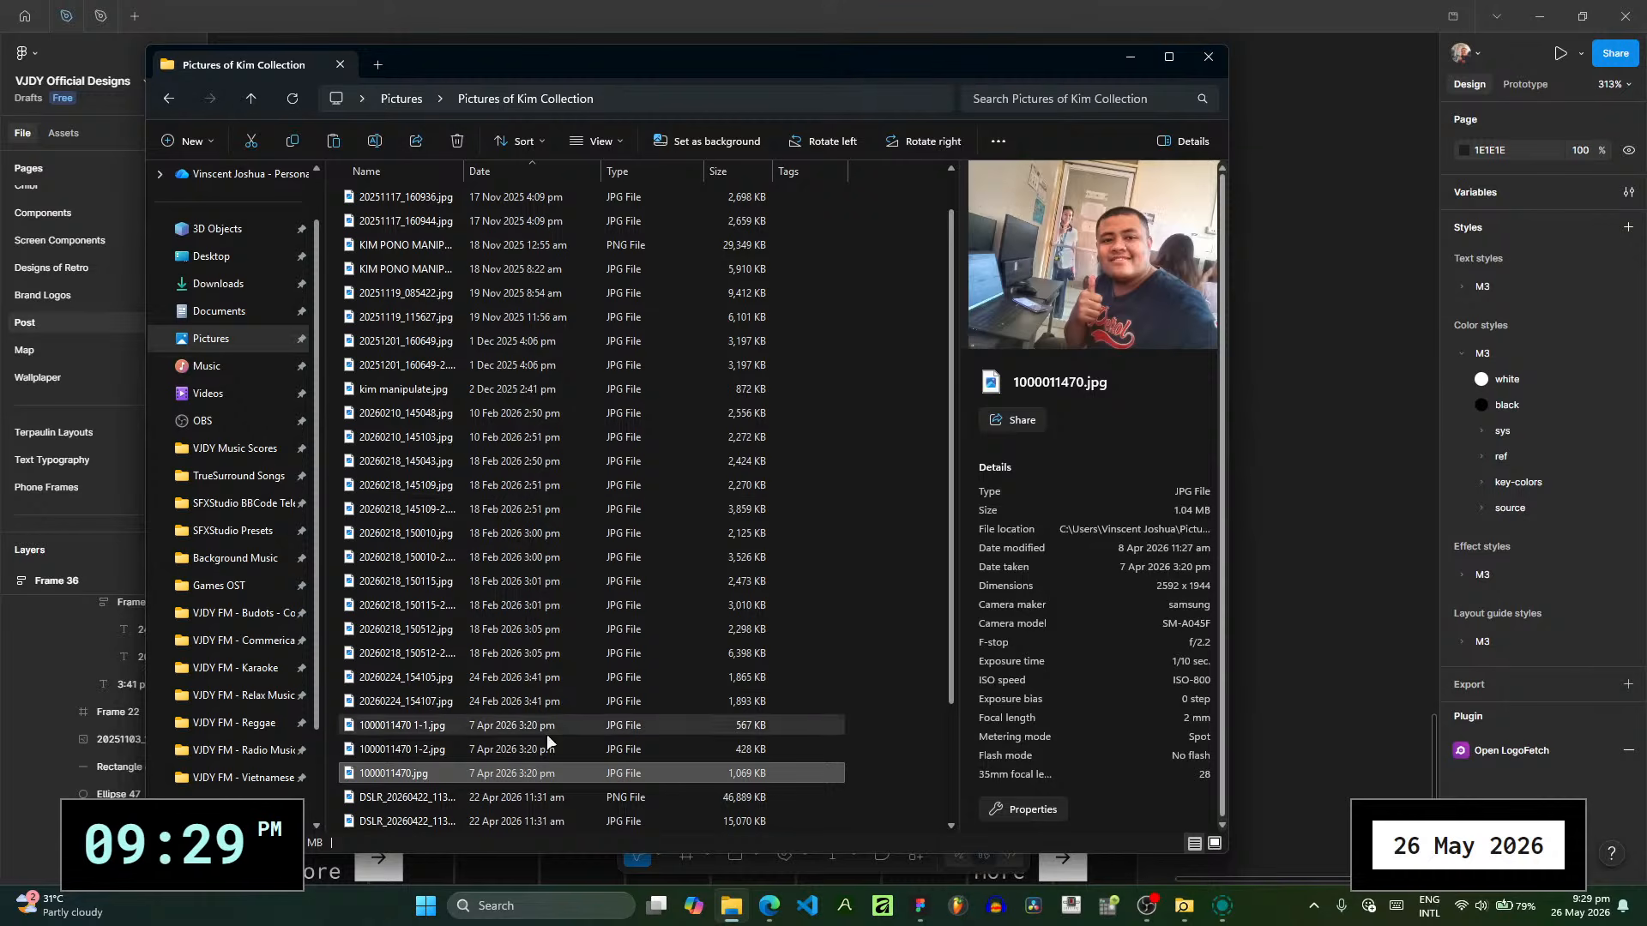
{"action": "left_click", "coordinate": [526, 751]}
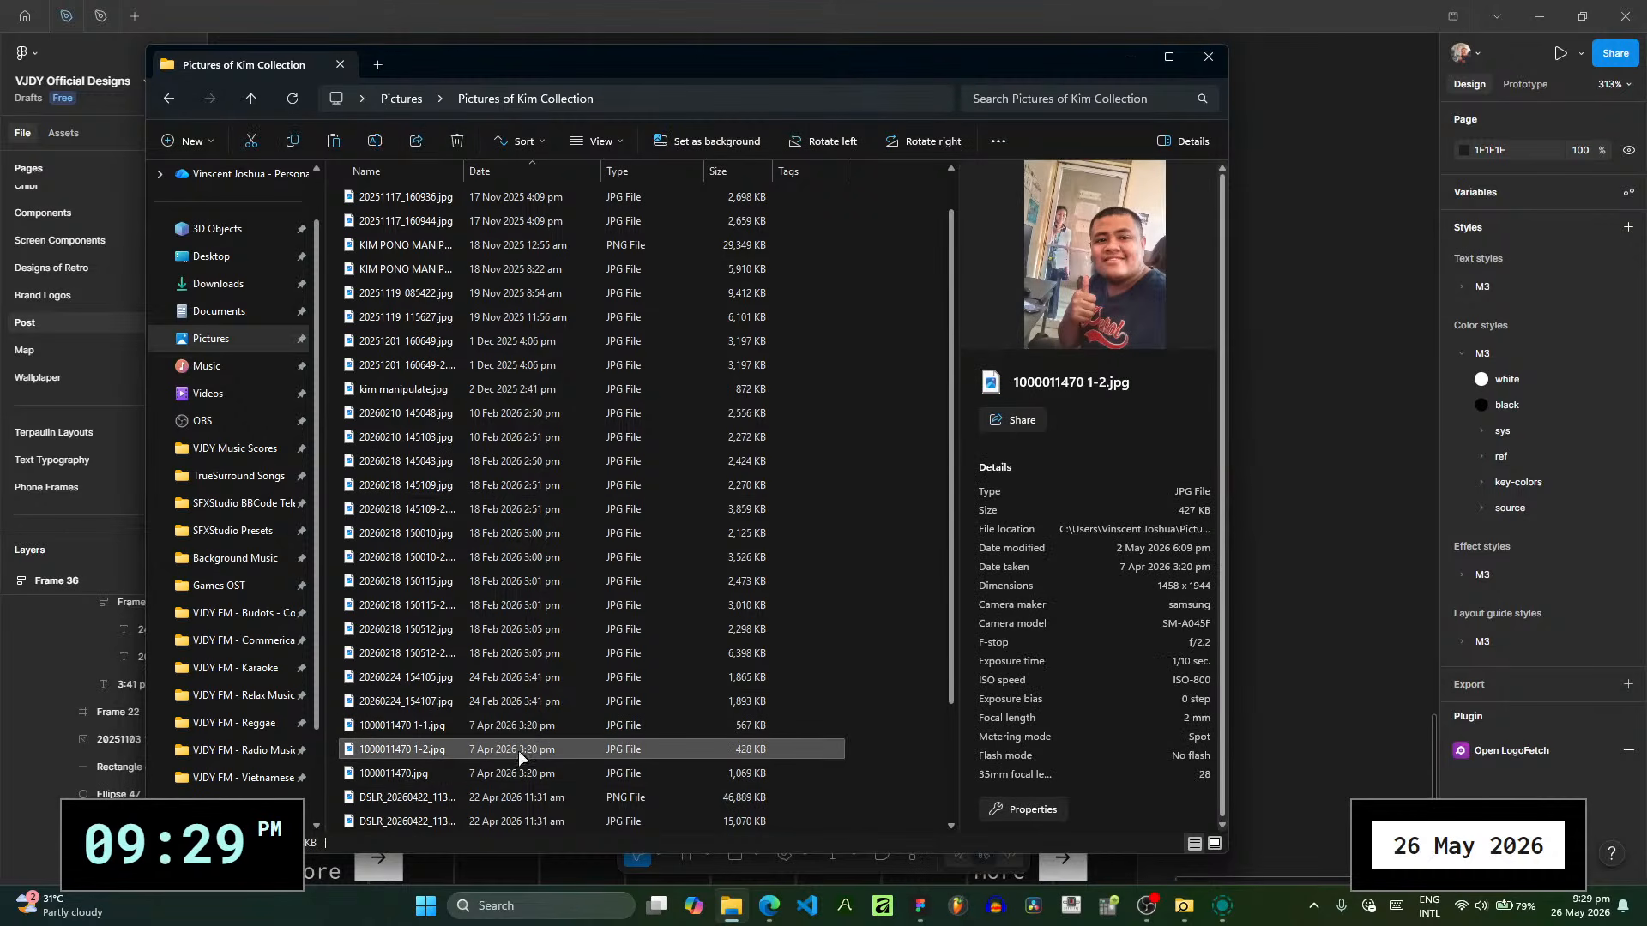
{"action": "left_click", "coordinate": [528, 727]}
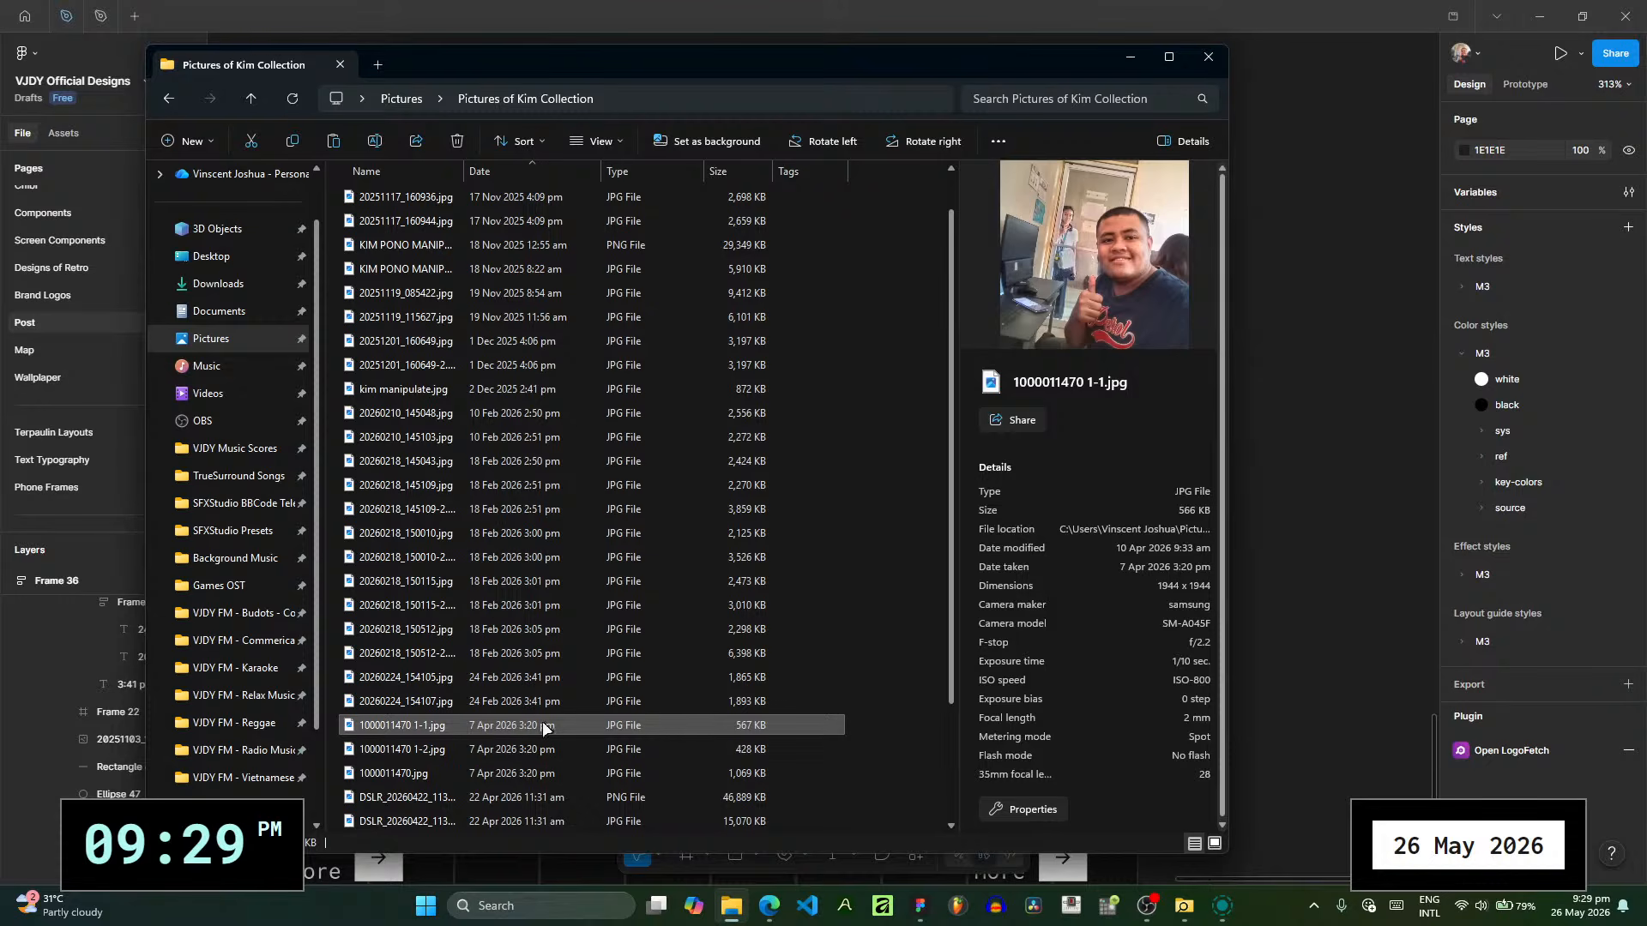
{"action": "left_click", "coordinate": [542, 751]}
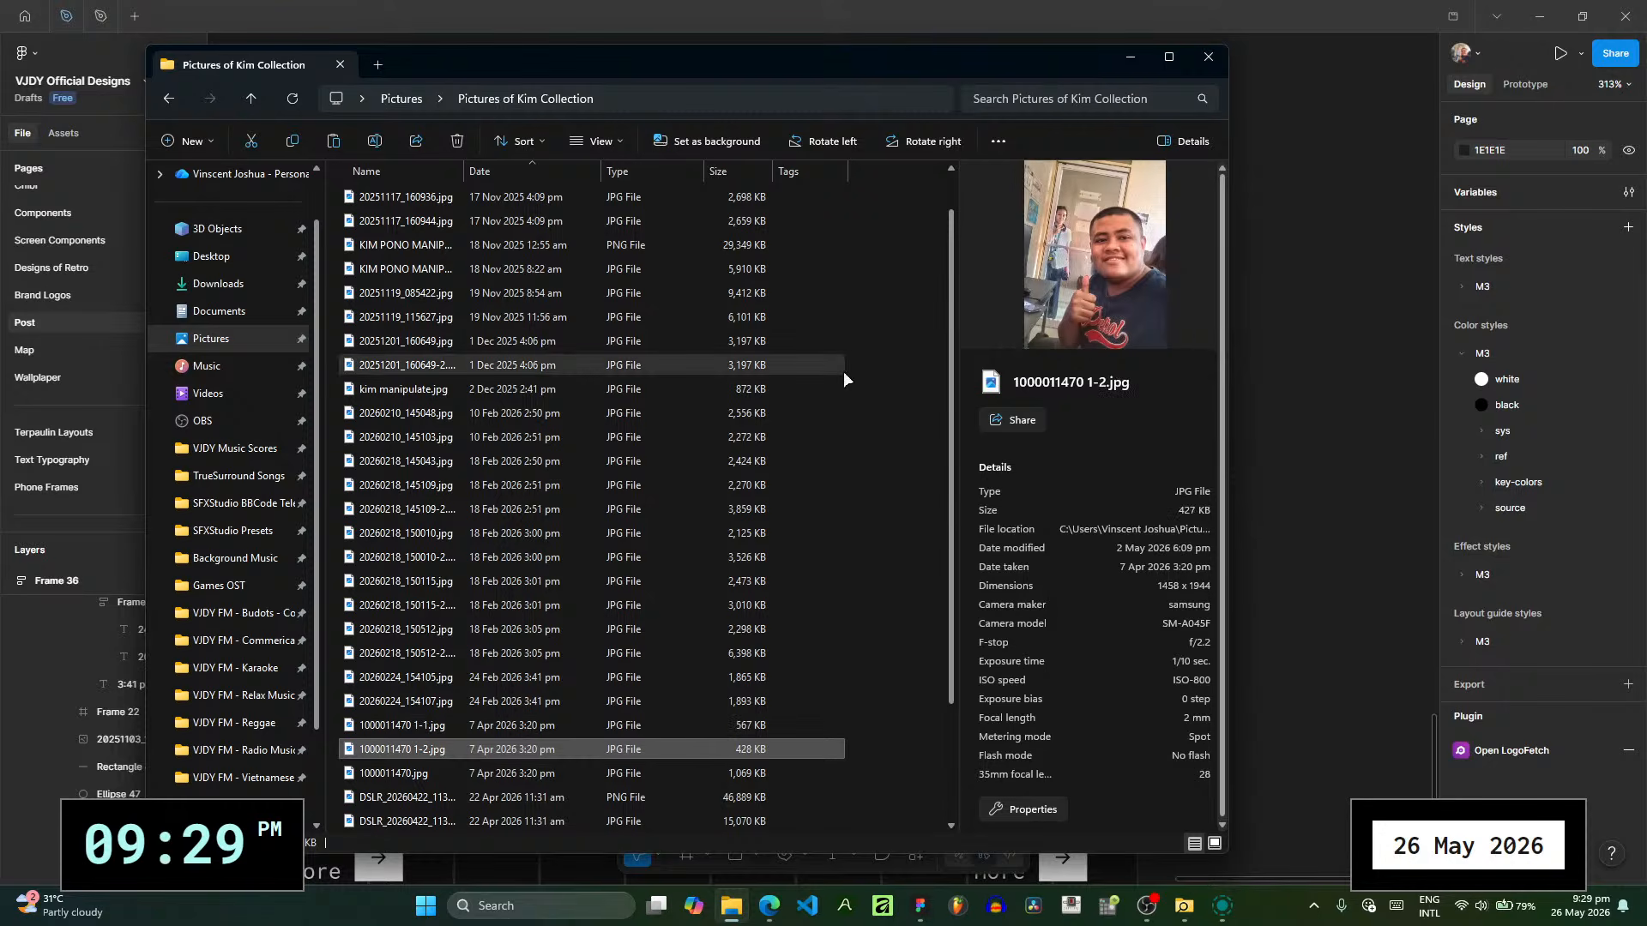
{"action": "left_click", "coordinate": [1345, 400]}
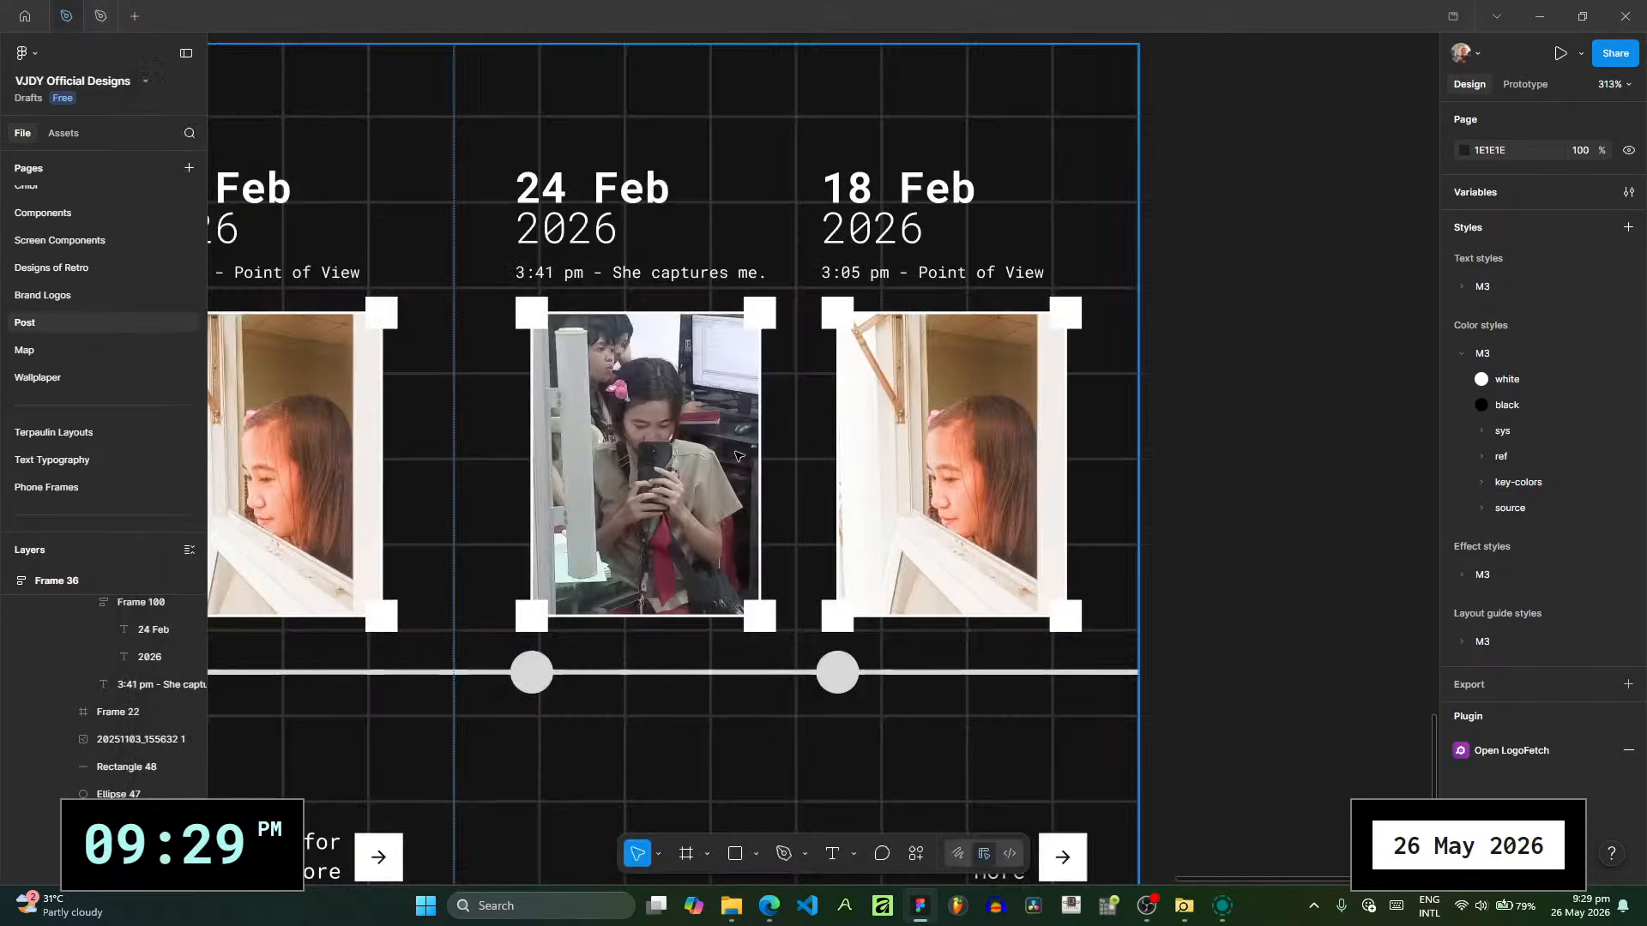
{"action": "left_click", "coordinate": [959, 466]}
{"action": "left_click", "coordinate": [1464, 520]}
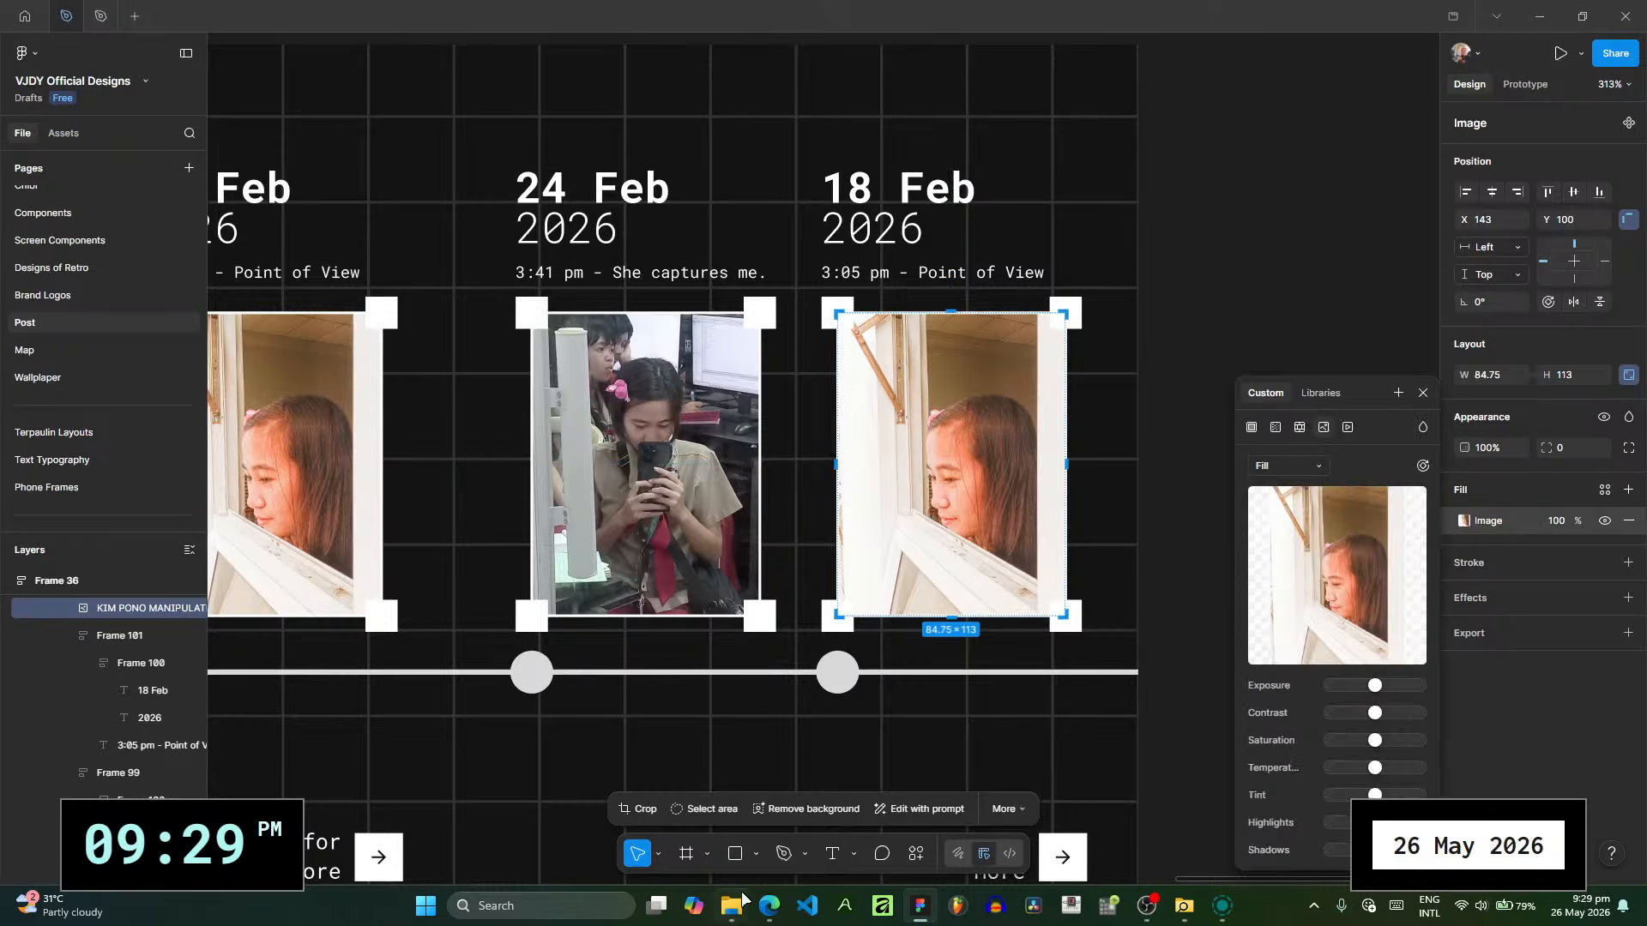
{"action": "left_click", "coordinate": [734, 911]}
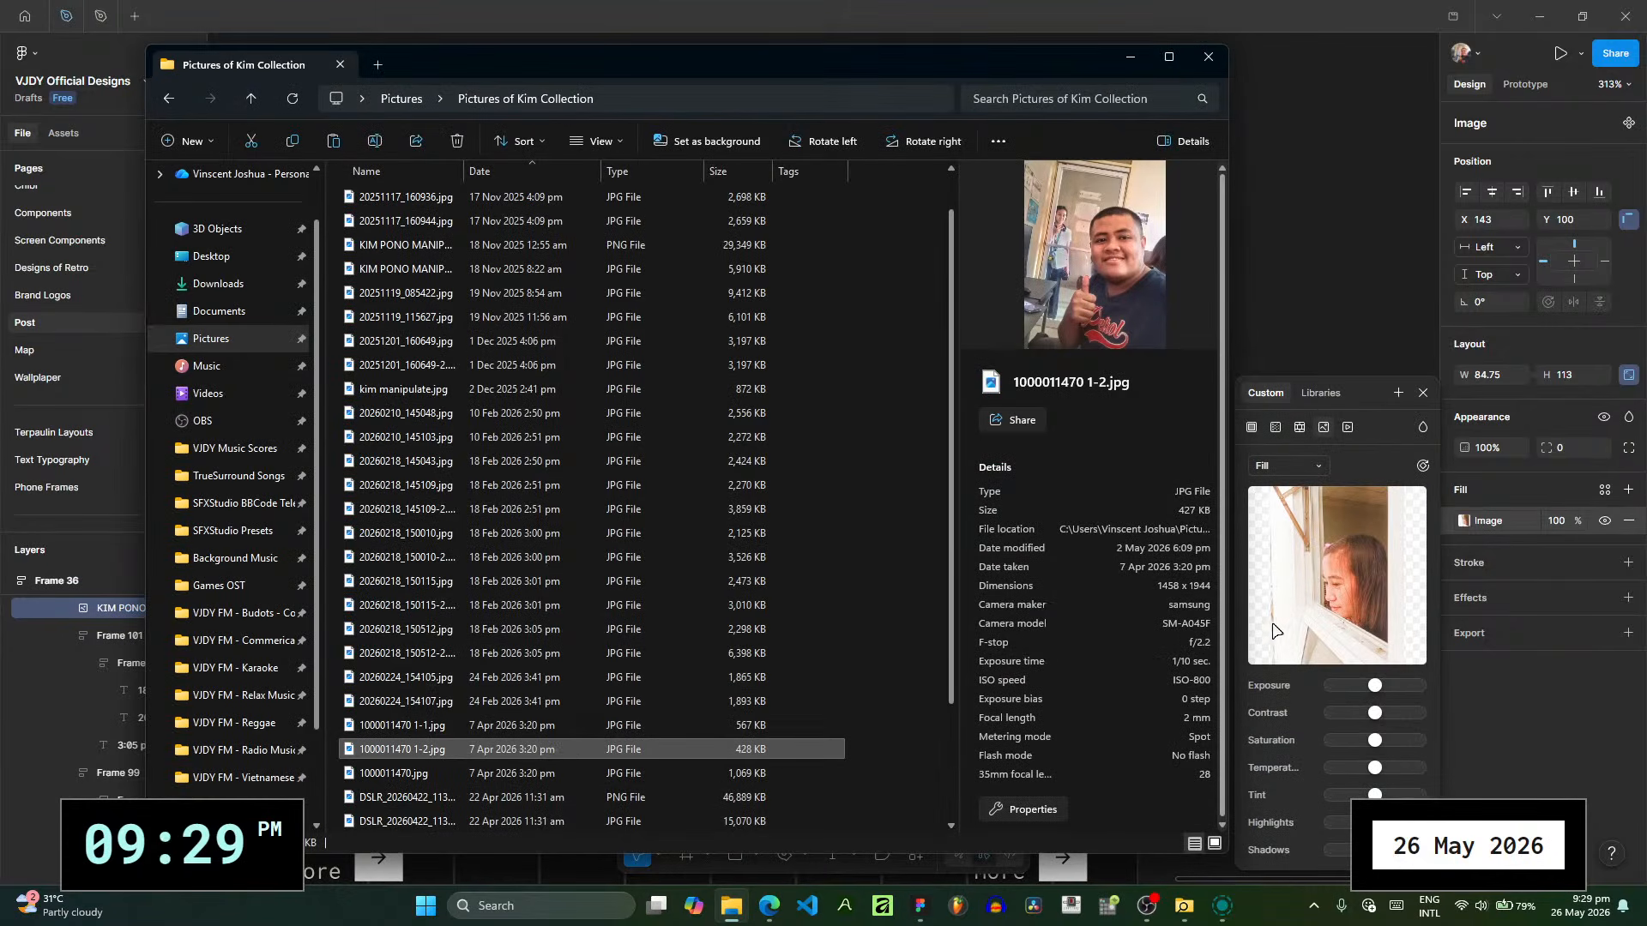
{"action": "left_click_drag", "start_coordinate": [1272, 630], "coordinate": [1278, 626]}
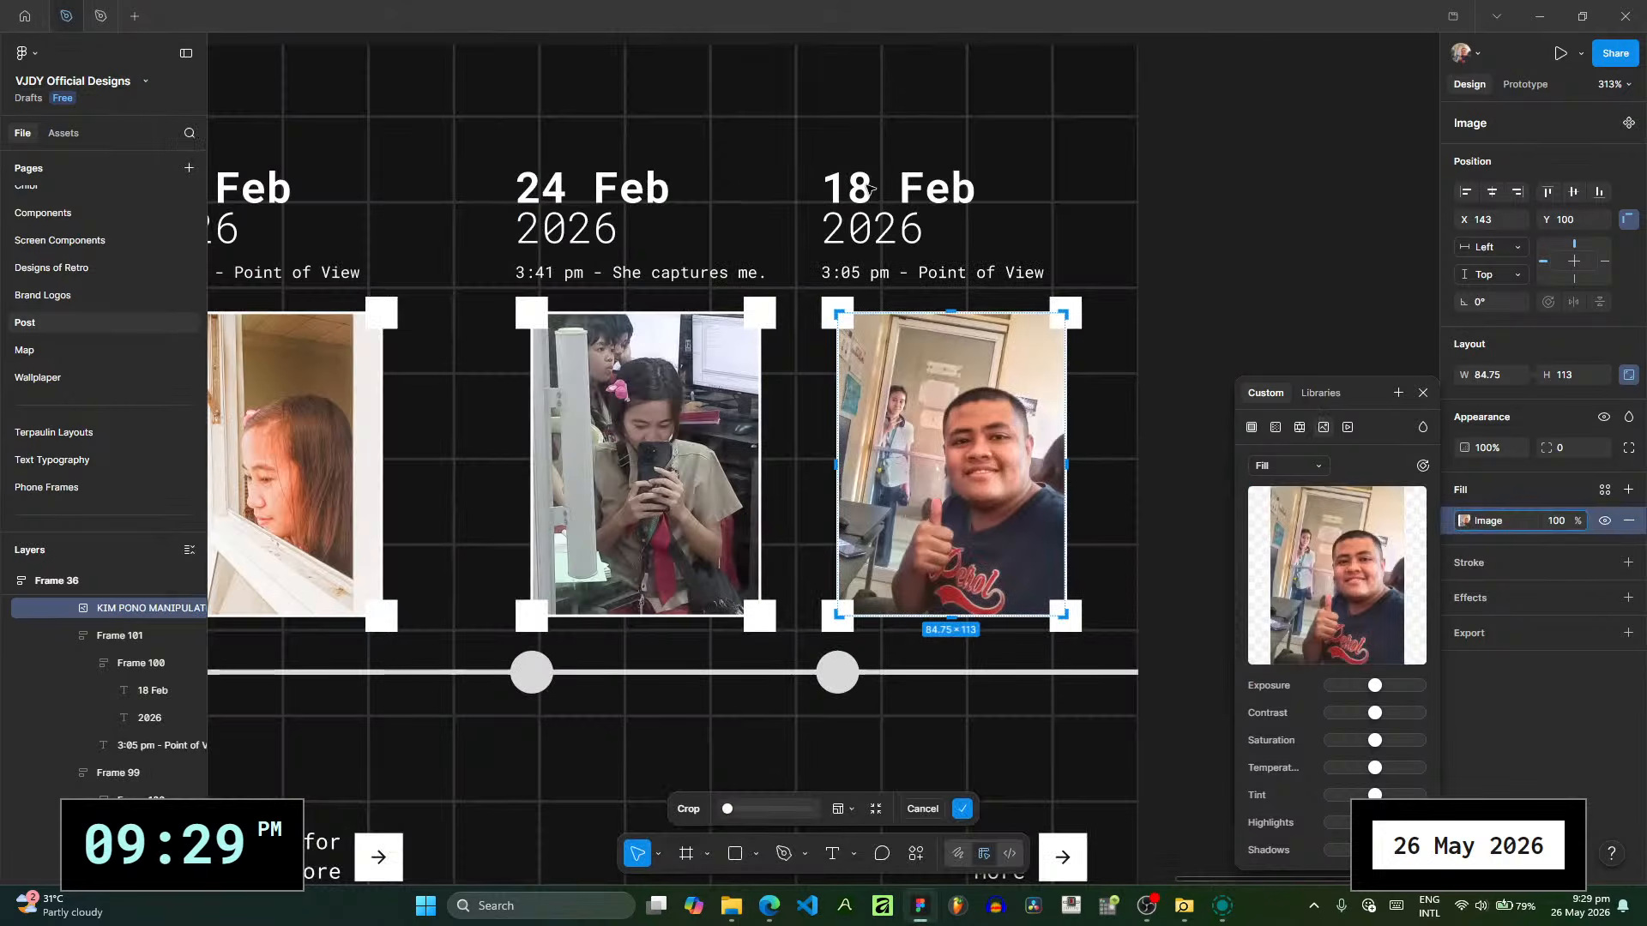
- Change the date above the new slide's second photo to "7 Apr"
{"action": "key", "text": "Escape"}
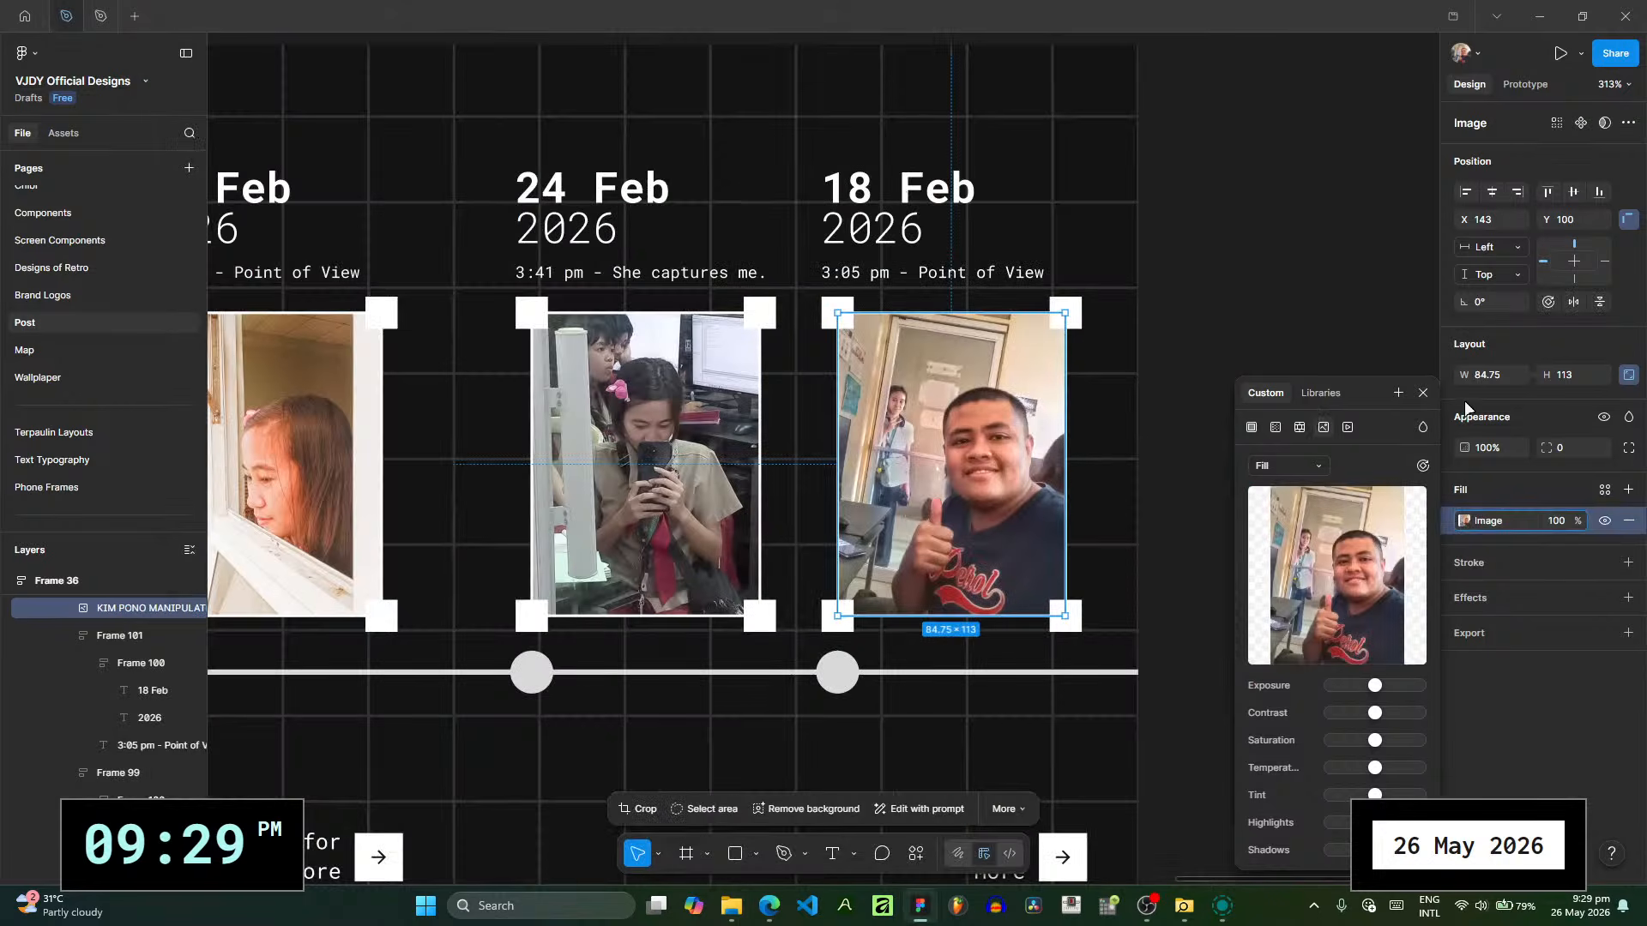
{"action": "left_click", "coordinate": [860, 195]}
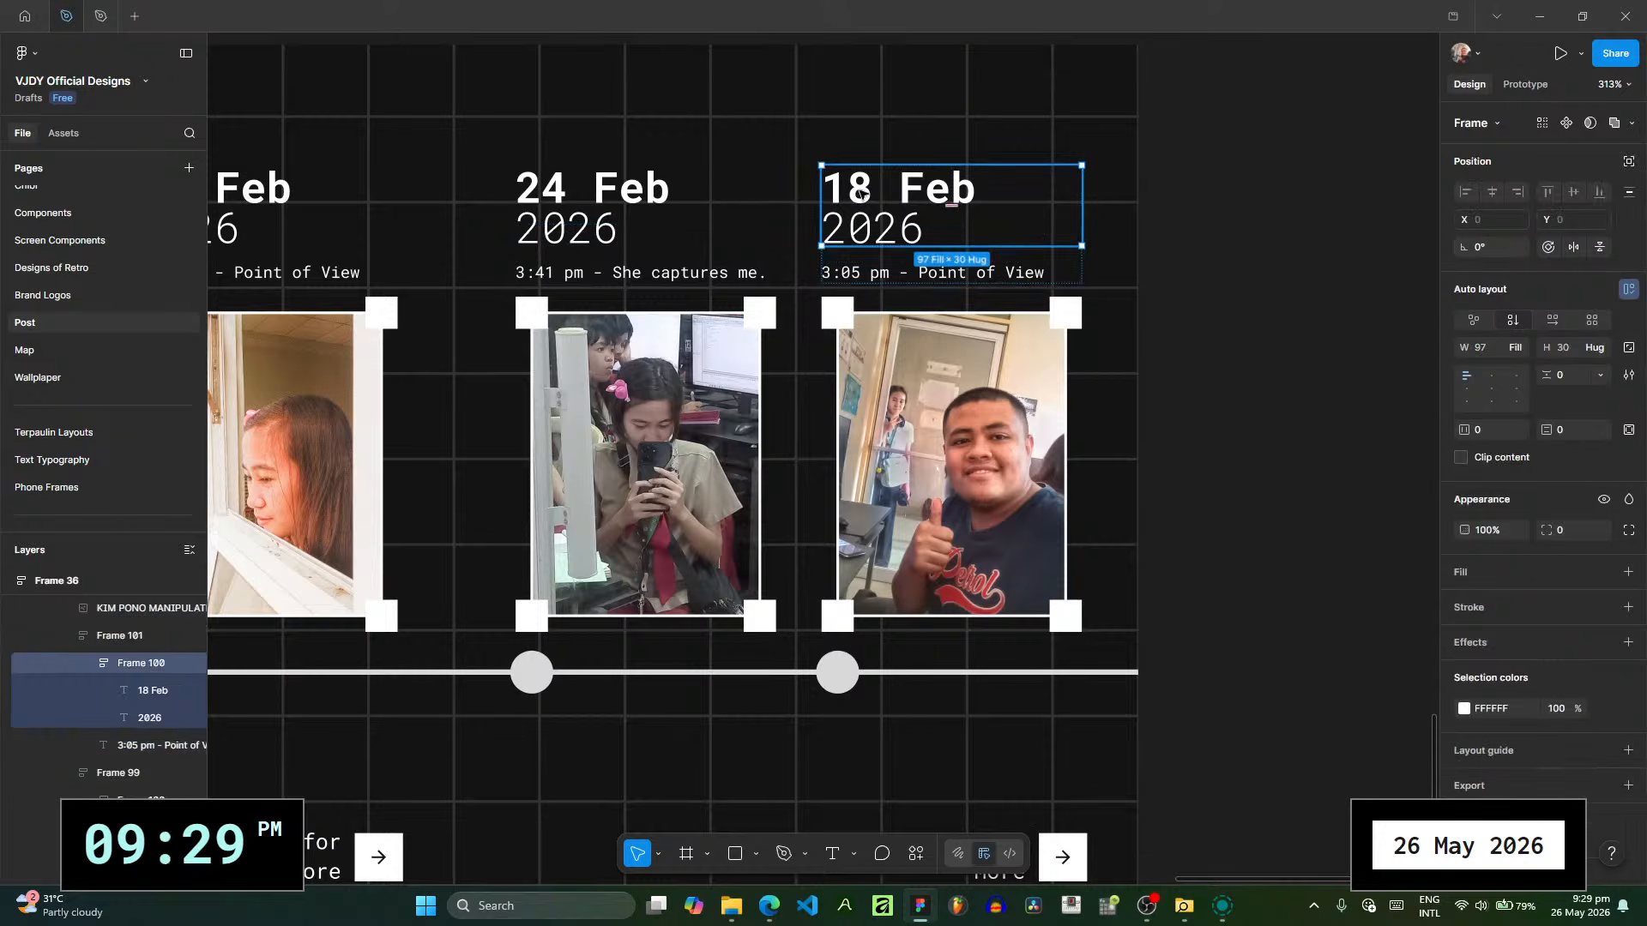
{"action": "double_click", "coordinate": [861, 192]}
{"action": "double_click", "coordinate": [864, 189]}
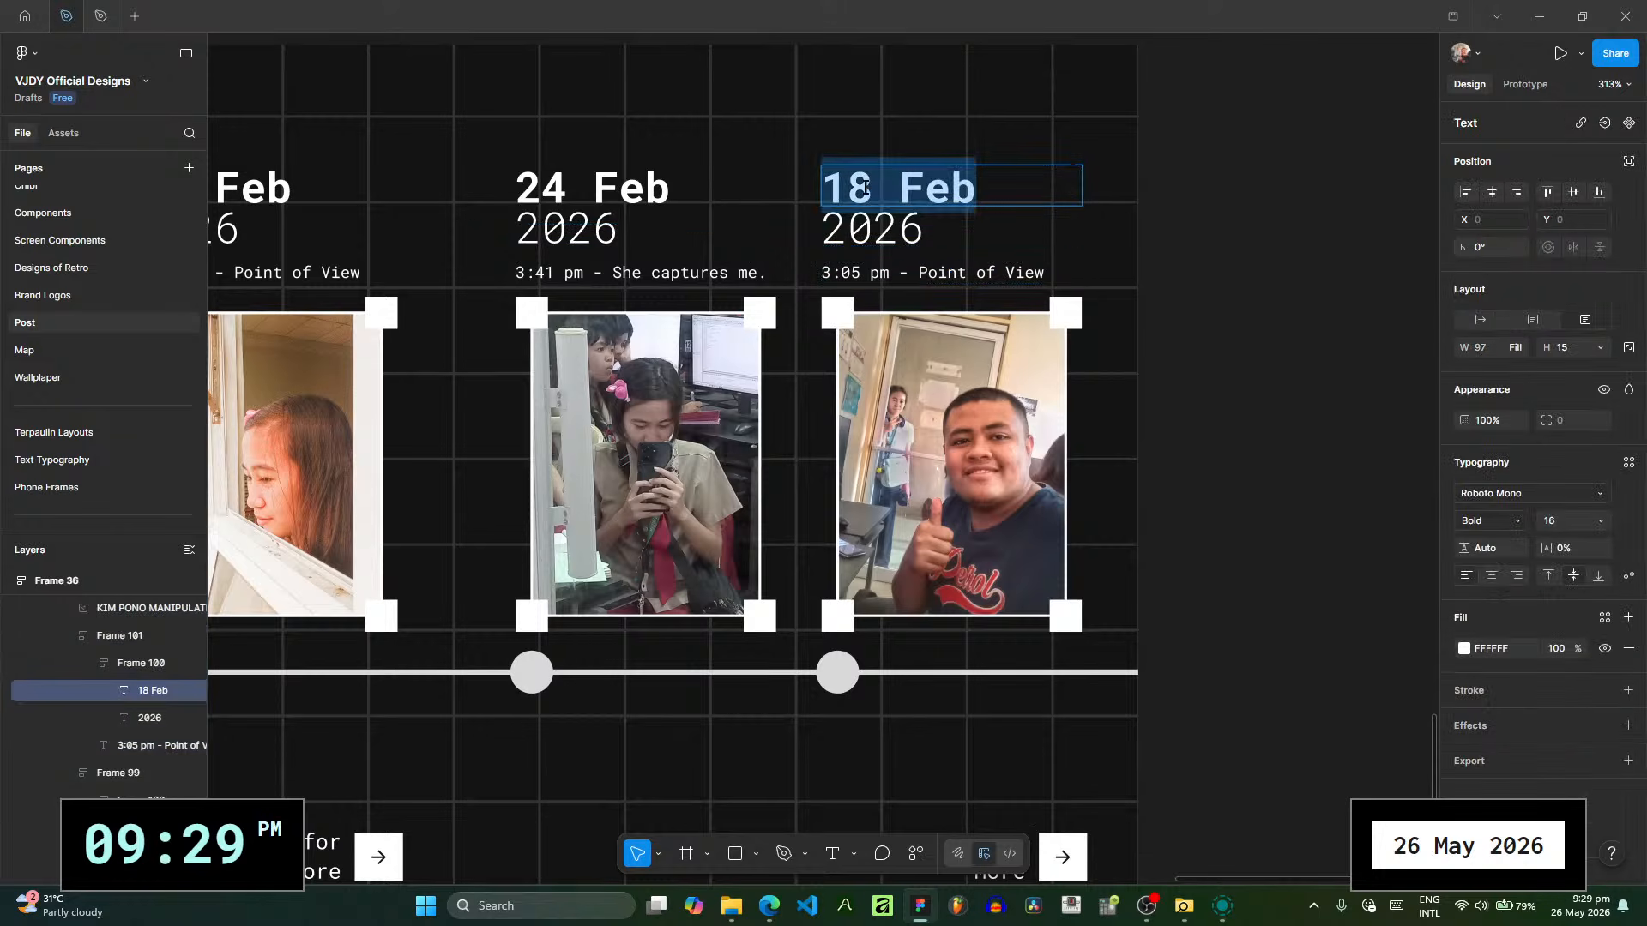
{"action": "type", "text": "7 Apr"}
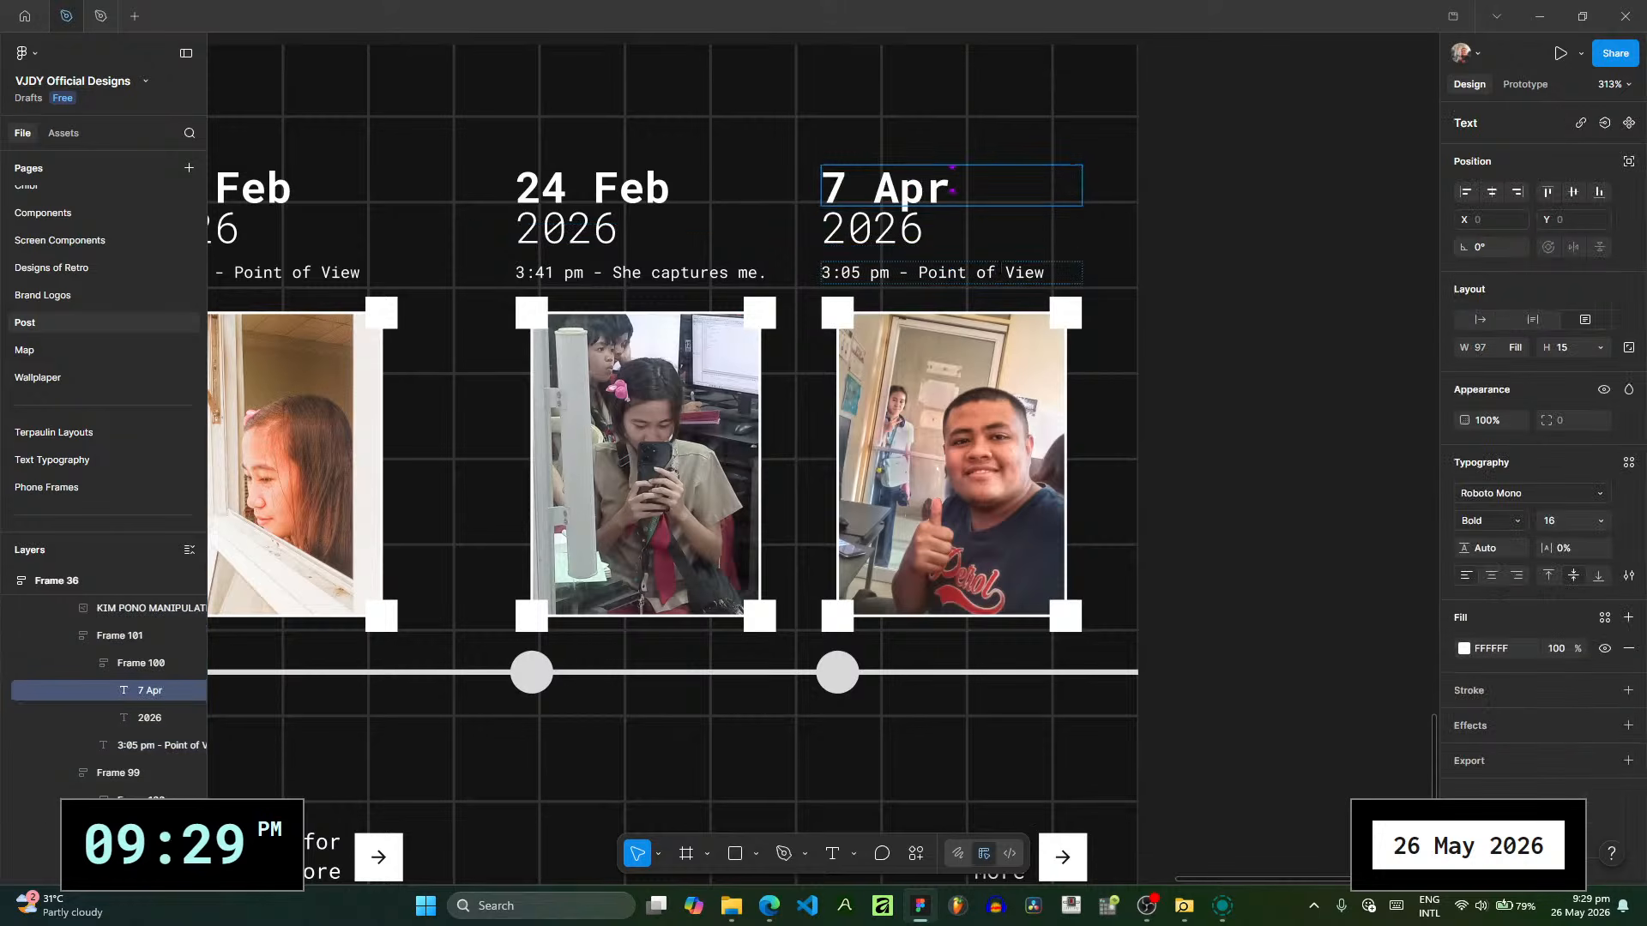
- Rewrite the caption line above the new slide's second photo as "3:20 pm - my profile"
{"action": "left_click", "coordinate": [1004, 273]}
{"action": "left_click_drag", "start_coordinate": [1004, 273], "coordinate": [847, 273]}
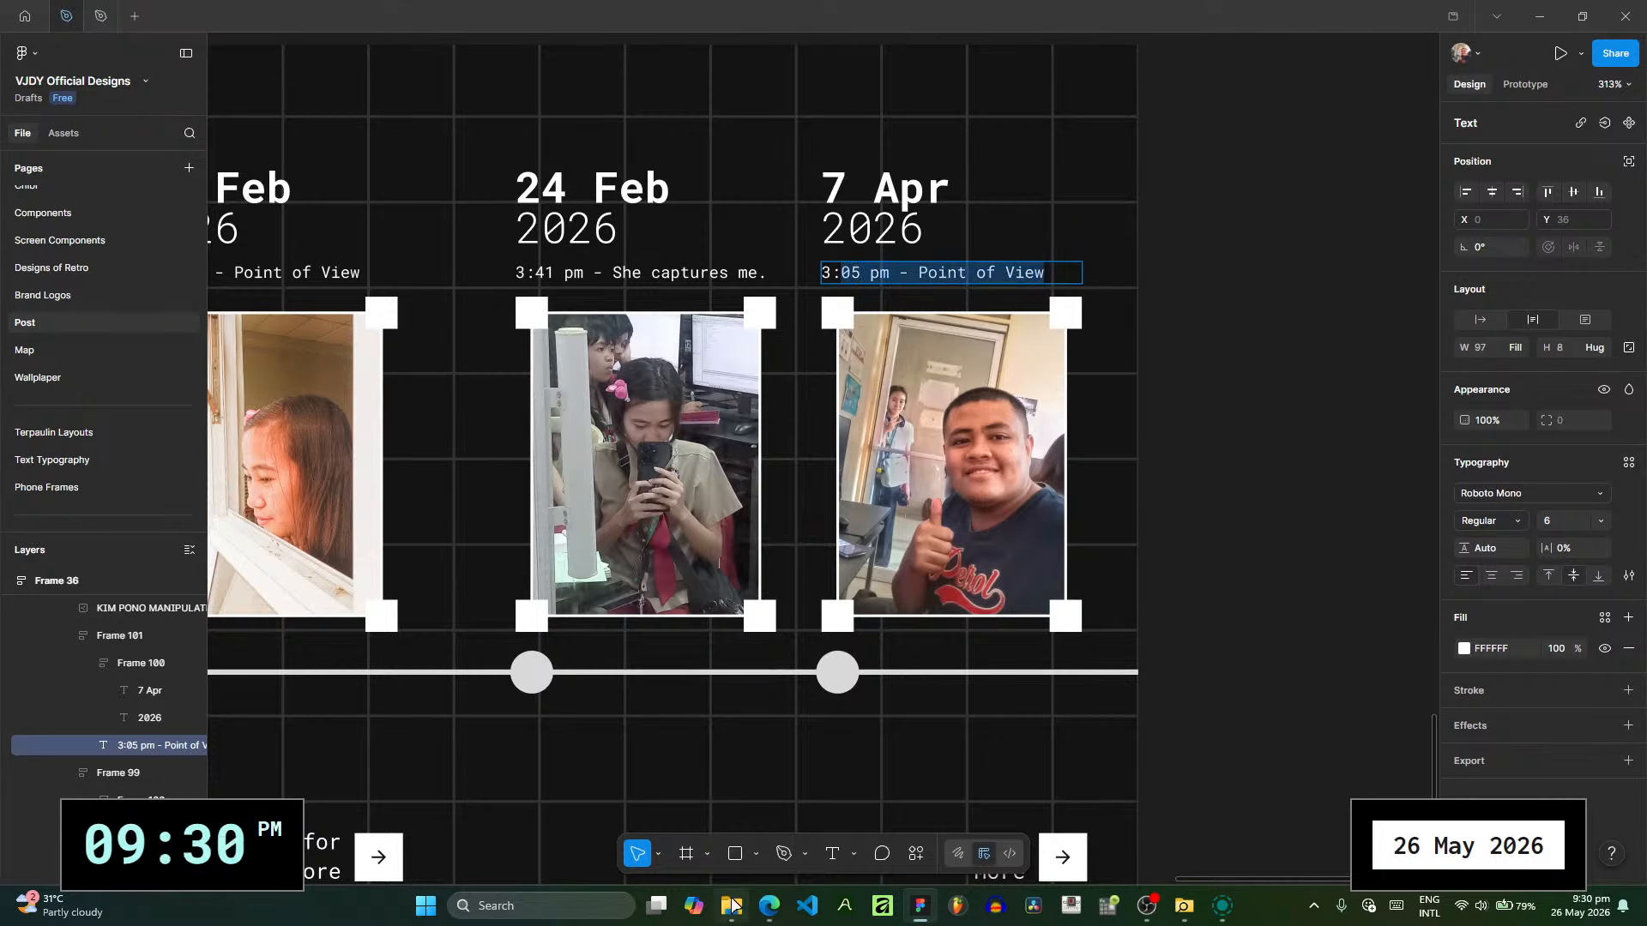
{"action": "mouse_move", "coordinate": [731, 905]}
{"action": "mouse_move", "coordinate": [706, 810]}
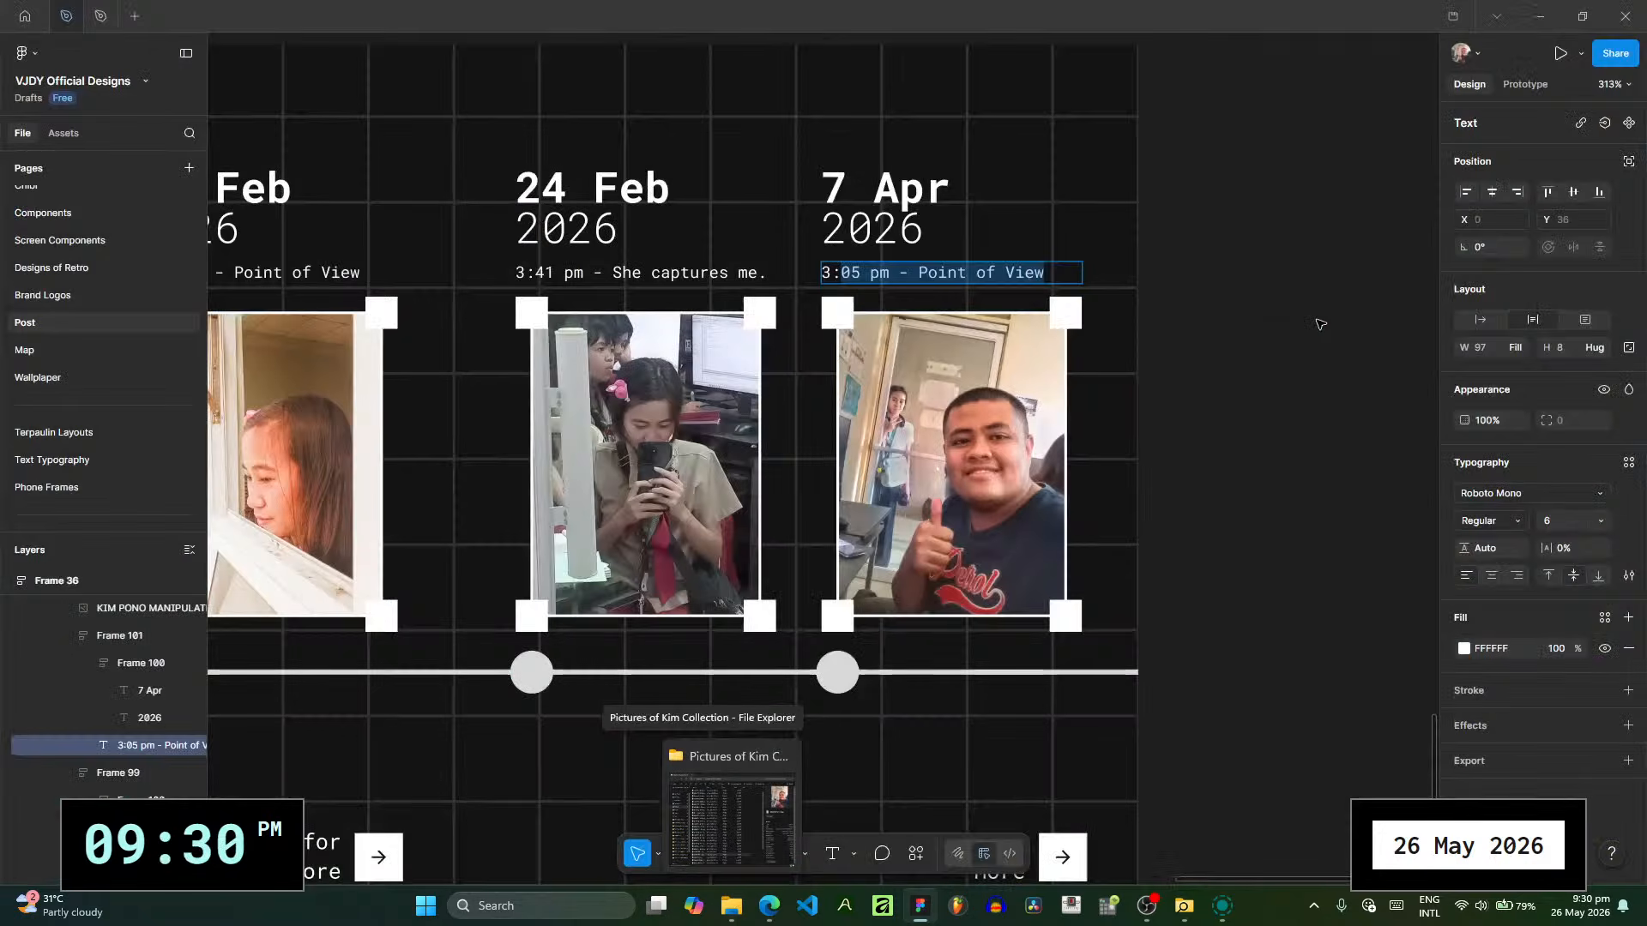
{"action": "type", "text": "20 p"}
{"action": "type", "text": "m ="}
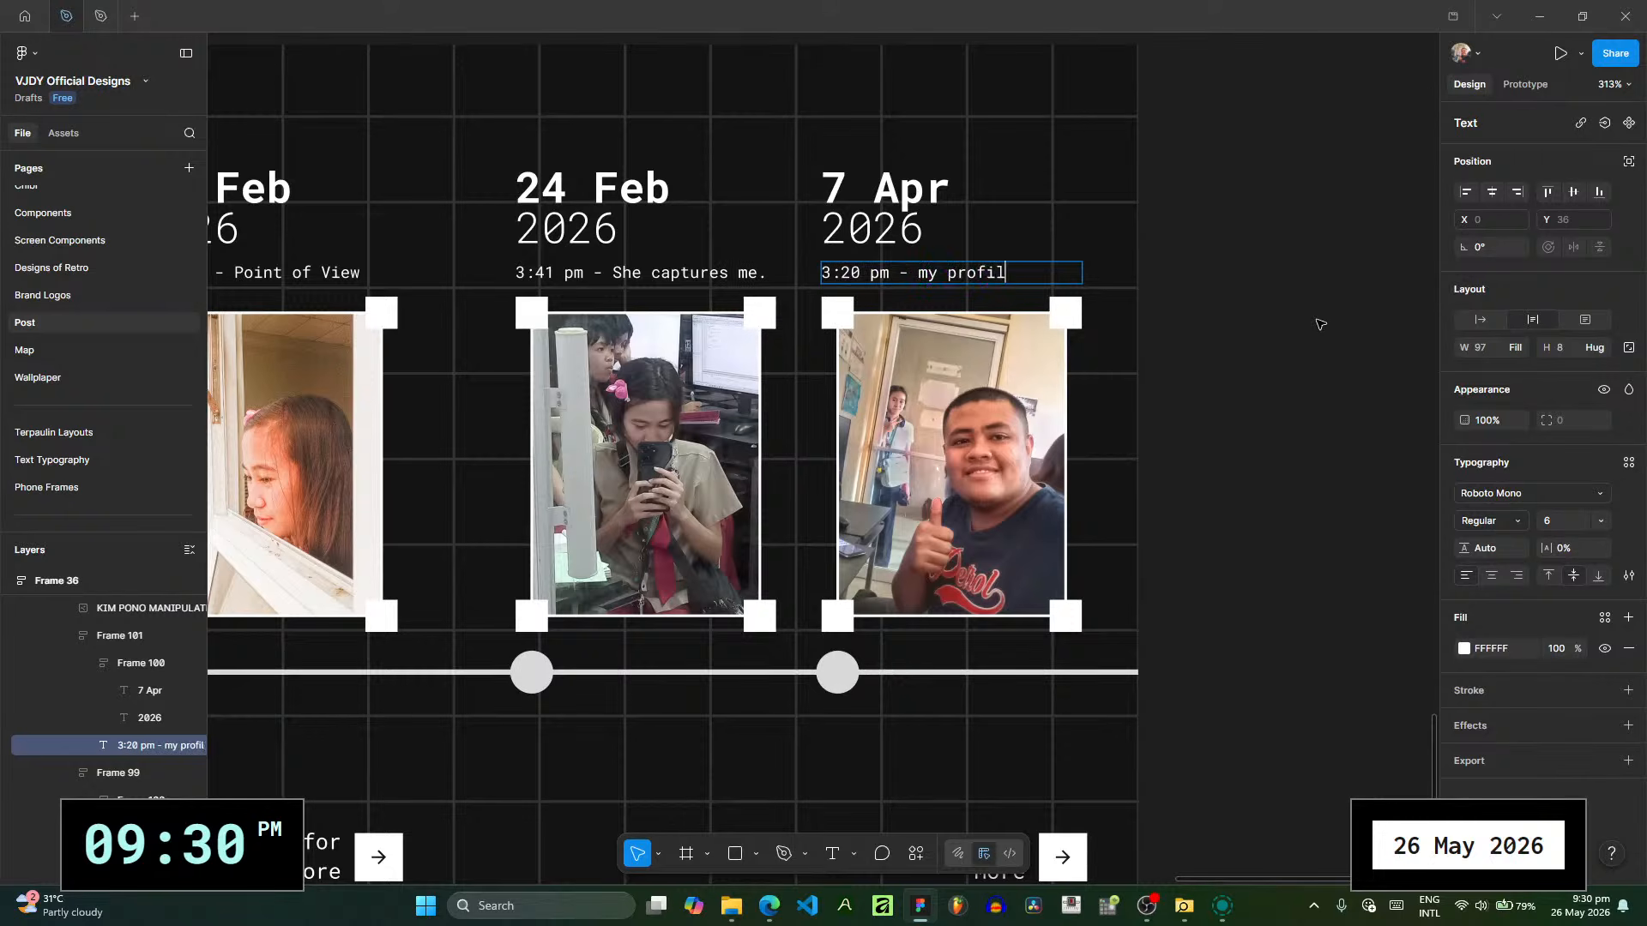
{"action": "left_click", "coordinate": [1320, 324]}
- Duplicate the POST RECAP 8 slide to extend the timeline, and lock the original slide
{"action": "scroll", "coordinate": [1252, 376], "scroll_direction": "down", "scroll_amount": 1}
{"action": "left_click_drag", "start_coordinate": [1246, 375], "coordinate": [1031, 400]}
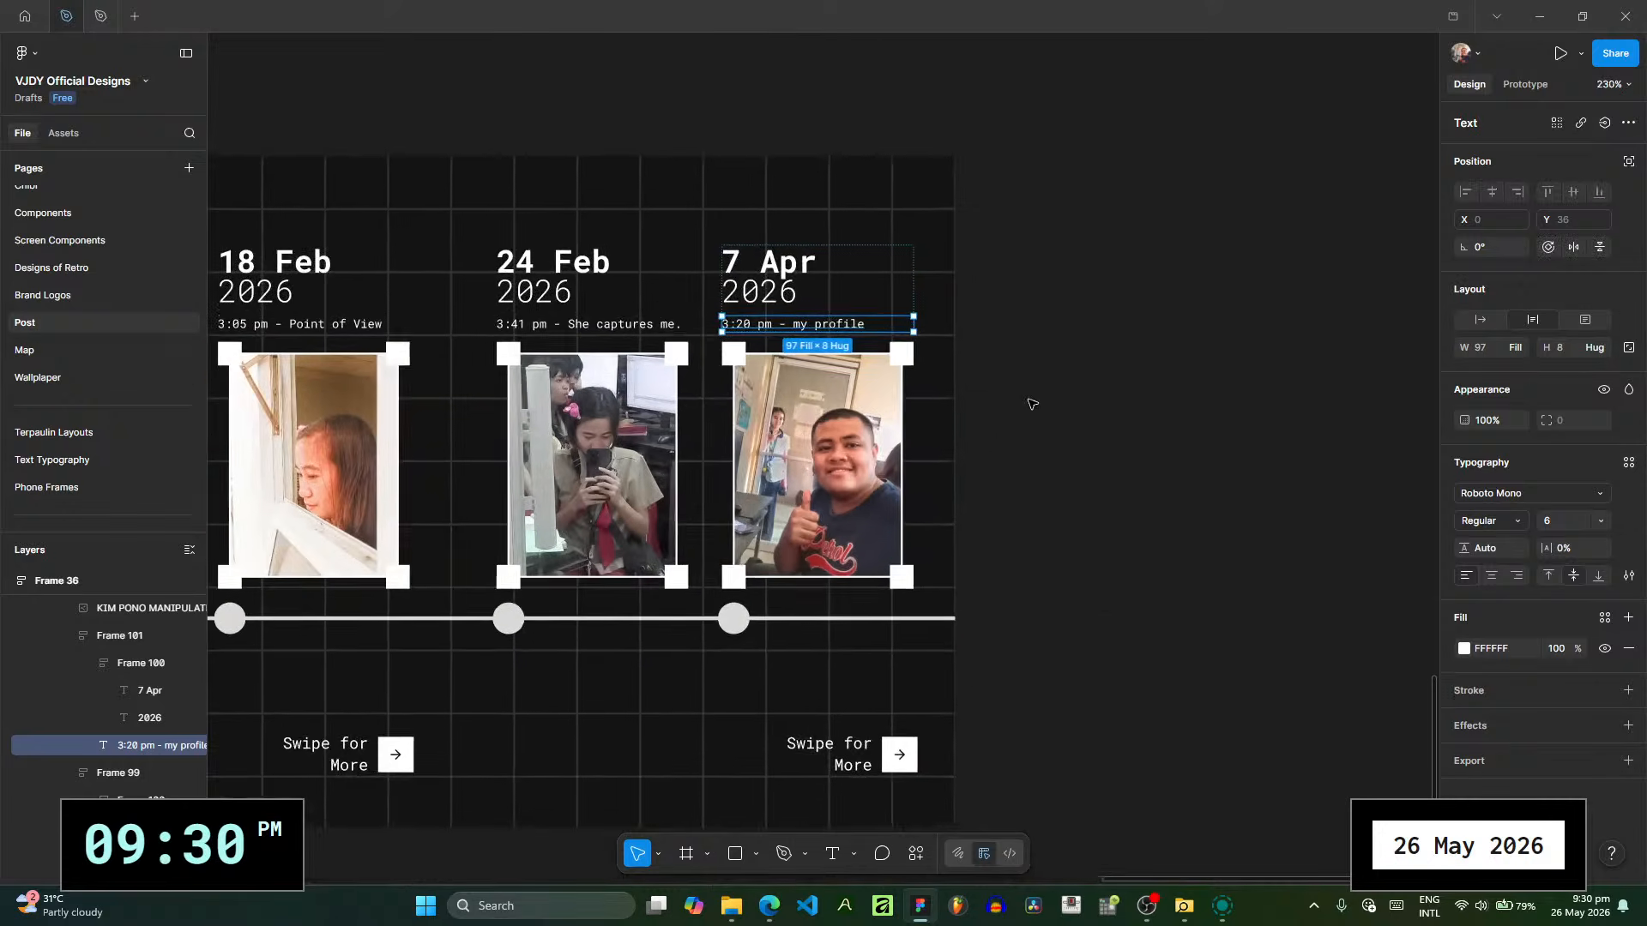
{"action": "scroll", "coordinate": [1031, 401], "scroll_direction": "down", "scroll_amount": 1}
{"action": "scroll", "coordinate": [22, 732], "scroll_direction": "down", "scroll_amount": 10}
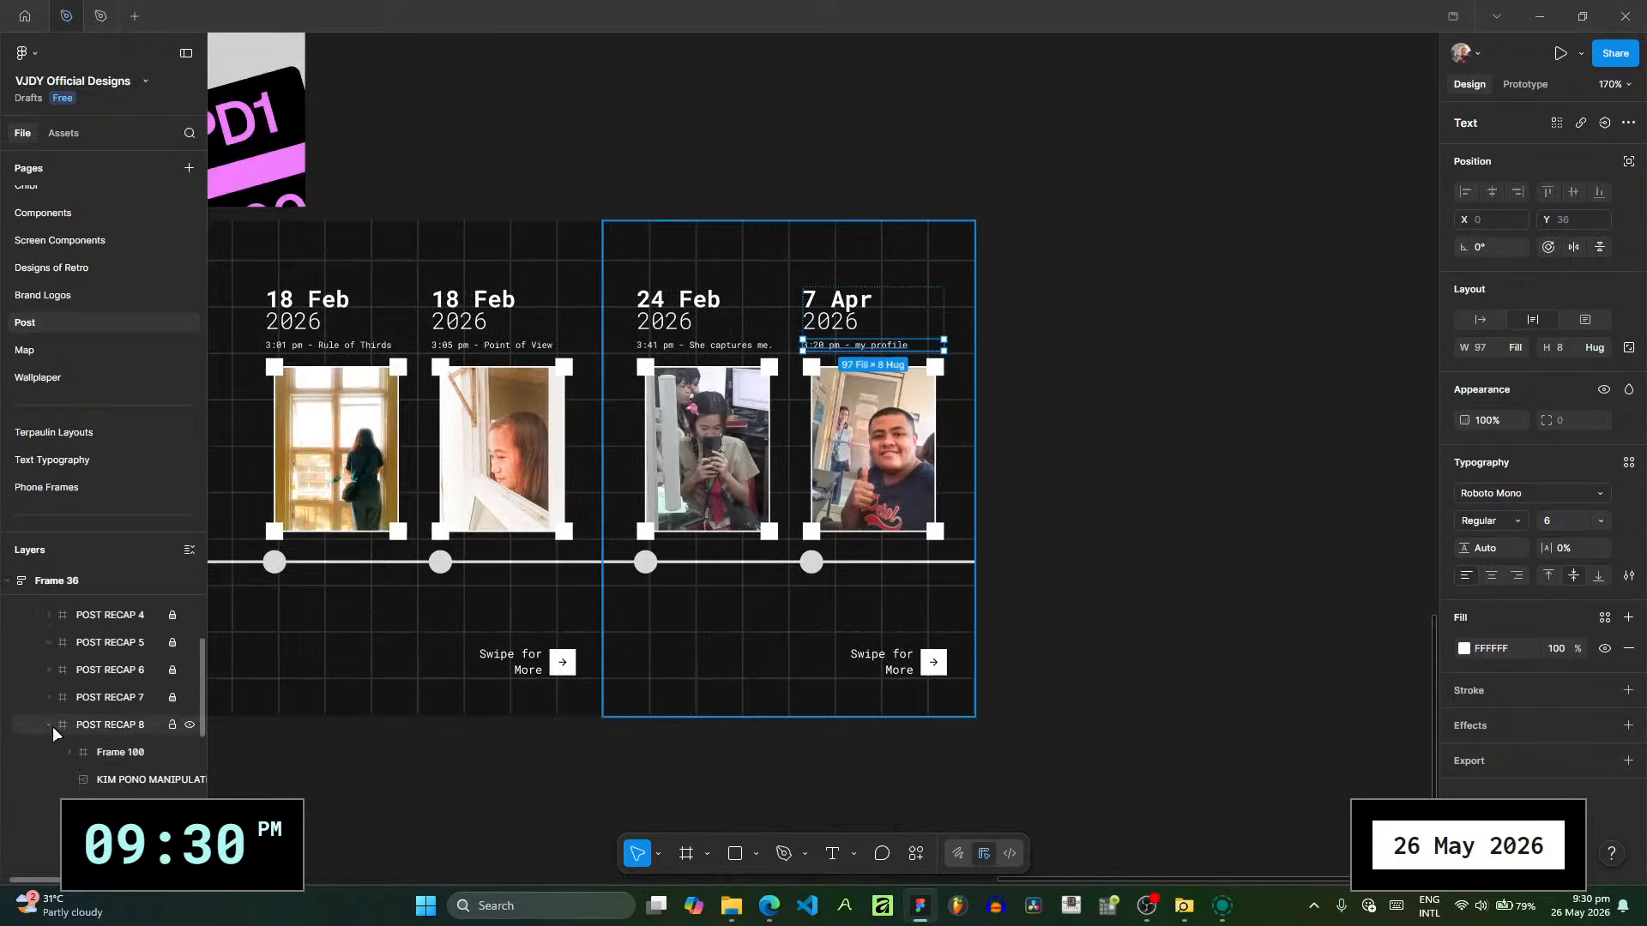
{"action": "left_click", "coordinate": [130, 732]}
{"action": "key", "text": "ctrl+d"}
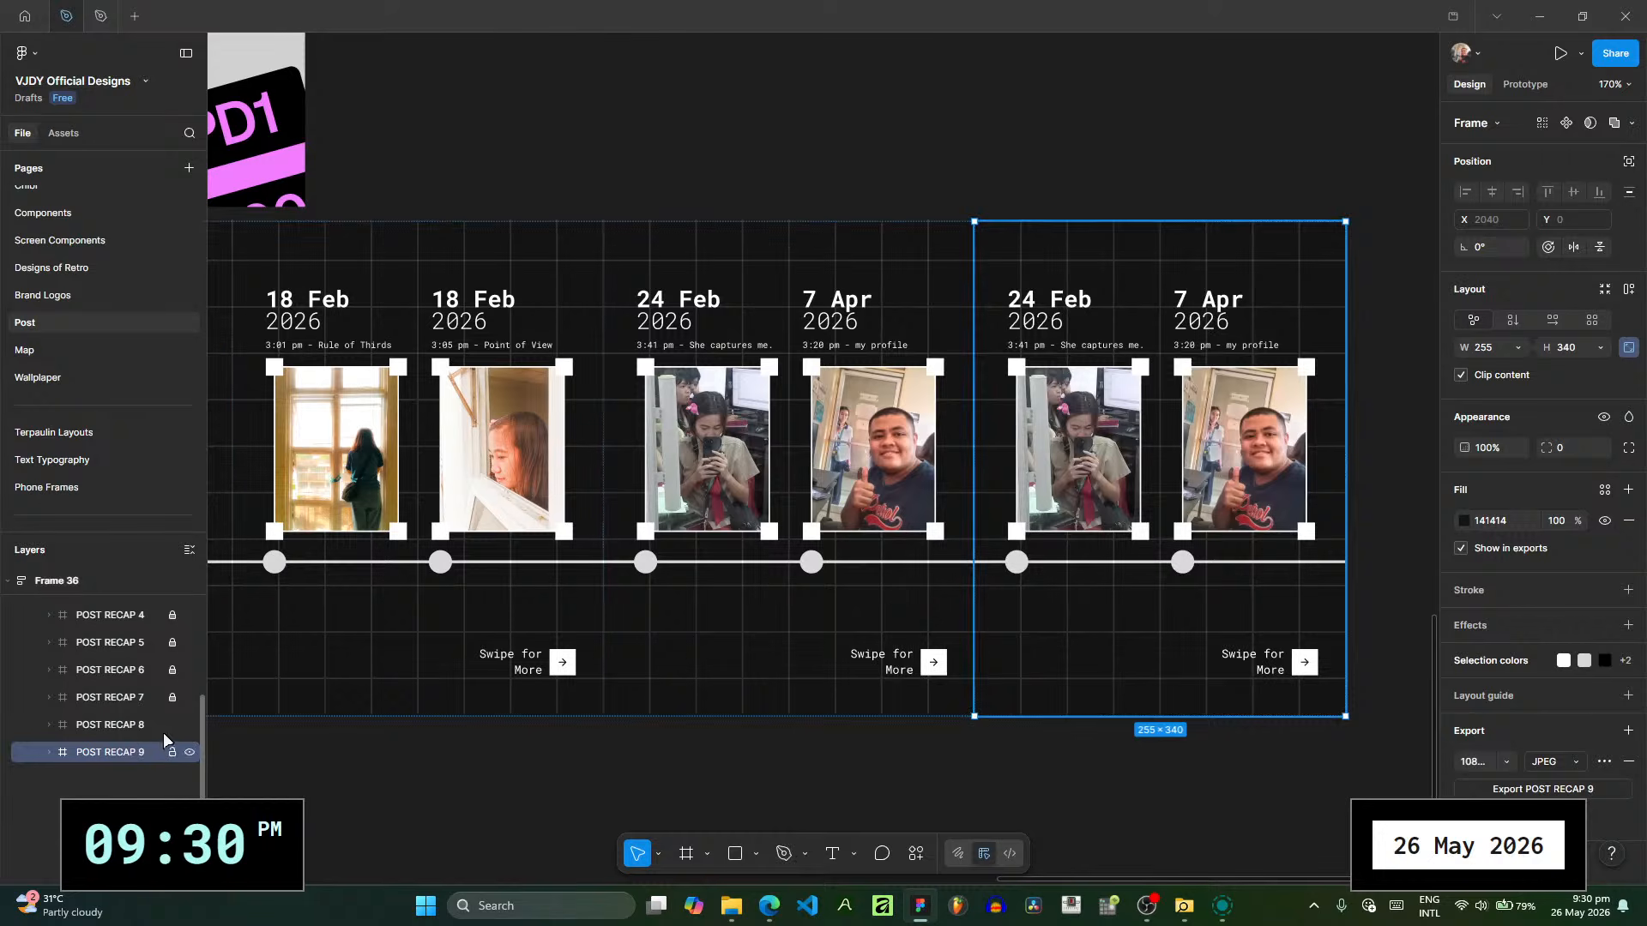
{"action": "left_click_drag", "start_coordinate": [1058, 789], "coordinate": [812, 798]}
{"action": "scroll", "coordinate": [776, 401], "scroll_direction": "up", "scroll_amount": 2}
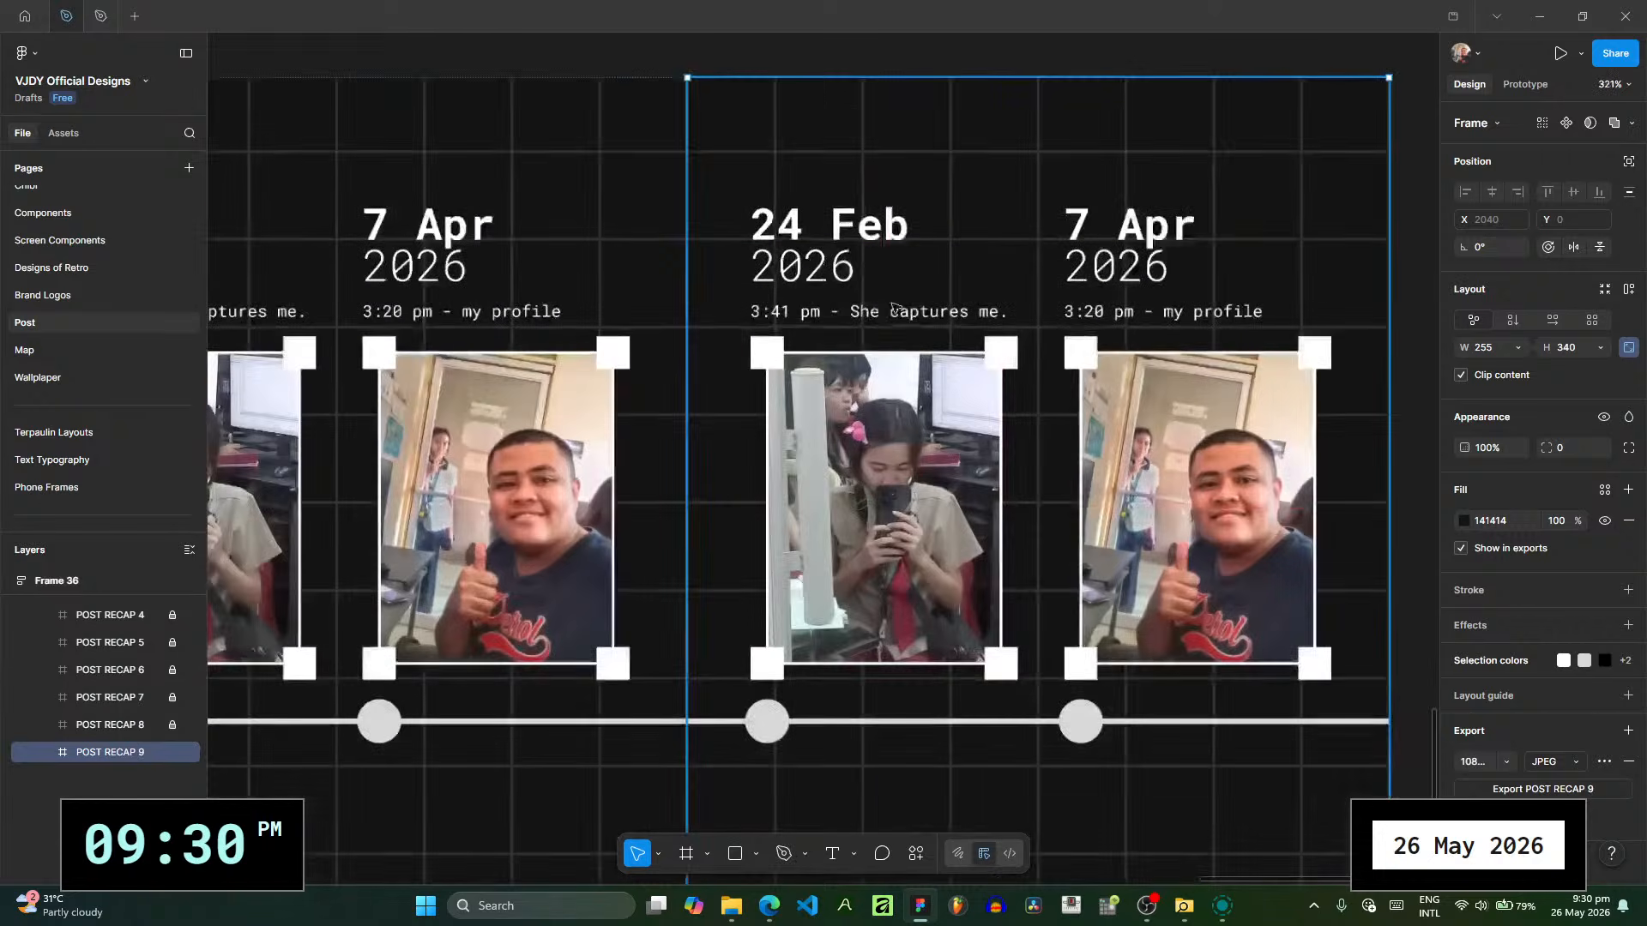
{"action": "left_click_drag", "start_coordinate": [896, 309], "coordinate": [668, 324]}
- Open the Downloads folder in File Explorer, return to Figma and review the whole timeline carousel with the duplicated slide's first photo selected
{"action": "left_click", "coordinate": [730, 906]}
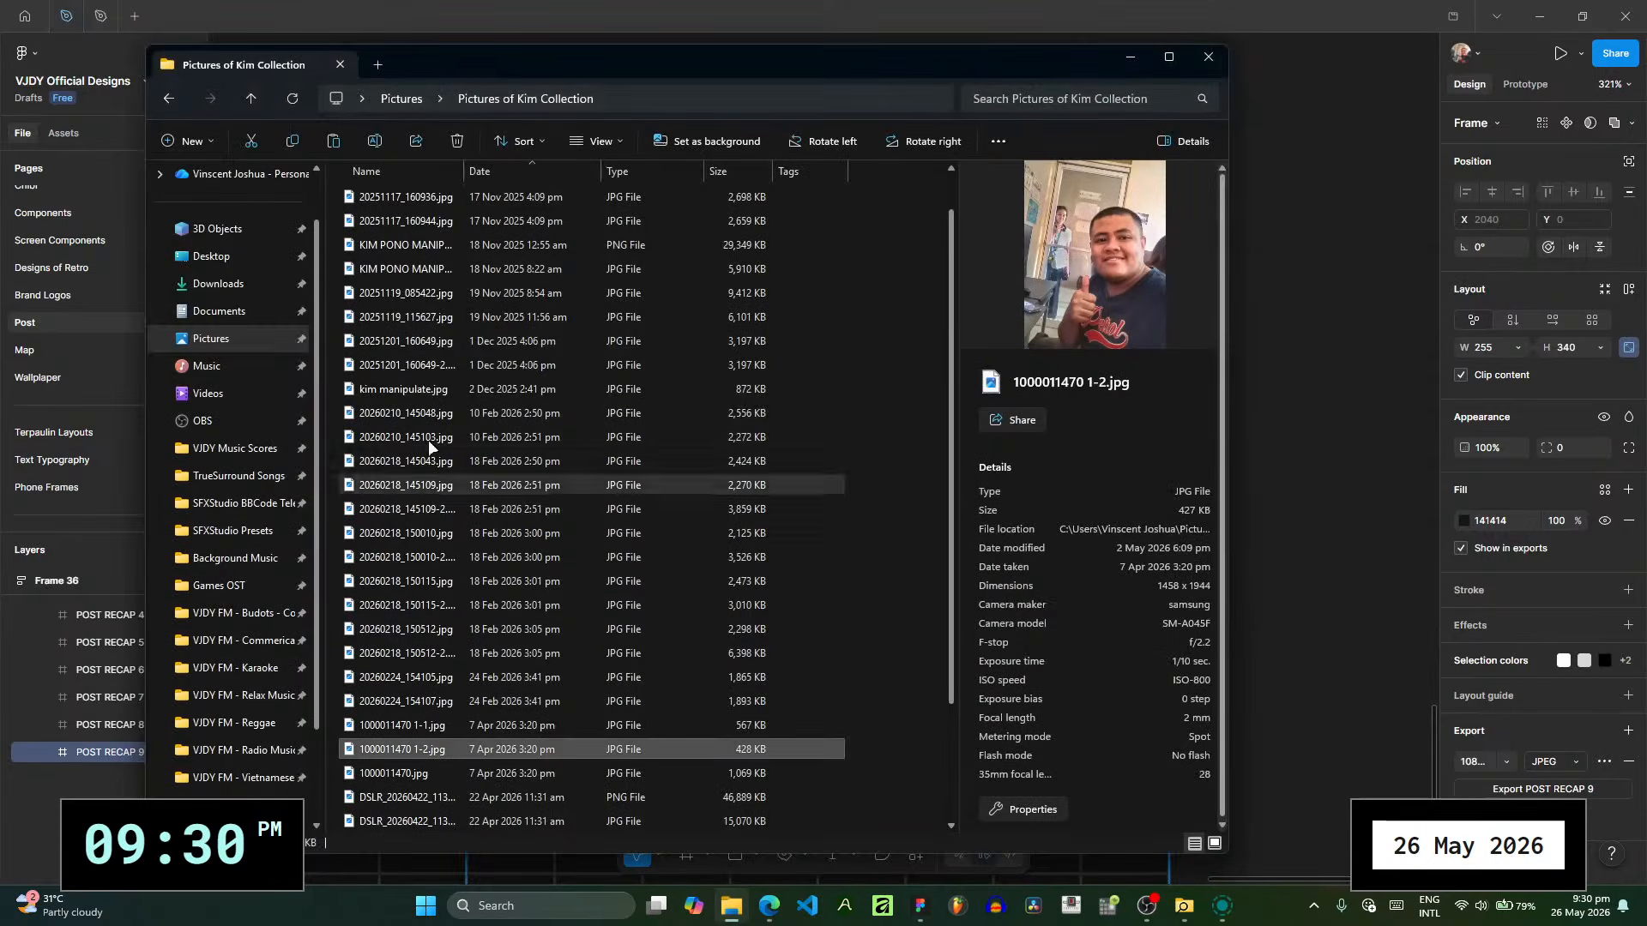
{"action": "left_click", "coordinate": [258, 286]}
{"action": "left_click", "coordinate": [1323, 378]}
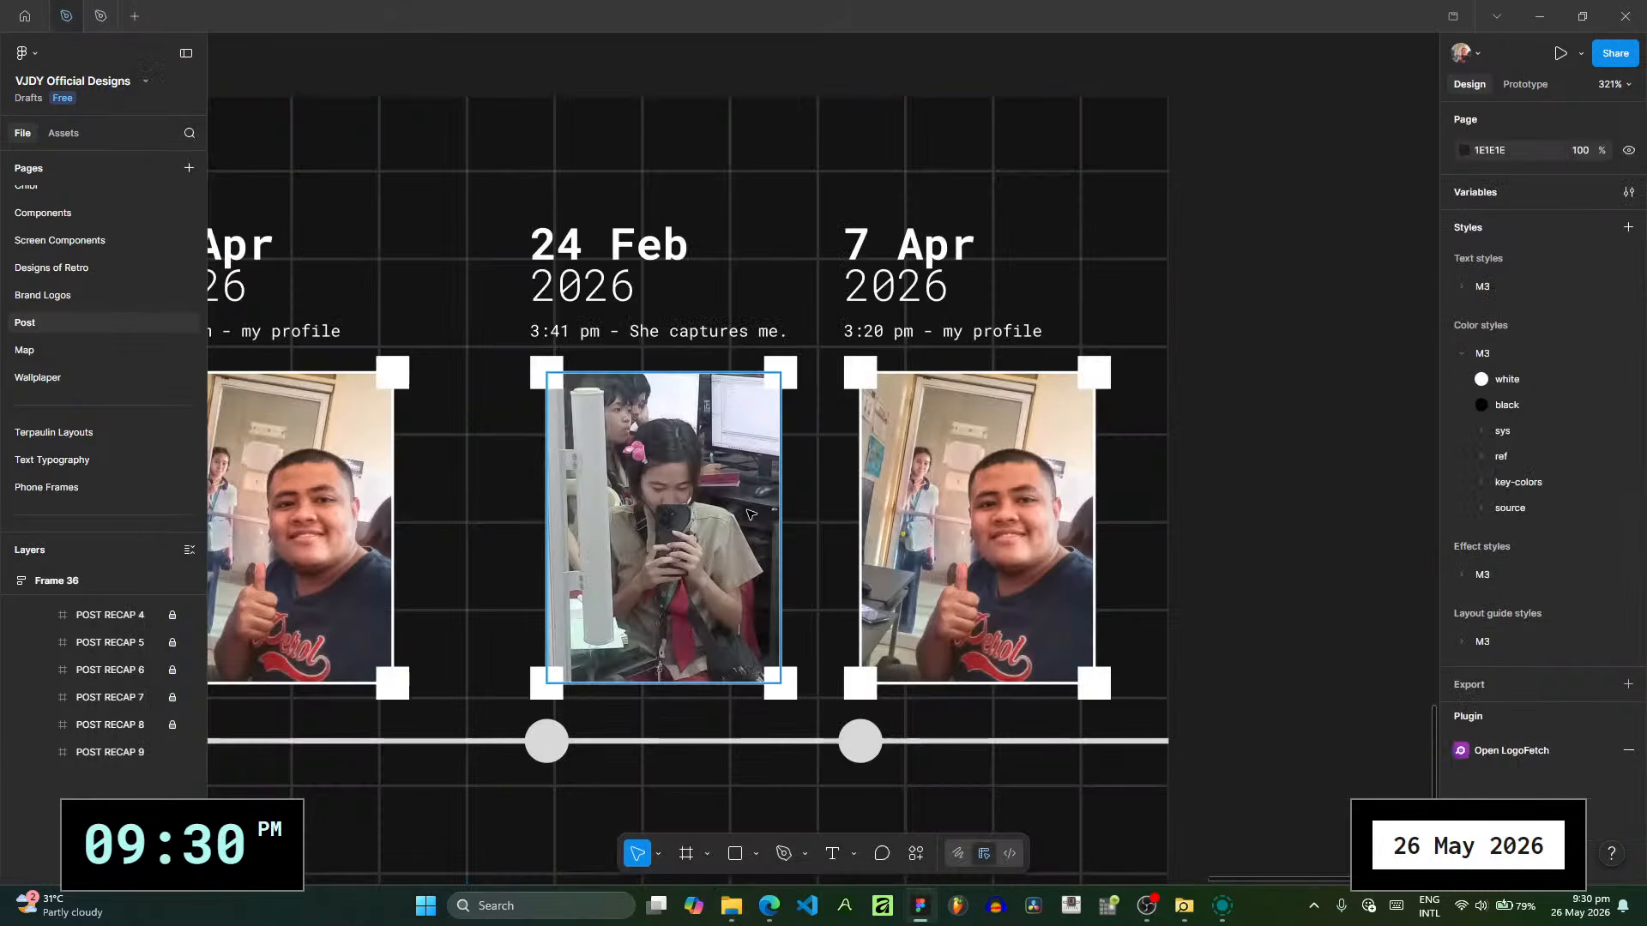
{"action": "left_click", "coordinate": [779, 513]}
{"action": "scroll", "coordinate": [903, 599], "scroll_direction": "down", "scroll_amount": 5}
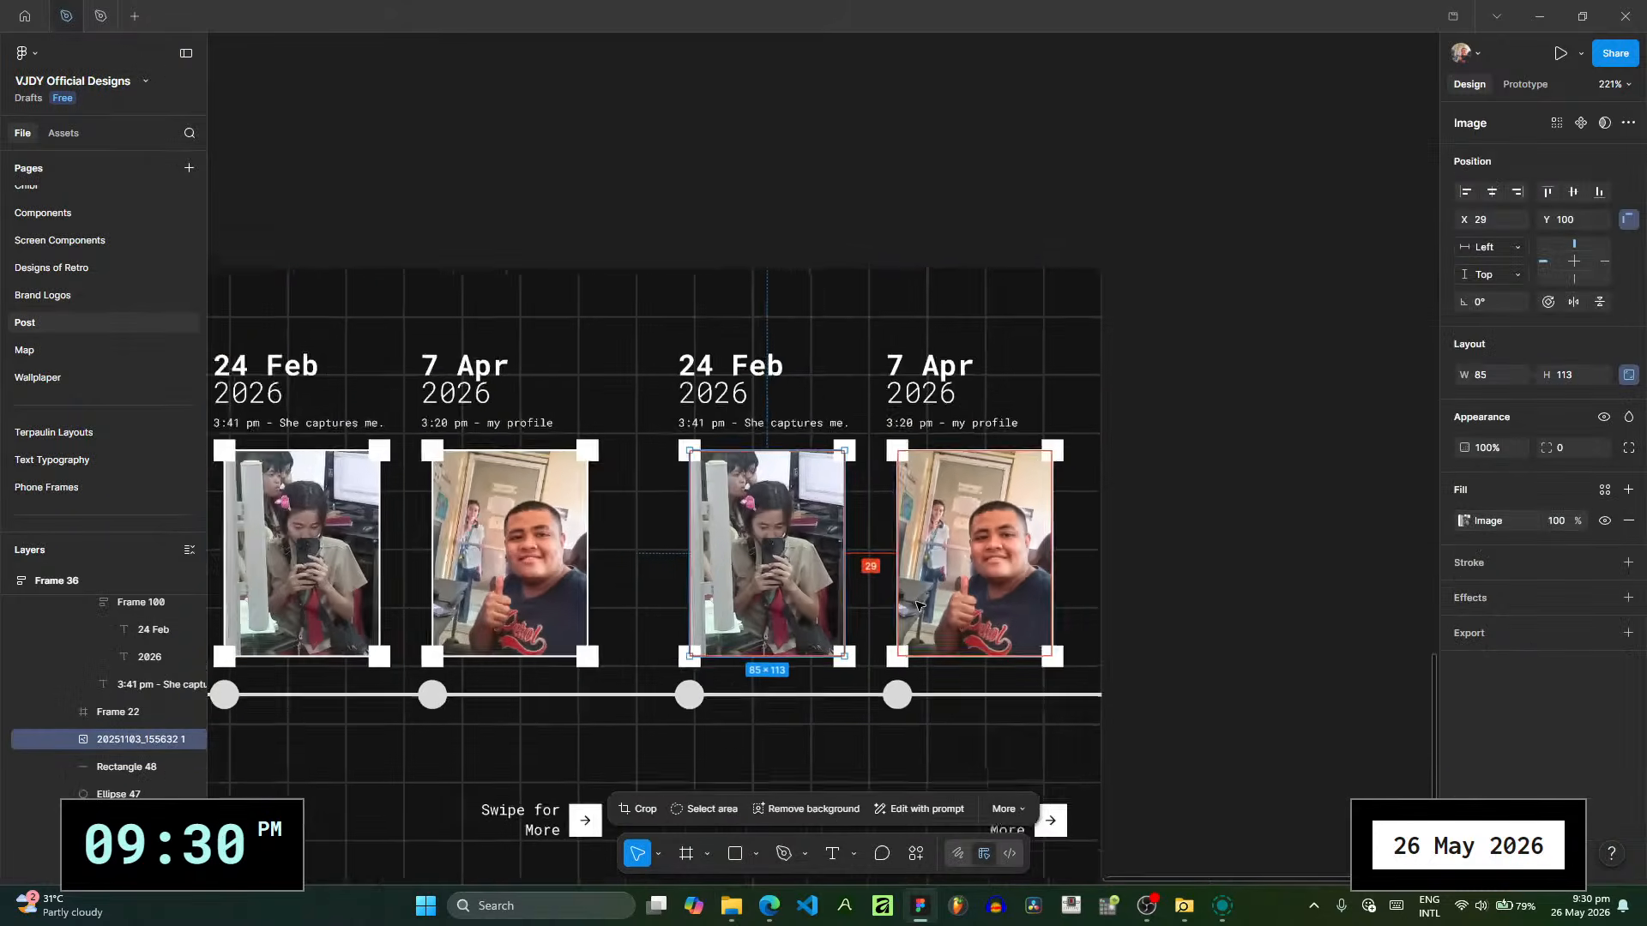
{"action": "scroll", "coordinate": [902, 599], "scroll_direction": "down", "scroll_amount": 4}
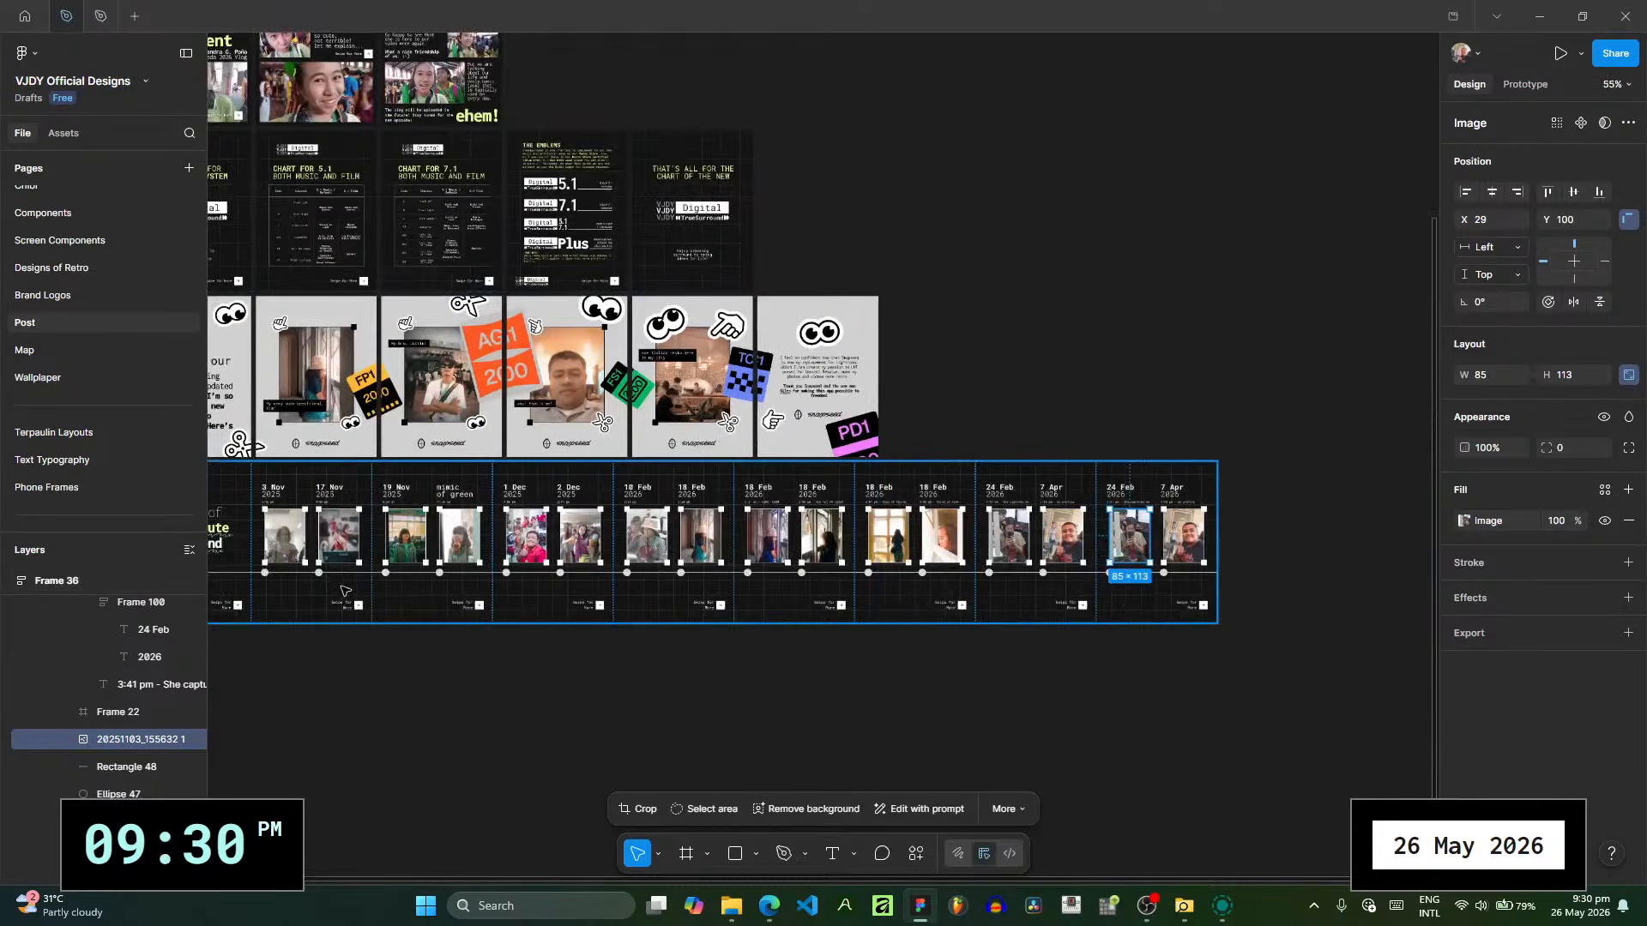
{"action": "scroll", "coordinate": [378, 596], "scroll_direction": "left", "scroll_amount": 3}
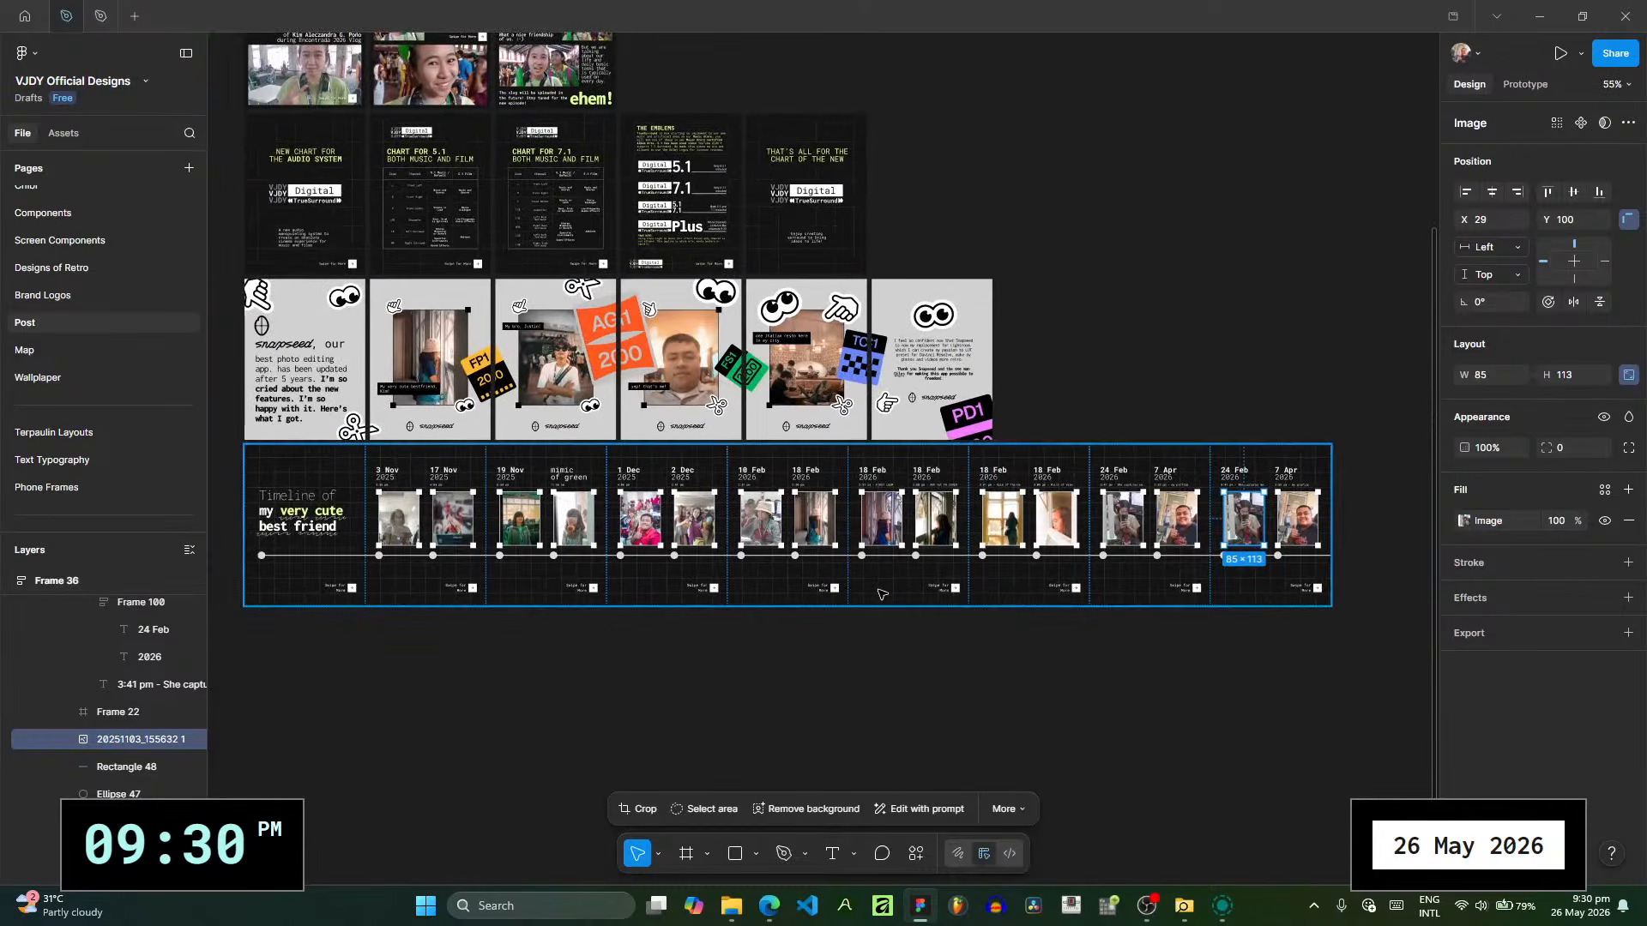
{"action": "scroll", "coordinate": [823, 558], "scroll_direction": "up", "scroll_amount": 10}
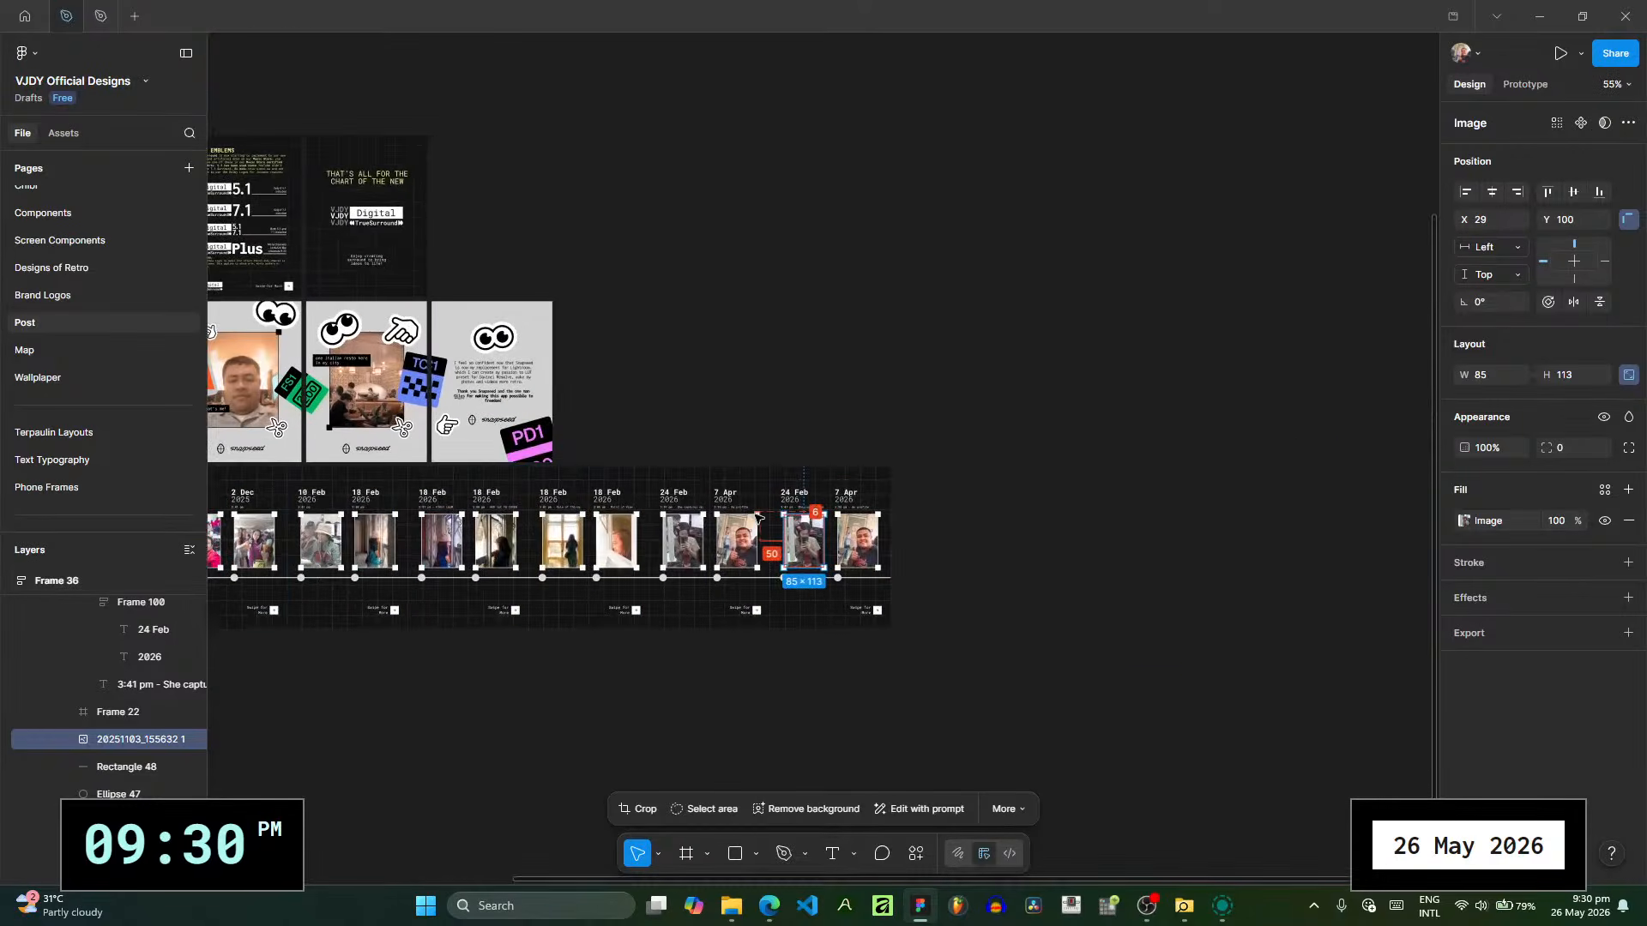
{"action": "scroll", "coordinate": [823, 558], "scroll_direction": "up", "scroll_amount": 1}
{"action": "left_click_drag", "start_coordinate": [823, 557], "coordinate": [669, 510]}
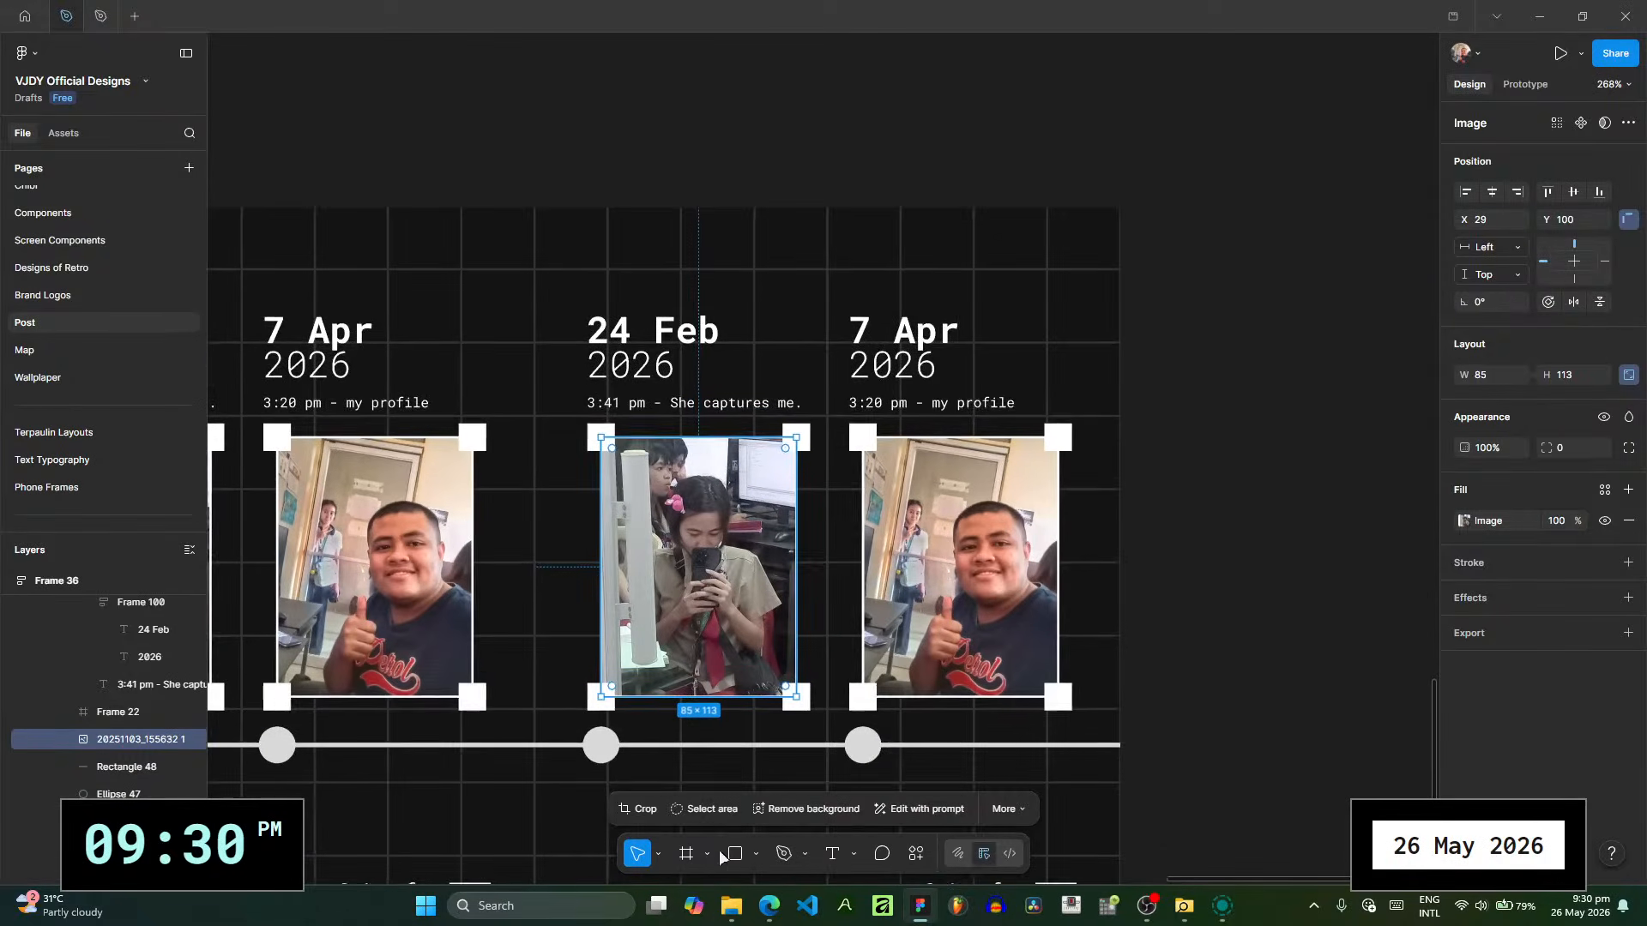
- Search the Downloads folder in File Explorer for the next photo and select 1000011472.jpg to view its details
{"action": "left_click", "coordinate": [730, 905]}
{"action": "scroll", "coordinate": [697, 614], "scroll_direction": "down", "scroll_amount": 3}
{"action": "scroll", "coordinate": [696, 612], "scroll_direction": "down", "scroll_amount": 15}
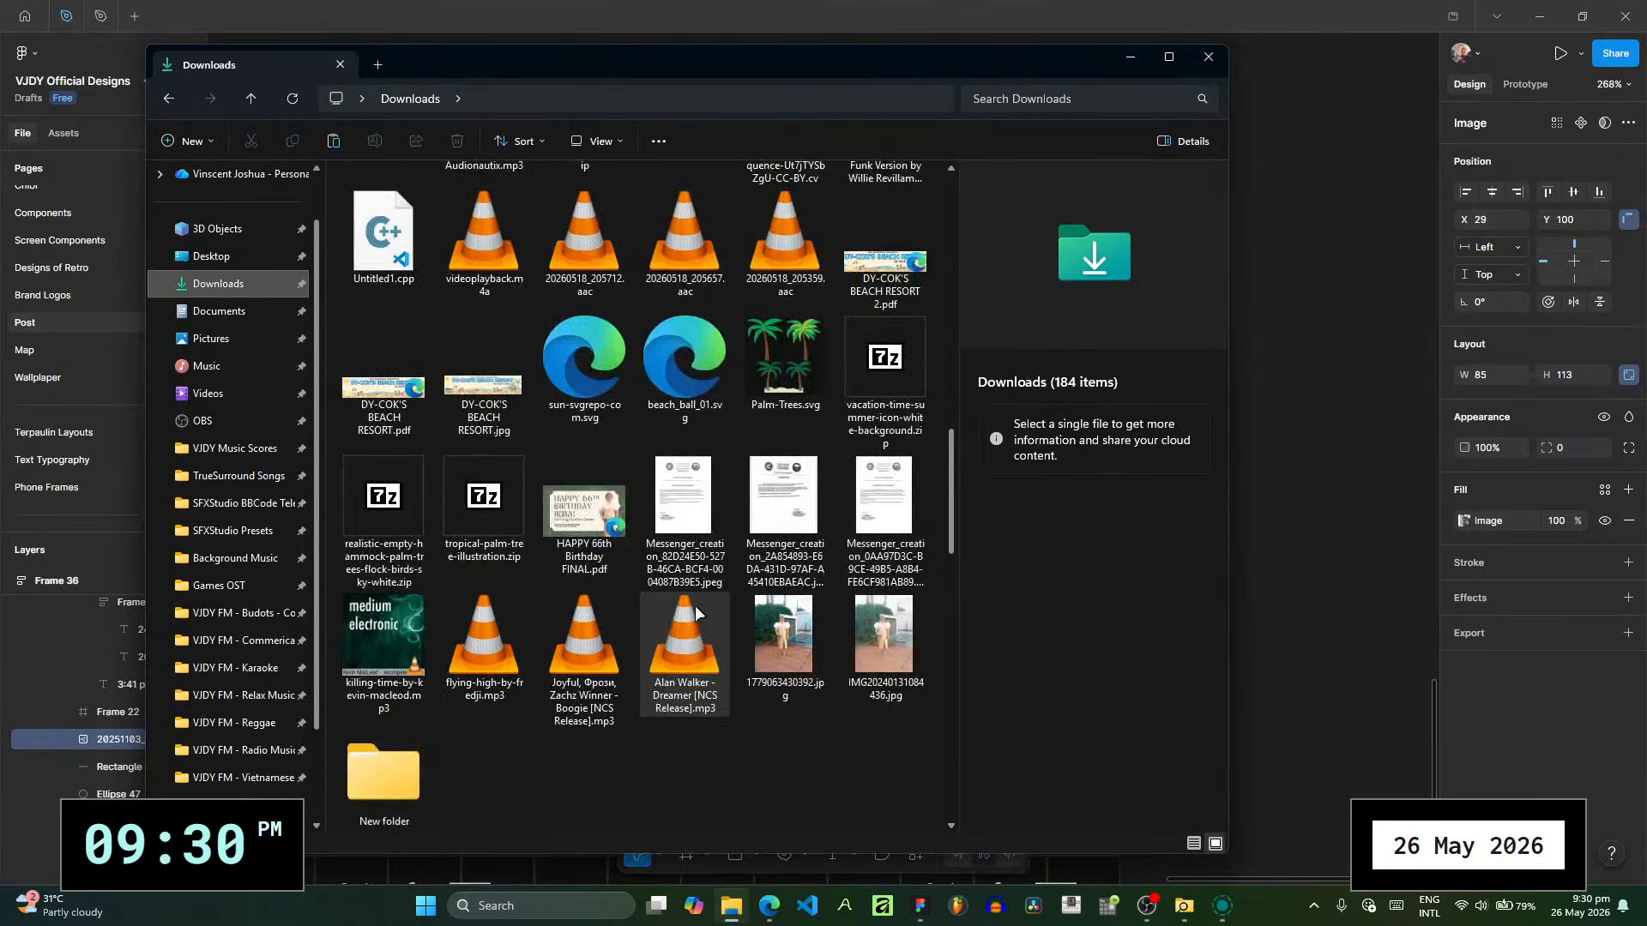
{"action": "scroll", "coordinate": [696, 612], "scroll_direction": "down", "scroll_amount": 12}
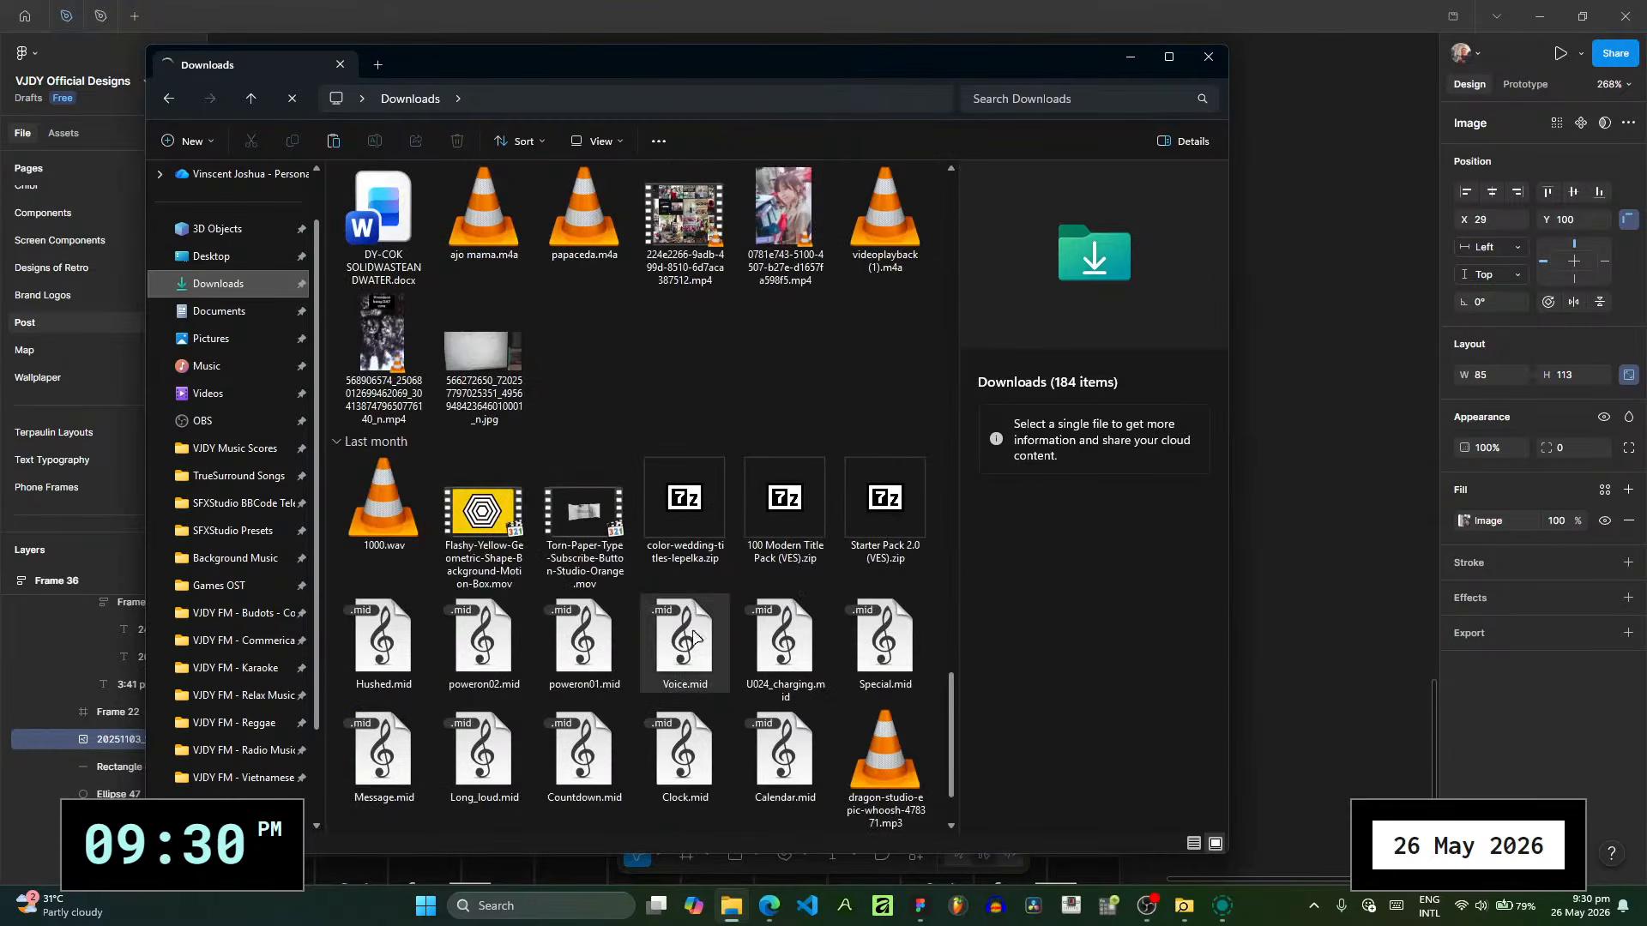
{"action": "scroll", "coordinate": [631, 698], "scroll_direction": "down", "scroll_amount": 3}
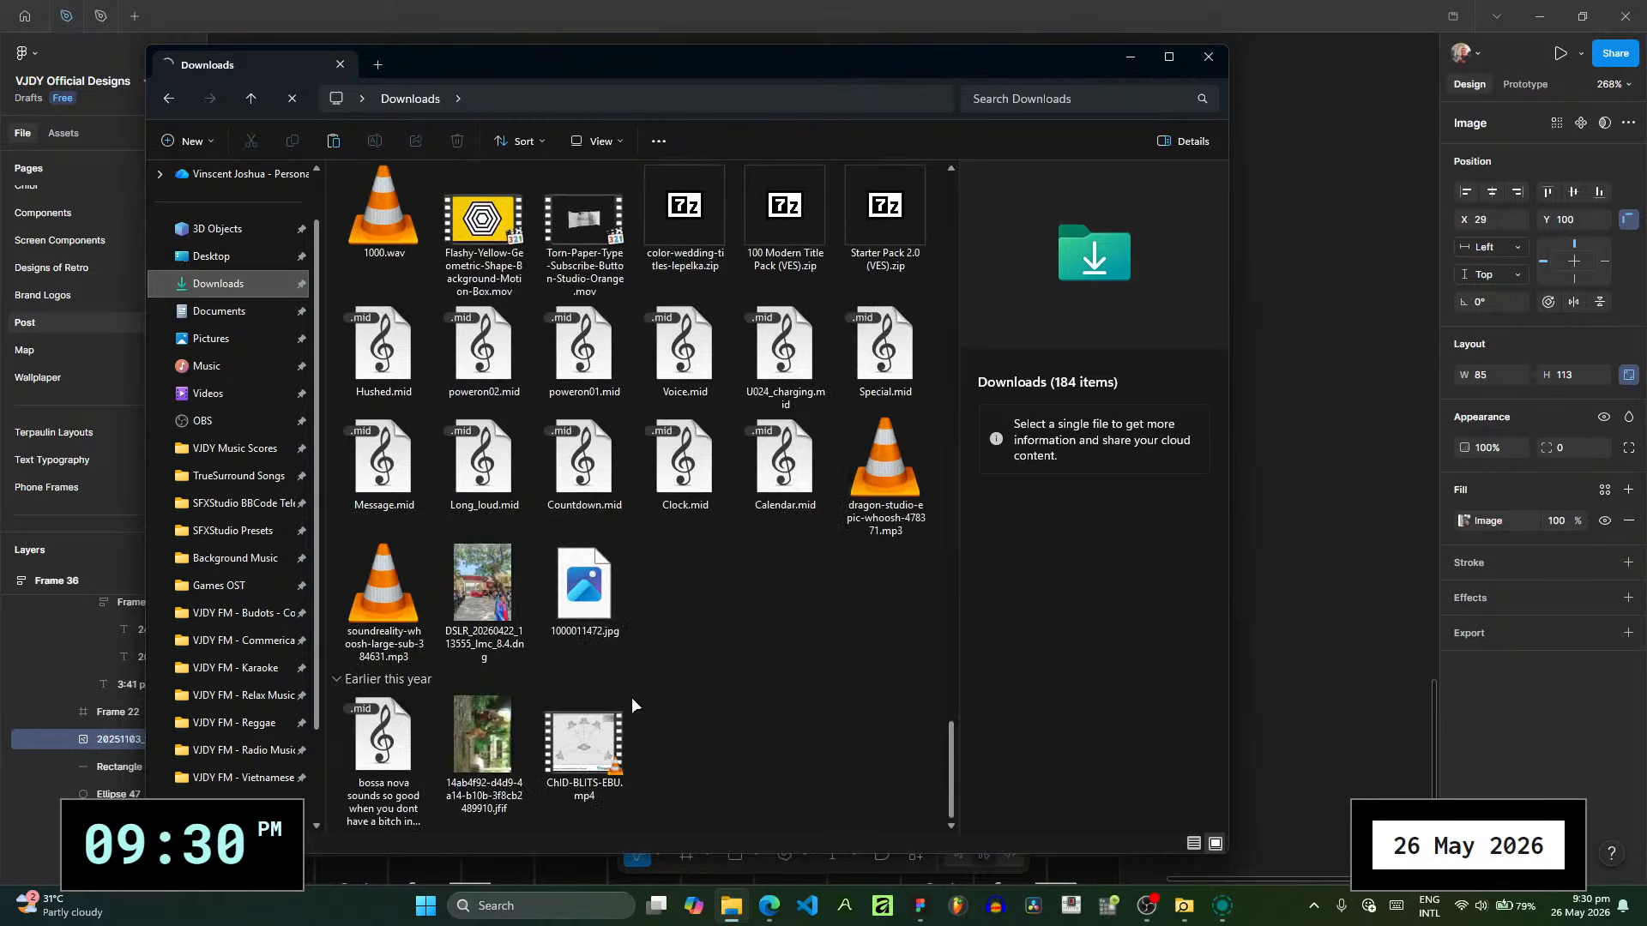
{"action": "scroll", "coordinate": [632, 697], "scroll_direction": "up", "scroll_amount": 7}
{"action": "scroll", "coordinate": [632, 697], "scroll_direction": "up", "scroll_amount": 4}
{"action": "scroll", "coordinate": [631, 697], "scroll_direction": "down", "scroll_amount": 4}
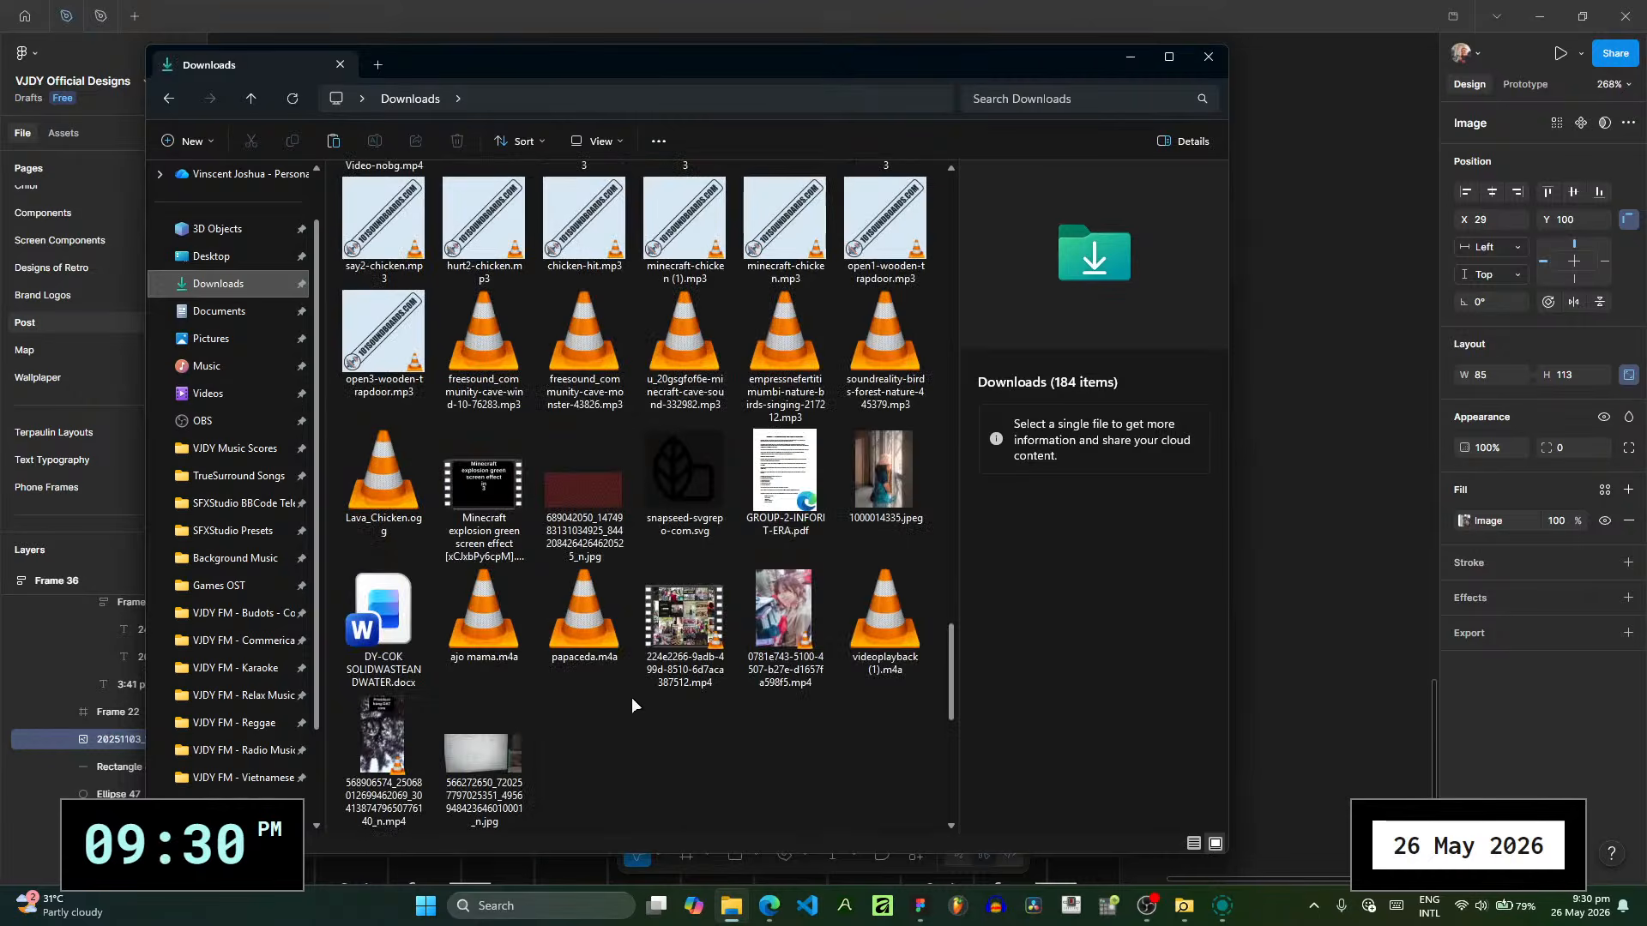
{"action": "left_click_drag", "start_coordinate": [950, 661], "coordinate": [964, 748]}
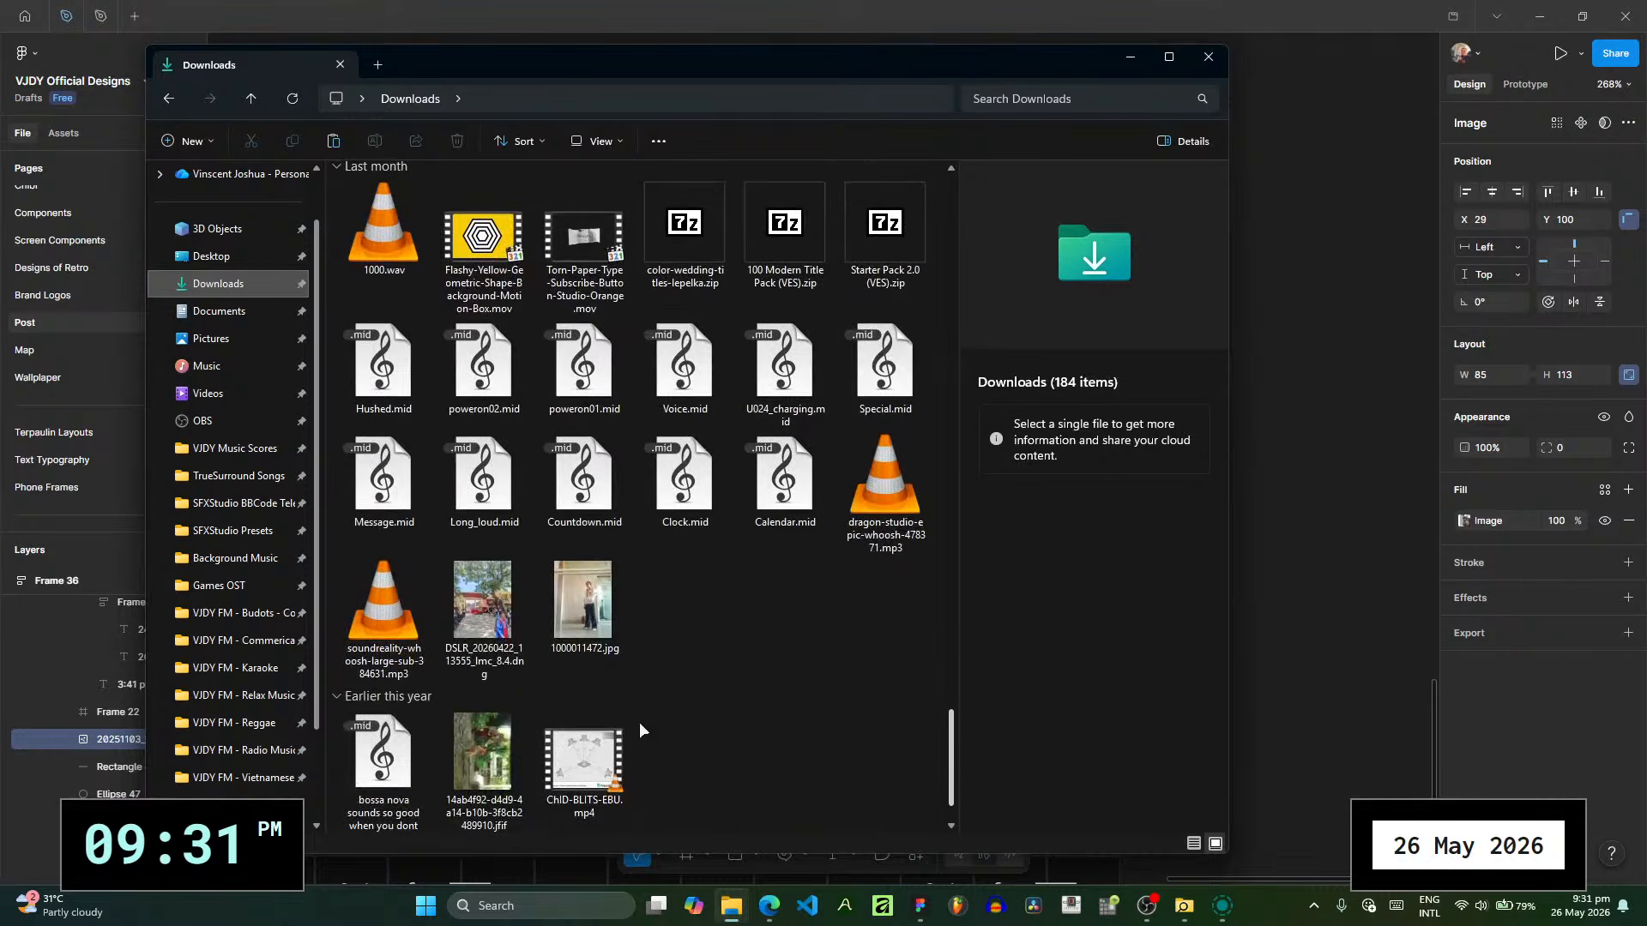
{"action": "left_click", "coordinate": [560, 631]}
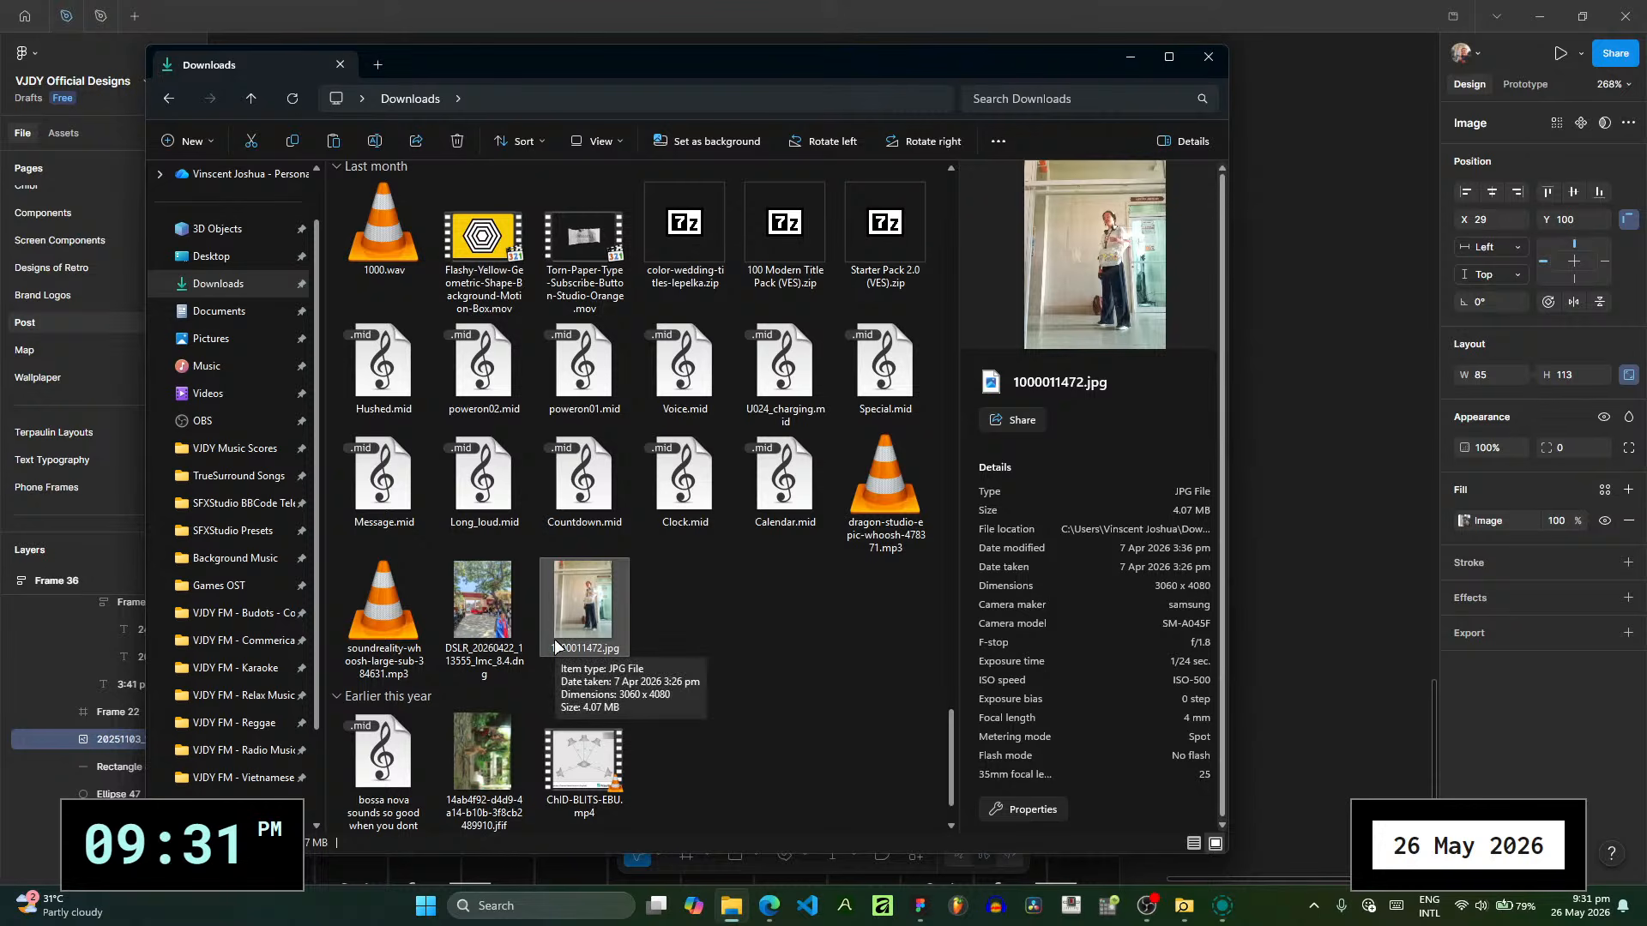
{"action": "left_click", "coordinate": [980, 4]}
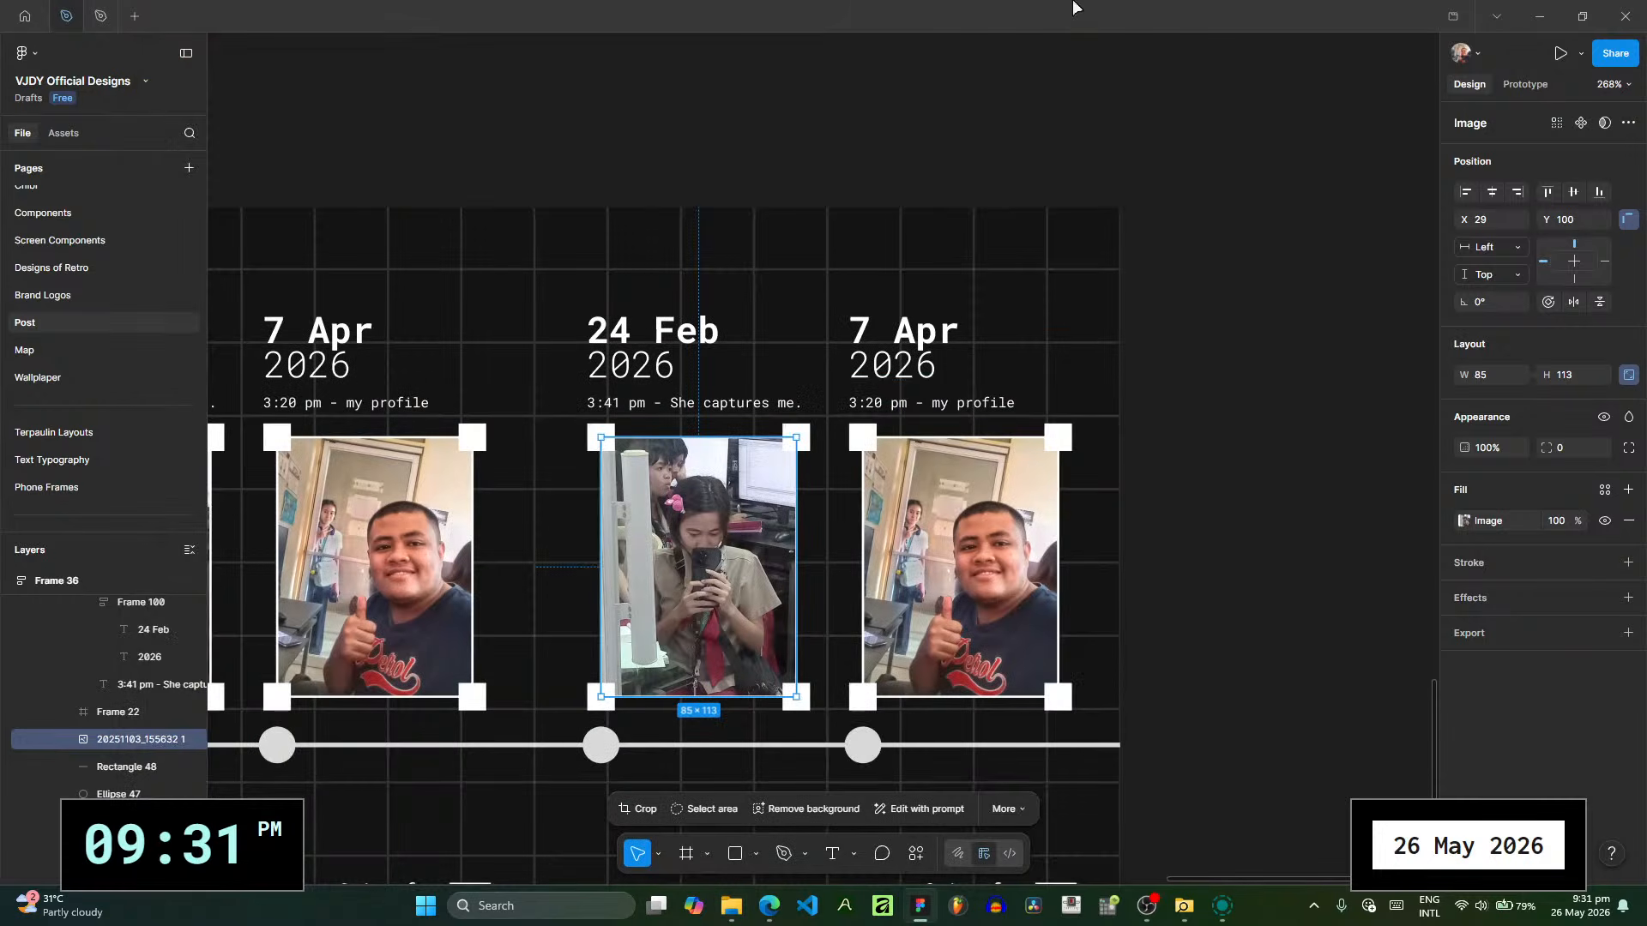
- Check the date taken of 1000011472.jpg in File Explorer and change the date above the duplicated slide's first photo to "7 Apr"
{"action": "scroll", "coordinate": [909, 440], "scroll_direction": "down", "scroll_amount": 5}
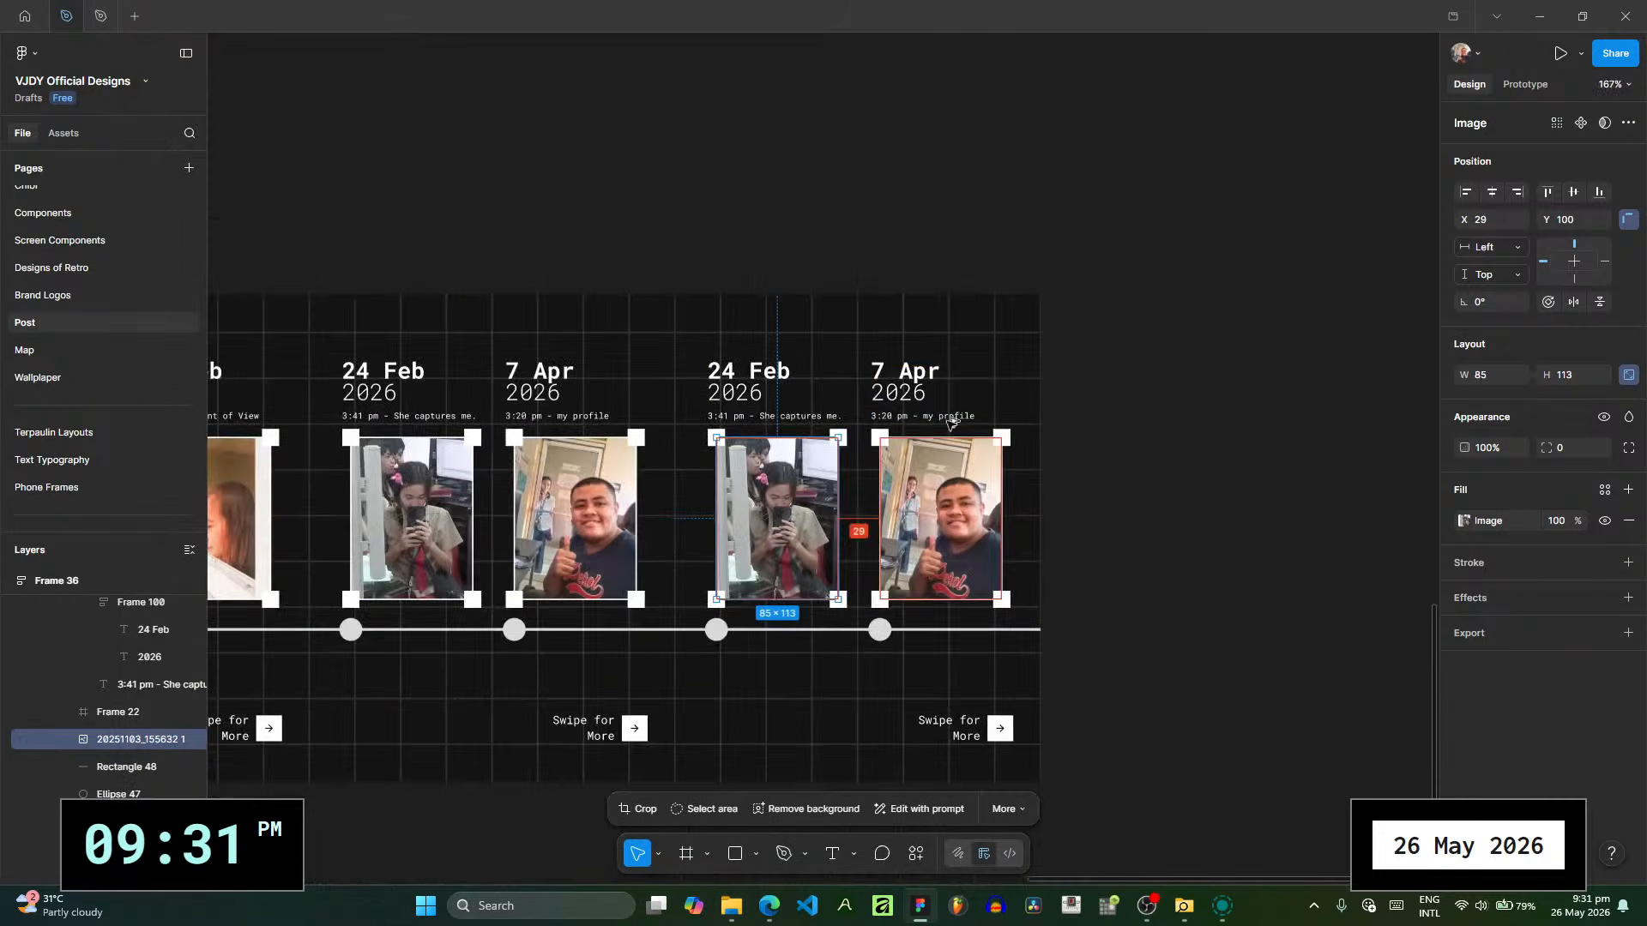
{"action": "mouse_move", "coordinate": [727, 911]}
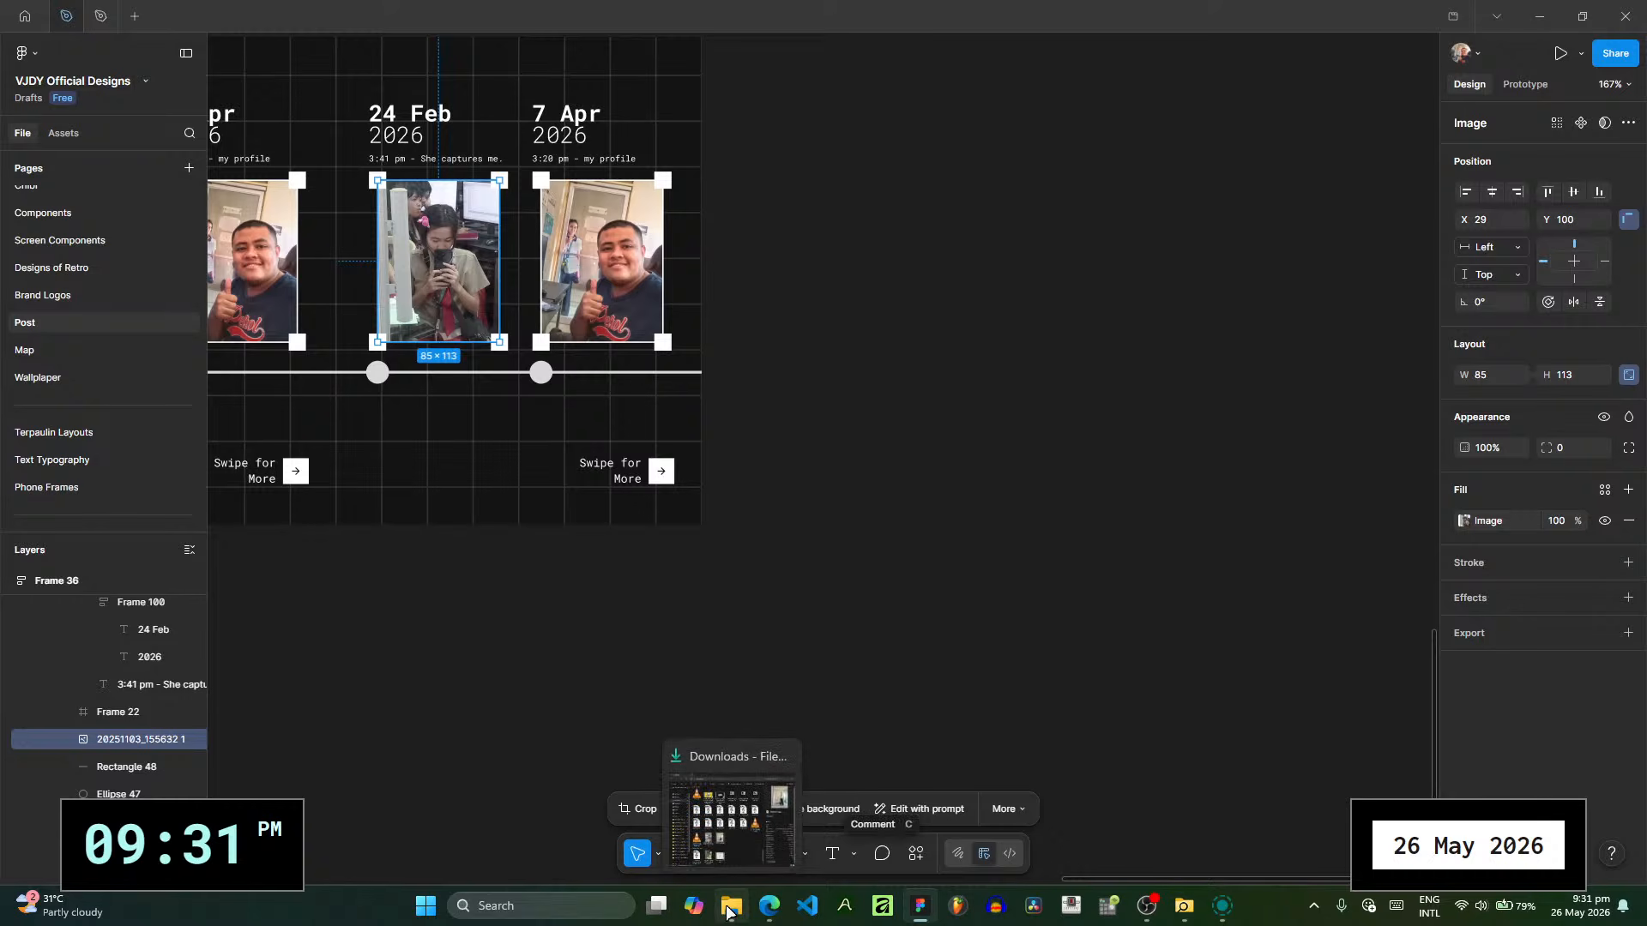
{"action": "left_click_drag", "start_coordinate": [564, 458], "coordinate": [791, 595]}
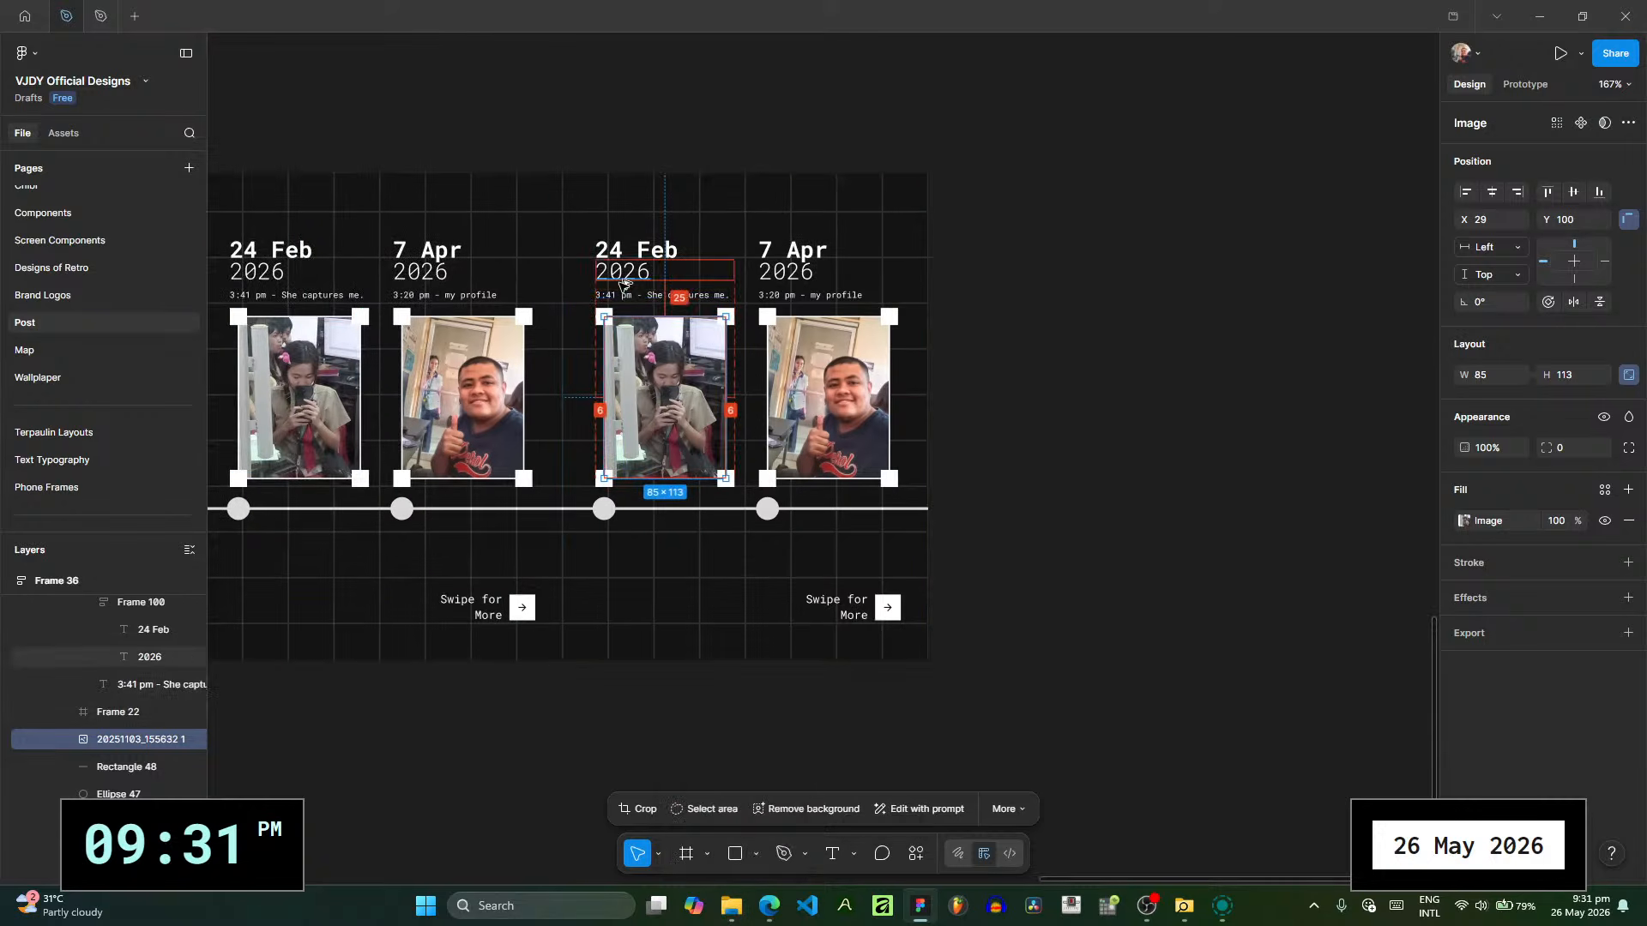
{"action": "scroll", "coordinate": [624, 283], "scroll_direction": "up", "scroll_amount": 5}
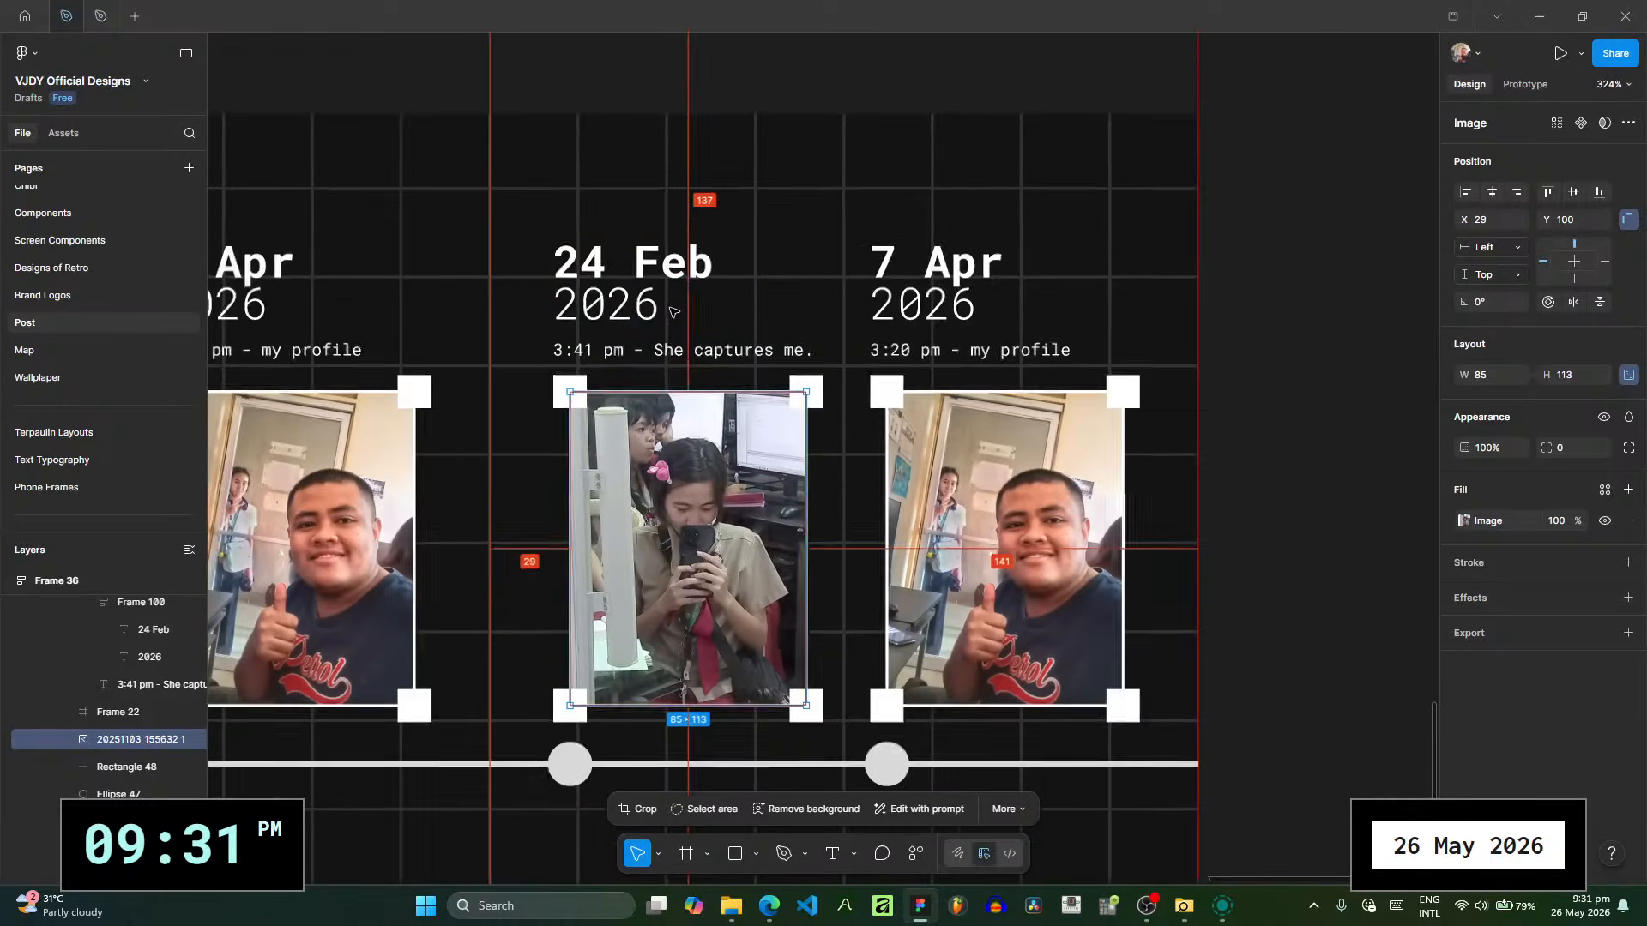
{"action": "left_click_drag", "start_coordinate": [618, 298], "coordinate": [544, 221]}
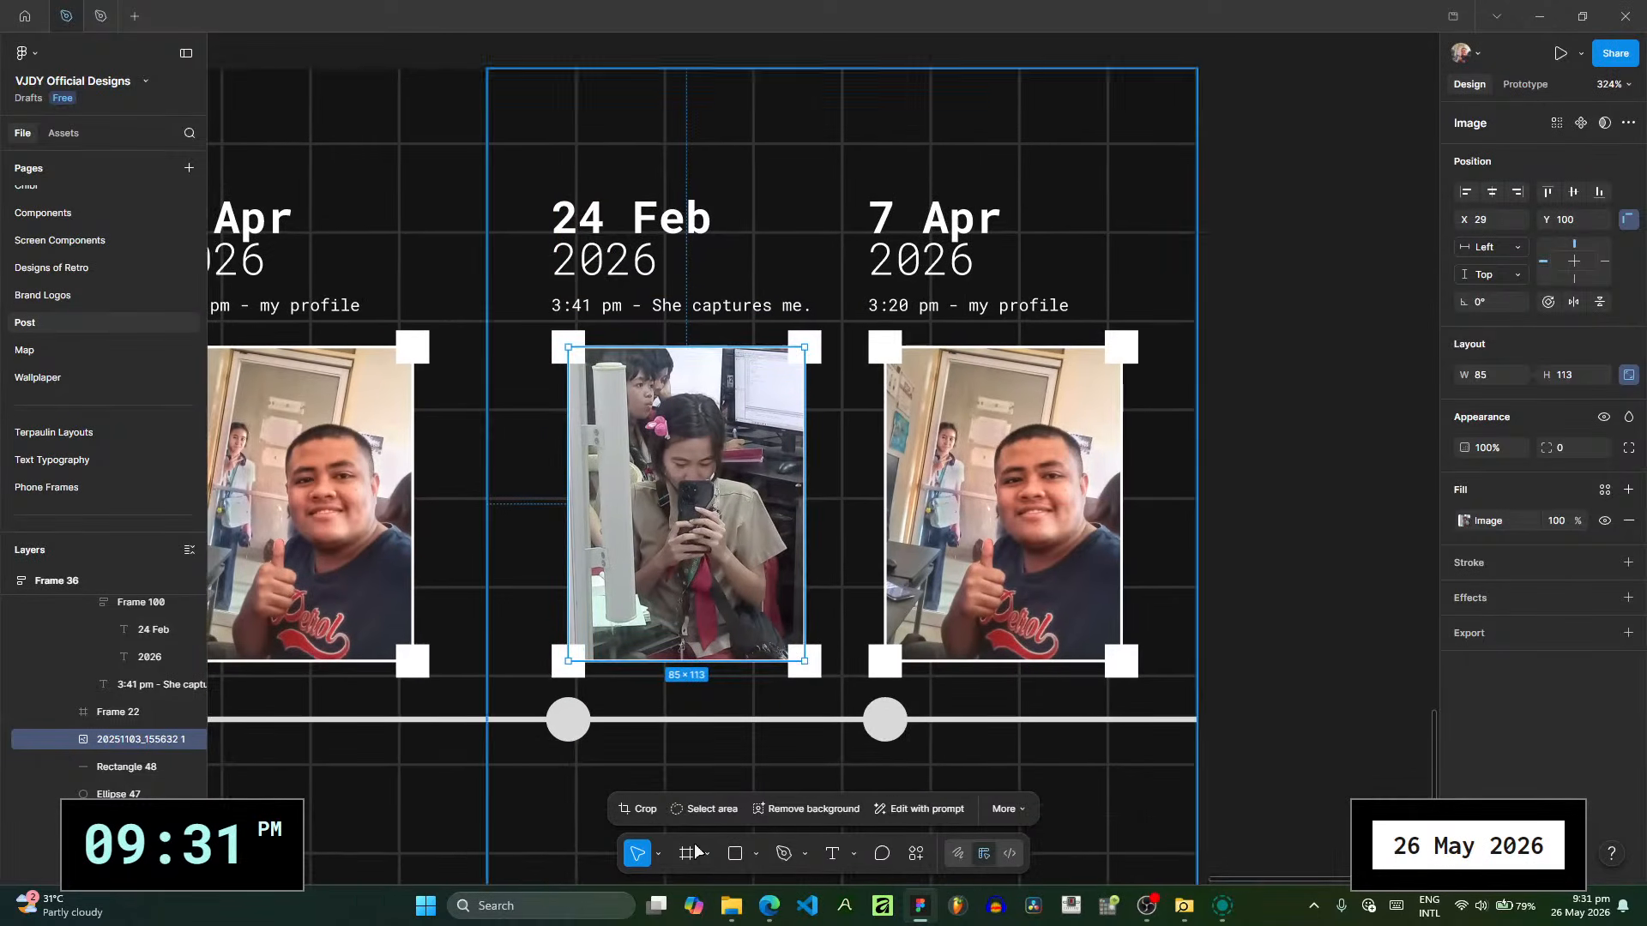
{"action": "left_click", "coordinate": [733, 916]}
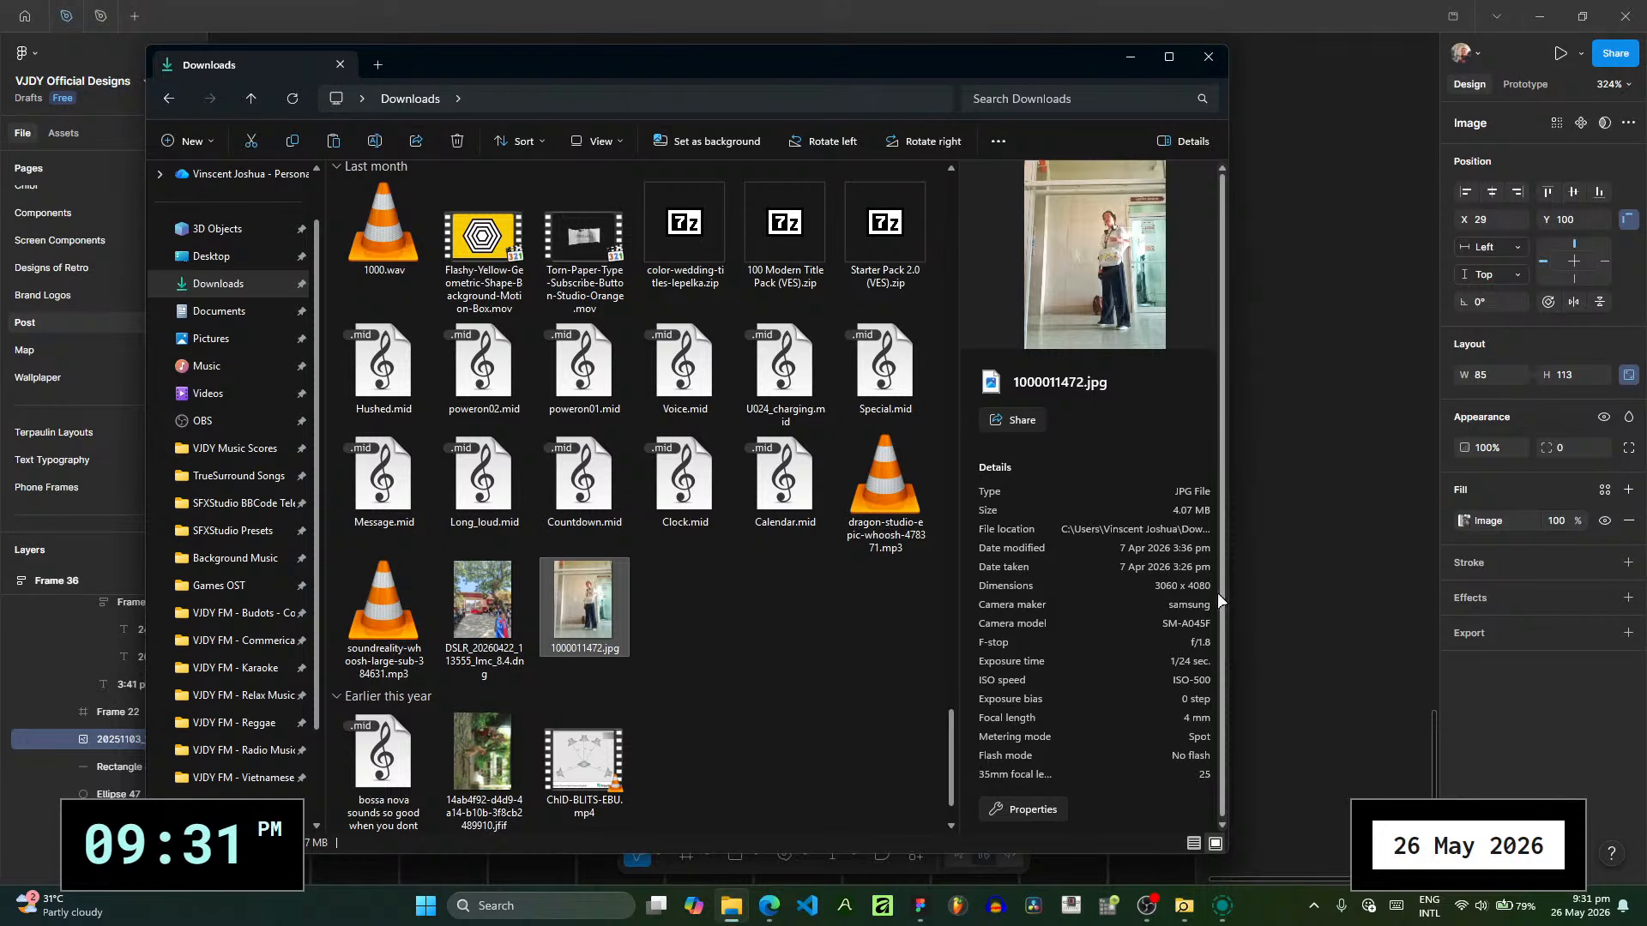
{"action": "left_click", "coordinate": [1354, 558]}
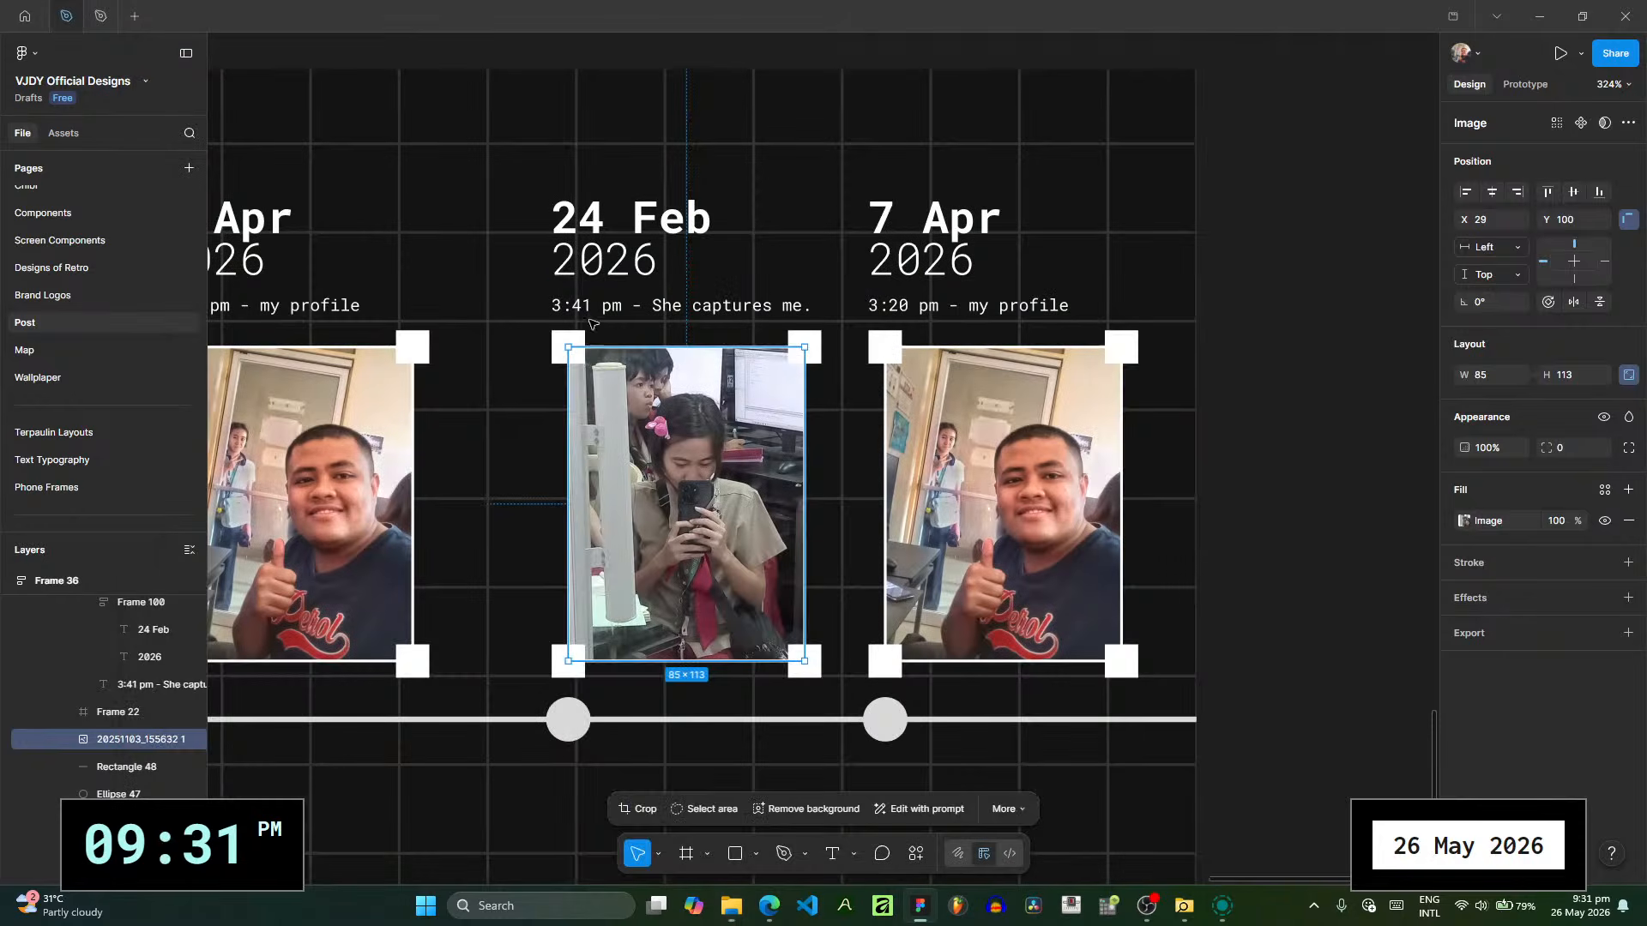
{"action": "left_click", "coordinate": [617, 233]}
{"action": "double_click", "coordinate": [590, 225]}
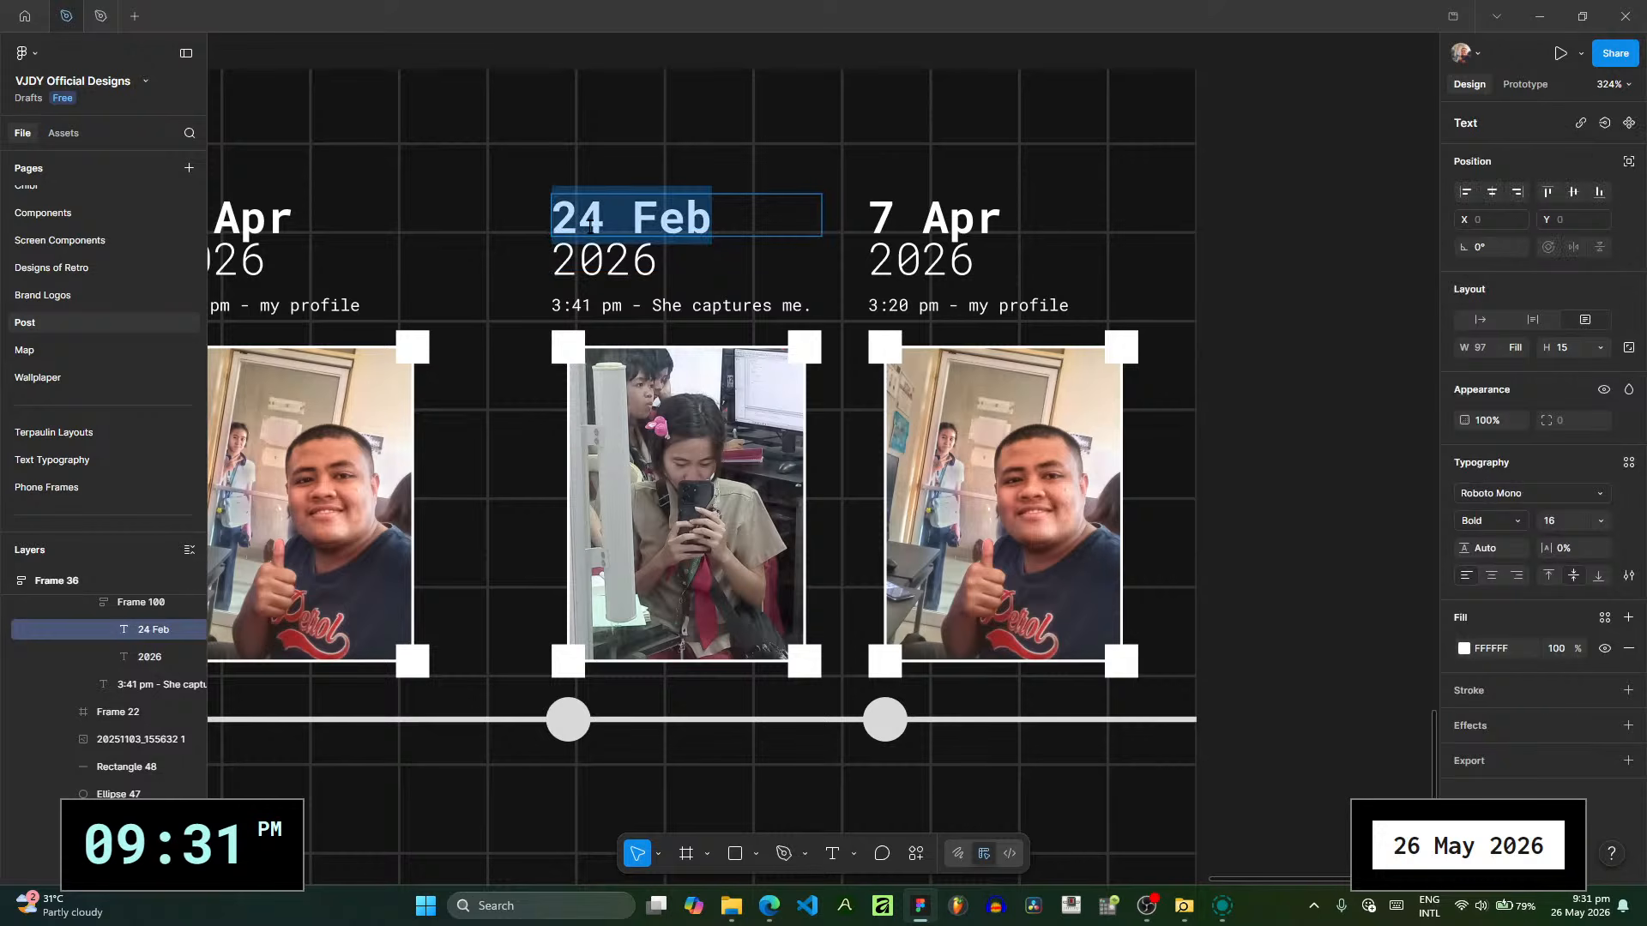
{"action": "type", "text": "7 Apr"}
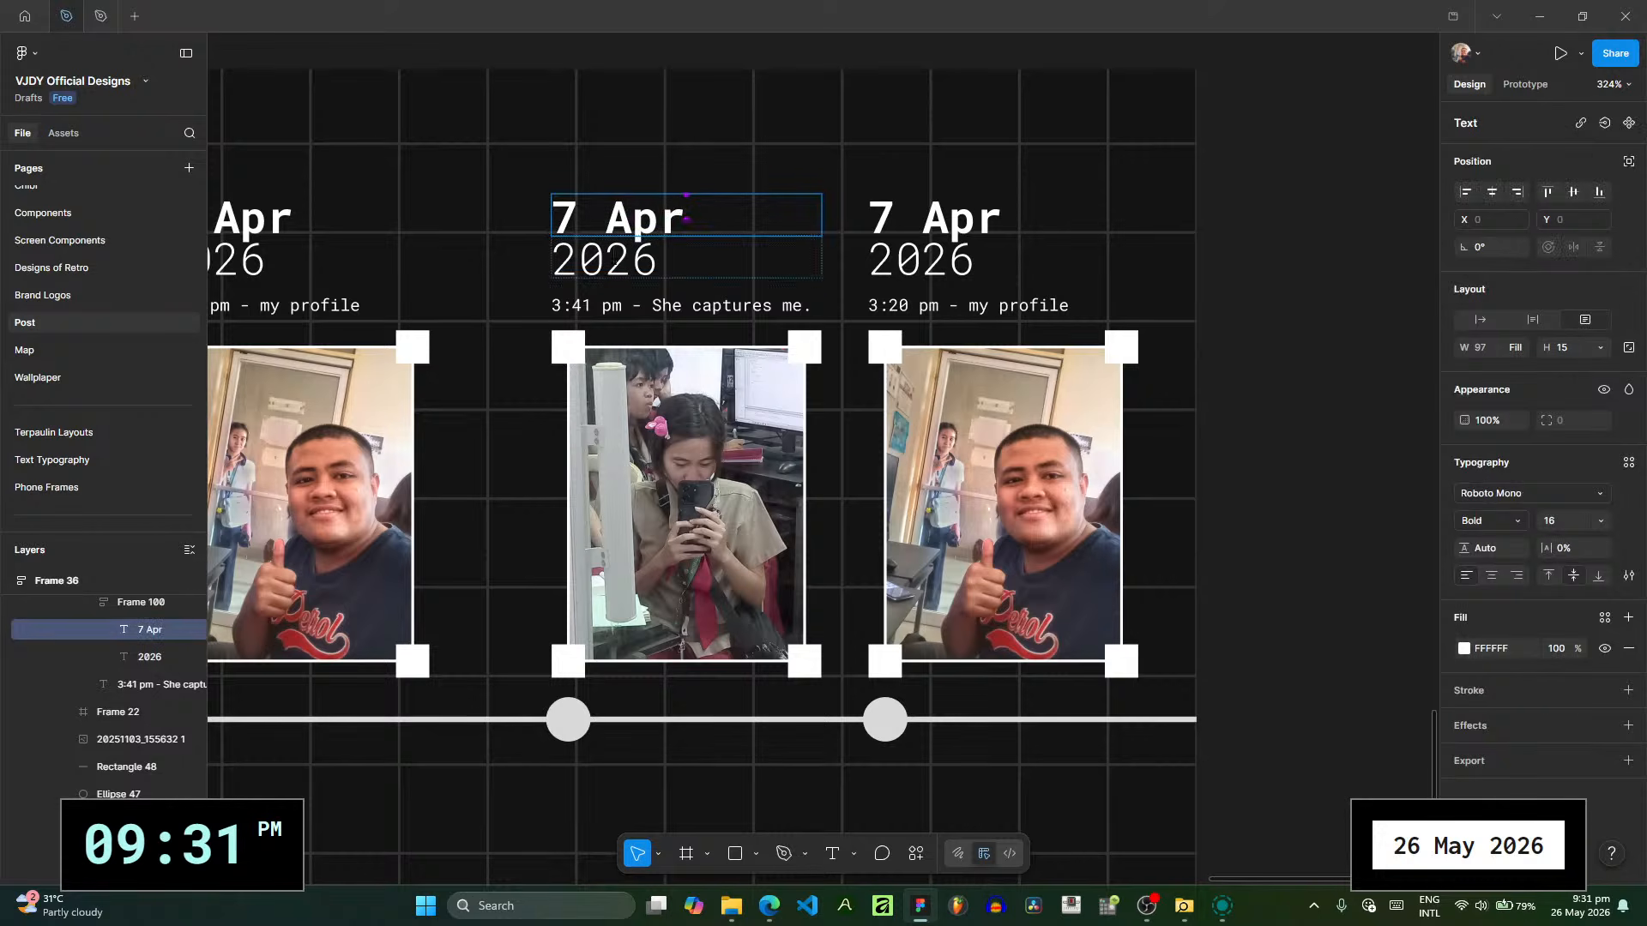
- Check the time taken of 1000011472.jpg in File Explorer and change the caption above the duplicated slide's first photo to "3:26 pm"
{"action": "left_click", "coordinate": [600, 304]}
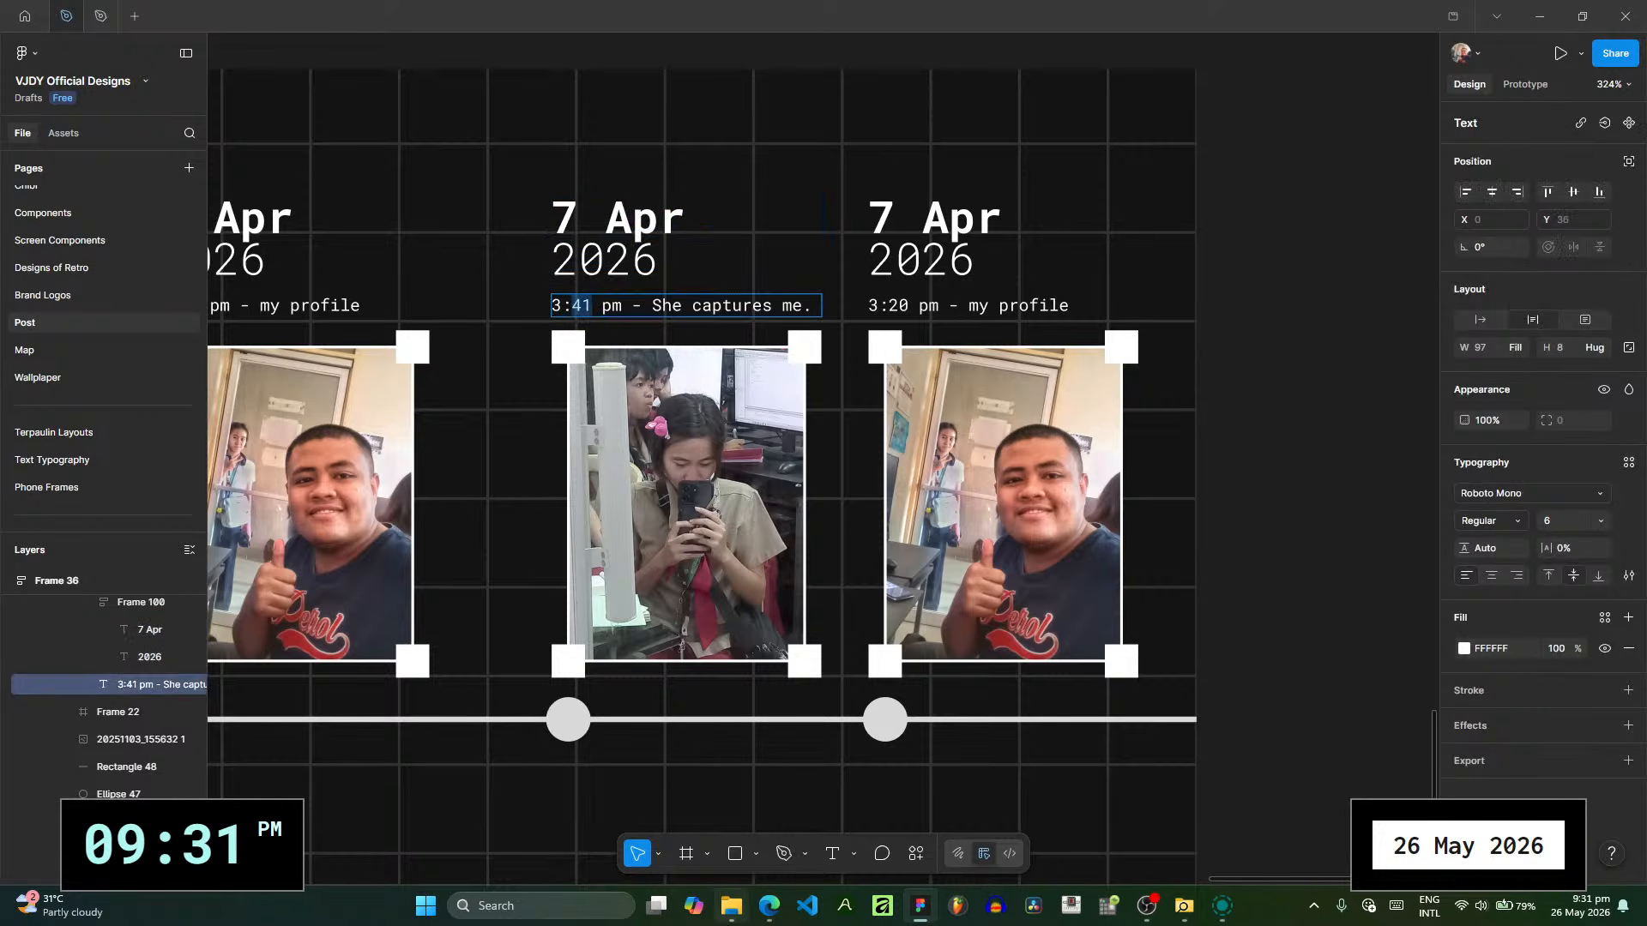
{"action": "mouse_move", "coordinate": [727, 907]}
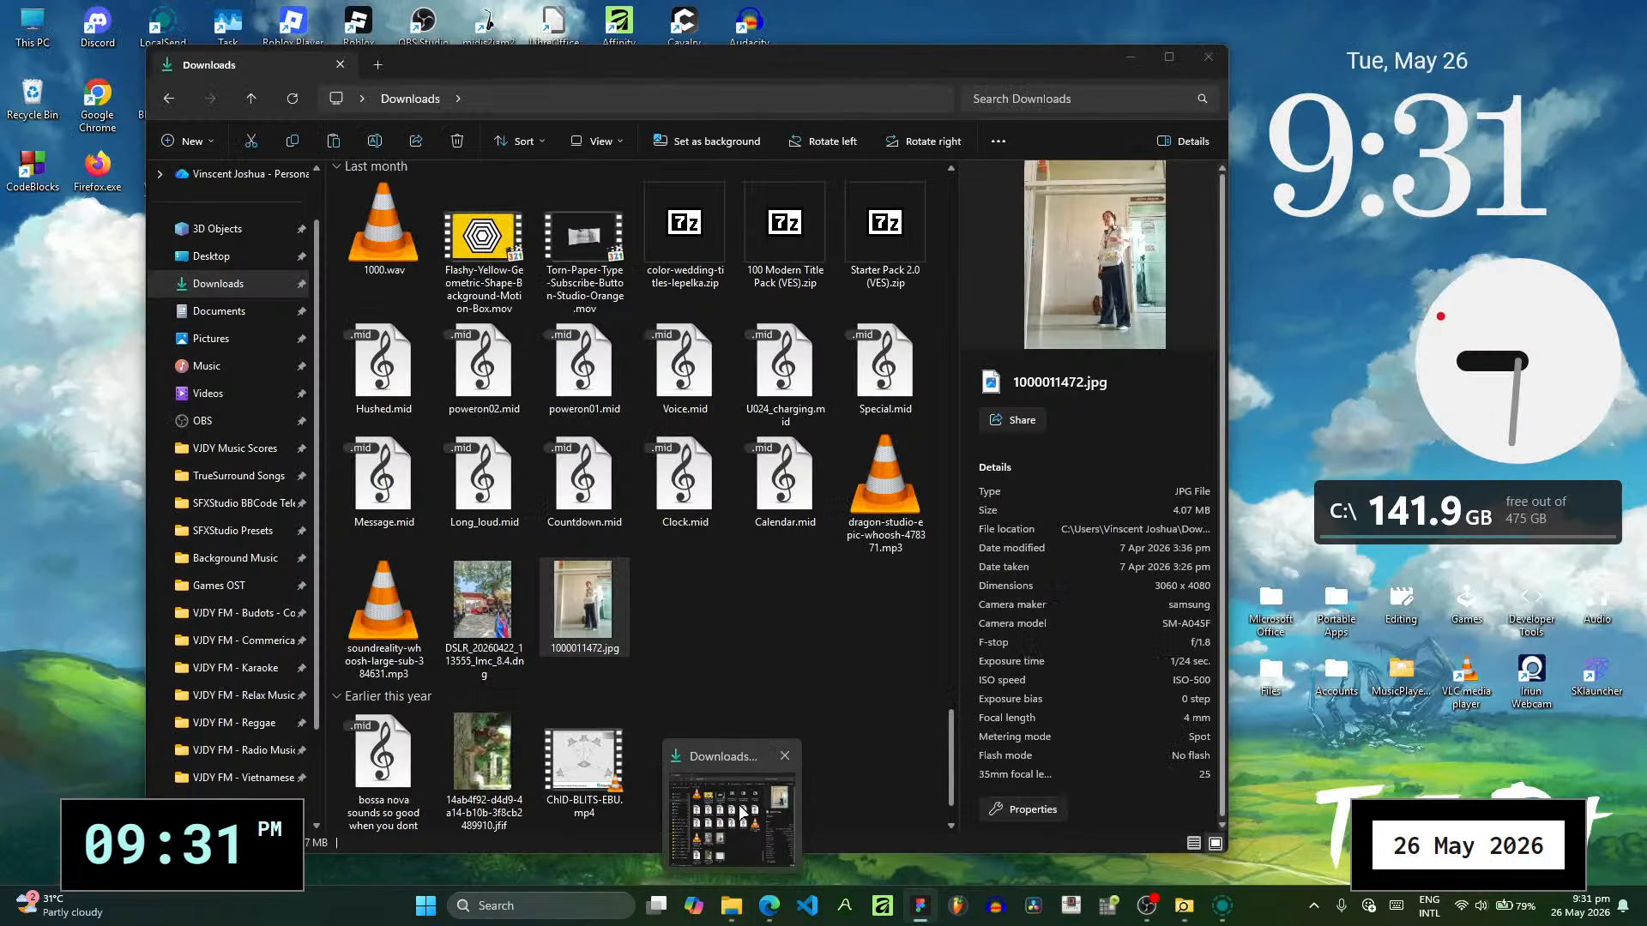
{"action": "type", "text": "26 pm - She captures me."}
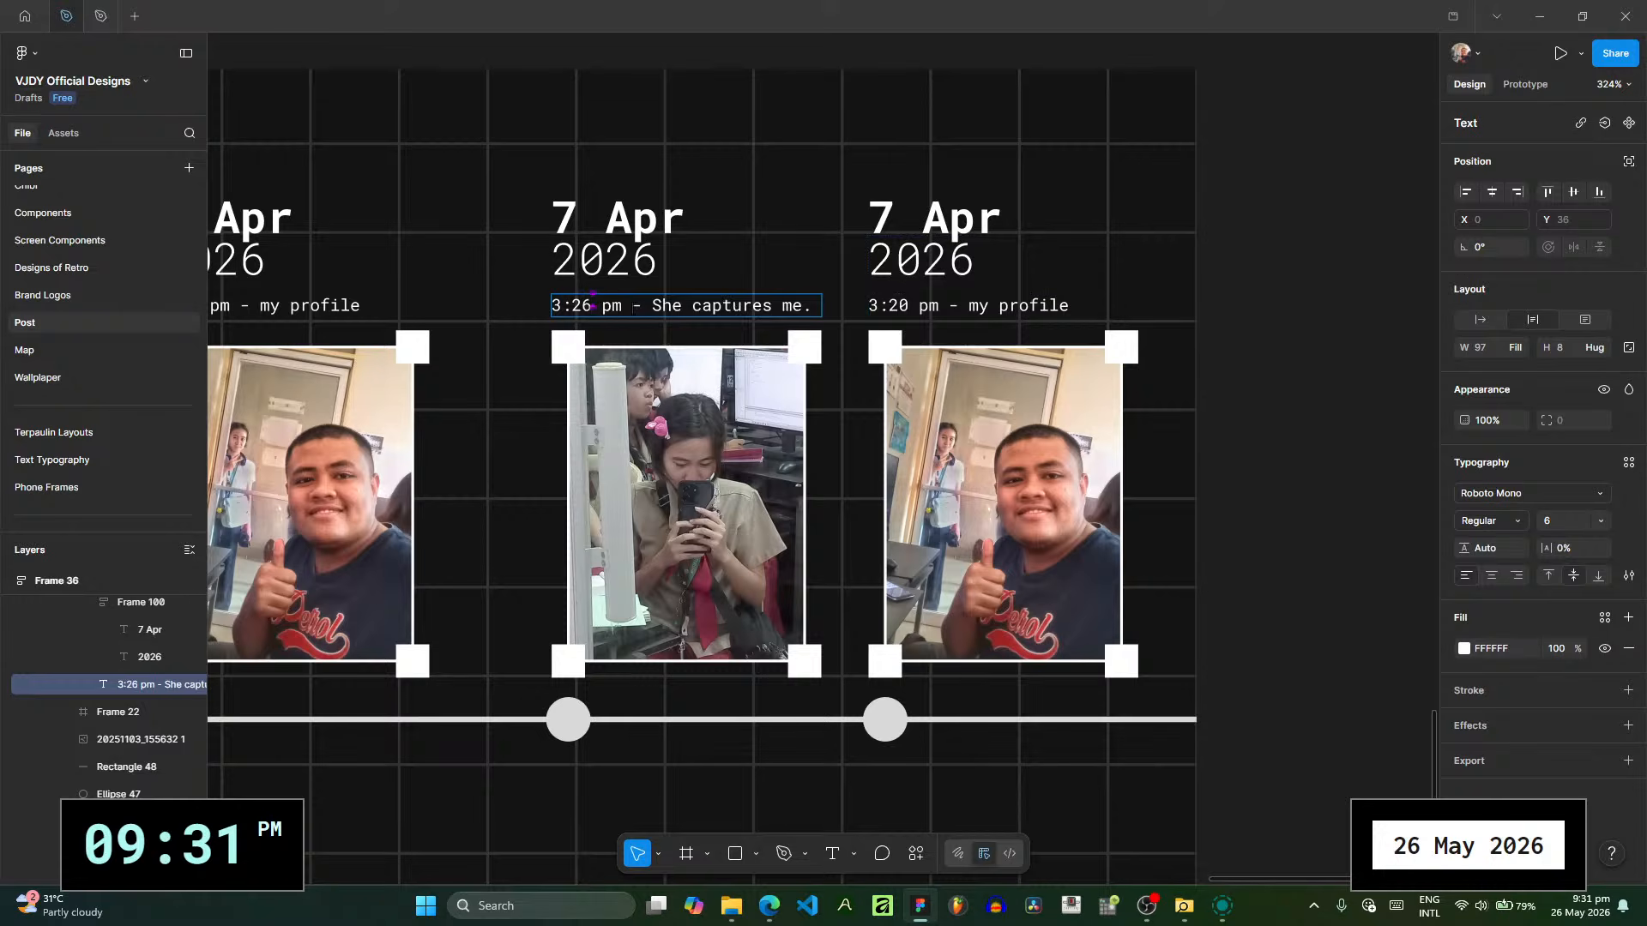
{"action": "key", "text": "BackSpace"}
{"action": "key", "text": "Escape"}
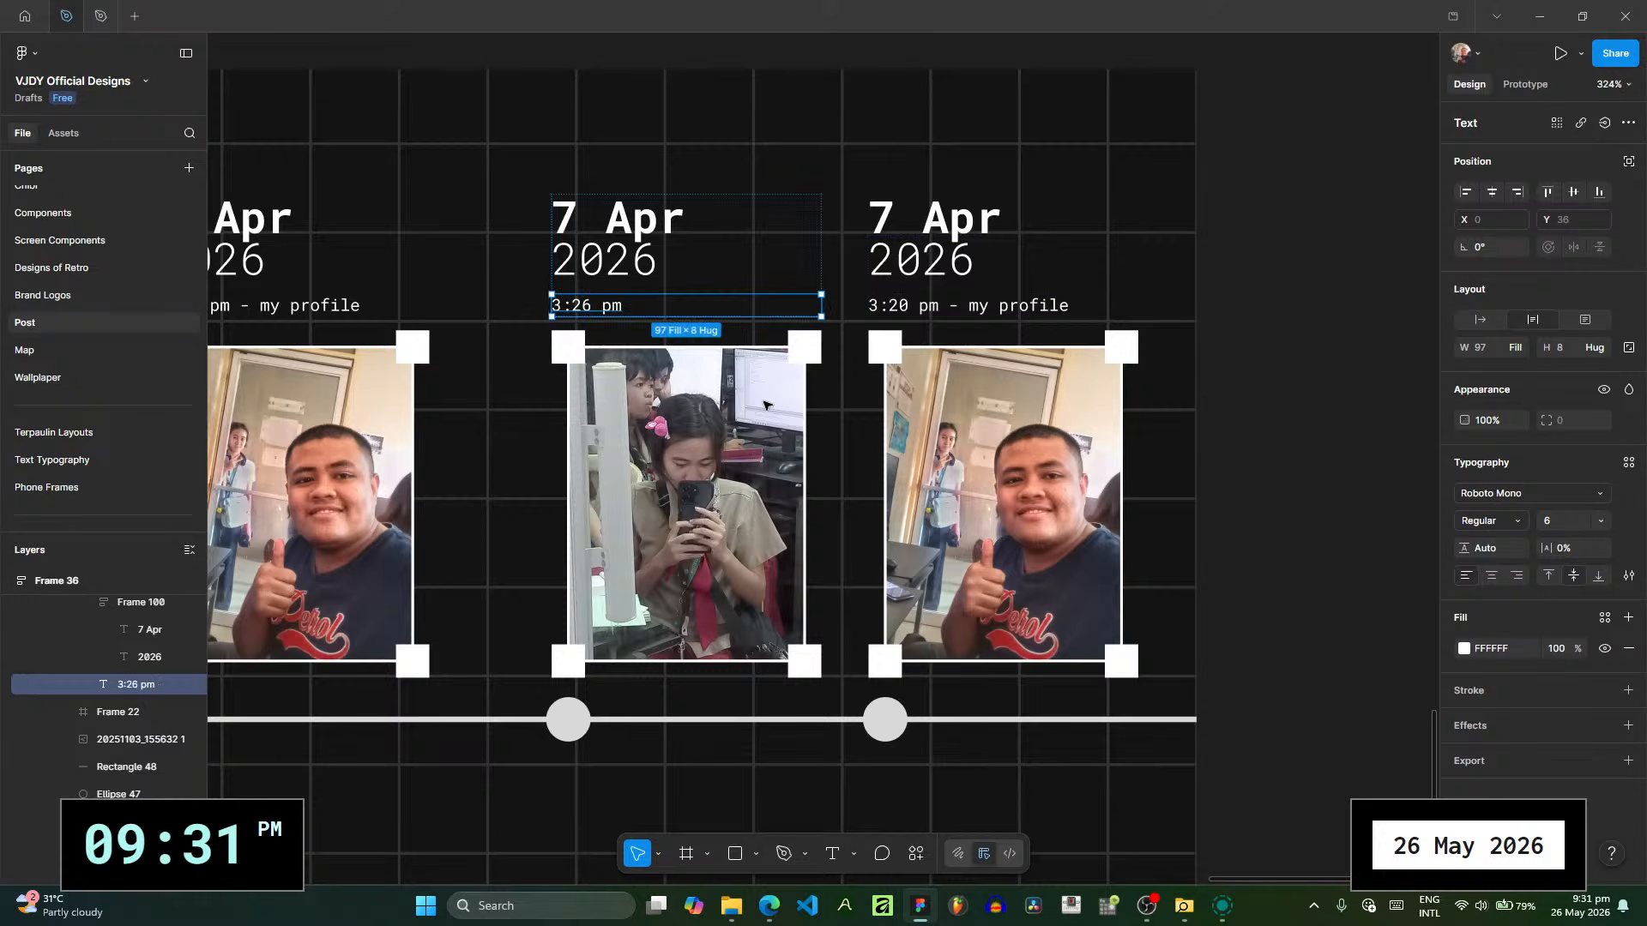
- Replace the image fill of the duplicated slide's first photo with 1000011472.jpg from the Downloads folder
{"action": "left_click", "coordinate": [770, 426]}
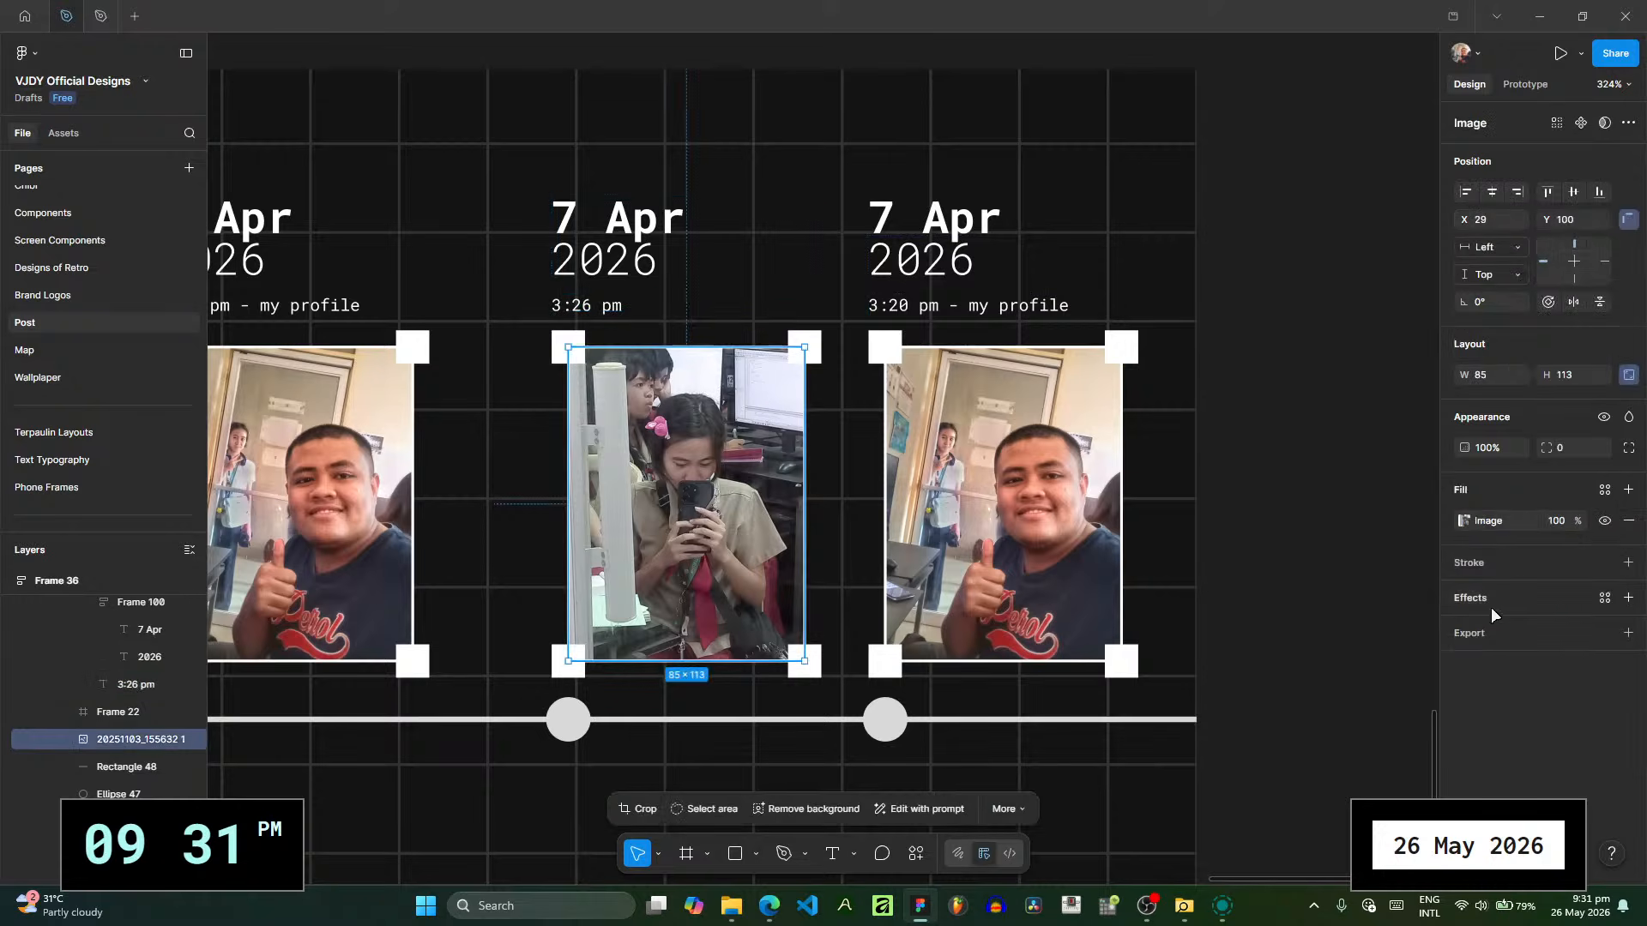
{"action": "left_click", "coordinate": [1465, 521]}
{"action": "left_click", "coordinate": [731, 906]}
{"action": "left_click_drag", "start_coordinate": [580, 610], "coordinate": [1326, 604]}
{"action": "mouse_move", "coordinate": [1184, 907]}
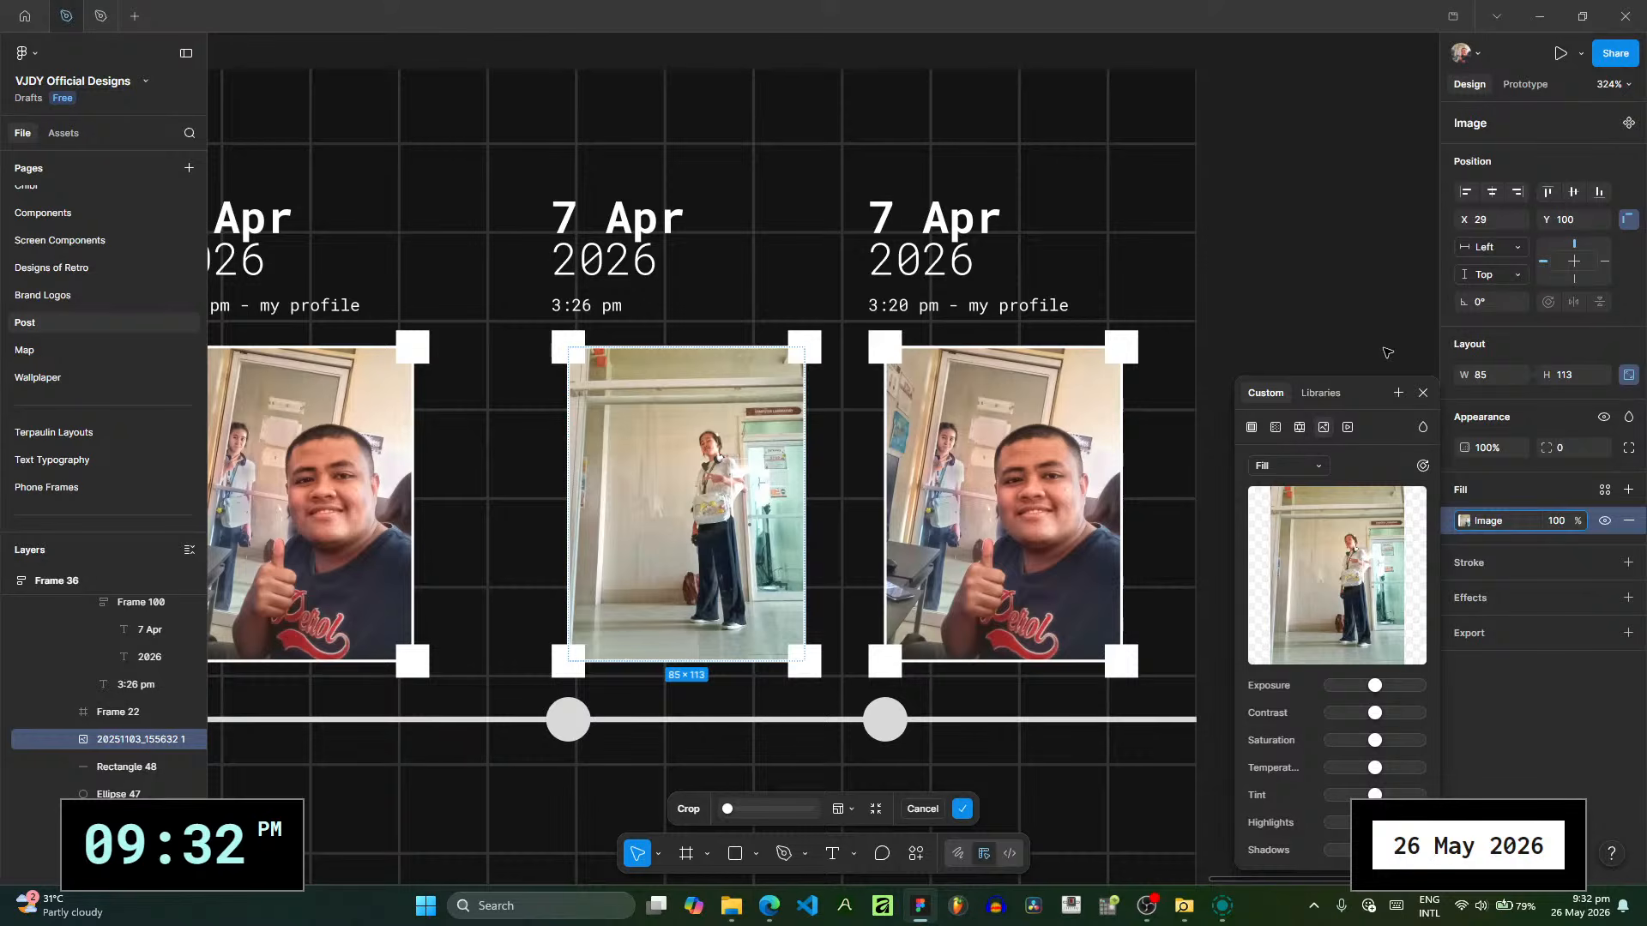
{"action": "left_click", "coordinate": [1423, 393]}
{"action": "key", "text": "Escape"}
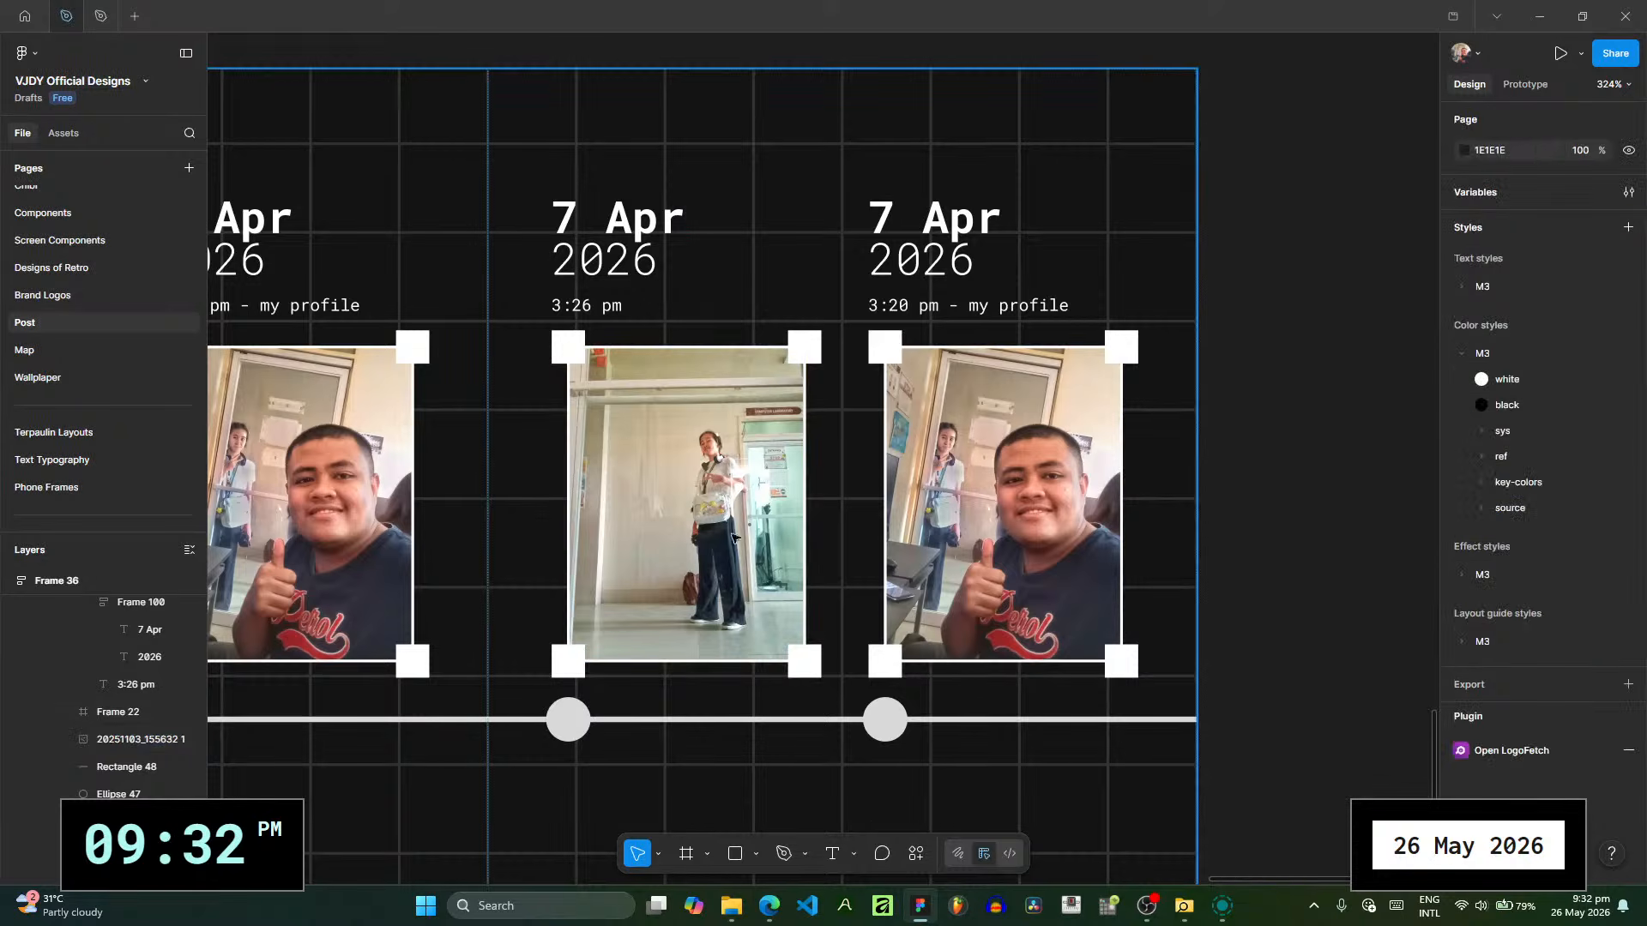
{"action": "scroll", "coordinate": [720, 442], "scroll_direction": "up", "scroll_amount": 1}
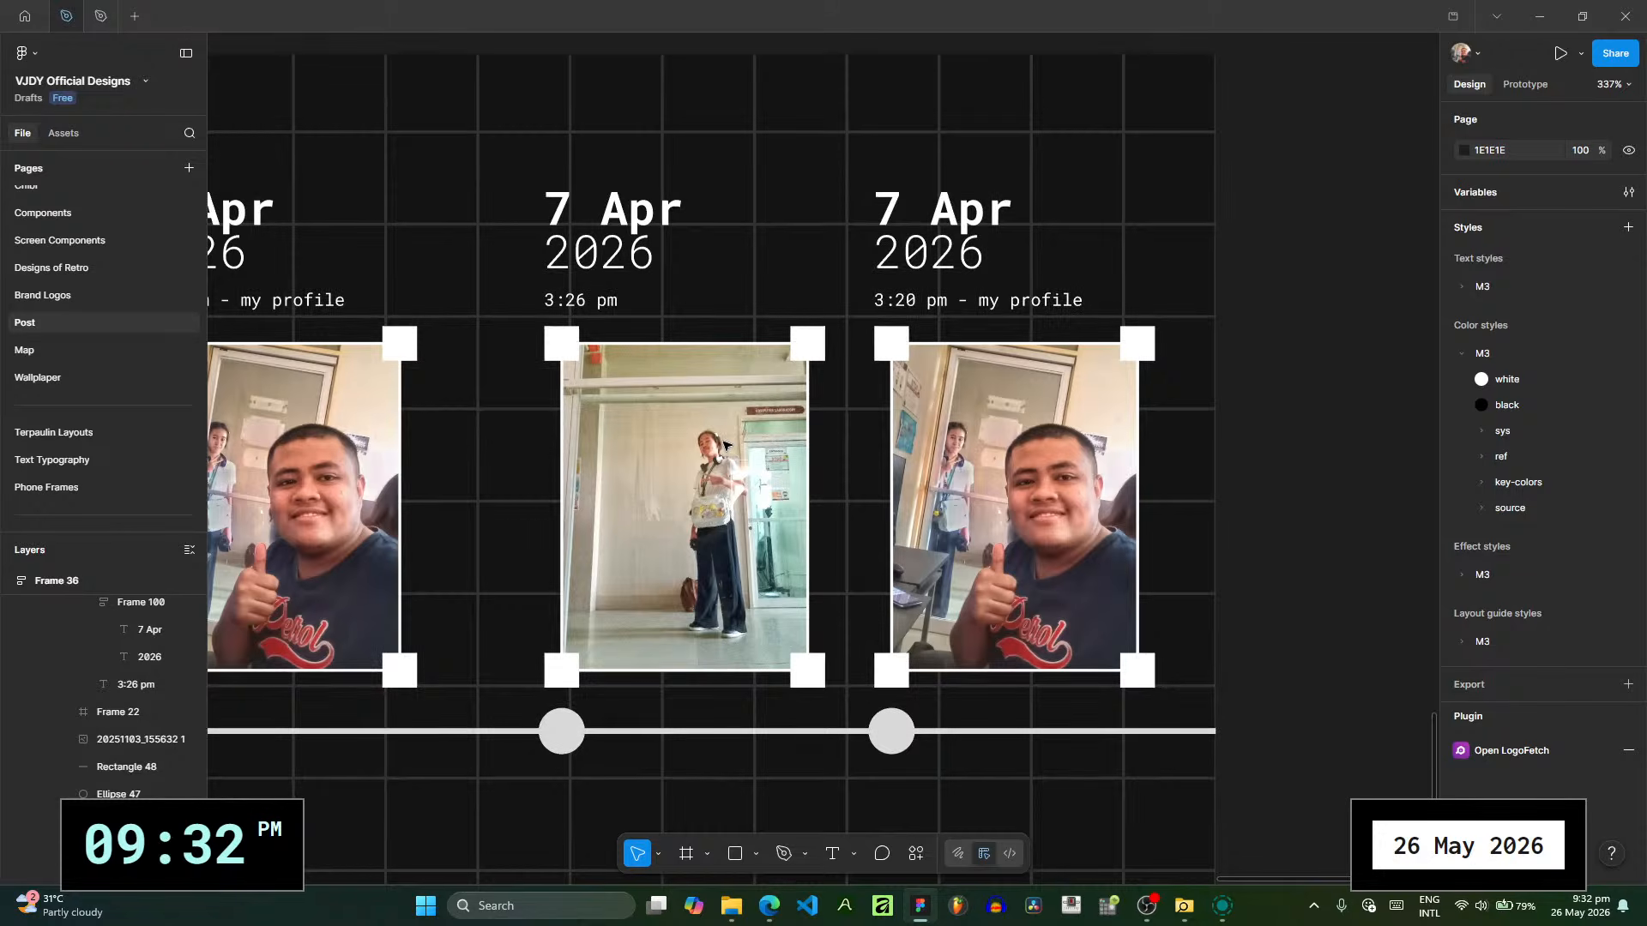
{"action": "left_click", "coordinate": [731, 906]}
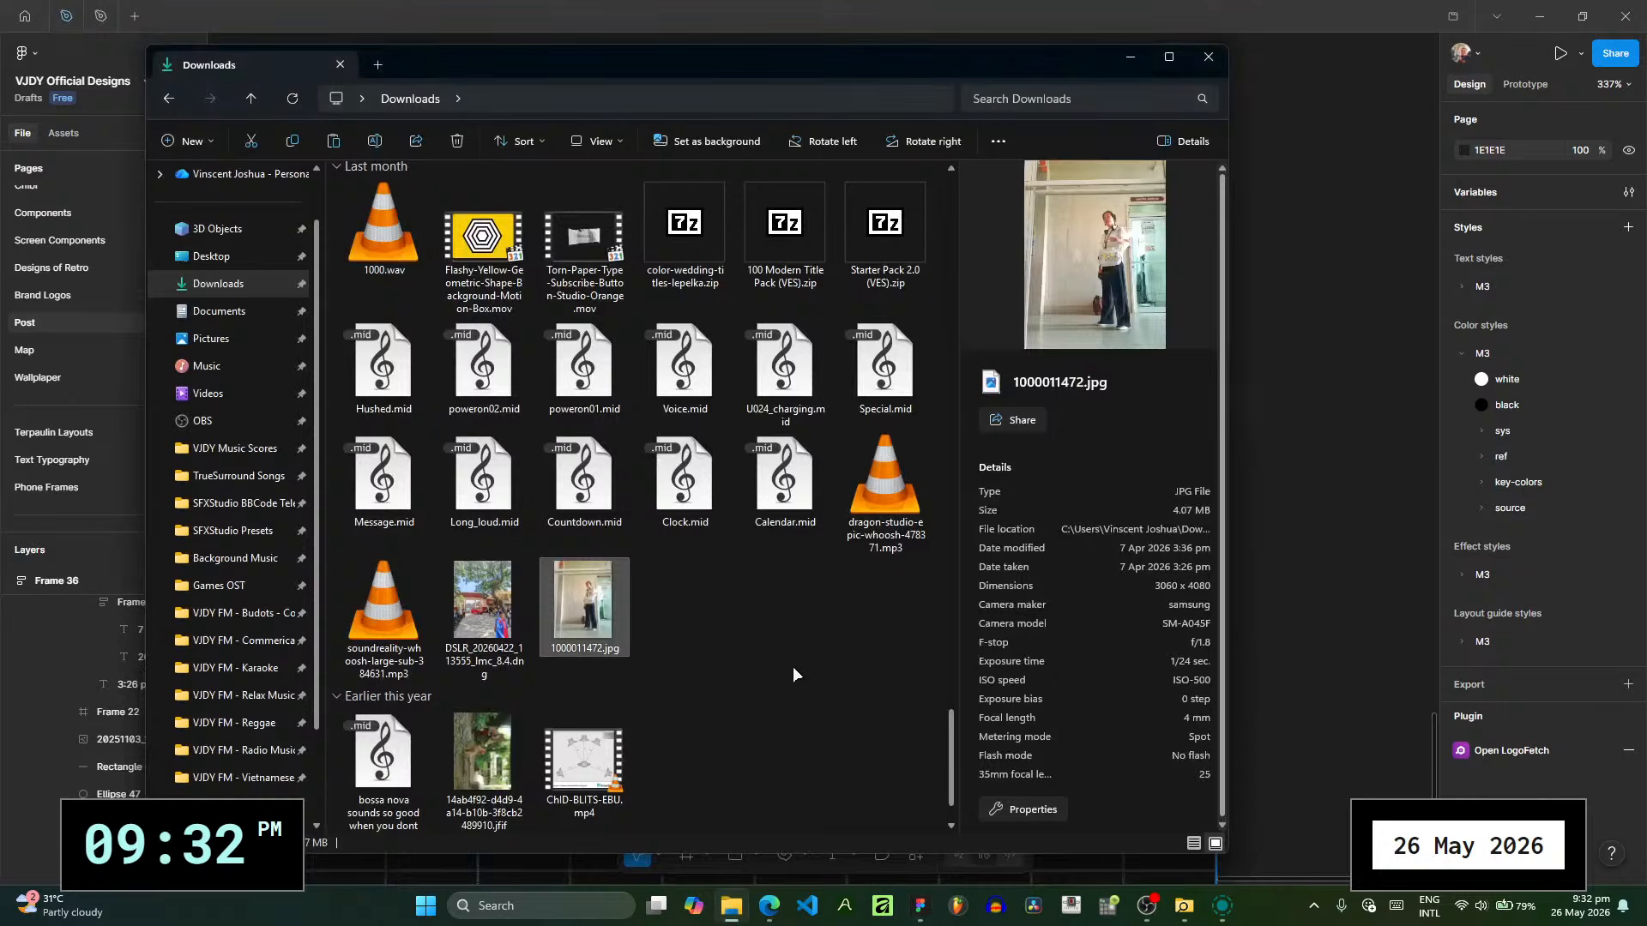
{"action": "scroll", "coordinate": [787, 663], "scroll_direction": "down", "scroll_amount": 10}
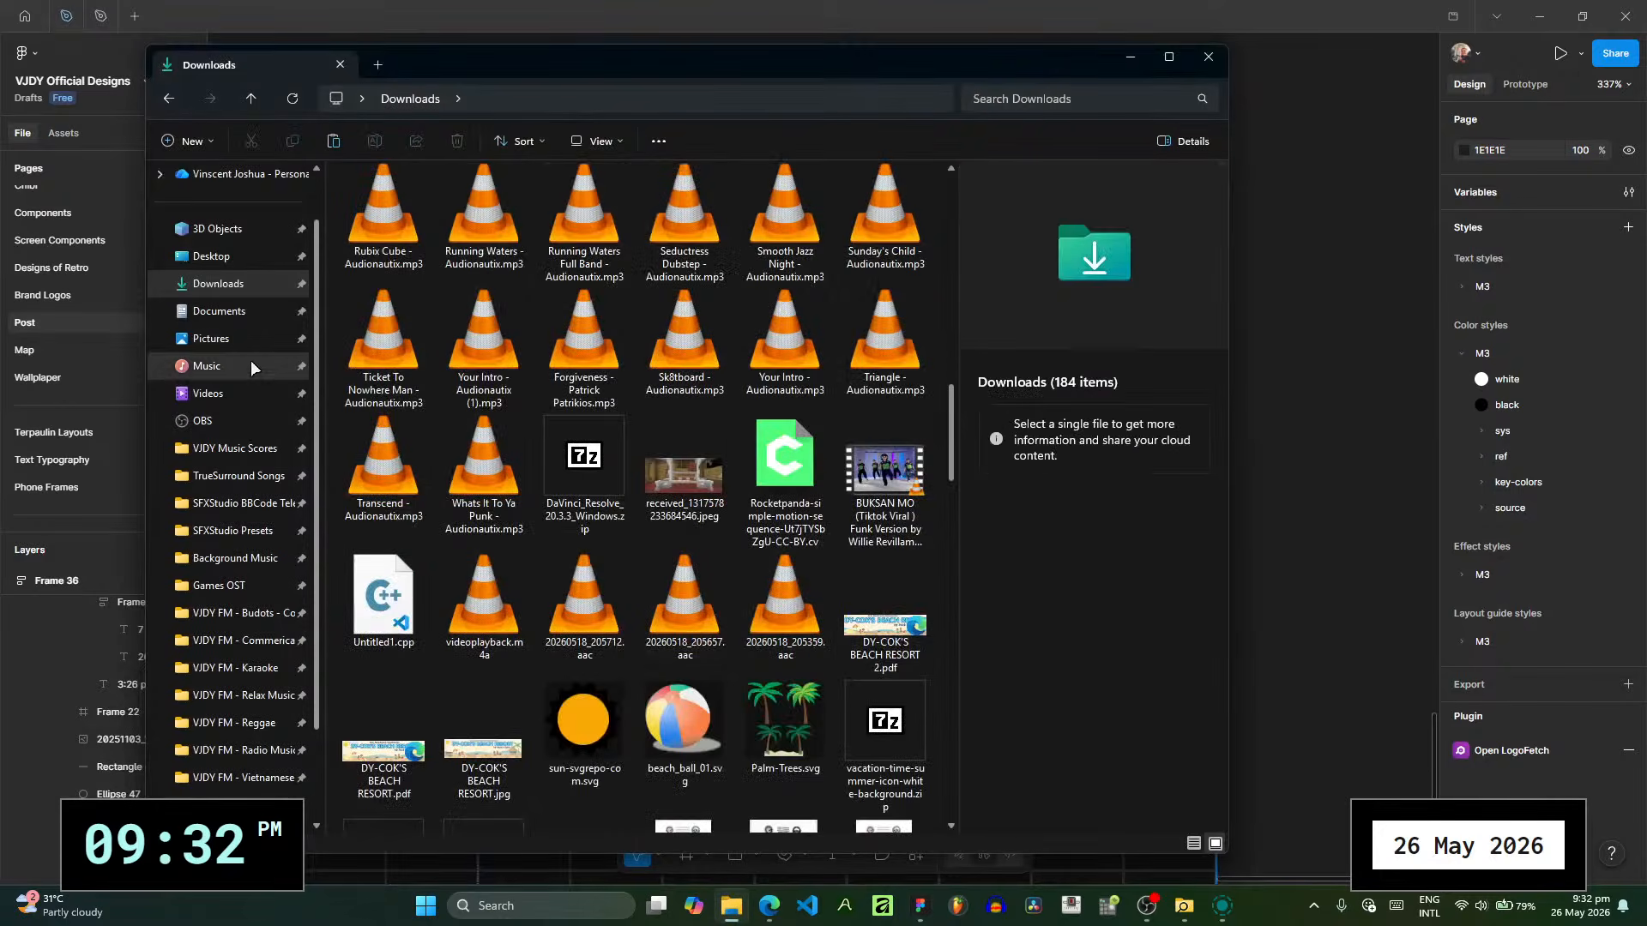
{"action": "left_click", "coordinate": [240, 341]}
{"action": "double_click", "coordinate": [498, 470]}
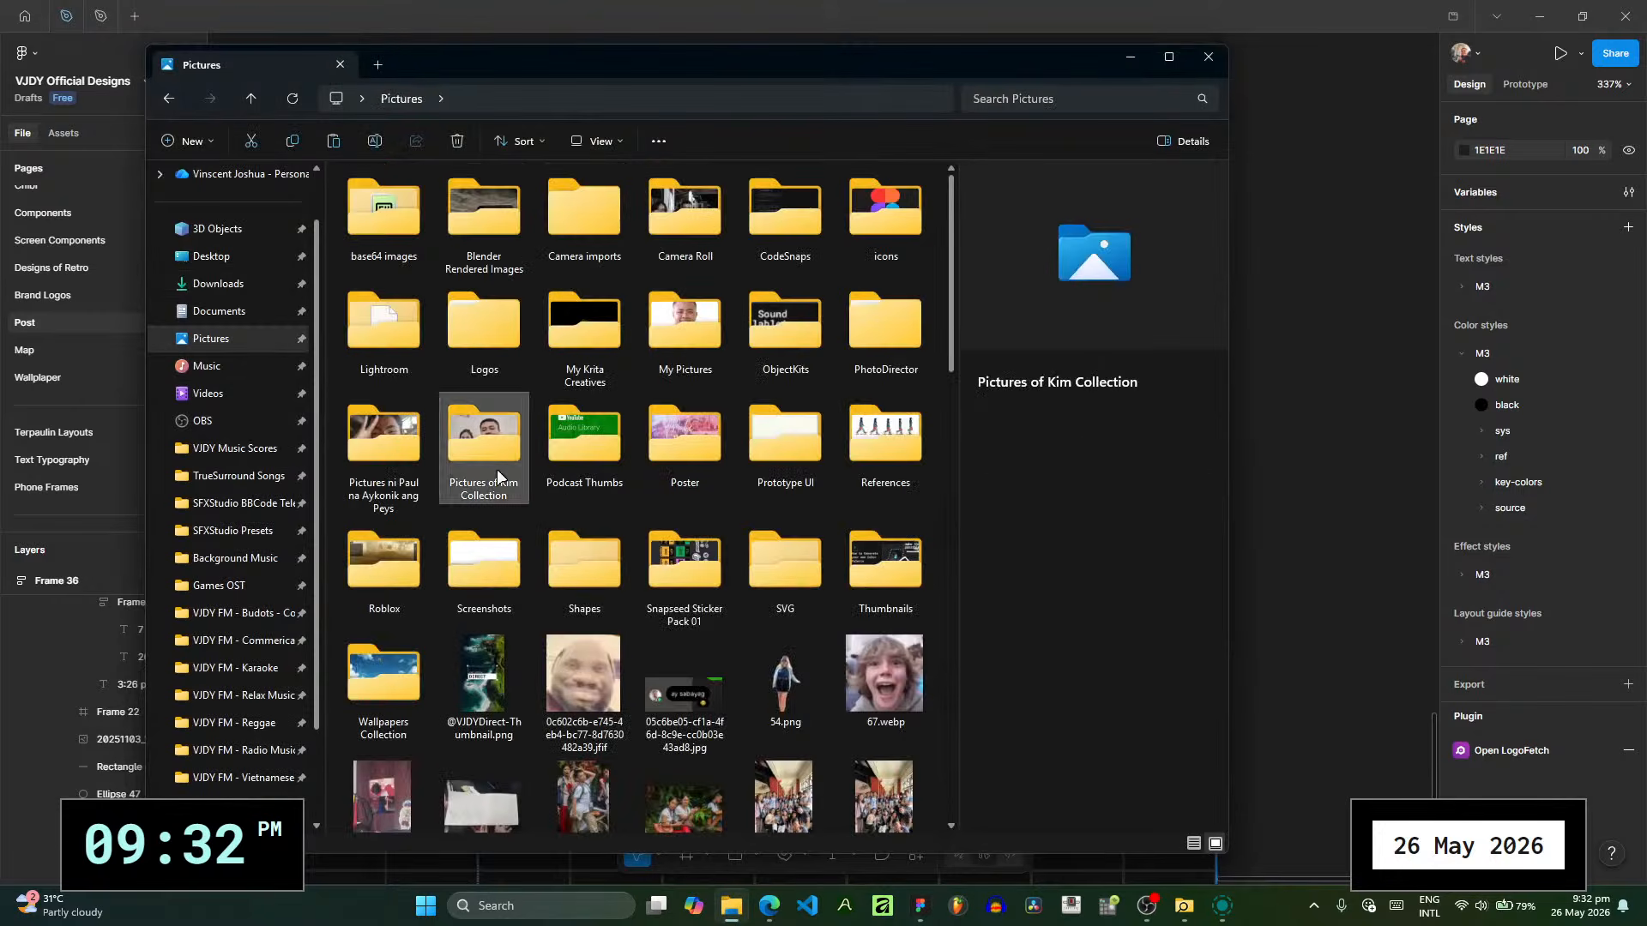
{"action": "scroll", "coordinate": [501, 472], "scroll_direction": "down", "scroll_amount": 3}
{"action": "left_click", "coordinate": [461, 748]}
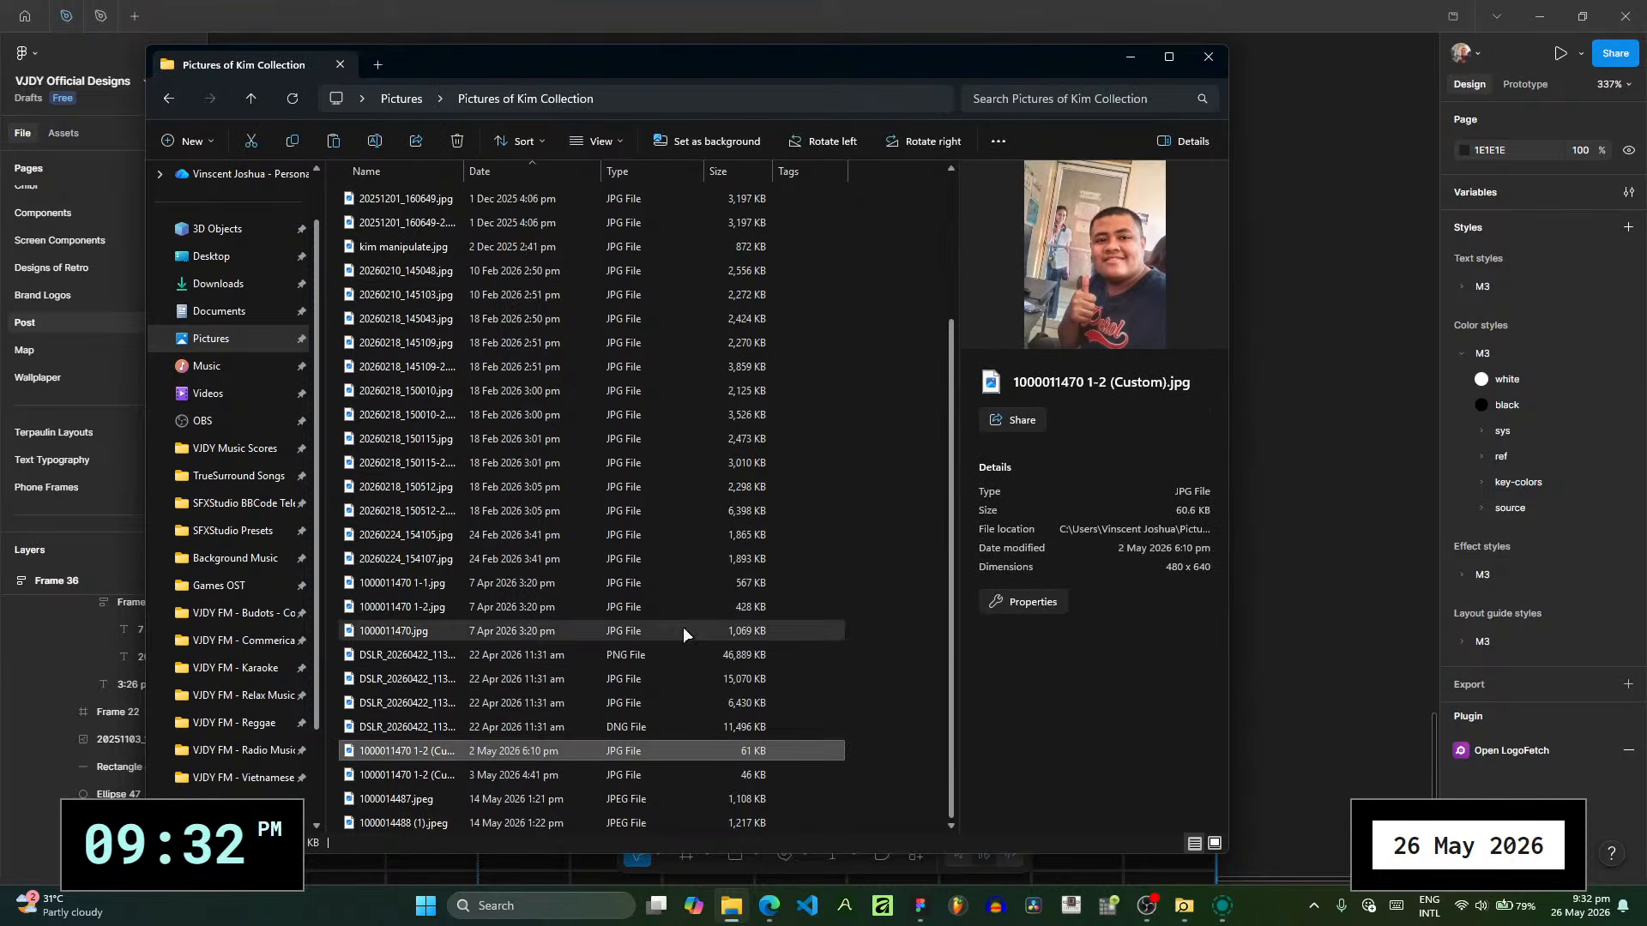
{"action": "key", "text": "Down"}
{"action": "key", "text": "Down"}
{"action": "key", "text": "Down"}
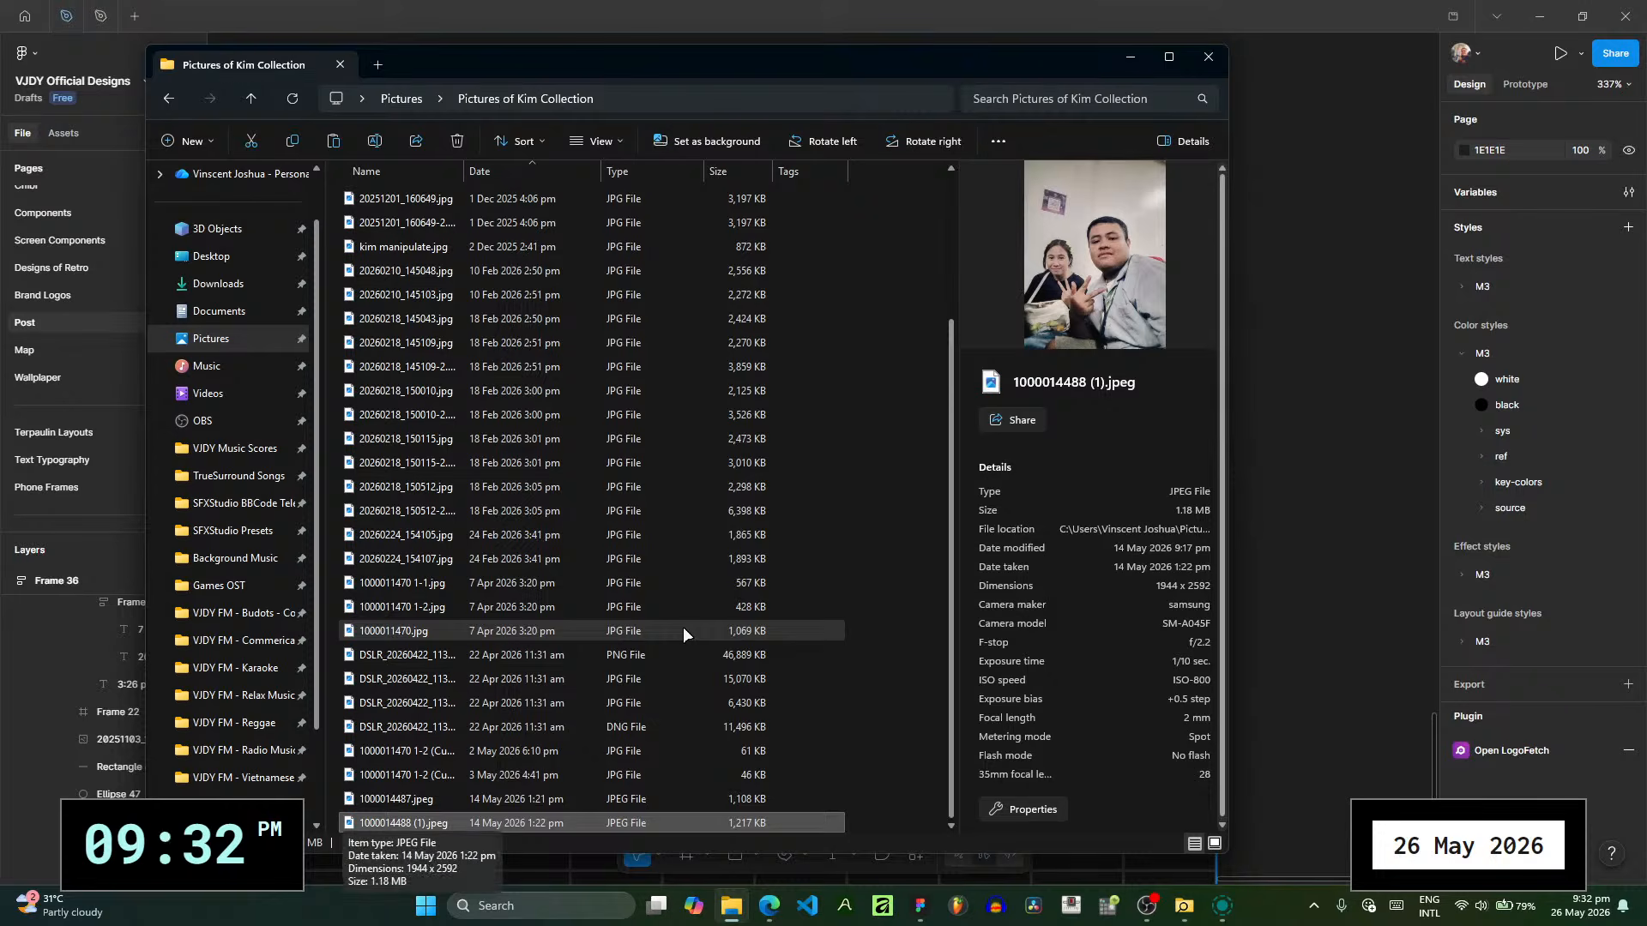
- Return to Figma and delete the POST RECAP 9 slide's second photo together with its white corner-handle frame
{"action": "left_click", "coordinate": [1301, 481]}
{"action": "scroll", "coordinate": [1159, 481], "scroll_direction": "down", "scroll_amount": 2}
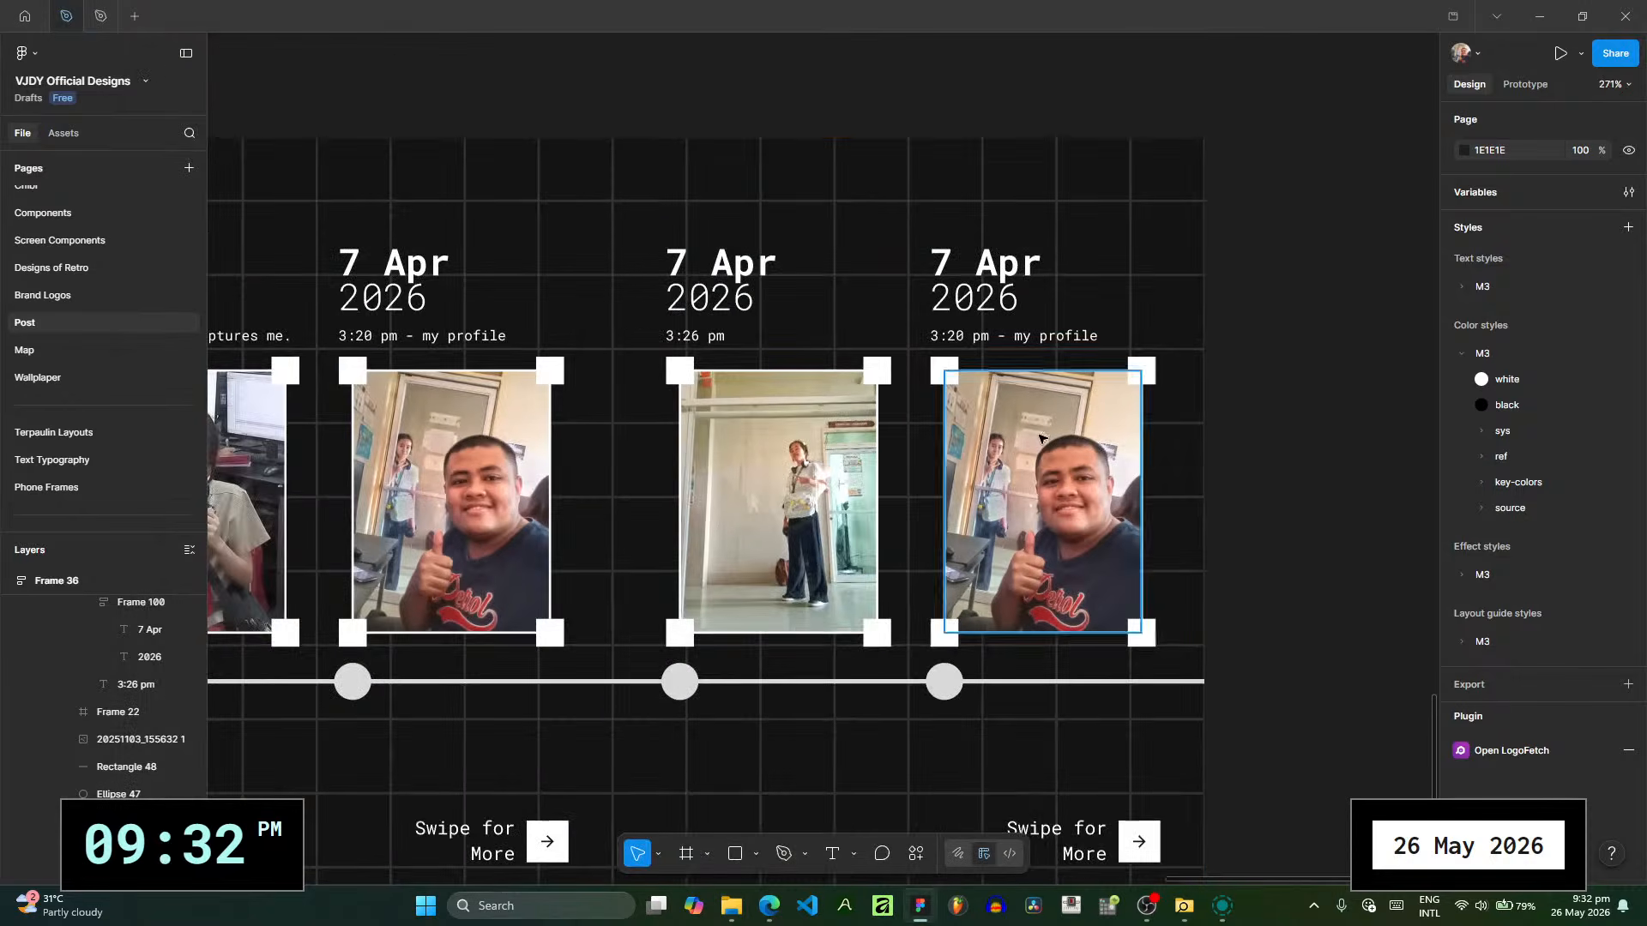
{"action": "scroll", "coordinate": [859, 493], "scroll_direction": "down", "scroll_amount": 5}
{"action": "scroll", "coordinate": [664, 515], "scroll_direction": "up", "scroll_amount": 5}
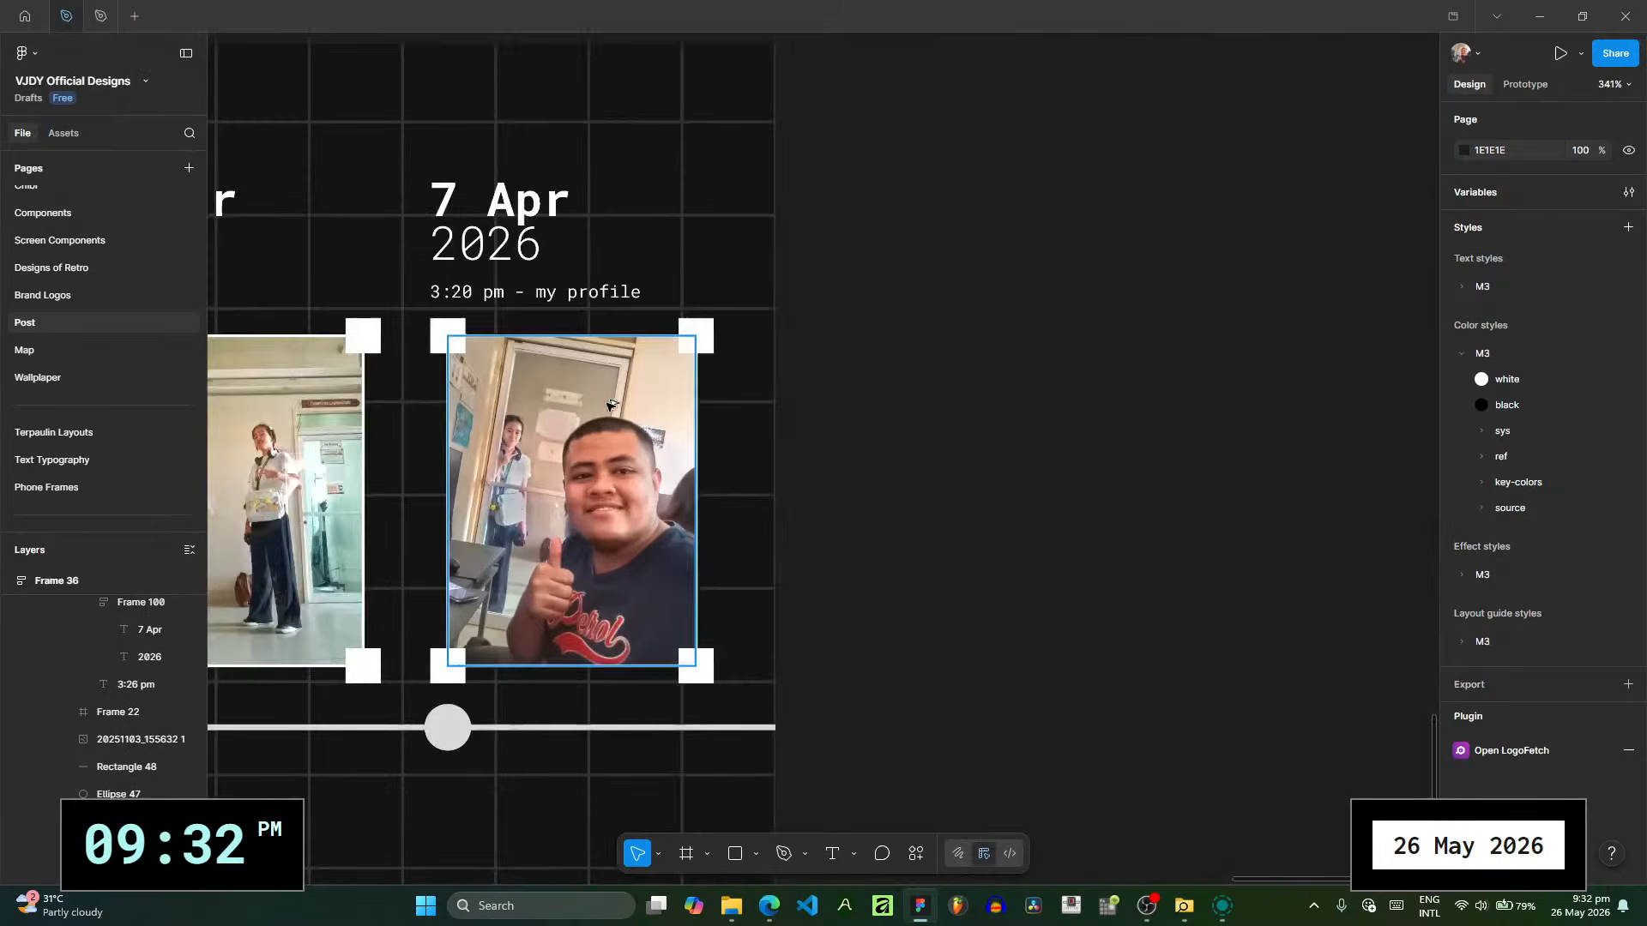
{"action": "left_click", "coordinate": [585, 420]}
{"action": "left_click", "coordinate": [586, 420]}
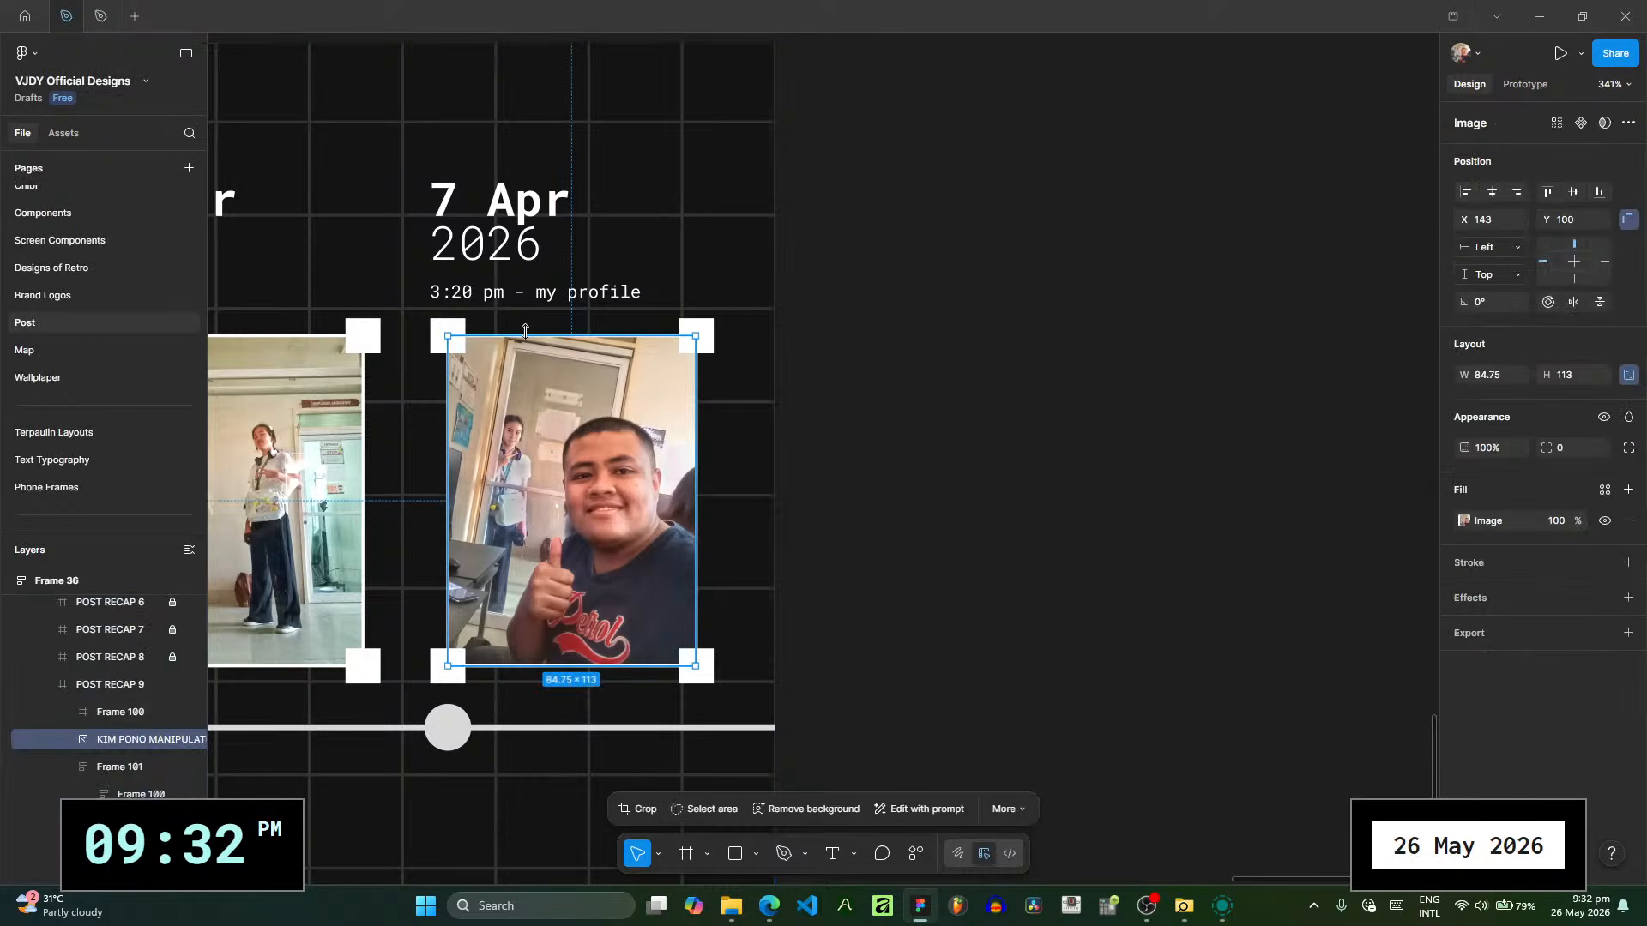
{"action": "key", "text": "Delete"}
{"action": "left_click", "coordinate": [456, 337]}
{"action": "left_click", "coordinate": [456, 337], "text": "ctrl"}
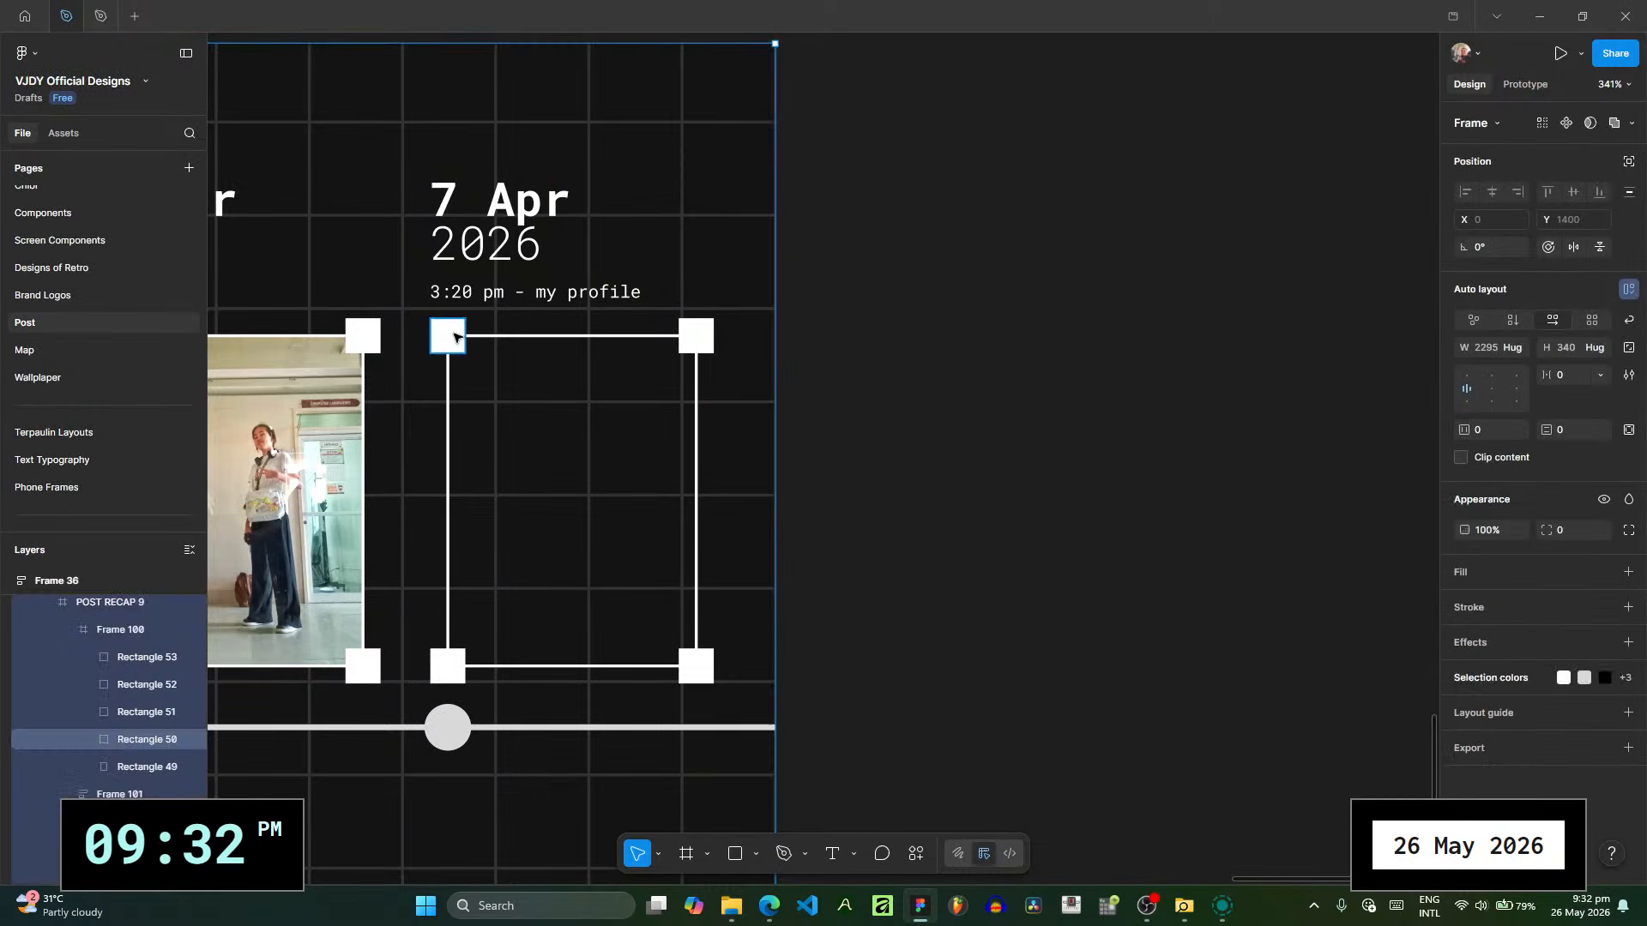
{"action": "left_click", "coordinate": [129, 629]}
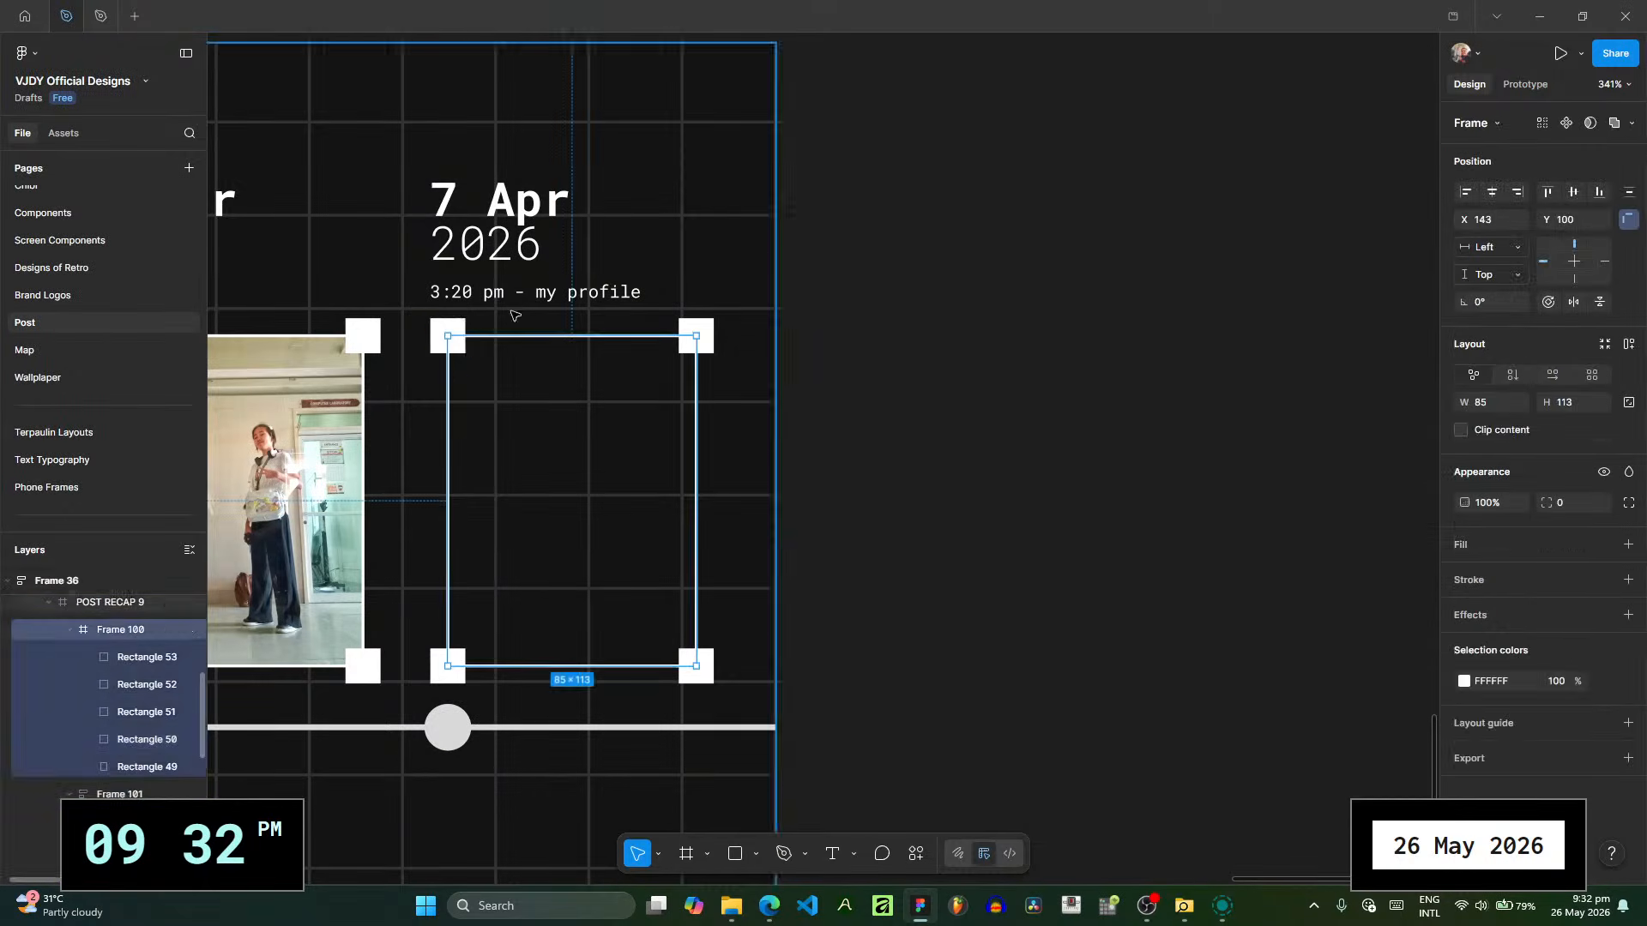
{"action": "key", "text": "Delete"}
- Delete the date and time caption group that belongs to the second photo on POST RECAP 9
{"action": "left_click", "coordinate": [519, 244]}
{"action": "left_click", "coordinate": [520, 244], "text": "ctrl"}
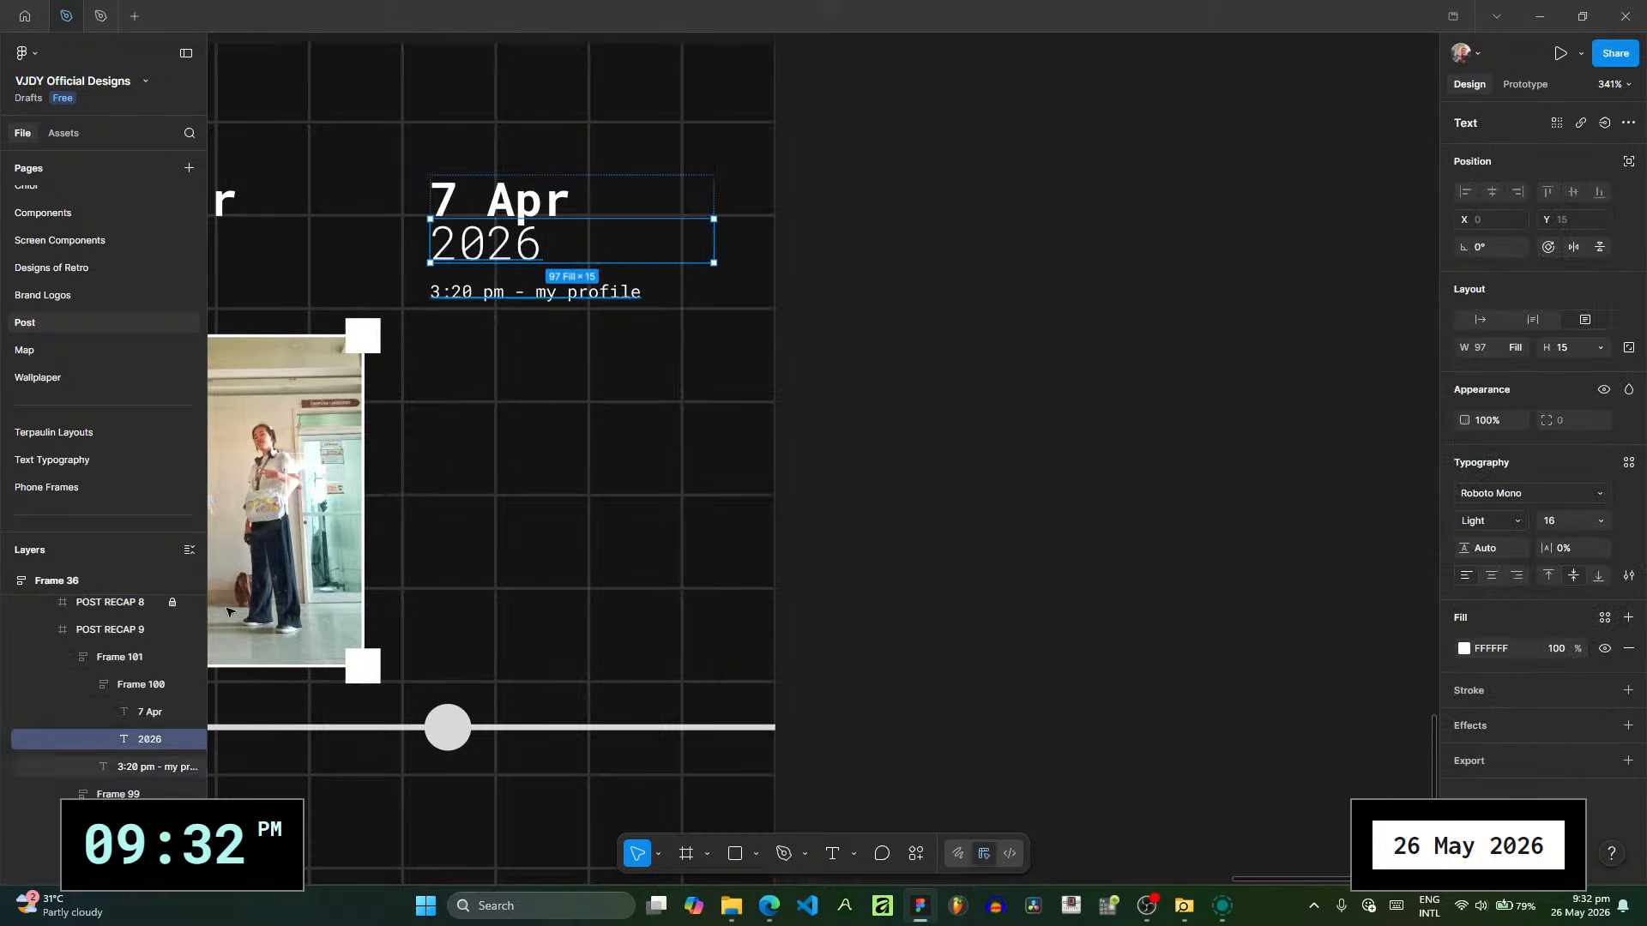
{"action": "left_click", "coordinate": [136, 658]}
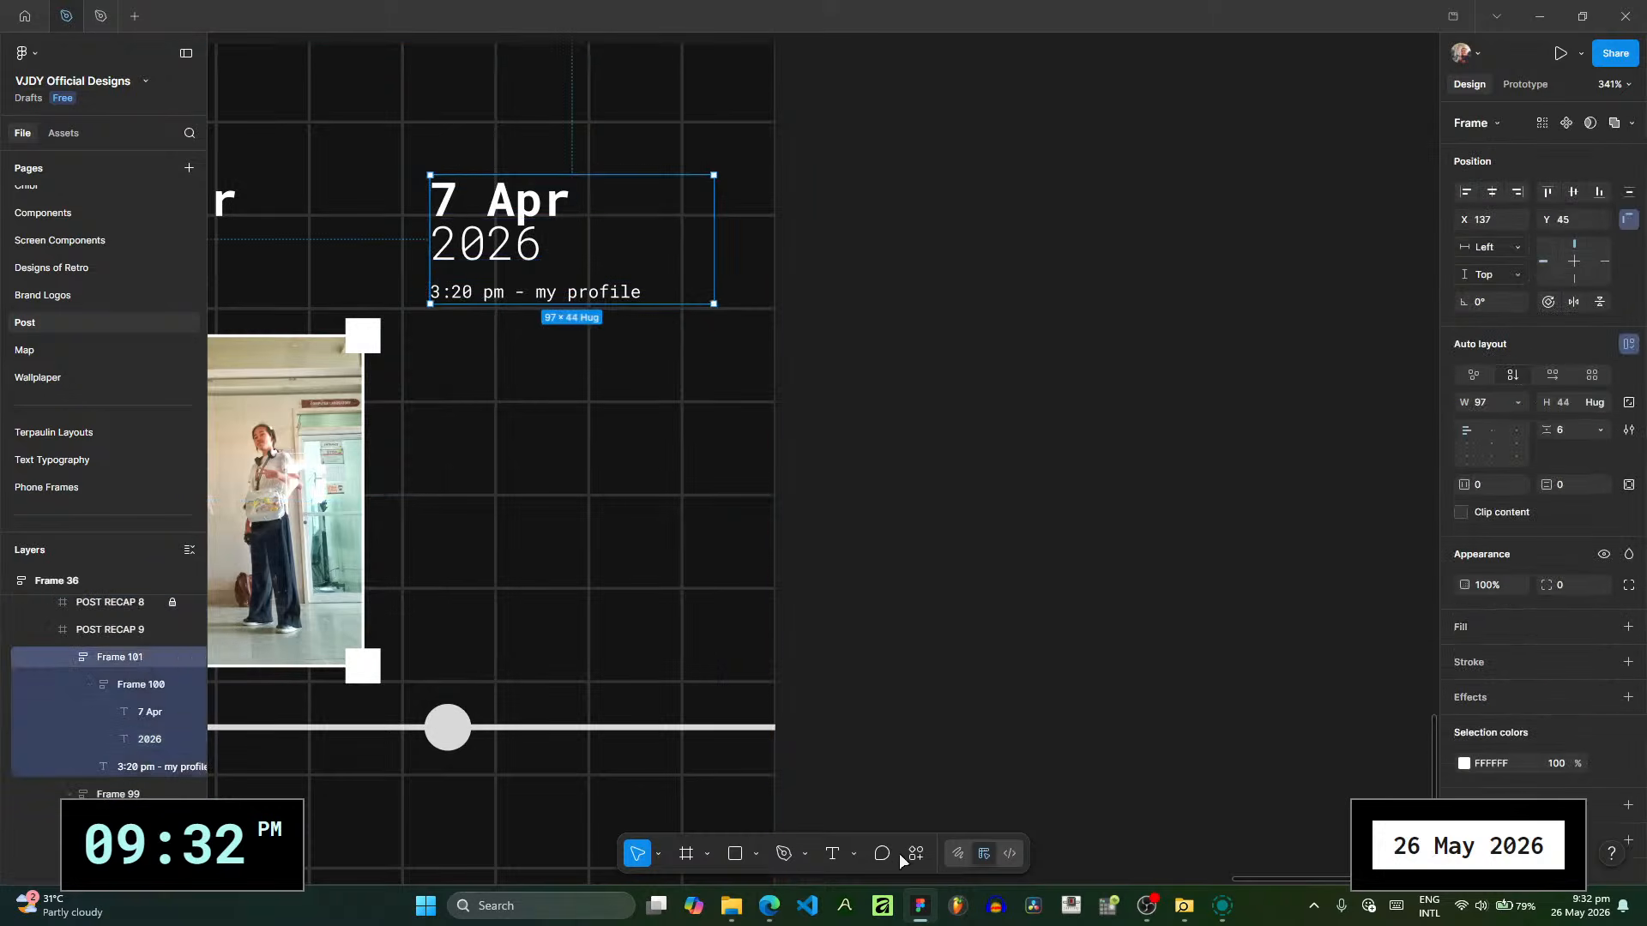
{"action": "key", "text": "Delete"}
- Add a text box about 108 × 79 beside the remaining photo on POST RECAP 9 reading "the last but not the least..." in bold
{"action": "mouse_move", "coordinate": [437, 435]}
{"action": "left_mouse_down"}
{"action": "mouse_move", "coordinate": [706, 651]}
{"action": "mouse_move", "coordinate": [753, 666]}
{"action": "left_mouse_up"}
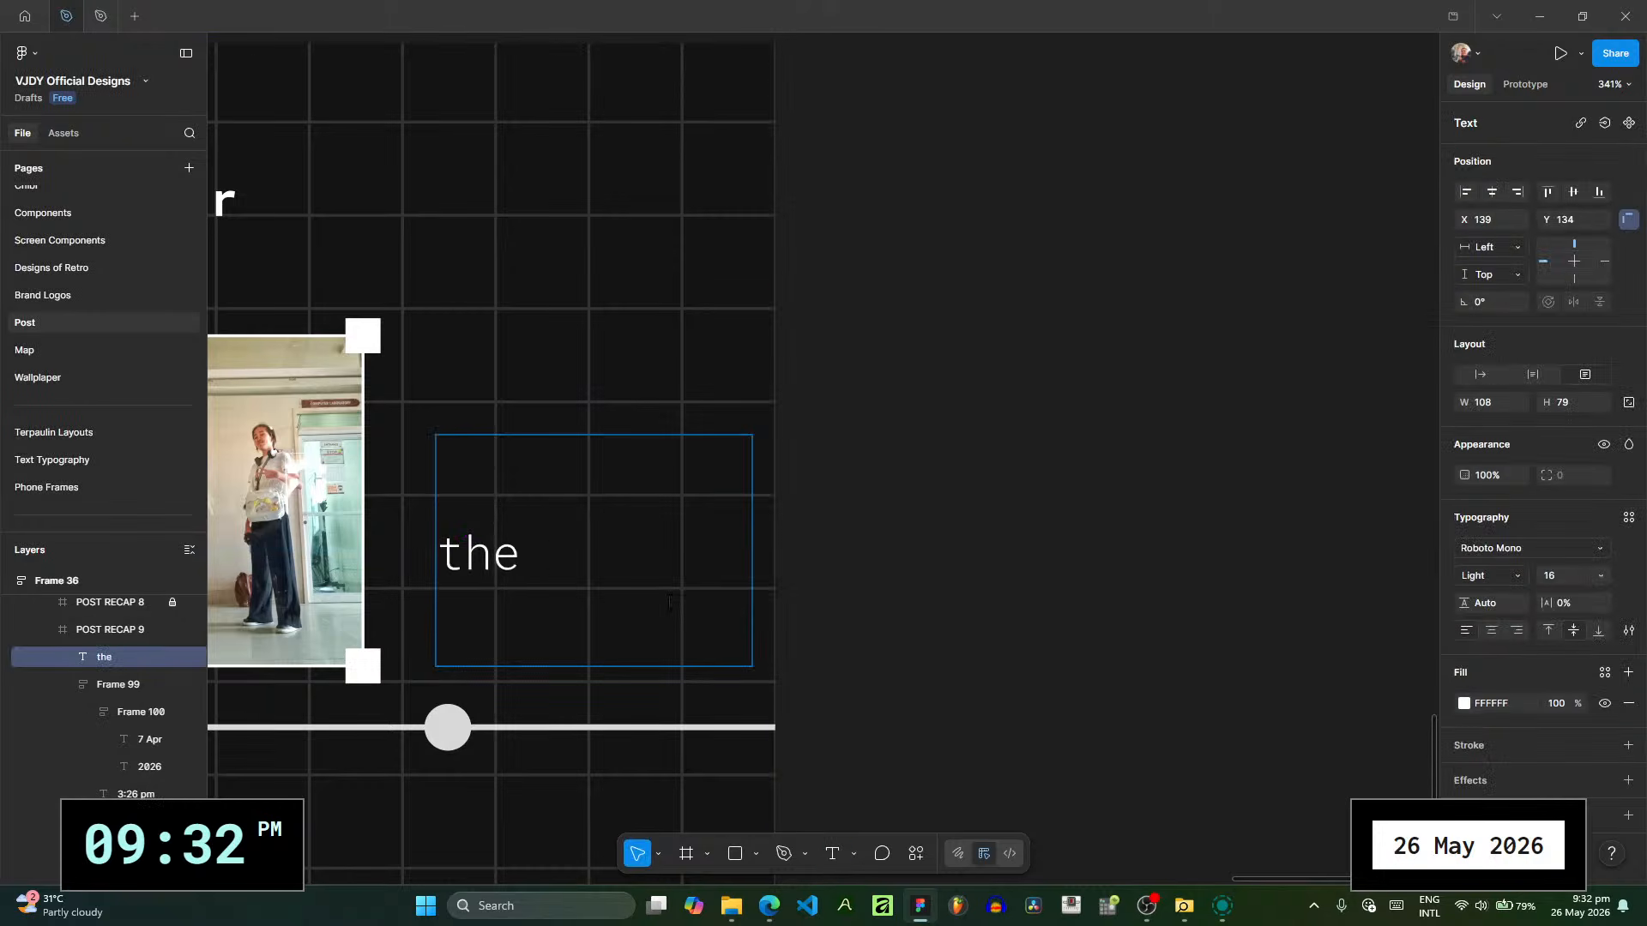
{"action": "type", "text": "the last"}
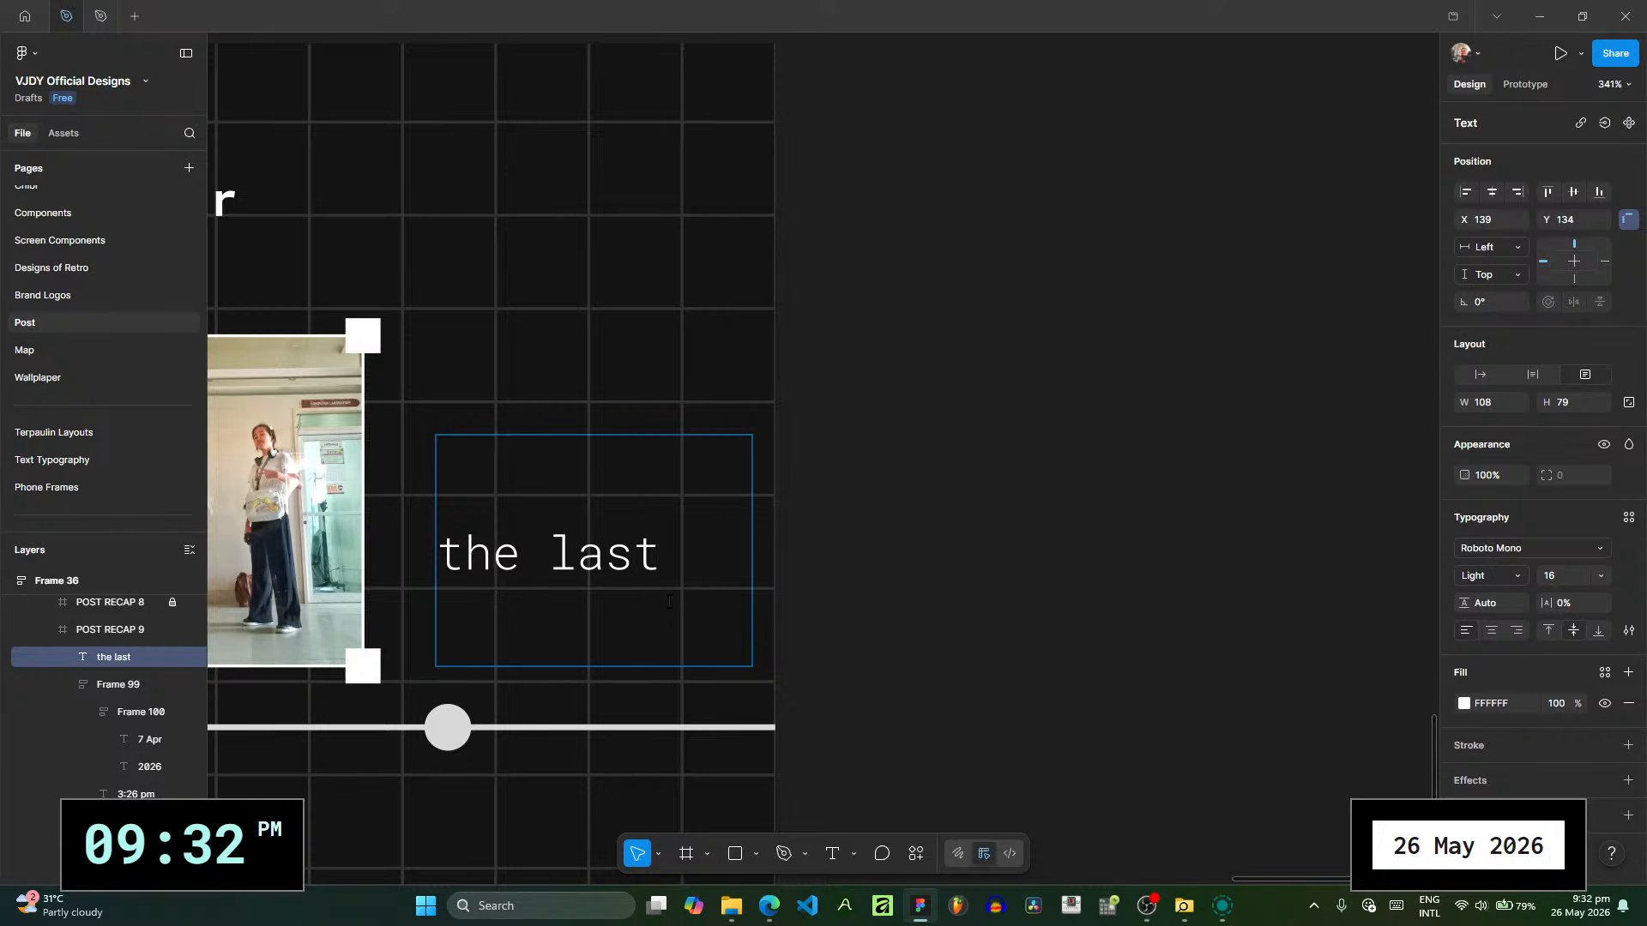
{"action": "type", "text": " but not"}
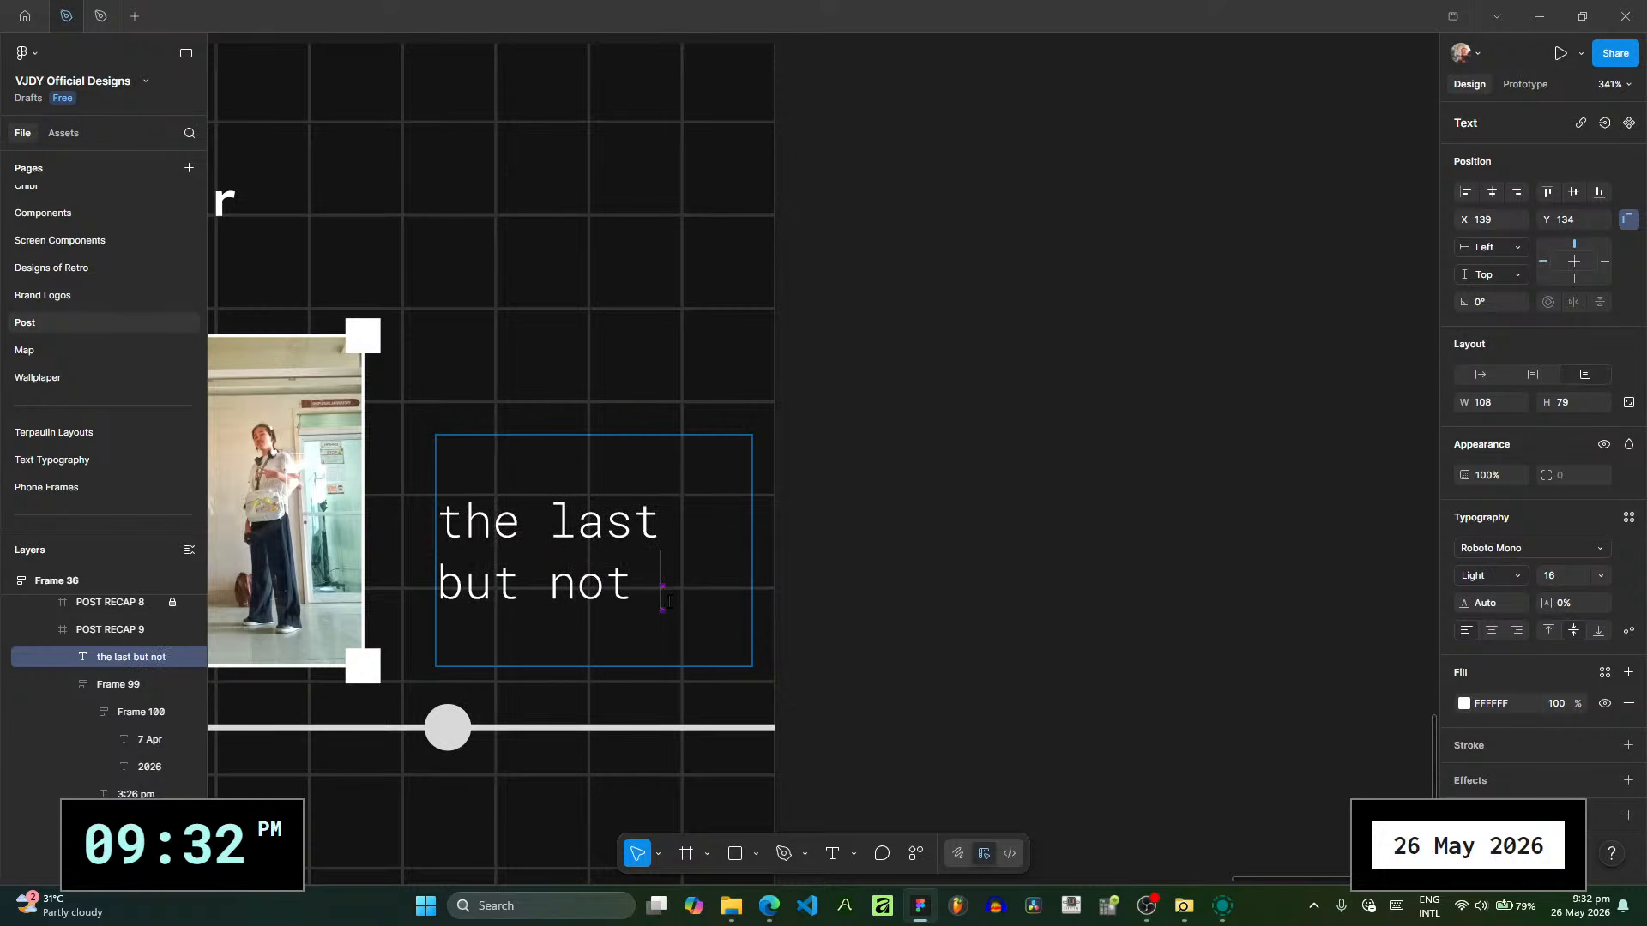
{"action": "type", "text": " the least."}
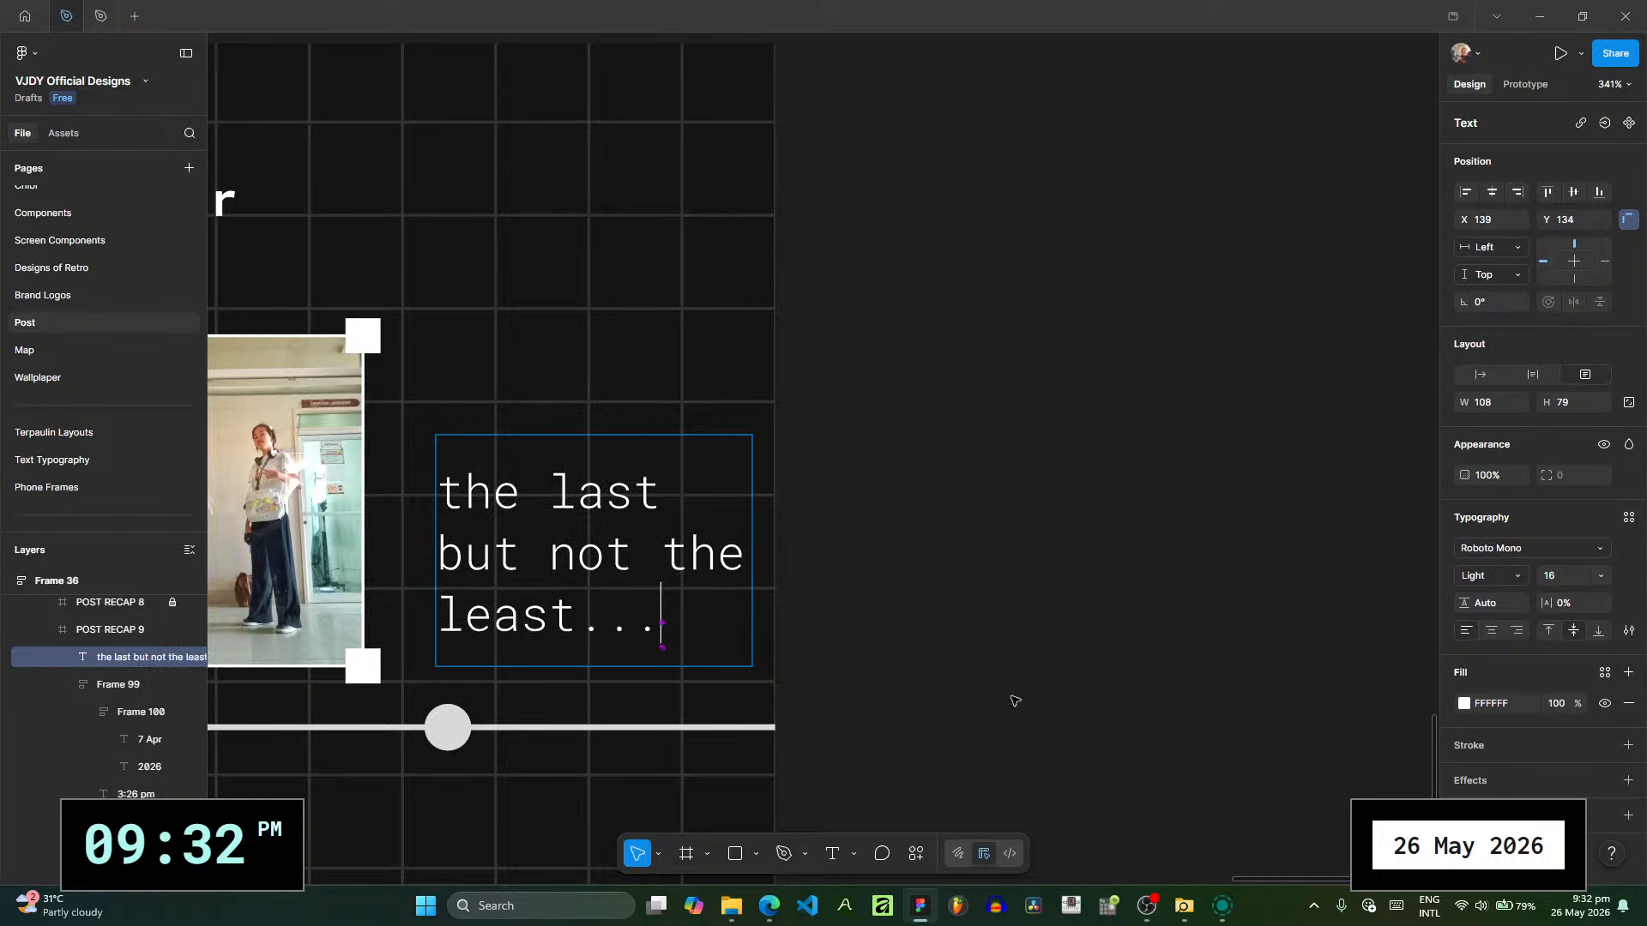
{"action": "type", "text": ".."}
{"action": "key", "text": "ctrl+a"}
{"action": "key", "text": "ctrl+b"}
{"action": "key", "text": "Escape"}
- Move the closing text down to X 135, Y 152 just above the timeline and delete the second timeline dot beneath it
{"action": "left_click_drag", "start_coordinate": [647, 584], "coordinate": [636, 637]}
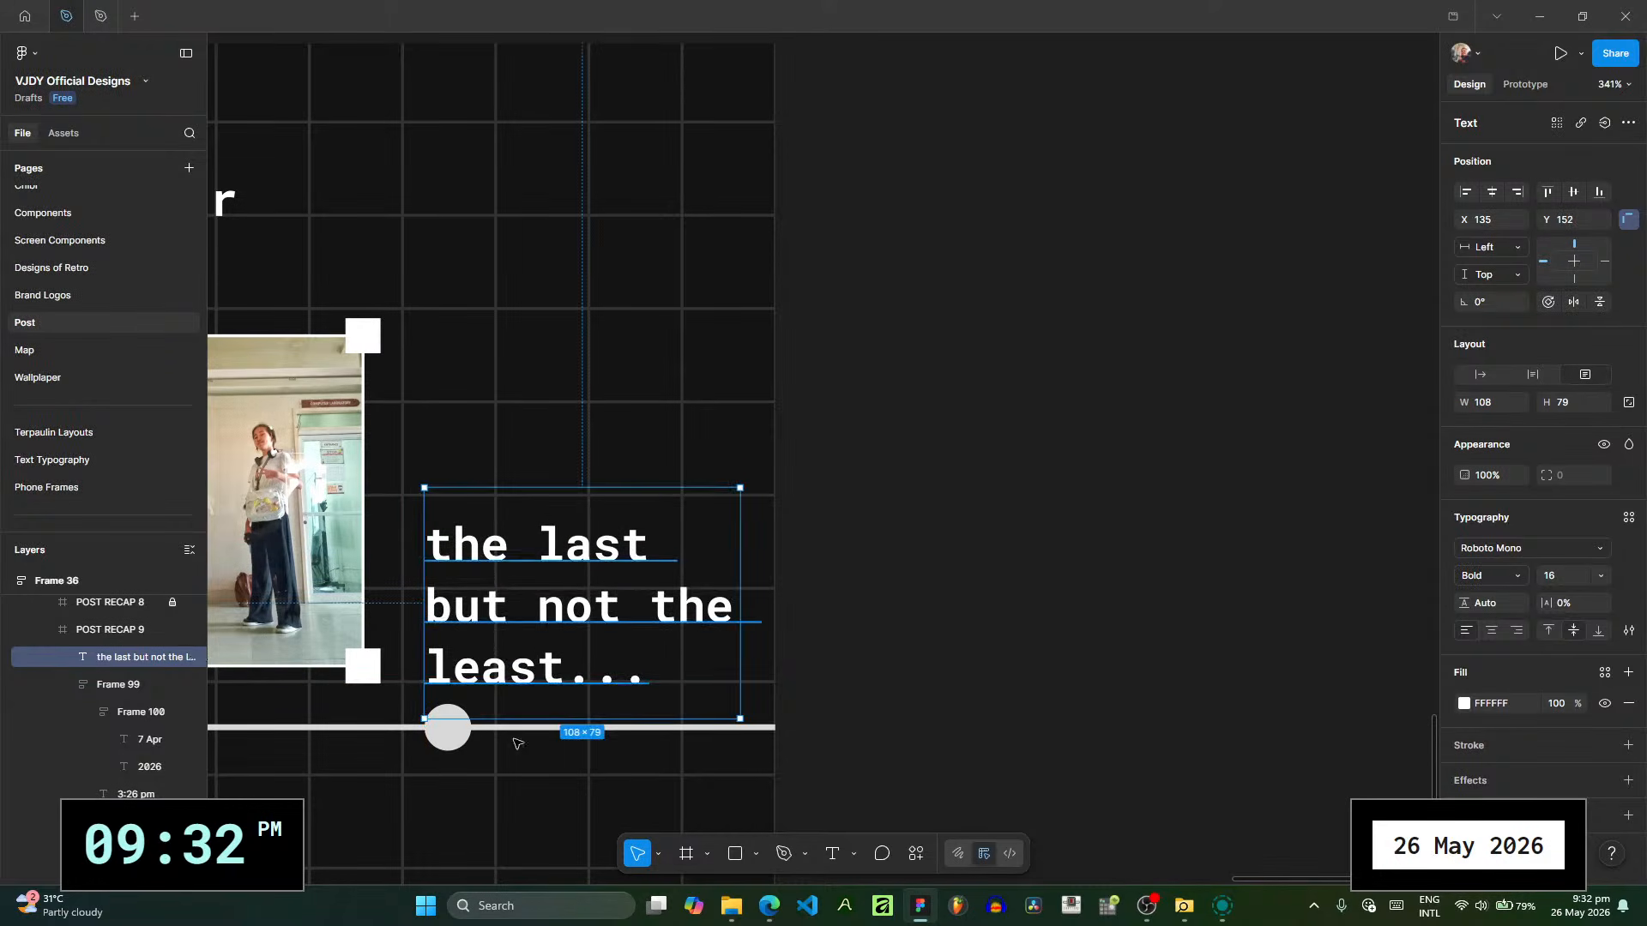
{"action": "left_click", "coordinate": [450, 728]}
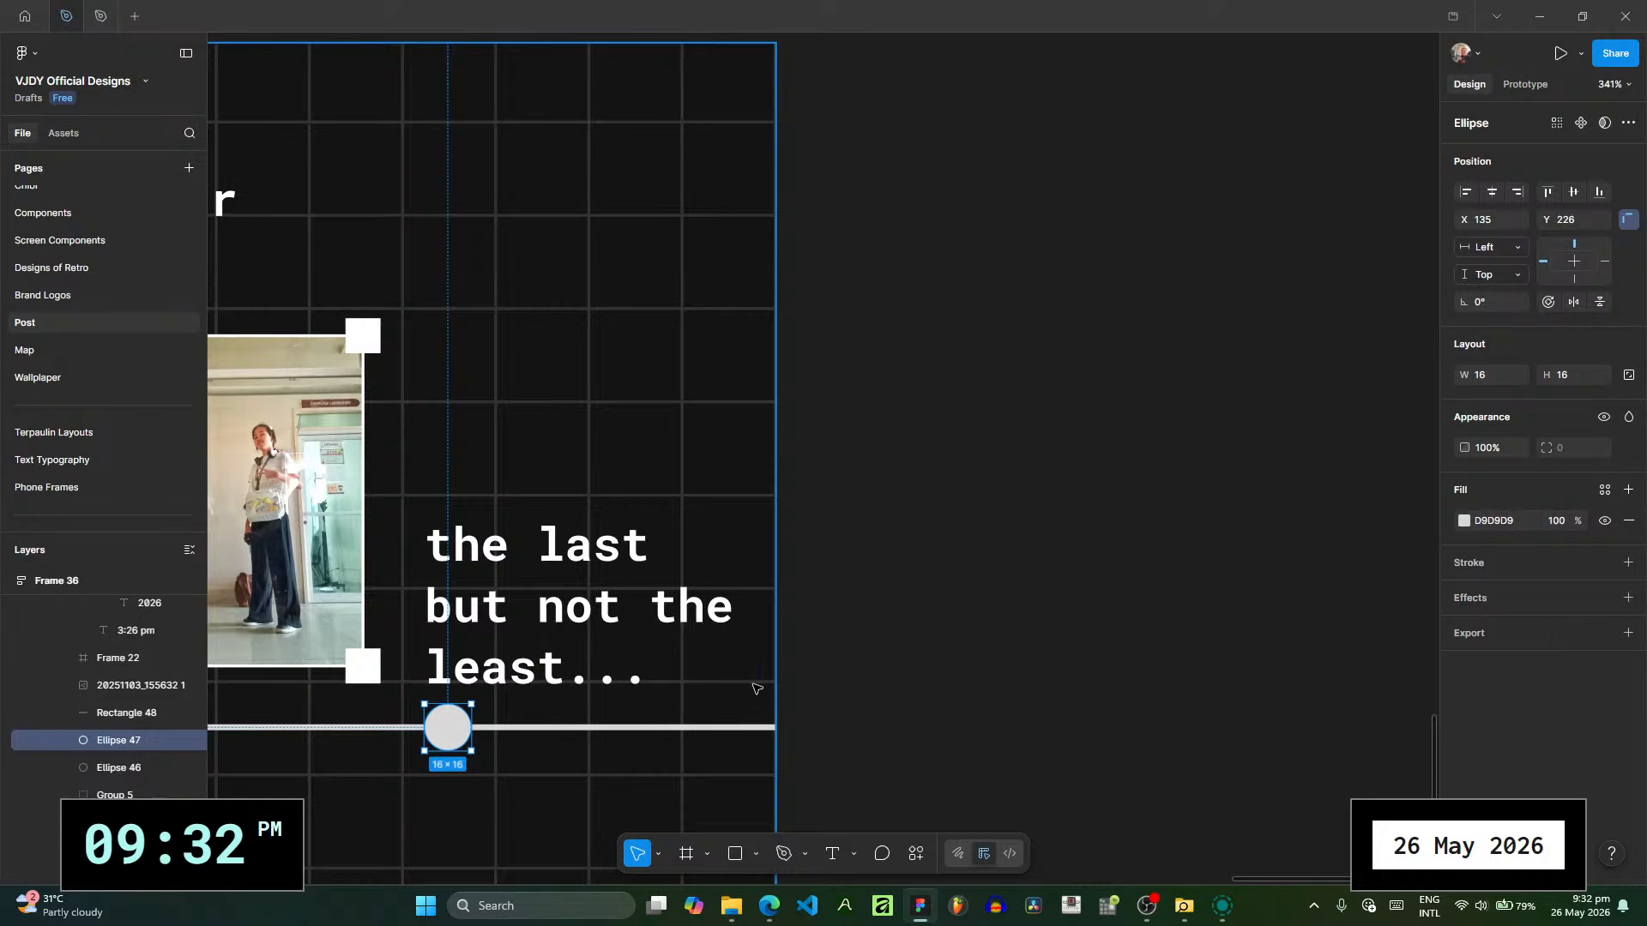
{"action": "left_click", "coordinate": [845, 671]}
- Duplicate the POST RECAP 8 slide and move the copy to the end of the carousel, after POST RECAP 9
{"action": "scroll", "coordinate": [841, 666], "scroll_direction": "down", "scroll_amount": 5}
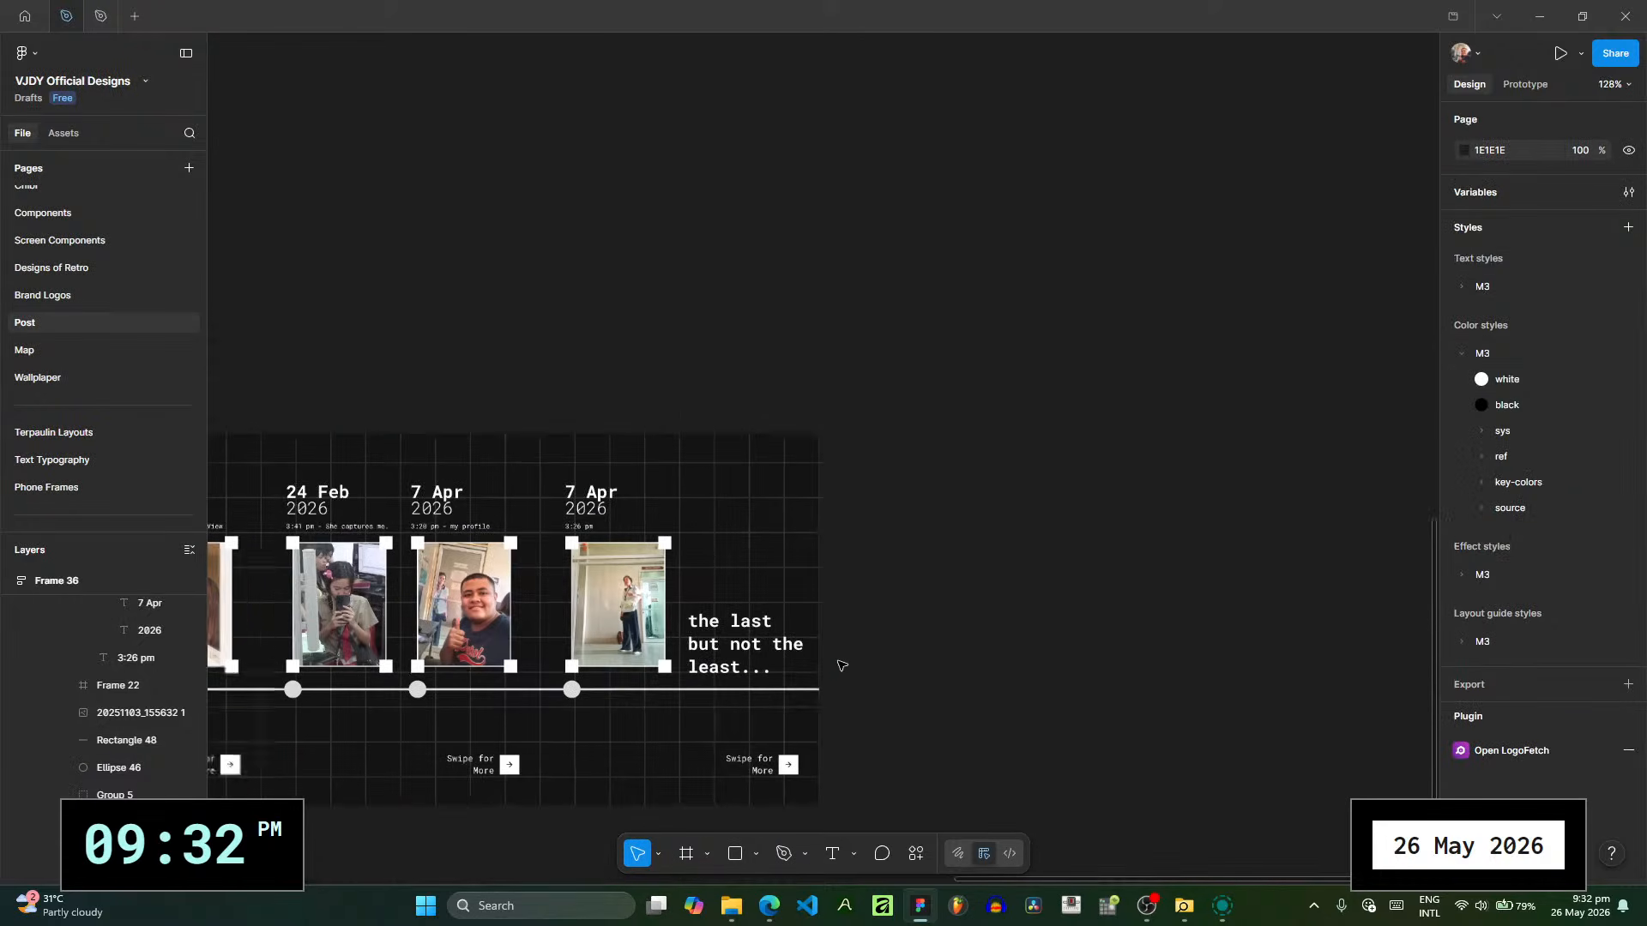
{"action": "scroll", "coordinate": [408, 360], "scroll_direction": "down", "scroll_amount": 2}
{"action": "scroll", "coordinate": [409, 360], "scroll_direction": "left", "scroll_amount": 3}
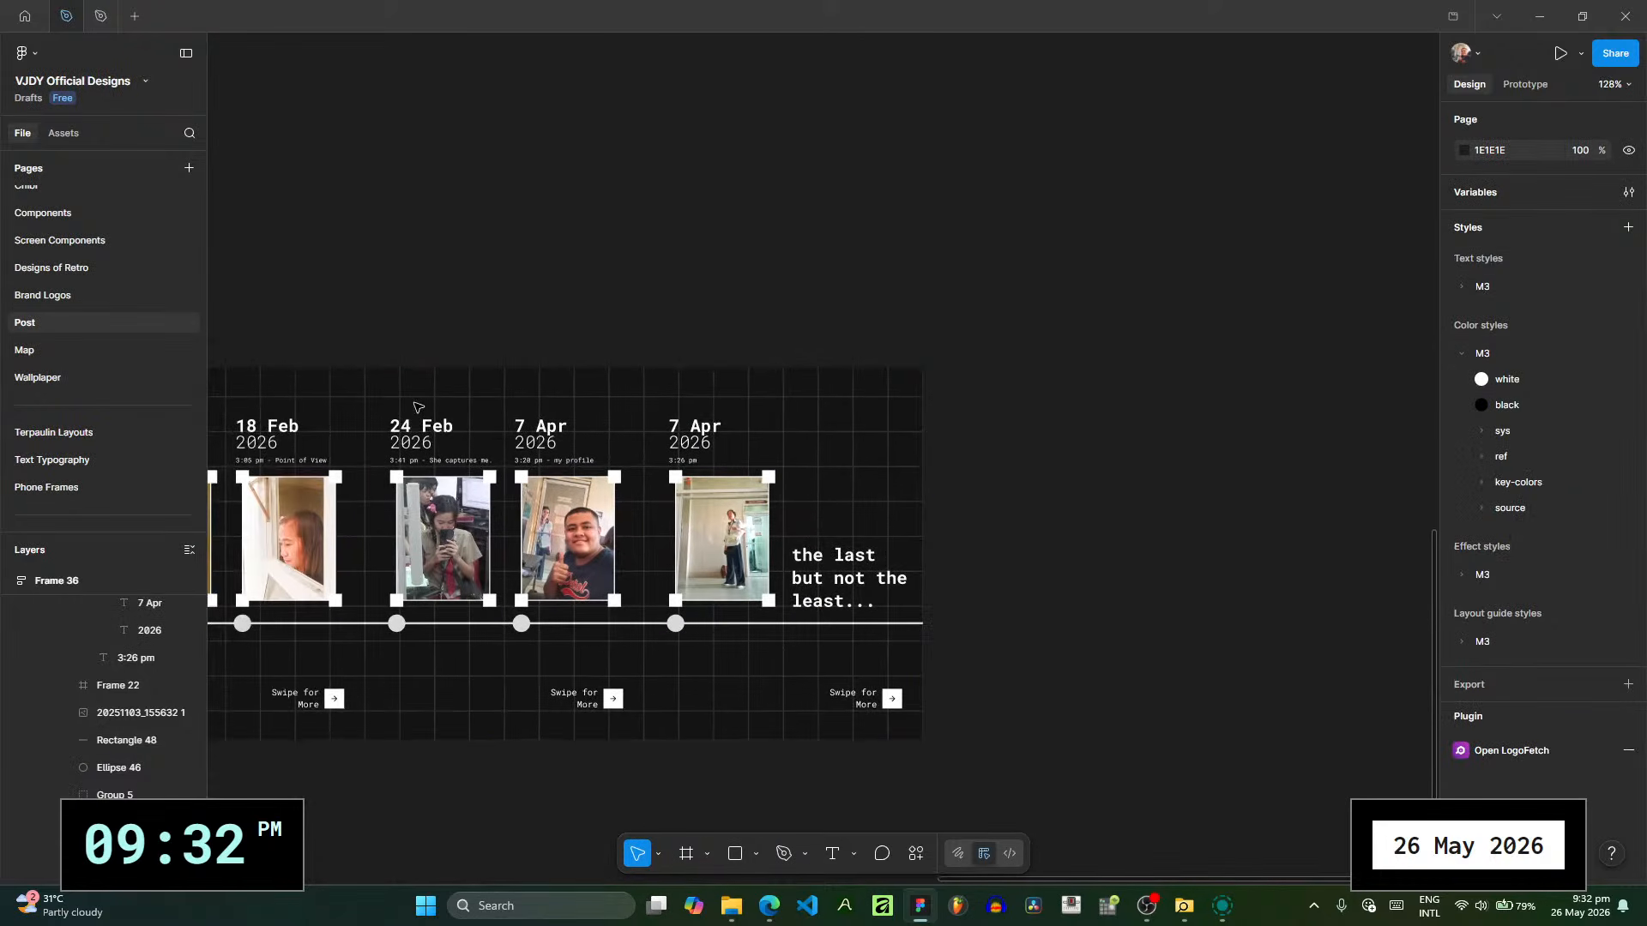
{"action": "scroll", "coordinate": [144, 713], "scroll_direction": "down", "scroll_amount": 6}
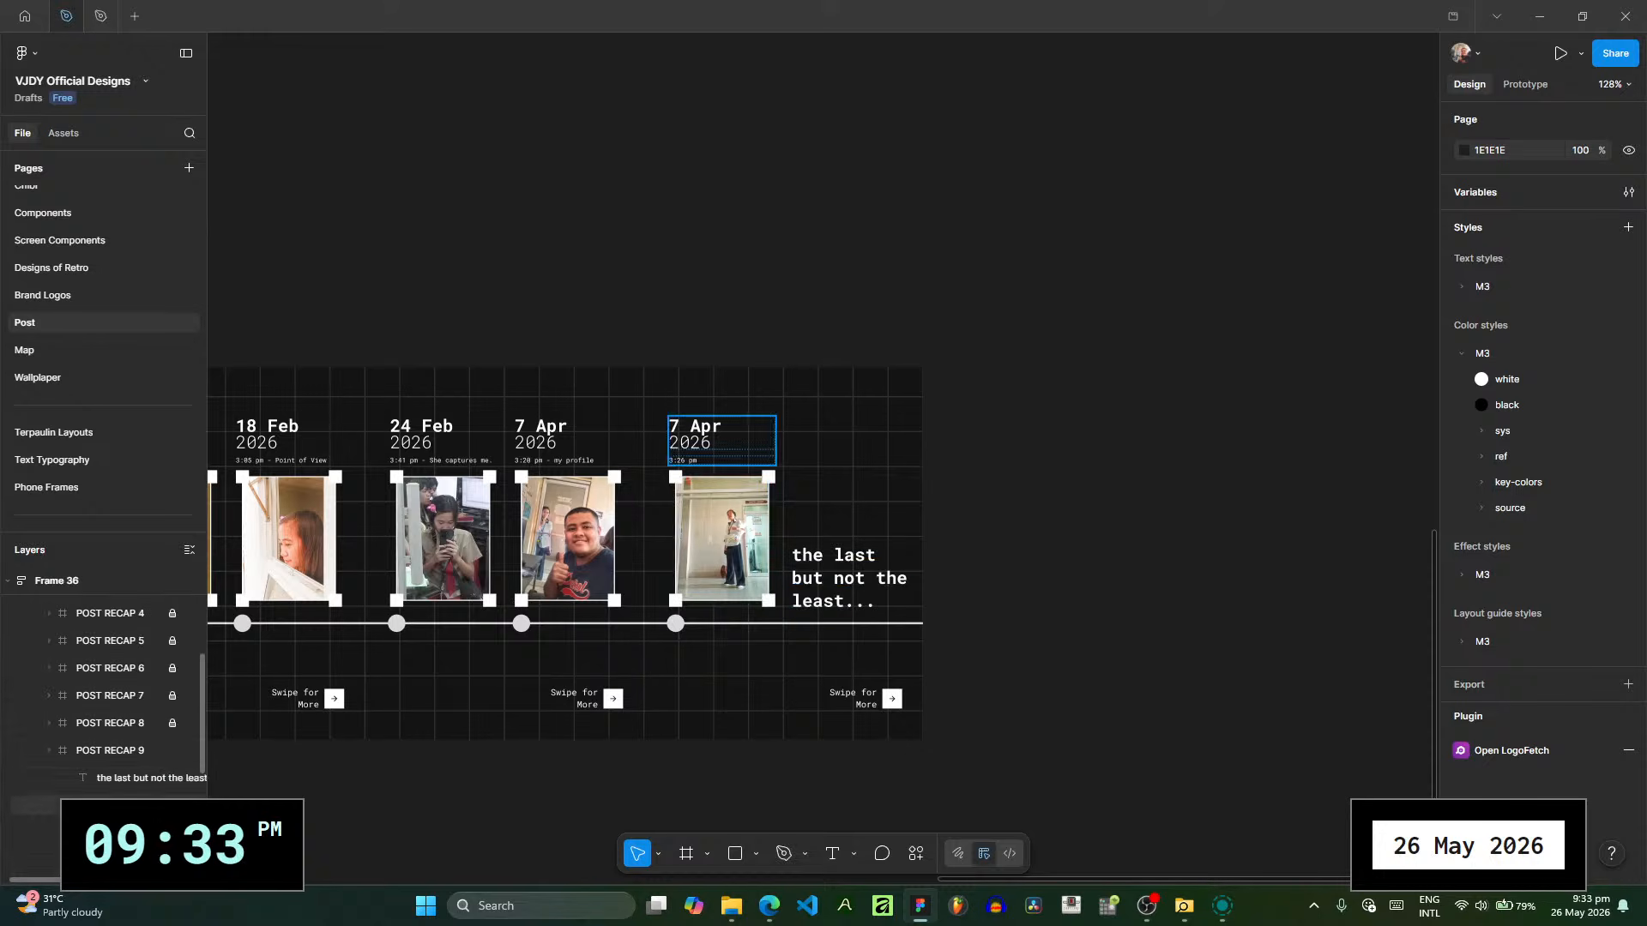
{"action": "left_click", "coordinate": [111, 723]}
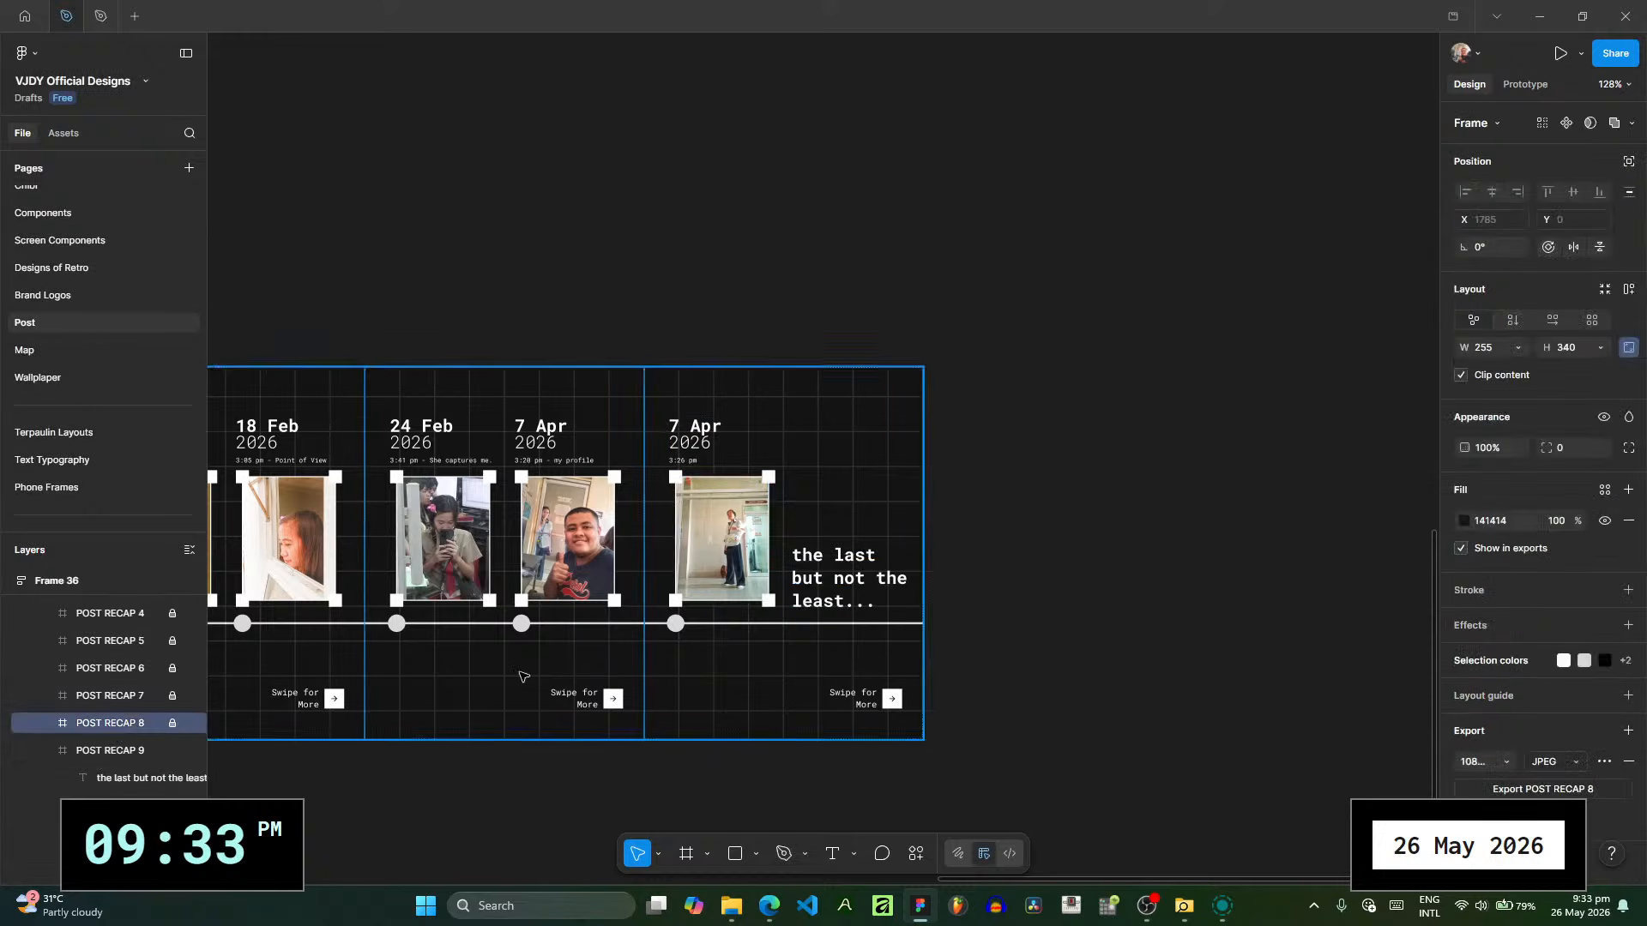
{"action": "key", "text": "ctrl+d"}
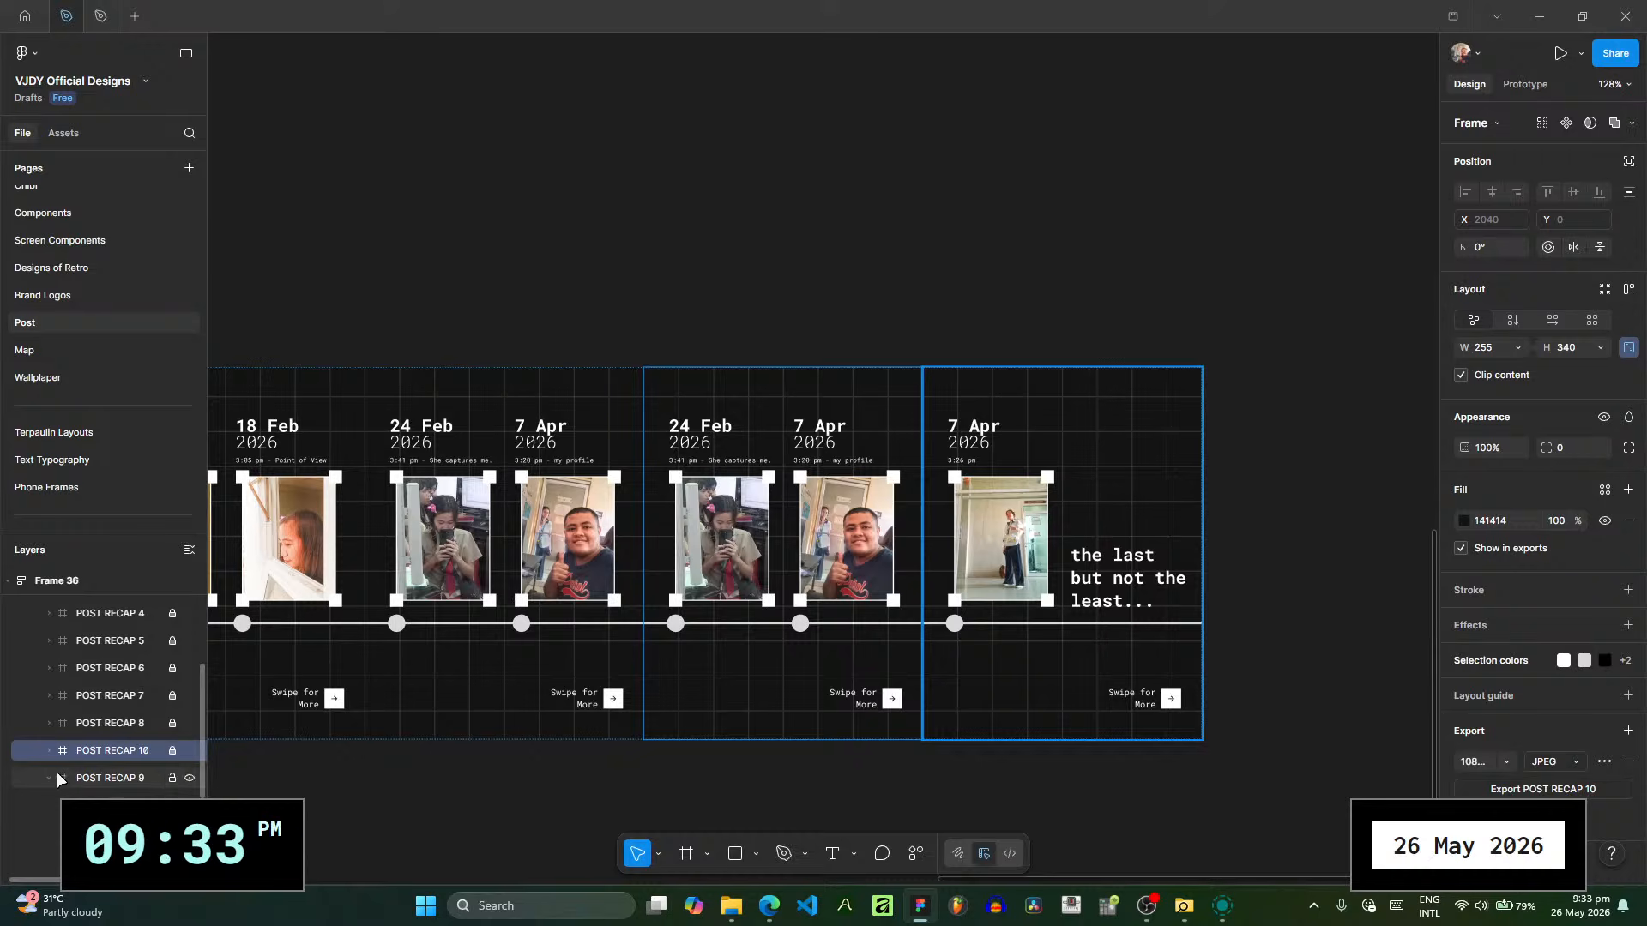
{"action": "key", "text": "Right"}
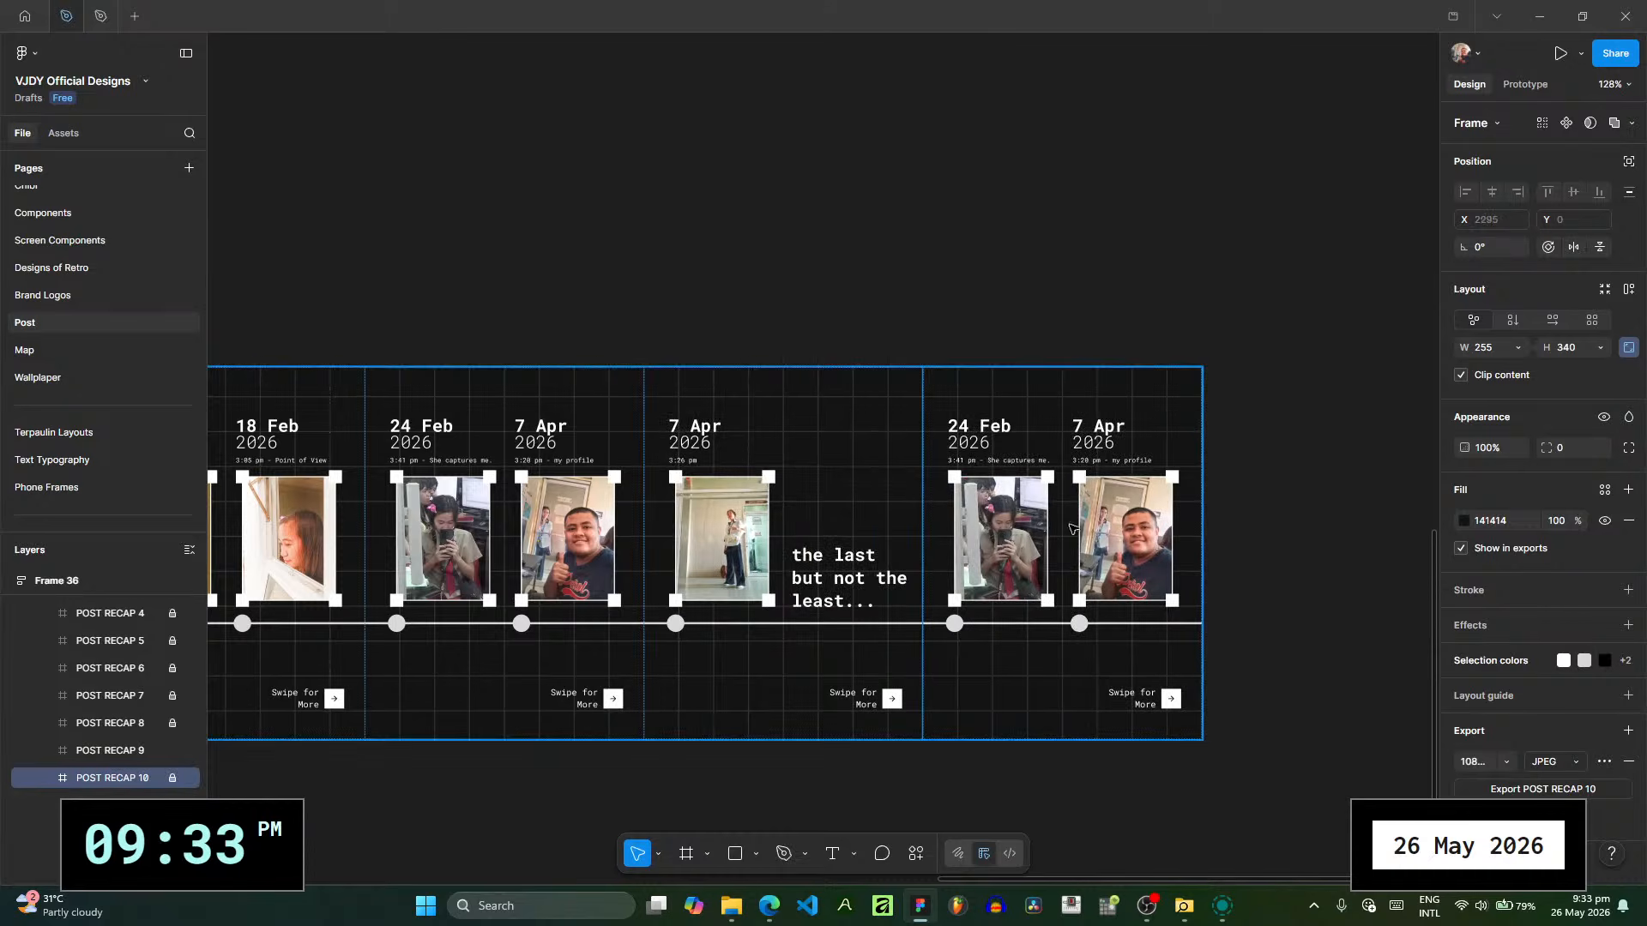
{"action": "key", "text": "shift+2"}
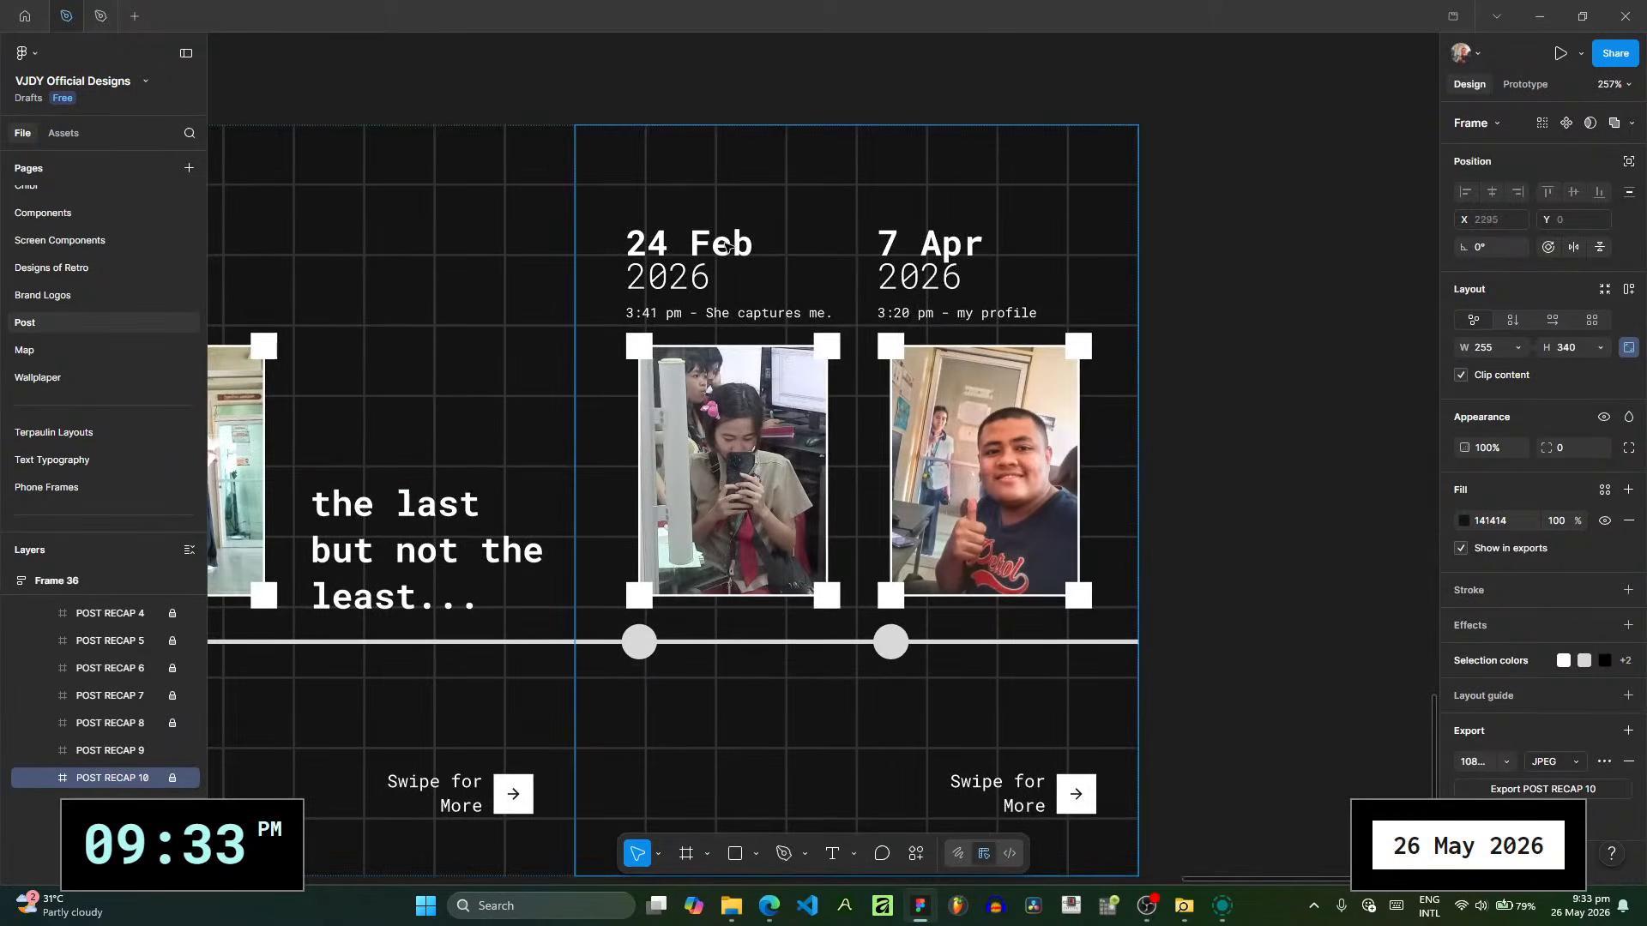
{"action": "key", "text": "Escape"}
- Look up the last two photos' dates in the picture folder and change both date headings on POST RECAP 10 to 14 May
{"action": "left_click", "coordinate": [731, 906]}
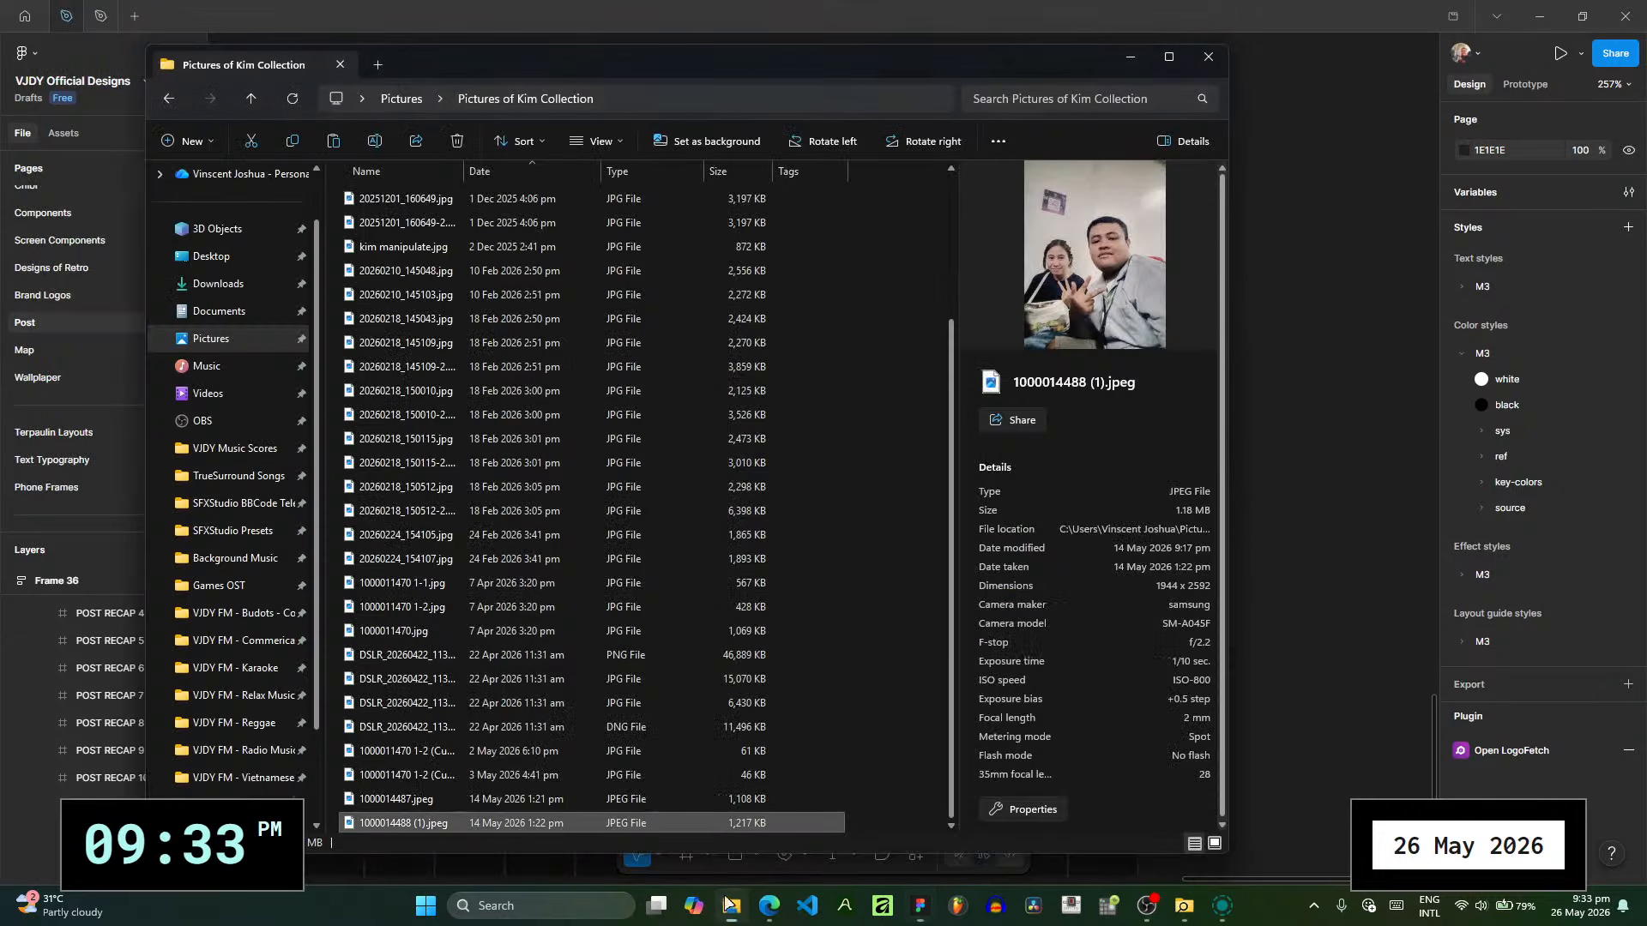
{"action": "left_click", "coordinate": [539, 805]}
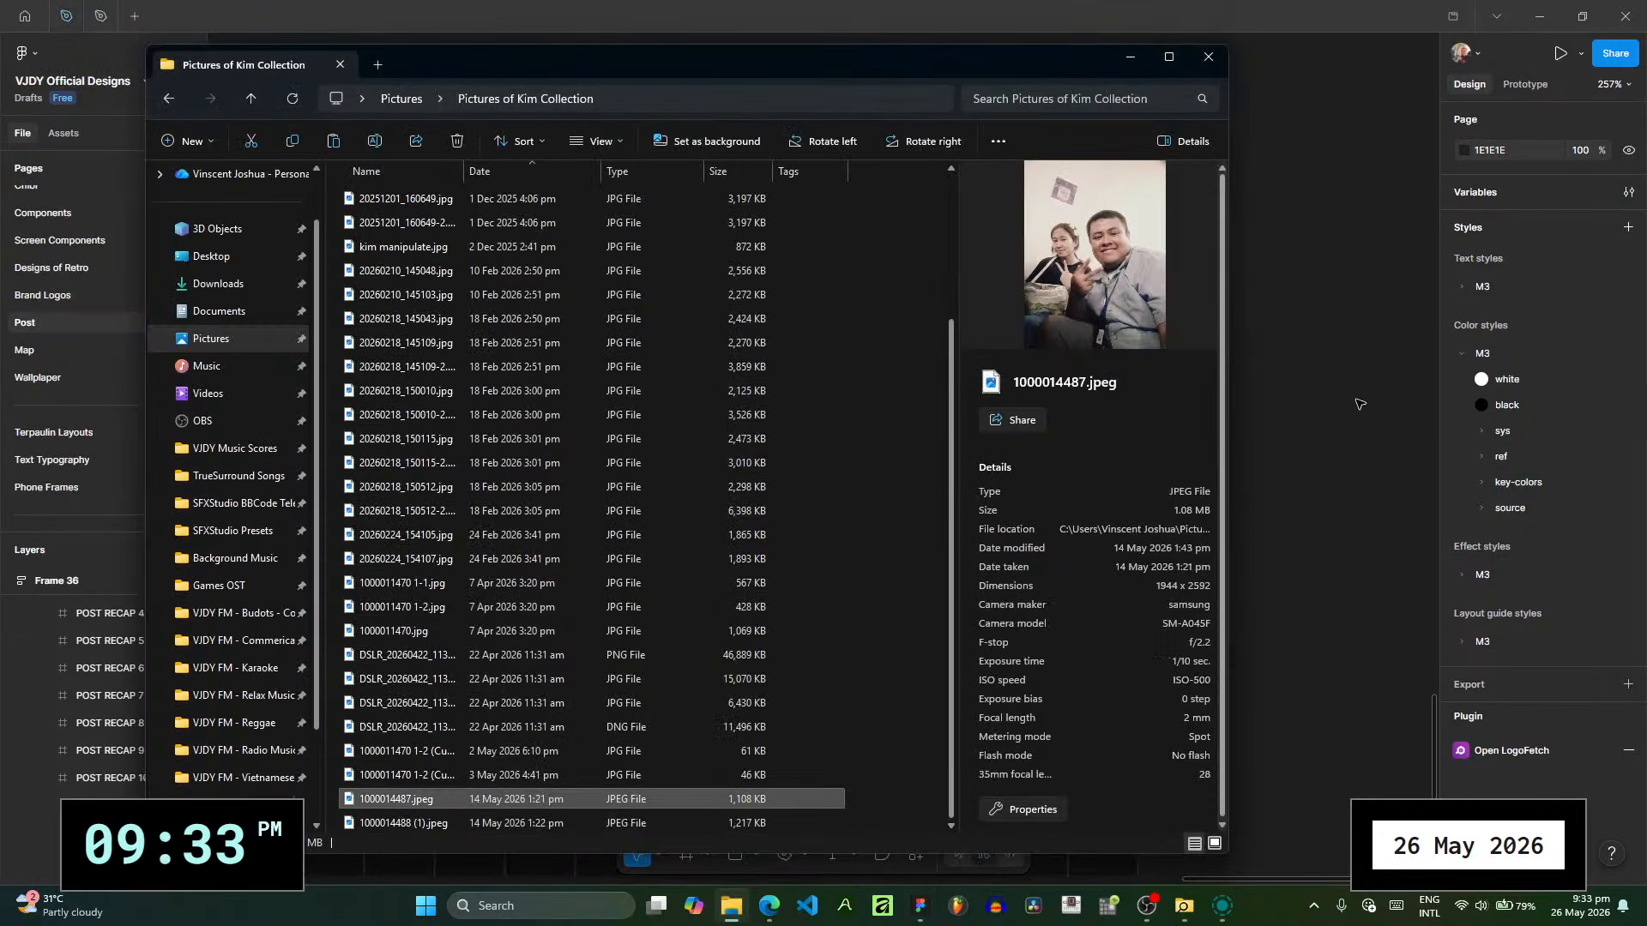
{"action": "left_click", "coordinate": [1282, 443]}
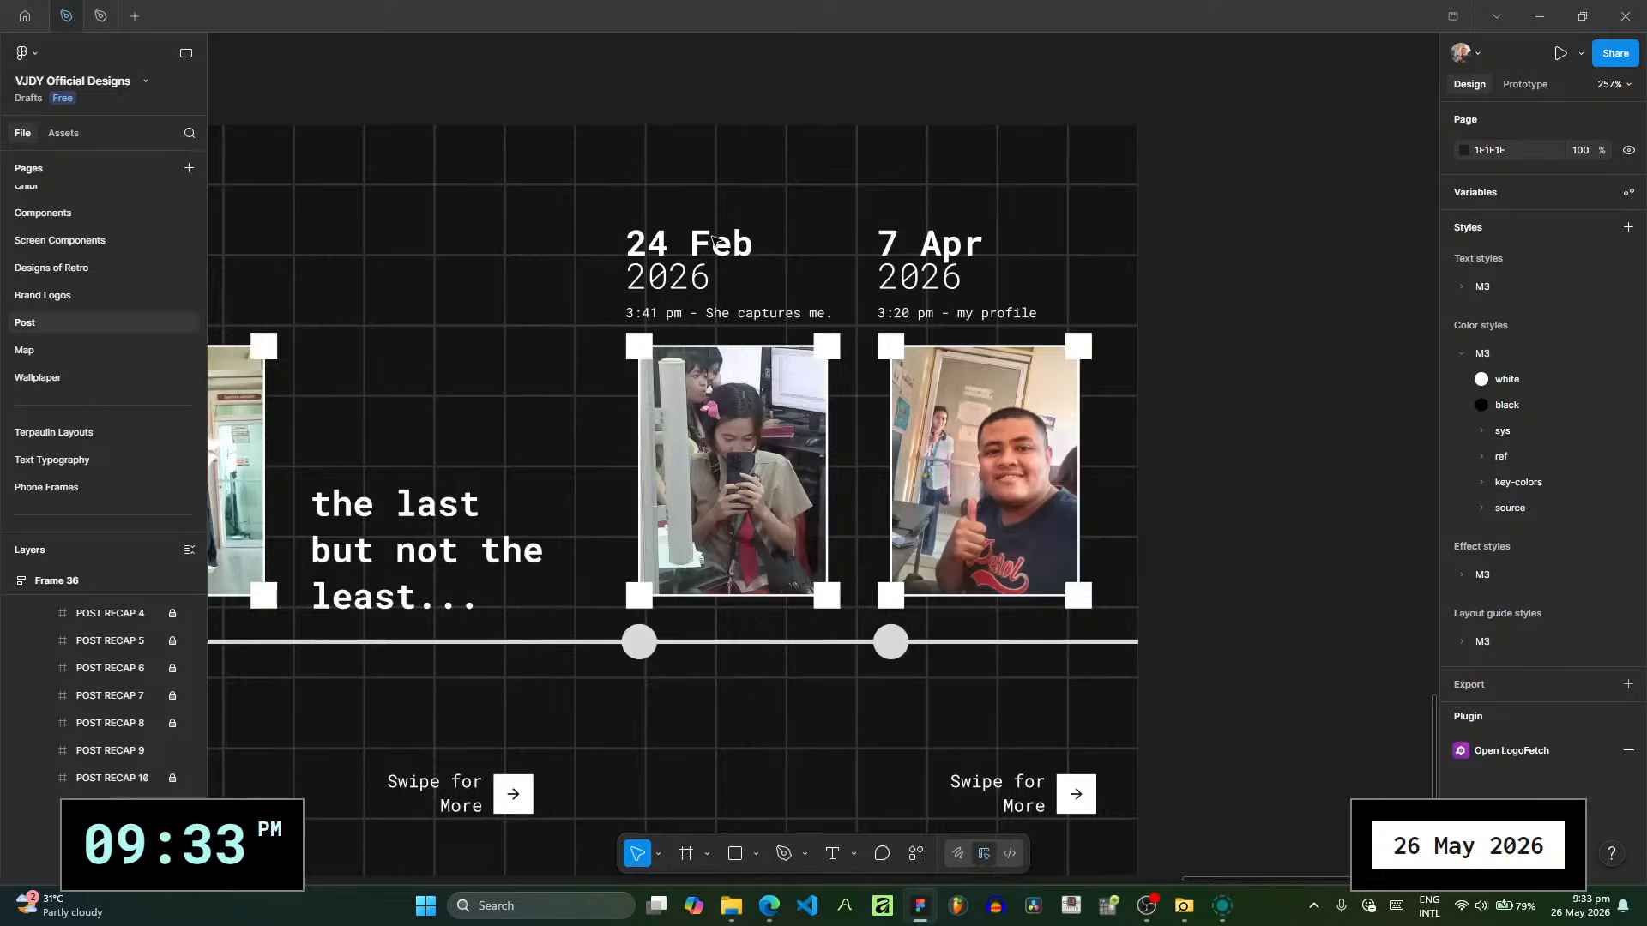
{"action": "scroll", "coordinate": [703, 249], "scroll_direction": "up", "scroll_amount": 3}
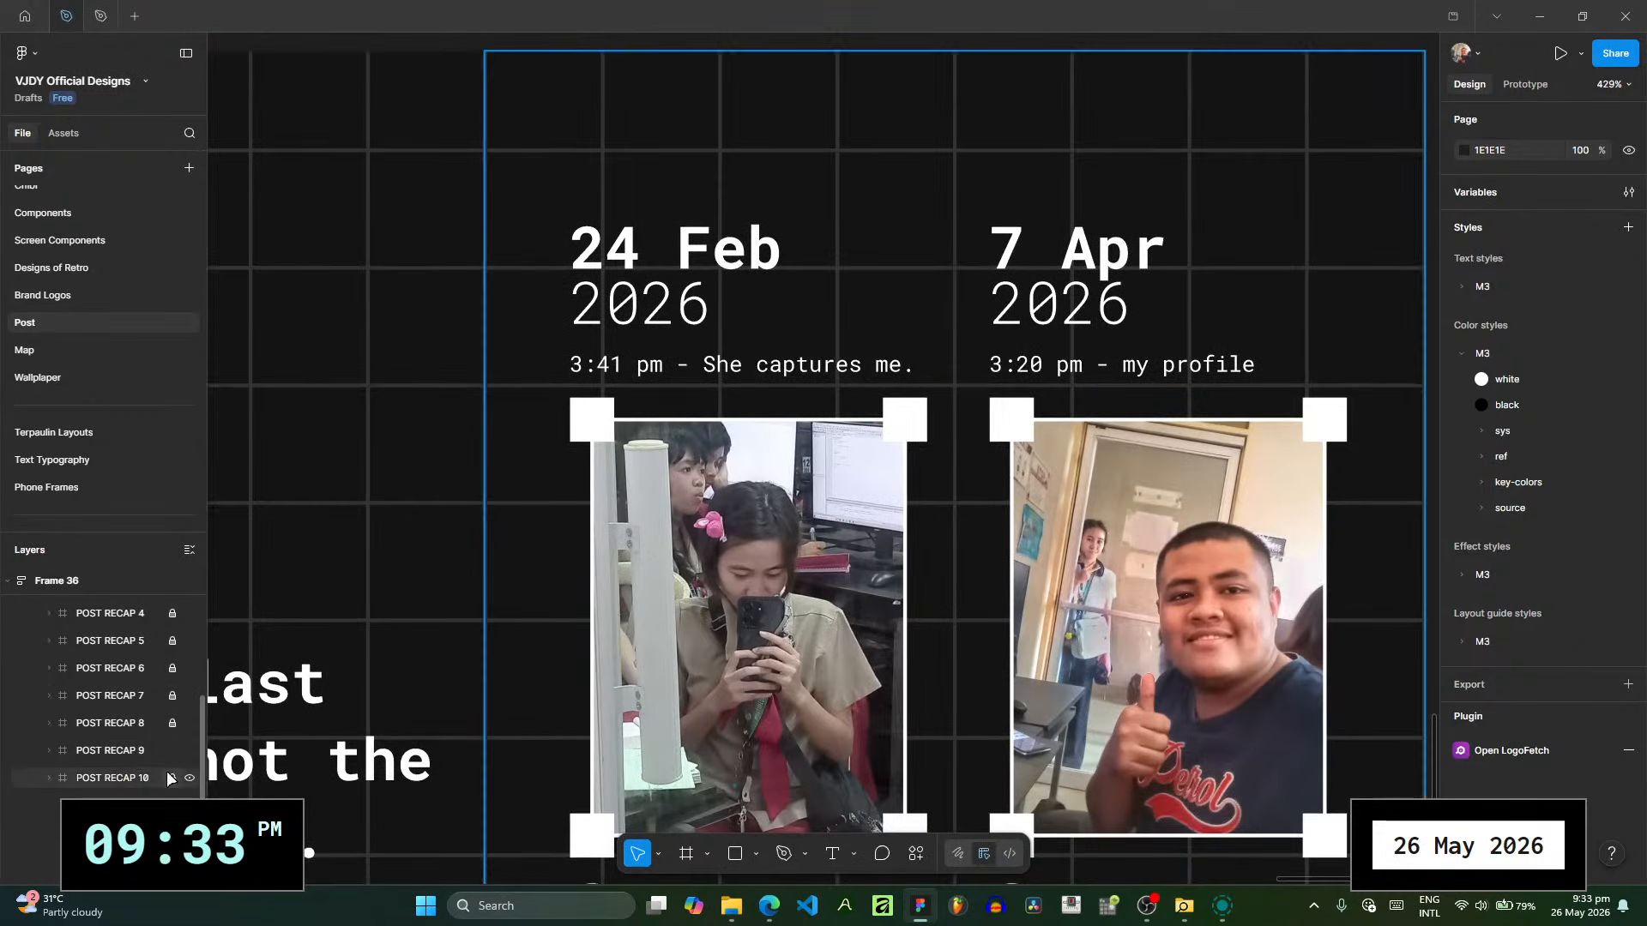
{"action": "left_click", "coordinate": [661, 260]}
{"action": "double_click", "coordinate": [661, 260]}
{"action": "left_click", "coordinate": [662, 260]}
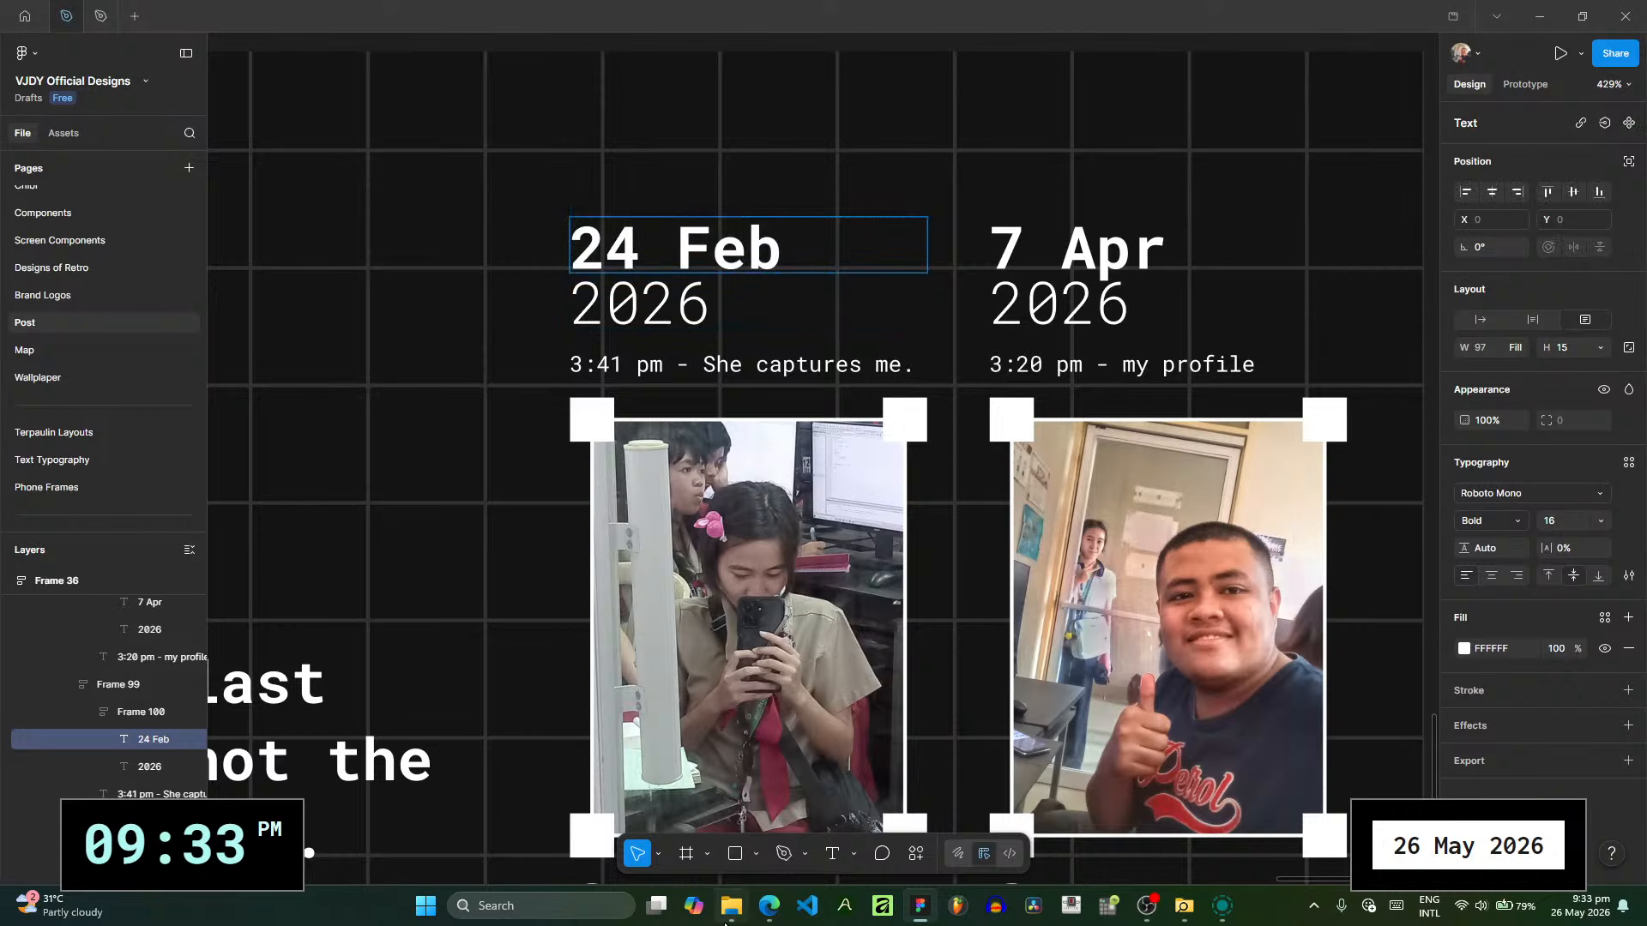
{"action": "left_click", "coordinate": [732, 832]}
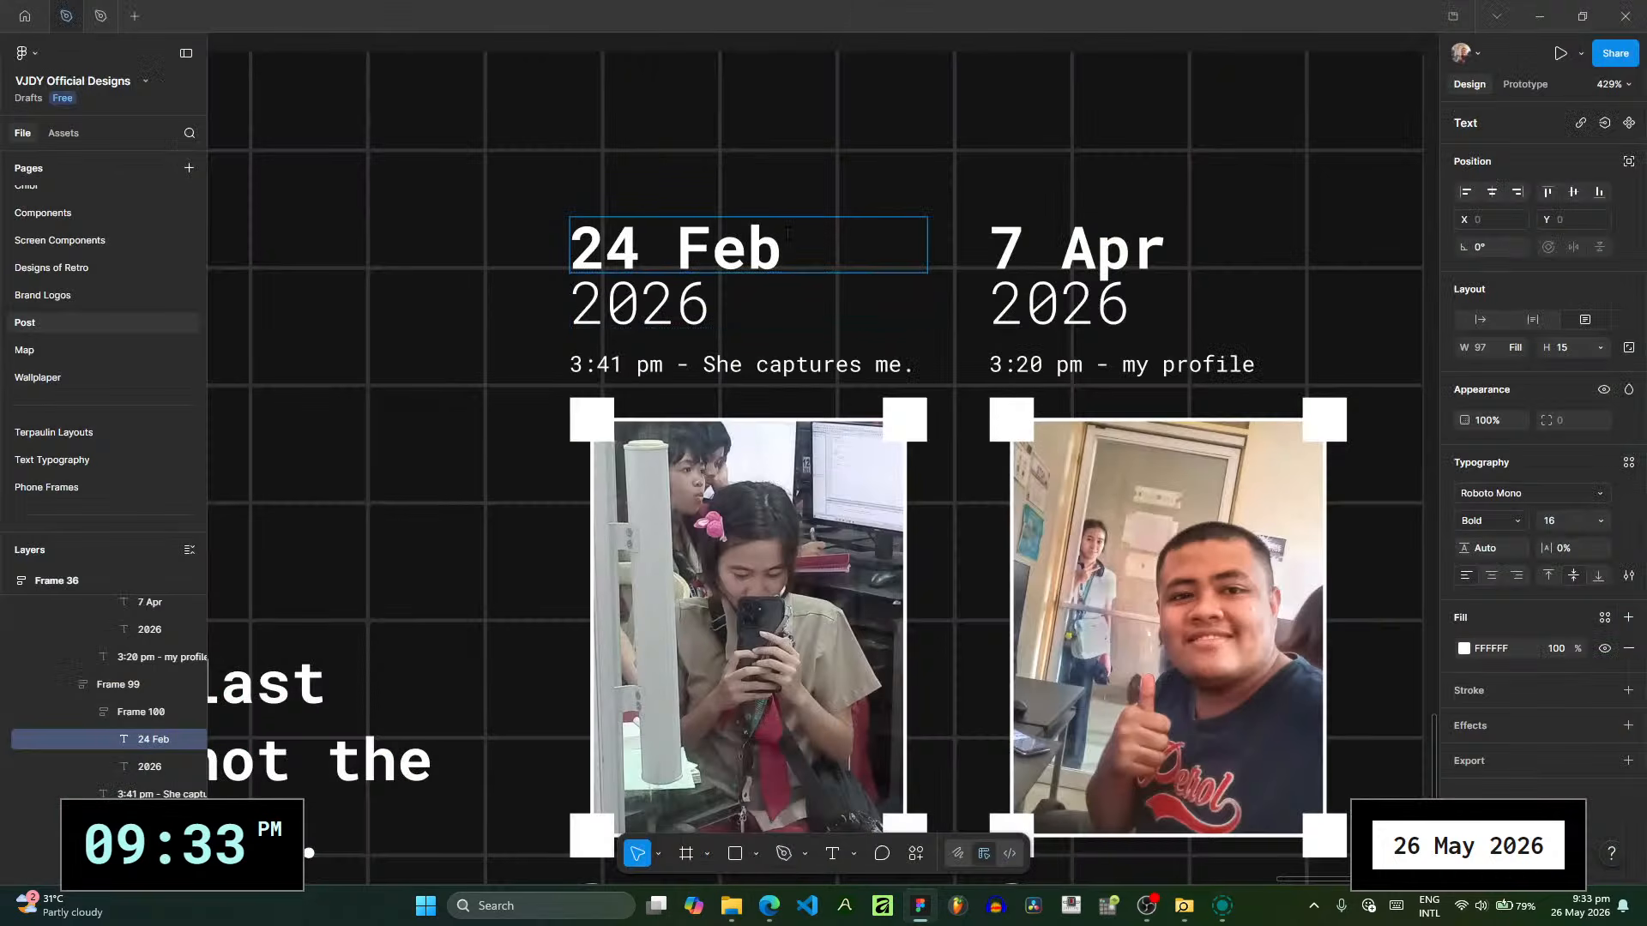
{"action": "left_click_drag", "start_coordinate": [789, 249], "coordinate": [531, 245]}
{"action": "type", "text": "14 May"}
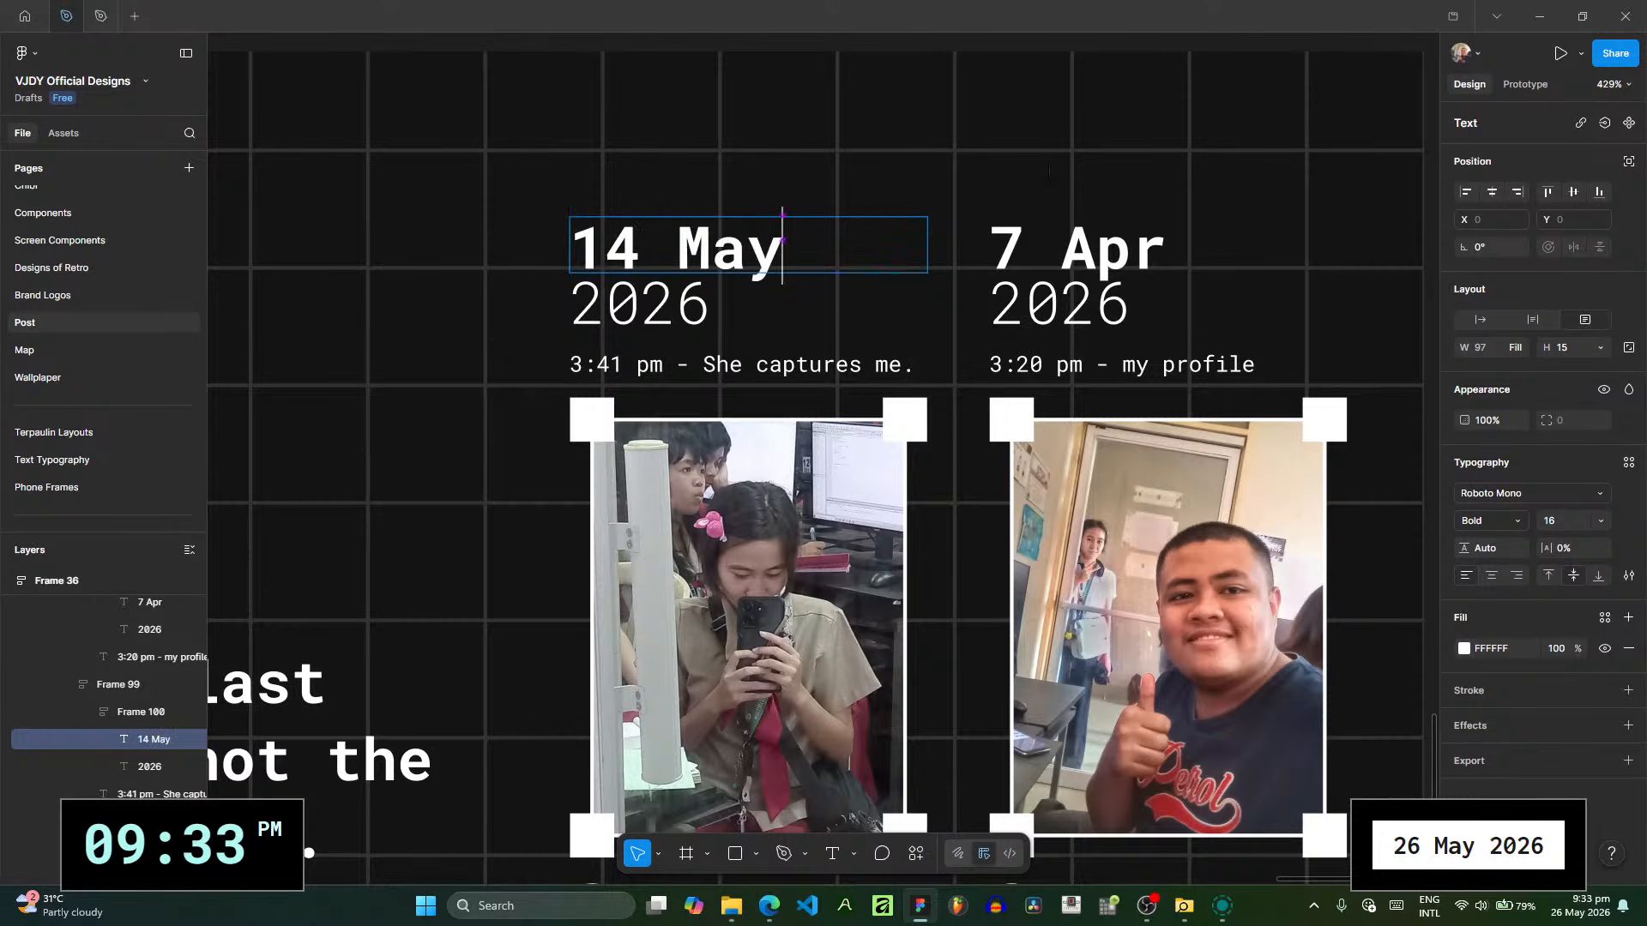
{"action": "double_click", "coordinate": [1025, 249]}
{"action": "type", "text": "14 May"}
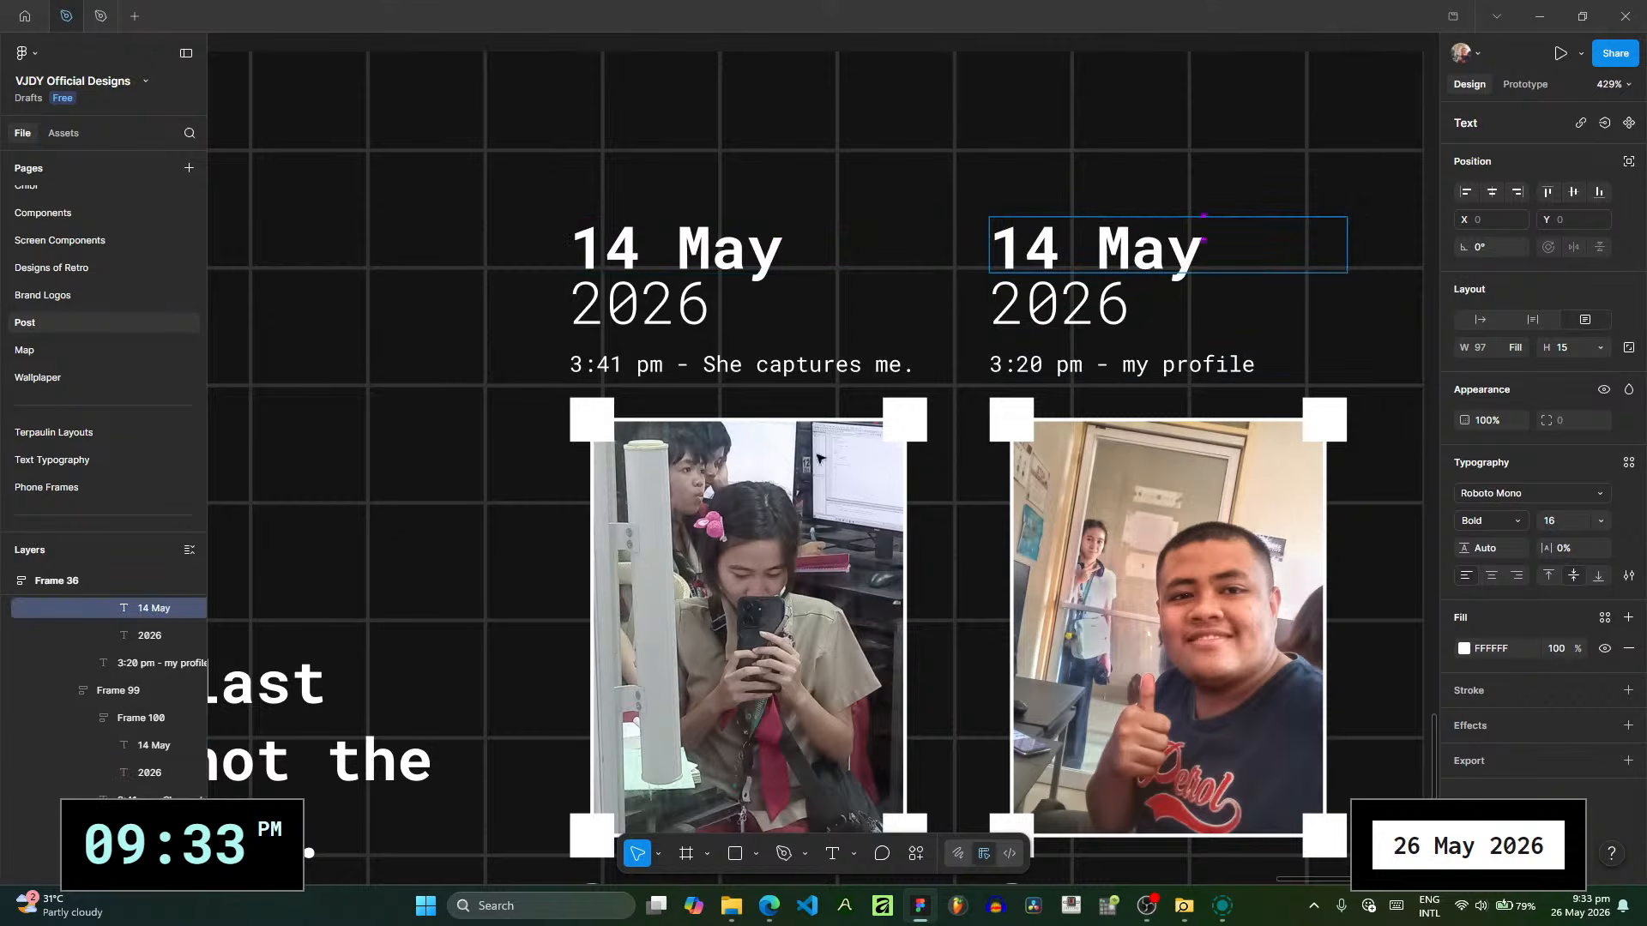
- Replace the captions under the two 14 May headings with "1:21 pm" for the first photo and "1:22 pm" for the second
{"action": "left_click_drag", "start_coordinate": [817, 459], "coordinate": [676, 358]}
{"action": "left_click", "coordinate": [527, 266]}
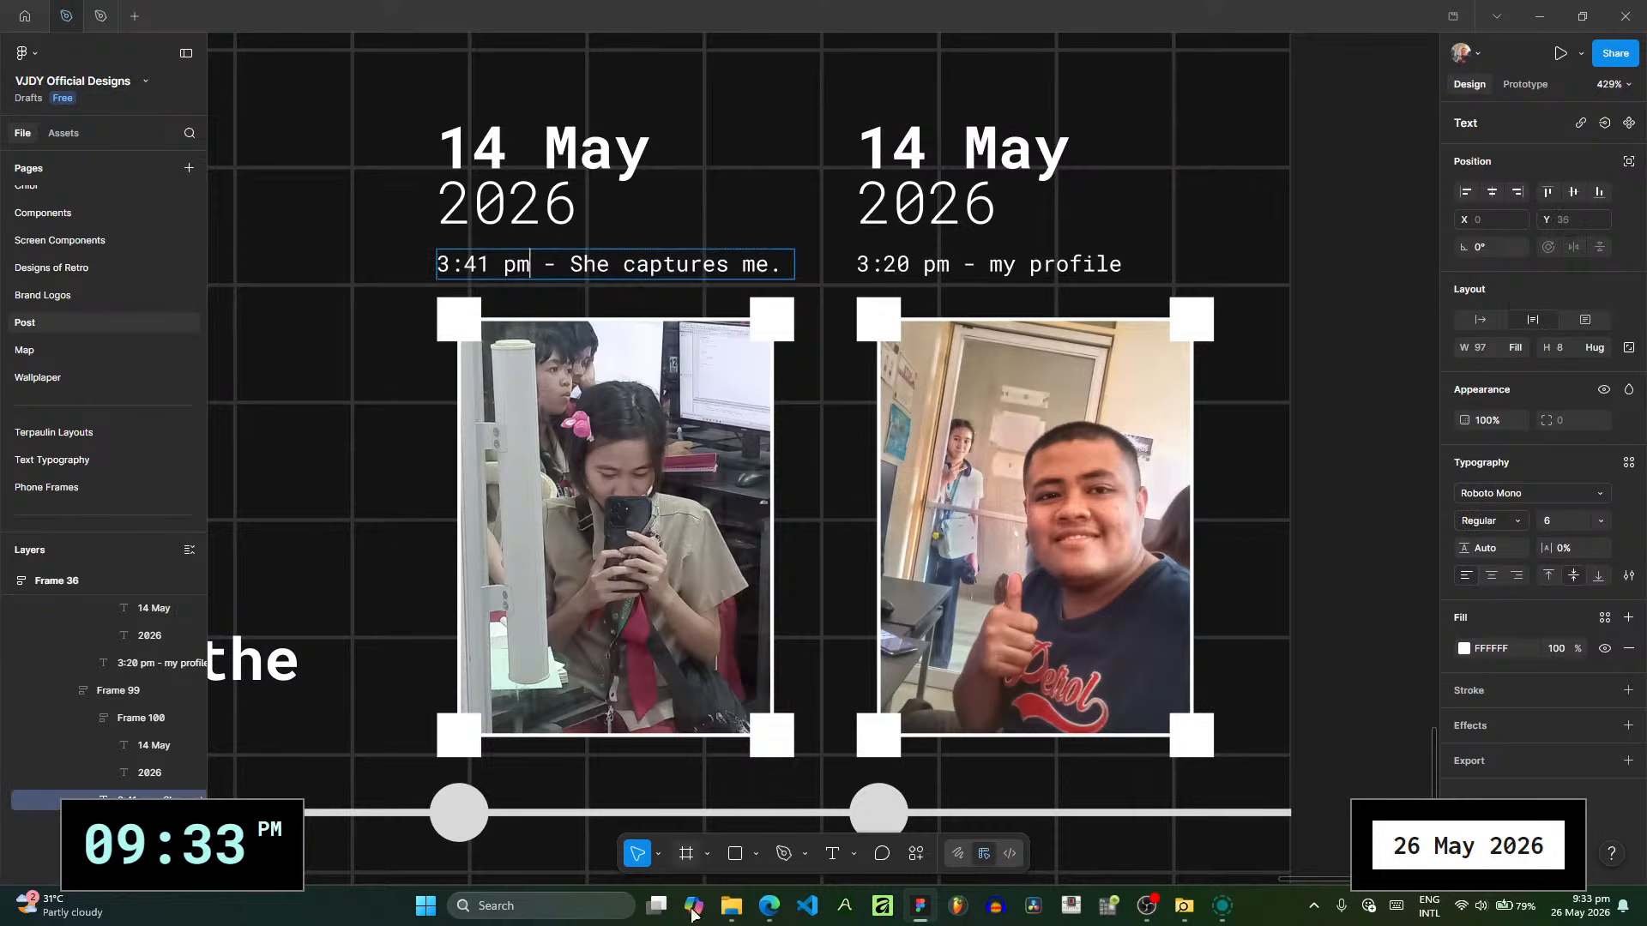
{"action": "key", "text": "ctrl+a"}
{"action": "left_click", "coordinate": [732, 906]}
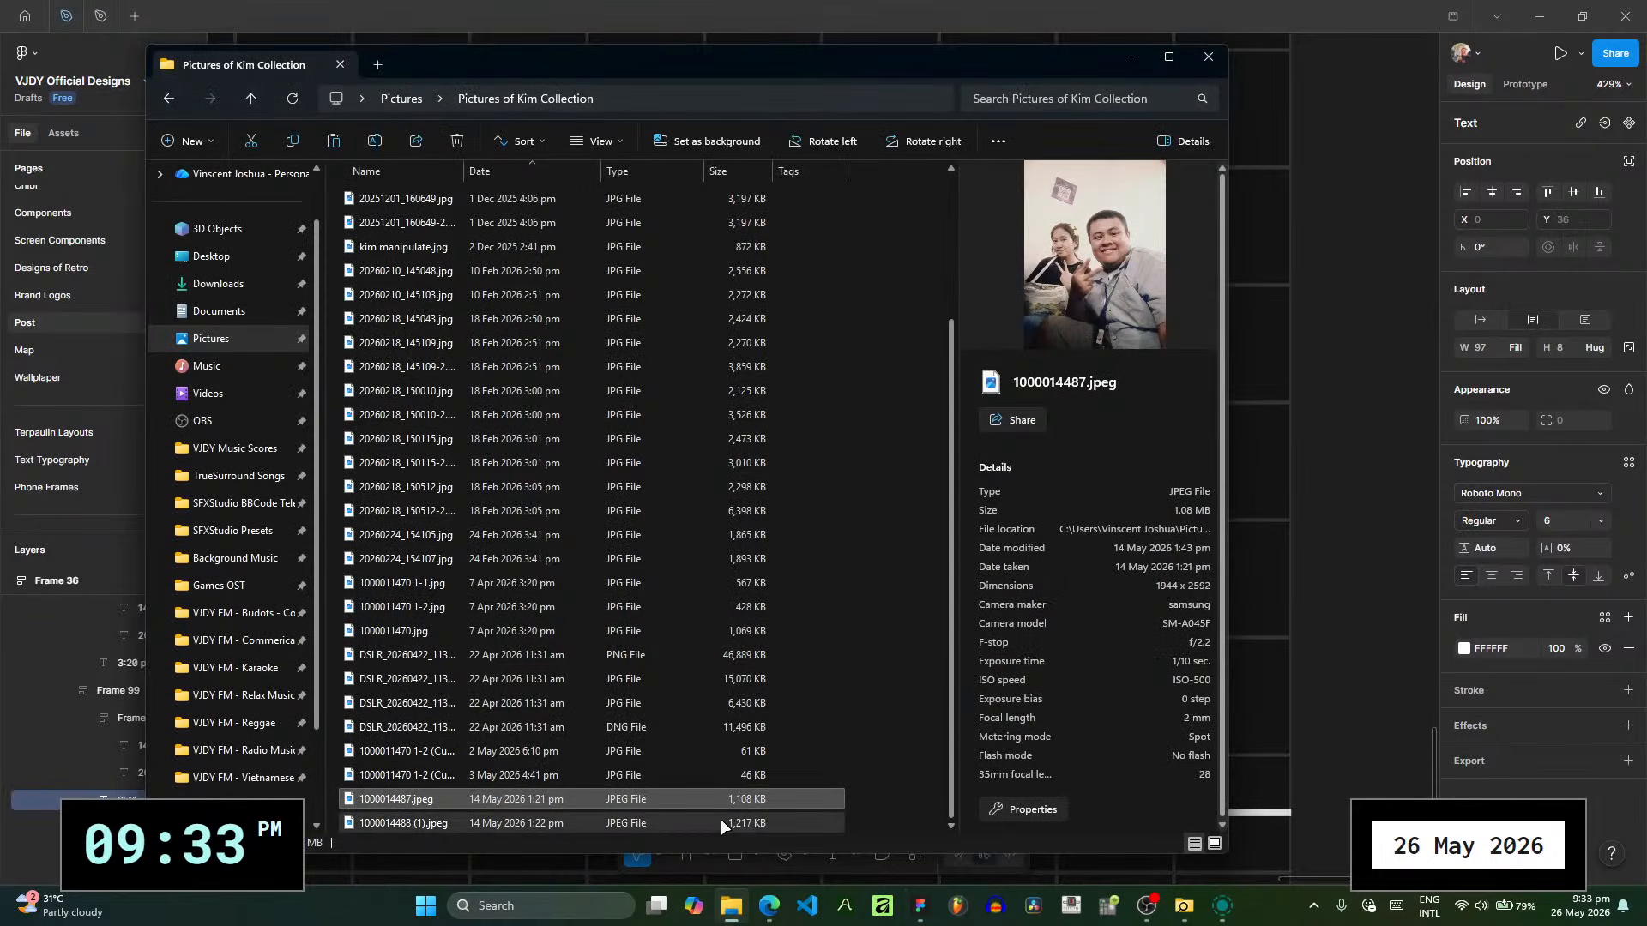
{"action": "left_click", "coordinate": [1202, 8]}
{"action": "type", "text": "1:21 pm"}
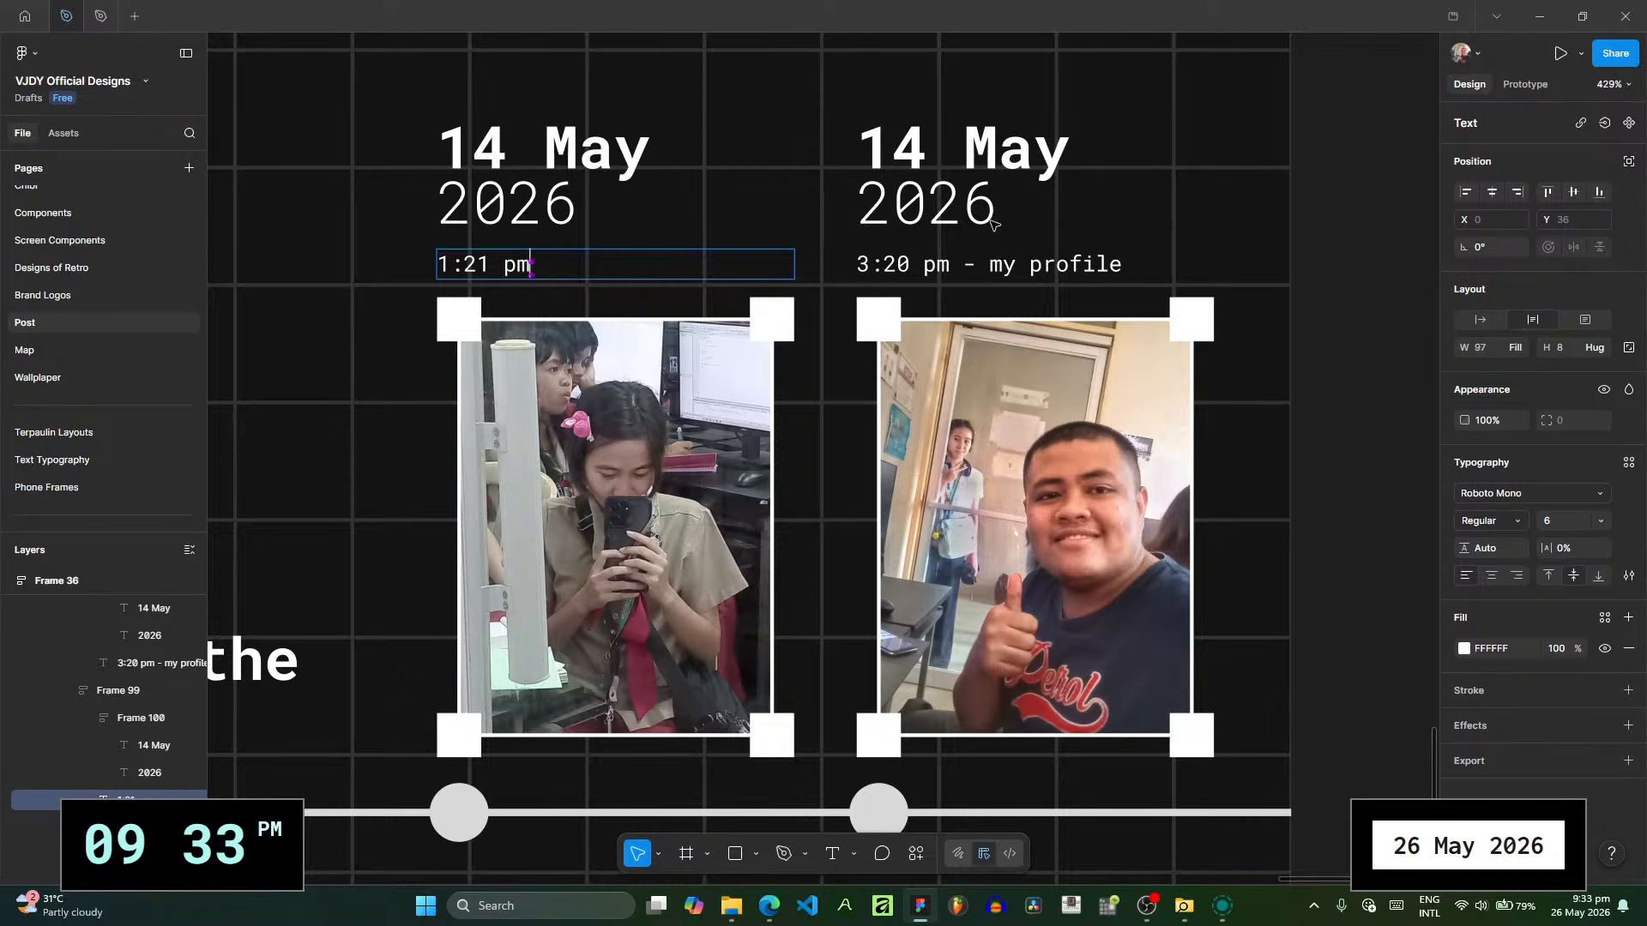
{"action": "key", "text": "Tab"}
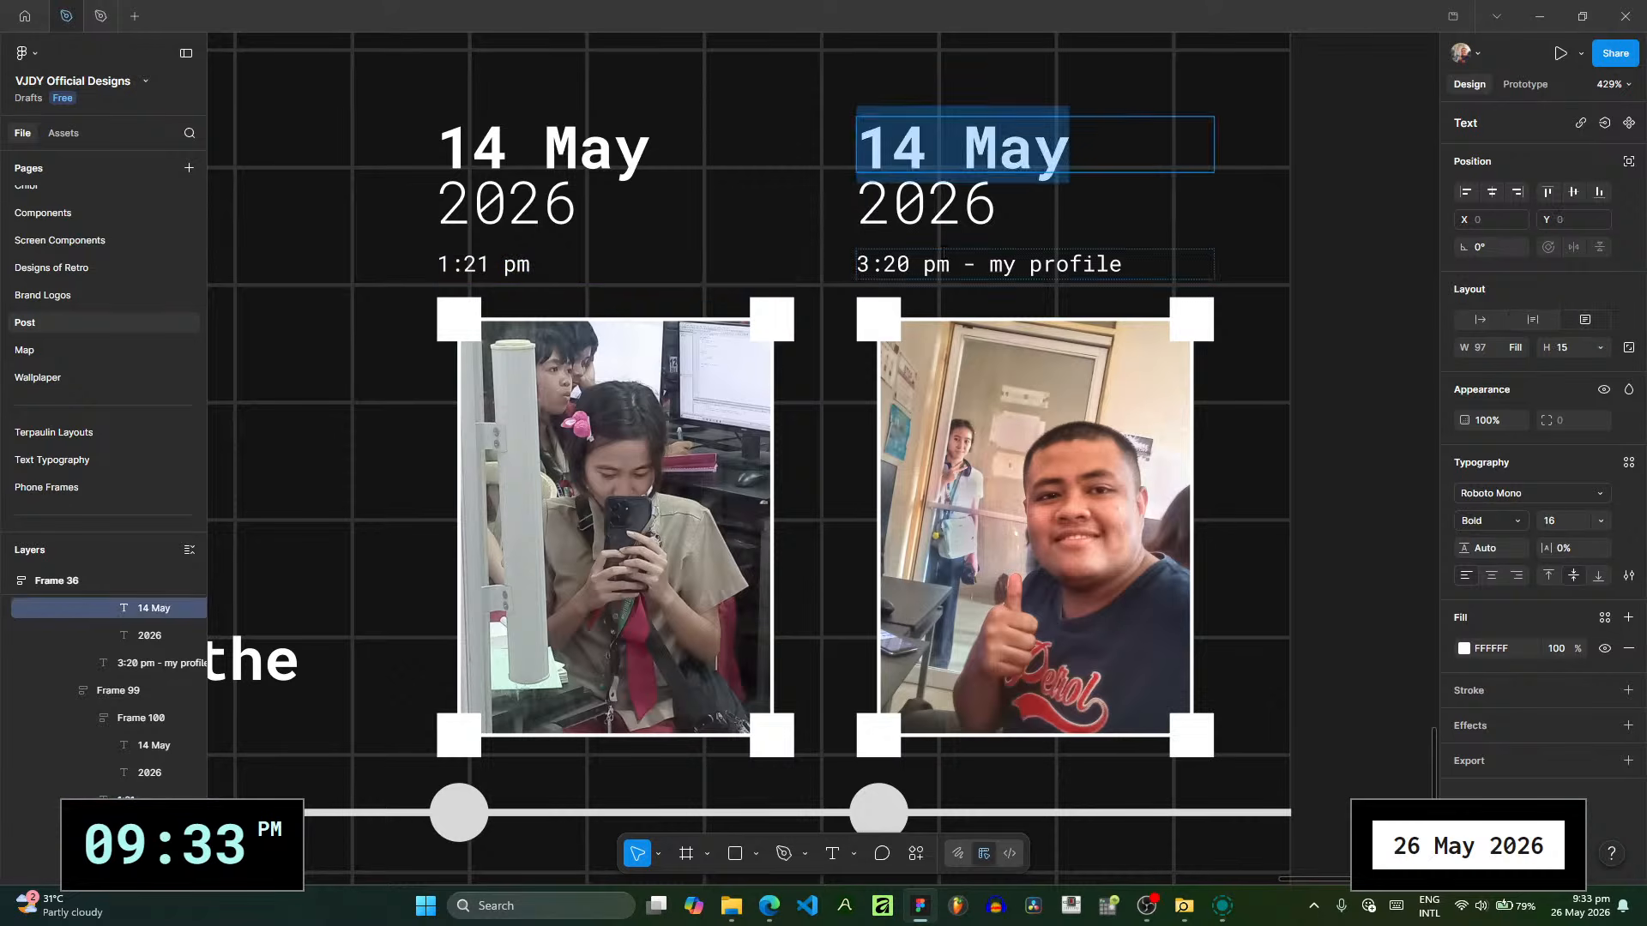
{"action": "left_click", "coordinate": [944, 255]}
{"action": "key", "text": "ctrl+a"}
{"action": "type", "text": "1"}
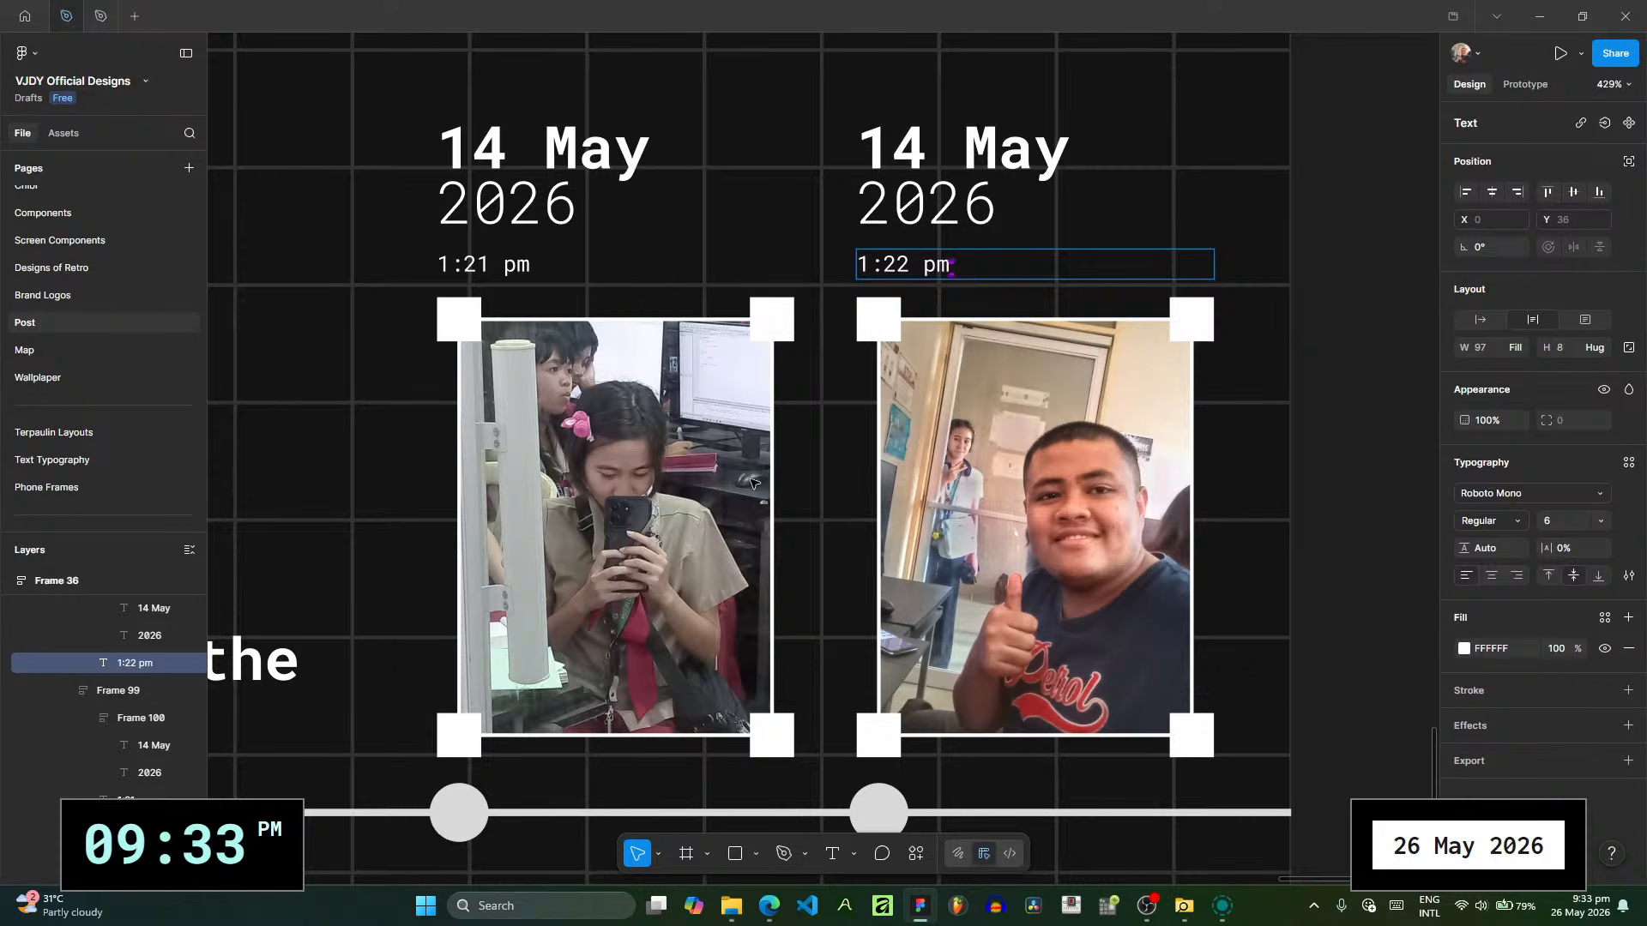
- Replace the image fill of the first photo on POST RECAP 10 with 1000014487.jpeg from the picture folder
{"action": "left_click", "coordinate": [694, 506]}
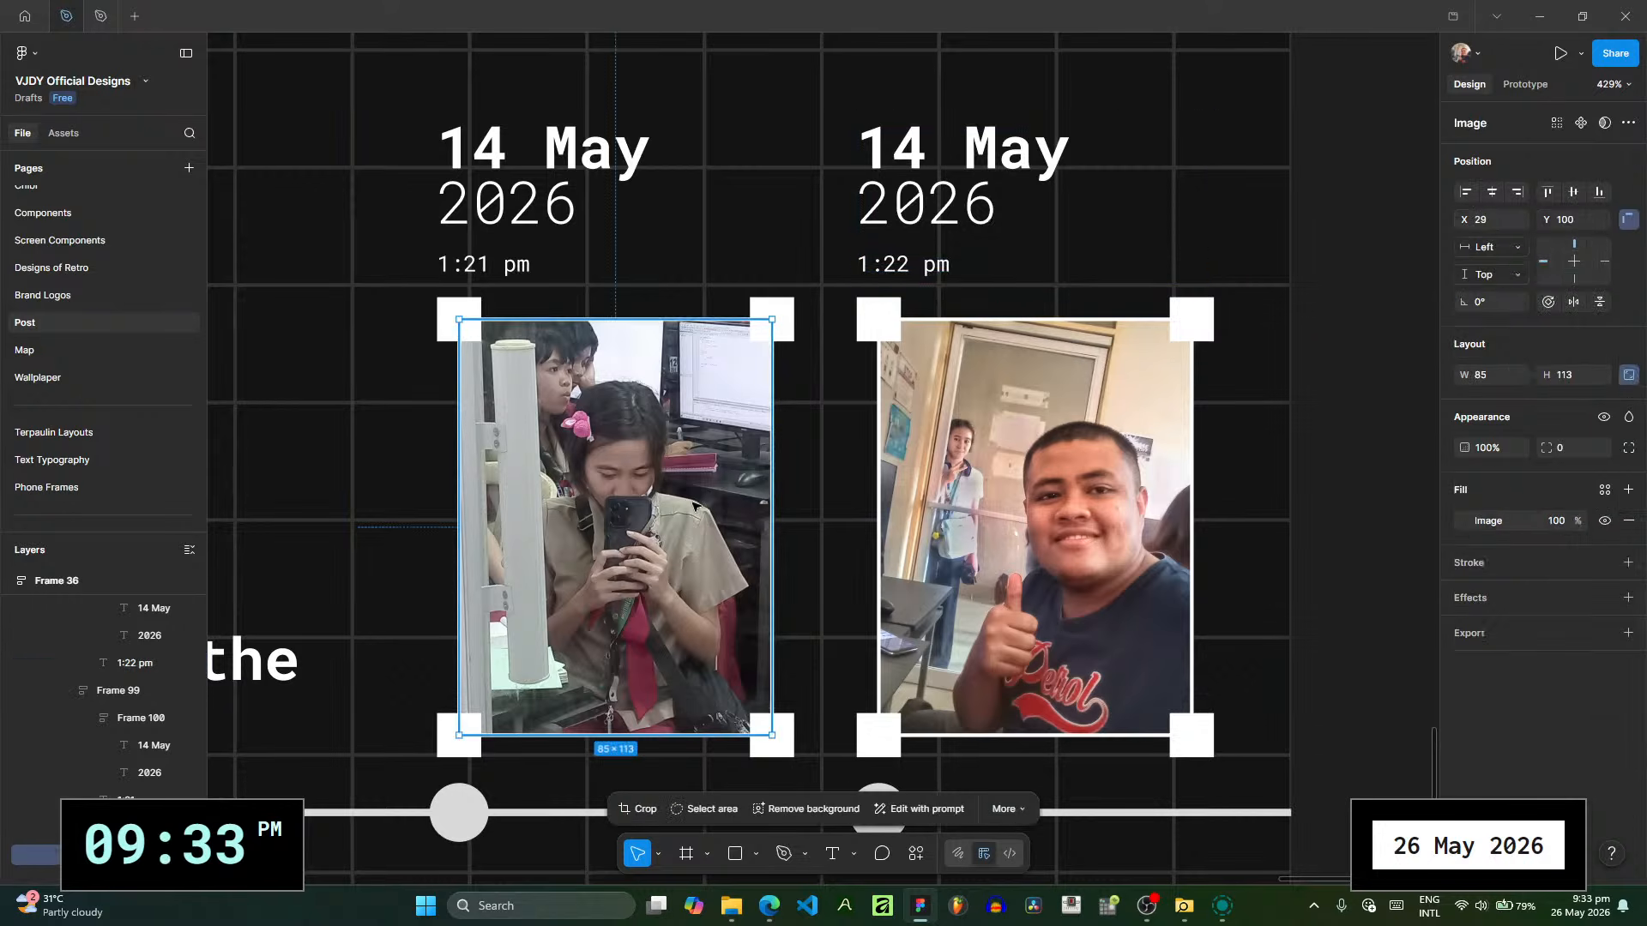
{"action": "left_click", "coordinate": [1462, 520]}
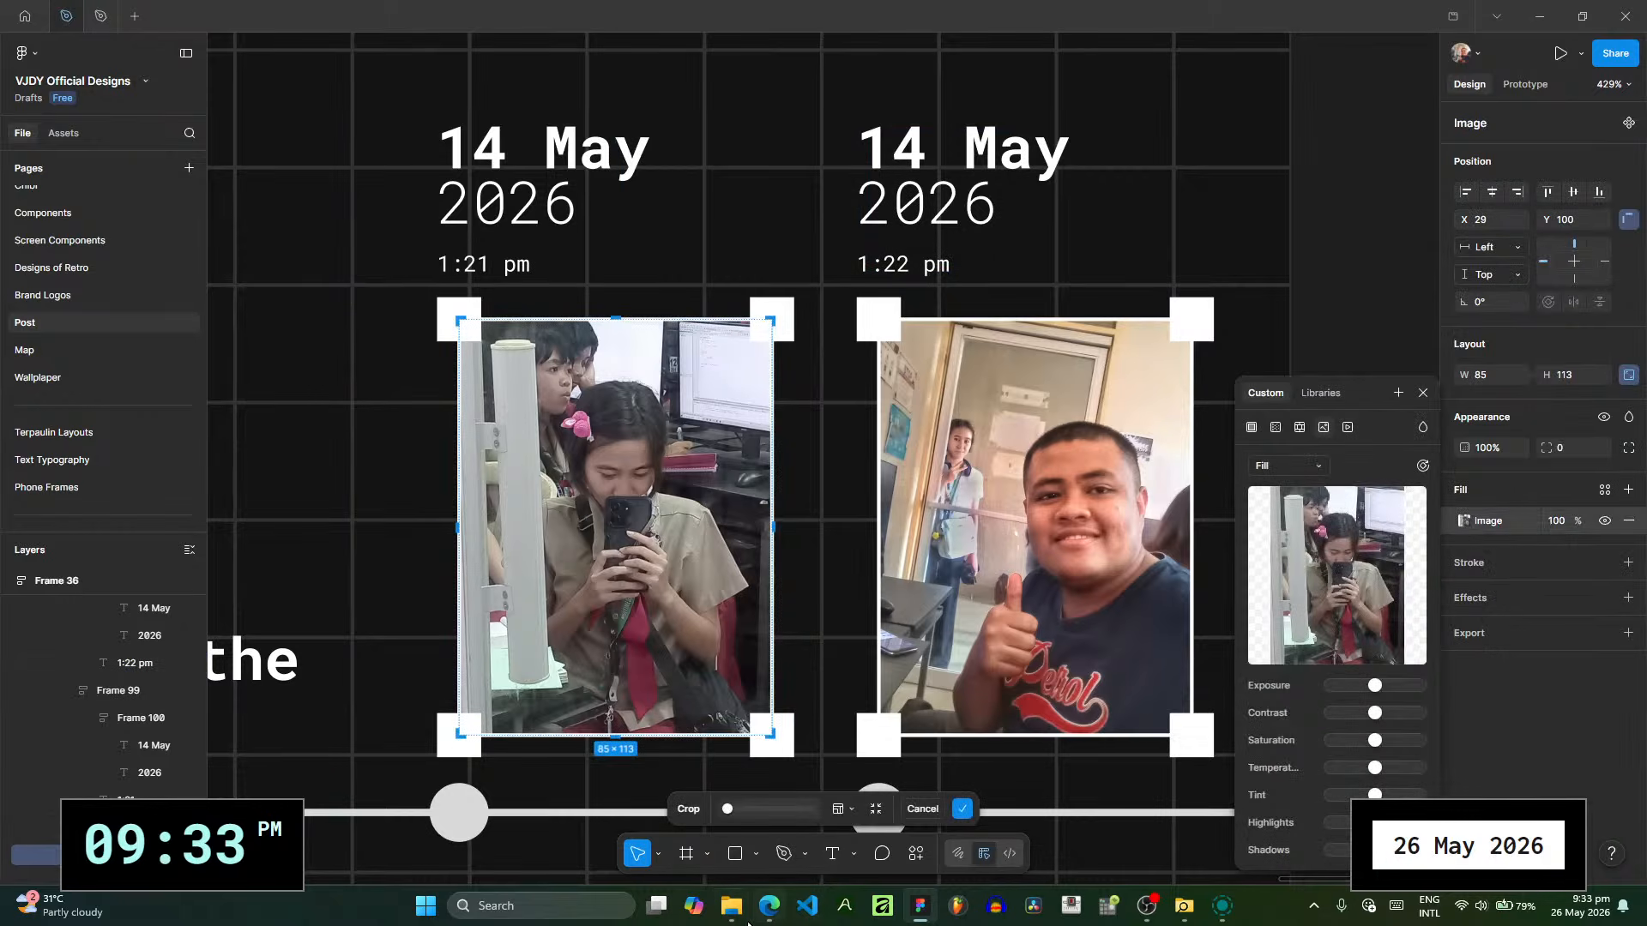
{"action": "left_click", "coordinate": [743, 916]}
{"action": "left_click_drag", "start_coordinate": [651, 799], "coordinate": [1336, 575]}
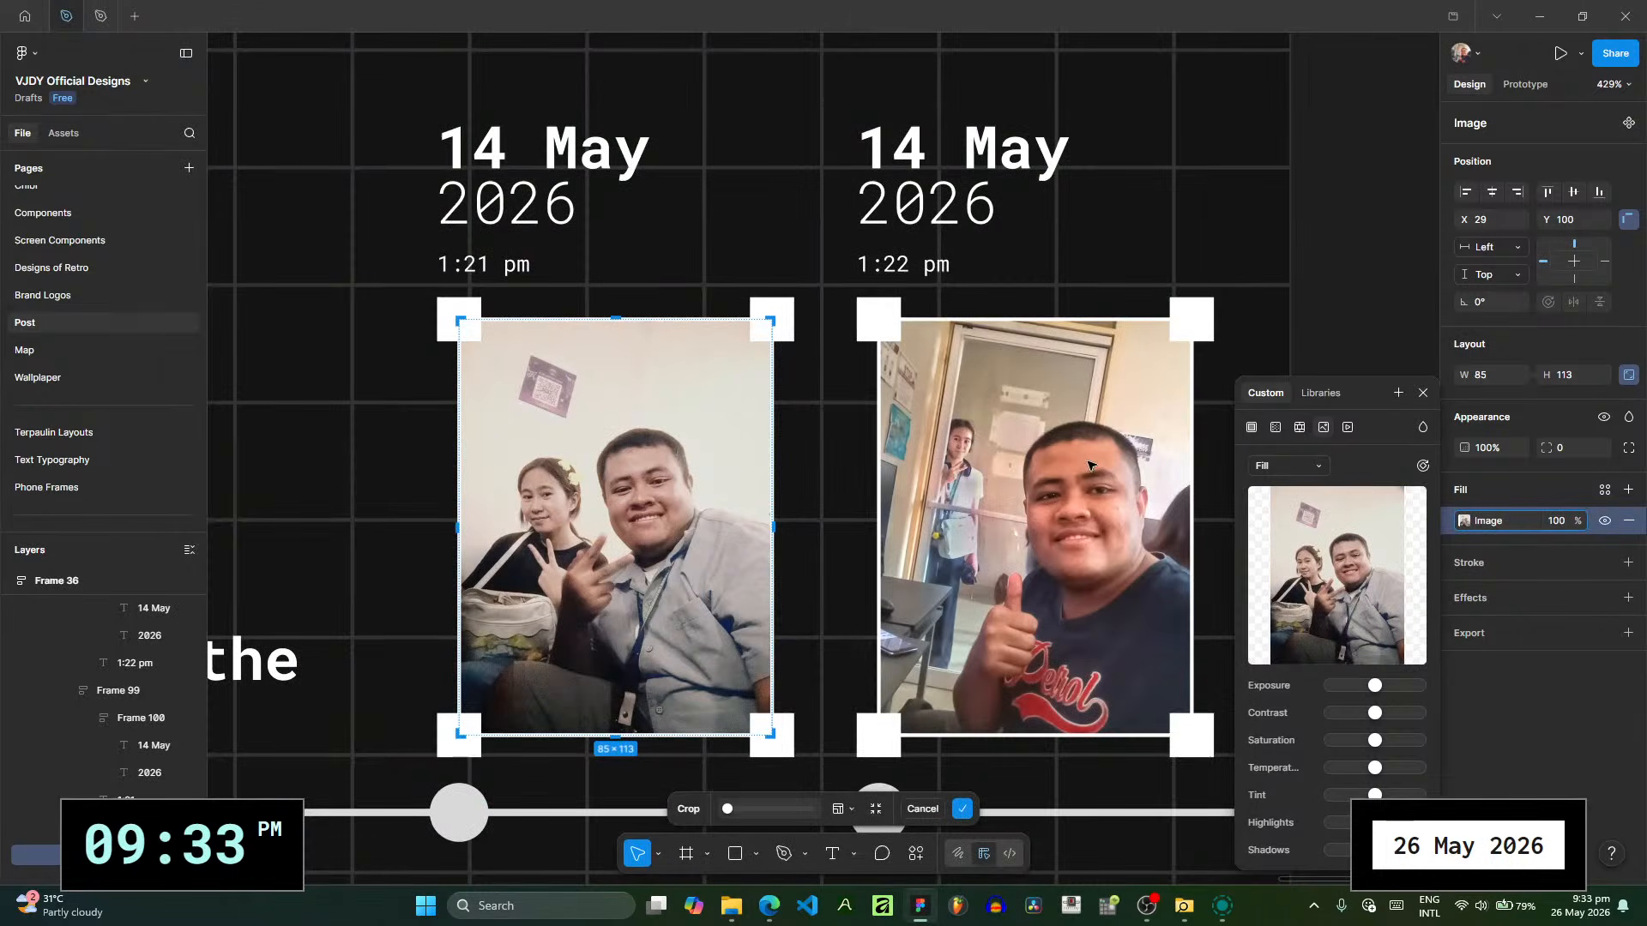
{"action": "scroll", "coordinate": [118, 772], "scroll_direction": "up", "scroll_amount": 3}
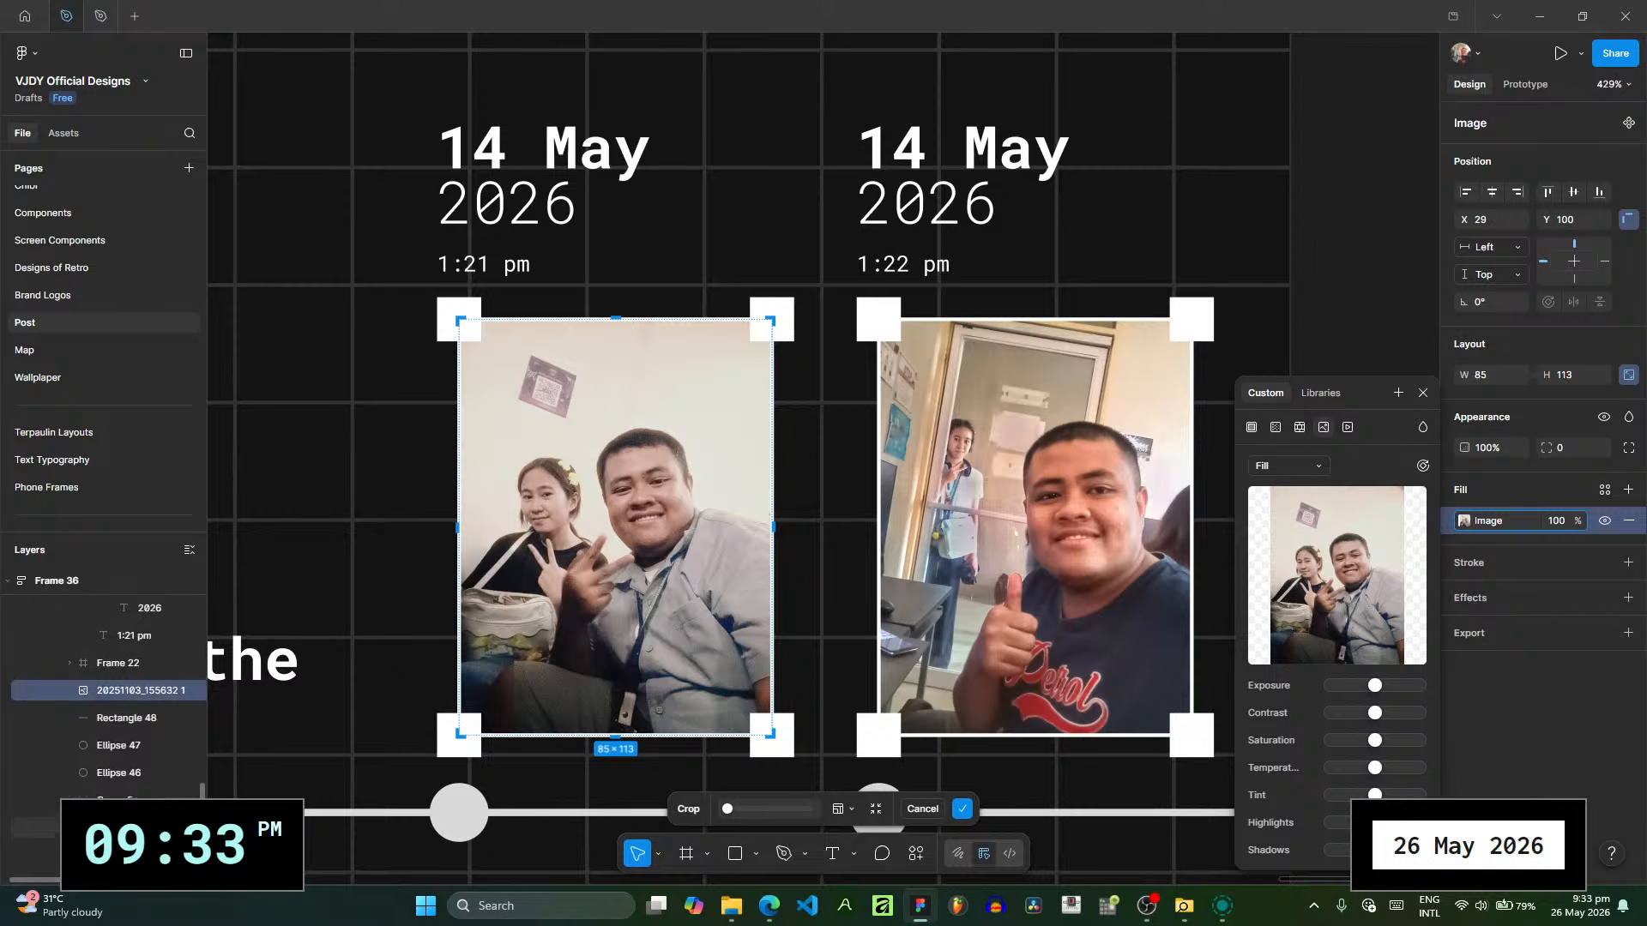
{"action": "left_click", "coordinate": [126, 615]}
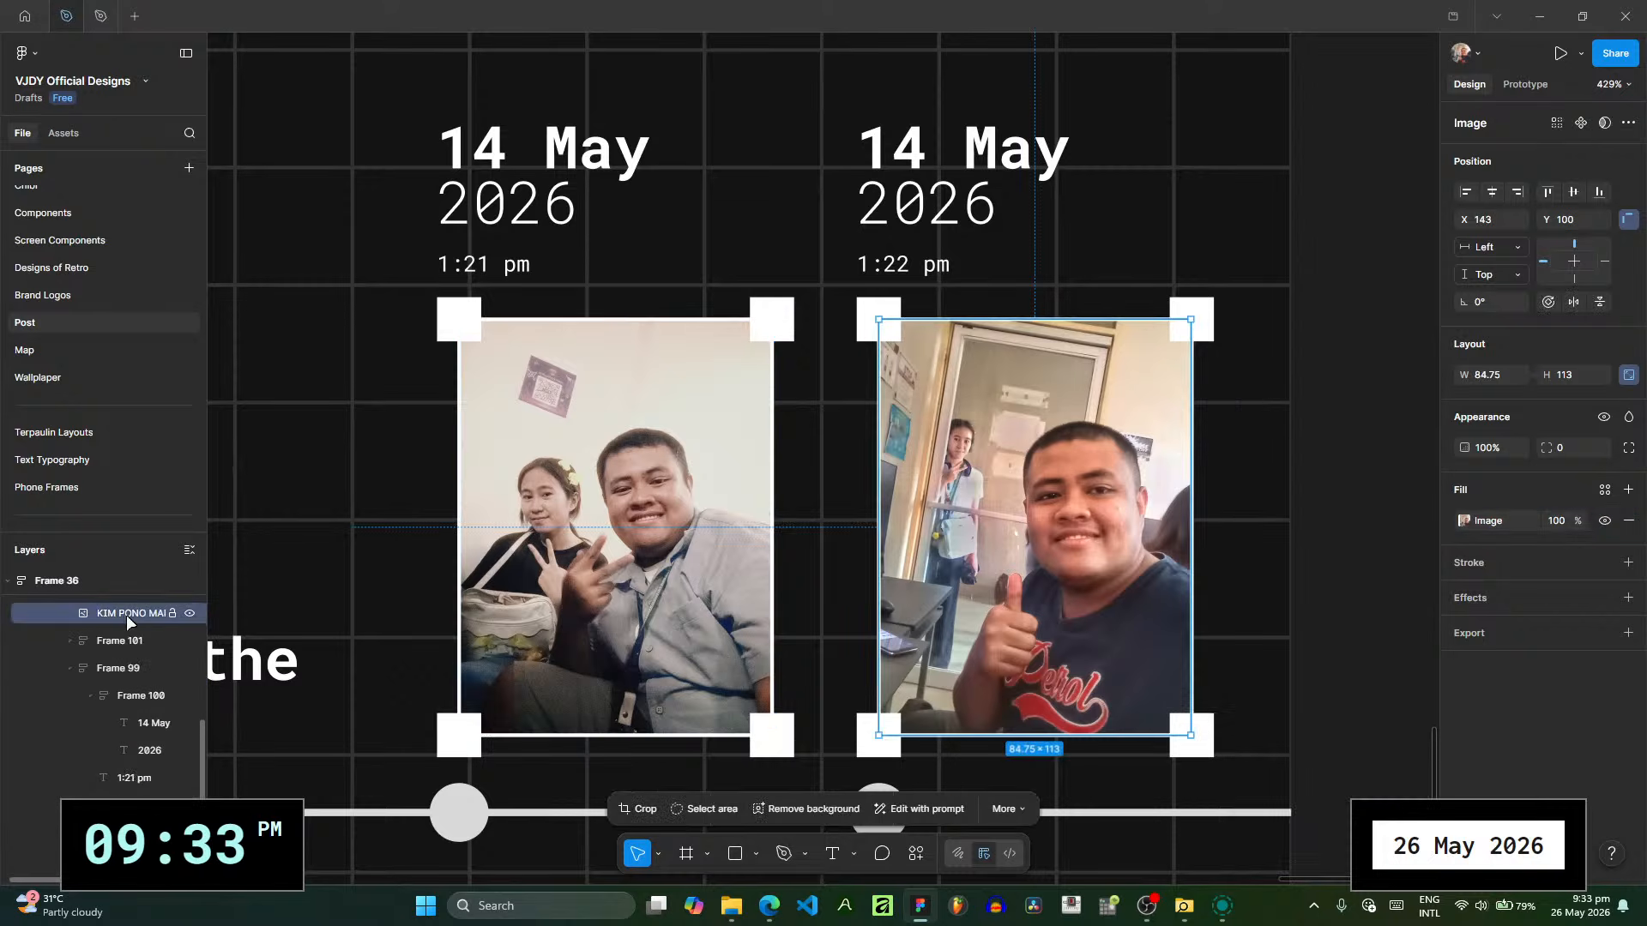
{"action": "left_click", "coordinate": [1464, 520]}
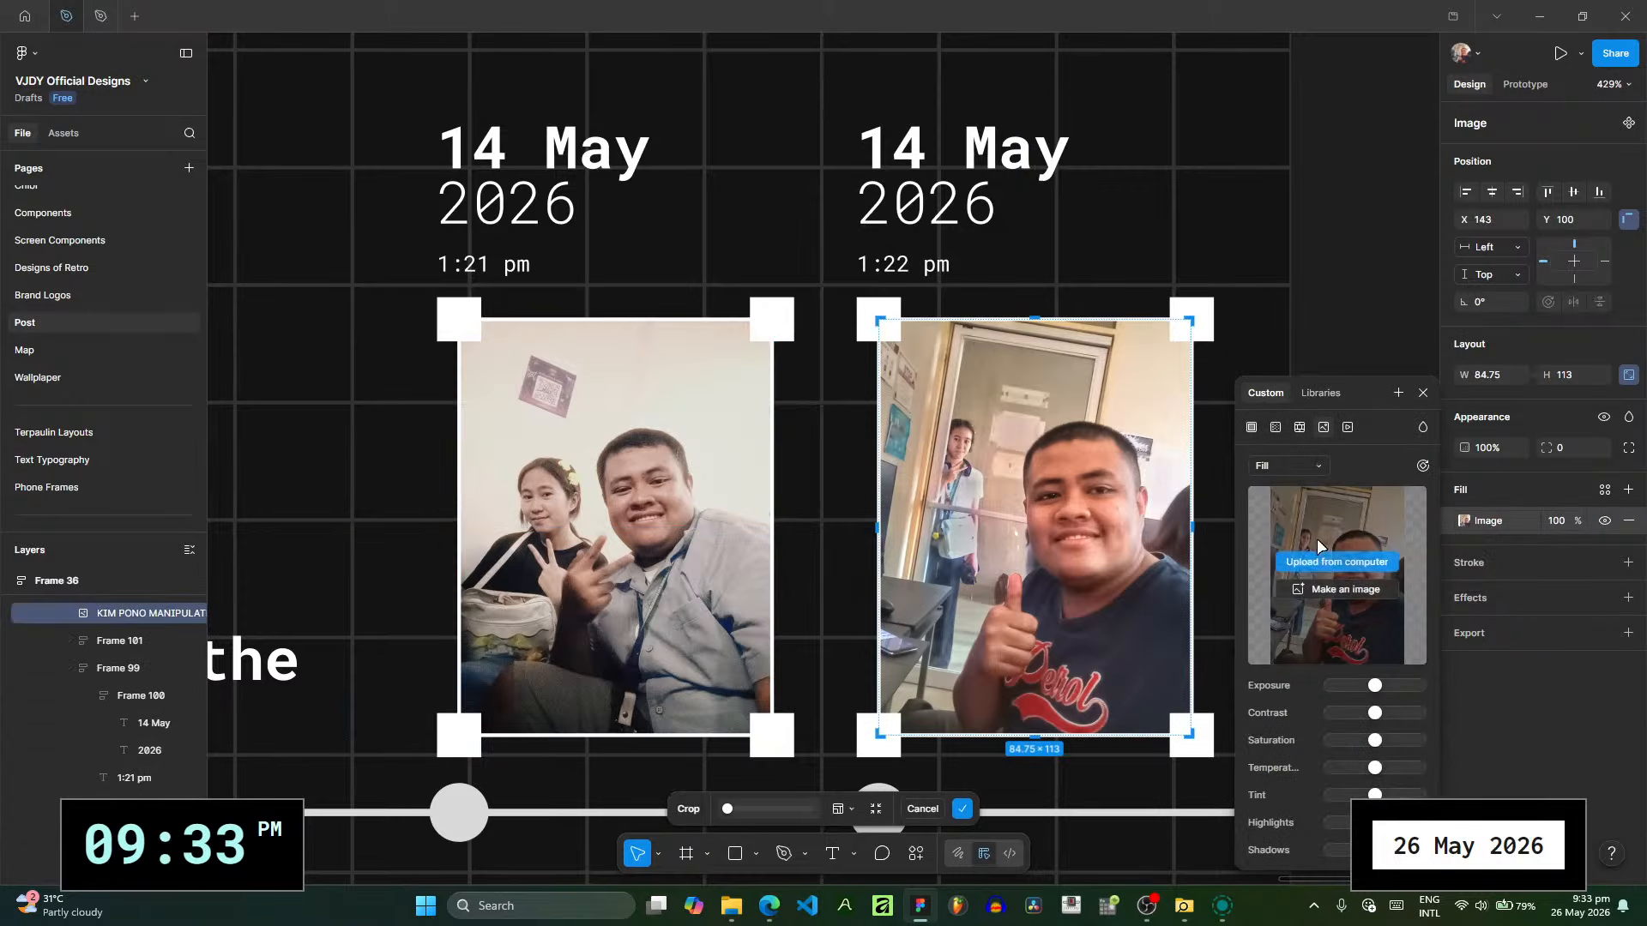
{"action": "left_click", "coordinate": [731, 906]}
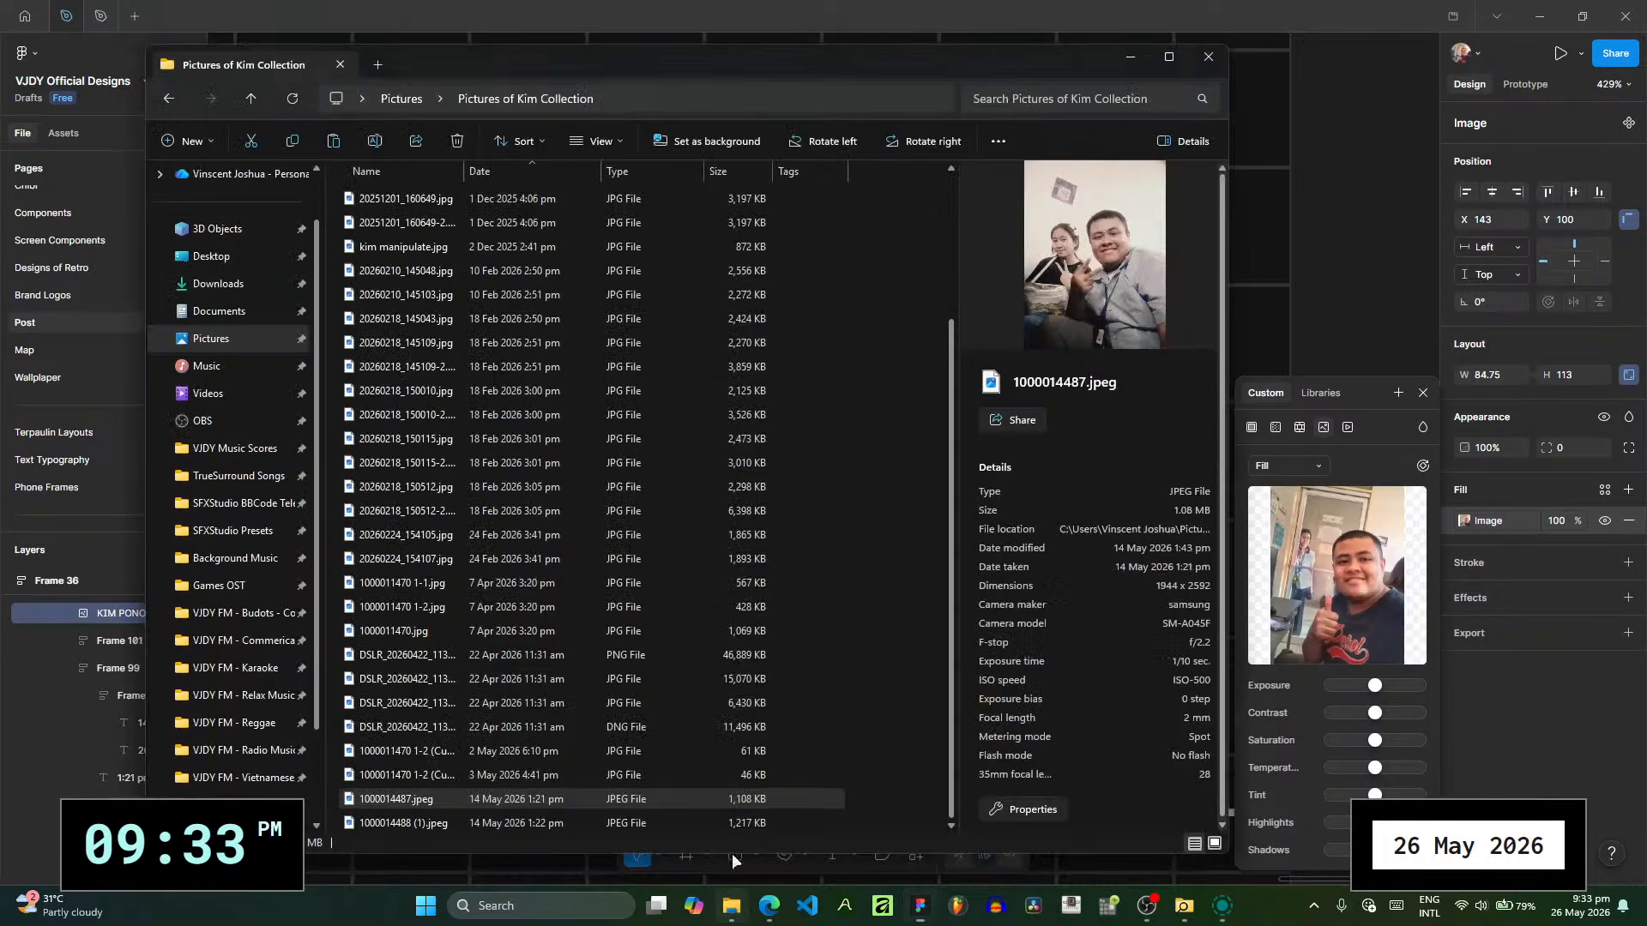
{"action": "left_click", "coordinate": [566, 823]}
{"action": "left_click_drag", "start_coordinate": [1391, 603], "coordinate": [1391, 600]}
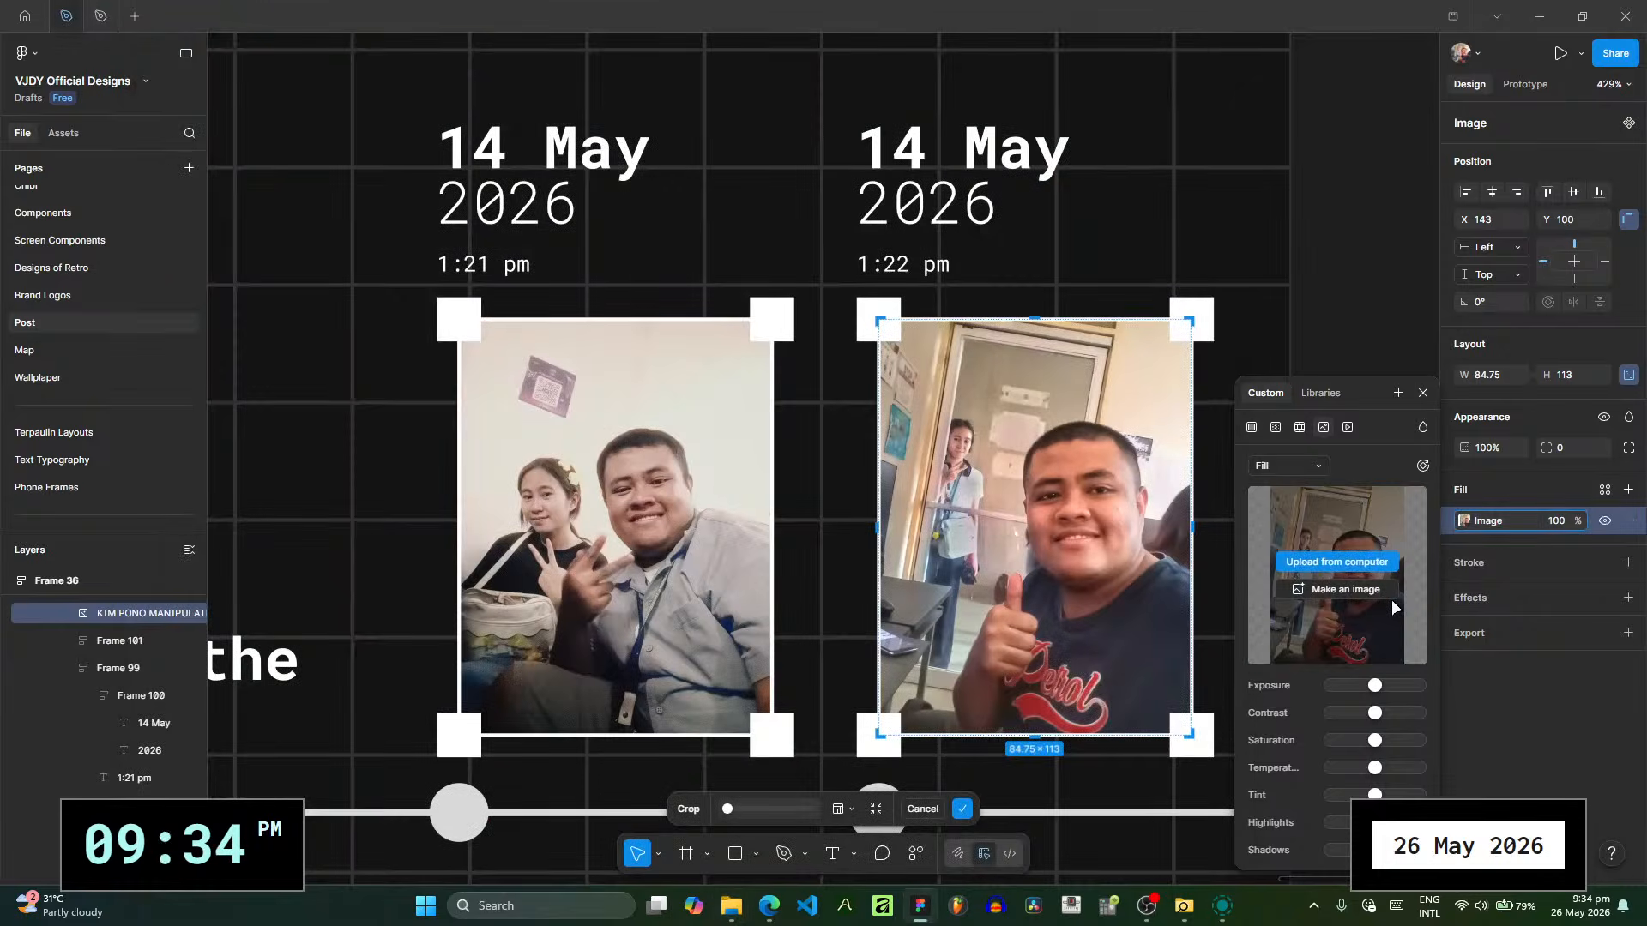
- Shorten the timeline line on POST RECAP 10 to a width of 144 so it ends at the second dot
{"action": "left_click_drag", "start_coordinate": [1364, 303], "coordinate": [923, 140]}
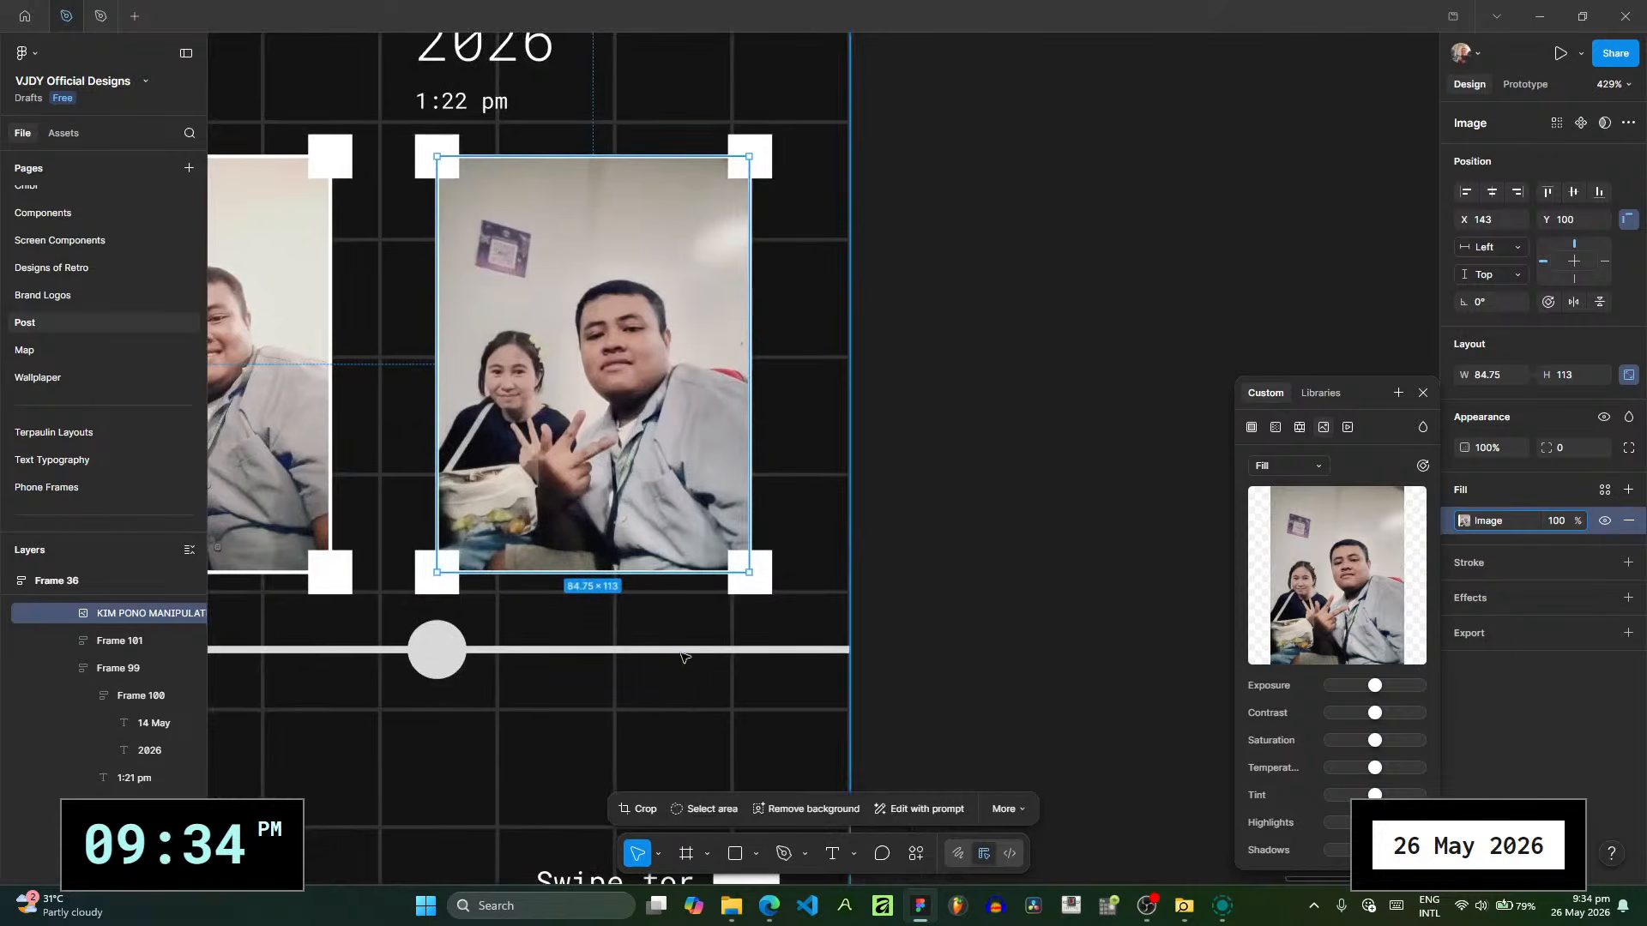
{"action": "left_click", "coordinate": [762, 649]}
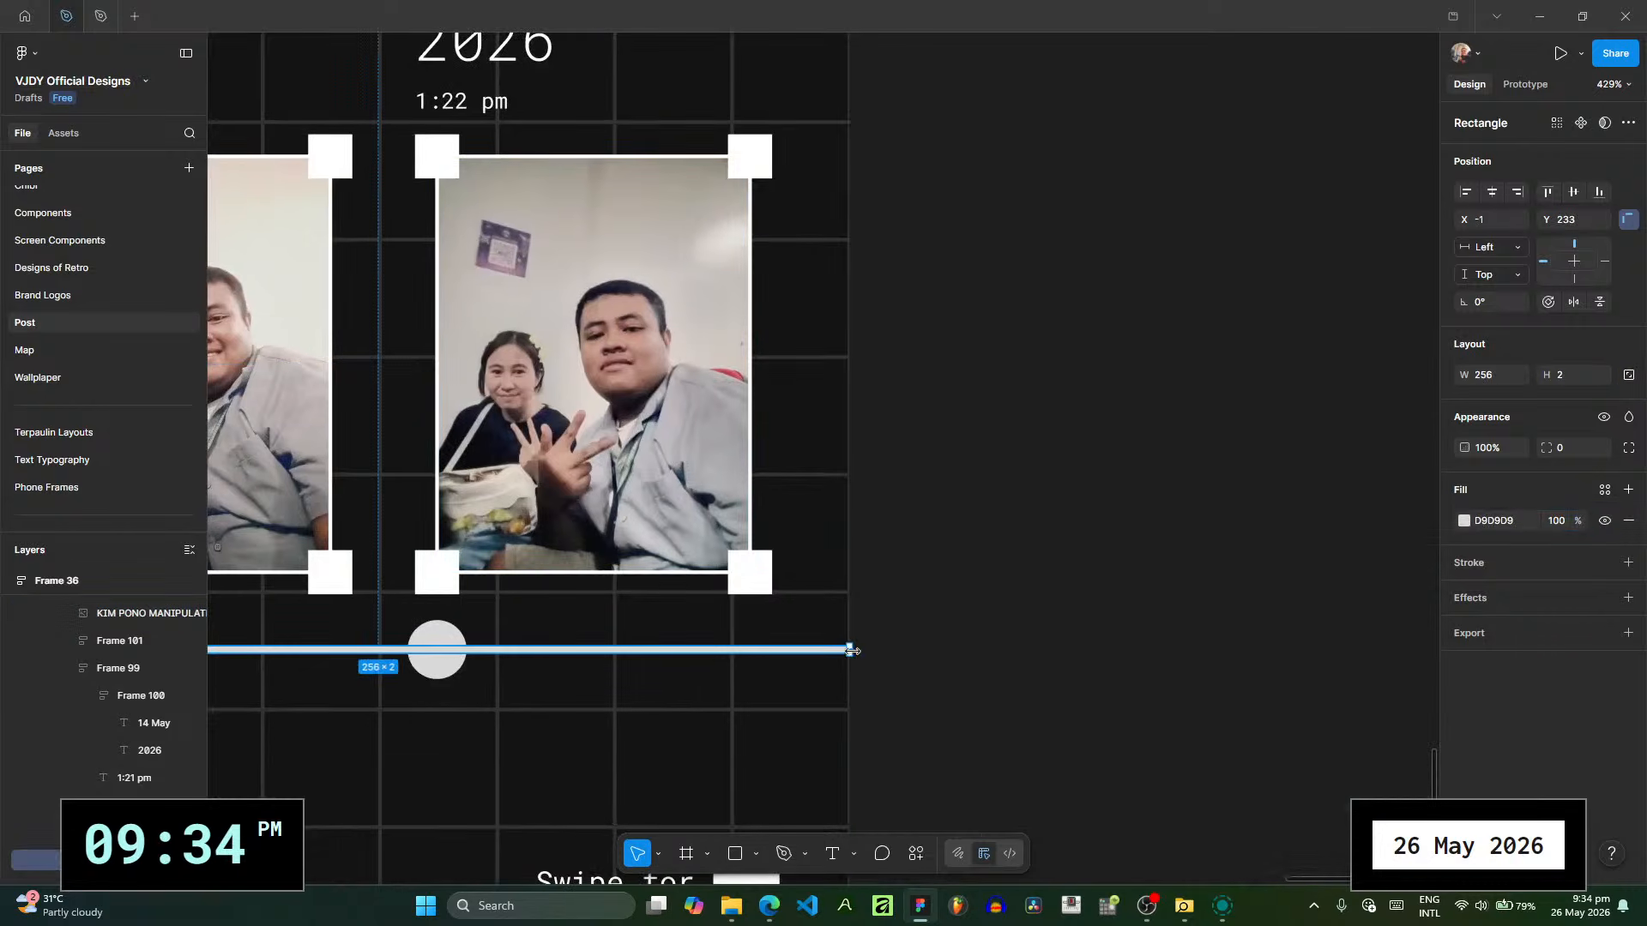
{"action": "left_click_drag", "start_coordinate": [846, 649], "coordinate": [438, 662]}
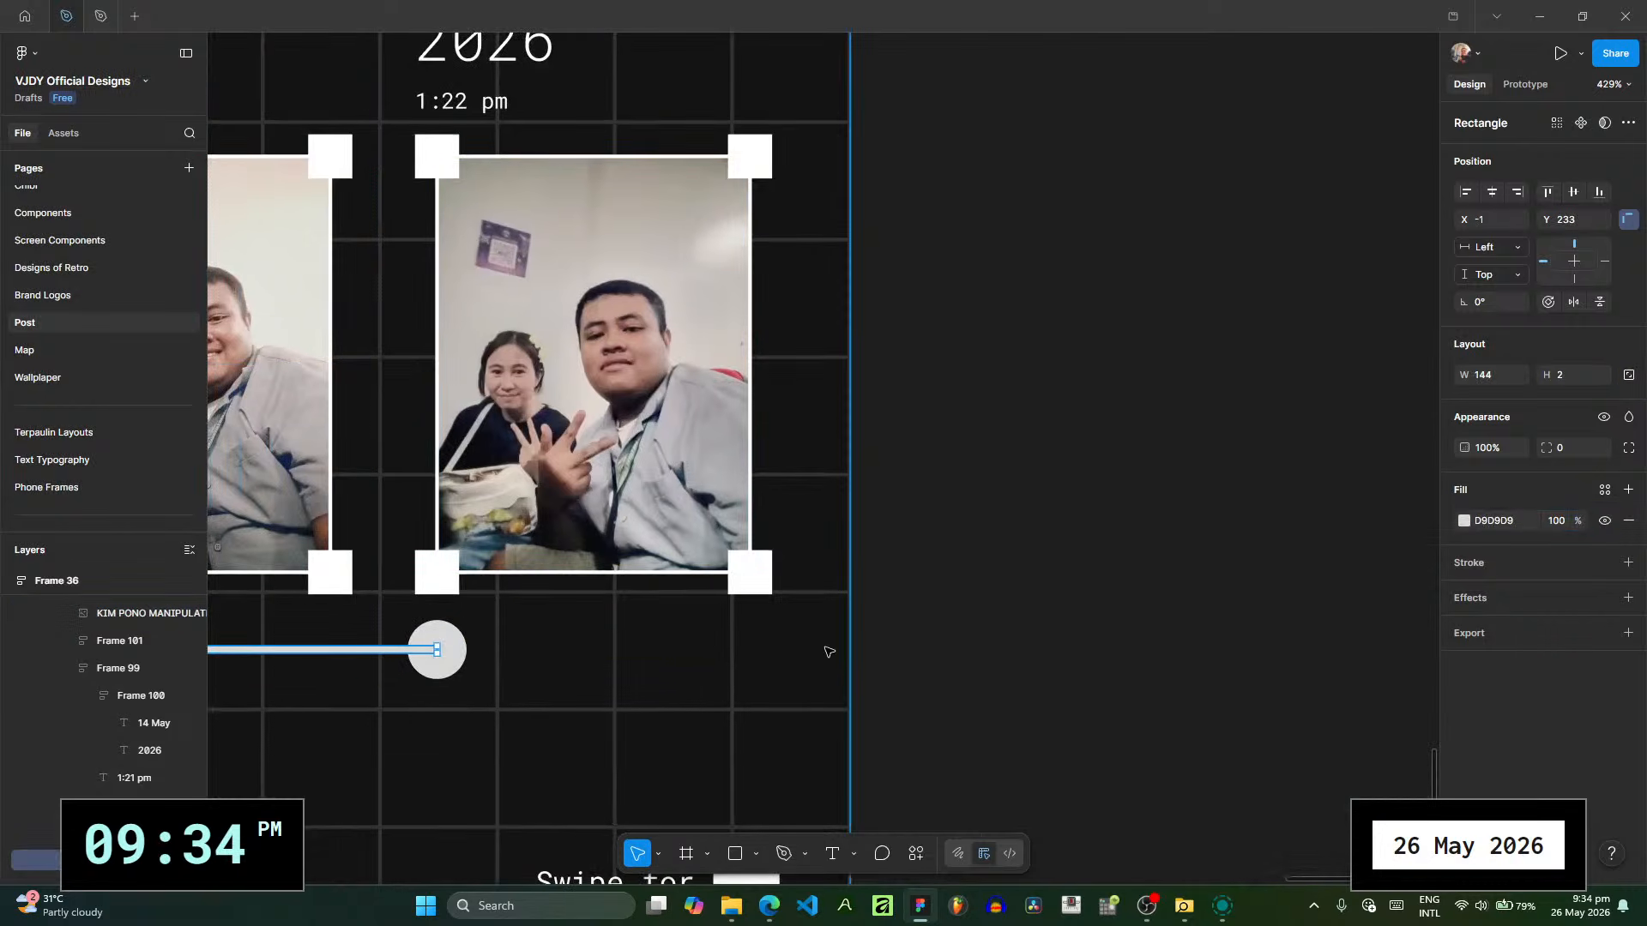
{"action": "left_click", "coordinate": [830, 651]}
{"action": "scroll", "coordinate": [830, 651], "scroll_direction": "down", "scroll_amount": 2}
{"action": "left_click", "coordinate": [1021, 574]}
{"action": "left_click_drag", "start_coordinate": [1021, 573], "coordinate": [1248, 591]}
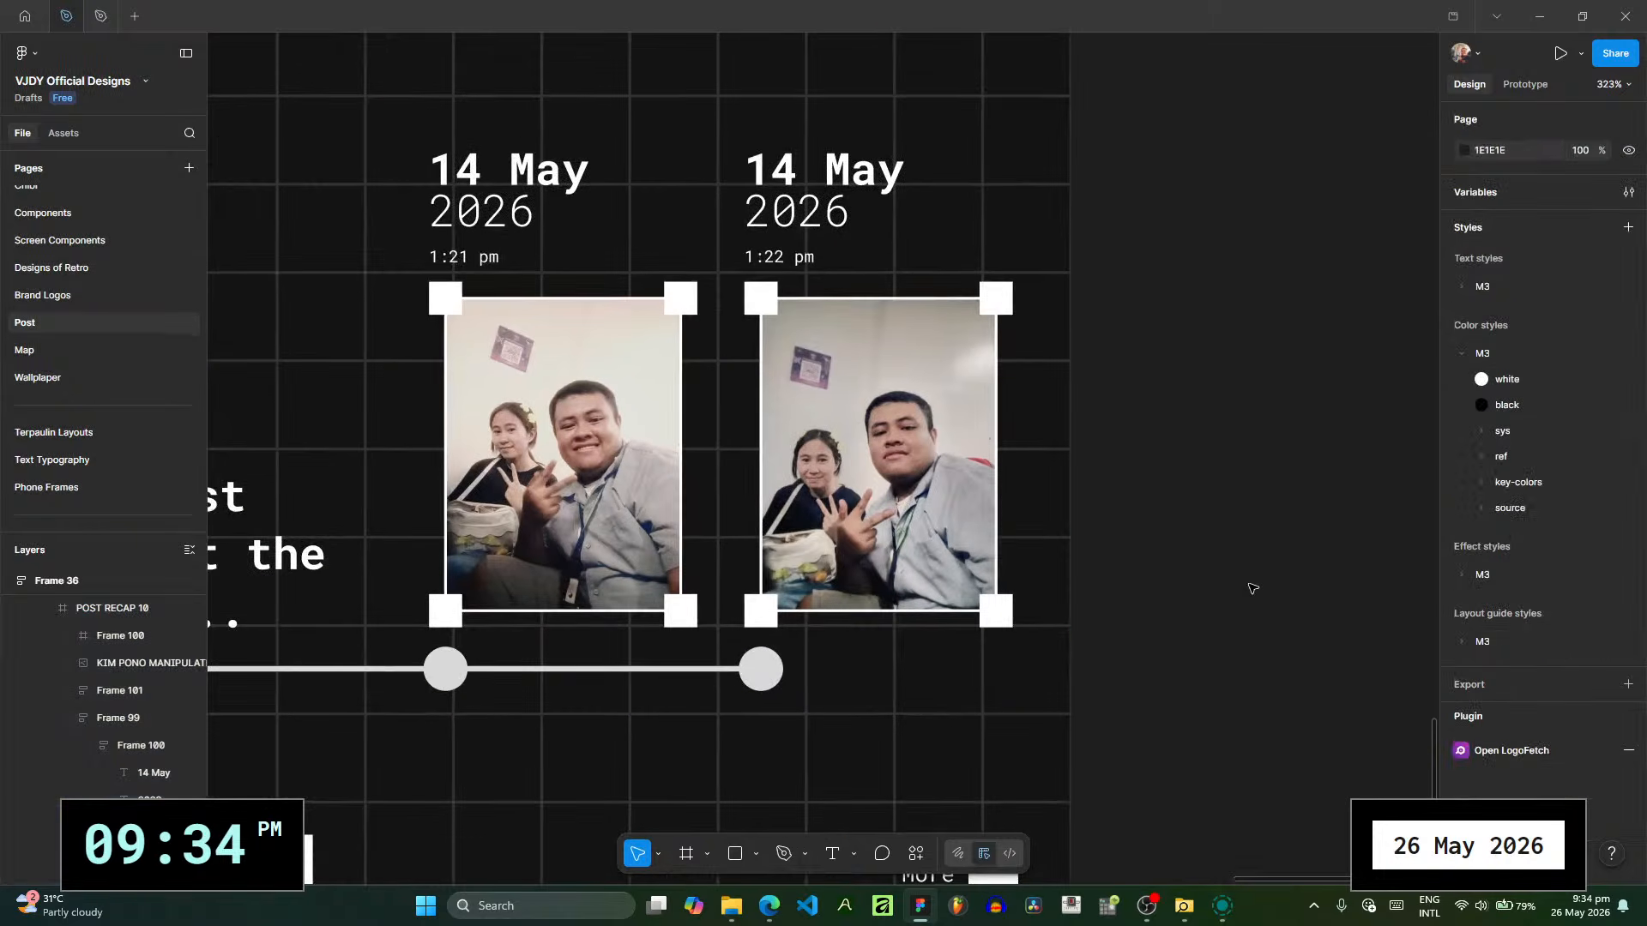
- Review the whole recap carousel from the final 14 May slide back to the title slide
{"action": "left_click", "coordinate": [916, 754]}
{"action": "scroll", "coordinate": [864, 625], "scroll_direction": "down", "scroll_amount": 5}
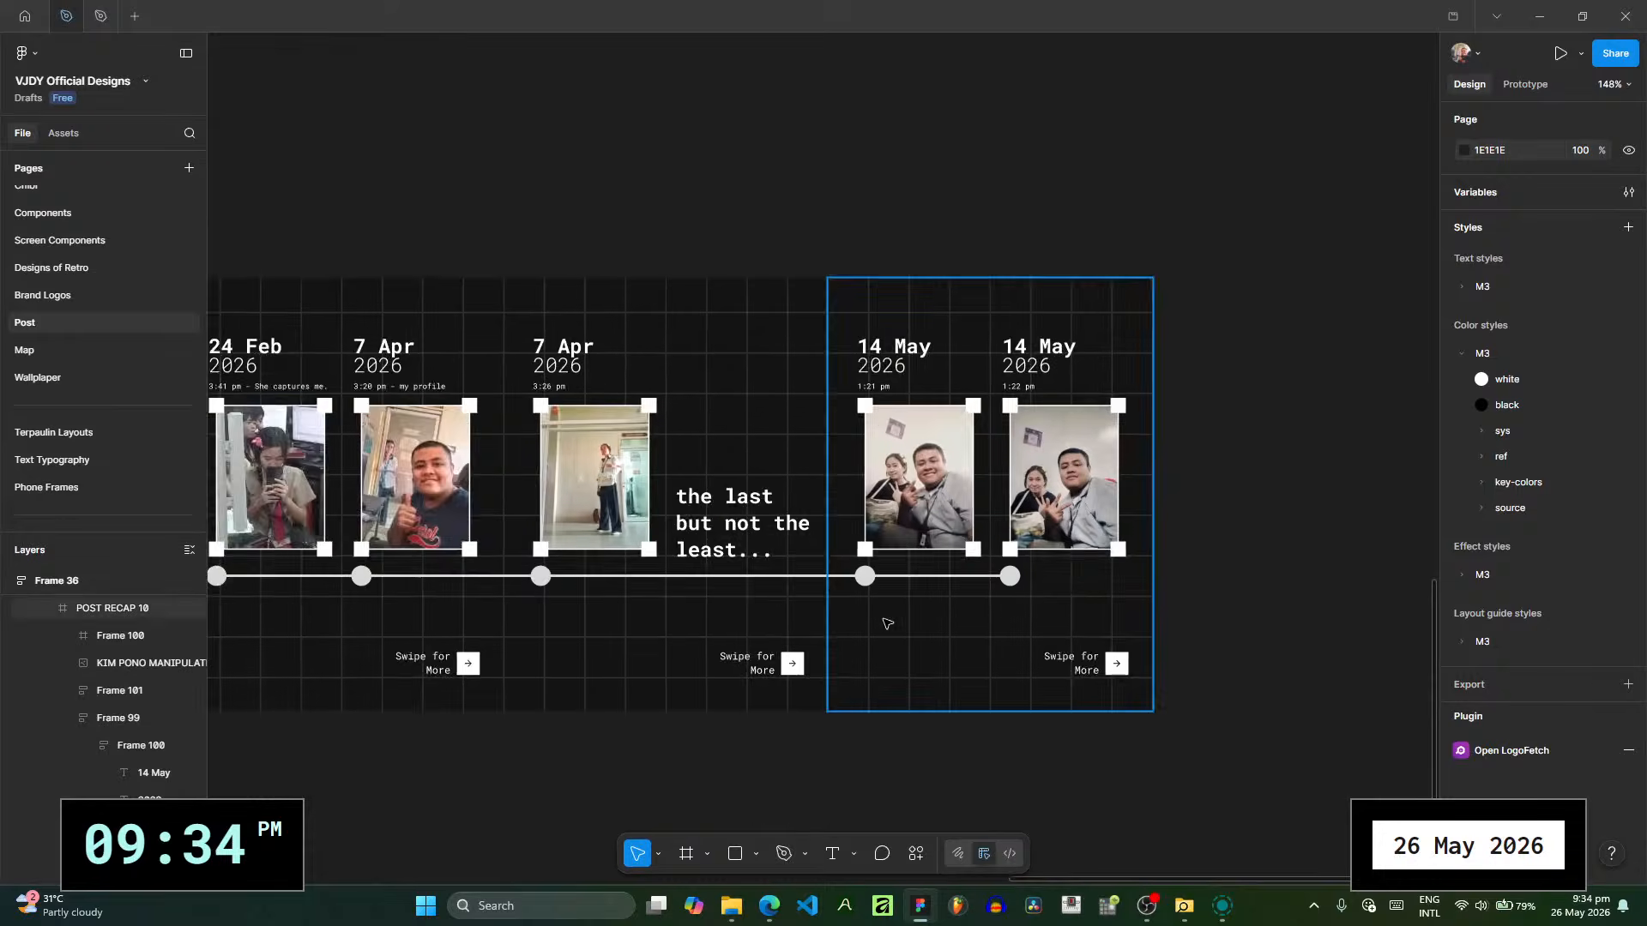
{"action": "scroll", "coordinate": [888, 624], "scroll_direction": "down", "scroll_amount": 4}
{"action": "scroll", "coordinate": [858, 669], "scroll_direction": "left", "scroll_amount": 5}
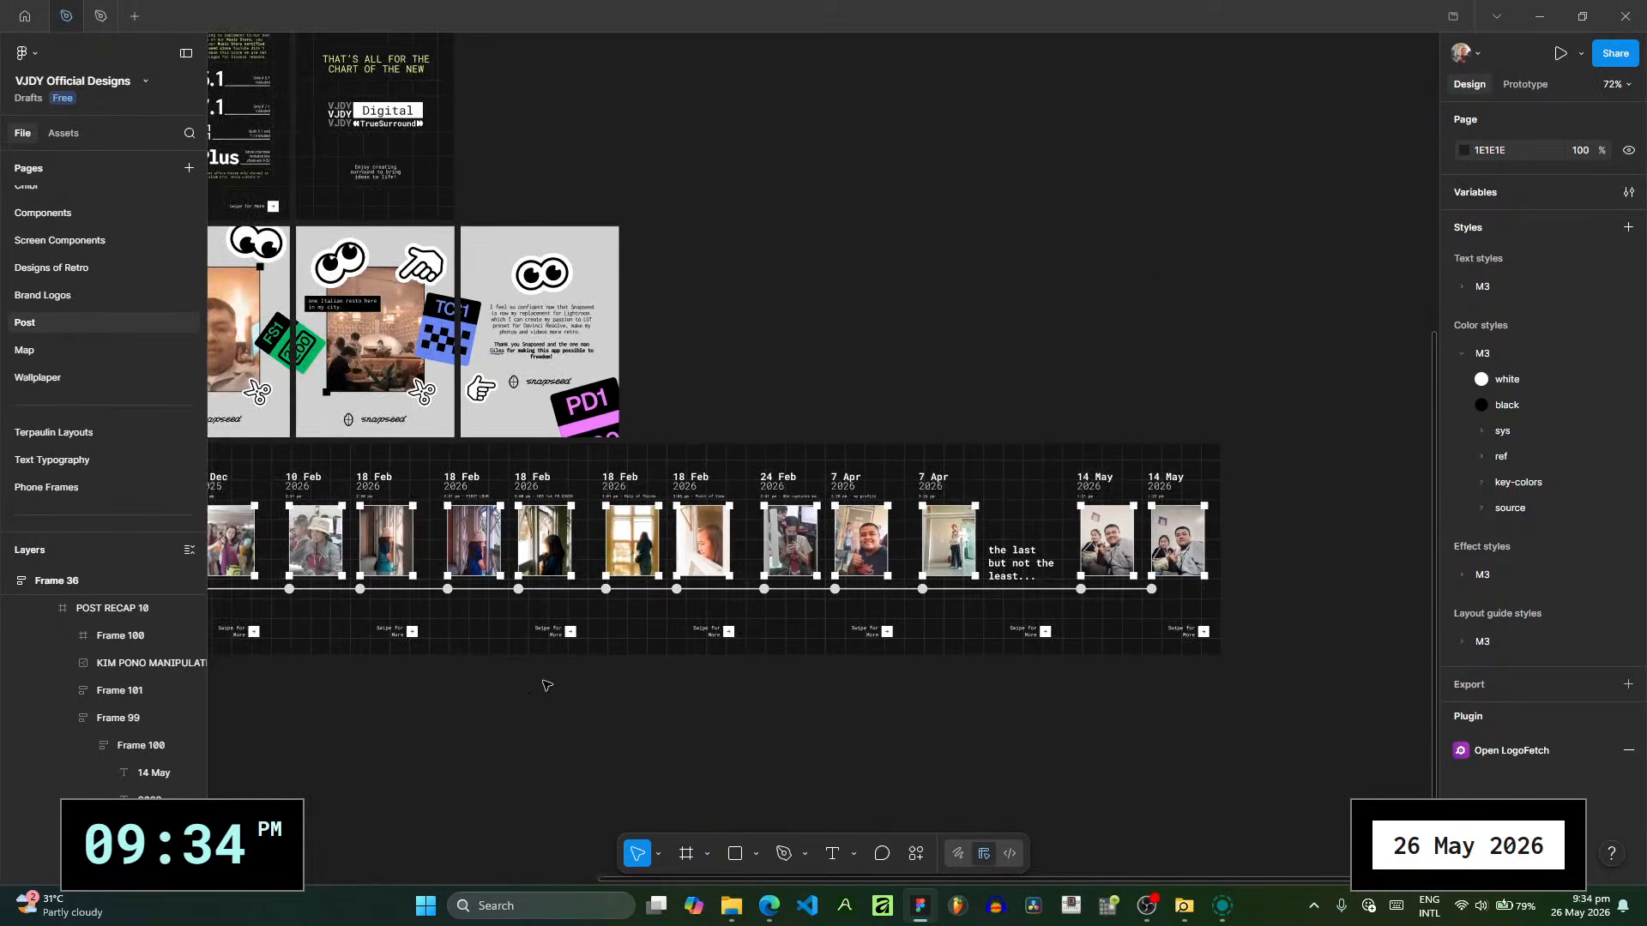
{"action": "left_click_drag", "start_coordinate": [547, 685], "coordinate": [877, 608]}
{"action": "scroll", "coordinate": [680, 677], "scroll_direction": "down", "scroll_amount": 2}
{"action": "scroll", "coordinate": [746, 655], "scroll_direction": "down", "scroll_amount": 3}
{"action": "scroll", "coordinate": [779, 487], "scroll_direction": "up", "scroll_amount": 5}
{"action": "mouse_move", "coordinate": [914, 505]}
{"action": "left_mouse_down"}
{"action": "mouse_move", "coordinate": [492, 437]}
{"action": "mouse_move", "coordinate": [317, 436]}
{"action": "left_mouse_up"}
{"action": "mouse_move", "coordinate": [540, 439]}
{"action": "left_mouse_down"}
{"action": "mouse_move", "coordinate": [408, 434]}
{"action": "mouse_move", "coordinate": [934, 403]}
{"action": "left_mouse_up"}
{"action": "scroll", "coordinate": [935, 403], "scroll_direction": "down", "scroll_amount": 3}
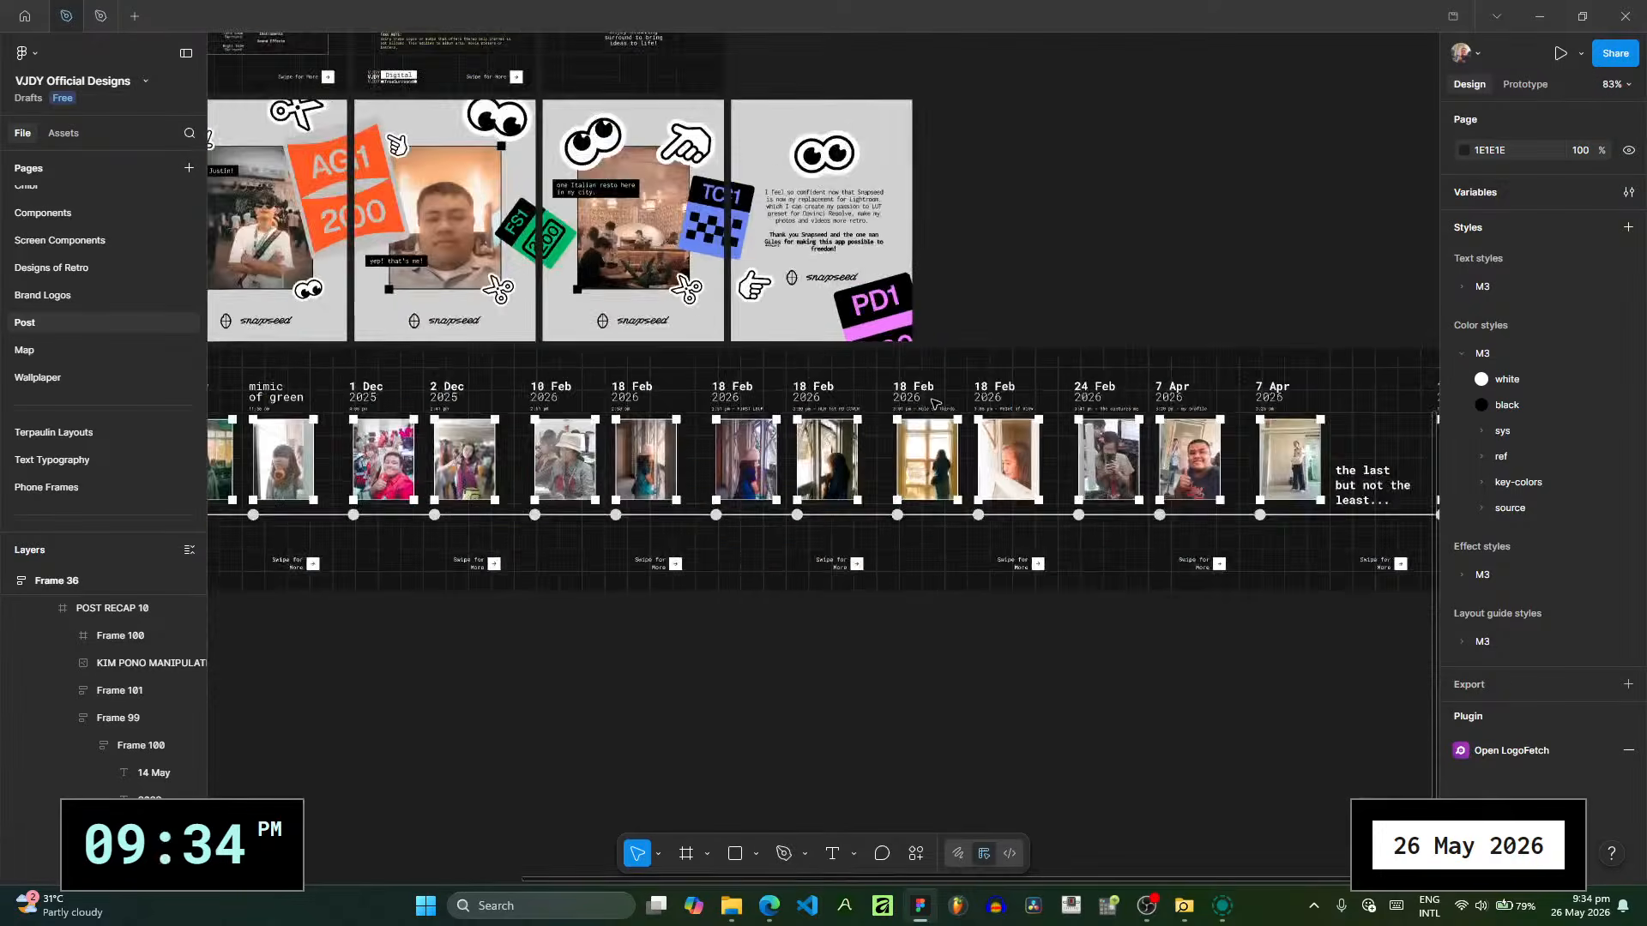
{"action": "scroll", "coordinate": [935, 403], "scroll_direction": "down", "scroll_amount": 4}
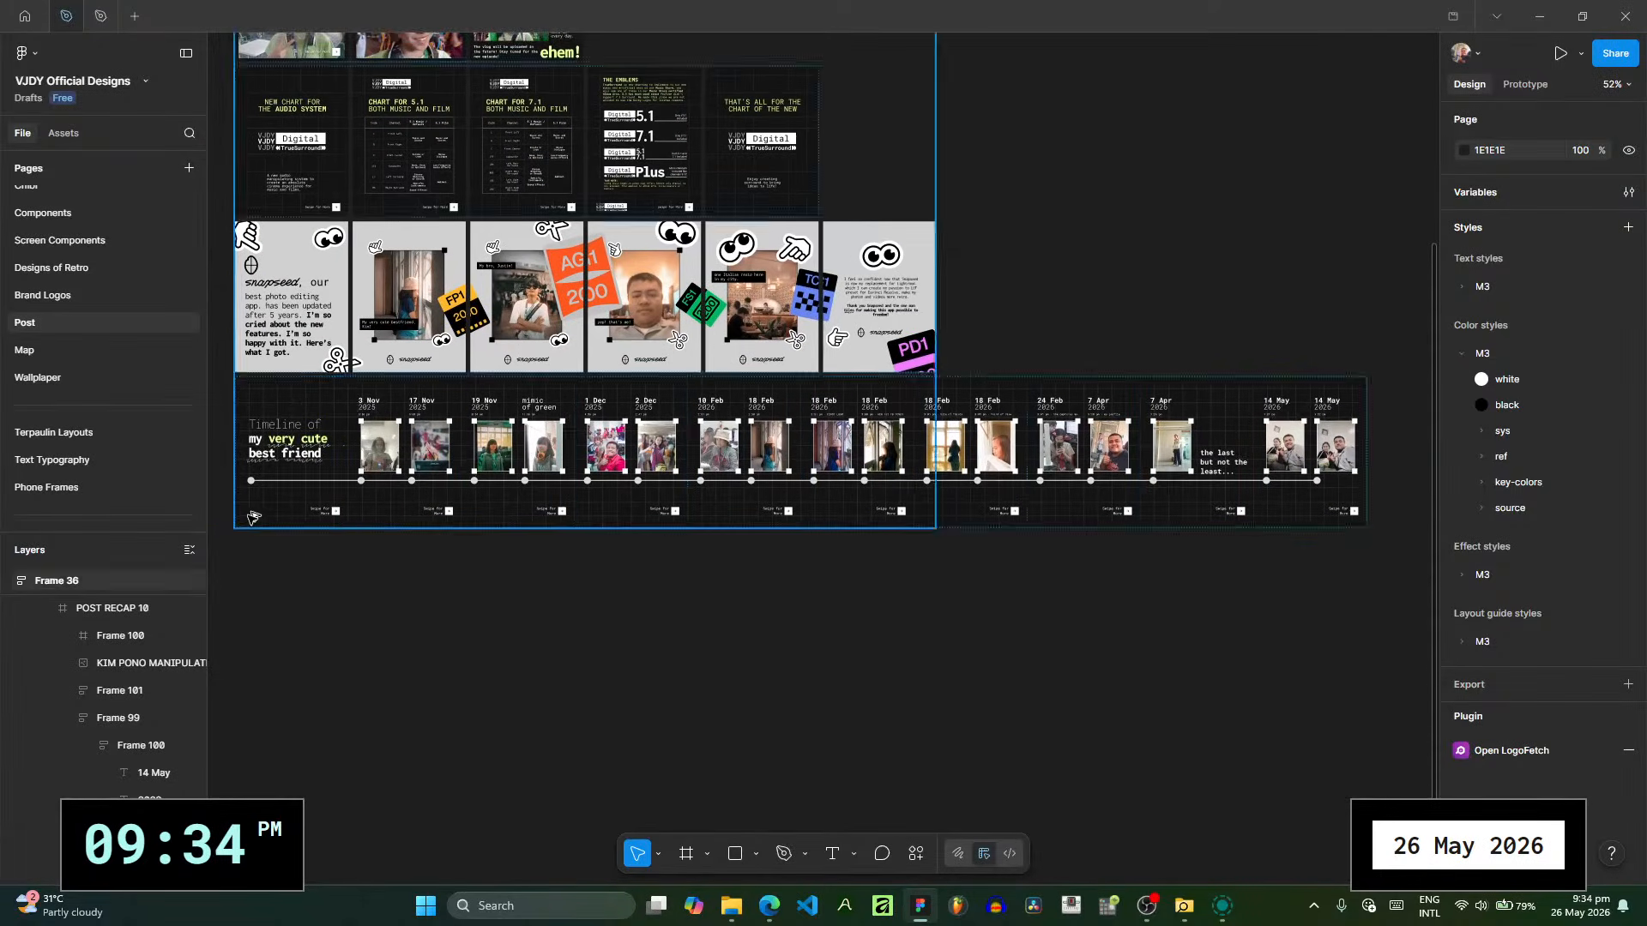
- Duplicate the POST RECAP 1 title slide and move the copy to the end of the carousel, after POST RECAP 10
{"action": "scroll", "coordinate": [248, 517], "scroll_direction": "up", "scroll_amount": 4}
{"action": "scroll", "coordinate": [55, 835], "scroll_direction": "up", "scroll_amount": 3}
{"action": "scroll", "coordinate": [55, 835], "scroll_direction": "up", "scroll_amount": 4}
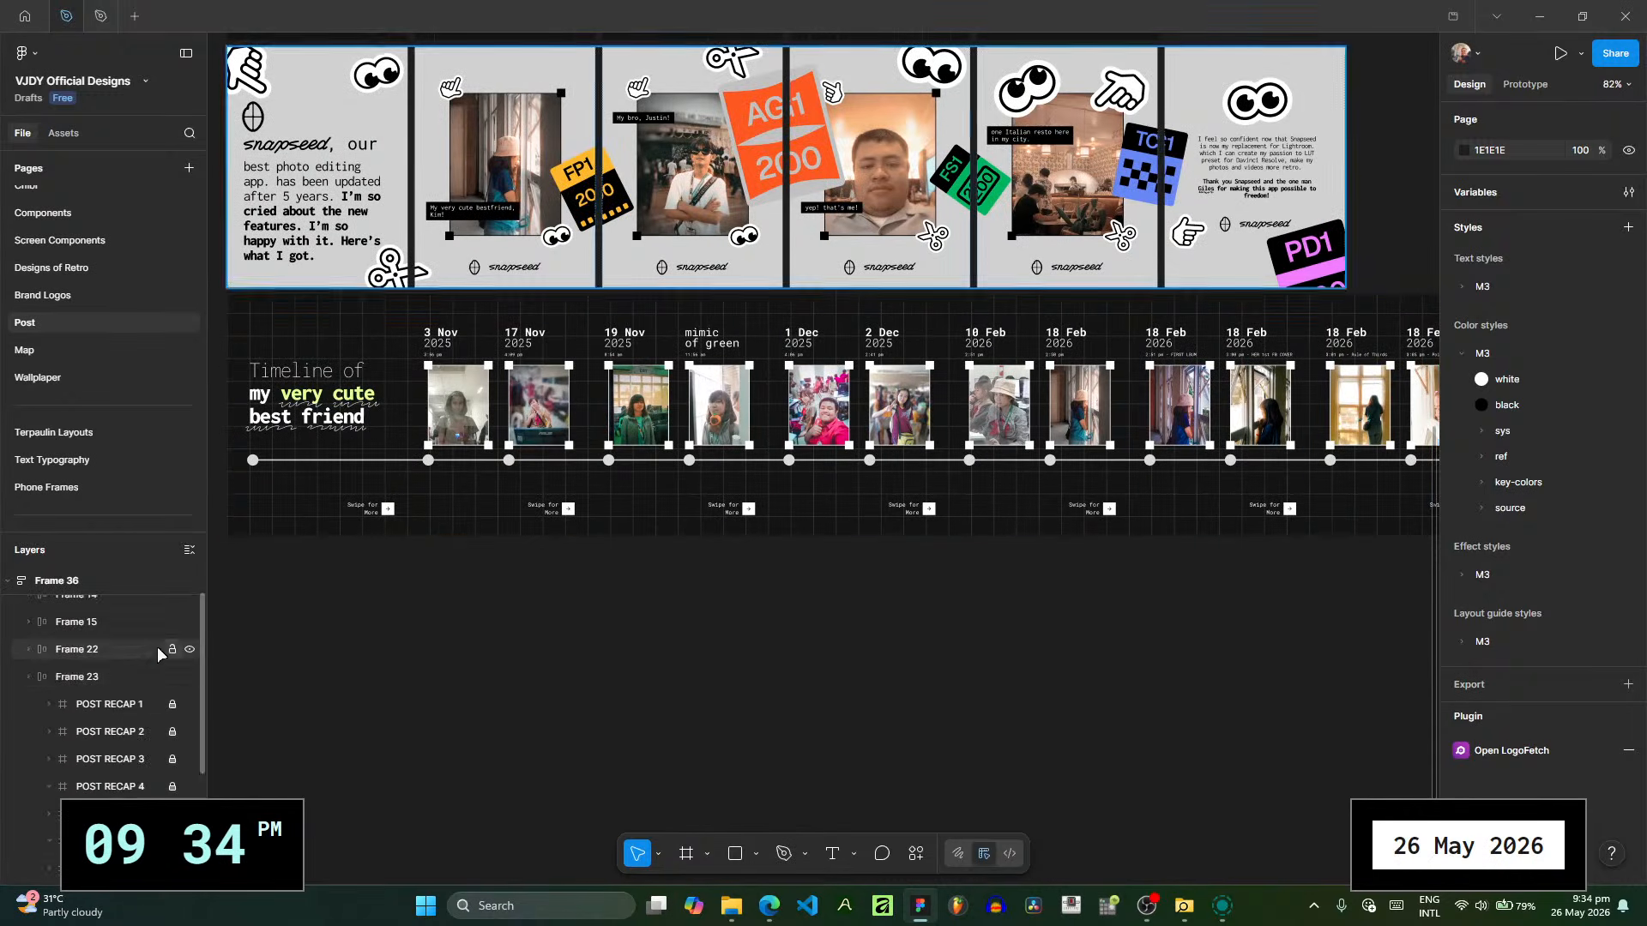
{"action": "left_click", "coordinate": [140, 697]}
{"action": "key", "text": "ctrl+d"}
{"action": "scroll", "coordinate": [154, 754], "scroll_direction": "down", "scroll_amount": 4}
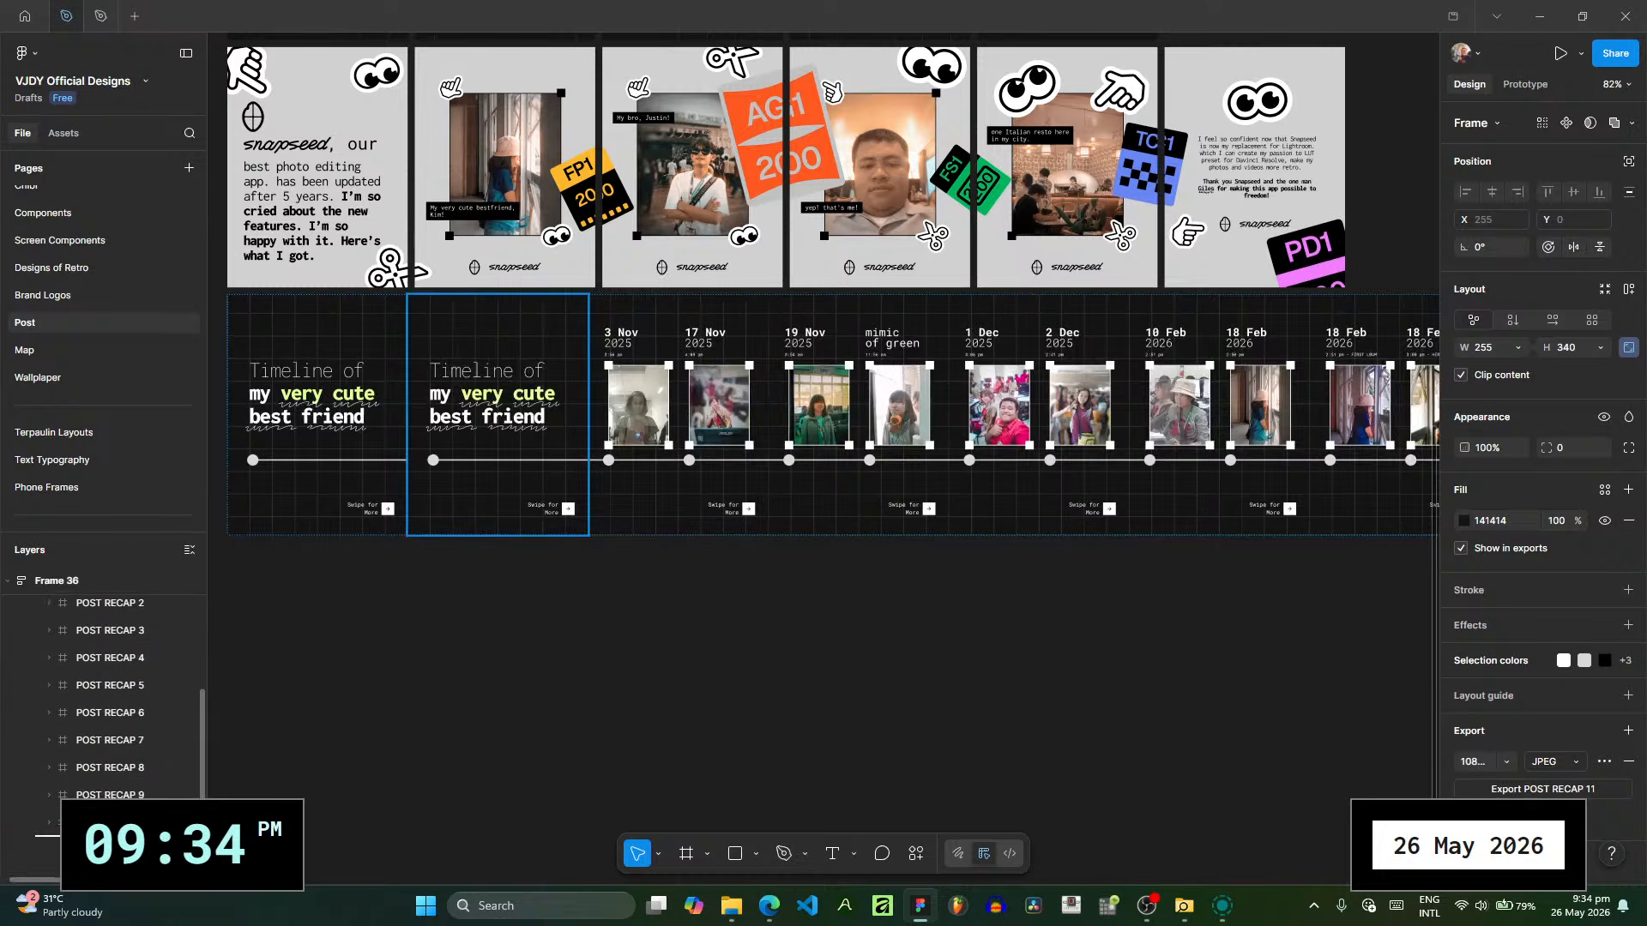
{"action": "left_click_drag", "start_coordinate": [137, 833], "coordinate": [137, 835]}
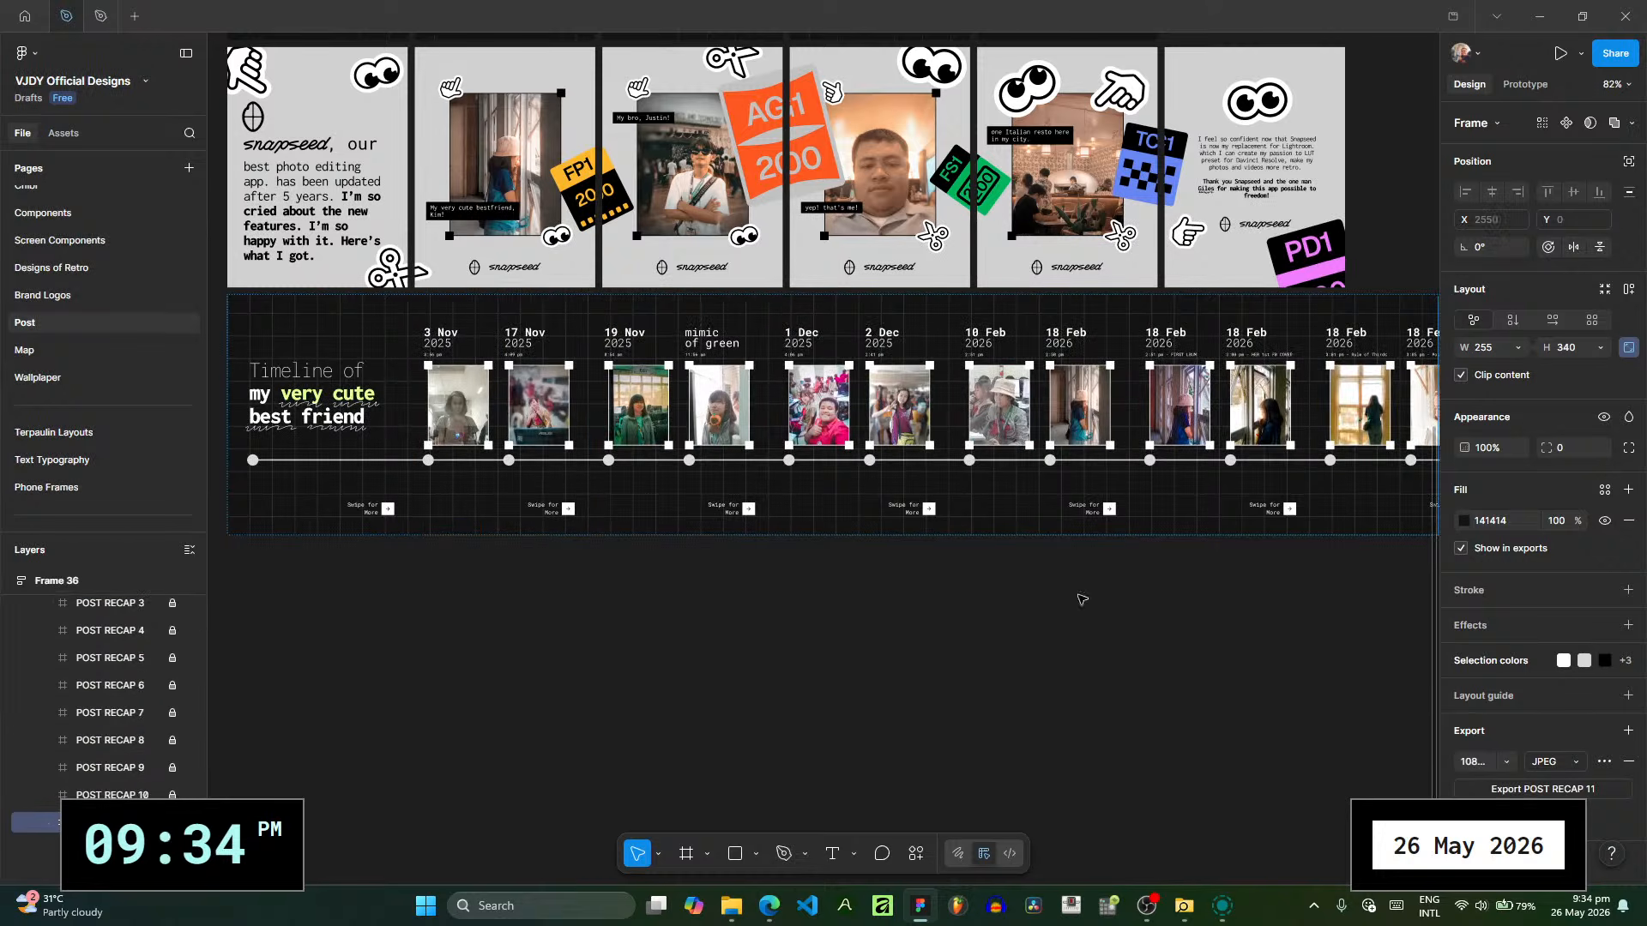
- Delete the timeline line and its starting dot from the duplicated title slide, POST RECAP 11
{"action": "left_click_drag", "start_coordinate": [1081, 599], "coordinate": [194, 516]}
{"action": "left_click_drag", "start_coordinate": [830, 540], "coordinate": [237, 631]}
{"action": "scroll", "coordinate": [626, 520], "scroll_direction": "up", "scroll_amount": 3}
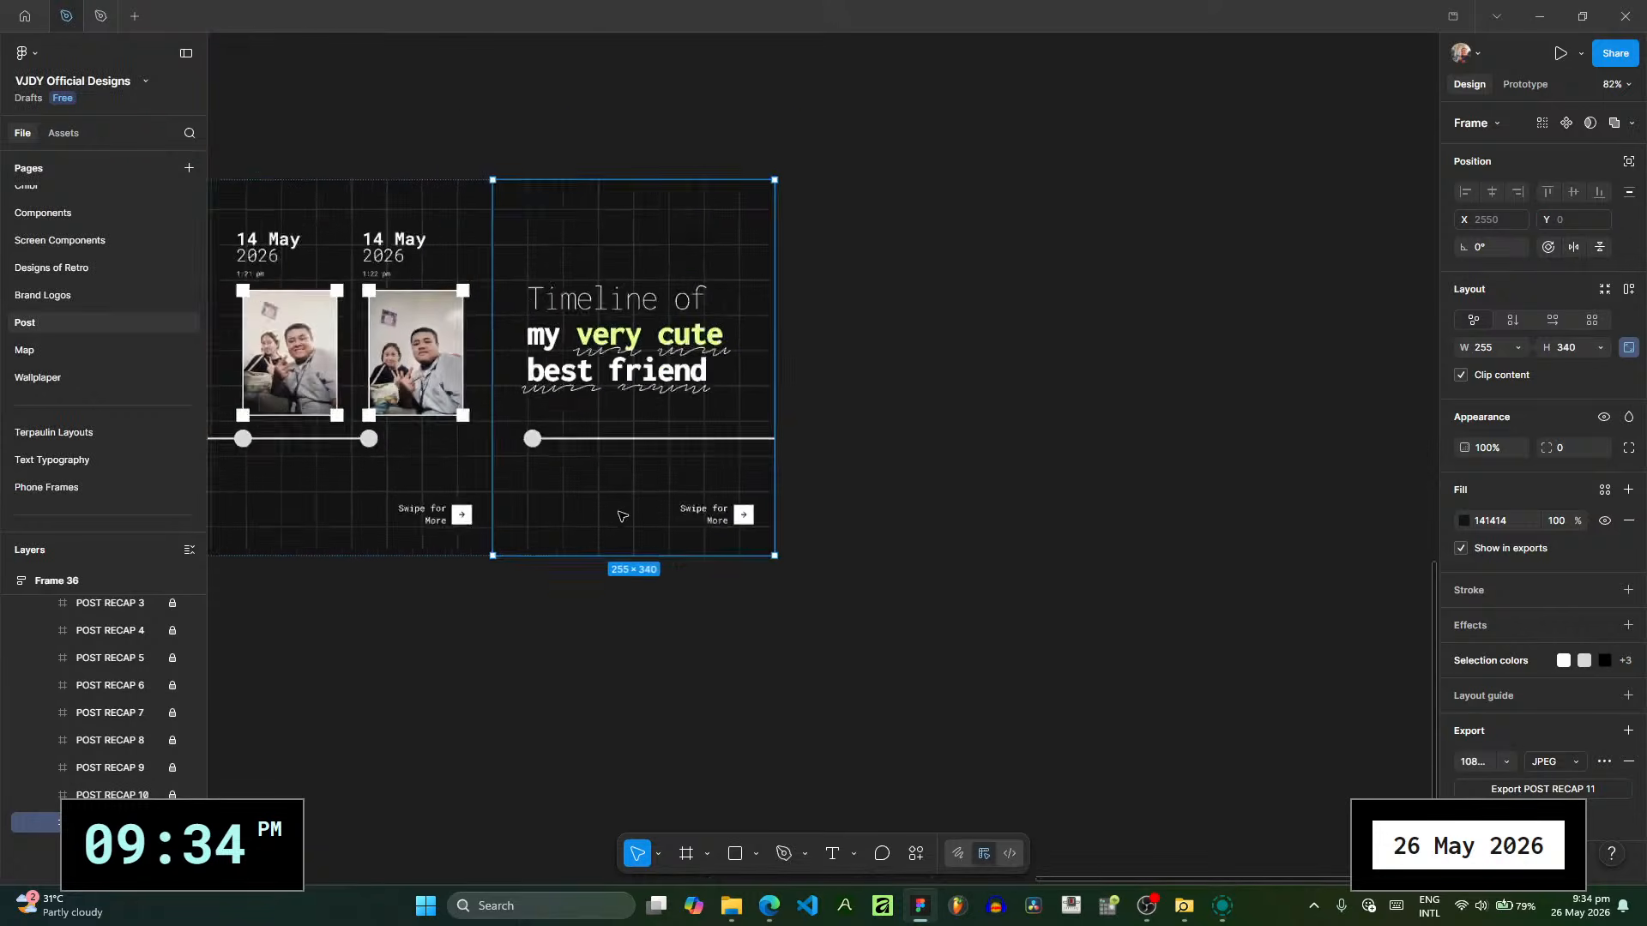
{"action": "scroll", "coordinate": [619, 429], "scroll_direction": "up", "scroll_amount": 3}
{"action": "left_click", "coordinate": [619, 397]}
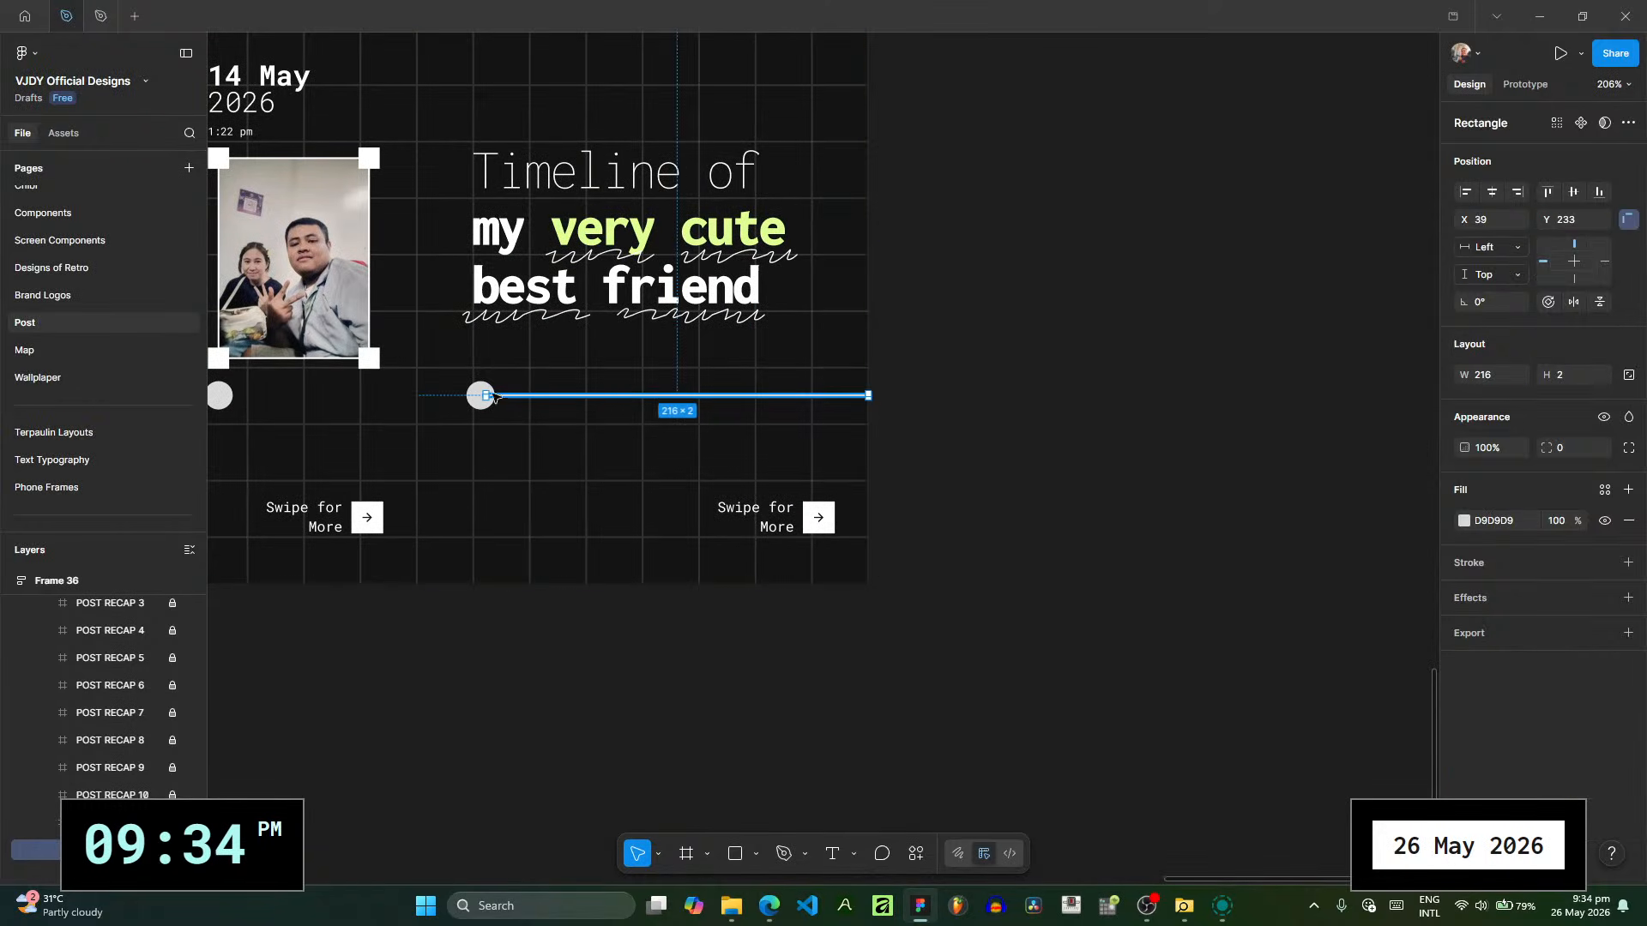
{"action": "key", "text": "Escape"}
{"action": "left_click", "coordinate": [481, 395]}
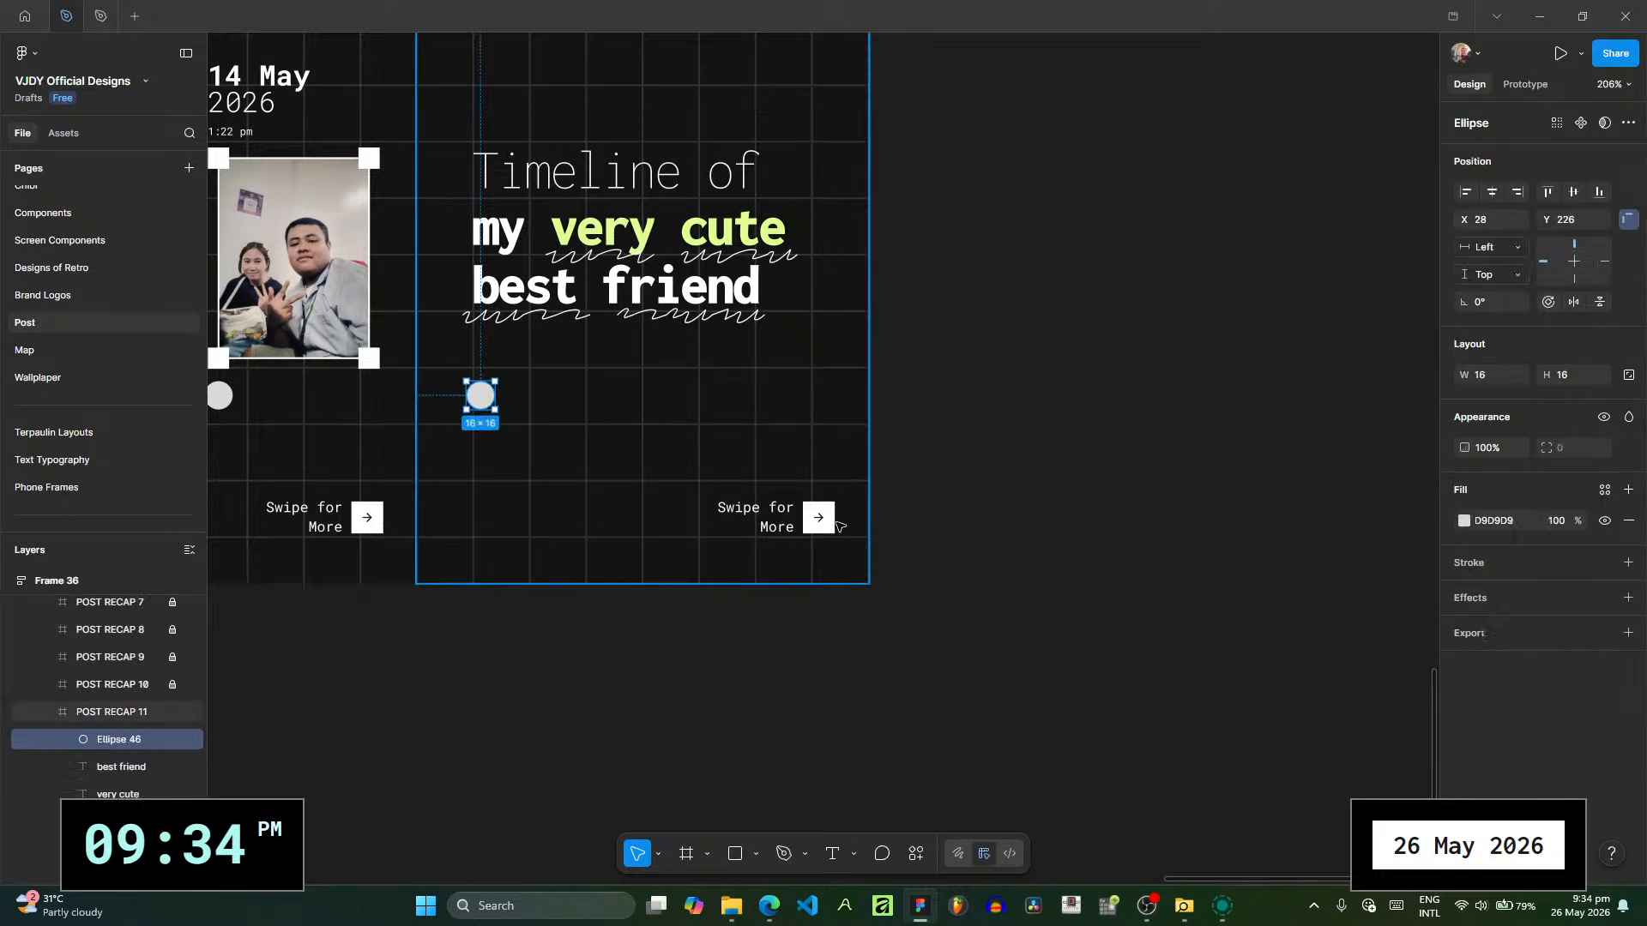
{"action": "key", "text": "Delete"}
- Delete the "Swipe for More" text and its arrow icon from POST RECAP 11
{"action": "left_click", "coordinate": [814, 519]}
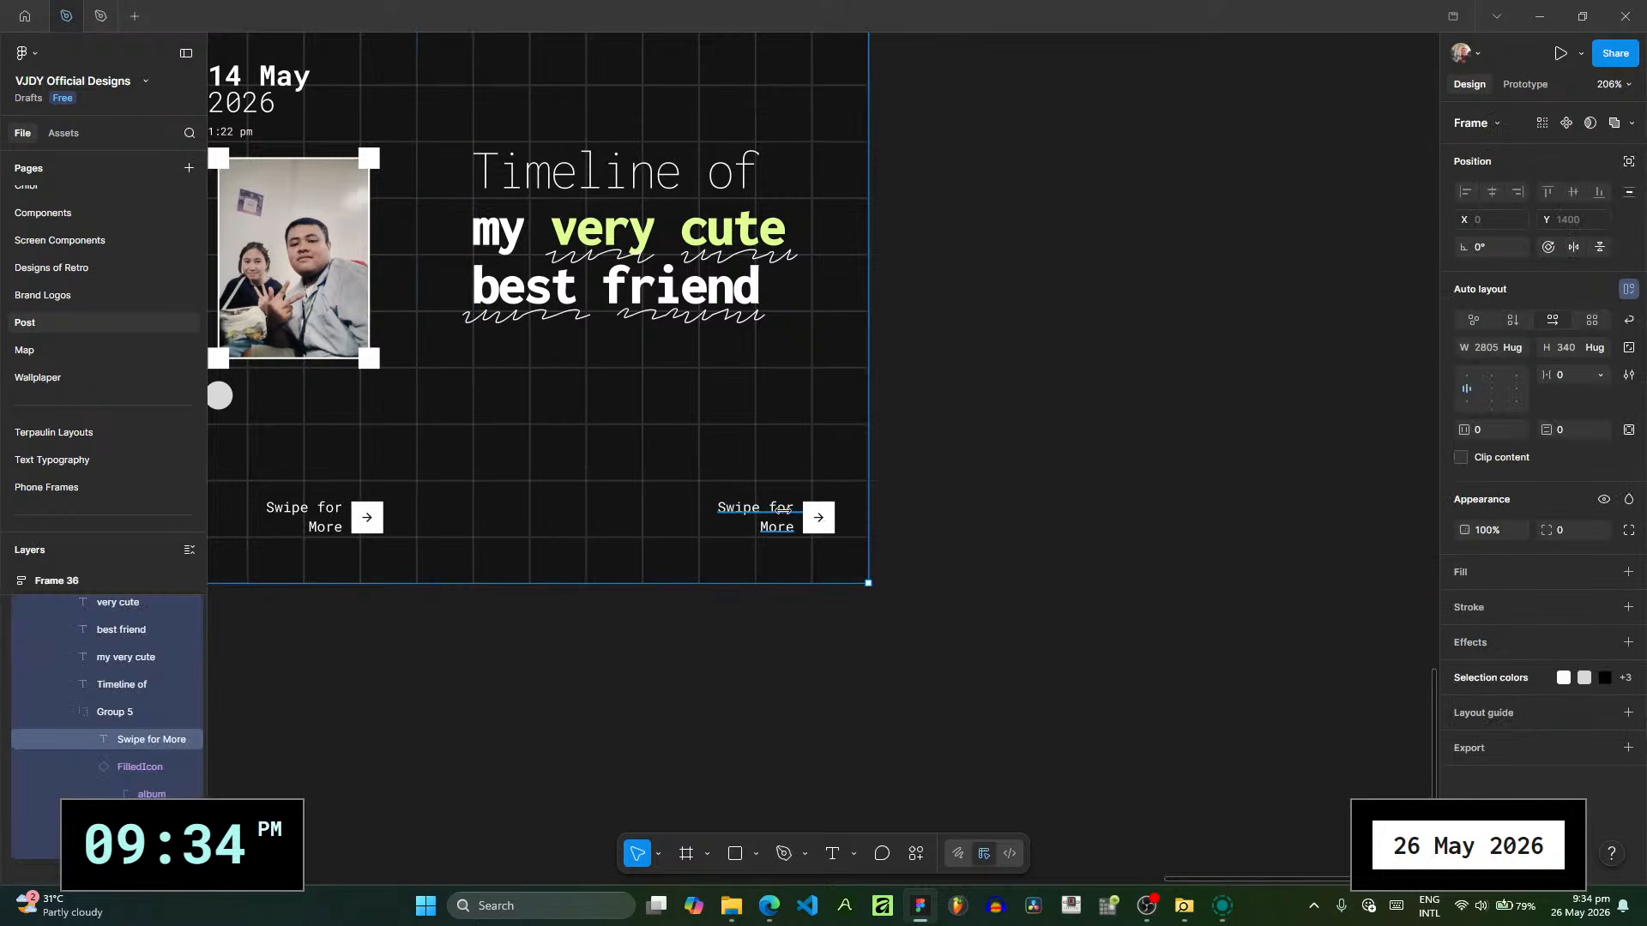
{"action": "left_click", "coordinate": [782, 509]}
{"action": "key", "text": "Delete"}
{"action": "double_click", "coordinate": [819, 525]}
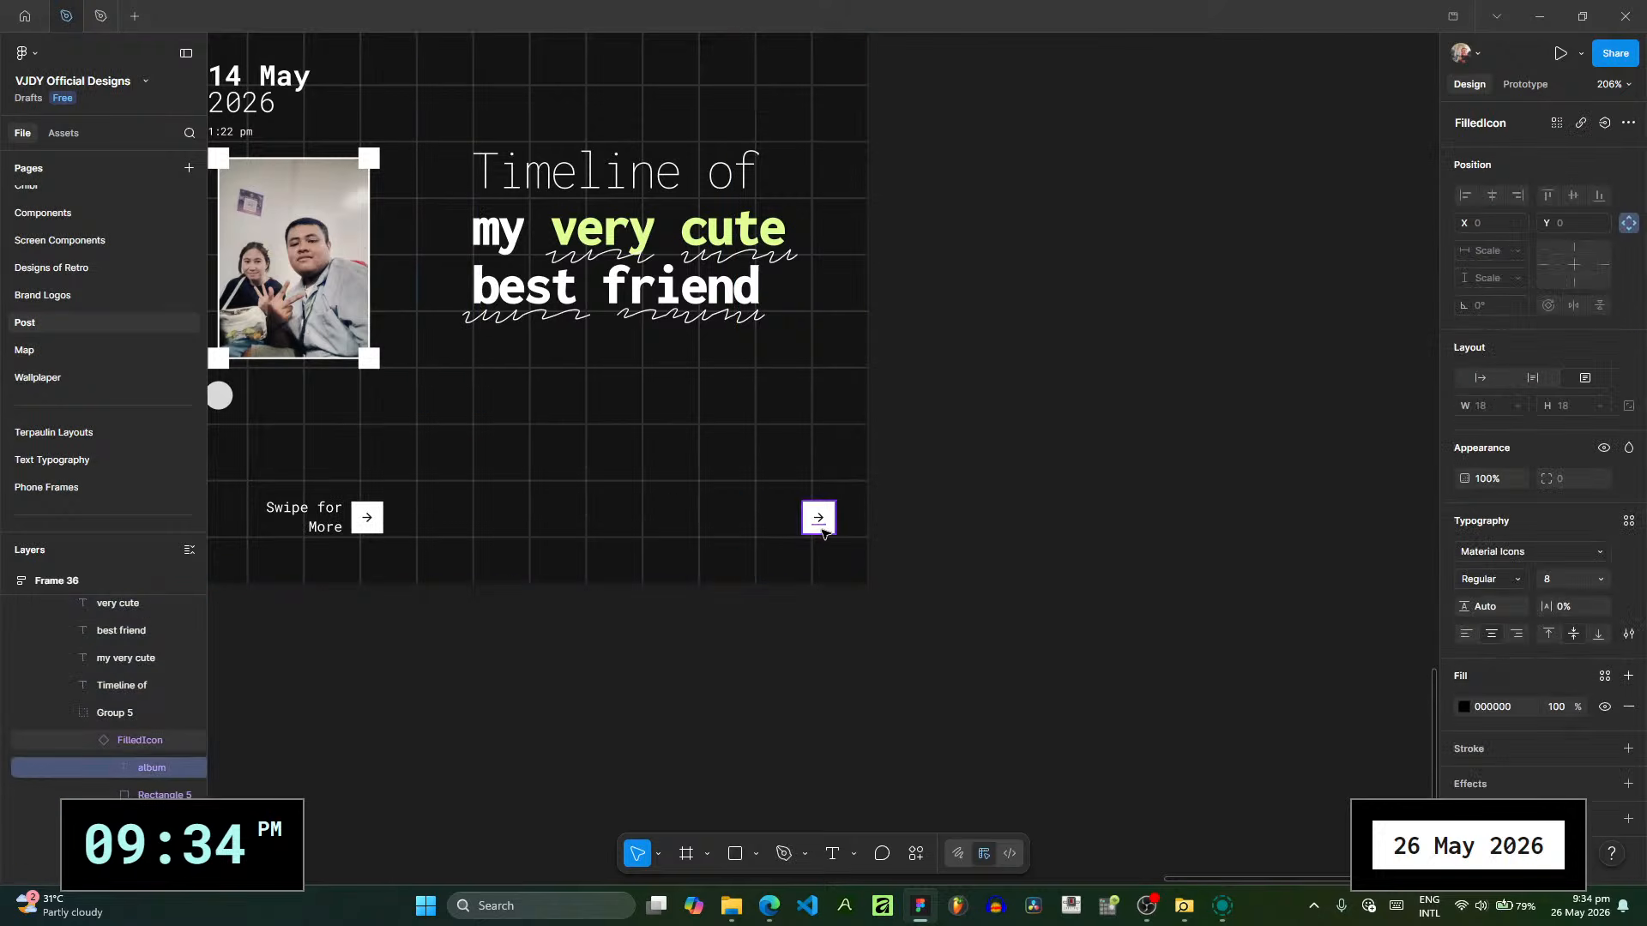
{"action": "left_click", "coordinate": [149, 729]}
{"action": "left_click", "coordinate": [112, 712]}
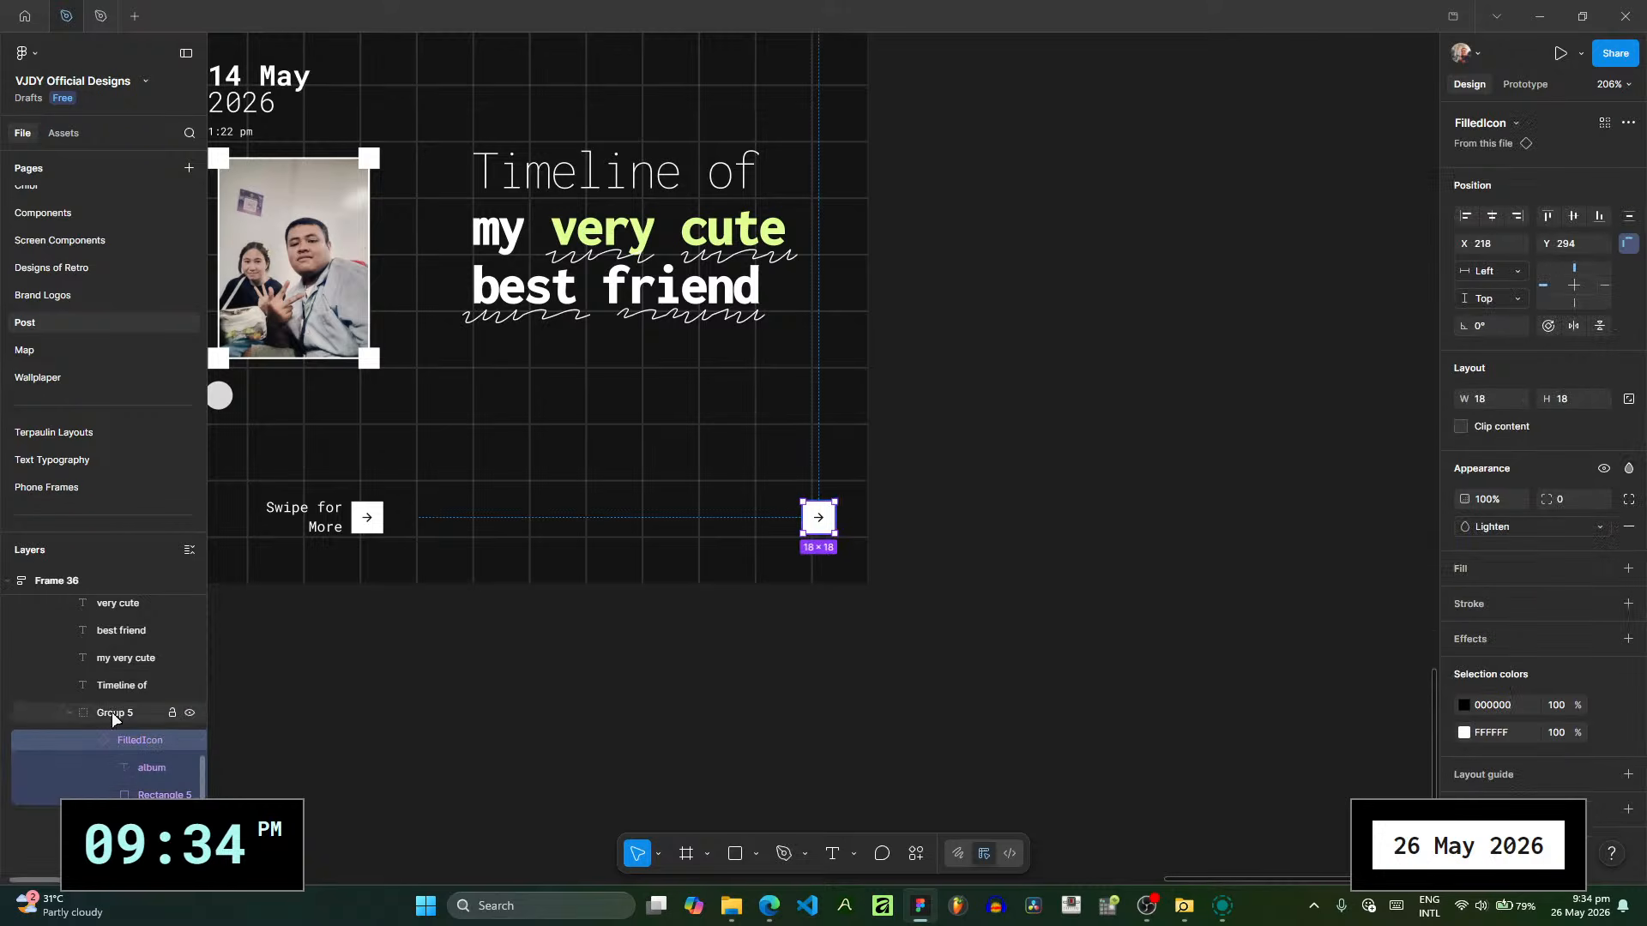
{"action": "key", "text": "Delete"}
- Unlock the POST RECAP 10 and POST RECAP 9 slides
{"action": "scroll", "coordinate": [465, 410], "scroll_direction": "left", "scroll_amount": 7}
{"action": "scroll", "coordinate": [466, 410], "scroll_direction": "up", "scroll_amount": 1}
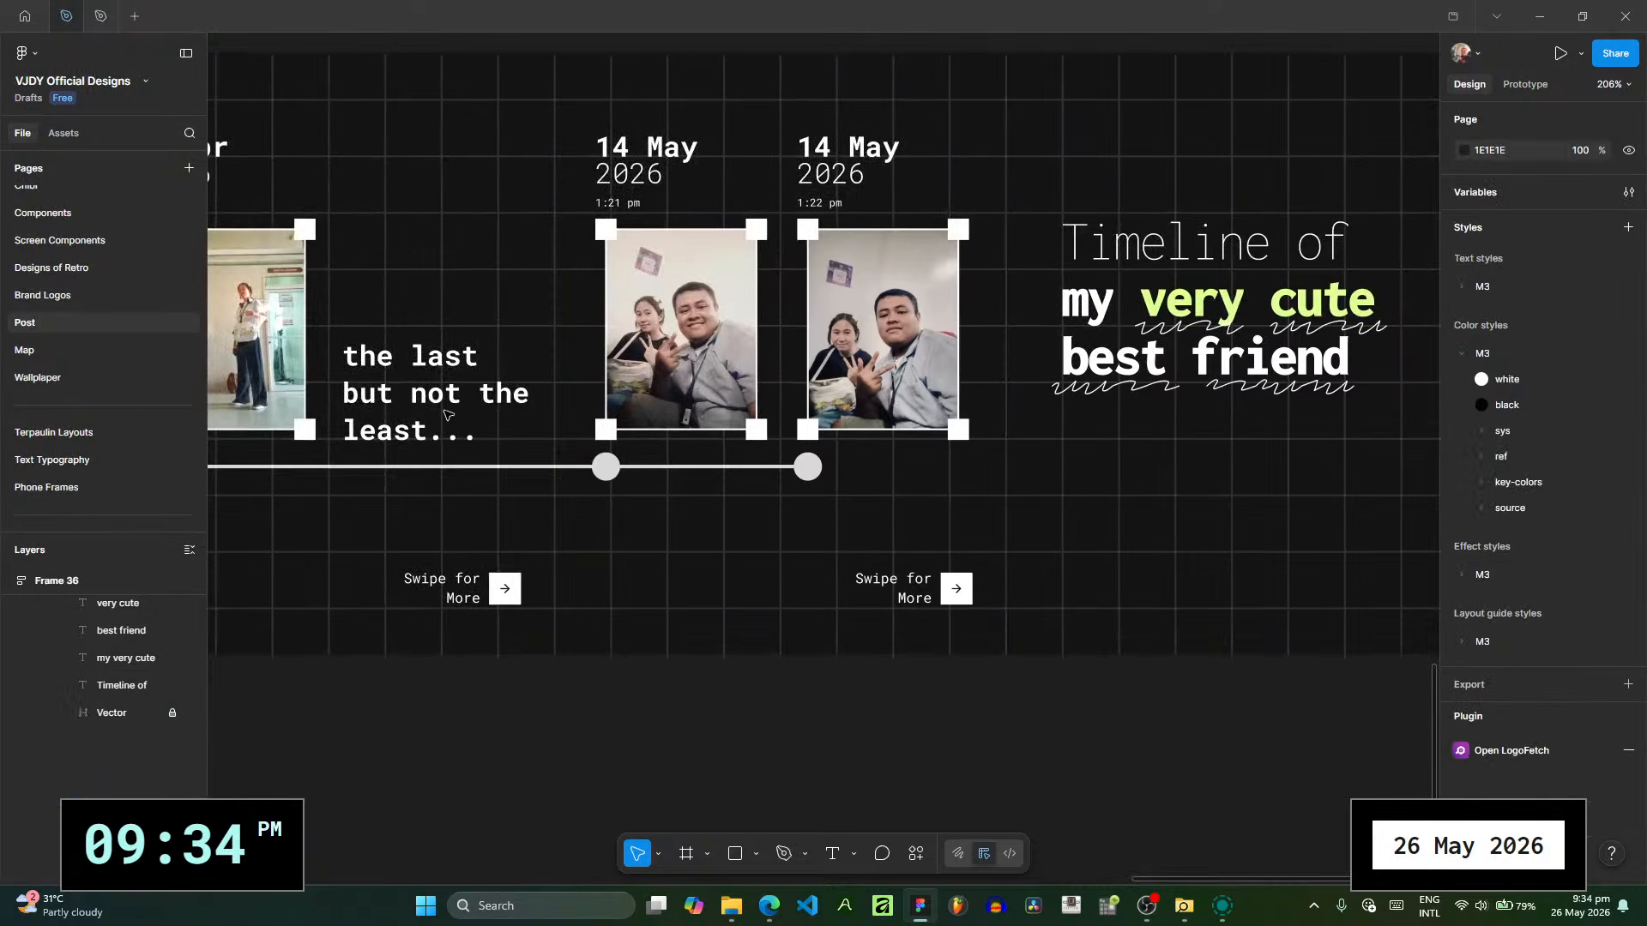
{"action": "left_click_drag", "start_coordinate": [372, 491], "coordinate": [409, 532]}
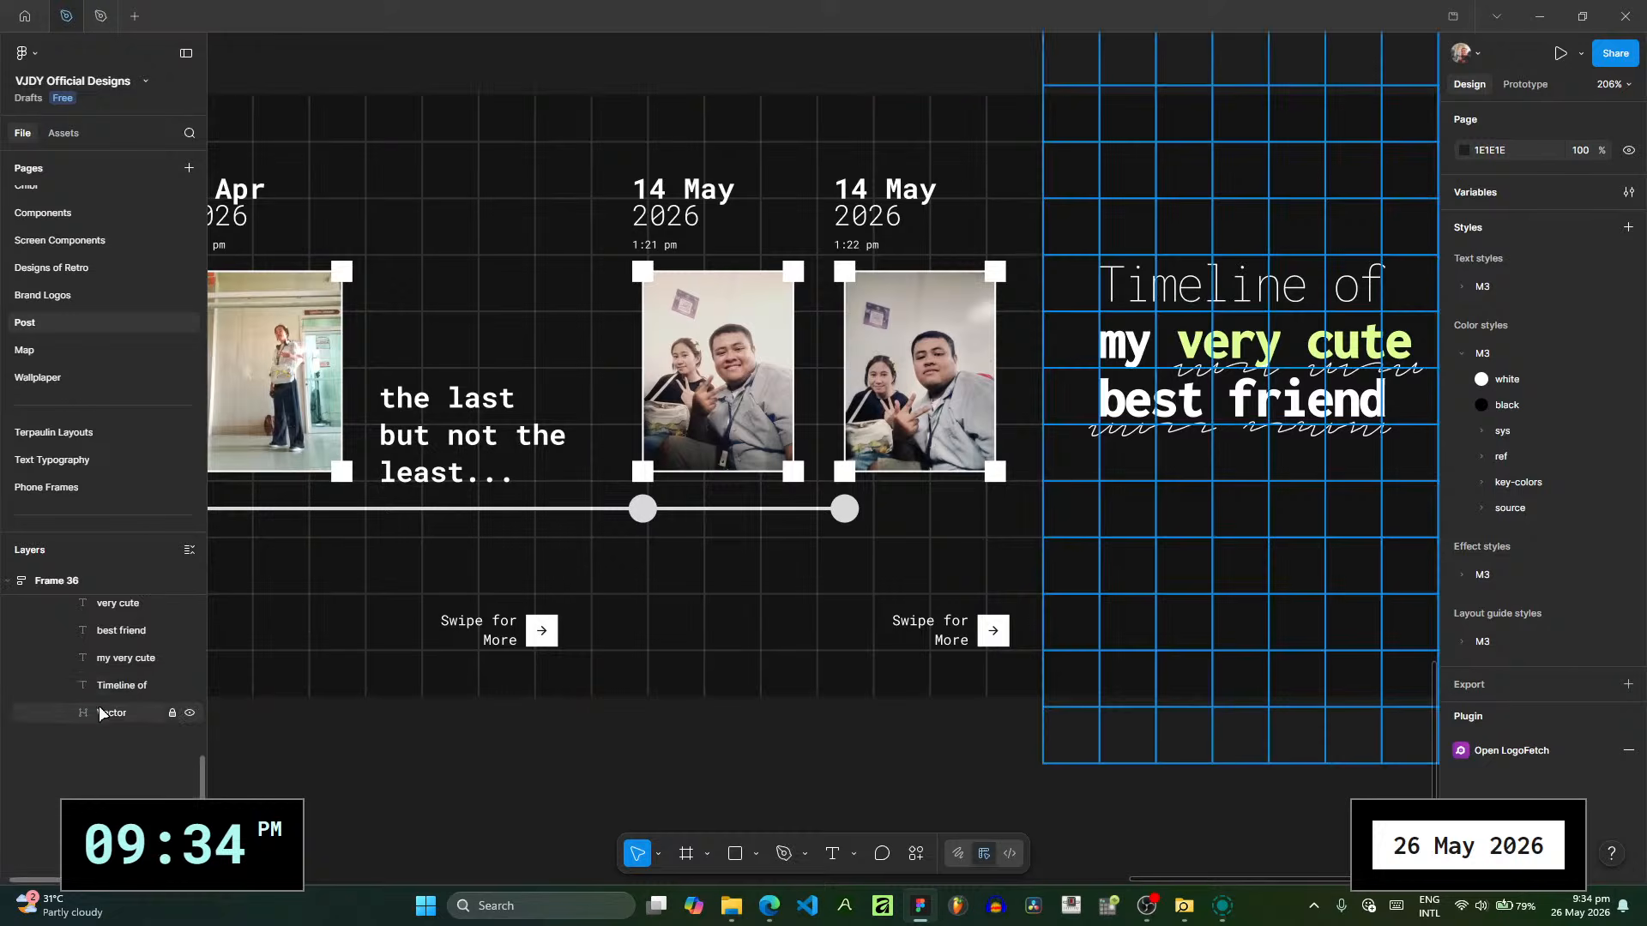
{"action": "scroll", "coordinate": [120, 729], "scroll_direction": "up", "scroll_amount": 2}
{"action": "left_click", "coordinate": [49, 692]}
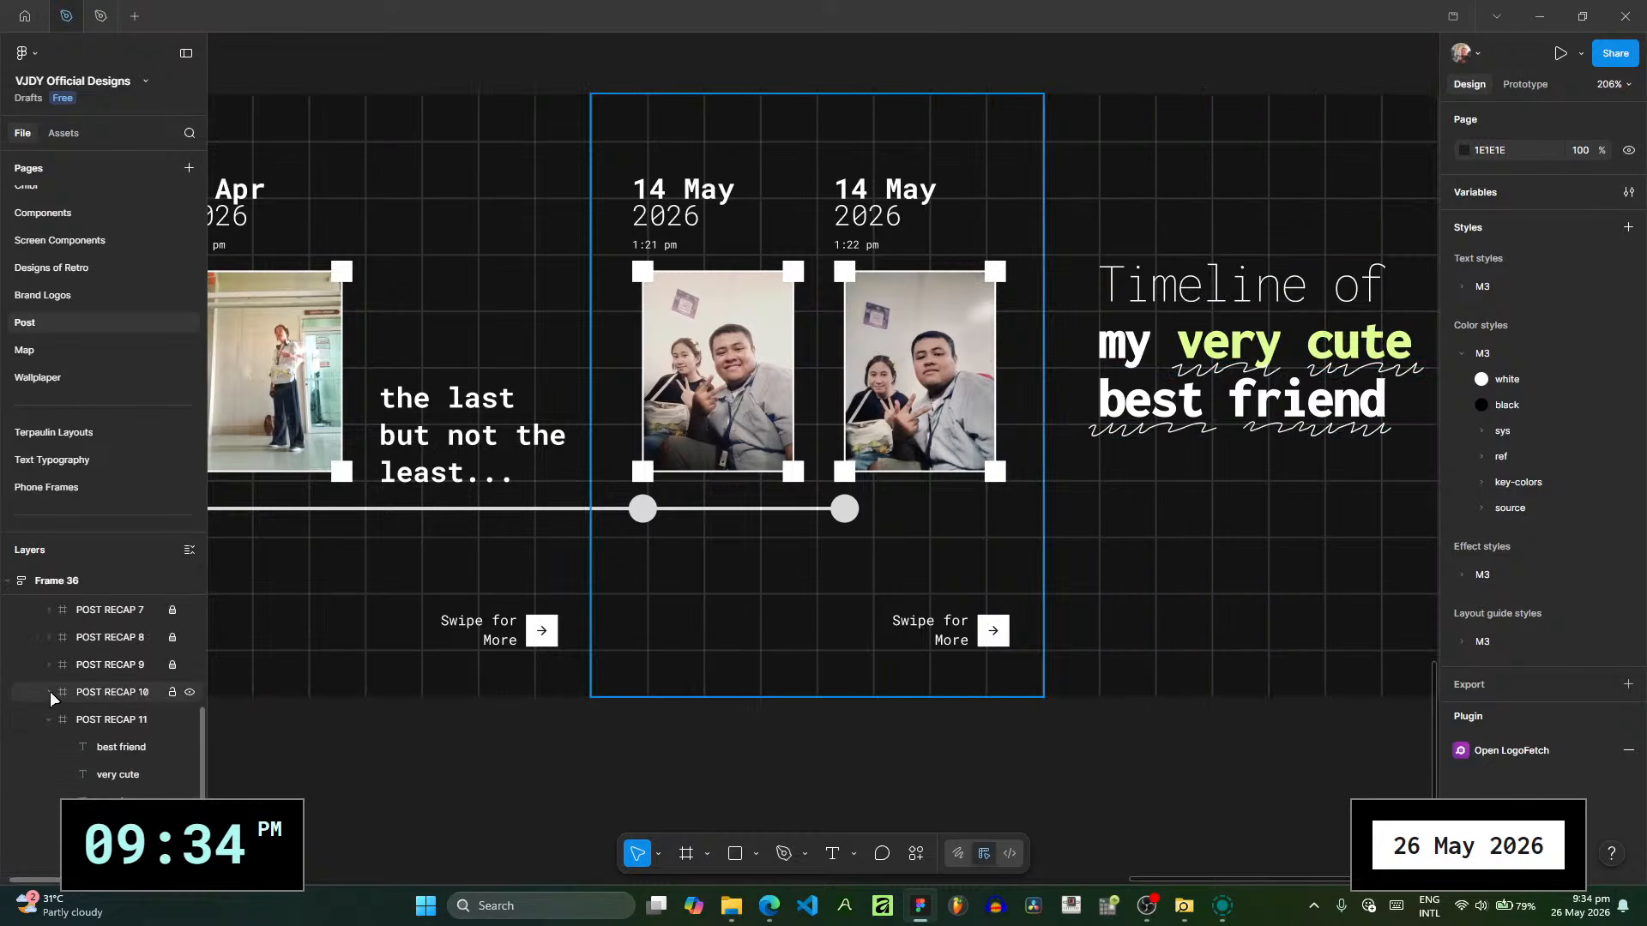
{"action": "scroll", "coordinate": [152, 759], "scroll_direction": "down", "scroll_amount": 1}
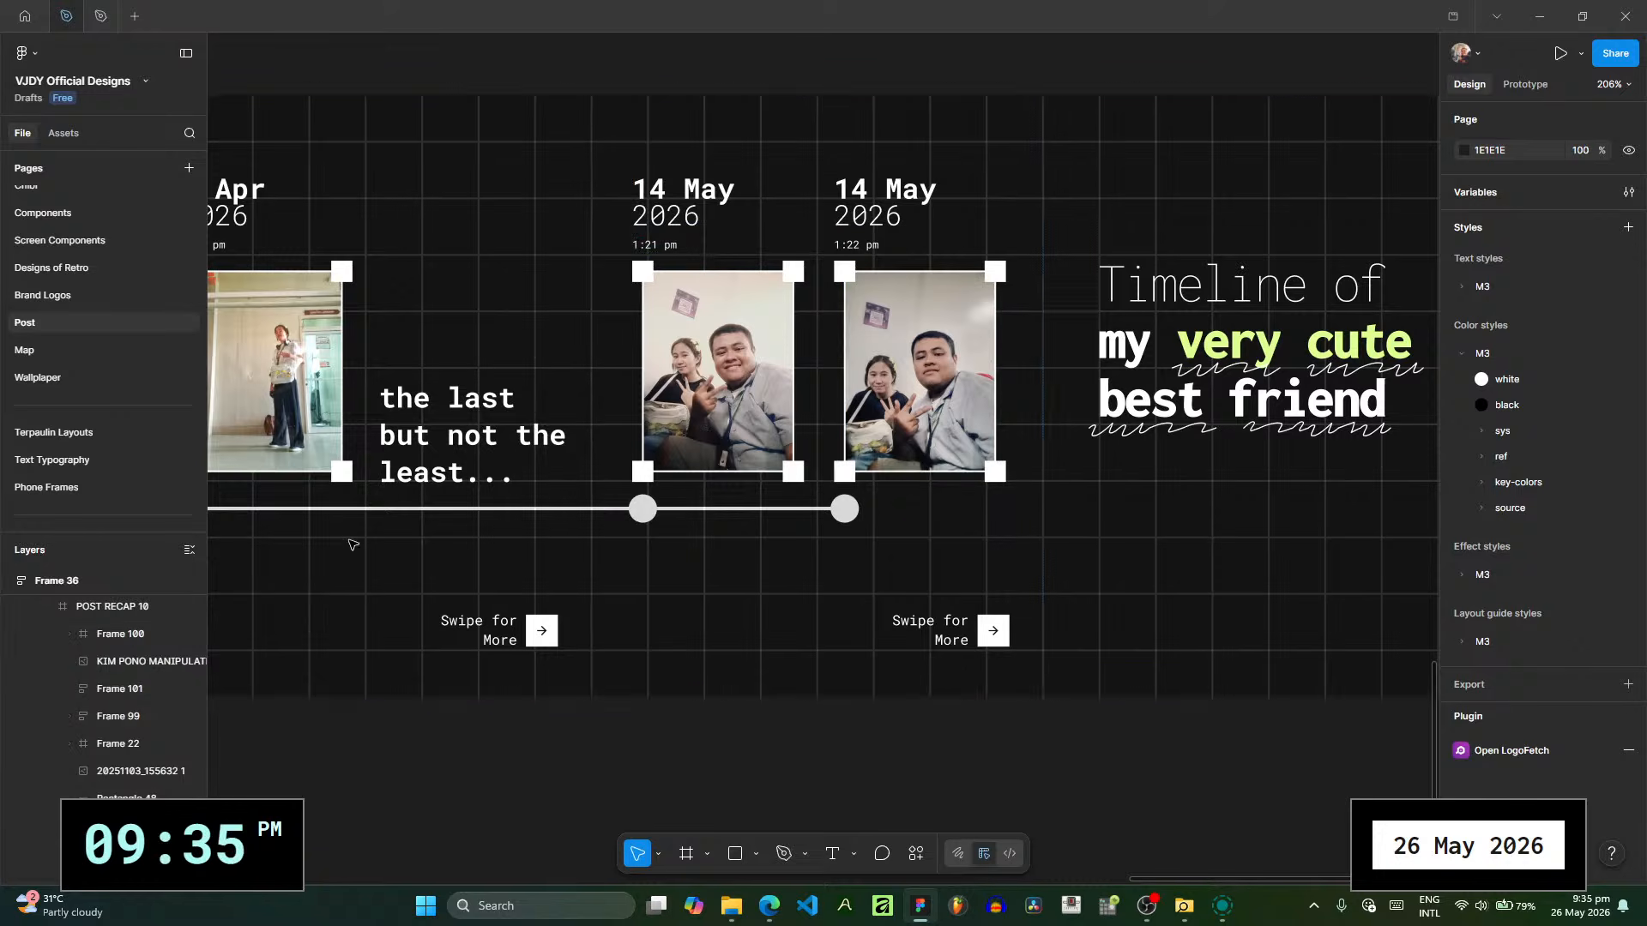
{"action": "scroll", "coordinate": [534, 426], "scroll_direction": "left", "scroll_amount": 3}
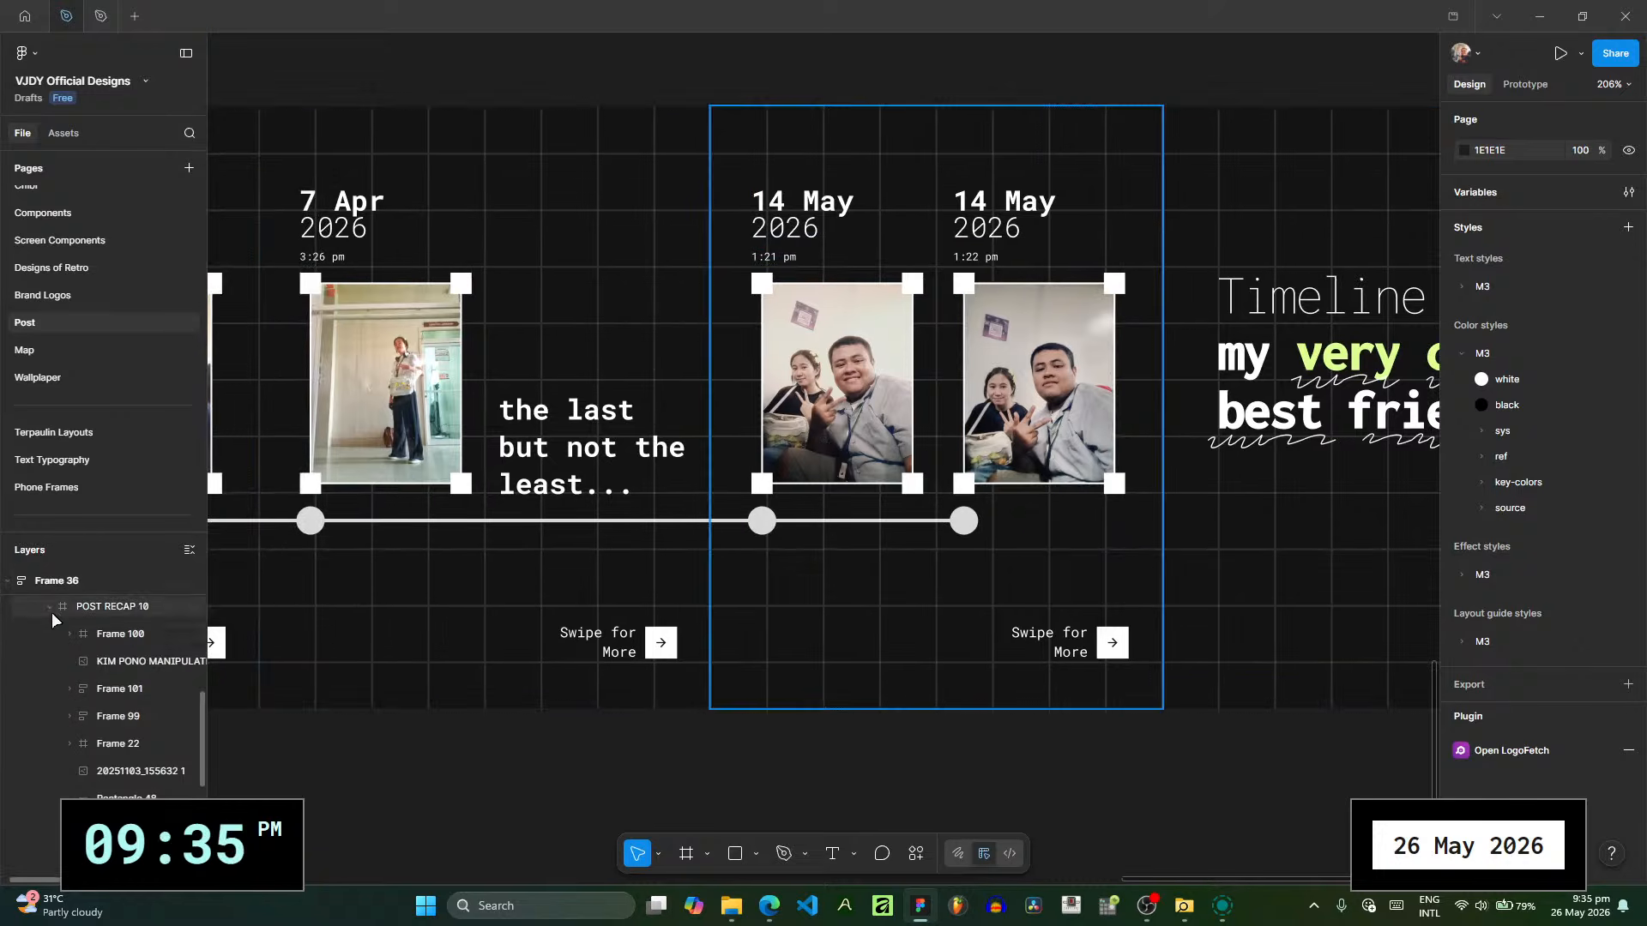
{"action": "scroll", "coordinate": [158, 665], "scroll_direction": "up", "scroll_amount": 1}
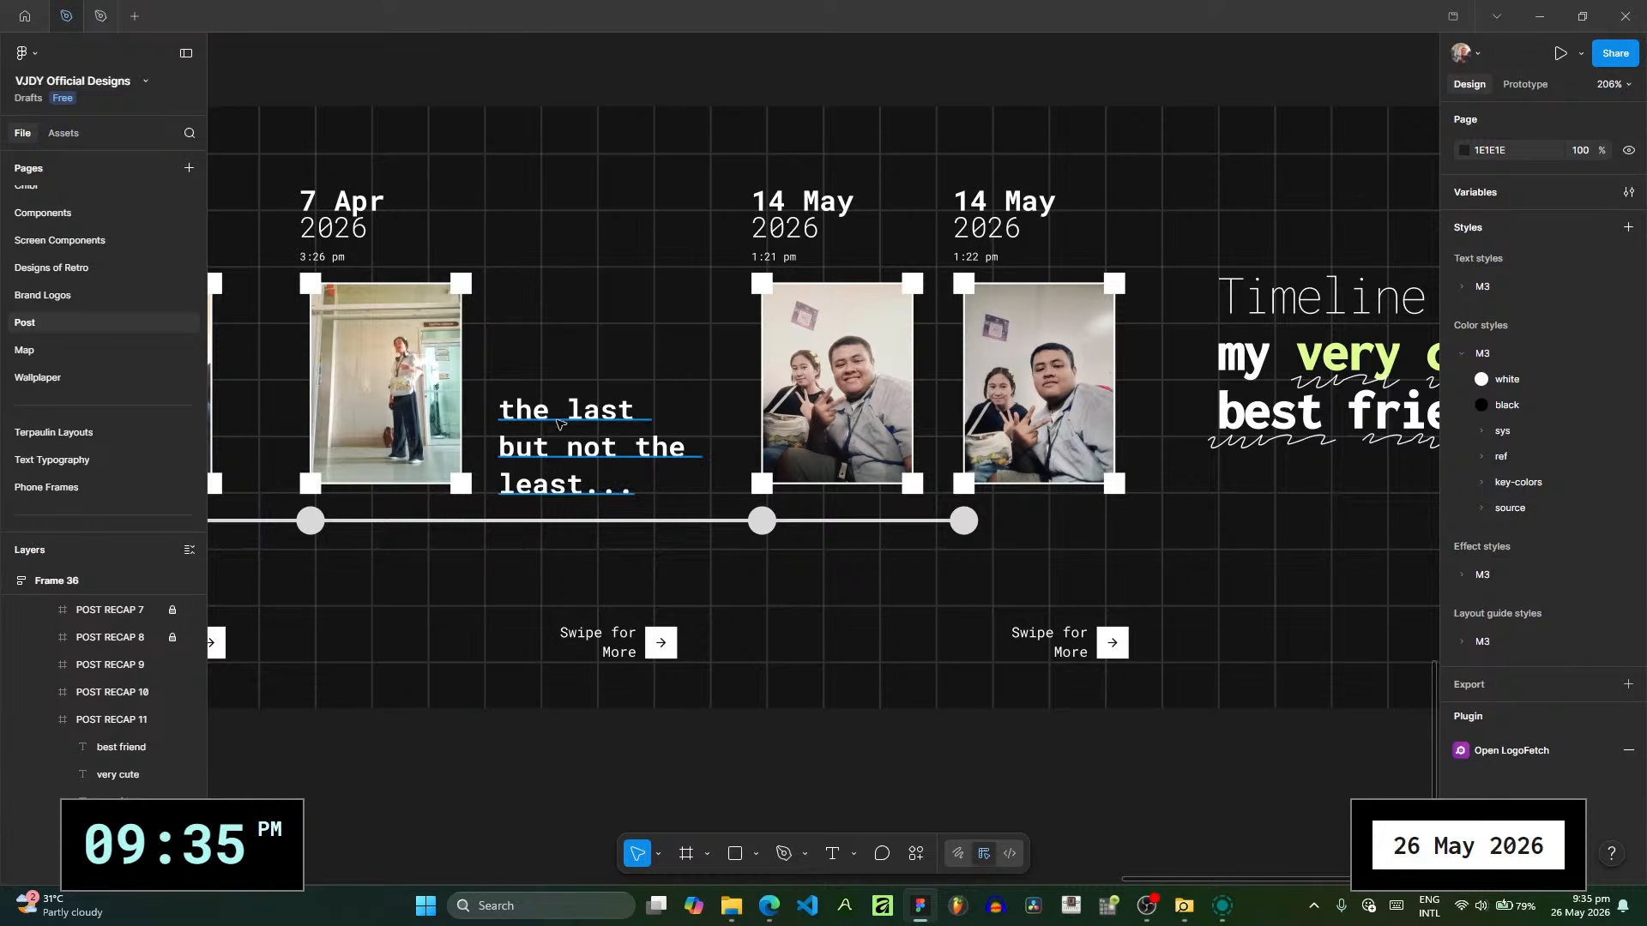
{"action": "left_click", "coordinate": [598, 442]}
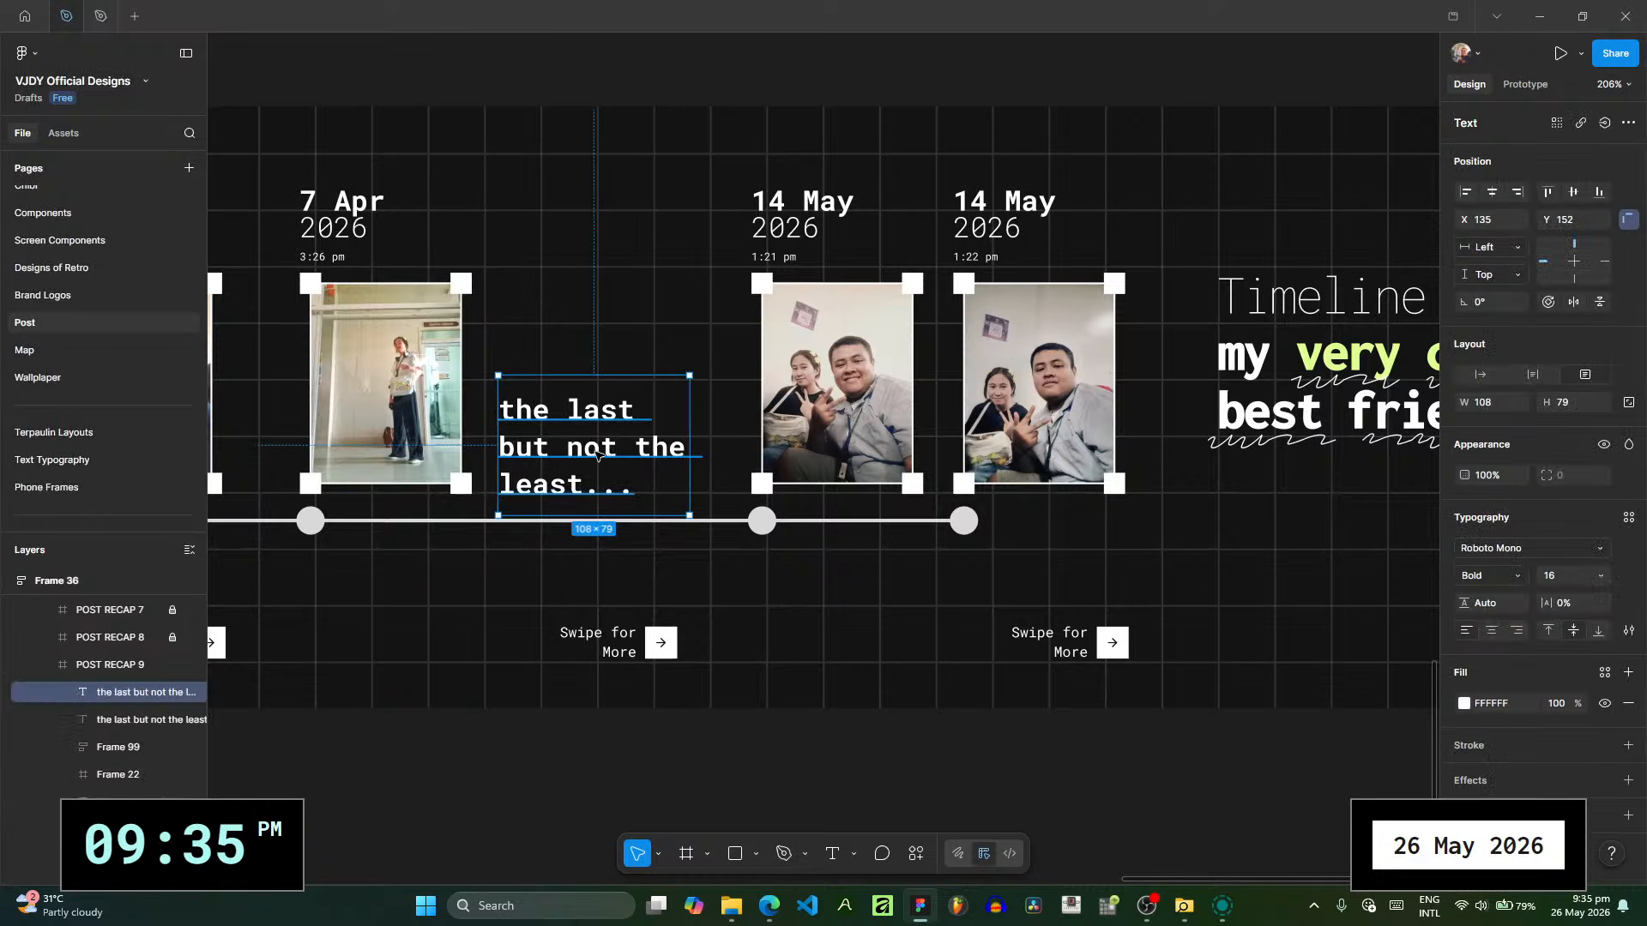
{"action": "left_click_drag", "start_coordinate": [598, 455], "coordinate": [947, 577]}
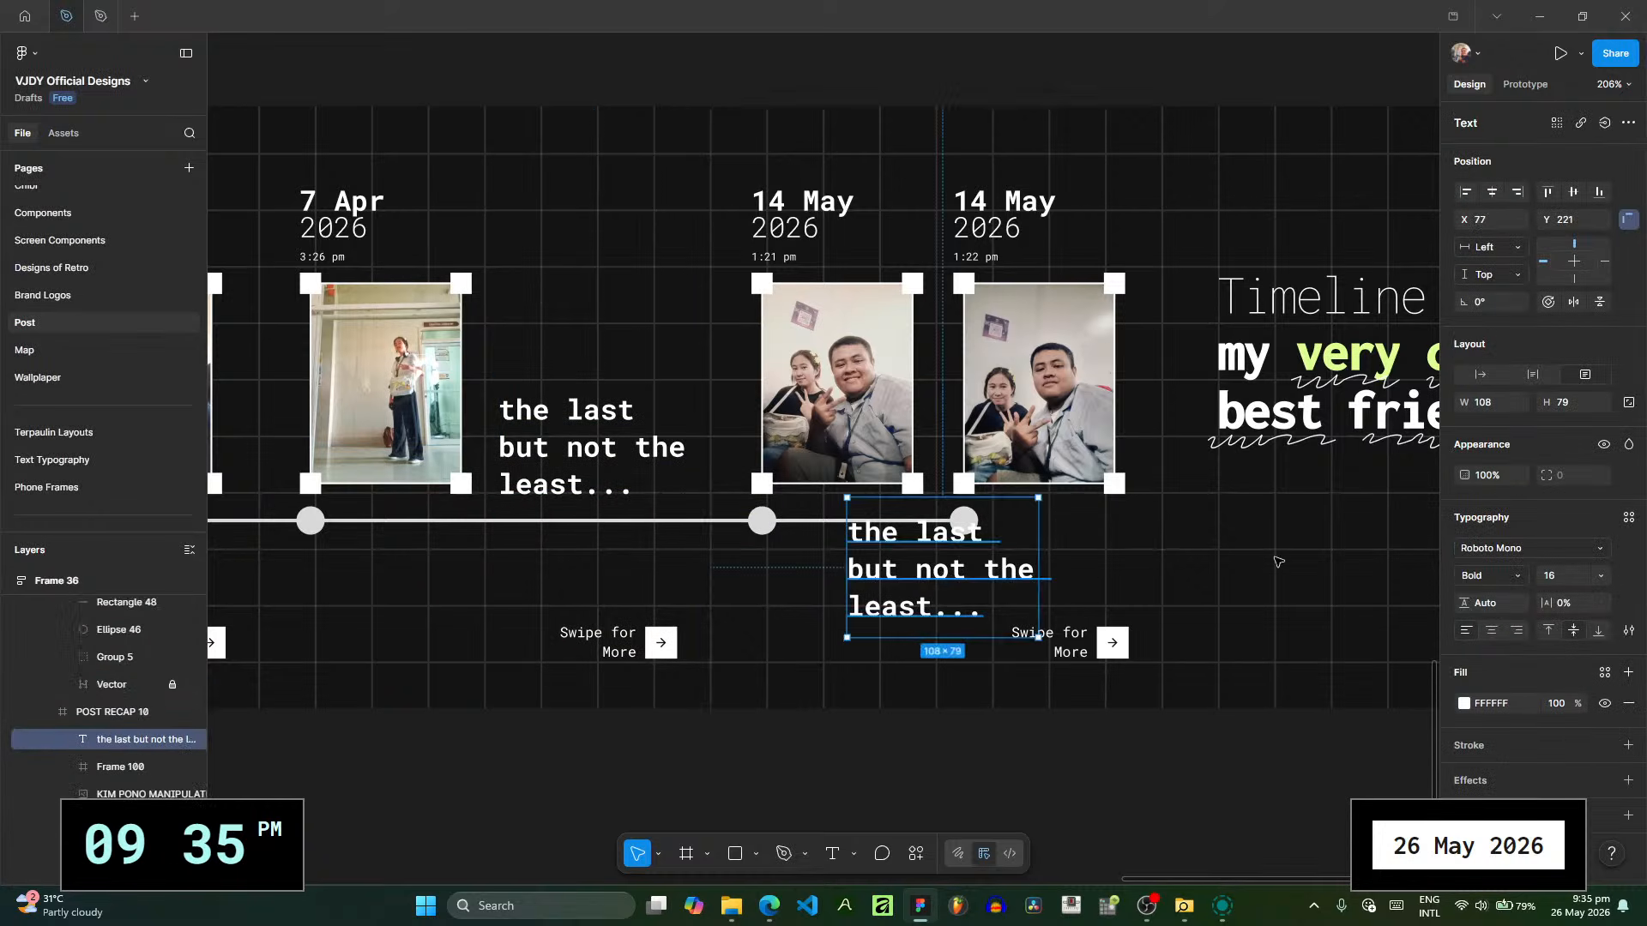
{"action": "double_click", "coordinate": [1014, 566]}
{"action": "type", "text": "The"}
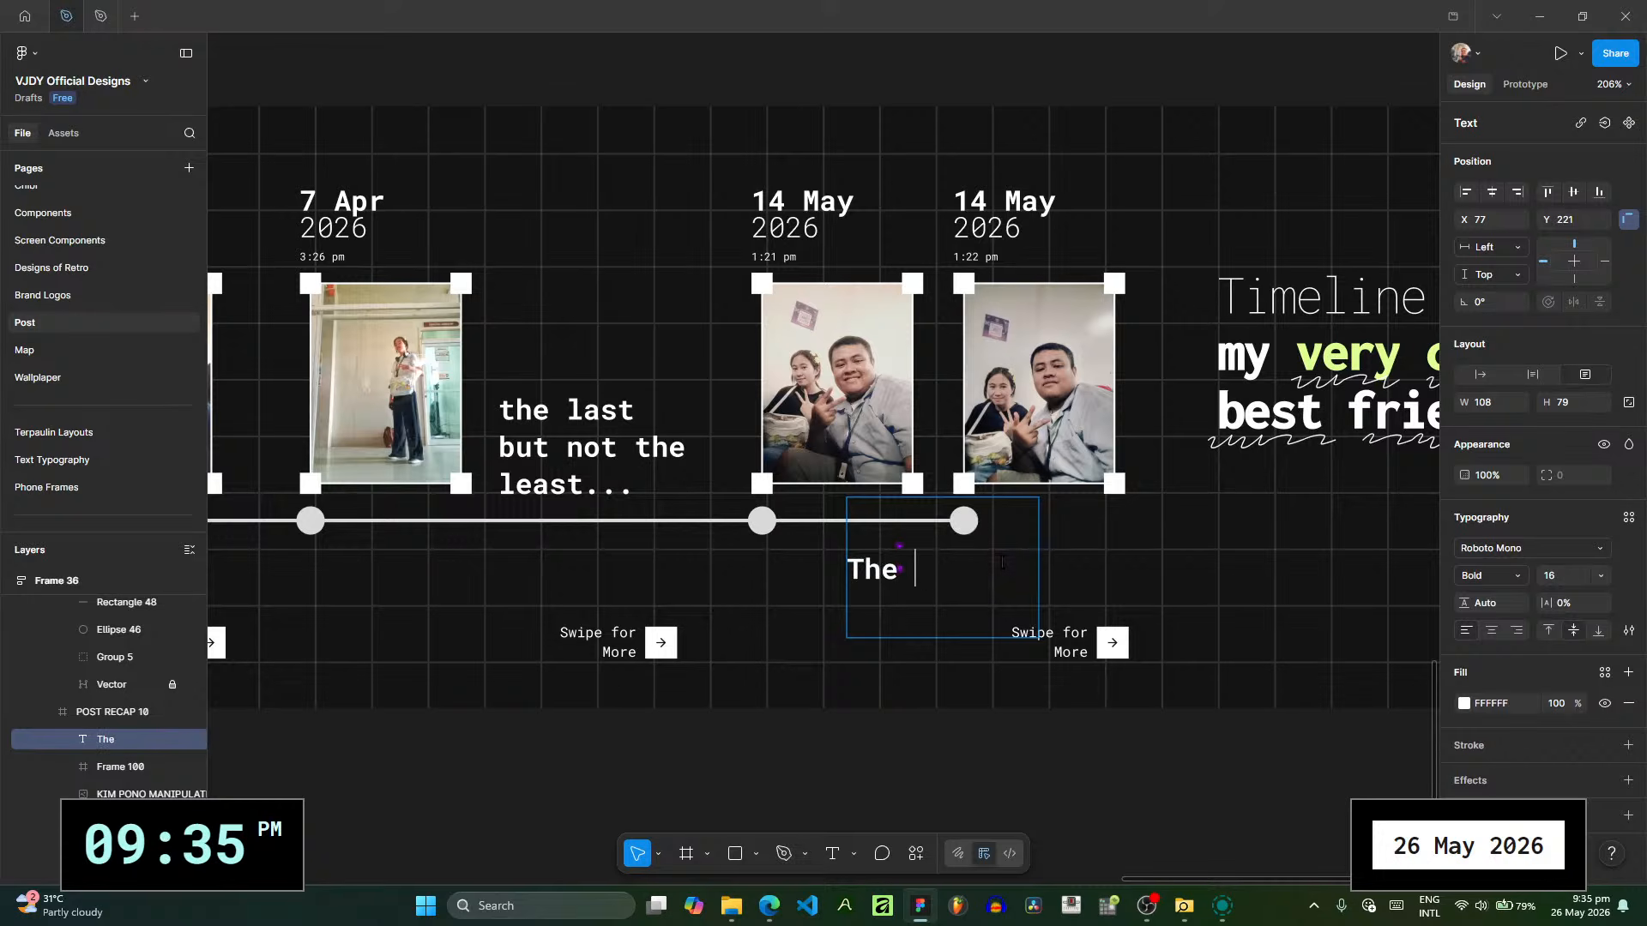
{"action": "type", "text": " power o"}
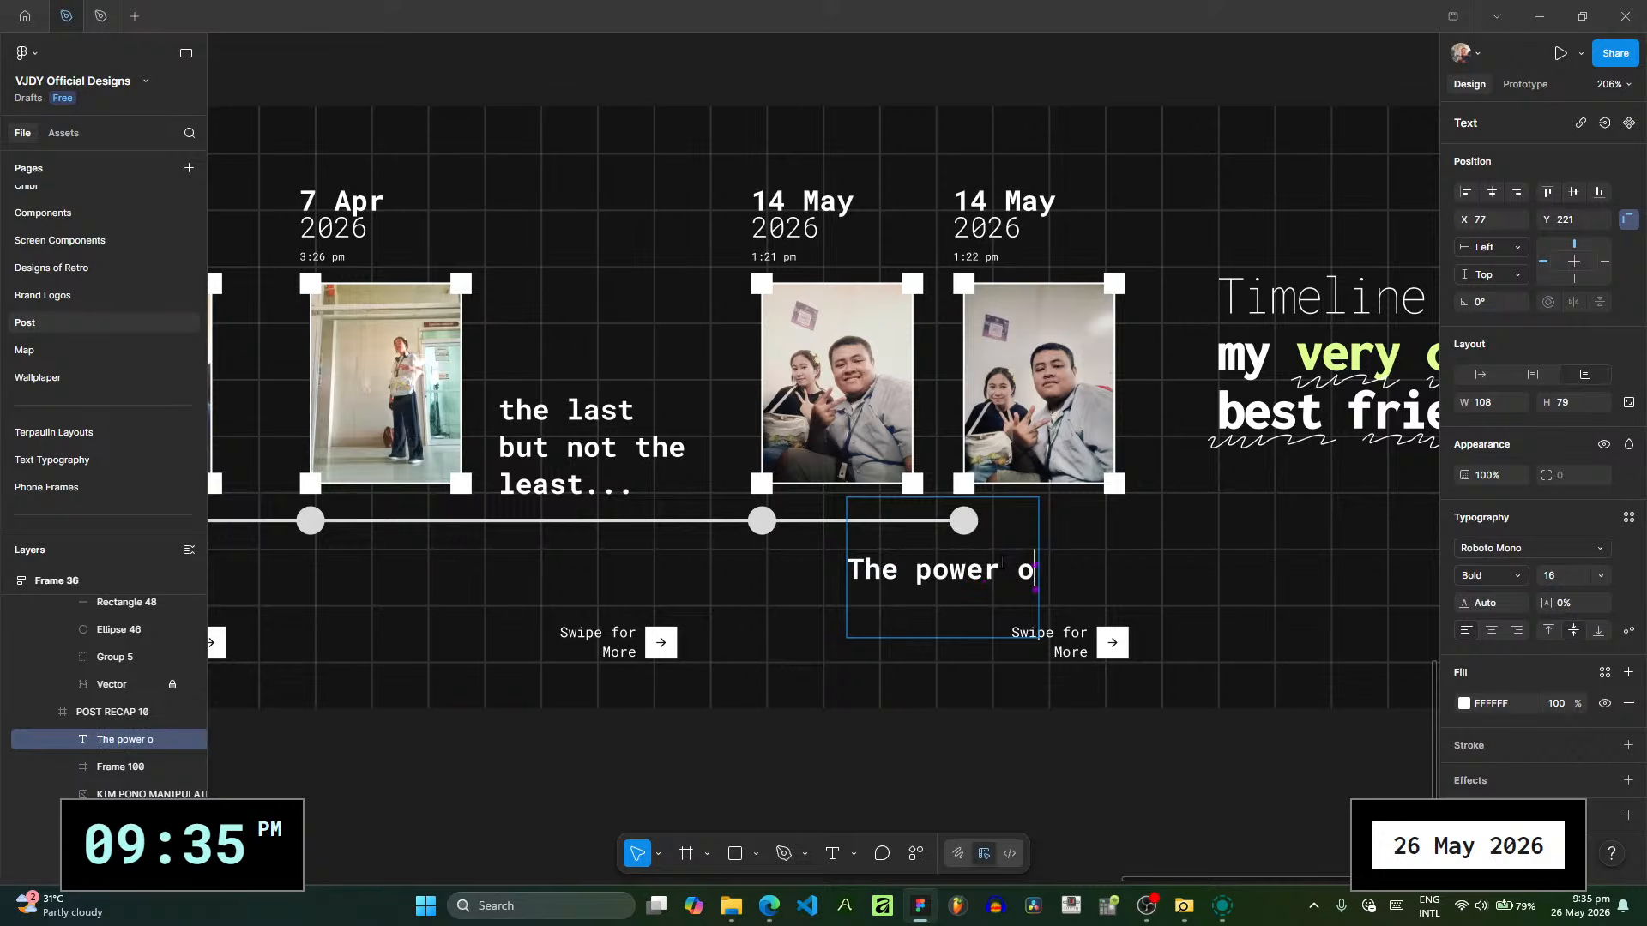
{"action": "type", "text": "f"}
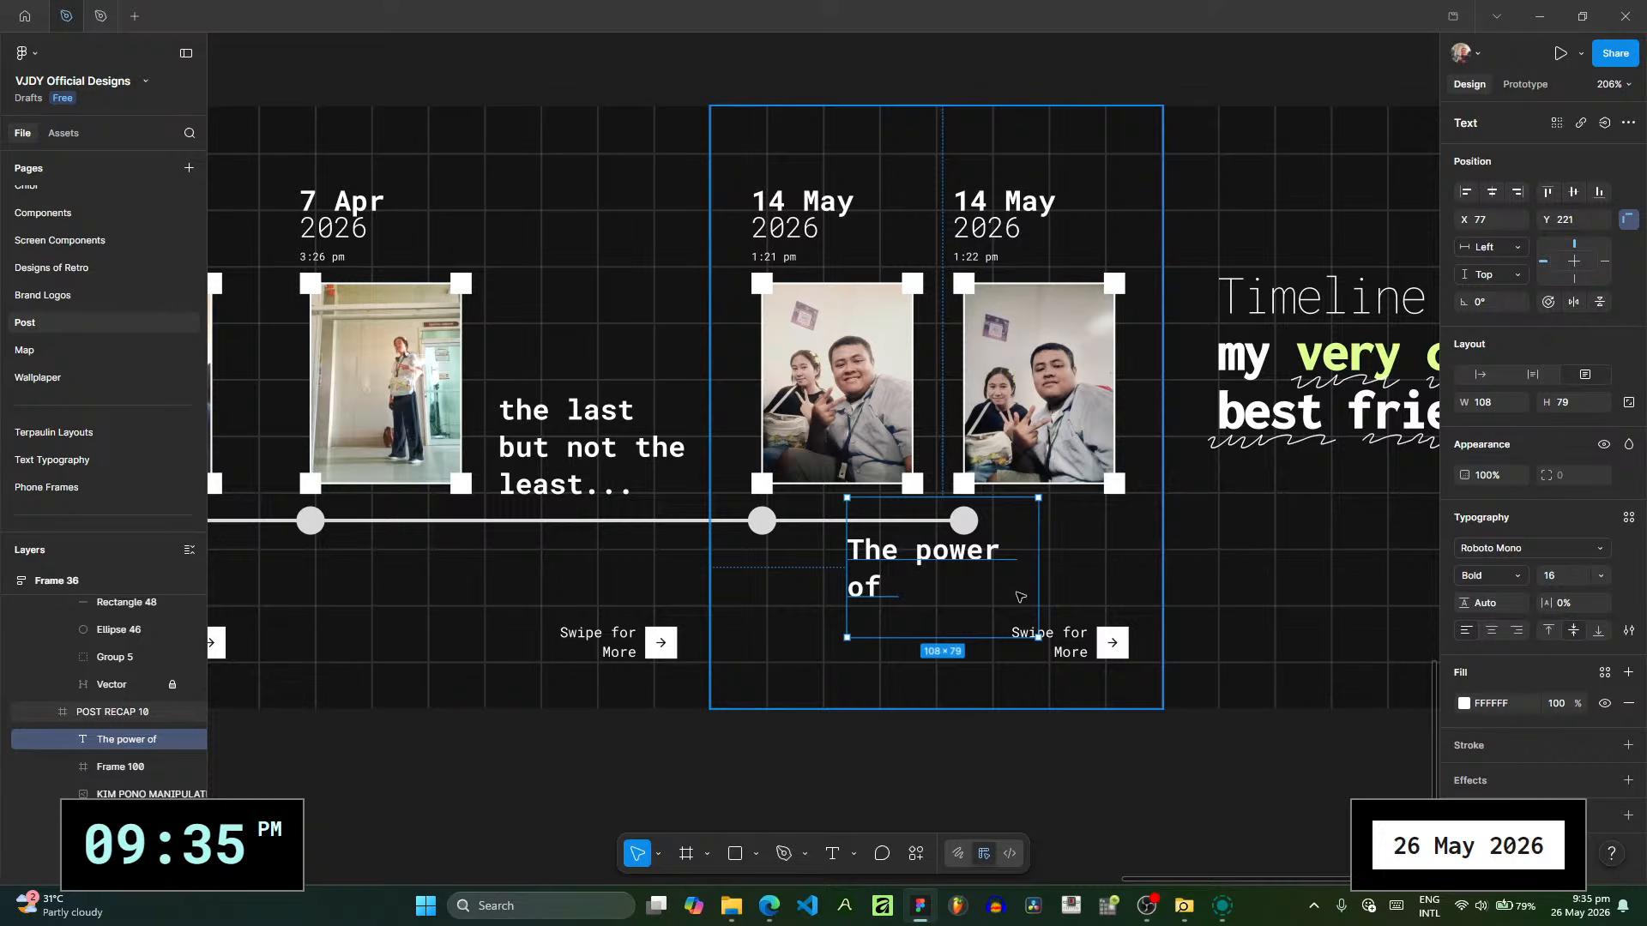
{"action": "key", "text": "Delete"}
- Look over the earlier post designs above the recap carousel, then return to examine its final timeline slides
{"action": "scroll", "coordinate": [153, 387], "scroll_direction": "down", "scroll_amount": 1}
{"action": "scroll", "coordinate": [153, 388], "scroll_direction": "up", "scroll_amount": 1}
{"action": "left_click_drag", "start_coordinate": [791, 103], "coordinate": [839, 534]}
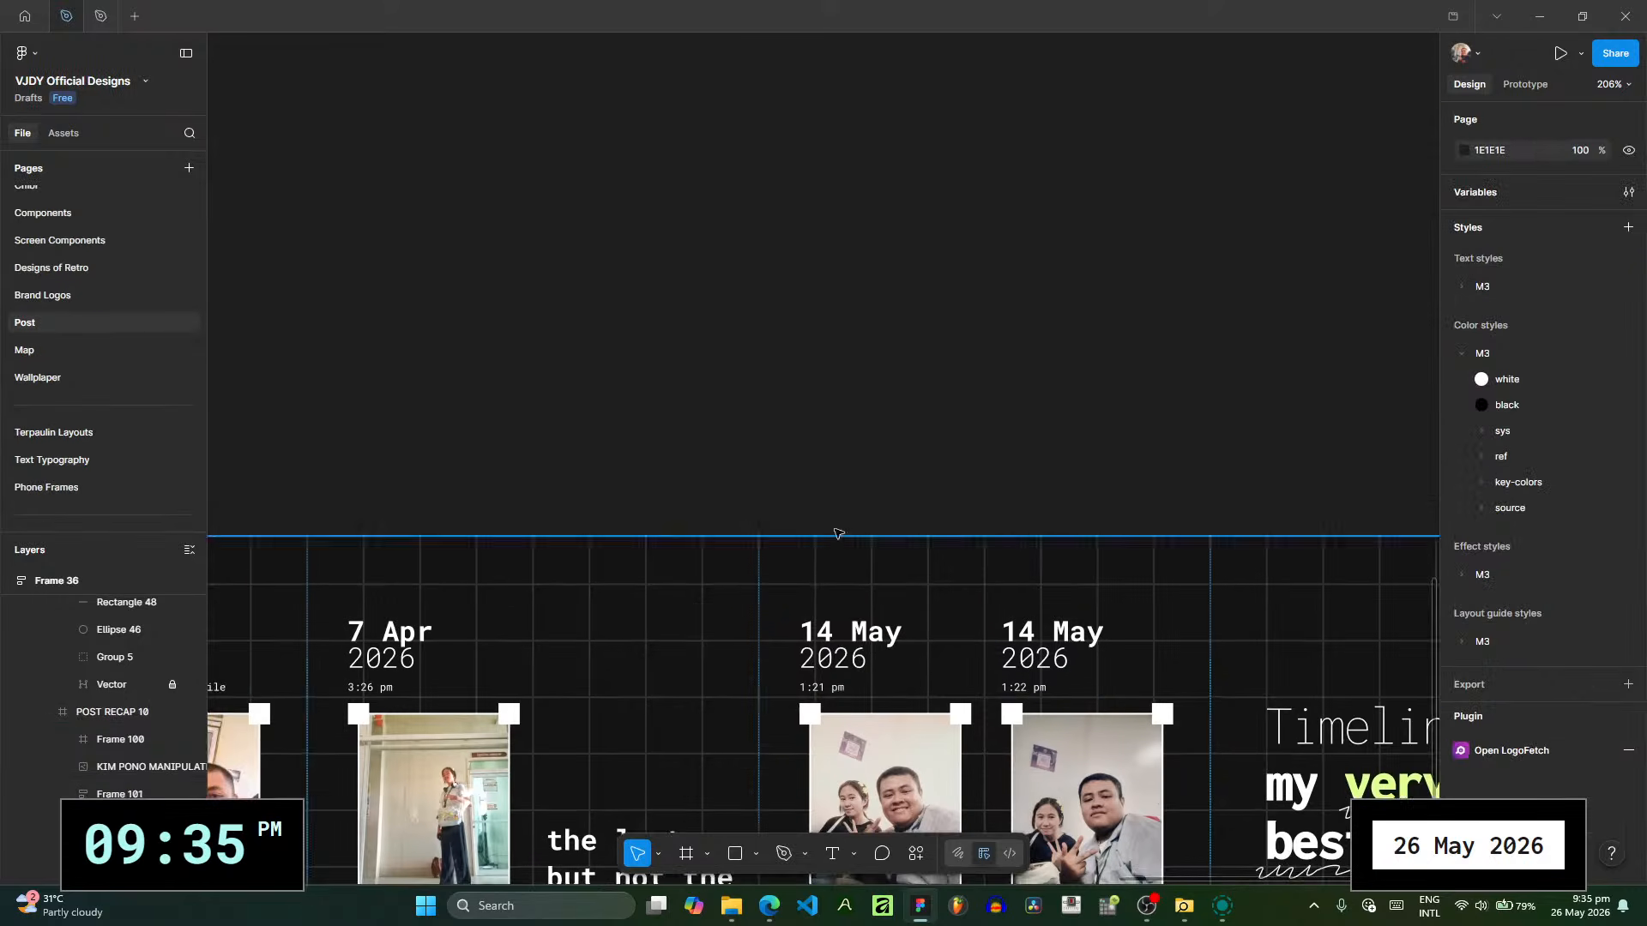
{"action": "scroll", "coordinate": [839, 534], "scroll_direction": "down", "scroll_amount": 4}
{"action": "left_click_drag", "start_coordinate": [433, 217], "coordinate": [842, 570]}
{"action": "left_click_drag", "start_coordinate": [230, 340], "coordinate": [1000, 534]}
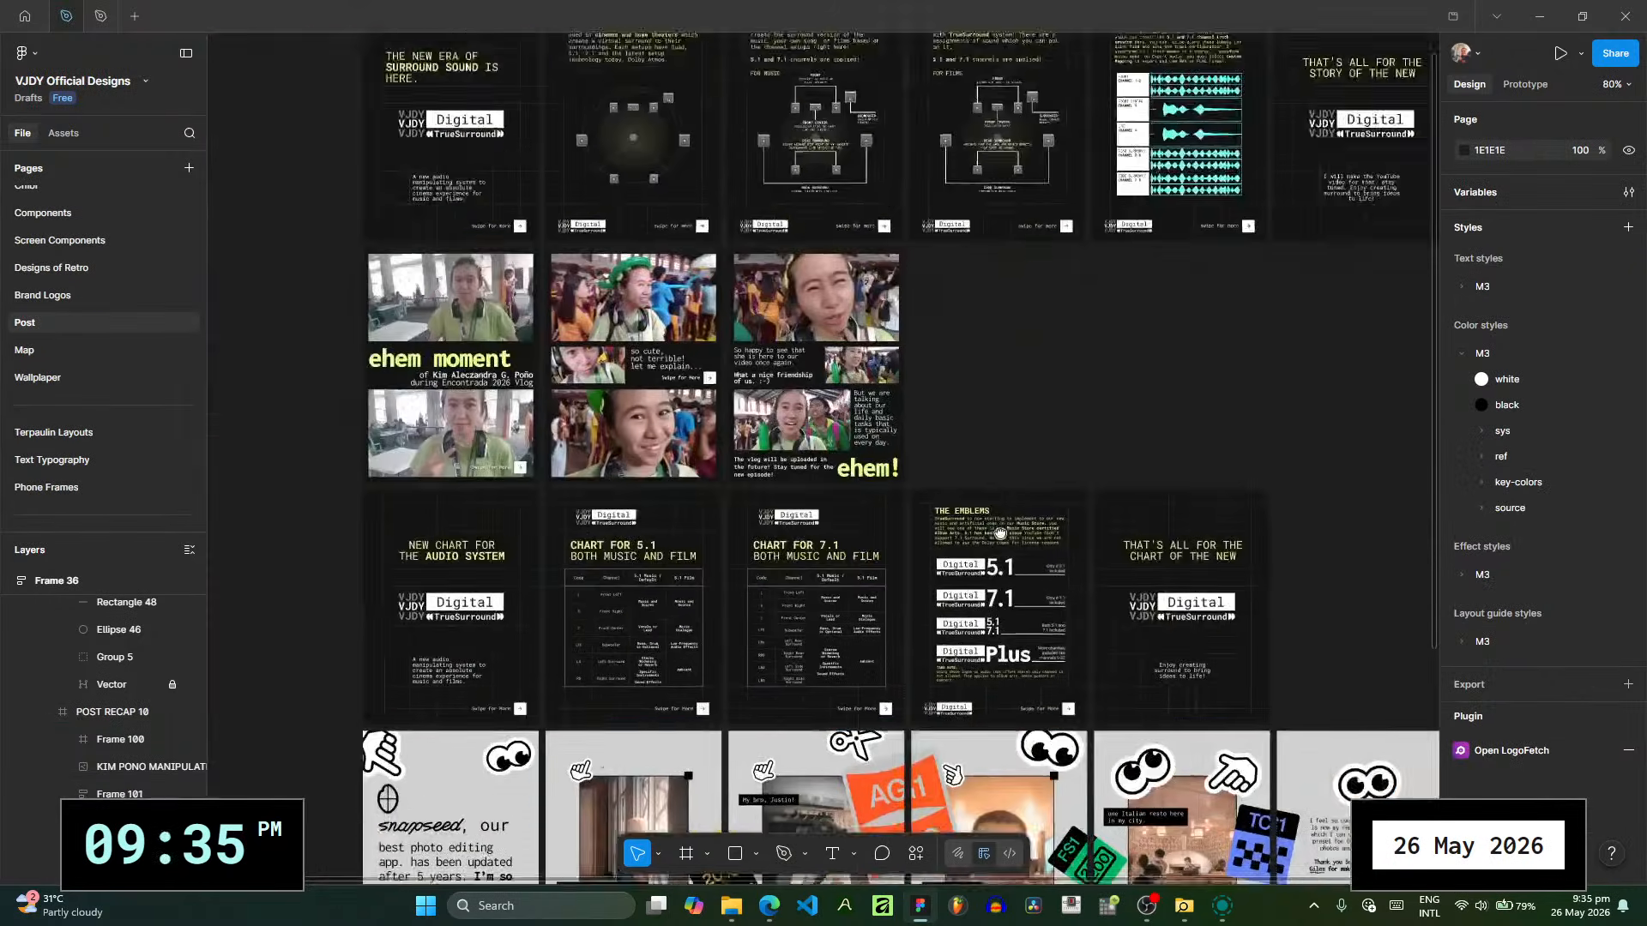
{"action": "scroll", "coordinate": [1000, 534], "scroll_direction": "down", "scroll_amount": 5}
{"action": "scroll", "coordinate": [1000, 533], "scroll_direction": "right", "scroll_amount": 10}
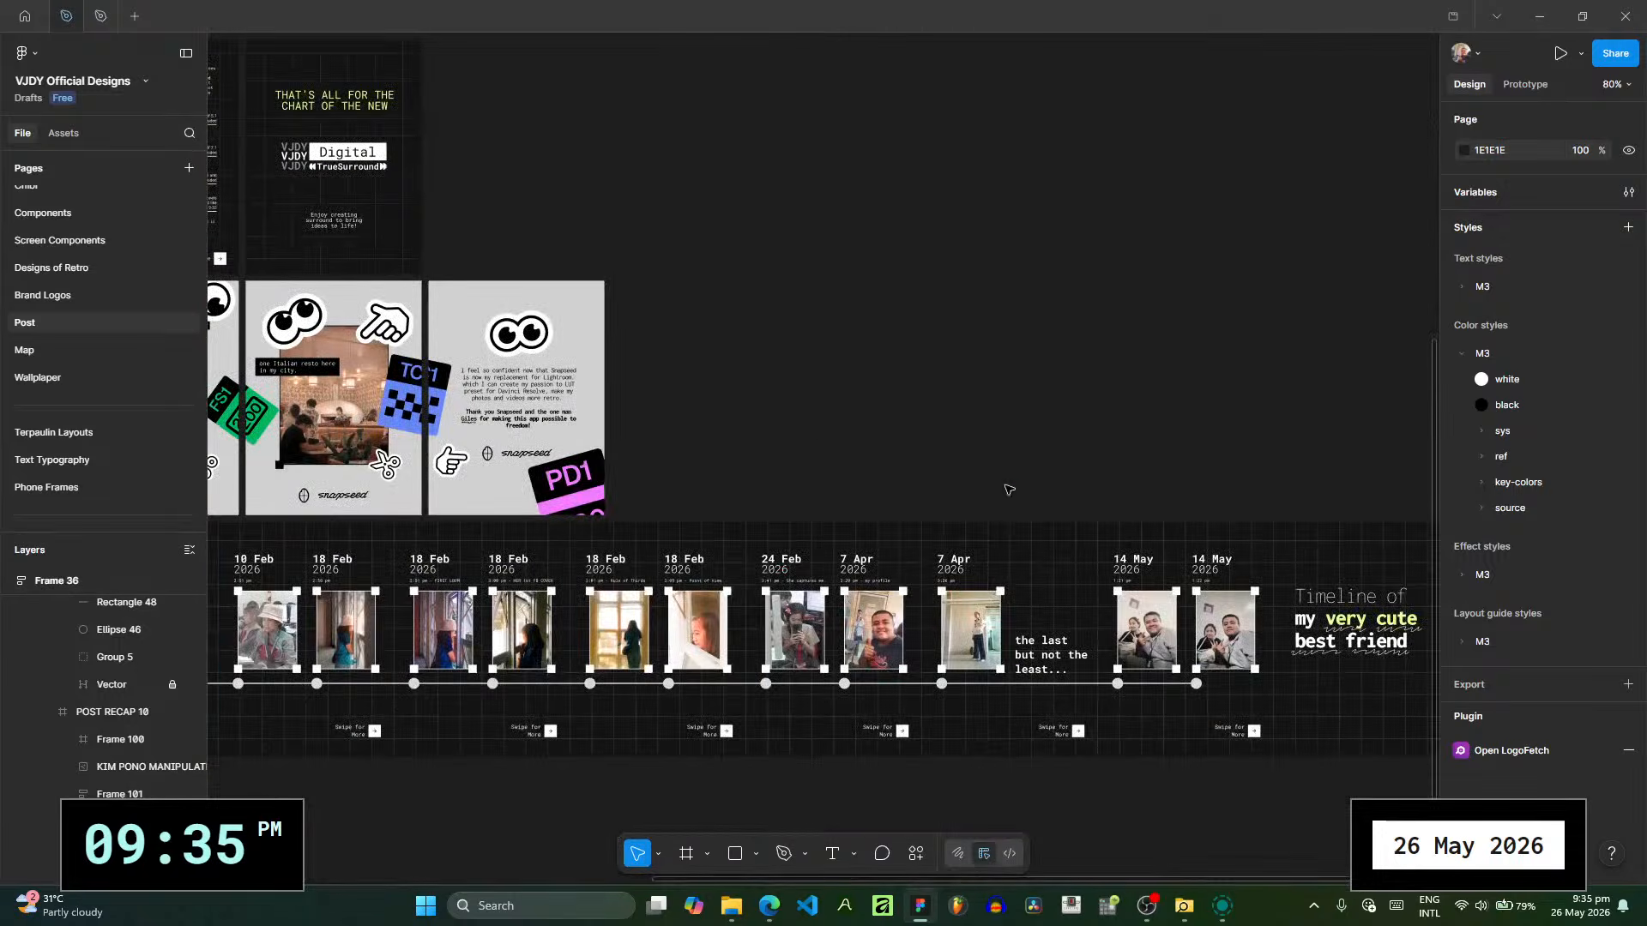
{"action": "scroll", "coordinate": [1008, 490], "scroll_direction": "down", "scroll_amount": 2}
{"action": "scroll", "coordinate": [862, 480], "scroll_direction": "up", "scroll_amount": 5}
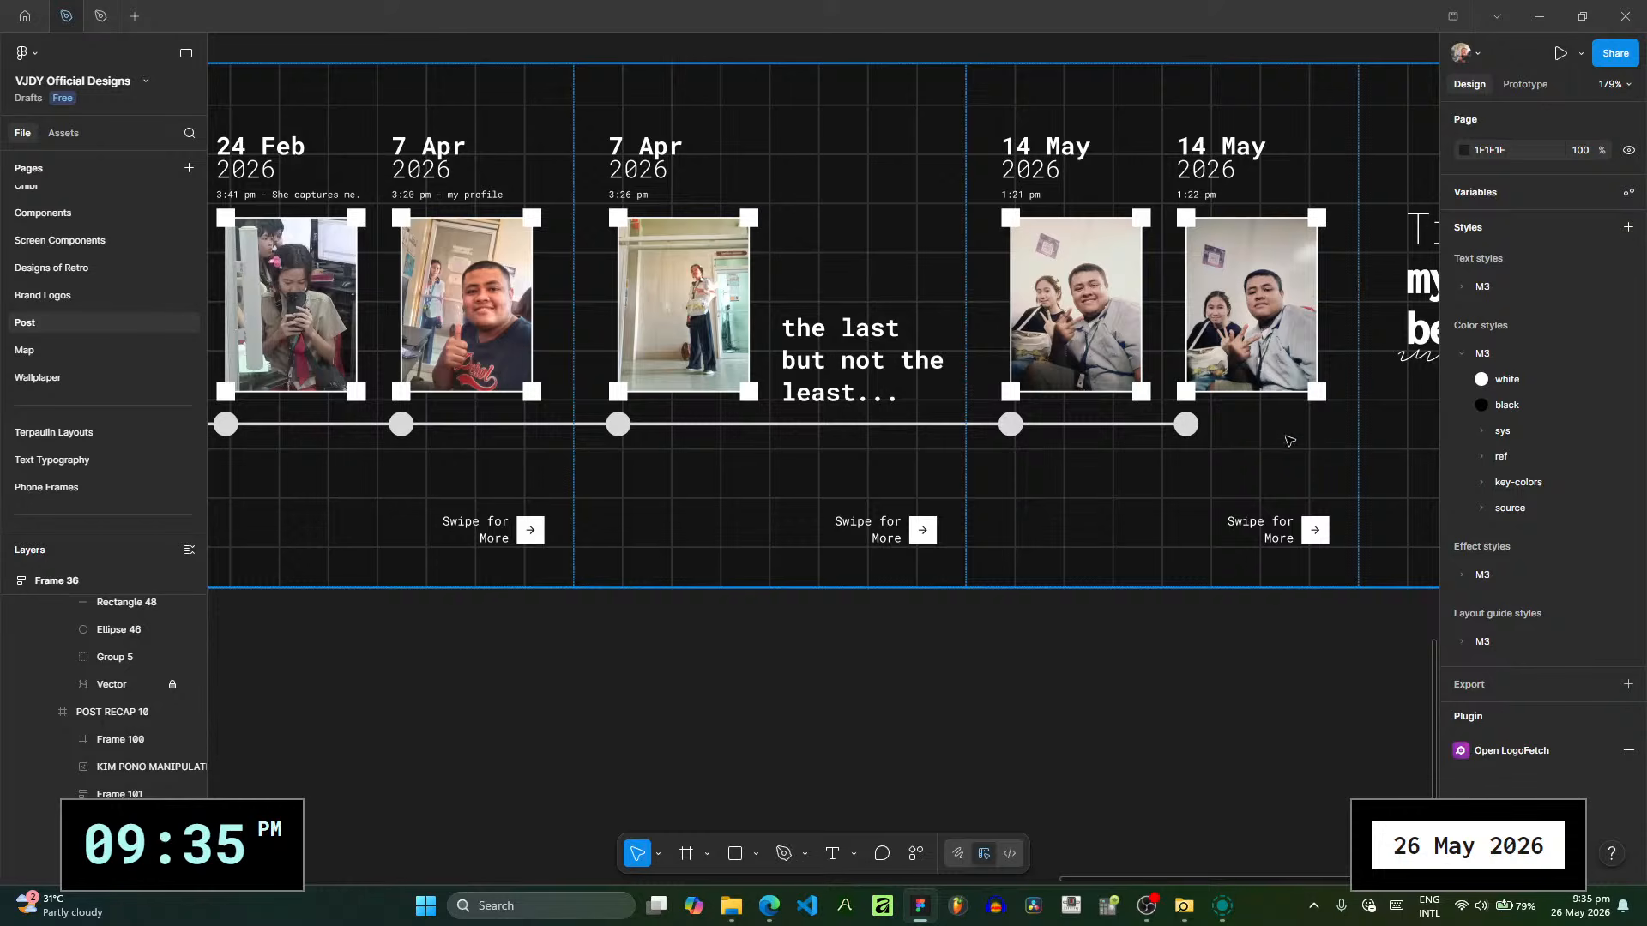
- Delete the script scribble beneath "very cute" on the closing slide and move the "best friend" scribble to the slide's upper edge
{"action": "scroll", "coordinate": [1283, 434], "scroll_direction": "right", "scroll_amount": 6}
{"action": "scroll", "coordinate": [1282, 434], "scroll_direction": "up", "scroll_amount": 2}
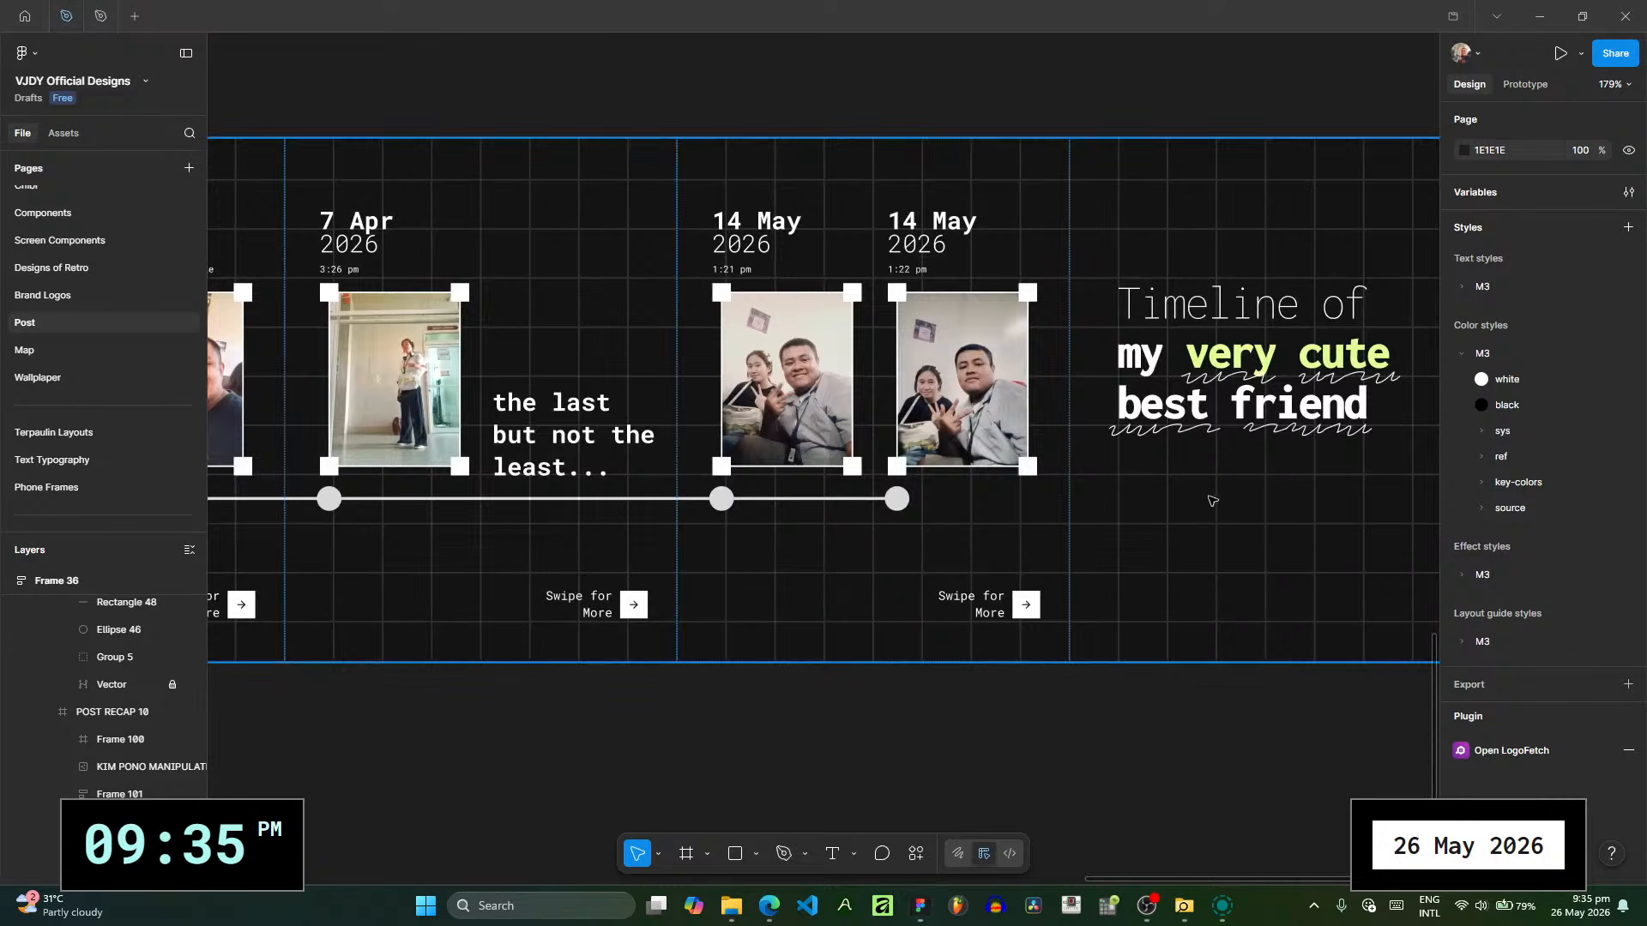
{"action": "scroll", "coordinate": [791, 428], "scroll_direction": "up", "scroll_amount": 3}
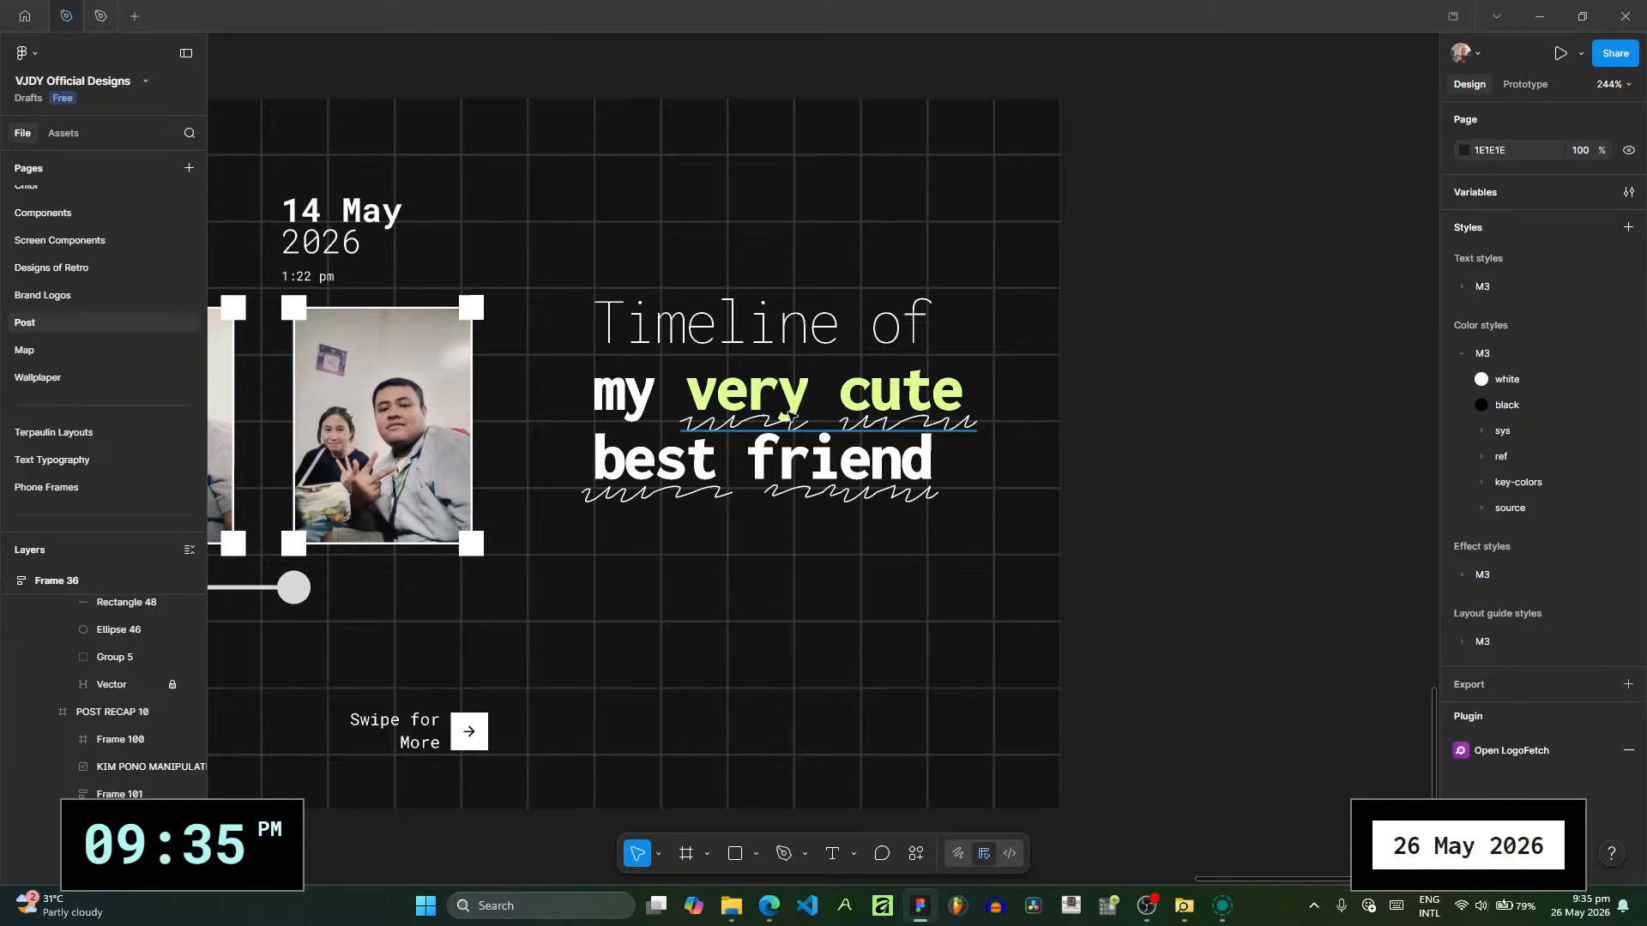
{"action": "left_click", "coordinate": [789, 417]}
{"action": "key", "text": "Delete"}
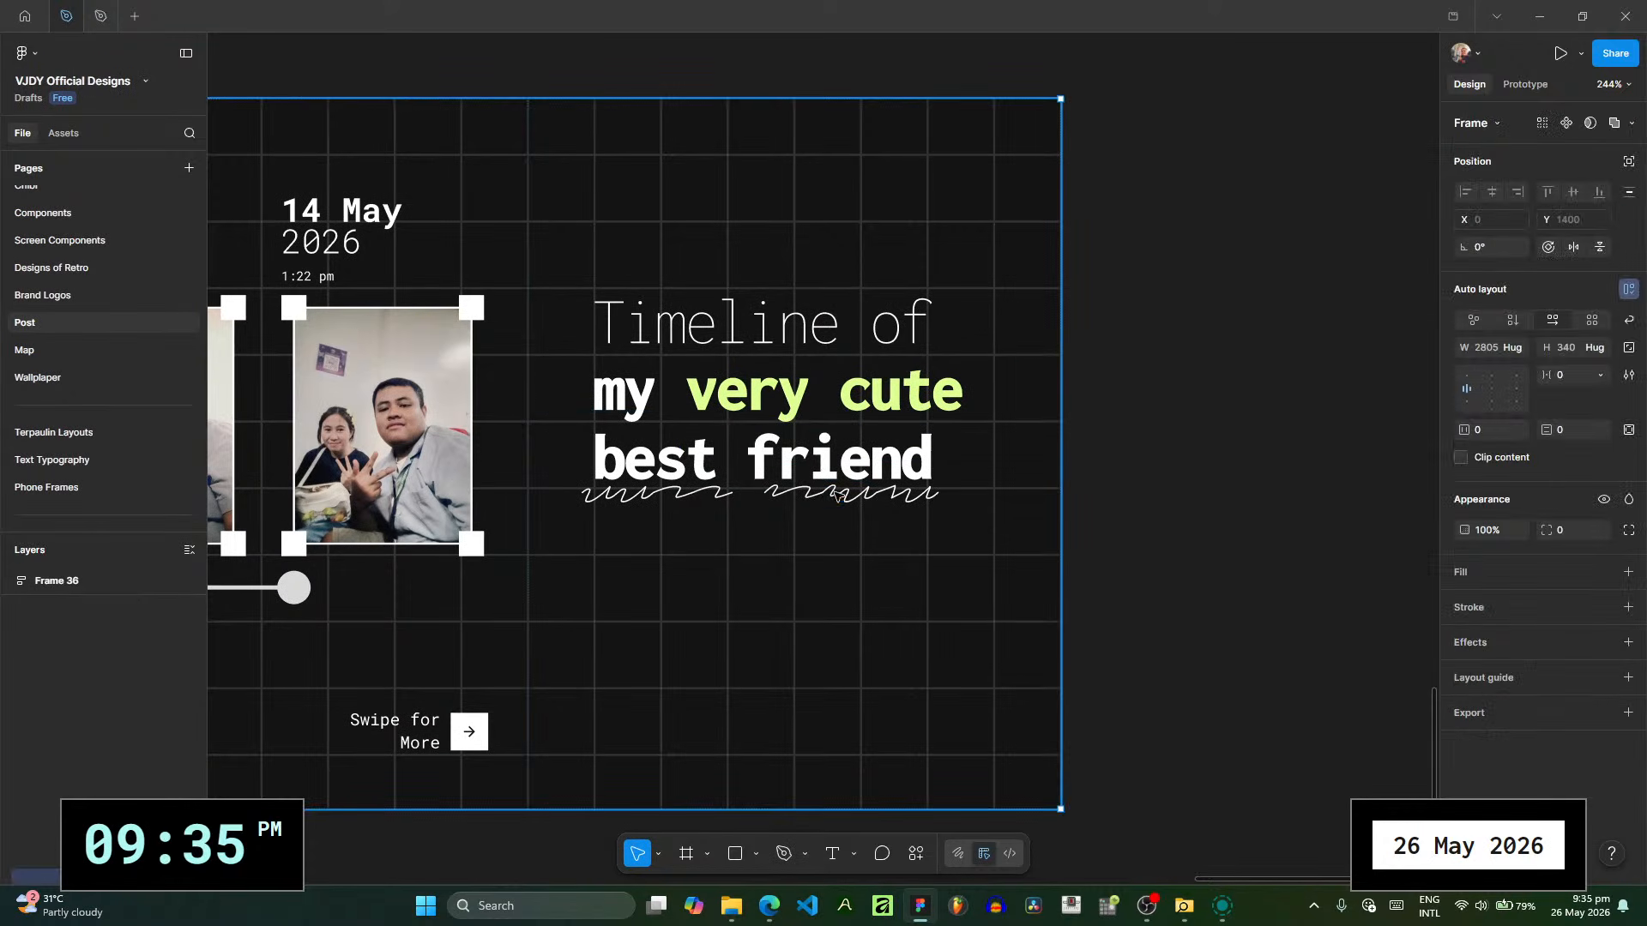
{"action": "left_click_drag", "start_coordinate": [856, 496], "coordinate": [835, 131]}
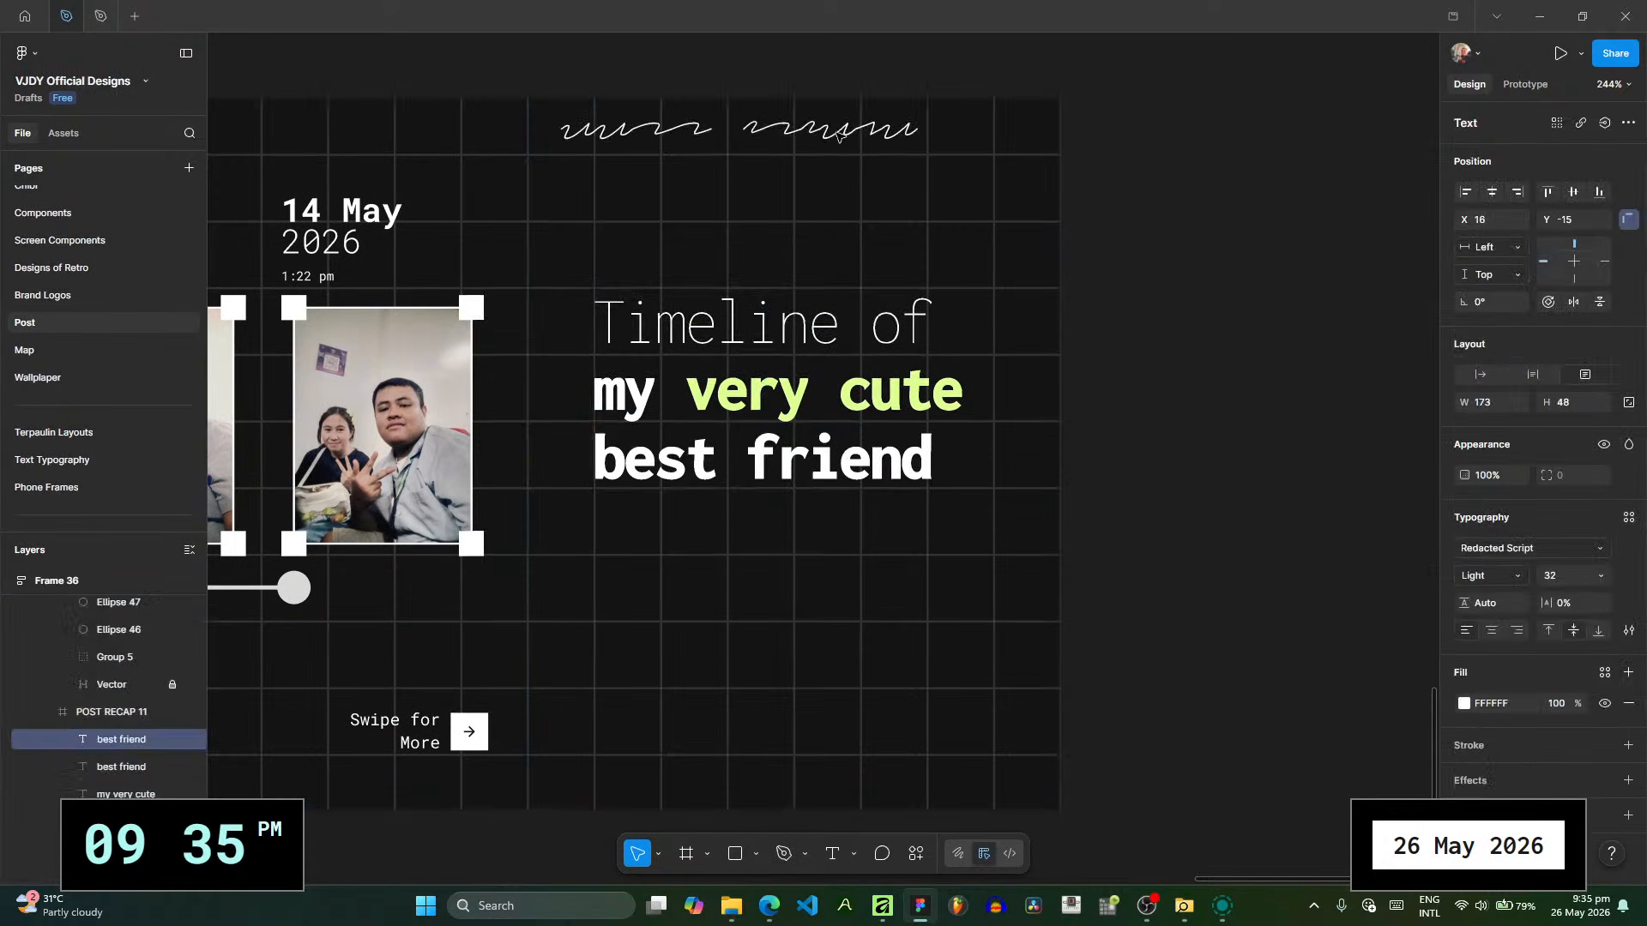
- Center-align the "Timeline of" heading line and replace its text with "That was a"
{"action": "left_click", "coordinate": [807, 314]}
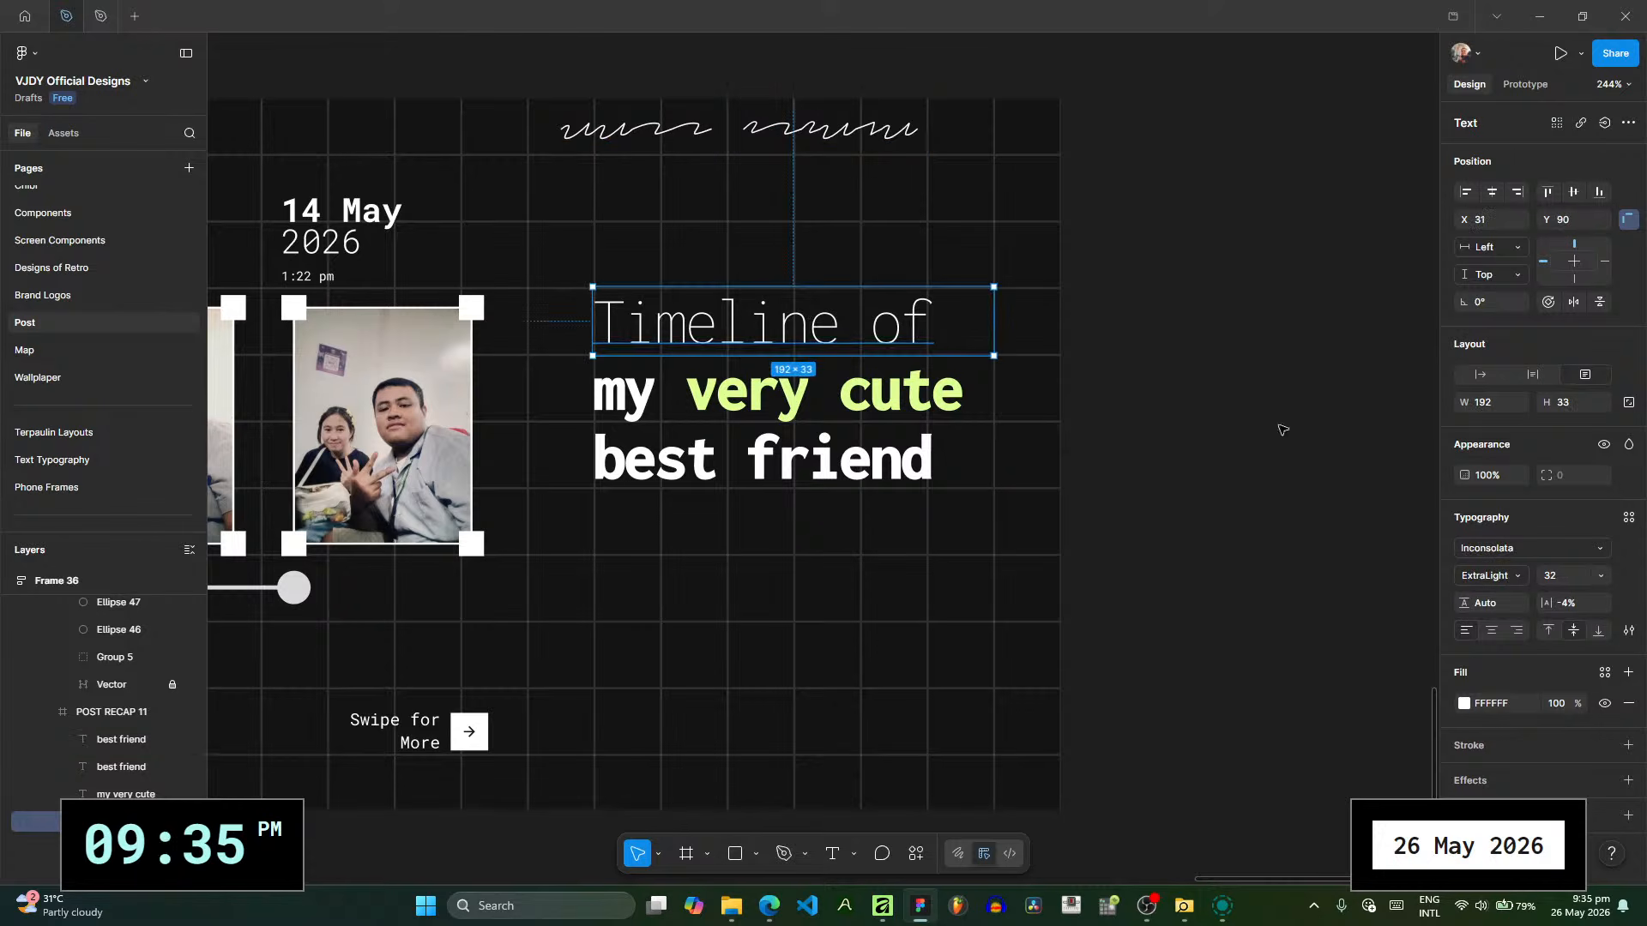
{"action": "left_click", "coordinate": [1493, 631]}
{"action": "double_click", "coordinate": [938, 351]}
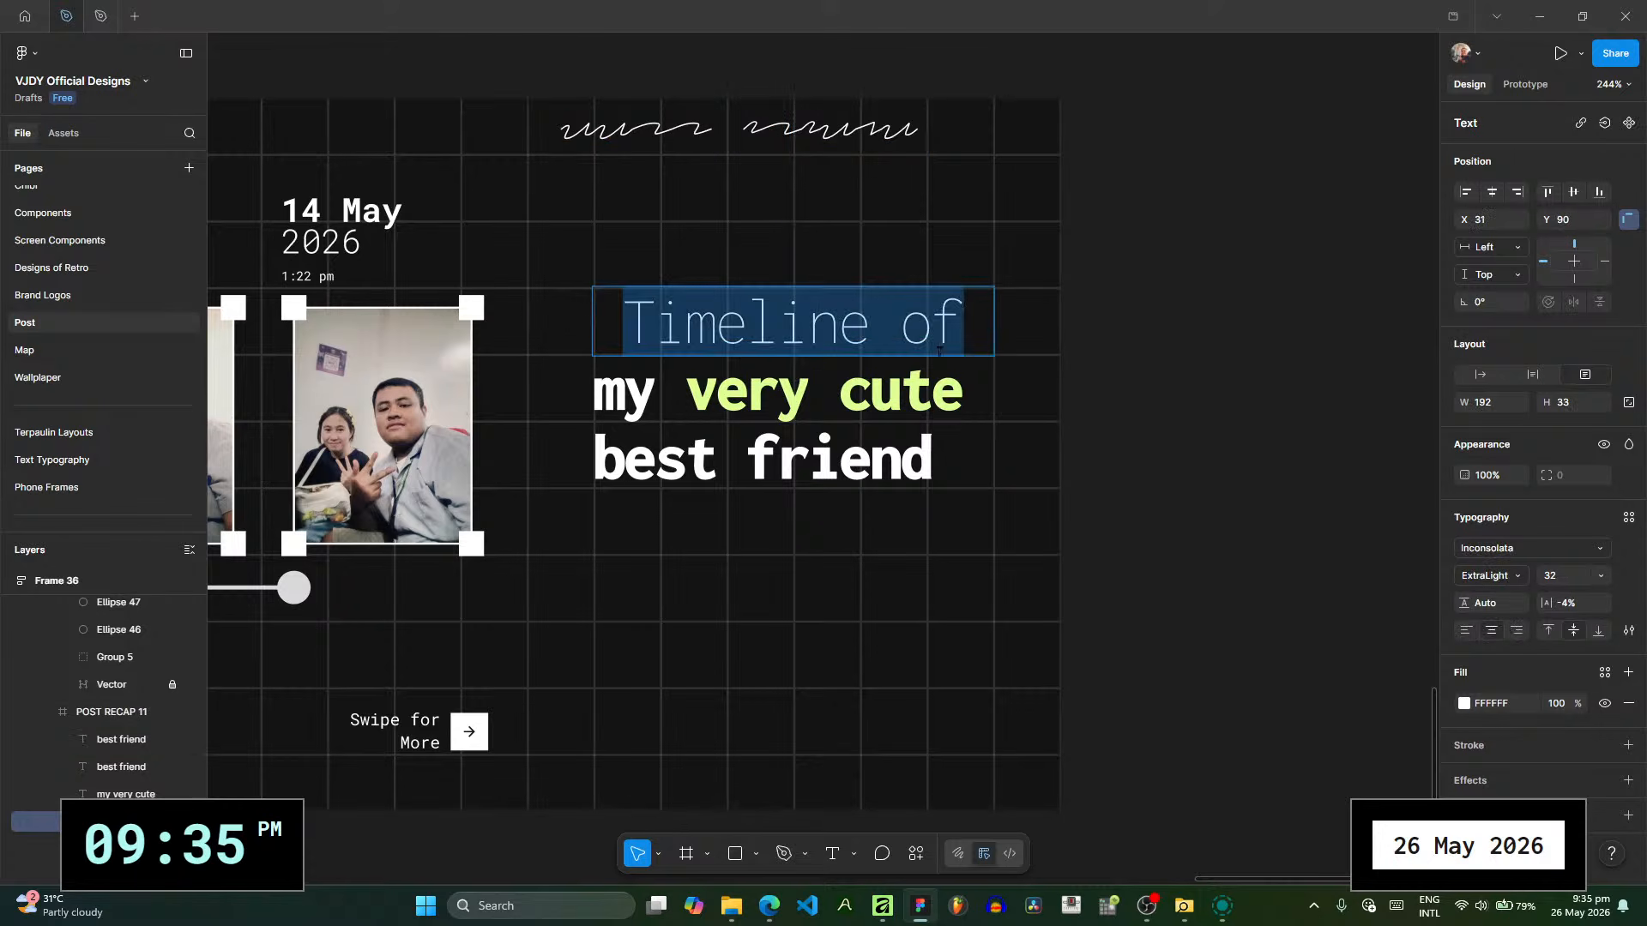
{"action": "type", "text": "Thast"}
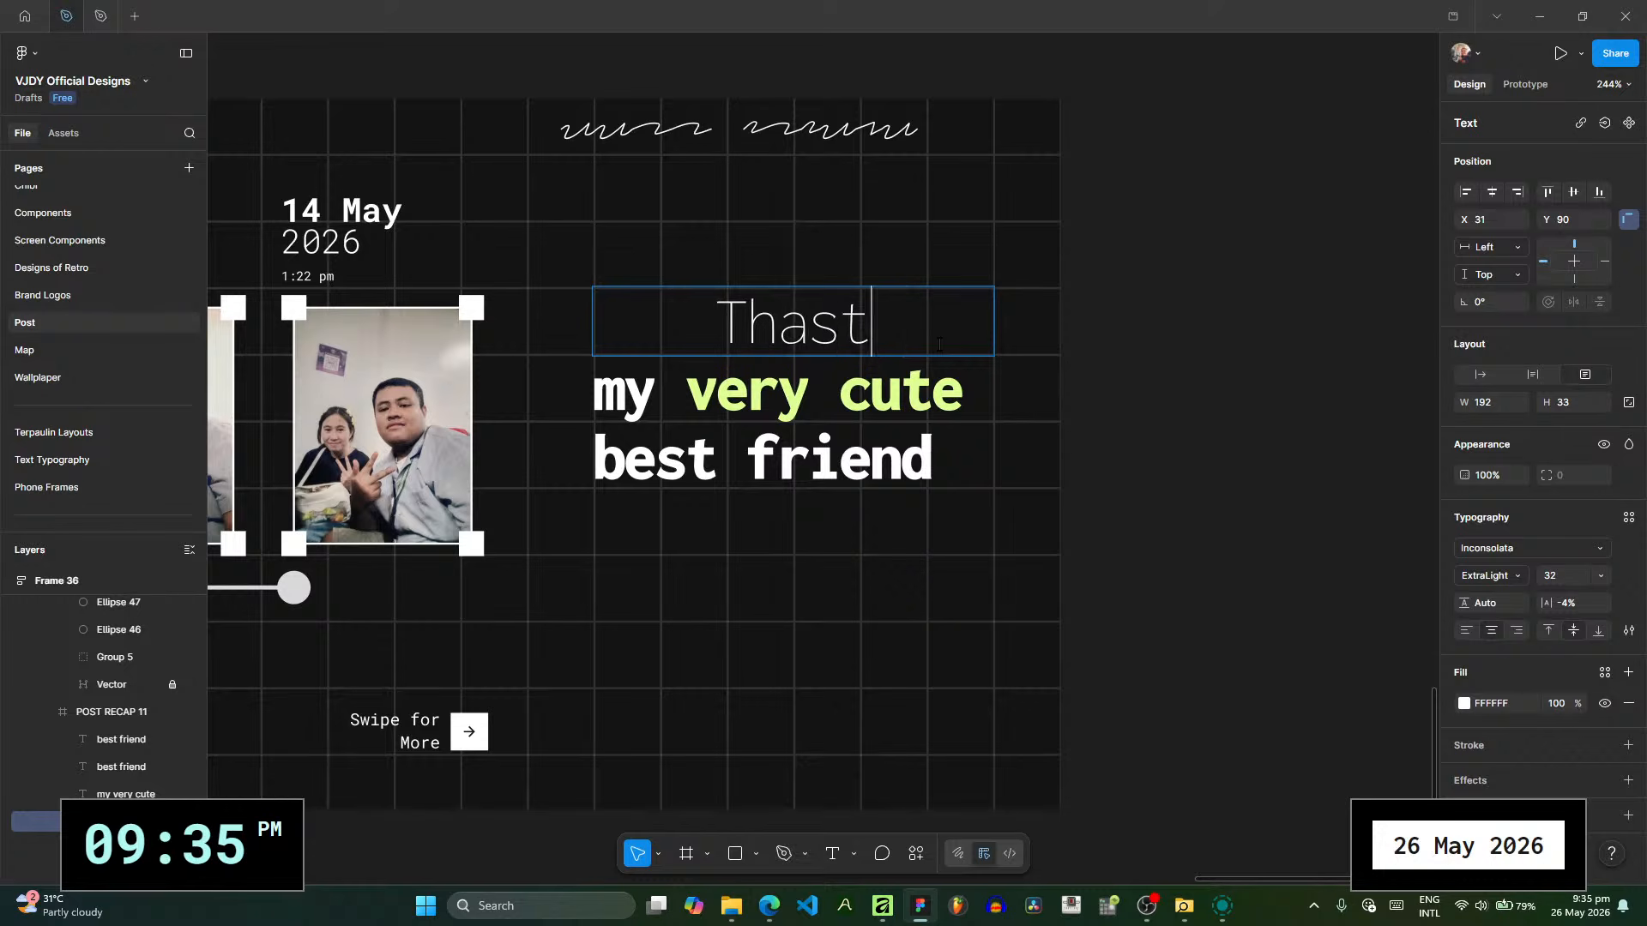
{"action": "key", "text": "BackSpace"}
{"action": "key", "text": "BackSpace"}
{"action": "type", "text": "t was a"}
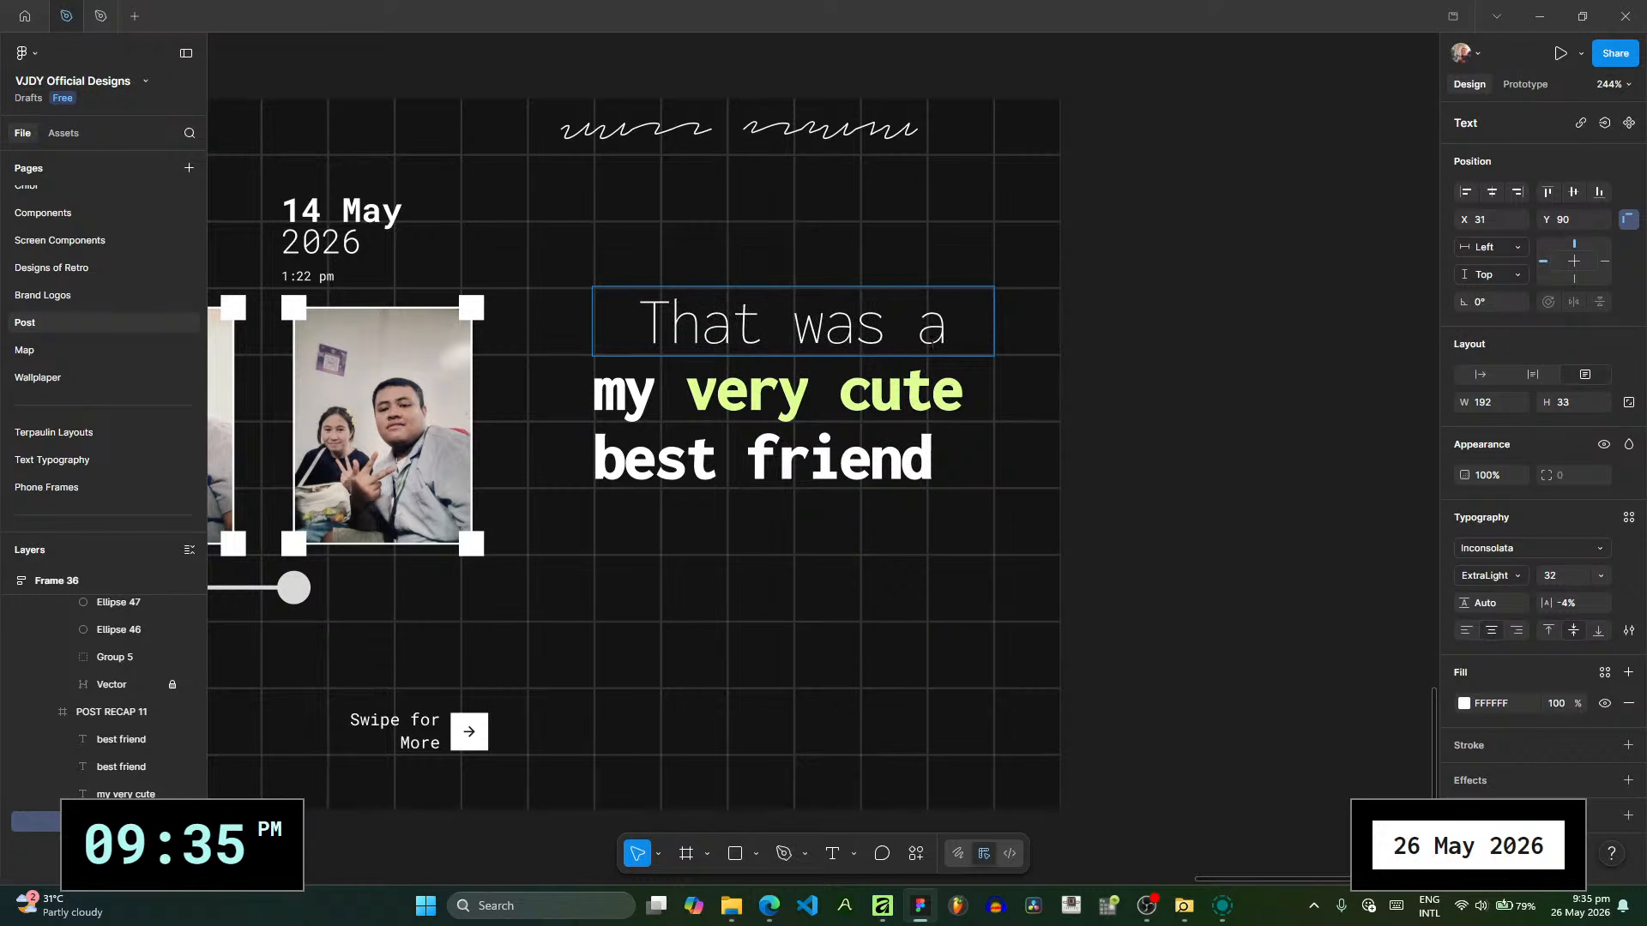
- Center-align the "my very cute" line and change it to "good feeling", keeping "feeling" in the green highlight color
{"action": "double_click", "coordinate": [916, 388]}
{"action": "left_click", "coordinate": [1498, 631]}
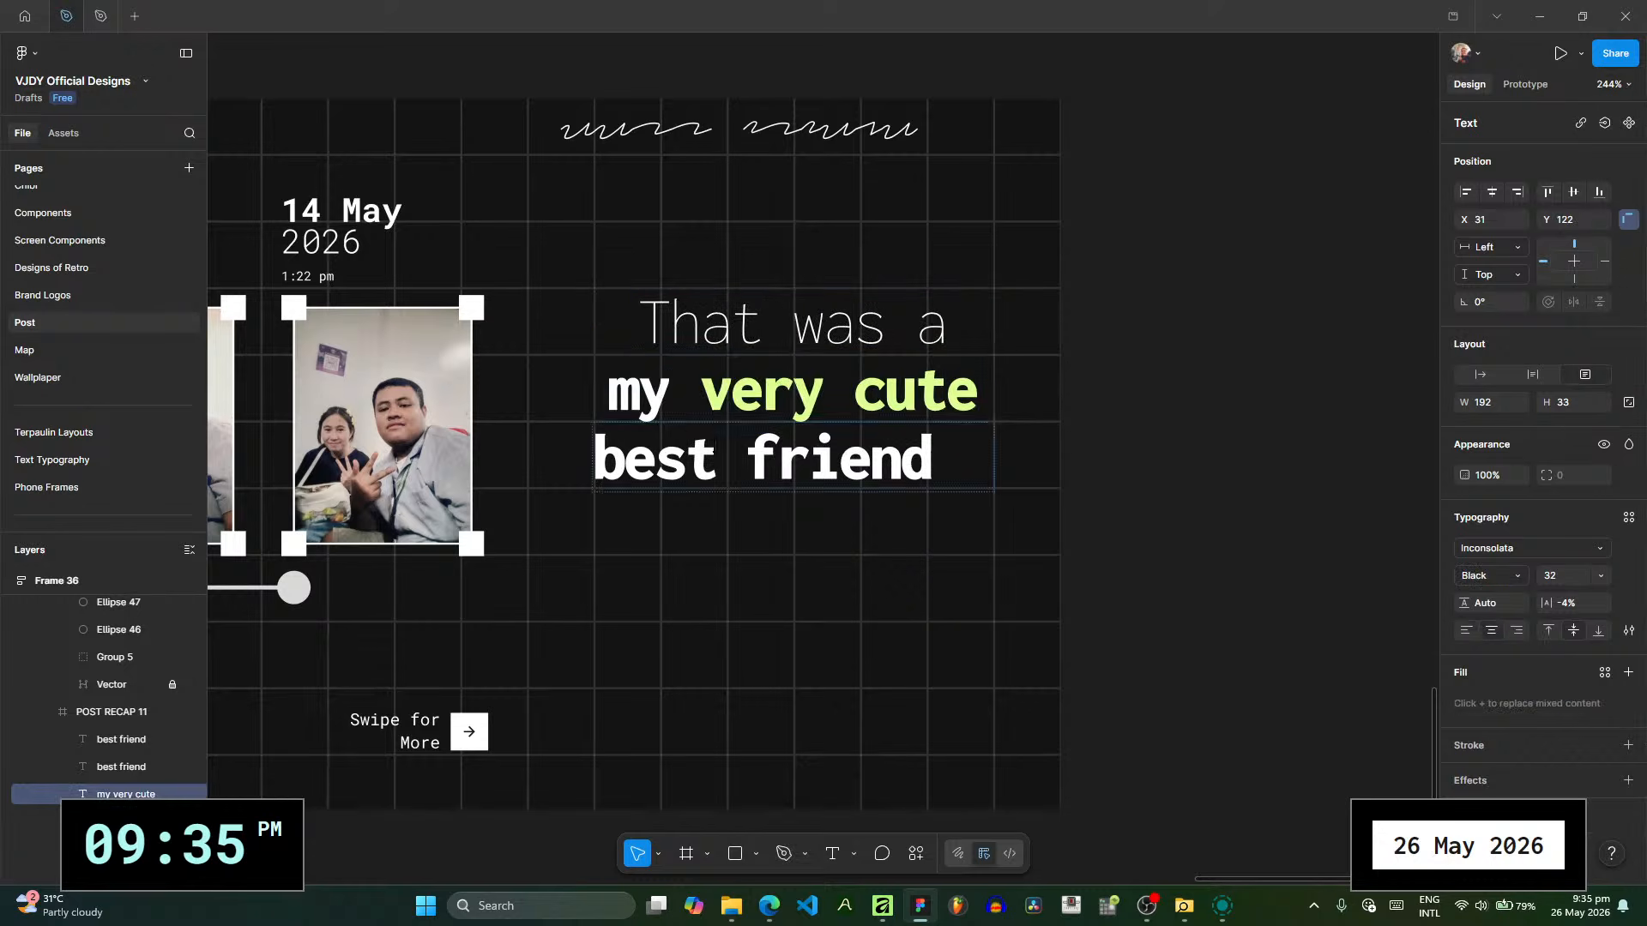
{"action": "left_click", "coordinate": [677, 412]}
{"action": "left_click_drag", "start_coordinate": [677, 412], "coordinate": [608, 399]}
{"action": "type", "text": "good"}
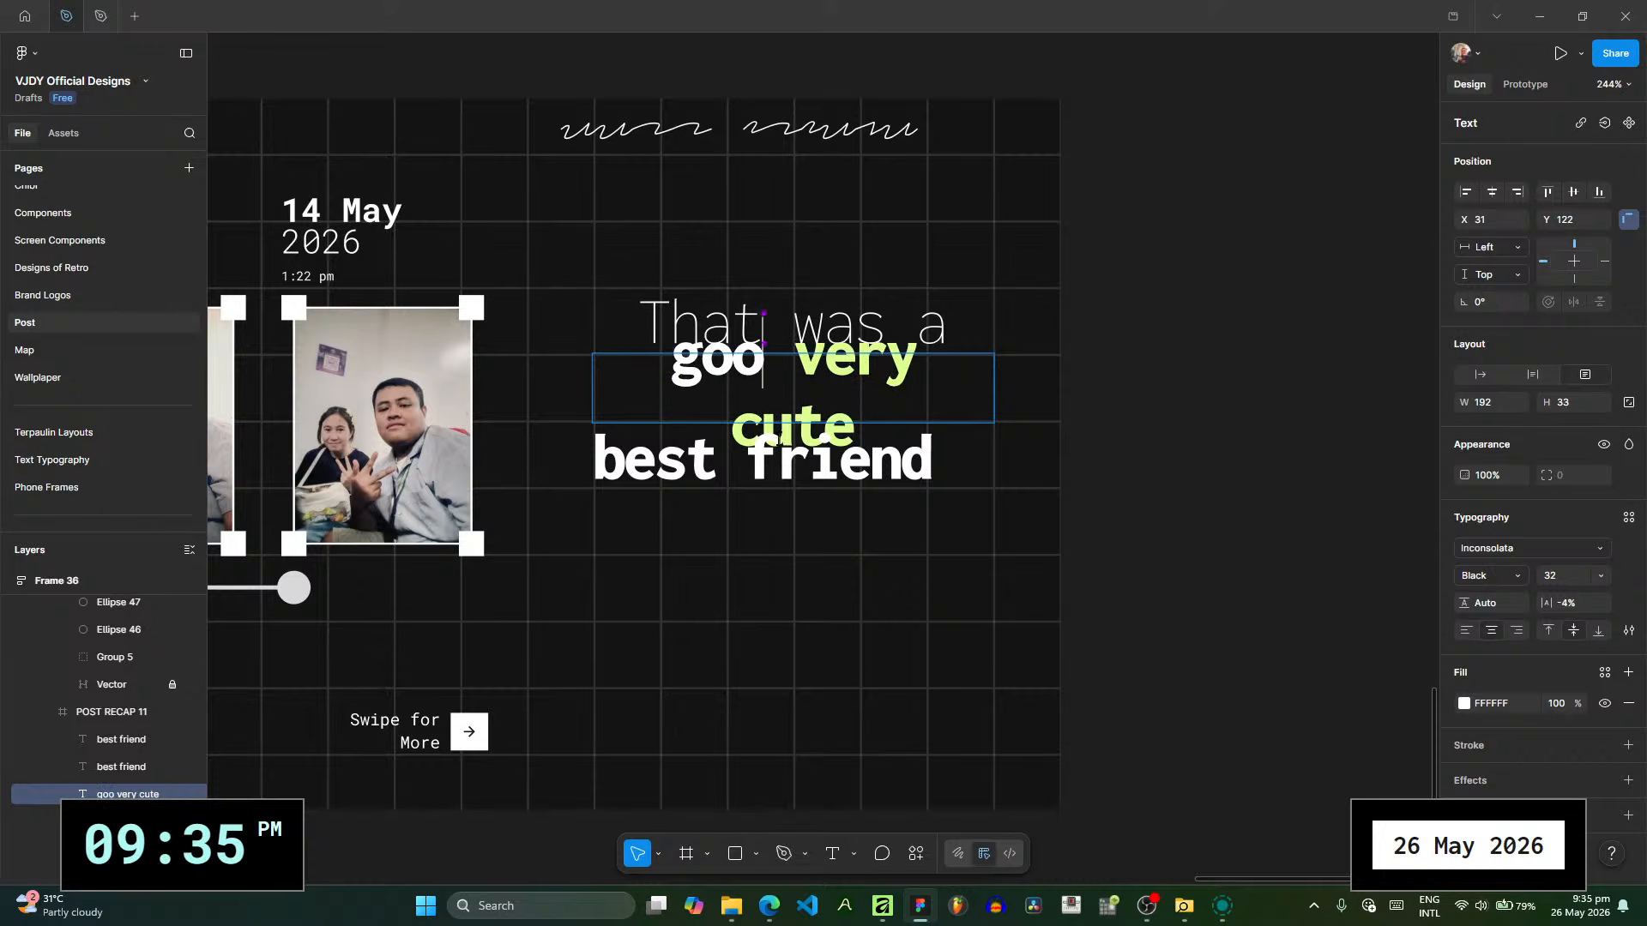
{"action": "left_click_drag", "start_coordinate": [856, 426], "coordinate": [815, 354]}
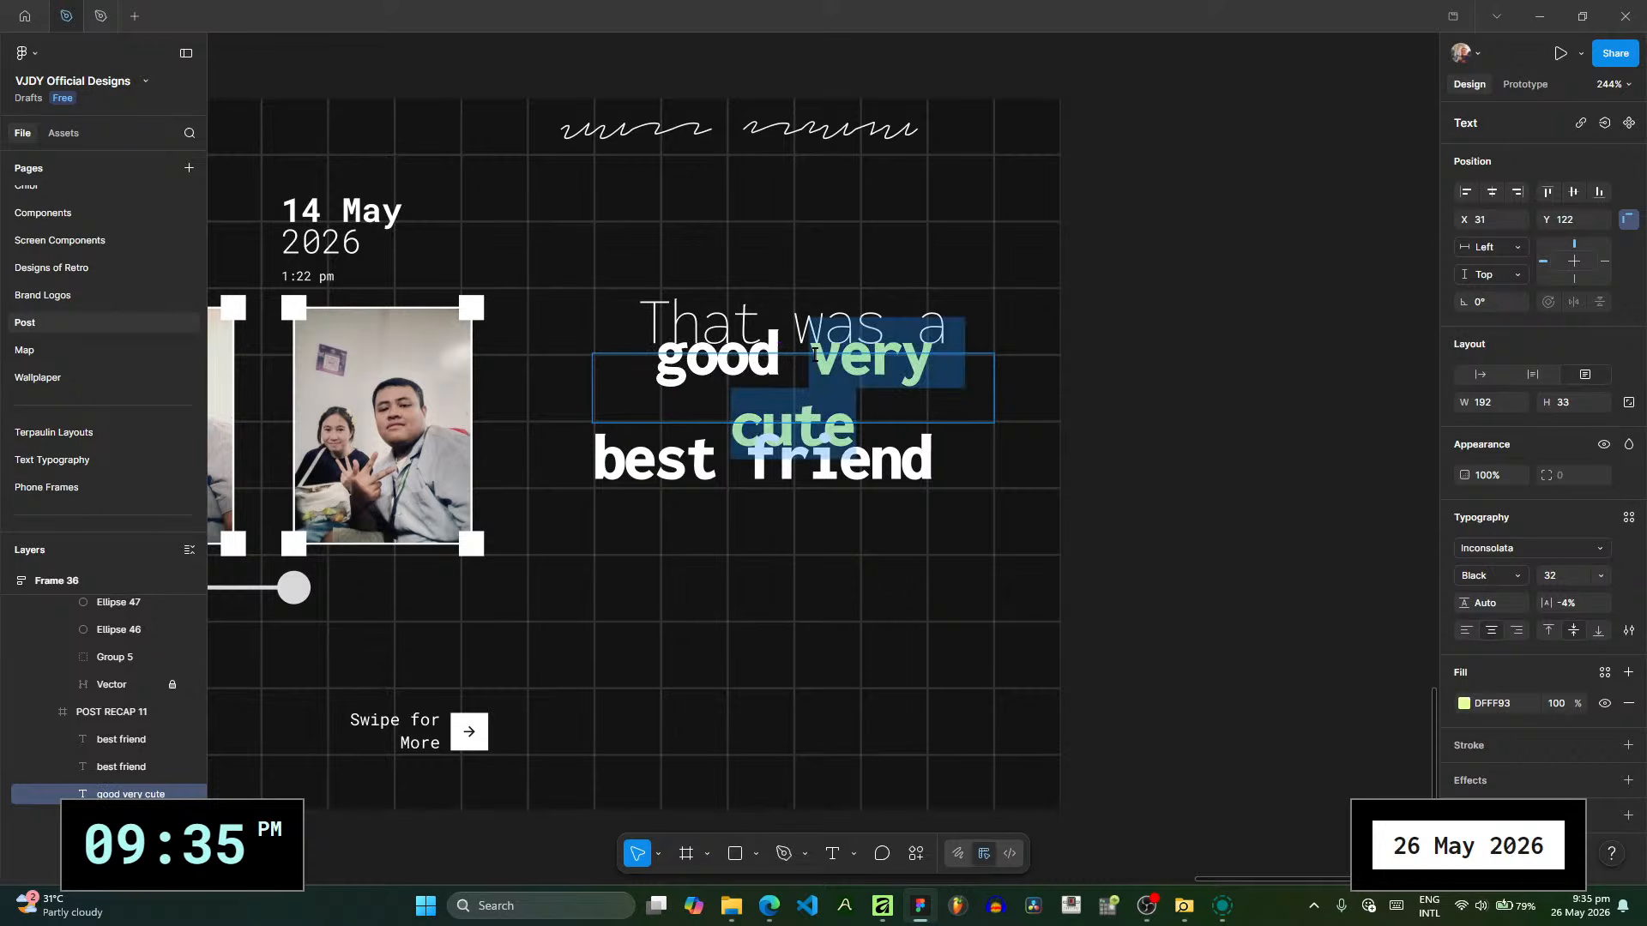
{"action": "type", "text": "feeling"}
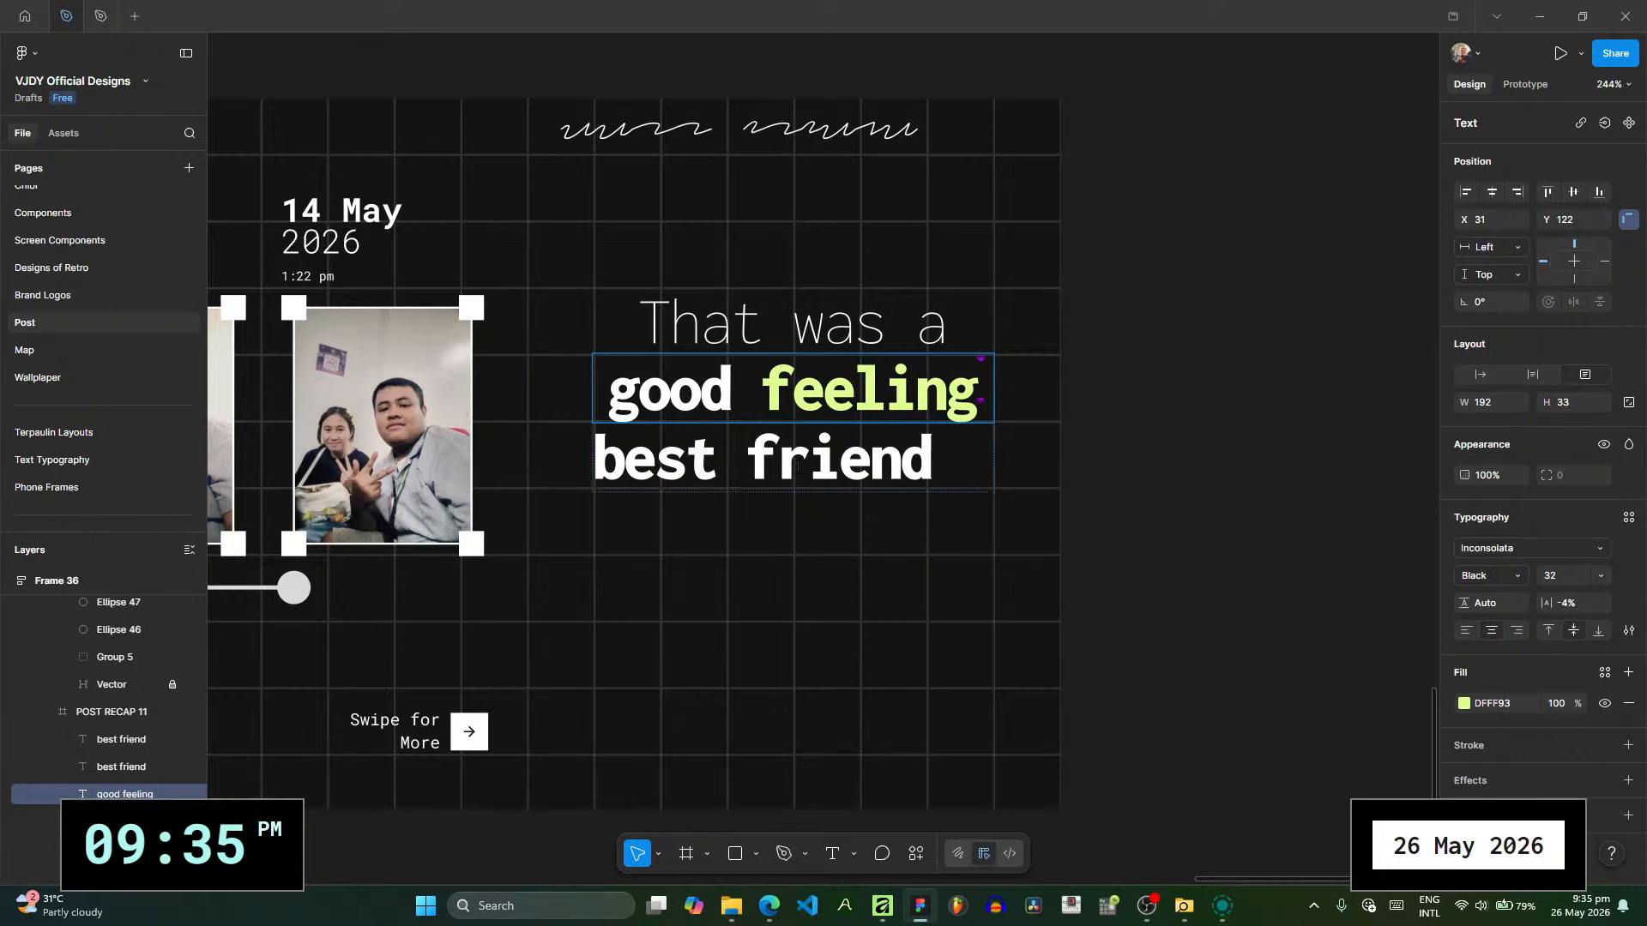
- Replace the bold "best friend" line with "that I’ve" and center-align it
{"action": "double_click", "coordinate": [796, 467]}
{"action": "type", "text": "that "}
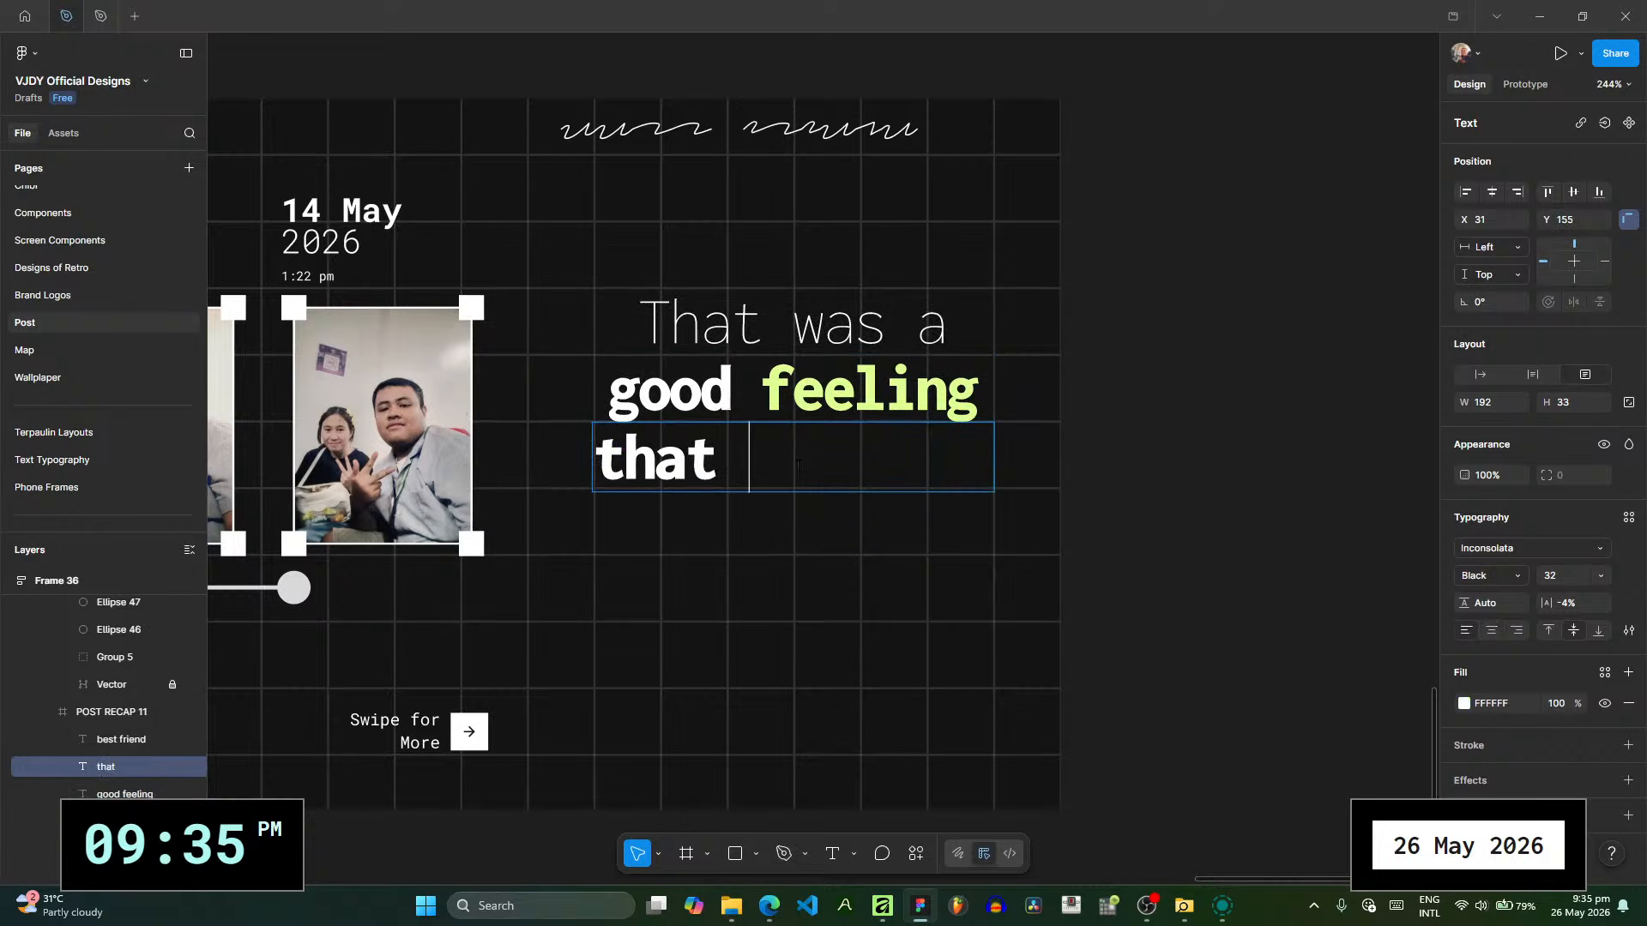
{"action": "type", "text": "I’ve"}
{"action": "key", "text": "ctrl+a"}
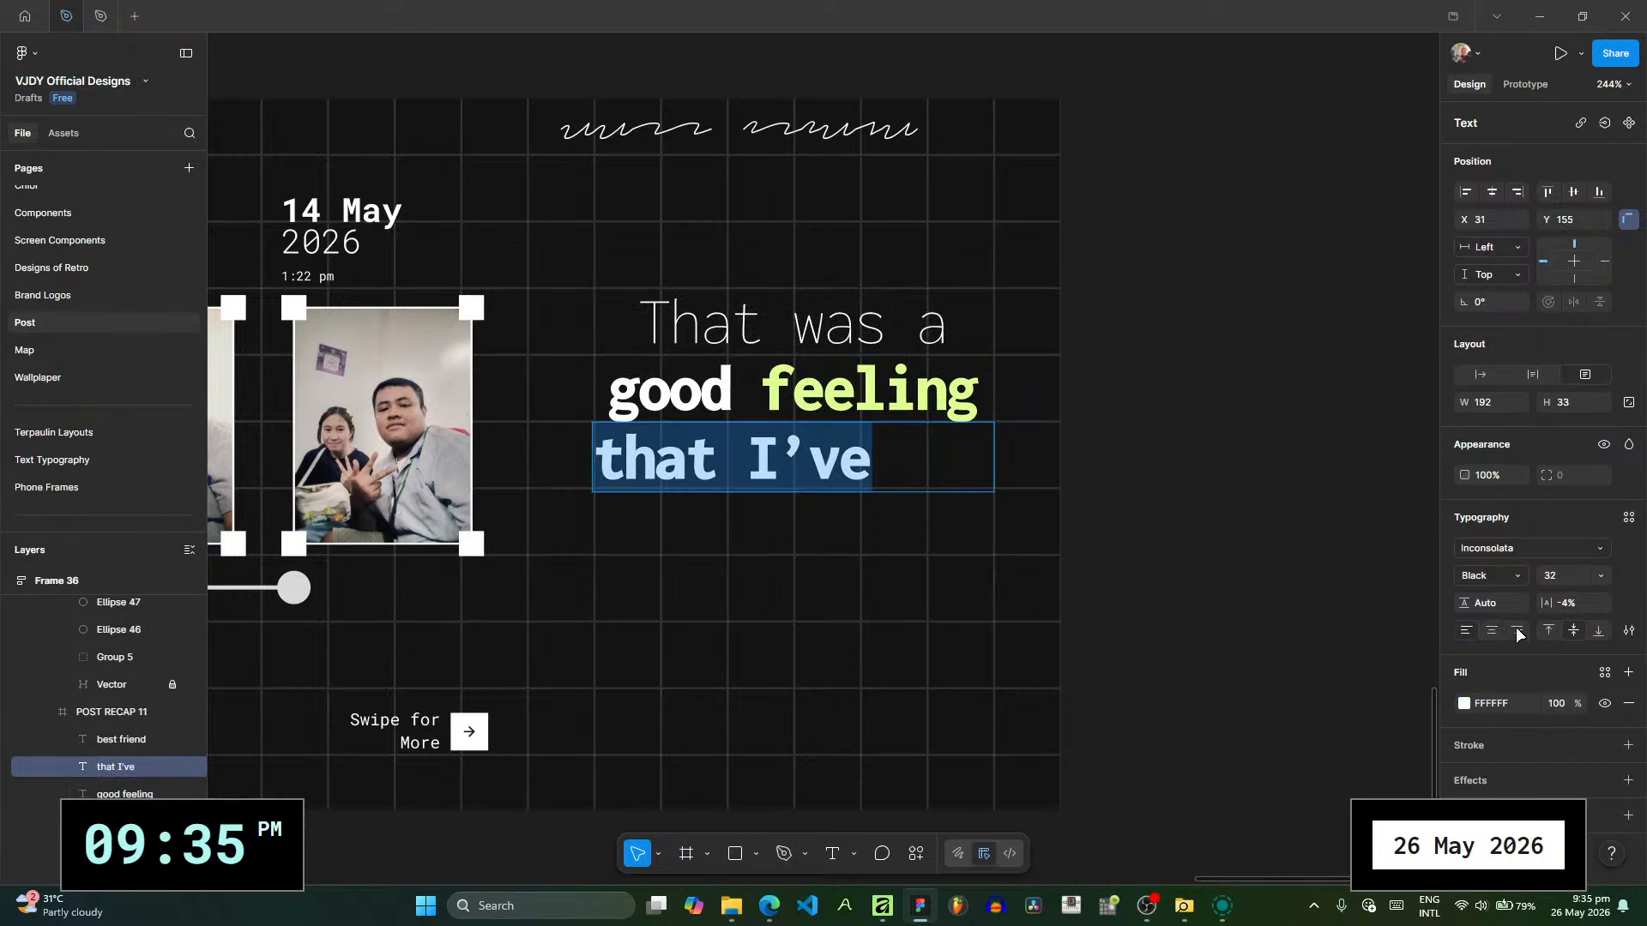
{"action": "left_click", "coordinate": [1491, 631]}
{"action": "key", "text": "Escape"}
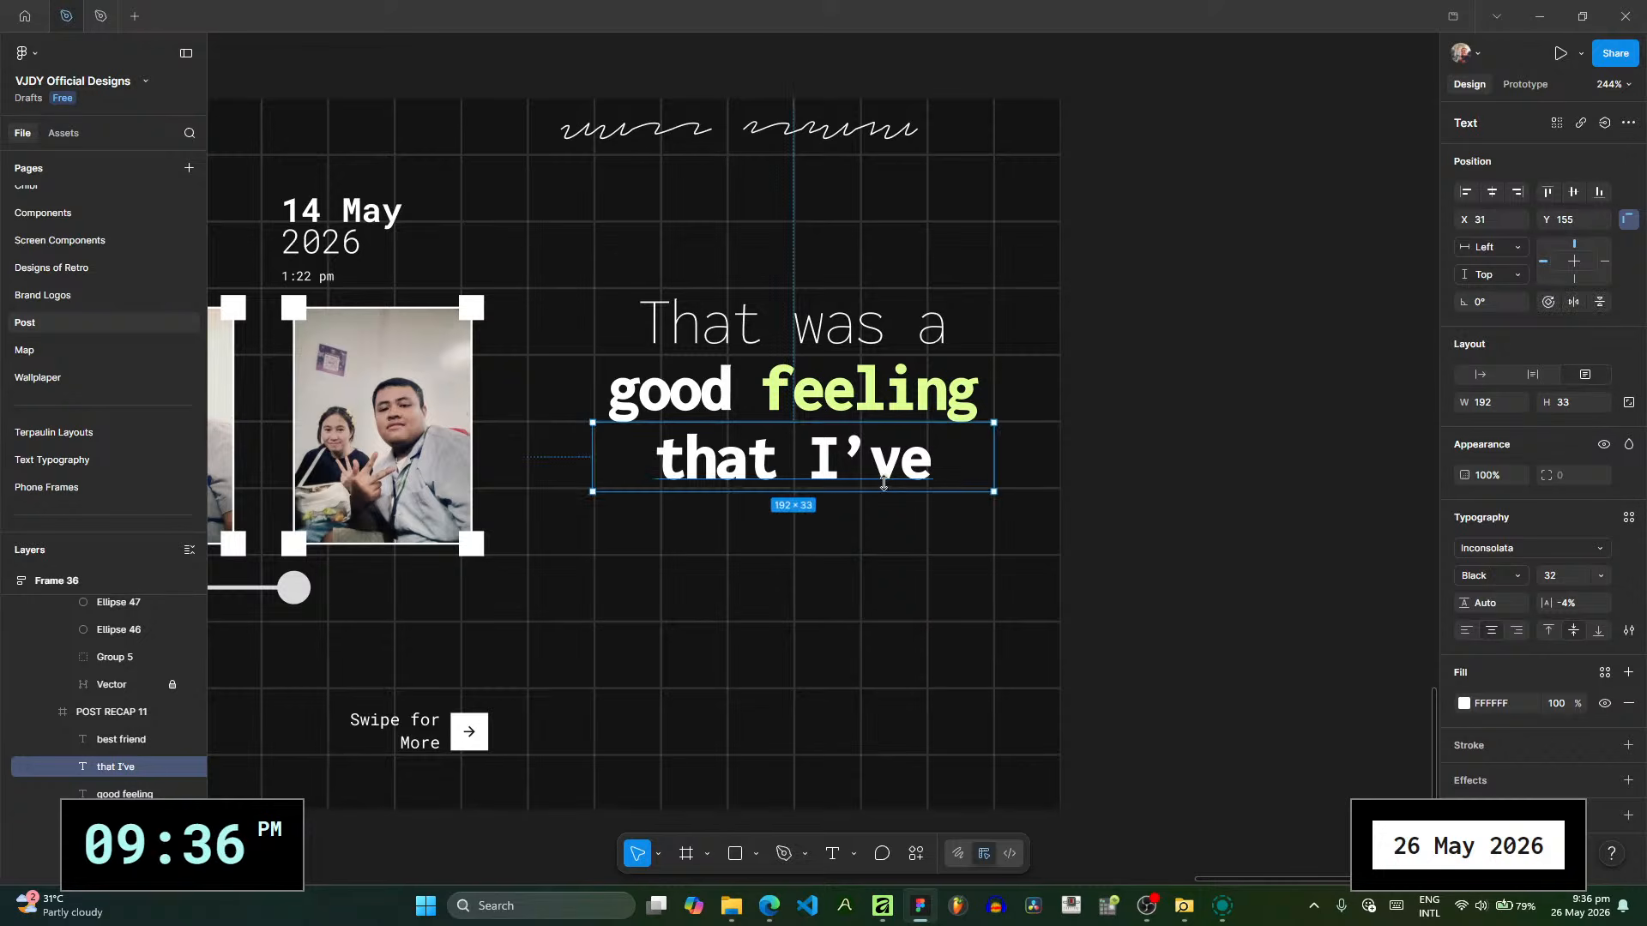
- Duplicate the "that I’ve" line and place the copy directly beneath it
{"action": "key", "text": "ctrl+d"}
{"action": "key", "text": "shift+Down"}
{"action": "key", "text": "shift+Down"}
{"action": "key", "text": "shift+Down"}
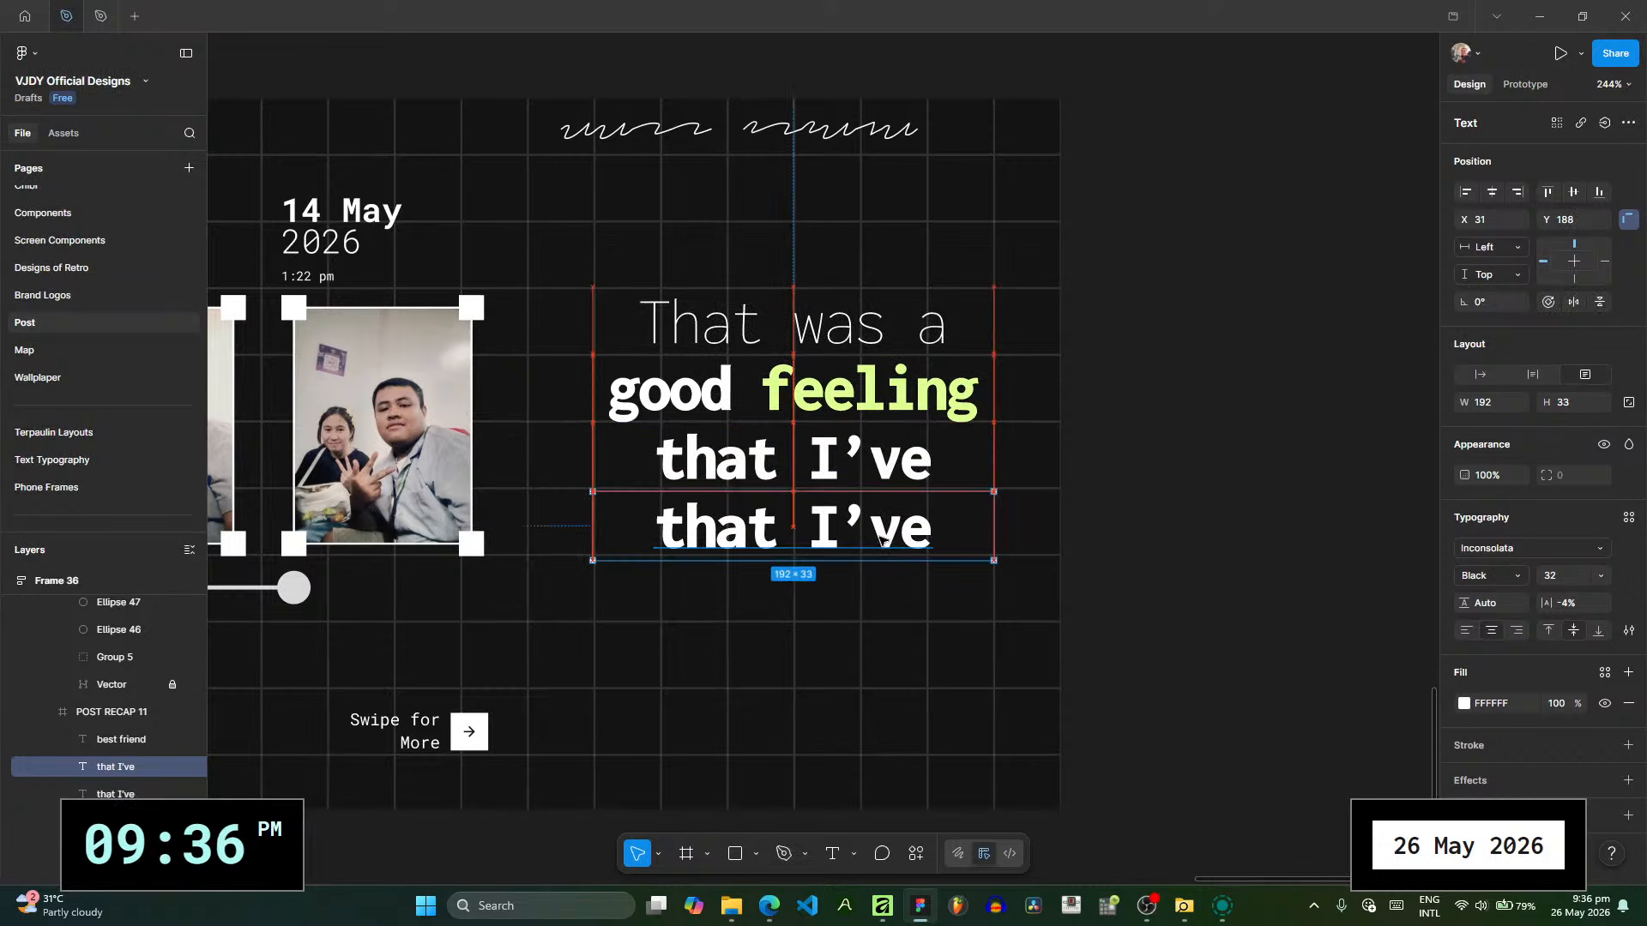
- Change the duplicated line to "been so happy" and widen its text box to the slide's full width of 255
{"action": "key", "text": "Return"}
{"action": "type", "text": "been"}
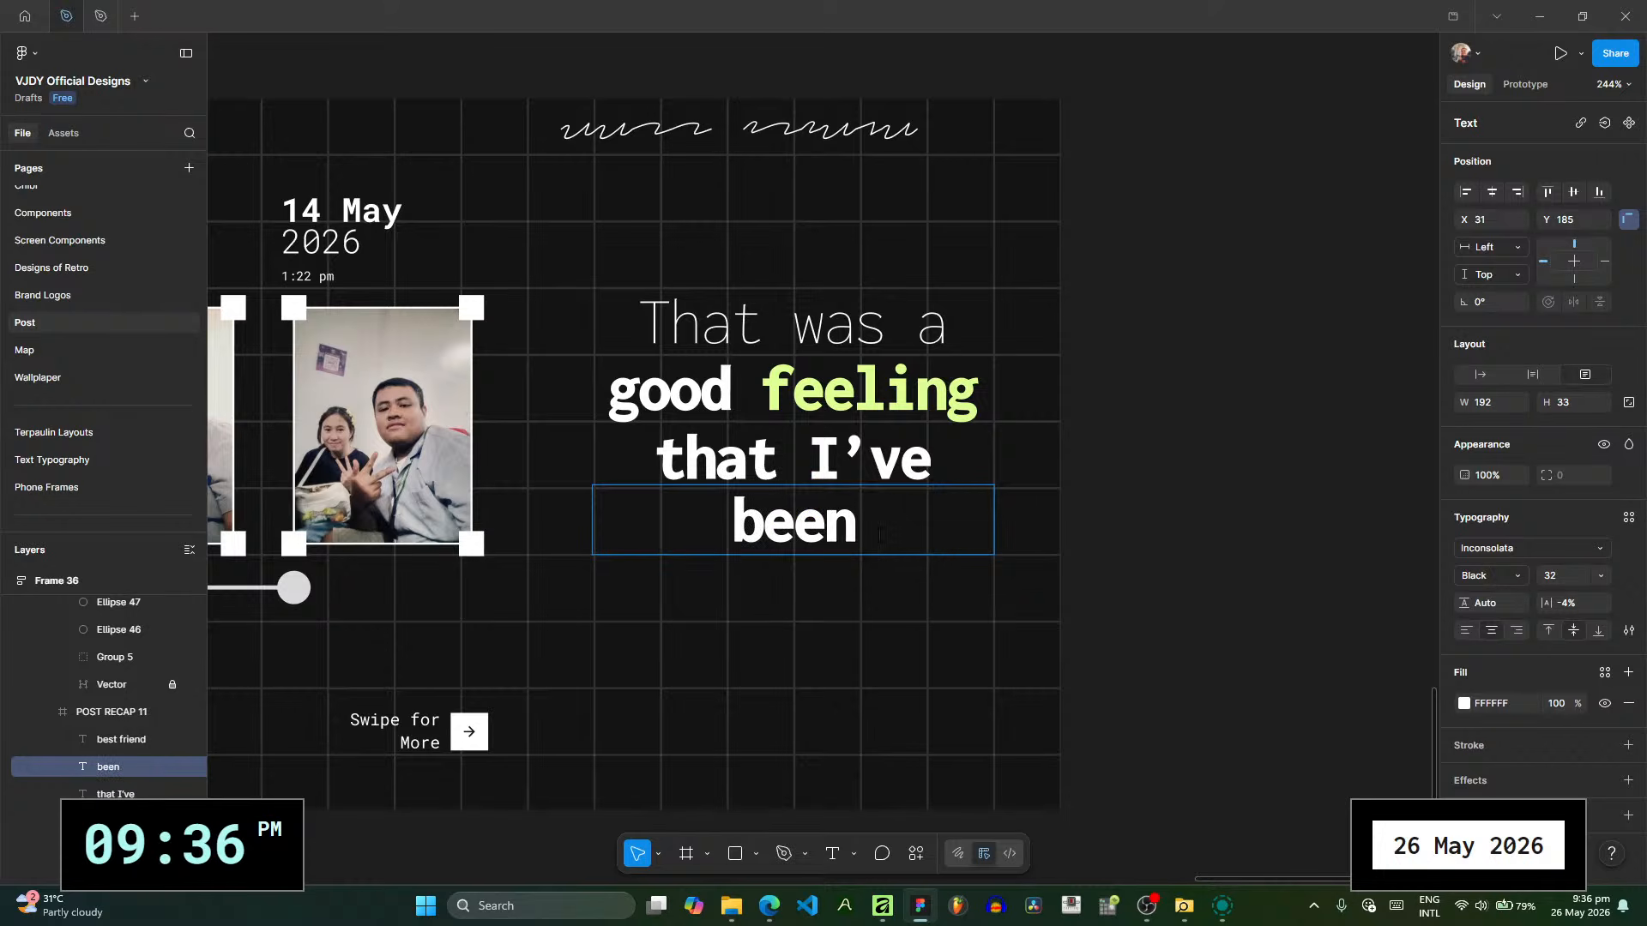
{"action": "type", "text": "i"}
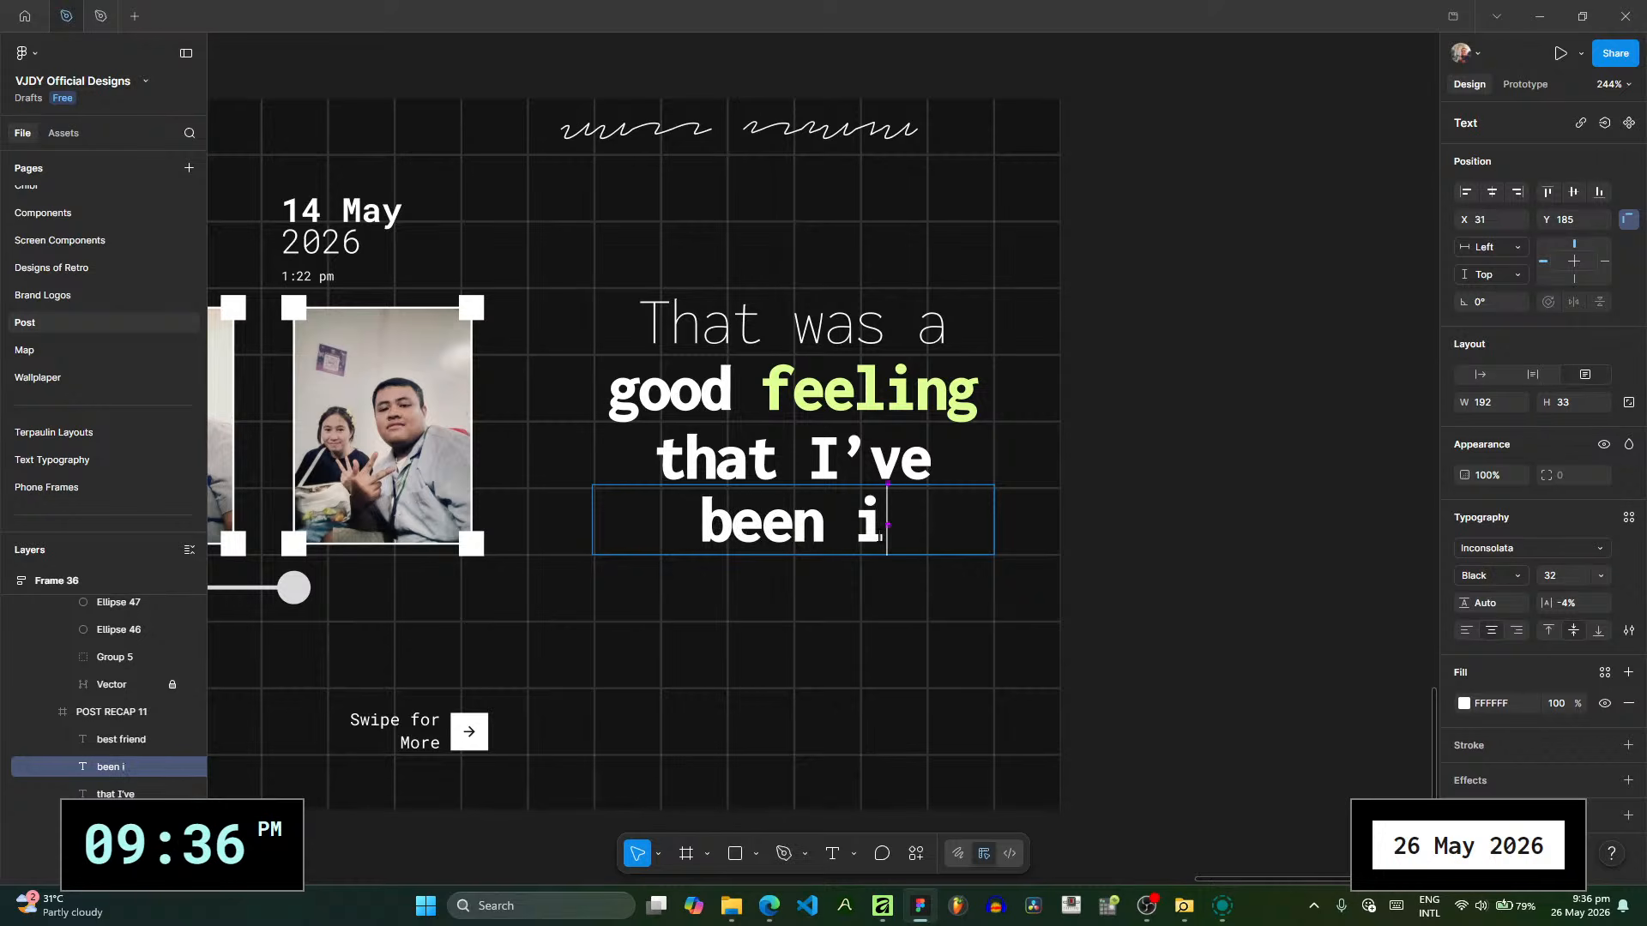
{"action": "key", "text": "BackSpace"}
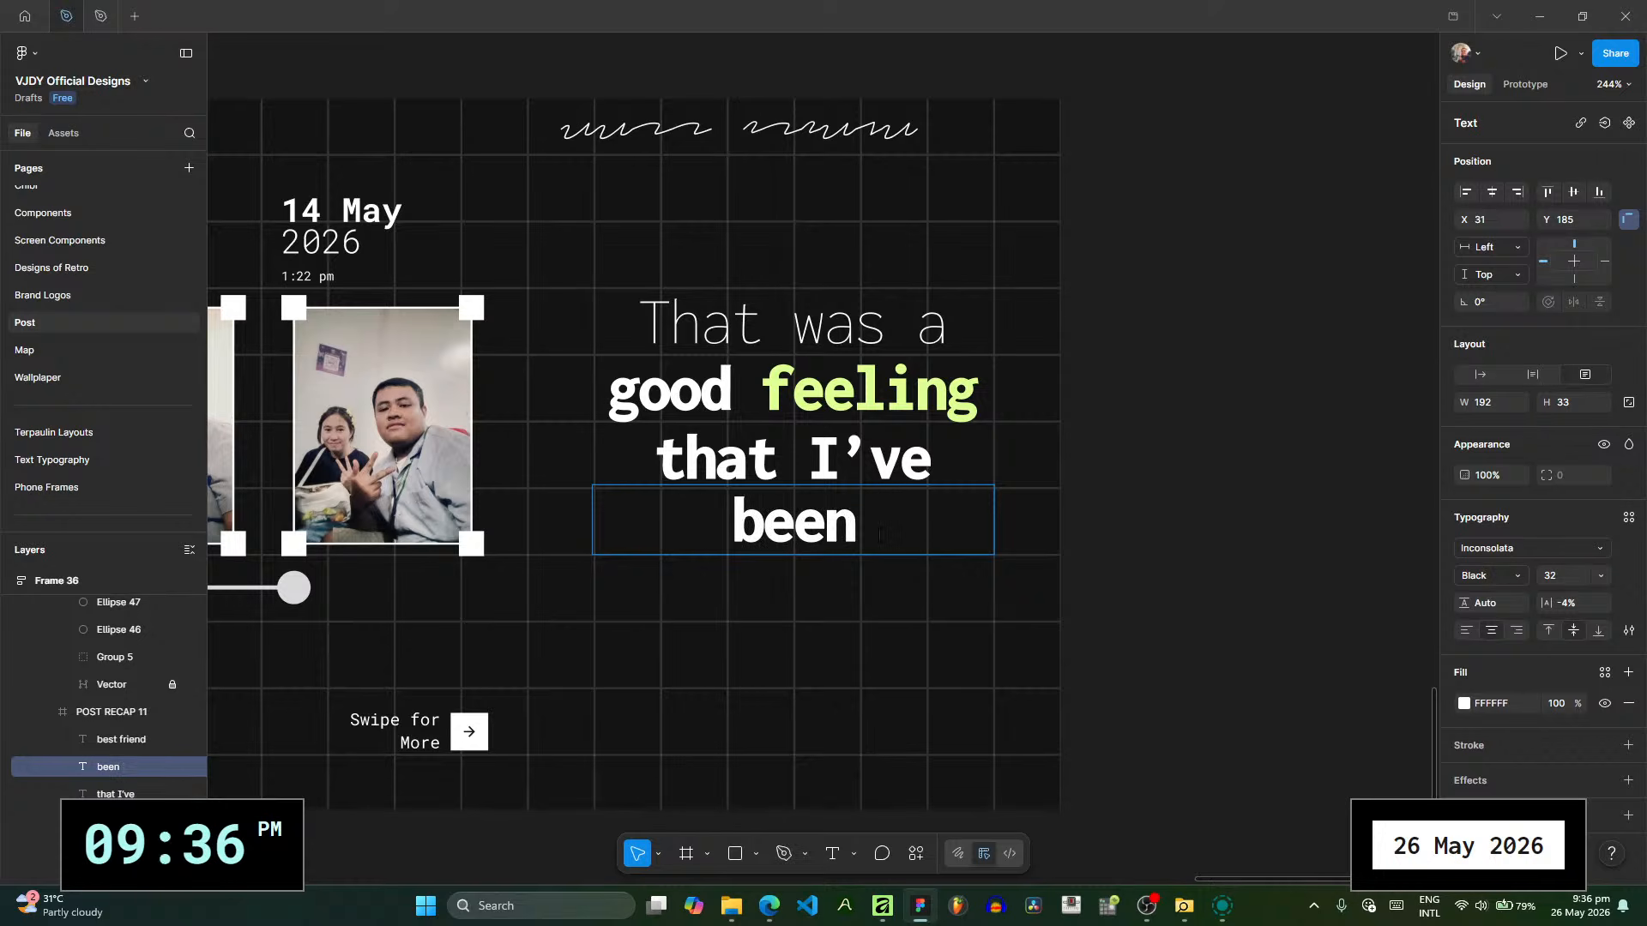
{"action": "type", "text": "so "}
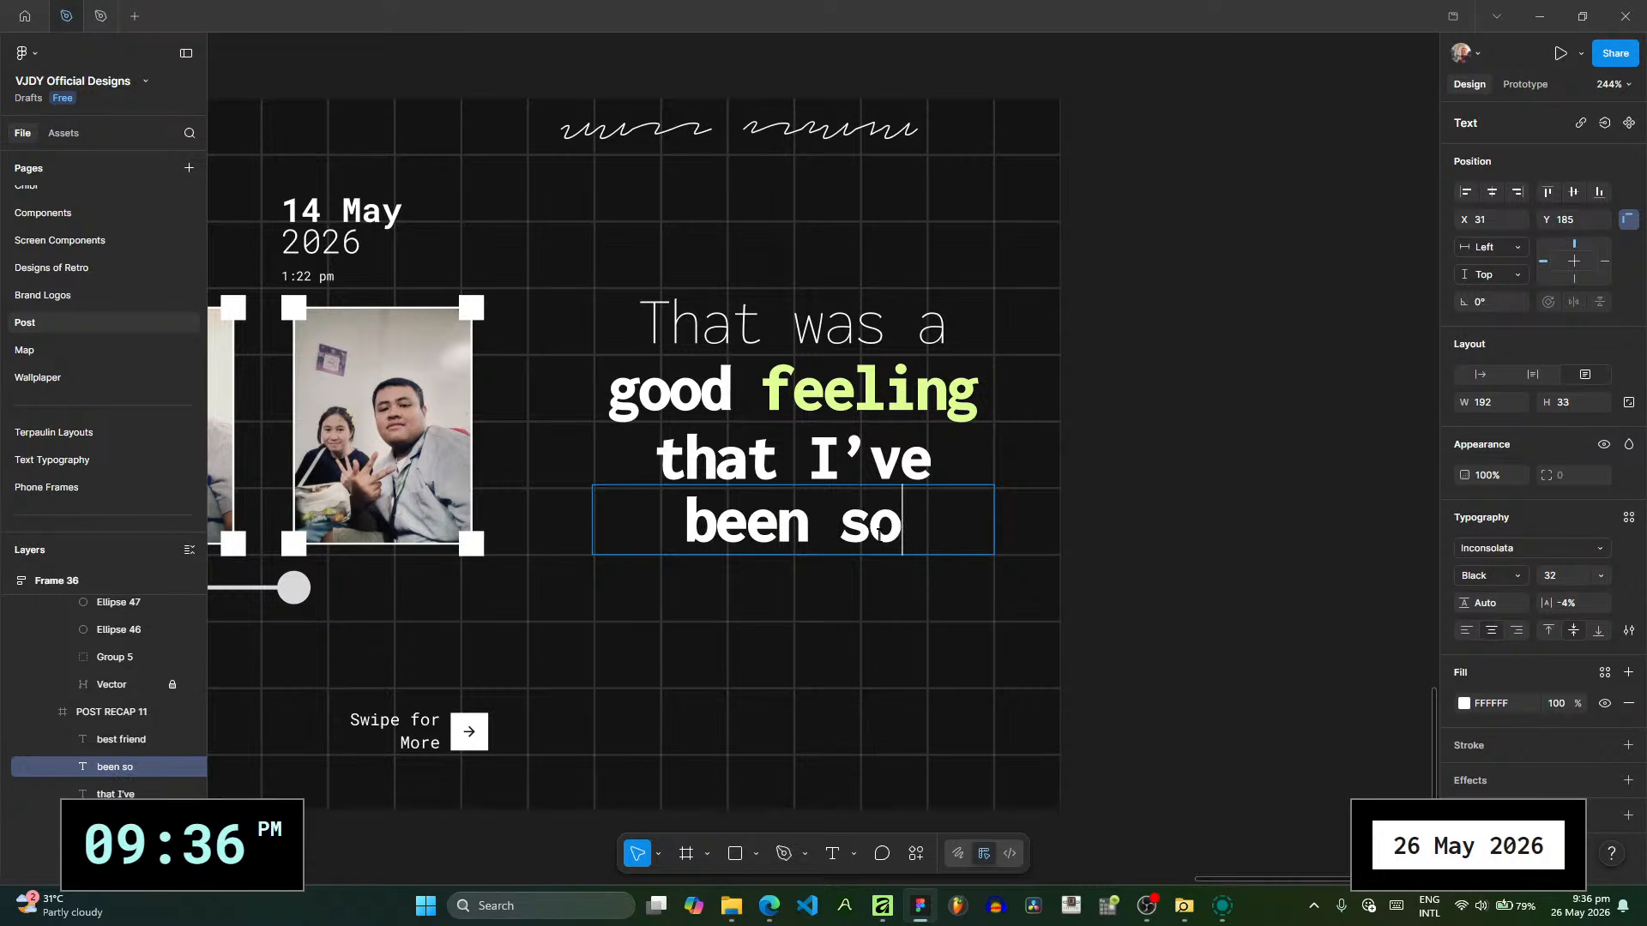
{"action": "type", "text": "happy"}
{"action": "key", "text": "Escape"}
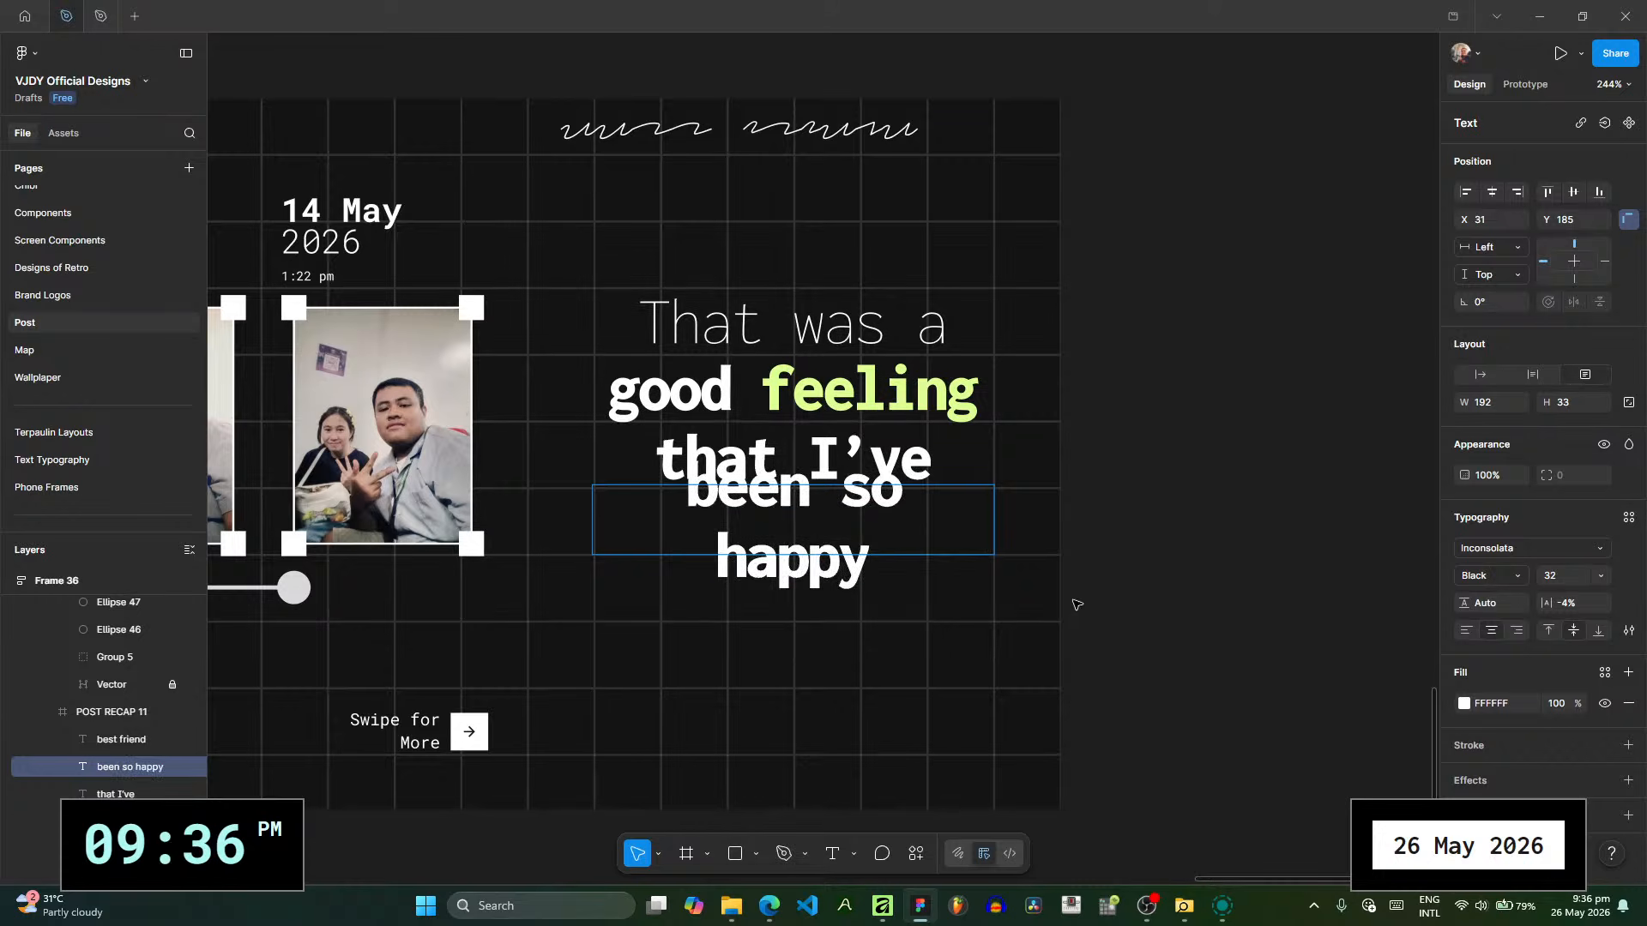
{"action": "left_click_drag", "start_coordinate": [994, 525], "coordinate": [1061, 533]}
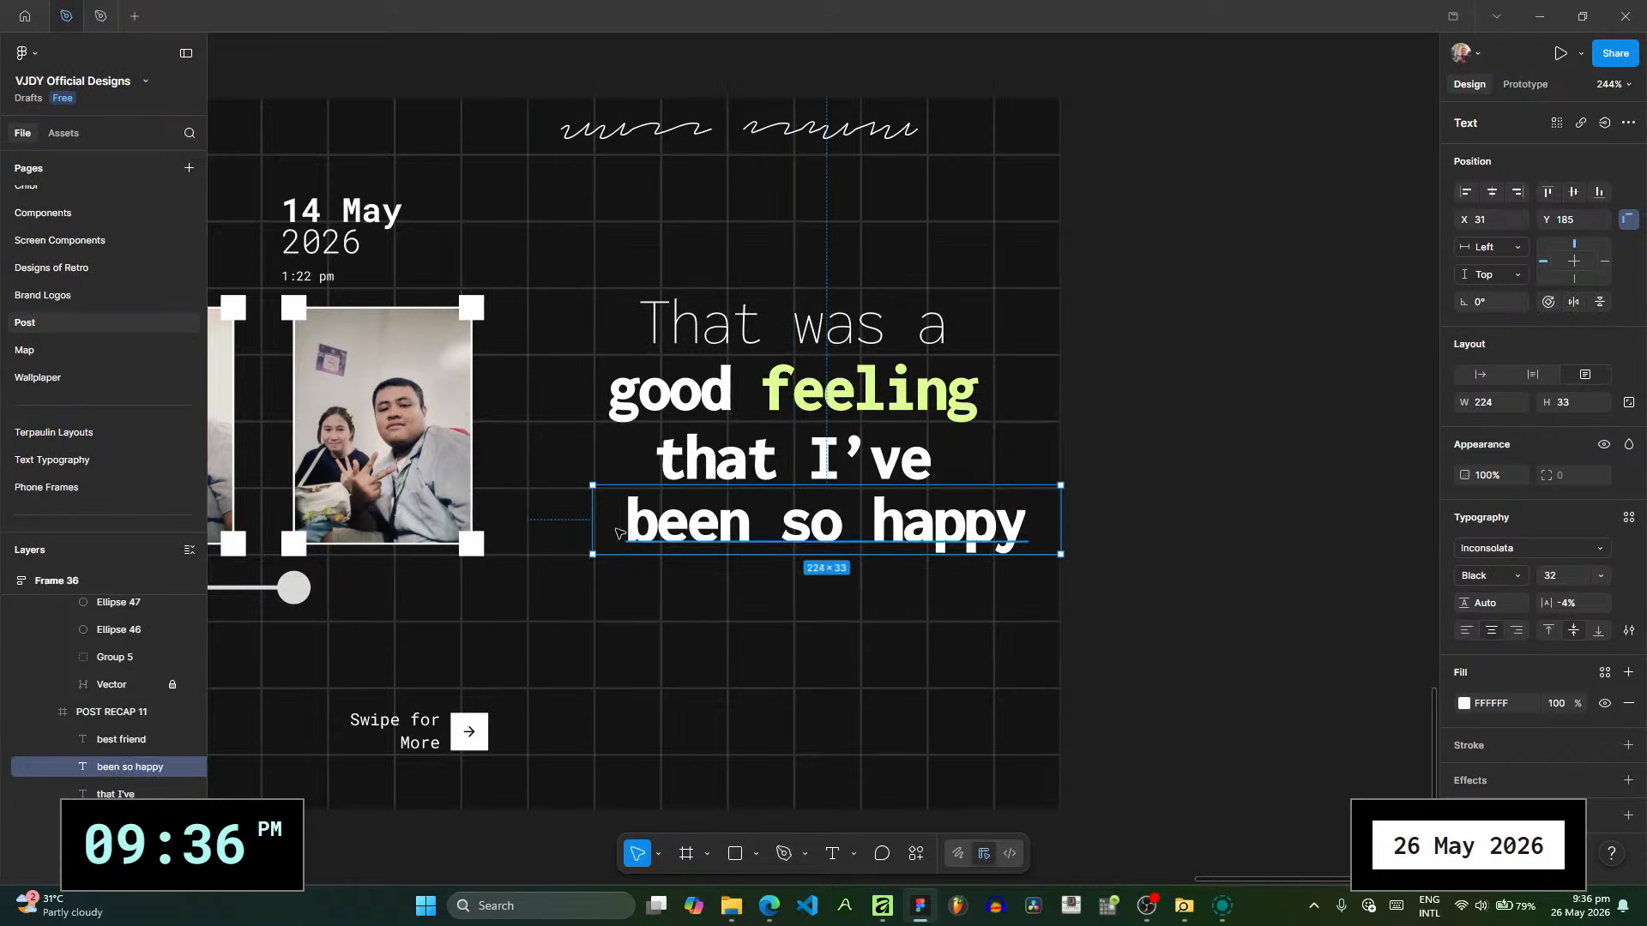
{"action": "left_click_drag", "start_coordinate": [586, 527], "coordinate": [527, 528]}
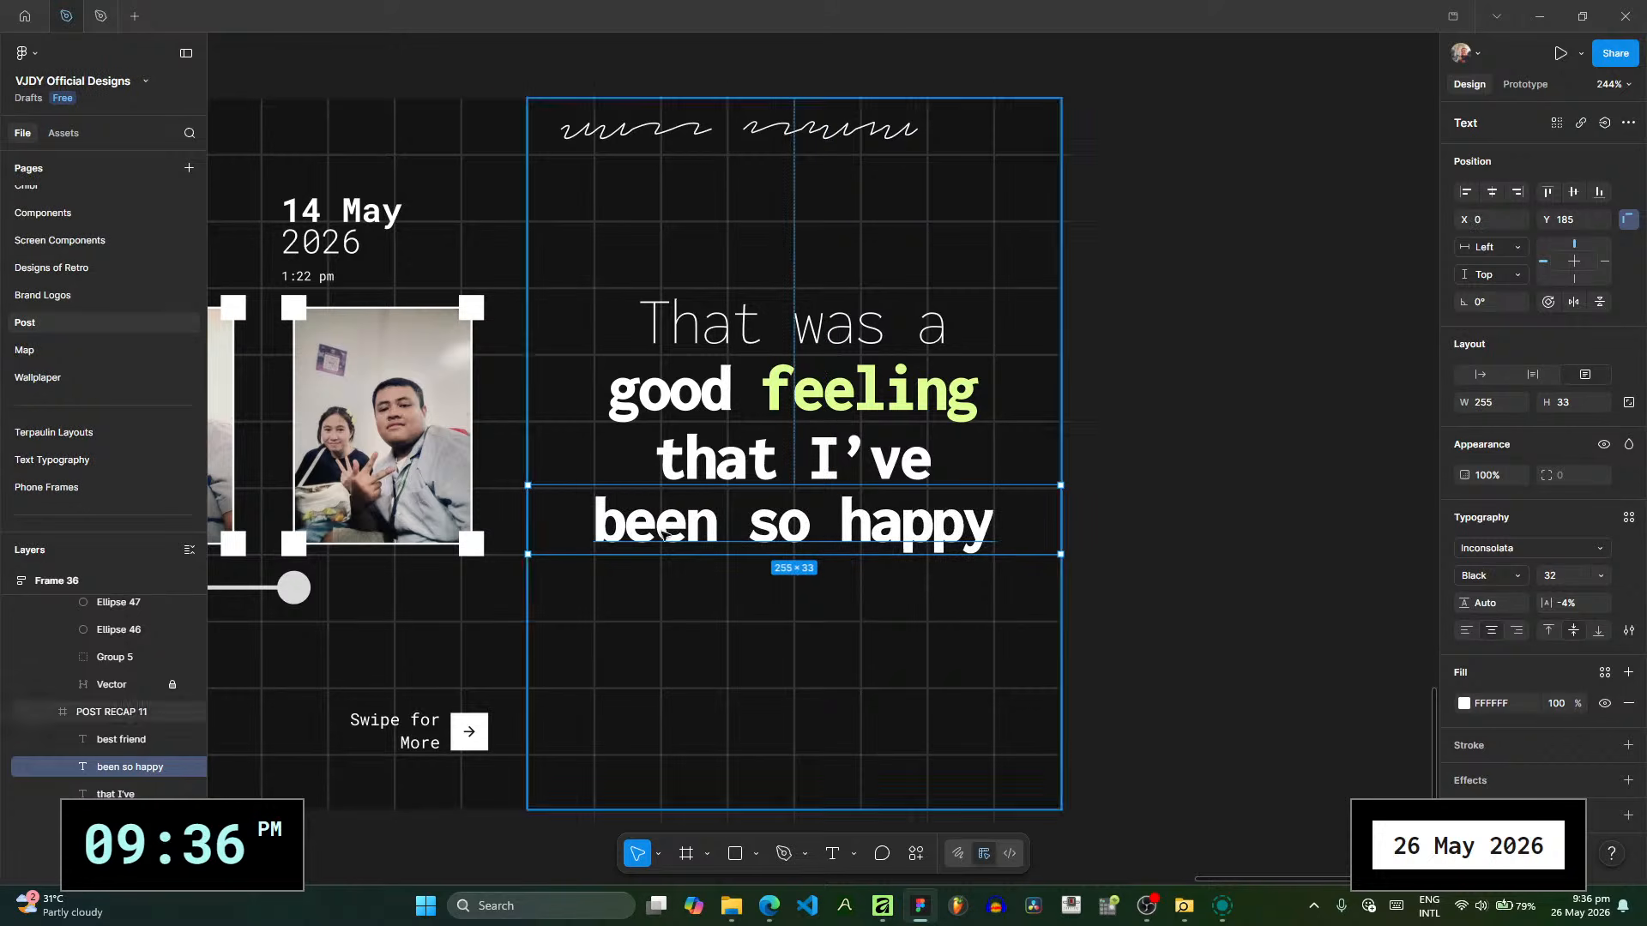
- Duplicate the "been so happy" line directly below itself and change the copy's text to "to have a"
{"action": "left_click_drag", "start_coordinate": [749, 530], "coordinate": [749, 600]}
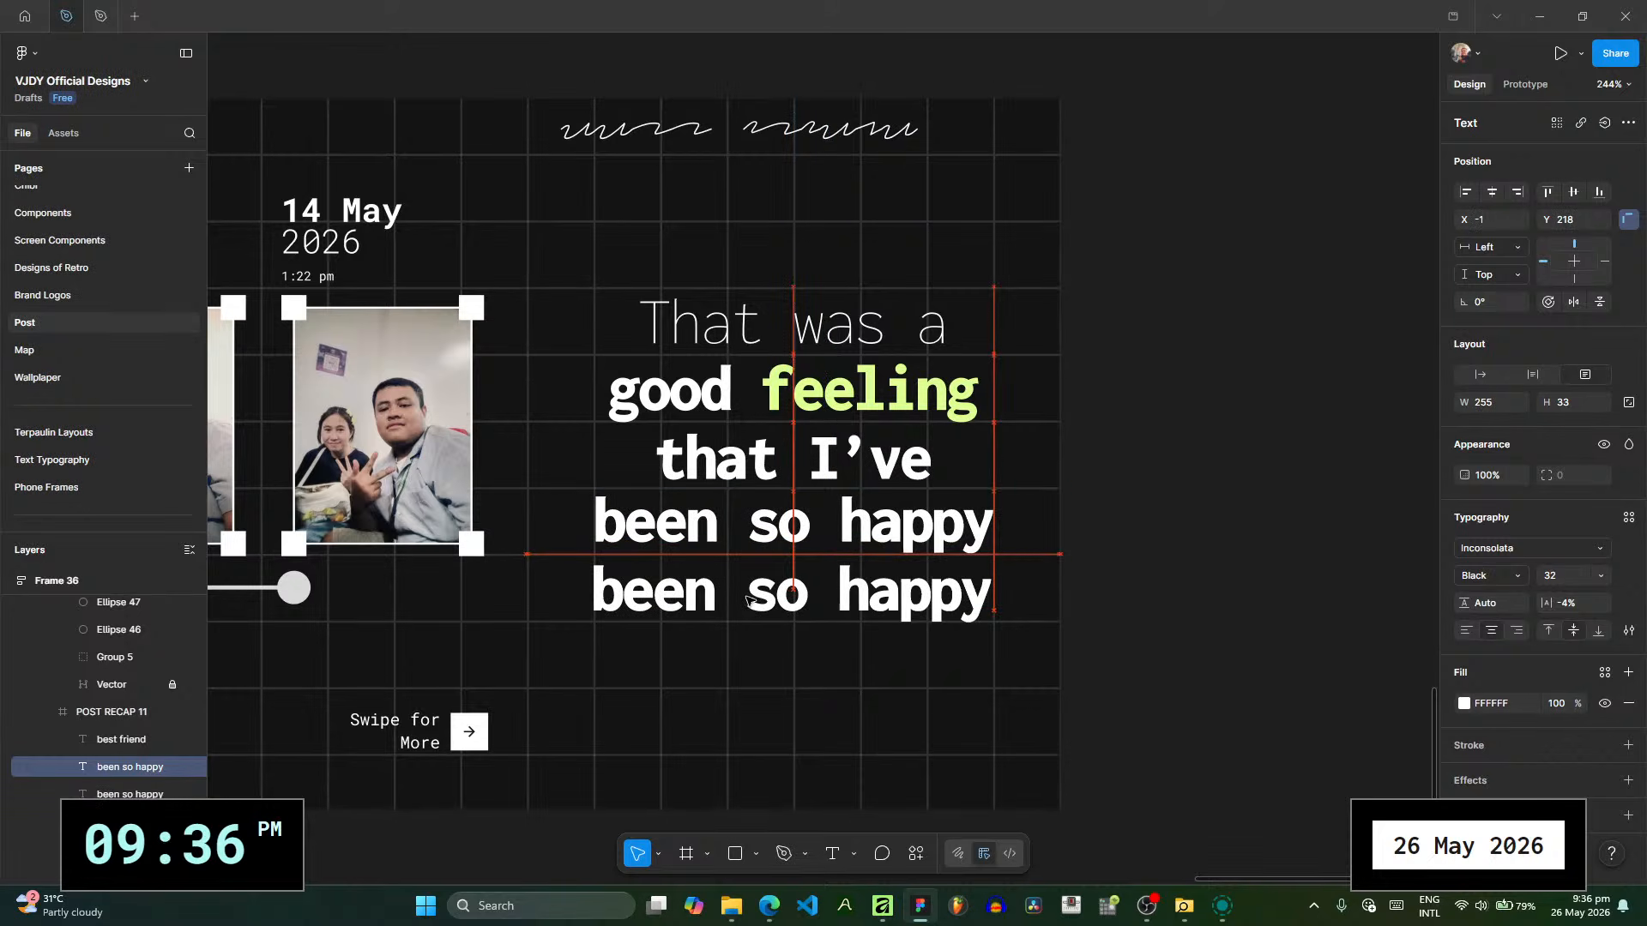
{"action": "double_click", "coordinate": [750, 594]}
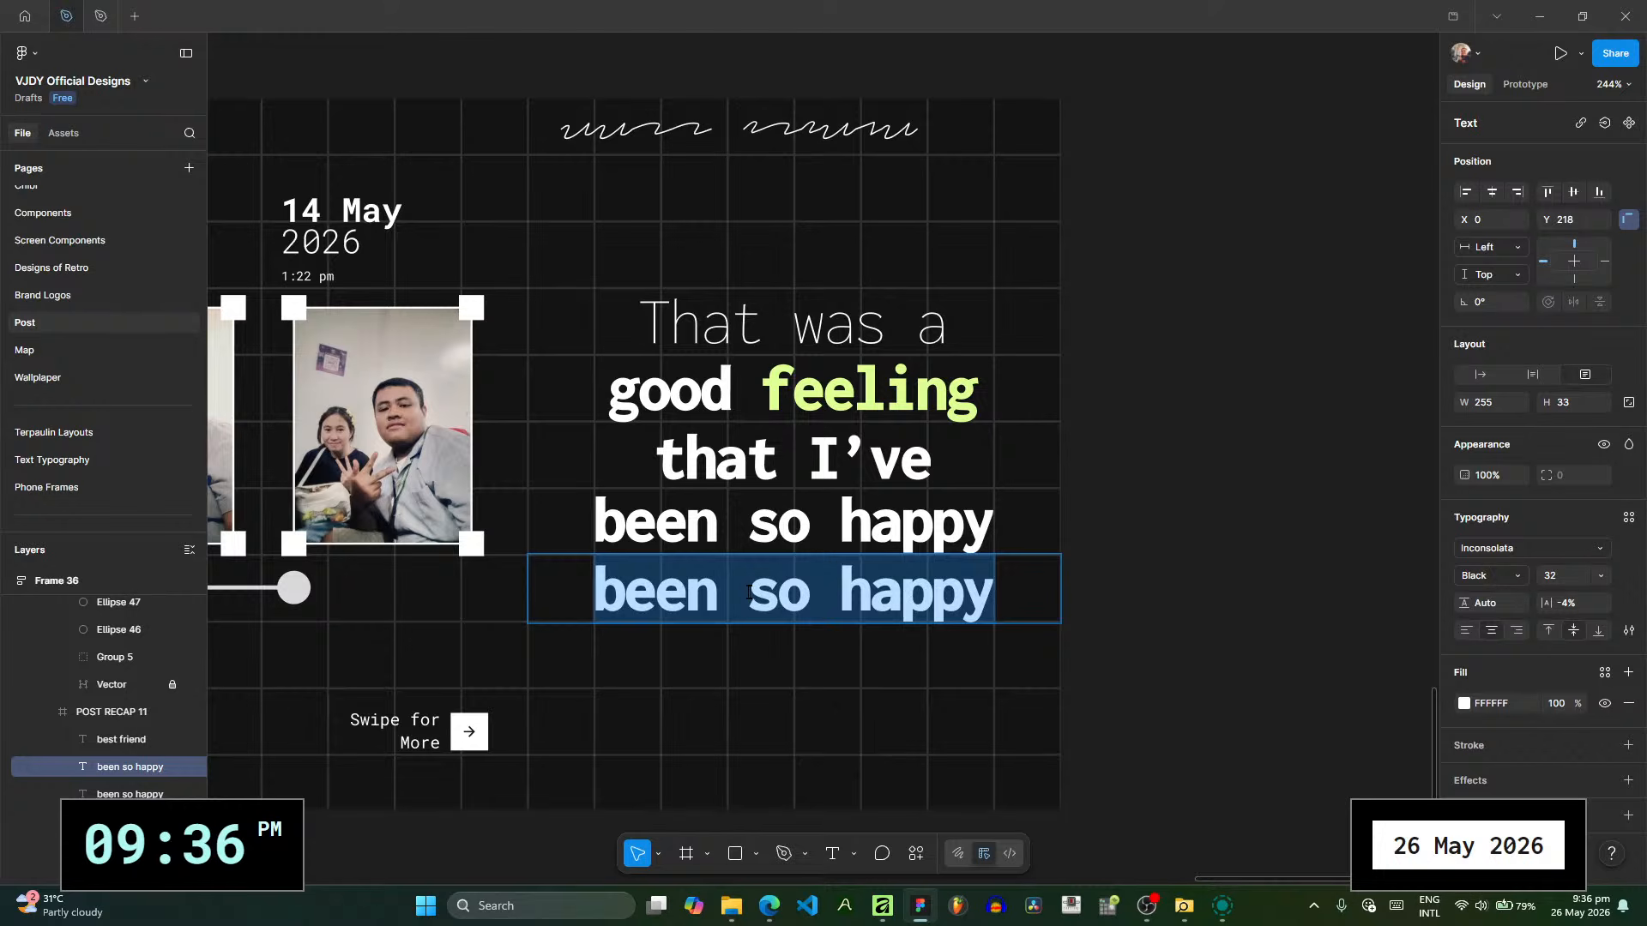
{"action": "type", "text": "to have a fr"}
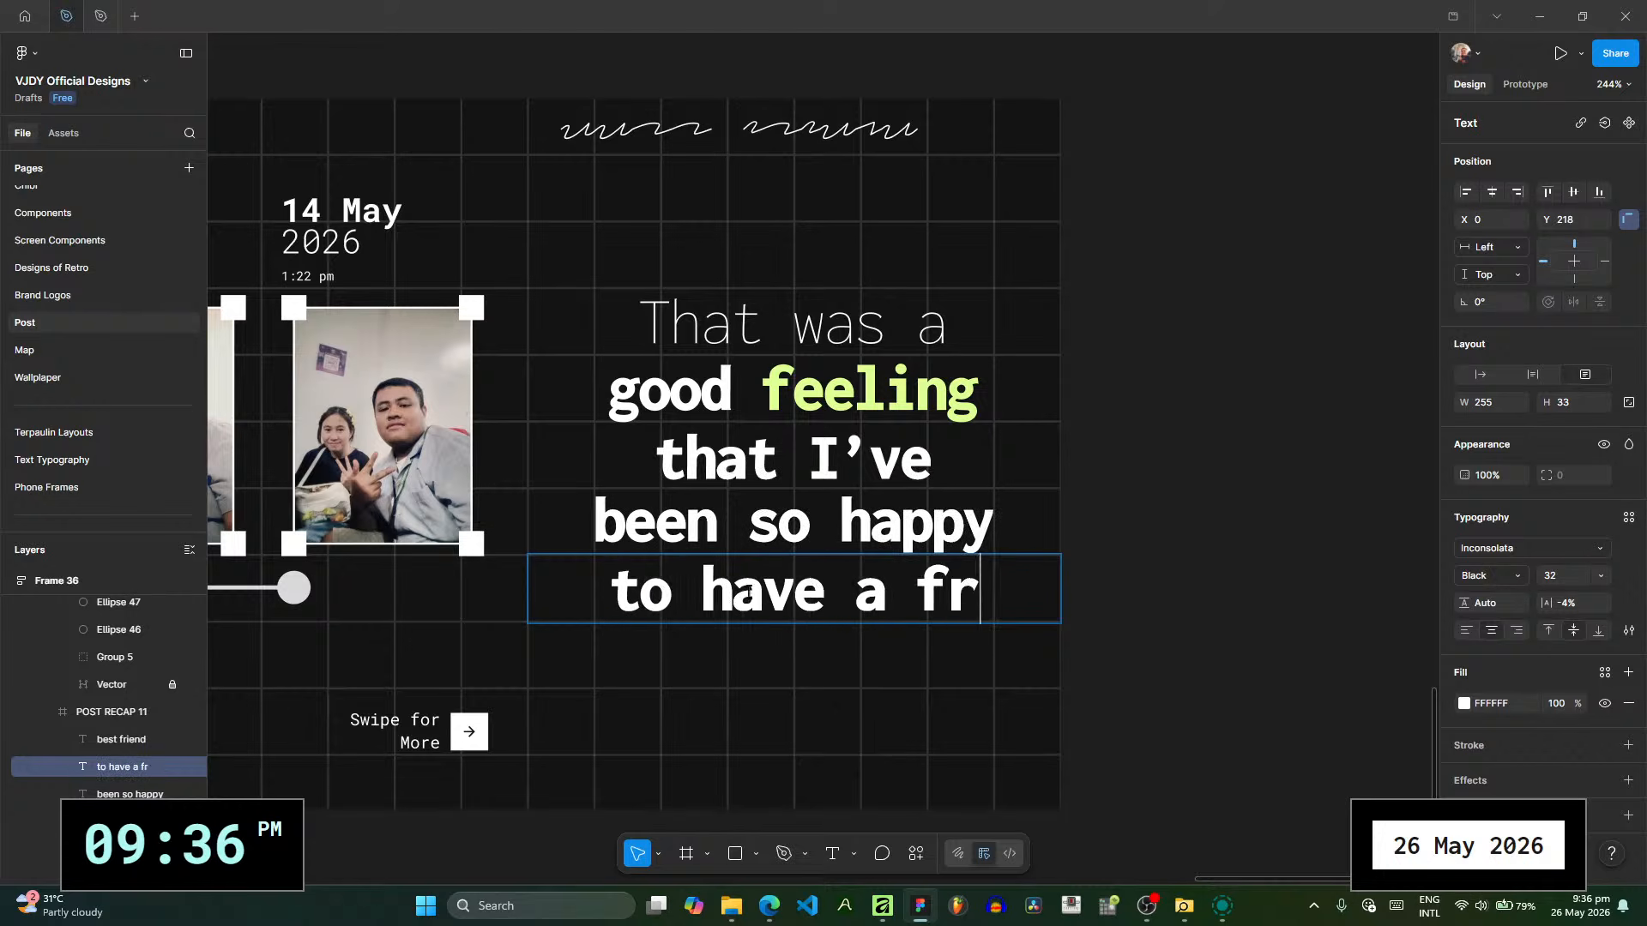
{"action": "type", "text": "iend"}
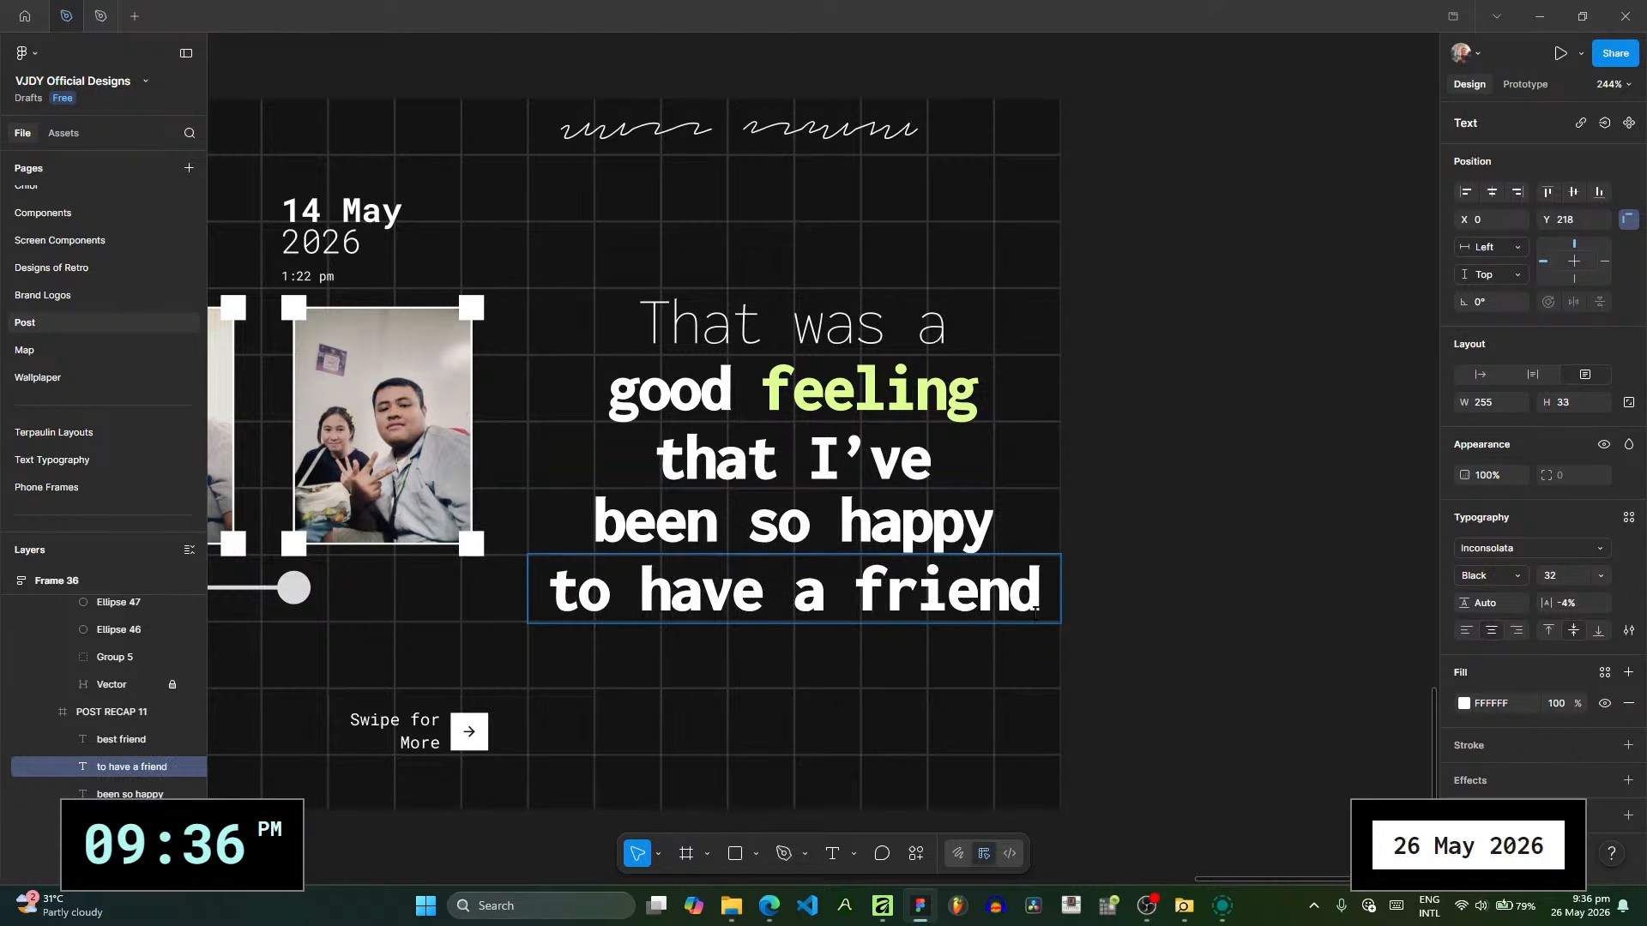
{"action": "key", "text": "shift+Left"}
{"action": "key", "text": "shift+Left"}
{"action": "key", "text": "shift+Left"}
{"action": "key", "text": "shift+Left"}
{"action": "key", "text": "shift+Left"}
{"action": "key", "text": "shift+Left"}
{"action": "key", "text": "shift+Left"}
{"action": "key", "text": "BackSpace"}
{"action": "key", "text": "BackSpace"}
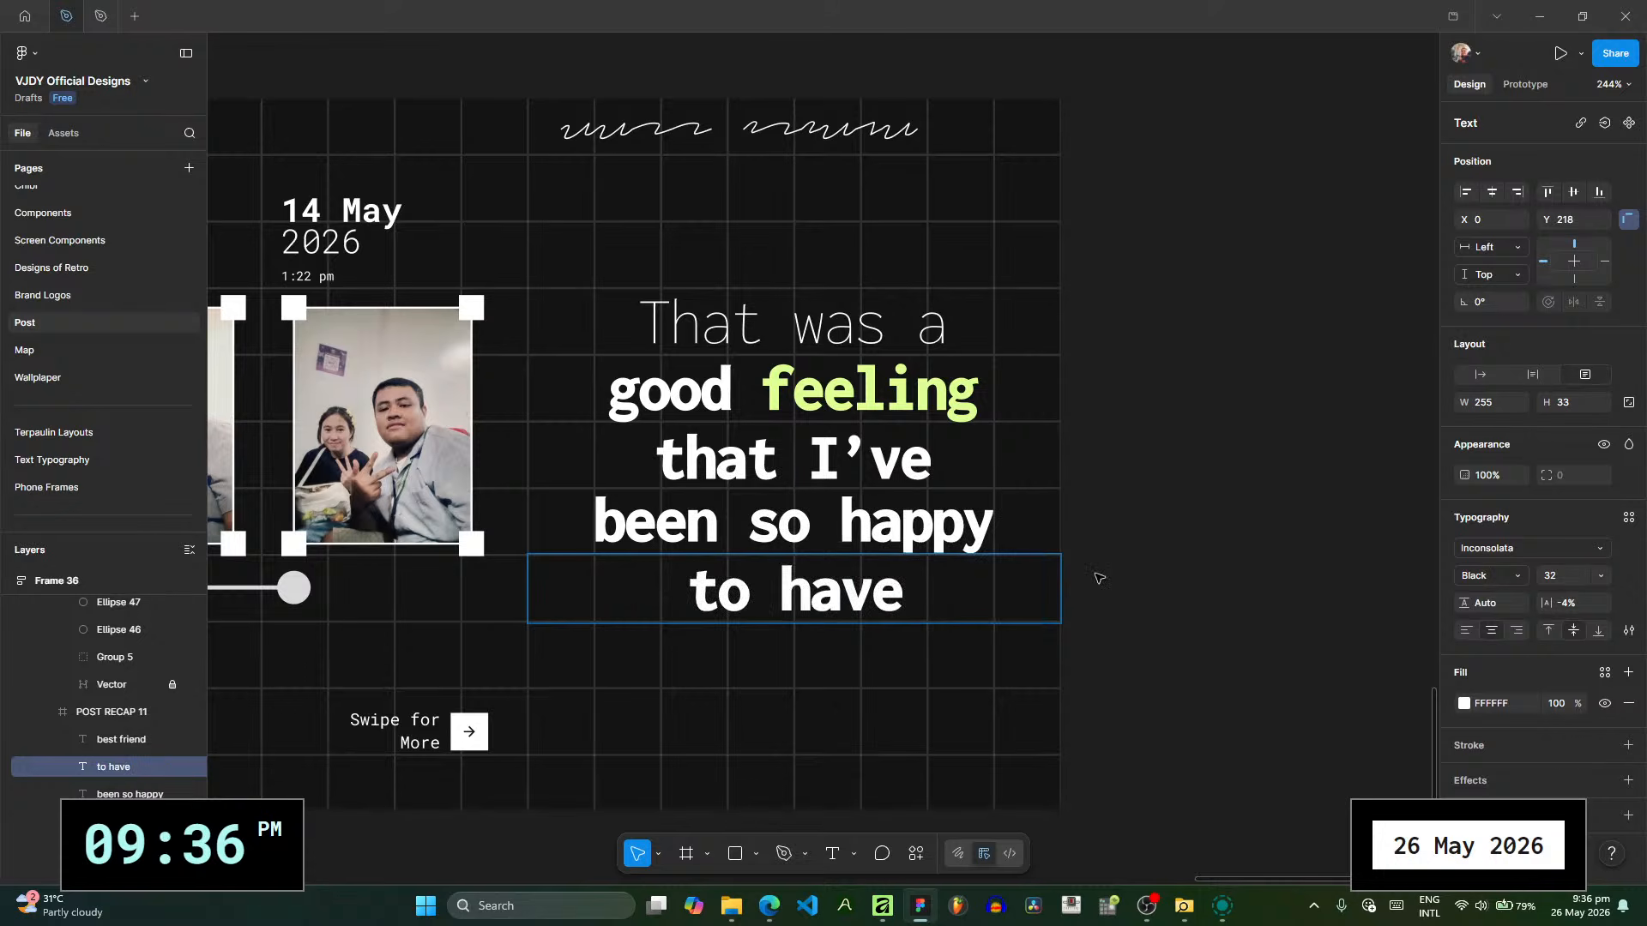
{"action": "type", "text": "a"}
{"action": "key", "text": "Escape"}
- Duplicate the "to have a" line directly below itself and change the copy's text to "friend like her."
{"action": "left_click_drag", "start_coordinate": [875, 611], "coordinate": [878, 678]}
{"action": "double_click", "coordinate": [877, 679]}
{"action": "type", "text": "frie"}
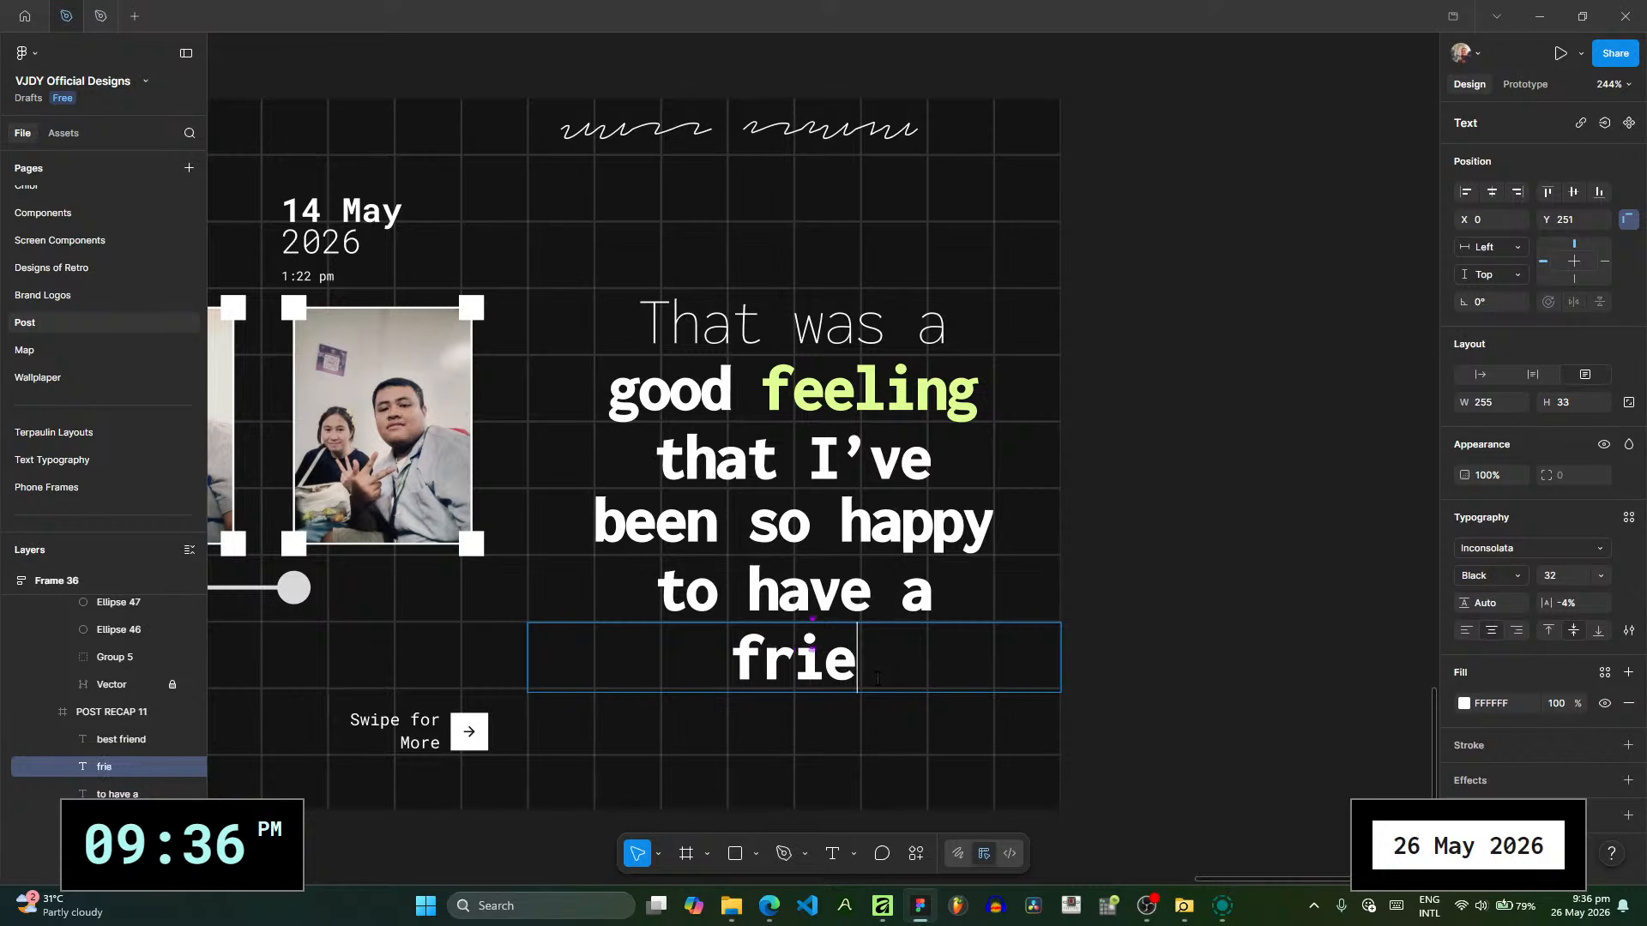
{"action": "type", "text": "nd like her."}
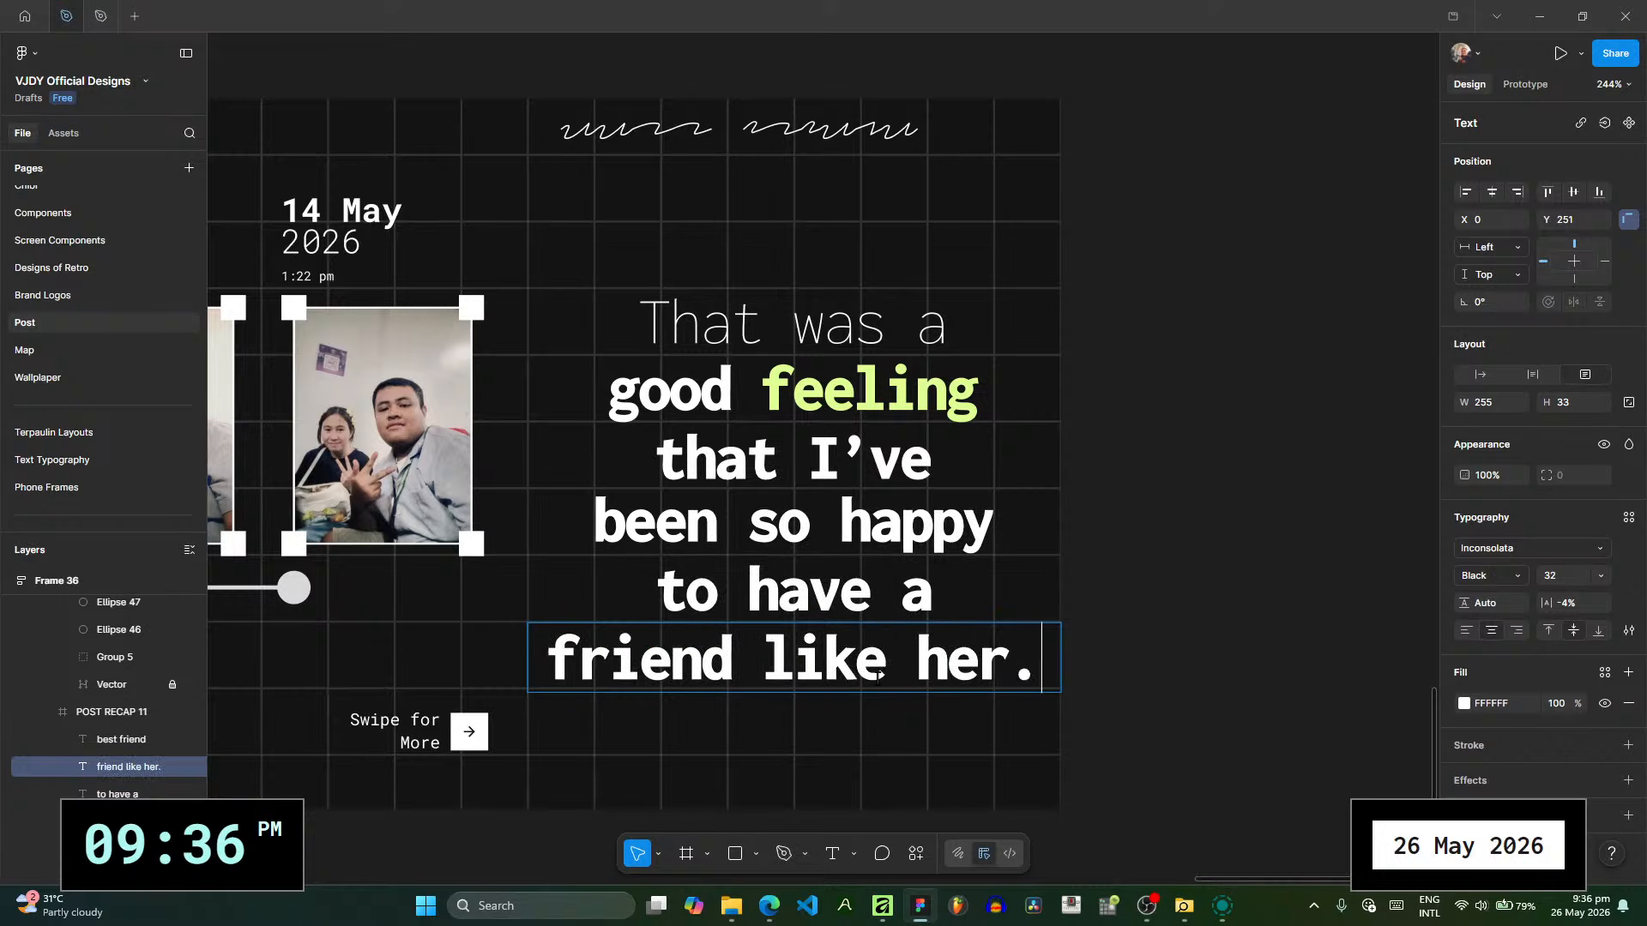
{"action": "left_click", "coordinate": [917, 649]}
{"action": "left_click_drag", "start_coordinate": [917, 649], "coordinate": [795, 651]}
{"action": "double_click", "coordinate": [821, 414]}
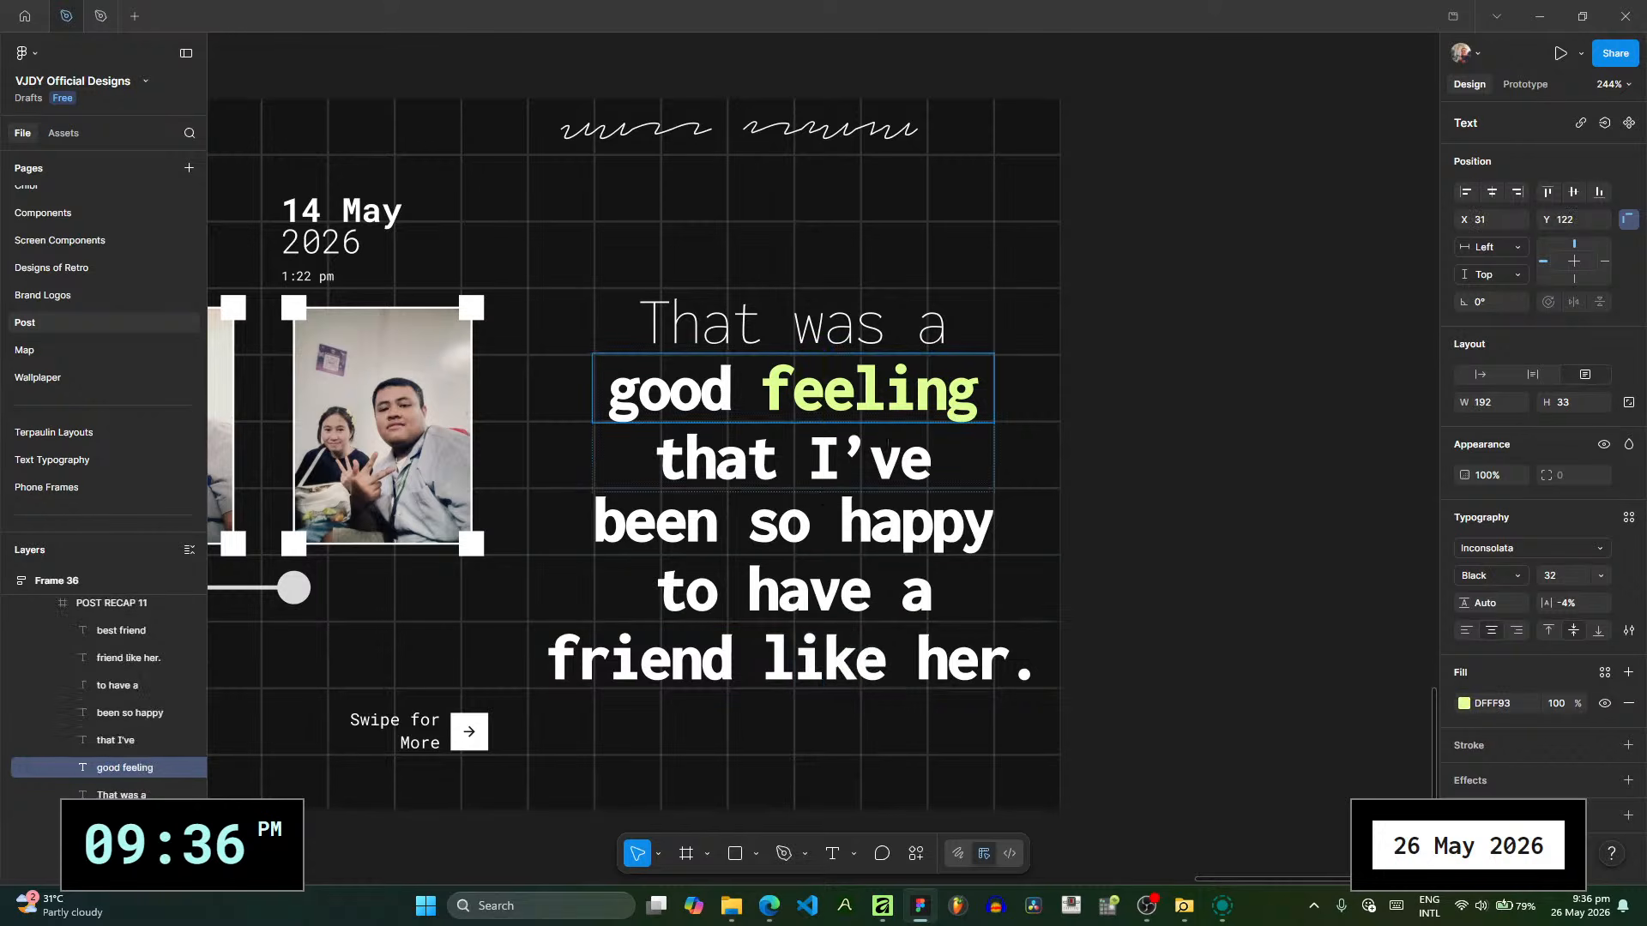
{"action": "left_click_drag", "start_coordinate": [982, 395], "coordinate": [760, 396]}
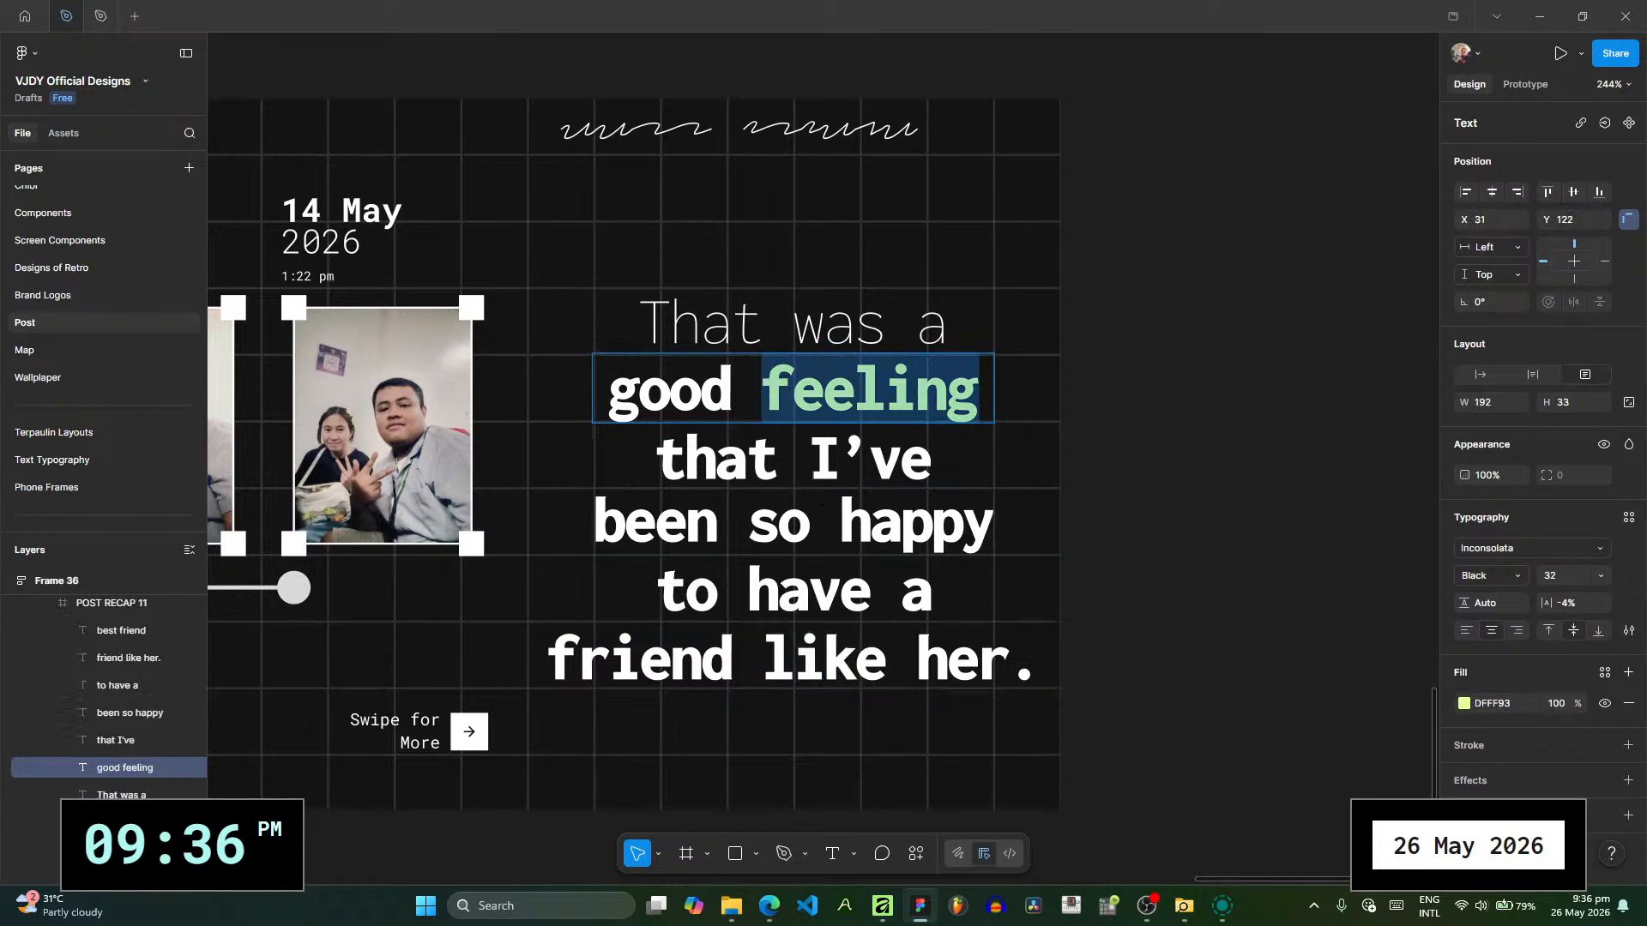
- Delete the "been so happy" and "to have a" lines from the closing slide
{"action": "left_click", "coordinate": [933, 520]}
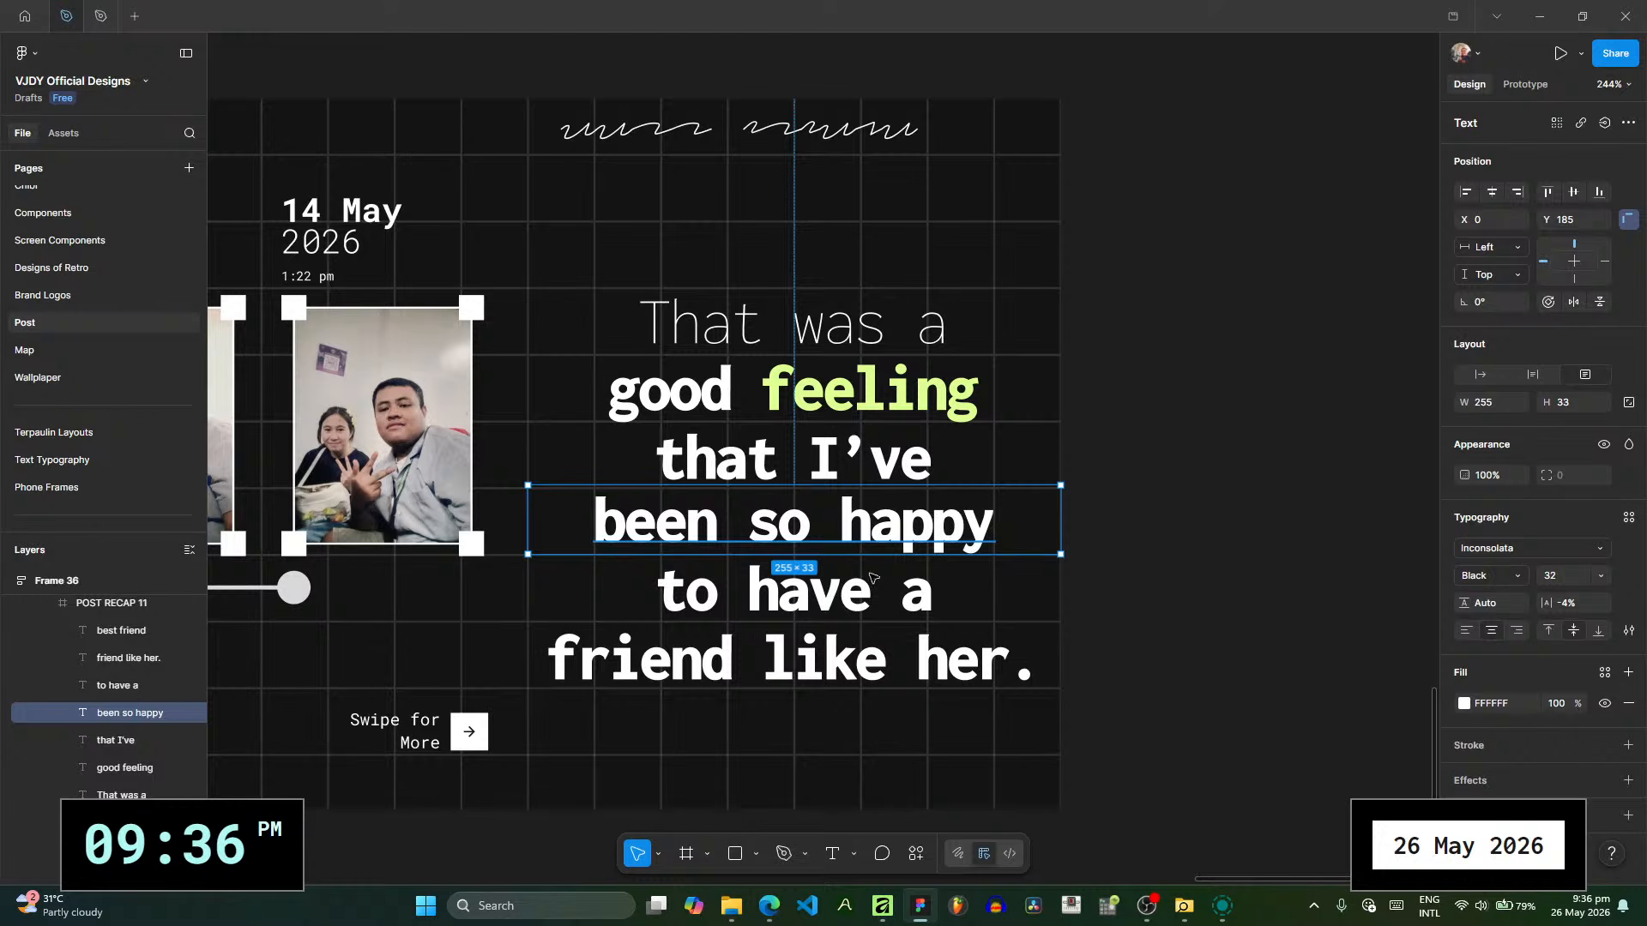
{"action": "key", "text": "Delete"}
{"action": "left_click", "coordinate": [849, 596]}
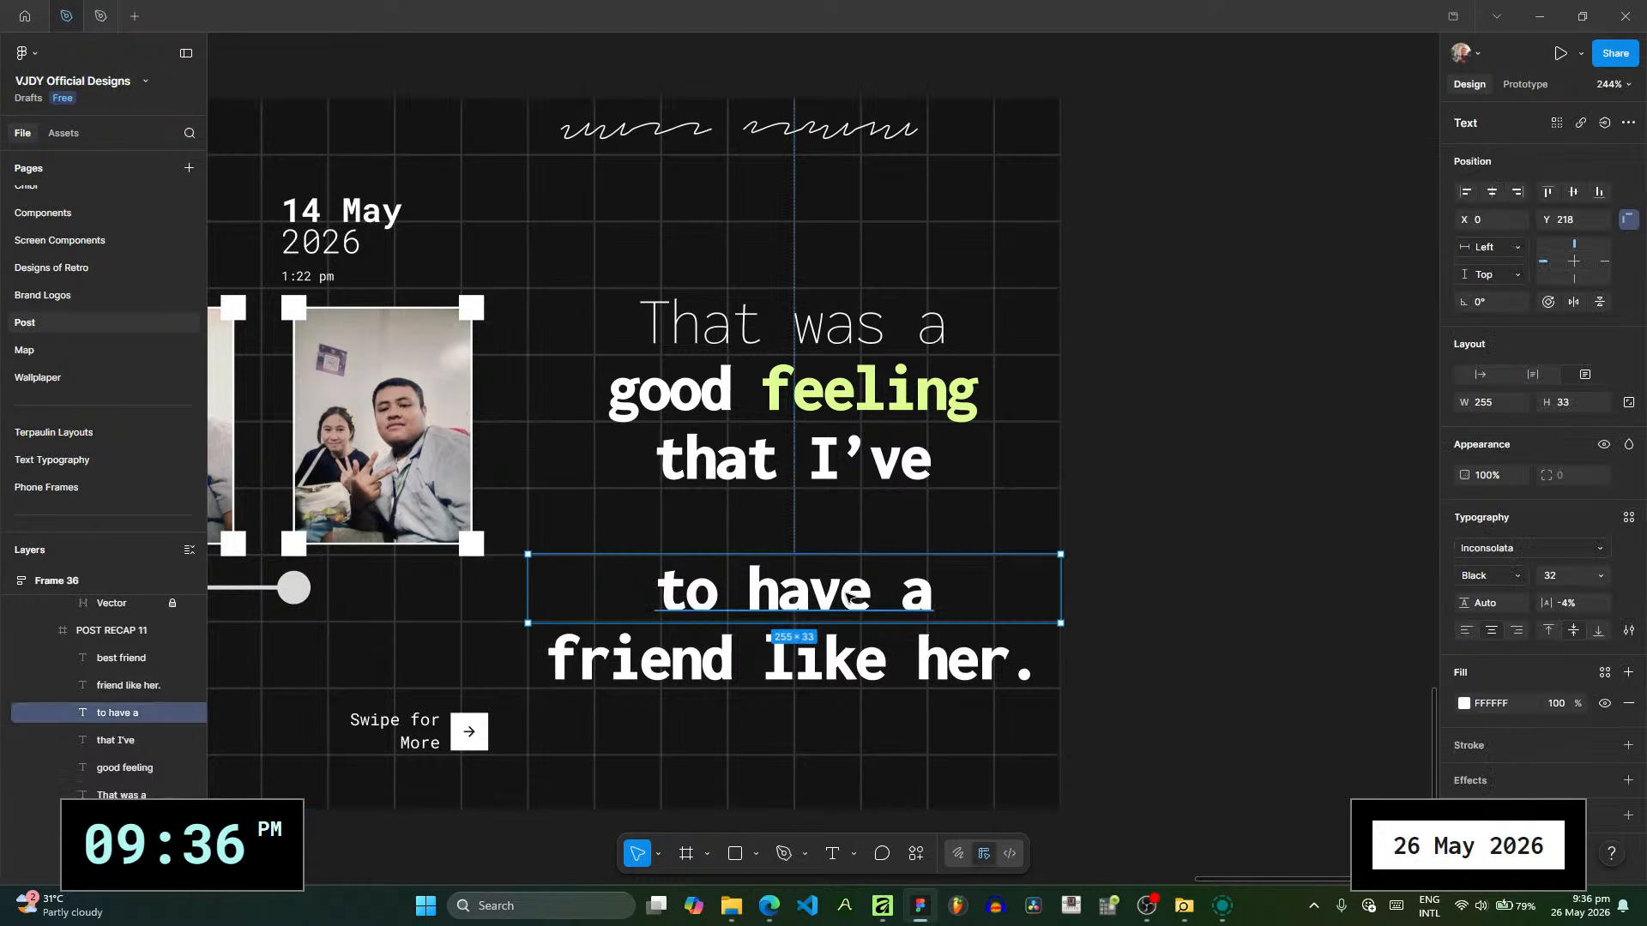
{"action": "key", "text": "Delete"}
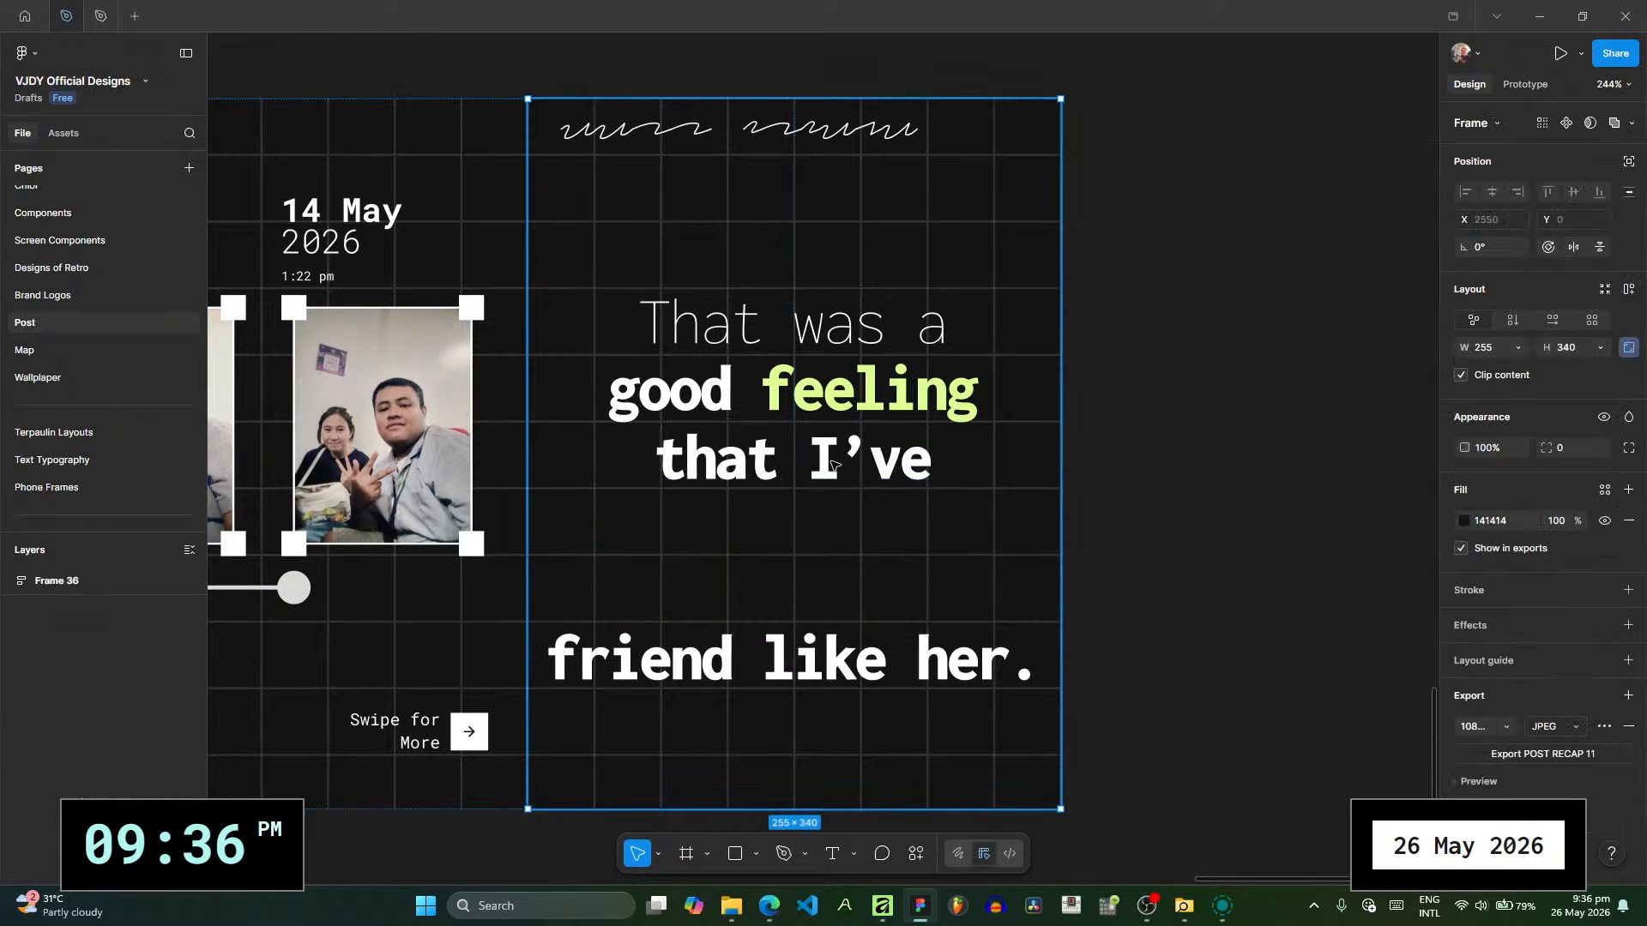
- Change the closing message's third line from "that I've" to "that I have"
{"action": "left_click", "coordinate": [832, 465]}
{"action": "double_click", "coordinate": [832, 466]}
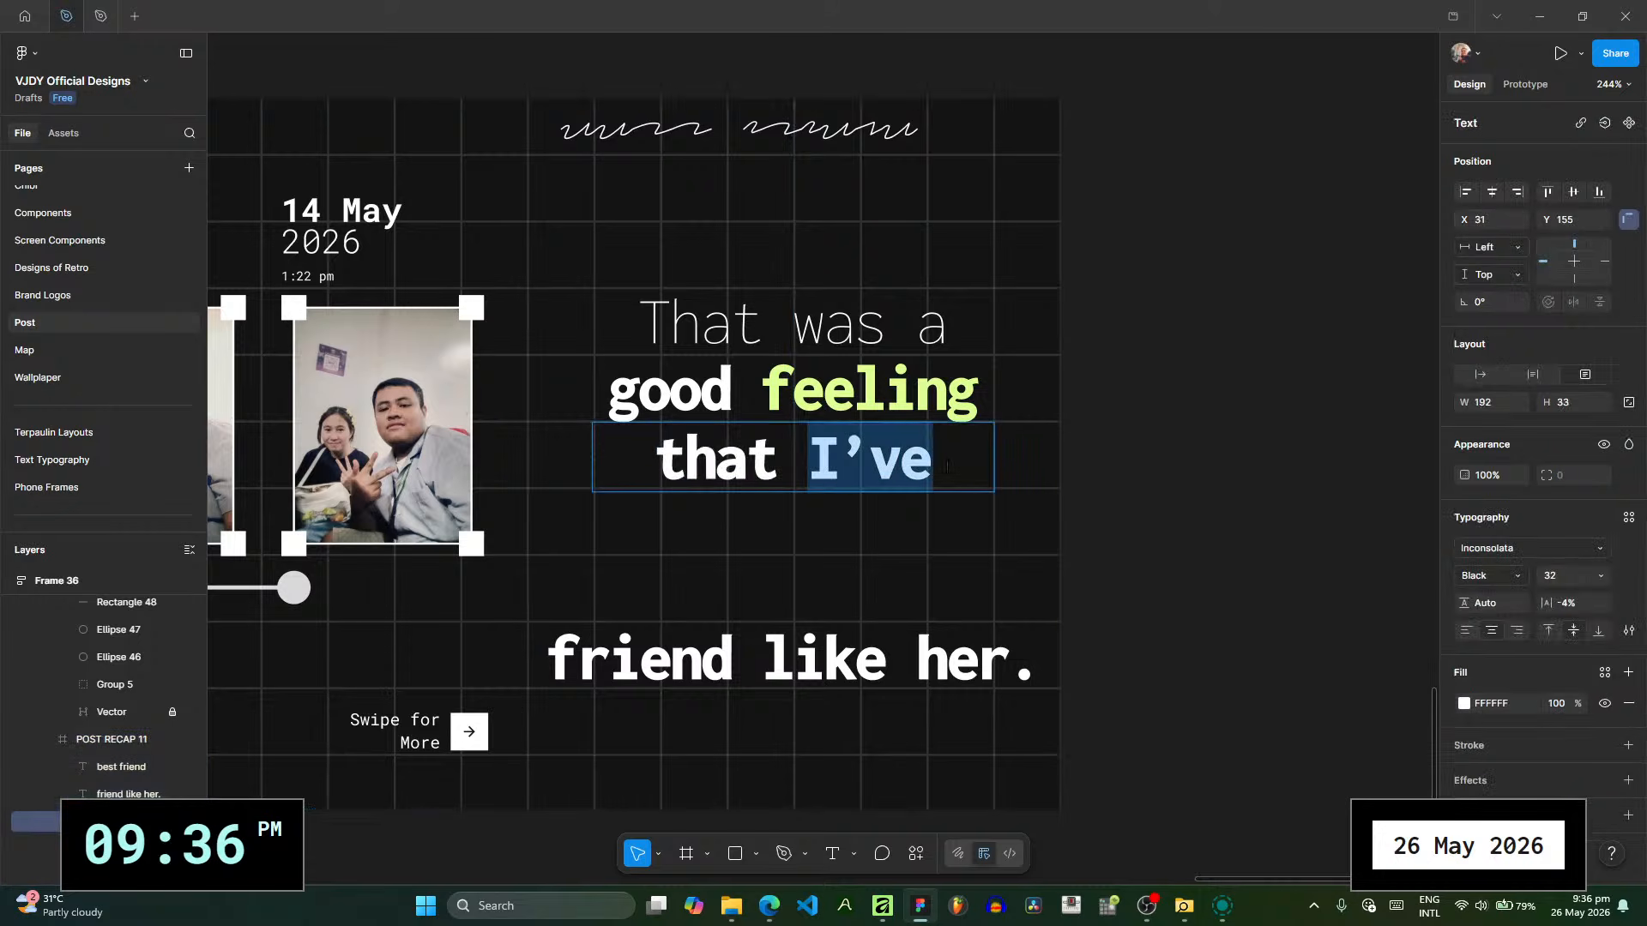
{"action": "type", "text": "I have"}
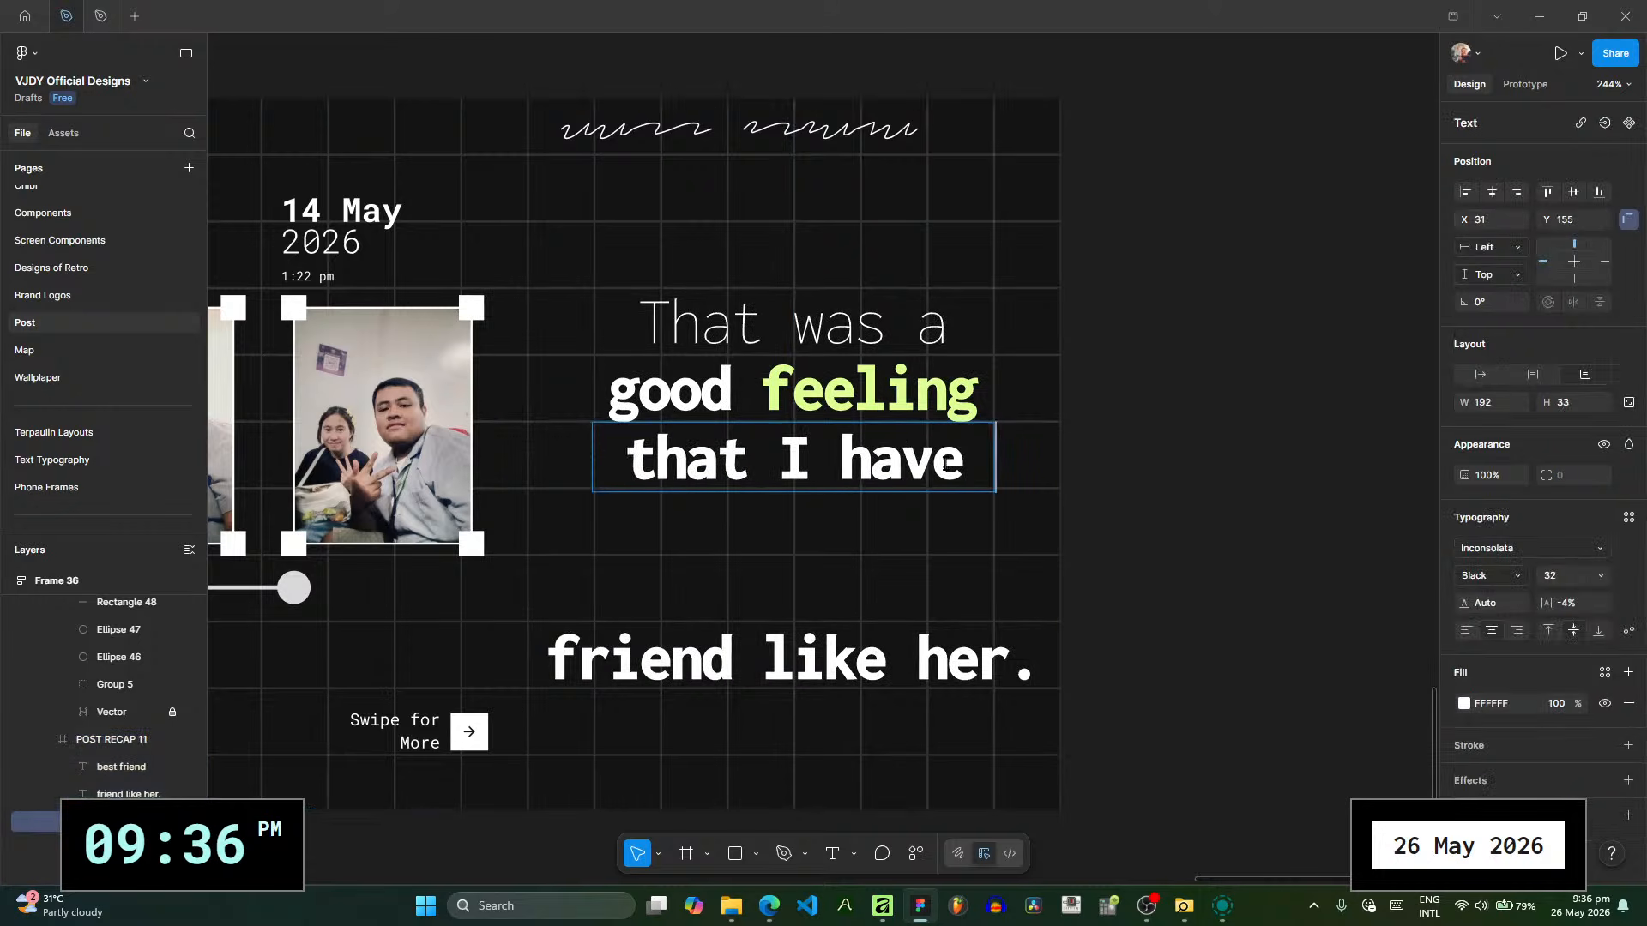
{"action": "key", "text": "Escape"}
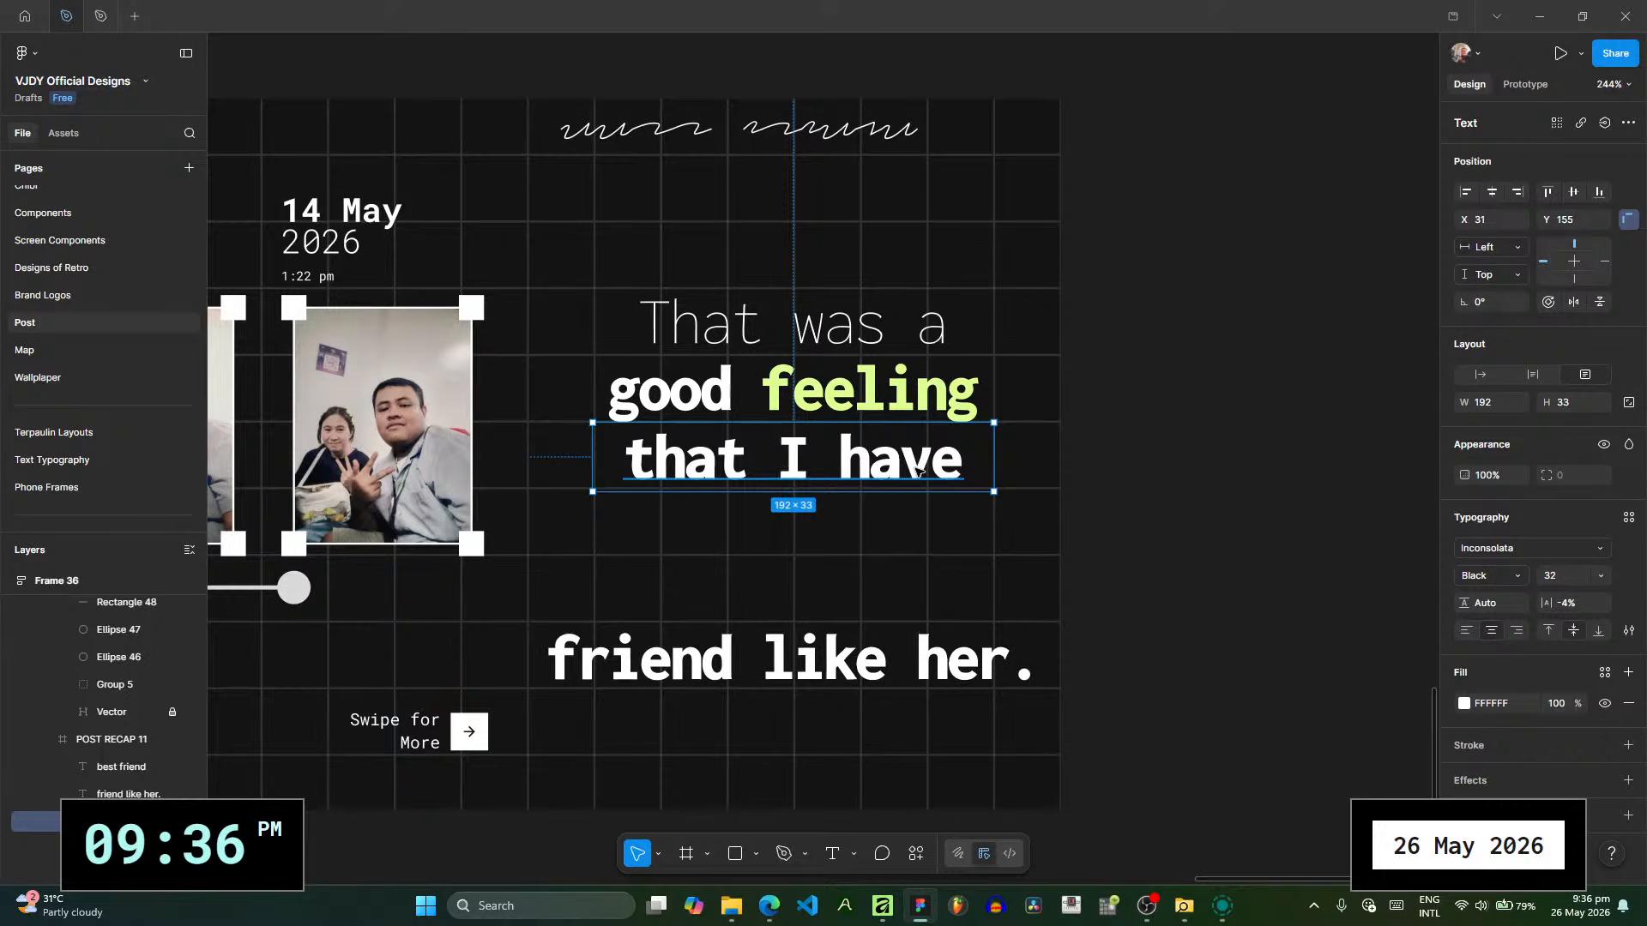
- Duplicate the "that I have" line directly below itself and change the copy's text to "a friend"
{"action": "left_click_drag", "start_coordinate": [918, 473], "coordinate": [915, 531]}
{"action": "double_click", "coordinate": [916, 532]}
{"action": "type", "text": "a f"}
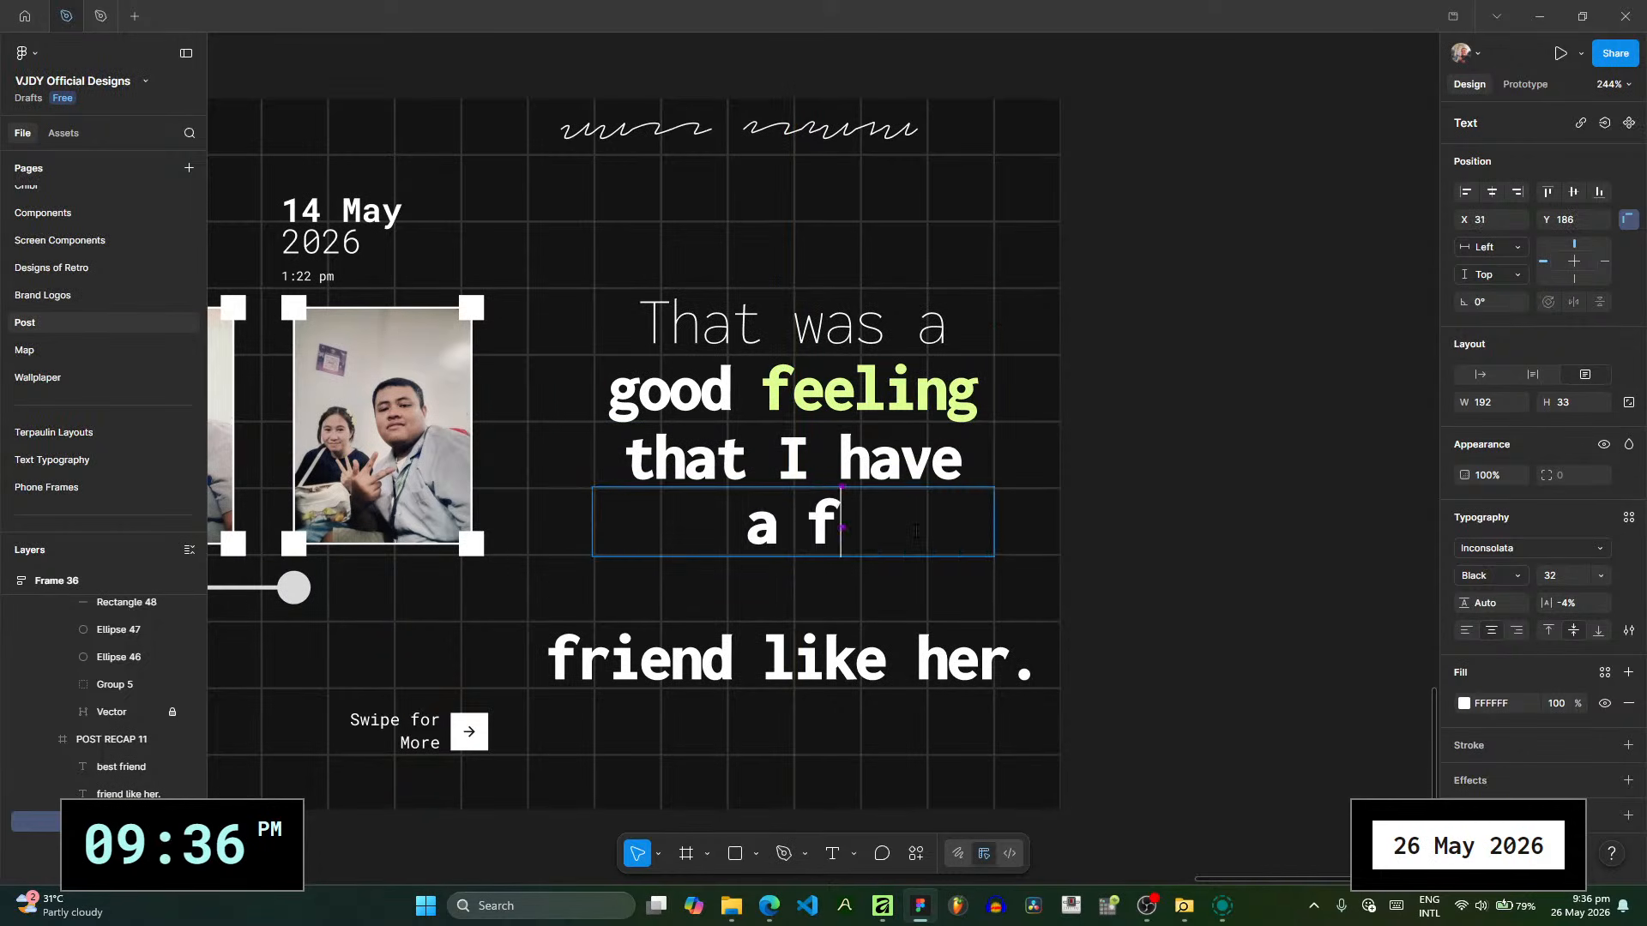
{"action": "type", "text": "riend"}
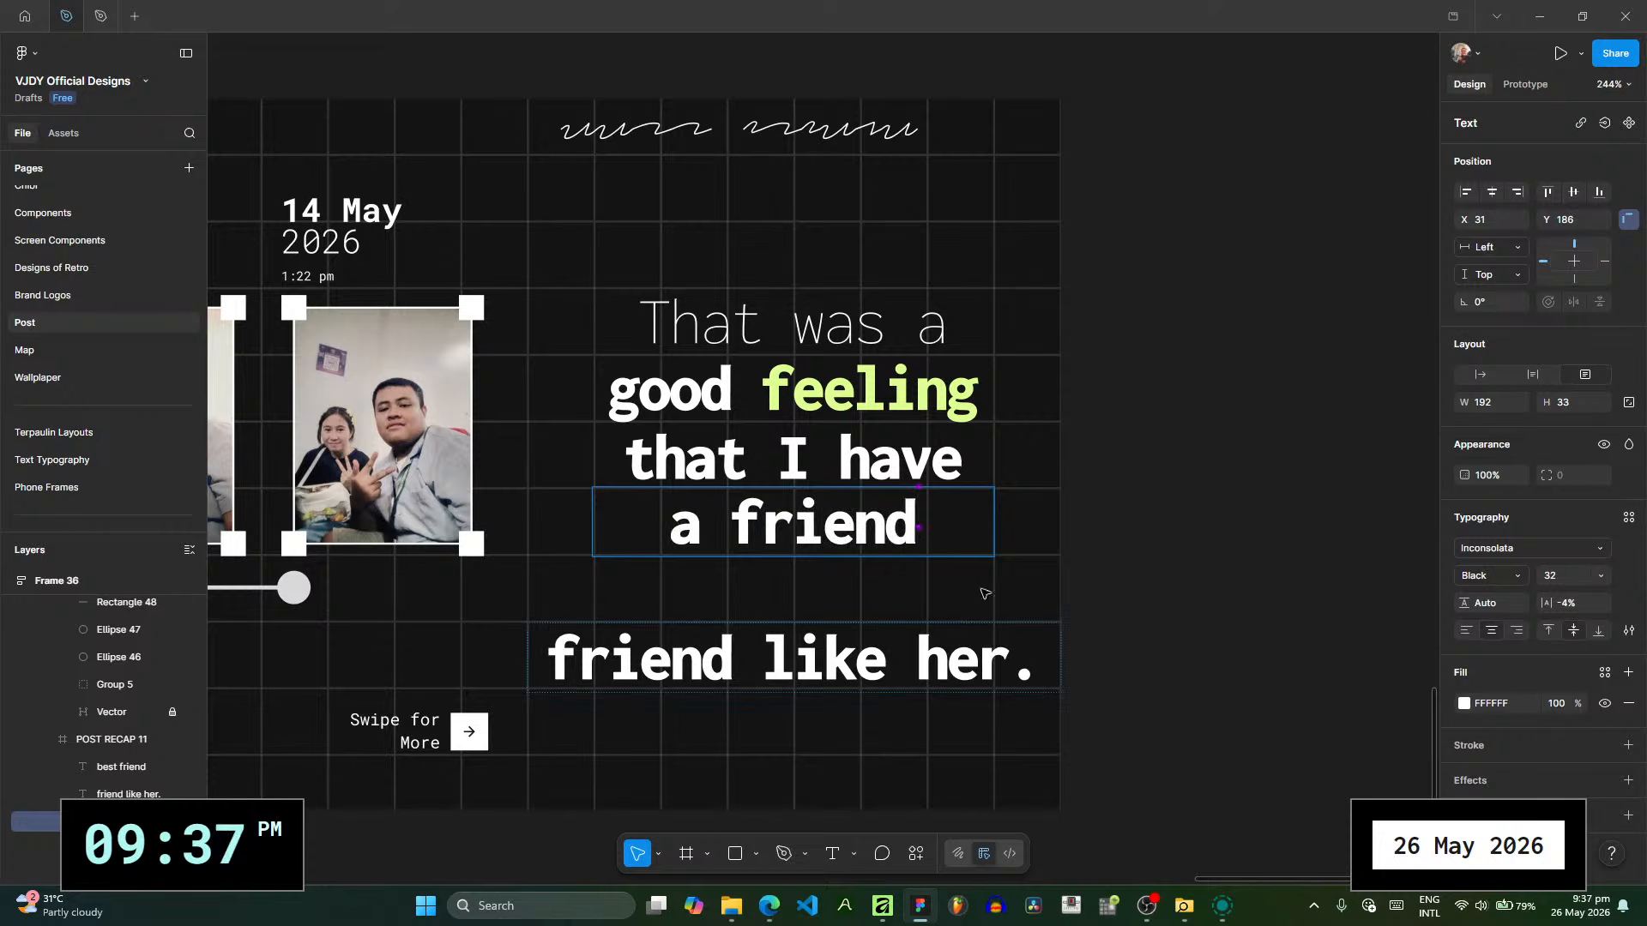
- Shorten the last line to "like her." and move it up directly below the "a friend" line
{"action": "double_click", "coordinate": [745, 652]}
{"action": "key", "text": "BackSpace"}
{"action": "key", "text": "Escape"}
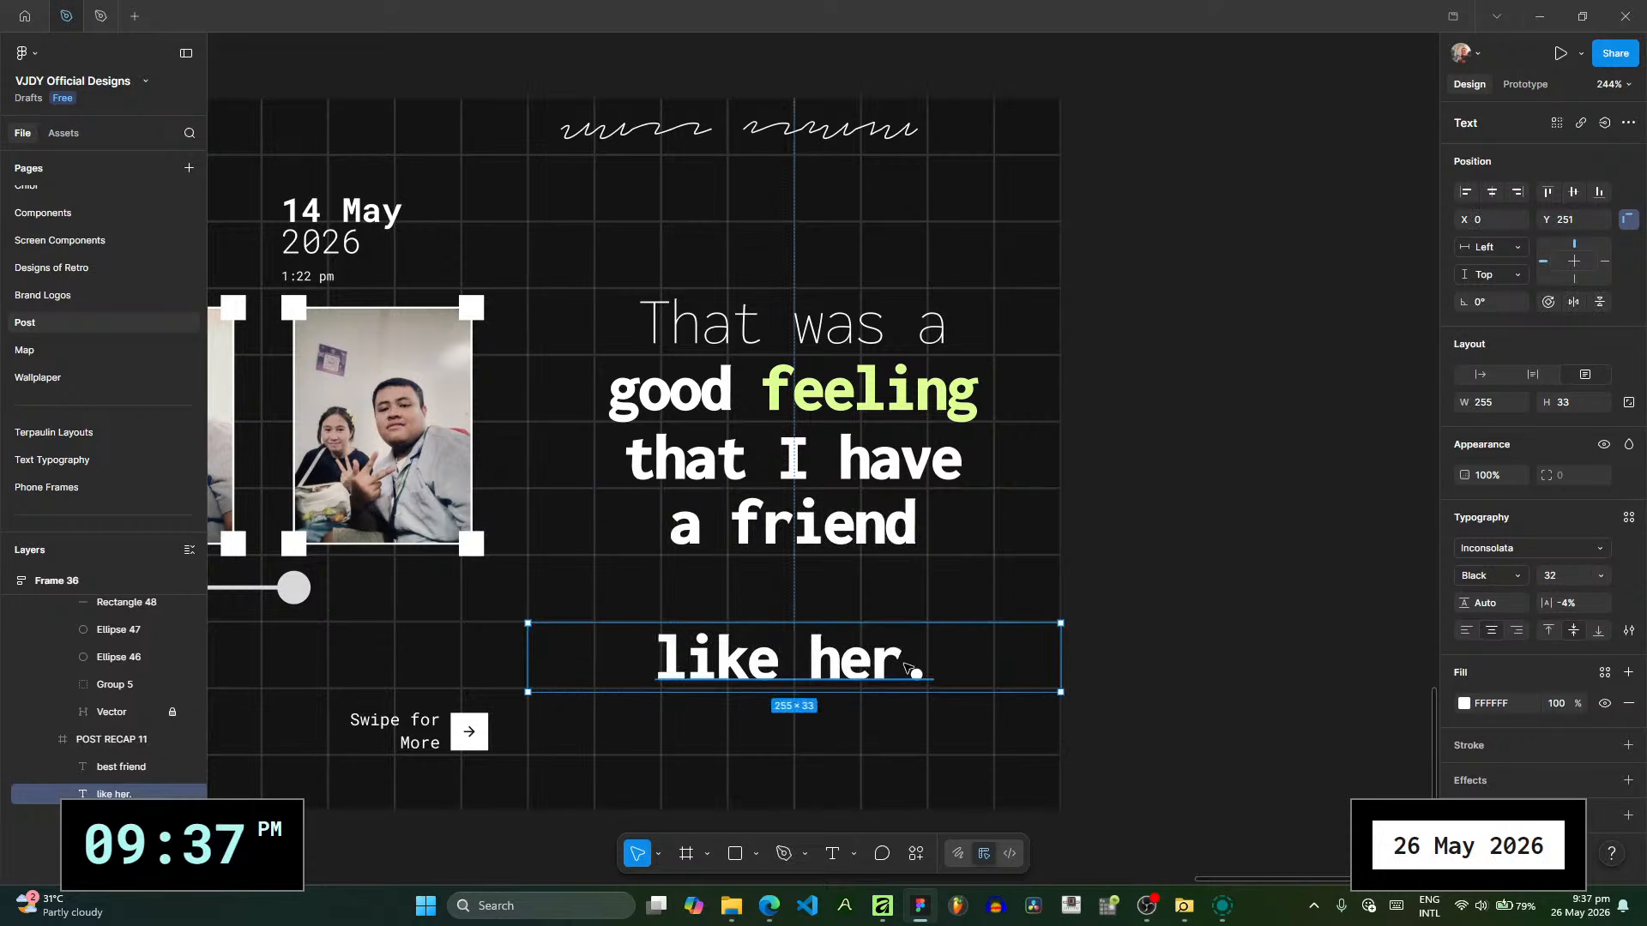
{"action": "left_click_drag", "start_coordinate": [905, 674], "coordinate": [920, 606]}
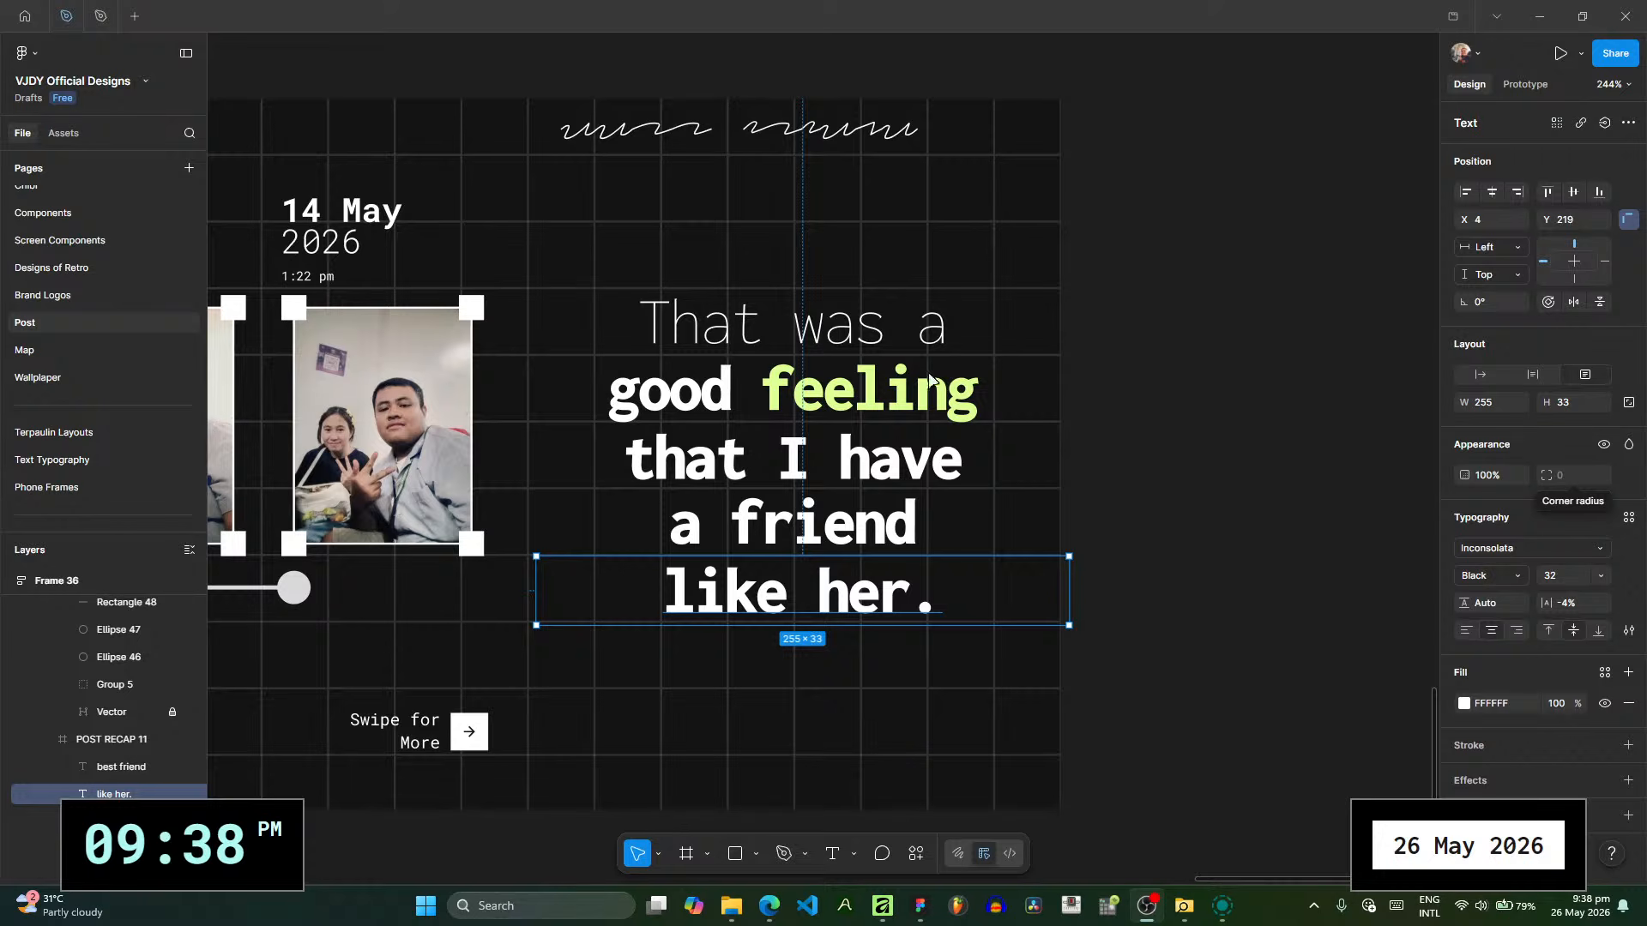
- Switch to the browser, close the finished OBS authorization page and return to the Figma design
{"action": "left_click", "coordinate": [772, 904]}
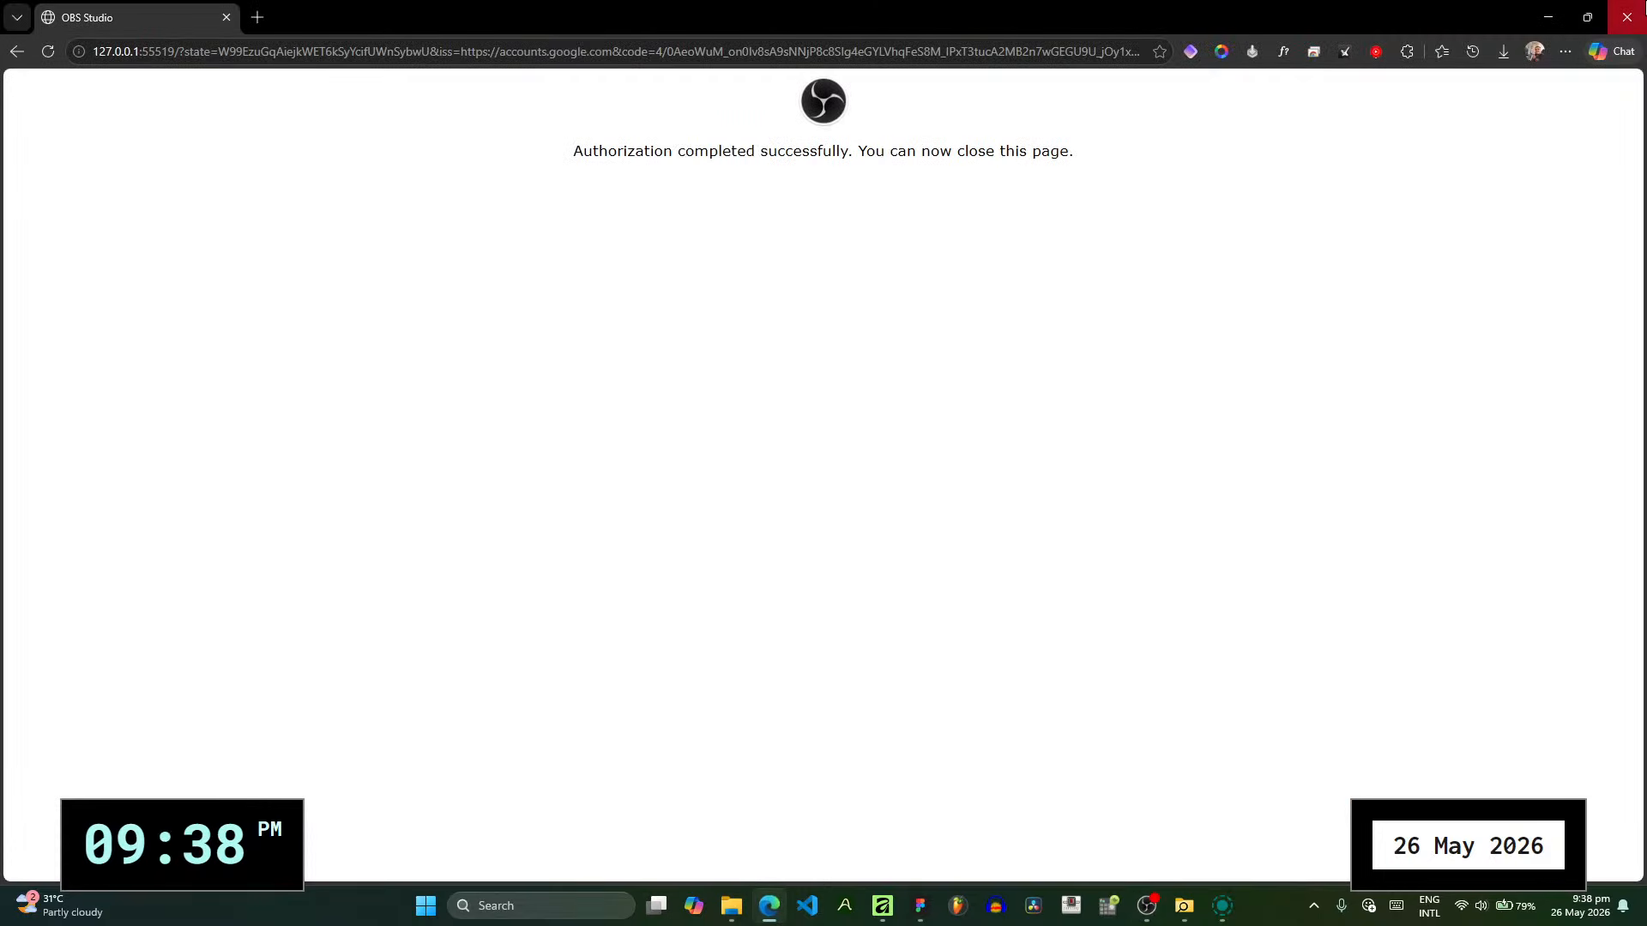
{"action": "left_click", "coordinate": [1628, 12]}
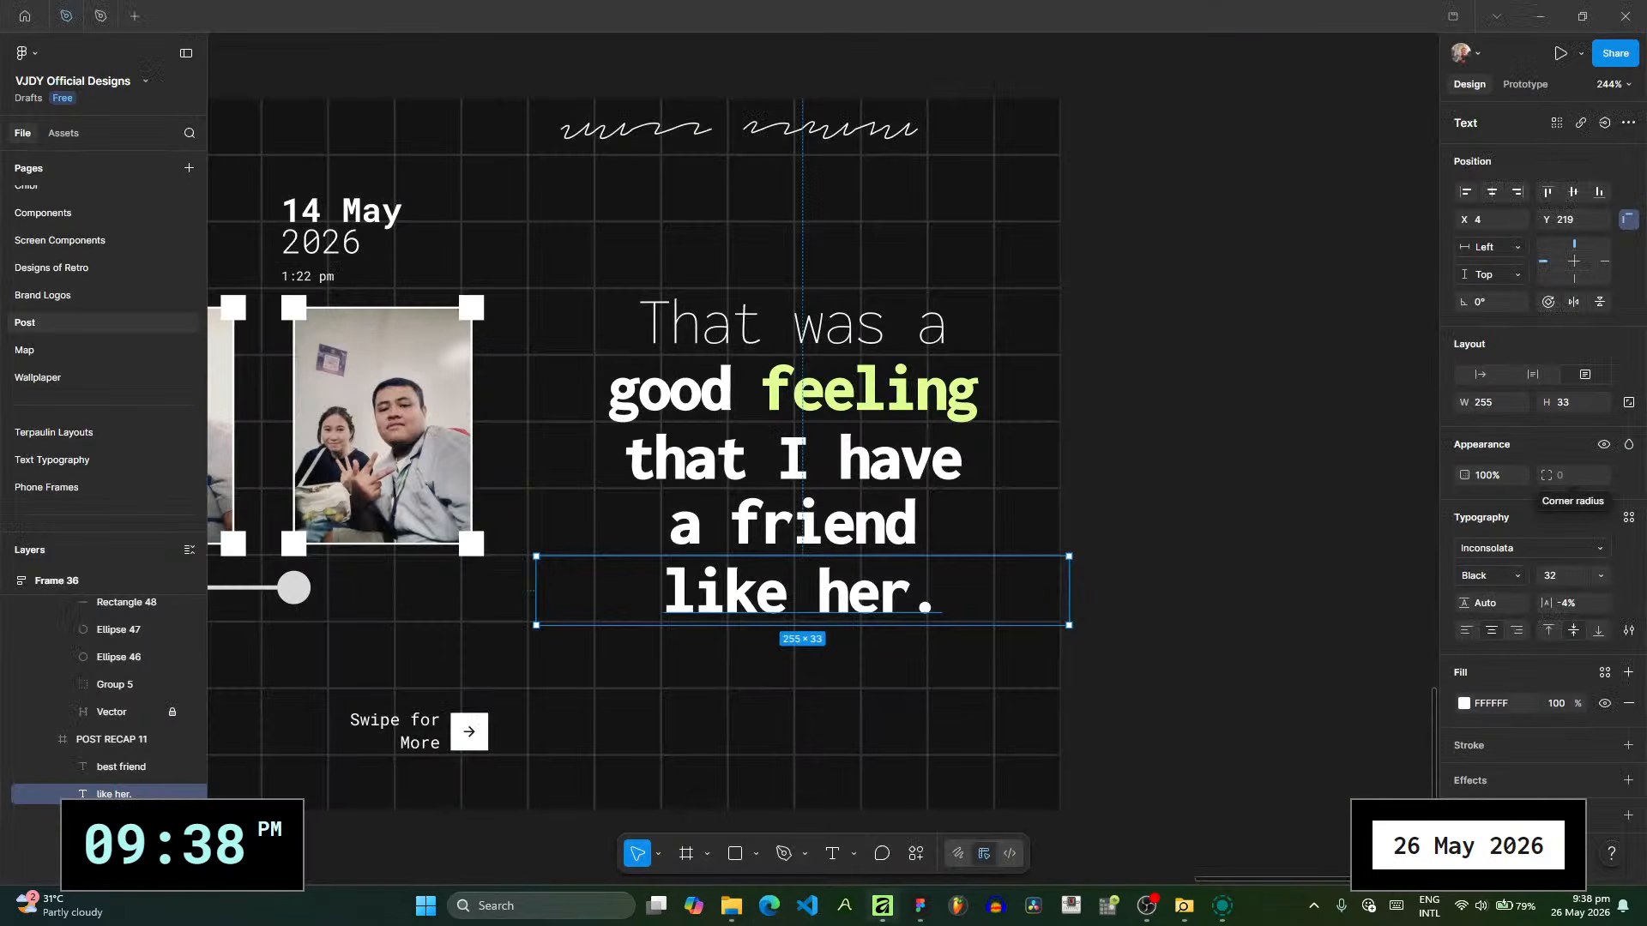
{"action": "left_click", "coordinate": [919, 906]}
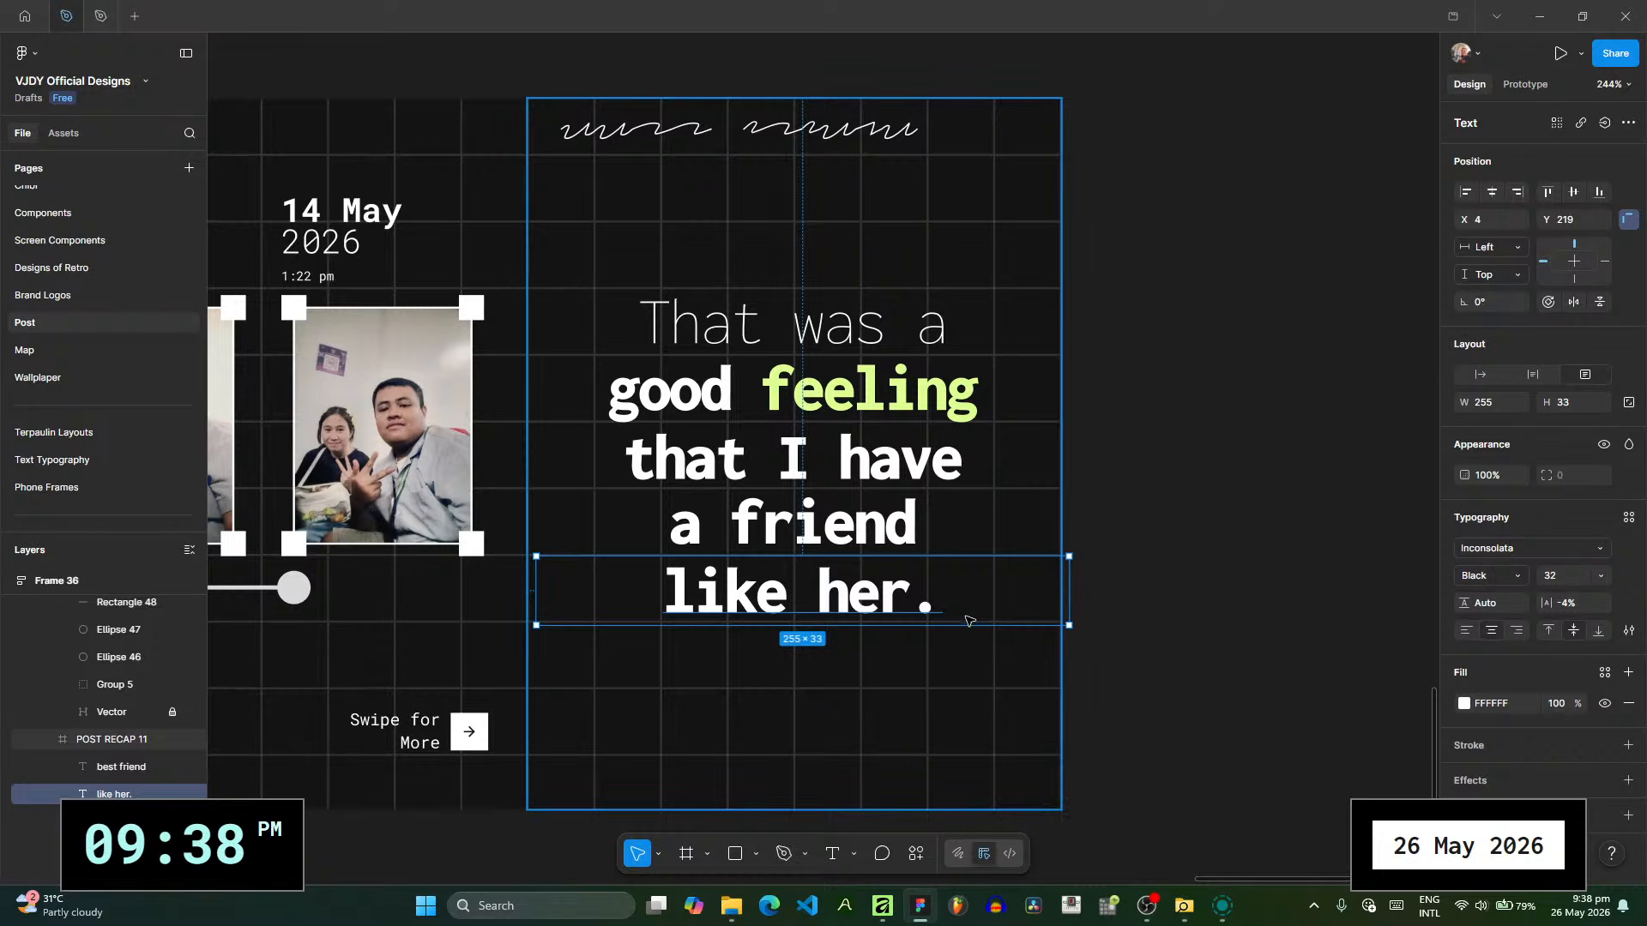
- Set the "like her." and "a friend" lines to Regular weight and center "like her." horizontally on the slide
{"action": "key", "text": "ctrl+z"}
{"action": "left_click", "coordinate": [865, 517]}
{"action": "key", "text": "ctrl+b"}
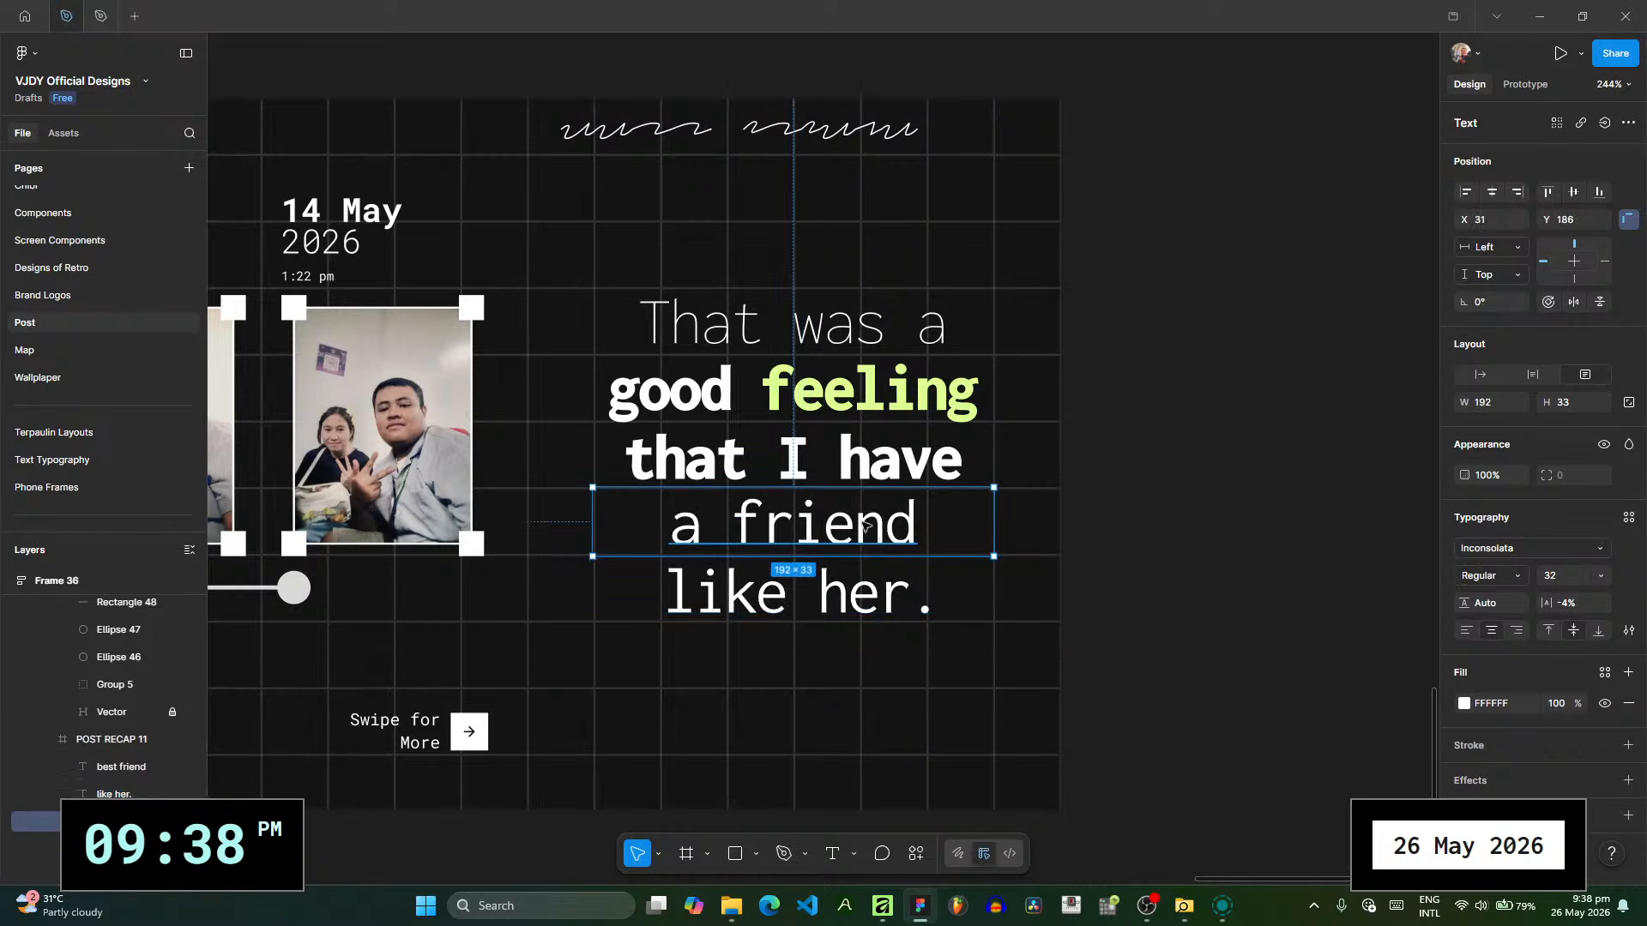
{"action": "left_click", "coordinate": [876, 609]}
{"action": "left_click_drag", "start_coordinate": [875, 609], "coordinate": [865, 605]}
{"action": "left_click", "coordinate": [823, 521]}
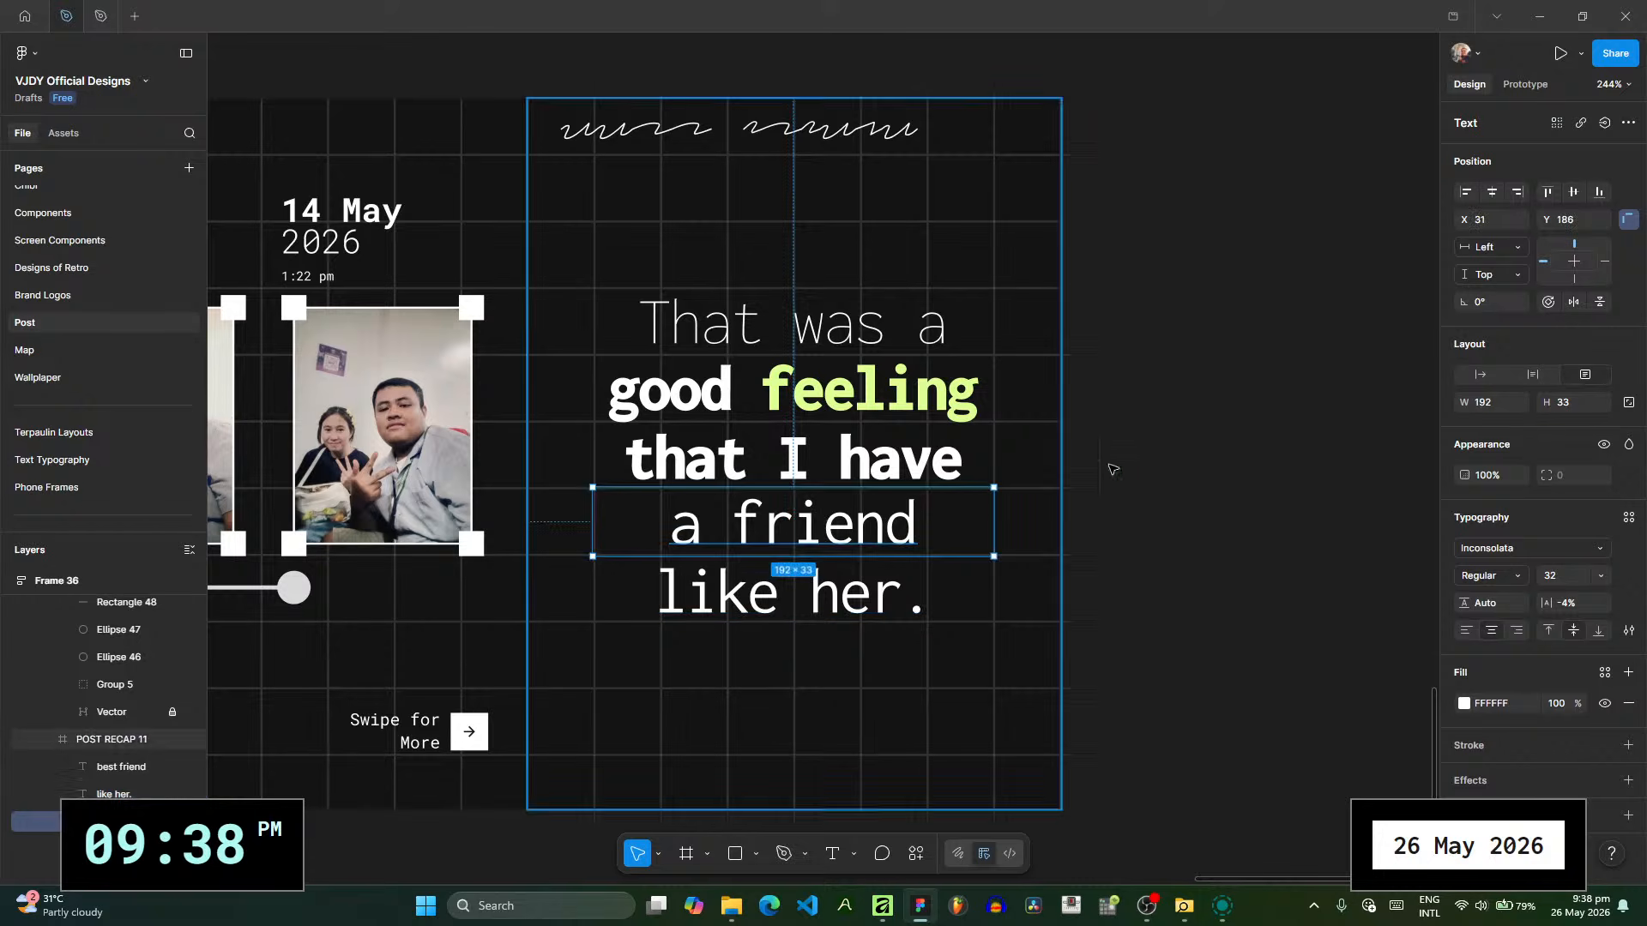
- Change the scribble text to "good feeling", place it as an underline beneath the "good feeling" line and center-align it
{"action": "left_click", "coordinate": [848, 121]}
{"action": "double_click", "coordinate": [844, 120]}
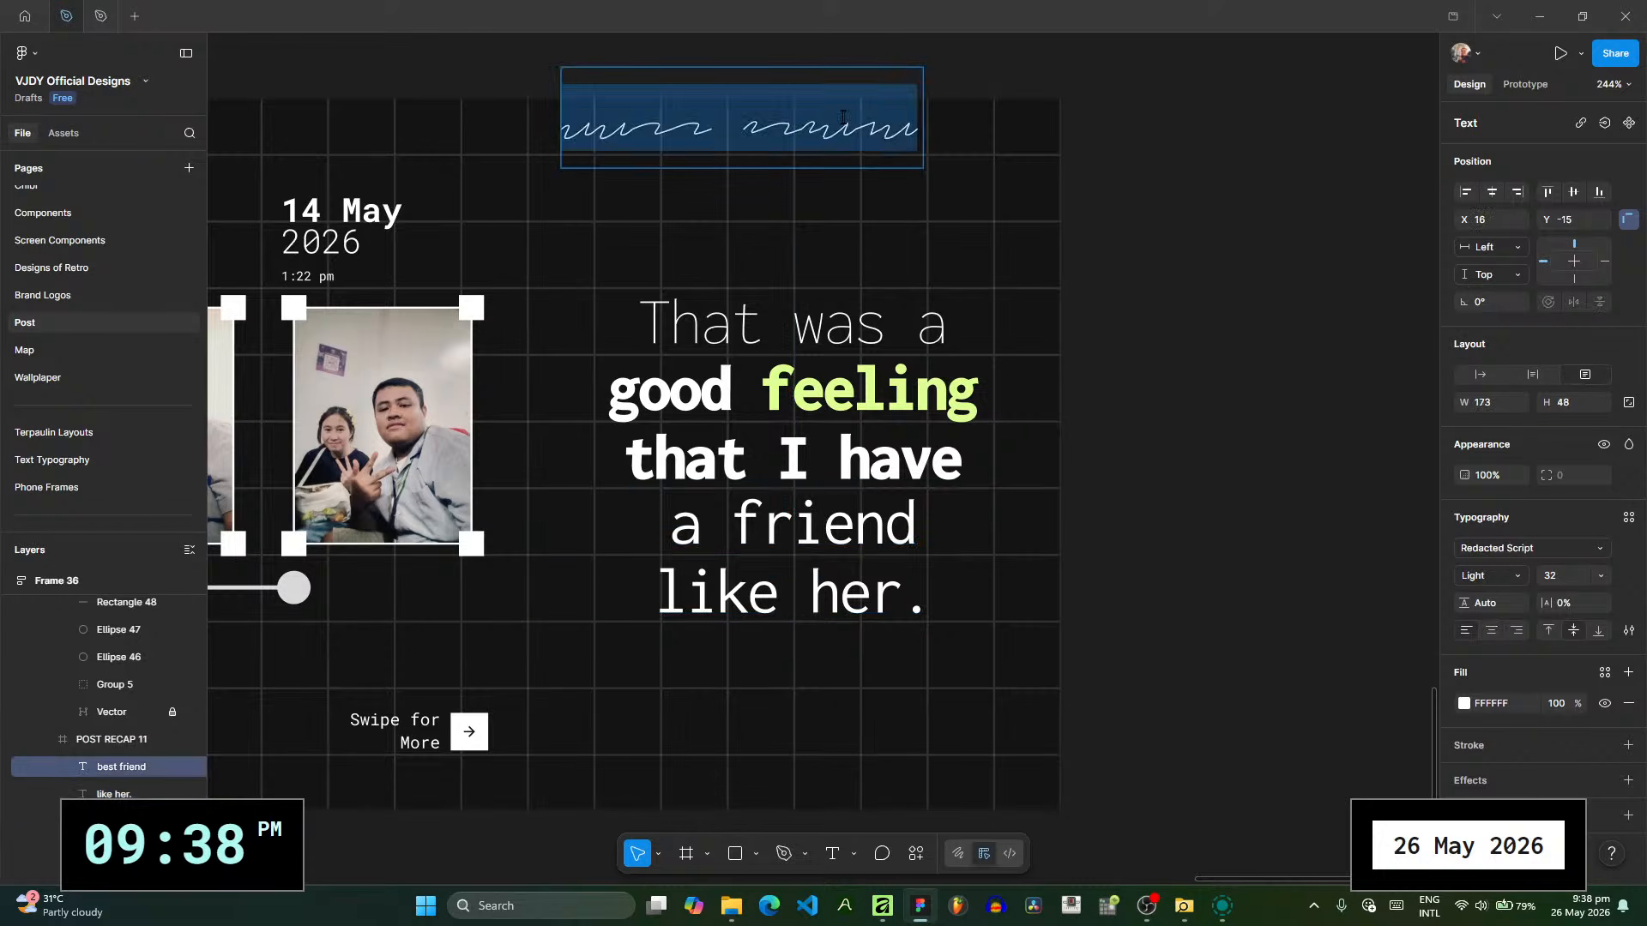
{"action": "type", "text": "good f"}
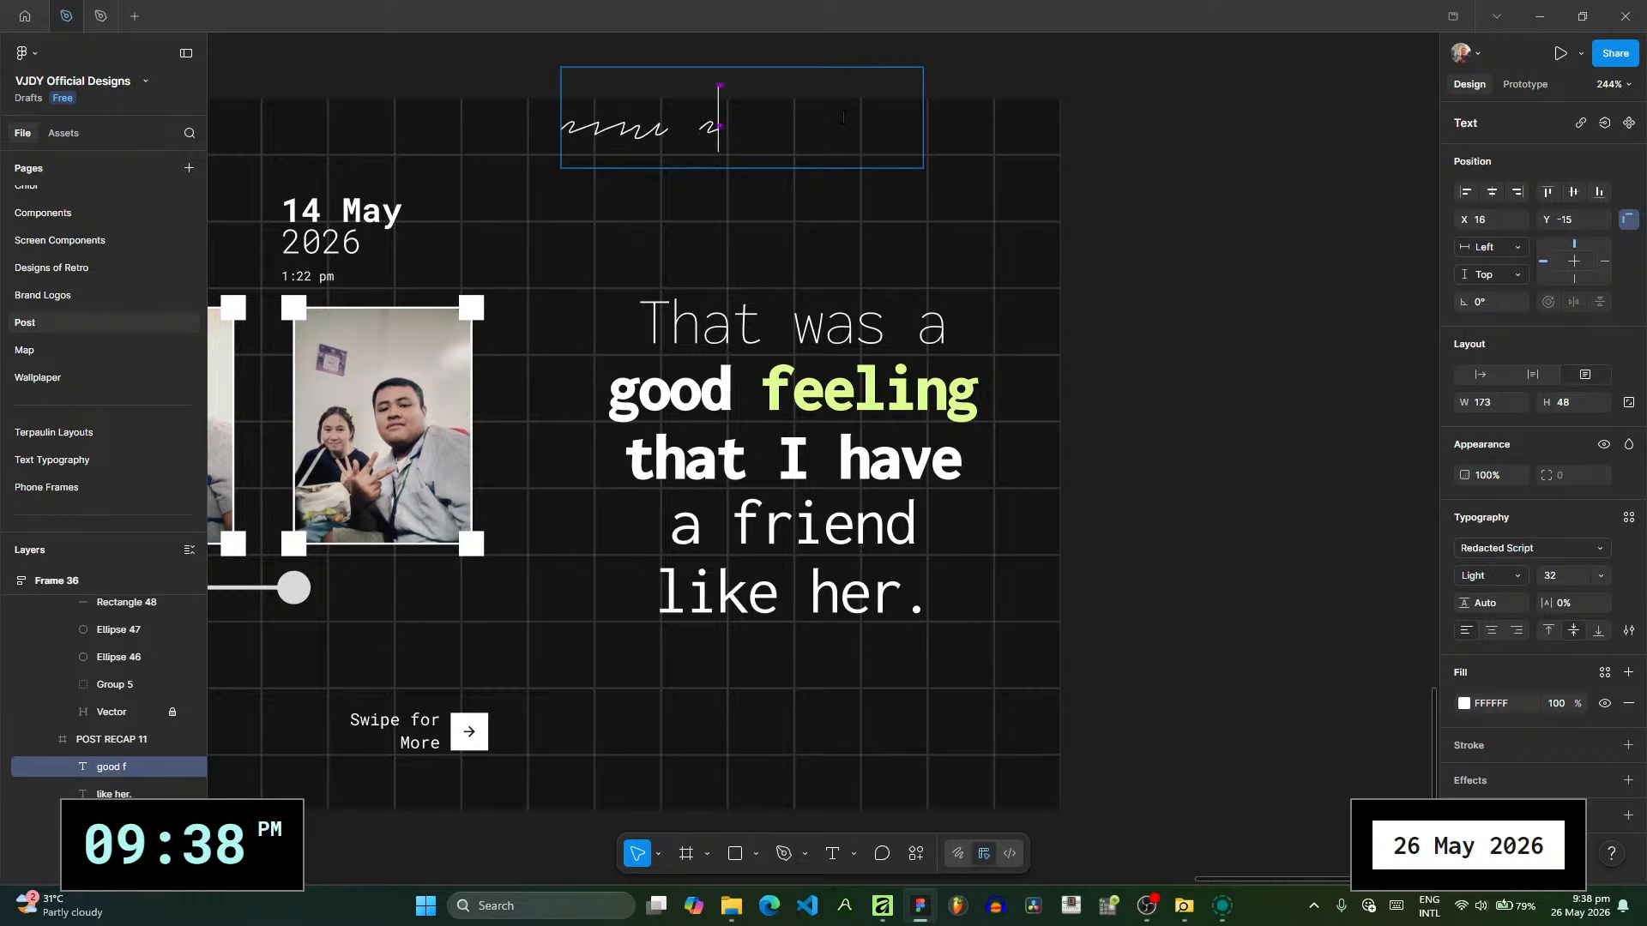
{"action": "type", "text": "eeling"}
{"action": "key", "text": "Escape"}
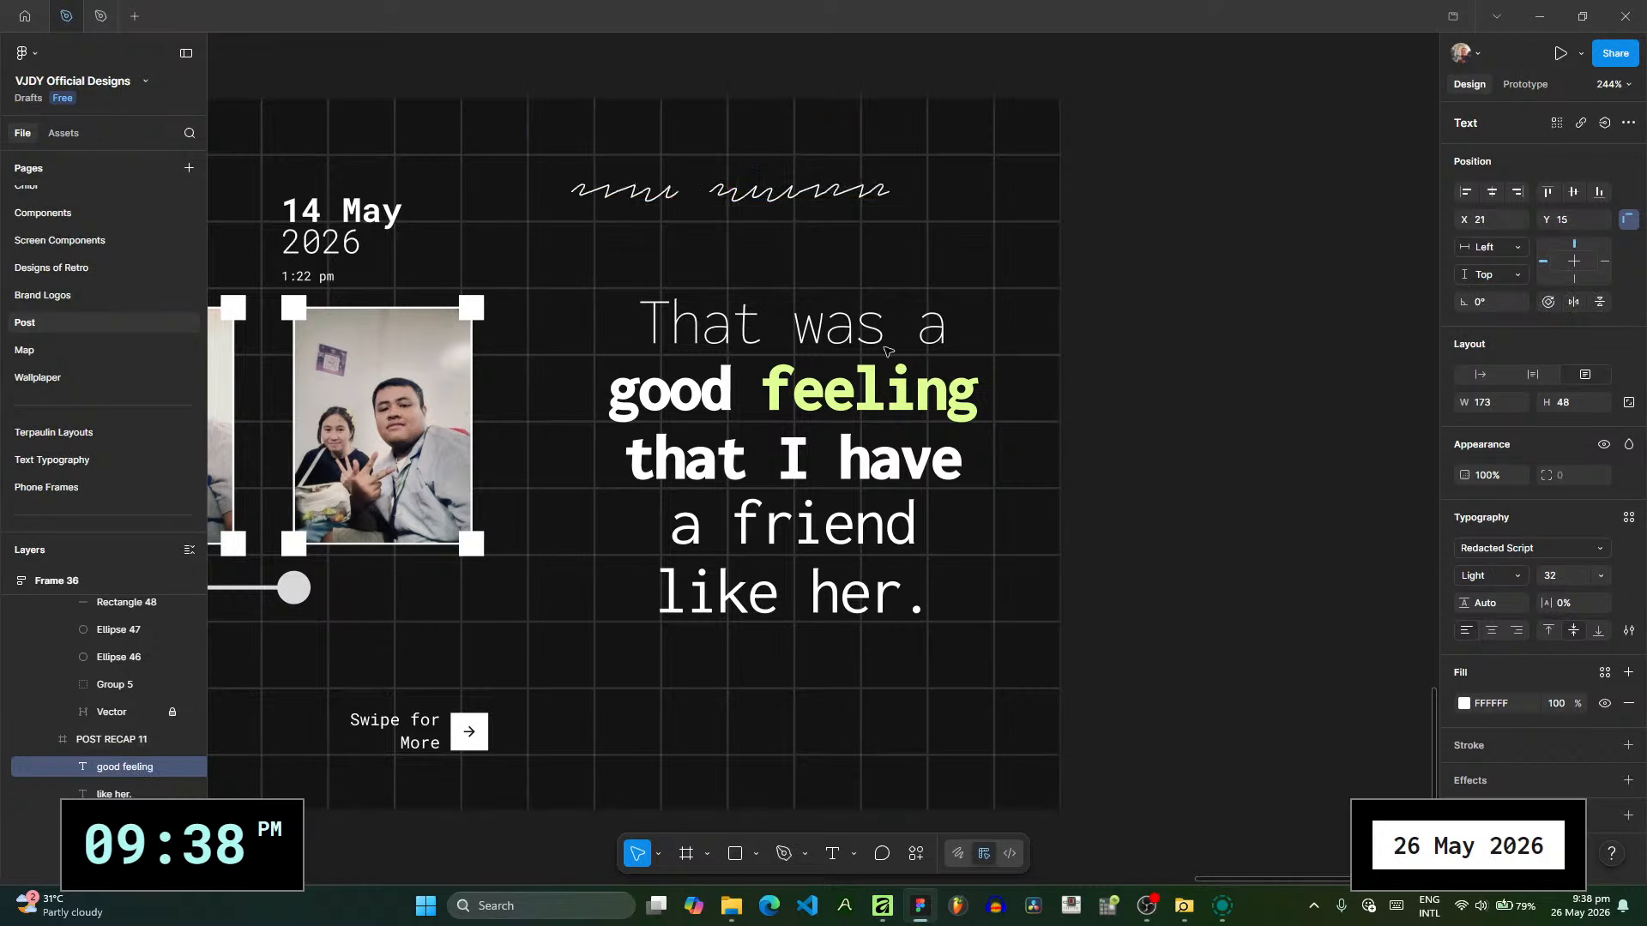
{"action": "left_click_drag", "start_coordinate": [859, 131], "coordinate": [839, 429]}
{"action": "left_click", "coordinate": [1492, 633]}
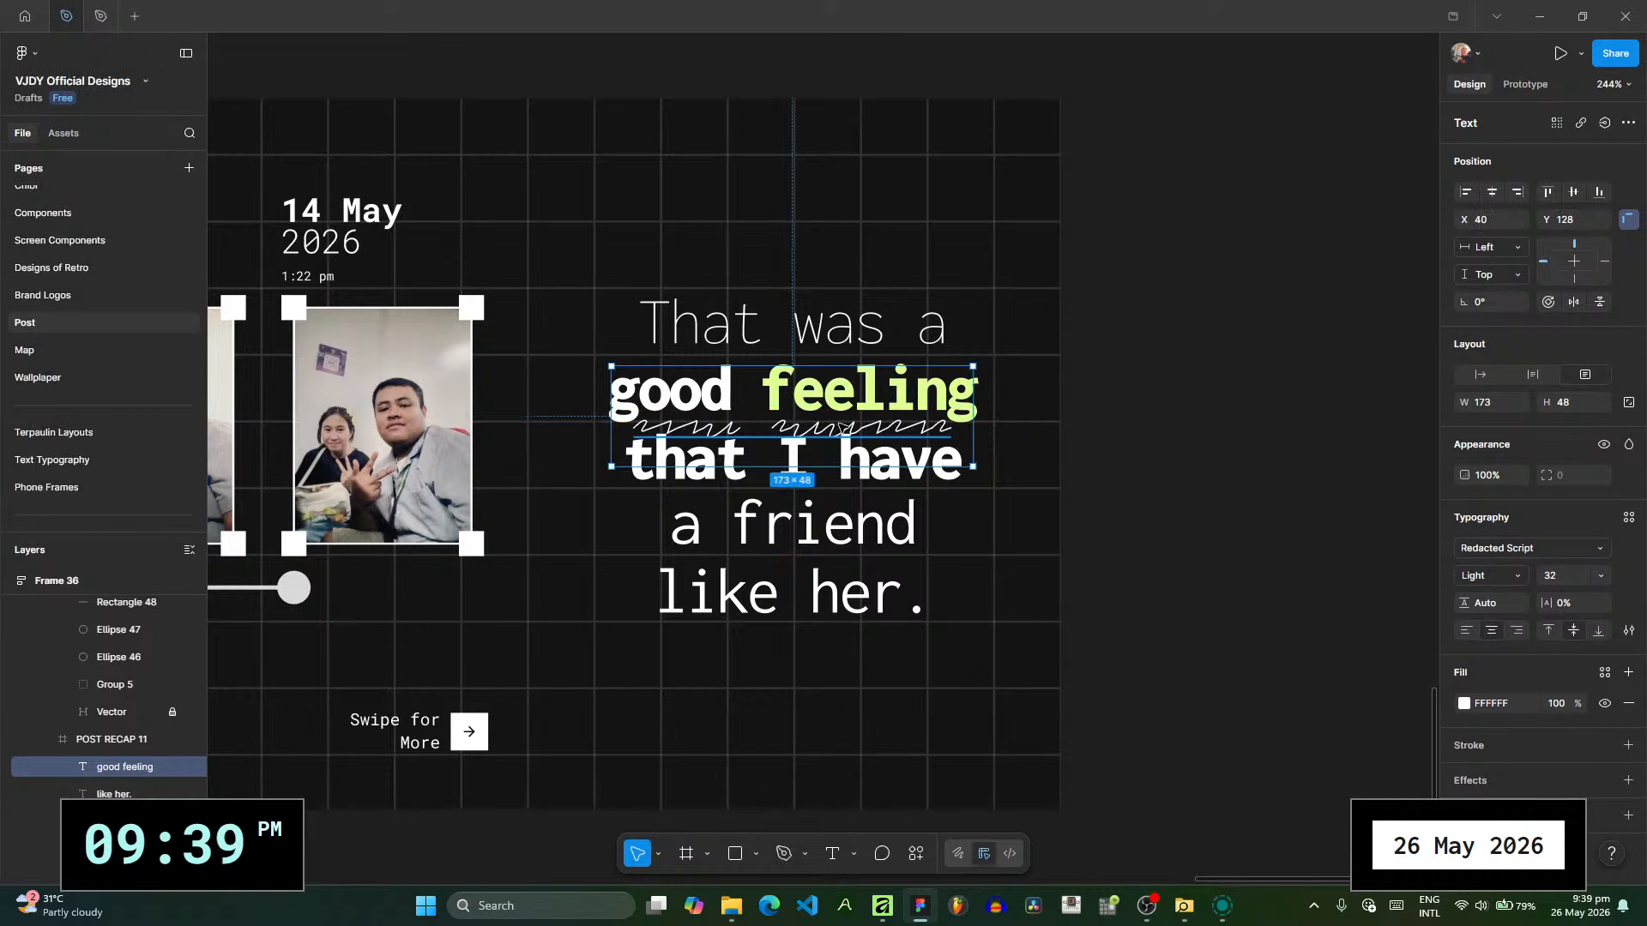
- Duplicate the scribble underline beneath the "like her." line, change its text to "like her" and align it under the words
{"action": "key", "text": "ctrl+d"}
{"action": "left_click_drag", "start_coordinate": [845, 431], "coordinate": [843, 632]}
{"action": "double_click", "coordinate": [843, 632]}
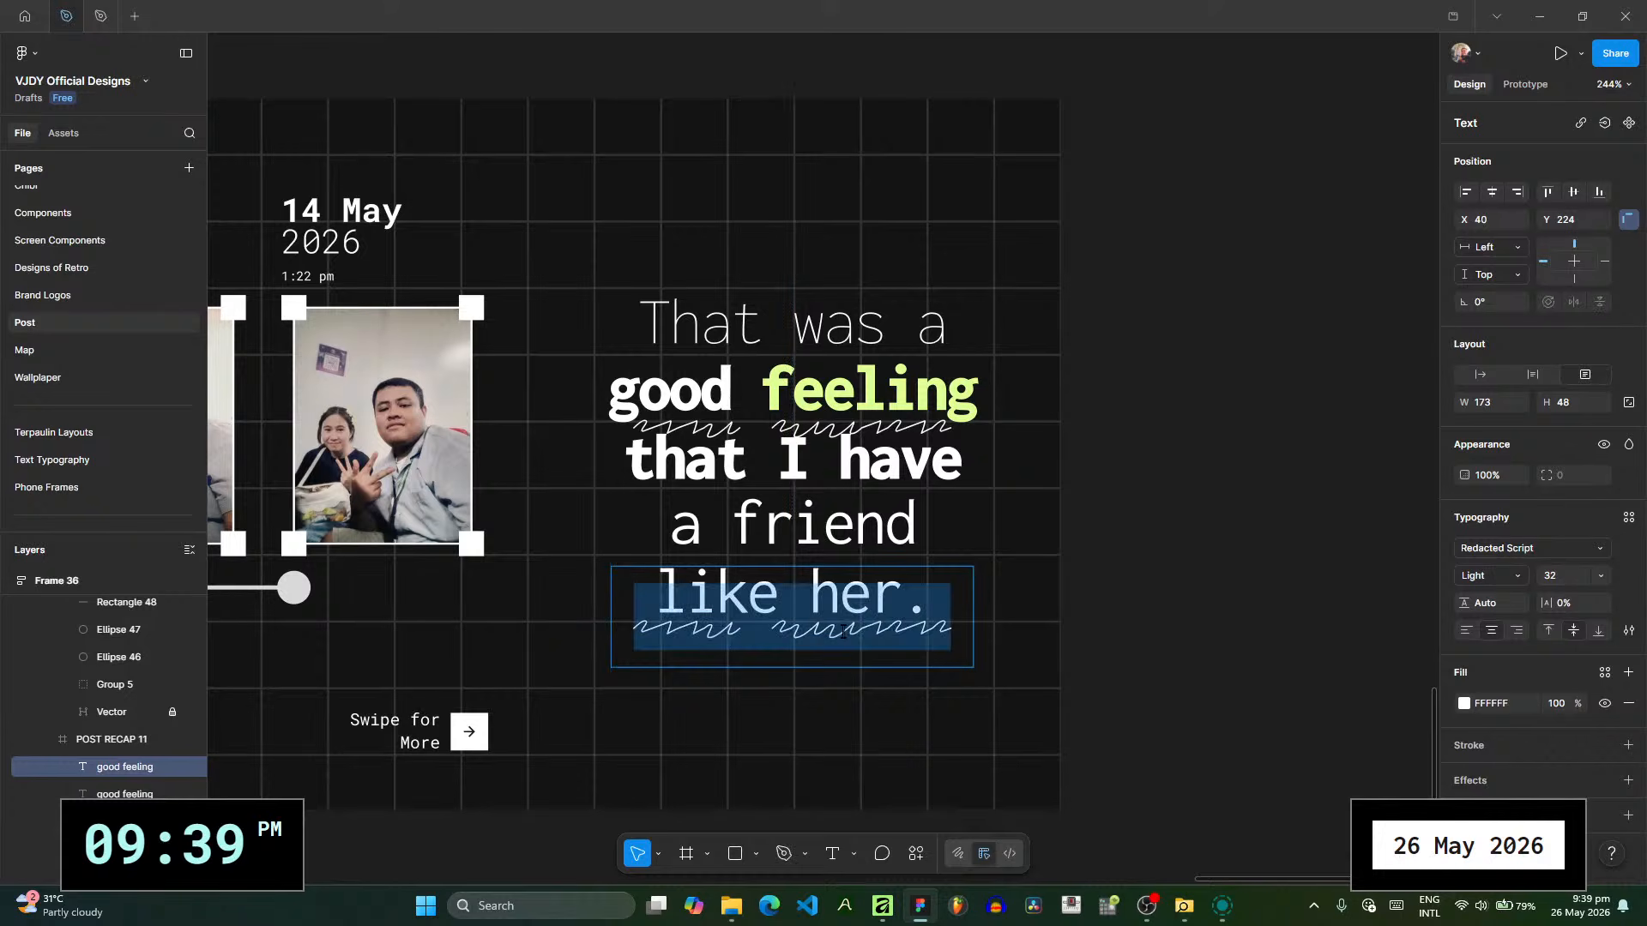
{"action": "type", "text": "like her"}
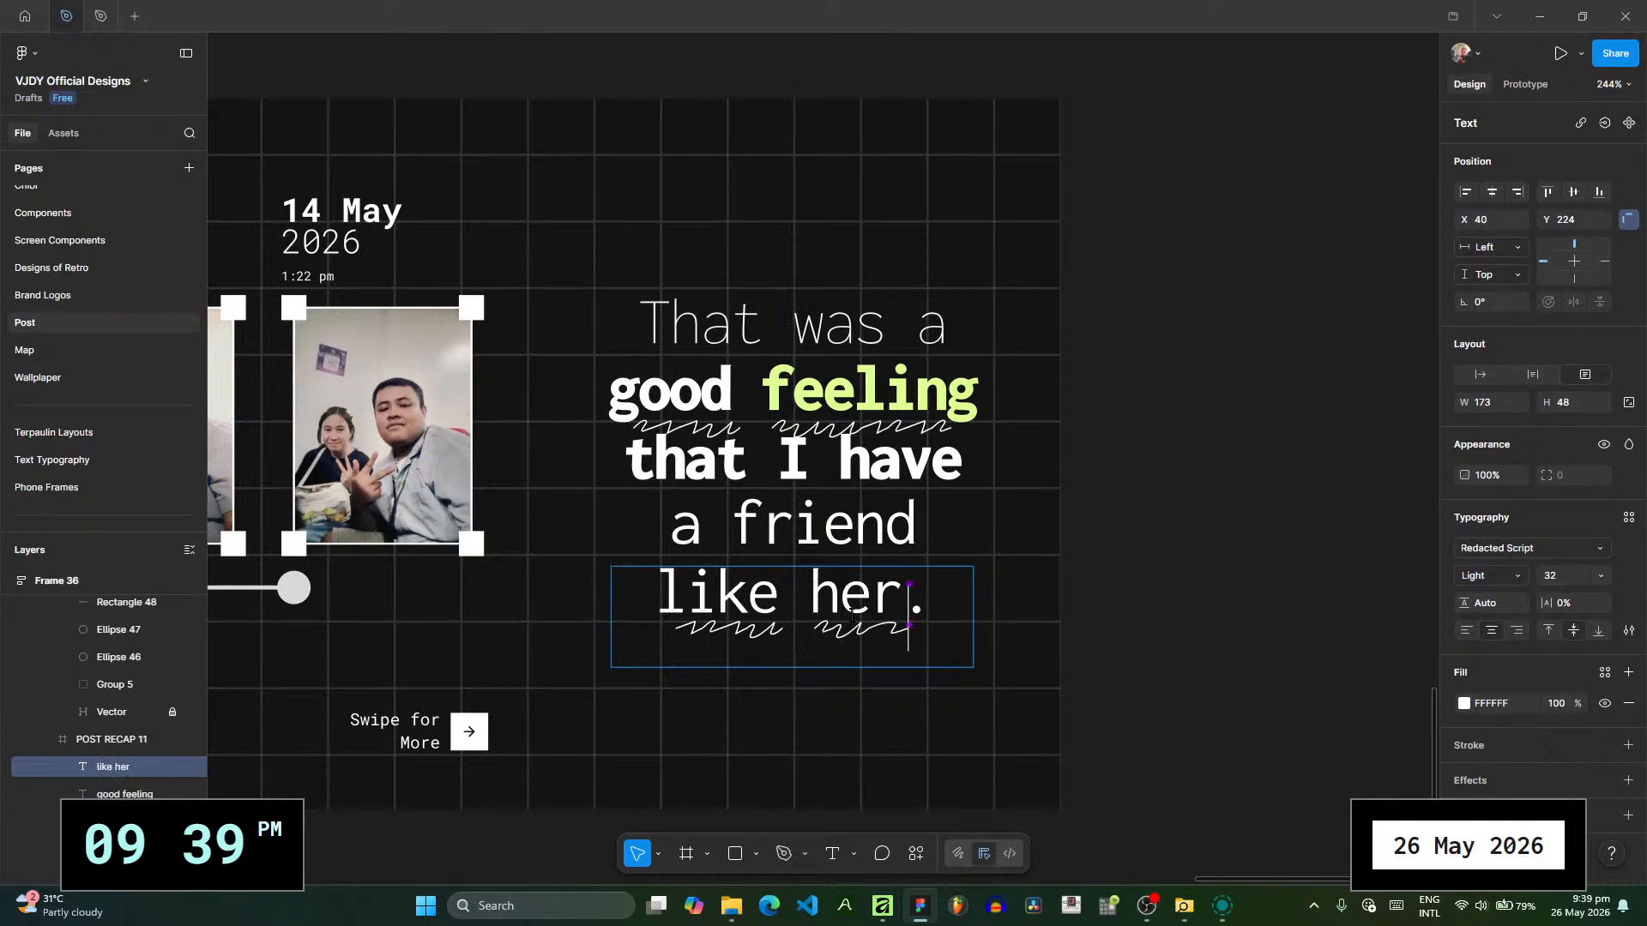
{"action": "key", "text": "Escape"}
{"action": "left_click_drag", "start_coordinate": [854, 645], "coordinate": [847, 645]}
{"action": "key", "text": "Escape"}
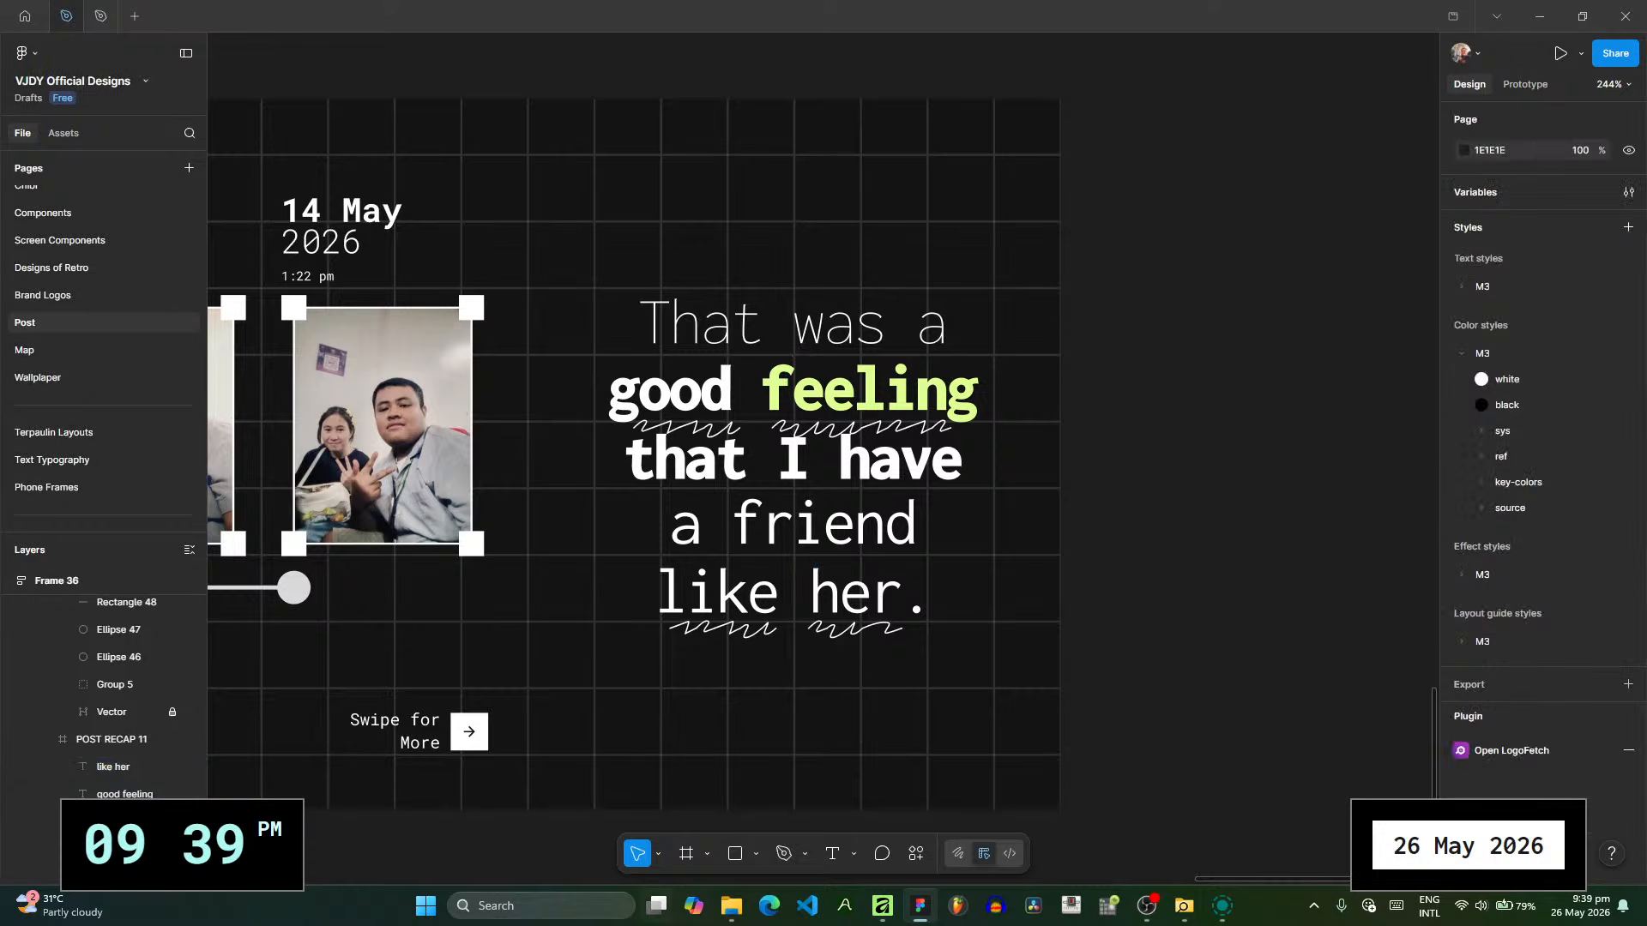
- Switch to Affinity to check the headline on the selfie poster, and return to the Figma slides
{"action": "left_click", "coordinate": [882, 906]}
{"action": "left_click", "coordinate": [143, 260]}
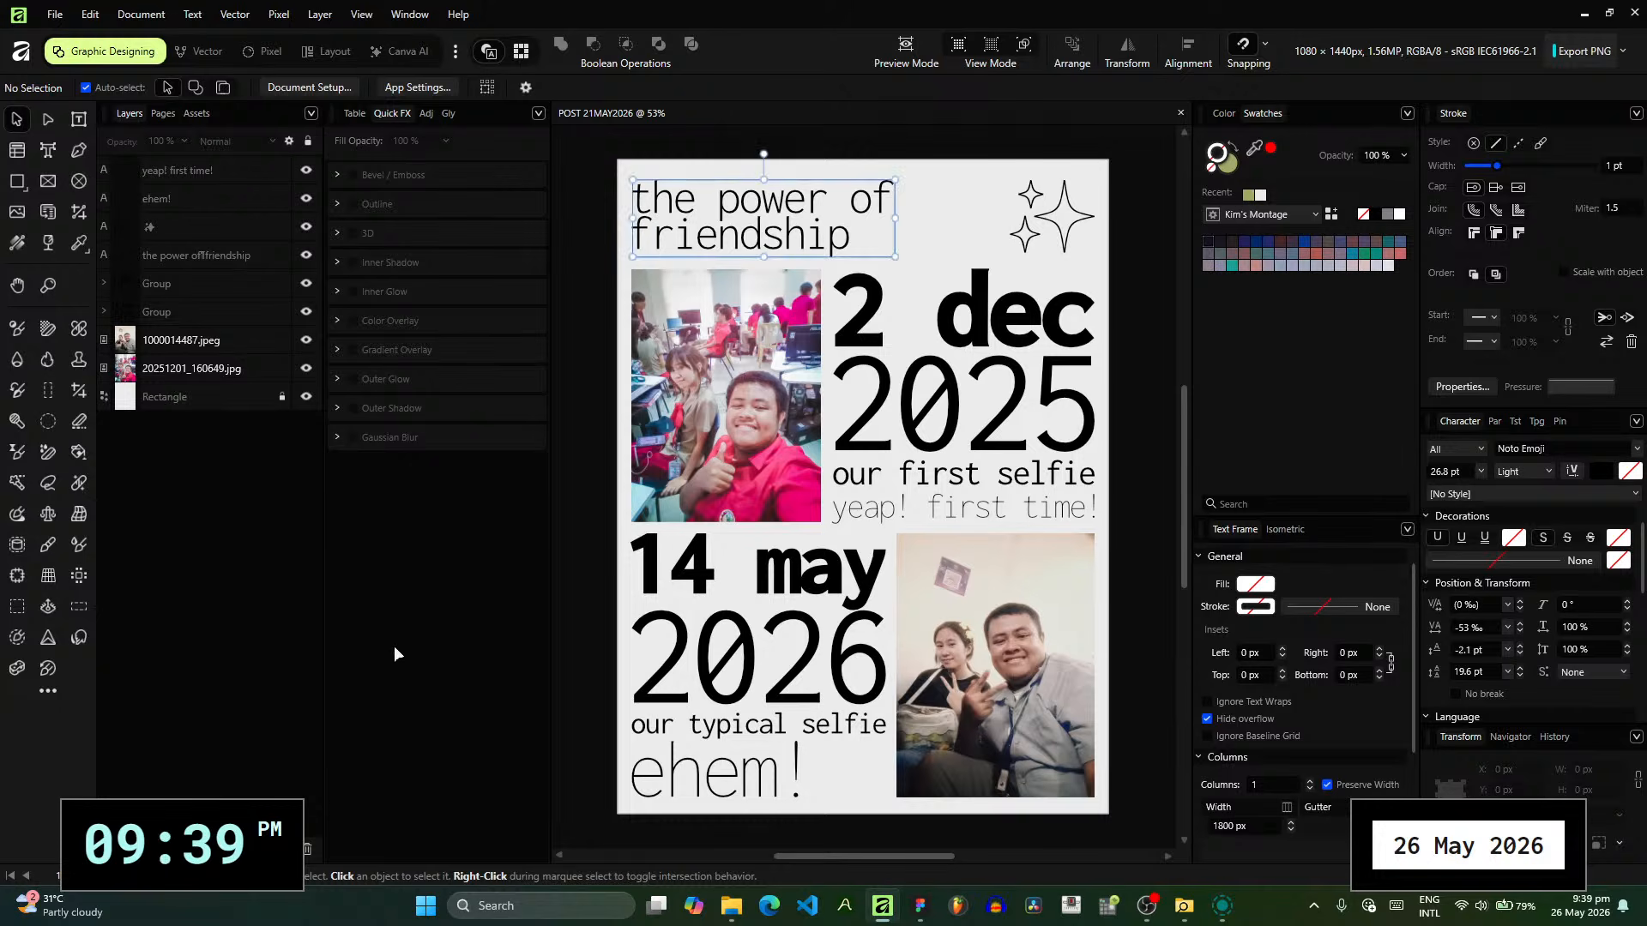
{"action": "key", "text": "alt+Tab"}
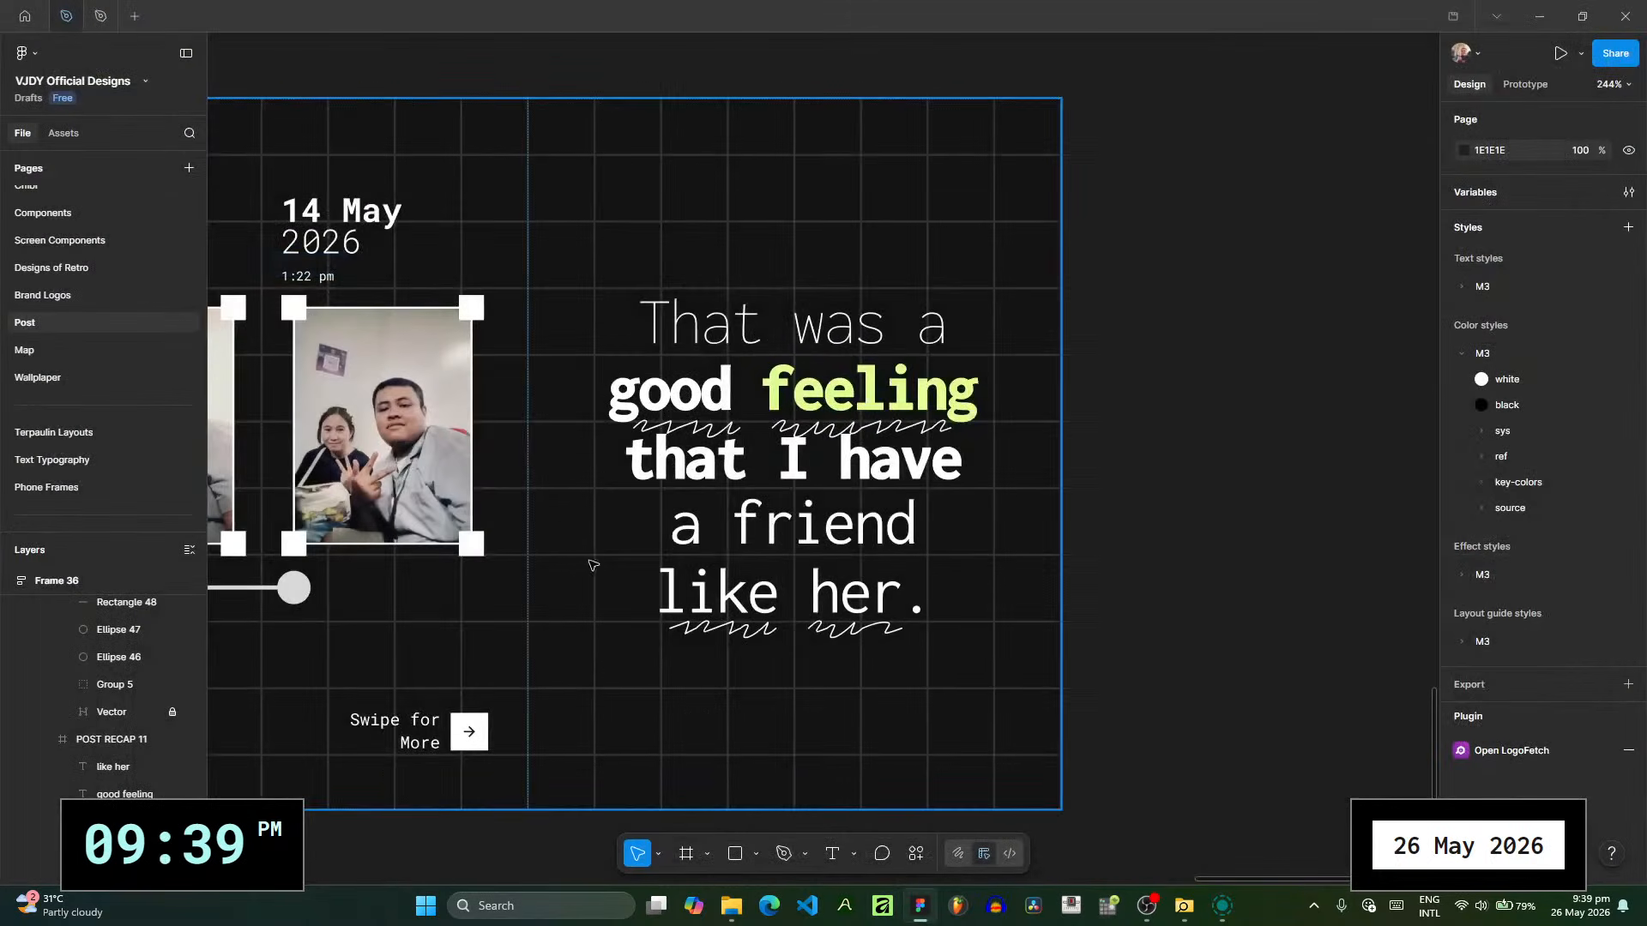
- Copy the "That was a" line below the timeline on the 14 May slide and change its text to "the power of friendship"
{"action": "left_click_drag", "start_coordinate": [591, 562], "coordinate": [1034, 554]}
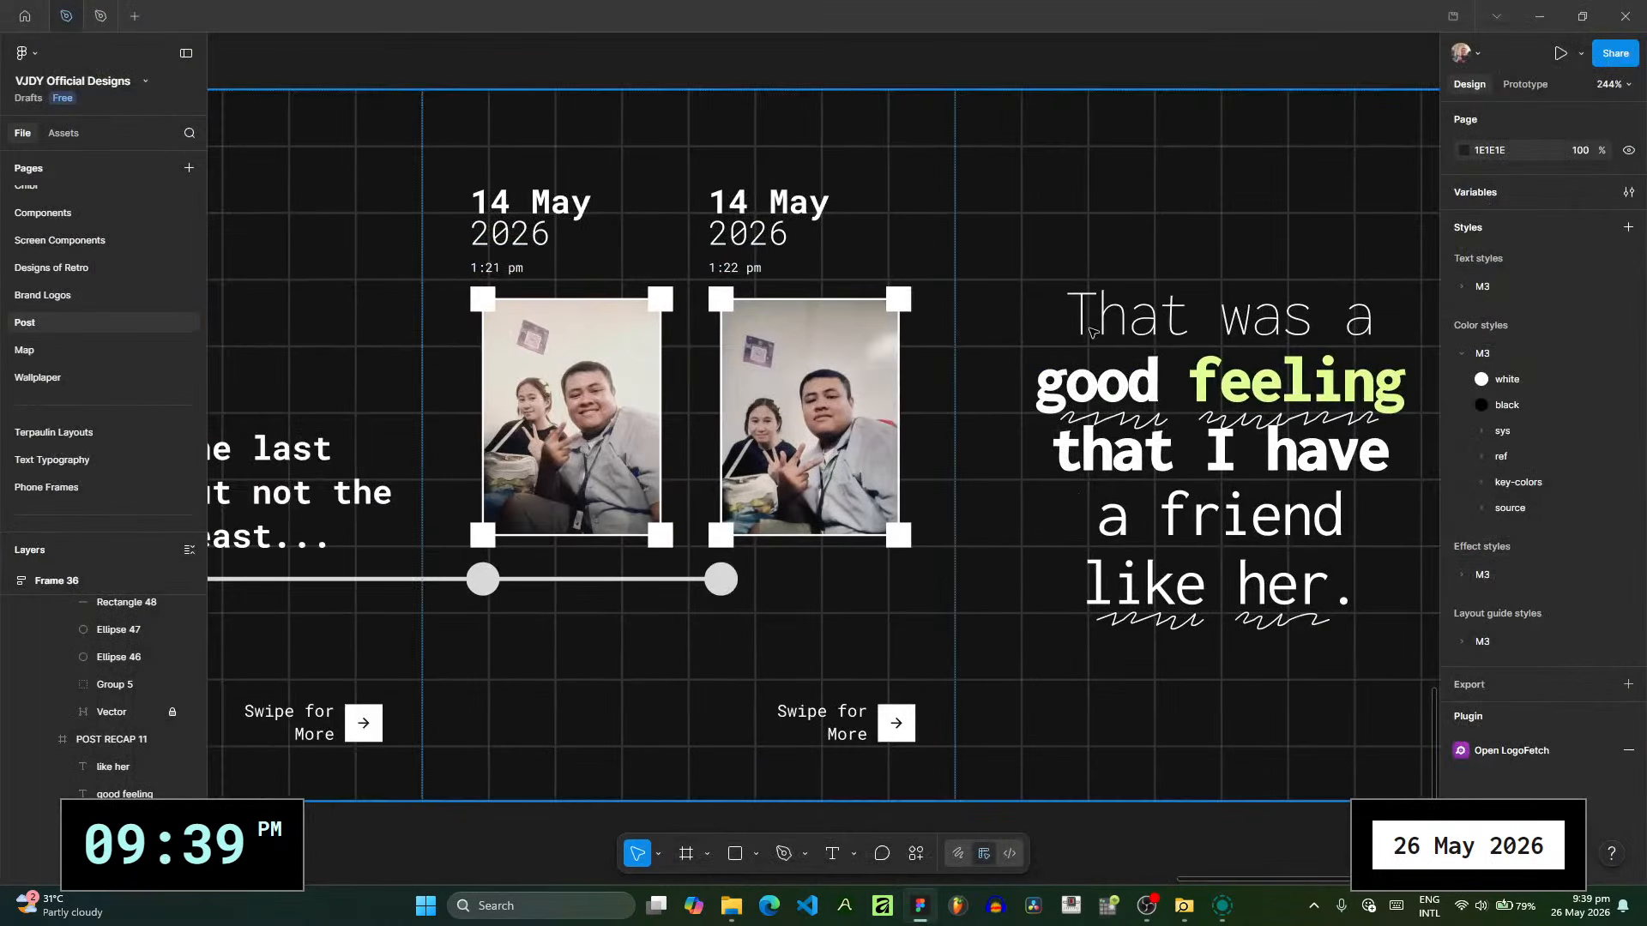
{"action": "left_click", "coordinate": [1236, 324]}
{"action": "left_click_drag", "start_coordinate": [1243, 324], "coordinate": [626, 662]}
{"action": "scroll", "coordinate": [626, 662], "scroll_direction": "up", "scroll_amount": 3}
{"action": "double_click", "coordinate": [624, 658]}
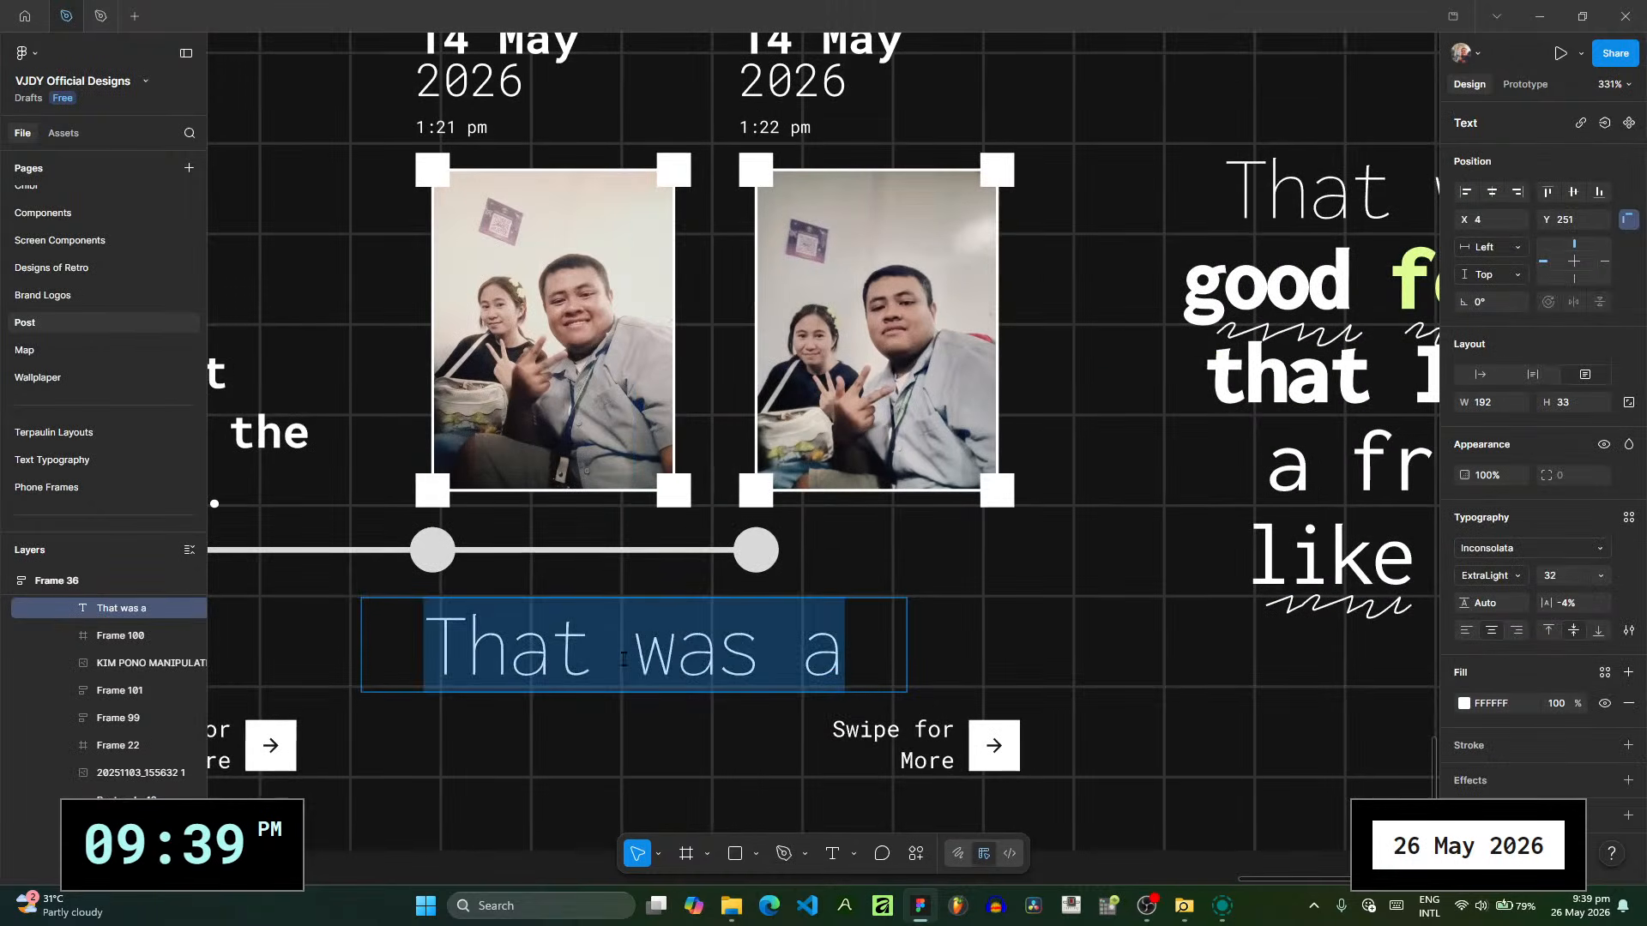
{"action": "type", "text": "the power of frie"}
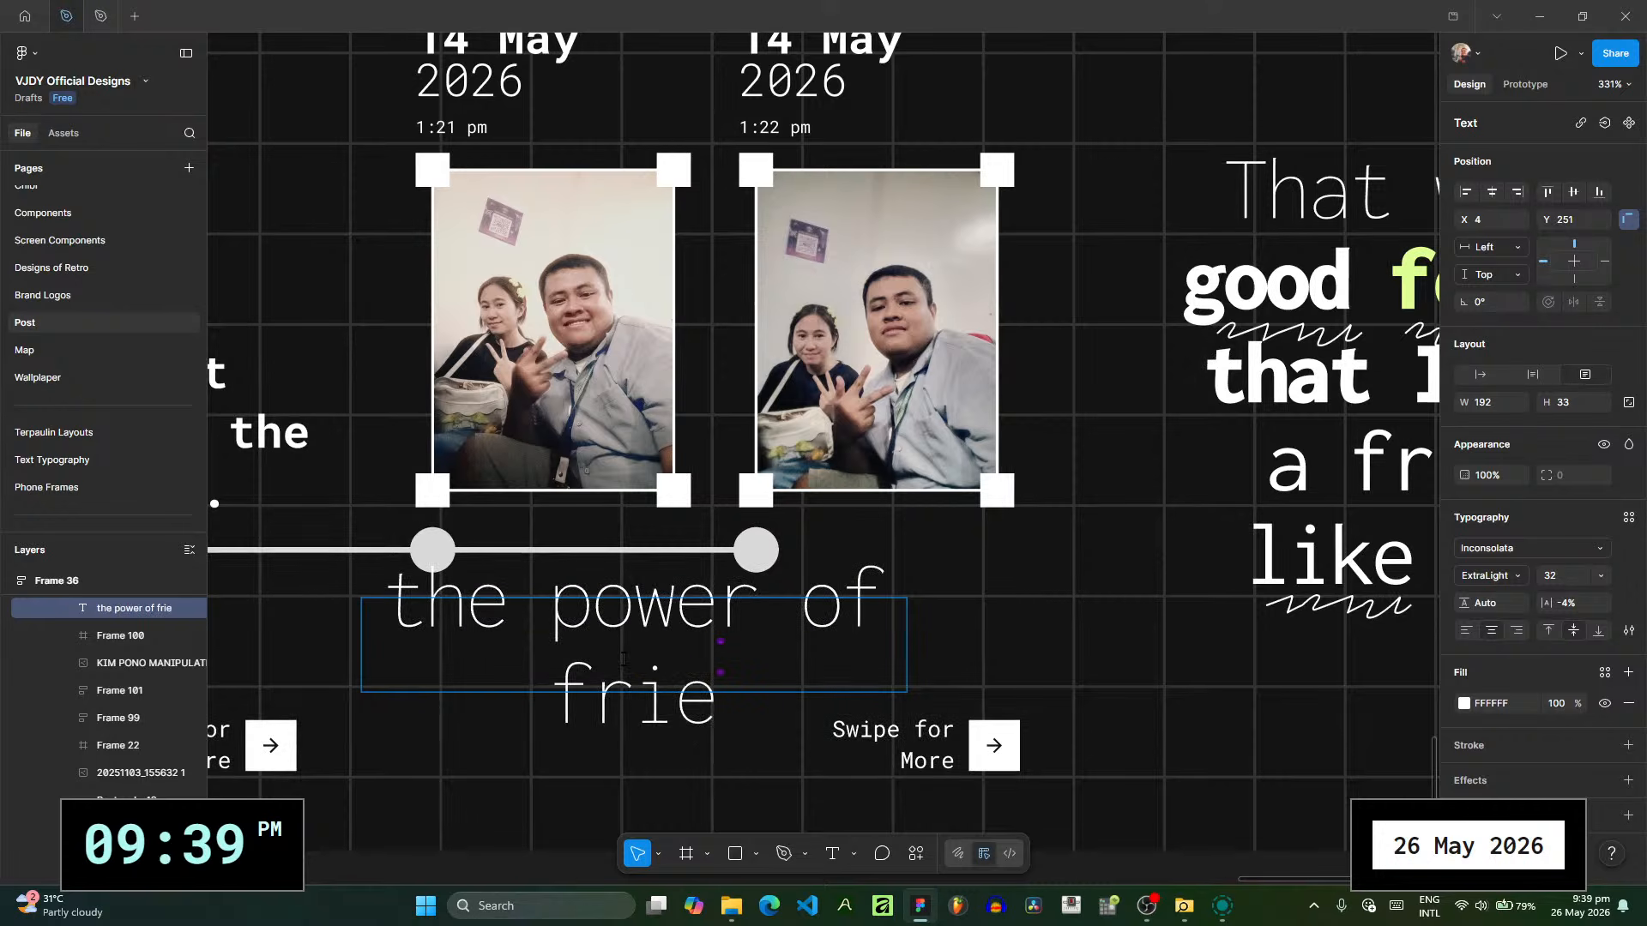
{"action": "type", "text": "ndship"}
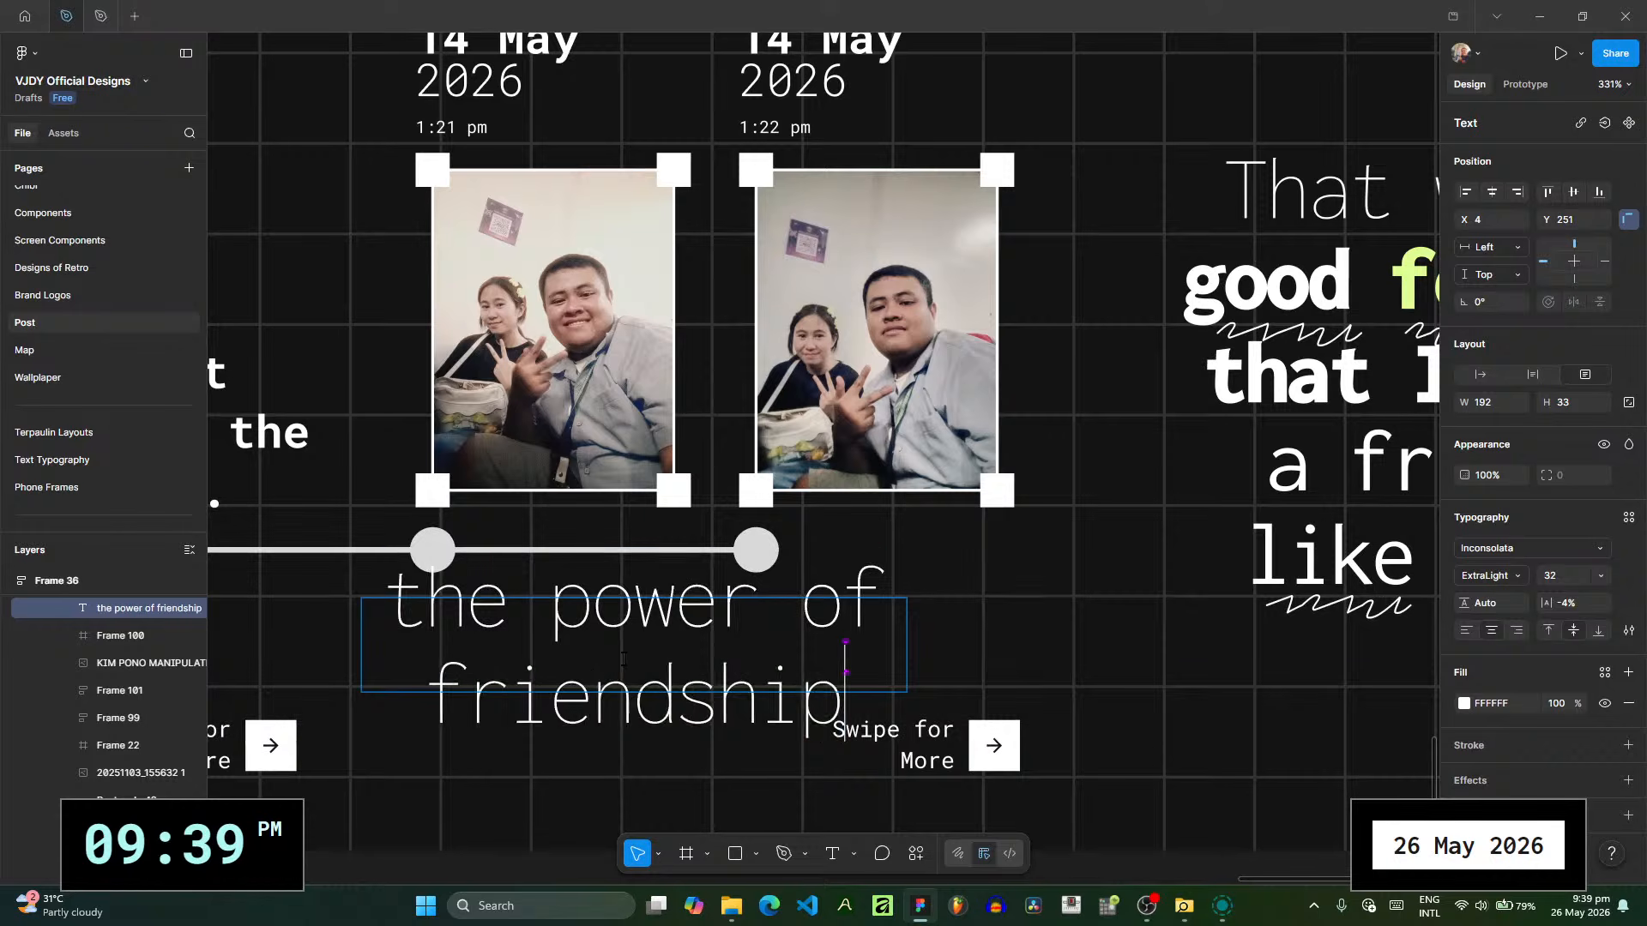
- Left-align the "the power of friendship" caption and set it to size 16 in Light weight
{"action": "key", "text": "ctrl+a"}
{"action": "left_click", "coordinate": [1465, 632]}
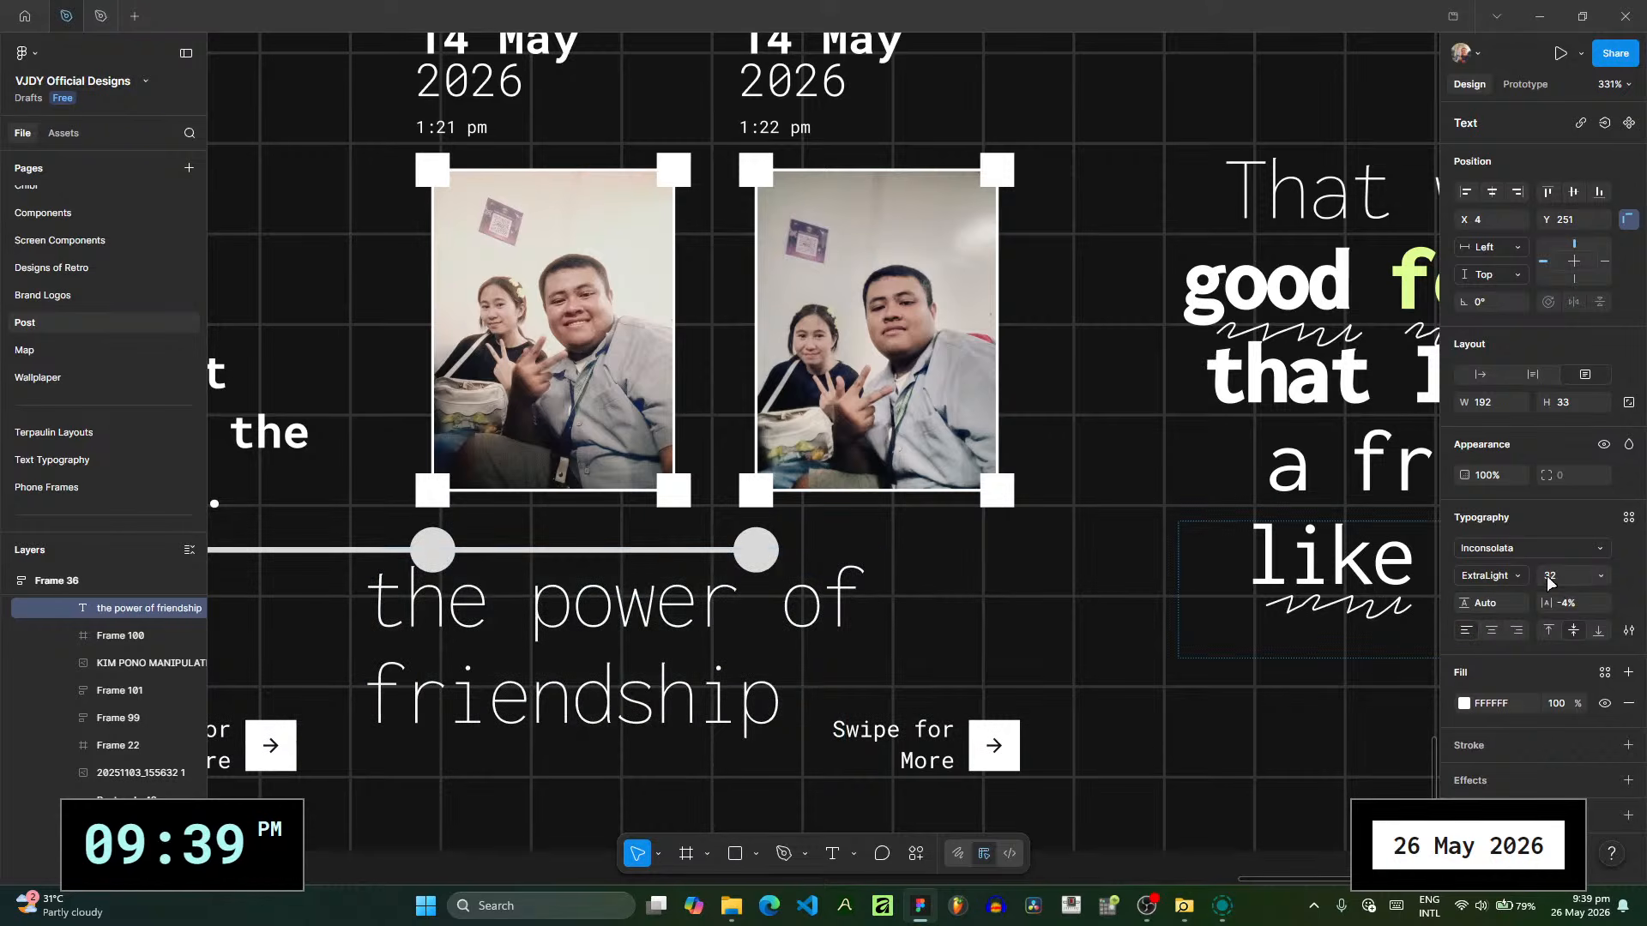
{"action": "left_click", "coordinate": [1600, 577]}
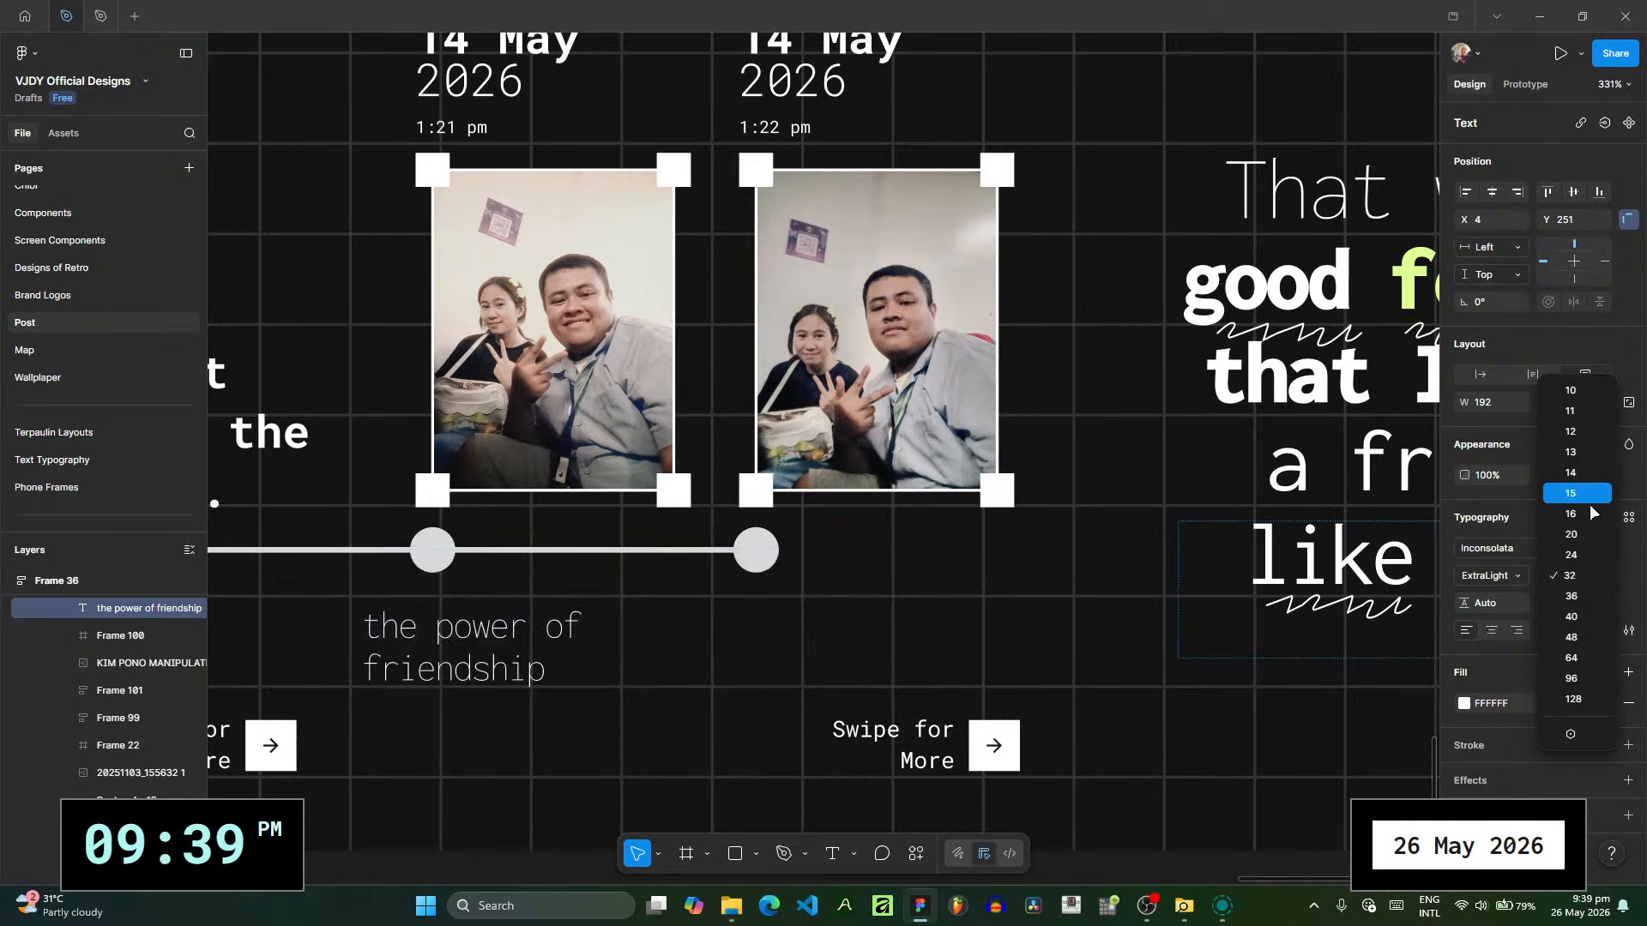
{"action": "left_click", "coordinate": [1483, 572]}
{"action": "left_click", "coordinate": [1516, 577]}
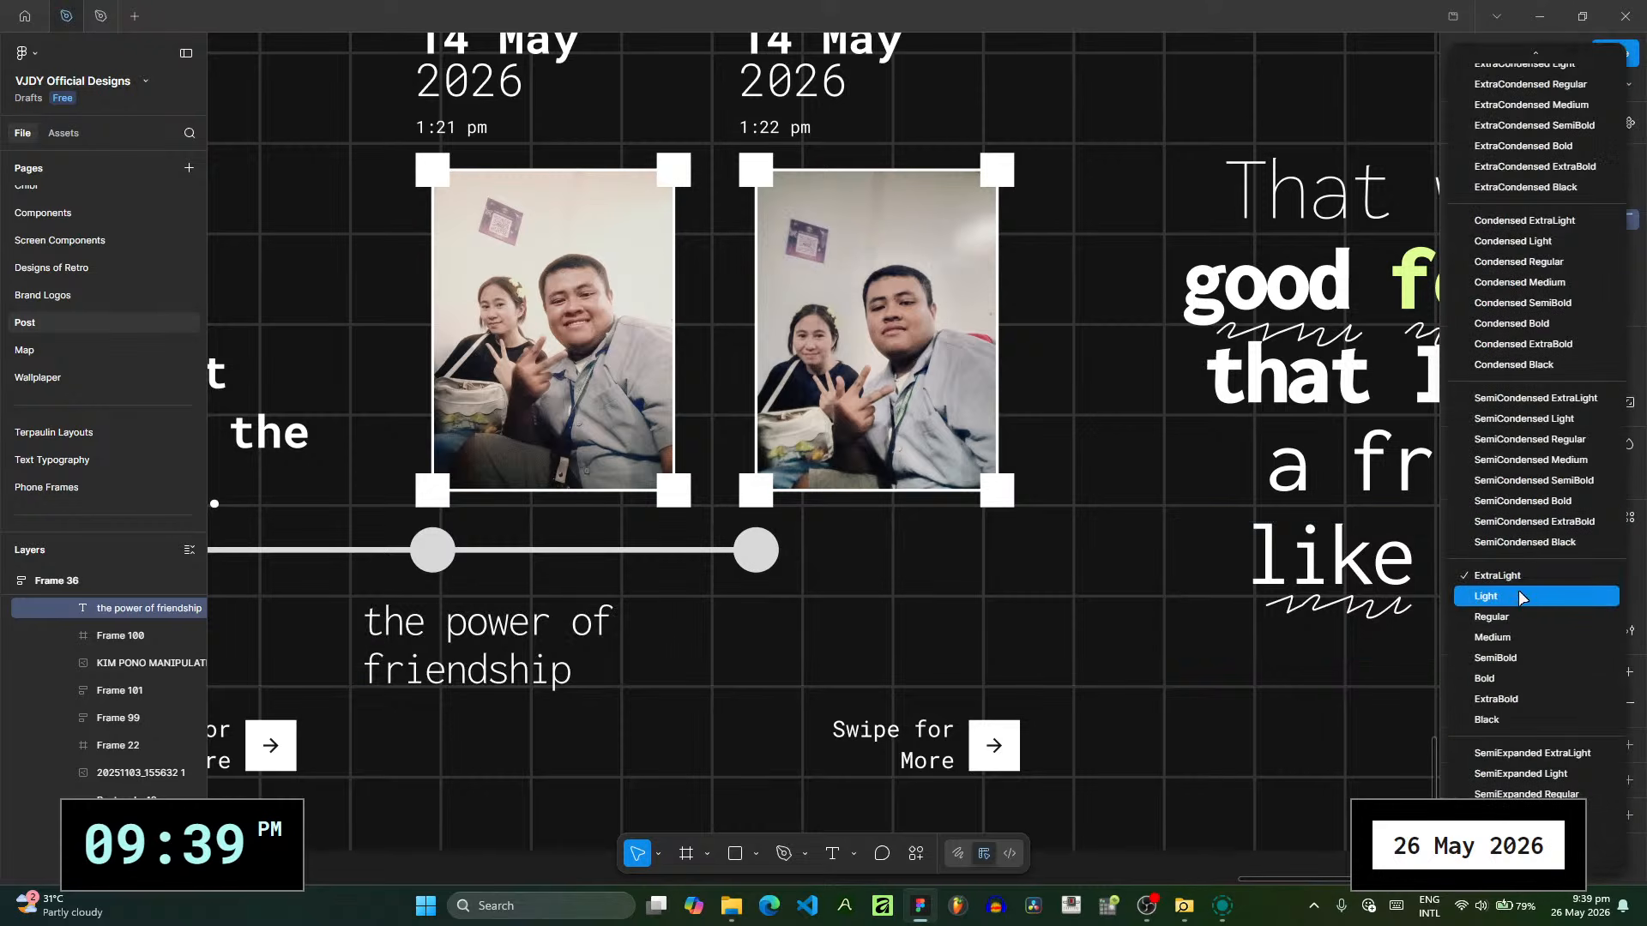
{"action": "left_click", "coordinate": [1516, 596]}
{"action": "key", "text": "Escape"}
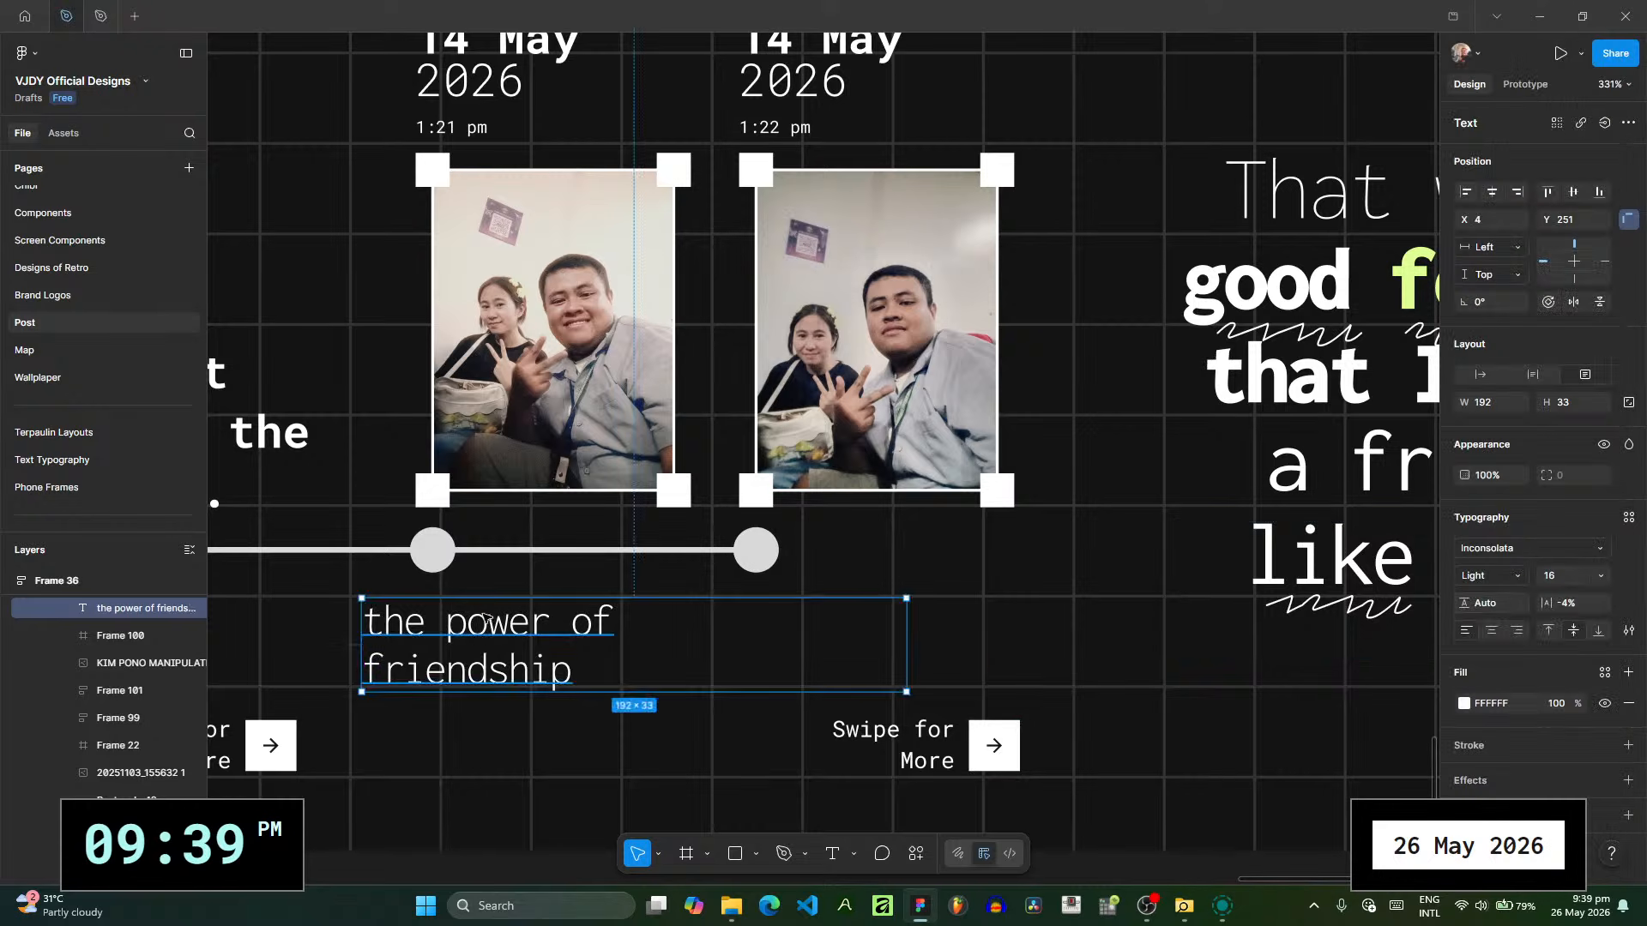
- Position the caption below the timeline at the first photo's edge and narrow its text box to a width of about 95
{"action": "left_click_drag", "start_coordinate": [500, 637], "coordinate": [555, 630]}
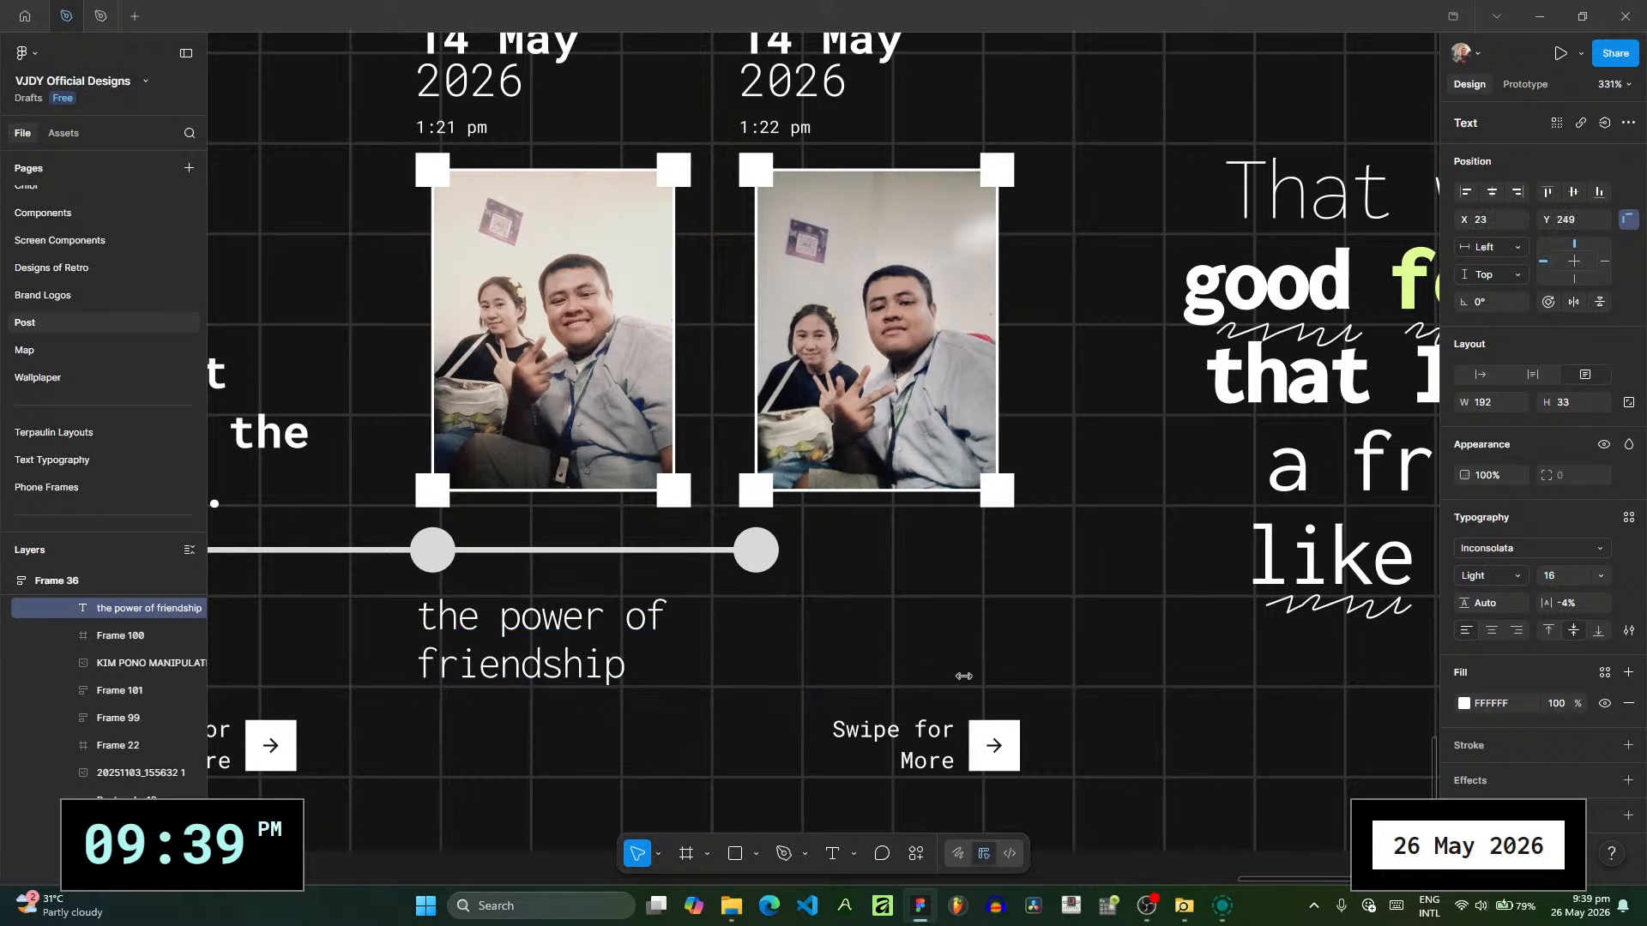
{"action": "left_click_drag", "start_coordinate": [959, 685], "coordinate": [684, 687]}
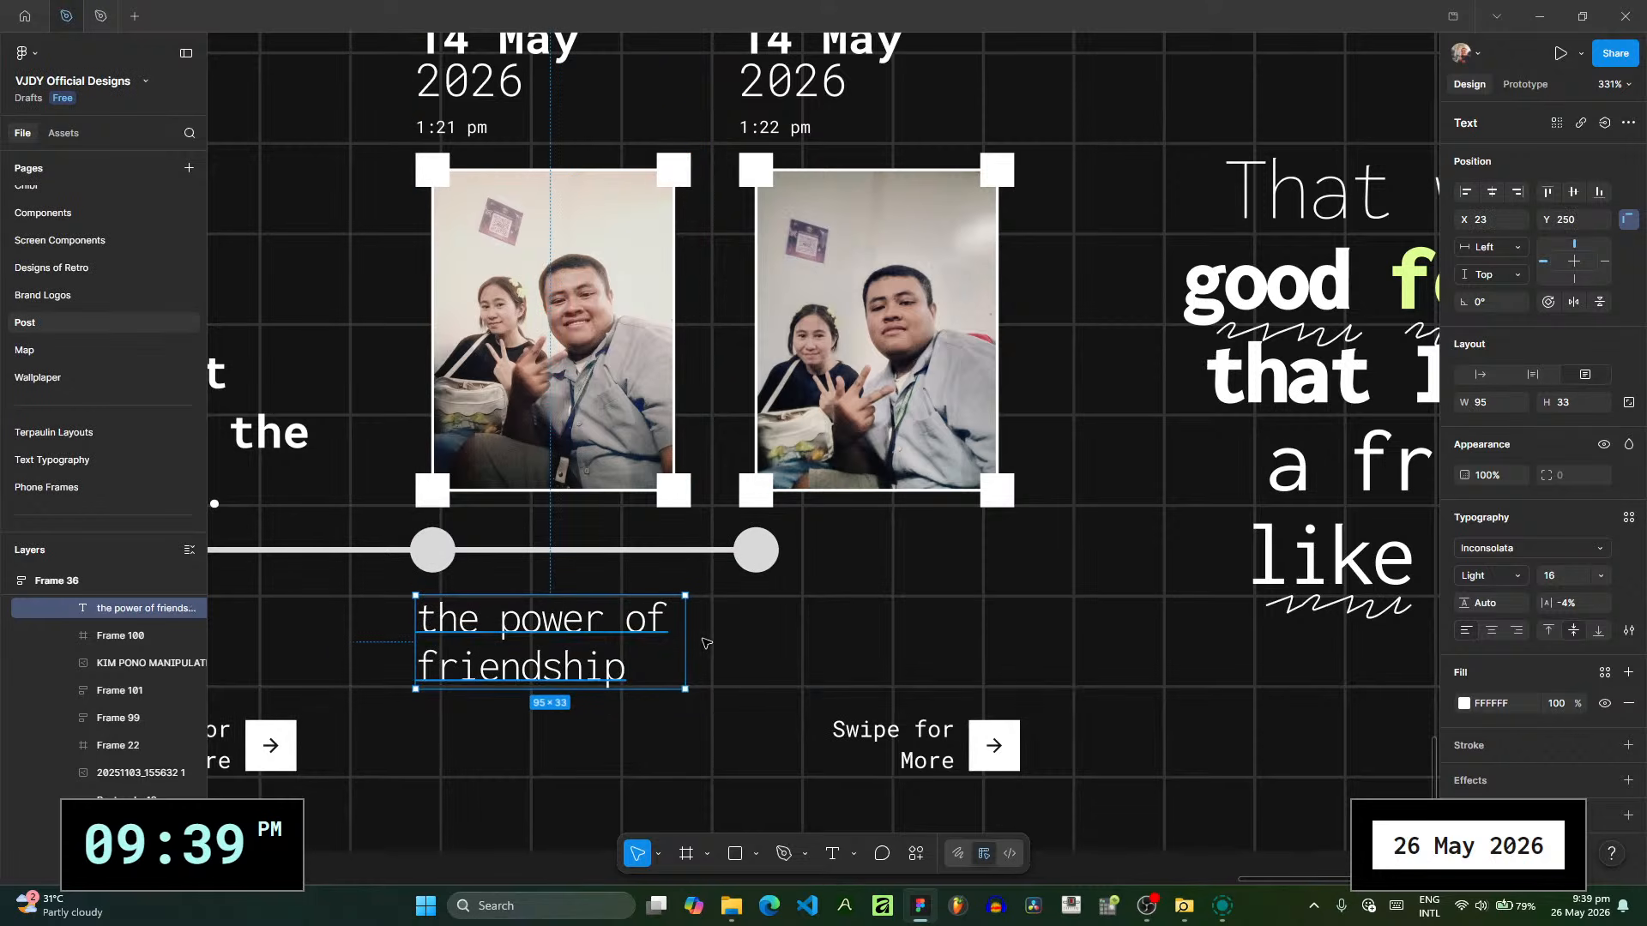
{"action": "left_click", "coordinate": [725, 639]}
- Add a text box about 51 × 43 beside the caption and insert a sparkles emoji in it
{"action": "key", "text": "t"}
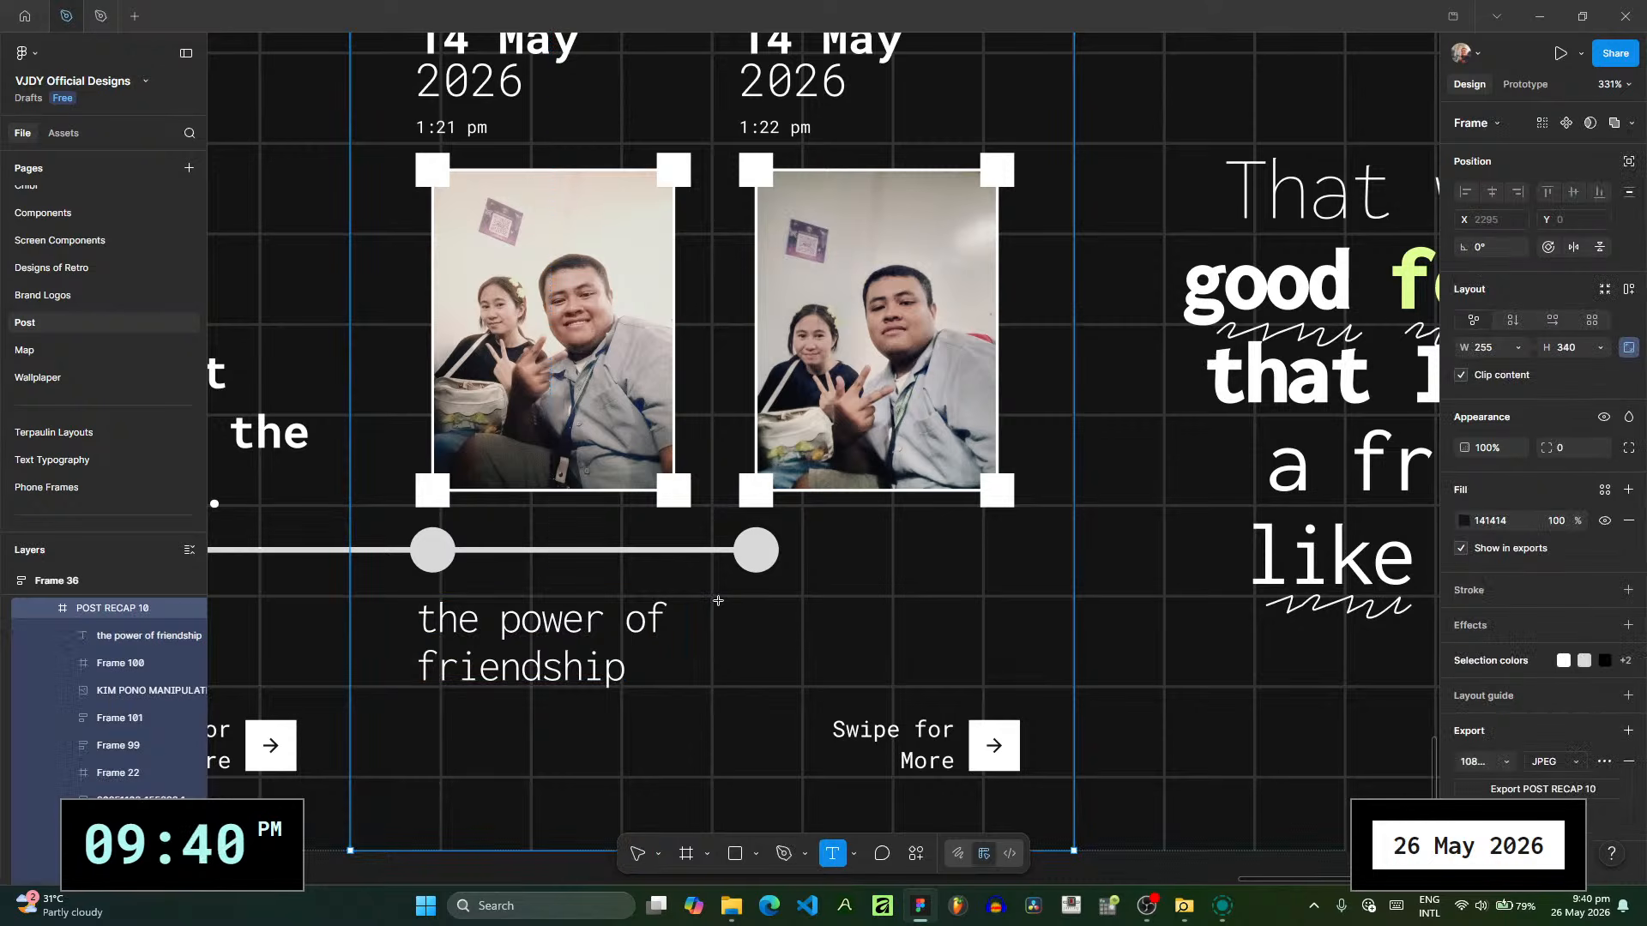
{"action": "left_click_drag", "start_coordinate": [716, 598], "coordinate": [861, 720]}
{"action": "key", "text": "super+period"}
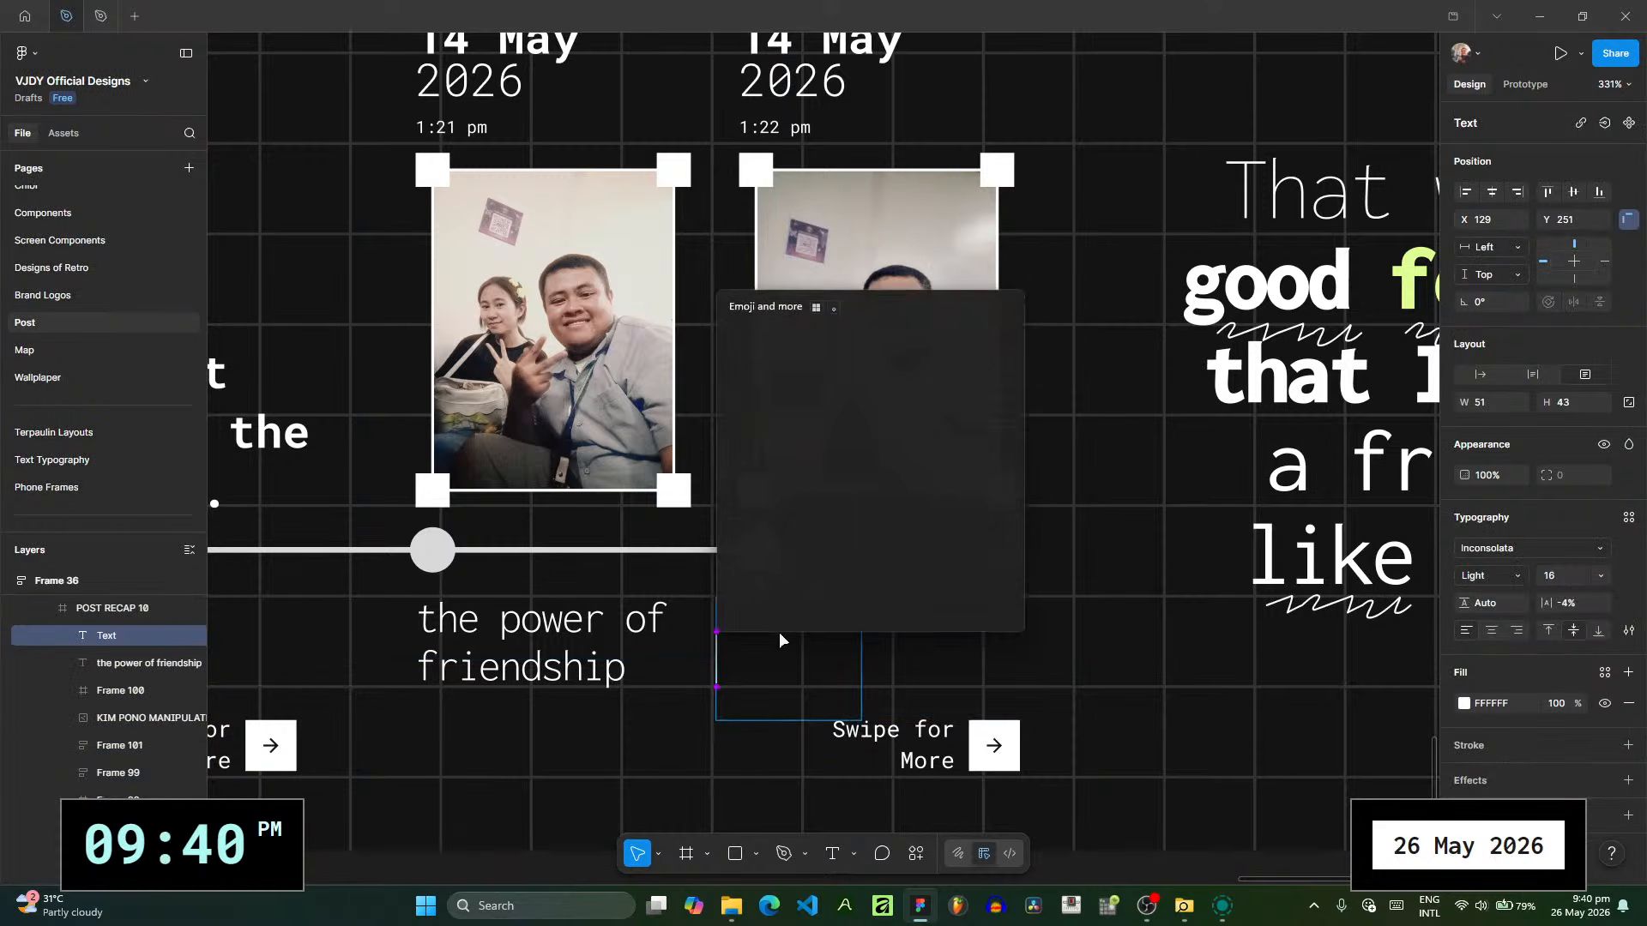
{"action": "key", "text": "Return"}
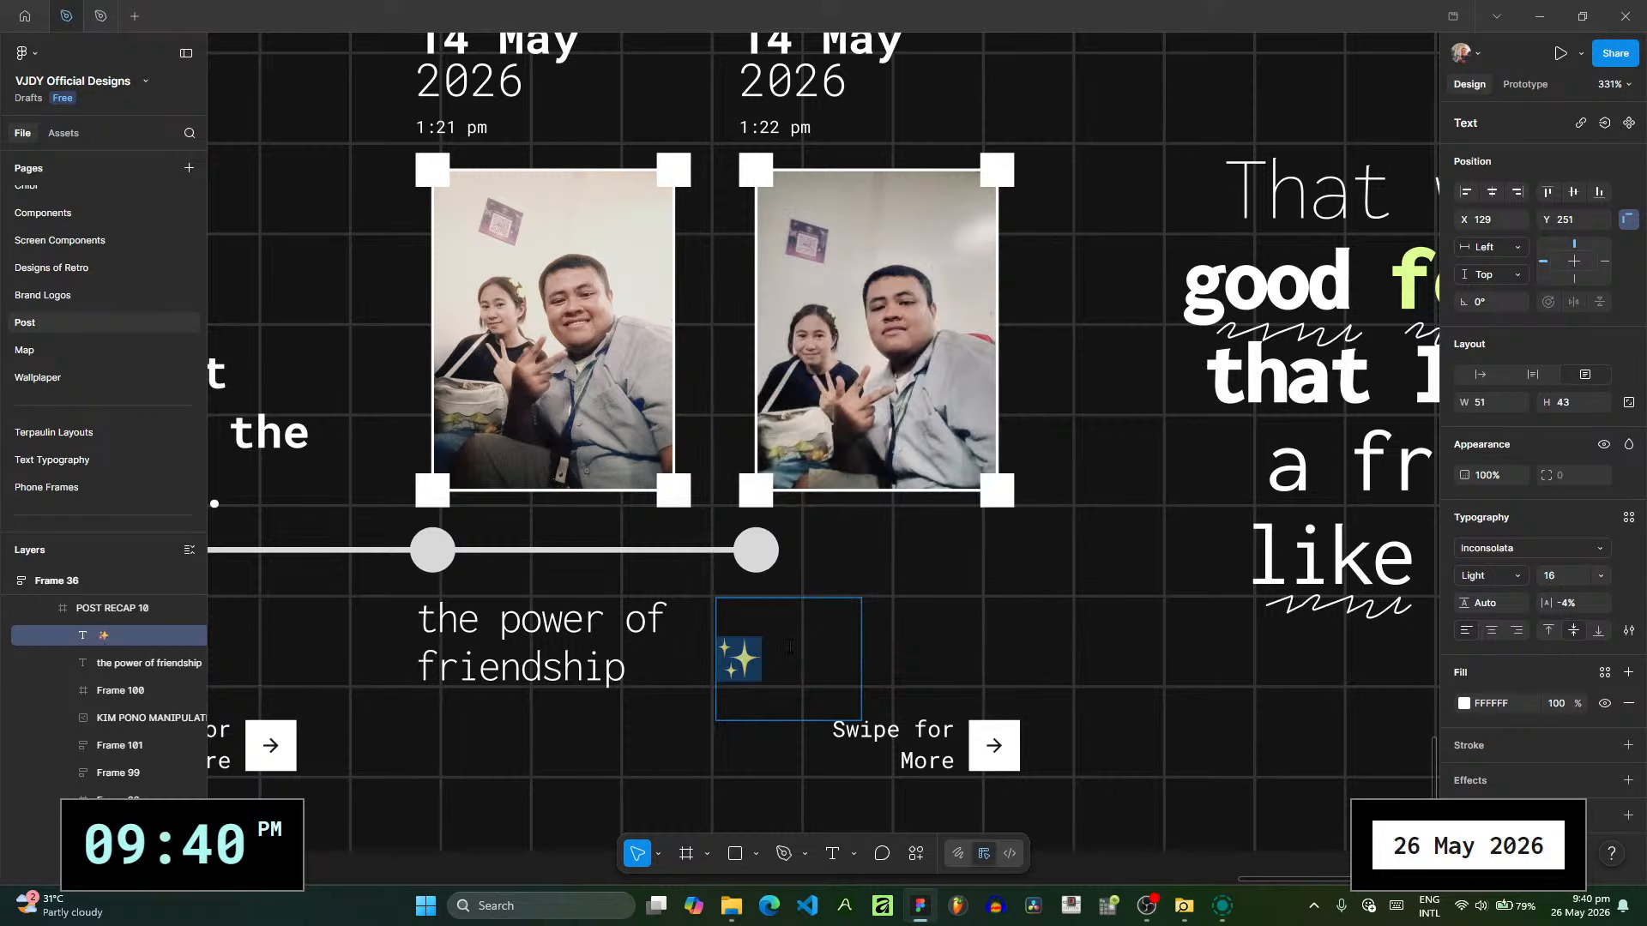
- Set the sparkles emoji to the Noto Emoji font, centered horizontally in its text box, at size 24
{"action": "left_click", "coordinate": [1487, 549]}
{"action": "type", "text": "n"}
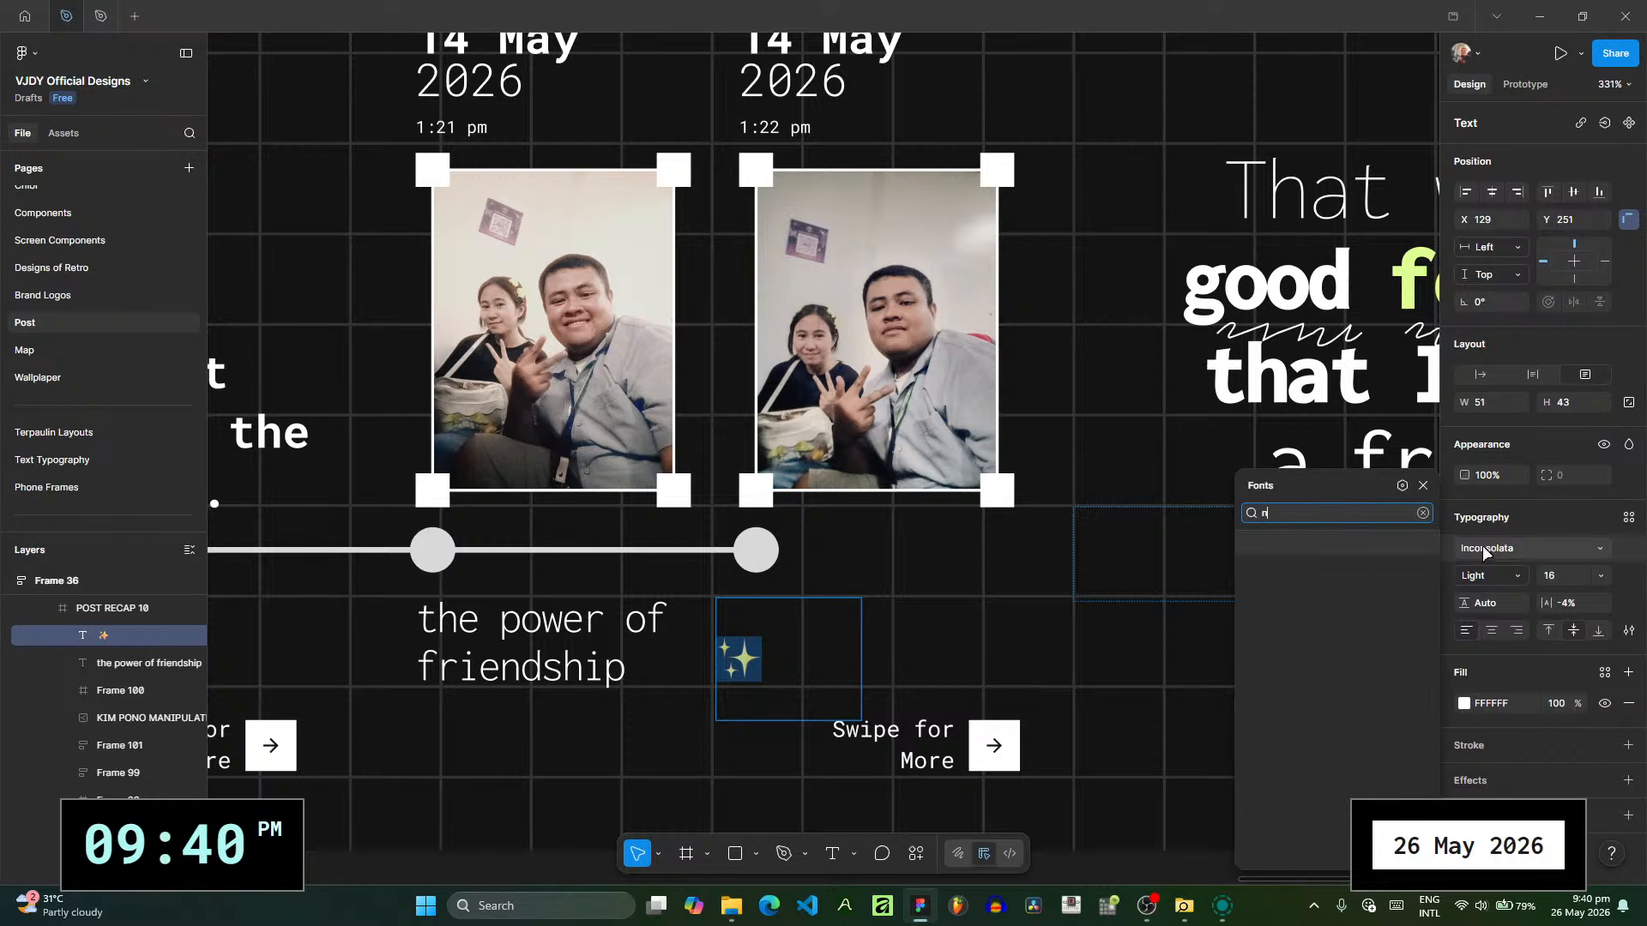
{"action": "type", "text": "oto e"}
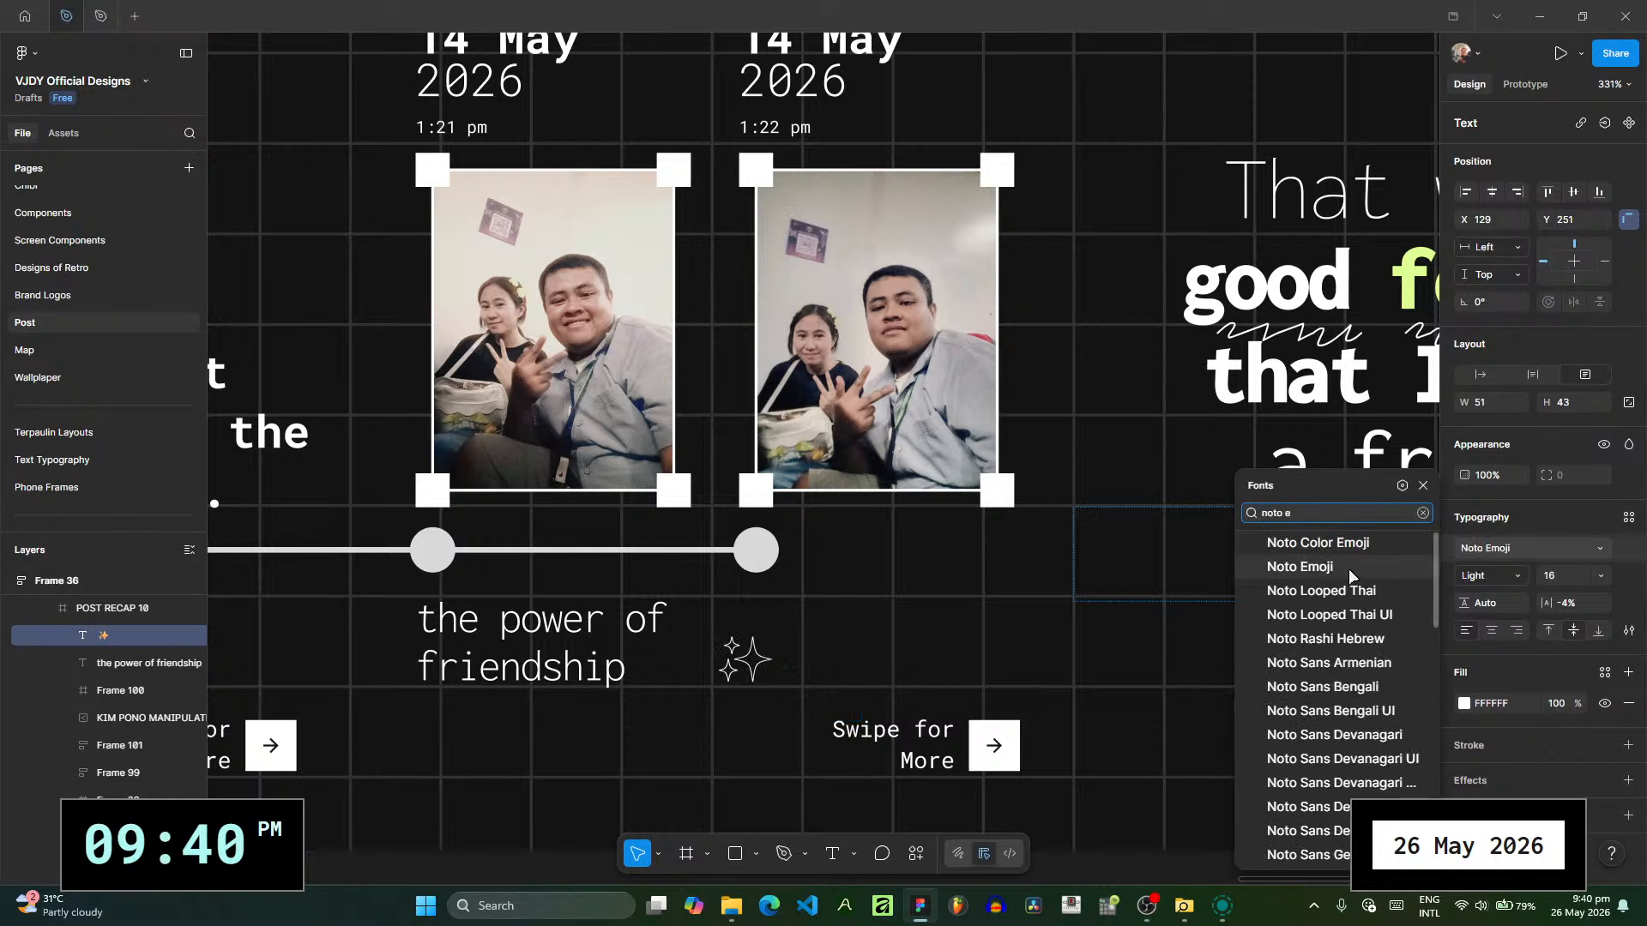
{"action": "left_click", "coordinate": [1350, 569]}
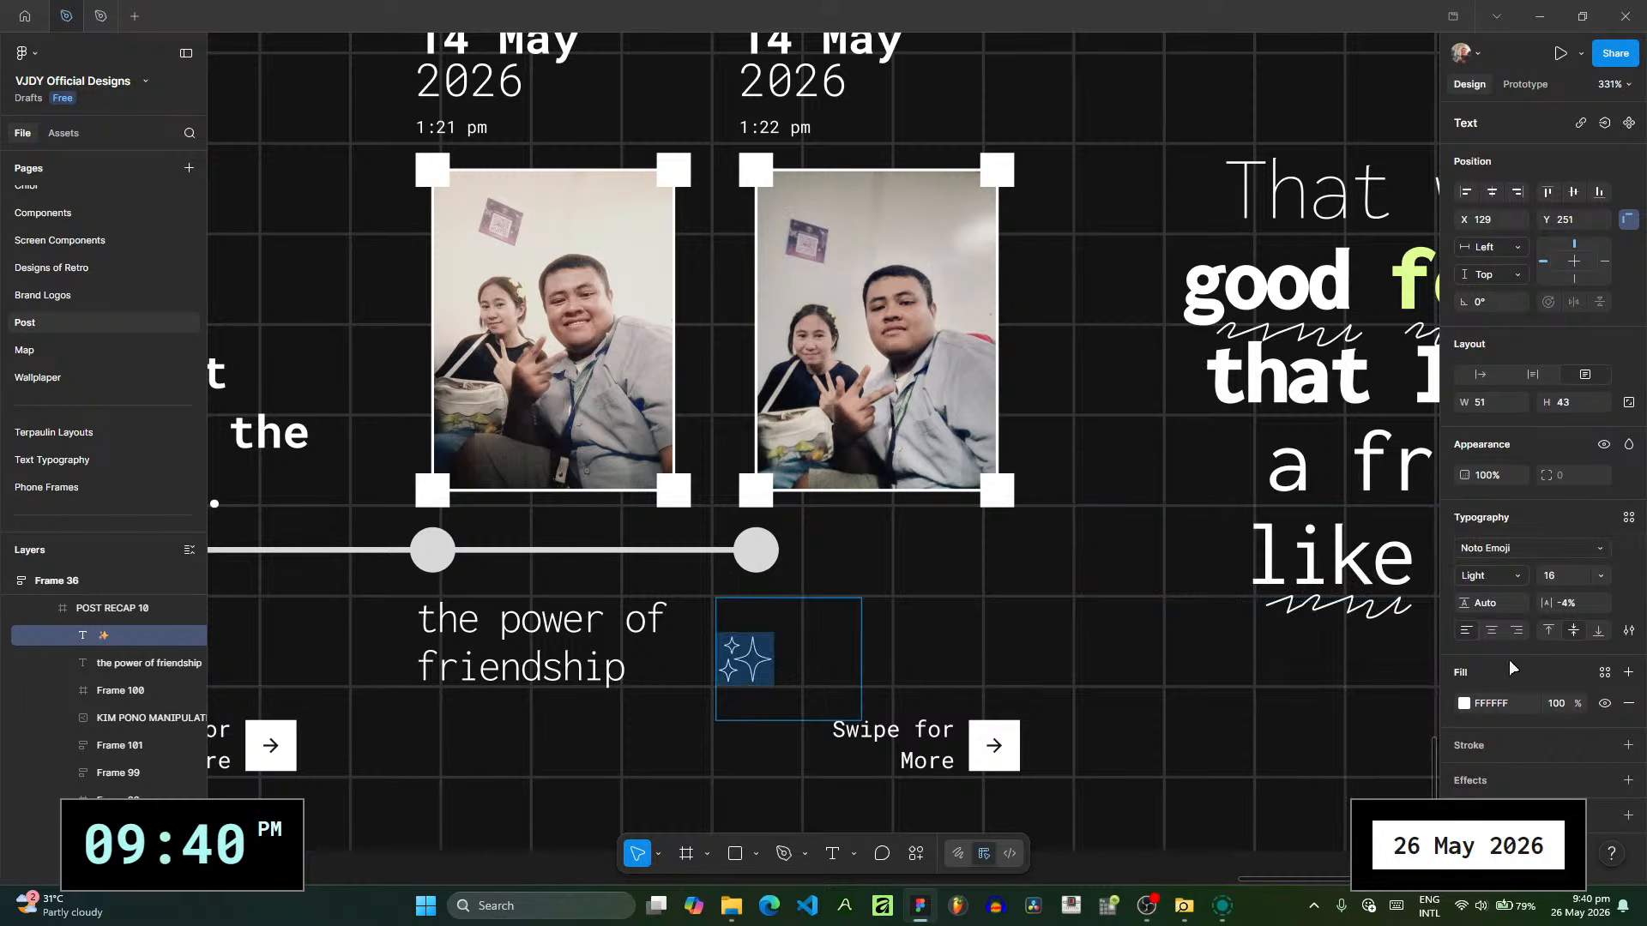
{"action": "left_click", "coordinate": [1489, 634]}
{"action": "left_click", "coordinate": [1600, 575]}
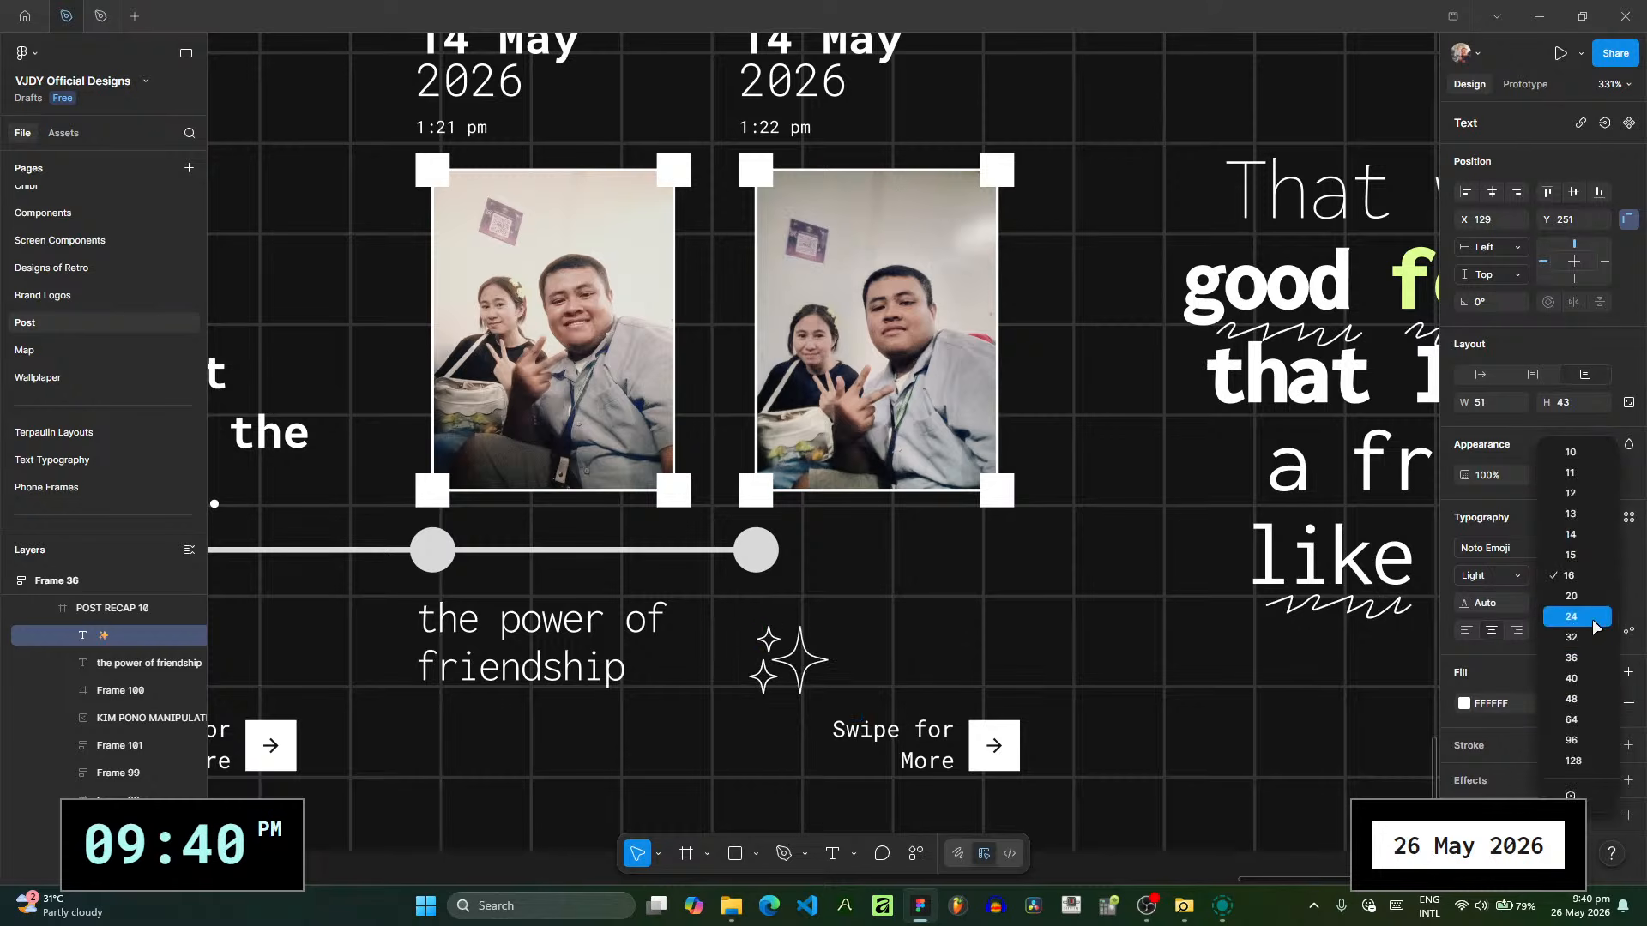
{"action": "left_click", "coordinate": [1570, 617]}
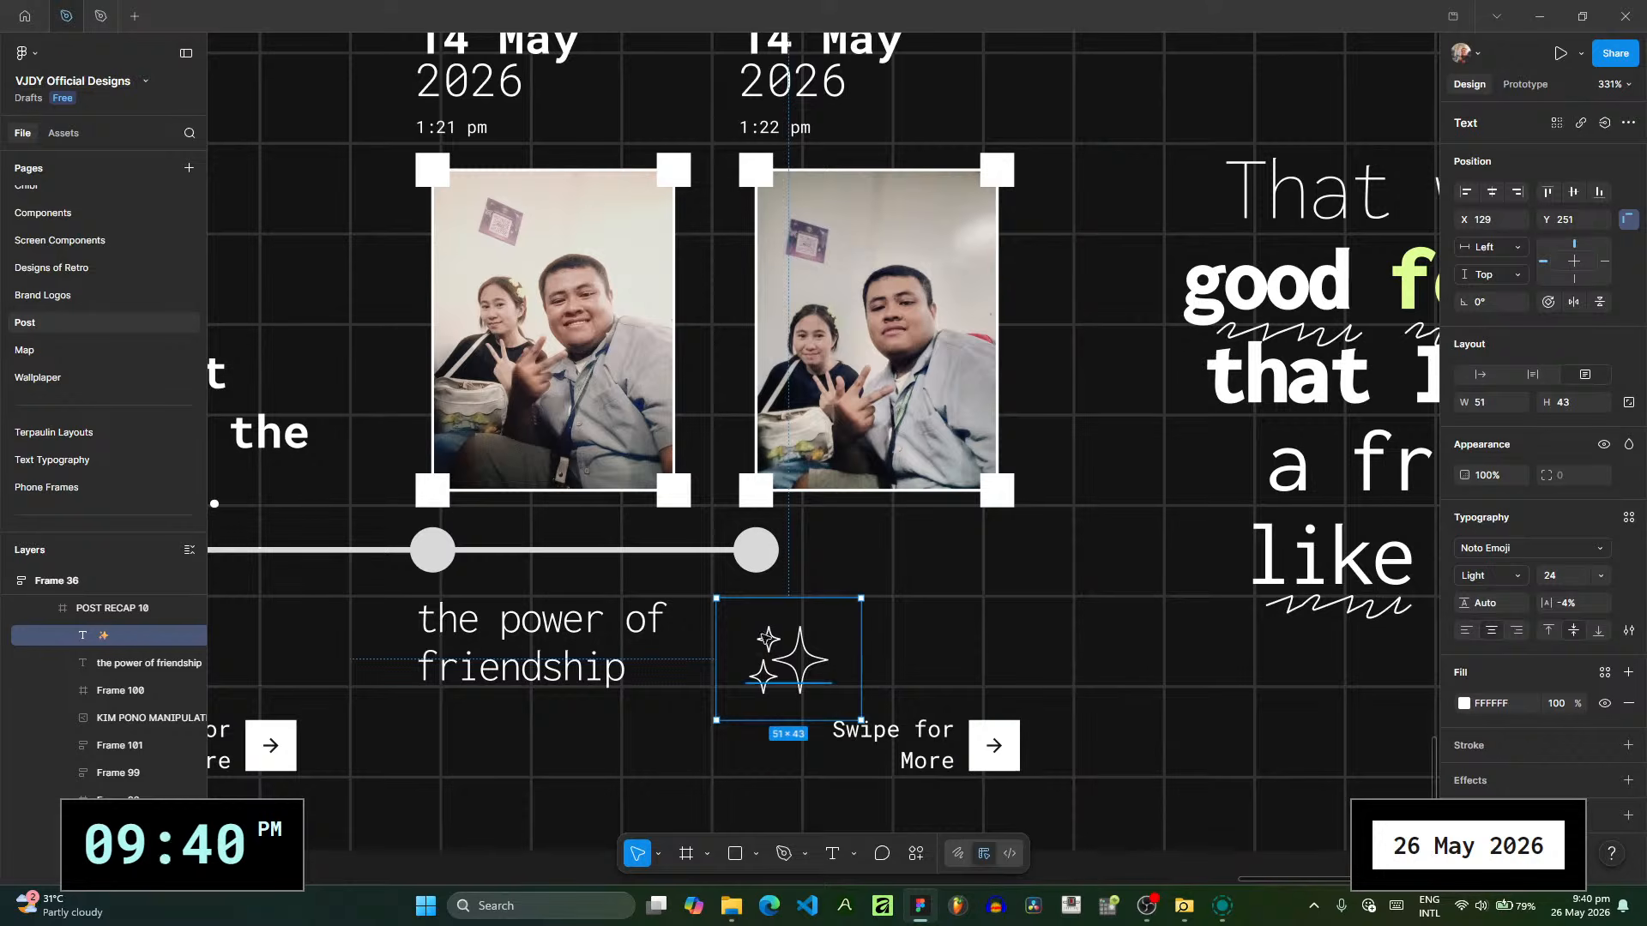
- Nudge the "the power of friendship" caption, enlarge the sparkles to size 32 and position them close beside the caption
{"action": "left_click_drag", "start_coordinate": [795, 660], "coordinate": [761, 643]}
{"action": "left_click_drag", "start_coordinate": [606, 639], "coordinate": [613, 641]}
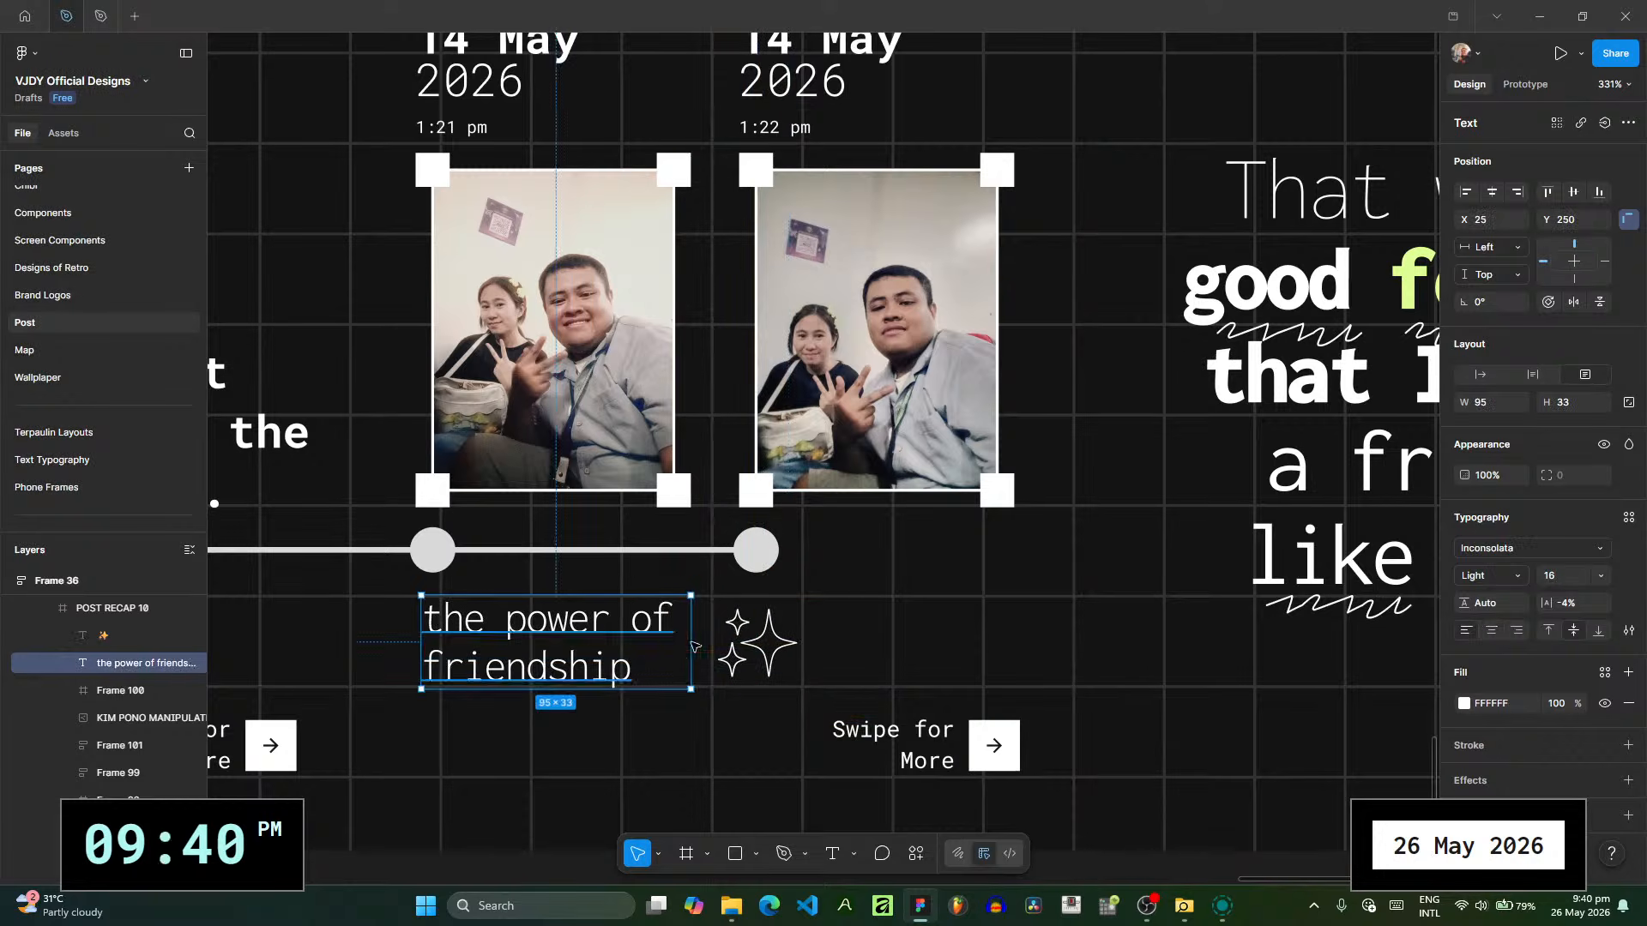
{"action": "left_click", "coordinate": [753, 644]}
{"action": "left_click", "coordinate": [1600, 576]}
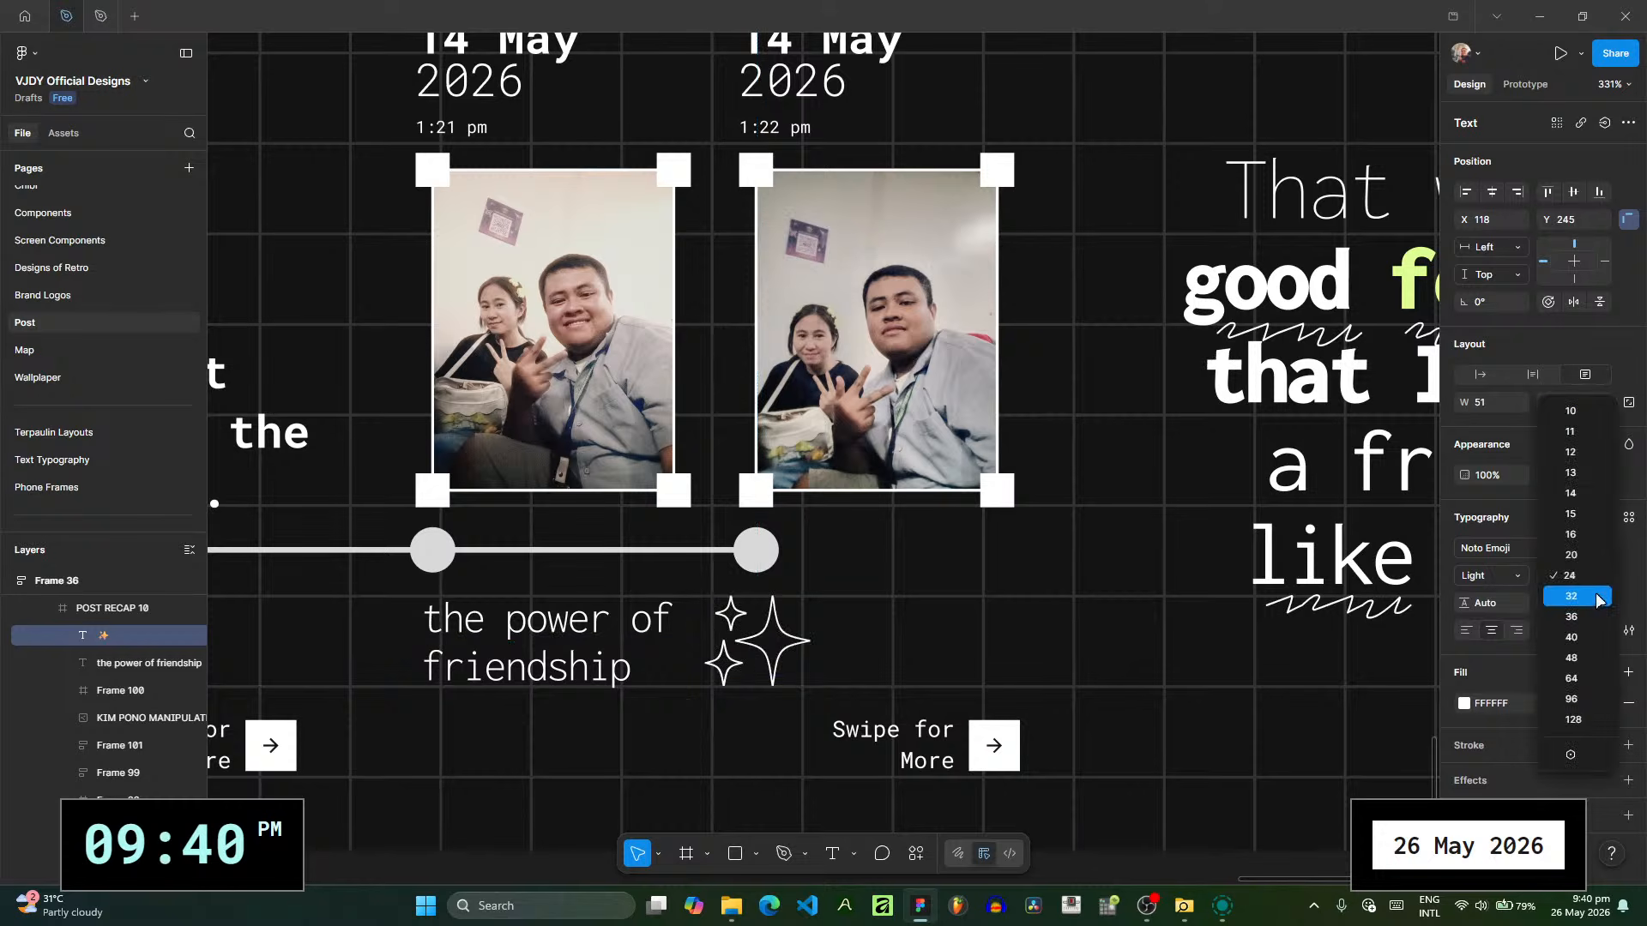
{"action": "left_click", "coordinate": [1569, 611]}
{"action": "mouse_move", "coordinate": [768, 639]}
{"action": "left_mouse_down"}
{"action": "mouse_move", "coordinate": [748, 642]}
{"action": "mouse_move", "coordinate": [774, 642]}
{"action": "left_mouse_up"}
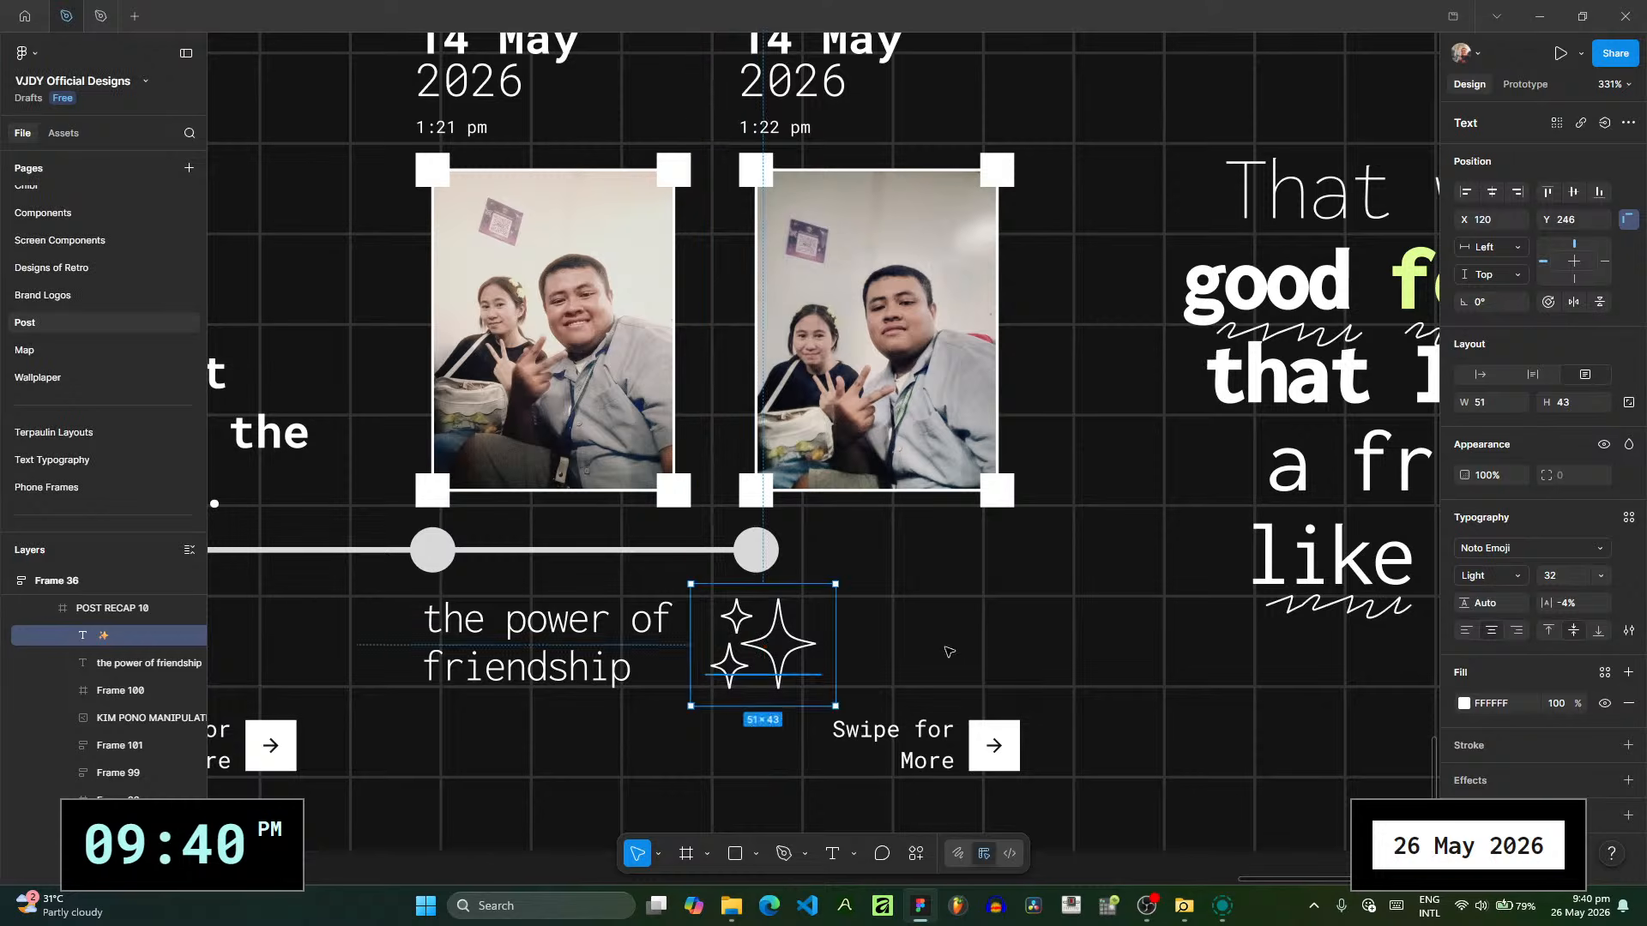
{"action": "left_click", "coordinate": [976, 649]}
- Copy the sparkles onto the closing message slide and replace them with a smiling blushing face emoji
{"action": "scroll", "coordinate": [976, 649], "scroll_direction": "down", "scroll_amount": 5}
{"action": "scroll", "coordinate": [448, 667], "scroll_direction": "right", "scroll_amount": 5}
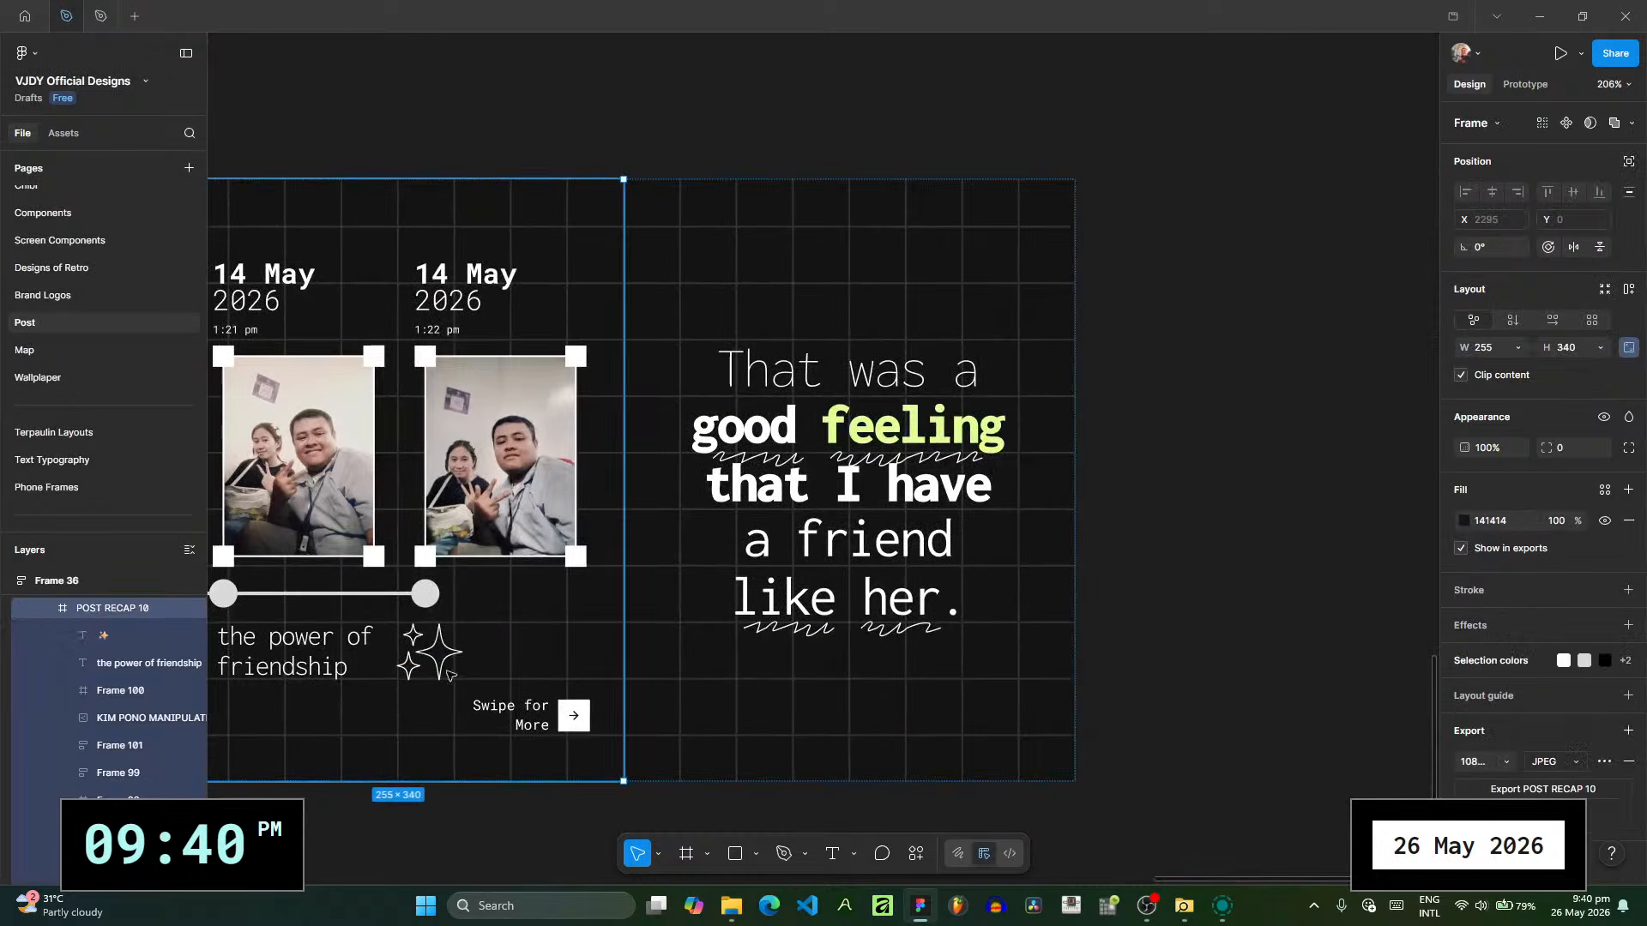
{"action": "left_click", "coordinate": [447, 668]}
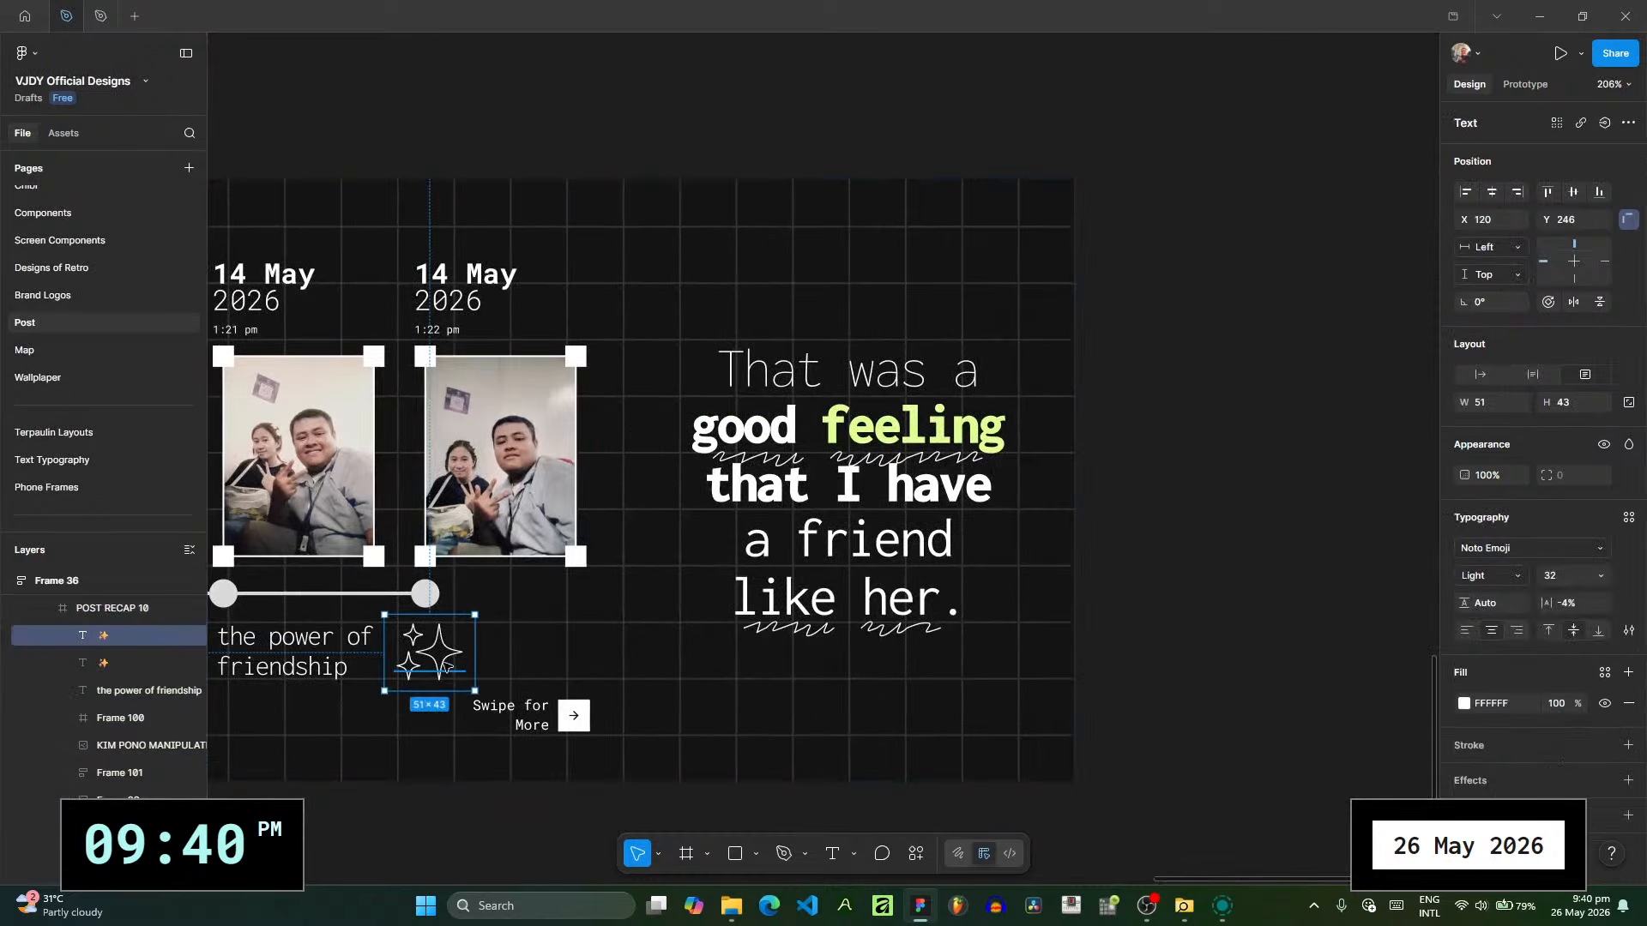
{"action": "left_click_drag", "start_coordinate": [448, 667], "coordinate": [1006, 268]}
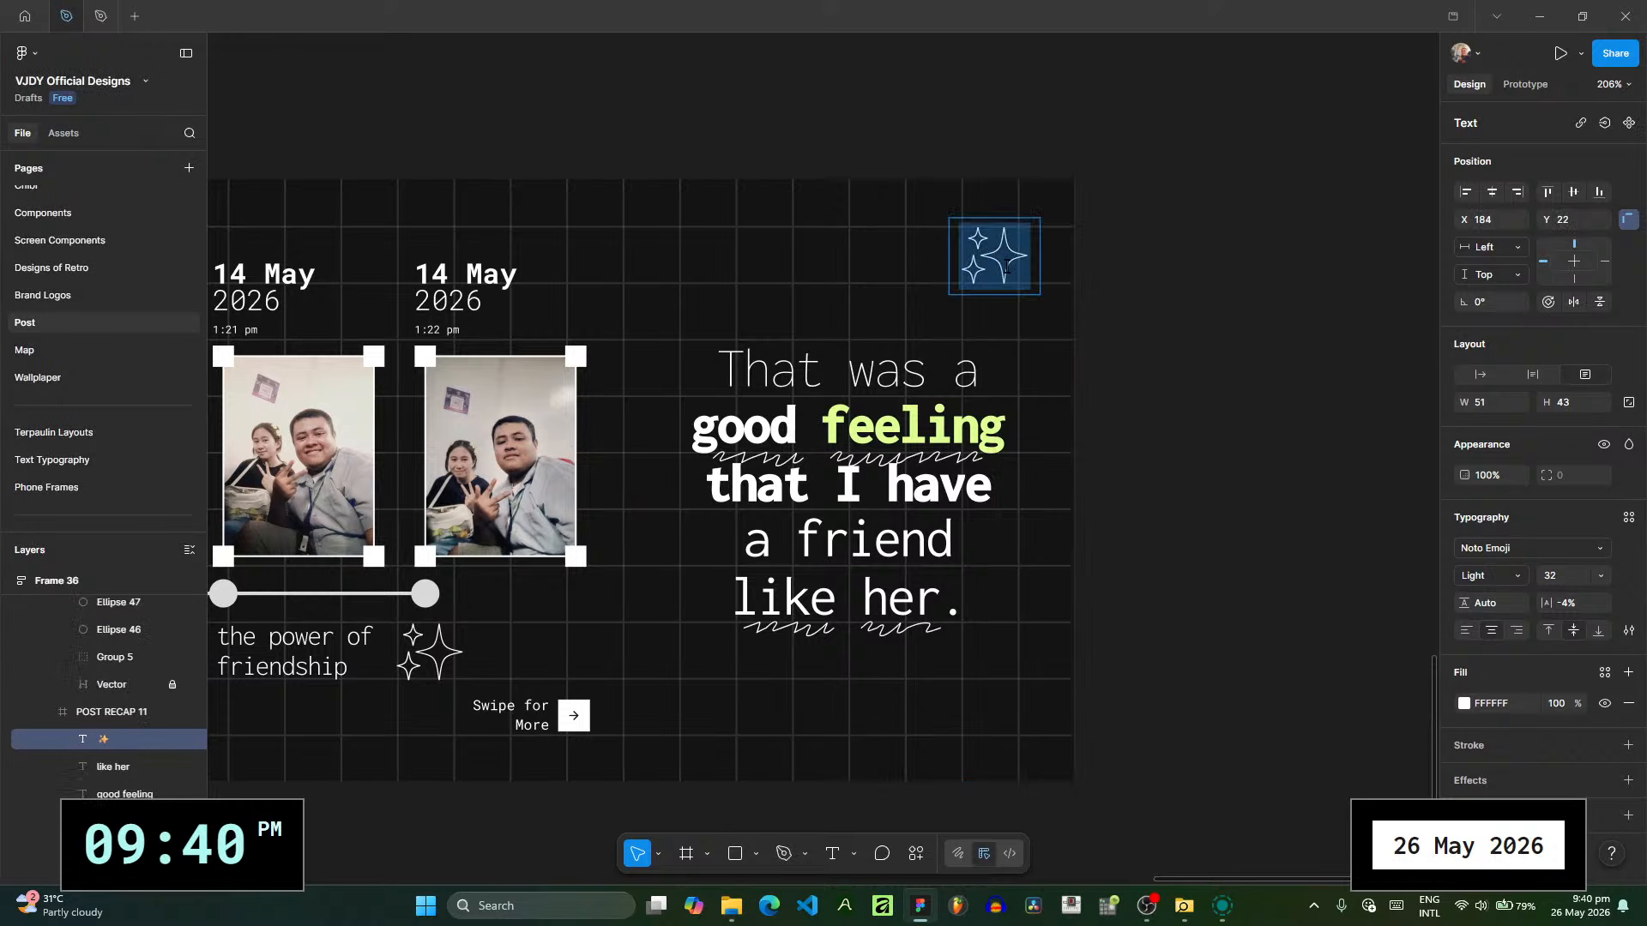
{"action": "key", "text": "super+v"}
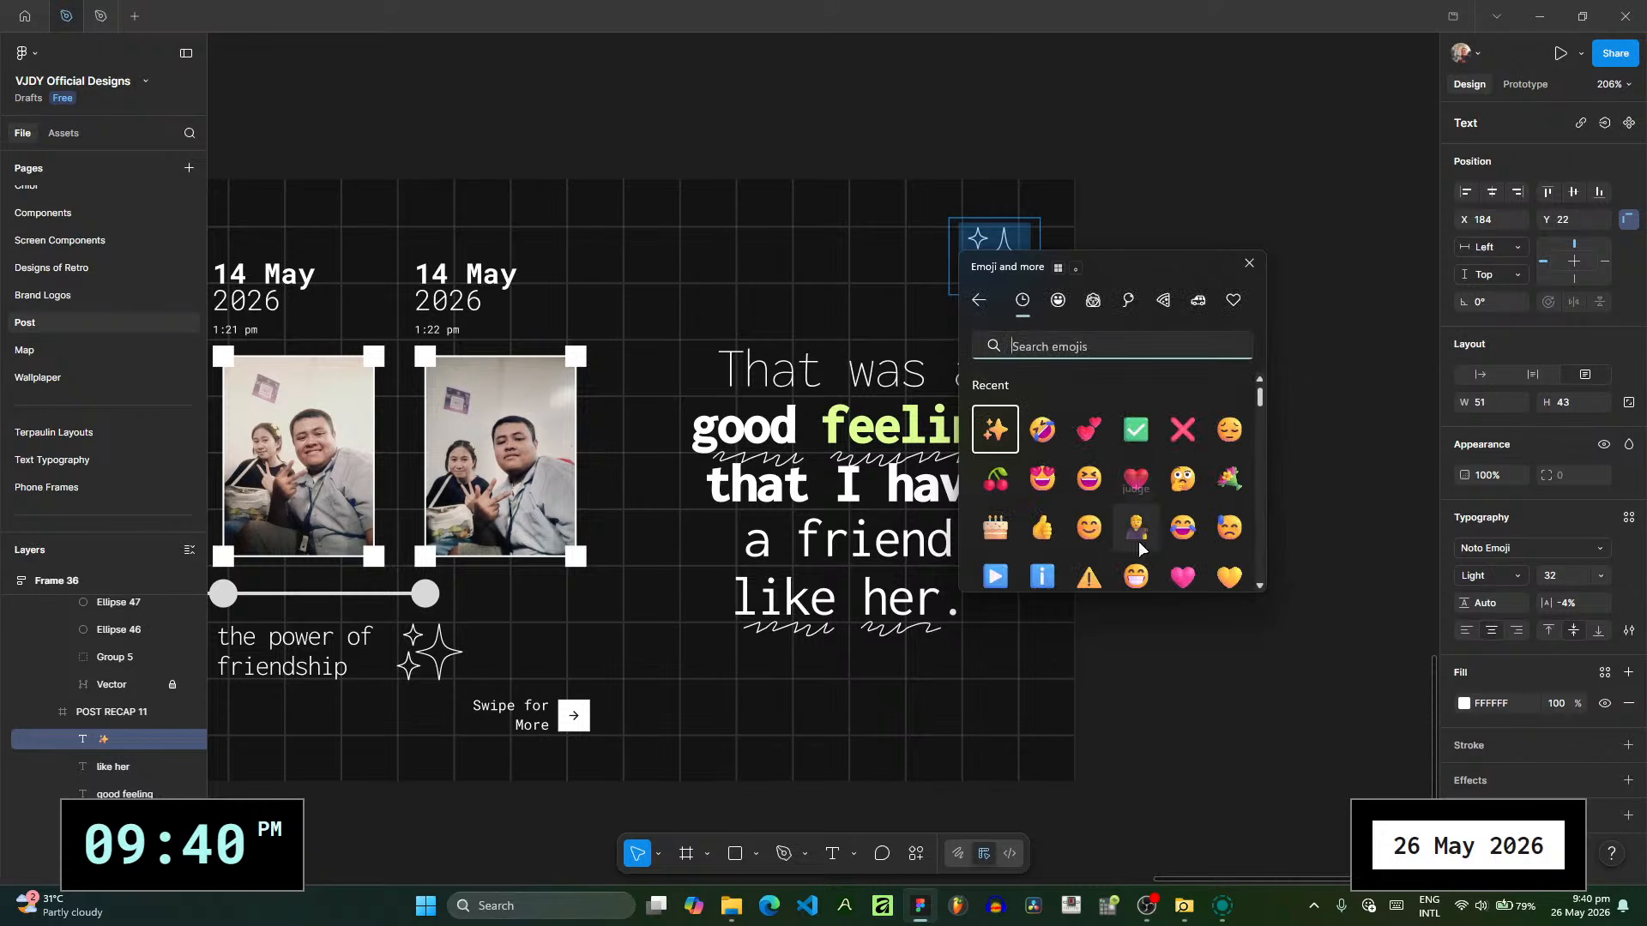
{"action": "left_click", "coordinate": [1088, 527]}
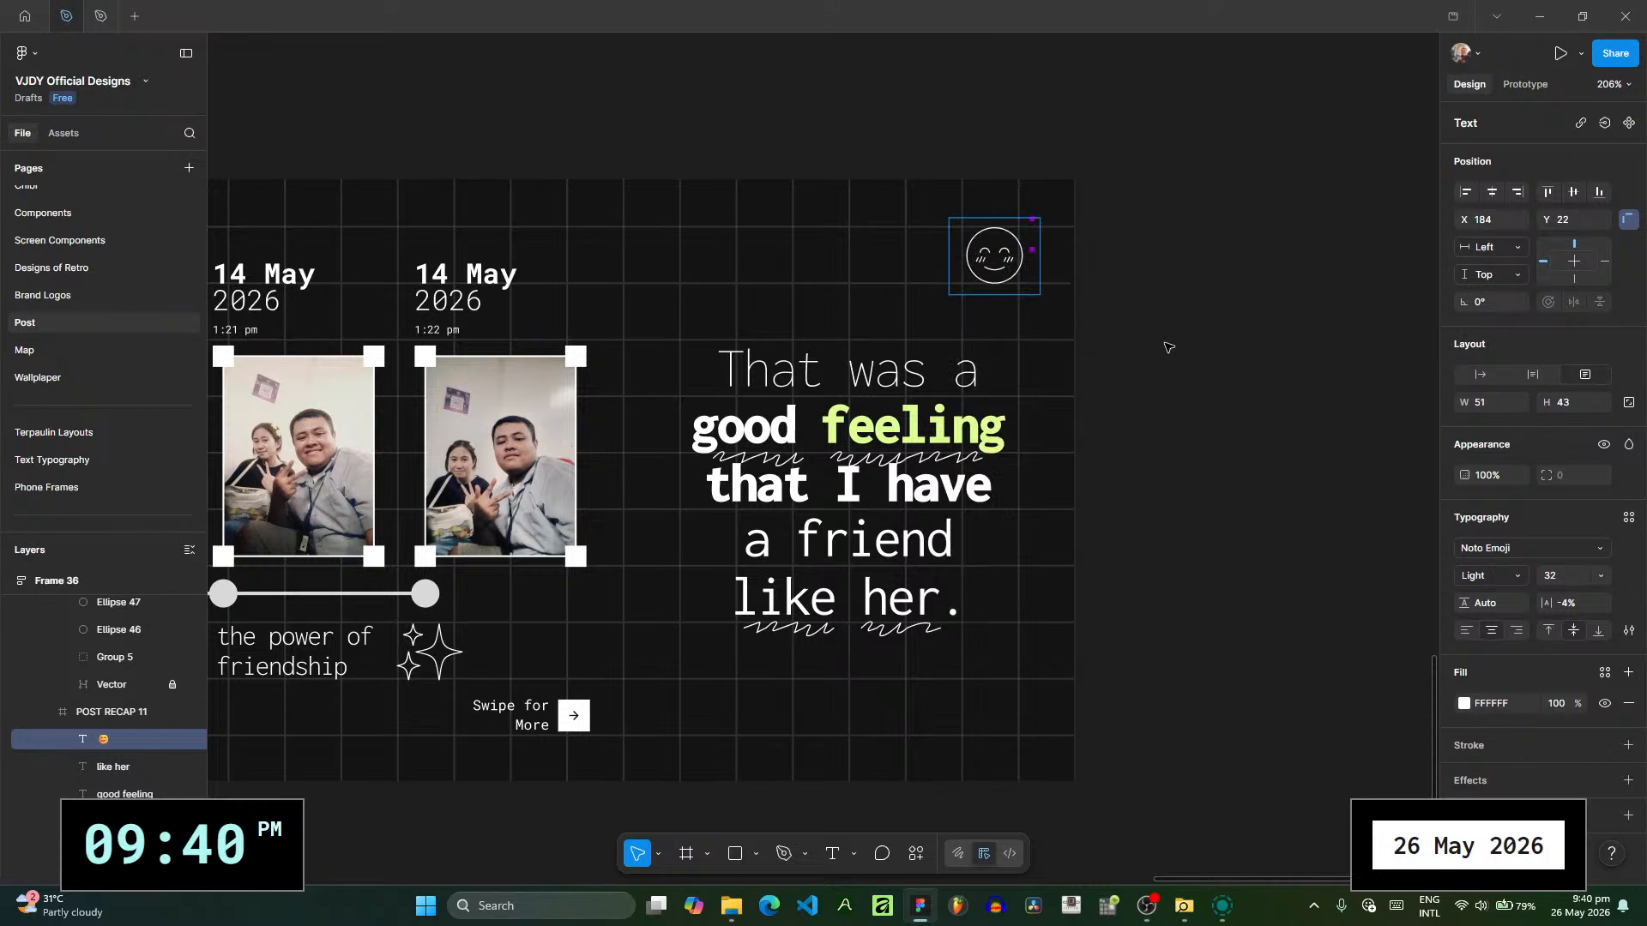
- Move the smiley above the middle of the closing message and set its weight to Regular
{"action": "left_click", "coordinate": [1012, 276]}
{"action": "left_click_drag", "start_coordinate": [1012, 276], "coordinate": [866, 279]}
{"action": "left_click", "coordinate": [1490, 575]}
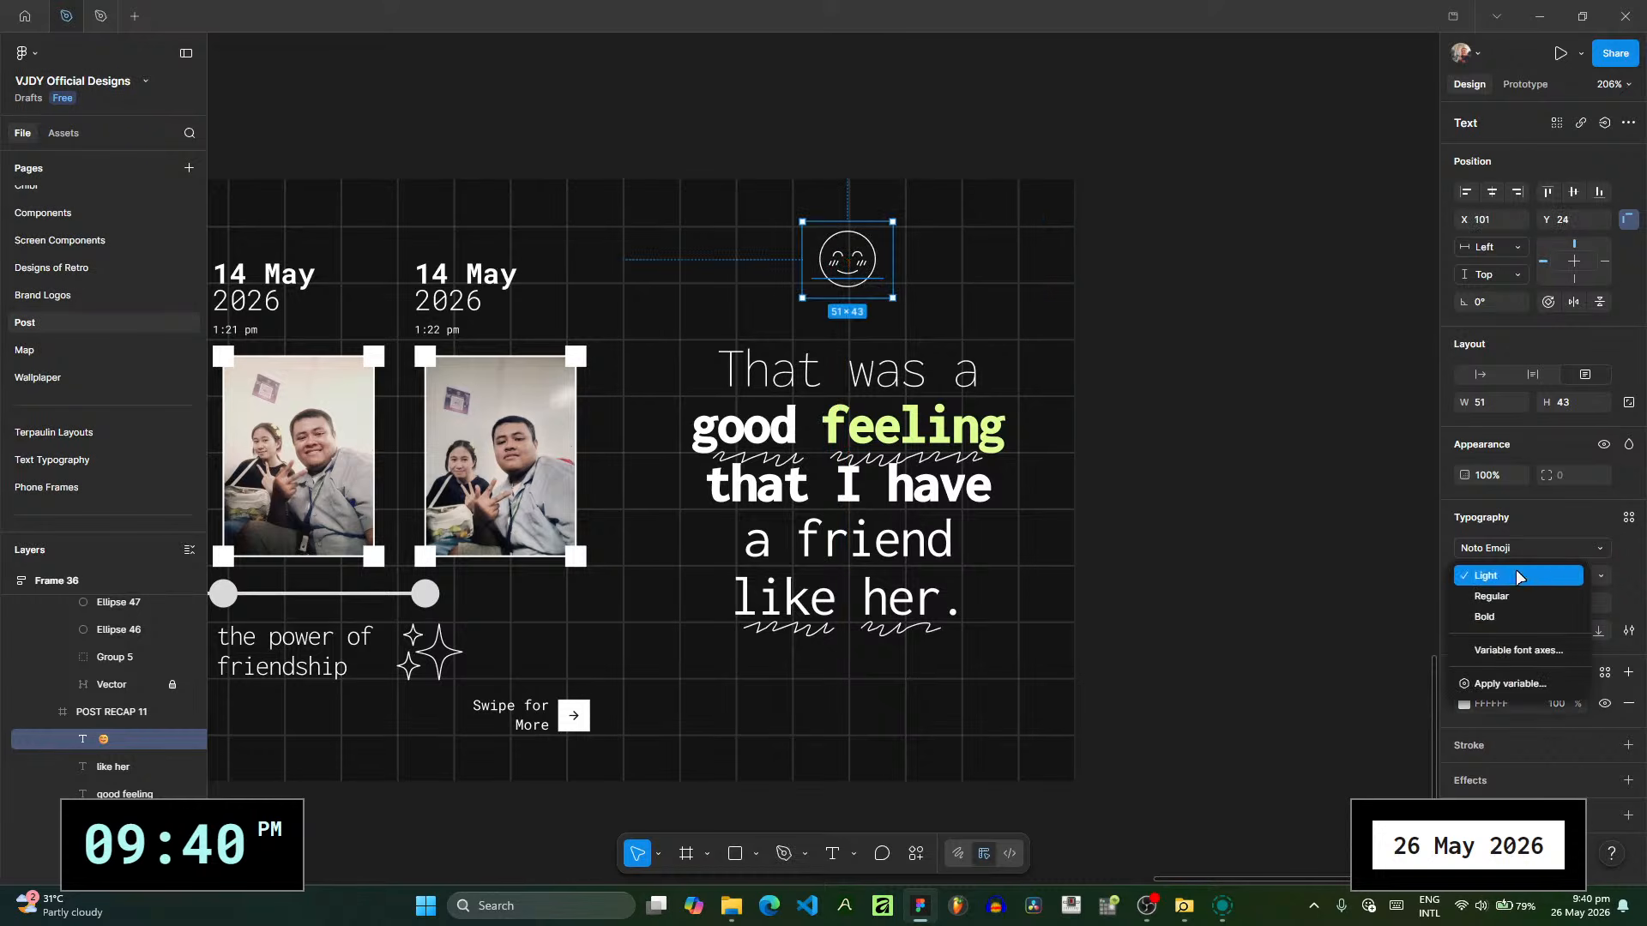
{"action": "left_click", "coordinate": [1491, 596]}
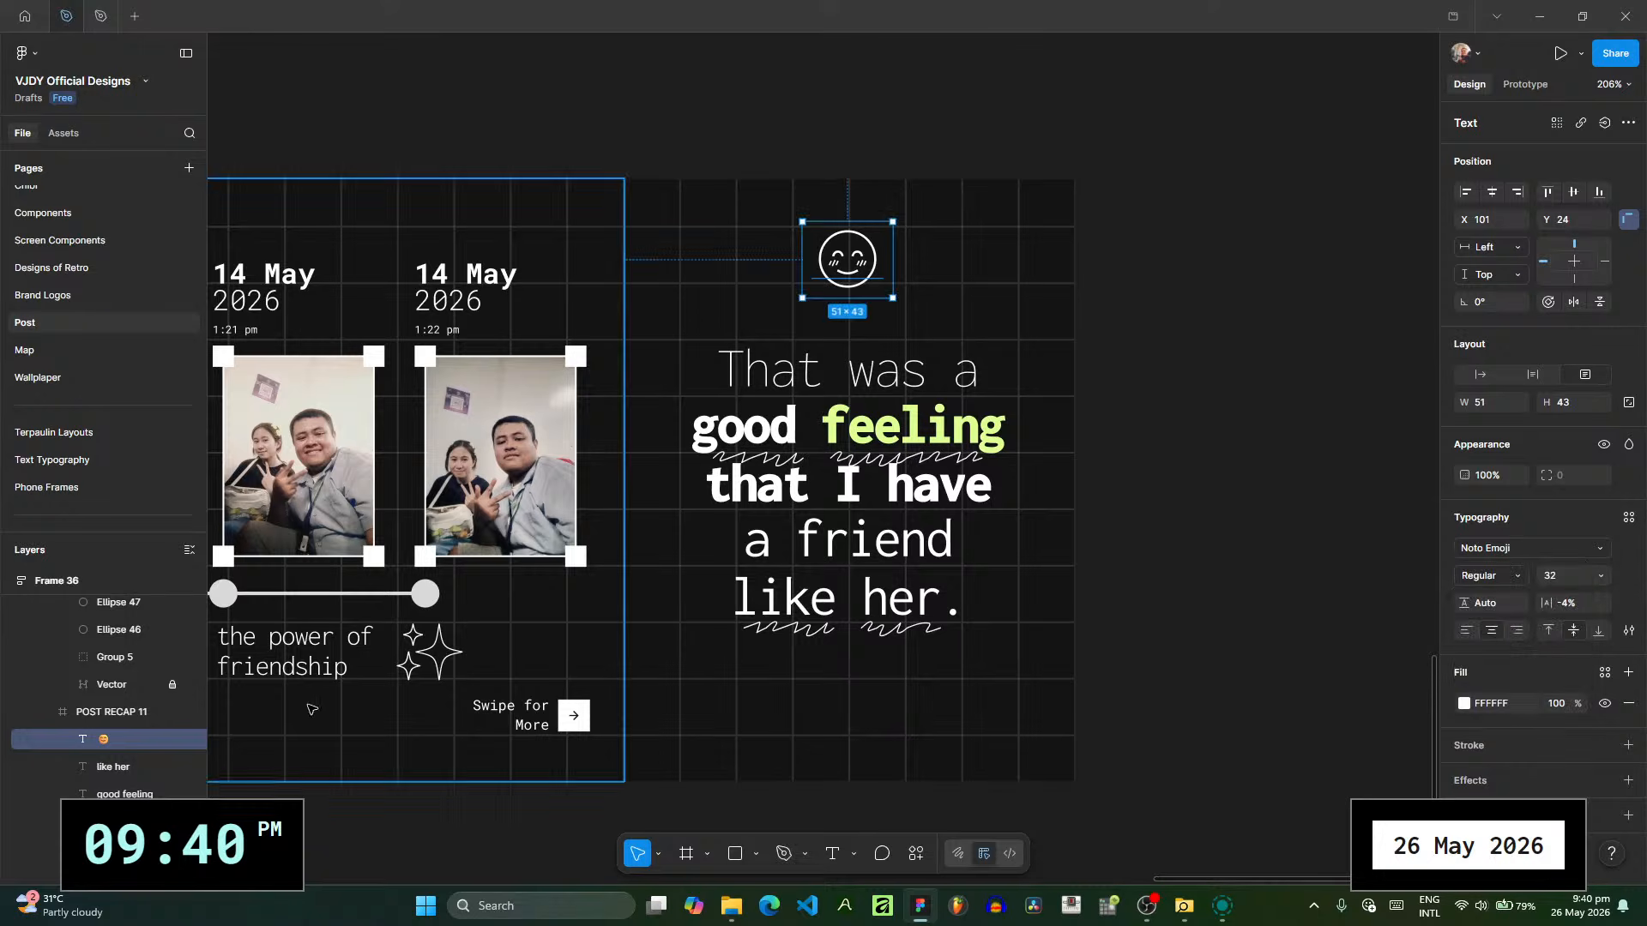
- Select the smiley together with all closing message lines and move them down to center the group vertically on the slide
{"action": "scroll", "coordinate": [109, 687], "scroll_direction": "down", "scroll_amount": 2}
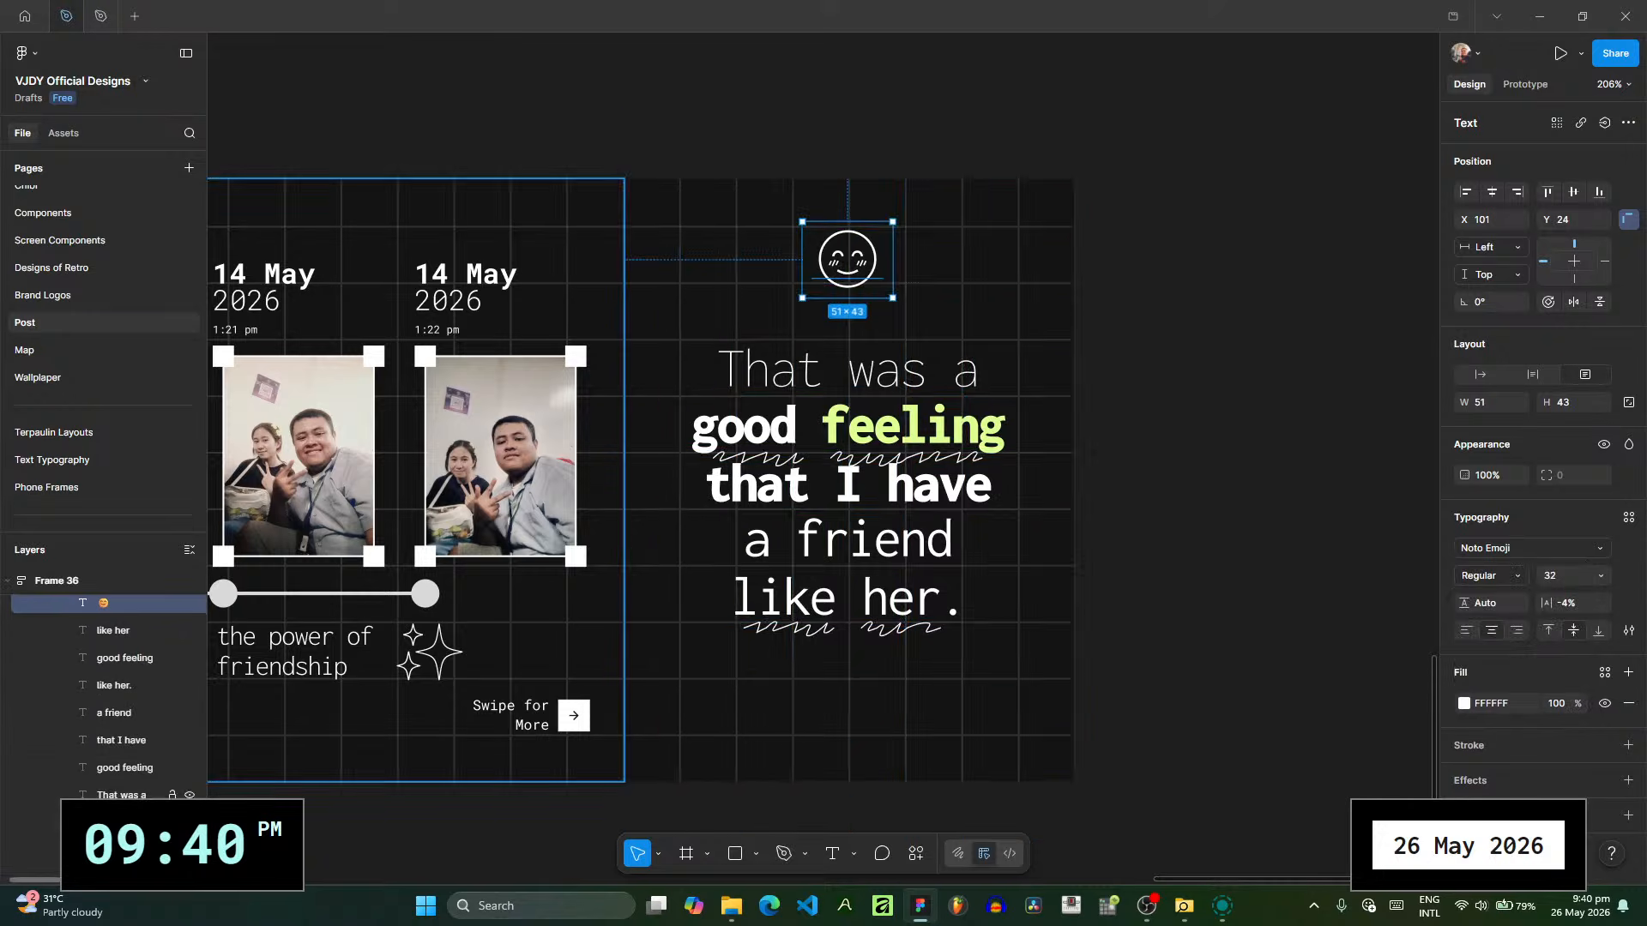
{"action": "left_click", "coordinate": [179, 786], "text": "shift"}
{"action": "left_click_drag", "start_coordinate": [871, 618], "coordinate": [872, 662]}
{"action": "left_click", "coordinate": [1309, 464]}
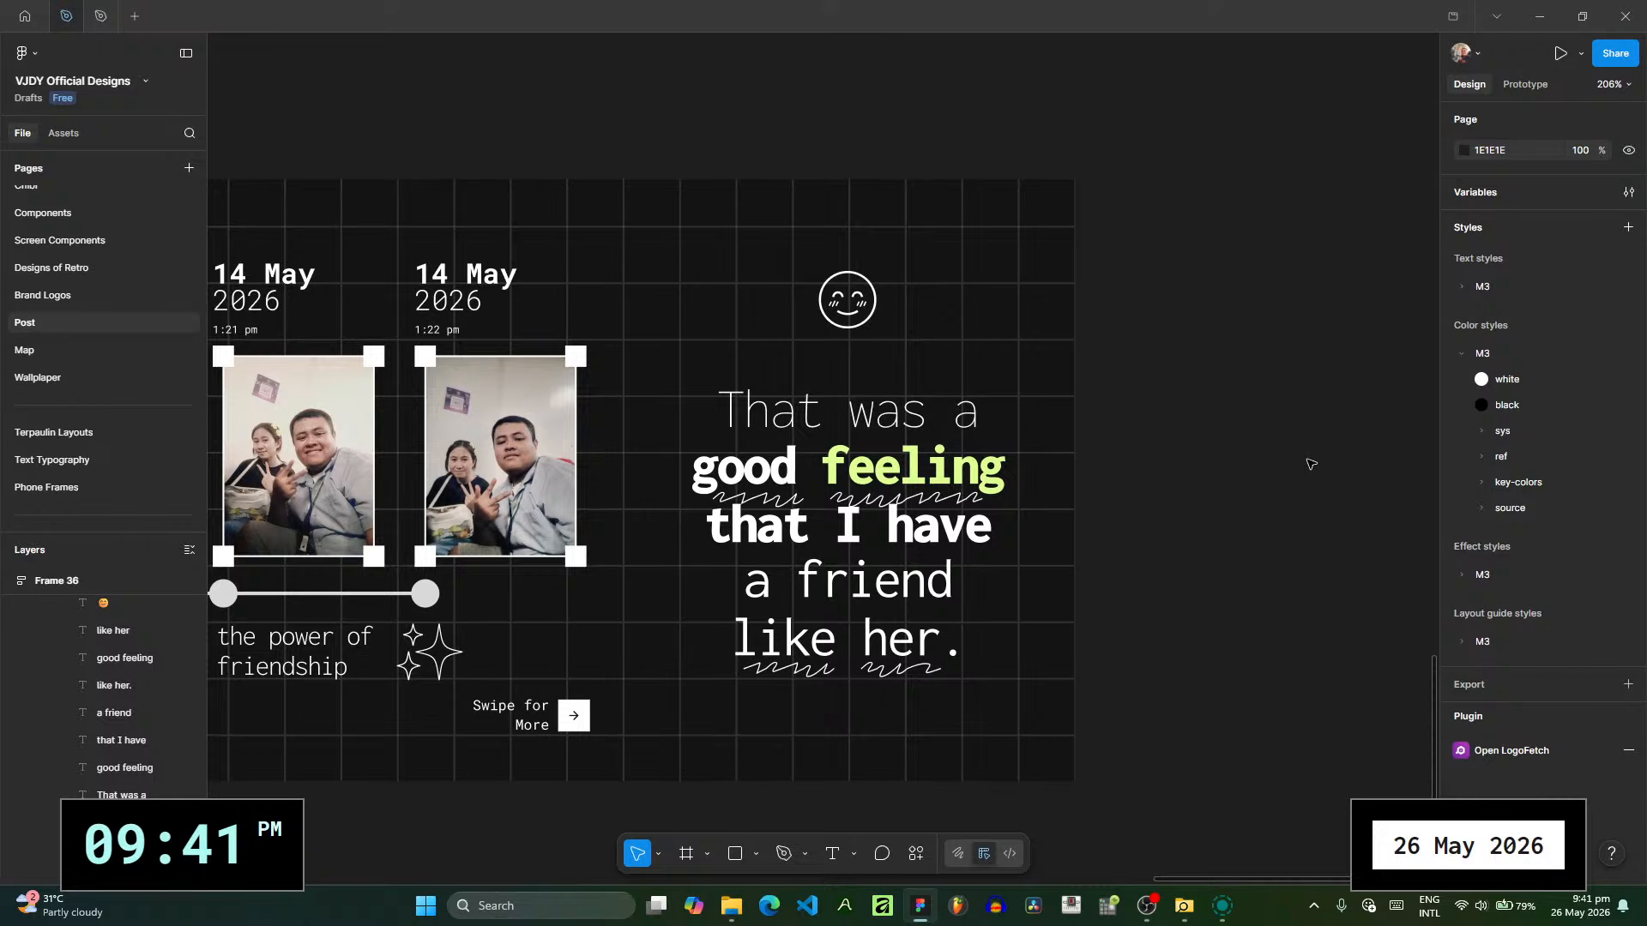
- Collapse the expanded POST RECAP 11, POST RECAP 10 and POST RECAP 9 slides in the layer list
{"action": "scroll", "coordinate": [172, 791], "scroll_direction": "up", "scroll_amount": 2}
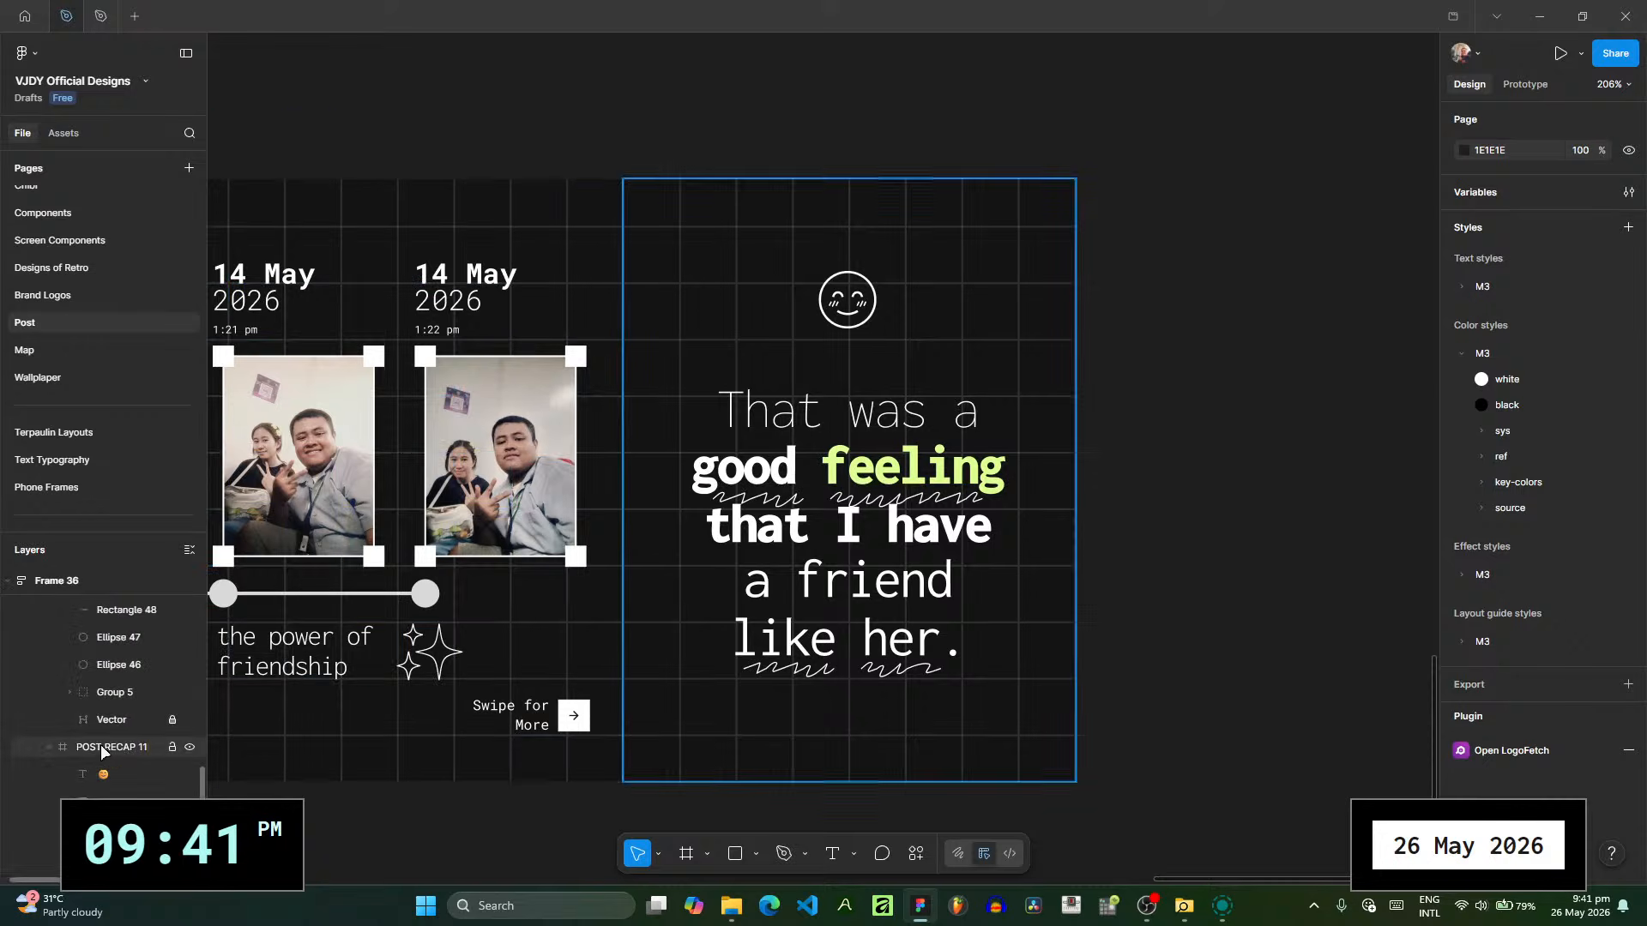
{"action": "left_click", "coordinate": [49, 750]}
{"action": "scroll", "coordinate": [129, 745], "scroll_direction": "up", "scroll_amount": 5}
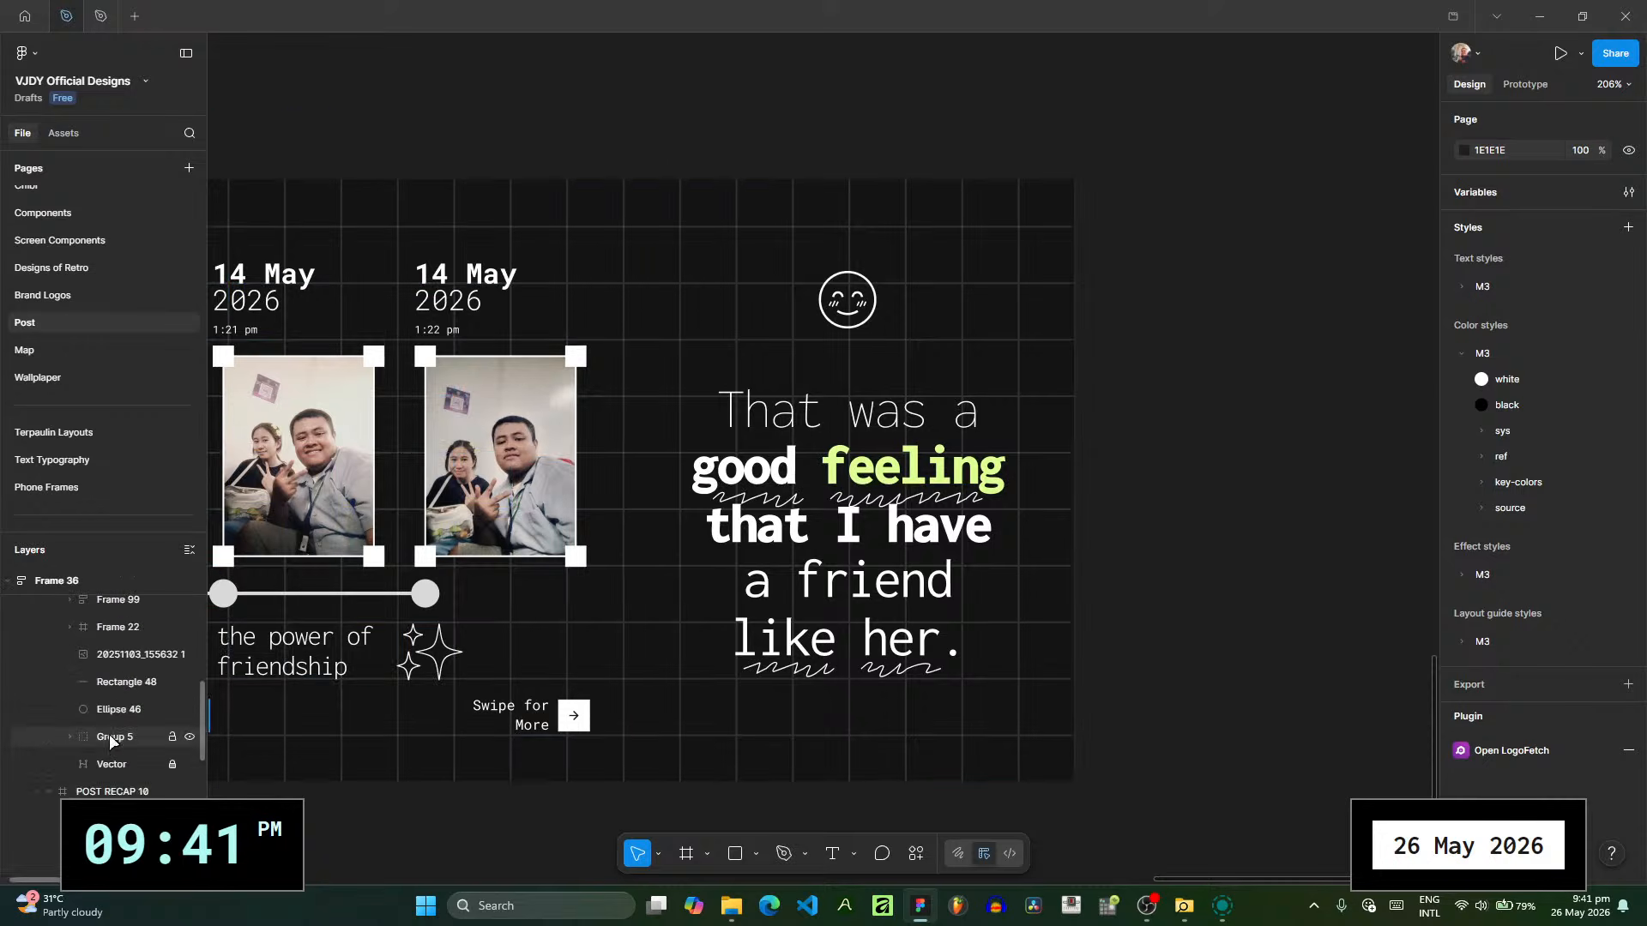
{"action": "left_click", "coordinate": [50, 793]}
{"action": "scroll", "coordinate": [66, 778], "scroll_direction": "up", "scroll_amount": 4}
{"action": "left_click", "coordinate": [50, 802]}
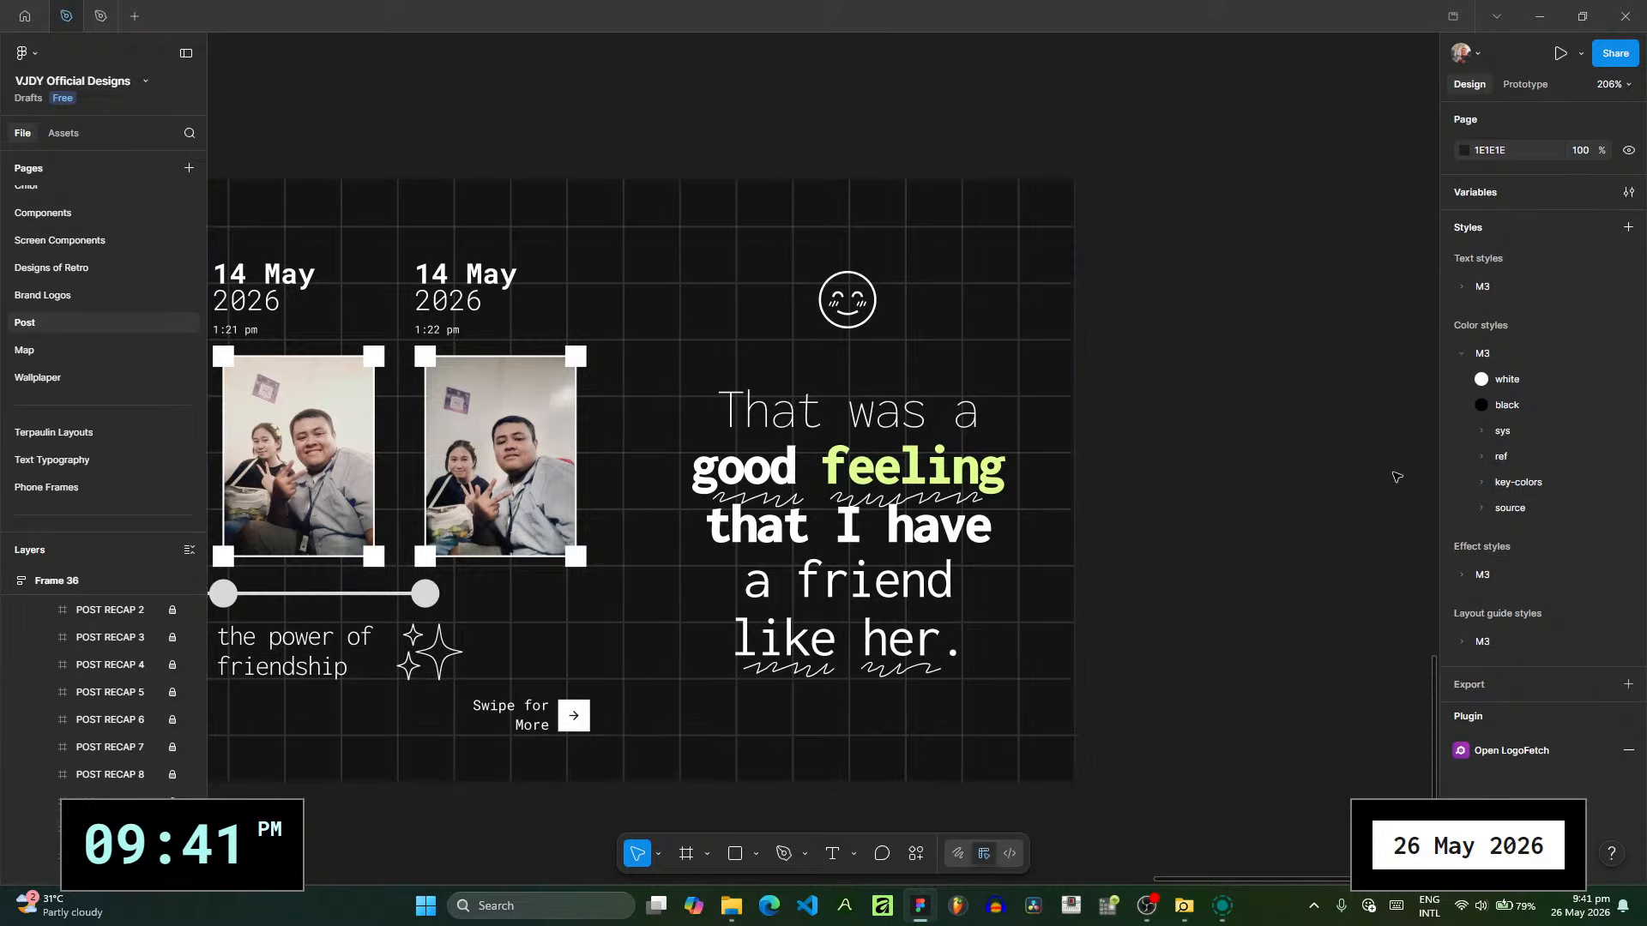
- Select all the POST RECAP slides, check their export size options and deselect them
{"action": "scroll", "coordinate": [904, 452], "scroll_direction": "down", "scroll_amount": 8}
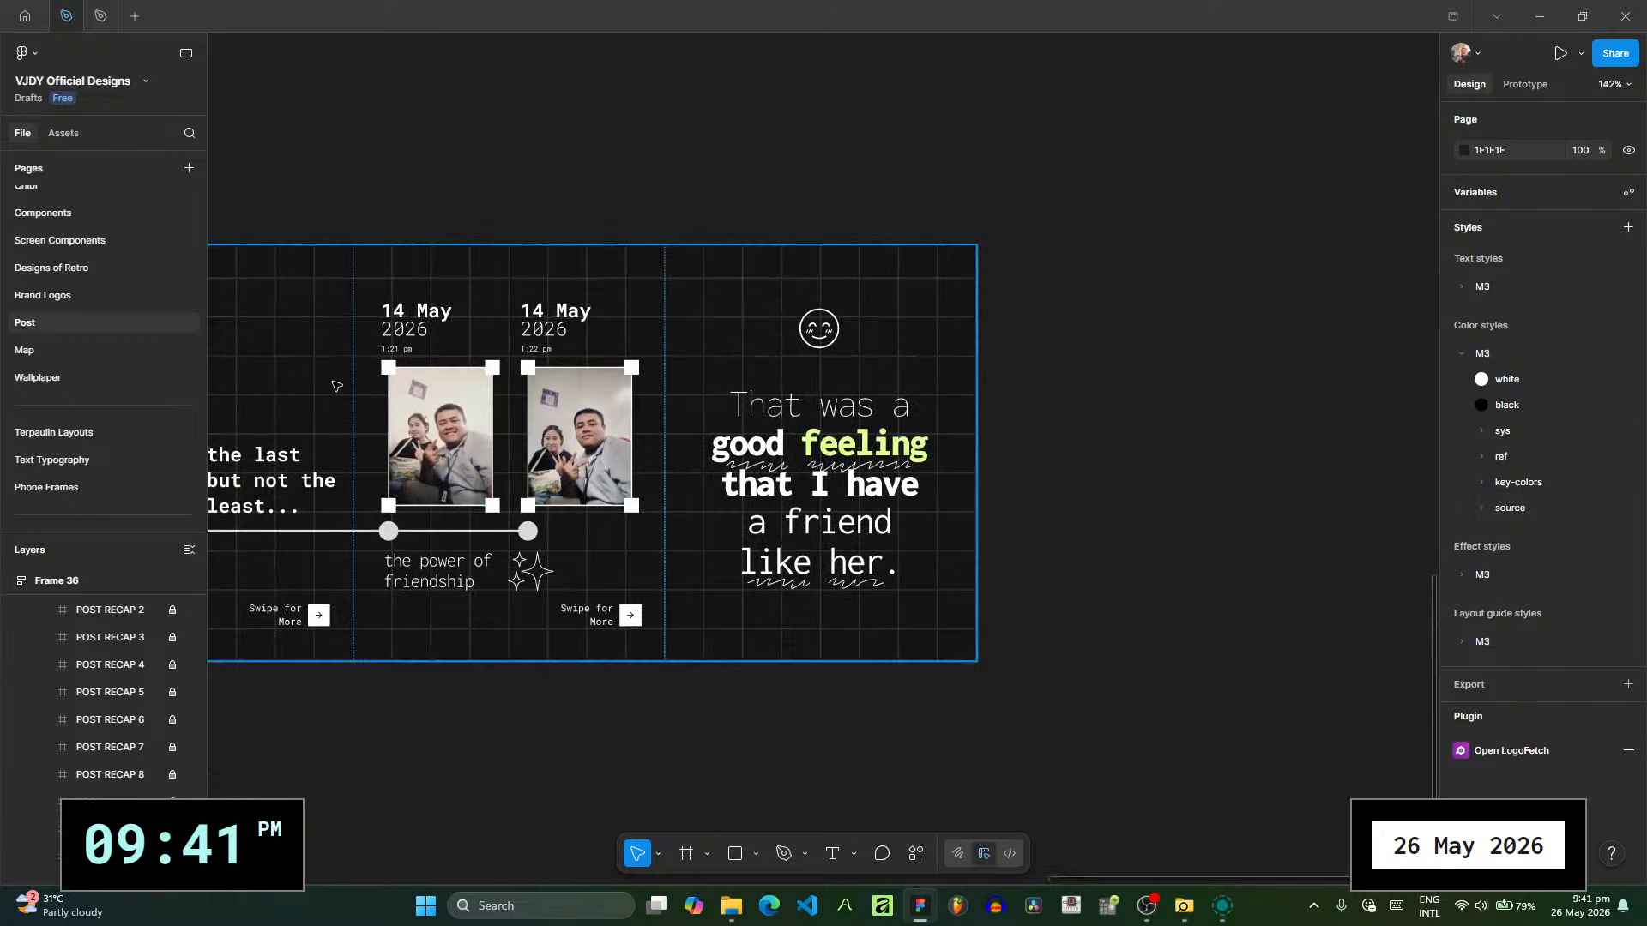
{"action": "scroll", "coordinate": [679, 381], "scroll_direction": "down", "scroll_amount": 5}
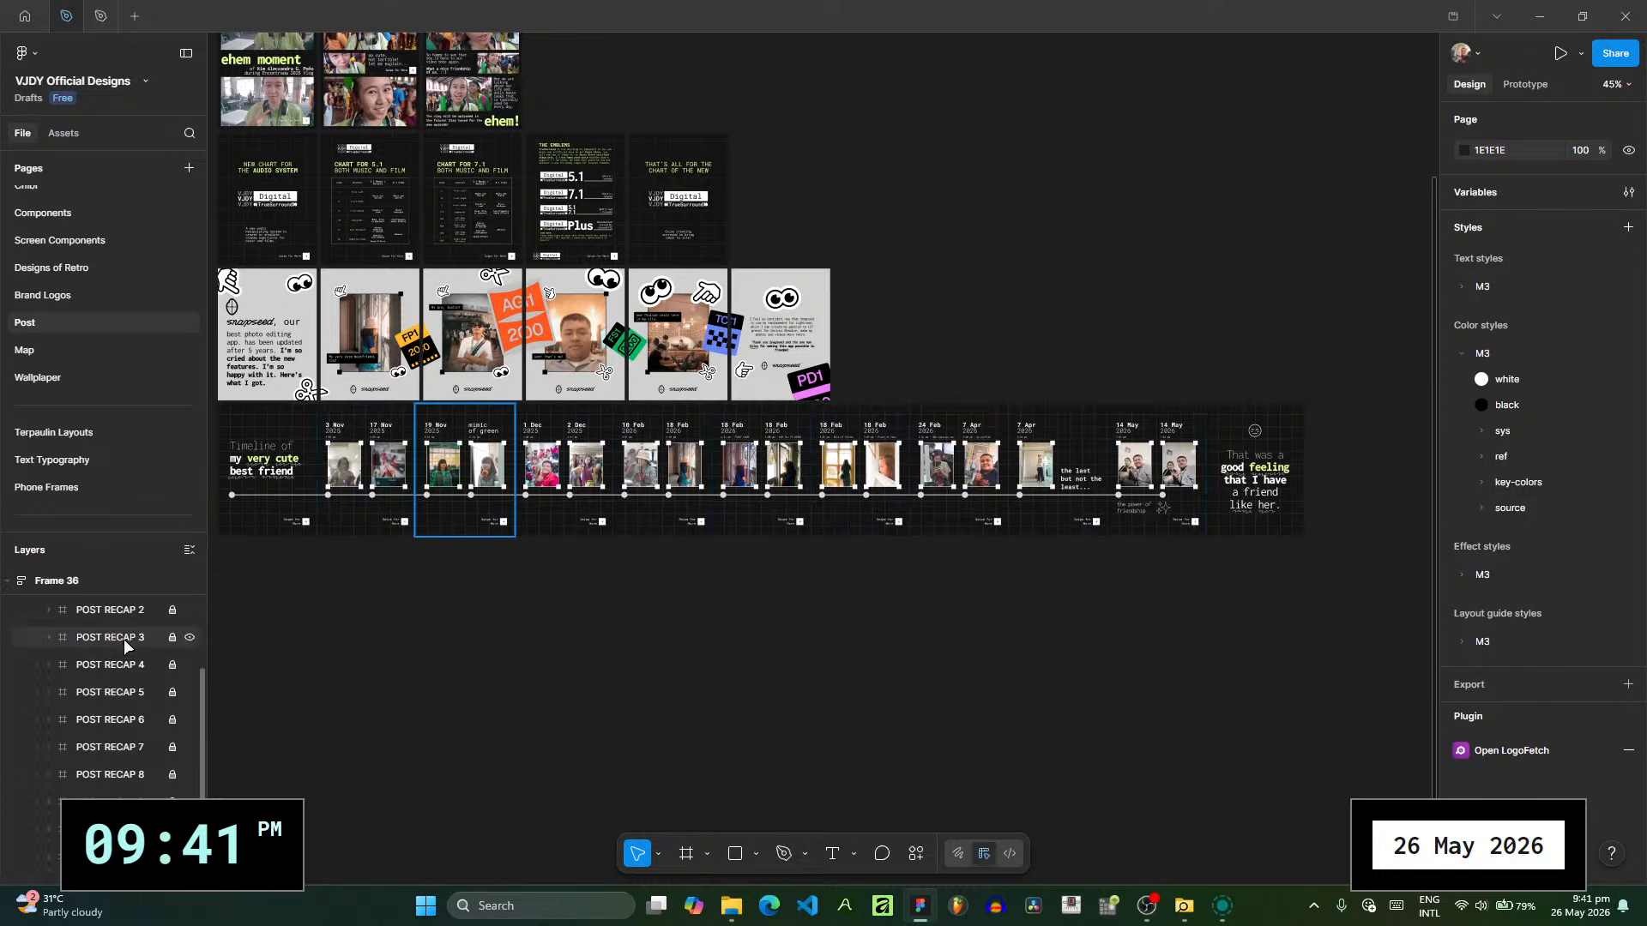
{"action": "scroll", "coordinate": [149, 725], "scroll_direction": "up", "scroll_amount": 2}
{"action": "left_click", "coordinate": [128, 668]}
{"action": "scroll", "coordinate": [129, 686], "scroll_direction": "down", "scroll_amount": 3}
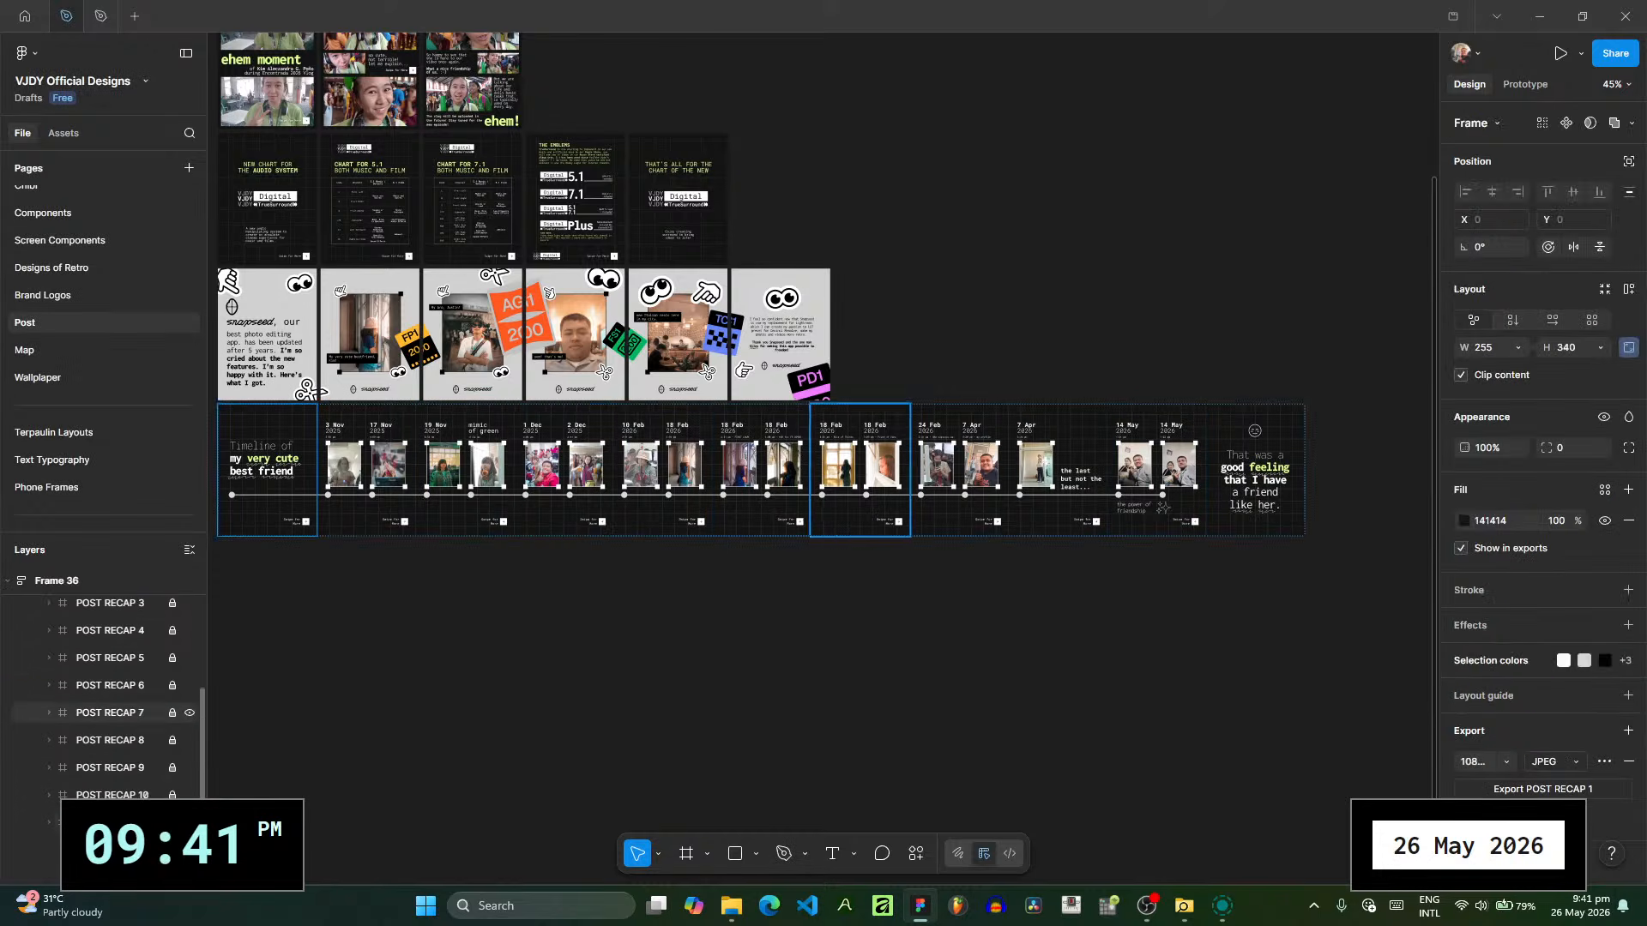
{"action": "key", "text": "ctrl+a"}
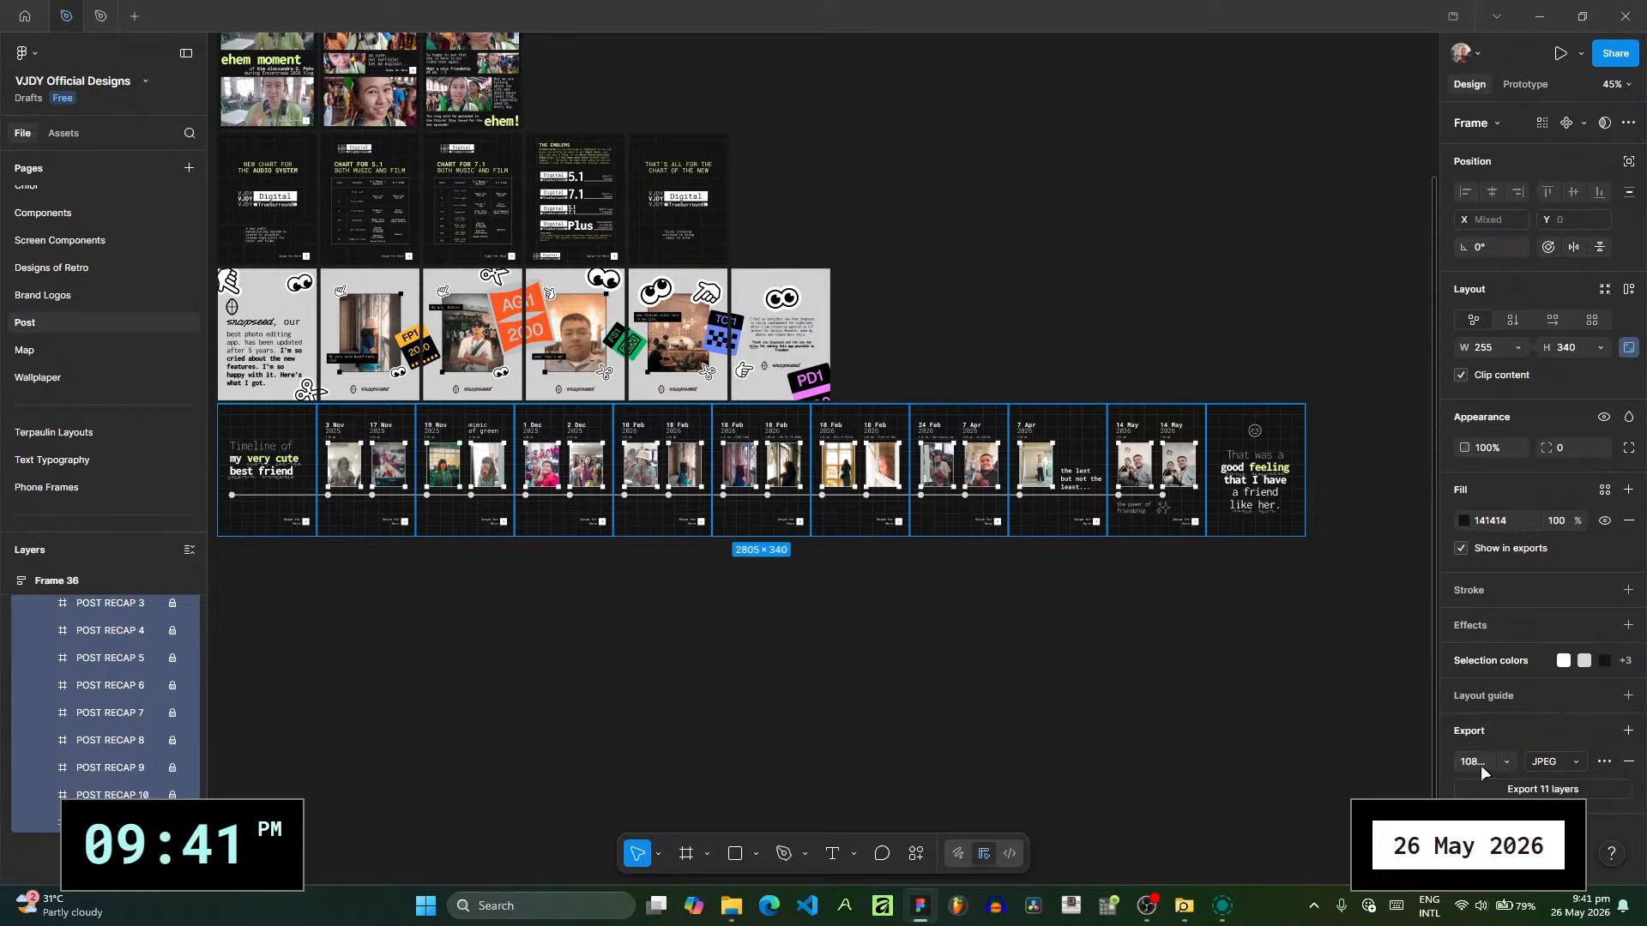
{"action": "left_click", "coordinate": [1505, 762]}
{"action": "left_click", "coordinate": [1510, 764]}
{"action": "left_click", "coordinate": [986, 665]}
- Review the finished carousel from the closing message back to the "Timeline of my very cute best friend" title slide
{"action": "scroll", "coordinate": [1091, 607], "scroll_direction": "up", "scroll_amount": 2}
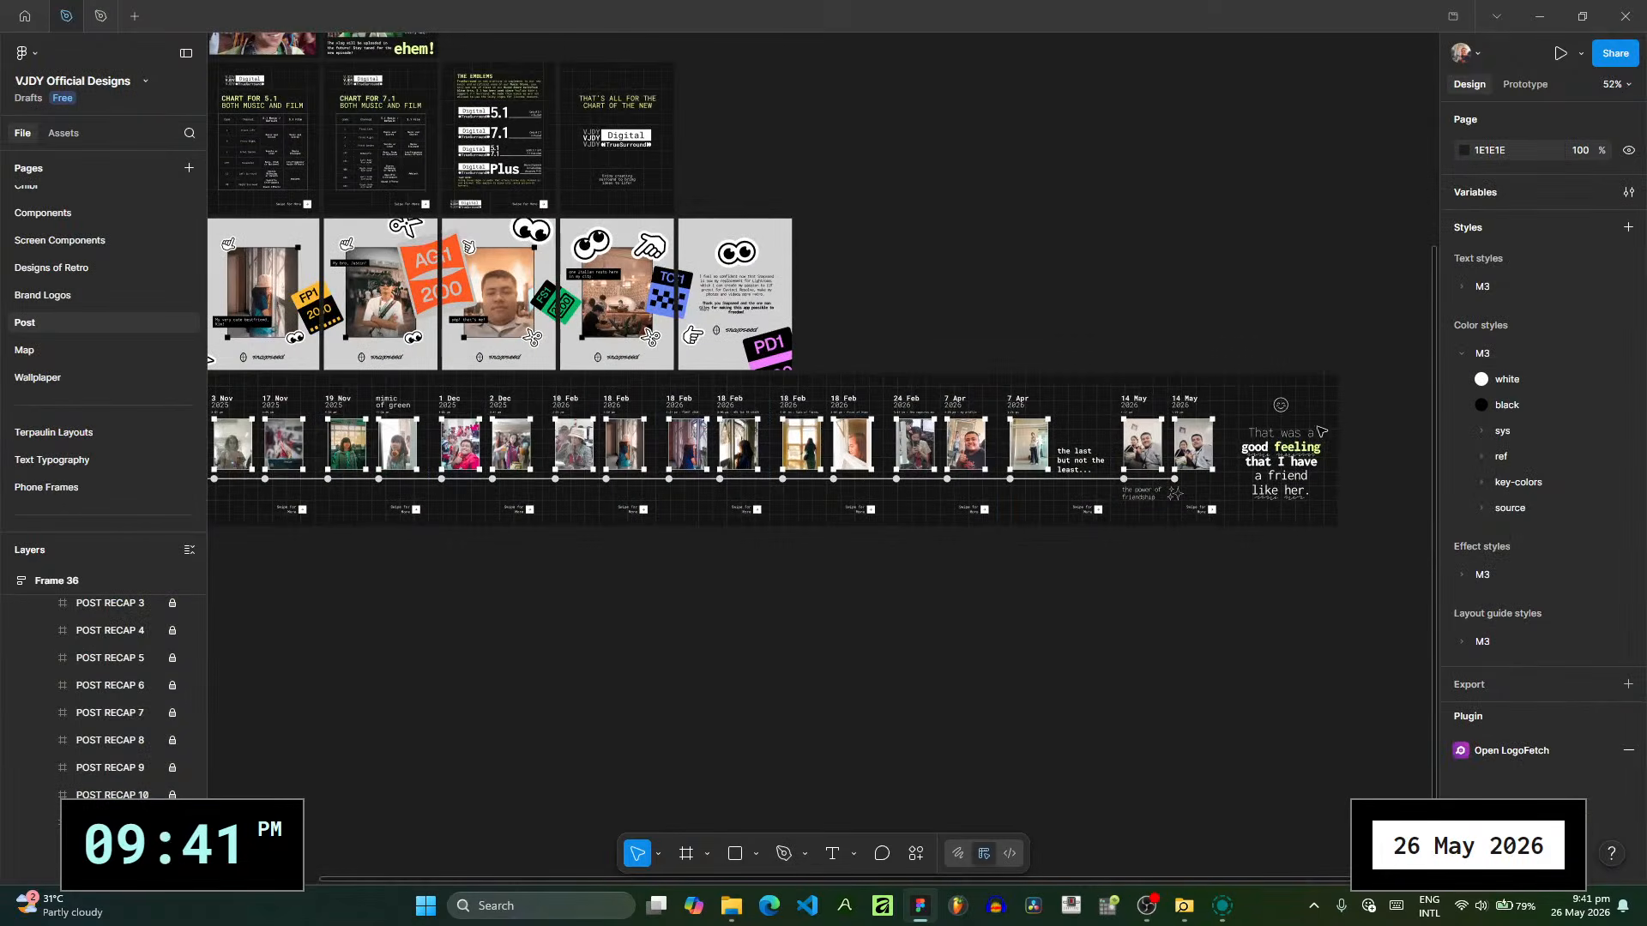
{"action": "scroll", "coordinate": [588, 533], "scroll_direction": "left", "scroll_amount": 3}
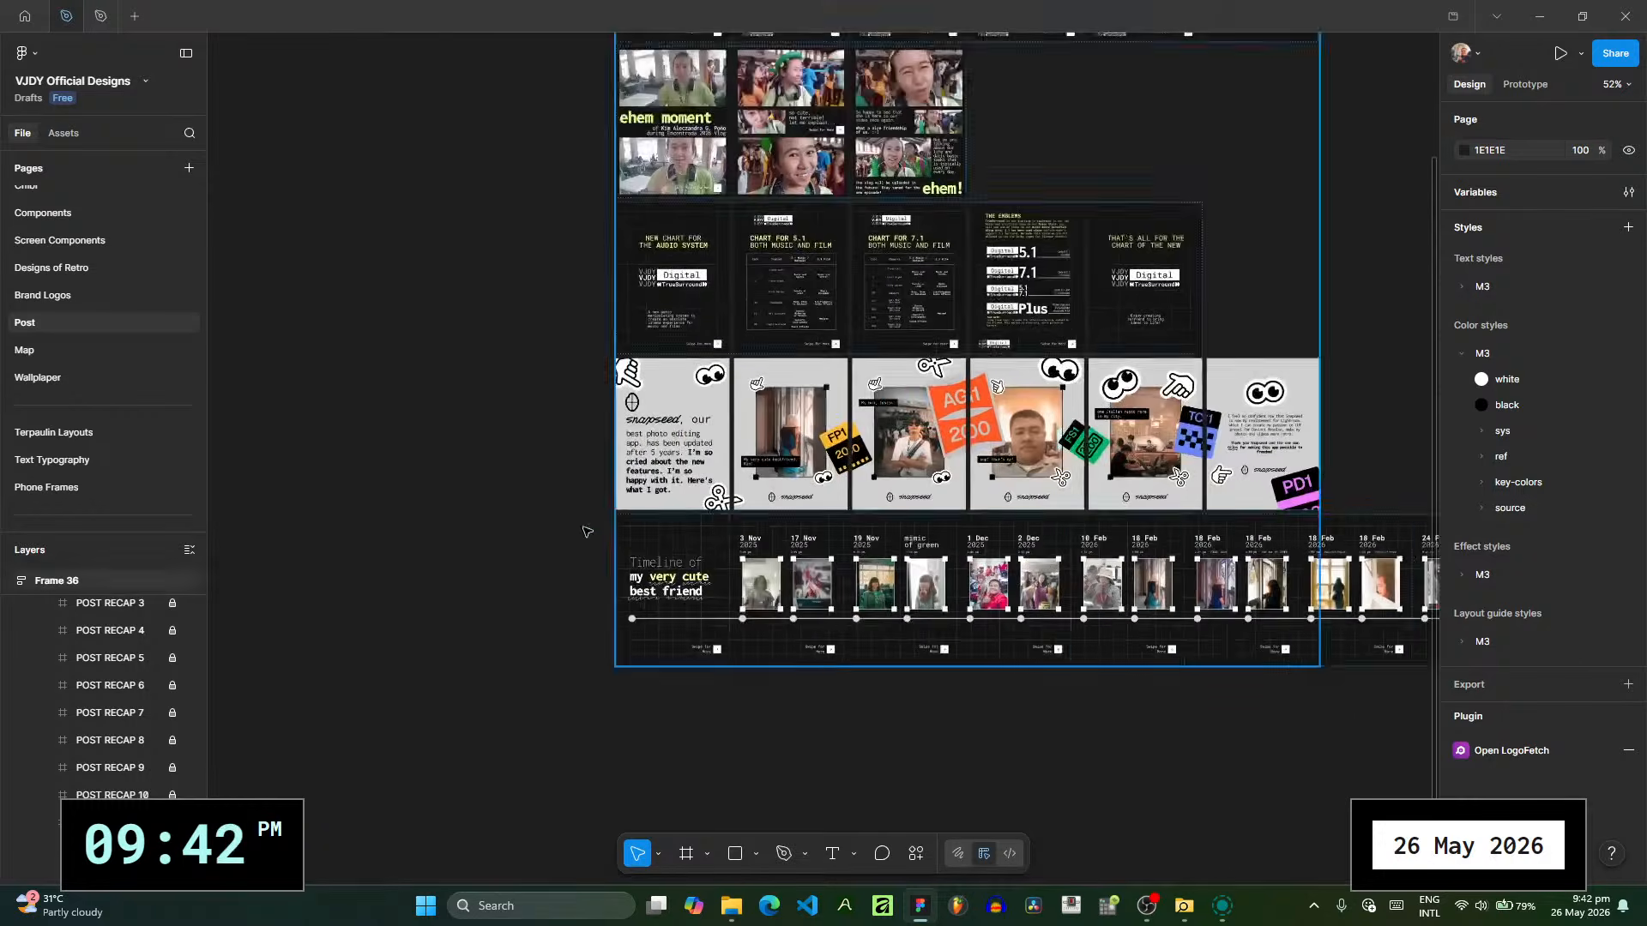
{"action": "scroll", "coordinate": [686, 592], "scroll_direction": "up", "scroll_amount": 5}
{"action": "scroll", "coordinate": [686, 592], "scroll_direction": "up", "scroll_amount": 2}
{"action": "left_click_drag", "start_coordinate": [883, 651], "coordinate": [525, 512]}
{"action": "scroll", "coordinate": [525, 512], "scroll_direction": "down", "scroll_amount": 4}
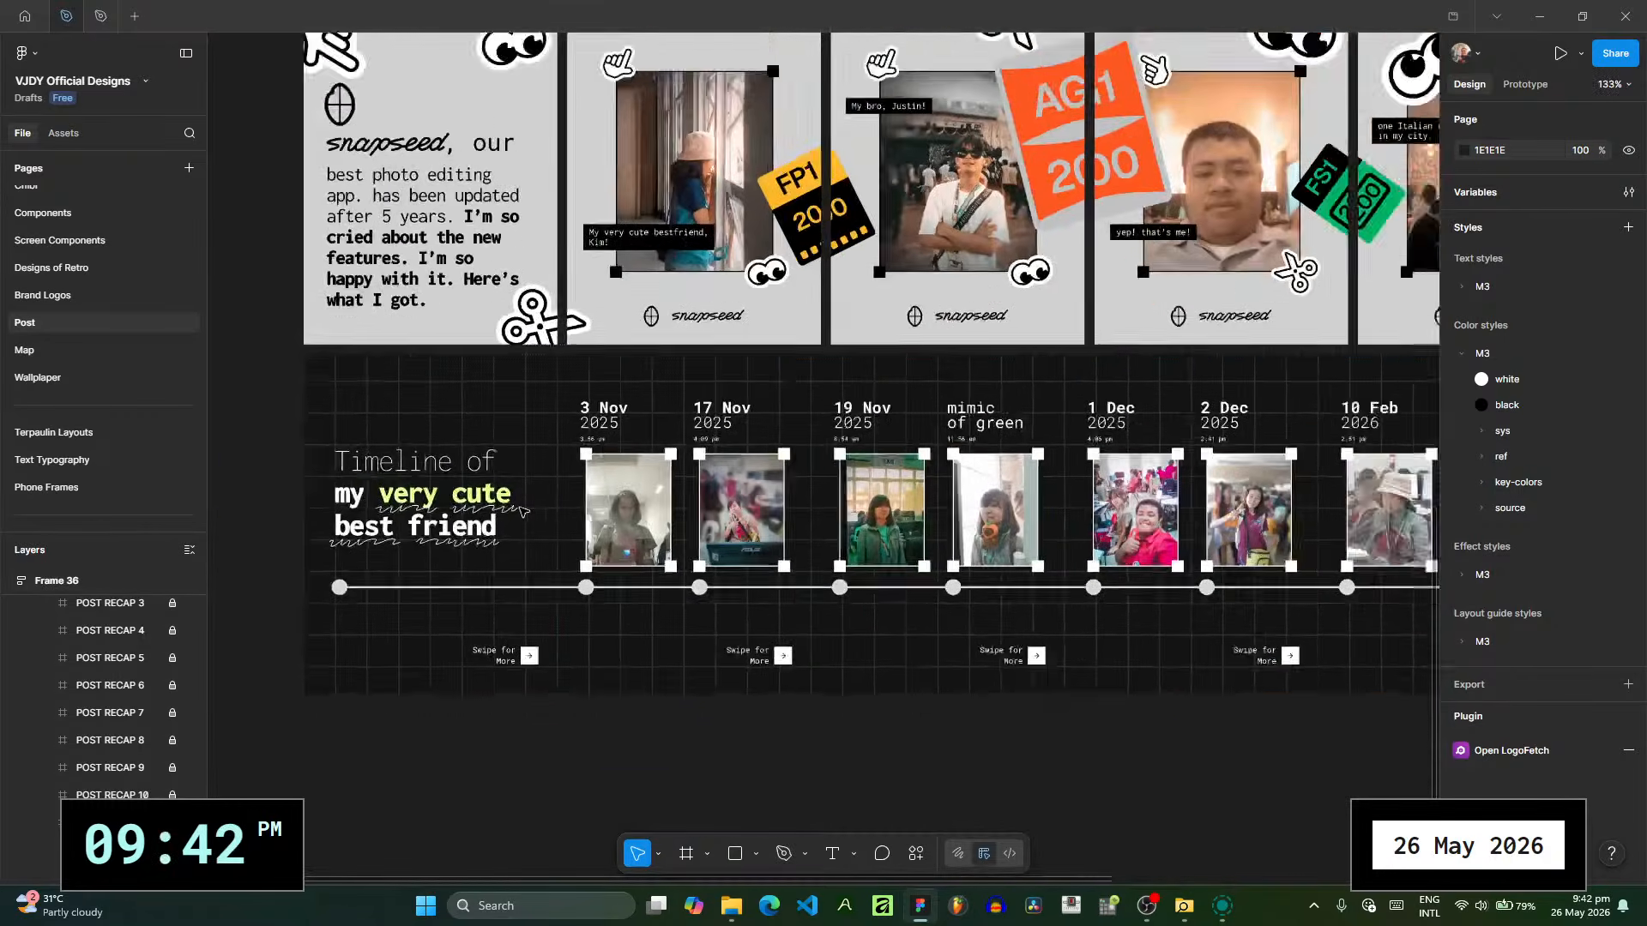
{"action": "scroll", "coordinate": [525, 512], "scroll_direction": "up", "scroll_amount": 4}
{"action": "left_click_drag", "start_coordinate": [573, 243], "coordinate": [713, 549]}
- Copy the credit line under the "ehem moment" title to the first timeline slide, below "best friend"
{"action": "scroll", "coordinate": [713, 548], "scroll_direction": "down", "scroll_amount": 4}
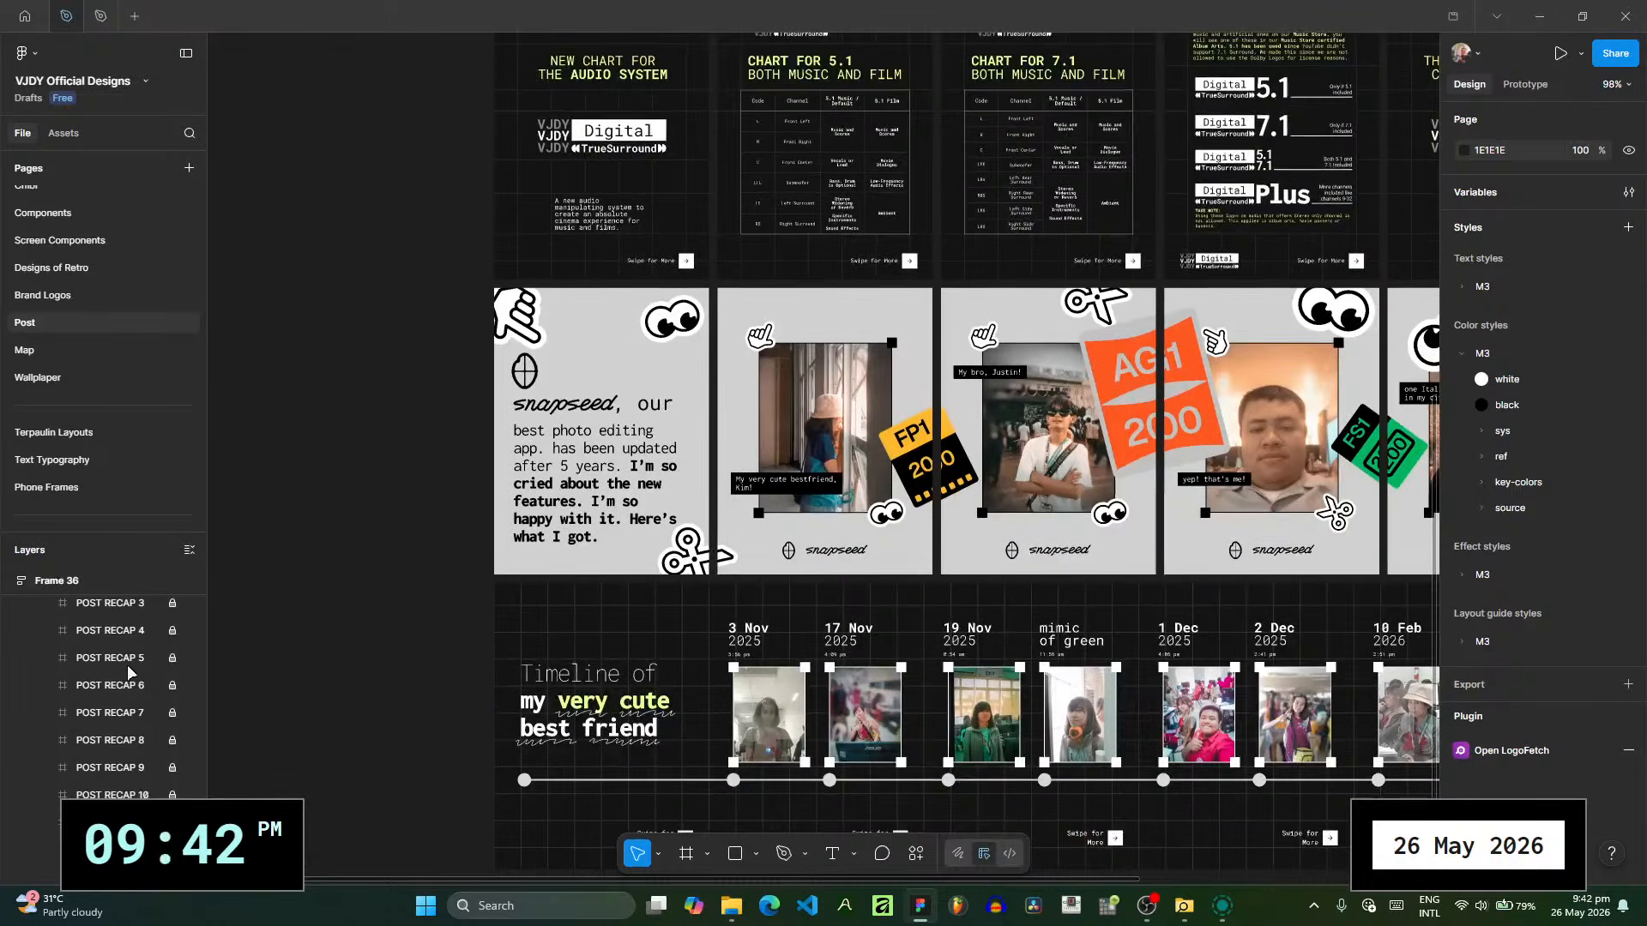
{"action": "scroll", "coordinate": [154, 676], "scroll_direction": "up", "scroll_amount": 1}
{"action": "left_click", "coordinate": [173, 636]}
{"action": "left_click_drag", "start_coordinate": [743, 251], "coordinate": [654, 522]}
{"action": "left_click", "coordinate": [611, 170]}
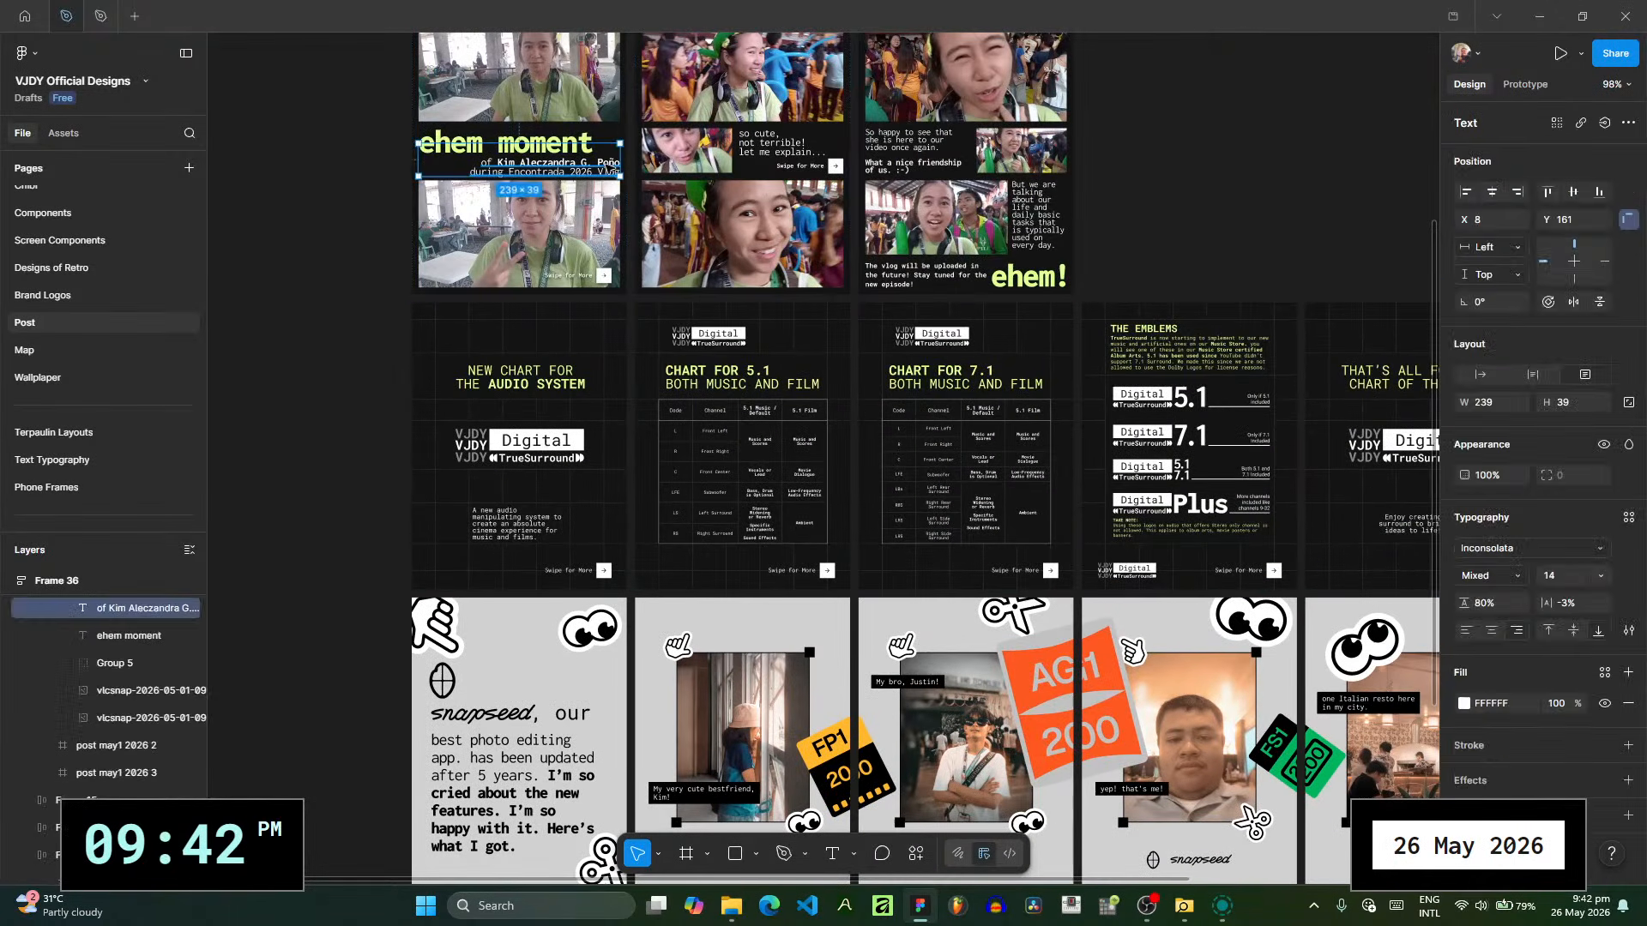
{"action": "left_click_drag", "start_coordinate": [611, 170], "coordinate": [603, 128]}
{"action": "scroll", "coordinate": [600, 223], "scroll_direction": "down", "scroll_amount": 1}
{"action": "scroll", "coordinate": [603, 121], "scroll_direction": "down", "scroll_amount": 2}
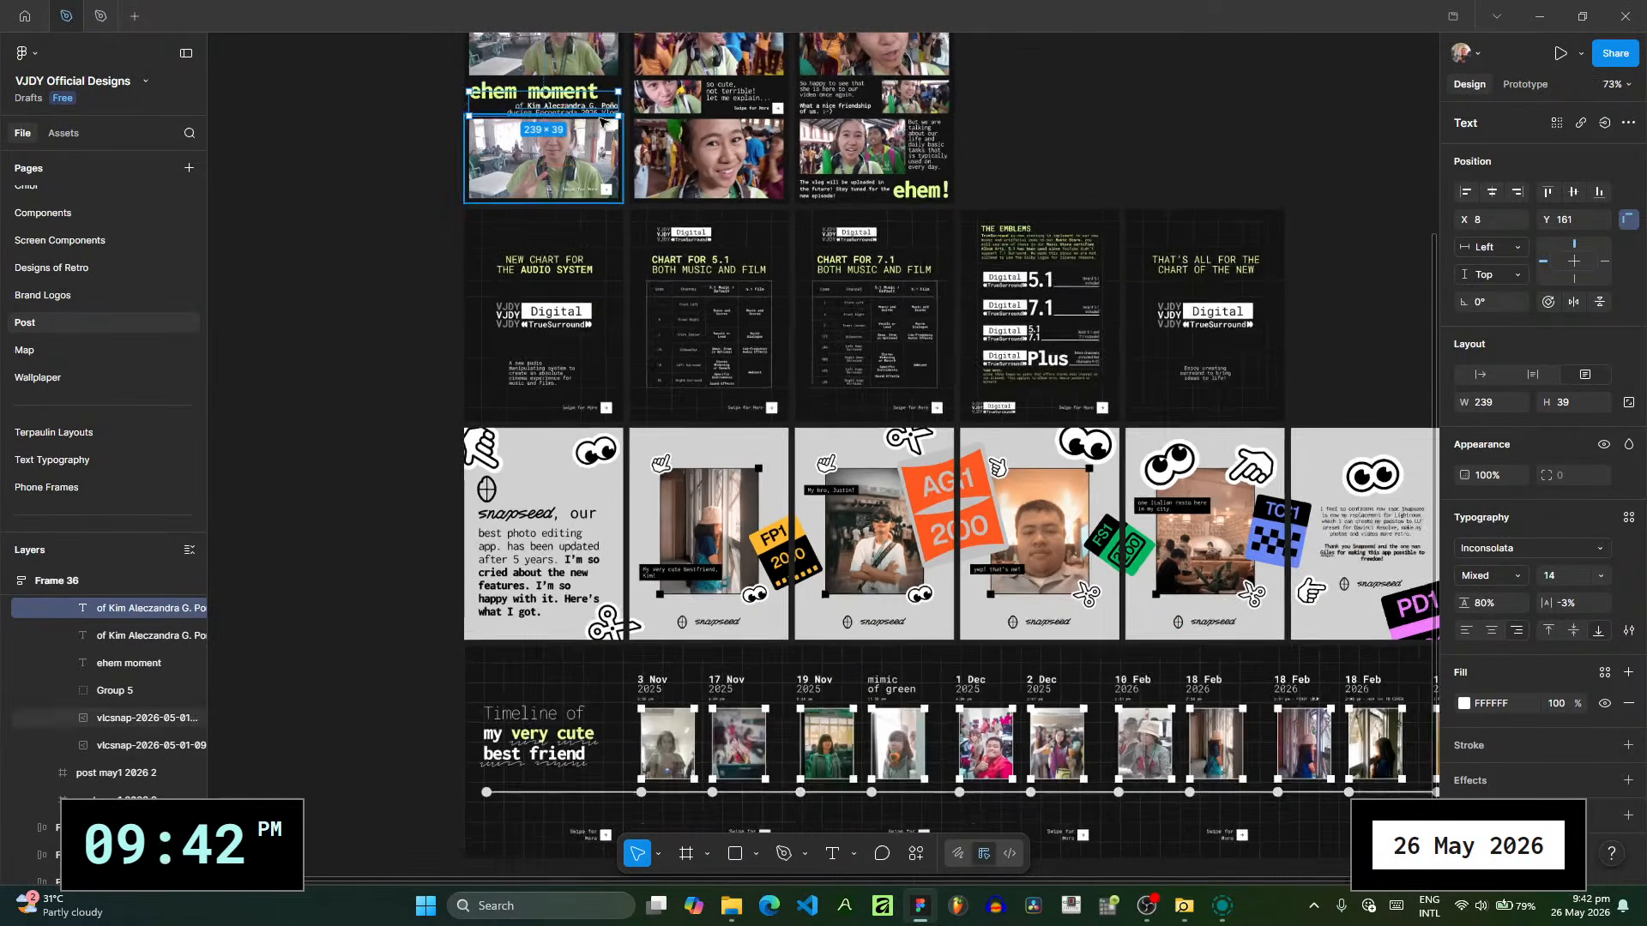
{"action": "left_click_drag", "start_coordinate": [597, 690], "coordinate": [592, 782]}
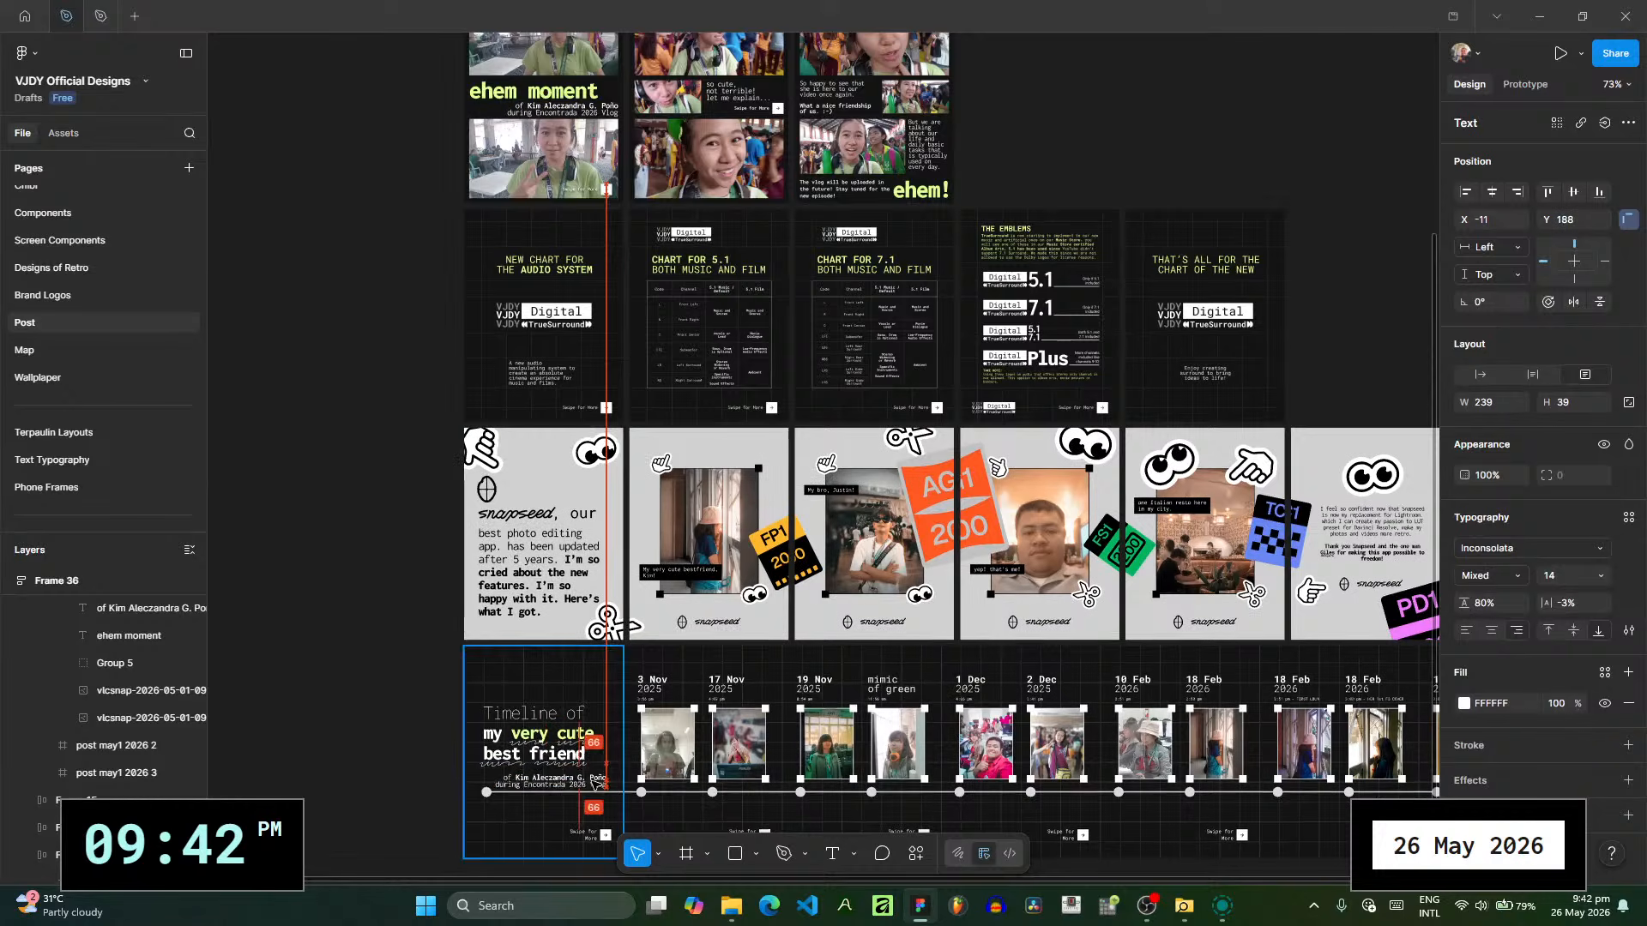
- Deselect the copied credit line and collapse Frame 14 in the layer list
{"action": "left_click_drag", "start_coordinate": [1330, 742], "coordinate": [476, 613]}
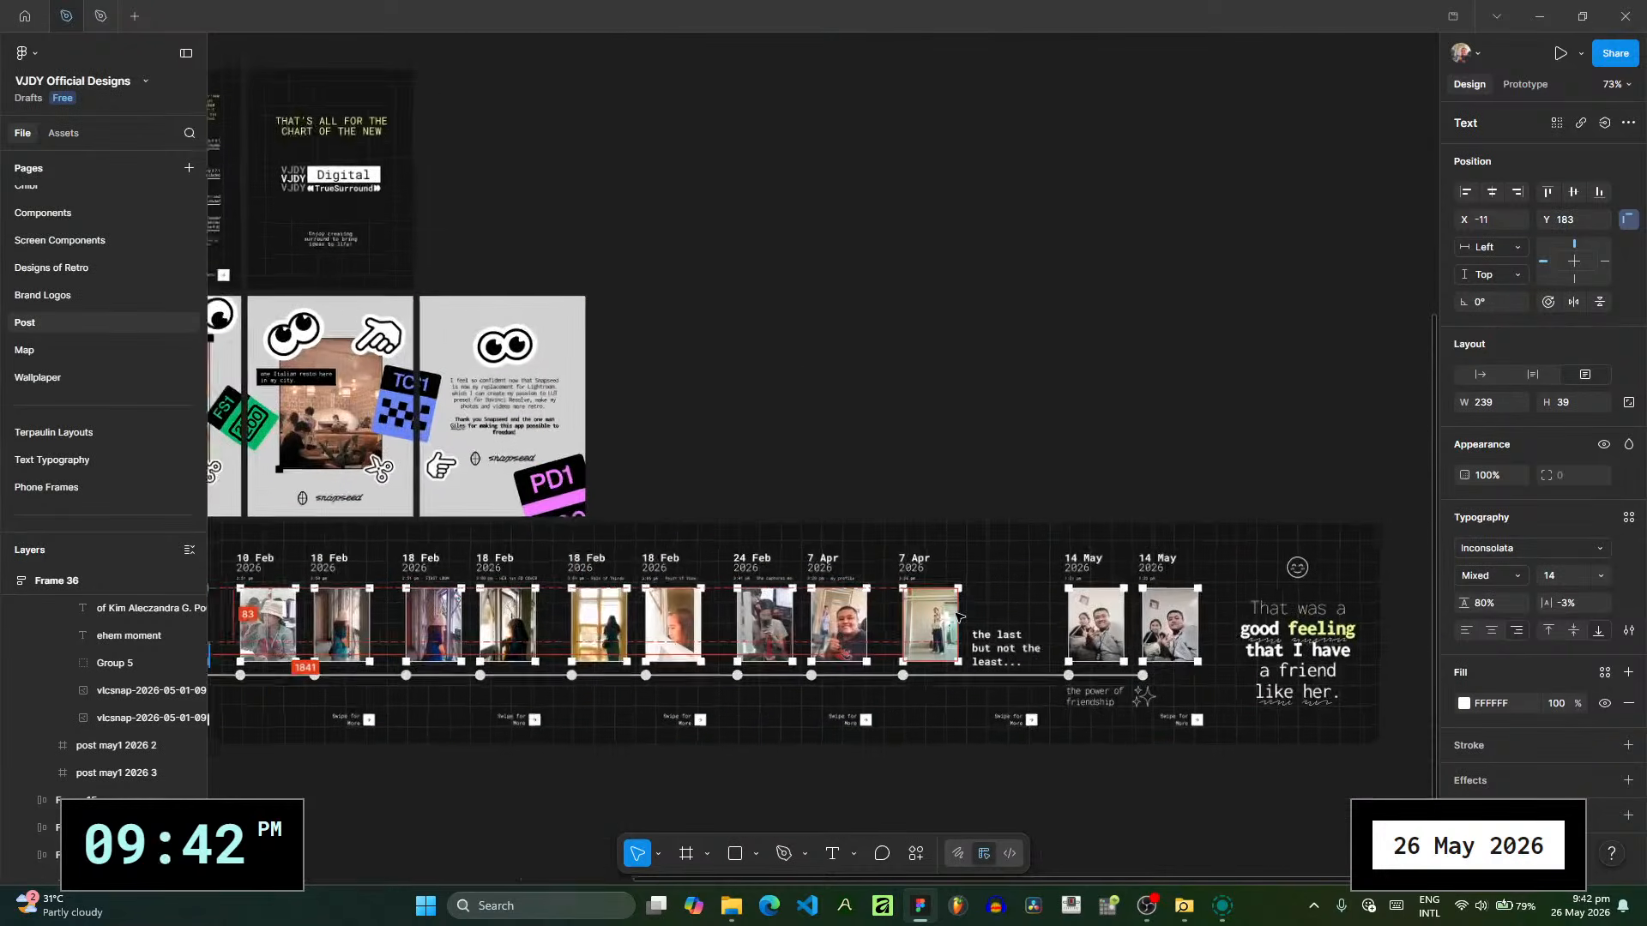
{"action": "scroll", "coordinate": [964, 622], "scroll_direction": "up", "scroll_amount": 8}
{"action": "left_click_drag", "start_coordinate": [989, 657], "coordinate": [566, 499]}
{"action": "scroll", "coordinate": [572, 499], "scroll_direction": "up", "scroll_amount": 4}
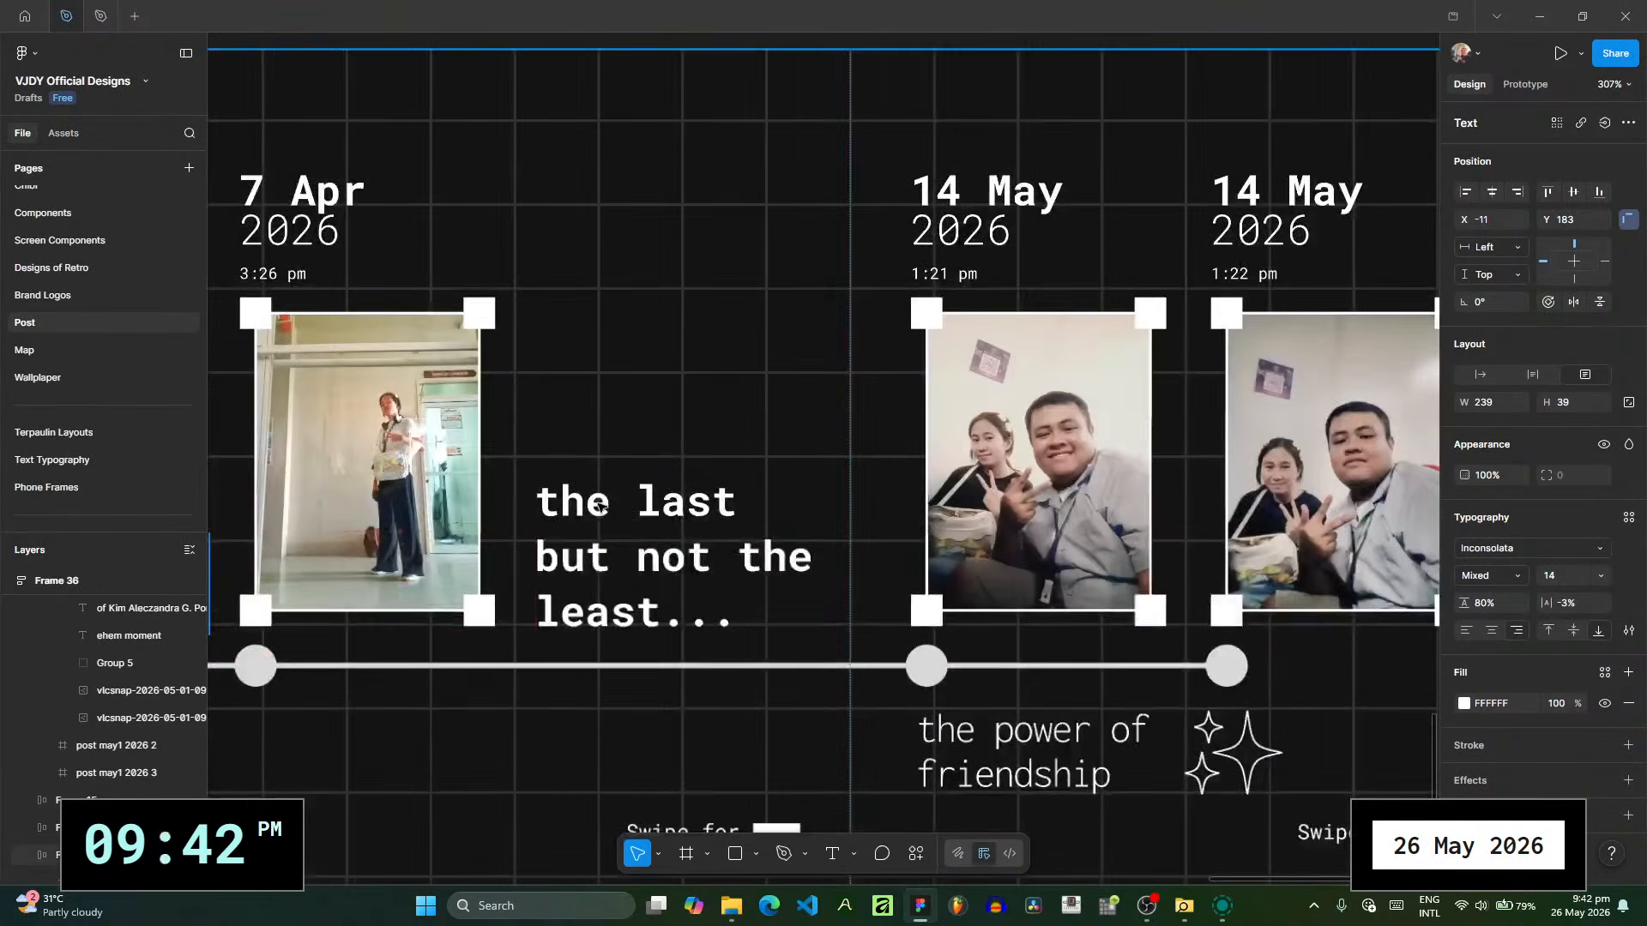
{"action": "key", "text": "Escape"}
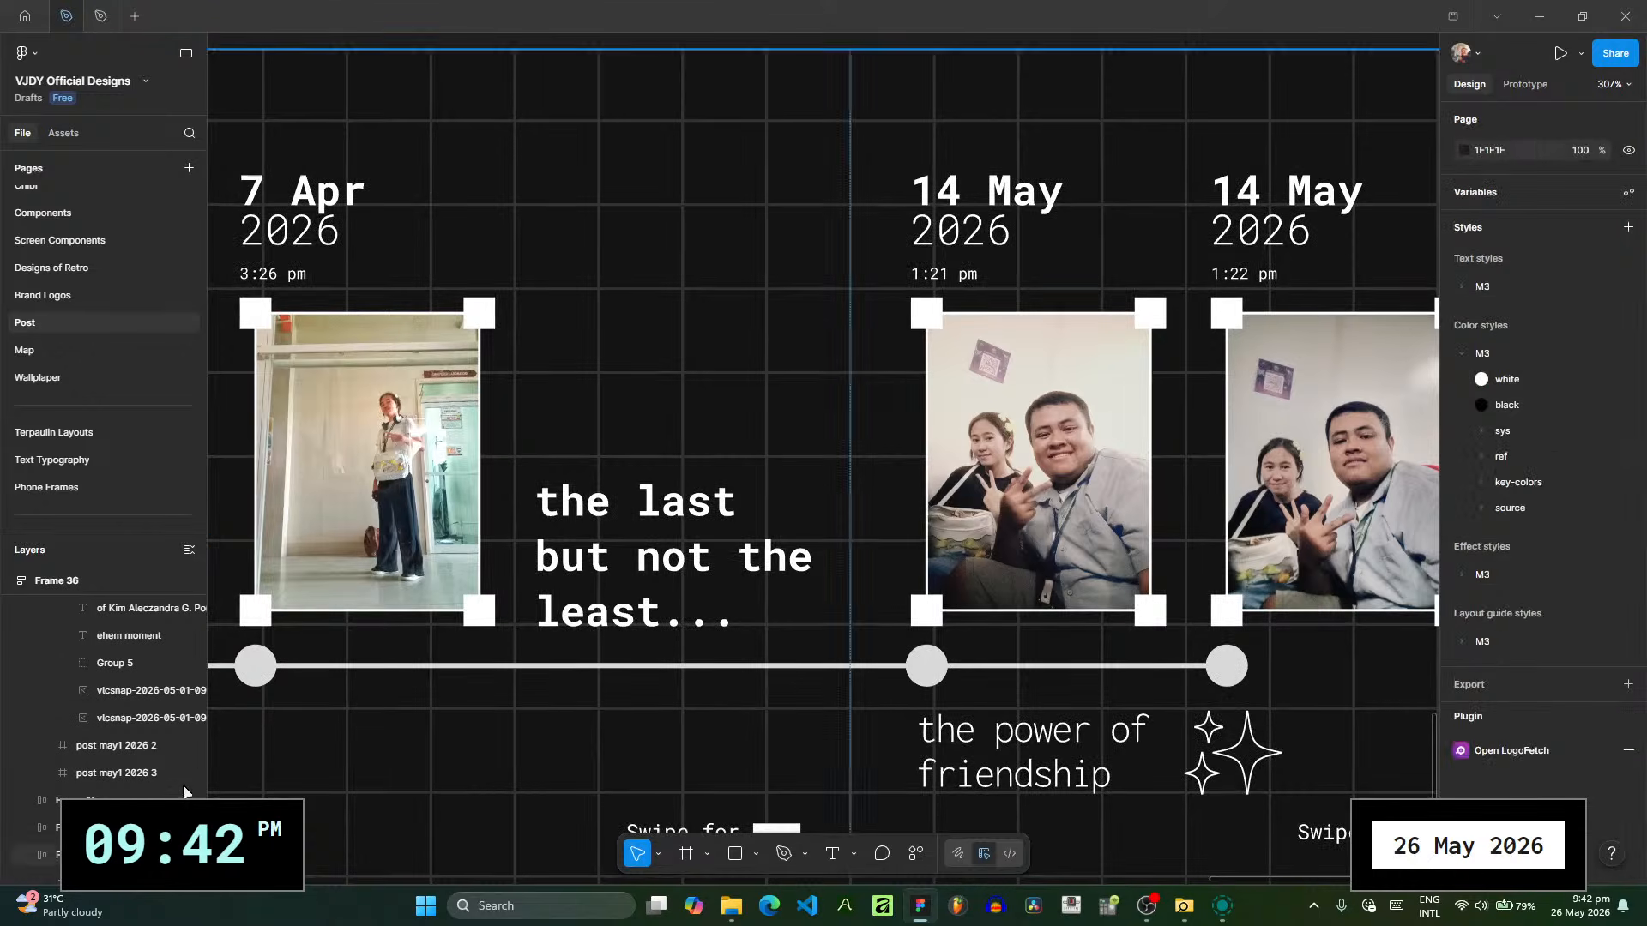
{"action": "scroll", "coordinate": [140, 755], "scroll_direction": "up", "scroll_amount": 2}
{"action": "left_click", "coordinate": [28, 635]}
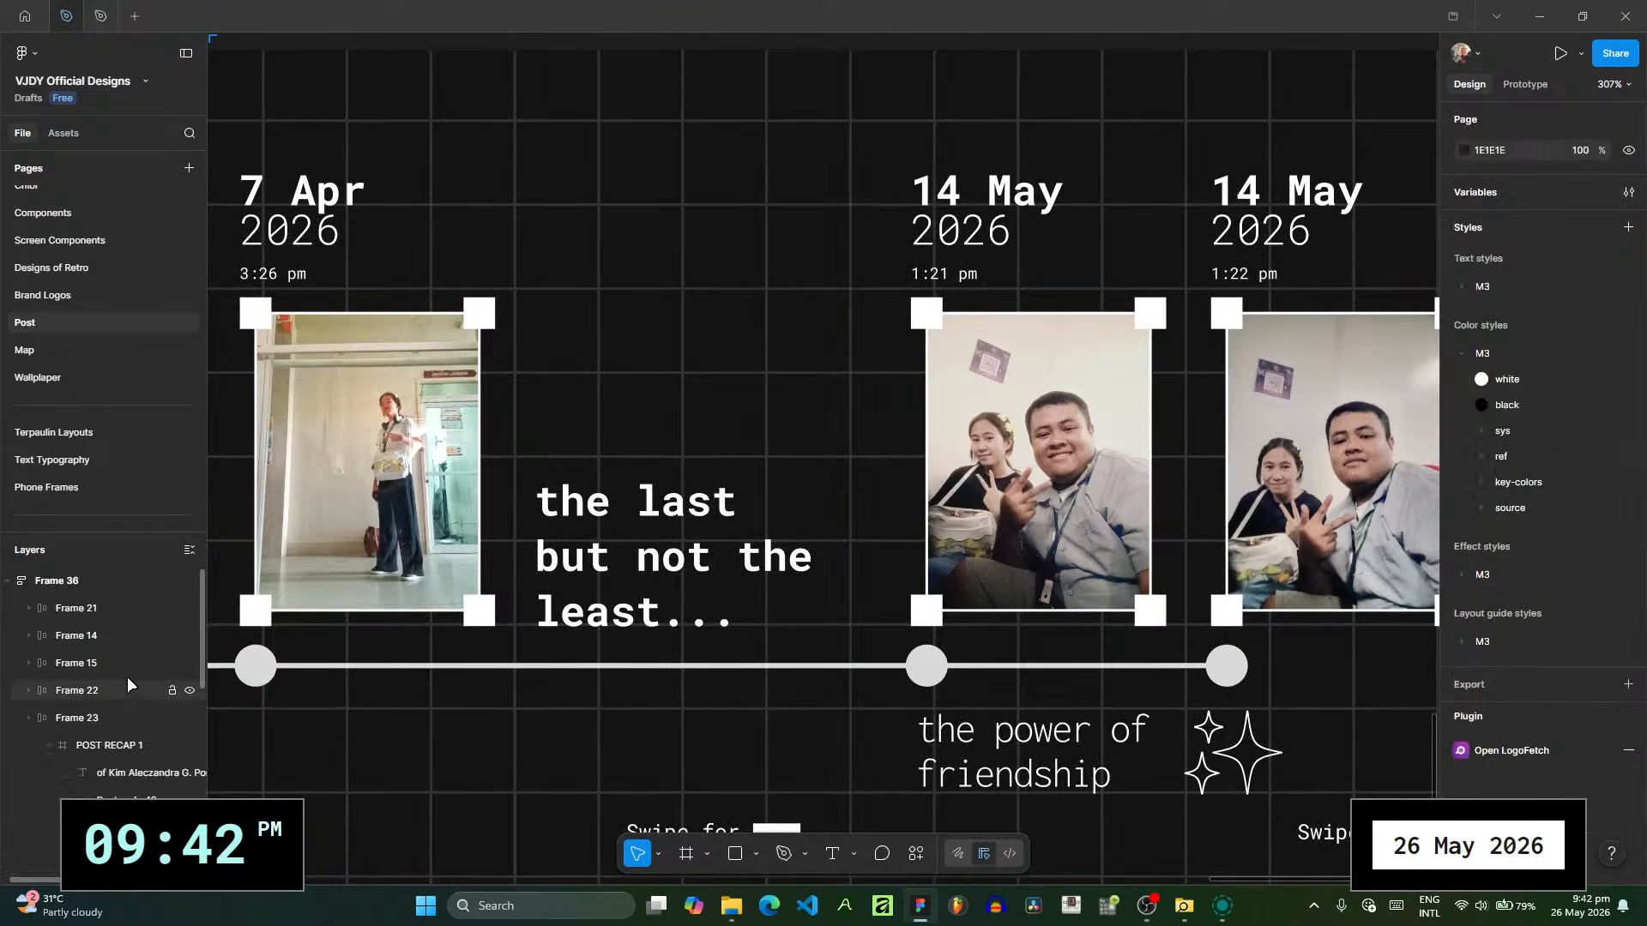
- Collapse the POST RECAP 1 slide and unlock the POST RECAP 9 slide in the layer list
{"action": "left_click", "coordinate": [50, 747]}
{"action": "scroll", "coordinate": [163, 772], "scroll_direction": "down", "scroll_amount": 5}
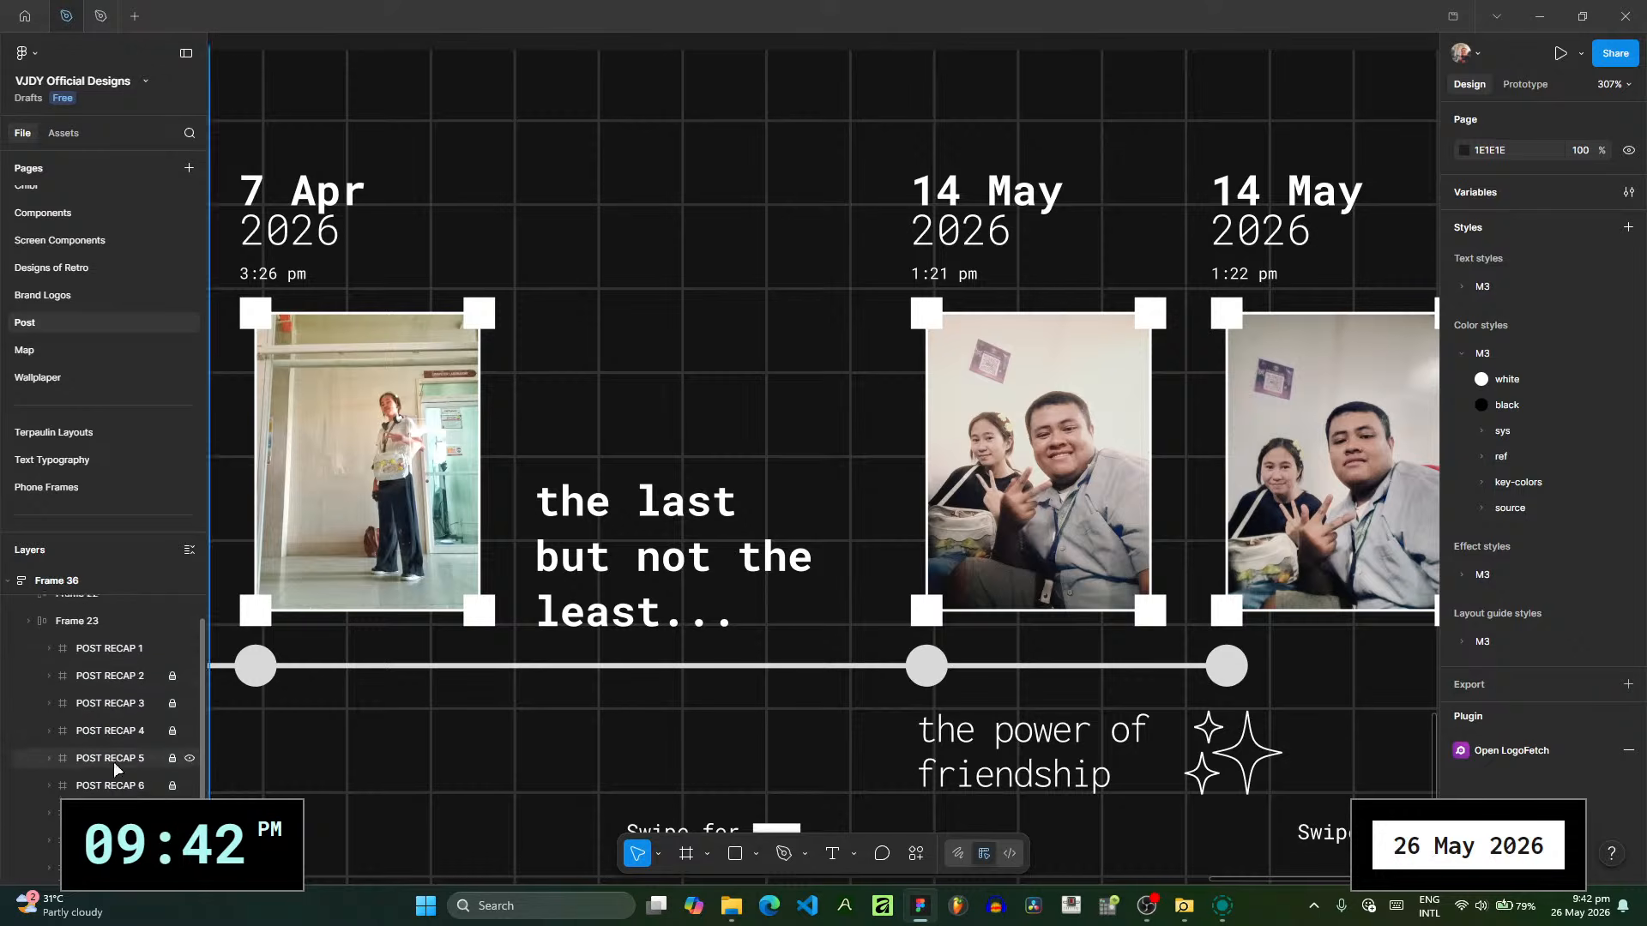
{"action": "left_click", "coordinate": [172, 768]}
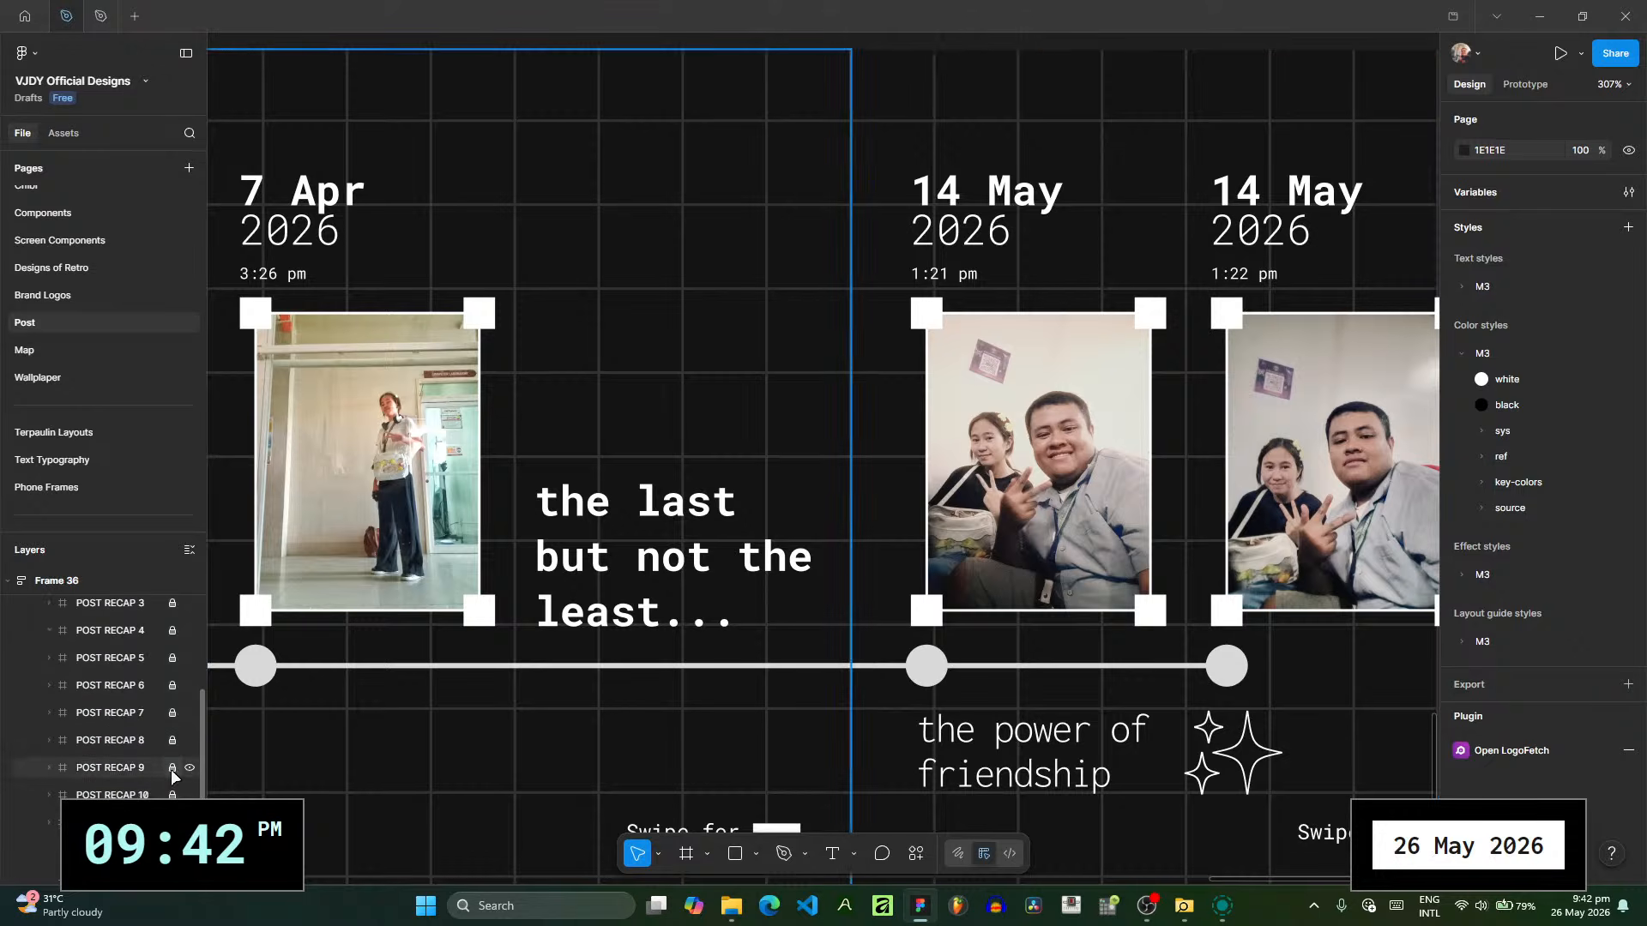
- Move the "the last but not the least..." text below the timeline line and widen its text box to 139
{"action": "left_click", "coordinate": [686, 545]}
{"action": "left_click_drag", "start_coordinate": [686, 545], "coordinate": [678, 745]}
{"action": "scroll", "coordinate": [776, 600], "scroll_direction": "down", "scroll_amount": 4}
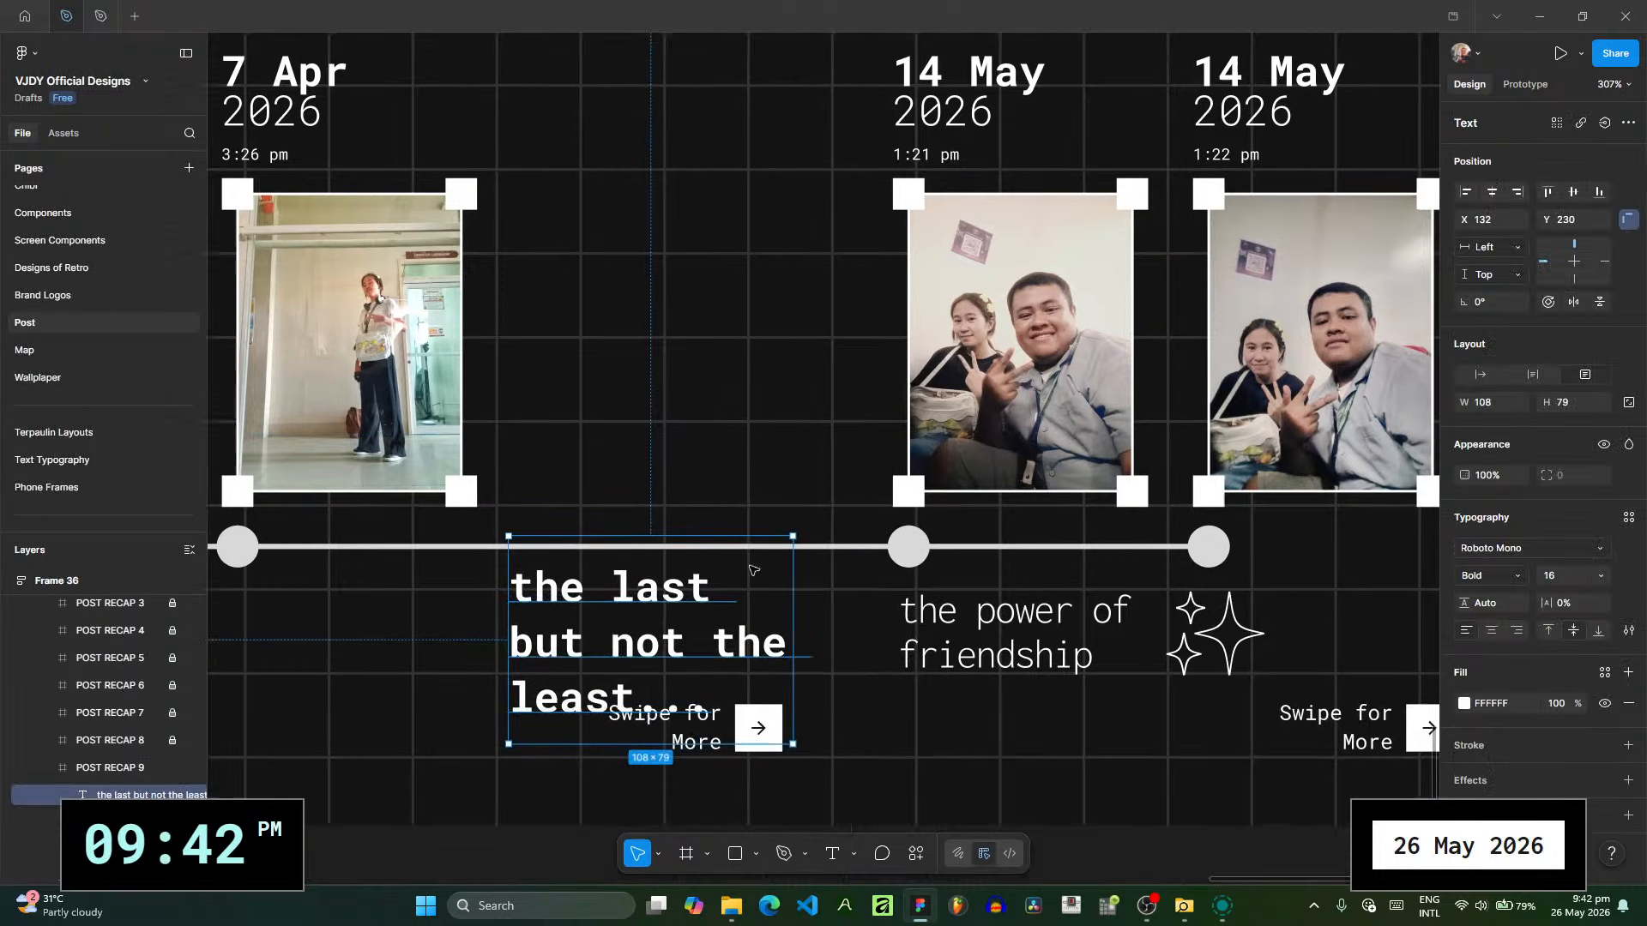
{"action": "left_click_drag", "start_coordinate": [775, 600], "coordinate": [670, 597]}
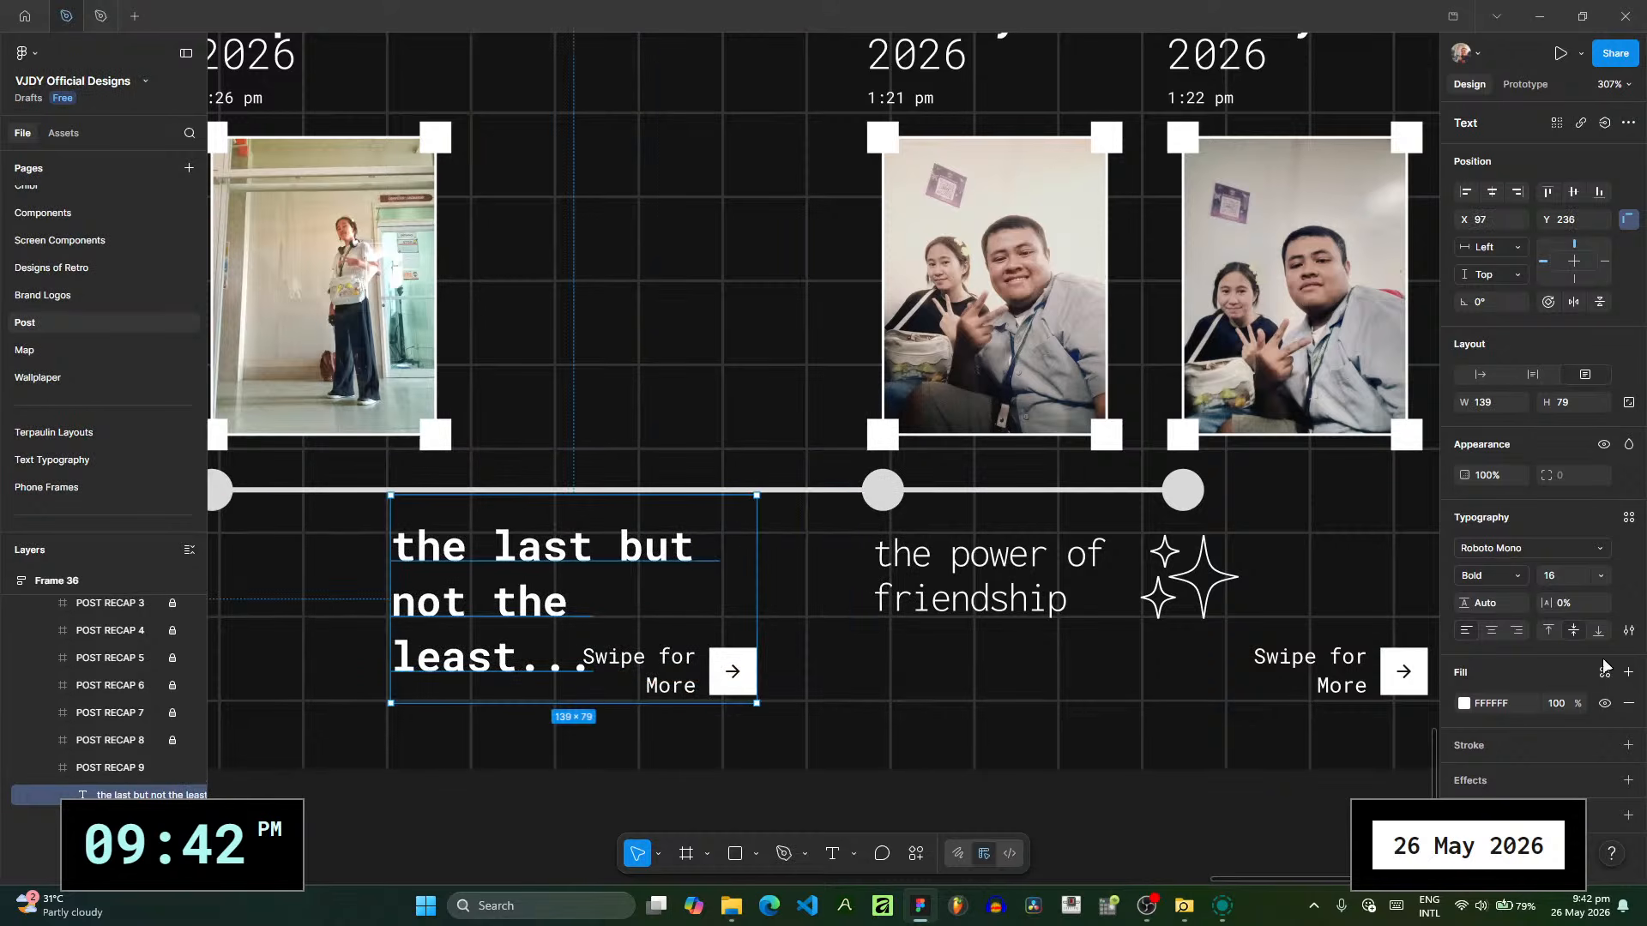
- Set the "the last but not the least..." text to font size 11 and align it right
{"action": "left_click", "coordinate": [1615, 576]}
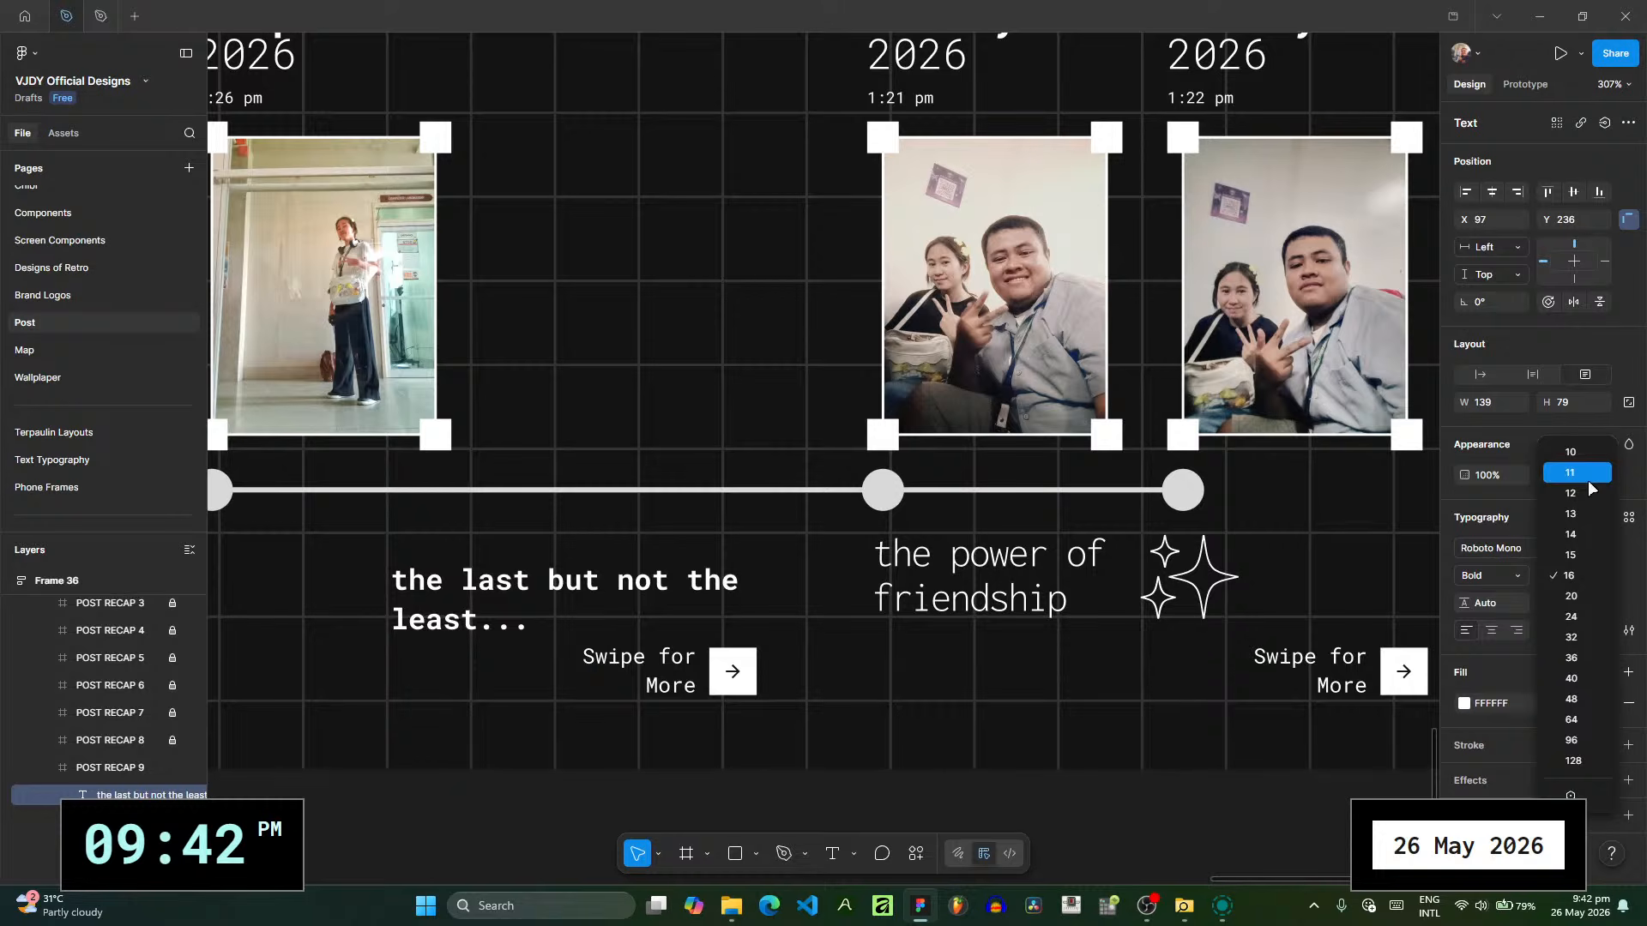
{"action": "left_click", "coordinate": [1588, 480]}
{"action": "left_click", "coordinate": [1516, 631]}
- Break the caption into "the last but" and "not the least...", and shift it slightly up and to the right above "Swipe for More"
{"action": "double_click", "coordinate": [626, 581]}
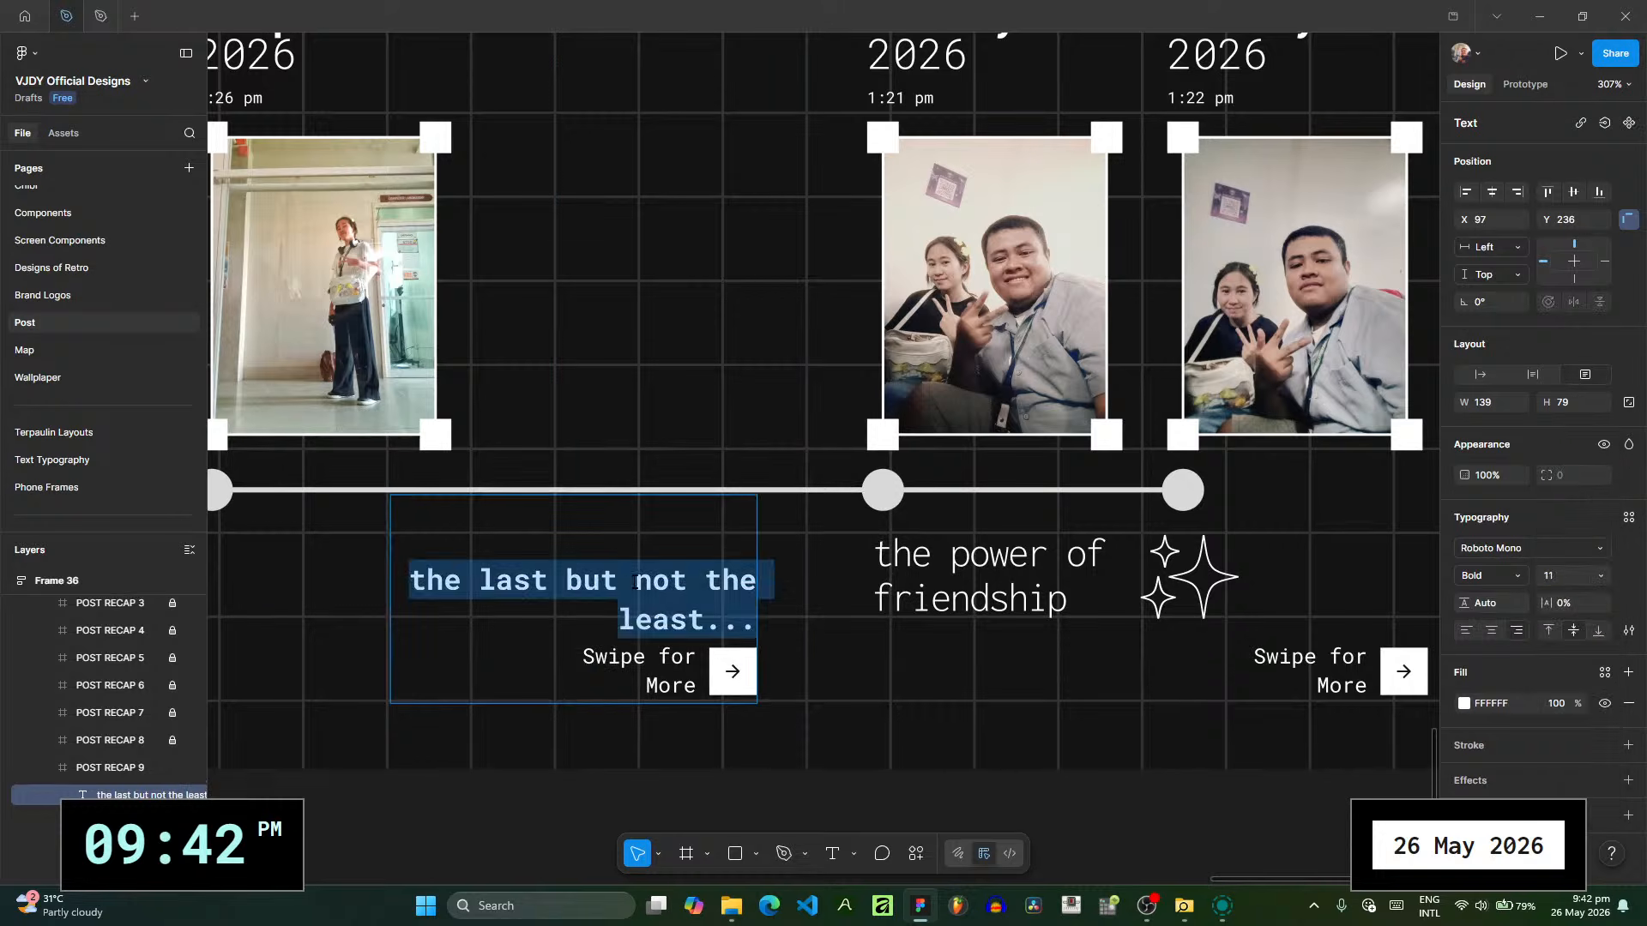
{"action": "left_click", "coordinate": [626, 582]}
{"action": "key", "text": "Delete"}
{"action": "key", "text": "Return"}
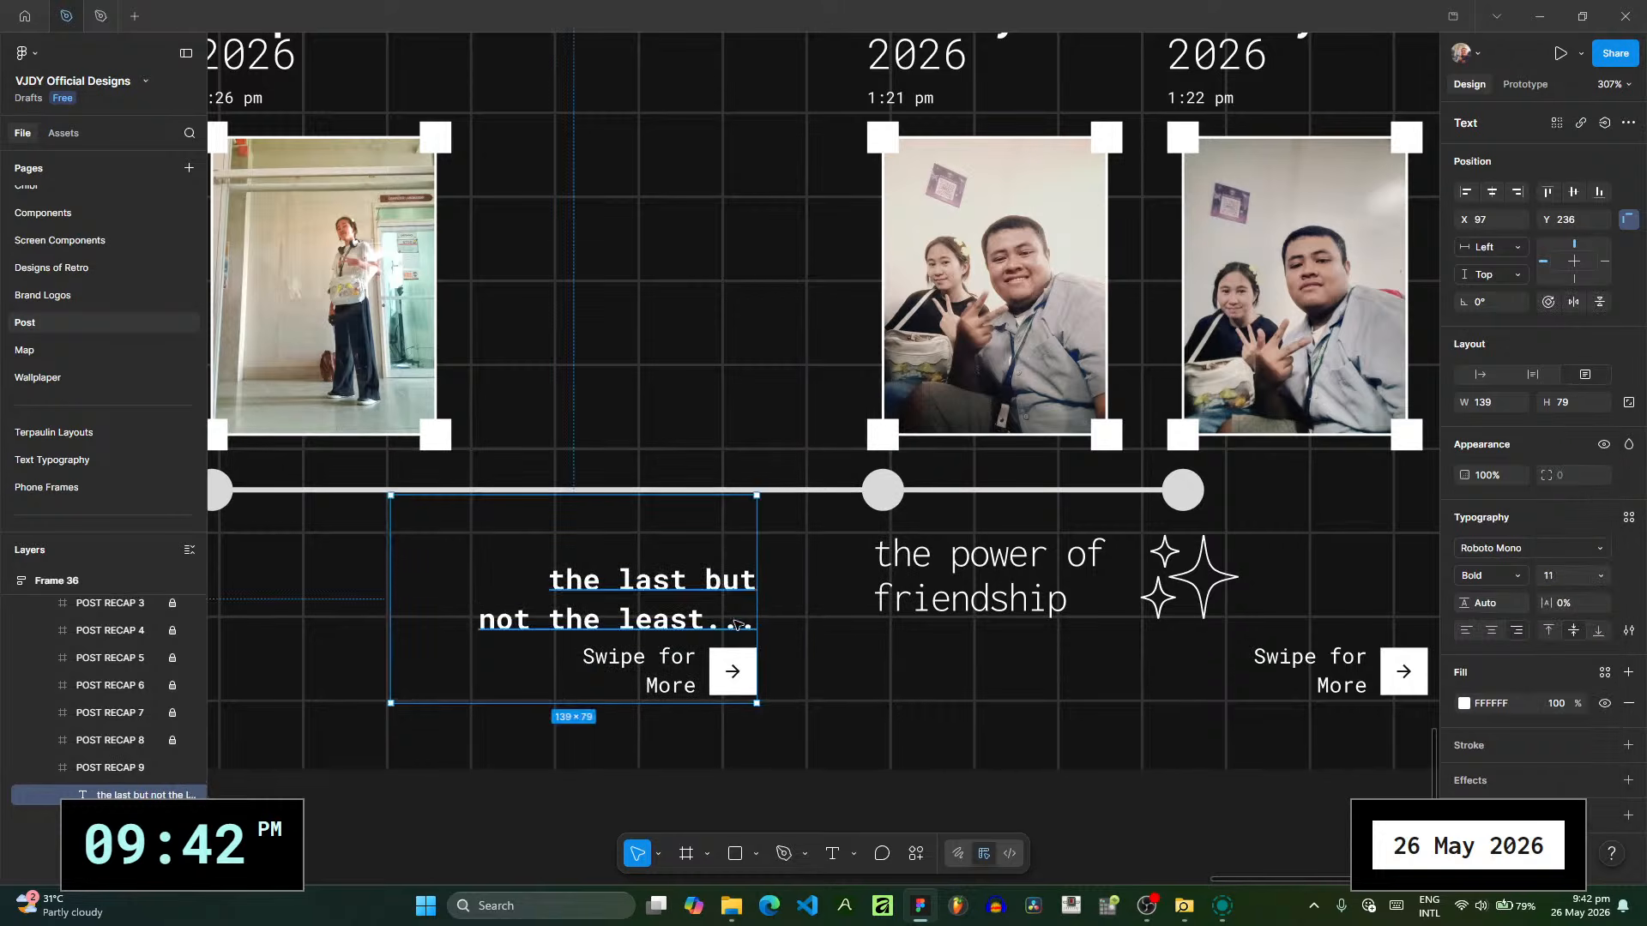
{"action": "key", "text": "Escape"}
{"action": "mouse_move", "coordinate": [736, 625]}
{"action": "left_mouse_down"}
{"action": "mouse_move", "coordinate": [813, 599]}
{"action": "mouse_move", "coordinate": [717, 598]}
{"action": "left_mouse_up"}
{"action": "key", "text": "Escape"}
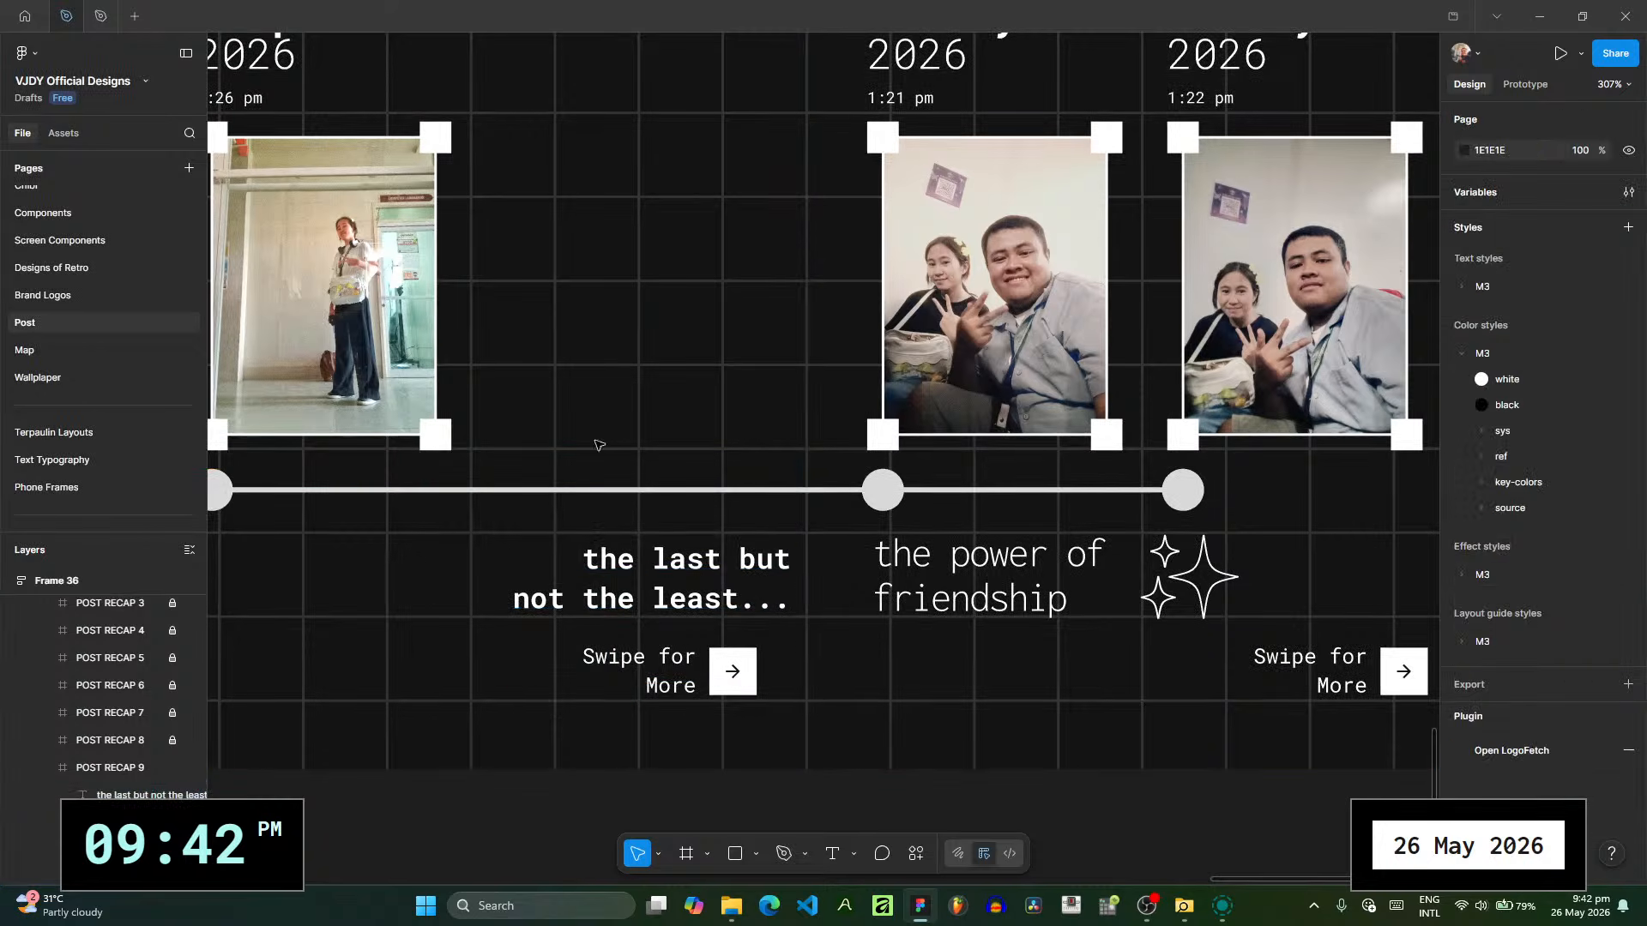
- Examine which POST RECAP 9 layers make up the 7 Apr entry: photo, corner frame, date frame, timeline line and dot
{"action": "scroll", "coordinate": [478, 471], "scroll_direction": "up", "scroll_amount": 2}
{"action": "scroll", "coordinate": [478, 471], "scroll_direction": "left", "scroll_amount": 2}
{"action": "left_click", "coordinate": [529, 491]}
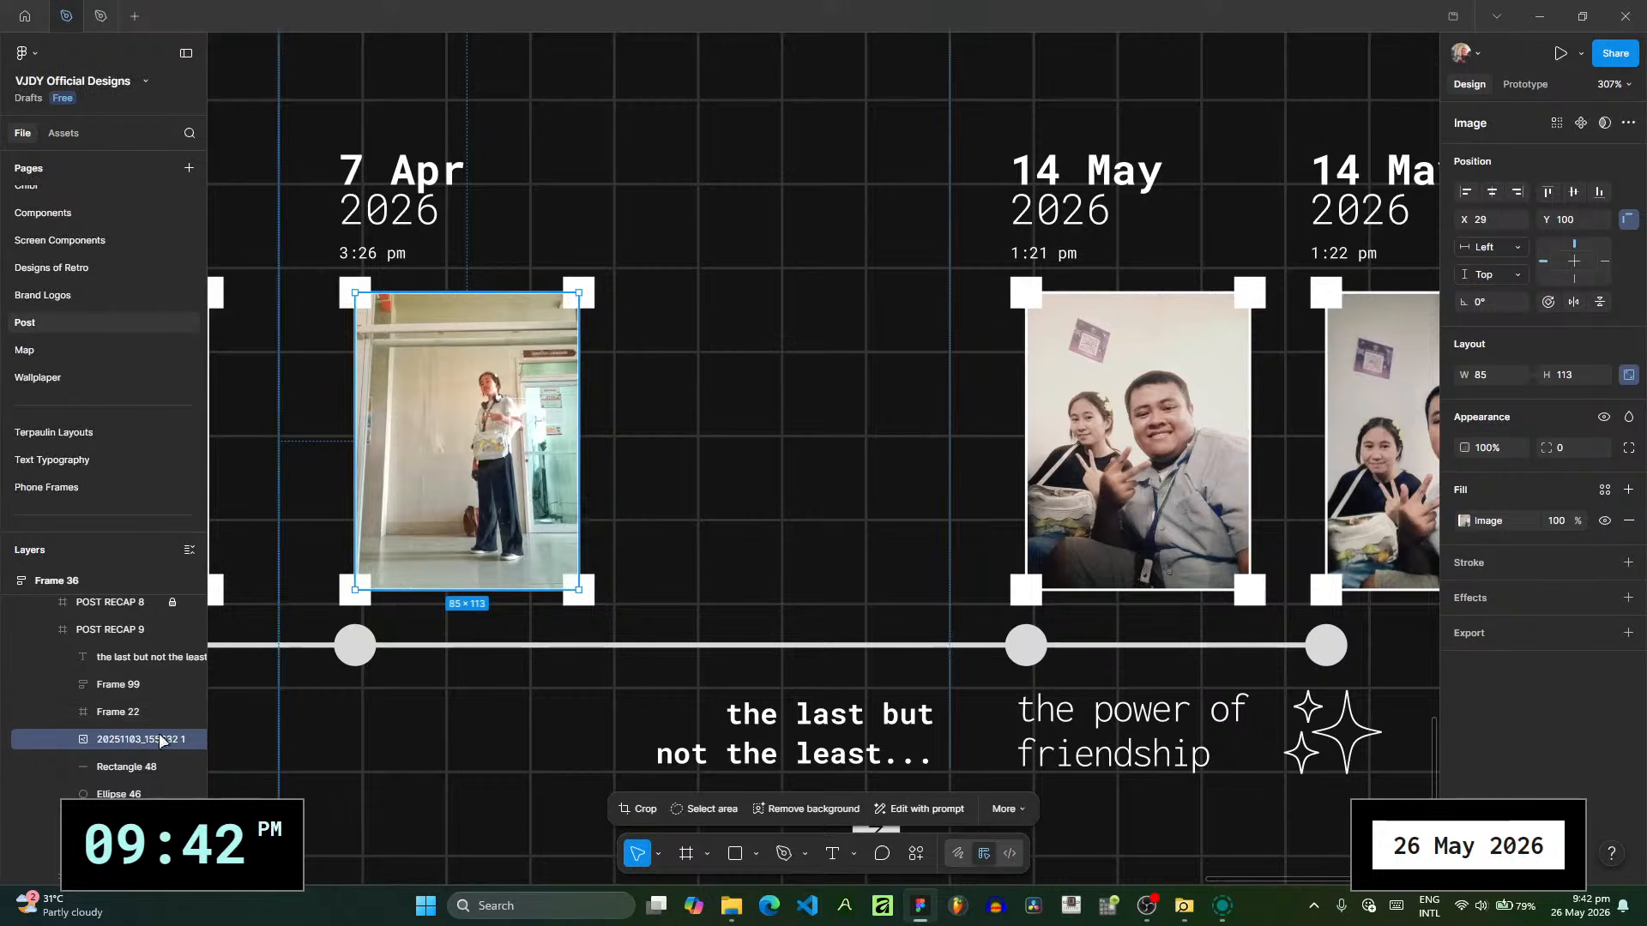
{"action": "scroll", "coordinate": [130, 700], "scroll_direction": "down", "scroll_amount": 1}
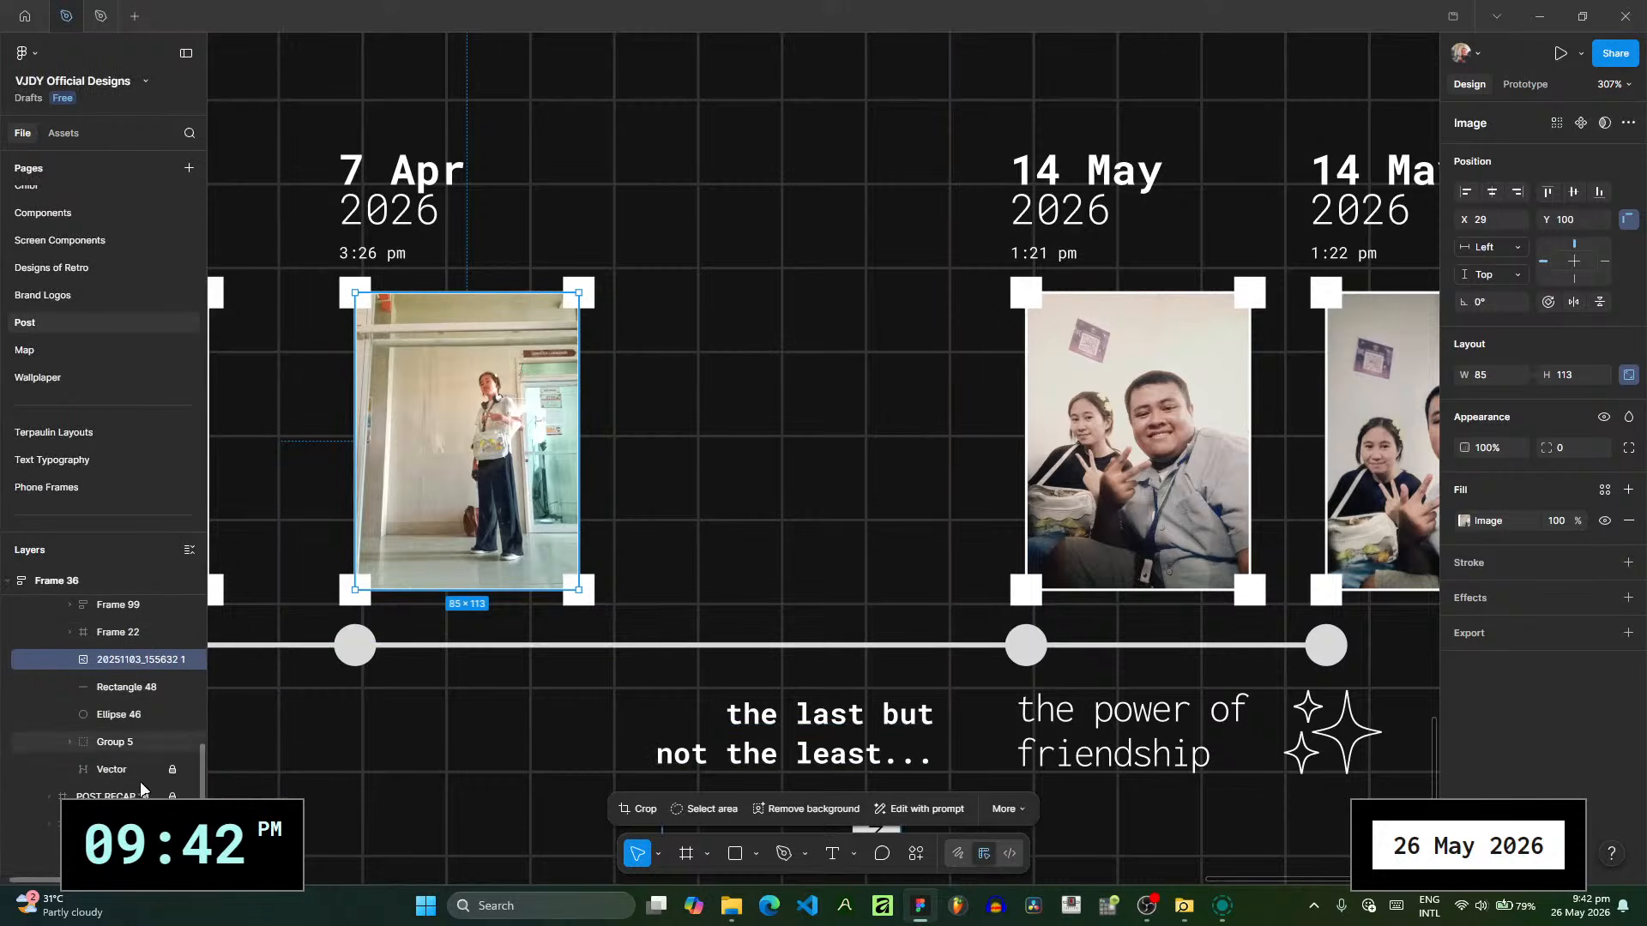
{"action": "left_click", "coordinate": [133, 638], "text": "shift"}
{"action": "scroll", "coordinate": [137, 659], "scroll_direction": "up", "scroll_amount": 1}
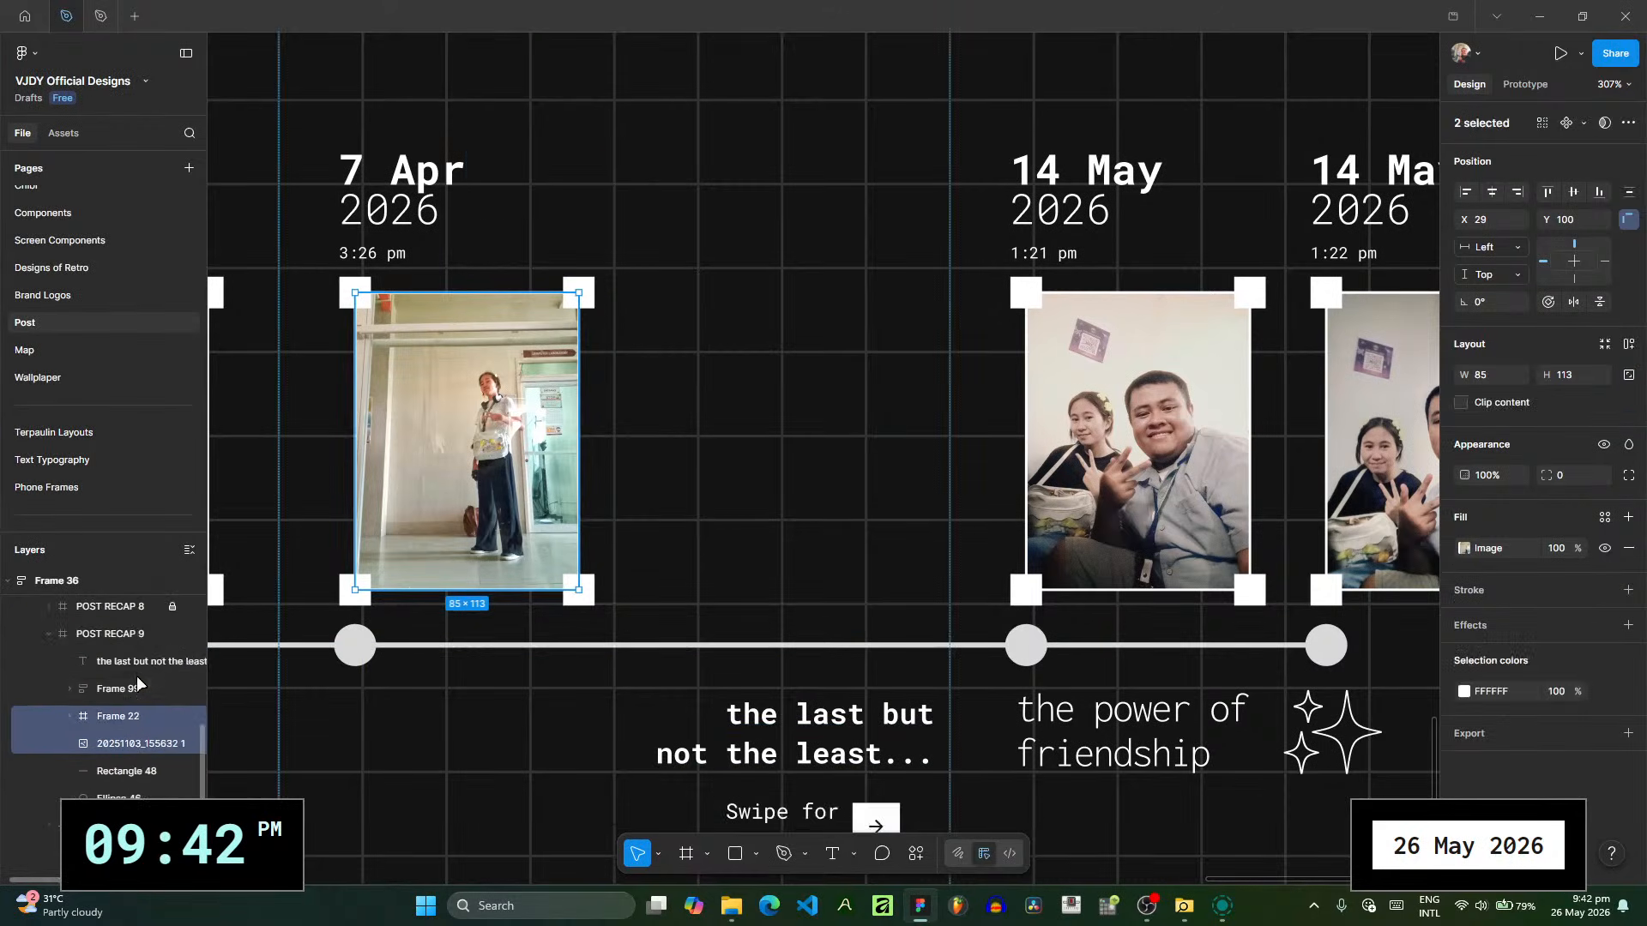
{"action": "left_click", "coordinate": [118, 688]}
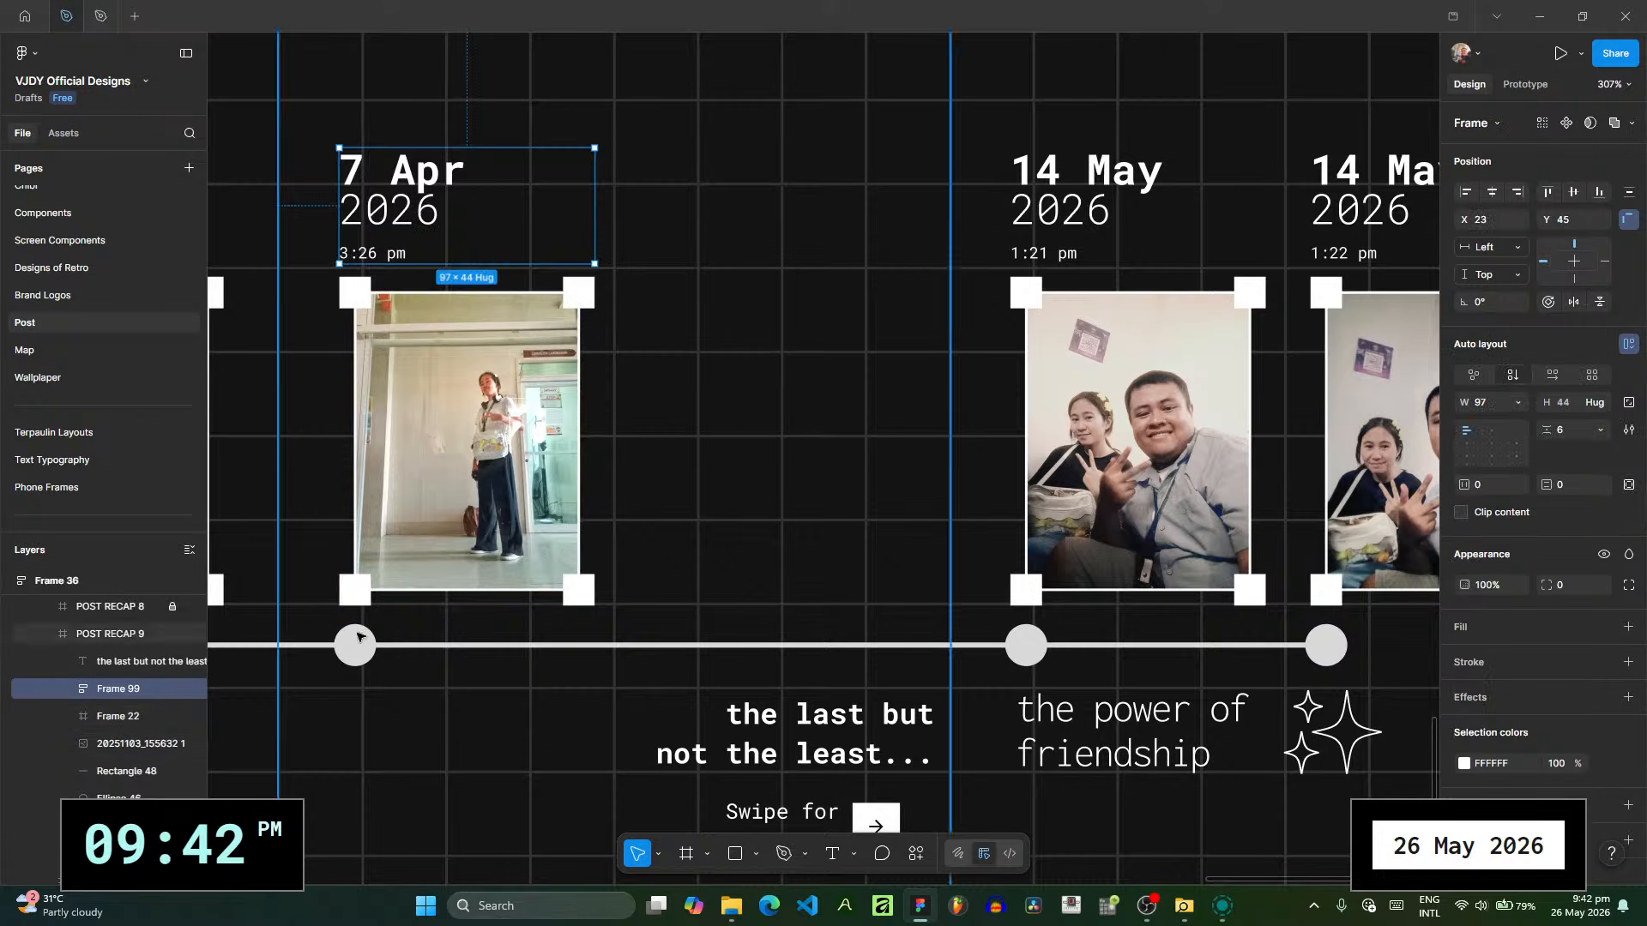
{"action": "left_click", "coordinate": [283, 645]}
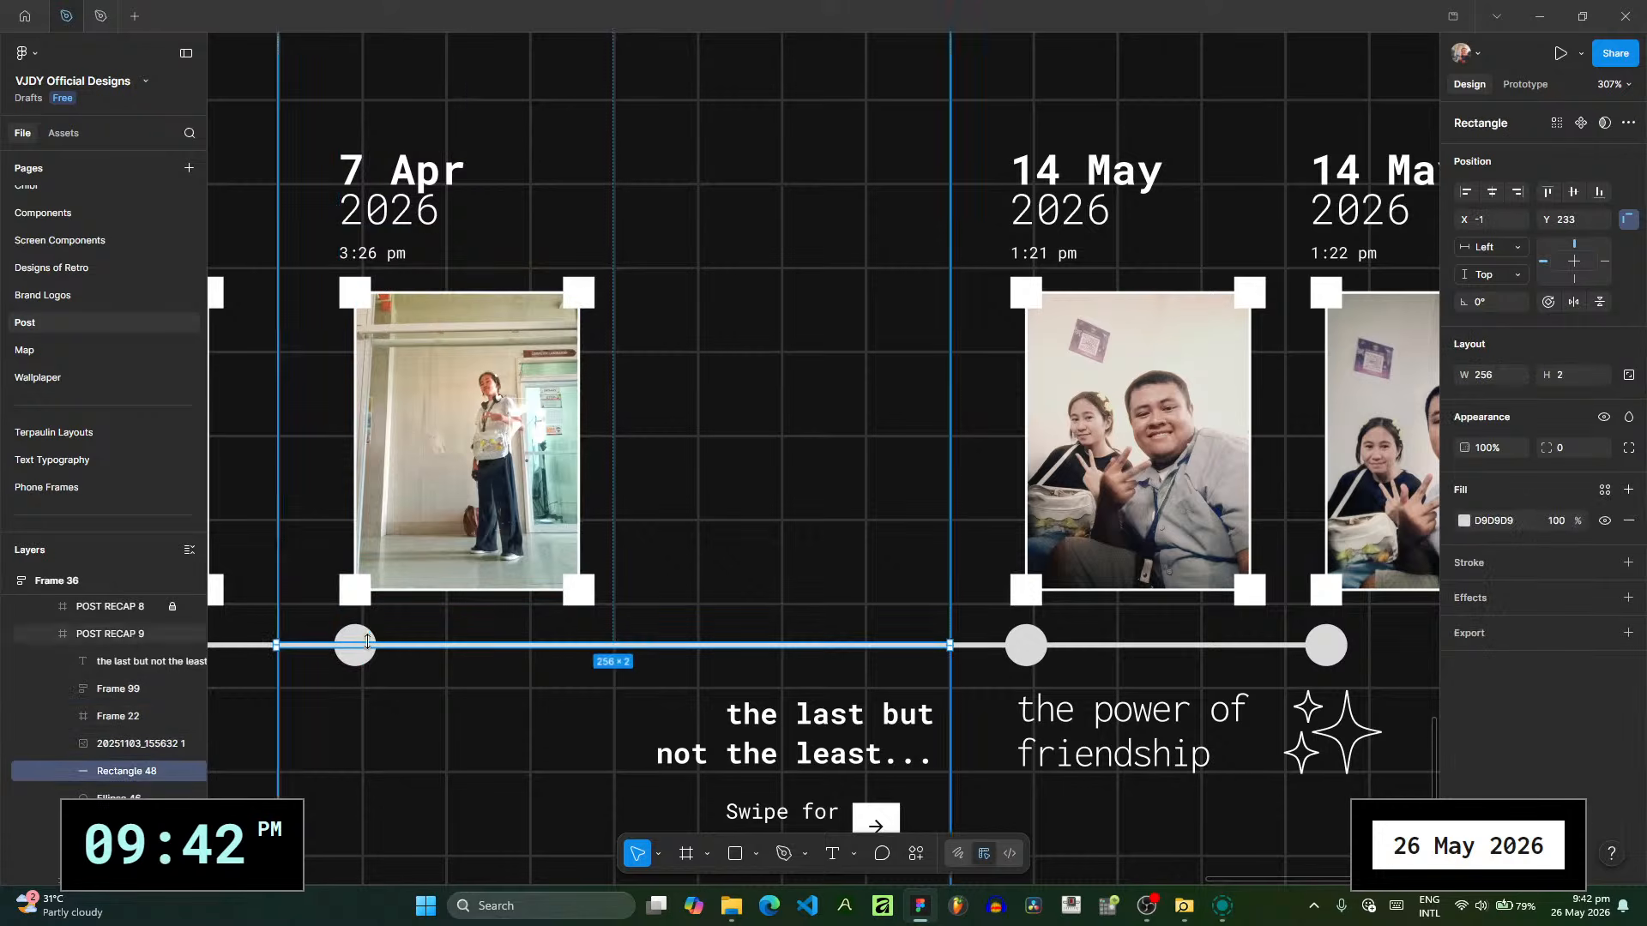
{"action": "left_click", "coordinate": [146, 795]}
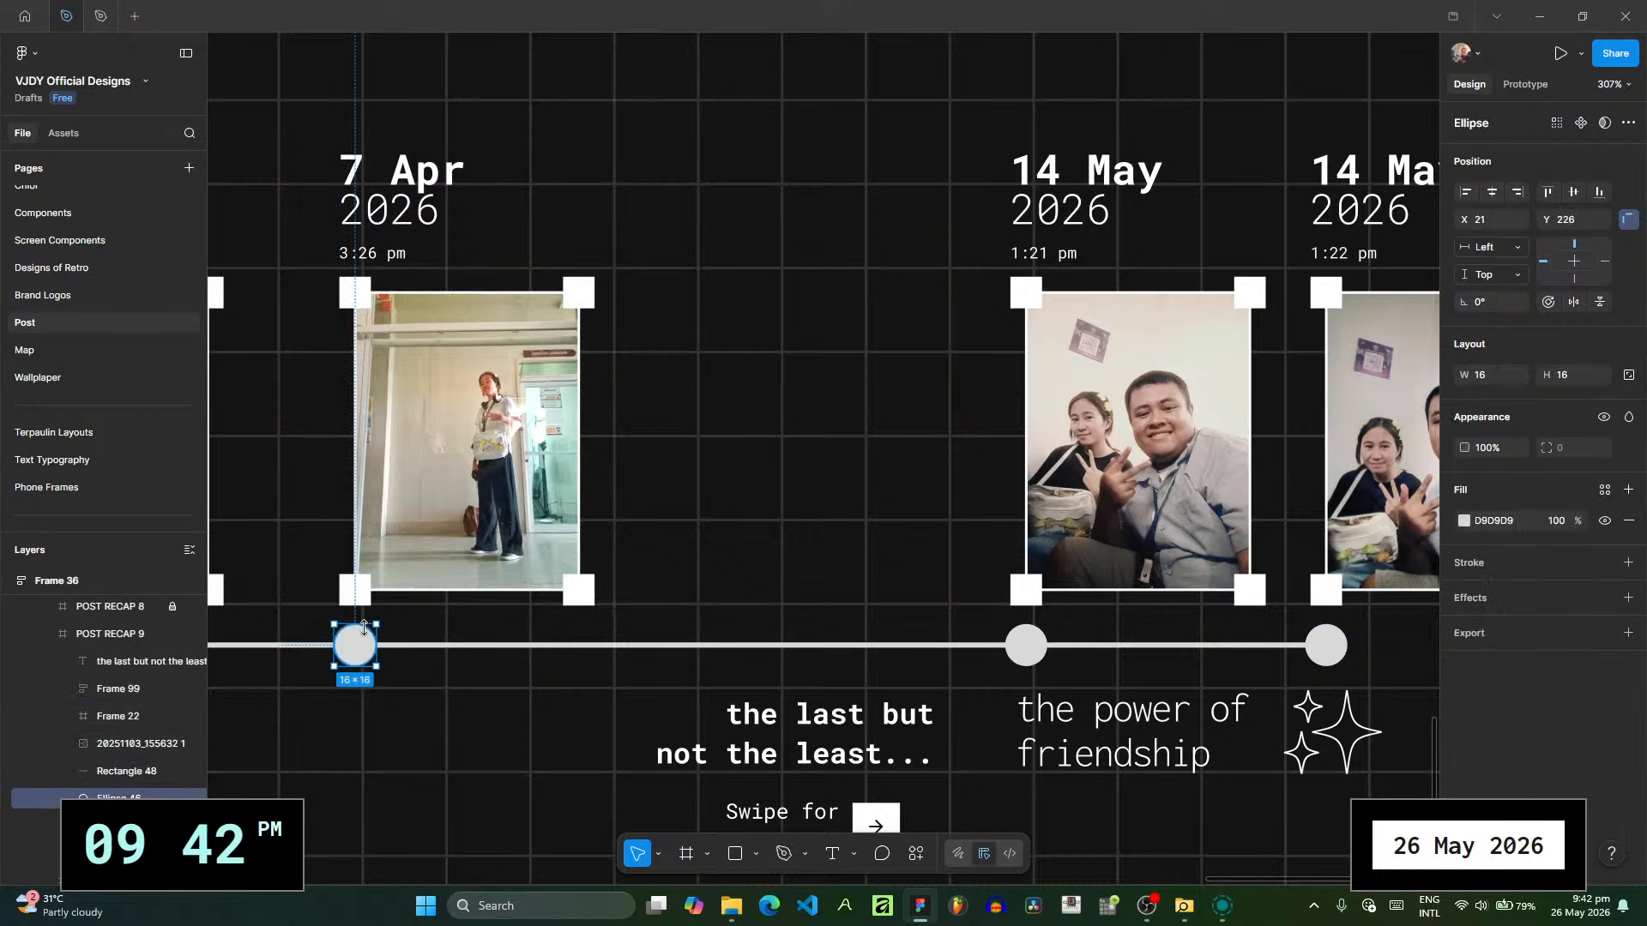
- Duplicate the 7 Apr entry's date frame, corner frame, photo and timeline dot, and place the copy beside the original on the same slide
{"action": "left_click", "coordinate": [127, 696]}
{"action": "left_click", "coordinate": [131, 722], "text": "ctrl"}
{"action": "left_click", "coordinate": [132, 744], "text": "ctrl"}
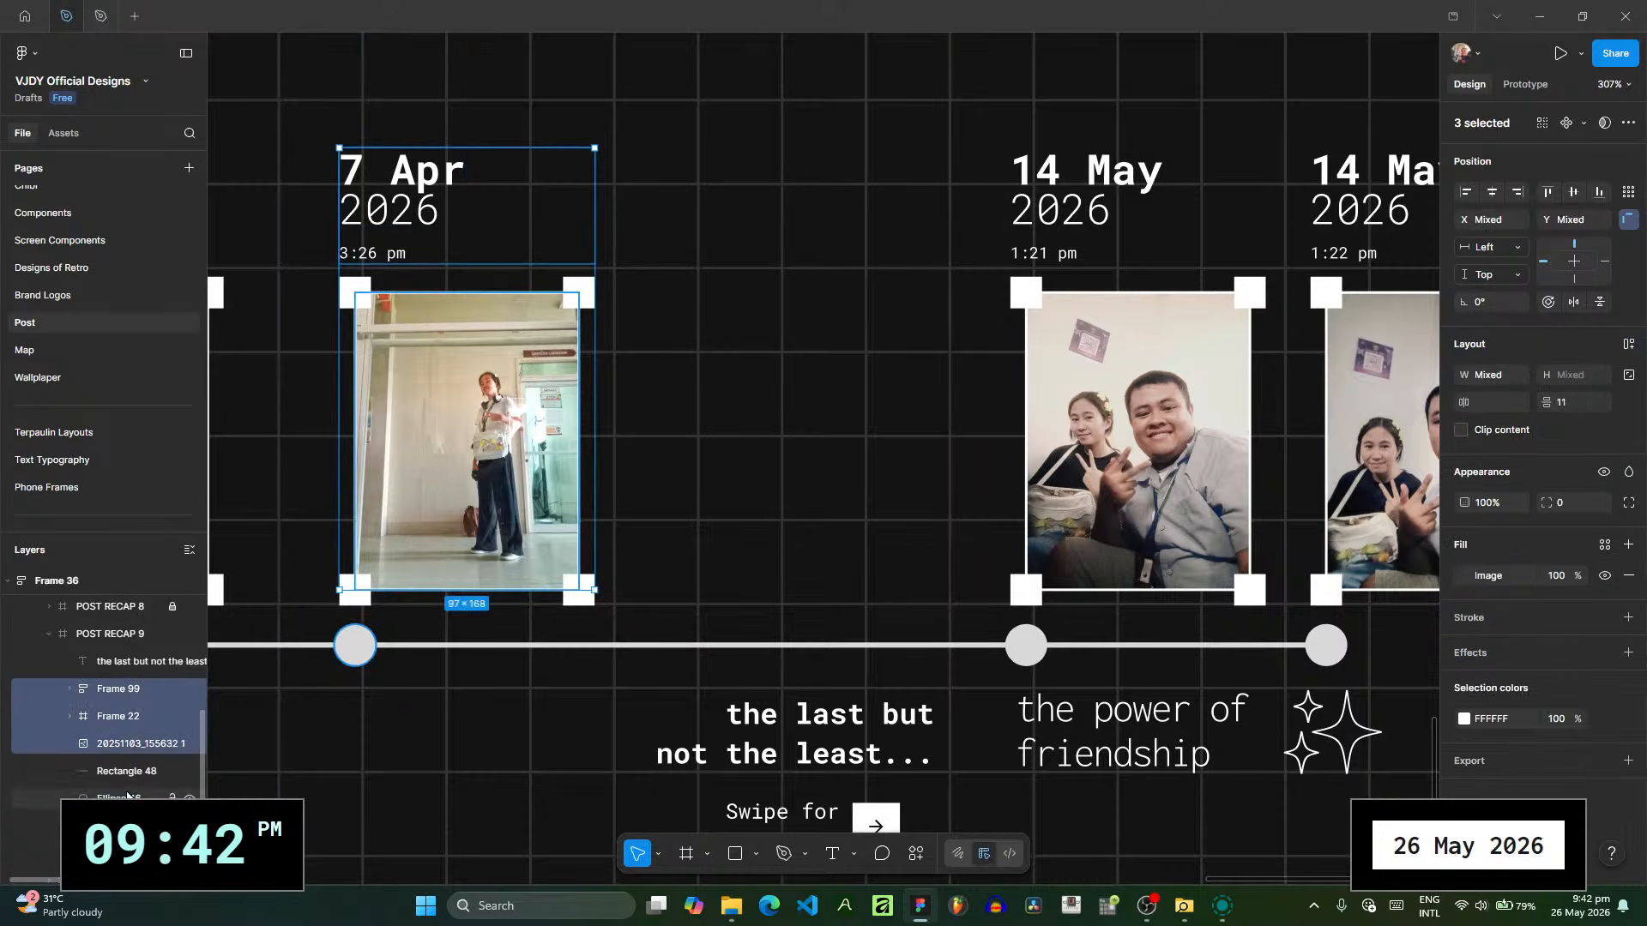
{"action": "left_click", "coordinate": [139, 796], "text": "ctrl"}
{"action": "key", "text": "ctrl+d"}
{"action": "left_click_drag", "start_coordinate": [498, 506], "coordinate": [821, 505]}
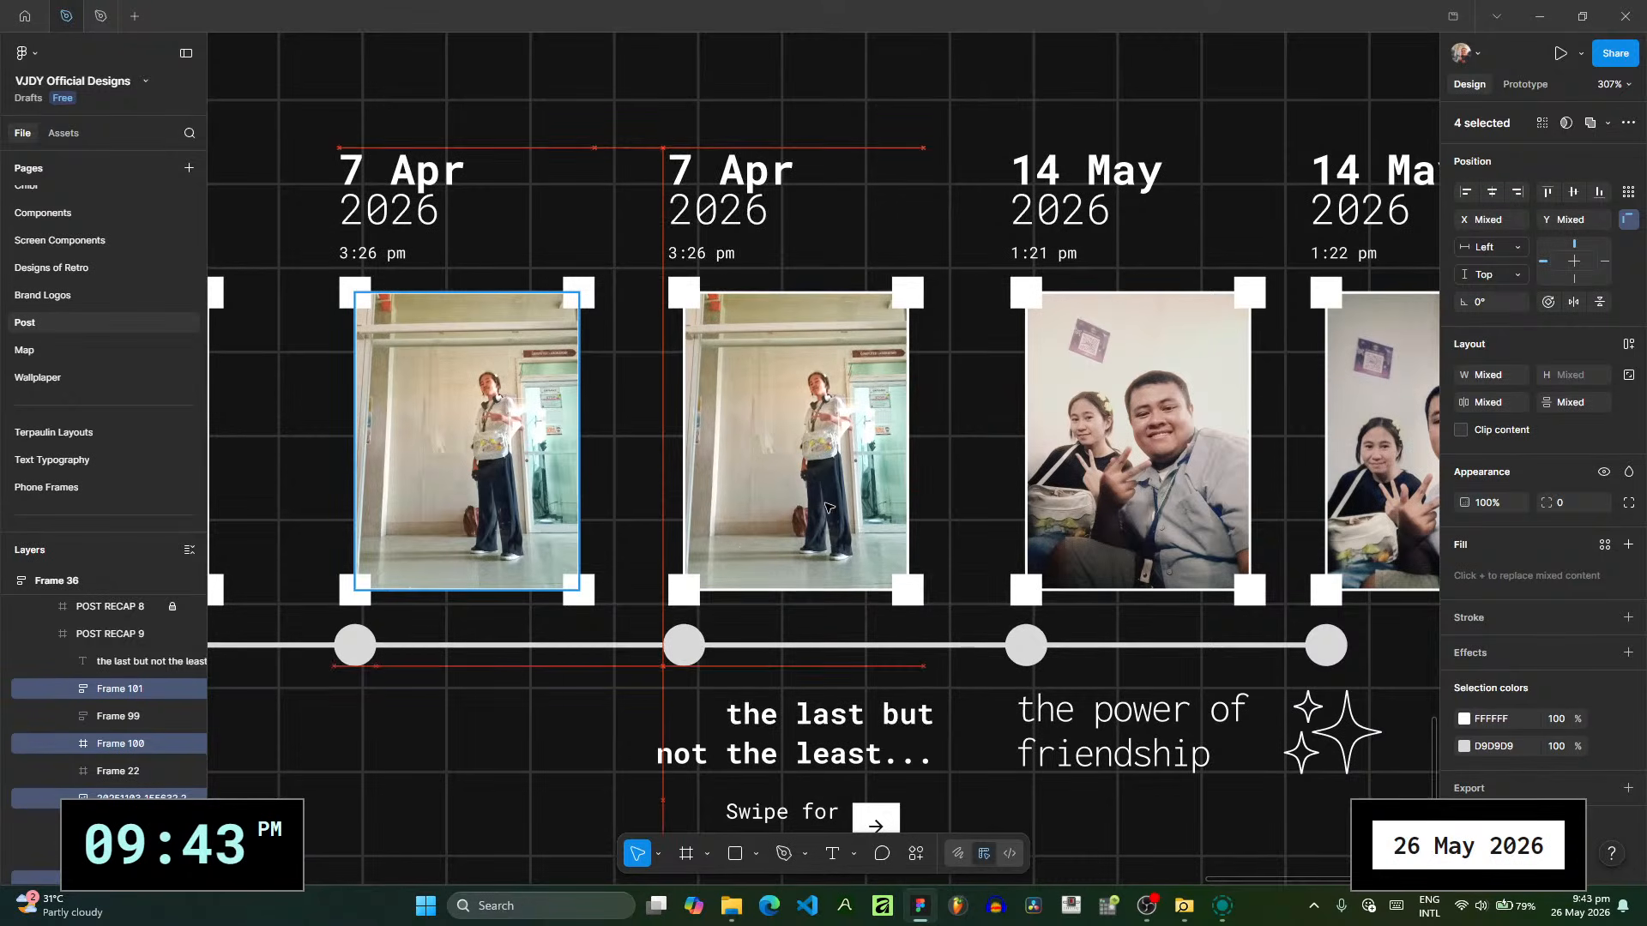
- Open the image fill of the duplicated 7 Apr photo and switch to the picture collection folder in File Explorer
{"action": "left_click", "coordinate": [748, 205], "text": "ctrl"}
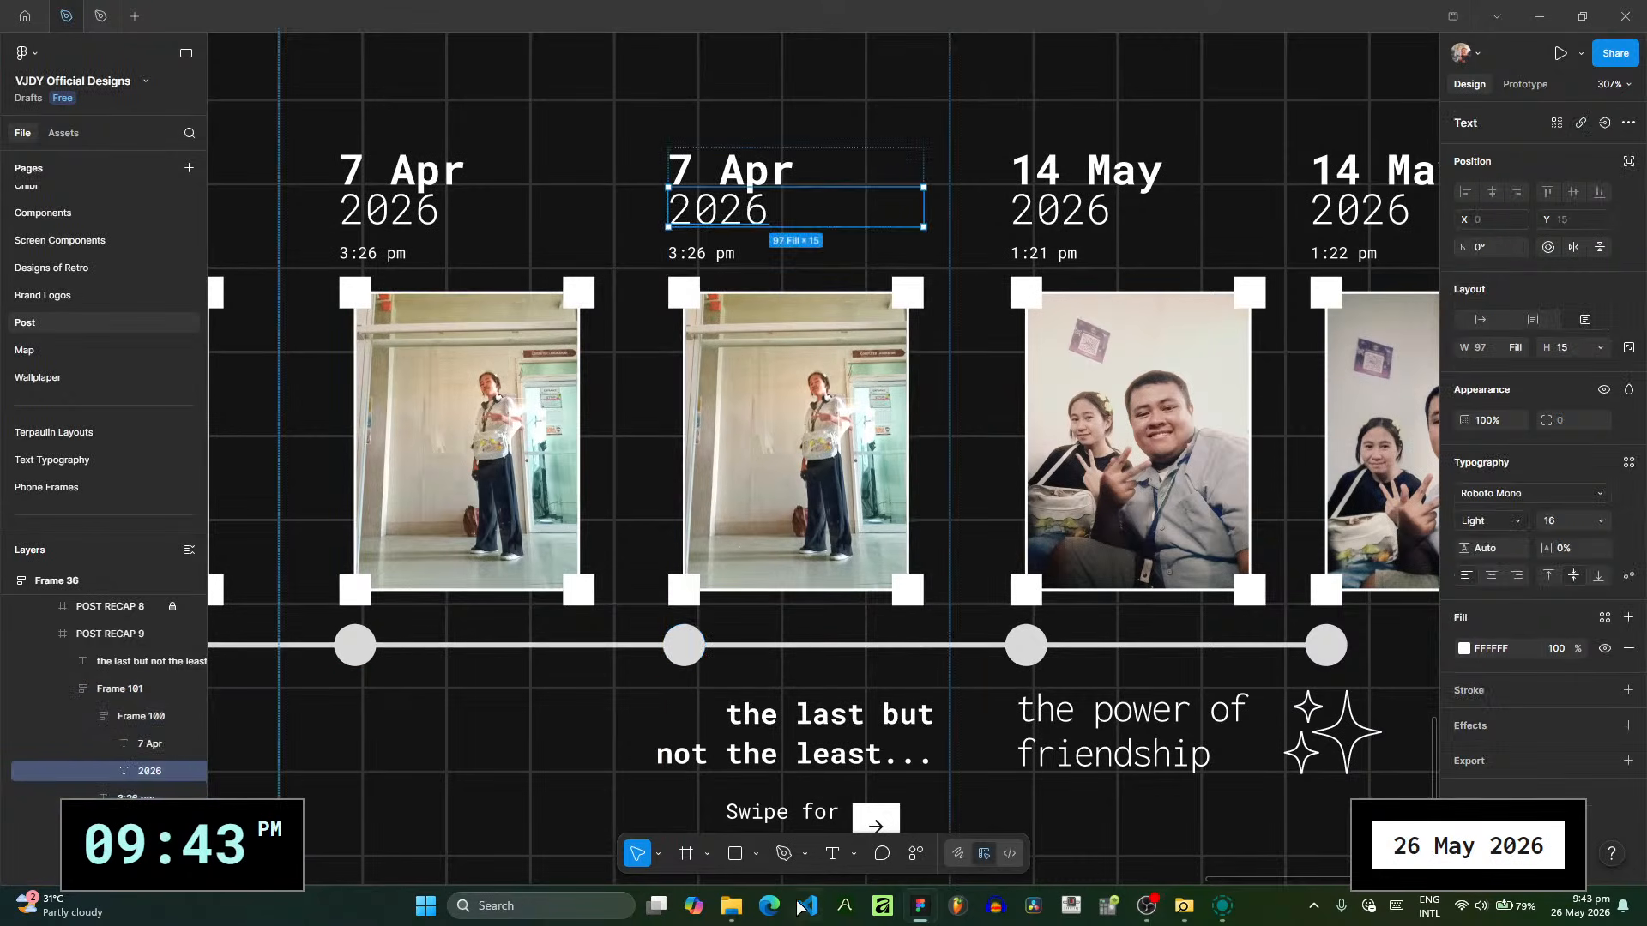
{"action": "left_click", "coordinate": [849, 399]}
{"action": "left_click", "coordinate": [843, 414], "text": "ctrl"}
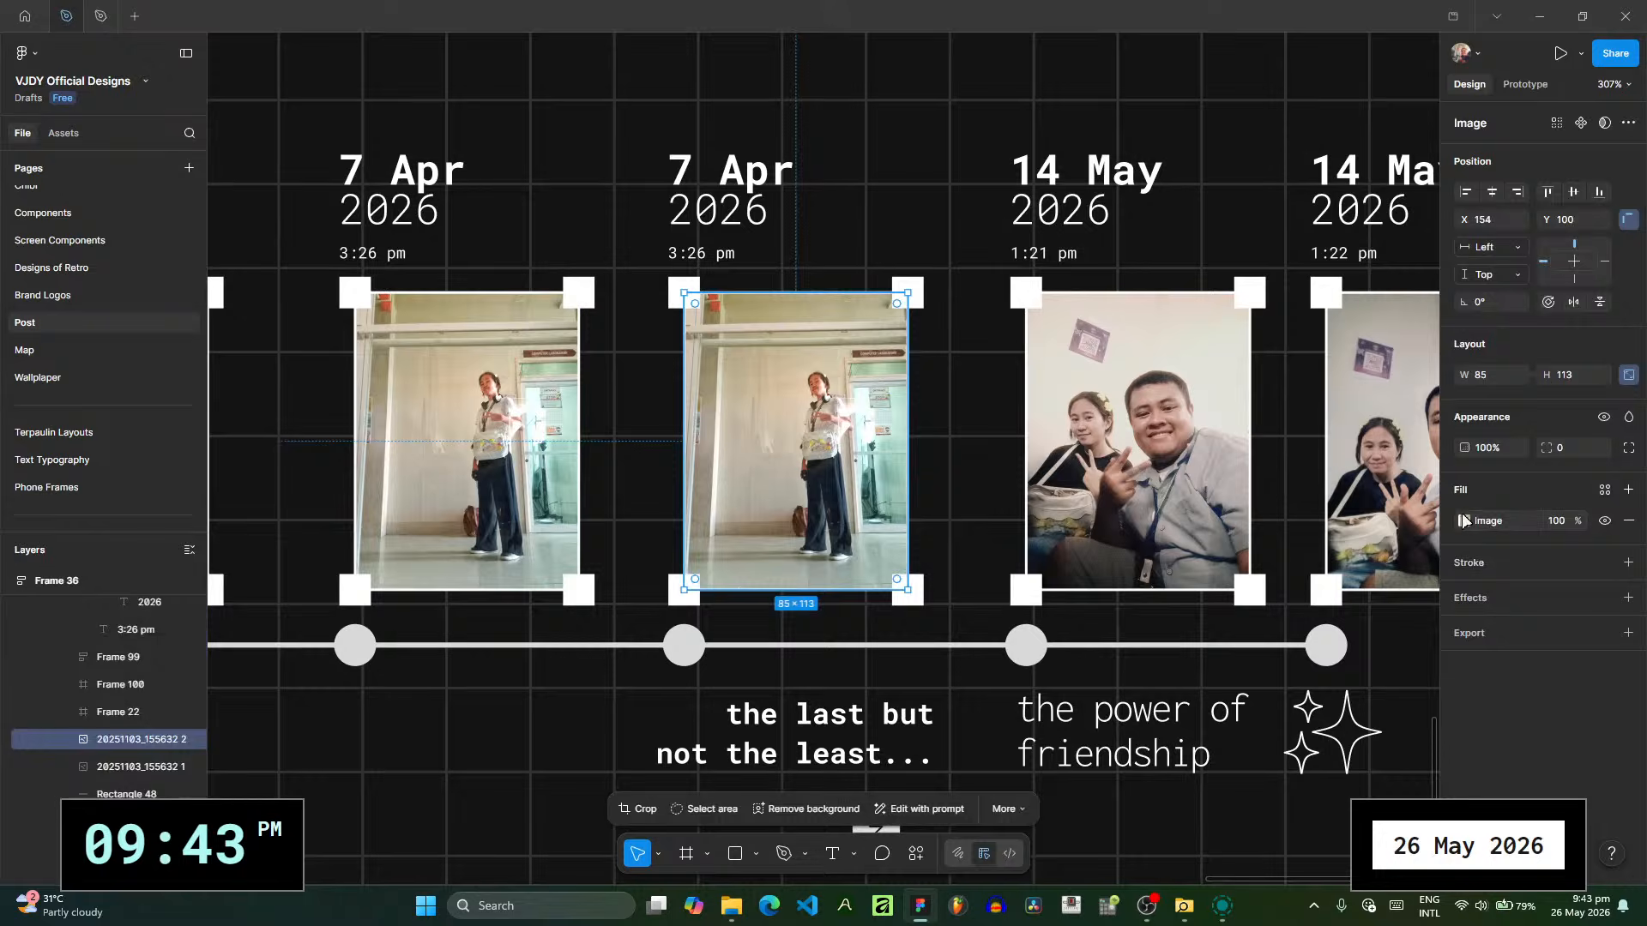
{"action": "left_click", "coordinate": [1463, 521]}
{"action": "left_click", "coordinate": [731, 905]}
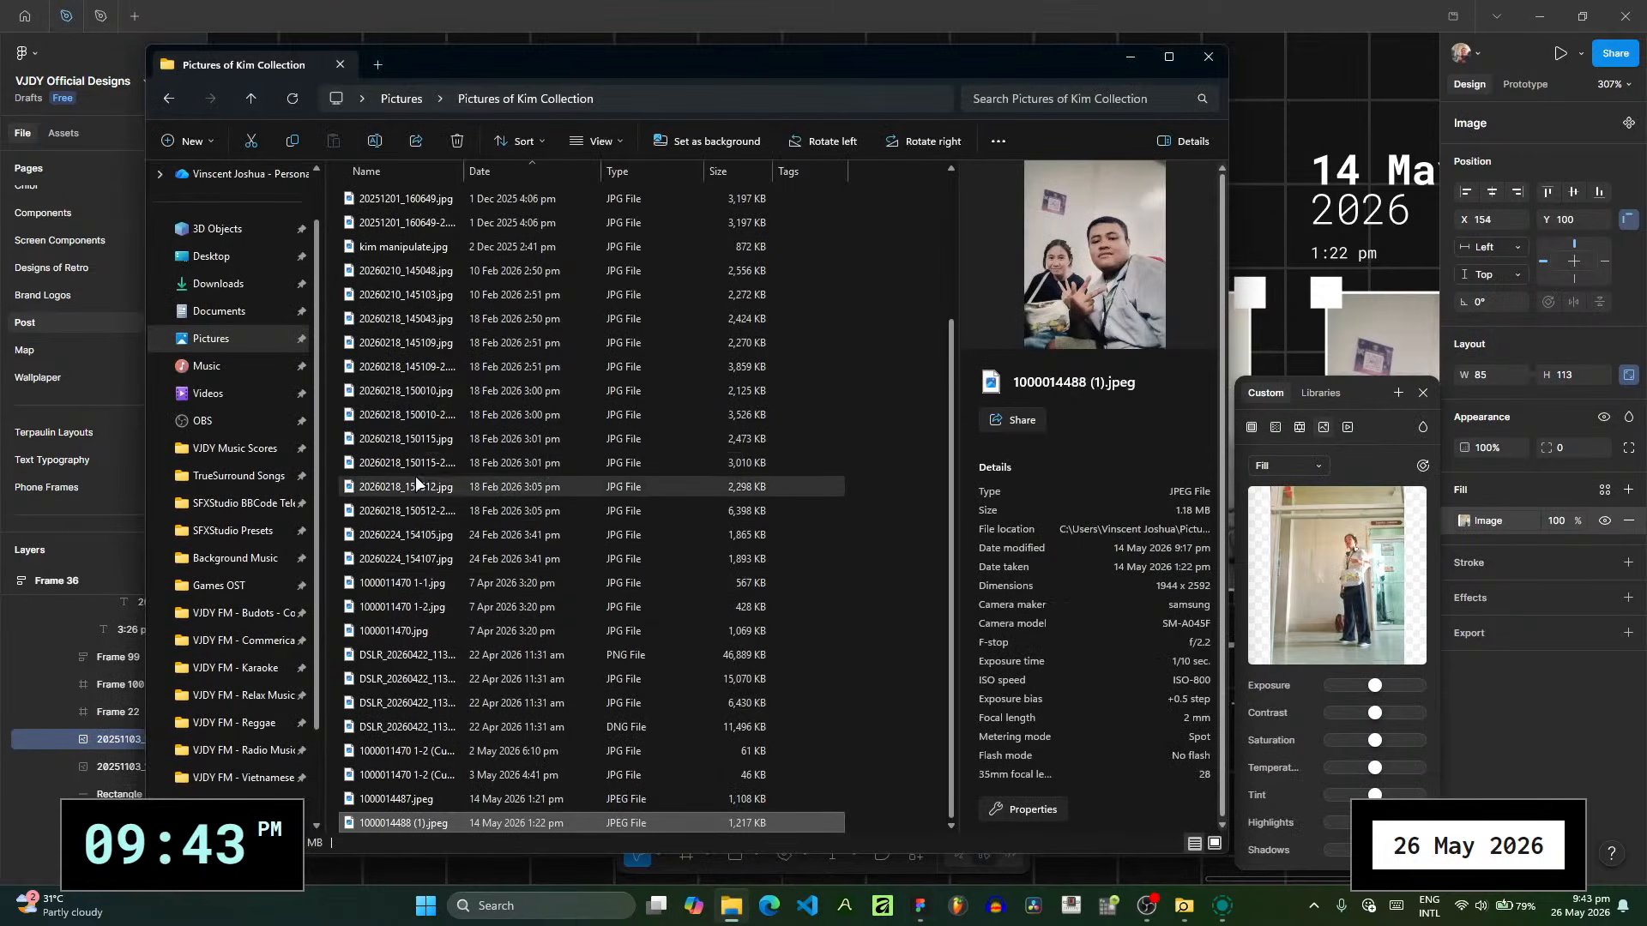
- Compare the previews of the May 2026 pictures and the 22 Apr 2026 DSLR pictures in the folder
{"action": "left_click", "coordinate": [547, 779]}
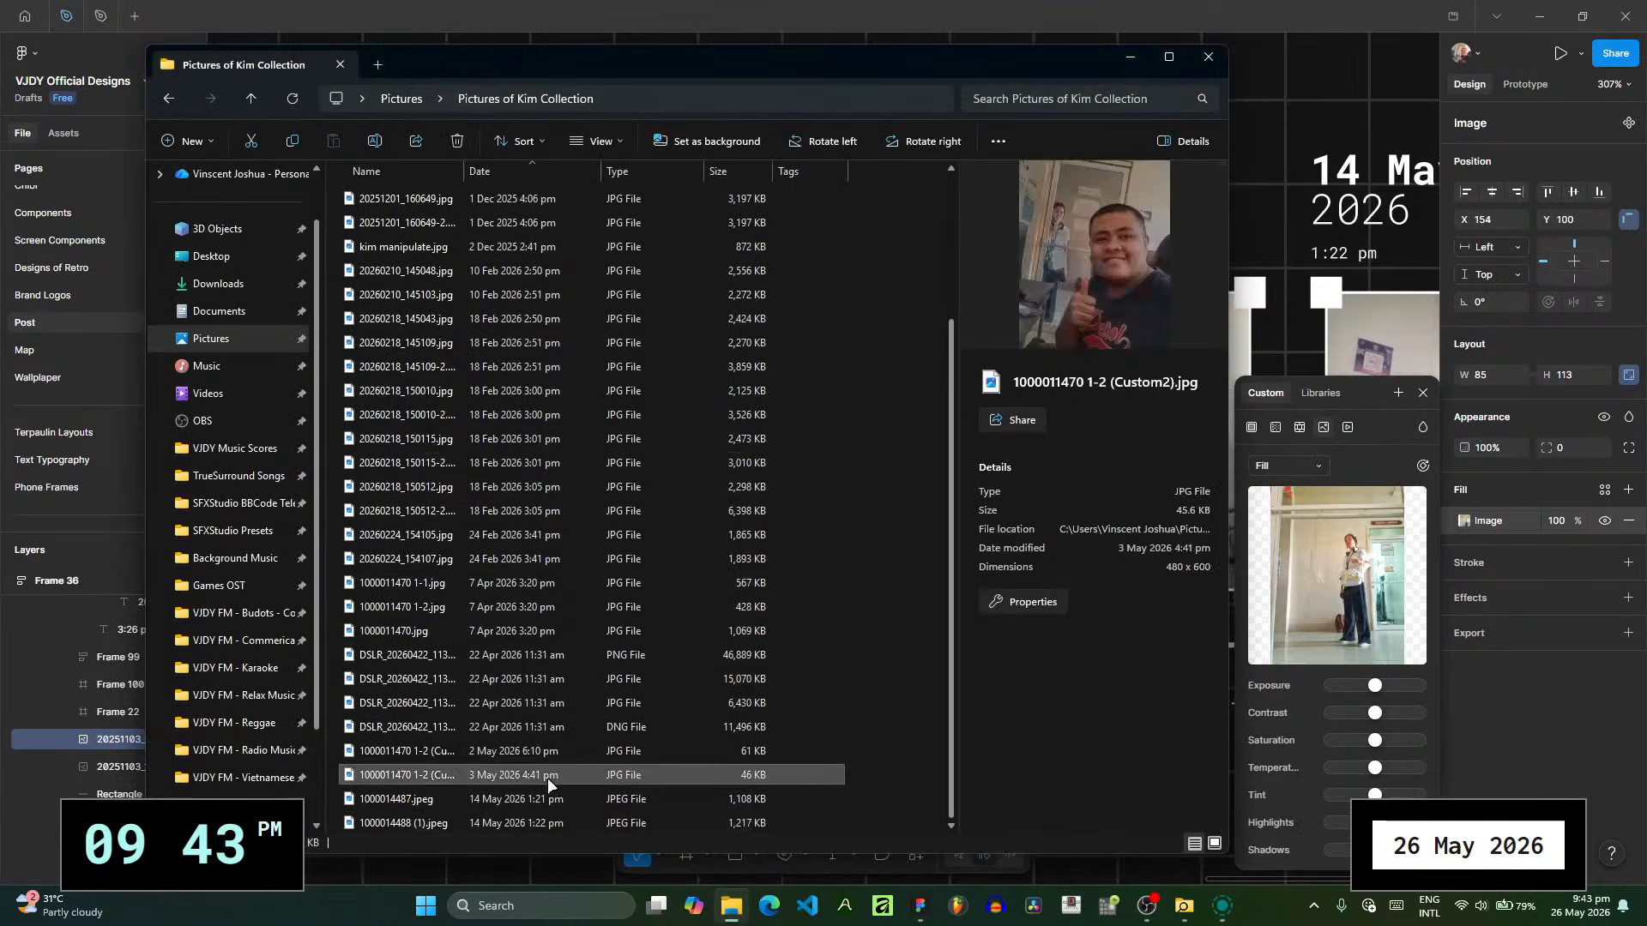
{"action": "left_click", "coordinate": [562, 701]}
{"action": "left_click", "coordinate": [563, 728]}
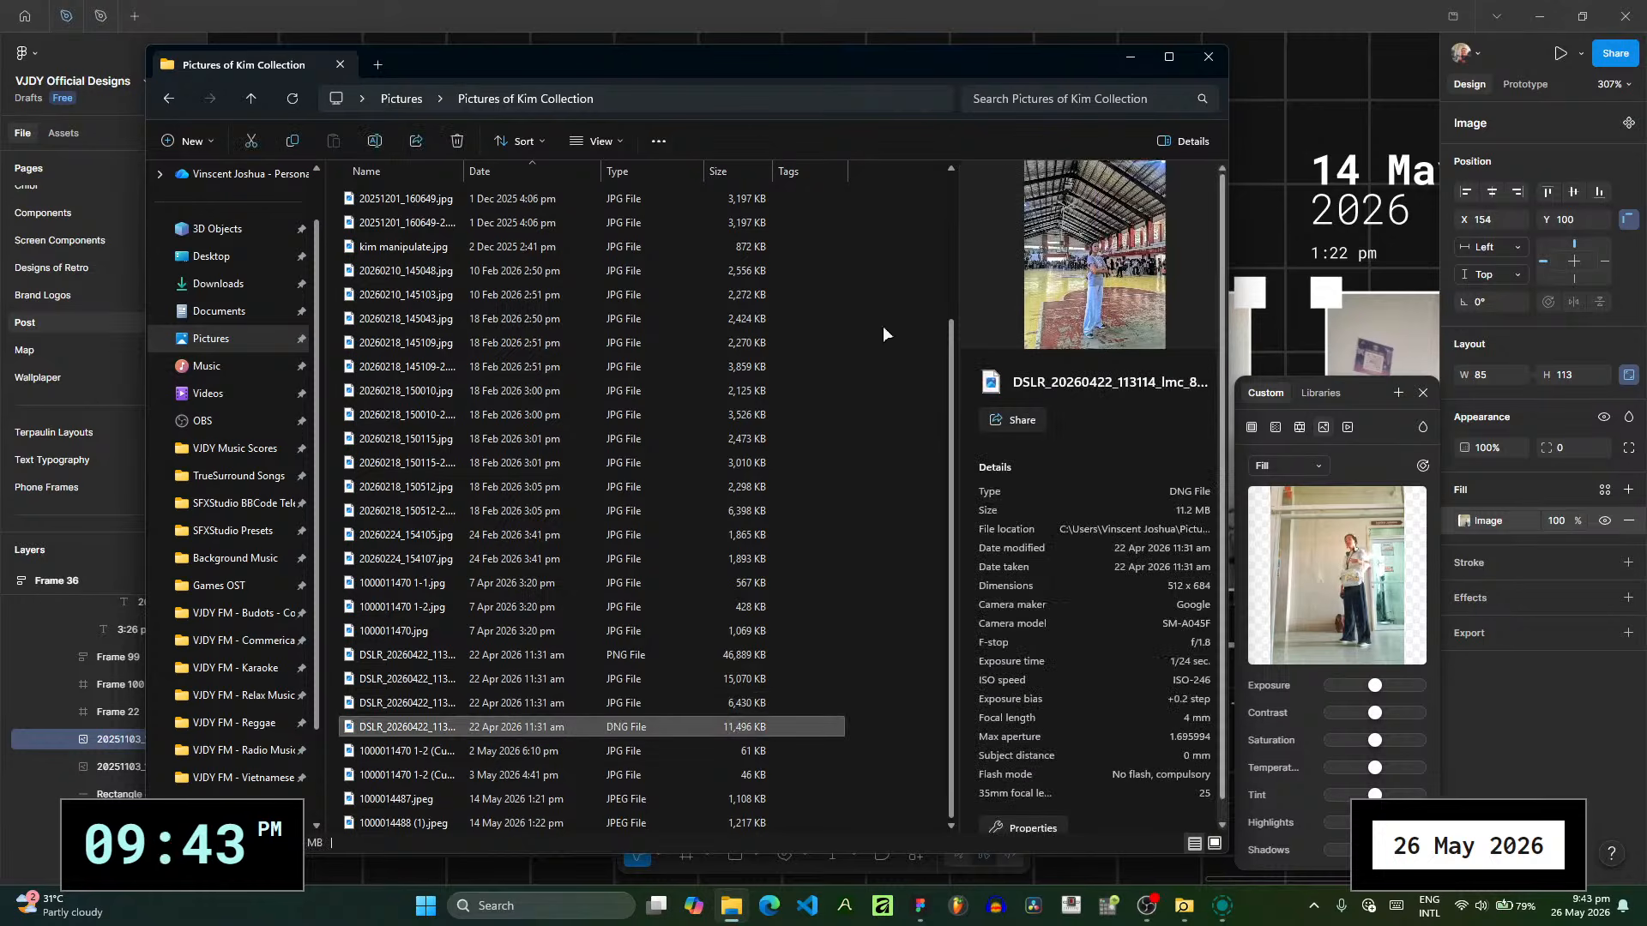
{"action": "left_click", "coordinate": [578, 698]}
{"action": "left_click", "coordinate": [580, 677]}
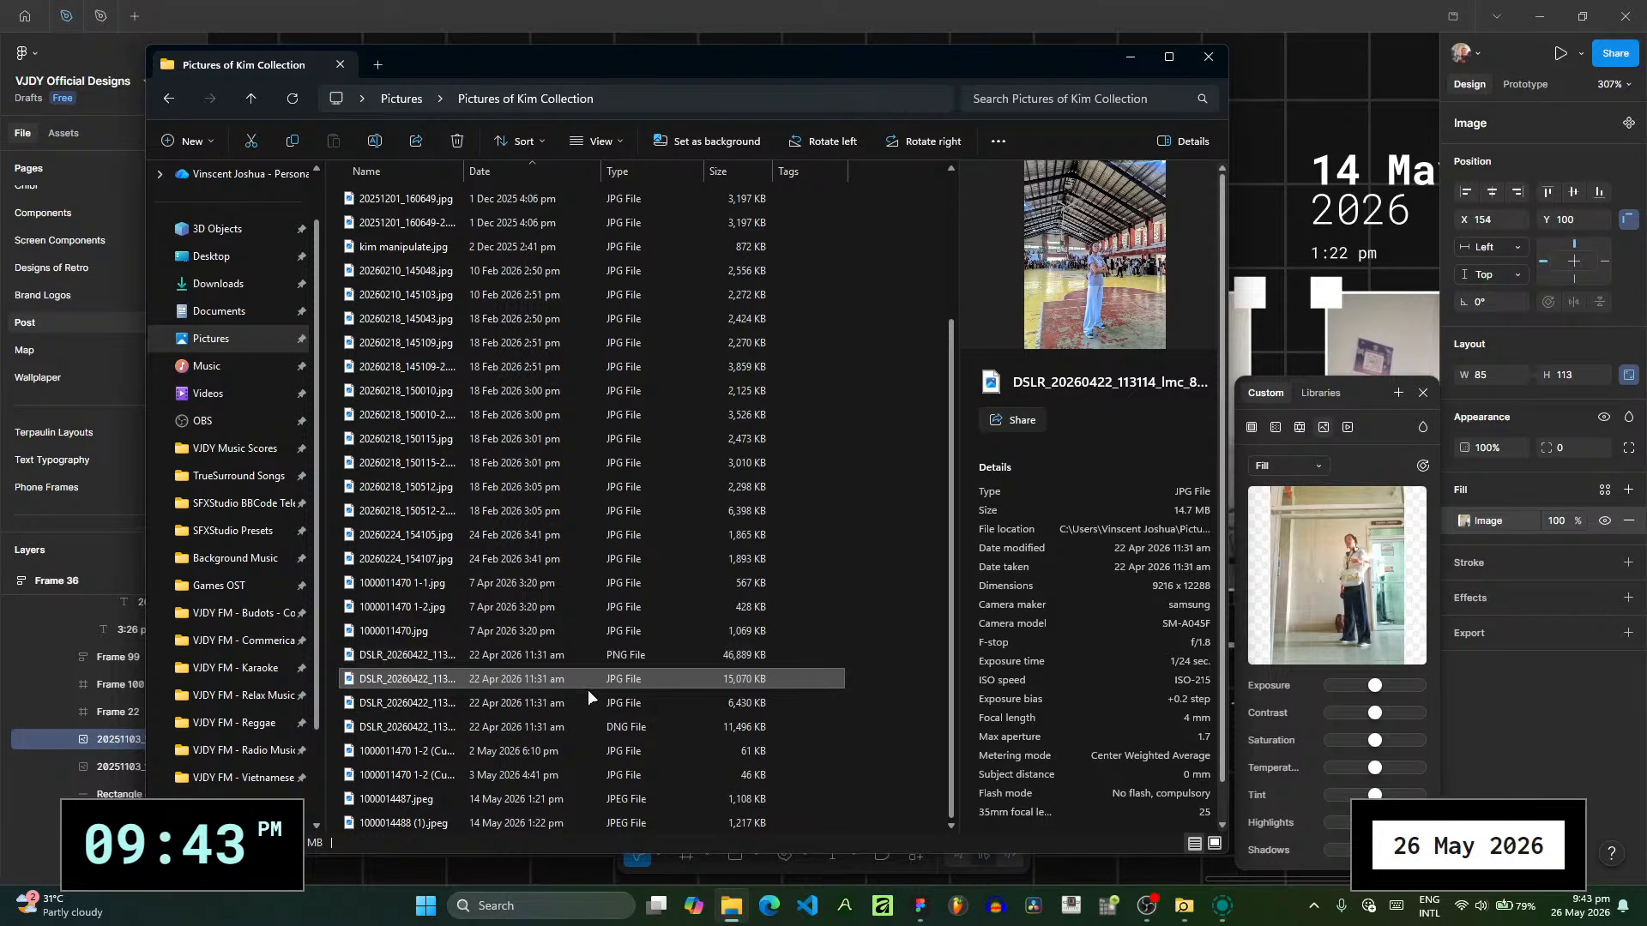
{"action": "left_click", "coordinate": [588, 690]}
{"action": "left_click", "coordinate": [584, 708]}
{"action": "left_click", "coordinate": [583, 676]}
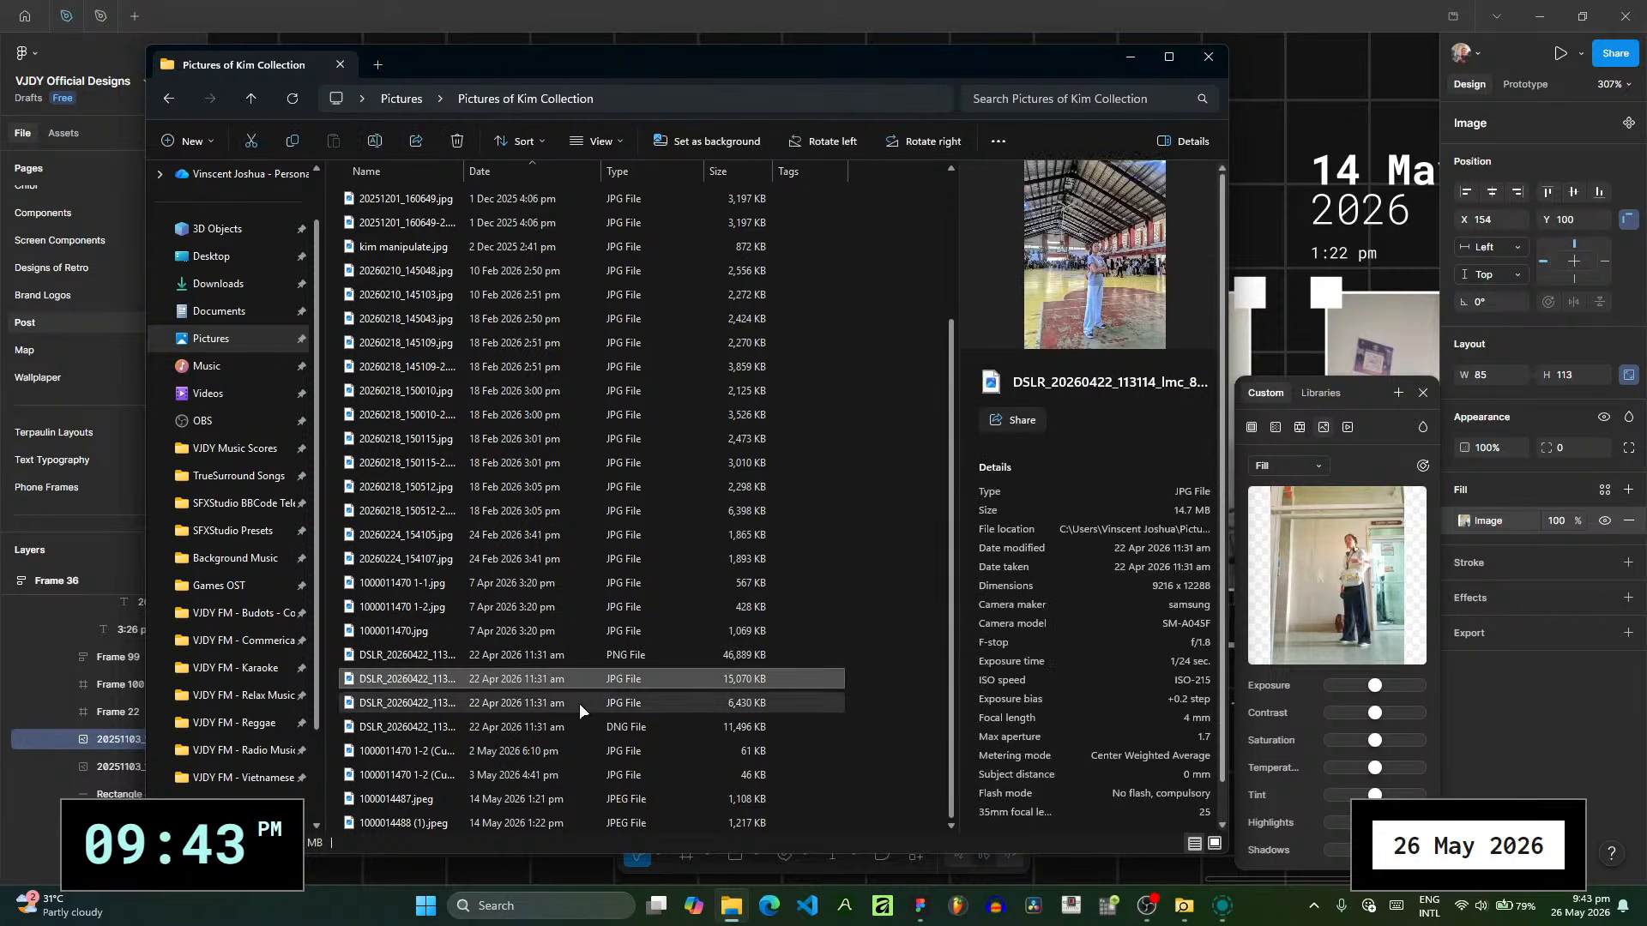
- Replace the duplicated photo's fill with the 6,430 KB DSLR_20260422 JPG that has the blurred court background
{"action": "left_click", "coordinate": [579, 704]}
{"action": "left_click", "coordinate": [575, 719]}
{"action": "left_click", "coordinate": [578, 713]}
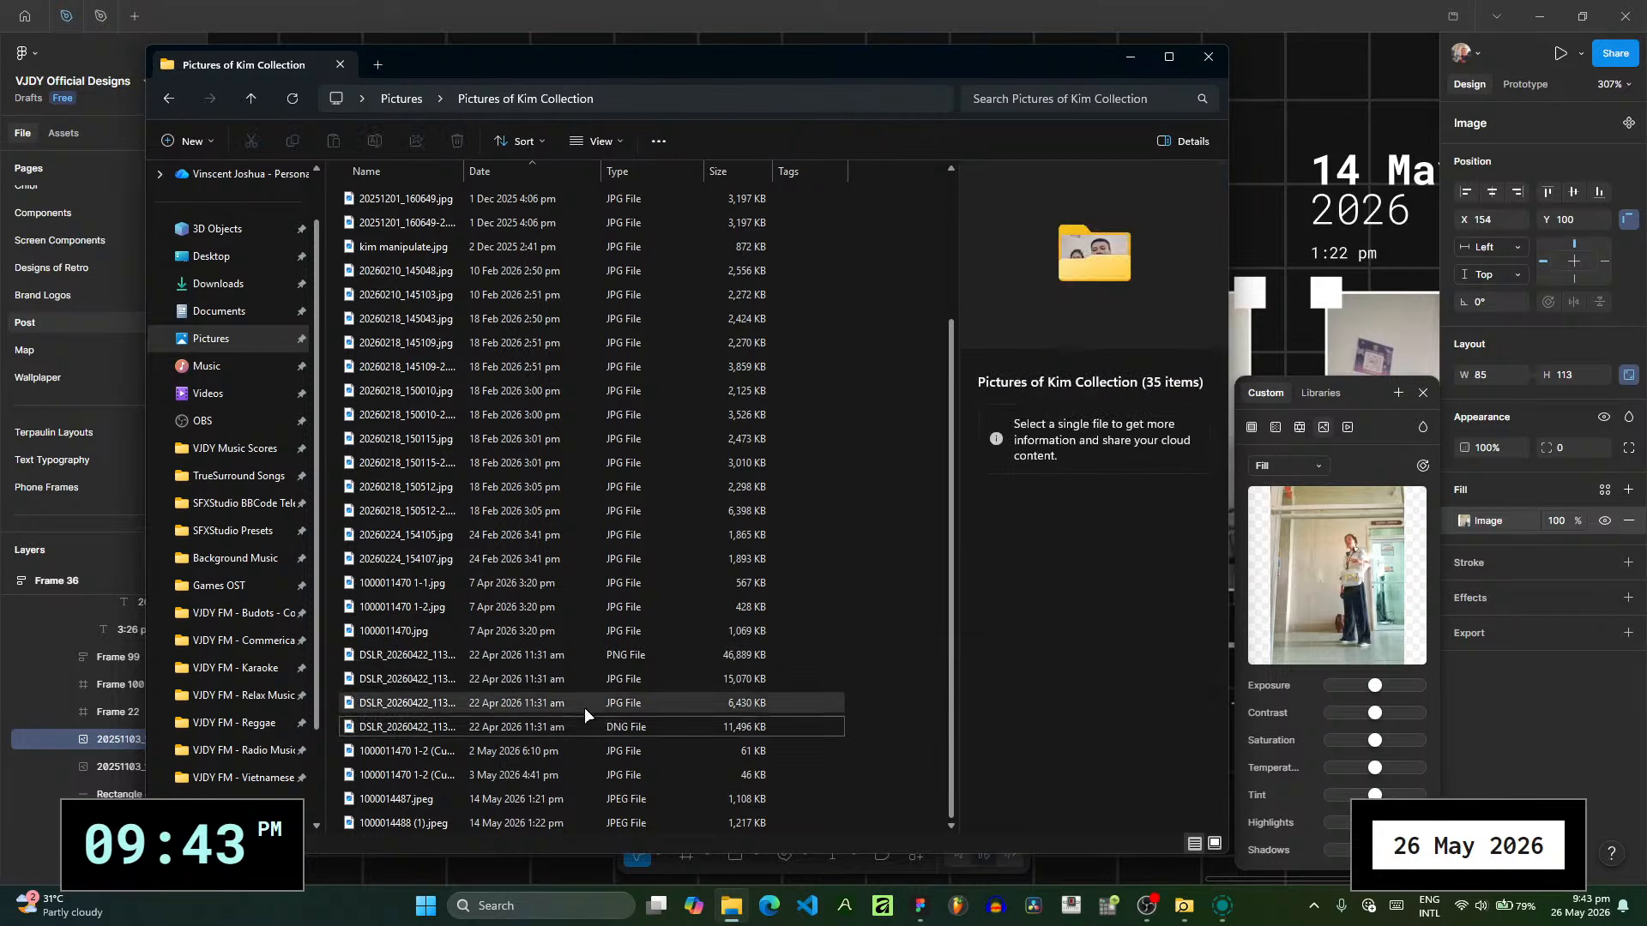
{"action": "left_click", "coordinate": [584, 708]}
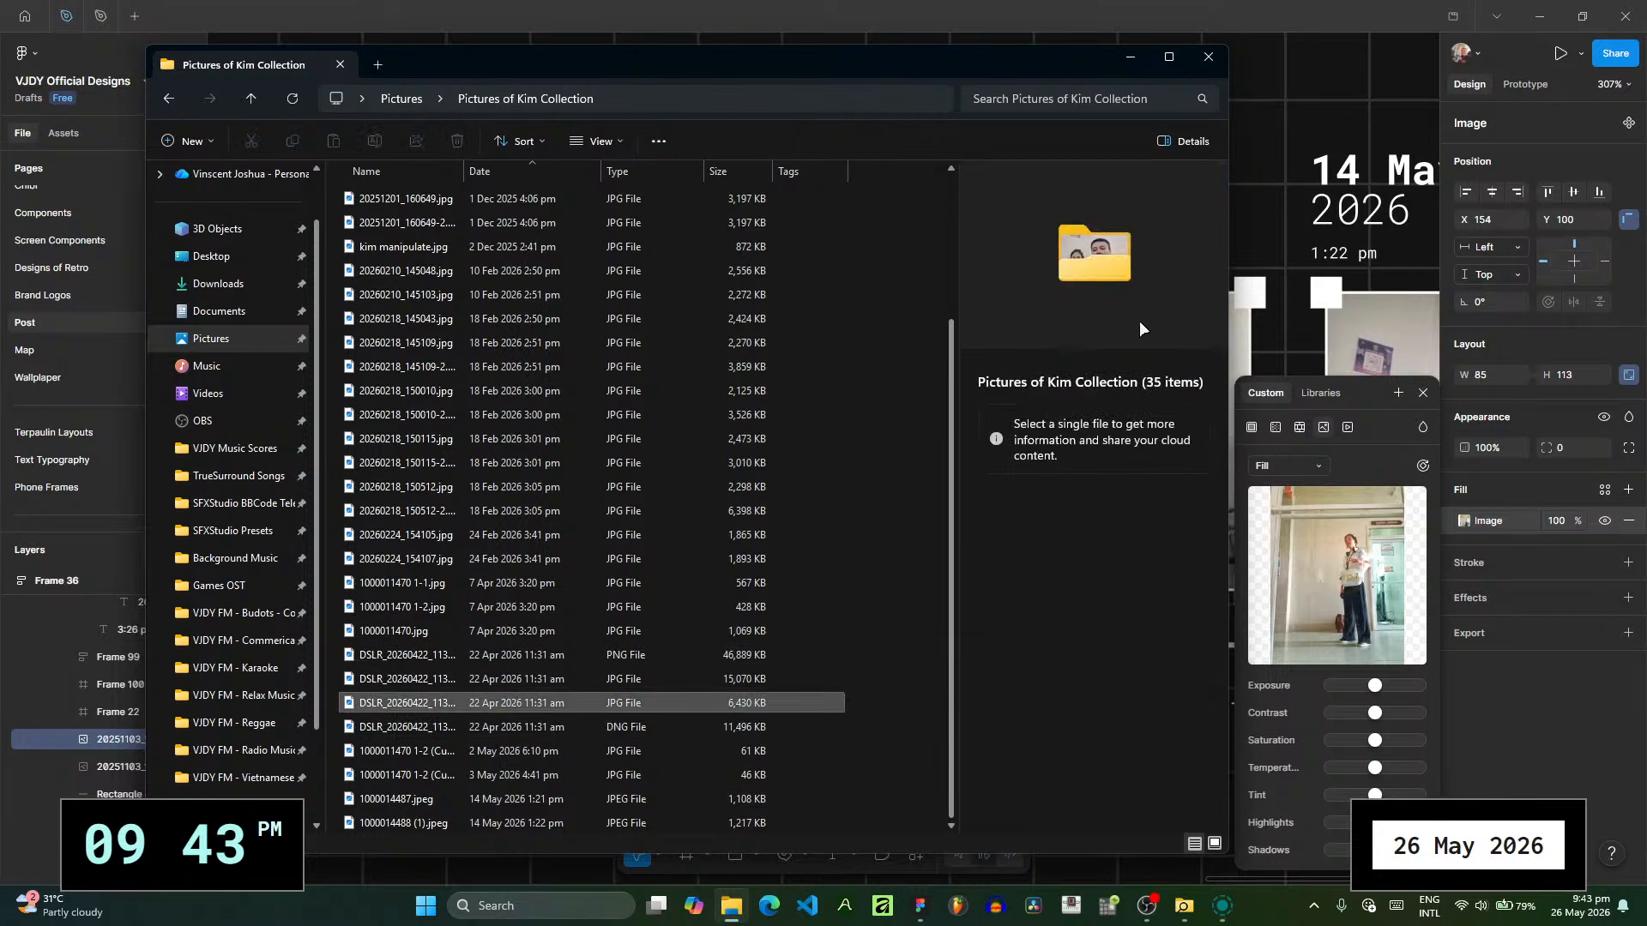
{"action": "left_click", "coordinate": [1343, 612]}
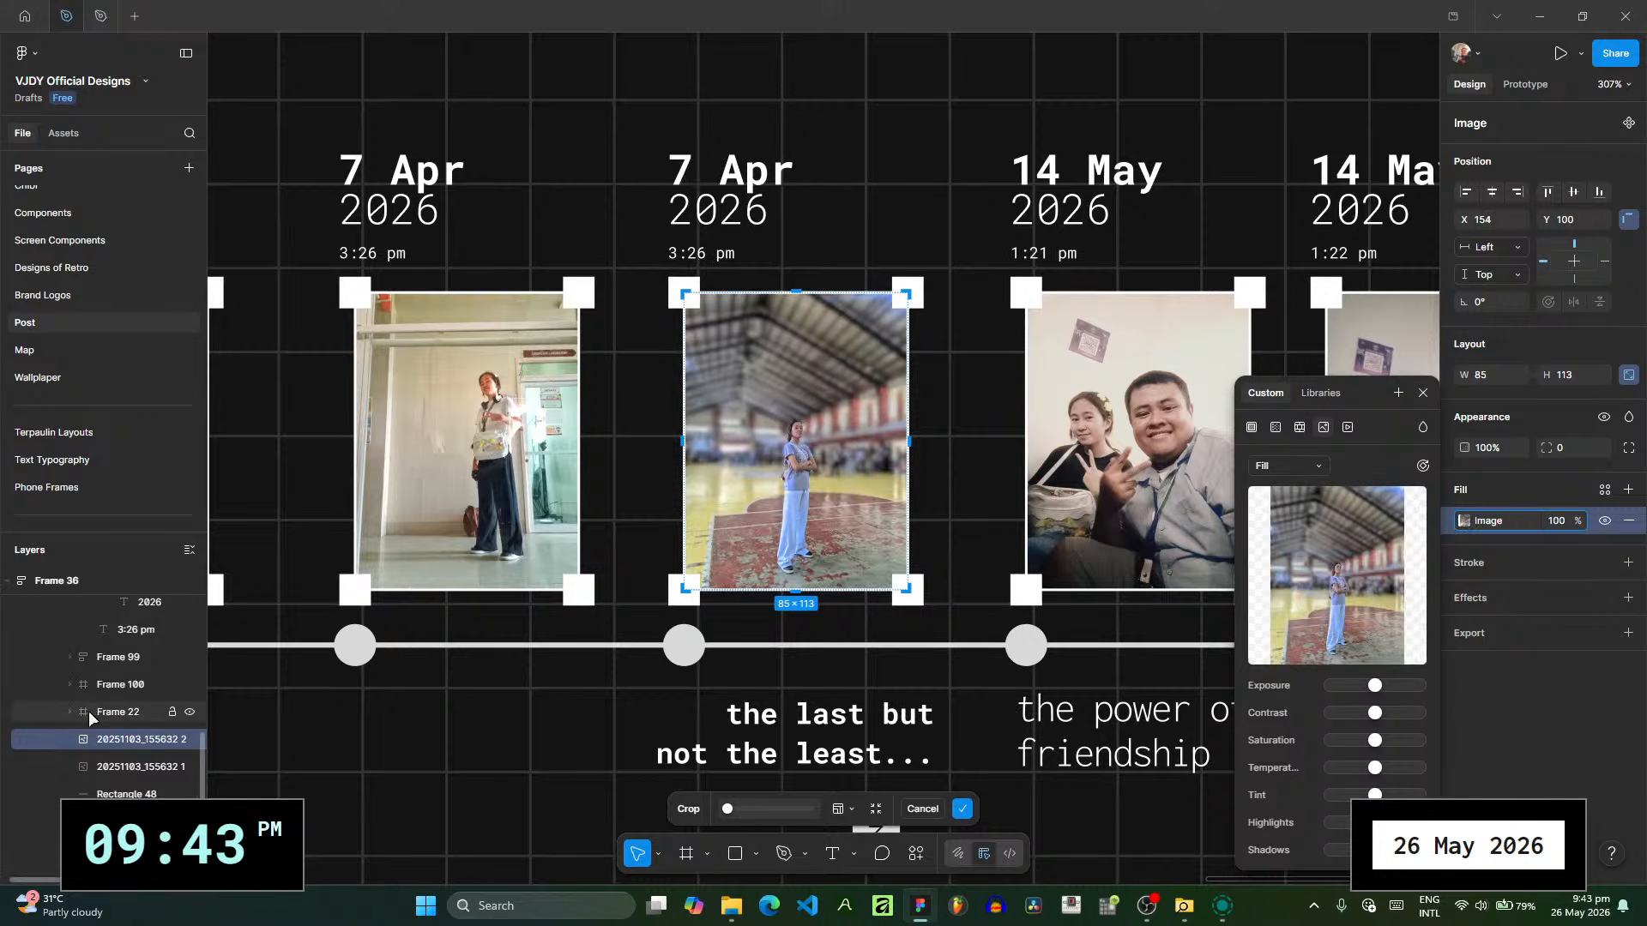
{"action": "left_click", "coordinate": [117, 656]}
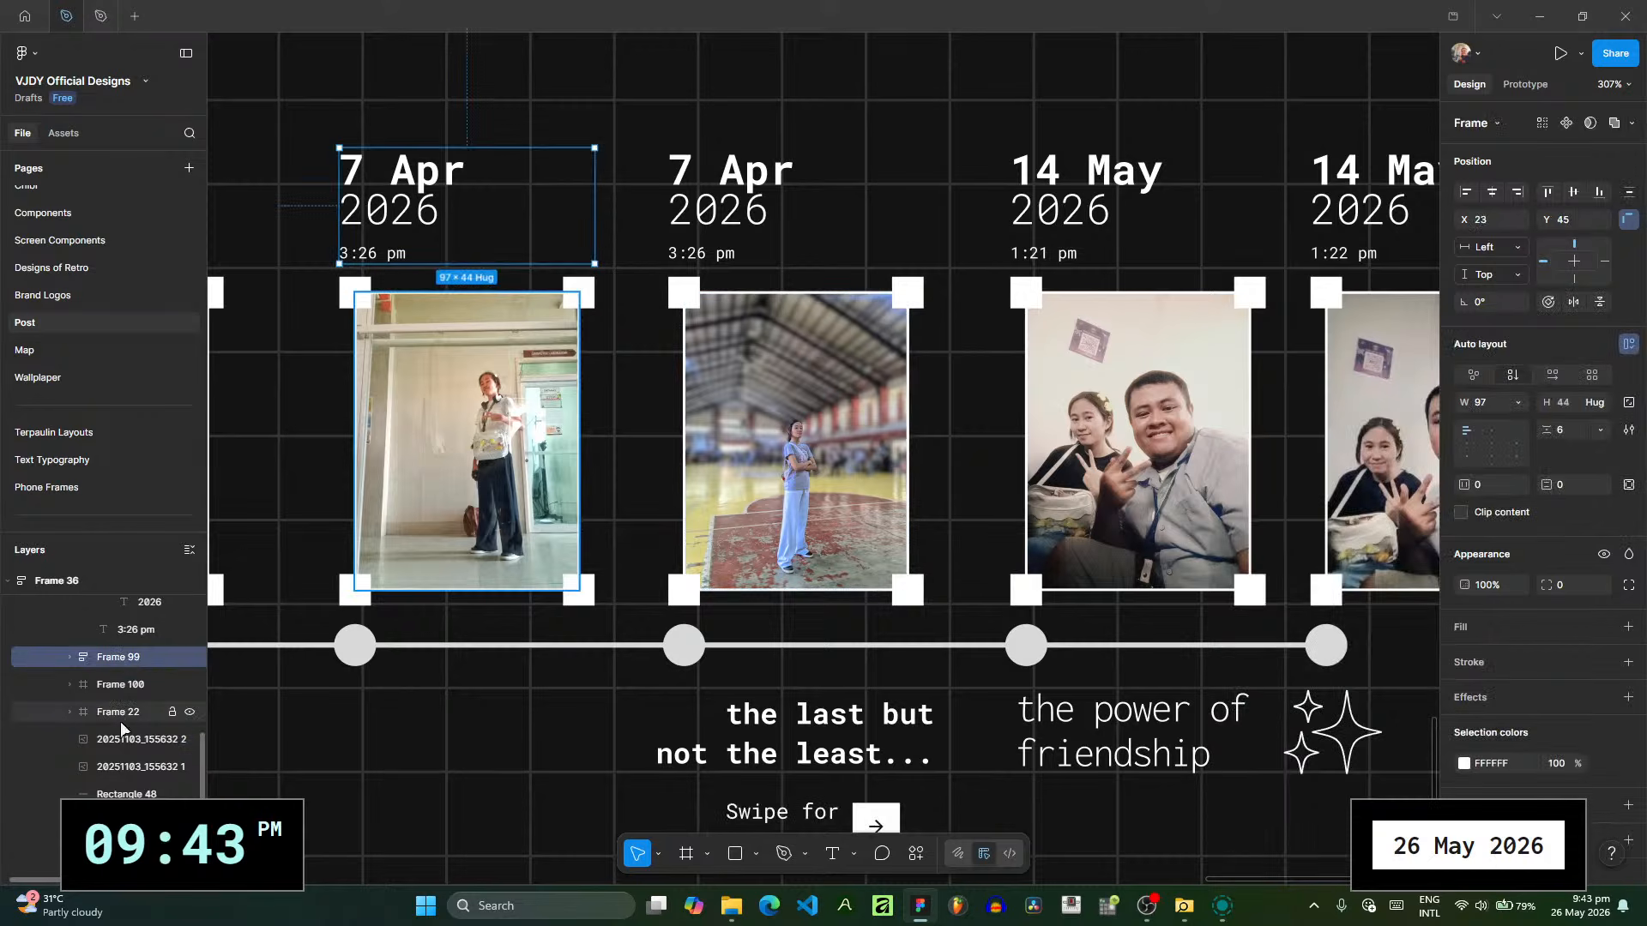
{"action": "left_click_drag", "start_coordinate": [120, 717], "coordinate": [134, 670]}
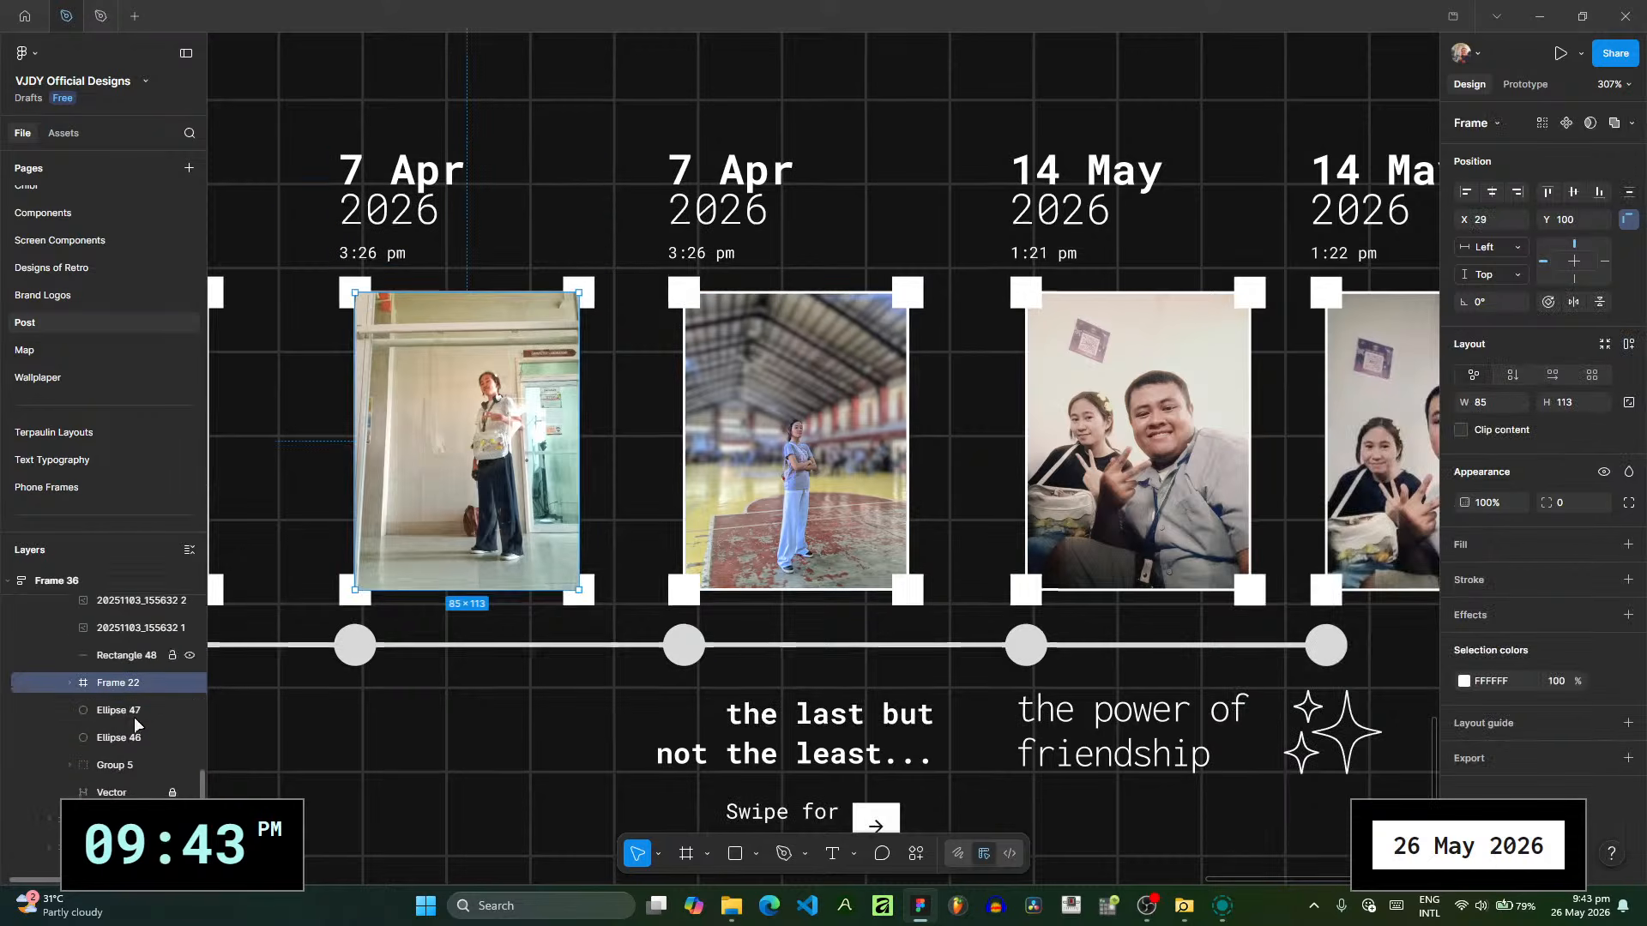
{"action": "key", "text": "ctrl+z"}
- Change the duplicated entry's date to "22 Apr" and its time to "11:31 am", matching the picture's date taken
{"action": "scroll", "coordinate": [137, 728], "scroll_direction": "up", "scroll_amount": 2}
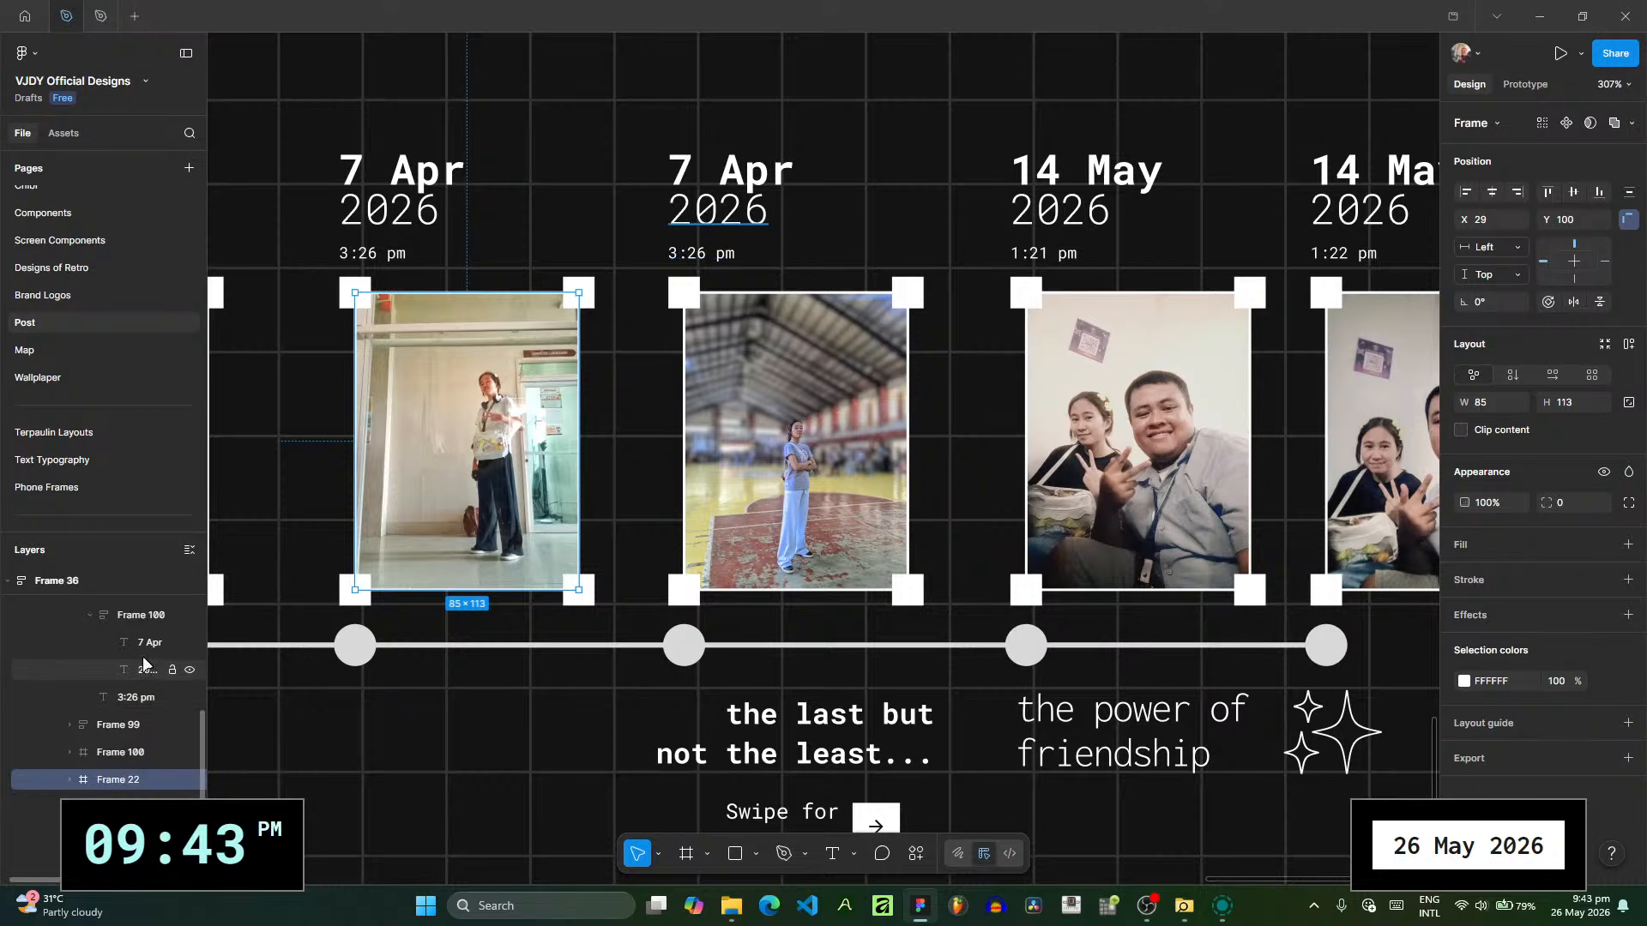
{"action": "left_click", "coordinate": [149, 642]}
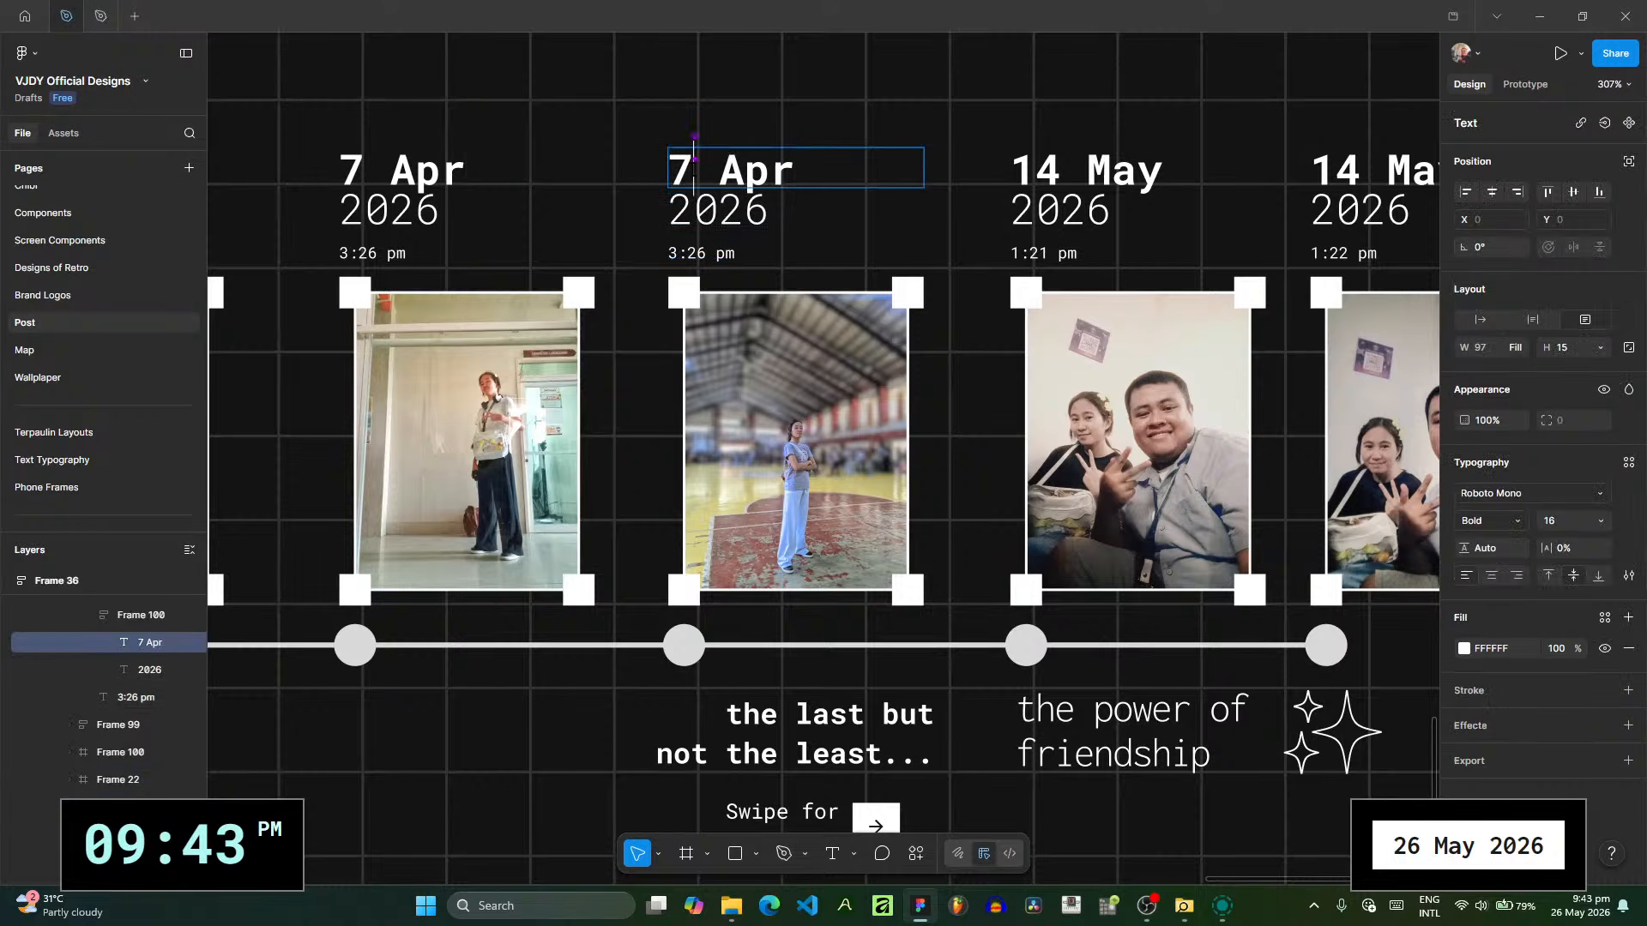
{"action": "mouse_move", "coordinate": [721, 909]}
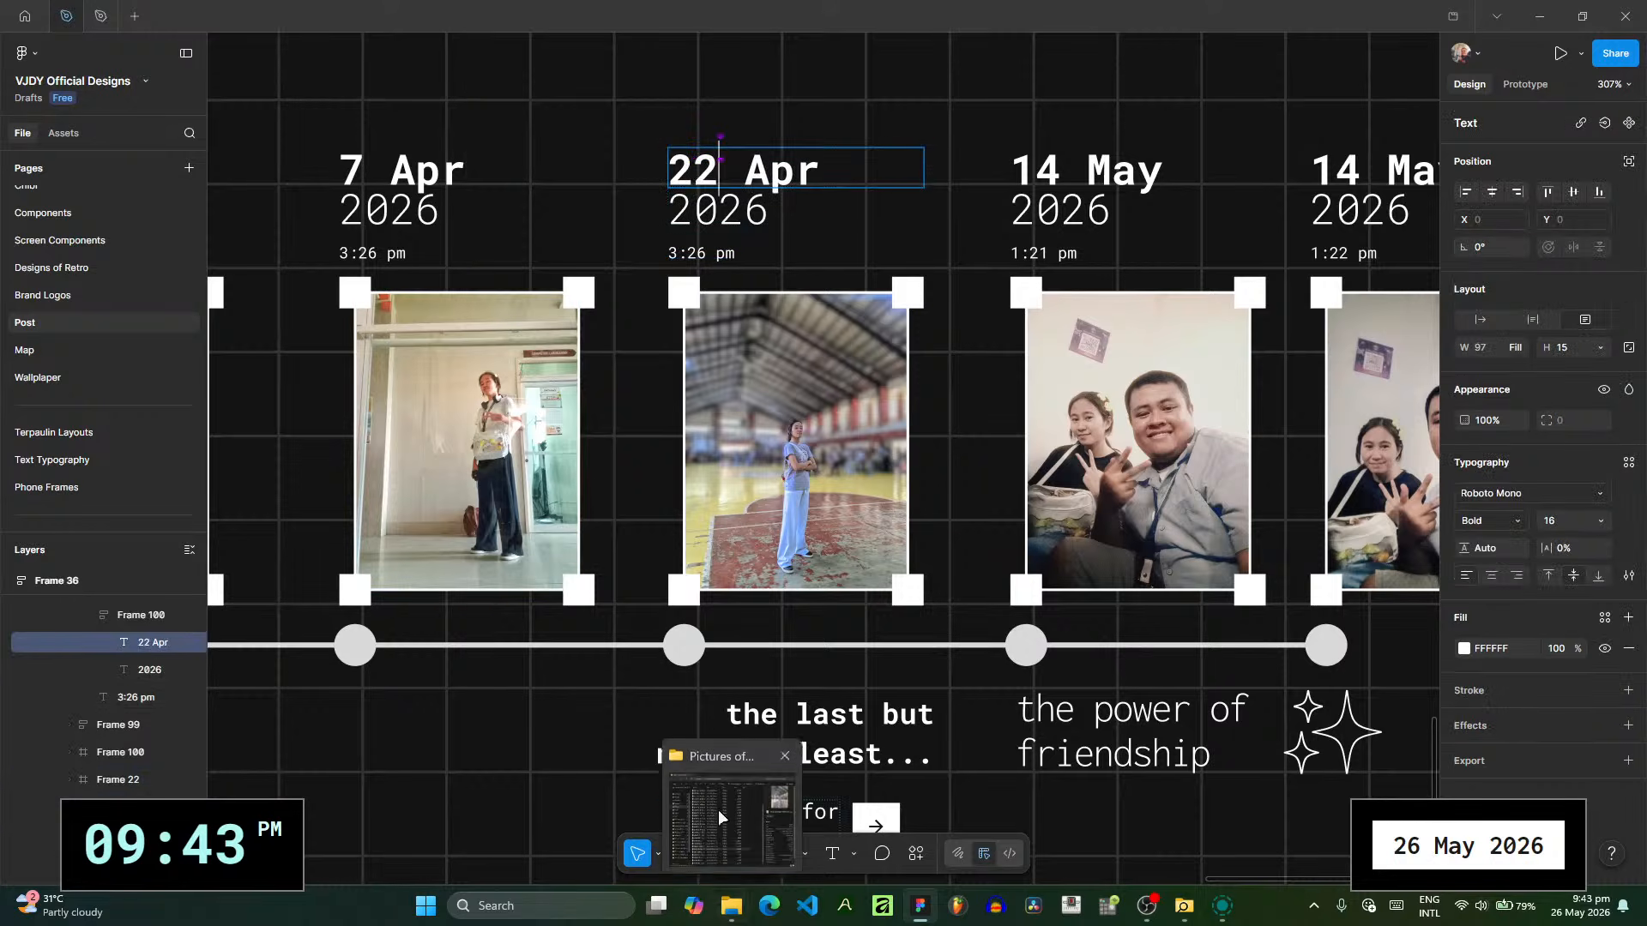
{"action": "mouse_move", "coordinate": [720, 818]}
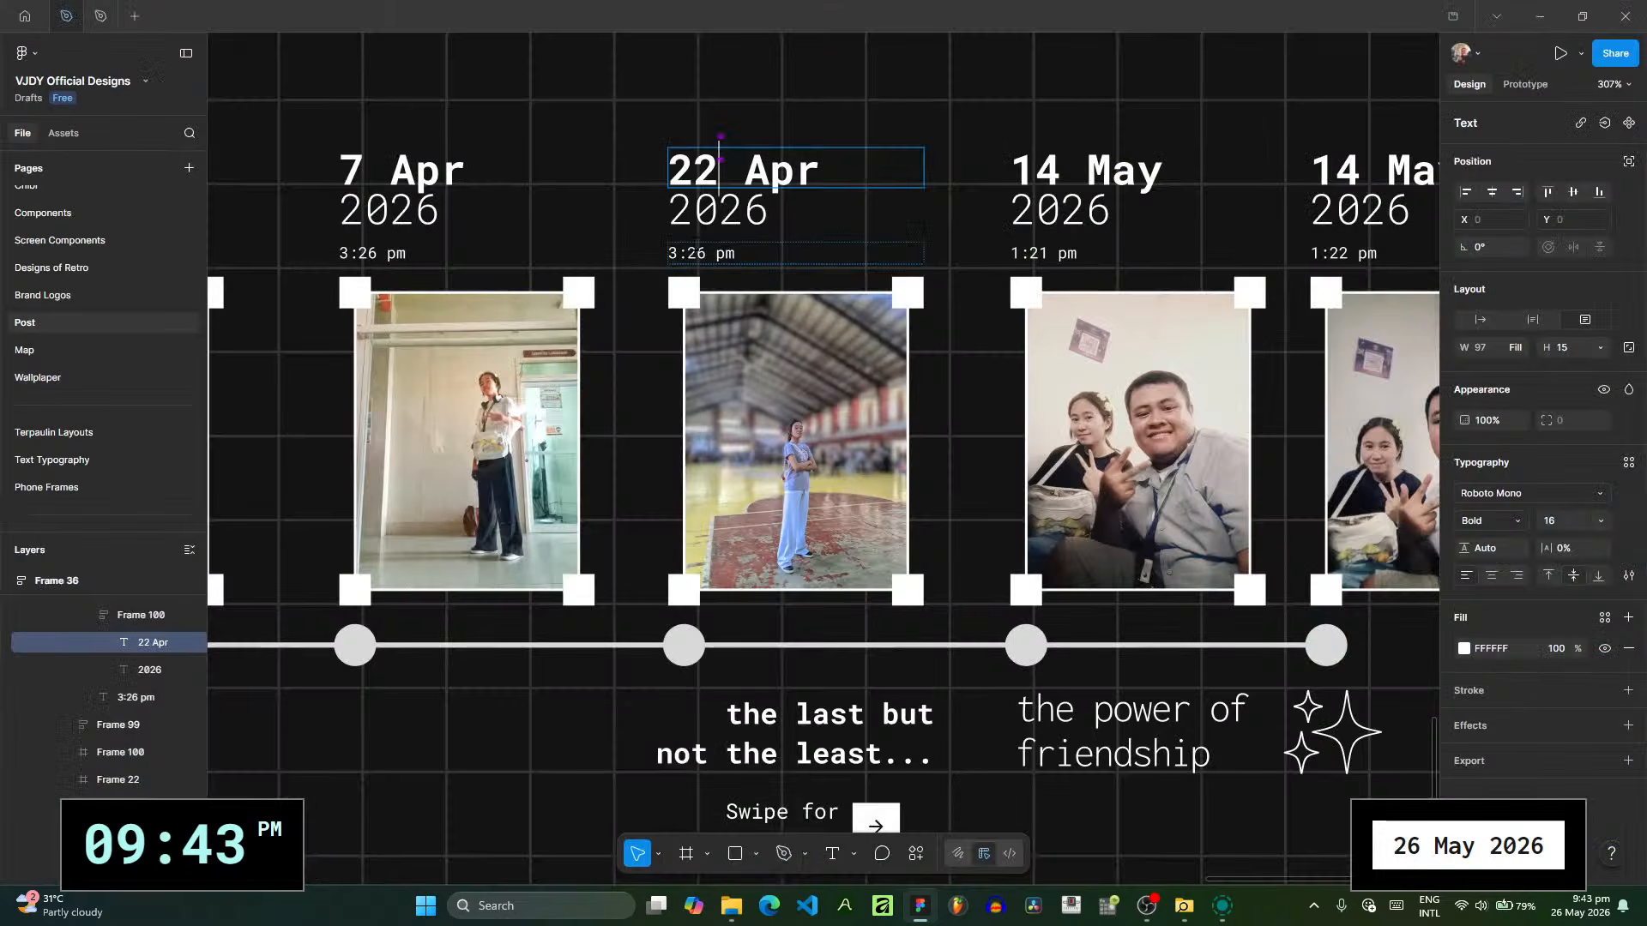
{"action": "left_click", "coordinate": [705, 253]}
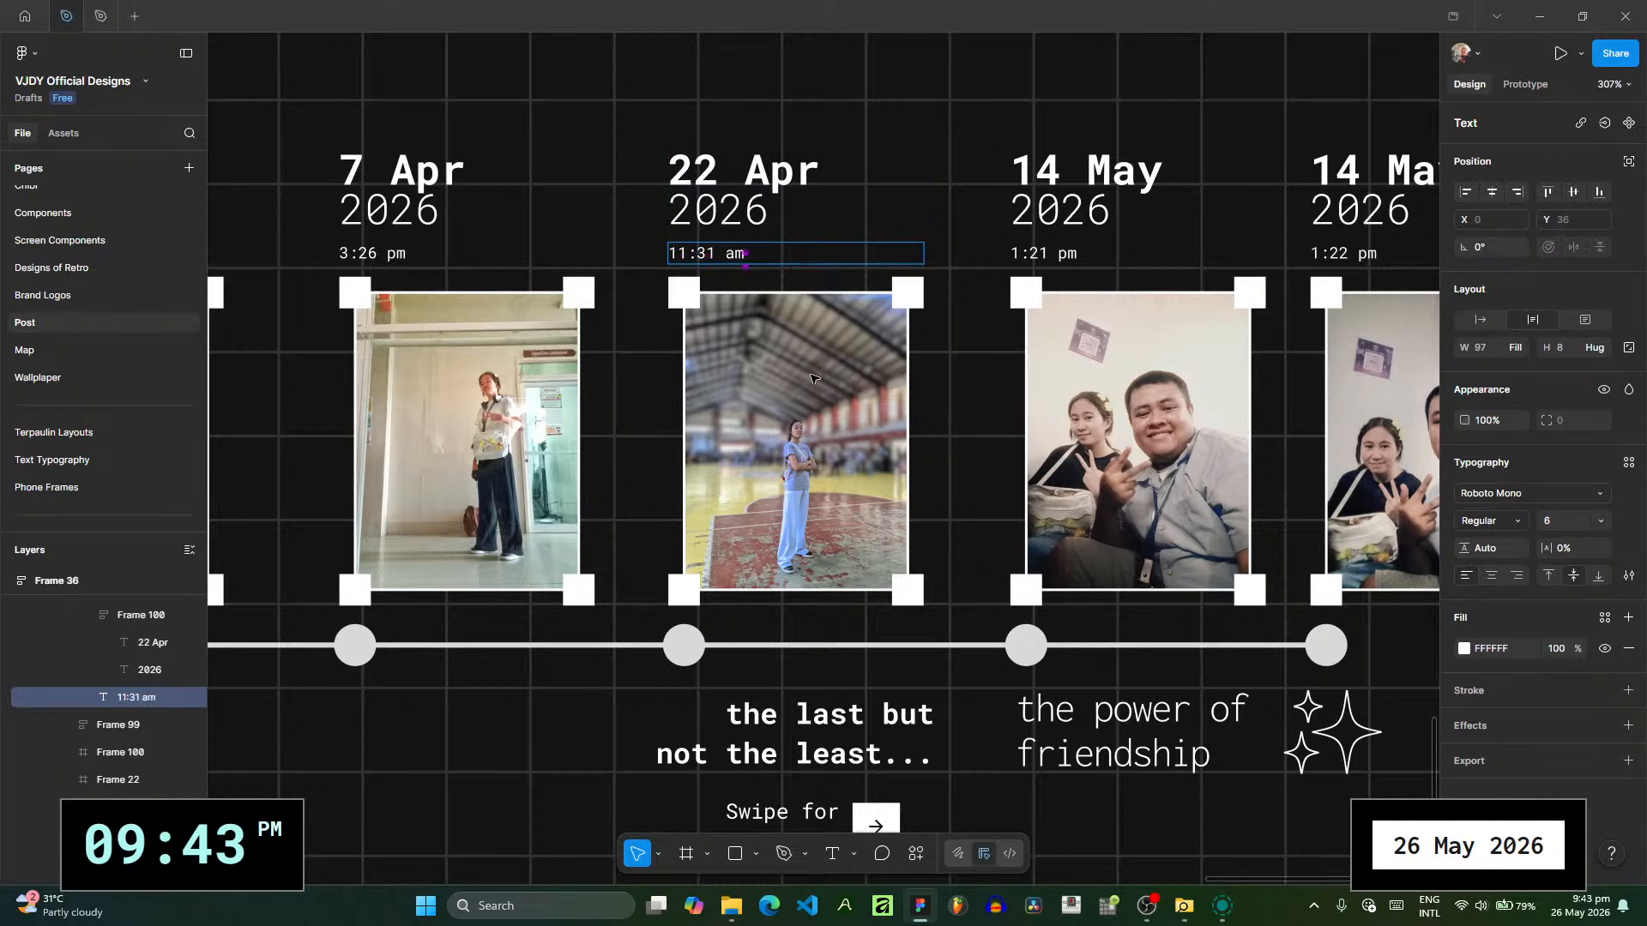
{"action": "key", "text": "Escape"}
- Shift the "the last but not the least..." caption slightly left to X 100, Y 228, and check its spacing from "the power of friendship"
{"action": "scroll", "coordinate": [962, 368], "scroll_direction": "down", "scroll_amount": 2}
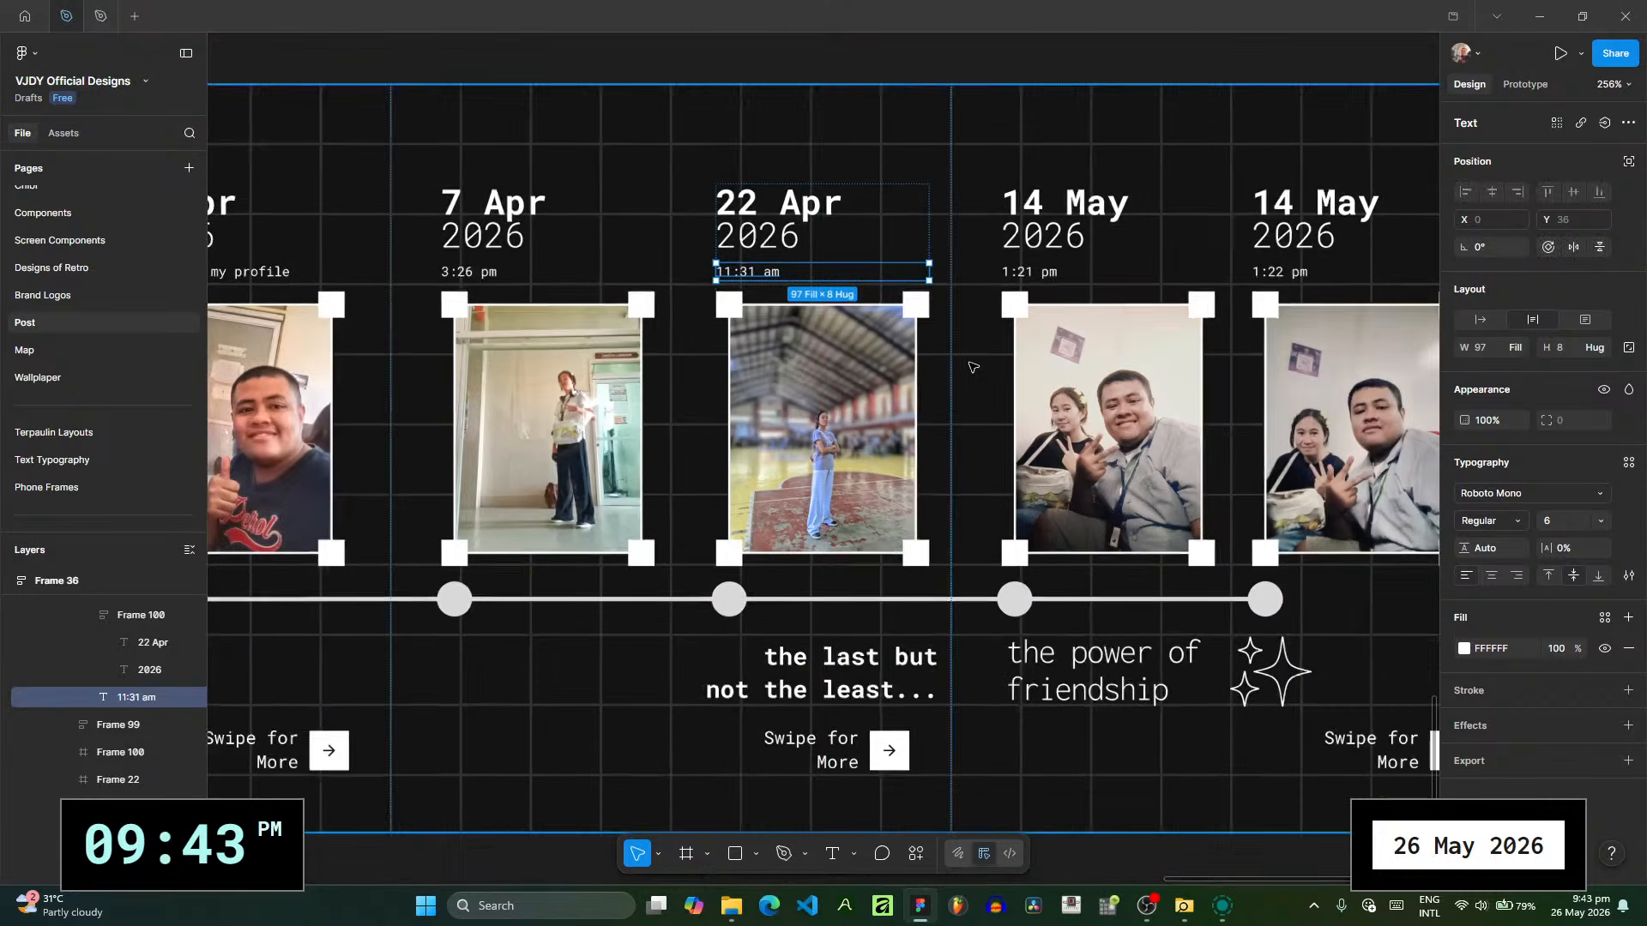
{"action": "left_click_drag", "start_coordinate": [890, 675], "coordinate": [867, 677]}
{"action": "scroll", "coordinate": [982, 678], "scroll_direction": "down", "scroll_amount": 3}
{"action": "left_click_drag", "start_coordinate": [999, 654], "coordinate": [471, 587]}
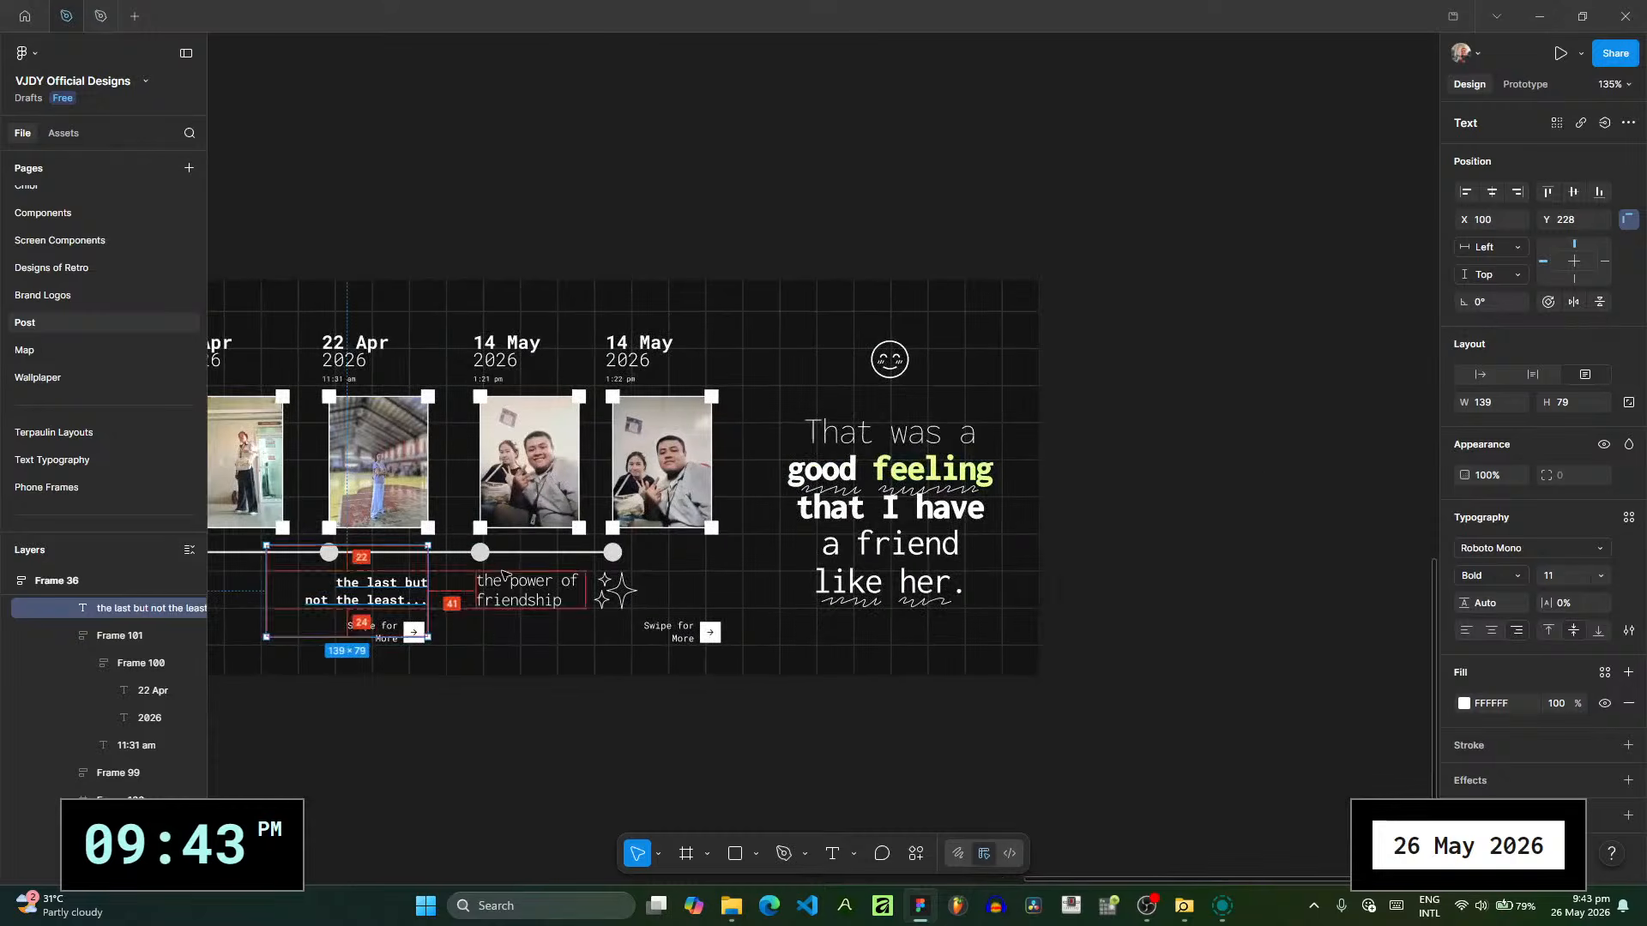
- Unlock POST RECAP 1, the cover frame of the best-friend timeline, and select it
{"action": "scroll", "coordinate": [498, 591], "scroll_direction": "down", "scroll_amount": 3}
{"action": "left_click_drag", "start_coordinate": [592, 591], "coordinate": [1389, 548]}
{"action": "left_click_drag", "start_coordinate": [915, 512], "coordinate": [1542, 556]}
{"action": "scroll", "coordinate": [675, 523], "scroll_direction": "down", "scroll_amount": 1}
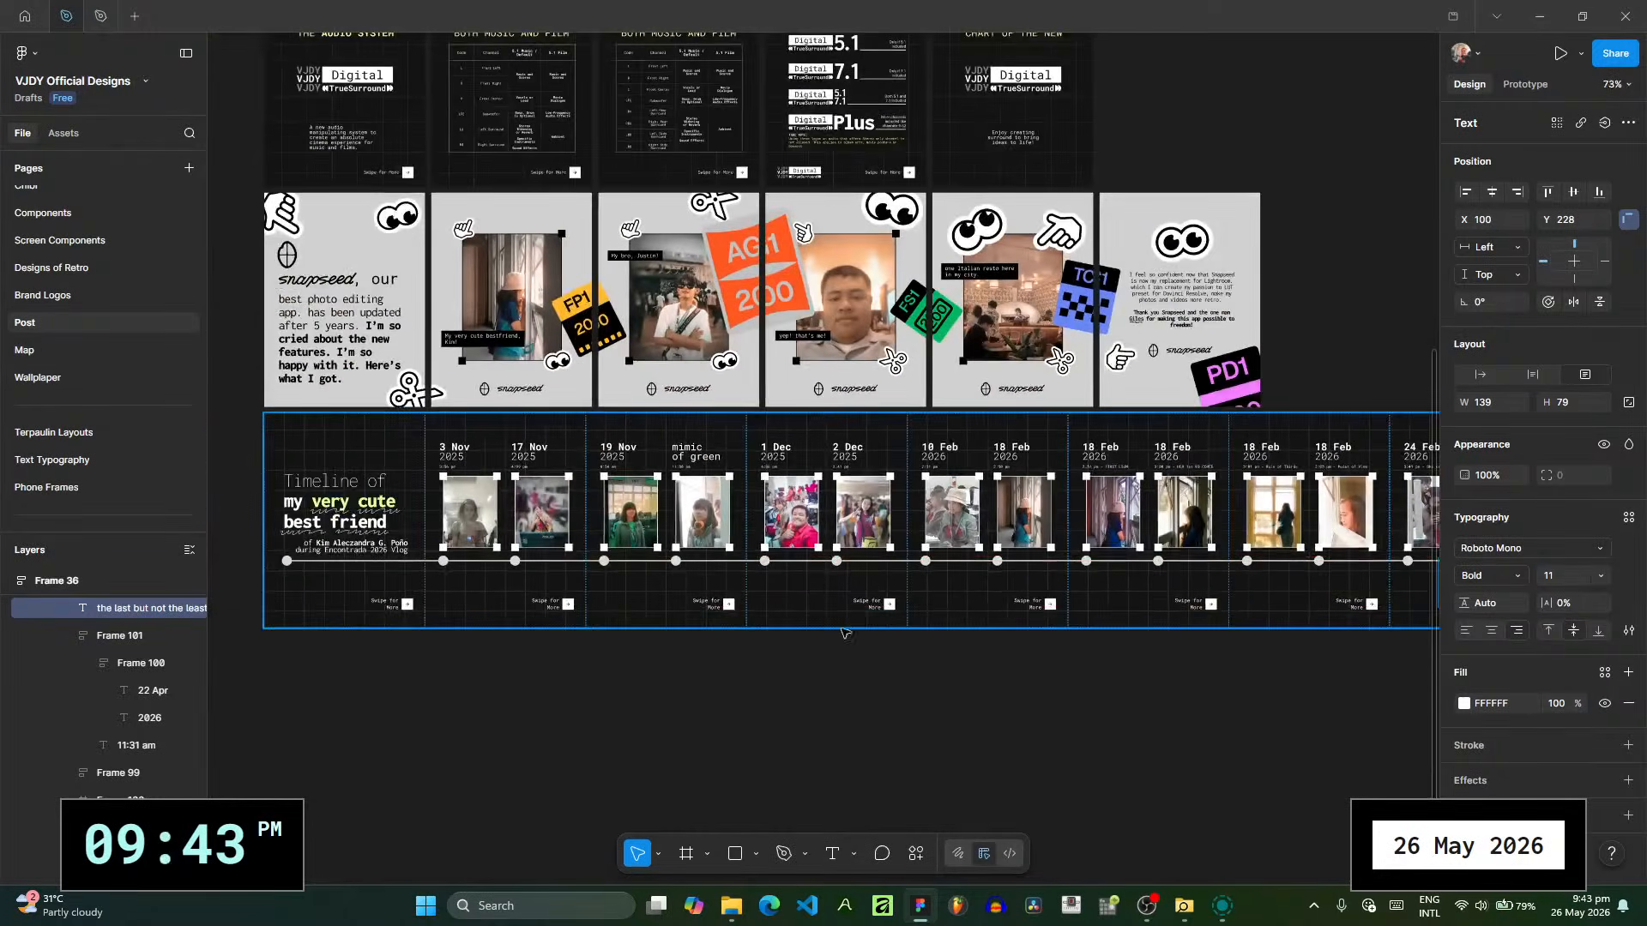
{"action": "left_click", "coordinate": [747, 673]}
{"action": "left_click", "coordinate": [405, 487]}
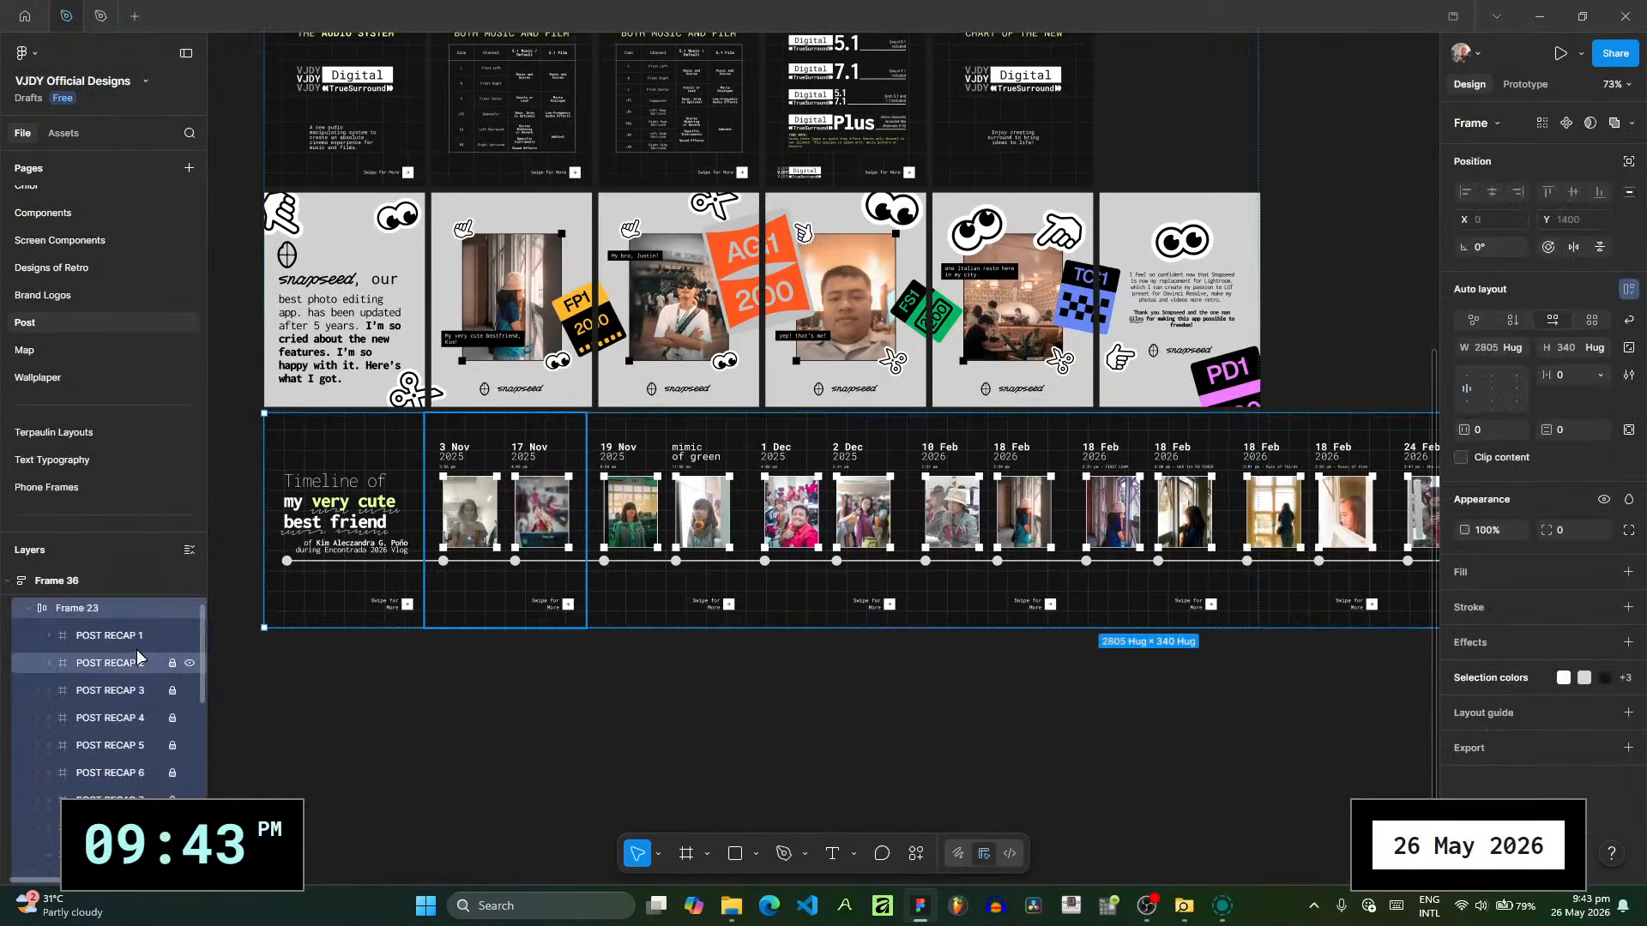
{"action": "left_click_drag", "start_coordinate": [923, 632], "coordinate": [1131, 631]}
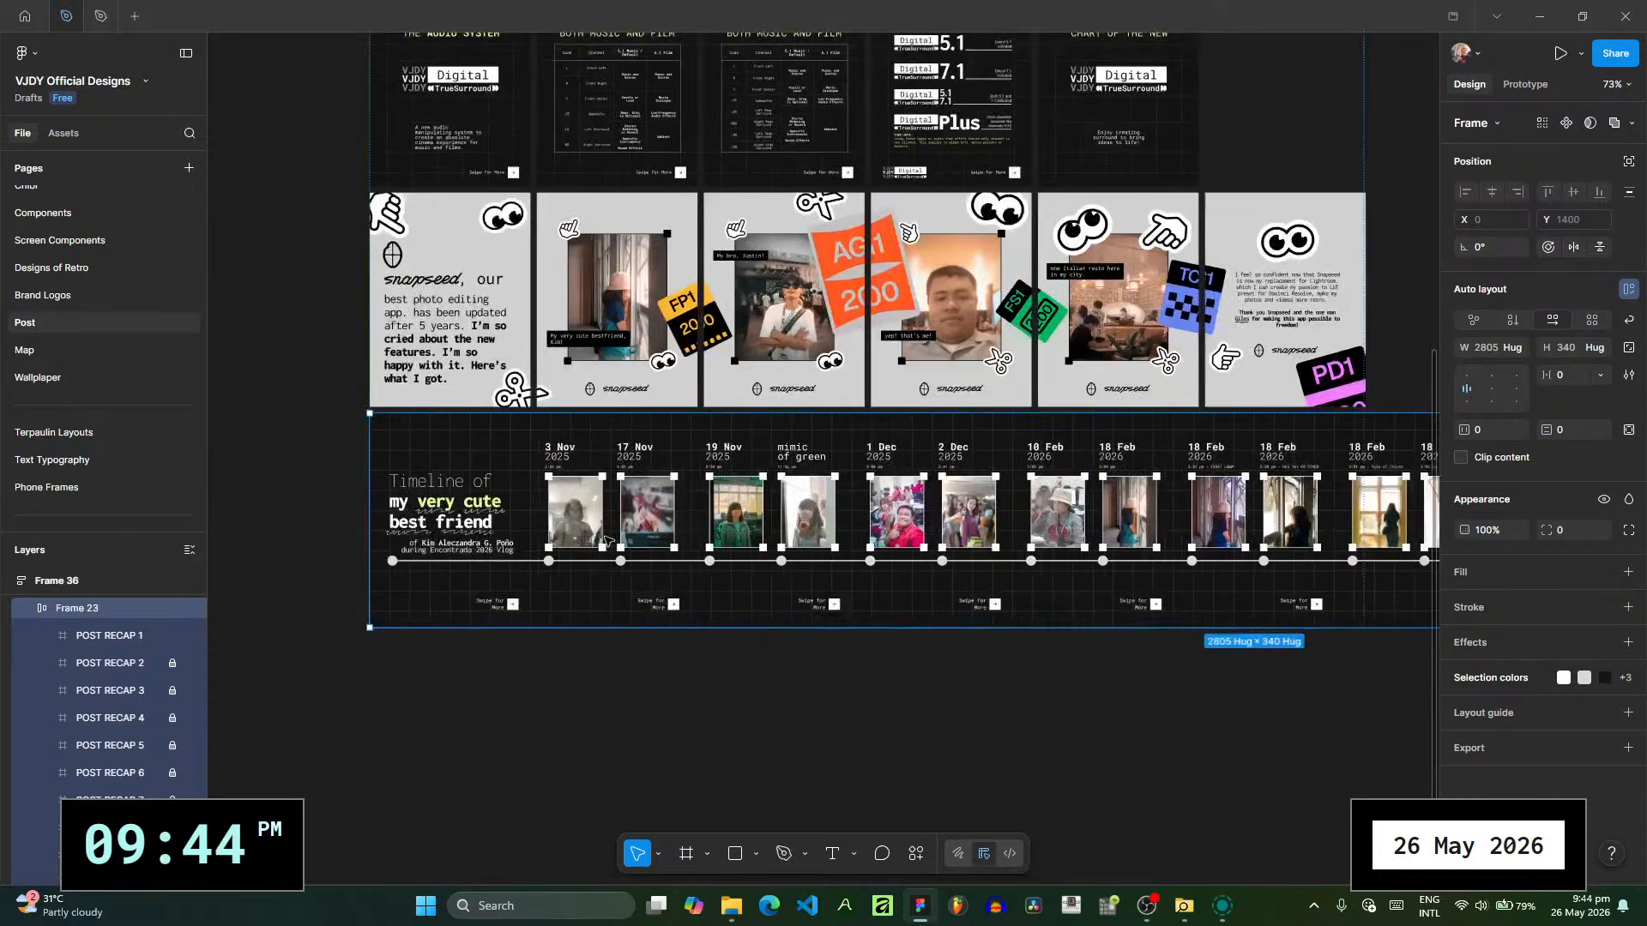
{"action": "scroll", "coordinate": [394, 464], "scroll_direction": "up", "scroll_amount": 6}
{"action": "left_click", "coordinate": [562, 649]}
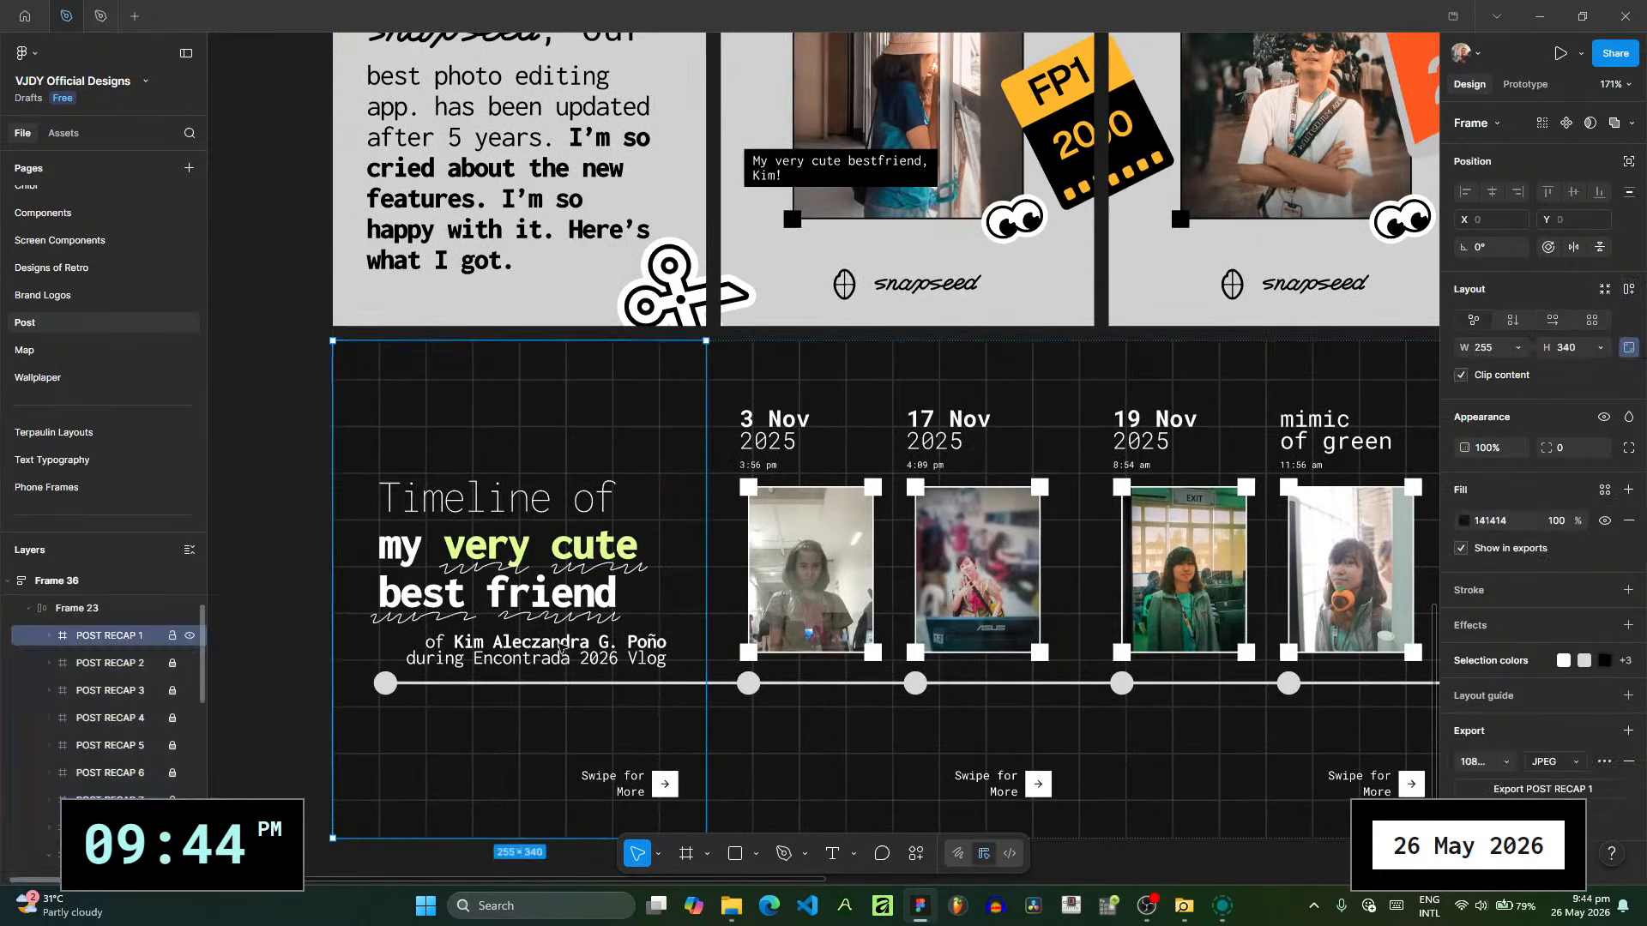
- Switch to File Explorer and bring the 46,889 KB DSLR_20260422 PNG cutout into POST RECAP 1
{"action": "left_click", "coordinate": [751, 916]}
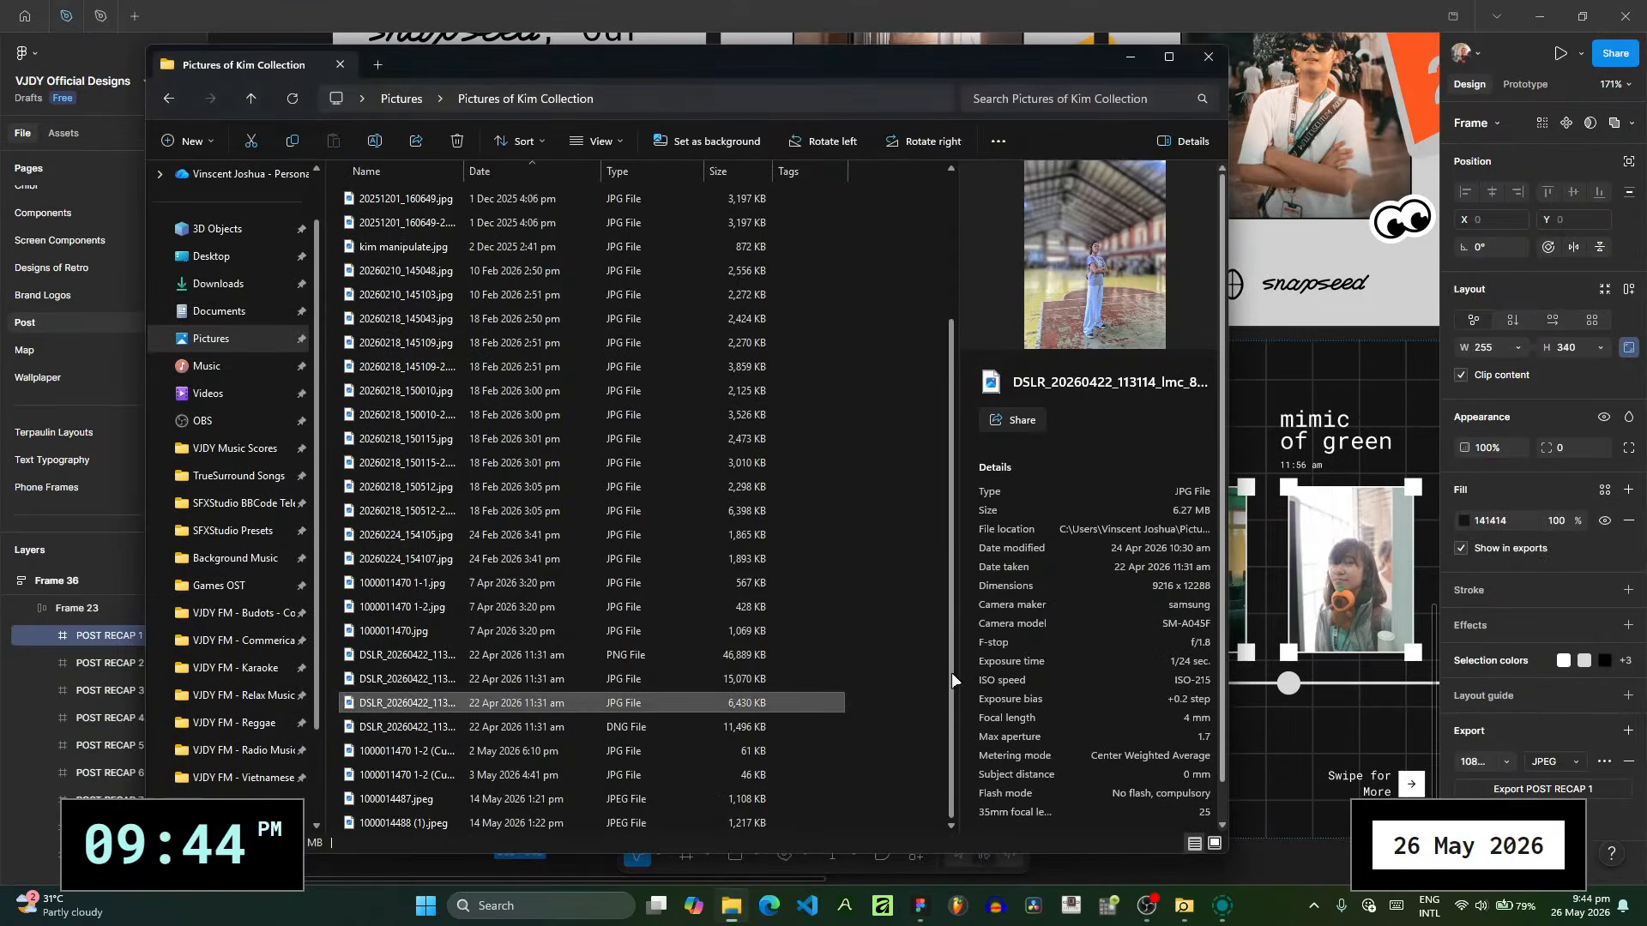
{"action": "left_click", "coordinate": [575, 667]}
{"action": "left_click", "coordinate": [586, 653]}
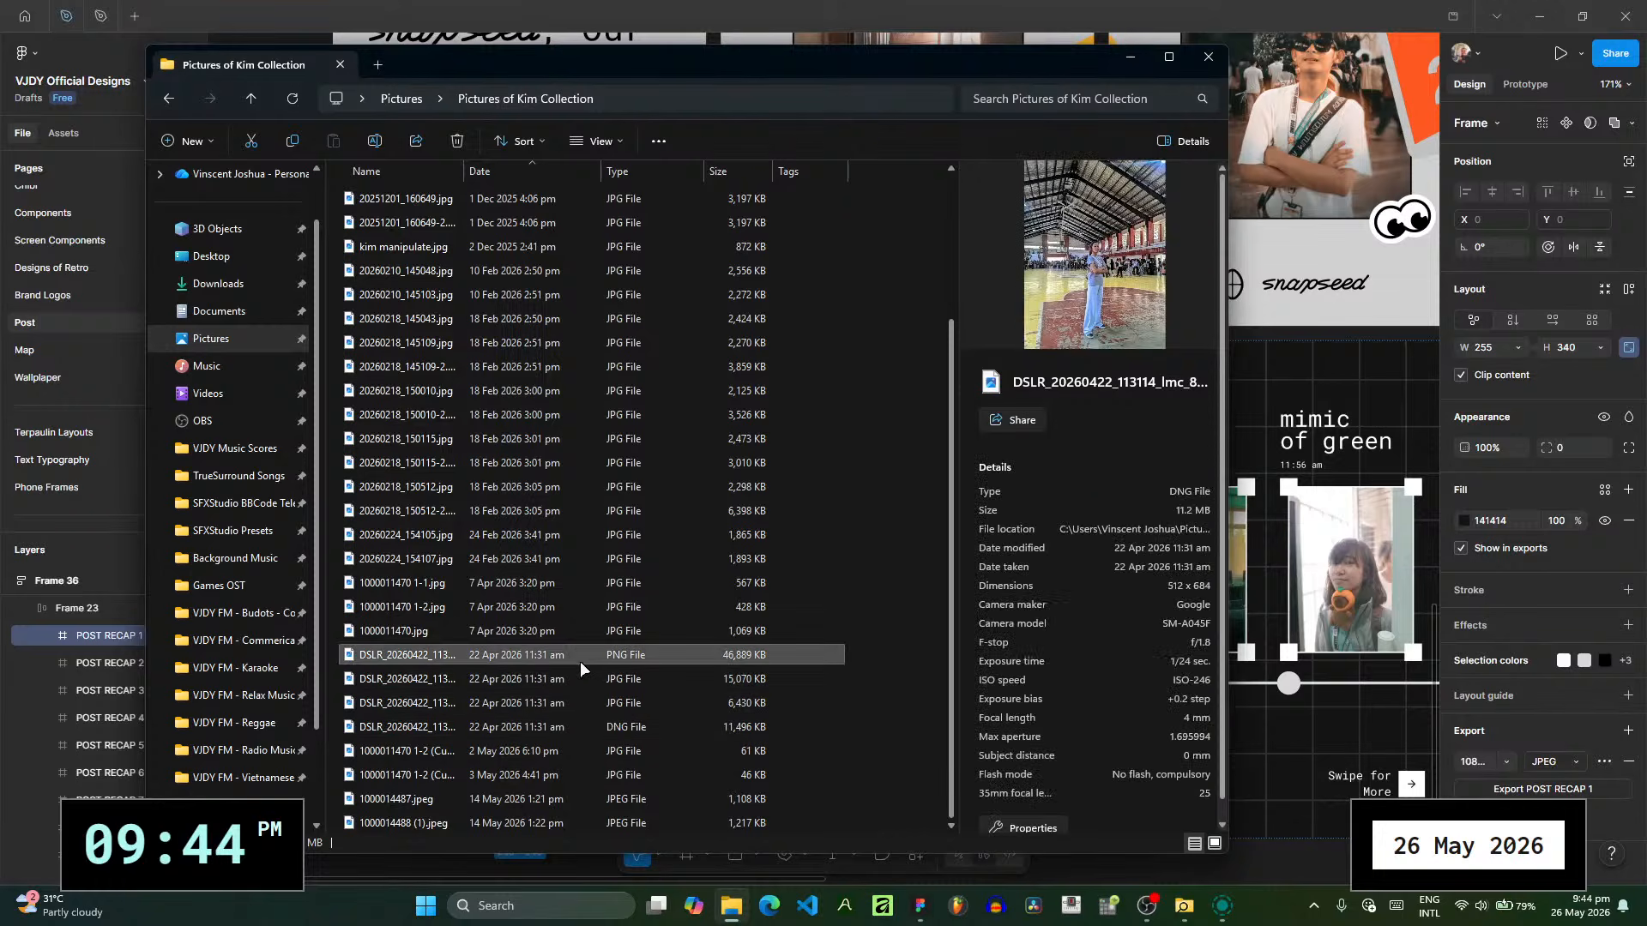
{"action": "left_click_drag", "start_coordinate": [793, 72], "coordinate": [1323, 107]}
{"action": "left_click_drag", "start_coordinate": [1132, 688], "coordinate": [482, 695]}
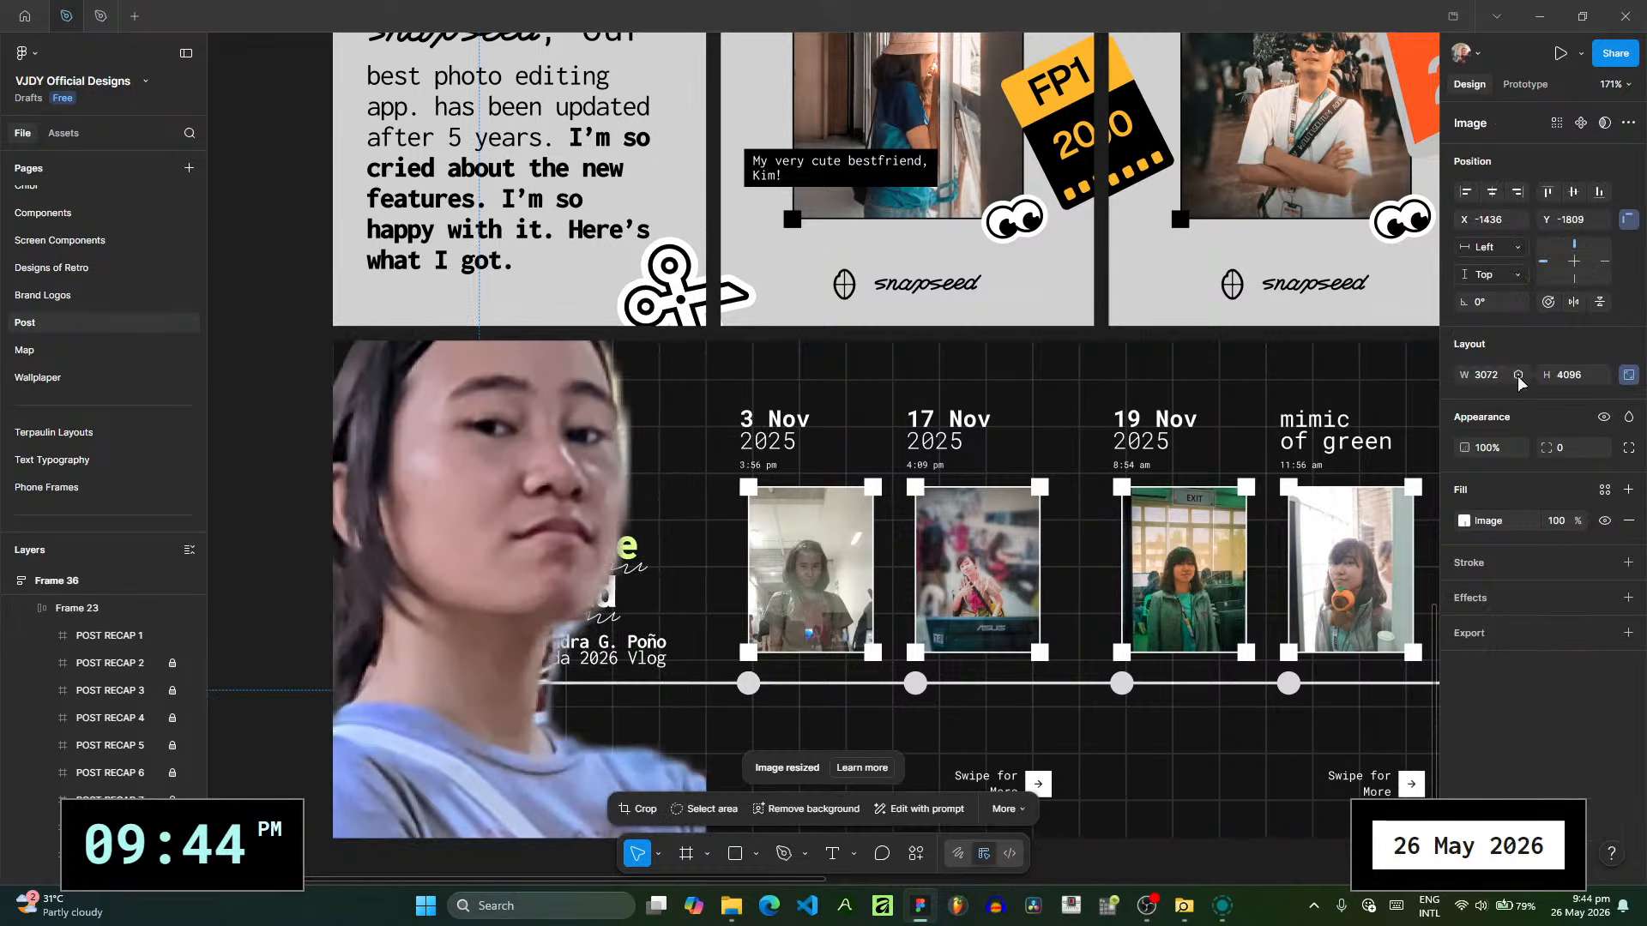
- Scale the imported cutout proportionally to a width of 150 and place it at X 0, Y 0 in the cover frame
{"action": "type", "text": "2"}
{"action": "key", "text": "BackSpace"}
{"action": "type", "text": "150"}
{"action": "key", "text": "Return"}
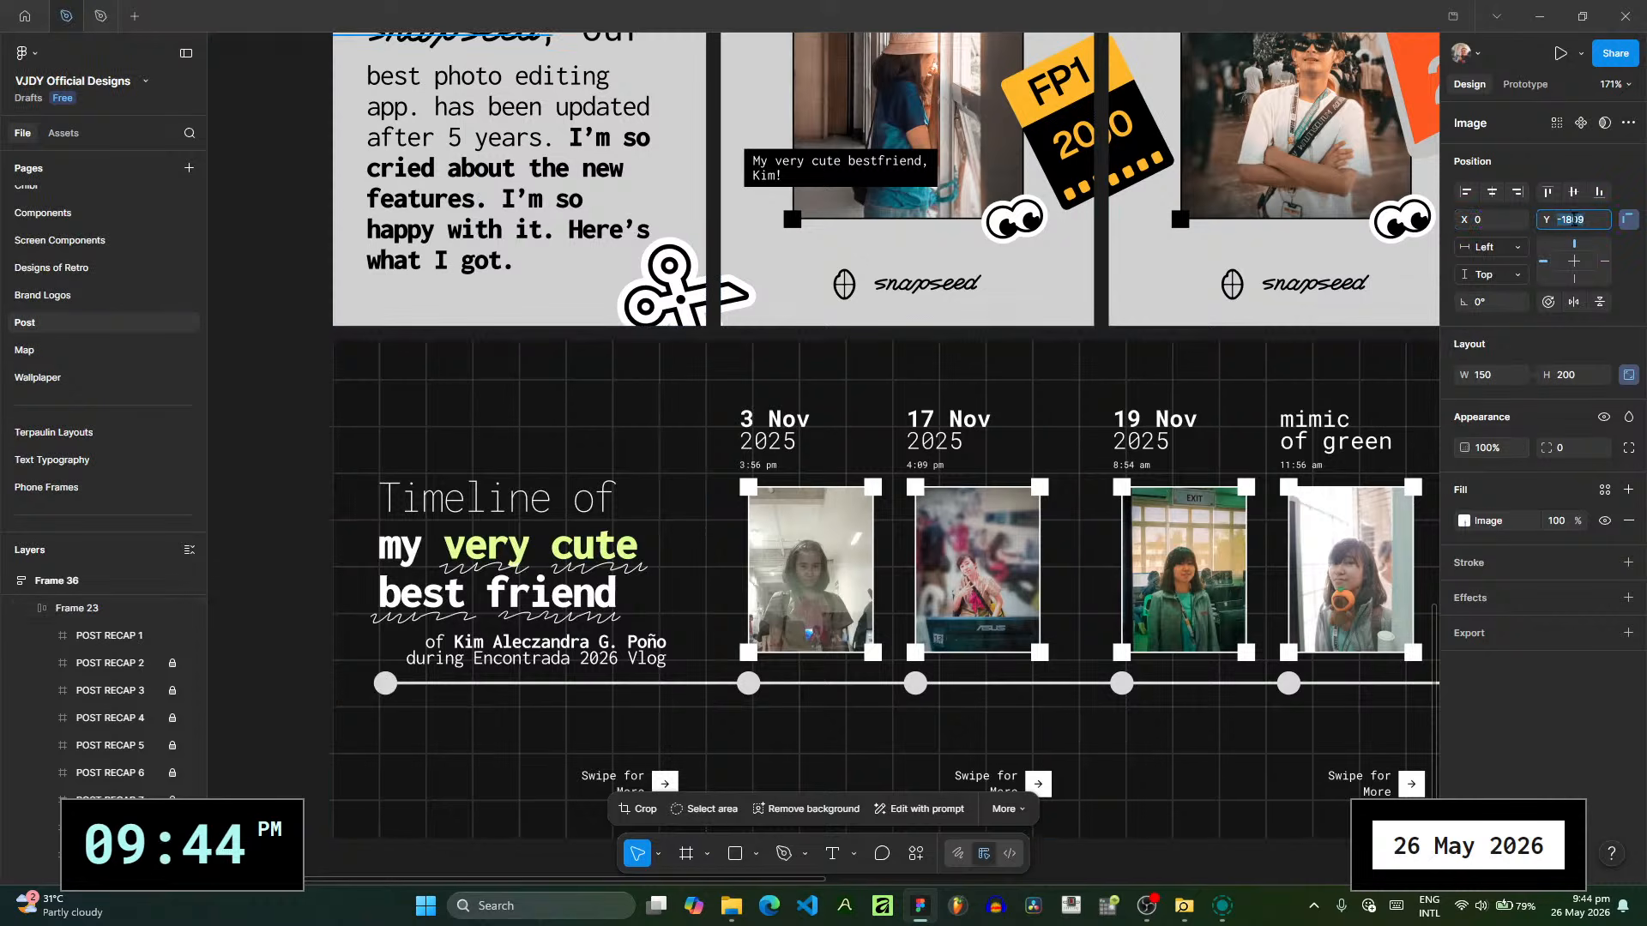
{"action": "type", "text": "0"}
{"action": "key", "text": "Return"}
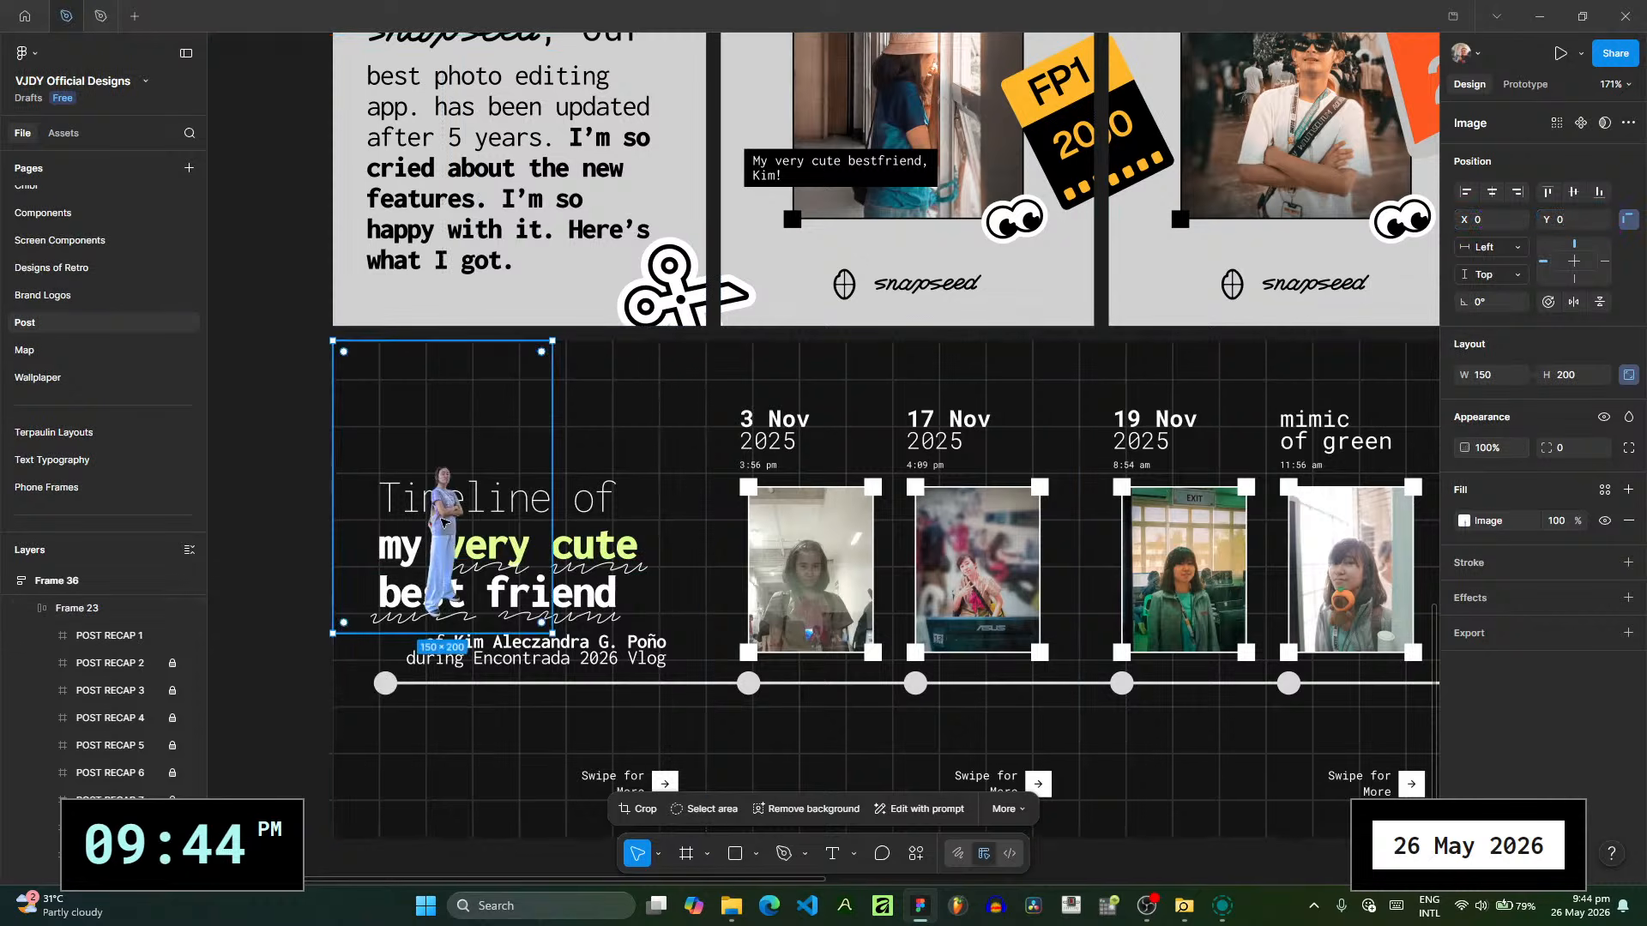
- Resize the cutout to about 383 × 510 and move it over the left part of the cover title, around X -147, Y -133
{"action": "left_click_drag", "start_coordinate": [553, 634], "coordinate": [860, 876]}
{"action": "left_click_drag", "start_coordinate": [512, 471], "coordinate": [624, 467]}
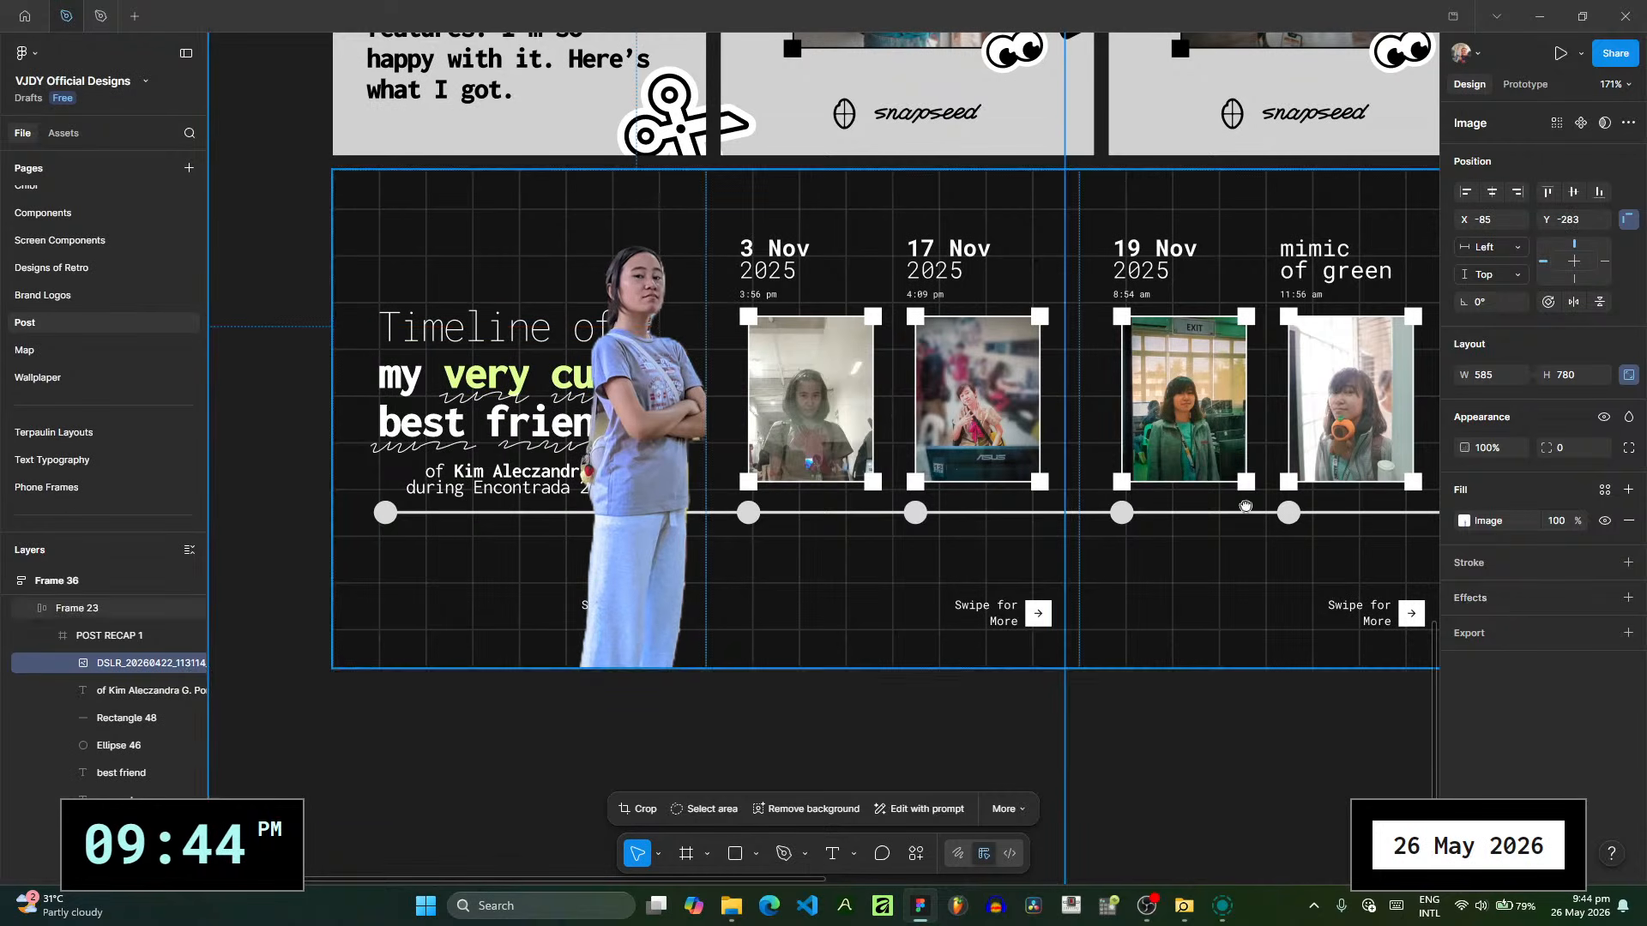
{"action": "left_click_drag", "start_coordinate": [1246, 506], "coordinate": [1193, 334]}
{"action": "scroll", "coordinate": [1150, 606], "scroll_direction": "down", "scroll_amount": 1}
{"action": "left_click_drag", "start_coordinate": [1038, 711], "coordinate": [800, 488]}
{"action": "left_click_drag", "start_coordinate": [684, 414], "coordinate": [690, 437]}
{"action": "scroll", "coordinate": [669, 308], "scroll_direction": "up", "scroll_amount": 3}
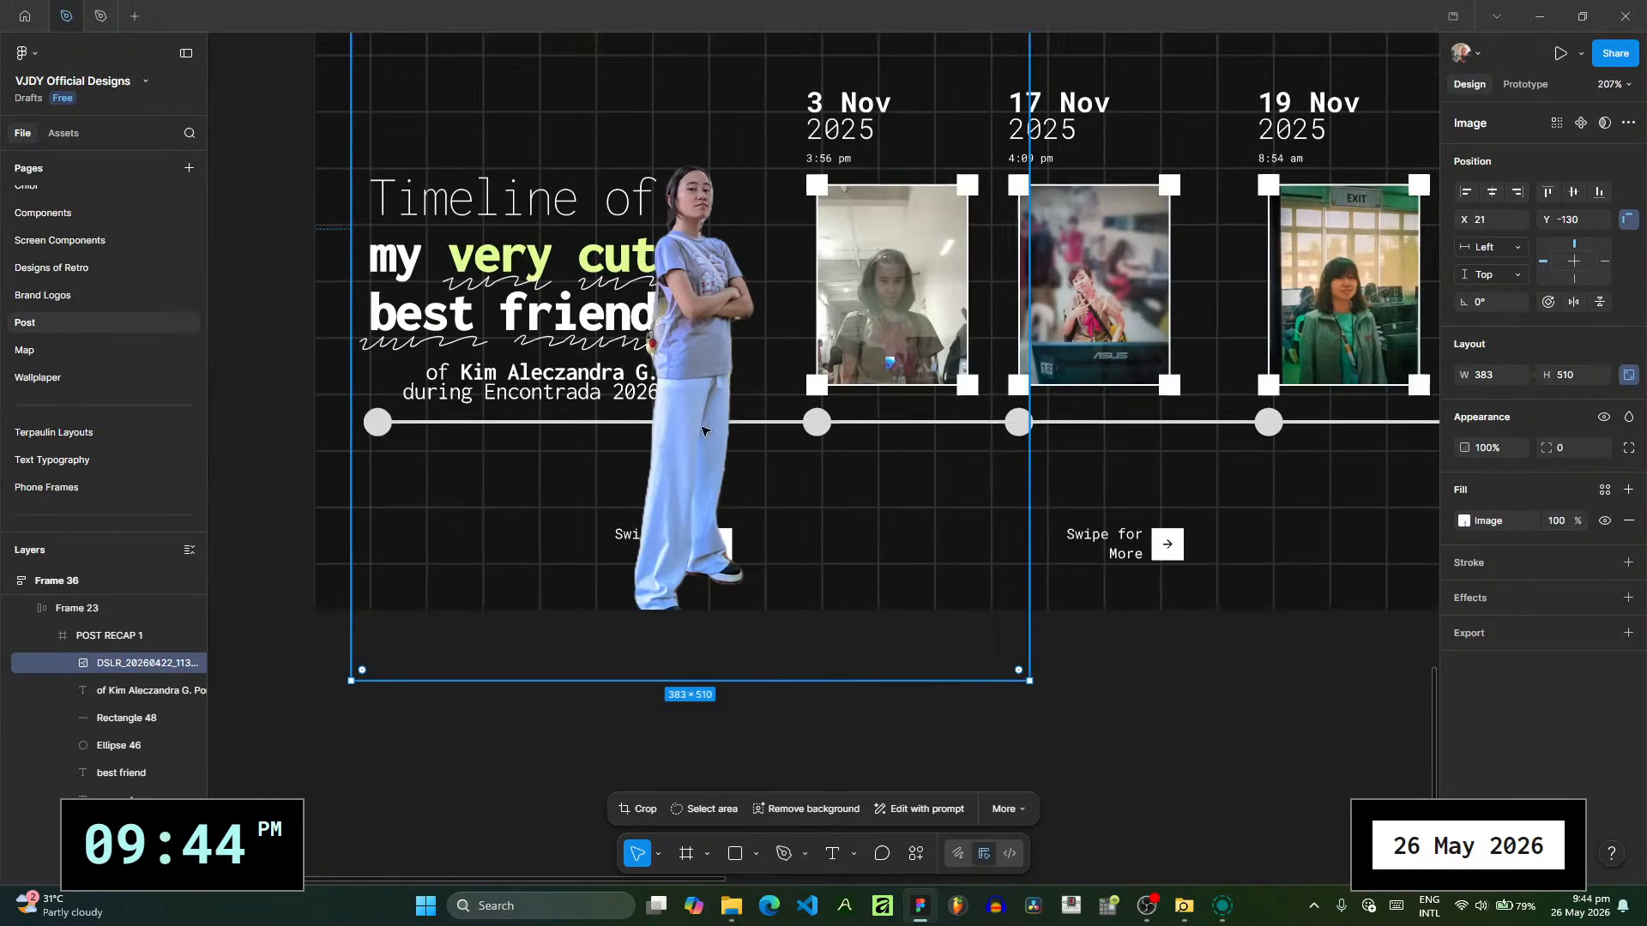
{"action": "left_click_drag", "start_coordinate": [717, 512], "coordinate": [421, 518]}
- Reorder the cutout's layer to sit directly below the "Timeline of" text layer, behind the title text
{"action": "scroll", "coordinate": [103, 686], "scroll_direction": "down", "scroll_amount": 2}
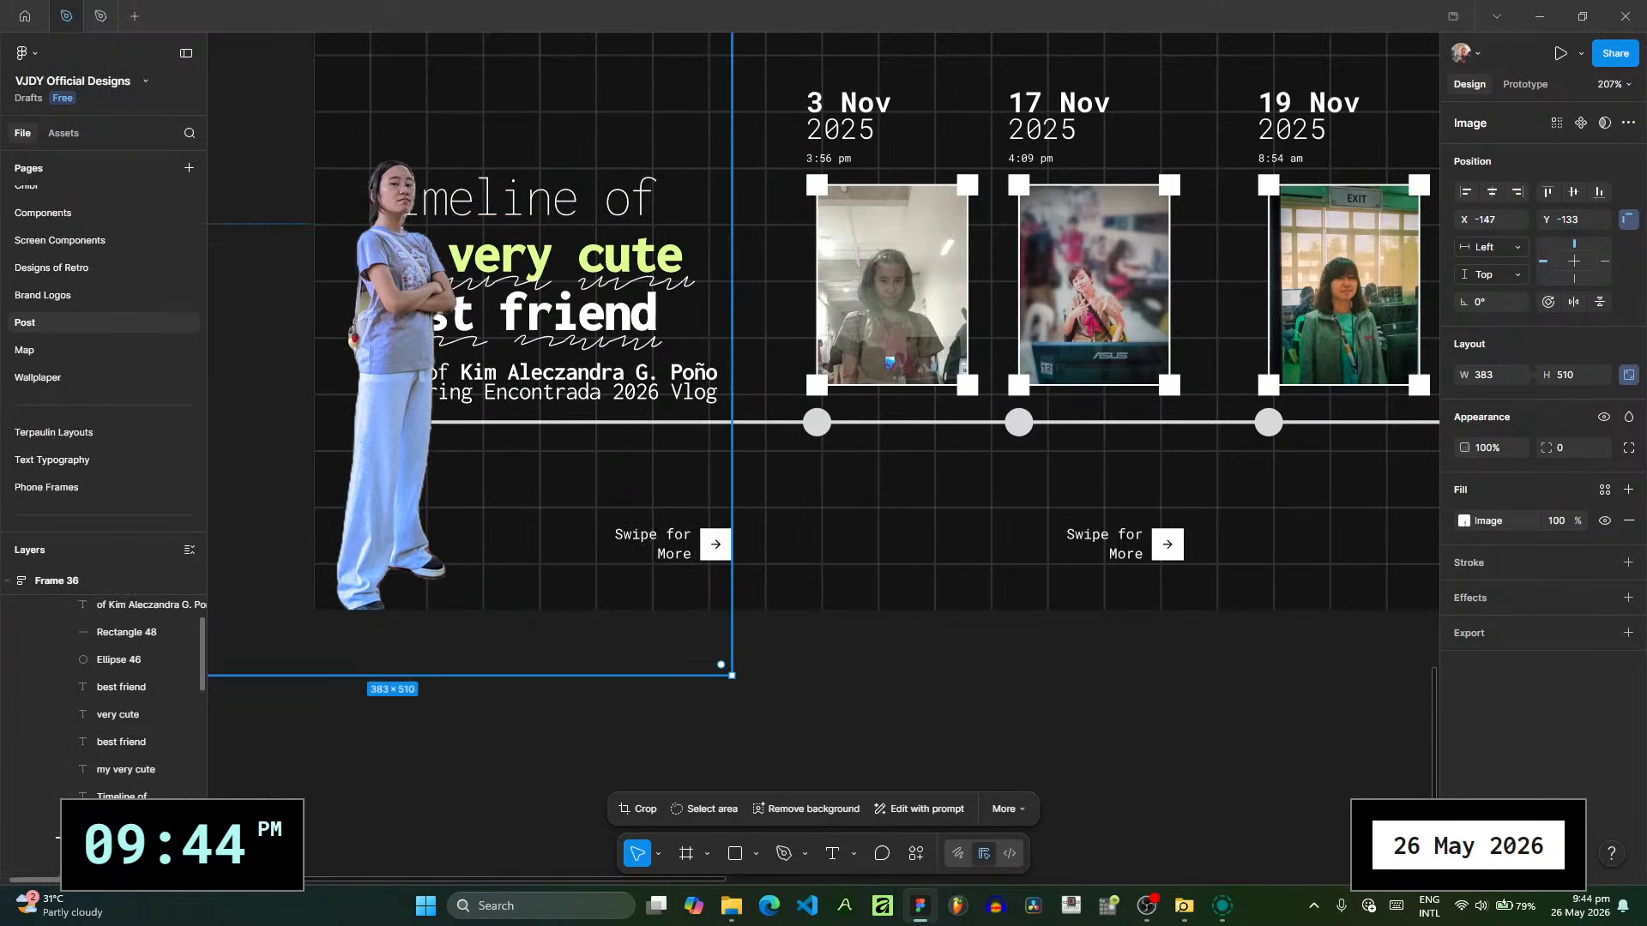
{"action": "left_click_drag", "start_coordinate": [149, 806], "coordinate": [149, 806]}
{"action": "left_click", "coordinate": [149, 768]}
{"action": "scroll", "coordinate": [149, 767], "scroll_direction": "up", "scroll_amount": 1}
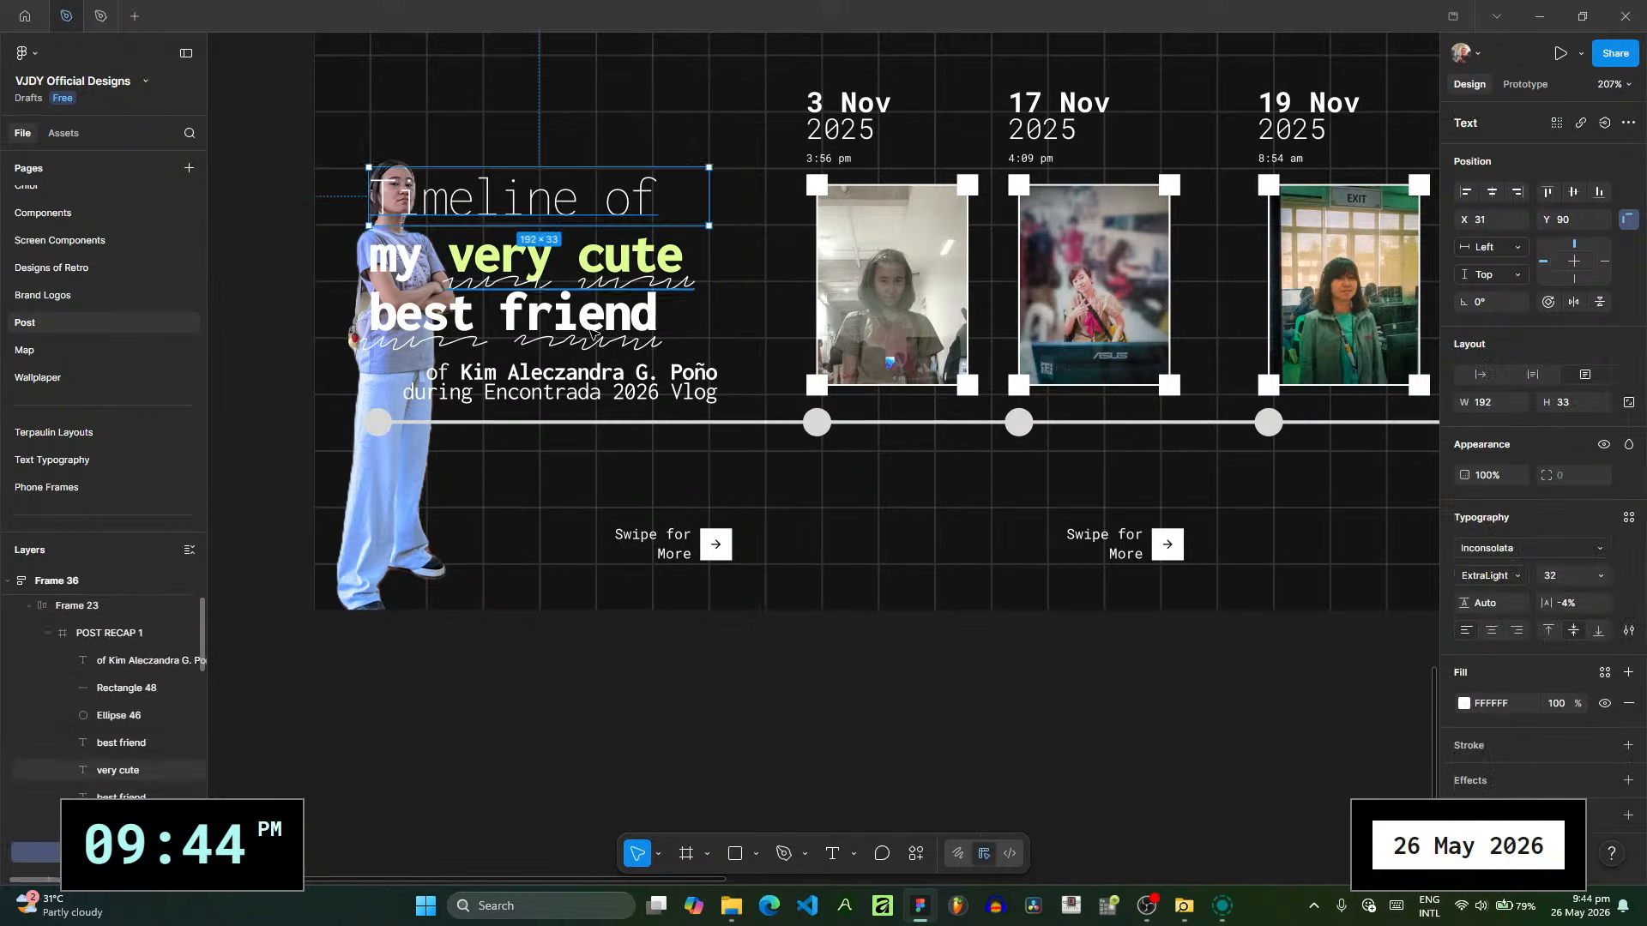
{"action": "scroll", "coordinate": [696, 326], "scroll_direction": "up", "scroll_amount": 5}
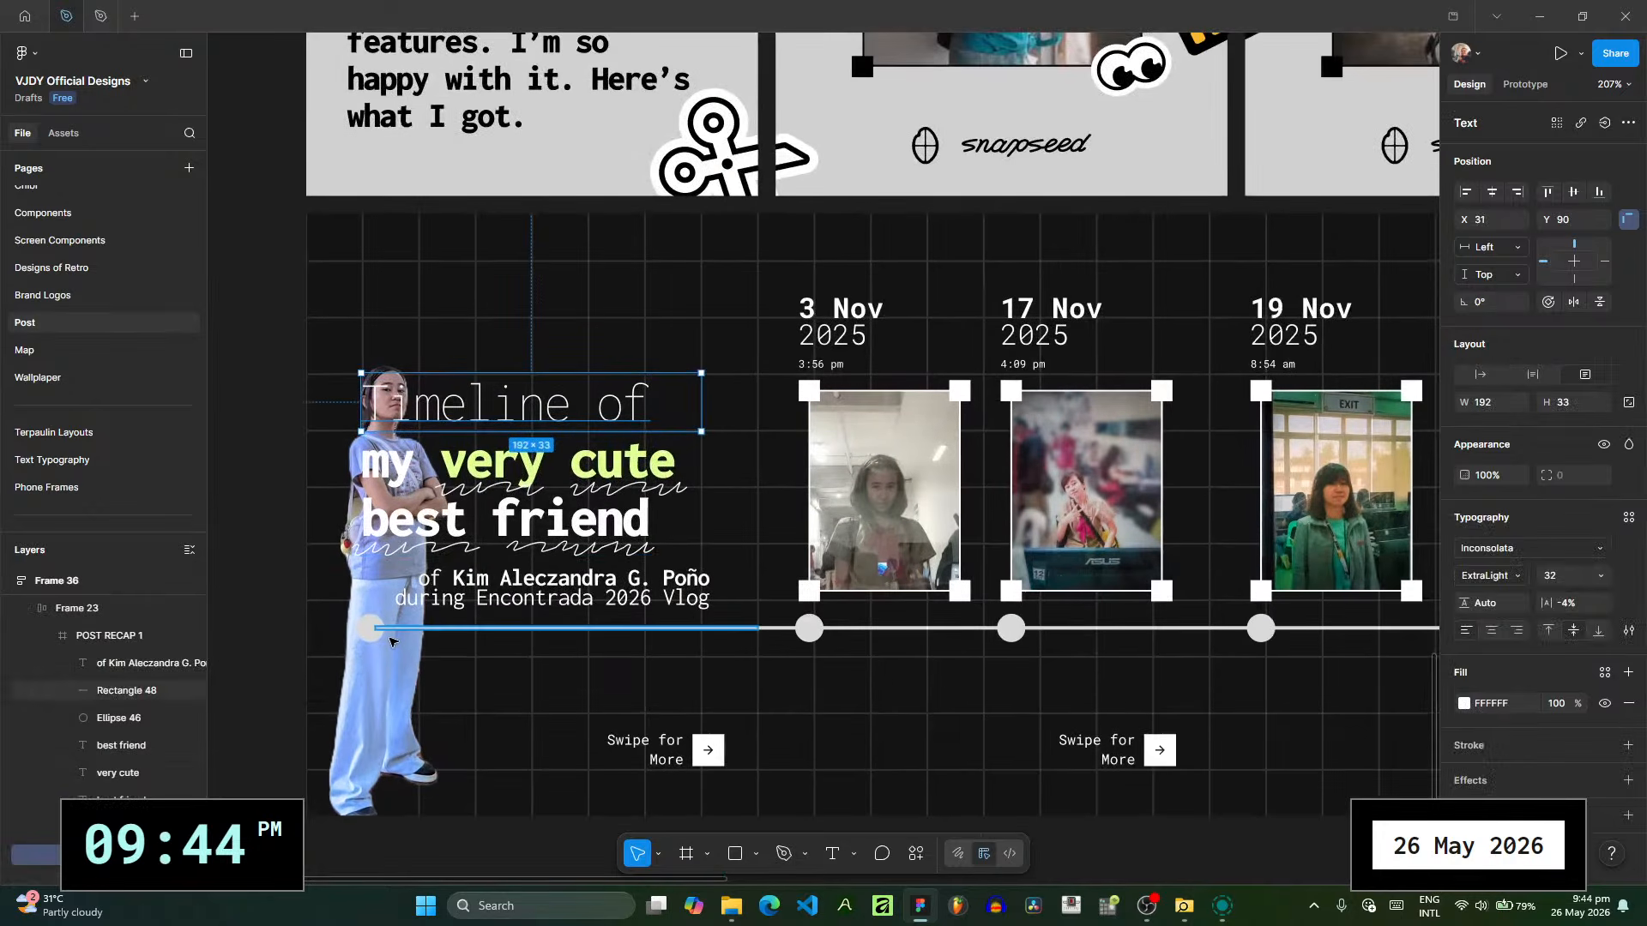
{"action": "left_click", "coordinate": [391, 670]}
- Shrink the cutout to about 207 × 276 and move it to the right of the title, around X 123, Y -66
{"action": "scroll", "coordinate": [668, 587], "scroll_direction": "down", "scroll_amount": 3}
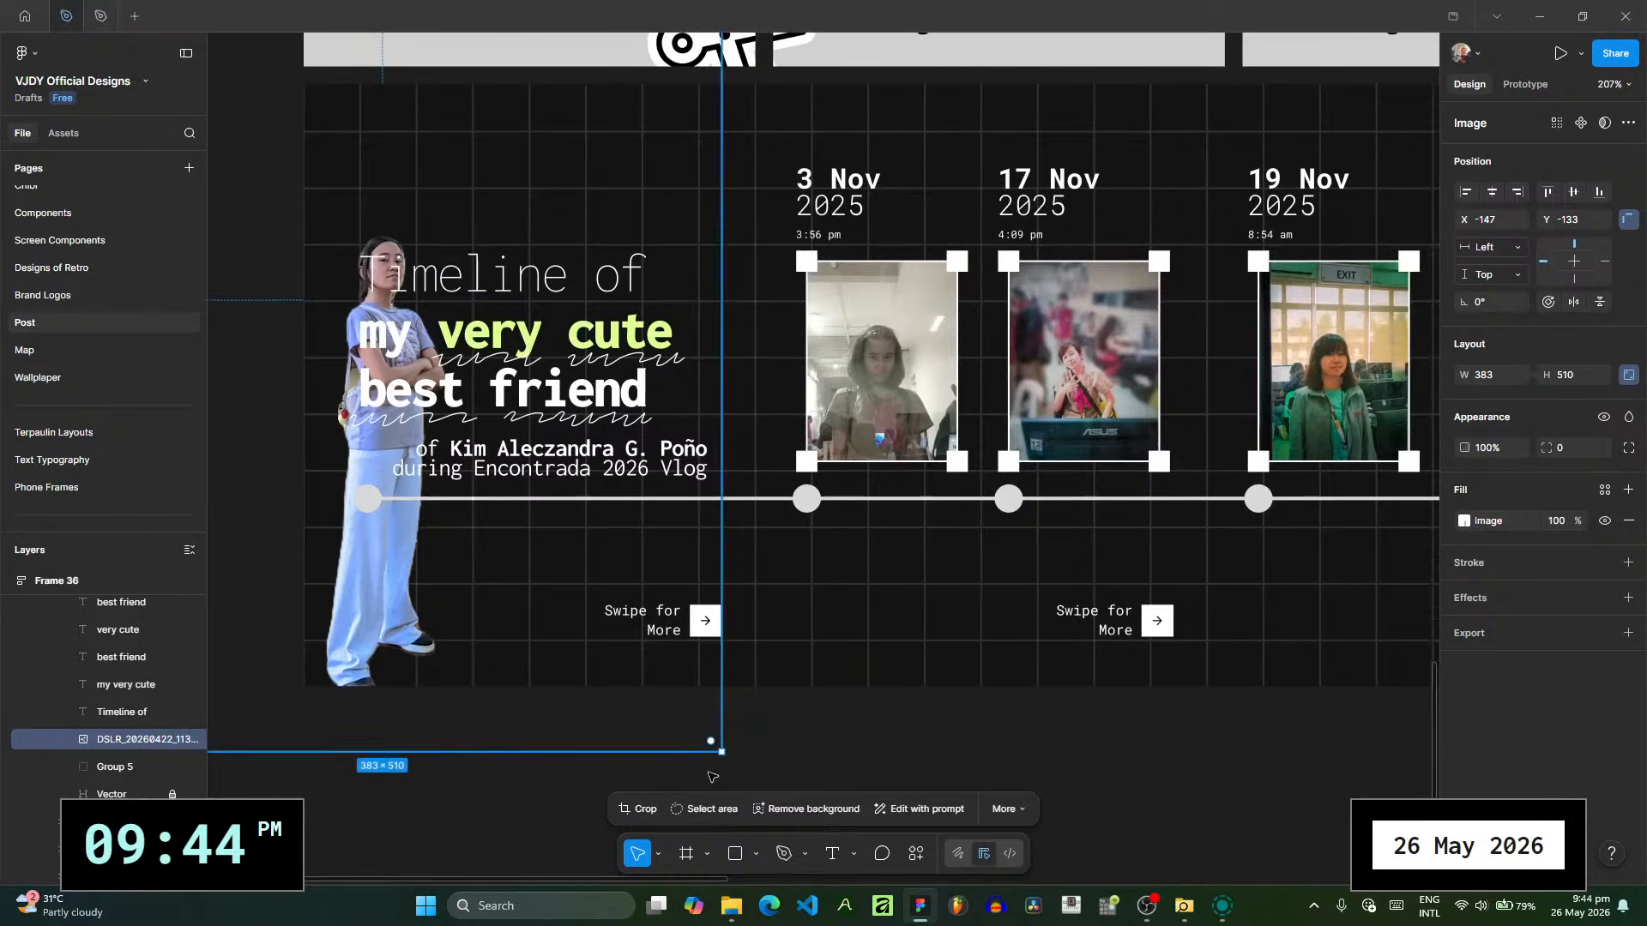
{"action": "left_click_drag", "start_coordinate": [723, 755], "coordinate": [565, 543]}
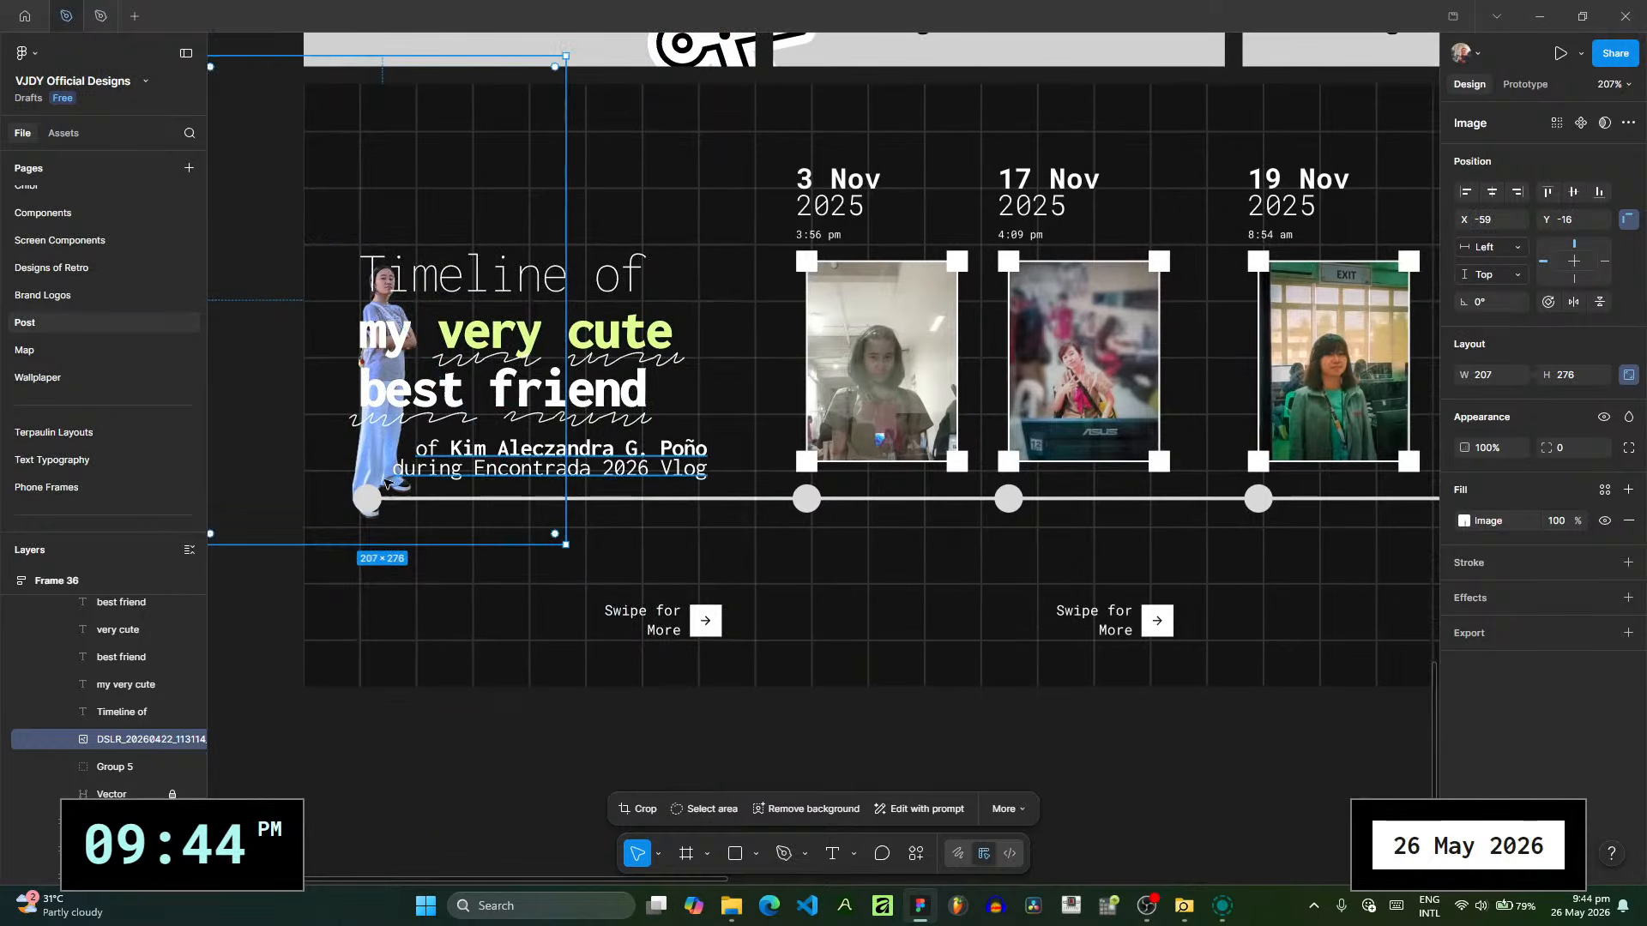
{"action": "left_click_drag", "start_coordinate": [385, 467], "coordinate": [698, 383]}
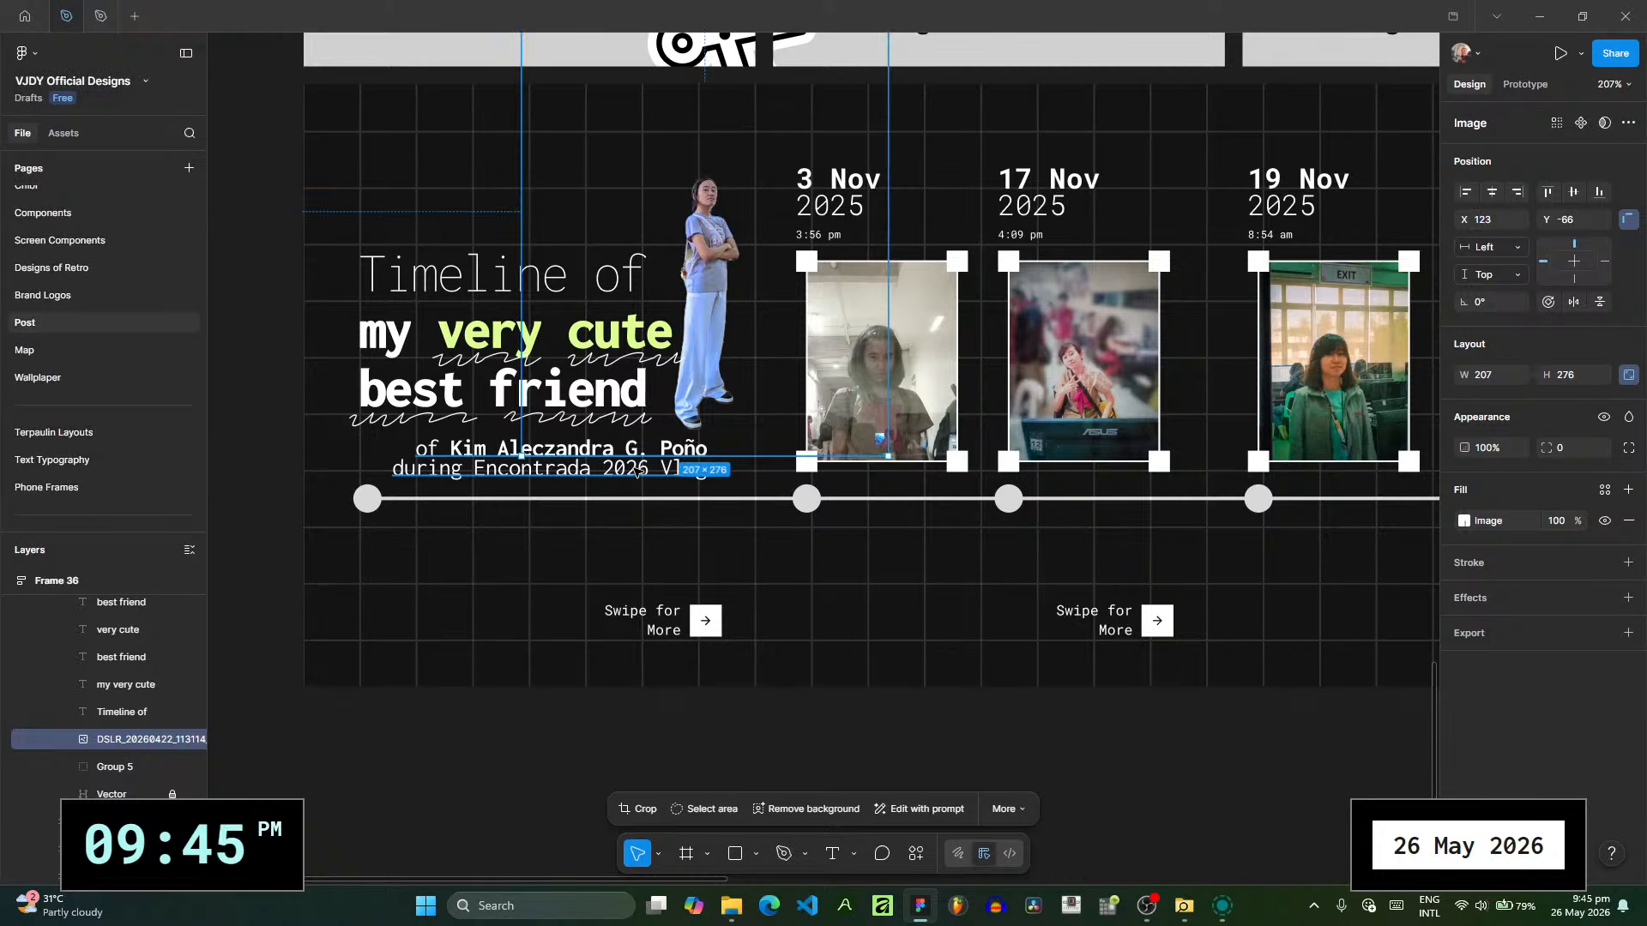
- Reword the cover subtitle to "which is" followed by the friend's full name in bold, and set its font size to 10
{"action": "double_click", "coordinate": [635, 470]}
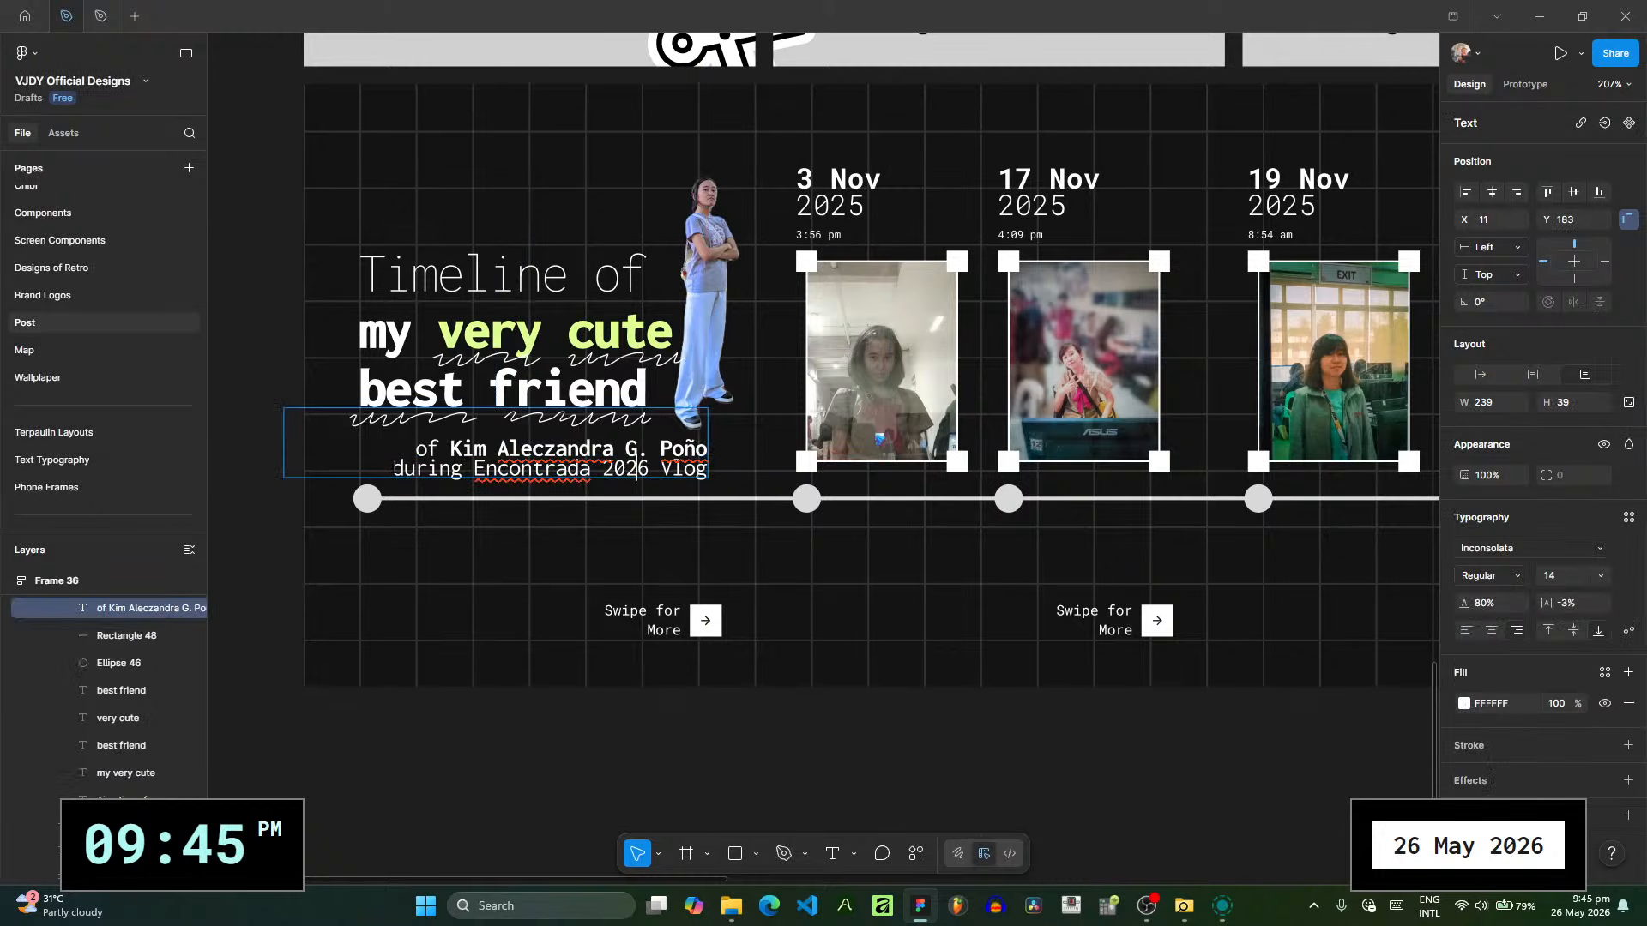
{"action": "key", "text": "BackSpace"}
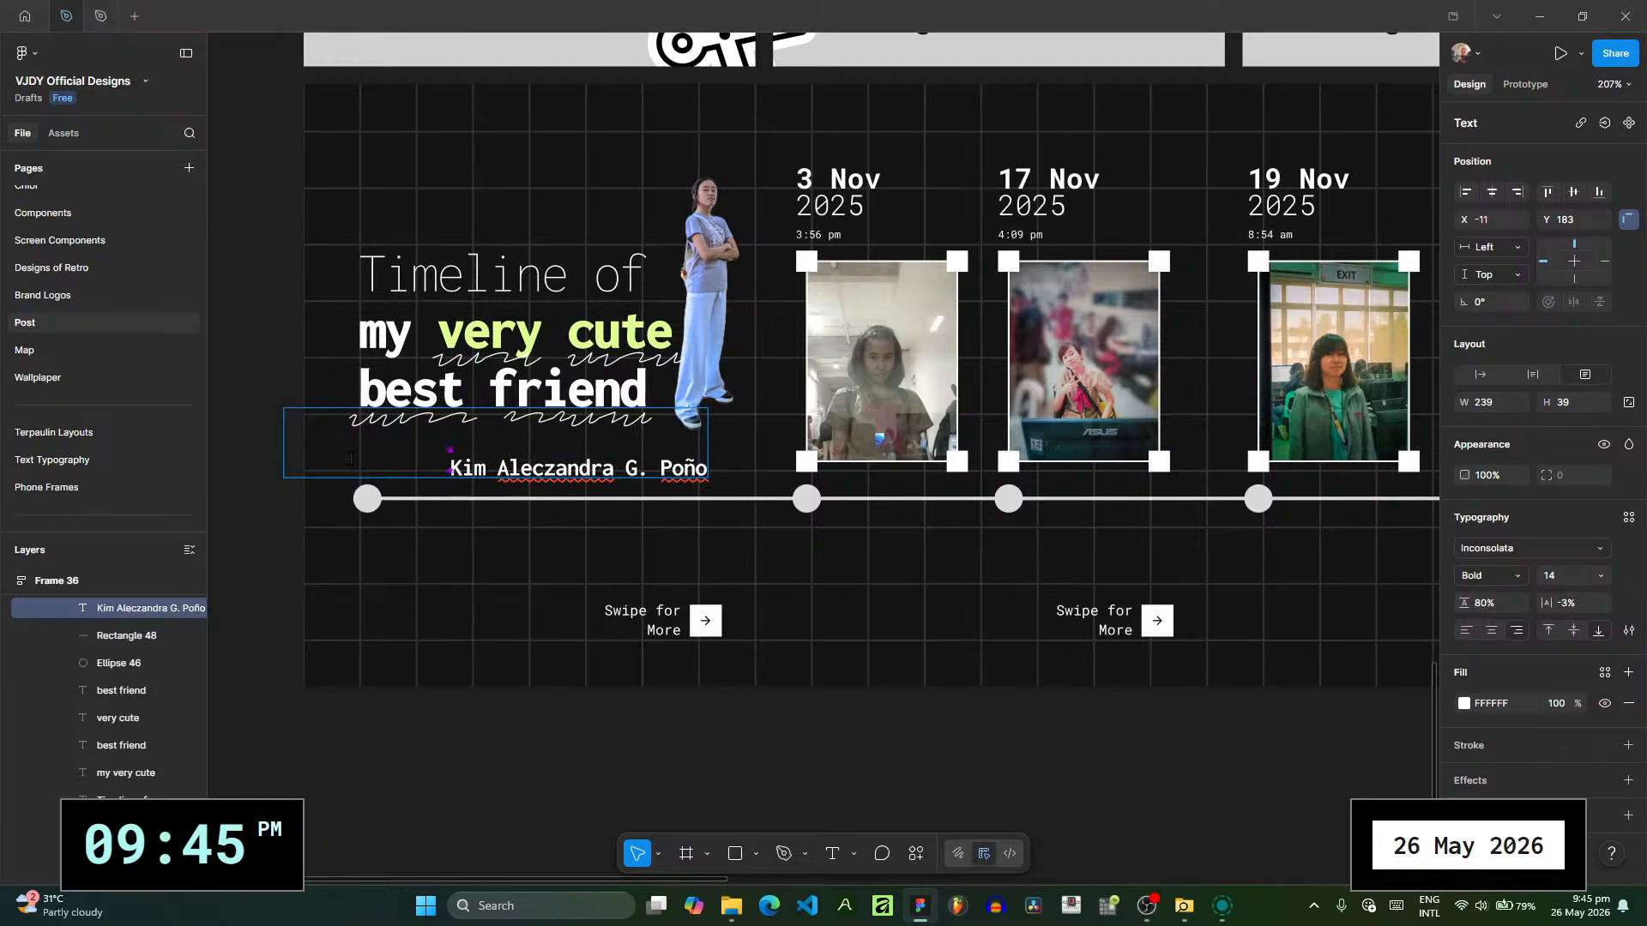
{"action": "type", "text": "is"}
{"action": "key", "text": "ctrl+a"}
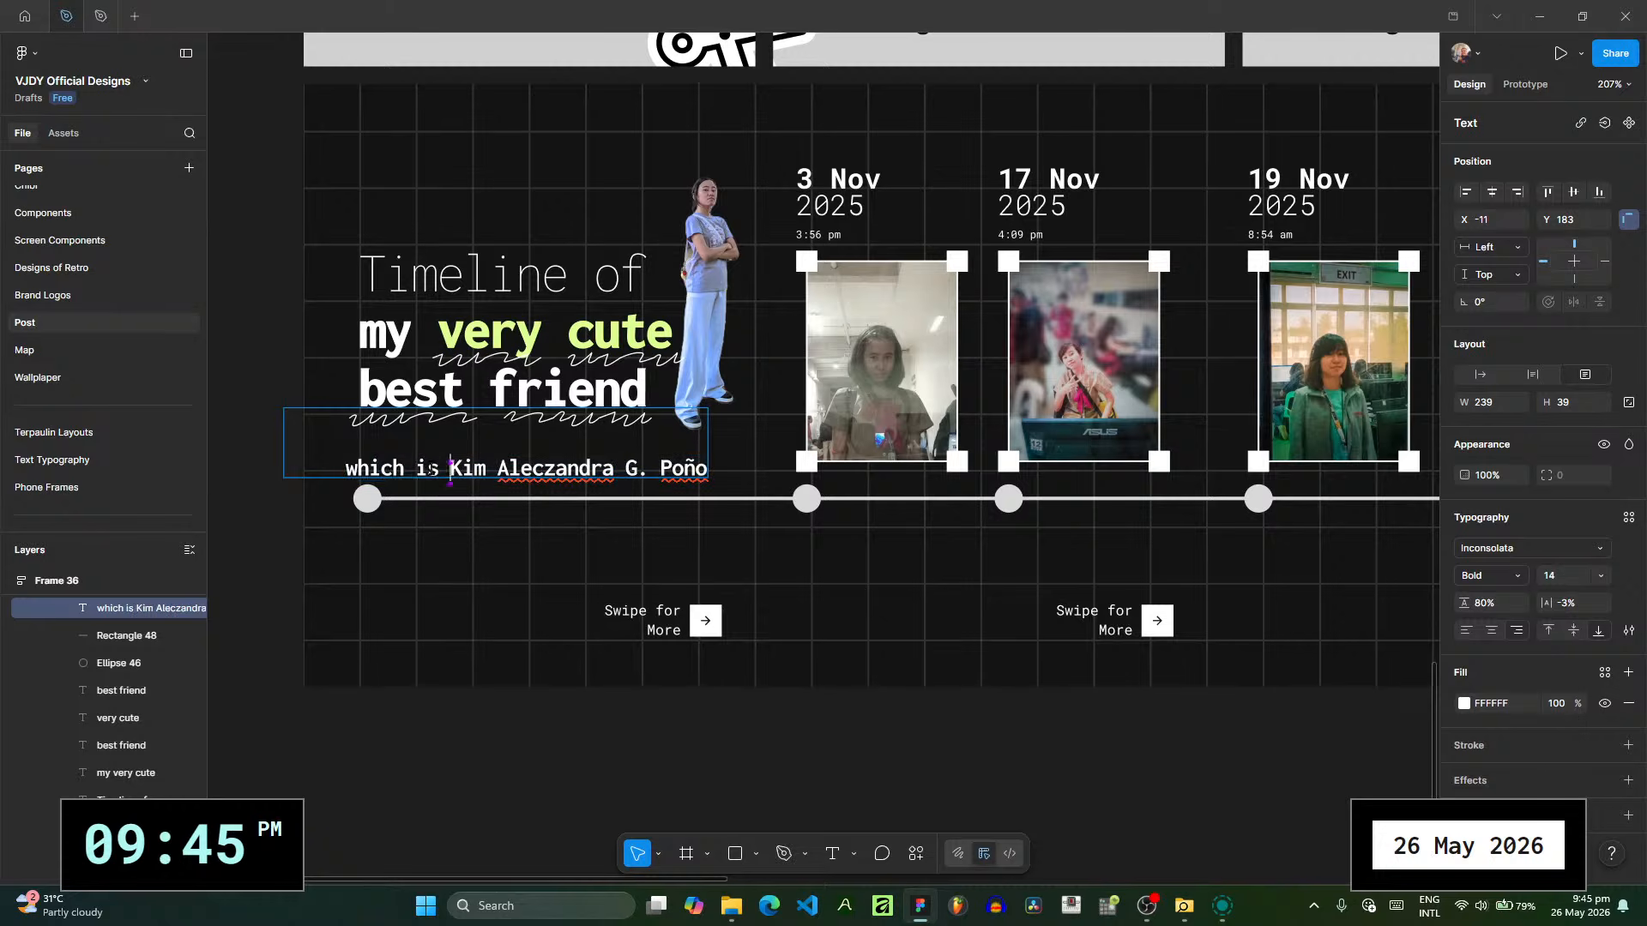
{"action": "left_click", "coordinate": [1601, 574]}
{"action": "key", "text": "Escape"}
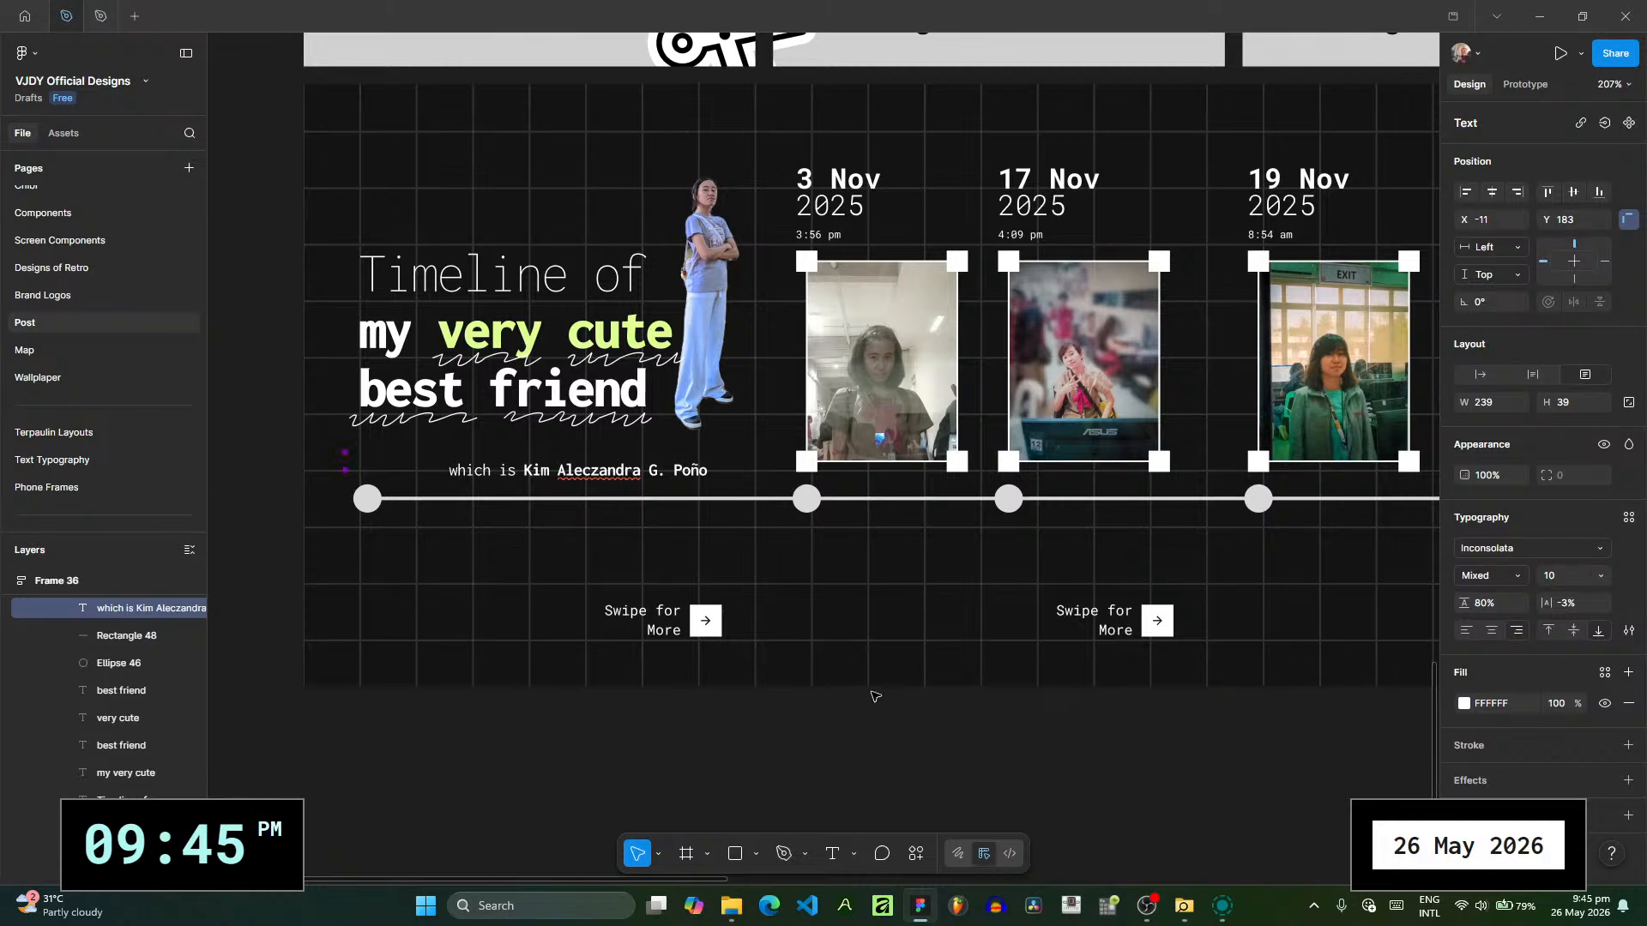
{"action": "left_click", "coordinate": [763, 441]}
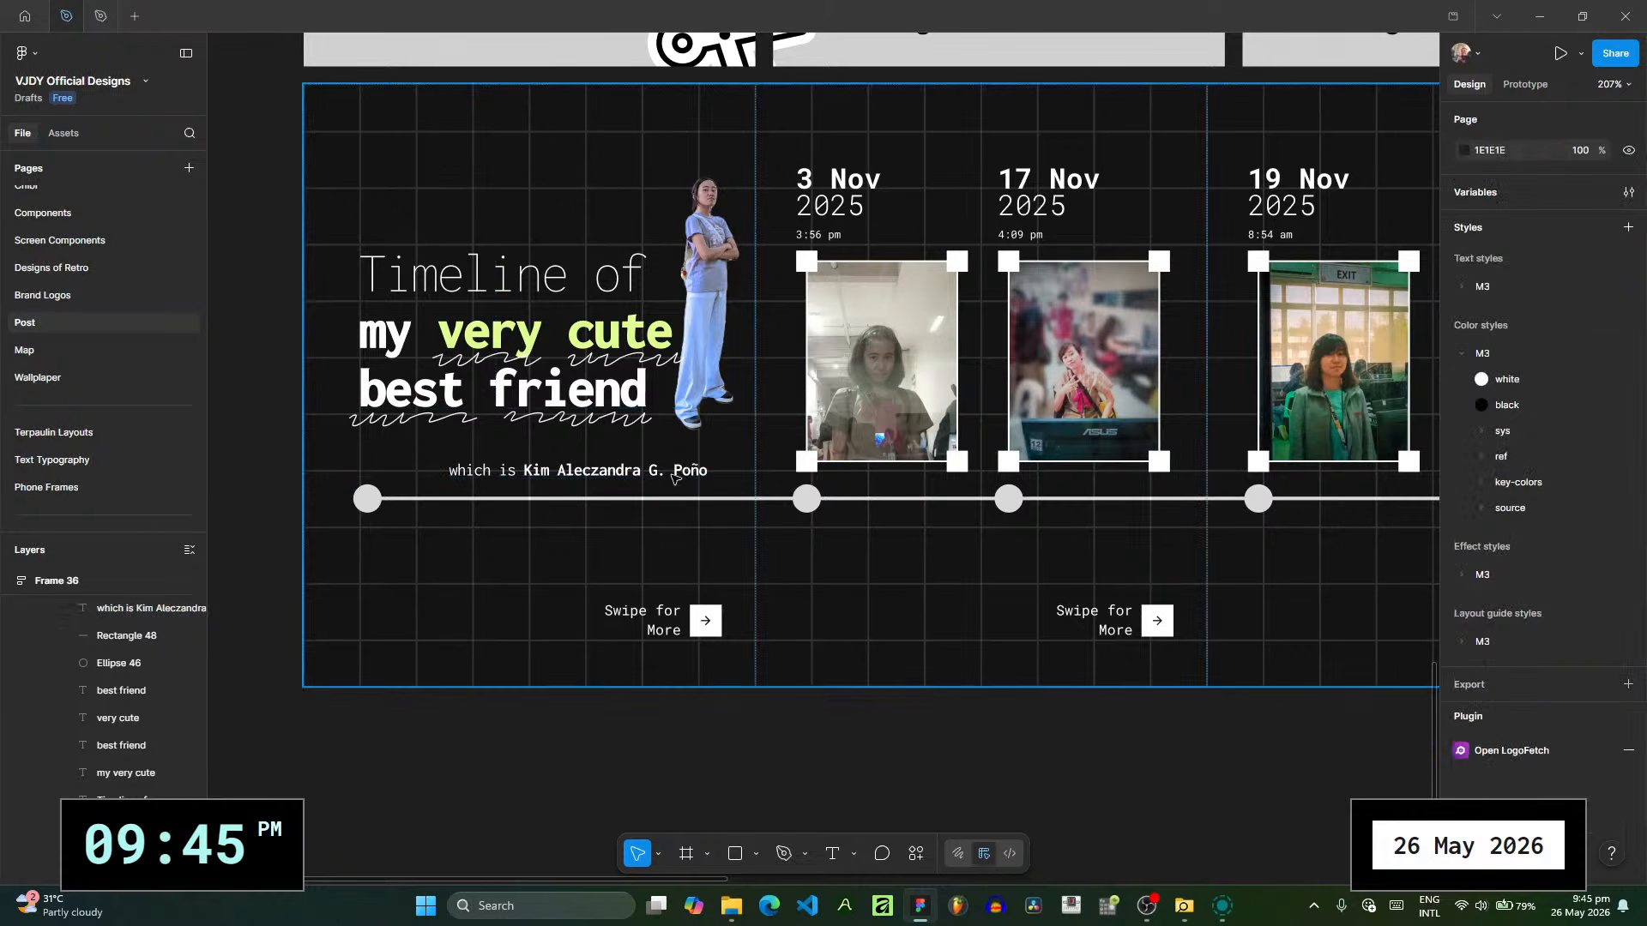
- Reduce the cutout to about 186 × 248 and reposition it beside the title at about X 127, Y -41
{"action": "scroll", "coordinate": [722, 448], "scroll_direction": "up", "scroll_amount": 2}
{"action": "left_click", "coordinate": [711, 448]}
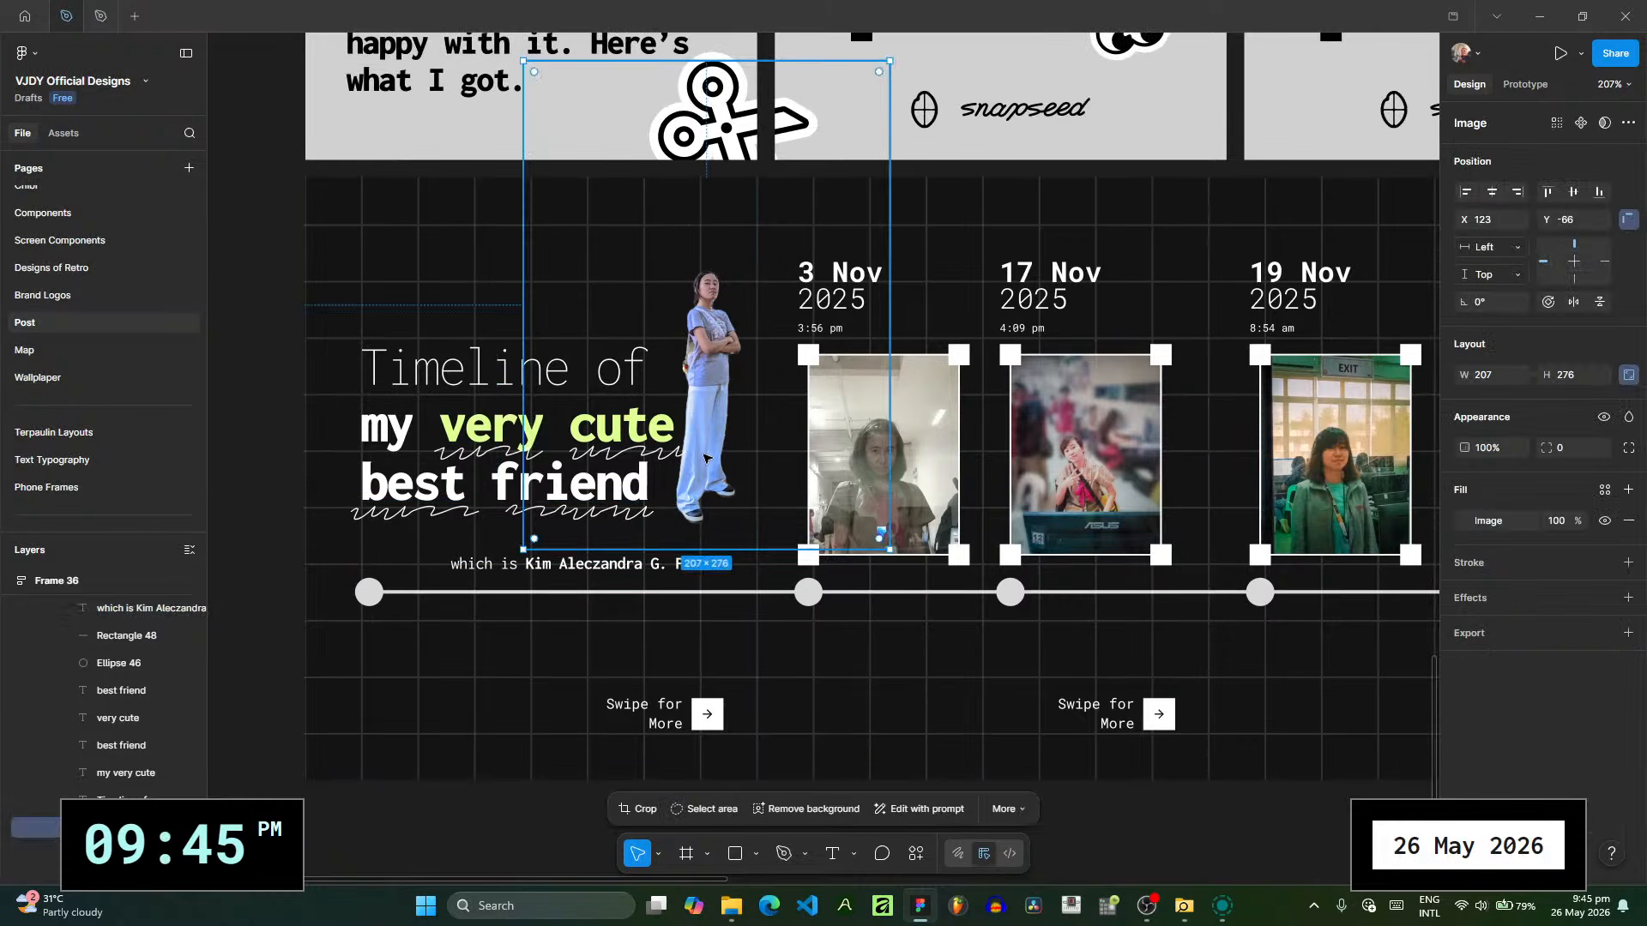
{"action": "left_click_drag", "start_coordinate": [708, 454], "coordinate": [700, 456]}
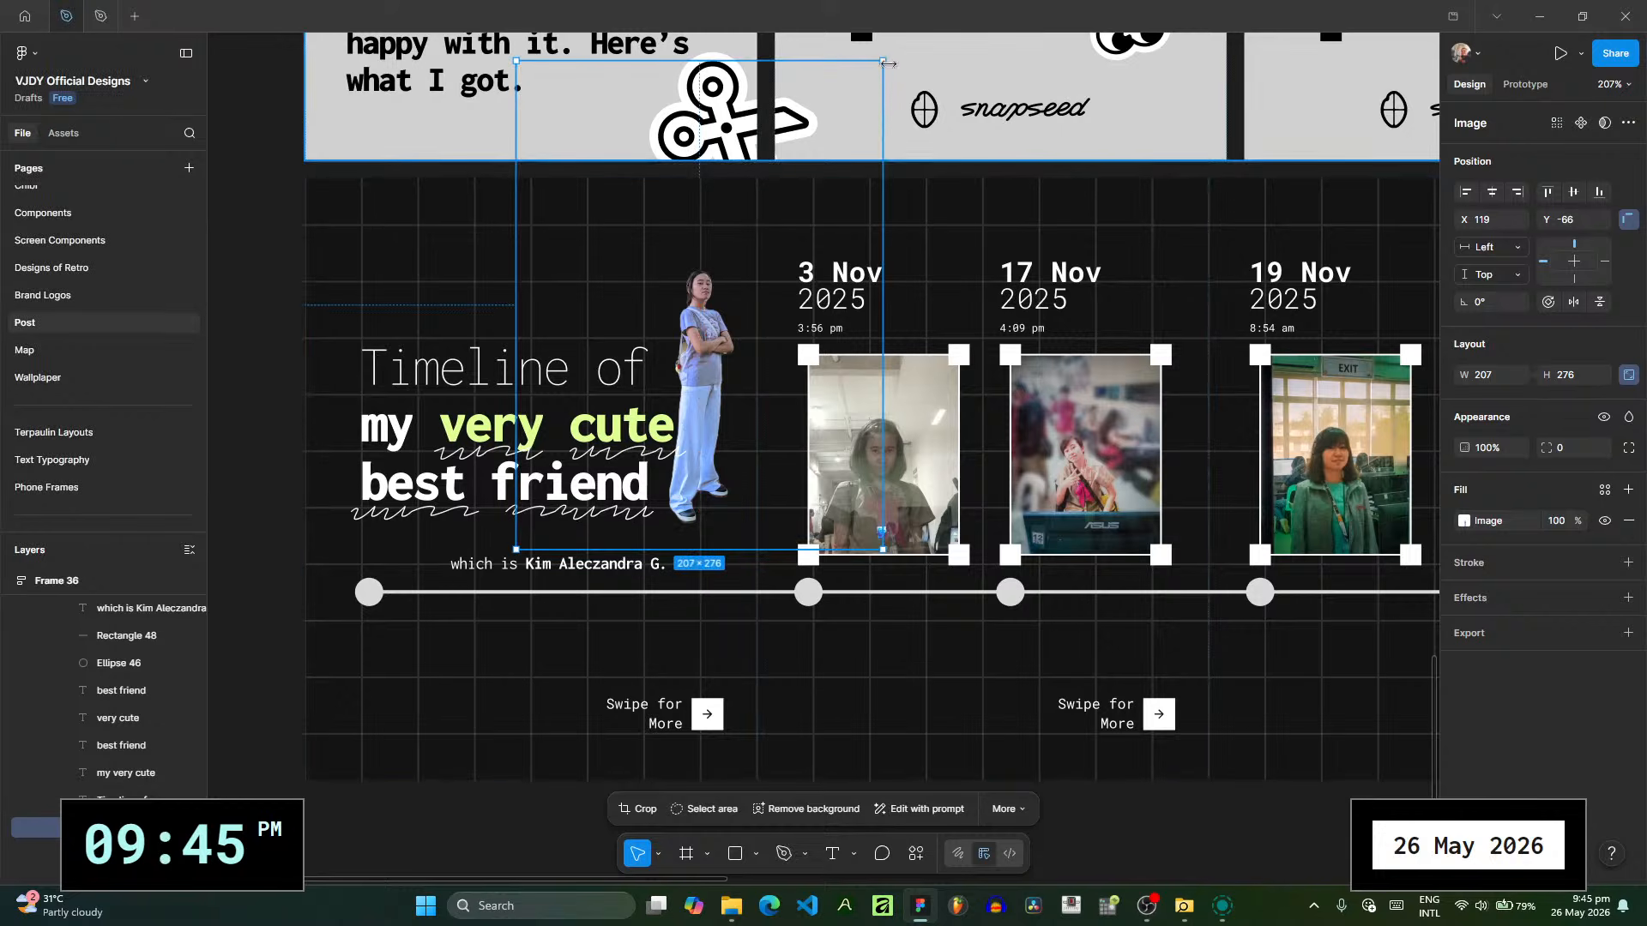
{"action": "left_click_drag", "start_coordinate": [882, 61], "coordinate": [846, 111]}
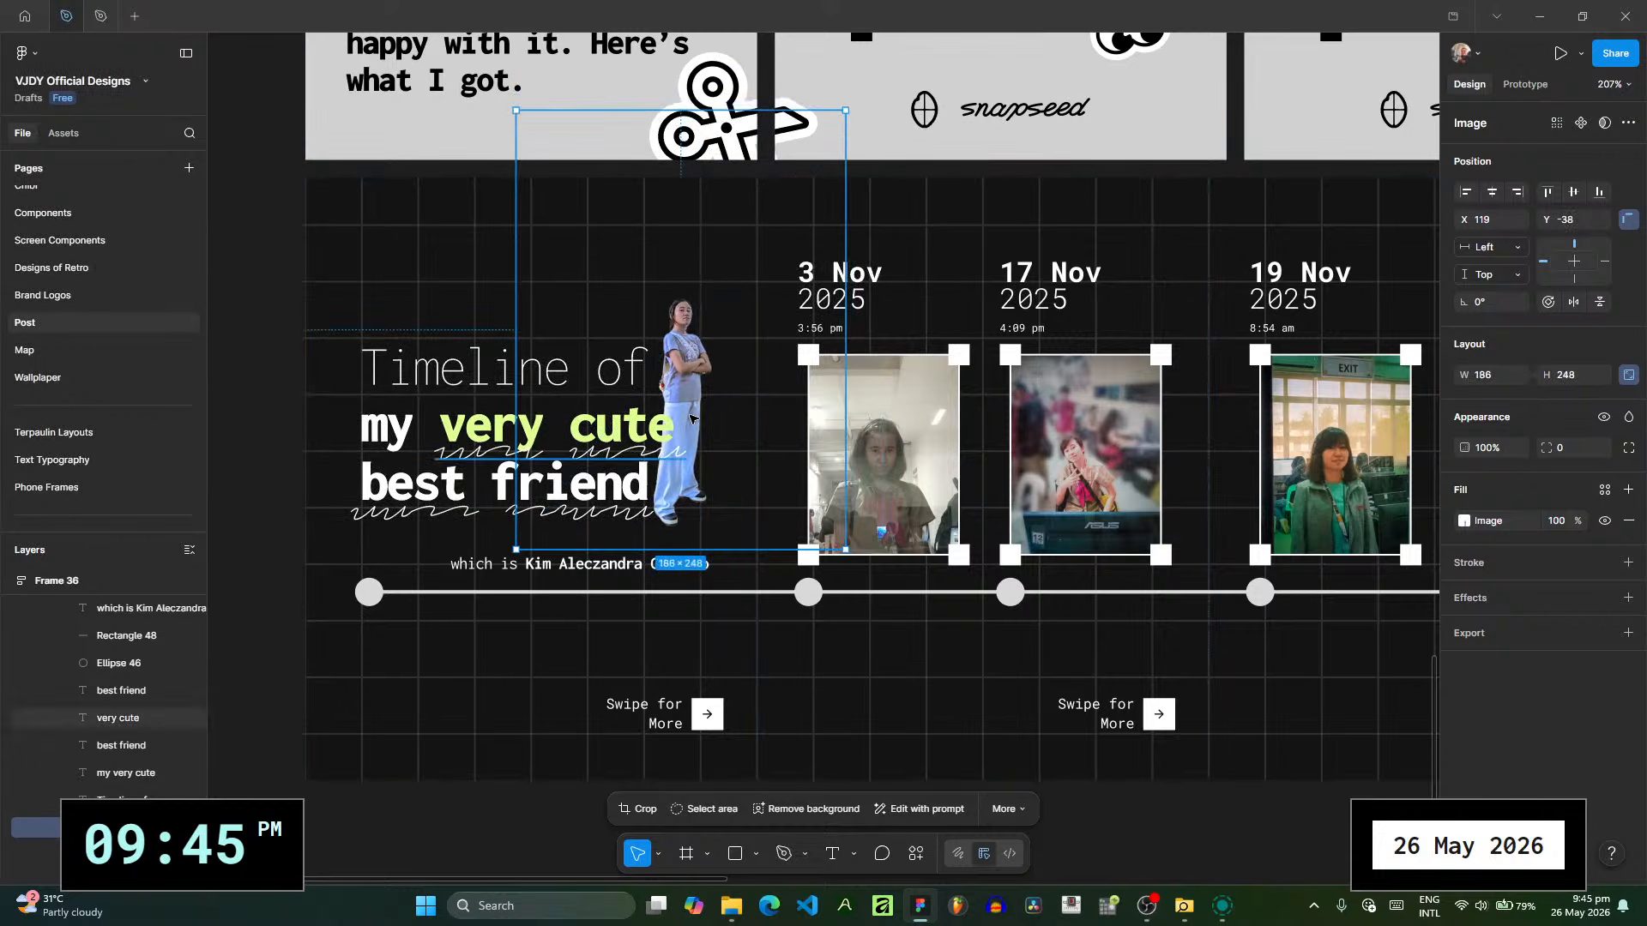
{"action": "left_click_drag", "start_coordinate": [691, 420], "coordinate": [705, 415]}
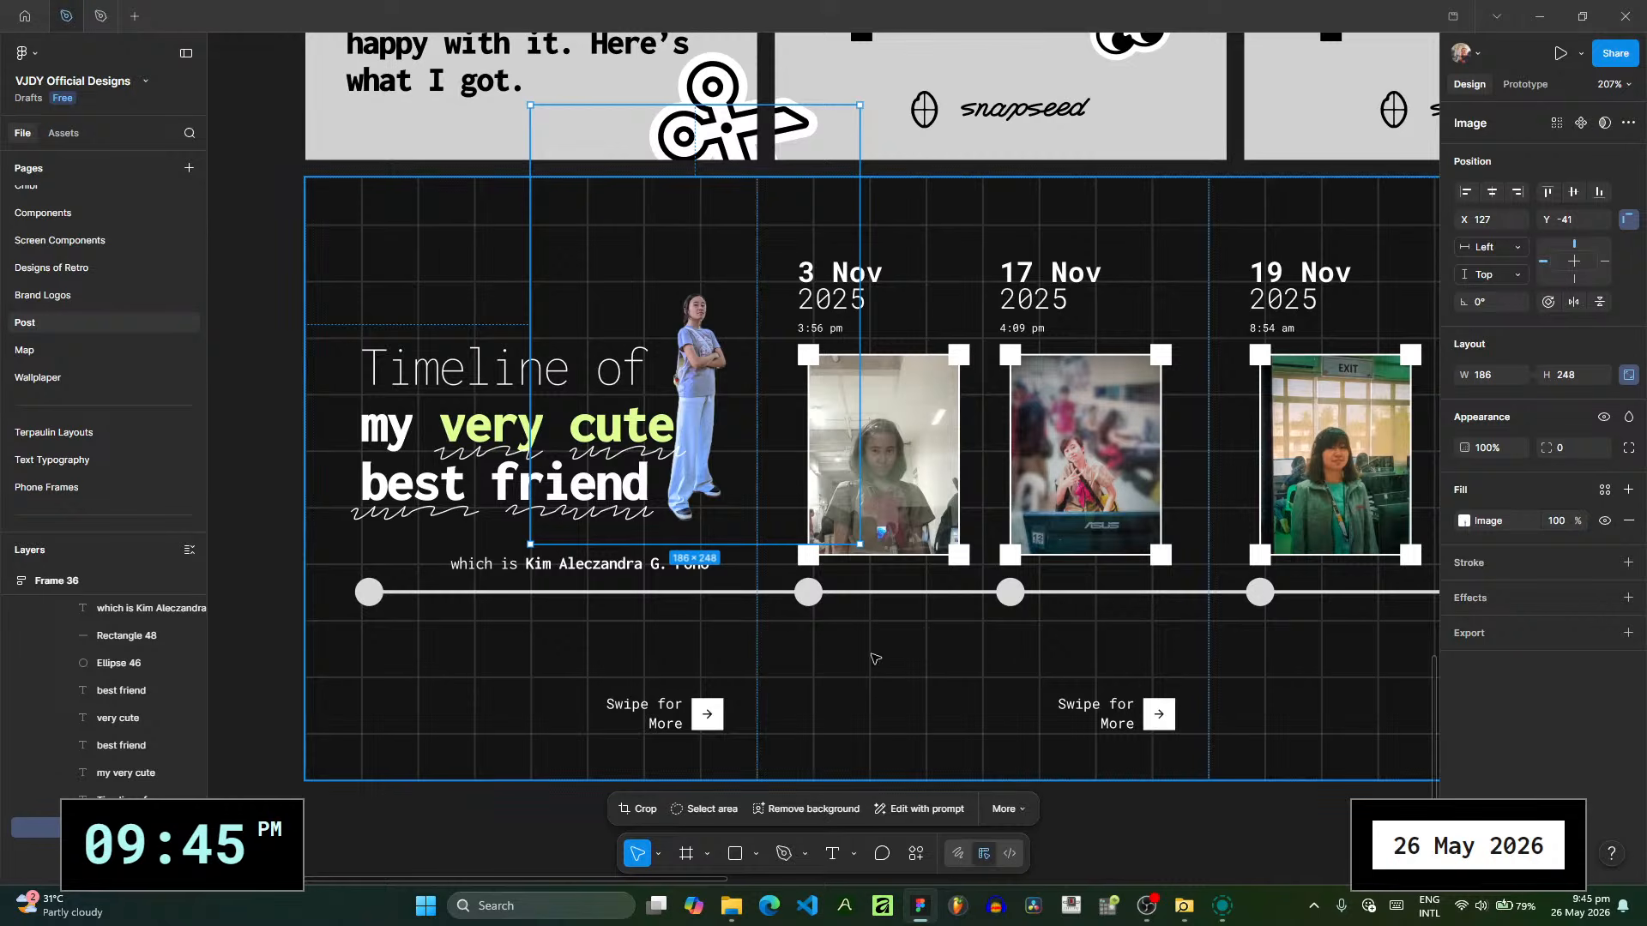
- Lock POST RECAP 1 and POST RECAP 9, and select all frames from POST RECAP 1 to POST RECAP 11
{"action": "left_click", "coordinate": [916, 783]}
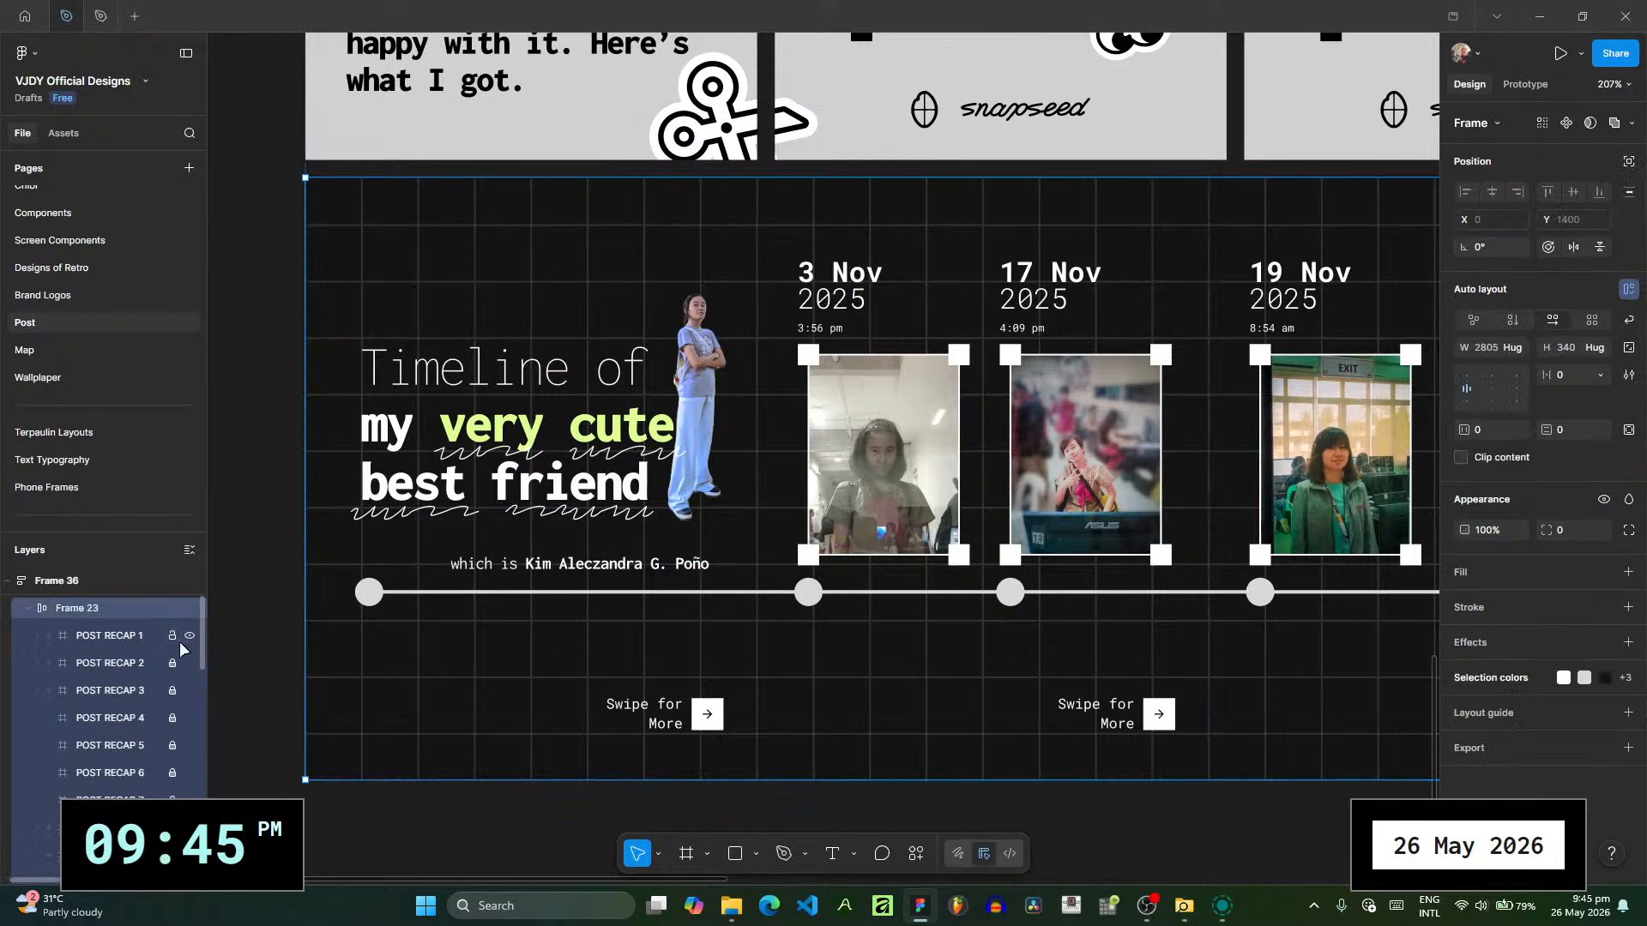
{"action": "scroll", "coordinate": [155, 772], "scroll_direction": "down", "scroll_amount": 4}
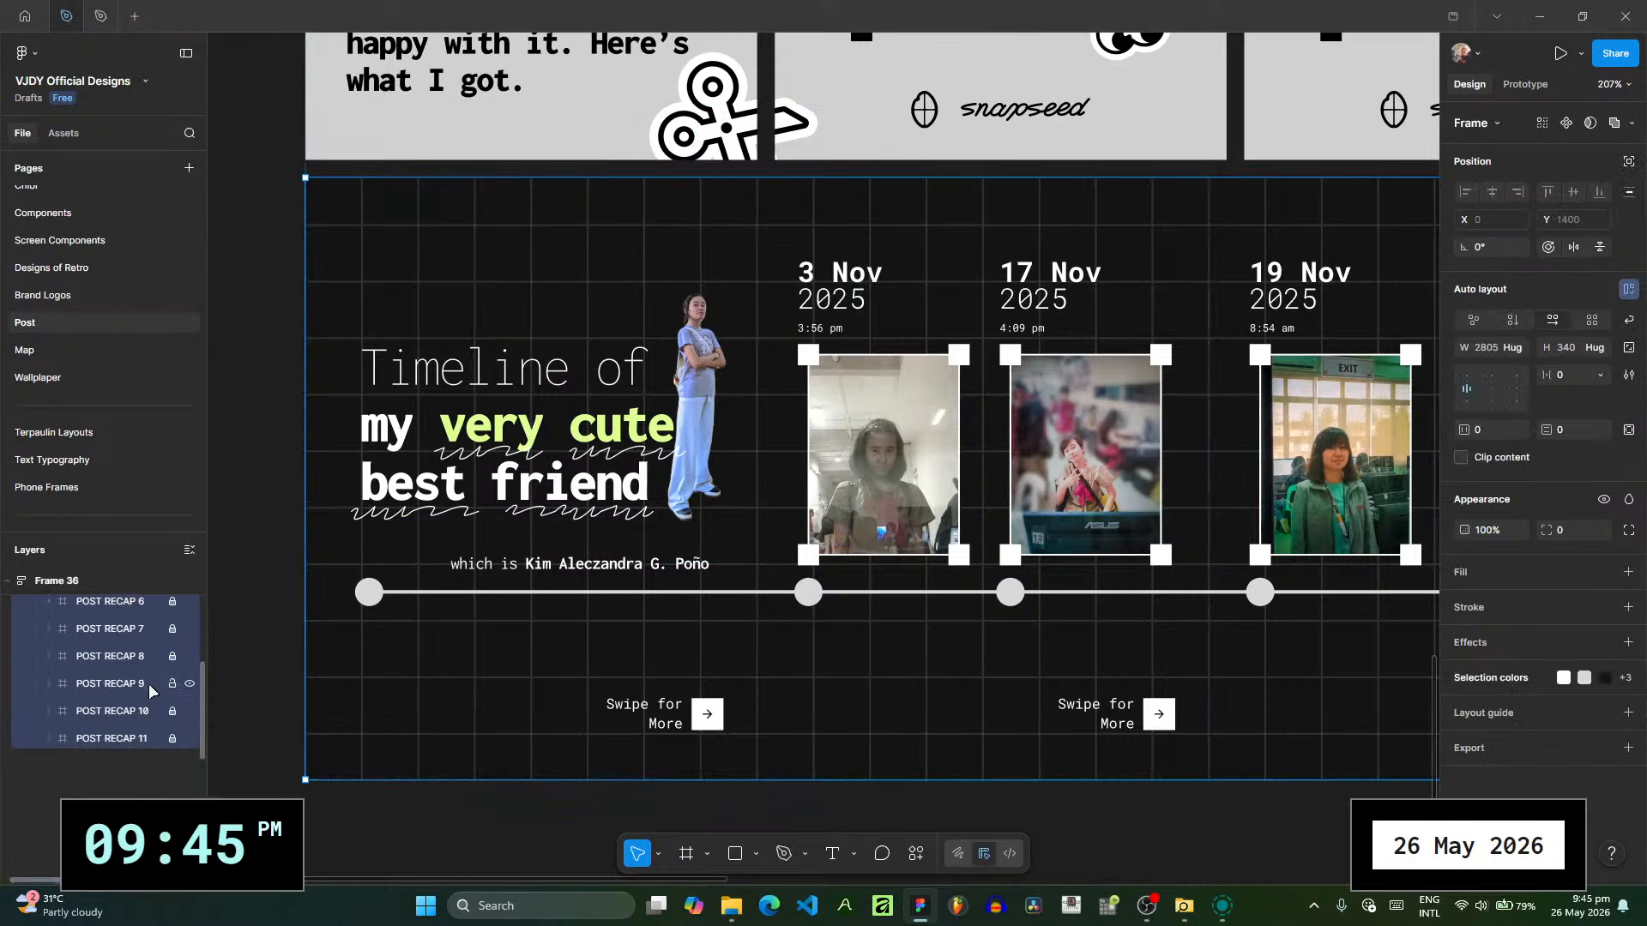
{"action": "scroll", "coordinate": [169, 790], "scroll_direction": "up", "scroll_amount": 2}
{"action": "left_click", "coordinate": [142, 642]}
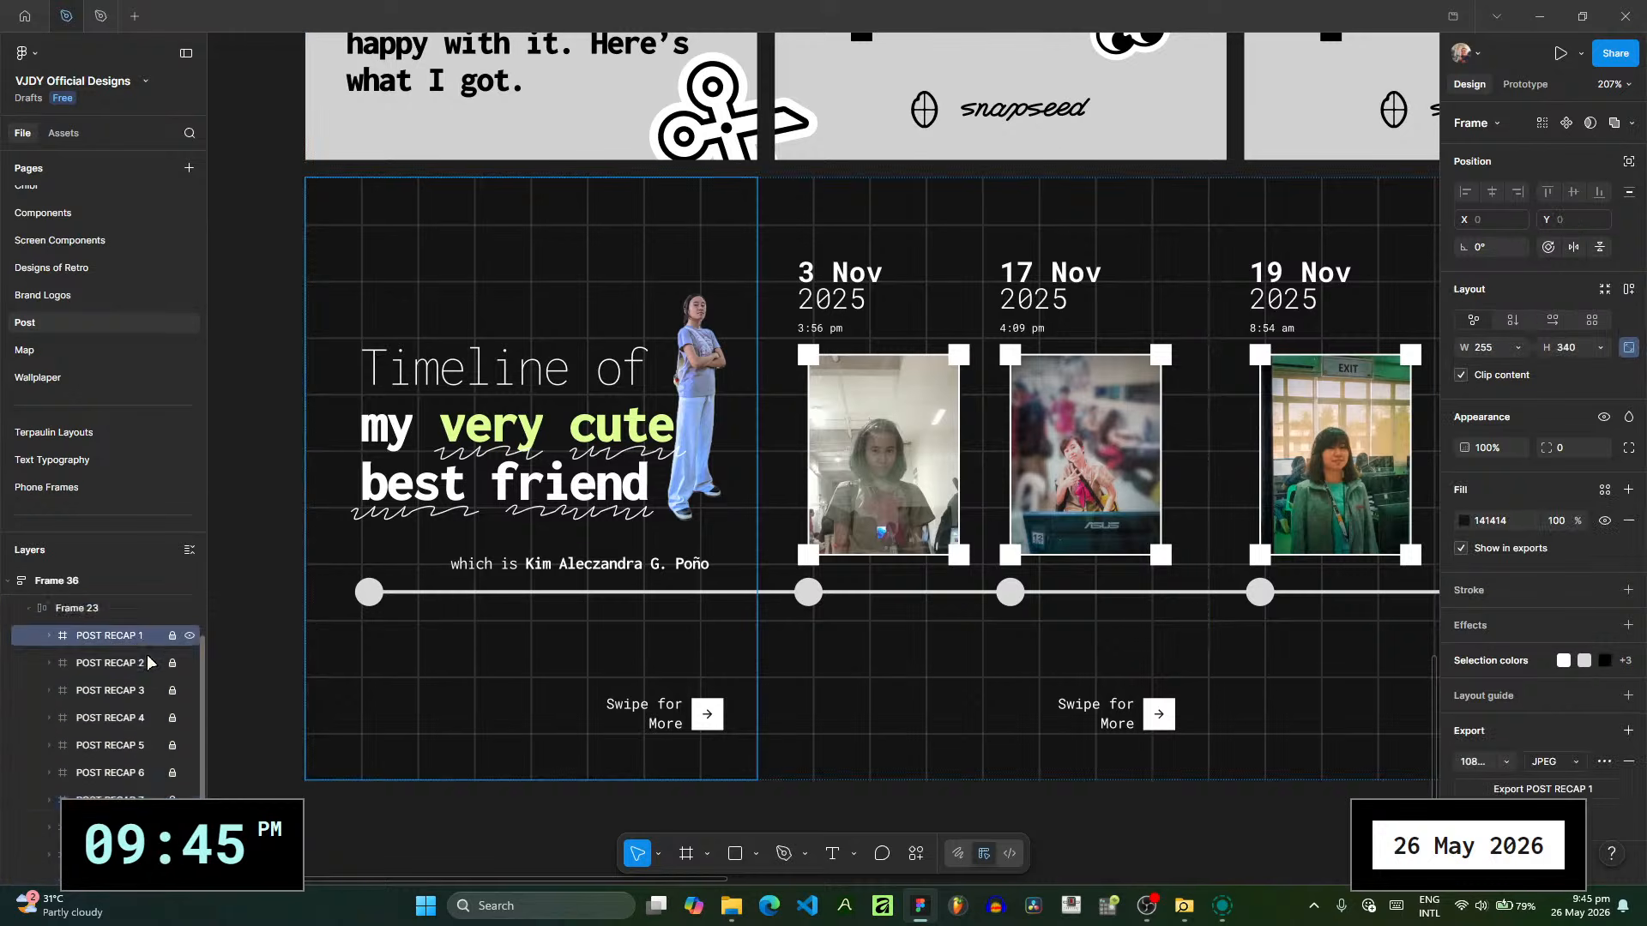
{"action": "scroll", "coordinate": [151, 744], "scroll_direction": "down", "scroll_amount": 1}
{"action": "left_click", "coordinate": [145, 824], "text": "shift"}
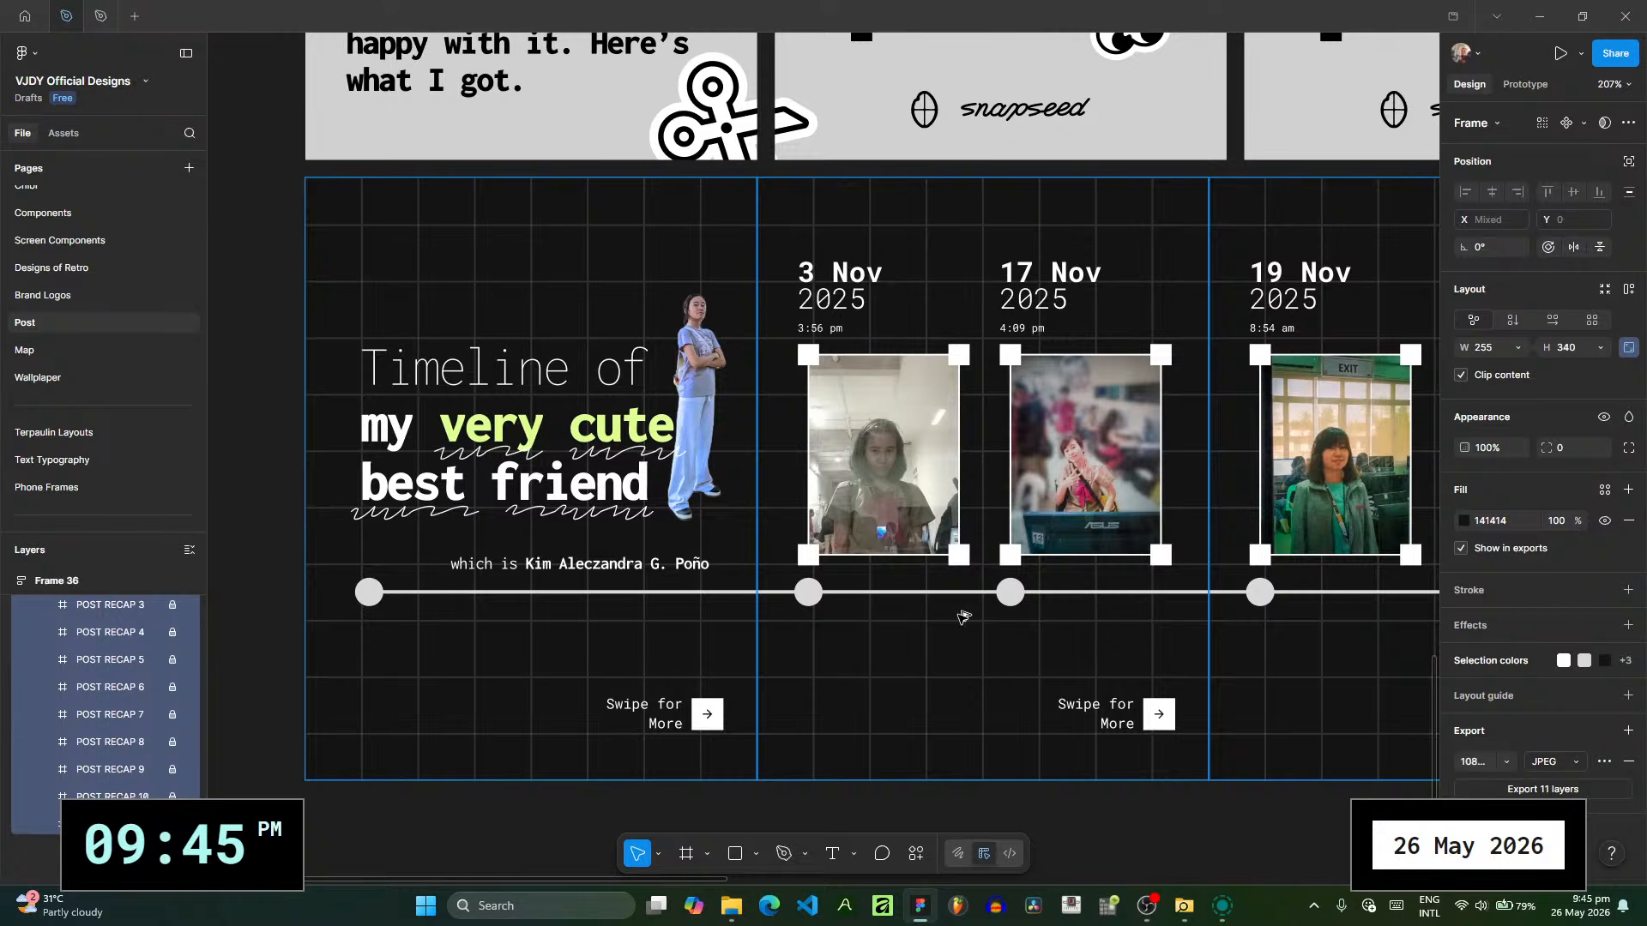
- Review the whole POST RECAP carousel on the canvas, from the cover to the closing frame
{"action": "scroll", "coordinate": [962, 617], "scroll_direction": "down", "scroll_amount": 10}
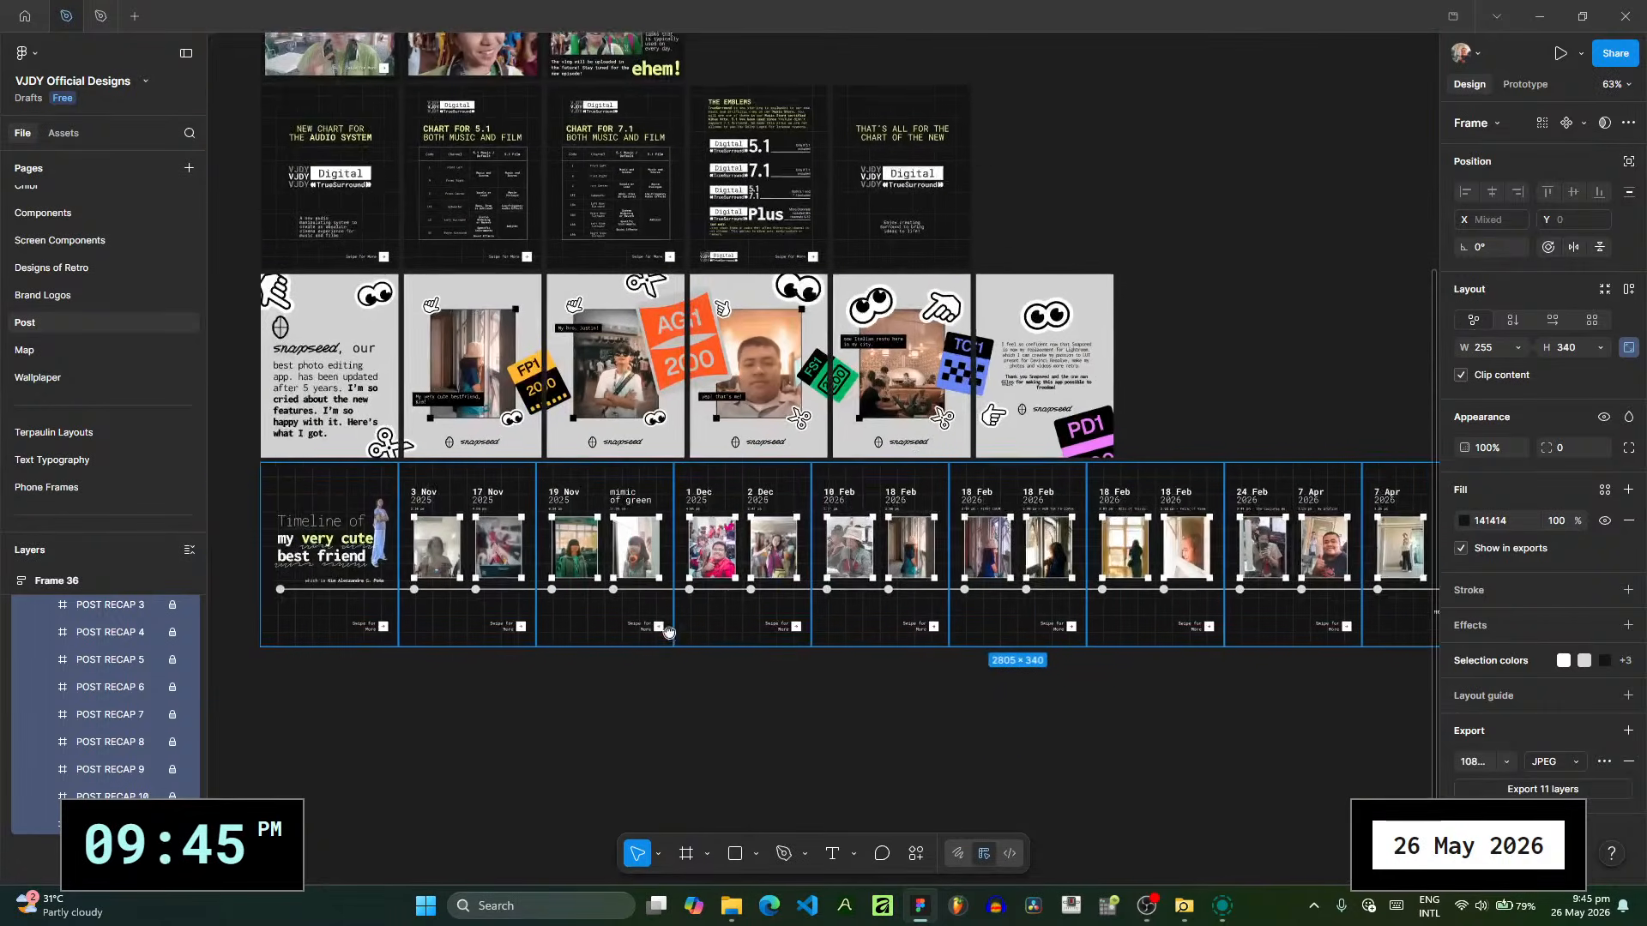
{"action": "scroll", "coordinate": [669, 632], "scroll_direction": "up", "scroll_amount": 5}
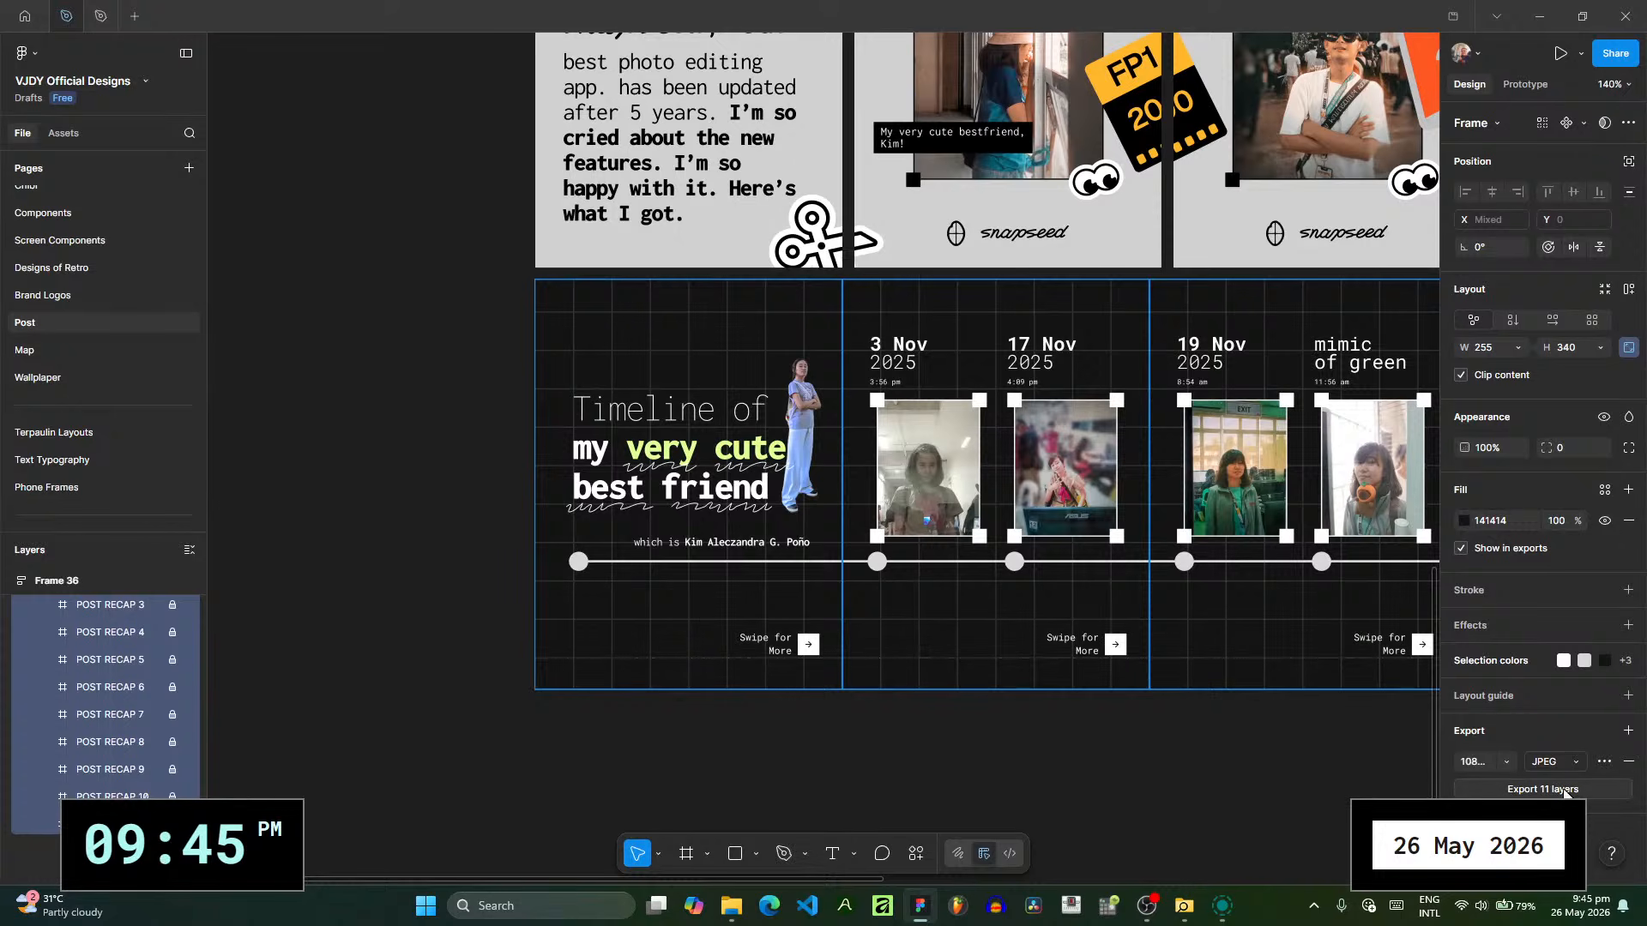
{"action": "left_click_drag", "start_coordinate": [1379, 740], "coordinate": [782, 751]}
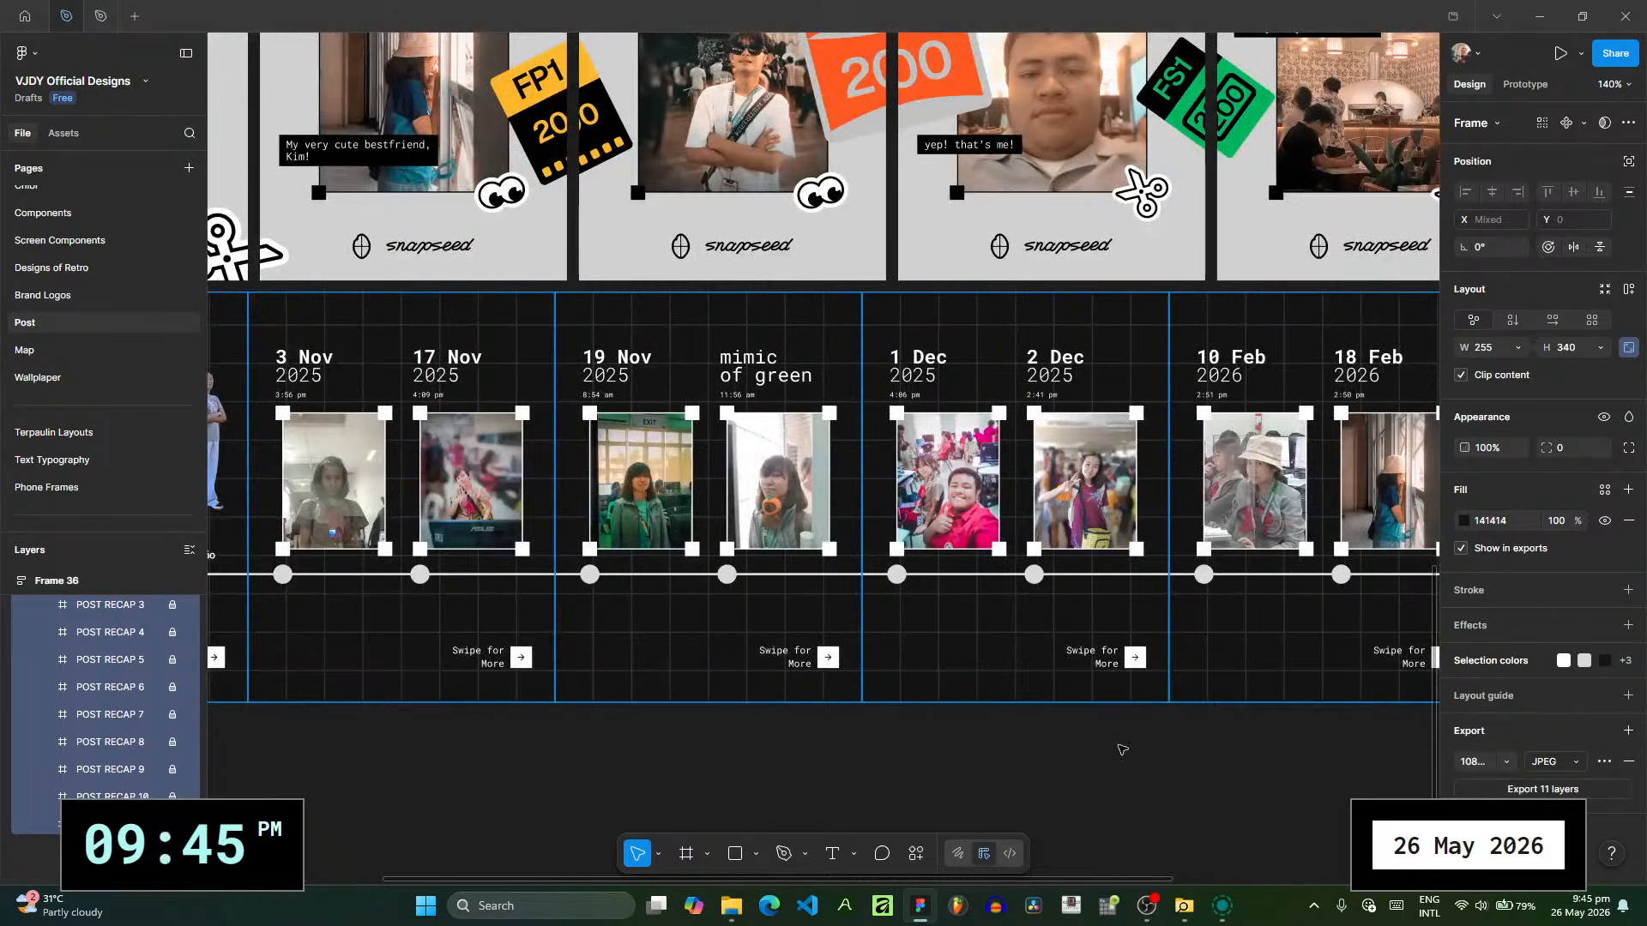
{"action": "left_click_drag", "start_coordinate": [1112, 743], "coordinate": [978, 733]}
{"action": "left_click_drag", "start_coordinate": [1280, 714], "coordinate": [677, 708]}
{"action": "left_click_drag", "start_coordinate": [1096, 720], "coordinate": [647, 719]}
{"action": "left_click_drag", "start_coordinate": [1179, 721], "coordinate": [886, 718]}
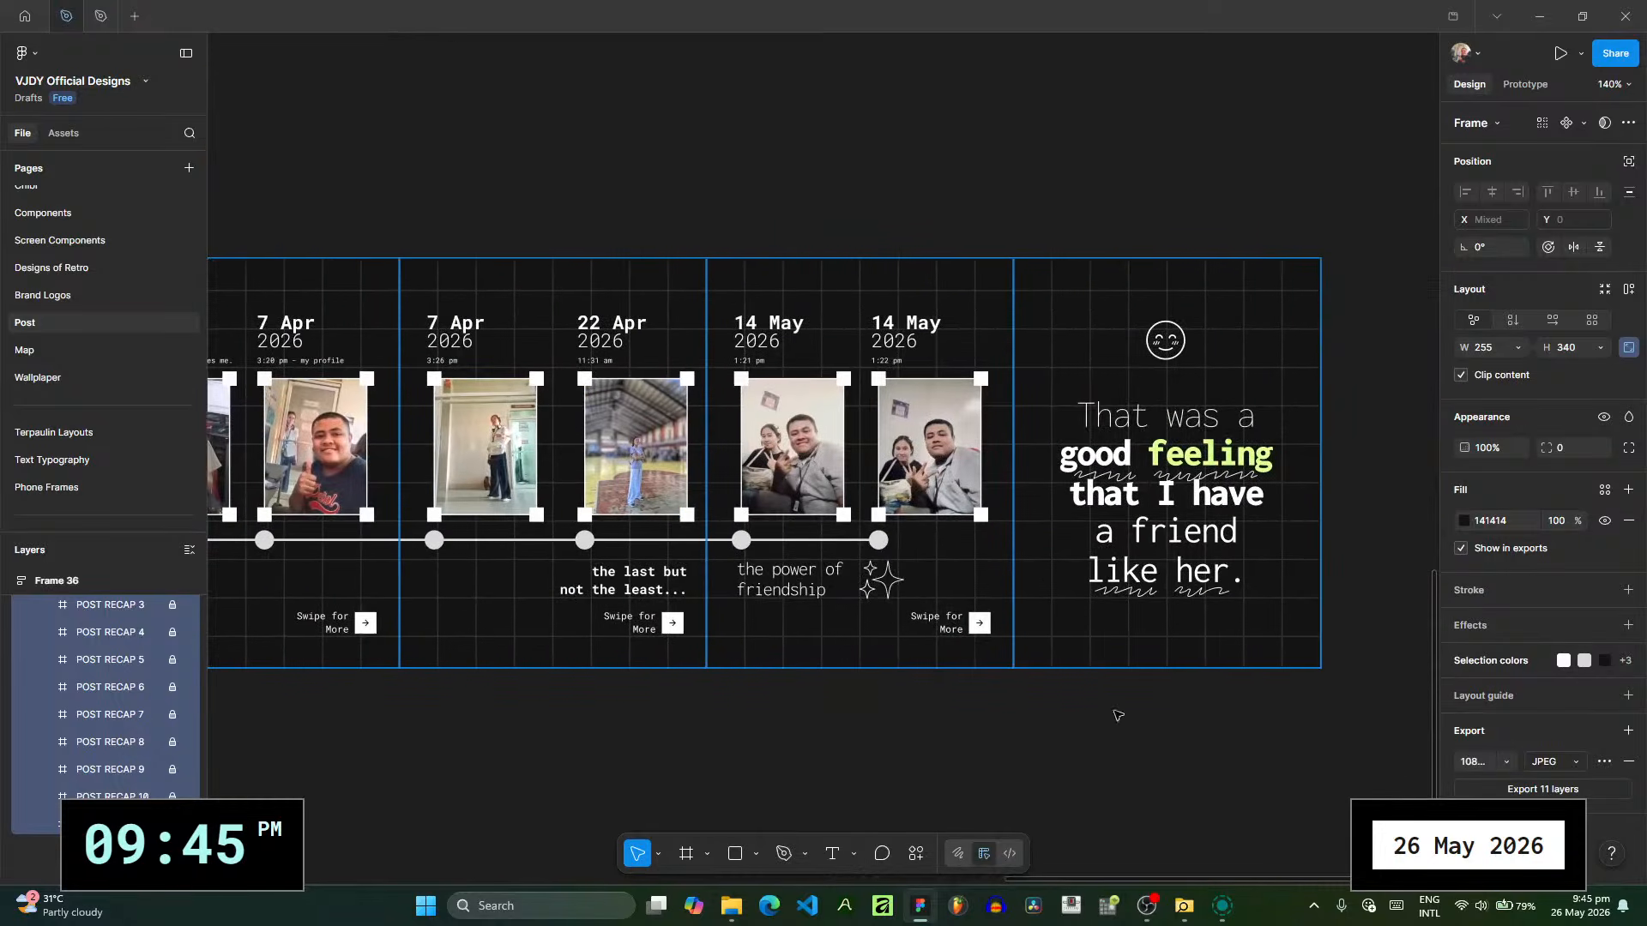
{"action": "scroll", "coordinate": [1106, 715], "scroll_direction": "right", "scroll_amount": 3}
- Export the 11 selected POST RECAP frames as JPEG into the Pictures folder
{"action": "scroll", "coordinate": [426, 758], "scroll_direction": "left", "scroll_amount": 20}
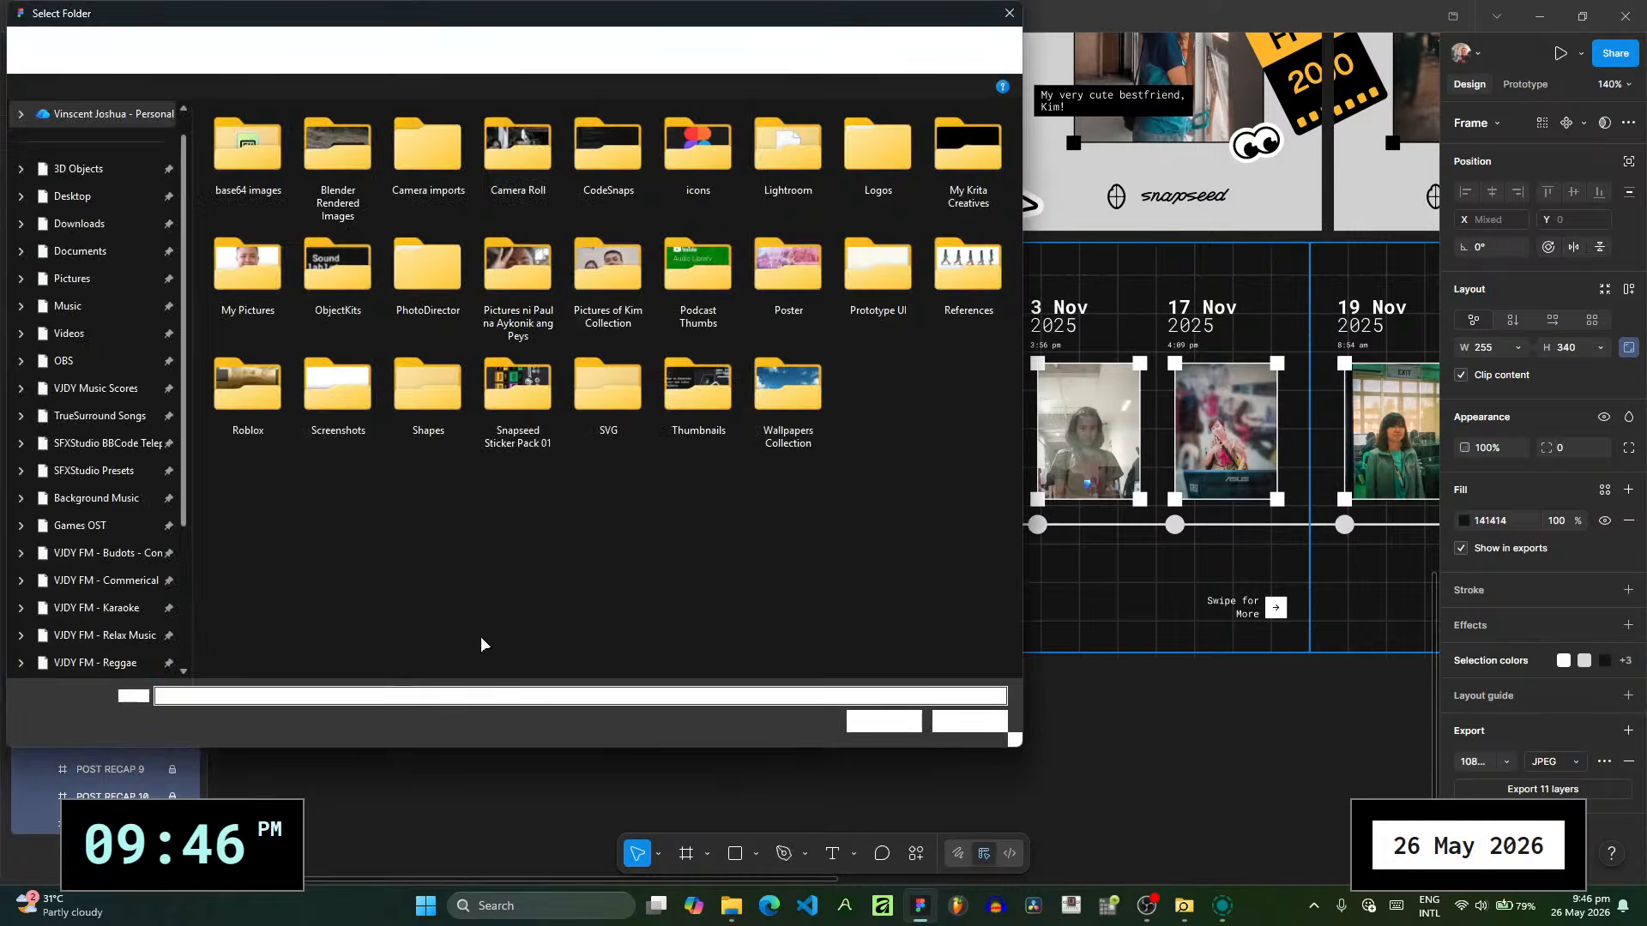
{"action": "left_click", "coordinate": [72, 278]}
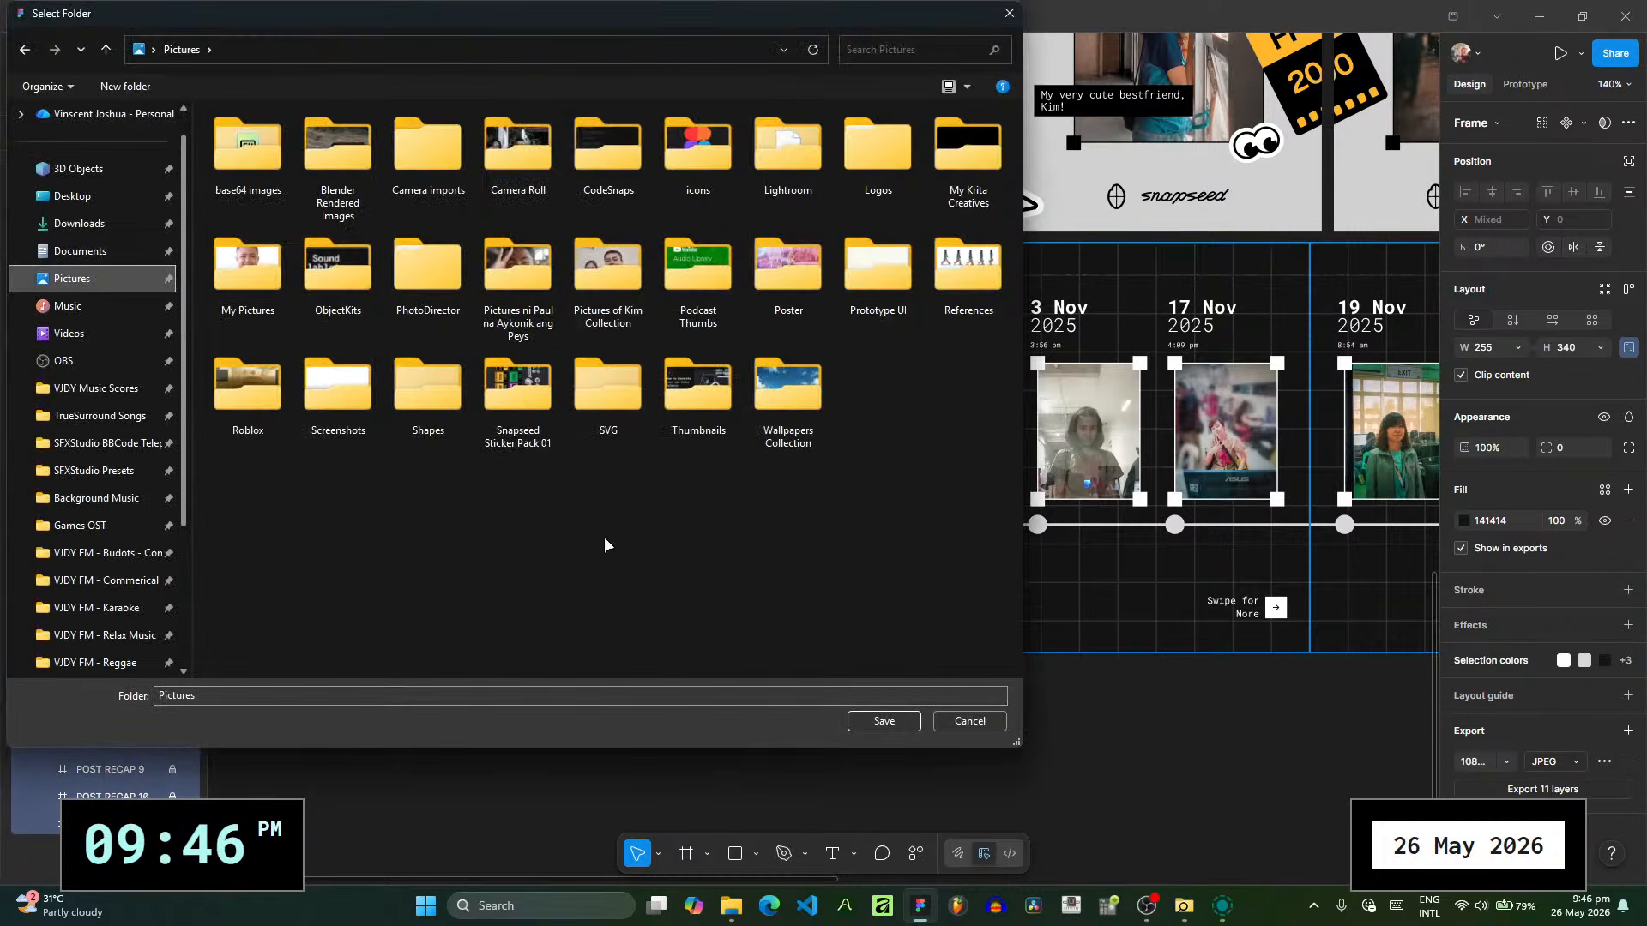
{"action": "left_click", "coordinate": [862, 725]}
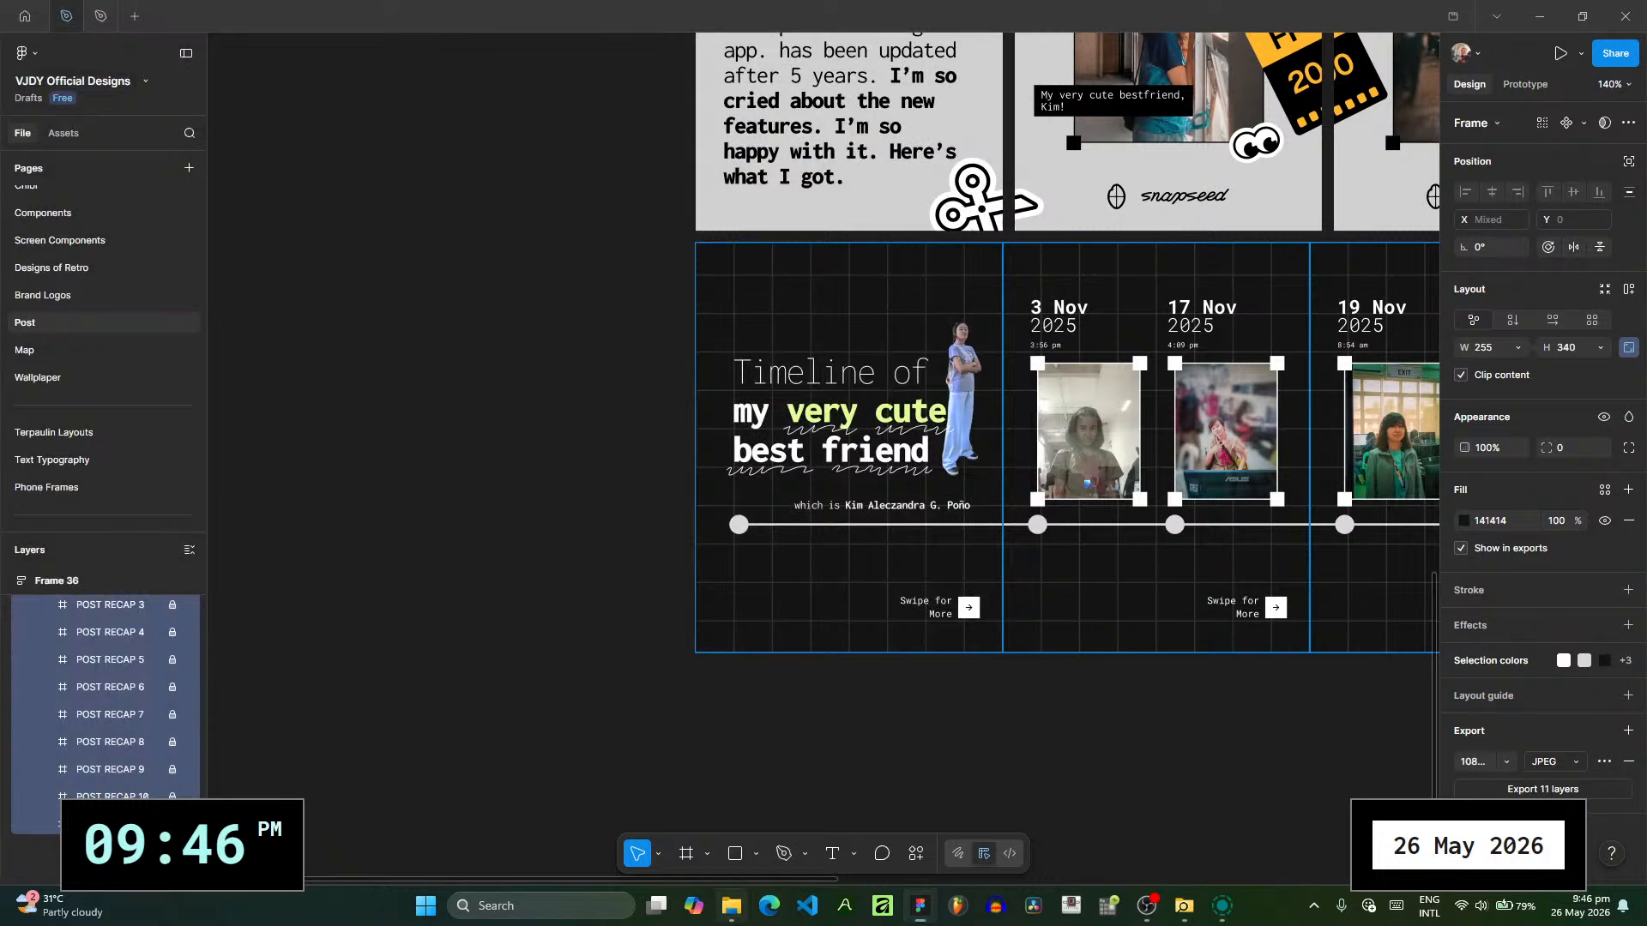
- Switch to File Explorer, open the Pictures folder, and find the exported POST RECAP images
{"action": "left_click", "coordinate": [731, 906]}
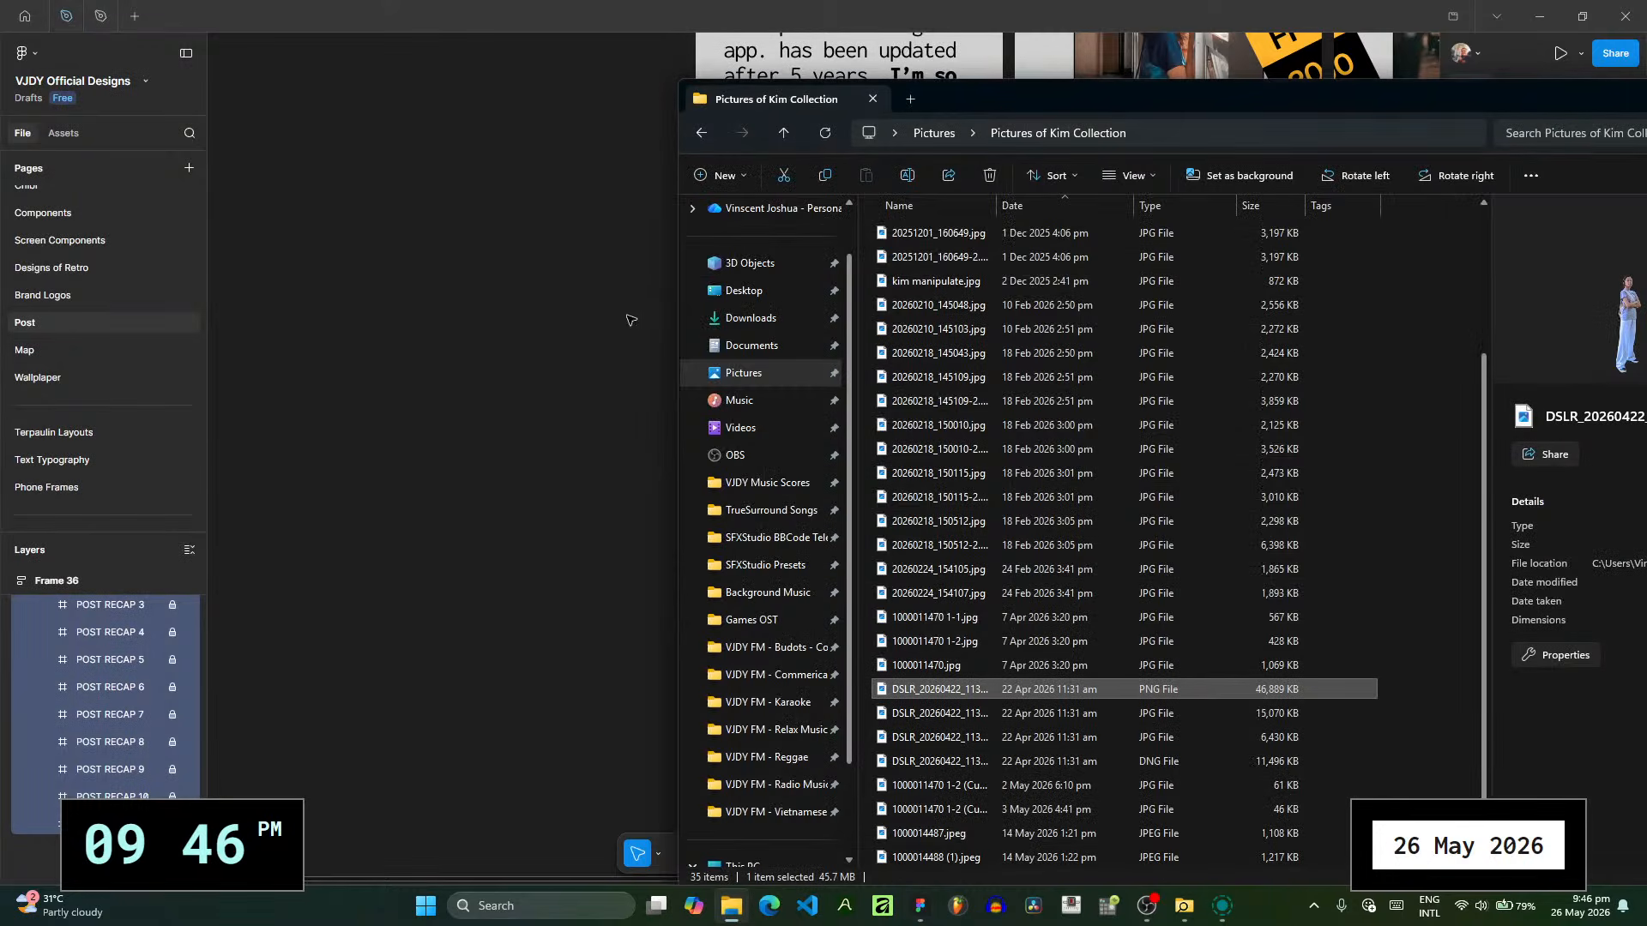
{"action": "left_click", "coordinate": [737, 373]}
{"action": "left_click_drag", "start_coordinate": [1025, 98], "coordinate": [622, 32]}
{"action": "scroll", "coordinate": [772, 429], "scroll_direction": "down", "scroll_amount": 15}
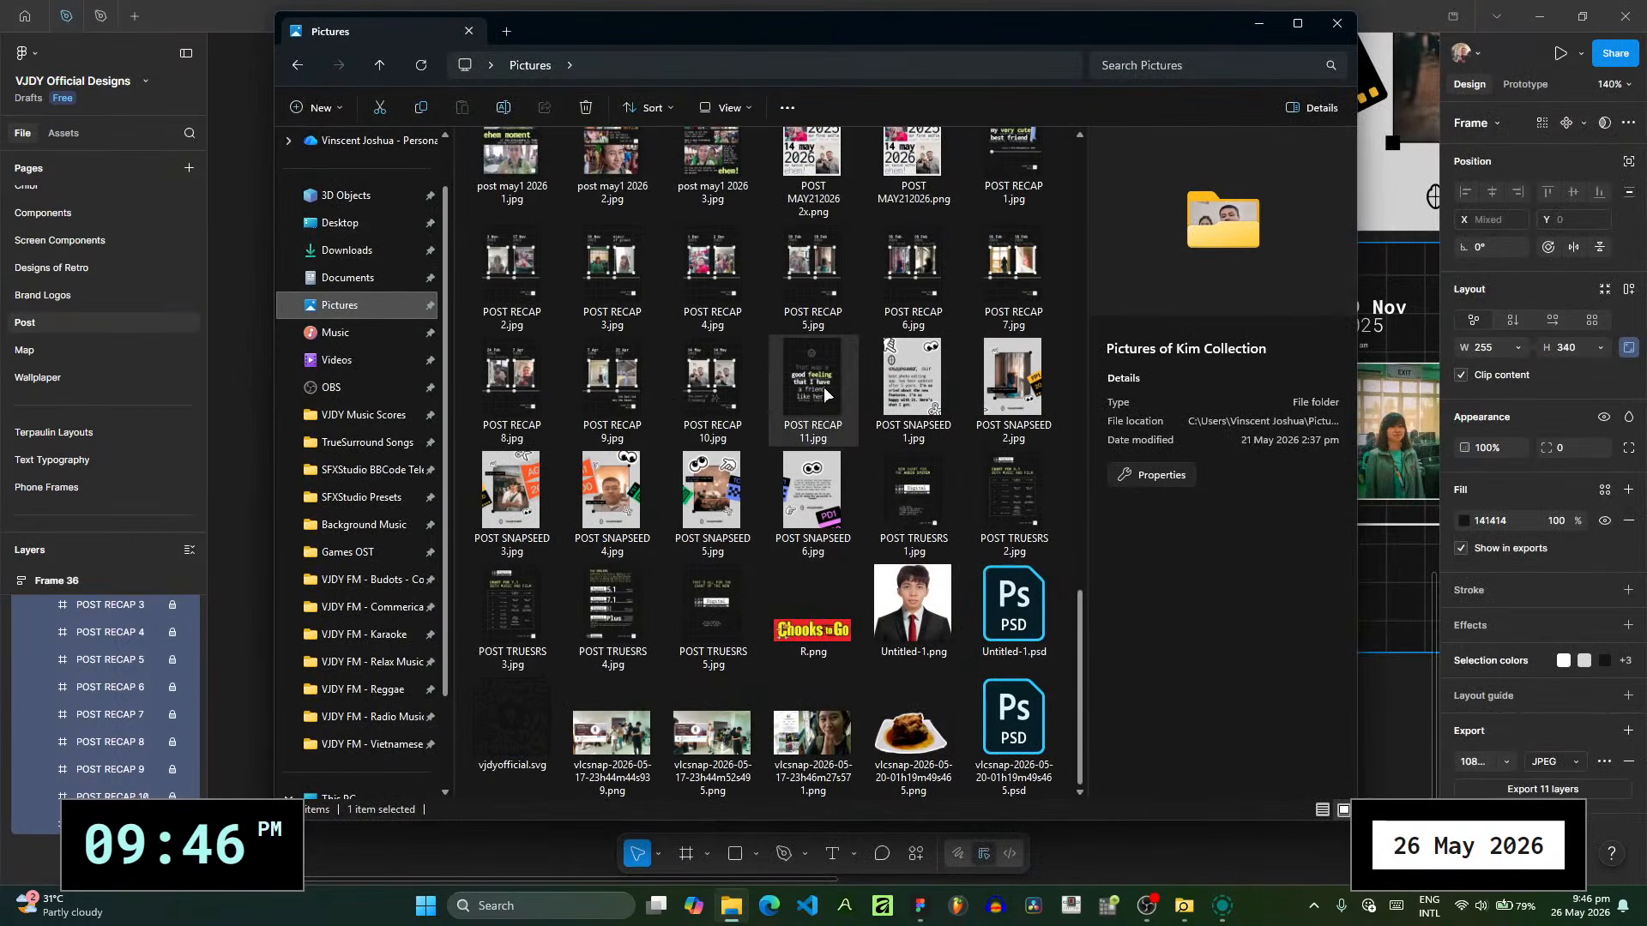
- Check the exported POST RECAP 11.jpg and POST RECAP 1.jpg, previewing the cover image in the photo viewer
{"action": "left_click", "coordinate": [822, 388]}
{"action": "scroll", "coordinate": [821, 387], "scroll_direction": "up", "scroll_amount": 3}
{"action": "left_click", "coordinate": [990, 452]}
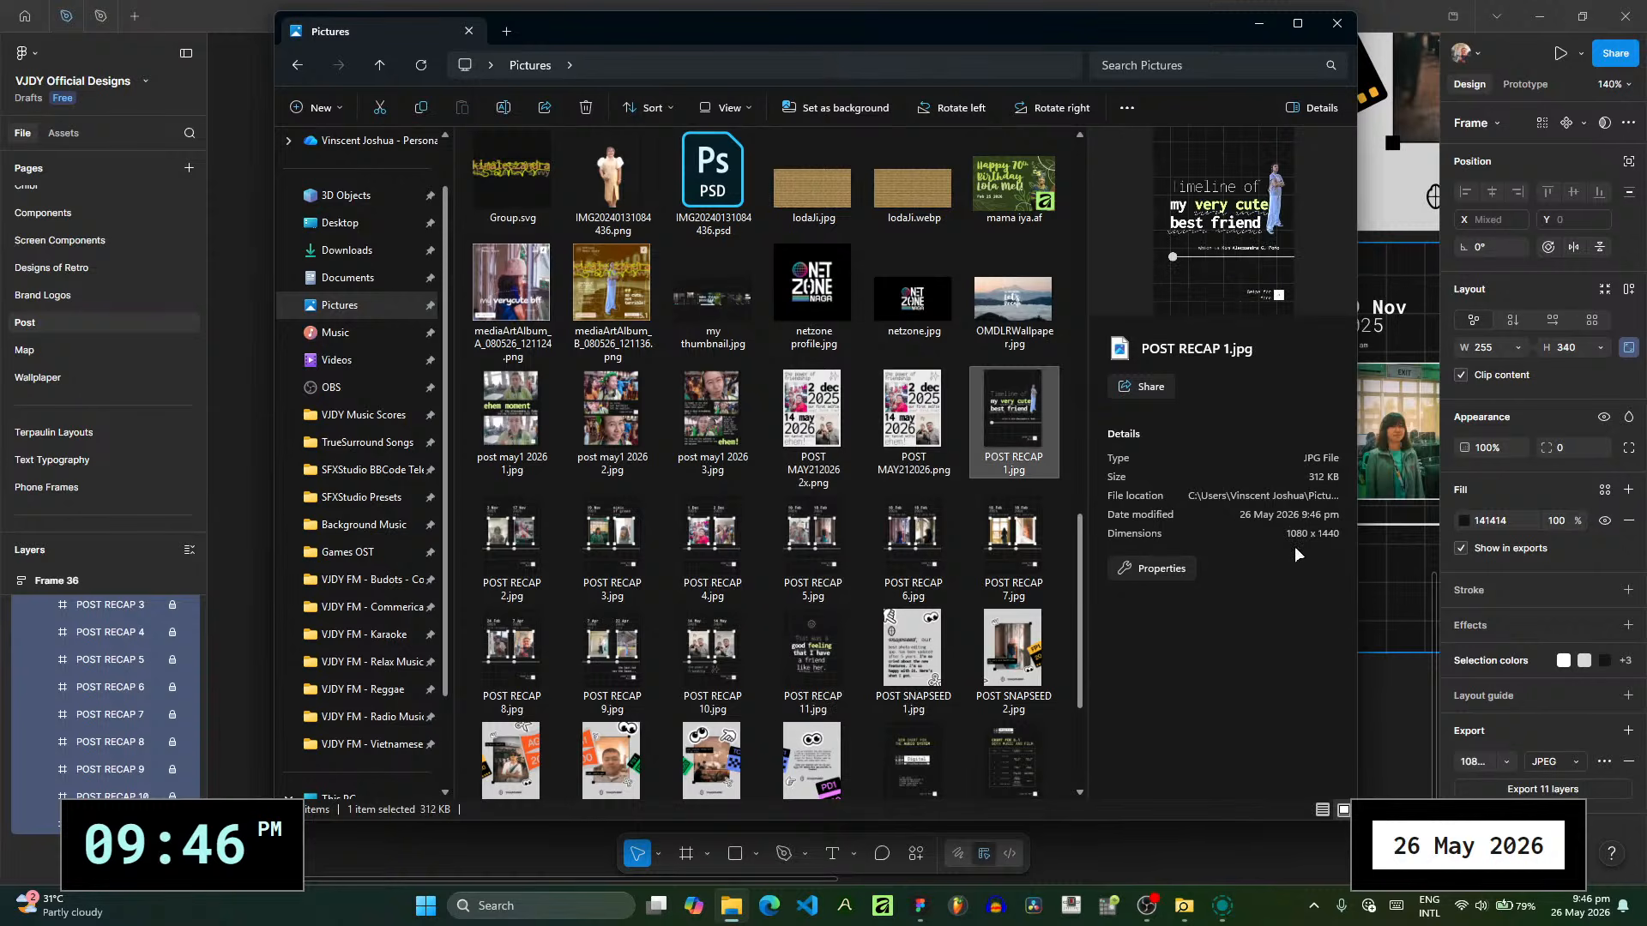
{"action": "double_click", "coordinate": [986, 447]}
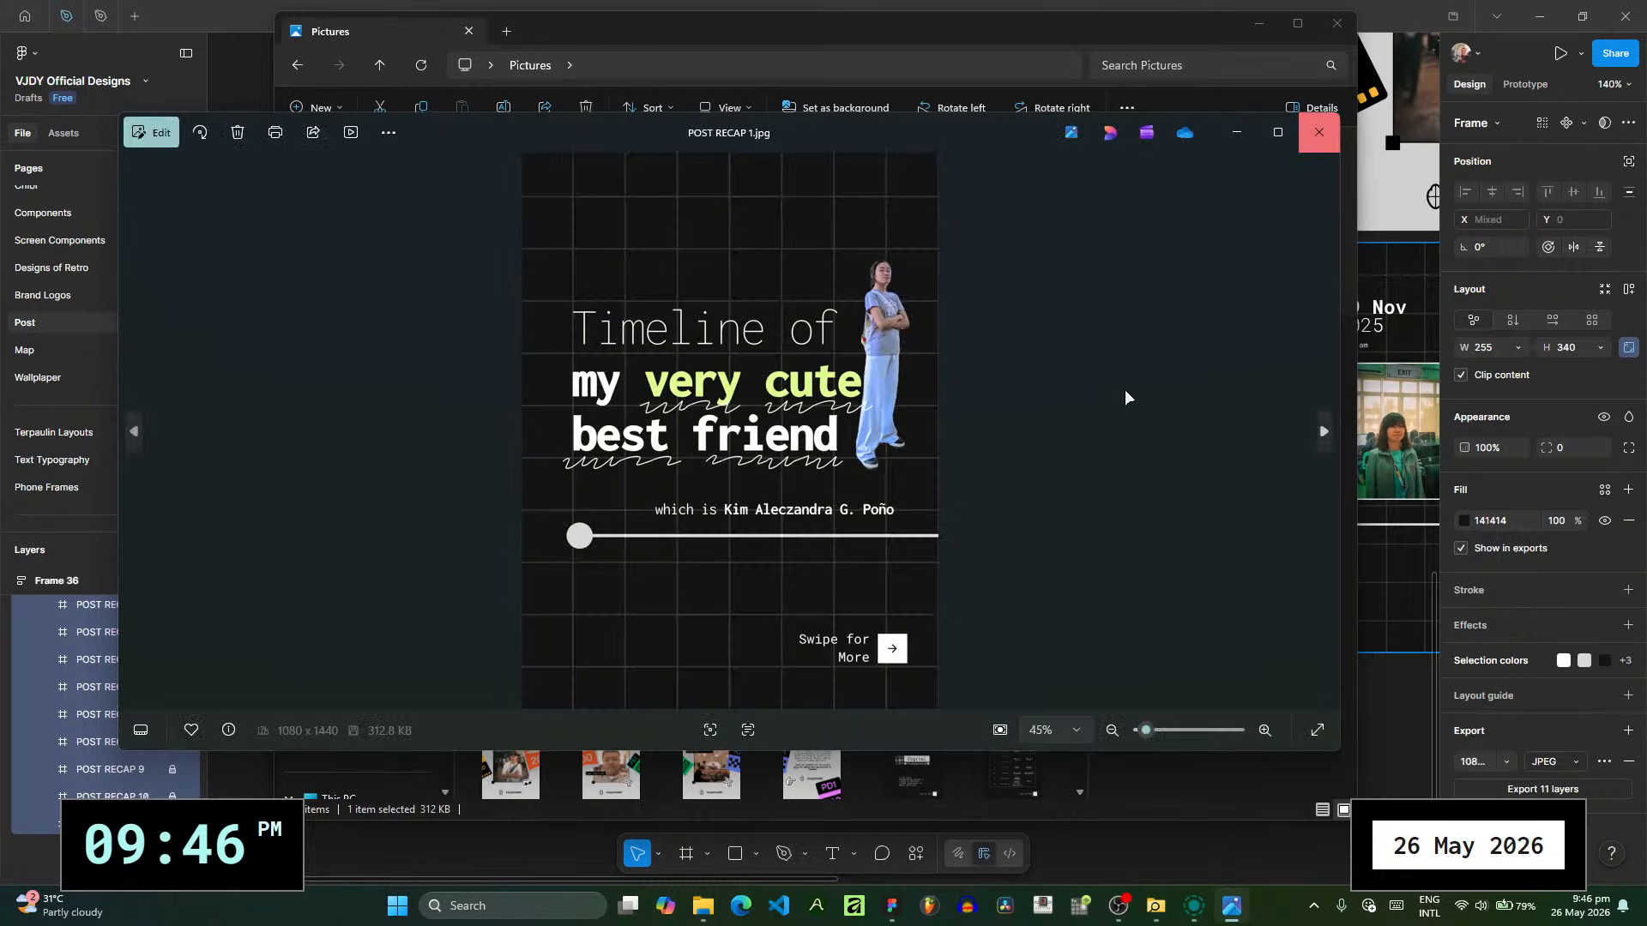
{"action": "left_click", "coordinate": [1319, 132]}
- Switch to Edge, look over the Instagram home feed, and return to Figma
{"action": "left_click", "coordinate": [768, 907]}
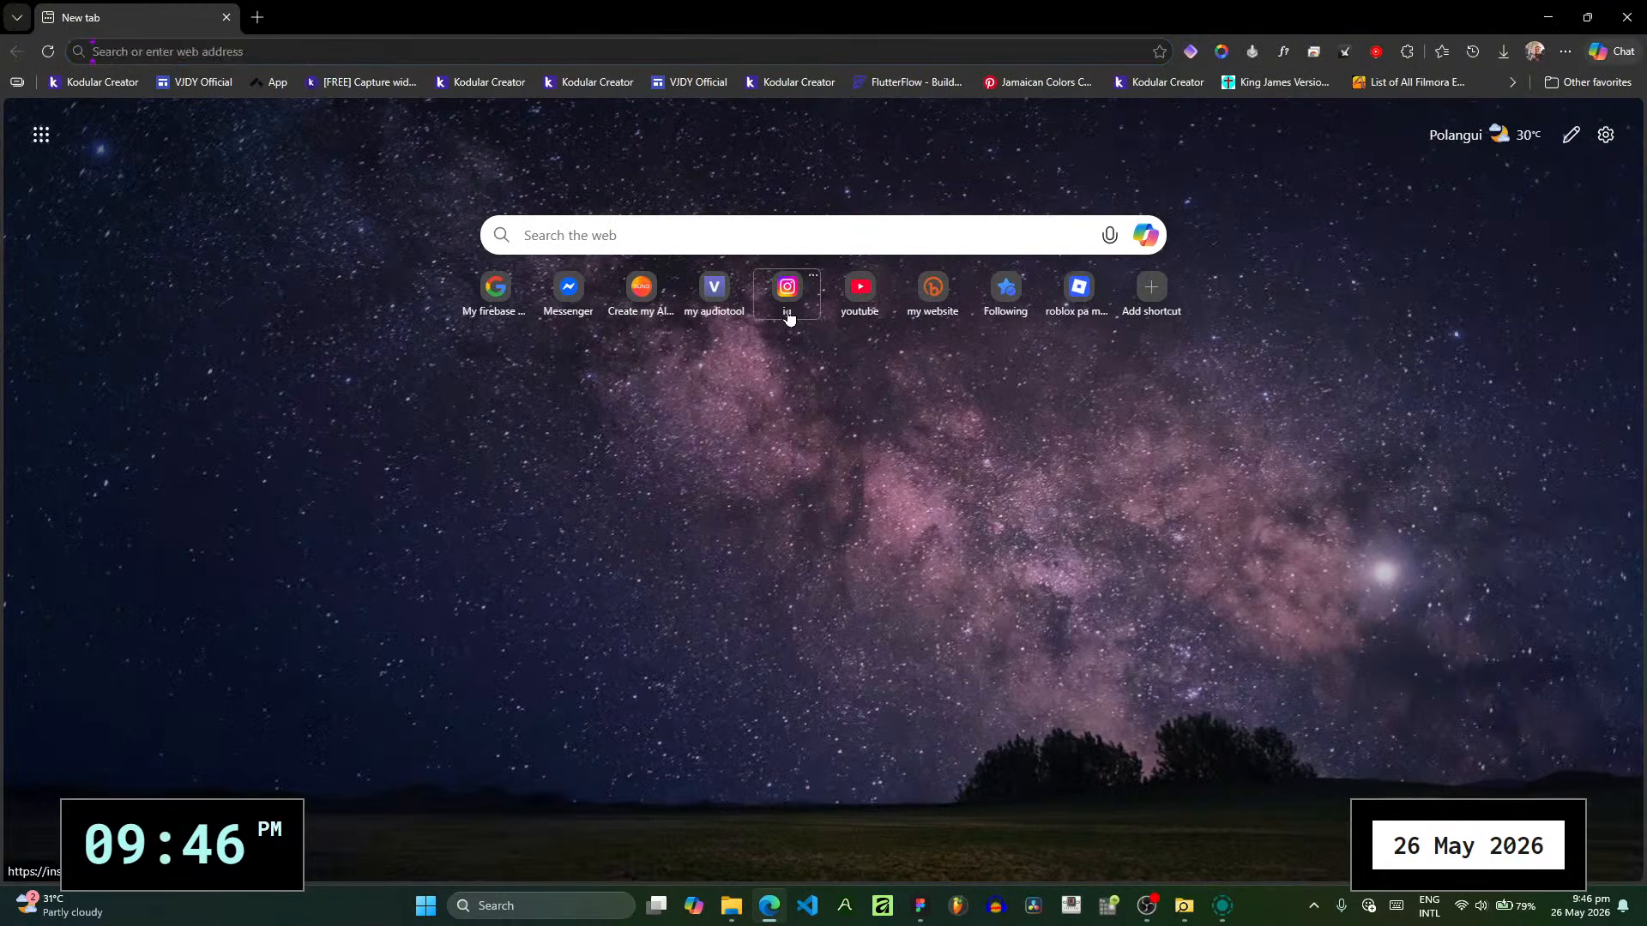
{"action": "left_click", "coordinate": [789, 317]}
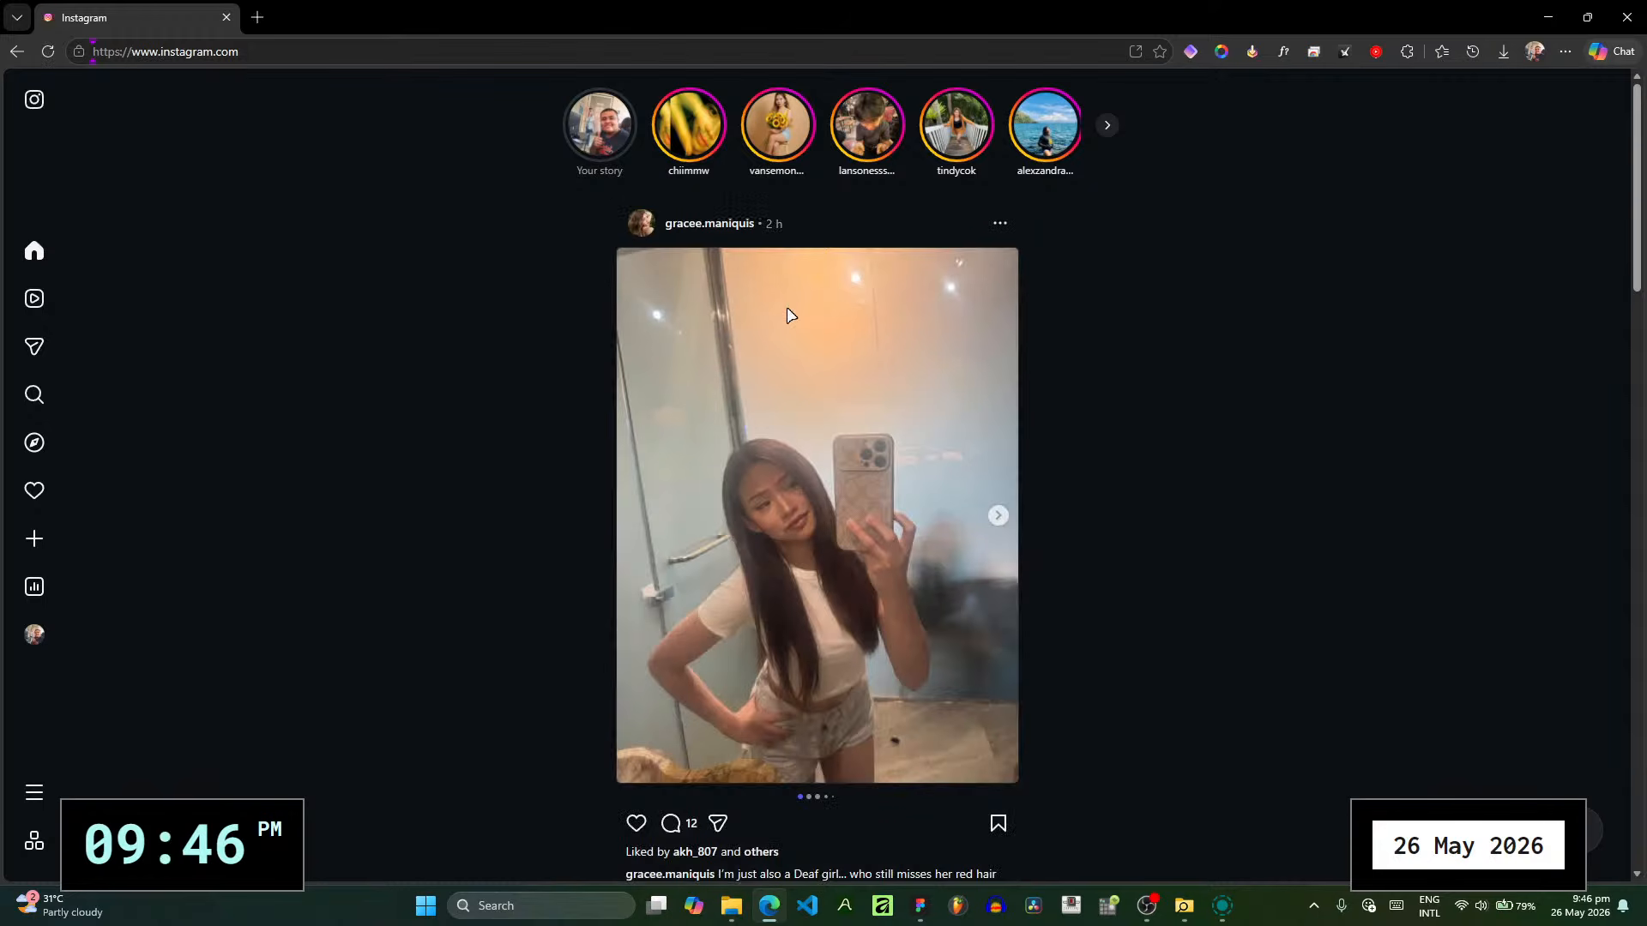
{"action": "left_click", "coordinate": [60, 555]}
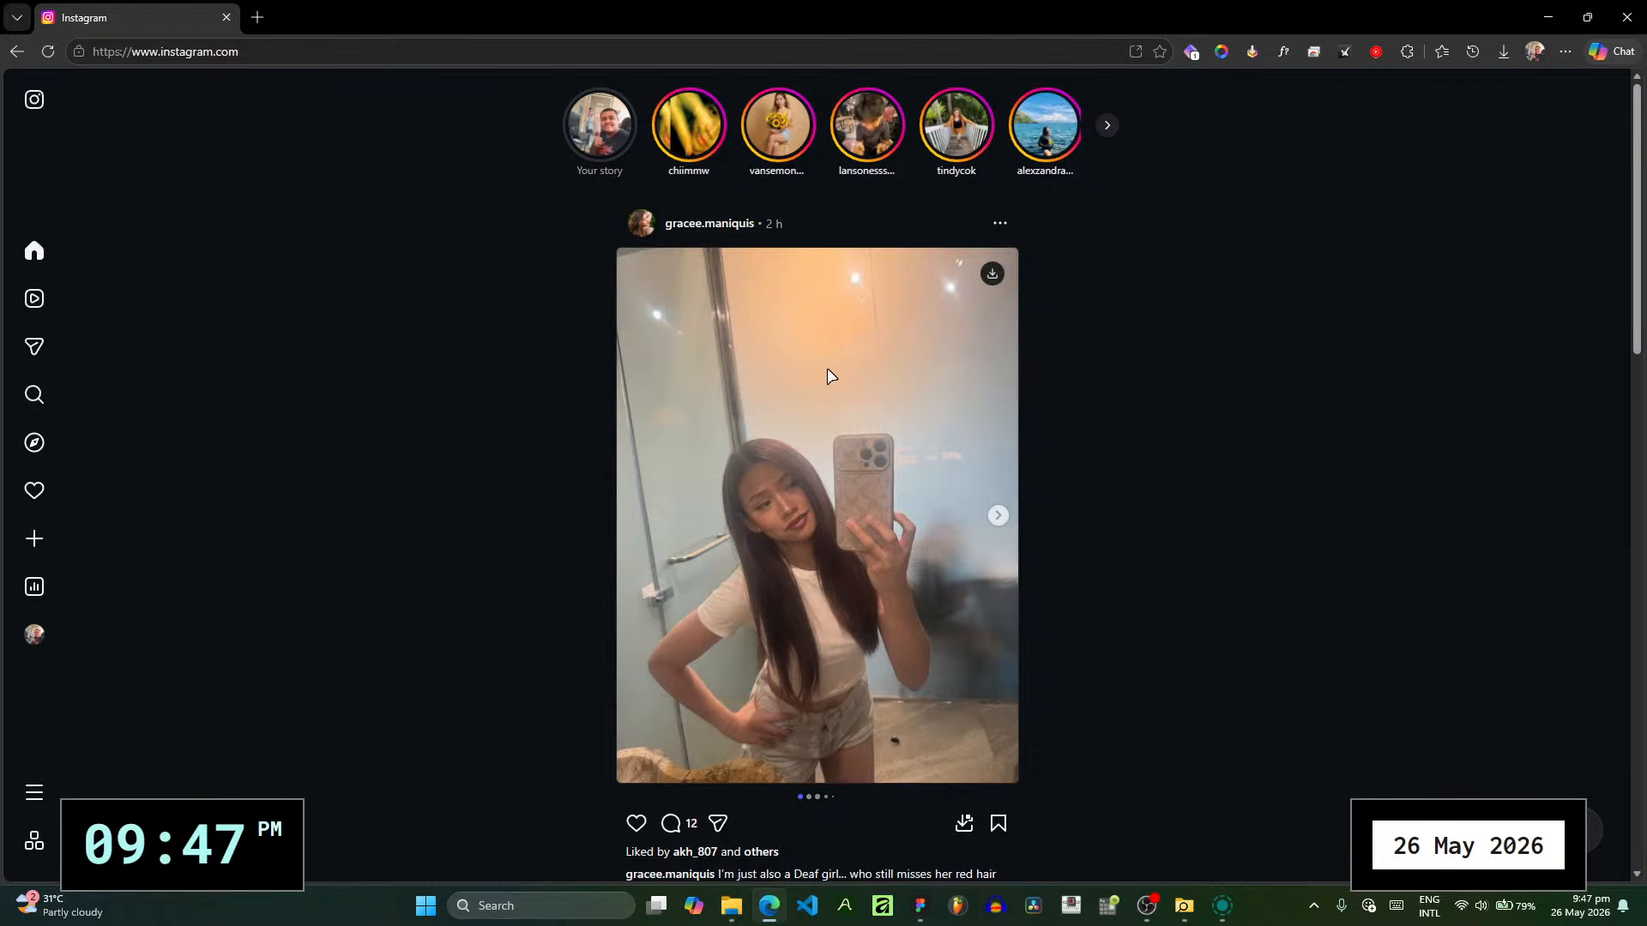
{"action": "scroll", "coordinate": [827, 376], "scroll_direction": "down", "scroll_amount": 8}
{"action": "left_click", "coordinate": [1547, 17]}
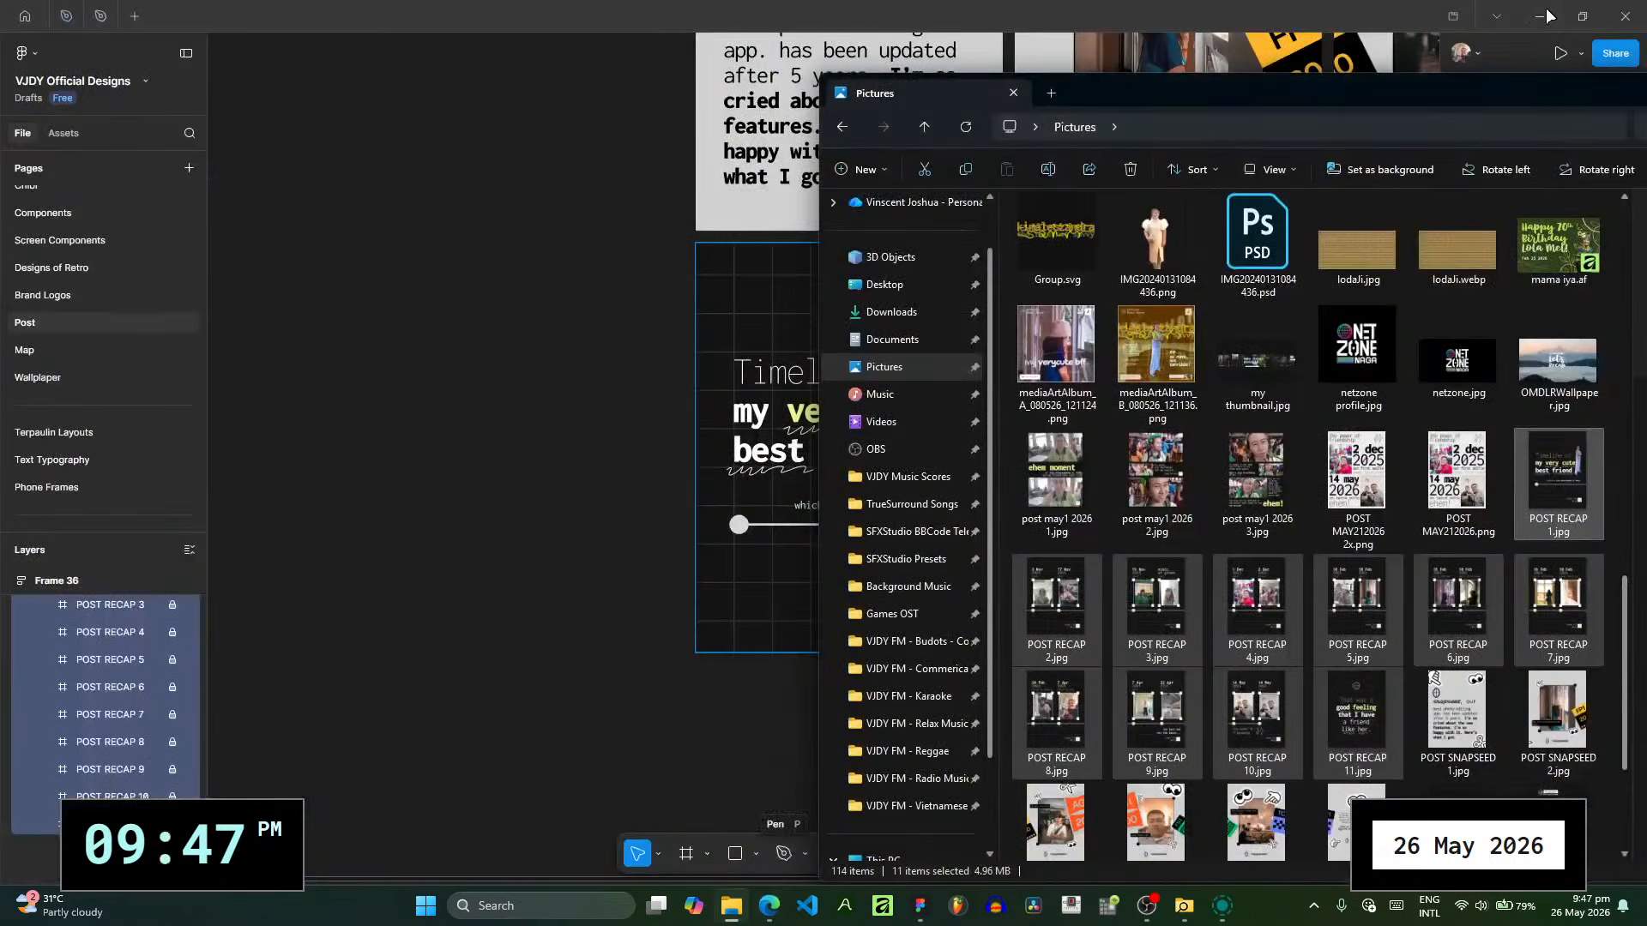
{"action": "left_click", "coordinate": [1176, 9]}
{"action": "mouse_move", "coordinate": [1222, 905]}
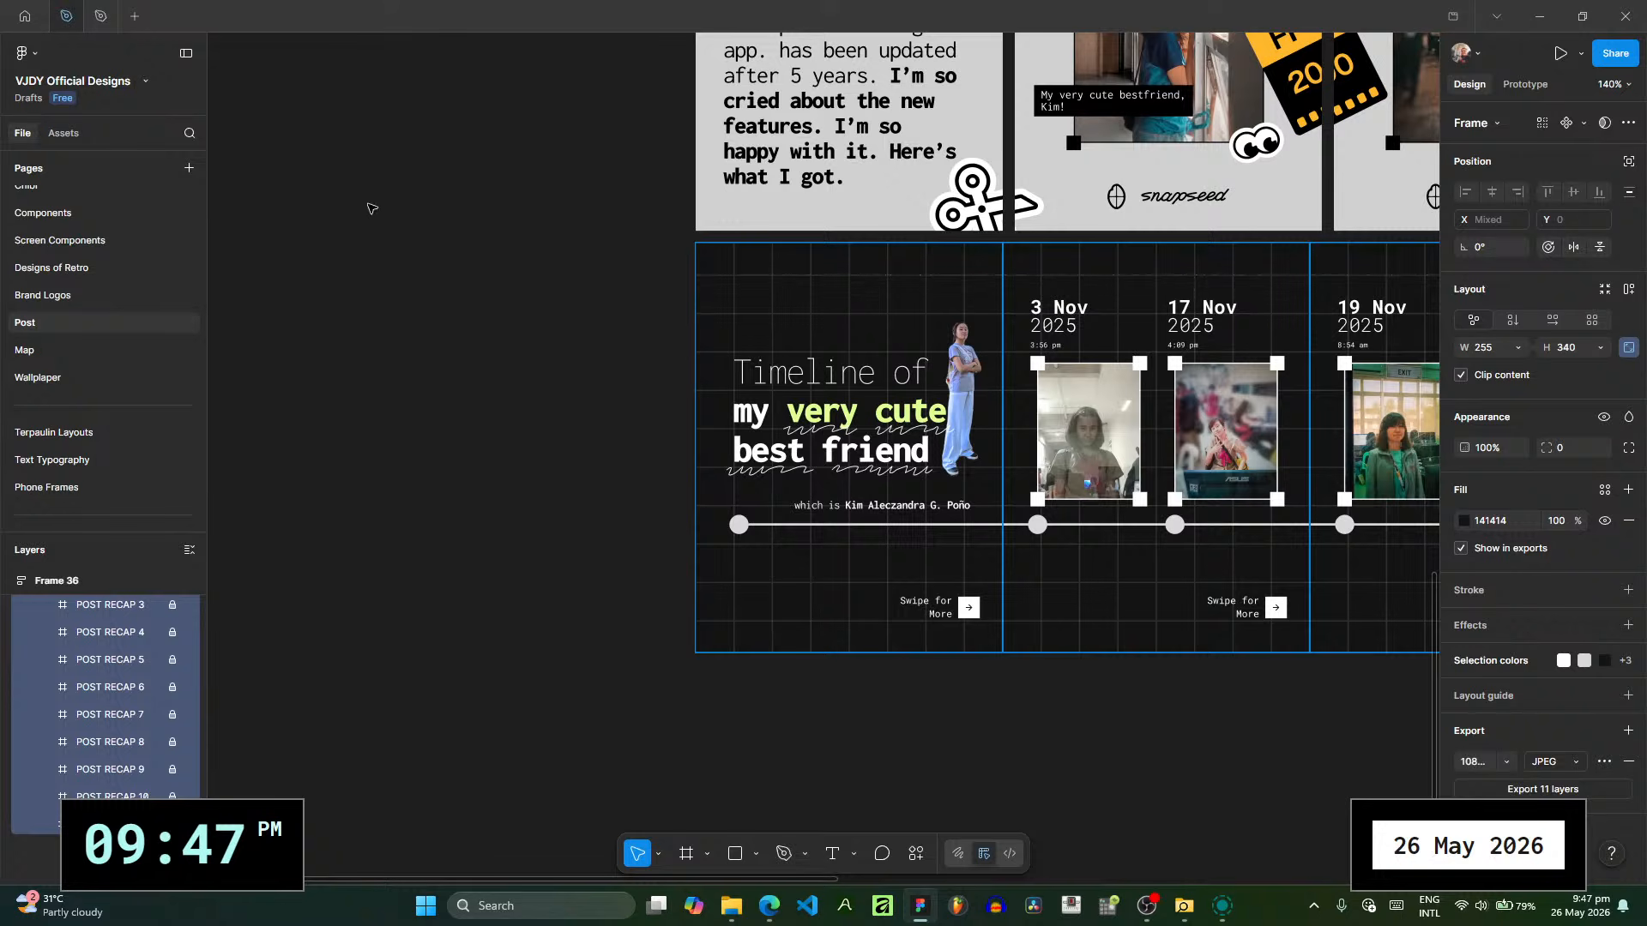
- Switch to Edge, open the YouTube Studio channel dashboard in a new tab, and close the Instagram tab
{"action": "left_click", "coordinate": [771, 905]}
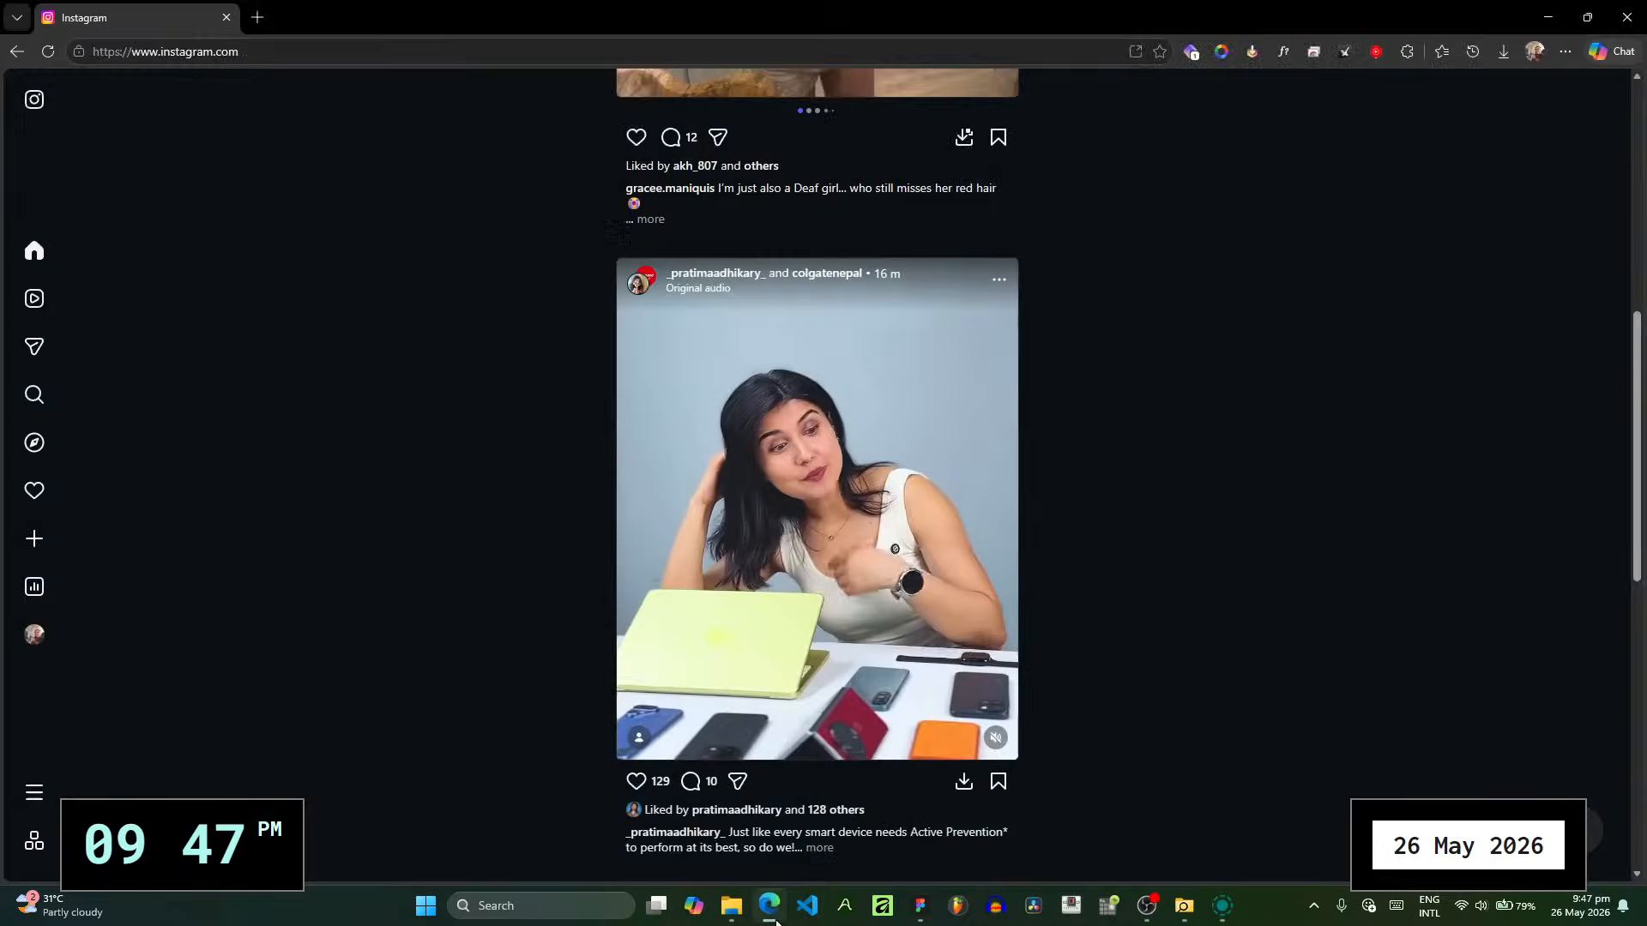
{"action": "left_click", "coordinate": [257, 18]}
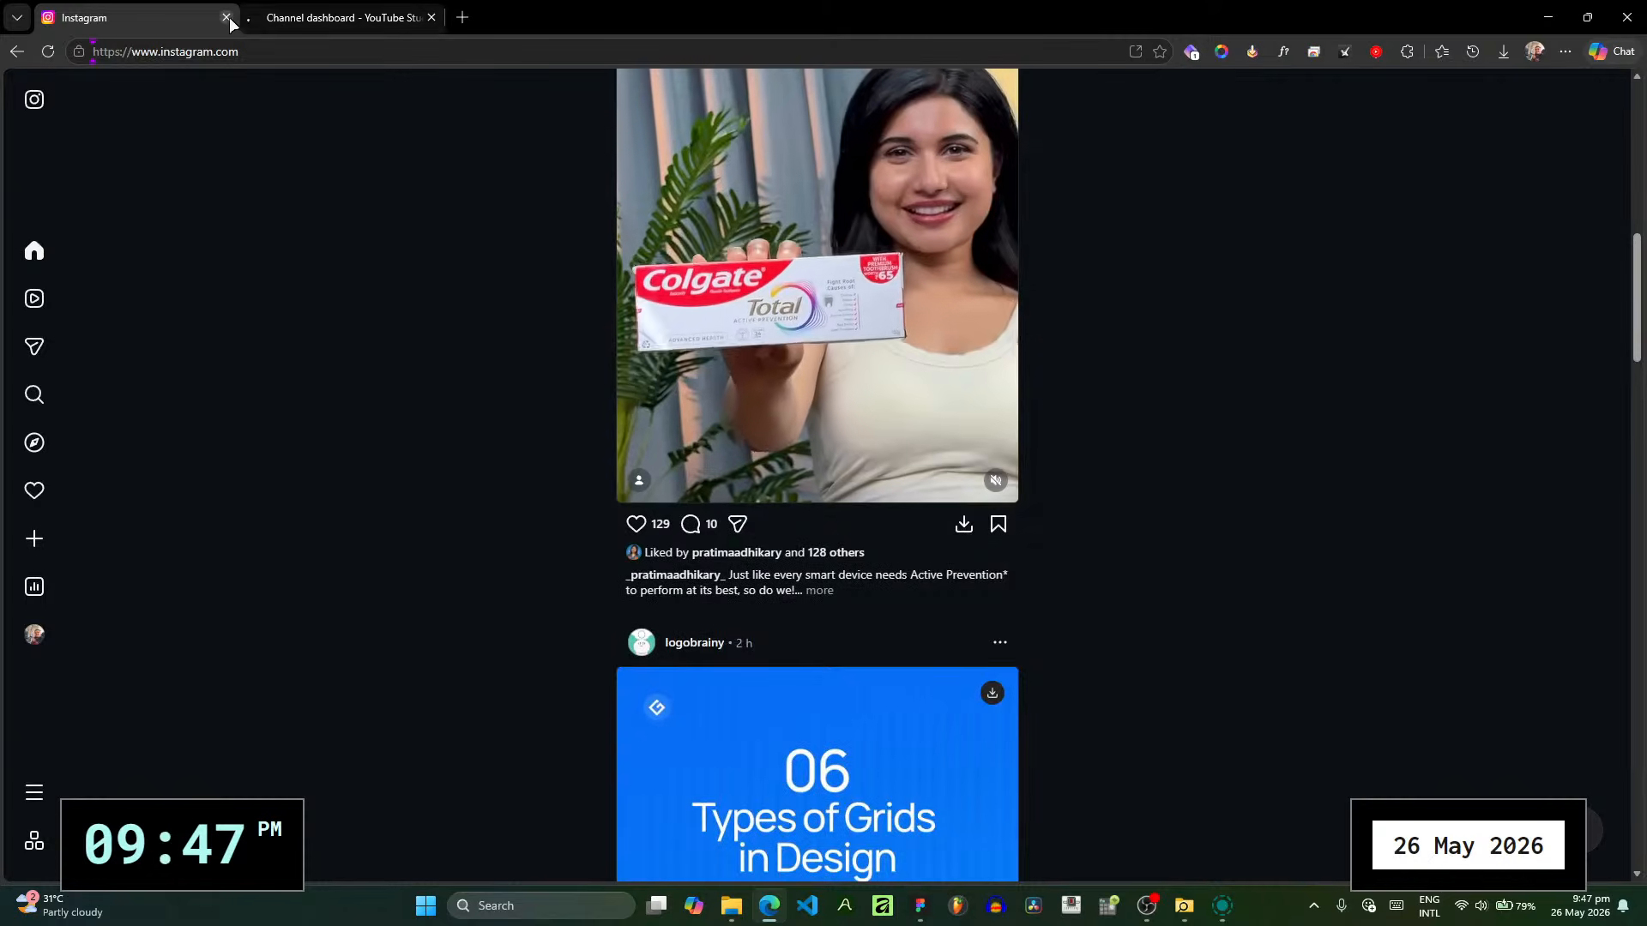
{"action": "left_click", "coordinate": [227, 17]}
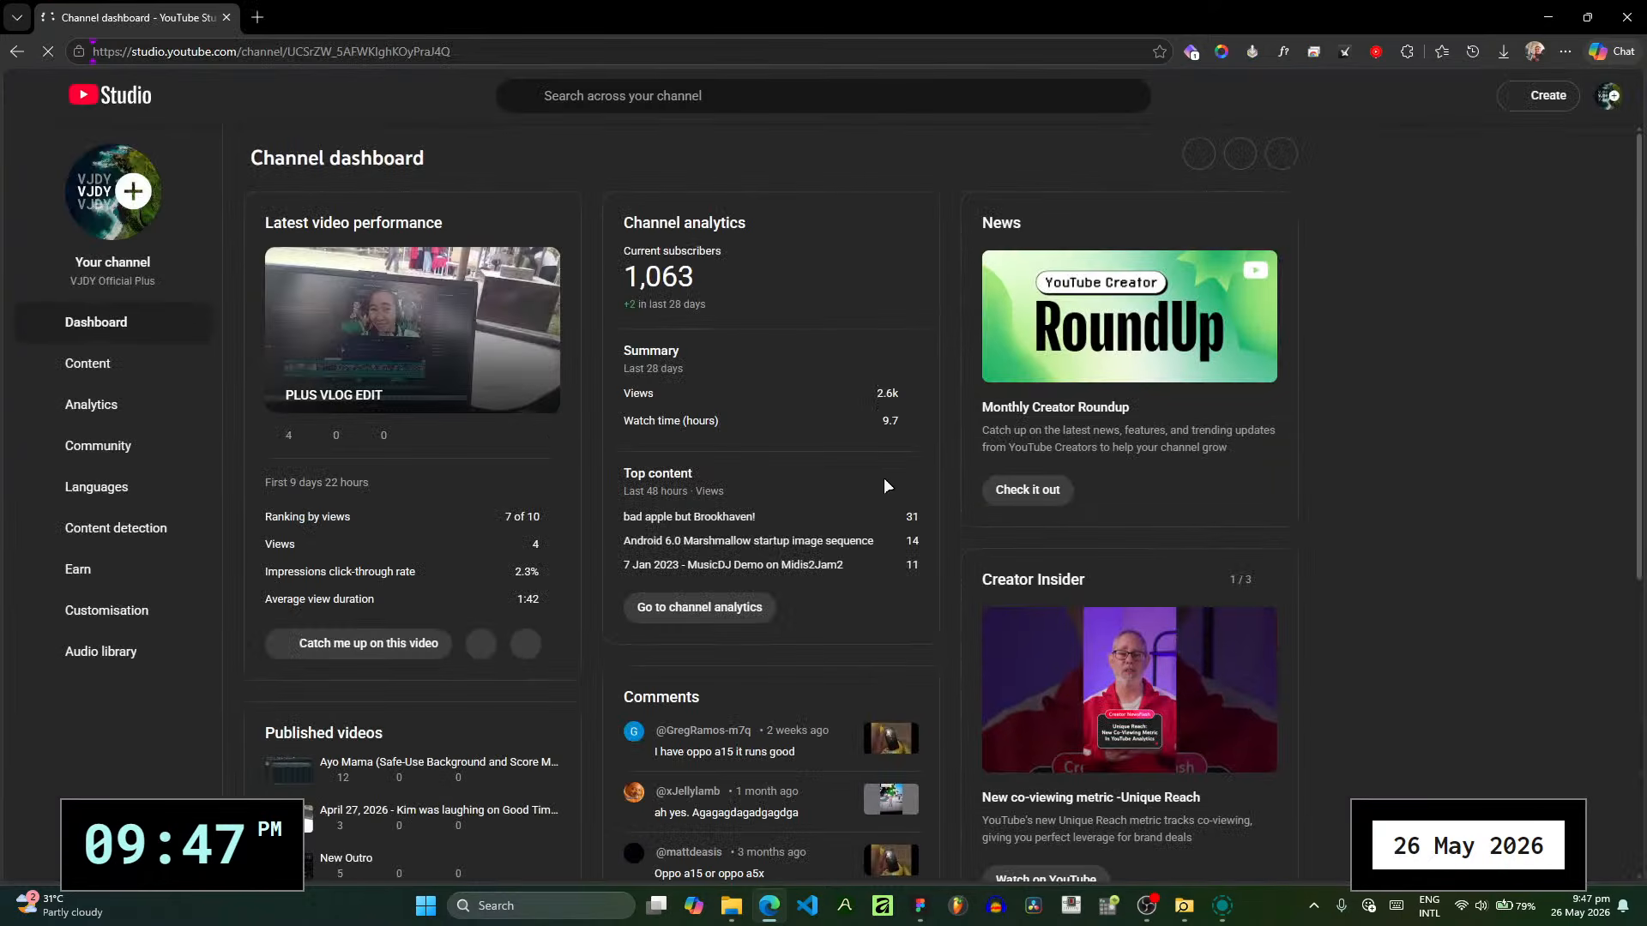
- Examine the YouTube Studio channel dashboard and its account options, and return to Figma
{"action": "left_click", "coordinate": [1612, 97]}
{"action": "left_click", "coordinate": [1612, 98]}
{"action": "left_click", "coordinate": [1611, 97]}
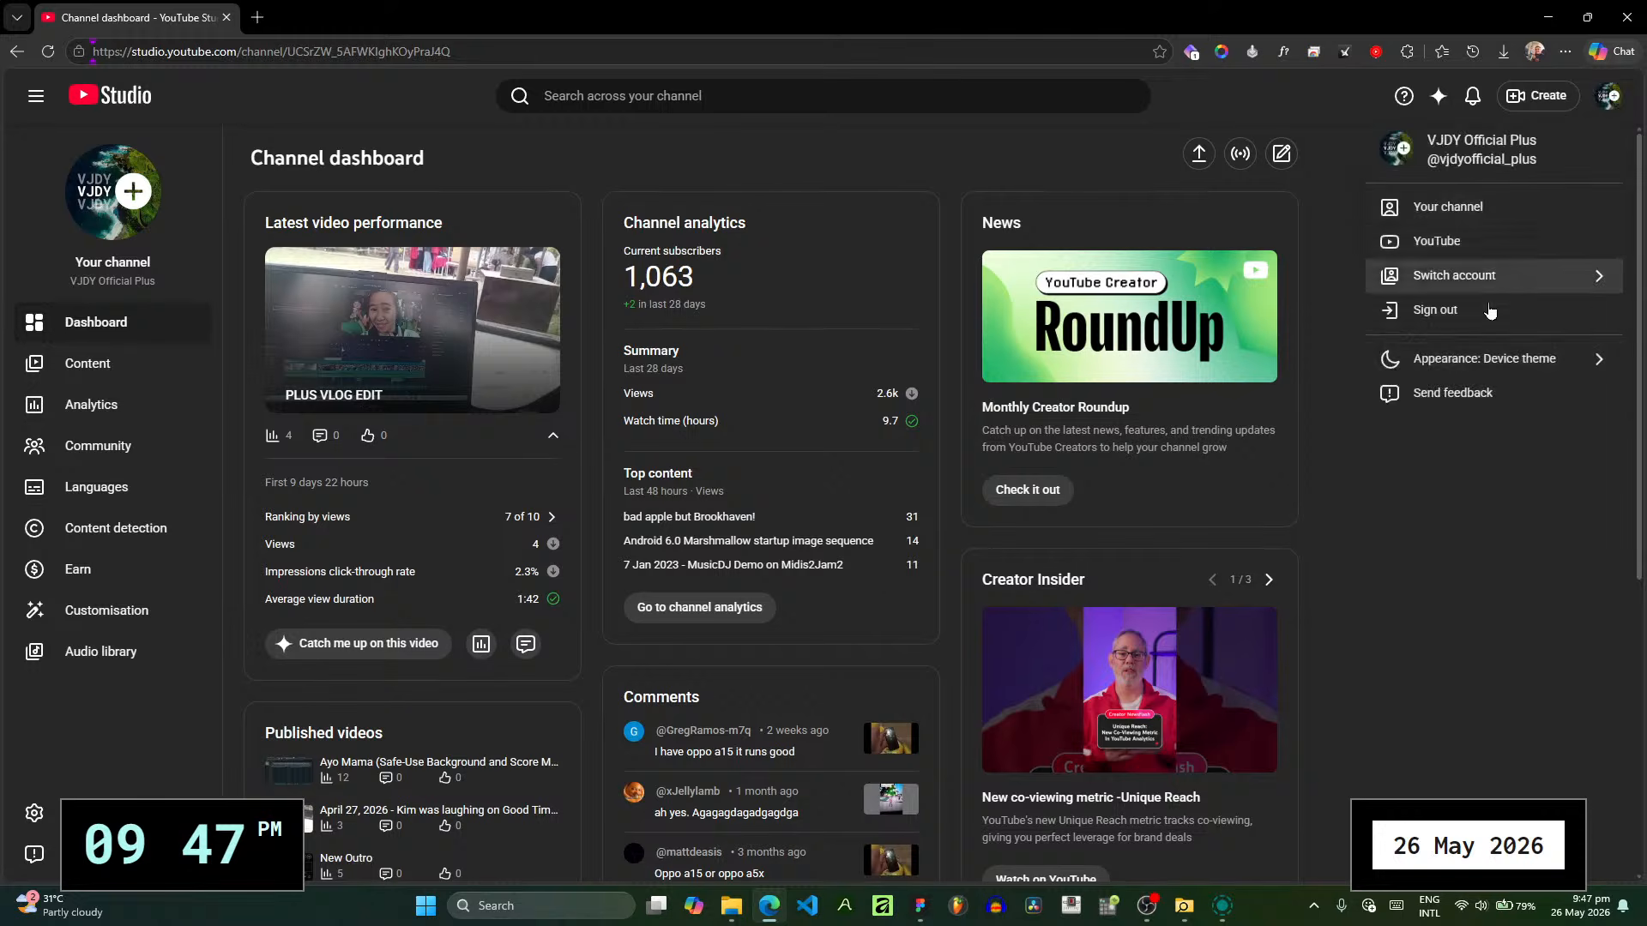
{"action": "left_click", "coordinate": [1261, 861]}
{"action": "scroll", "coordinate": [1445, 700], "scroll_direction": "down", "scroll_amount": 1}
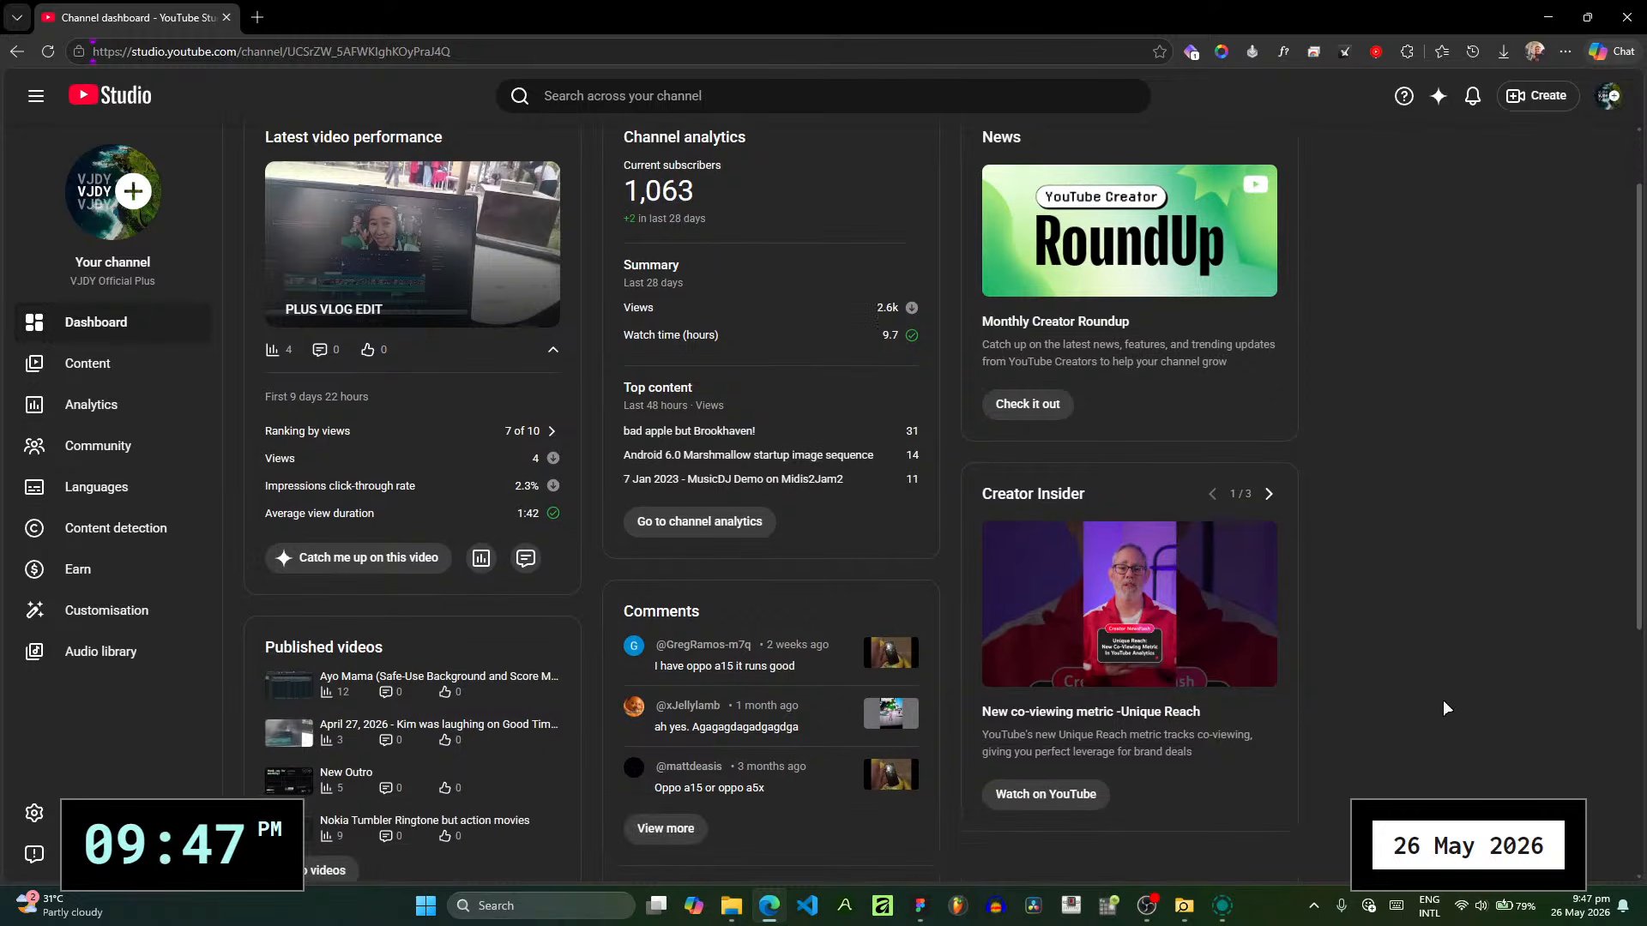
{"action": "scroll", "coordinate": [1603, 142], "scroll_direction": "up", "scroll_amount": 1}
{"action": "left_click", "coordinate": [1611, 102]}
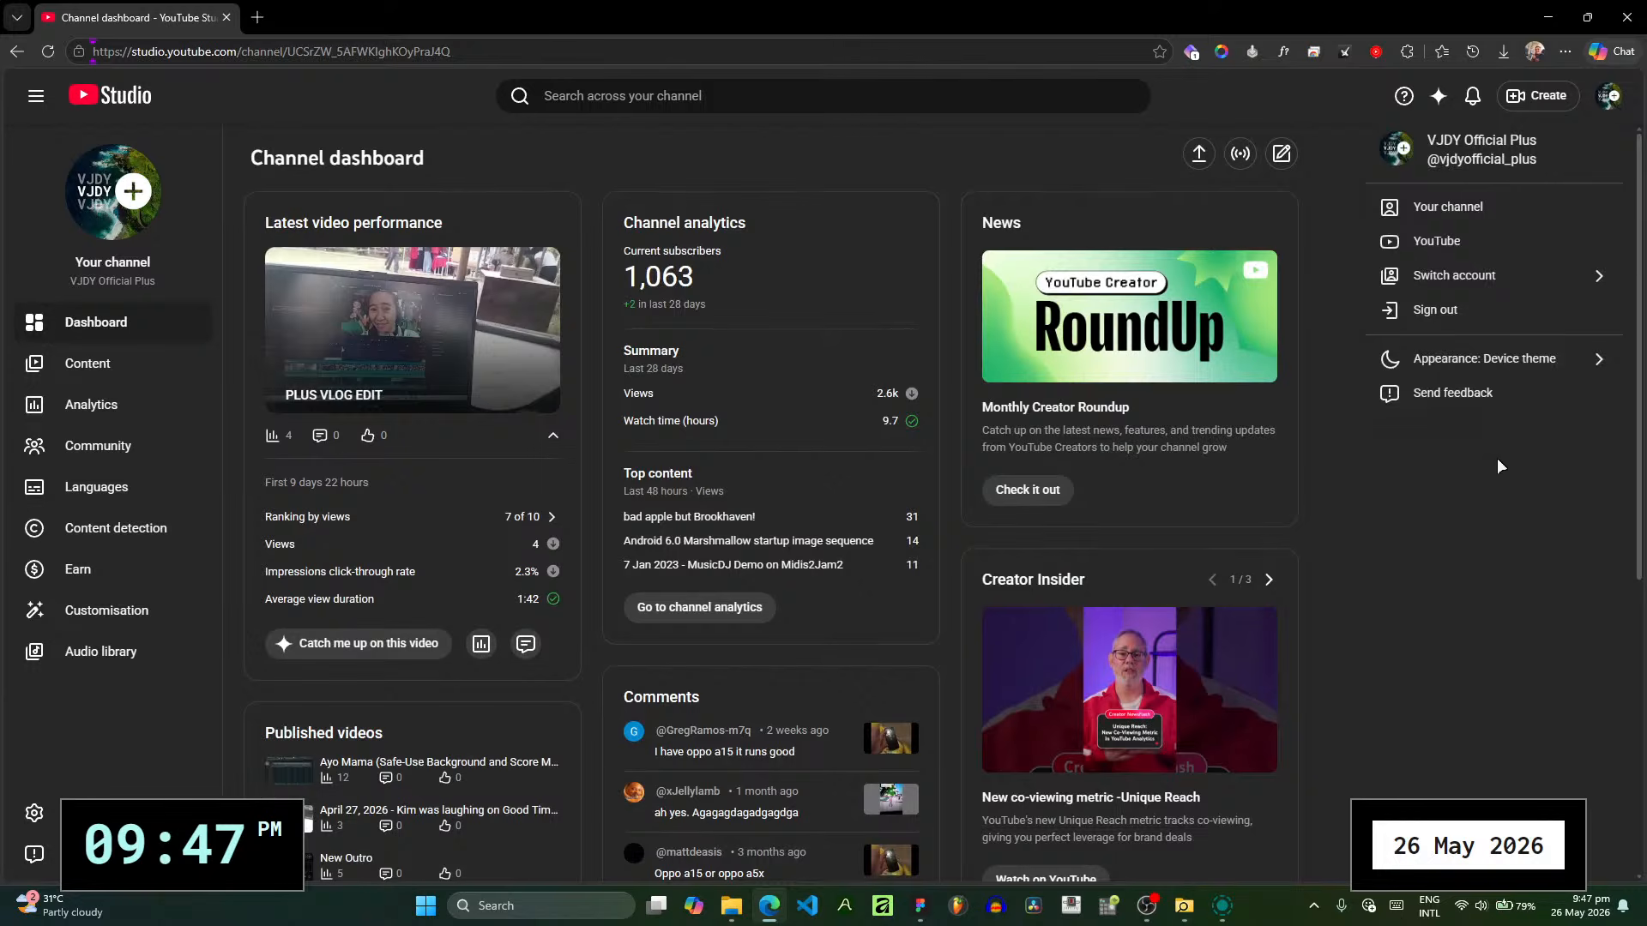
{"action": "left_click", "coordinate": [1505, 542]}
{"action": "left_click", "coordinate": [1539, 6]}
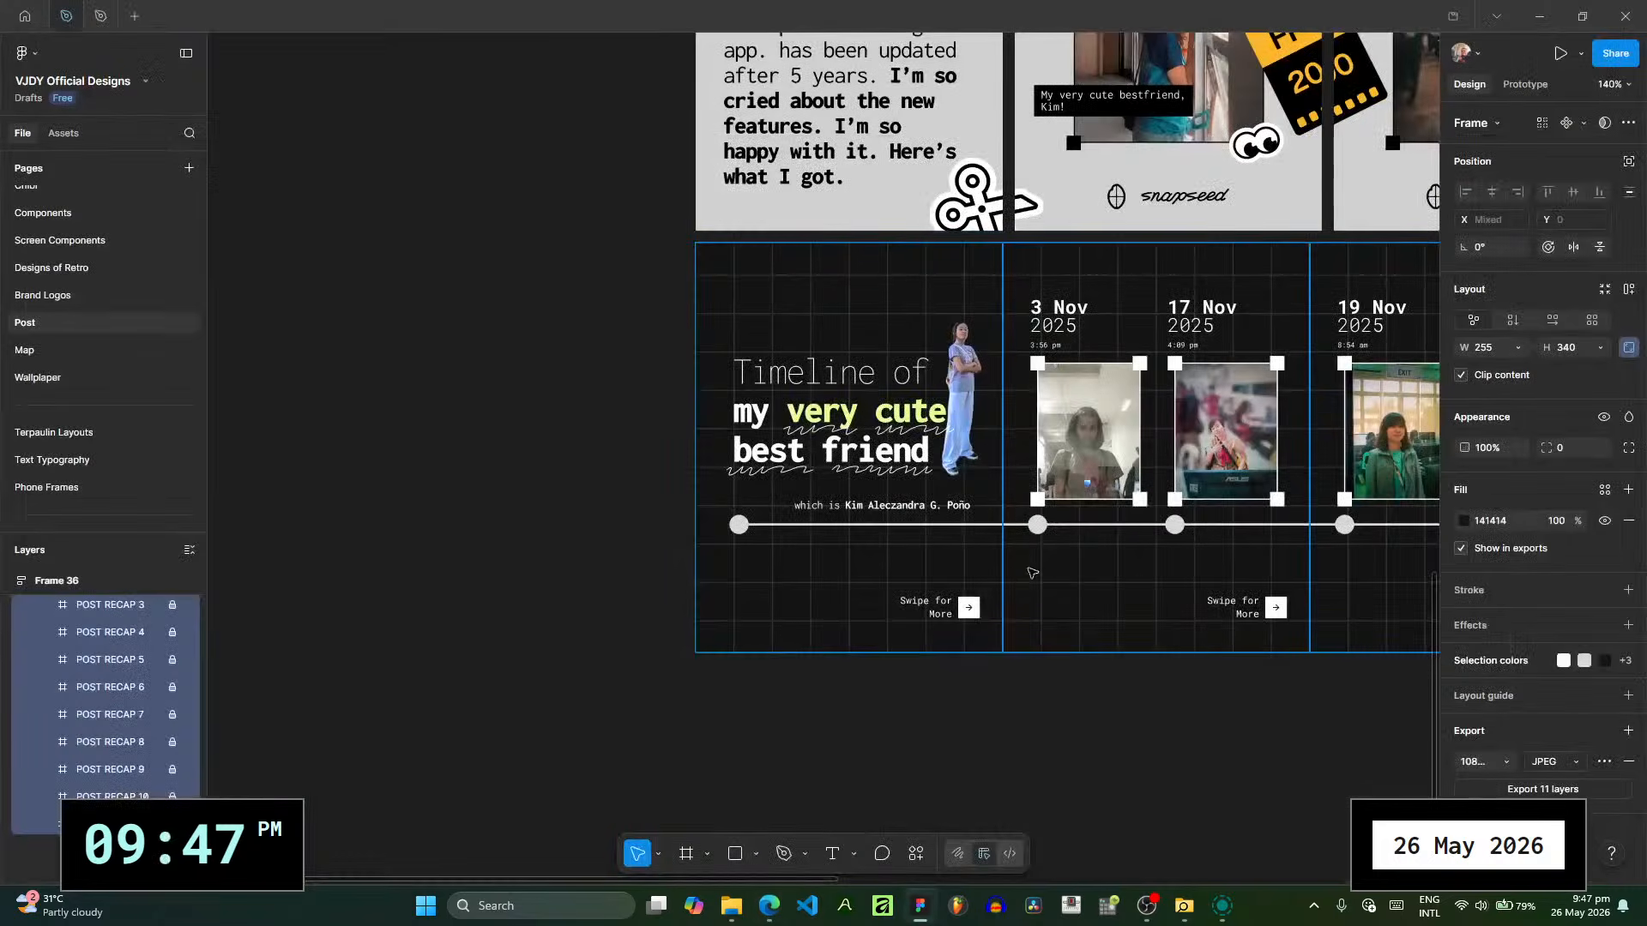
- Minimise Figma, the Pictures folder window and the connected phone's storage window to clear the desktop
{"action": "left_click_drag", "start_coordinate": [1045, 654], "coordinate": [800, 687]}
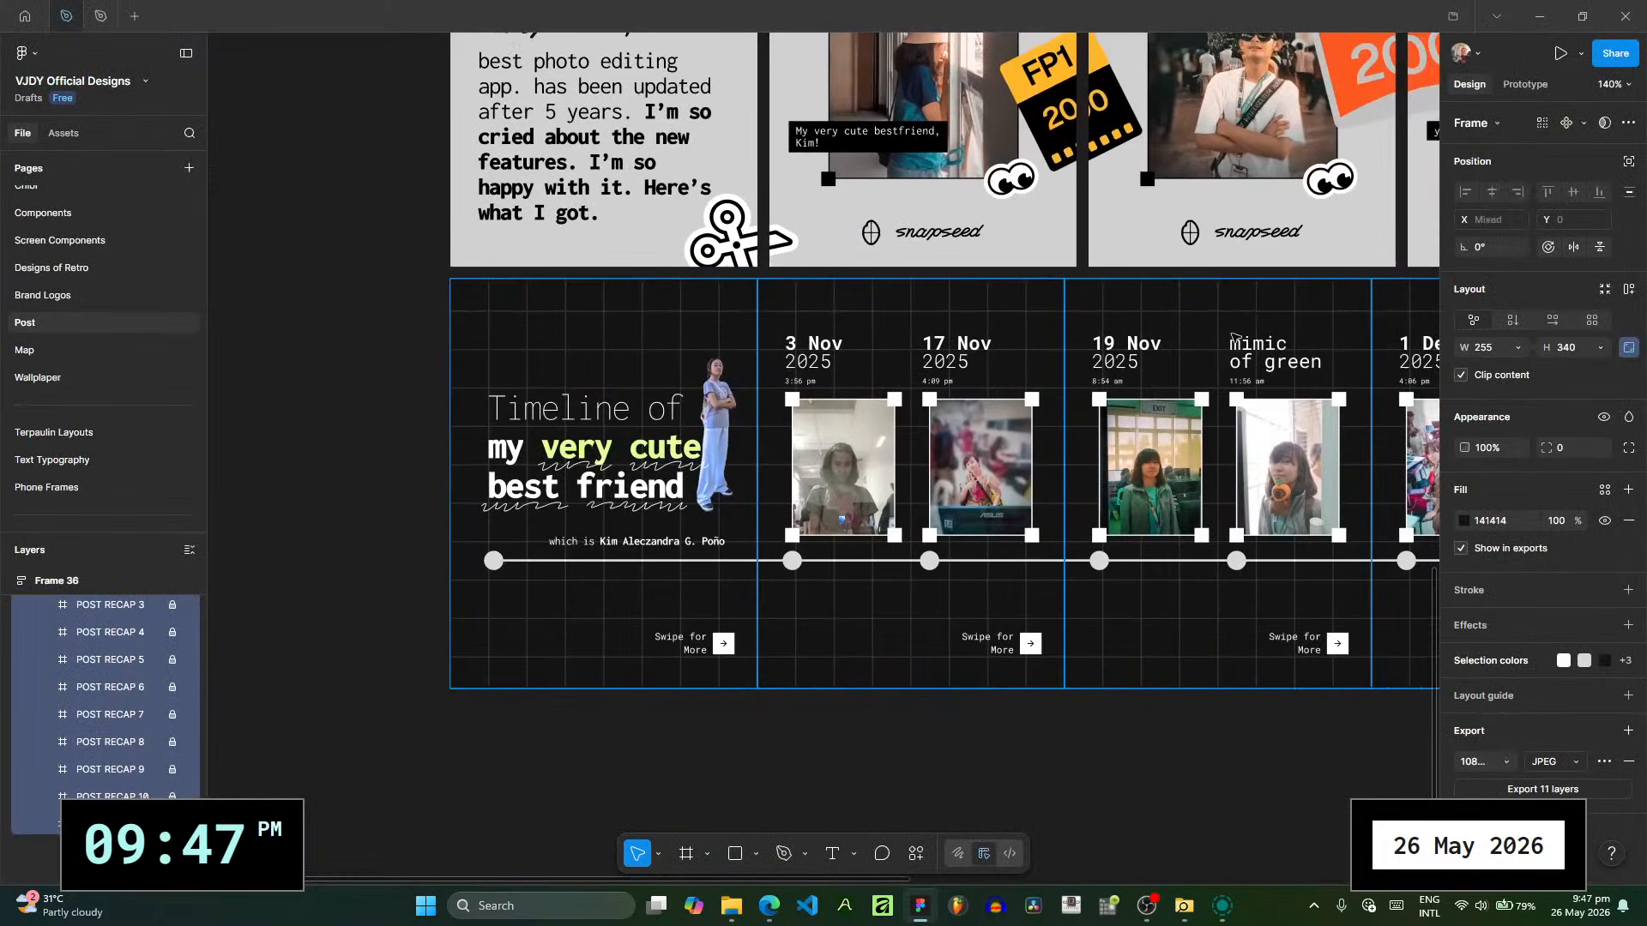
{"action": "left_click", "coordinate": [1539, 15]}
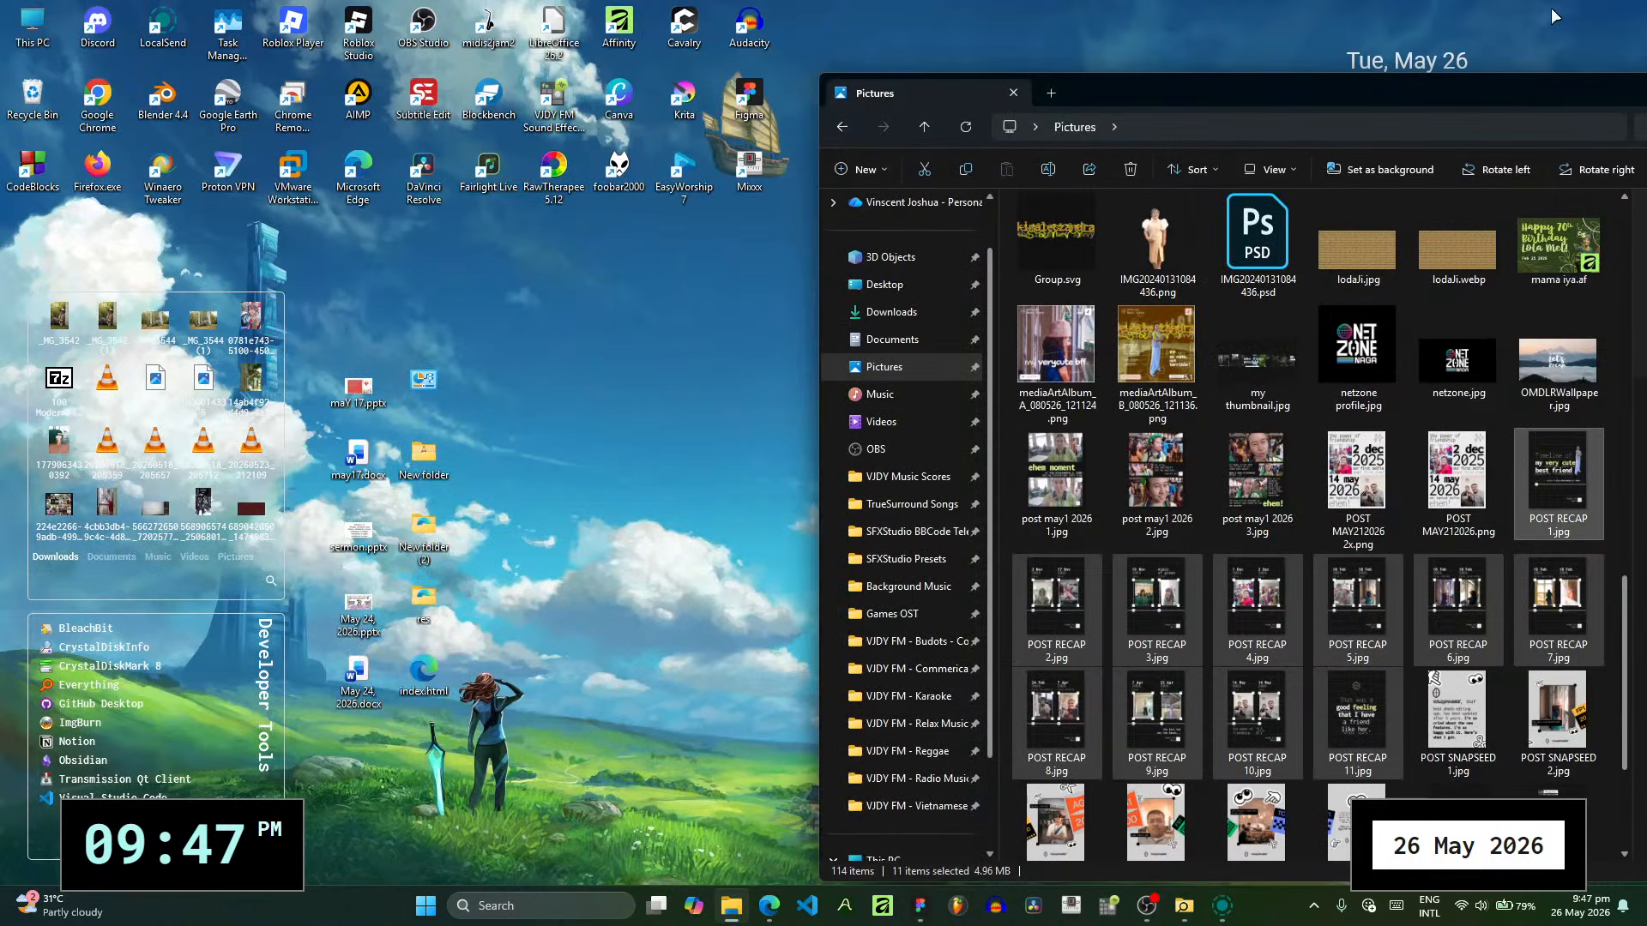
{"action": "left_click_drag", "start_coordinate": [1548, 83], "coordinate": [1031, 55]}
{"action": "left_click", "coordinate": [1276, 62]}
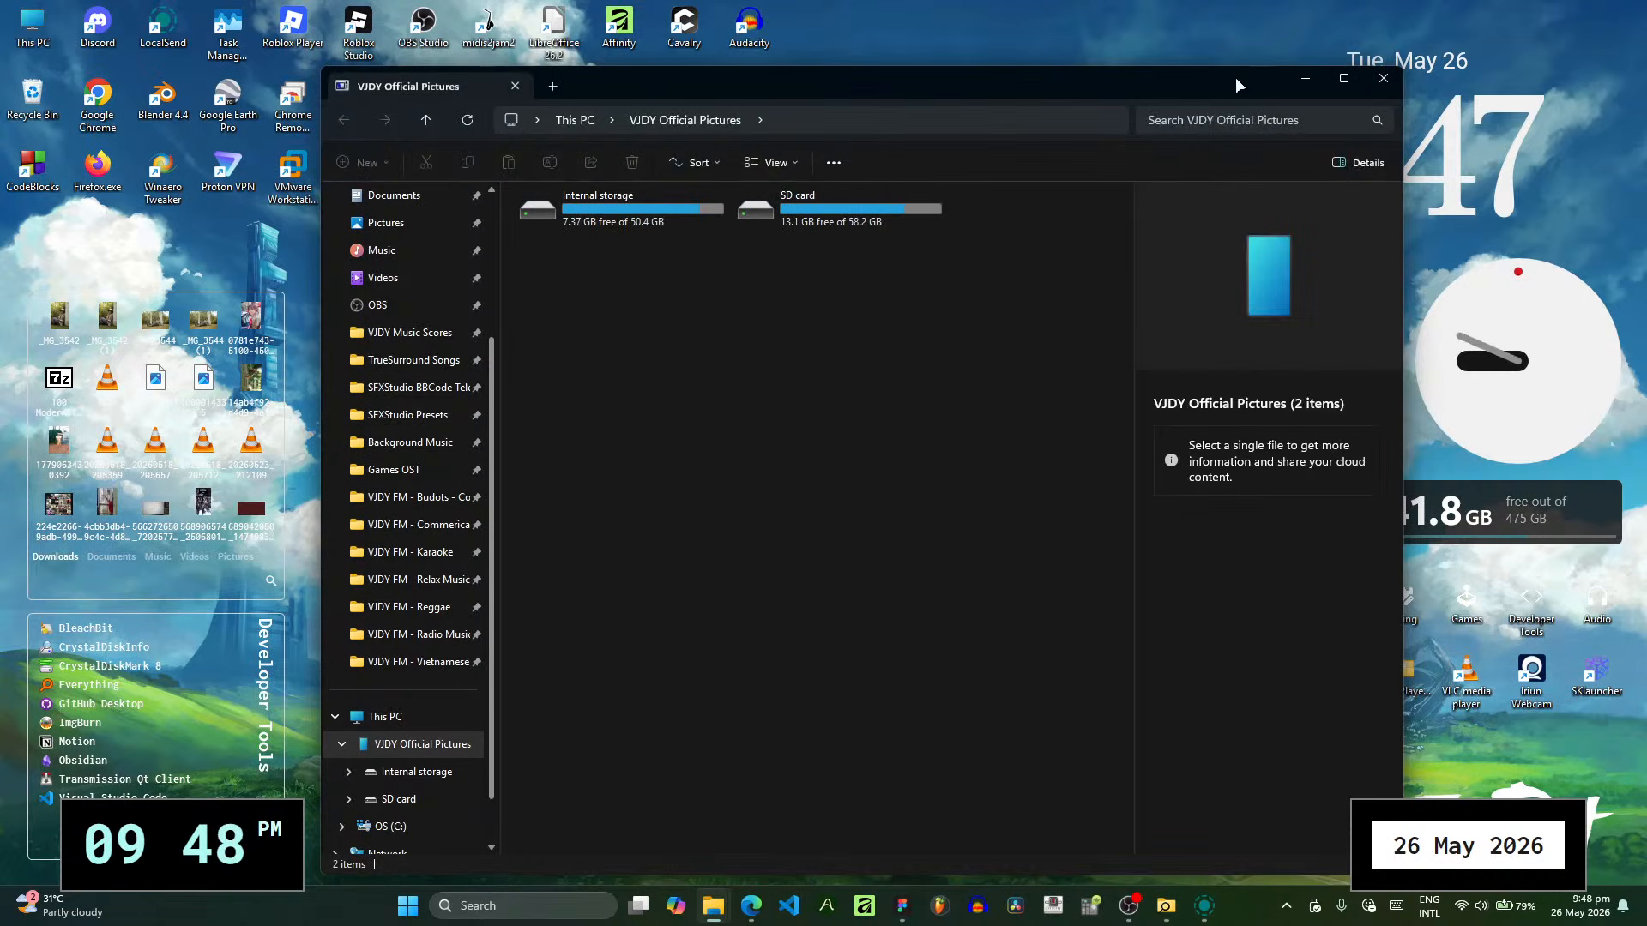
{"action": "left_click_drag", "start_coordinate": [1235, 77], "coordinate": [1304, 74]}
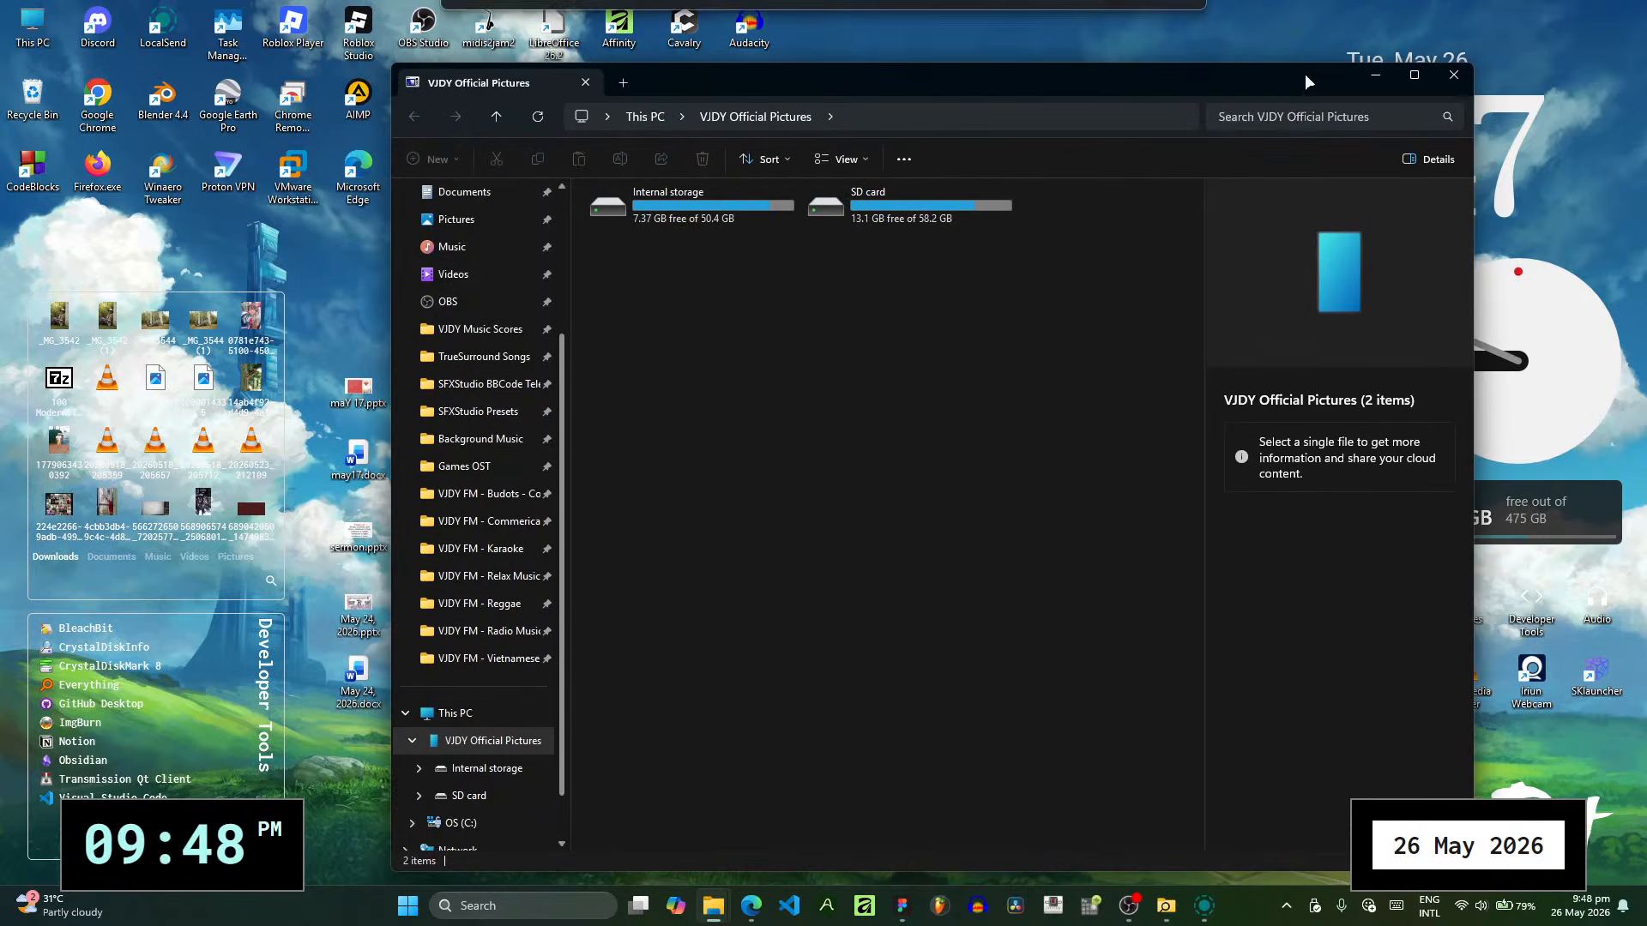
{"action": "double_click", "coordinate": [1252, 81]}
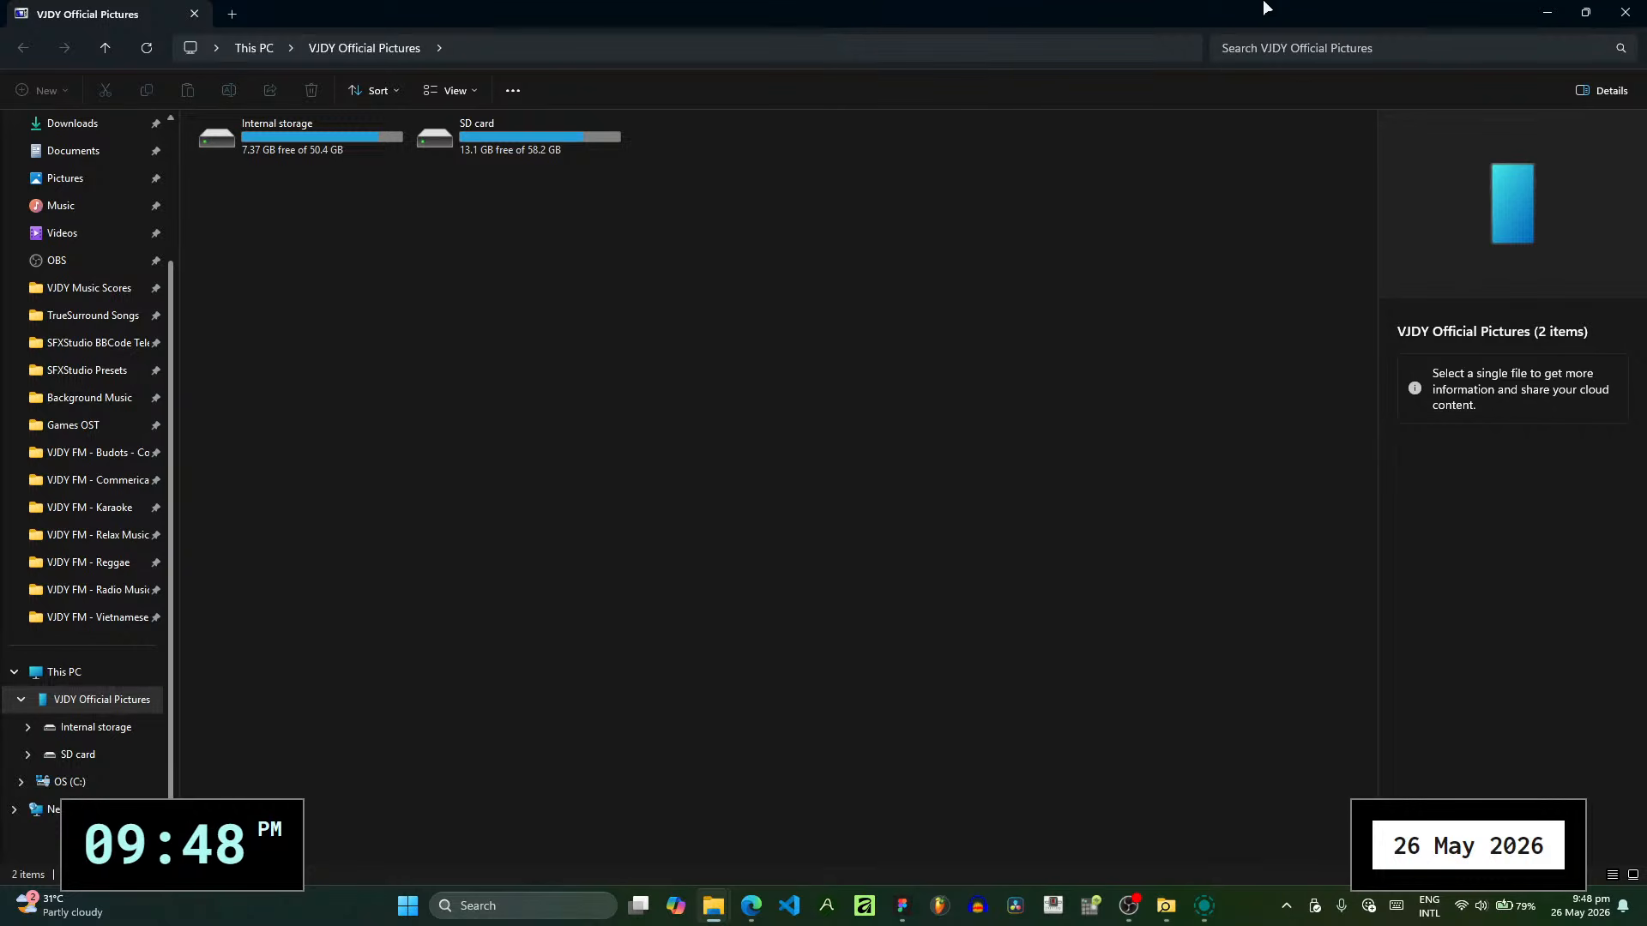
{"action": "left_click", "coordinate": [1547, 12]}
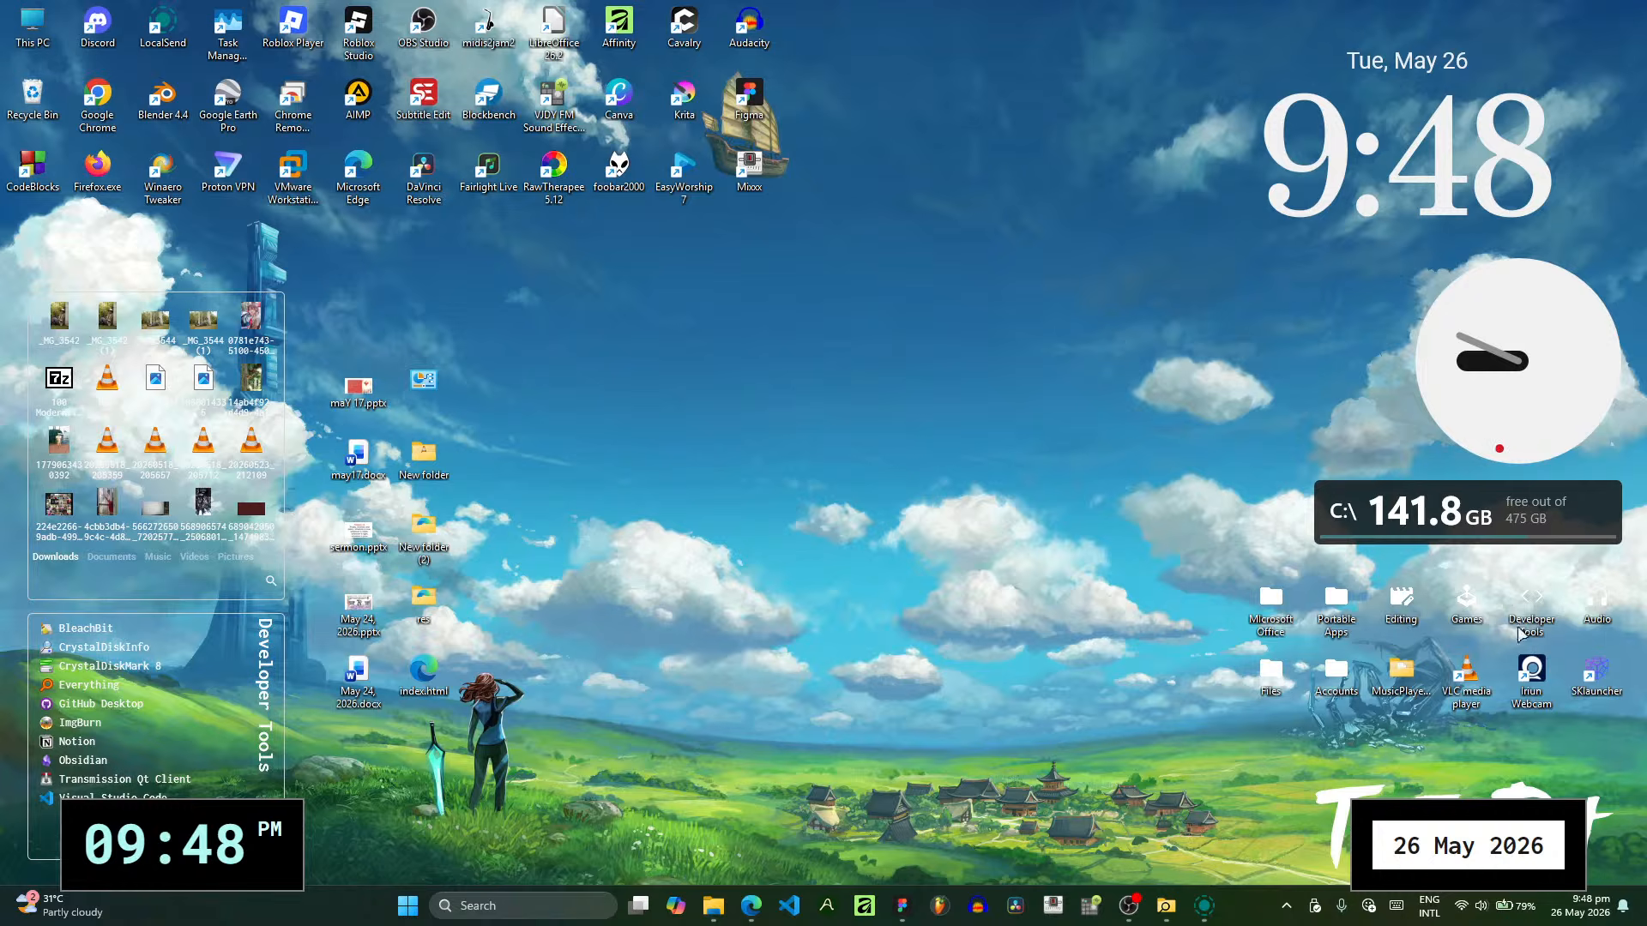
- Launch scrcpy.exe from the scrcpy-win64-v3.3.4 folder in Portable Apps to mirror the connected phone
{"action": "double_click", "coordinate": [1326, 619]}
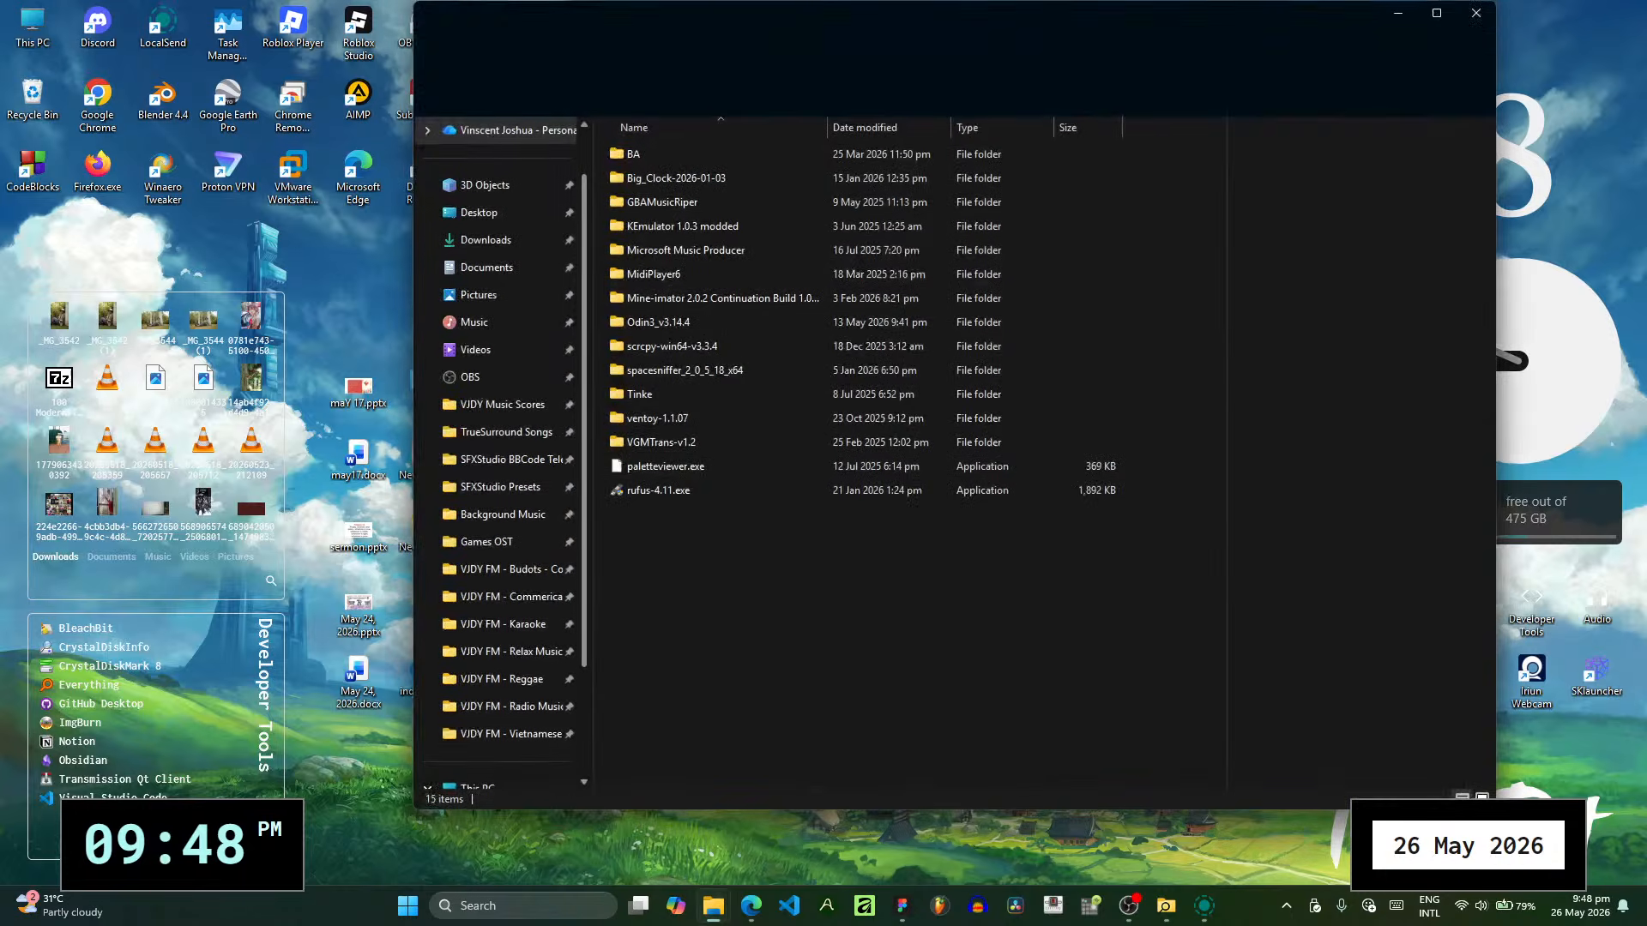
{"action": "double_click", "coordinate": [815, 344]}
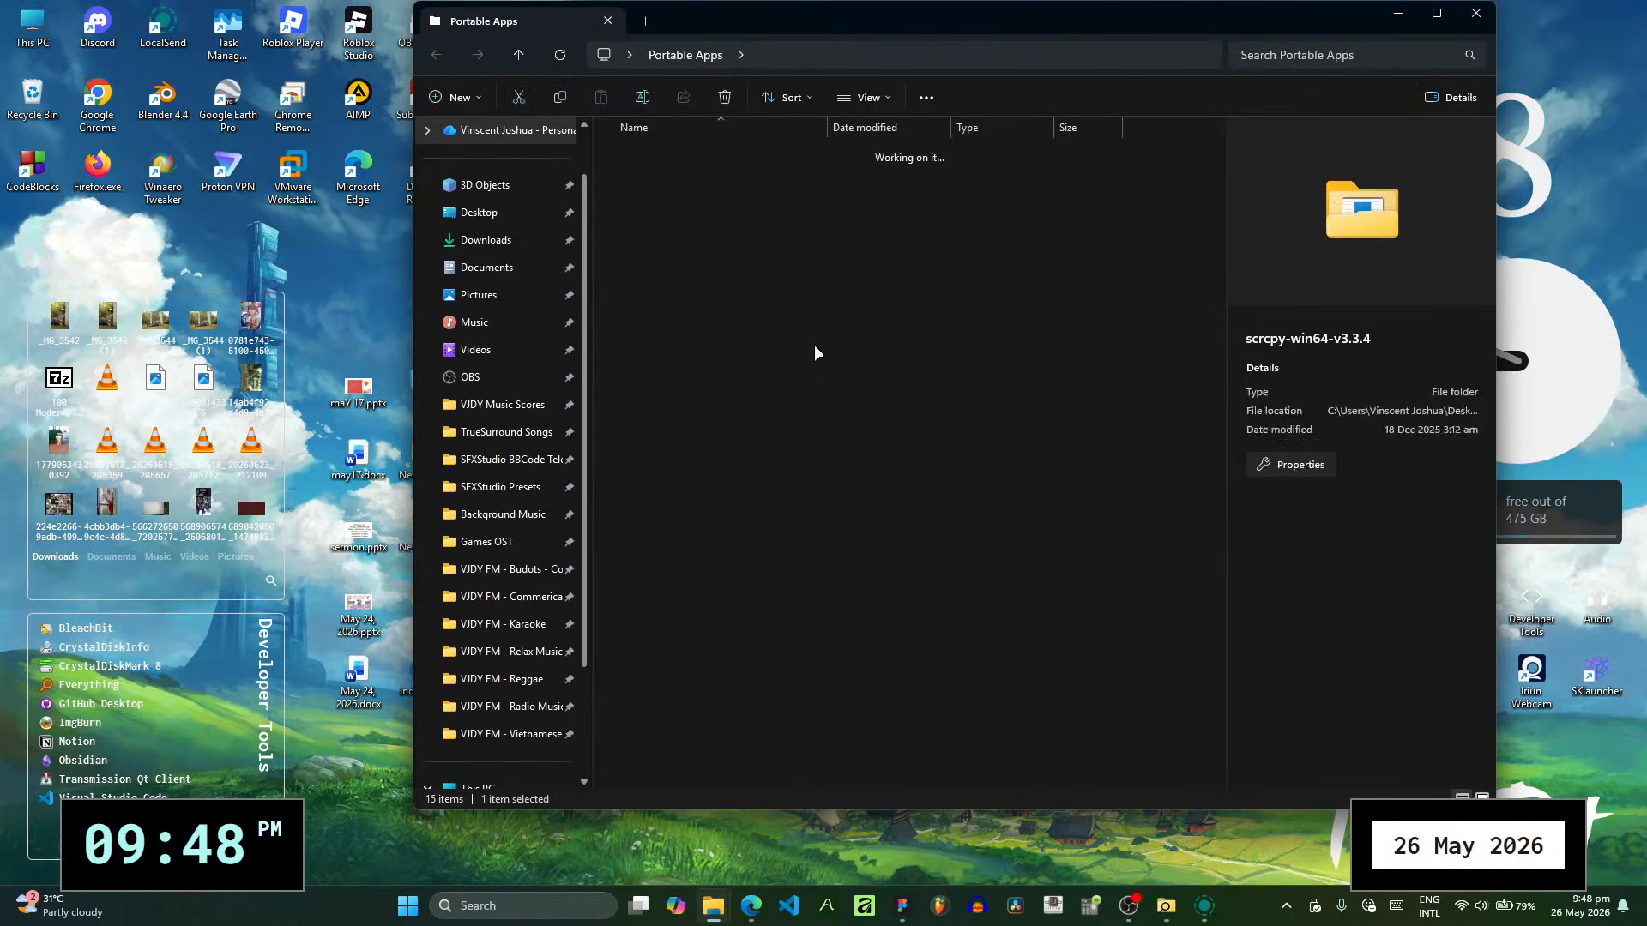
{"action": "left_click", "coordinate": [683, 370]}
{"action": "double_click", "coordinate": [684, 370]}
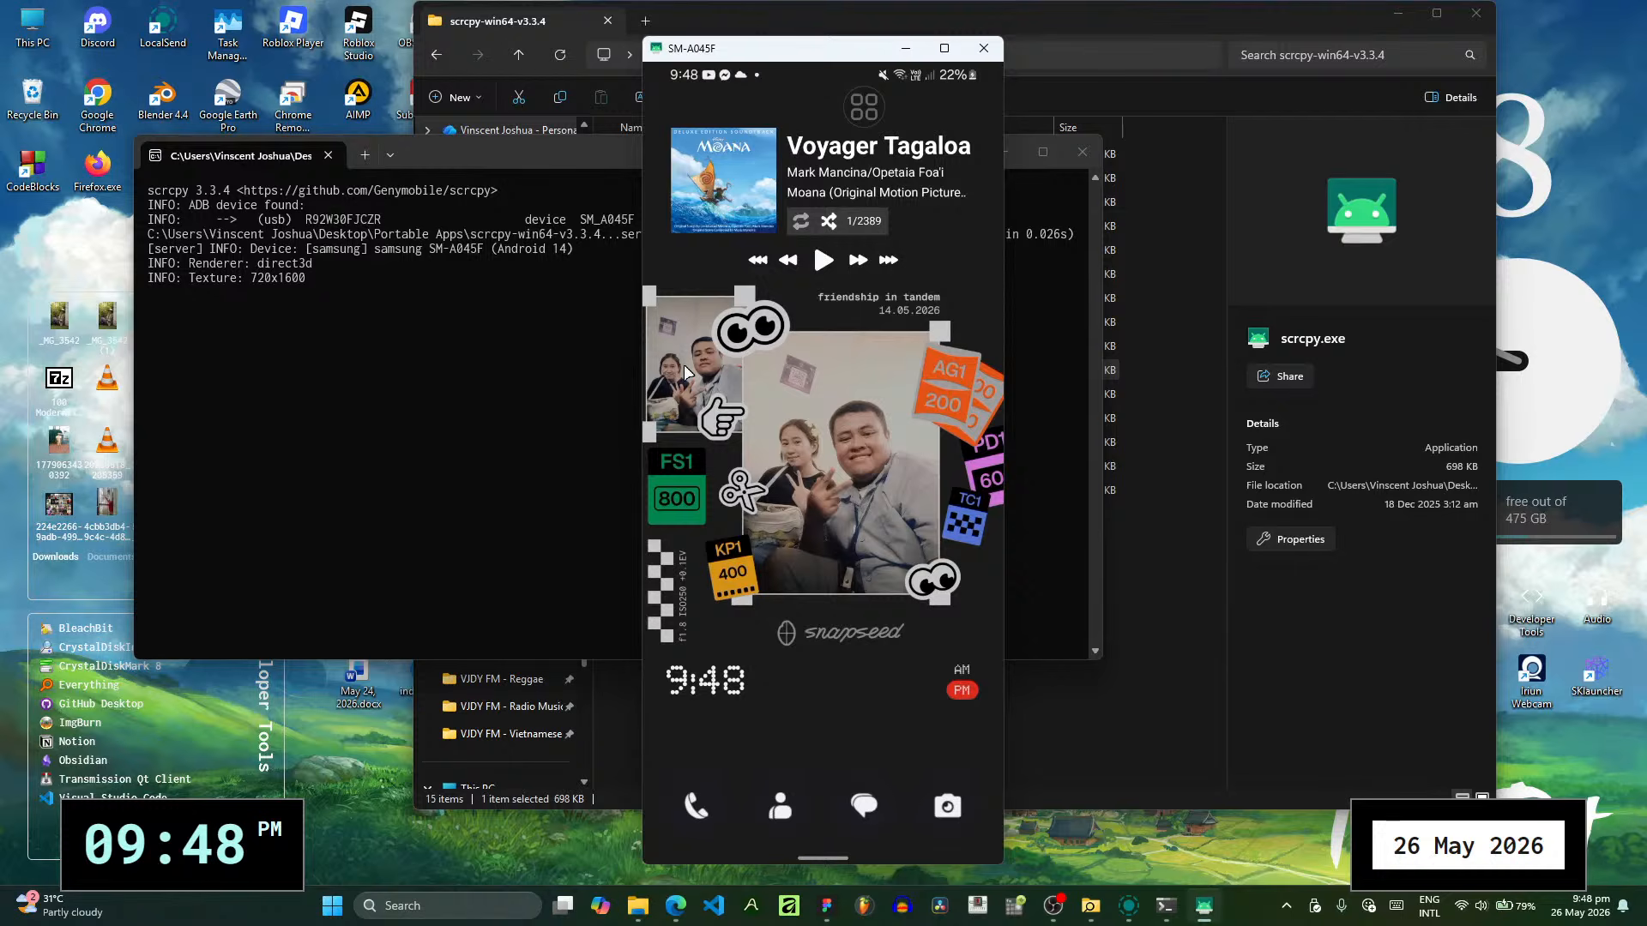
- Minimise the scrcpy console and folder windows, and move the mirrored phone window to the right side of the desktop
{"action": "left_click", "coordinate": [1037, 305]}
{"action": "left_click", "coordinate": [996, 153]}
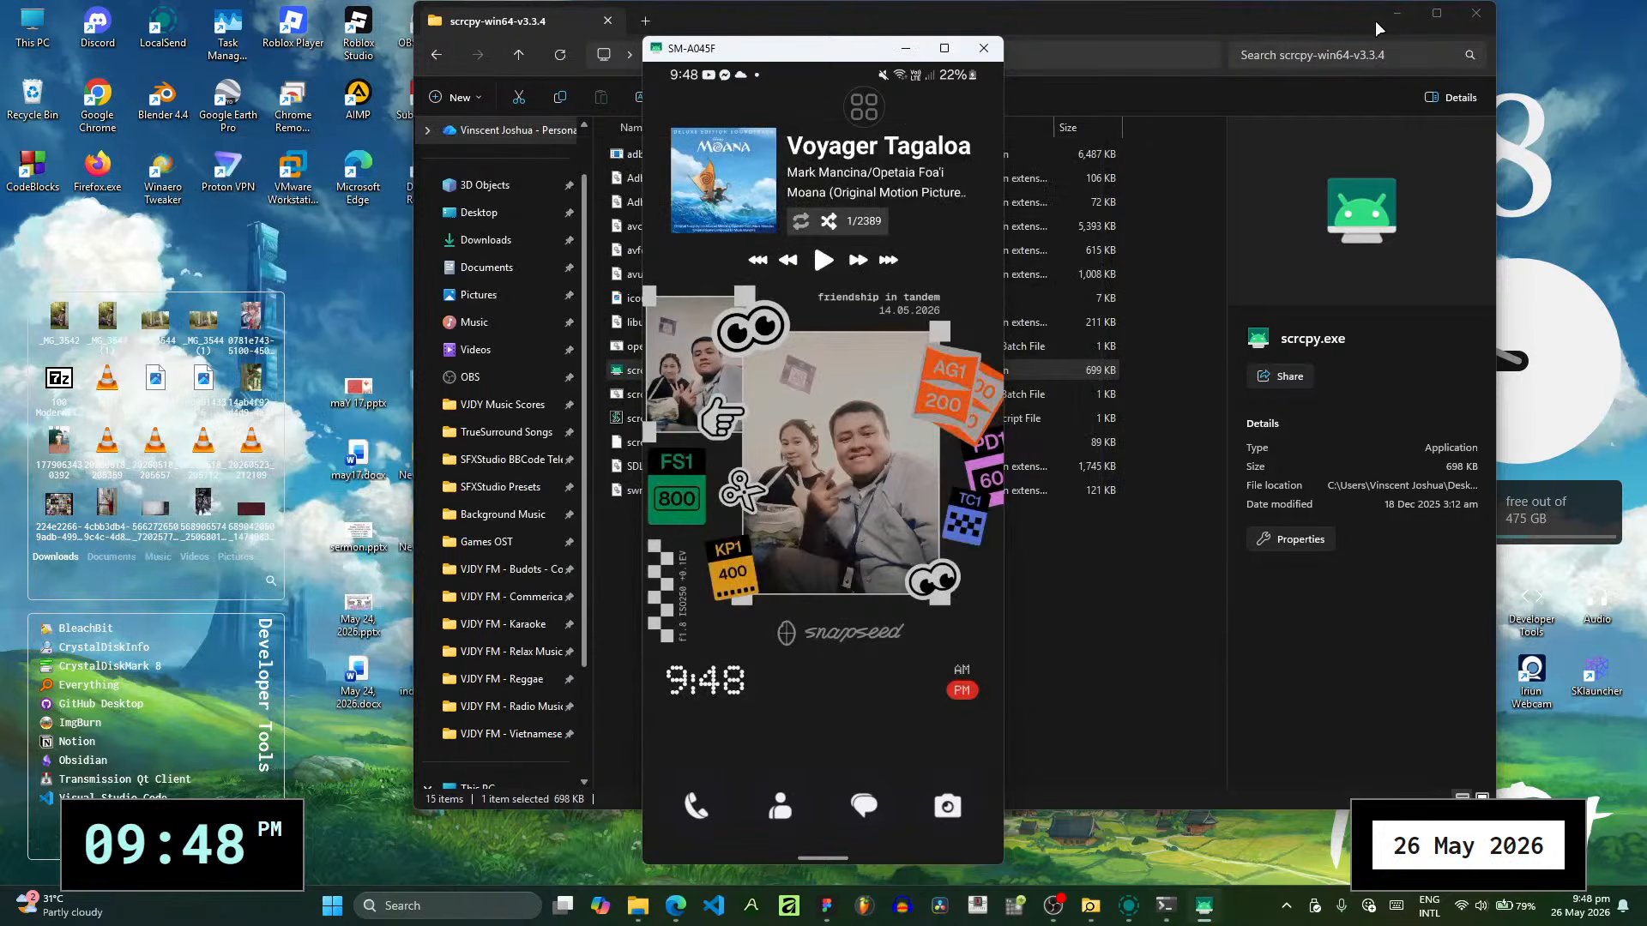
{"action": "left_click", "coordinate": [1397, 14]}
{"action": "left_click_drag", "start_coordinate": [879, 32], "coordinate": [1424, 32]}
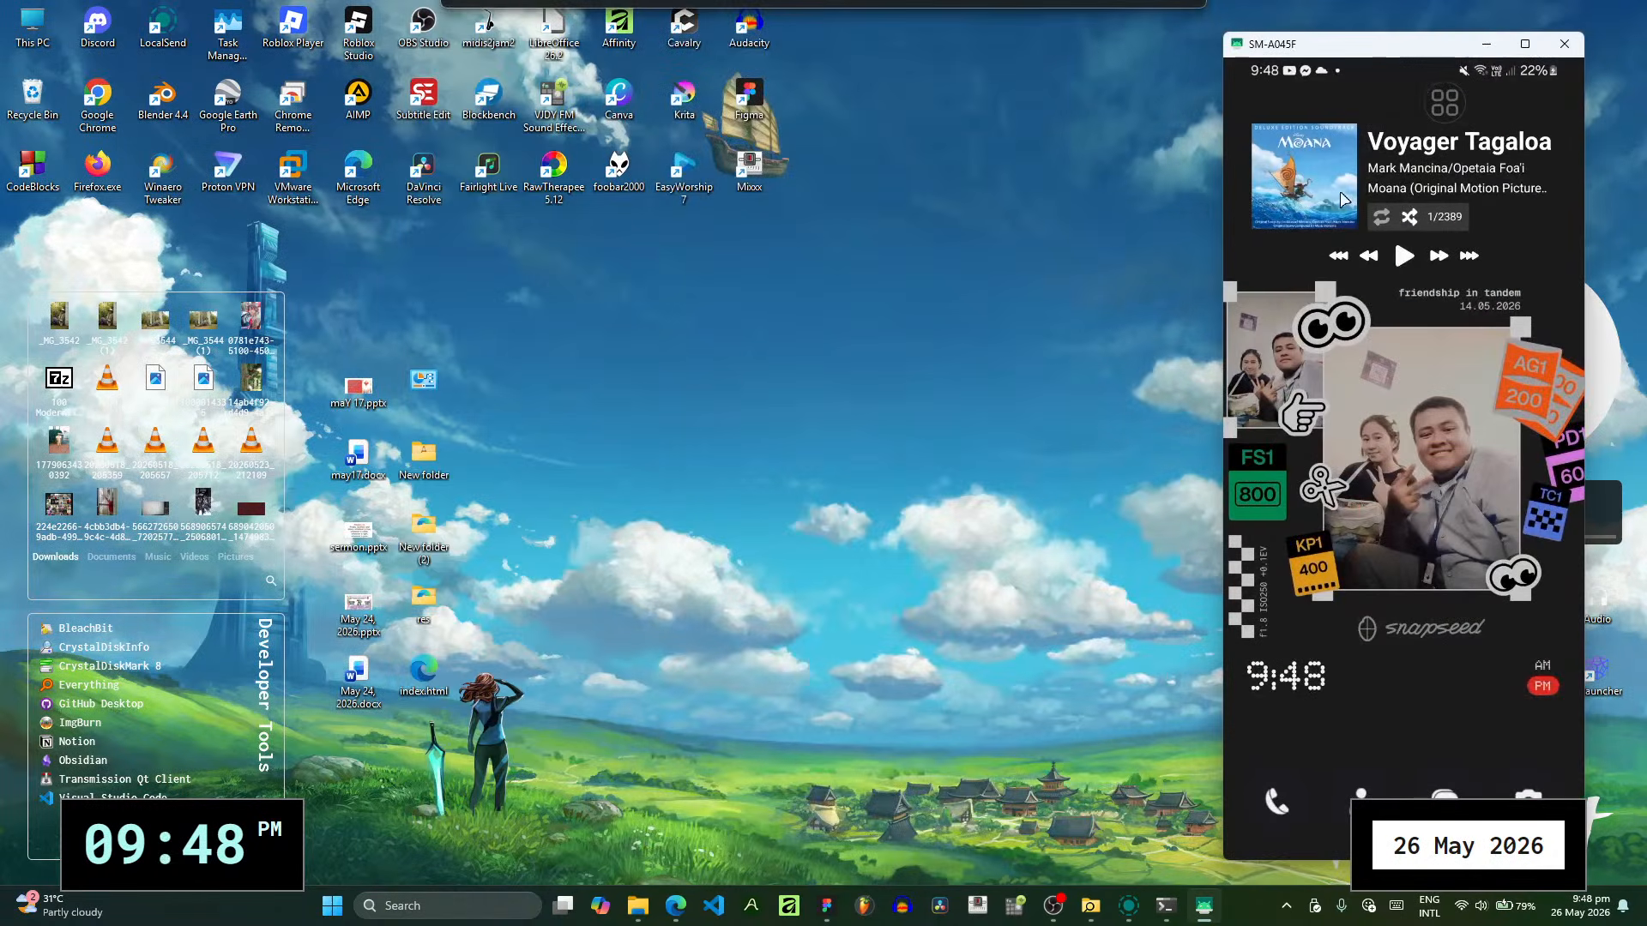
- Bring up the LocalSend window on the computer and launch LocalSend from the mirrored phone's app list
{"action": "left_click", "coordinate": [1132, 907]}
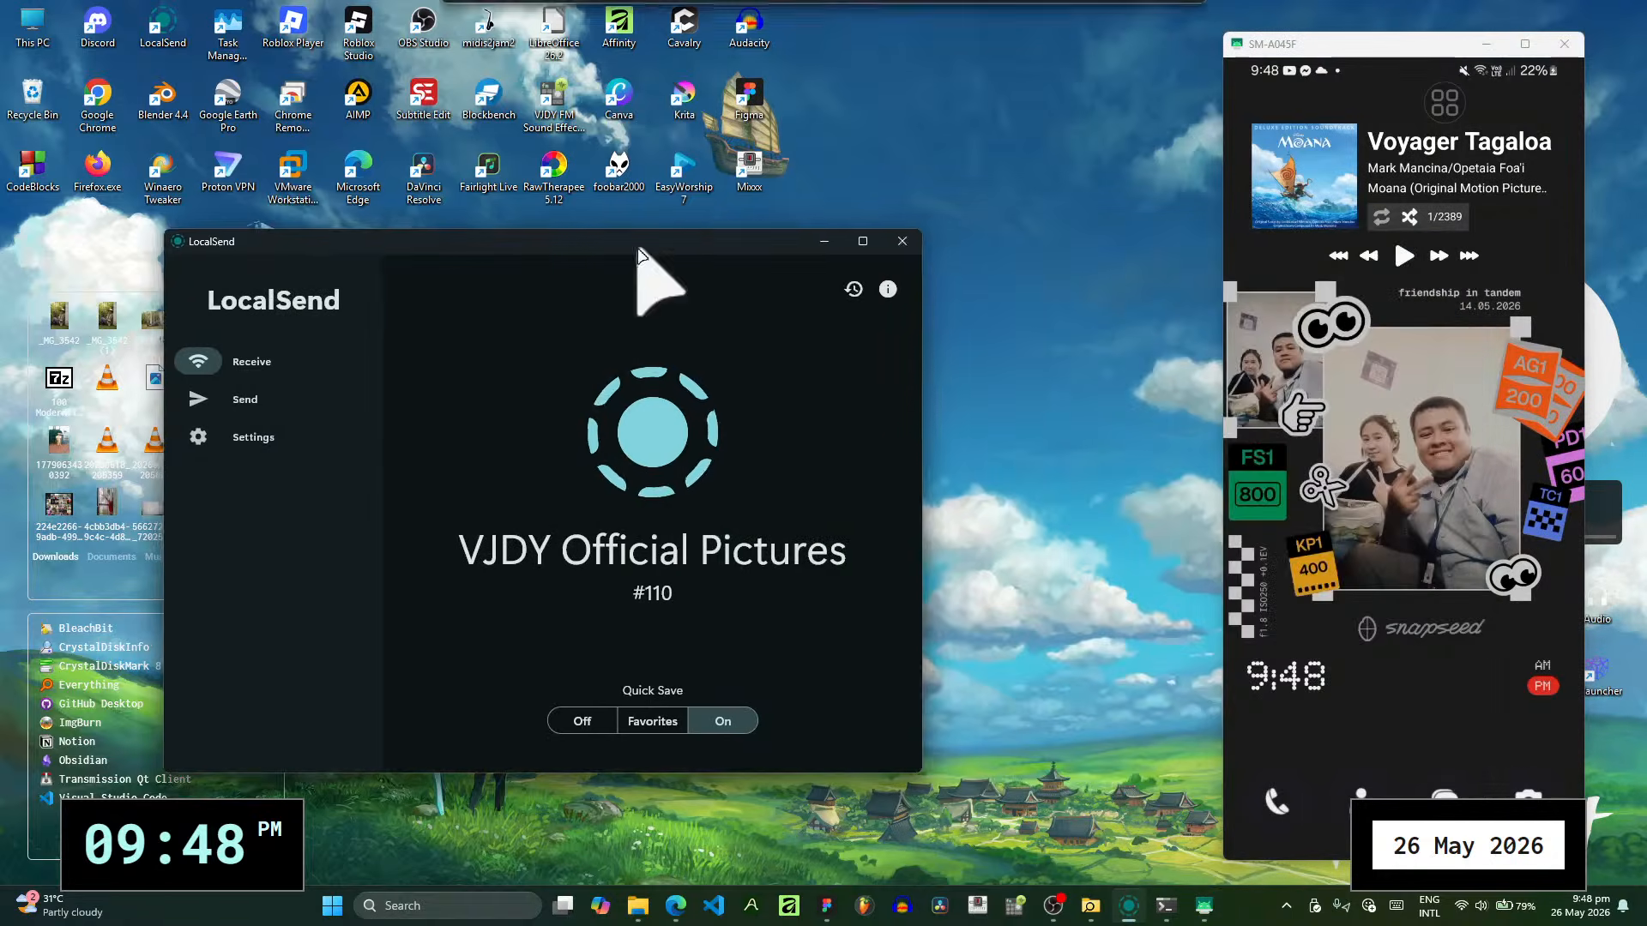
{"action": "left_click_drag", "start_coordinate": [1370, 451], "coordinate": [1372, 343]}
{"action": "left_click_drag", "start_coordinate": [1412, 666], "coordinate": [1307, 543]}
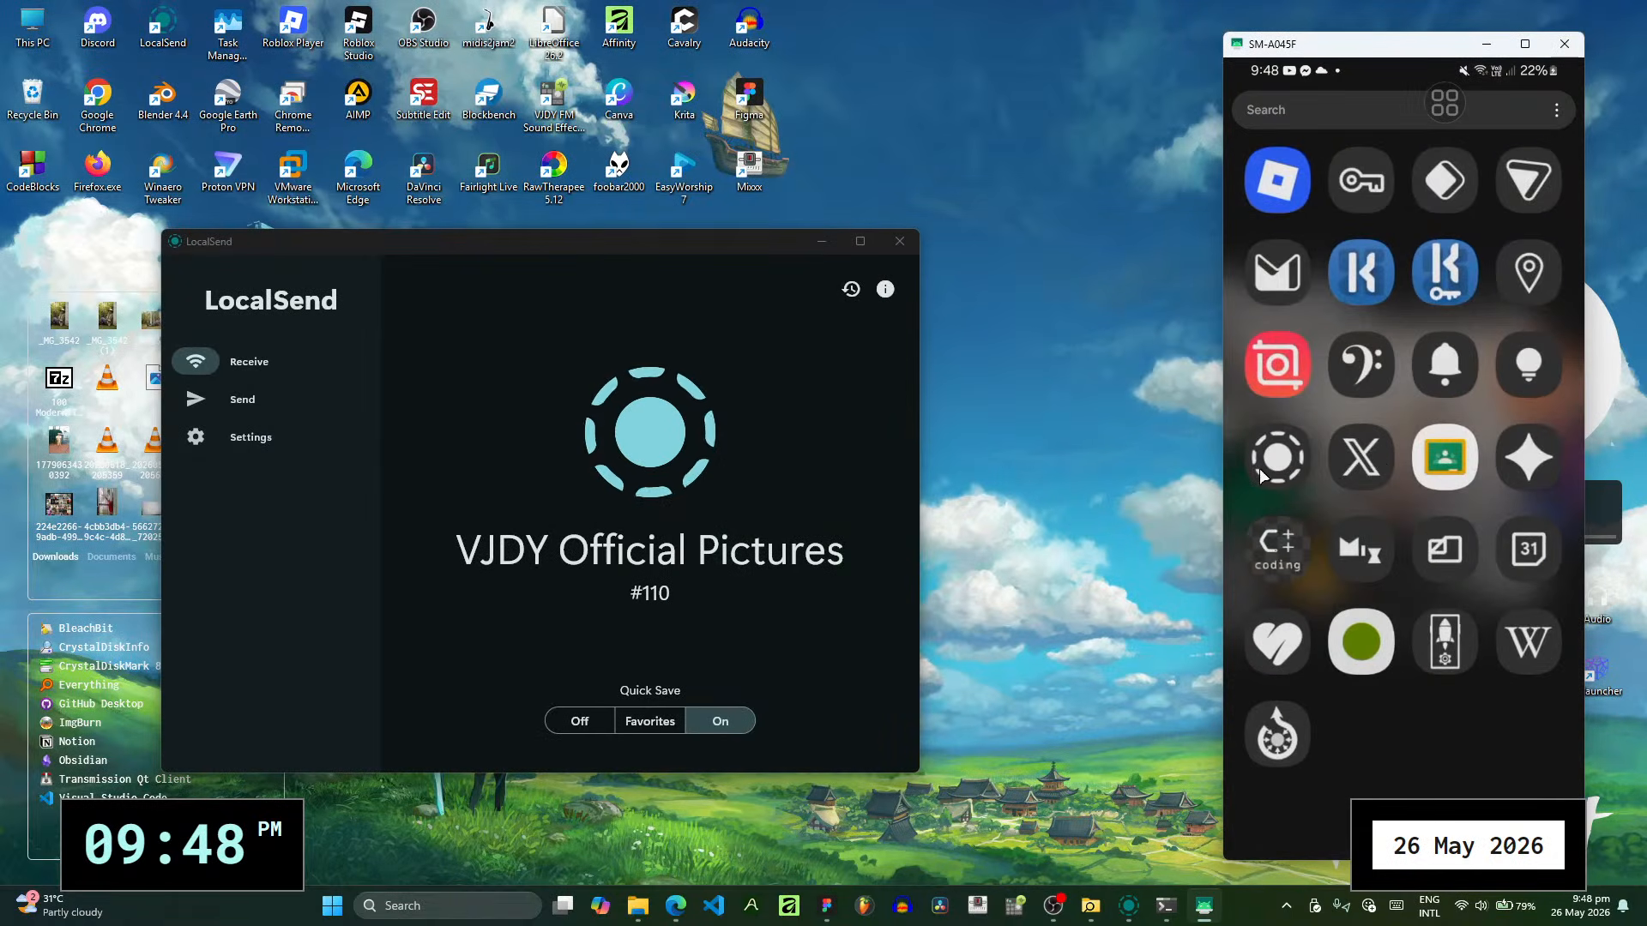
{"action": "left_click", "coordinate": [1263, 467]}
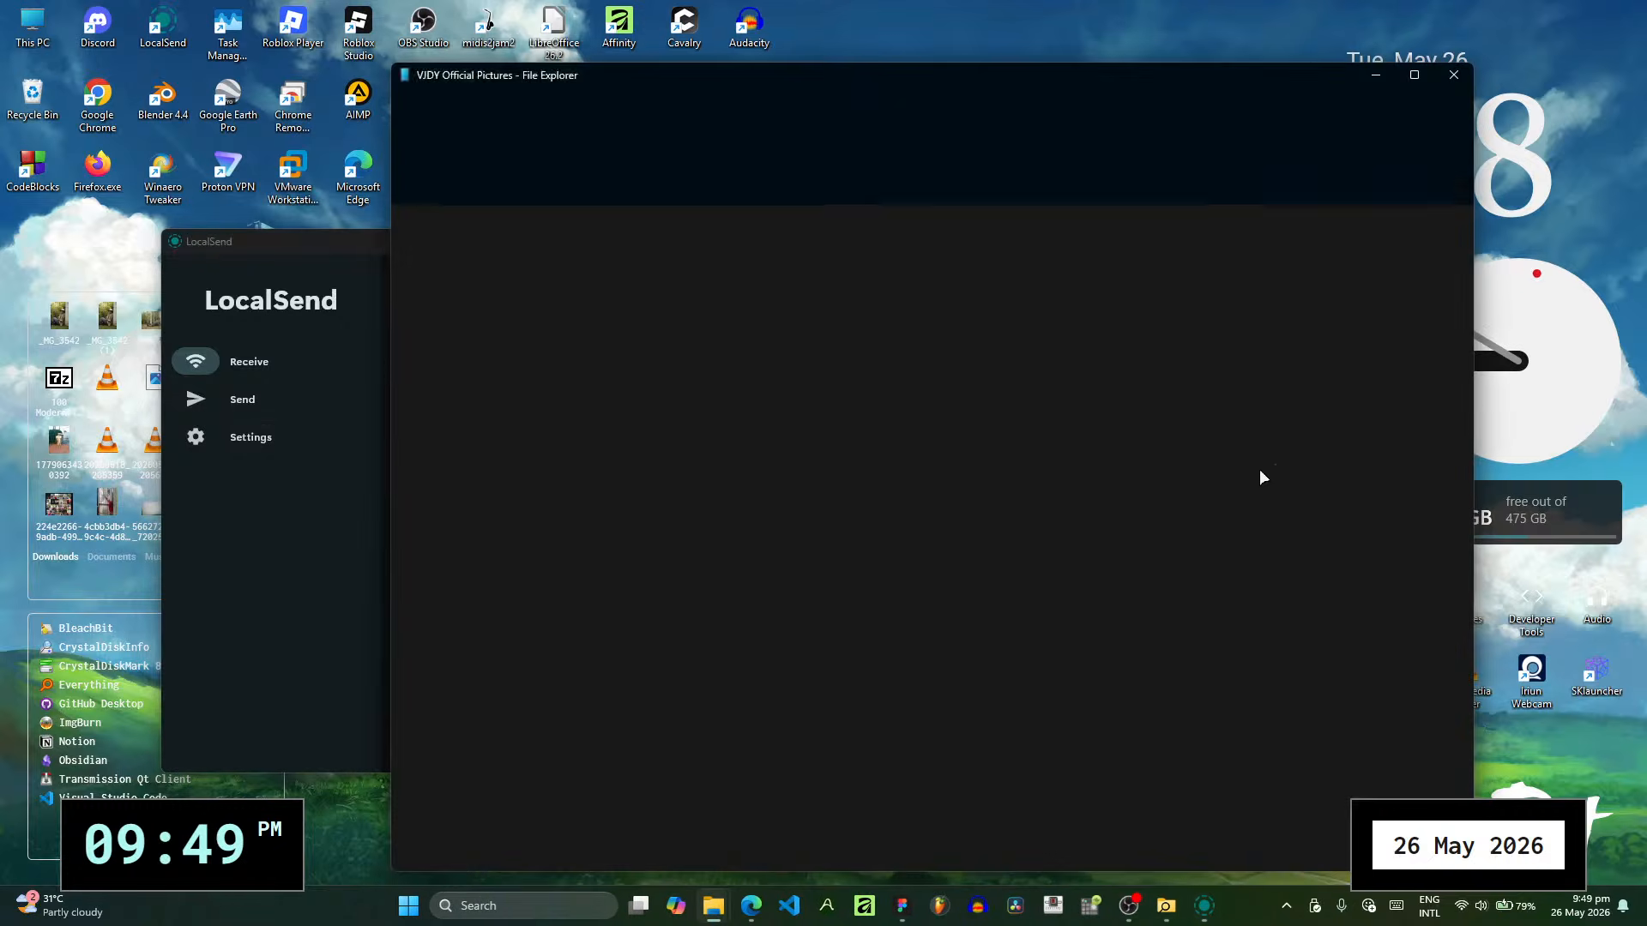
- Relaunch scrcpy.exe from the scrcpy-win64-v3.3.4 folder to mirror the phone again, and return the phone to its home screen
{"action": "left_click", "coordinate": [1377, 79]}
{"action": "mouse_move", "coordinate": [713, 905]}
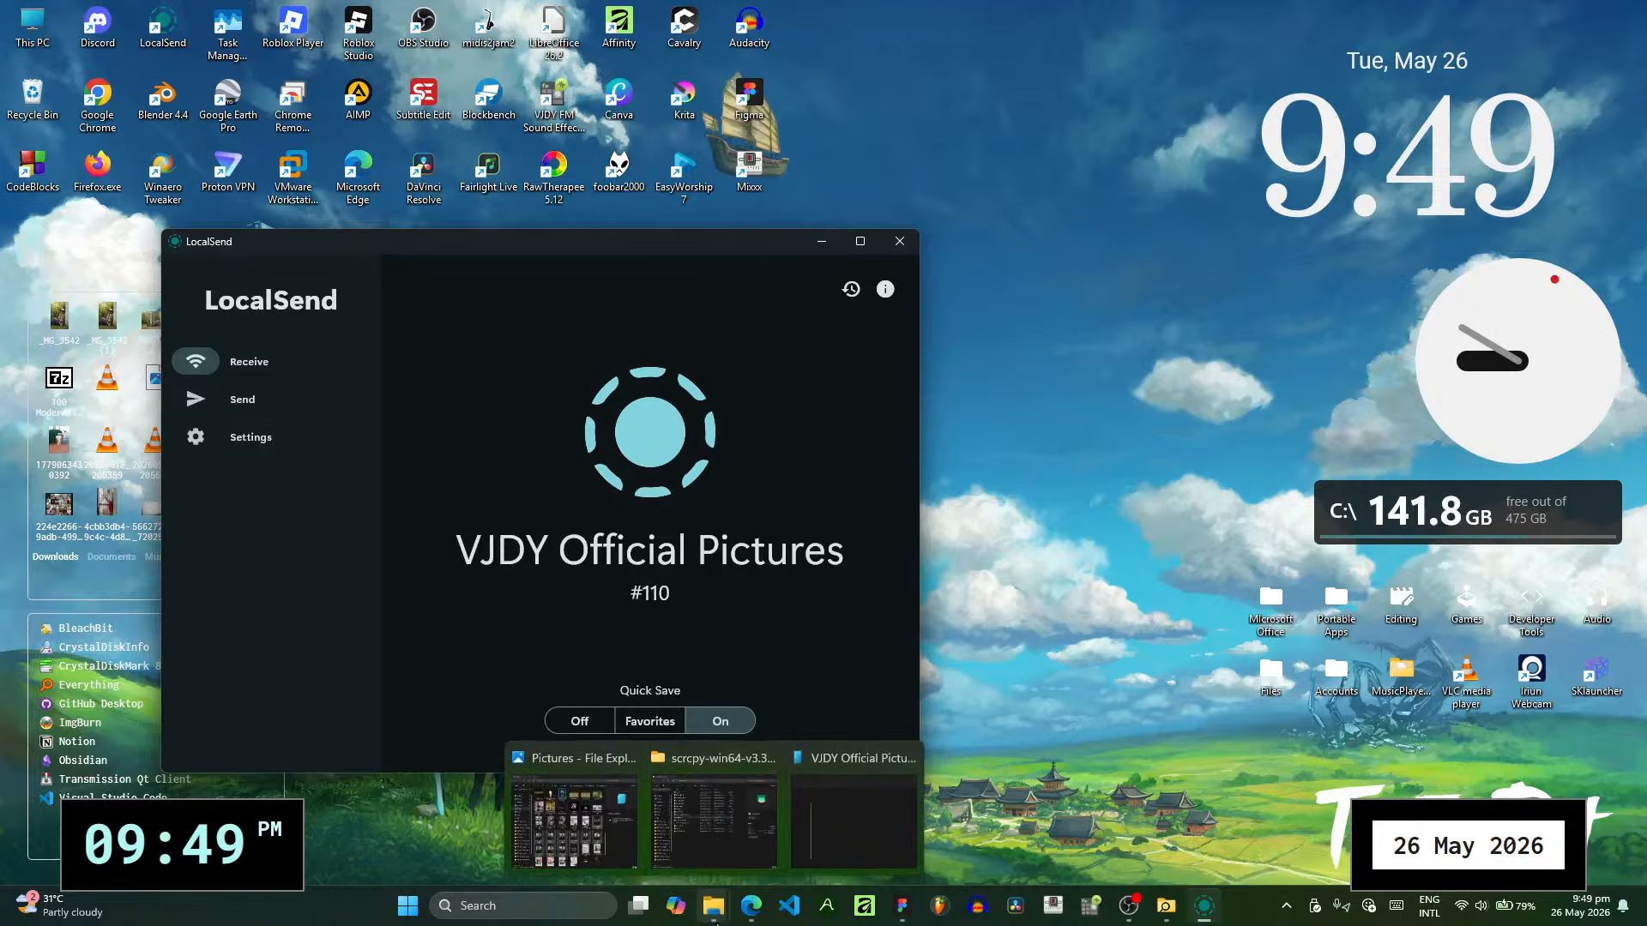
{"action": "left_click", "coordinate": [721, 853]}
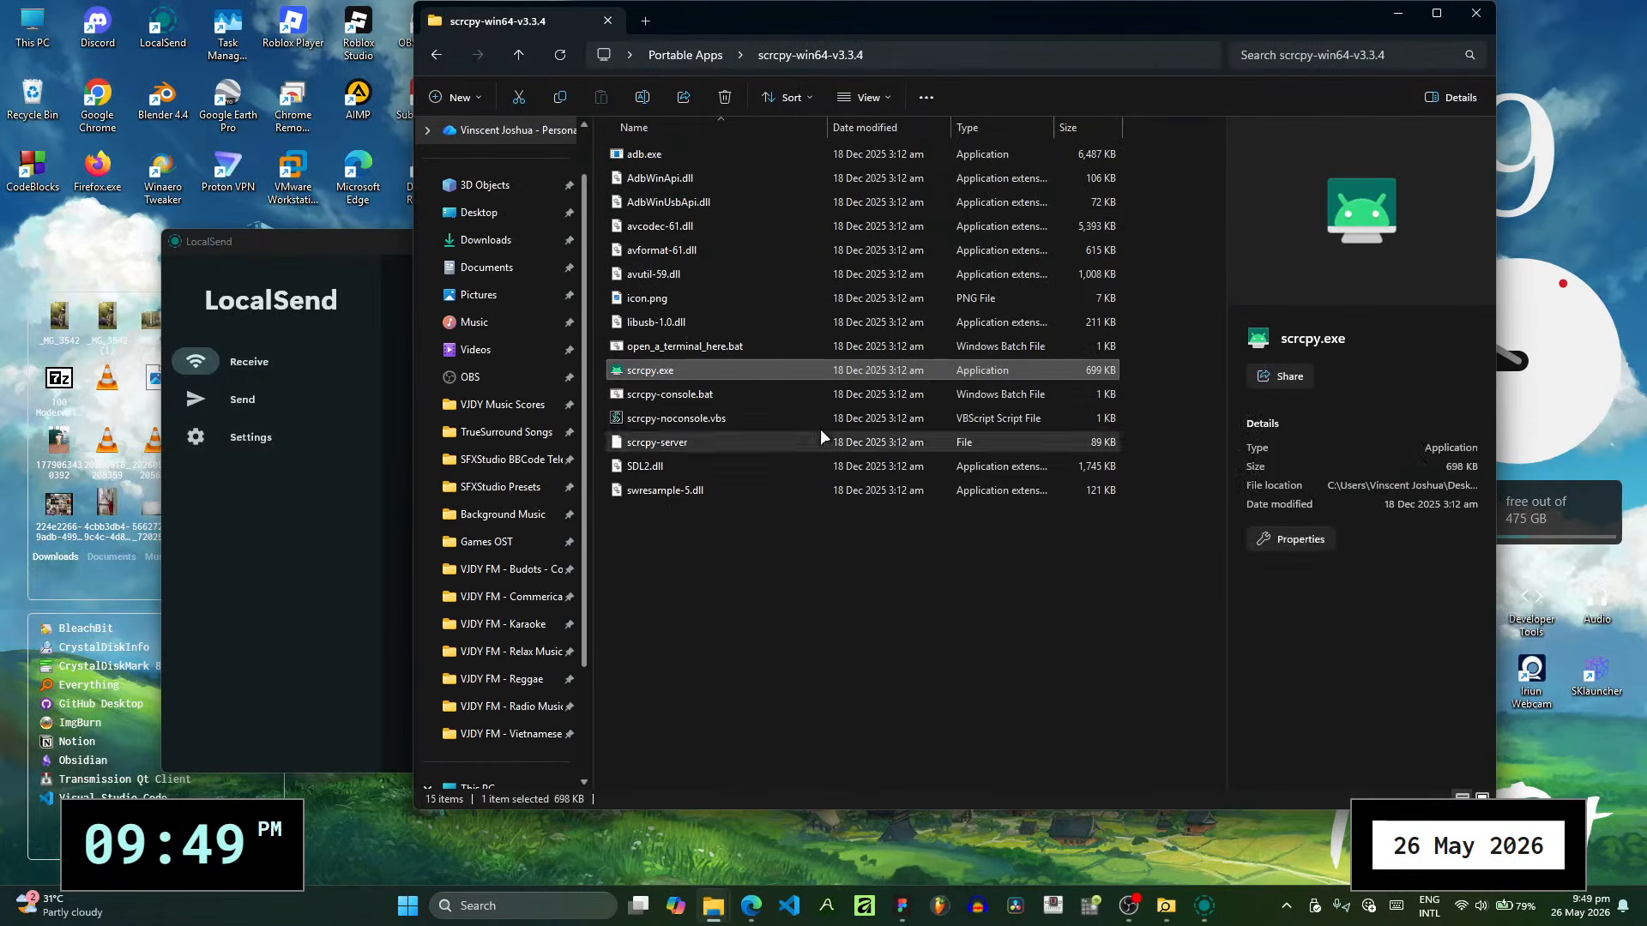
{"action": "double_click", "coordinate": [821, 371]}
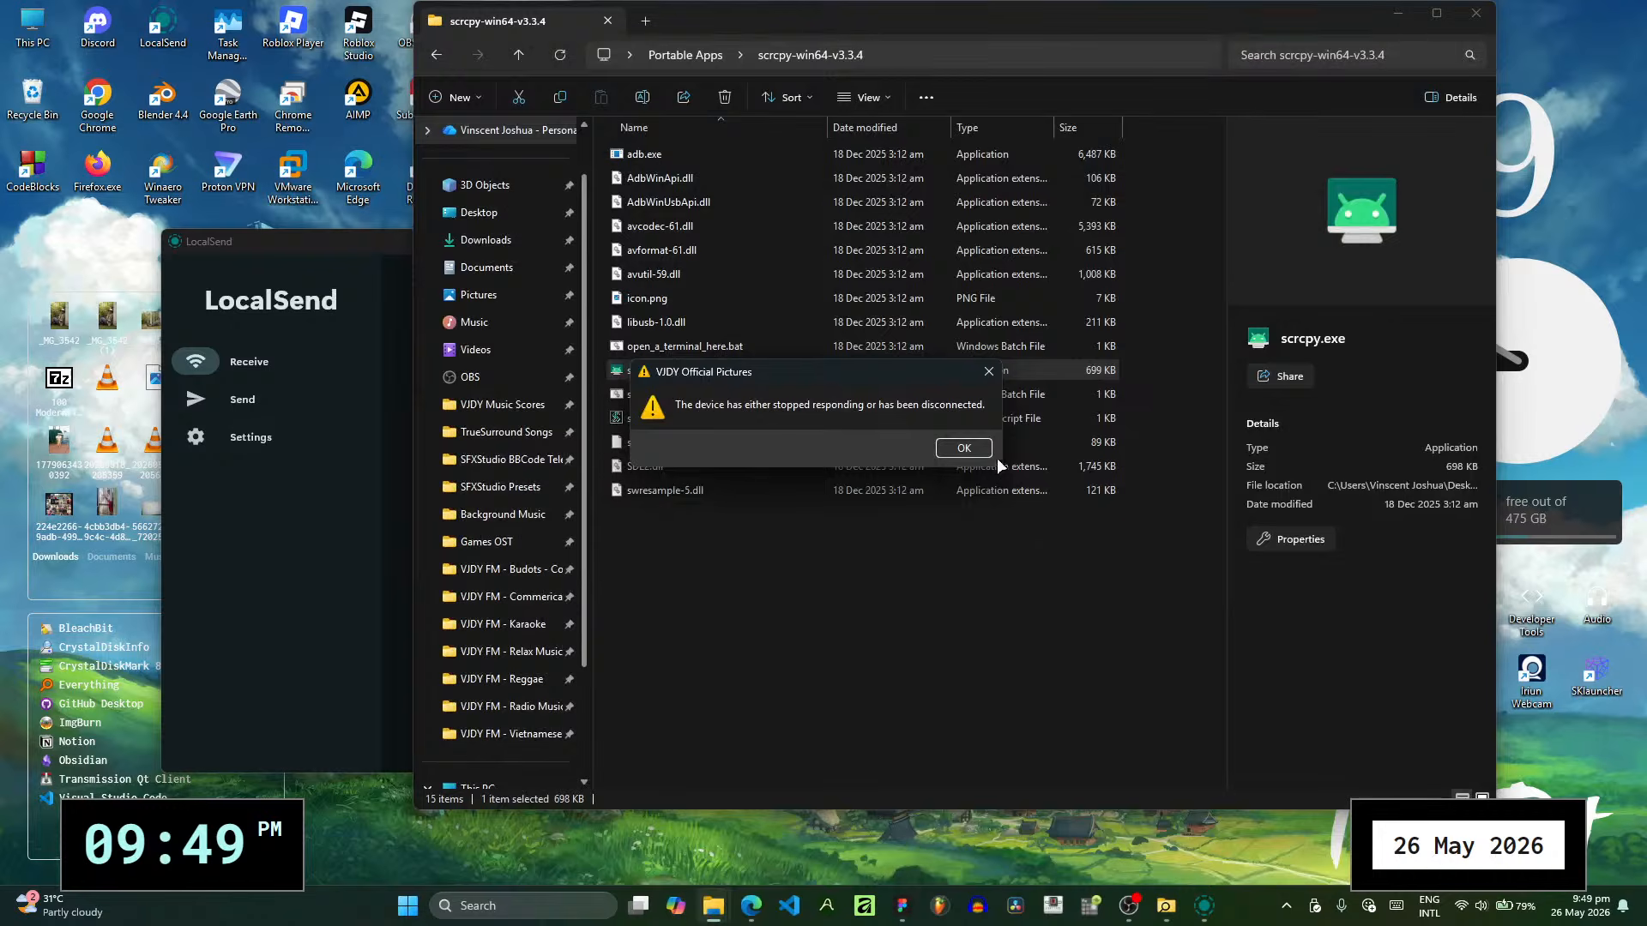
{"action": "left_click", "coordinate": [977, 451]}
{"action": "double_click", "coordinate": [832, 371]}
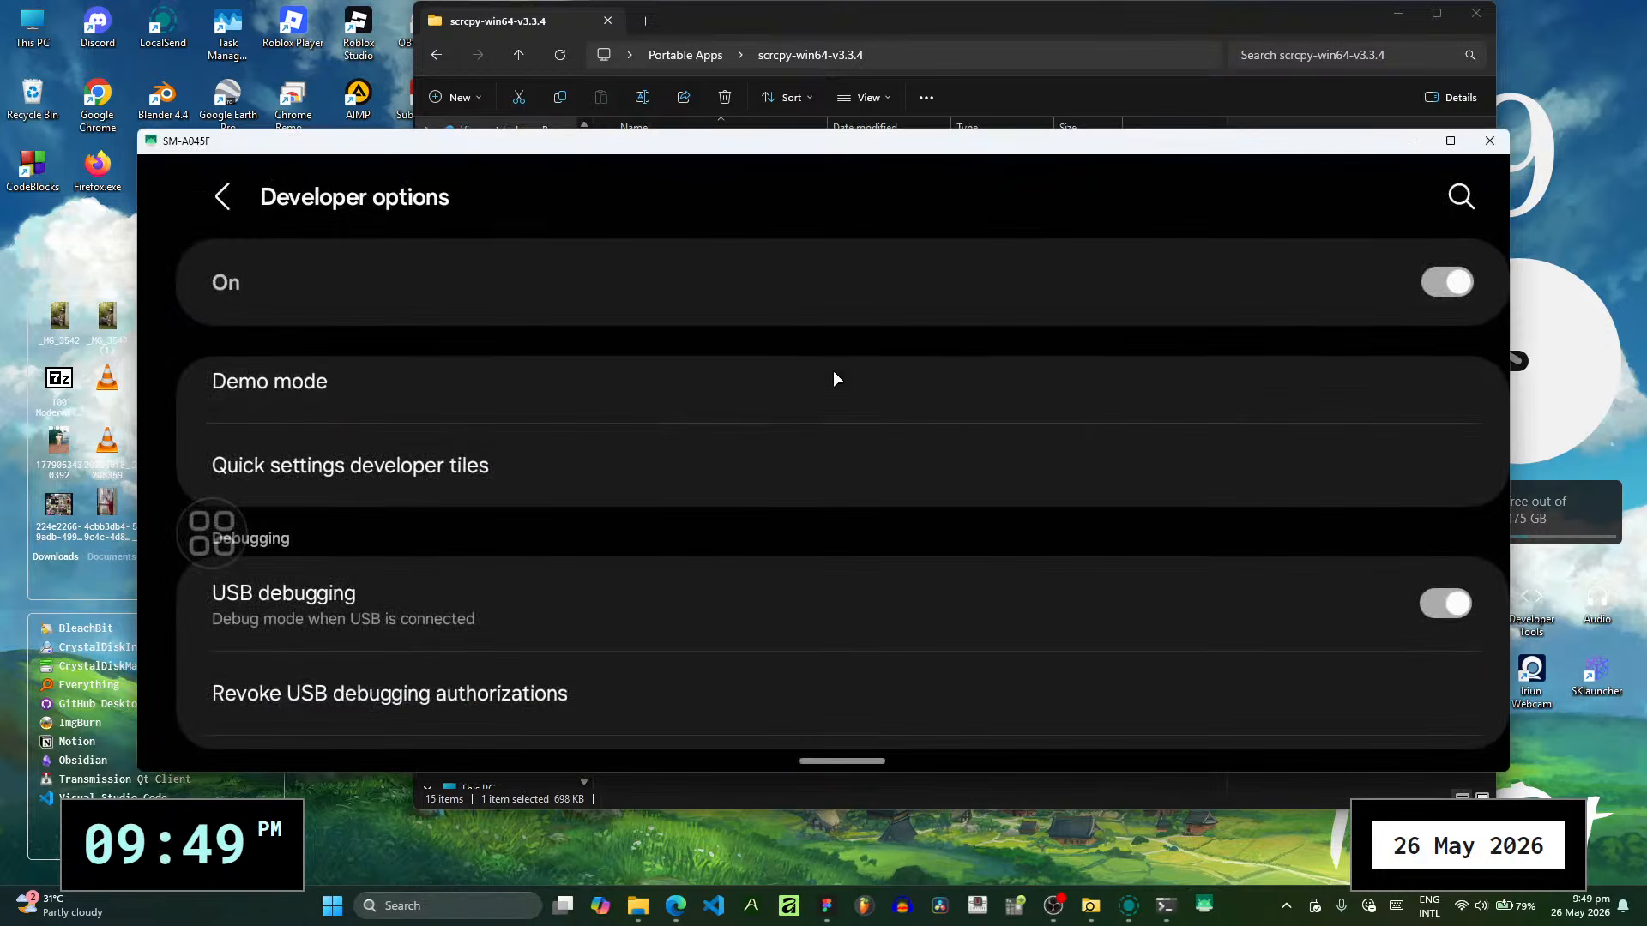
{"action": "middle_click", "coordinate": [832, 370]}
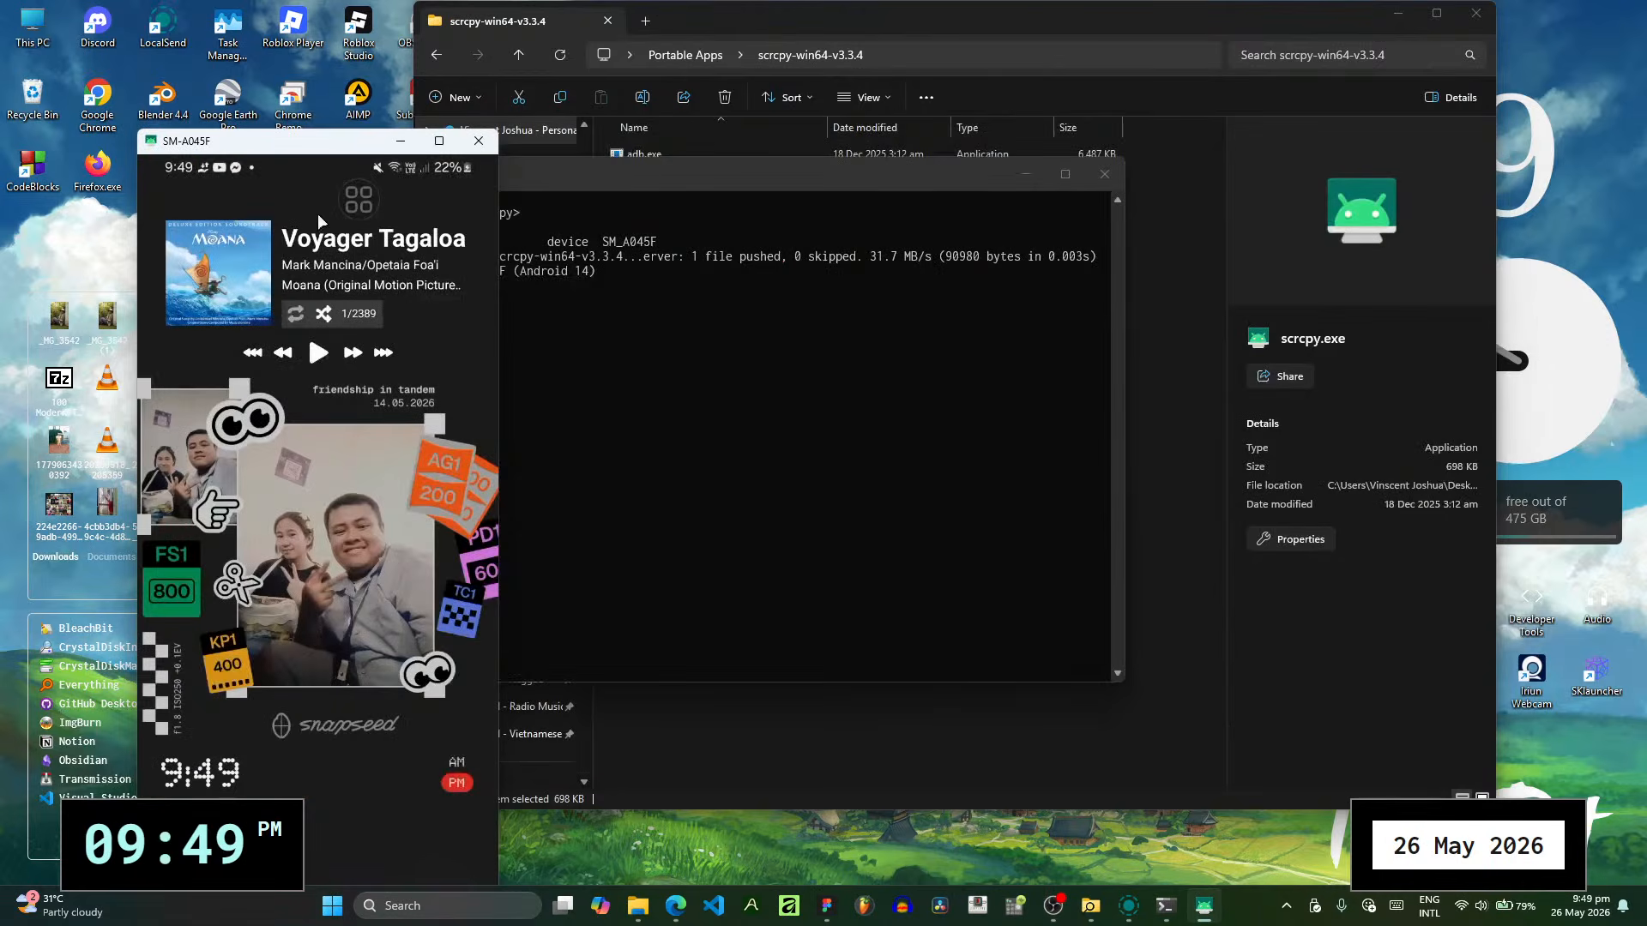
- Move the mirrored phone window to the right side of the desktop and open the Send page of LocalSend on the phone
{"action": "left_click_drag", "start_coordinate": [307, 148], "coordinate": [1390, 17]}
{"action": "left_click", "coordinate": [1388, 20]}
{"action": "left_click_drag", "start_coordinate": [1459, 556], "coordinate": [1473, 180]}
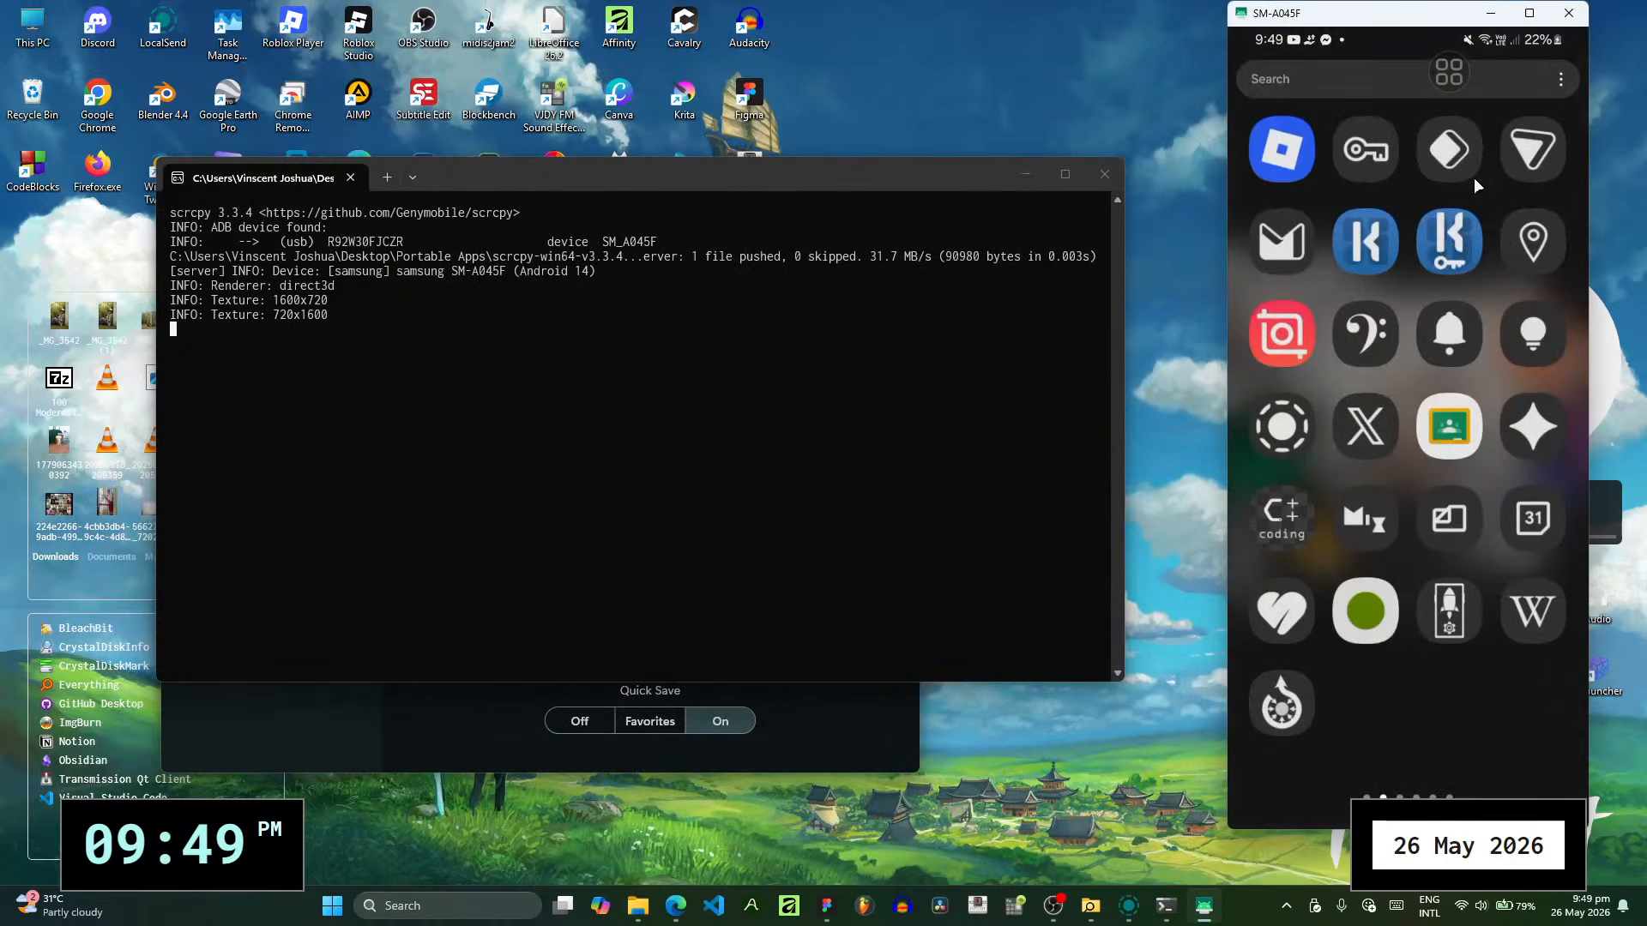
{"action": "left_click", "coordinate": [1294, 441]}
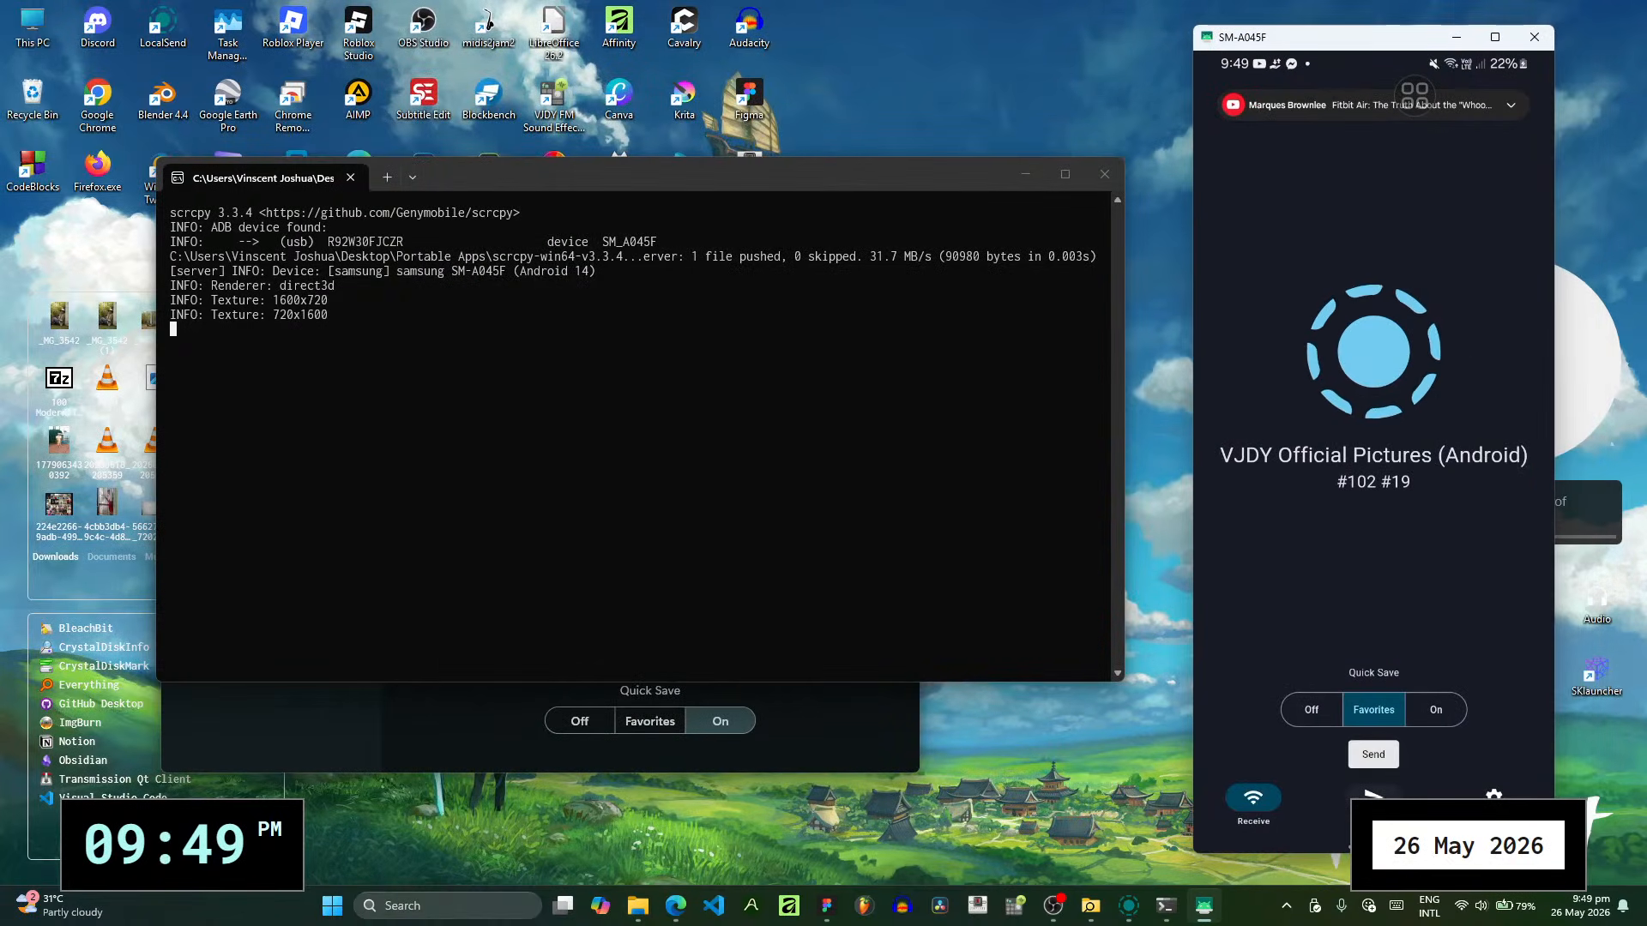
{"action": "left_click", "coordinate": [1373, 795]}
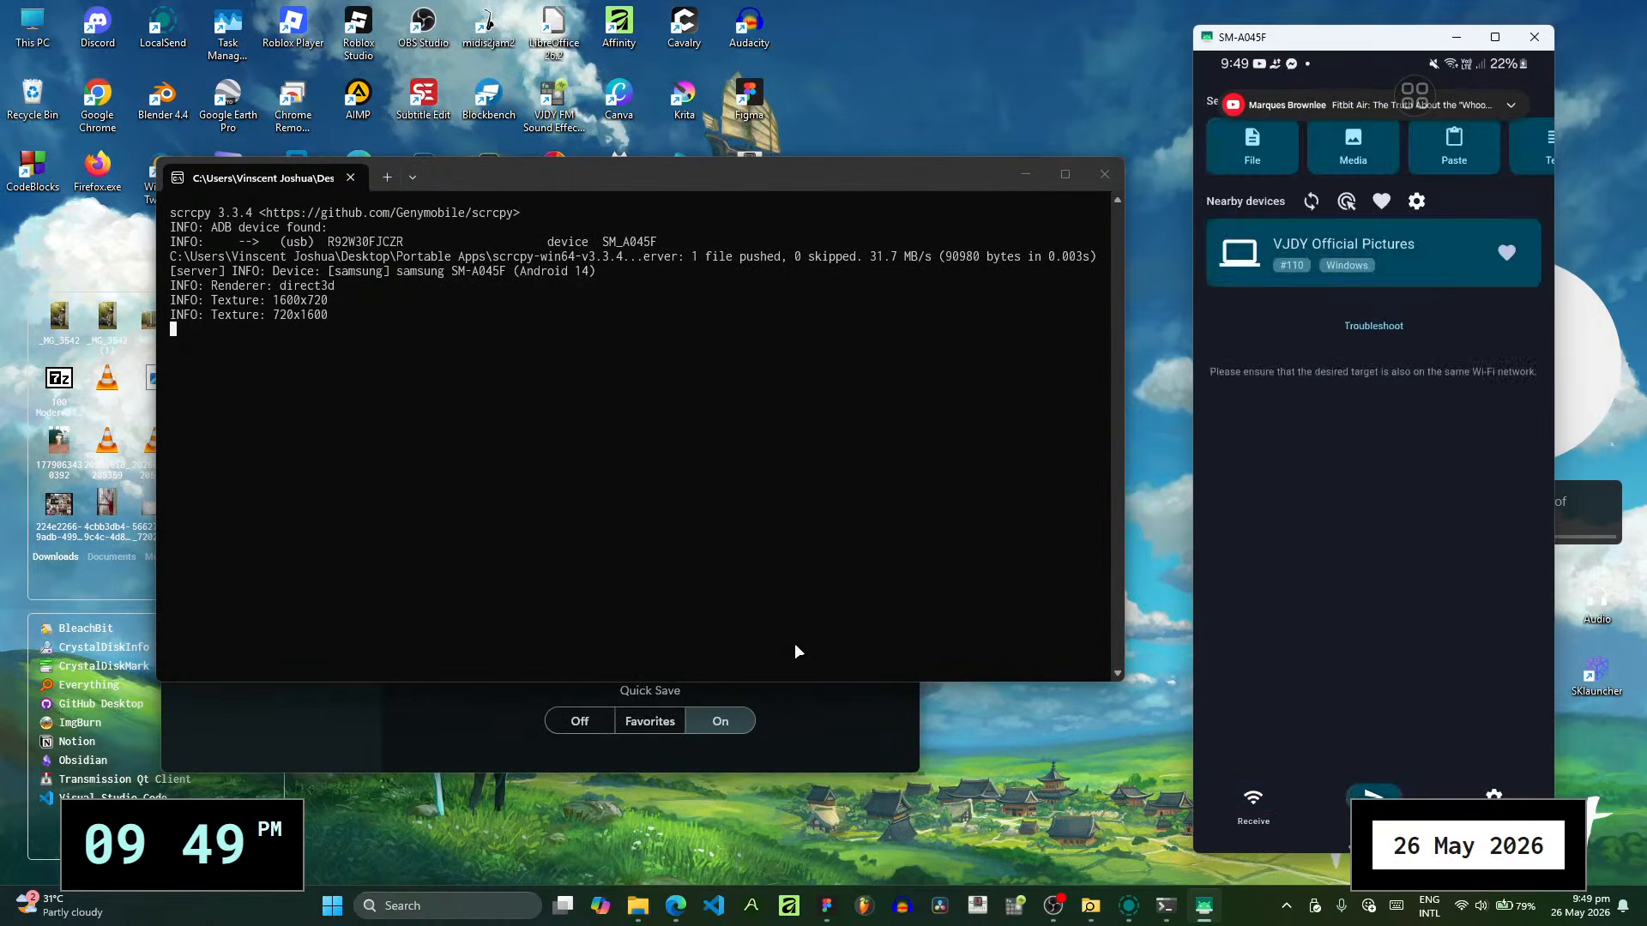
- Add the 11 selected POST RECAP images from the Pictures folder to the files to send in LocalSend on the computer
{"action": "left_click", "coordinate": [1025, 174]}
{"action": "left_click", "coordinate": [195, 399]}
{"action": "mouse_move", "coordinate": [637, 905]}
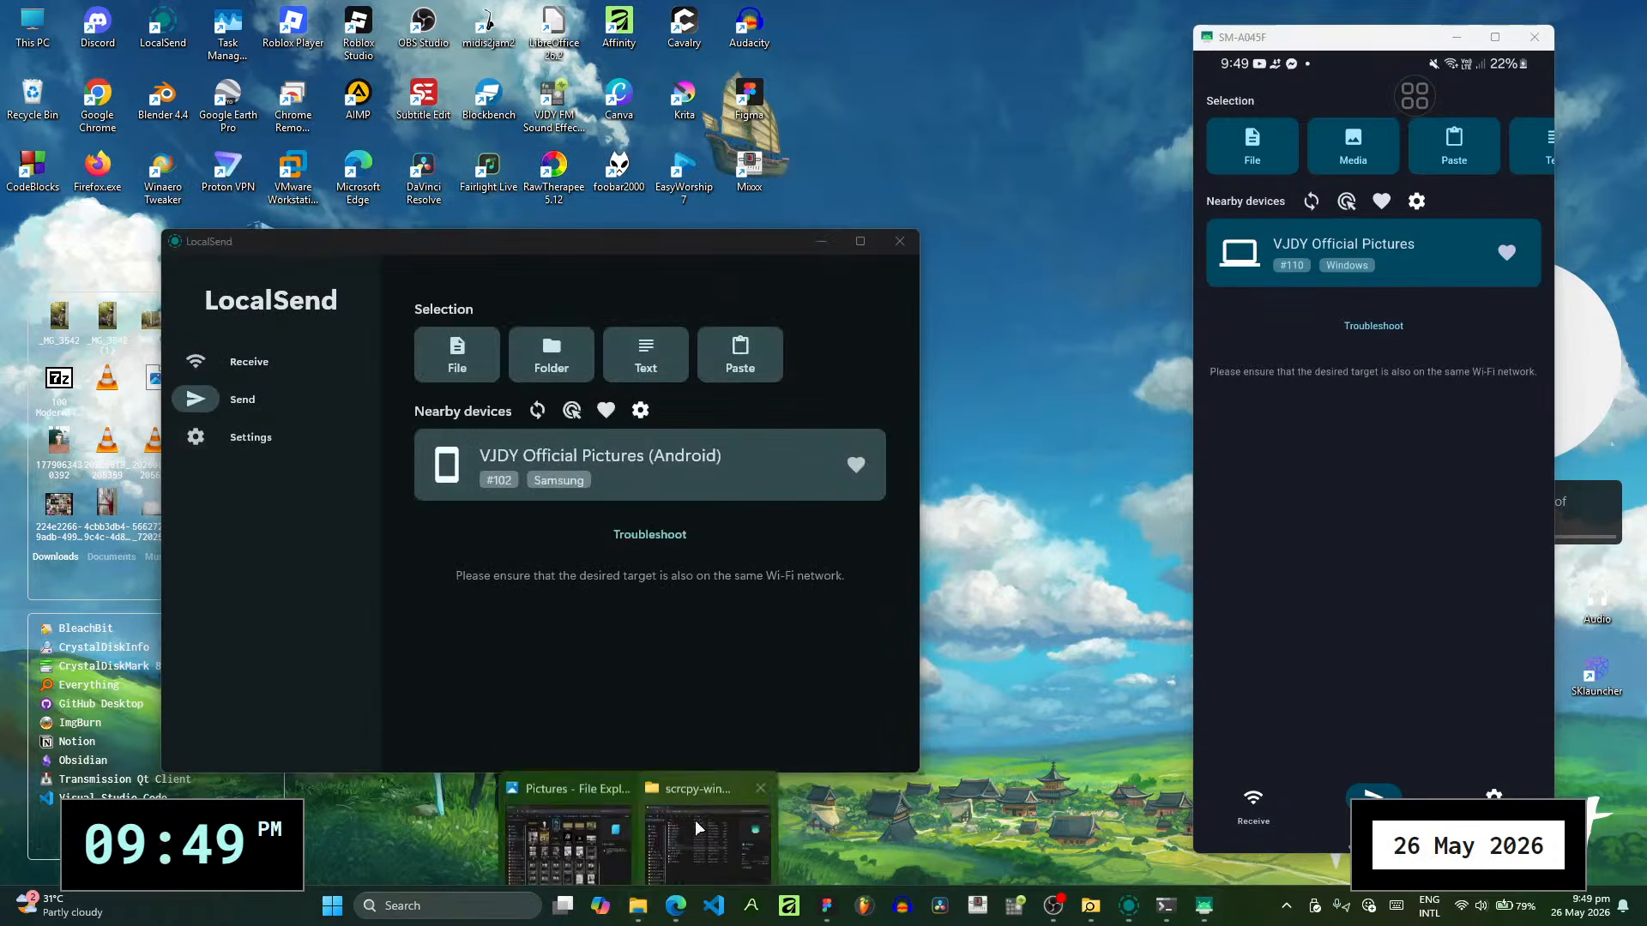
{"action": "left_click", "coordinate": [570, 821]}
{"action": "left_click_drag", "start_coordinate": [1054, 86], "coordinate": [1274, 90]}
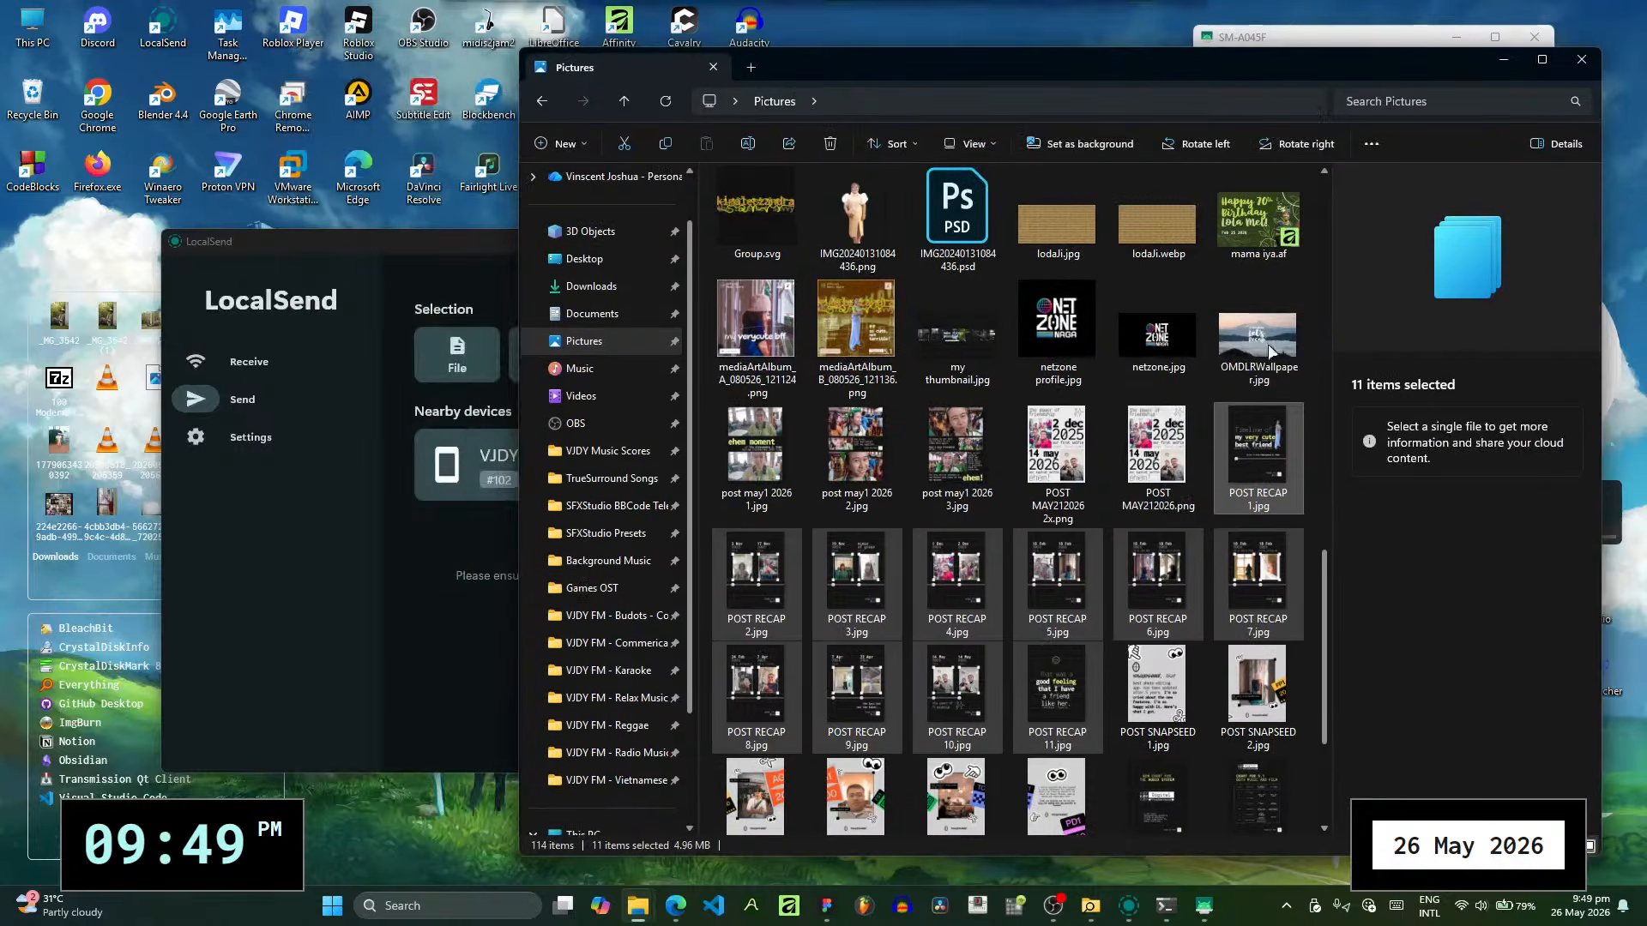
{"action": "left_click_drag", "start_coordinate": [1282, 467], "coordinate": [417, 525]}
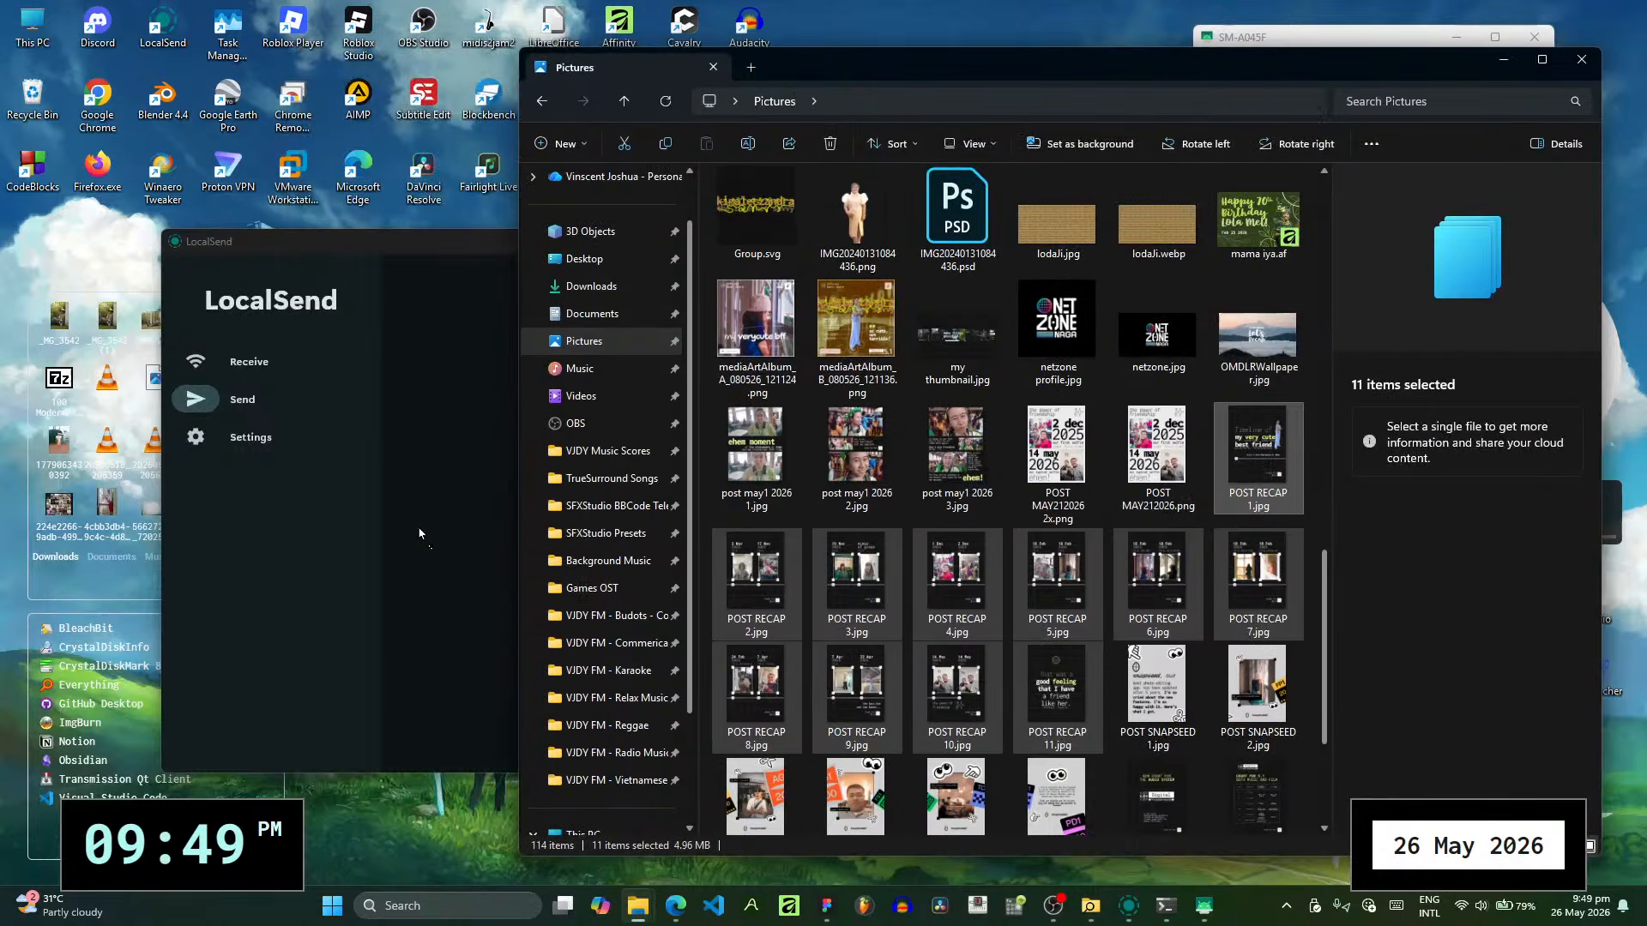
- Send the 11 files from LocalSend to the Samsung phone and decline opening the received file
{"action": "left_click", "coordinate": [1503, 58]}
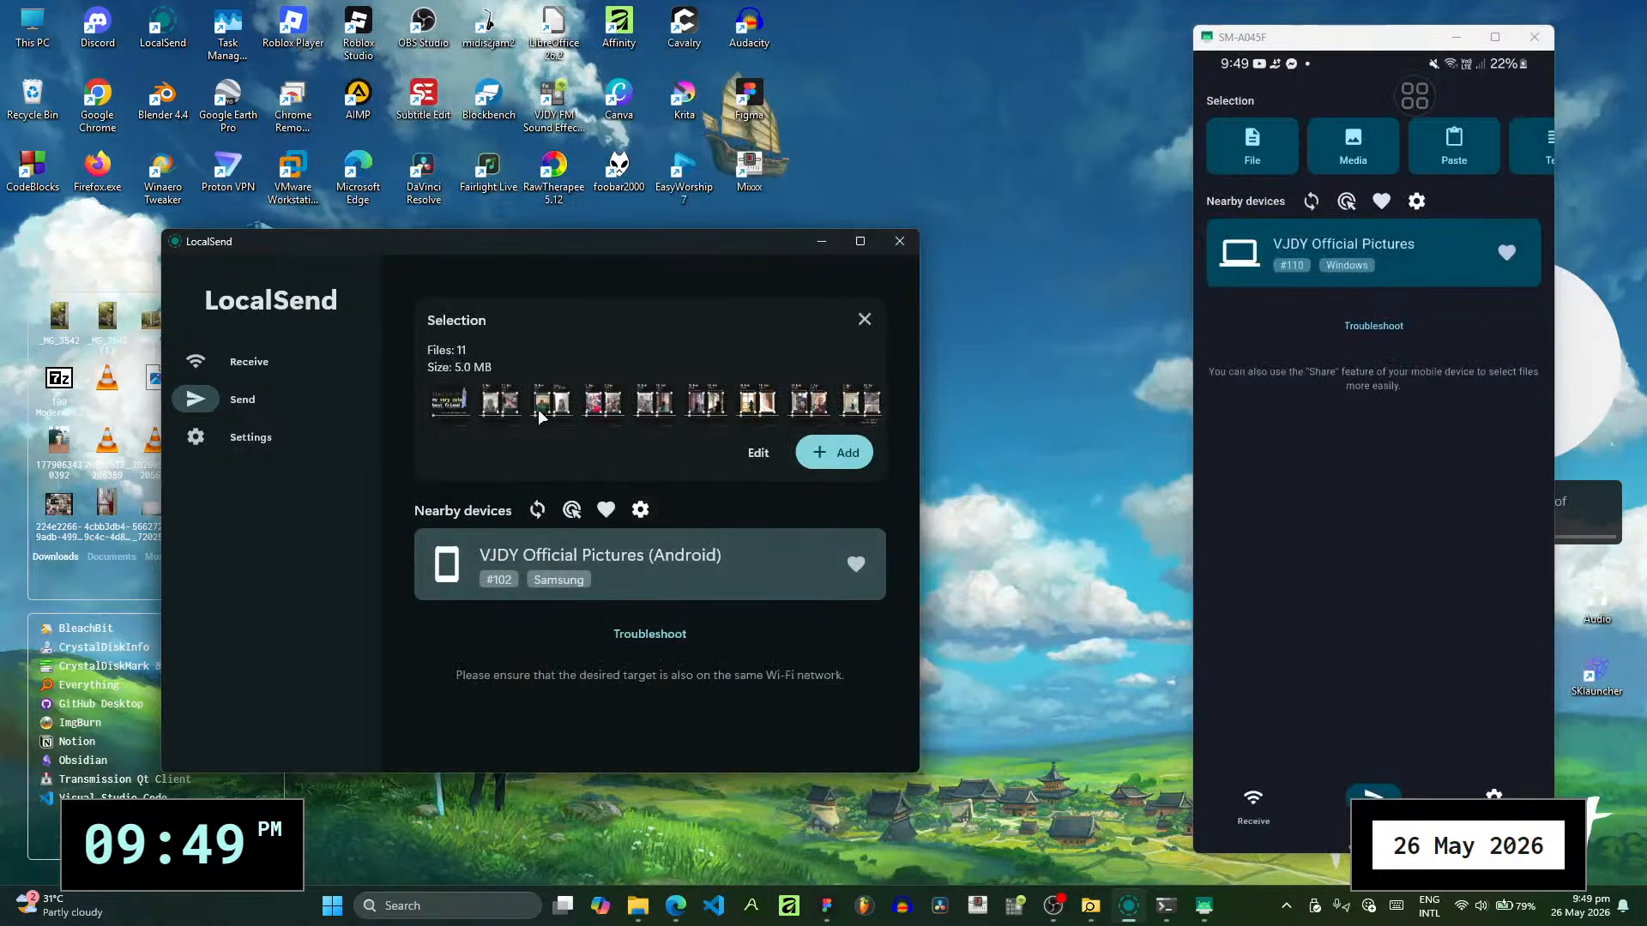
{"action": "left_click", "coordinate": [724, 572]}
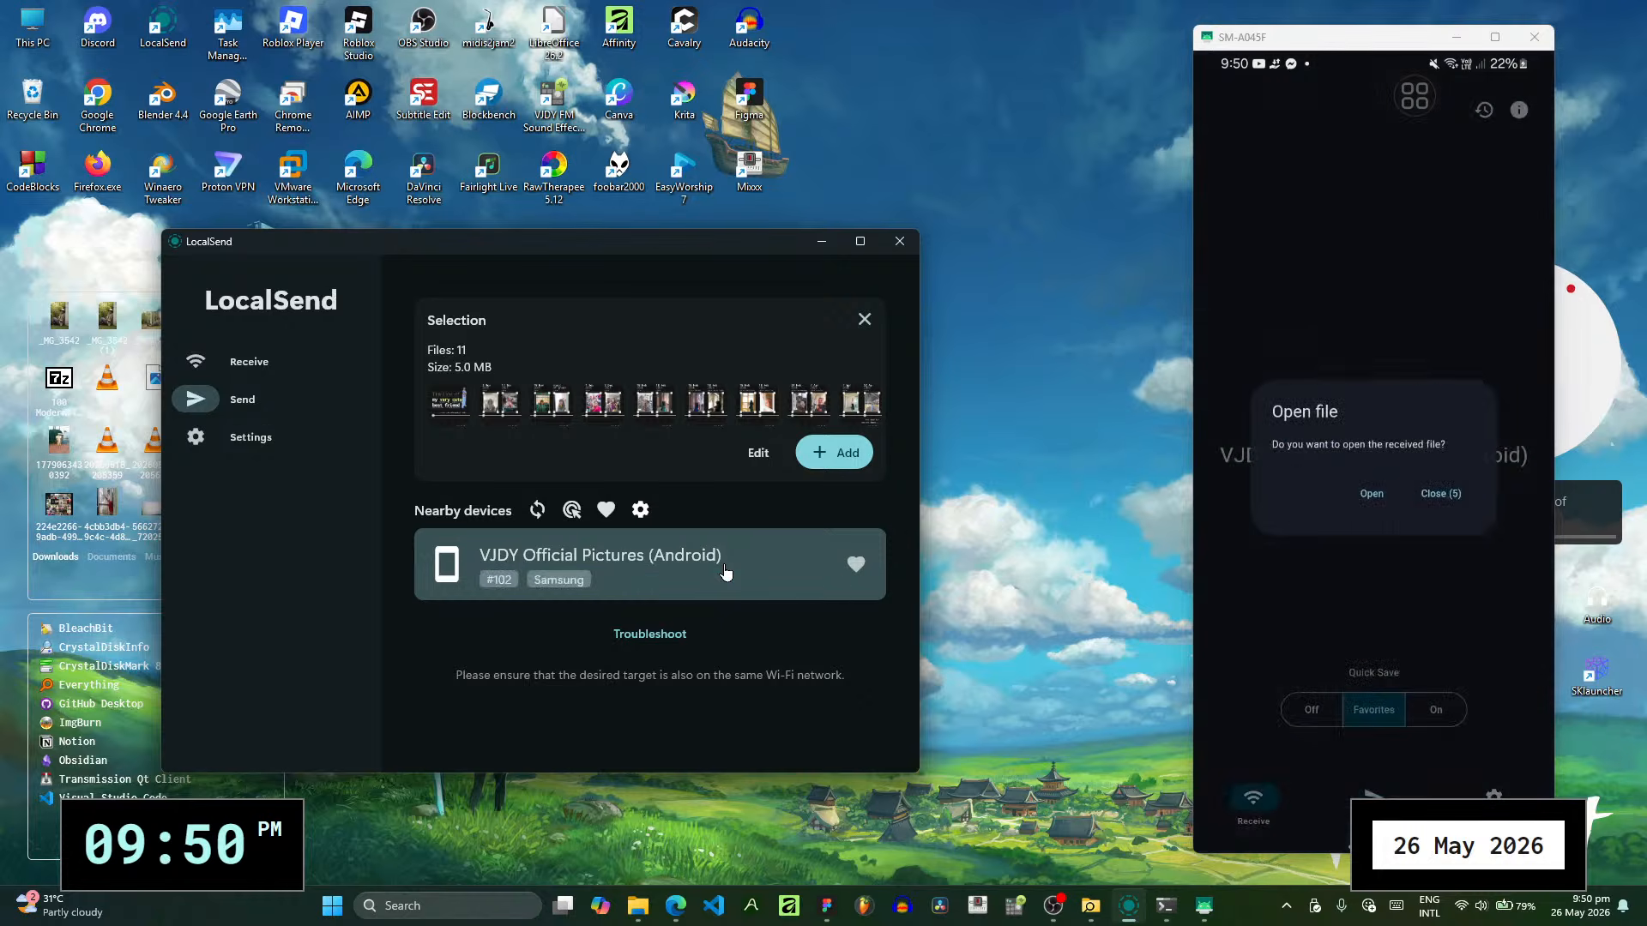
{"action": "left_click", "coordinate": [1436, 494]}
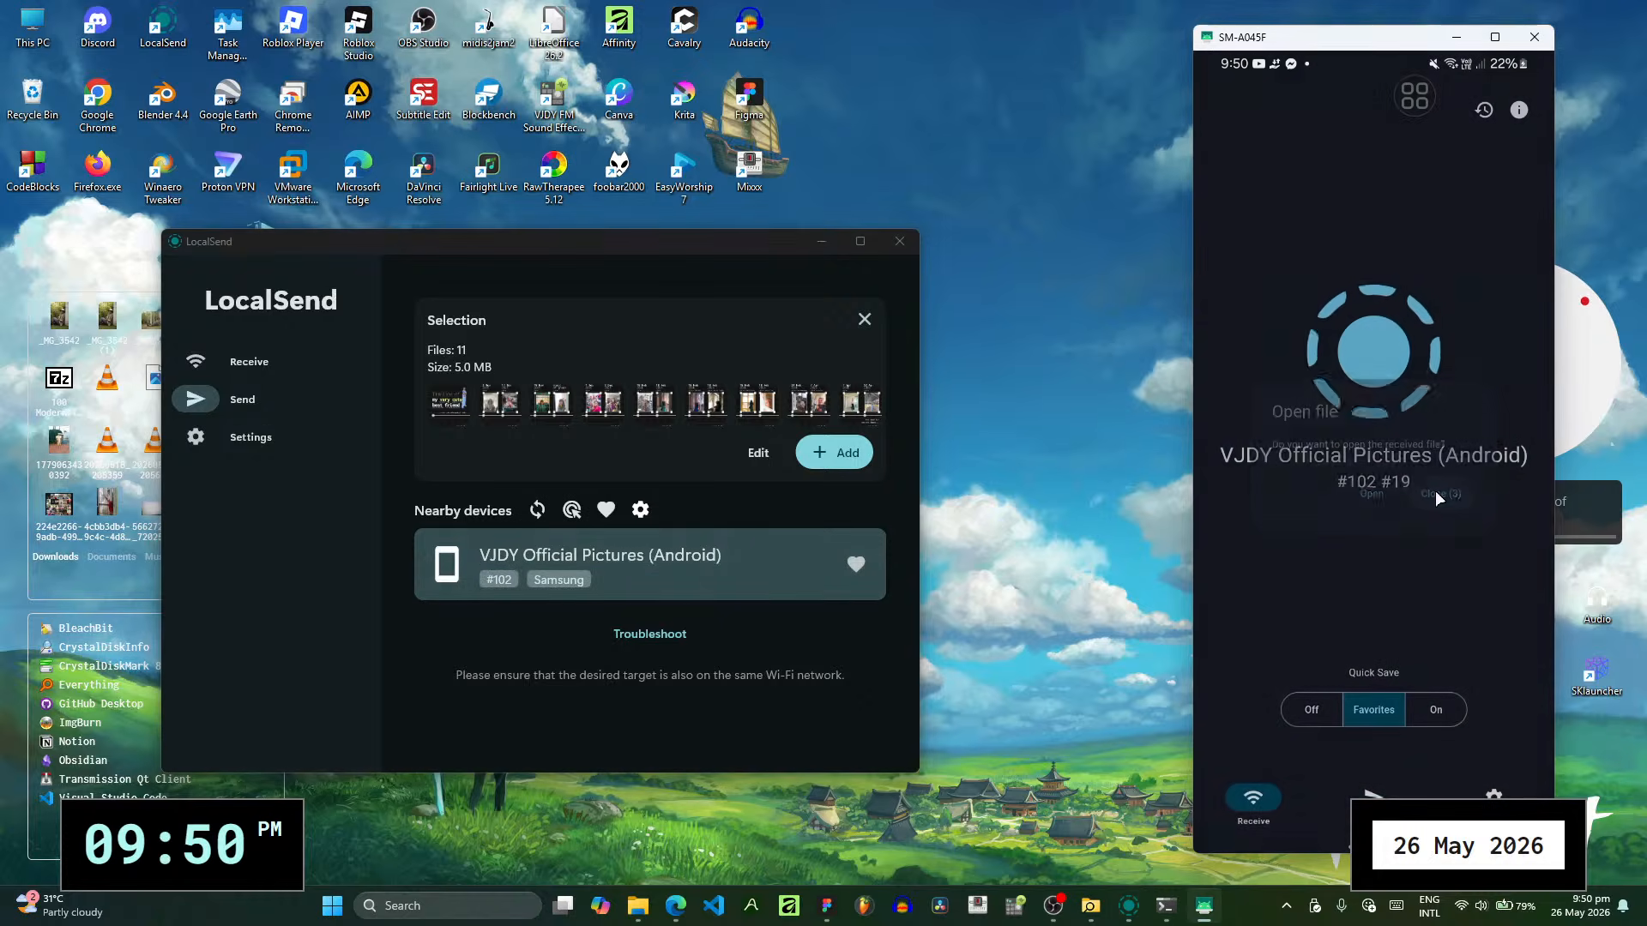
- Open Instagram from the phone's Social folder, shift the mirrored window toward the desktop's centre, and start a new post
{"action": "middle_click", "coordinate": [1420, 314]}
{"action": "left_click_drag", "start_coordinate": [1432, 734], "coordinate": [1470, 5]}
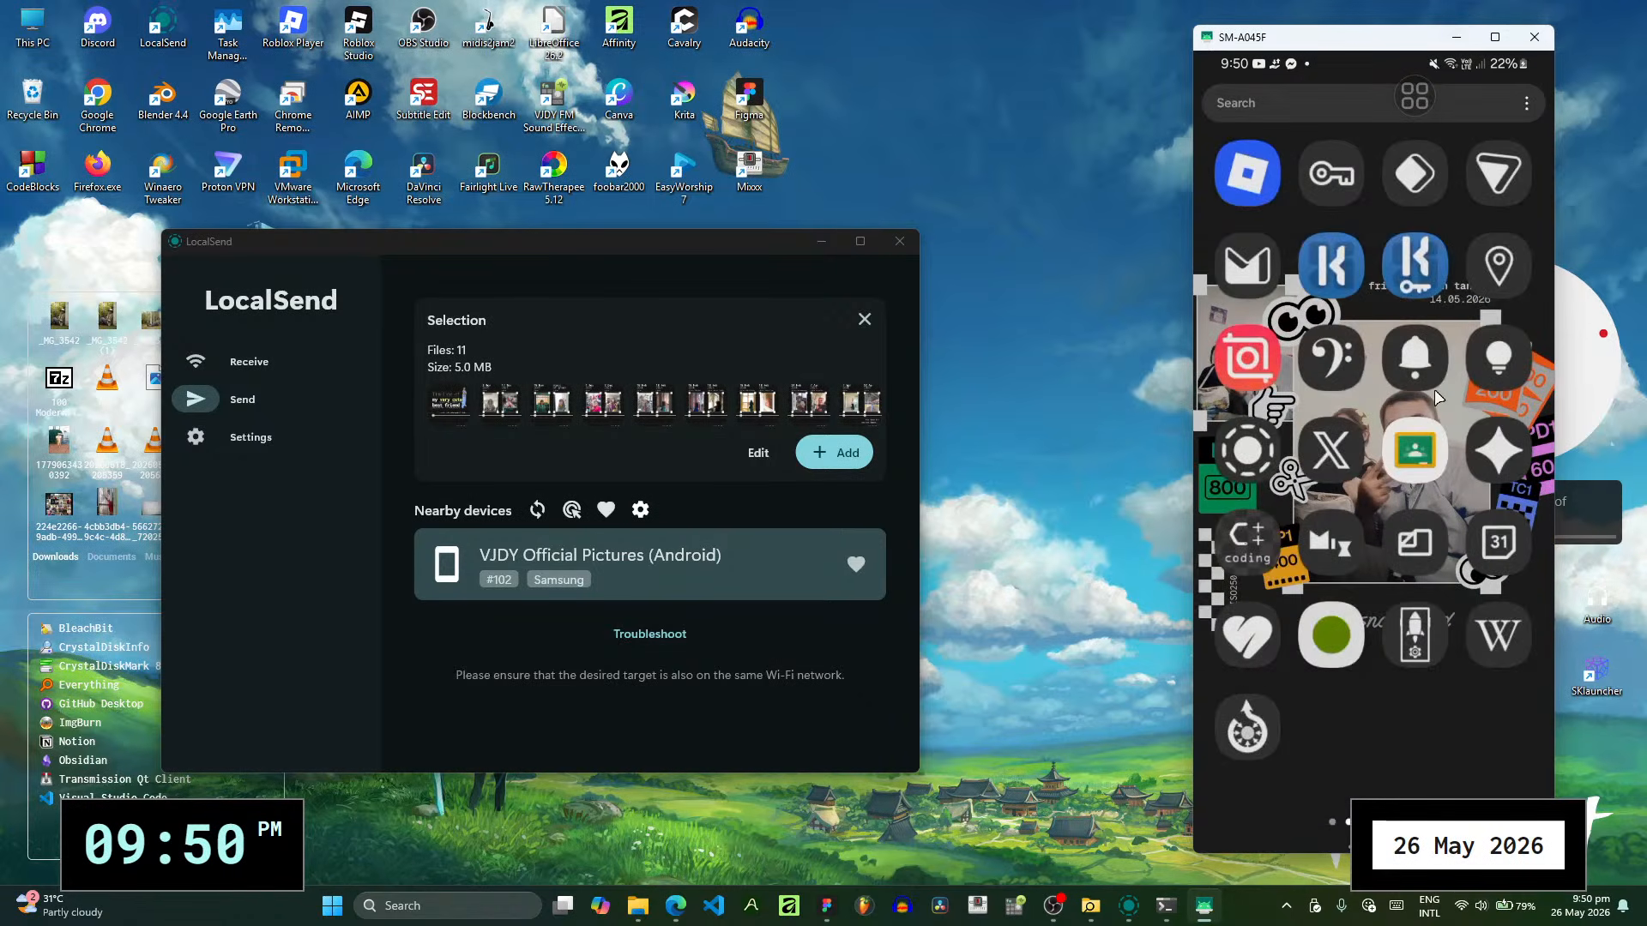
{"action": "left_click_drag", "start_coordinate": [1438, 398], "coordinate": [1527, 364]}
{"action": "left_click", "coordinate": [1331, 182]}
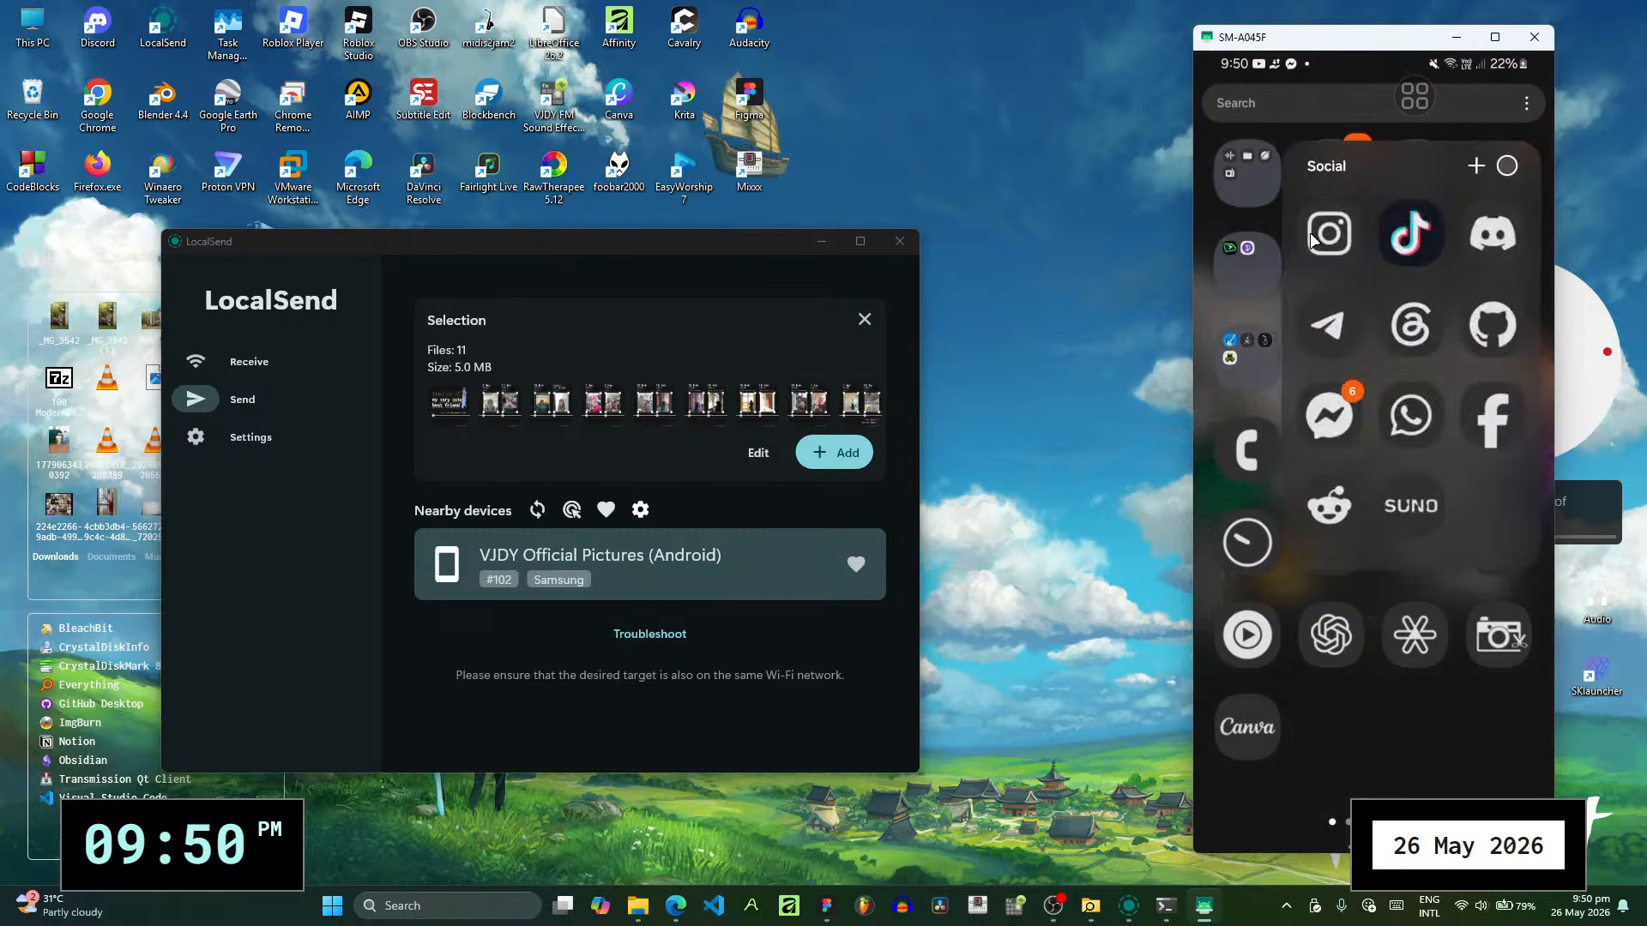
{"action": "left_click", "coordinate": [1310, 236]}
{"action": "left_click_drag", "start_coordinate": [1309, 38], "coordinate": [1100, 54]}
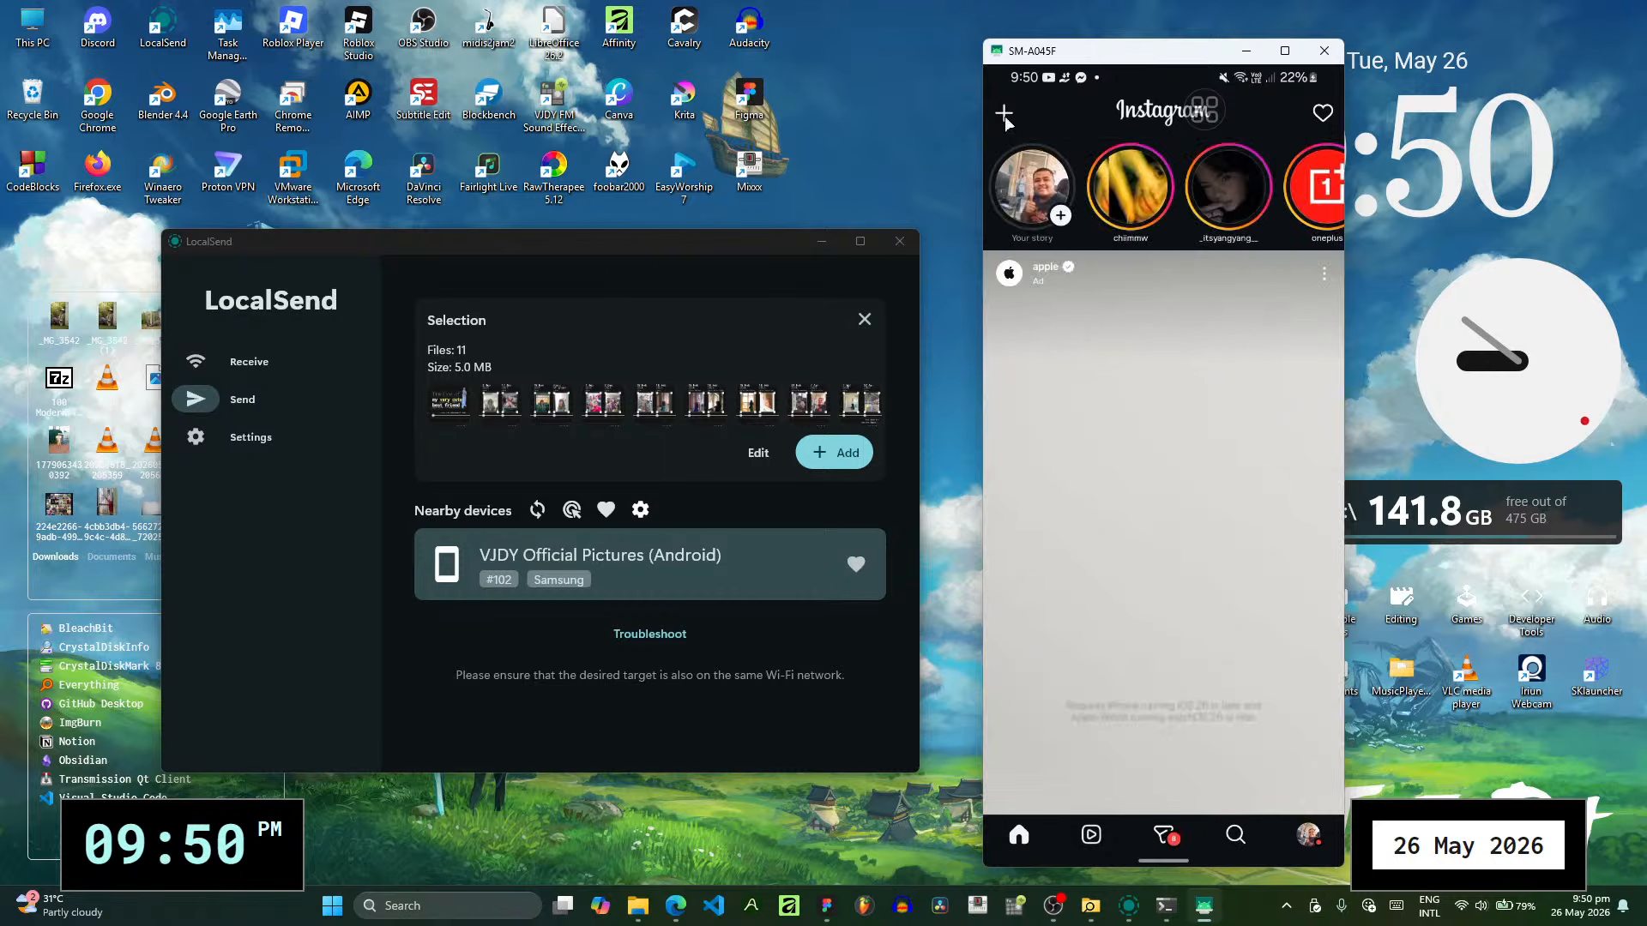
{"action": "left_click", "coordinate": [1068, 173]}
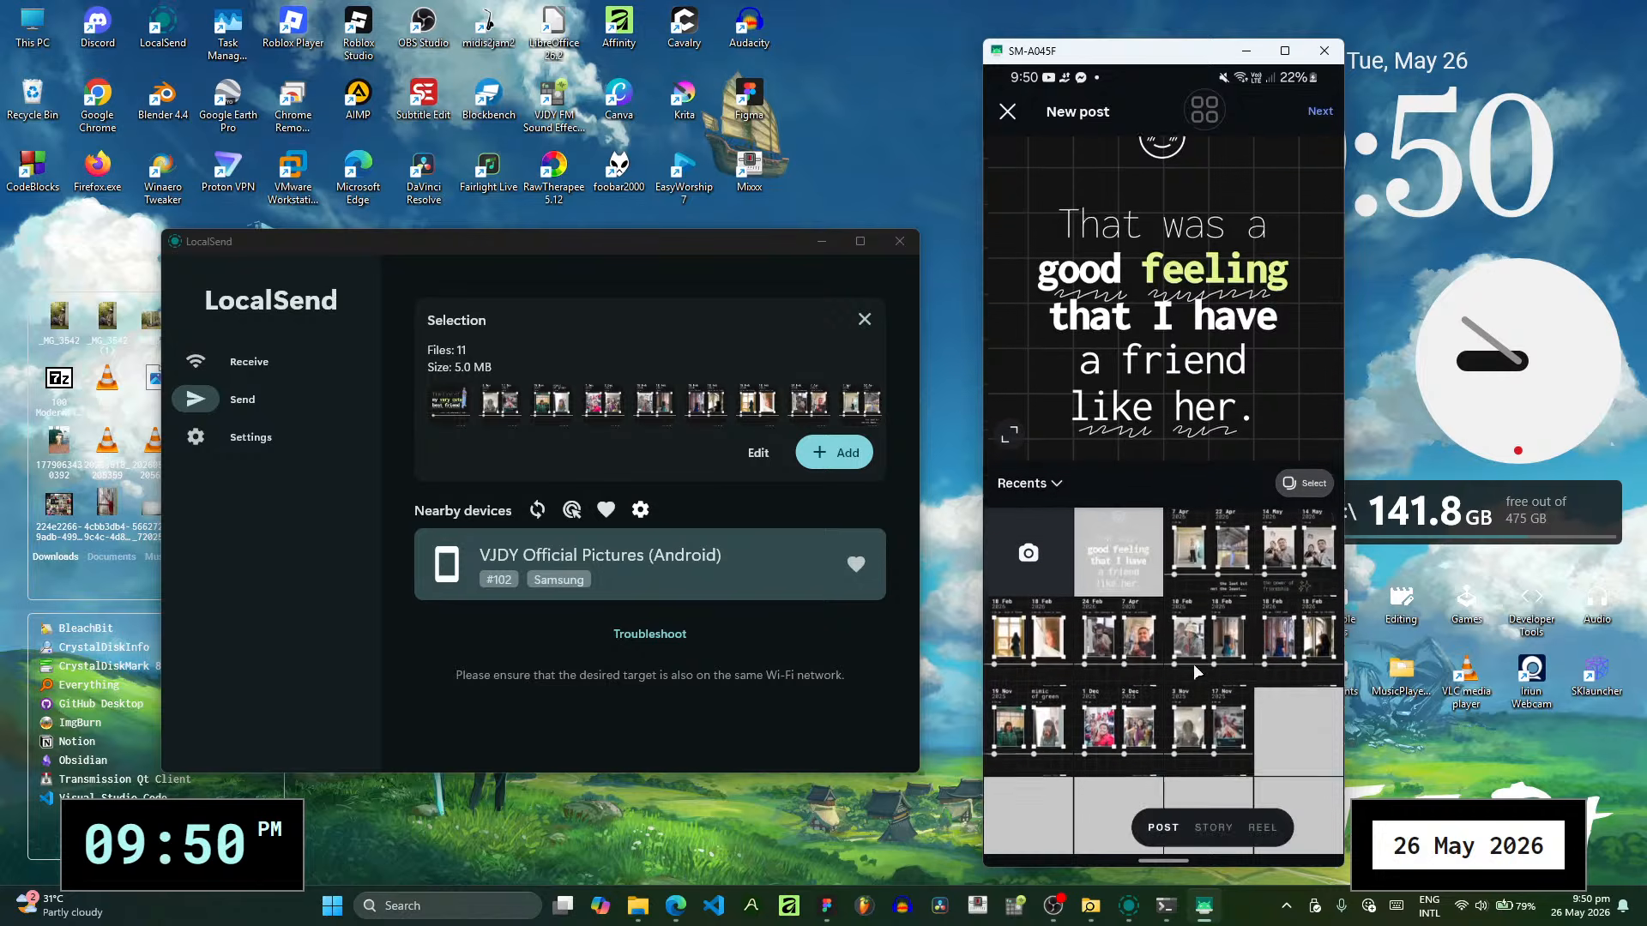
- Choose the "Timeline of my very cute best friend" cover image for the new post and fit it uncropped in the preview
{"action": "left_click", "coordinate": [1297, 757]}
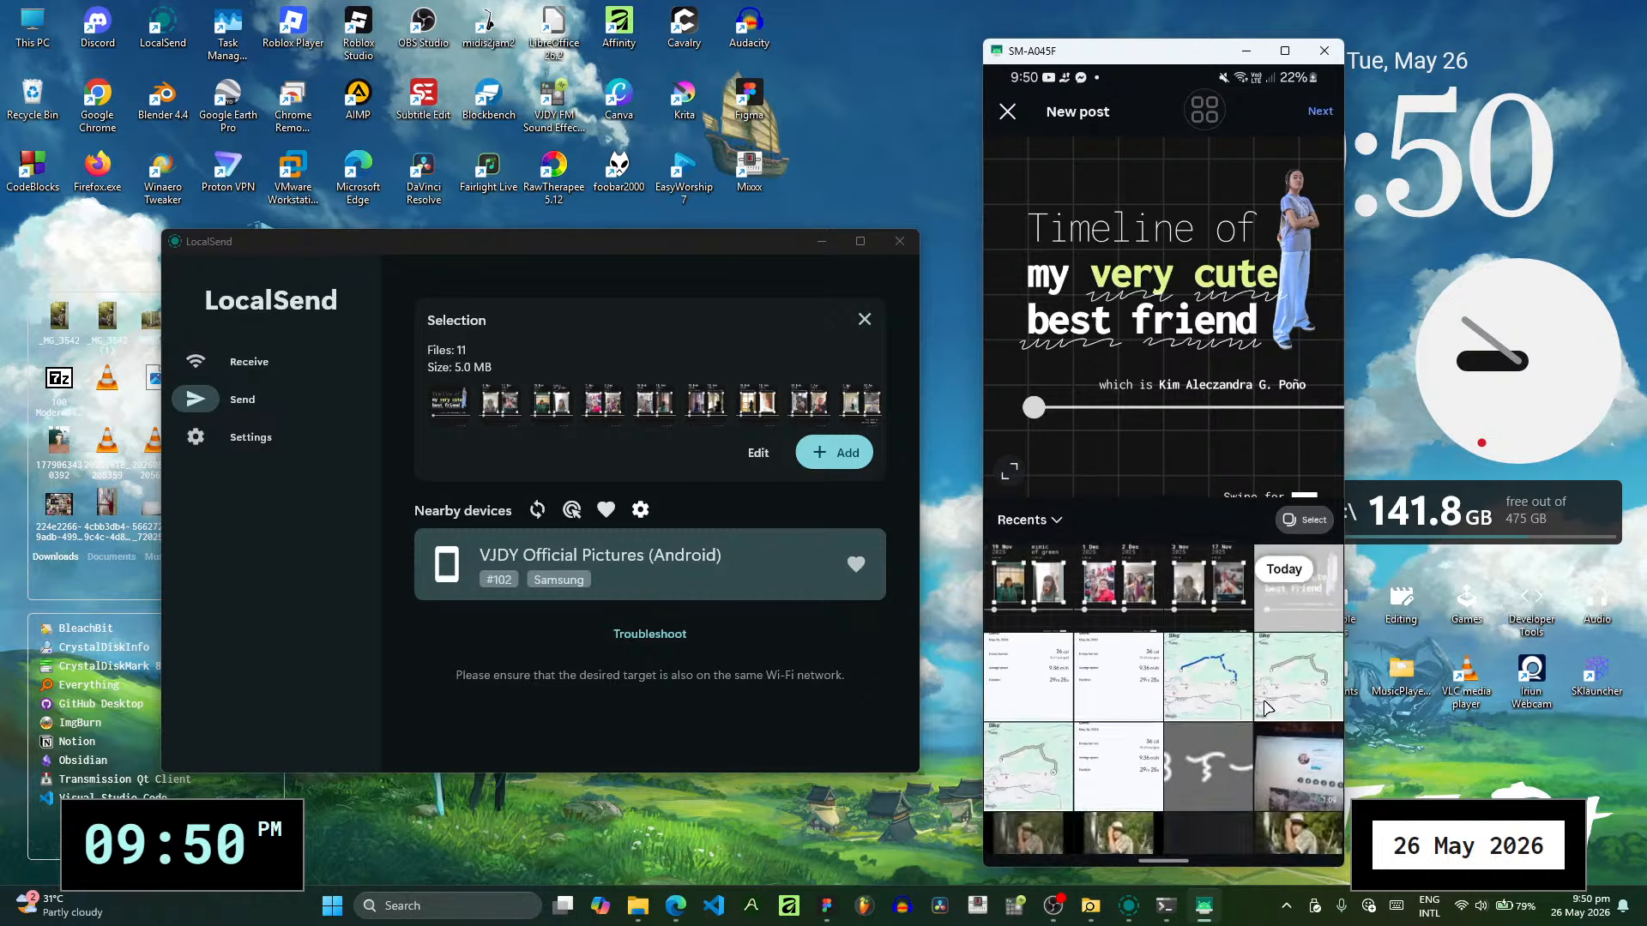
{"action": "left_click", "coordinate": [1304, 520]}
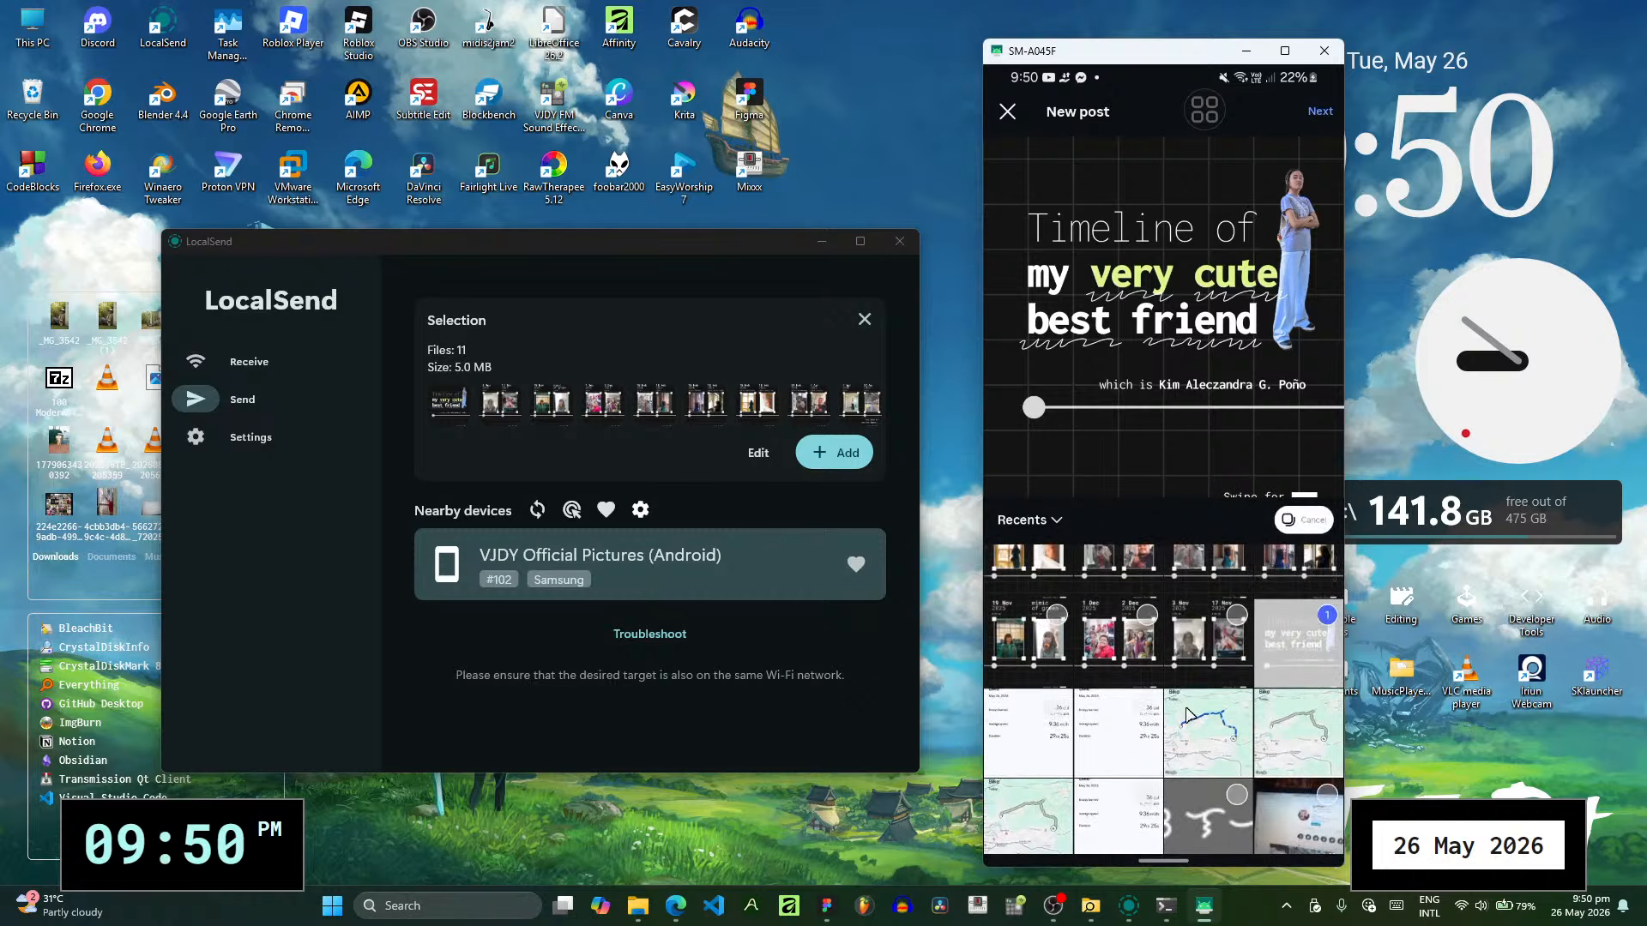
{"action": "left_click", "coordinate": [1302, 520]}
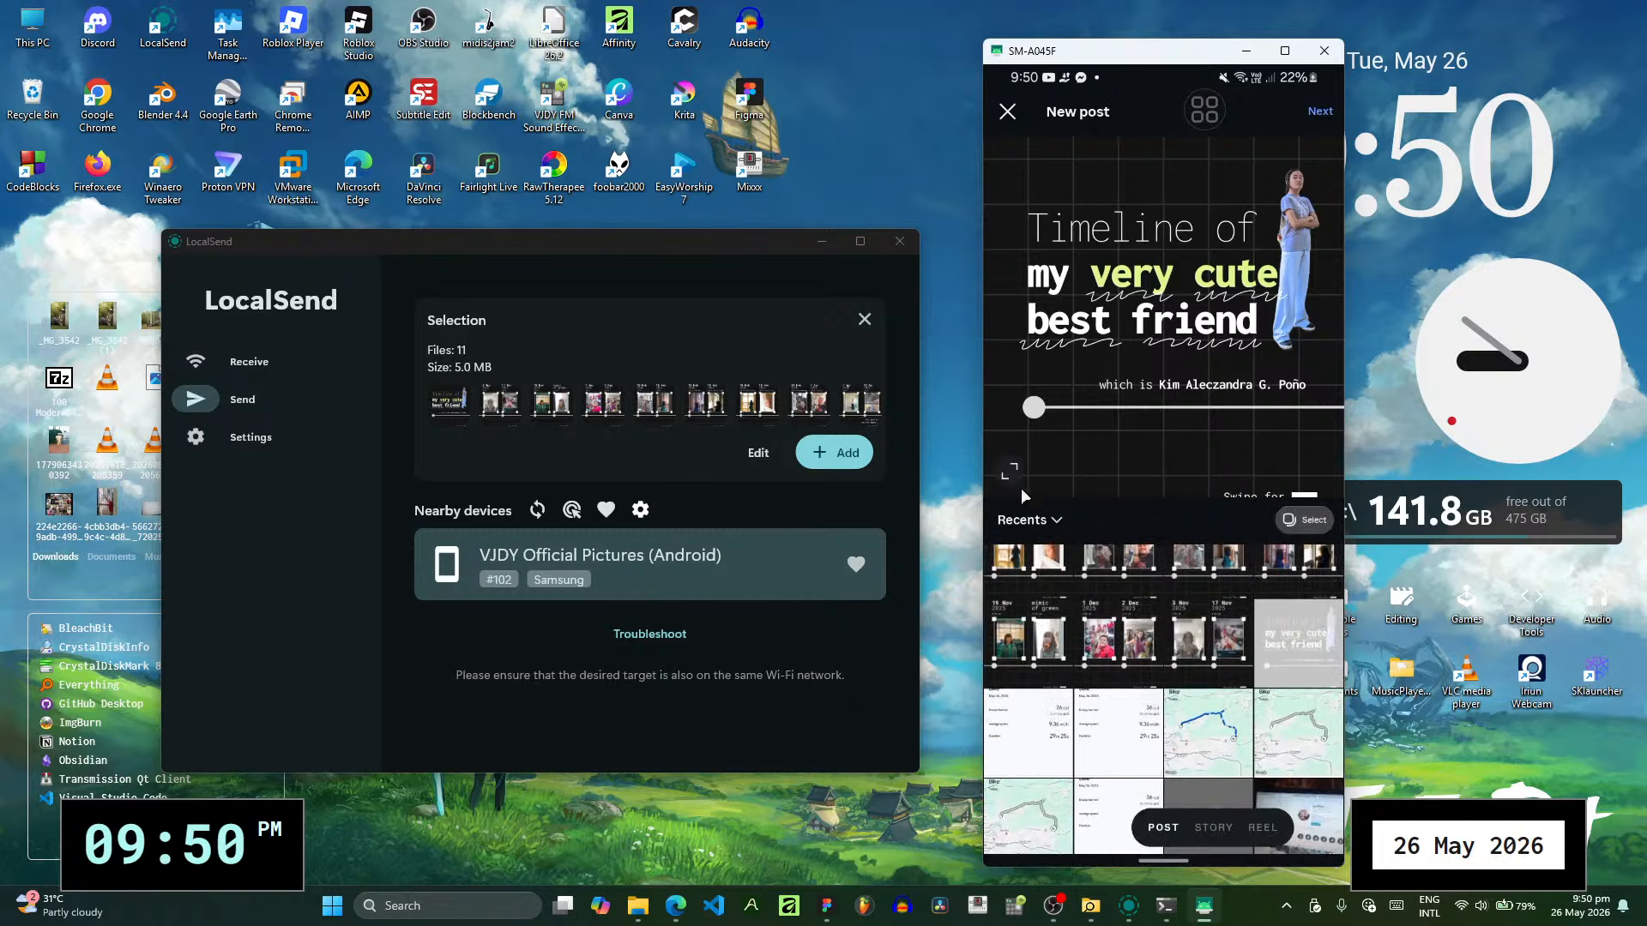
{"action": "left_click", "coordinate": [1015, 474]}
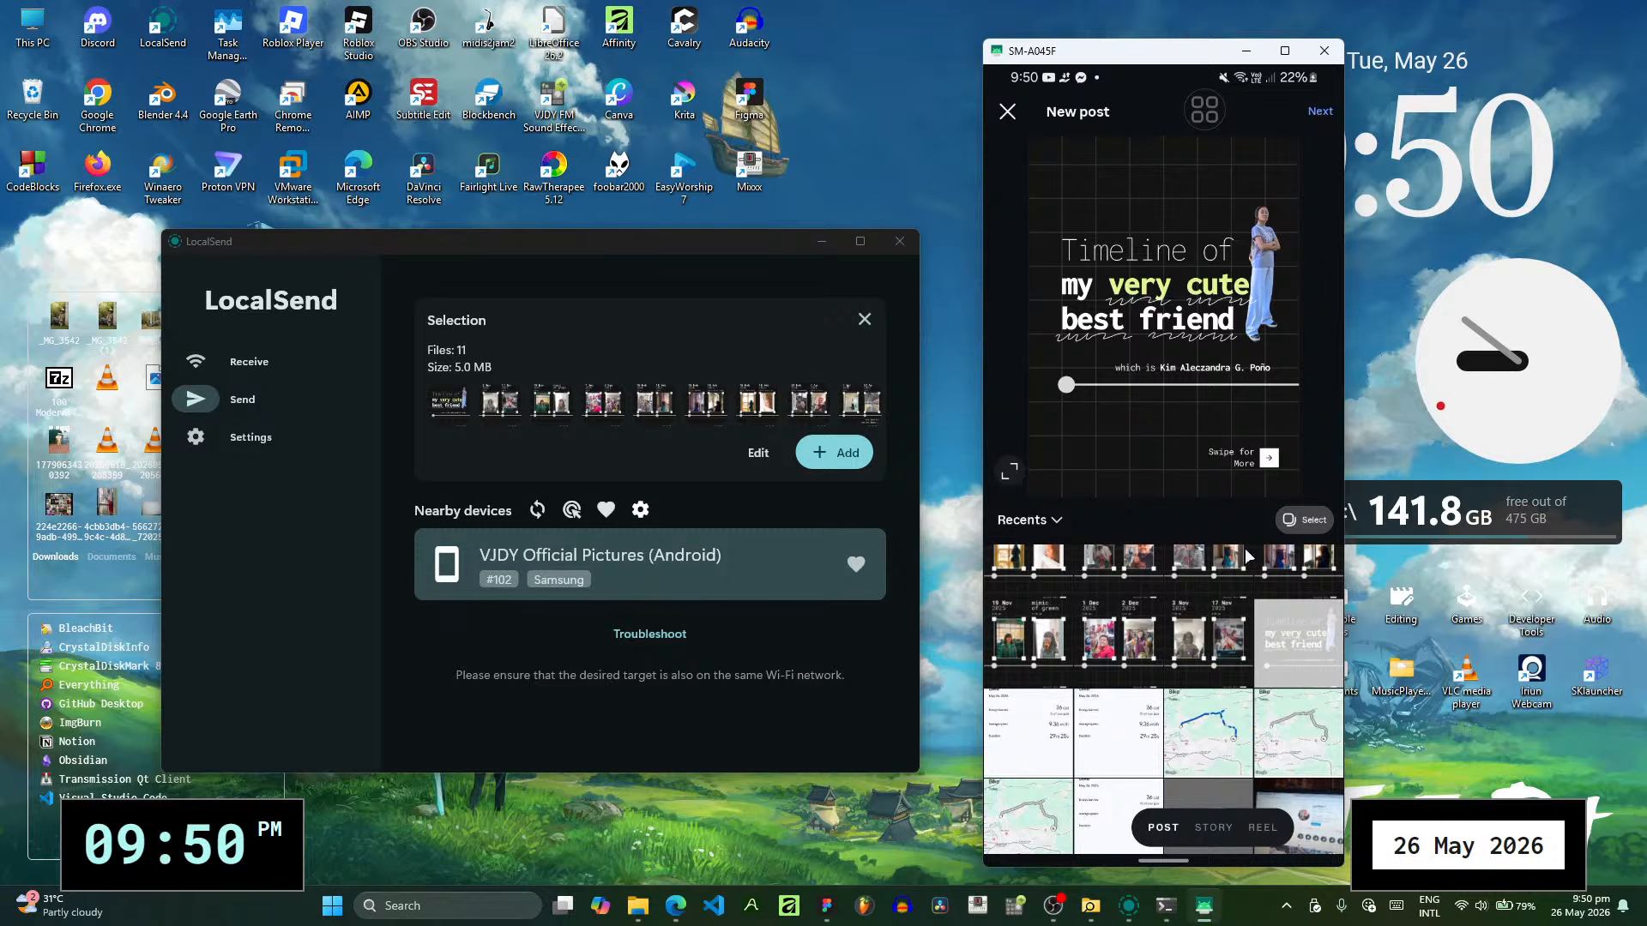
{"action": "scroll", "coordinate": [1297, 648], "scroll_direction": "up", "scroll_amount": 3}
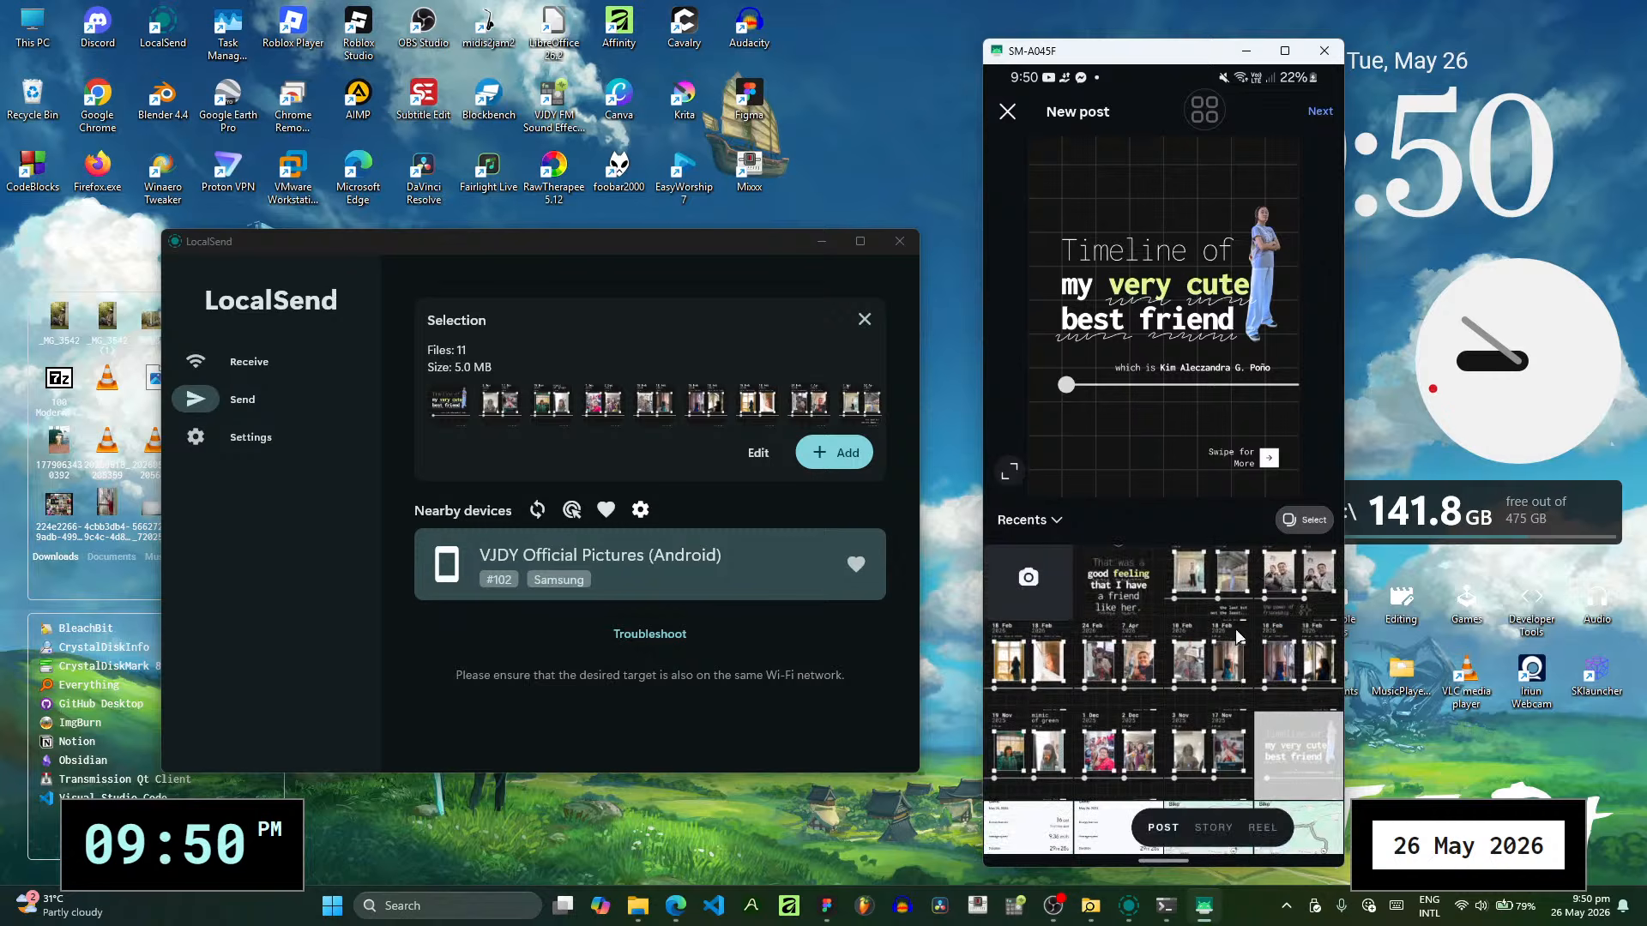
- Turn on multiple selection and add the 3/17 Nov, December and 19 Nov slides as images 2 to 4 after the cover
{"action": "left_click", "coordinate": [1305, 520]}
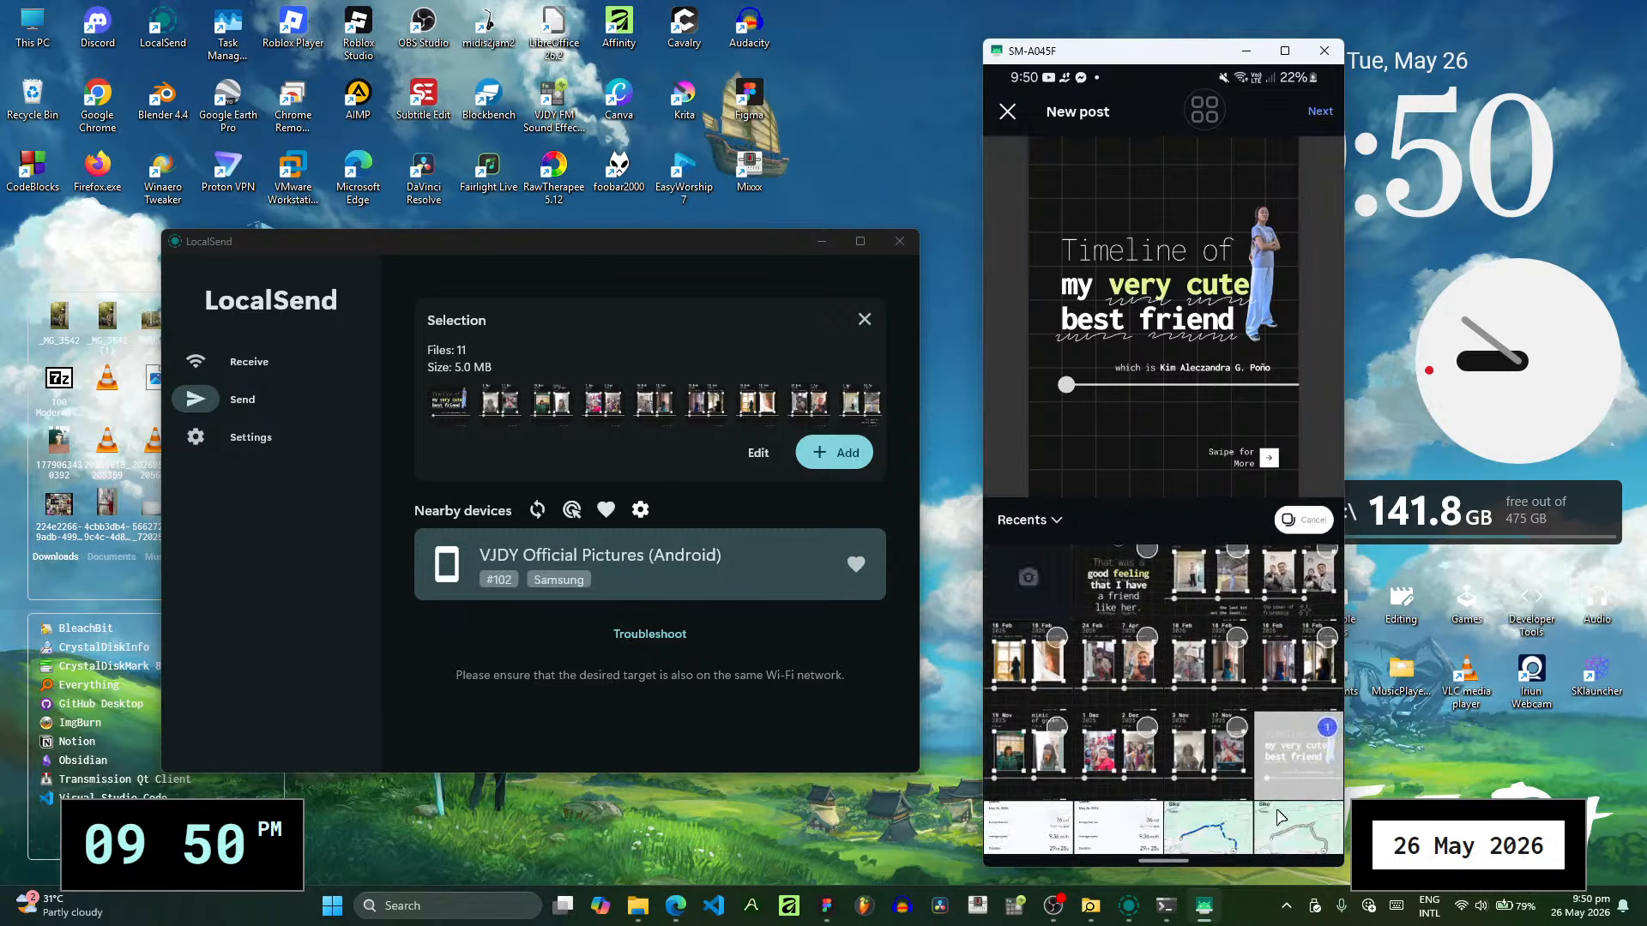
{"action": "left_click", "coordinate": [1234, 751]}
{"action": "left_click", "coordinate": [1146, 590]}
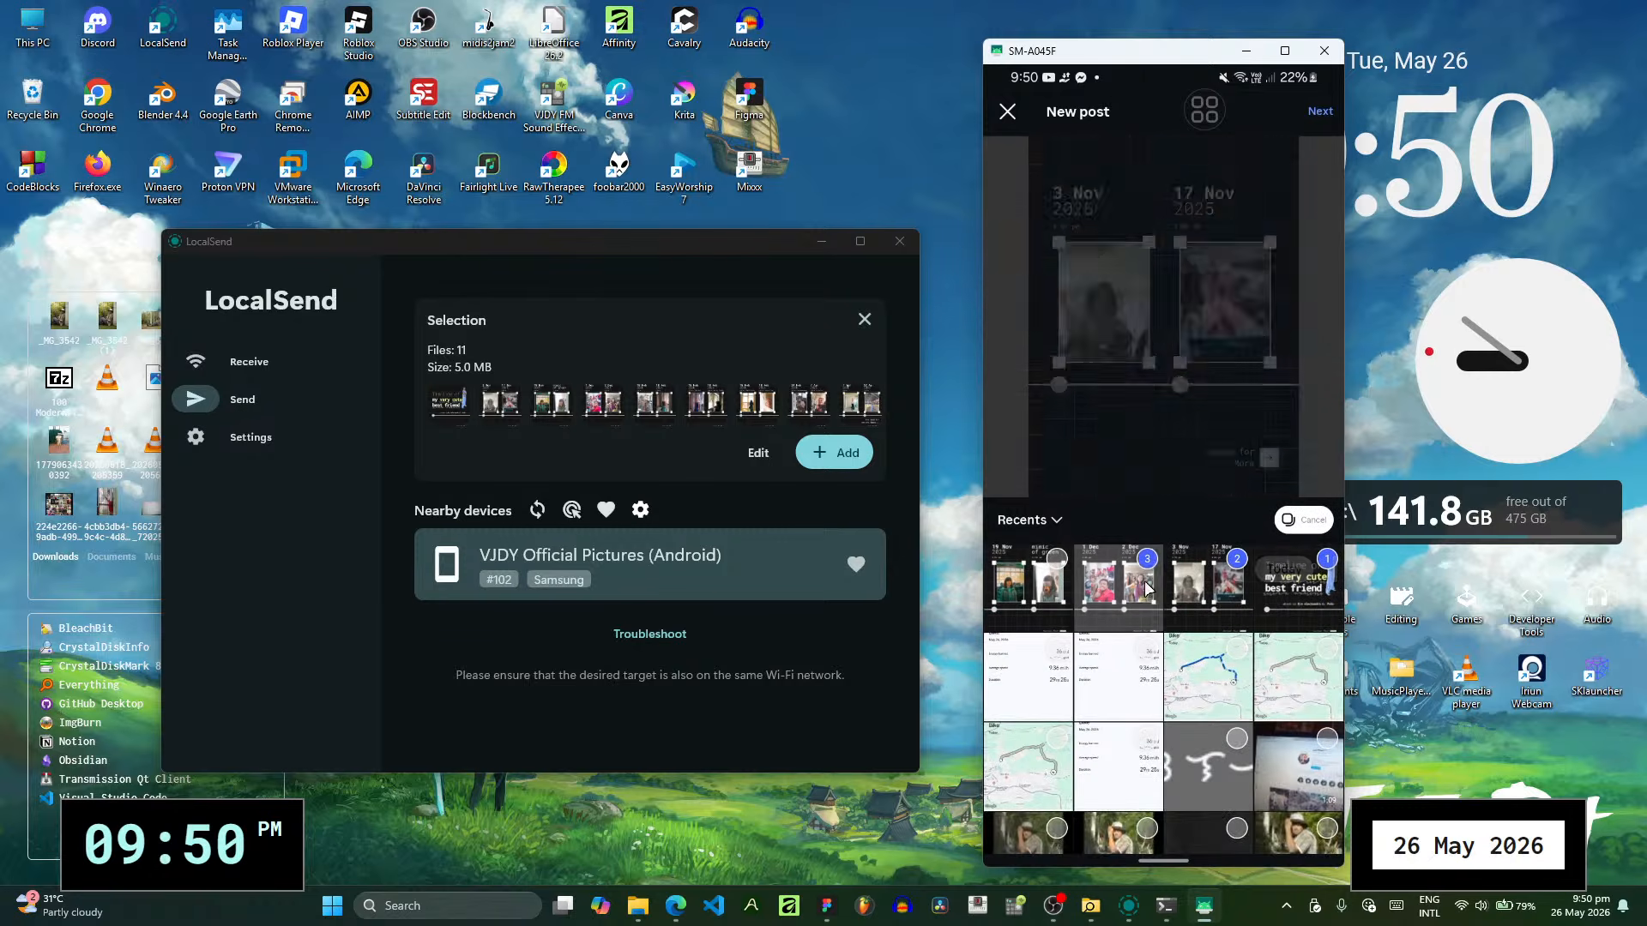
{"action": "left_click", "coordinate": [1051, 585]}
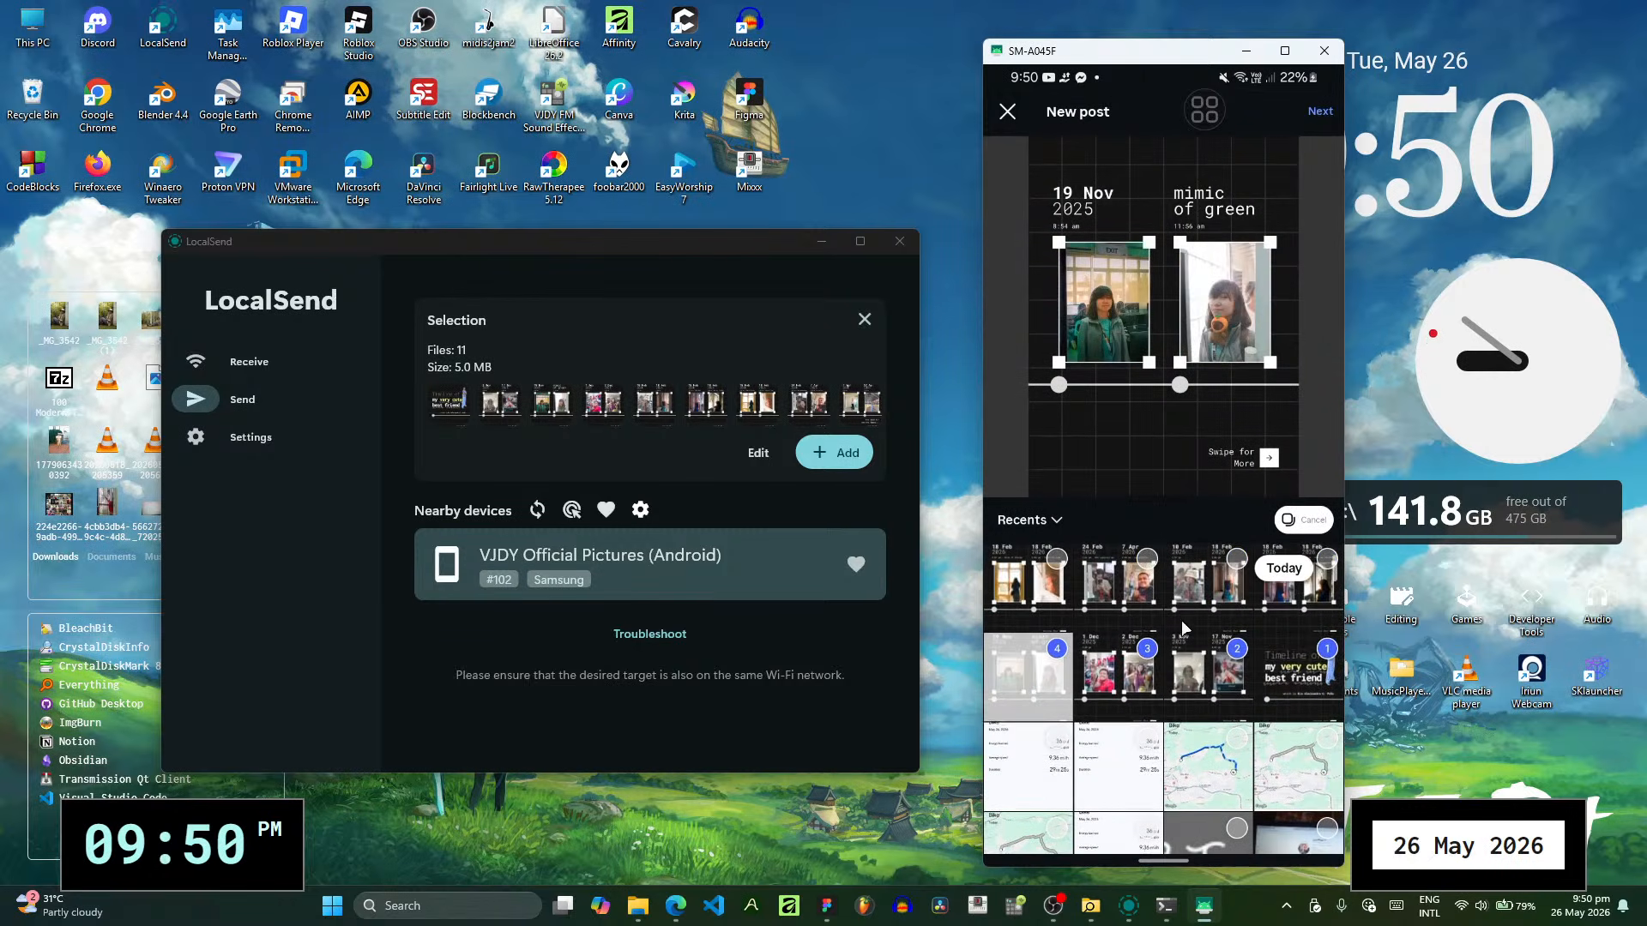
{"action": "left_click", "coordinate": [1298, 610]}
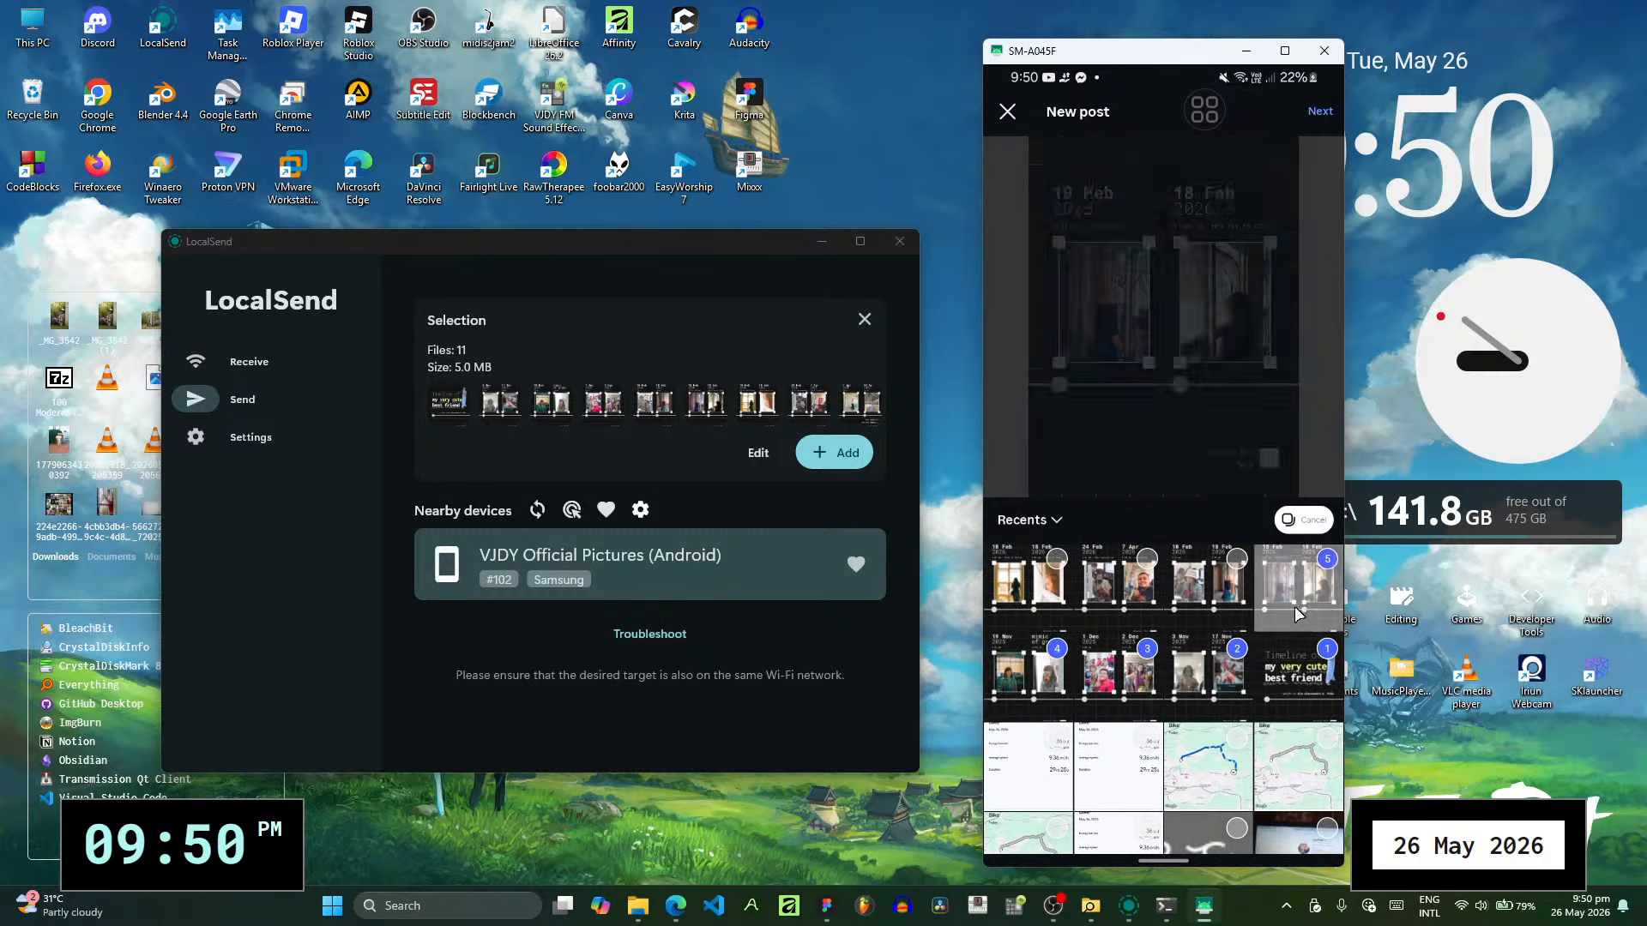
{"action": "left_click", "coordinate": [1209, 598]}
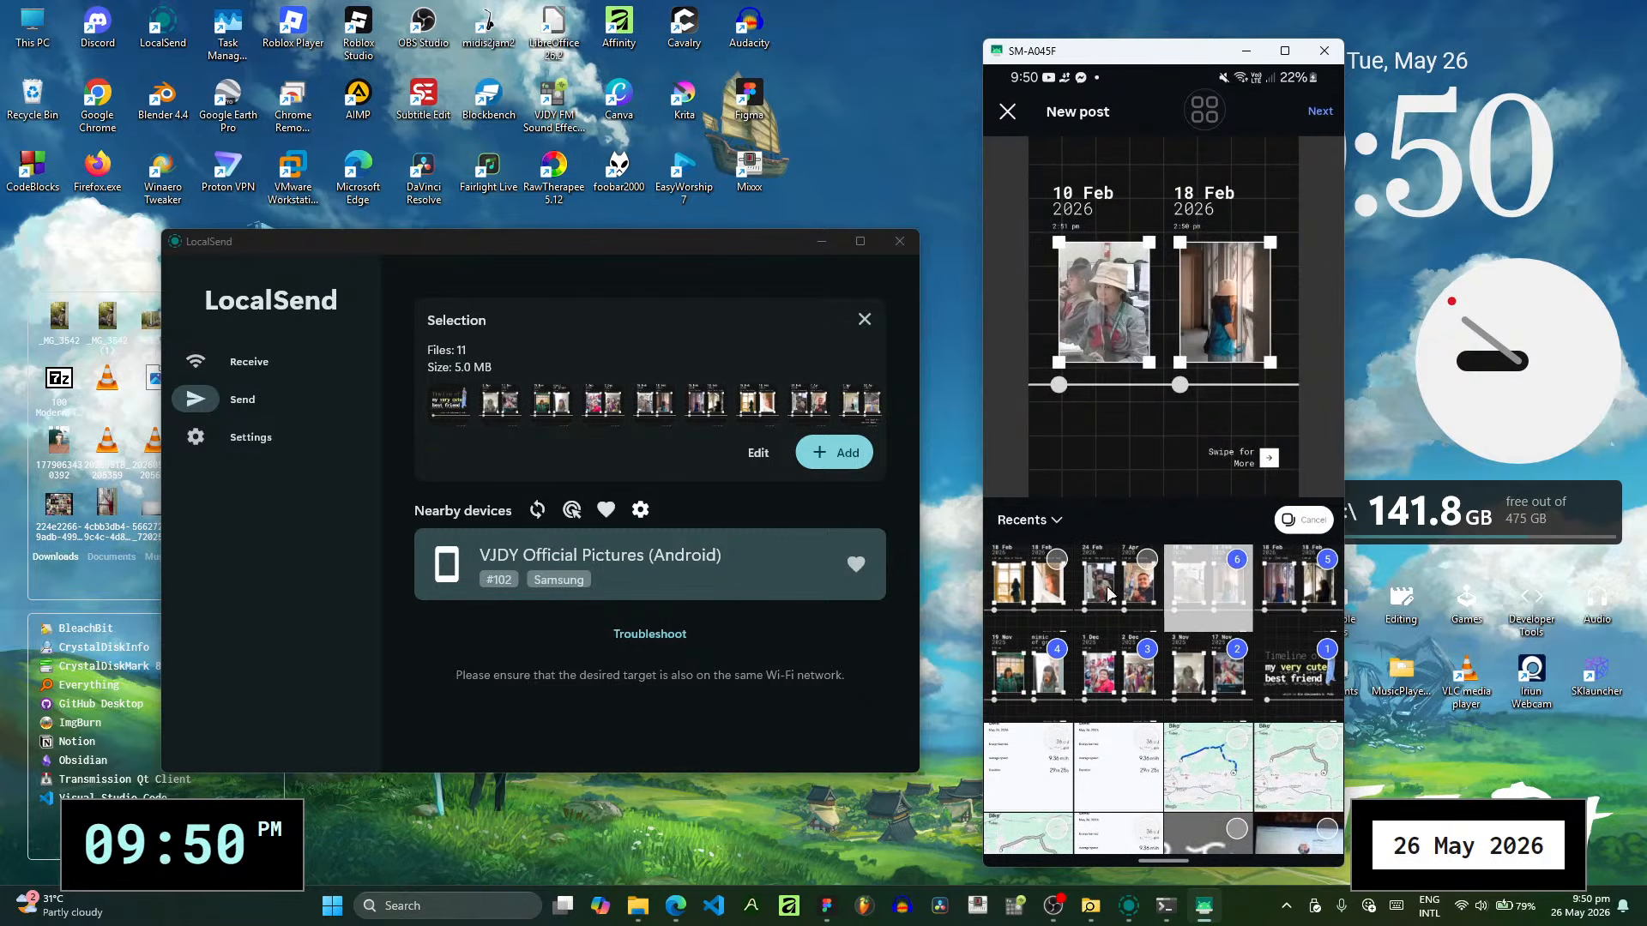
{"action": "left_click", "coordinate": [1222, 594]}
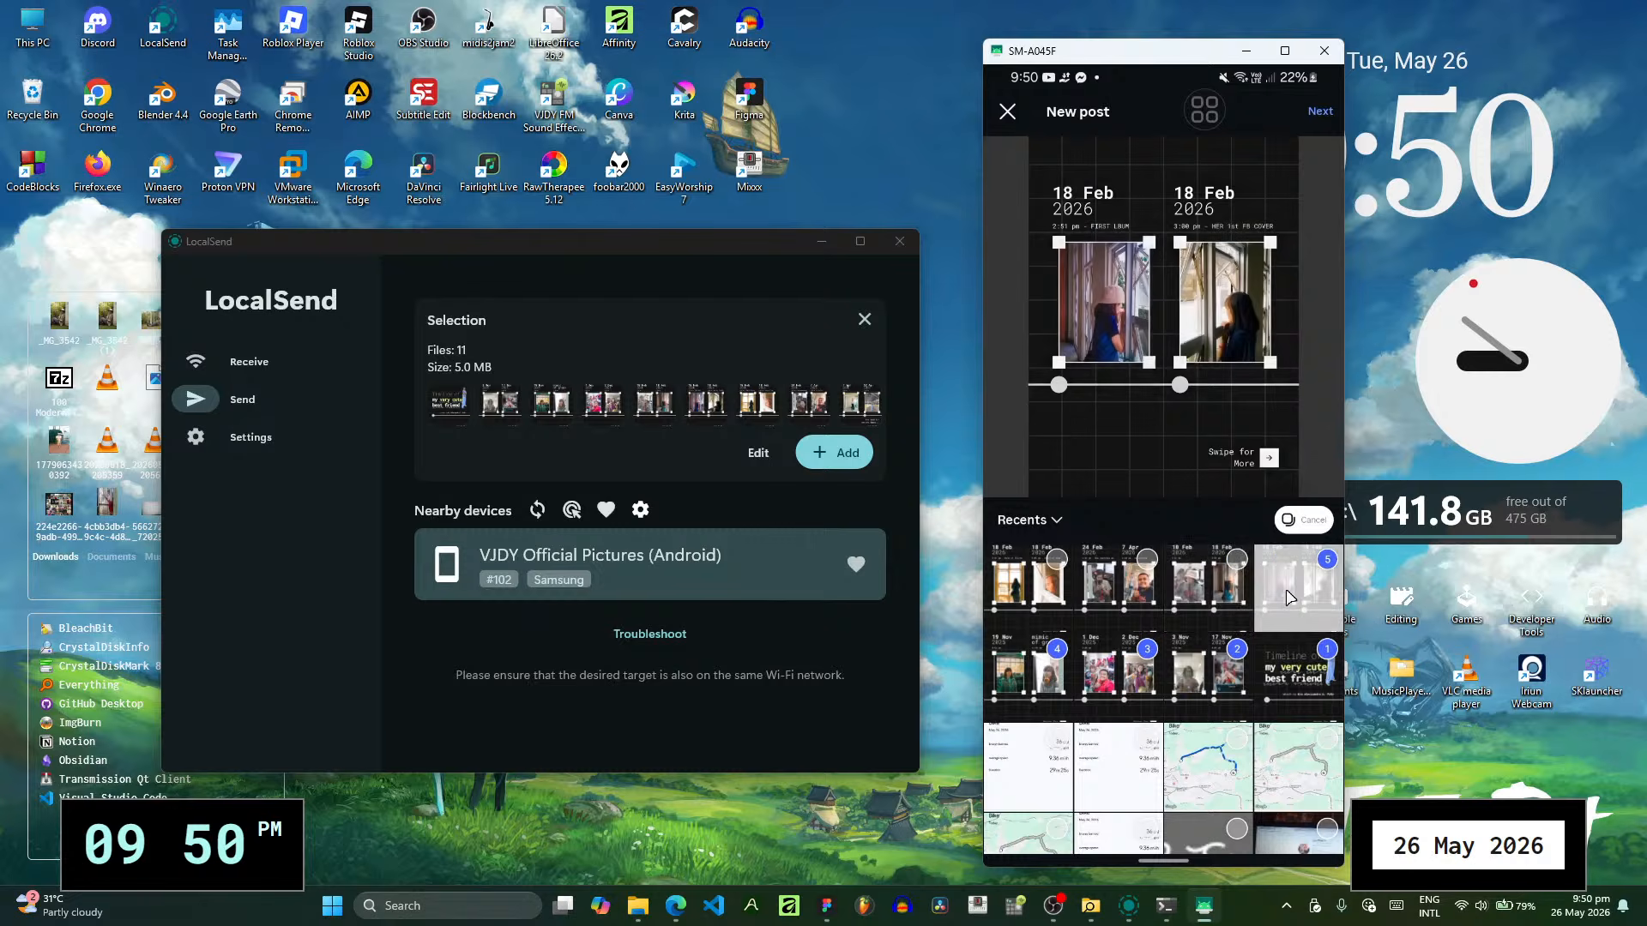
- Add the 10/18 Feb, two 18 Feb and 24 Feb/7 Apr slides as images 5 to 8 of the carousel
{"action": "left_click", "coordinate": [1214, 597]}
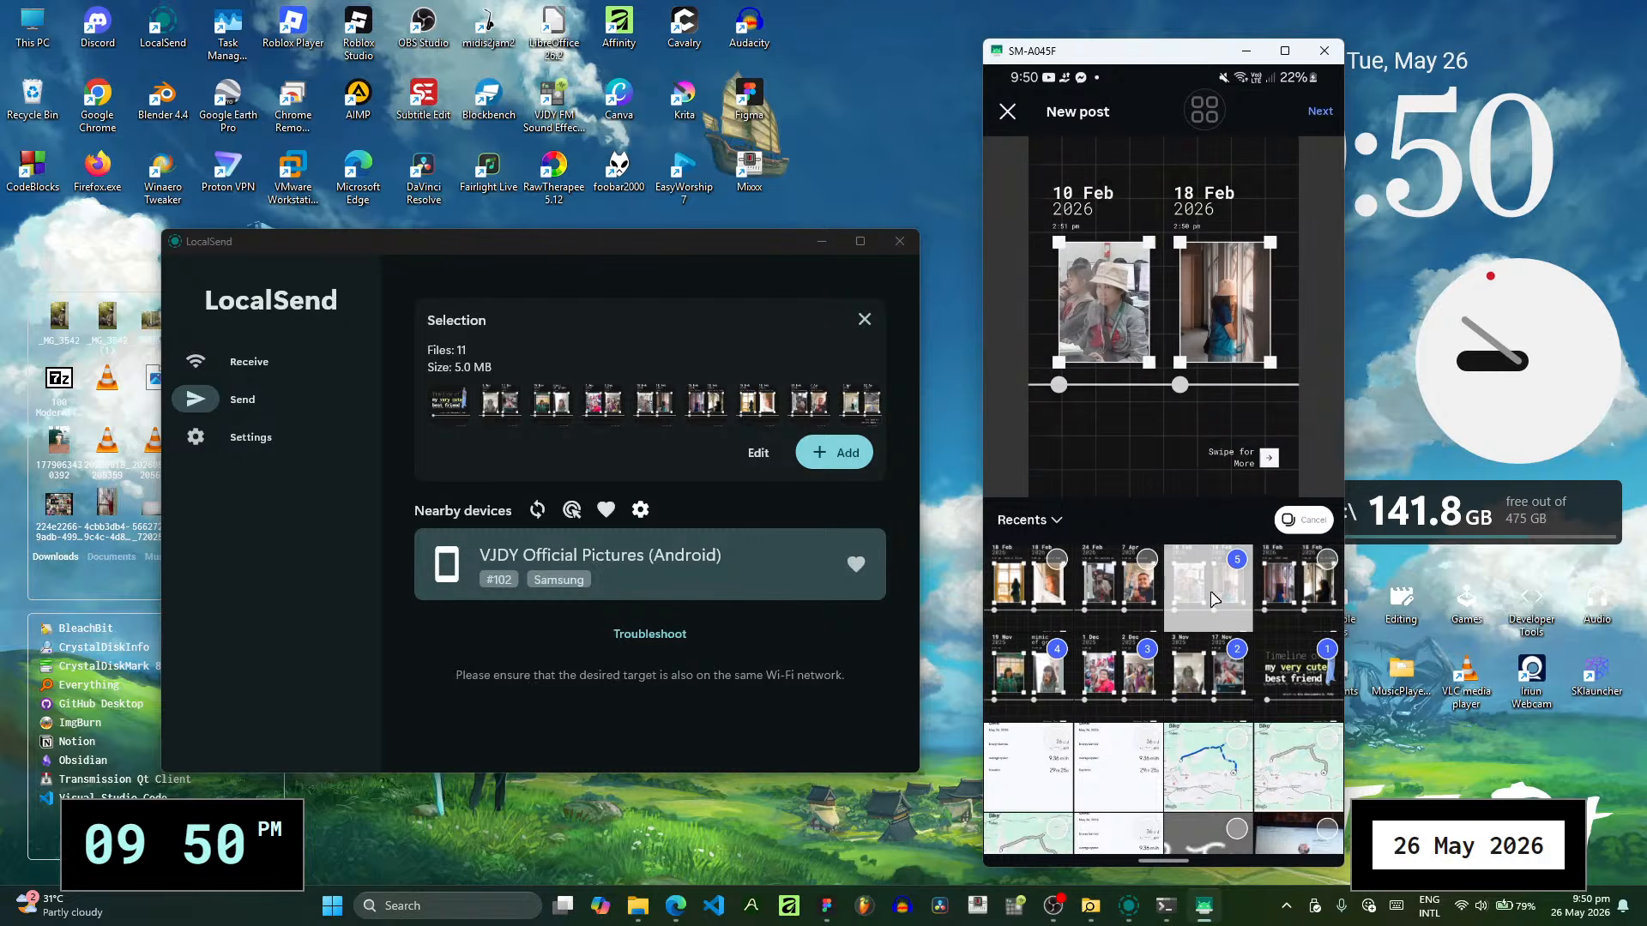
{"action": "left_click", "coordinate": [1318, 604]}
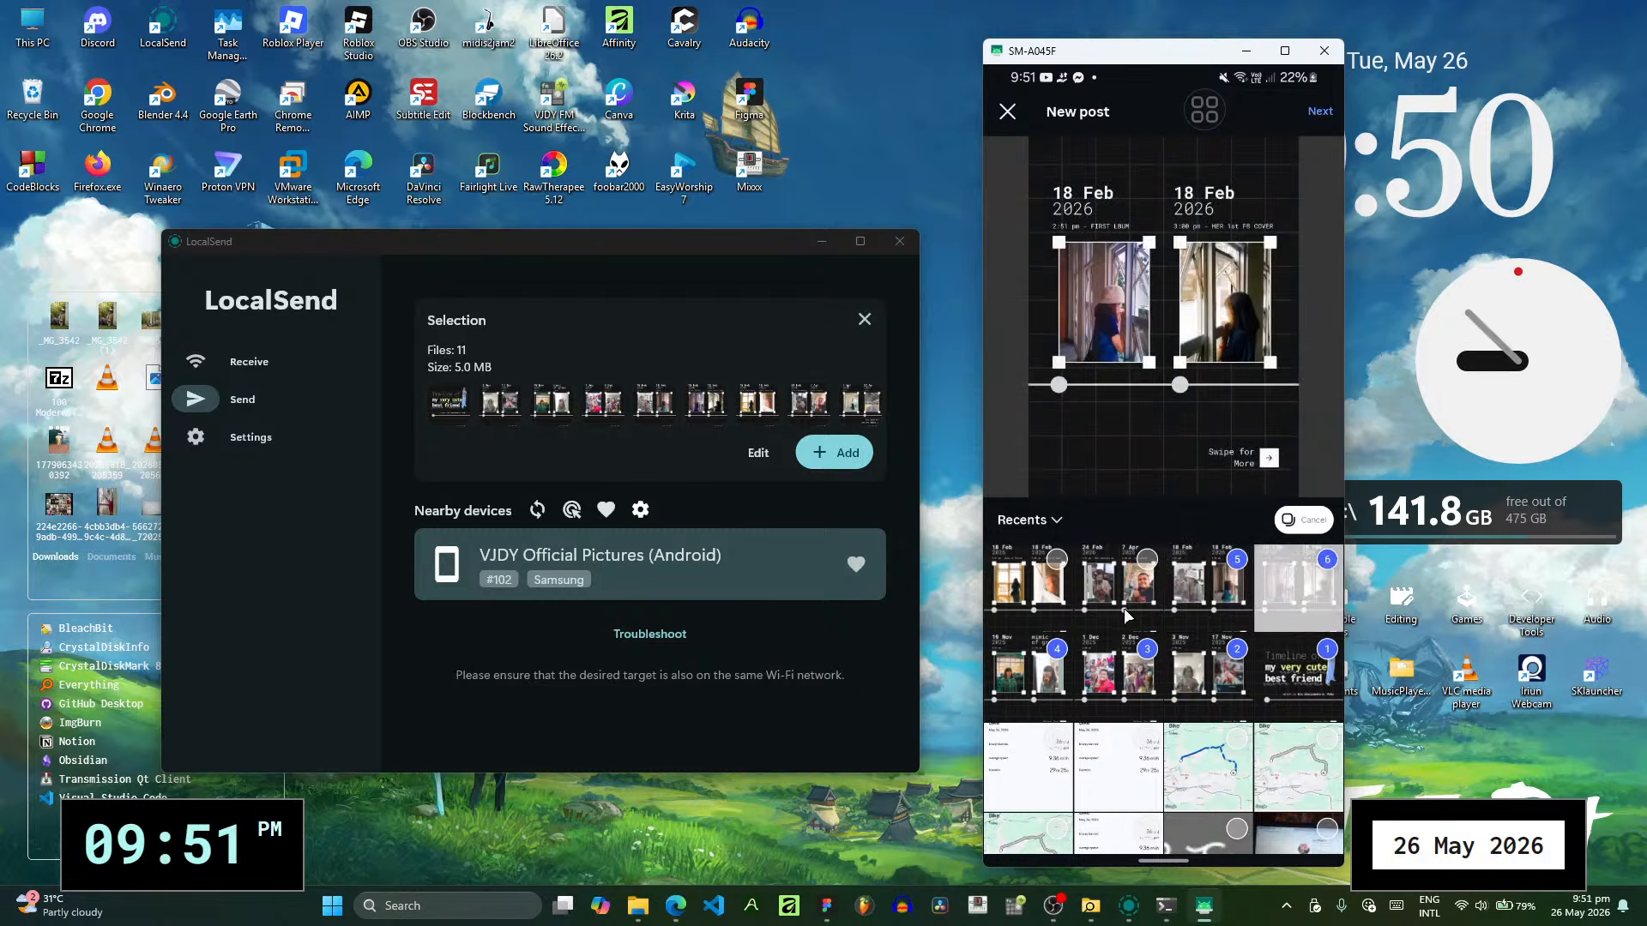
{"action": "left_click", "coordinate": [1048, 589]}
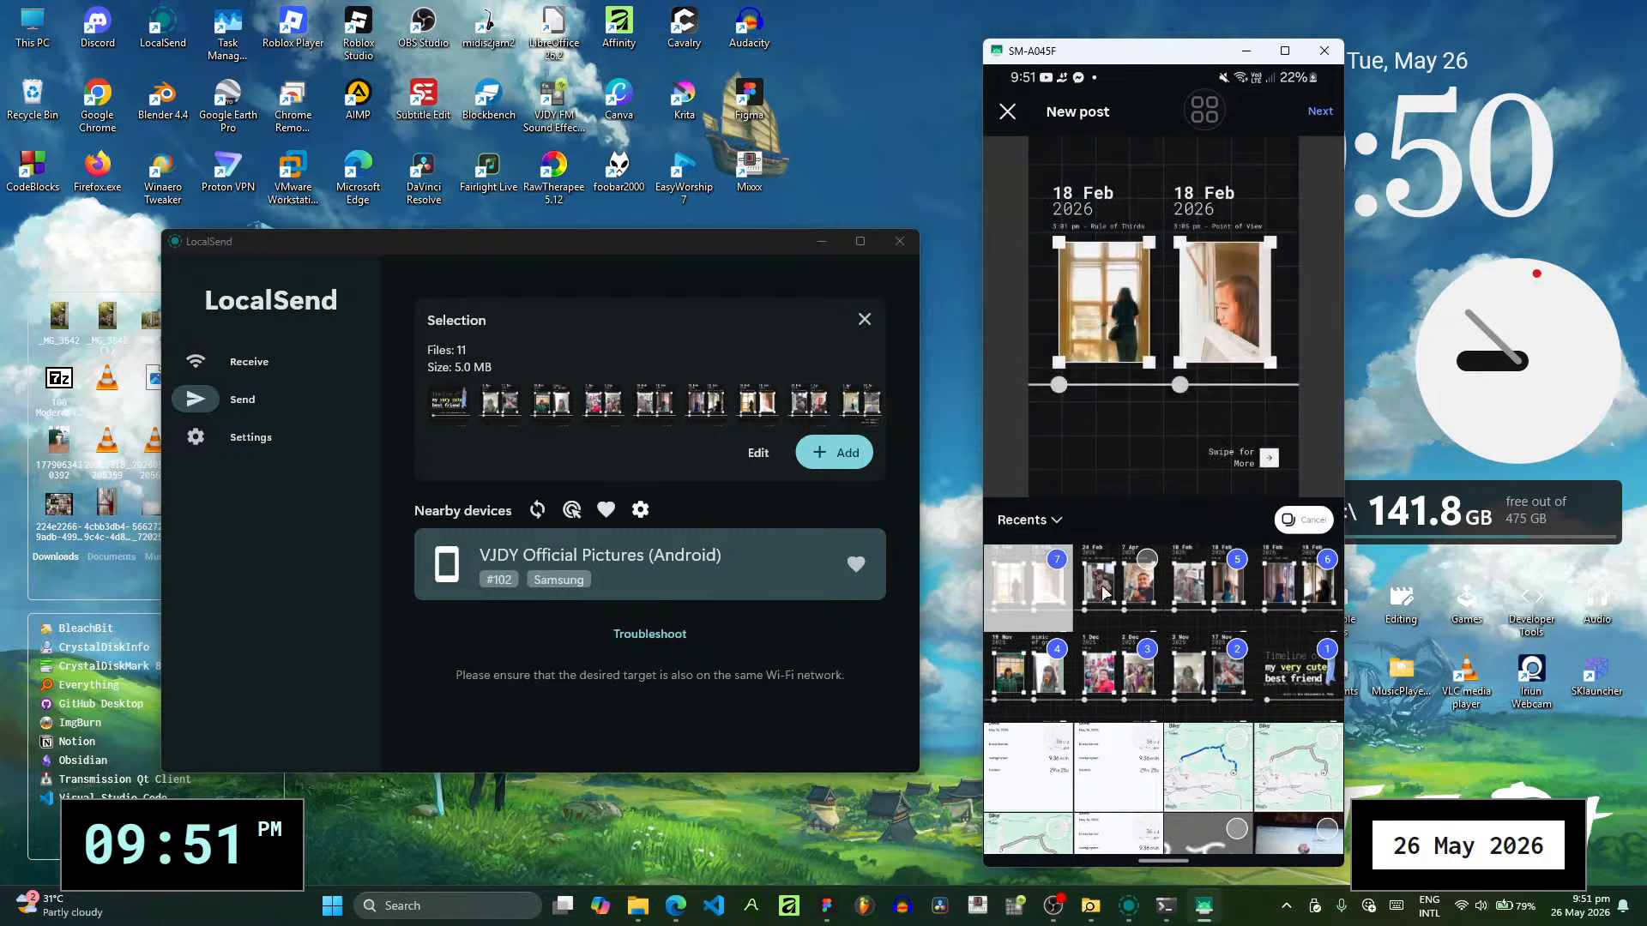
{"action": "scroll", "coordinate": [1112, 597], "scroll_direction": "up", "scroll_amount": 2}
{"action": "left_click", "coordinate": [1117, 652]}
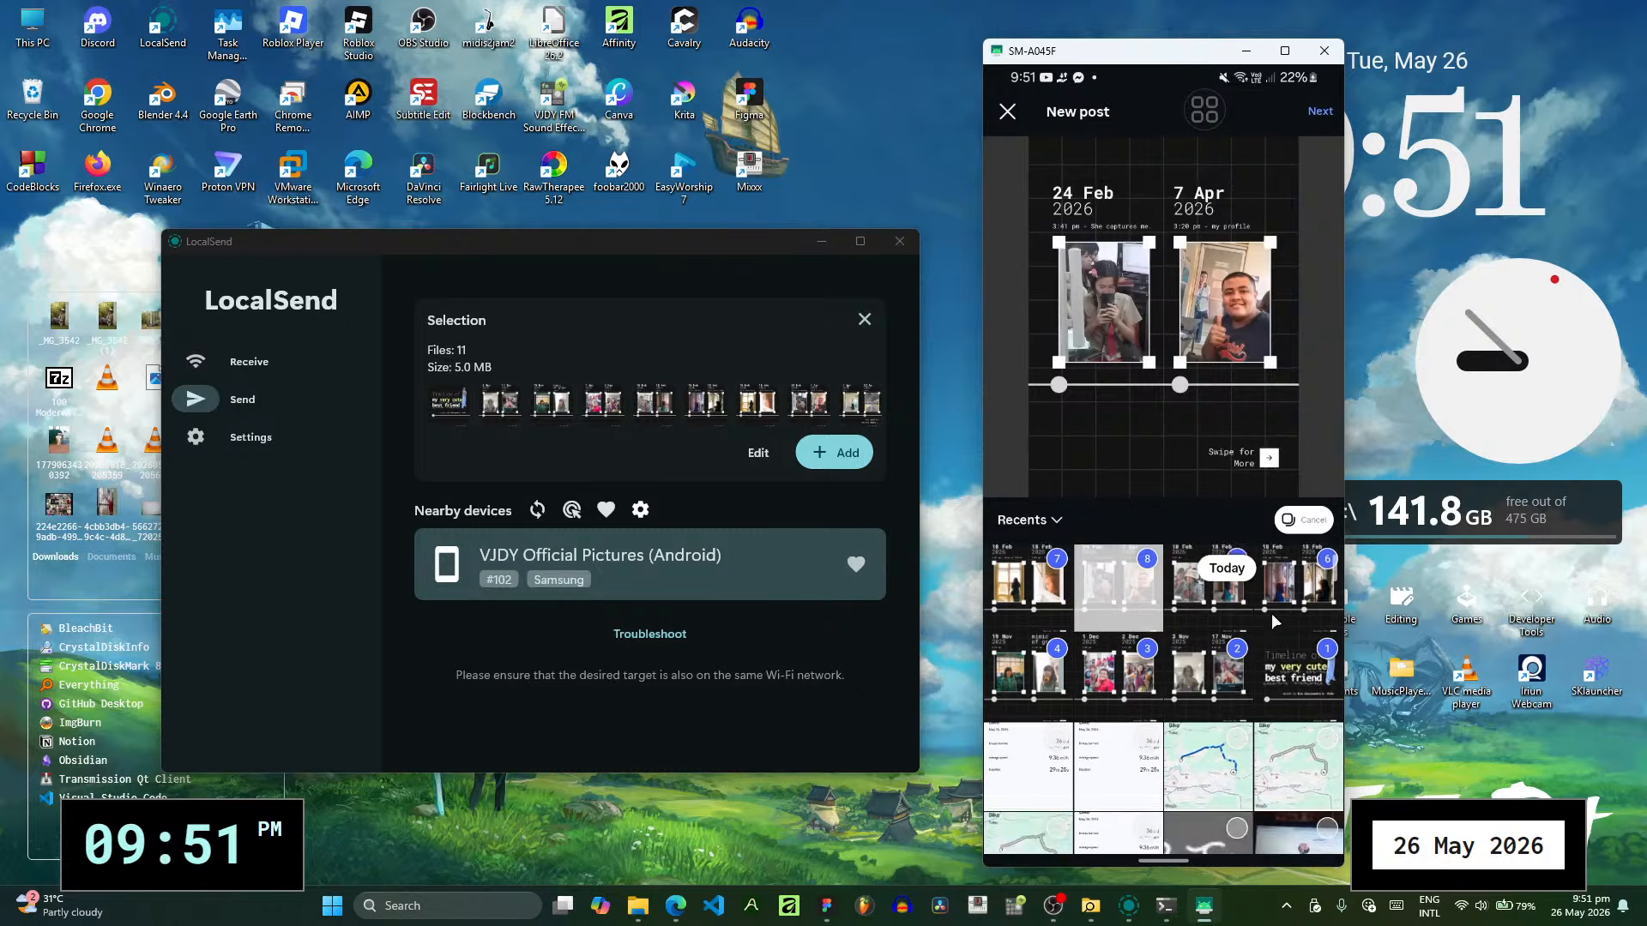
- Add the 7/22 Apr, 14 May and "That was a good feeling" slides as images 9 to 11, and continue to the editing screen
{"action": "left_click", "coordinate": [1257, 615]}
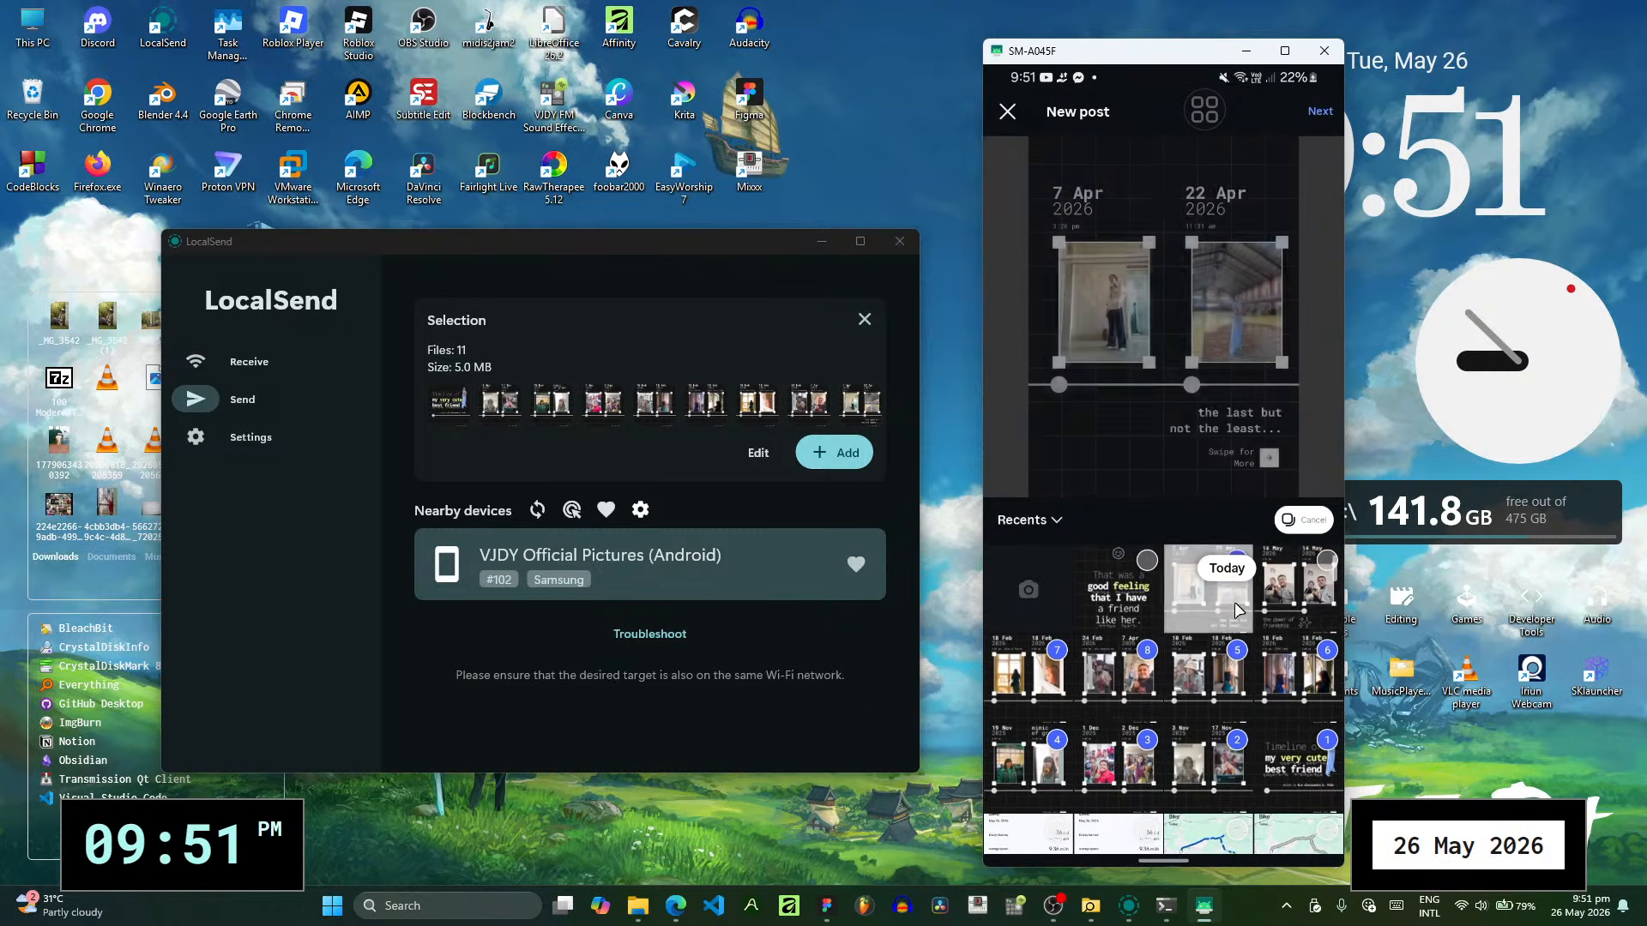
{"action": "left_click", "coordinate": [1283, 612]}
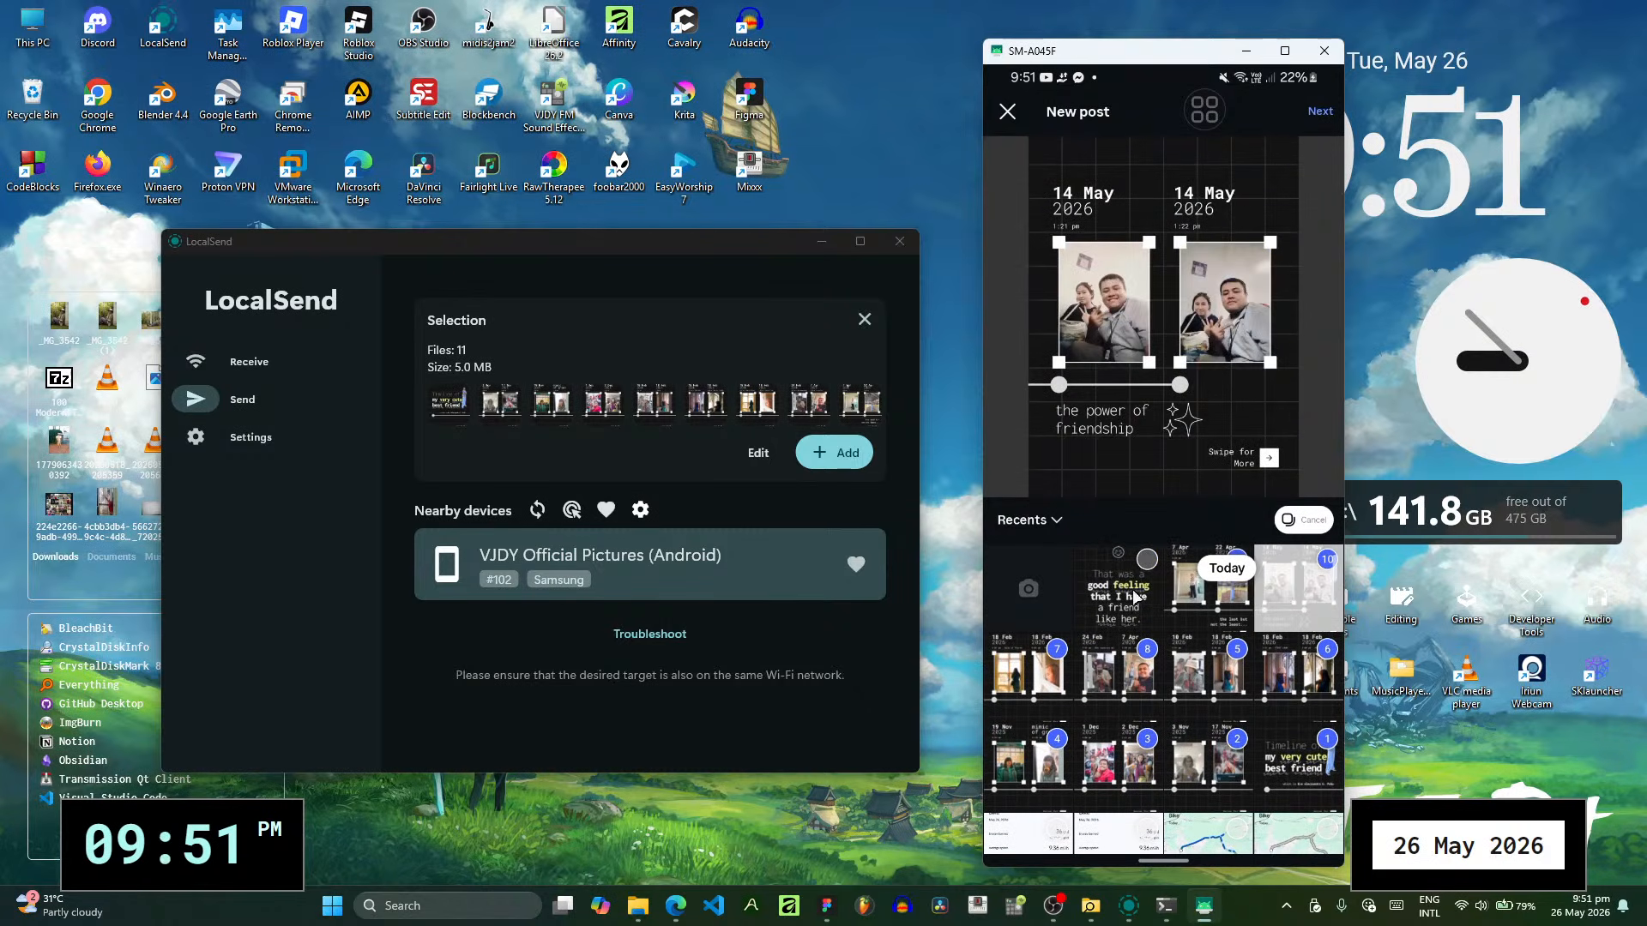
{"action": "left_click", "coordinate": [1135, 596]}
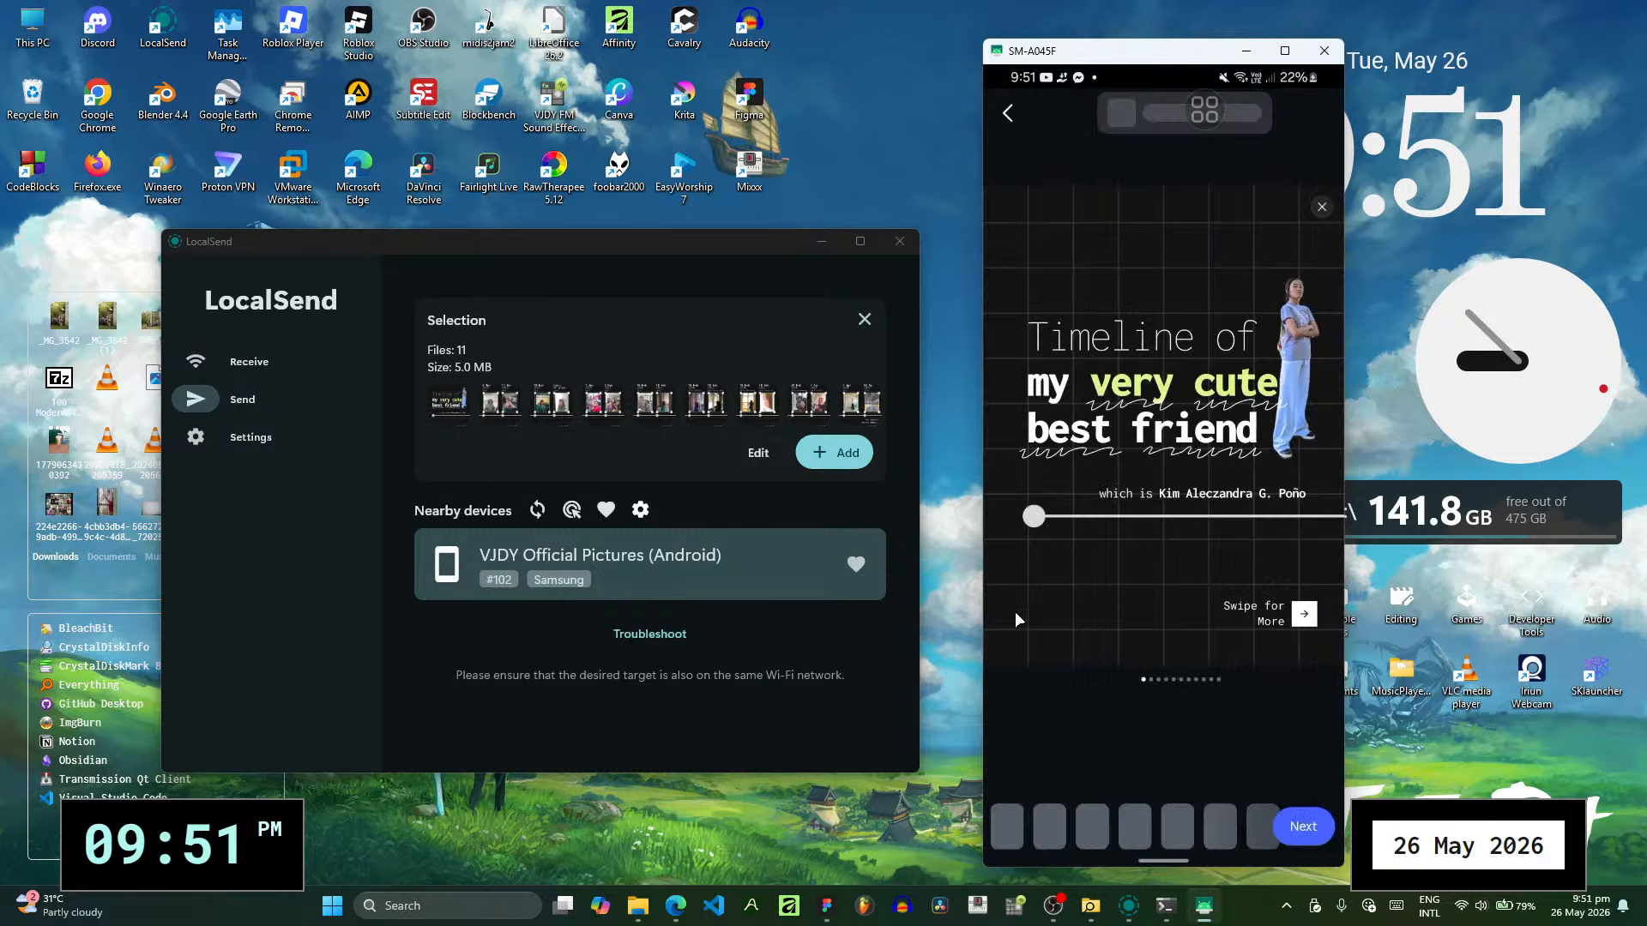
{"action": "key", "text": "XF86AudioMute"}
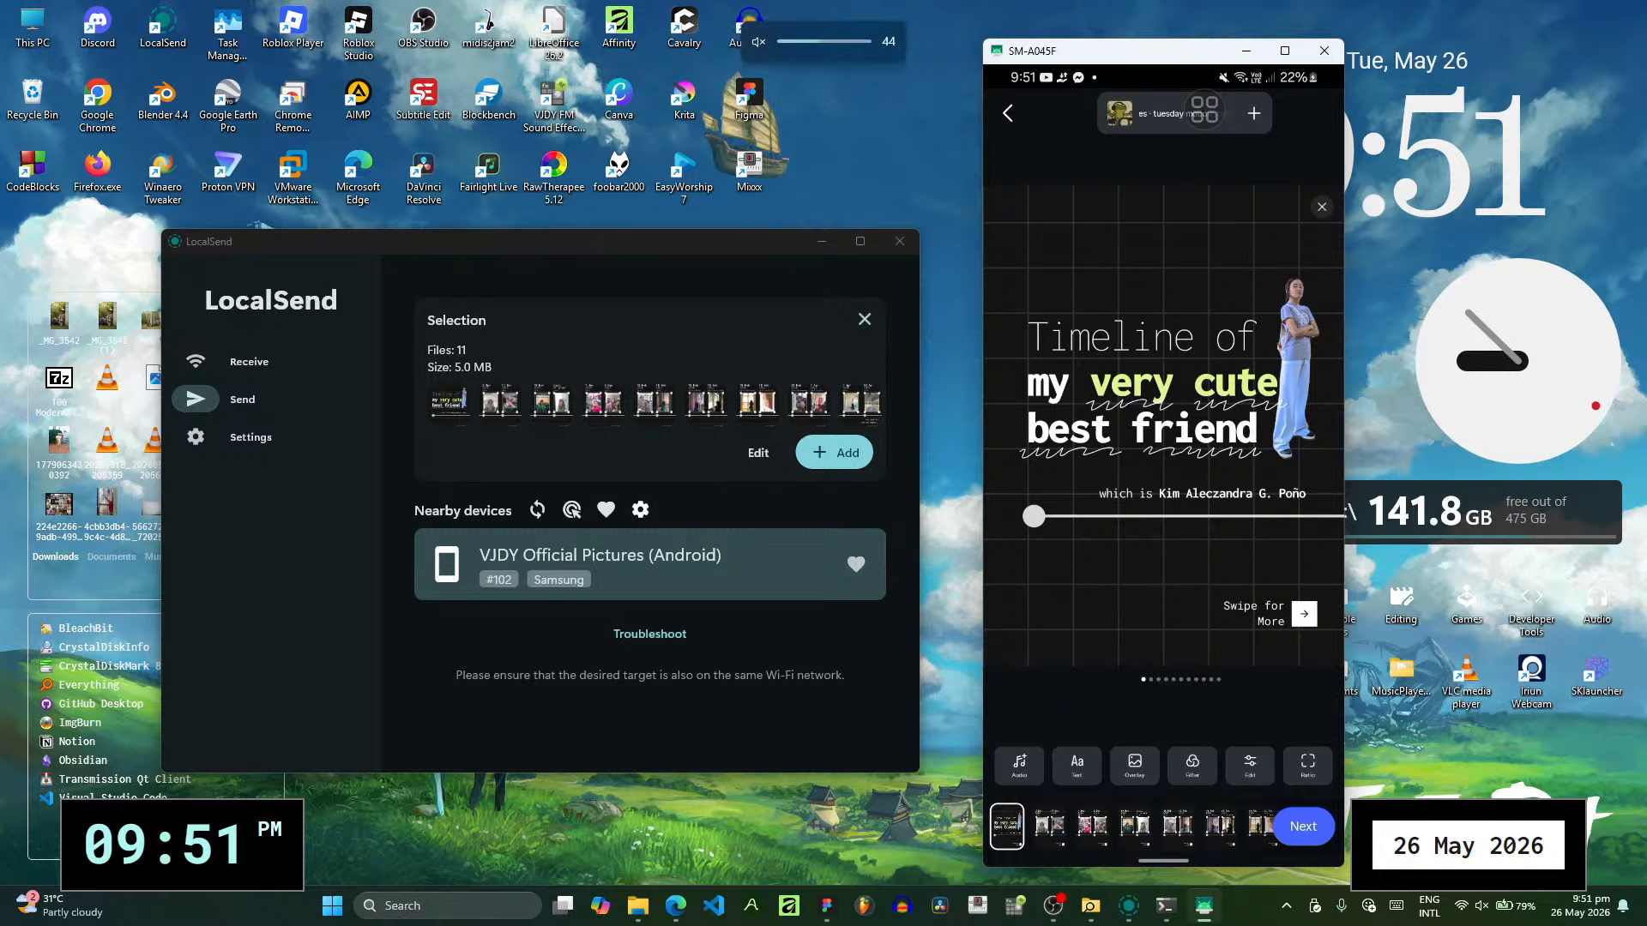
{"action": "key", "text": "XF86AudioMute"}
{"action": "left_click", "coordinate": [1053, 906]}
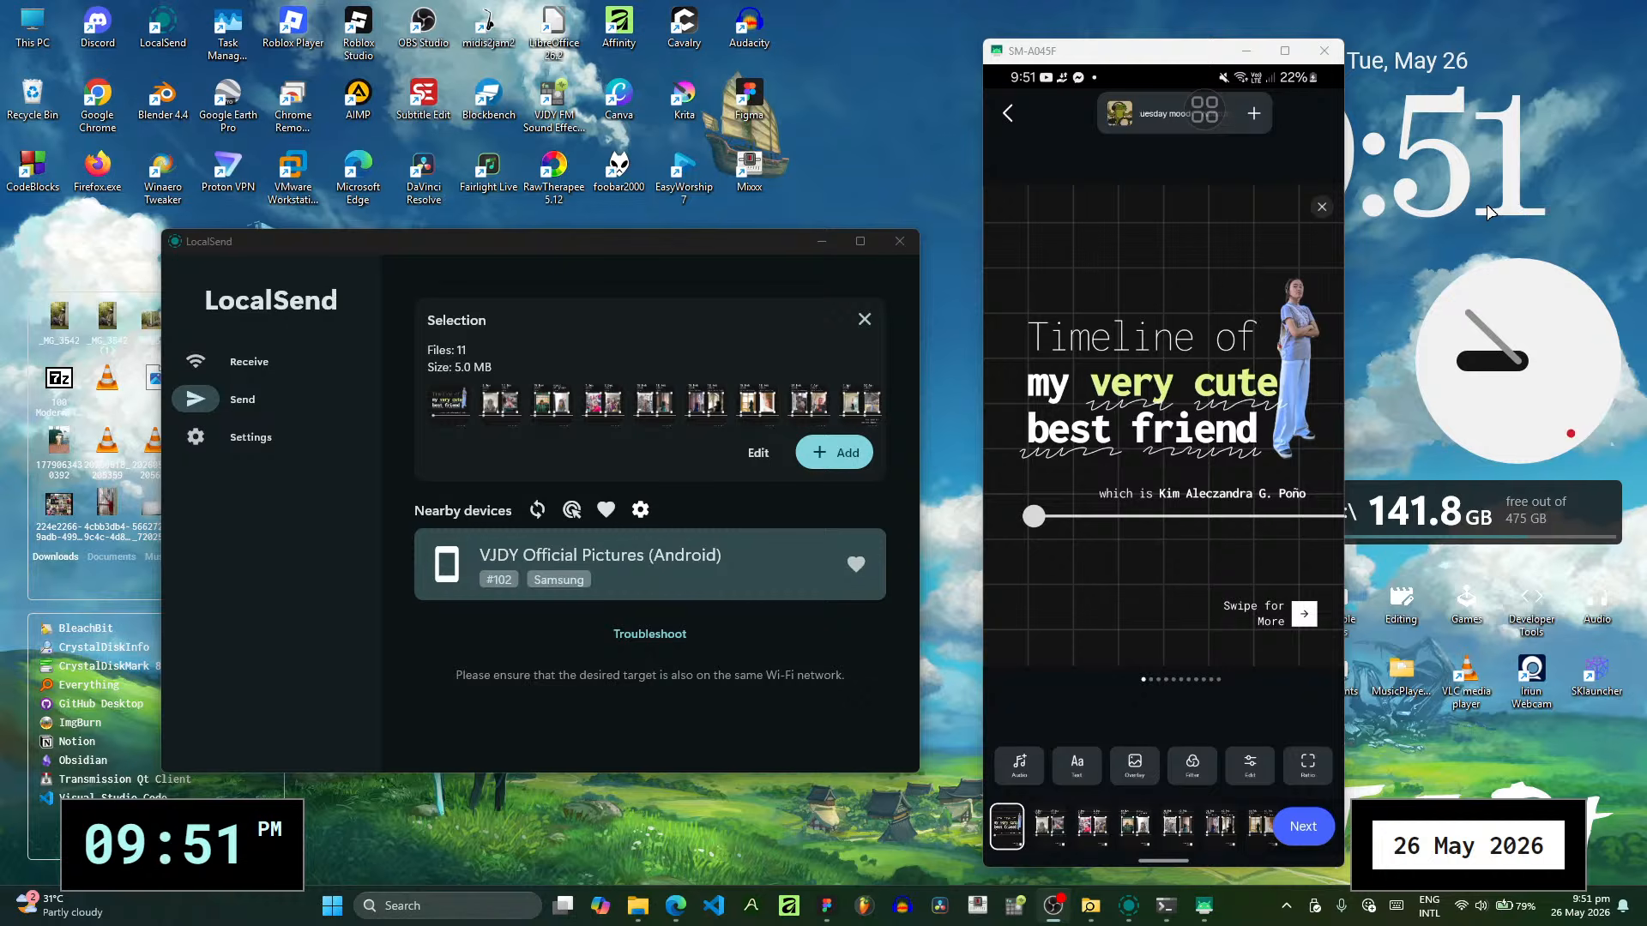
{"action": "left_click", "coordinate": [1198, 149]}
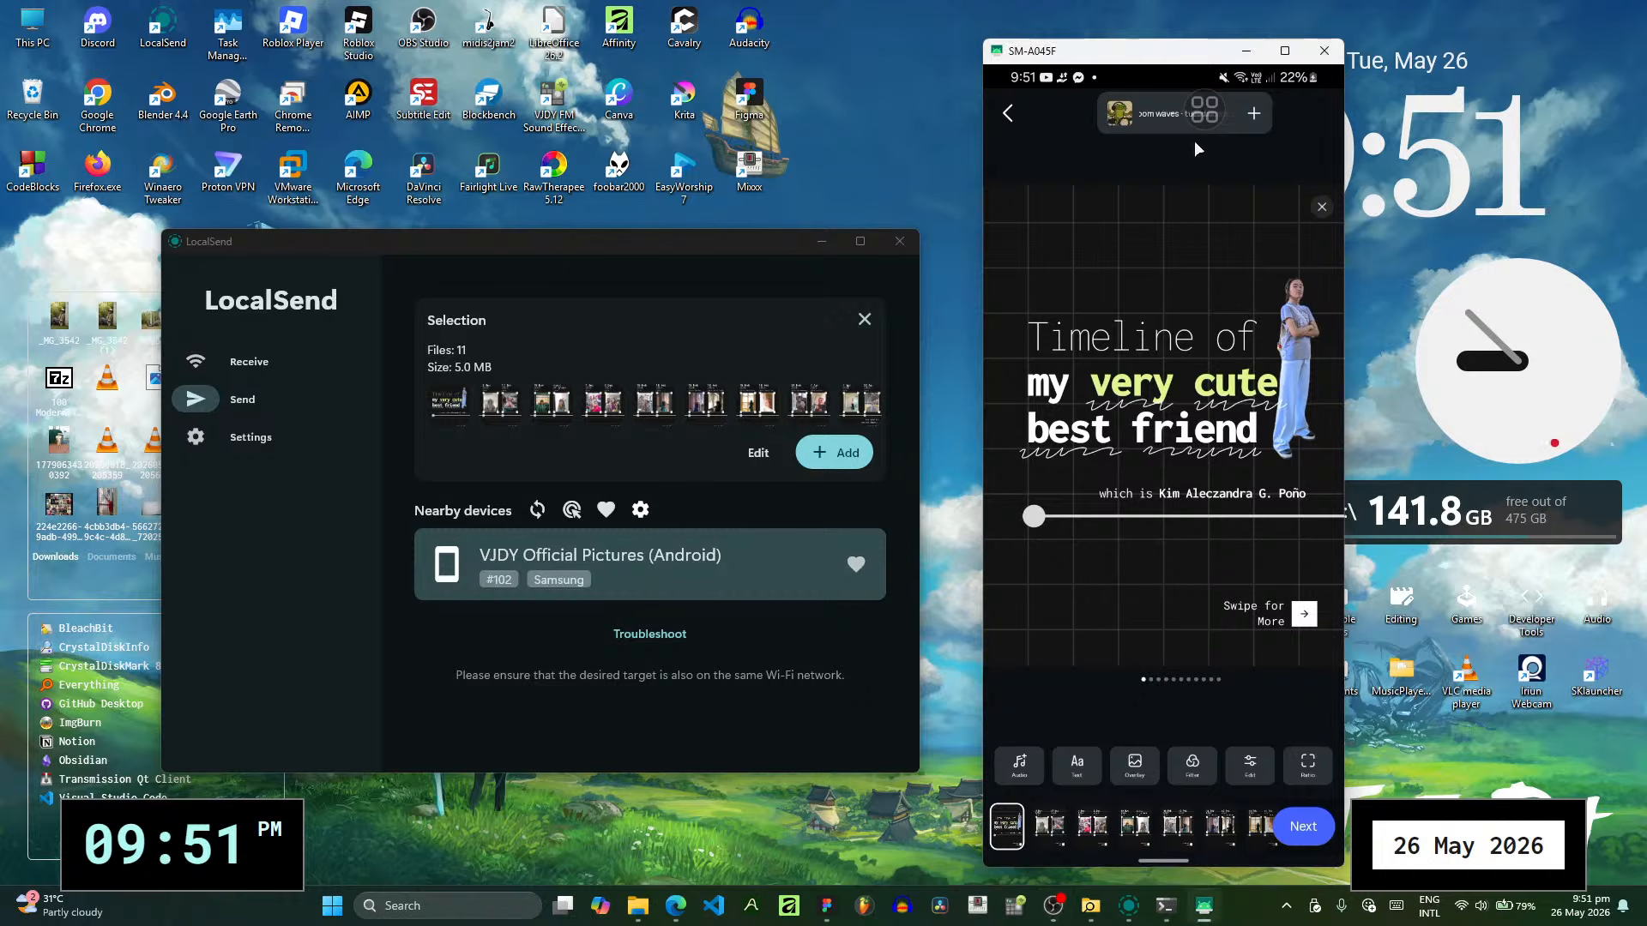
{"action": "left_click", "coordinate": [1153, 116]}
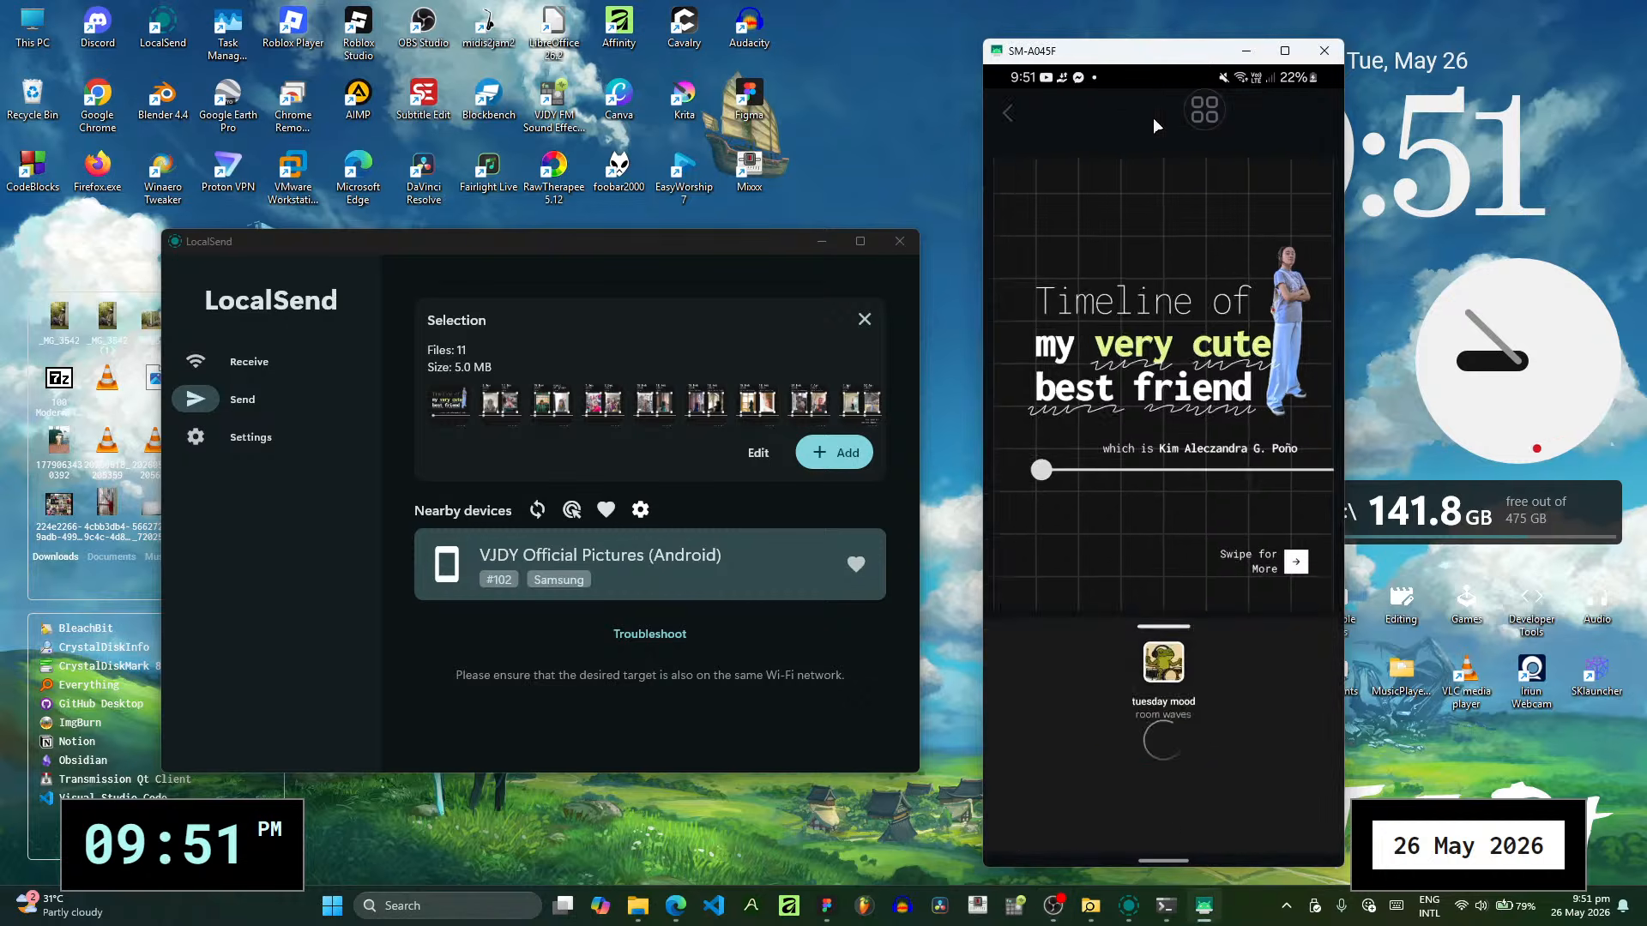
{"action": "key", "text": "alt+Tab"}
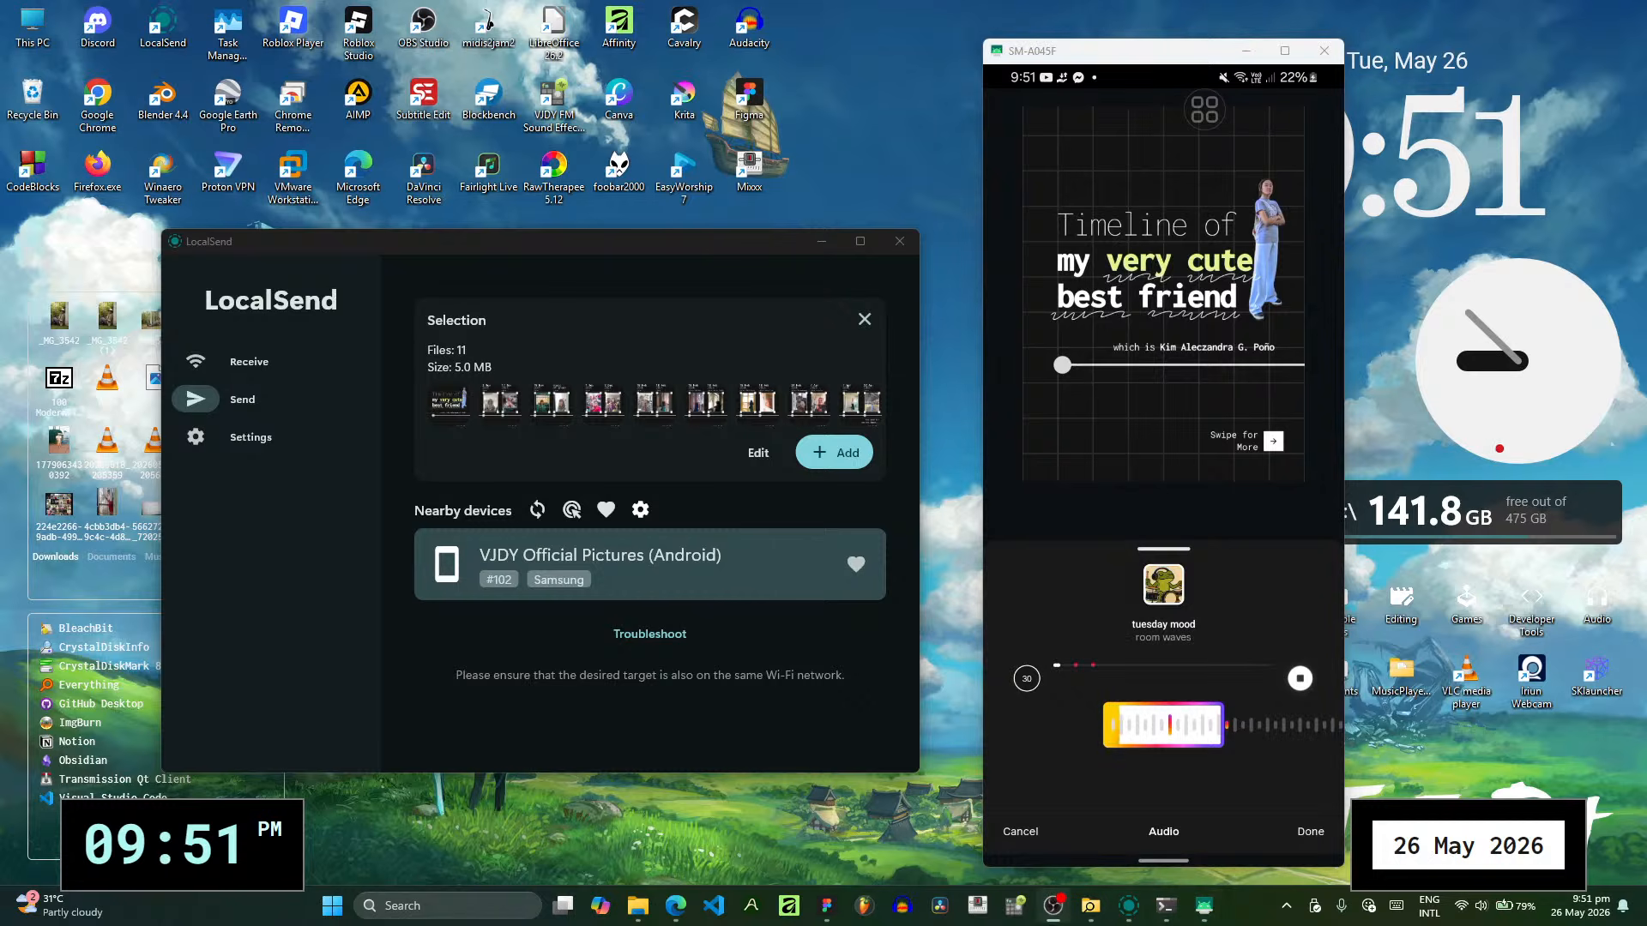
{"action": "left_click", "coordinate": [1053, 906]}
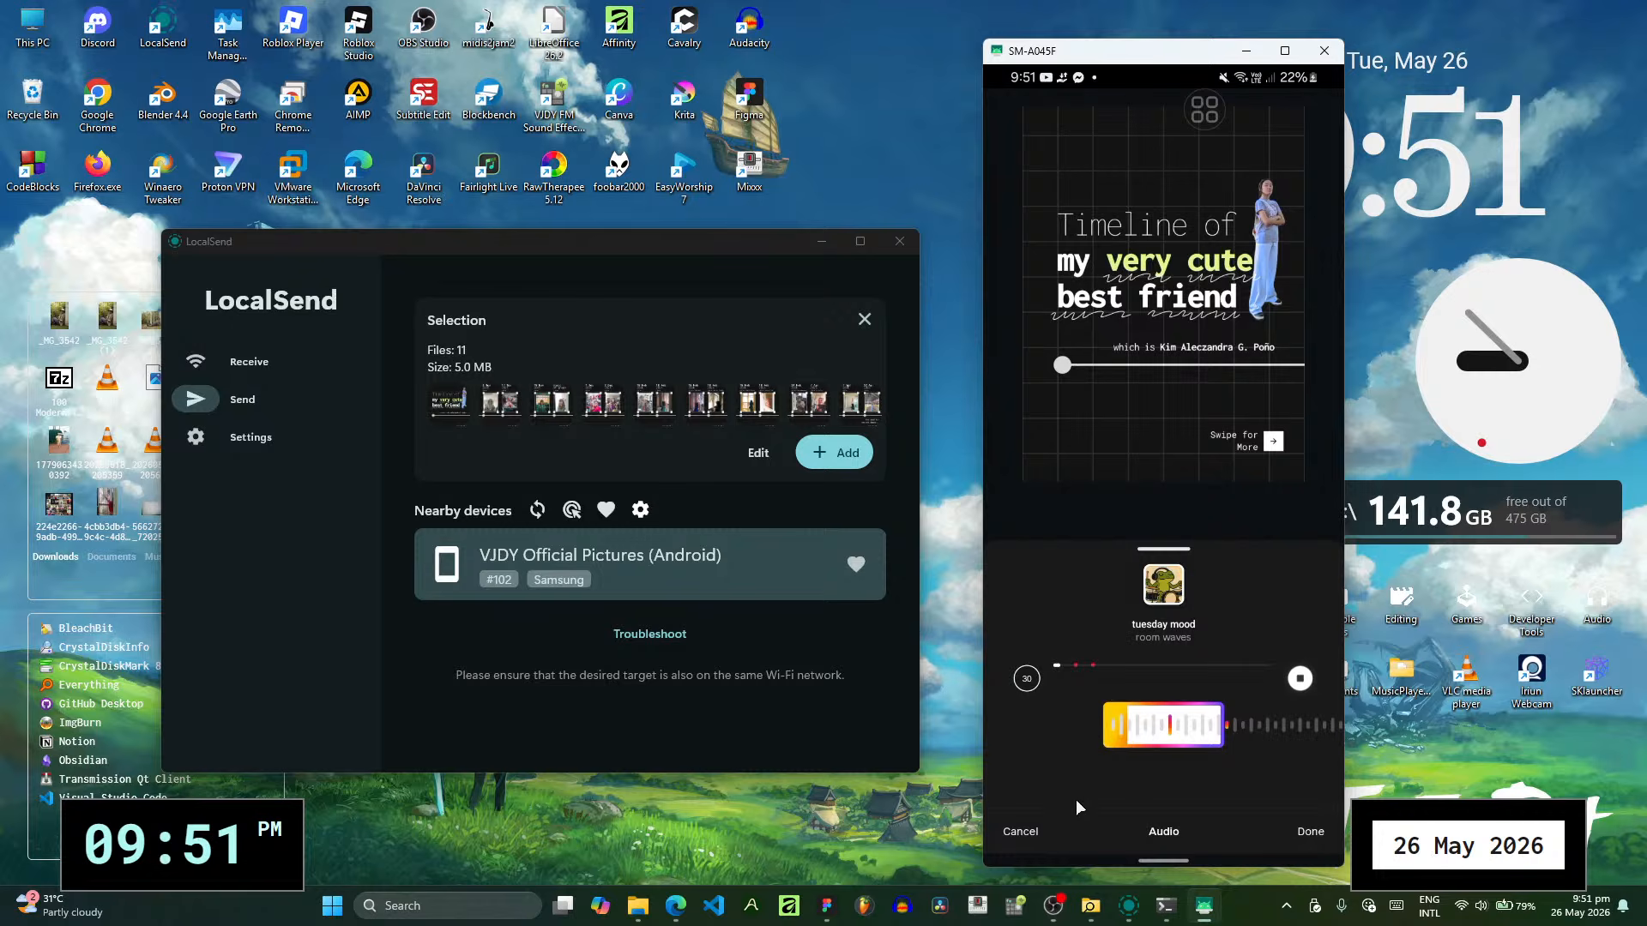
{"action": "left_click", "coordinate": [1033, 829]}
{"action": "left_click", "coordinate": [1150, 110]}
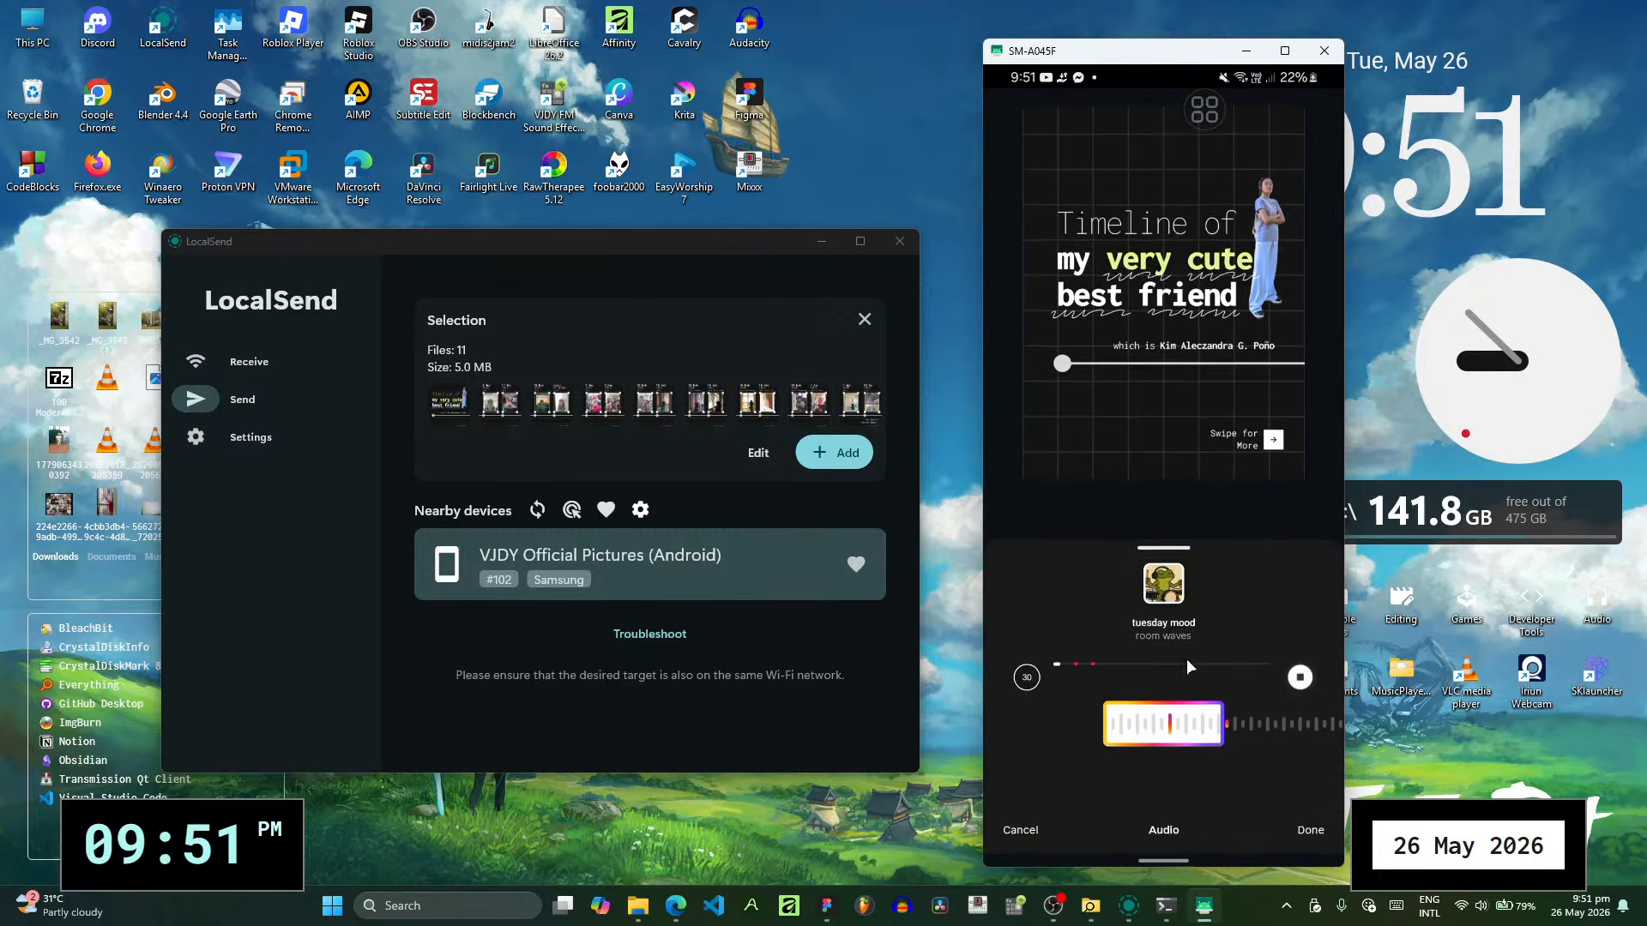
{"action": "left_click", "coordinate": [1060, 844]}
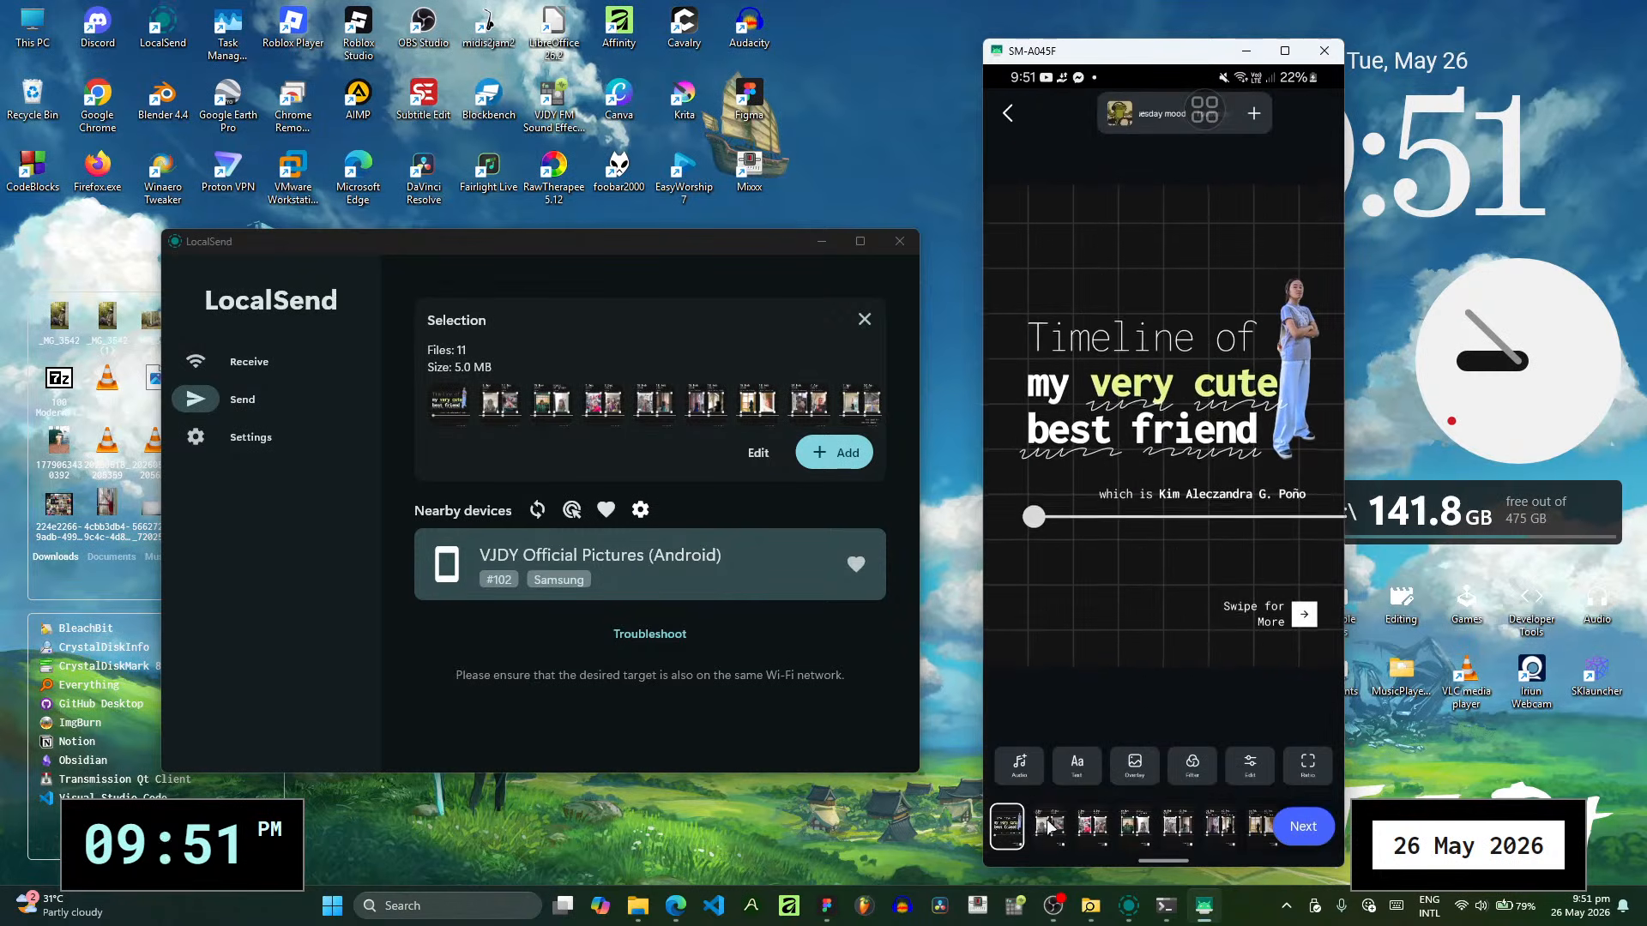
- Browse the original audio and saved tracks in the post's audio library
{"action": "left_click", "coordinate": [1192, 320]}
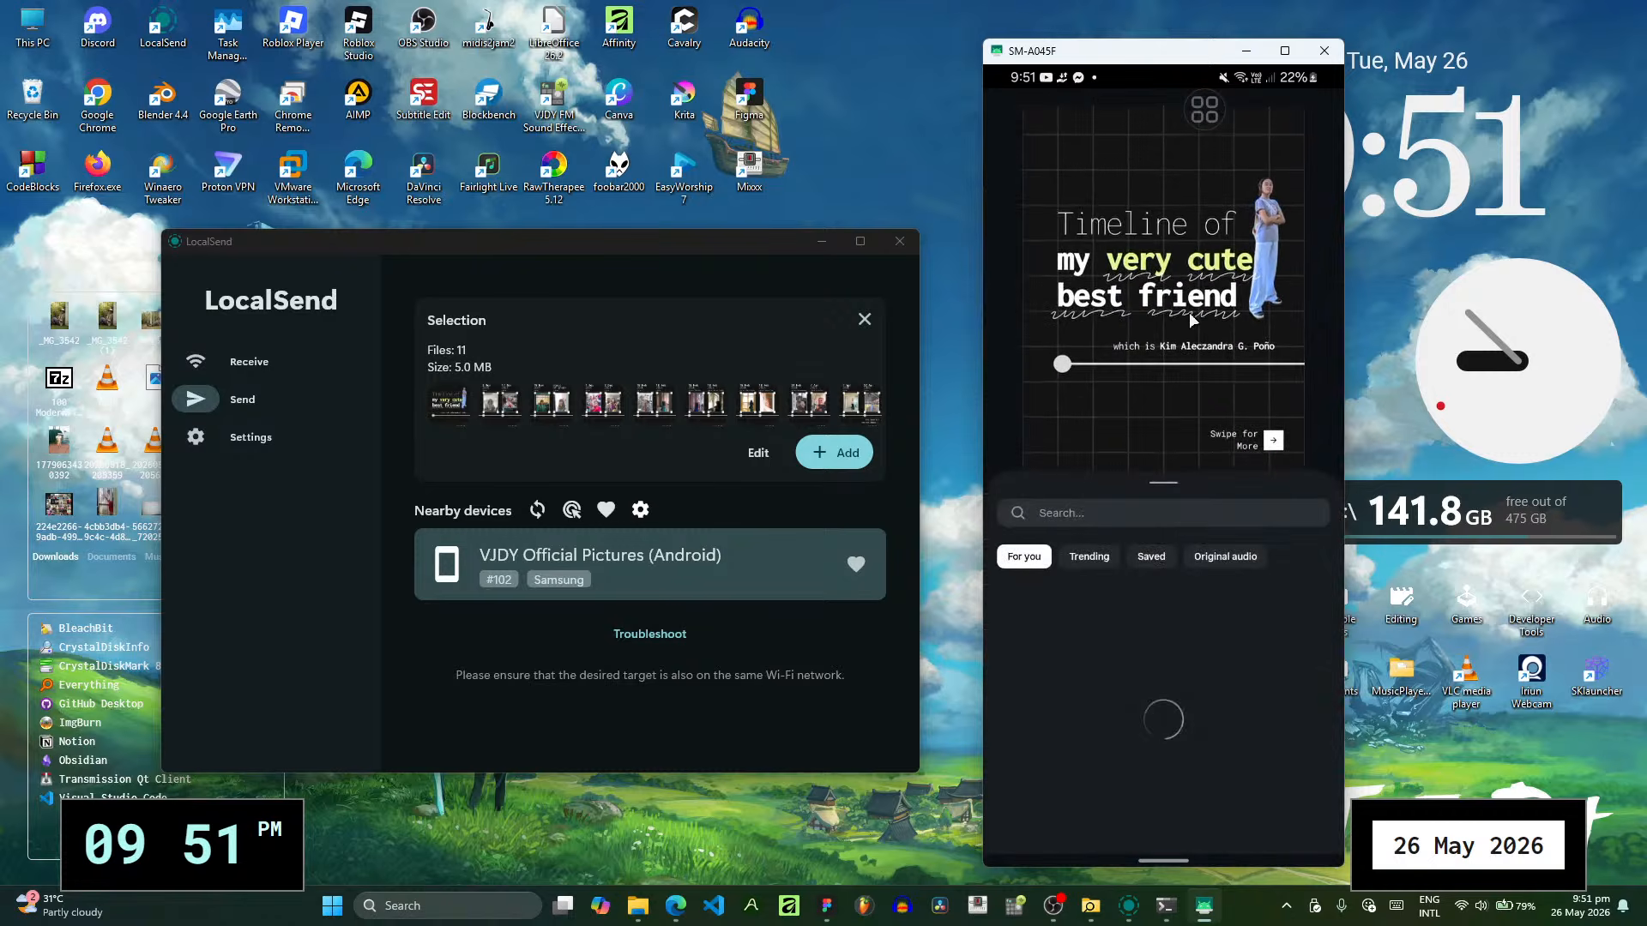
{"action": "left_click", "coordinate": [1203, 559]}
{"action": "left_click", "coordinate": [1187, 513]}
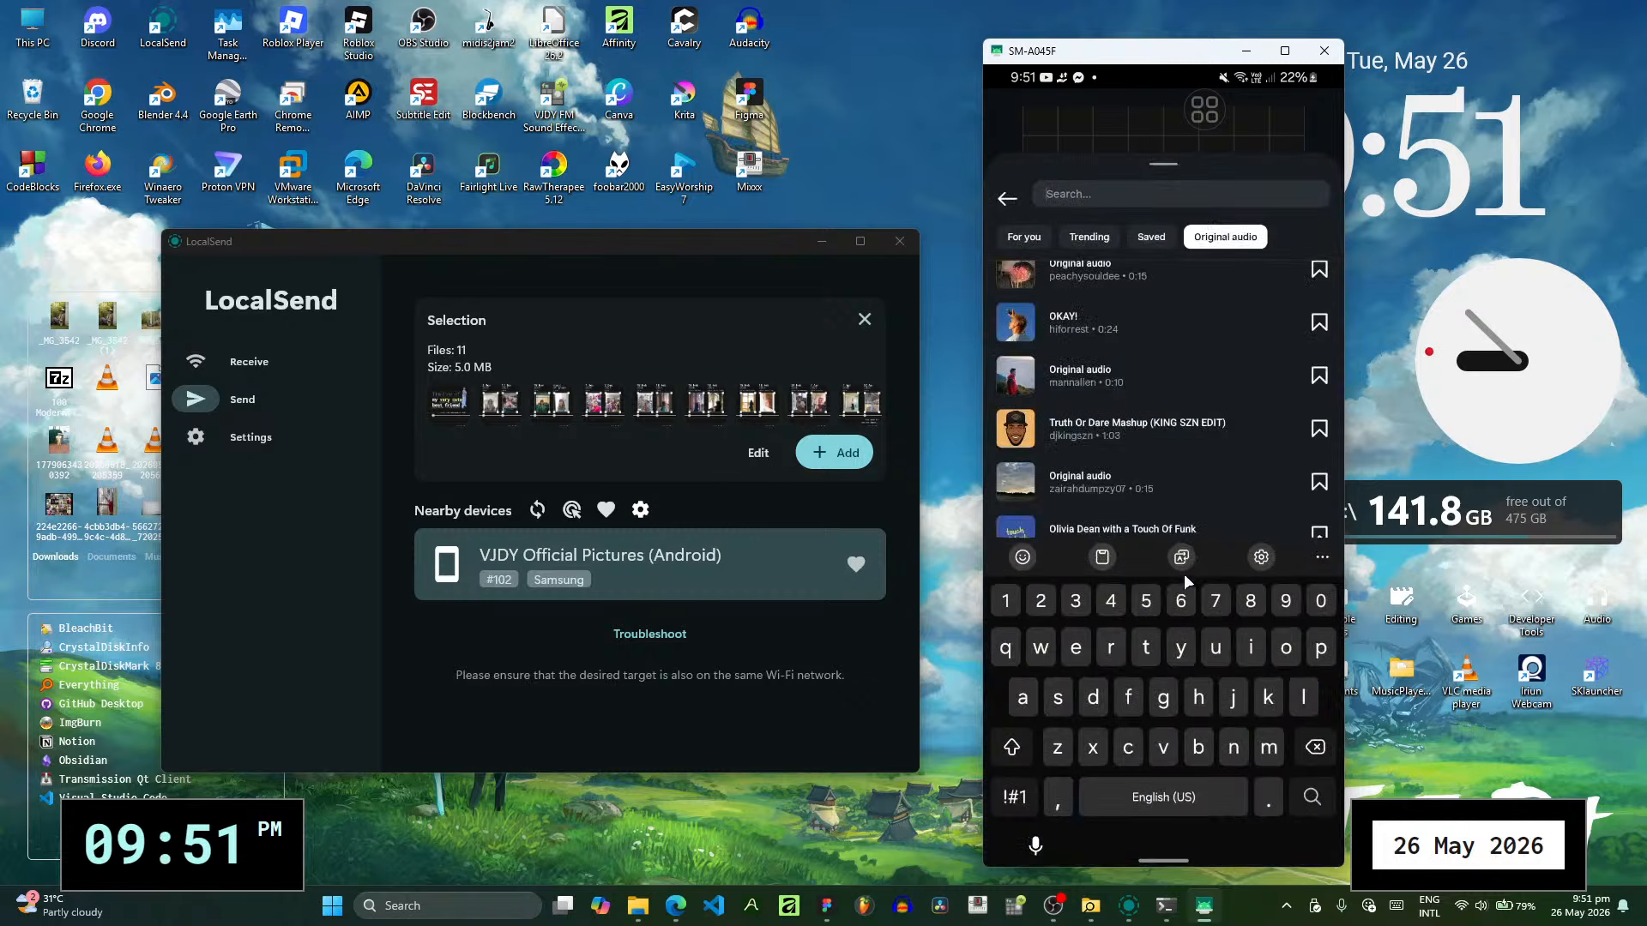
{"action": "left_click", "coordinate": [1146, 240]}
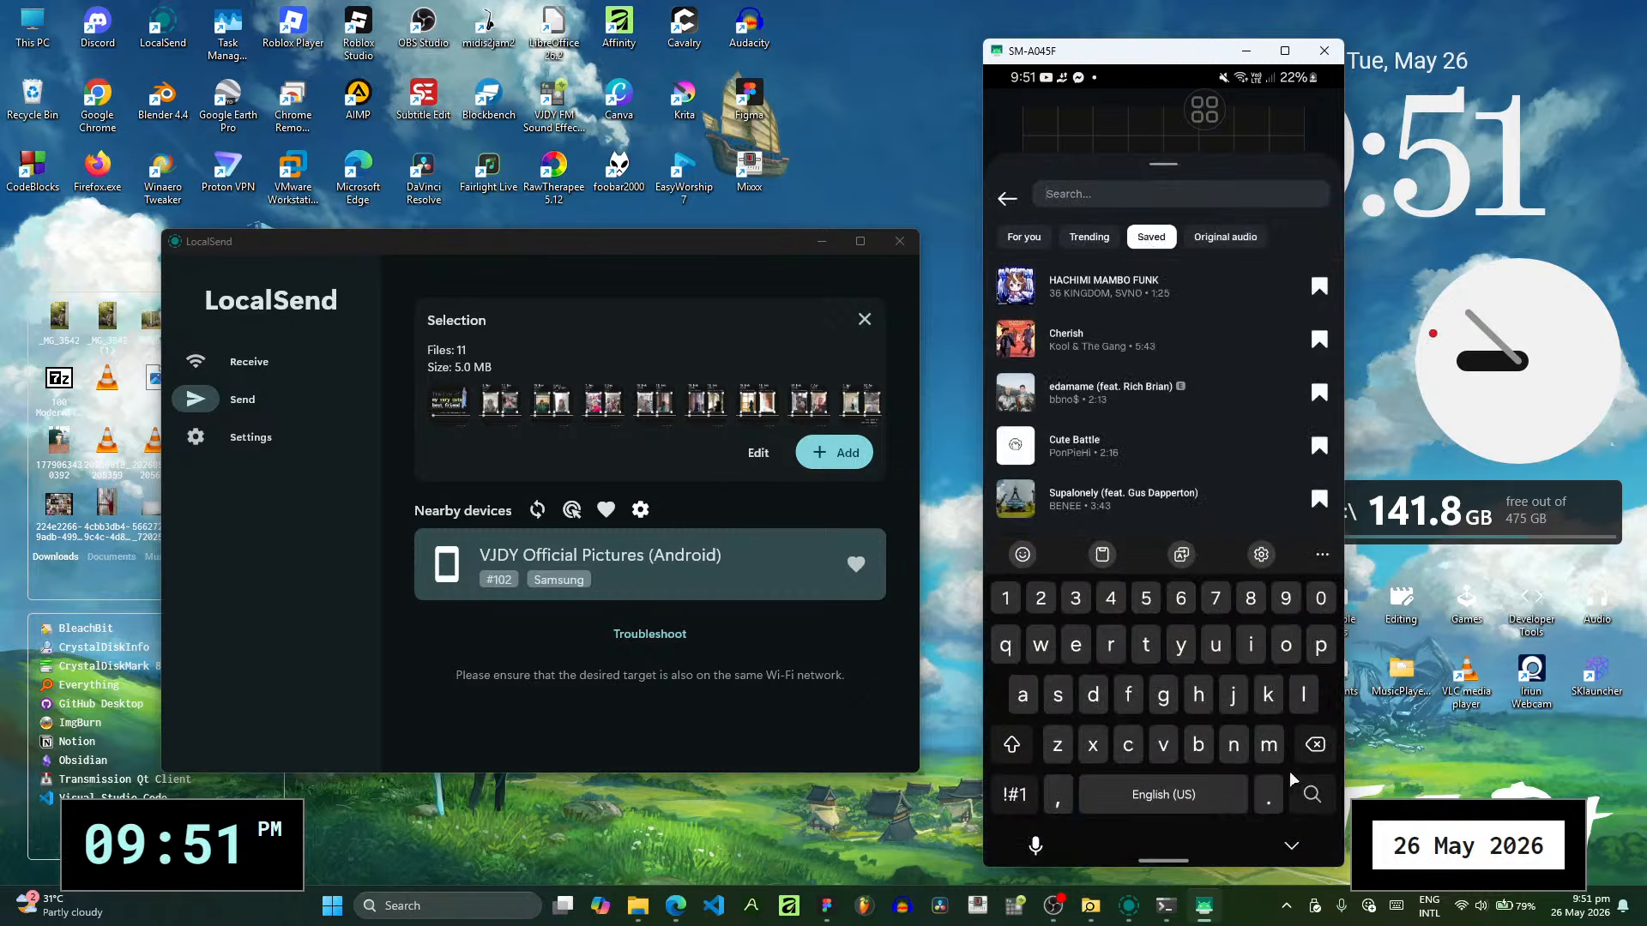
{"action": "left_click", "coordinate": [1290, 845]}
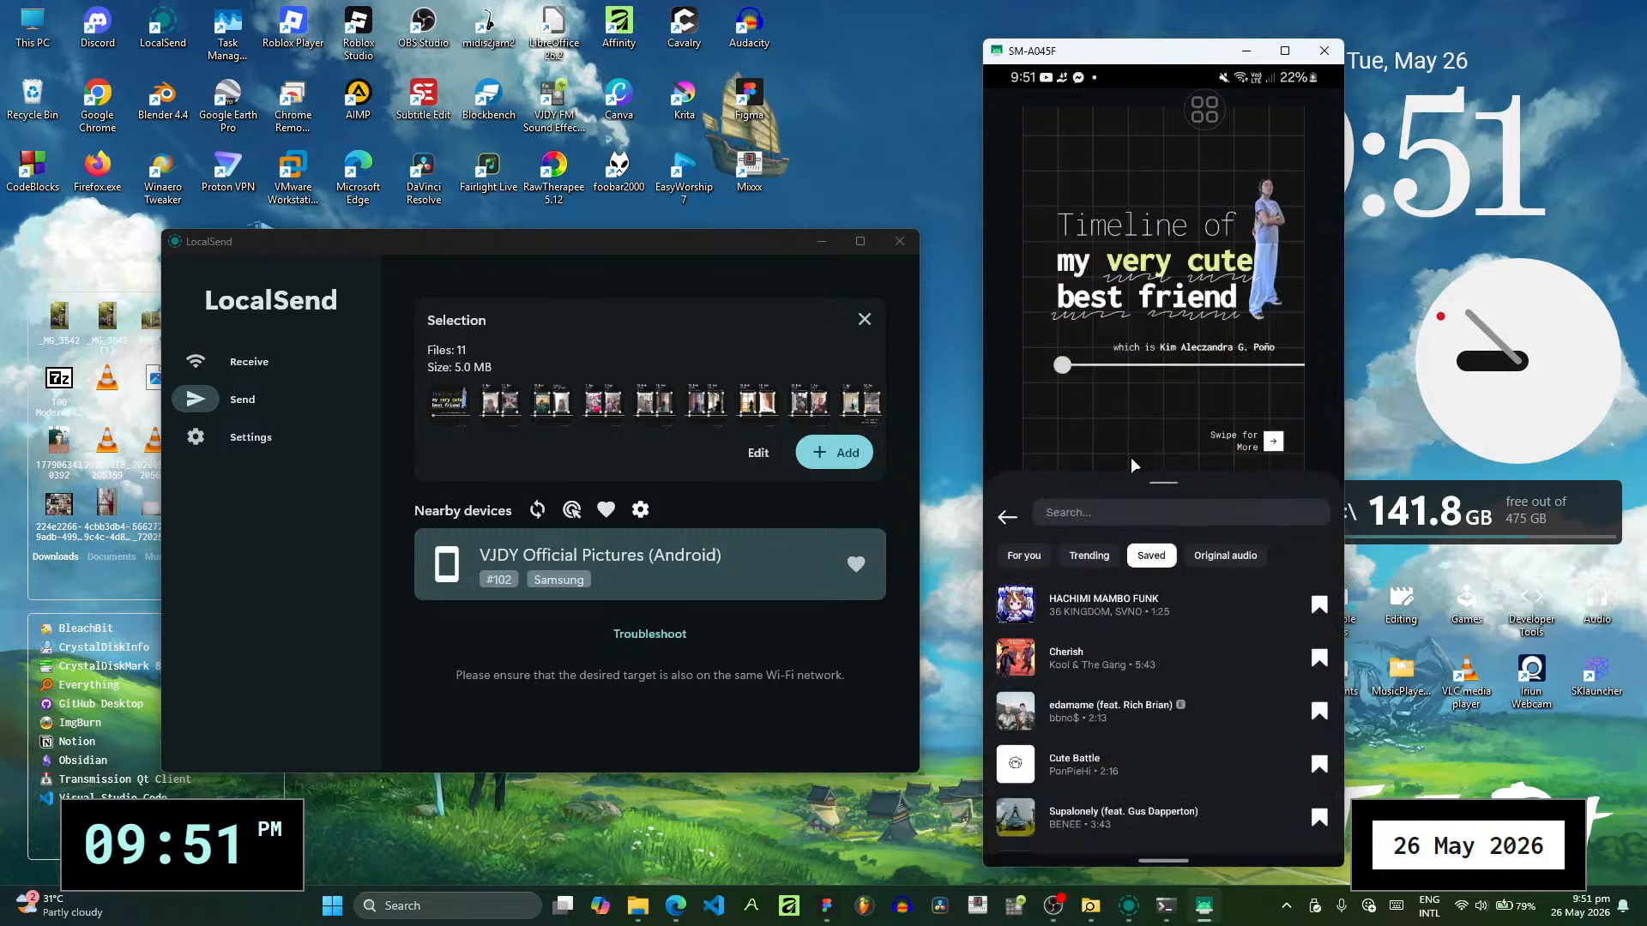
{"action": "left_click", "coordinate": [1131, 457]}
- Search the audio library for "vjdyofficial" and preview the track Seaside
{"action": "left_click", "coordinate": [1016, 774]}
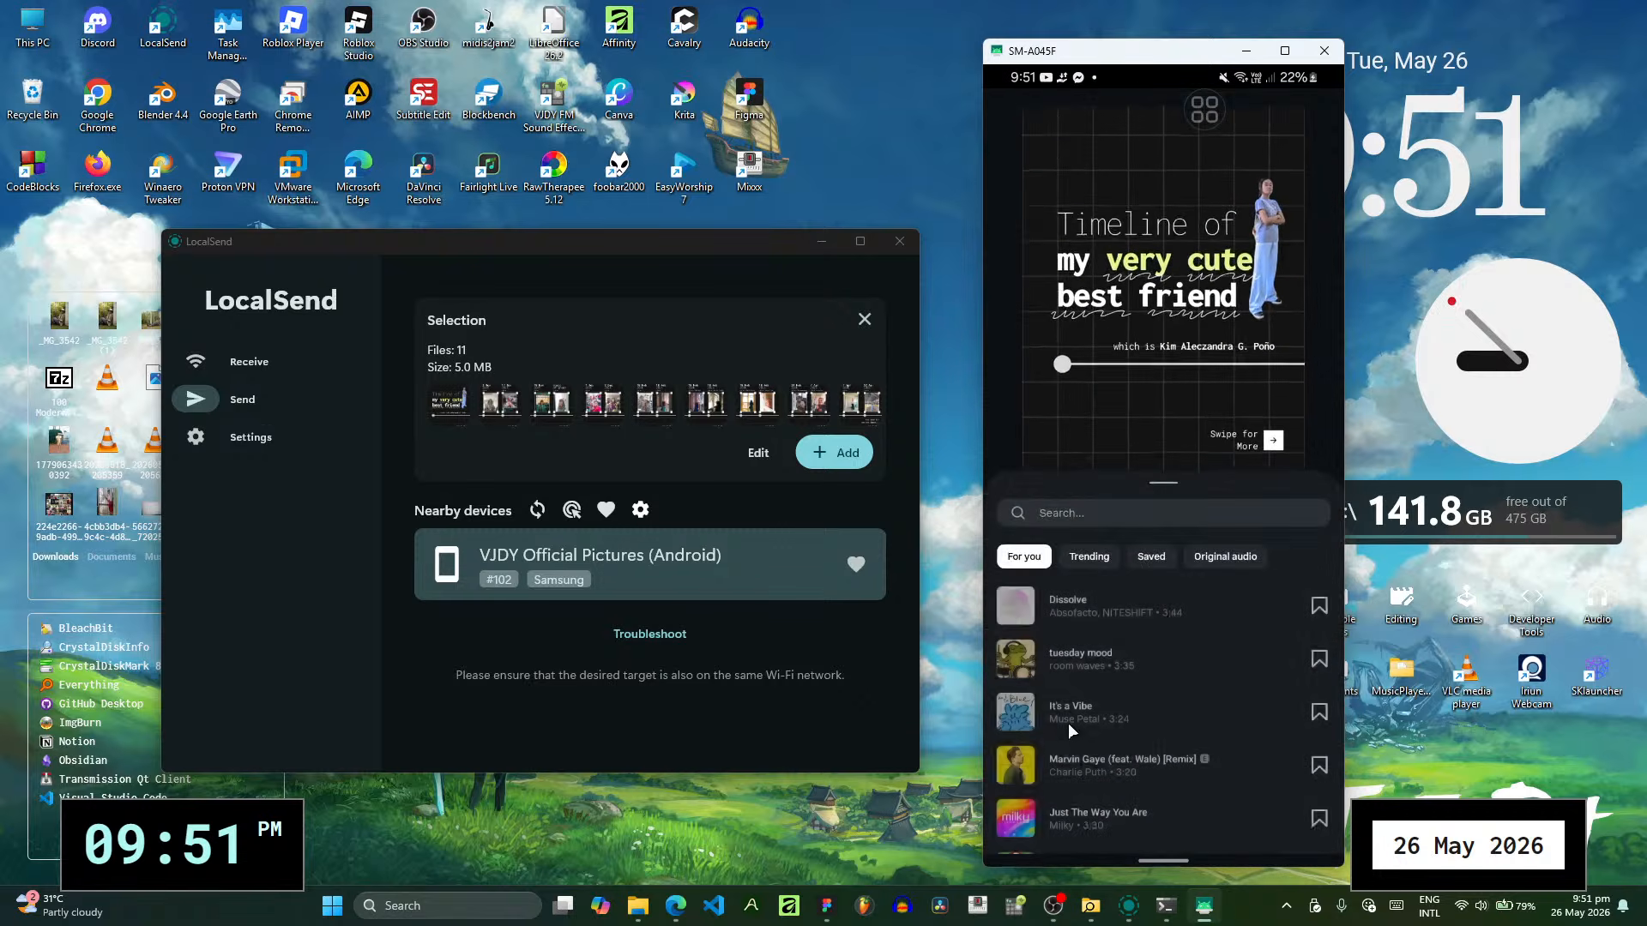
{"action": "left_click", "coordinate": [1149, 555]}
{"action": "left_click", "coordinate": [1141, 514]}
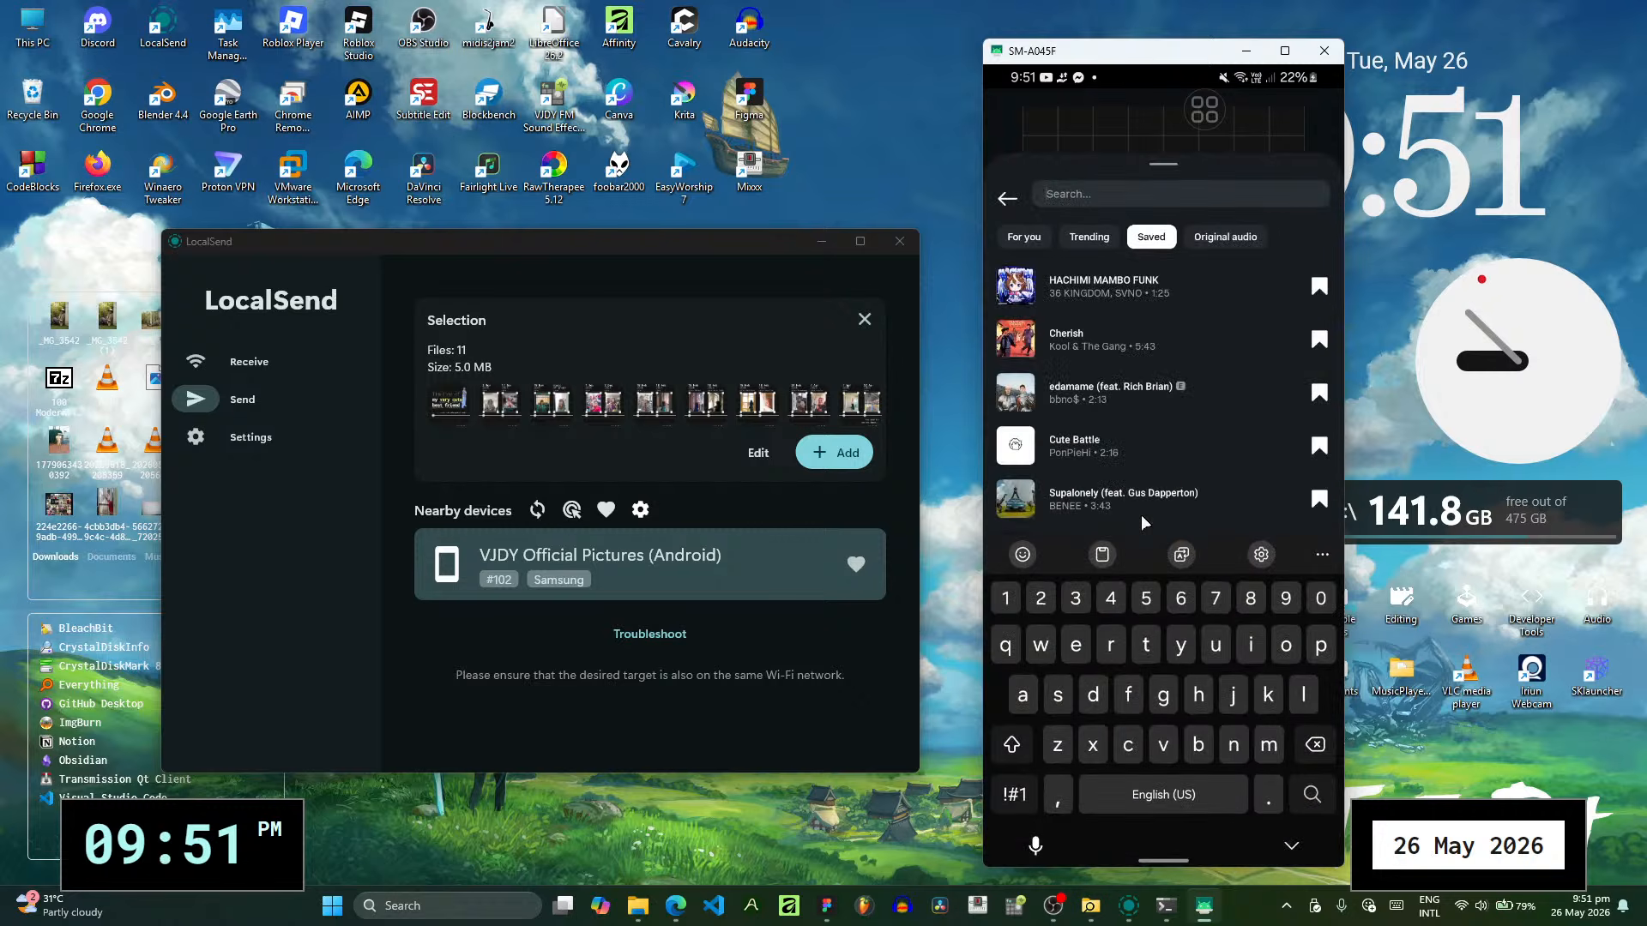
{"action": "type", "text": "vjdyofficial"}
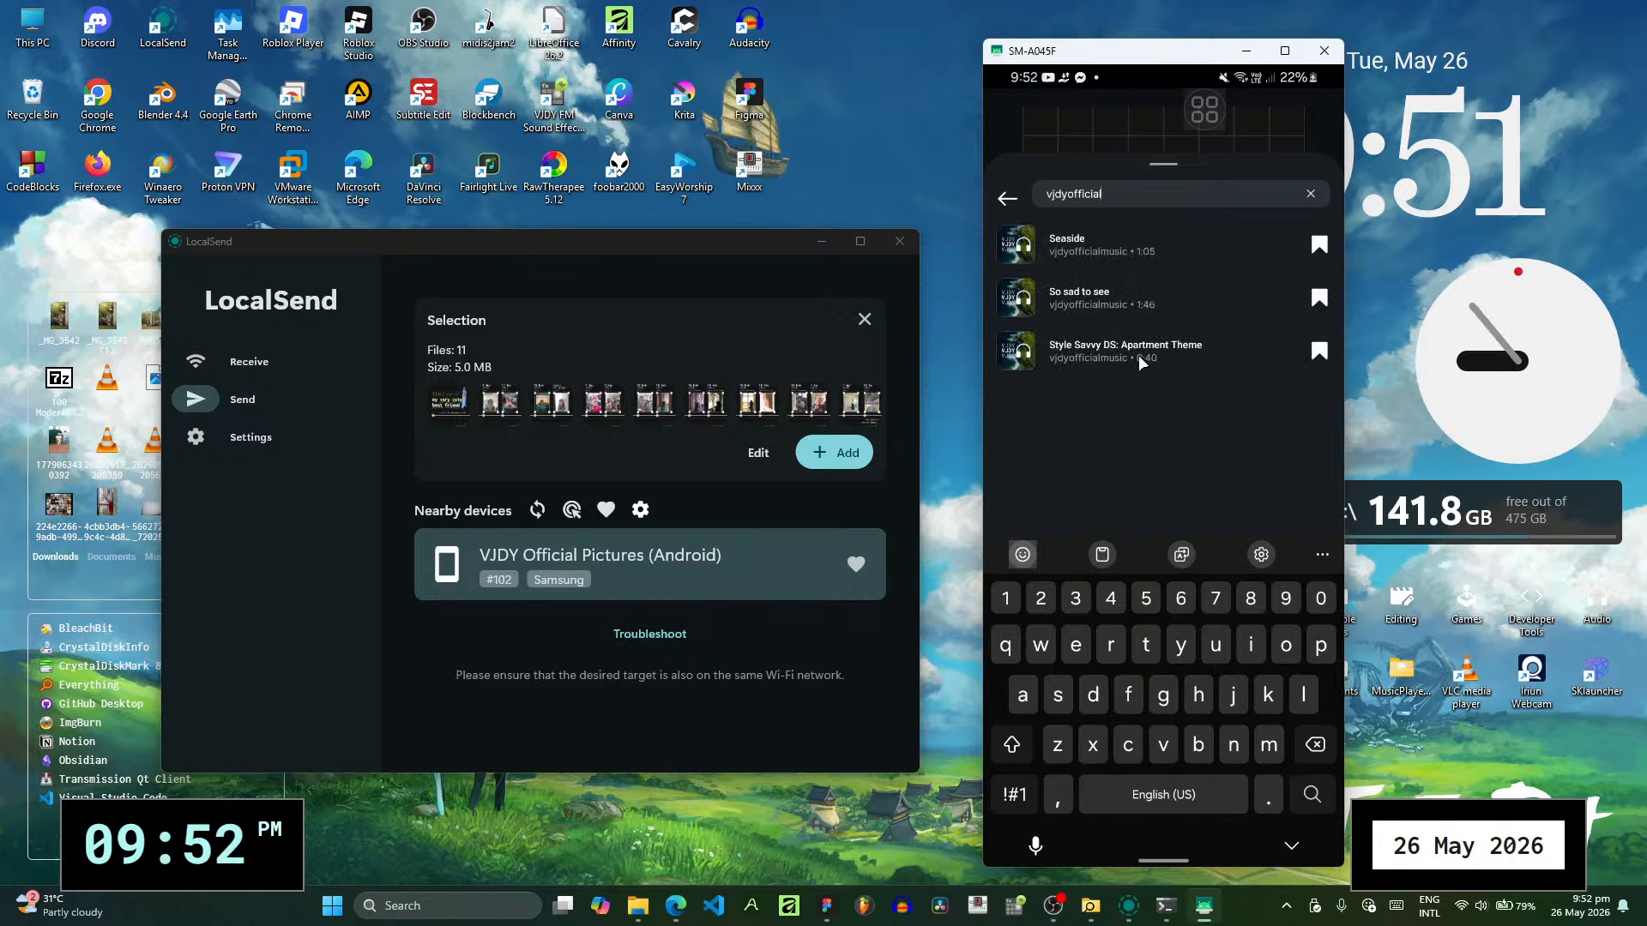
{"action": "left_click", "coordinate": [1139, 245]}
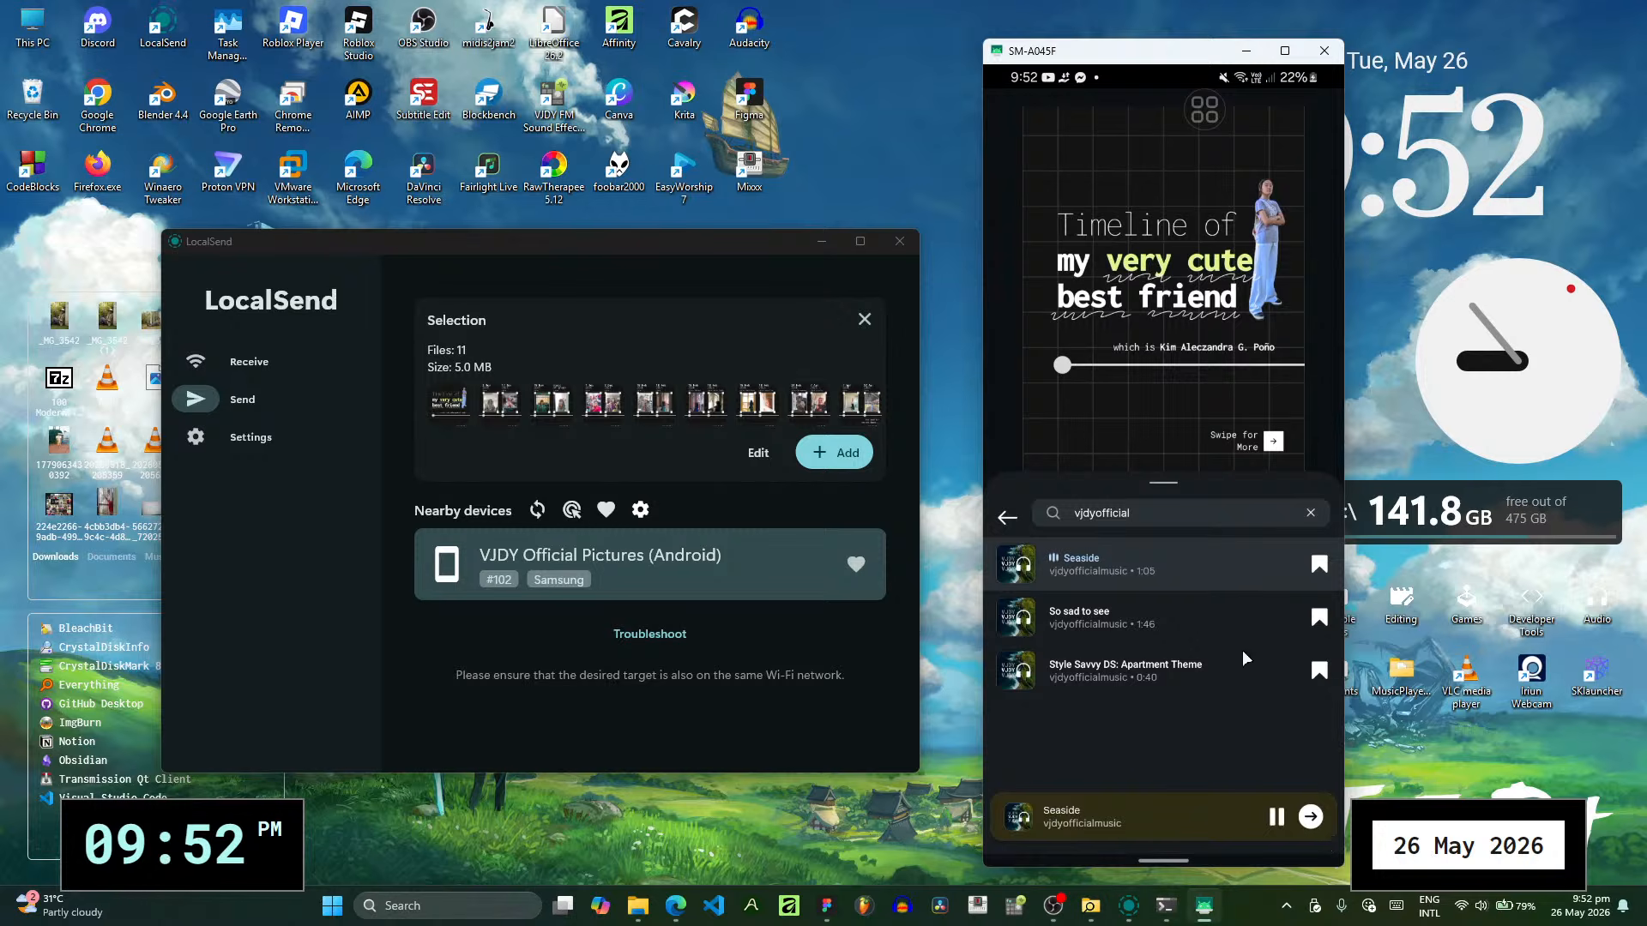
{"action": "left_click", "coordinate": [1311, 514]}
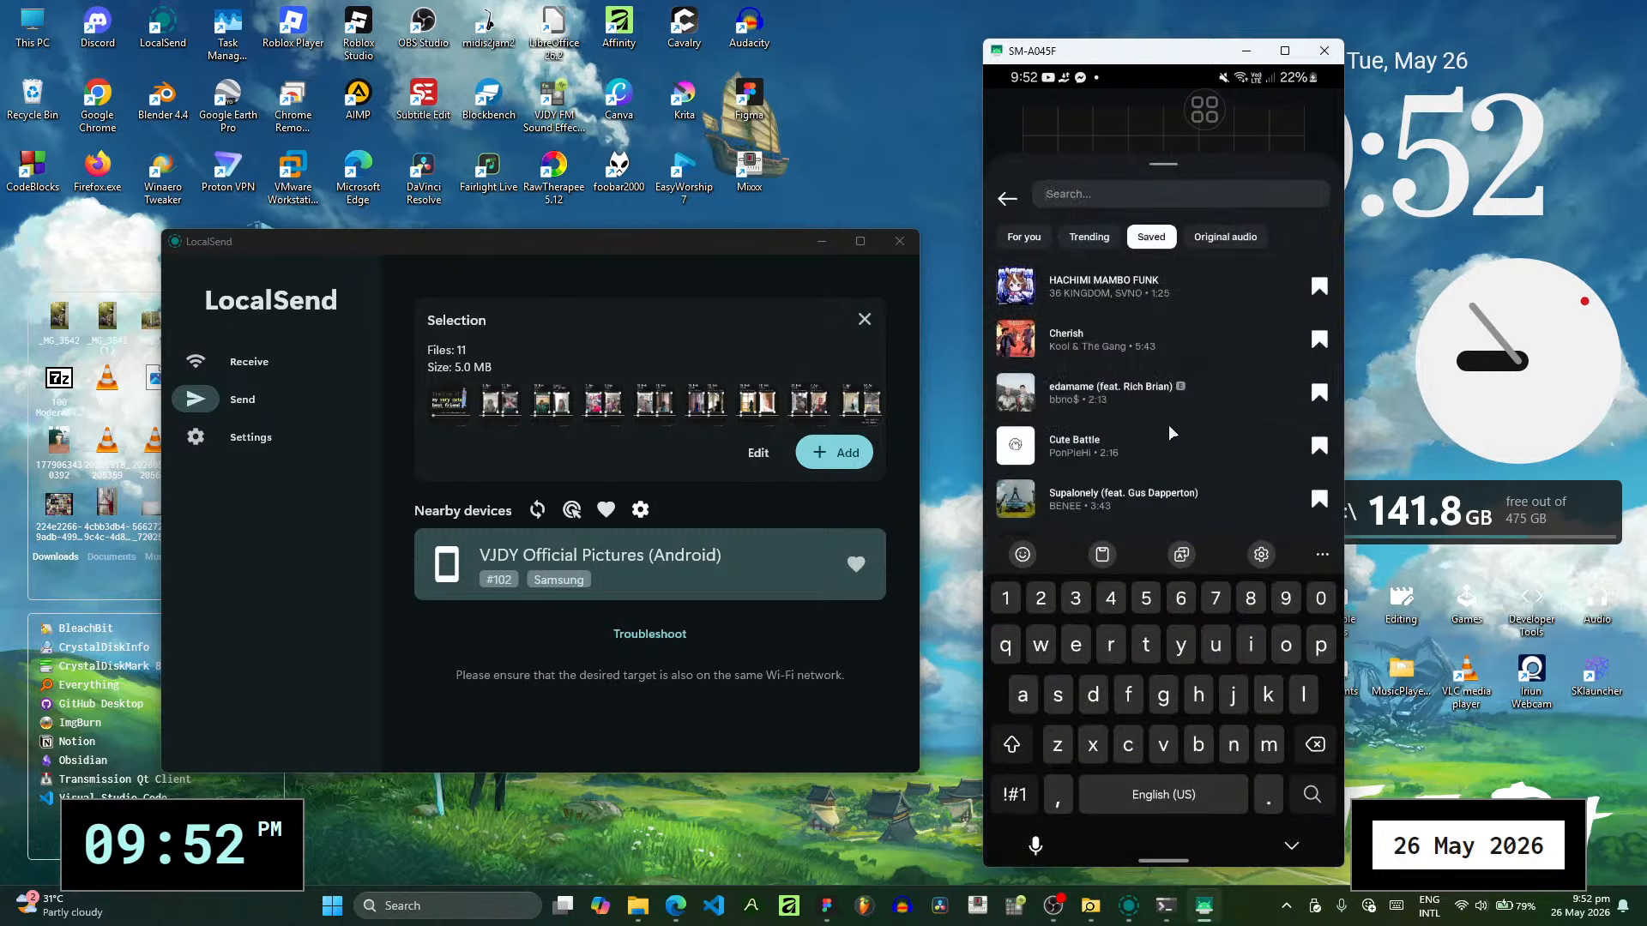
- Preview the saved tracks Cherish, Cute Battle and Without You
{"action": "left_click", "coordinate": [1180, 342]}
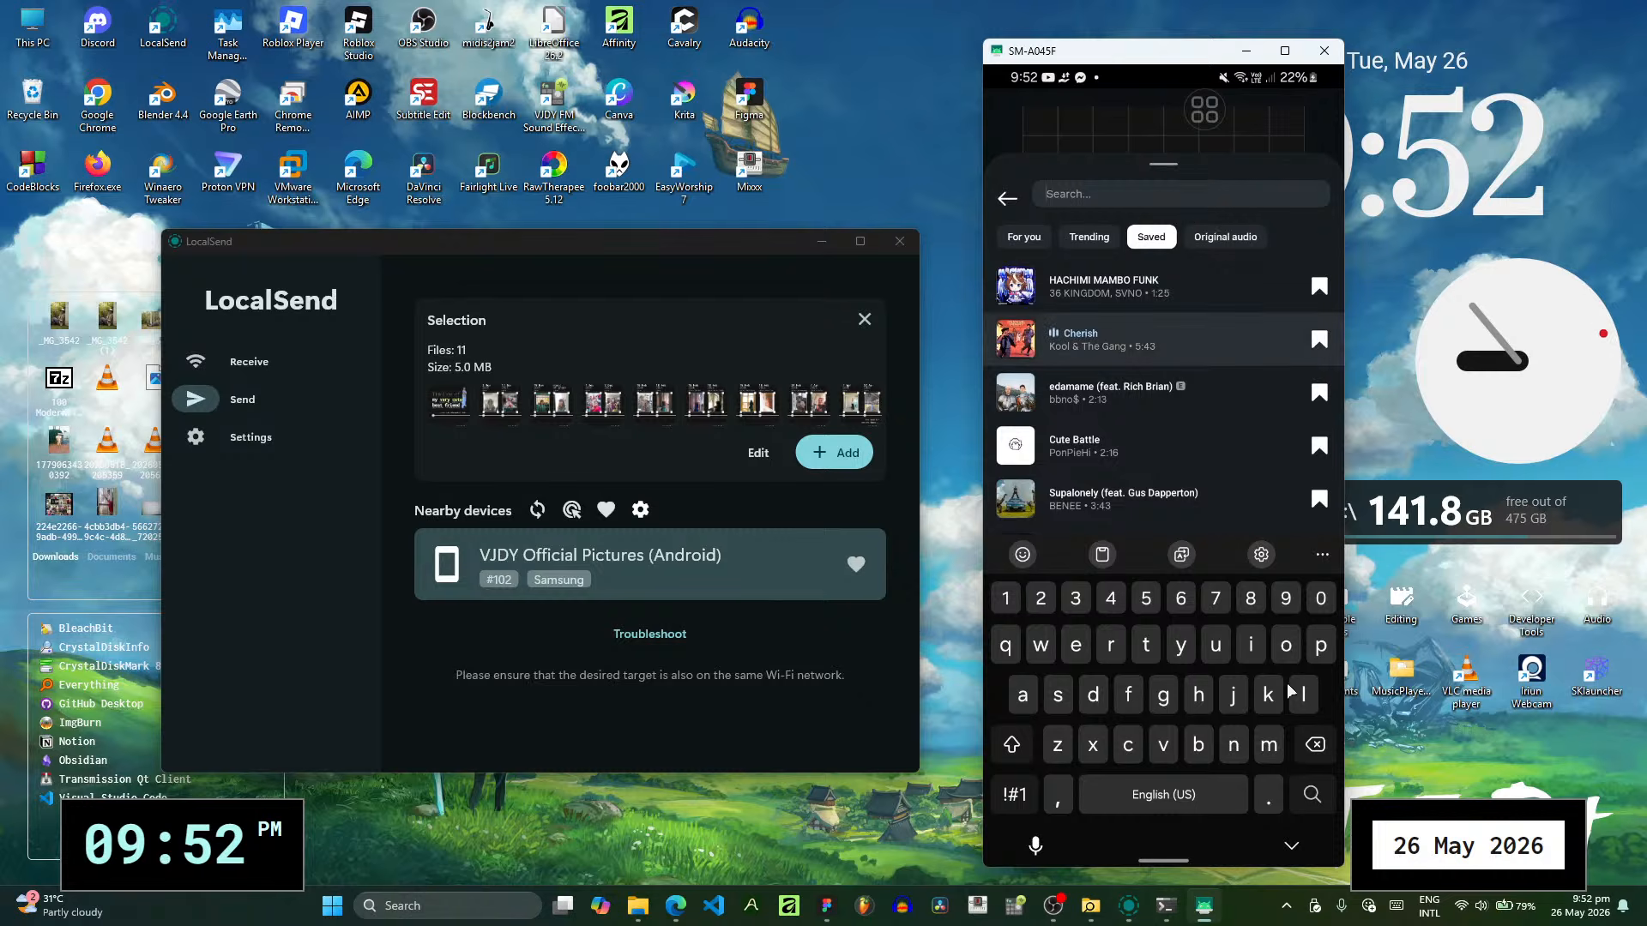
{"action": "left_click", "coordinate": [1290, 846]}
{"action": "scroll", "coordinate": [1181, 741], "scroll_direction": "down", "scroll_amount": 1}
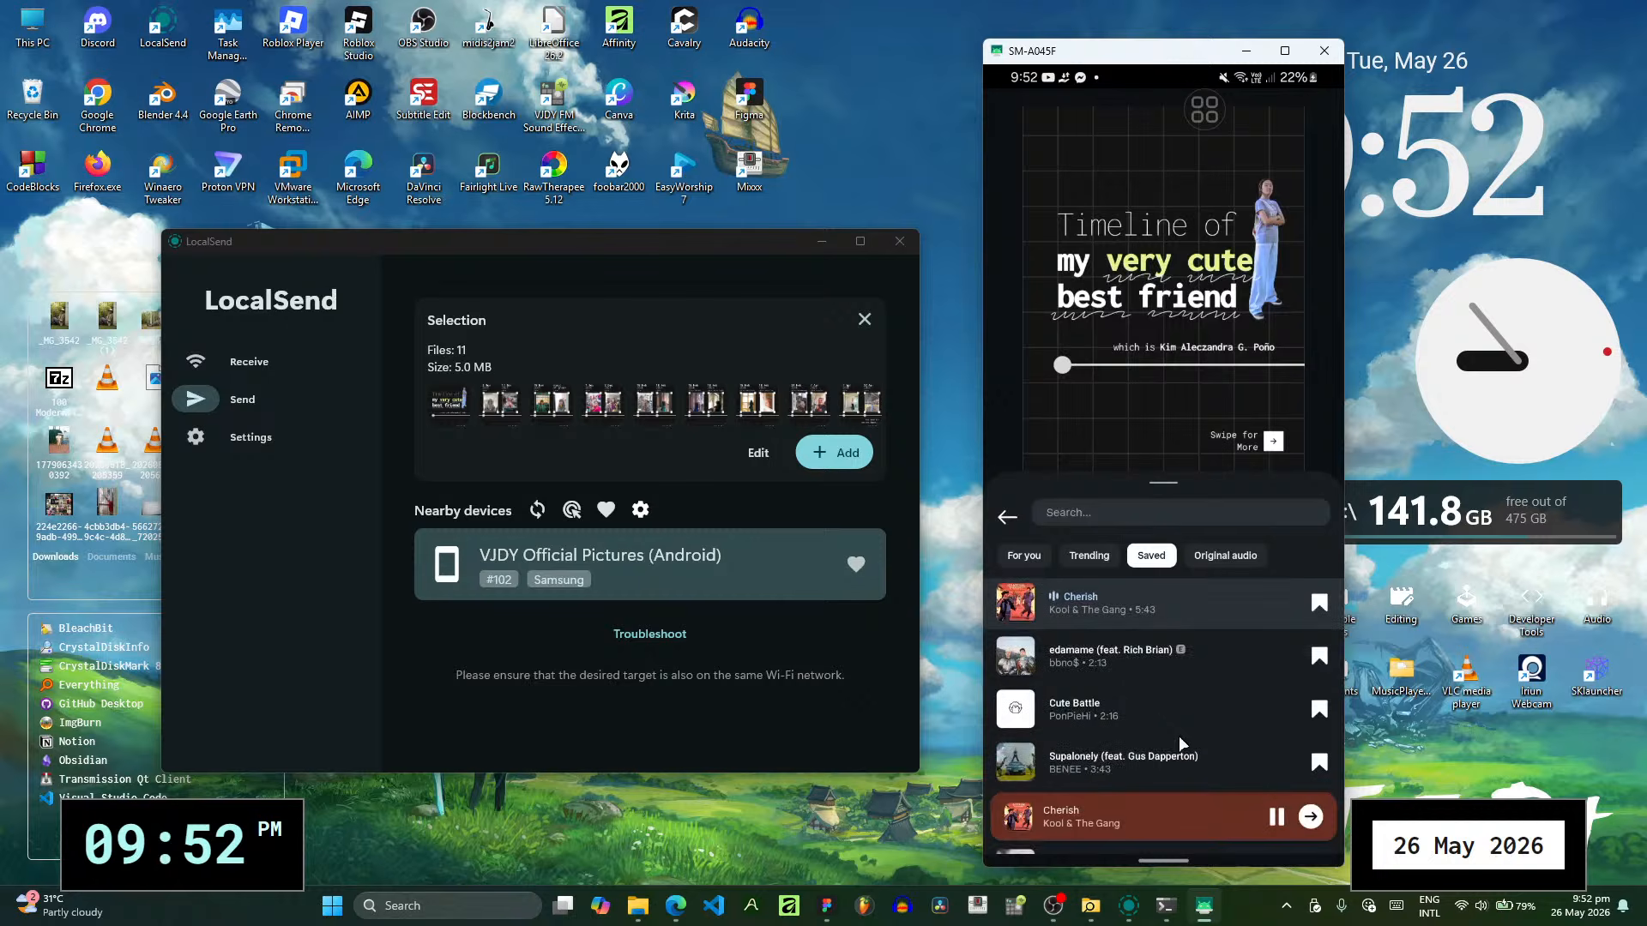
{"action": "left_click", "coordinate": [1169, 712]}
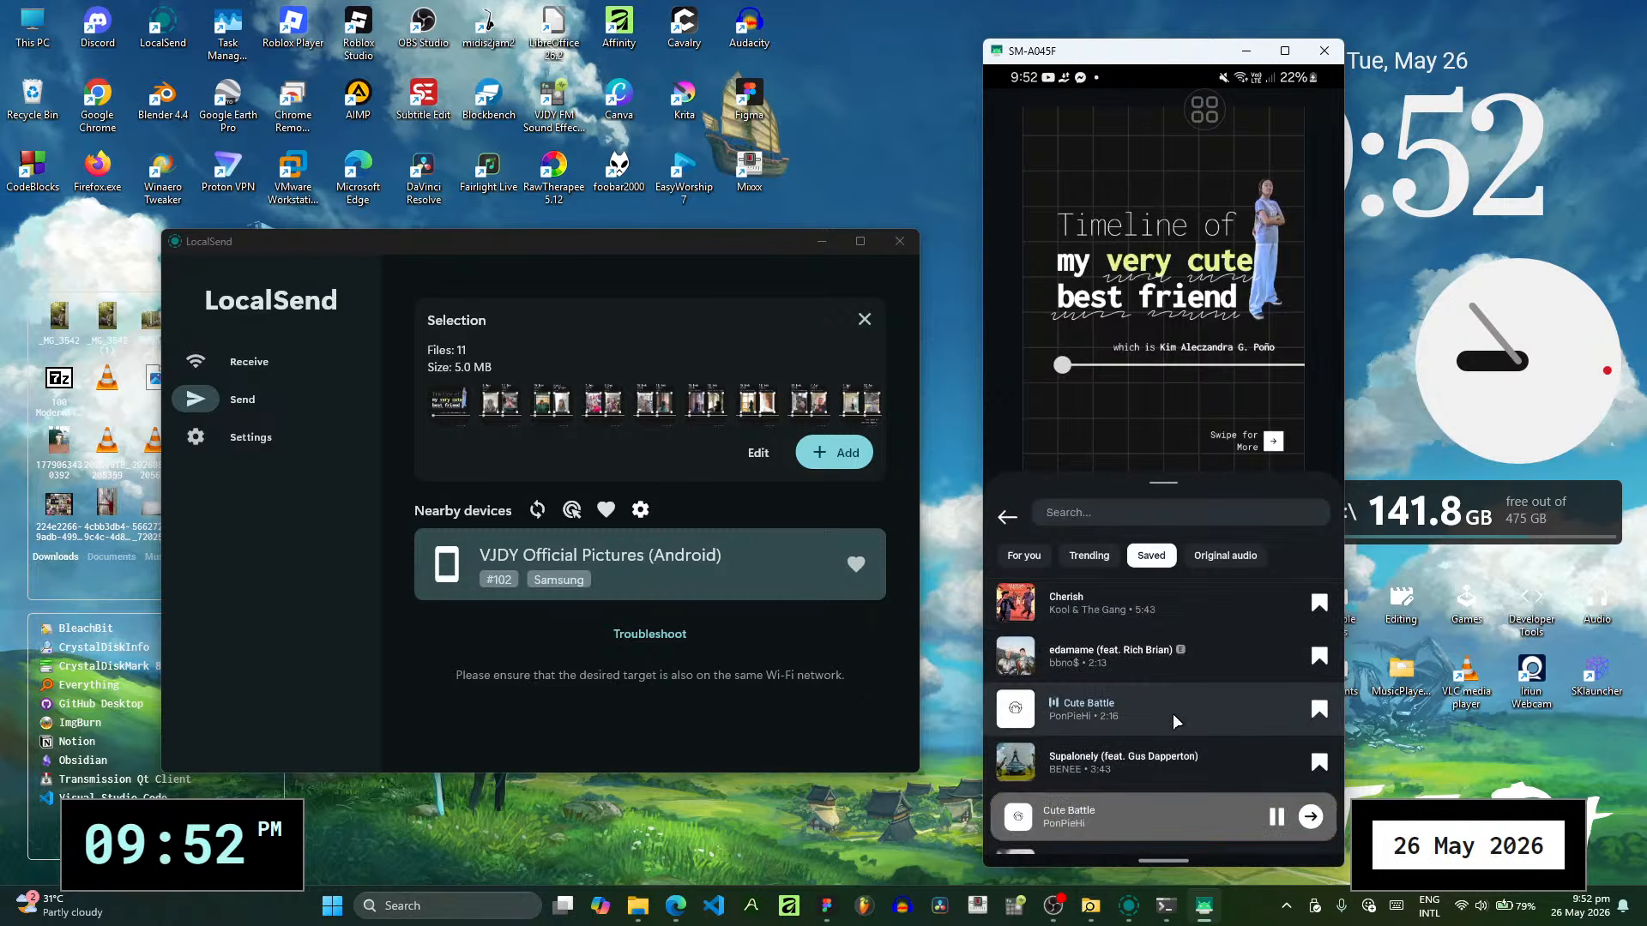
{"action": "scroll", "coordinate": [1172, 714], "scroll_direction": "down", "scroll_amount": 2}
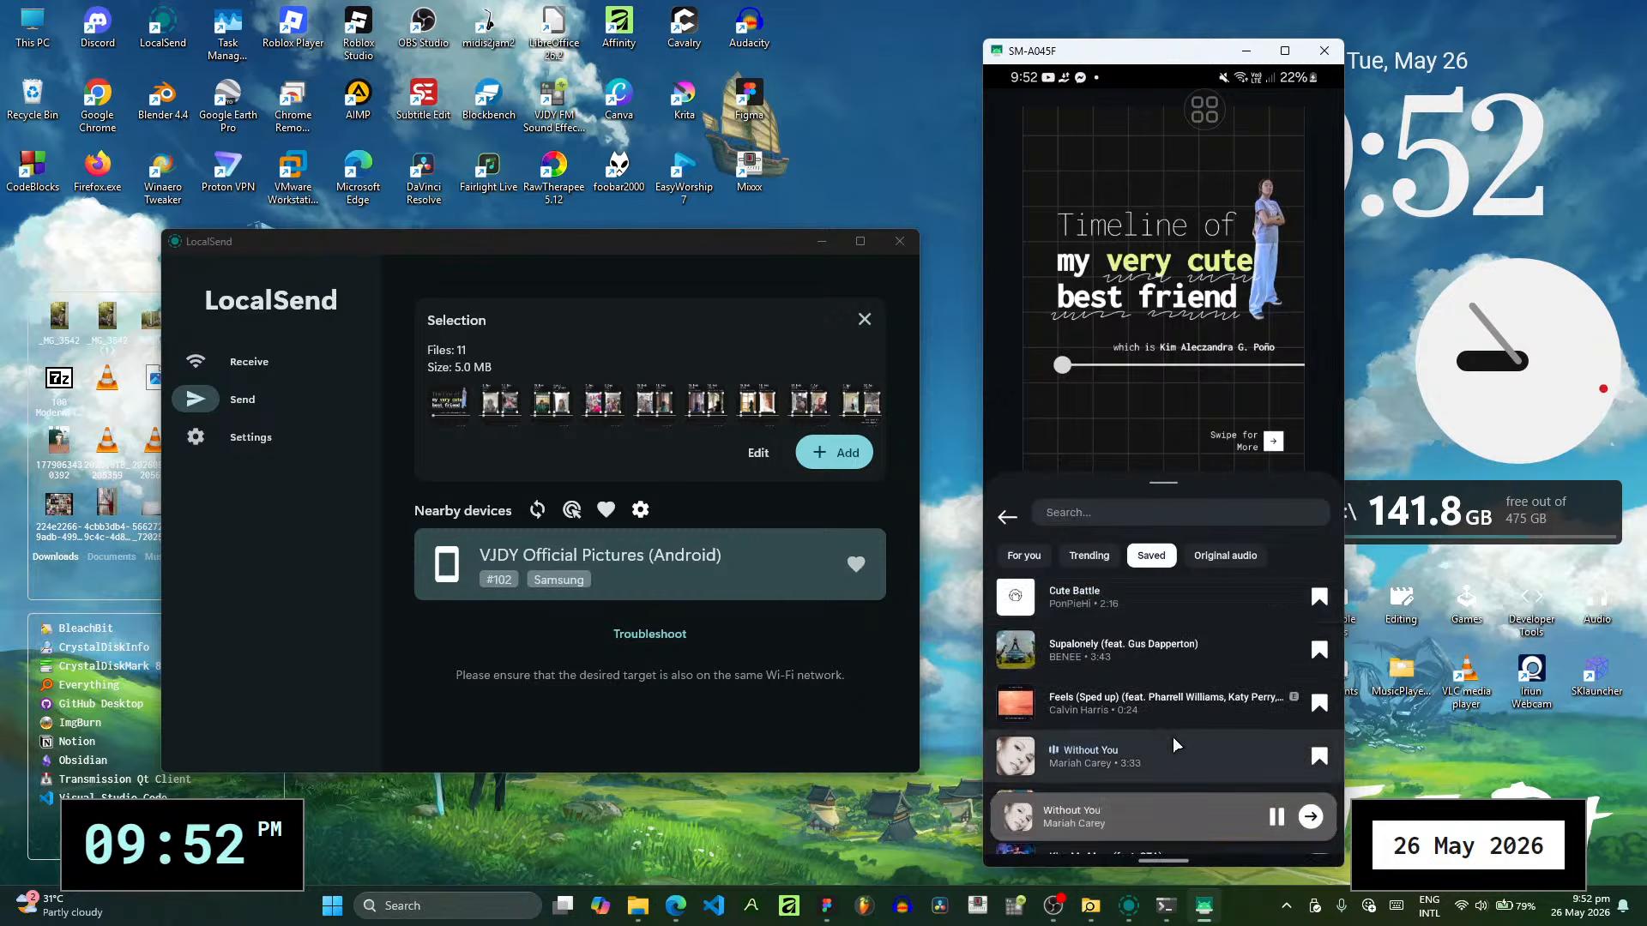
- Set the saved track Capturing Memories by coraliwave as the post's audio and continue to the caption and sharing details
{"action": "scroll", "coordinate": [1172, 738], "scroll_direction": "down", "scroll_amount": 2}
{"action": "left_click", "coordinate": [1175, 702]}
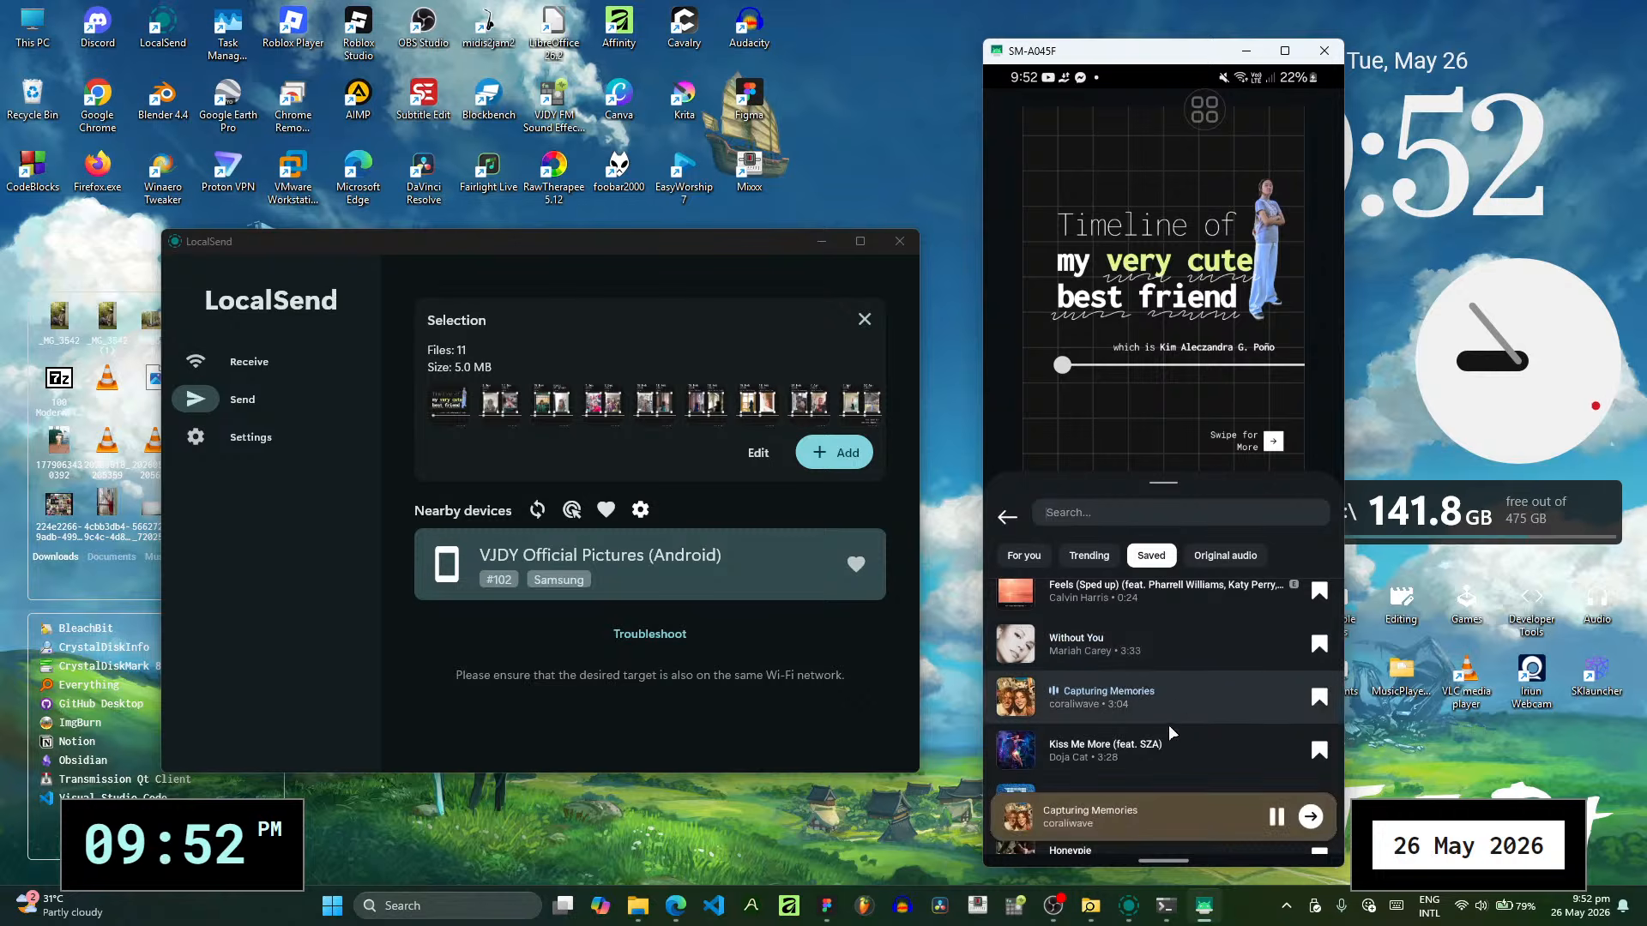
{"action": "scroll", "coordinate": [1169, 731], "scroll_direction": "down", "scroll_amount": 1}
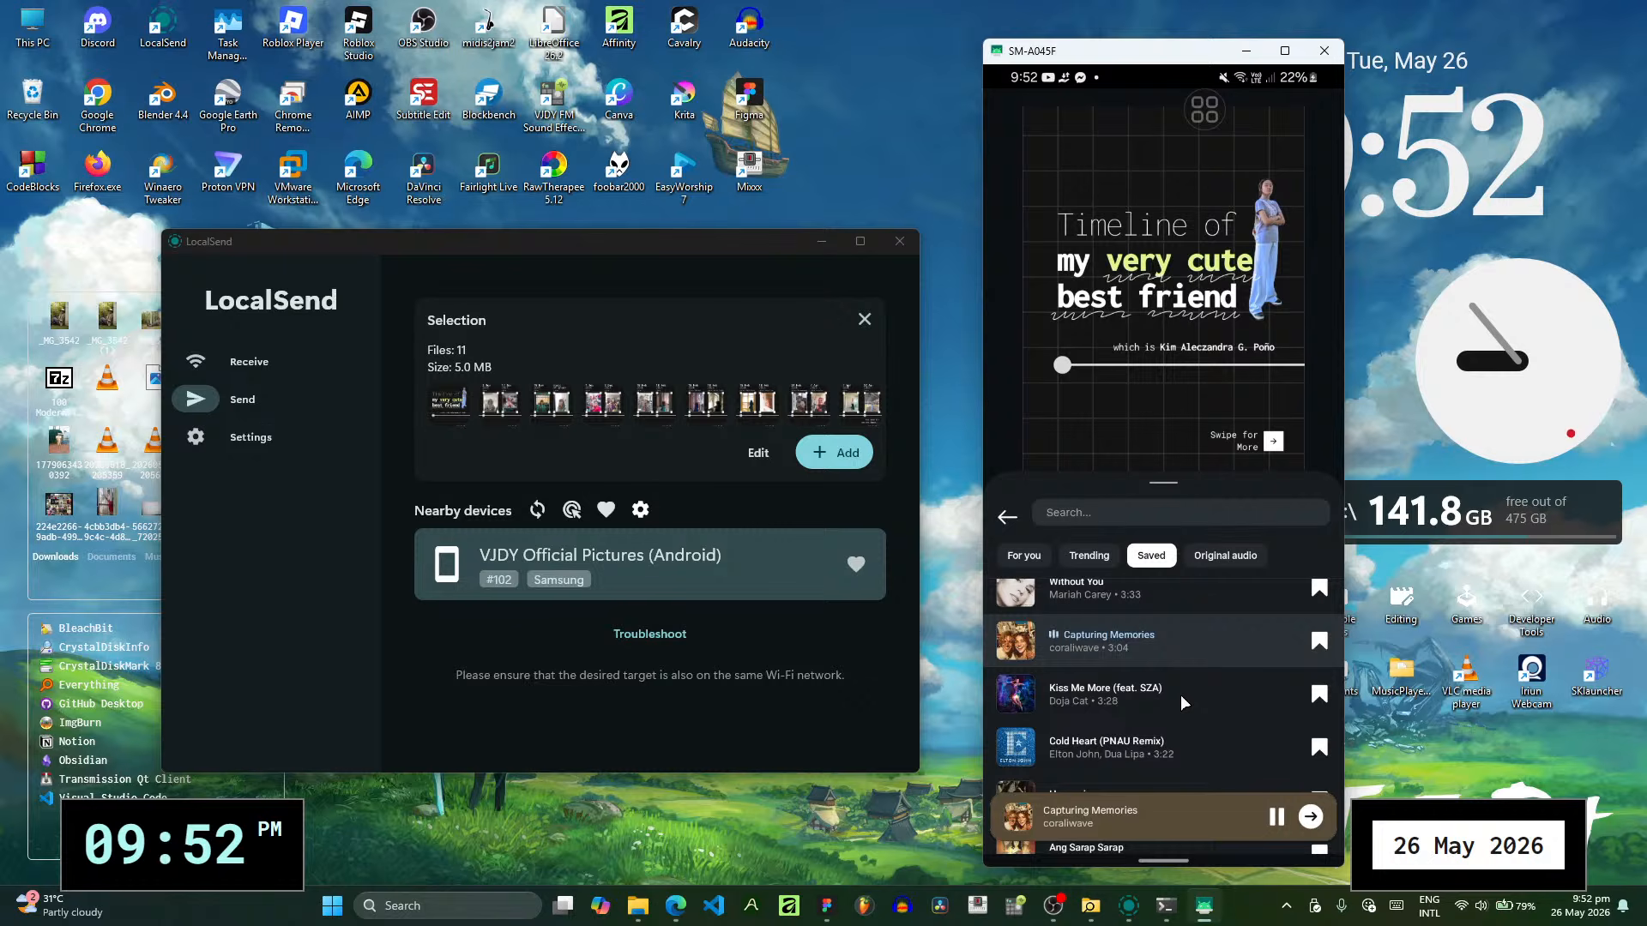
{"action": "scroll", "coordinate": [1181, 695], "scroll_direction": "down", "scroll_amount": 1}
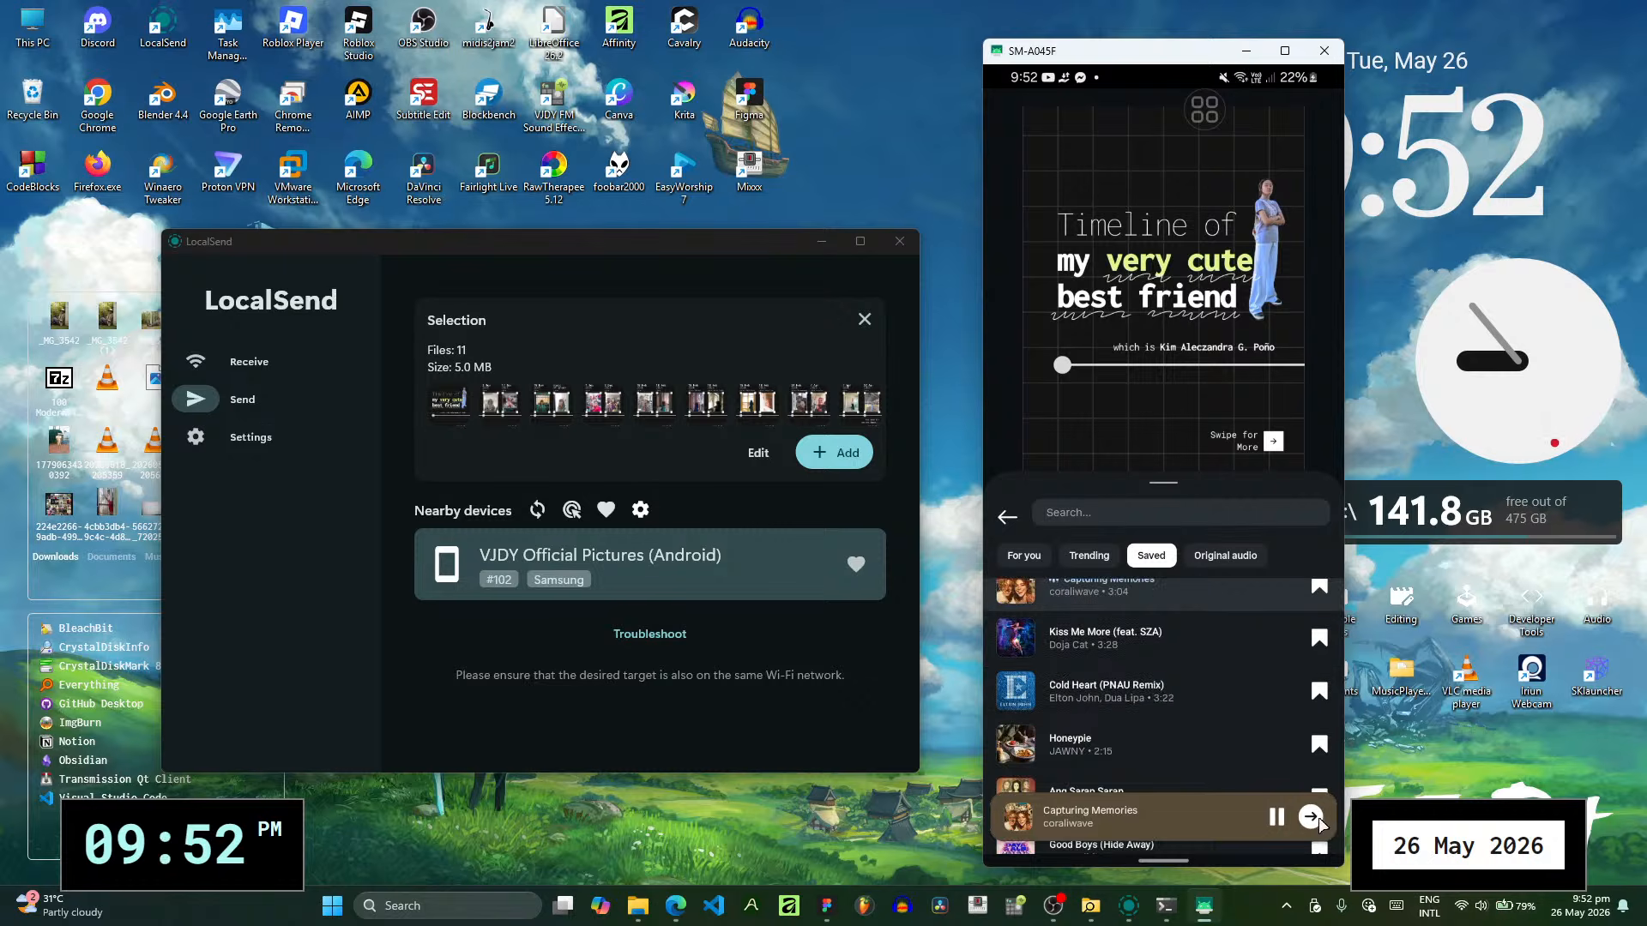
{"action": "left_click", "coordinate": [1312, 818]}
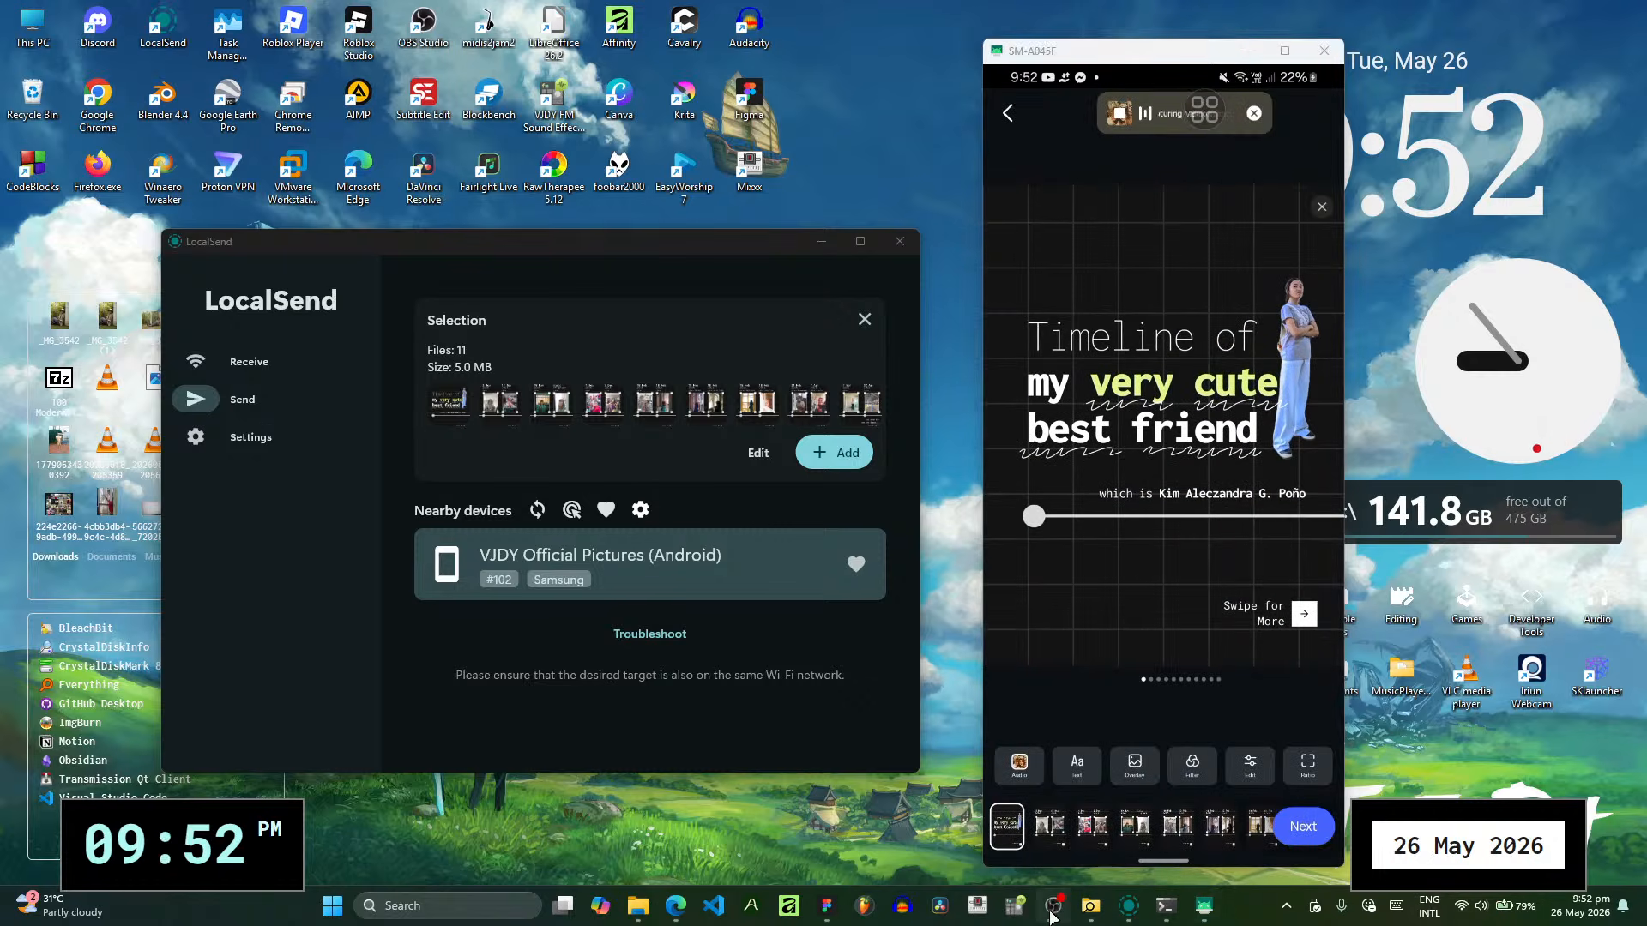
{"action": "left_click", "coordinate": [1300, 834]}
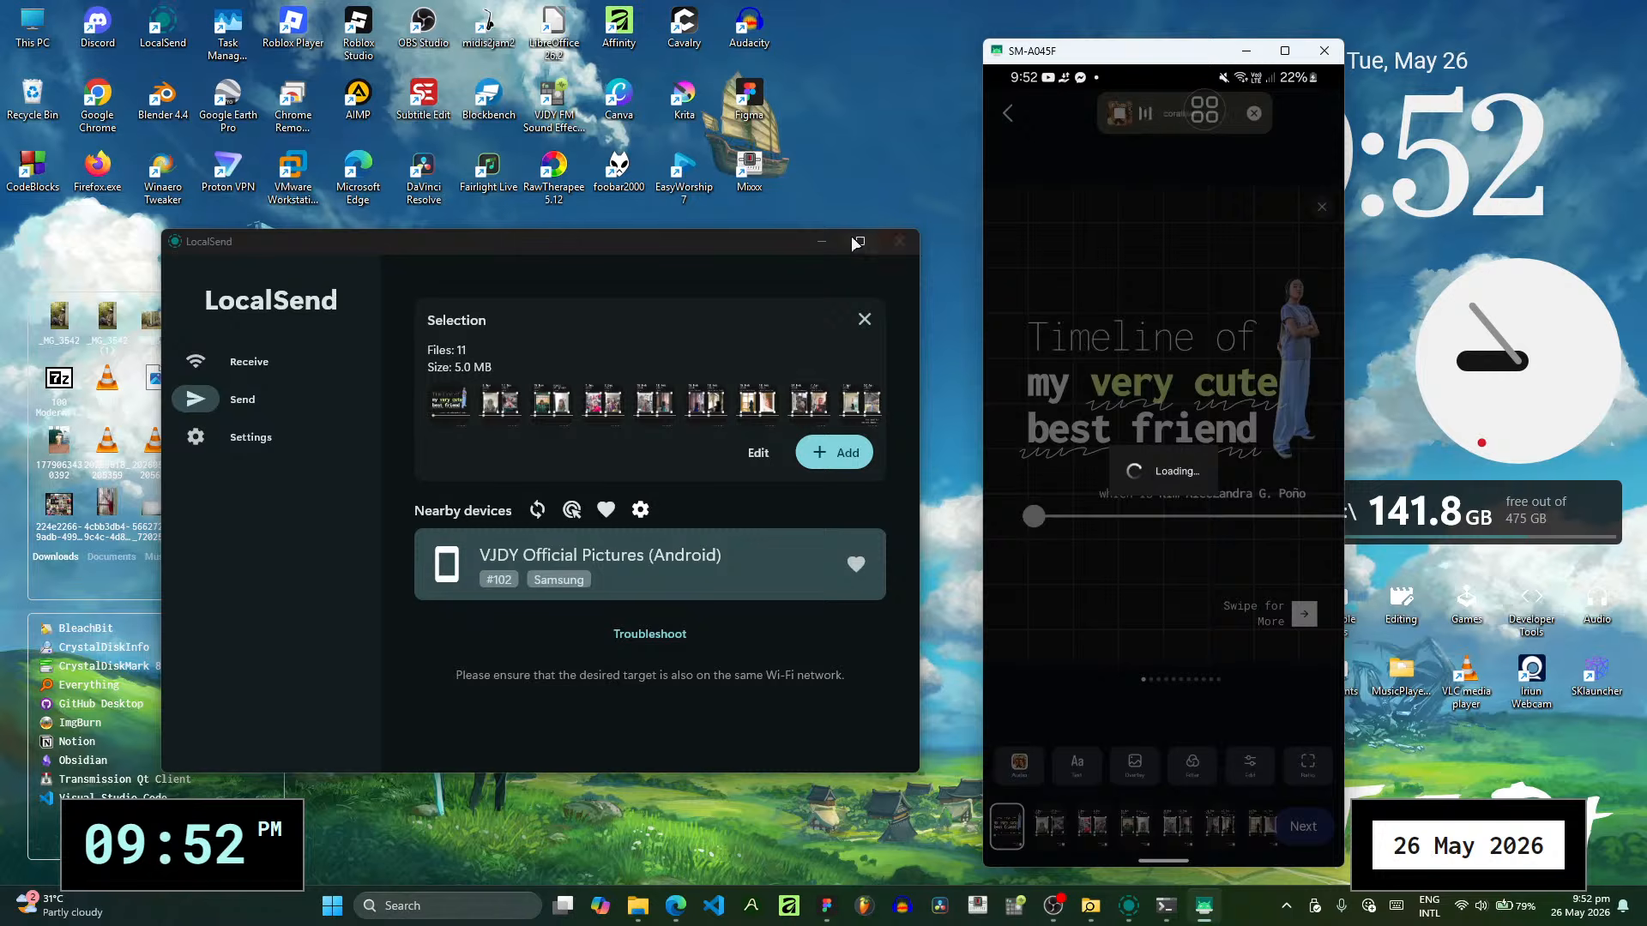
{"action": "mouse_move", "coordinate": [876, 242]}
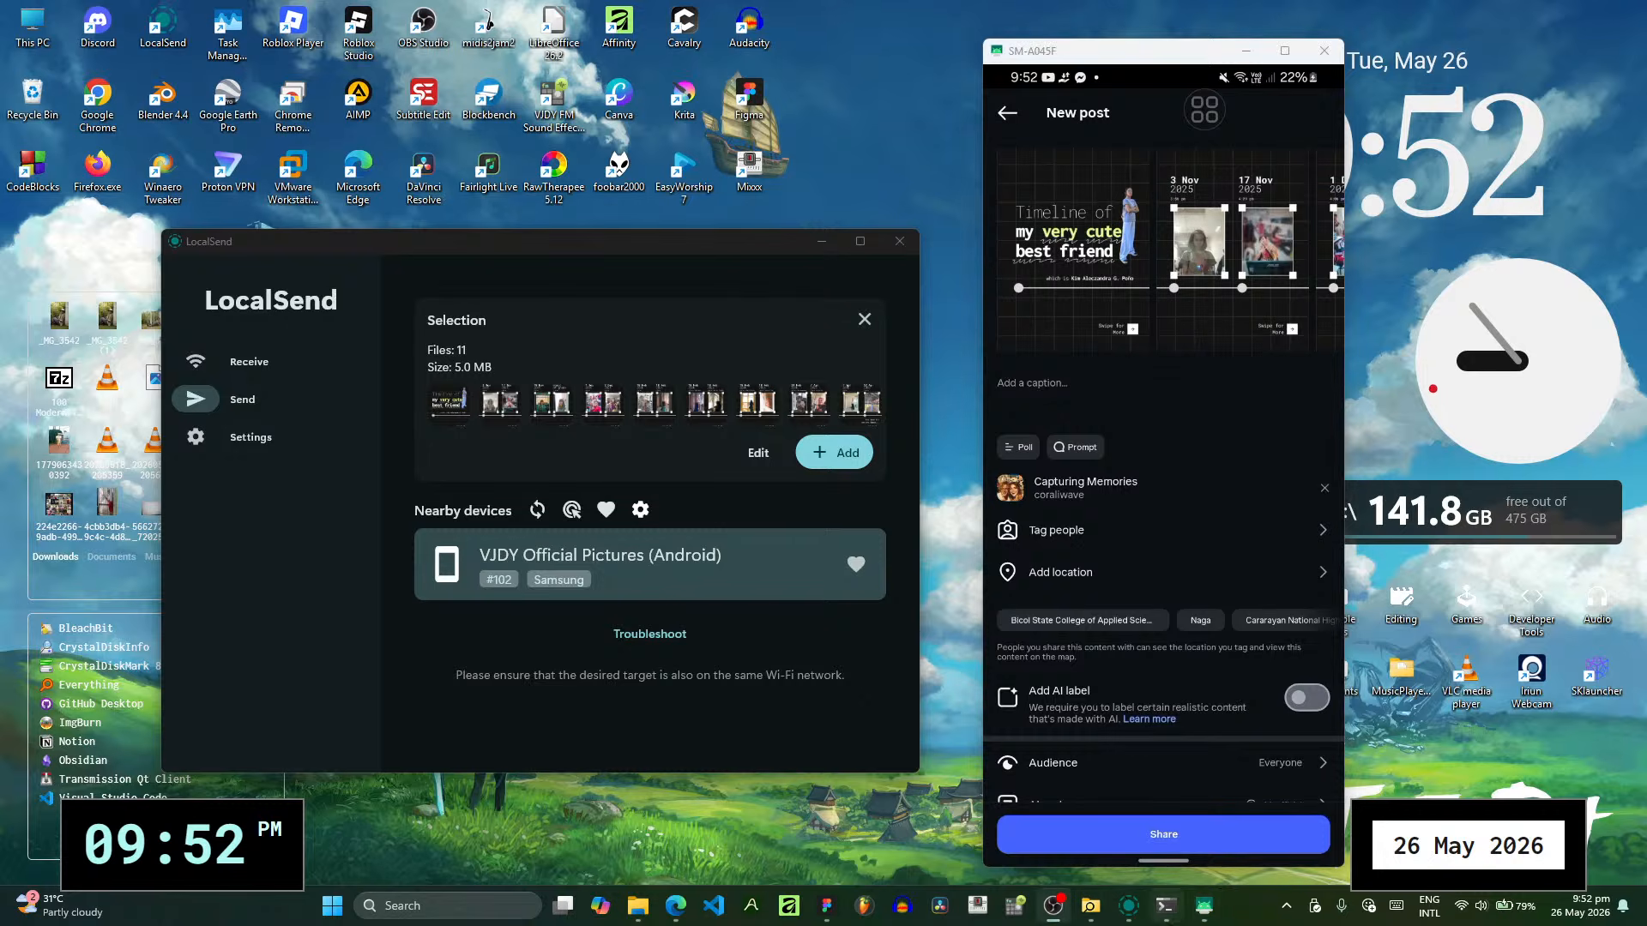
{"action": "left_click", "coordinate": [1204, 908]}
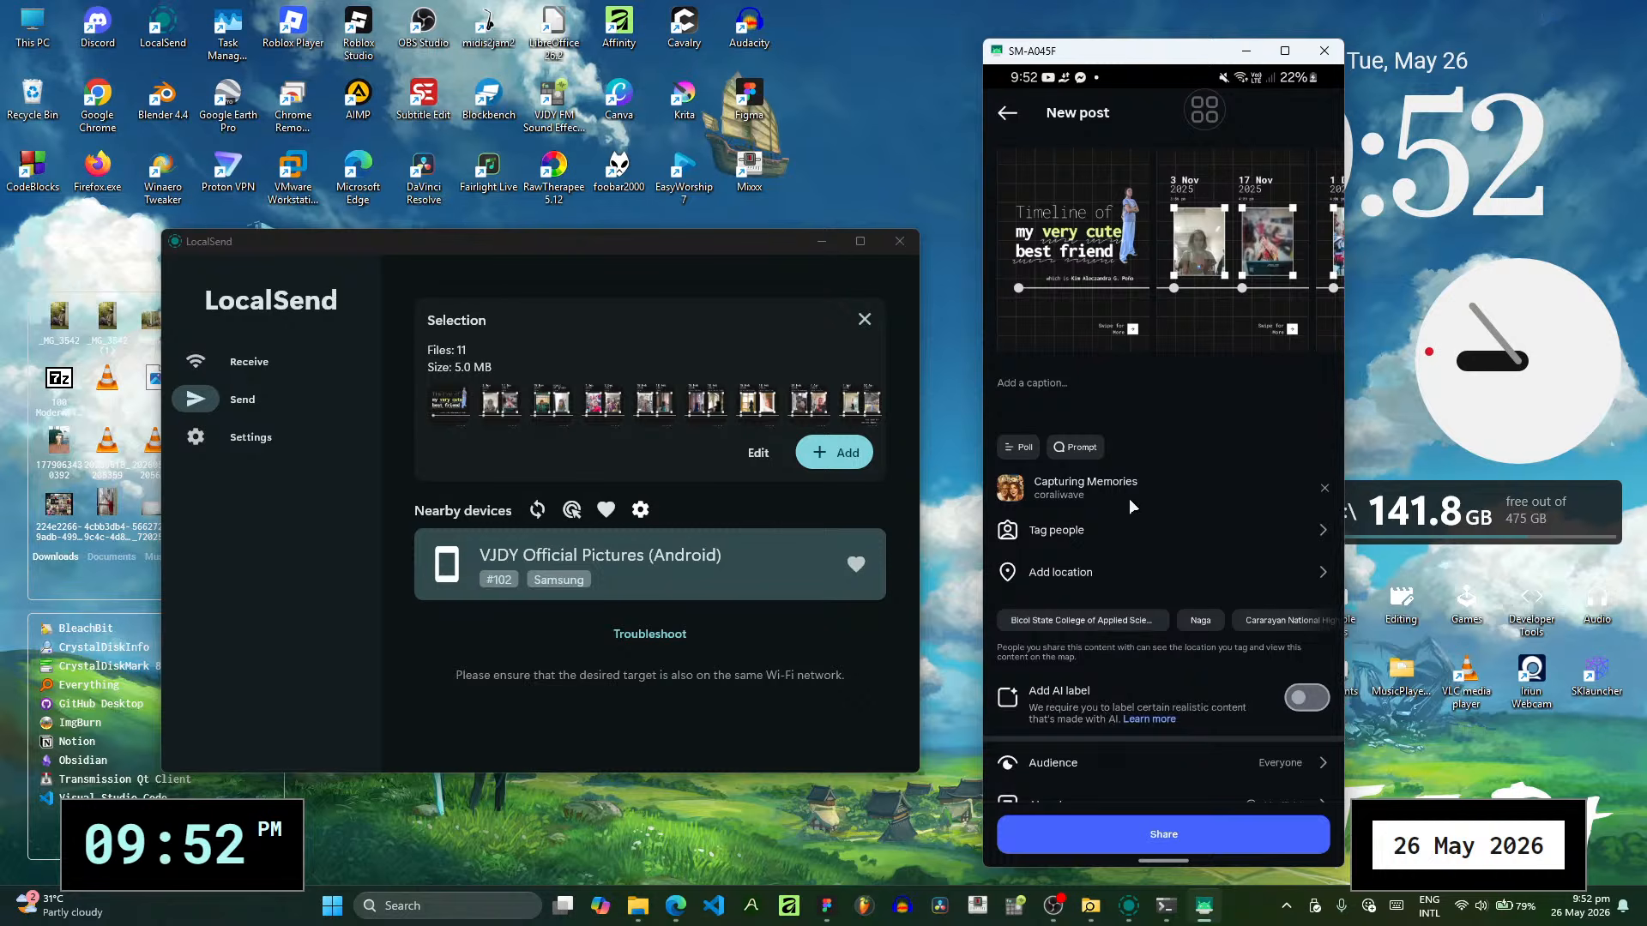
- Write the post's caption as "Timeline to my very cute bestfriend :-)" and close the on-screen keyboard
{"action": "left_click", "coordinate": [1075, 383]}
{"action": "type", "text": "T"}
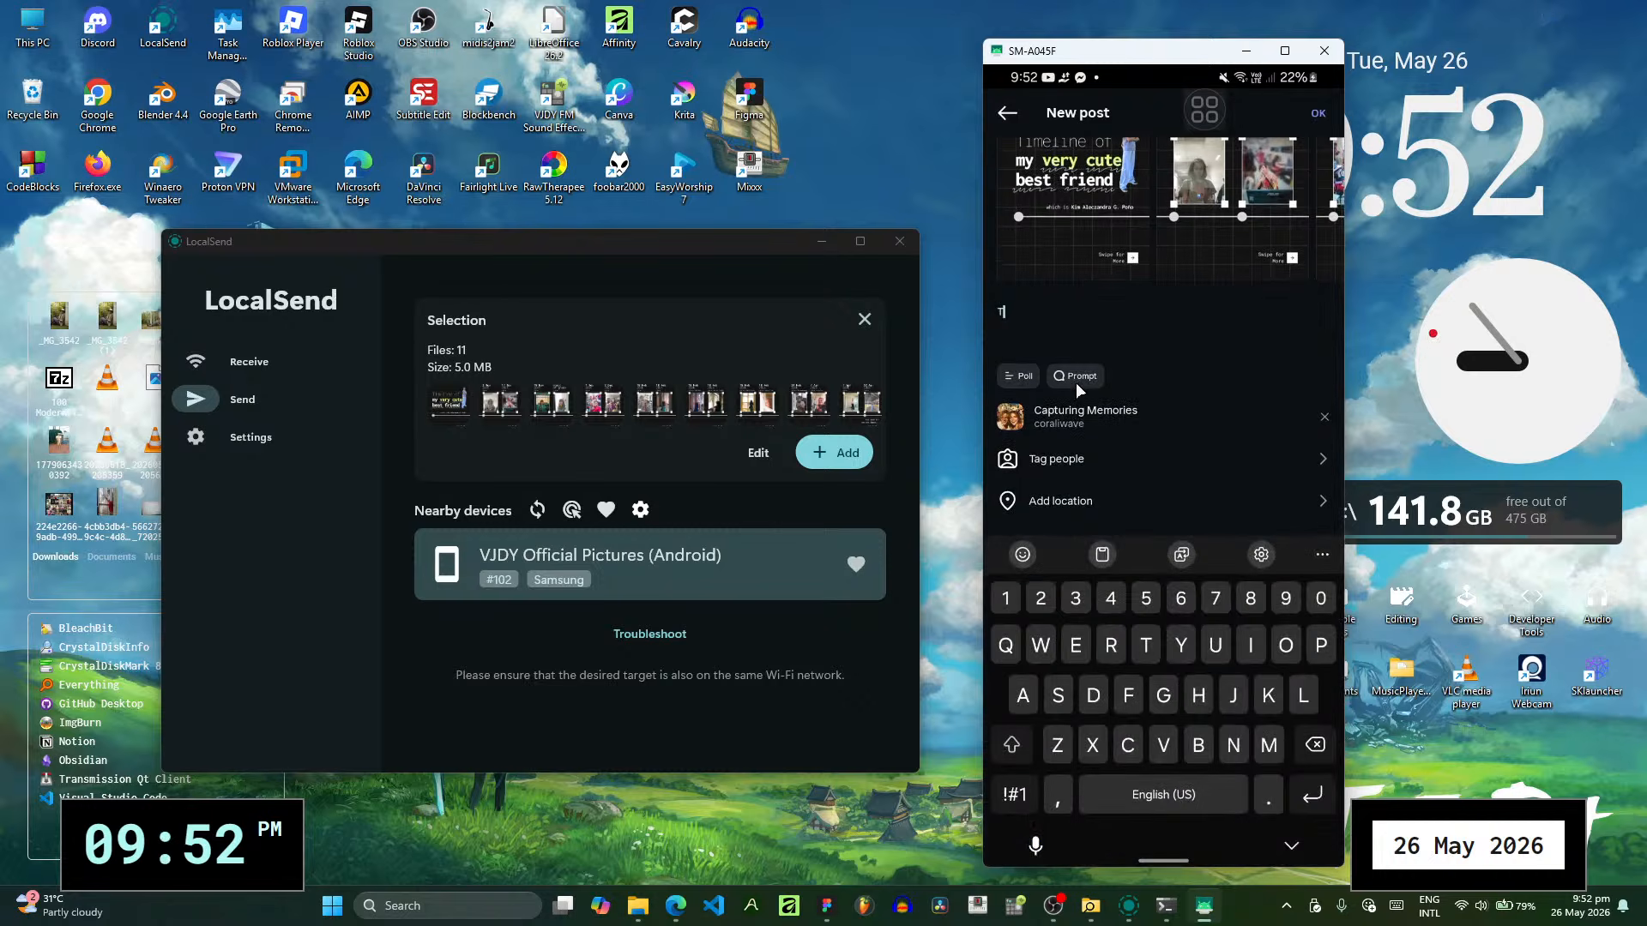
{"action": "type", "text": "imeline t"}
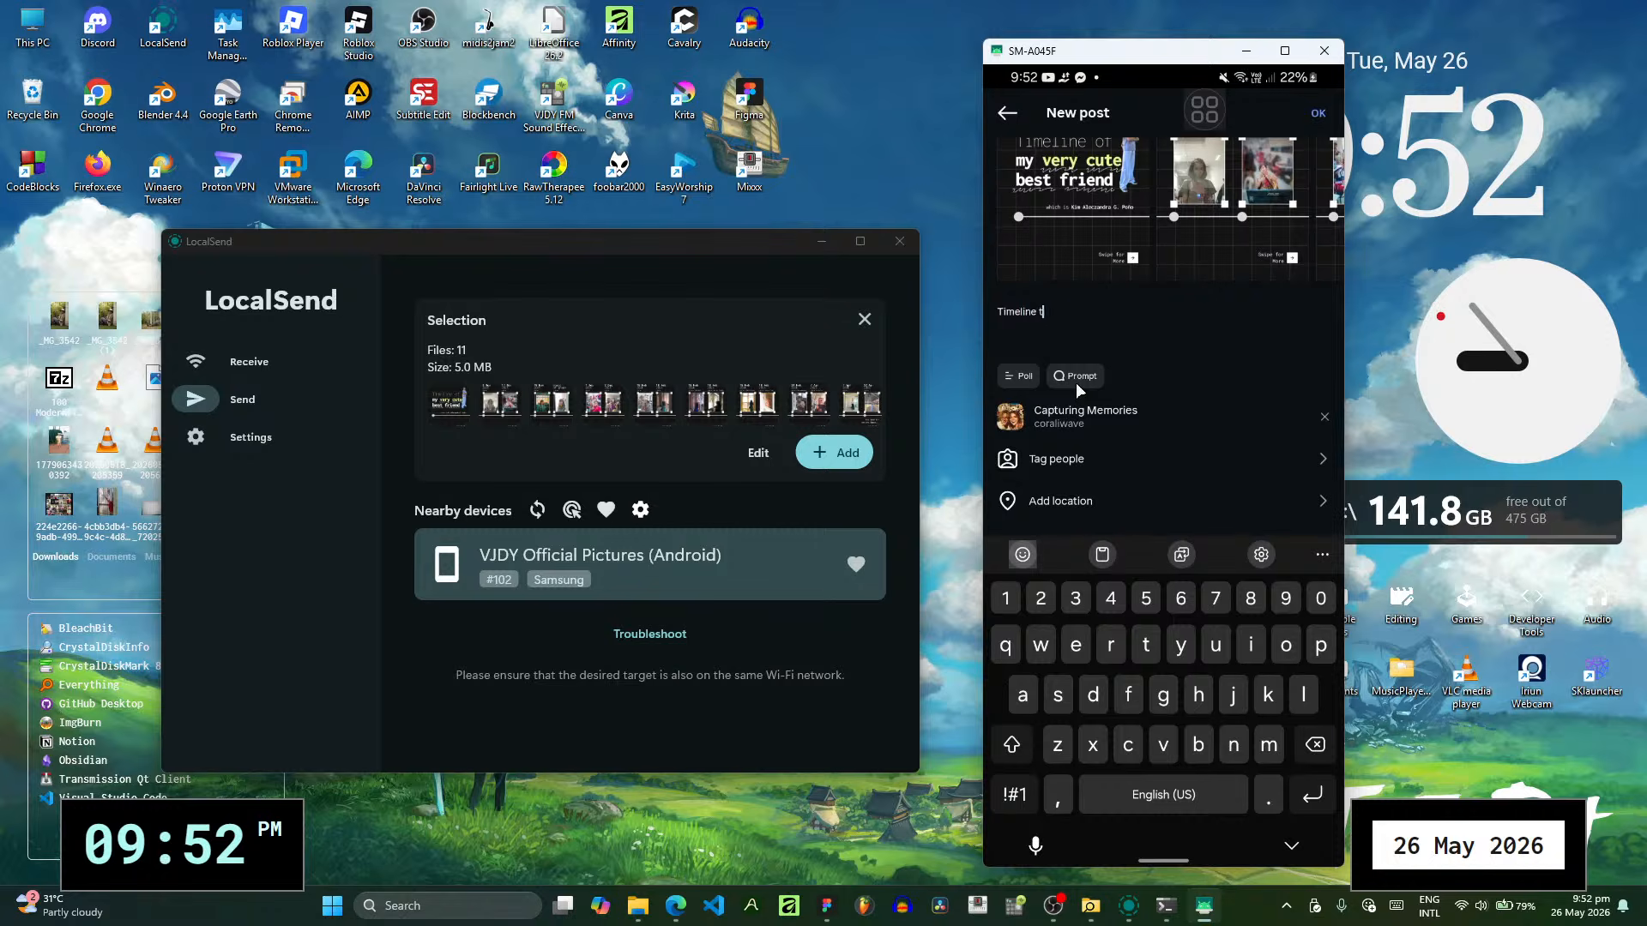
{"action": "type", "text": "o my very cute bestfriend :-)"}
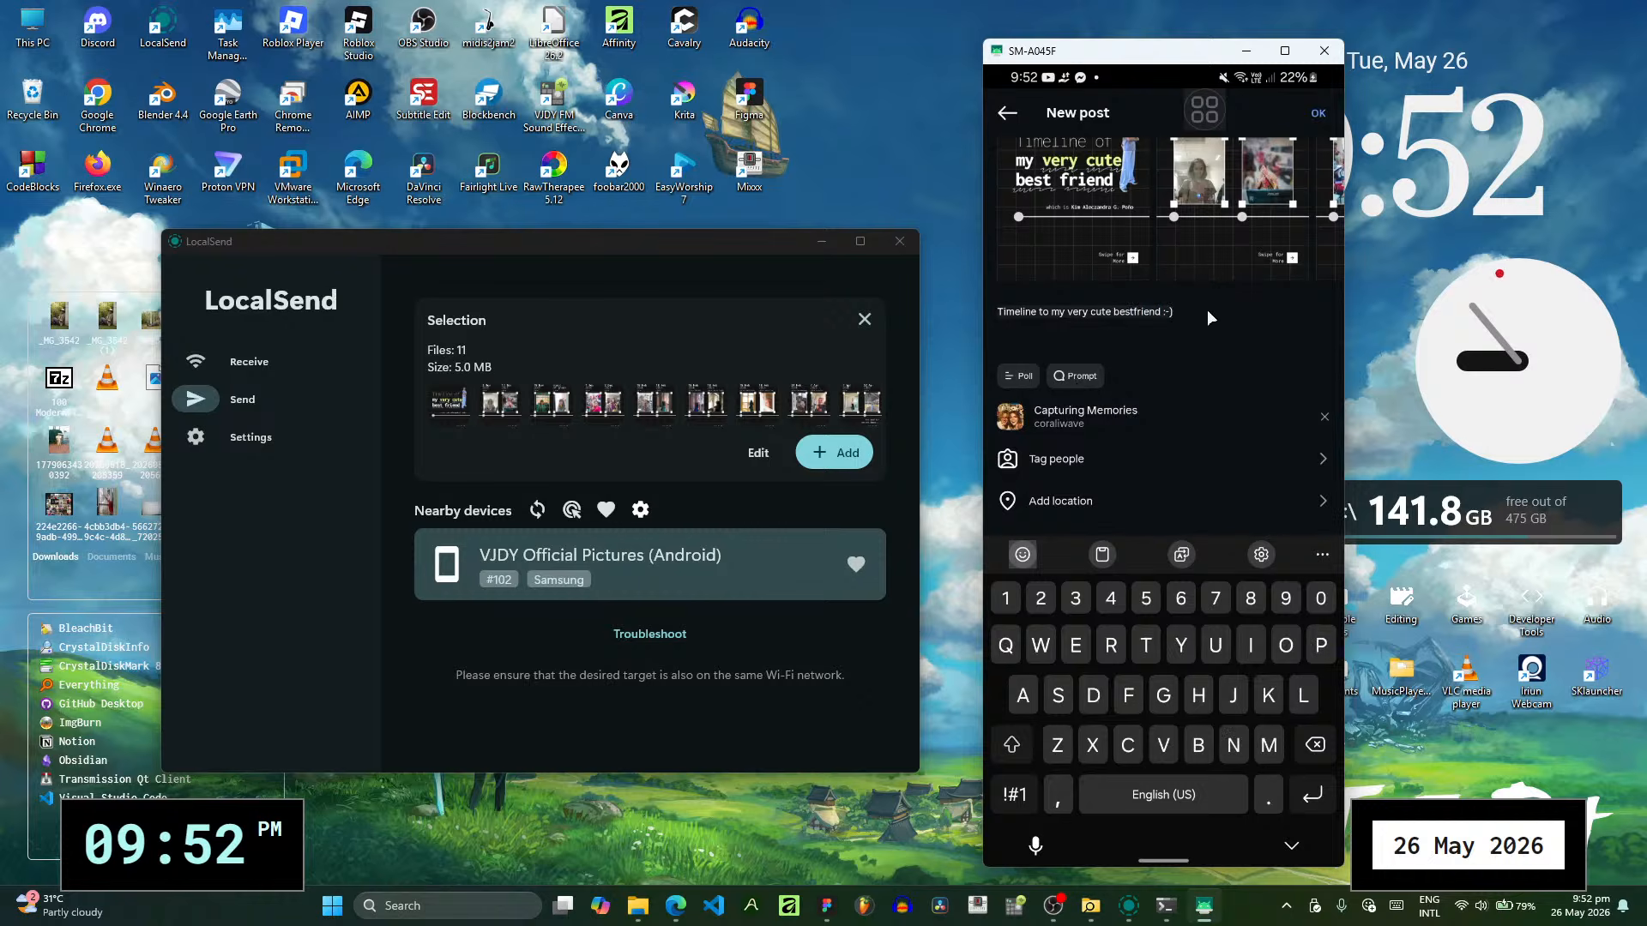
{"action": "left_click", "coordinate": [1000, 311]}
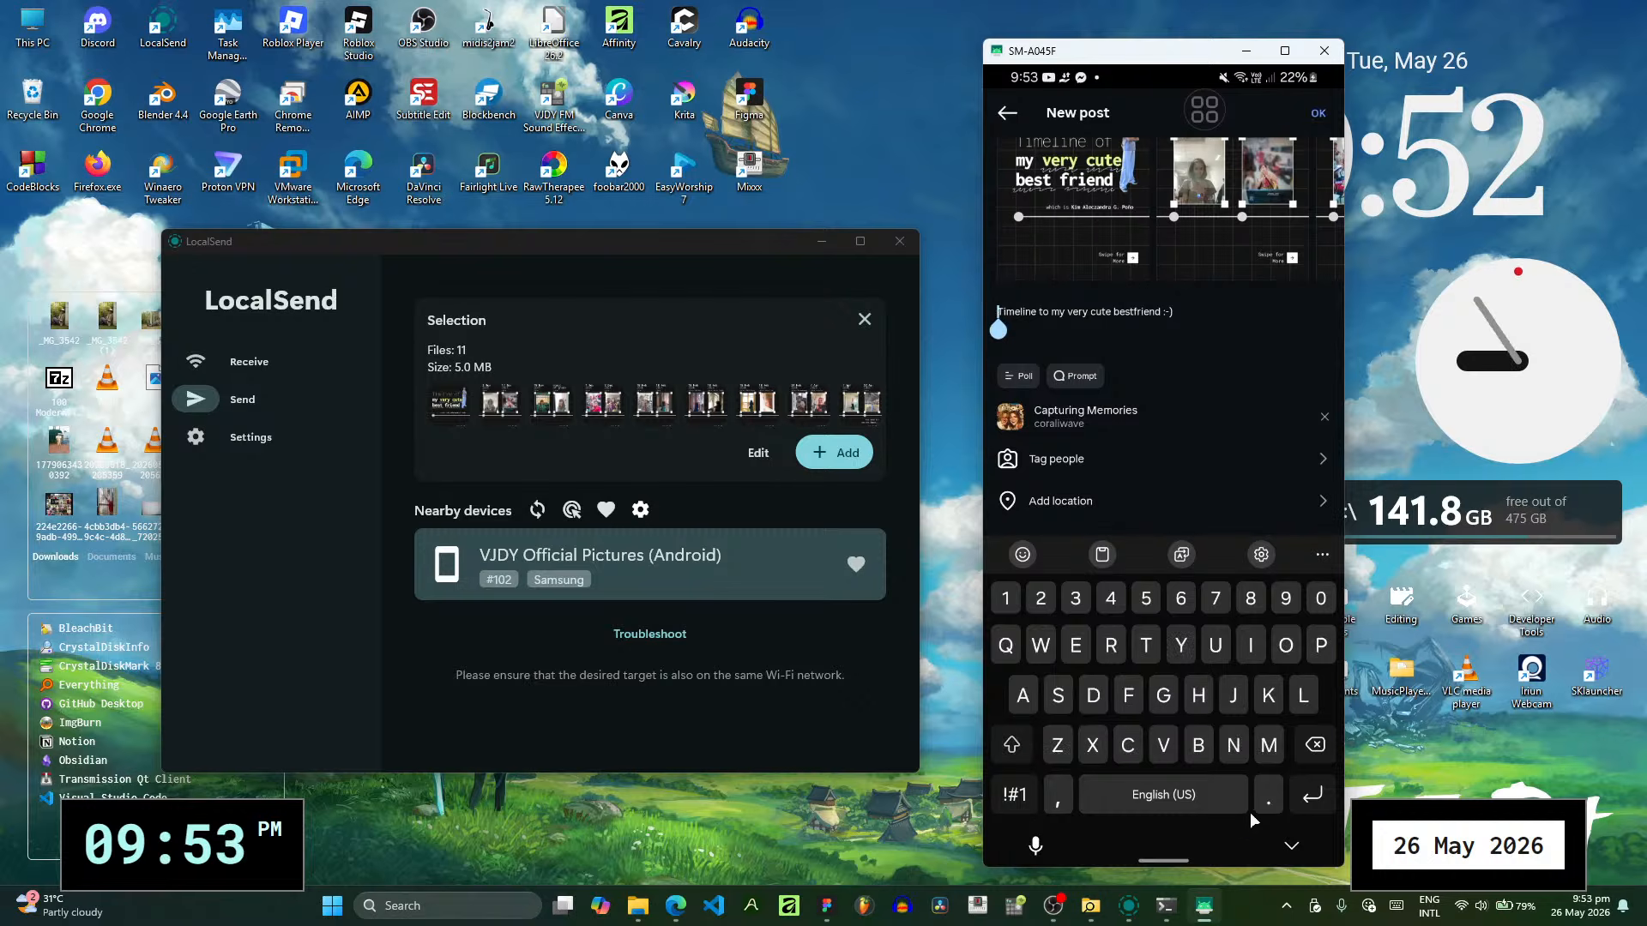
{"action": "left_click", "coordinate": [1290, 845]}
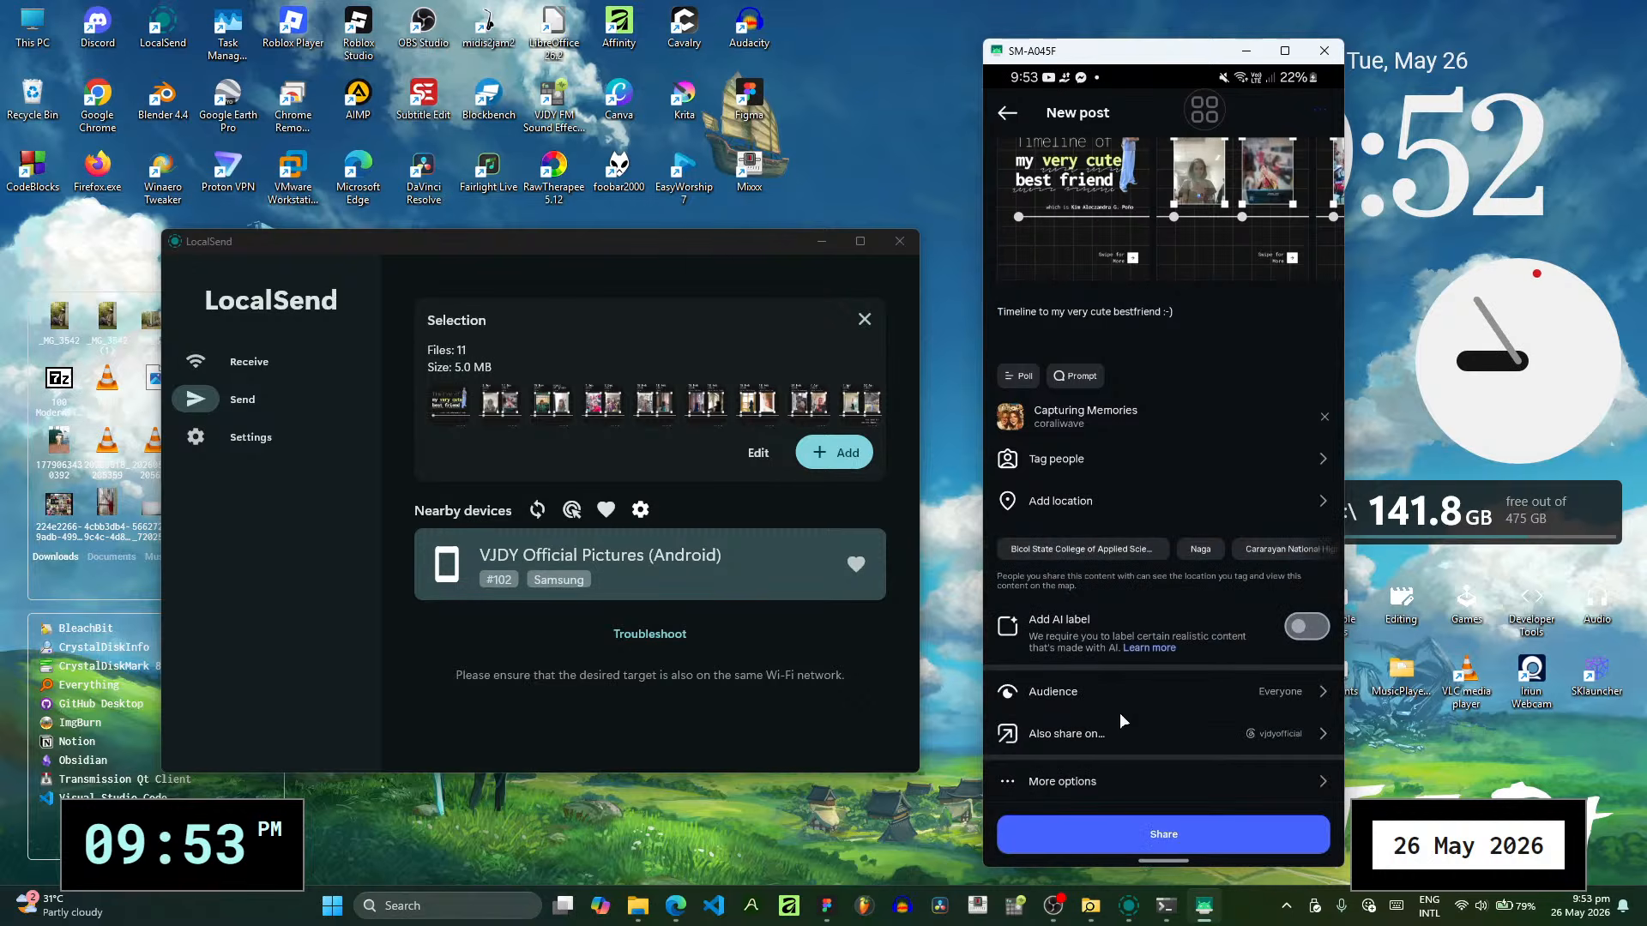
- Review the new post's cross-sharing destinations, details and additional options for scheduling, interaction and automatic sharing
{"action": "left_click", "coordinate": [1079, 740]}
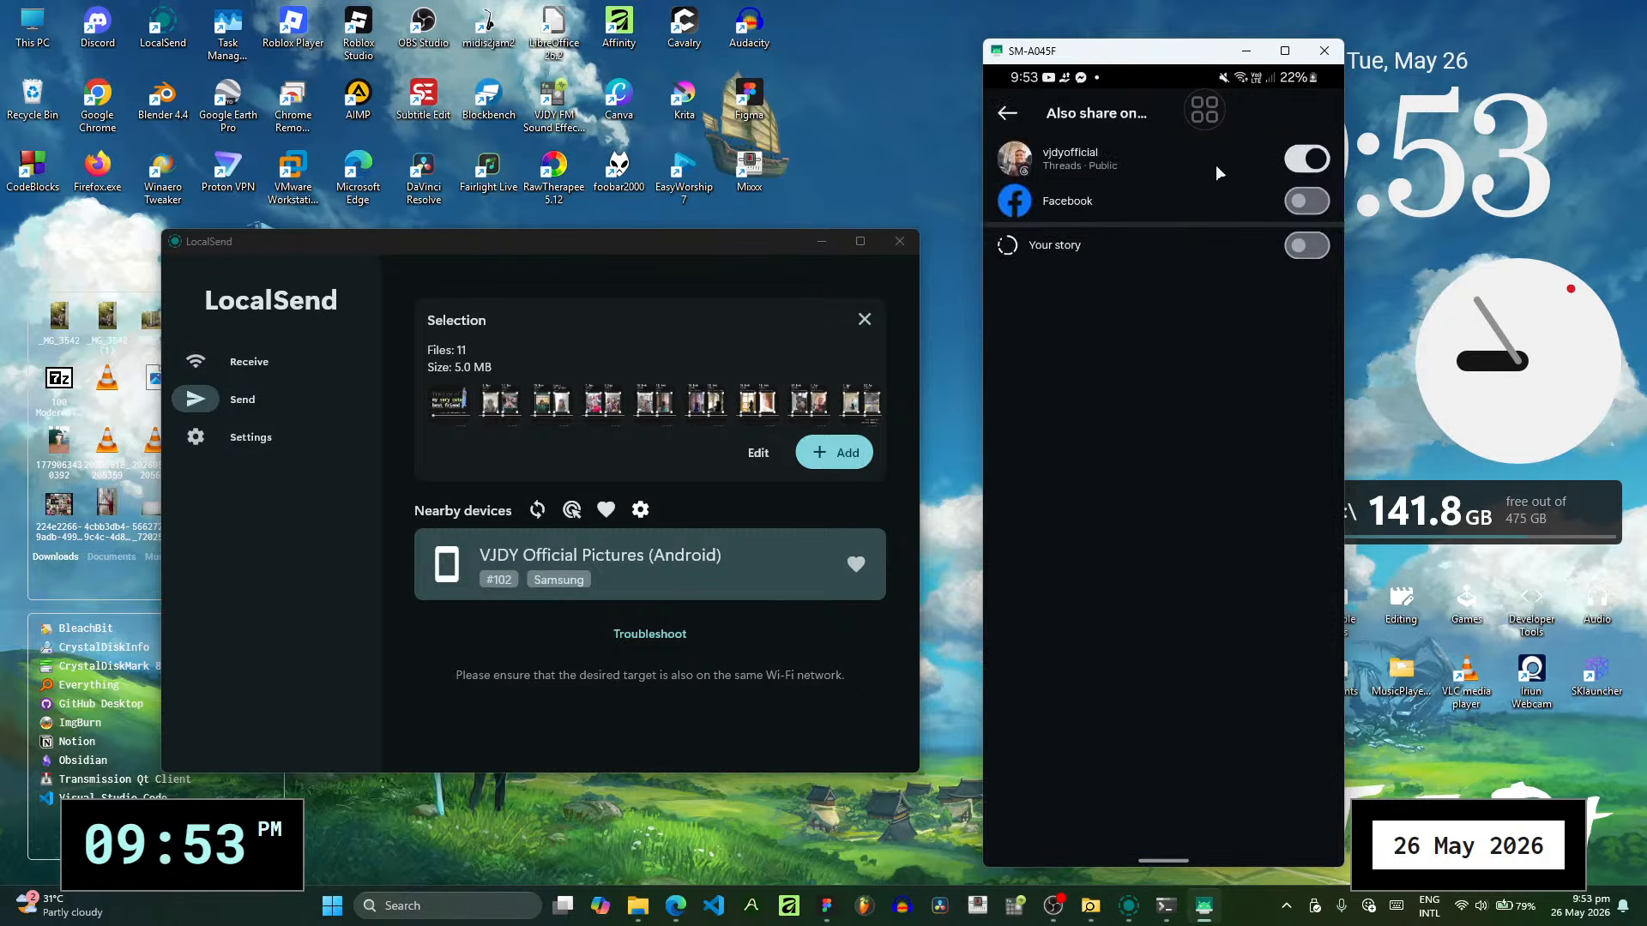
{"action": "left_click", "coordinate": [1005, 111]}
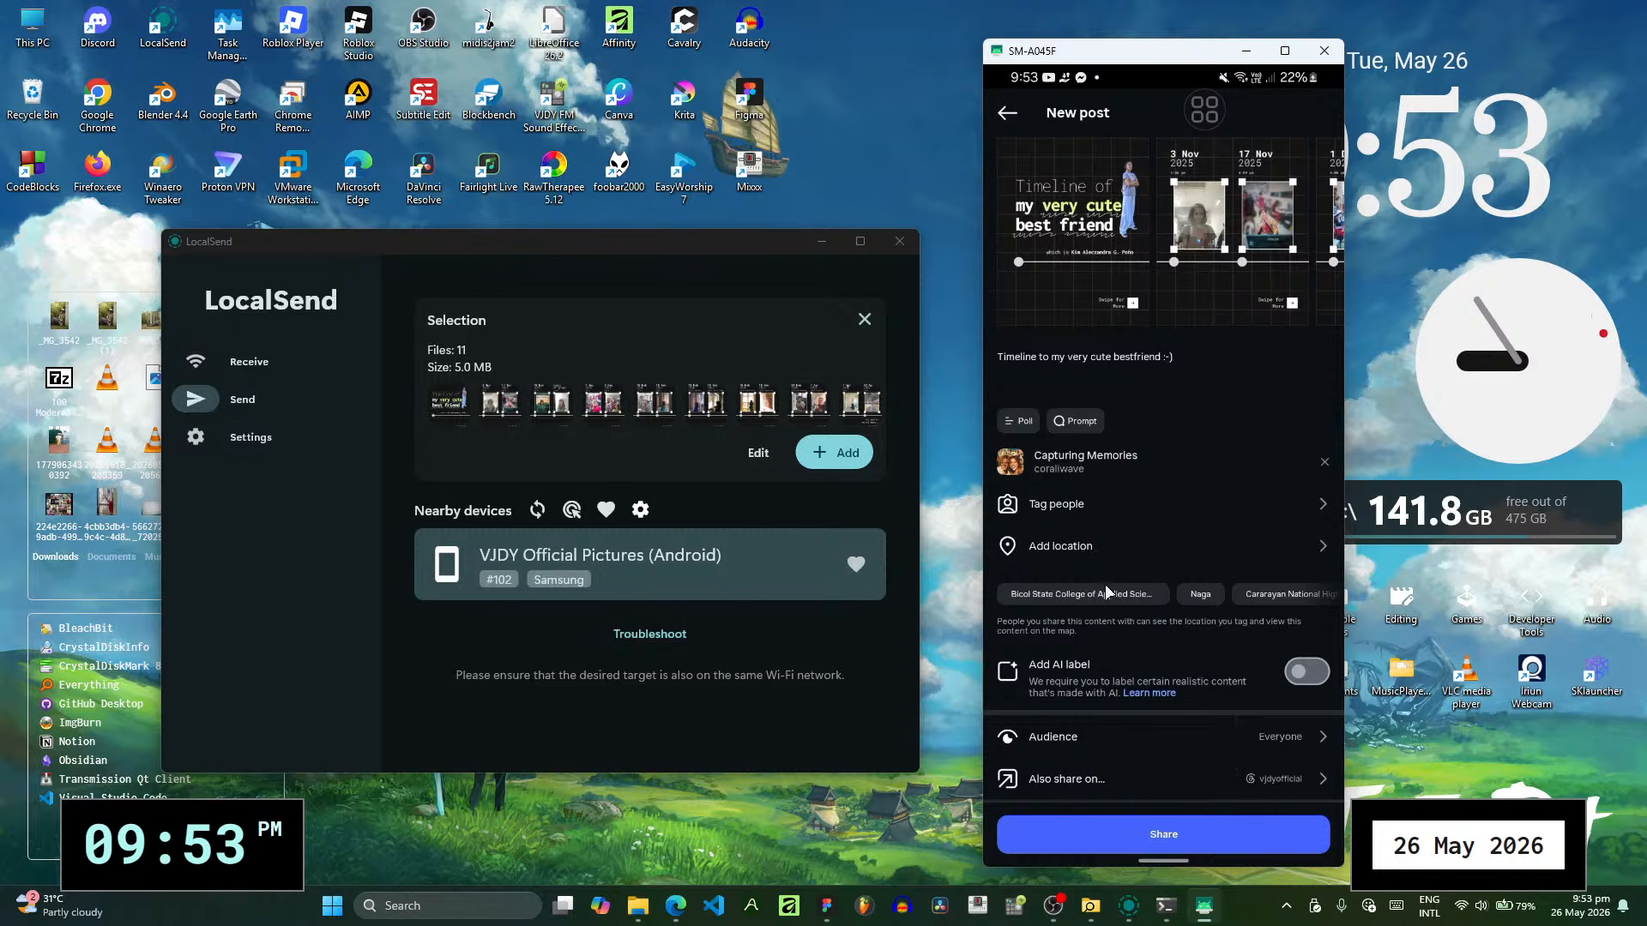
{"action": "scroll", "coordinate": [1216, 615], "scroll_direction": "down", "scroll_amount": 1}
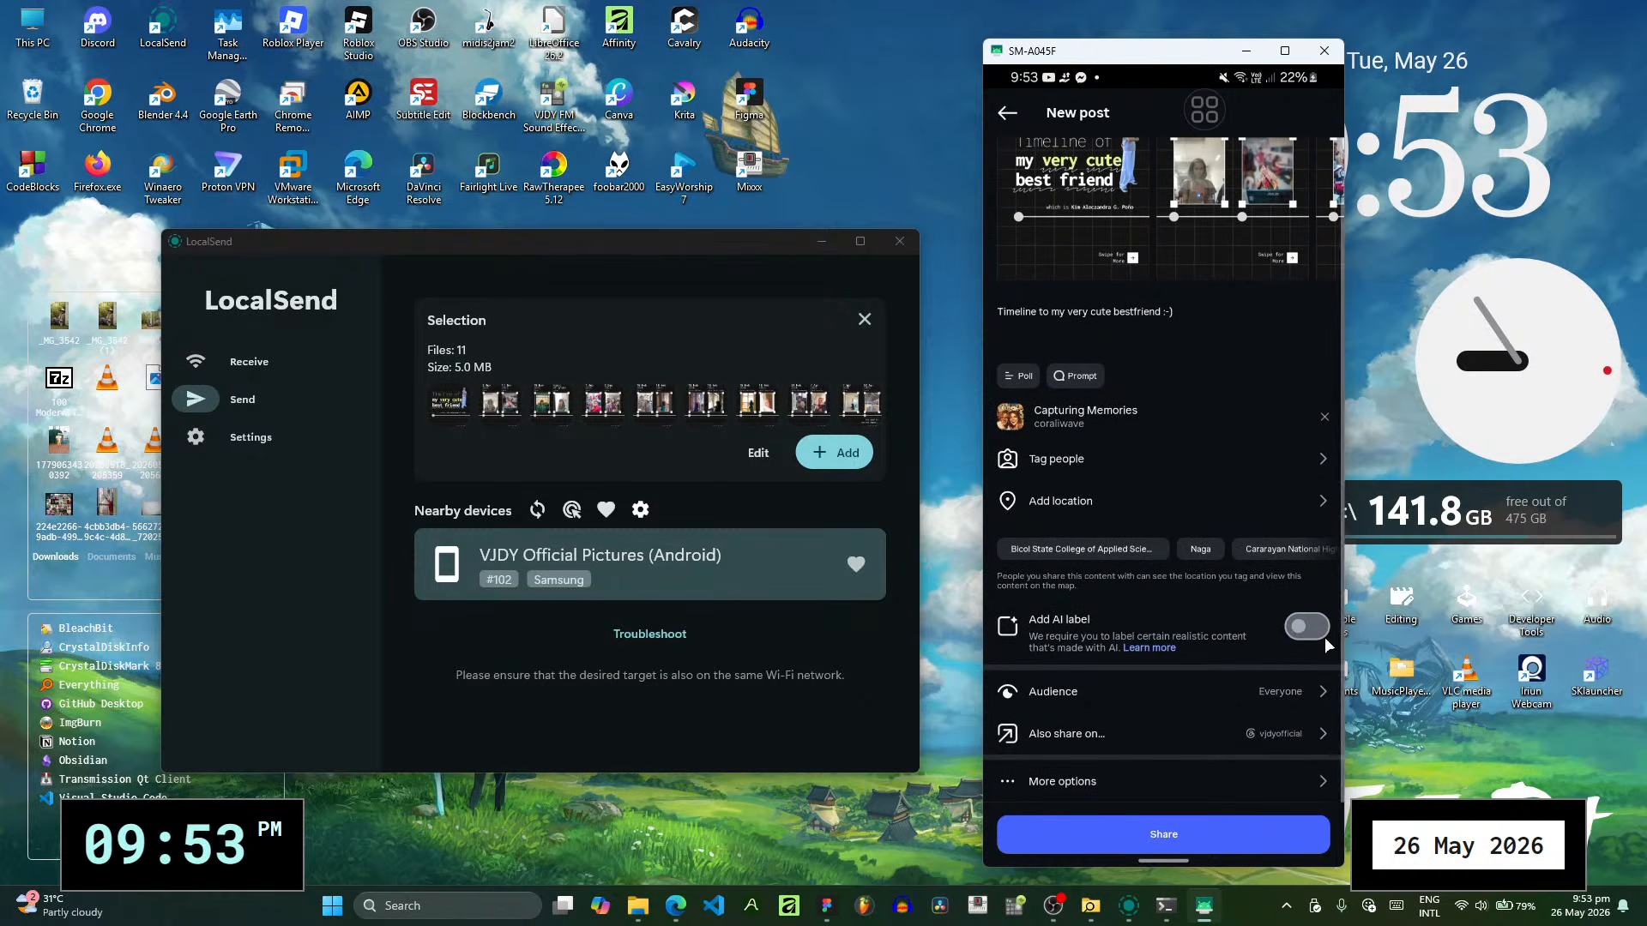
{"action": "scroll", "coordinate": [1181, 259], "scroll_direction": "up", "scroll_amount": 1}
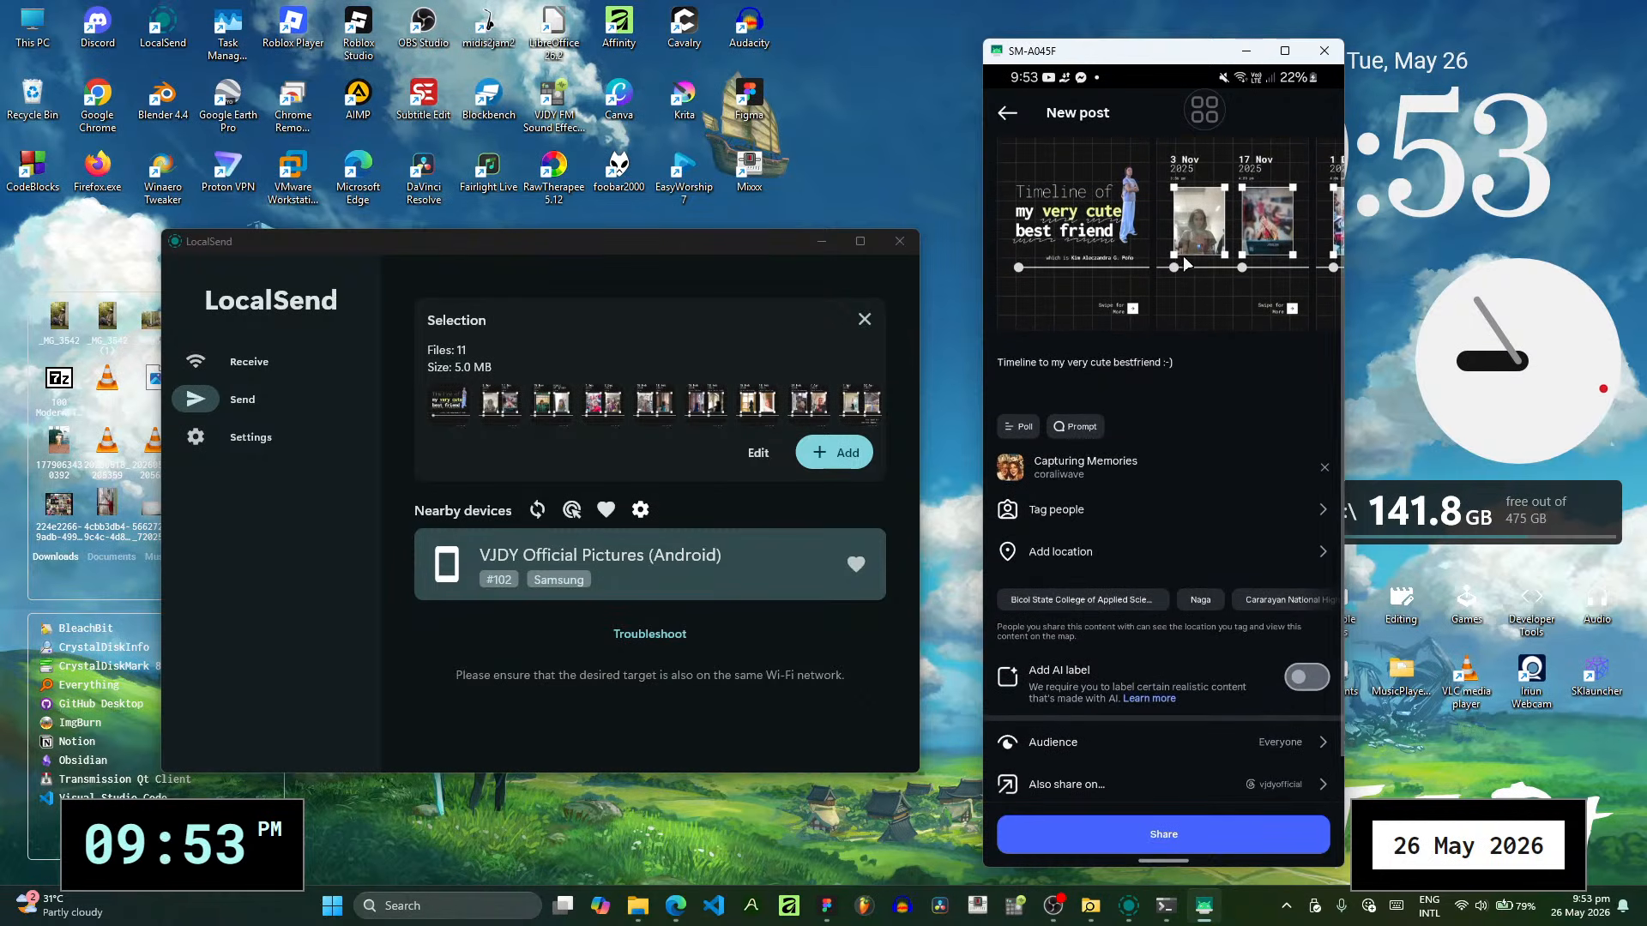
{"action": "scroll", "coordinate": [1191, 313], "scroll_direction": "down", "scroll_amount": 1}
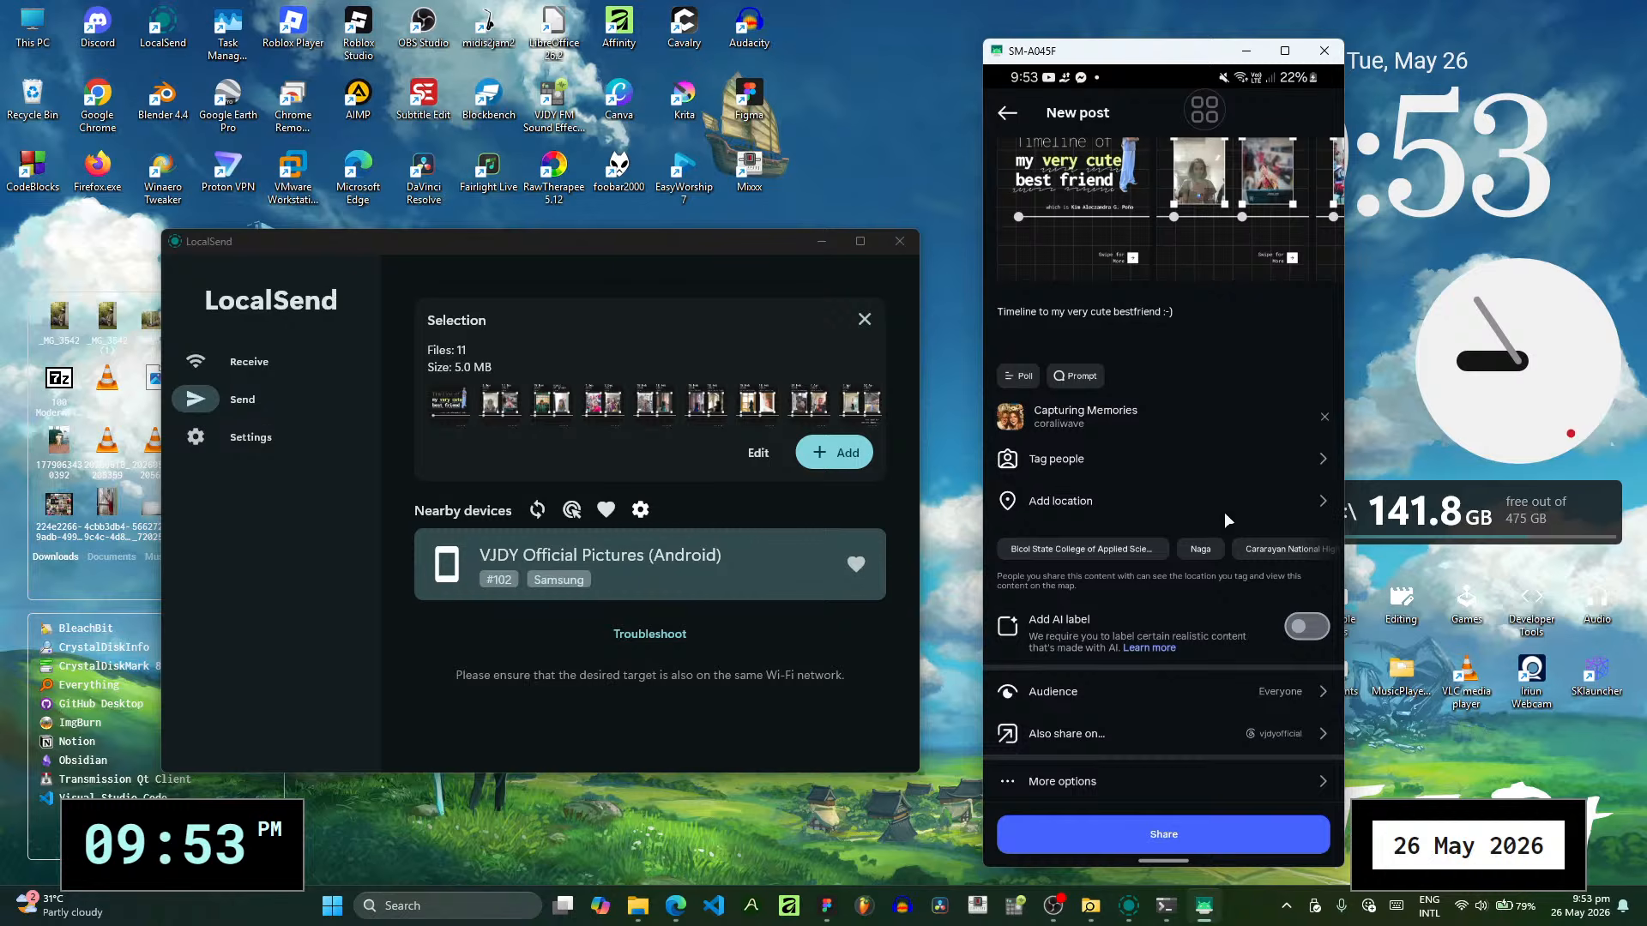
{"action": "left_click", "coordinate": [1207, 785]}
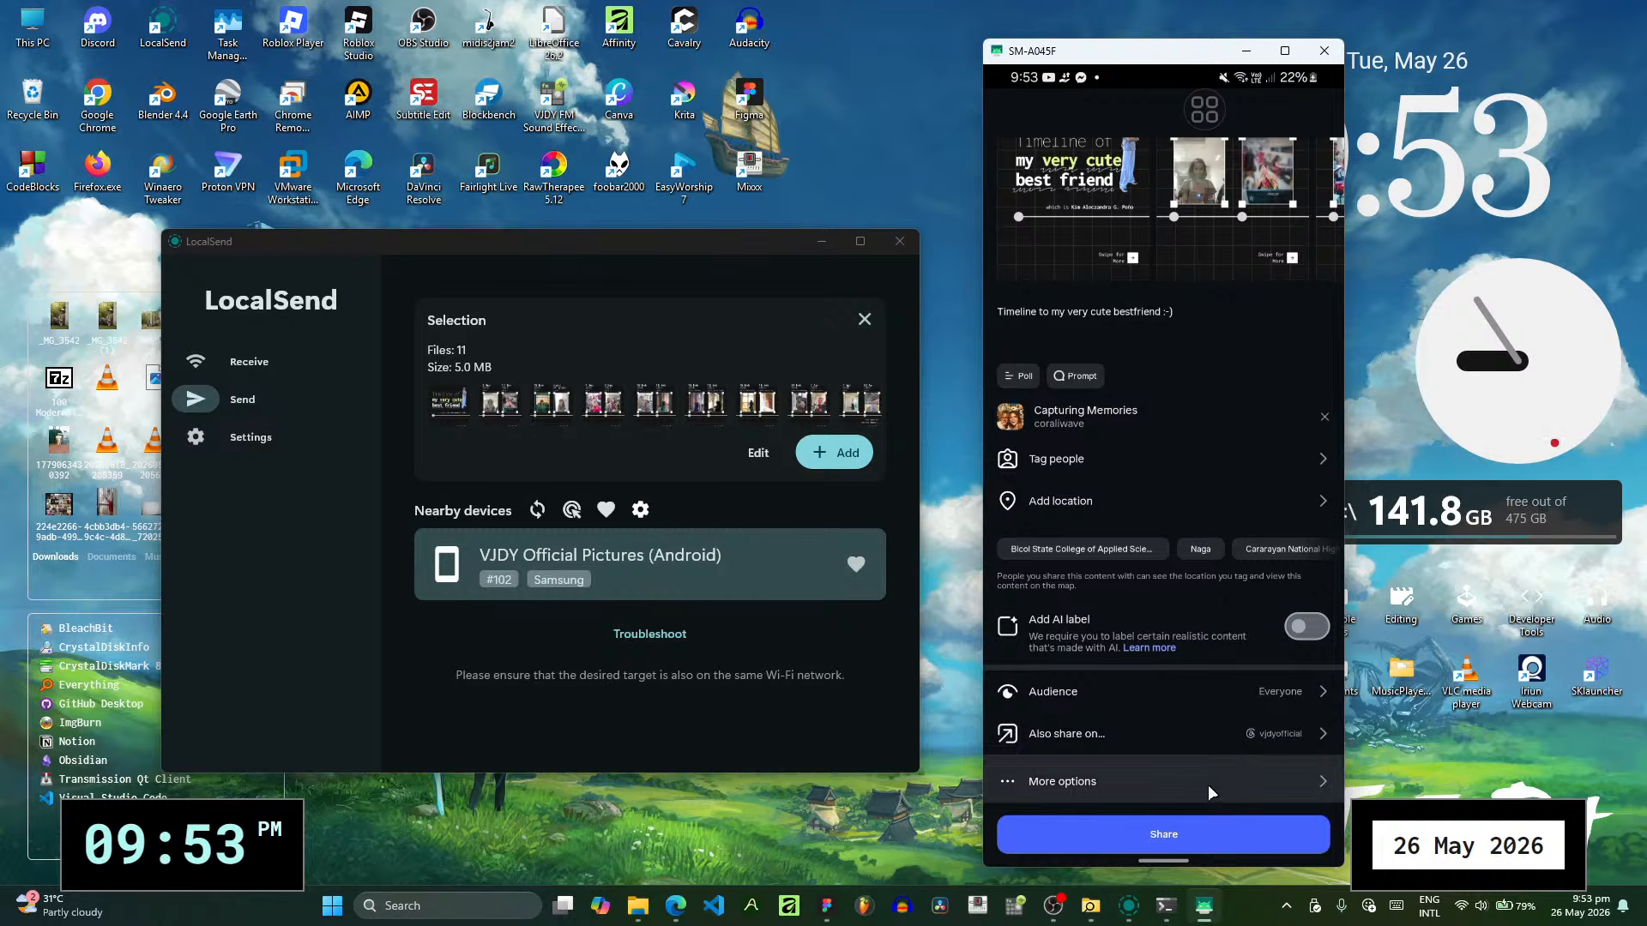
{"action": "scroll", "coordinate": [1162, 454], "scroll_direction": "down", "scroll_amount": 2}
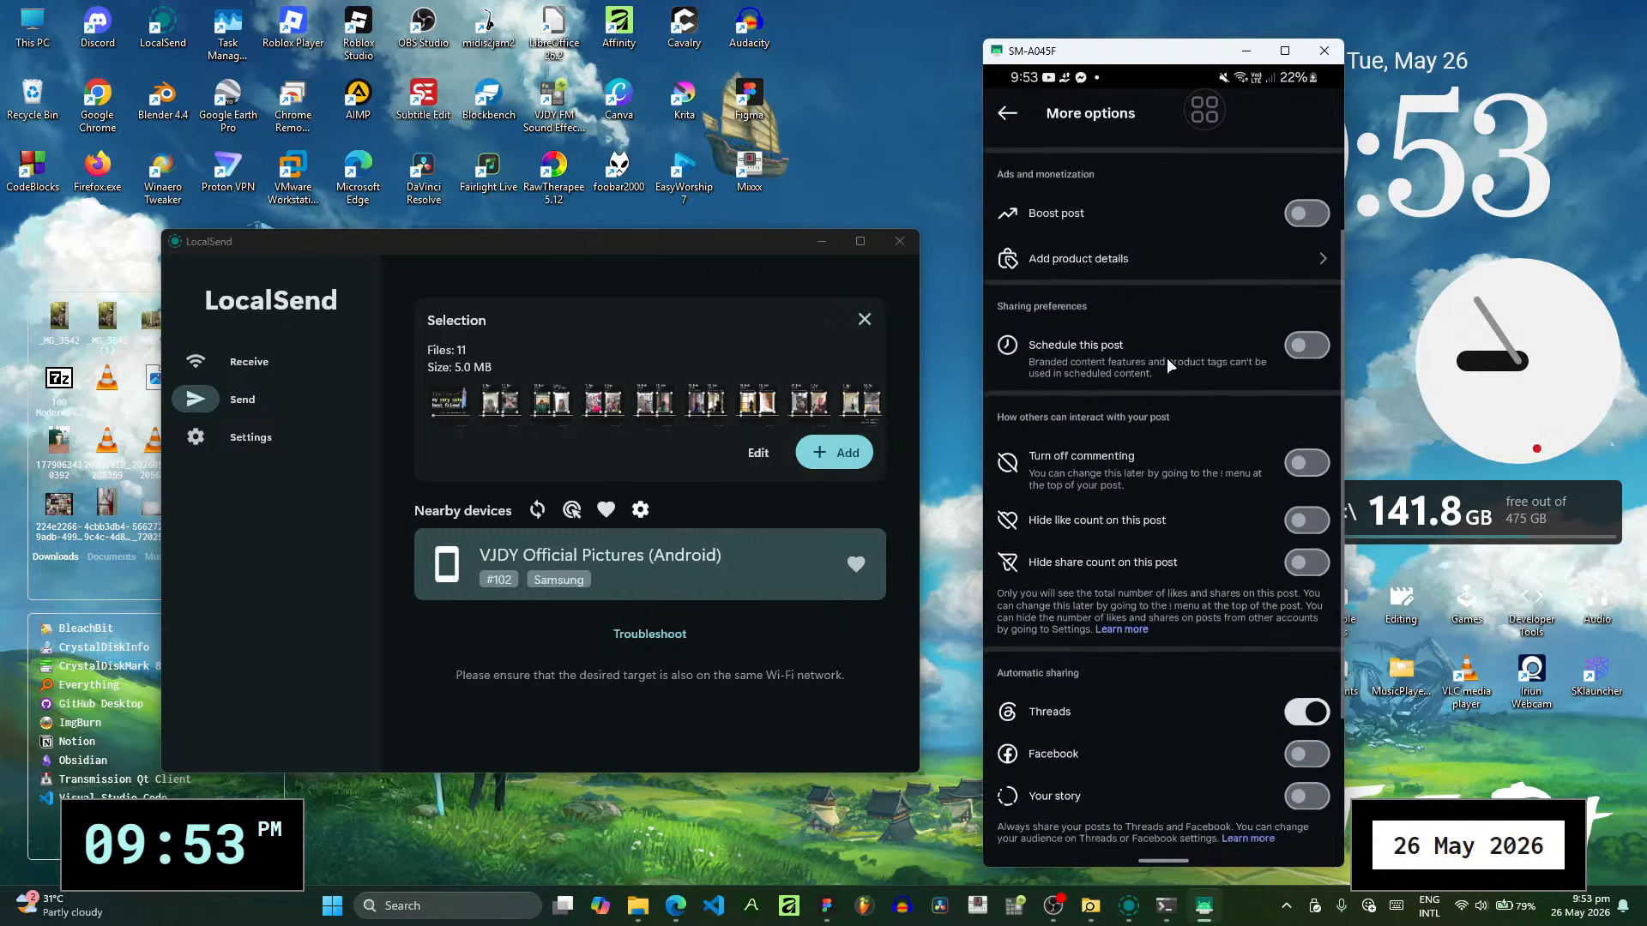
{"action": "scroll", "coordinate": [1166, 357], "scroll_direction": "up", "scroll_amount": 2}
{"action": "left_click", "coordinate": [1024, 105]}
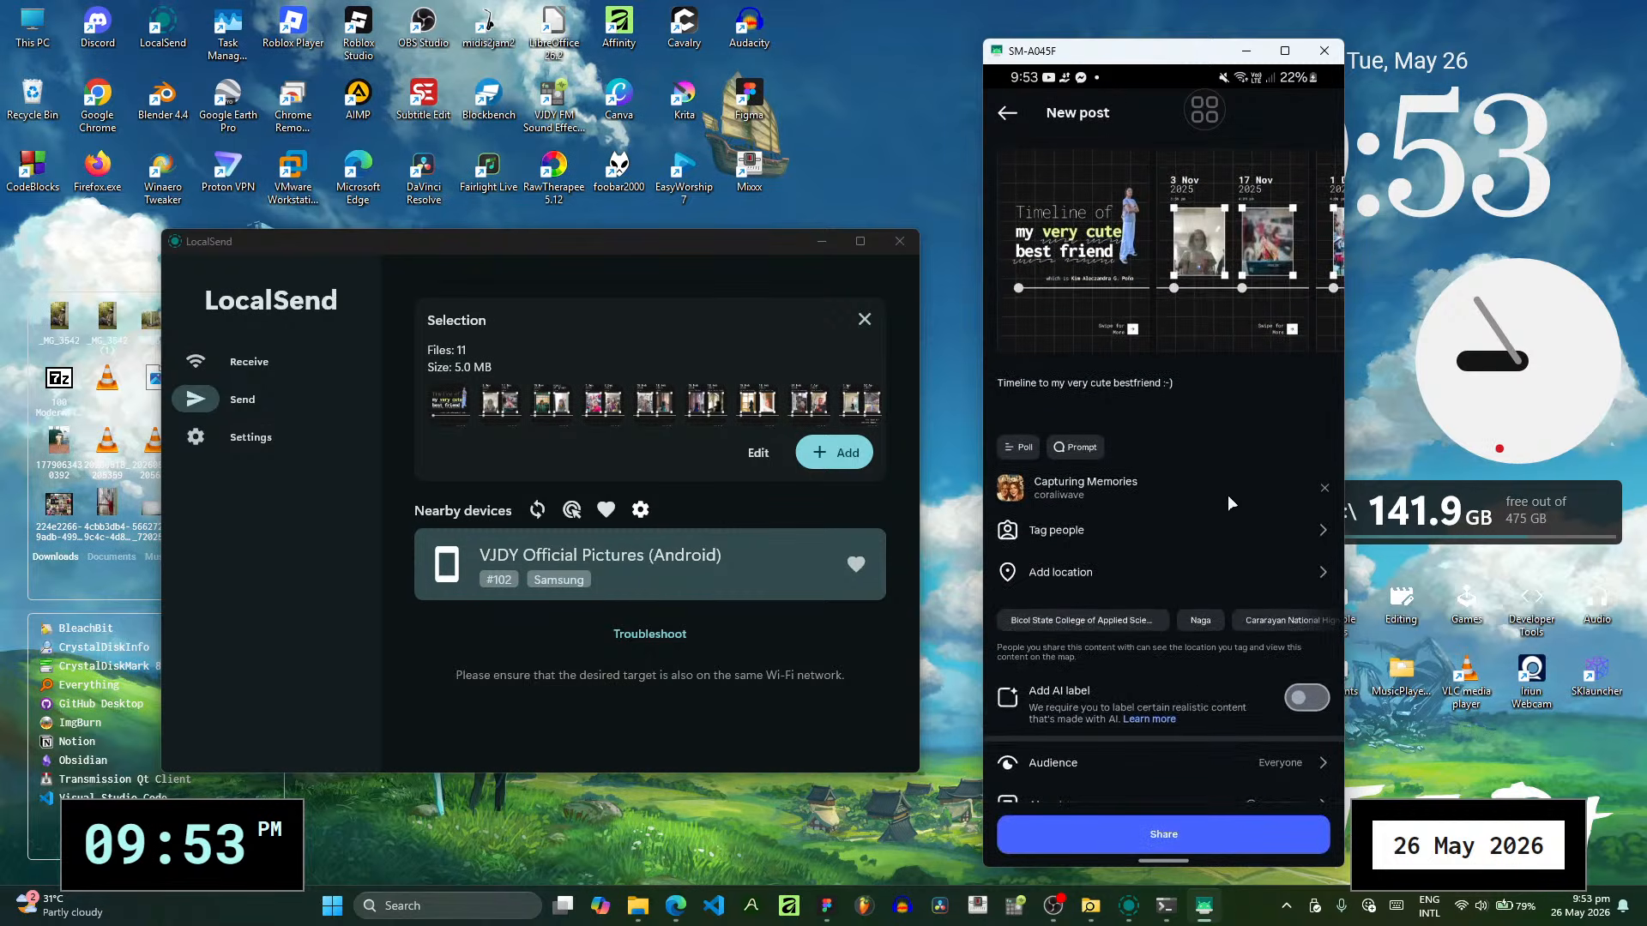
- Share the carousel post and copy the published post's link from its sharing options in the feed
{"action": "left_click", "coordinate": [1225, 847]}
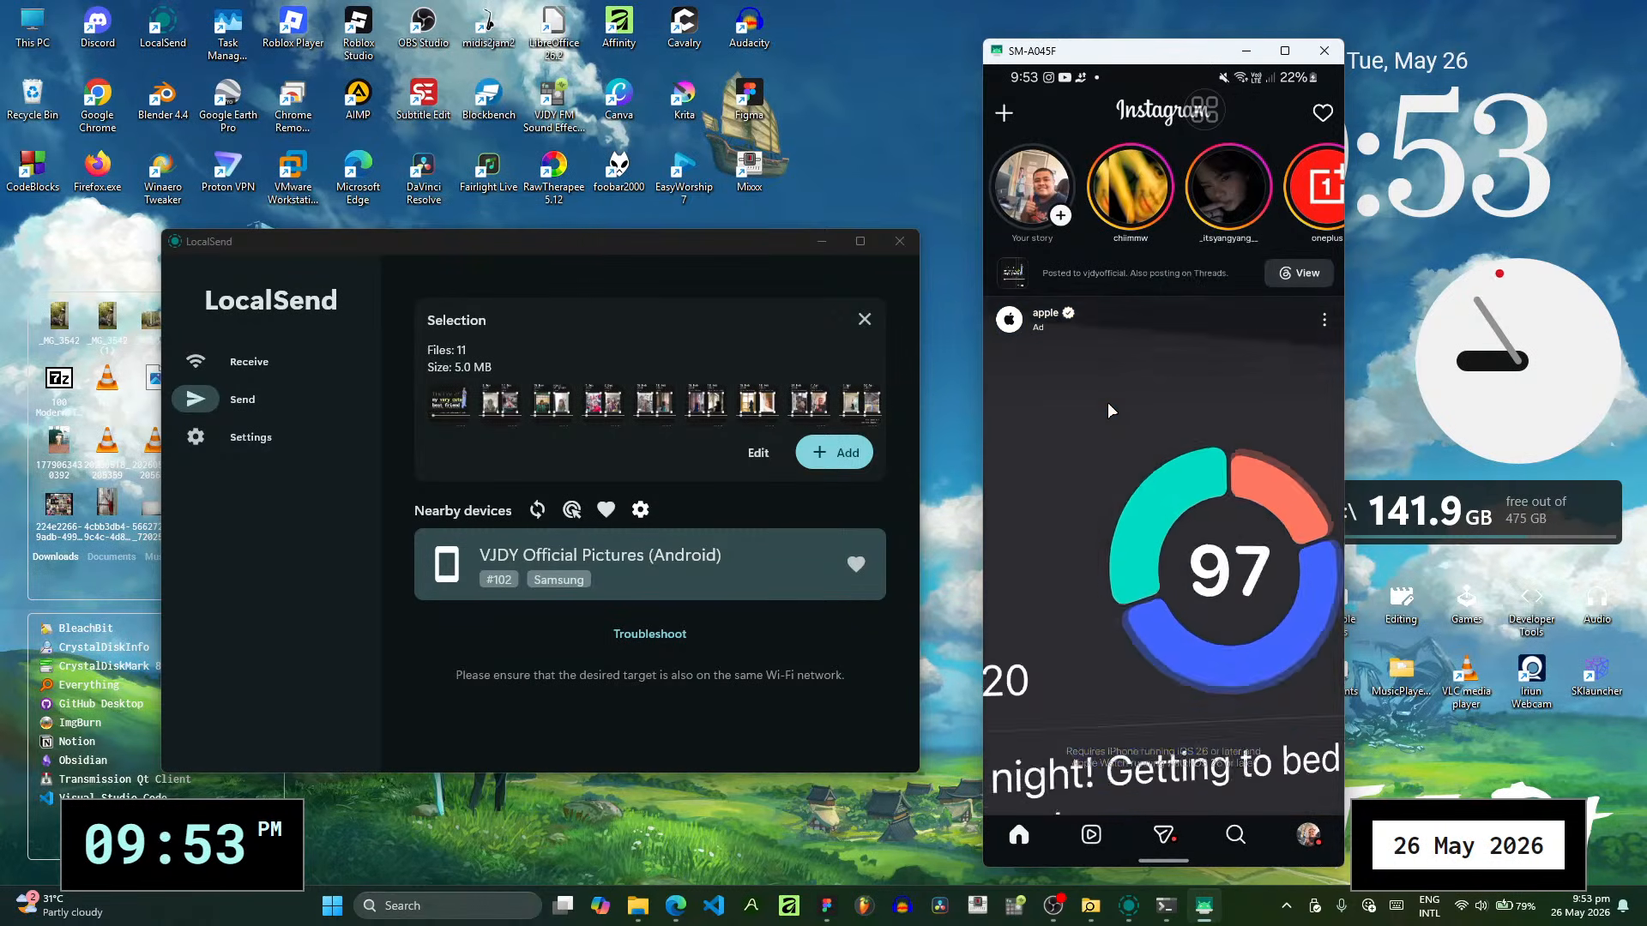
{"action": "left_click_drag", "start_coordinate": [1136, 517], "coordinate": [1145, 458]}
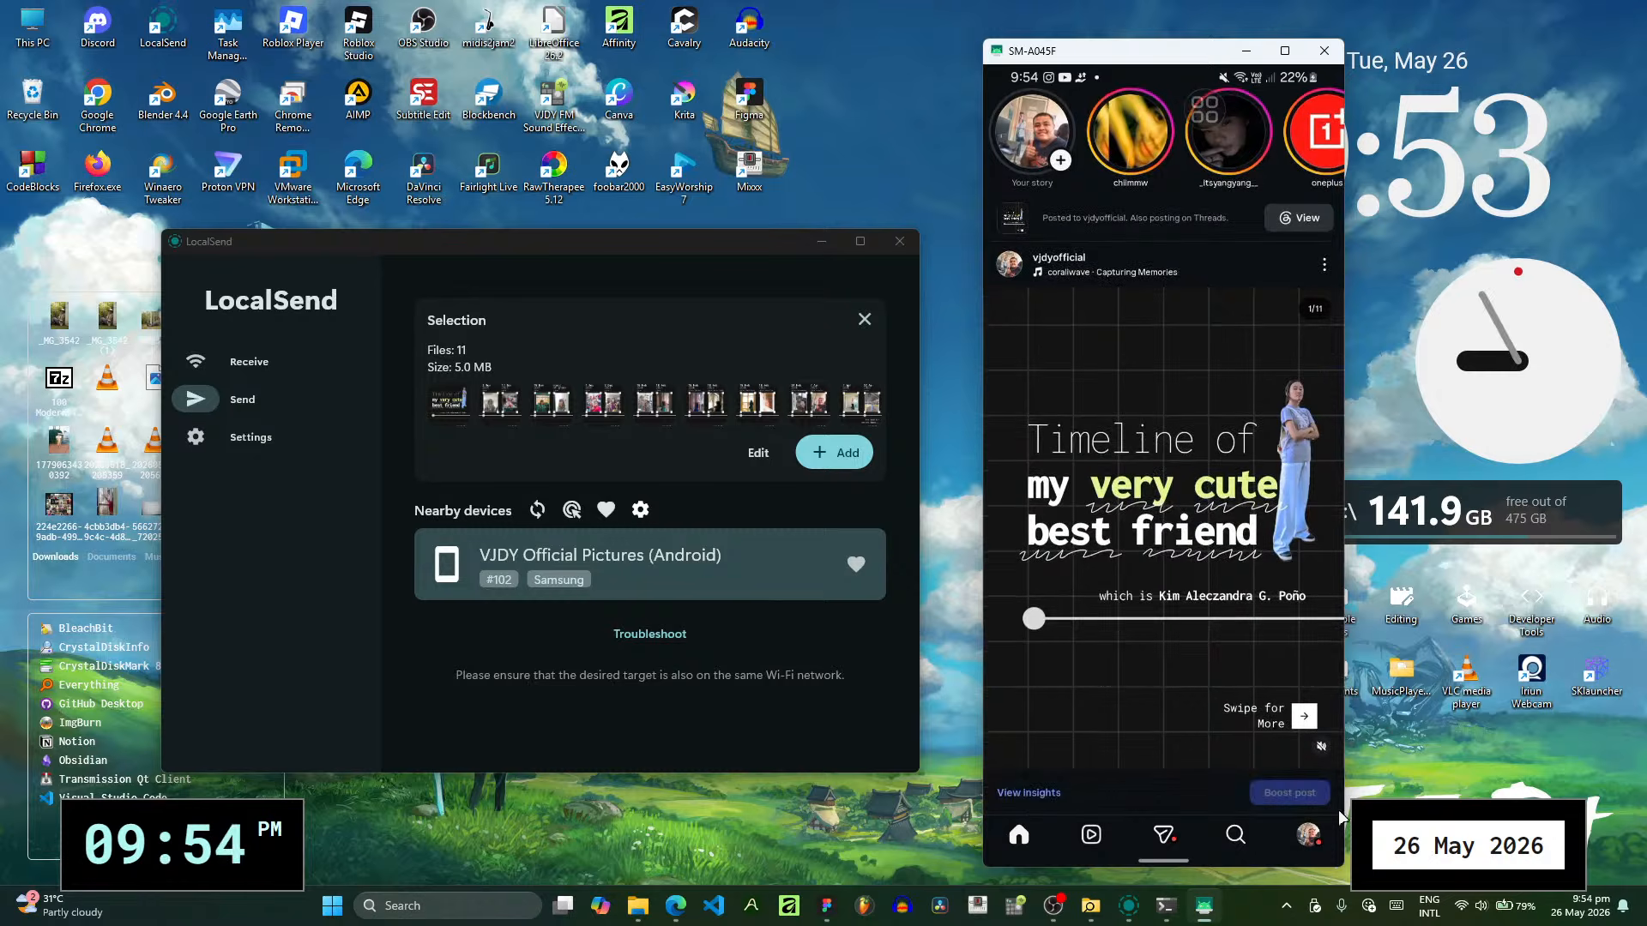
{"action": "left_click_drag", "start_coordinate": [1222, 639], "coordinate": [1216, 518]}
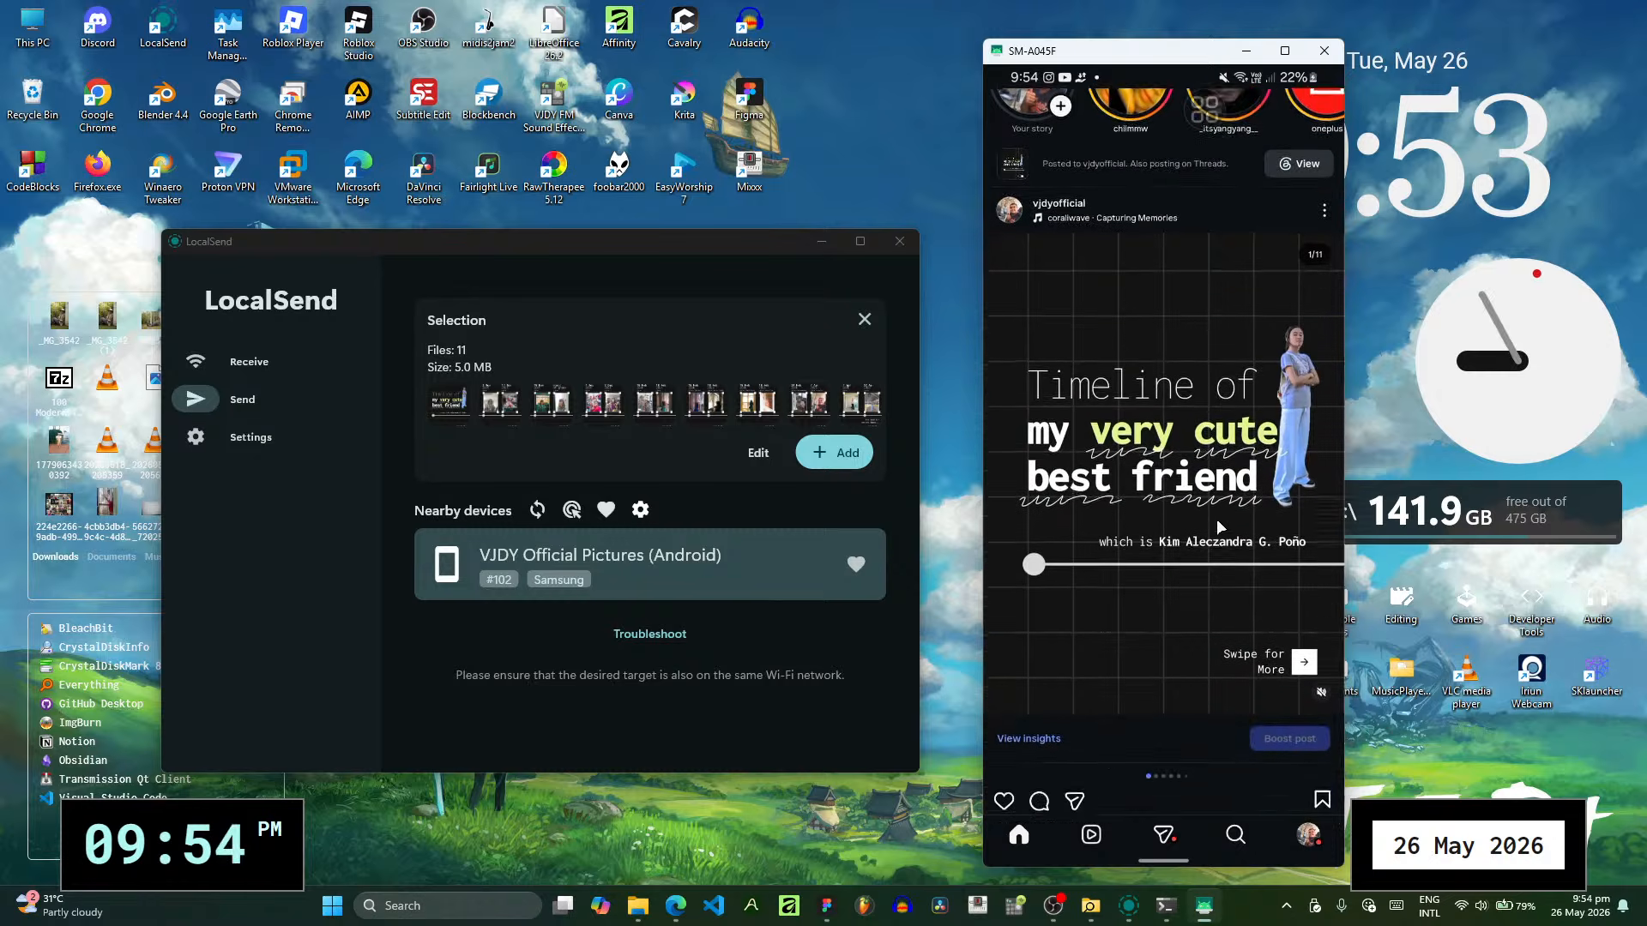
{"action": "left_click", "coordinate": [1084, 735]}
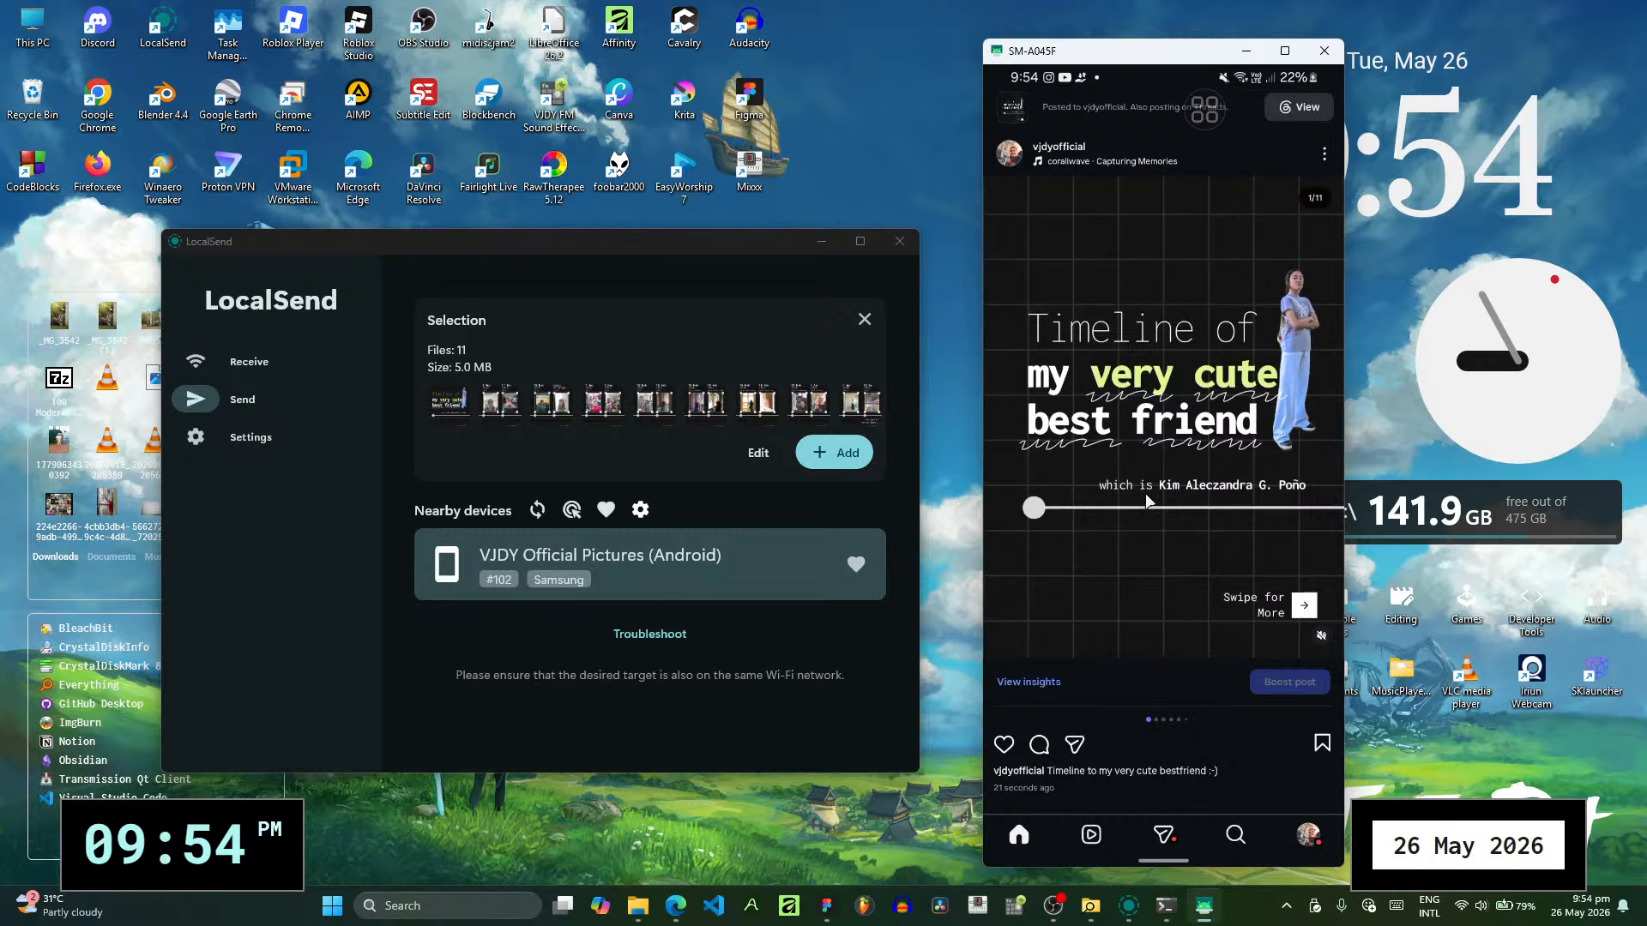
{"action": "left_click", "coordinate": [1087, 789]}
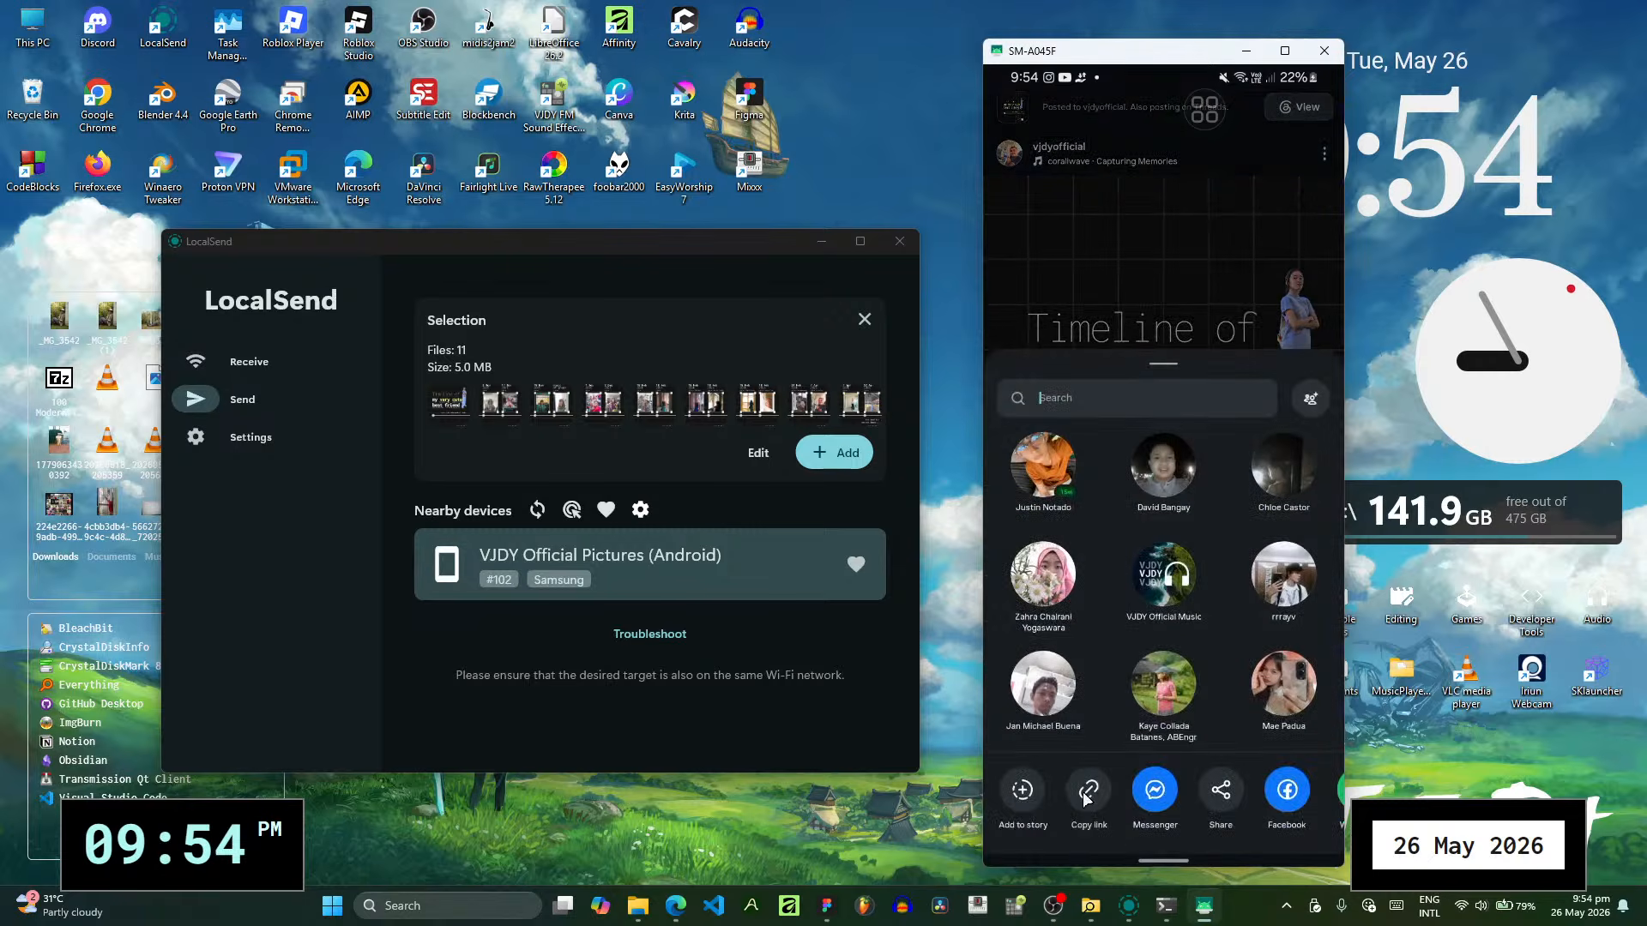
- Leave Instagram for the phone's home screen and close the SM-A045F phone mirroring window
{"action": "left_click_drag", "start_coordinate": [1135, 857], "coordinate": [1247, 257]}
{"action": "left_click", "coordinate": [1272, 208]}
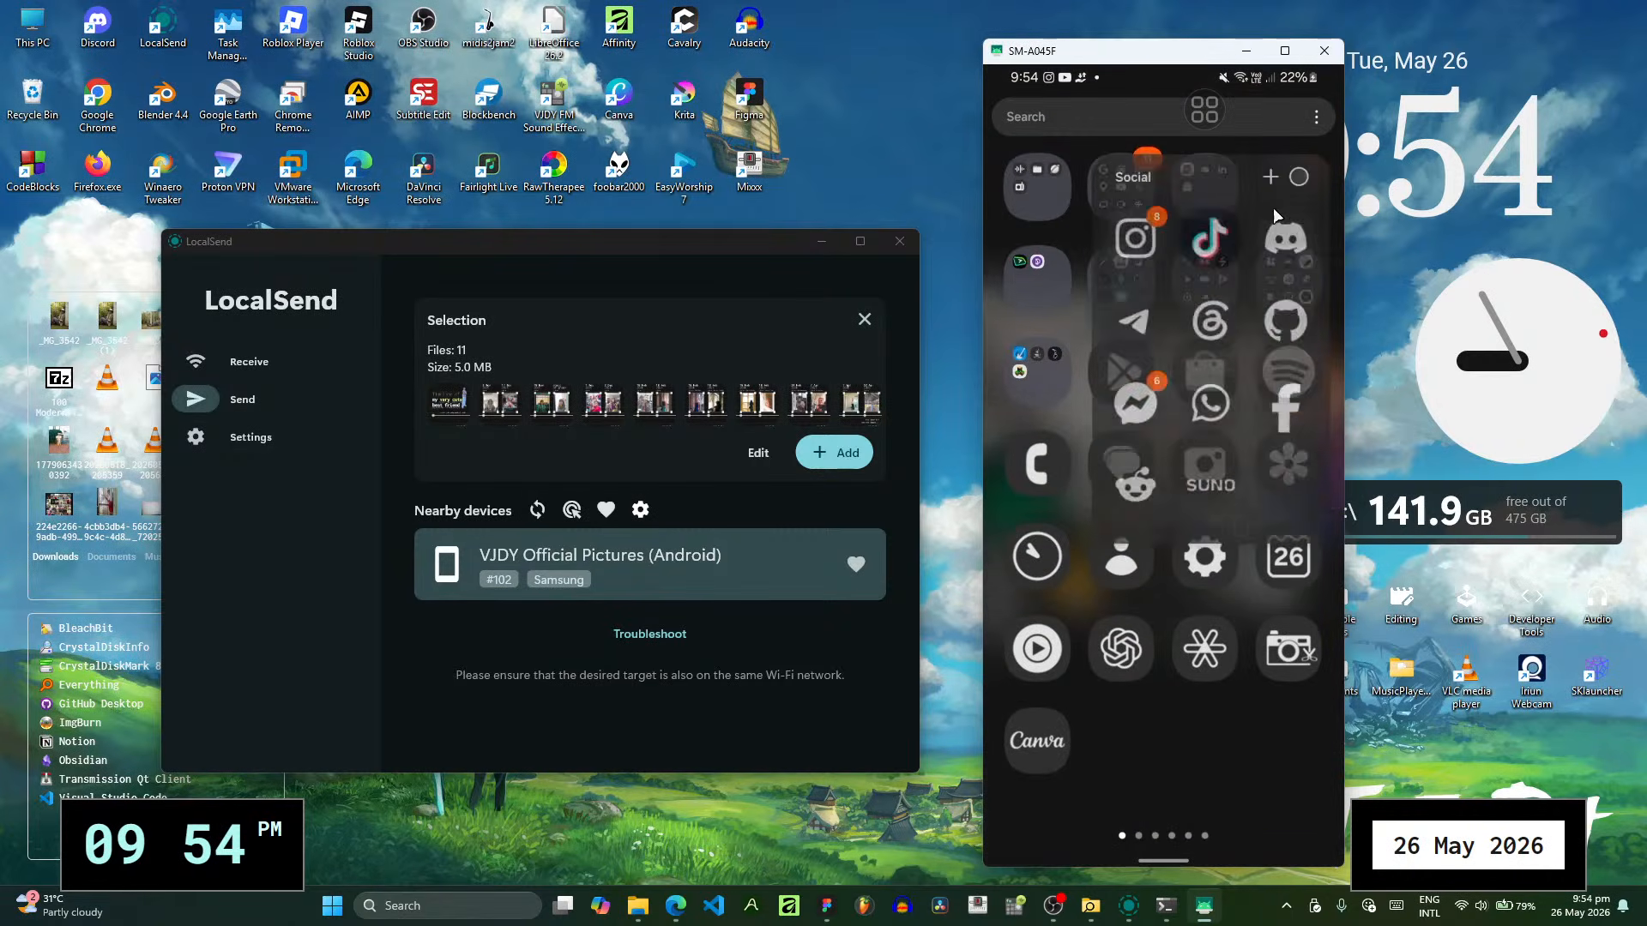
{"action": "left_click", "coordinate": [1325, 53]}
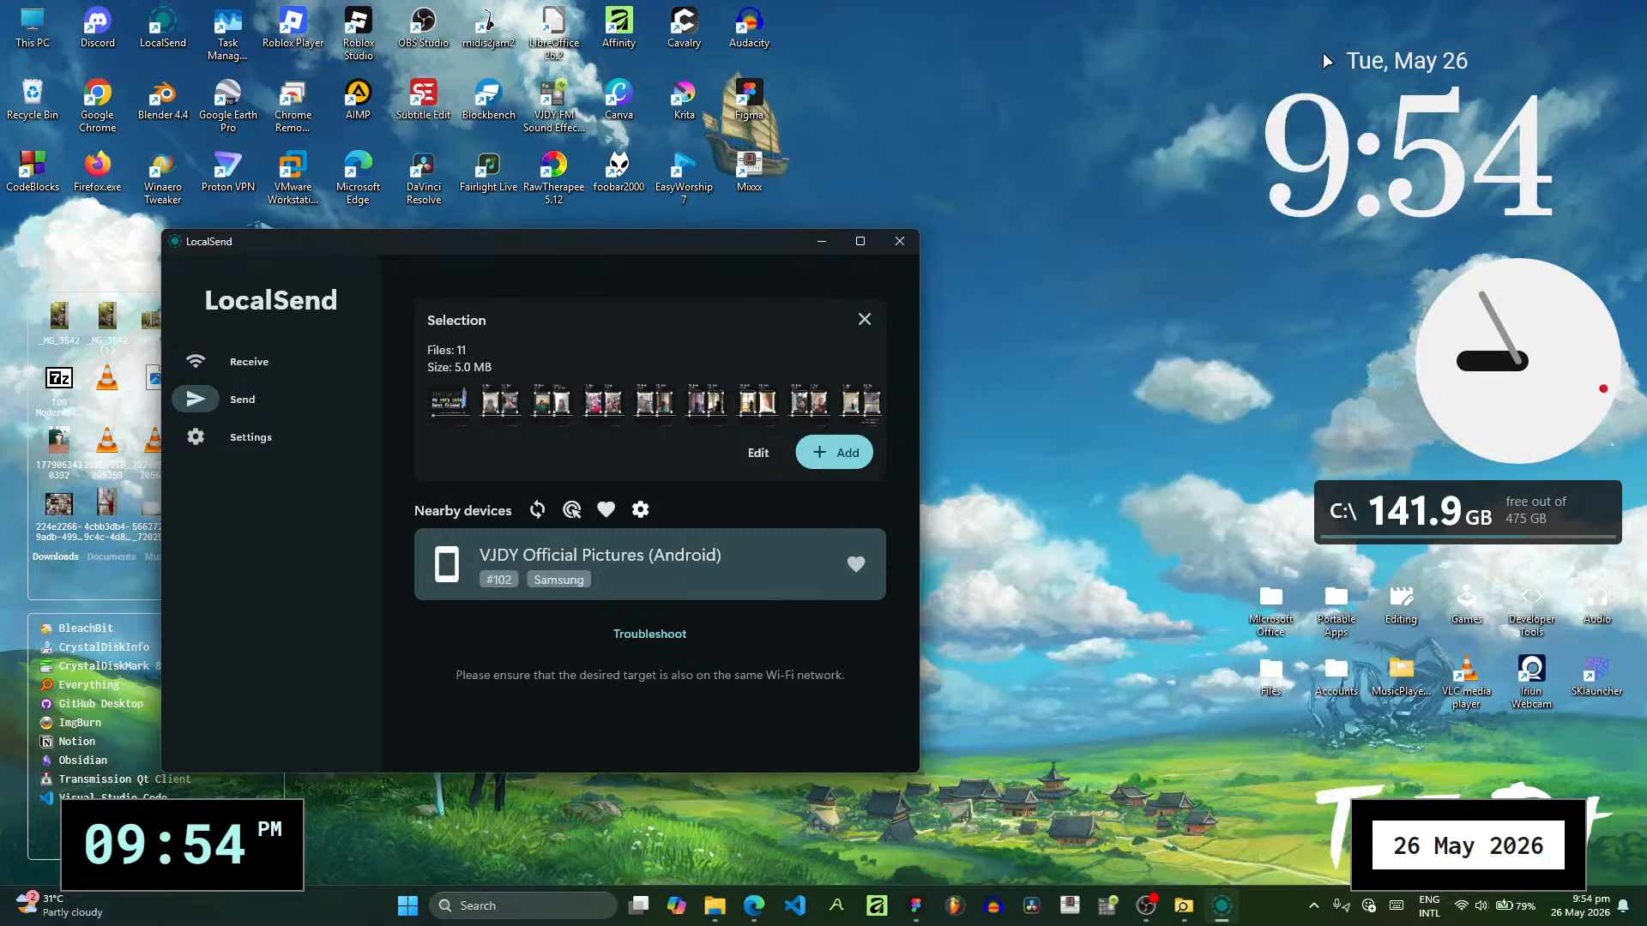
- Switch to Figma and look over the row of POST RECAP frames on the Post page
{"action": "left_click", "coordinate": [918, 912]}
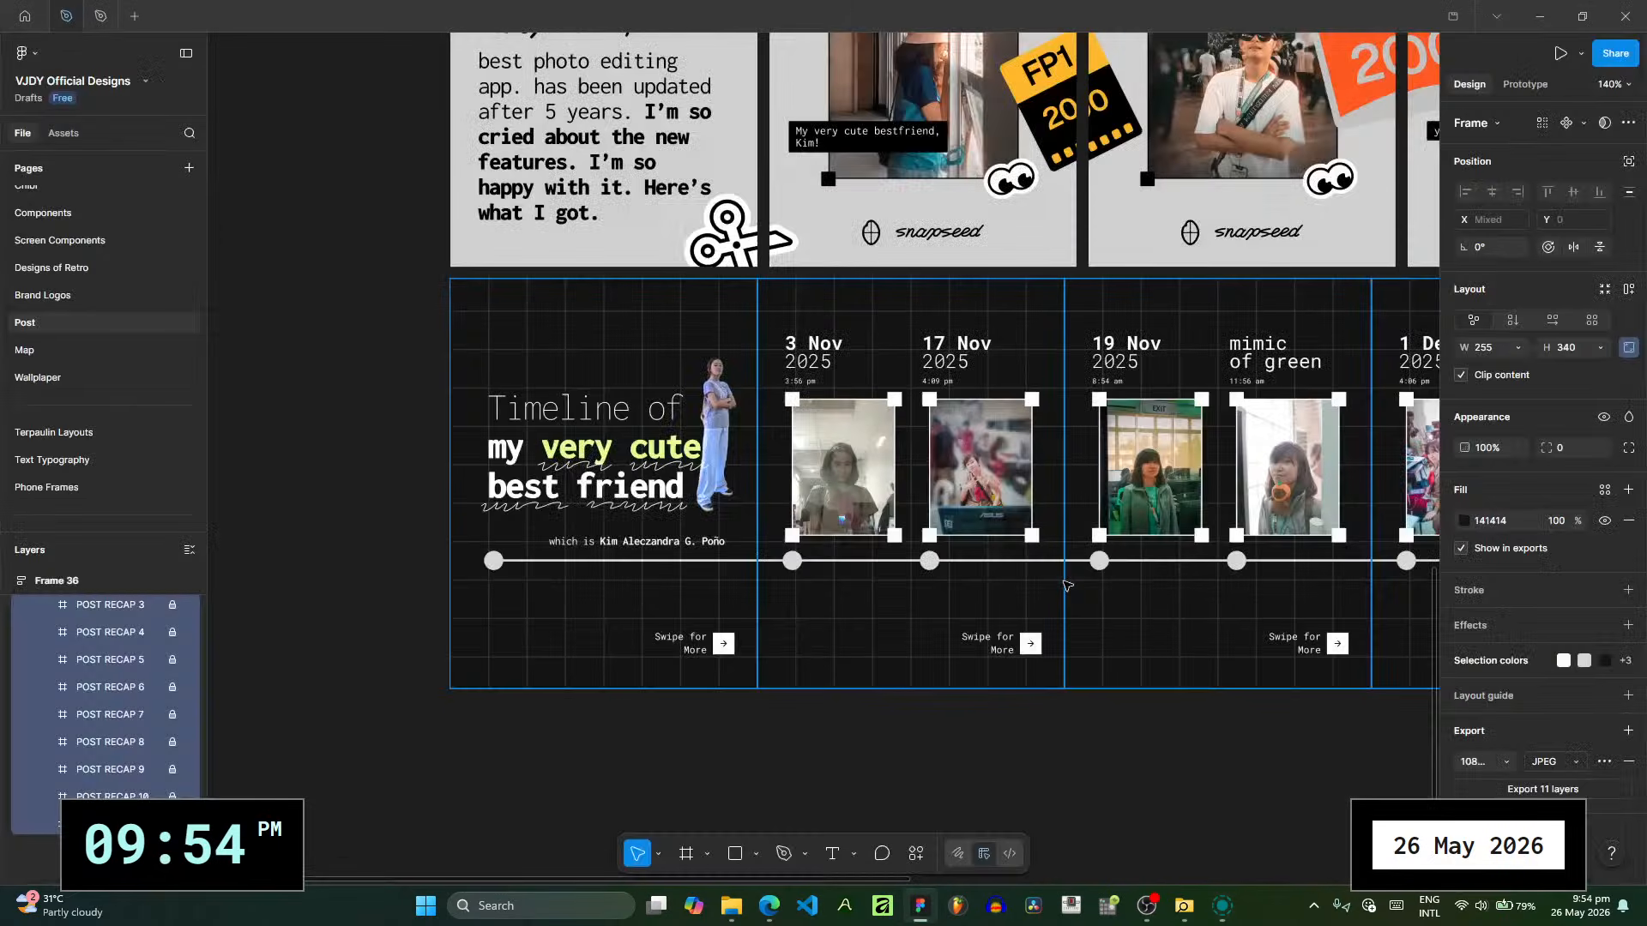
{"action": "scroll", "coordinate": [1043, 595], "scroll_direction": "down", "scroll_amount": 5}
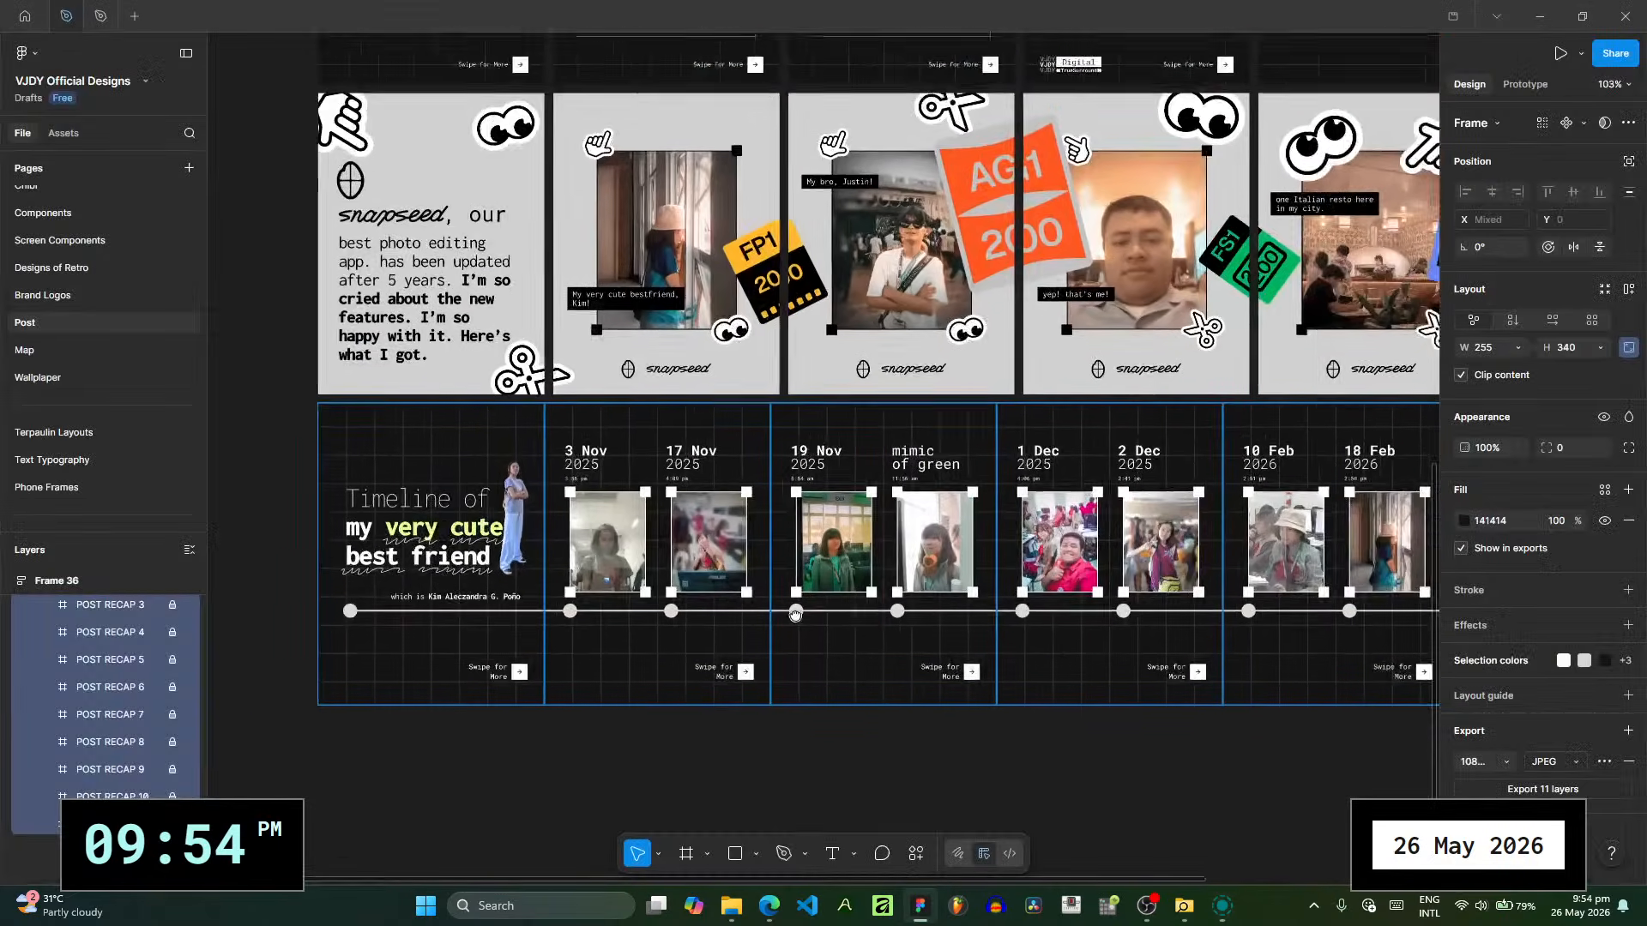
{"action": "scroll", "coordinate": [795, 613], "scroll_direction": "down", "scroll_amount": 5}
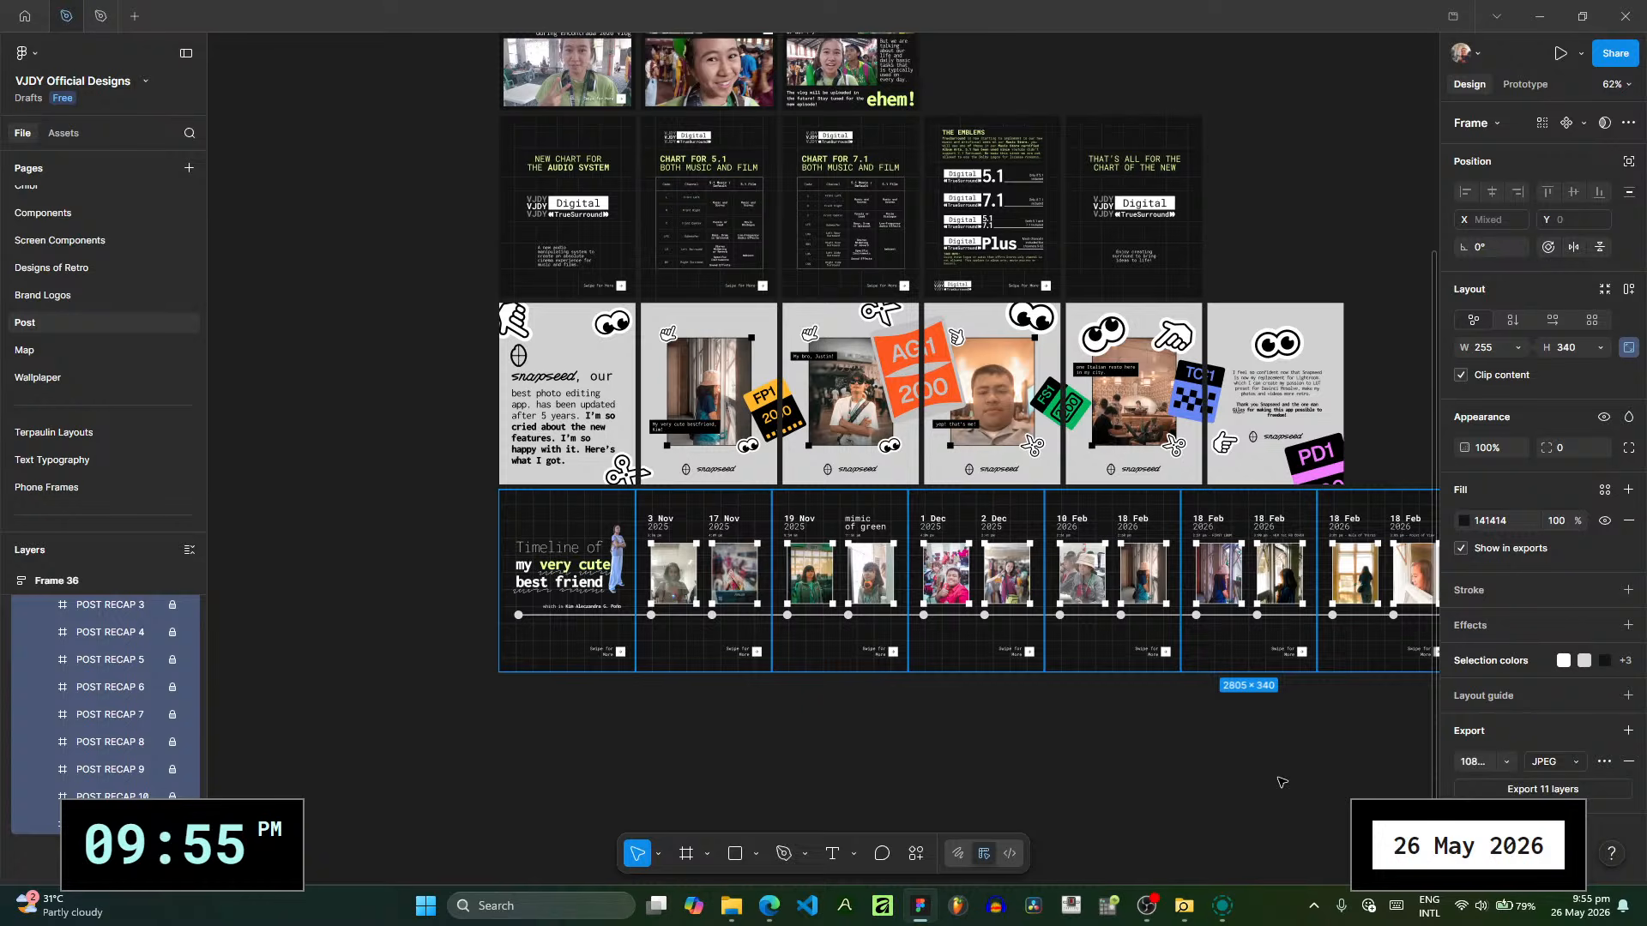
{"action": "left_click", "coordinate": [1151, 906]}
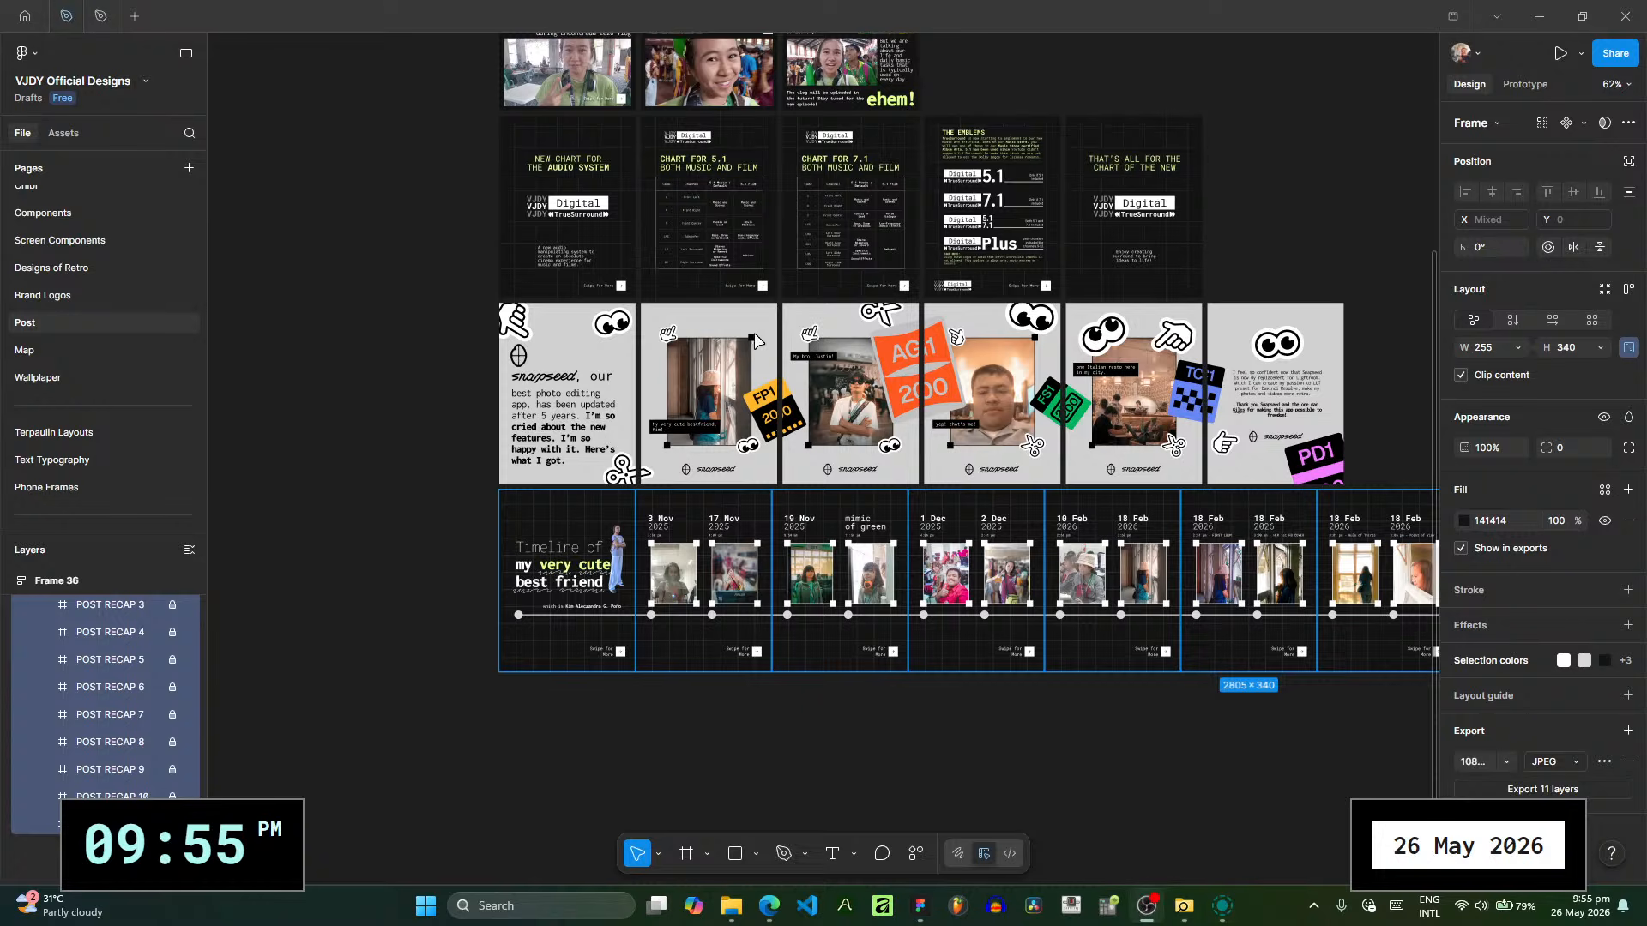